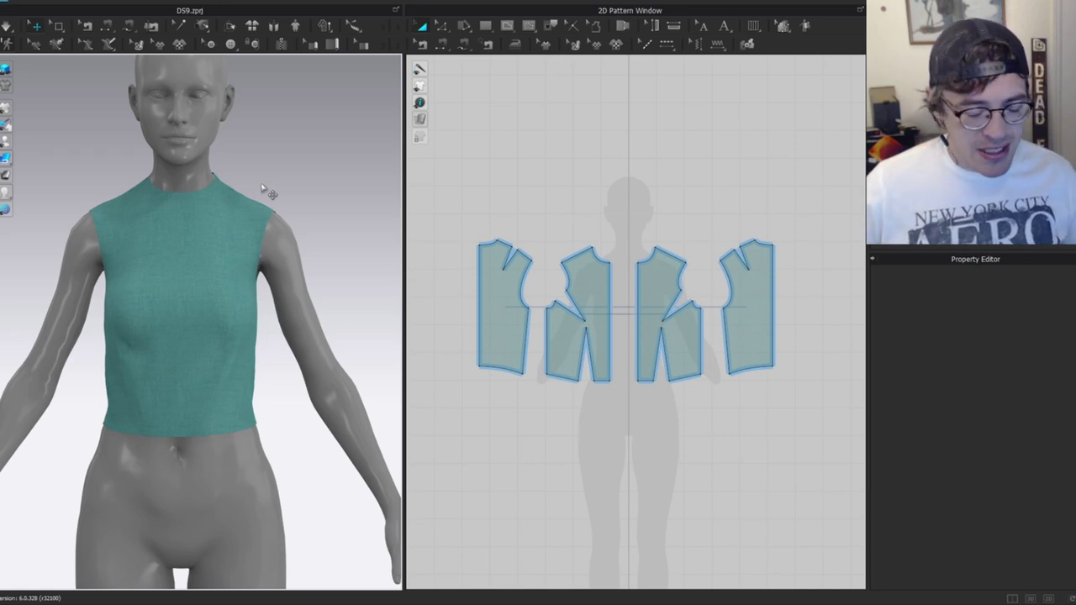
Examine the sewn sleeveless bodice on the avatar from the front and side against its 2D patterns.
{"action": "scroll", "coordinate": [594, 234], "scroll_direction": "up", "scroll_amount": 3}
{"action": "scroll", "coordinate": [595, 234], "scroll_direction": "down", "scroll_amount": 3}
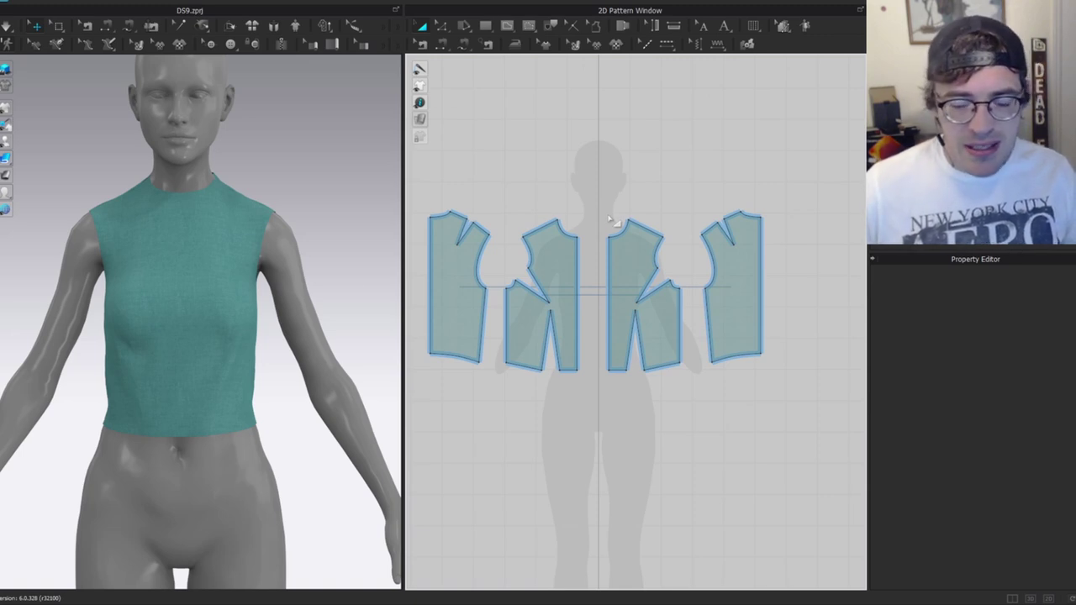
{"action": "left_click", "coordinate": [180, 313]}
{"action": "right_click_drag", "start_coordinate": [180, 313], "coordinate": [229, 279]}
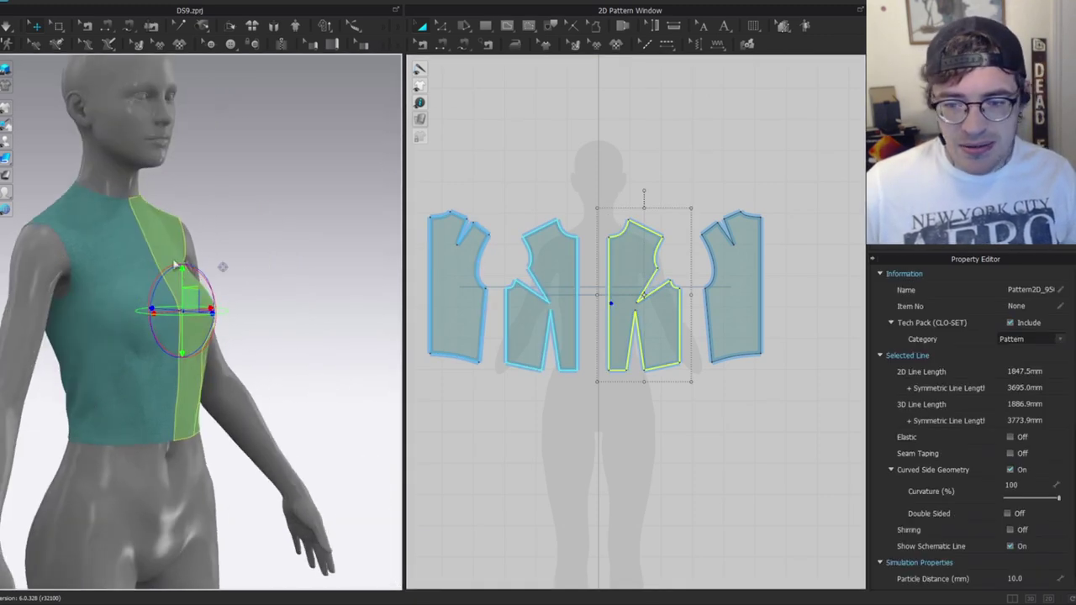
{"action": "scroll", "coordinate": [187, 298], "scroll_direction": "up", "scroll_amount": 2}
{"action": "middle_click_drag", "start_coordinate": [104, 299], "coordinate": [255, 351]}
{"action": "scroll", "coordinate": [234, 268], "scroll_direction": "up", "scroll_amount": 3}
{"action": "right_click_drag", "start_coordinate": [294, 369], "coordinate": [328, 373]}
{"action": "scroll", "coordinate": [608, 389], "scroll_direction": "up", "scroll_amount": 4}
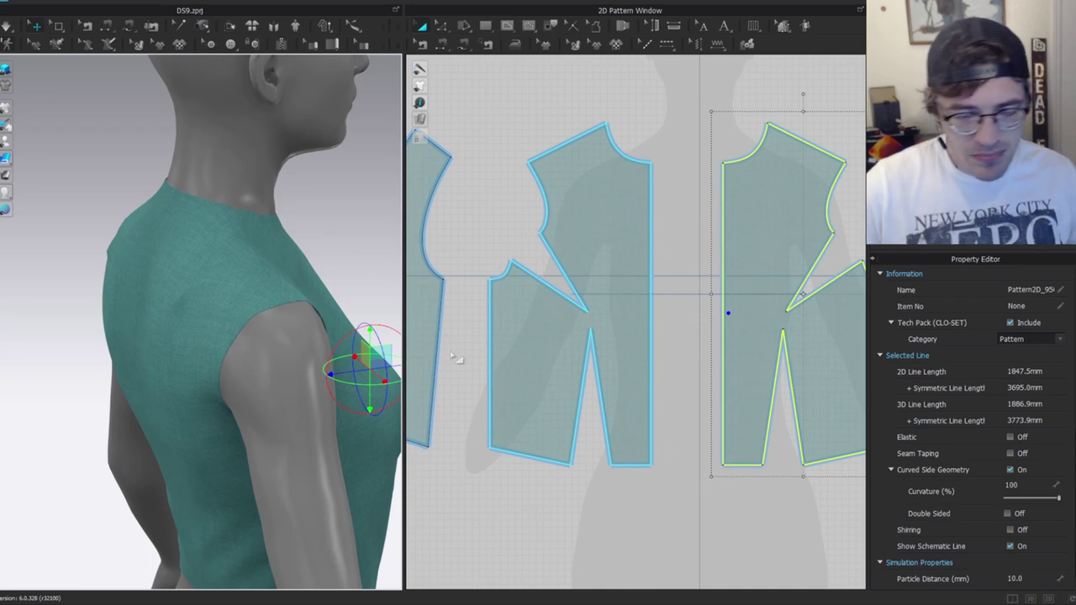
{"action": "right_click_drag", "start_coordinate": [269, 337], "coordinate": [183, 306]}
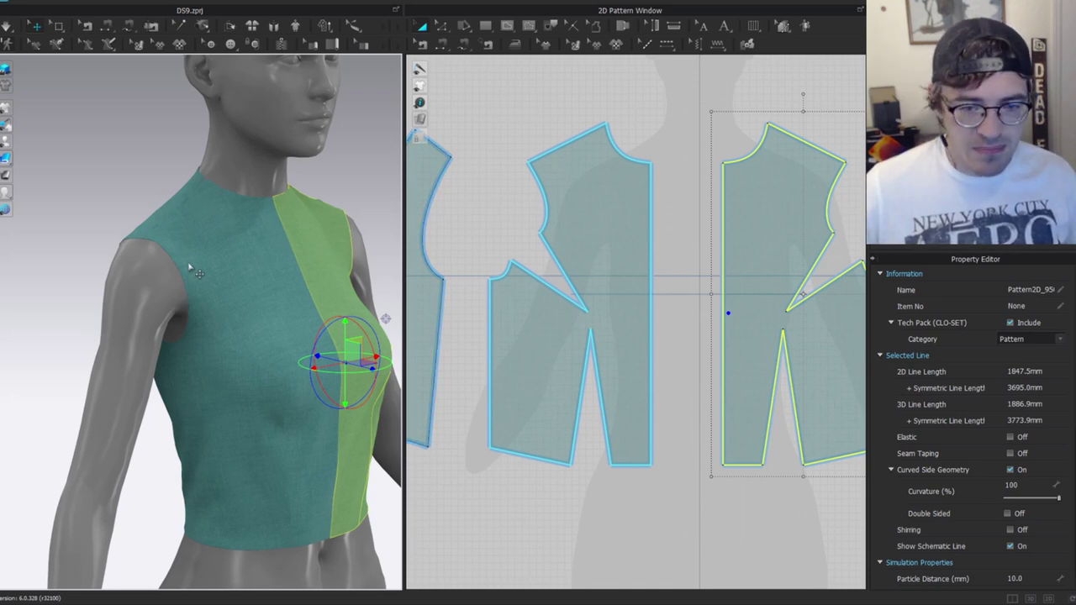
{"action": "scroll", "coordinate": [170, 278], "scroll_direction": "down", "scroll_amount": 2}
{"action": "right_click_drag", "start_coordinate": [267, 312], "coordinate": [207, 331]}
{"action": "middle_click_drag", "start_coordinate": [207, 331], "coordinate": [101, 366]}
{"action": "left_click", "coordinate": [327, 264]}
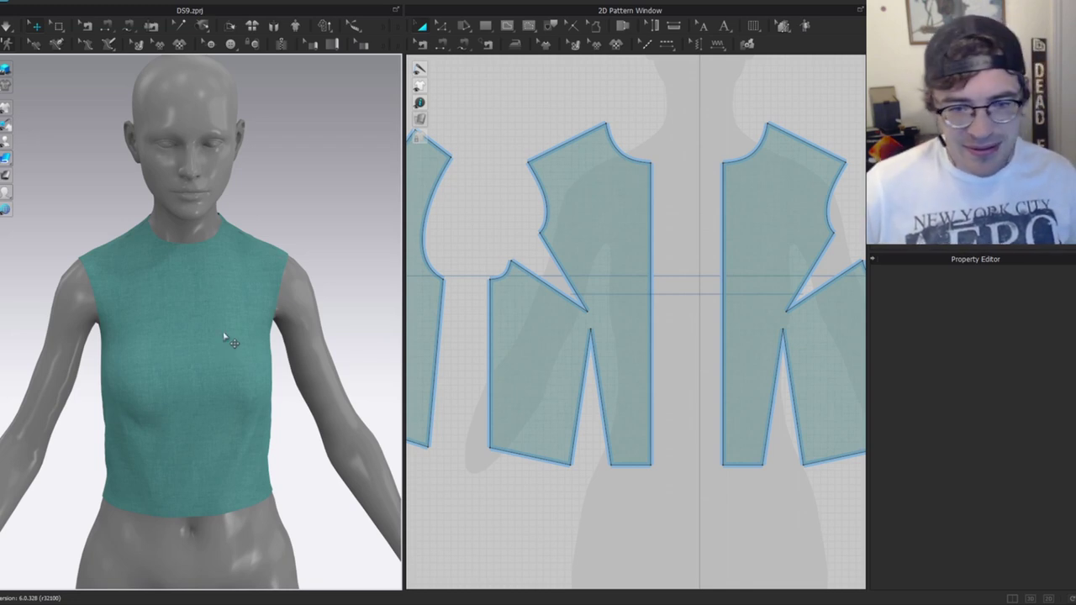
Examine the bodice neckline on the avatar and the matching neck curves on the front patterns.
{"action": "scroll", "coordinate": [629, 236], "scroll_direction": "down", "scroll_amount": 4}
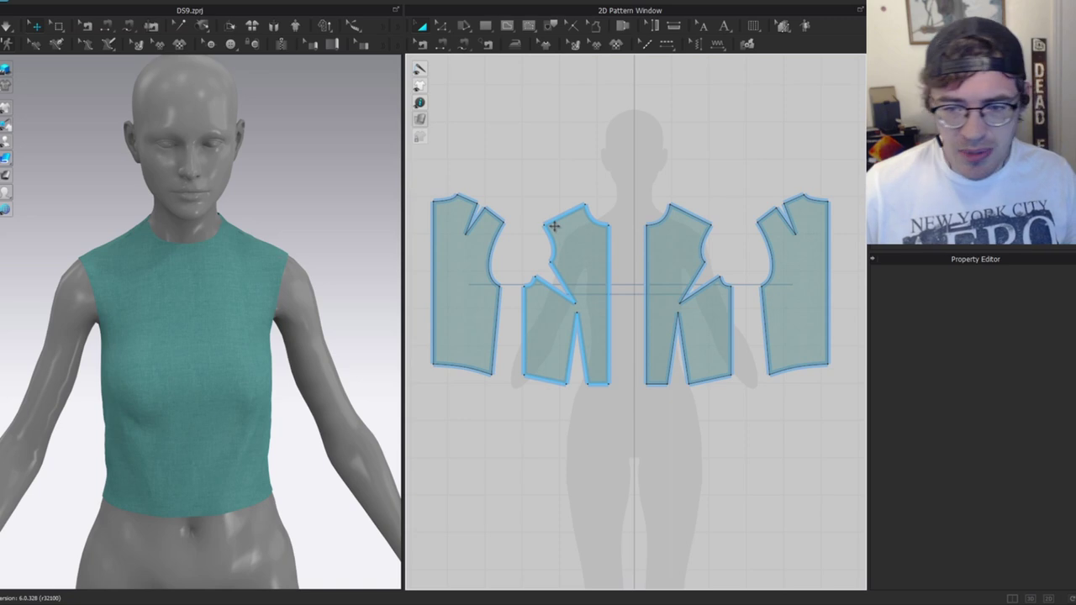
{"action": "scroll", "coordinate": [588, 222], "scroll_direction": "up", "scroll_amount": 5}
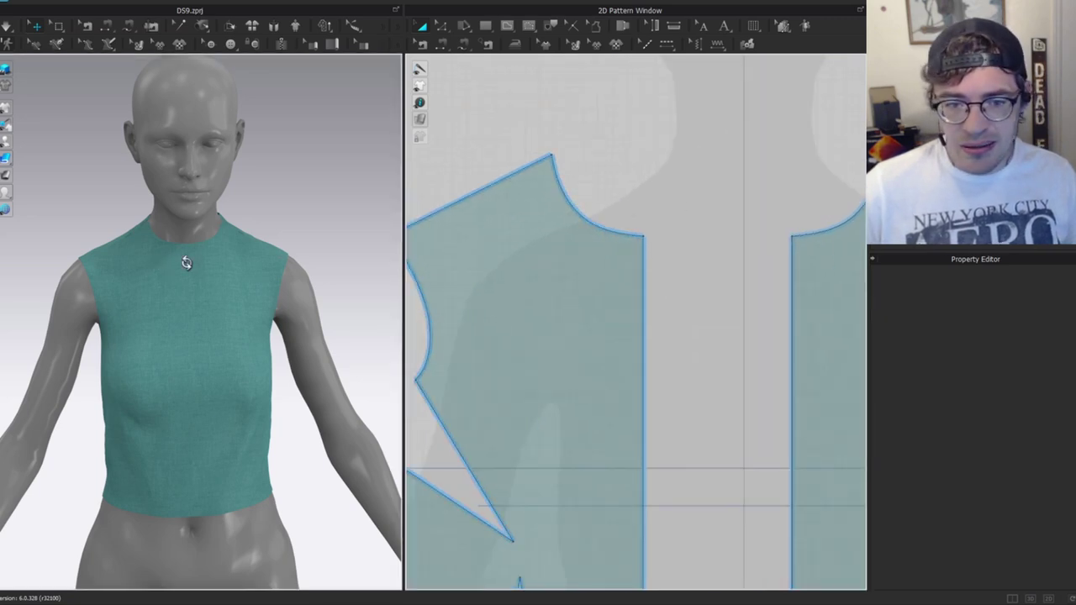
{"action": "right_click_drag", "start_coordinate": [172, 265], "coordinate": [241, 306]}
{"action": "scroll", "coordinate": [218, 286], "scroll_direction": "up", "scroll_amount": 3}
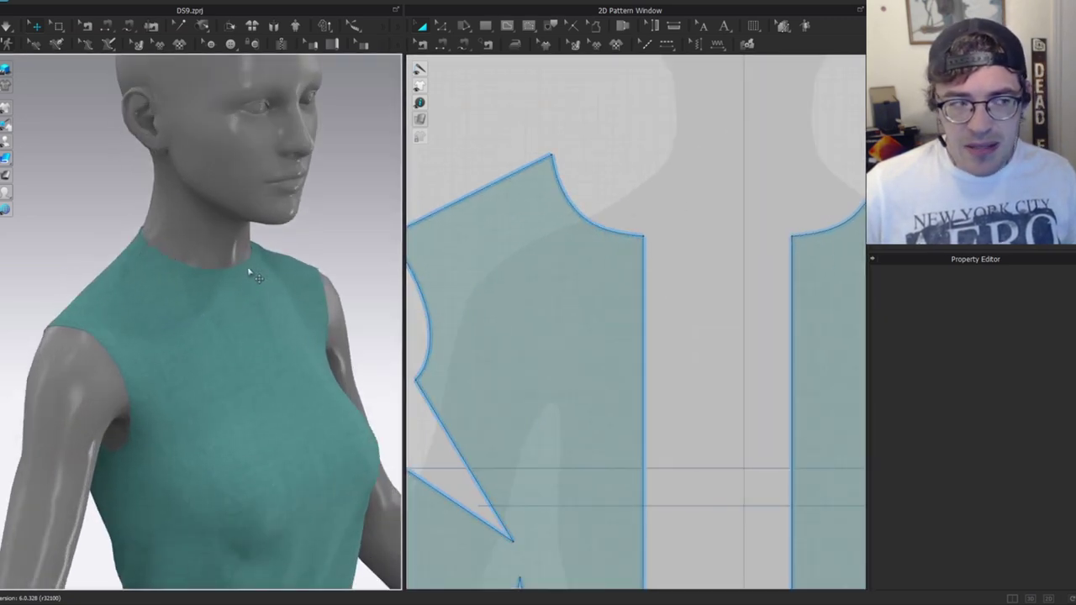
{"action": "right_click_drag", "start_coordinate": [278, 265], "coordinate": [302, 259]}
{"action": "scroll", "coordinate": [303, 258], "scroll_direction": "down", "scroll_amount": 3}
{"action": "scroll", "coordinate": [512, 308], "scroll_direction": "down", "scroll_amount": 5}
{"action": "middle_click_drag", "start_coordinate": [611, 367], "coordinate": [719, 332]}
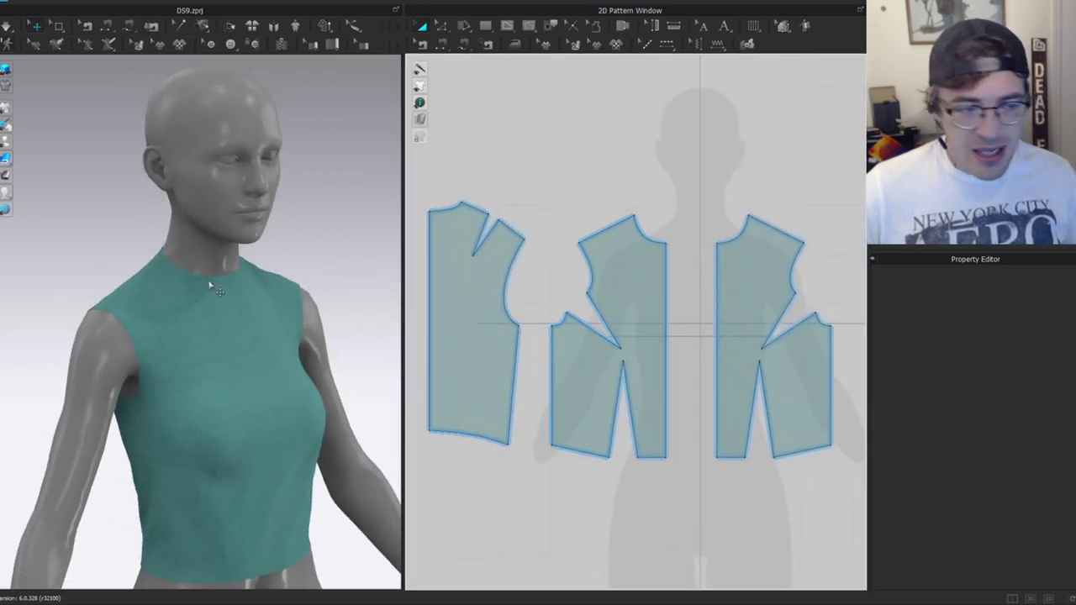
Switch to the XnView reference image img4.jpg and study the uniform's collar, neck opening and shoulder yoke up close.
{"action": "key", "text": "alt+Tab"}
{"action": "left_click_drag", "start_coordinate": [242, 72], "coordinate": [669, 53]}
{"action": "scroll", "coordinate": [633, 325], "scroll_direction": "down", "scroll_amount": 3}
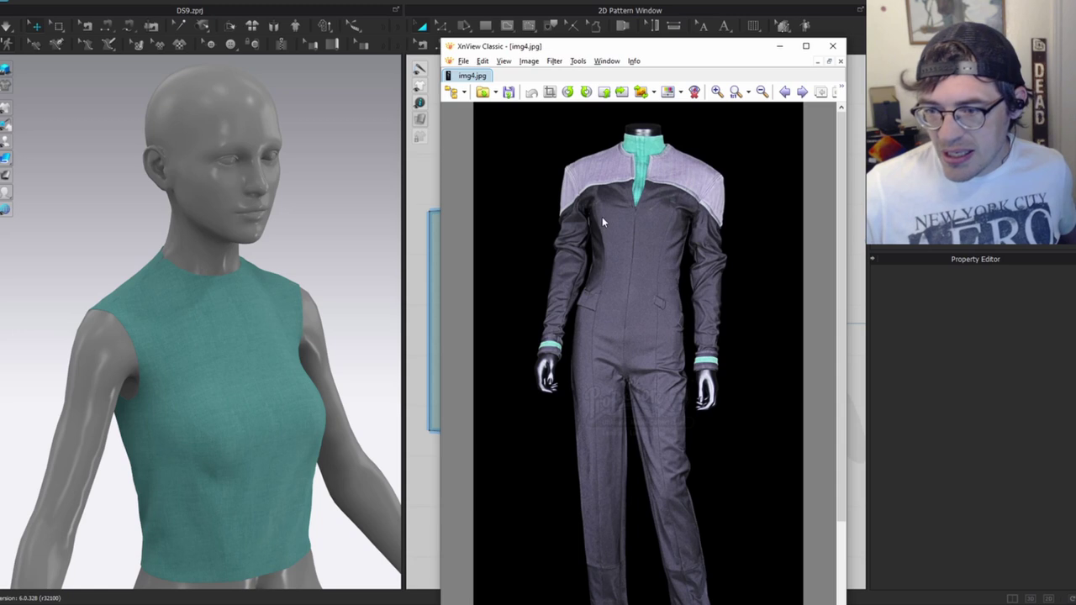
{"action": "scroll", "coordinate": [625, 264], "scroll_direction": "up", "scroll_amount": 2}
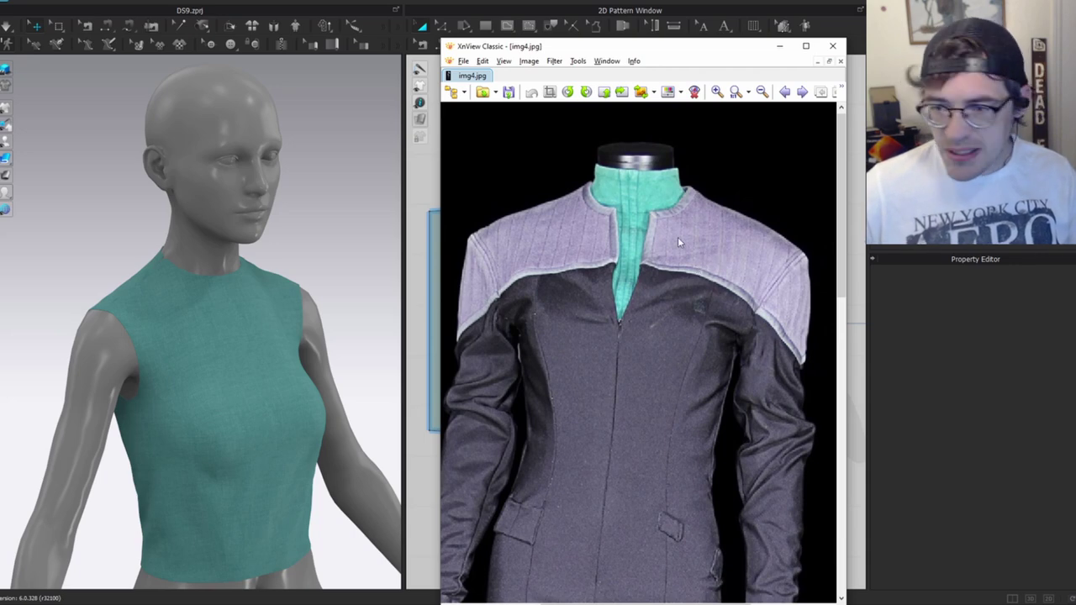
{"action": "scroll", "coordinate": [659, 225], "scroll_direction": "up", "scroll_amount": 2}
{"action": "scroll", "coordinate": [639, 193], "scroll_direction": "down", "scroll_amount": 1}
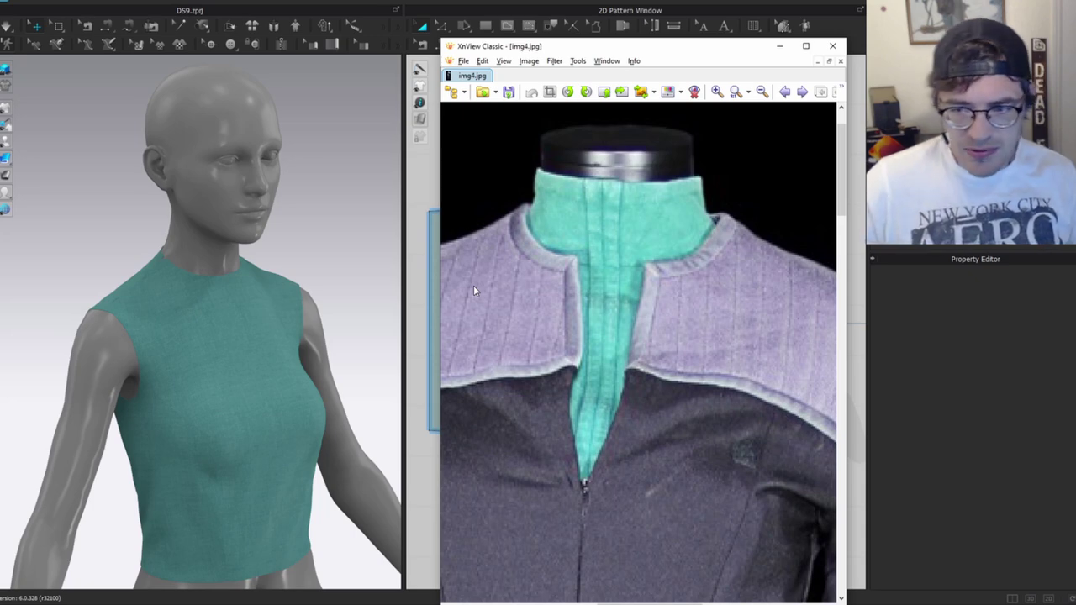
{"action": "left_click_drag", "start_coordinate": [686, 45], "coordinate": [0, 70]}
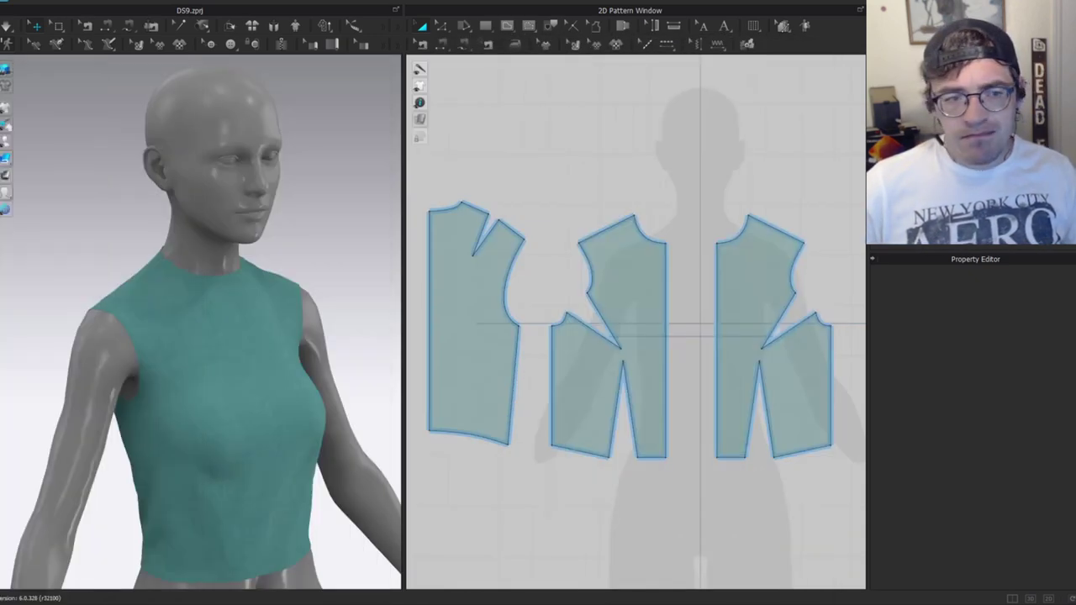
Draw a rectangular collar pattern about 175.5 by 46 mm above one front bodice piece.
{"action": "scroll", "coordinate": [531, 257], "scroll_direction": "up", "scroll_amount": 5}
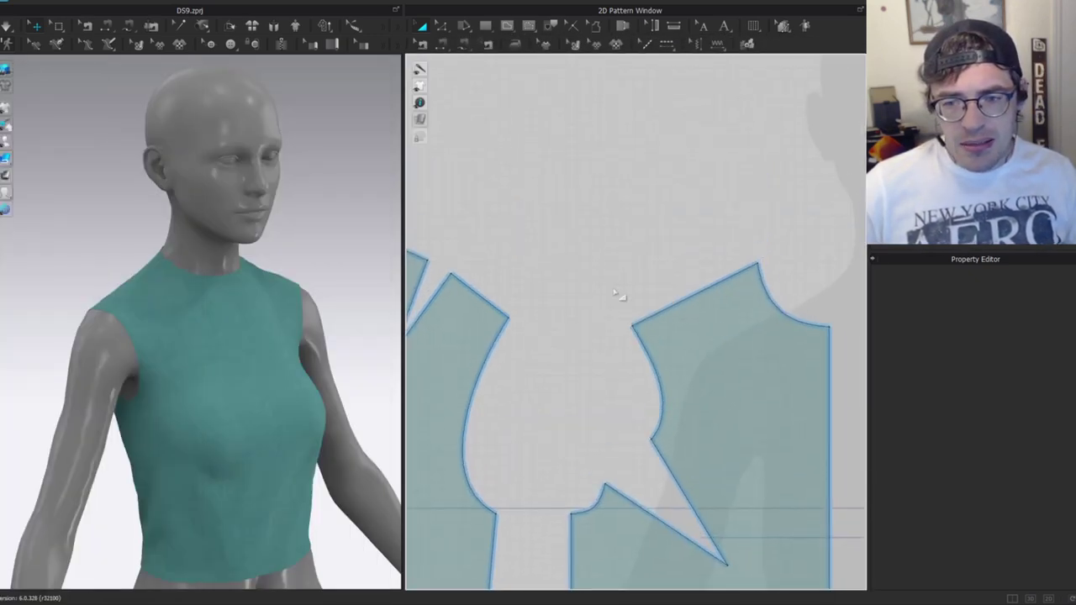
{"action": "middle_click_drag", "start_coordinate": [653, 284], "coordinate": [722, 265]}
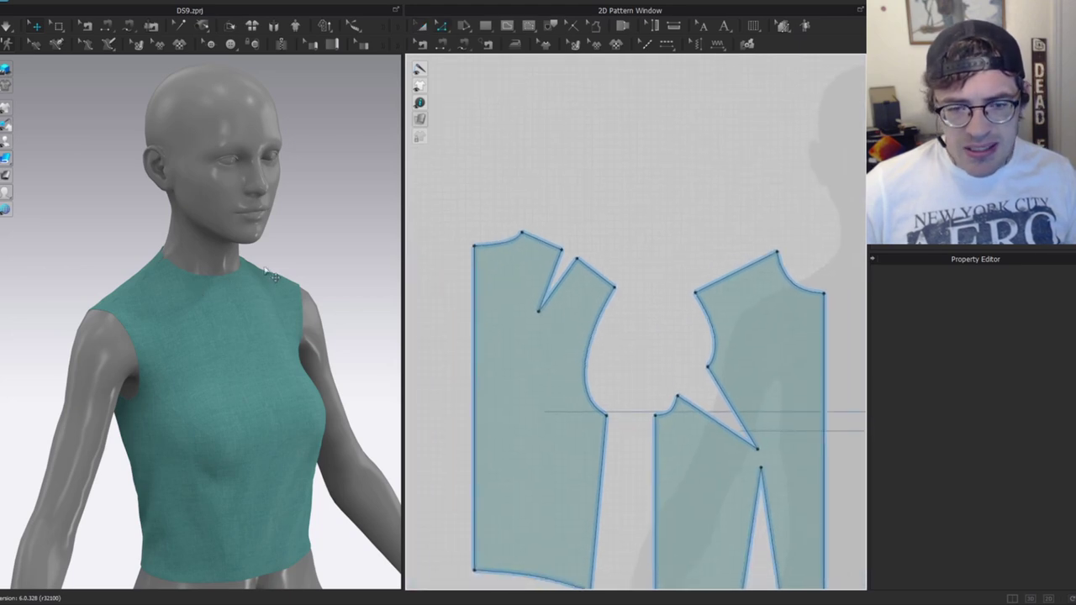
{"action": "scroll", "coordinate": [252, 252], "scroll_direction": "up", "scroll_amount": 3}
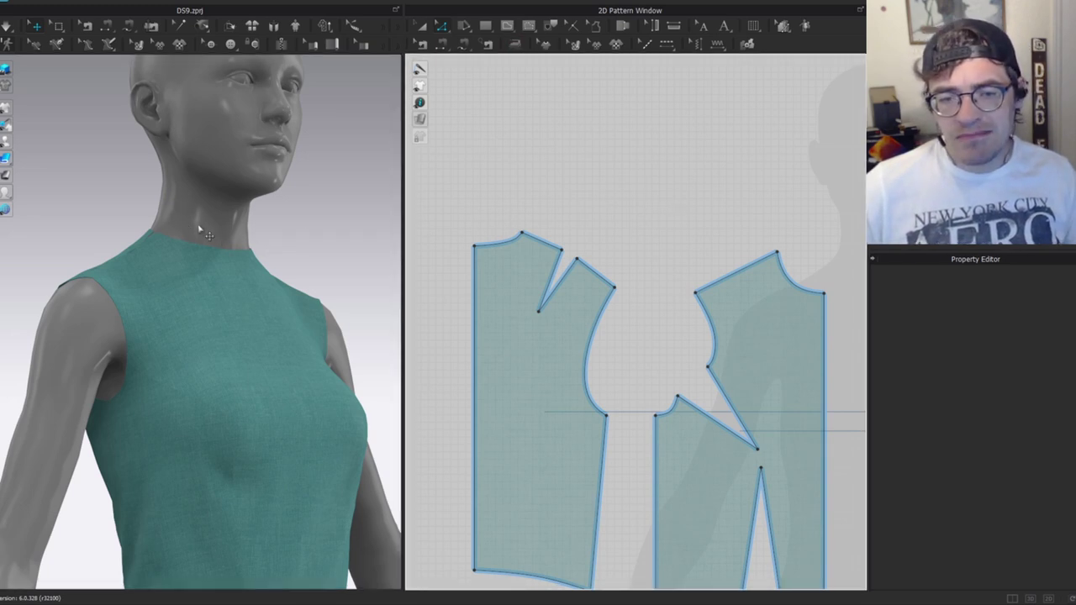
{"action": "right_click_drag", "start_coordinate": [209, 220], "coordinate": [221, 245]}
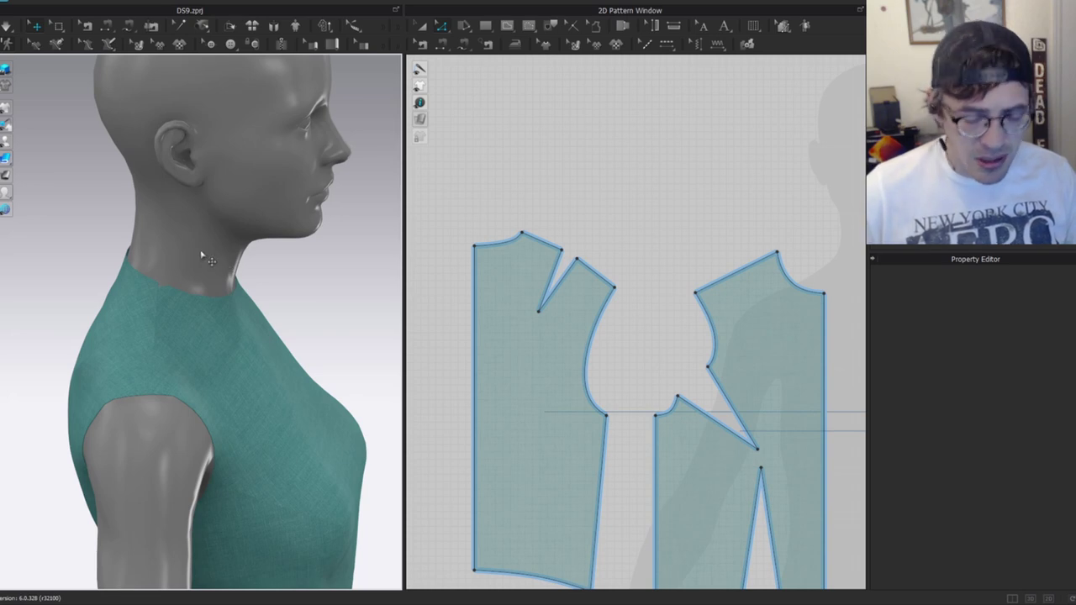
{"action": "right_click_drag", "start_coordinate": [263, 267], "coordinate": [243, 262]}
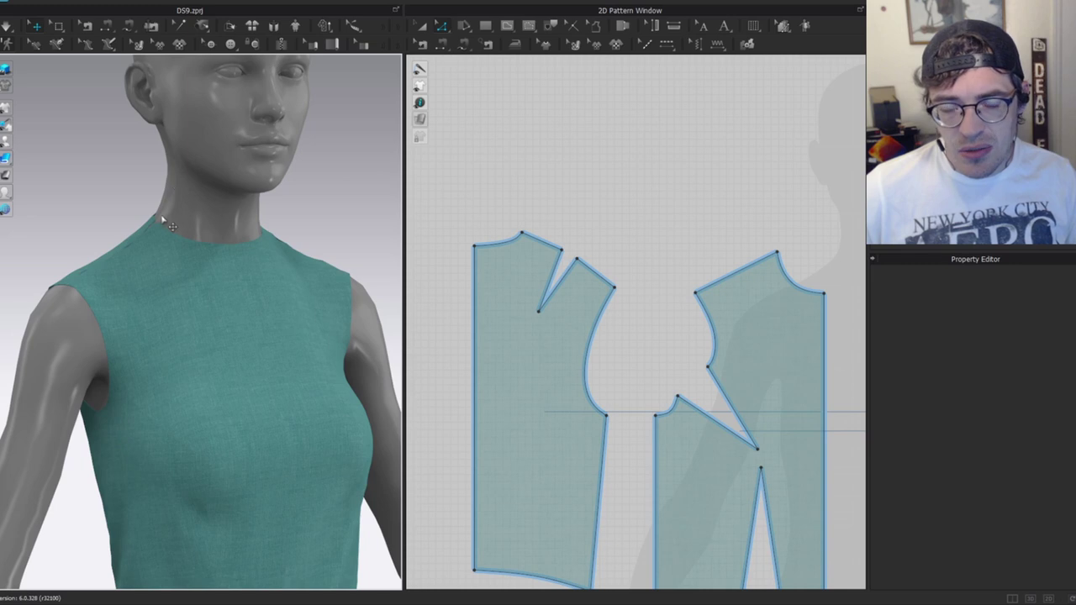
{"action": "middle_click_drag", "start_coordinate": [737, 205], "coordinate": [635, 208]}
{"action": "key", "text": "s"}
{"action": "left_click_drag", "start_coordinate": [618, 195], "coordinate": [748, 225]}
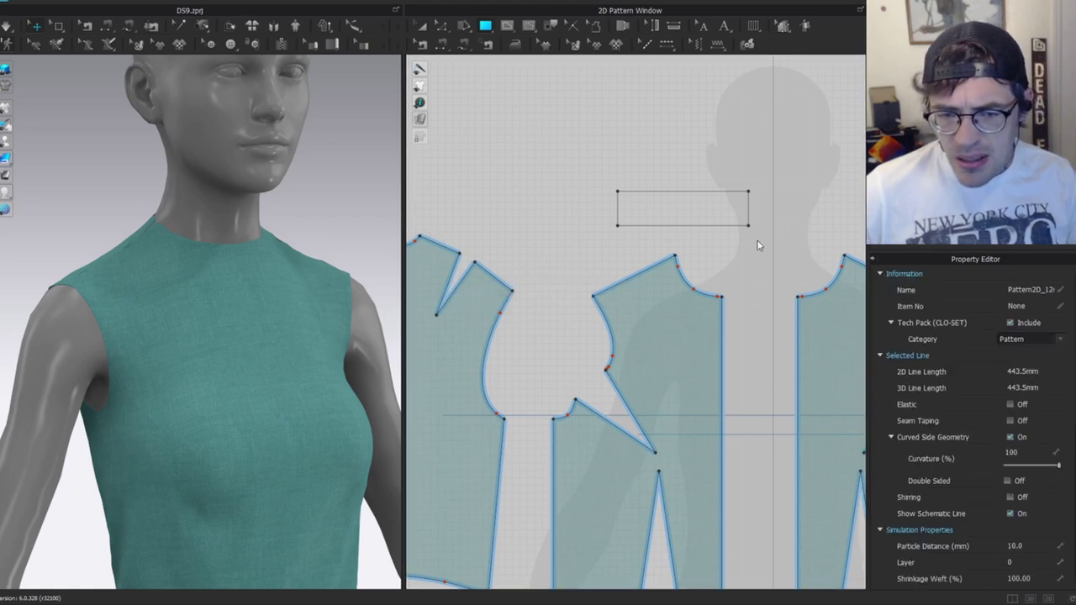
{"action": "middle_click_drag", "start_coordinate": [722, 244], "coordinate": [725, 297]}
{"action": "key", "text": "a"}
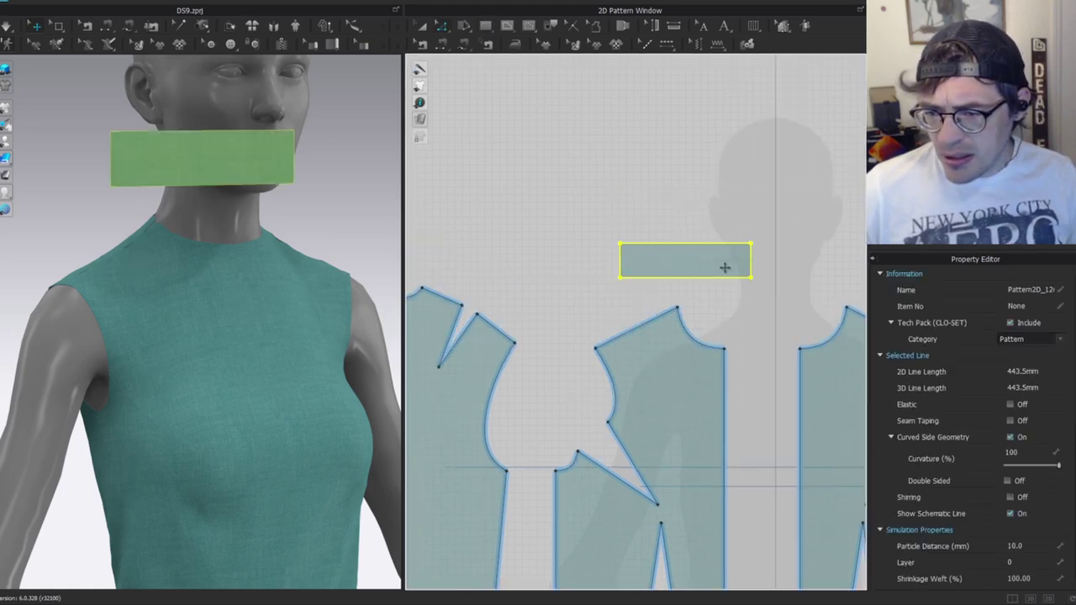
Sew the collar strip's lower edge to the front and back neckline curves using one-to-many free sewing.
{"action": "key", "text": "m"}
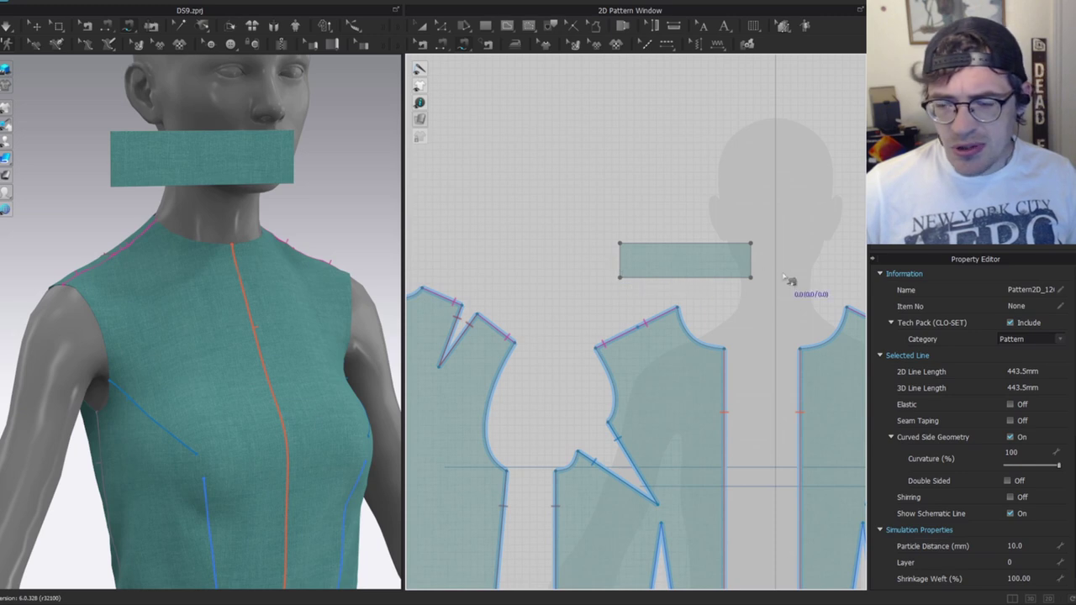
{"action": "left_click", "coordinate": [757, 281]}
{"action": "left_click", "coordinate": [621, 280]}
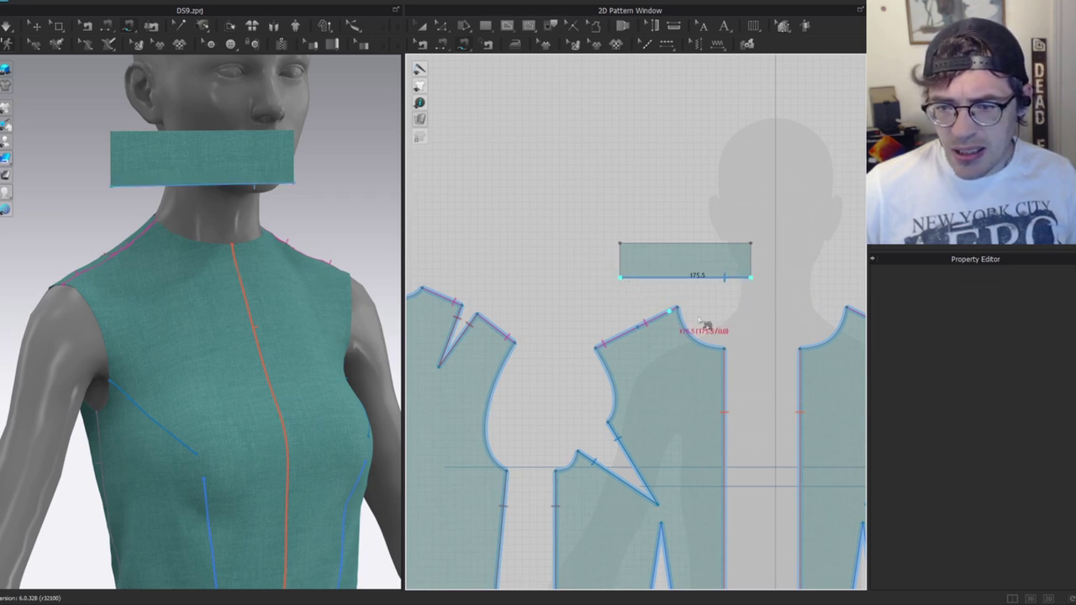
{"action": "middle_click_drag", "start_coordinate": [728, 321], "coordinate": [767, 258]}
{"action": "left_click", "coordinate": [772, 263]}
{"action": "scroll", "coordinate": [772, 262], "scroll_direction": "down", "scroll_amount": 2}
{"action": "left_click", "coordinate": [749, 264]}
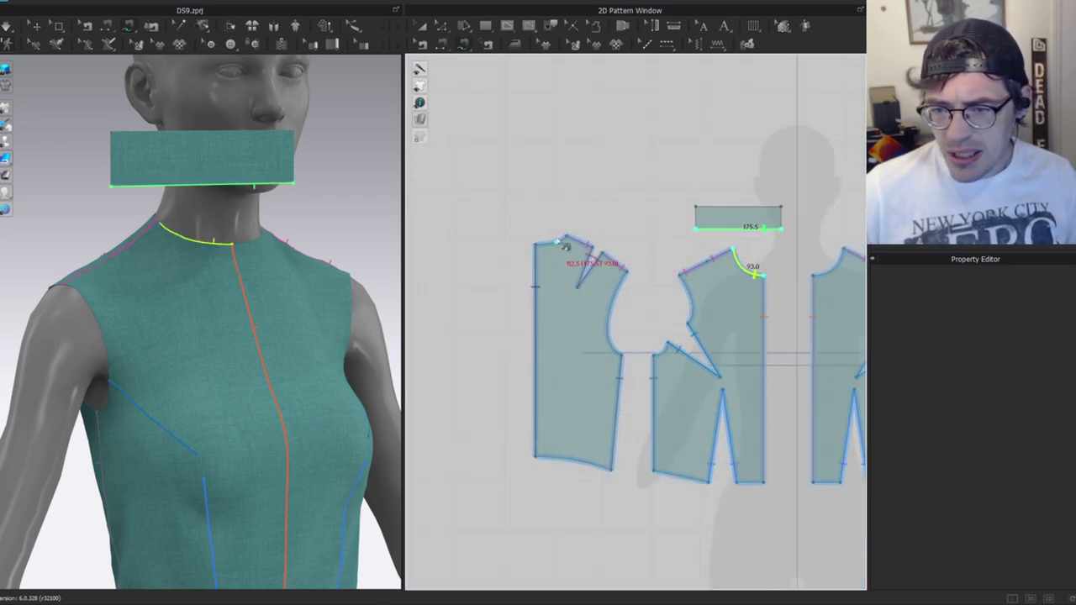
{"action": "left_click", "coordinate": [568, 242]}
{"action": "scroll", "coordinate": [751, 244], "scroll_direction": "up", "scroll_amount": 3}
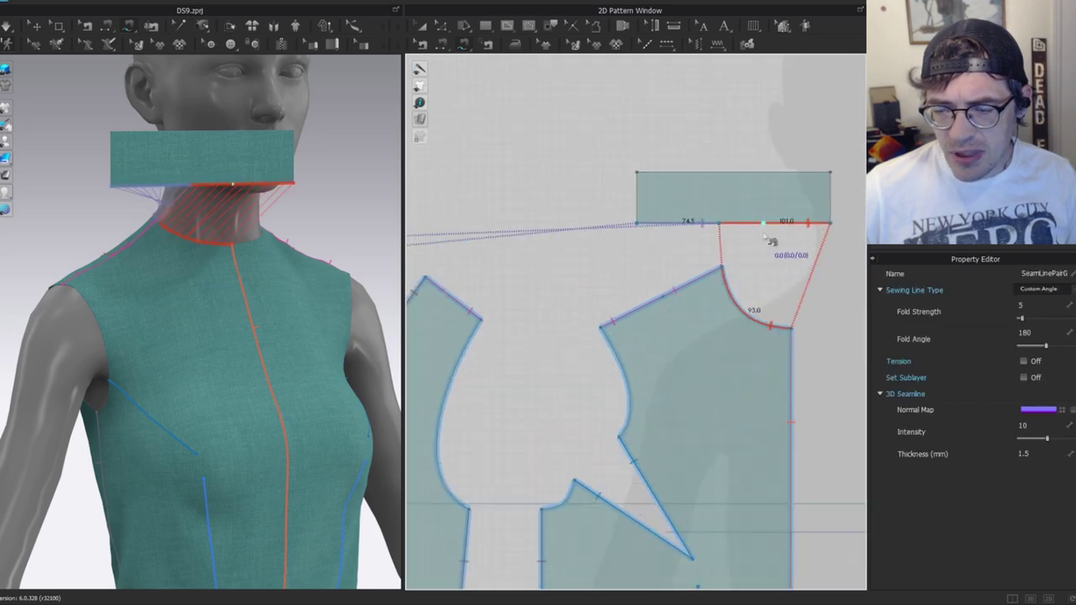
Shorten the collar strip by moving its outer end edge inward until its front seam segment is about 93 mm, and compare the seam lengths.
{"action": "key", "text": "v"}
{"action": "key", "text": "b"}
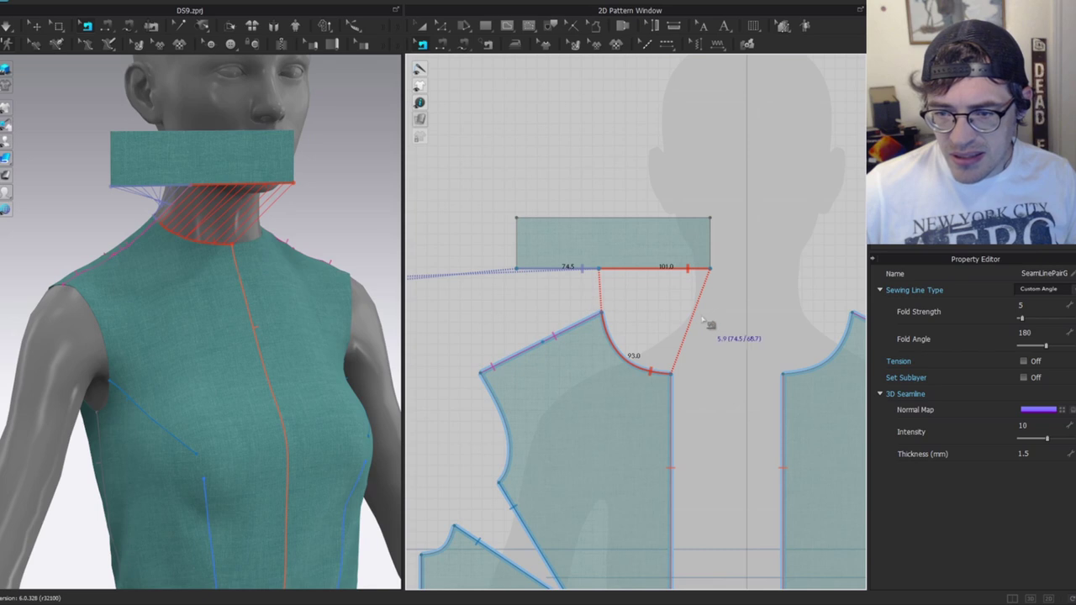
{"action": "key", "text": "a"}
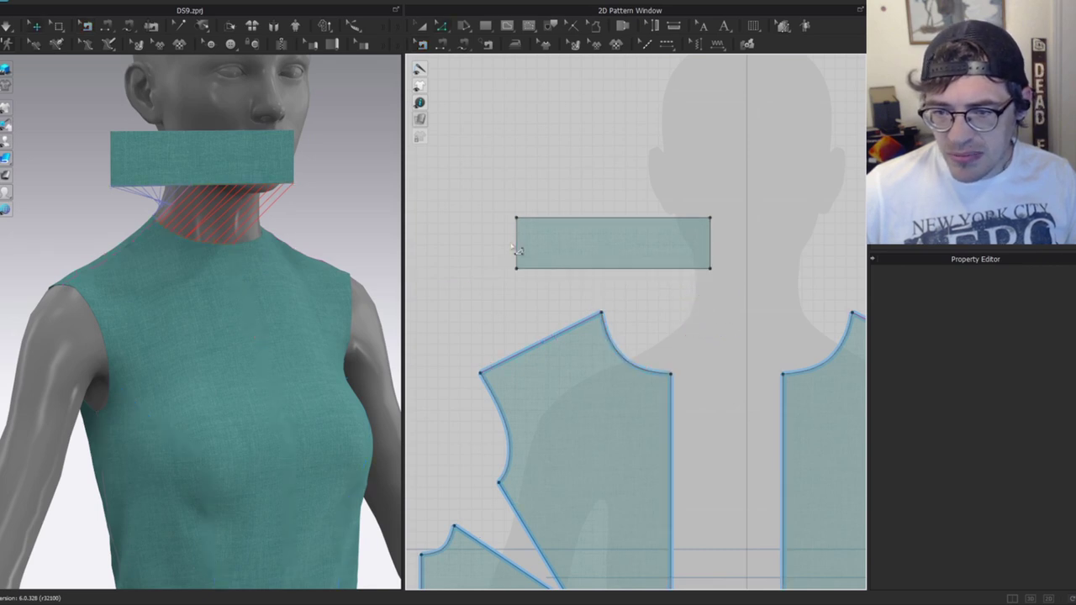
{"action": "left_click_drag", "start_coordinate": [522, 252], "coordinate": [532, 249]}
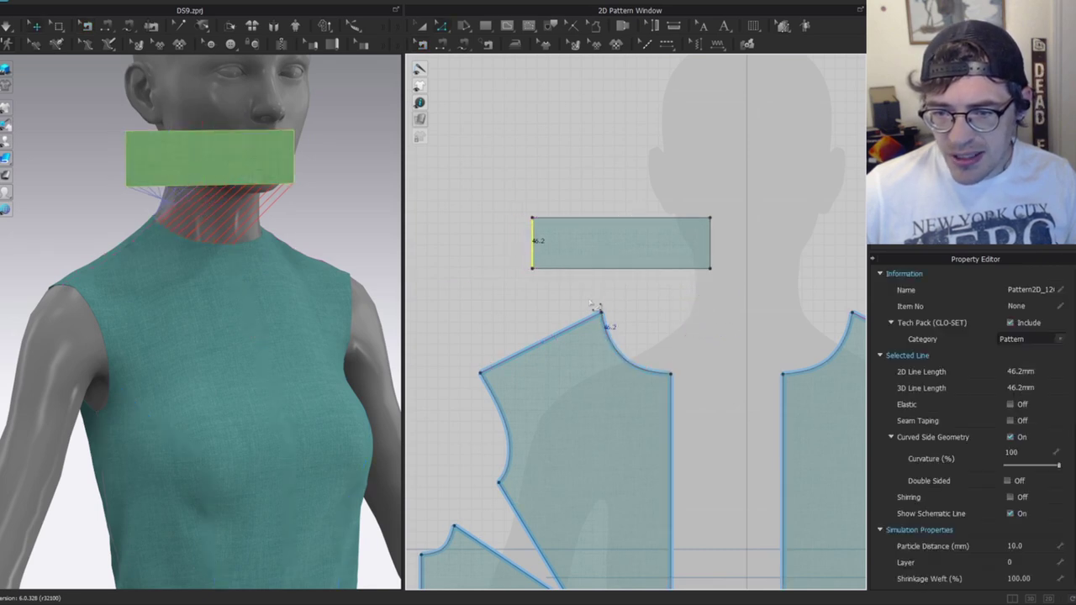
{"action": "key", "text": "b"}
{"action": "left_click", "coordinate": [579, 276]}
{"action": "left_click", "coordinate": [662, 275]}
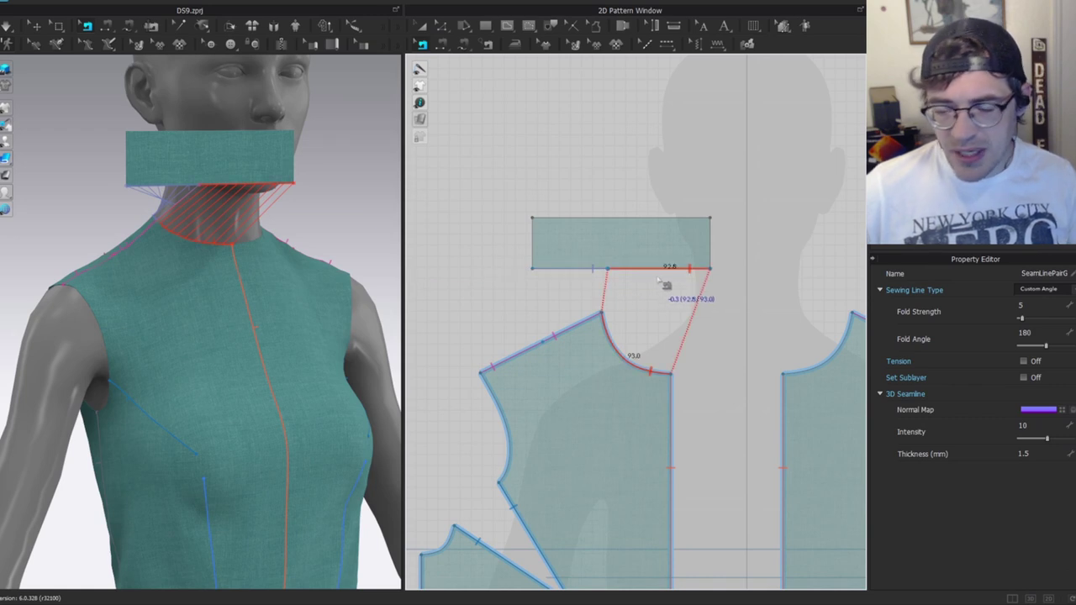
Select the collar strip and simulate the garment to pull it onto the neckline.
{"action": "key", "text": "a"}
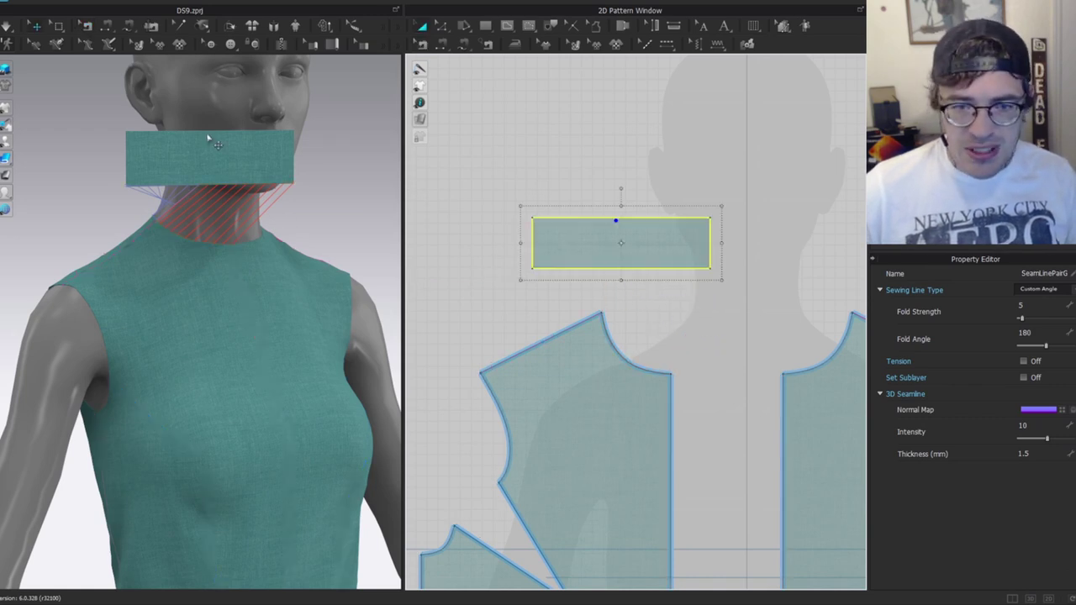
{"action": "left_click", "coordinate": [586, 257]}
{"action": "key", "text": "space"}
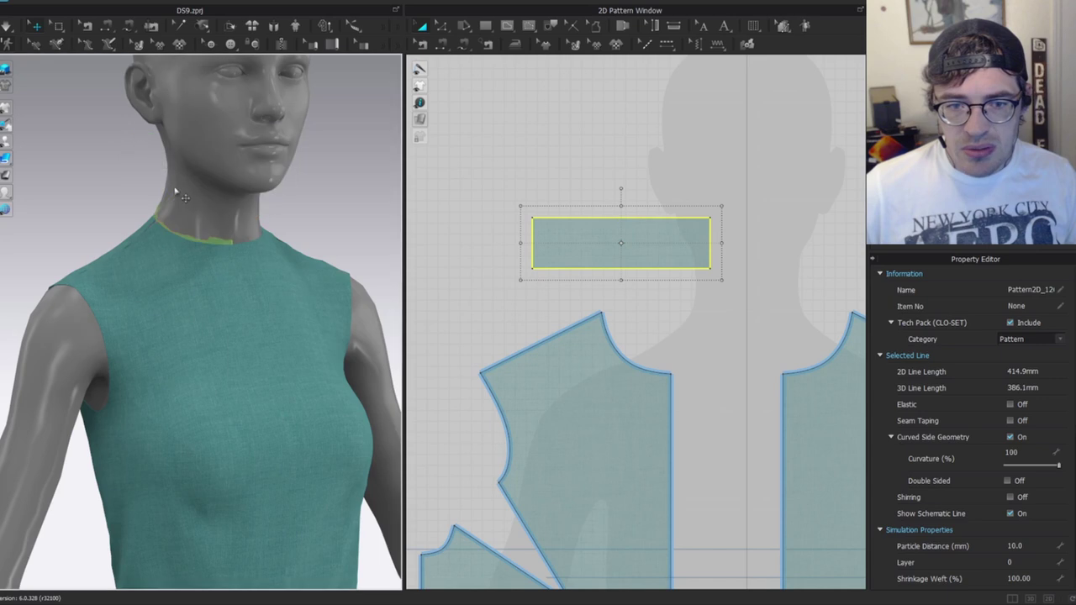
Duplicate the collar strip as a symmetric pattern and place the copy above the opposite front bodice piece.
{"action": "scroll", "coordinate": [631, 306], "scroll_direction": "down", "scroll_amount": 2}
{"action": "middle_click_drag", "start_coordinate": [625, 302], "coordinate": [552, 279]}
{"action": "key", "text": "ctrl+d"}
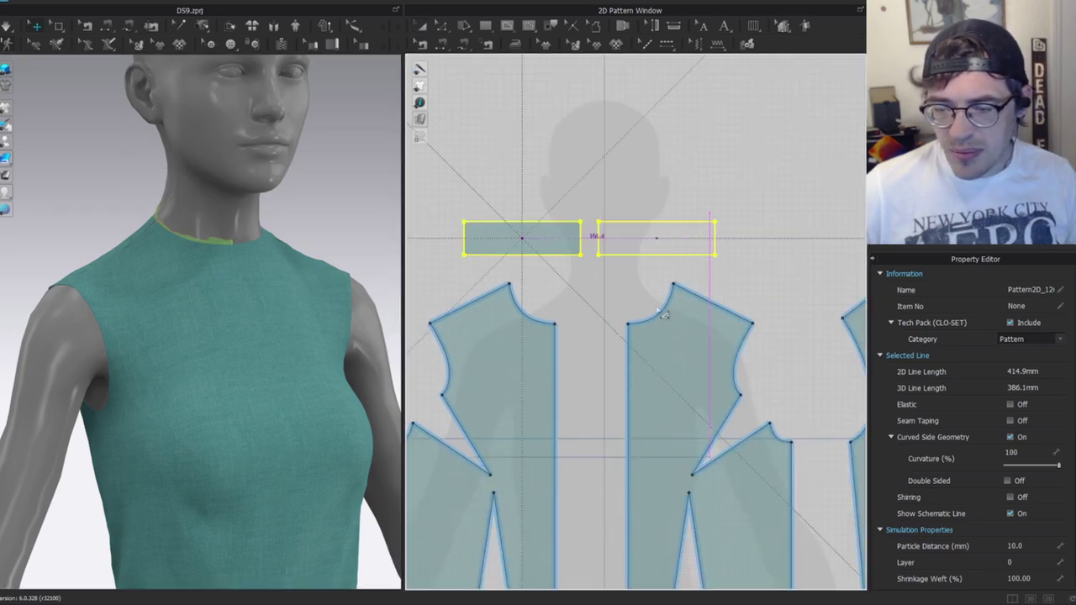
{"action": "left_click", "coordinate": [658, 309], "text": "shift"}
Simulate the garment with both collar halves so they drape upright around the avatar's neck.
{"action": "key", "text": "space"}
{"action": "key", "text": "space"}
{"action": "key", "text": "z"}
{"action": "left_click", "coordinate": [552, 160]}
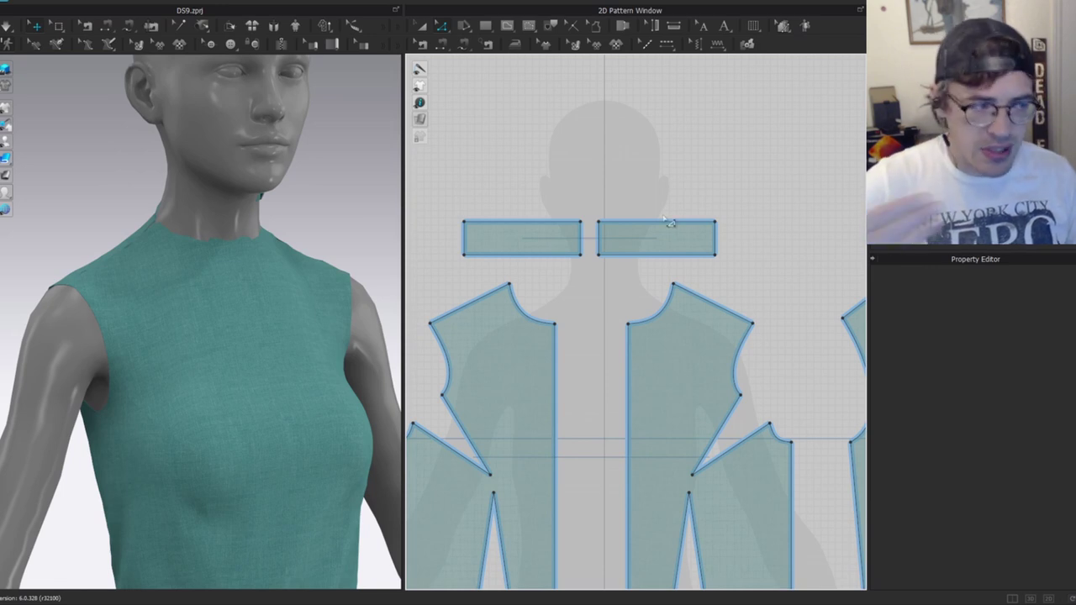
{"action": "key", "text": "a"}
{"action": "left_click", "coordinate": [508, 233]}
{"action": "left_click", "coordinate": [588, 236]}
{"action": "key", "text": "space"}
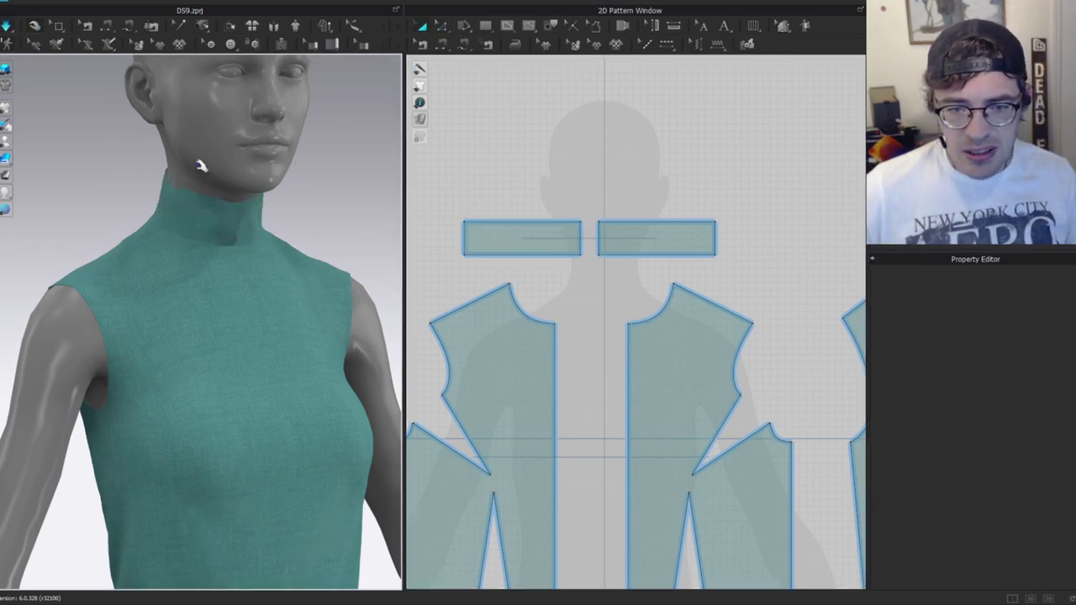
{"action": "key", "text": "space"}
Sew the facing centre-front edges of the two collar strips together.
{"action": "key", "text": "n"}
{"action": "left_click", "coordinate": [581, 237]}
{"action": "left_click", "coordinate": [599, 238]}
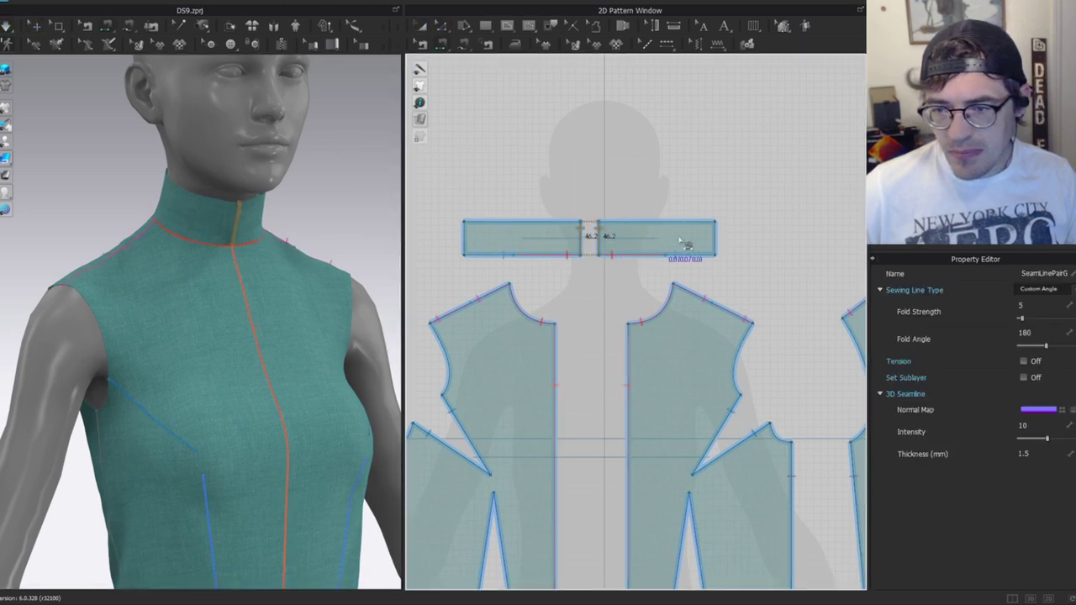
{"action": "key", "text": "a"}
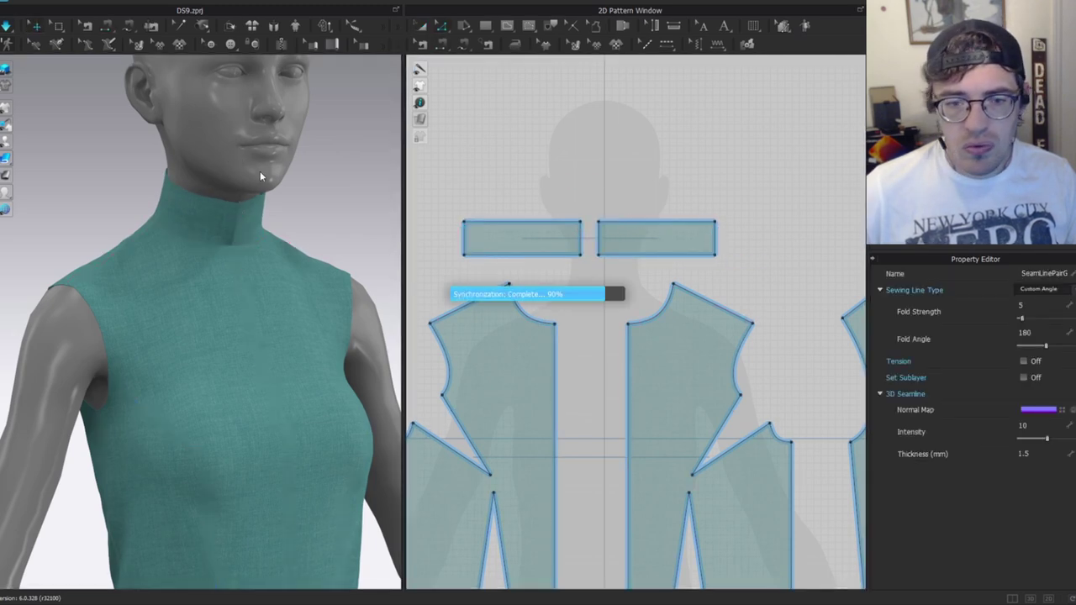
Simulate the garment and tug the collar and neckline fabric from several angles to settle the joined collar around the neck.
{"action": "scroll", "coordinate": [211, 173], "scroll_direction": "up", "scroll_amount": 3}
{"action": "key", "text": "a"}
{"action": "right_click_drag", "start_coordinate": [211, 173], "coordinate": [277, 164]}
{"action": "middle_click_drag", "start_coordinate": [277, 164], "coordinate": [534, 370]}
{"action": "left_click", "coordinate": [240, 269]}
{"action": "right_click_drag", "start_coordinate": [234, 260], "coordinate": [238, 259]}
{"action": "left_click_drag", "start_coordinate": [281, 260], "coordinate": [248, 202]}
{"action": "right_click_drag", "start_coordinate": [248, 202], "coordinate": [163, 263]}
{"action": "mouse_move", "coordinate": [175, 266]}
{"action": "left_mouse_down"}
{"action": "mouse_move", "coordinate": [202, 278]}
{"action": "mouse_move", "coordinate": [182, 265]}
{"action": "left_mouse_up"}
{"action": "left_click", "coordinate": [253, 254]}
{"action": "left_click_drag", "start_coordinate": [251, 254], "coordinate": [293, 236]}
{"action": "left_click_drag", "start_coordinate": [272, 272], "coordinate": [255, 200]}
Tug the front bodice piece and its collar half in the running simulation to check how the neckline seam sits.
{"action": "scroll", "coordinate": [197, 305], "scroll_direction": "down", "scroll_amount": 3}
{"action": "right_click_drag", "start_coordinate": [200, 308], "coordinate": [353, 319]}
{"action": "left_click", "coordinate": [268, 360]}
{"action": "right_click_drag", "start_coordinate": [271, 348], "coordinate": [179, 359]}
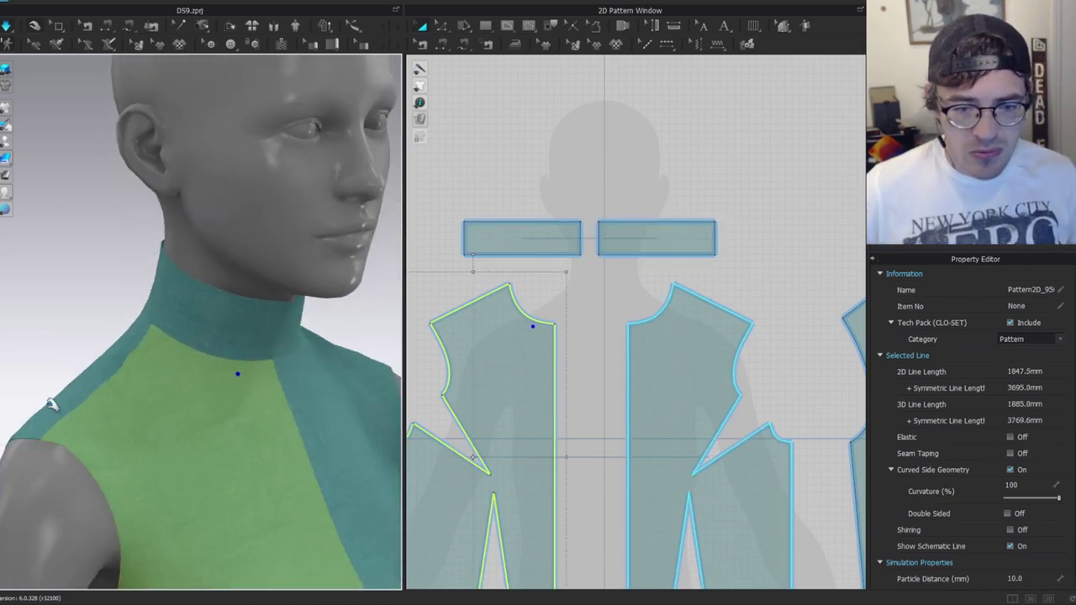
{"action": "left_click", "coordinate": [192, 316]}
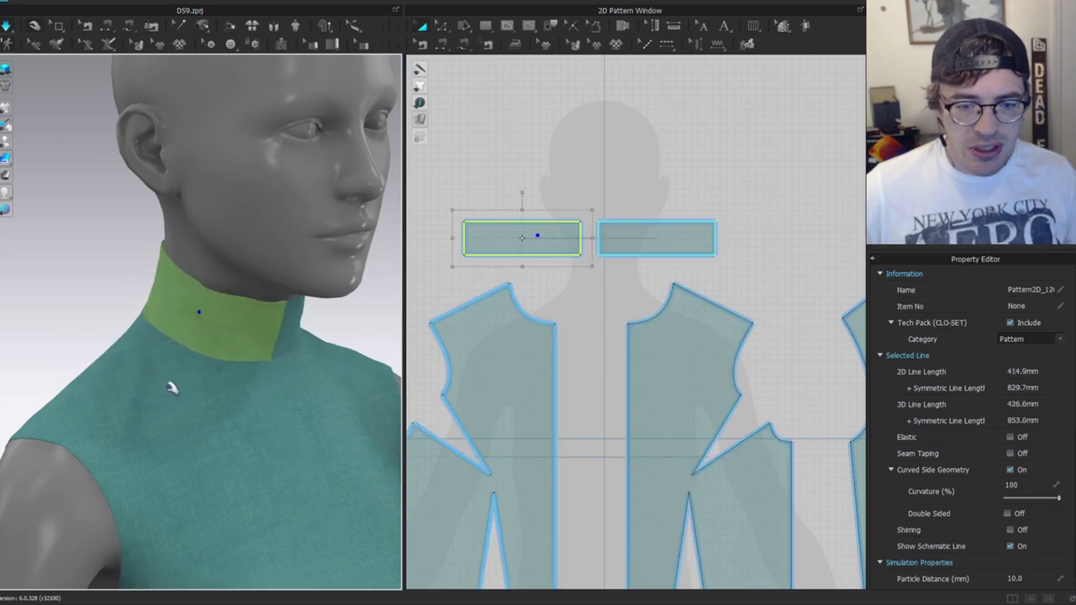
{"action": "right_click_drag", "start_coordinate": [292, 332], "coordinate": [233, 351]}
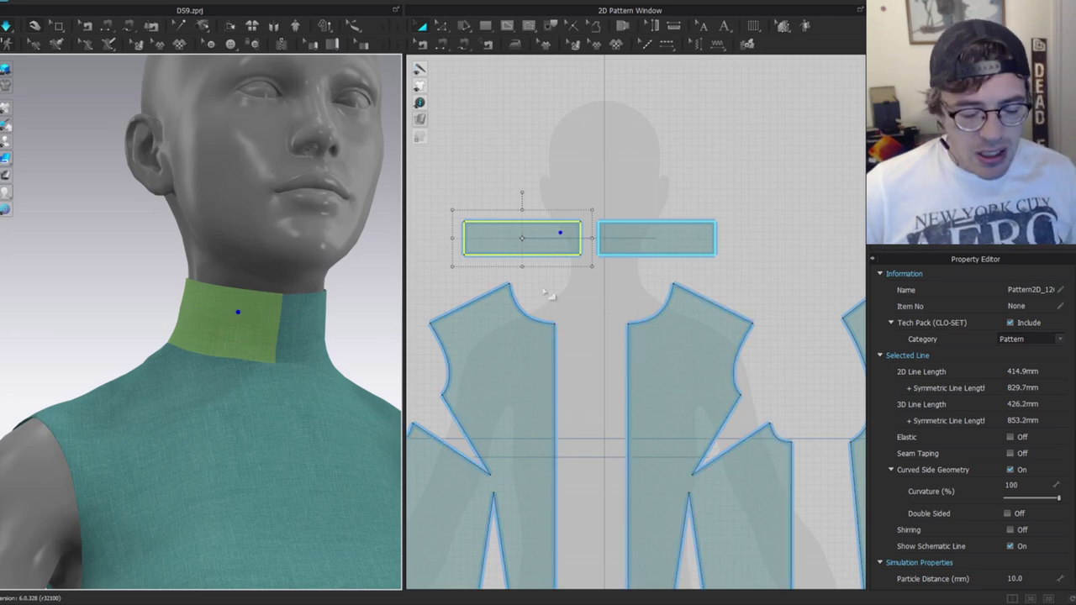
Narrow the collar strip slightly about its centre so its outline measures about 391.5 mm.
{"action": "scroll", "coordinate": [506, 224], "scroll_direction": "up", "scroll_amount": 3}
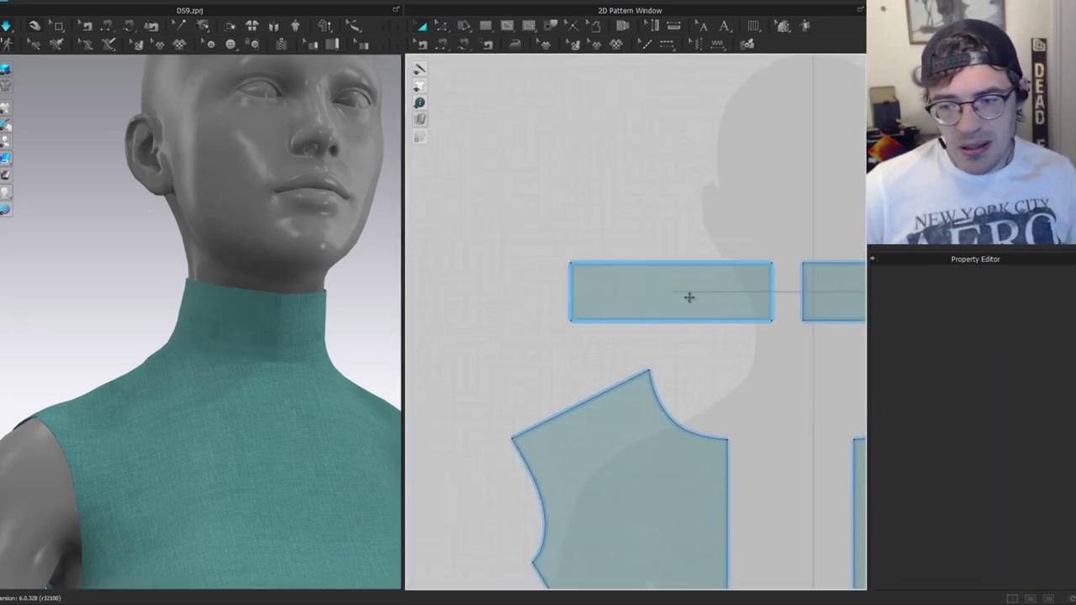
{"action": "key", "text": "z"}
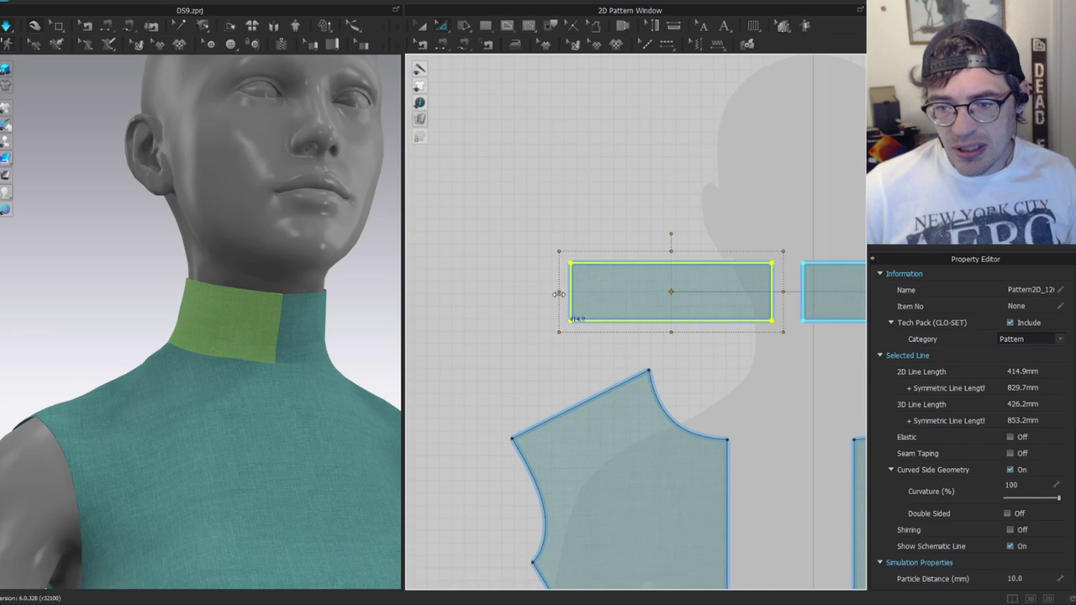
{"action": "left_click_drag", "start_coordinate": [570, 293], "coordinate": [576, 294]}
Delete the seam joining the collar strip's lower edge to the bodice neckline.
{"action": "key", "text": "b"}
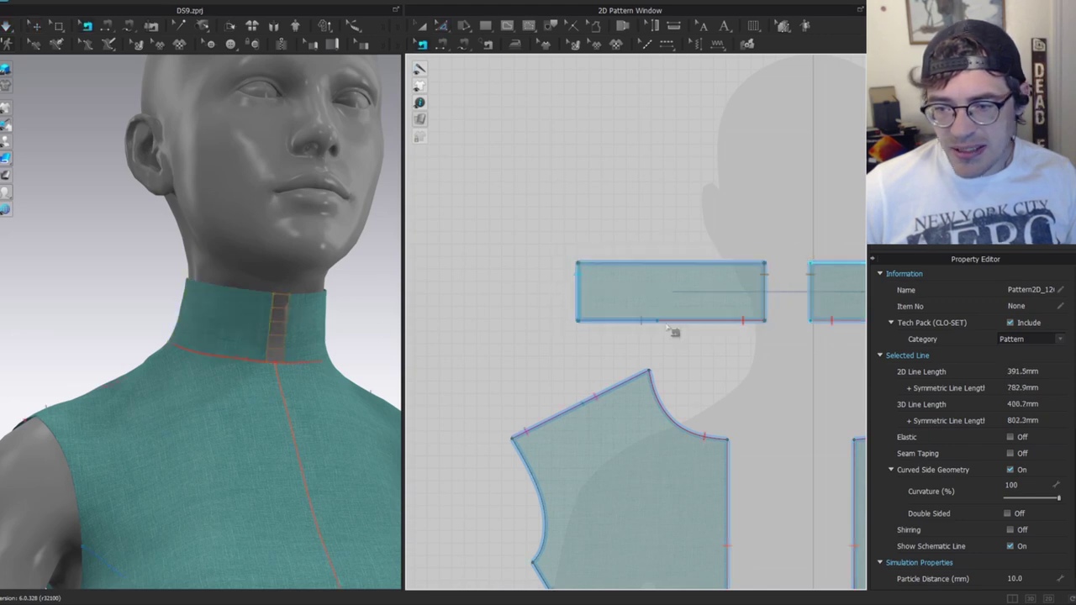
{"action": "left_click", "coordinate": [703, 320]}
{"action": "key", "text": "Delete"}
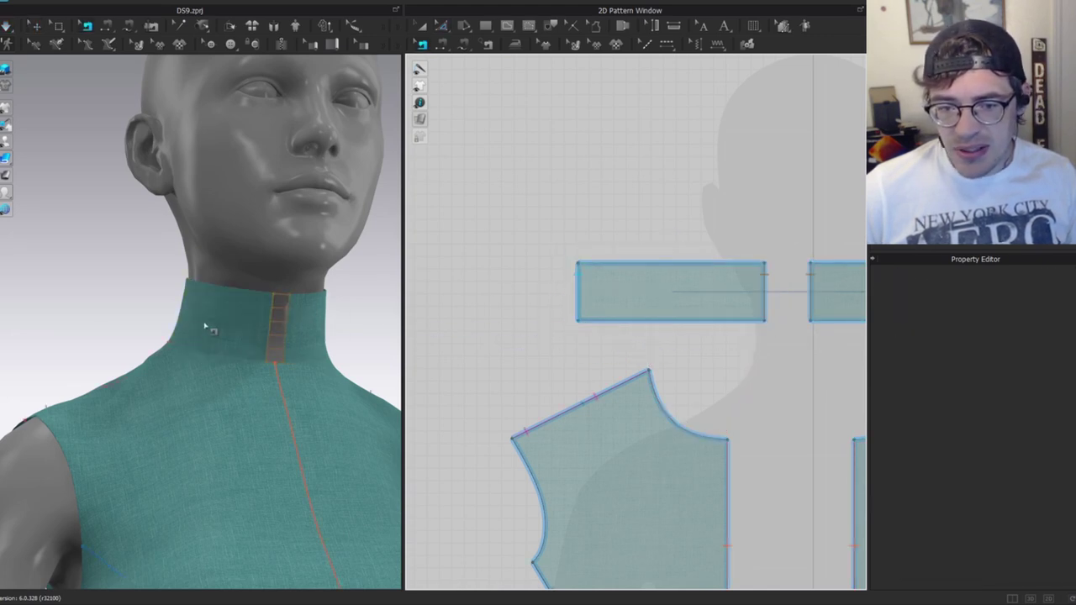
Simulate the garment with the collar detached from the bodice and tug both collar halves into place around the neck.
{"action": "key", "text": "q"}
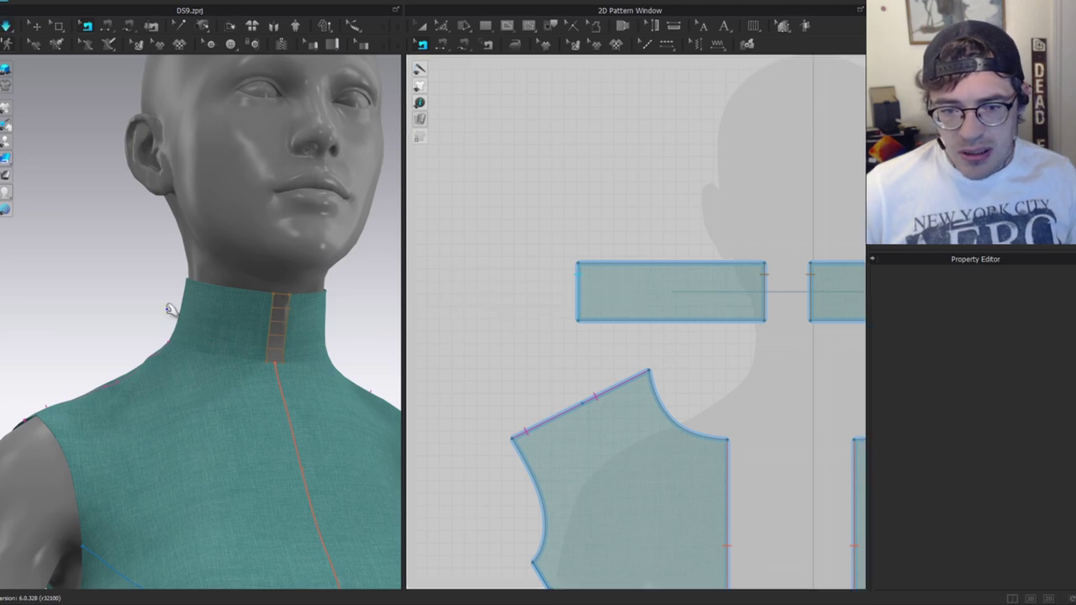
{"action": "left_click", "coordinate": [298, 329]}
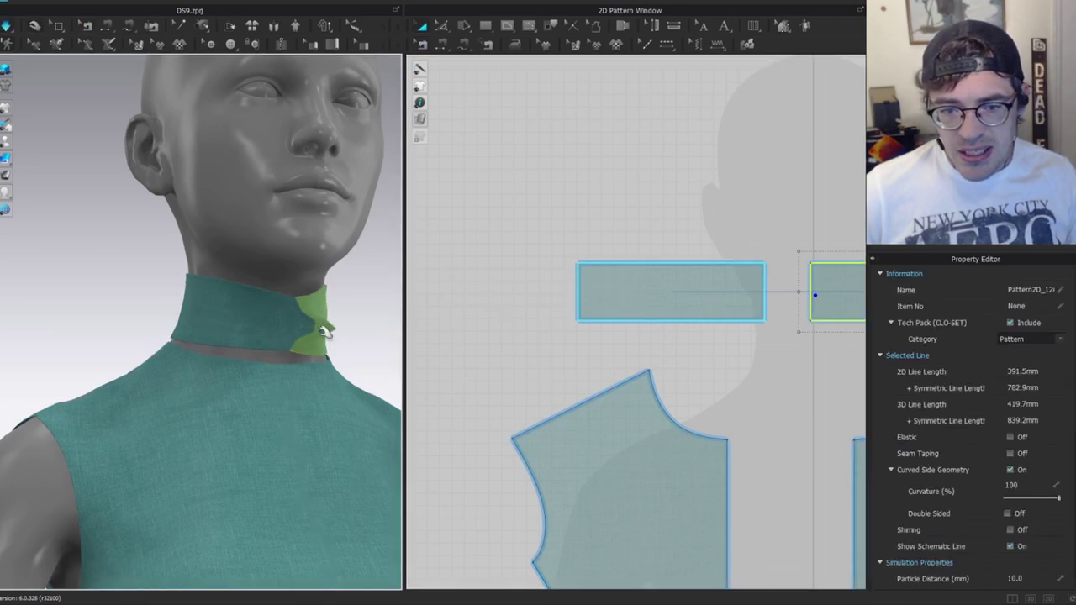
{"action": "left_click", "coordinate": [244, 333]}
{"action": "left_click", "coordinate": [315, 342]}
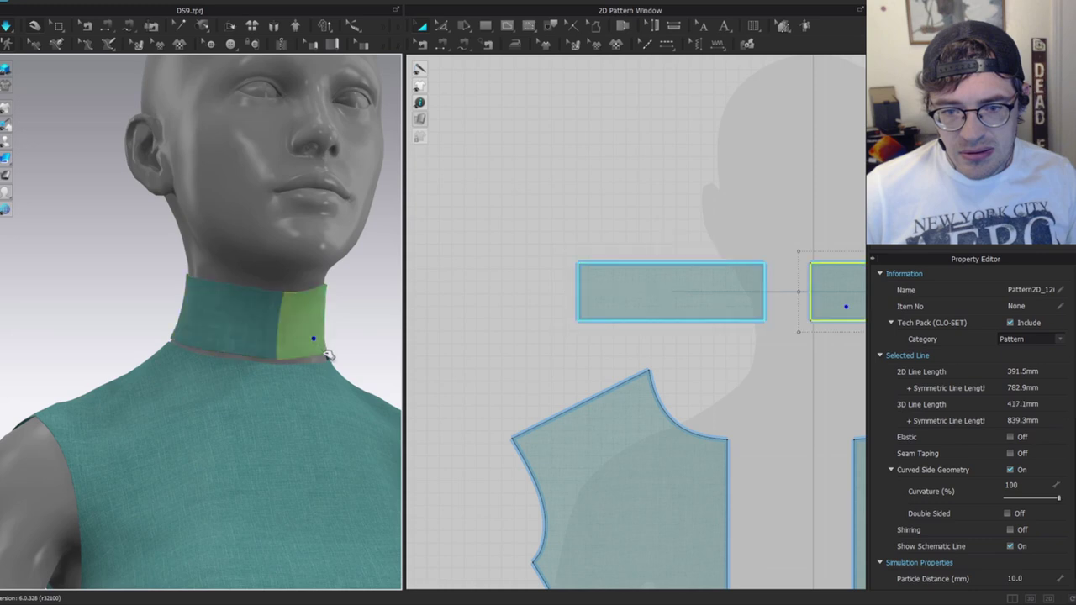
{"action": "right_click_drag", "start_coordinate": [243, 294], "coordinate": [228, 336]}
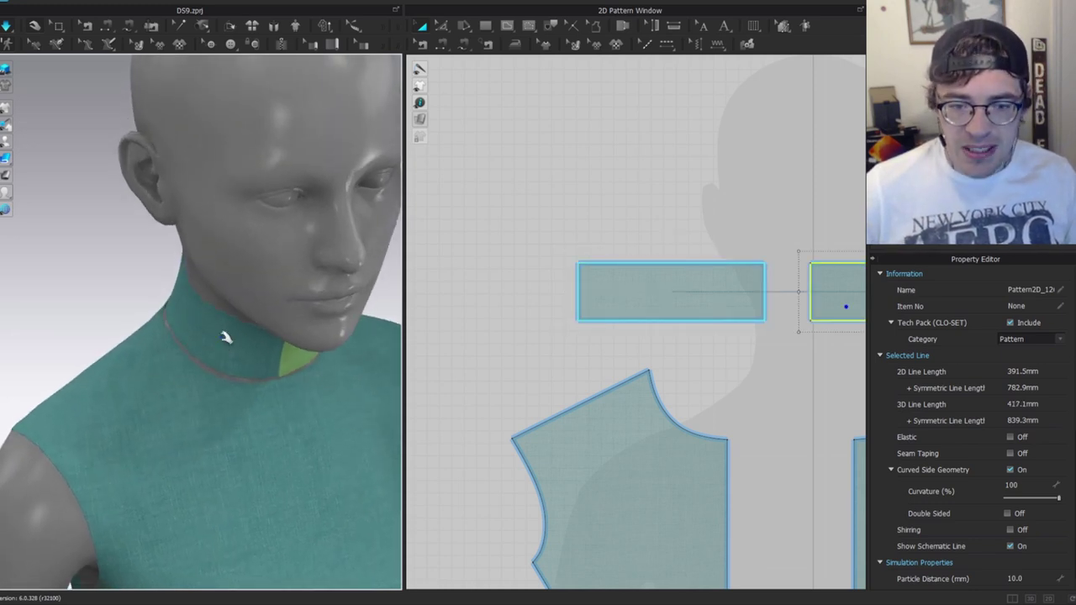
{"action": "left_click", "coordinate": [217, 343]}
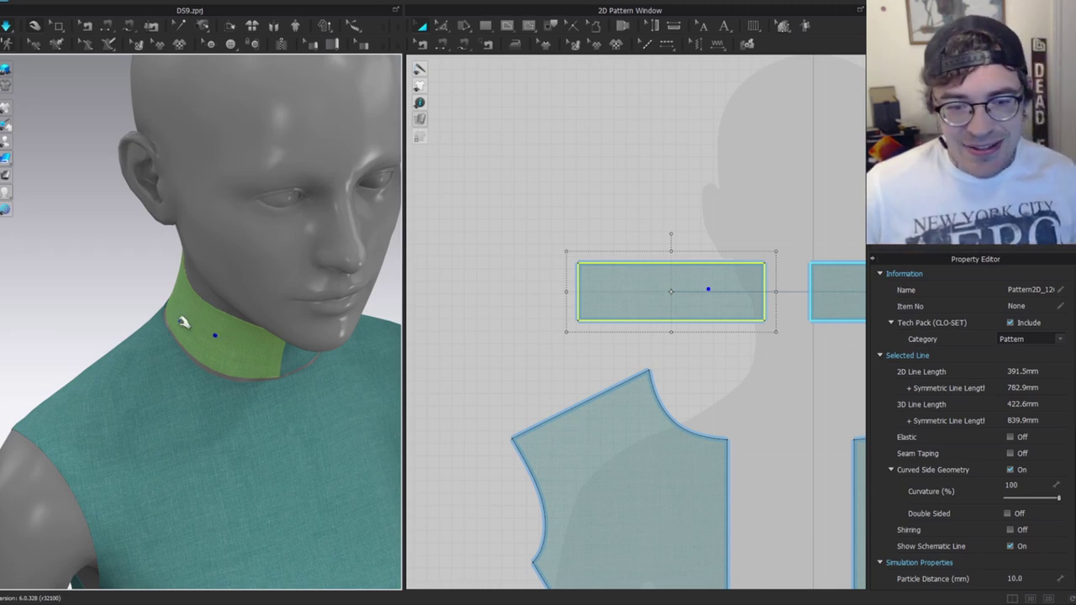
{"action": "right_click_drag", "start_coordinate": [205, 335], "coordinate": [165, 295]}
{"action": "left_click_drag", "start_coordinate": [230, 332], "coordinate": [200, 357]}
{"action": "left_click", "coordinate": [305, 351]}
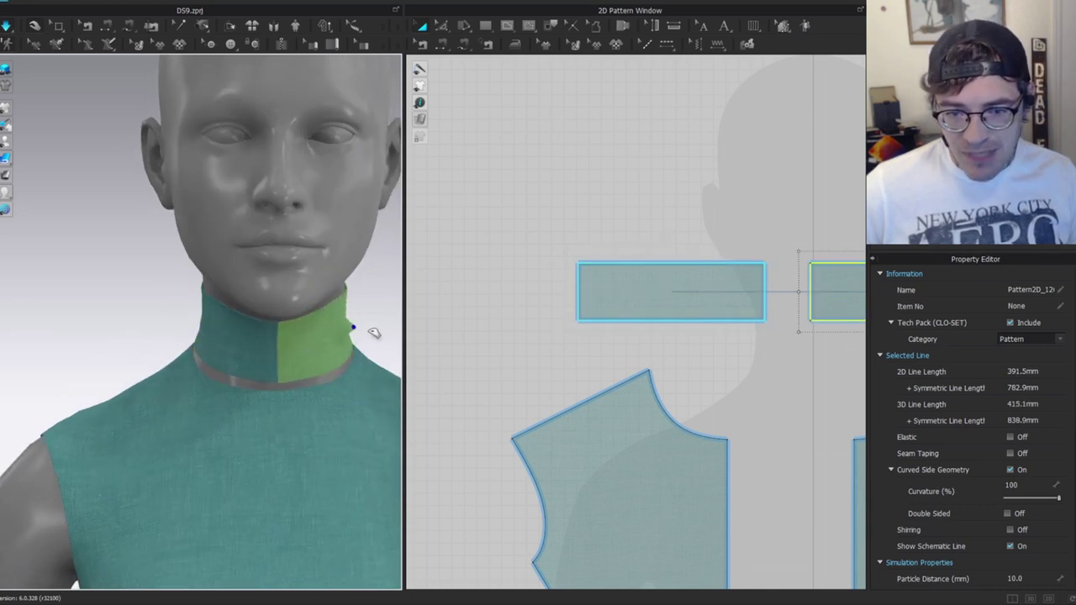
Widen the collar strip in two small increments to an outline of about 411 mm, tugging the collar in simulation after each.
{"action": "left_click", "coordinate": [685, 291]}
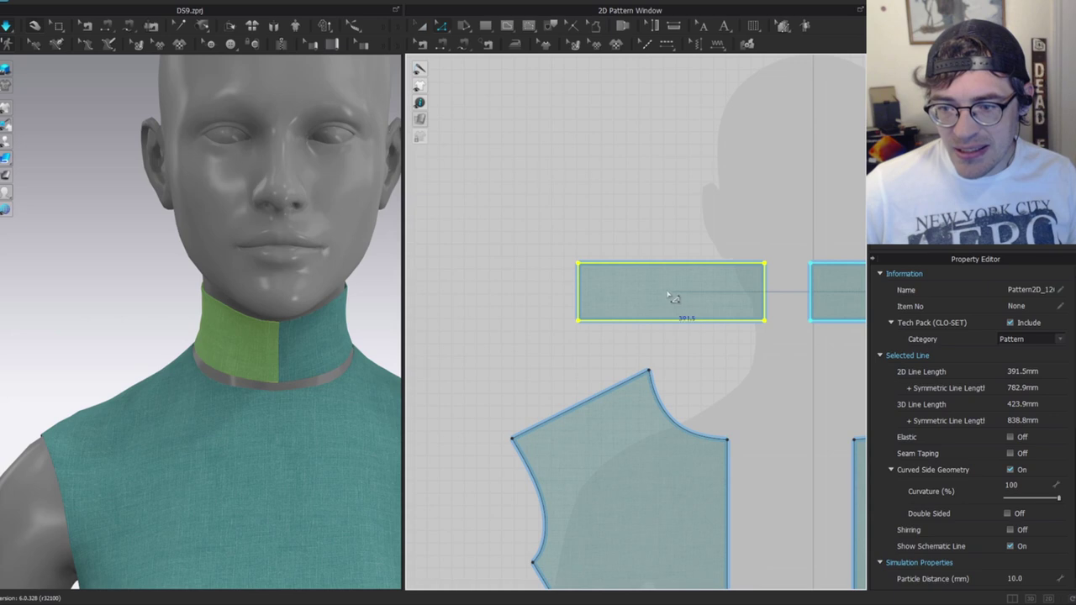
{"action": "key", "text": "a"}
{"action": "left_click", "coordinate": [670, 294]}
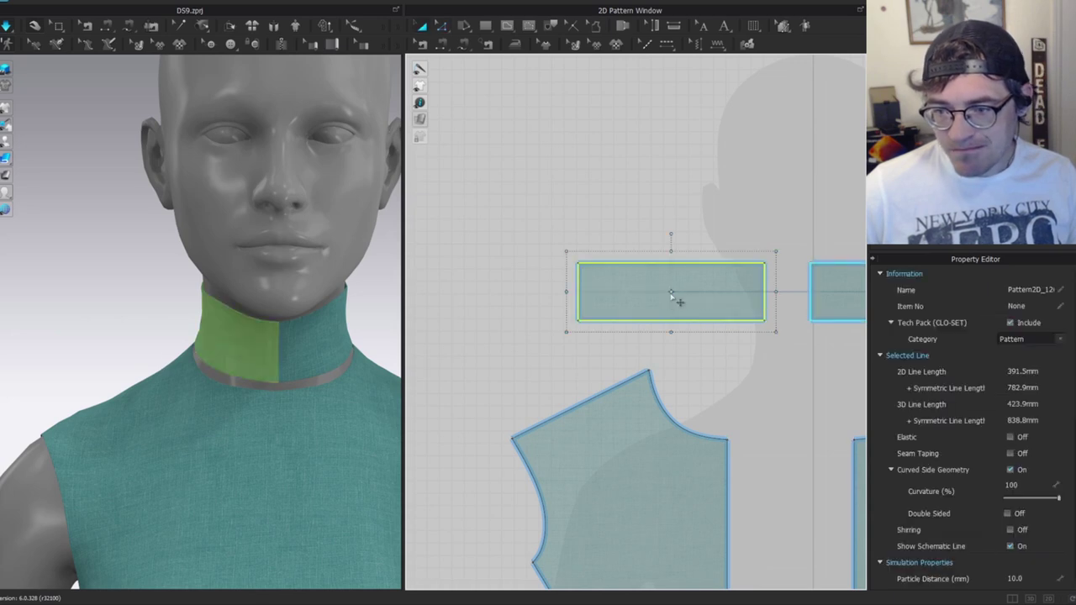
{"action": "left_click_drag", "start_coordinate": [567, 290], "coordinate": [560, 291]}
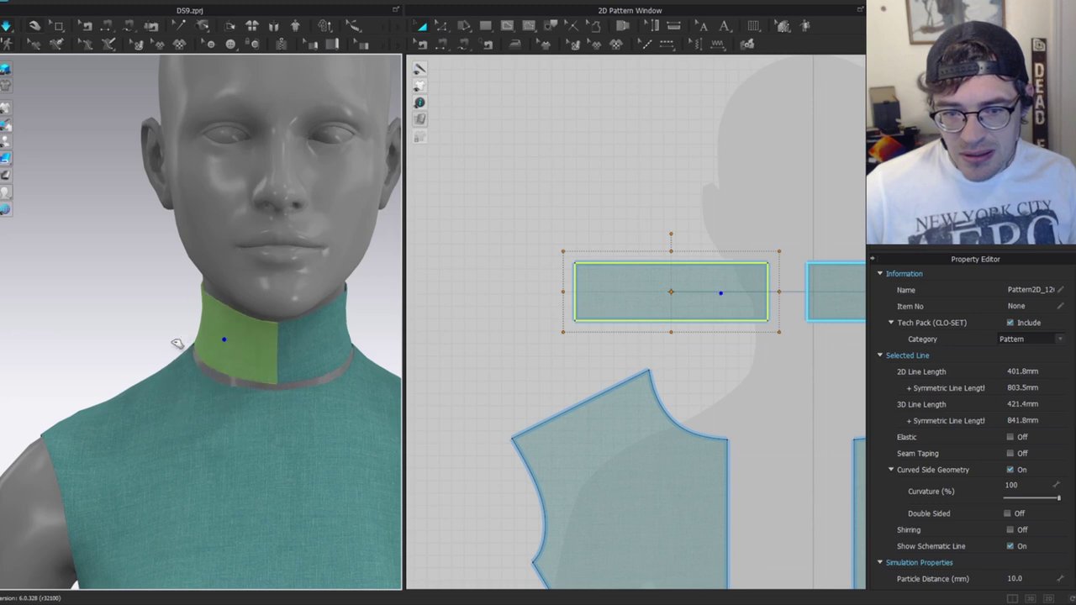
{"action": "left_click", "coordinate": [322, 351]}
{"action": "left_click", "coordinate": [651, 313]}
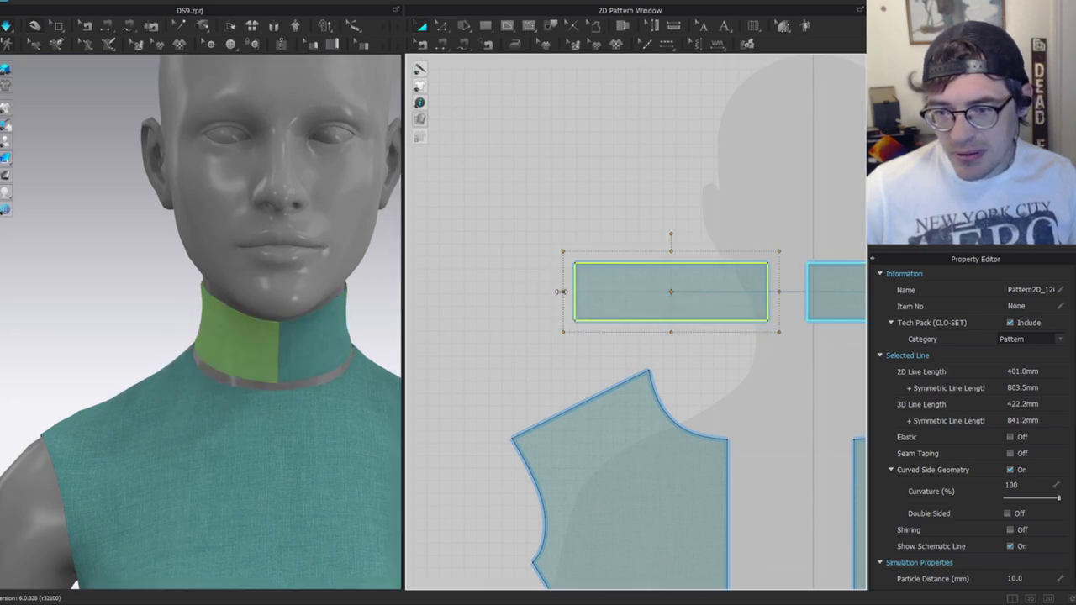
{"action": "left_click", "coordinate": [505, 168]}
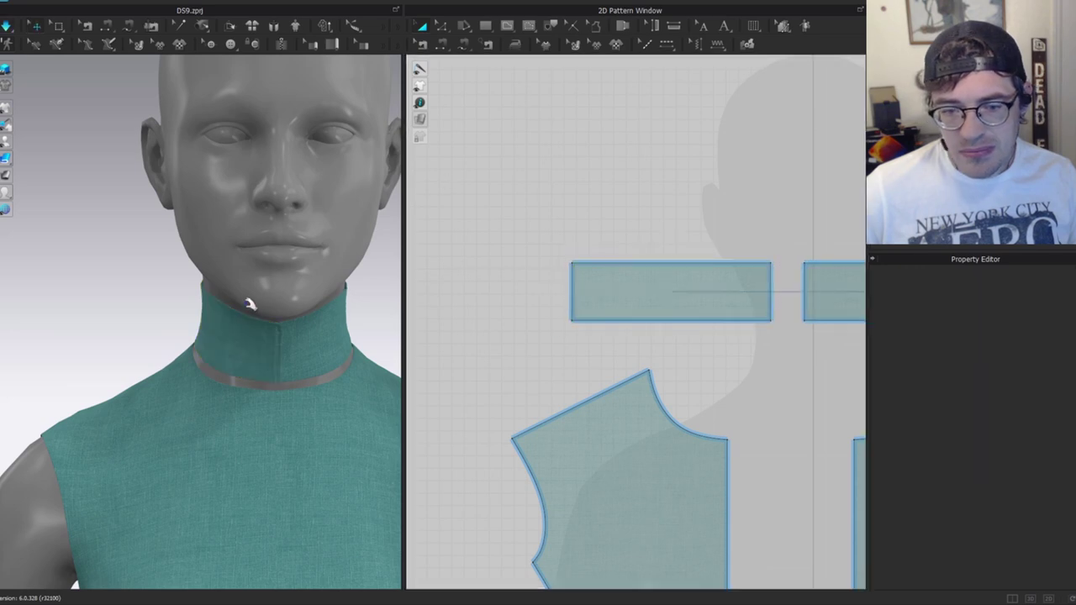
{"action": "left_click", "coordinate": [269, 337]}
{"action": "left_click", "coordinate": [325, 340]}
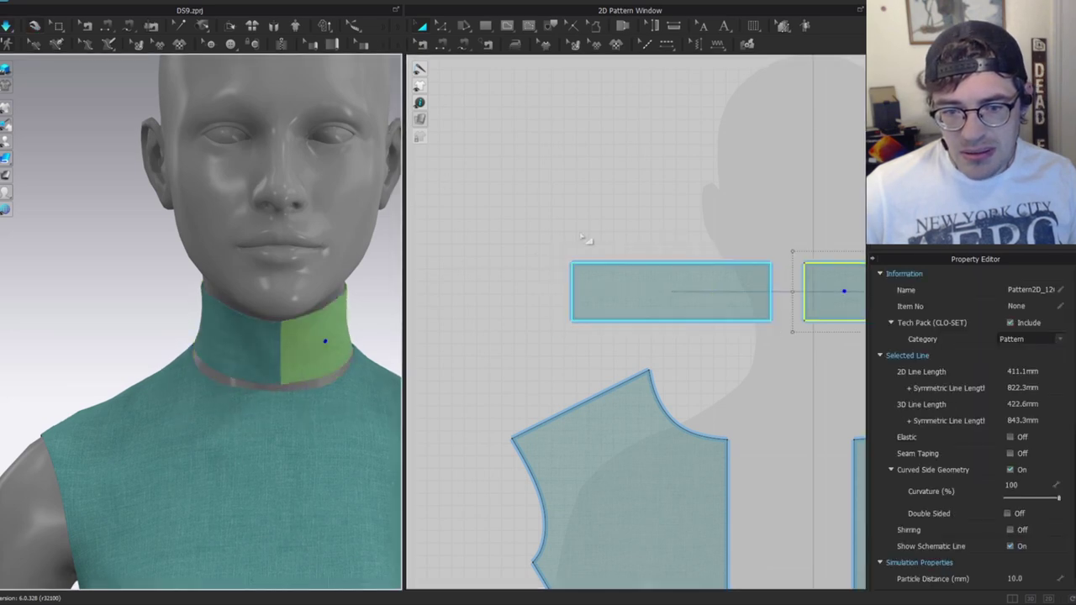
Sew the collar strip's lower edge to the front and back neckline curves as one multi-segment seam and simulate it.
{"action": "scroll", "coordinate": [657, 291], "scroll_direction": "down", "scroll_amount": 3}
{"action": "middle_click_drag", "start_coordinate": [658, 291], "coordinate": [631, 228]}
{"action": "key", "text": "m"}
{"action": "right_click_drag", "start_coordinate": [252, 345], "coordinate": [338, 357]}
{"action": "left_click", "coordinate": [606, 244]}
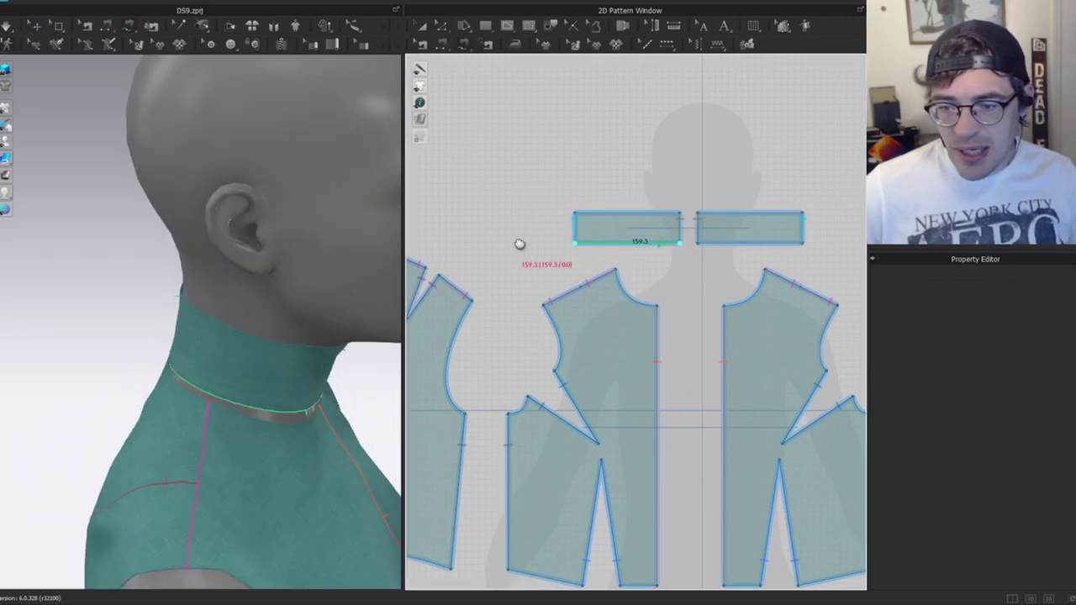
{"action": "scroll", "coordinate": [704, 269], "scroll_direction": "down", "scroll_amount": 2}
{"action": "left_click", "coordinate": [695, 257]}
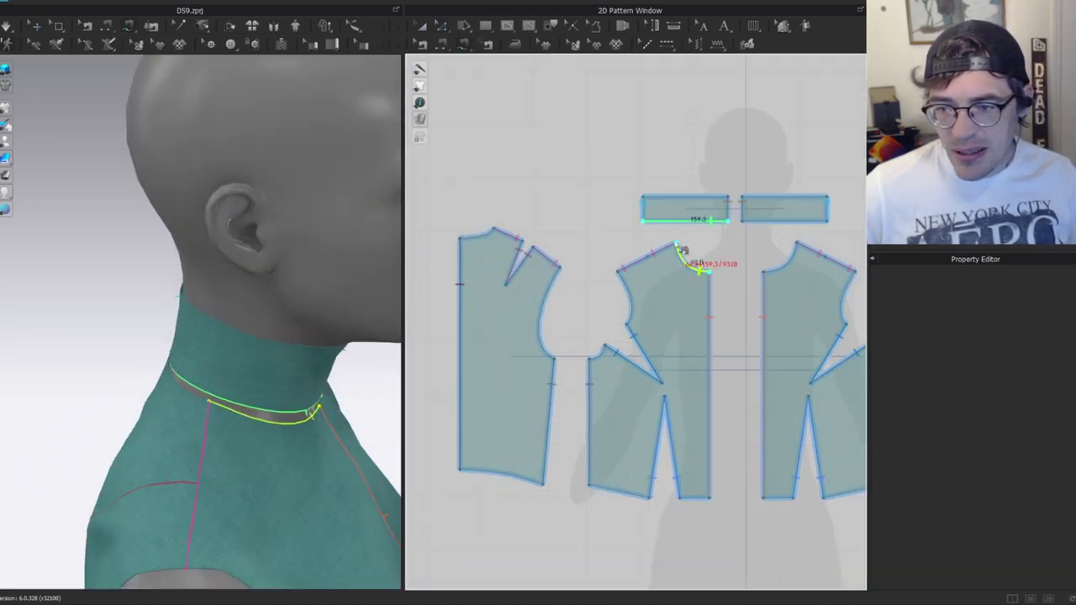
{"action": "left_click", "coordinate": [496, 232]}
{"action": "key", "text": "Return"}
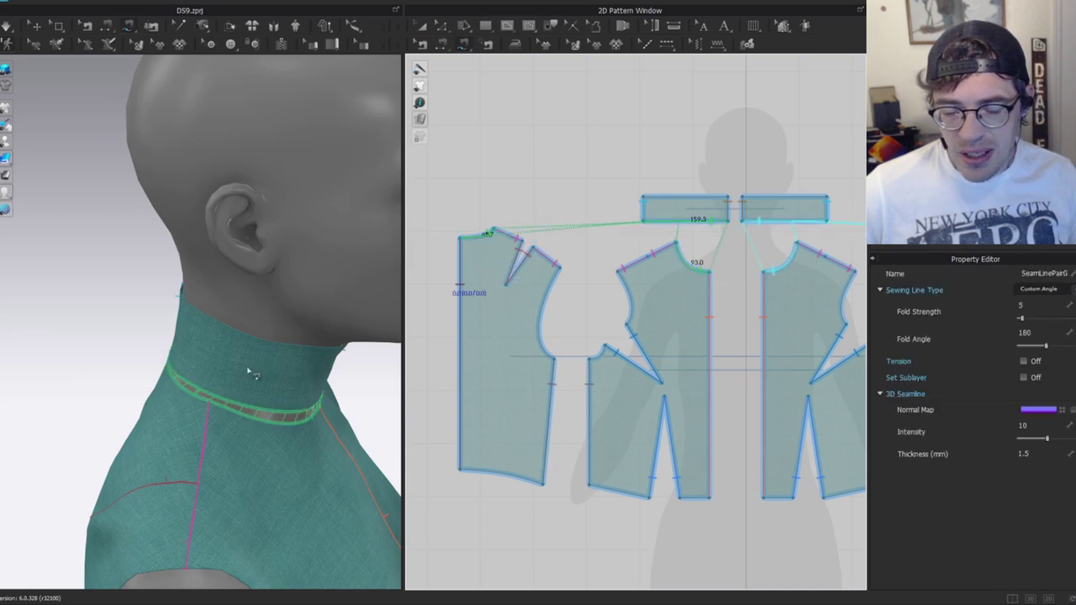
{"action": "key", "text": "a"}
{"action": "left_click", "coordinate": [309, 384]}
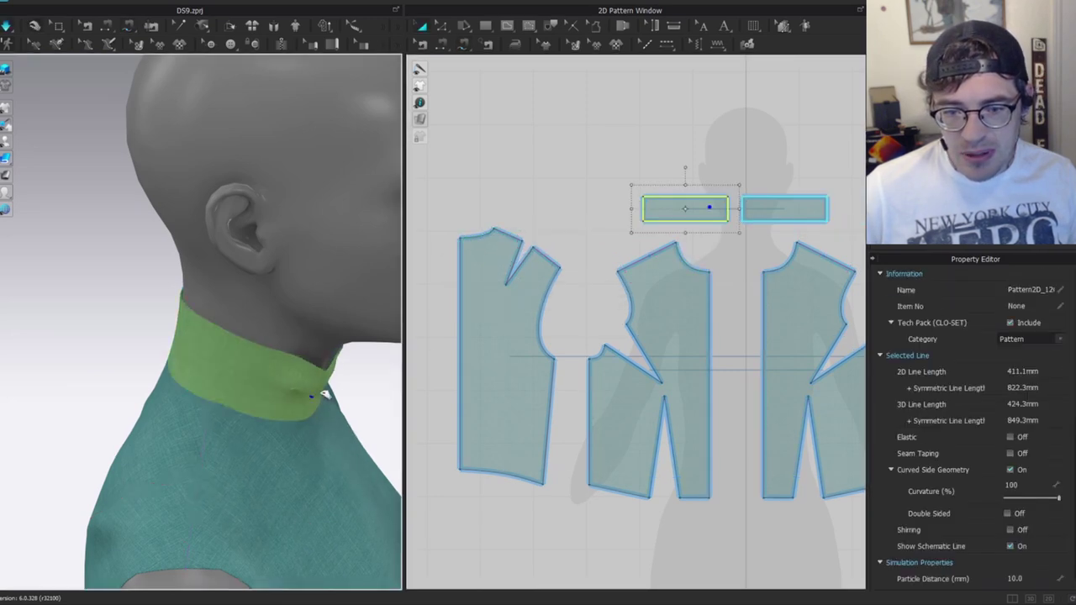
Remove the collar-to-neckline seam again and simulate the garment with the collar hanging free of the bodice.
{"action": "key", "text": "b"}
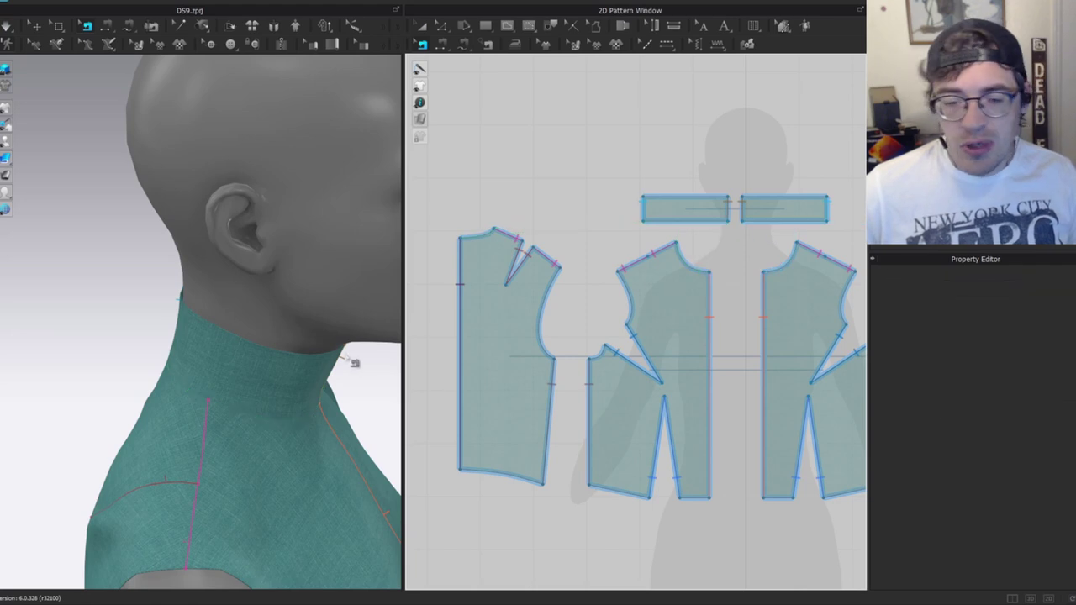
{"action": "right_click_drag", "start_coordinate": [256, 378], "coordinate": [212, 322]}
{"action": "key", "text": "space"}
{"action": "right_click_drag", "start_coordinate": [264, 462], "coordinate": [326, 405]}
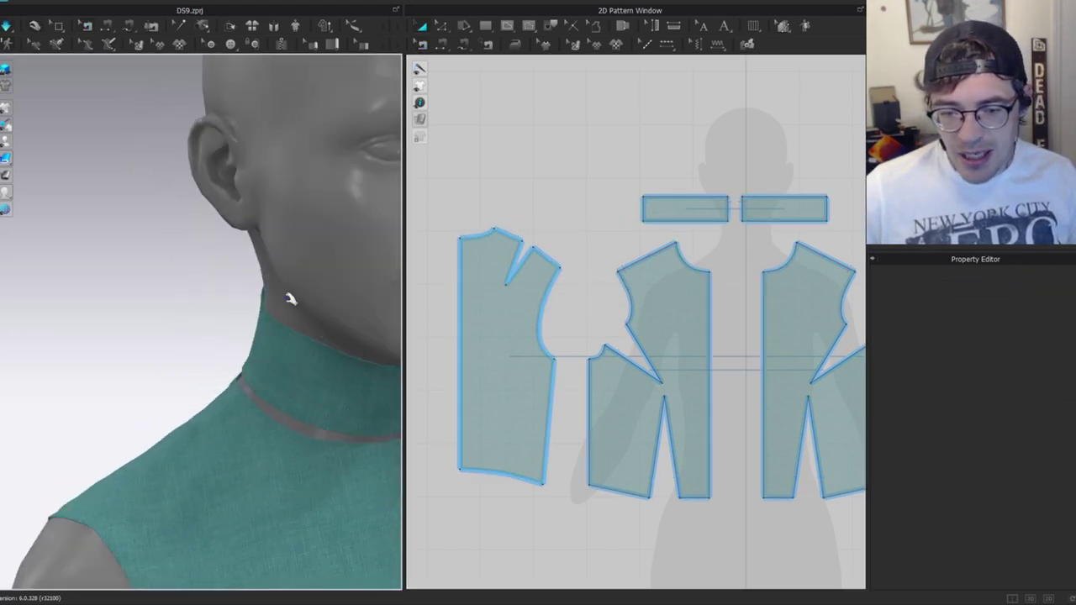
{"action": "middle_click_drag", "start_coordinate": [304, 370], "coordinate": [303, 272]}
Lower the front bodice's centre-front neckline point slightly and deepen the neckline curve to about 100 mm long.
{"action": "scroll", "coordinate": [704, 272], "scroll_direction": "up", "scroll_amount": 4}
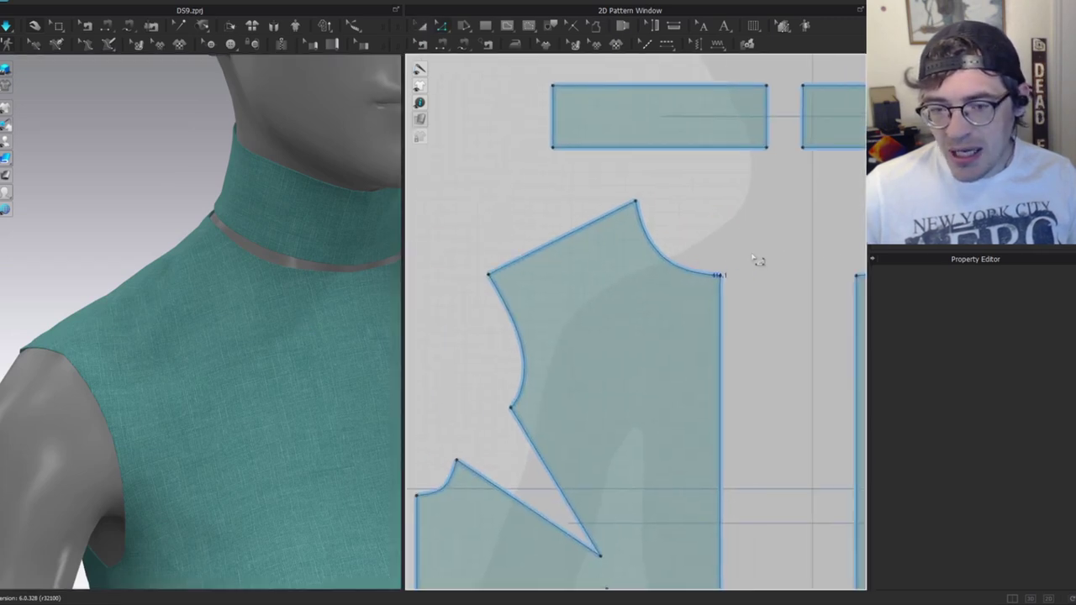
{"action": "left_click_drag", "start_coordinate": [750, 249], "coordinate": [673, 304]}
{"action": "left_click_drag", "start_coordinate": [720, 276], "coordinate": [721, 284]}
{"action": "left_click", "coordinate": [708, 264]}
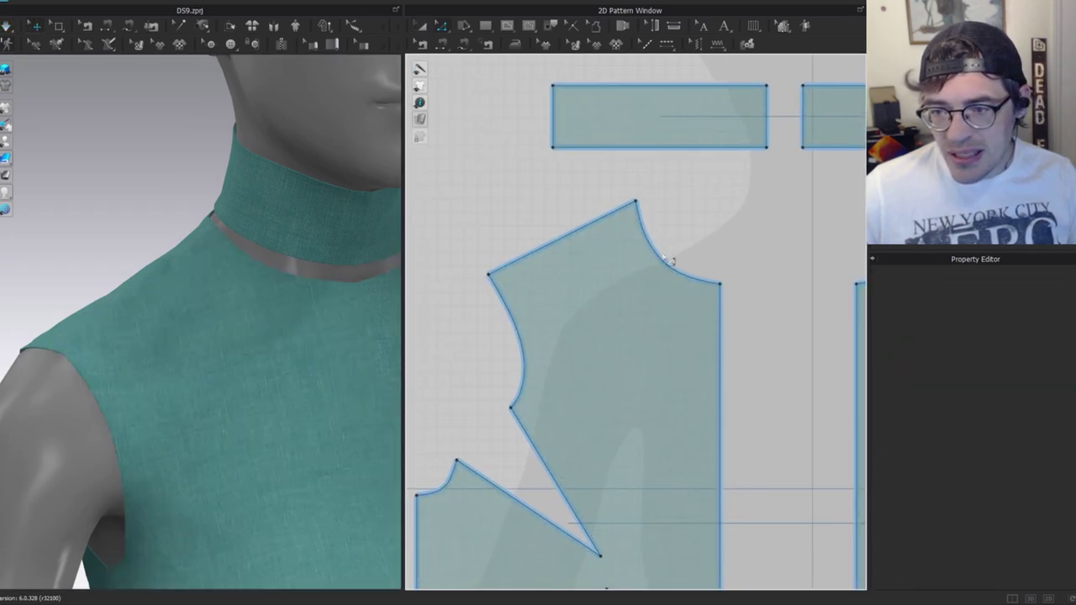
{"action": "left_click", "coordinate": [654, 245]}
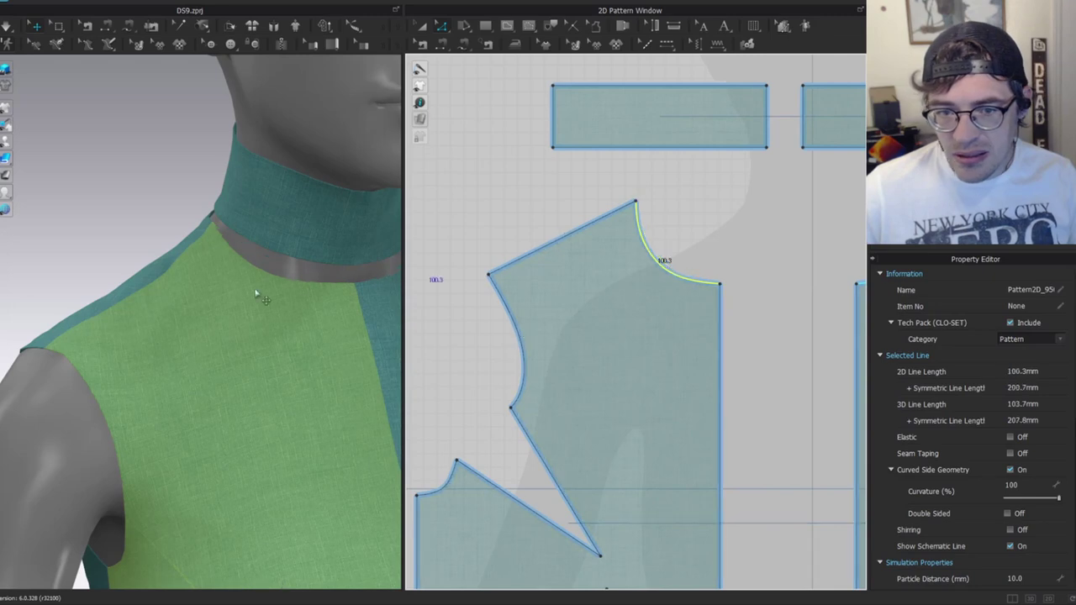
Simulate the reshaped neckline and tug the collar and bodice to check the gap between them from several angles.
{"action": "left_click", "coordinate": [292, 231]}
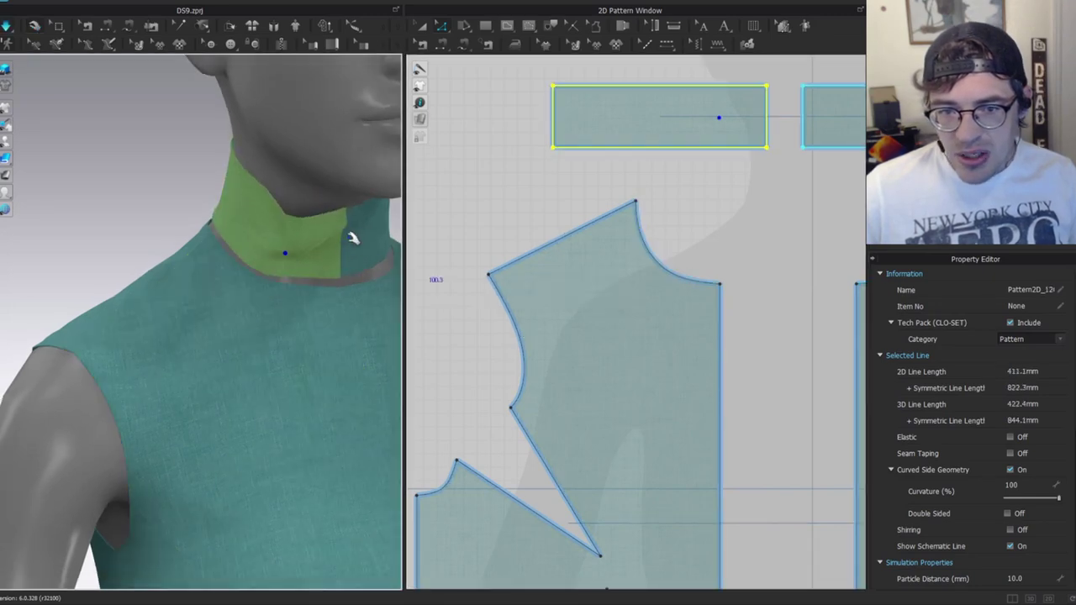
{"action": "left_click_drag", "start_coordinate": [358, 271], "coordinate": [364, 279]}
{"action": "right_click_drag", "start_coordinate": [357, 245], "coordinate": [198, 222]}
{"action": "right_click_drag", "start_coordinate": [261, 196], "coordinate": [142, 222]}
{"action": "scroll", "coordinate": [715, 261], "scroll_direction": "up", "scroll_amount": 2}
Raise the front bodice's centre-front neckline point slightly and flatten the neckline curve to about 92 mm long.
{"action": "left_click", "coordinate": [729, 295]}
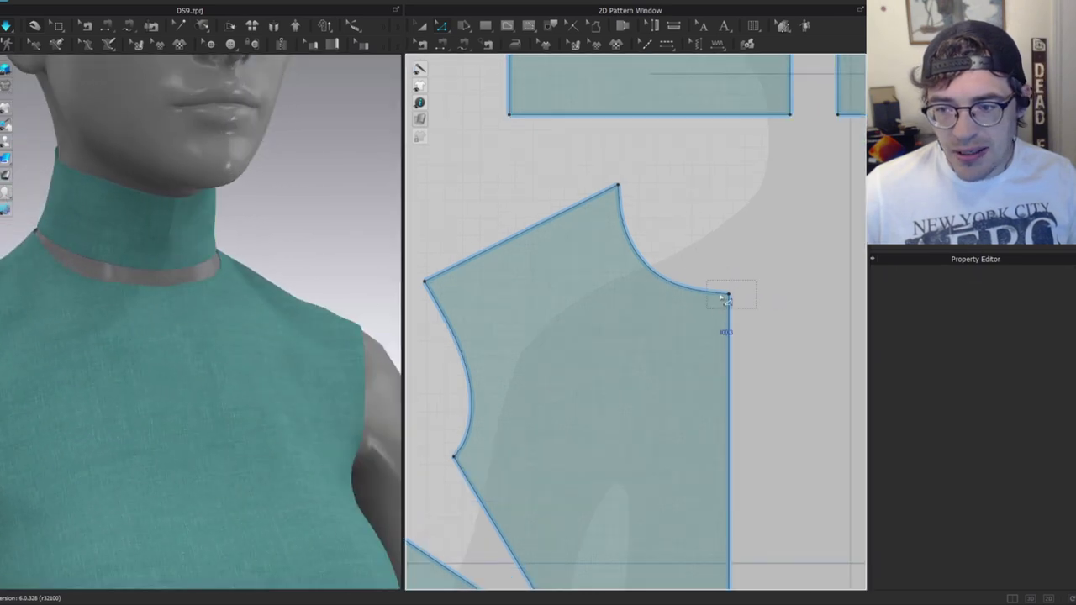
{"action": "left_click_drag", "start_coordinate": [738, 298], "coordinate": [737, 285]}
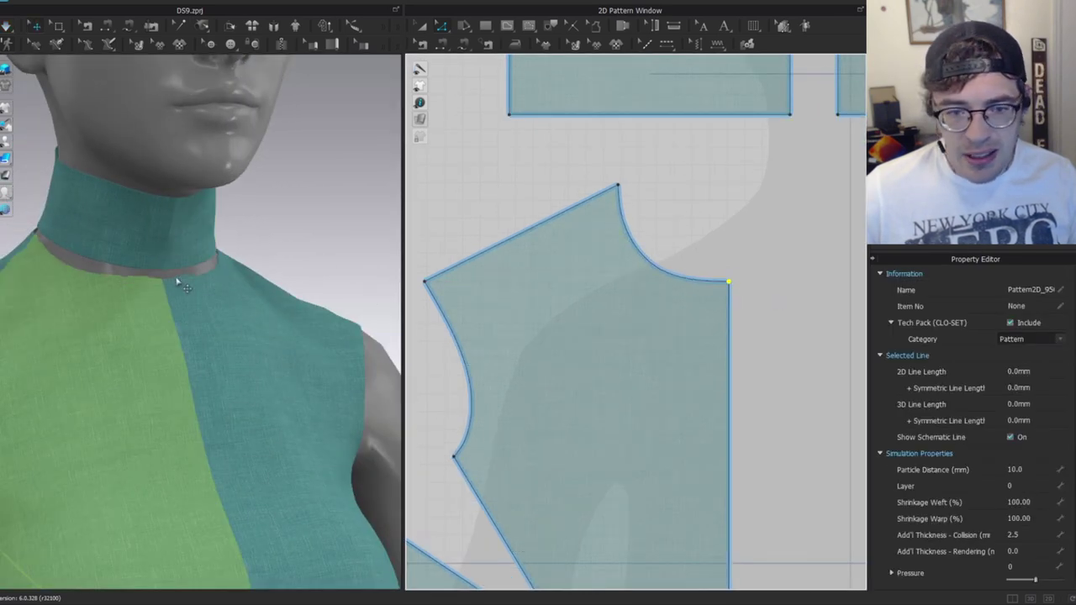
{"action": "scroll", "coordinate": [547, 261], "scroll_direction": "up", "scroll_amount": 1}
{"action": "left_click", "coordinate": [733, 285]}
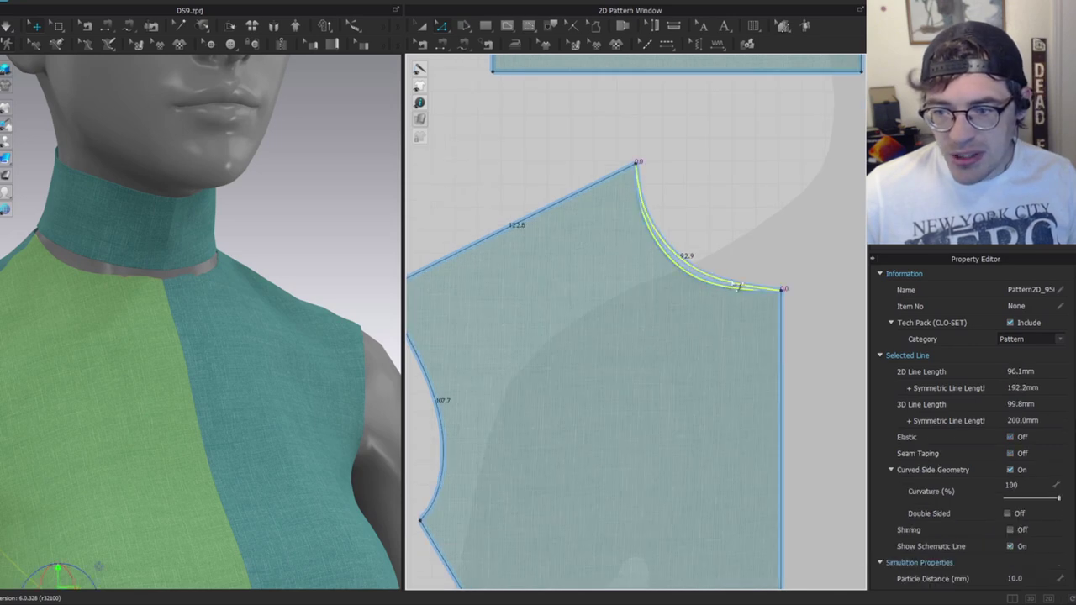
{"action": "left_click", "coordinate": [705, 258]}
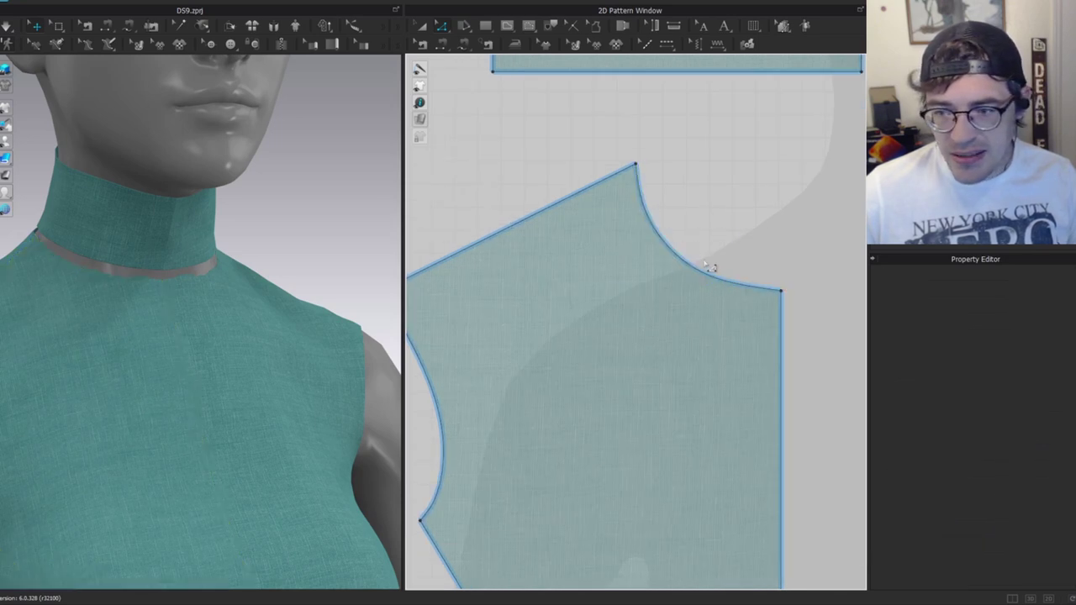
{"action": "left_click", "coordinate": [657, 222]}
{"action": "left_click_drag", "start_coordinate": [654, 222], "coordinate": [655, 223]}
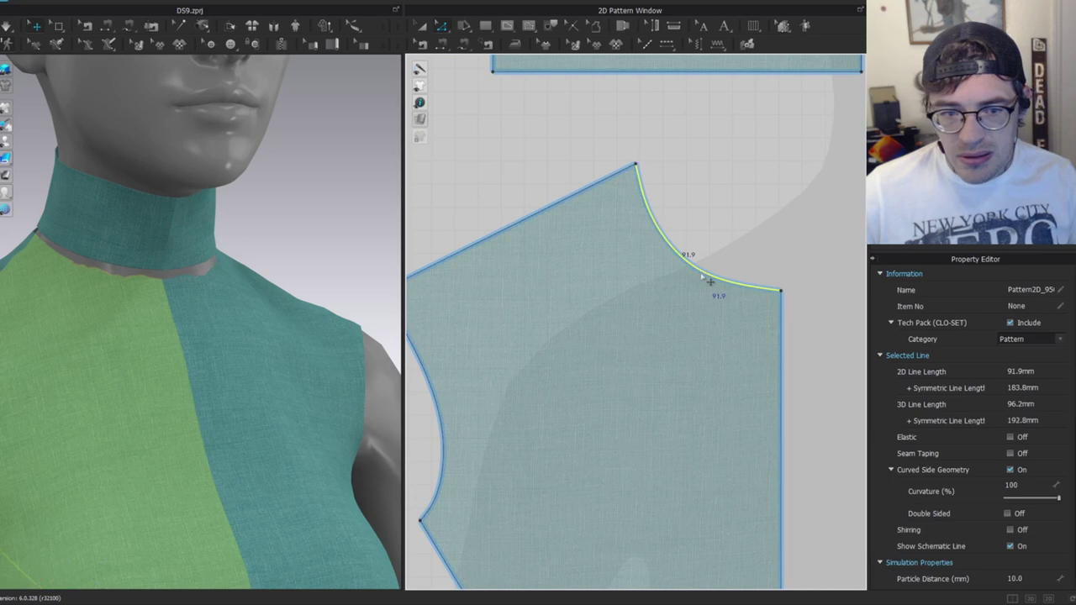
Refine the front neckline curve near the centre front and raise its centre-front point a little further.
{"action": "left_click_drag", "start_coordinate": [726, 282], "coordinate": [728, 281]}
{"action": "left_click_drag", "start_coordinate": [834, 271], "coordinate": [782, 313]}
{"action": "left_click", "coordinate": [781, 289]}
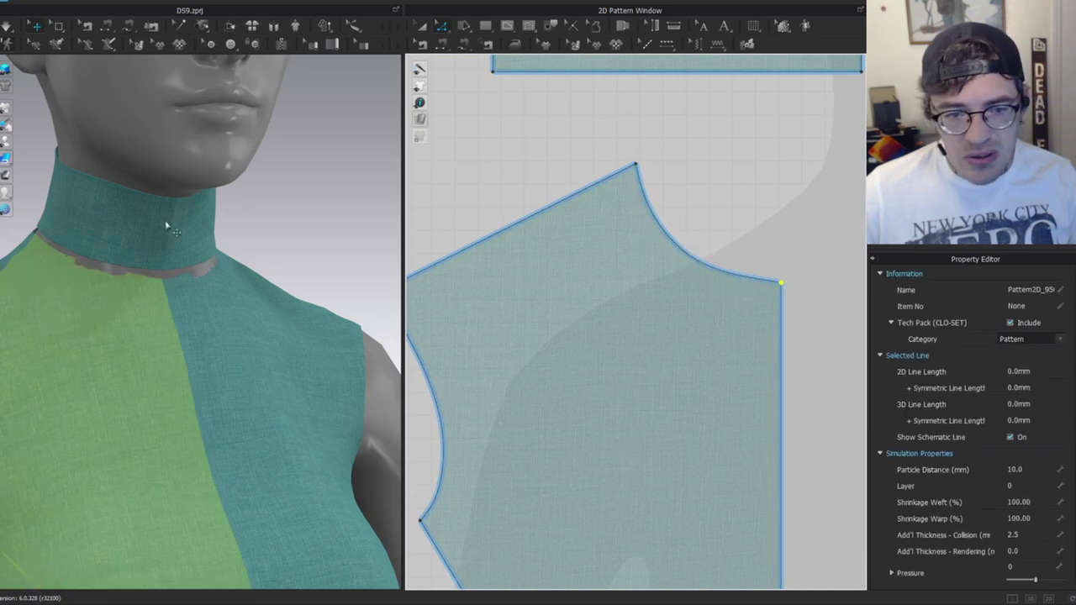
Lower the front bodice's centre-front neckline point slightly, leaving a neckline curve about 90 mm long.
{"action": "key", "text": "space"}
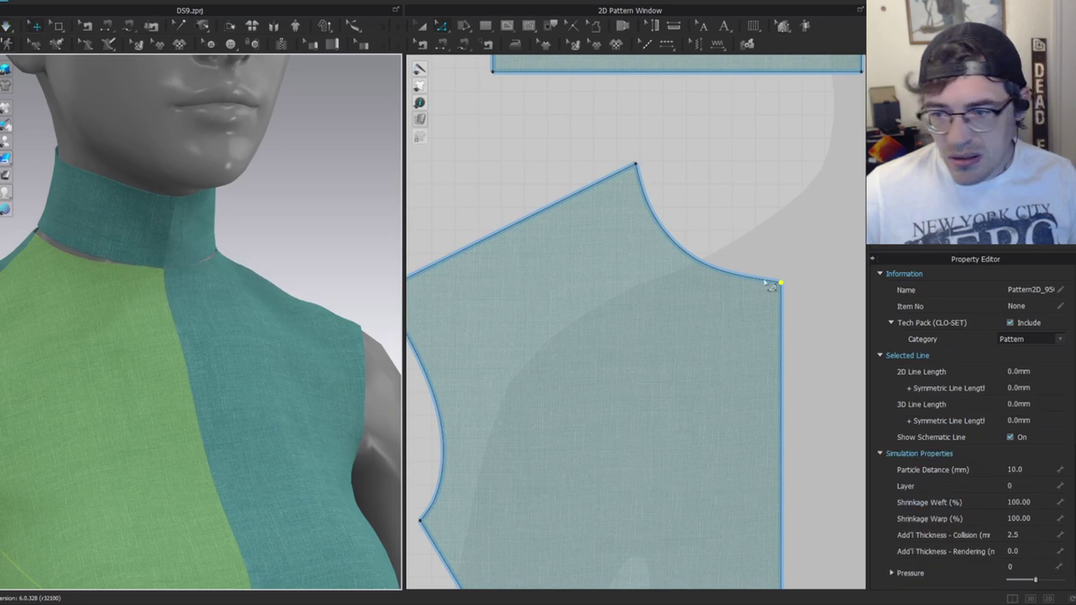
{"action": "left_click", "coordinate": [801, 279]}
{"action": "left_click_drag", "start_coordinate": [782, 284], "coordinate": [782, 291]}
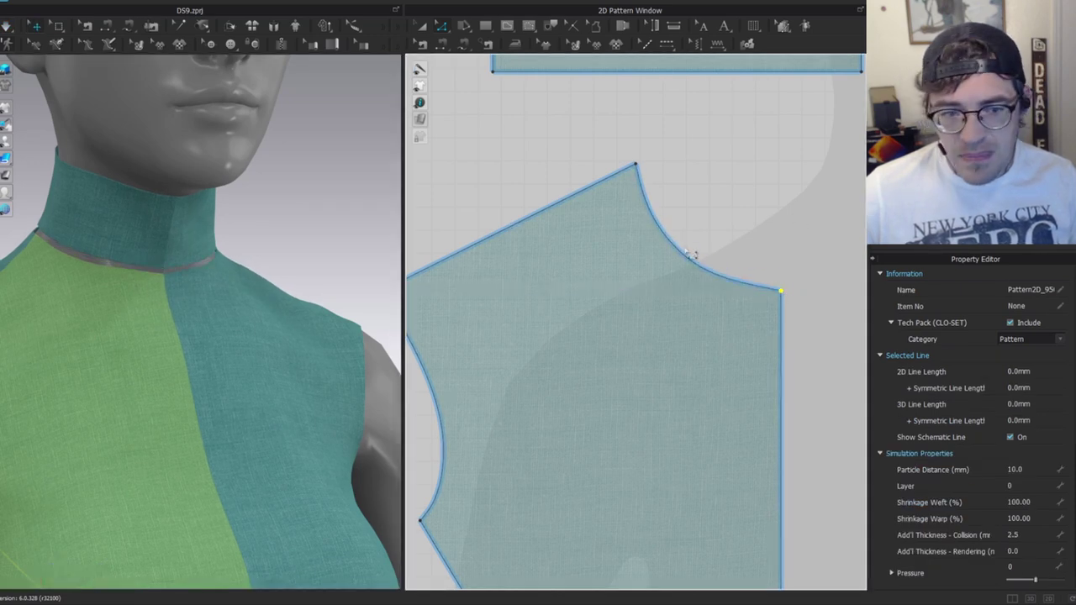
{"action": "key", "text": "v"}
{"action": "left_click", "coordinate": [705, 275]}
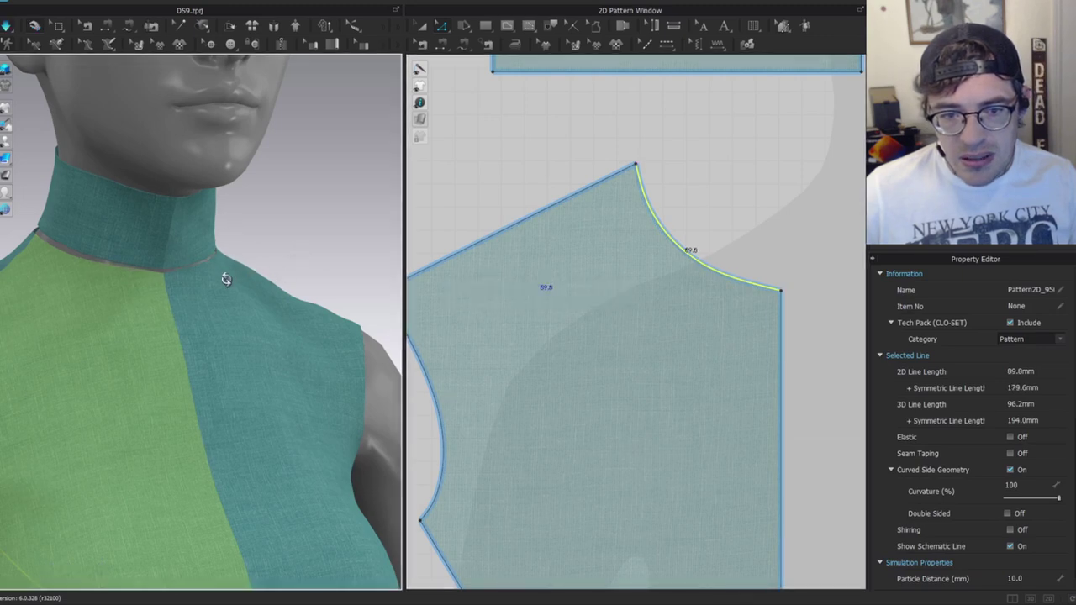
Tug the bodice and collar in the simulation and examine the neckline gap from the front and side.
{"action": "right_click_drag", "start_coordinate": [230, 277], "coordinate": [212, 264]}
{"action": "left_click", "coordinate": [273, 254]}
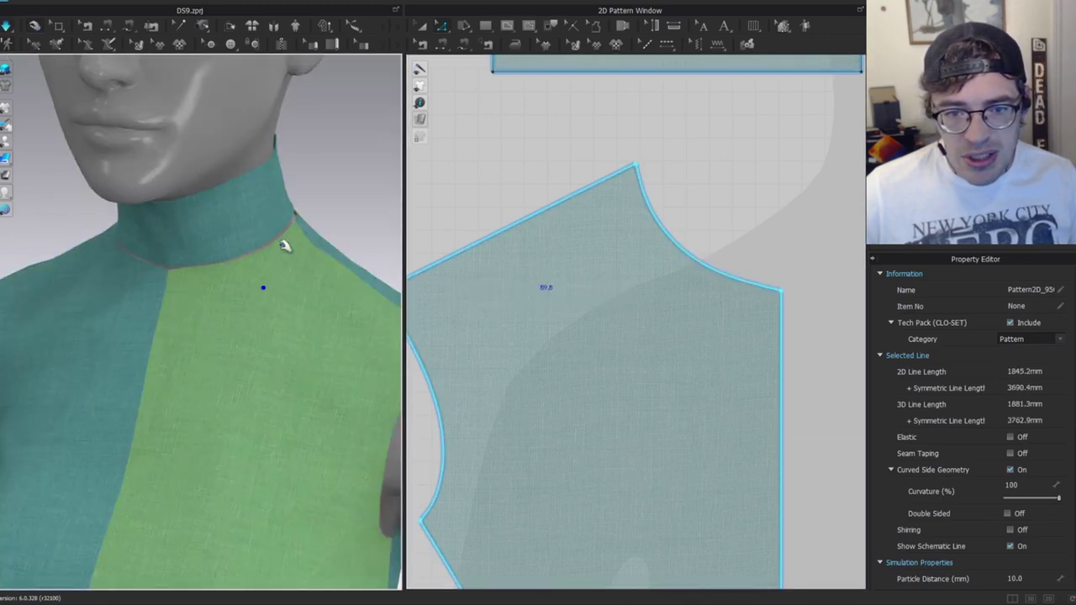
{"action": "right_click_drag", "start_coordinate": [285, 251], "coordinate": [360, 233]}
{"action": "left_click", "coordinate": [361, 235]}
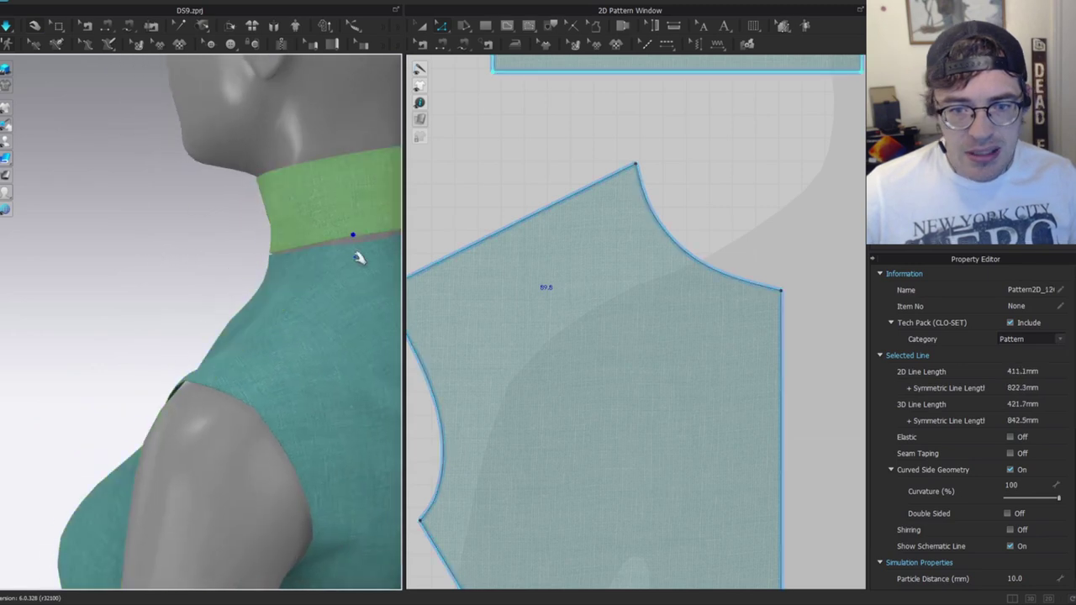
{"action": "left_click_drag", "start_coordinate": [288, 256], "coordinate": [340, 211]}
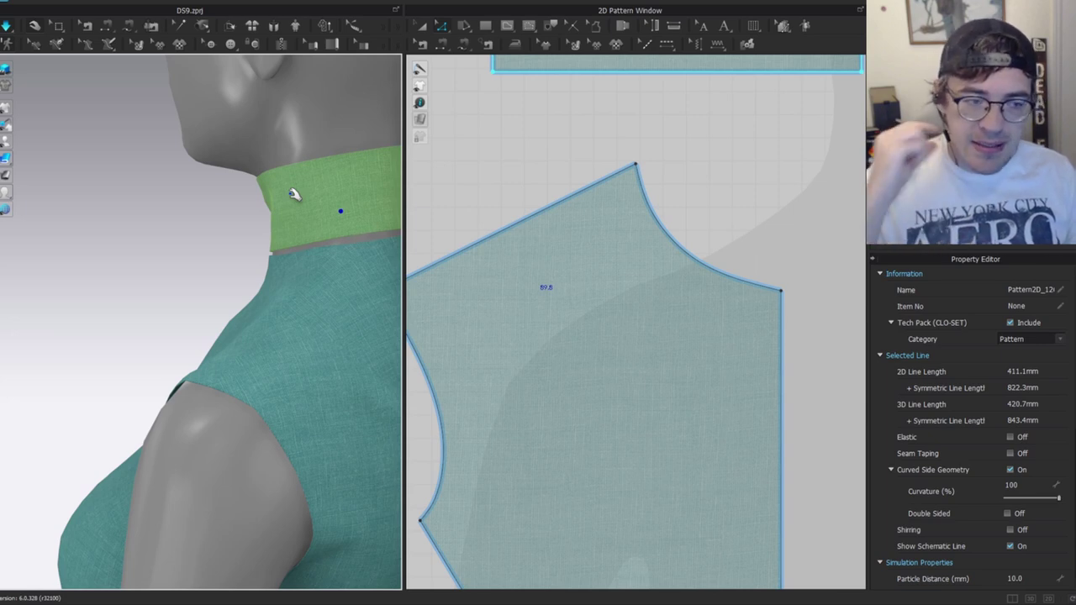
{"action": "key", "text": "a"}
{"action": "right_click_drag", "start_coordinate": [283, 232], "coordinate": [579, 231]}
{"action": "scroll", "coordinate": [601, 234], "scroll_direction": "down", "scroll_amount": 2}
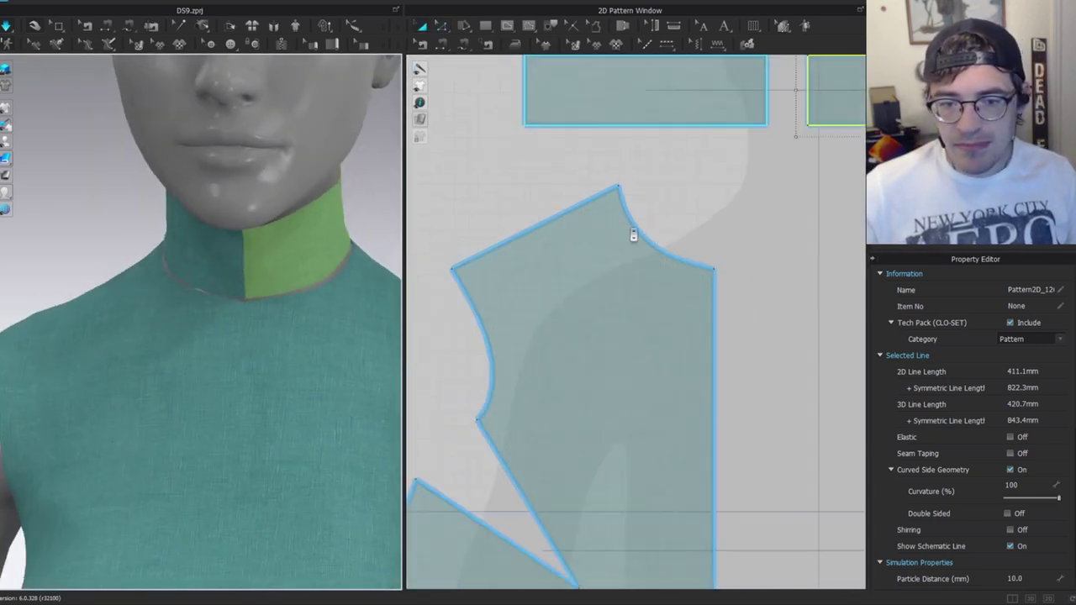
Deepen the front neckline curve near the centre front so it meets the centre line squarely, about 90.5 mm long.
{"action": "key", "text": "v"}
{"action": "scroll", "coordinate": [676, 254], "scroll_direction": "up", "scroll_amount": 5}
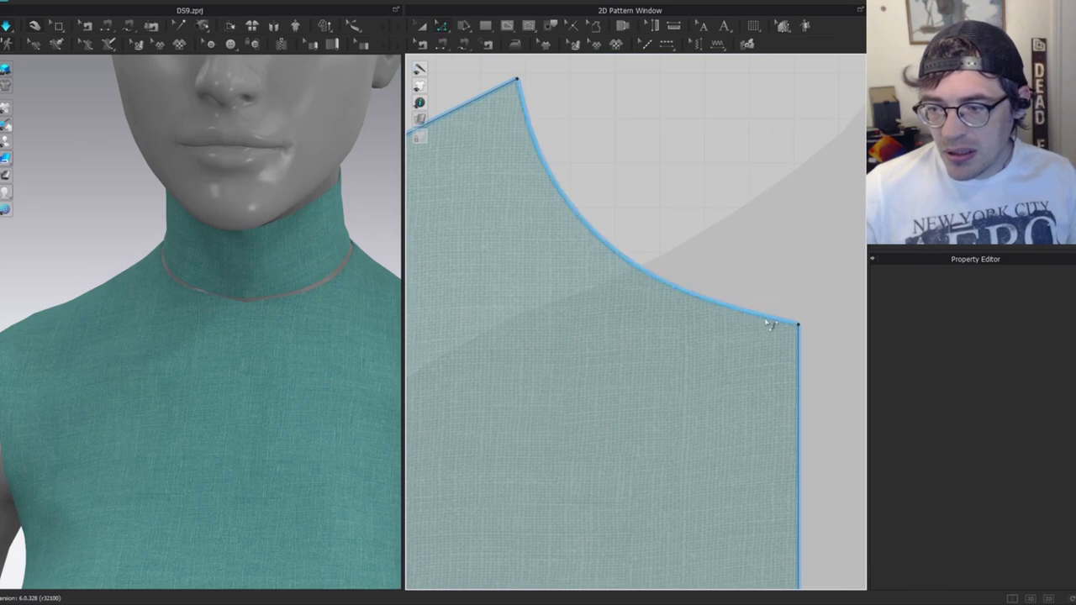
{"action": "left_click", "coordinate": [767, 317]}
{"action": "left_click_drag", "start_coordinate": [766, 328], "coordinate": [767, 331]}
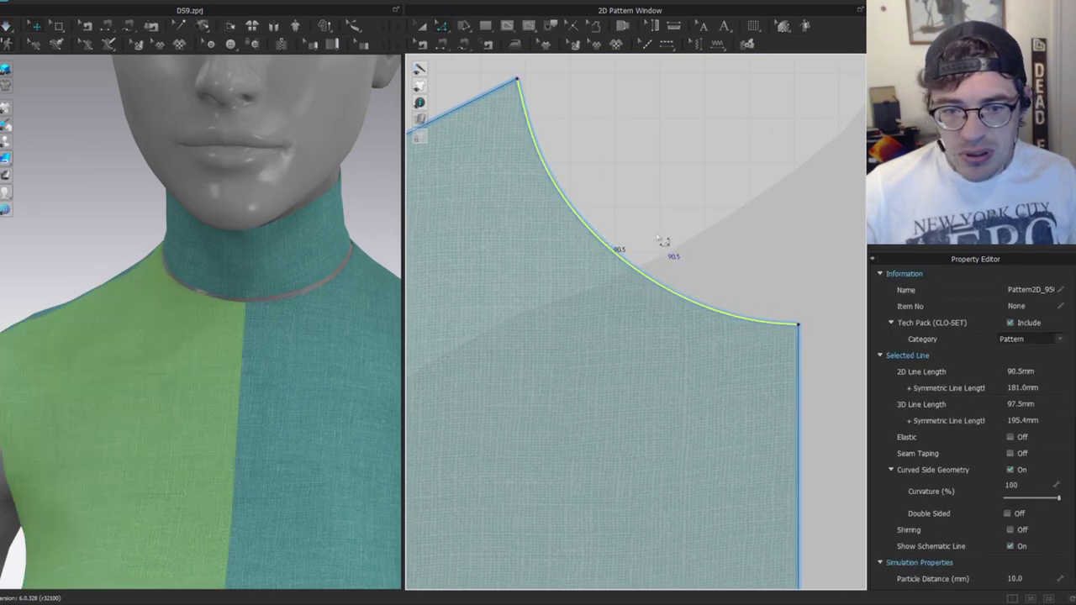
Simulate the squared-off neckline and tug the front bodice to check how it meets the collar.
{"action": "key", "text": "a"}
{"action": "key", "text": "space"}
{"action": "scroll", "coordinate": [249, 274], "scroll_direction": "down", "scroll_amount": 2}
{"action": "right_click_drag", "start_coordinate": [249, 283], "coordinate": [294, 305]}
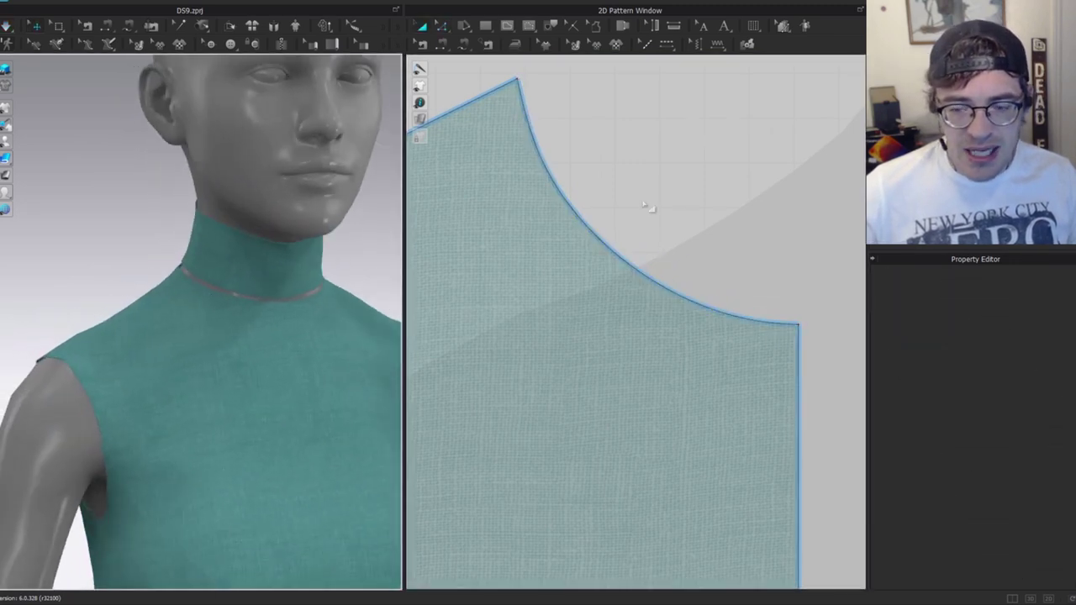
{"action": "scroll", "coordinate": [637, 204], "scroll_direction": "down", "scroll_amount": 4}
{"action": "left_click", "coordinate": [240, 329]}
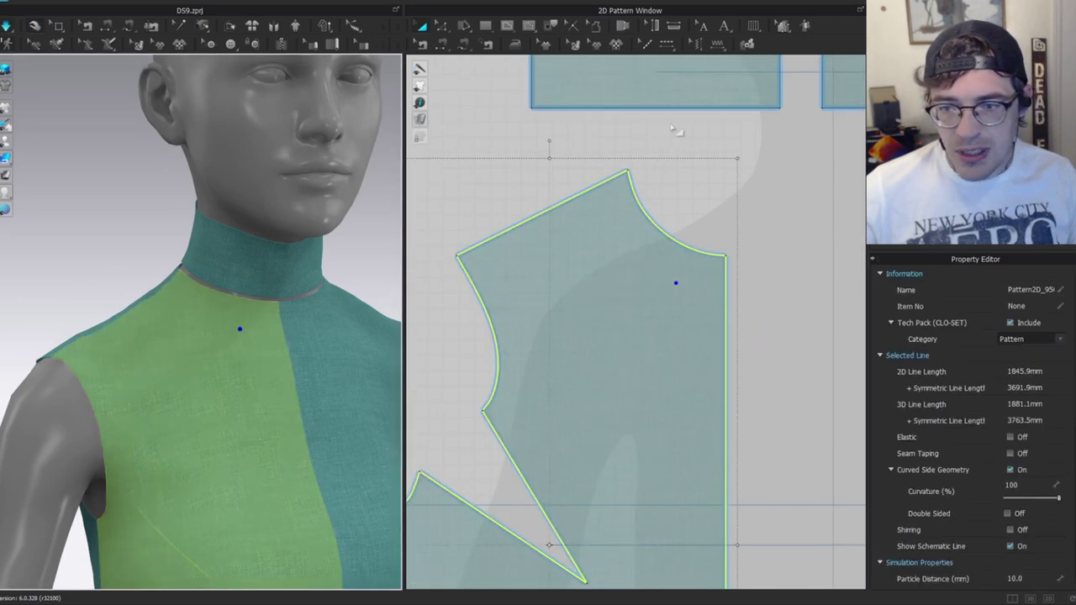
Sew the collar's lower edge to the front and back bodice necklines, then simulate the garment.
{"action": "scroll", "coordinate": [664, 130], "scroll_direction": "down", "scroll_amount": 3}
{"action": "key", "text": "Escape"}
{"action": "left_click", "coordinate": [700, 205]}
{"action": "left_click", "coordinate": [752, 242]}
{"action": "left_click", "coordinate": [509, 210], "text": "shift"}
{"action": "left_click", "coordinate": [468, 220], "text": "shift"}
{"action": "key", "text": "space"}
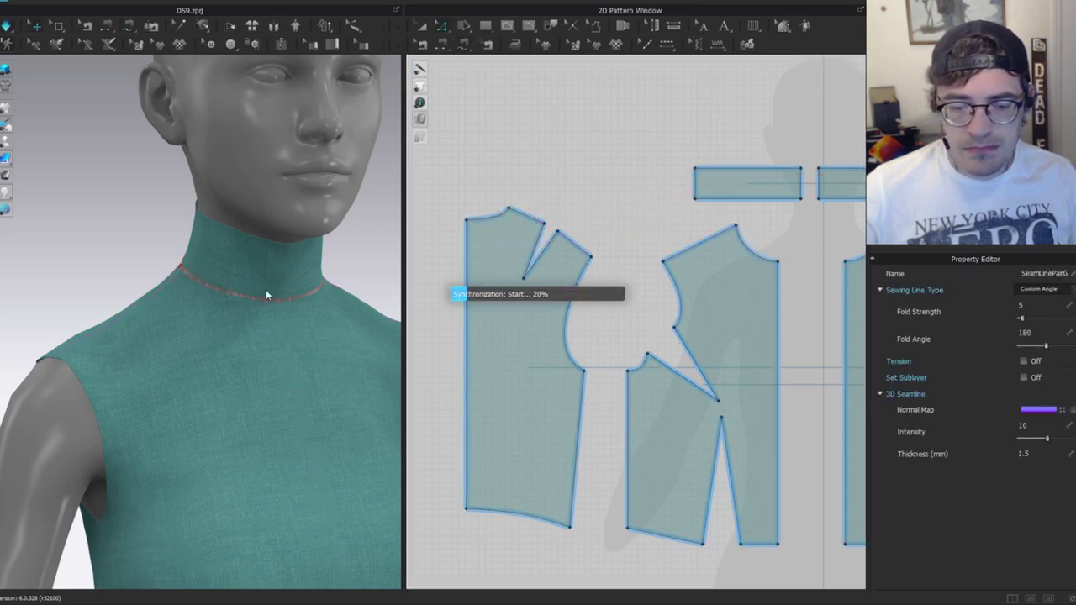
Shorten the half-collar rectangle at its centre-back end to about 153.5 mm.
{"action": "left_click", "coordinate": [271, 289]}
{"action": "right_click_drag", "start_coordinate": [197, 233], "coordinate": [242, 245]}
{"action": "middle_click_drag", "start_coordinate": [685, 179], "coordinate": [626, 228]}
{"action": "scroll", "coordinate": [709, 221], "scroll_direction": "up", "scroll_amount": 4}
{"action": "key", "text": "a"}
{"action": "left_click", "coordinate": [667, 237]}
{"action": "left_click_drag", "start_coordinate": [532, 240], "coordinate": [539, 243]}
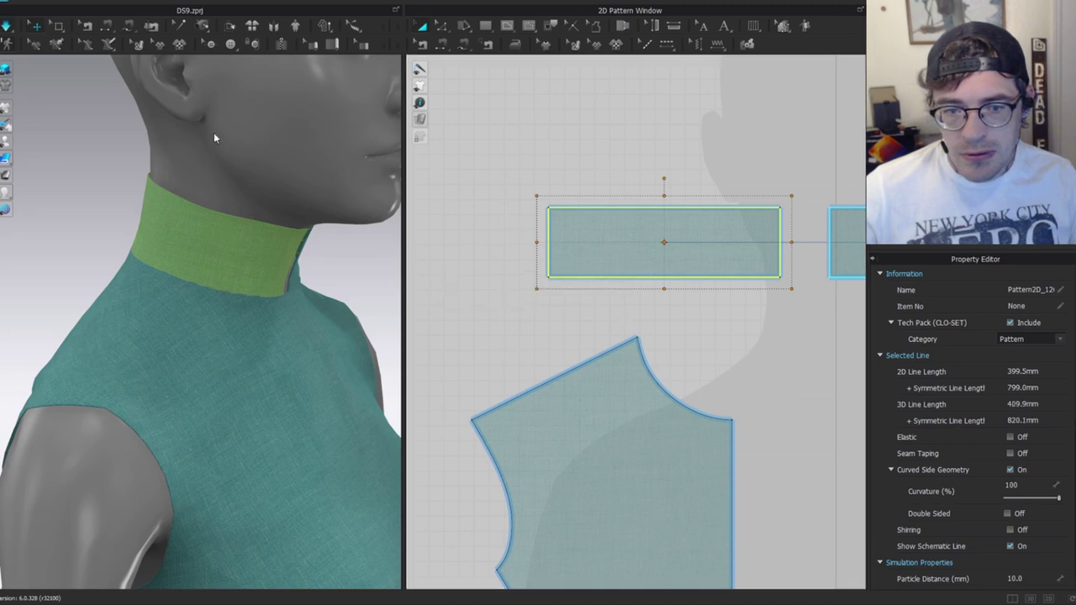
Tug the sewn collar, compare the seam lengths of collar and neckline, and inspect the fit from front and side.
{"action": "left_click_drag", "start_coordinate": [200, 265], "coordinate": [232, 294]}
{"action": "key", "text": "b"}
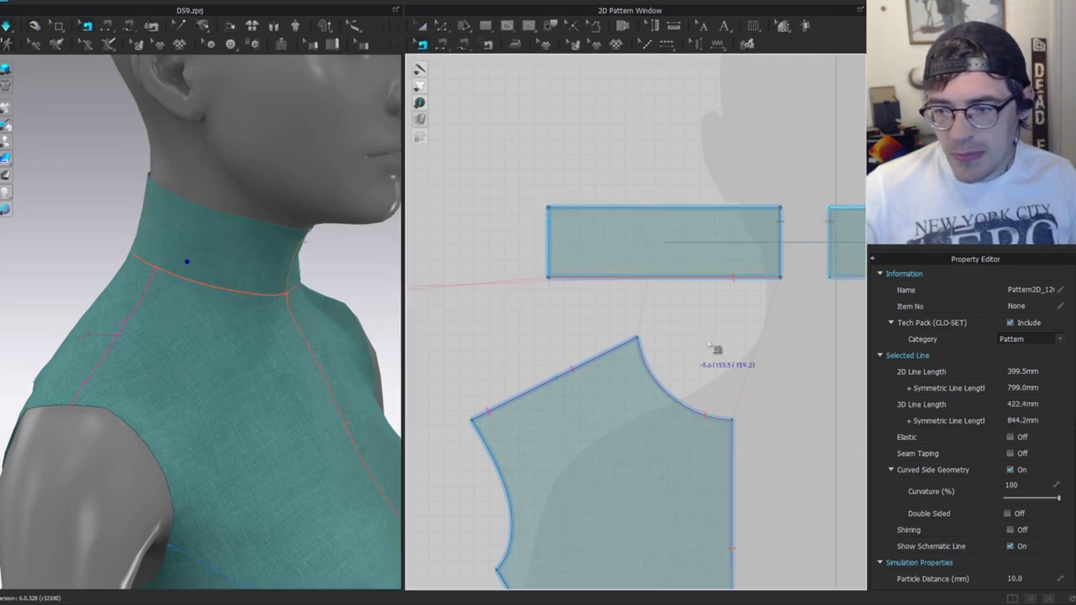
{"action": "left_click", "coordinate": [713, 337]}
{"action": "key", "text": "a"}
{"action": "right_click_drag", "start_coordinate": [322, 329], "coordinate": [220, 265]}
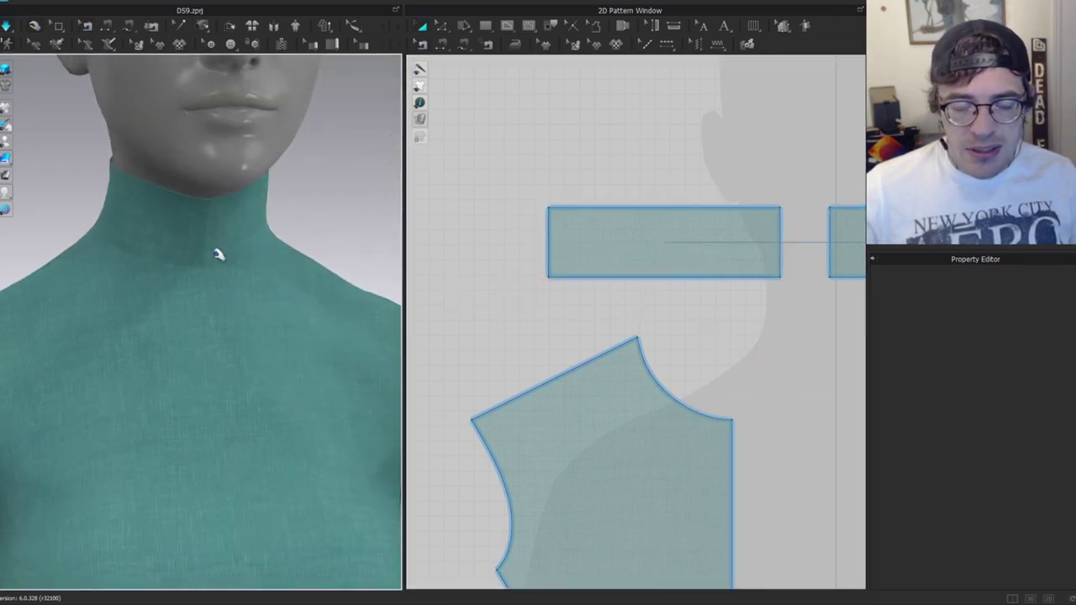
{"action": "key", "text": "b"}
{"action": "left_click", "coordinate": [685, 401]}
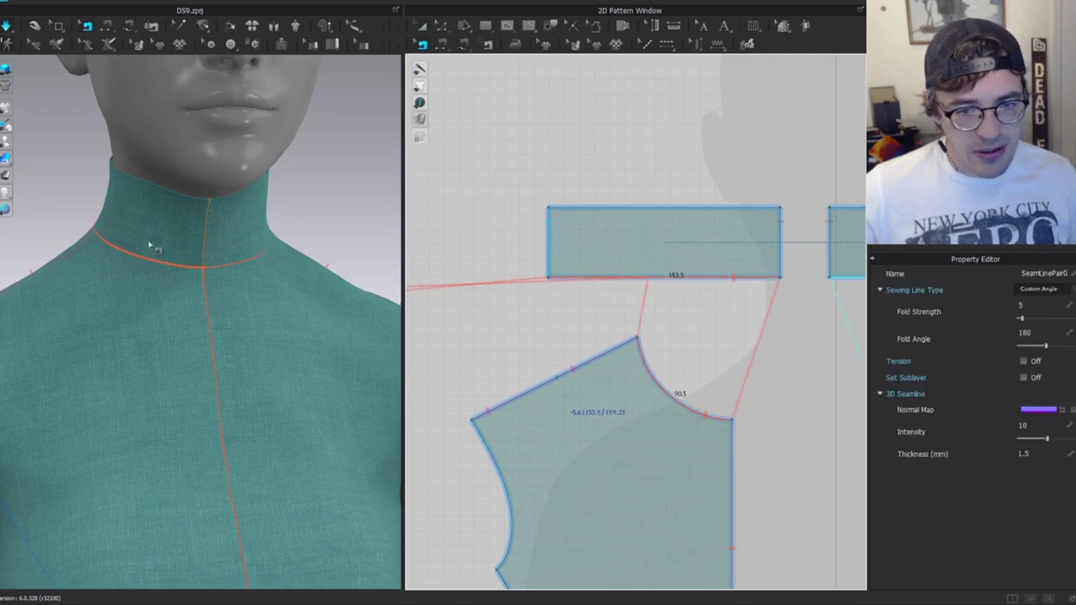
{"action": "left_click", "coordinate": [736, 327]}
{"action": "key", "text": "a"}
{"action": "scroll", "coordinate": [227, 265], "scroll_direction": "down", "scroll_amount": 3}
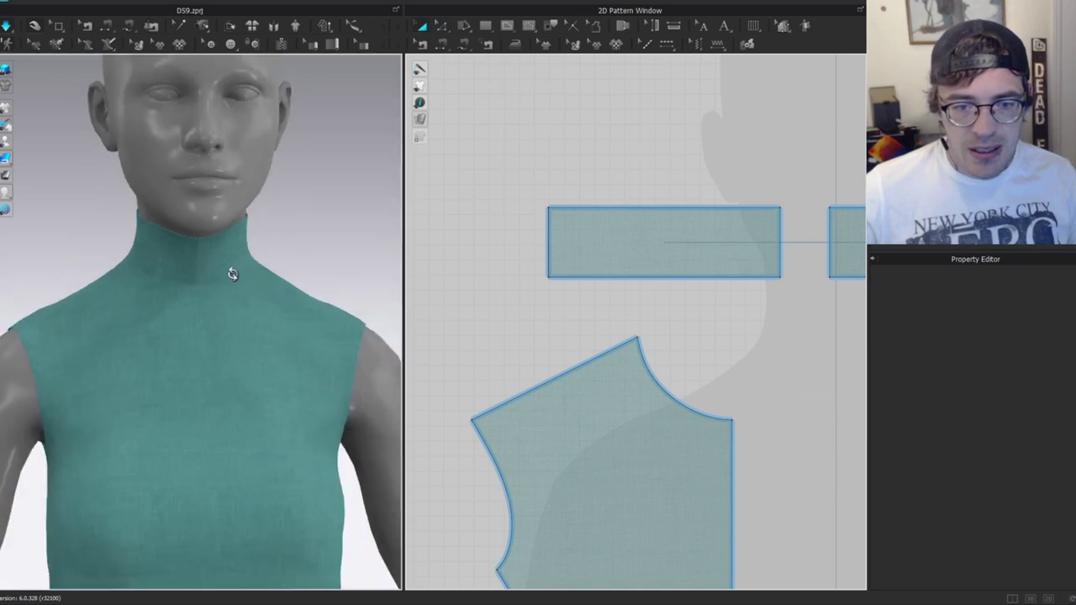
{"action": "right_click_drag", "start_coordinate": [250, 273], "coordinate": [175, 266]}
{"action": "scroll", "coordinate": [451, 244], "scroll_direction": "down", "scroll_amount": 1}
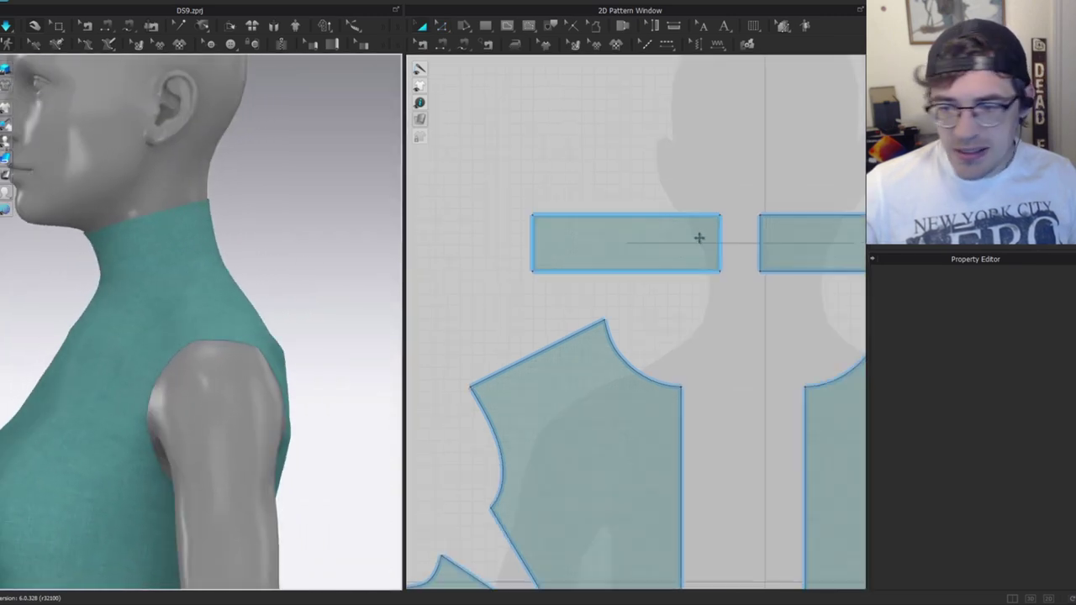
Compare the simulated collar's height and shape with the uniform reference photo img4.jpg in XnView.
{"action": "left_click", "coordinate": [612, 231]}
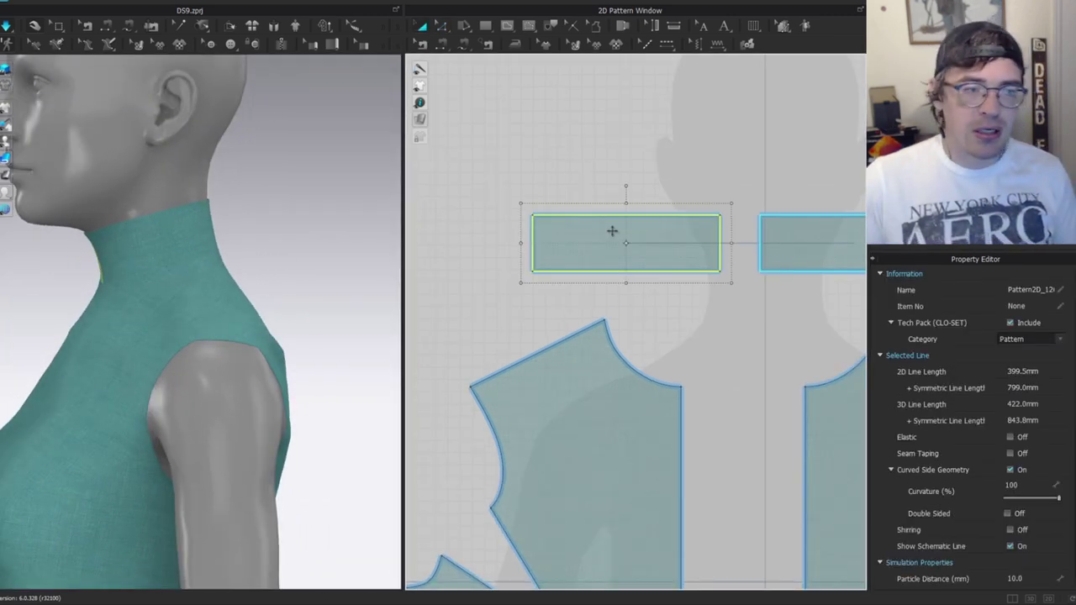
{"action": "left_click_drag", "start_coordinate": [0, 38], "coordinate": [539, 50]}
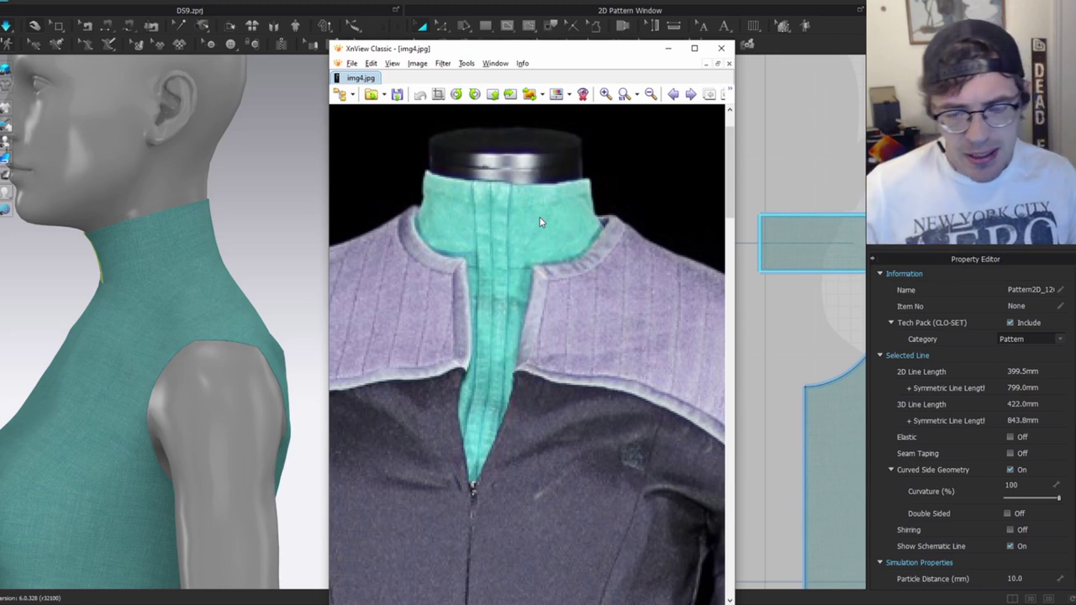
{"action": "left_click_drag", "start_coordinate": [594, 56], "coordinate": [0, 77]}
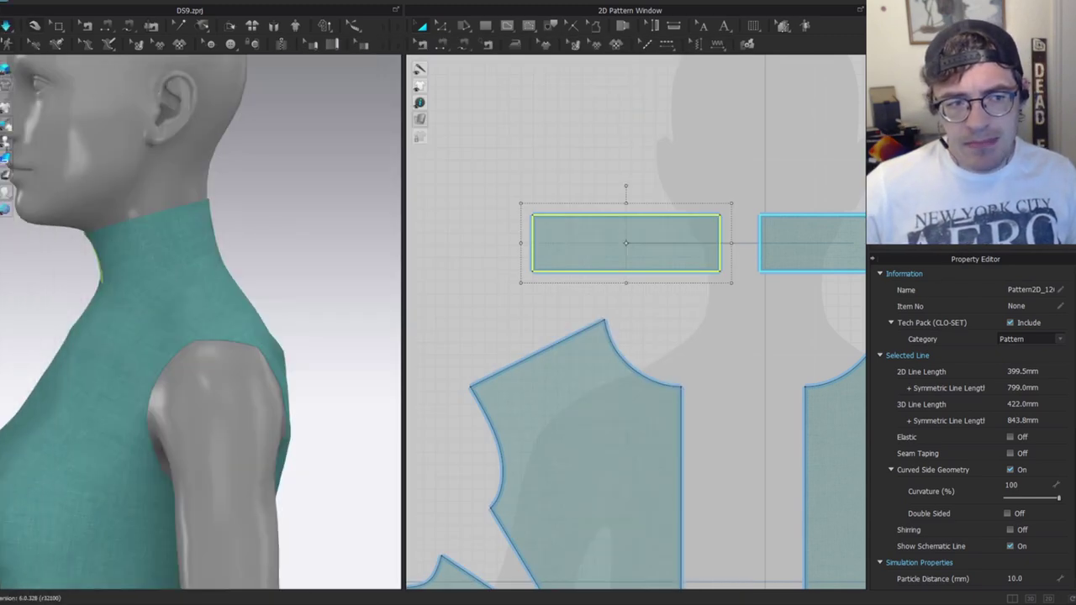
{"action": "right_click_drag", "start_coordinate": [176, 180], "coordinate": [227, 257]}
{"action": "scroll", "coordinate": [135, 212], "scroll_direction": "up", "scroll_amount": 3}
{"action": "right_click_drag", "start_coordinate": [135, 211], "coordinate": [157, 192]}
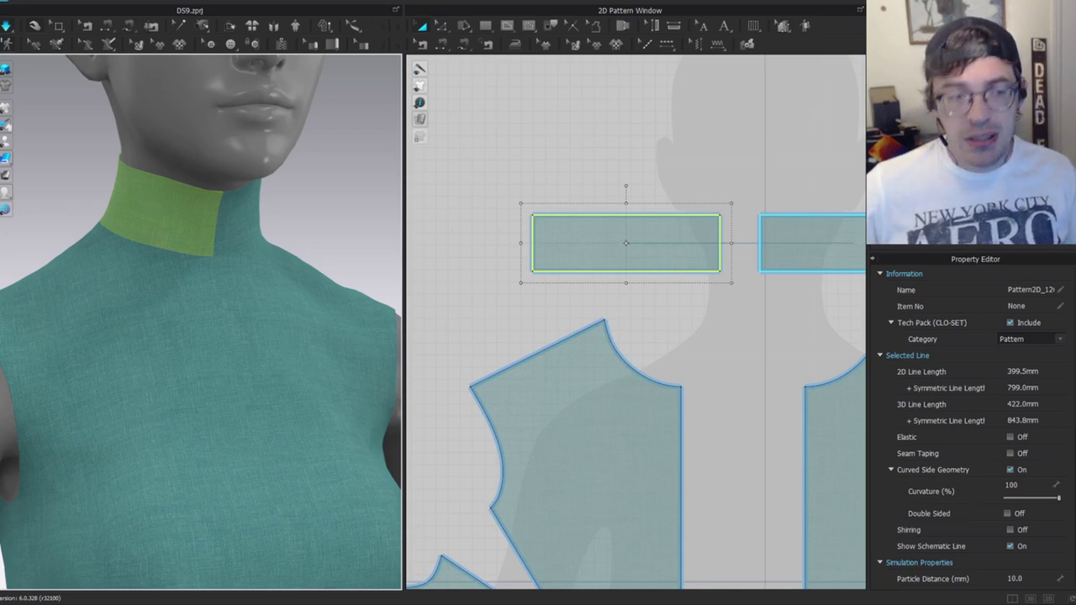
{"action": "left_click_drag", "start_coordinate": [1, 49], "coordinate": [457, 53]}
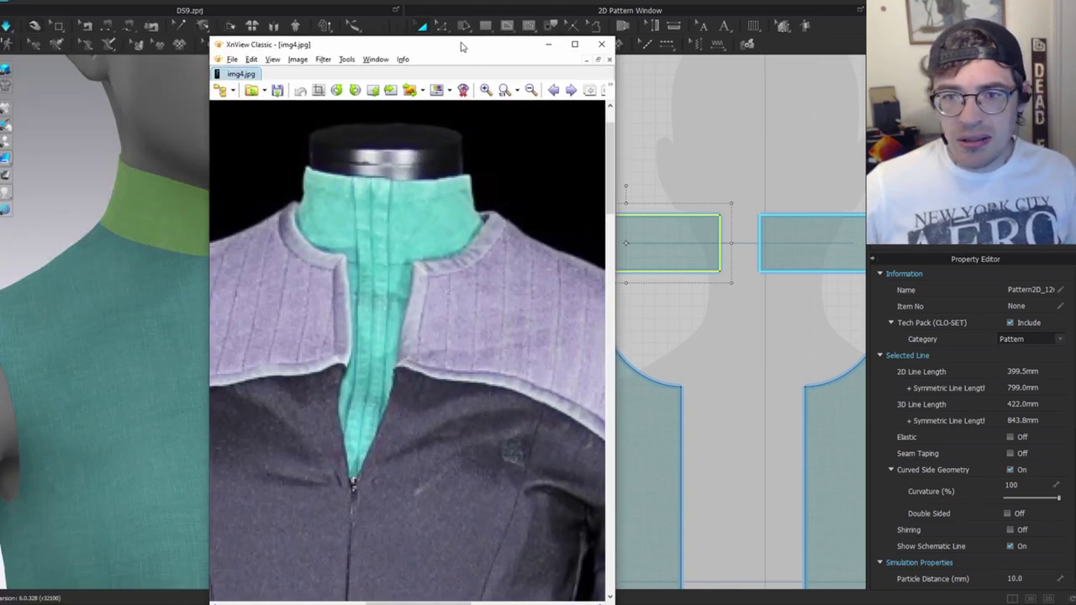
{"action": "key", "text": "alt+Tab"}
{"action": "scroll", "coordinate": [187, 218], "scroll_direction": "up", "scroll_amount": 2}
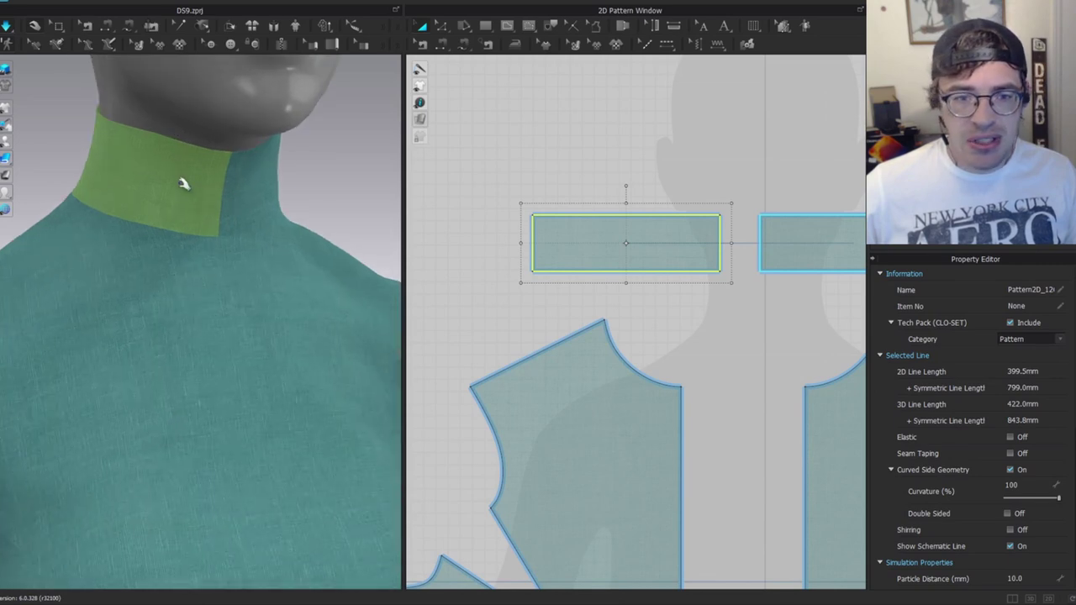
{"action": "right_click_drag", "start_coordinate": [175, 168], "coordinate": [194, 198]}
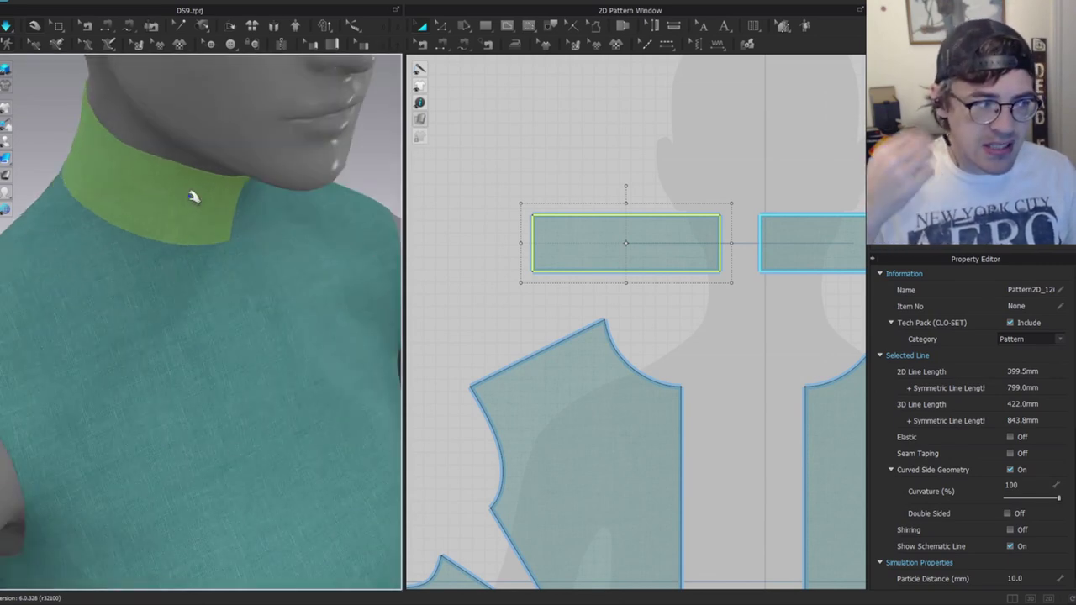
Switch to XnView, open reference photo img6.jpg and examine the undershirt collar up close.
{"action": "key", "text": "alt+Tab"}
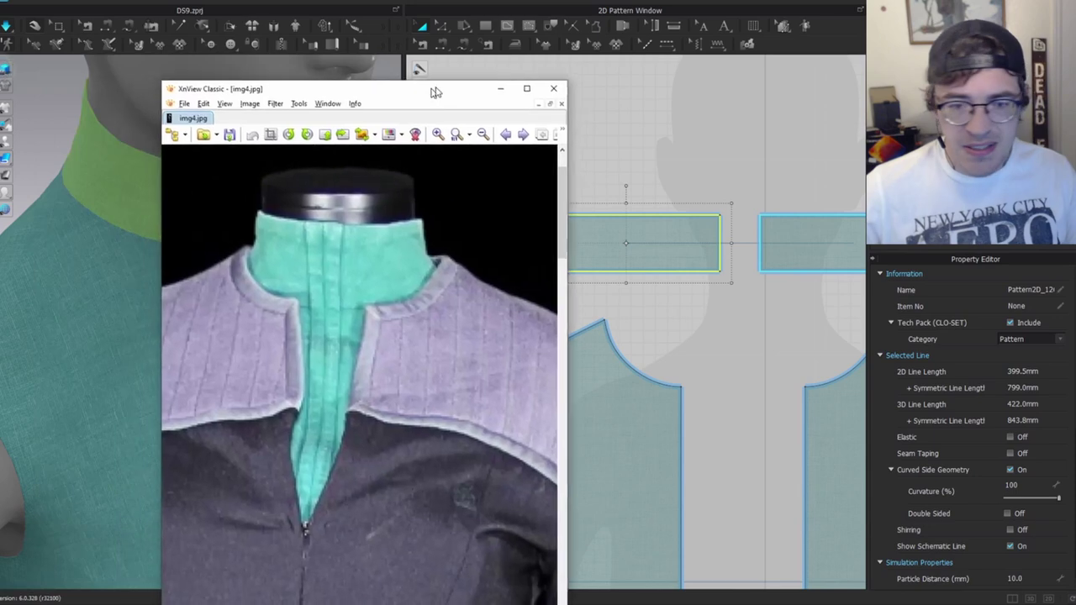
{"action": "left_click", "coordinate": [601, 115]}
{"action": "left_click", "coordinate": [601, 115]}
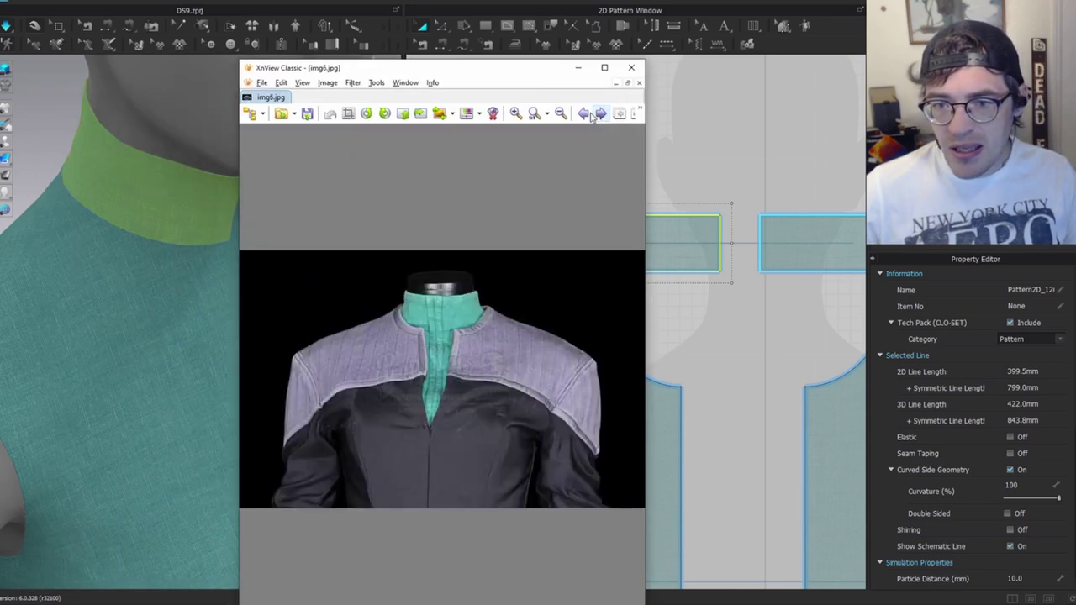
{"action": "scroll", "coordinate": [459, 295], "scroll_direction": "up", "scroll_amount": 3}
{"action": "left_click_drag", "start_coordinate": [464, 159], "coordinate": [488, 297]}
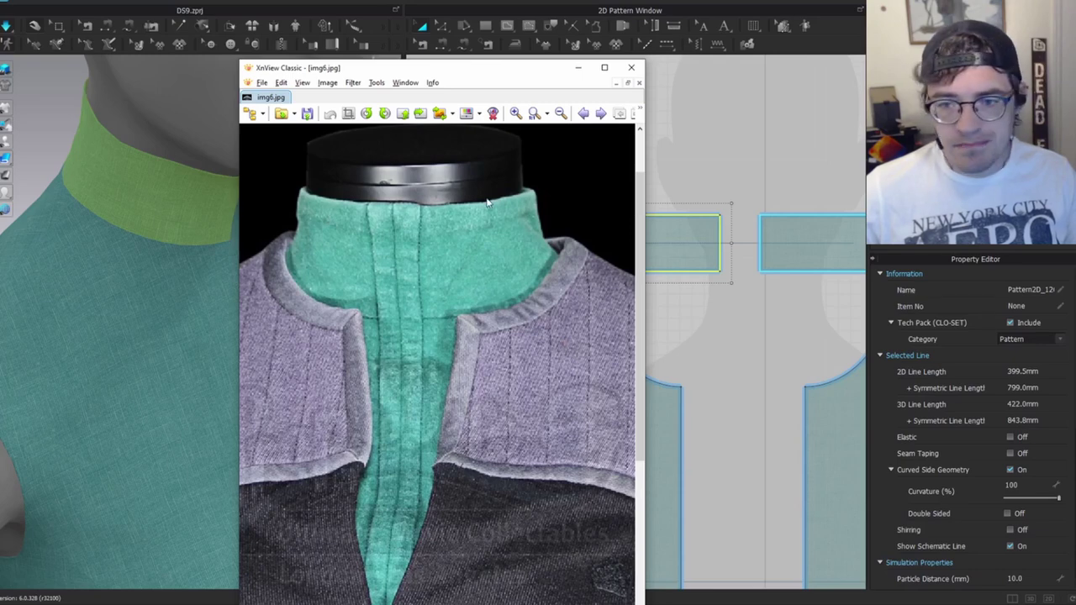
{"action": "left_click_drag", "start_coordinate": [508, 67], "coordinate": [0, 79]}
Clone both collar pieces as a second layer and place the copies just above the originals in the 2D layout.
{"action": "scroll", "coordinate": [613, 196], "scroll_direction": "down", "scroll_amount": 3}
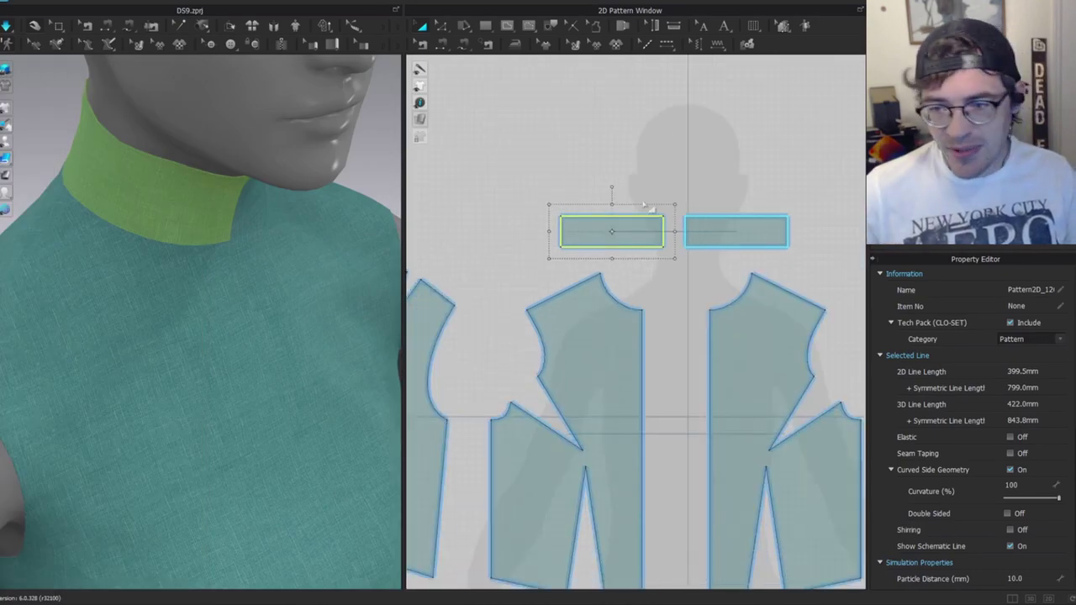
{"action": "left_click", "coordinate": [713, 235], "text": "shift"}
{"action": "middle_click_drag", "start_coordinate": [648, 253], "coordinate": [597, 288]}
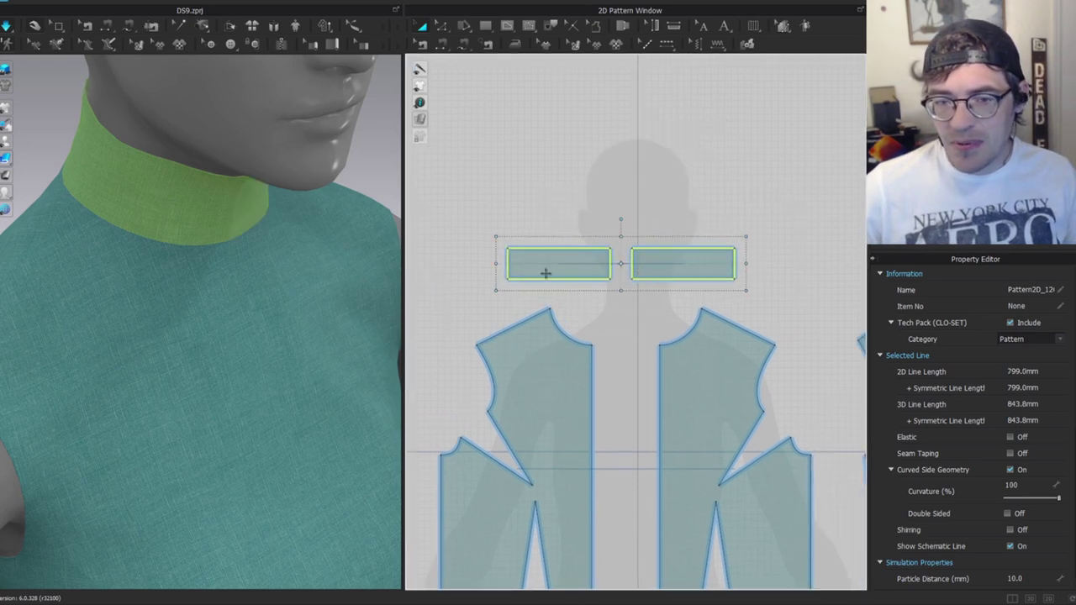
{"action": "right_click", "coordinate": [566, 270]}
{"action": "left_click", "coordinate": [640, 357]}
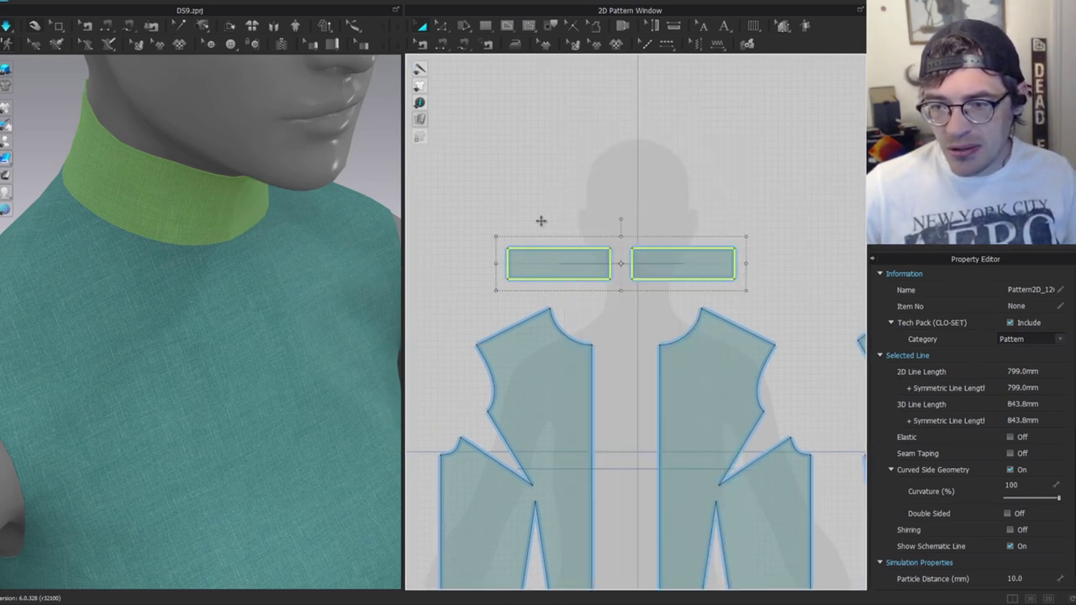
{"action": "key", "text": "Escape"}
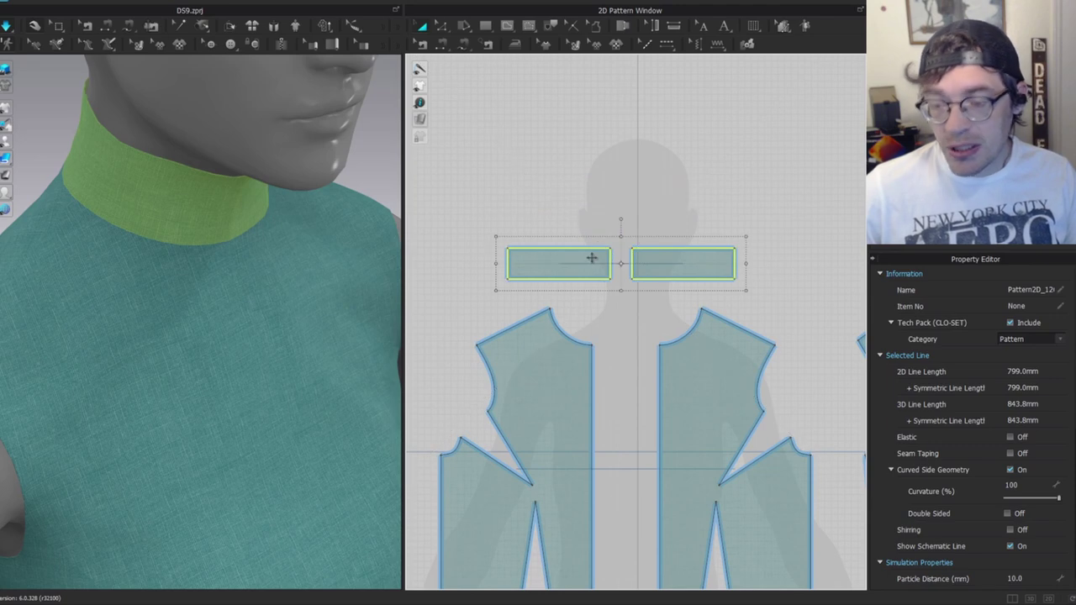
{"action": "right_click", "coordinate": [592, 258]}
{"action": "left_click", "coordinate": [666, 381]}
{"action": "left_click", "coordinate": [624, 211]}
Delete the perimeter seams that join the two cloned collar pieces to the original collar.
{"action": "key", "text": "b"}
{"action": "key", "text": "a"}
{"action": "left_click", "coordinate": [594, 211]}
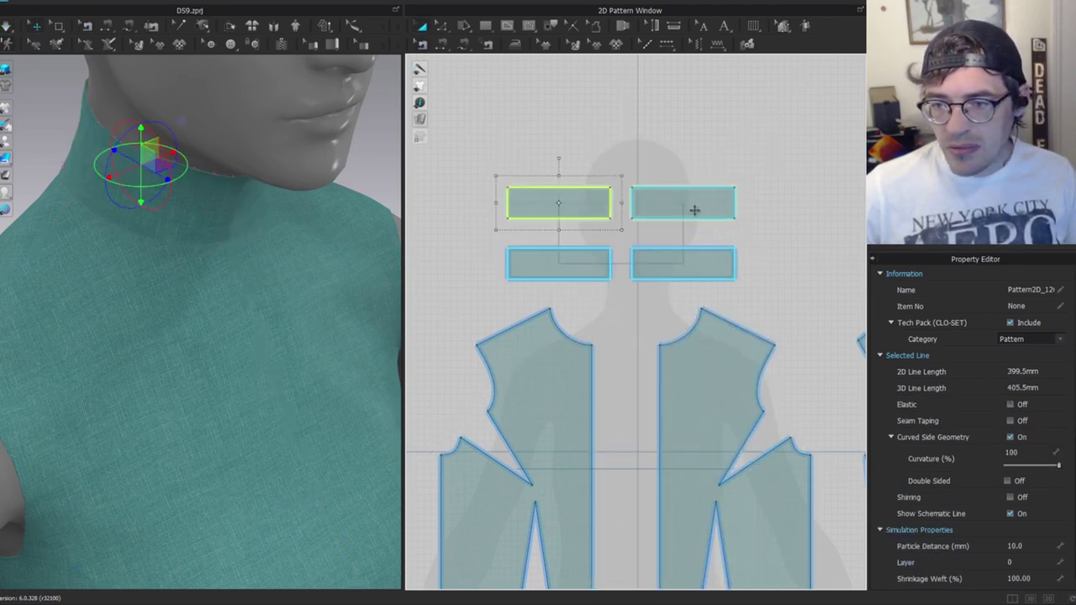
{"action": "left_click", "coordinate": [694, 210], "text": "shift"}
{"action": "right_click", "coordinate": [685, 210]}
{"action": "left_click", "coordinate": [696, 184]}
{"action": "key", "text": "b"}
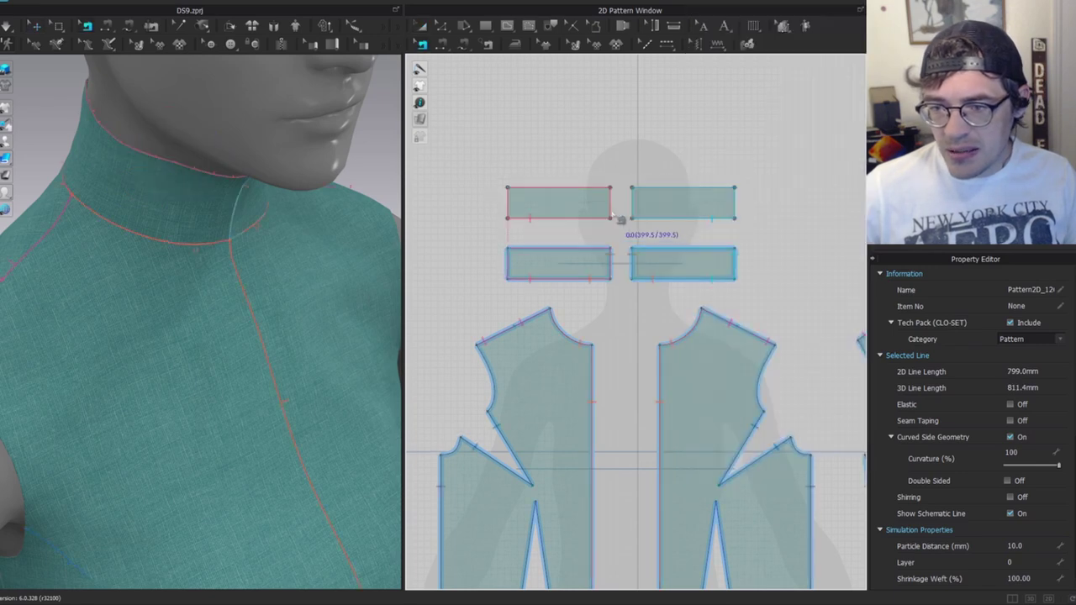
{"action": "left_click", "coordinate": [670, 218]}
{"action": "key", "text": "Delete"}
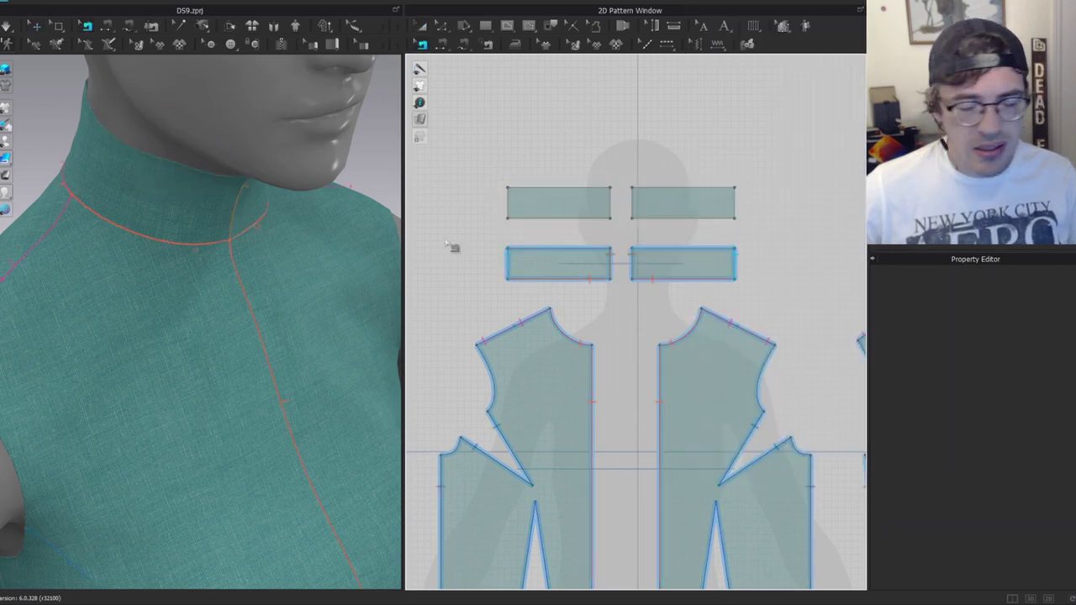
Link the two cloned collar pieces with linked editing as a symmetric pattern with sewing.
{"action": "scroll", "coordinate": [567, 214], "scroll_direction": "up", "scroll_amount": 3}
{"action": "key", "text": "a"}
{"action": "left_click", "coordinate": [592, 200]}
{"action": "left_click", "coordinate": [726, 196], "text": "shift"}
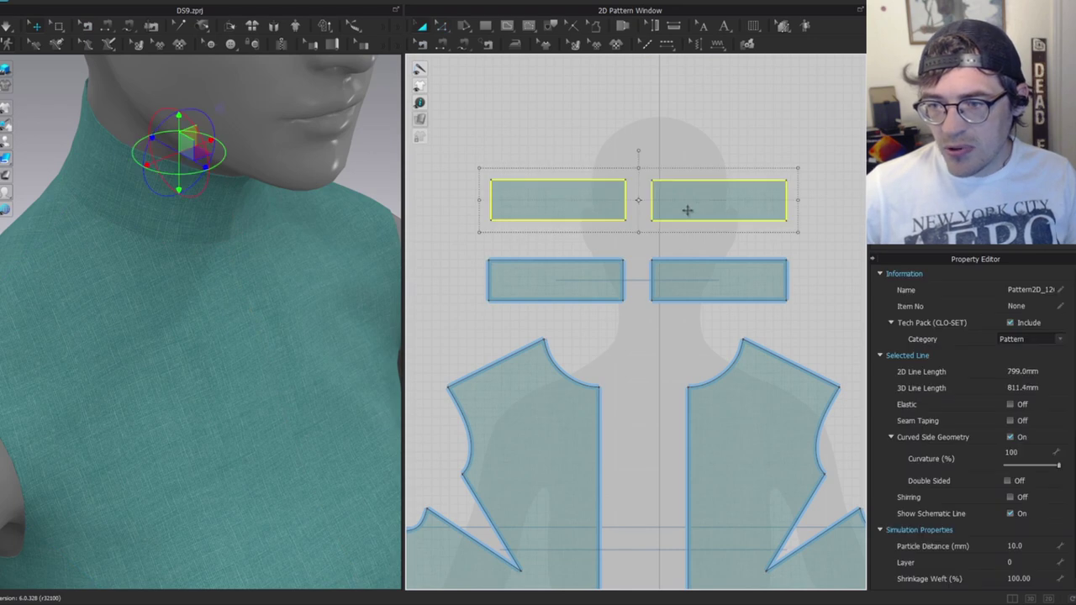
{"action": "right_click", "coordinate": [688, 210]}
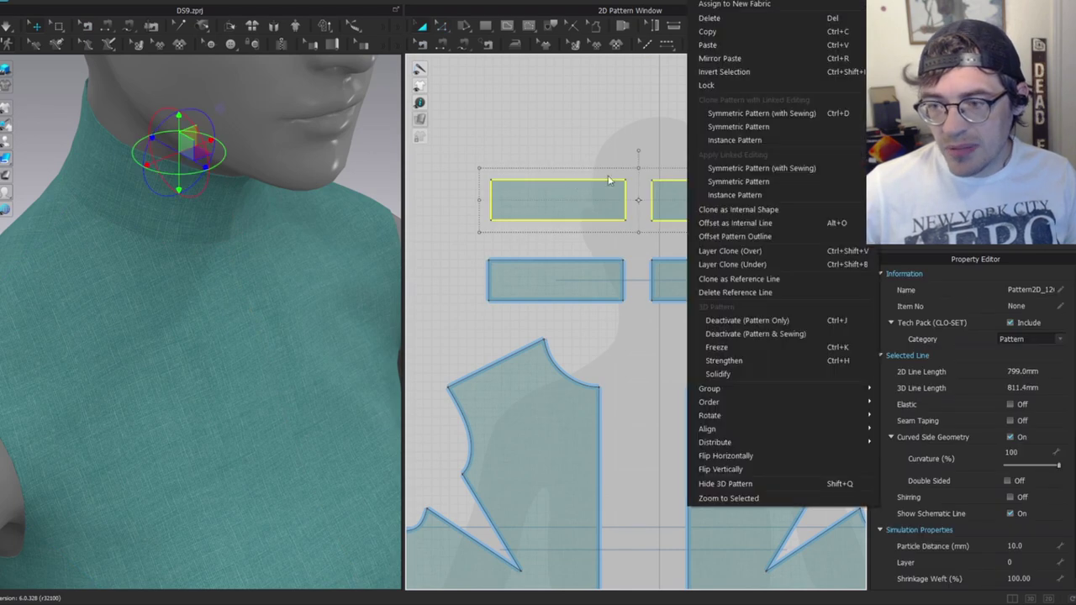
{"action": "left_click", "coordinate": [744, 168]}
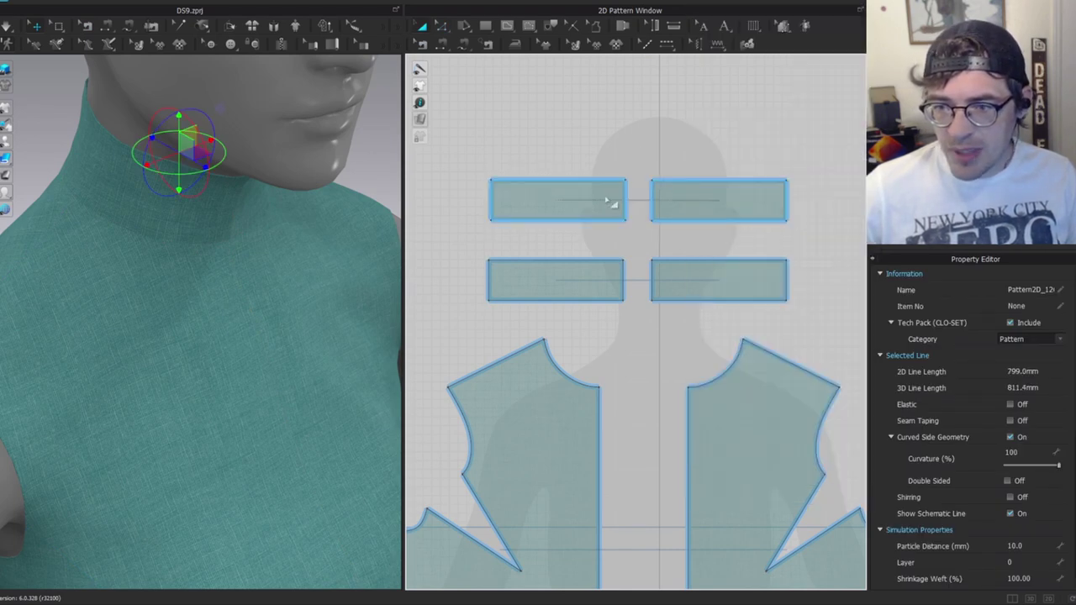
{"action": "left_click", "coordinate": [752, 199]}
{"action": "left_click", "coordinate": [533, 208], "text": "shift"}
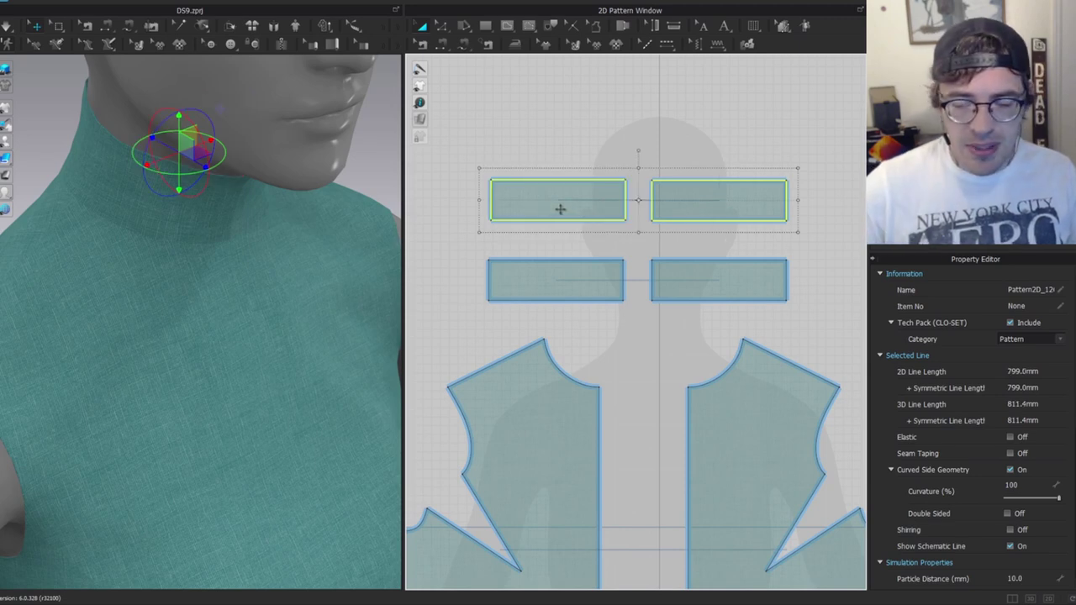
Sew the cloned collar pieces to the original collar along the bottom edges with seam type Turned, and along the top edges.
{"action": "key", "text": "n"}
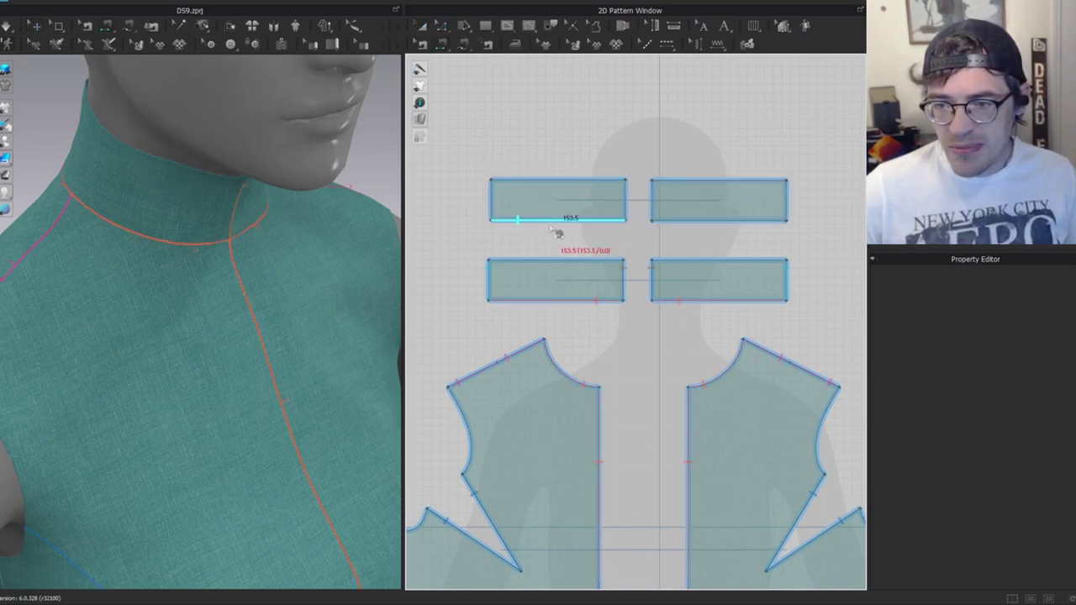
{"action": "left_click", "coordinate": [555, 222]}
{"action": "left_click", "coordinate": [551, 299]}
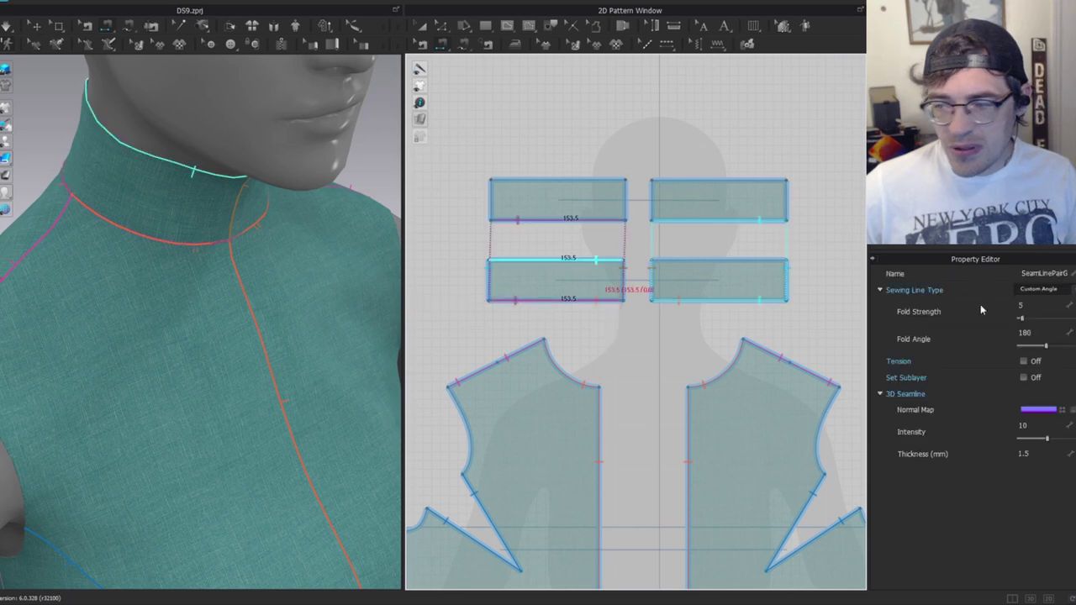
{"action": "left_click", "coordinate": [1050, 297]}
{"action": "left_click", "coordinate": [1043, 308]}
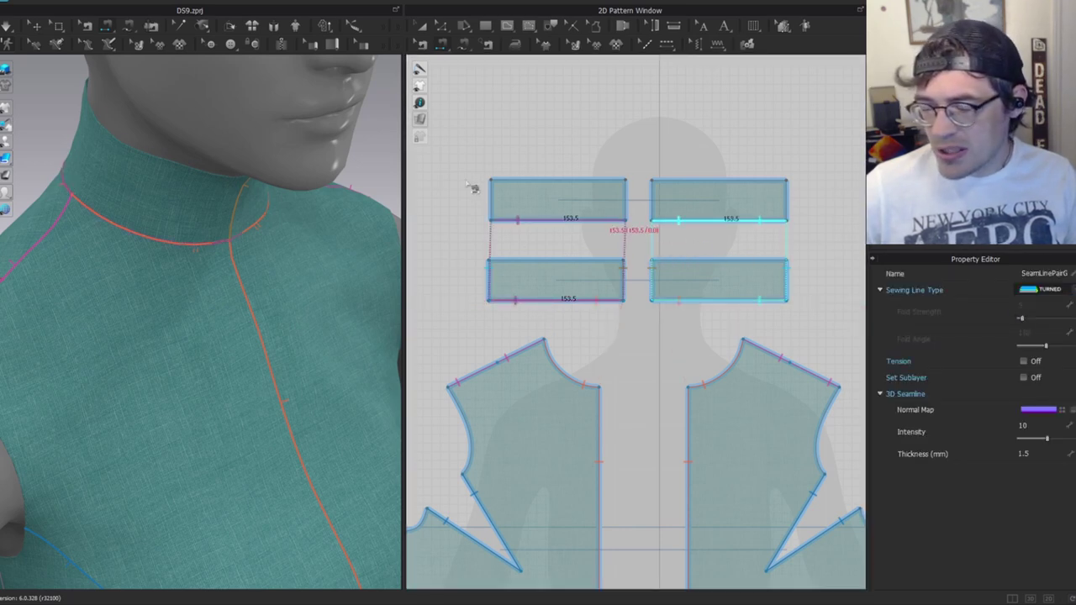
{"action": "left_click", "coordinate": [571, 180]}
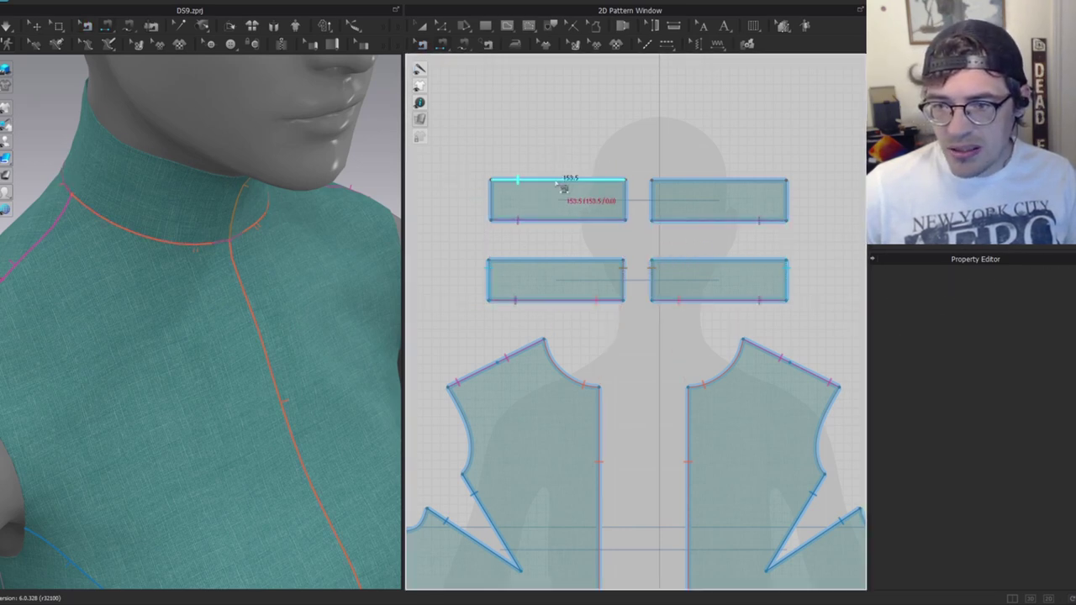
{"action": "left_click", "coordinate": [520, 270]}
Sew the two cloned collar pieces to each other at their inner ends and at their outer ends.
{"action": "key", "text": "z"}
{"action": "left_click", "coordinate": [627, 200]}
{"action": "left_click", "coordinate": [651, 200]}
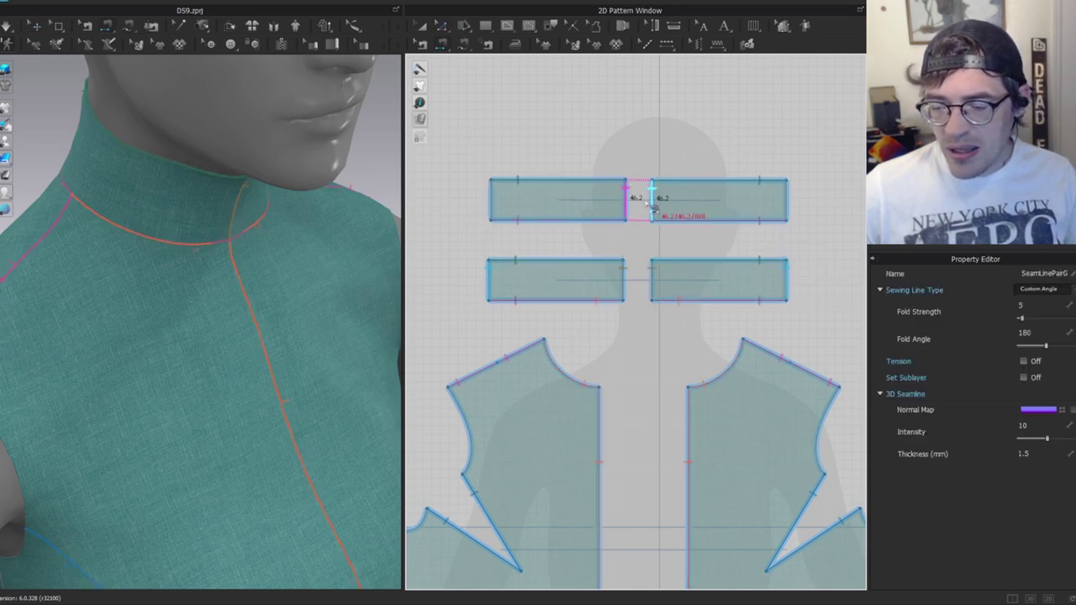
{"action": "left_click", "coordinate": [761, 200]}
{"action": "left_click", "coordinate": [491, 198]}
{"action": "key", "text": "a"}
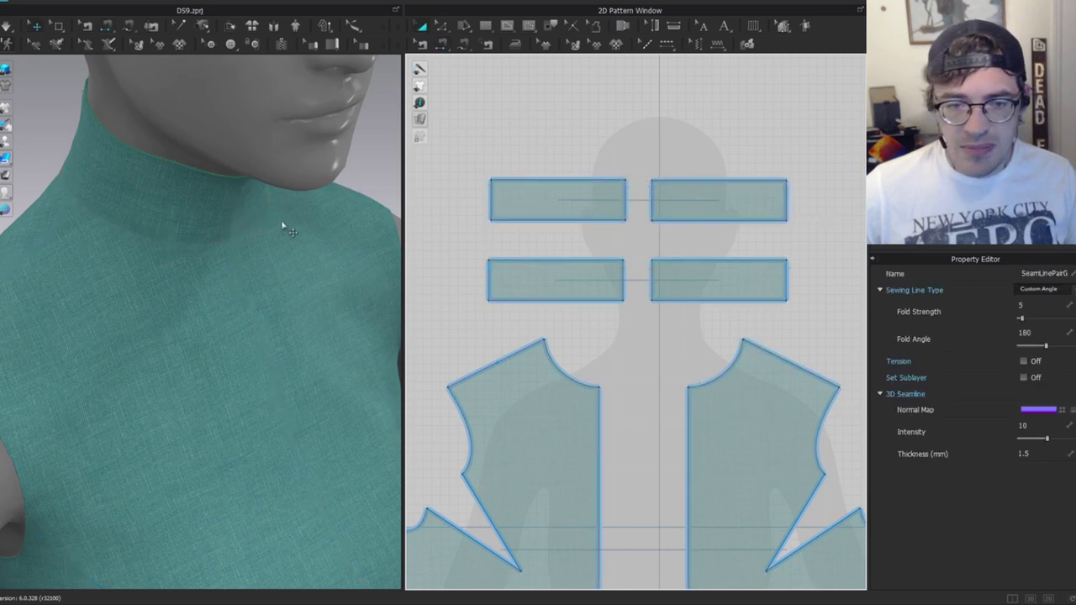
Simulate the double-layer collar on the avatar, tug it into shape and inspect it from the front and the side.
{"action": "scroll", "coordinate": [265, 252], "scroll_direction": "down", "scroll_amount": 4}
{"action": "key", "text": "space"}
{"action": "right_click_drag", "start_coordinate": [243, 280], "coordinate": [224, 188]}
{"action": "left_click", "coordinate": [167, 195]}
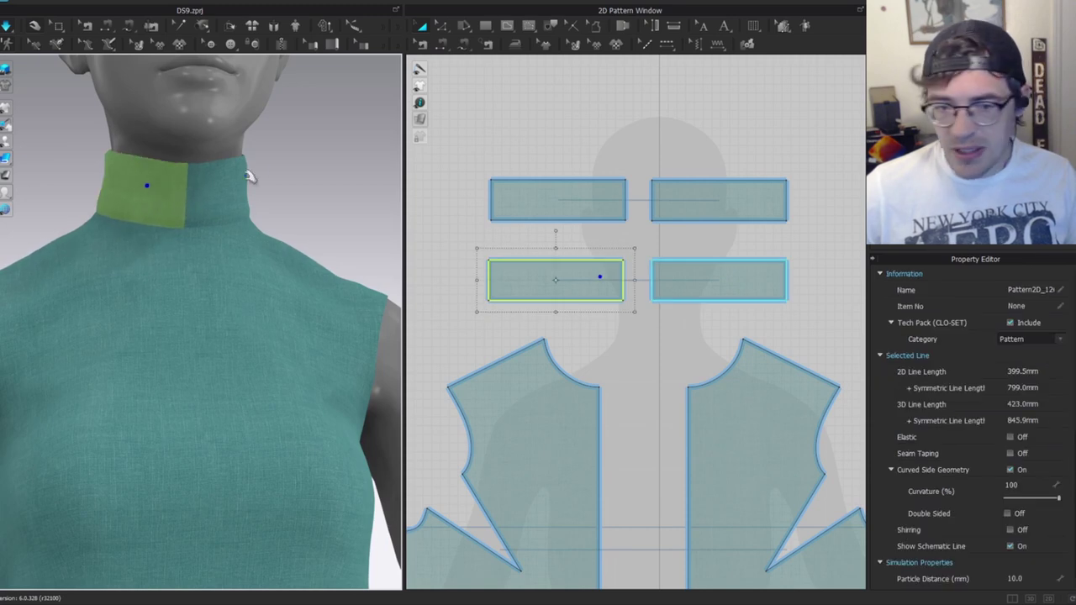
{"action": "scroll", "coordinate": [296, 242], "scroll_direction": "down", "scroll_amount": 3}
{"action": "right_click_drag", "start_coordinate": [296, 241], "coordinate": [260, 221]}
{"action": "scroll", "coordinate": [211, 187], "scroll_direction": "up", "scroll_amount": 3}
{"action": "right_click_drag", "start_coordinate": [211, 187], "coordinate": [196, 207]}
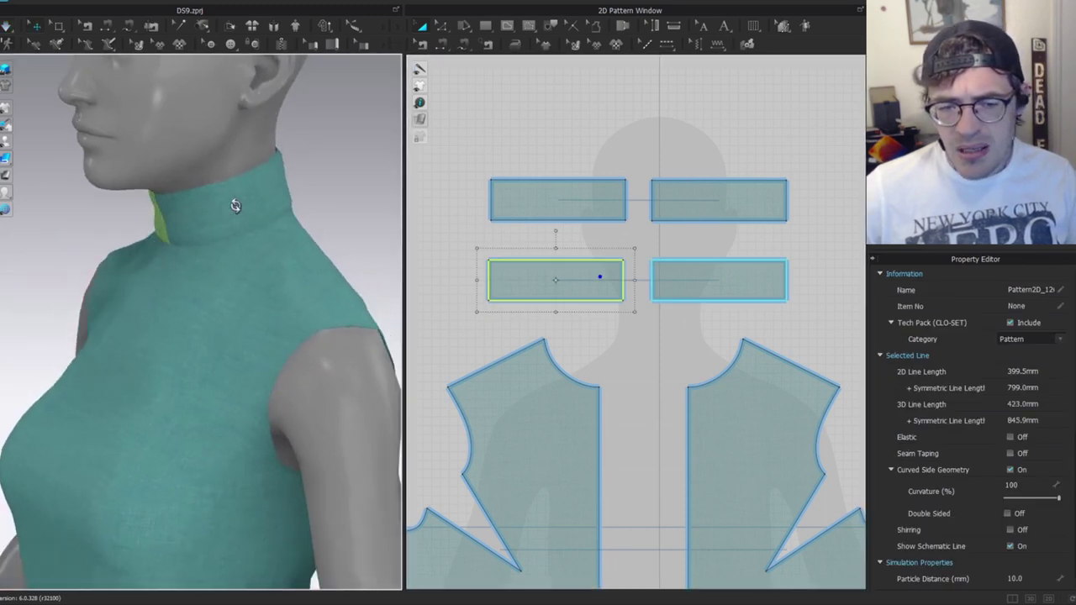
{"action": "key", "text": "2"}
Select all pattern pieces and check the fabric's physical property preset and detail settings.
{"action": "scroll", "coordinate": [572, 197], "scroll_direction": "down", "scroll_amount": 2}
{"action": "left_click_drag", "start_coordinate": [439, 160], "coordinate": [803, 294]}
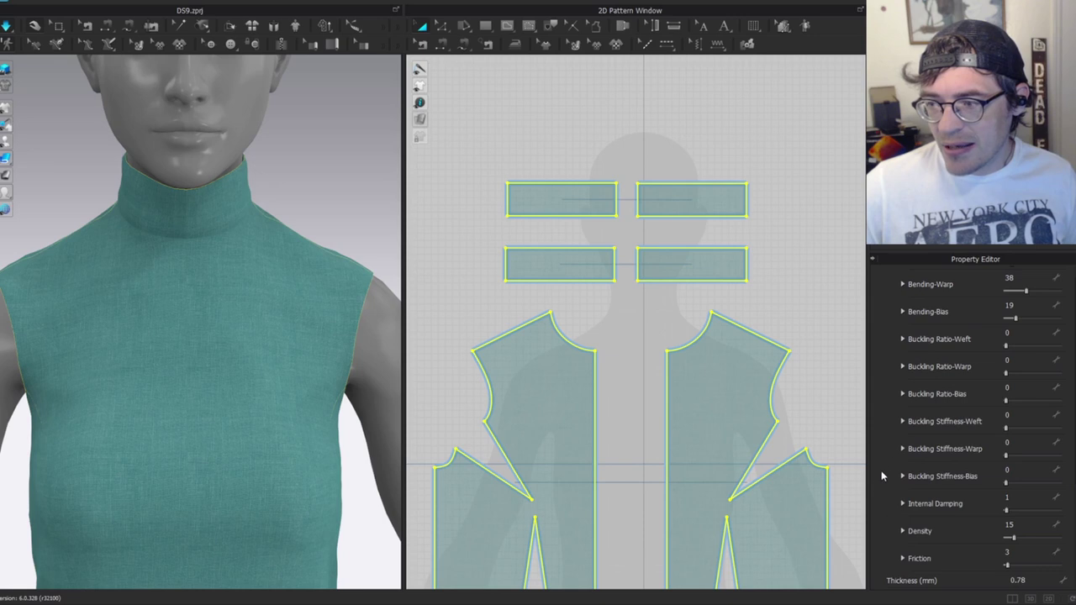
{"action": "scroll", "coordinate": [874, 446], "scroll_direction": "up", "scroll_amount": 6}
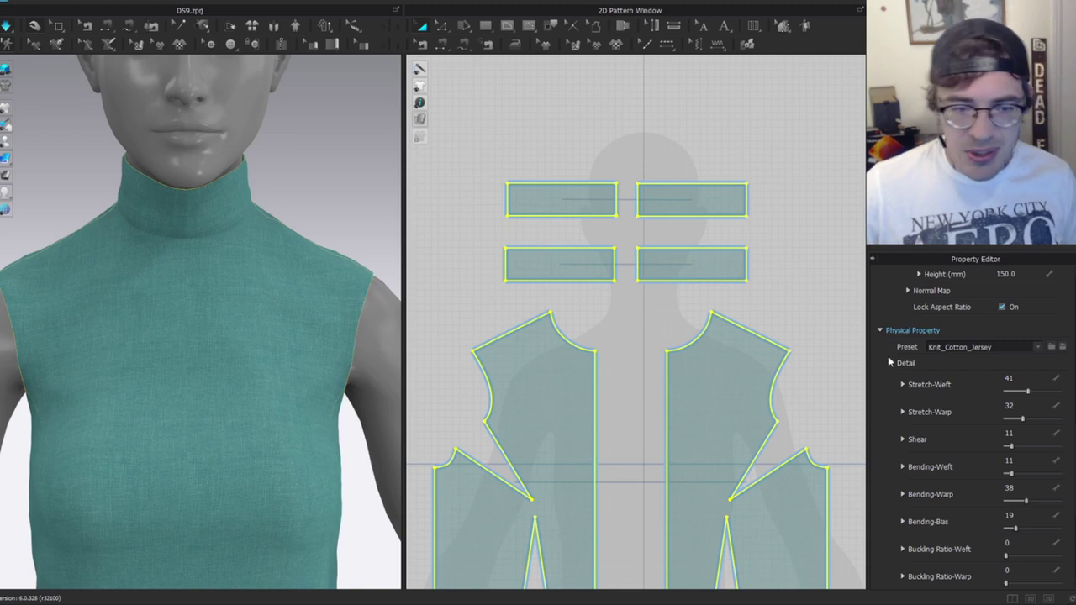
{"action": "left_click", "coordinate": [777, 172]}
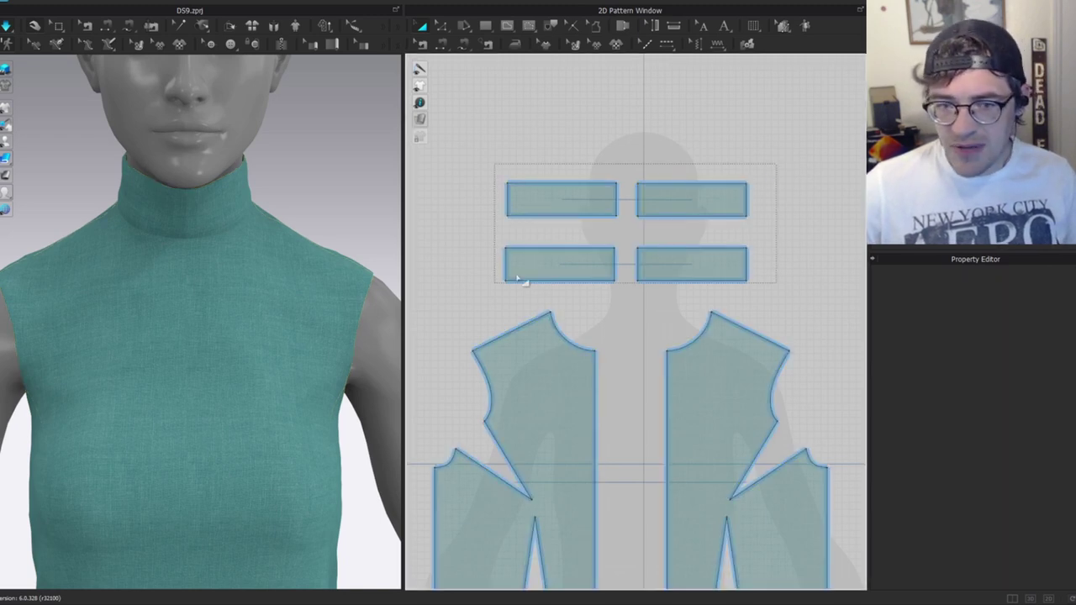
{"action": "key", "text": "ctrl+a"}
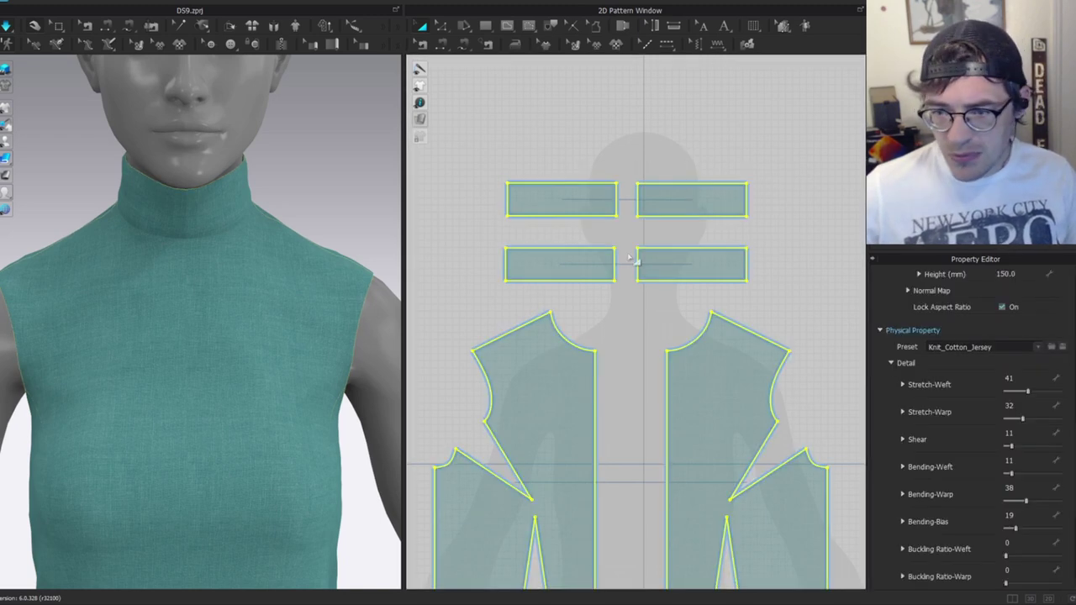
Set the particle distance of all four collar pieces to 5 mm and their additional collision thickness to 0.5 mm.
{"action": "key", "text": "z"}
{"action": "left_click_drag", "start_coordinate": [765, 162], "coordinate": [455, 303]}
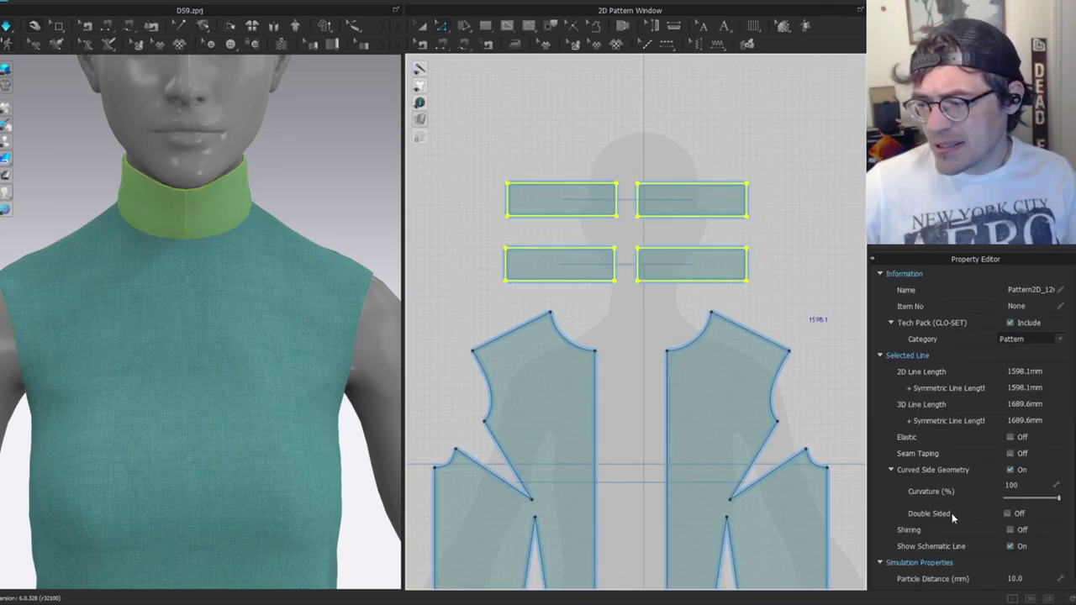
{"action": "scroll", "coordinate": [966, 535], "scroll_direction": "down", "scroll_amount": 5}
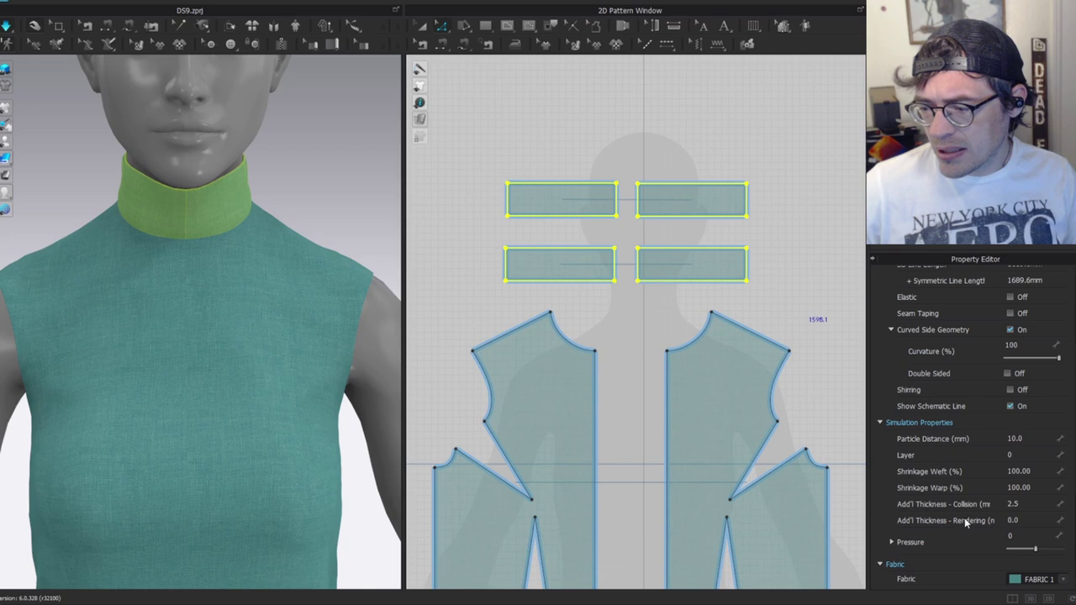
{"action": "left_click", "coordinate": [1018, 438]}
{"action": "type", "text": "5"}
{"action": "key", "text": "Return"}
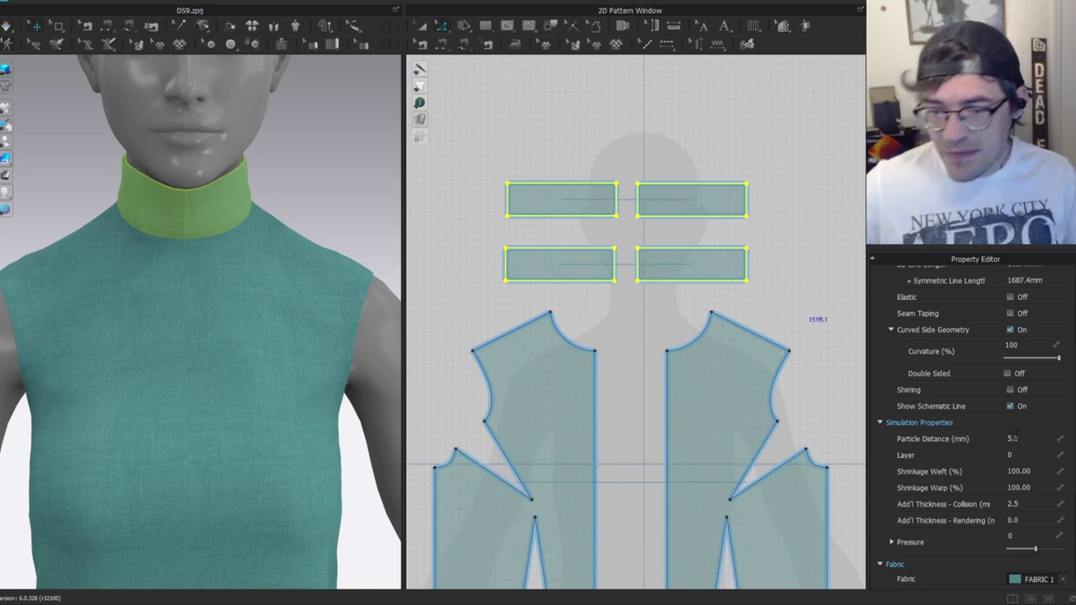
{"action": "left_click", "coordinate": [1027, 505]}
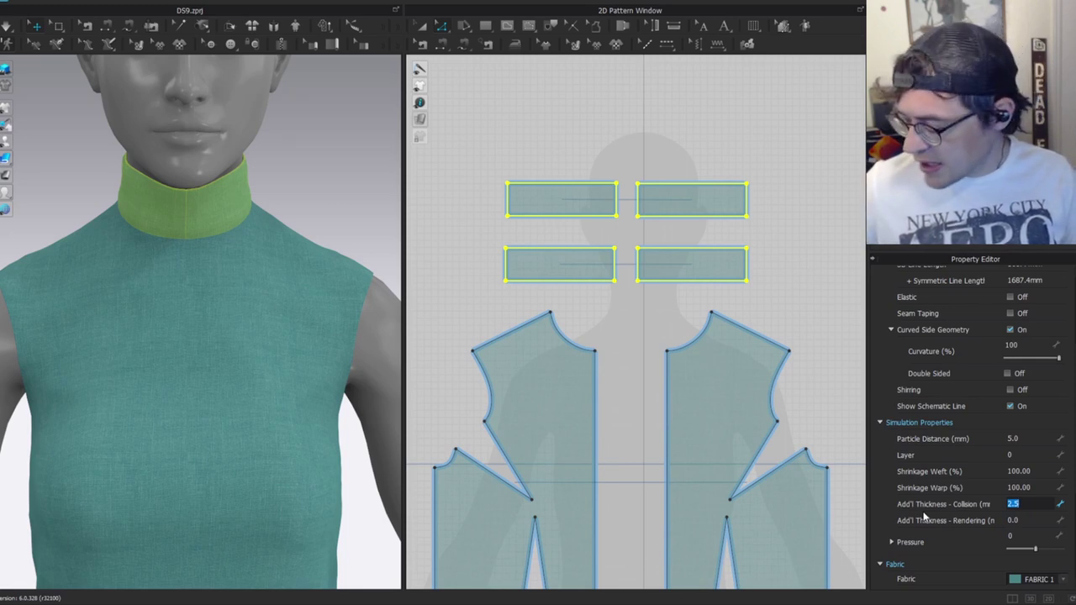
{"action": "type", "text": ".5"}
{"action": "key", "text": "Return"}
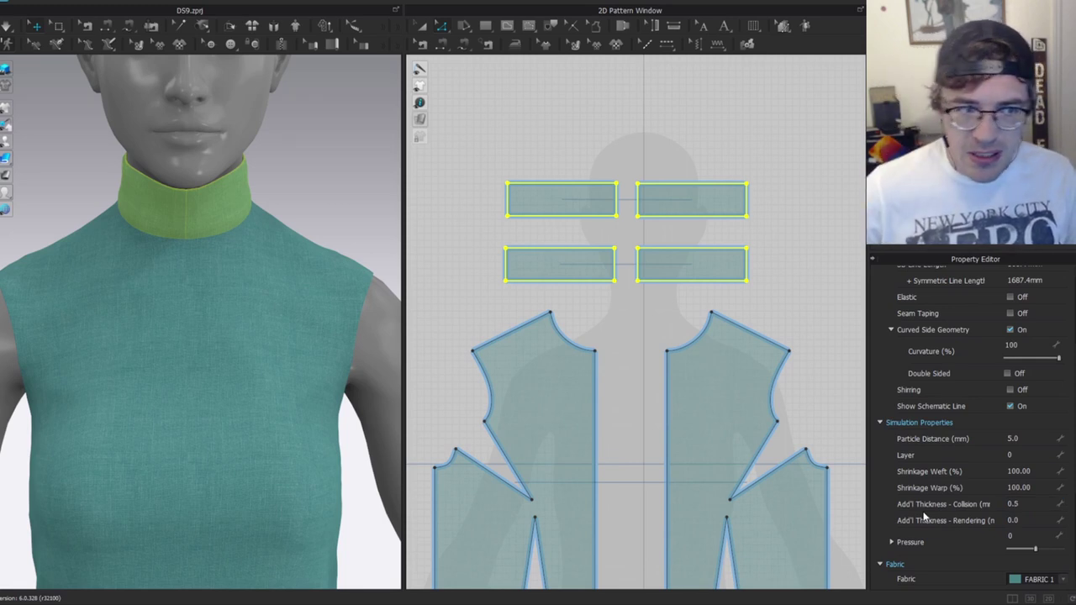
Simulate the refined collar, tug both halves of it and inspect its folded top edge up close.
{"action": "left_click", "coordinate": [286, 181]}
{"action": "scroll", "coordinate": [190, 190], "scroll_direction": "up", "scroll_amount": 3}
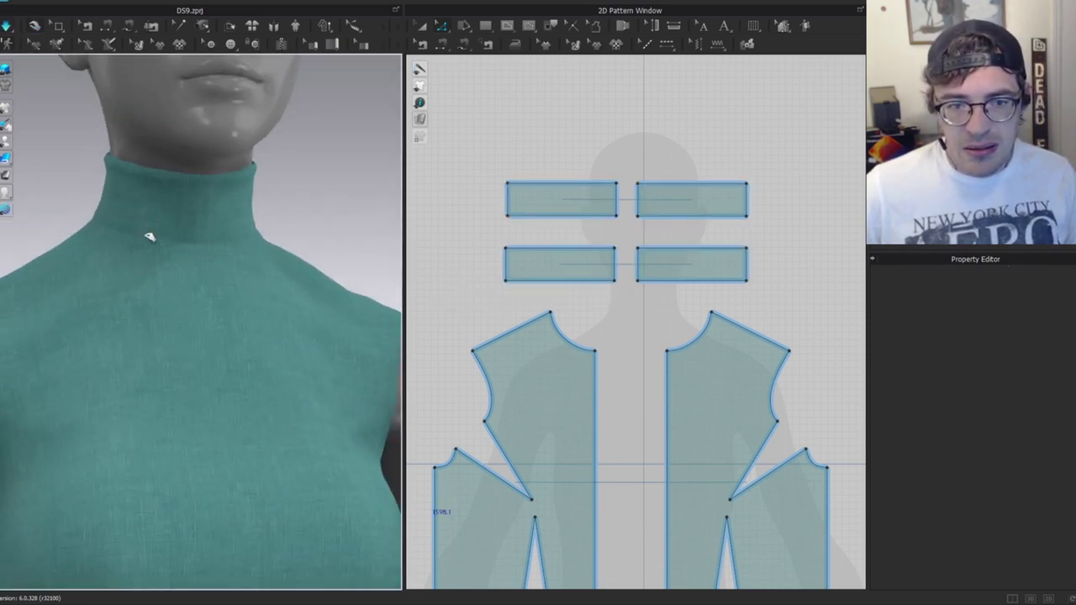
{"action": "left_click", "coordinate": [158, 210]}
{"action": "left_click", "coordinate": [243, 206]}
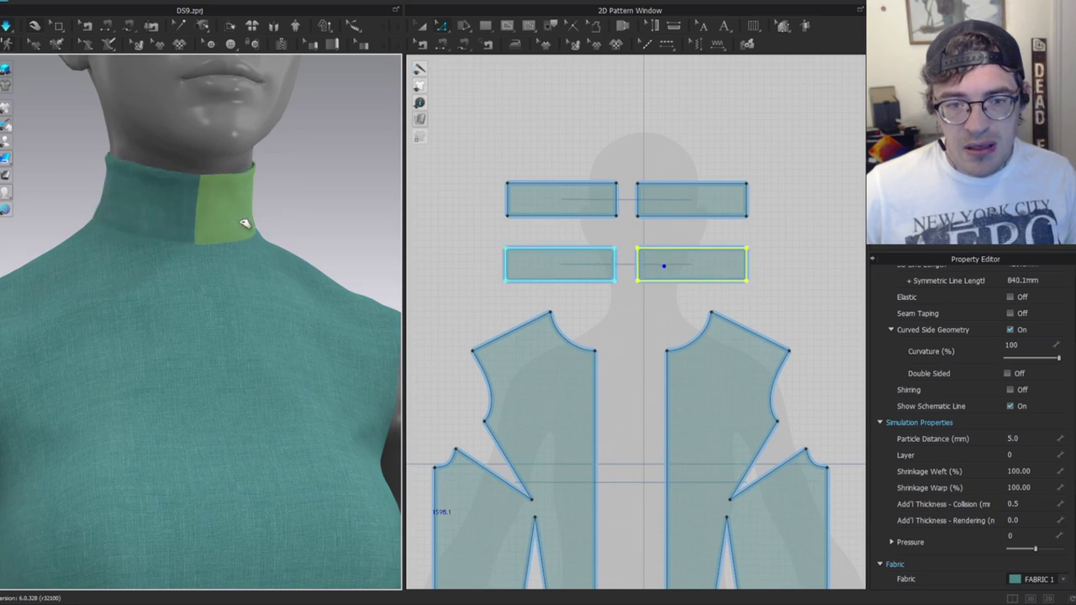
{"action": "right_click_drag", "start_coordinate": [274, 168], "coordinate": [239, 207]}
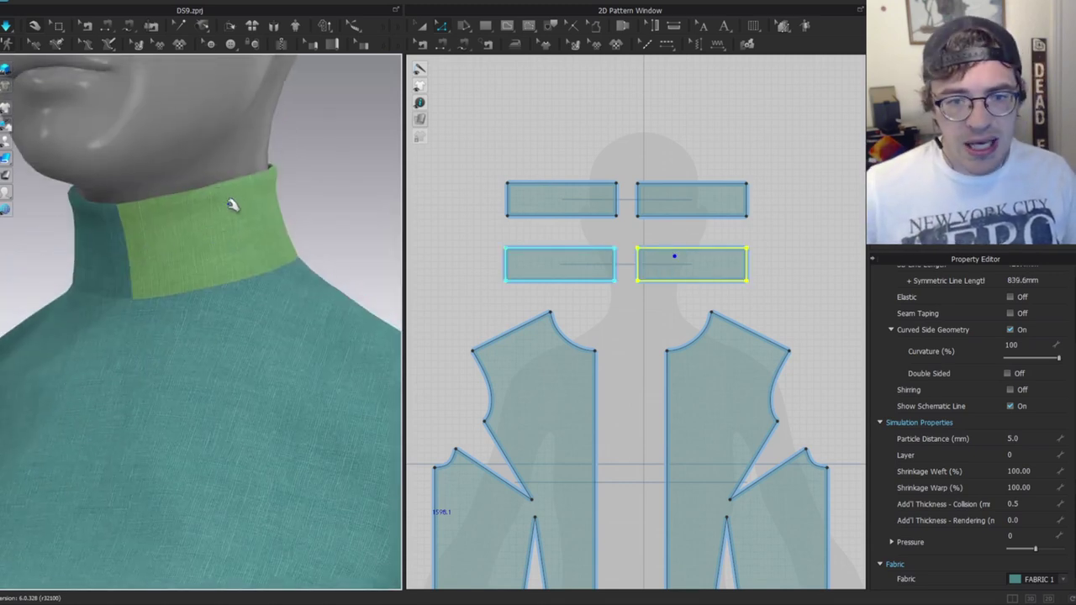
Try reducing the height of the inner collar layer and simulate the collar with the shorter lining.
{"action": "key", "text": "a"}
{"action": "left_click", "coordinate": [569, 205]}
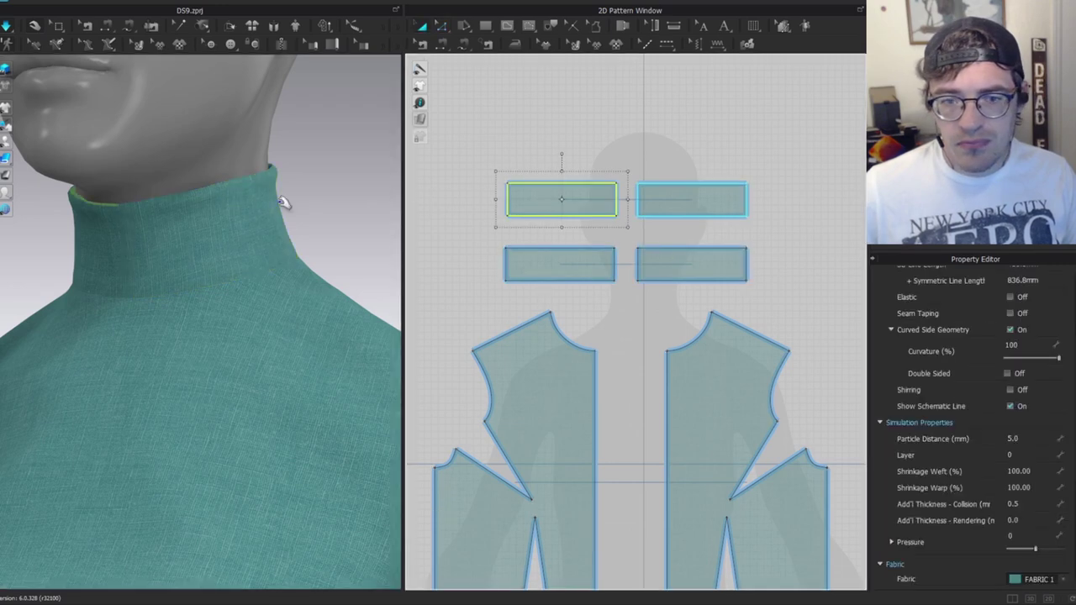
{"action": "scroll", "coordinate": [286, 188], "scroll_direction": "up", "scroll_amount": 1}
{"action": "left_click_drag", "start_coordinate": [561, 165], "coordinate": [560, 178]}
{"action": "right_click_drag", "start_coordinate": [186, 207], "coordinate": [178, 179]}
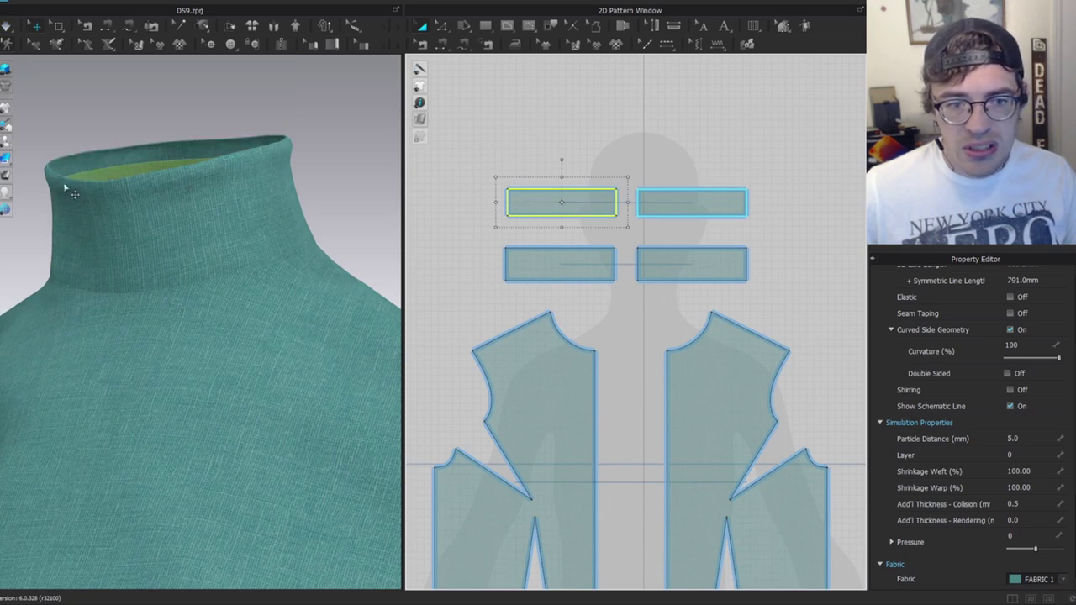
{"action": "key", "text": "space"}
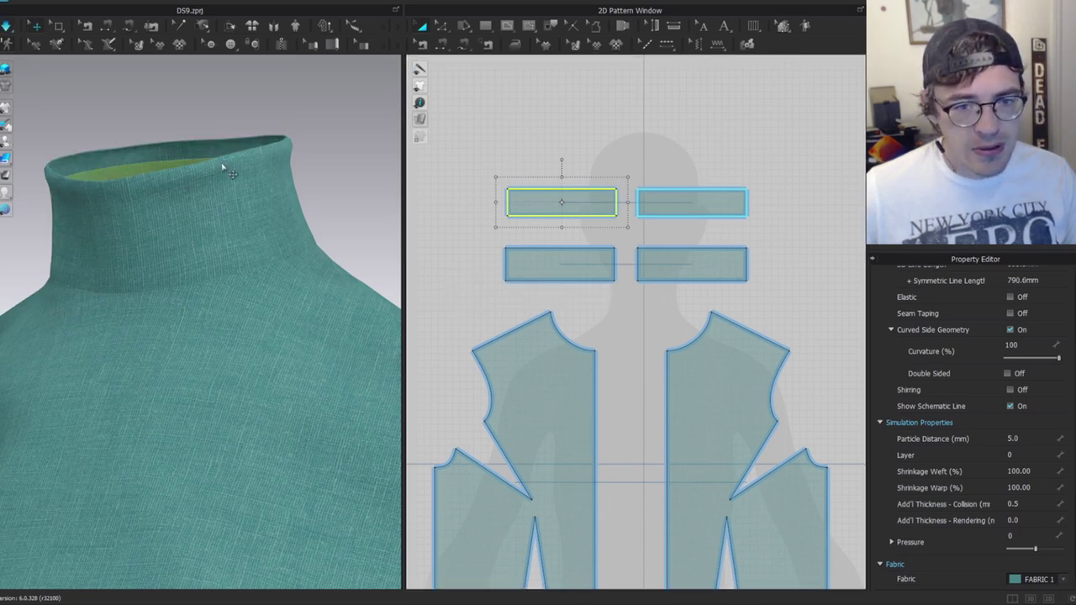
{"action": "left_click", "coordinate": [57, 185]}
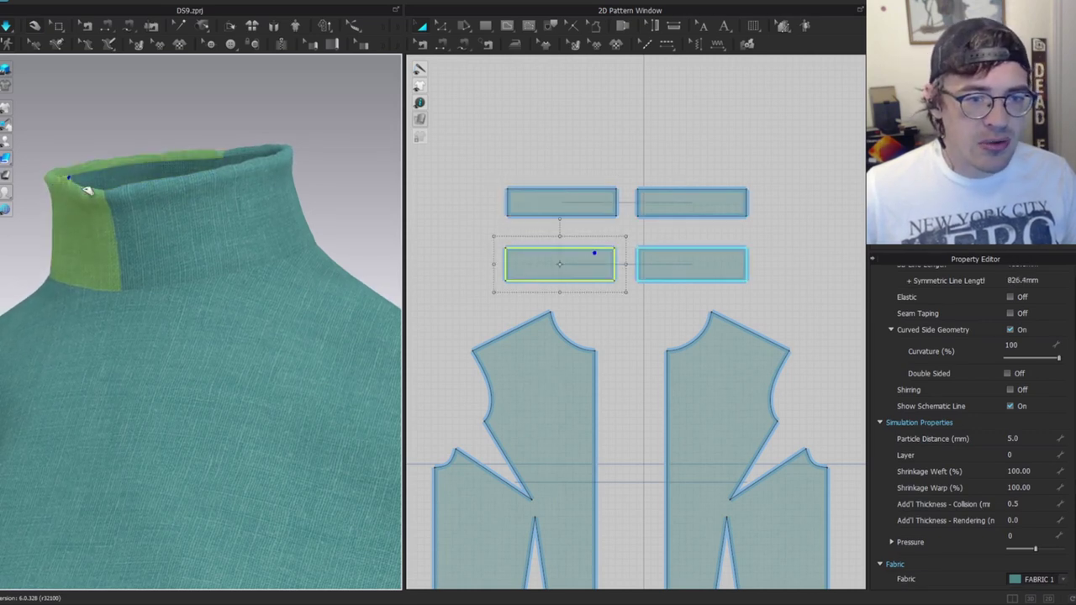
{"action": "left_click", "coordinate": [212, 153]}
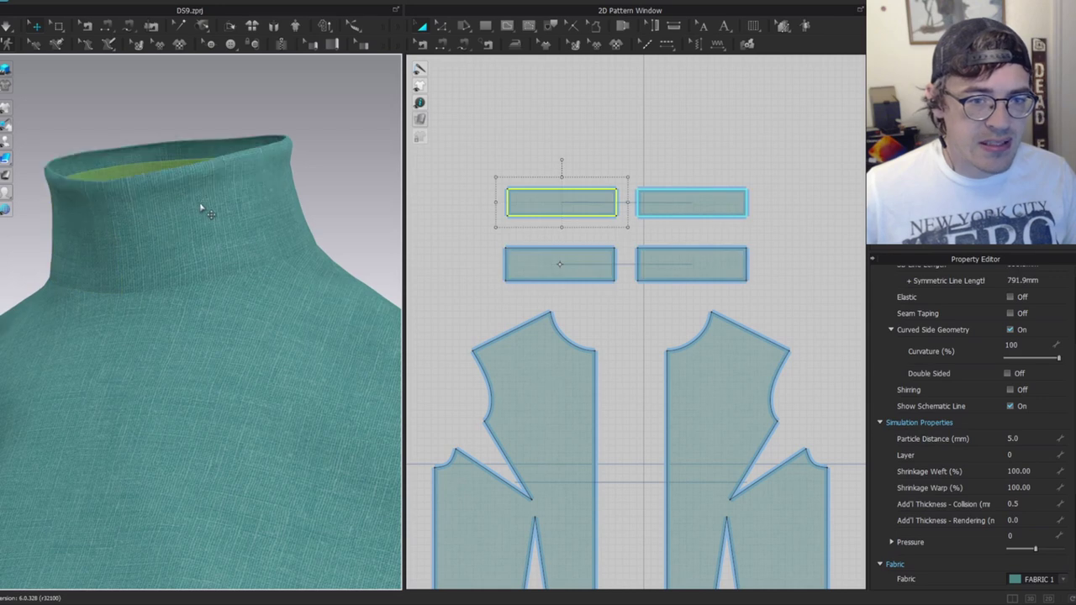
{"action": "left_click", "coordinate": [713, 162]}
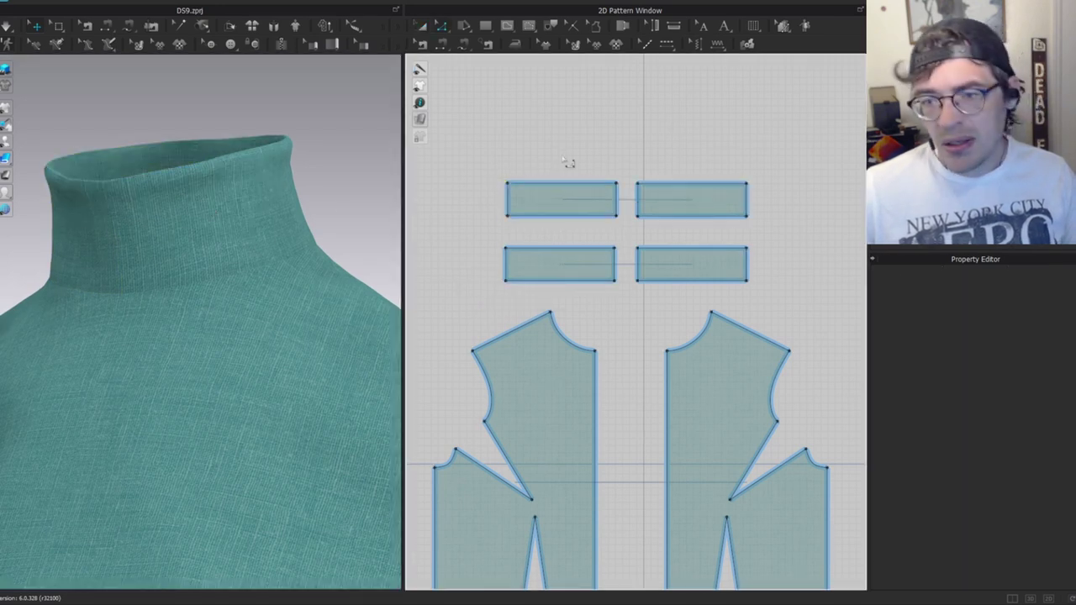
Enable seam taping along the top and bottom edges of the outer collar pieces and set its width to 2 mm.
{"action": "scroll", "coordinate": [543, 131], "scroll_direction": "up", "scroll_amount": 5}
{"action": "left_click", "coordinate": [131, 181]}
{"action": "scroll", "coordinate": [730, 319], "scroll_direction": "down", "scroll_amount": 4}
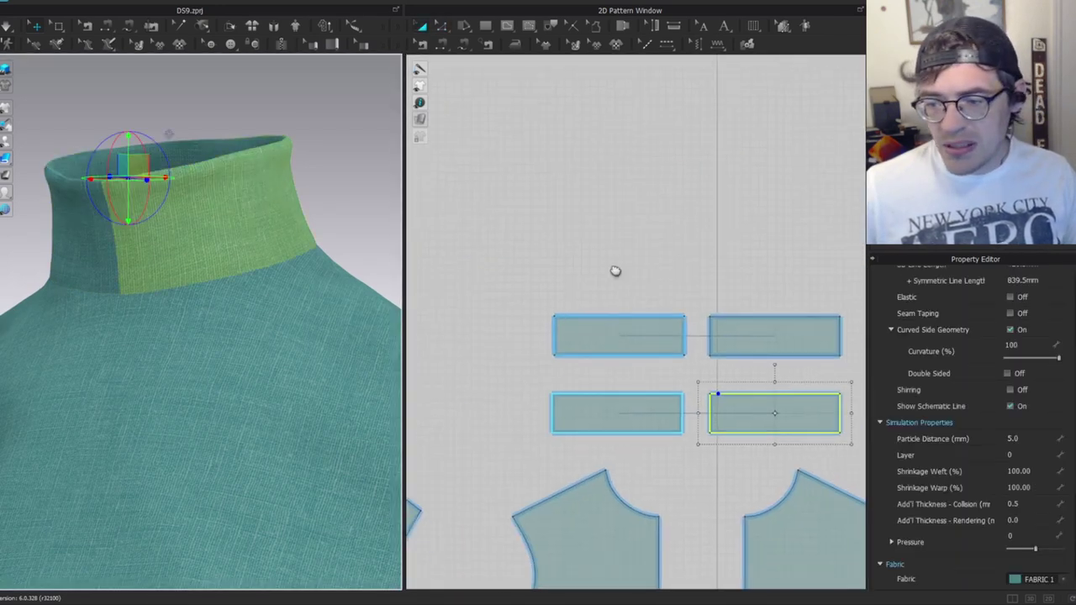
{"action": "left_click", "coordinate": [553, 312], "text": "shift"}
{"action": "scroll", "coordinate": [625, 241], "scroll_direction": "up", "scroll_amount": 3}
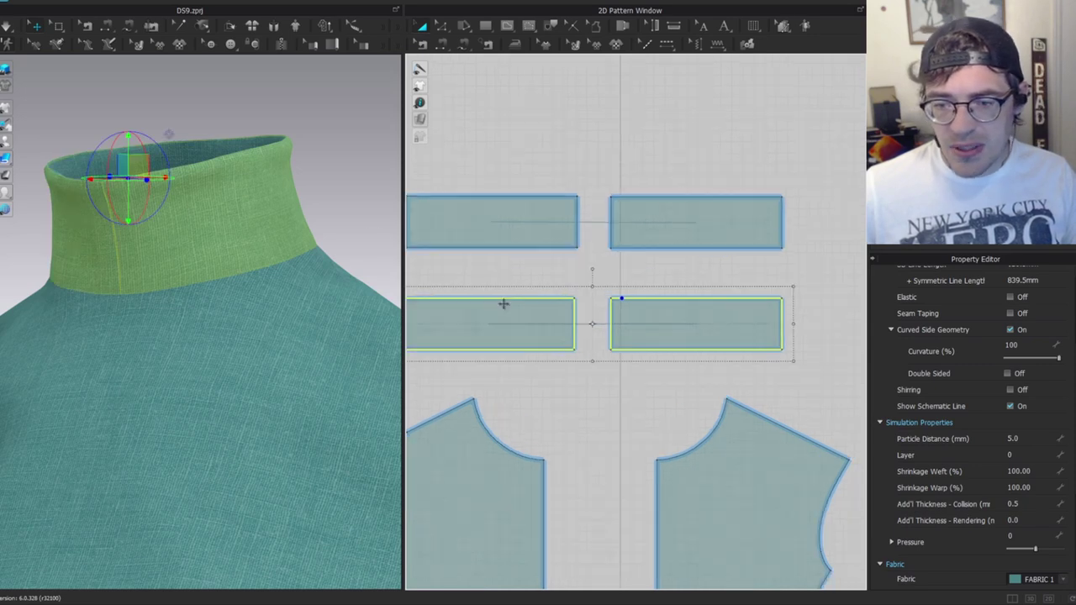
{"action": "left_click", "coordinate": [613, 309]}
{"action": "left_click", "coordinate": [610, 301]}
{"action": "left_click", "coordinate": [626, 249], "text": "shift"}
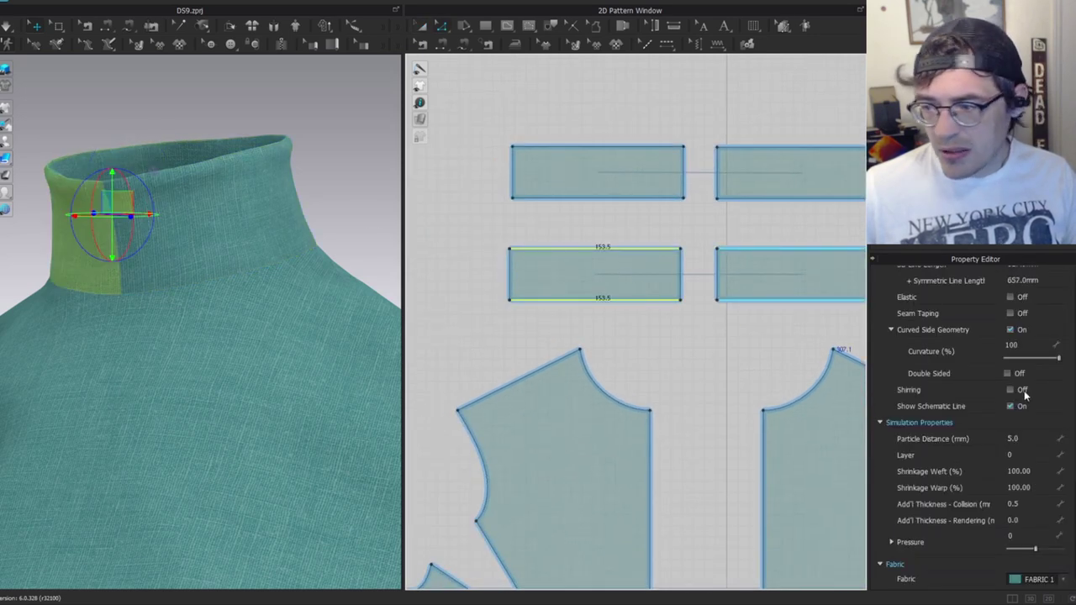
{"action": "left_click", "coordinate": [1012, 418]}
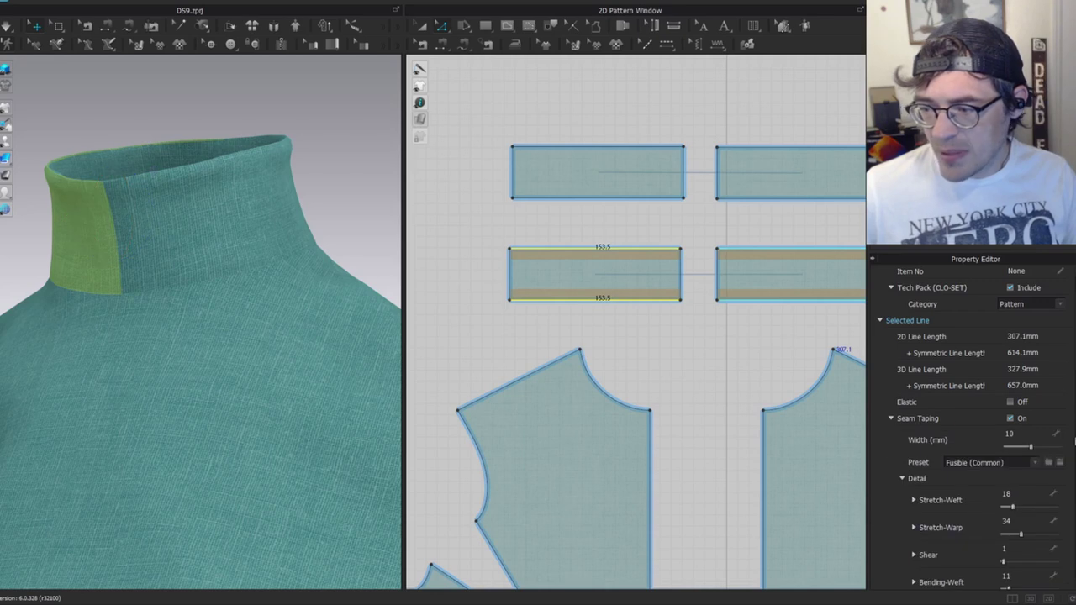
{"action": "left_click", "coordinate": [1021, 432]}
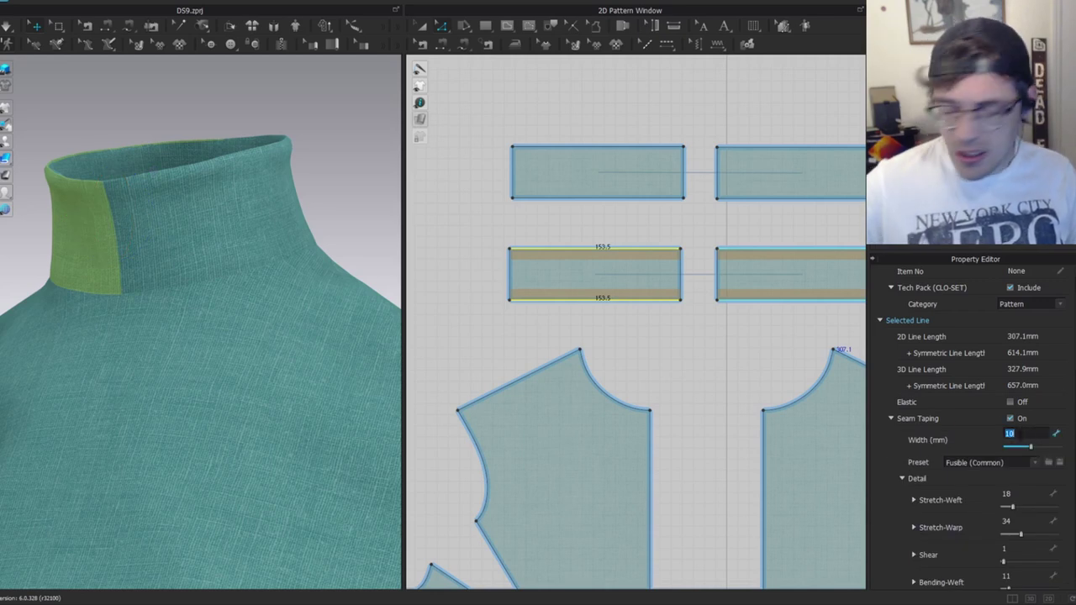
{"action": "type", "text": "2"}
{"action": "key", "text": "Return"}
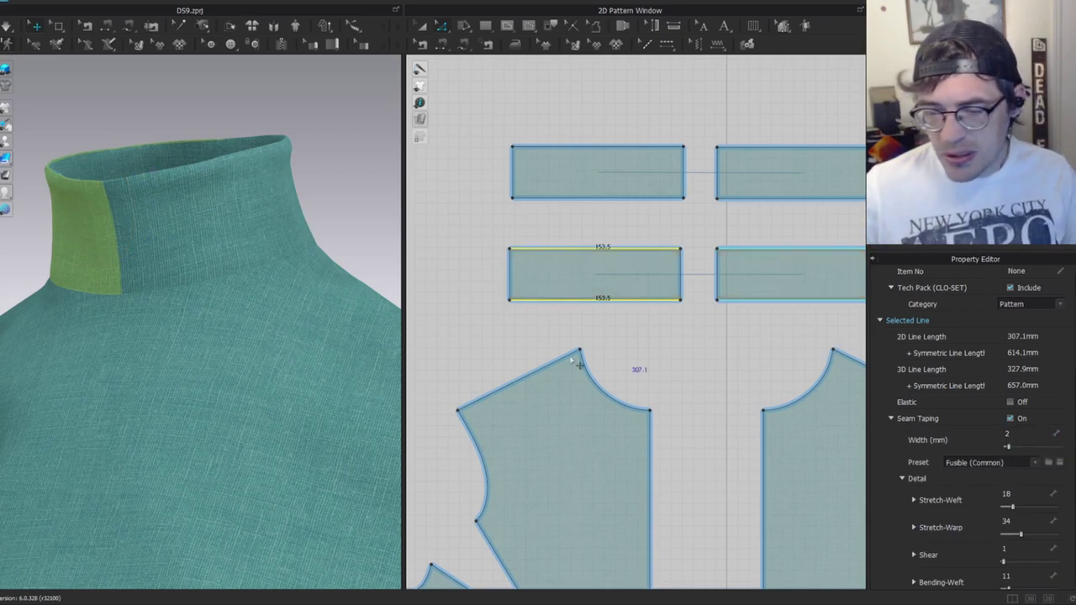
{"action": "left_click", "coordinate": [665, 324]}
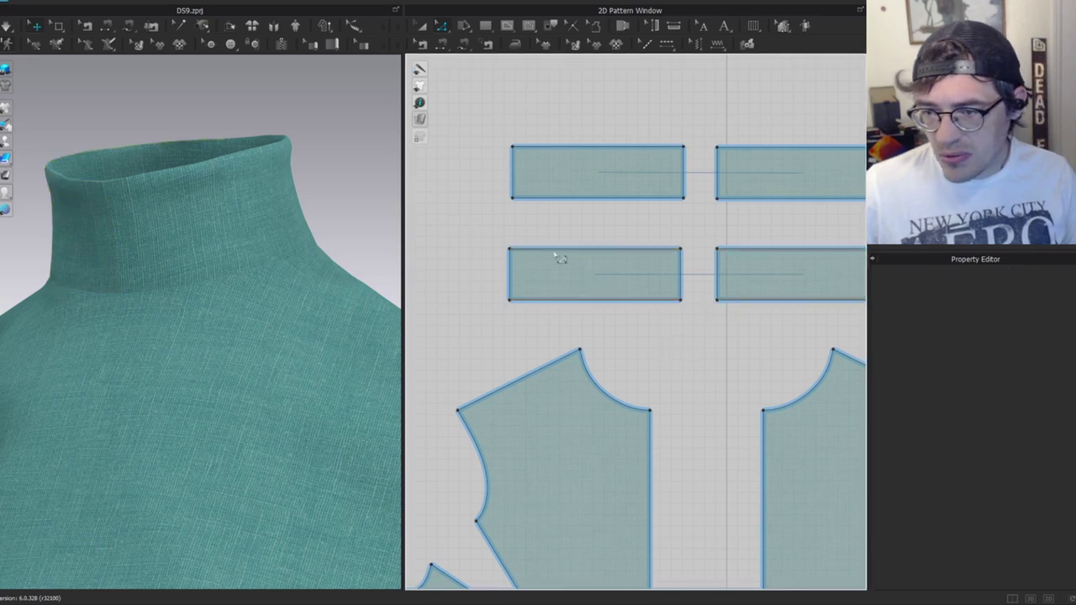
Change the seam taping preset on the outer collar edges to Reinforcement (Under Collar) and review its detail properties.
{"action": "left_click", "coordinate": [627, 257]}
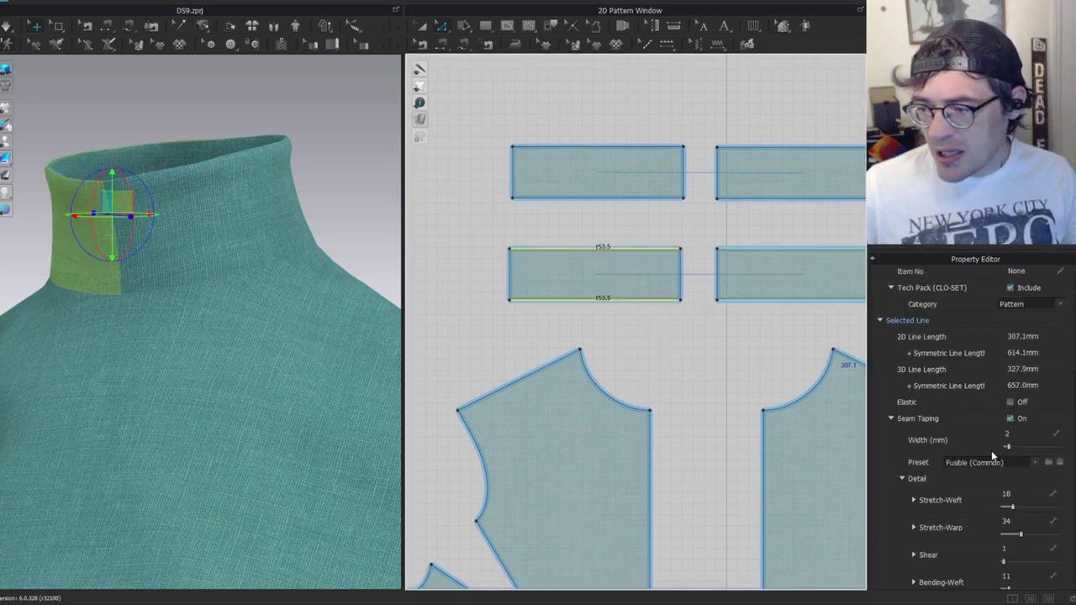
{"action": "left_click", "coordinate": [965, 463]}
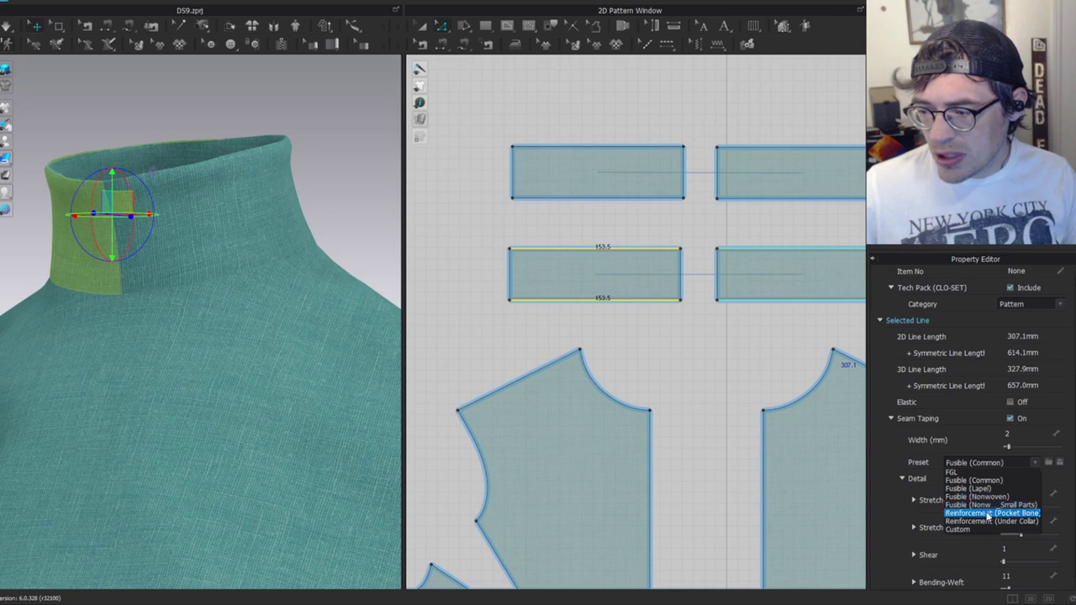
{"action": "left_click", "coordinate": [988, 521]}
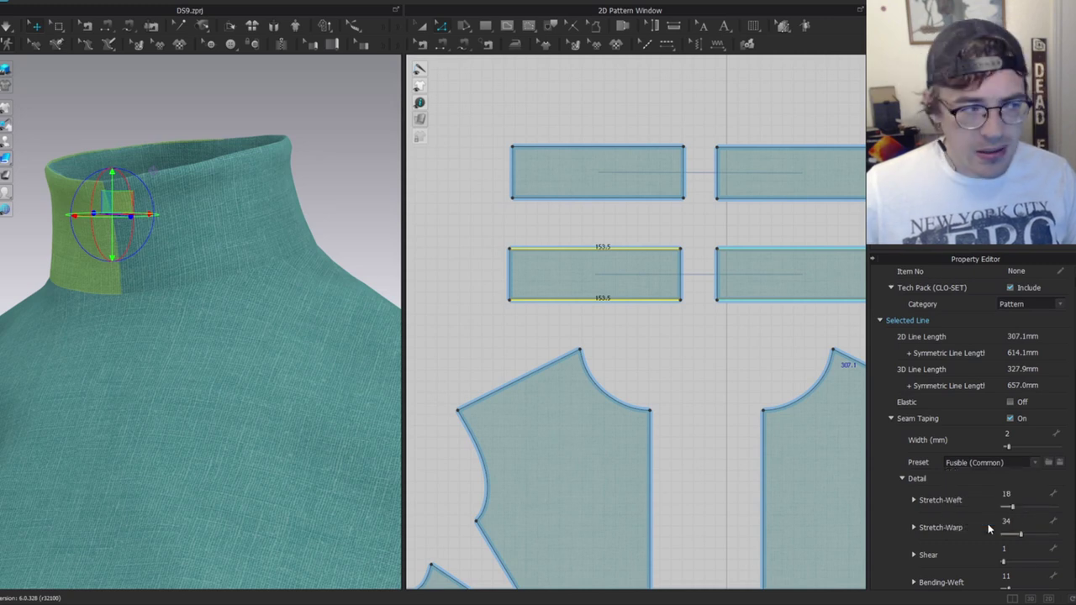
{"action": "scroll", "coordinate": [969, 383], "scroll_direction": "down", "scroll_amount": 4}
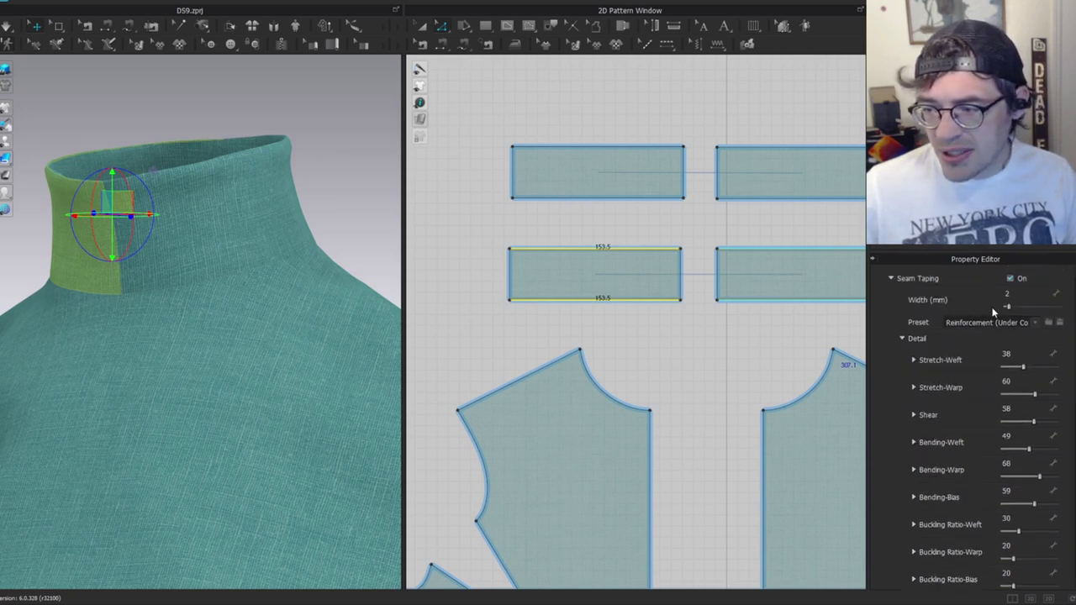
{"action": "scroll", "coordinate": [955, 377], "scroll_direction": "down", "scroll_amount": 3}
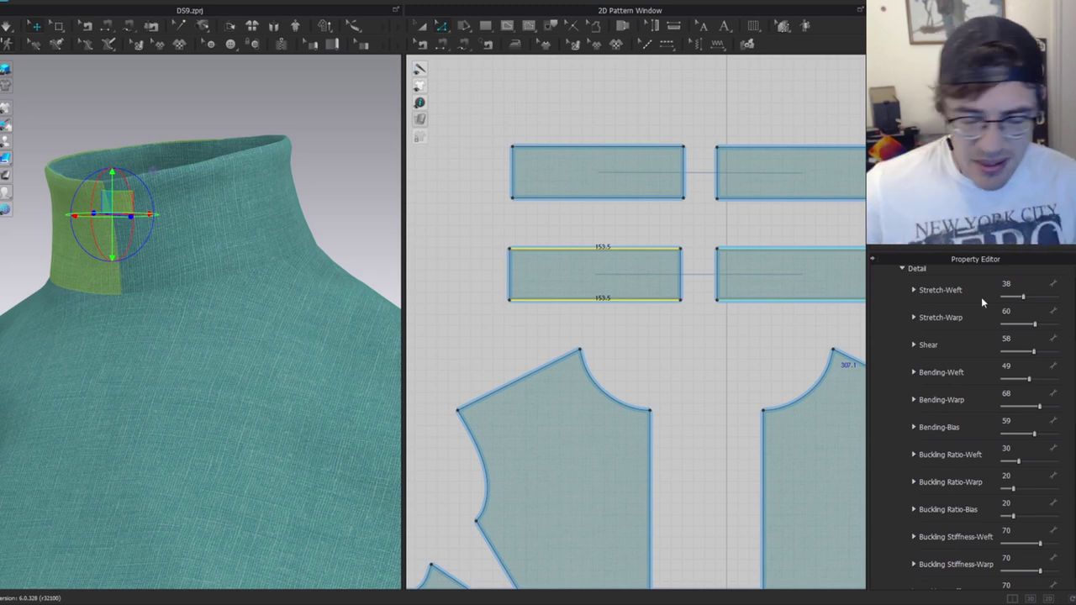
{"action": "scroll", "coordinate": [984, 320], "scroll_direction": "down", "scroll_amount": 1}
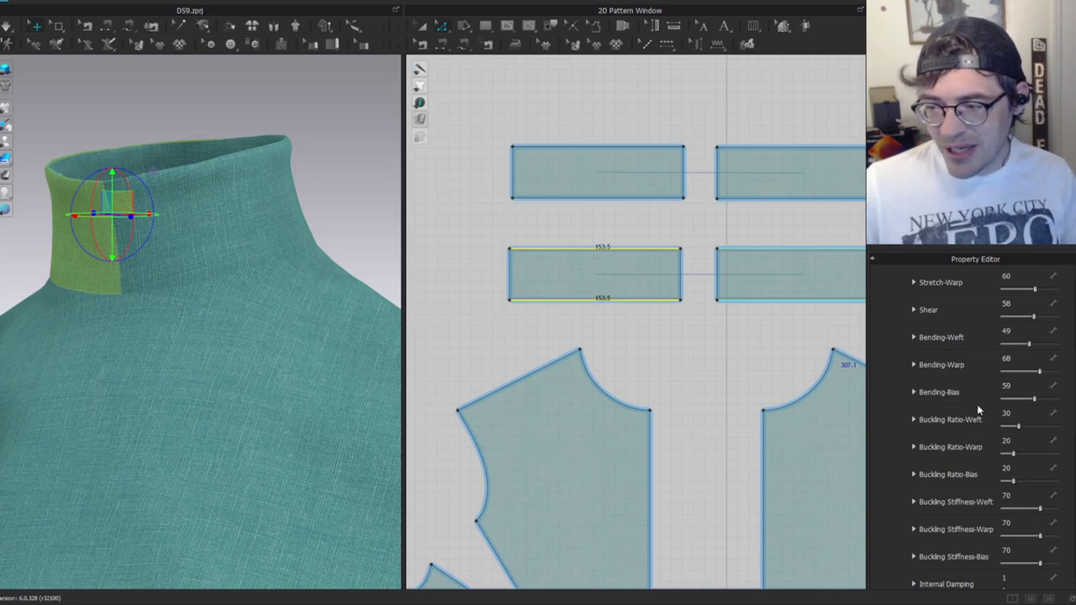
{"action": "scroll", "coordinate": [968, 397], "scroll_direction": "up", "scroll_amount": 3}
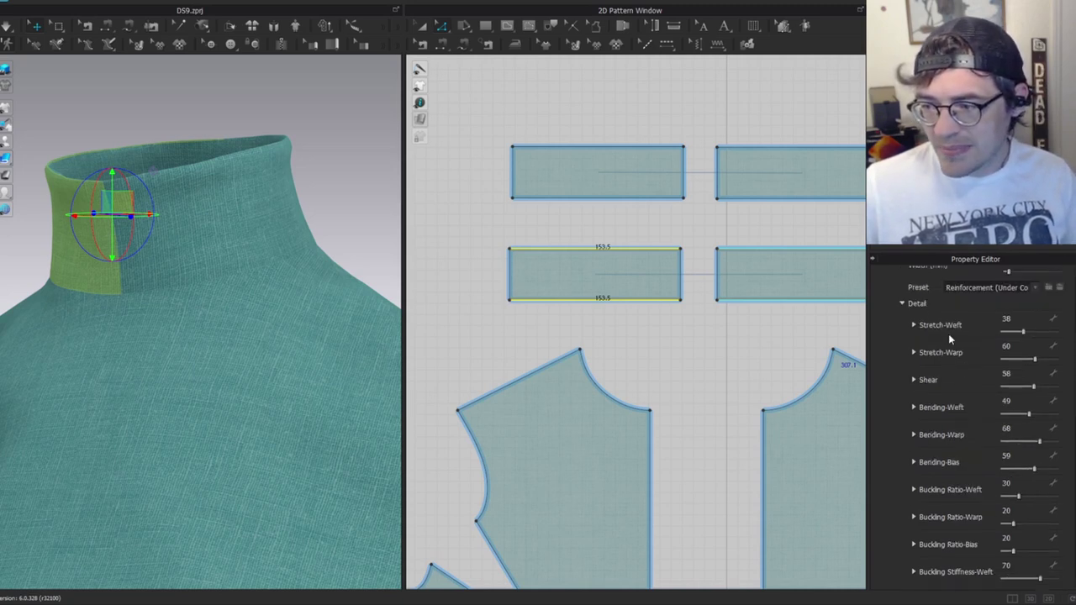
{"action": "scroll", "coordinate": [951, 403], "scroll_direction": "down", "scroll_amount": 3}
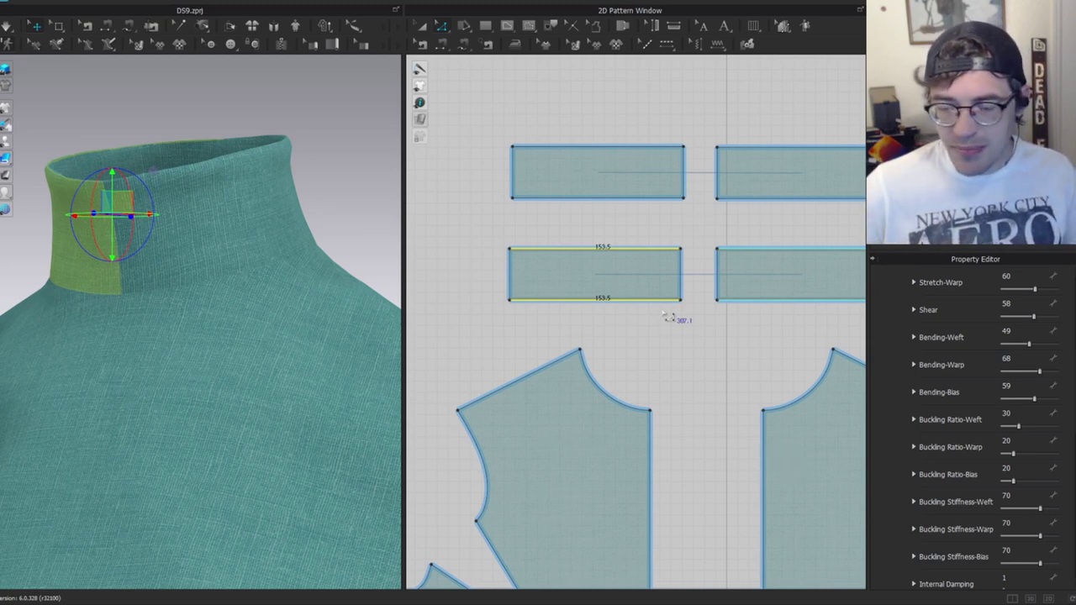
{"action": "scroll", "coordinate": [965, 375], "scroll_direction": "up", "scroll_amount": 4}
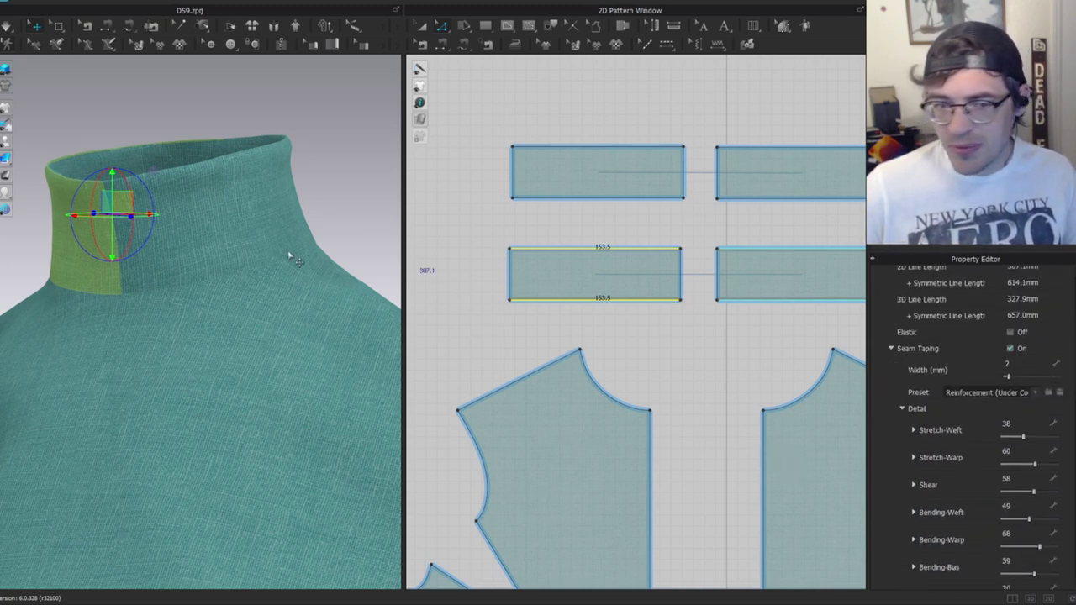
Offset the outer collar's top edge inward as two internal lines spaced 1 mm apart.
{"action": "left_click", "coordinate": [329, 156]}
{"action": "scroll", "coordinate": [568, 240], "scroll_direction": "up", "scroll_amount": 3}
{"action": "left_click", "coordinate": [506, 248]}
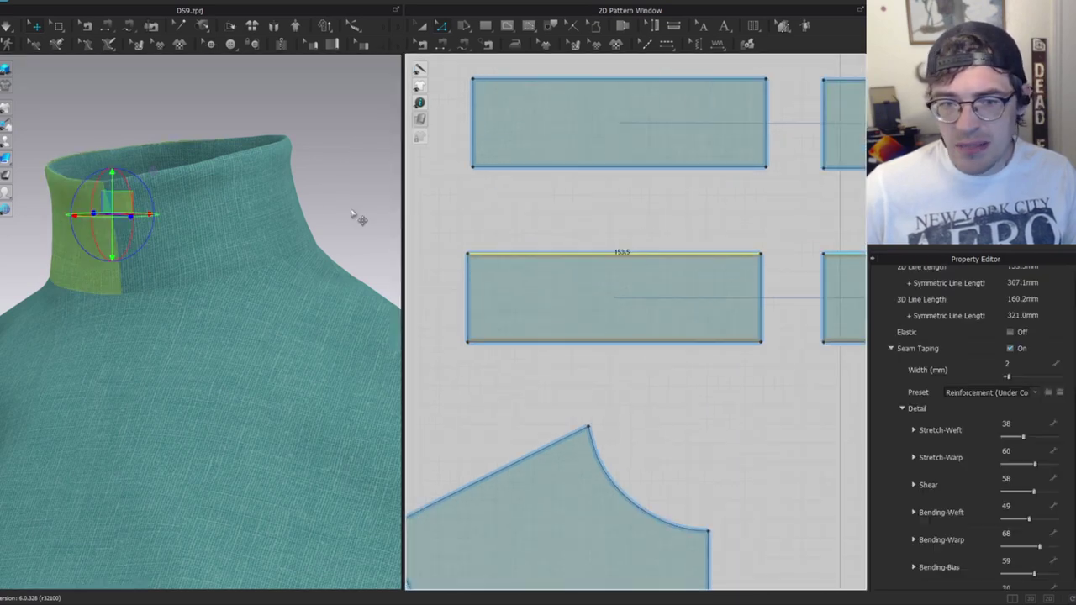
{"action": "scroll", "coordinate": [665, 267], "scroll_direction": "up", "scroll_amount": 3}
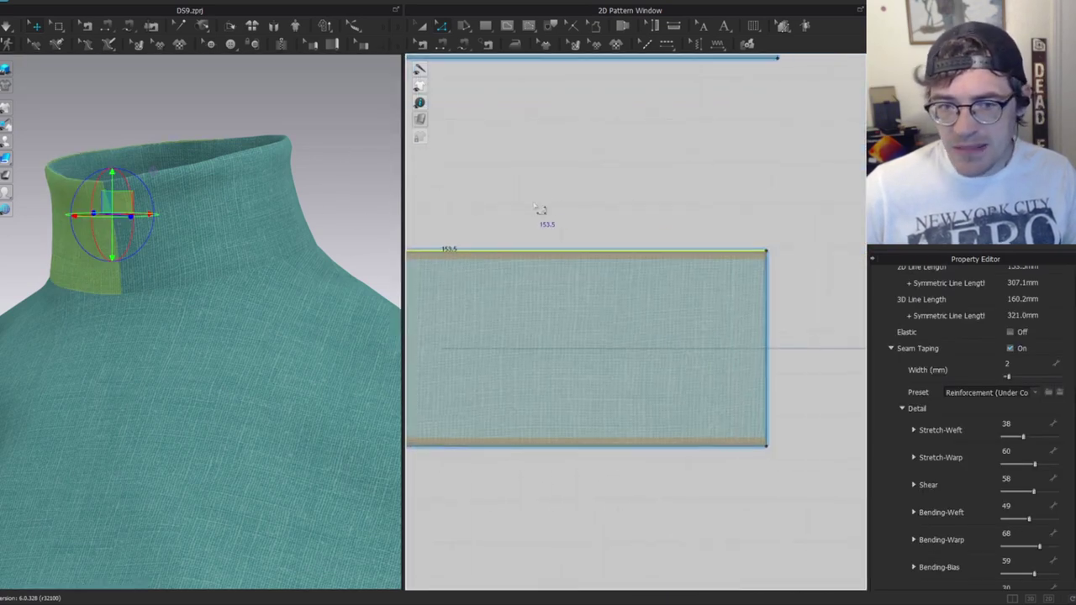
{"action": "key", "text": "ctrl+f"}
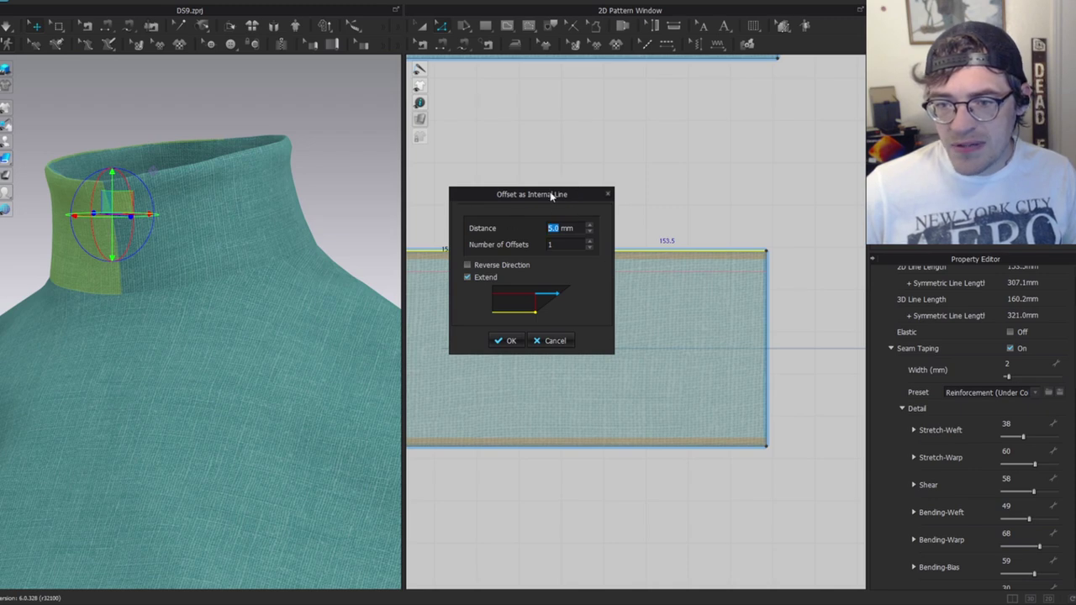
{"action": "left_click_drag", "start_coordinate": [555, 199], "coordinate": [290, 220]}
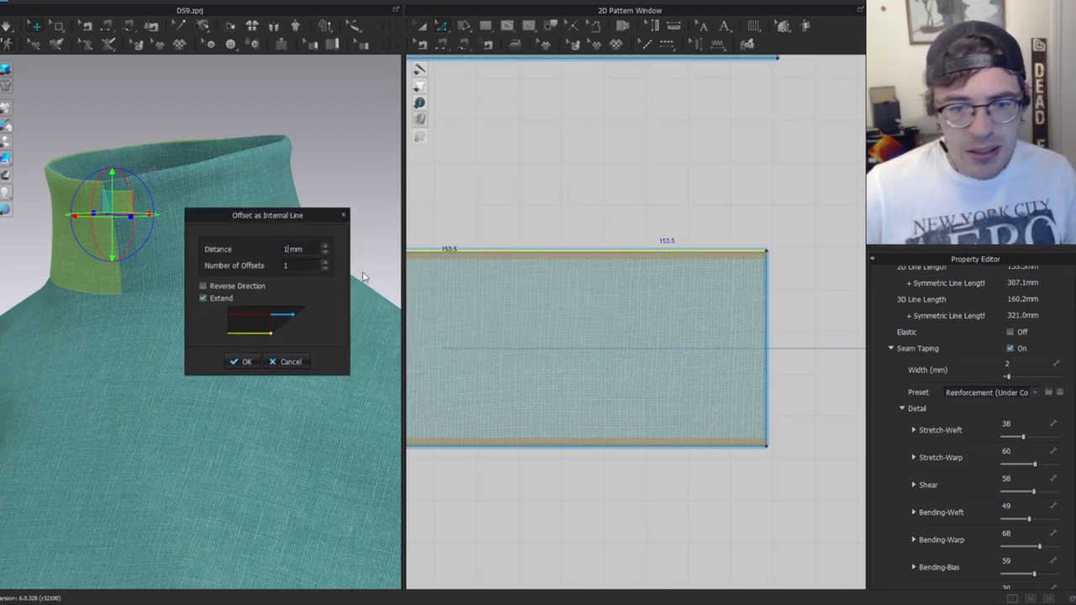
{"action": "left_click", "coordinate": [246, 361]}
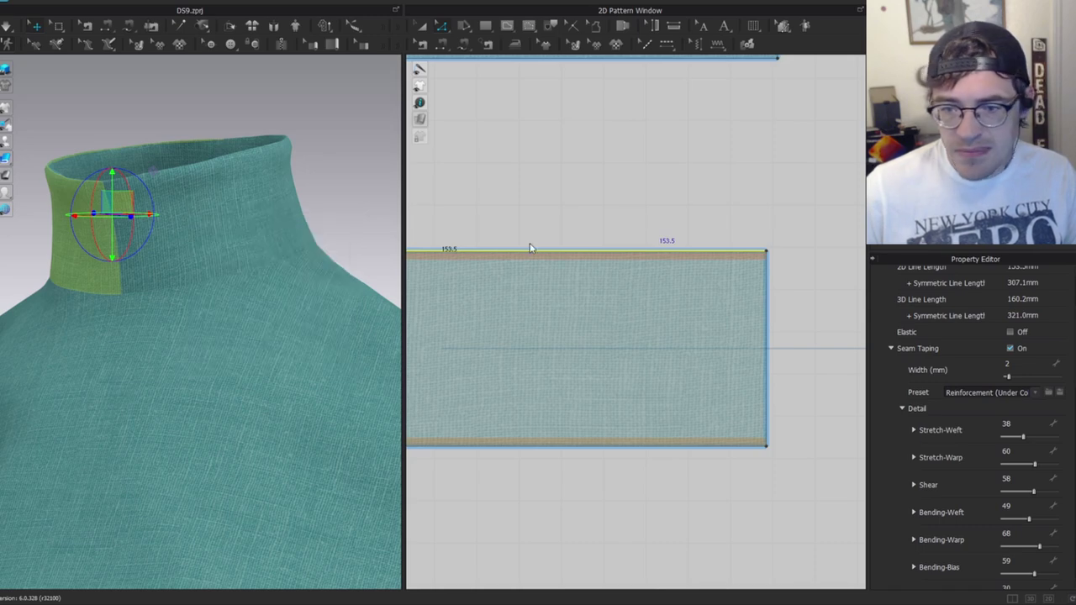
Simulate the collar with the new internal lines, tug its front and inspect the rolled top edge.
{"action": "middle_click_drag", "start_coordinate": [152, 209], "coordinate": [284, 335]}
{"action": "scroll", "coordinate": [243, 277], "scroll_direction": "up", "scroll_amount": 3}
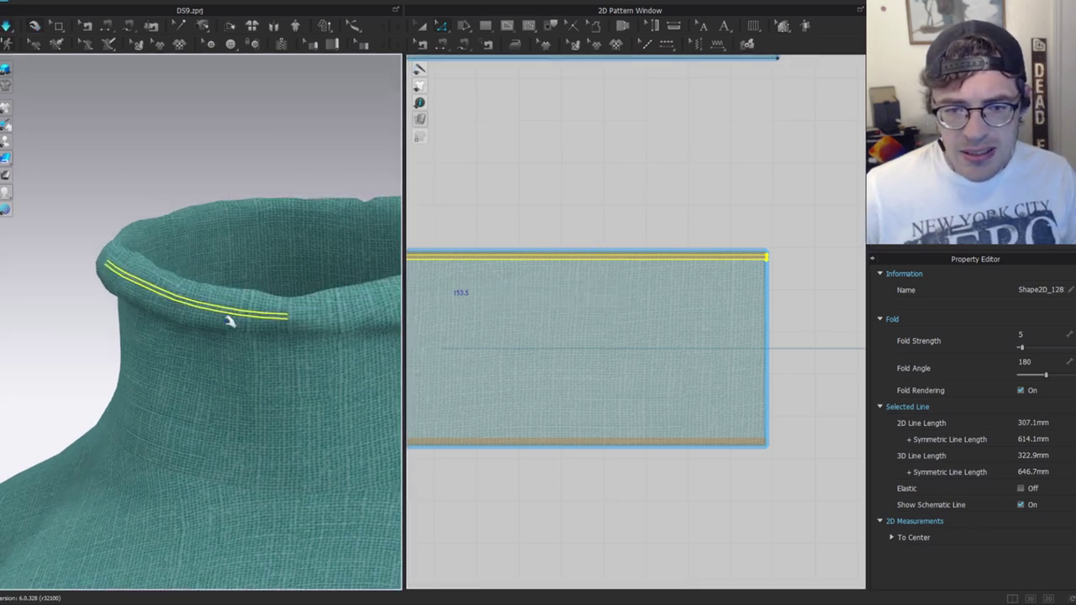
{"action": "left_click", "coordinate": [310, 318]}
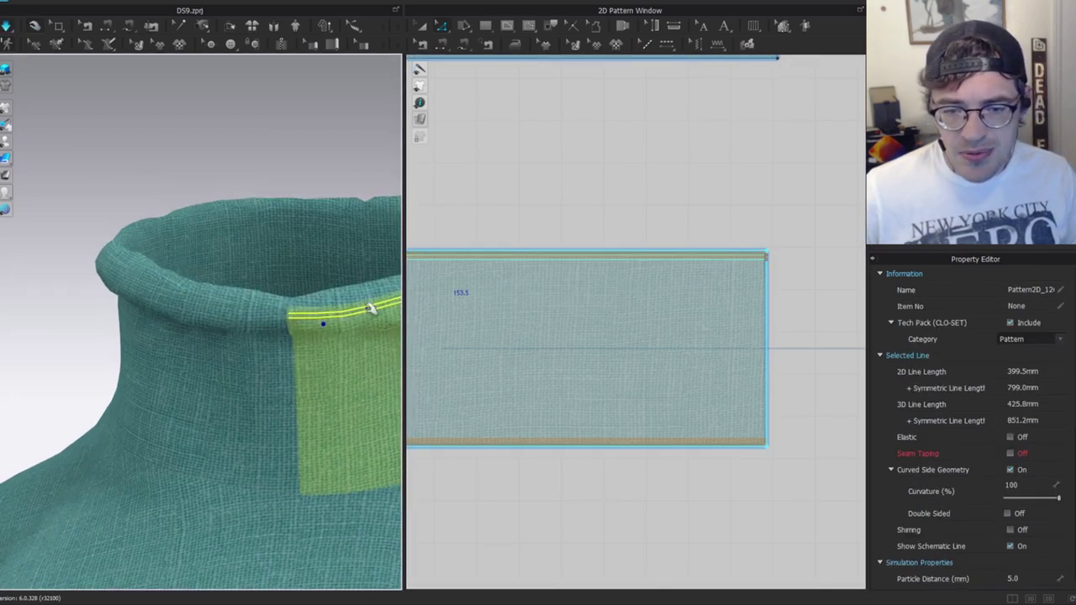
{"action": "scroll", "coordinate": [583, 336], "scroll_direction": "down", "scroll_amount": 3}
{"action": "scroll", "coordinate": [584, 312], "scroll_direction": "up", "scroll_amount": 4}
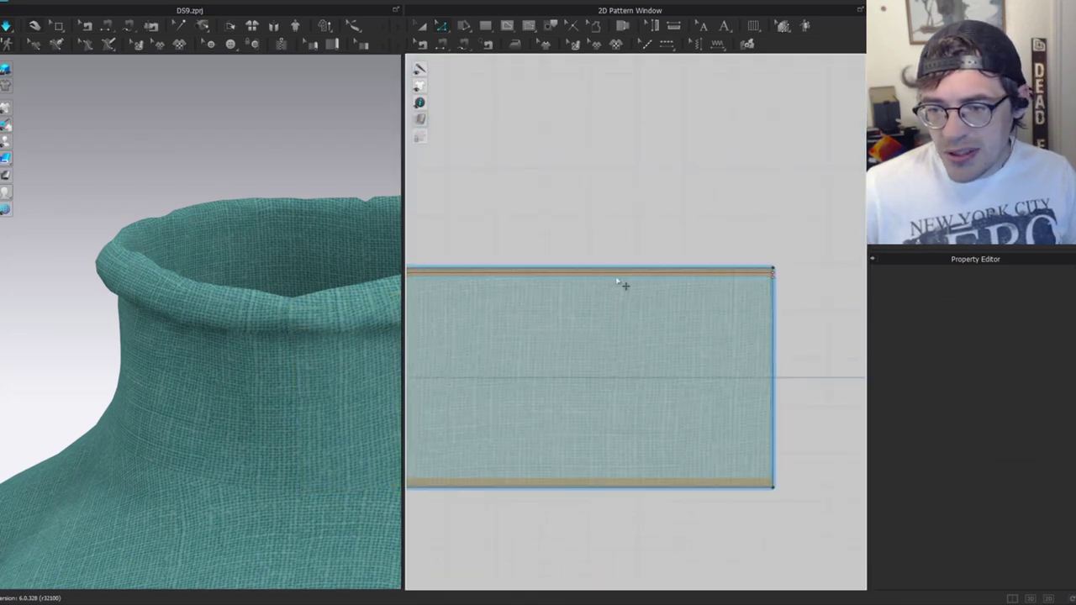
Select both internal lines along the outer collar's top edge and set their fold angle to 150.
{"action": "left_click", "coordinate": [628, 277]}
{"action": "left_click", "coordinate": [522, 316]}
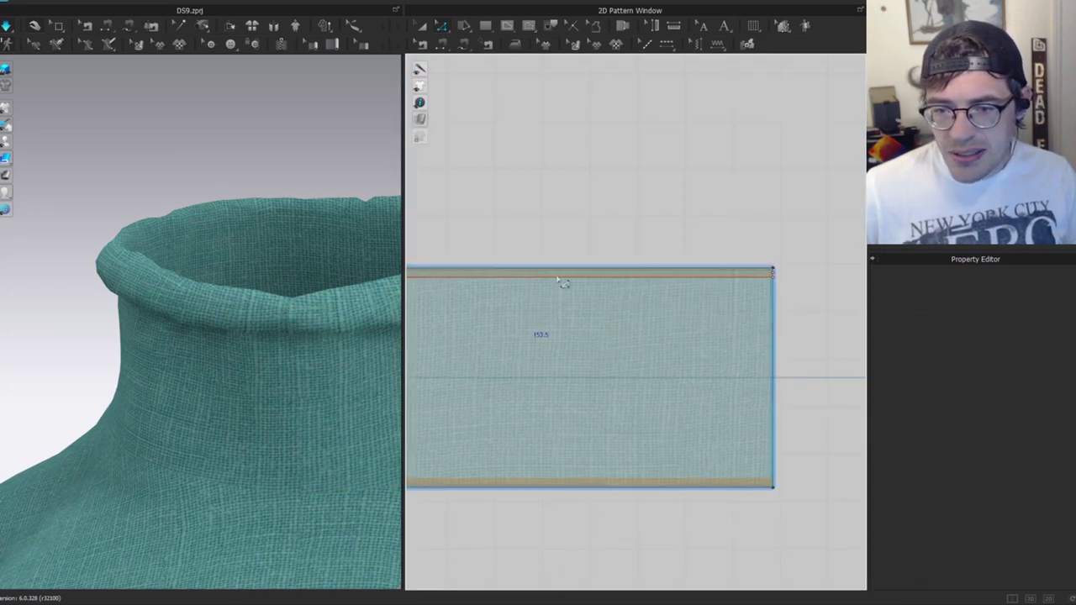
{"action": "scroll", "coordinate": [560, 289], "scroll_direction": "up", "scroll_amount": 4}
{"action": "left_click", "coordinate": [568, 256]}
{"action": "left_click", "coordinate": [570, 266], "text": "shift"}
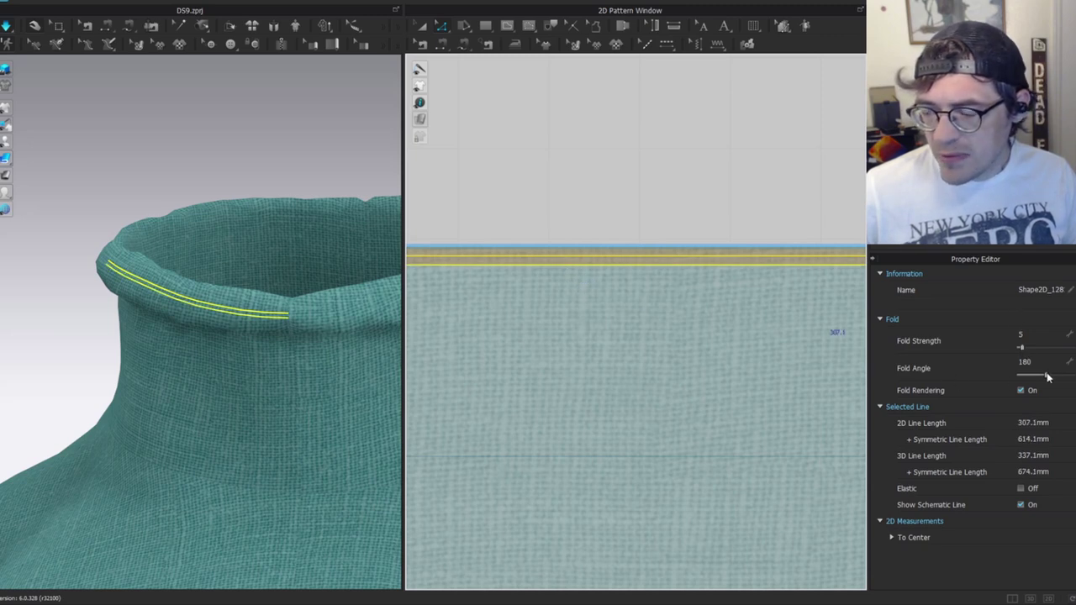
{"action": "left_click_drag", "start_coordinate": [1047, 375], "coordinate": [1027, 375]}
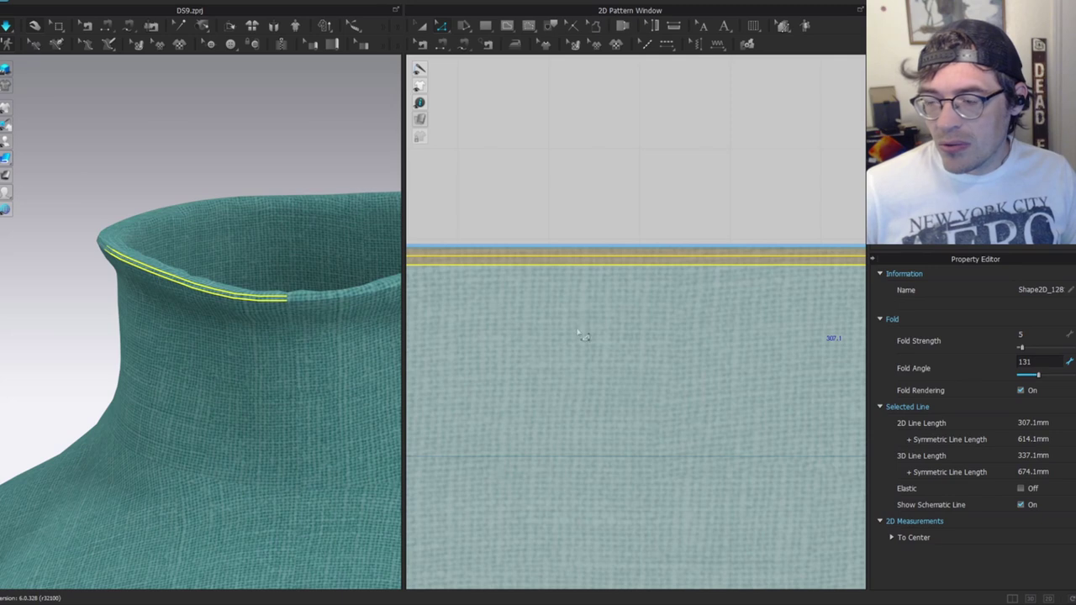
{"action": "mouse_move", "coordinate": [1039, 378]}
{"action": "left_mouse_down"}
{"action": "mouse_move", "coordinate": [1021, 376]}
{"action": "mouse_move", "coordinate": [1041, 375]}
{"action": "left_mouse_up"}
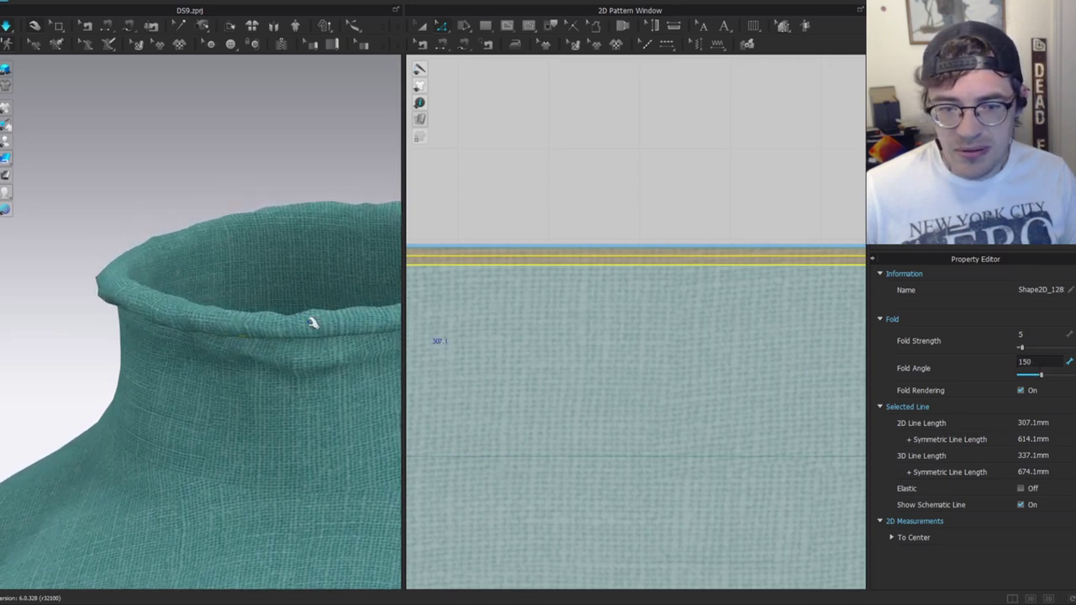
Tug the inner collar layer at the rolled edge, stop the simulation and show the avatar to check the collar against the neck.
{"action": "left_click", "coordinate": [121, 327]}
{"action": "left_click_drag", "start_coordinate": [131, 279], "coordinate": [153, 219]}
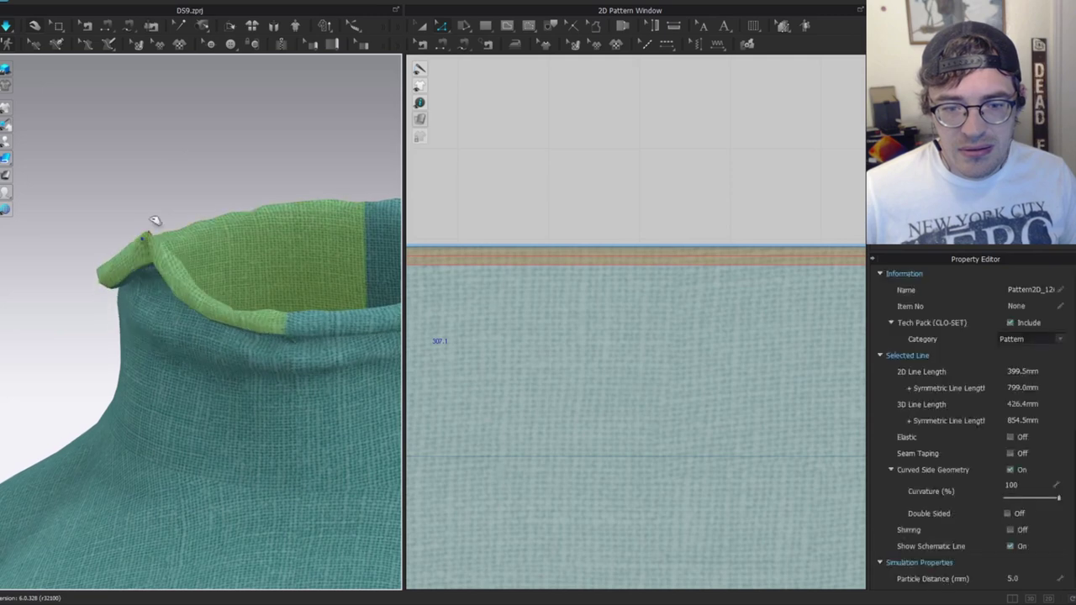
{"action": "key", "text": "space"}
{"action": "key", "text": "shift+a"}
{"action": "scroll", "coordinate": [601, 262], "scroll_direction": "down", "scroll_amount": 4}
{"action": "middle_click_drag", "start_coordinate": [664, 146], "coordinate": [682, 292]}
{"action": "scroll", "coordinate": [670, 220], "scroll_direction": "down", "scroll_amount": 5}
{"action": "middle_click_drag", "start_coordinate": [632, 264], "coordinate": [639, 348]}
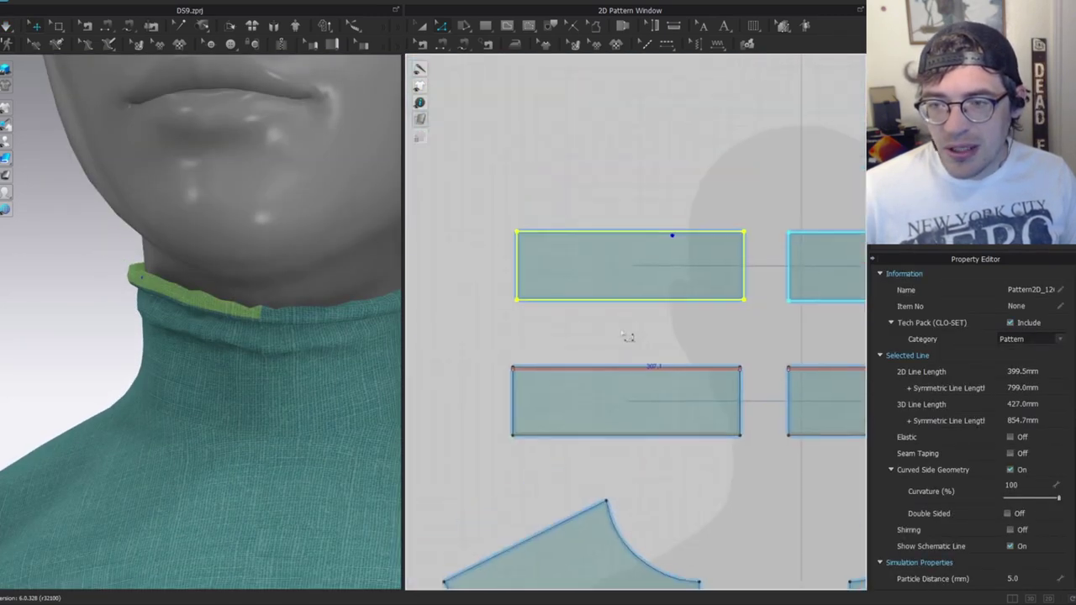
Hide the avatar and shorten the inner collar layer by moving its top edge down 5.5 mm.
{"action": "scroll", "coordinate": [658, 220], "scroll_direction": "up", "scroll_amount": 3}
{"action": "left_click", "coordinate": [647, 200]}
{"action": "left_click", "coordinate": [198, 332]}
{"action": "key", "text": "shift+a"}
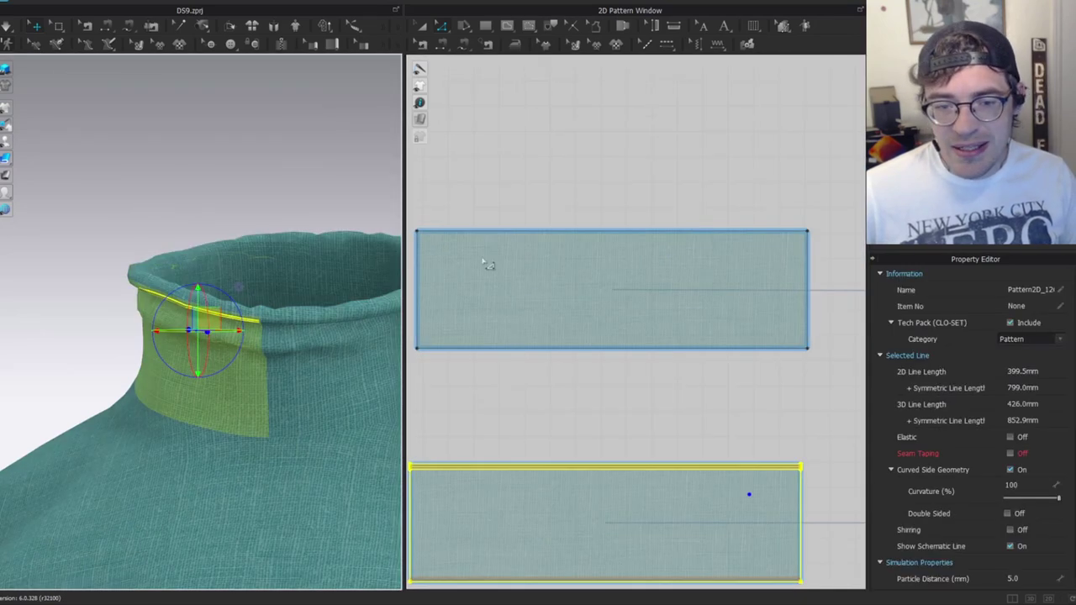
{"action": "left_click", "coordinate": [581, 215]}
{"action": "left_click_drag", "start_coordinate": [603, 233], "coordinate": [603, 252]}
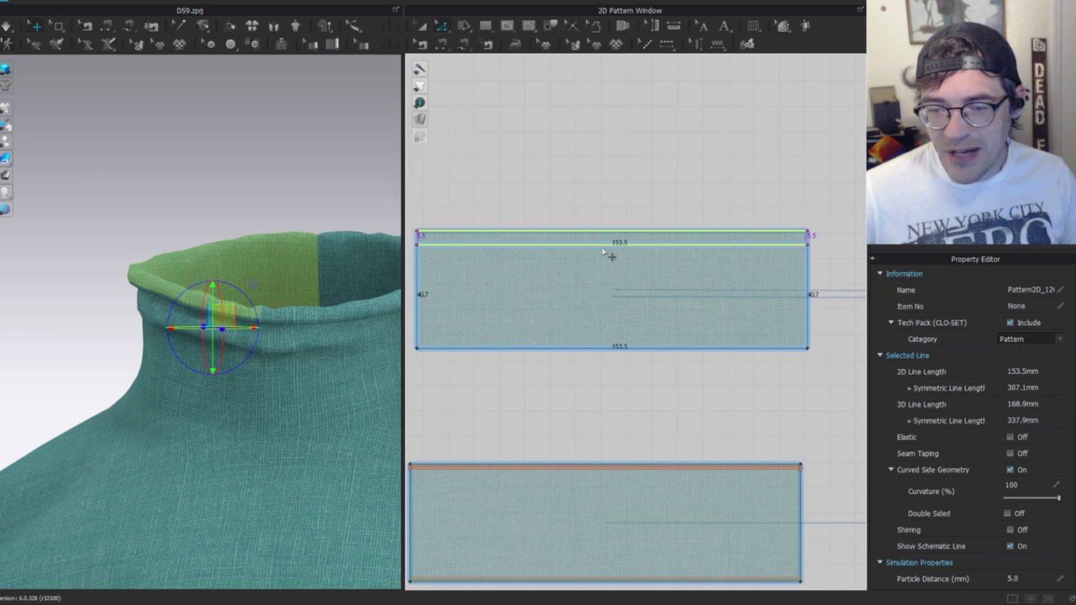
{"action": "right_click", "coordinate": [601, 252]}
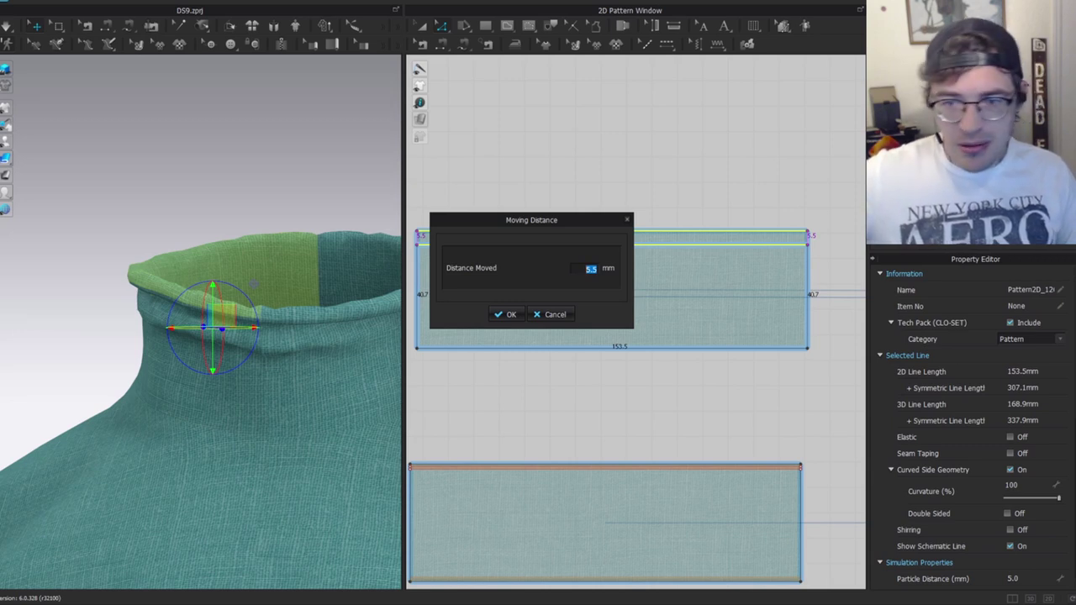
{"action": "key", "text": "Return"}
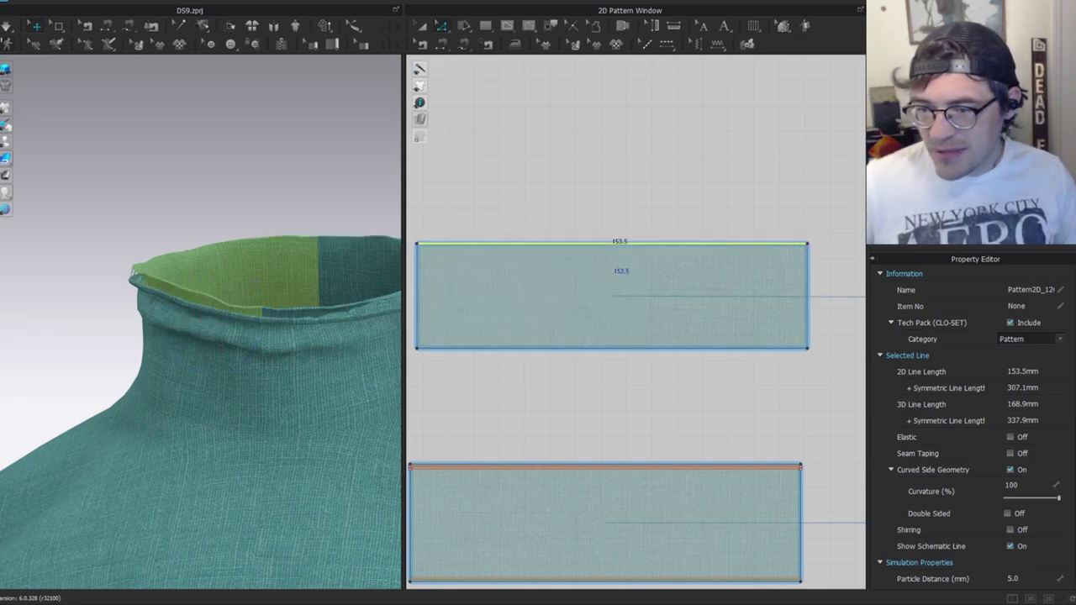
{"action": "left_click", "coordinate": [241, 183]}
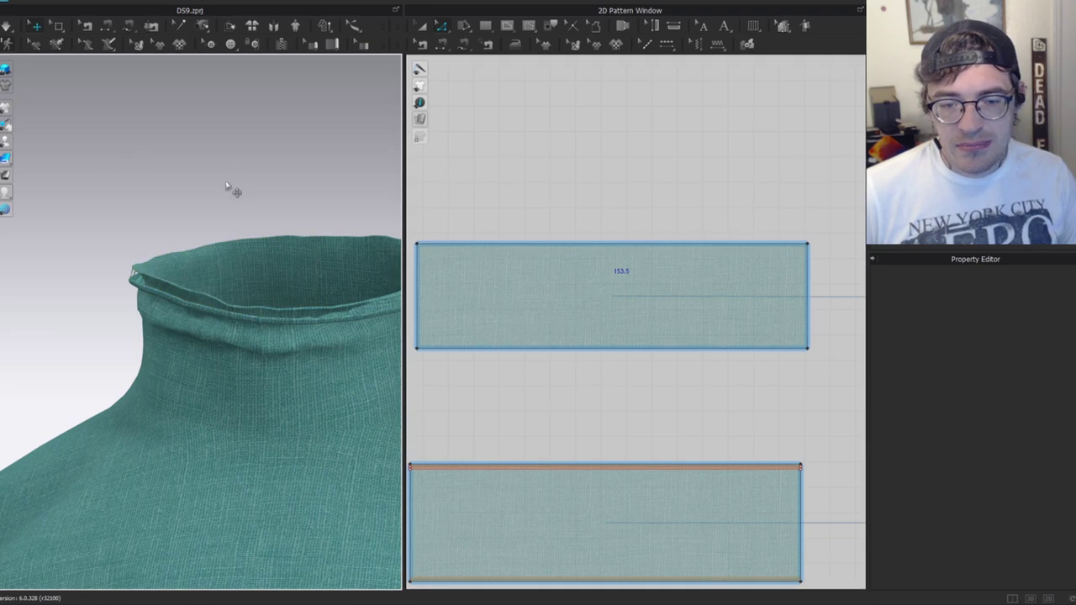
Select both internal lines along the outer collar's top edge and set their fold angle to 103.
{"action": "scroll", "coordinate": [577, 411], "scroll_direction": "down", "scroll_amount": 4}
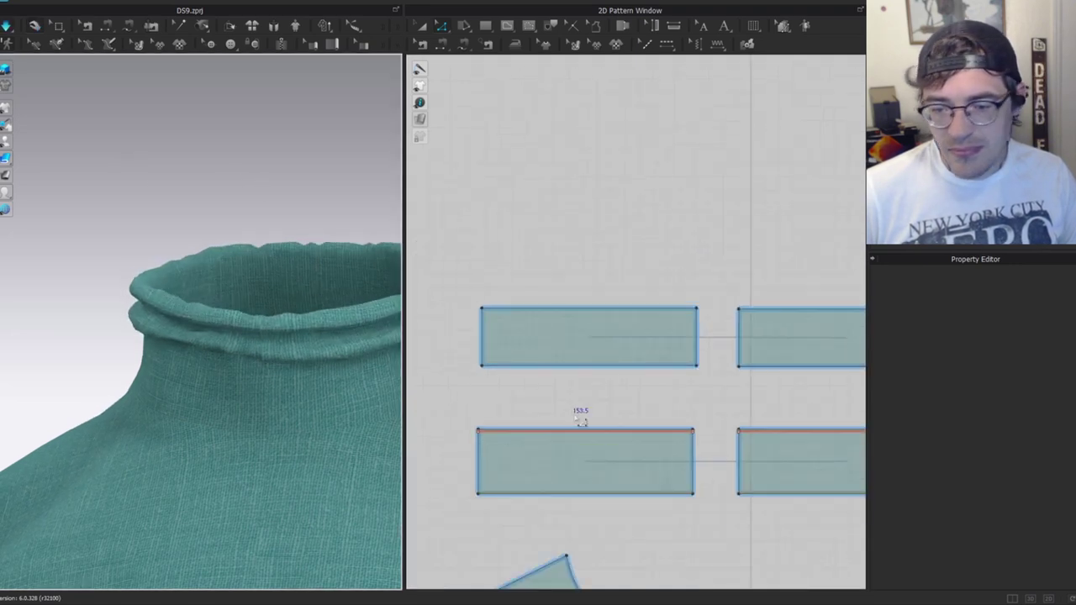
{"action": "scroll", "coordinate": [589, 355], "scroll_direction": "up", "scroll_amount": 3}
{"action": "scroll", "coordinate": [603, 317], "scroll_direction": "up", "scroll_amount": 2}
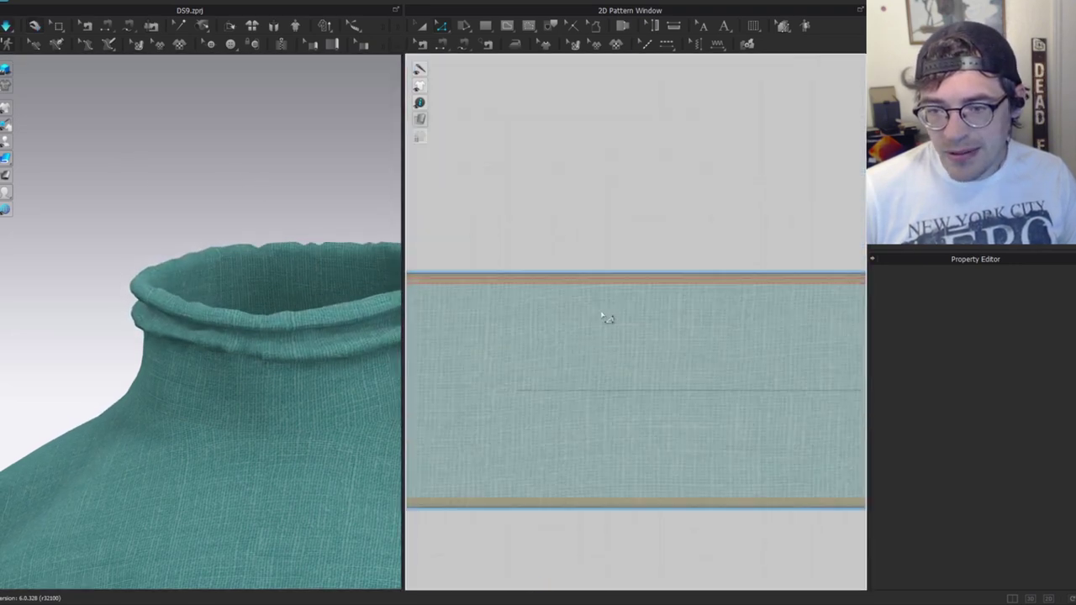
{"action": "left_click", "coordinate": [610, 285]}
{"action": "key", "text": "Delete"}
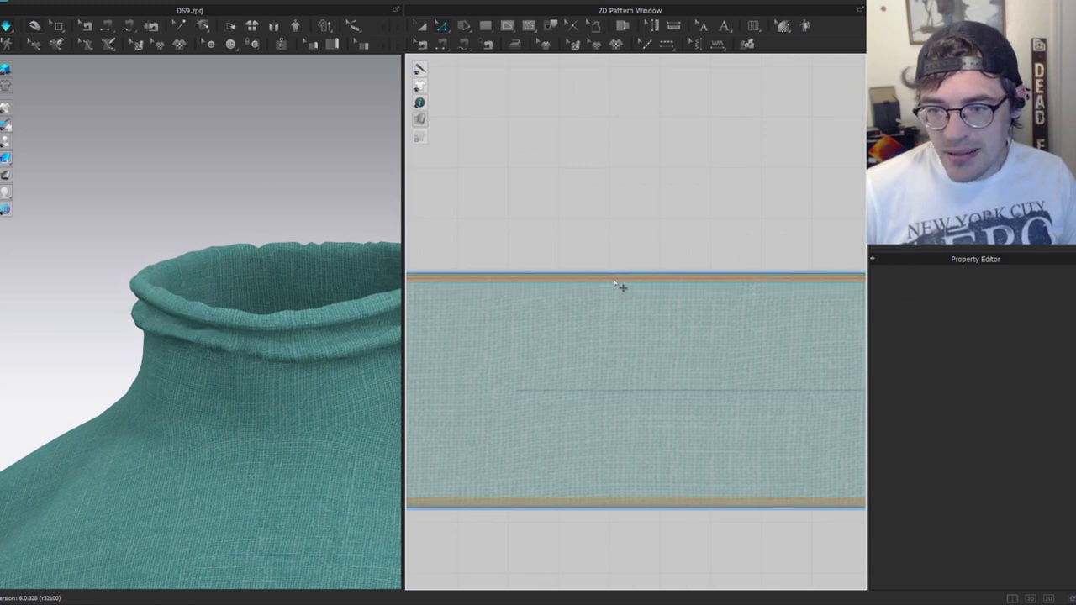
{"action": "left_click", "coordinate": [589, 291]}
{"action": "scroll", "coordinate": [596, 292], "scroll_direction": "up", "scroll_amount": 2}
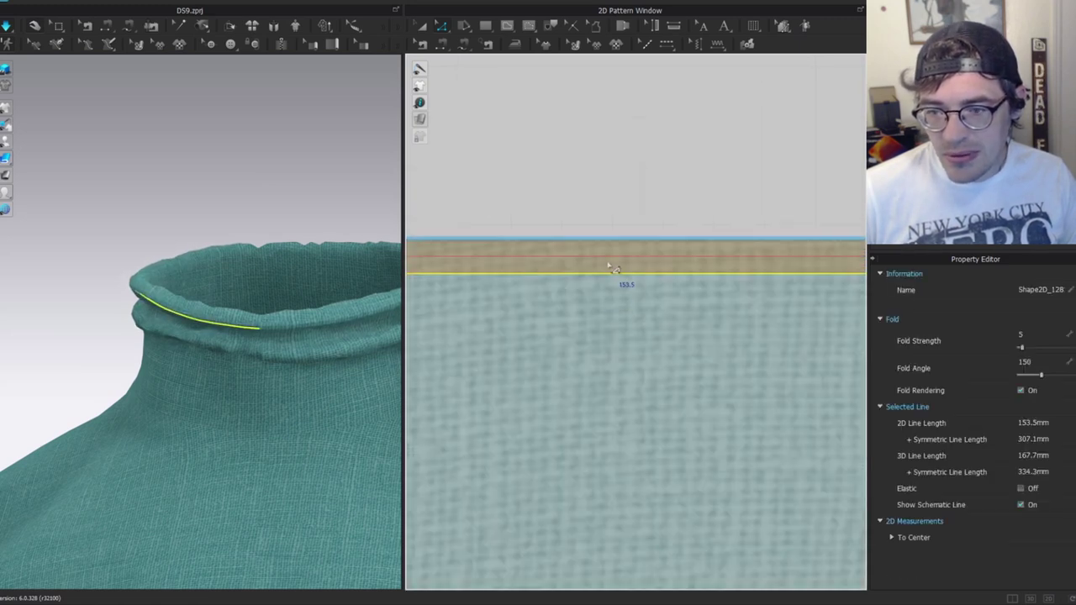
{"action": "left_click", "coordinate": [613, 257], "text": "shift"}
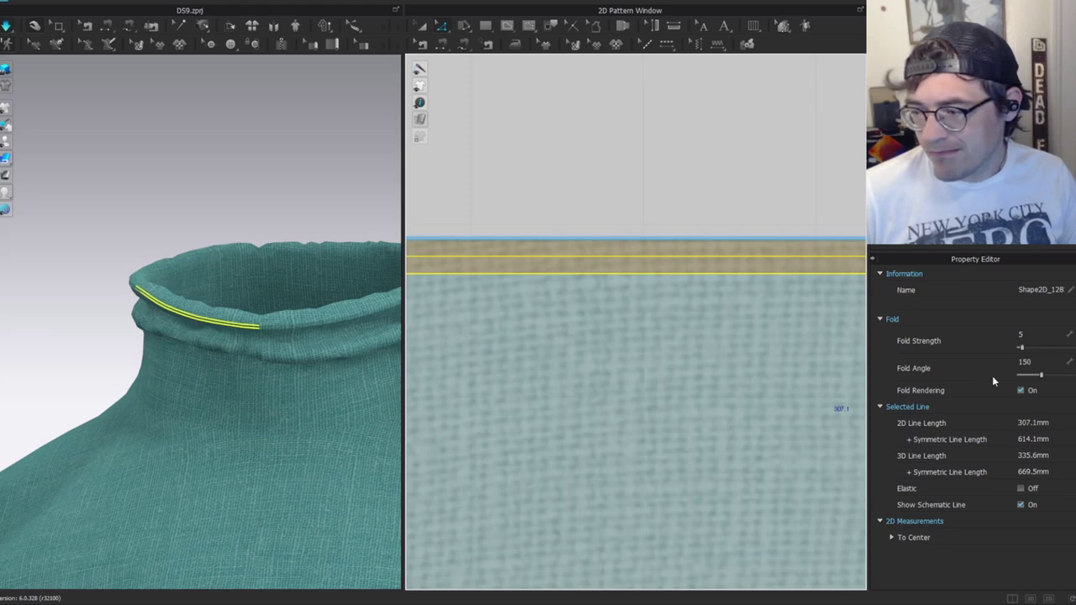
{"action": "left_click_drag", "start_coordinate": [1042, 378], "coordinate": [1036, 372]}
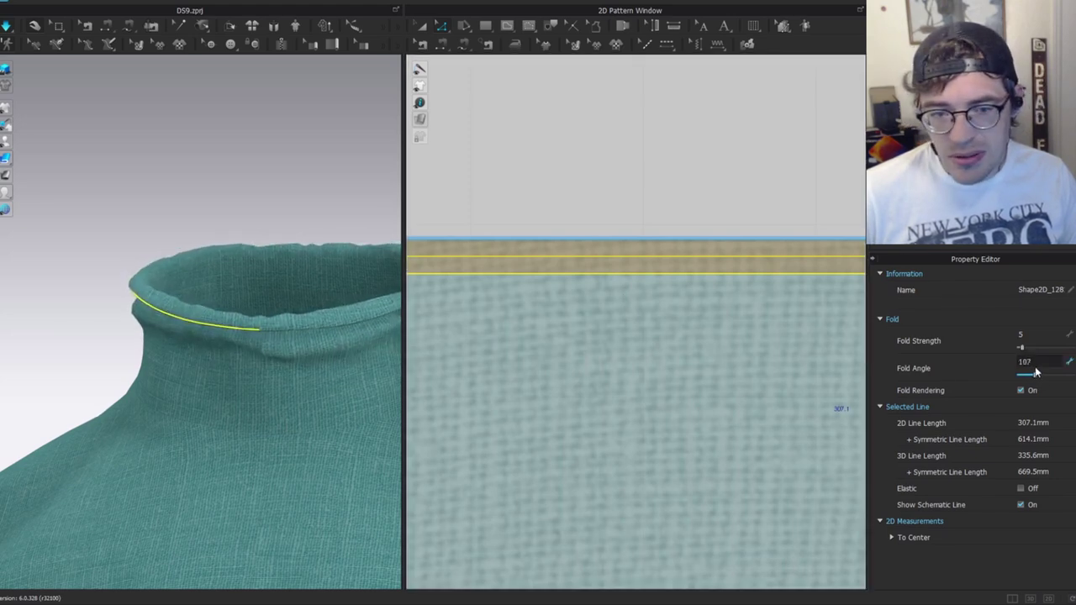
Tug the outer collar at the front during simulation, select both inner collar pieces and harden them.
{"action": "left_click", "coordinate": [217, 432]}
{"action": "left_click_drag", "start_coordinate": [233, 338], "coordinate": [324, 304]}
{"action": "left_click_drag", "start_coordinate": [333, 290], "coordinate": [337, 276]}
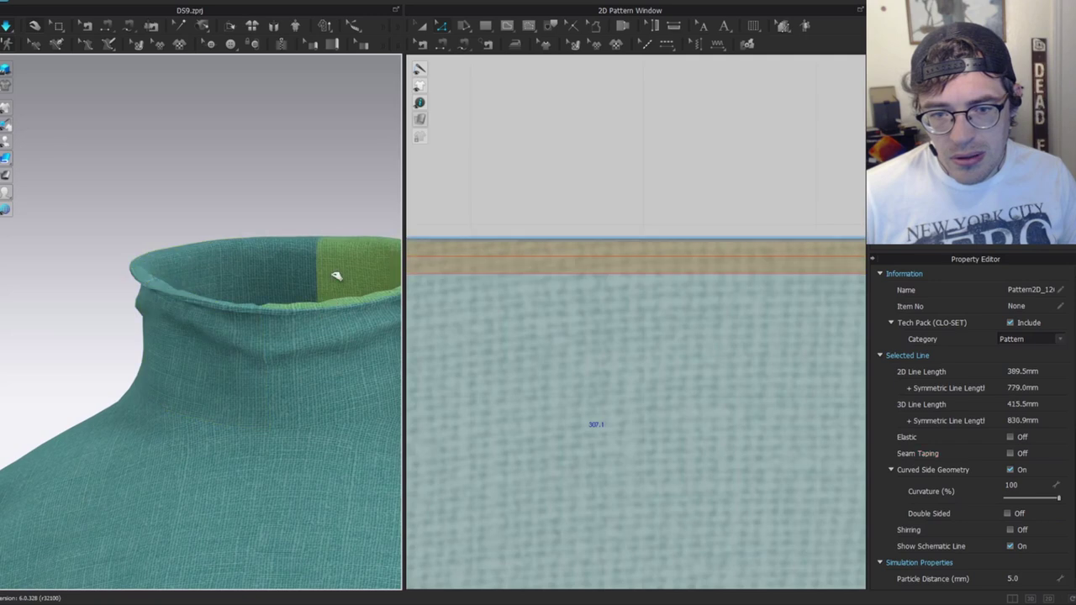
{"action": "left_click", "coordinate": [232, 269], "text": "shift"}
{"action": "key", "text": "ctrl+h"}
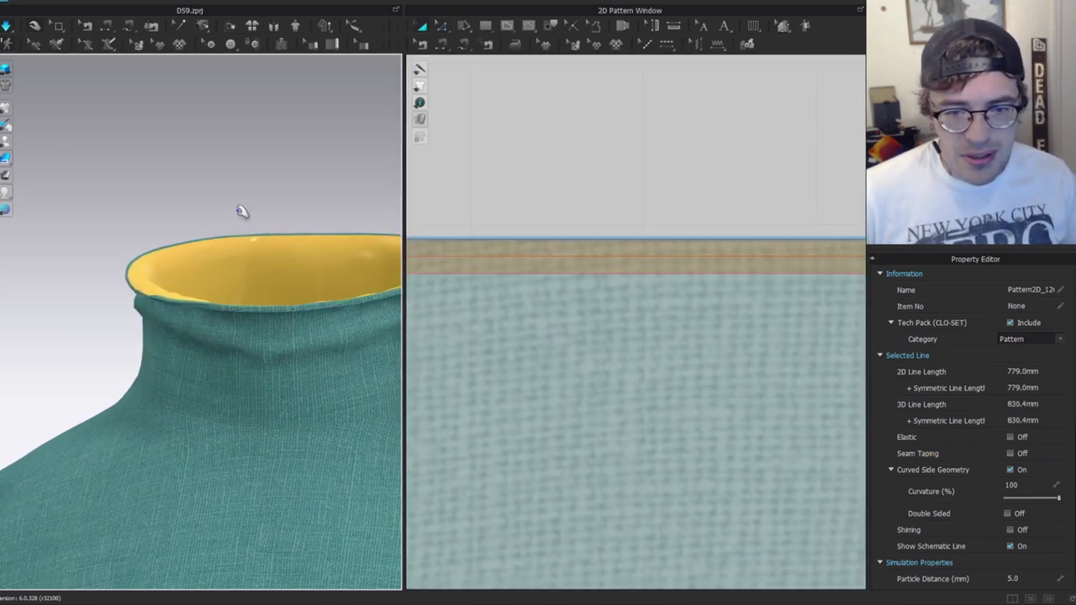
Tug the outer collar's rolled edge against the hardened inner layer and stop the simulation.
{"action": "left_click", "coordinate": [140, 269]}
{"action": "mouse_move", "coordinate": [139, 270]}
{"action": "left_mouse_down"}
{"action": "mouse_move", "coordinate": [137, 280]}
{"action": "mouse_move", "coordinate": [172, 235]}
{"action": "mouse_move", "coordinate": [140, 266]}
{"action": "left_mouse_up"}
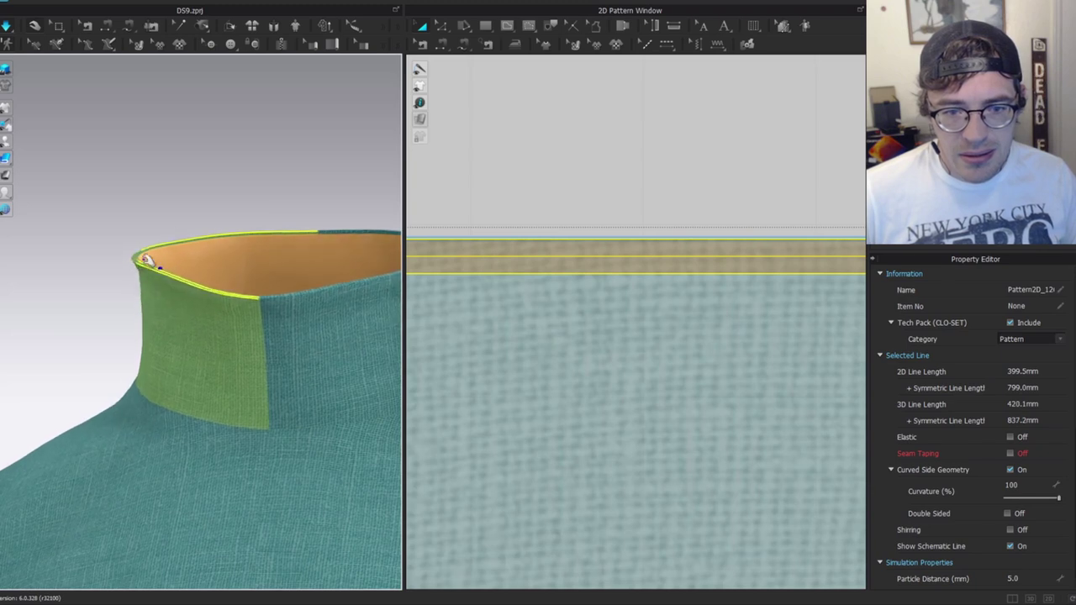
{"action": "scroll", "coordinate": [284, 252], "scroll_direction": "down", "scroll_amount": 2}
{"action": "key", "text": "space"}
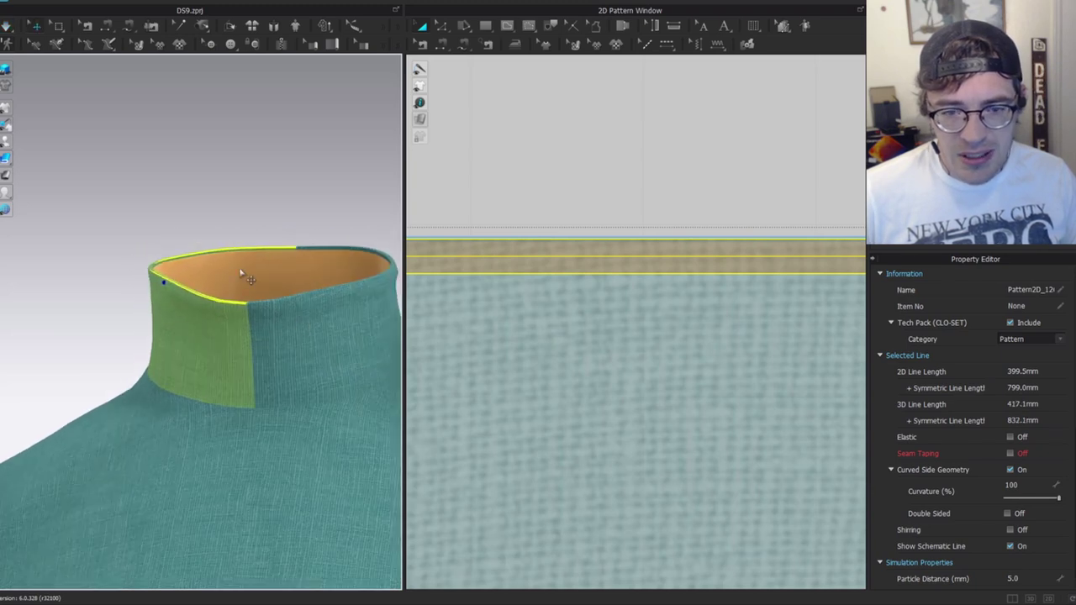
Select both inner collar pieces and remove their hardening.
{"action": "left_click", "coordinate": [240, 270]}
{"action": "left_click", "coordinate": [310, 271], "text": "shift"}
{"action": "key", "text": "ctrl+h"}
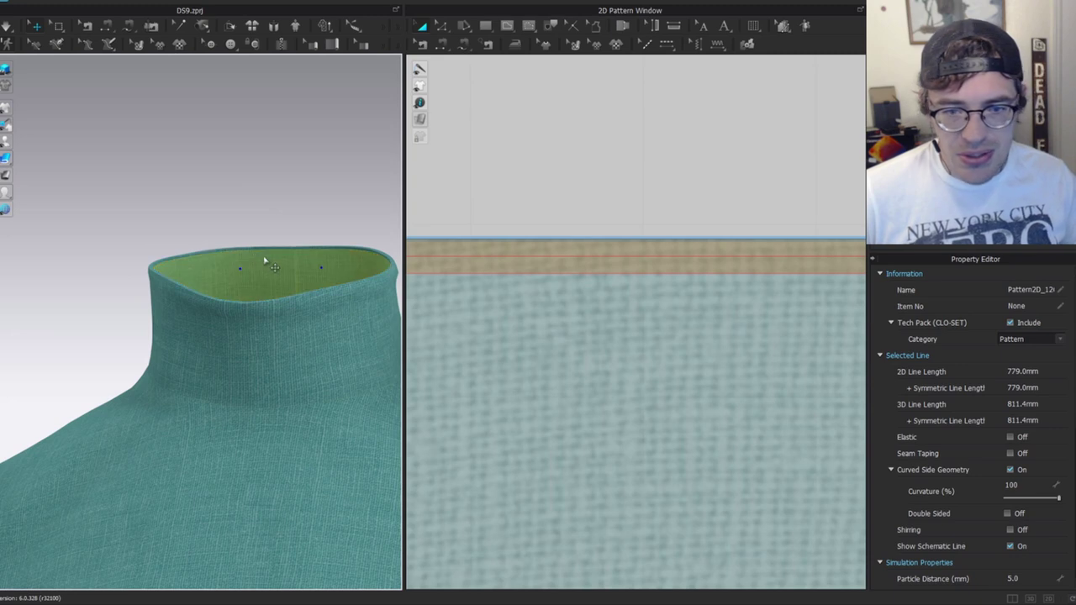
{"action": "left_click", "coordinate": [353, 175]}
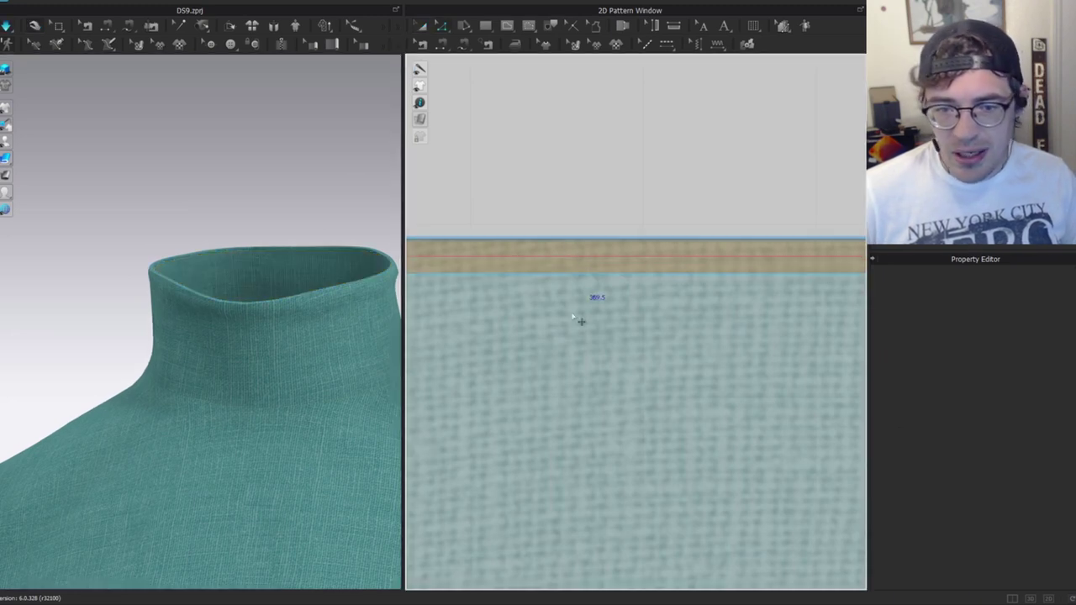
Set both collar internal lines' fold angle to 79, then set only the lower line to 63 with fold rendering off.
{"action": "left_click", "coordinate": [598, 271]}
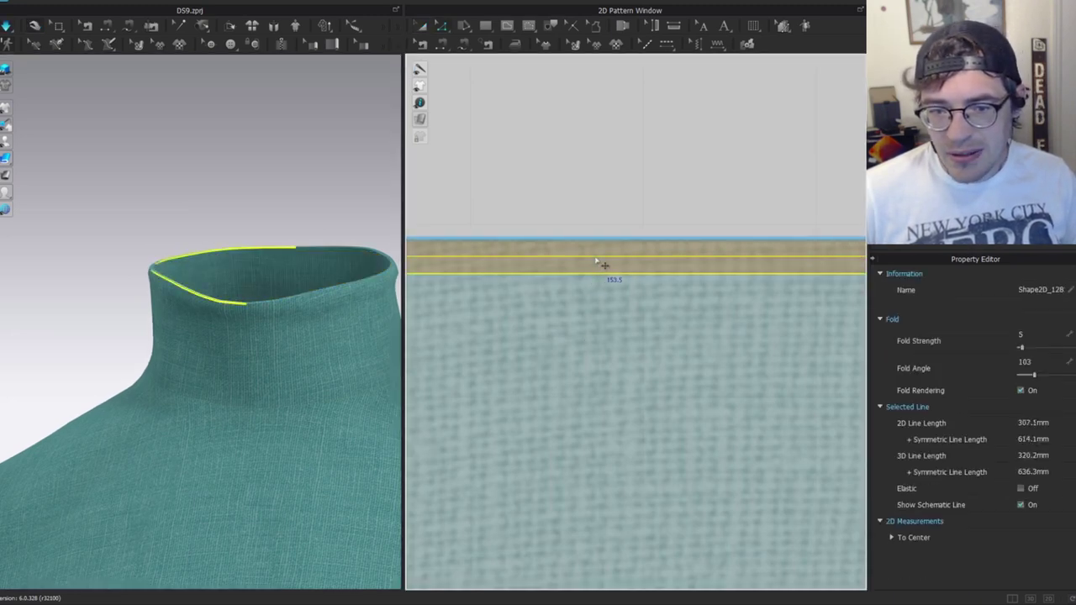
{"action": "left_click_drag", "start_coordinate": [1030, 377], "coordinate": [1027, 376]}
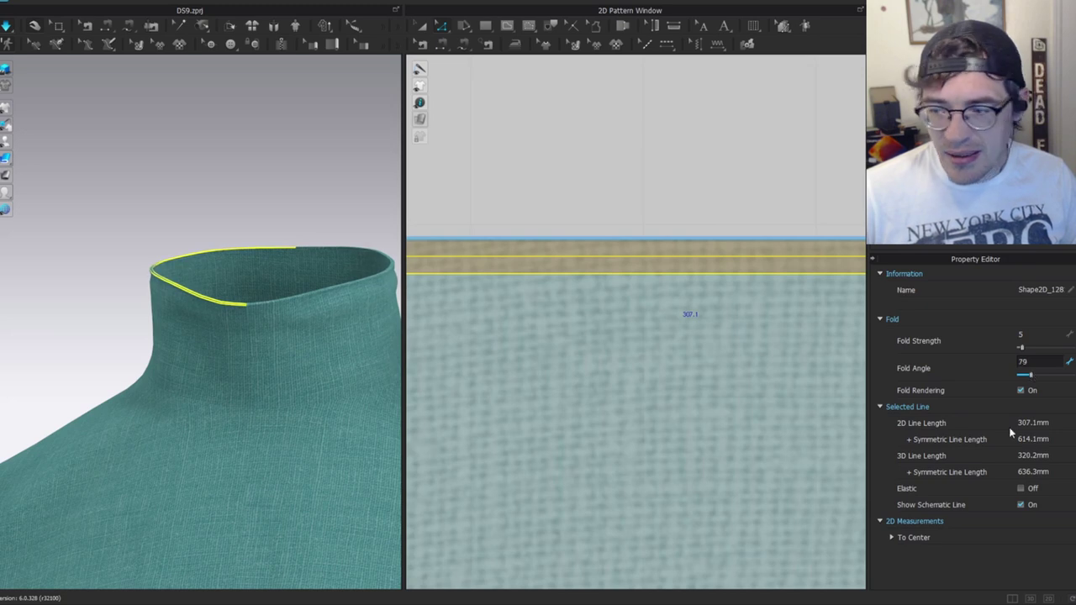
{"action": "right_click_drag", "start_coordinate": [319, 257], "coordinate": [215, 333]}
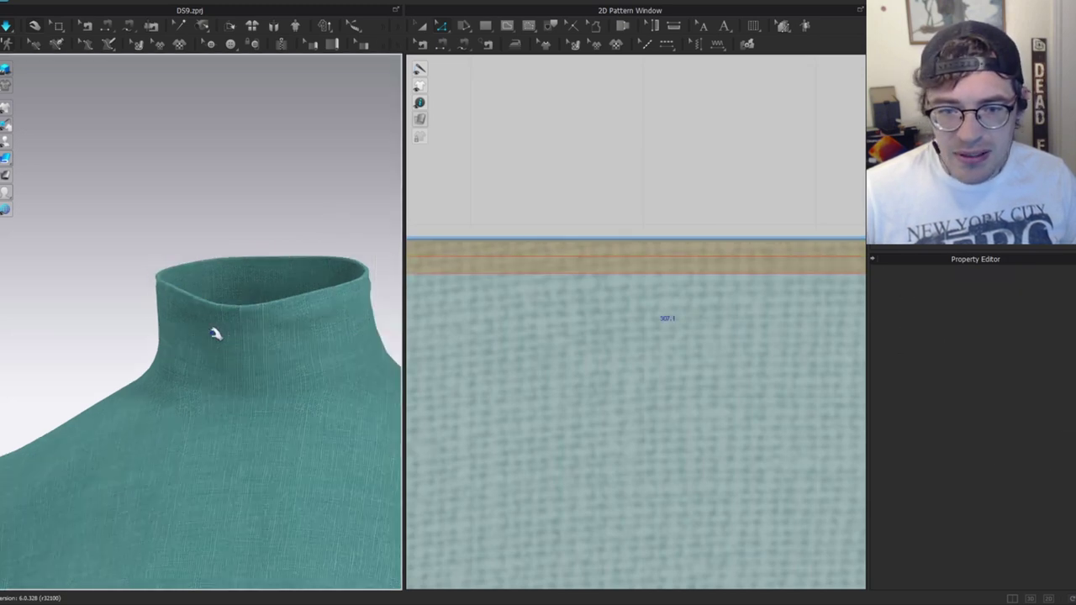
{"action": "left_click", "coordinate": [615, 275]}
{"action": "left_click_drag", "start_coordinate": [1032, 374], "coordinate": [1035, 375]}
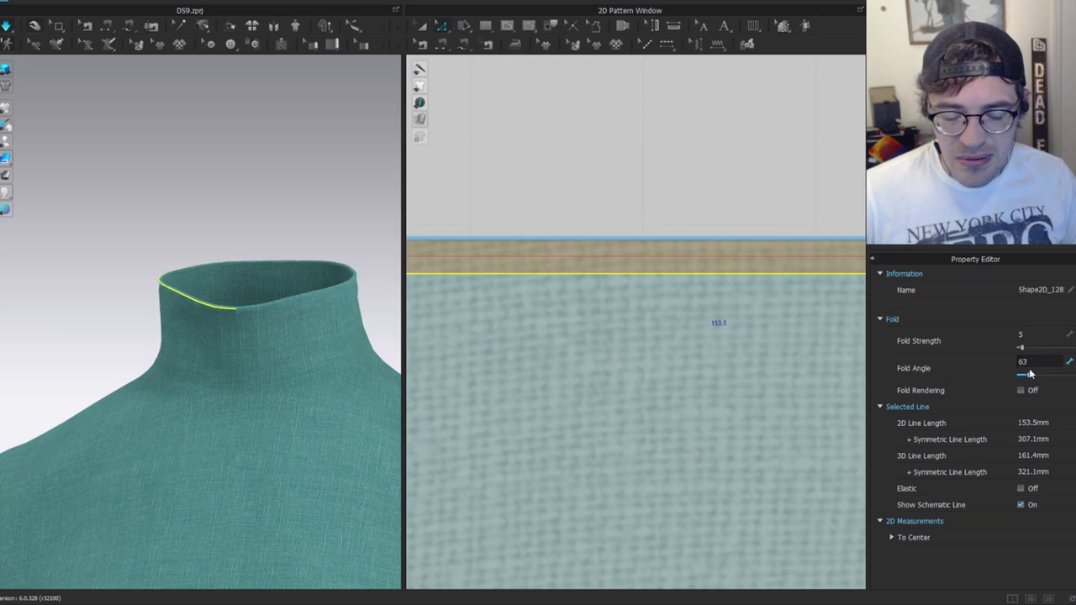
Simulate the garment, tug the outer collar and inspect the collar shape from the front and side.
{"action": "key", "text": "q"}
{"action": "scroll", "coordinate": [338, 316], "scroll_direction": "down", "scroll_amount": 3}
{"action": "key", "text": "space"}
{"action": "left_click", "coordinate": [317, 324]}
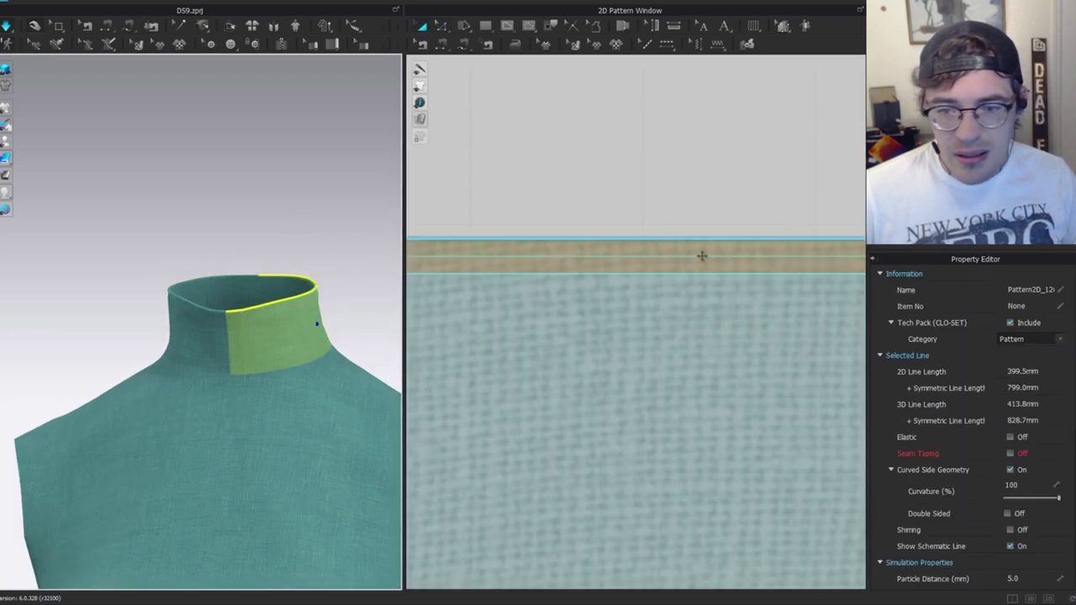
{"action": "scroll", "coordinate": [689, 212], "scroll_direction": "down", "scroll_amount": 4}
{"action": "scroll", "coordinate": [676, 227], "scroll_direction": "down", "scroll_amount": 8}
{"action": "left_click", "coordinate": [521, 244]}
{"action": "right_click_drag", "start_coordinate": [165, 368], "coordinate": [318, 350]}
{"action": "left_click", "coordinate": [231, 335]}
{"action": "left_click", "coordinate": [368, 235]}
{"action": "right_click_drag", "start_coordinate": [315, 294], "coordinate": [257, 322]}
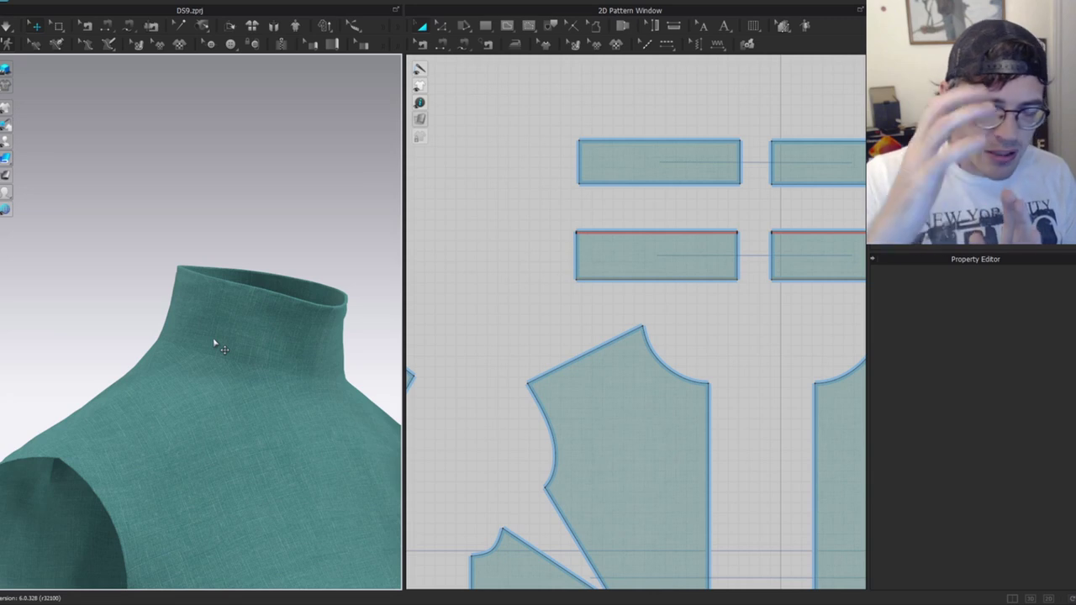
Shorten the inner collar pieces slightly by scaling their top edge down.
{"action": "left_click", "coordinate": [674, 172]}
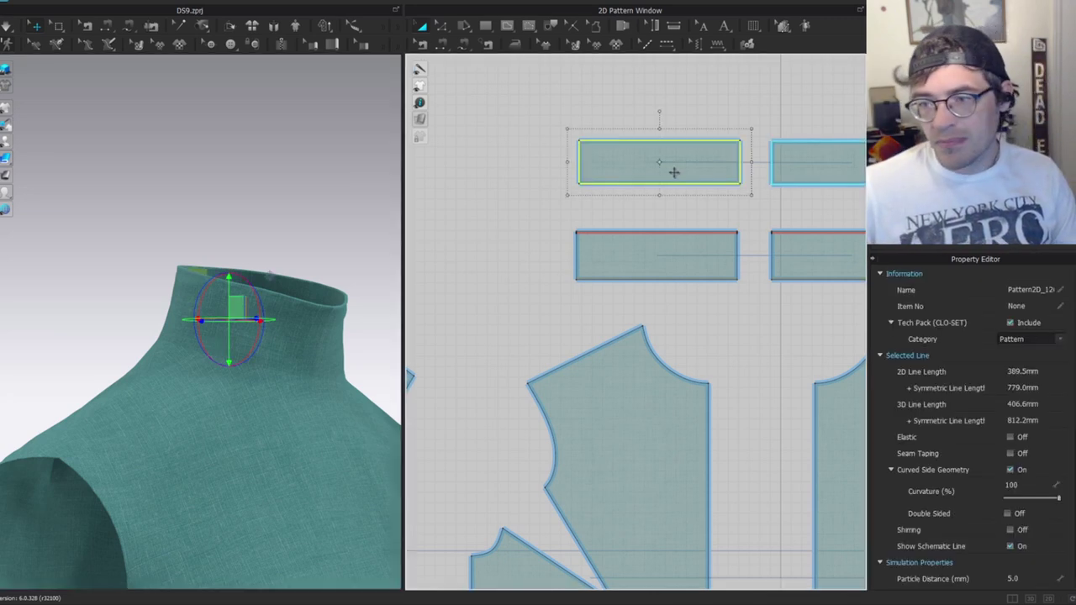
{"action": "middle_click_drag", "start_coordinate": [678, 174], "coordinate": [657, 215]}
{"action": "left_click_drag", "start_coordinate": [637, 165], "coordinate": [638, 170]}
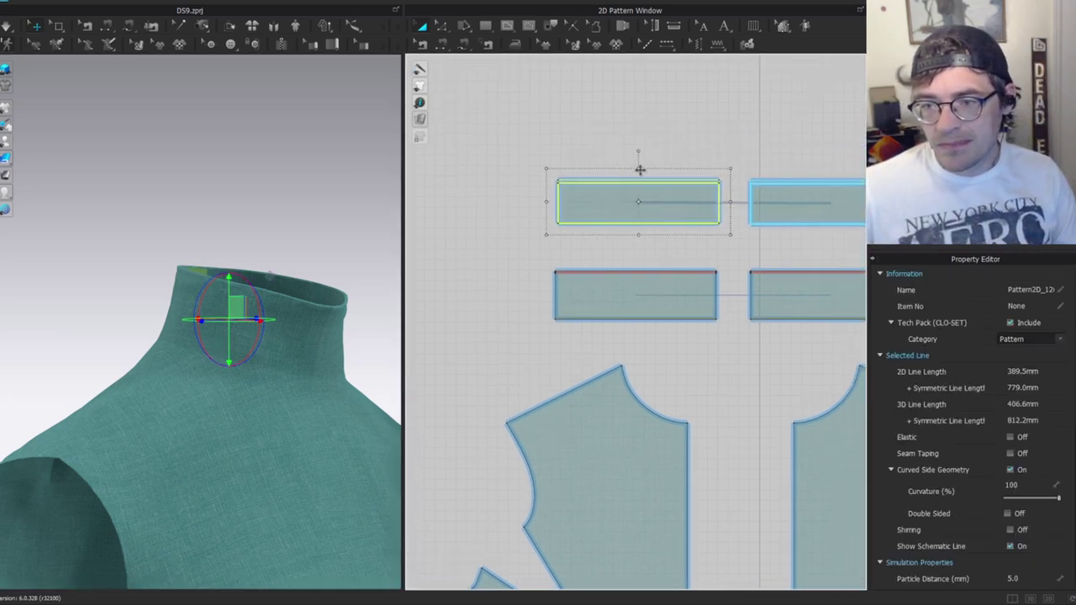
Simulate the shortened lining, tug the outer collar at several points, stop the simulation and inspect the bulge below the top edge.
{"action": "left_click", "coordinate": [213, 352]}
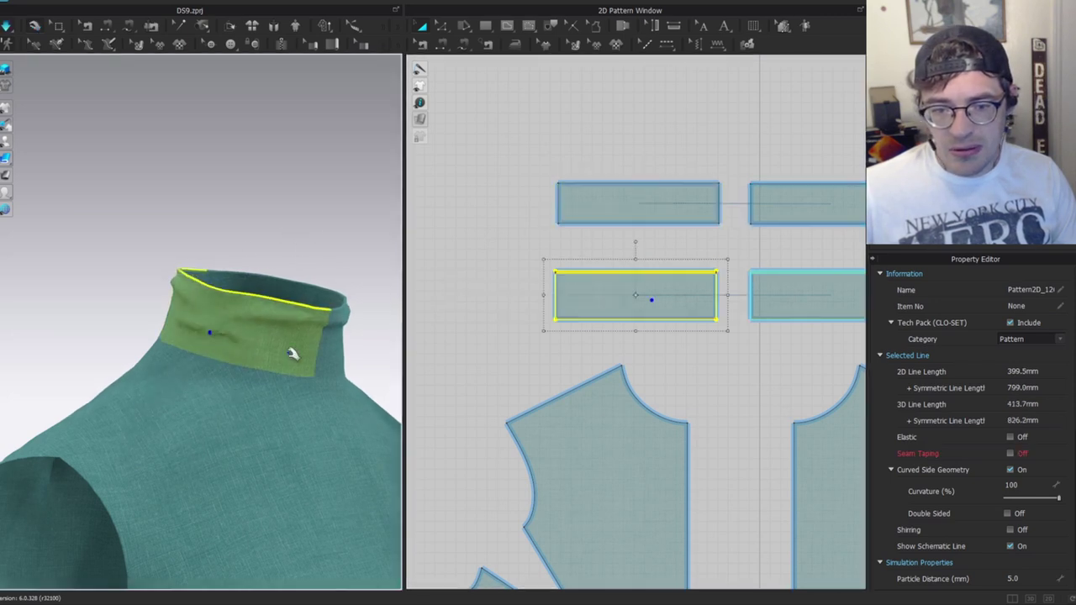
{"action": "left_click", "coordinate": [332, 333]}
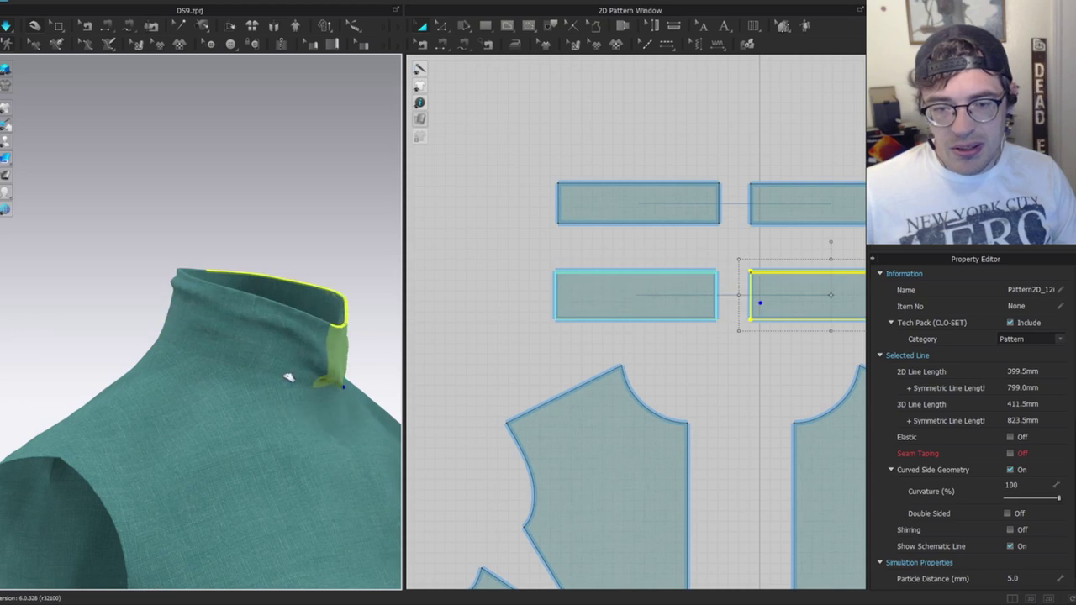
{"action": "left_click", "coordinate": [201, 345]}
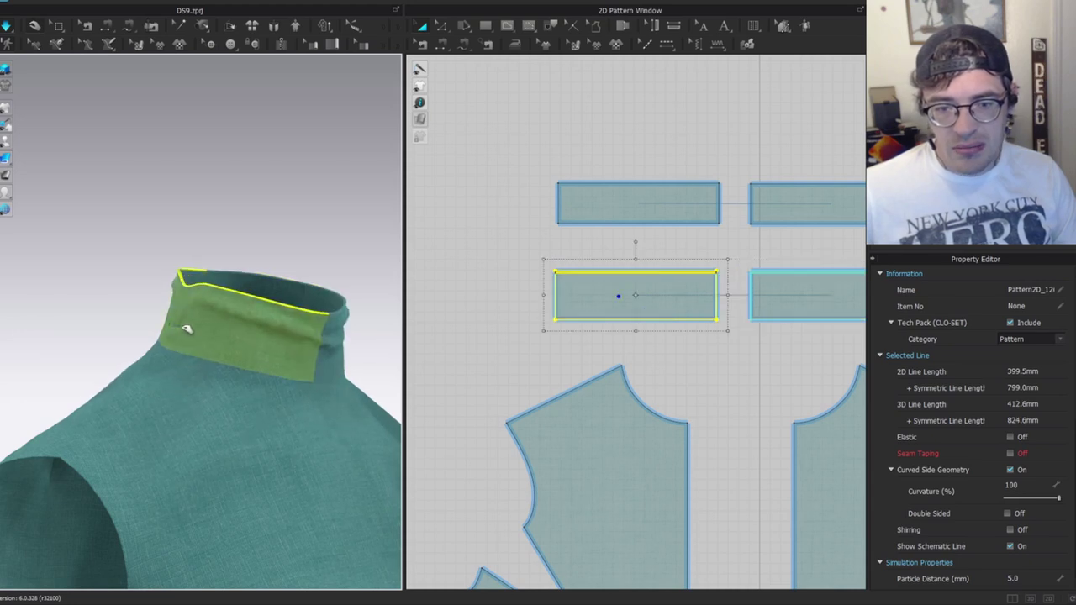
{"action": "key", "text": "space"}
{"action": "left_click", "coordinate": [286, 244]}
{"action": "scroll", "coordinate": [349, 306], "scroll_direction": "down", "scroll_amount": 3}
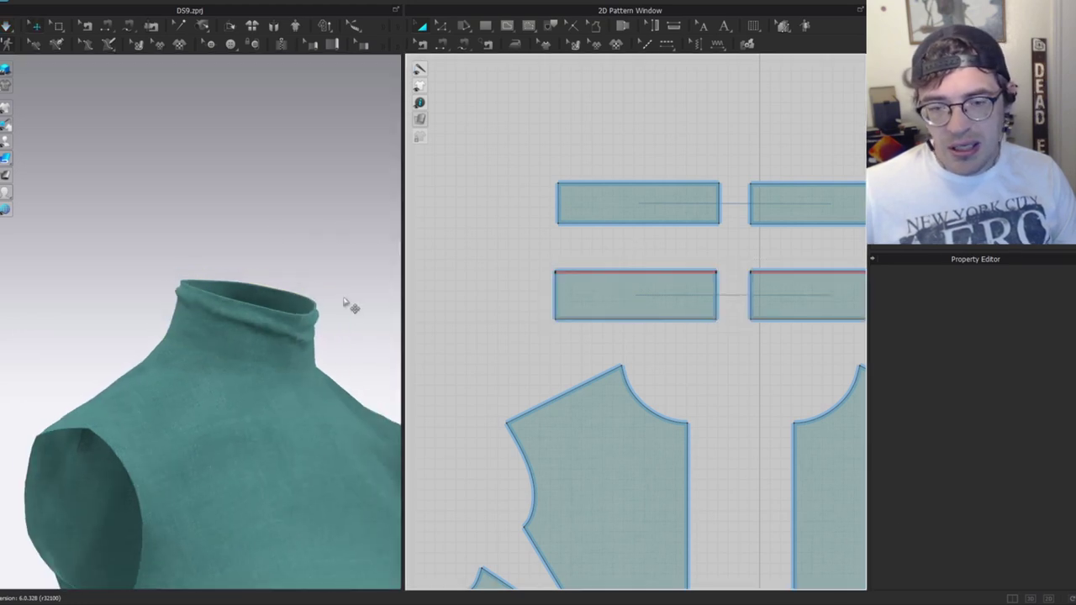
{"action": "right_click_drag", "start_coordinate": [351, 308], "coordinate": [308, 353]}
{"action": "left_click", "coordinate": [308, 345]}
{"action": "left_click", "coordinate": [232, 341], "text": "shift"}
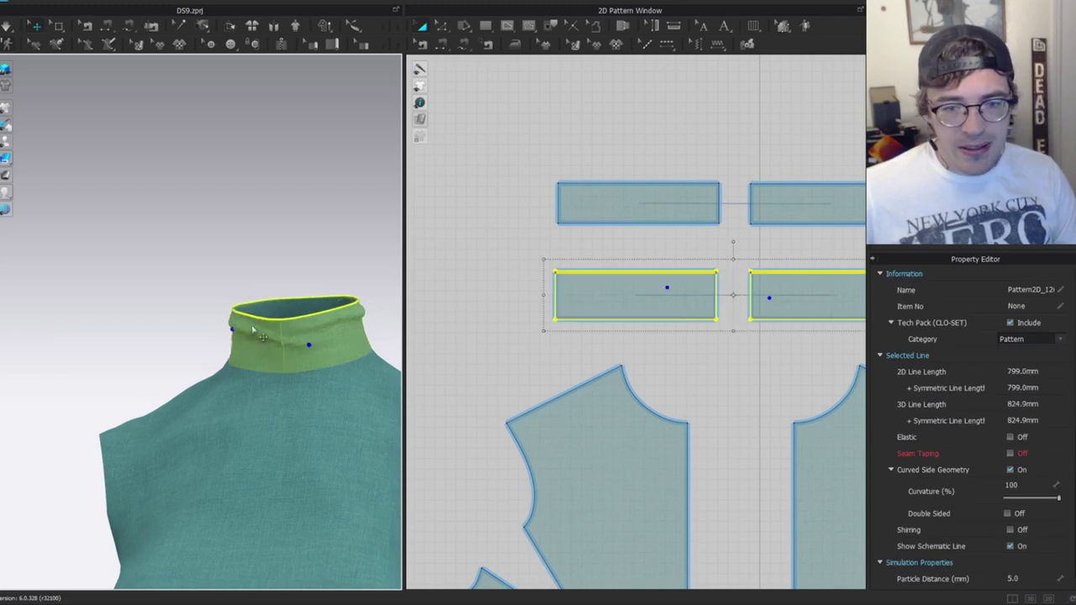
{"action": "left_click", "coordinate": [385, 215]}
{"action": "scroll", "coordinate": [315, 324], "scroll_direction": "up", "scroll_amount": 2}
{"action": "right_click_drag", "start_coordinate": [318, 352], "coordinate": [351, 363]}
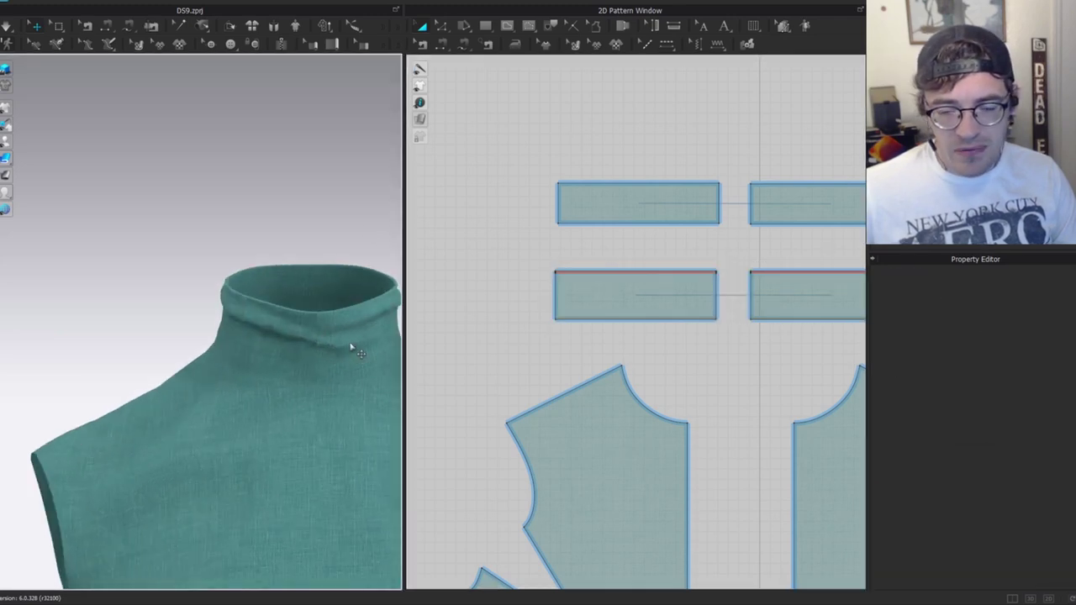
Select both outer collar pieces and turn on Skive at 90 percent.
{"action": "left_click", "coordinate": [350, 343]}
{"action": "left_click", "coordinate": [255, 344], "text": "shift"}
{"action": "scroll", "coordinate": [761, 374], "scroll_direction": "down", "scroll_amount": 5}
{"action": "right_click_drag", "start_coordinate": [734, 351], "coordinate": [658, 280]}
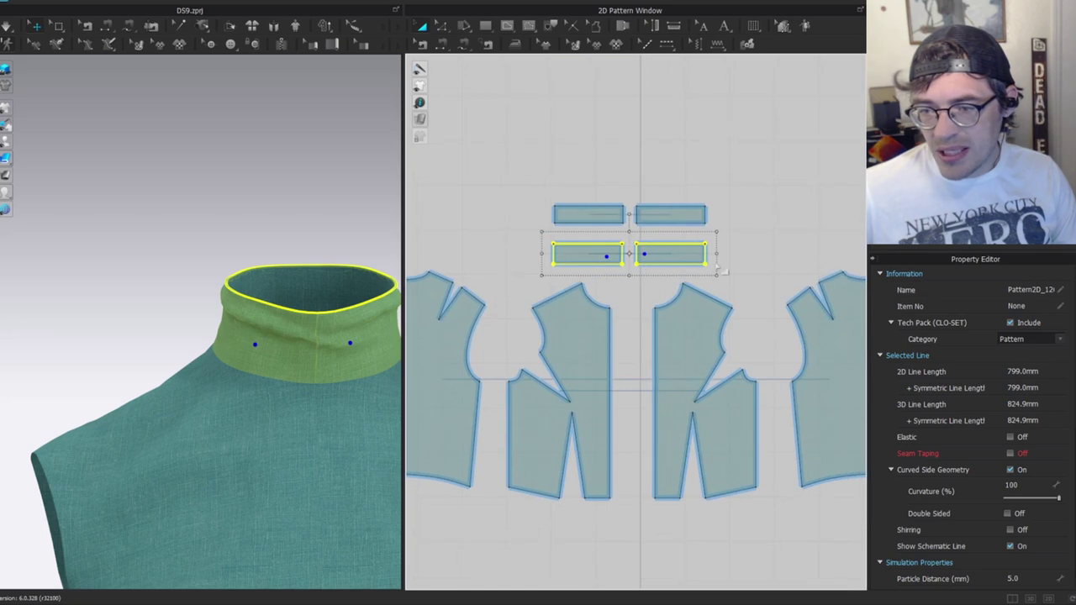
{"action": "scroll", "coordinate": [920, 531], "scroll_direction": "down", "scroll_amount": 5}
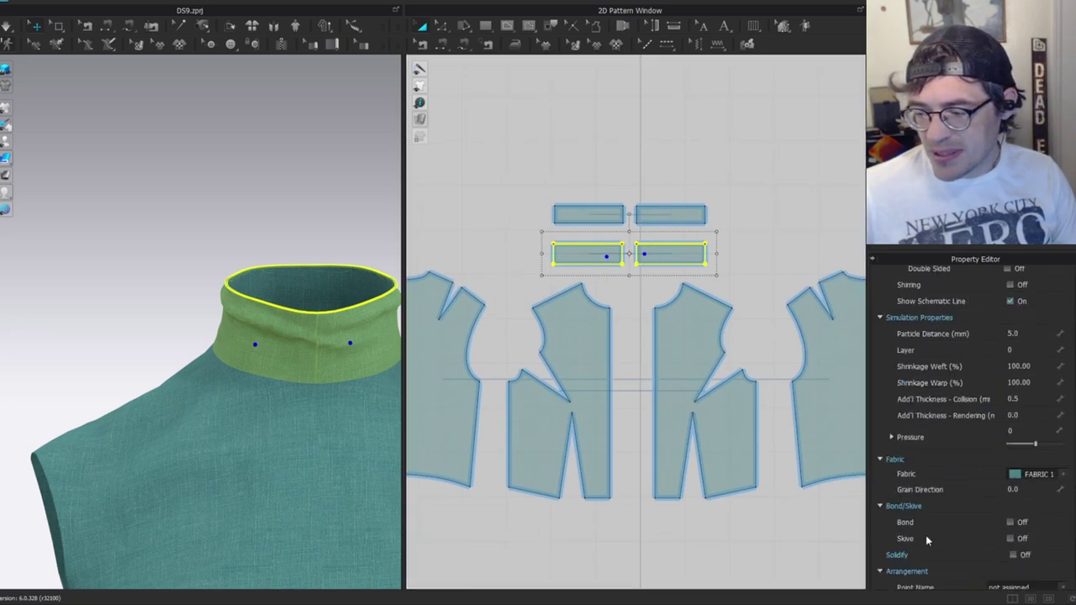
{"action": "left_click", "coordinate": [1010, 539]}
{"action": "left_click", "coordinate": [1027, 552]}
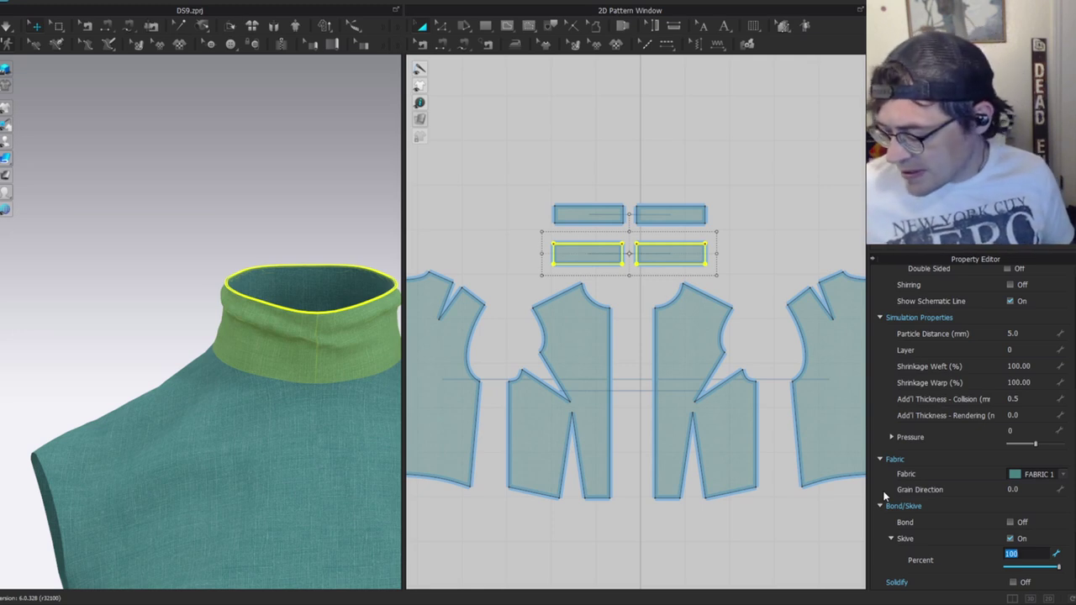
{"action": "type", "text": "0"}
{"action": "key", "text": "Return"}
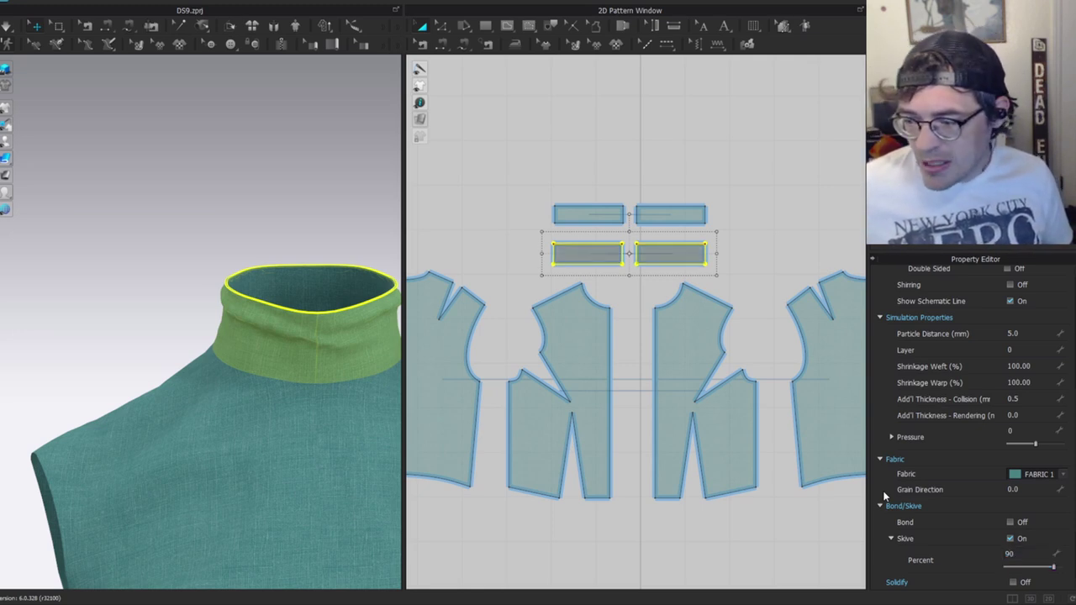
{"action": "left_click", "coordinate": [310, 261]}
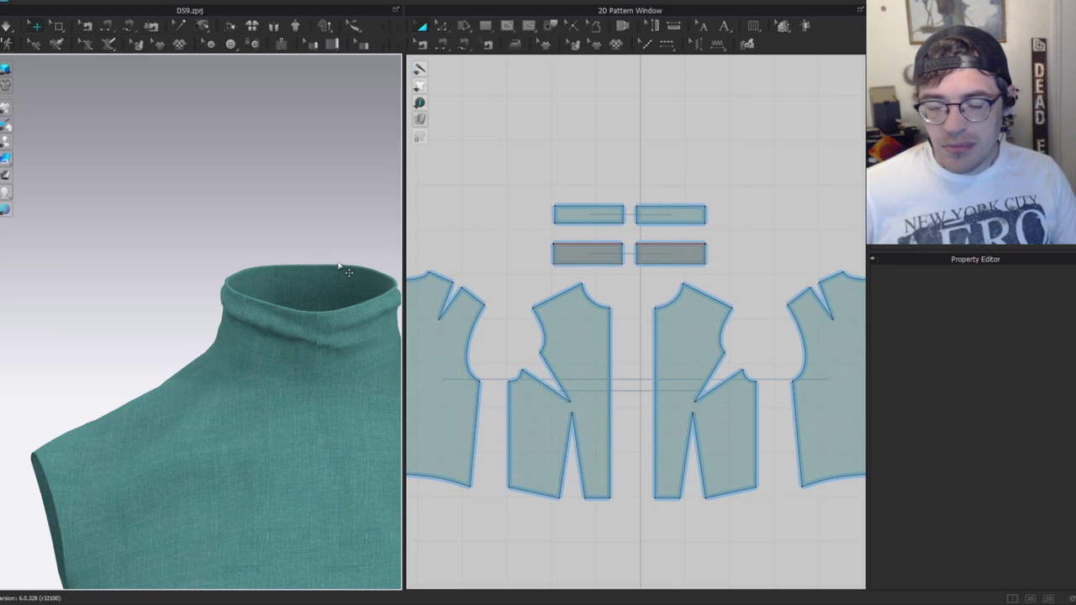
Tug the skived outer collar during simulation, select both outer pieces and set their particle distance to 3.0 mm.
{"action": "left_click", "coordinate": [245, 364]}
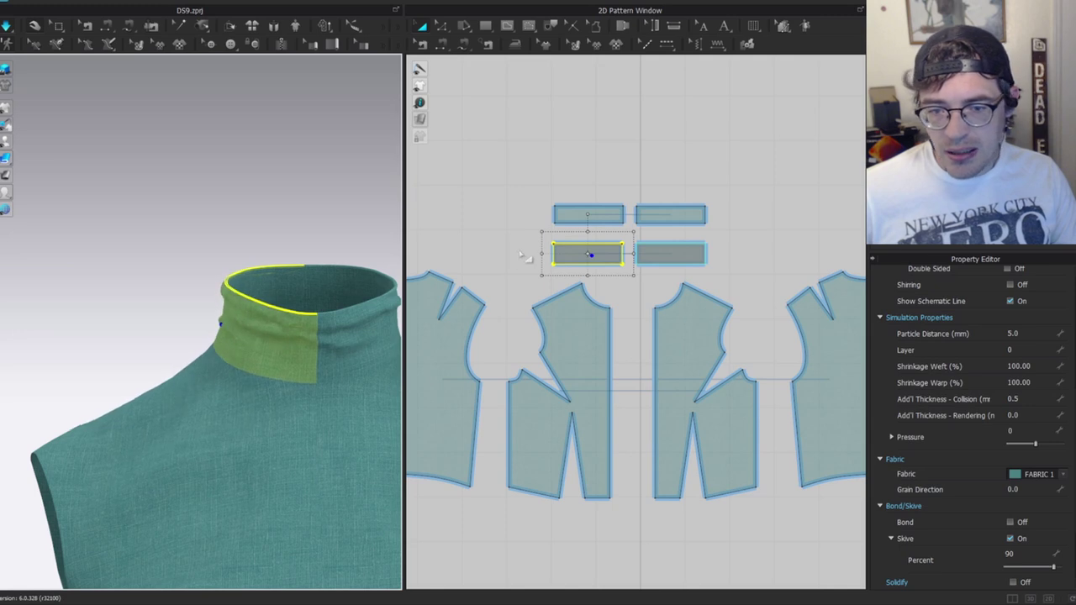
{"action": "scroll", "coordinate": [638, 256], "scroll_direction": "up", "scroll_amount": 3}
{"action": "left_click", "coordinate": [692, 250], "text": "shift"}
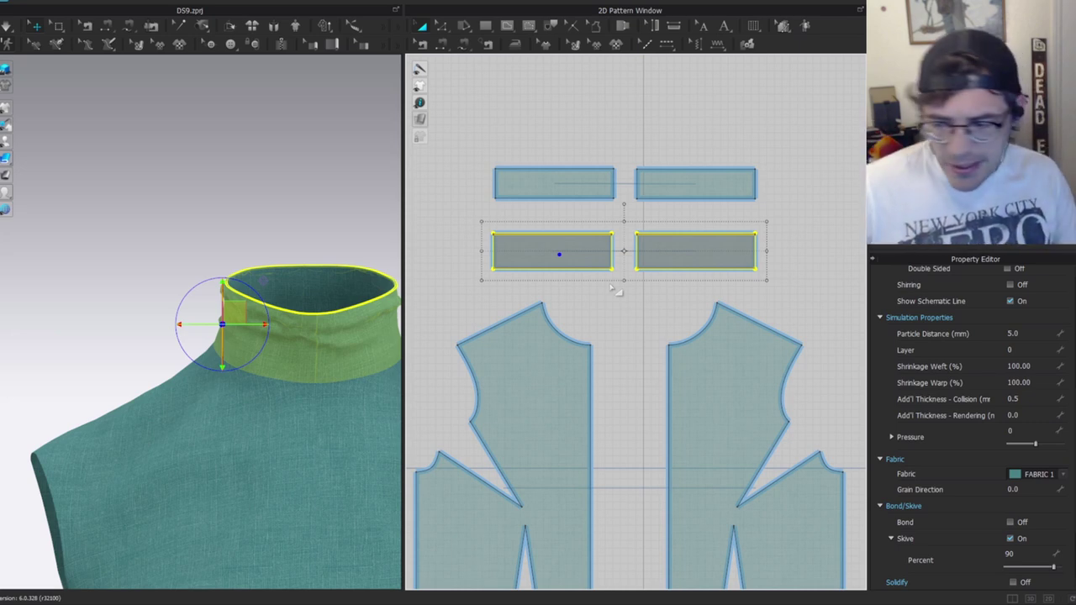
{"action": "left_click", "coordinate": [1013, 334]}
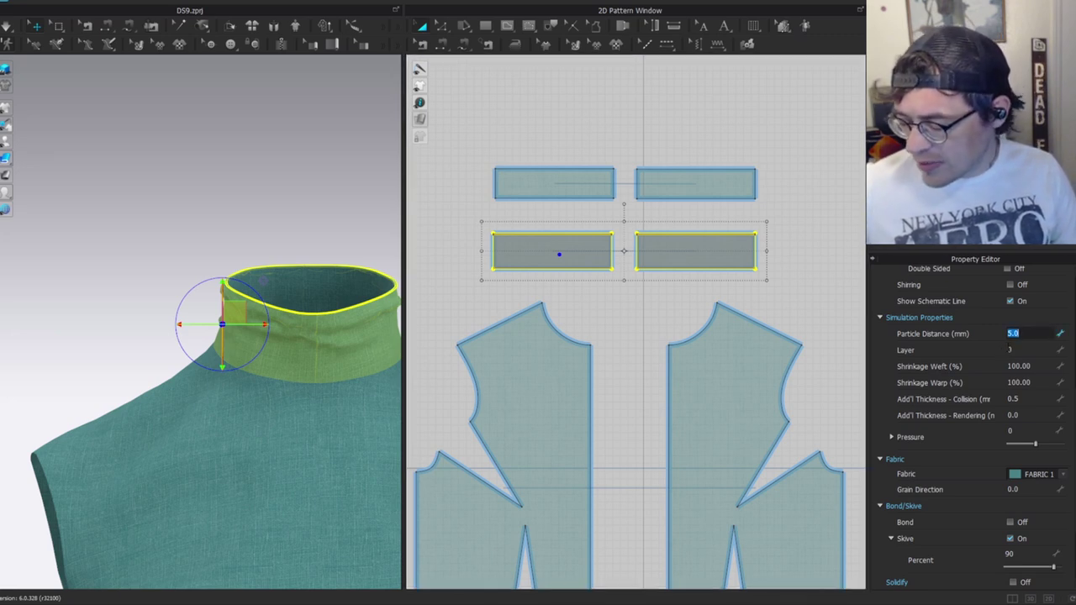
{"action": "key", "text": "Return"}
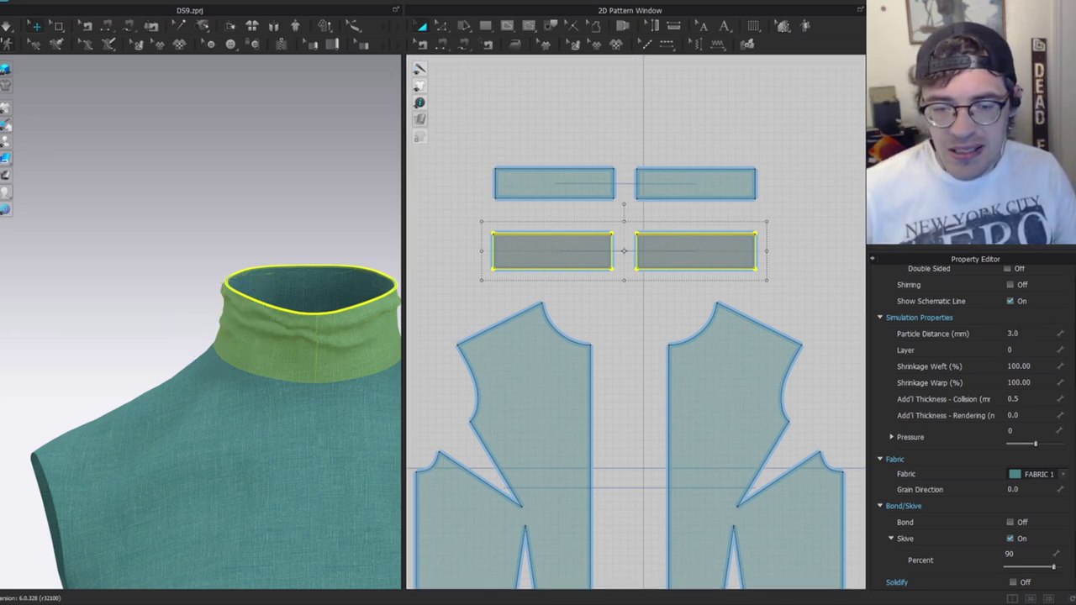
Simulate the finer collar mesh, tug the outer collar pieces at several points from the front and side, and stop the simulation.
{"action": "left_click", "coordinate": [295, 272]}
{"action": "middle_click_drag", "start_coordinate": [359, 255], "coordinate": [301, 176]}
{"action": "left_click", "coordinate": [326, 145]}
{"action": "key", "text": "space"}
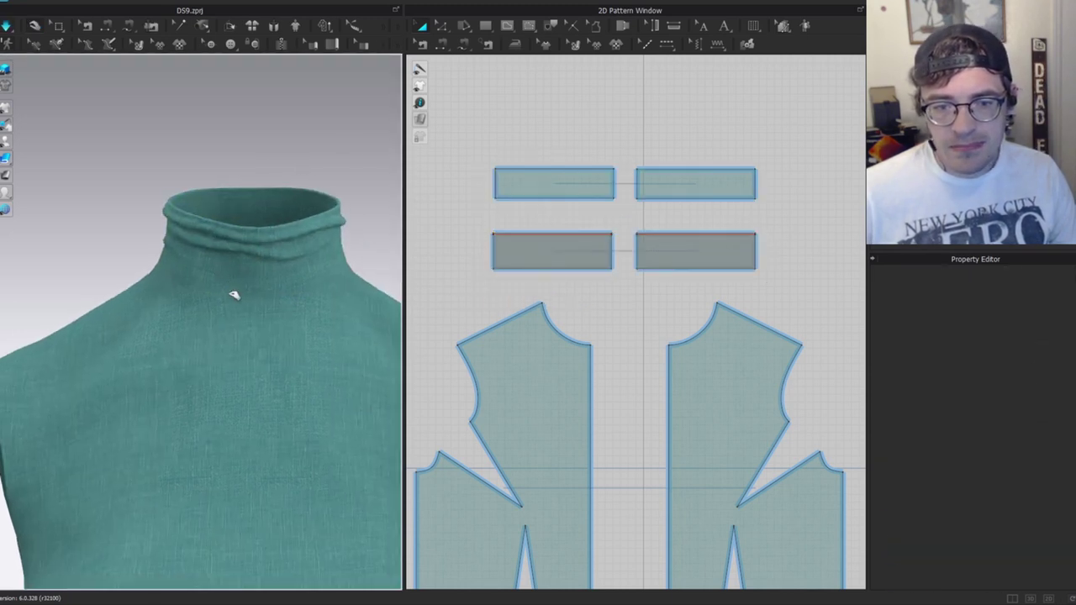
{"action": "left_click", "coordinate": [233, 295]}
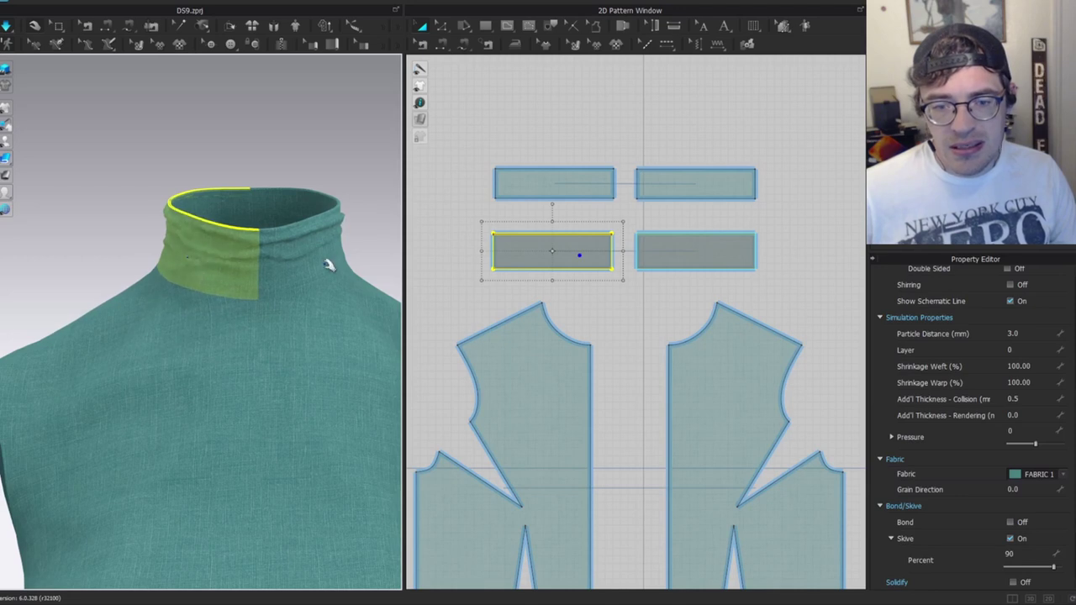
{"action": "left_click", "coordinate": [336, 285]}
{"action": "left_click", "coordinate": [240, 296]}
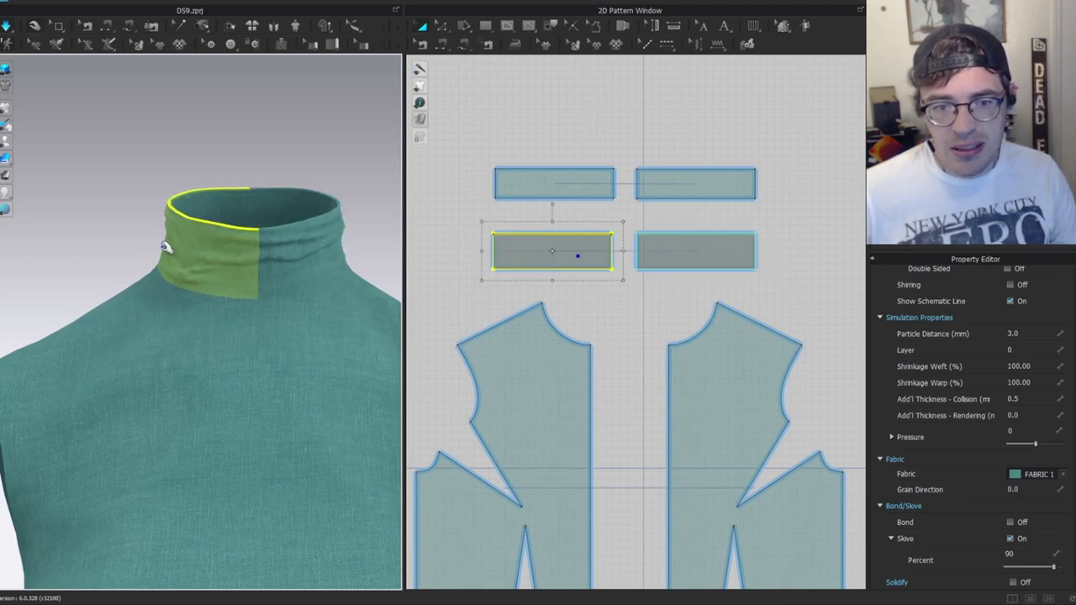
{"action": "left_click", "coordinate": [345, 162]}
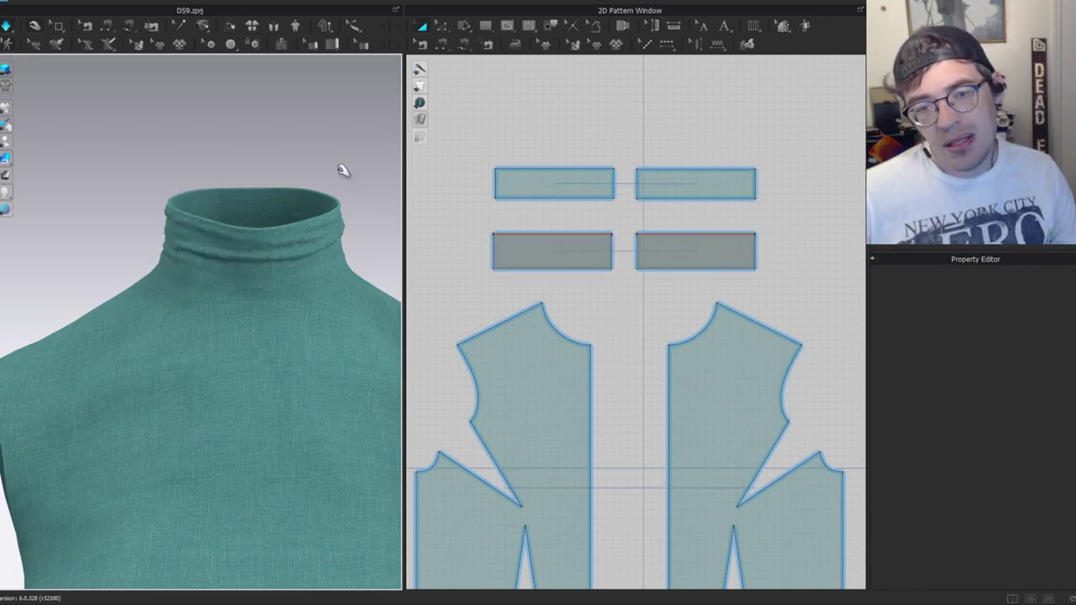
{"action": "right_click_drag", "start_coordinate": [197, 233], "coordinate": [159, 257]}
{"action": "left_click", "coordinate": [160, 271]}
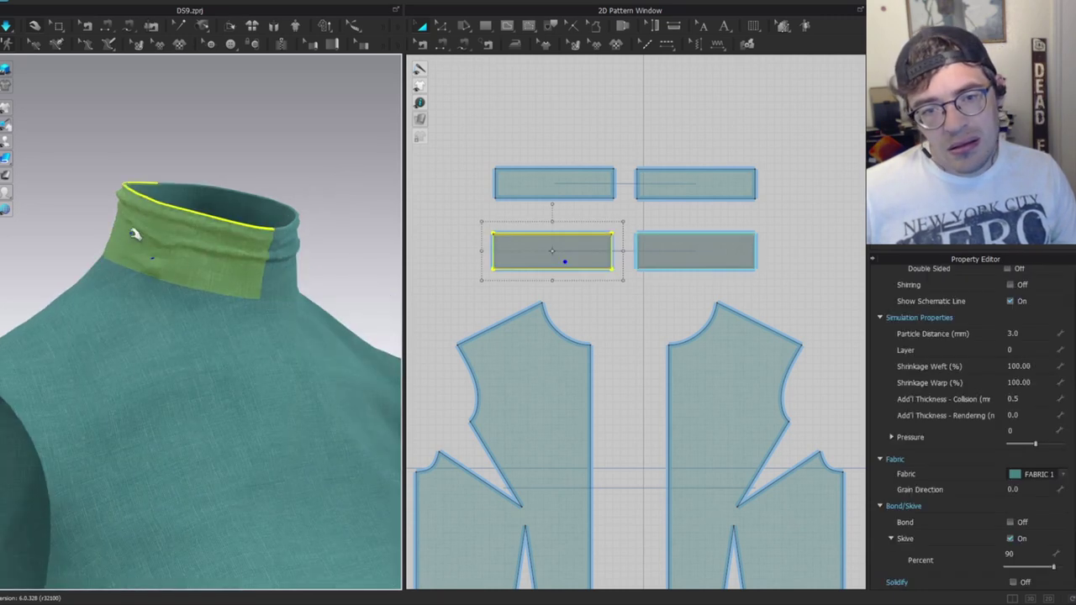
{"action": "right_click_drag", "start_coordinate": [301, 214], "coordinate": [185, 240]}
{"action": "key", "text": "space"}
Select the two internal fold lines along the outer collar's top edge and set their fold angle to 99.
{"action": "scroll", "coordinate": [589, 186], "scroll_direction": "up", "scroll_amount": 5}
{"action": "left_click", "coordinate": [587, 298]}
{"action": "scroll", "coordinate": [587, 297], "scroll_direction": "up", "scroll_amount": 3}
{"action": "right_click_drag", "start_coordinate": [567, 348], "coordinate": [586, 226]}
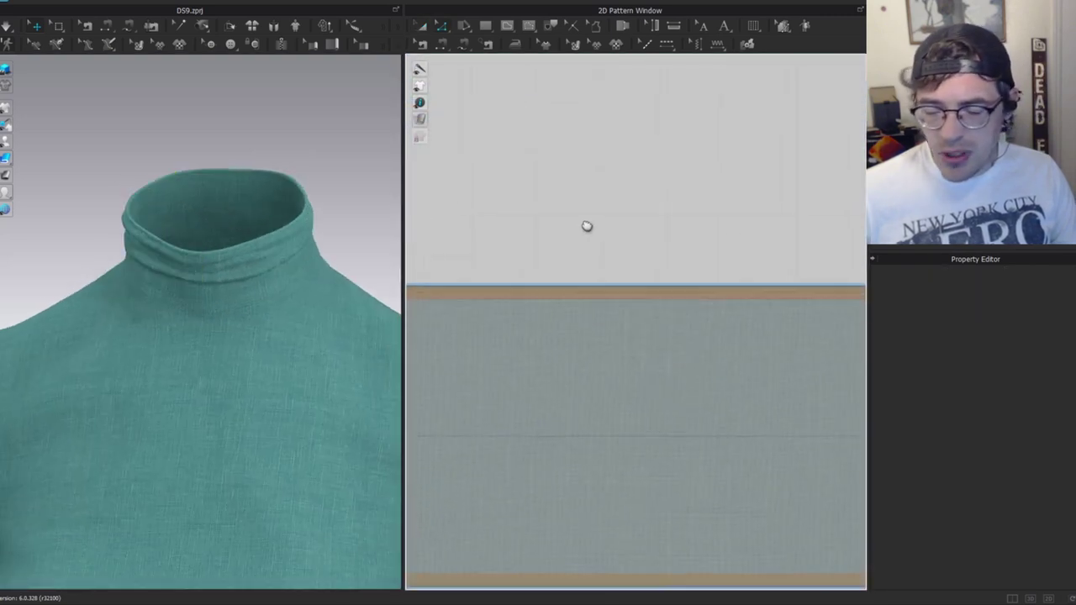
{"action": "left_click", "coordinate": [600, 296]}
{"action": "left_click", "coordinate": [600, 291], "text": "shift"}
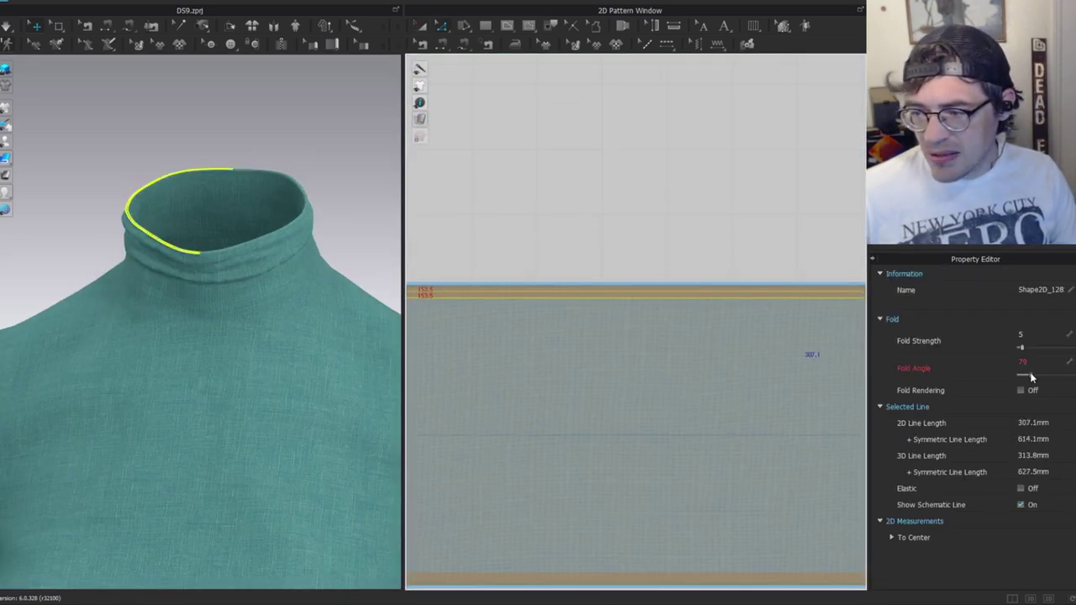
{"action": "scroll", "coordinate": [675, 286], "scroll_direction": "down", "scroll_amount": 5}
{"action": "left_click", "coordinate": [636, 252]}
{"action": "scroll", "coordinate": [687, 311], "scroll_direction": "up", "scroll_amount": 3}
{"action": "left_click", "coordinate": [689, 285]}
{"action": "scroll", "coordinate": [662, 282], "scroll_direction": "up", "scroll_amount": 2}
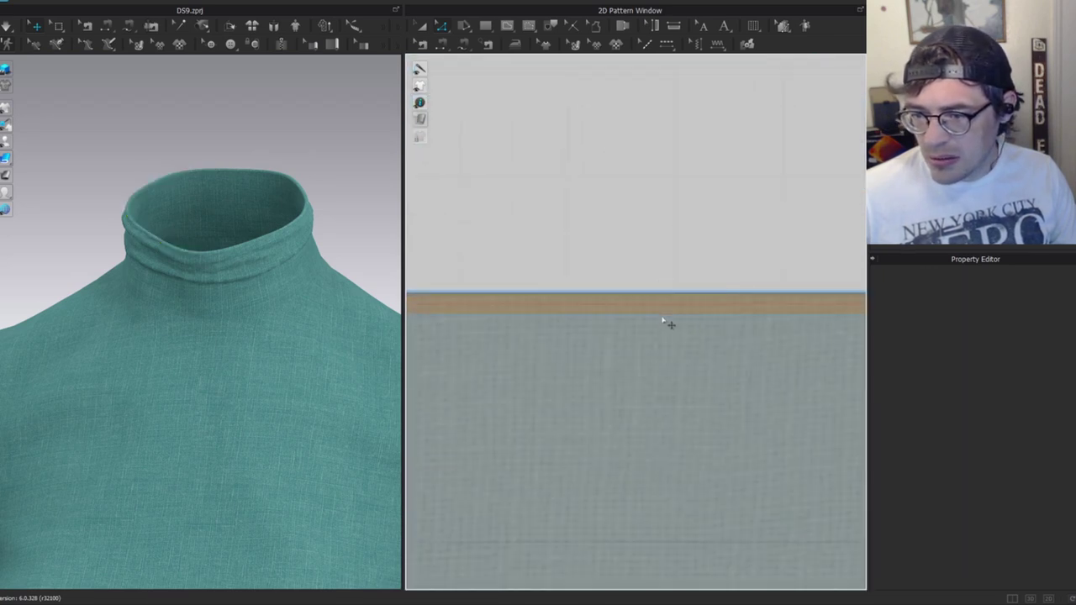
{"action": "left_click", "coordinate": [670, 312]}
{"action": "left_click_drag", "start_coordinate": [1033, 378], "coordinate": [1035, 378]}
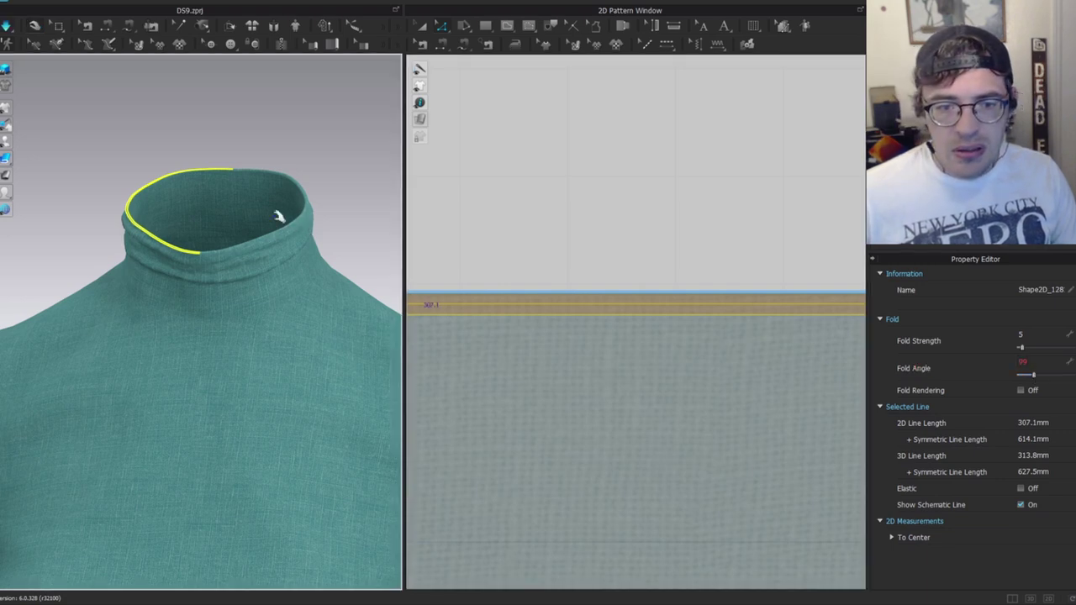
Reduce the two fold lines' angle to 95 while simulating and tug both outer collar pieces.
{"action": "scroll", "coordinate": [201, 260], "scroll_direction": "down", "scroll_amount": 3}
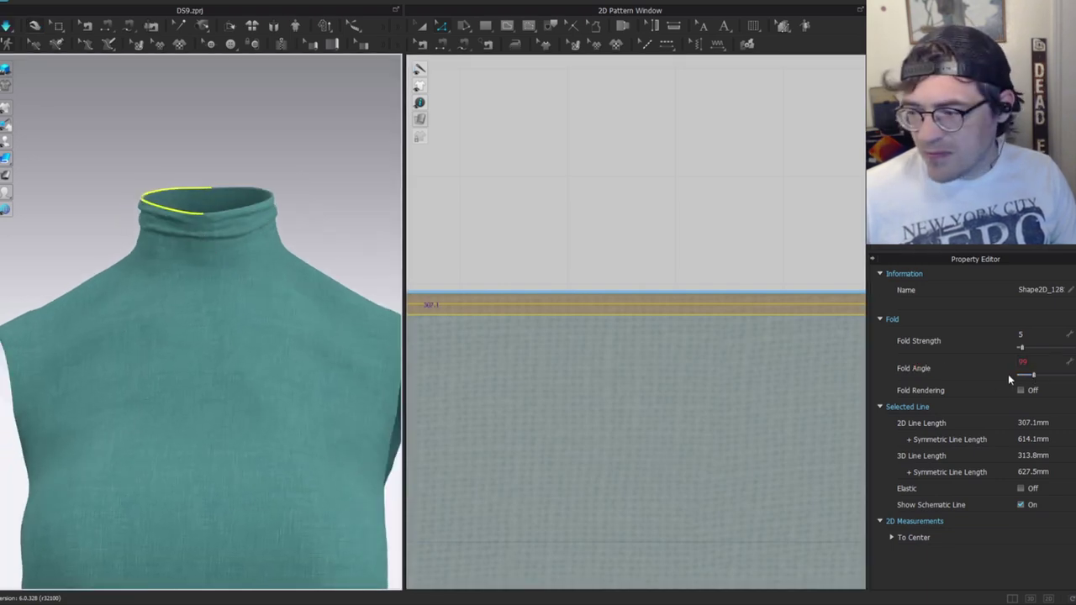
{"action": "left_click_drag", "start_coordinate": [1035, 378], "coordinate": [1032, 378]}
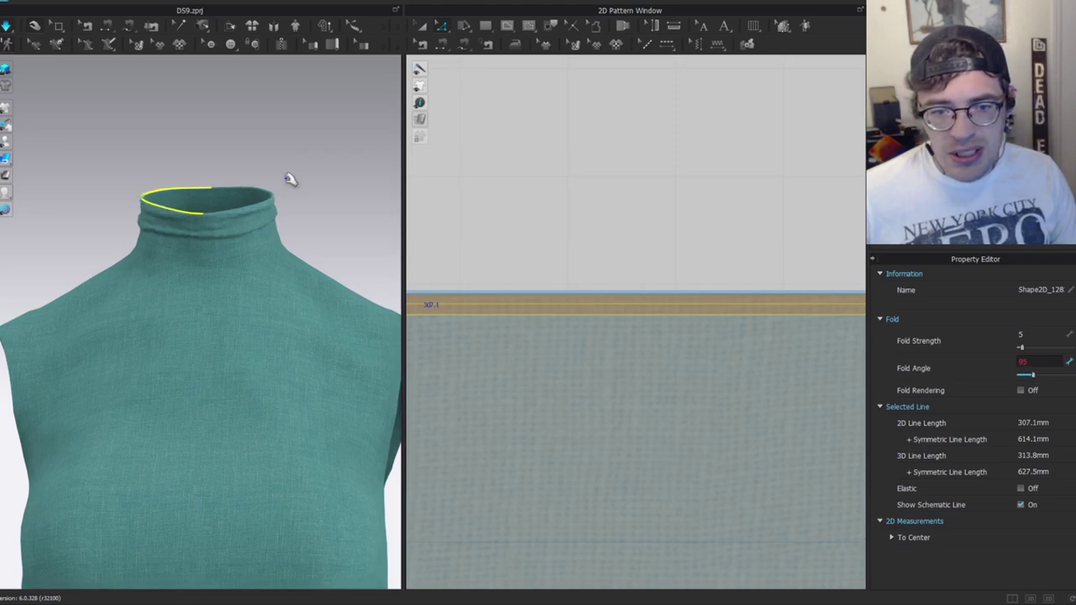
{"action": "left_click", "coordinate": [183, 244]}
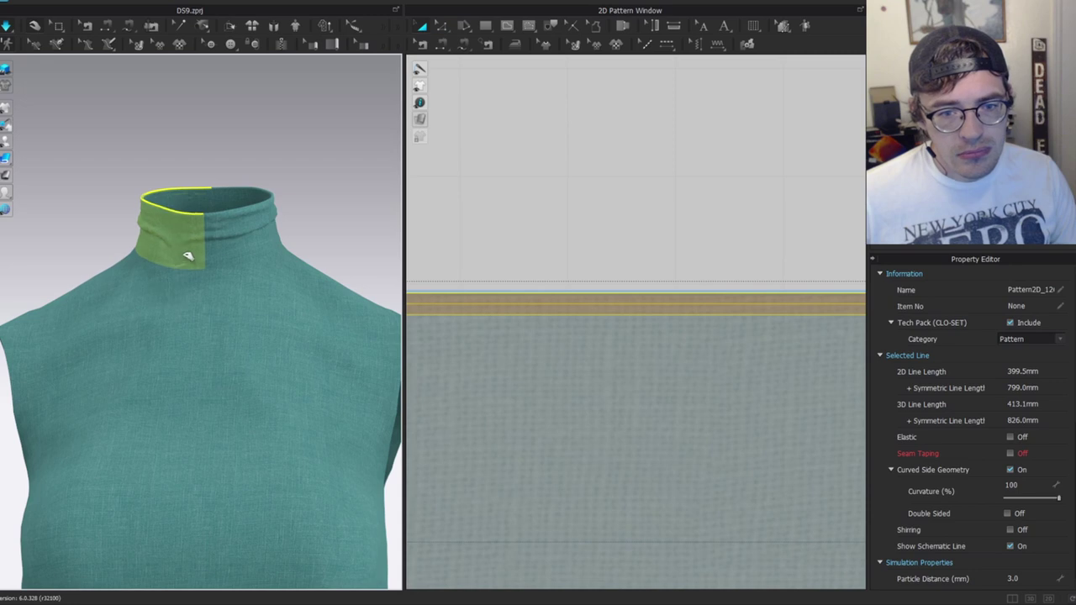
{"action": "left_click", "coordinate": [256, 252]}
{"action": "left_click", "coordinate": [310, 195]}
Tug the outer collar from the side and front during simulation to work out the bulge below its top edge.
{"action": "right_click_drag", "start_coordinate": [302, 199], "coordinate": [134, 269]}
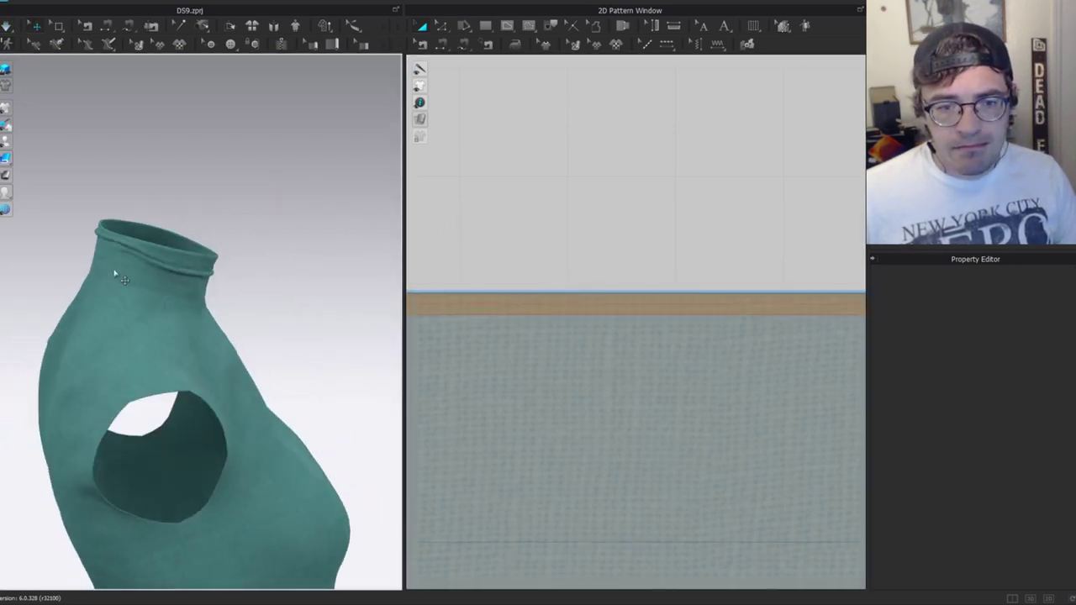
{"action": "left_click", "coordinate": [112, 281]}
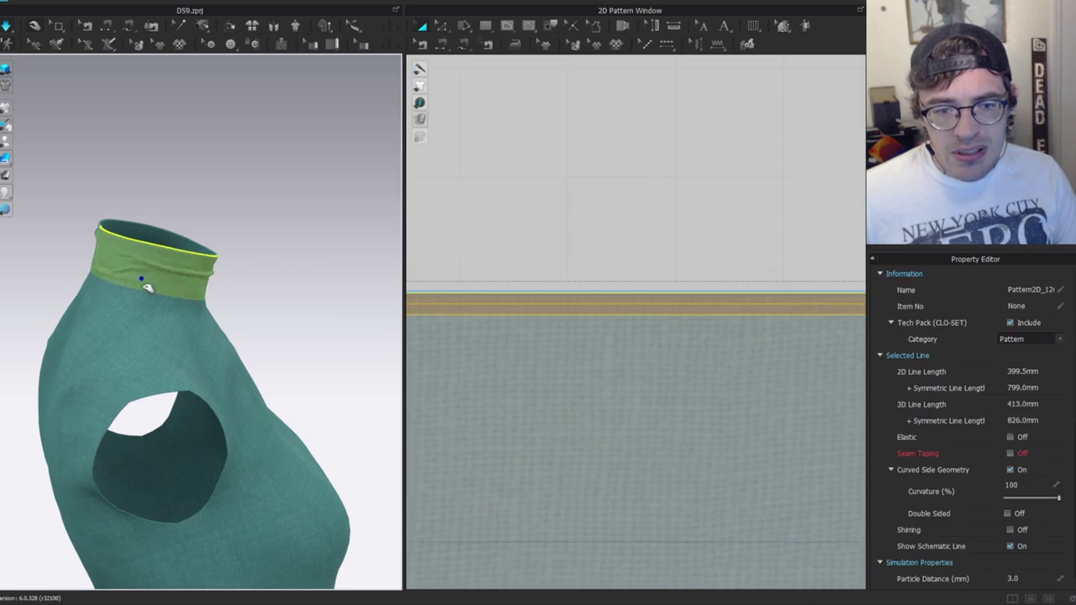
{"action": "left_click", "coordinate": [196, 291]}
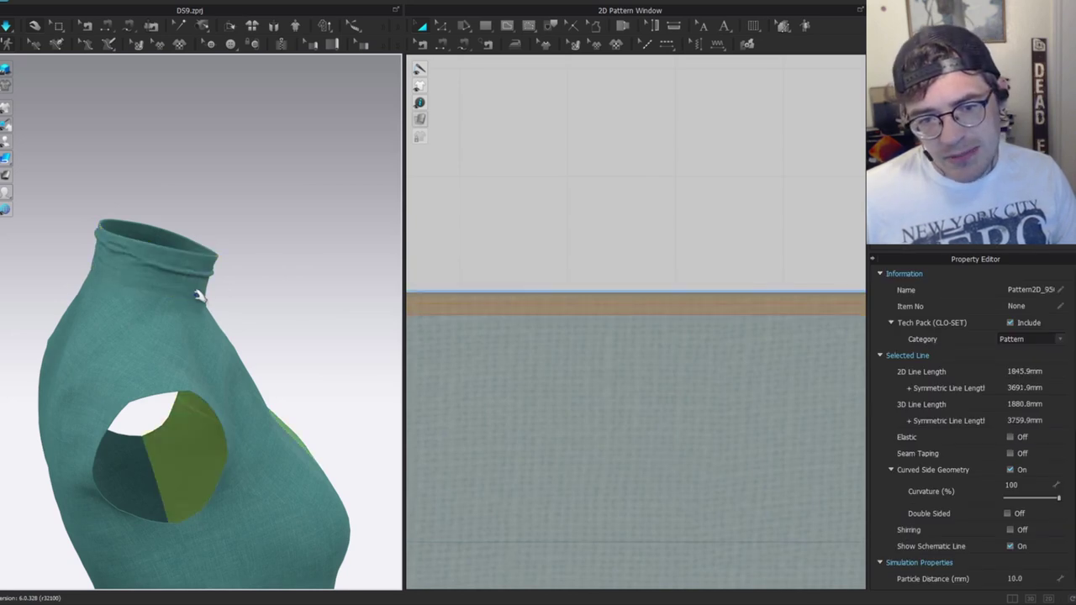
{"action": "left_click", "coordinate": [194, 289]}
{"action": "right_click_drag", "start_coordinate": [216, 251], "coordinate": [281, 279]}
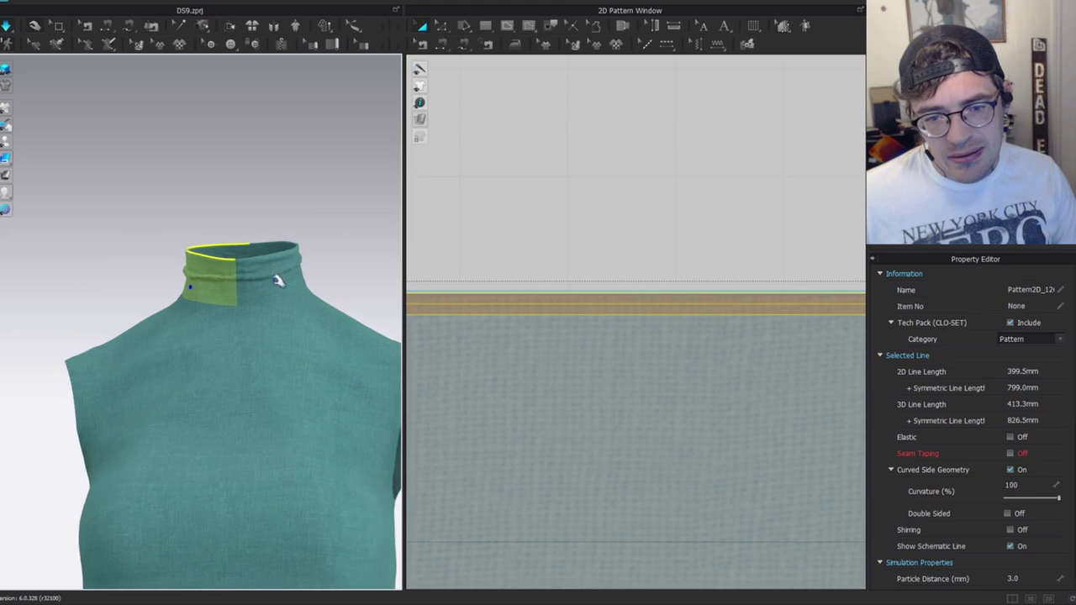
{"action": "key", "text": "8"}
{"action": "key", "text": "2"}
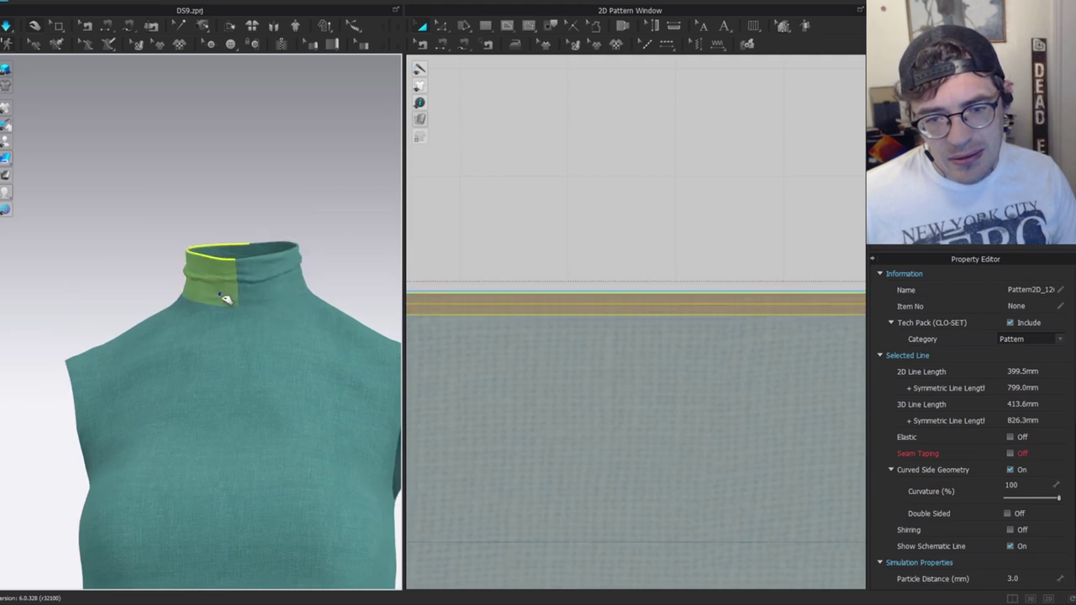
{"action": "left_click", "coordinate": [332, 202]}
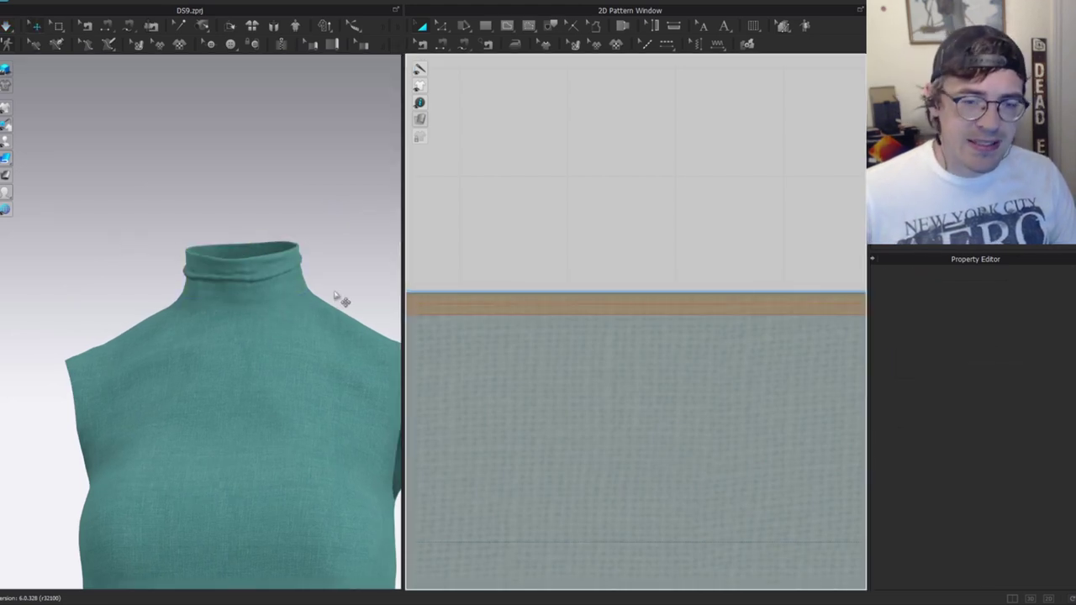
Move the inner collar pieces' top edge up slightly to lengthen the lining, and restart the simulation.
{"action": "scroll", "coordinate": [625, 244], "scroll_direction": "down", "scroll_amount": 5}
{"action": "scroll", "coordinate": [630, 212], "scroll_direction": "up", "scroll_amount": 4}
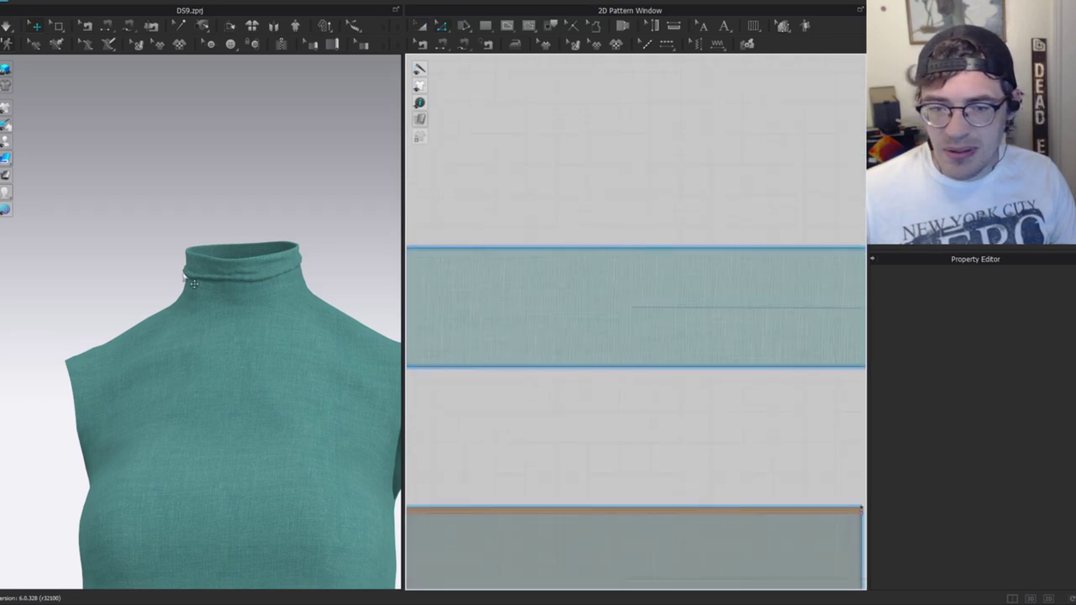
{"action": "left_click", "coordinate": [600, 247]}
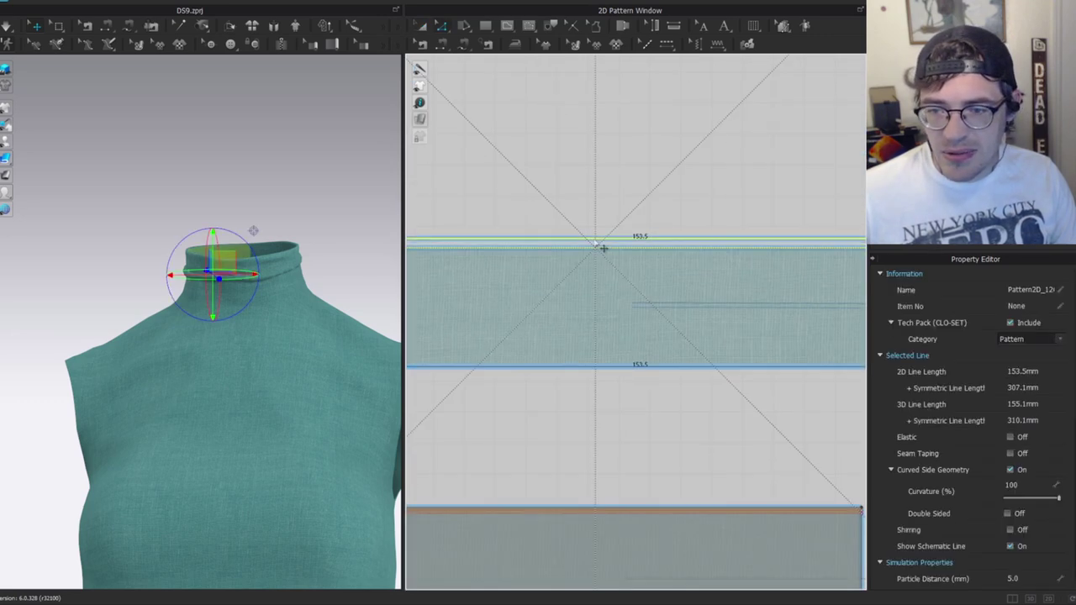
{"action": "key", "text": "space"}
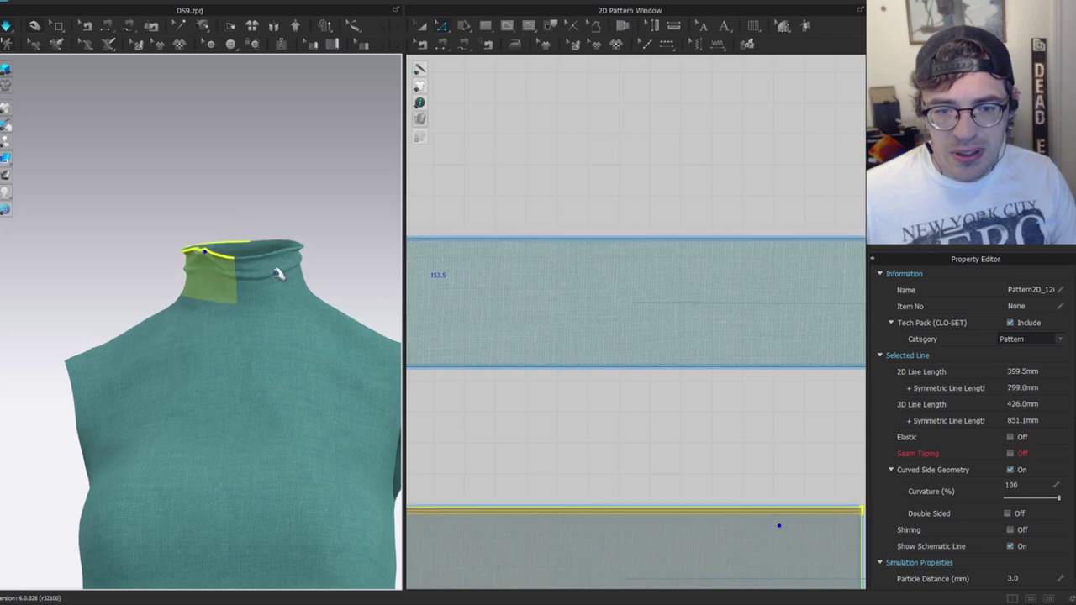
Tug the outer collar around the neck with the lengthened lining, inspect it from several sides, and stop the simulation.
{"action": "left_click", "coordinate": [244, 306]}
{"action": "left_click", "coordinate": [198, 288]}
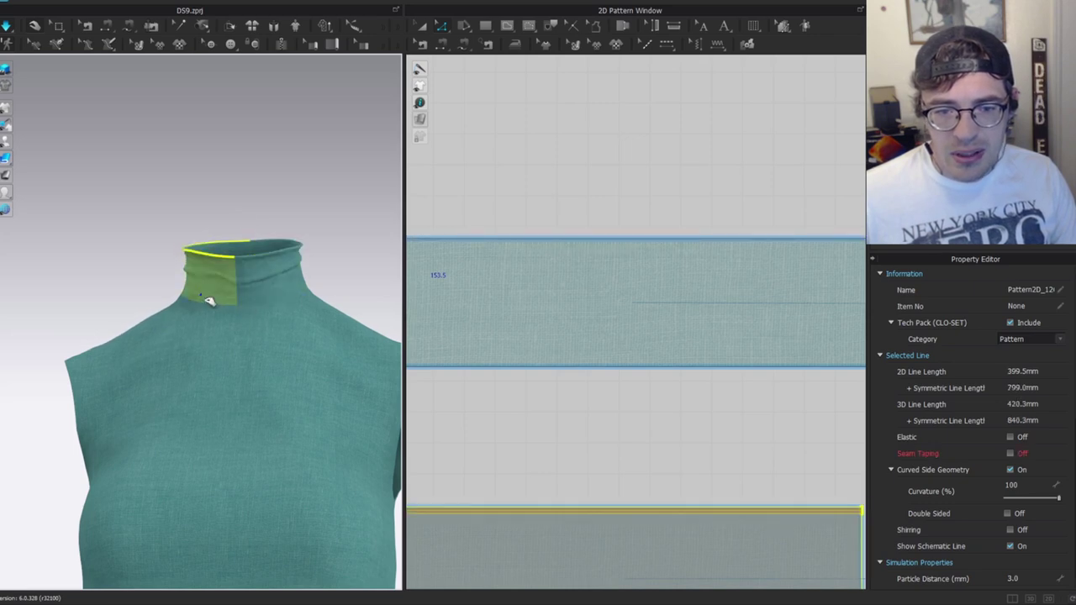
{"action": "left_click", "coordinate": [275, 290]}
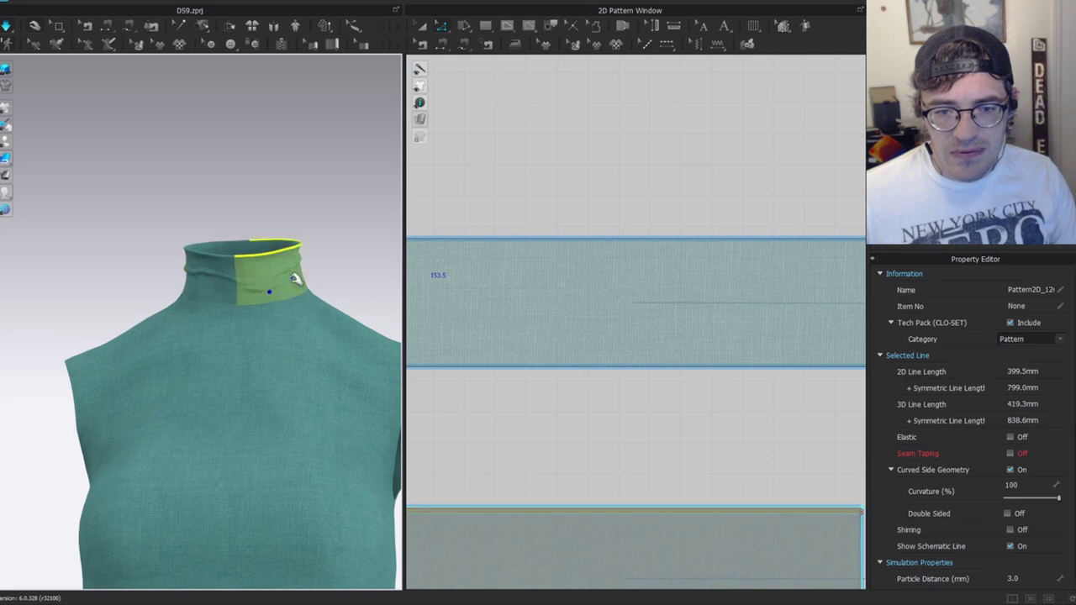
{"action": "right_click_drag", "start_coordinate": [227, 223], "coordinate": [190, 297]}
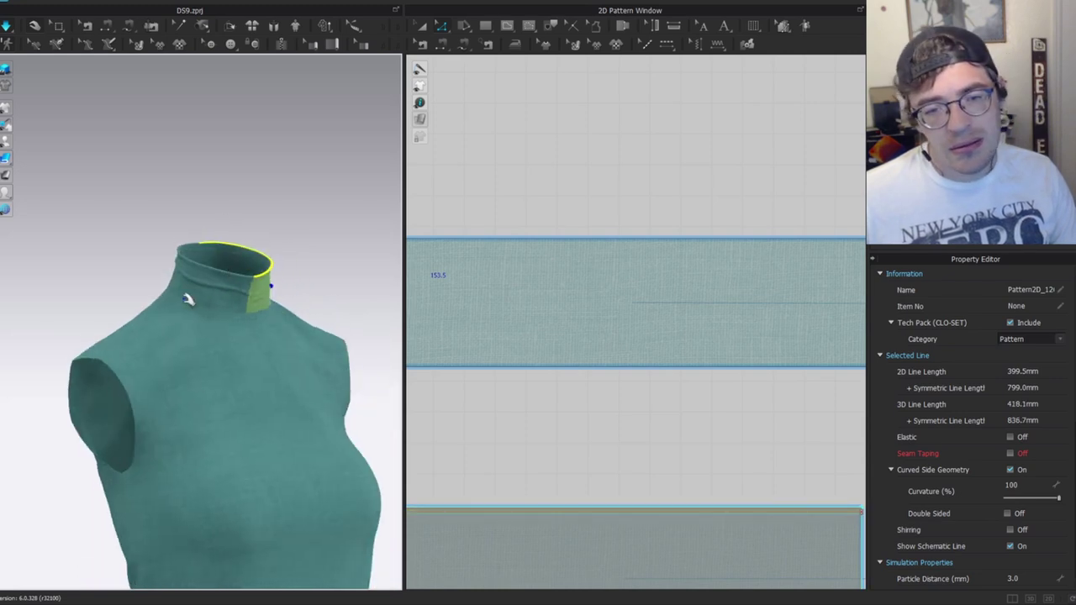
{"action": "left_click", "coordinate": [202, 282]}
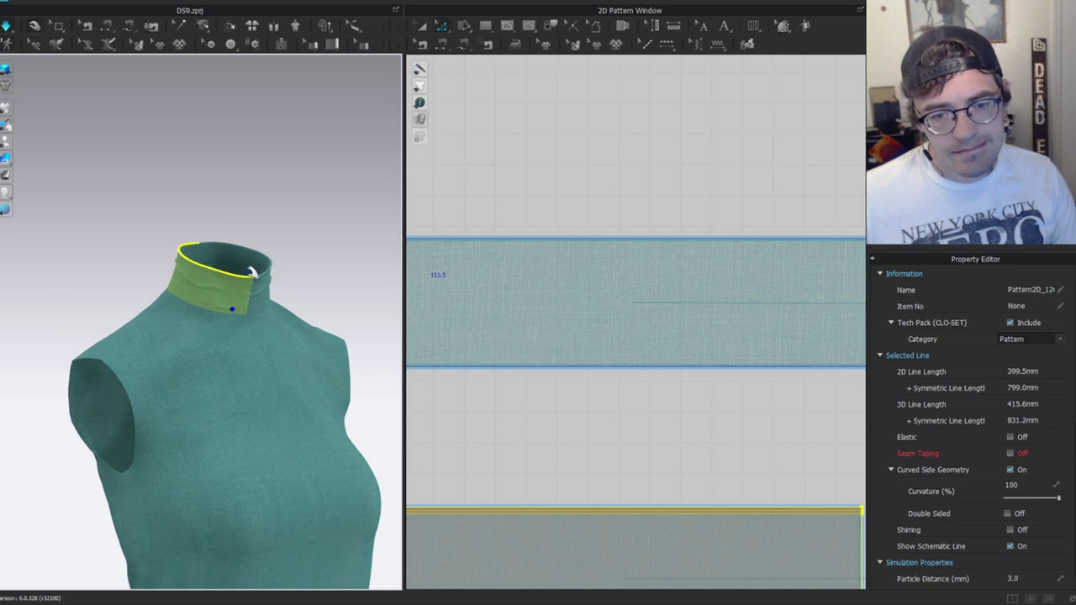
{"action": "left_click", "coordinate": [285, 242]}
{"action": "scroll", "coordinate": [322, 239], "scroll_direction": "up", "scroll_amount": 3}
{"action": "right_click_drag", "start_coordinate": [322, 239], "coordinate": [147, 227]}
{"action": "left_click", "coordinate": [367, 271]}
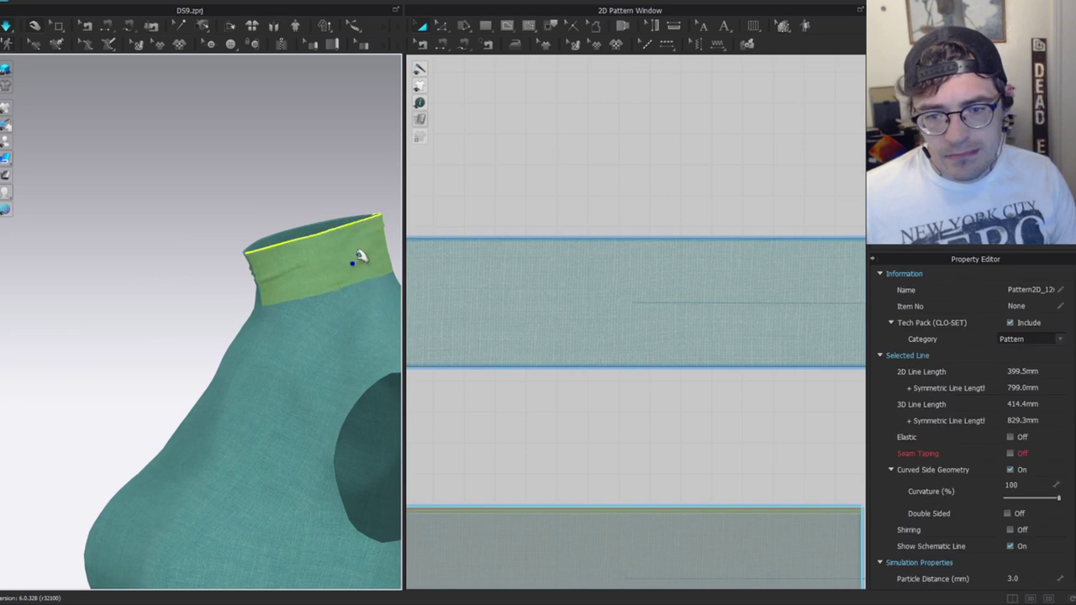
{"action": "key", "text": "space"}
Select both outer collar pieces, open the properties of their fabric and change its physical preset to Knit_Cotton_Rayon Jersey.
{"action": "right_click_drag", "start_coordinate": [234, 274], "coordinate": [304, 271]}
{"action": "left_click", "coordinate": [165, 223], "text": "shift"}
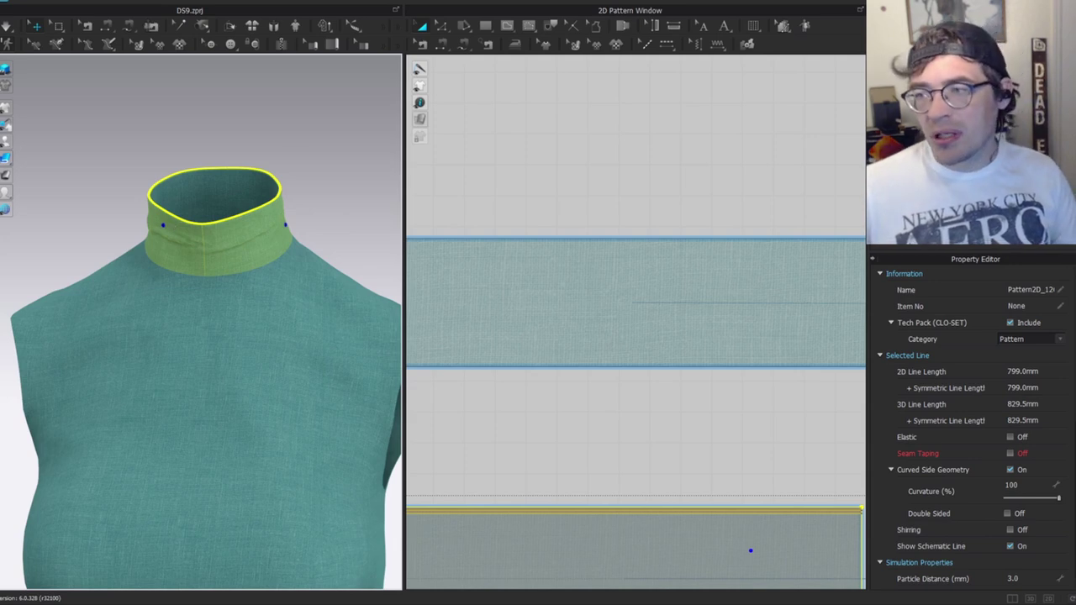
{"action": "left_click", "coordinate": [933, 75]}
{"action": "left_click", "coordinate": [1003, 307]}
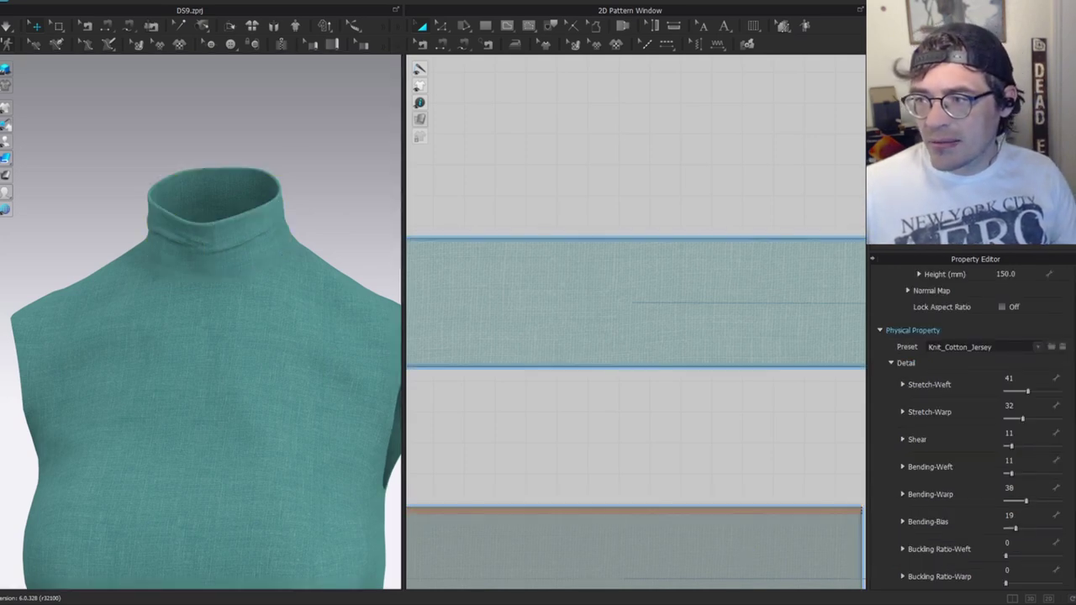
{"action": "left_click", "coordinate": [959, 347]}
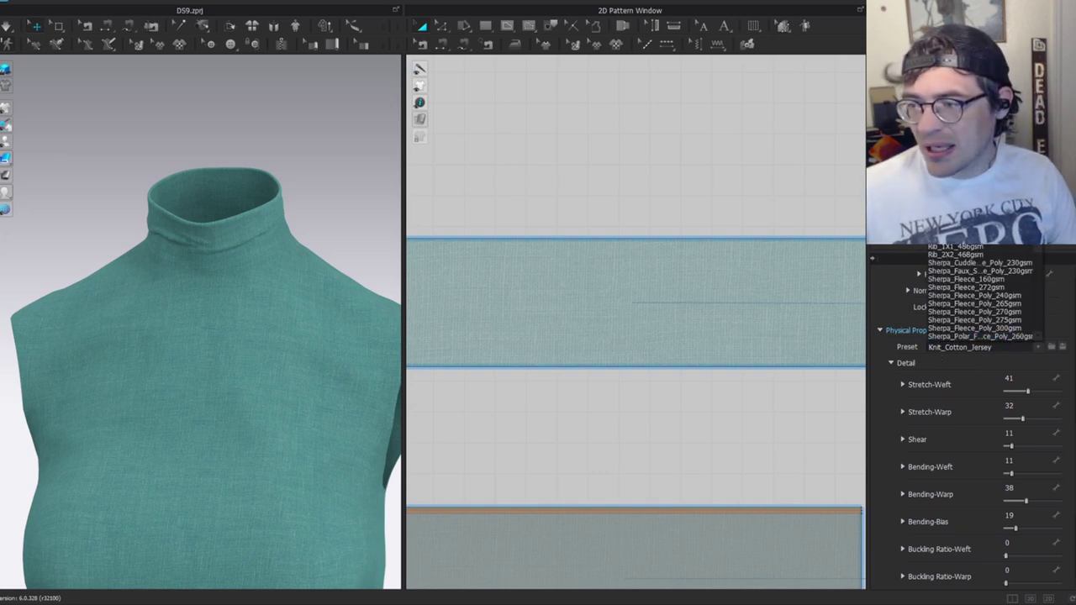
{"action": "left_click", "coordinate": [963, 168]}
Check all four collar pieces in the pattern layout, simulate with the new fabric preset and tug the outer collar.
{"action": "scroll", "coordinate": [709, 260], "scroll_direction": "down", "scroll_amount": 10}
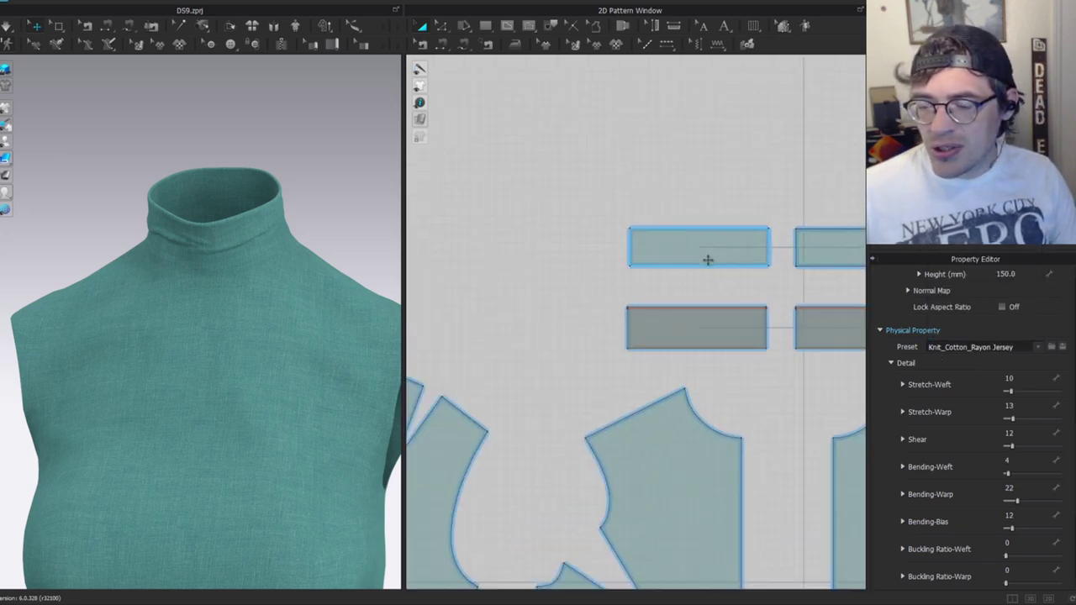
{"action": "left_click_drag", "start_coordinate": [641, 228], "coordinate": [812, 316]}
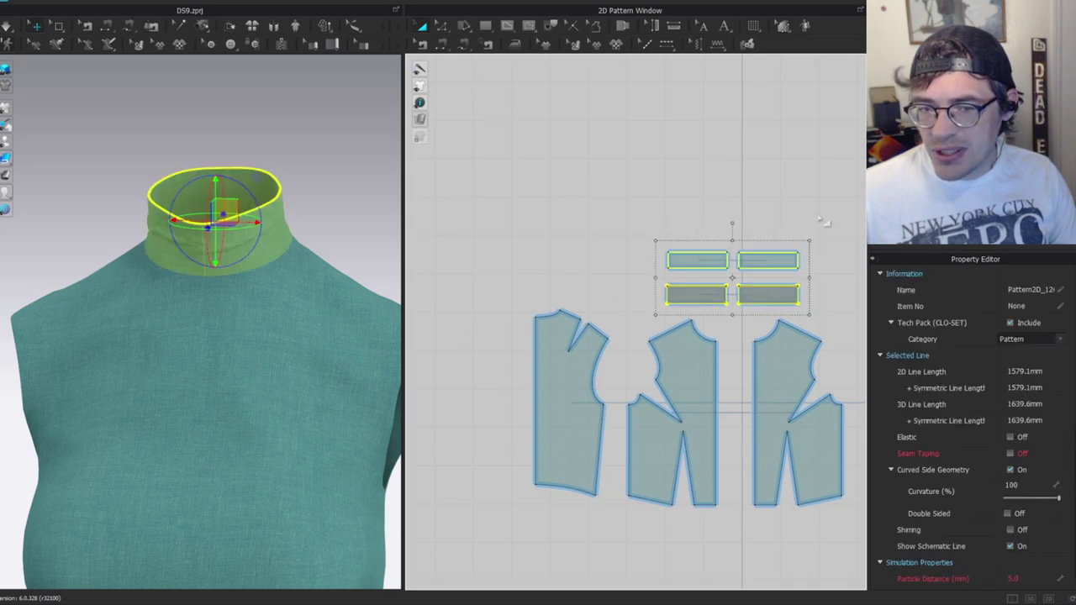
{"action": "left_click", "coordinate": [732, 189]}
{"action": "scroll", "coordinate": [165, 237], "scroll_direction": "up", "scroll_amount": 4}
{"action": "key", "text": "space"}
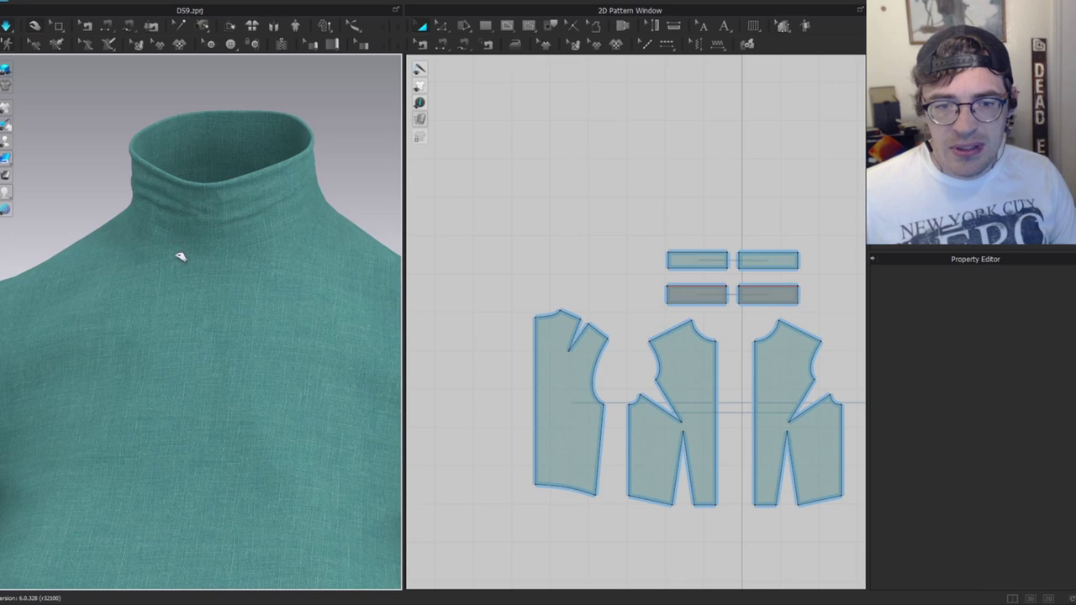
{"action": "left_click", "coordinate": [180, 255]}
{"action": "left_click", "coordinate": [252, 229]}
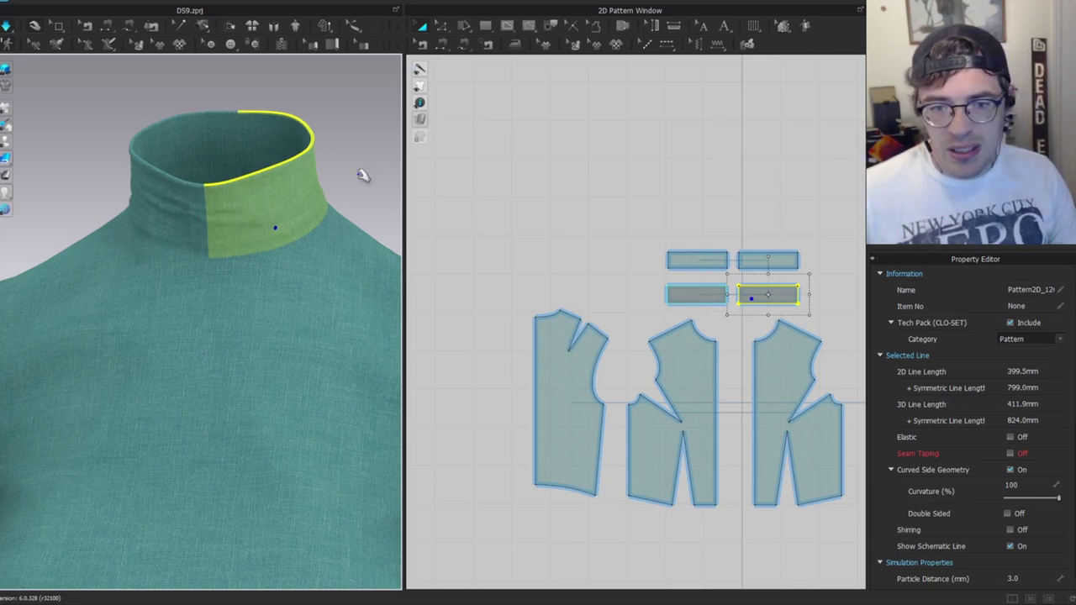
Raise the inner collar pieces' top edge slightly once more and simulate the result.
{"action": "left_click", "coordinate": [572, 238]}
{"action": "scroll", "coordinate": [740, 245], "scroll_direction": "up", "scroll_amount": 5}
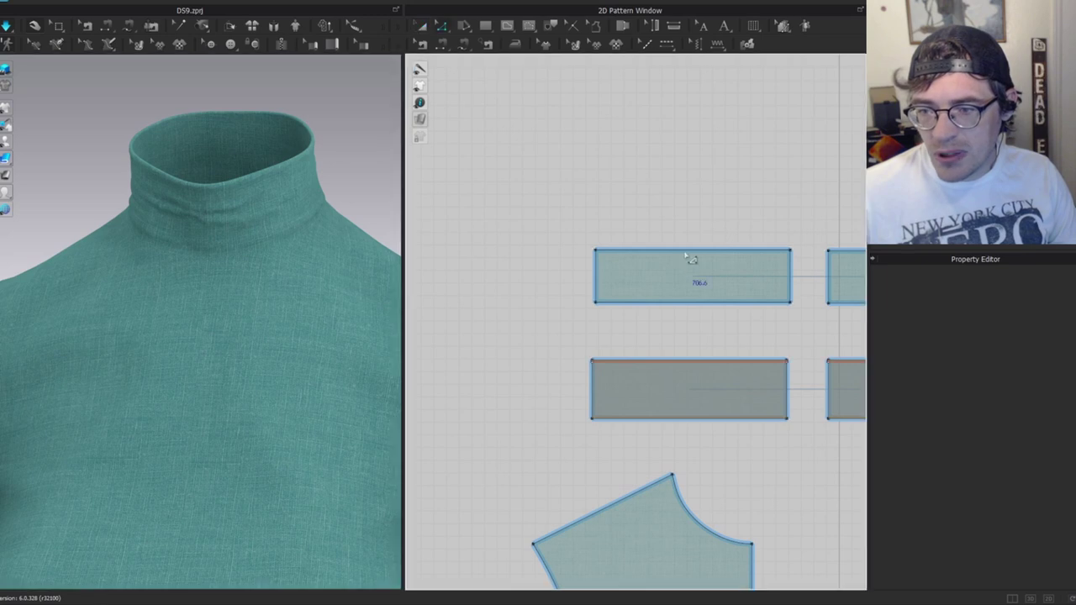
{"action": "scroll", "coordinate": [719, 245], "scroll_direction": "up", "scroll_amount": 3}
{"action": "left_click", "coordinate": [715, 242]}
{"action": "left_click_drag", "start_coordinate": [722, 249], "coordinate": [718, 245]}
{"action": "key", "text": "space"}
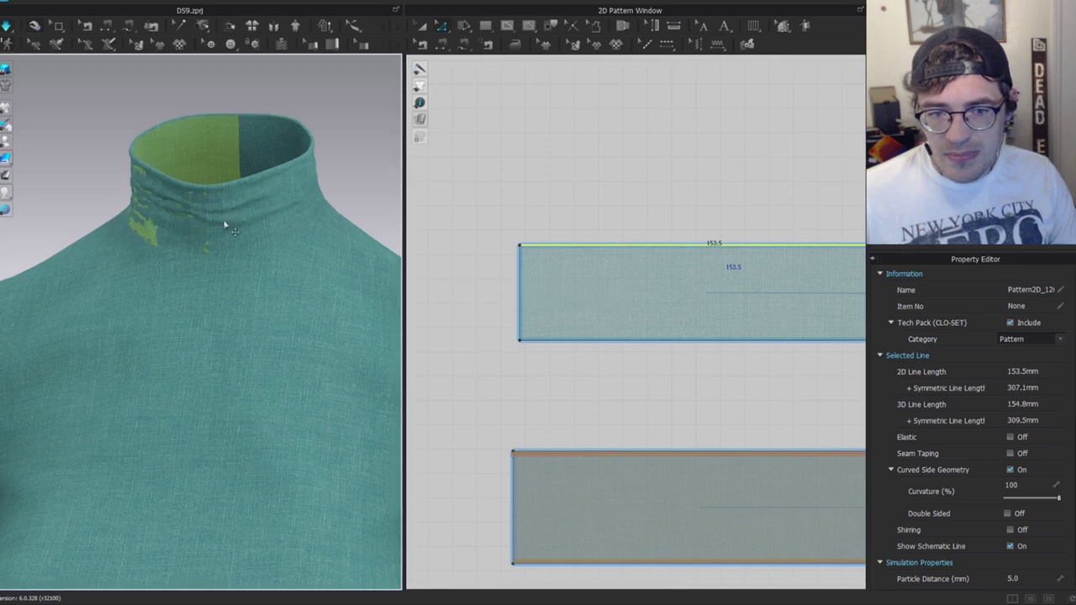
Select all four collar pieces and raise their fabric's friction to 42.
{"action": "left_click", "coordinate": [186, 239]}
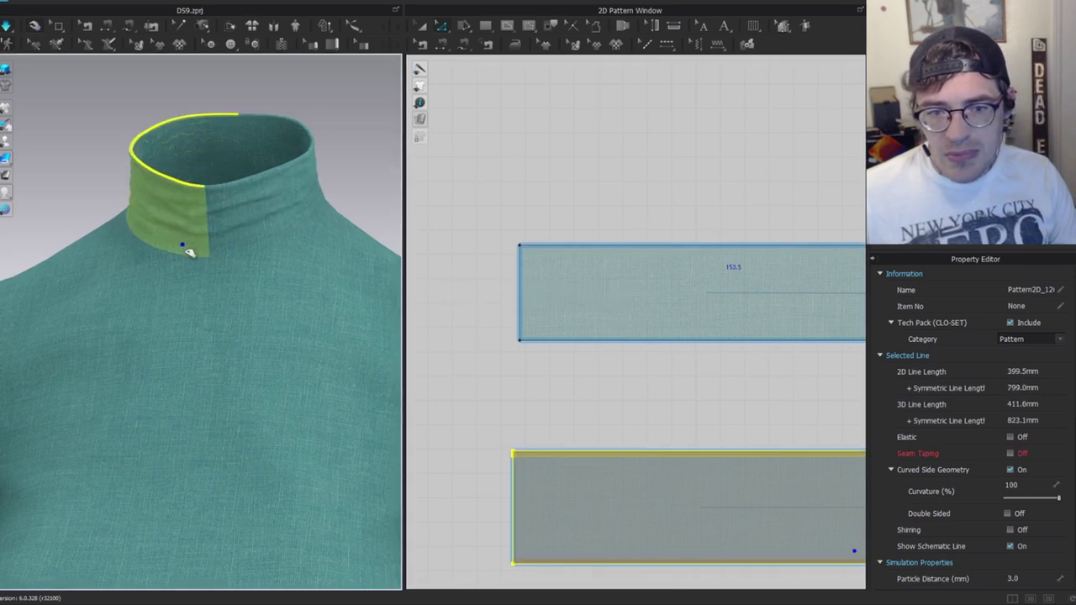
{"action": "left_click", "coordinate": [533, 249]}
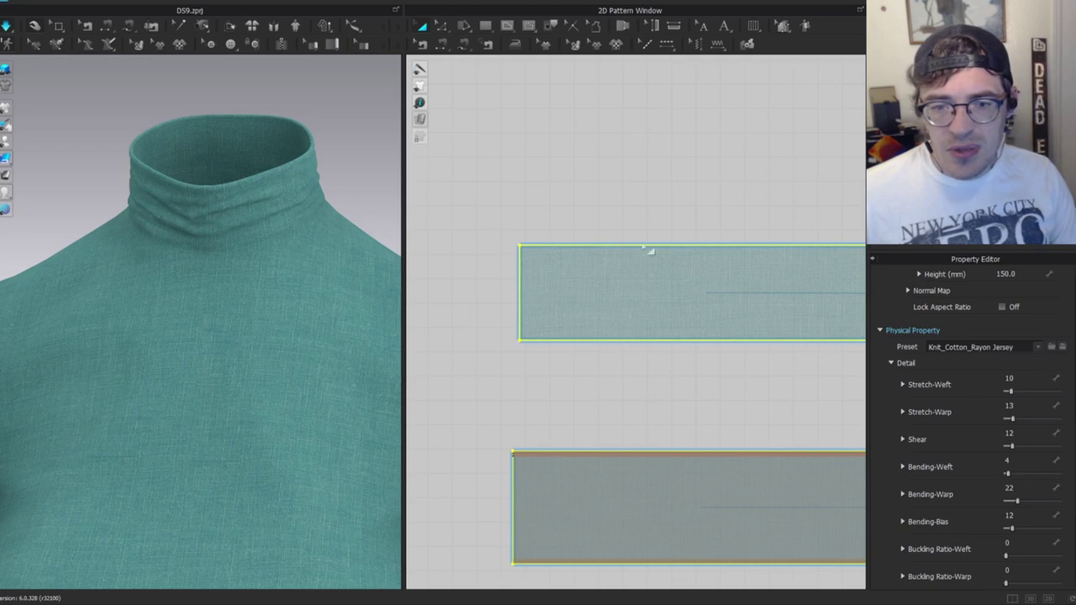
{"action": "scroll", "coordinate": [714, 262], "scroll_direction": "down", "scroll_amount": 4}
{"action": "middle_click_drag", "start_coordinate": [616, 212], "coordinate": [486, 149]}
{"action": "key", "text": "z"}
{"action": "left_click_drag", "start_coordinate": [442, 169], "coordinate": [848, 326]}
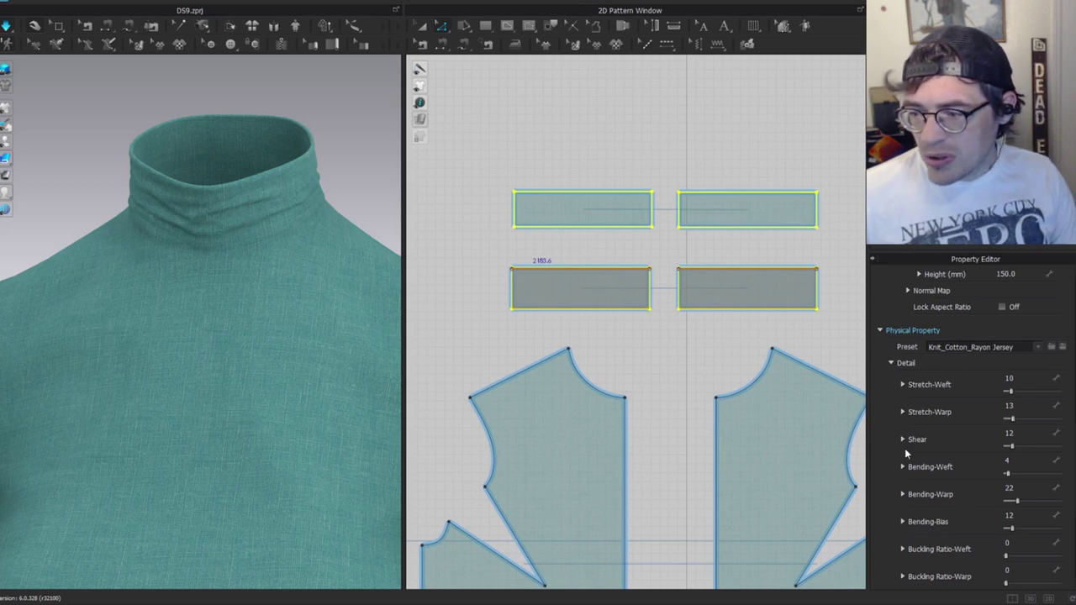
{"action": "scroll", "coordinate": [934, 515], "scroll_direction": "down", "scroll_amount": 5}
{"action": "left_click_drag", "start_coordinate": [1011, 568], "coordinate": [1025, 570]}
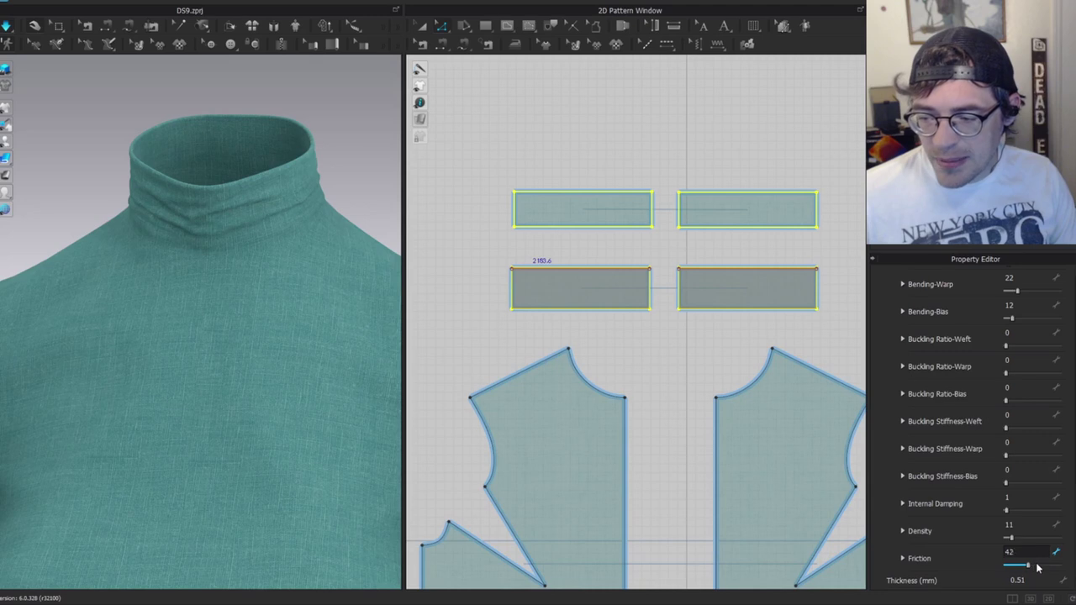
{"action": "left_click", "coordinate": [323, 120]}
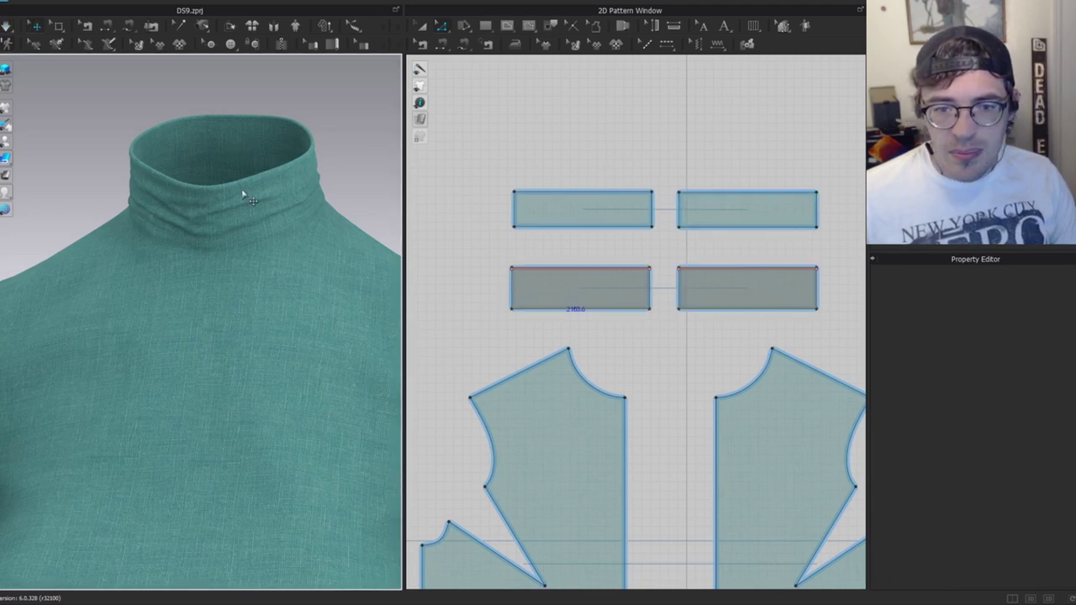
Simulate the collar with the higher friction and tug both halves of the outer collar from the front.
{"action": "scroll", "coordinate": [264, 207], "scroll_direction": "down", "scroll_amount": 1}
{"action": "right_click_drag", "start_coordinate": [279, 191], "coordinate": [345, 202]}
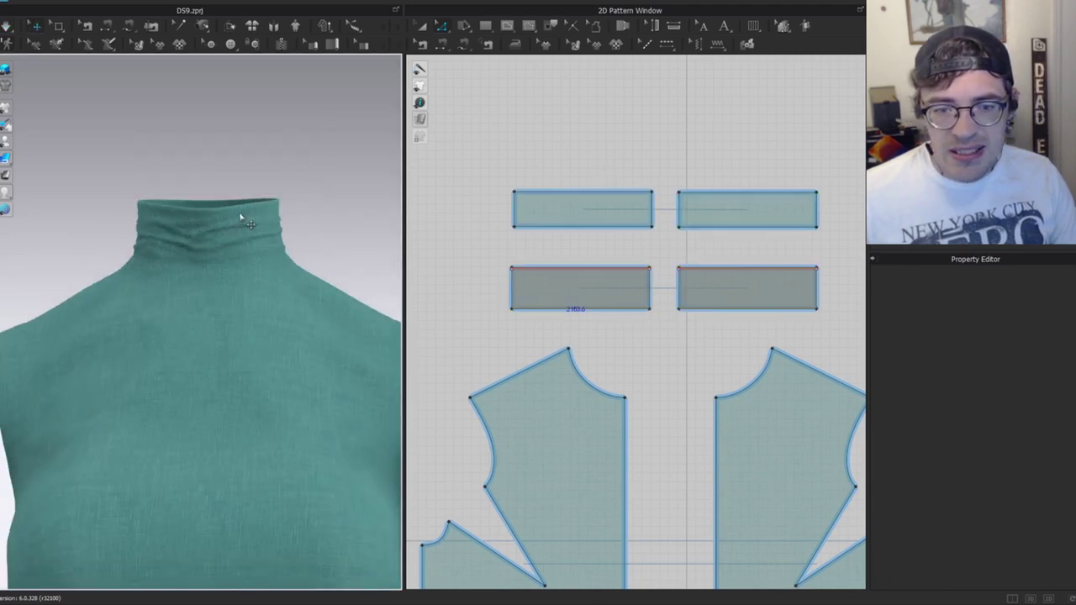
{"action": "left_click", "coordinate": [268, 235]}
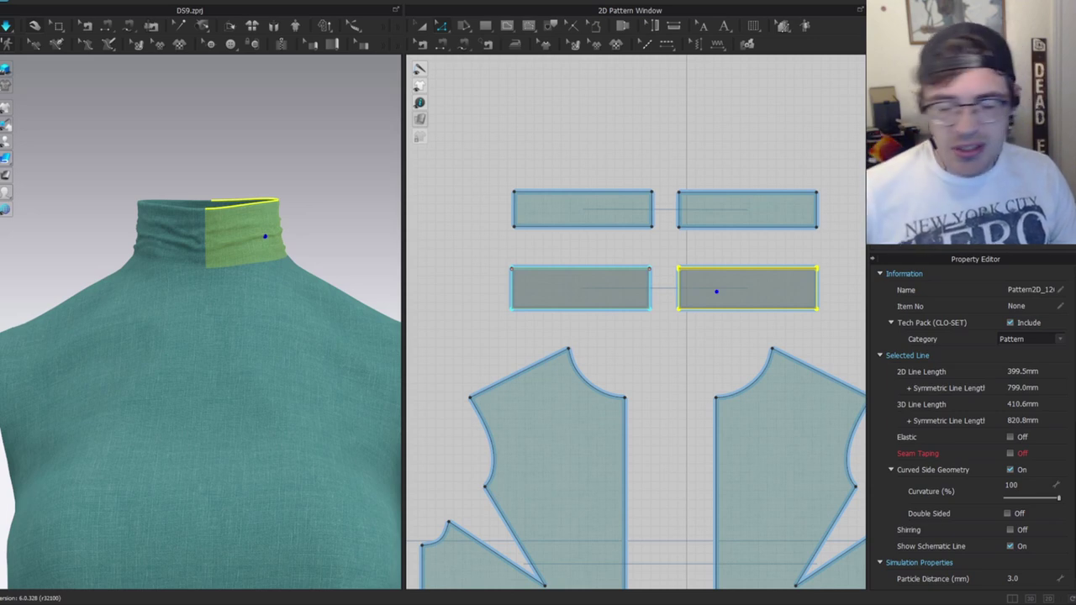
{"action": "scroll", "coordinate": [971, 452], "scroll_direction": "down", "scroll_amount": 5}
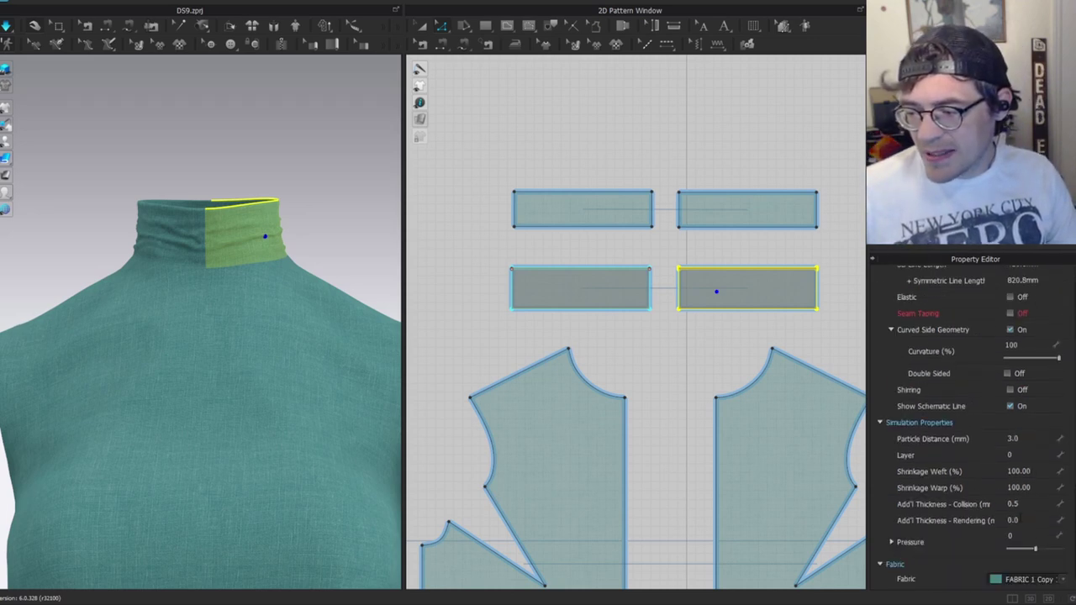
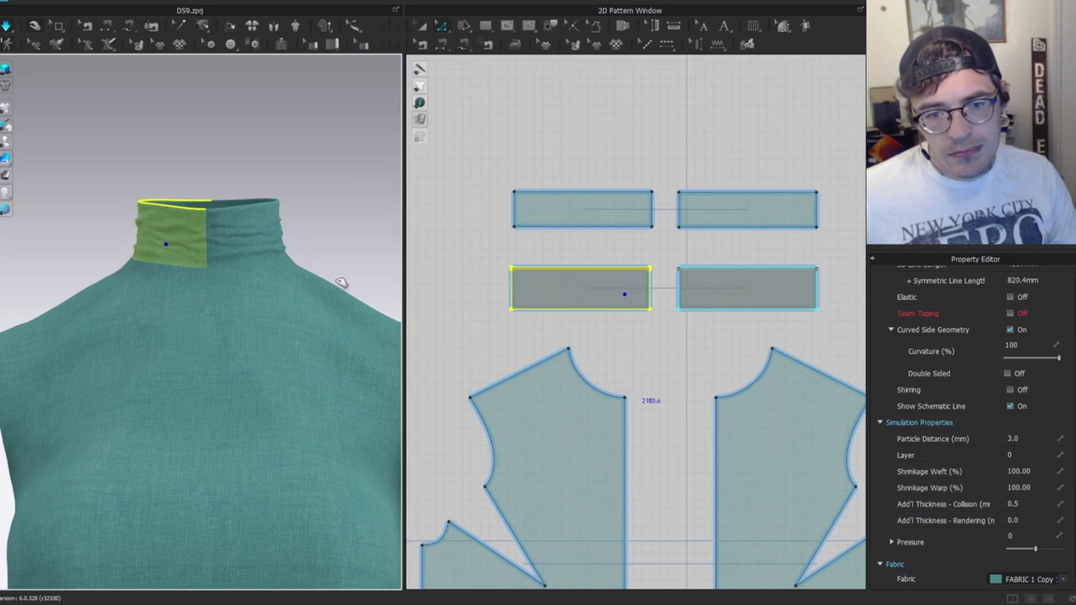
{"action": "left_click", "coordinate": [317, 242]}
Raise the inner collar pieces' top edge slightly and tug both collar layers into shape around the rim during simulation.
{"action": "scroll", "coordinate": [551, 239], "scroll_direction": "up", "scroll_amount": 3}
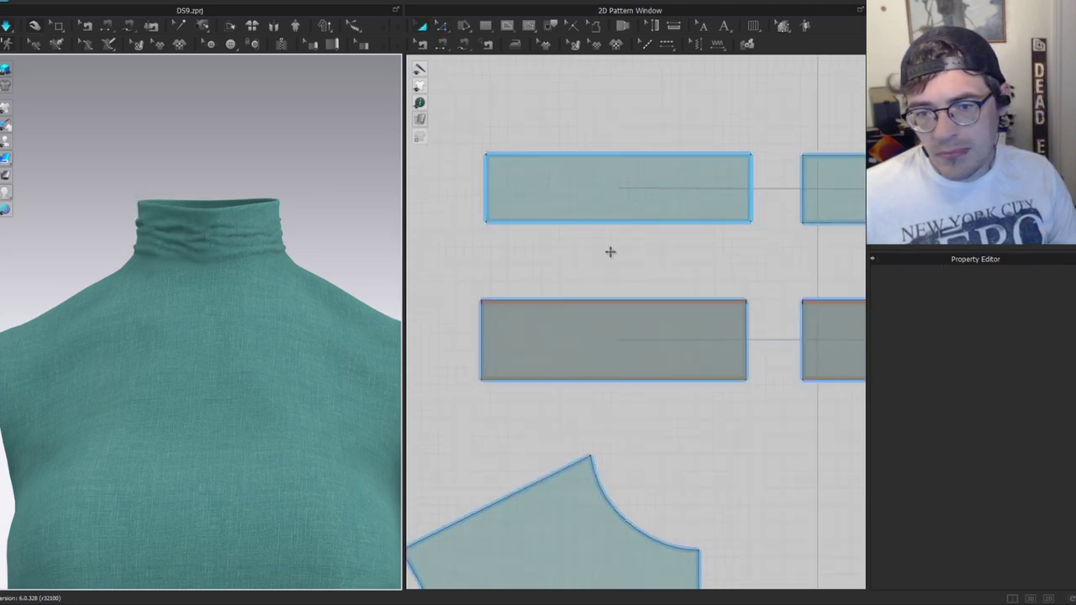
{"action": "left_click", "coordinate": [608, 155]}
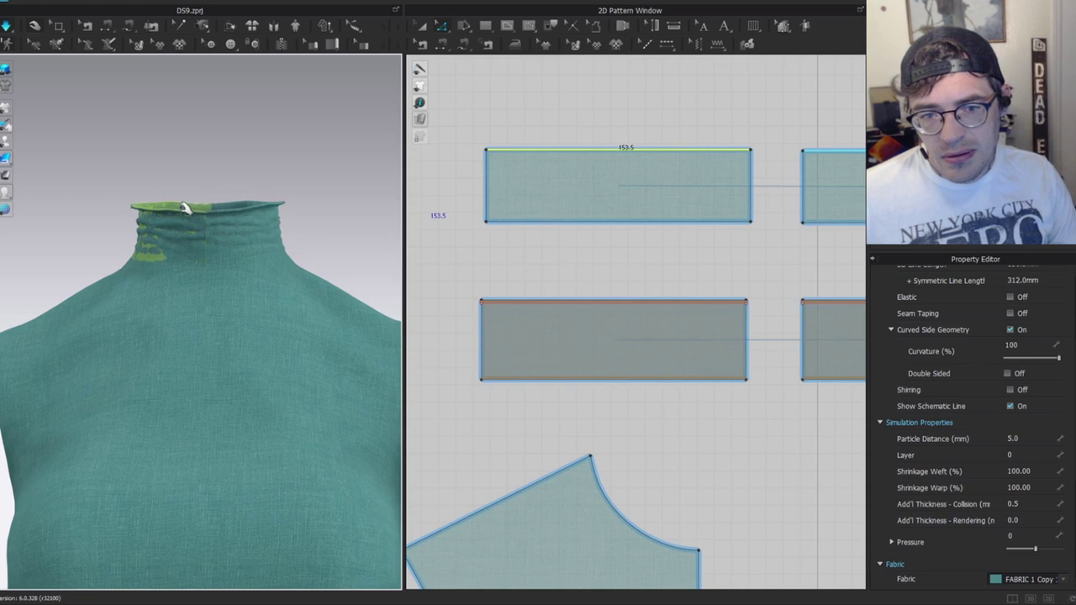
{"action": "left_click", "coordinate": [153, 197]}
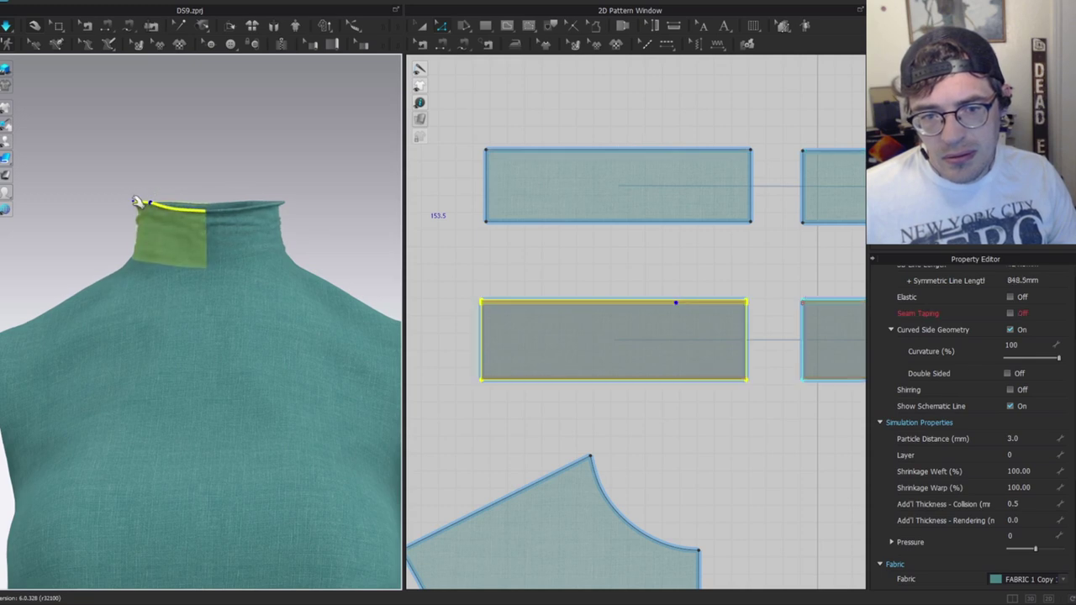
{"action": "left_click", "coordinate": [274, 183]}
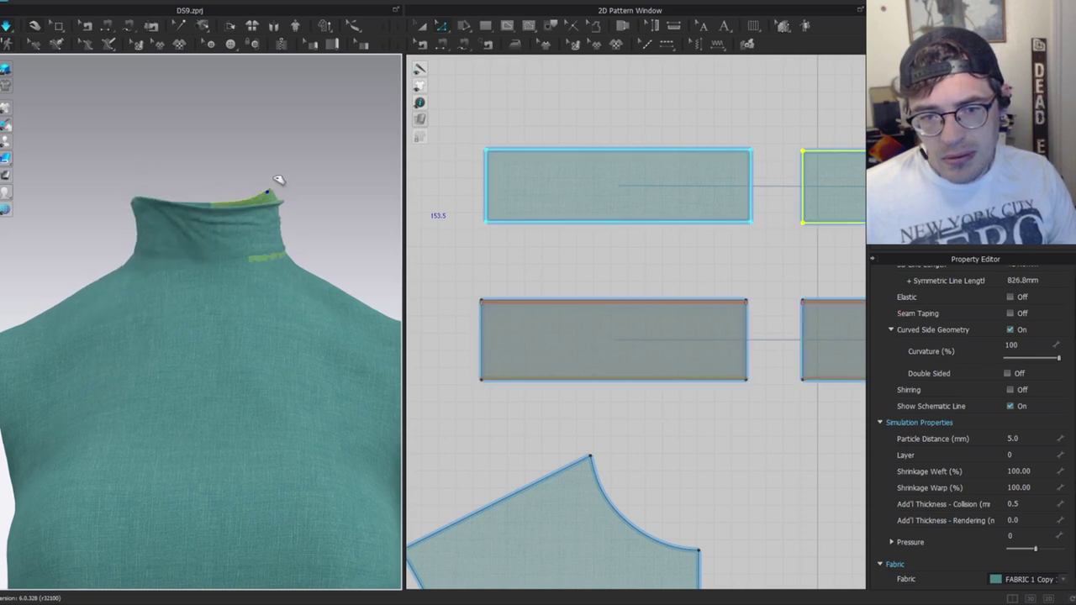
{"action": "left_click", "coordinate": [276, 205]}
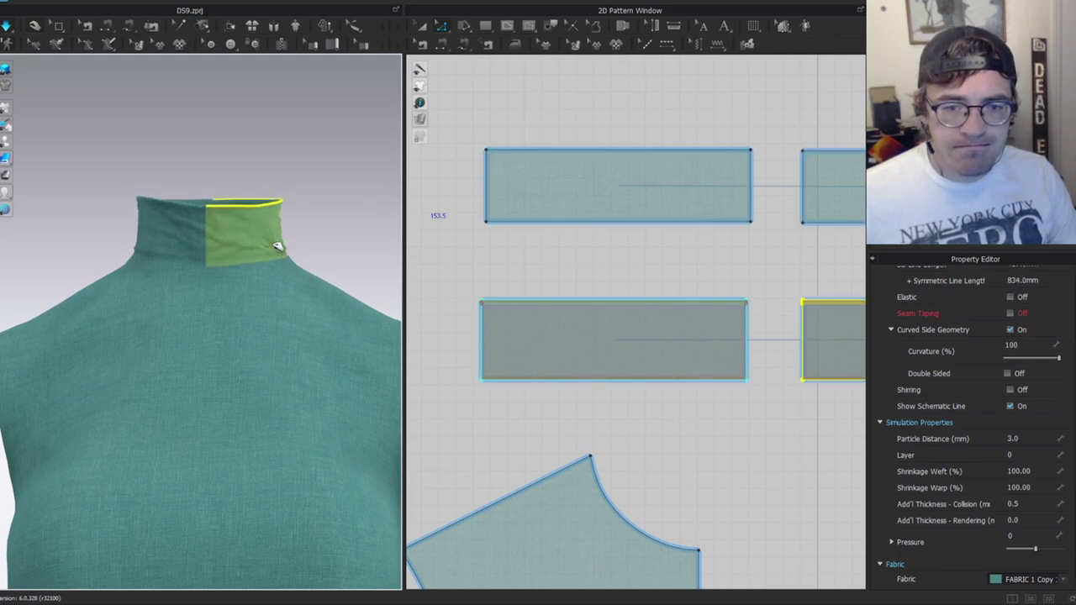
{"action": "left_click", "coordinate": [178, 254]}
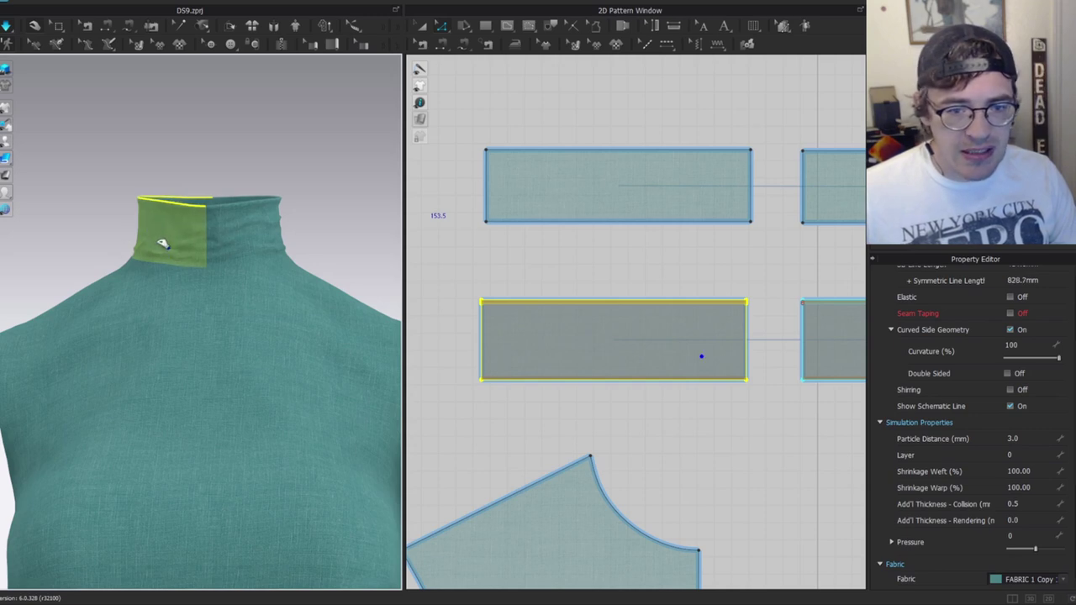
{"action": "left_click_drag", "start_coordinate": [162, 244], "coordinate": [150, 219]}
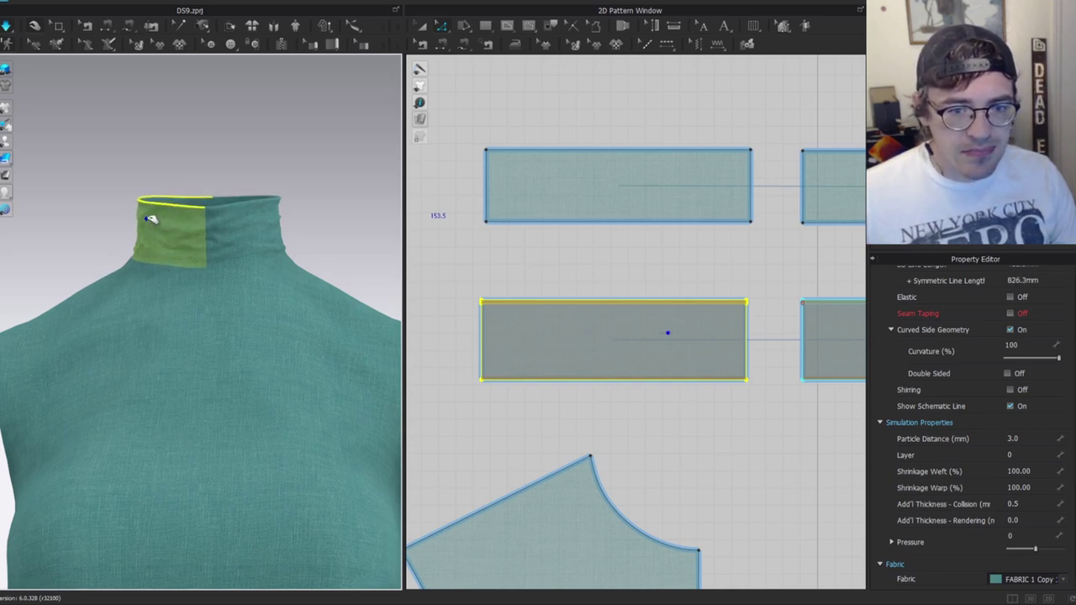
Tug the outer collar smooth at the side of the neck and stop the simulation.
{"action": "left_click", "coordinate": [296, 191]}
{"action": "right_click_drag", "start_coordinate": [295, 185], "coordinate": [116, 221]}
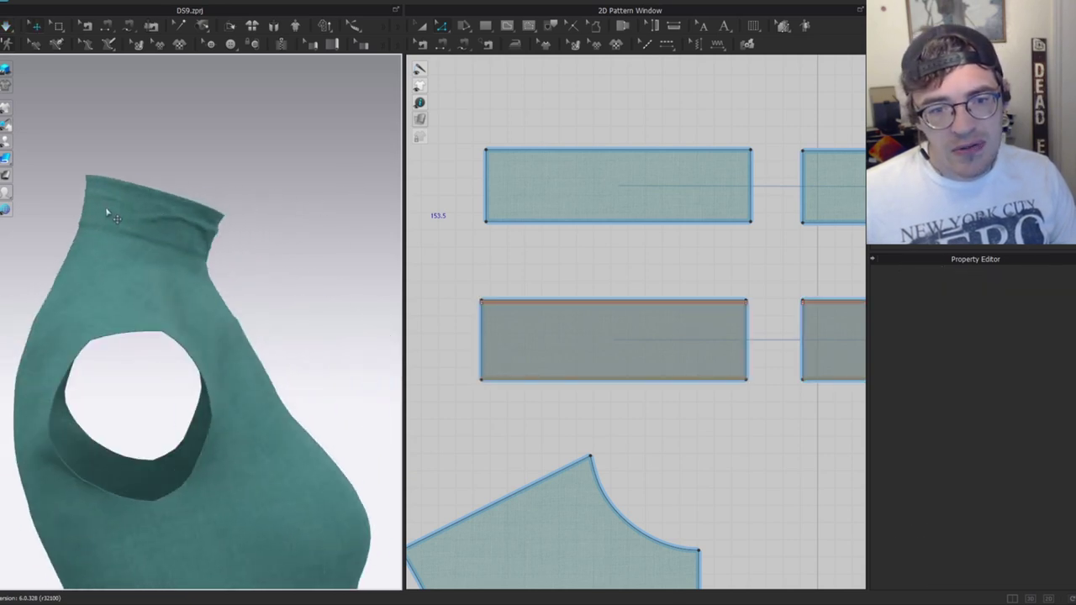
{"action": "left_click", "coordinate": [105, 208]}
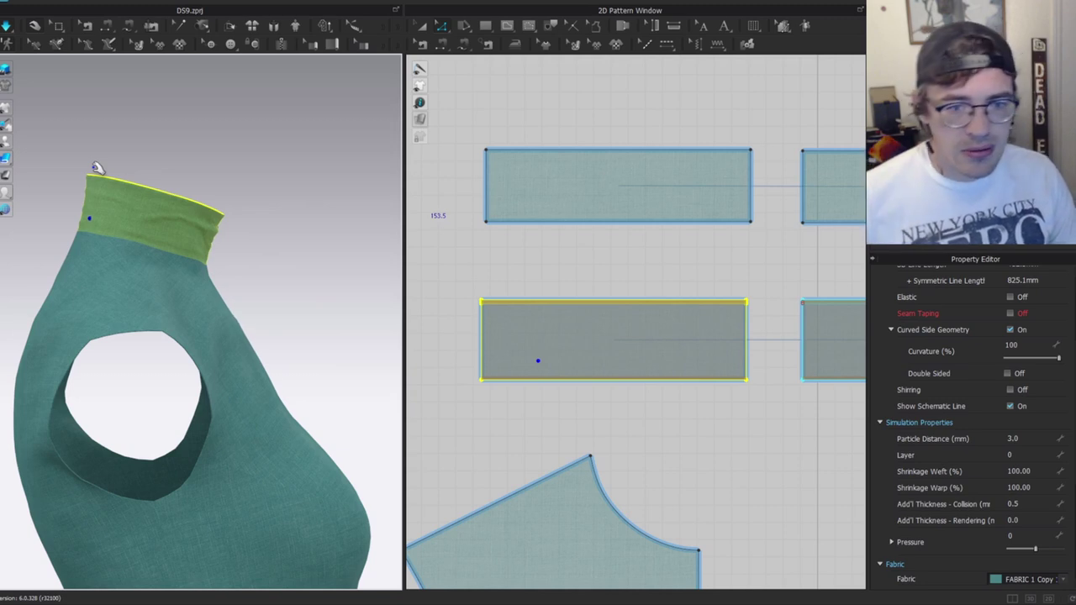
{"action": "left_click", "coordinate": [294, 258]}
{"action": "right_click_drag", "start_coordinate": [293, 257], "coordinate": [265, 256]}
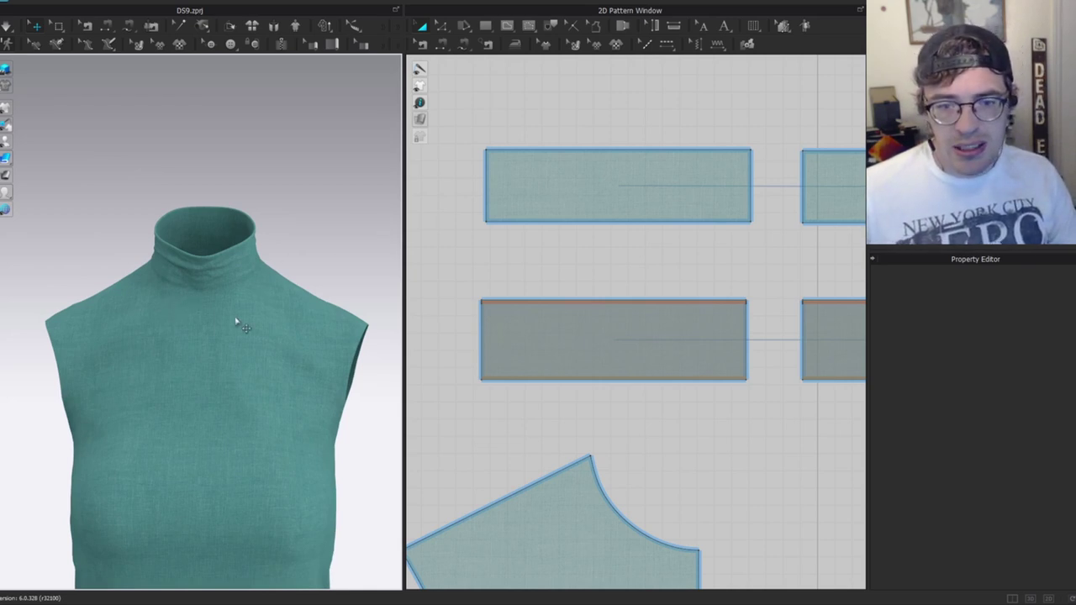
Examine the whole undershirt and its collar from the front and both sides.
{"action": "right_click_drag", "start_coordinate": [236, 344], "coordinate": [323, 202]}
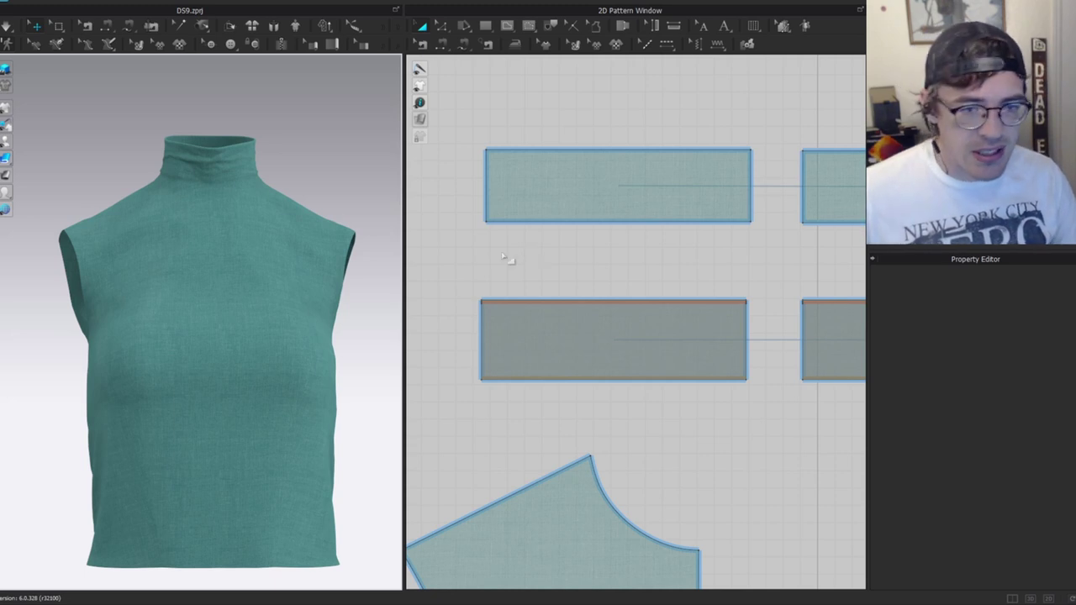
{"action": "left_click", "coordinate": [236, 158]}
{"action": "left_click", "coordinate": [311, 149]}
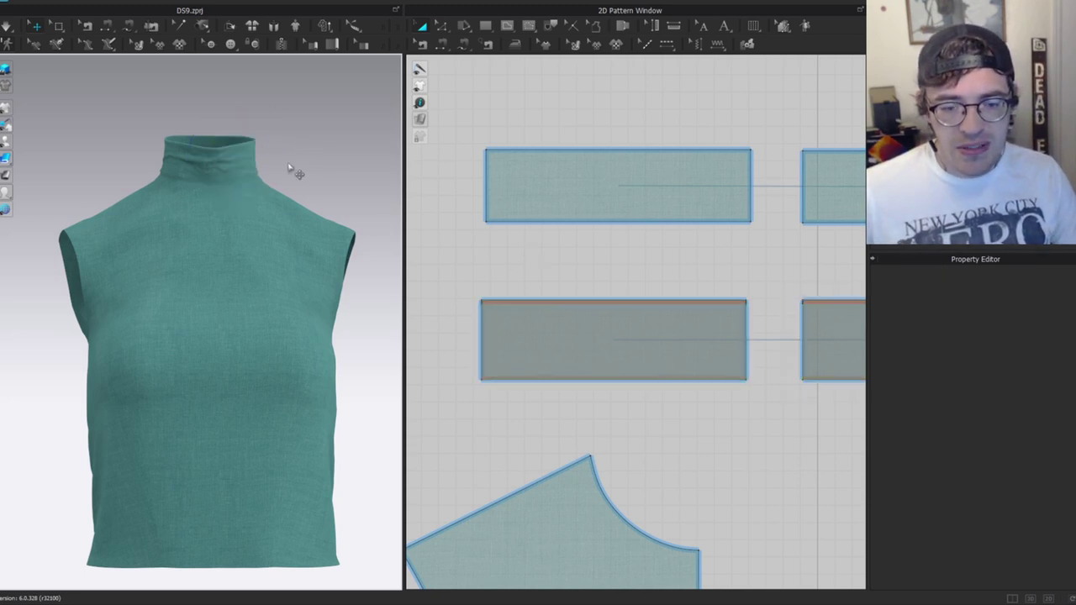
{"action": "left_click", "coordinate": [174, 260]}
{"action": "right_click_drag", "start_coordinate": [174, 261], "coordinate": [297, 180]}
{"action": "left_click", "coordinate": [298, 180]}
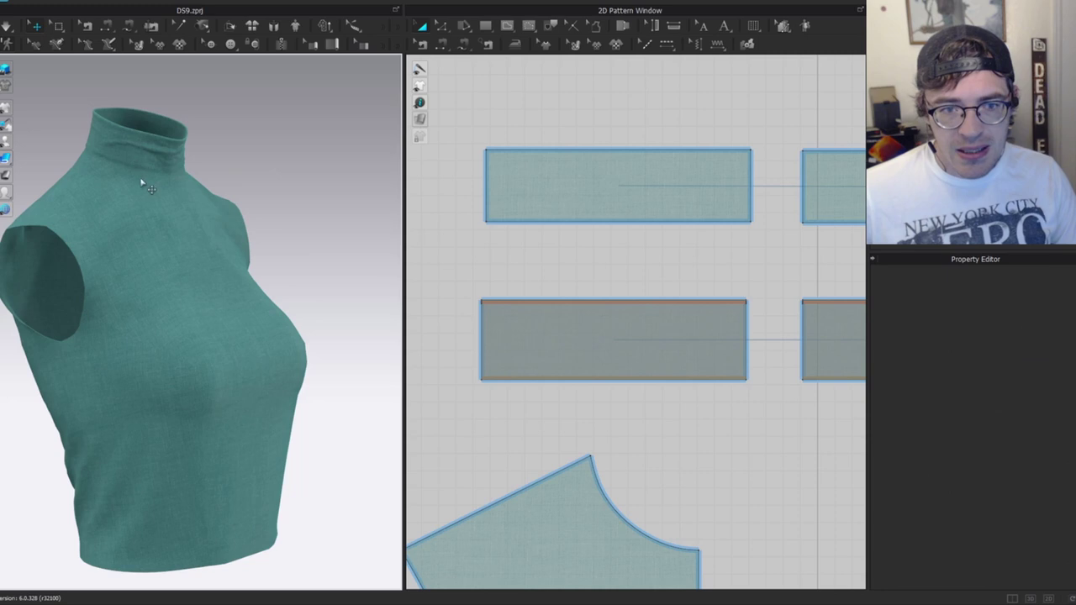
{"action": "right_click_drag", "start_coordinate": [180, 178], "coordinate": [160, 152]}
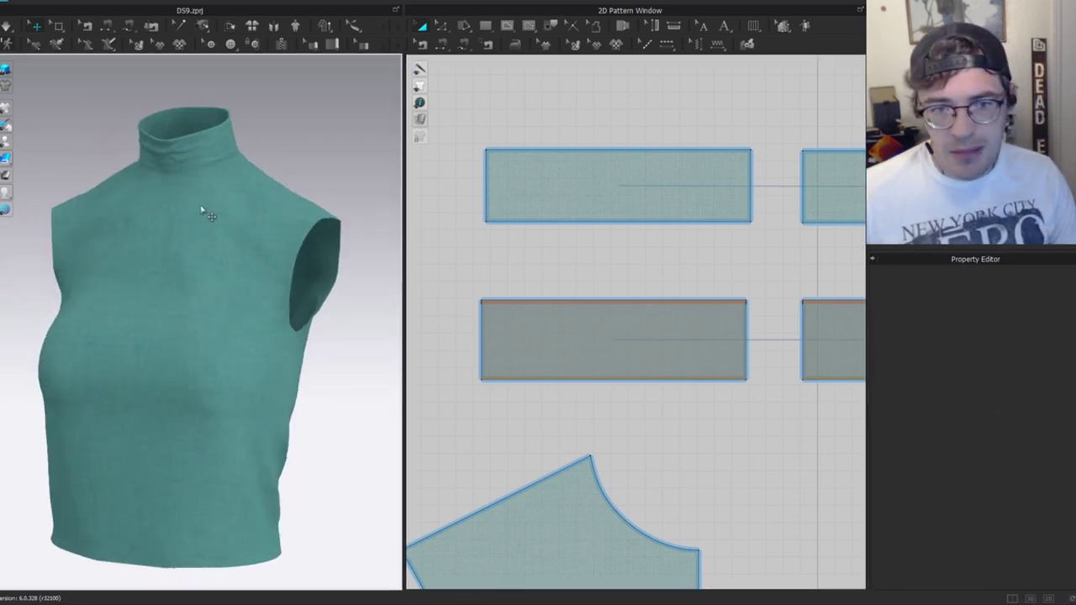
Check the front bodice pieces in the pattern layout, and study the center placket in the reference photo img6.jpg in XnView.
{"action": "left_click", "coordinate": [202, 210]}
{"action": "scroll", "coordinate": [777, 304], "scroll_direction": "down", "scroll_amount": 5}
{"action": "middle_click_drag", "start_coordinate": [776, 308], "coordinate": [645, 178]}
{"action": "left_click", "coordinate": [655, 249]}
{"action": "left_click", "coordinate": [271, 234]}
{"action": "right_click_drag", "start_coordinate": [271, 234], "coordinate": [144, 204]}
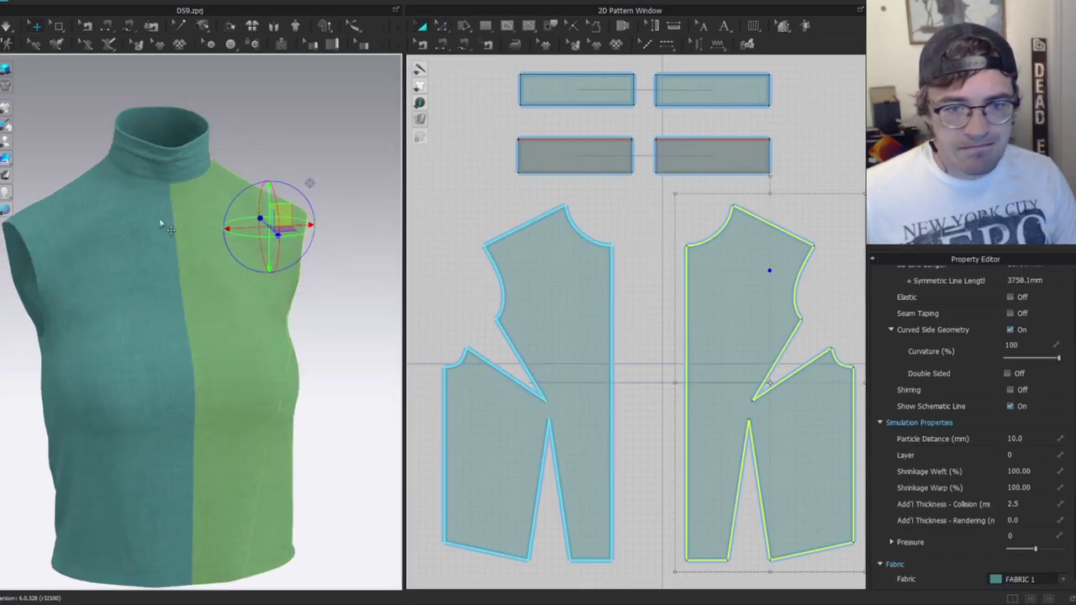
{"action": "left_click_drag", "start_coordinate": [28, 39], "coordinate": [389, 44]}
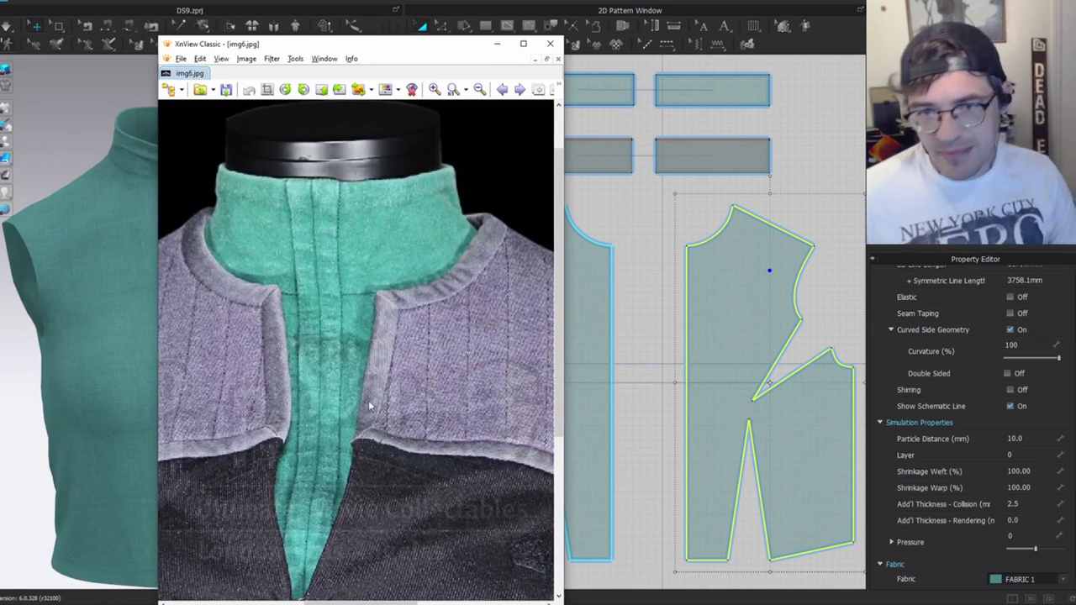
{"action": "key", "text": "alt+Tab"}
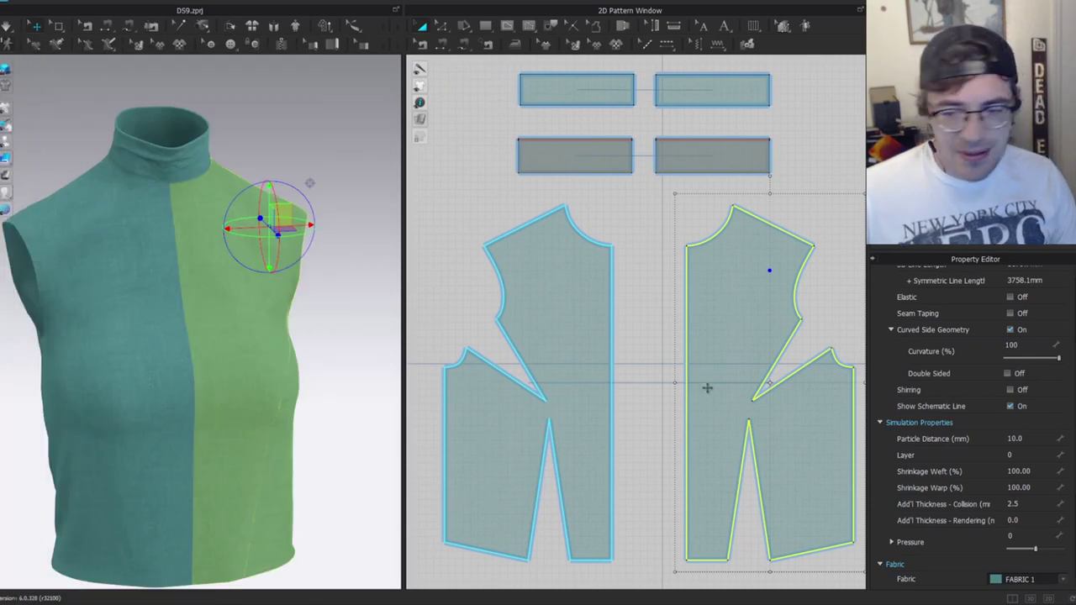
Offset the front bodice's center edge as one internal line at a distance of 7 mm.
{"action": "left_click", "coordinate": [366, 236]}
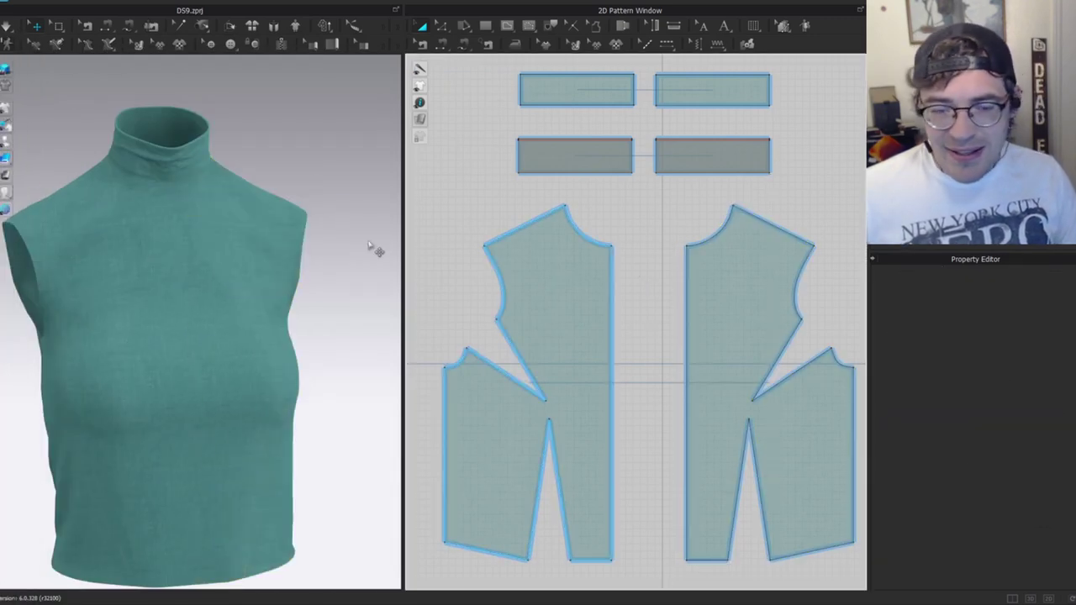
{"action": "left_click", "coordinate": [611, 310]}
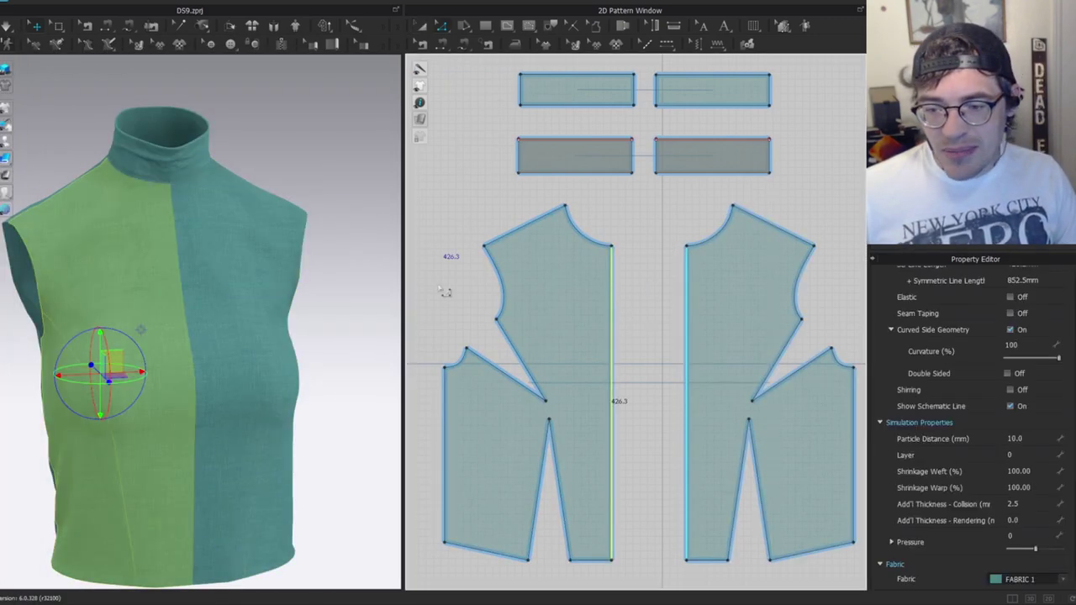
{"action": "scroll", "coordinate": [588, 381], "scroll_direction": "up", "scroll_amount": 3}
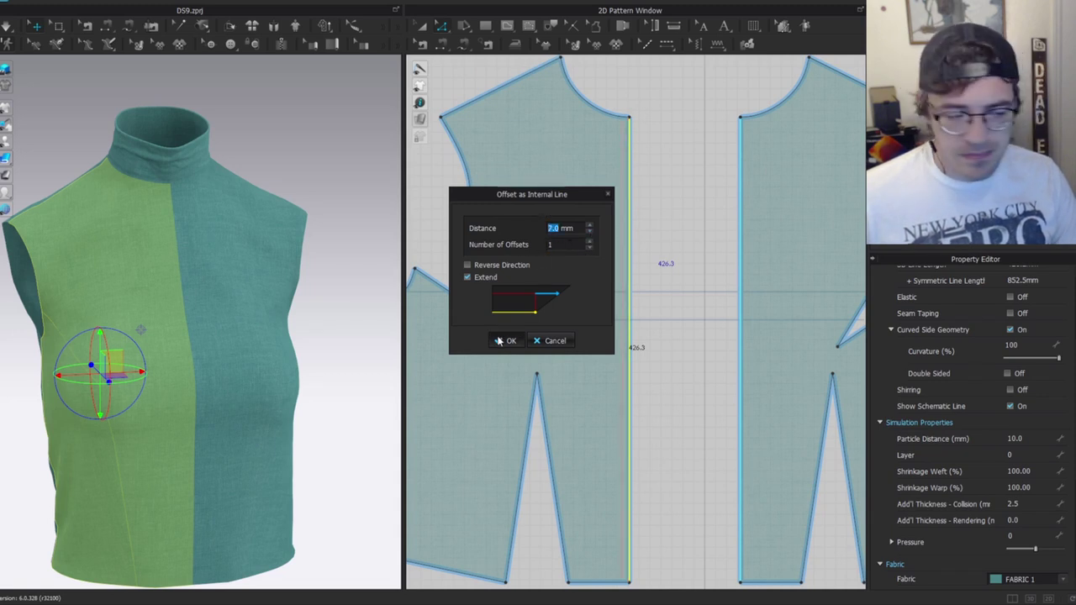
{"action": "left_click", "coordinate": [506, 341]}
Cut both front bodice pieces along their offset internal lines to separate the narrow center strips.
{"action": "left_click", "coordinate": [216, 277]}
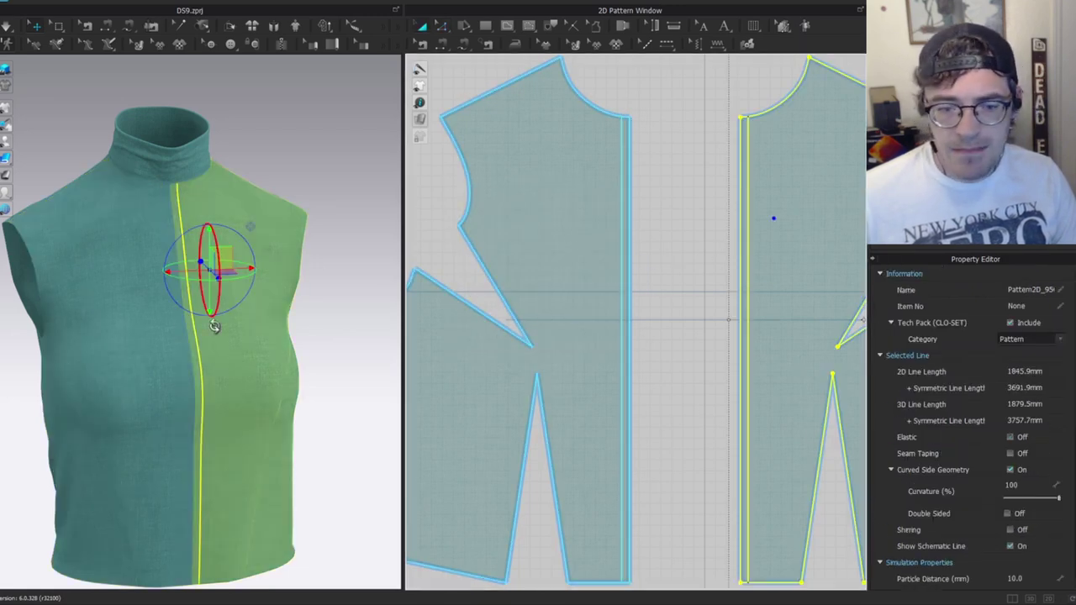
{"action": "left_click", "coordinate": [177, 387], "text": "shift"}
{"action": "scroll", "coordinate": [660, 251], "scroll_direction": "down", "scroll_amount": 3}
{"action": "left_click", "coordinate": [682, 379]}
{"action": "key", "text": "z"}
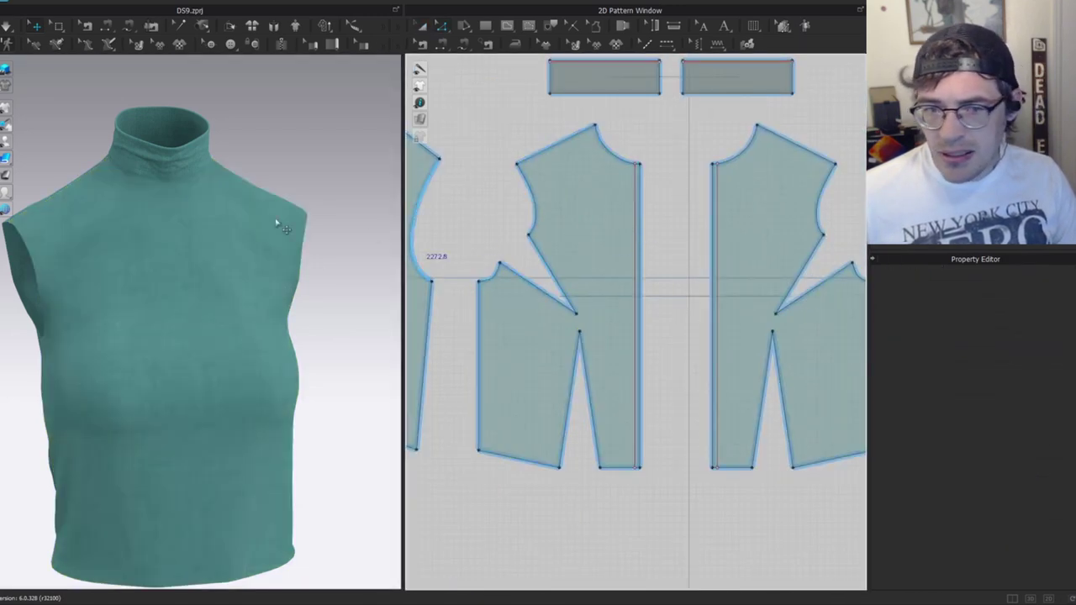
{"action": "left_click", "coordinate": [636, 290]}
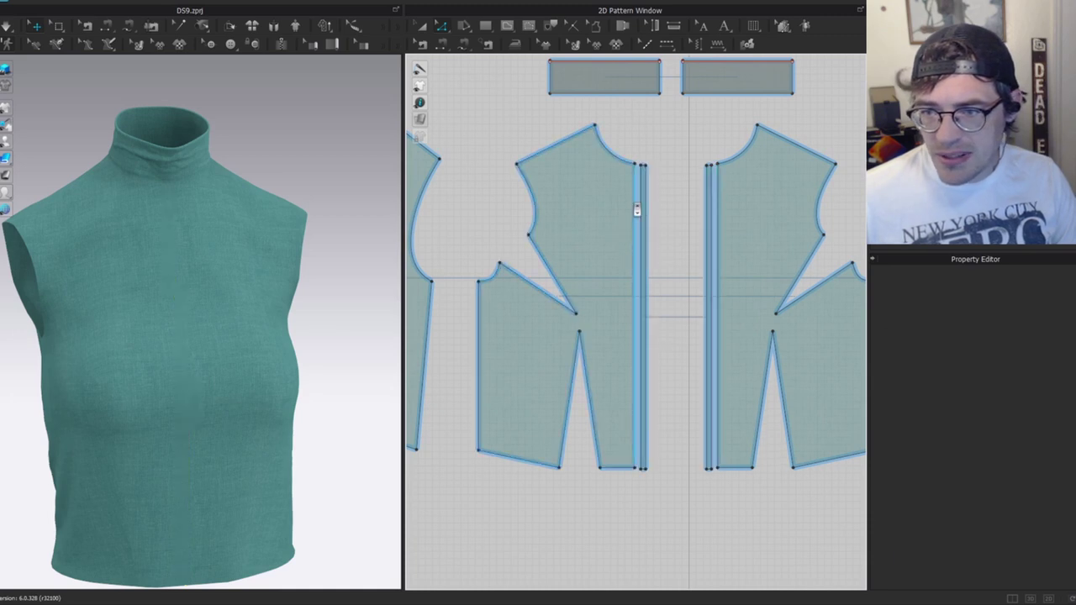
Select the two narrow center front strips and delete them from the pattern.
{"action": "scroll", "coordinate": [635, 208], "scroll_direction": "up", "scroll_amount": 3}
{"action": "key", "text": "a"}
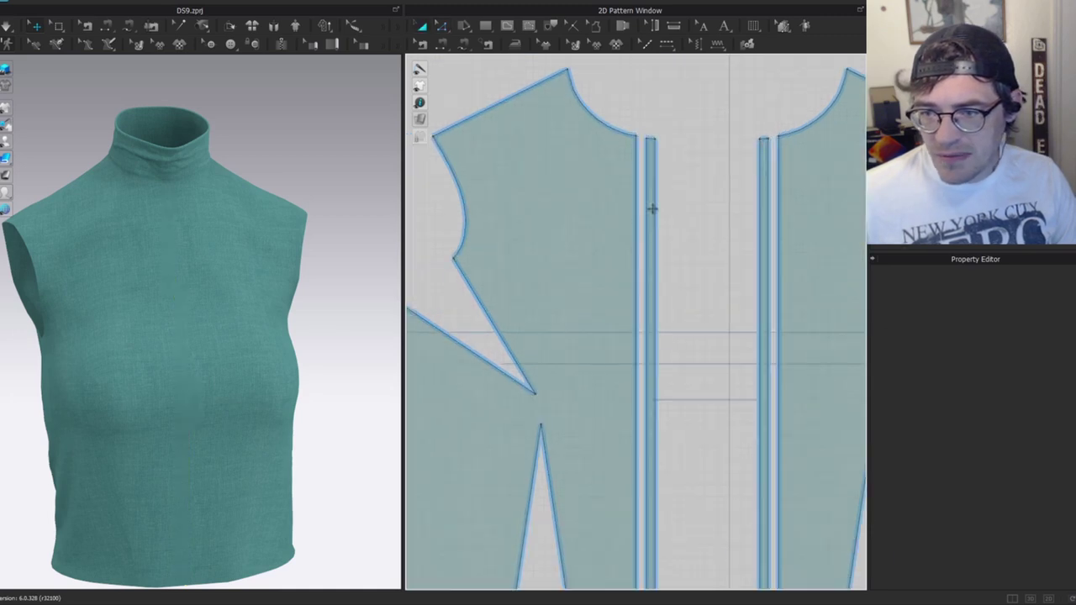
{"action": "left_click", "coordinate": [653, 210]}
{"action": "left_click", "coordinate": [765, 221], "text": "shift"}
{"action": "scroll", "coordinate": [639, 269], "scroll_direction": "down", "scroll_amount": 3}
{"action": "key", "text": "Delete"}
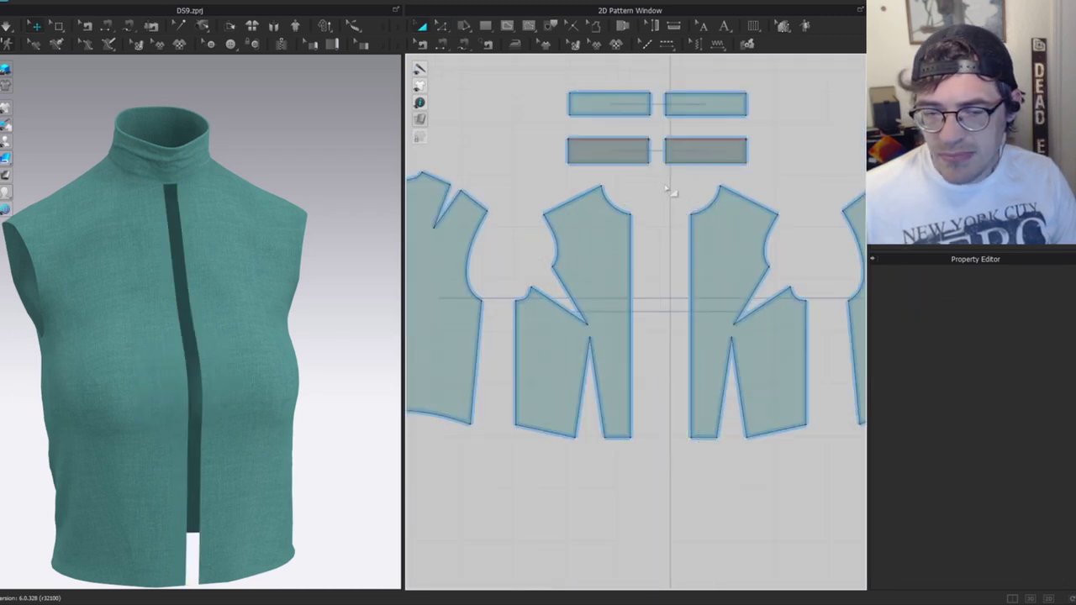
Offset the center front edges of the upper and lower collar pieces as one internal line at a distance of 7 mm.
{"action": "scroll", "coordinate": [605, 344], "scroll_direction": "up", "scroll_amount": 4}
{"action": "left_click", "coordinate": [604, 344]}
{"action": "left_click", "coordinate": [609, 214], "text": "shift"}
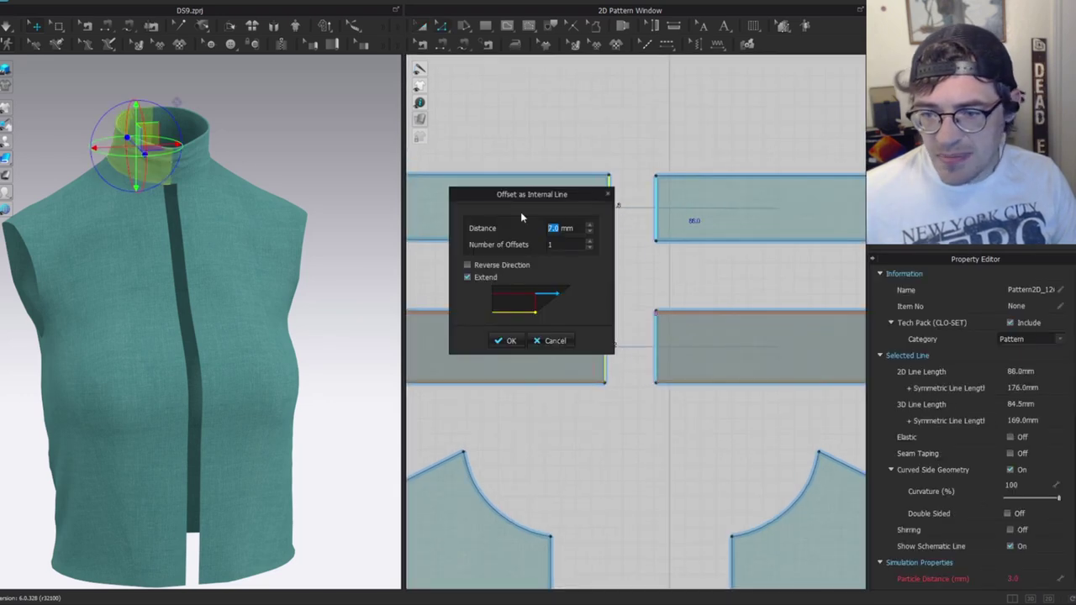
{"action": "left_click", "coordinate": [504, 341]}
Create a rectangular placket strip 7 mm wide and 500 mm high between the two front bodice pieces.
{"action": "scroll", "coordinate": [569, 373], "scroll_direction": "down", "scroll_amount": 3}
{"action": "scroll", "coordinate": [601, 252], "scroll_direction": "up", "scroll_amount": 3}
{"action": "left_click", "coordinate": [609, 161]}
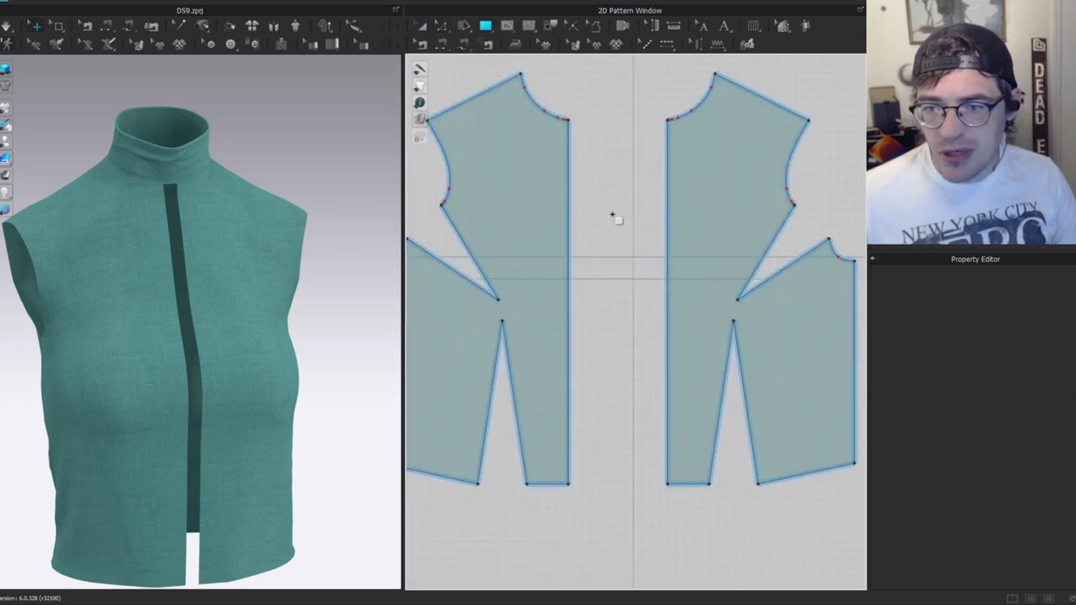
{"action": "left_click", "coordinate": [613, 216]}
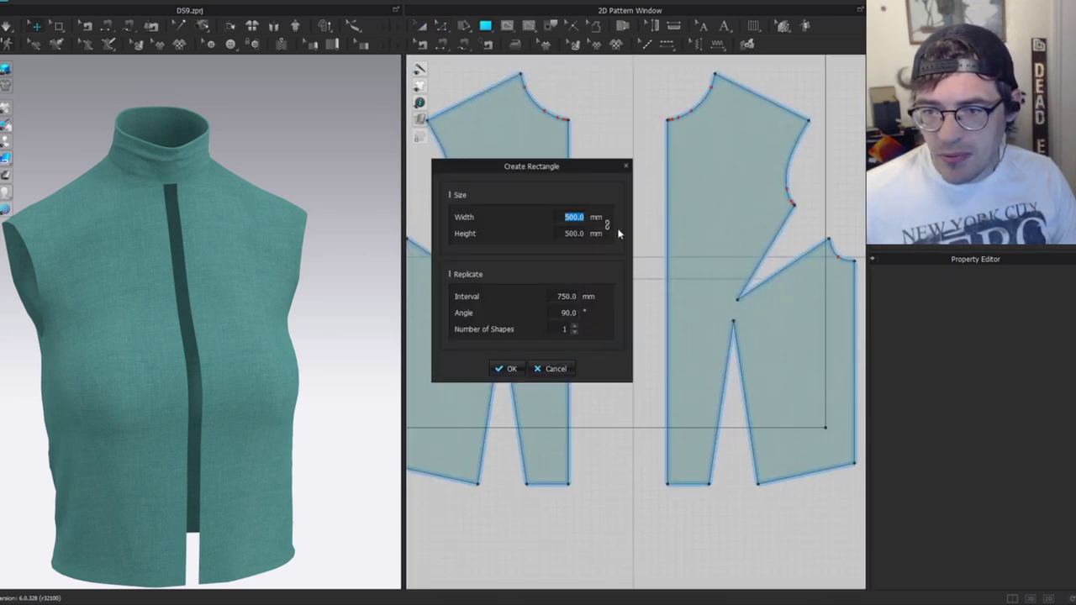
{"action": "type", "text": "15"}
{"action": "key", "text": "Return"}
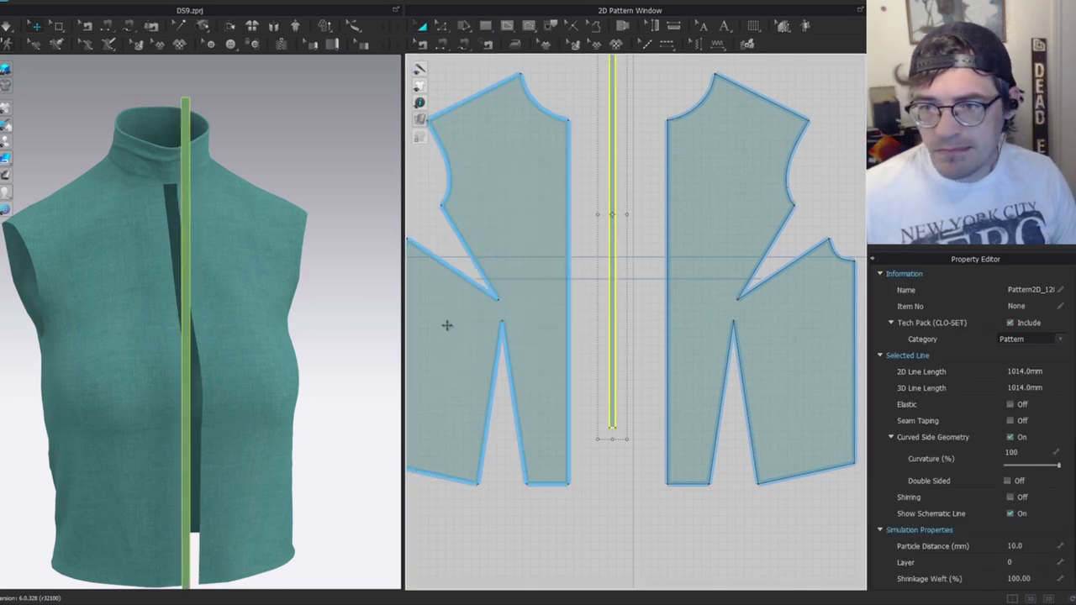
Move the strip down between the front pieces and free-sew the left front bodice's center edge to the strip's facing edge.
{"action": "left_click_drag", "start_coordinate": [612, 176], "coordinate": [615, 263]}
{"action": "key", "text": "m"}
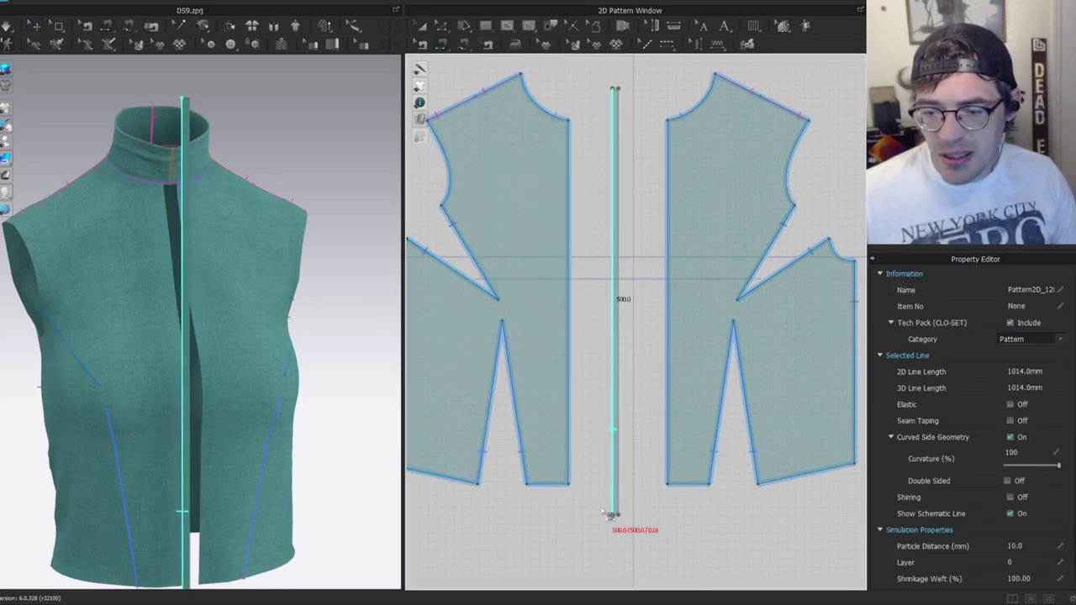
{"action": "left_click", "coordinate": [567, 493]}
{"action": "left_click", "coordinate": [572, 126]}
{"action": "left_click", "coordinate": [559, 366]}
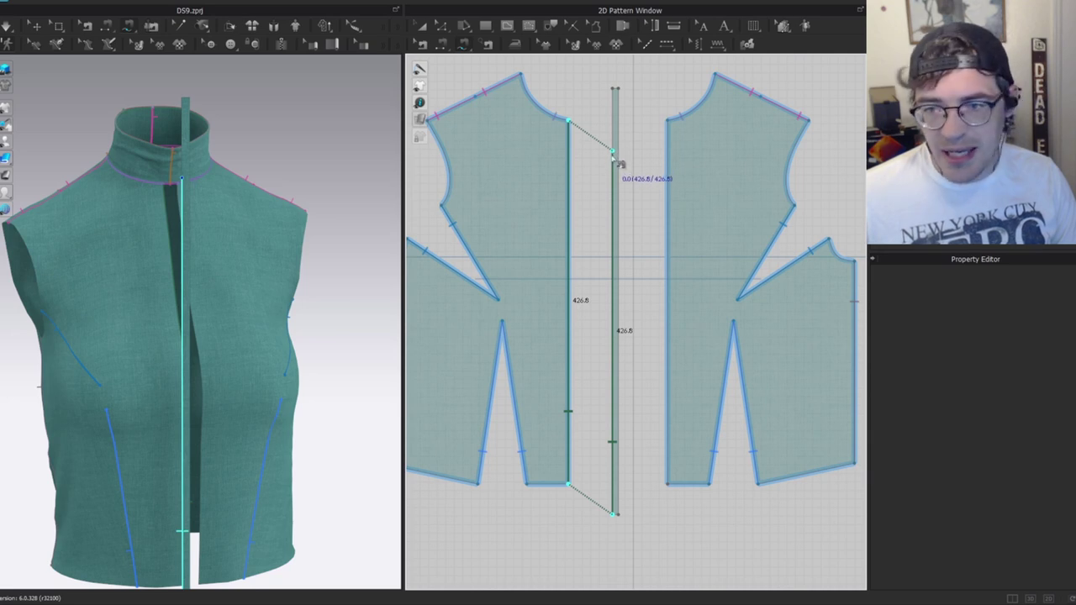
{"action": "left_click", "coordinate": [613, 153]}
Line the strip up with the bodice hem and place a mirrored, linked copy beside the other front piece.
{"action": "key", "text": "a"}
{"action": "left_click_drag", "start_coordinate": [614, 250], "coordinate": [594, 216]}
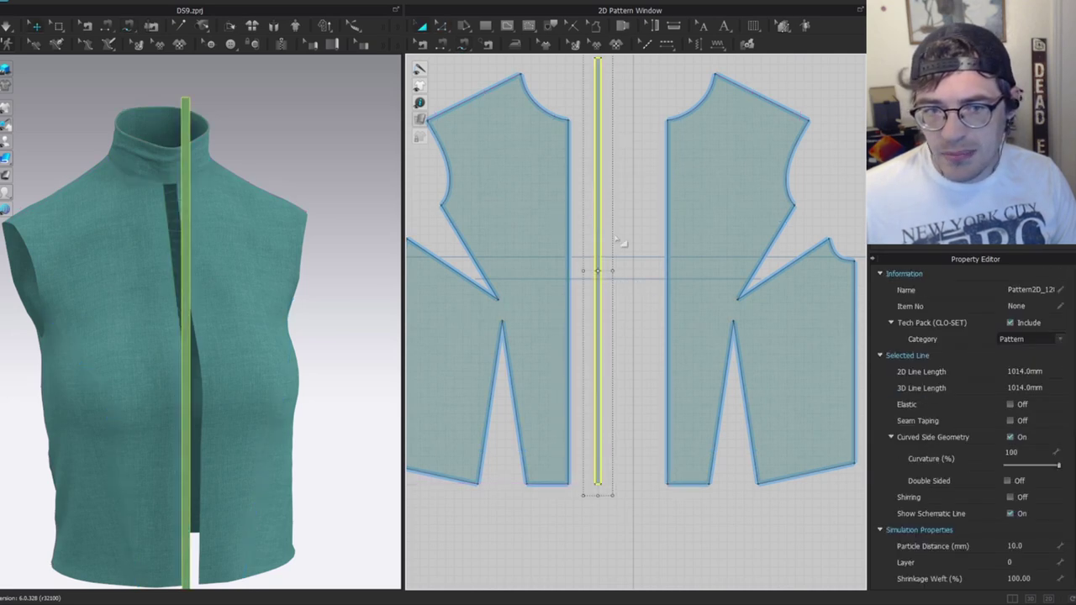
{"action": "middle_click_drag", "start_coordinate": [621, 252], "coordinate": [604, 287]}
{"action": "key", "text": "ctrl+d"}
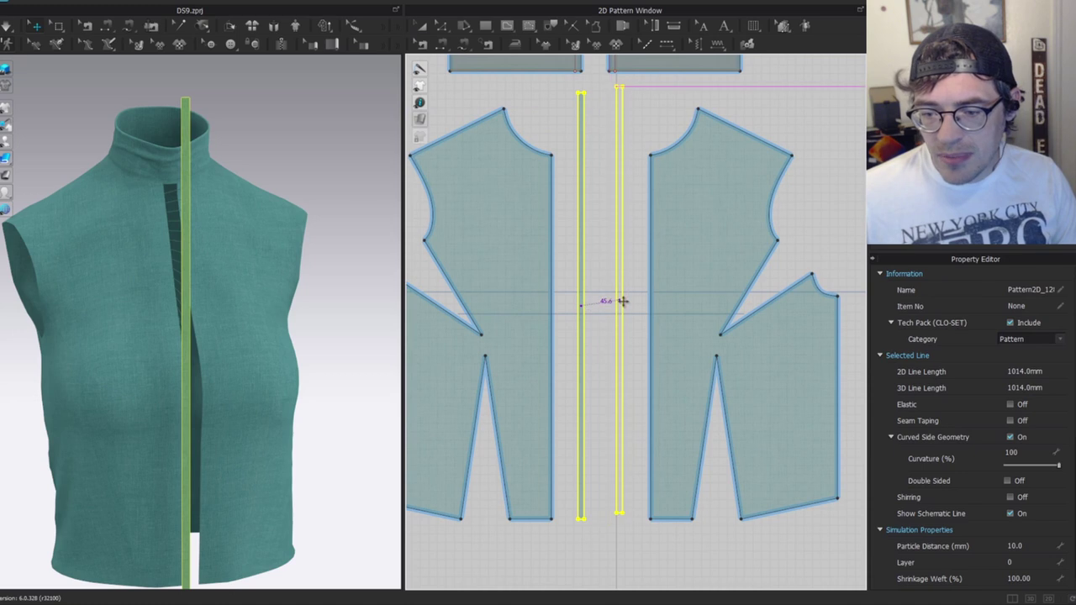
{"action": "left_click", "coordinate": [623, 315]}
Sew the inner long edges of the two placket strips together and simulate the garment.
{"action": "key", "text": "n"}
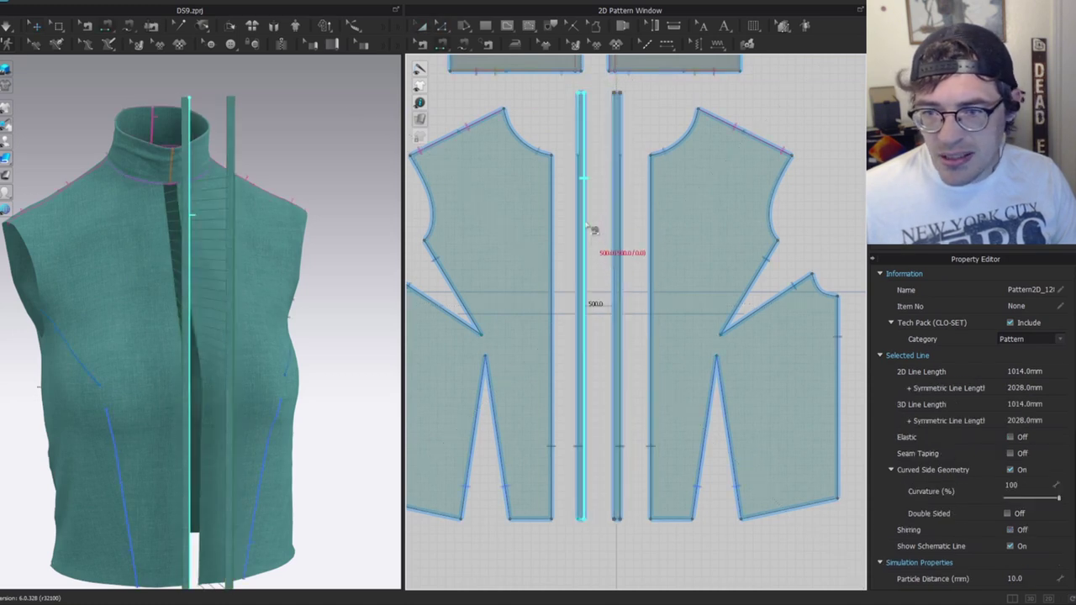
{"action": "left_click", "coordinate": [583, 215]}
{"action": "left_click", "coordinate": [612, 201]}
{"action": "key", "text": "a"}
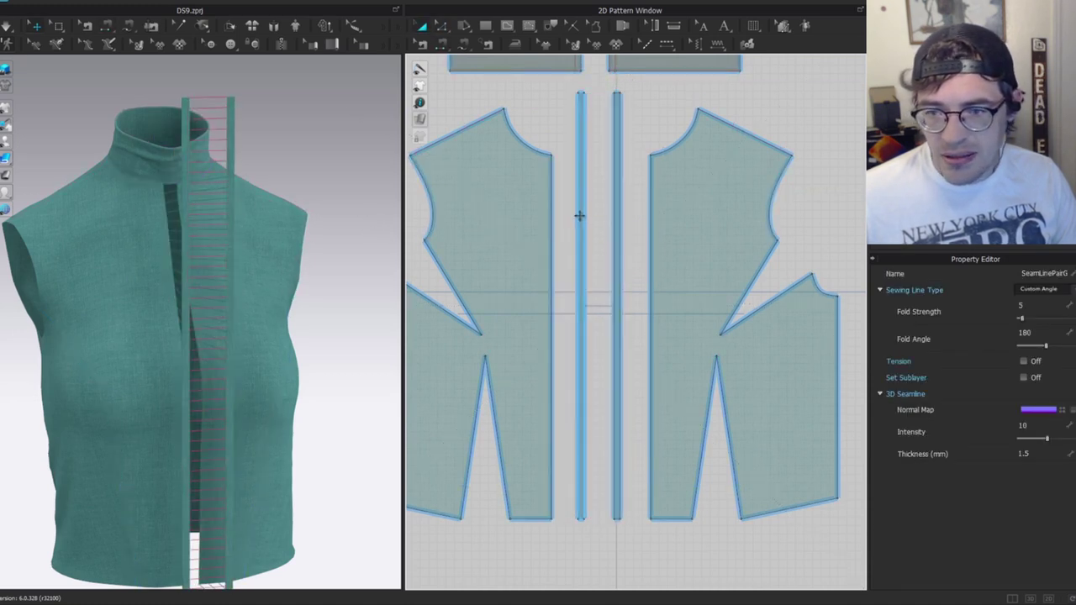
{"action": "left_click", "coordinate": [580, 217]}
{"action": "left_click", "coordinate": [617, 238], "text": "shift"}
{"action": "key", "text": "space"}
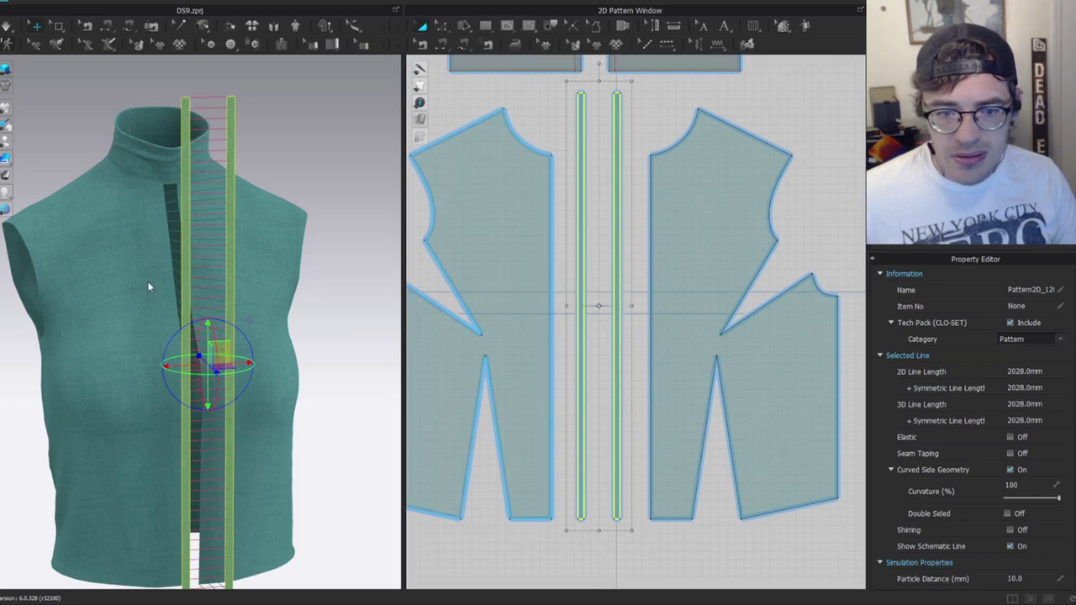
{"action": "key", "text": "space"}
Pull the placket's loose upper end out of the collar on the 3D garment while simulating.
{"action": "right_click_drag", "start_coordinate": [201, 316], "coordinate": [227, 303]}
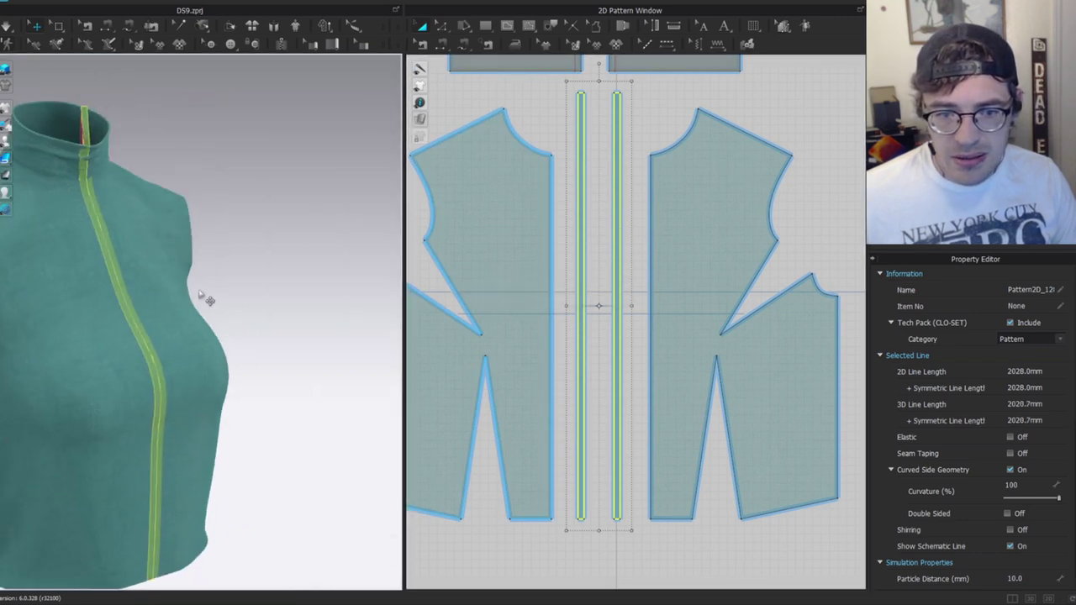
{"action": "middle_click_drag", "start_coordinate": [145, 308], "coordinate": [184, 253]}
{"action": "scroll", "coordinate": [184, 252], "scroll_direction": "up", "scroll_amount": 2}
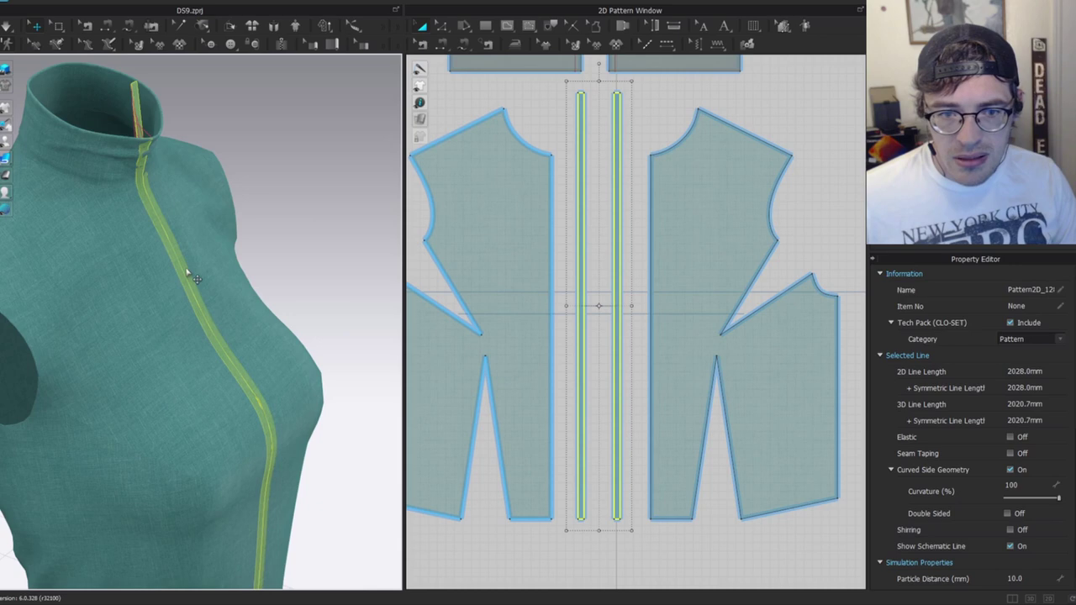
{"action": "left_click_drag", "start_coordinate": [187, 270], "coordinate": [212, 267]}
{"action": "key", "text": "space"}
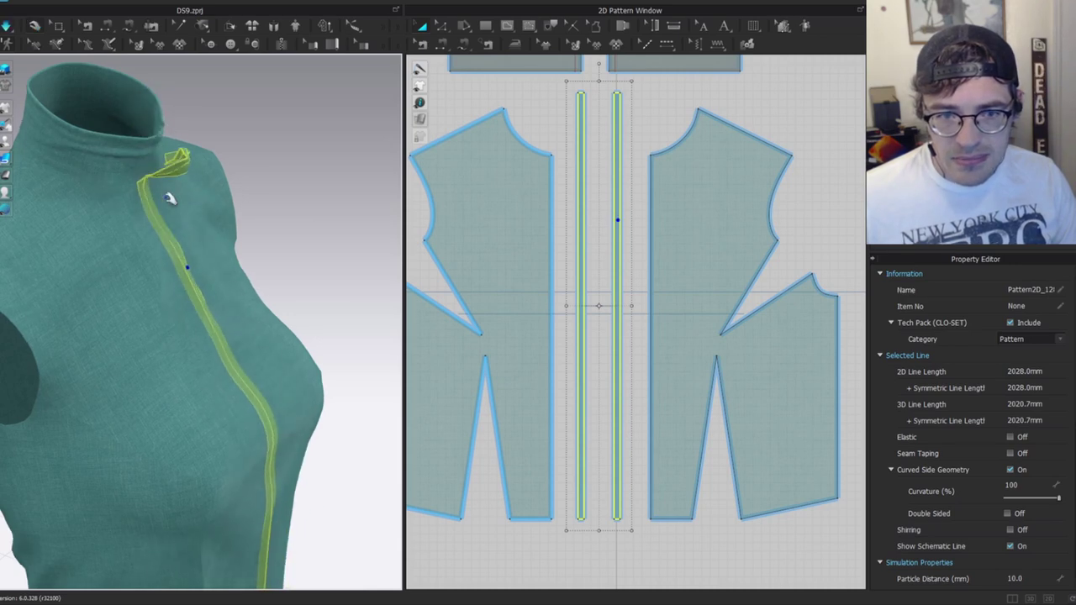
{"action": "key", "text": "space"}
Cut the lower pair of collar pieces along their offset internal lines at center front.
{"action": "middle_click_drag", "start_coordinate": [593, 211], "coordinate": [595, 389]}
{"action": "scroll", "coordinate": [527, 213], "scroll_direction": "up", "scroll_amount": 3}
{"action": "key", "text": "z"}
{"action": "middle_click_drag", "start_coordinate": [553, 272], "coordinate": [547, 288]}
{"action": "right_click_drag", "start_coordinate": [240, 309], "coordinate": [195, 311]}
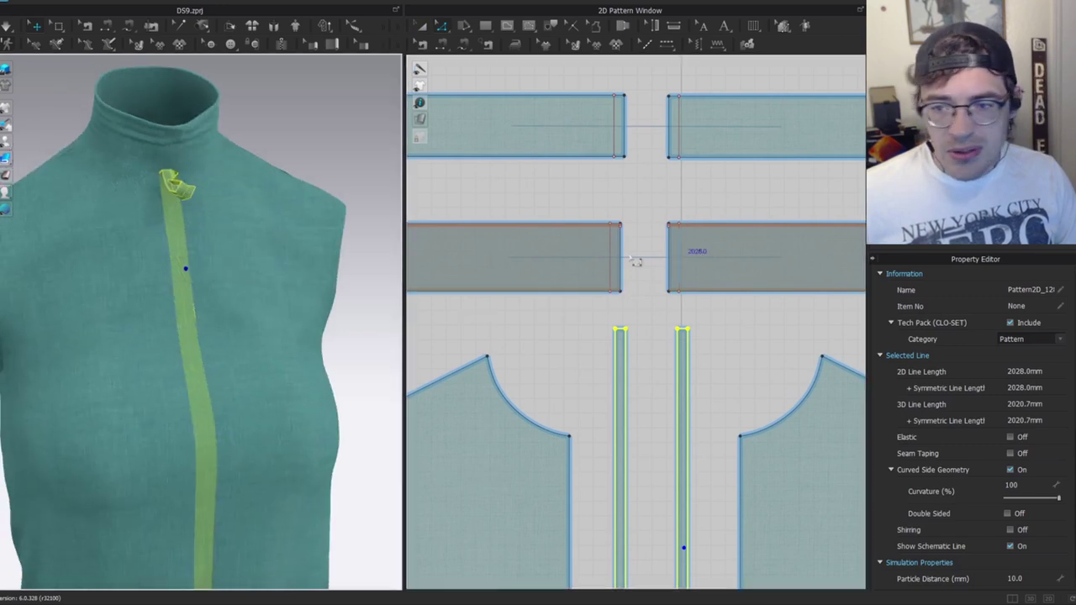
{"action": "scroll", "coordinate": [642, 253], "scroll_direction": "up", "scroll_amount": 3}
{"action": "left_click", "coordinate": [146, 133]}
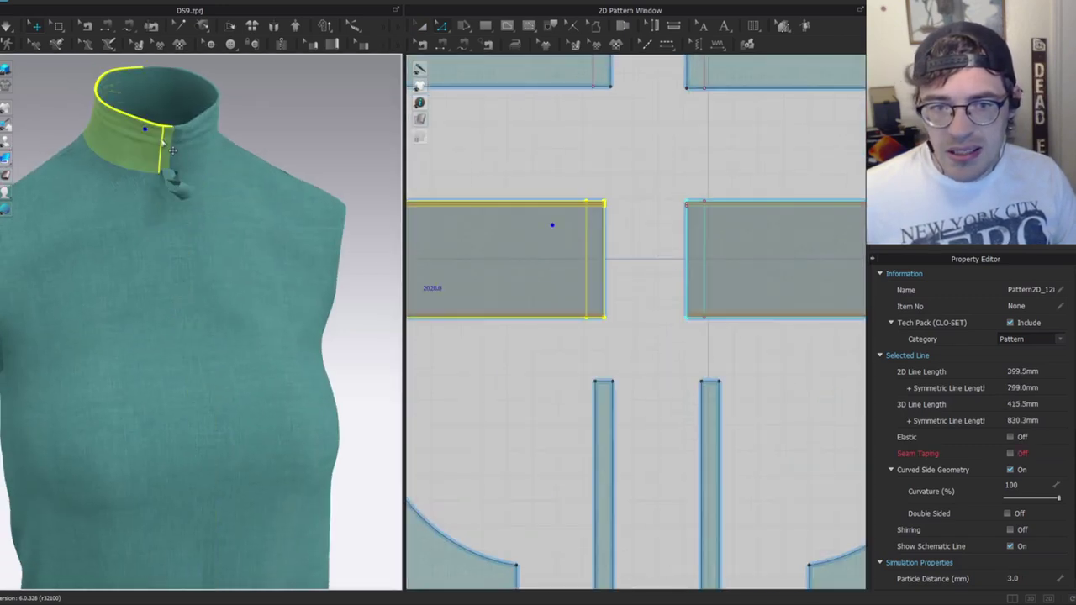
{"action": "left_click", "coordinate": [597, 250]}
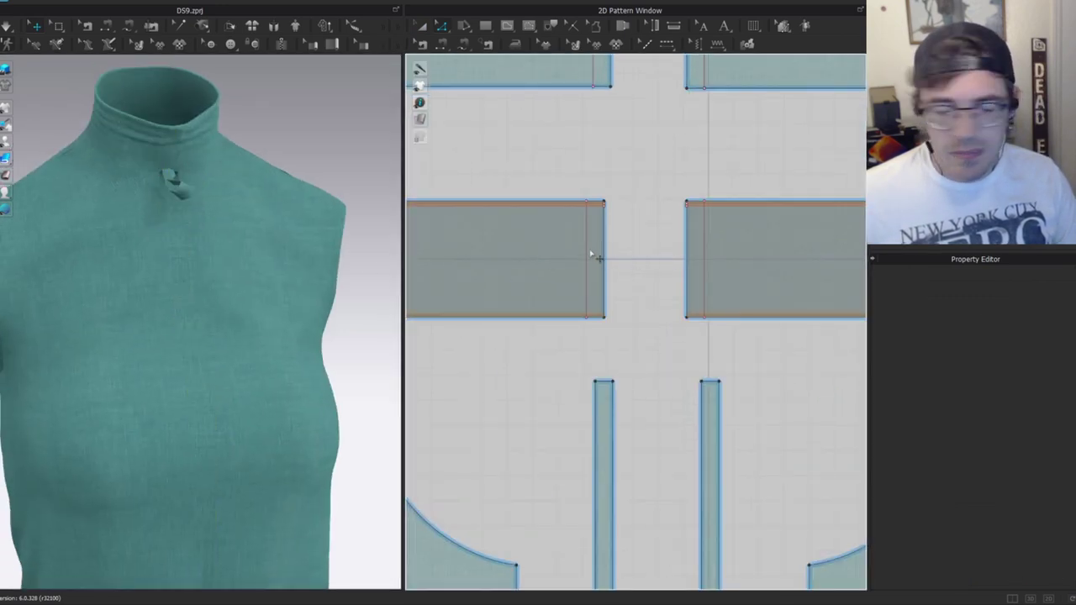
{"action": "left_click", "coordinate": [587, 256]}
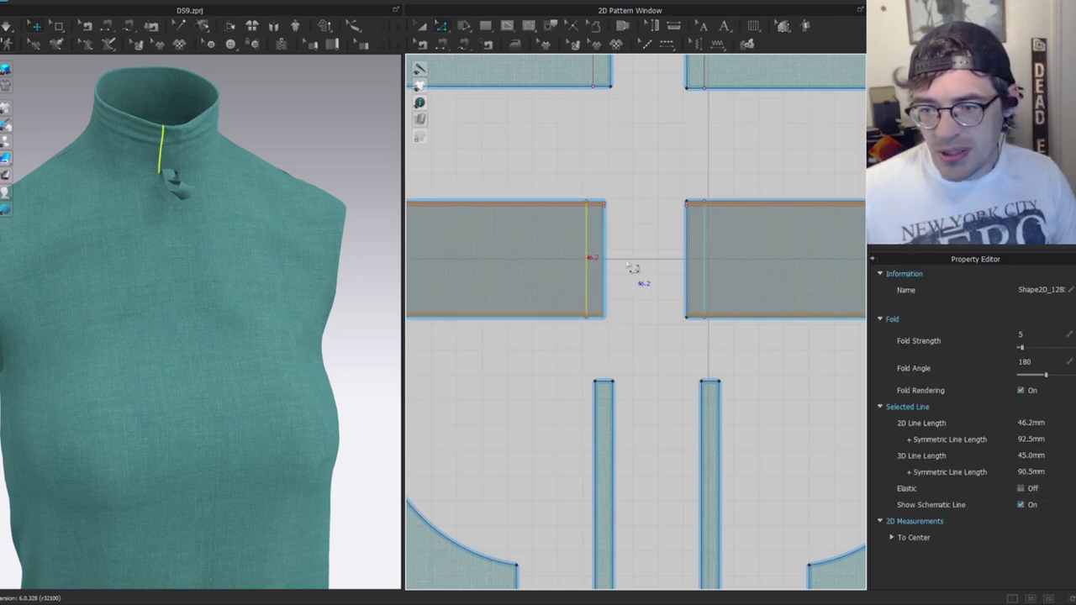
{"action": "key", "text": "a"}
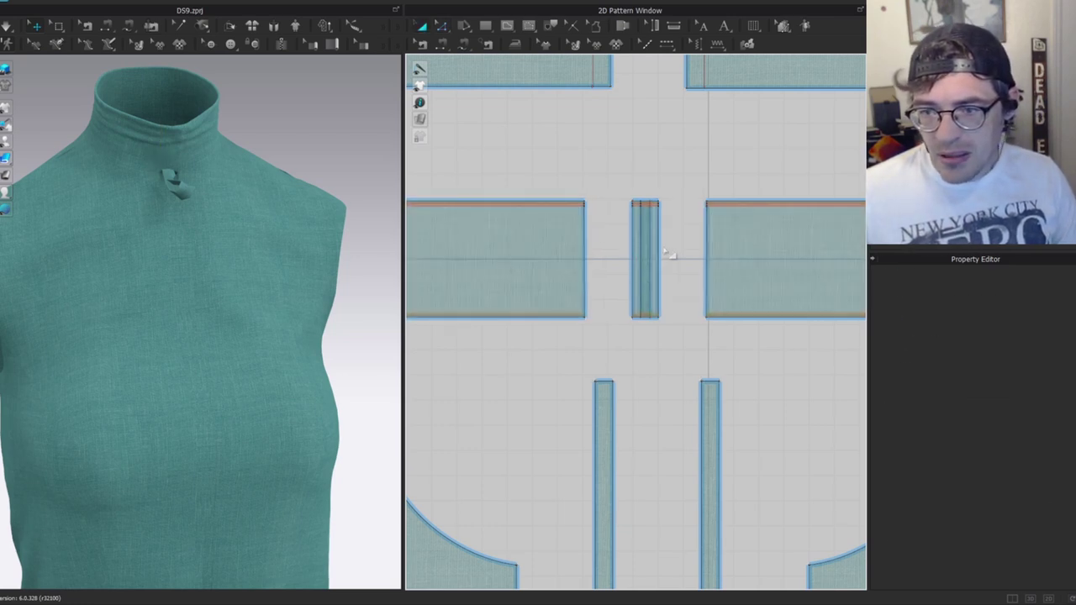
Delete the narrow center strips cut from the lower collar pieces.
{"action": "scroll", "coordinate": [662, 249], "scroll_direction": "up", "scroll_amount": 4}
{"action": "left_click_drag", "start_coordinate": [629, 251], "coordinate": [575, 248]}
{"action": "key", "text": "Delete"}
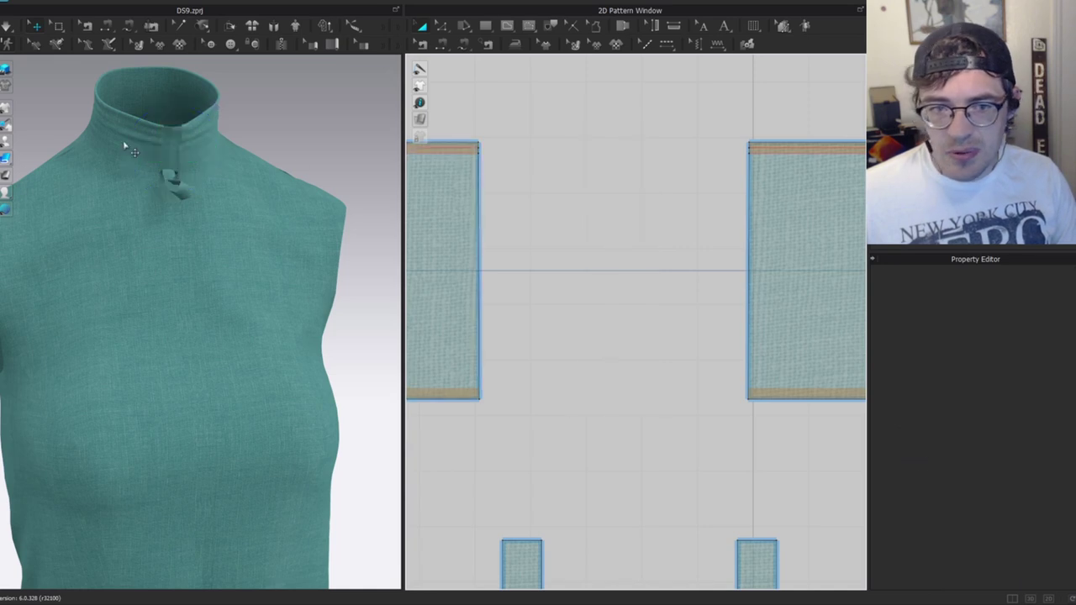
{"action": "scroll", "coordinate": [519, 249], "scroll_direction": "down", "scroll_amount": 4}
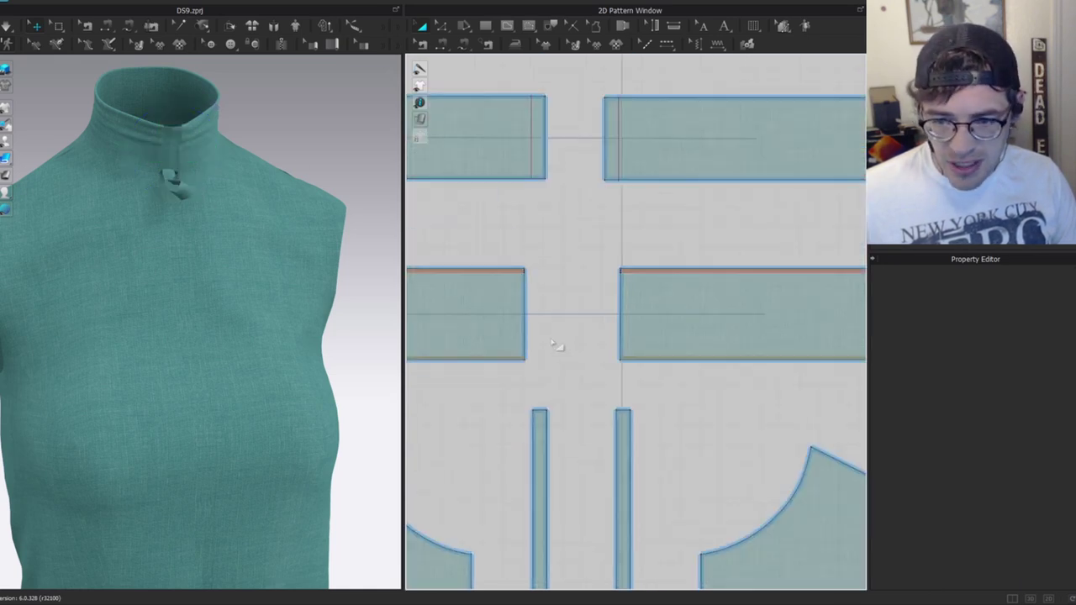
Free-sew the lower collar piece's center front edge to the placket strip's edge, directly above the bodice seam.
{"action": "left_click", "coordinate": [455, 263]}
{"action": "scroll", "coordinate": [670, 402], "scroll_direction": "down", "scroll_amount": 5}
{"action": "middle_click_drag", "start_coordinate": [629, 479], "coordinate": [634, 375]}
{"action": "scroll", "coordinate": [632, 363], "scroll_direction": "up", "scroll_amount": 3}
{"action": "key", "text": "m"}
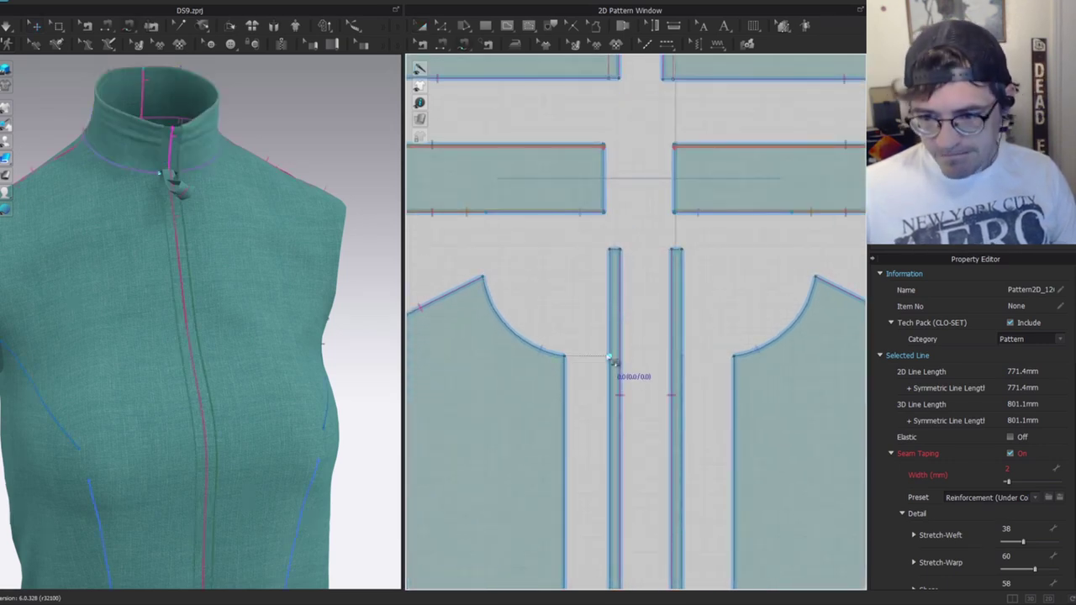
{"action": "left_click", "coordinate": [607, 213]}
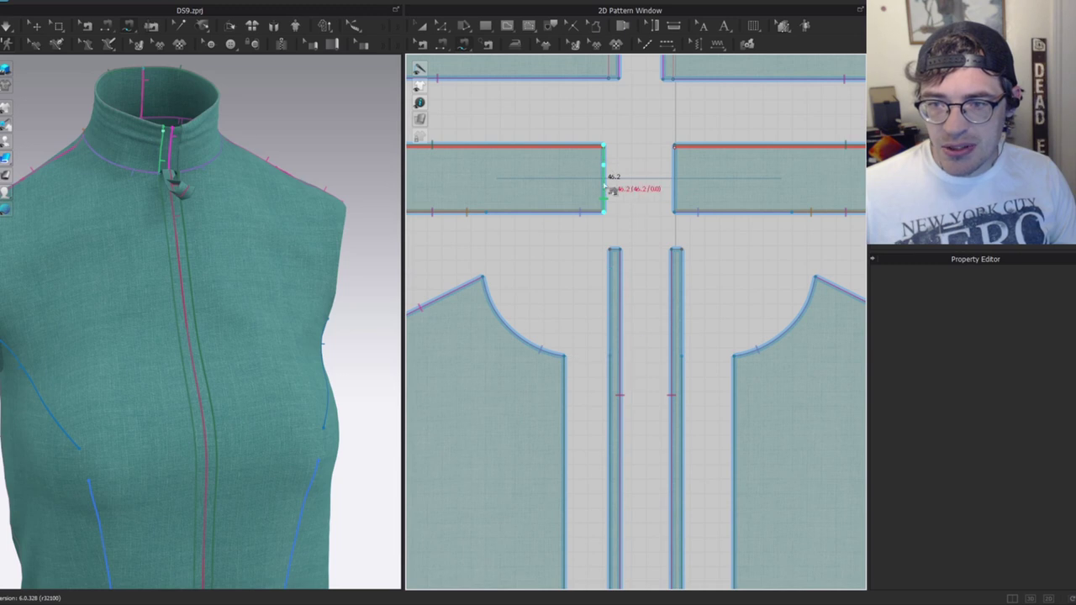
{"action": "left_click", "coordinate": [610, 359]}
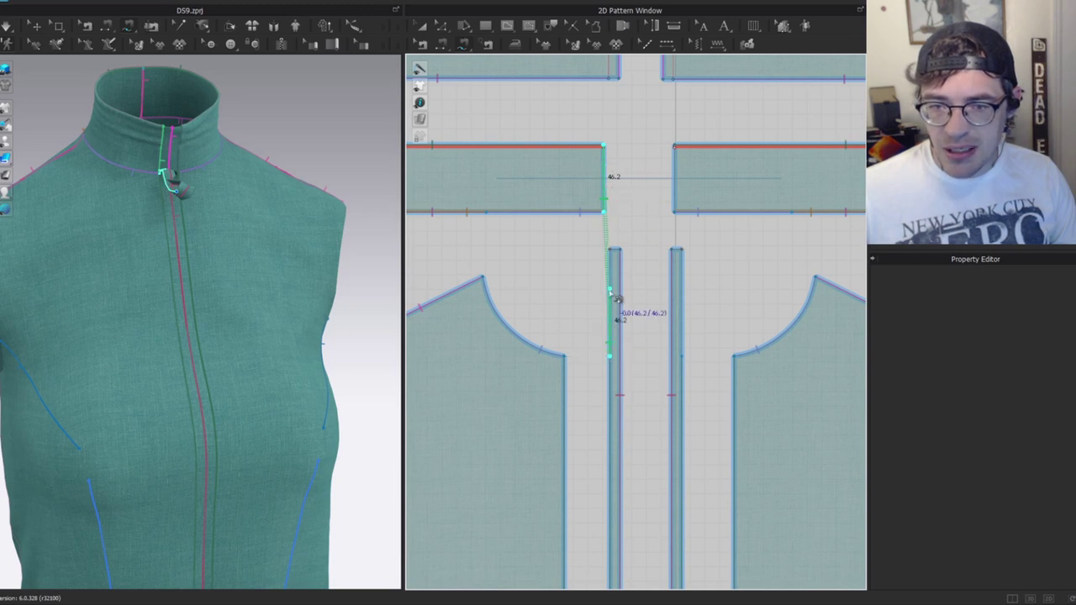
{"action": "left_click", "coordinate": [611, 292]}
Simulate briefly and inspect the seam joining the collar edge to the placket strip.
{"action": "scroll", "coordinate": [139, 161], "scroll_direction": "up", "scroll_amount": 2}
{"action": "right_click_drag", "start_coordinate": [139, 161], "coordinate": [246, 165]}
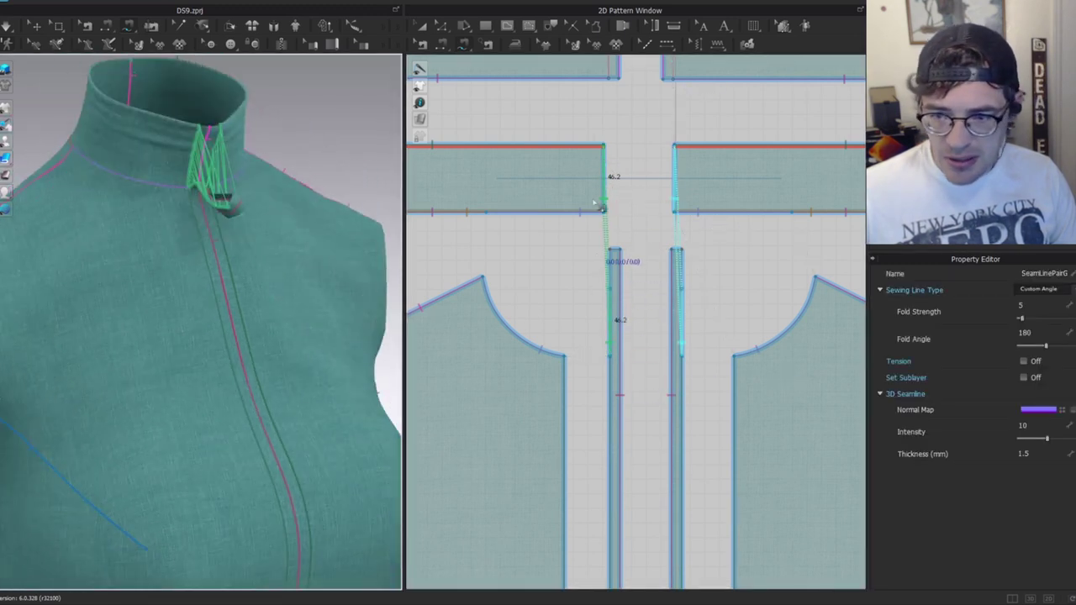
{"action": "left_click", "coordinate": [610, 348]}
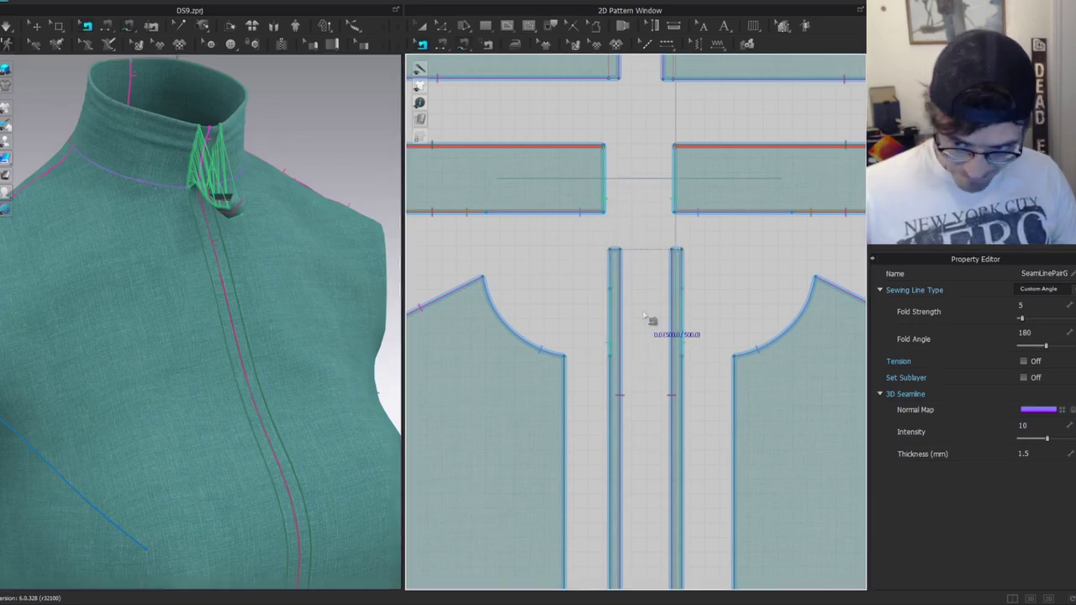
{"action": "key", "text": "b"}
{"action": "key", "text": "space"}
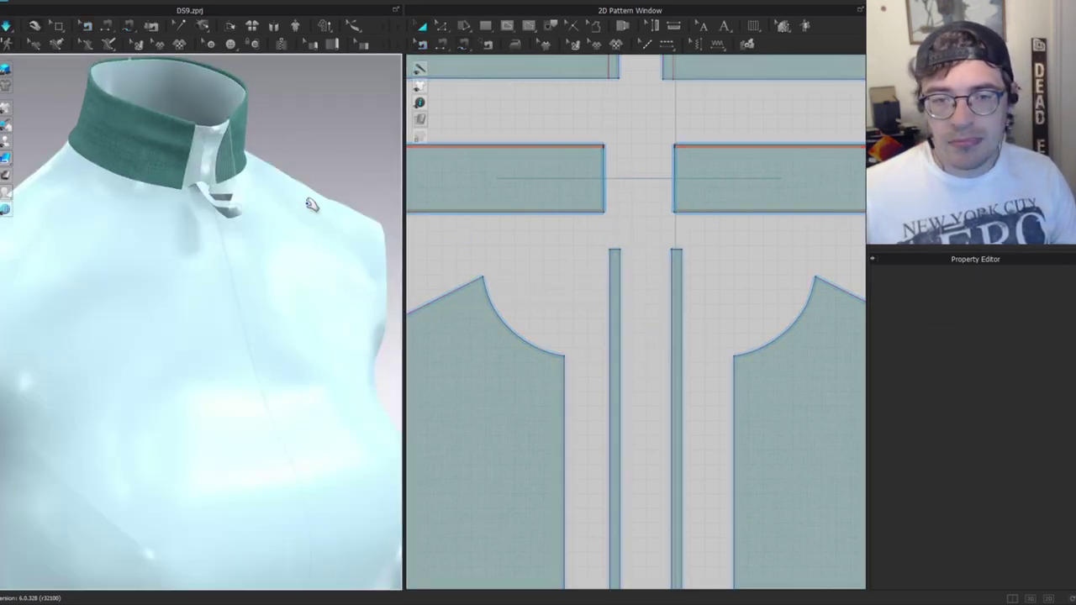
{"action": "key", "text": "space"}
{"action": "key", "text": "b"}
{"action": "scroll", "coordinate": [620, 303], "scroll_direction": "up", "scroll_amount": 5}
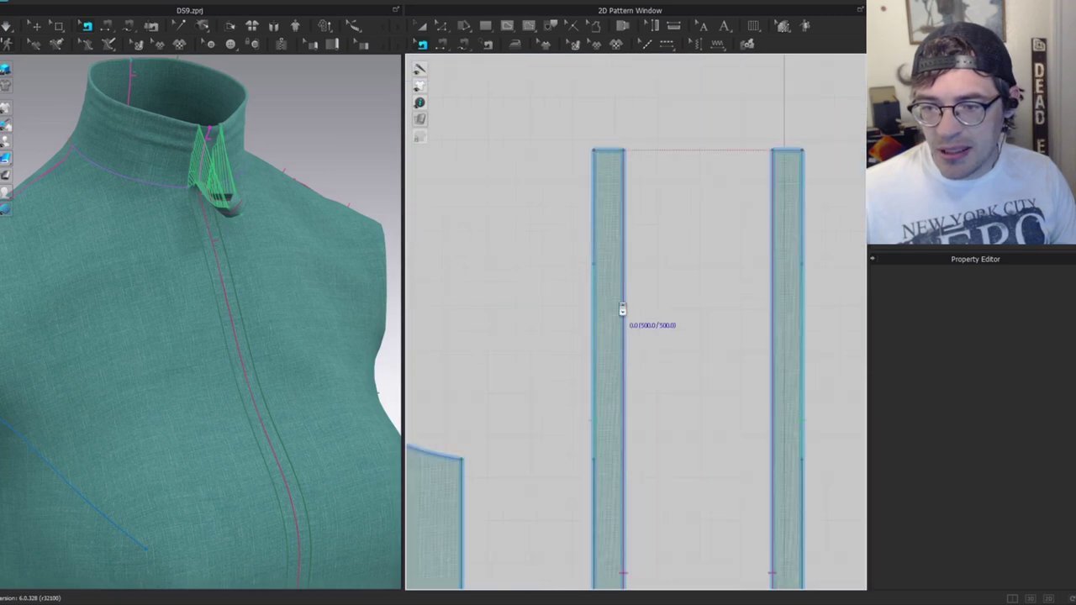
{"action": "left_click", "coordinate": [596, 281]}
{"action": "right_click", "coordinate": [594, 291]}
{"action": "left_click", "coordinate": [660, 370]}
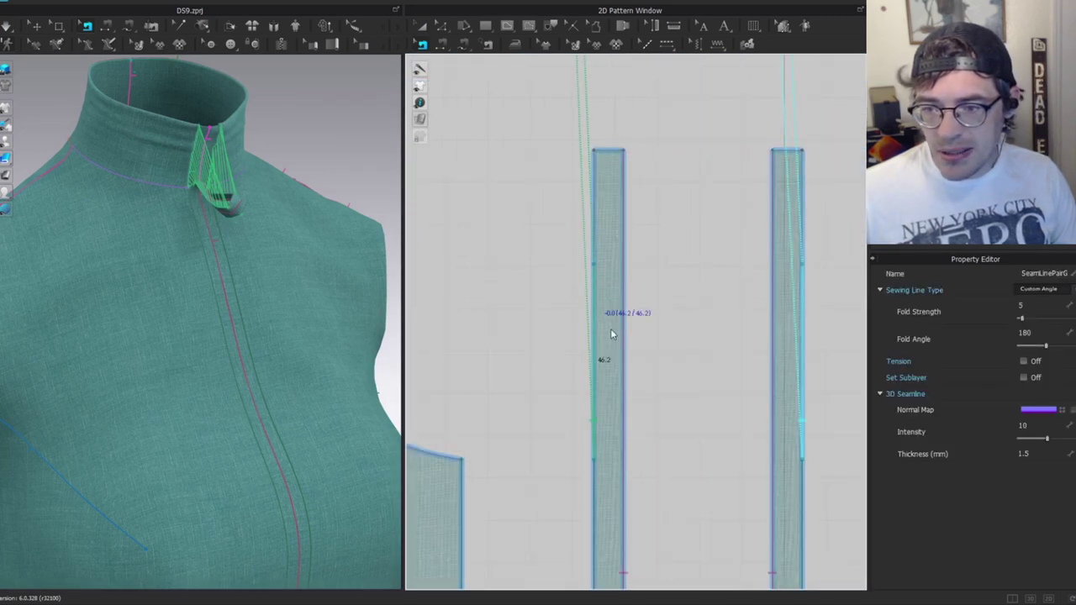
Trim both placket strips level with the upper end of the collar seam, deleting the offcuts, and simulate the garment.
{"action": "left_click", "coordinate": [595, 264]}
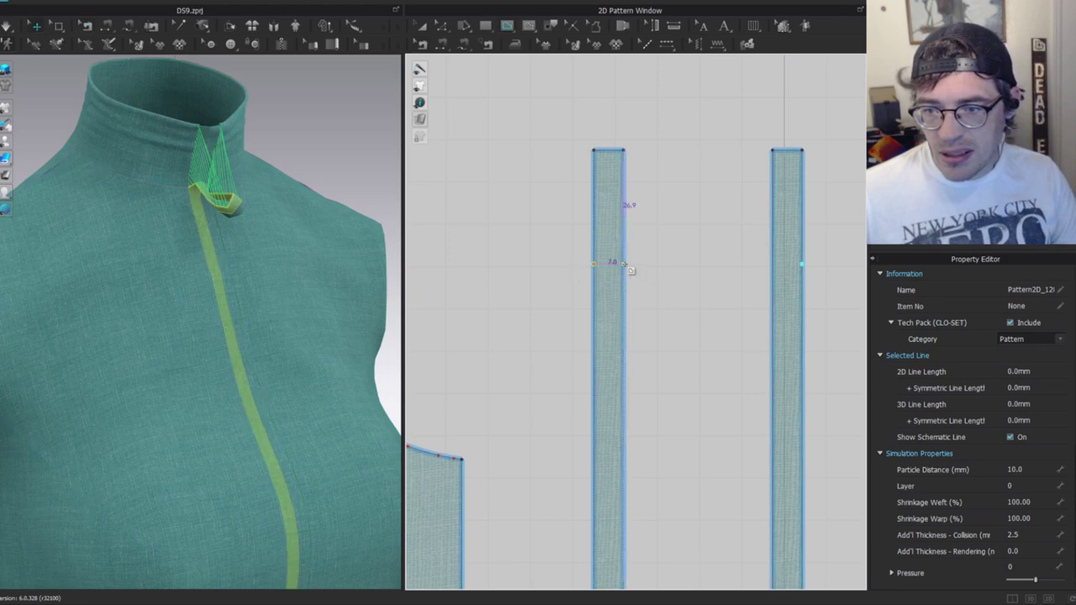
{"action": "left_click", "coordinate": [624, 264]}
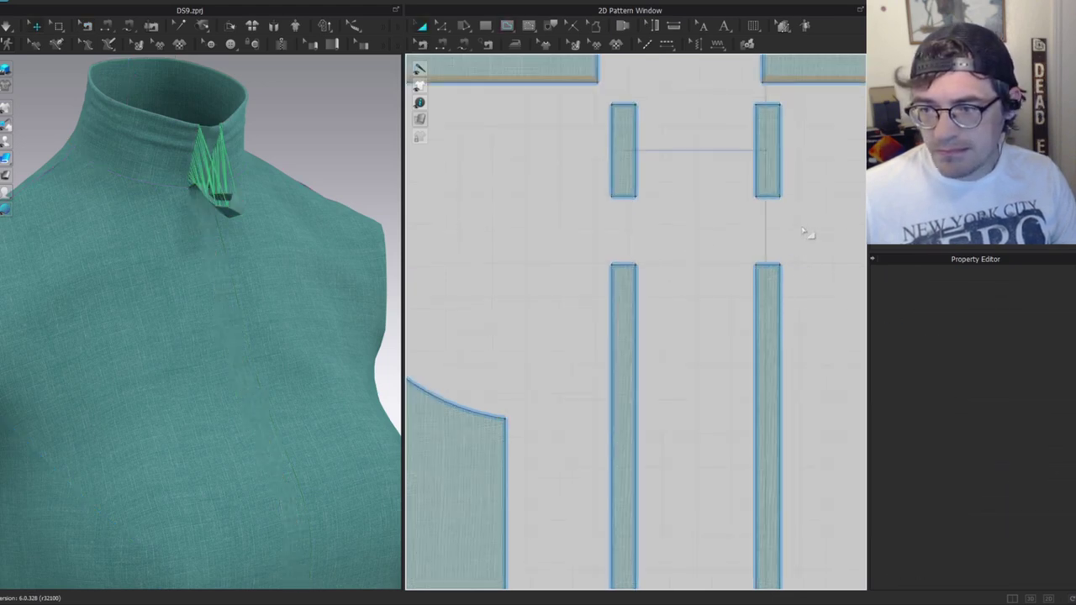
{"action": "left_click", "coordinate": [769, 168]}
{"action": "left_click", "coordinate": [616, 183], "text": "shift"}
{"action": "key", "text": "Delete"}
{"action": "key", "text": "space"}
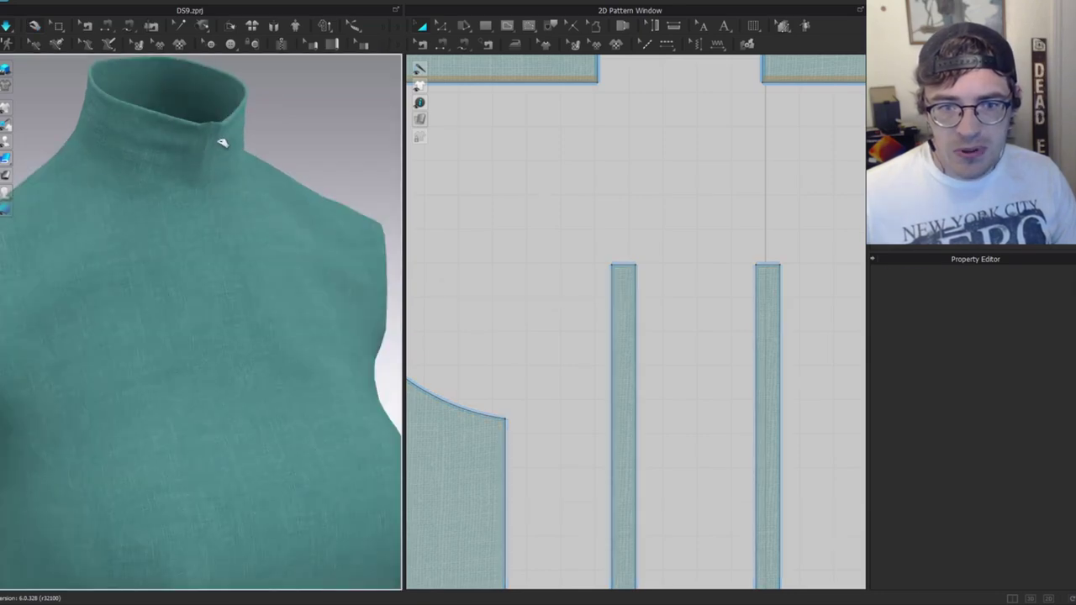
{"action": "left_click", "coordinate": [214, 143]}
Move the front bodice pieces and placket strips farther apart to widen the center gap in the pattern layout.
{"action": "scroll", "coordinate": [546, 163], "scroll_direction": "down", "scroll_amount": 3}
{"action": "left_click", "coordinate": [629, 299]}
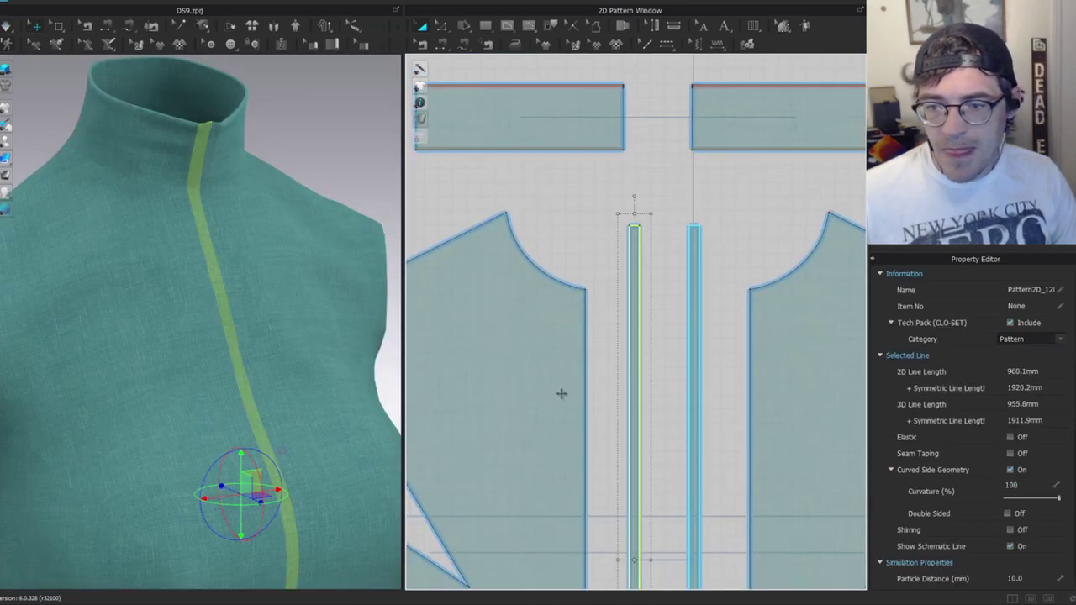
{"action": "scroll", "coordinate": [580, 361], "scroll_direction": "down", "scroll_amount": 3}
{"action": "middle_click_drag", "start_coordinate": [574, 308], "coordinate": [644, 140]}
{"action": "left_click", "coordinate": [591, 258]}
{"action": "scroll", "coordinate": [458, 353], "scroll_direction": "down", "scroll_amount": 2}
{"action": "left_click", "coordinate": [448, 328], "text": "shift"}
{"action": "left_click_drag", "start_coordinate": [565, 328], "coordinate": [511, 328]}
{"action": "left_click_drag", "start_coordinate": [609, 289], "coordinate": [547, 301]}
Create an over-layer clone of the left placket strip and place it just beside the original in the center gap.
{"action": "left_click", "coordinate": [633, 285]}
{"action": "scroll", "coordinate": [583, 307], "scroll_direction": "up", "scroll_amount": 3}
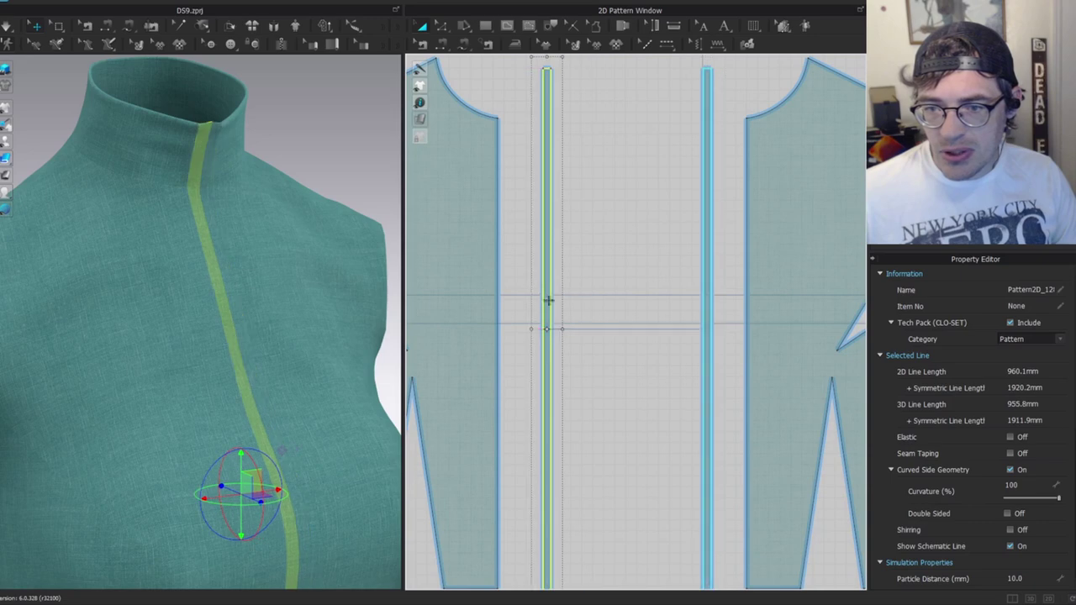
{"action": "right_click", "coordinate": [550, 296]}
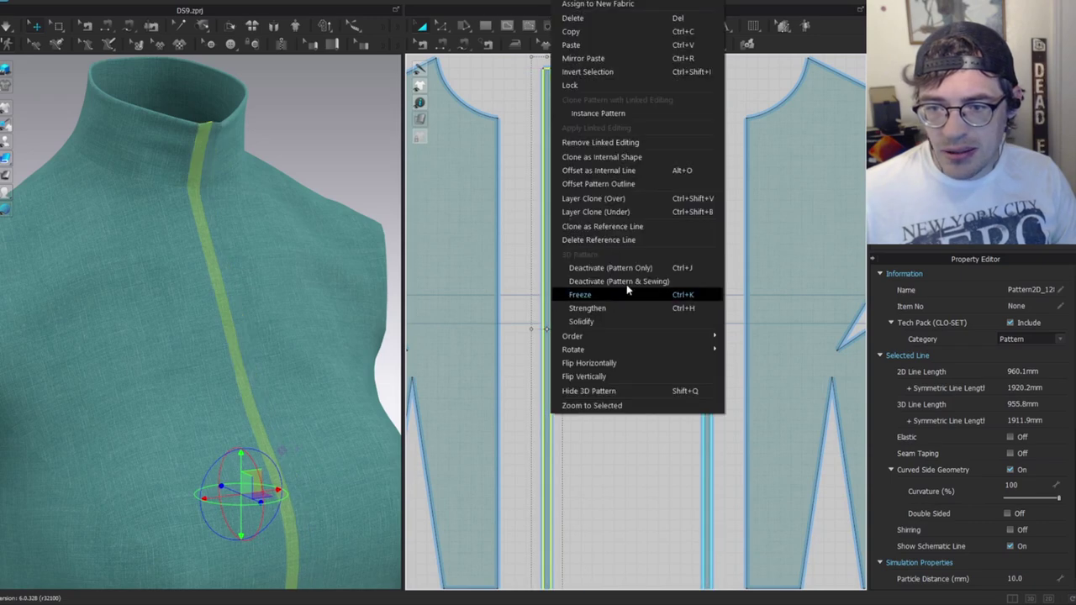
{"action": "left_click", "coordinate": [619, 200]}
{"action": "scroll", "coordinate": [618, 336], "scroll_direction": "down", "scroll_amount": 4}
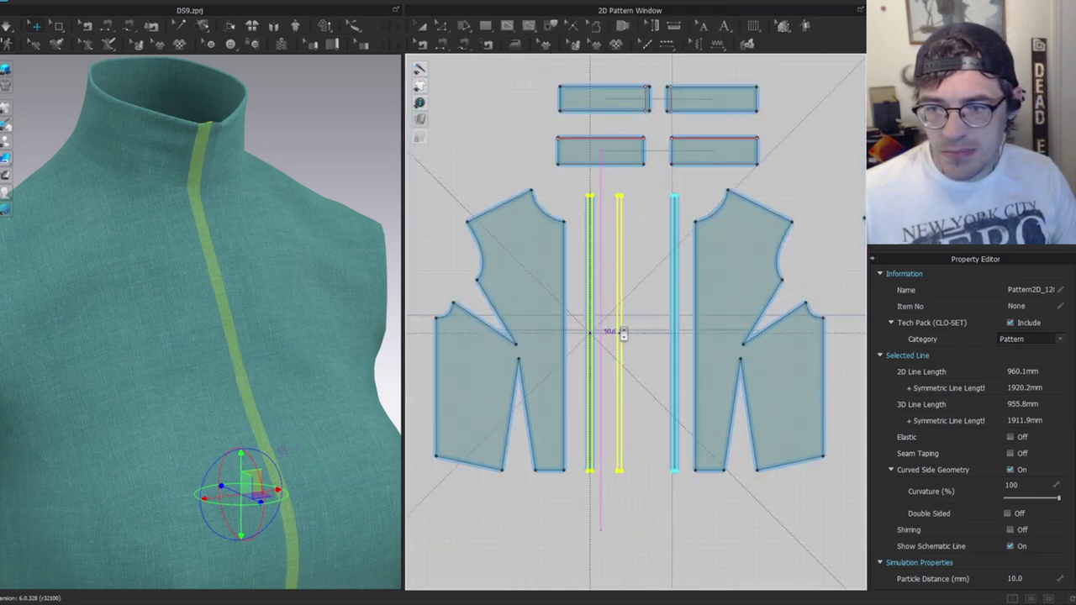
{"action": "left_click", "coordinate": [615, 326]}
Remove the linked editing from the cloned strip and delete the seam joining it to the original placket strip.
{"action": "scroll", "coordinate": [653, 238], "scroll_direction": "up", "scroll_amount": 4}
{"action": "left_click", "coordinate": [633, 221]}
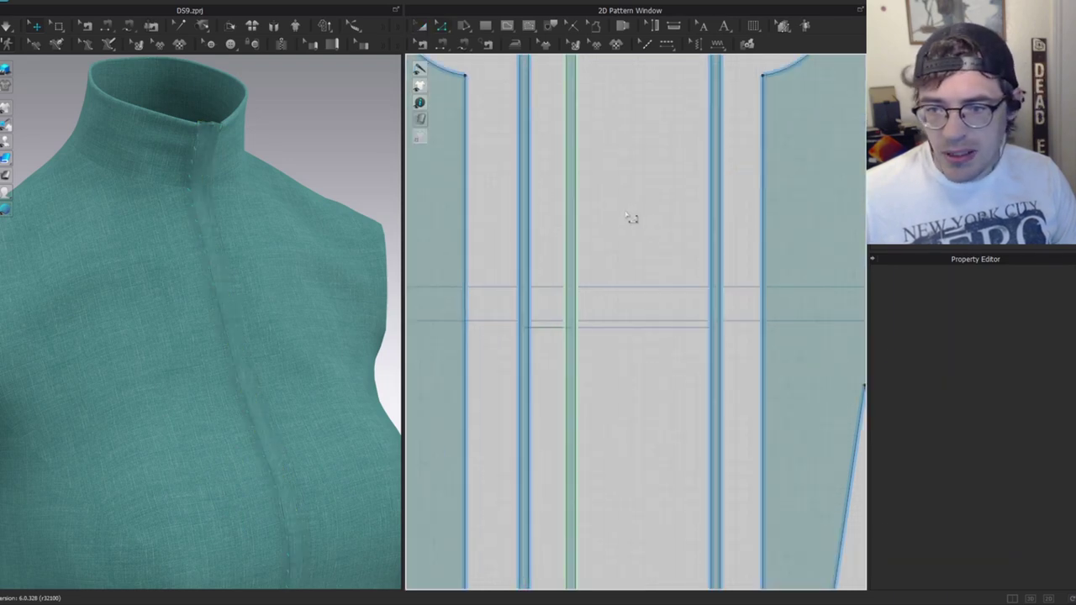
{"action": "middle_click_drag", "start_coordinate": [593, 217], "coordinate": [618, 283]}
{"action": "left_click", "coordinate": [596, 267]}
{"action": "right_click", "coordinate": [596, 268]}
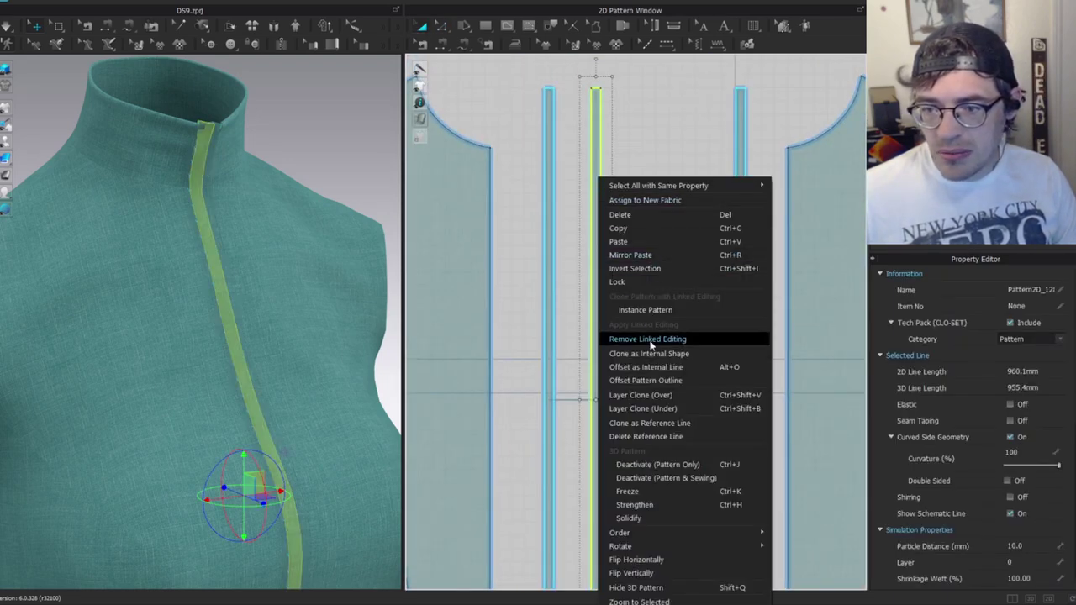
{"action": "left_click", "coordinate": [643, 341]}
{"action": "key", "text": "b"}
{"action": "left_click", "coordinate": [593, 292]}
{"action": "key", "text": "Delete"}
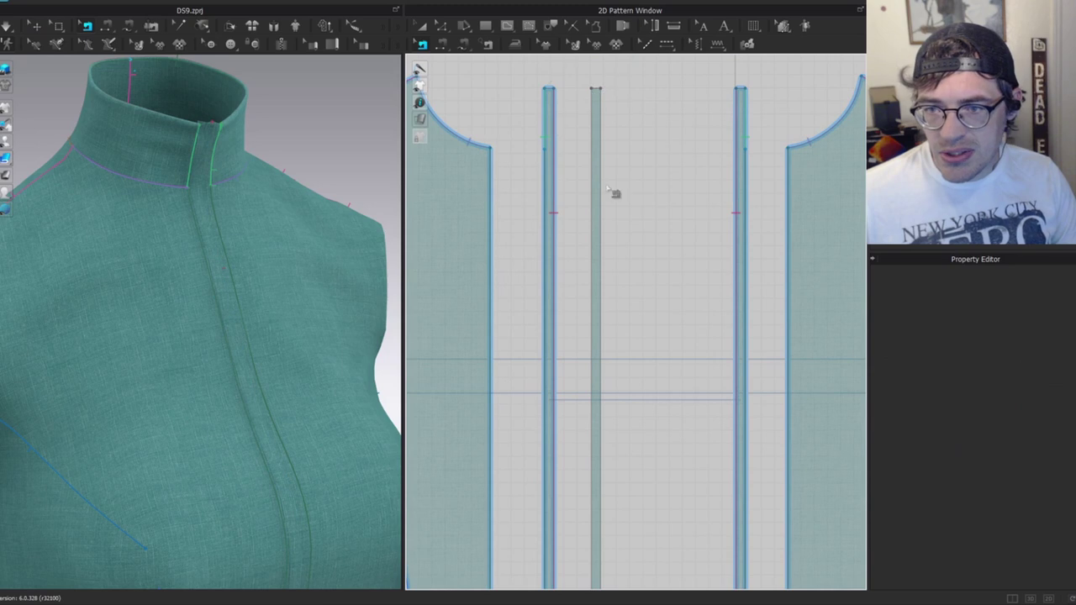
Sew both long edges of the cloned strip to the matching long edges of the left placket strip.
{"action": "scroll", "coordinate": [623, 438], "scroll_direction": "down", "scroll_amount": 3}
{"action": "scroll", "coordinate": [639, 252], "scroll_direction": "up", "scroll_amount": 2}
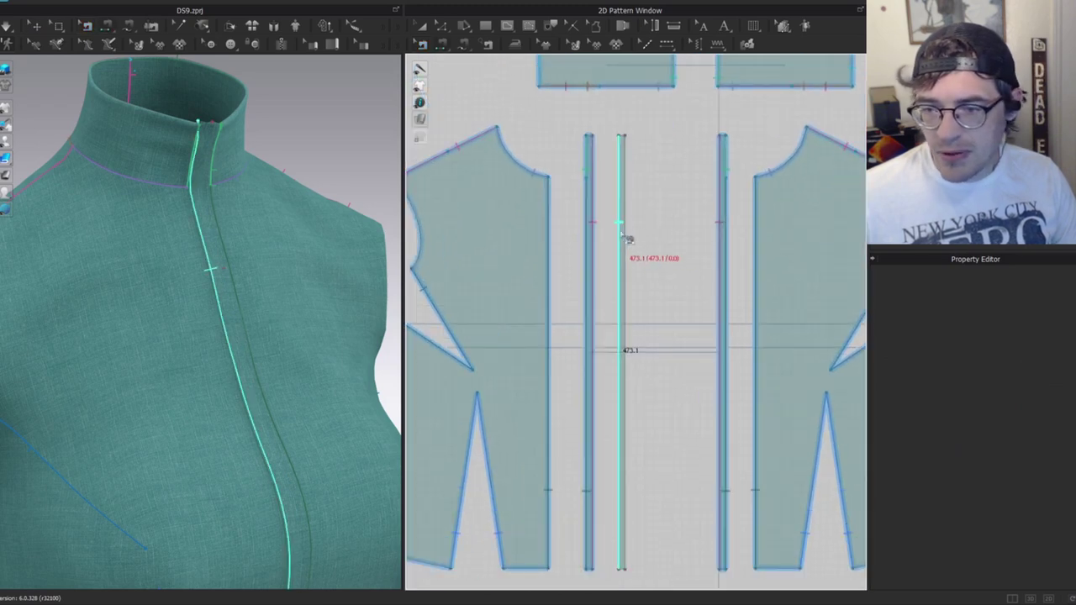
{"action": "scroll", "coordinate": [629, 229], "scroll_direction": "up", "scroll_amount": 2}
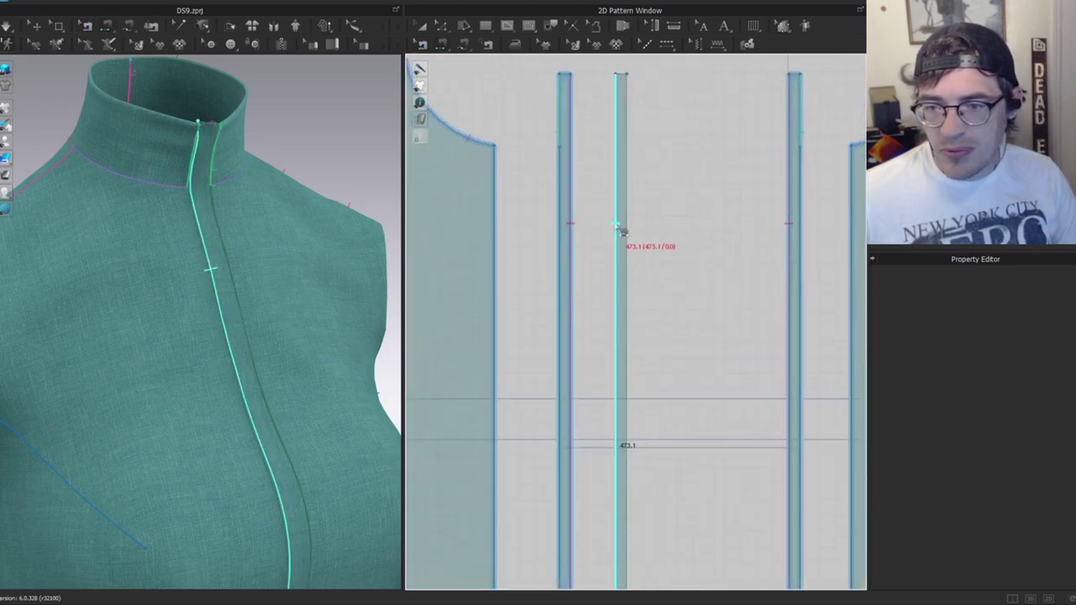
{"action": "left_click", "coordinate": [562, 225]}
{"action": "left_click", "coordinate": [637, 238]}
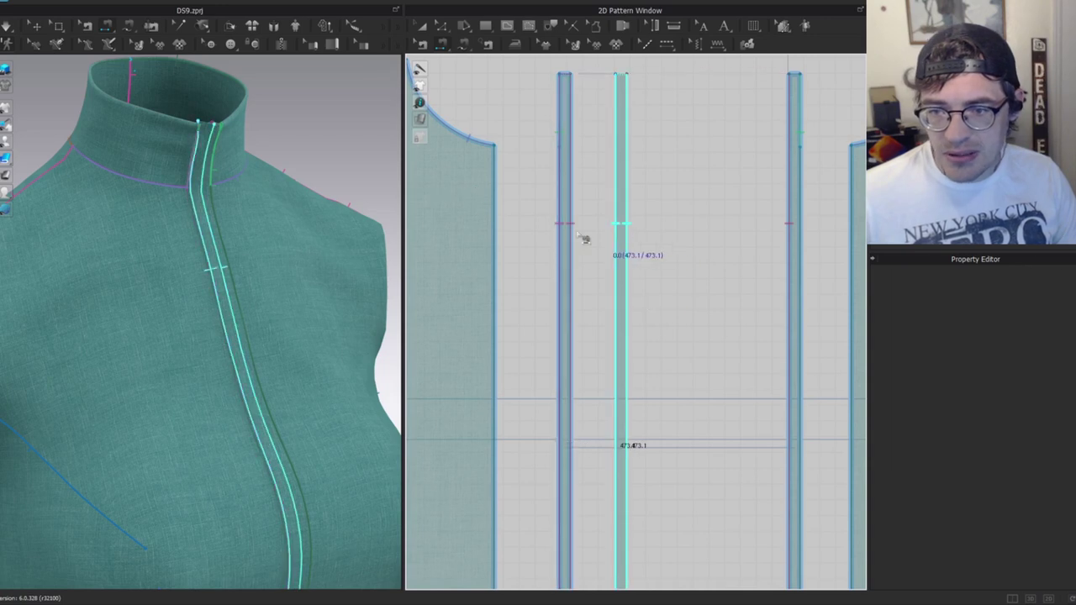
{"action": "left_click", "coordinate": [568, 236]}
{"action": "middle_click_drag", "start_coordinate": [636, 162], "coordinate": [653, 378]}
{"action": "scroll", "coordinate": [649, 362], "scroll_direction": "up", "scroll_amount": 2}
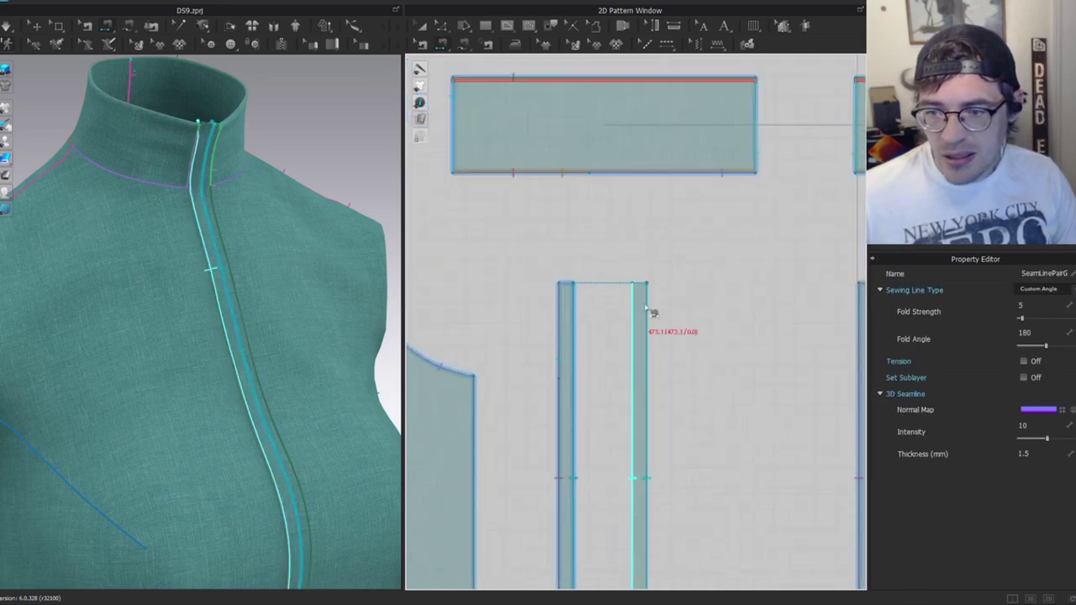
Edit the sewing line type of the cloned strip's right-hand seam, and sew the upper short edges of the two strips together.
{"action": "key", "text": "b"}
{"action": "left_click", "coordinate": [646, 317]}
{"action": "left_click", "coordinate": [1038, 289]}
{"action": "left_click", "coordinate": [1045, 302]}
{"action": "key", "text": "n"}
{"action": "left_click", "coordinate": [634, 290]}
{"action": "left_click", "coordinate": [570, 283]}
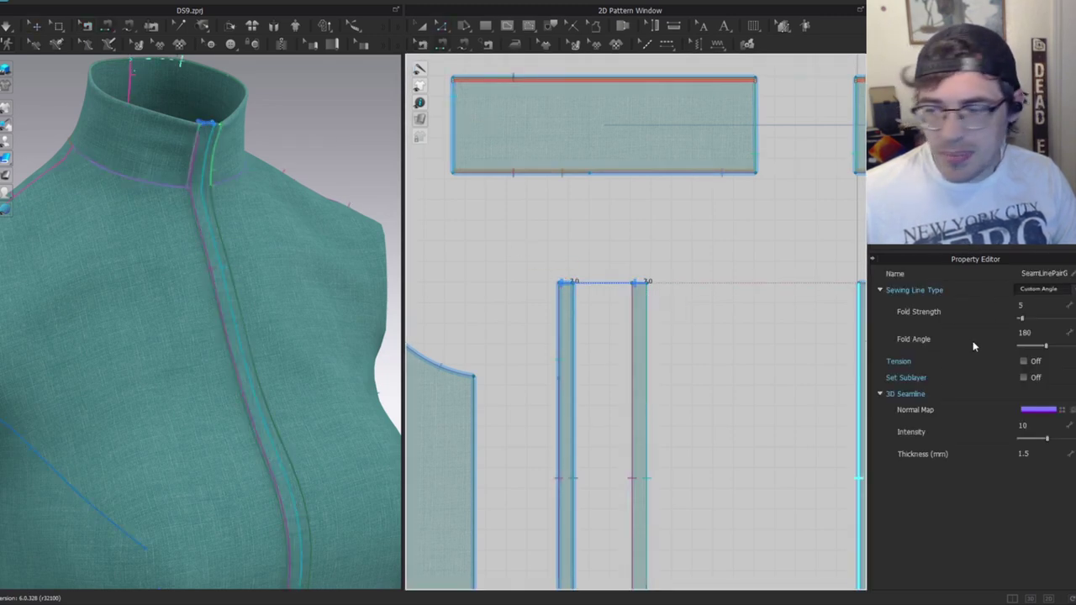
Simulate the garment and inspect the cloned strip down the whole center front from several angles.
{"action": "key", "text": "q"}
{"action": "scroll", "coordinate": [601, 286], "scroll_direction": "down", "scroll_amount": 5}
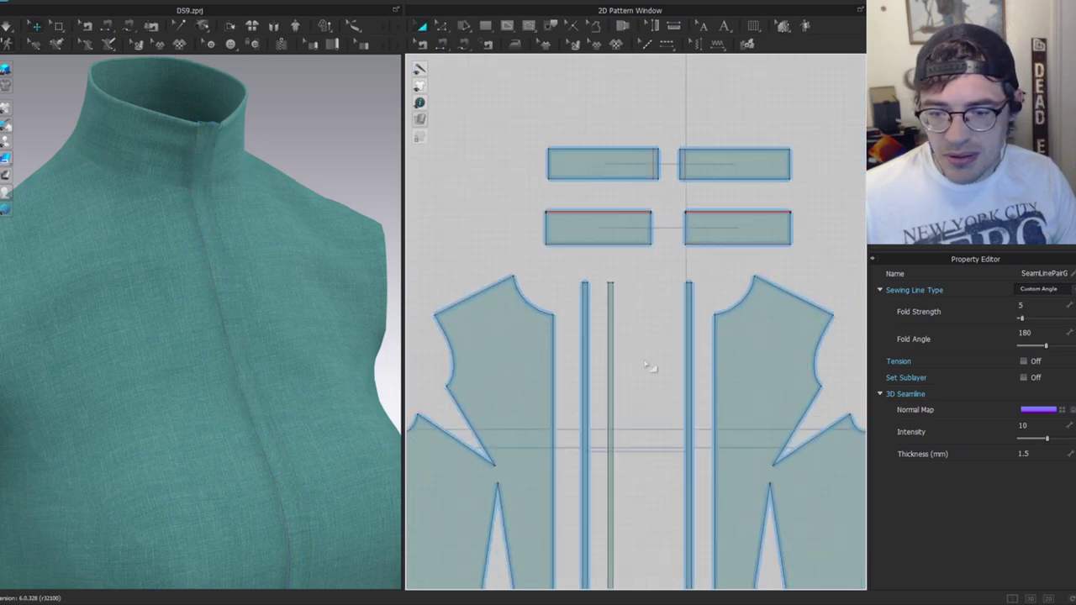
{"action": "middle_click_drag", "start_coordinate": [644, 365], "coordinate": [593, 245]}
{"action": "key", "text": "q"}
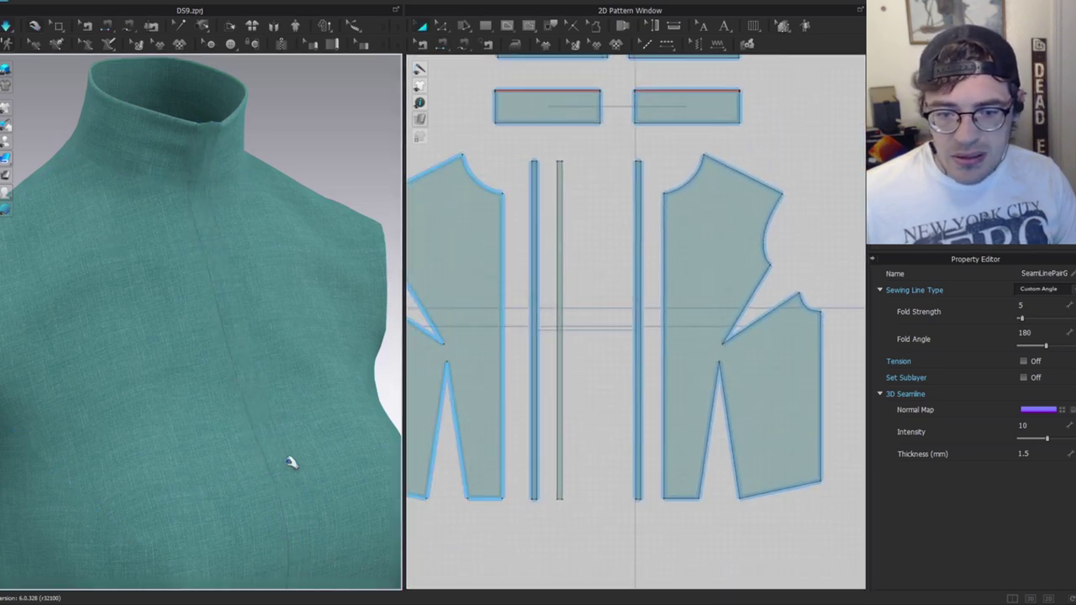
{"action": "left_click", "coordinate": [202, 232]}
{"action": "scroll", "coordinate": [257, 379], "scroll_direction": "down", "scroll_amount": 3}
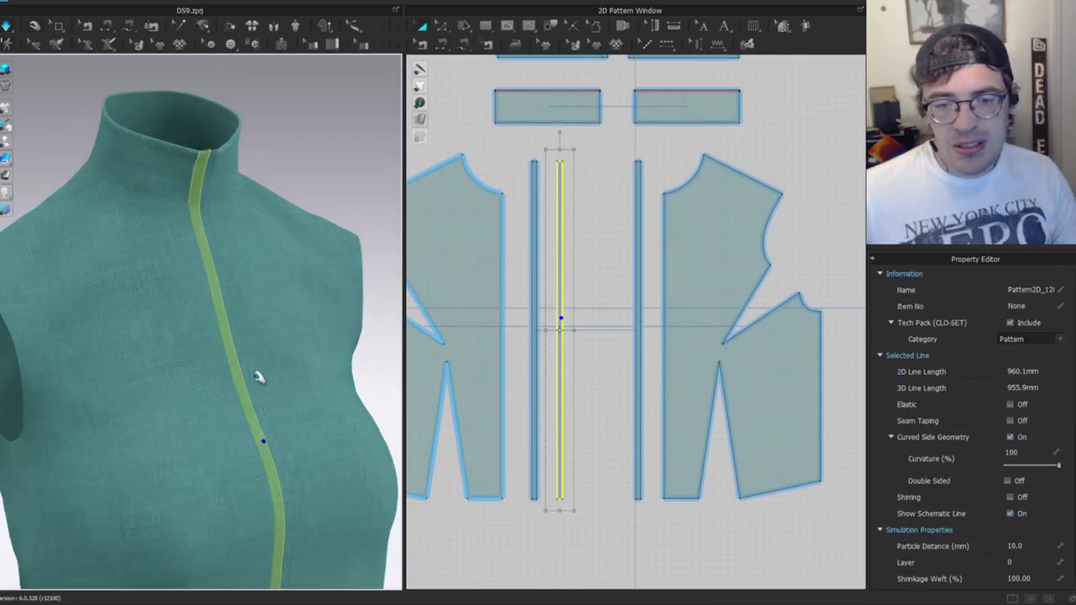
{"action": "right_click_drag", "start_coordinate": [243, 429], "coordinate": [230, 351]}
{"action": "middle_click_drag", "start_coordinate": [252, 466], "coordinate": [274, 334]}
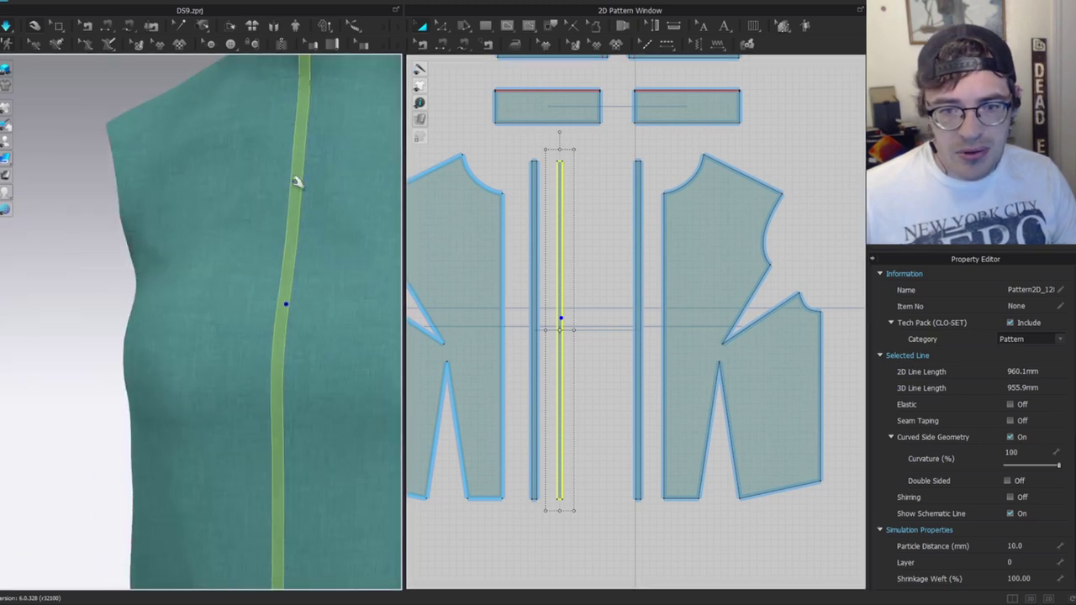
{"action": "scroll", "coordinate": [290, 282], "scroll_direction": "down", "scroll_amount": 3}
{"action": "right_click_drag", "start_coordinate": [266, 365], "coordinate": [289, 305]}
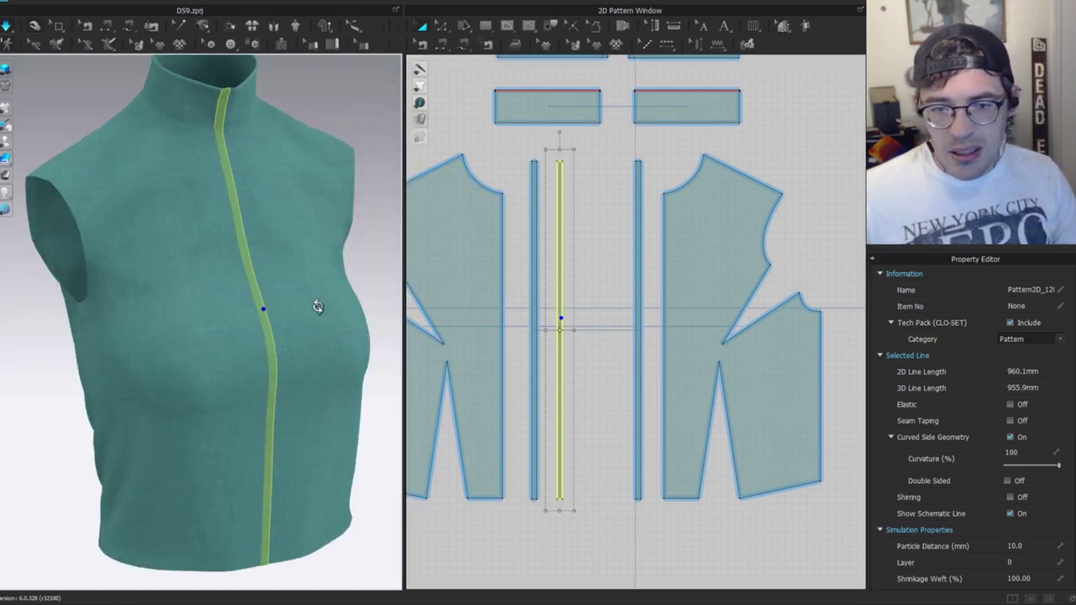
{"action": "scroll", "coordinate": [288, 306], "scroll_direction": "up", "scroll_amount": 3}
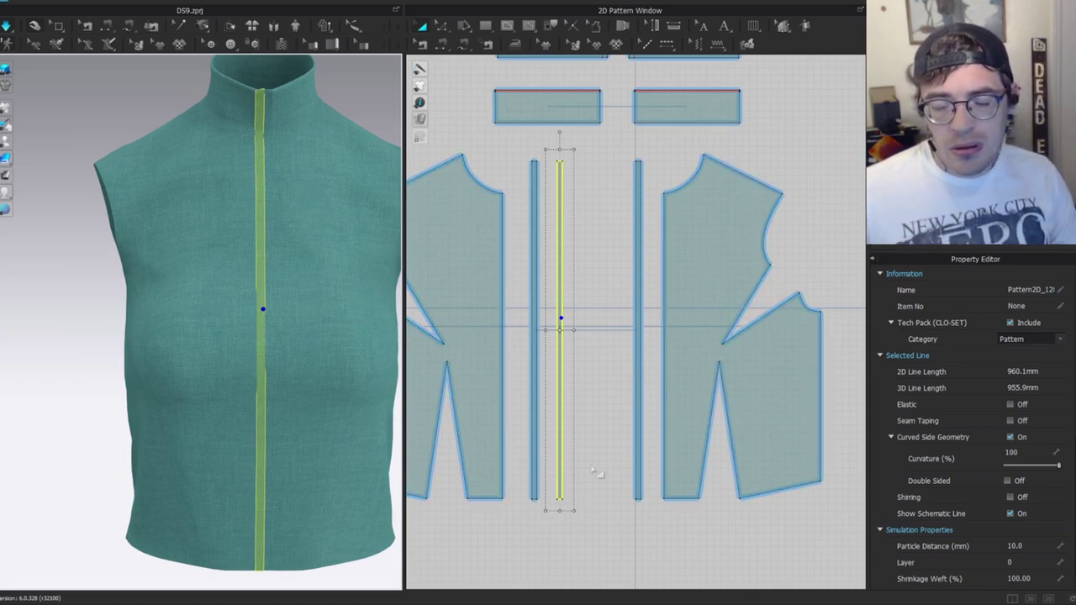
Extend the cloned strip's lower end past the bodice hem to an outline length of about 1135 mm.
{"action": "right_click_drag", "start_coordinate": [591, 481], "coordinate": [588, 381]}
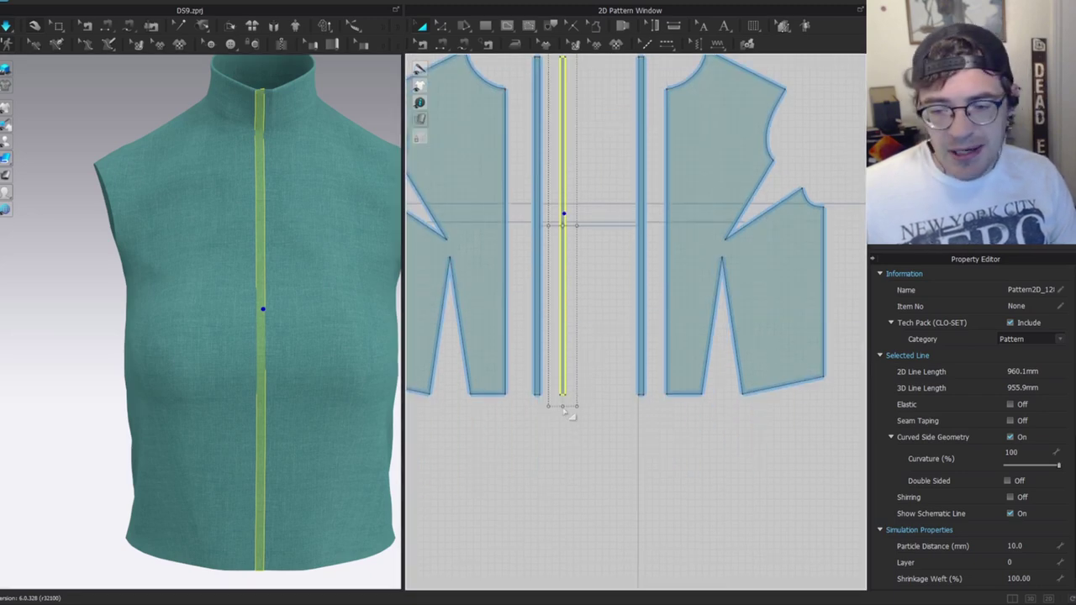
{"action": "left_click", "coordinate": [566, 411]}
{"action": "left_click", "coordinate": [563, 386]}
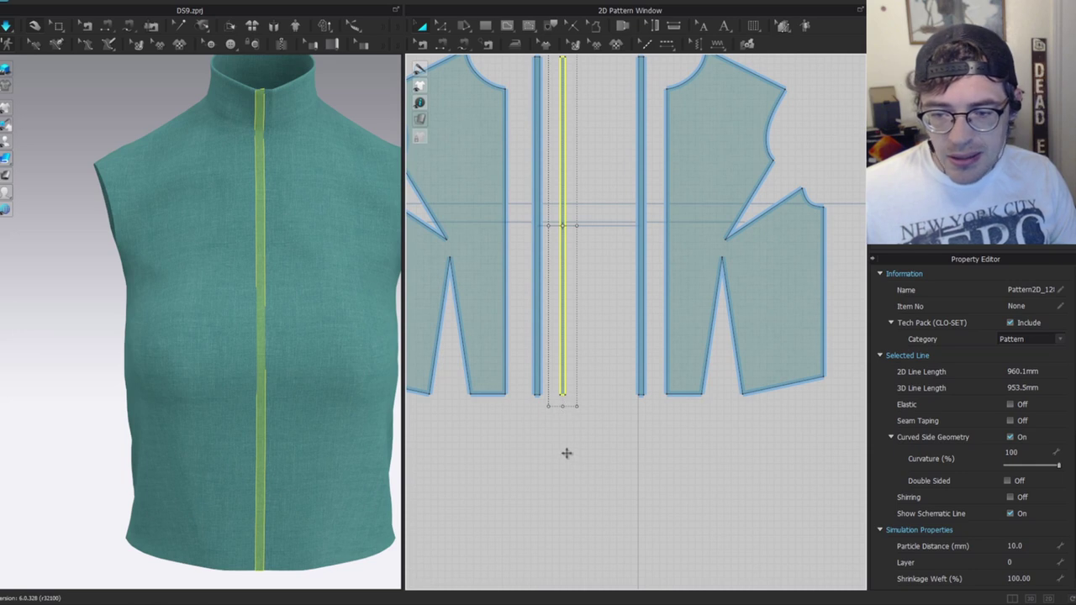
{"action": "left_click_drag", "start_coordinate": [563, 469], "coordinate": [563, 468]}
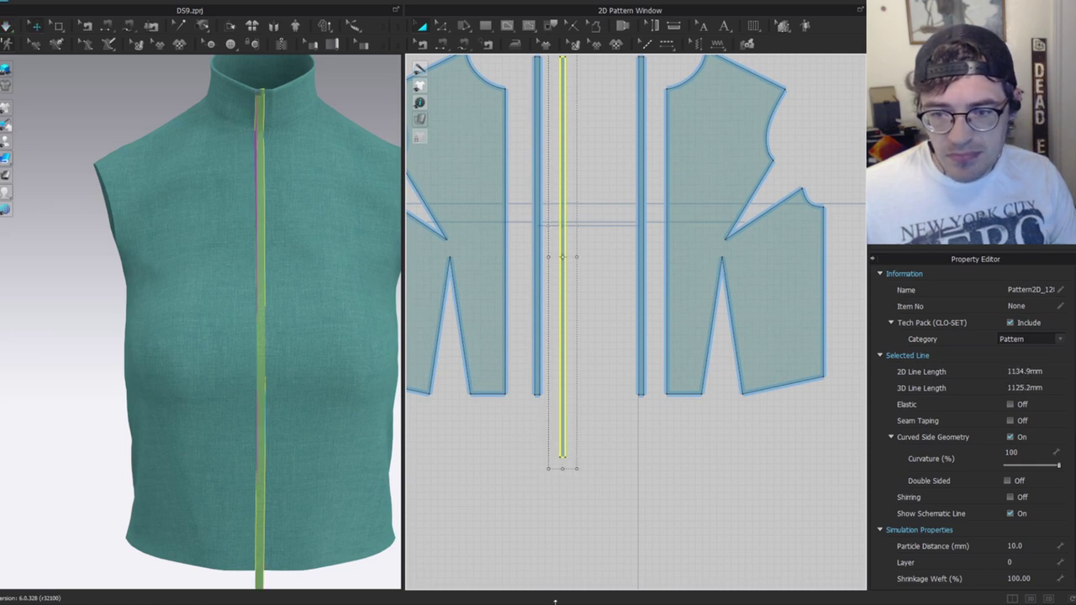
Superimpose the lengthened cloned strip onto the placket along the garment's center front in 3D.
{"action": "scroll", "coordinate": [248, 383], "scroll_direction": "down", "scroll_amount": 2}
{"action": "right_click_drag", "start_coordinate": [287, 423], "coordinate": [283, 332]}
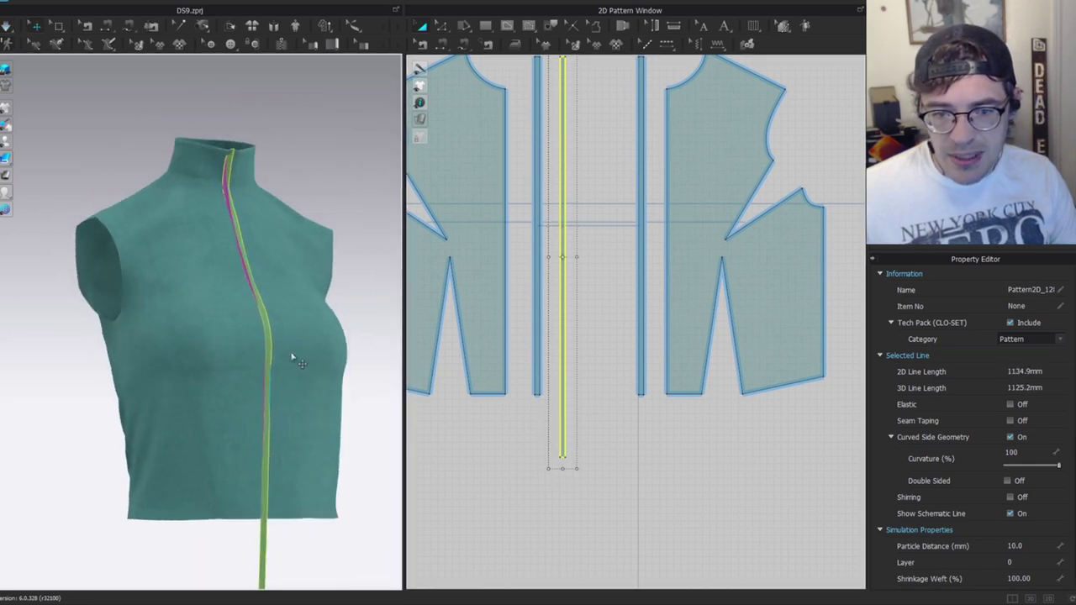
{"action": "right_click", "coordinate": [250, 257]}
{"action": "left_click", "coordinate": [326, 382]}
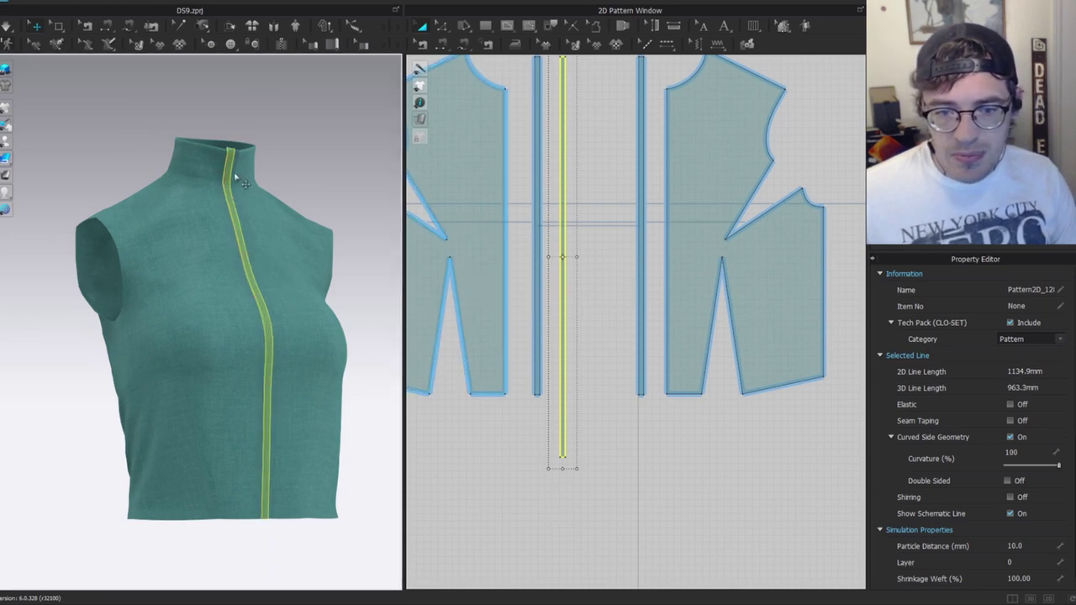
Set the particle distance of the long narrow centre-front strip to 2 mm.
{"action": "left_click", "coordinate": [300, 145]}
{"action": "scroll", "coordinate": [270, 216], "scroll_direction": "up", "scroll_amount": 3}
{"action": "right_click_drag", "start_coordinate": [296, 244], "coordinate": [266, 260]}
{"action": "left_click", "coordinate": [265, 260]}
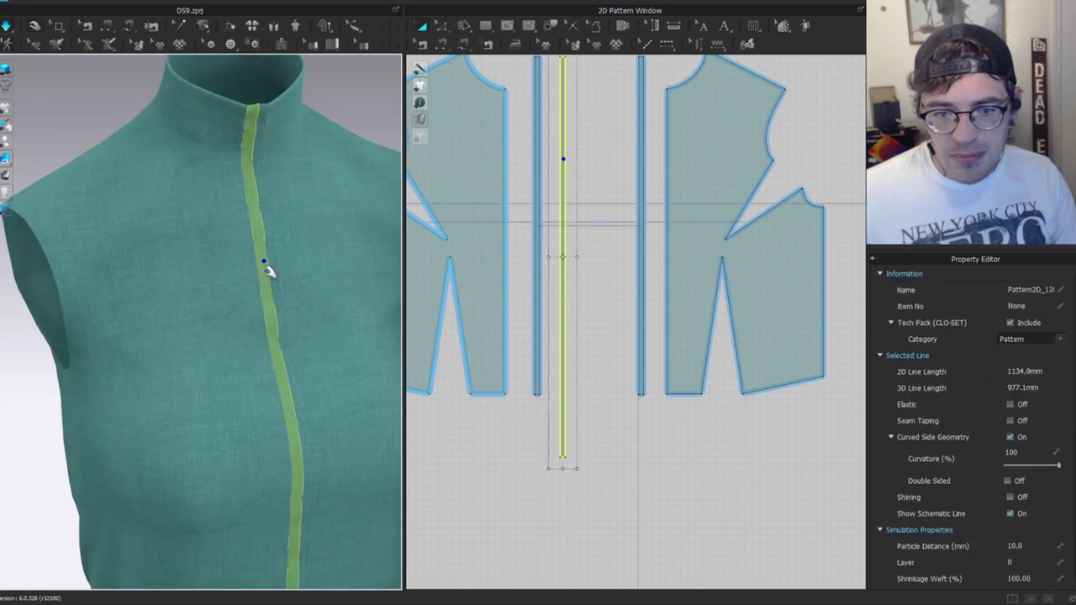
{"action": "left_click", "coordinate": [1033, 546]}
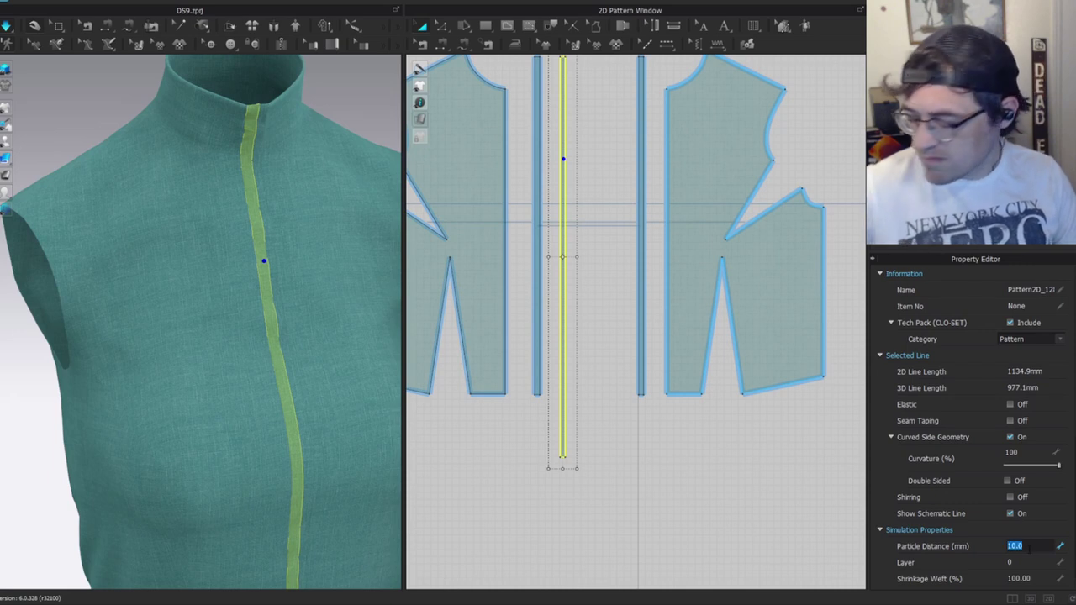
{"action": "type", "text": "5"}
{"action": "key", "text": "Return"}
{"action": "left_click", "coordinate": [77, 141]}
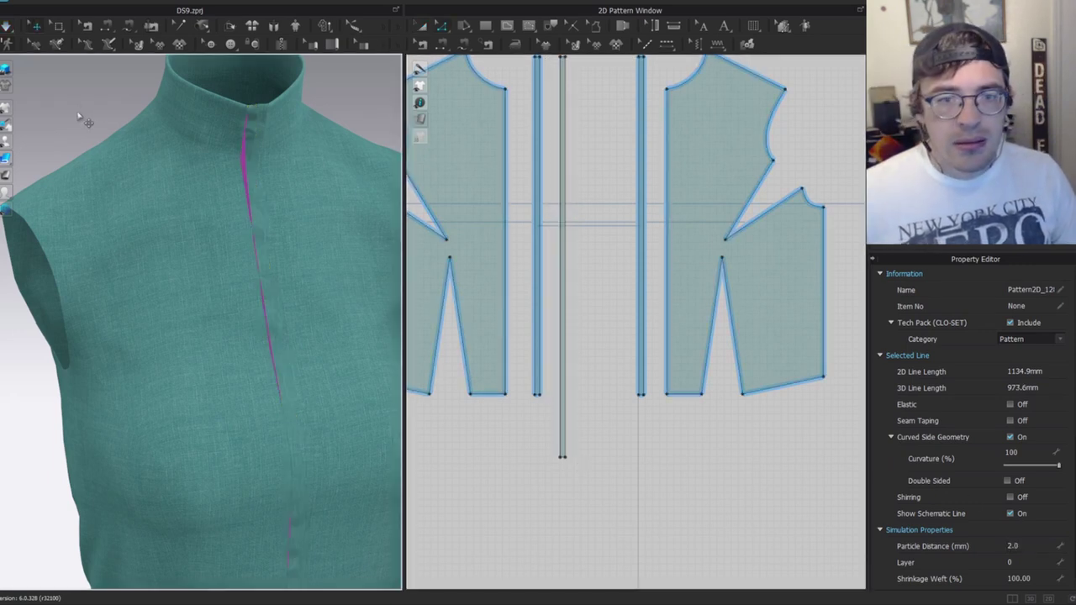
Simulate the garment with the refined strip and check how the centre front drapes.
{"action": "key", "text": "space"}
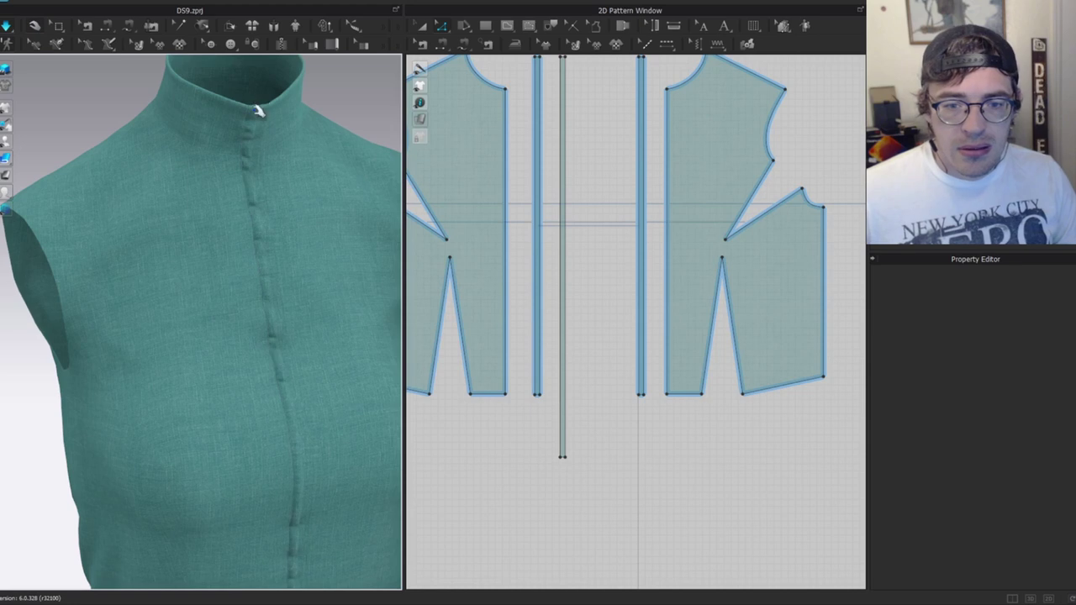
{"action": "scroll", "coordinate": [266, 348], "scroll_direction": "down", "scroll_amount": 3}
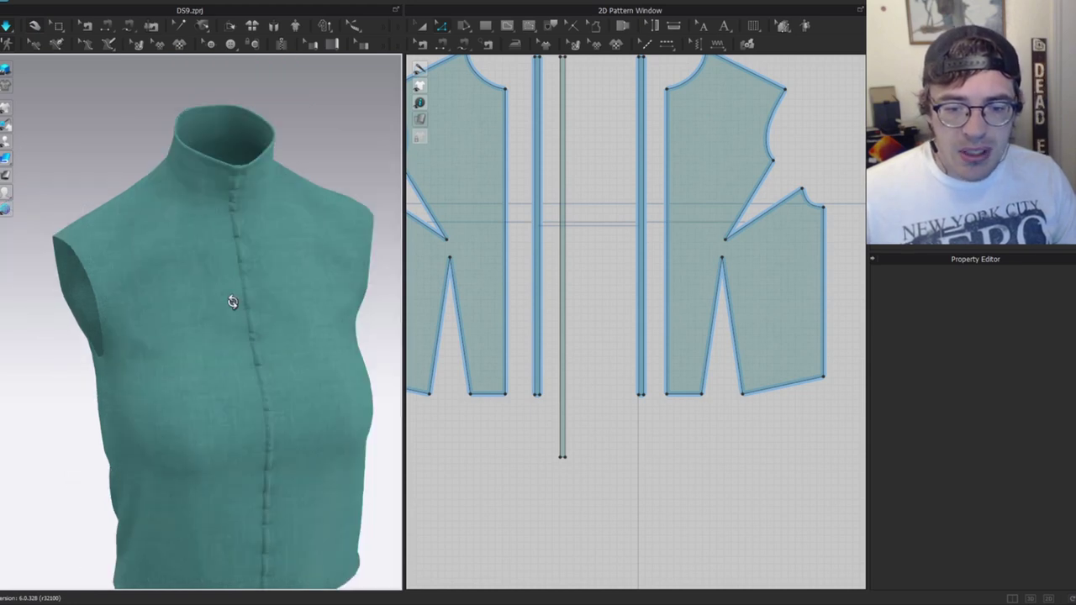
{"action": "right_click_drag", "start_coordinate": [233, 302], "coordinate": [232, 304]}
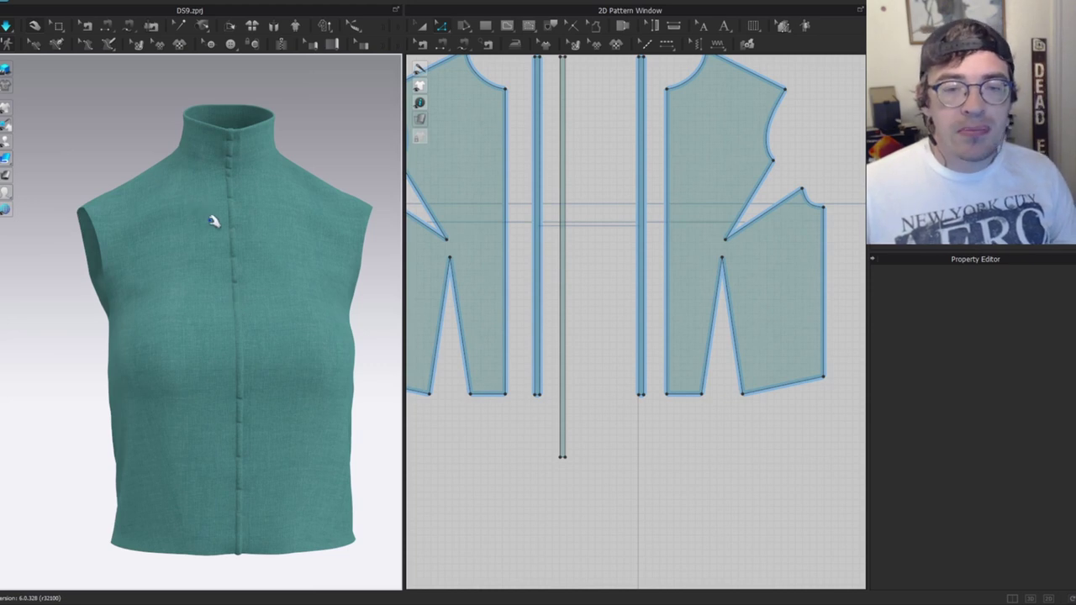
Inspect the long centre-front strip up close and check its face and vertex counts.
{"action": "scroll", "coordinate": [206, 206], "scroll_direction": "up", "scroll_amount": 2}
{"action": "left_click", "coordinate": [249, 252]}
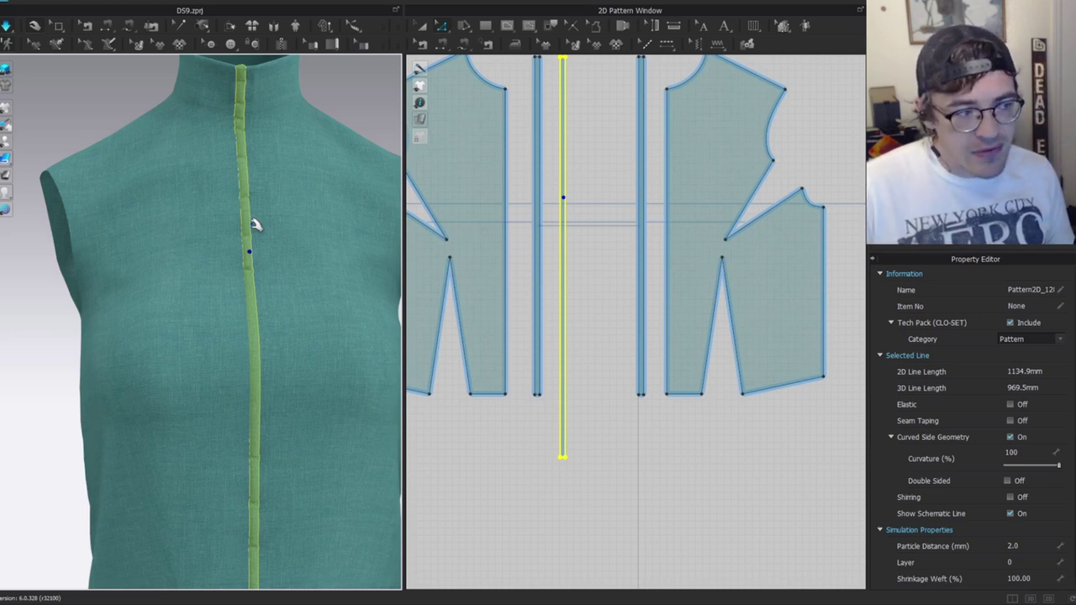
{"action": "left_click", "coordinate": [335, 93]}
{"action": "left_click", "coordinate": [267, 257]}
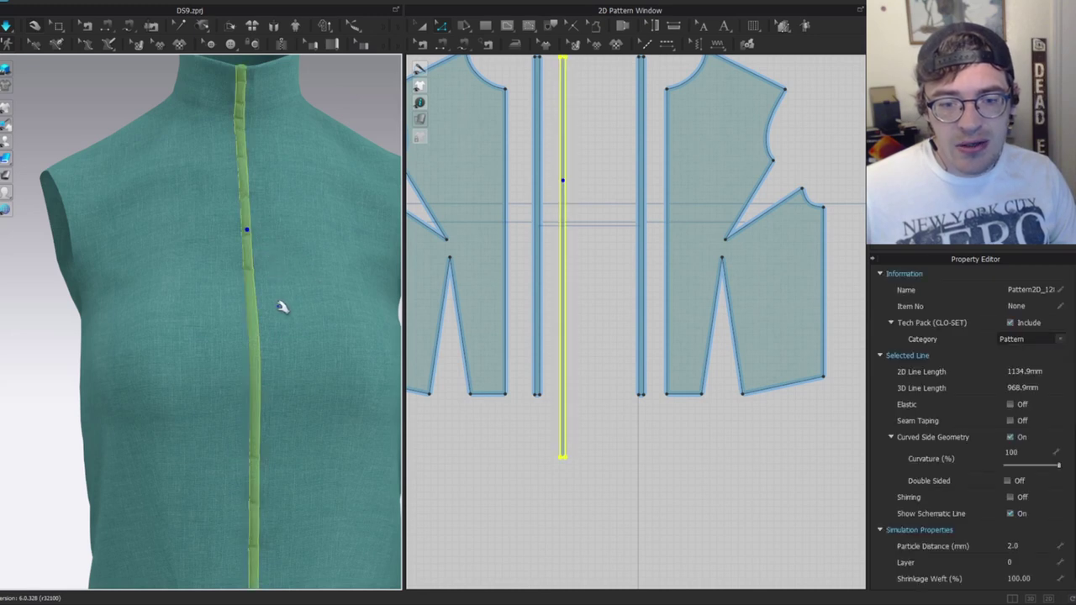
{"action": "scroll", "coordinate": [290, 190], "scroll_direction": "up", "scroll_amount": 4}
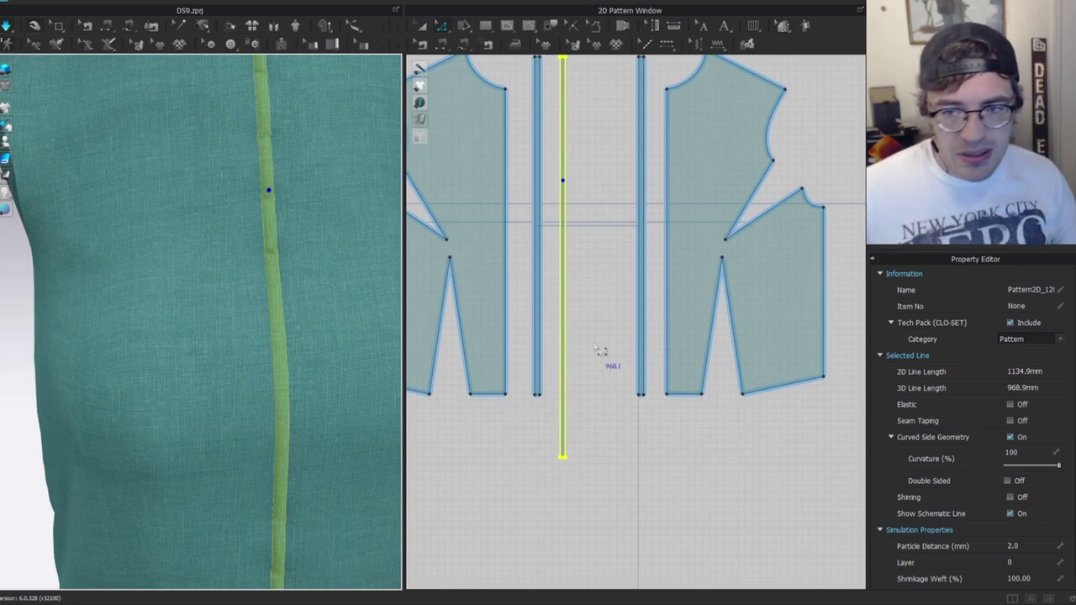
{"action": "scroll", "coordinate": [925, 538], "scroll_direction": "down", "scroll_amount": 3}
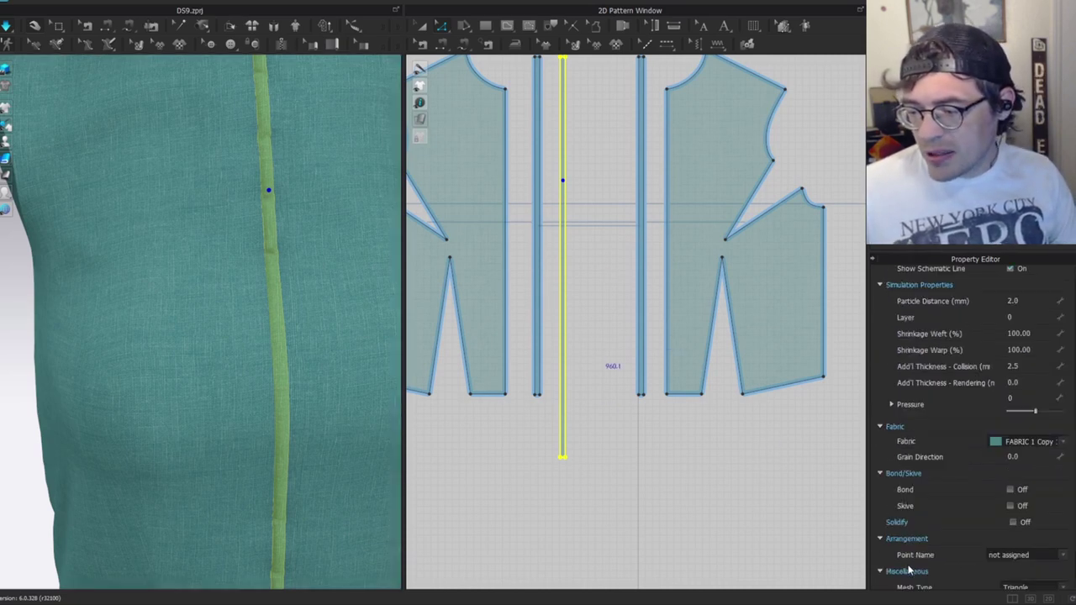
{"action": "scroll", "coordinate": [911, 570], "scroll_direction": "down", "scroll_amount": 2}
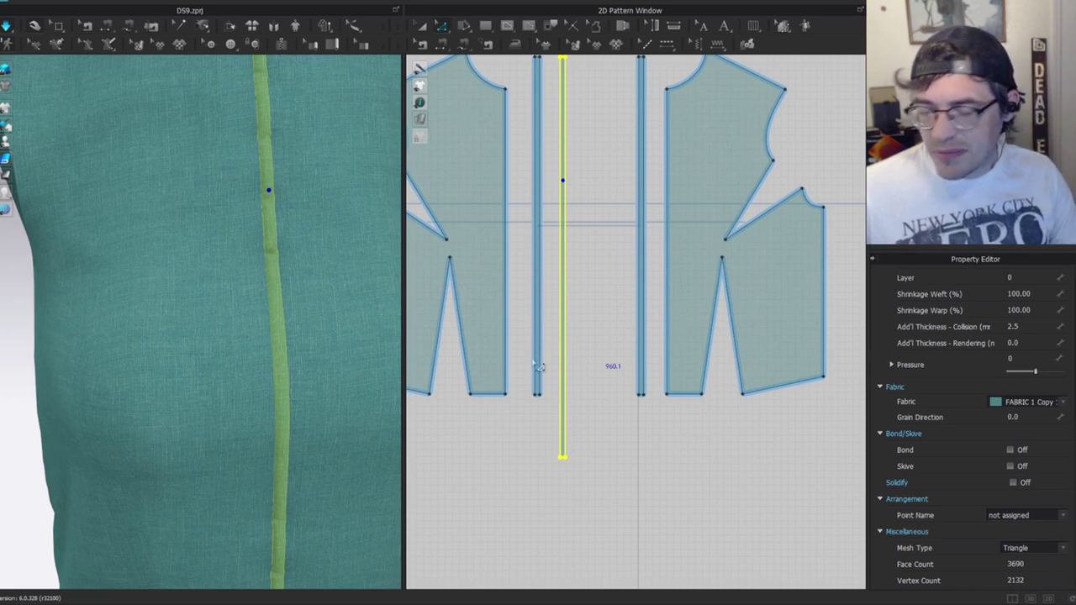
Compare the mesh face and vertex counts of the front bodice panel with those of the long strip.
{"action": "key", "text": "a"}
{"action": "middle_click_drag", "start_coordinate": [513, 228], "coordinate": [528, 315]}
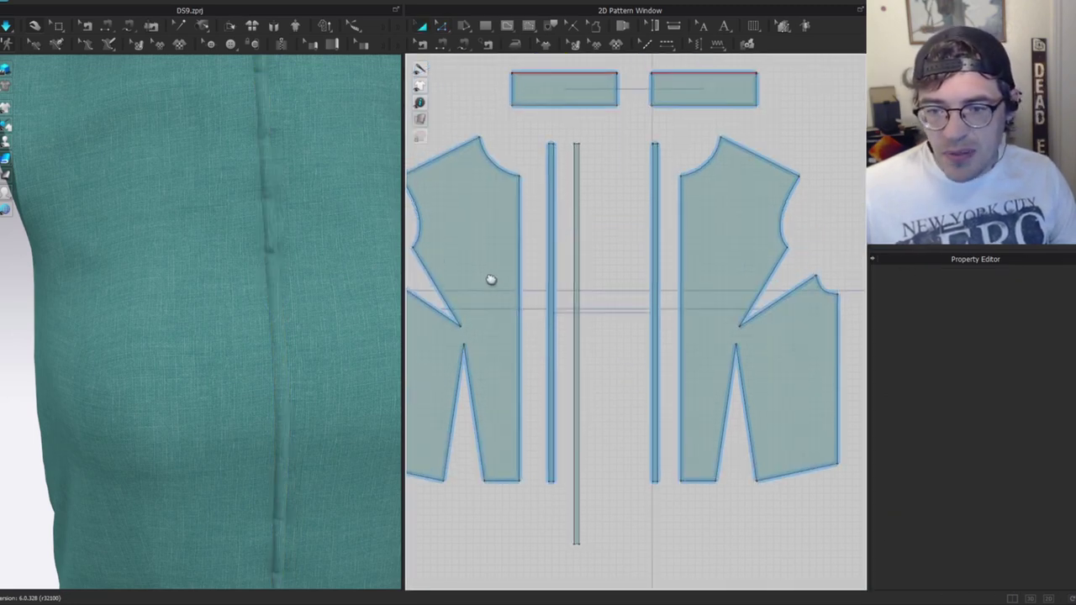
{"action": "left_click", "coordinate": [487, 249]}
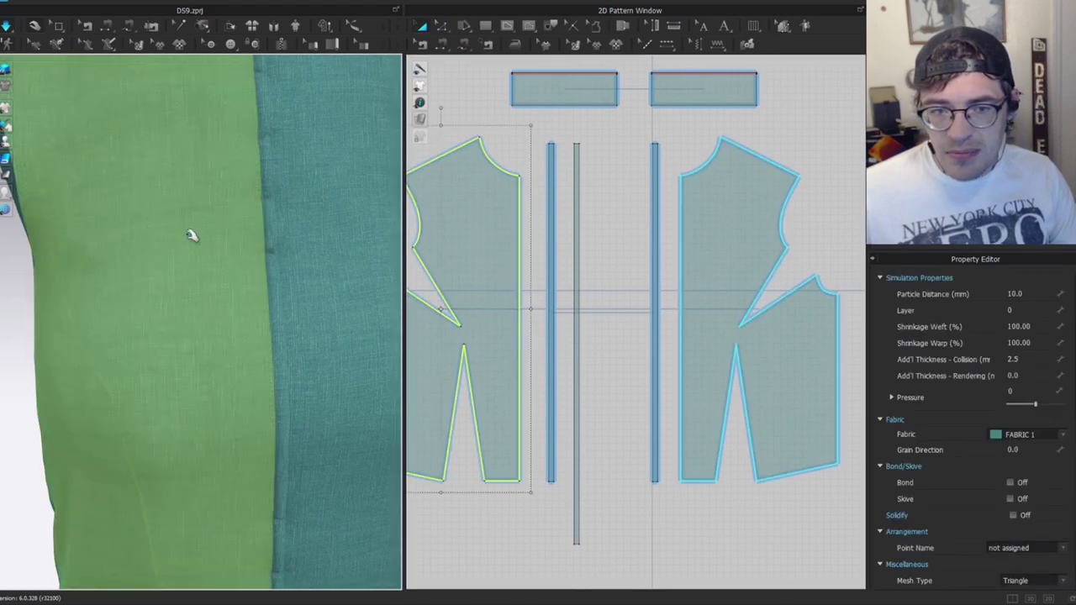
{"action": "scroll", "coordinate": [967, 533], "scroll_direction": "down", "scroll_amount": 2}
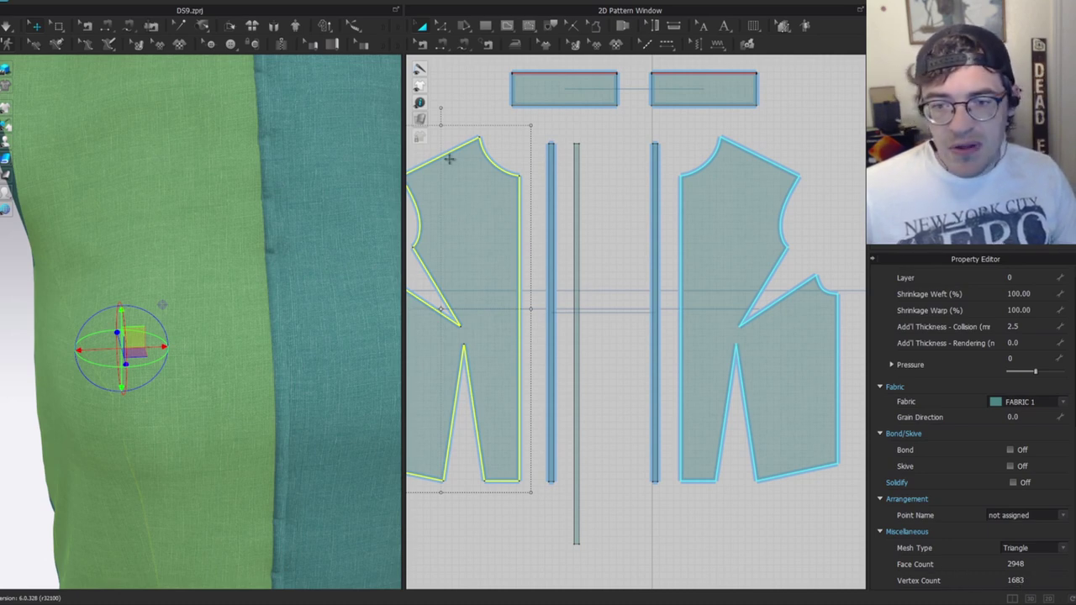
{"action": "left_click", "coordinate": [577, 294]}
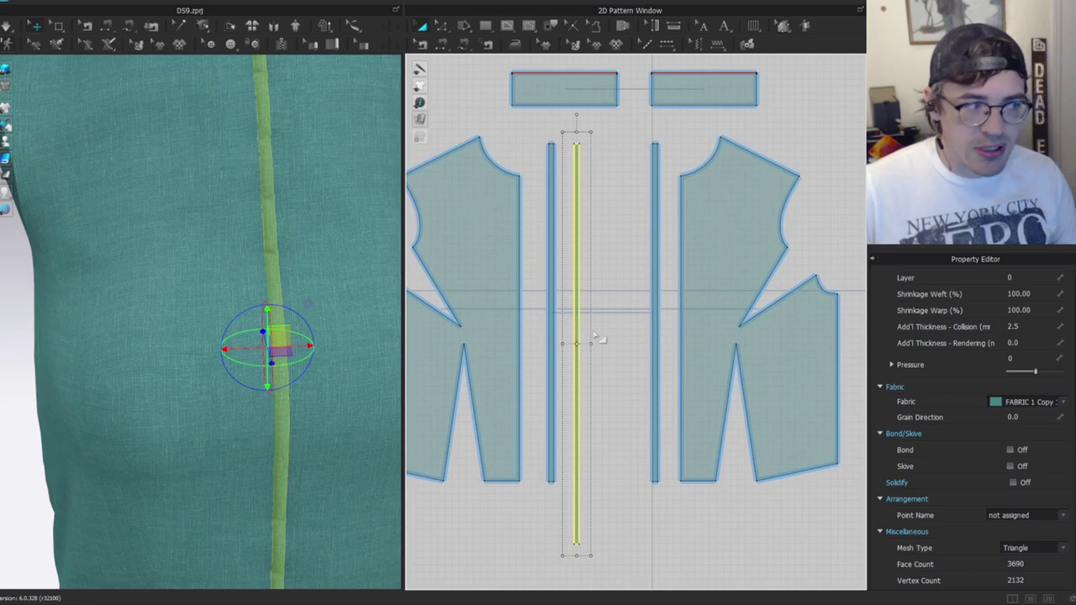
Examine the long strip in the 2D pattern and its bumps along the centre front of the 3D garment.
{"action": "left_click", "coordinate": [622, 242]}
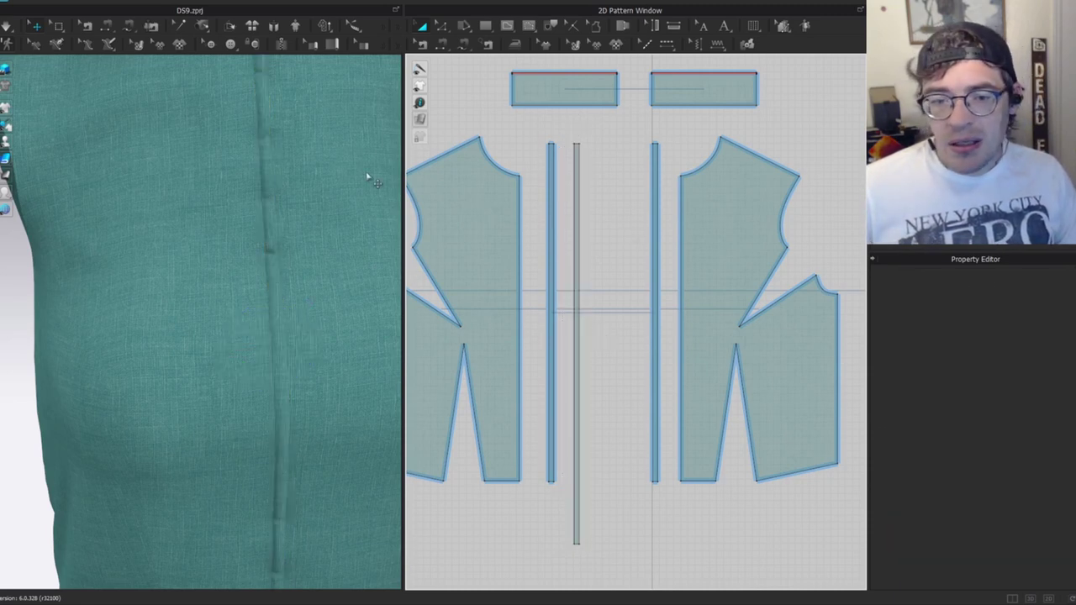
{"action": "scroll", "coordinate": [634, 252], "scroll_direction": "up", "scroll_amount": 4}
{"action": "key", "text": "ctrl+z"}
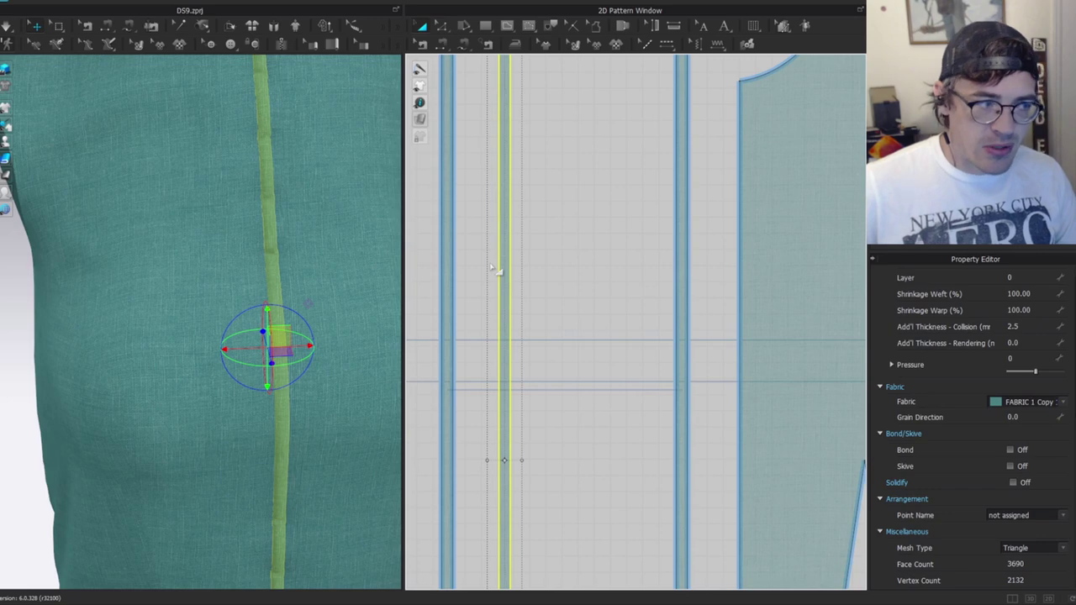
{"action": "left_click", "coordinate": [533, 280]}
{"action": "scroll", "coordinate": [537, 267], "scroll_direction": "down", "scroll_amount": 3}
{"action": "left_click", "coordinate": [515, 276]}
{"action": "scroll", "coordinate": [327, 233], "scroll_direction": "down", "scroll_amount": 5}
{"action": "scroll", "coordinate": [273, 276], "scroll_direction": "down", "scroll_amount": 3}
{"action": "right_click_drag", "start_coordinate": [264, 259], "coordinate": [348, 241]}
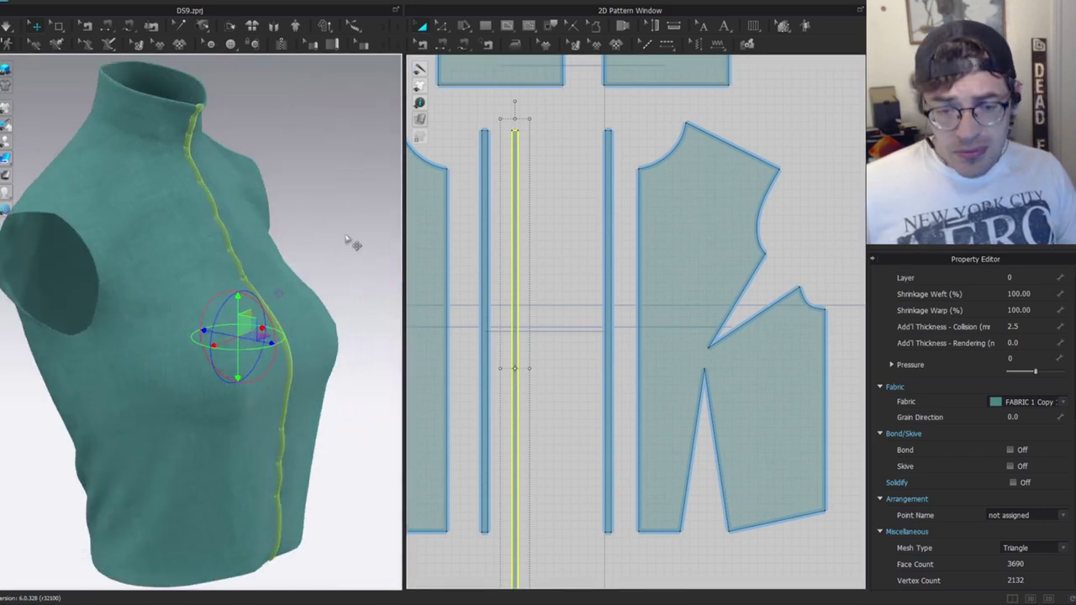
{"action": "left_click", "coordinate": [348, 240]}
{"action": "scroll", "coordinate": [252, 236], "scroll_direction": "up", "scroll_amount": 3}
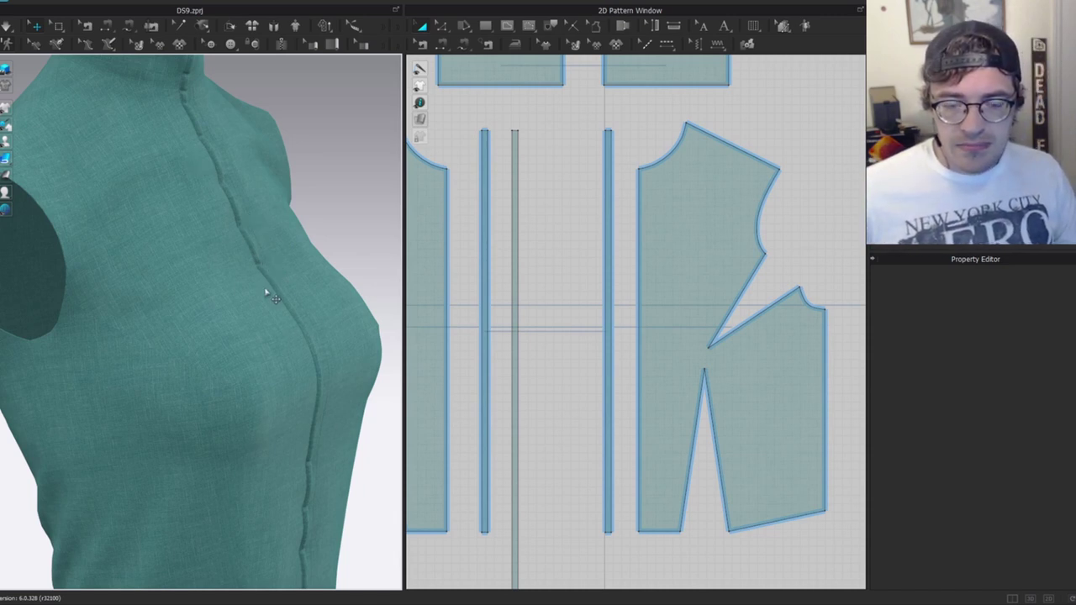
{"action": "scroll", "coordinate": [302, 385], "scroll_direction": "down", "scroll_amount": 4}
{"action": "right_click_drag", "start_coordinate": [283, 358], "coordinate": [254, 355]}
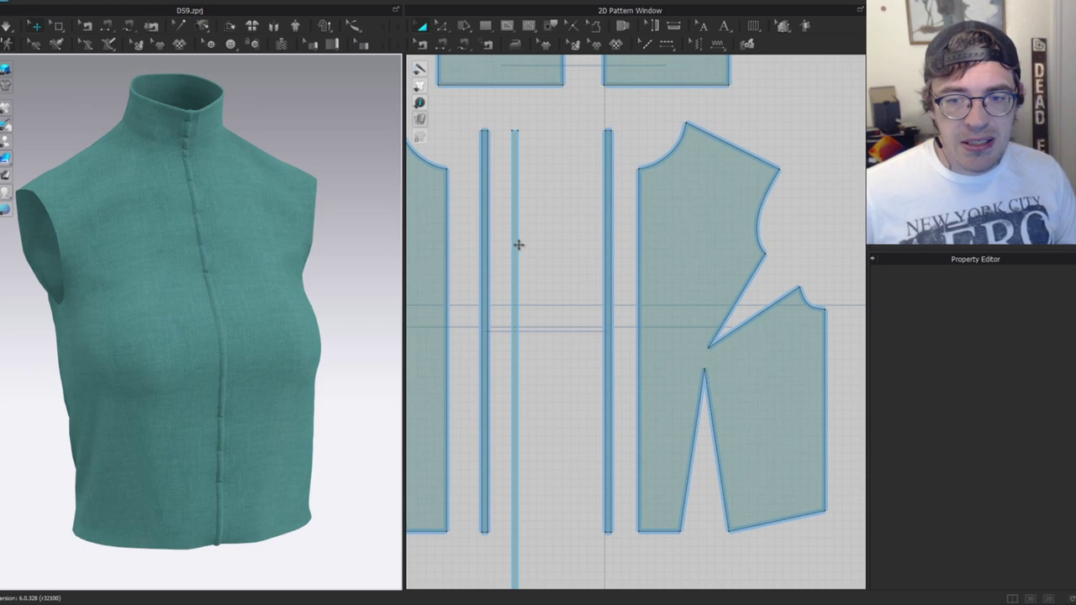
Compare the long strip with the shorter symmetric strip beside it in the 2D pattern.
{"action": "middle_click_drag", "start_coordinate": [551, 326], "coordinate": [575, 276]}
{"action": "left_click", "coordinate": [537, 275]}
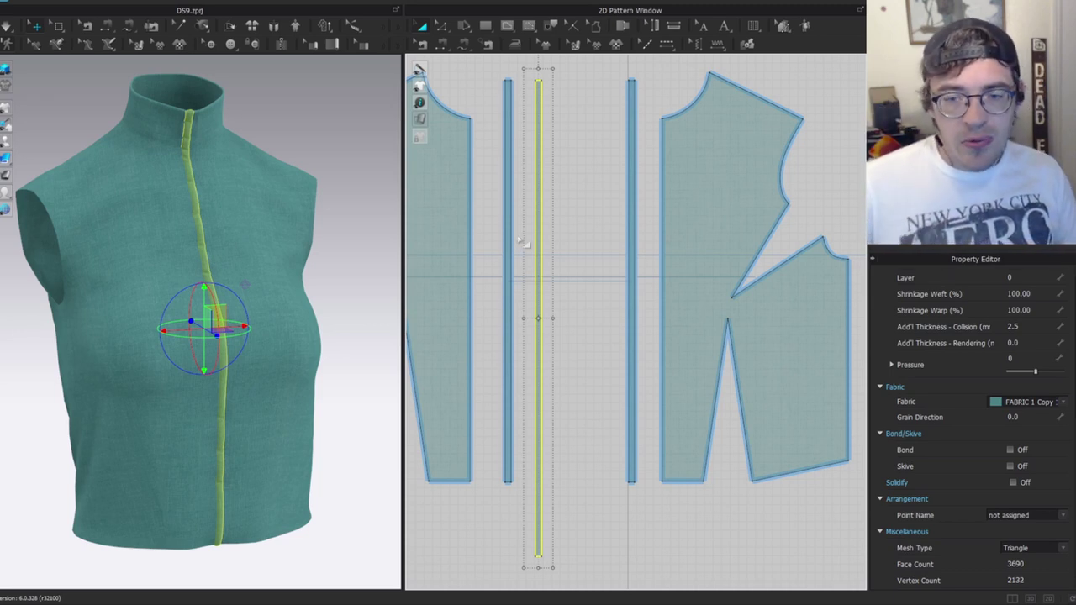
{"action": "left_click", "coordinate": [507, 252]}
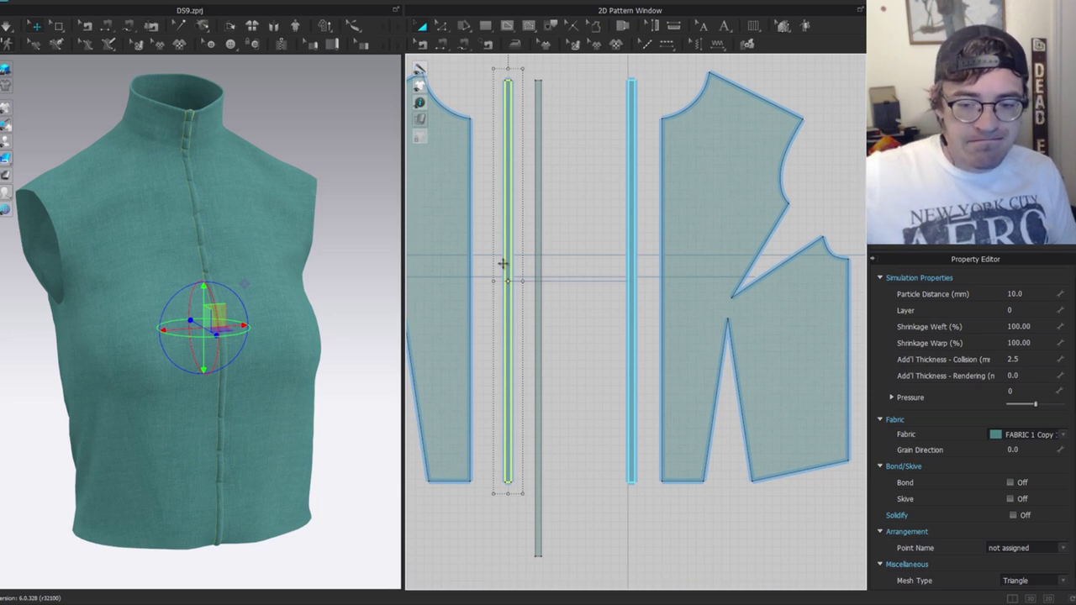
{"action": "left_click", "coordinate": [537, 362]}
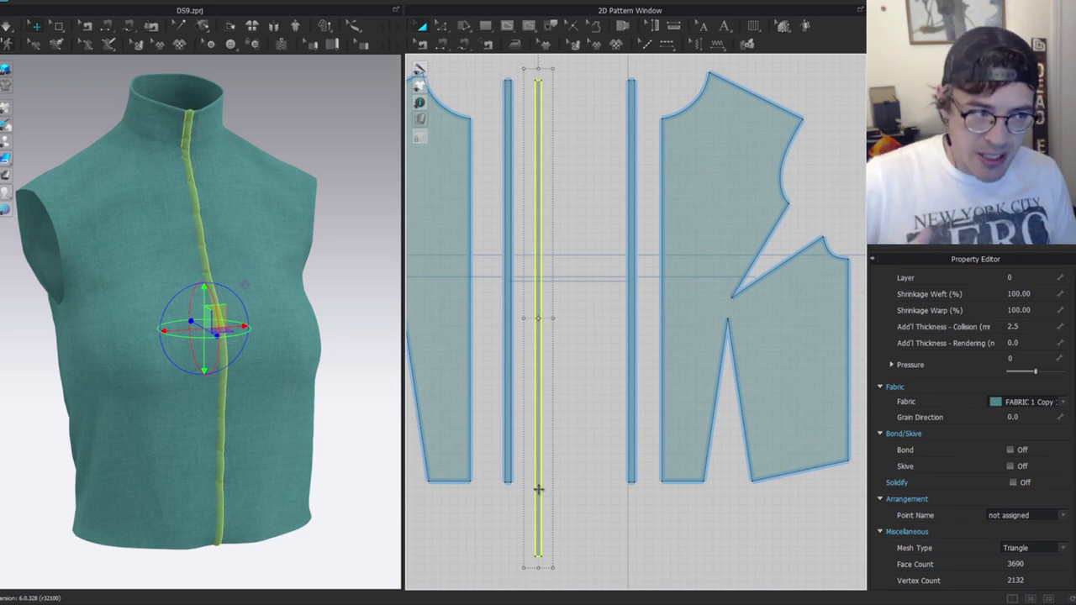
{"action": "left_click", "coordinate": [511, 249]}
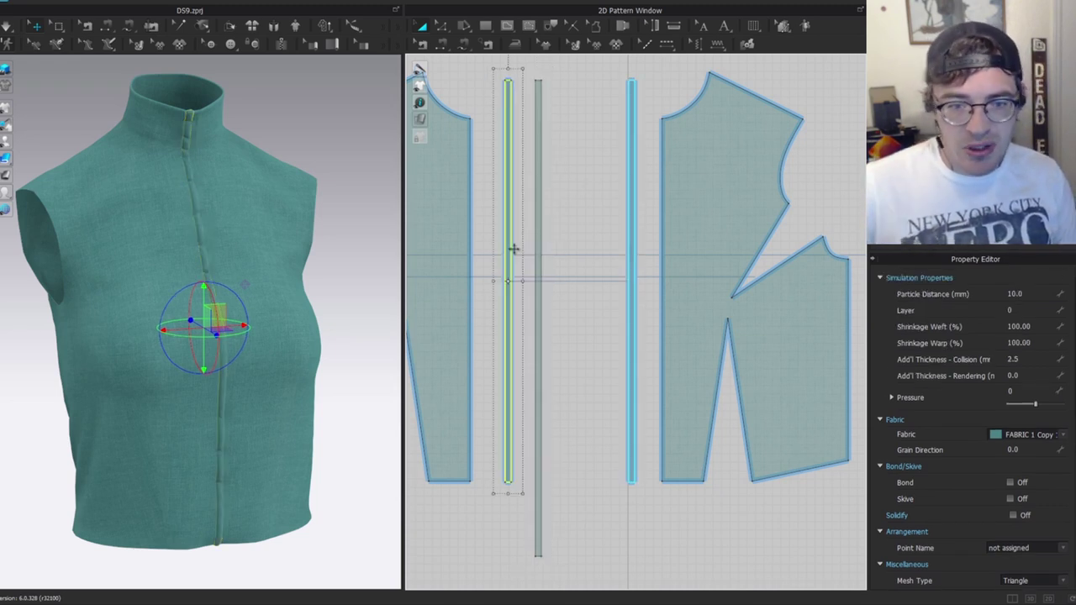
{"action": "left_click", "coordinate": [605, 286]}
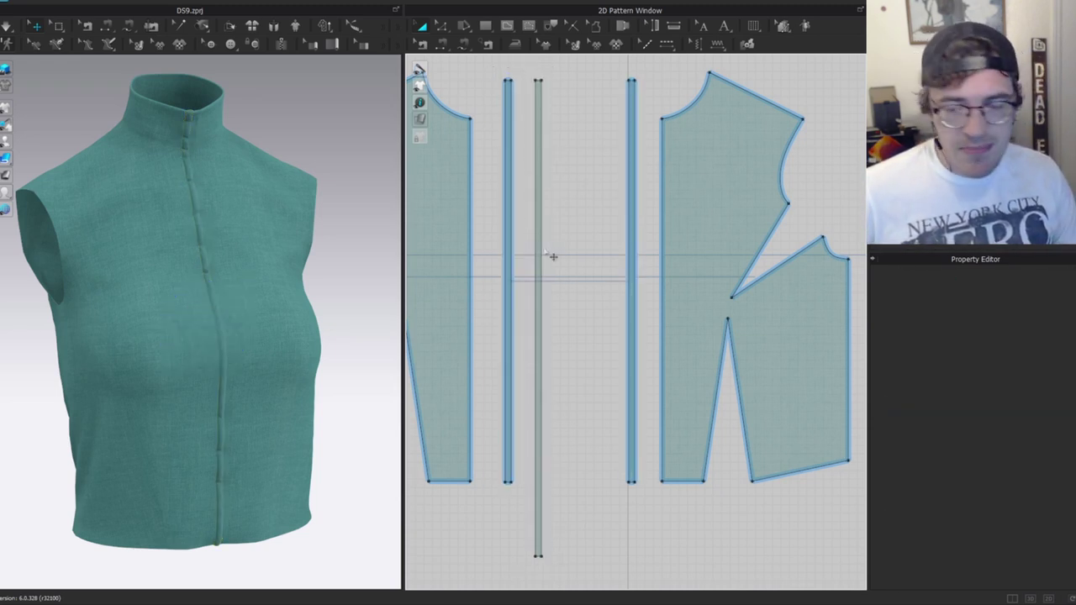
Turn on Elastic for the edges of the shorter symmetric strips and set its ratio to 100.
{"action": "left_click", "coordinate": [509, 218]}
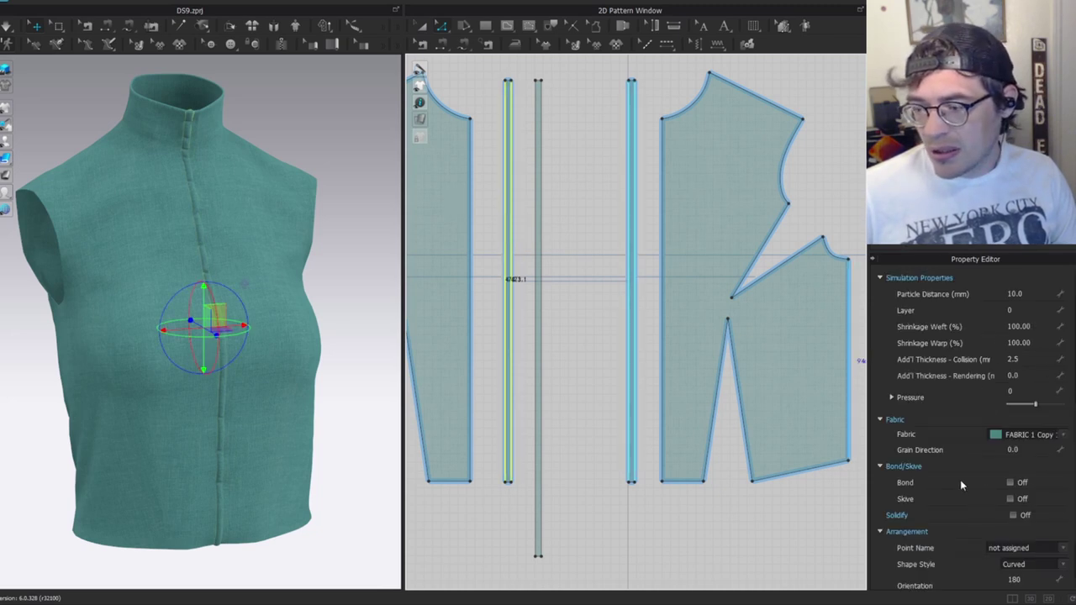
{"action": "scroll", "coordinate": [966, 471], "scroll_direction": "down", "scroll_amount": 3}
{"action": "scroll", "coordinate": [967, 352], "scroll_direction": "up", "scroll_amount": 3}
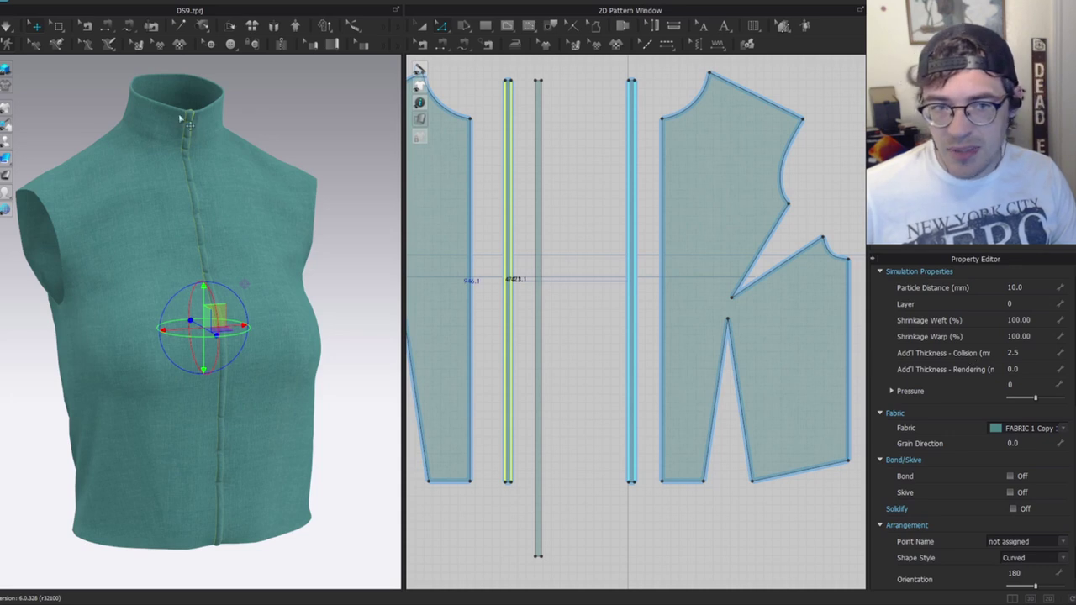
{"action": "scroll", "coordinate": [976, 385], "scroll_direction": "up", "scroll_amount": 4}
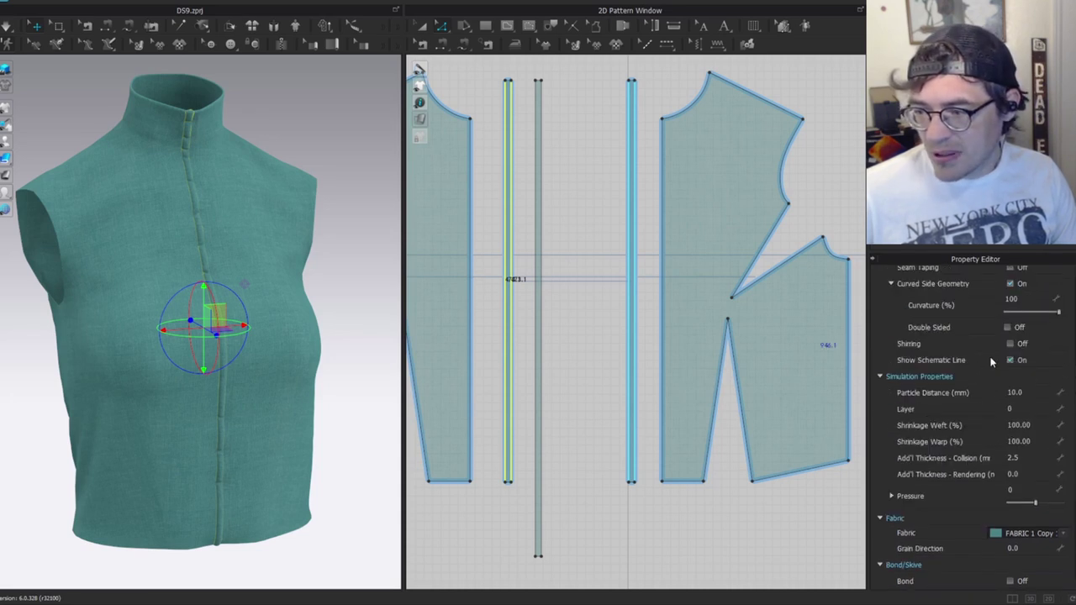
{"action": "scroll", "coordinate": [1000, 354], "scroll_direction": "up", "scroll_amount": 2}
{"action": "left_click", "coordinate": [1012, 322]}
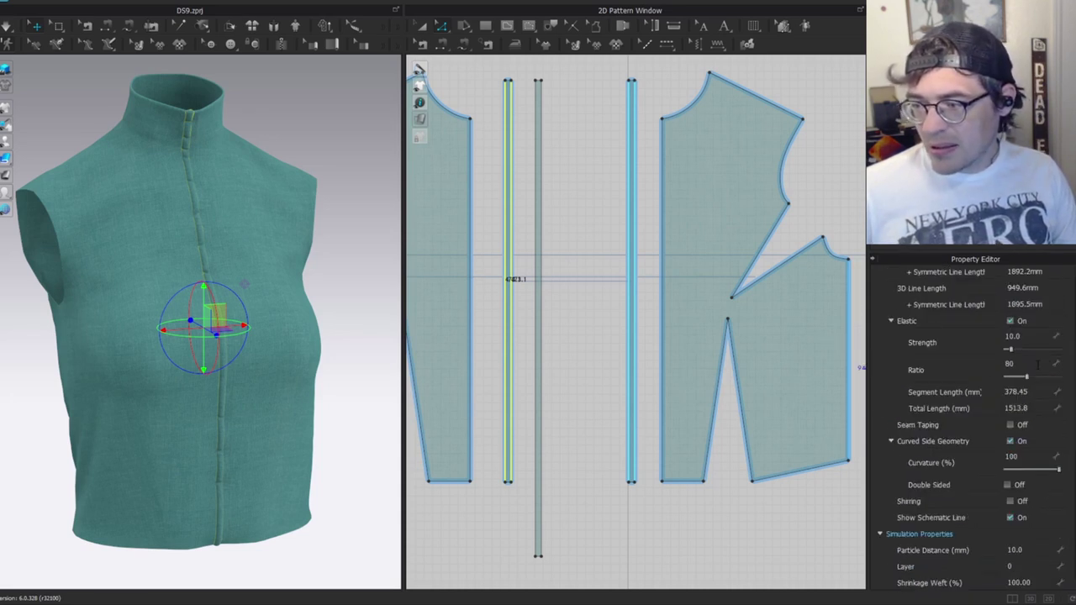
{"action": "left_click", "coordinate": [1022, 363]}
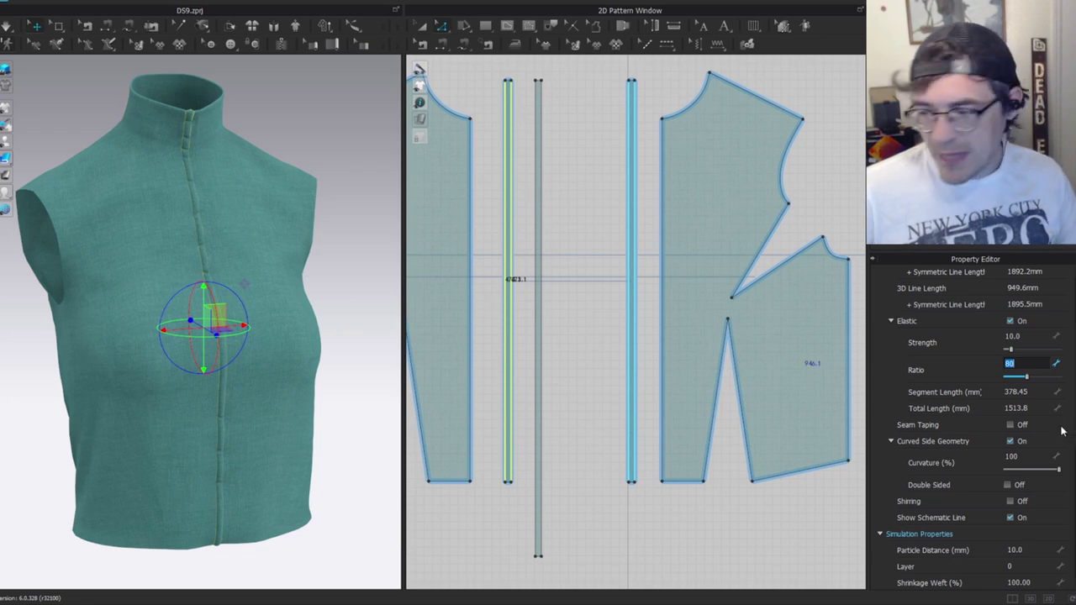
{"action": "type", "text": "100"}
{"action": "key", "text": "Return"}
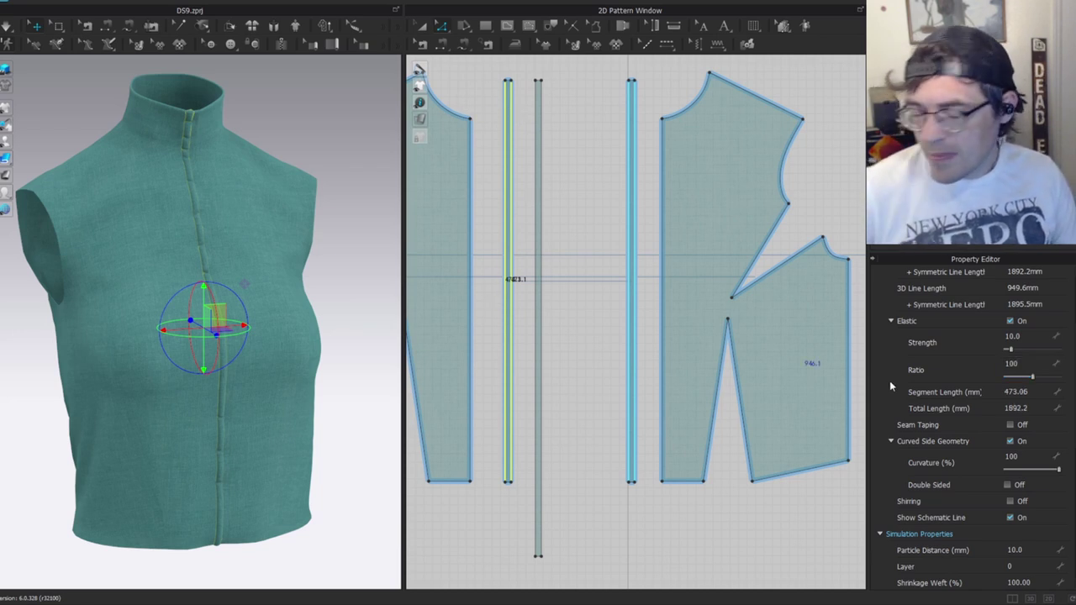
Simulate the garment with the elastic strips and inspect the centre front from the side.
{"action": "key", "text": "space"}
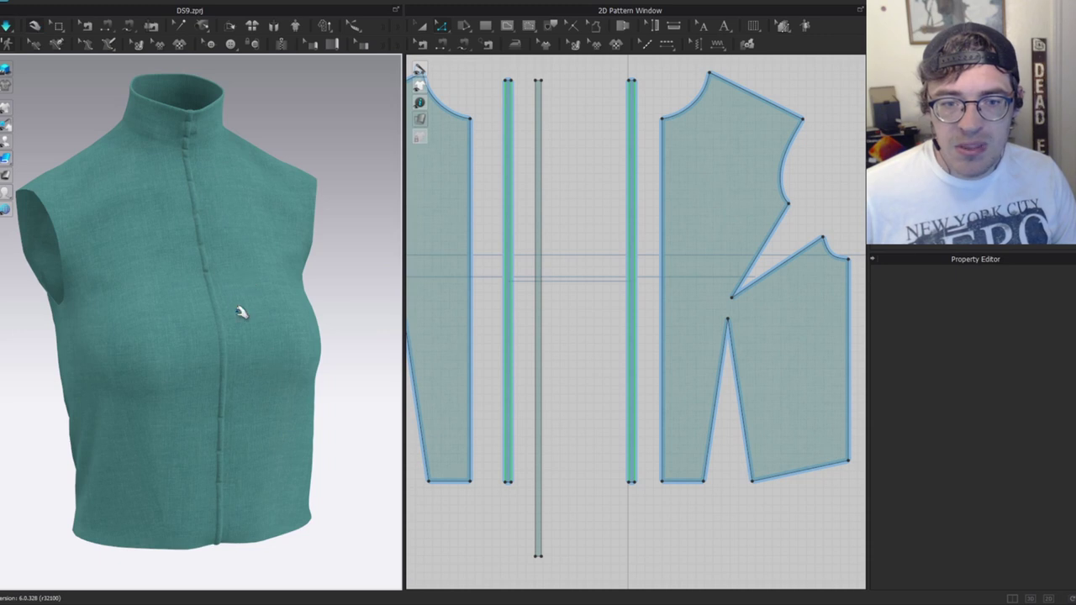
{"action": "scroll", "coordinate": [231, 280], "scroll_direction": "up", "scroll_amount": 3}
{"action": "right_click_drag", "start_coordinate": [221, 269], "coordinate": [273, 280]}
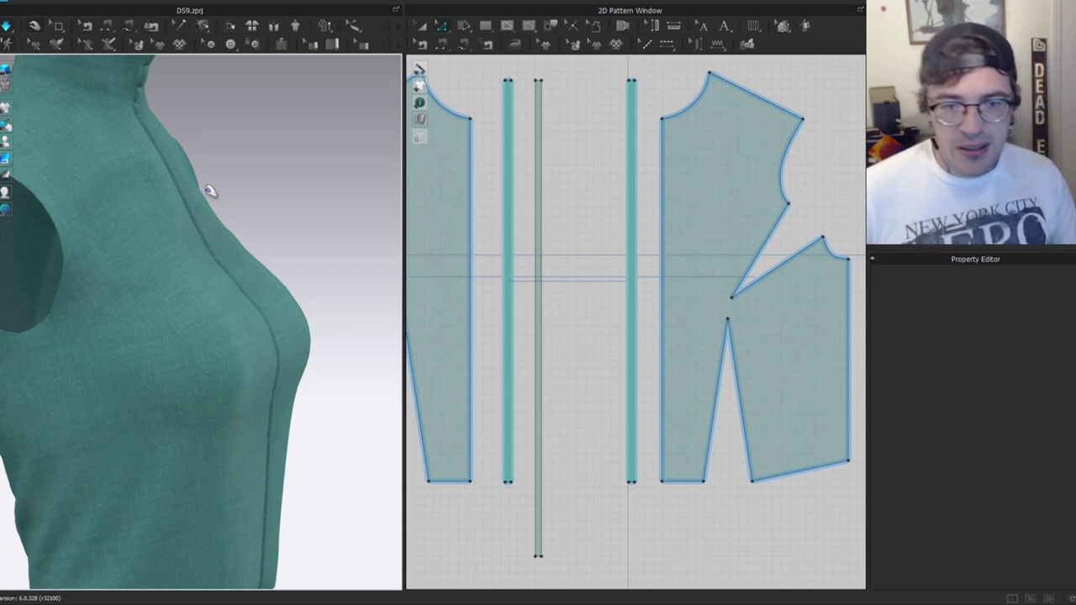
Inspect the front body panel and the long centre-front strip from several angles on the 3D garment.
{"action": "left_click", "coordinate": [158, 244]}
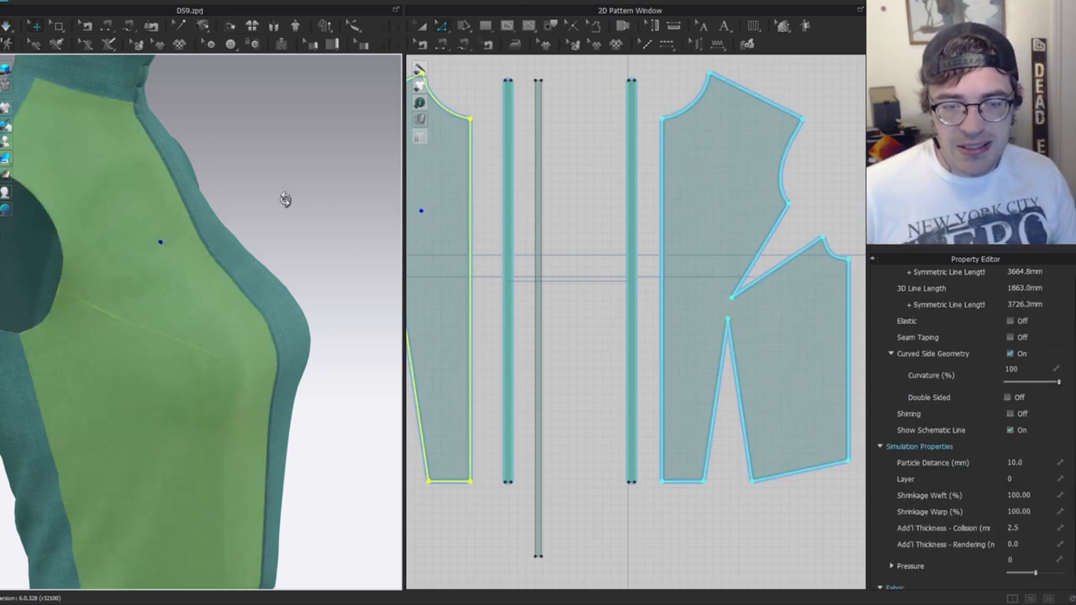
{"action": "right_click_drag", "start_coordinate": [303, 204], "coordinate": [220, 202]}
{"action": "key", "text": "q"}
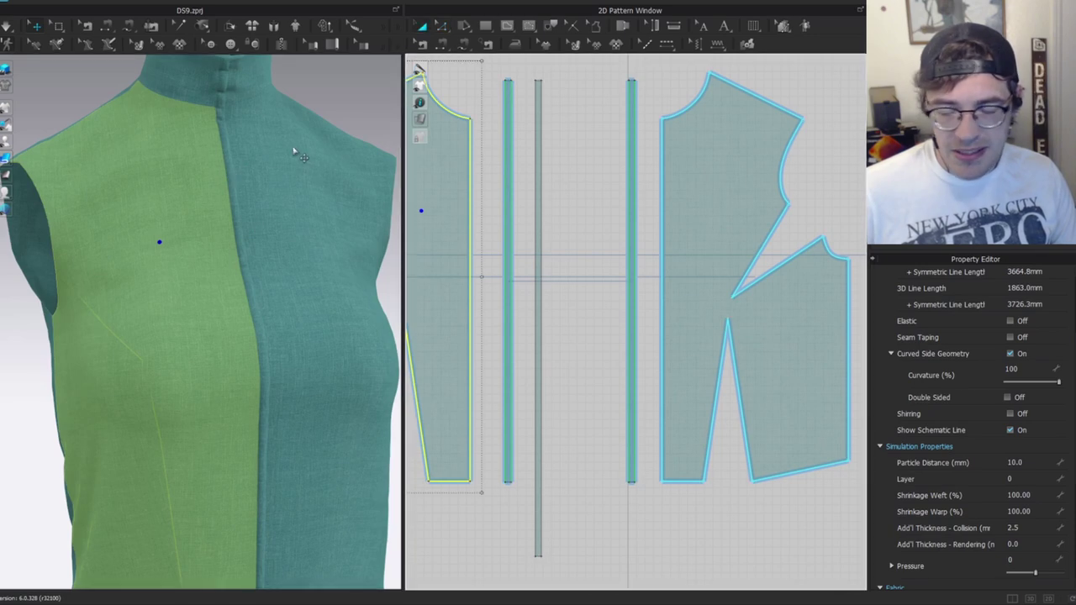
{"action": "scroll", "coordinate": [305, 202], "scroll_direction": "down", "scroll_amount": 4}
{"action": "right_click_drag", "start_coordinate": [308, 205], "coordinate": [263, 208]}
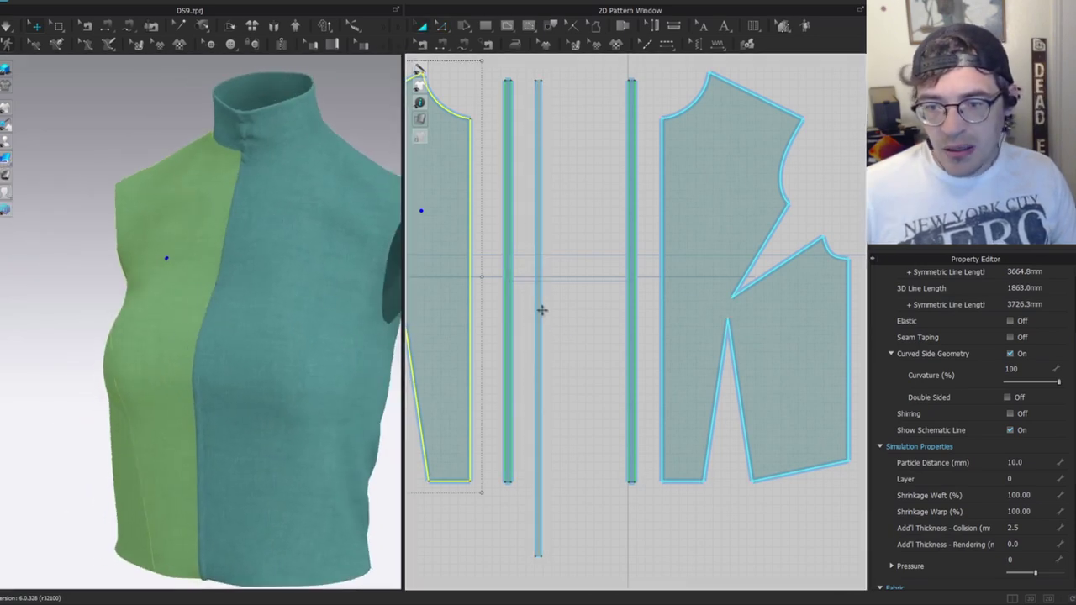
{"action": "left_click", "coordinate": [538, 286]}
{"action": "key", "text": "2"}
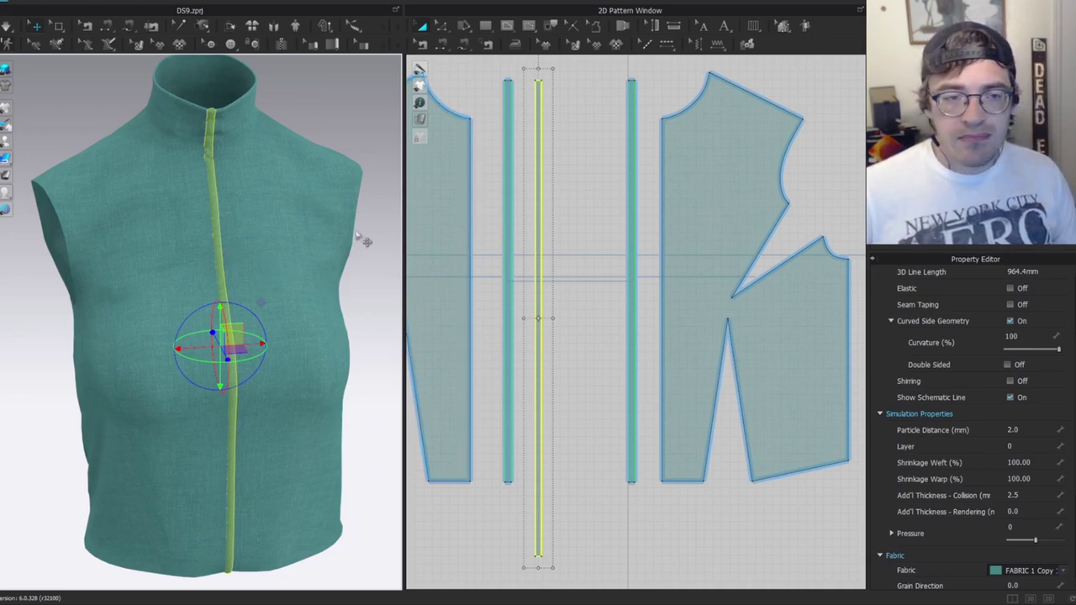
Change the physical property preset of the body panels' fabric to Denim_Lightweight.
{"action": "left_click", "coordinate": [297, 241]}
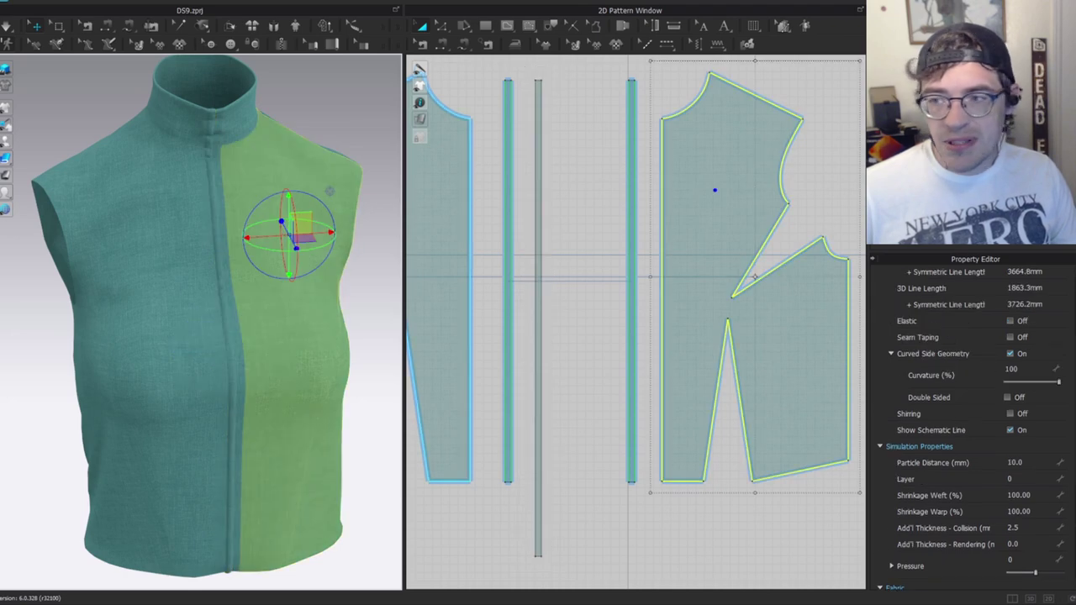
{"action": "left_click", "coordinate": [924, 80]}
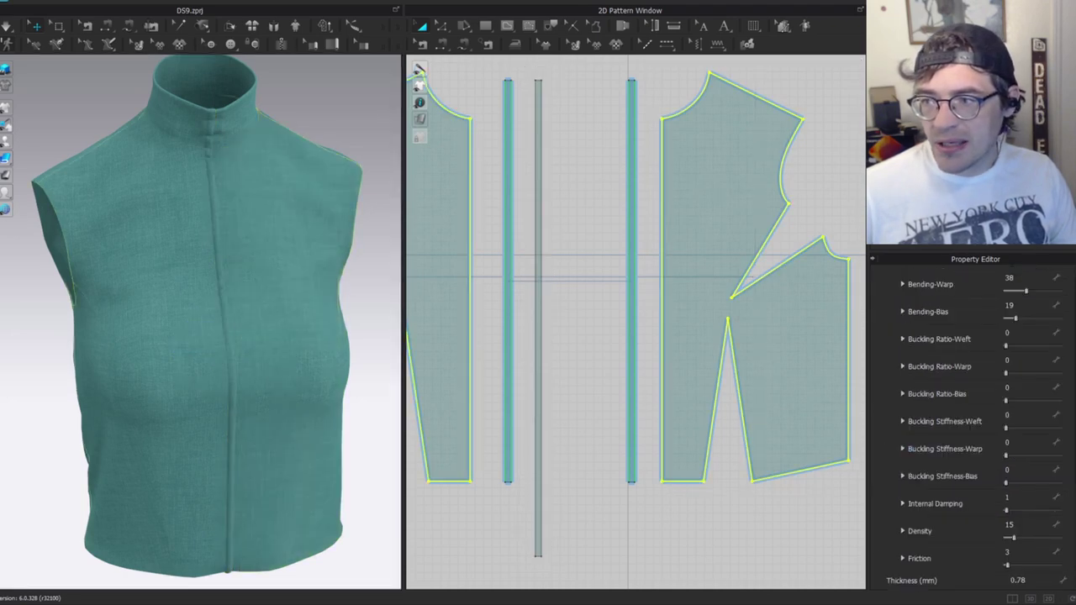
{"action": "scroll", "coordinate": [968, 301], "scroll_direction": "up", "scroll_amount": 5}
{"action": "scroll", "coordinate": [987, 322], "scroll_direction": "up", "scroll_amount": 2}
{"action": "left_click", "coordinate": [979, 383]}
{"action": "scroll", "coordinate": [980, 311], "scroll_direction": "up", "scroll_amount": 1}
{"action": "left_click", "coordinate": [958, 174]}
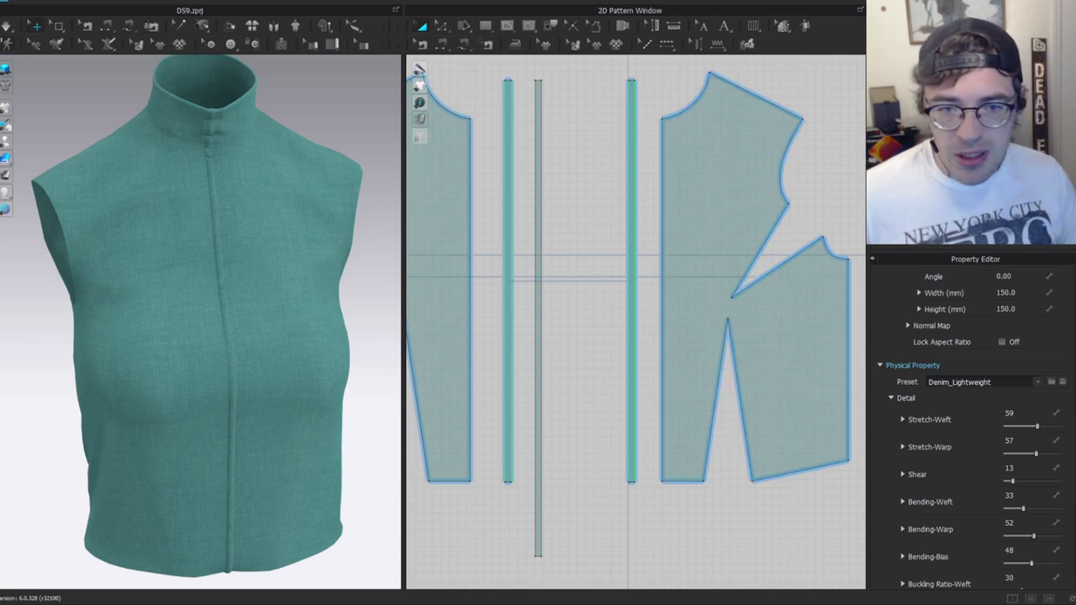
Simulate the garment with the lightweight denim preset and check the centre-front seam up close.
{"action": "left_click", "coordinate": [537, 328]}
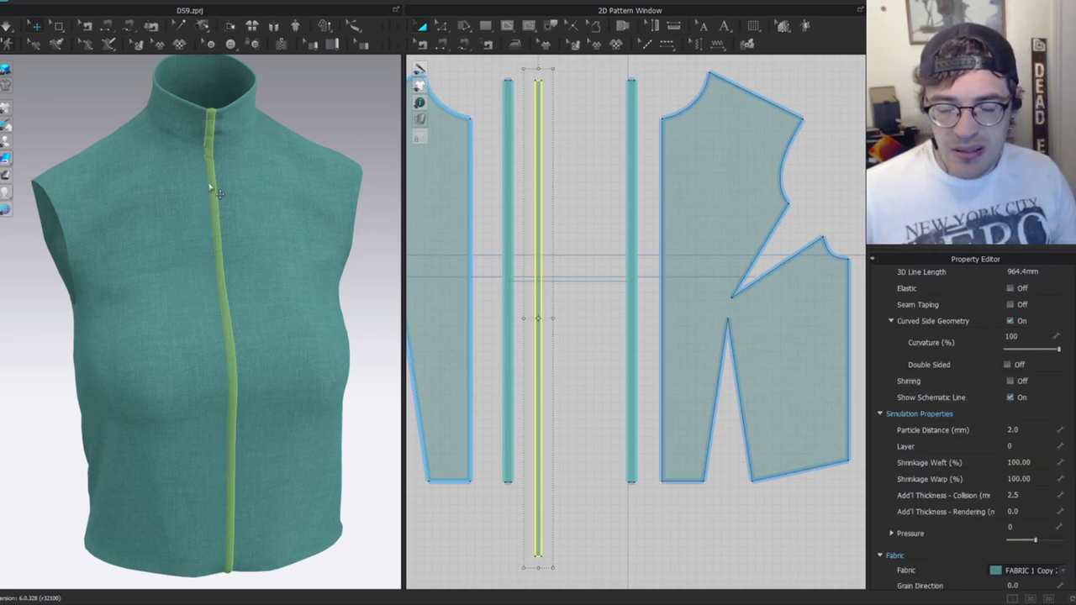
{"action": "scroll", "coordinate": [260, 159], "scroll_direction": "up", "scroll_amount": 3}
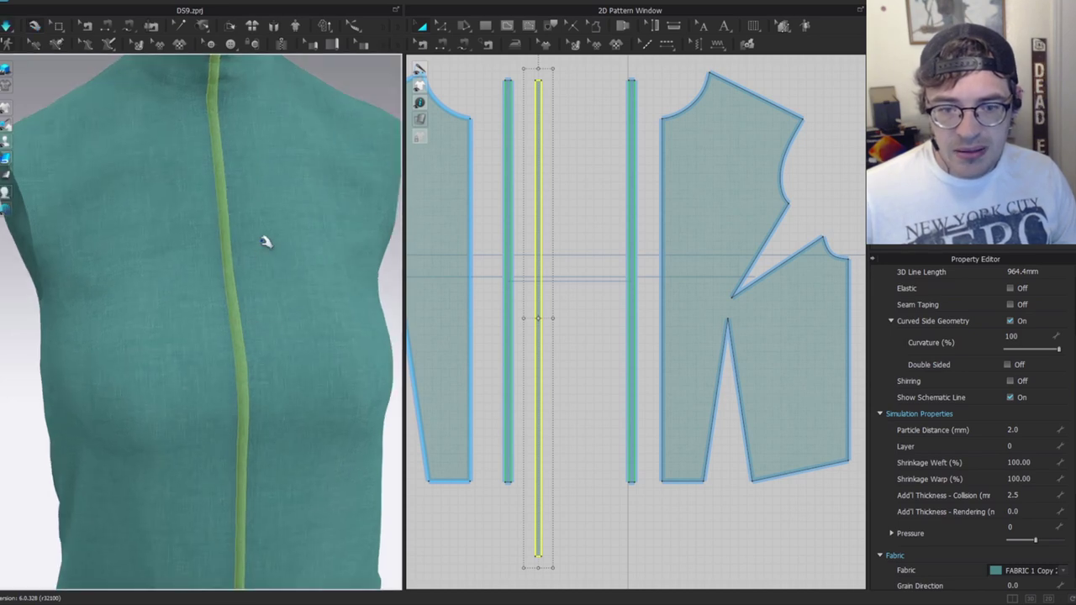
{"action": "scroll", "coordinate": [276, 276], "scroll_direction": "down", "scroll_amount": 3}
{"action": "key", "text": "Escape"}
{"action": "scroll", "coordinate": [247, 278], "scroll_direction": "up", "scroll_amount": 4}
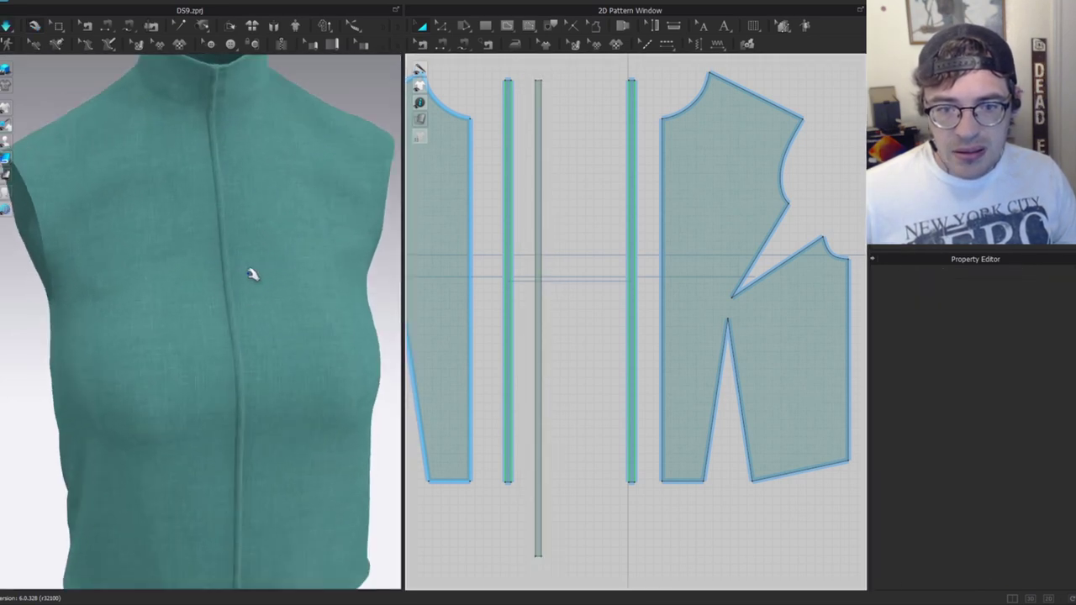
{"action": "scroll", "coordinate": [241, 266], "scroll_direction": "down", "scroll_amount": 3}
{"action": "scroll", "coordinate": [223, 252], "scroll_direction": "up", "scroll_amount": 3}
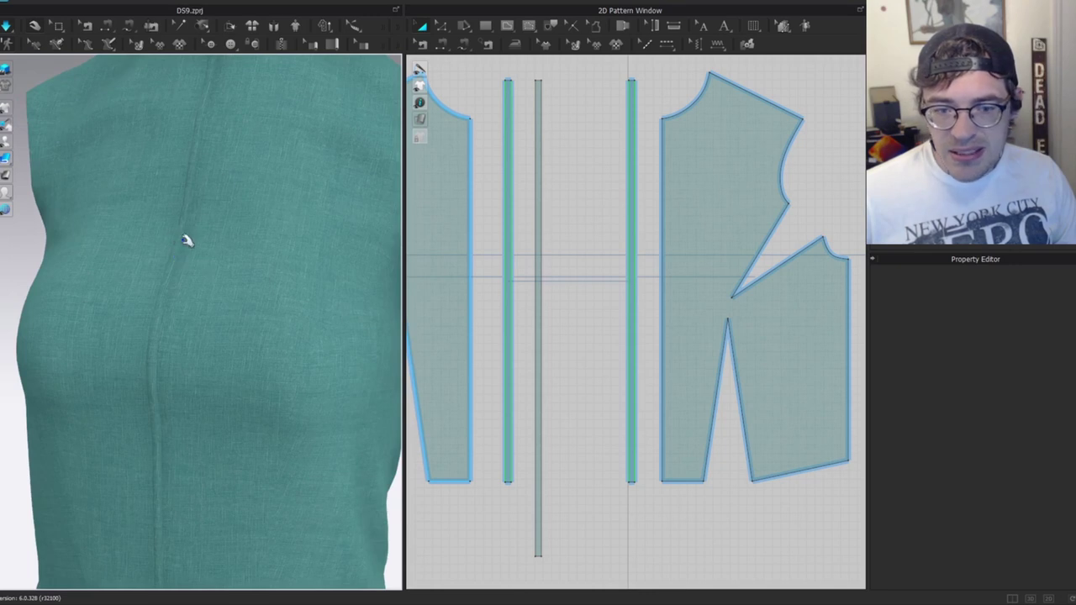
Compare the long strip with the shorter elastic strip along the simulating centre front, and stop the simulation.
{"action": "left_click", "coordinate": [179, 256]}
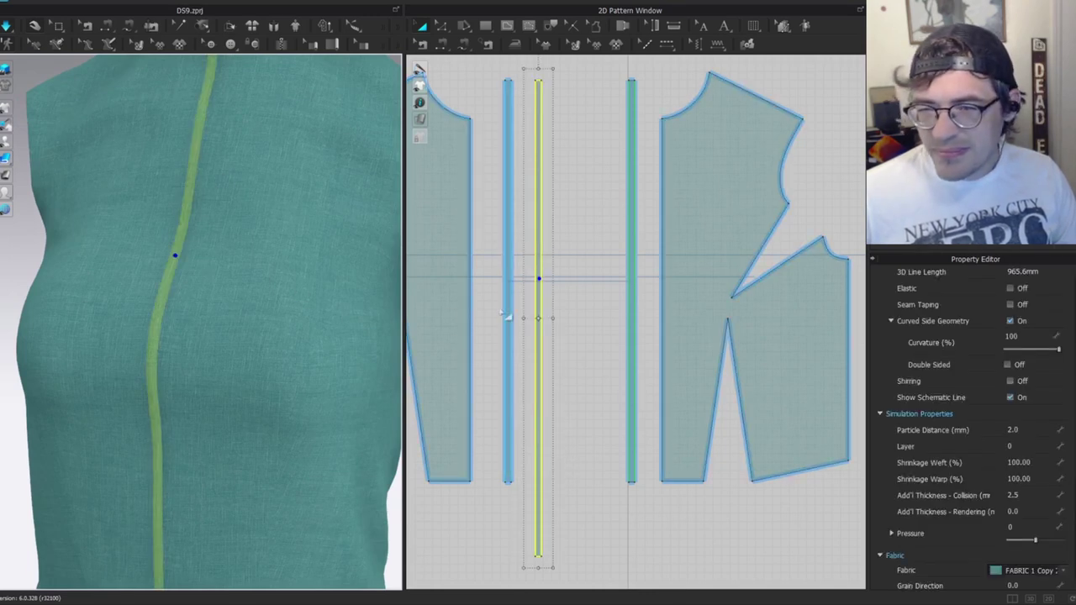
{"action": "right_click_drag", "start_coordinate": [208, 267], "coordinate": [201, 217]}
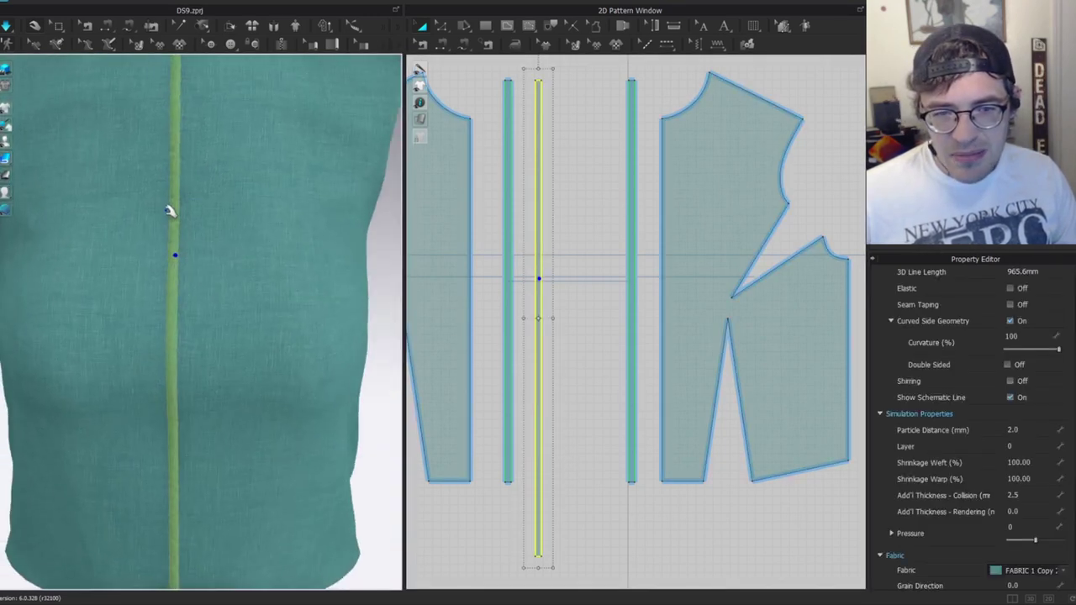
{"action": "left_click", "coordinate": [166, 206]}
{"action": "left_click", "coordinate": [189, 398]}
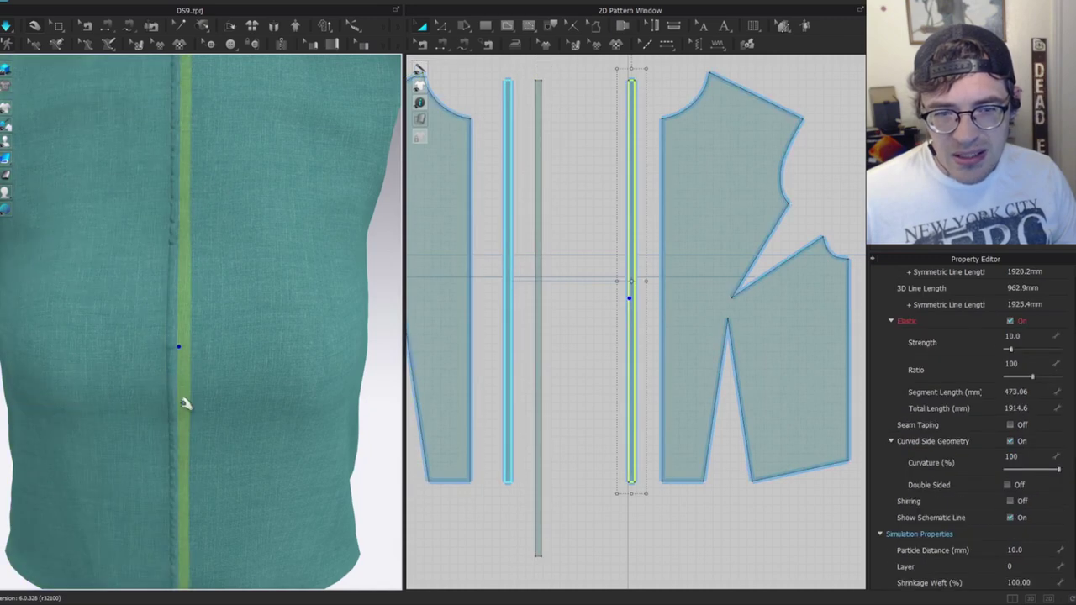
{"action": "scroll", "coordinate": [180, 403], "scroll_direction": "down", "scroll_amount": 4}
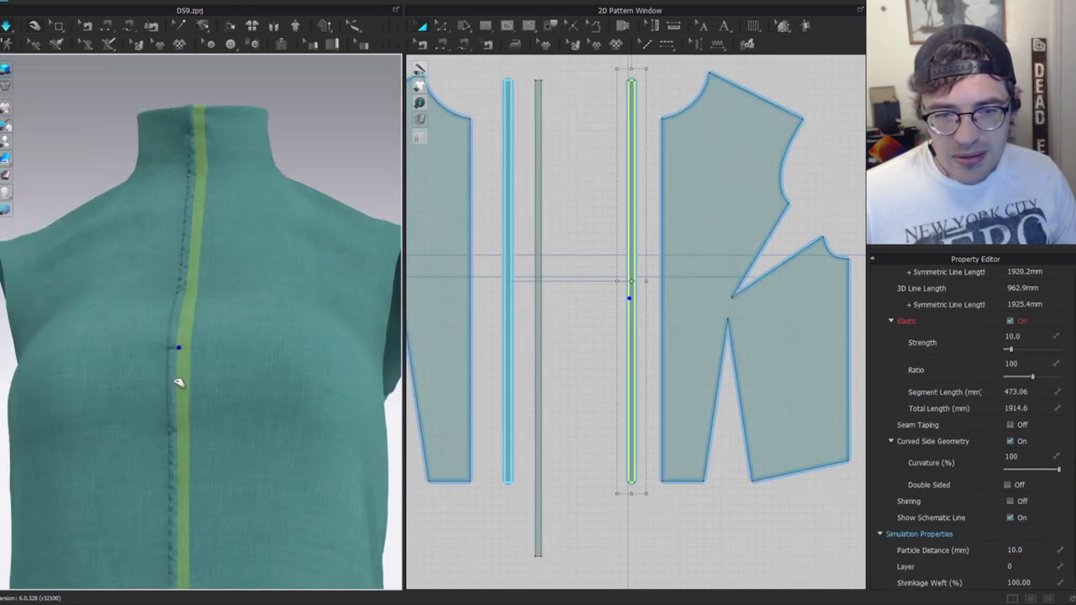
{"action": "left_click", "coordinate": [177, 370]}
{"action": "left_click", "coordinate": [284, 173]}
{"action": "key", "text": "space"}
{"action": "scroll", "coordinate": [224, 251], "scroll_direction": "down", "scroll_amount": 2}
{"action": "scroll", "coordinate": [187, 301], "scroll_direction": "up", "scroll_amount": 4}
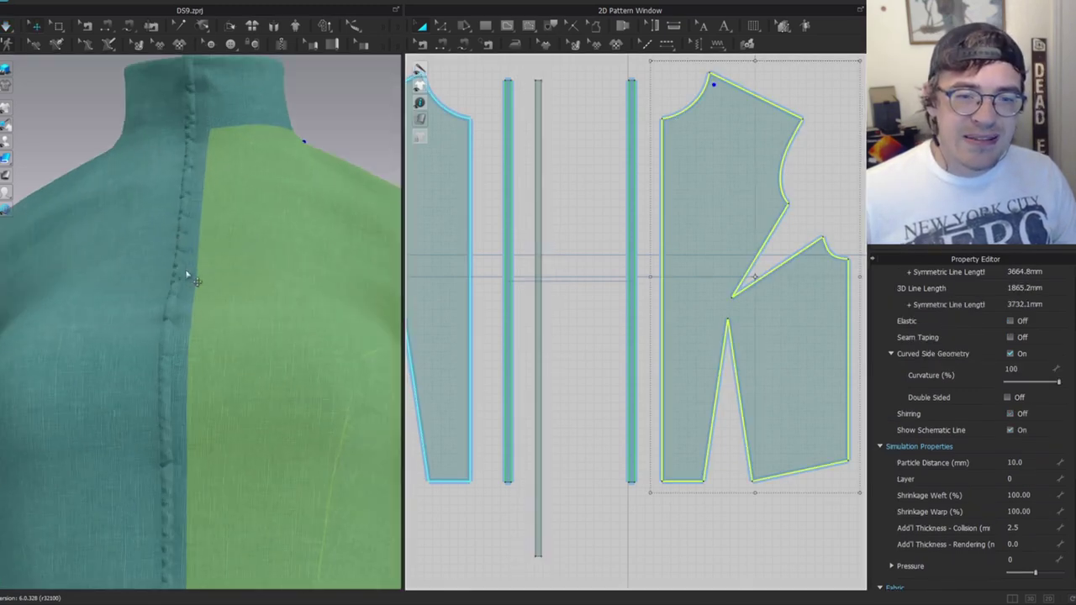
Compare the long strip's folds with the green collar placket in the reference photo img6.jpg.
{"action": "left_click", "coordinate": [167, 325]}
{"action": "scroll", "coordinate": [579, 267], "scroll_direction": "up", "scroll_amount": 4}
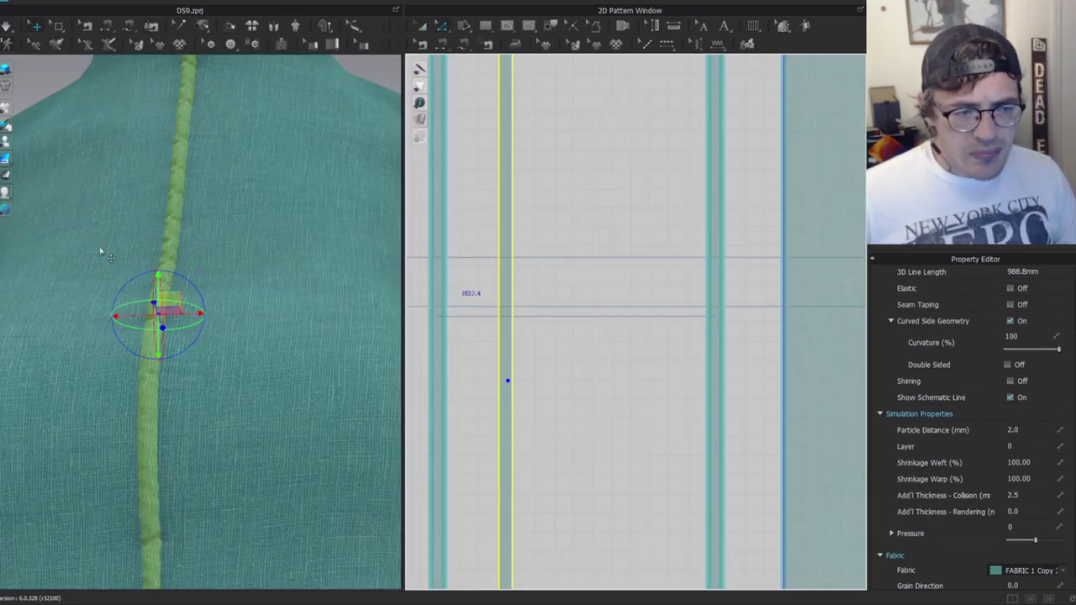
{"action": "left_click_drag", "start_coordinate": [0, 46], "coordinate": [616, 46]}
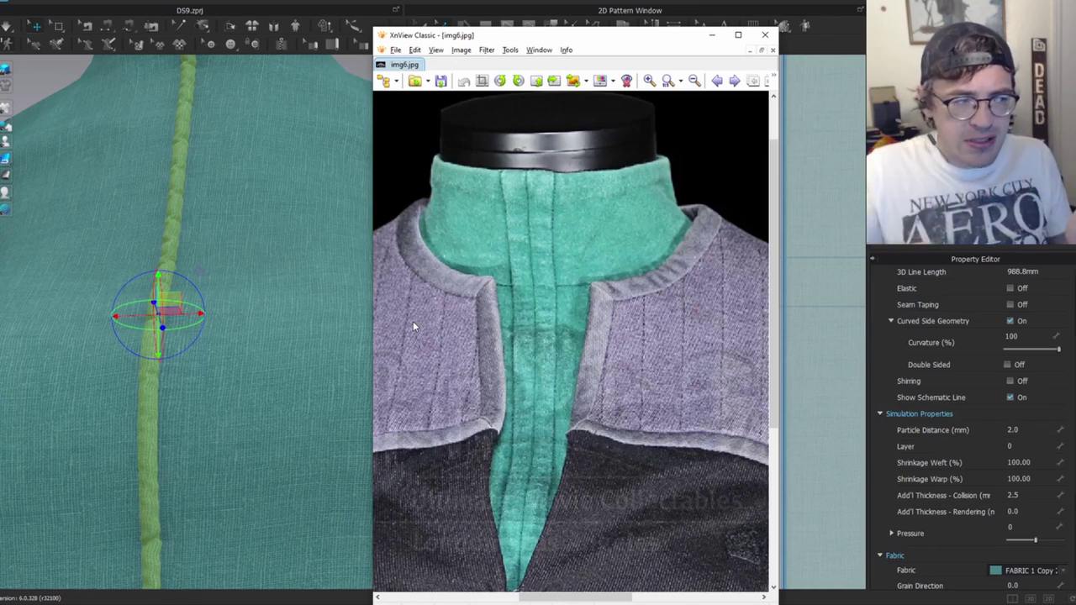
{"action": "left_click_drag", "start_coordinate": [602, 37], "coordinate": [0, 56]}
{"action": "left_click", "coordinate": [581, 281]}
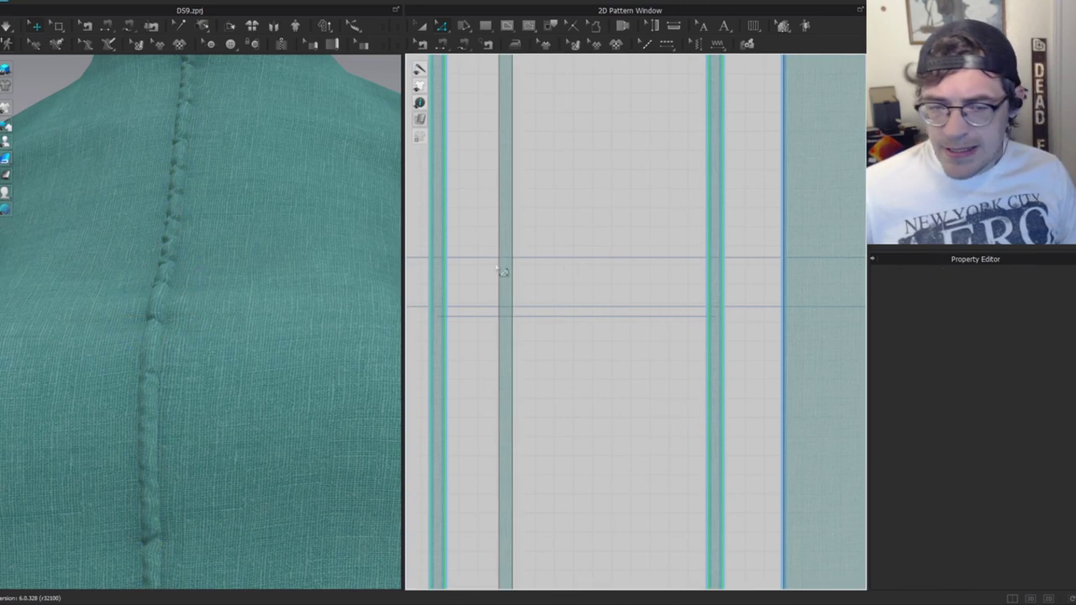
Offset both long edges of the long strip outward with two 1.0 mm offsets, creating internal lines.
{"action": "left_click", "coordinate": [510, 277]}
{"action": "left_click", "coordinate": [502, 272], "text": "shift"}
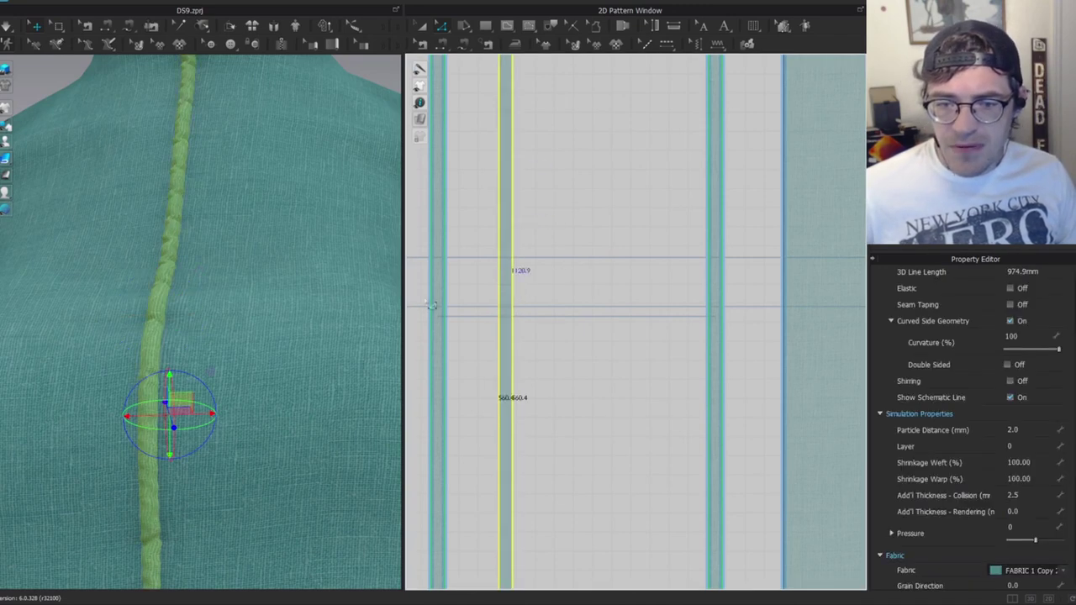
{"action": "scroll", "coordinate": [464, 270], "scroll_direction": "down", "scroll_amount": 3}
{"action": "scroll", "coordinate": [396, 200], "scroll_direction": "down", "scroll_amount": 1}
{"action": "scroll", "coordinate": [545, 240], "scroll_direction": "down", "scroll_amount": 3}
{"action": "scroll", "coordinate": [522, 238], "scroll_direction": "up", "scroll_amount": 4}
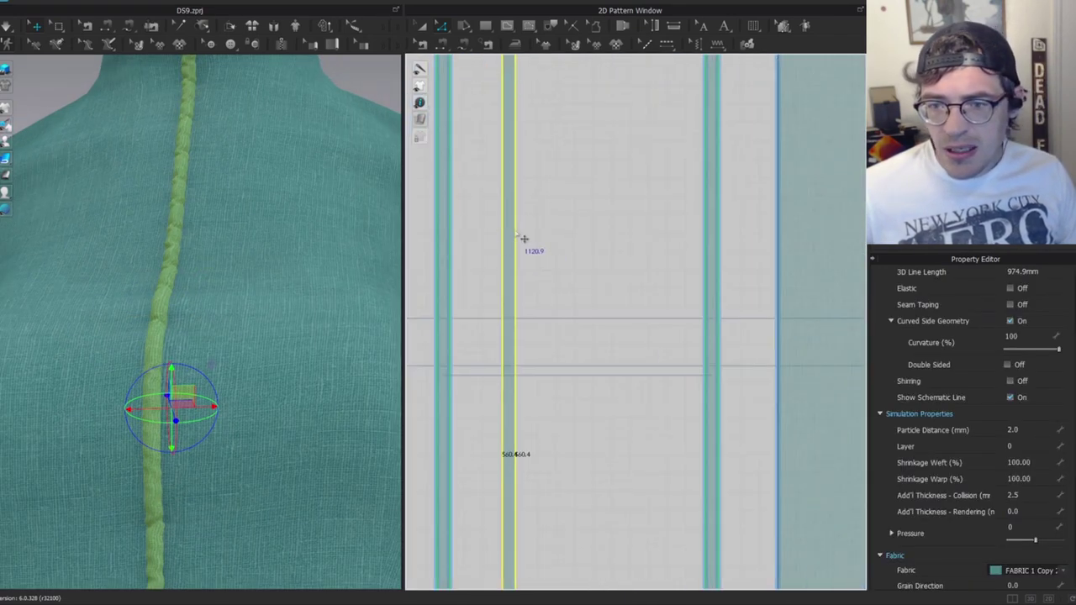
{"action": "right_click", "coordinate": [523, 241]}
{"action": "left_click", "coordinate": [605, 361]}
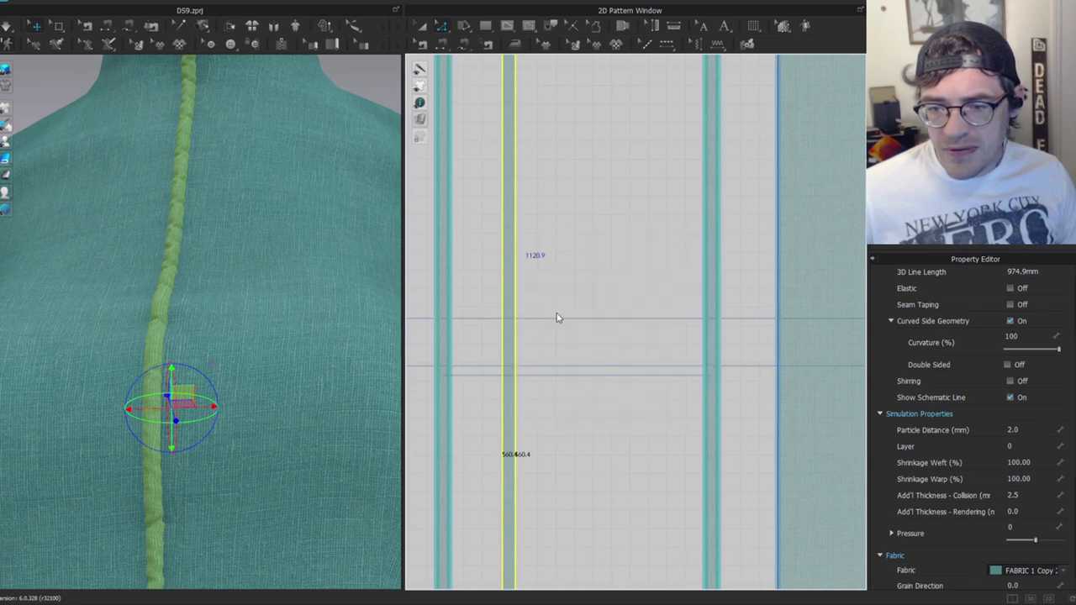
{"action": "left_click_drag", "start_coordinate": [538, 145], "coordinate": [321, 122]}
{"action": "scroll", "coordinate": [429, 175], "scroll_direction": "down", "scroll_amount": 3}
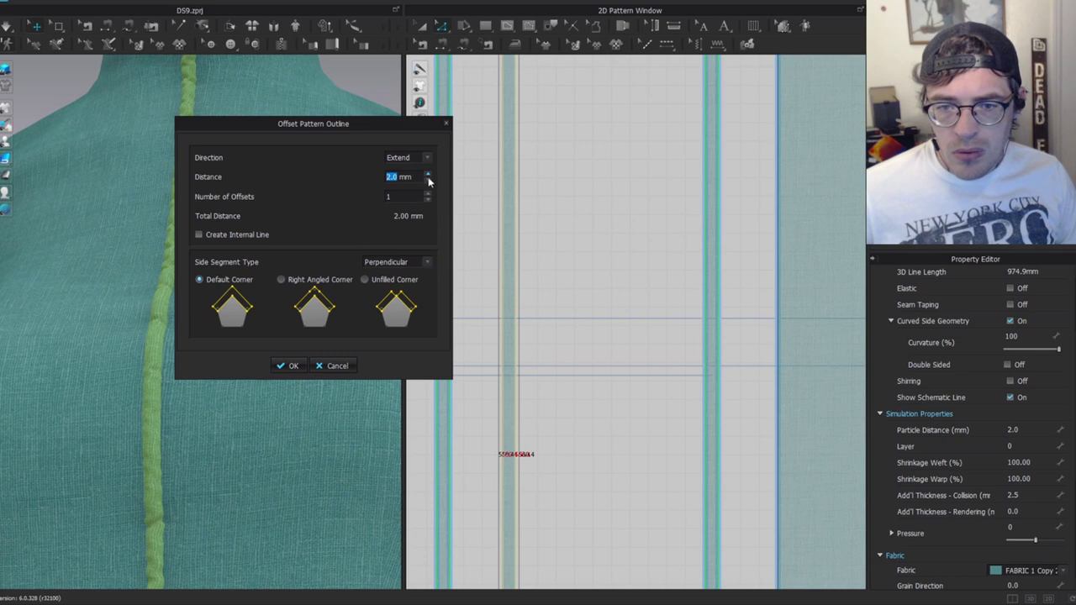
{"action": "scroll", "coordinate": [430, 181], "scroll_direction": "down", "scroll_amount": 1}
{"action": "scroll", "coordinate": [428, 197], "scroll_direction": "up", "scroll_amount": 1}
{"action": "left_click", "coordinate": [199, 236]}
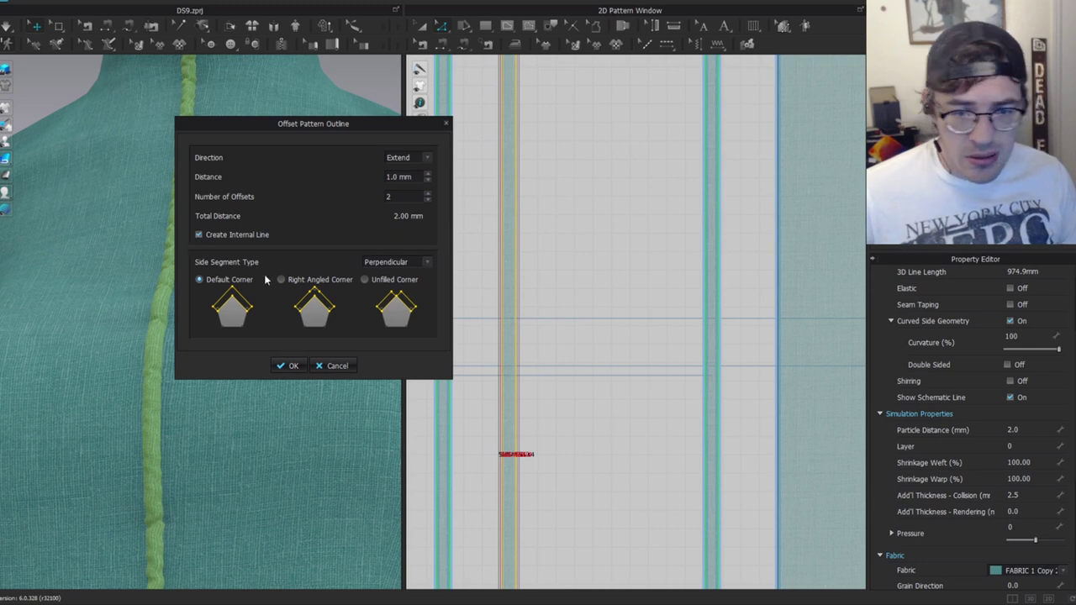
{"action": "left_click", "coordinate": [290, 366]}
{"action": "left_click", "coordinate": [572, 268]}
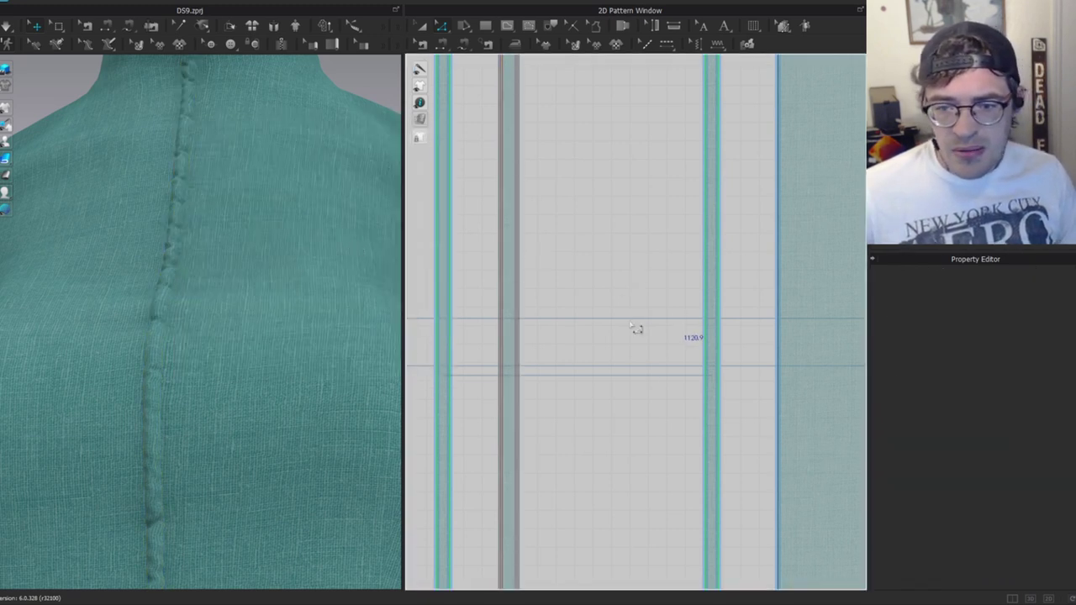
Set the fold angle of the four internal lines along the long strip's edges to 119 and turn off Fold Rendering.
{"action": "scroll", "coordinate": [533, 314], "scroll_direction": "up", "scroll_amount": 3}
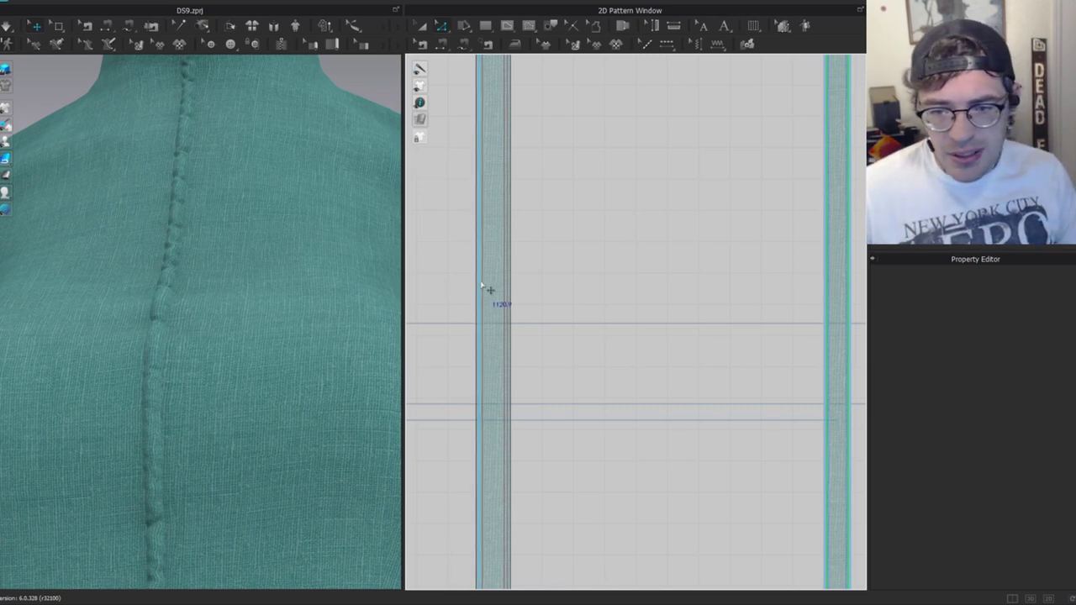
{"action": "left_click", "coordinate": [483, 319]}
{"action": "scroll", "coordinate": [475, 302], "scroll_direction": "up", "scroll_amount": 2}
{"action": "left_click", "coordinate": [469, 327]}
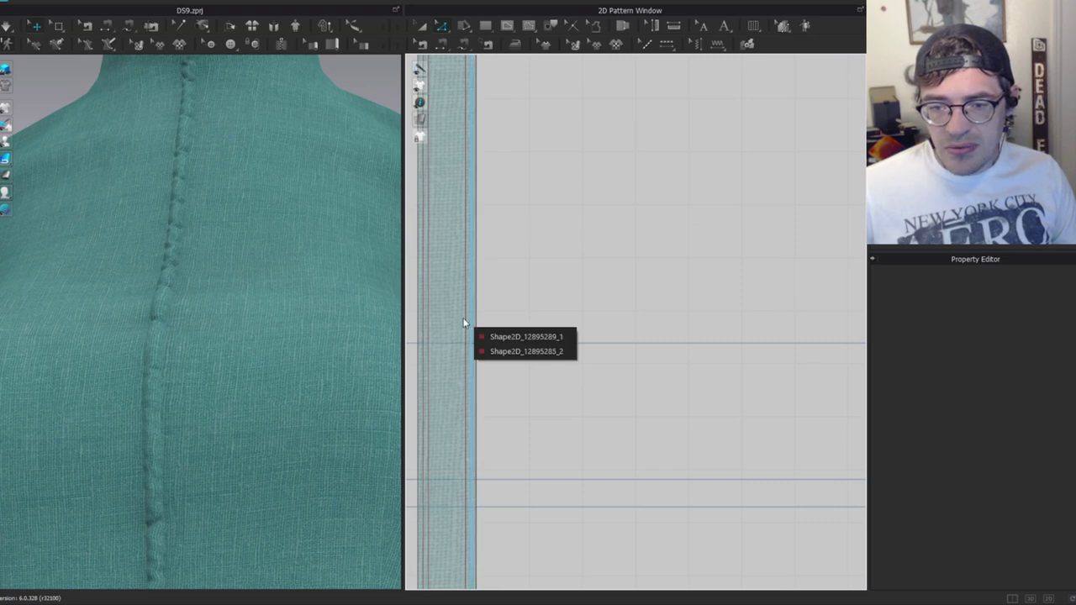
{"action": "left_click", "coordinate": [466, 323]}
{"action": "left_click", "coordinate": [472, 325], "text": "shift"}
{"action": "left_click", "coordinate": [423, 327], "text": "shift"}
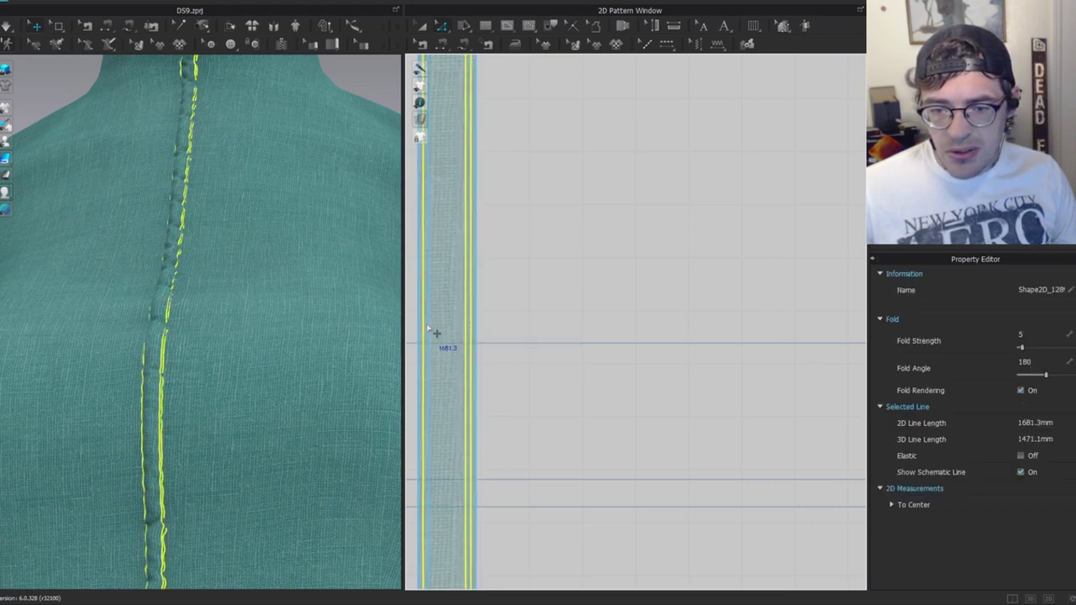
{"action": "left_click", "coordinate": [426, 328], "text": "shift"}
{"action": "left_click", "coordinate": [432, 340], "text": "shift"}
{"action": "left_click", "coordinate": [430, 328], "text": "shift"}
{"action": "left_click", "coordinate": [432, 334], "text": "shift"}
{"action": "left_click_drag", "start_coordinate": [1048, 377], "coordinate": [1040, 377]}
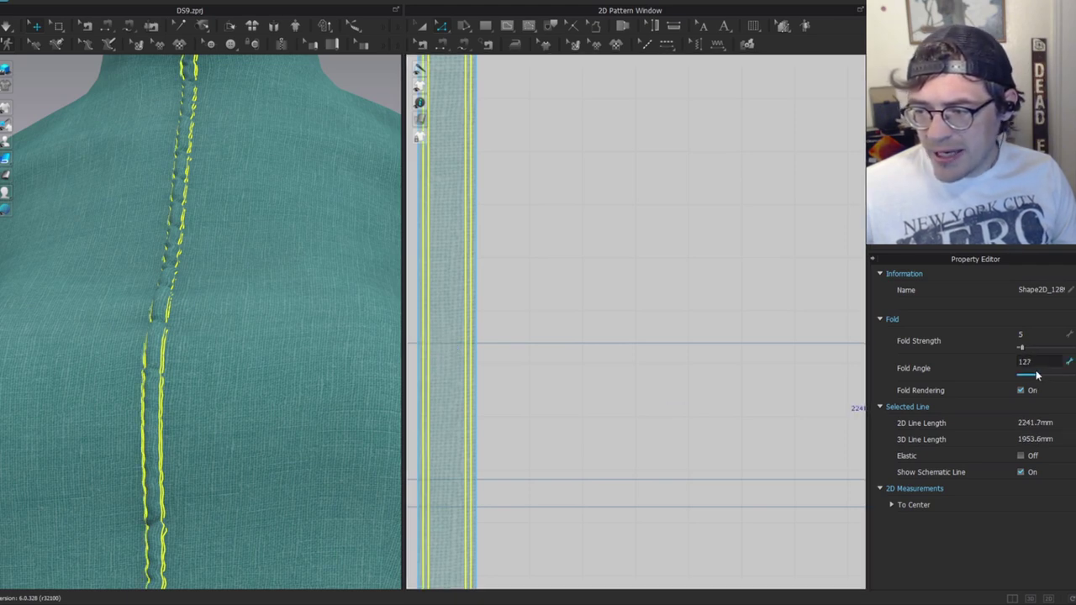
{"action": "scroll", "coordinate": [160, 304], "scroll_direction": "down", "scroll_amount": 2}
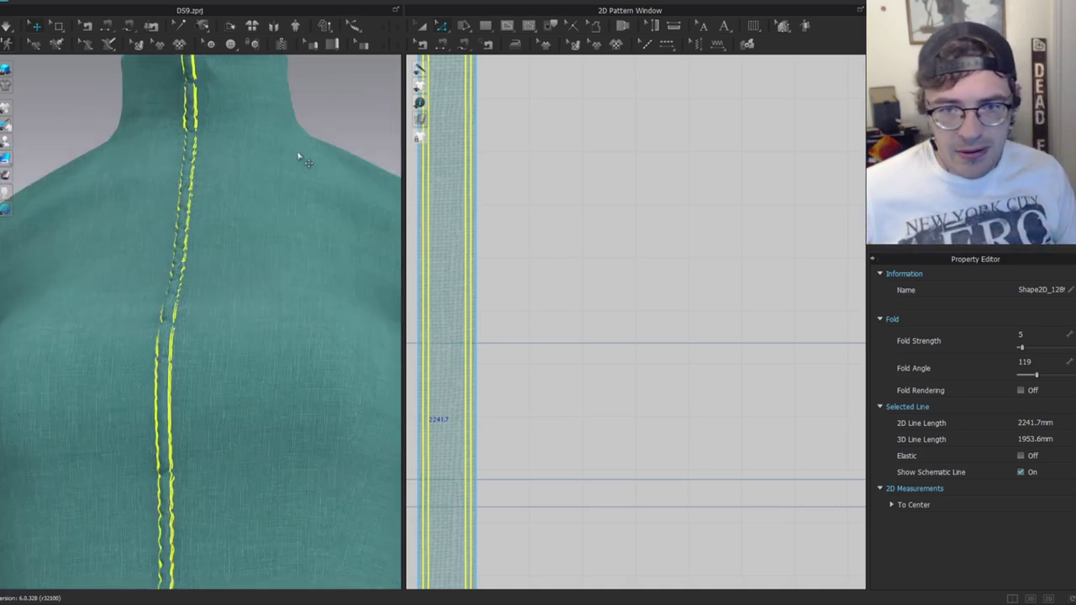
{"action": "left_click", "coordinate": [338, 97]}
Simulate the garment with the widened, folded strip, inspect the centre front, and stop the simulation.
{"action": "key", "text": "space"}
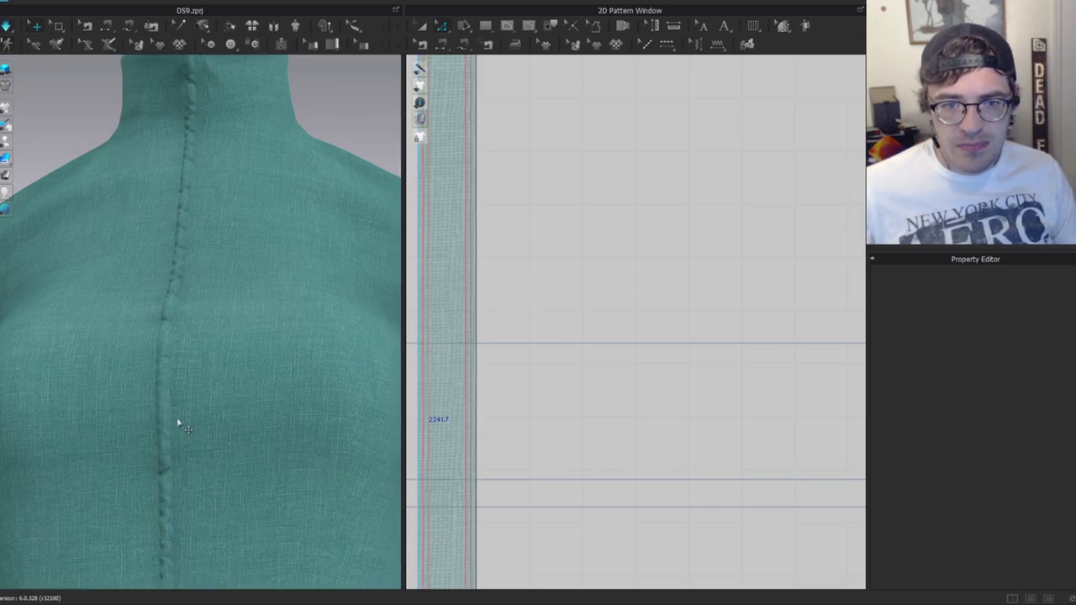
{"action": "left_click", "coordinate": [176, 236]}
{"action": "scroll", "coordinate": [262, 231], "scroll_direction": "down", "scroll_amount": 5}
{"action": "key", "text": "a"}
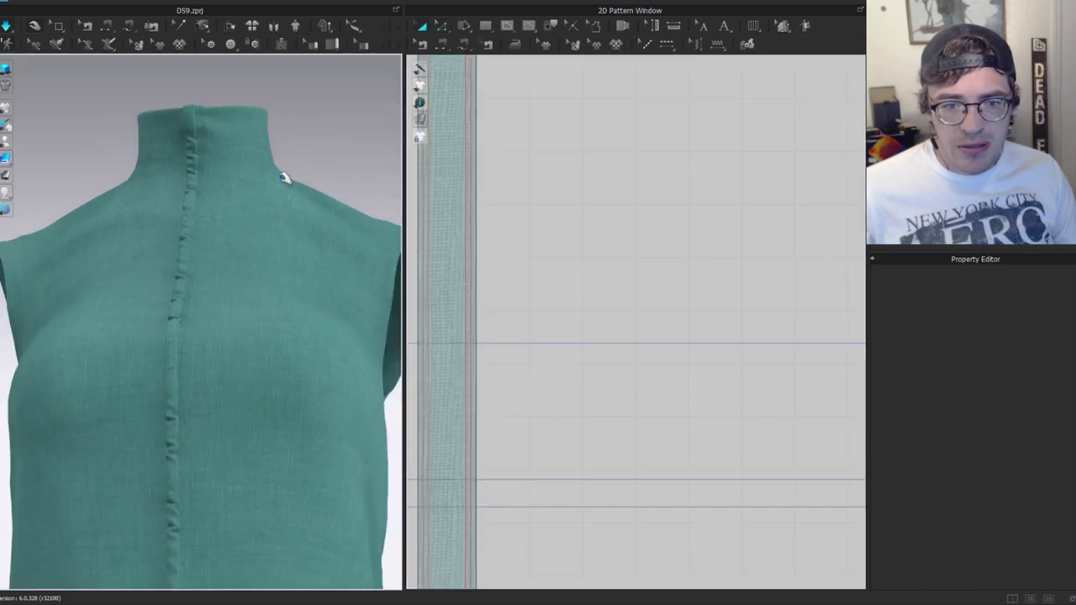
{"action": "scroll", "coordinate": [225, 239], "scroll_direction": "up", "scroll_amount": 3}
{"action": "mouse_move", "coordinate": [228, 238]}
{"action": "right_mouse_down"}
{"action": "mouse_move", "coordinate": [274, 230]}
{"action": "mouse_move", "coordinate": [214, 226]}
{"action": "right_mouse_up"}
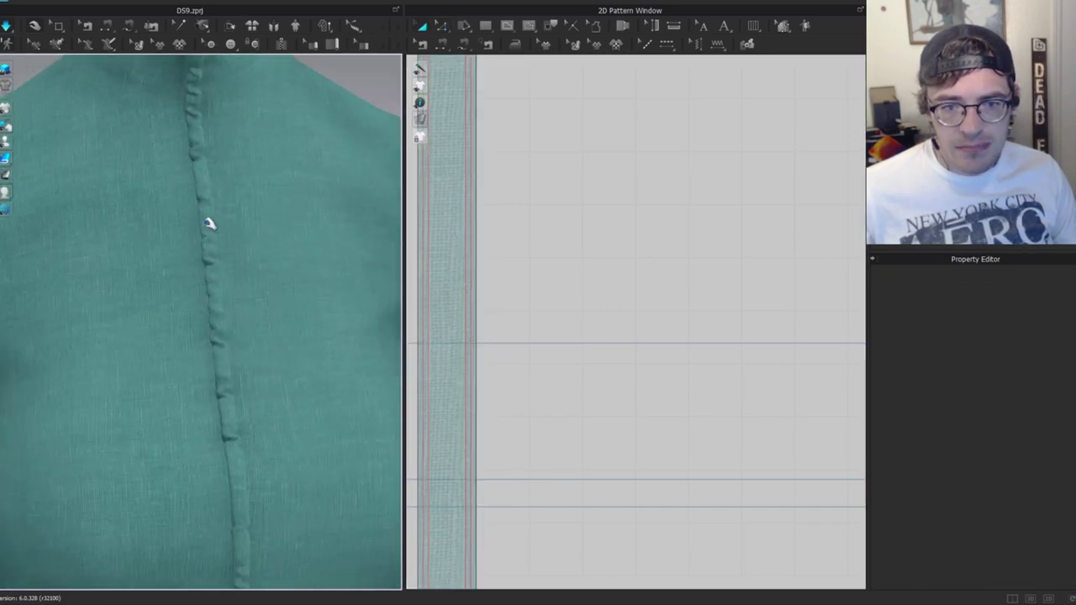
{"action": "left_click", "coordinate": [212, 229]}
{"action": "scroll", "coordinate": [240, 211], "scroll_direction": "down", "scroll_amount": 5}
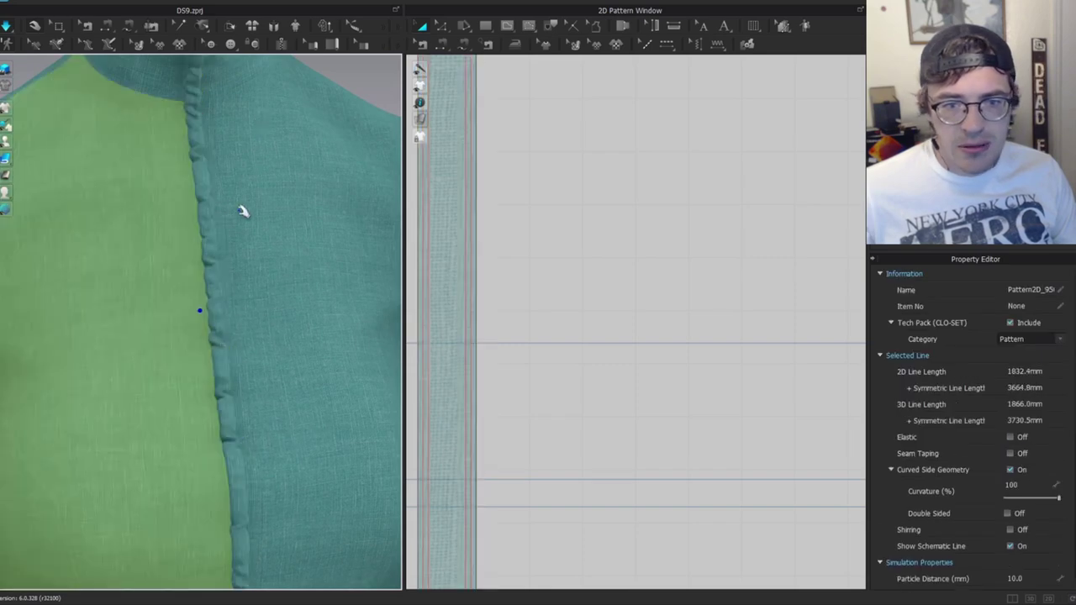
{"action": "scroll", "coordinate": [310, 112], "scroll_direction": "down", "scroll_amount": 1}
{"action": "key", "text": "space"}
{"action": "scroll", "coordinate": [533, 383], "scroll_direction": "down", "scroll_amount": 5}
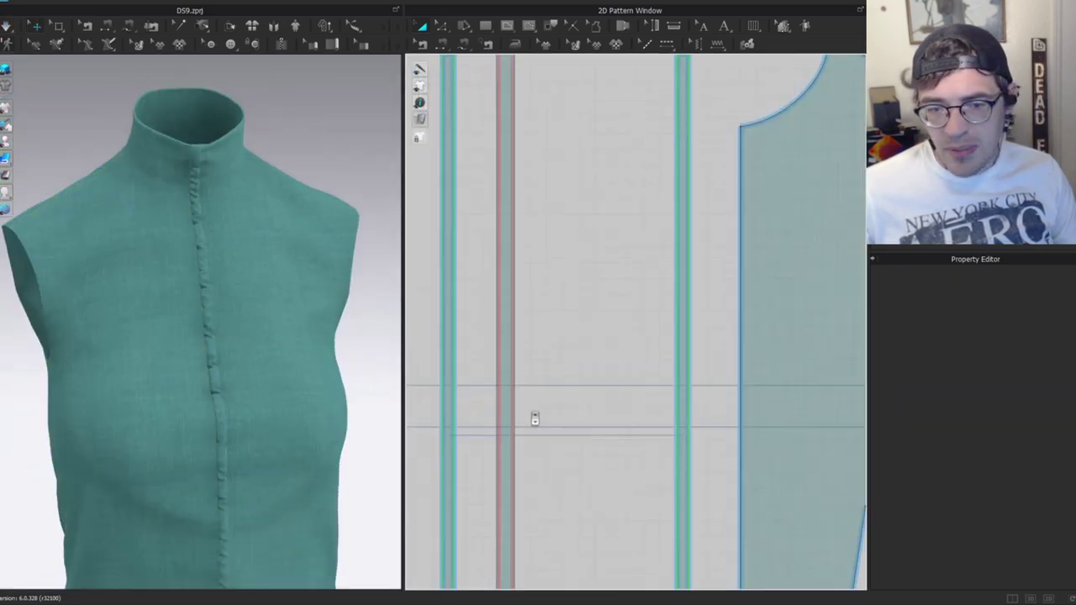
Shorten the long centre-front strip by moving its lower end up to an outline length of about 1084 mm.
{"action": "middle_click_drag", "start_coordinate": [550, 501], "coordinate": [567, 79]}
{"action": "scroll", "coordinate": [567, 375], "scroll_direction": "up", "scroll_amount": 3}
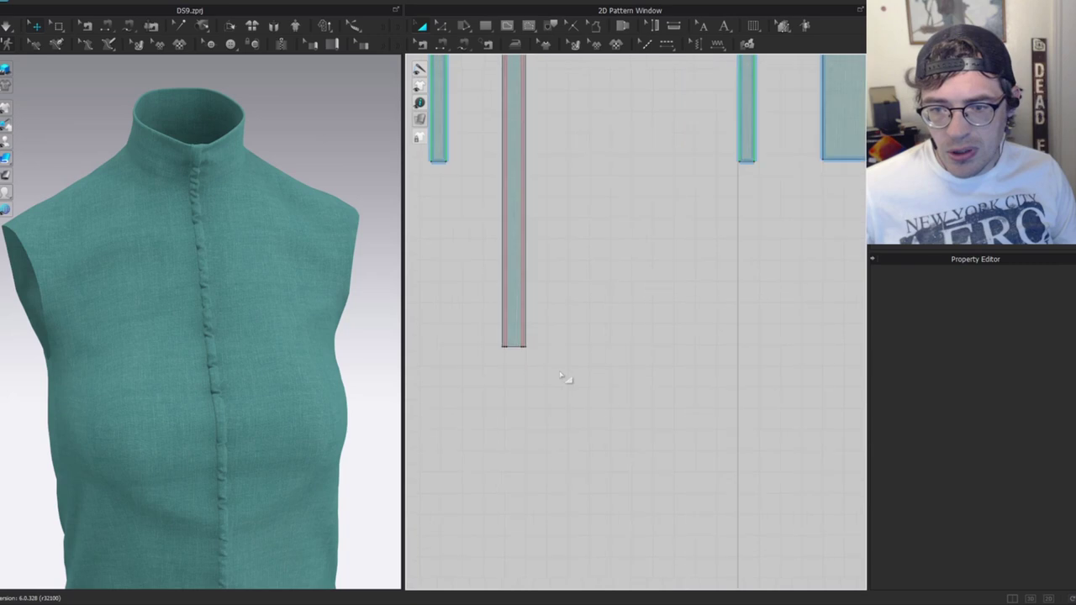
{"action": "left_click", "coordinate": [502, 269]}
{"action": "left_click_drag", "start_coordinate": [506, 294], "coordinate": [505, 270]}
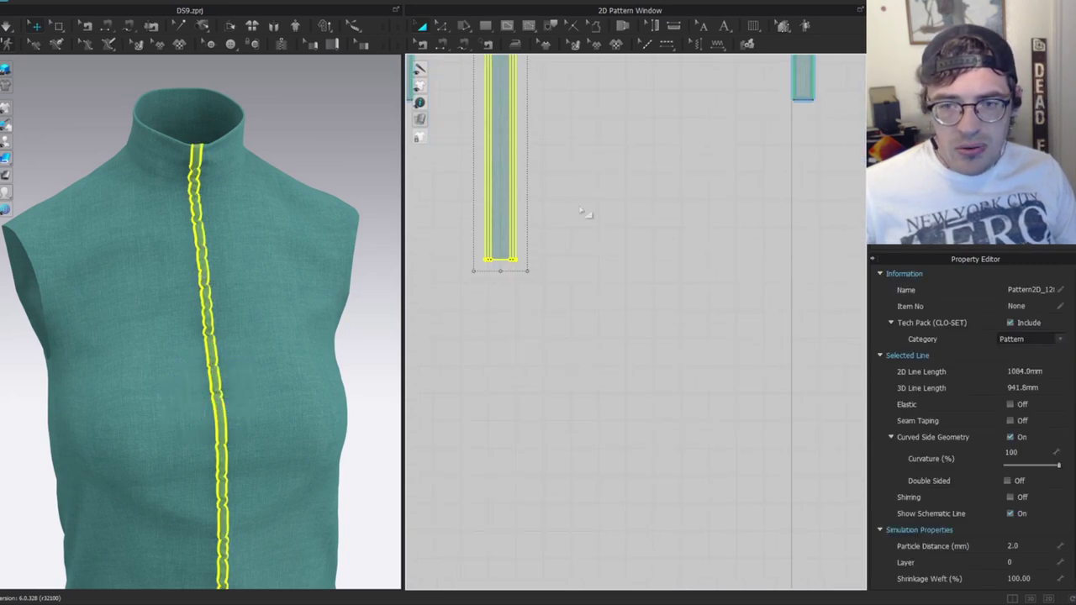
Simulate the garment with the shortened strip and inspect the folds along the centre front.
{"action": "scroll", "coordinate": [513, 236], "scroll_direction": "down", "scroll_amount": 3}
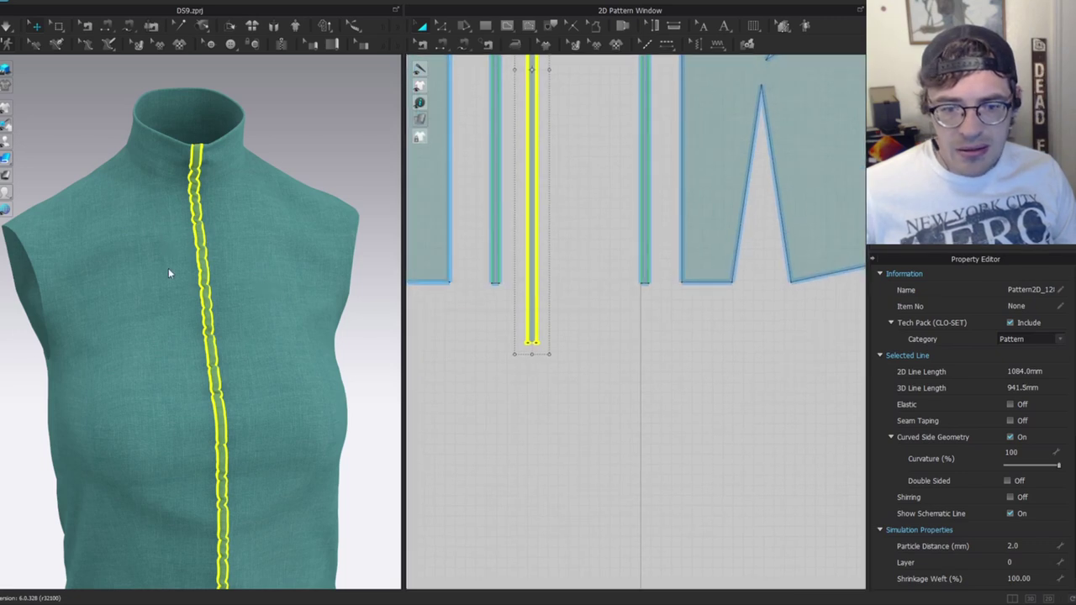
{"action": "key", "text": "space"}
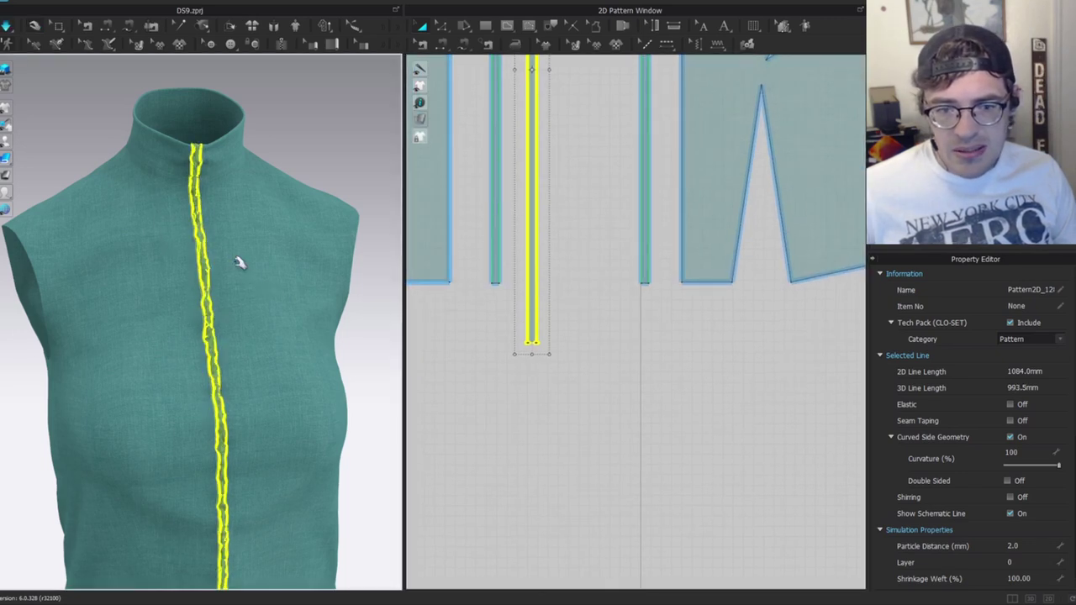
{"action": "left_click", "coordinate": [234, 232]}
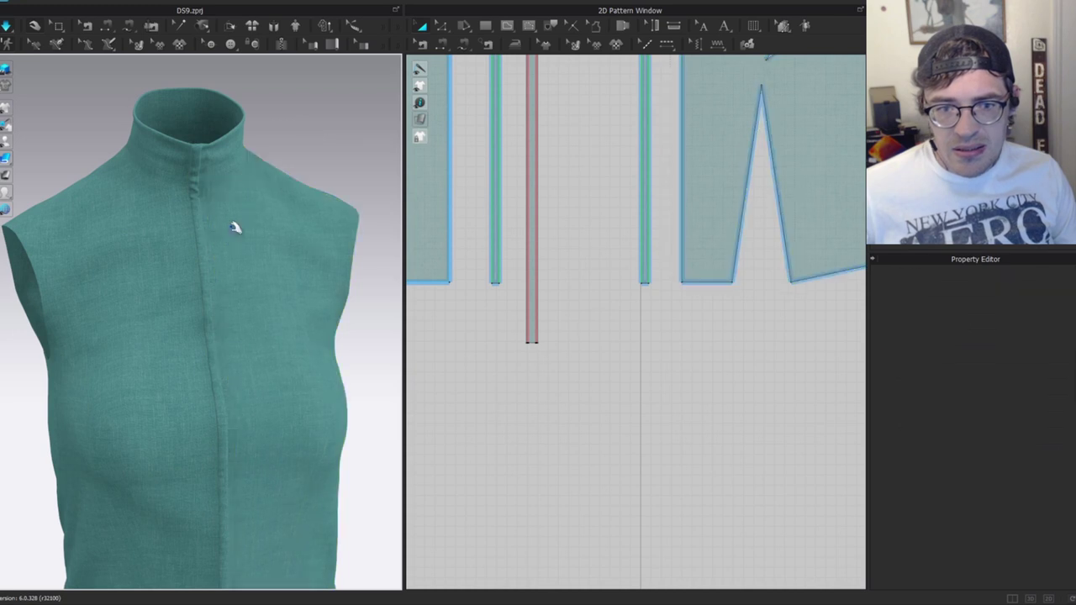
{"action": "scroll", "coordinate": [245, 252], "scroll_direction": "up", "scroll_amount": 3}
{"action": "right_click_drag", "start_coordinate": [208, 245], "coordinate": [213, 233]}
{"action": "scroll", "coordinate": [214, 233], "scroll_direction": "down", "scroll_amount": 1}
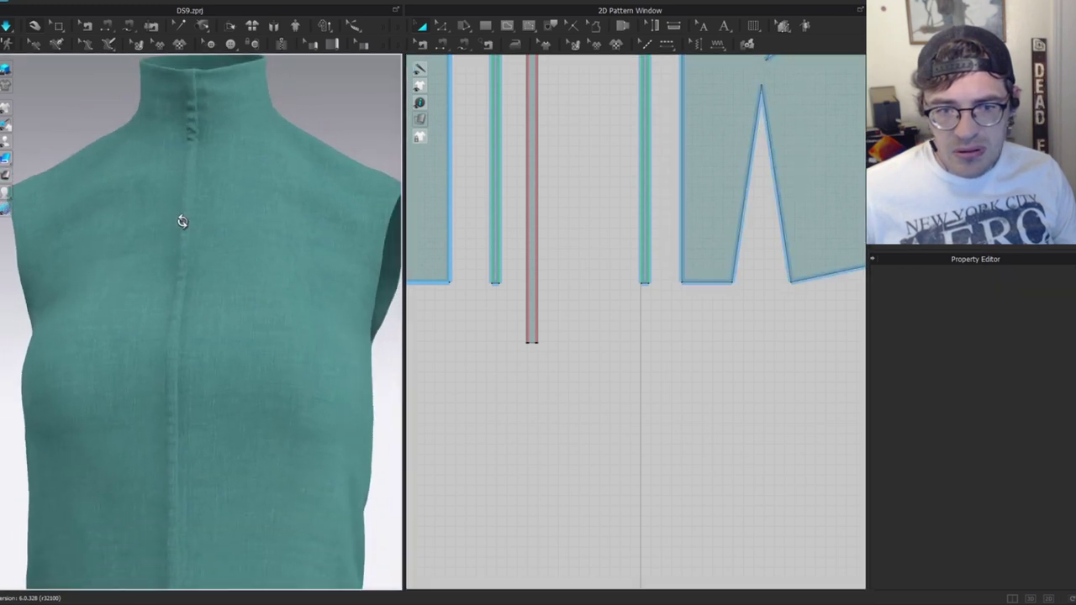
Lengthen the long strip at its lower end to an outline length of about 1113 mm.
{"action": "left_click", "coordinate": [543, 304]}
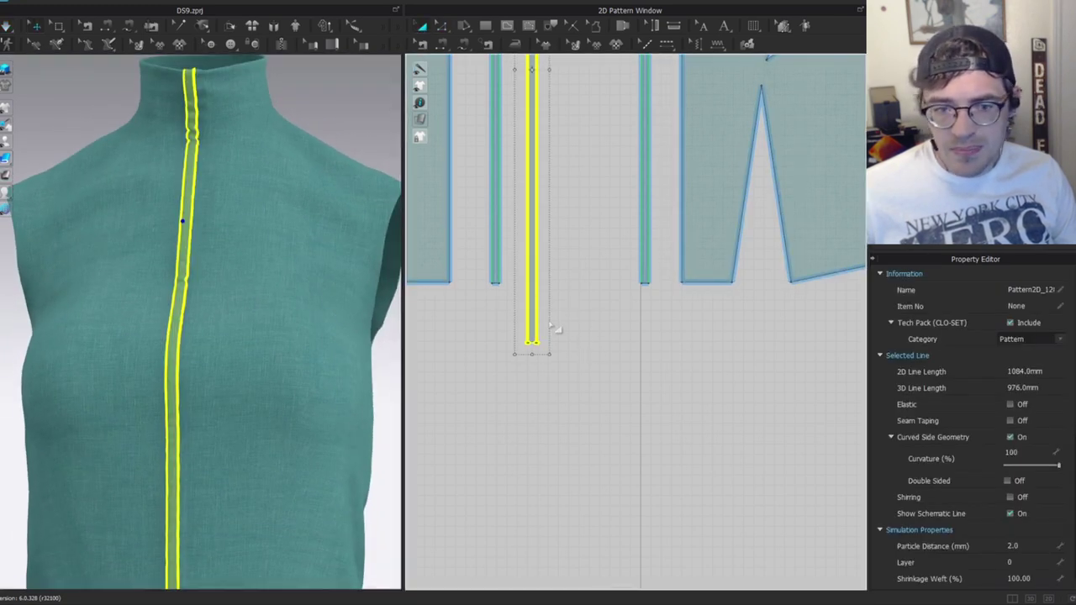
{"action": "left_click", "coordinate": [530, 306]}
{"action": "scroll", "coordinate": [549, 323], "scroll_direction": "up", "scroll_amount": 3}
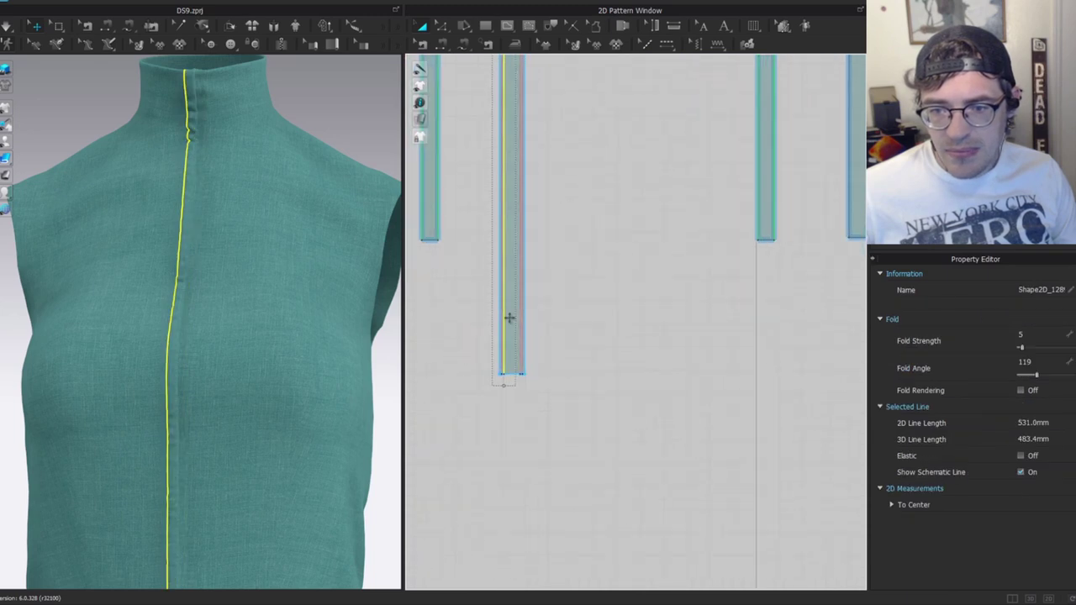
{"action": "left_click", "coordinate": [509, 319]}
{"action": "left_click_drag", "start_coordinate": [512, 385], "coordinate": [514, 418]}
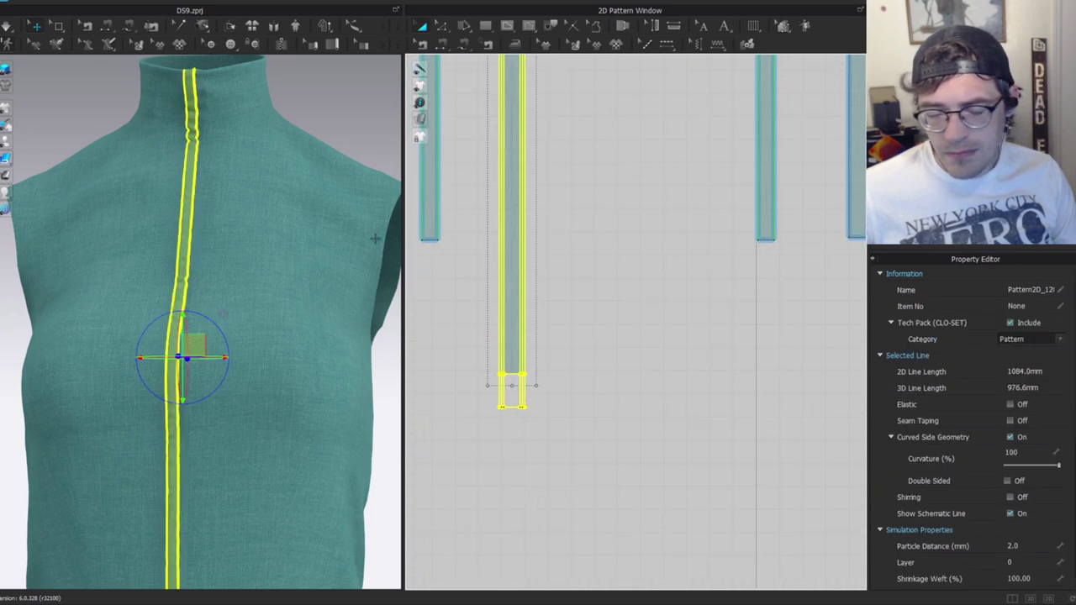
Simulate the lengthened strip, tug it at the chest, and inspect its gathers from several angles.
{"action": "key", "text": "space"}
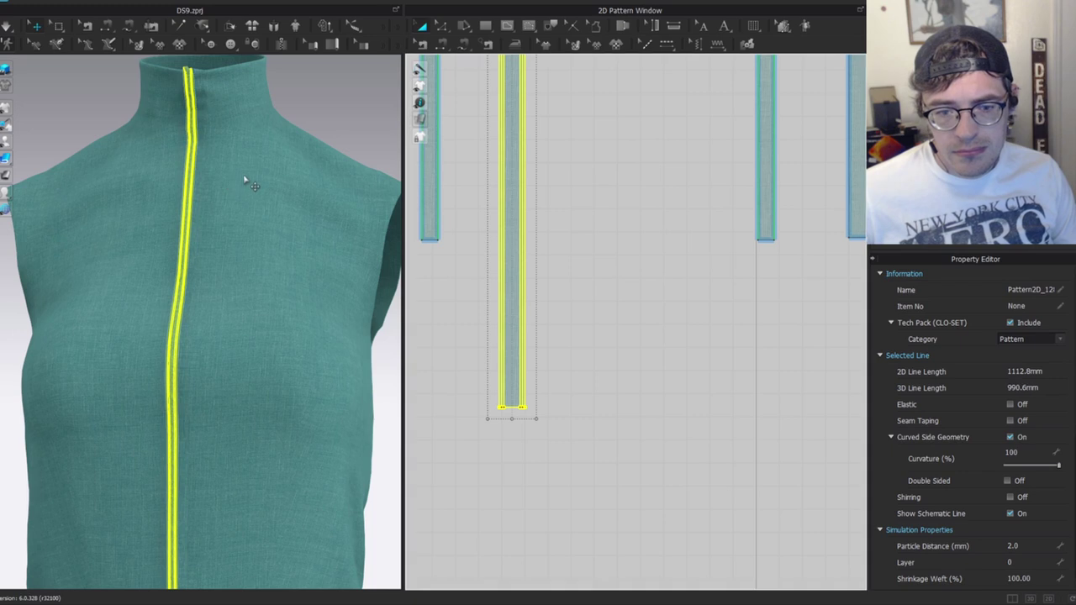
{"action": "left_click", "coordinate": [303, 98]}
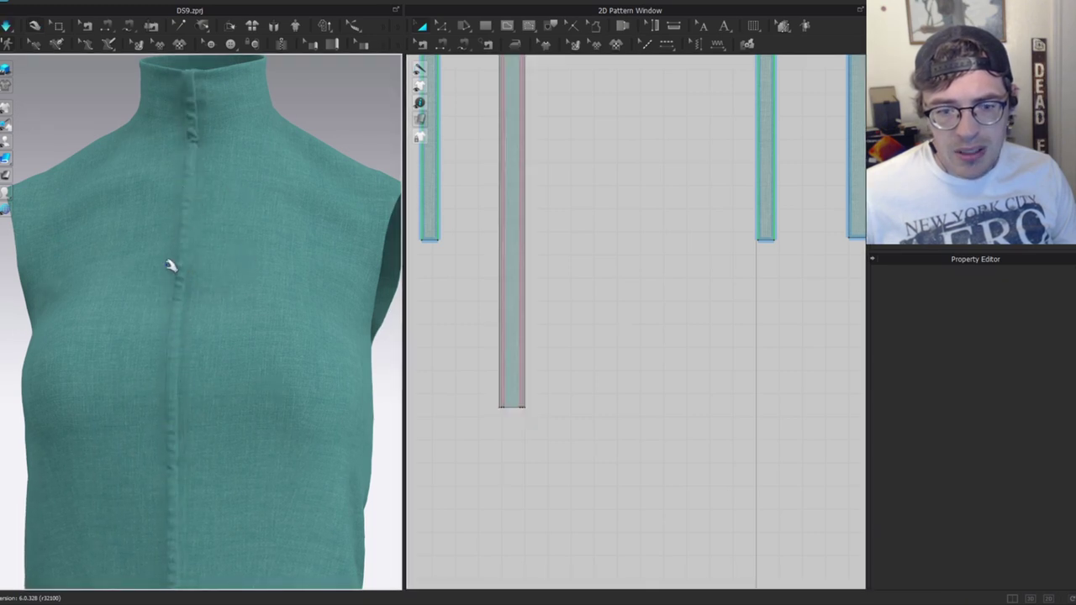
{"action": "right_click_drag", "start_coordinate": [248, 286], "coordinate": [209, 319]}
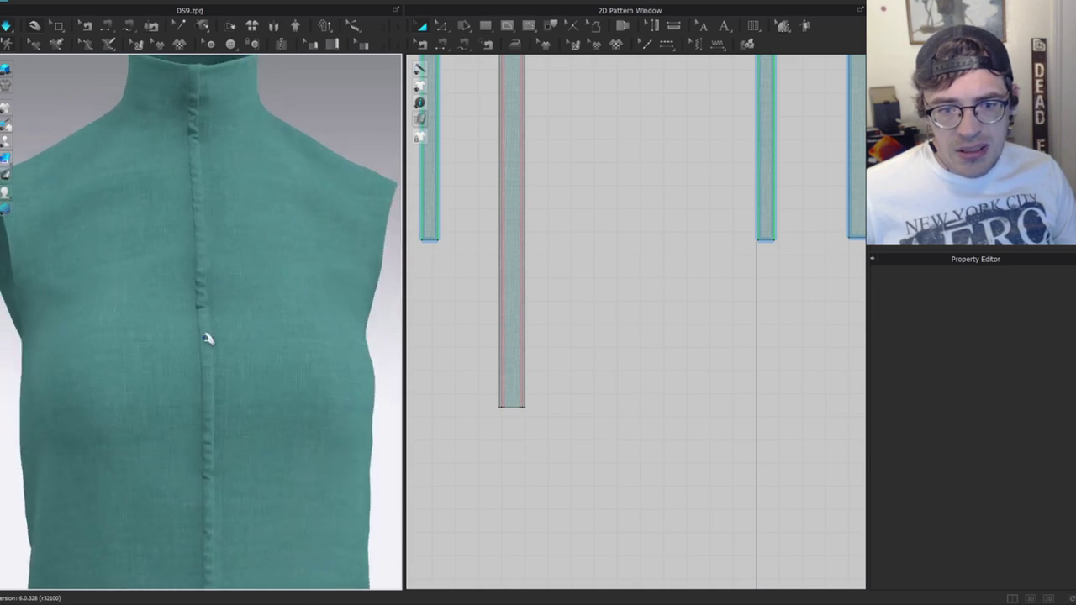
{"action": "left_click", "coordinate": [207, 395]}
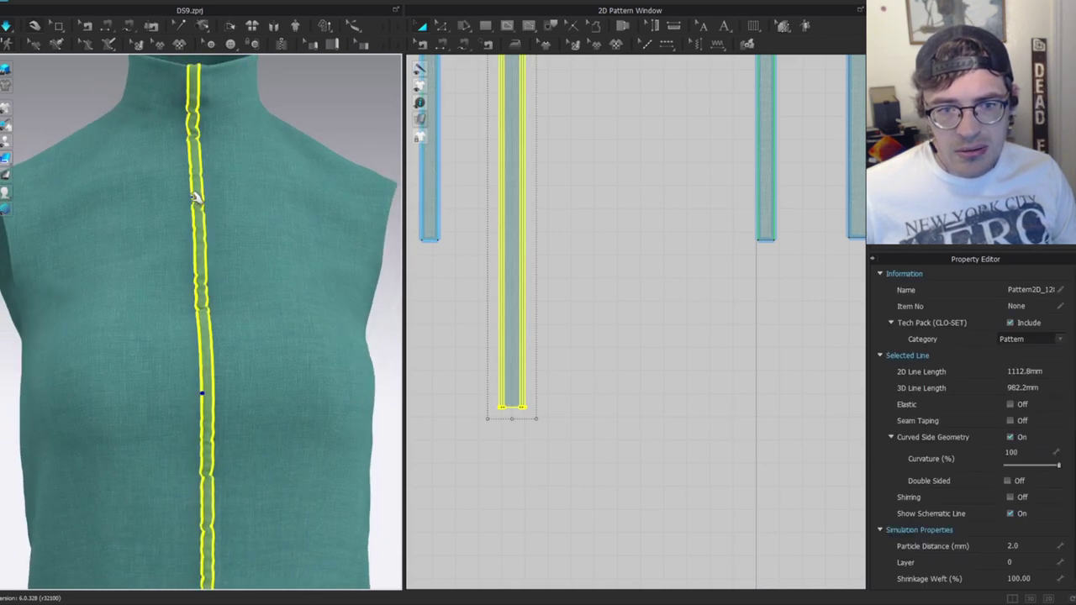
{"action": "left_click", "coordinate": [192, 200]}
{"action": "left_click", "coordinate": [300, 90]}
{"action": "scroll", "coordinate": [296, 116], "scroll_direction": "down", "scroll_amount": 1}
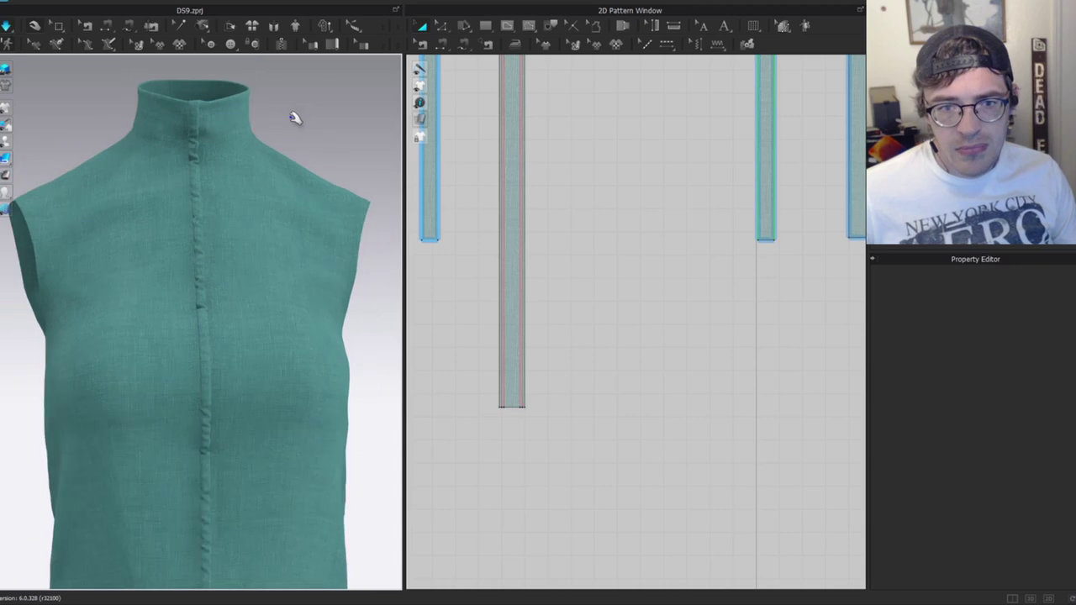
{"action": "right_click_drag", "start_coordinate": [342, 144], "coordinate": [206, 124]}
Copy the long folded strip and paste a linked symmetric copy with its sewing beside it, level with the original.
{"action": "left_click", "coordinate": [206, 123]}
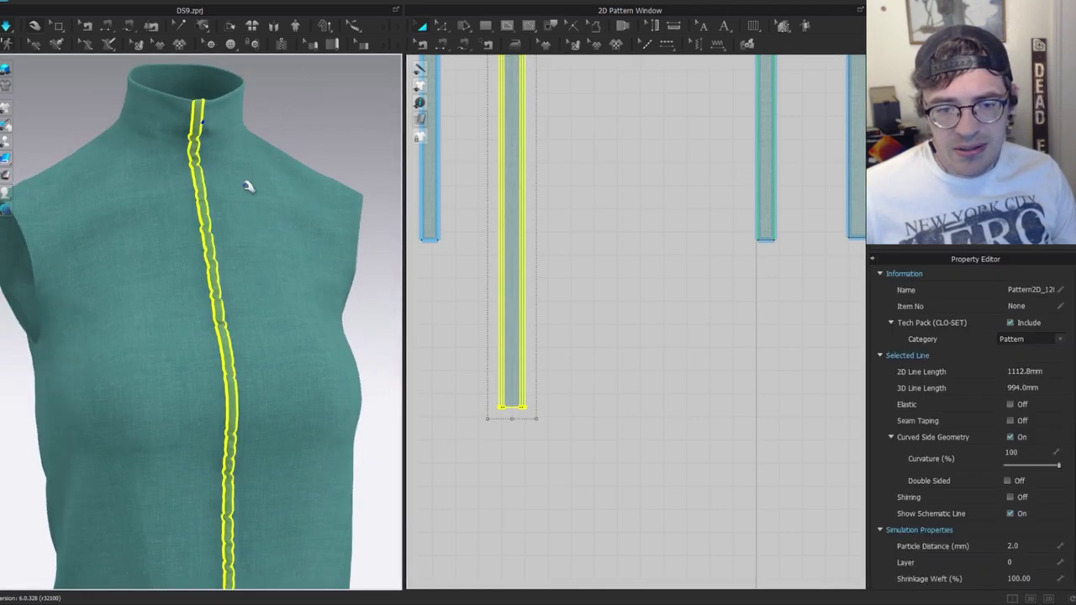
{"action": "scroll", "coordinate": [252, 180], "scroll_direction": "down", "scroll_amount": 3}
{"action": "scroll", "coordinate": [577, 241], "scroll_direction": "down", "scroll_amount": 2}
{"action": "scroll", "coordinate": [574, 240], "scroll_direction": "down", "scroll_amount": 2}
{"action": "middle_click_drag", "start_coordinate": [574, 240], "coordinate": [569, 363]}
{"action": "scroll", "coordinate": [568, 277], "scroll_direction": "down", "scroll_amount": 3}
{"action": "key", "text": "ctrl+c"}
{"action": "key", "text": "ctrl+v"}
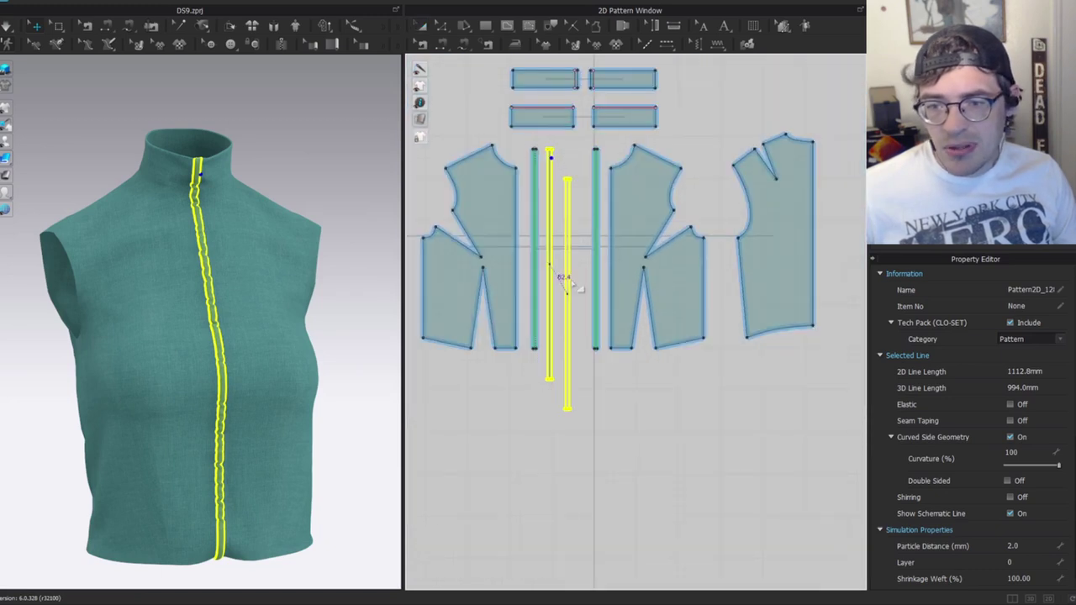
{"action": "left_click", "coordinate": [570, 273]}
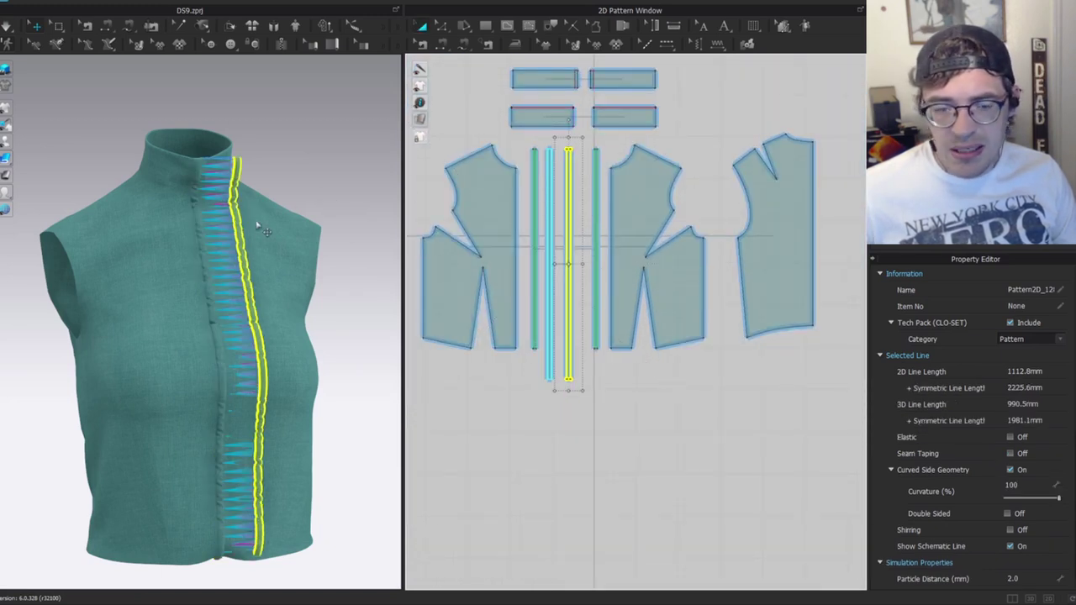
Simulate the garment with both folded strips and inspect the doubled placket at the centre front.
{"action": "right_click_drag", "start_coordinate": [256, 226], "coordinate": [214, 236]}
{"action": "key", "text": "space"}
{"action": "left_click", "coordinate": [282, 131]}
{"action": "key", "text": "space"}
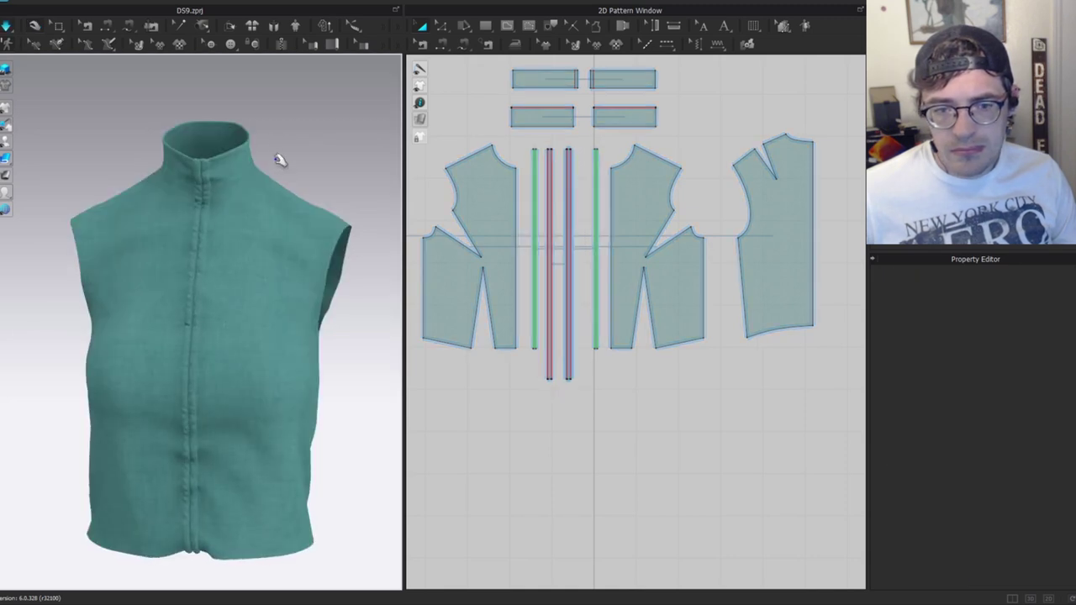
{"action": "scroll", "coordinate": [235, 264], "scroll_direction": "up", "scroll_amount": 5}
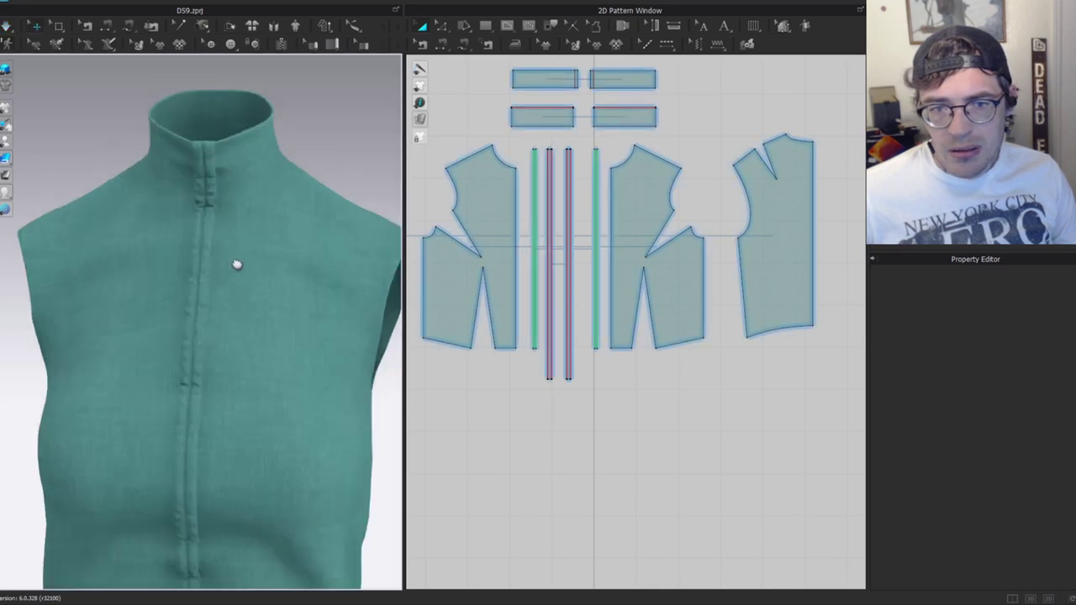
Turn on Skive for both outer collar pieces and set its percent to 95.
{"action": "left_click", "coordinate": [239, 306]}
{"action": "left_click", "coordinate": [122, 311], "text": "shift"}
{"action": "scroll", "coordinate": [946, 515], "scroll_direction": "down", "scroll_amount": 10}
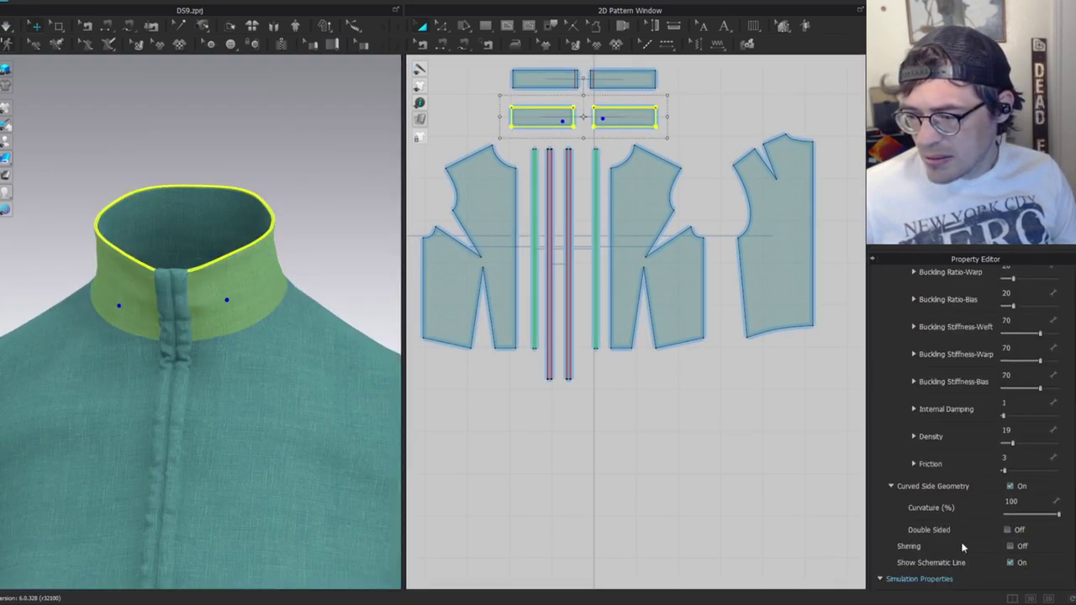
{"action": "scroll", "coordinate": [925, 407], "scroll_direction": "up", "scroll_amount": 5}
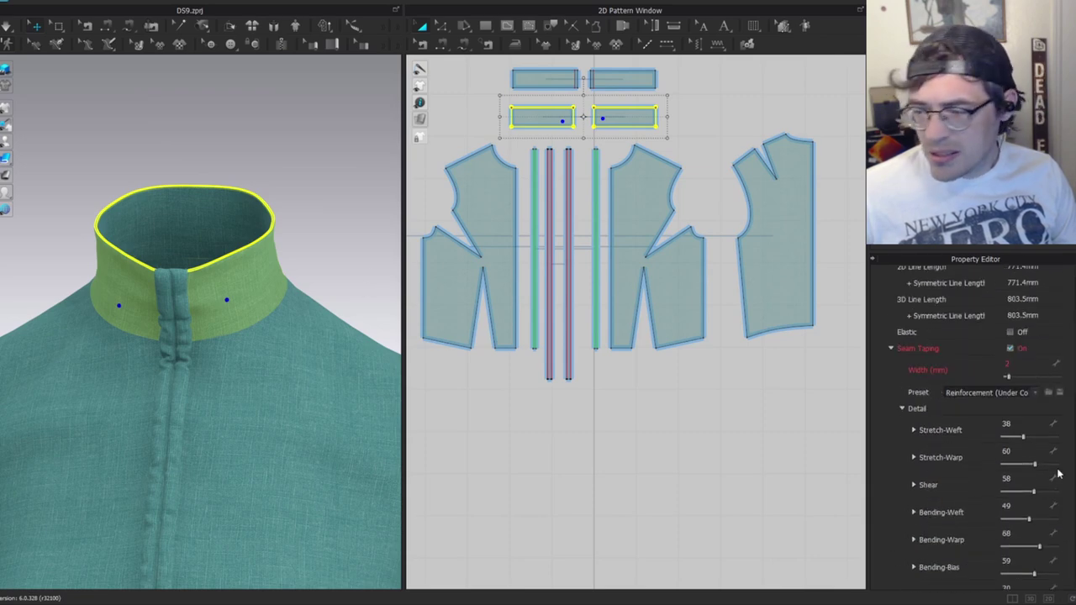
{"action": "scroll", "coordinate": [990, 437], "scroll_direction": "down", "scroll_amount": 10}
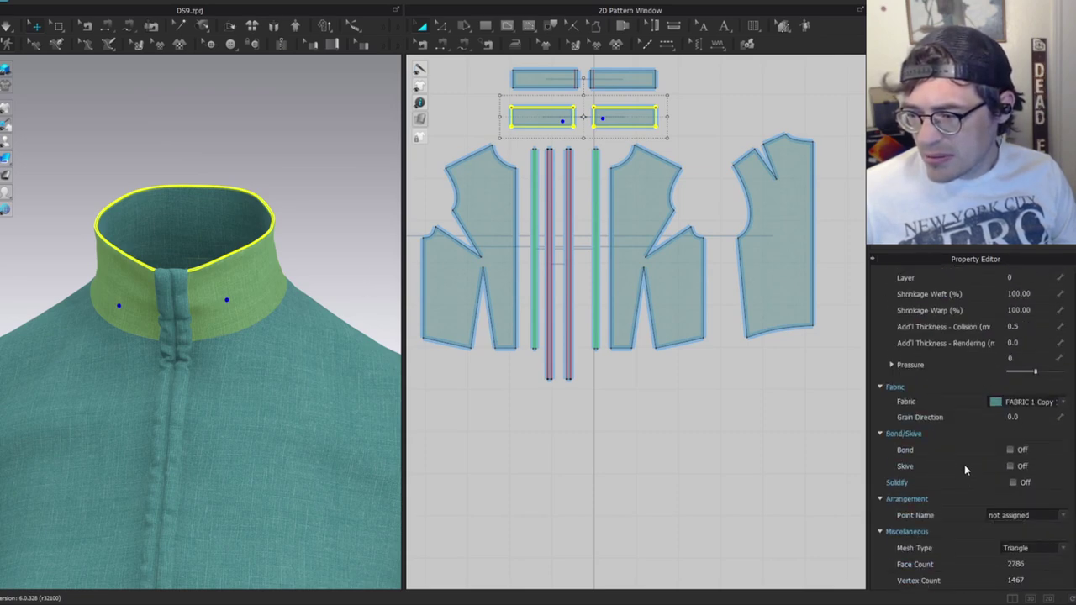
{"action": "left_click", "coordinate": [1009, 467]}
{"action": "left_click", "coordinate": [1027, 479]}
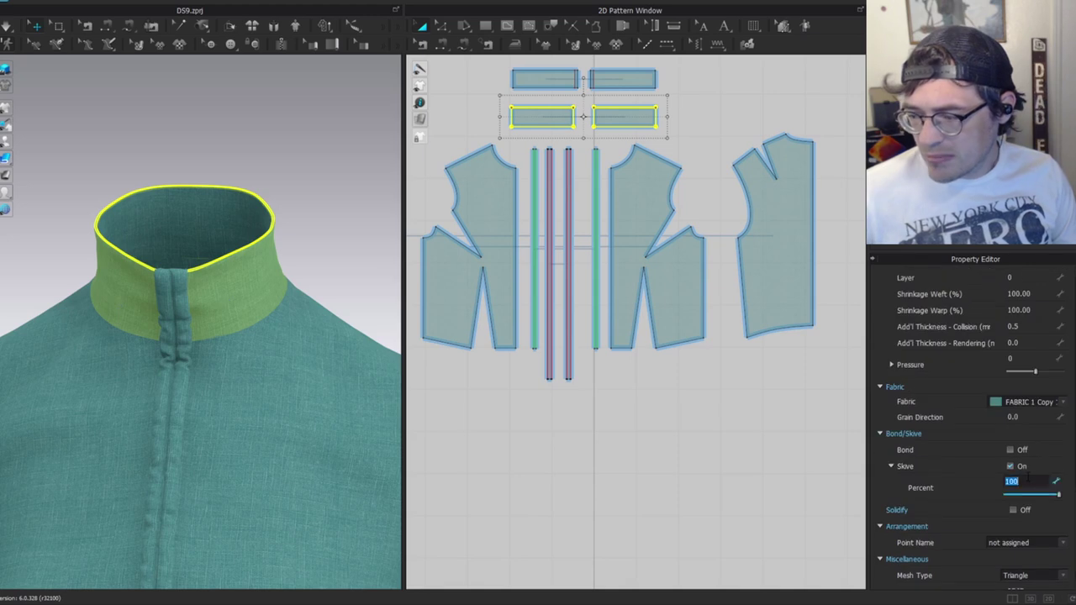
{"action": "type", "text": "90"}
{"action": "key", "text": "Return"}
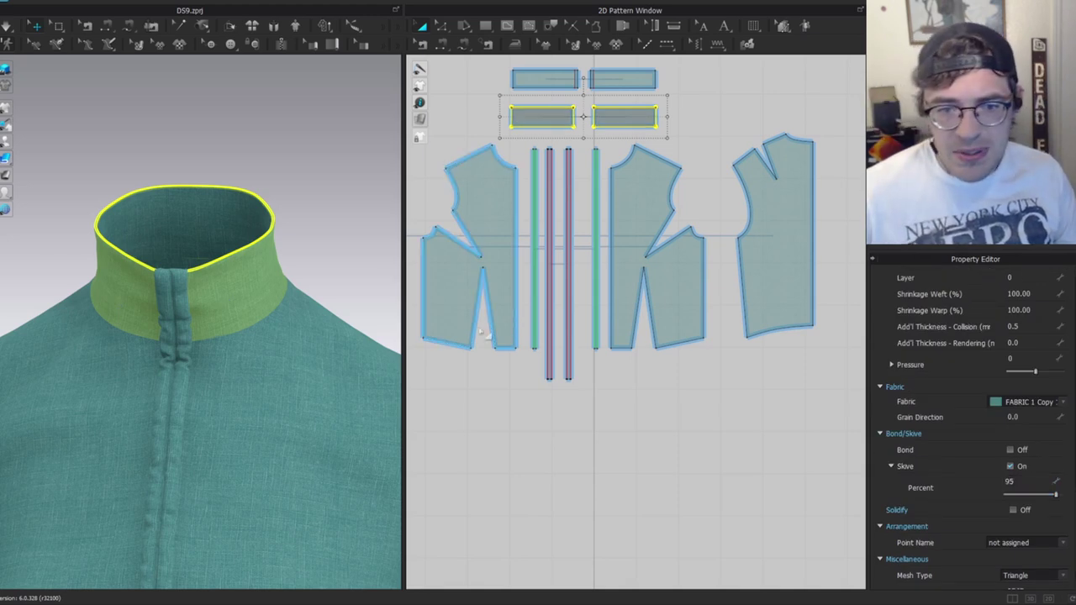
Simulate the skived collar, review the outer collar piece's properties, and view the garment from the front.
{"action": "left_click", "coordinate": [343, 254]}
{"action": "key", "text": "space"}
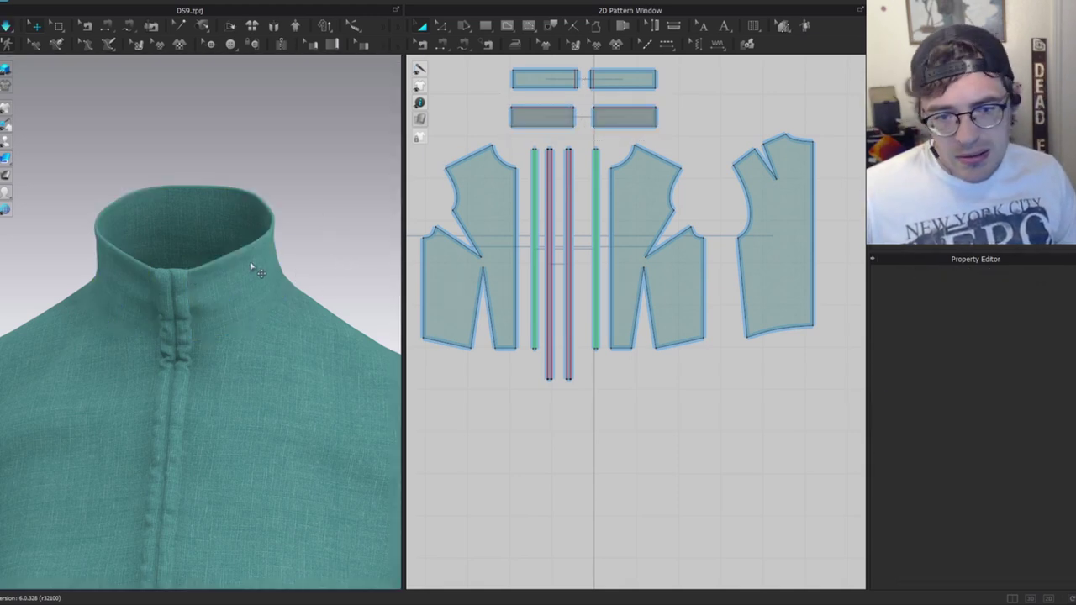
{"action": "left_click", "coordinate": [250, 301]}
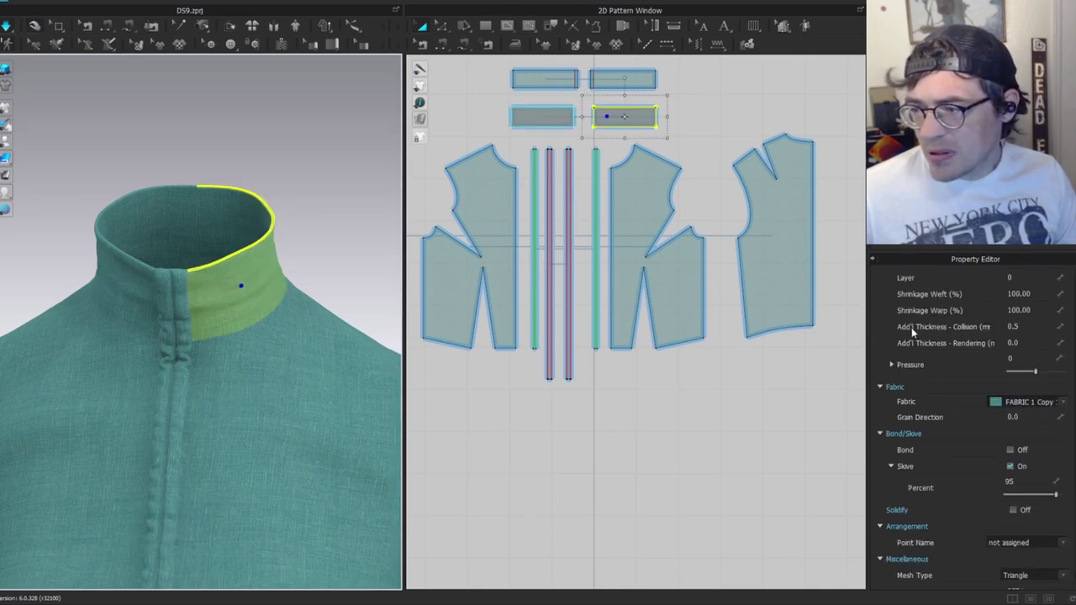
{"action": "scroll", "coordinate": [911, 327], "scroll_direction": "up", "scroll_amount": 3}
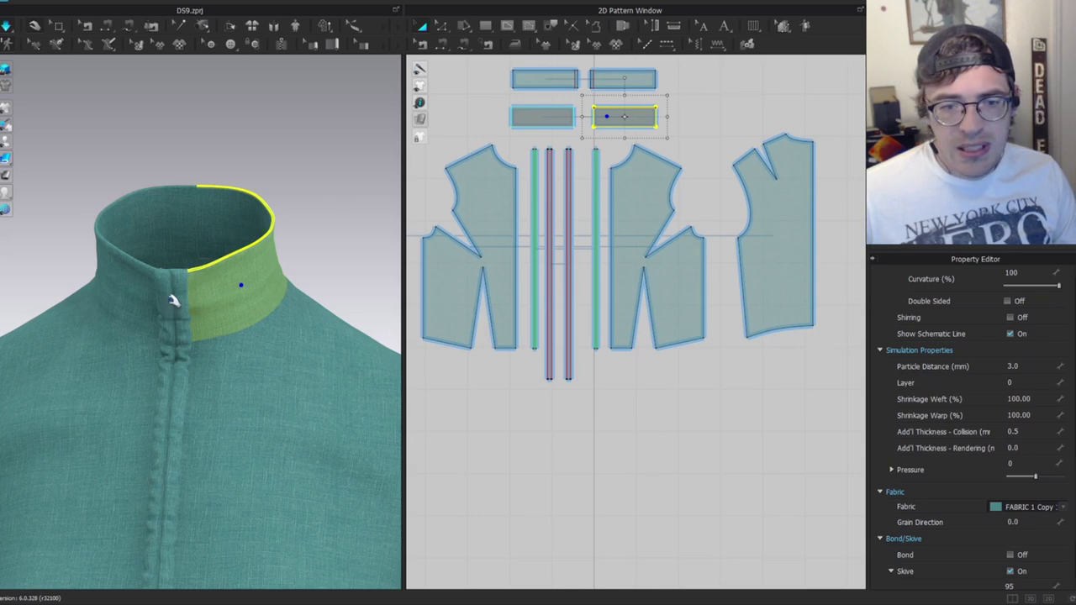
{"action": "key", "text": "Escape"}
{"action": "key", "text": "2"}
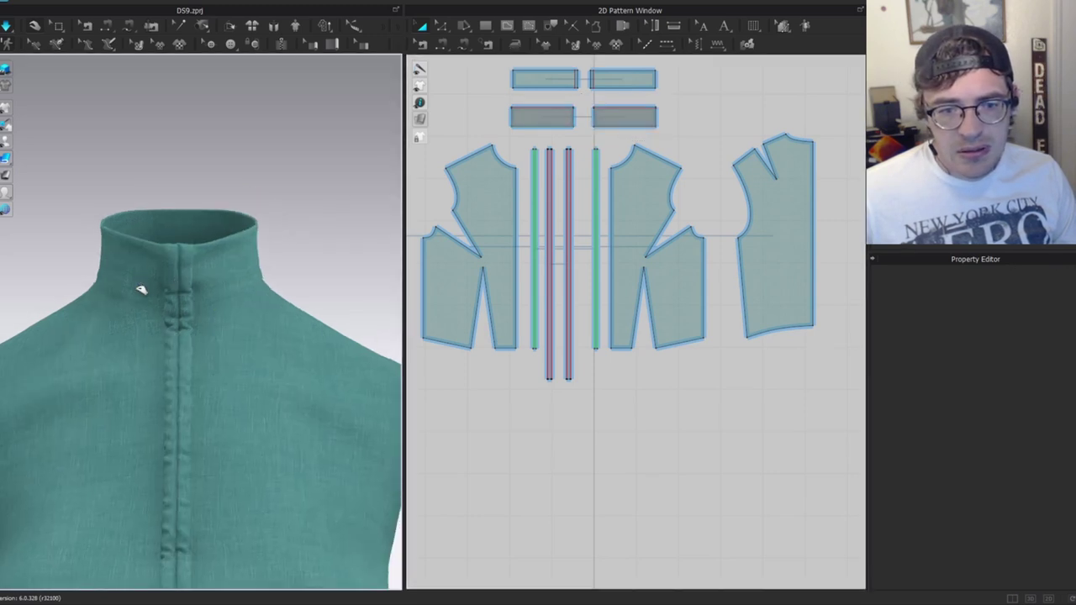
Reduce the inner collar's height by moving the lower edge of one inner collar piece up slightly, about 2.4 mm.
{"action": "left_click", "coordinate": [141, 290]}
{"action": "scroll", "coordinate": [548, 202], "scroll_direction": "up", "scroll_amount": 5}
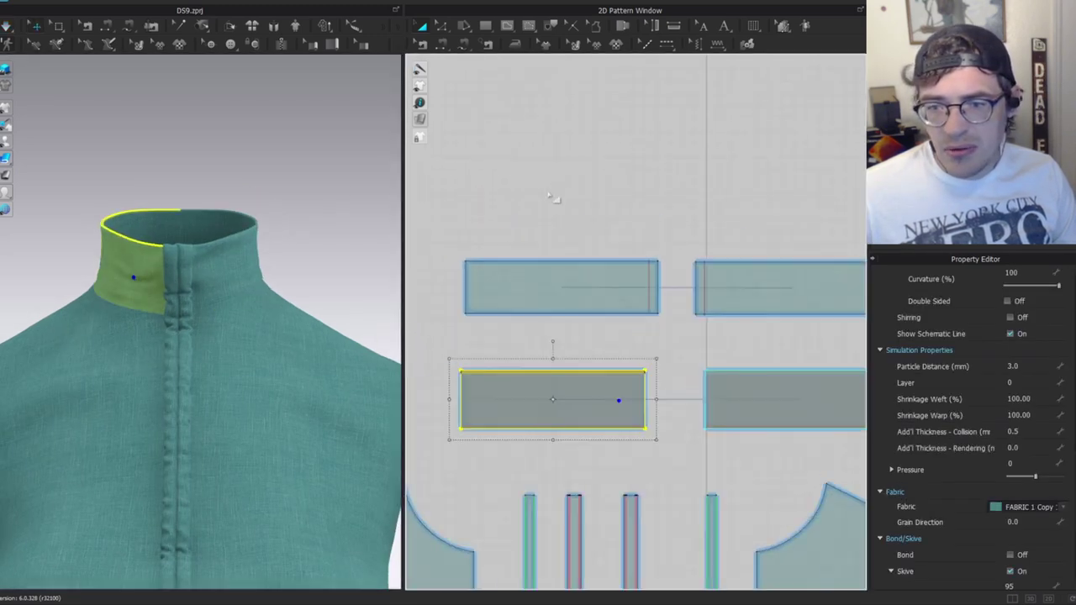
{"action": "left_click", "coordinate": [548, 202]}
{"action": "scroll", "coordinate": [555, 286], "scroll_direction": "up", "scroll_amount": 3}
{"action": "left_click", "coordinate": [580, 310]}
{"action": "left_click_drag", "start_coordinate": [579, 311], "coordinate": [580, 304]}
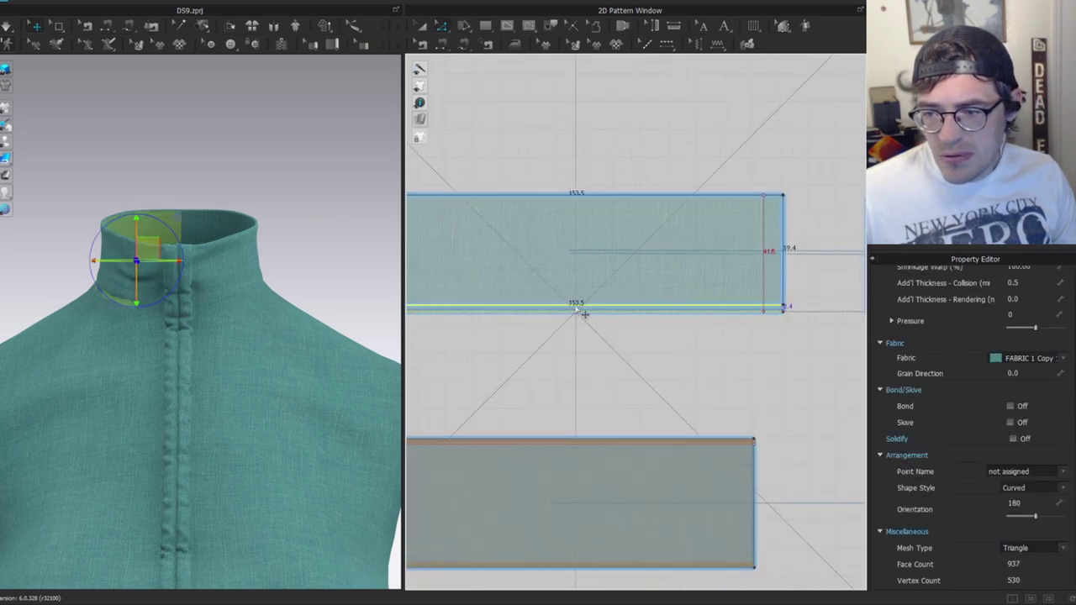
{"action": "left_click", "coordinate": [740, 351]}
{"action": "scroll", "coordinate": [731, 353], "scroll_direction": "down", "scroll_amount": 3}
{"action": "left_click", "coordinate": [613, 326]}
{"action": "scroll", "coordinate": [612, 328], "scroll_direction": "up", "scroll_amount": 3}
{"action": "left_click_drag", "start_coordinate": [612, 326], "coordinate": [611, 317]}
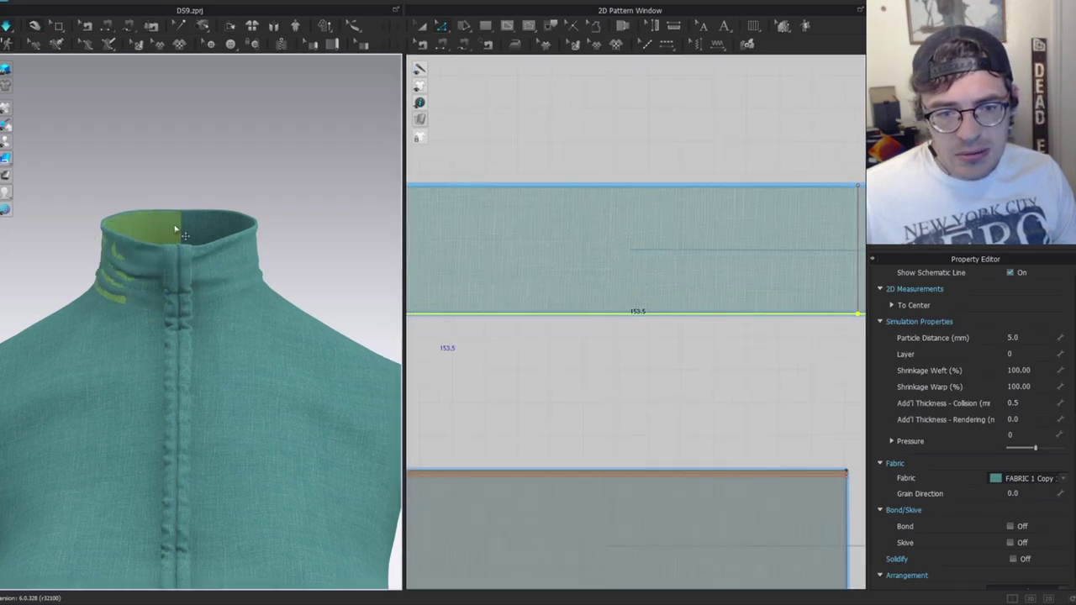
Tug the outer collar beside the placket during simulation and show the avatar to inspect the collar around the neck.
{"action": "left_click", "coordinate": [121, 279]}
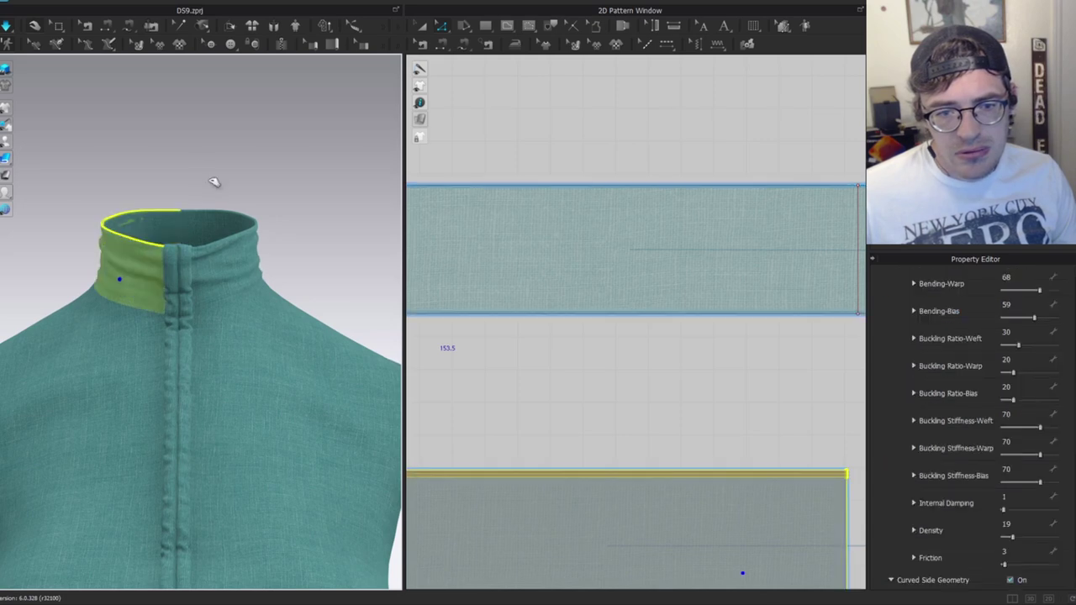
{"action": "left_click", "coordinate": [121, 294]}
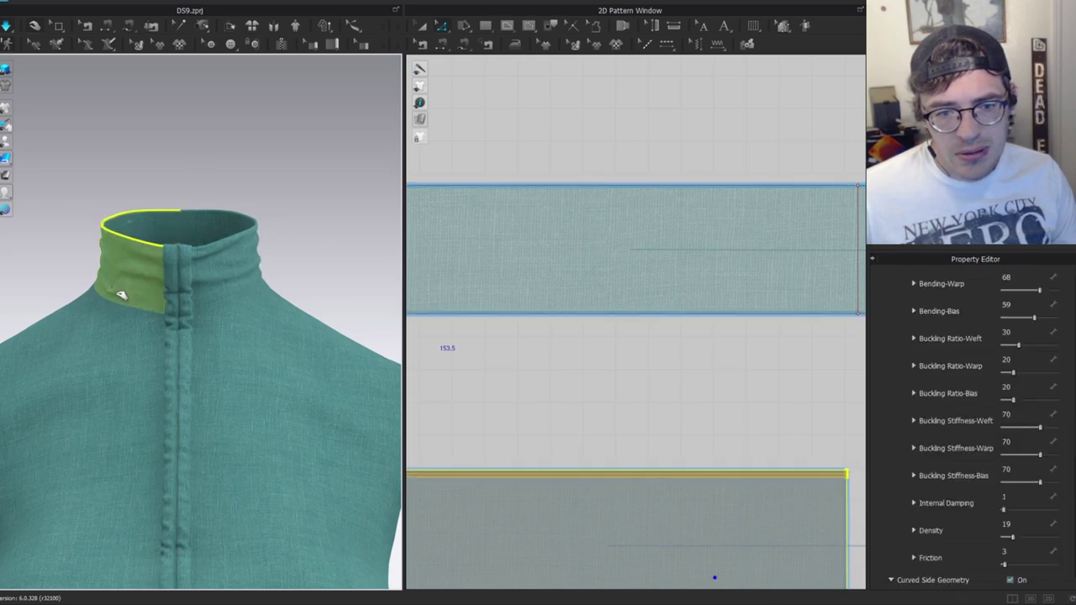
{"action": "left_click", "coordinate": [138, 292]}
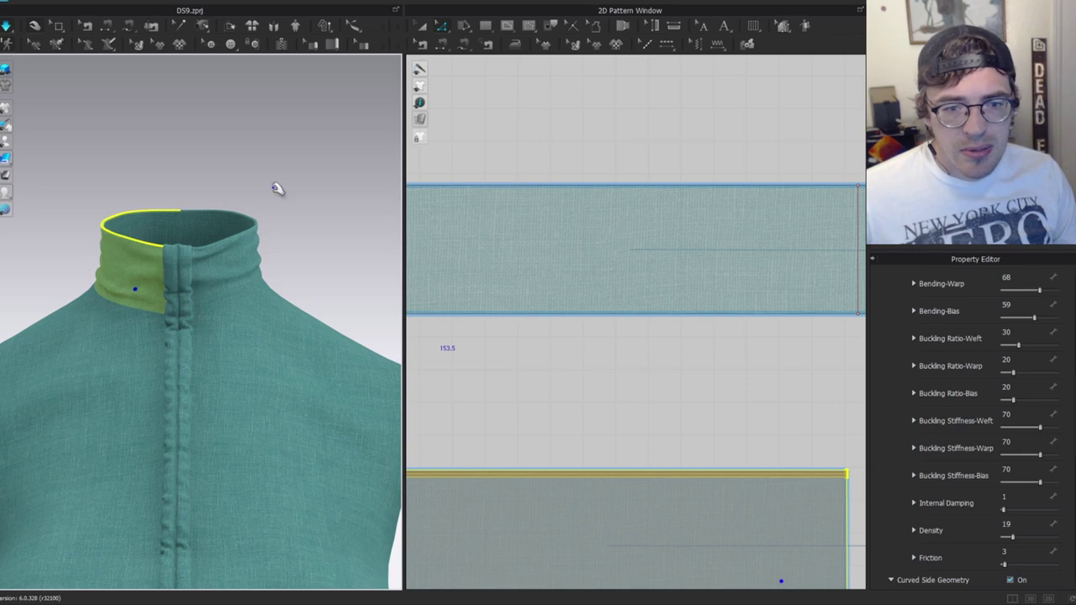
{"action": "left_click", "coordinate": [249, 197]}
{"action": "scroll", "coordinate": [245, 229], "scroll_direction": "down", "scroll_amount": 3}
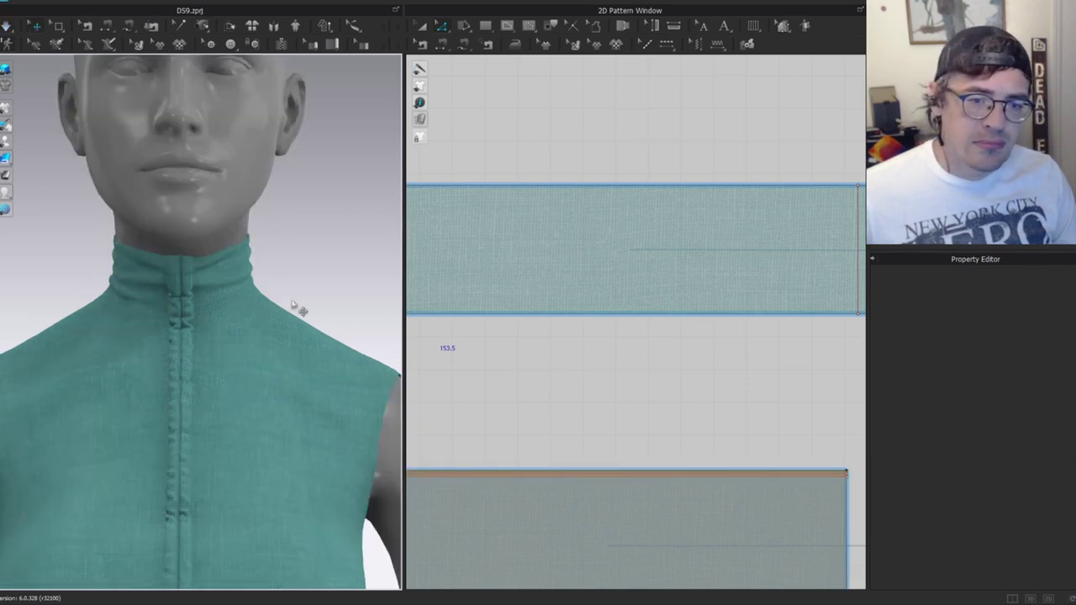
Hide the avatar and undo the recent collar edits, including the move of the inner collar piece's lower edge.
{"action": "key", "text": "shift+a"}
{"action": "key", "text": "ctrl+z"}
{"action": "key", "text": "ctrl+z"}
{"action": "key", "text": "ctrl+z"}
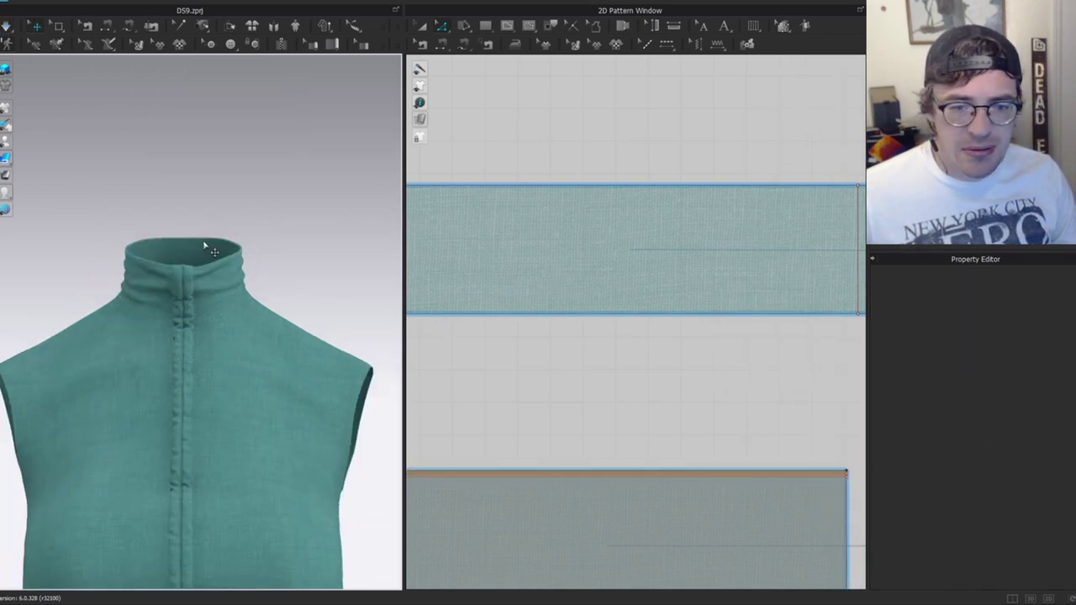
{"action": "key", "text": "ctrl+z"}
{"action": "key", "text": "ctrl+z"}
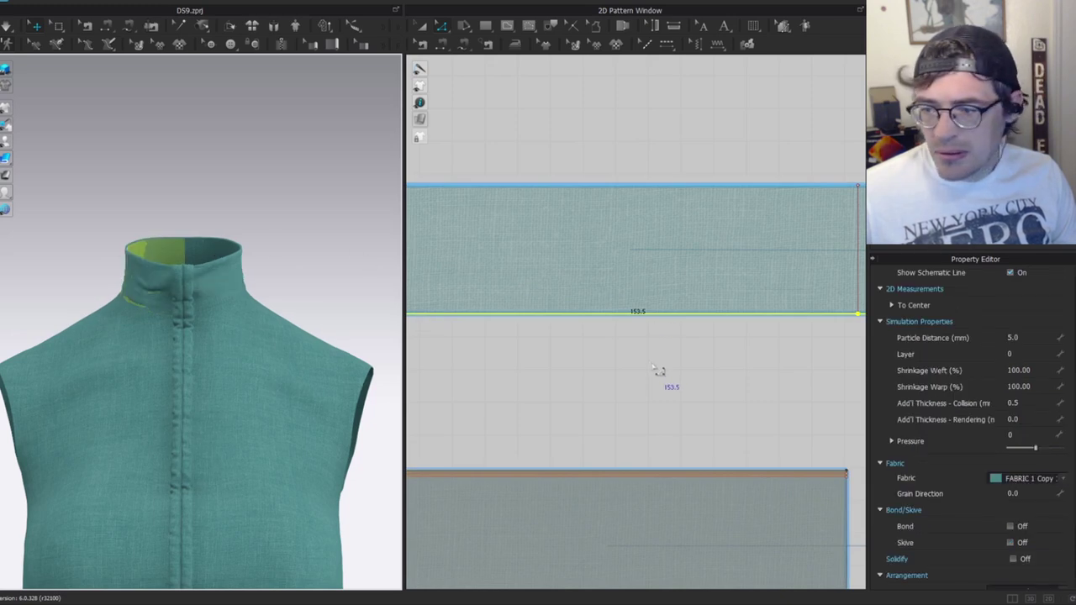
{"action": "scroll", "coordinate": [228, 296], "scroll_direction": "down", "scroll_amount": 3}
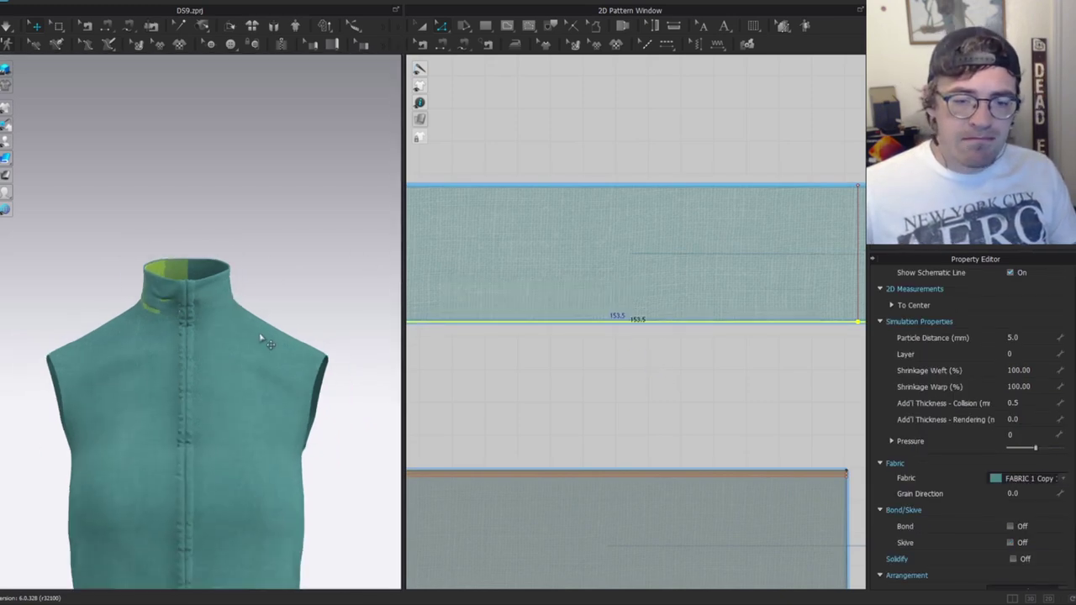
{"action": "key", "text": "a"}
{"action": "right_click_drag", "start_coordinate": [260, 338], "coordinate": [268, 438]}
{"action": "middle_click_drag", "start_coordinate": [267, 438], "coordinate": [251, 409]}
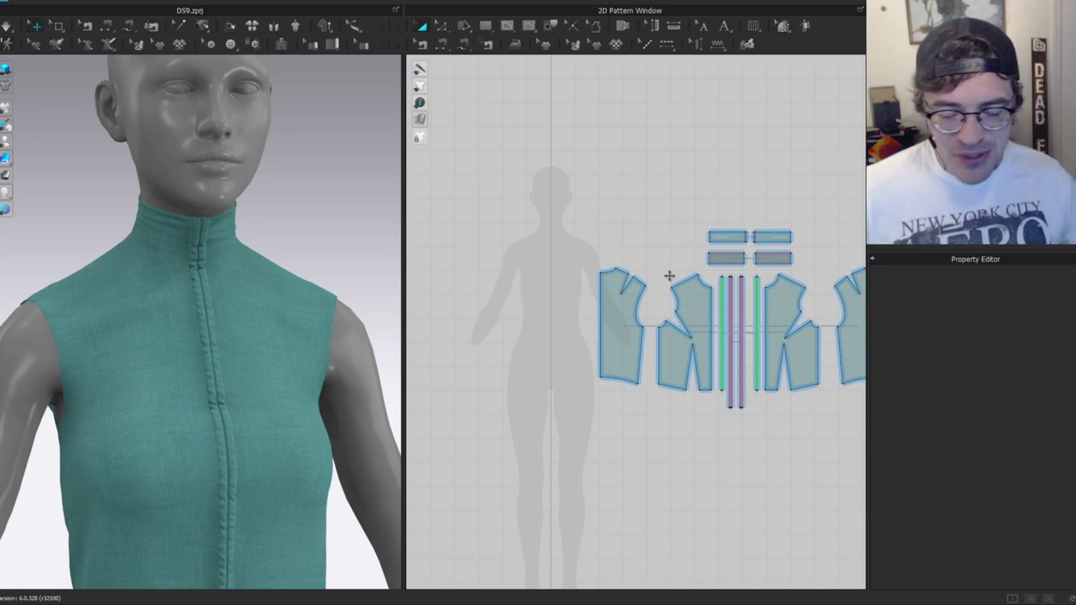
Select all the garment's pattern pieces and hide them in 3D, leaving only the avatar.
{"action": "scroll", "coordinate": [639, 185], "scroll_direction": "down", "scroll_amount": 3}
{"action": "left_click_drag", "start_coordinate": [548, 193], "coordinate": [792, 397]}
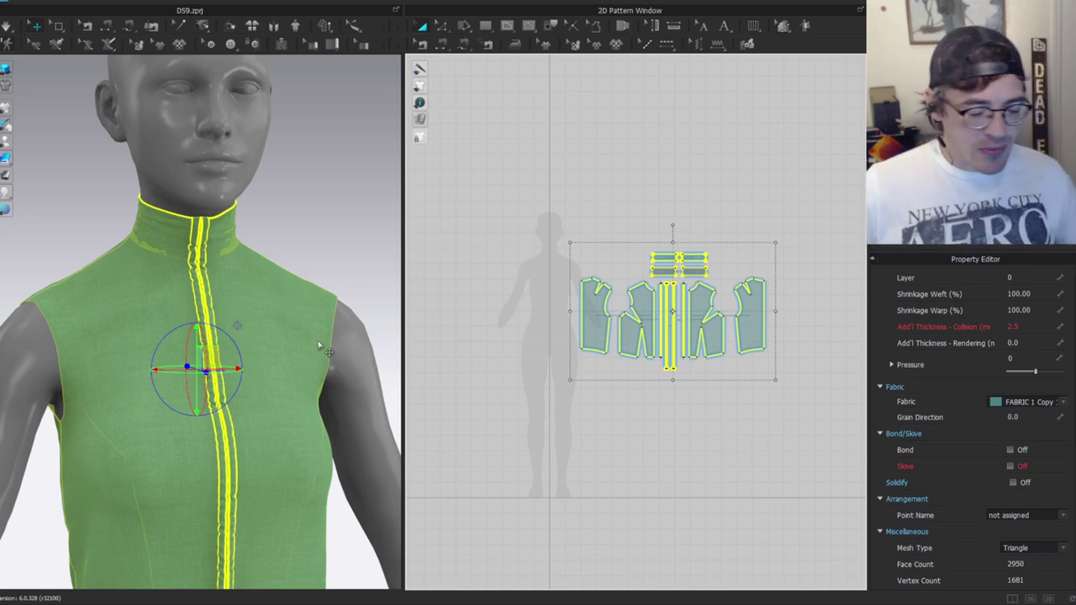
{"action": "key", "text": "shift+q"}
{"action": "scroll", "coordinate": [237, 330], "scroll_direction": "down", "scroll_amount": 3}
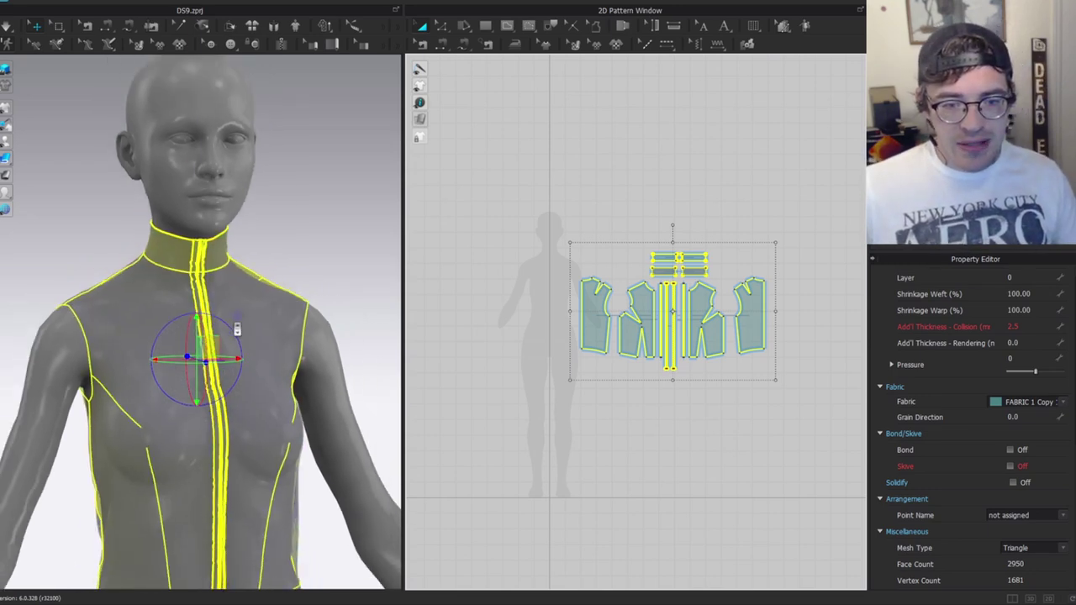
{"action": "key", "text": "shift+q"}
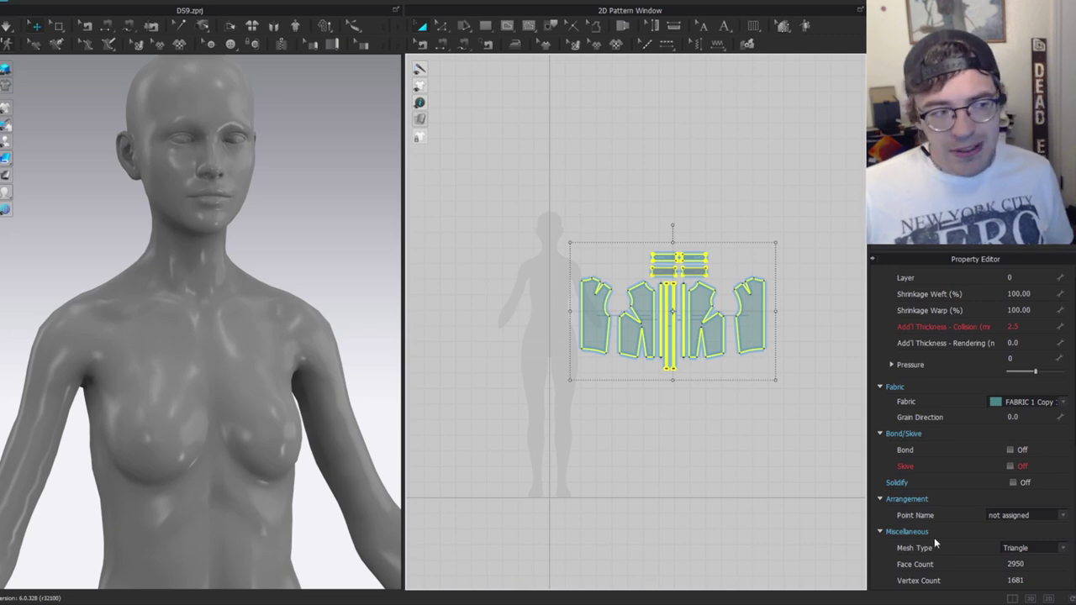
{"action": "scroll", "coordinate": [953, 458], "scroll_direction": "up", "scroll_amount": 3}
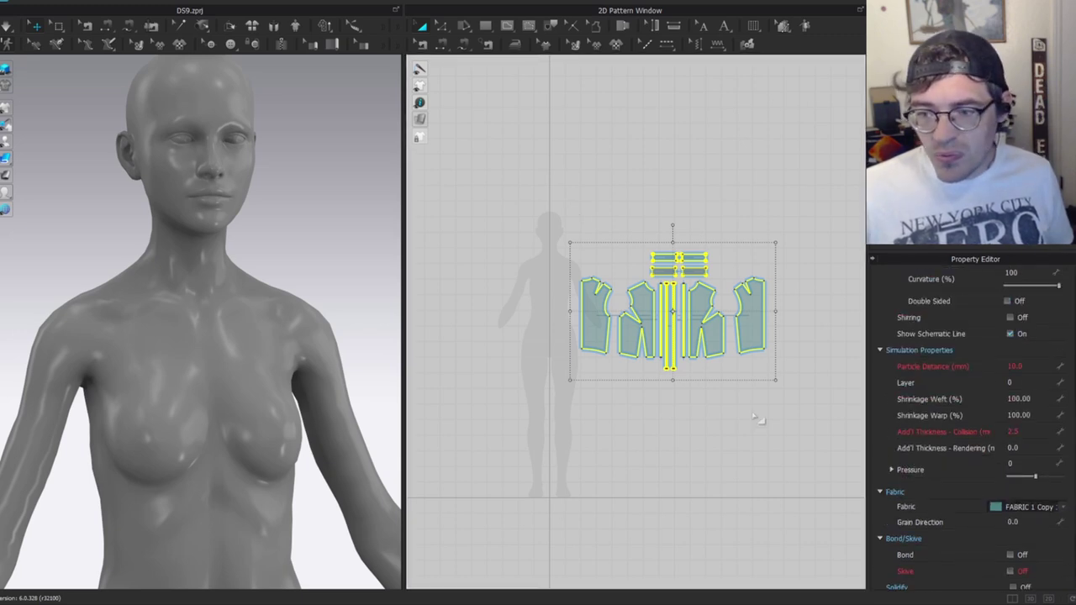
{"action": "scroll", "coordinate": [926, 388], "scroll_direction": "up", "scroll_amount": 2}
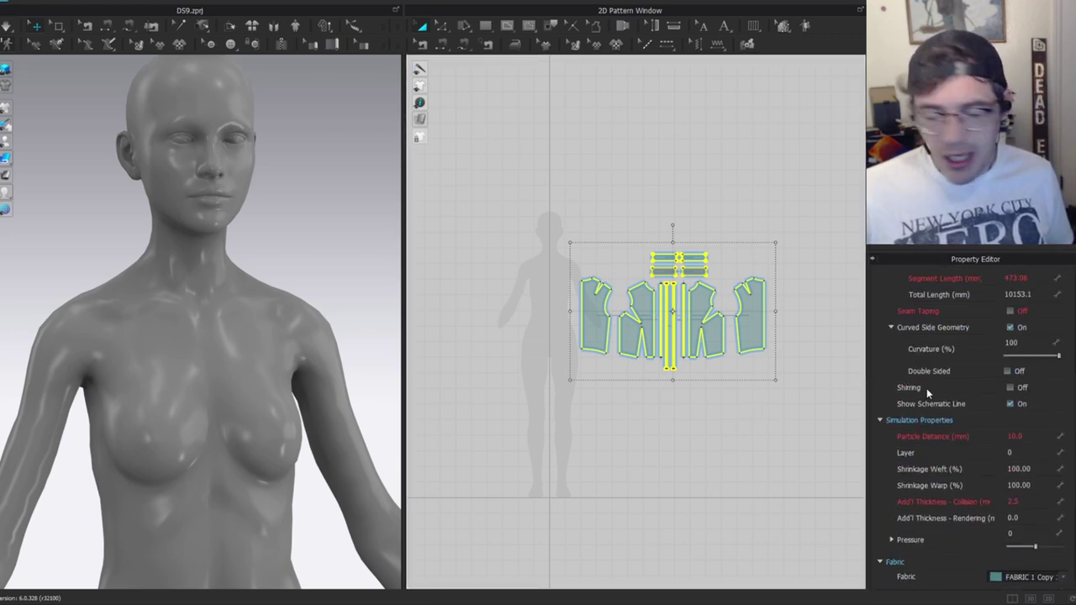
{"action": "left_click", "coordinate": [1019, 453]}
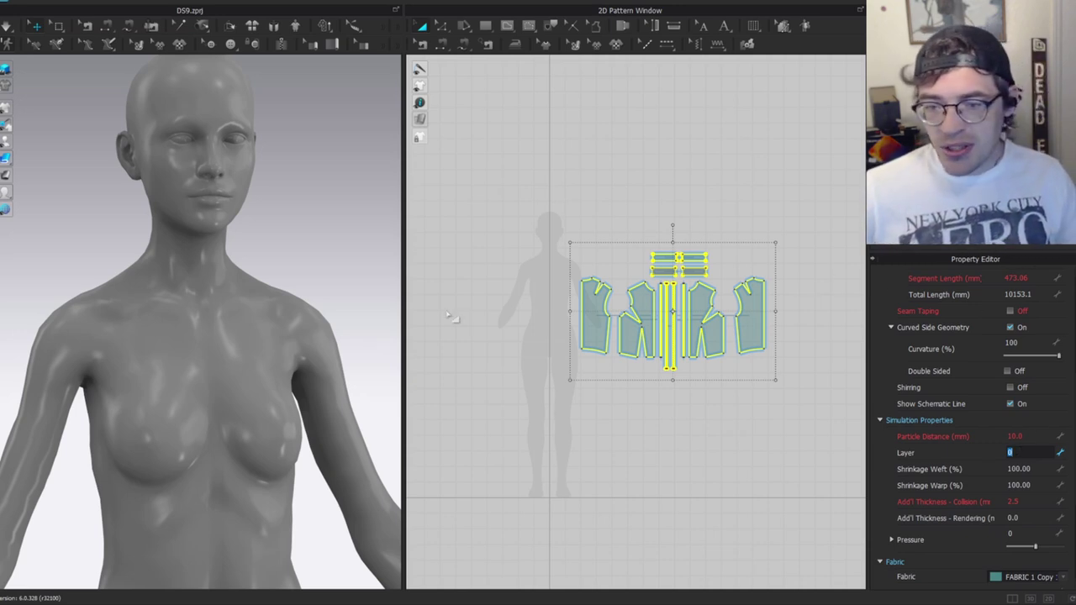
{"action": "scroll", "coordinate": [580, 305], "scroll_direction": "down", "scroll_amount": 3}
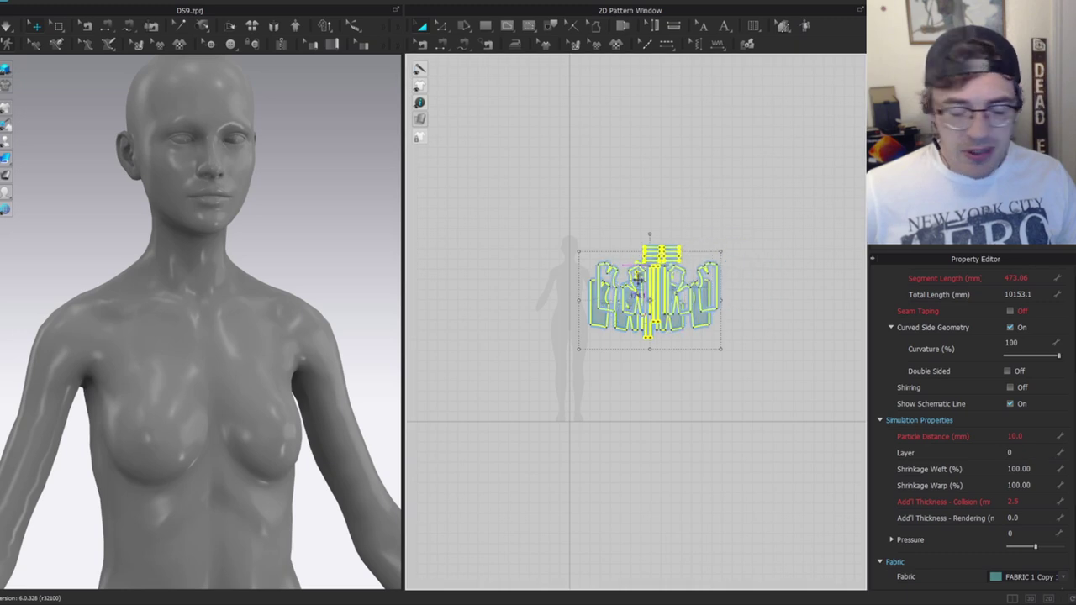
{"action": "scroll", "coordinate": [504, 324], "scroll_direction": "down", "scroll_amount": 2}
{"action": "scroll", "coordinate": [550, 287], "scroll_direction": "down", "scroll_amount": 2}
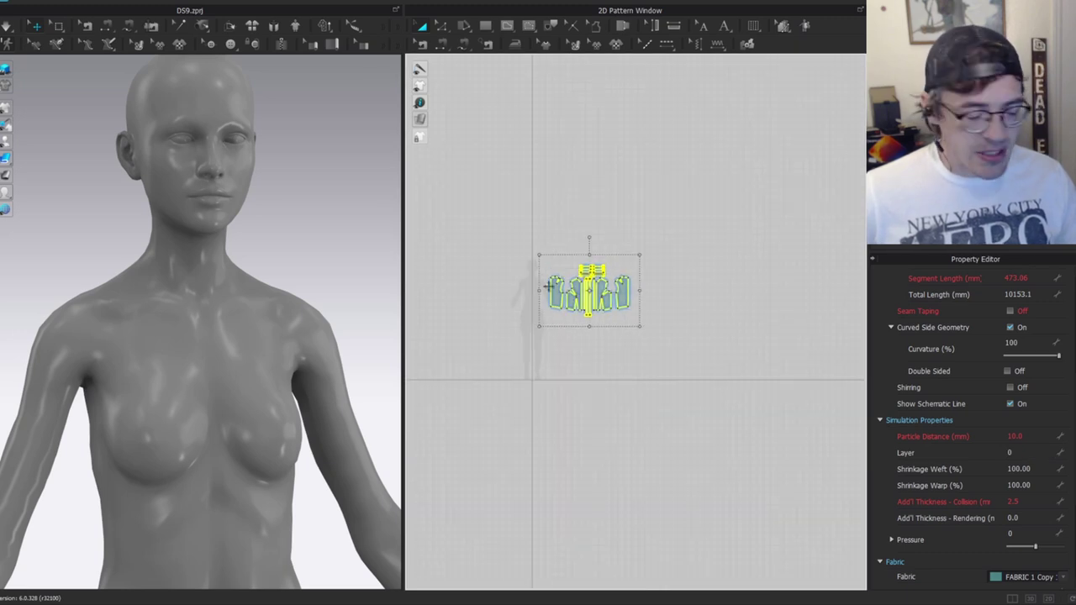
Apply Hide 3D Pattern to the selected pieces again and move their 2D patterns away from the avatar silhouette.
{"action": "right_click", "coordinate": [247, 343]}
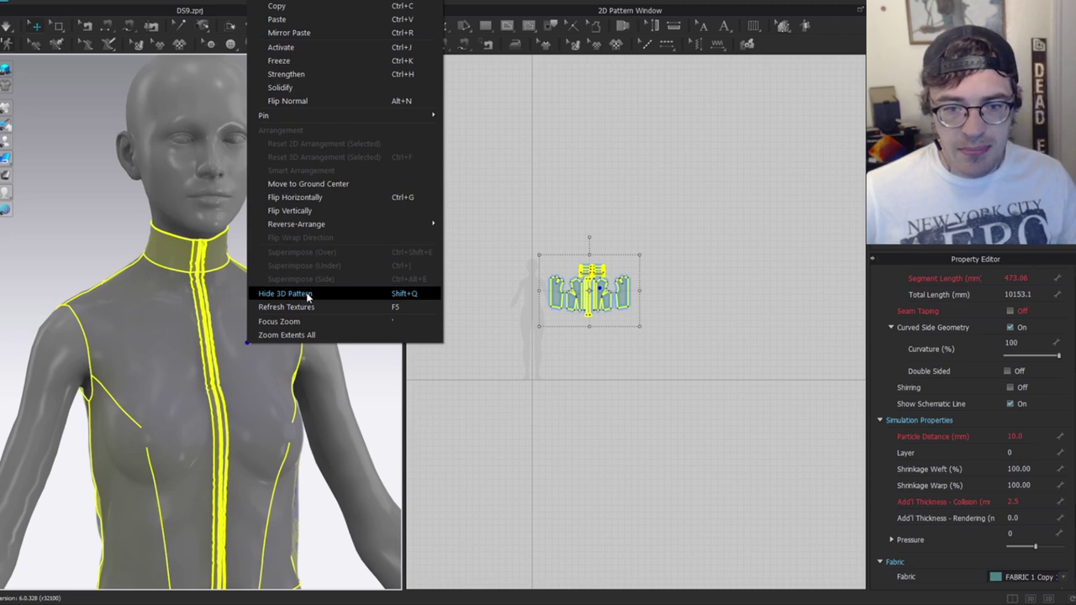
{"action": "left_click", "coordinate": [308, 294]}
{"action": "scroll", "coordinate": [497, 315], "scroll_direction": "up", "scroll_amount": 2}
{"action": "middle_click_drag", "start_coordinate": [494, 312], "coordinate": [555, 294]}
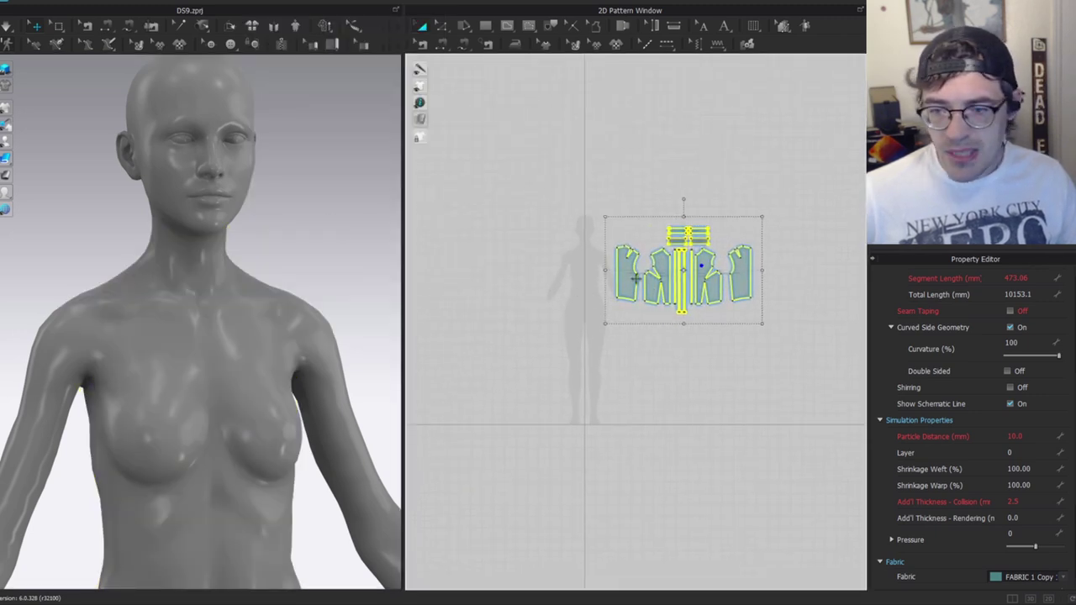
{"action": "left_click_drag", "start_coordinate": [619, 282], "coordinate": [665, 278]}
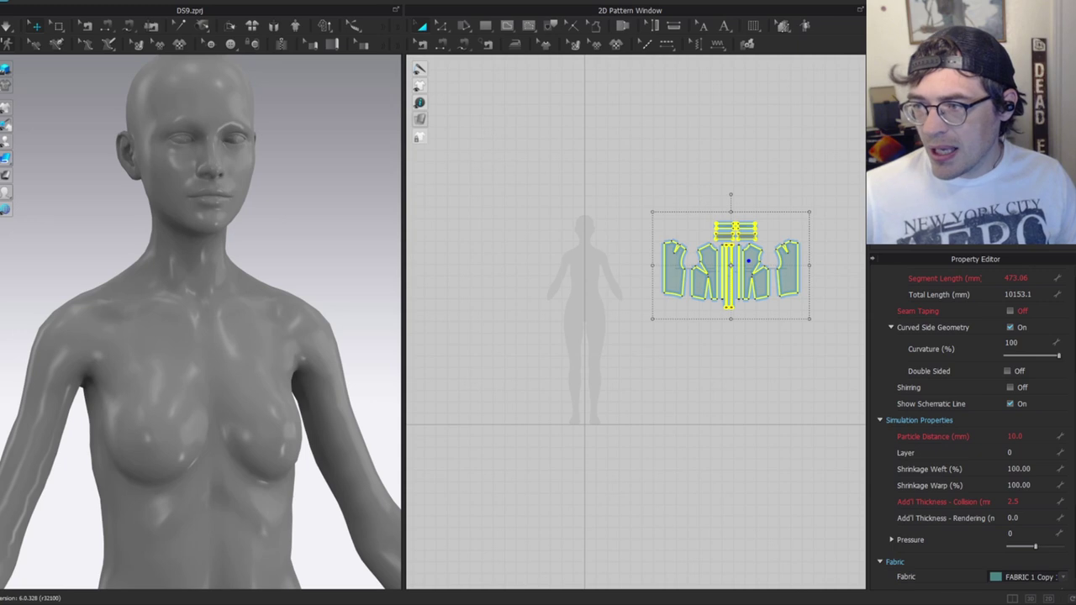
{"action": "left_click", "coordinate": [817, 216]}
Review the fabric's material settings and browse its physical property presets.
{"action": "scroll", "coordinate": [980, 319], "scroll_direction": "up", "scroll_amount": 3}
{"action": "scroll", "coordinate": [975, 335], "scroll_direction": "up", "scroll_amount": 3}
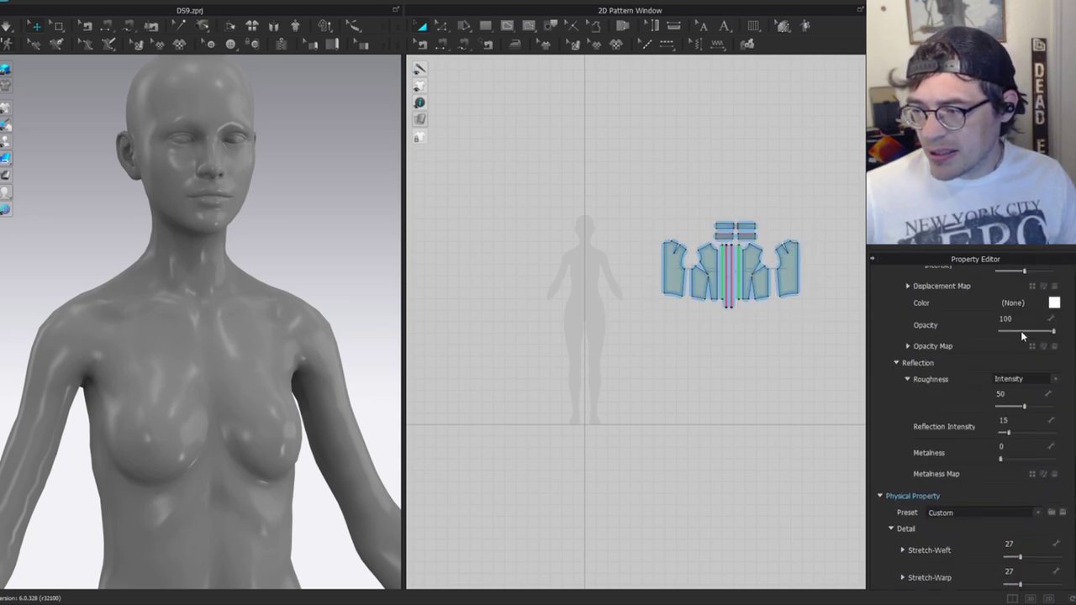
{"action": "scroll", "coordinate": [959, 328], "scroll_direction": "up", "scroll_amount": 2}
{"action": "scroll", "coordinate": [958, 396], "scroll_direction": "down", "scroll_amount": 5}
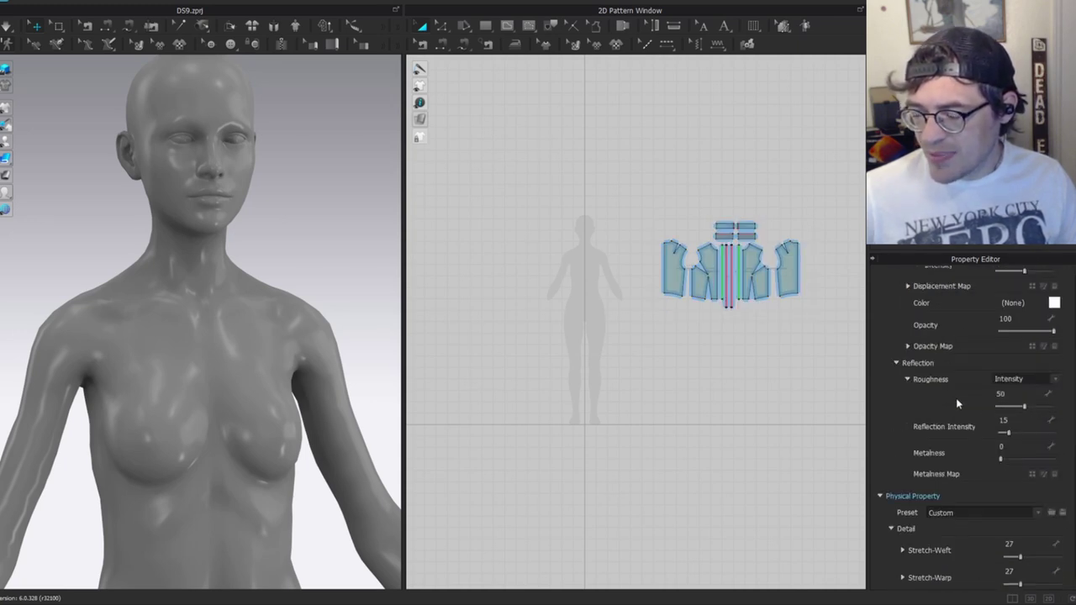
{"action": "left_click", "coordinate": [974, 442]}
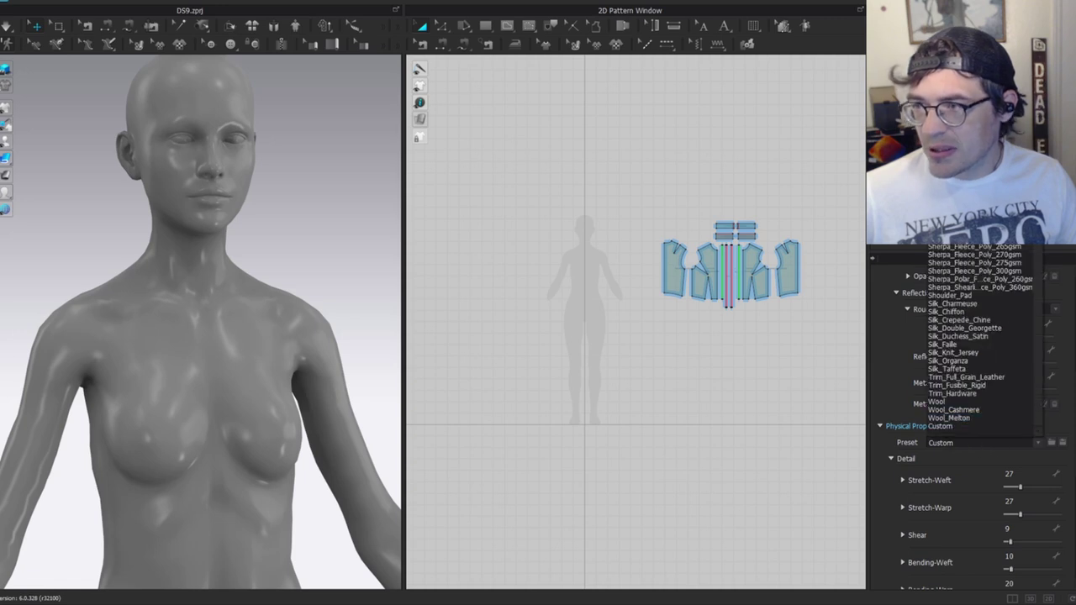
{"action": "scroll", "coordinate": [982, 353], "scroll_direction": "up", "scroll_amount": 6}
{"action": "scroll", "coordinate": [982, 353], "scroll_direction": "up", "scroll_amount": 2}
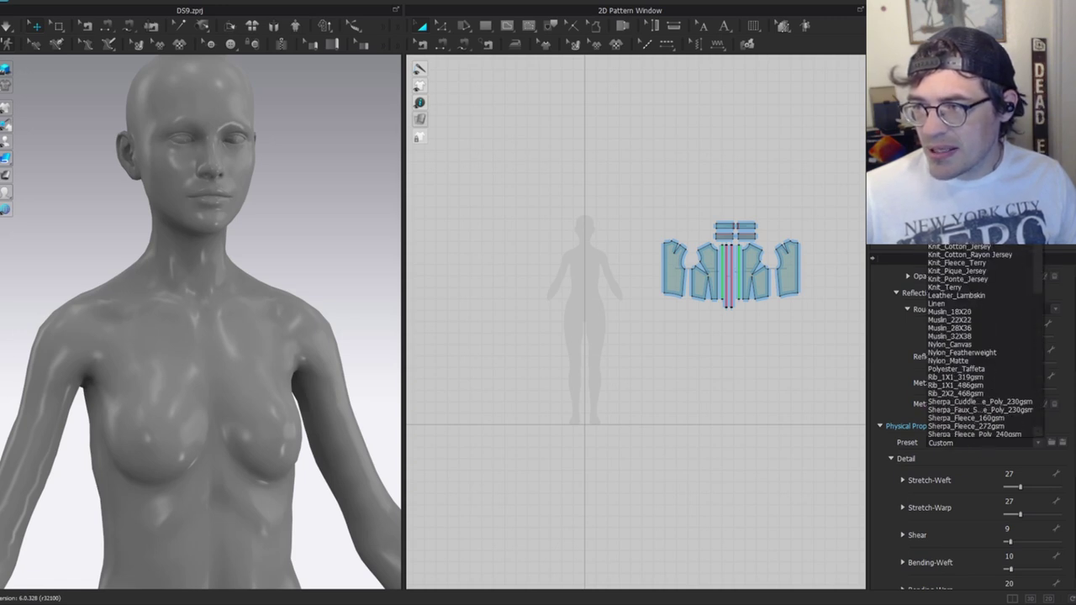
{"action": "left_click", "coordinate": [954, 88]}
{"action": "scroll", "coordinate": [1000, 358], "scroll_direction": "up", "scroll_amount": 5}
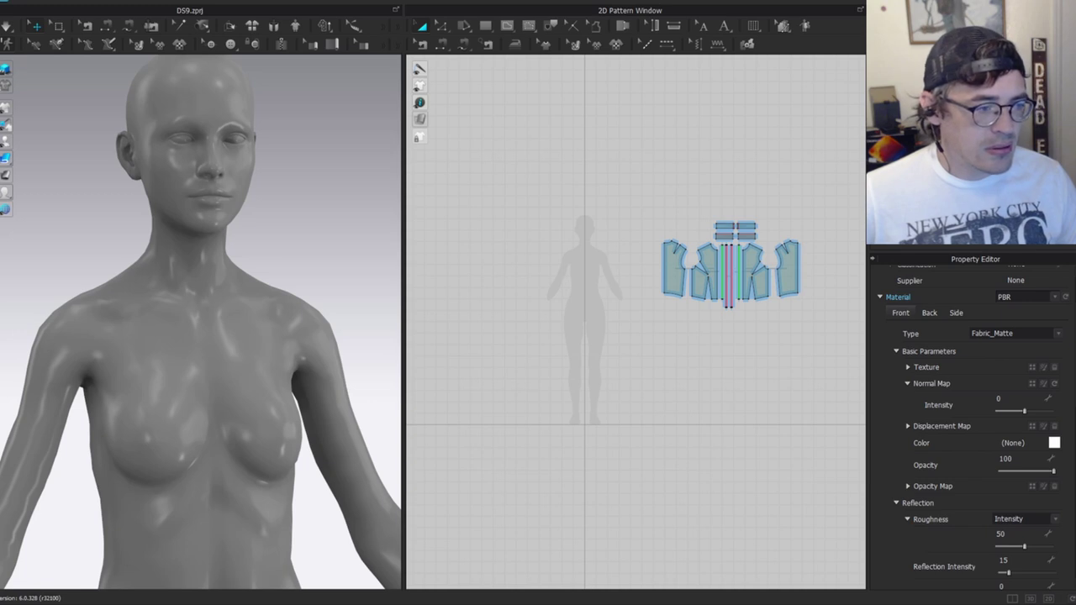
Draw a tall rectangular pattern over one side of the avatar silhouette's torso and widen it by moving its outer edge outward.
{"action": "scroll", "coordinate": [559, 311], "scroll_direction": "up", "scroll_amount": 3}
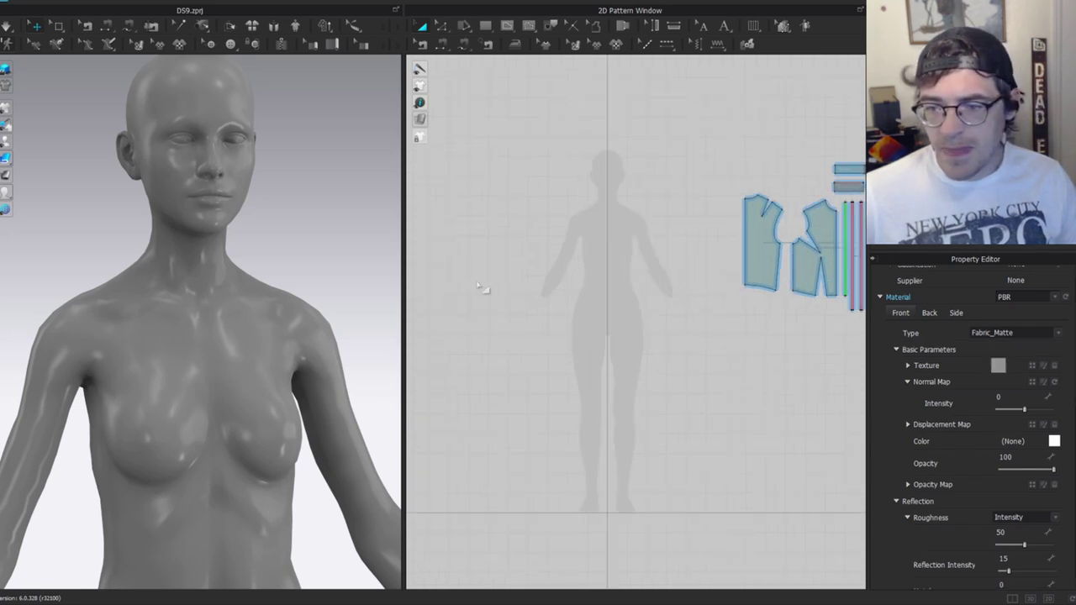
{"action": "key", "text": "s"}
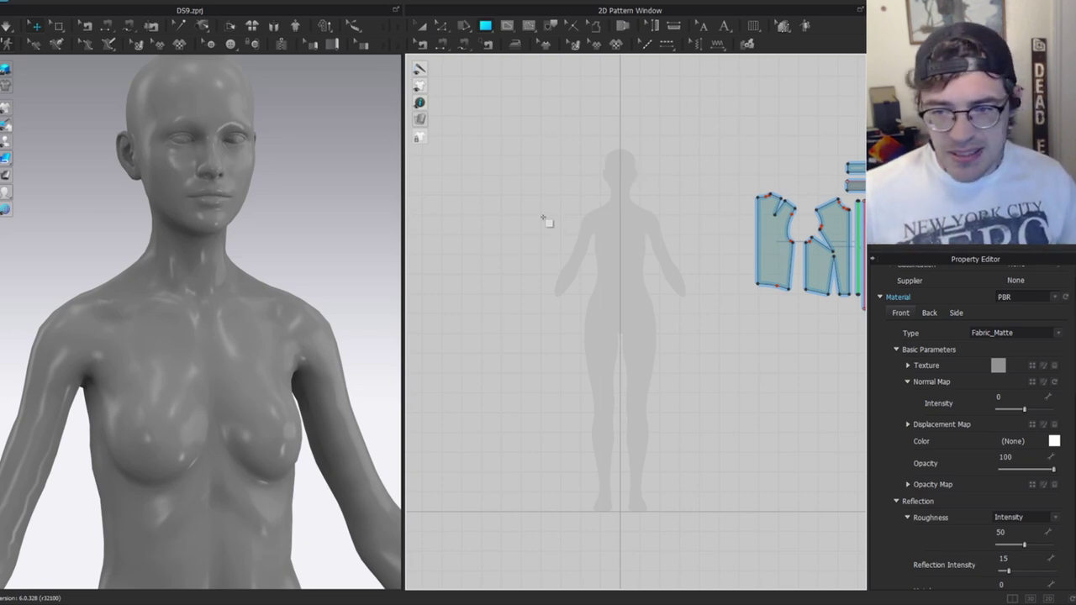
{"action": "scroll", "coordinate": [561, 227], "scroll_direction": "up", "scroll_amount": 2}
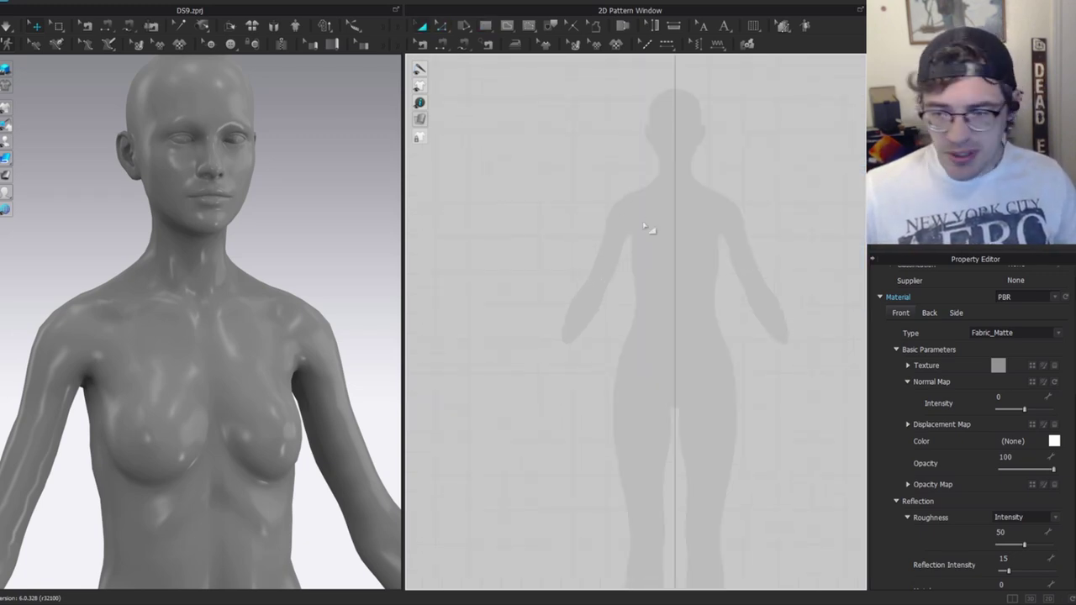
{"action": "left_click_drag", "start_coordinate": [608, 180], "coordinate": [667, 360]}
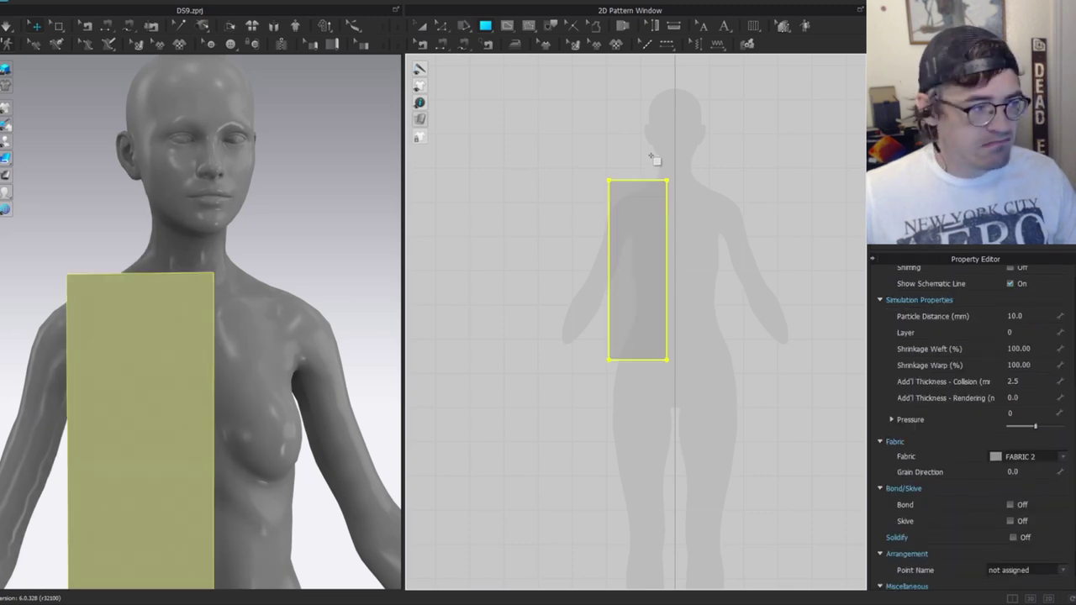
{"action": "scroll", "coordinate": [649, 218], "scroll_direction": "up", "scroll_amount": 2}
{"action": "left_click_drag", "start_coordinate": [564, 278], "coordinate": [547, 278]}
{"action": "scroll", "coordinate": [582, 223], "scroll_direction": "up", "scroll_amount": 2}
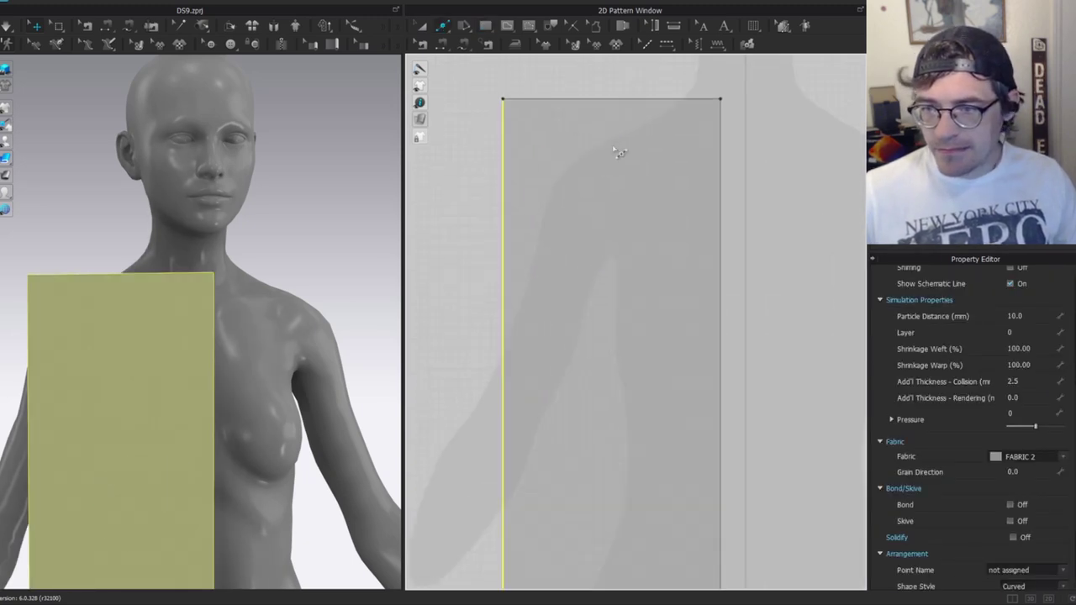
Add points on the rectangle's upper and centre-side edges and move the corner between them down and inward to start the neckline.
{"action": "left_click", "coordinate": [625, 100]}
{"action": "left_click", "coordinate": [720, 190]}
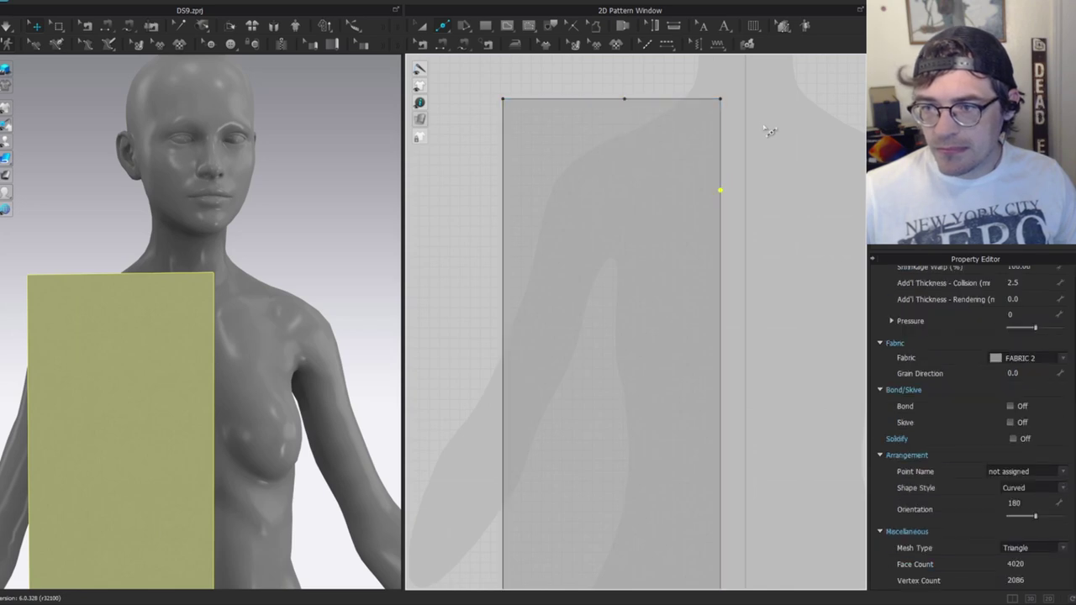
{"action": "key", "text": "z"}
{"action": "left_click", "coordinate": [721, 100]}
{"action": "left_click_drag", "start_coordinate": [725, 101], "coordinate": [673, 172]}
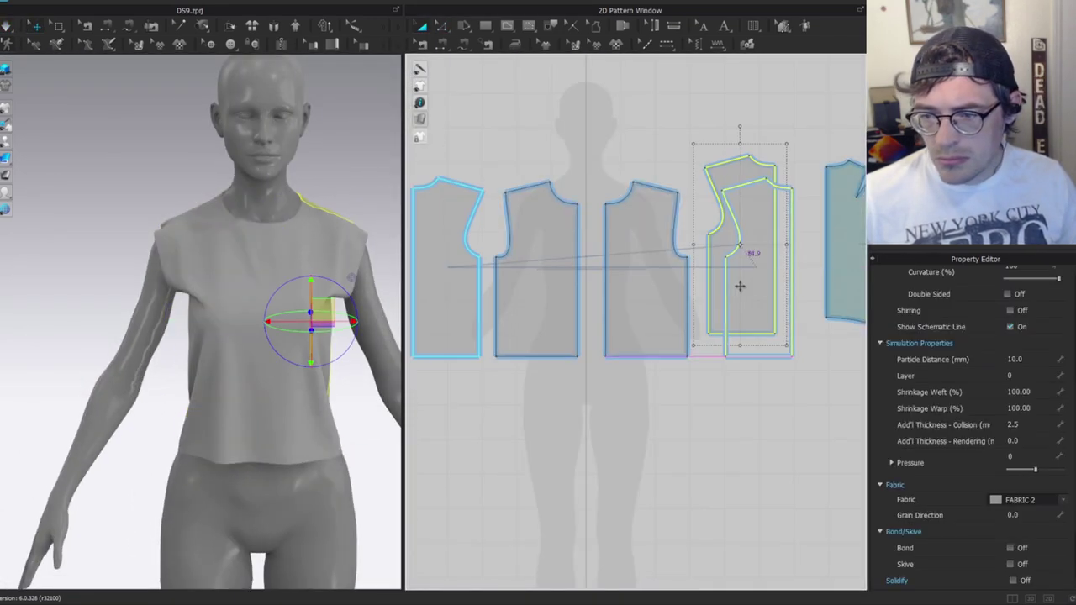
Cancel the back piece's move and examine the simulated top's shoulder and armhole from the side.
{"action": "key", "text": "Escape"}
{"action": "left_click", "coordinate": [190, 232]}
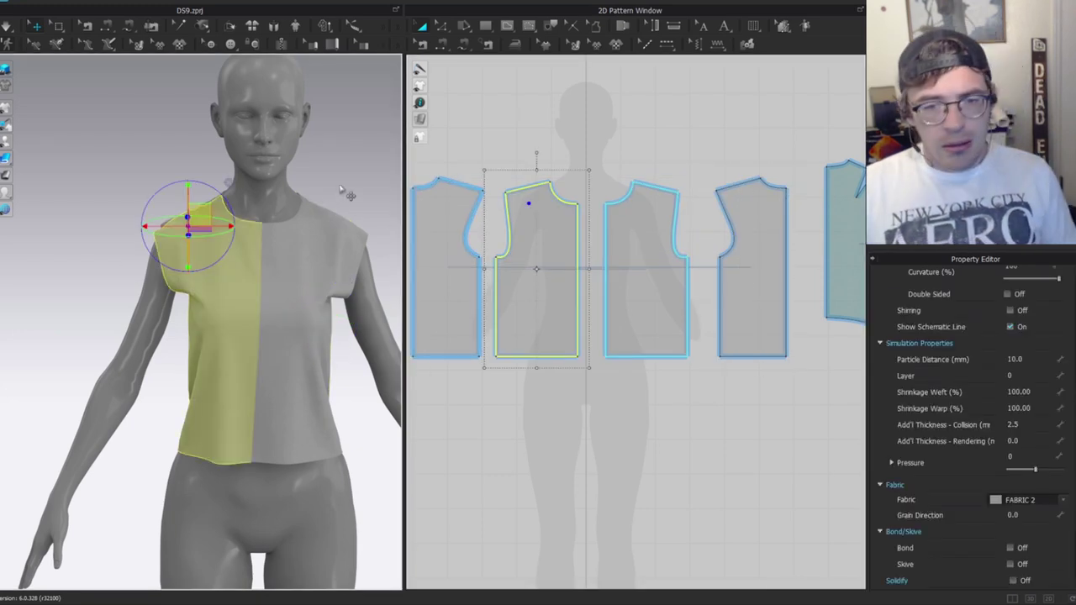
{"action": "right_click_drag", "start_coordinate": [245, 222], "coordinate": [348, 271]}
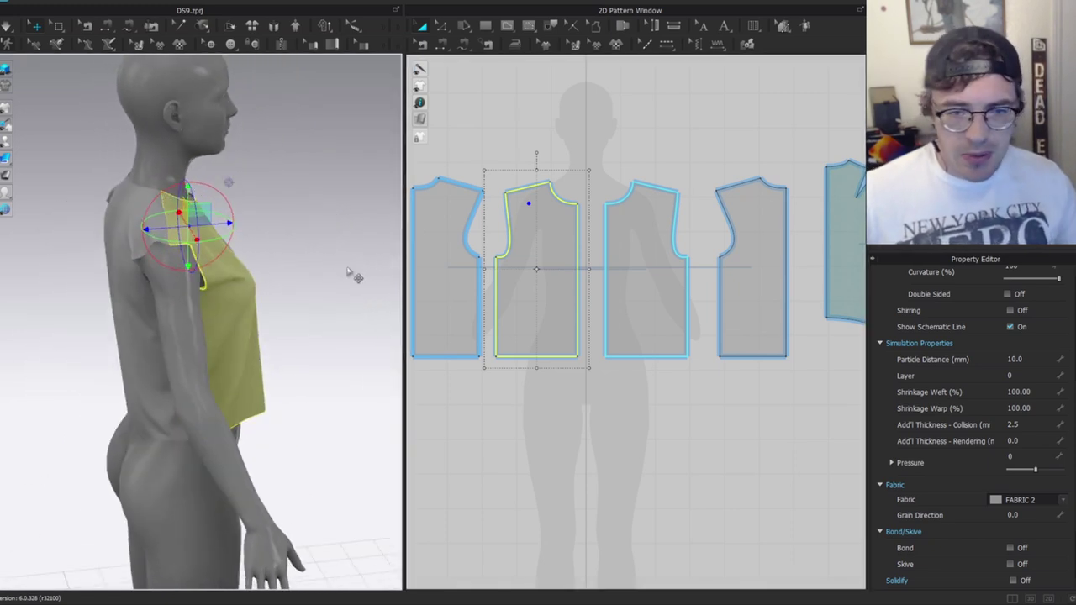
{"action": "scroll", "coordinate": [244, 253], "scroll_direction": "up", "scroll_amount": 5}
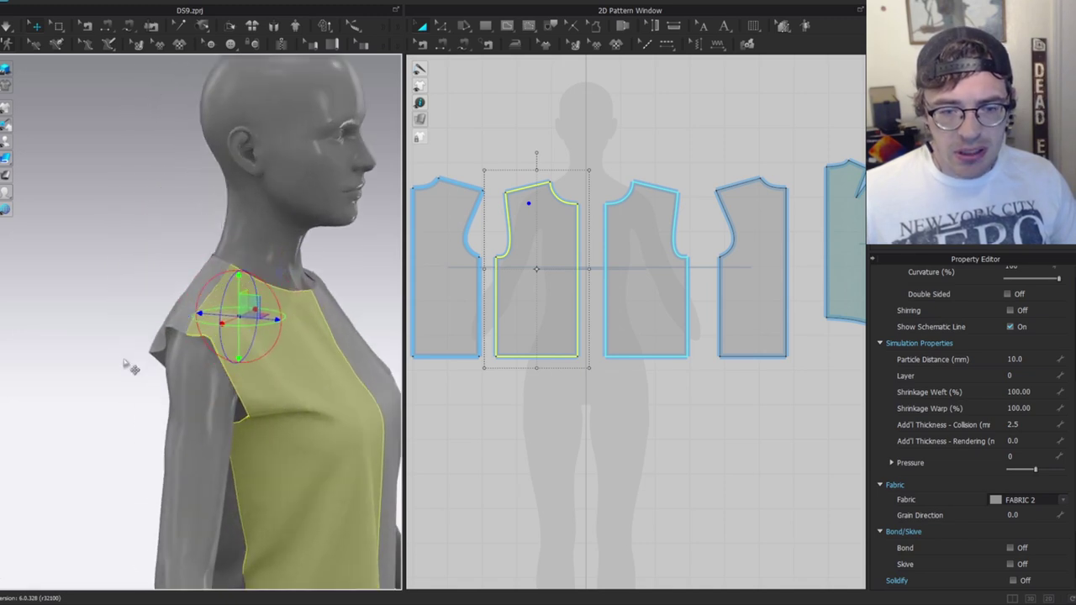
{"action": "right_click_drag", "start_coordinate": [154, 349], "coordinate": [212, 364]}
{"action": "left_click", "coordinate": [148, 333]}
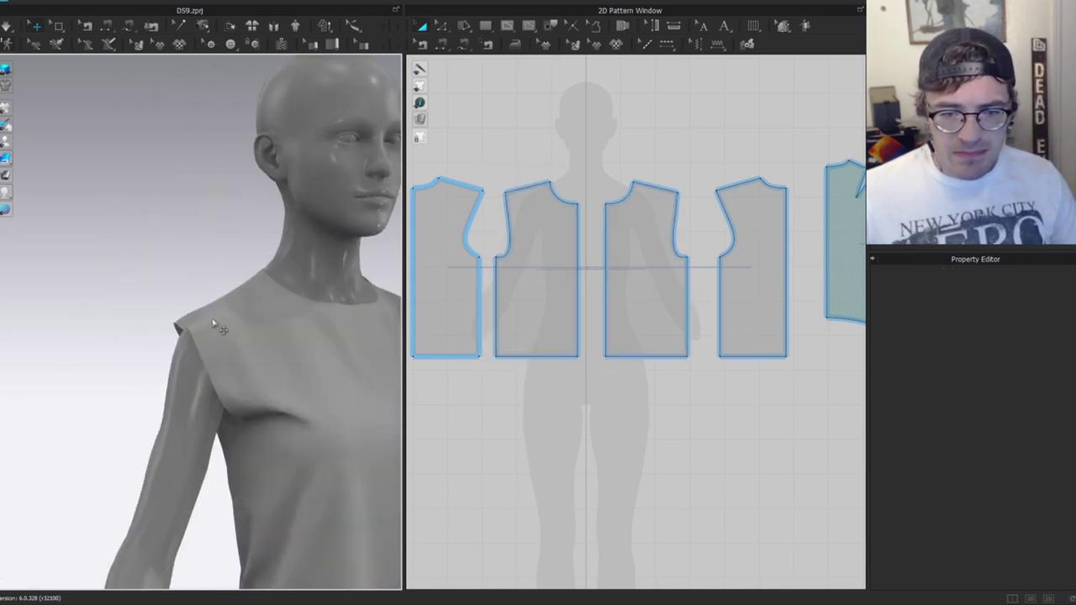
Simulate the top and grab its front and back pieces in turn to examine the shoulder seam.
{"action": "left_click", "coordinate": [202, 329]}
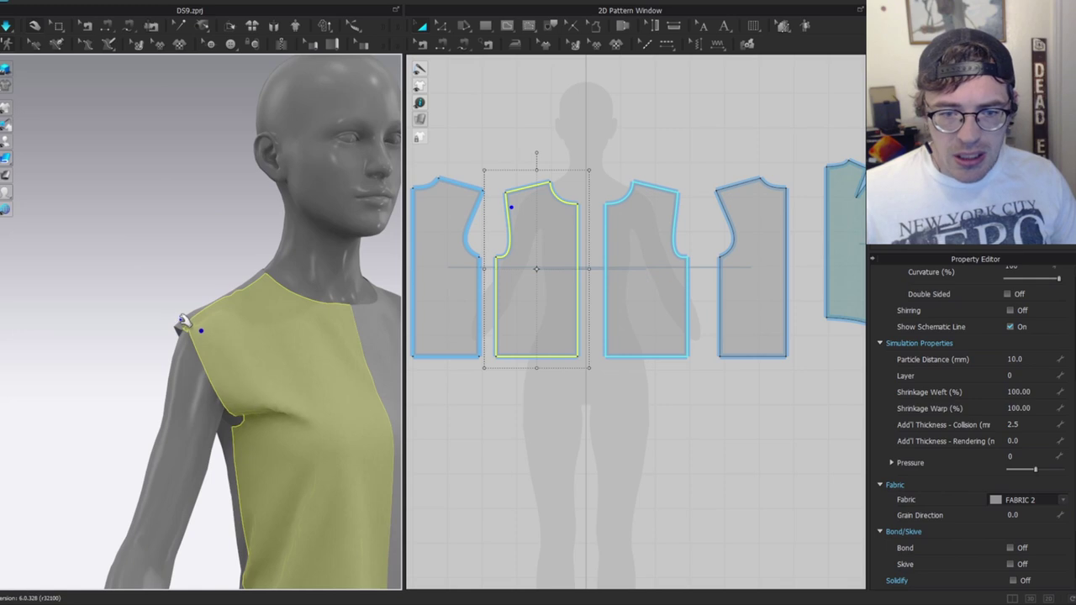
{"action": "left_click", "coordinate": [179, 317]}
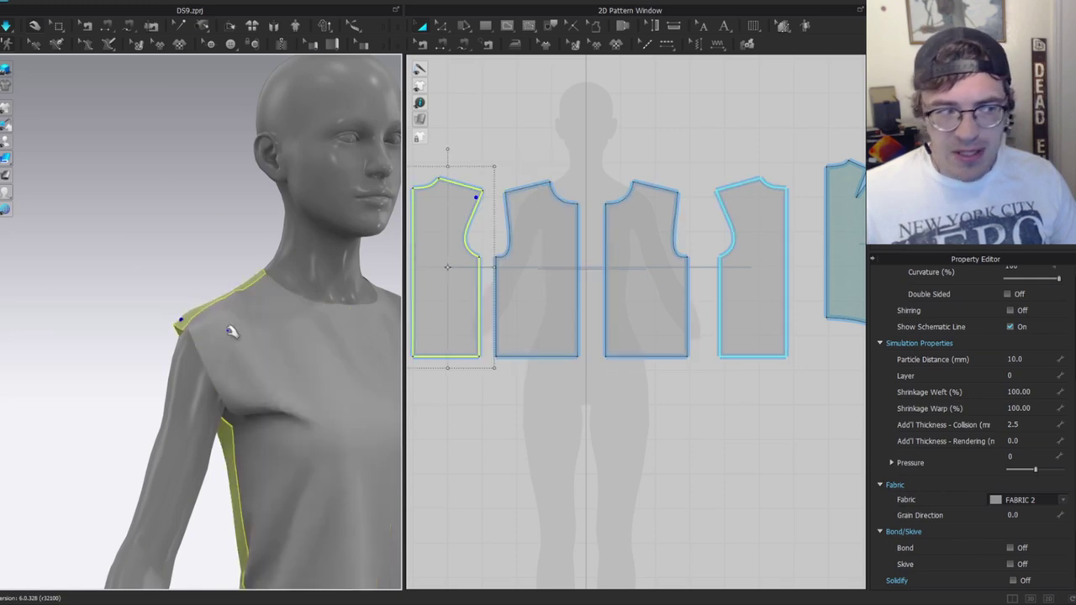
{"action": "left_click", "coordinate": [225, 326]}
{"action": "left_click", "coordinate": [187, 304]}
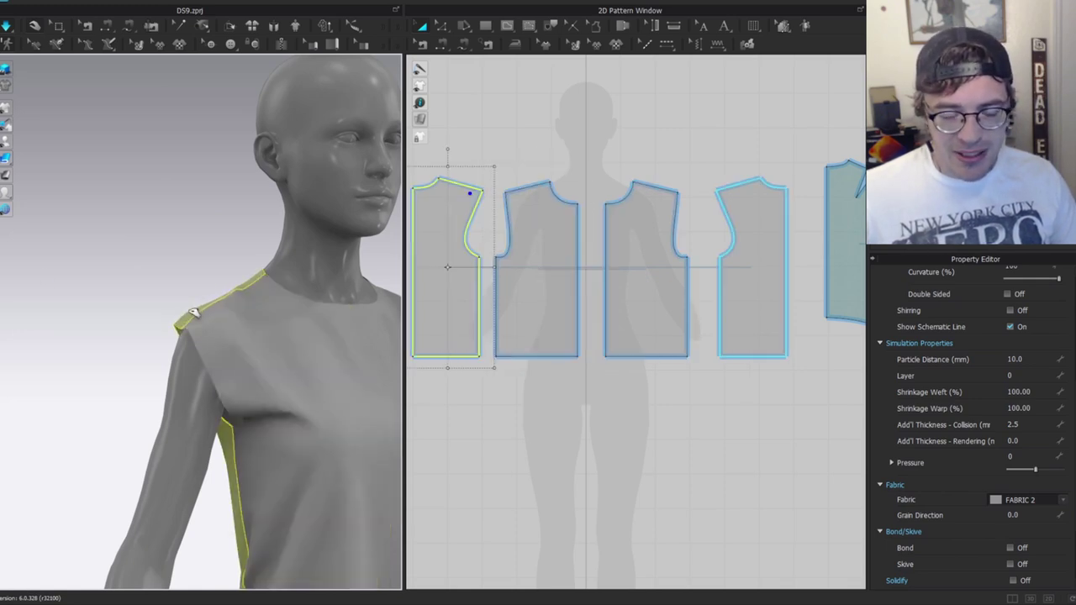
{"action": "left_click", "coordinate": [183, 311]}
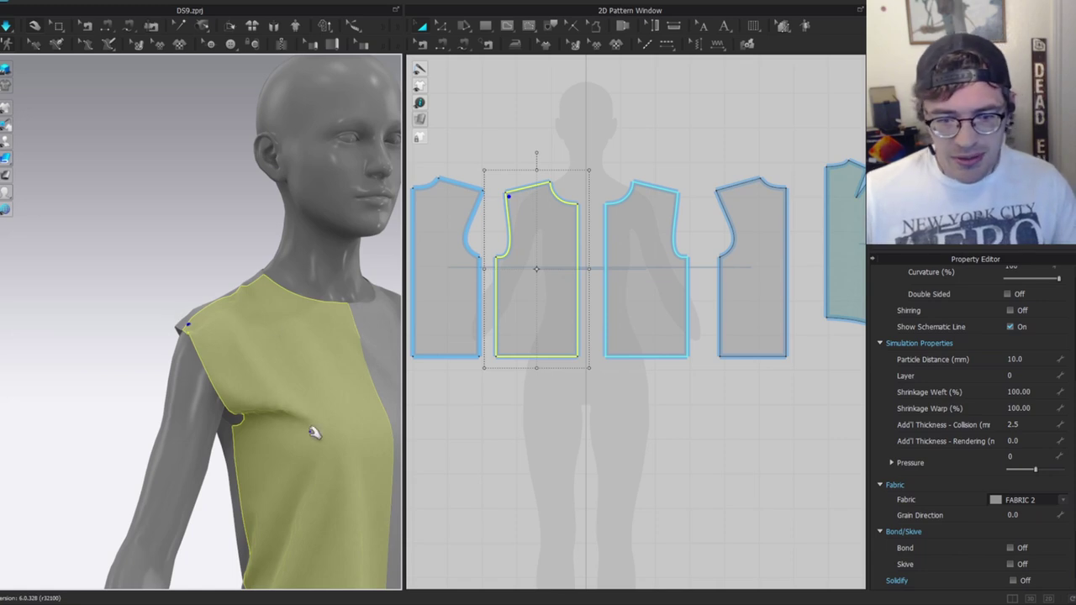
Examine the simulated top's shoulder up close and tug the front piece near the shoulder point.
{"action": "right_click_drag", "start_coordinate": [312, 432], "coordinate": [1, 461]}
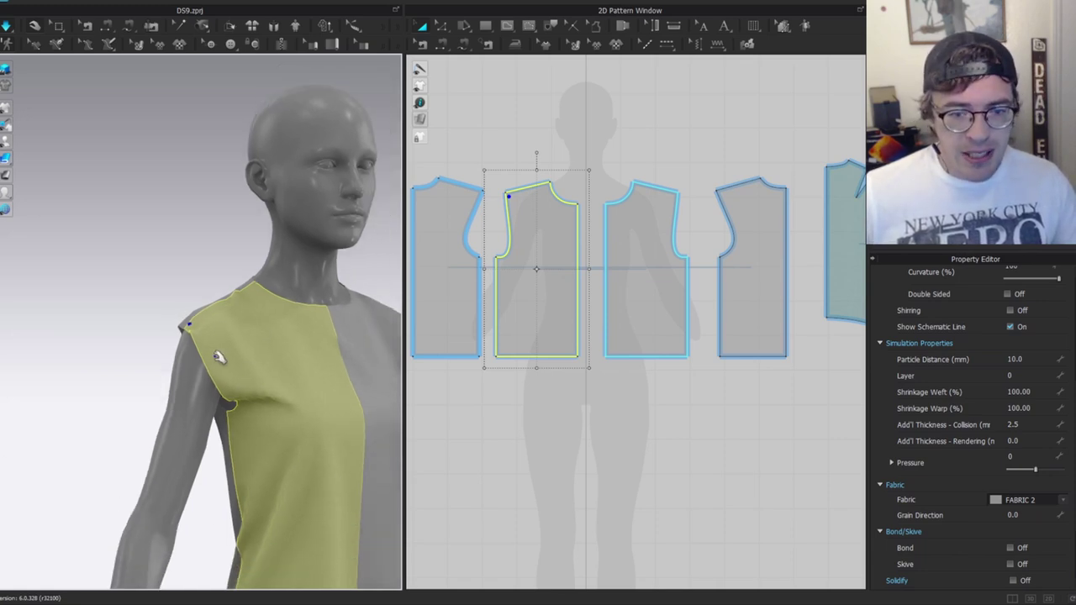
{"action": "scroll", "coordinate": [219, 353], "scroll_direction": "up", "scroll_amount": 3}
{"action": "right_click_drag", "start_coordinate": [220, 330], "coordinate": [218, 303]}
{"action": "left_click_drag", "start_coordinate": [212, 328], "coordinate": [211, 310]}
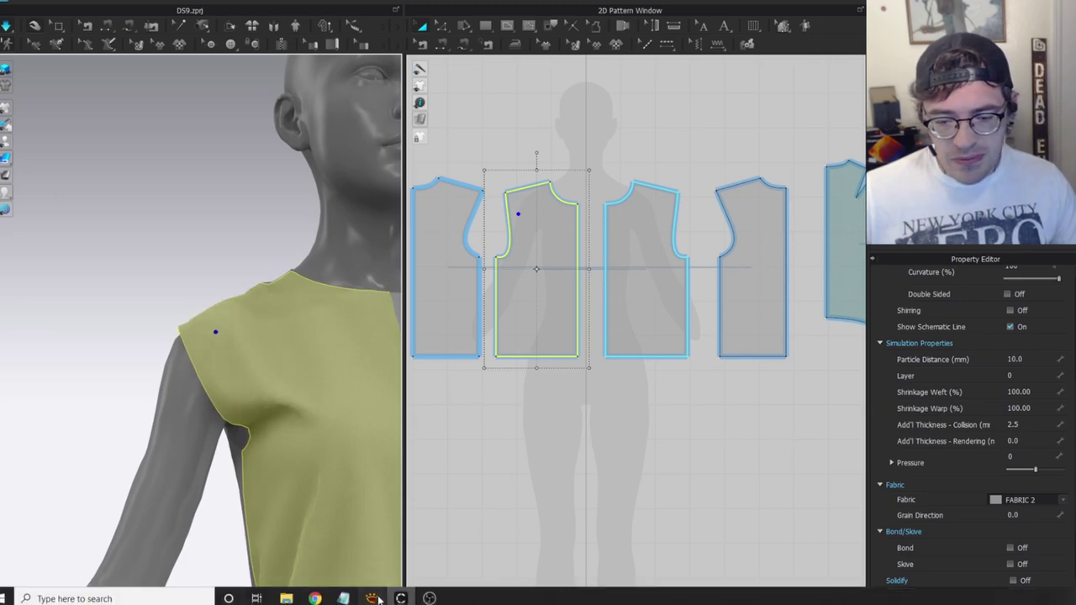
Switch to XnView and examine the shoulder of the uniform in the extant_StarTrek_DS9_7x13-FieldOfFire_1069.jpg reference photo.
{"action": "mouse_move", "coordinate": [371, 597]}
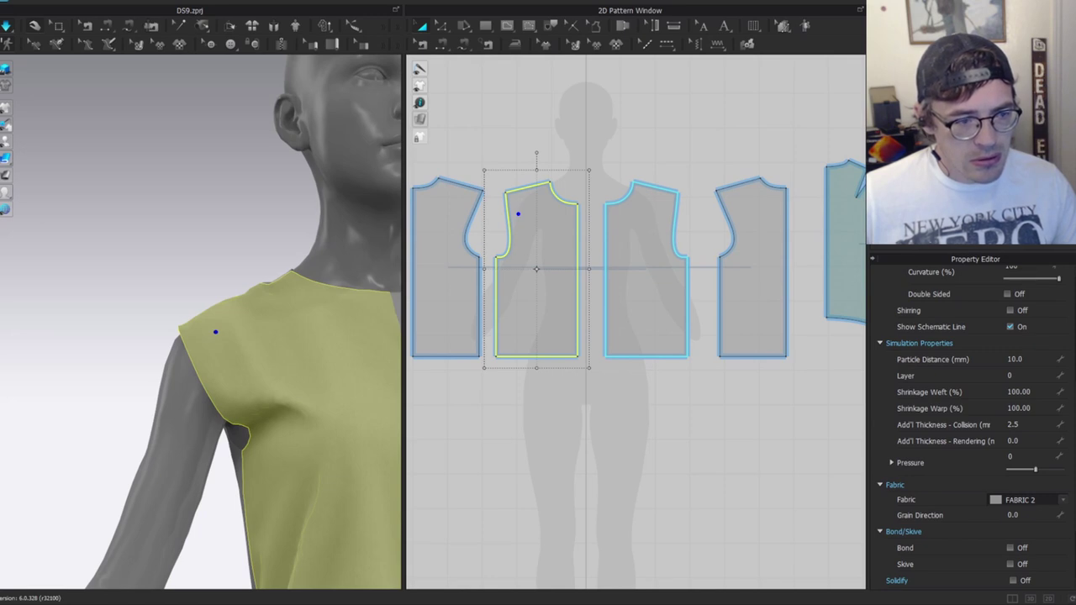
{"action": "left_click_drag", "start_coordinate": [1, 74], "coordinate": [493, 49]}
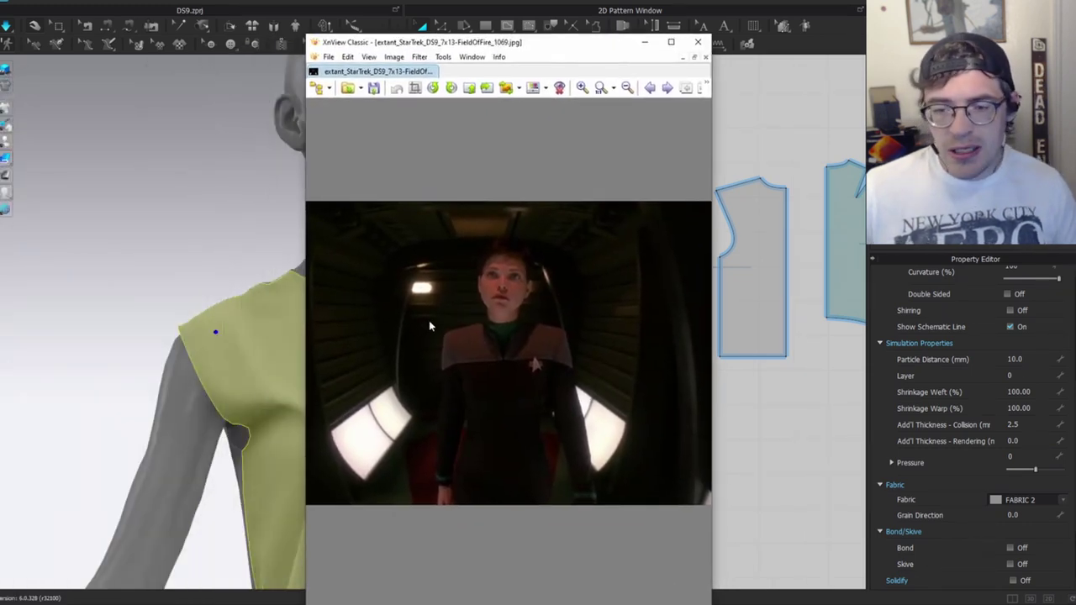
{"action": "scroll", "coordinate": [459, 310], "scroll_direction": "up", "scroll_amount": 5}
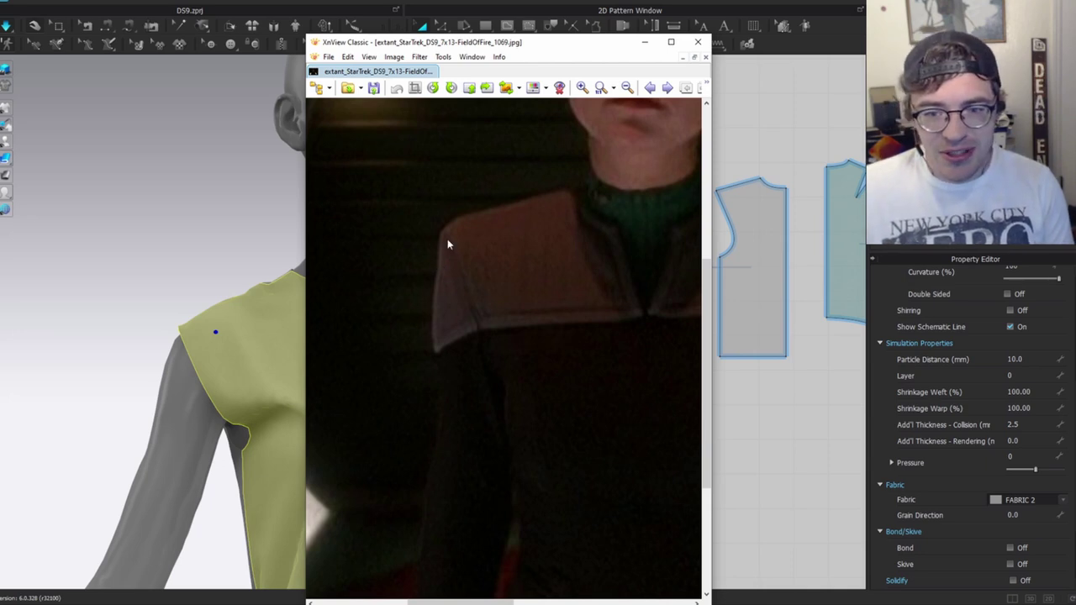
Return to the garment and grab the front and back pieces at the shoulder to compare their fit with the reference.
{"action": "left_click", "coordinate": [193, 319]}
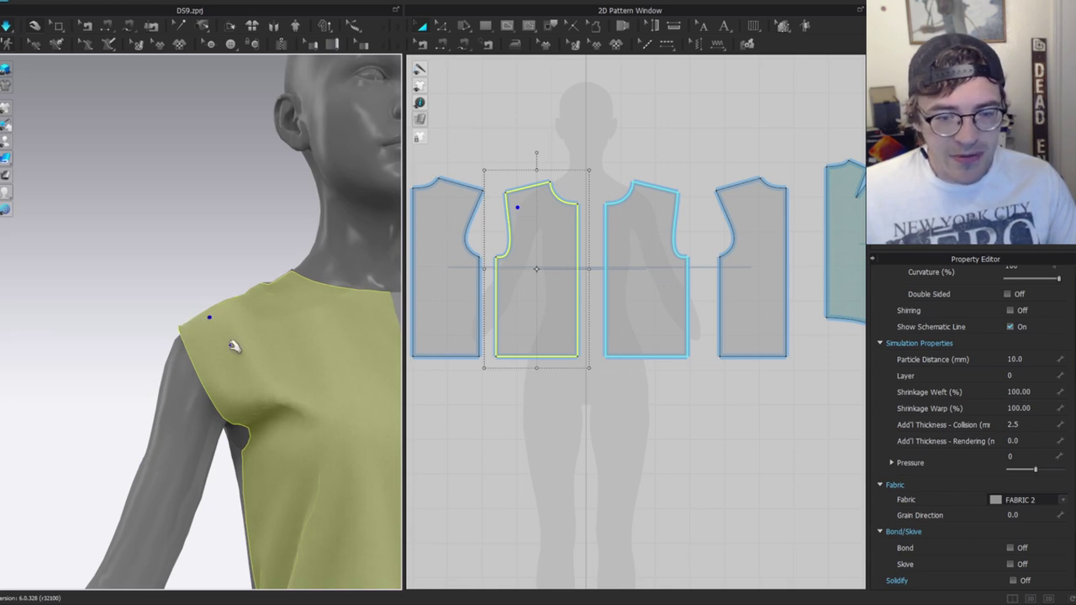
{"action": "right_click_drag", "start_coordinate": [196, 378], "coordinate": [157, 323]}
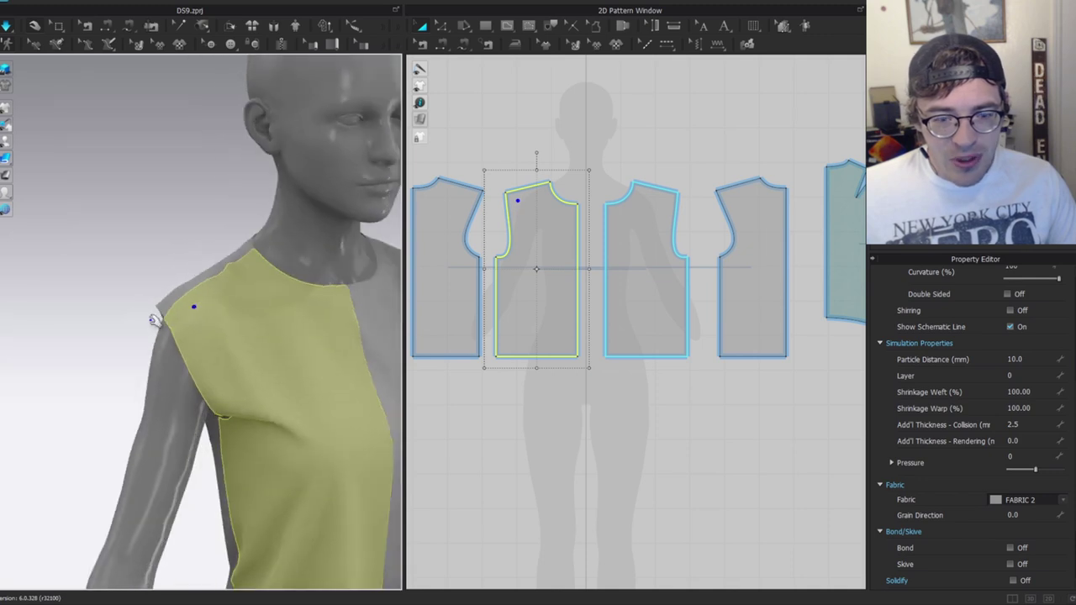
{"action": "left_click", "coordinate": [169, 313]}
{"action": "left_click", "coordinate": [150, 309]}
{"action": "left_click_drag", "start_coordinate": [150, 309], "coordinate": [147, 299]}
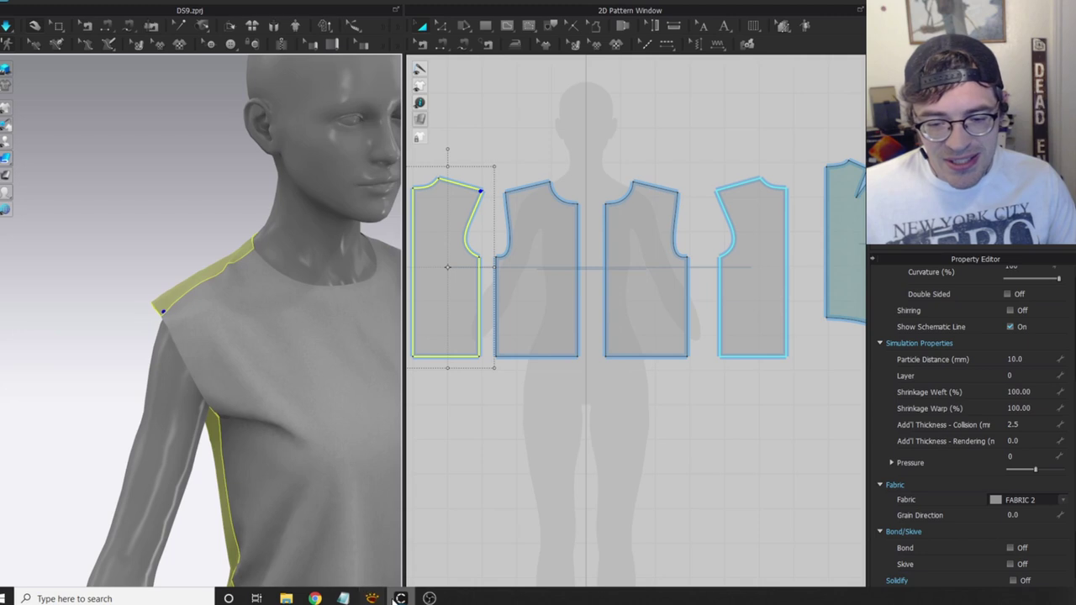
Check the reference photo again and test both front halves of the simulated top from a straight front view.
{"action": "left_click", "coordinate": [460, 557]}
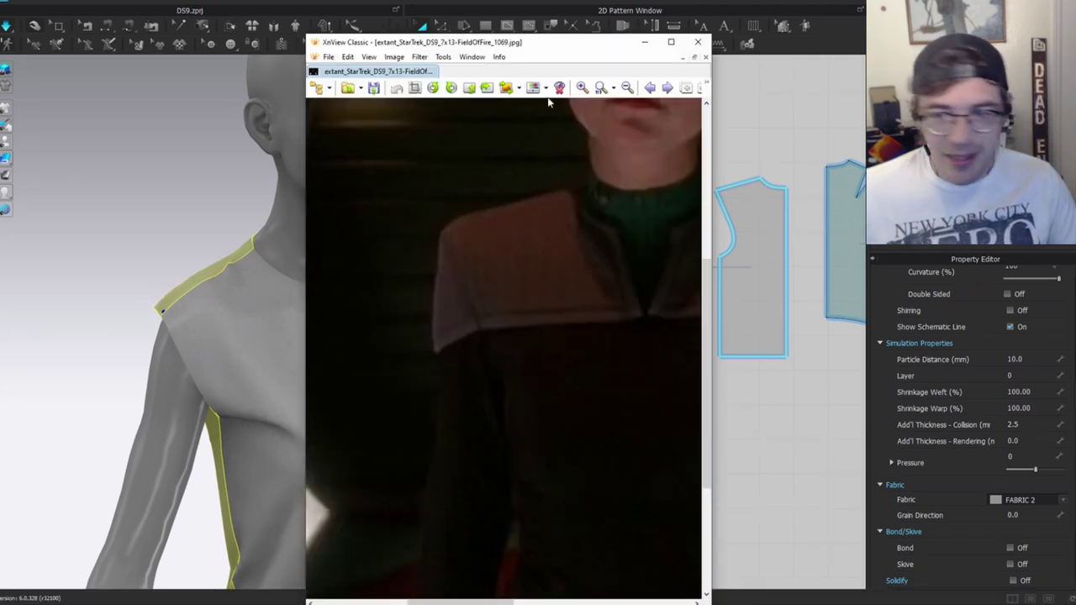
{"action": "left_click", "coordinate": [649, 45]}
{"action": "right_click_drag", "start_coordinate": [309, 336], "coordinate": [237, 335]}
{"action": "middle_click_drag", "start_coordinate": [322, 286], "coordinate": [284, 266]}
{"action": "scroll", "coordinate": [293, 262], "scroll_direction": "down", "scroll_amount": 2}
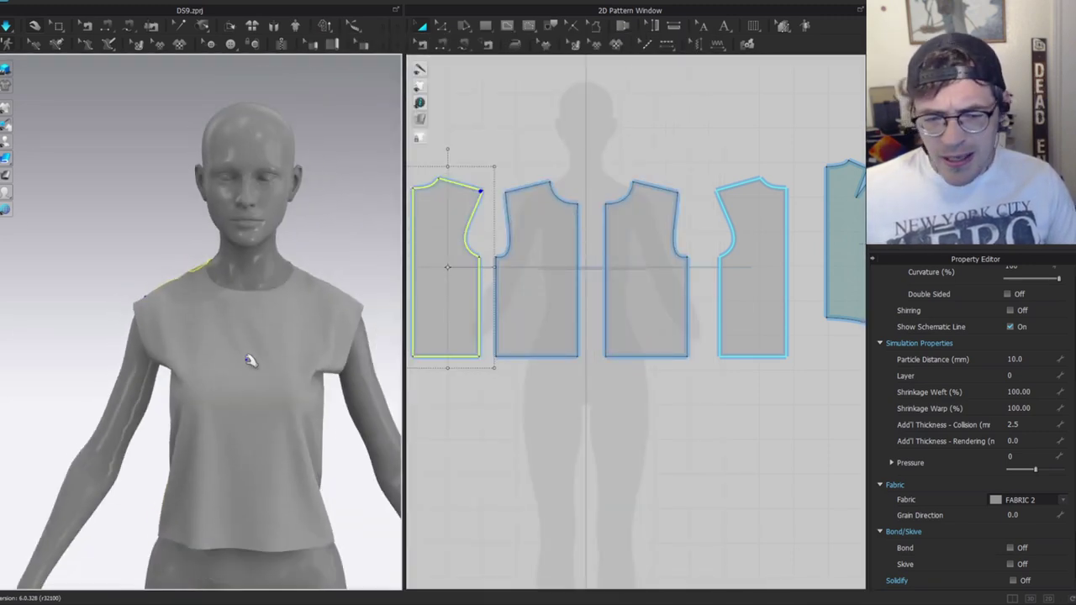
{"action": "left_click", "coordinate": [245, 360]}
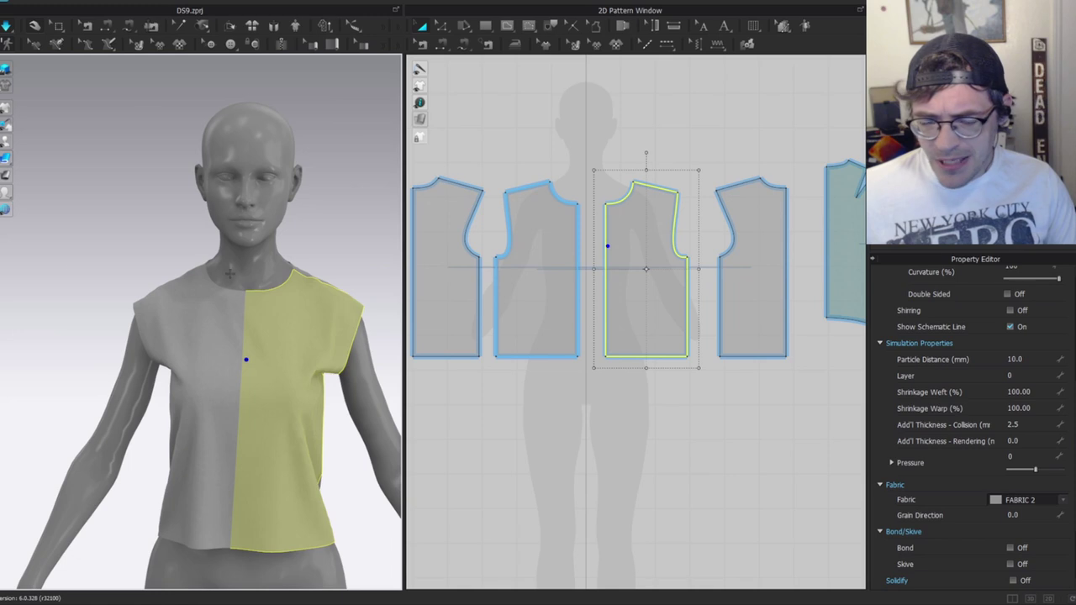
{"action": "left_click", "coordinate": [238, 366]}
Examine the uniform's yoke and body seams in the reference photos img6.jpg and img5.jpg in XnView.
{"action": "left_click_drag", "start_coordinate": [2, 68], "coordinate": [436, 50]}
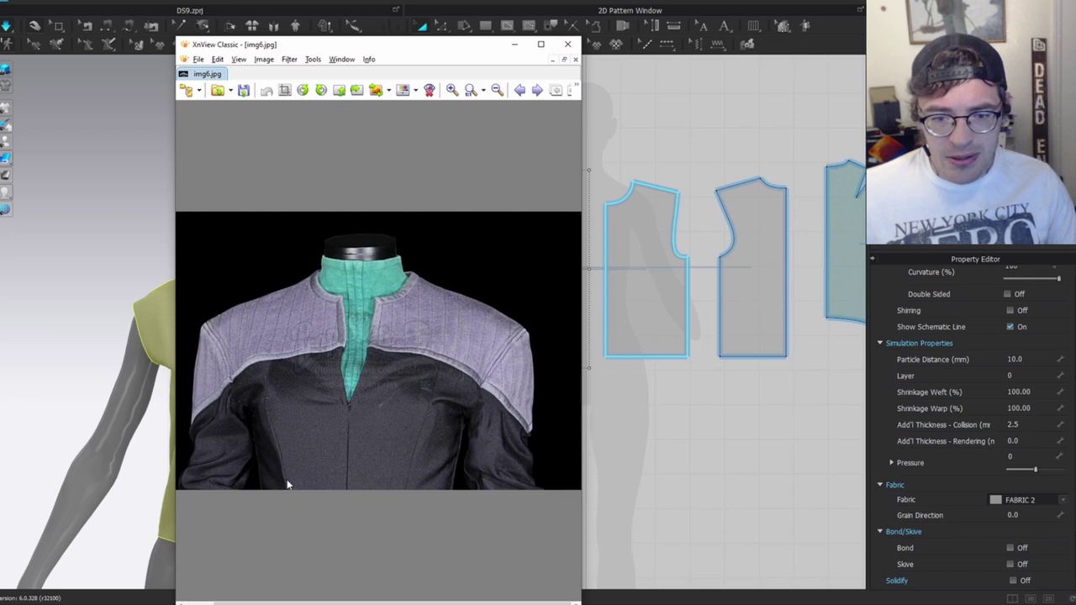
{"action": "scroll", "coordinate": [370, 283], "scroll_direction": "down", "scroll_amount": 1}
{"action": "scroll", "coordinate": [444, 307], "scroll_direction": "up", "scroll_amount": 1}
{"action": "left_click", "coordinate": [520, 91]}
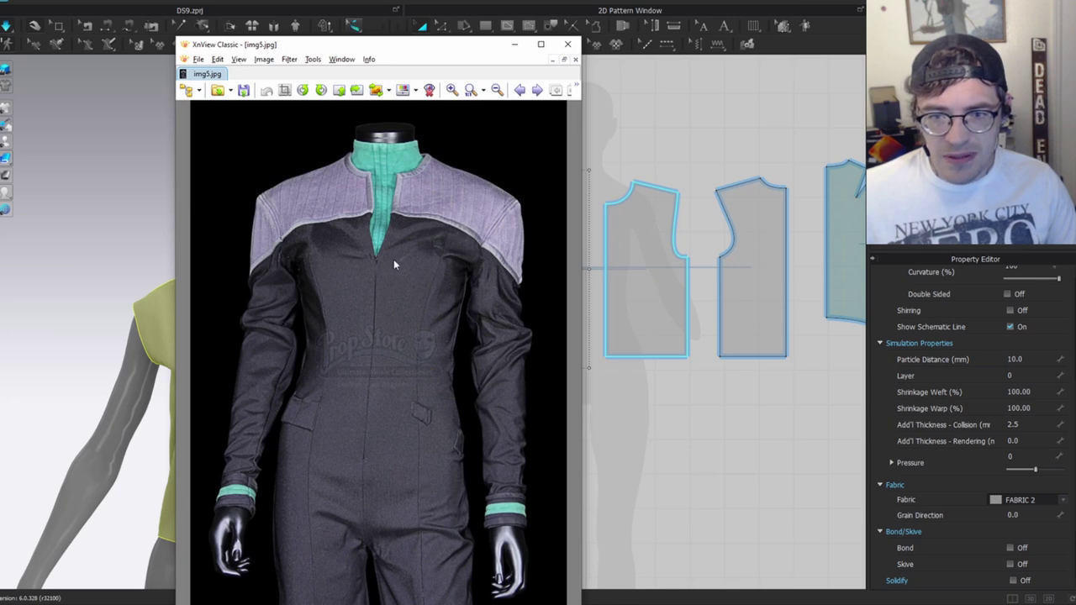
{"action": "left_click_drag", "start_coordinate": [390, 49], "coordinate": [0, 51]}
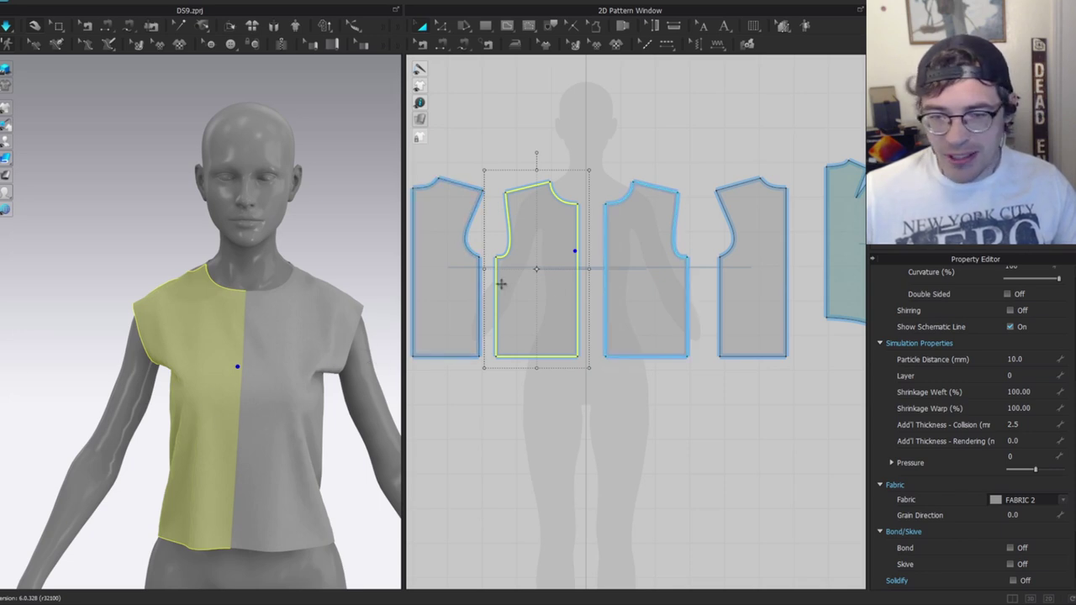
Draw a horizontal internal line about 195 mm long across the front piece from the armhole to the centre edge, about 94 mm below the neckline.
{"action": "scroll", "coordinate": [542, 234], "scroll_direction": "up", "scroll_amount": 2}
{"action": "middle_click_drag", "start_coordinate": [527, 209], "coordinate": [615, 245]}
{"action": "scroll", "coordinate": [593, 252], "scroll_direction": "up", "scroll_amount": 5}
{"action": "key", "text": "z"}
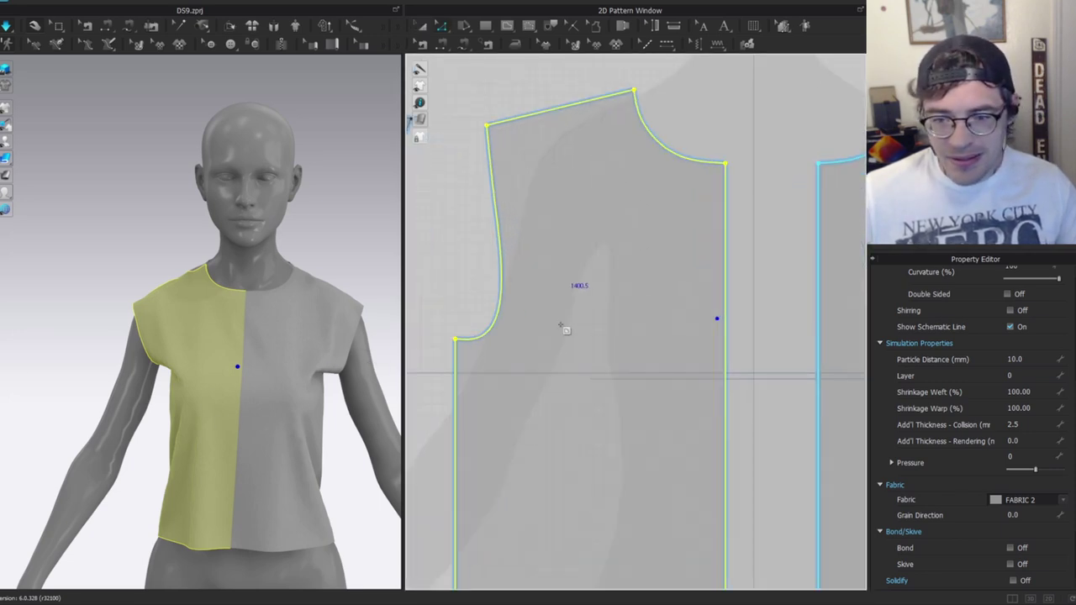
{"action": "left_click", "coordinate": [504, 269]}
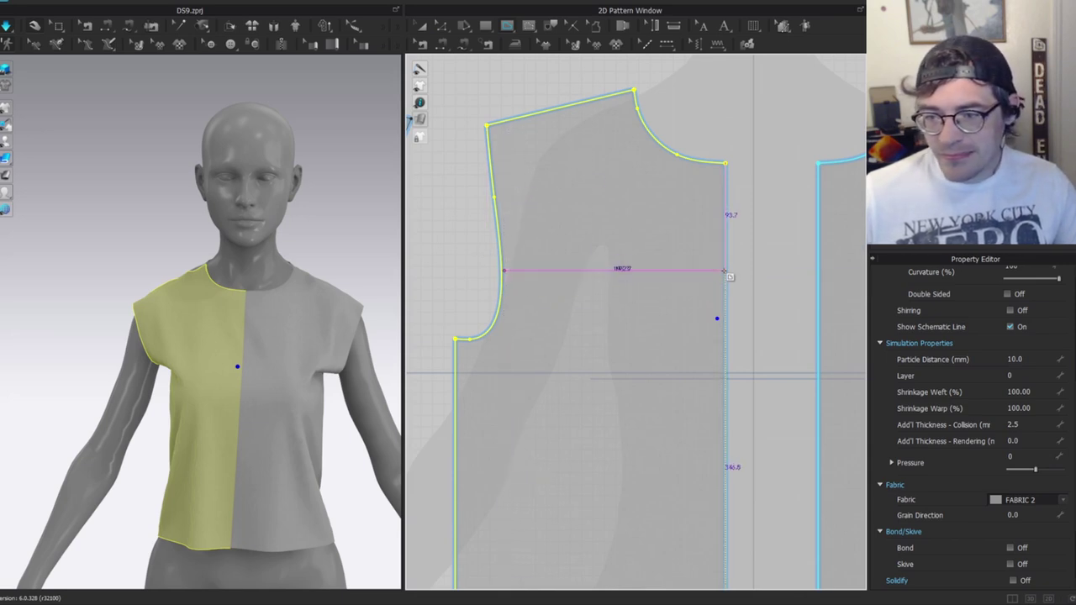
{"action": "double_click", "coordinate": [725, 271]}
Draw a matching horizontal line across the back piece and cut the front and back into separate upper yokes and lower body pieces.
{"action": "scroll", "coordinate": [261, 312], "scroll_direction": "up", "scroll_amount": 3}
{"action": "right_click_drag", "start_coordinate": [227, 319], "coordinate": [259, 328]}
{"action": "scroll", "coordinate": [496, 254], "scroll_direction": "up", "scroll_amount": 3}
{"action": "left_click", "coordinate": [243, 294]}
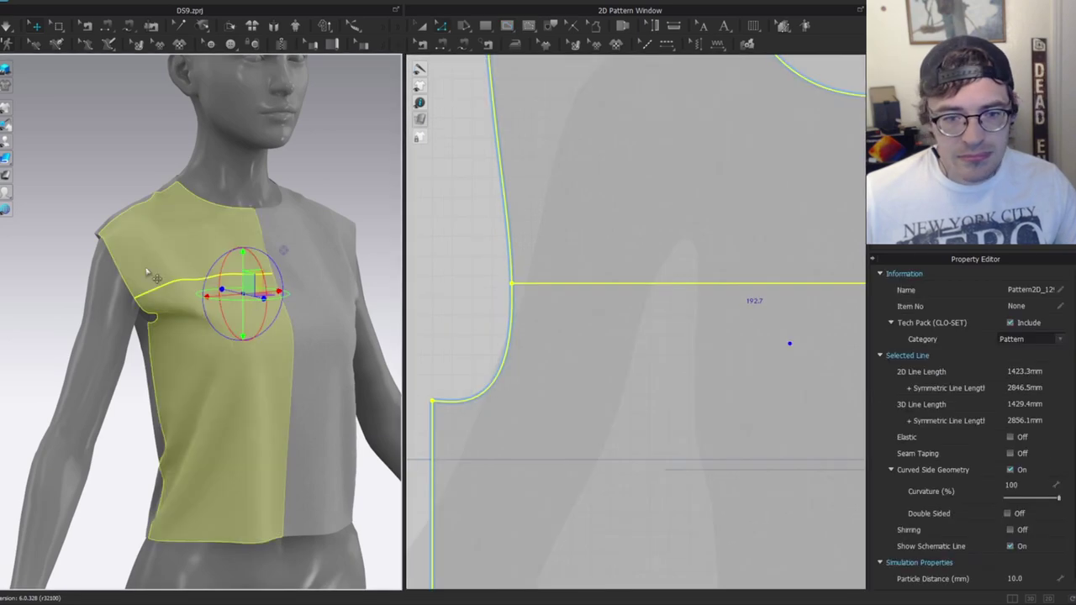
{"action": "right_click_drag", "start_coordinate": [260, 290], "coordinate": [378, 290]}
{"action": "scroll", "coordinate": [572, 295], "scroll_direction": "down", "scroll_amount": 4}
{"action": "middle_click_drag", "start_coordinate": [538, 294], "coordinate": [756, 311]}
{"action": "left_click", "coordinate": [658, 262]}
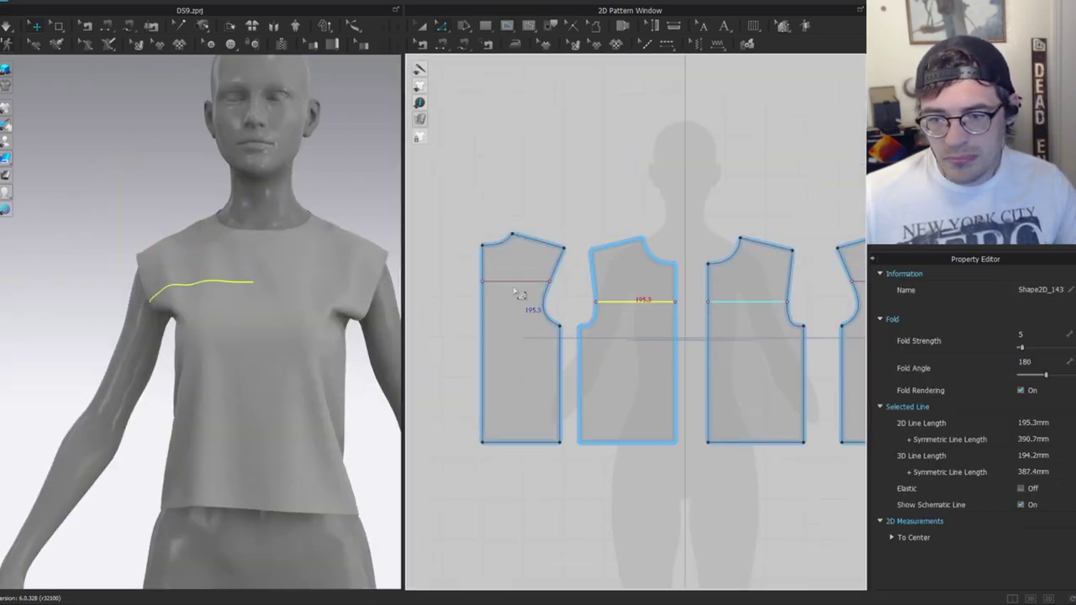
{"action": "scroll", "coordinate": [651, 299], "scroll_direction": "up", "scroll_amount": 2}
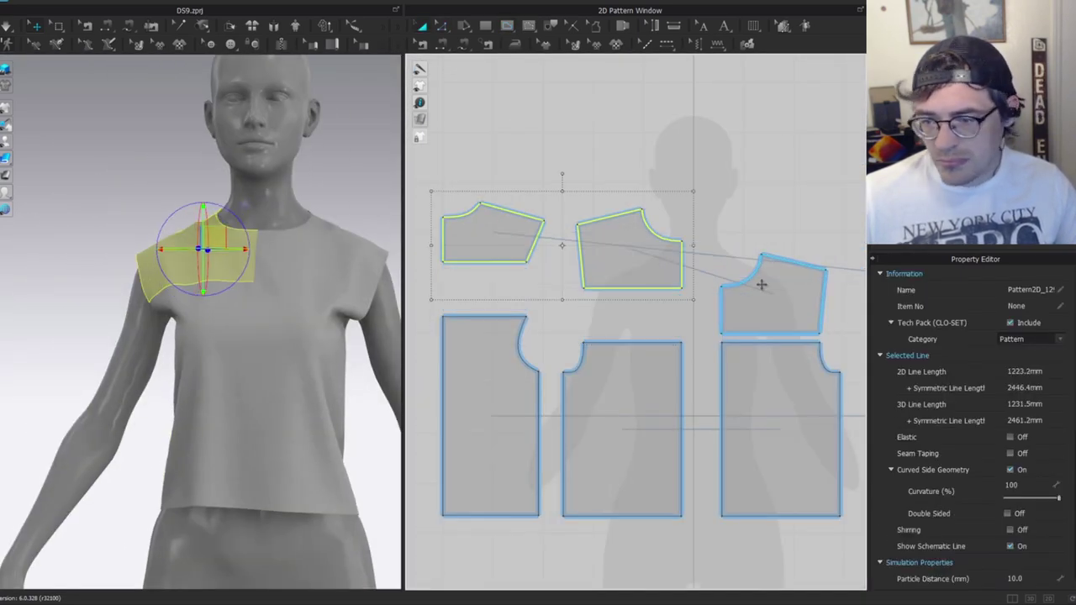
{"action": "scroll", "coordinate": [653, 233], "scroll_direction": "down", "scroll_amount": 3}
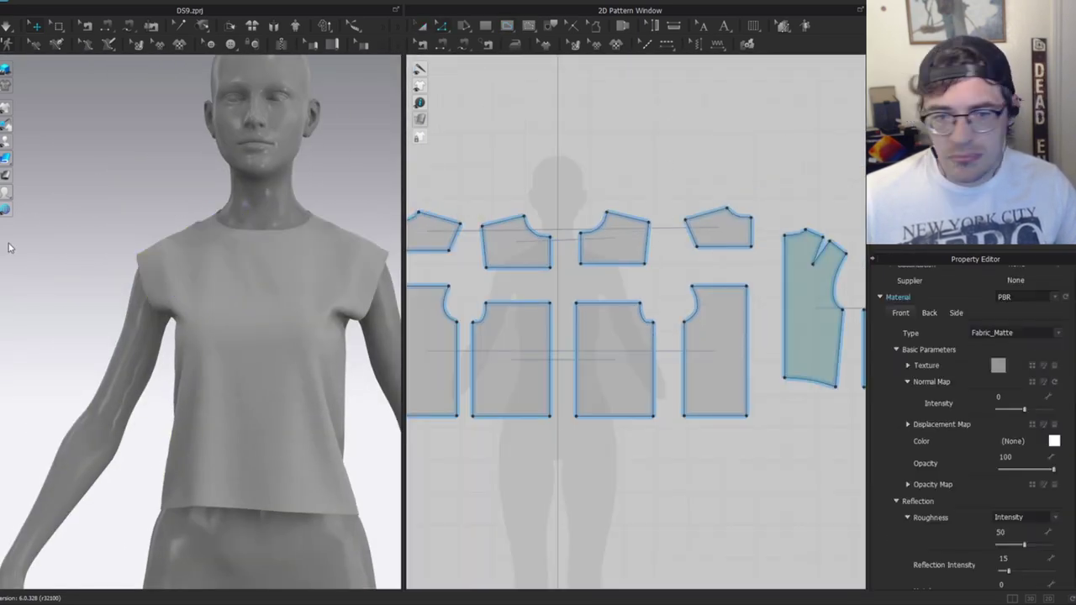
Give the lower body pieces a darker fabric and split the lower front into centre and side panels along a vertical line about 347 mm long.
{"action": "left_click", "coordinate": [520, 298]}
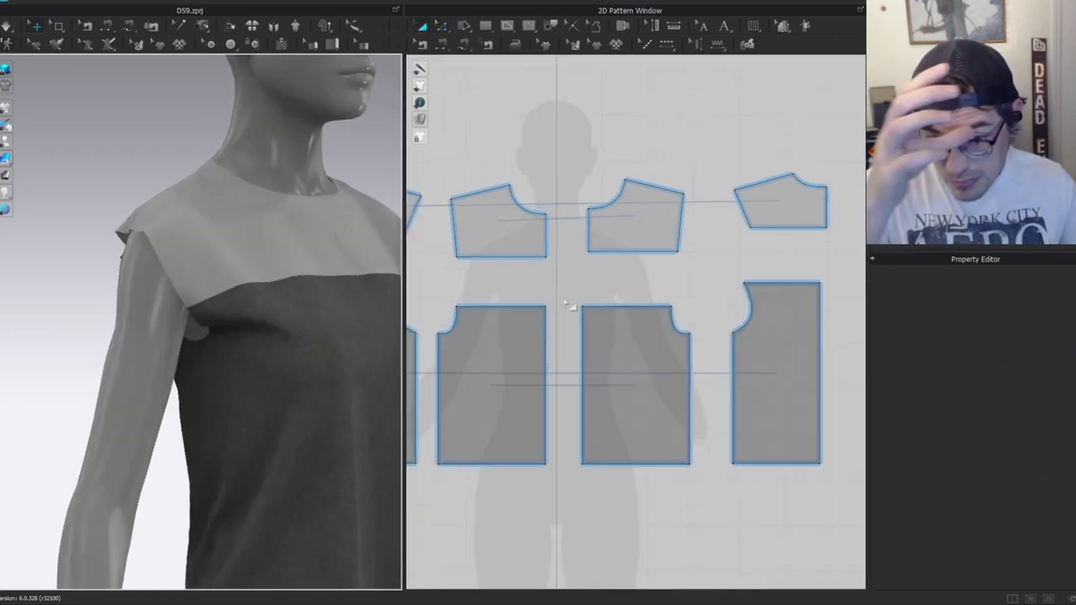
{"action": "scroll", "coordinate": [637, 319], "scroll_direction": "up", "scroll_amount": 2}
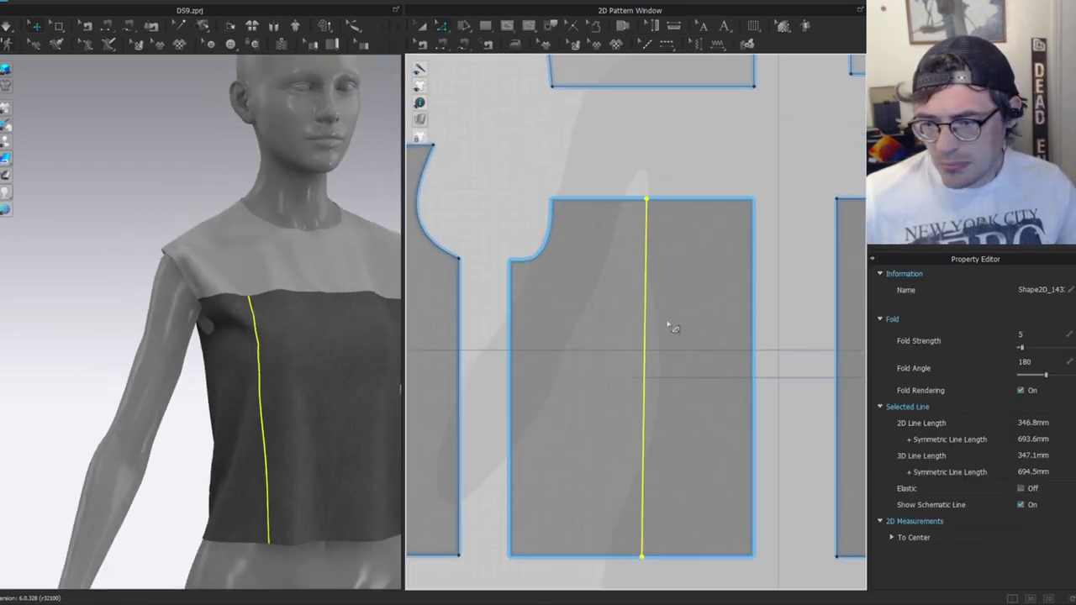
{"action": "scroll", "coordinate": [637, 233], "scroll_direction": "down", "scroll_amount": 3}
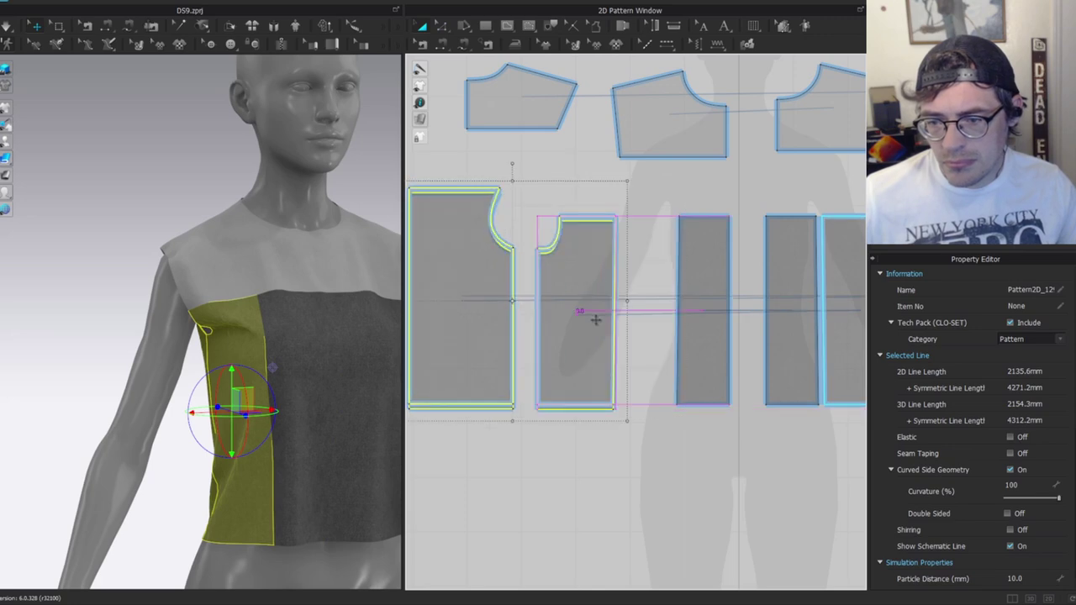
Curve the seam between the front panels over the bust and taper the body panels toward the waist.
{"action": "scroll", "coordinate": [628, 259], "scroll_direction": "up", "scroll_amount": 3}
{"action": "scroll", "coordinate": [628, 259], "scroll_direction": "up", "scroll_amount": 2}
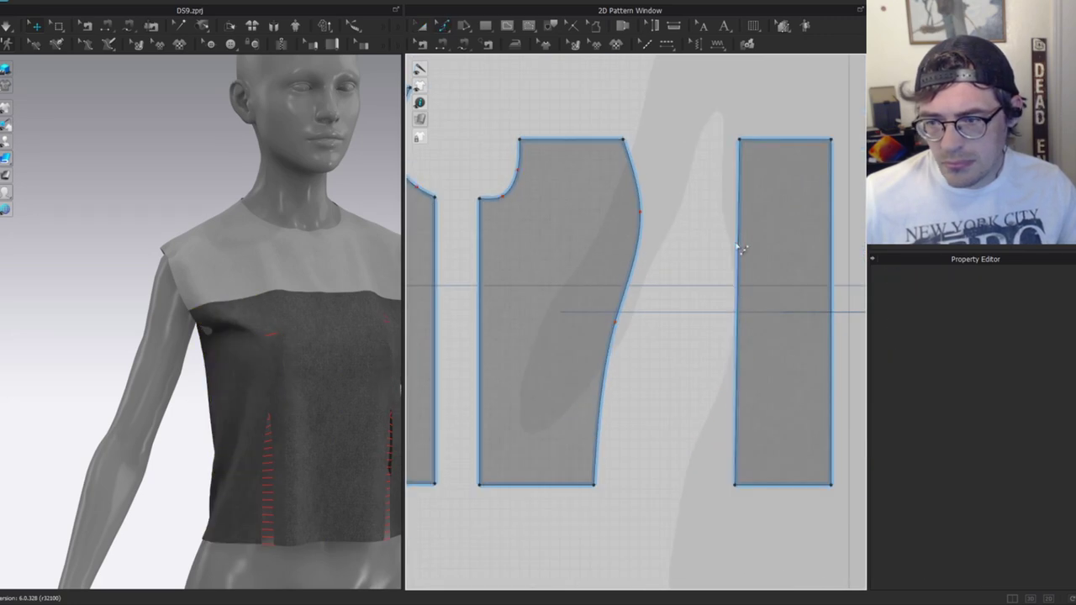
{"action": "left_click", "coordinate": [740, 243]}
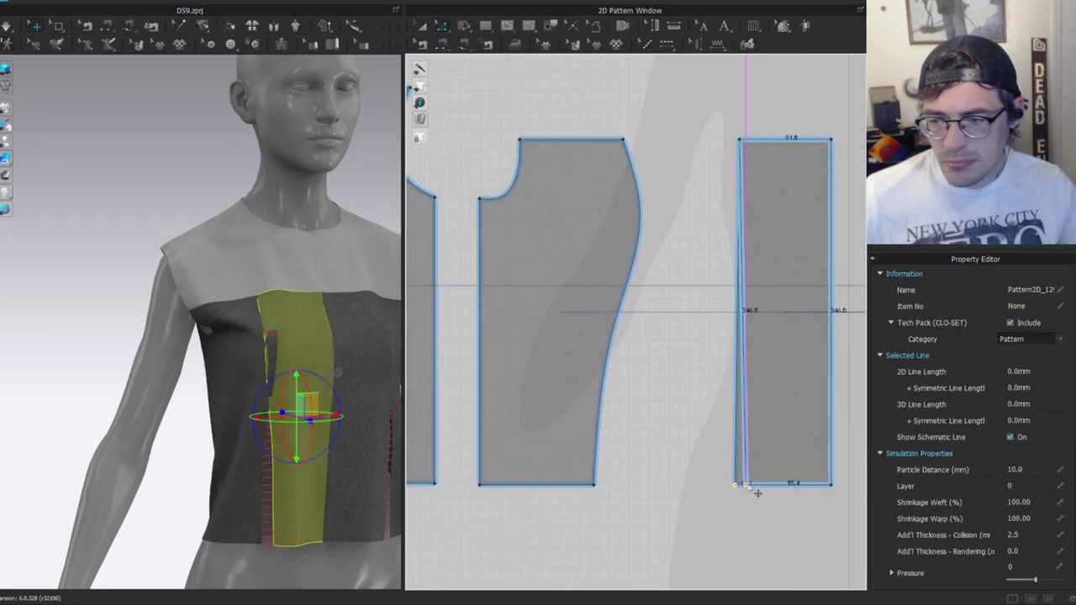
{"action": "scroll", "coordinate": [747, 220], "scroll_direction": "up", "scroll_amount": 2}
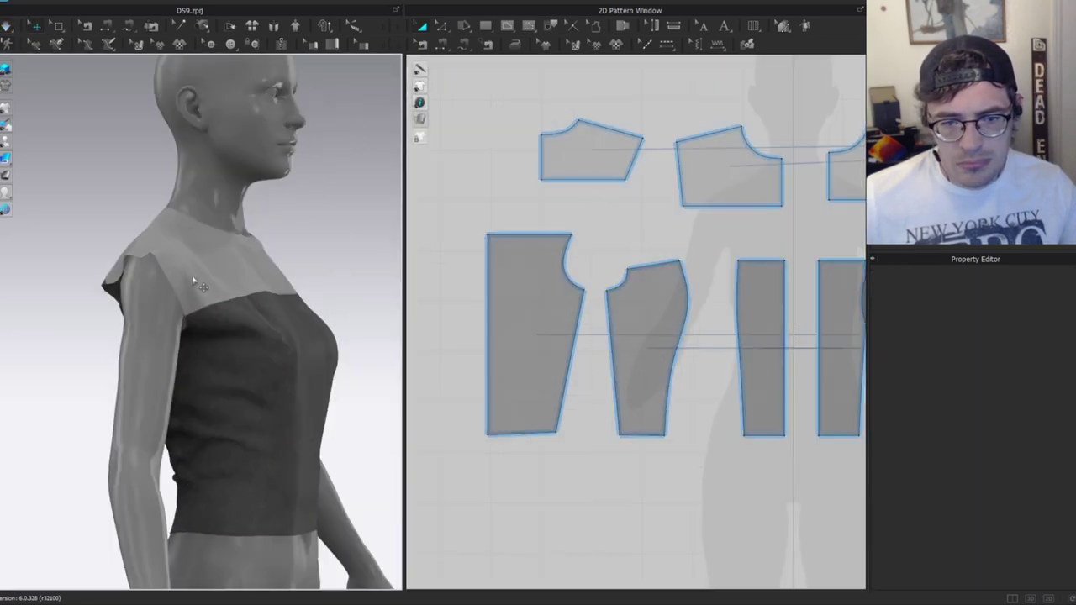
Curve the front yoke's lower edge downward and divide the lower back piece into a narrow centre panel and a wider side panel.
{"action": "left_click", "coordinate": [195, 284]}
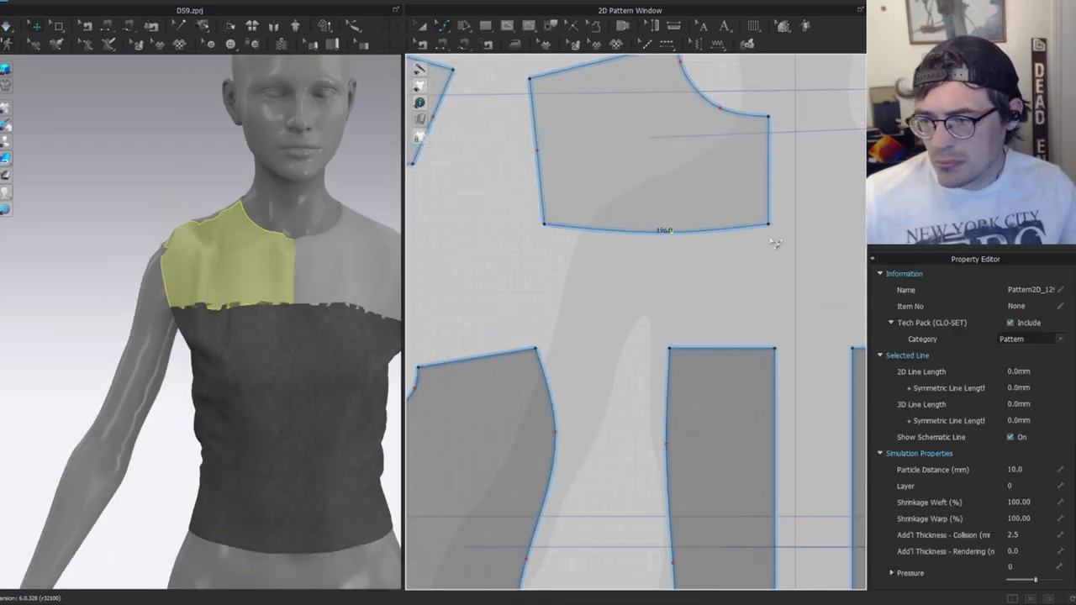
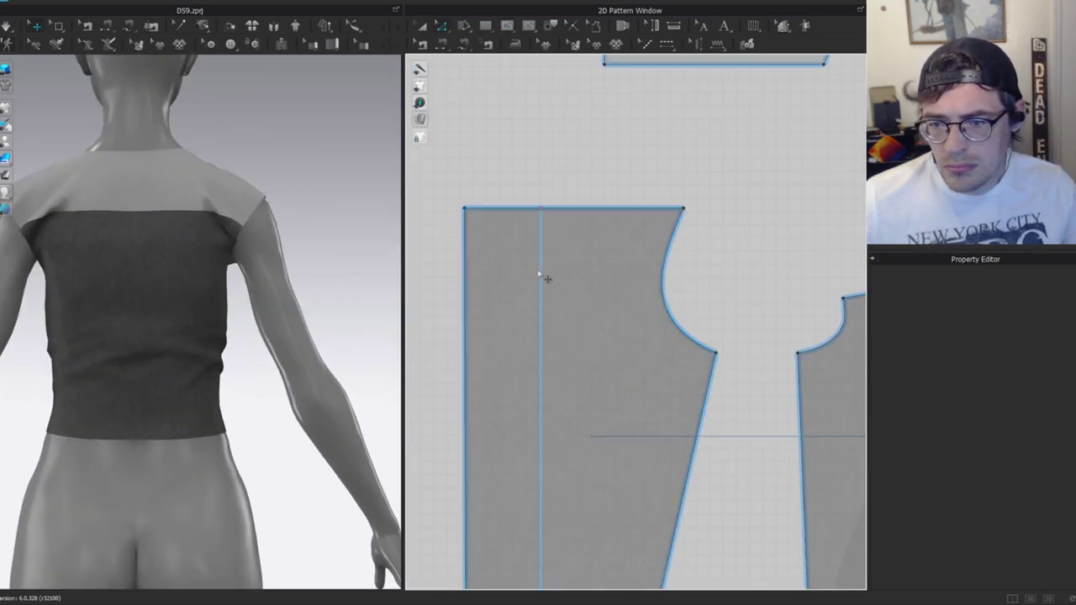
{"action": "left_click", "coordinate": [540, 274]}
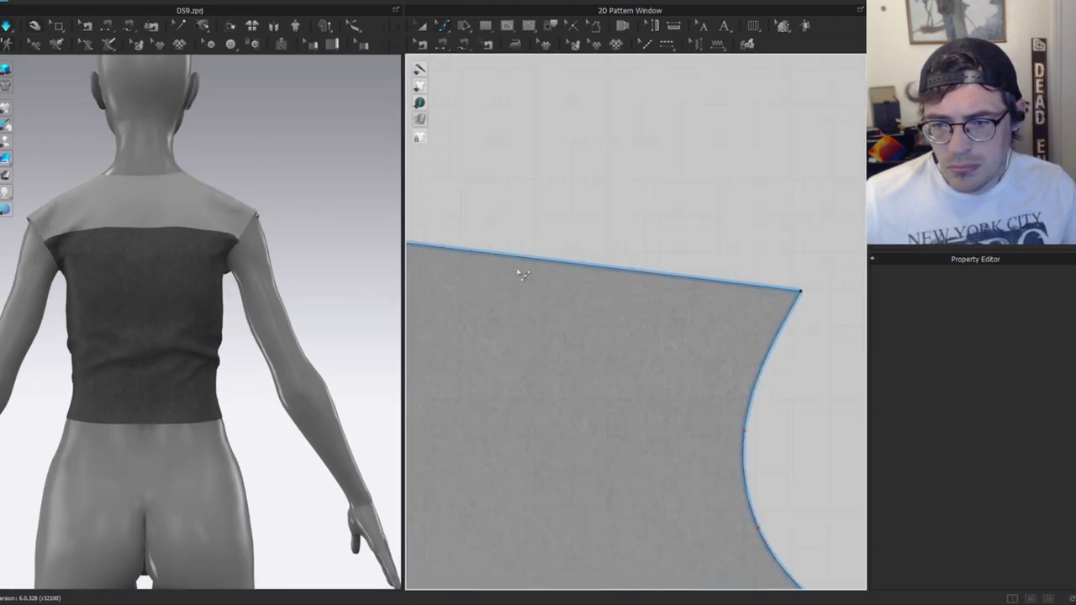
{"action": "left_click", "coordinate": [595, 233]}
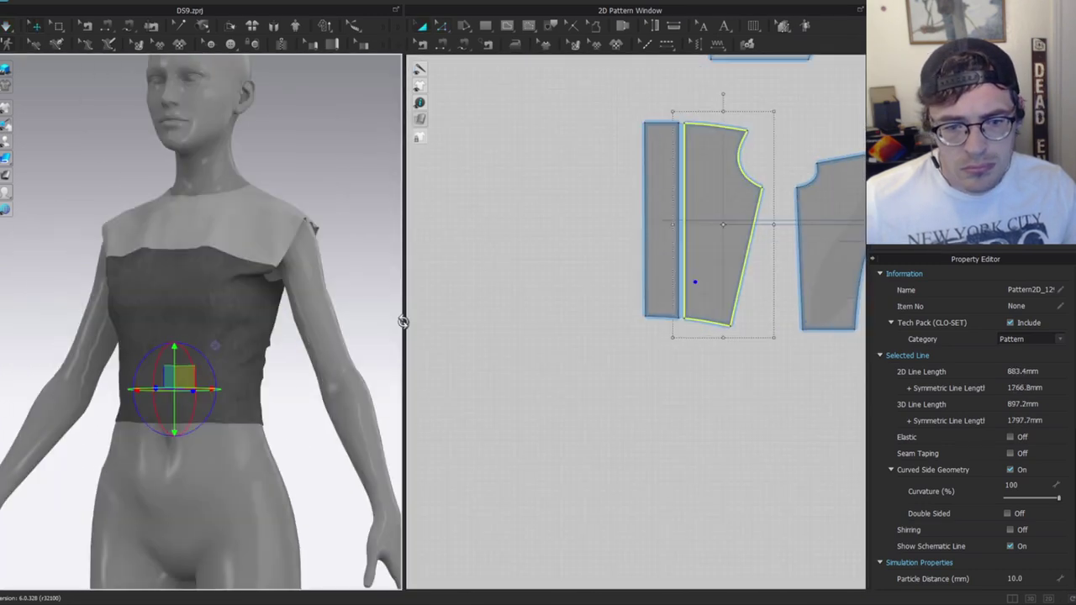
Reshape the armhole of the back side panel by adding and adjusting curve points along its edge.
{"action": "left_click", "coordinate": [602, 443]}
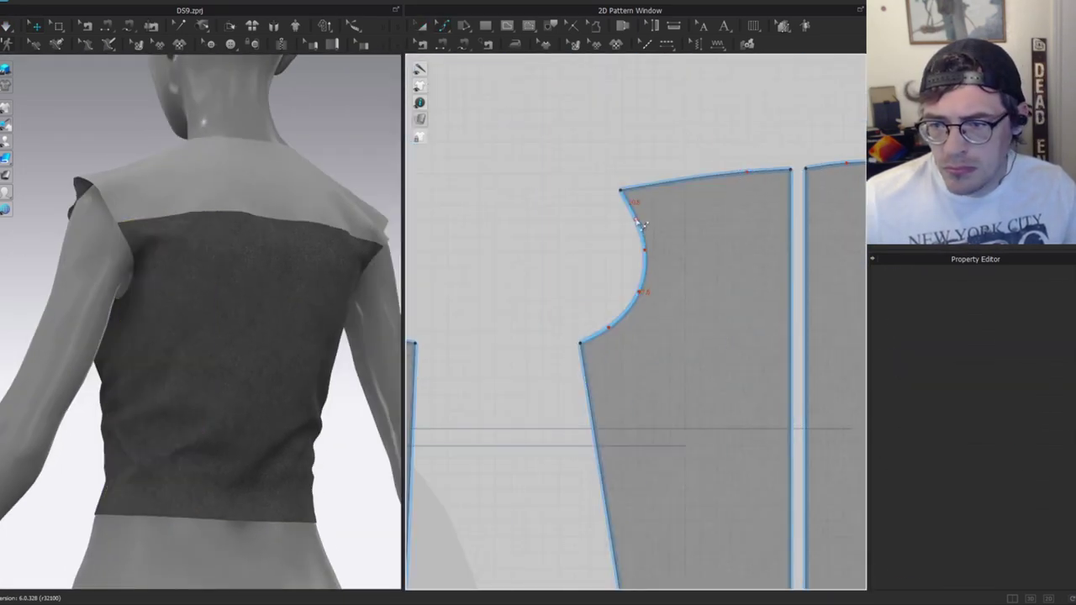
{"action": "scroll", "coordinate": [630, 177], "scroll_direction": "up", "scroll_amount": 3}
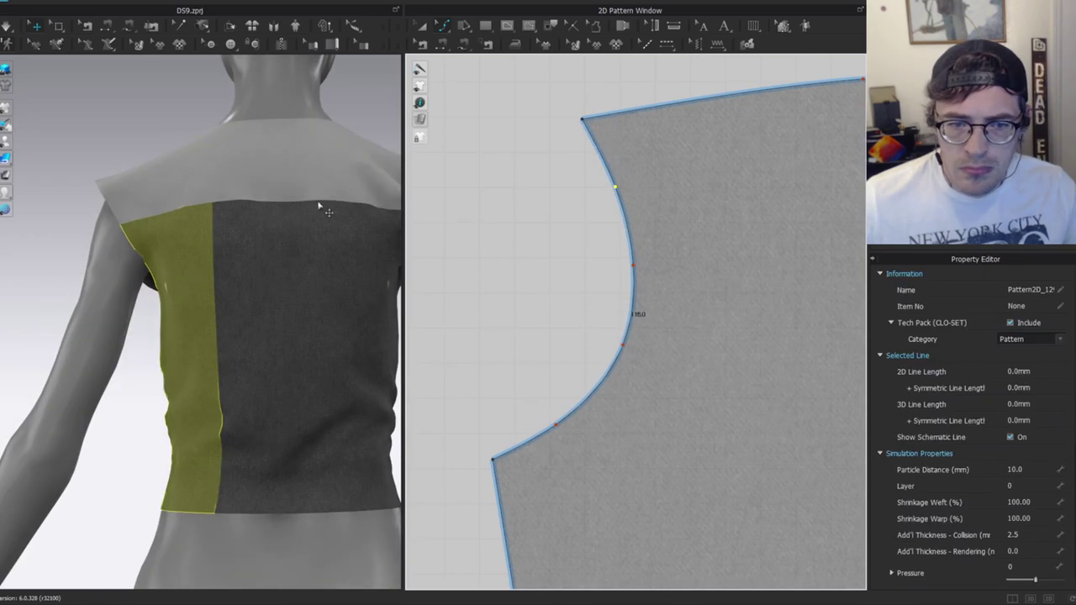
{"action": "left_click", "coordinate": [626, 252]}
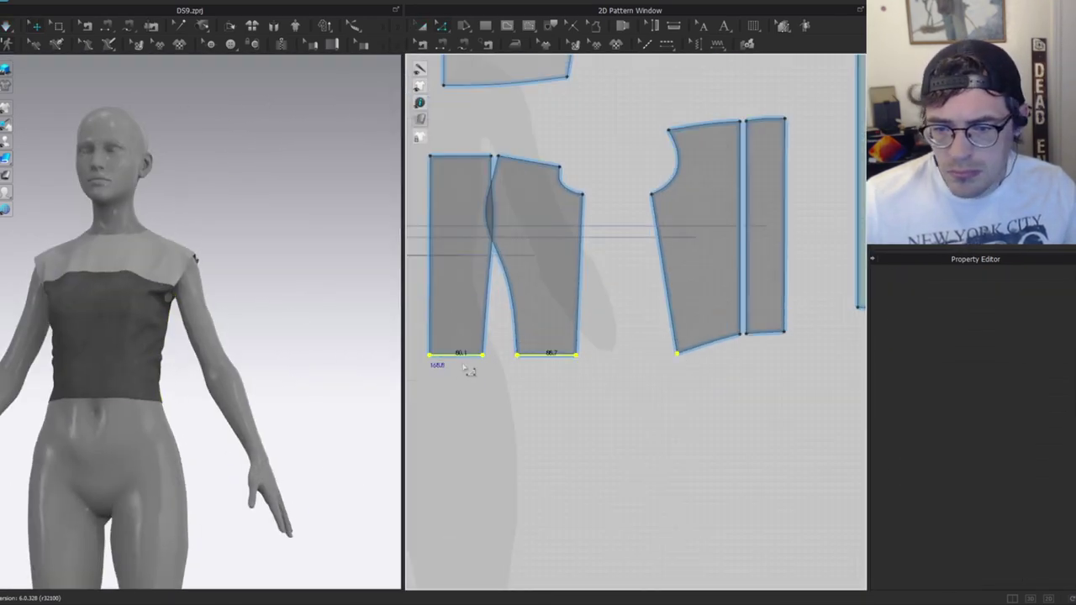
Refine the hem of the body panels and place the back yoke against the front yoke along the shoulder seam.
{"action": "left_click", "coordinate": [437, 285]}
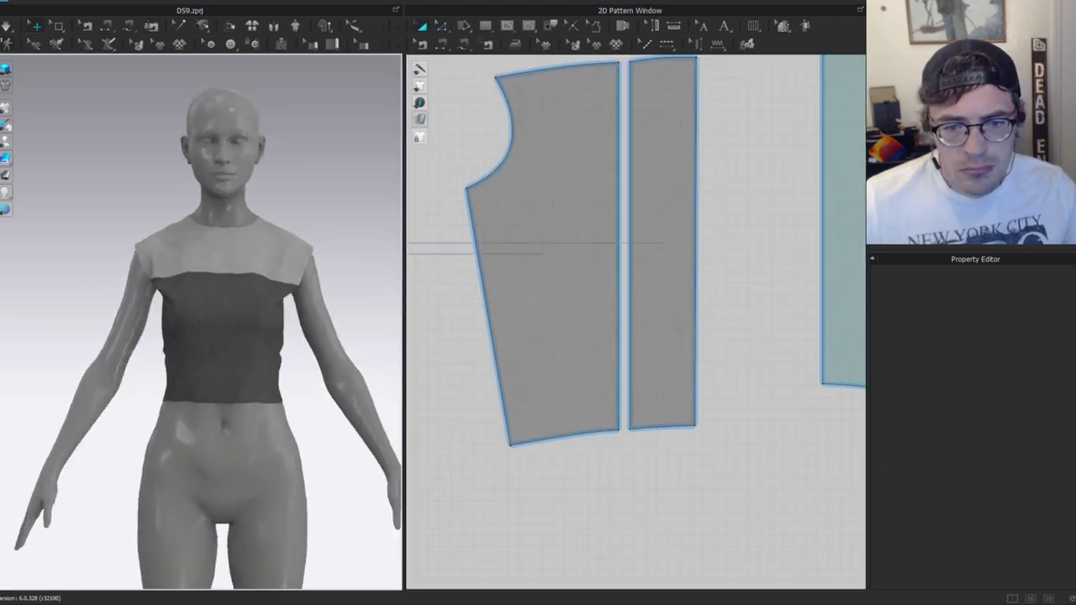
{"action": "left_click", "coordinate": [141, 223]}
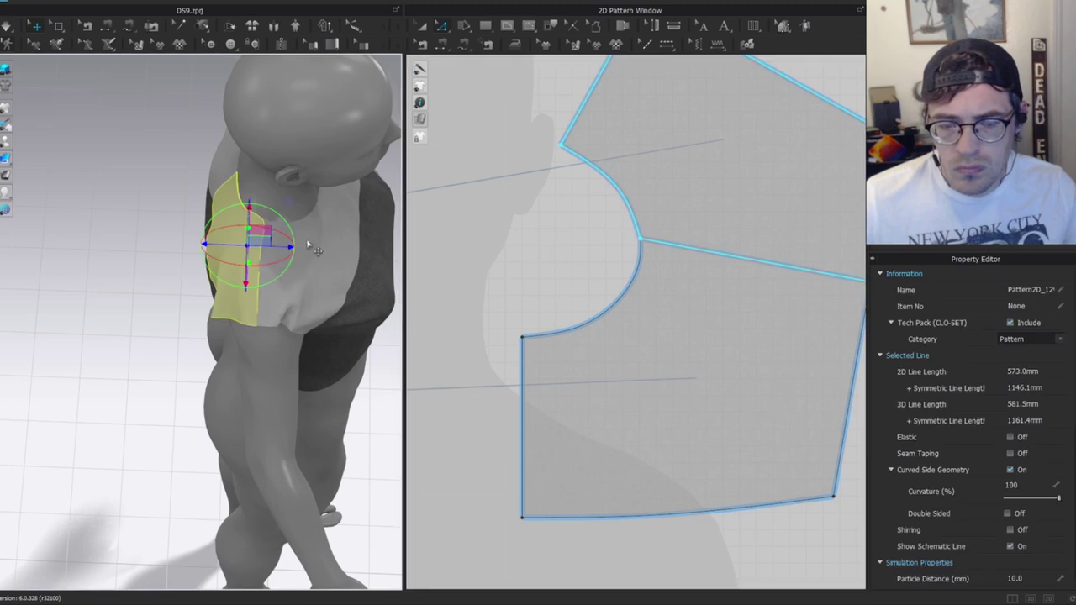
Simulate the garment and examine how the yoke and body panels drape from the front and at an angle.
{"action": "key", "text": "space"}
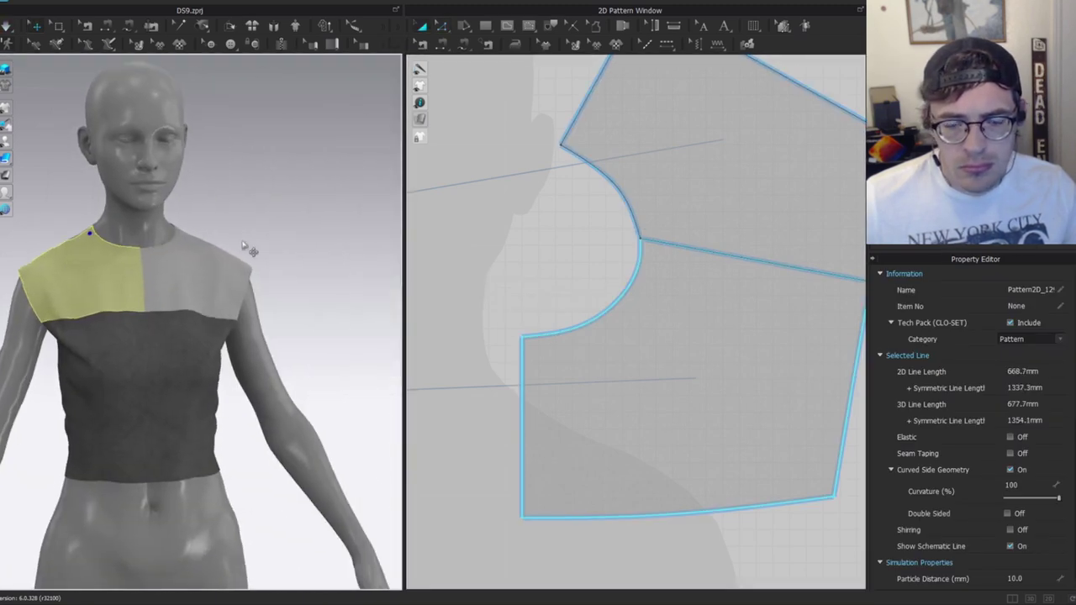
{"action": "left_click", "coordinate": [265, 204]}
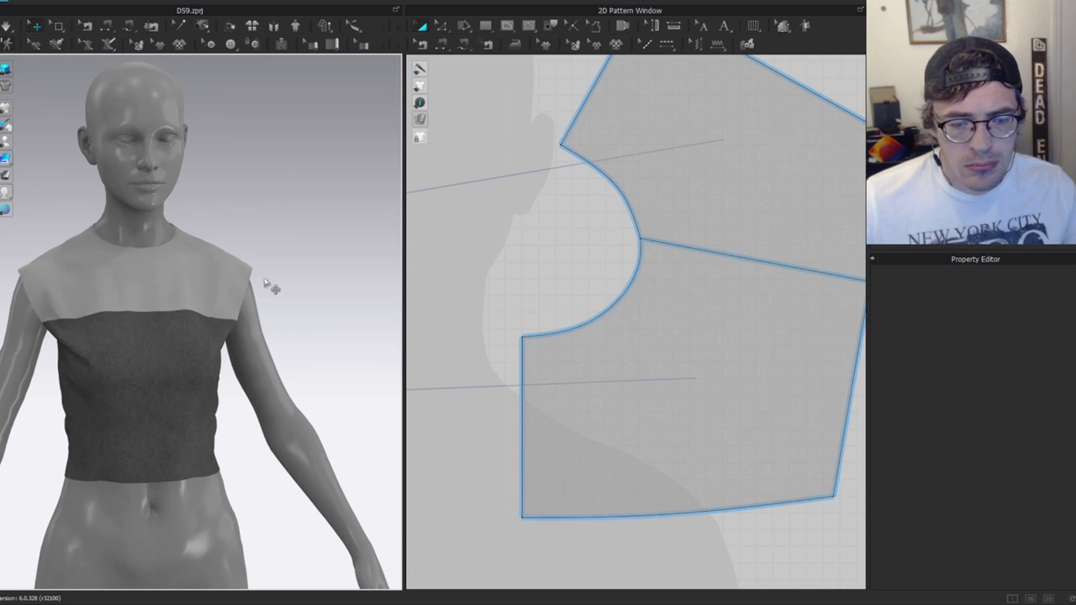
{"action": "right_click_drag", "start_coordinate": [262, 279], "coordinate": [259, 209]}
{"action": "middle_click_drag", "start_coordinate": [175, 232], "coordinate": [259, 217]}
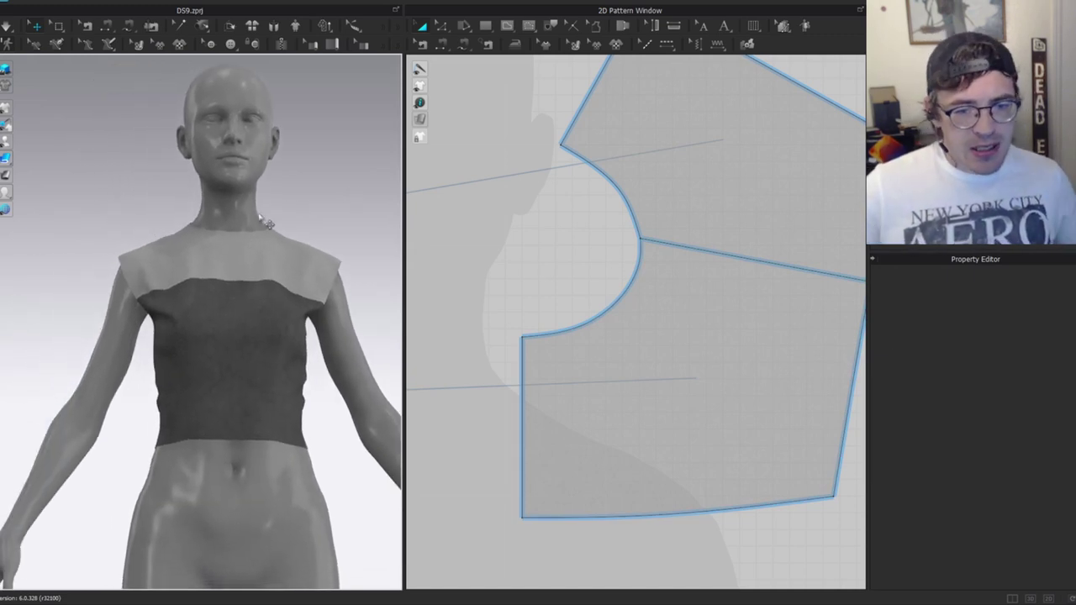
{"action": "scroll", "coordinate": [644, 337], "scroll_direction": "down", "scroll_amount": 6}
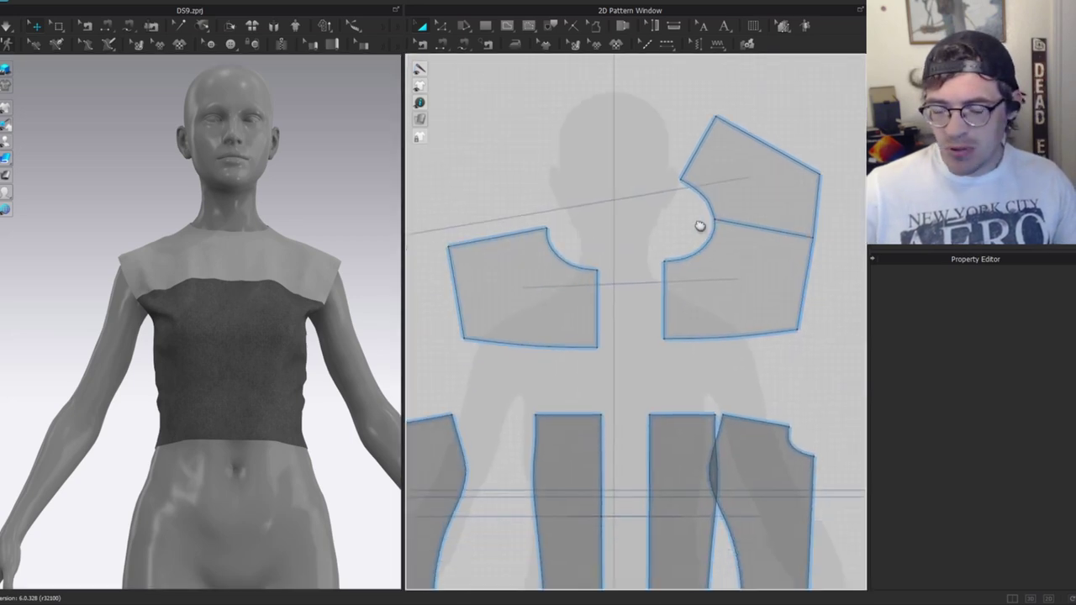
{"action": "left_click", "coordinate": [203, 265]}
{"action": "right_click_drag", "start_coordinate": [207, 267], "coordinate": [333, 241]}
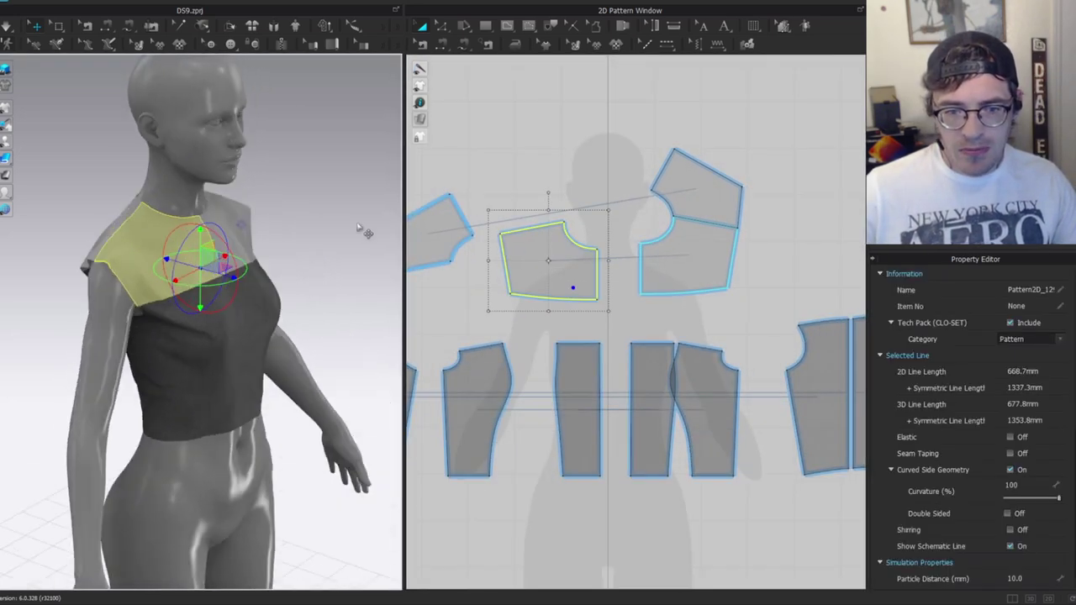
{"action": "left_click", "coordinate": [336, 241]}
Move the front side panels outward in the pattern layout, clear of the front centre panels.
{"action": "scroll", "coordinate": [644, 296], "scroll_direction": "down", "scroll_amount": 4}
{"action": "scroll", "coordinate": [645, 299], "scroll_direction": "up", "scroll_amount": 2}
{"action": "left_click", "coordinate": [659, 318]}
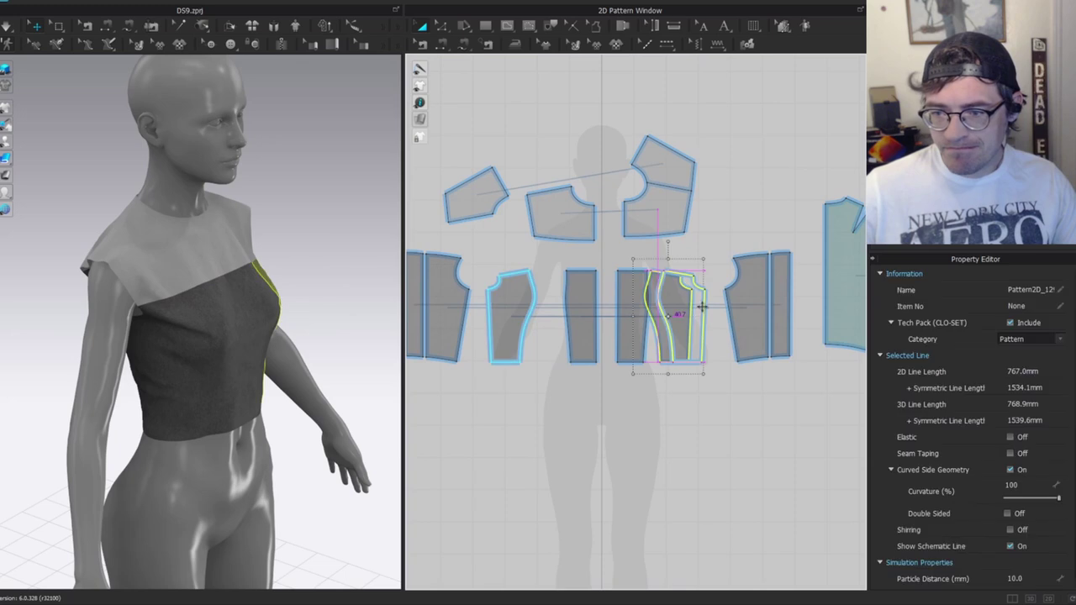
{"action": "scroll", "coordinate": [622, 311], "scroll_direction": "up", "scroll_amount": 3}
{"action": "scroll", "coordinate": [615, 312], "scroll_direction": "up", "scroll_amount": 2}
{"action": "scroll", "coordinate": [164, 330], "scroll_direction": "up", "scroll_amount": 2}
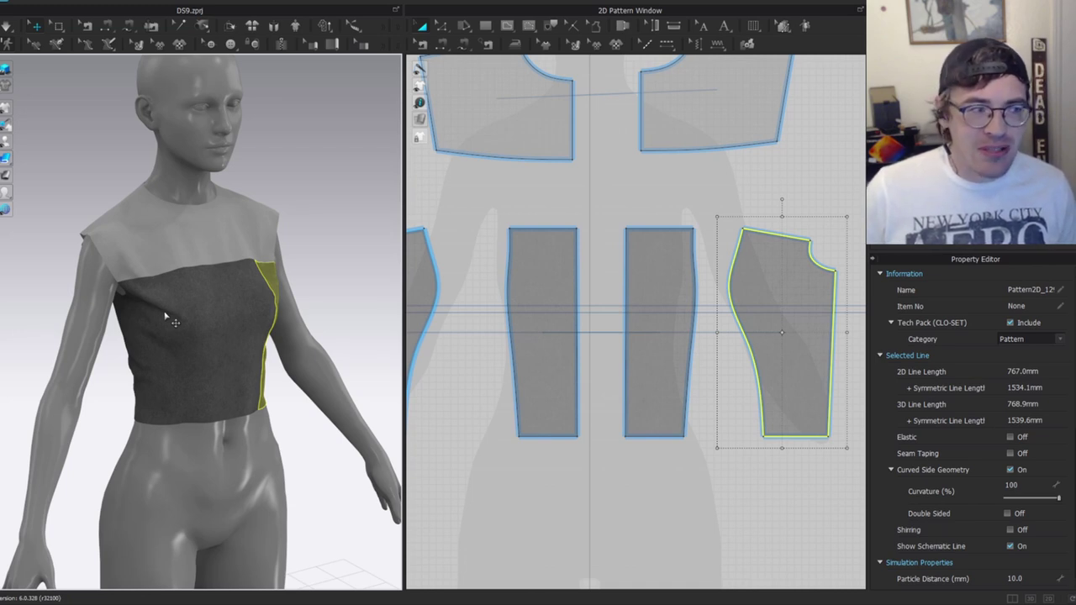
Examine the fit of the front side panel over the bust and waist and the yoke at the shoulder.
{"action": "right_click_drag", "start_coordinate": [148, 263], "coordinate": [257, 295]}
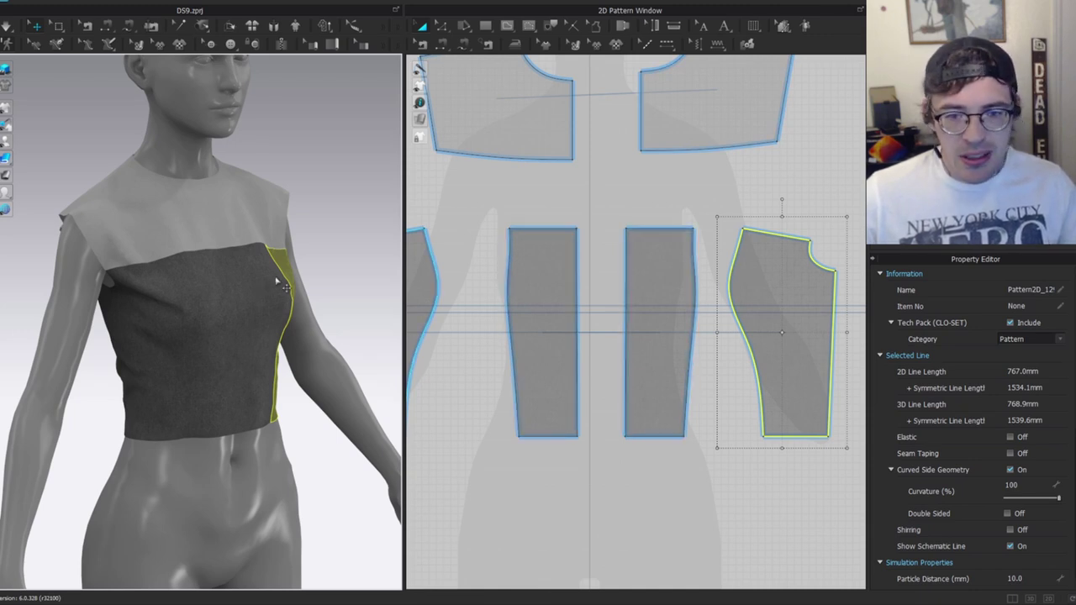
{"action": "right_click_drag", "start_coordinate": [151, 311], "coordinate": [223, 296]}
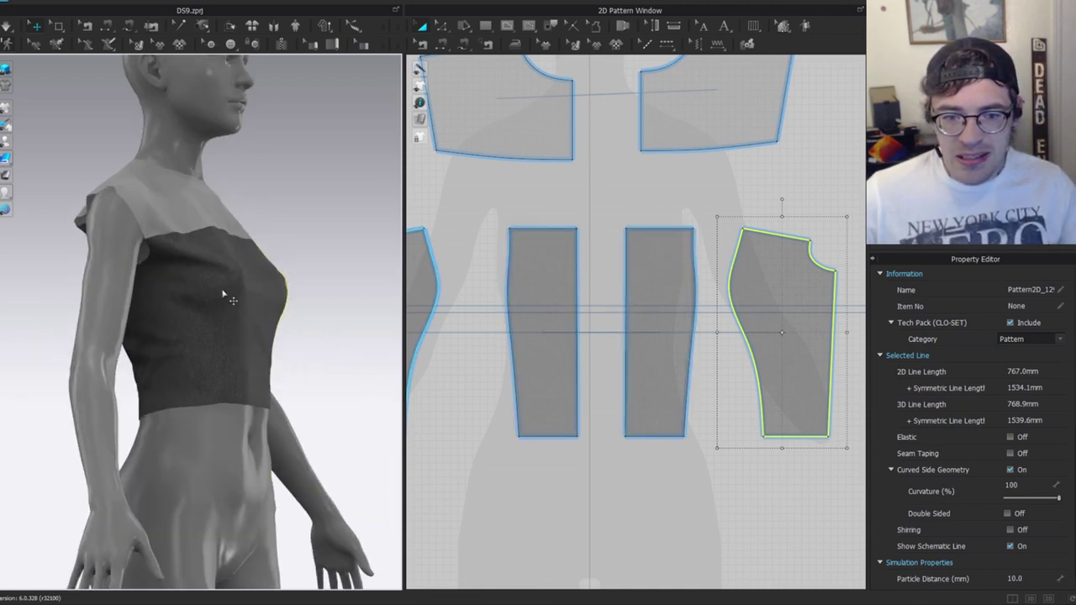
{"action": "left_click", "coordinate": [220, 290]}
{"action": "scroll", "coordinate": [598, 357], "scroll_direction": "down", "scroll_amount": 3}
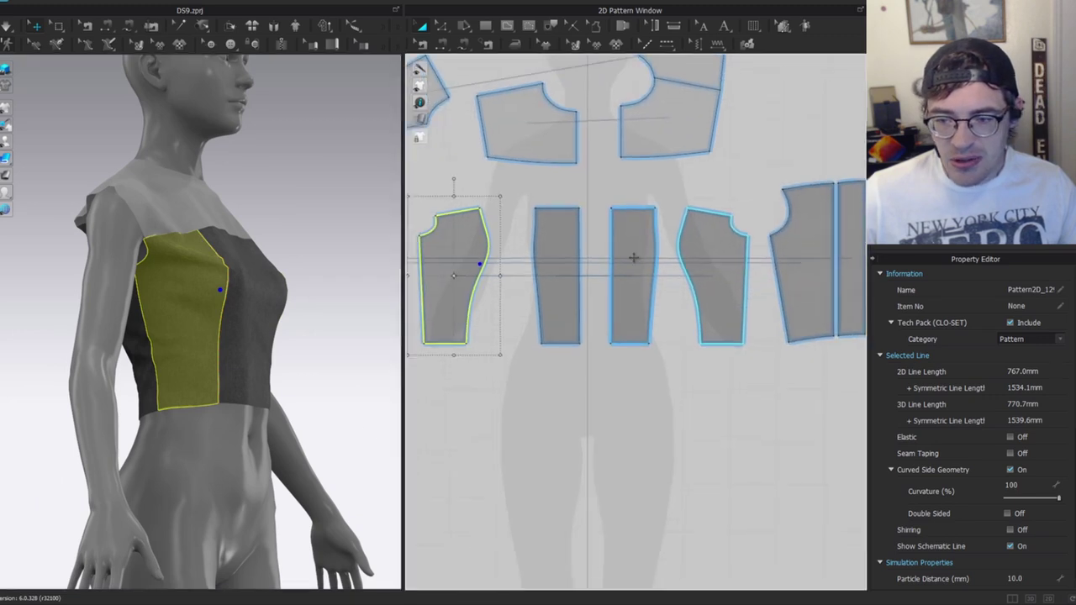
{"action": "right_click_drag", "start_coordinate": [134, 425], "coordinate": [227, 401]}
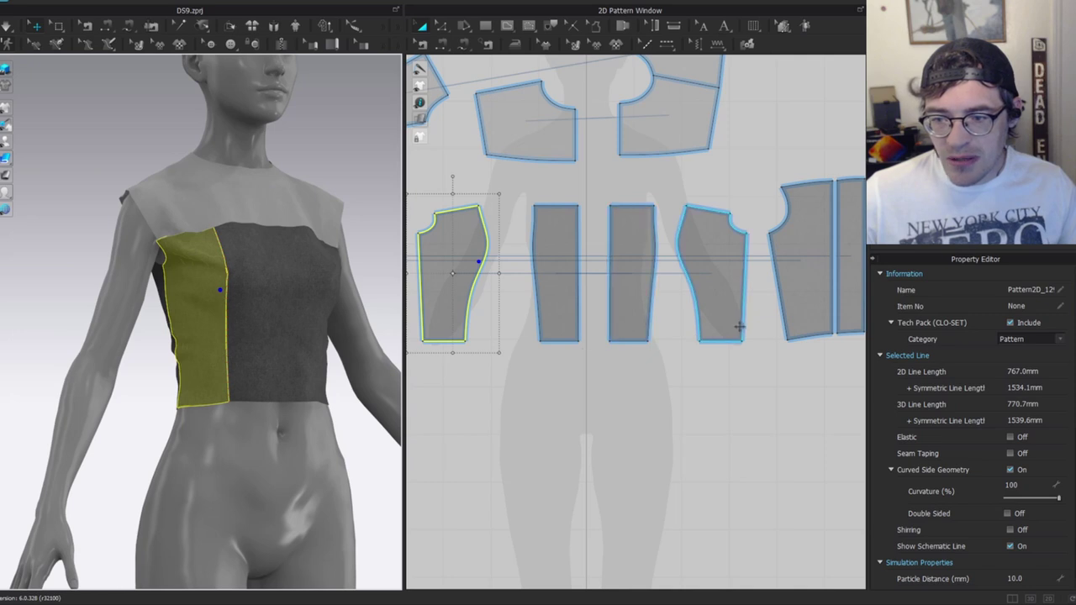
{"action": "left_click", "coordinate": [179, 400]}
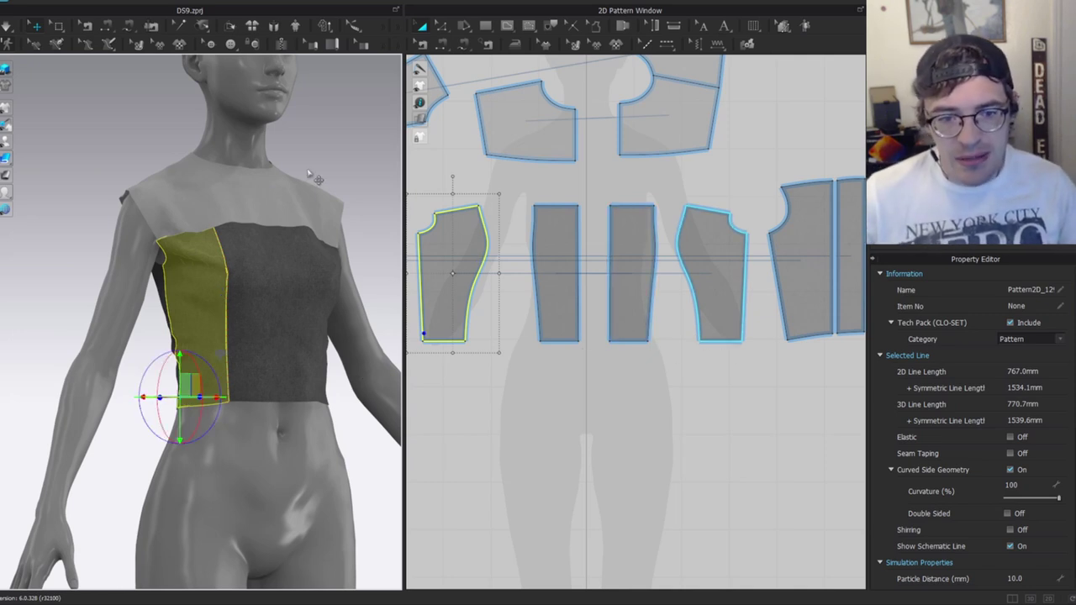
{"action": "right_click_drag", "start_coordinate": [211, 213], "coordinate": [239, 253]}
{"action": "right_click_drag", "start_coordinate": [185, 299], "coordinate": [84, 300]}
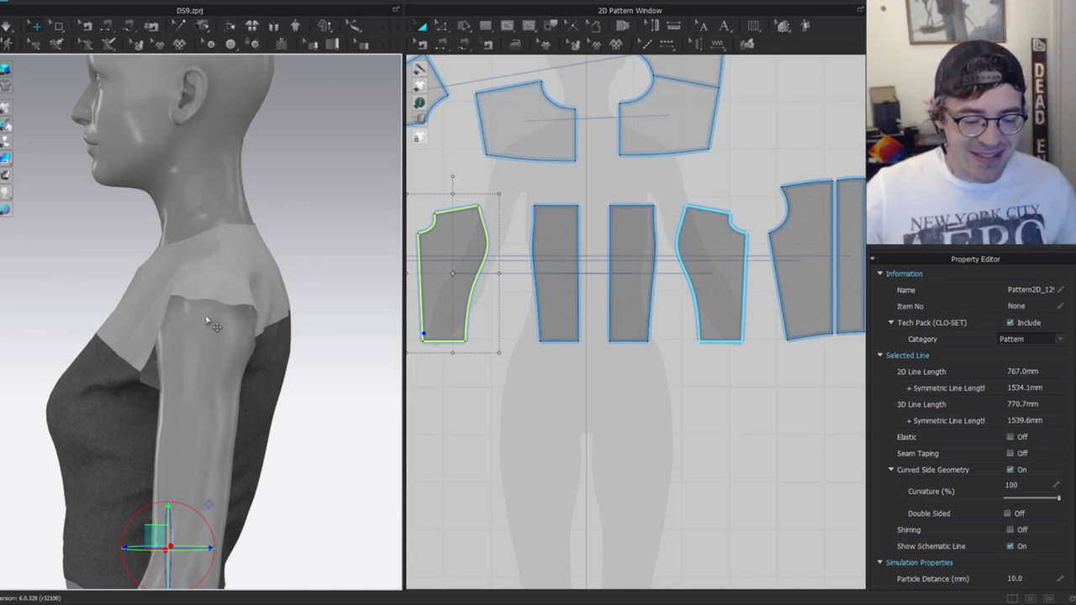
{"action": "left_click", "coordinate": [307, 237]}
Place the back yoke above the front yoke in the pattern layout while checking the shoulder seam on the avatar.
{"action": "scroll", "coordinate": [567, 152], "scroll_direction": "up", "scroll_amount": 2}
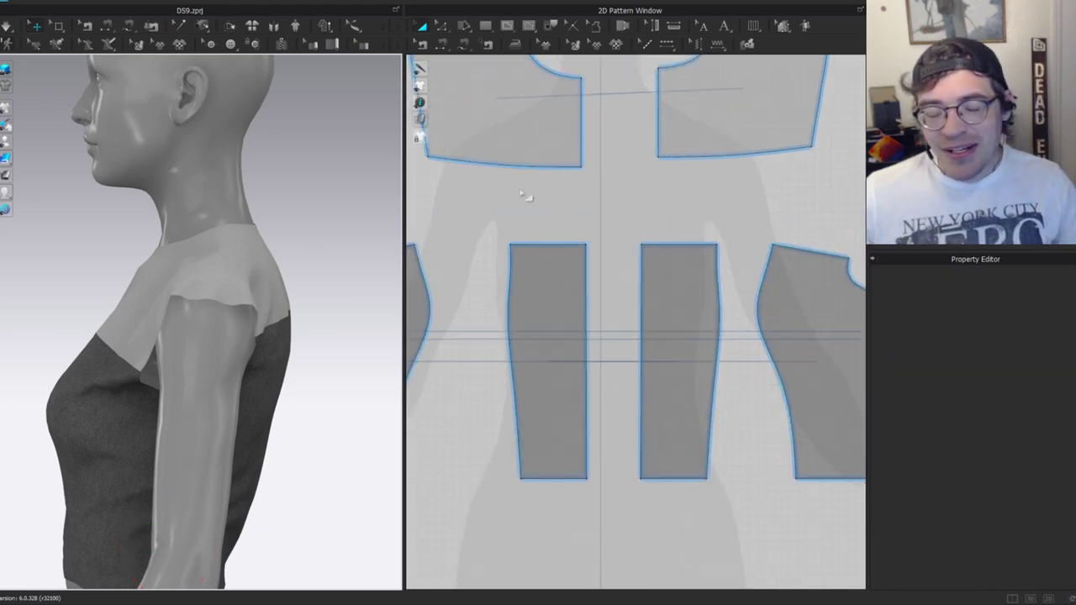
{"action": "middle_click_drag", "start_coordinate": [497, 190], "coordinate": [655, 402]}
{"action": "left_click_drag", "start_coordinate": [487, 286], "coordinate": [589, 174]}
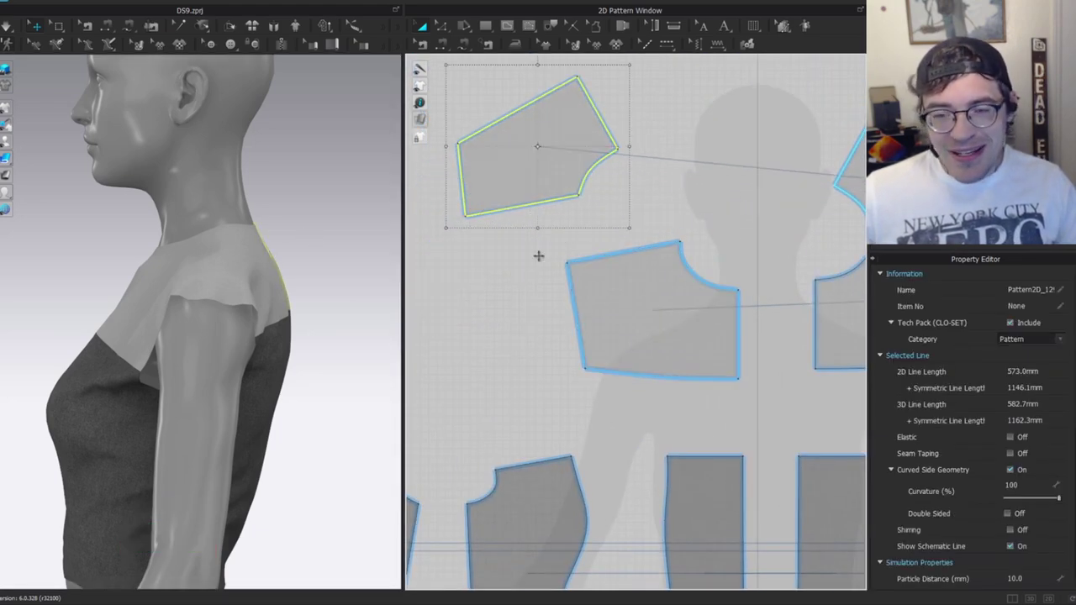
{"action": "right_click_drag", "start_coordinate": [159, 283], "coordinate": [240, 425]}
{"action": "middle_click_drag", "start_coordinate": [240, 425], "coordinate": [183, 183]}
{"action": "left_click", "coordinate": [187, 358]}
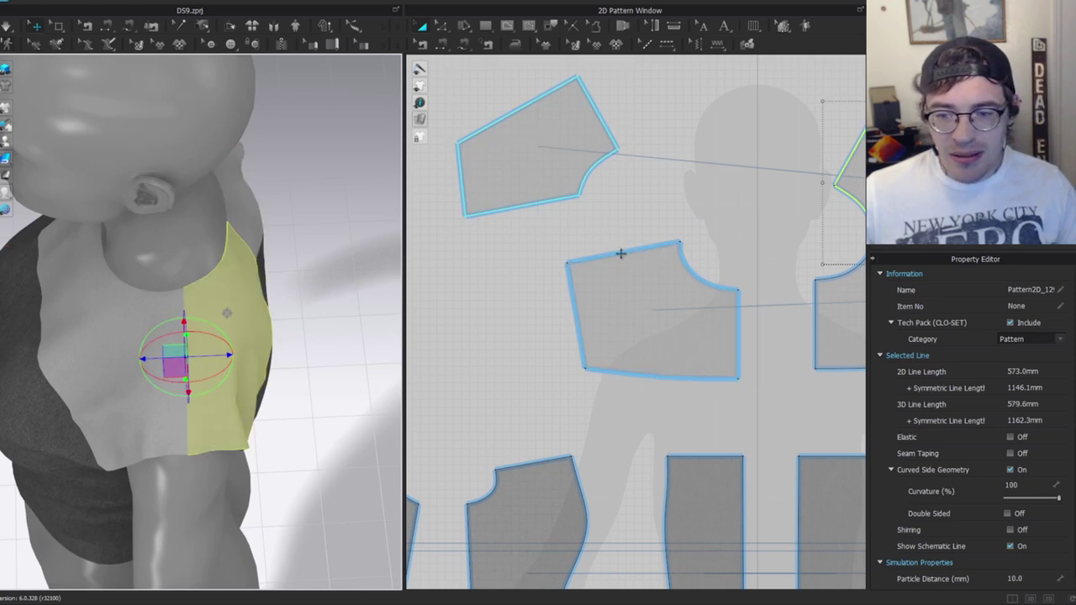
{"action": "left_click_drag", "start_coordinate": [531, 180], "coordinate": [574, 179]}
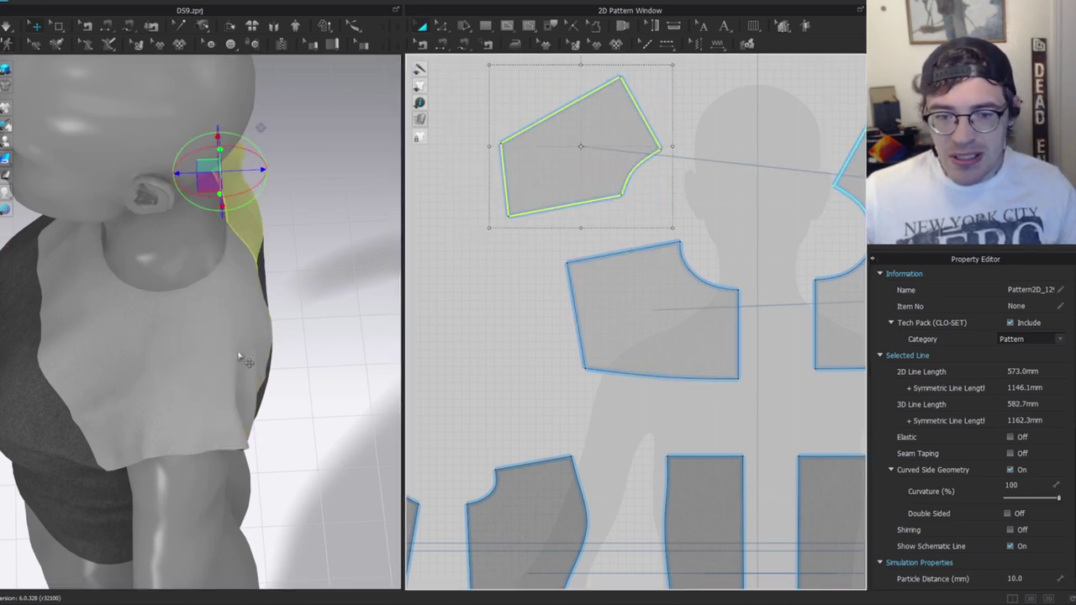
Compare the back and front yokes at the shoulder and shift the back yoke toward the neck side of the layout.
{"action": "left_click", "coordinate": [192, 371]}
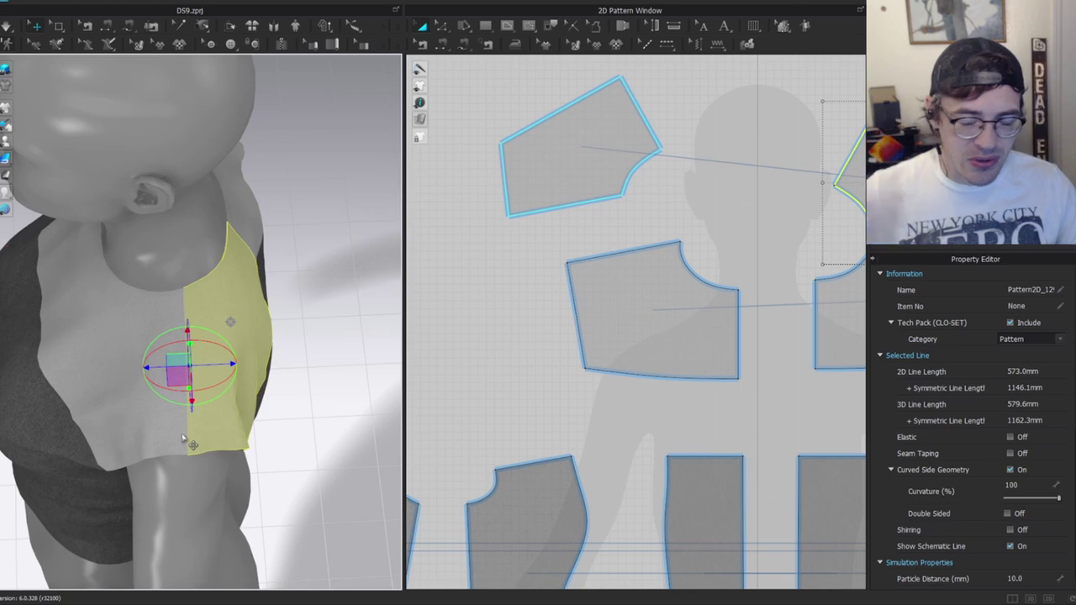
{"action": "left_click", "coordinate": [236, 313]}
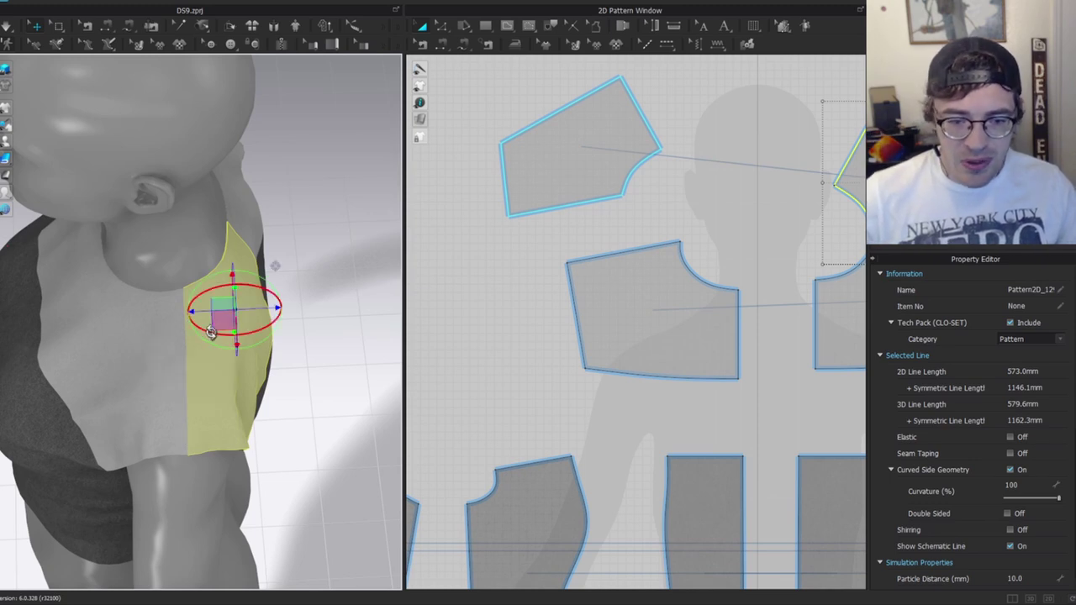
{"action": "right_click_drag", "start_coordinate": [223, 406], "coordinate": [347, 341]}
{"action": "left_click", "coordinate": [186, 328]}
{"action": "right_click_drag", "start_coordinate": [688, 254], "coordinate": [612, 292]}
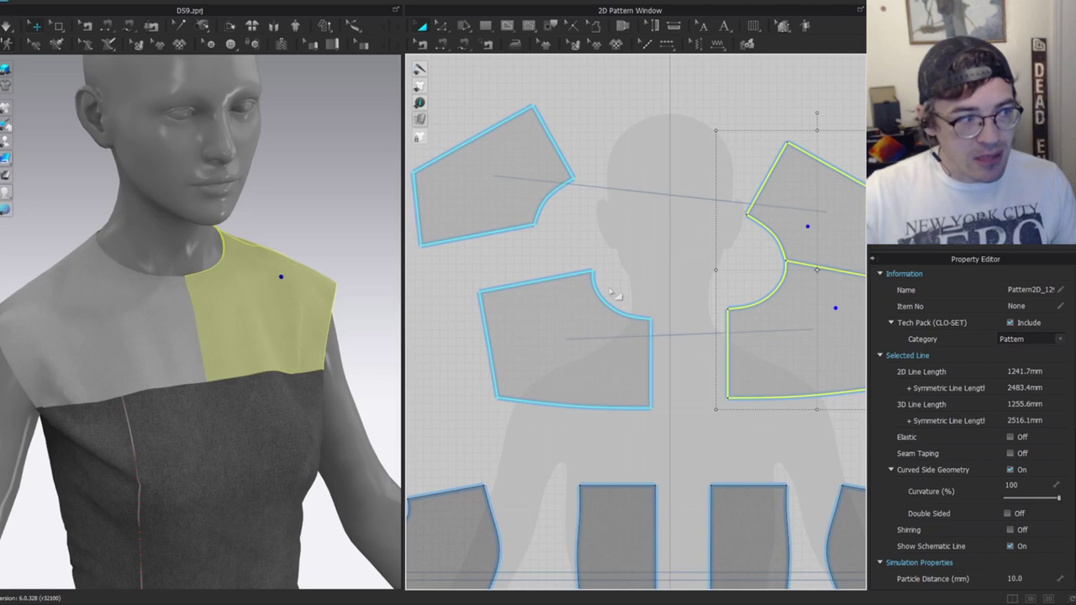
{"action": "left_click", "coordinate": [516, 216]}
{"action": "left_click_drag", "start_coordinate": [516, 216], "coordinate": [567, 208]}
{"action": "right_click_drag", "start_coordinate": [561, 294], "coordinate": [640, 269]}
{"action": "left_click", "coordinate": [552, 248]}
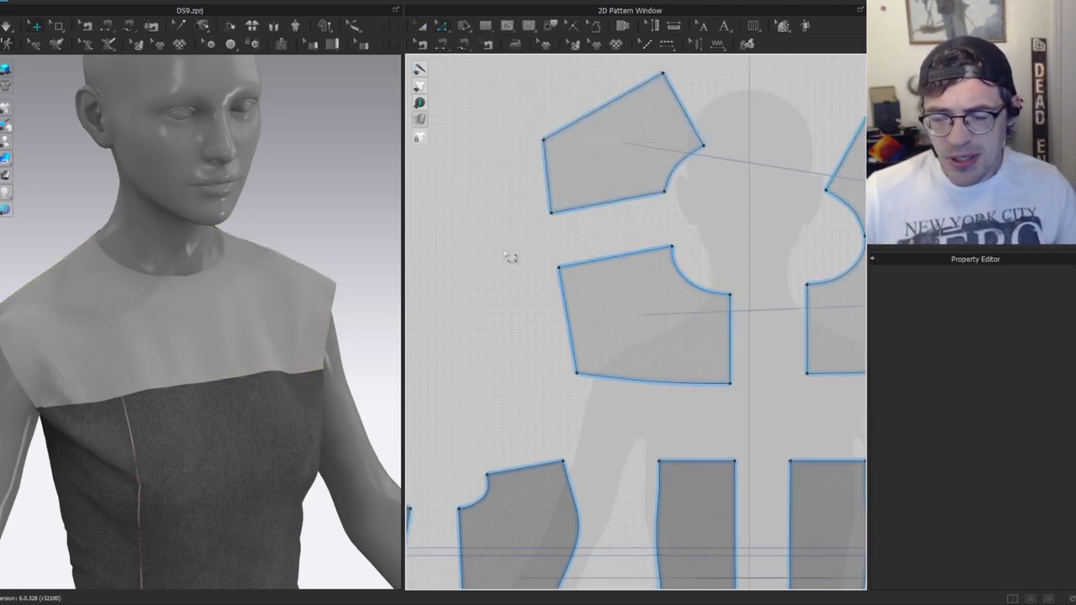
Rotate the back yoke so its neckline faces up and place it beside the front yoke, away from the centre line.
{"action": "left_click", "coordinate": [307, 319]}
{"action": "left_click", "coordinate": [641, 187]}
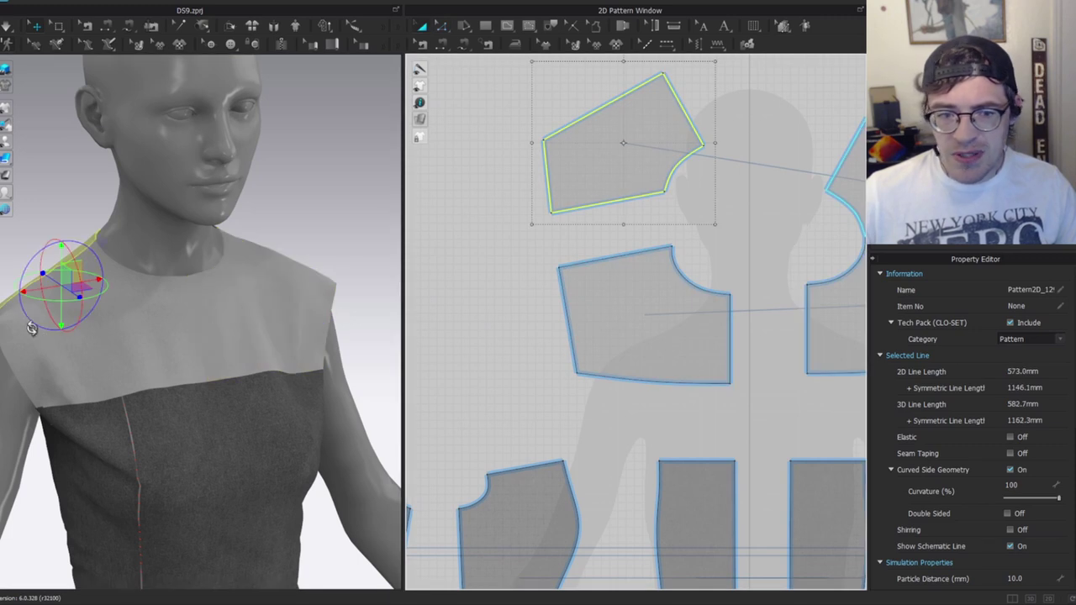
{"action": "key", "text": "a"}
{"action": "left_click", "coordinate": [102, 327], "text": "shift"}
{"action": "scroll", "coordinate": [437, 273], "scroll_direction": "down", "scroll_amount": 2}
{"action": "left_click", "coordinate": [619, 118]}
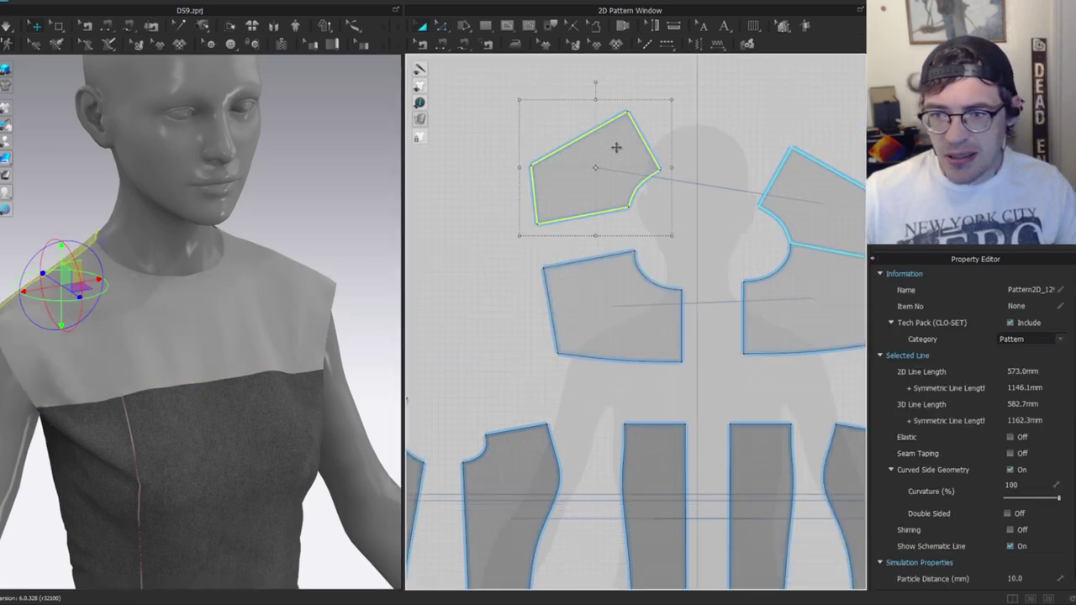
{"action": "left_click_drag", "start_coordinate": [597, 83], "coordinate": [537, 207]}
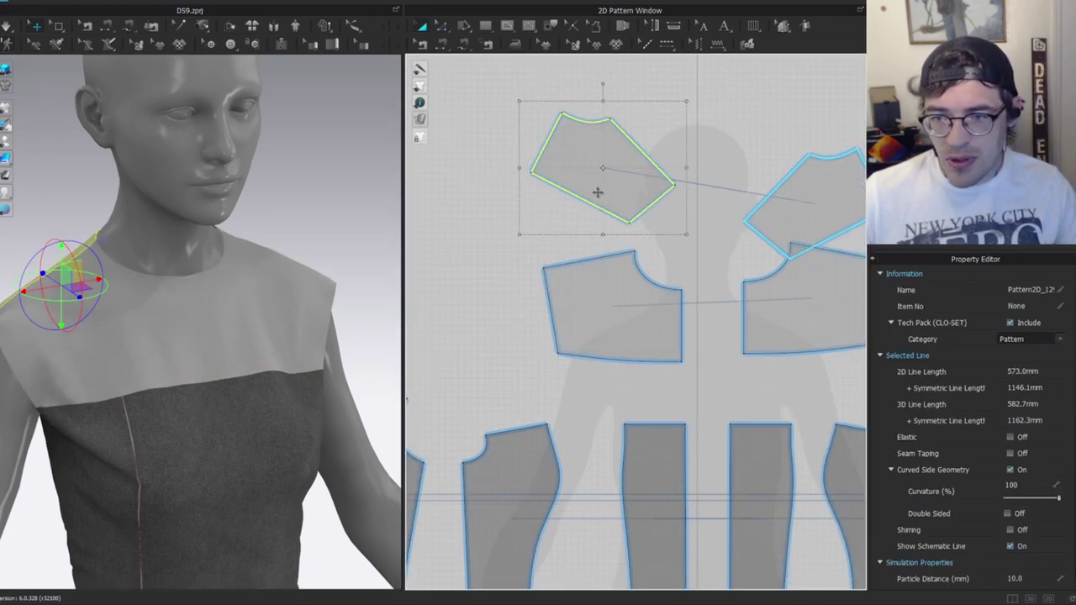
{"action": "left_click_drag", "start_coordinate": [621, 182], "coordinate": [459, 305]}
Align the back yoke's shoulder edge to the start of the front yoke's shoulder edge.
{"action": "middle_click_drag", "start_coordinate": [502, 307], "coordinate": [570, 205]}
{"action": "key", "text": "z"}
{"action": "left_click", "coordinate": [542, 177]}
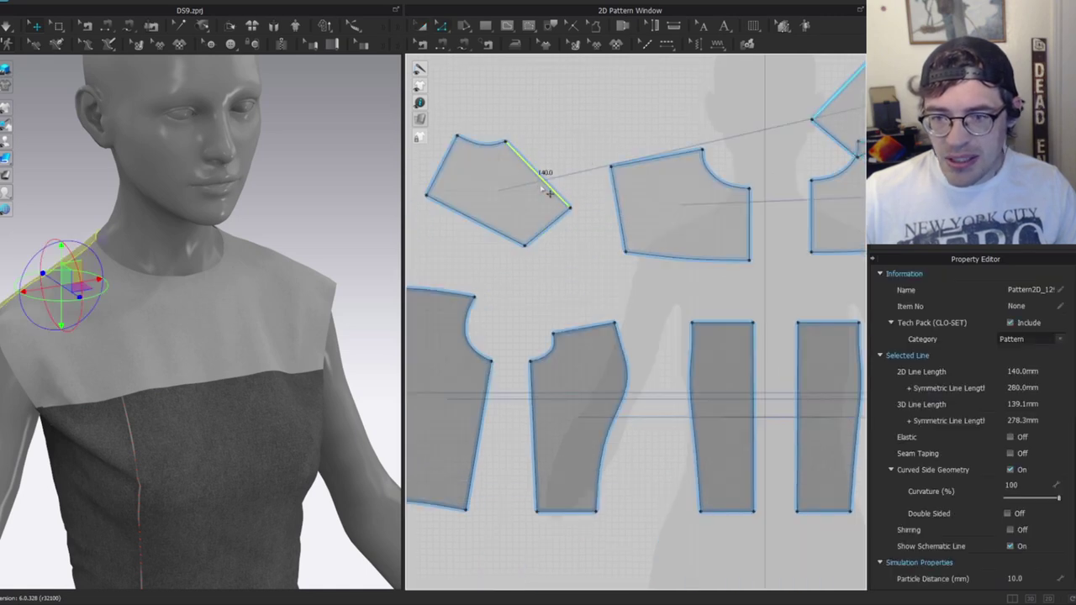
{"action": "left_click", "coordinate": [660, 157], "text": "shift"}
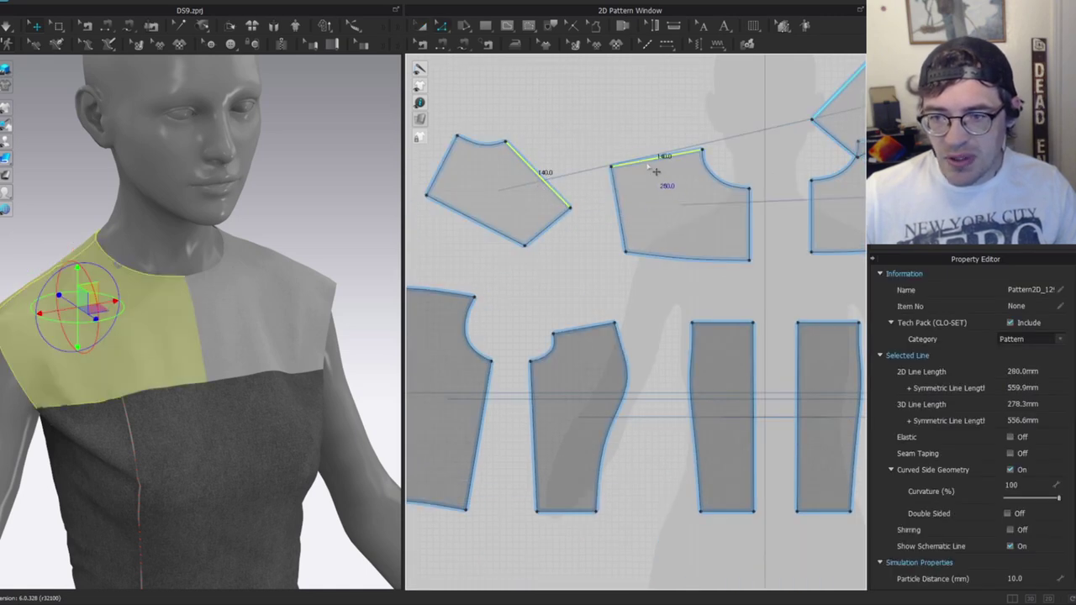
{"action": "right_click", "coordinate": [639, 165]}
{"action": "mouse_move", "coordinate": [757, 351]}
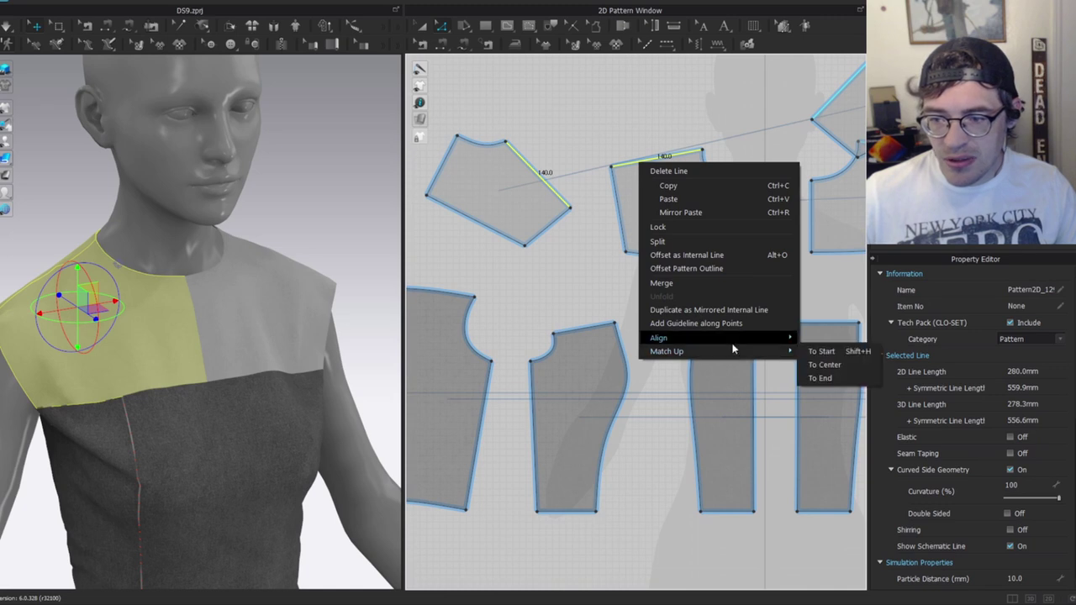
{"action": "left_click", "coordinate": [822, 353]}
{"action": "left_click", "coordinate": [589, 211]}
{"action": "scroll", "coordinate": [636, 221], "scroll_direction": "up", "scroll_amount": 5}
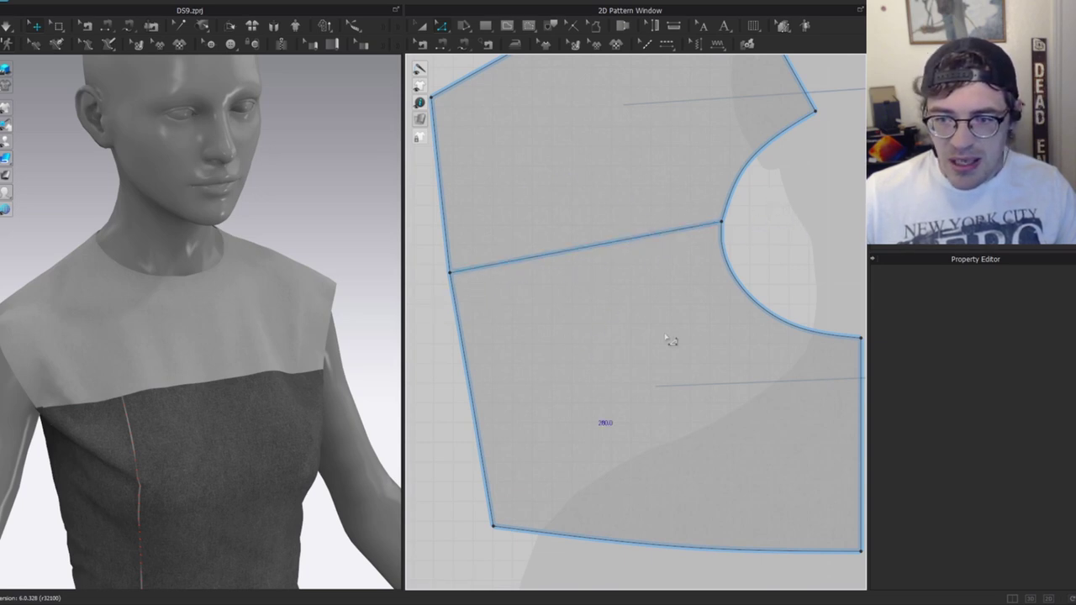
{"action": "scroll", "coordinate": [608, 278], "scroll_direction": "down", "scroll_amount": 6}
{"action": "scroll", "coordinate": [625, 279], "scroll_direction": "up", "scroll_amount": 5}
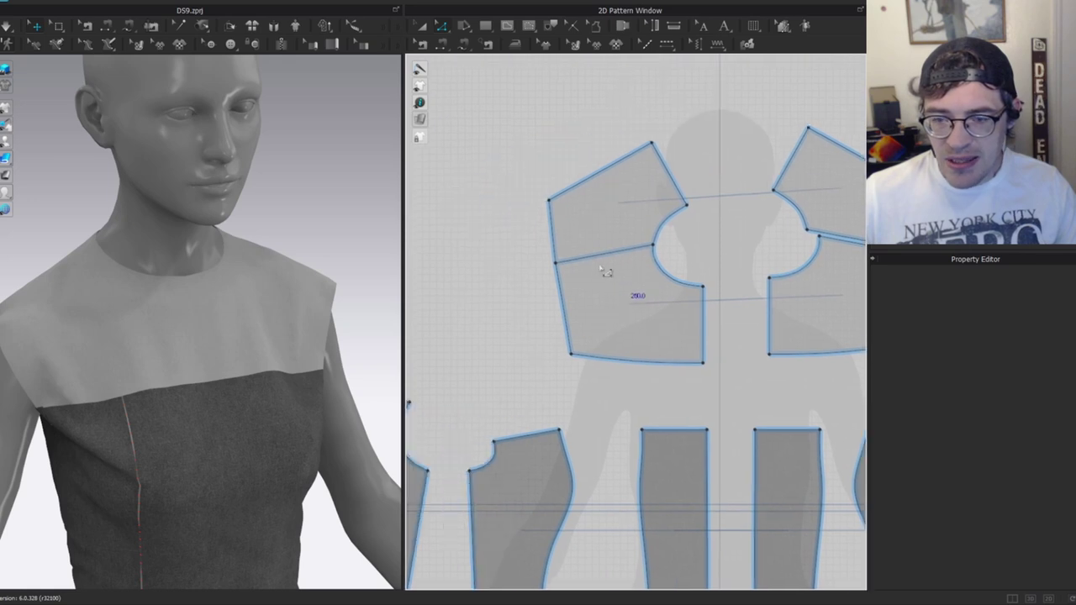
Select the front yoke and browse the shoulder folder of the Library's Hardware and Trims, previewing one of the male files.
{"action": "right_click_drag", "start_coordinate": [73, 317], "coordinate": [92, 324]}
{"action": "middle_click_drag", "start_coordinate": [92, 324], "coordinate": [295, 284]}
{"action": "key", "text": "a"}
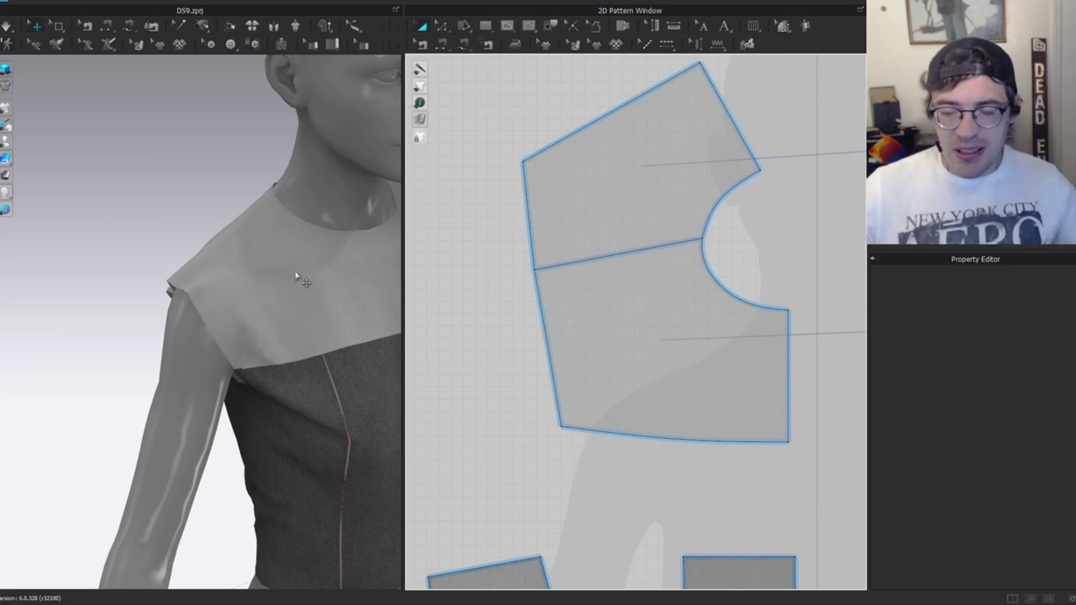
{"action": "scroll", "coordinate": [178, 290], "scroll_direction": "down", "scroll_amount": 3}
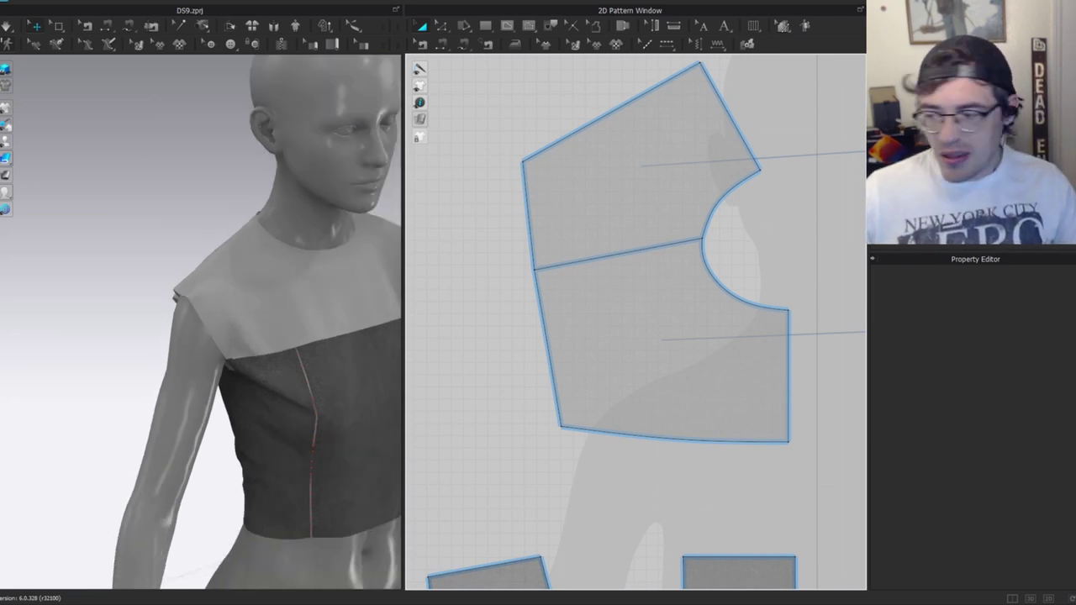
{"action": "left_click", "coordinate": [725, 261]}
{"action": "scroll", "coordinate": [963, 521], "scroll_direction": "down", "scroll_amount": 5}
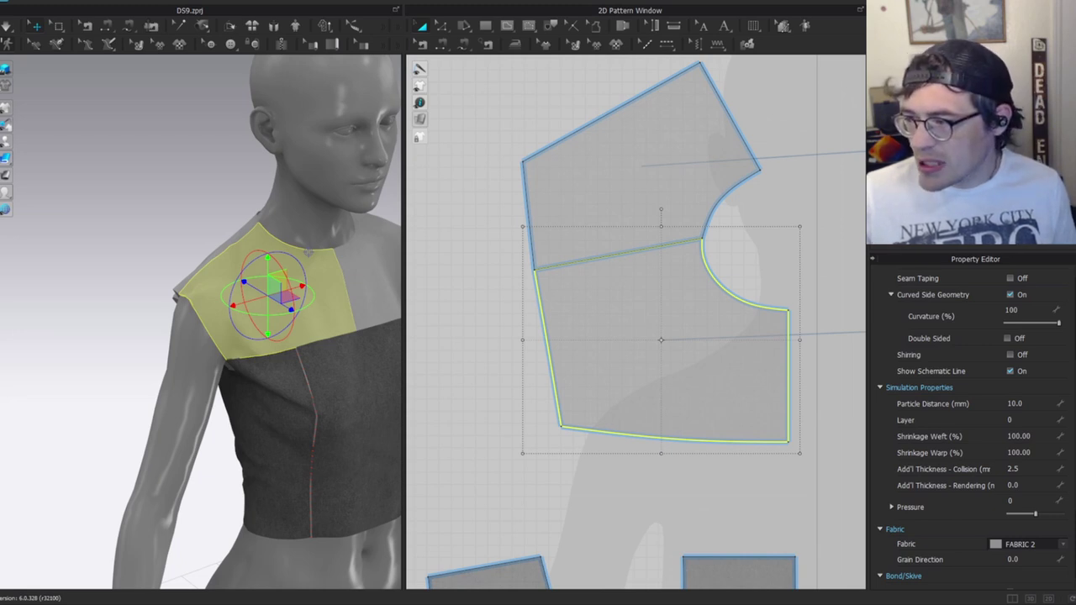
{"action": "left_click_drag", "start_coordinate": [1075, 165], "coordinate": [612, 91]}
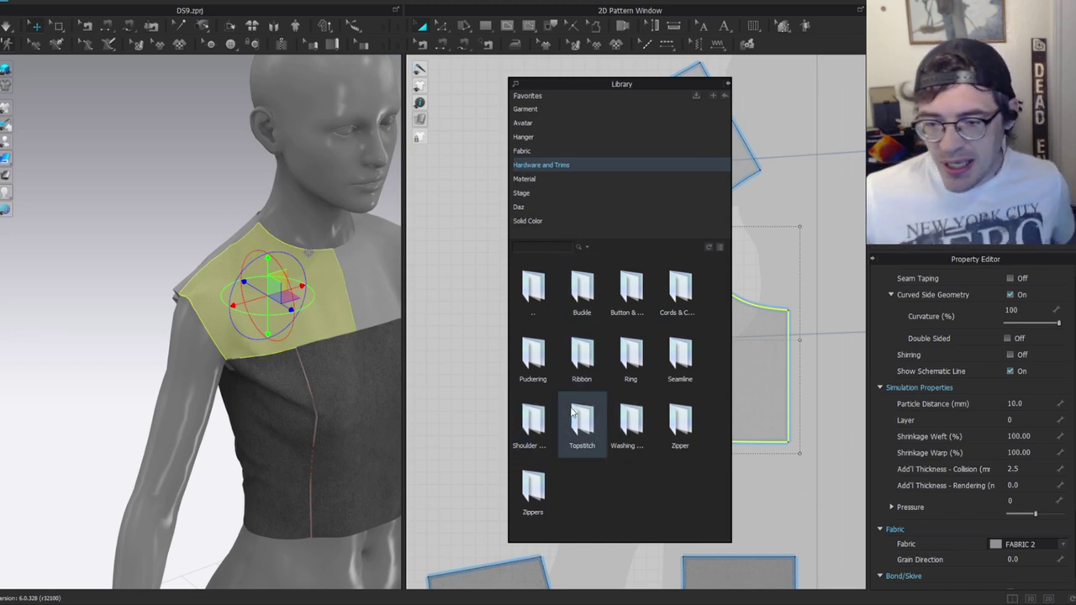
{"action": "double_click", "coordinate": [537, 425]}
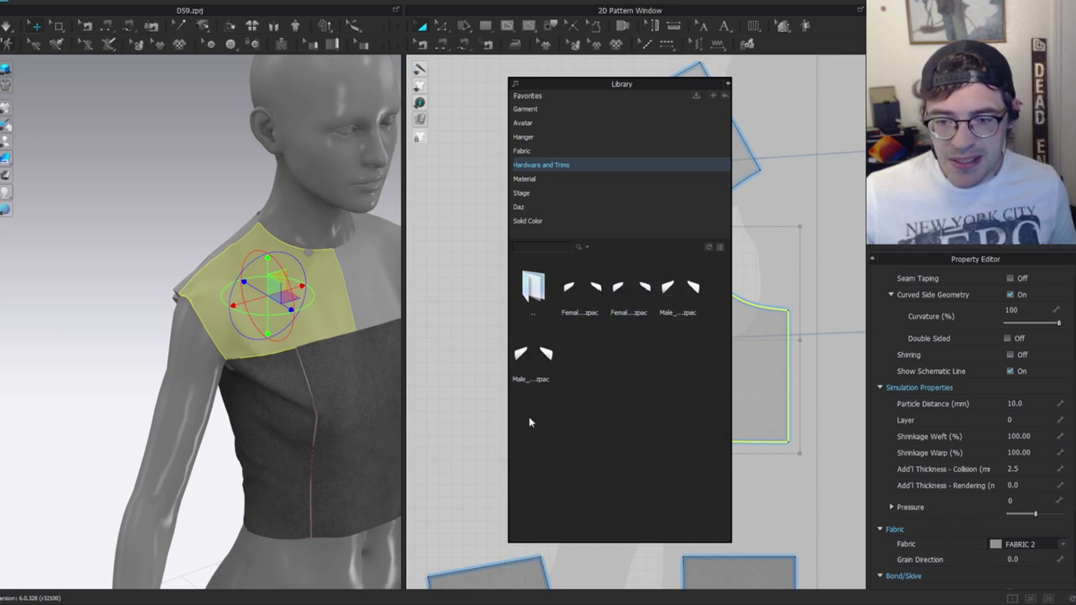
{"action": "mouse_move", "coordinate": [536, 380]}
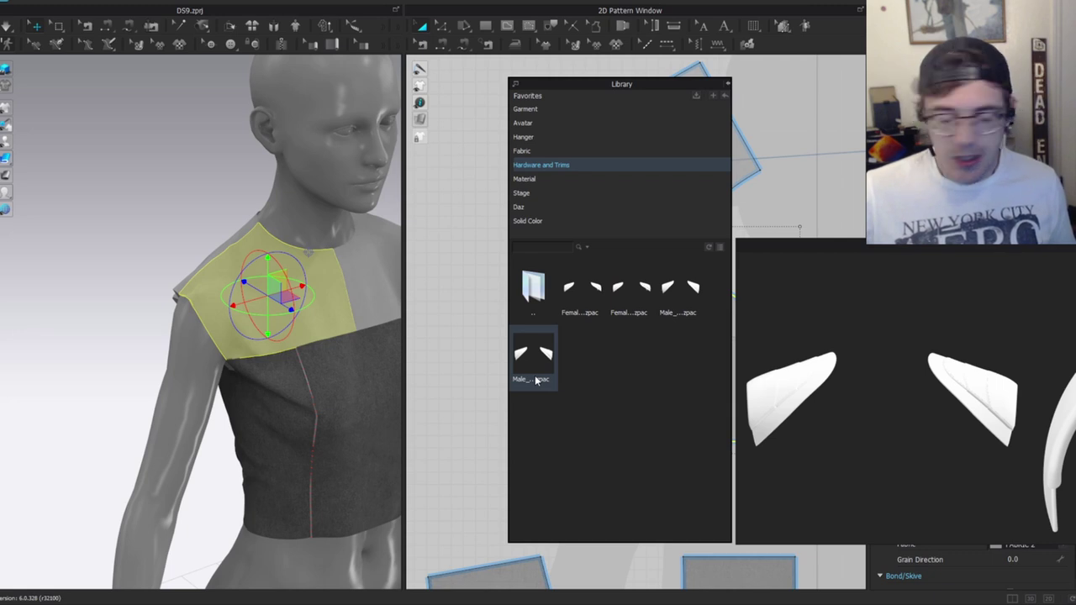
Add the male shoulder pad file from the Library to the open project, declining to save and using the Add load type.
{"action": "left_click_drag", "start_coordinate": [622, 86], "coordinate": [1075, 122]}
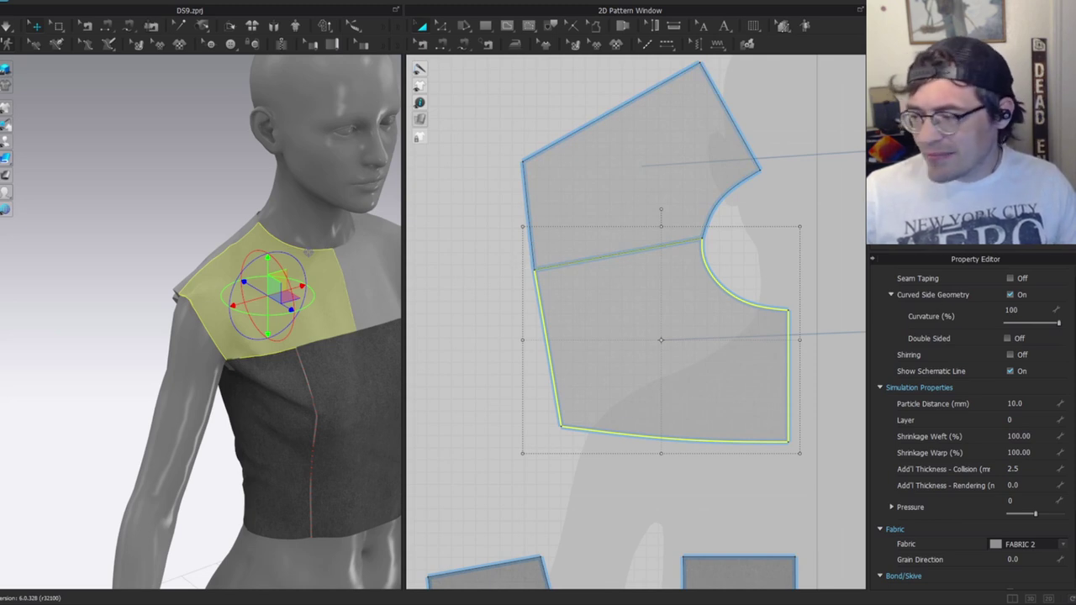
{"action": "key", "text": "ctrl+n"}
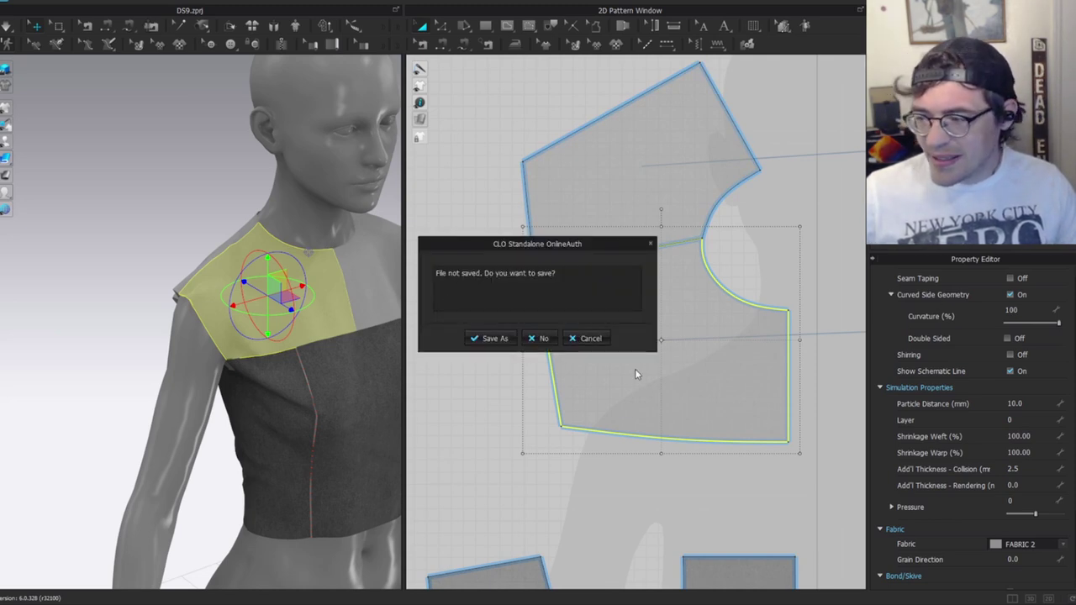
{"action": "left_click", "coordinate": [591, 338]}
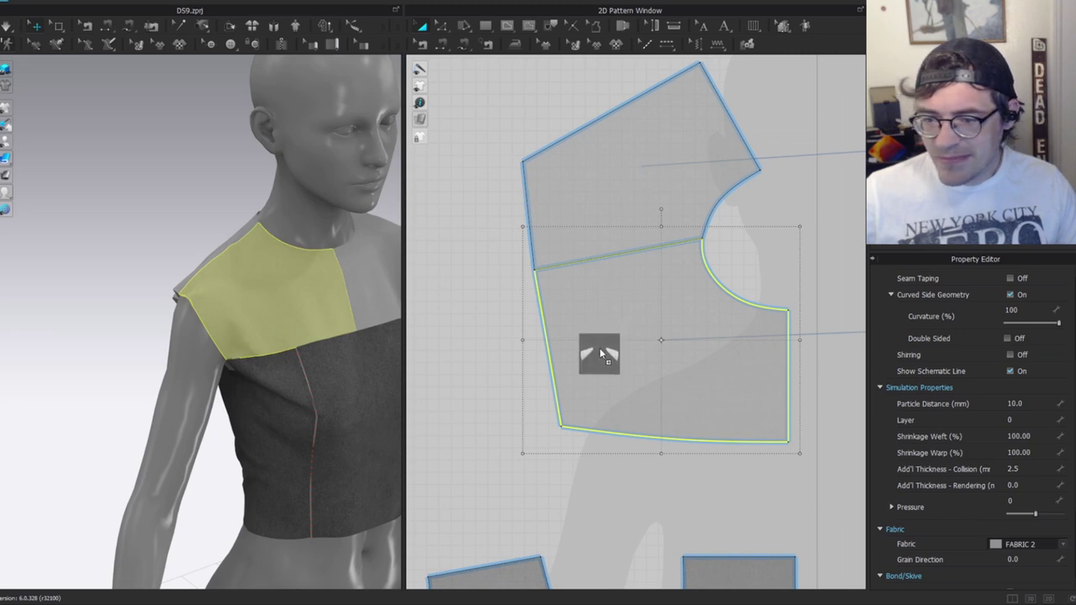
{"action": "key", "text": "ctrl+o"}
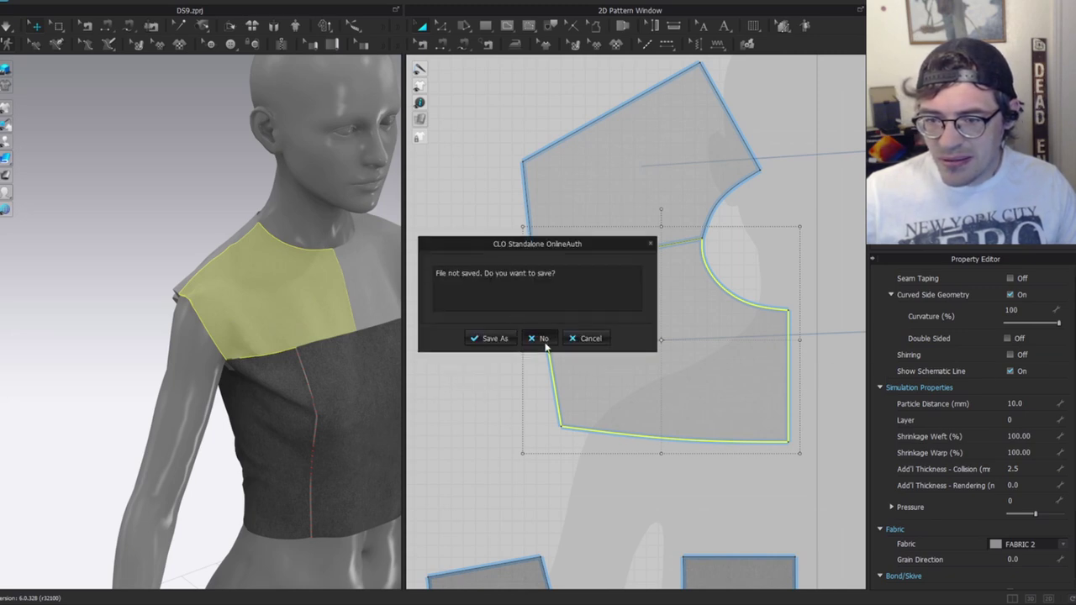
{"action": "left_click", "coordinate": [539, 338]}
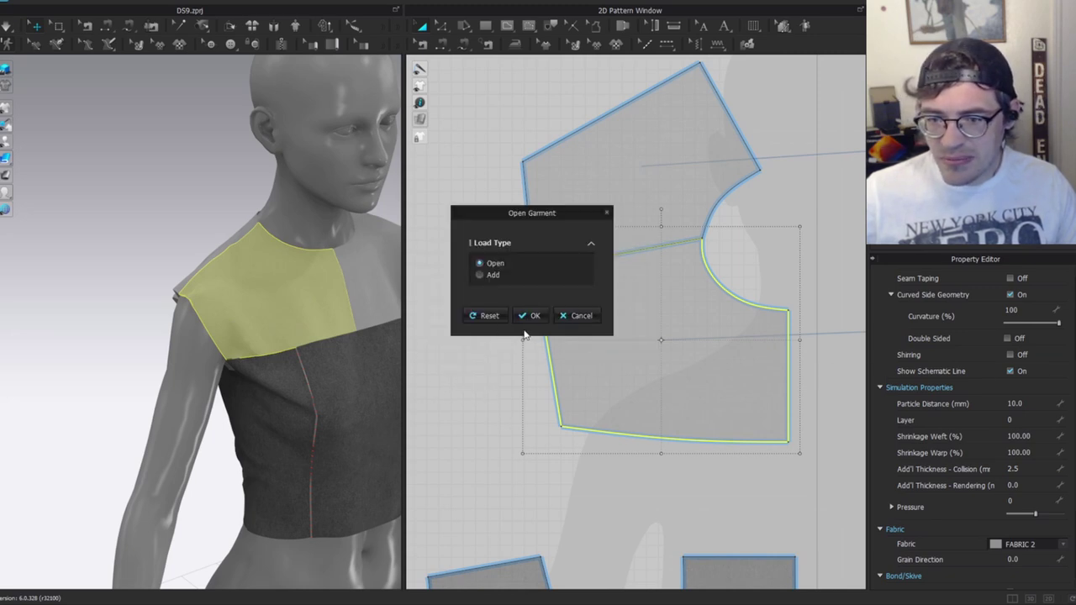
{"action": "left_click", "coordinate": [481, 275]}
{"action": "left_click", "coordinate": [535, 405]}
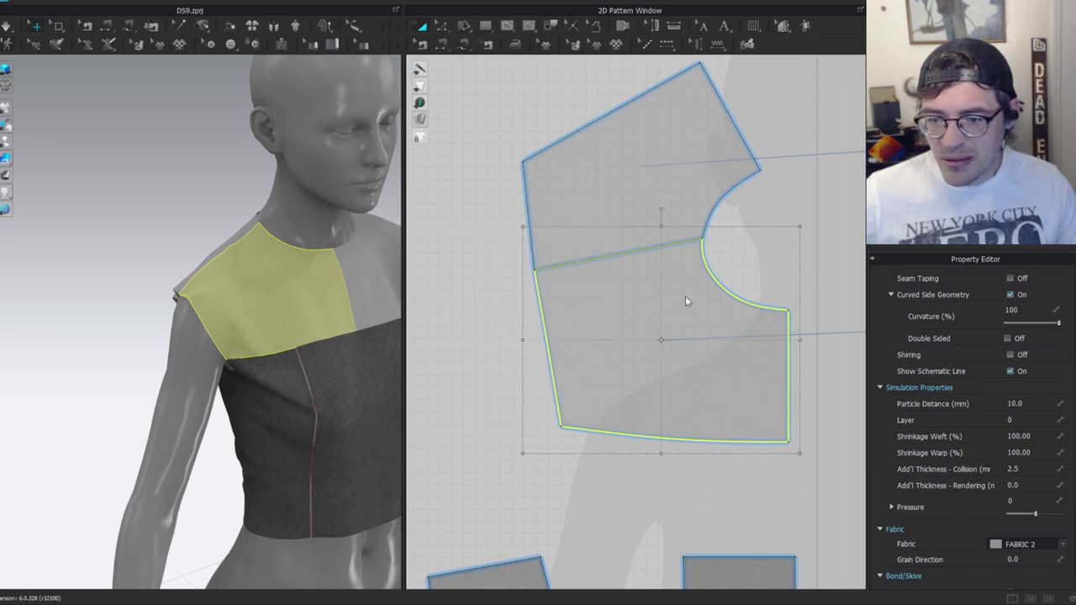
{"action": "scroll", "coordinate": [563, 286], "scroll_direction": "down", "scroll_amount": 3}
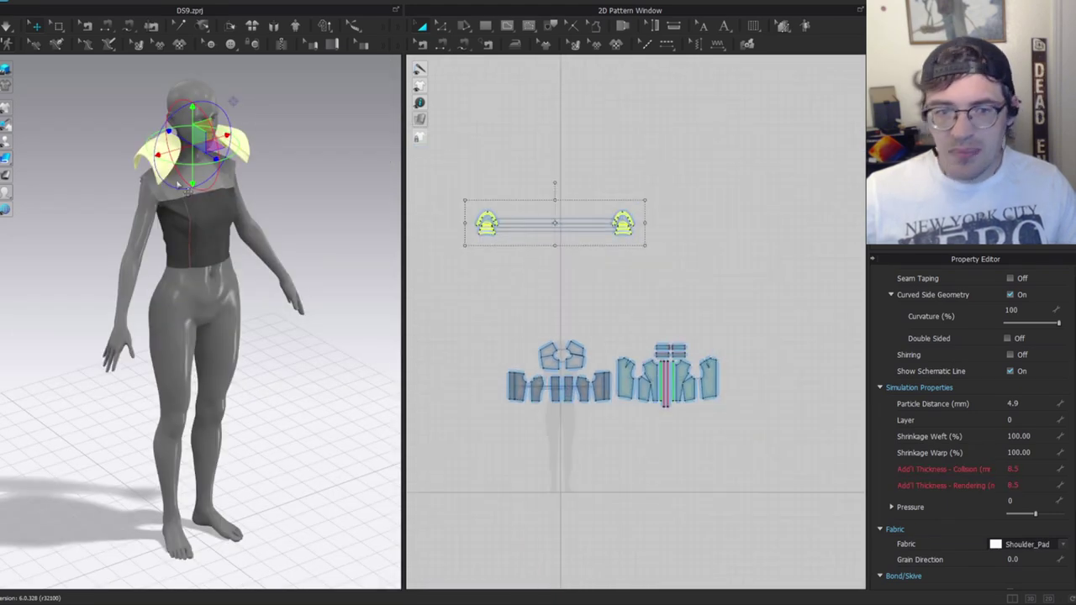
Examine one imported shoulder pad in 3D and select its outer band and three inner pieces to see how they correspond.
{"action": "scroll", "coordinate": [200, 333], "scroll_direction": "up", "scroll_amount": 8}
{"action": "scroll", "coordinate": [200, 334], "scroll_direction": "up", "scroll_amount": 3}
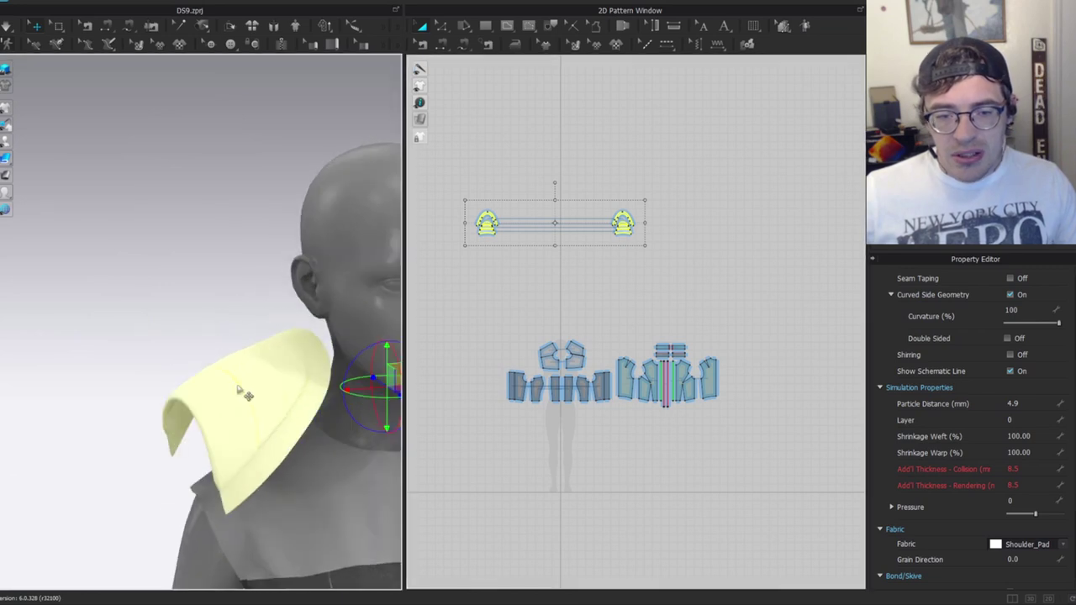
{"action": "scroll", "coordinate": [120, 257], "scroll_direction": "up", "scroll_amount": 2}
{"action": "left_click", "coordinate": [120, 257]}
{"action": "scroll", "coordinate": [491, 257], "scroll_direction": "up", "scroll_amount": 3}
{"action": "scroll", "coordinate": [555, 271], "scroll_direction": "up", "scroll_amount": 5}
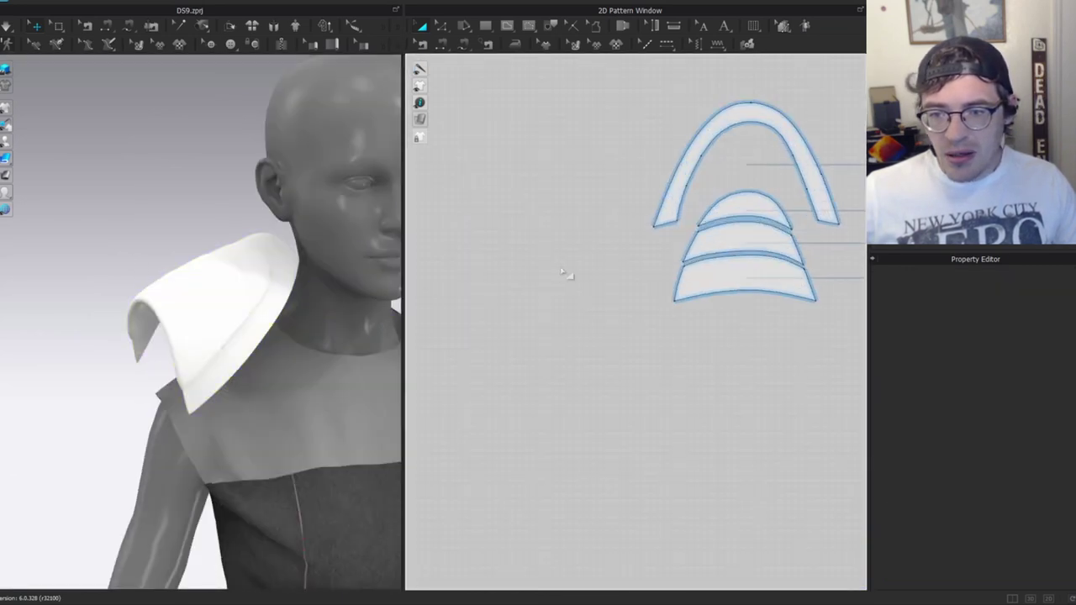
{"action": "scroll", "coordinate": [672, 308], "scroll_direction": "down", "scroll_amount": 3}
{"action": "left_click", "coordinate": [673, 307]}
{"action": "left_click", "coordinate": [644, 272], "text": "shift"}
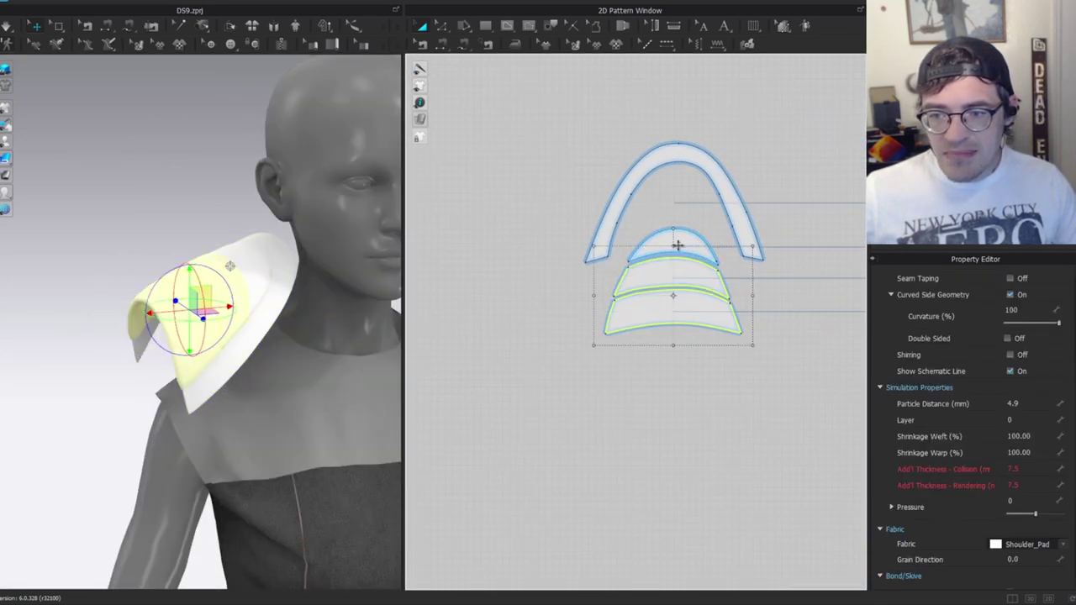
{"action": "left_click", "coordinate": [680, 243], "text": "shift"}
{"action": "key", "text": "ctrl+a"}
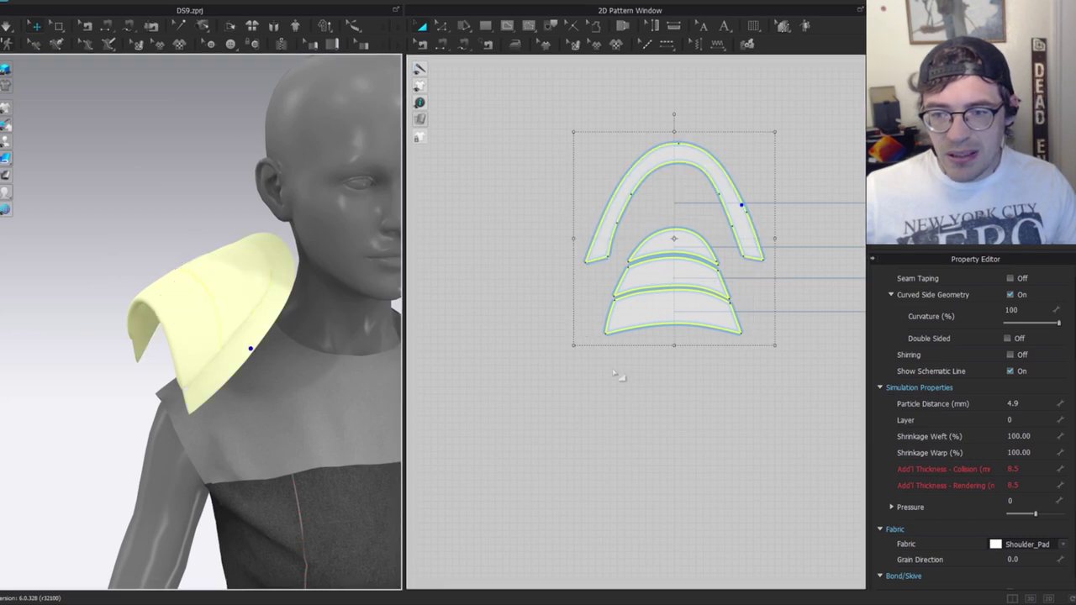
Use Match Up to bring the outer band's inner end corner onto the lowest pad piece's bottom corner.
{"action": "key", "text": "z"}
{"action": "scroll", "coordinate": [739, 197], "scroll_direction": "up", "scroll_amount": 3}
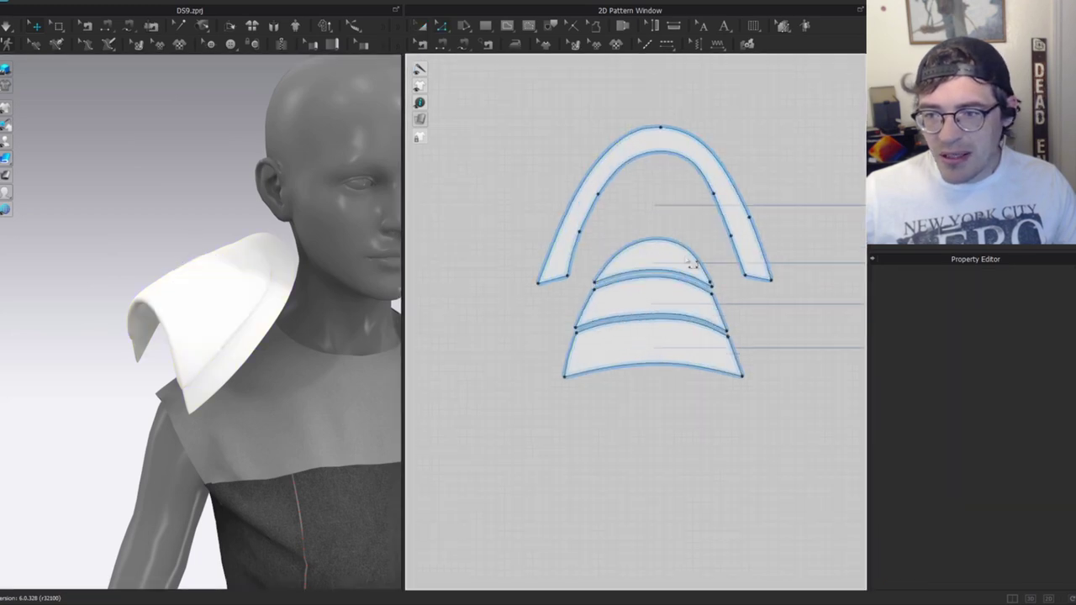
{"action": "left_click", "coordinate": [746, 275]}
{"action": "left_click", "coordinate": [742, 377], "text": "shift"}
{"action": "right_click", "coordinate": [743, 379]}
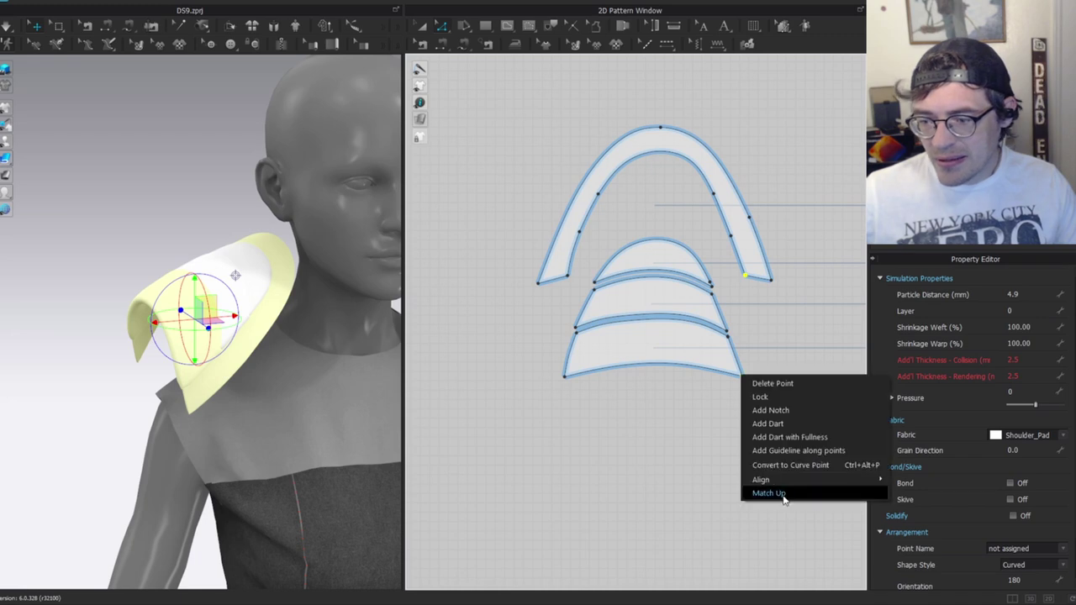
{"action": "left_click", "coordinate": [783, 493]}
Move the middle and upper pad pieces down inside the outer band so they stack edge to edge above the lowest piece.
{"action": "scroll", "coordinate": [745, 337], "scroll_direction": "up", "scroll_amount": 2}
{"action": "left_click", "coordinate": [615, 283]}
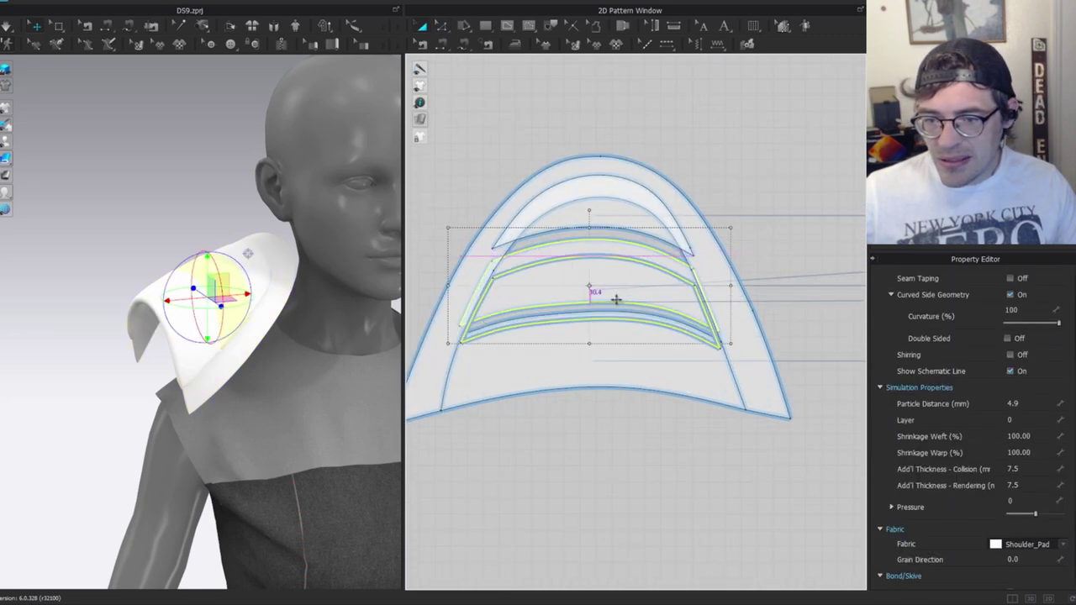
{"action": "left_click_drag", "start_coordinate": [620, 291], "coordinate": [620, 291]}
{"action": "left_click_drag", "start_coordinate": [610, 221], "coordinate": [611, 235]}
{"action": "scroll", "coordinate": [664, 248], "scroll_direction": "down", "scroll_amount": 3}
{"action": "left_click", "coordinate": [737, 272]}
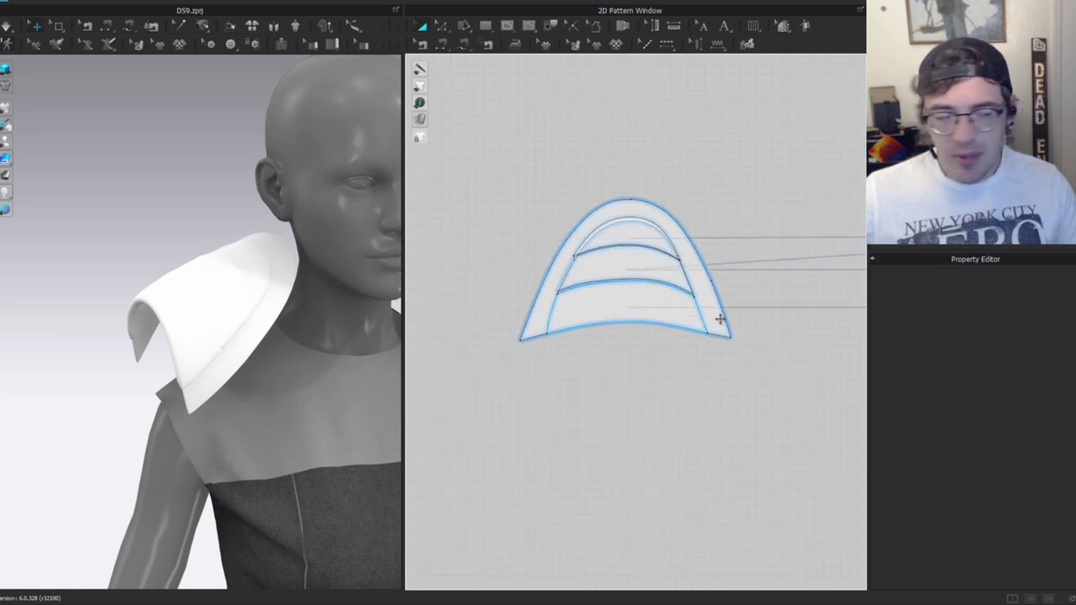
Spread the outer band and the three inner pad pieces apart from each other in the pattern layout.
{"action": "scroll", "coordinate": [668, 242], "scroll_direction": "up", "scroll_amount": 3}
{"action": "left_click_drag", "start_coordinate": [703, 245], "coordinate": [668, 120]}
{"action": "left_click_drag", "start_coordinate": [615, 214], "coordinate": [578, 151]}
{"action": "left_click", "coordinate": [610, 282]}
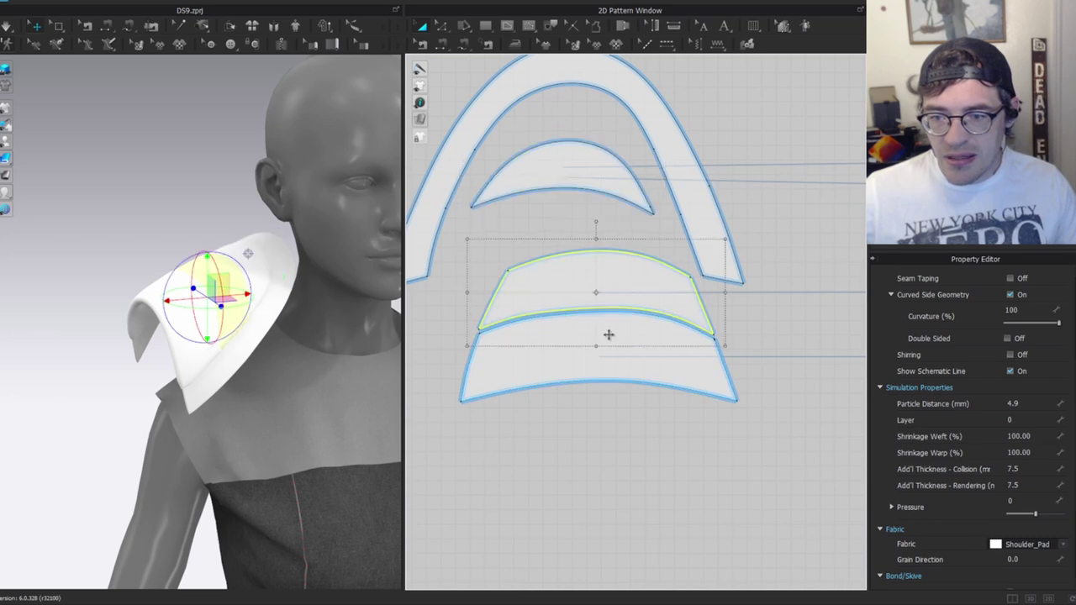
{"action": "left_click_drag", "start_coordinate": [607, 362], "coordinate": [607, 431]}
{"action": "scroll", "coordinate": [613, 284], "scroll_direction": "down", "scroll_amount": 1}
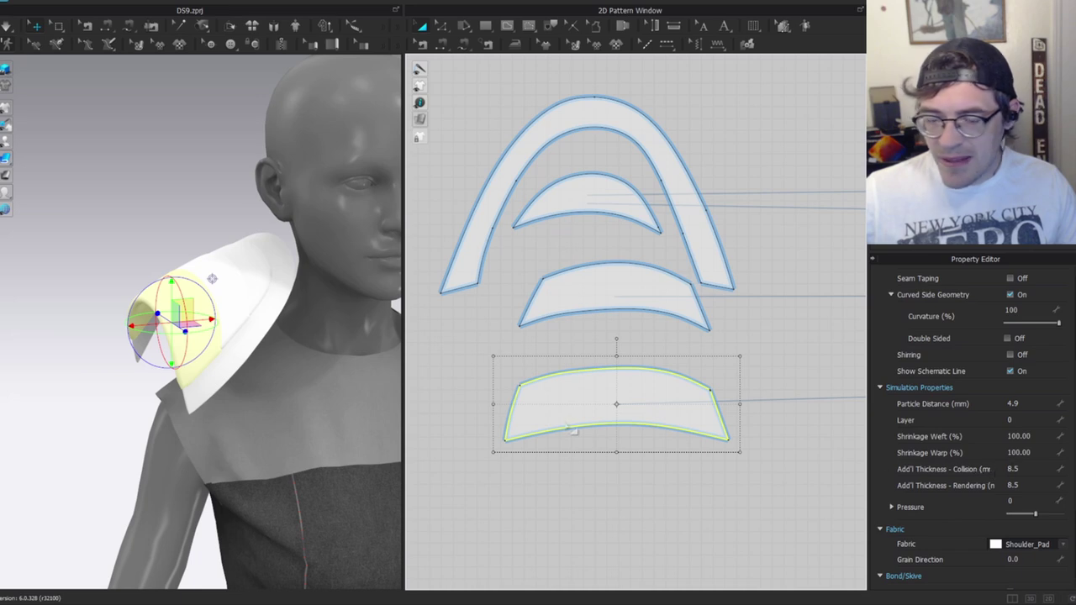
Inspect the additional collision and rendering thickness of each shoulder pad piece in turn, from the outer end to the neck band.
{"action": "right_click_drag", "start_coordinate": [211, 317], "coordinate": [254, 309]}
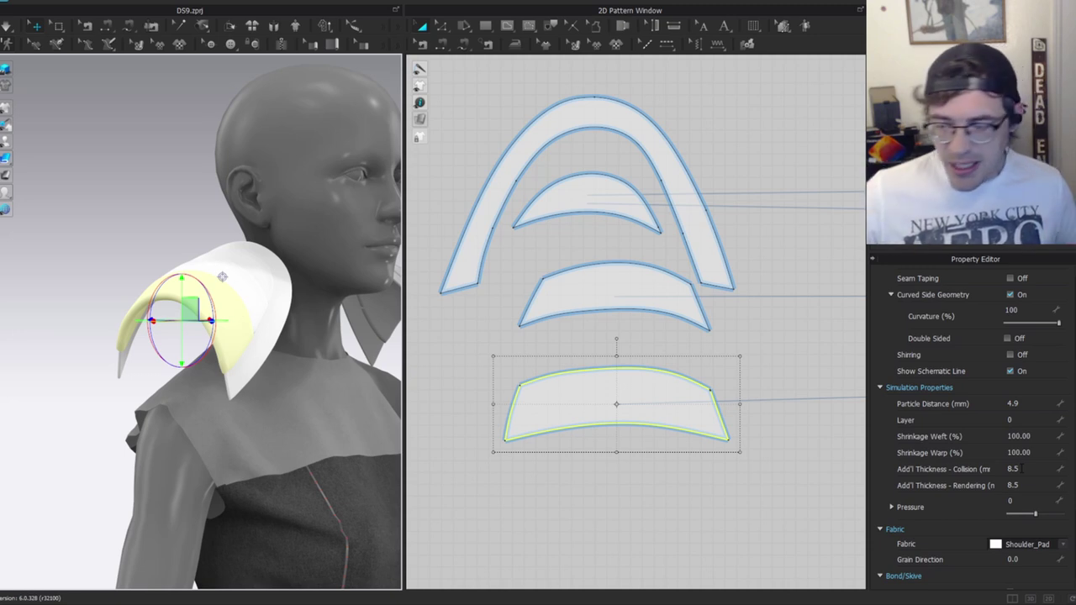
{"action": "double_click", "coordinate": [1022, 469]}
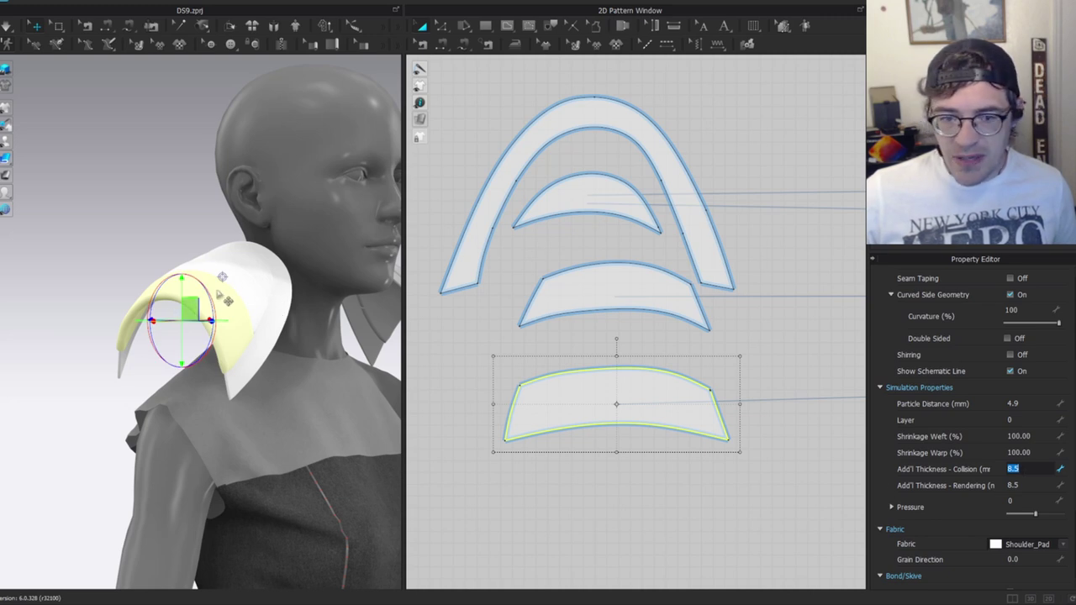
{"action": "left_click", "coordinate": [240, 290]}
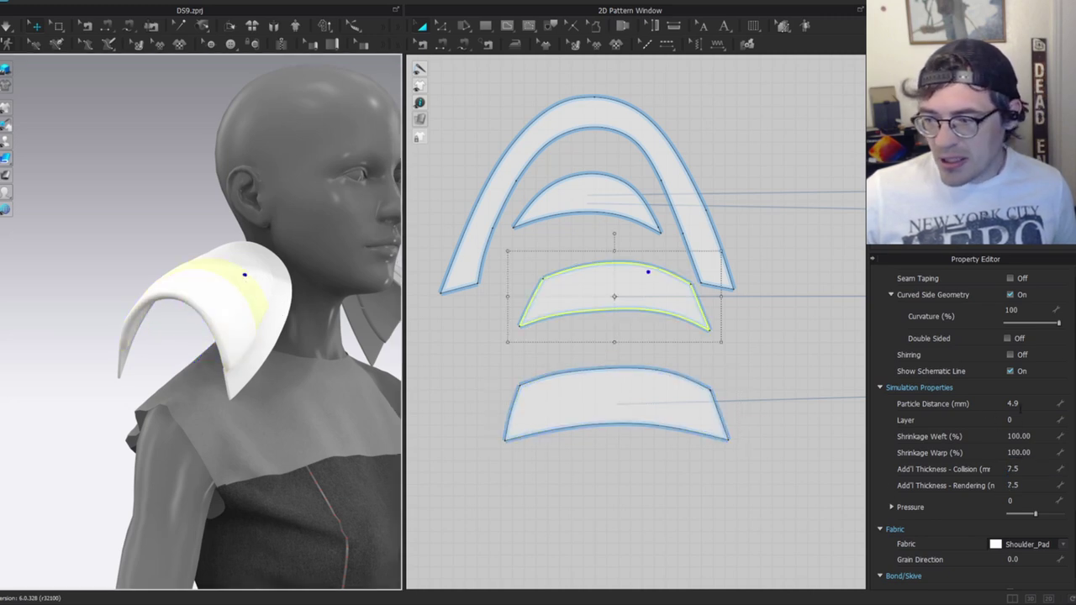
{"action": "left_click", "coordinate": [608, 204]}
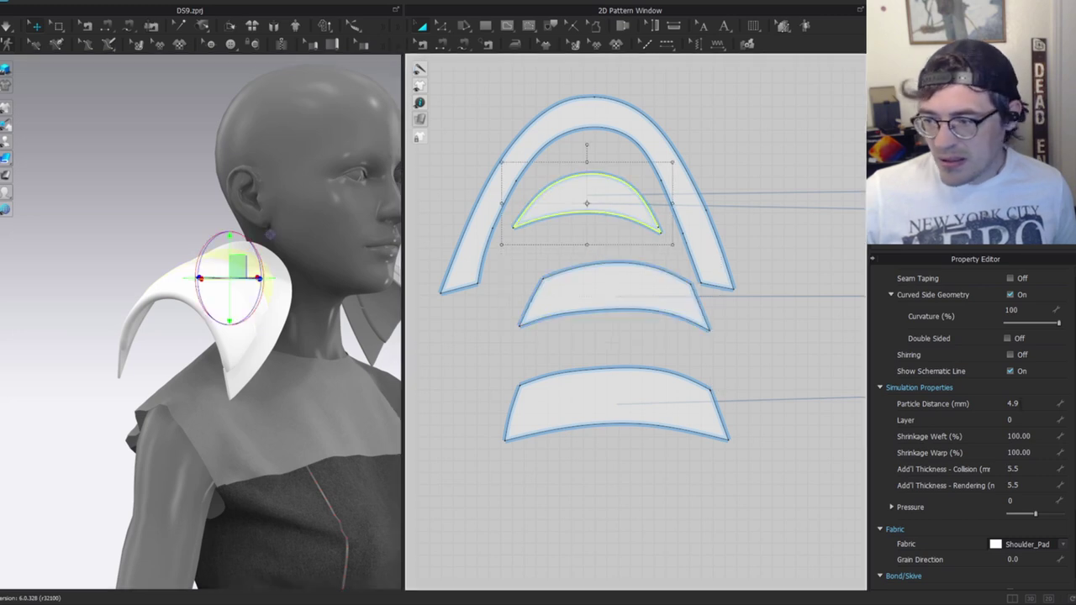
{"action": "left_click", "coordinate": [286, 305]}
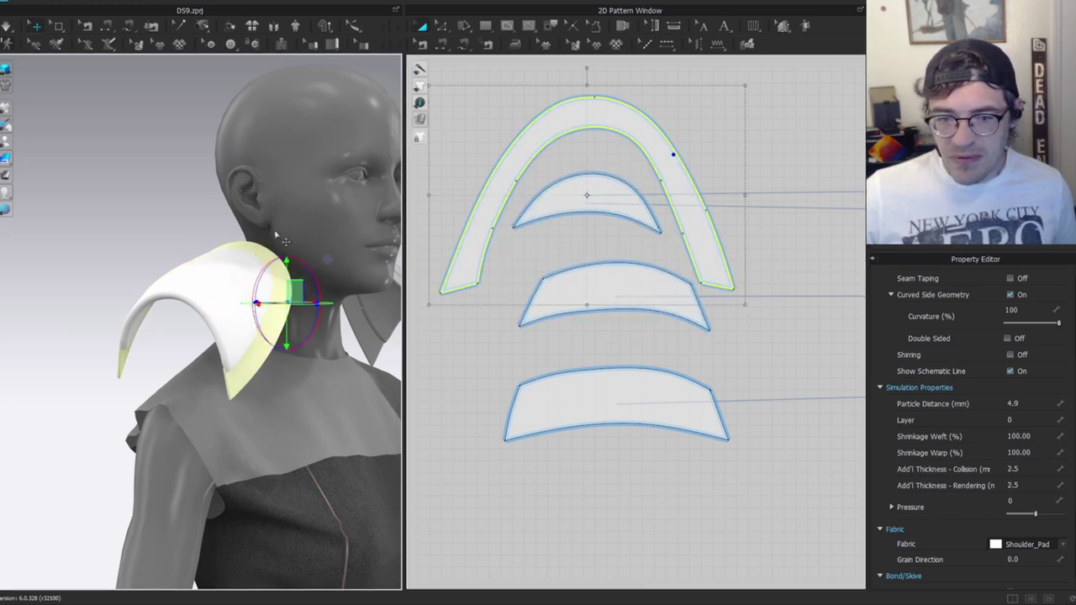
Examine the shoulder pad fabric's physical properties, including its stretch, shear and bending settings.
{"action": "scroll", "coordinate": [682, 303], "scroll_direction": "down", "scroll_amount": 3}
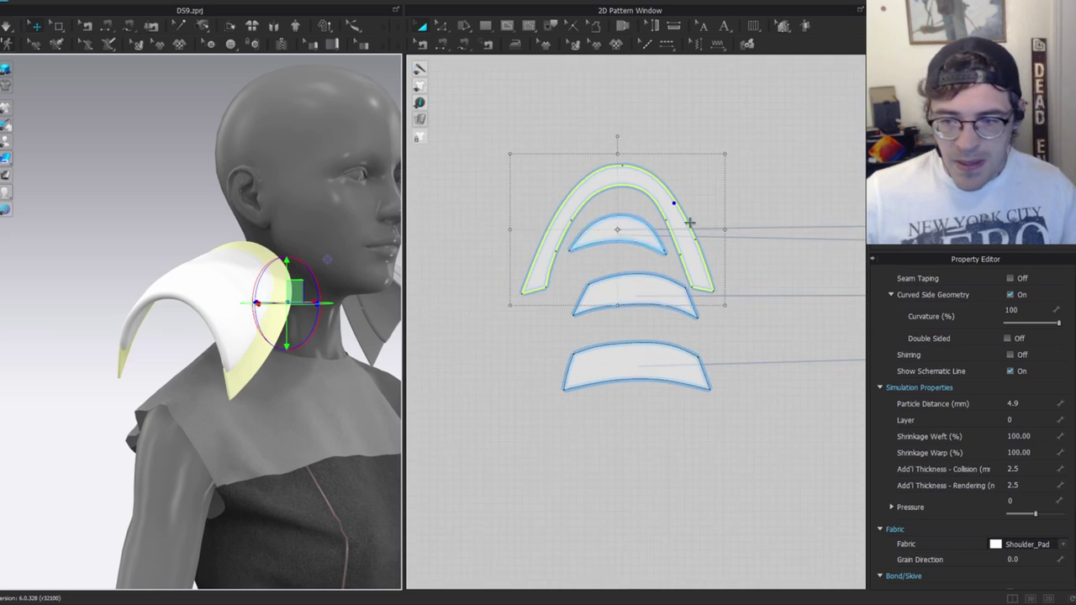
{"action": "right_click_drag", "start_coordinate": [233, 382], "coordinate": [190, 349]}
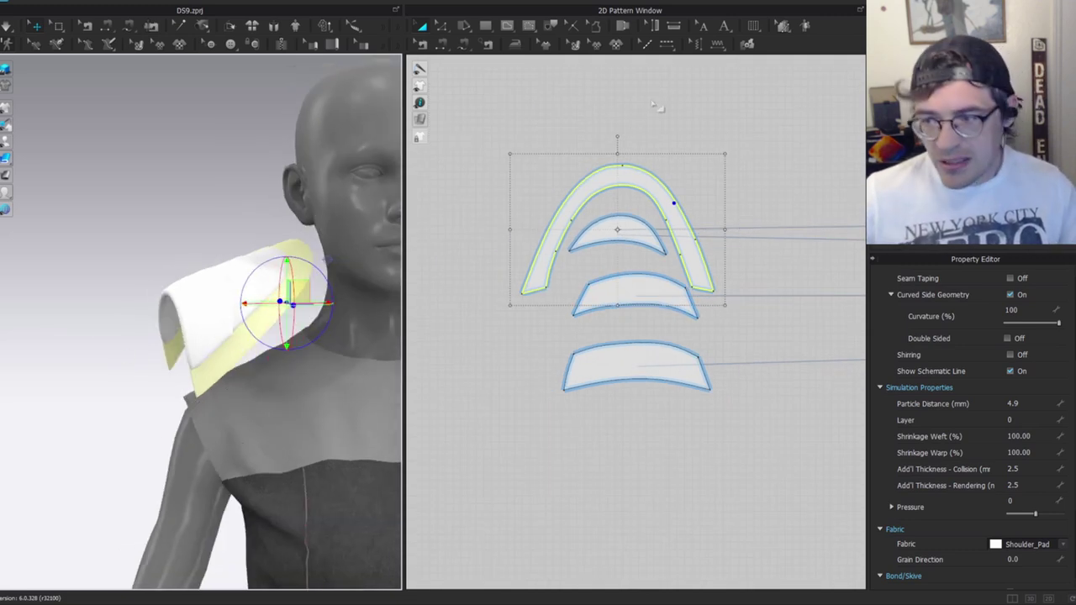
{"action": "left_click", "coordinate": [697, 198]}
{"action": "left_click", "coordinate": [667, 202]}
{"action": "left_click", "coordinate": [992, 169]}
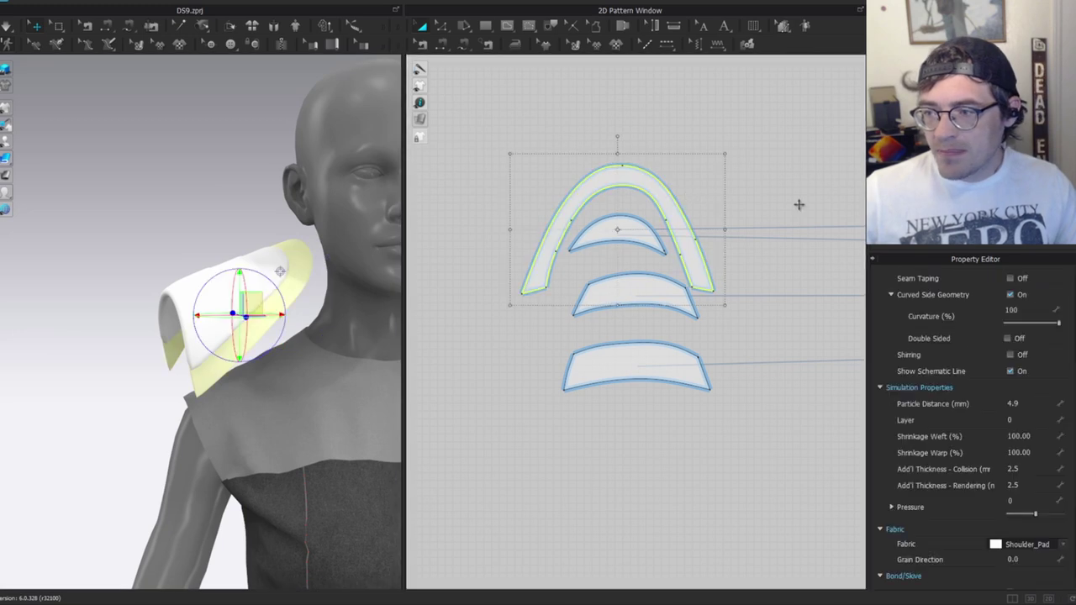
{"action": "scroll", "coordinate": [879, 477], "scroll_direction": "down", "scroll_amount": 5}
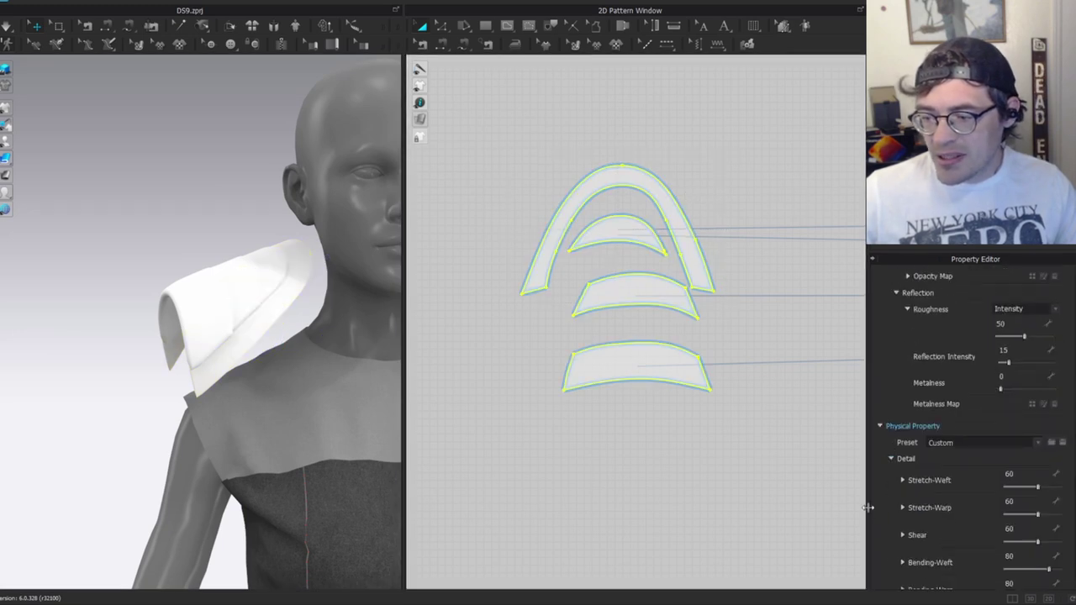
{"action": "scroll", "coordinate": [912, 508], "scroll_direction": "down", "scroll_amount": 3}
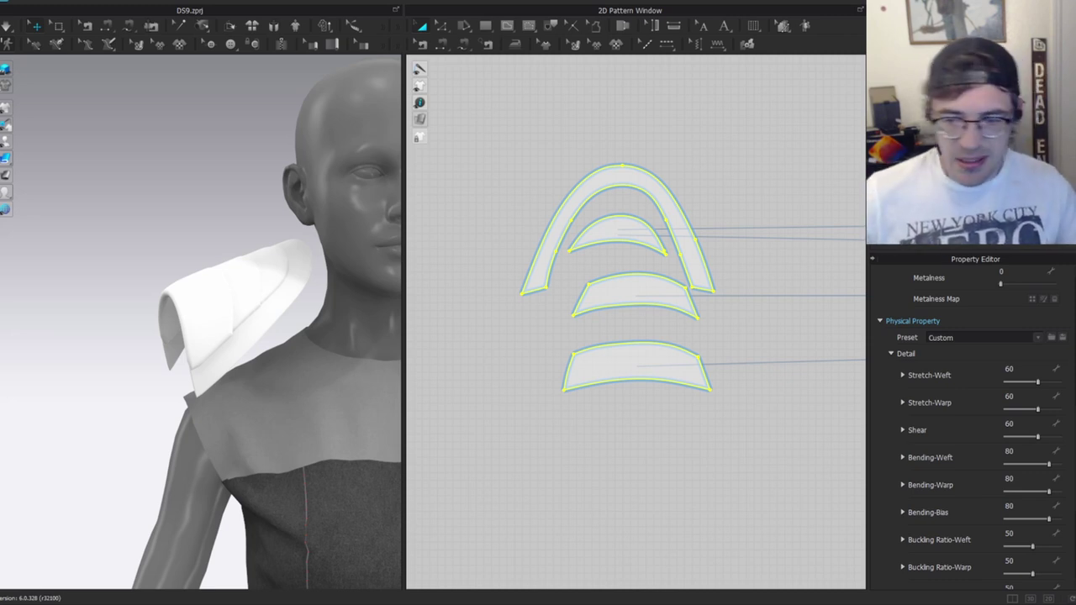
Delete all pattern pieces of both imported shoulder pads, leaving the top's own patterns in the layout.
{"action": "left_click_drag", "start_coordinate": [760, 136], "coordinate": [520, 446]}
{"action": "key", "text": "Delete"}
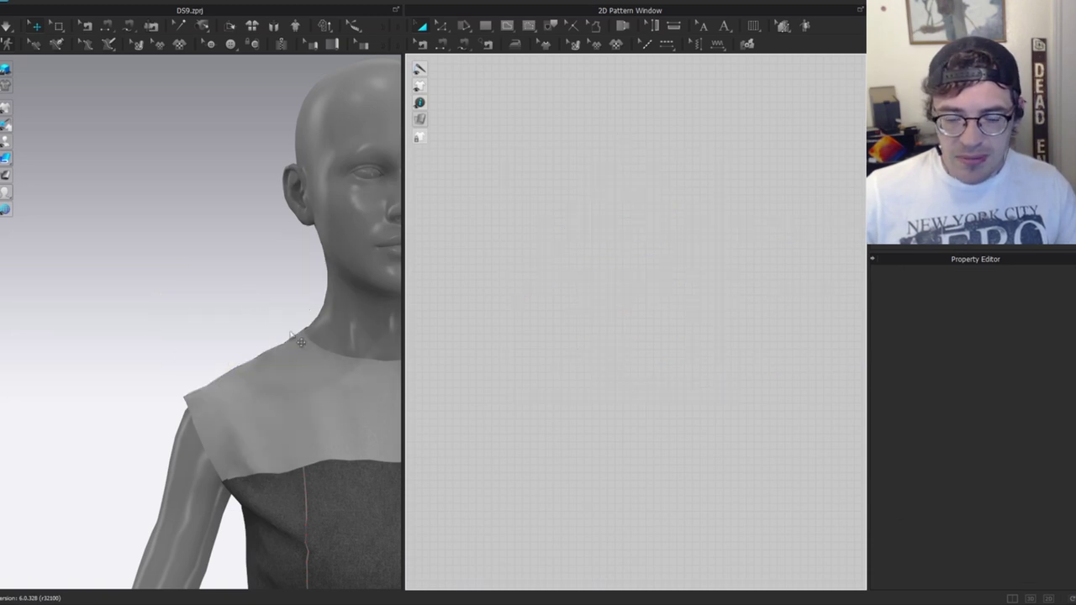
{"action": "scroll", "coordinate": [253, 324], "scroll_direction": "down", "scroll_amount": 2}
{"action": "middle_click_drag", "start_coordinate": [293, 375], "coordinate": [207, 258]}
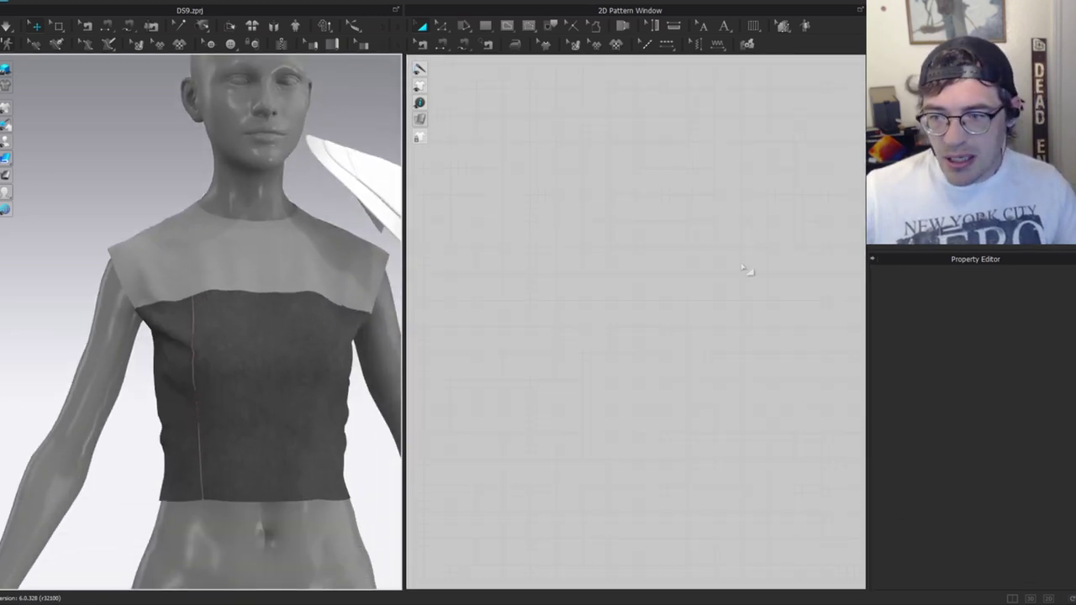
{"action": "scroll", "coordinate": [752, 365], "scroll_direction": "down", "scroll_amount": 6}
{"action": "middle_click_drag", "start_coordinate": [753, 364], "coordinate": [709, 263]}
{"action": "scroll", "coordinate": [709, 262], "scroll_direction": "up", "scroll_amount": 3}
{"action": "left_click_drag", "start_coordinate": [668, 158], "coordinate": [790, 260]}
{"action": "key", "text": "Delete"}
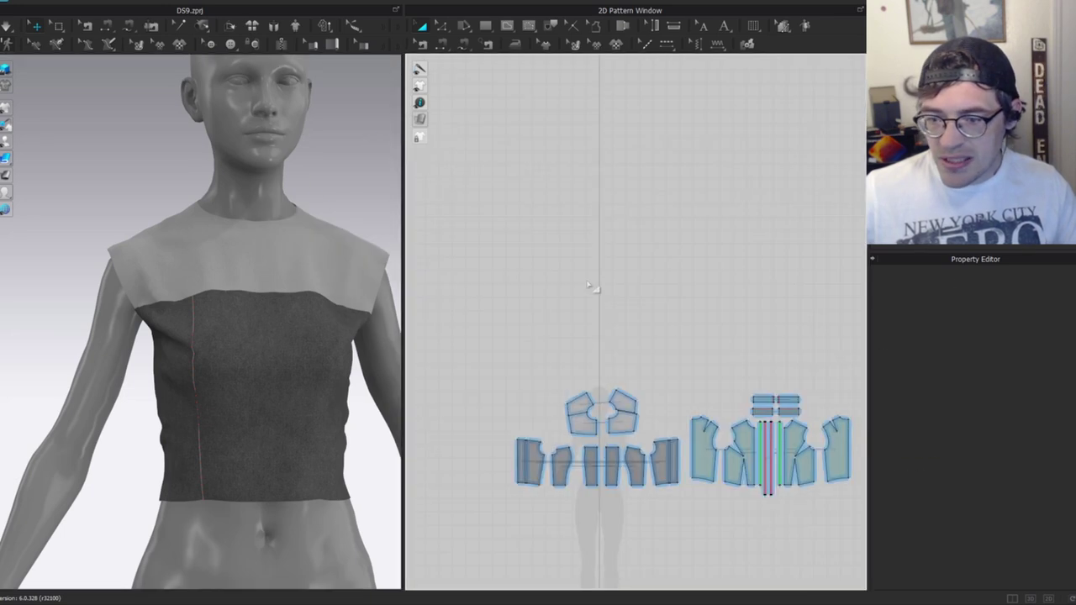
Draw an internal line about 112 mm long on the back yoke, from near the armhole edge's outer corner diagonally toward the shoulder seam.
{"action": "scroll", "coordinate": [356, 318], "scroll_direction": "up", "scroll_amount": 1}
{"action": "middle_click_drag", "start_coordinate": [526, 361], "coordinate": [557, 278]}
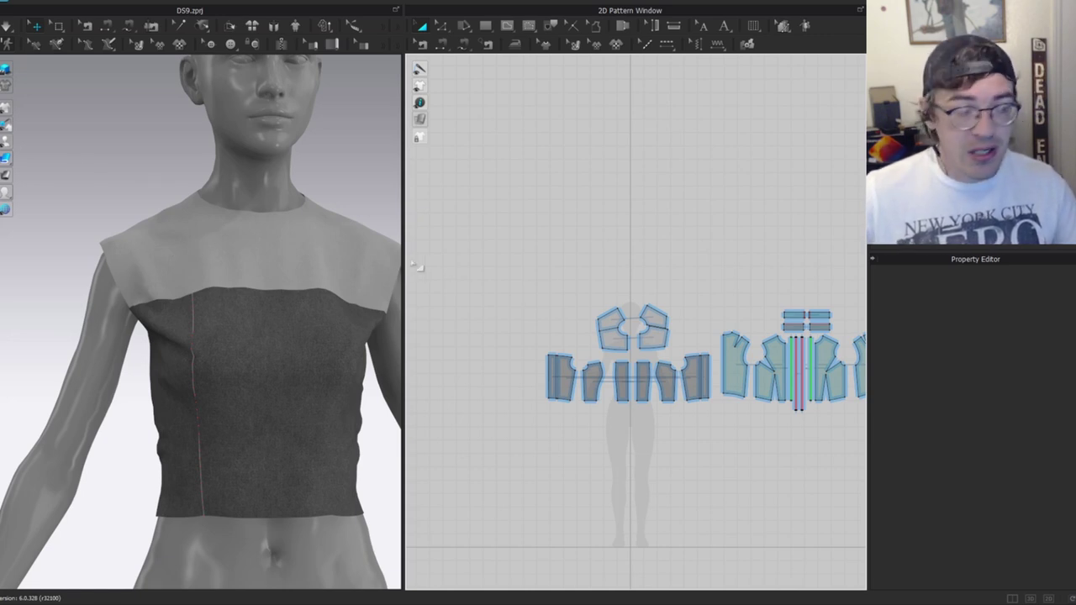
{"action": "scroll", "coordinate": [598, 305], "scroll_direction": "up", "scroll_amount": 5}
{"action": "scroll", "coordinate": [630, 256], "scroll_direction": "down", "scroll_amount": 1}
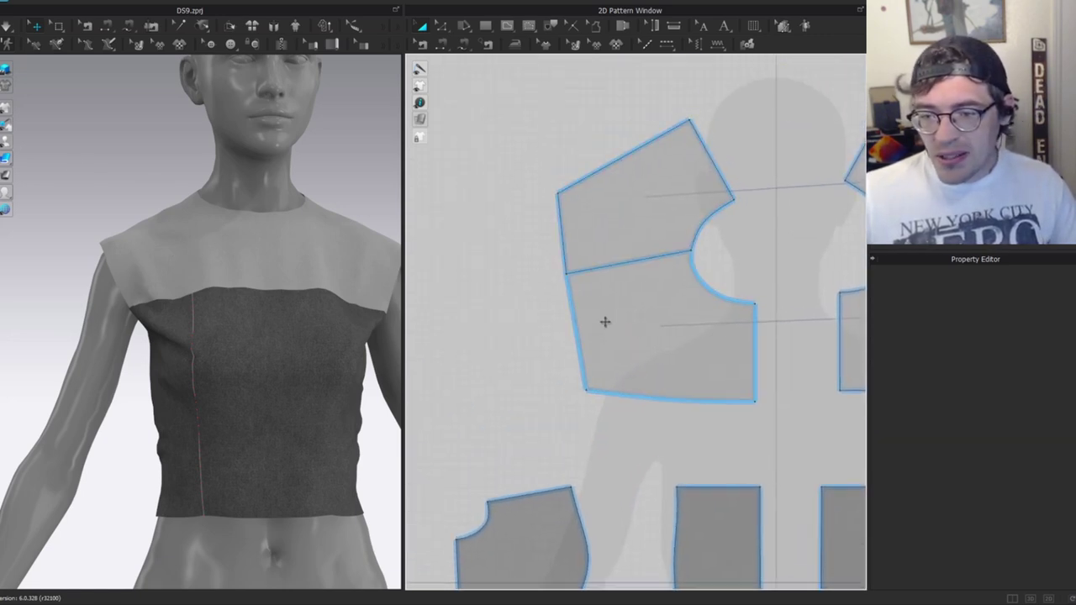
{"action": "key", "text": "g"}
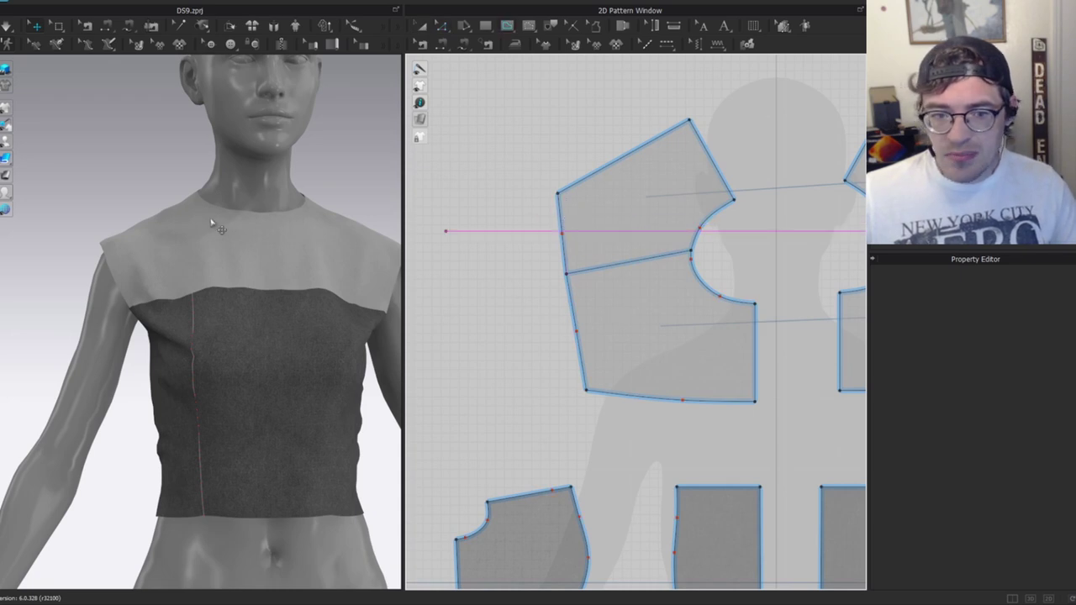
{"action": "left_click", "coordinate": [558, 205]}
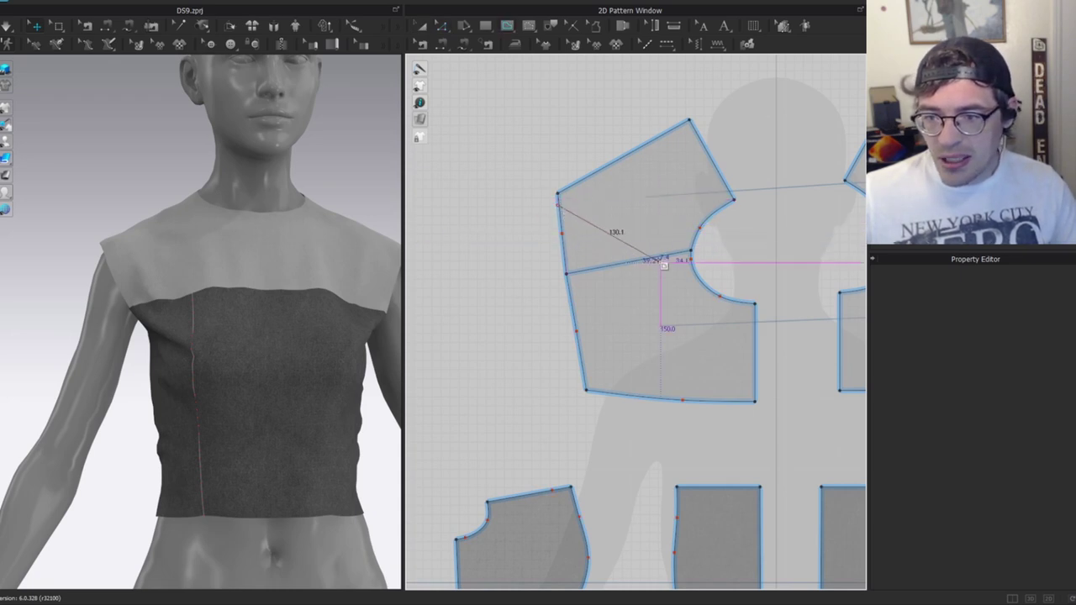
{"action": "left_click", "coordinate": [653, 245]}
{"action": "scroll", "coordinate": [621, 291], "scroll_direction": "up", "scroll_amount": 3}
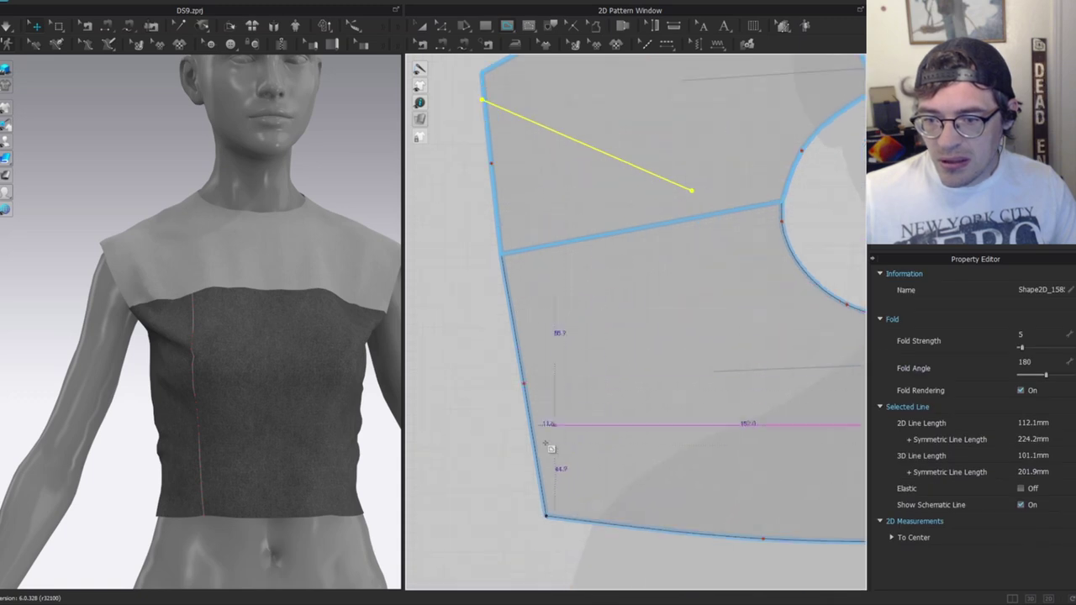
Draw an internal line about 118 mm long on the front yoke, from the lower armhole edge diagonally up toward the shoulder seam.
{"action": "left_click", "coordinate": [535, 454]}
{"action": "left_click", "coordinate": [695, 278]}
{"action": "scroll", "coordinate": [639, 295], "scroll_direction": "down", "scroll_amount": 2}
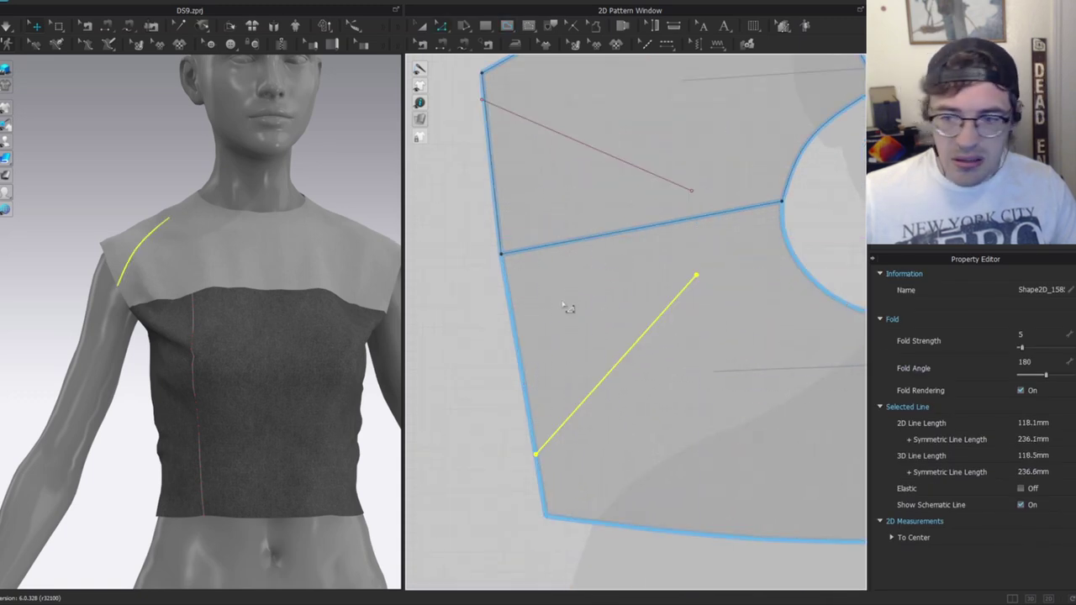
{"action": "right_click_drag", "start_coordinate": [288, 324], "coordinate": [243, 311]}
{"action": "key", "text": "space"}
{"action": "scroll", "coordinate": [281, 278], "scroll_direction": "up", "scroll_amount": 5}
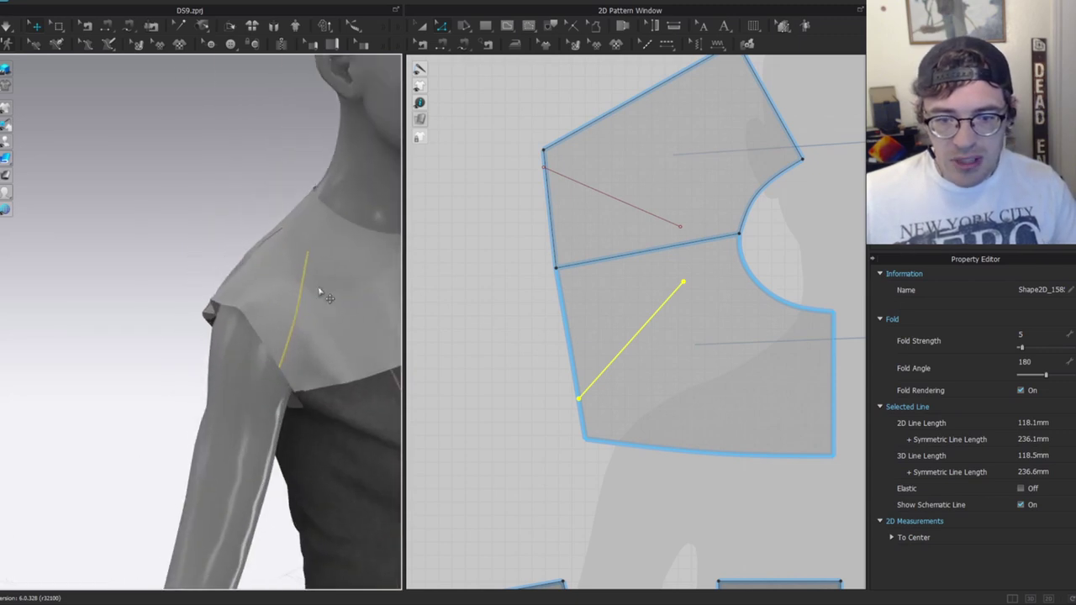
{"action": "left_click", "coordinate": [166, 287]}
{"action": "scroll", "coordinate": [349, 262], "scroll_direction": "up", "scroll_amount": 2}
{"action": "right_click_drag", "start_coordinate": [349, 270], "coordinate": [256, 271]}
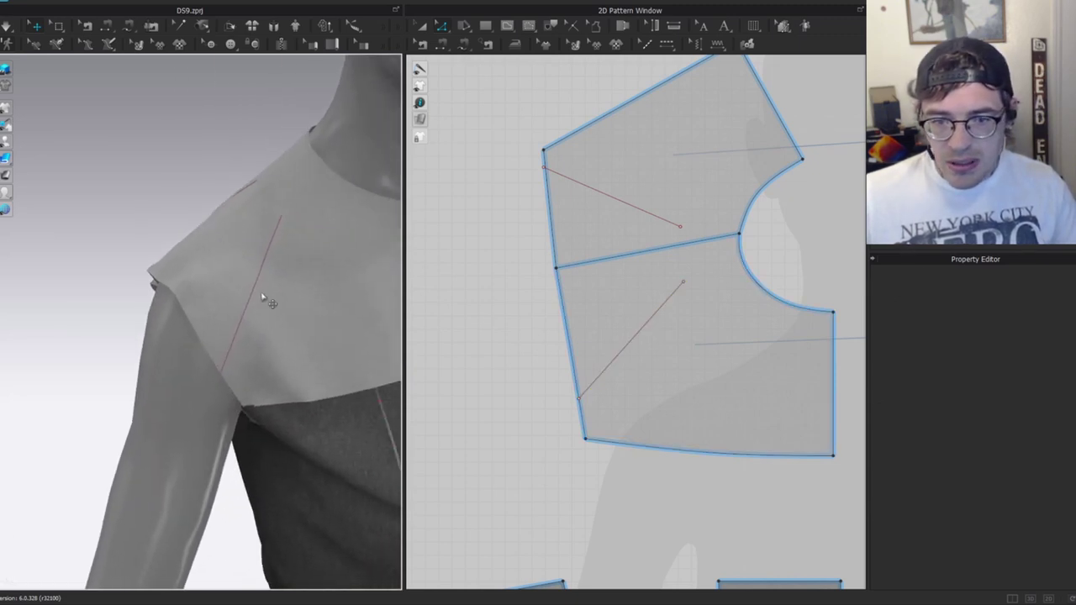
{"action": "scroll", "coordinate": [667, 312], "scroll_direction": "up", "scroll_amount": 4}
Move the front yoke line's armhole end lower and bend the line into a curve bulging toward the yoke's centre.
{"action": "left_click_drag", "start_coordinate": [609, 384], "coordinate": [521, 369]}
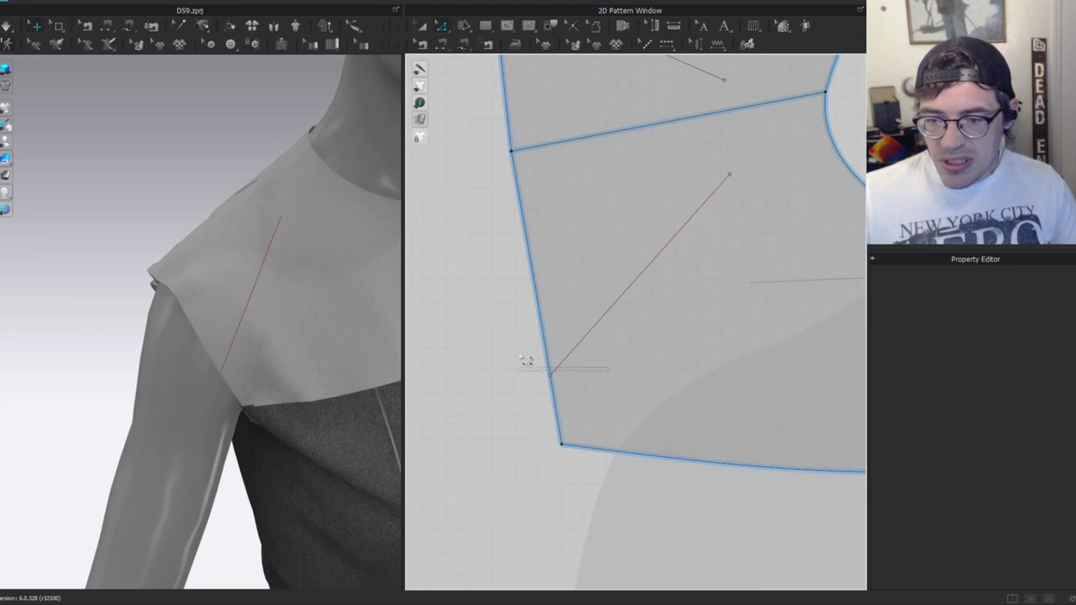
{"action": "left_click_drag", "start_coordinate": [536, 418], "coordinate": [563, 407]}
{"action": "left_click_drag", "start_coordinate": [658, 268], "coordinate": [686, 275]}
{"action": "scroll", "coordinate": [295, 313], "scroll_direction": "down", "scroll_amount": 2}
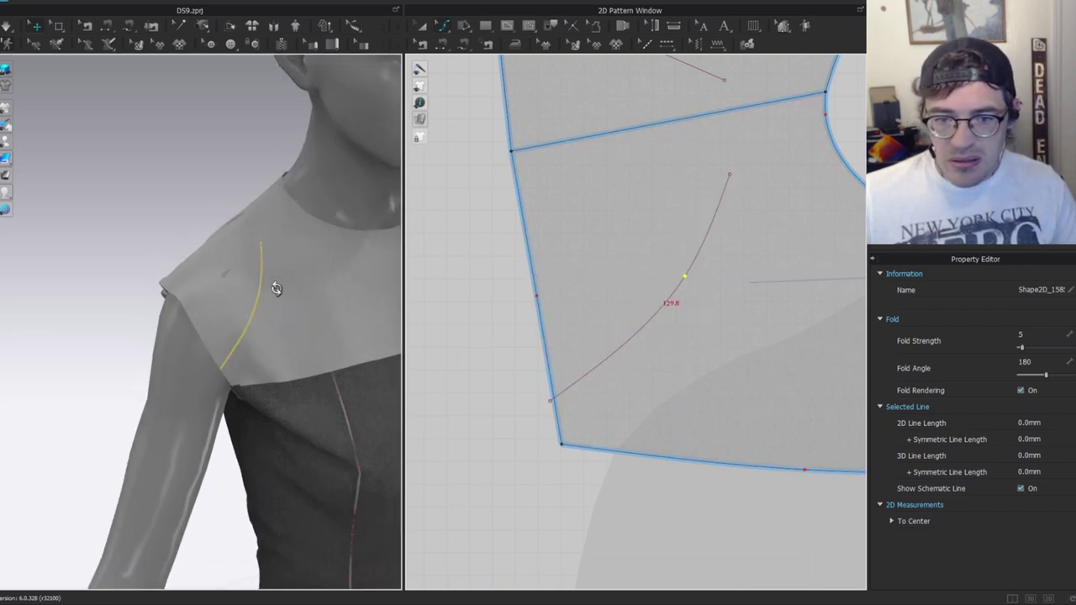
{"action": "right_click_drag", "start_coordinate": [290, 292], "coordinate": [256, 271]}
{"action": "left_click_drag", "start_coordinate": [681, 286], "coordinate": [712, 287]}
Move the upper end of the front yoke's internal curve close to the shoulder seam.
{"action": "middle_click_drag", "start_coordinate": [757, 266], "coordinate": [727, 326]}
{"action": "key", "text": "z"}
{"action": "left_click_drag", "start_coordinate": [707, 243], "coordinate": [688, 171]}
{"action": "scroll", "coordinate": [721, 178], "scroll_direction": "up", "scroll_amount": 3}
{"action": "left_click", "coordinate": [720, 167]}
{"action": "scroll", "coordinate": [643, 326], "scroll_direction": "down", "scroll_amount": 3}
Bend the back yoke's internal line into a smooth curve arching away from the armhole.
{"action": "middle_click_drag", "start_coordinate": [634, 336], "coordinate": [727, 421]}
{"action": "key", "text": "v"}
{"action": "left_click_drag", "start_coordinate": [656, 241], "coordinate": [680, 223]}
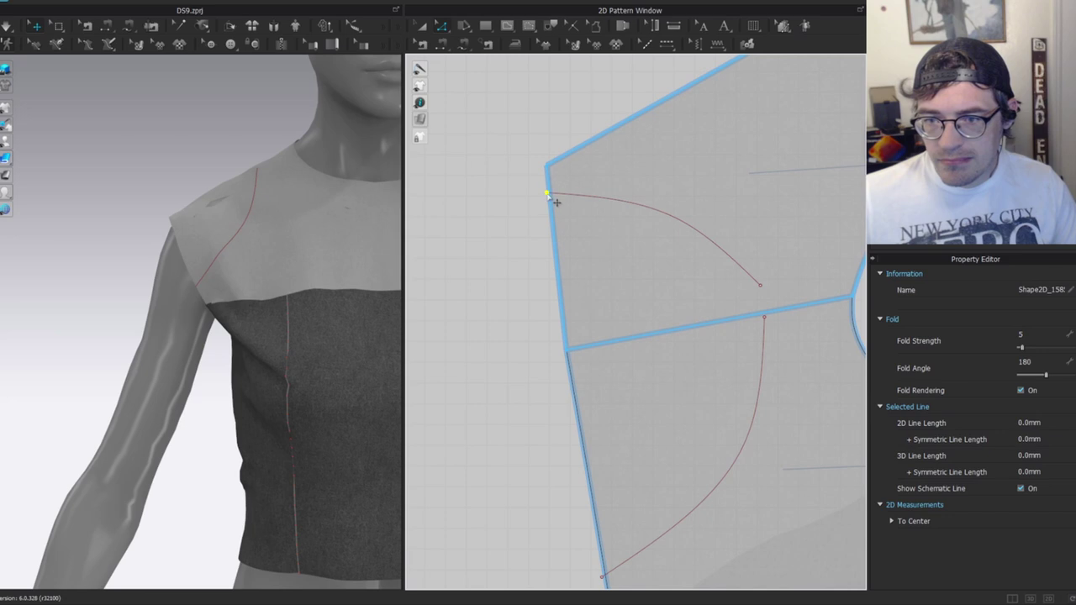
{"action": "right_click", "coordinate": [547, 195]}
{"action": "mouse_move", "coordinate": [615, 246]}
{"action": "left_click", "coordinate": [685, 247]}
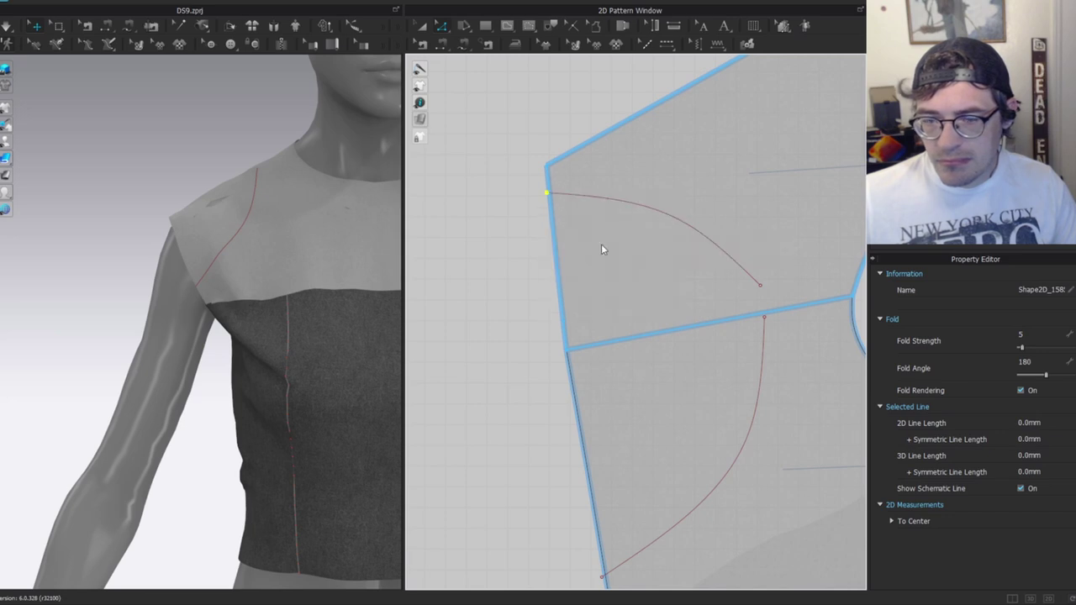
Lower the front curve's armhole end further and add a curve point to round its lower part, making it about 165 mm long.
{"action": "left_click", "coordinate": [220, 230]}
{"action": "scroll", "coordinate": [639, 386], "scroll_direction": "down", "scroll_amount": 2}
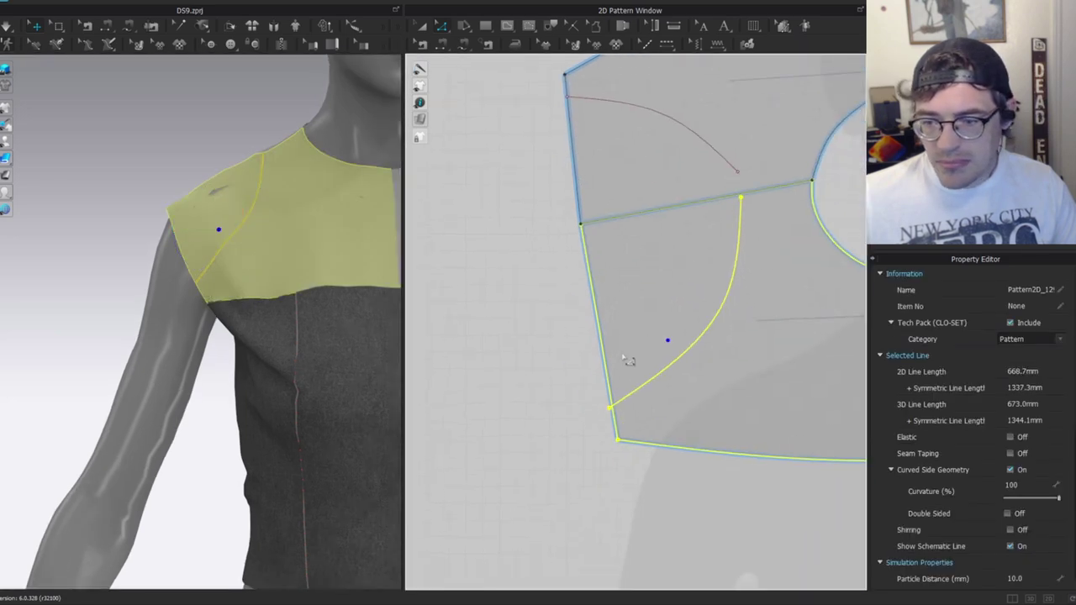
{"action": "scroll", "coordinate": [623, 359], "scroll_direction": "up", "scroll_amount": 2}
{"action": "mouse_move", "coordinate": [606, 425]}
{"action": "left_mouse_down"}
{"action": "mouse_move", "coordinate": [619, 433]}
{"action": "mouse_move", "coordinate": [606, 440]}
{"action": "left_mouse_up"}
{"action": "right_click_drag", "start_coordinate": [264, 236], "coordinate": [295, 237]}
{"action": "key", "text": "v"}
{"action": "left_click_drag", "start_coordinate": [686, 380], "coordinate": [698, 380]}
{"action": "scroll", "coordinate": [567, 224], "scroll_direction": "down", "scroll_amount": 1}
{"action": "right_click_drag", "start_coordinate": [202, 220], "coordinate": [365, 201]}
{"action": "middle_click_drag", "start_coordinate": [626, 214], "coordinate": [661, 386]}
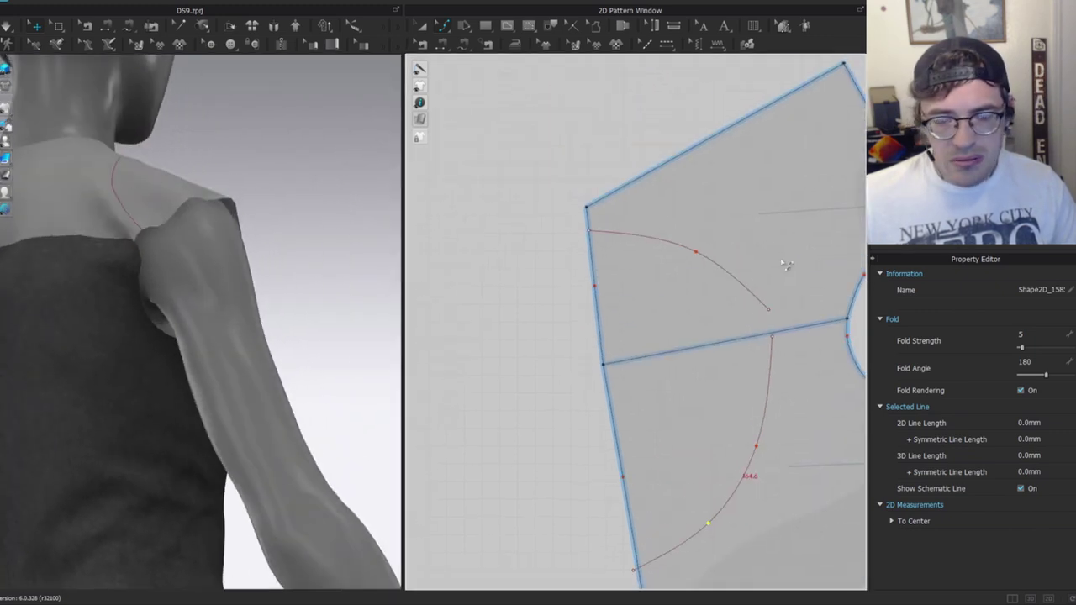
Move the back yoke away from the front yoke and extend its internal curve to the pattern outline at the shoulder seam.
{"action": "key", "text": "z"}
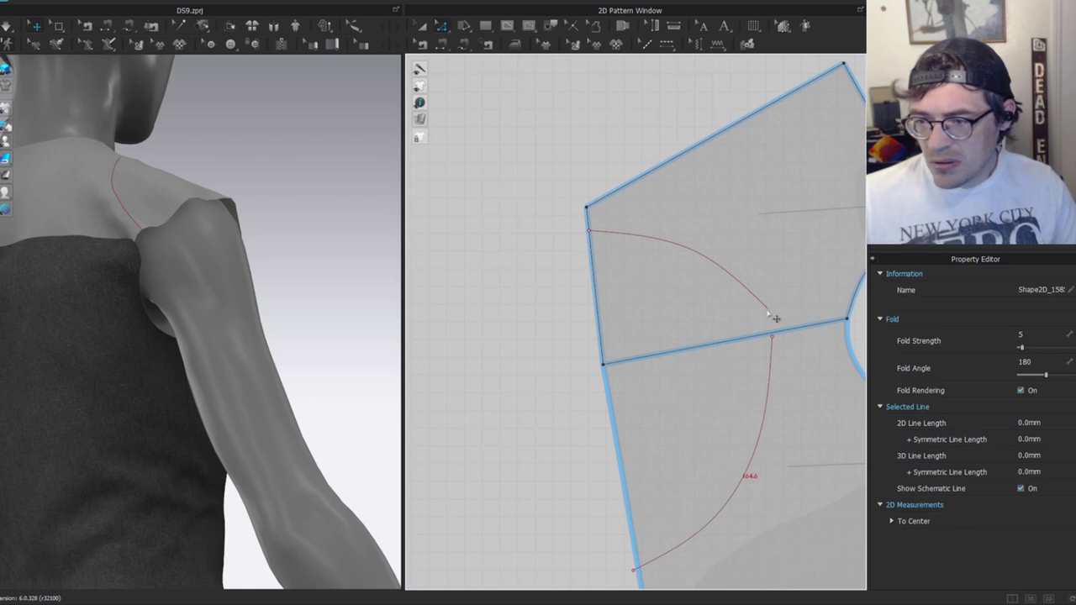
{"action": "left_click_drag", "start_coordinate": [776, 247], "coordinate": [697, 162]}
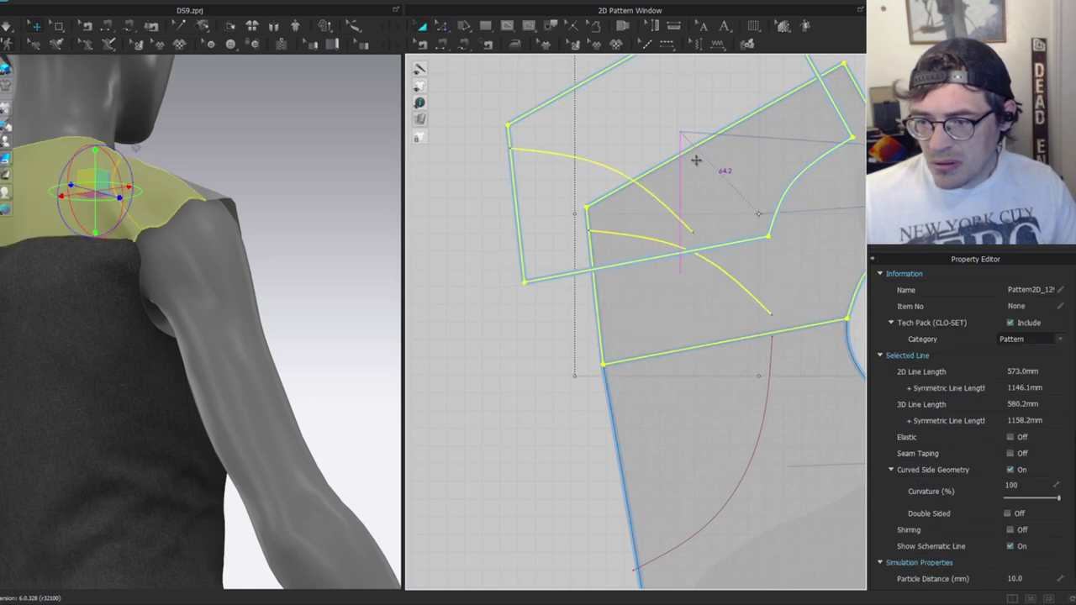
{"action": "key", "text": "z"}
{"action": "left_click", "coordinate": [660, 206]}
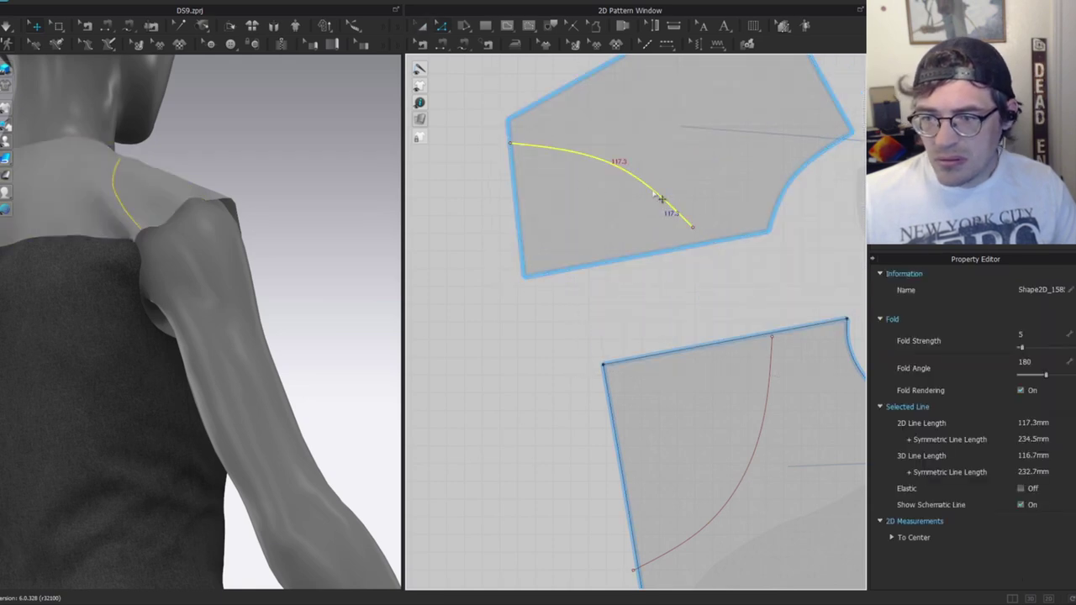
{"action": "right_click", "coordinate": [654, 192]}
{"action": "mouse_move", "coordinate": [740, 446]}
{"action": "left_click", "coordinate": [834, 451]}
{"action": "left_click", "coordinate": [703, 303]}
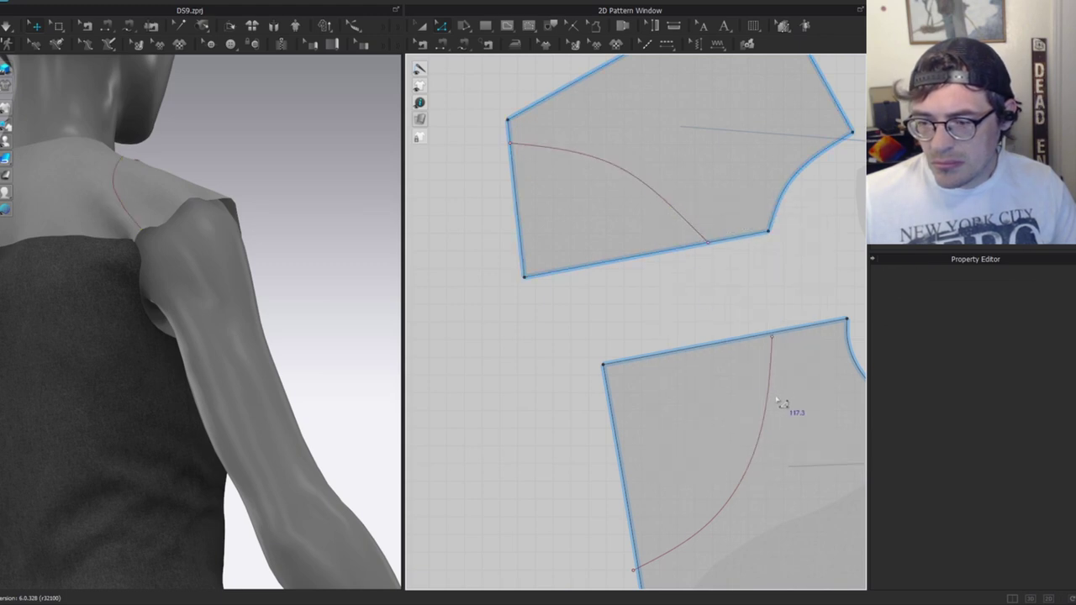
Extend the front yoke's internal curve to the pattern outline.
{"action": "left_click", "coordinate": [769, 423]}
{"action": "right_click", "coordinate": [771, 424]}
{"action": "mouse_move", "coordinate": [840, 385]}
{"action": "left_click", "coordinate": [958, 385]}
{"action": "left_click", "coordinate": [731, 335]}
{"action": "middle_click_drag", "start_coordinate": [739, 395], "coordinate": [638, 321]}
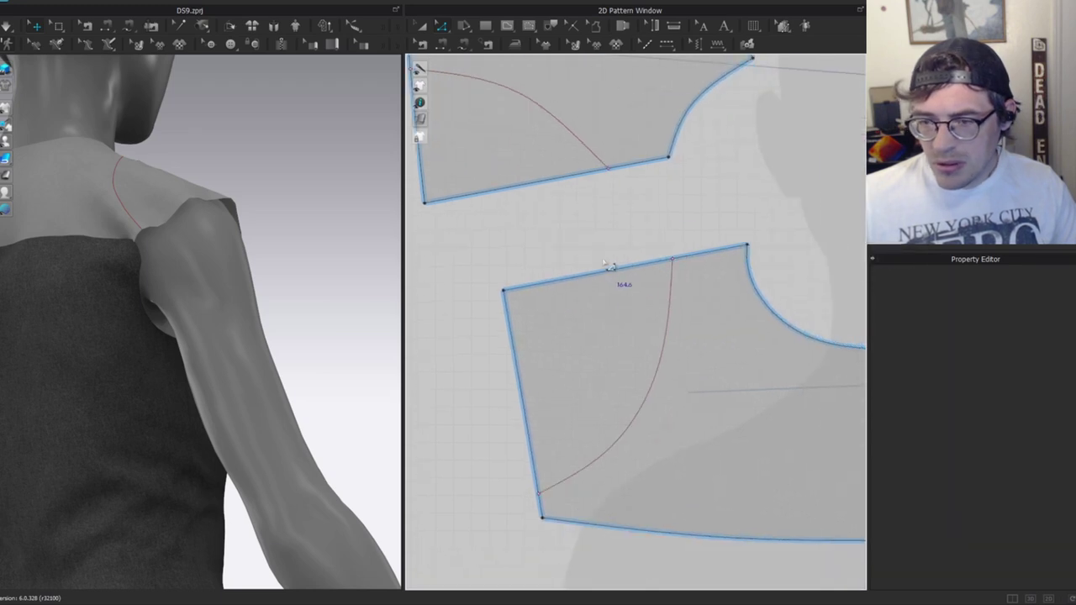
Match up the shoulder seam edges of the back and front yokes so the two pieces meet again.
{"action": "left_click", "coordinate": [608, 271]}
{"action": "left_click", "coordinate": [503, 188]}
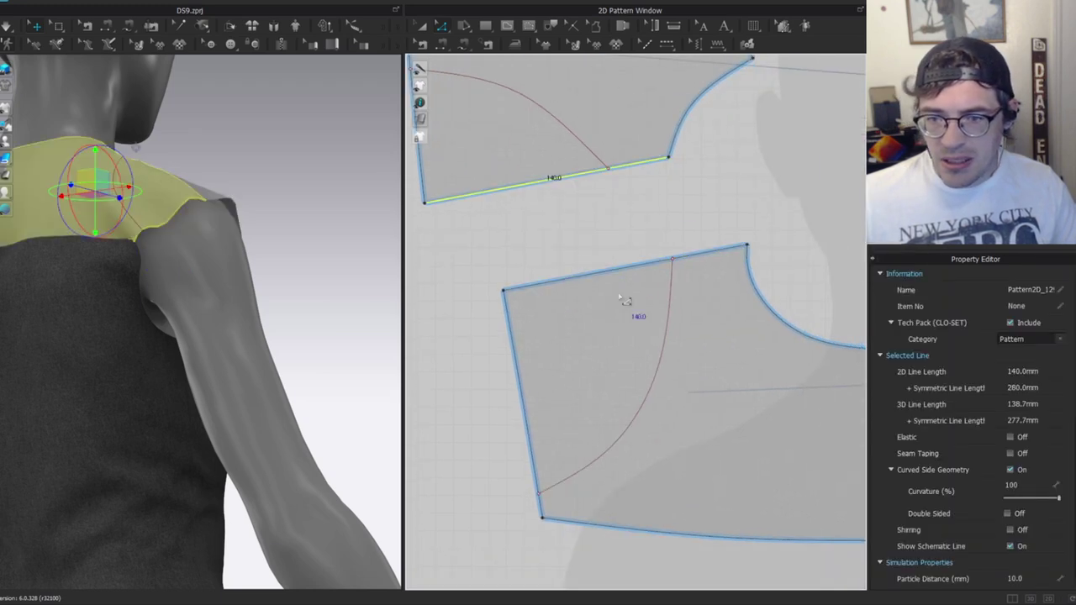
{"action": "middle_click_drag", "start_coordinate": [566, 242], "coordinate": [589, 287]}
{"action": "right_click_drag", "start_coordinate": [278, 167], "coordinate": [158, 196]}
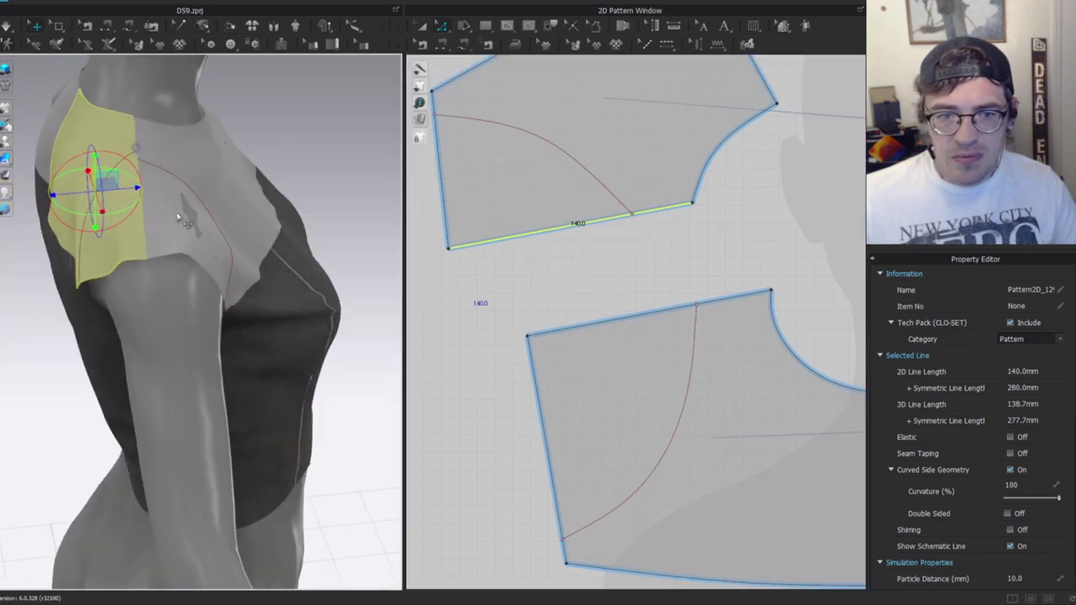
{"action": "left_click", "coordinate": [176, 212]}
{"action": "left_click", "coordinate": [599, 265]}
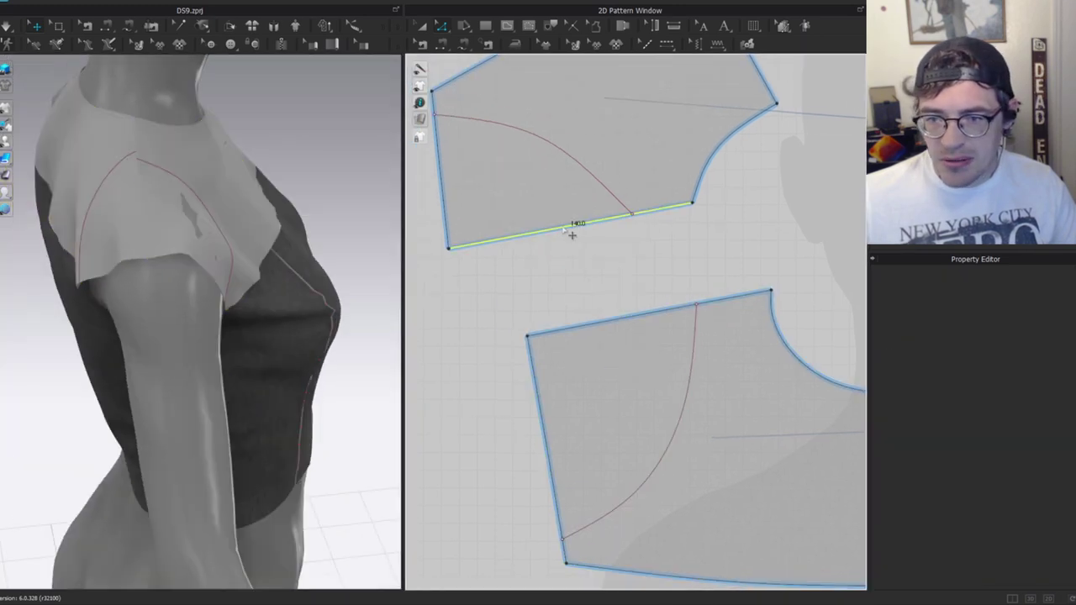
{"action": "left_click", "coordinate": [572, 227]}
{"action": "left_click", "coordinate": [627, 315], "text": "shift"}
{"action": "right_click", "coordinate": [622, 319]}
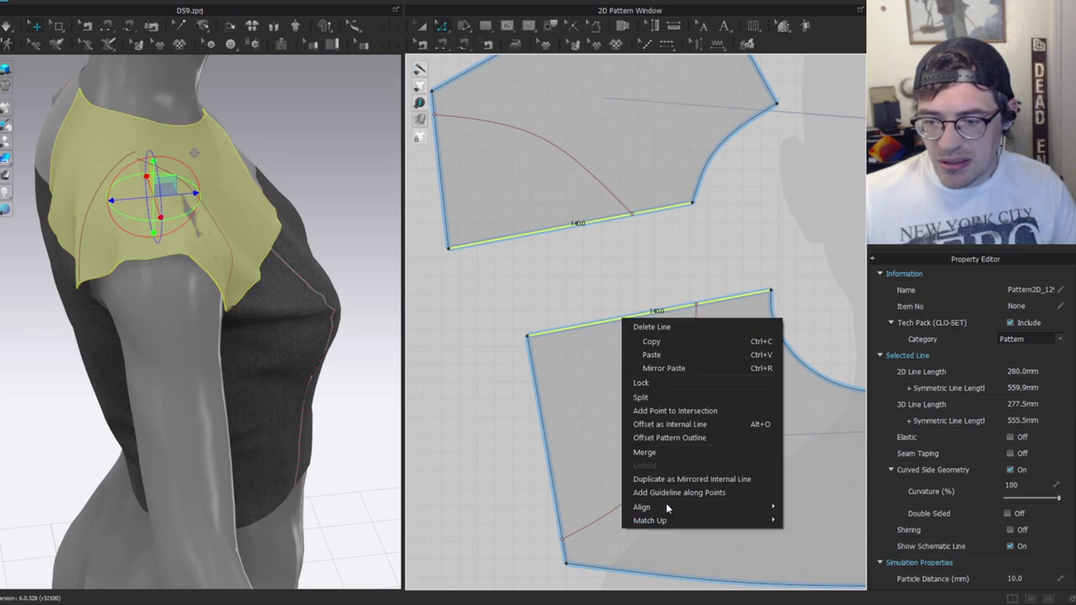
{"action": "mouse_move", "coordinate": [715, 521]}
{"action": "left_click", "coordinate": [809, 519]}
Move the back curve's shoulder end along the seam so it meets the front curve's end.
{"action": "scroll", "coordinate": [655, 303], "scroll_direction": "up", "scroll_amount": 3}
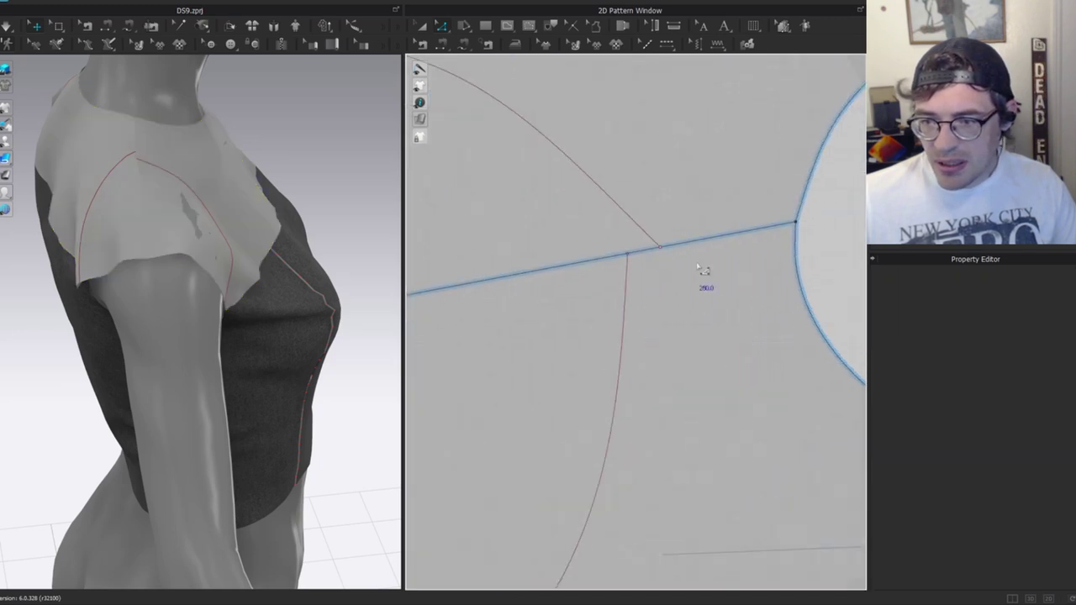
{"action": "middle_click_drag", "start_coordinate": [665, 310], "coordinate": [697, 351]}
{"action": "left_click_drag", "start_coordinate": [709, 259], "coordinate": [640, 298]}
{"action": "scroll", "coordinate": [685, 296], "scroll_direction": "up", "scroll_amount": 2}
{"action": "scroll", "coordinate": [622, 316], "scroll_direction": "down", "scroll_amount": 3}
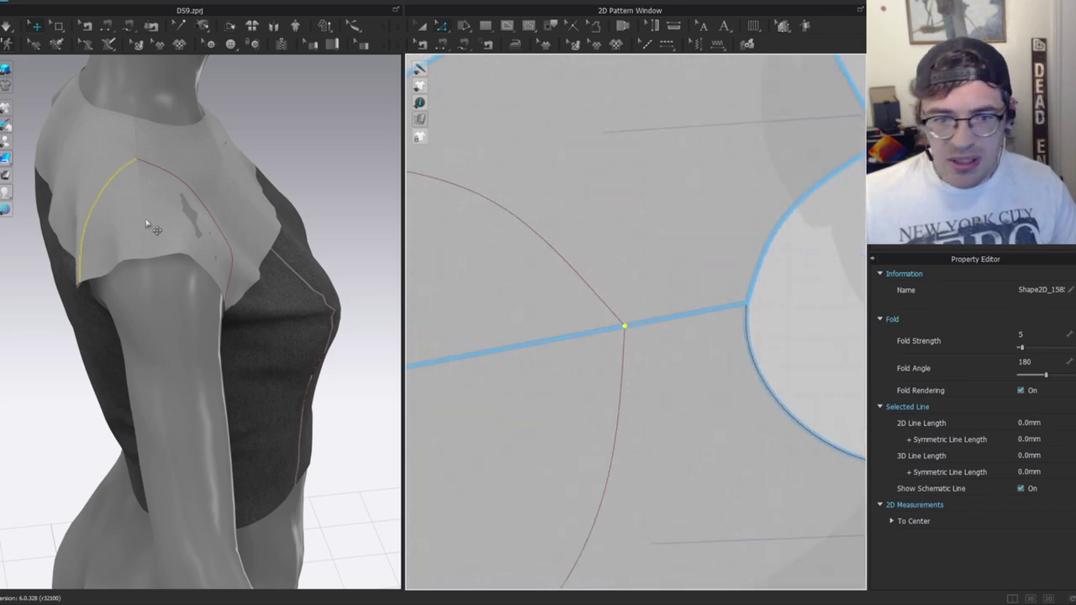
{"action": "left_click", "coordinate": [153, 226]}
{"action": "scroll", "coordinate": [177, 168], "scroll_direction": "up", "scroll_amount": 3}
{"action": "scroll", "coordinate": [697, 379], "scroll_direction": "down", "scroll_amount": 3}
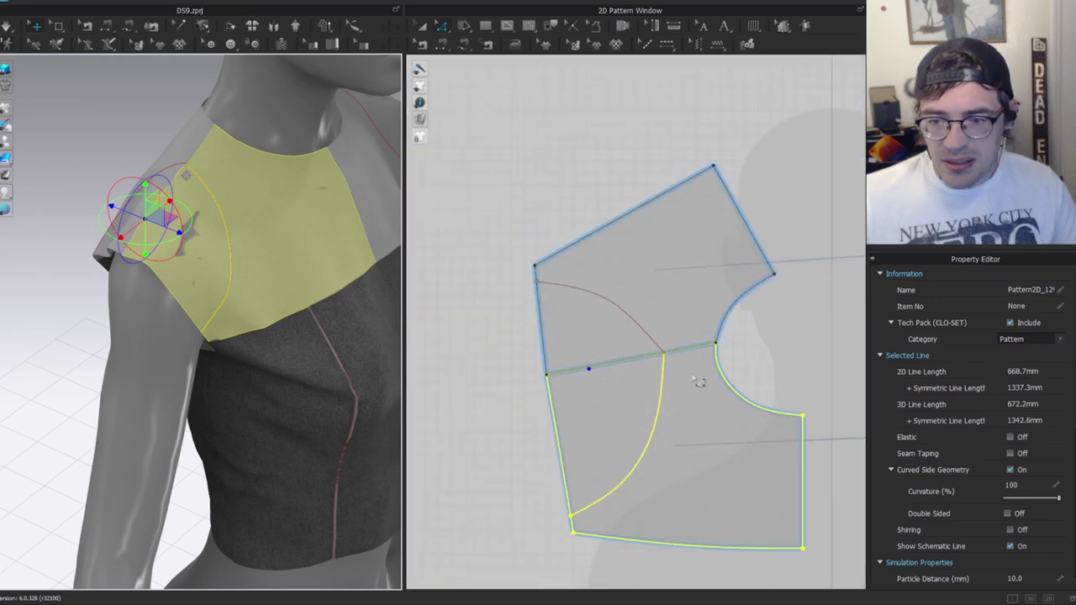
Extend or trim both yokes' internal curves together to the pattern outline.
{"action": "scroll", "coordinate": [701, 353], "scroll_direction": "up", "scroll_amount": 3}
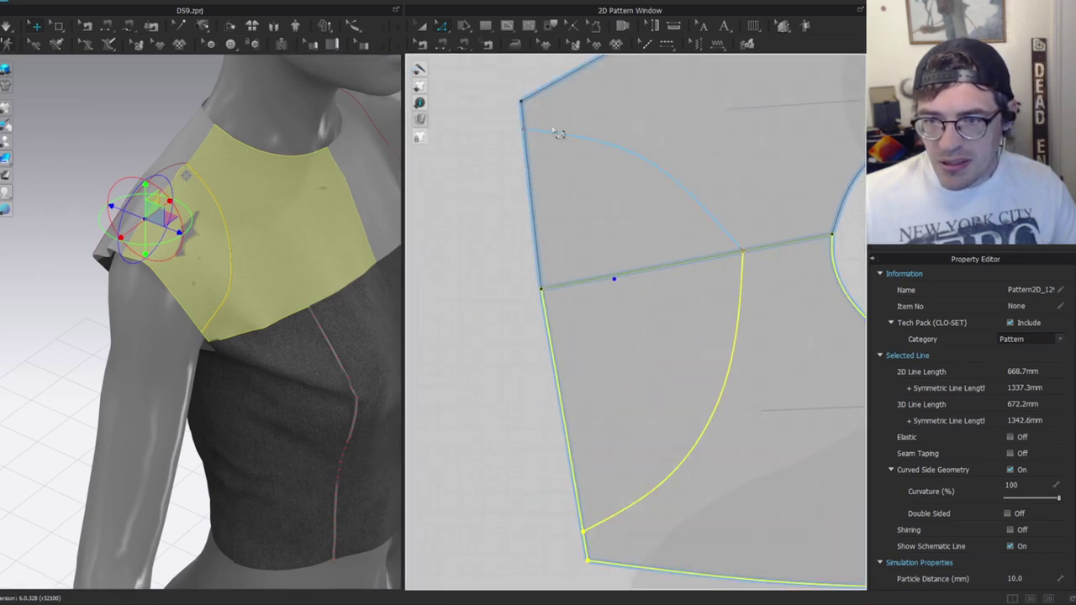
{"action": "left_click", "coordinate": [507, 129]}
{"action": "left_click", "coordinate": [679, 186]}
{"action": "left_click", "coordinate": [740, 353], "text": "shift"}
{"action": "right_click", "coordinate": [742, 348]}
{"action": "mouse_move", "coordinate": [841, 572]}
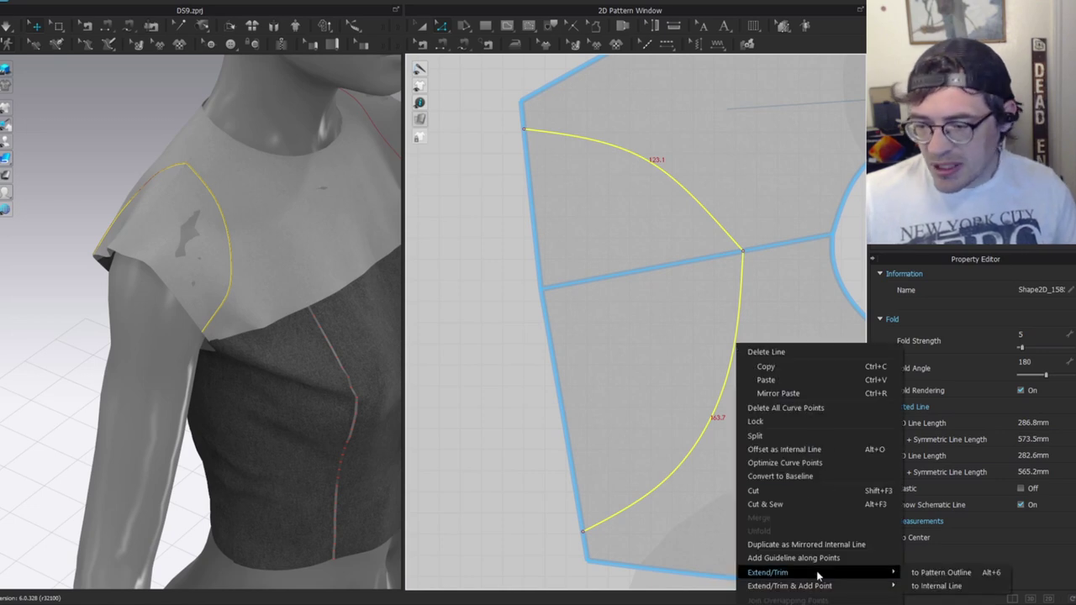
{"action": "left_click", "coordinate": [937, 573]}
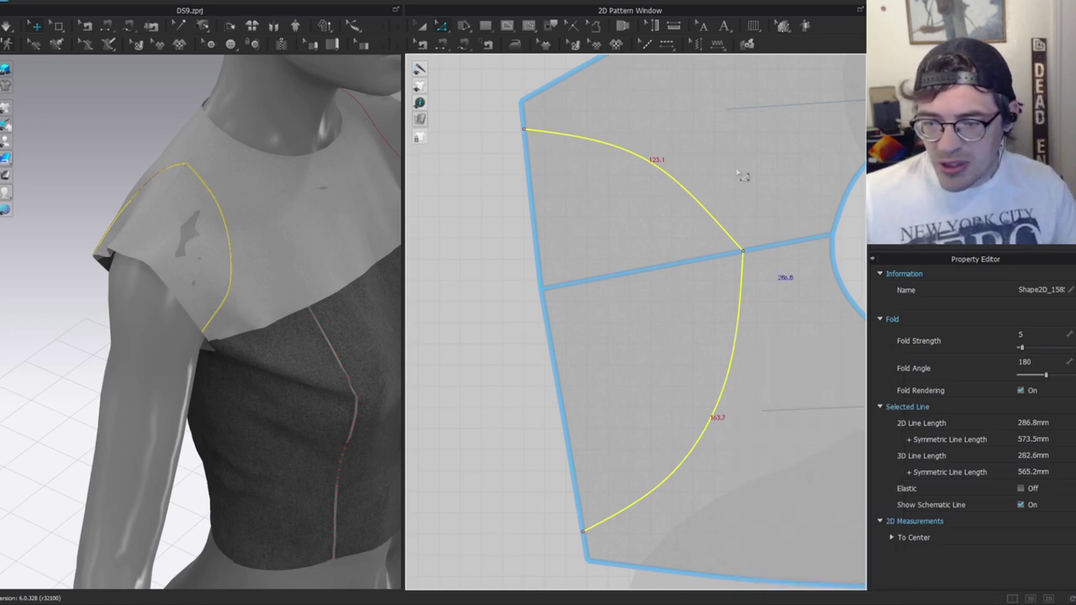
{"action": "scroll", "coordinate": [565, 294], "scroll_direction": "down", "scroll_amount": 3}
{"action": "middle_click_drag", "start_coordinate": [619, 367], "coordinate": [612, 384]}
{"action": "left_click", "coordinate": [759, 278]}
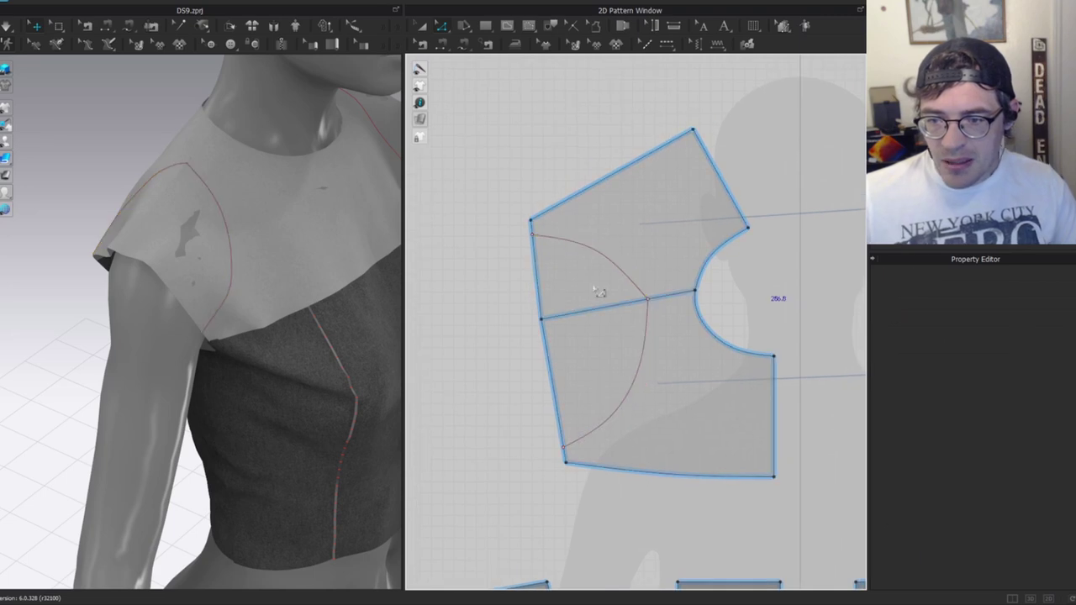
Select both internal shoulder curves together with the armhole edges of the back and front yokes.
{"action": "left_click", "coordinate": [616, 273]}
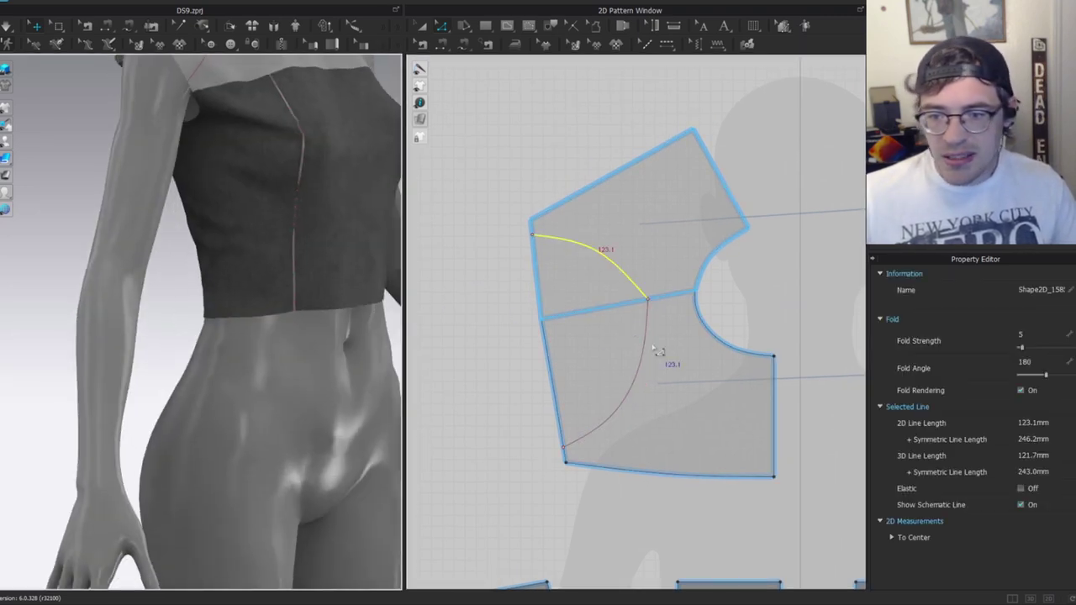
{"action": "left_click", "coordinate": [640, 352], "text": "shift"}
{"action": "scroll", "coordinate": [616, 276], "scroll_direction": "down", "scroll_amount": 2}
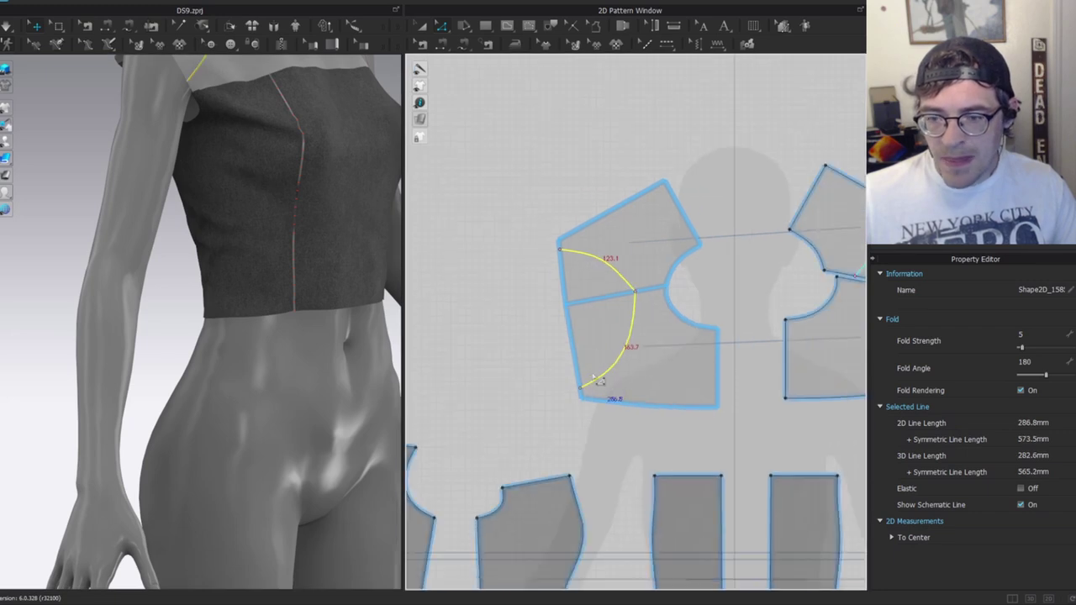
{"action": "left_click", "coordinate": [577, 357], "text": "shift"}
{"action": "left_click", "coordinate": [568, 293], "text": "shift"}
{"action": "scroll", "coordinate": [568, 296], "scroll_direction": "up", "scroll_amount": 2}
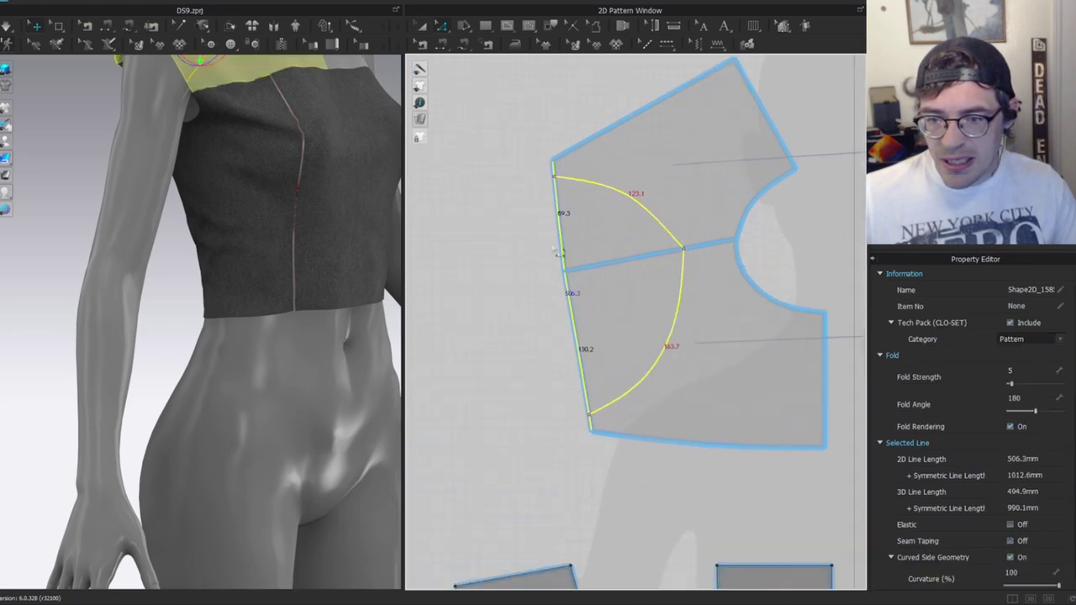
{"action": "scroll", "coordinate": [622, 378], "scroll_direction": "up", "scroll_amount": 2}
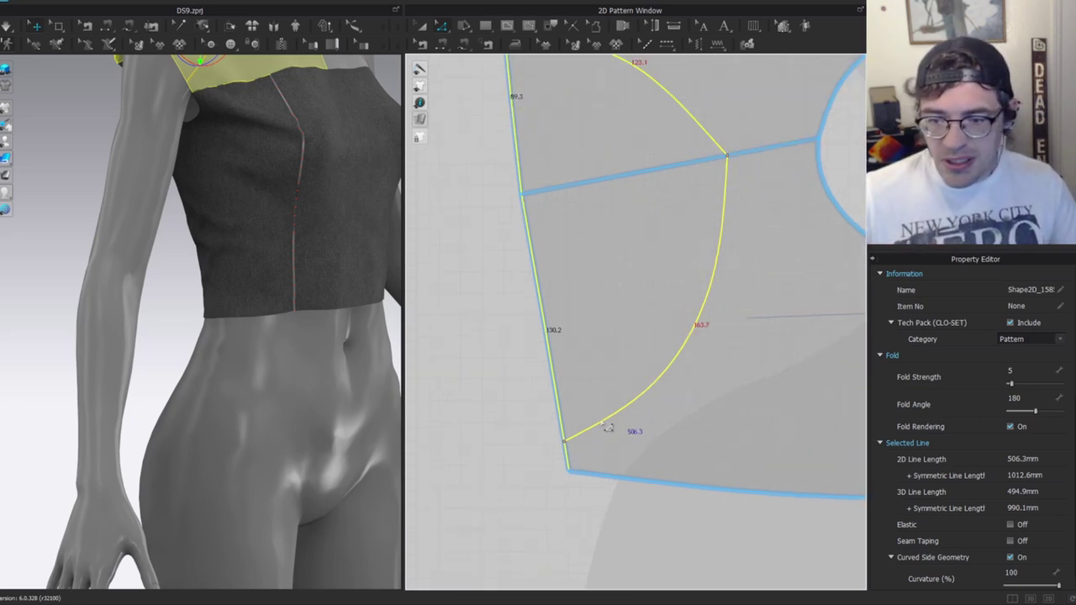
{"action": "scroll", "coordinate": [559, 168], "scroll_direction": "down", "scroll_amount": 3}
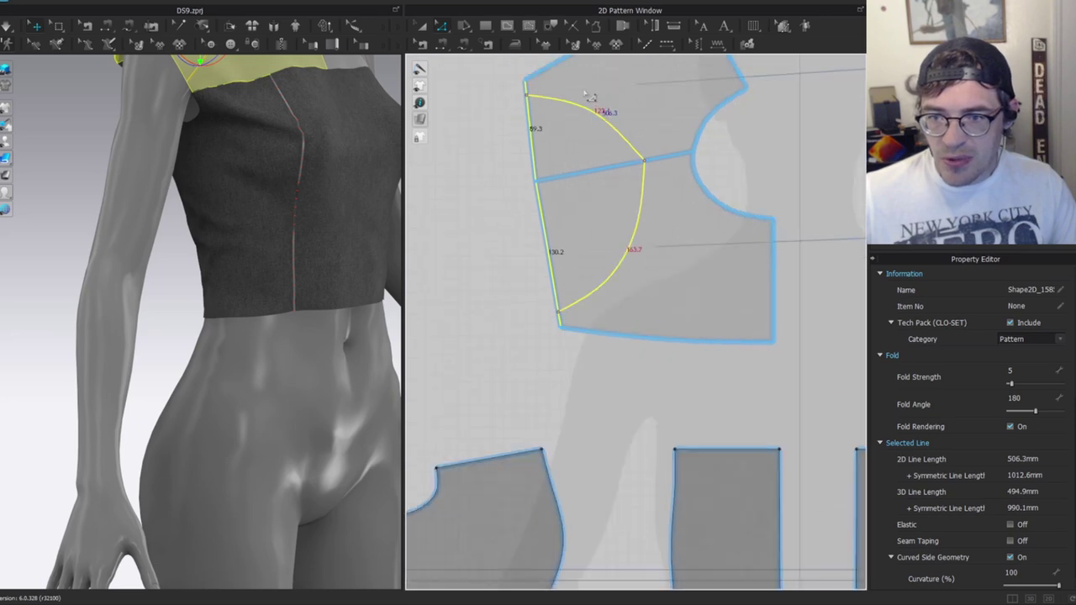
{"action": "middle_click_drag", "start_coordinate": [562, 284], "coordinate": [616, 431]}
{"action": "scroll", "coordinate": [199, 205], "scroll_direction": "down", "scroll_amount": 3}
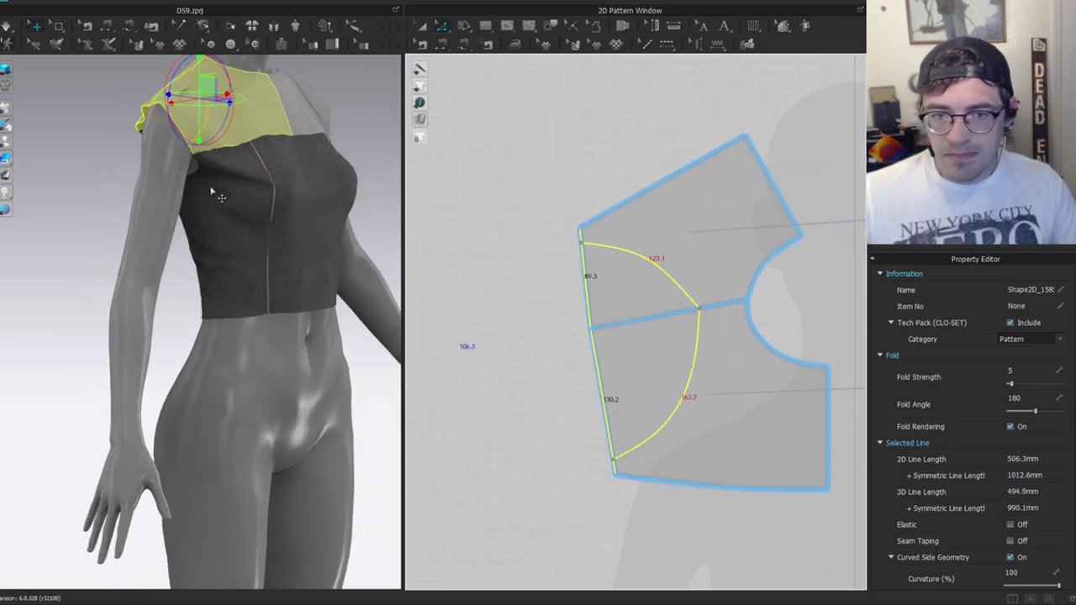
{"action": "middle_click_drag", "start_coordinate": [199, 205], "coordinate": [221, 401]}
{"action": "scroll", "coordinate": [251, 303], "scroll_direction": "up", "scroll_amount": 2}
{"action": "right_click_drag", "start_coordinate": [251, 303], "coordinate": [252, 310]}
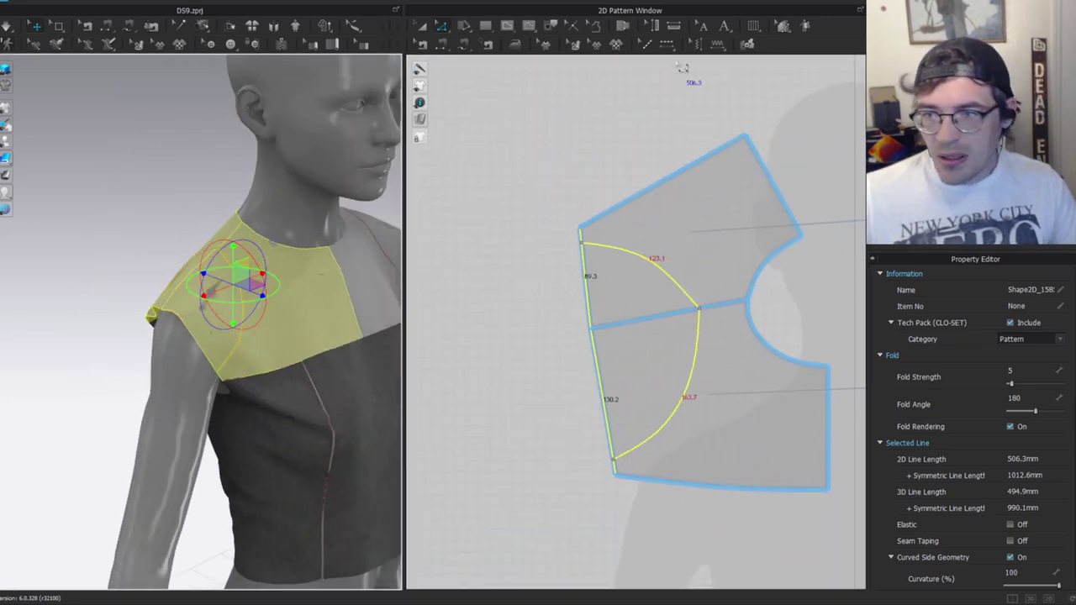
{"action": "left_click", "coordinate": [595, 28]}
{"action": "right_click", "coordinate": [657, 265]}
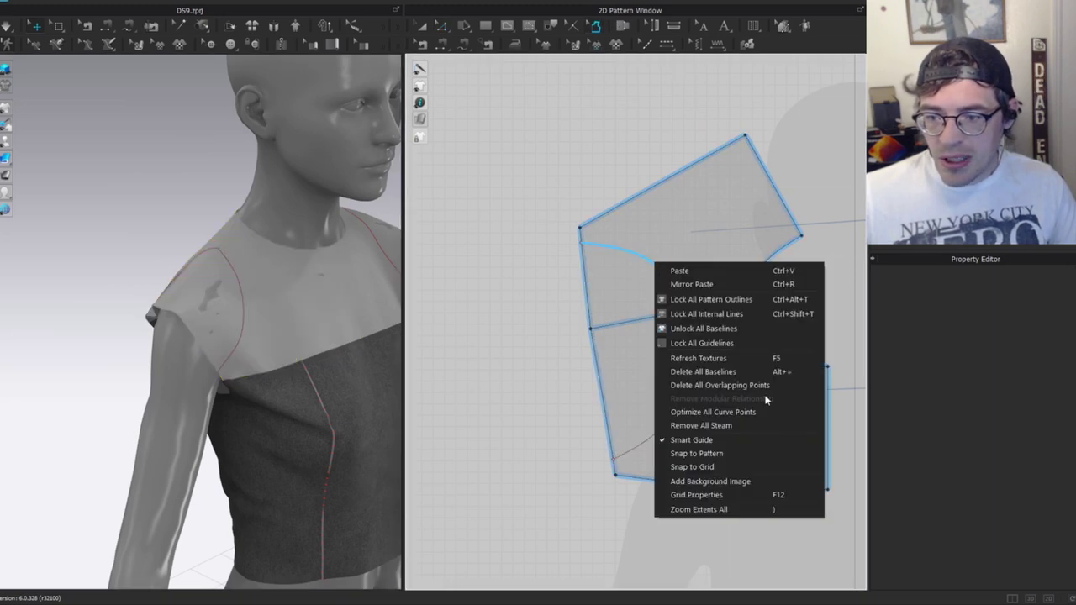
{"action": "left_click", "coordinate": [533, 274]}
{"action": "key", "text": "ctrl+z"}
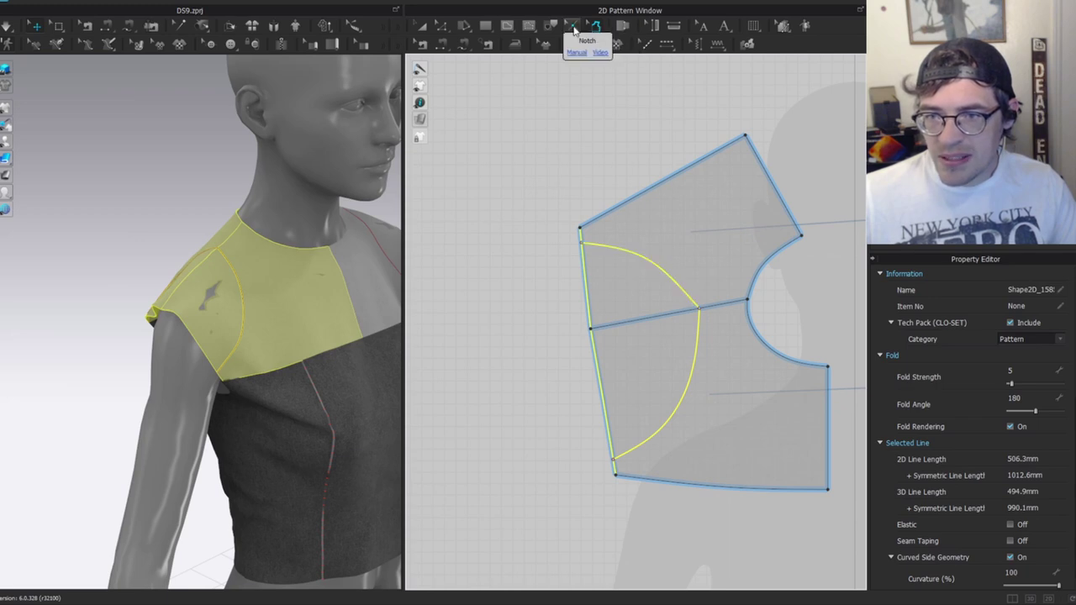
Trace the selected shoulder curves and armhole edges into a new shoulder pad pattern, placed beside the yokes.
{"action": "left_click", "coordinate": [552, 26]}
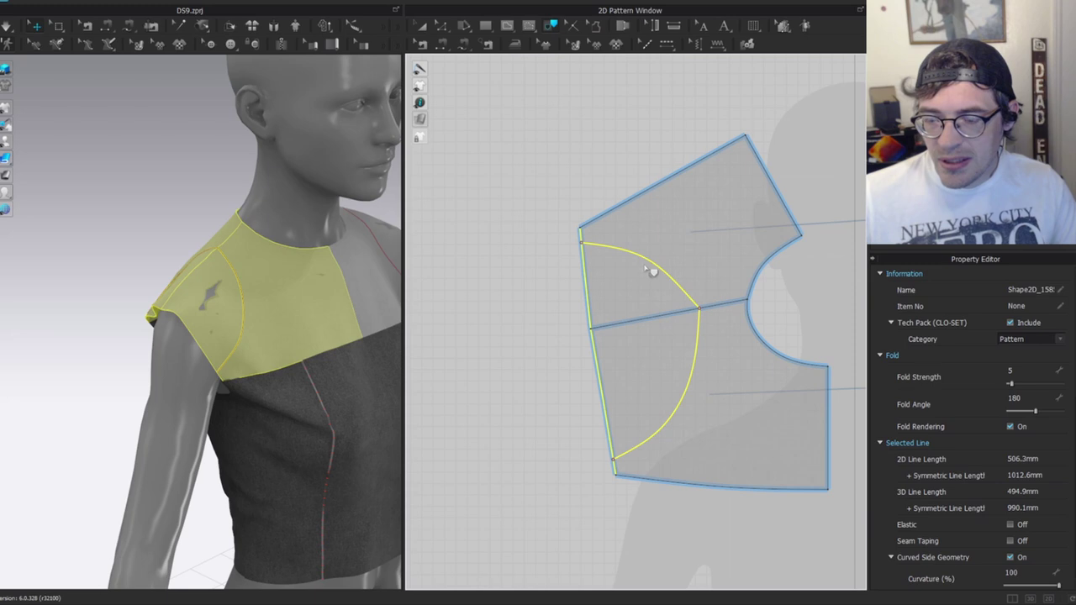
{"action": "scroll", "coordinate": [652, 271], "scroll_direction": "up", "scroll_amount": 3}
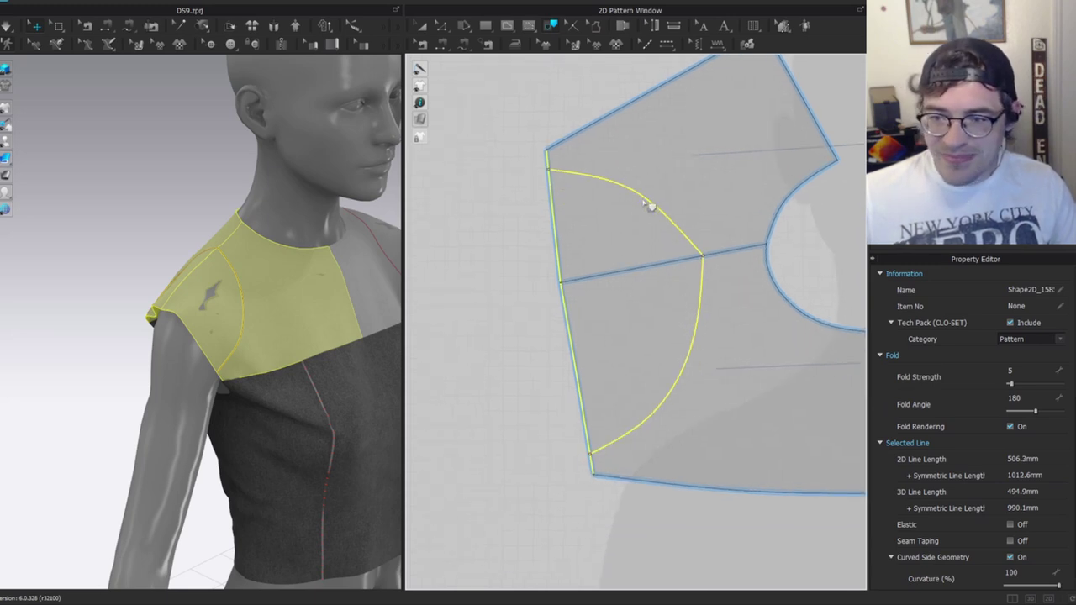
{"action": "right_click", "coordinate": [650, 206]}
{"action": "left_click", "coordinate": [702, 208]}
{"action": "scroll", "coordinate": [666, 290], "scroll_direction": "down", "scroll_amount": 2}
{"action": "left_click", "coordinate": [556, 291]}
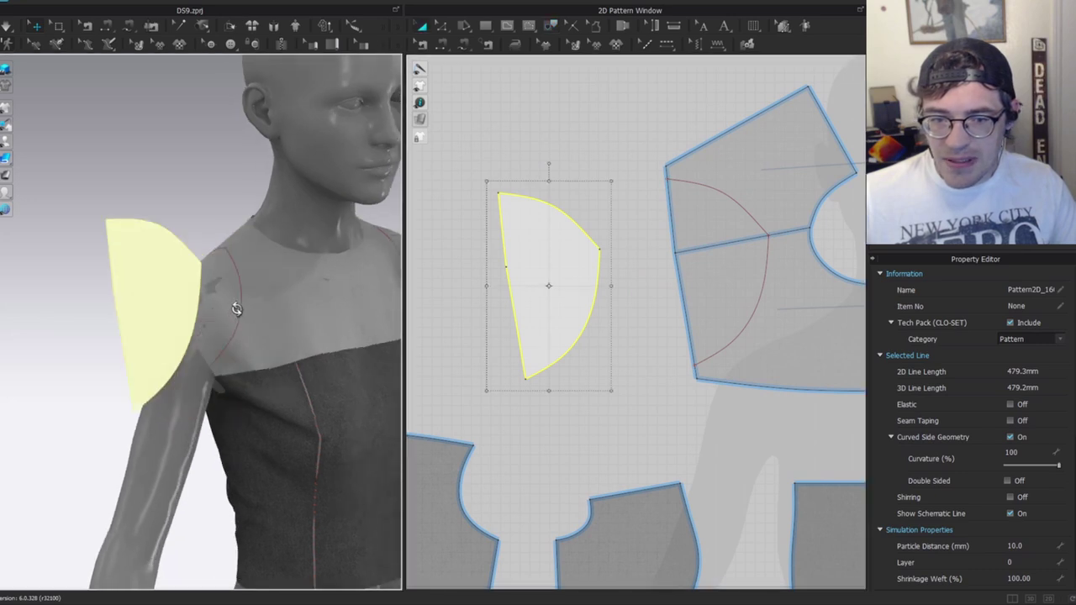
Sew the pad's curved edges to the internal curves of the back and front yokes, moving the back yoke clear of the front yoke.
{"action": "right_click_drag", "start_coordinate": [239, 309], "coordinate": [222, 312]}
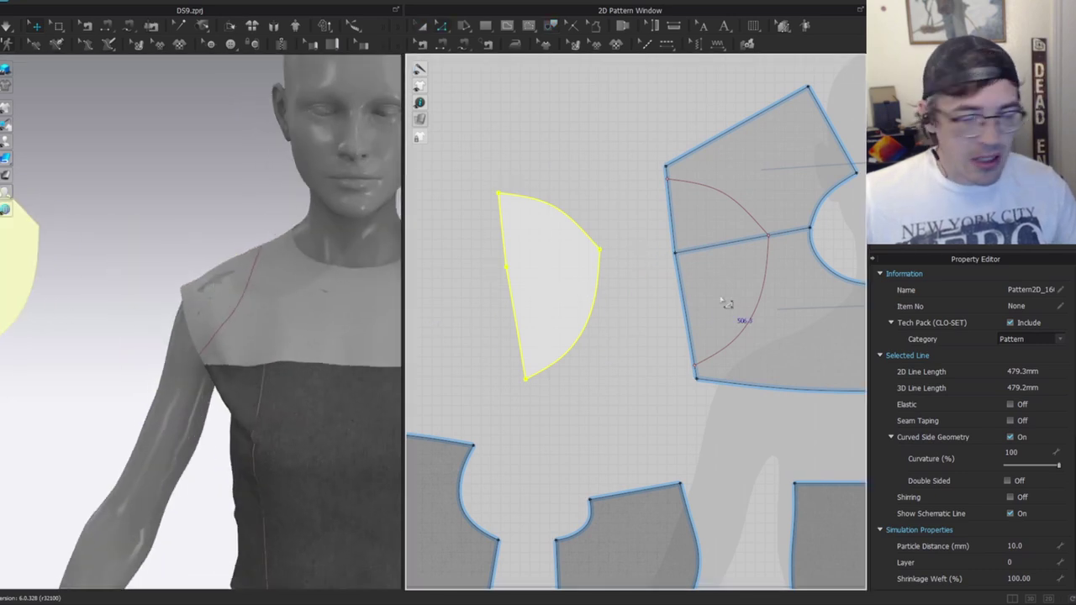
{"action": "left_click", "coordinate": [597, 329]}
{"action": "key", "text": "n"}
{"action": "left_click", "coordinate": [552, 207]}
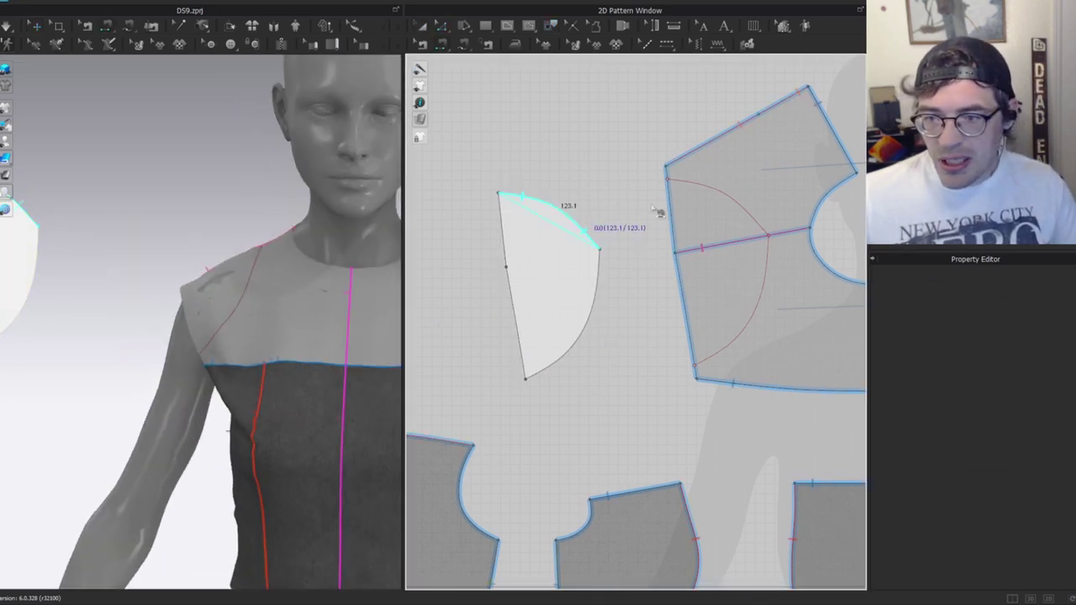
{"action": "left_click", "coordinate": [711, 196]}
{"action": "key", "text": "a"}
{"action": "left_click_drag", "start_coordinate": [764, 173], "coordinate": [742, 114]}
{"action": "key", "text": "n"}
{"action": "left_click", "coordinate": [594, 290]}
{"action": "left_click", "coordinate": [770, 288]}
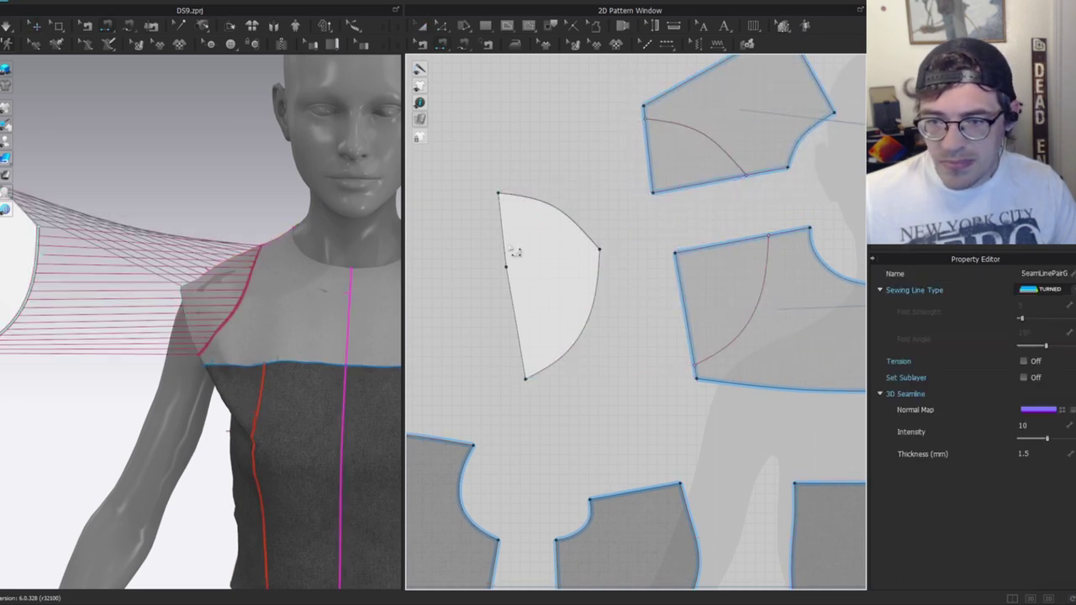
Sew the pad's straight armhole segments to the matching armhole segments of the back and front yokes.
{"action": "left_click", "coordinate": [505, 244]}
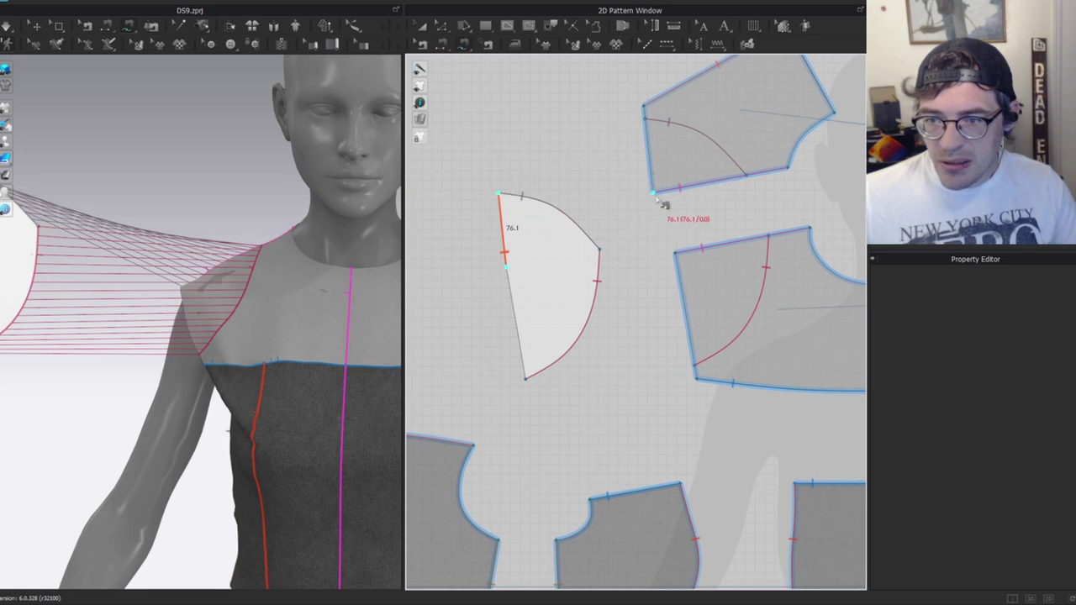
{"action": "left_click", "coordinate": [649, 139]}
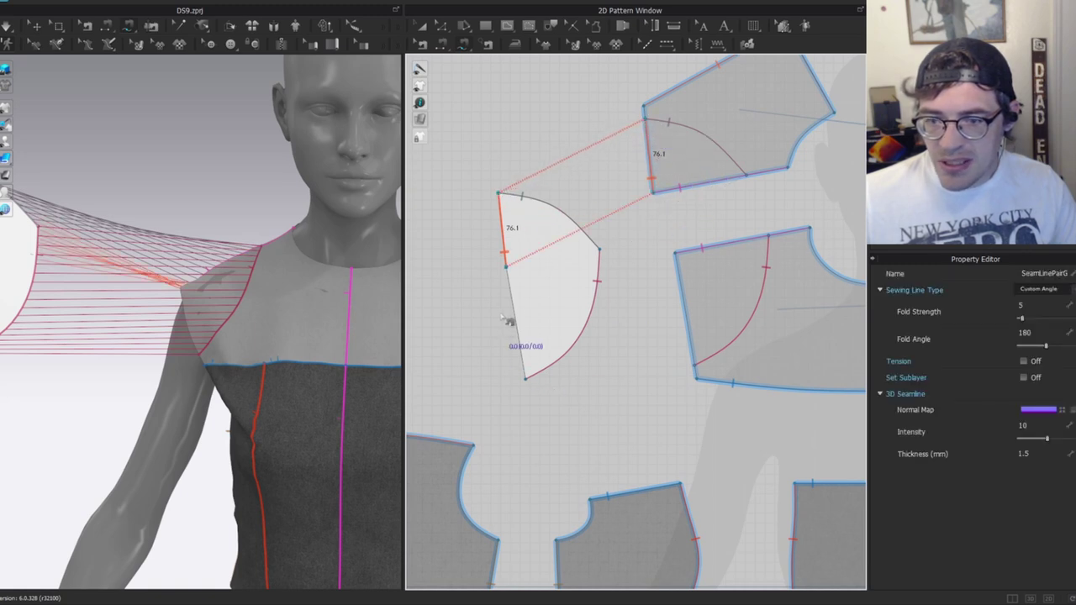
{"action": "left_click", "coordinate": [507, 267]}
{"action": "left_click", "coordinate": [525, 378]}
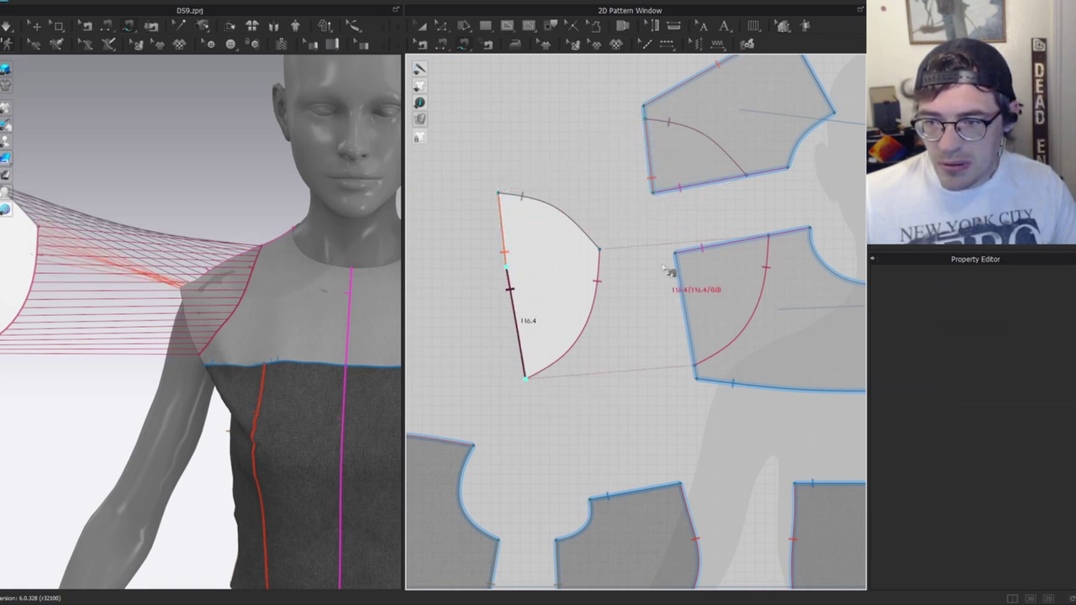
{"action": "left_click", "coordinate": [677, 255]}
{"action": "left_click", "coordinate": [694, 368]}
Place the shoulder pad beneath the yokes on the avatar with Superimpose (Under).
{"action": "key", "text": "a"}
{"action": "left_click_drag", "start_coordinate": [545, 262], "coordinate": [533, 262]}
{"action": "right_click_drag", "start_coordinate": [191, 291], "coordinate": [269, 212]}
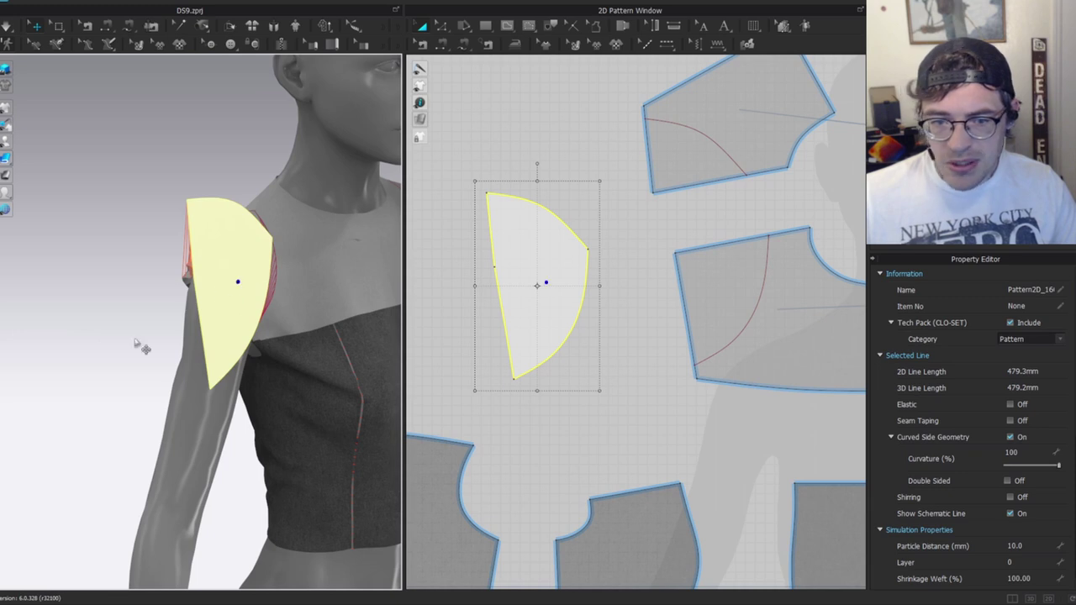
{"action": "left_click", "coordinate": [175, 335]}
{"action": "right_click", "coordinate": [241, 293]}
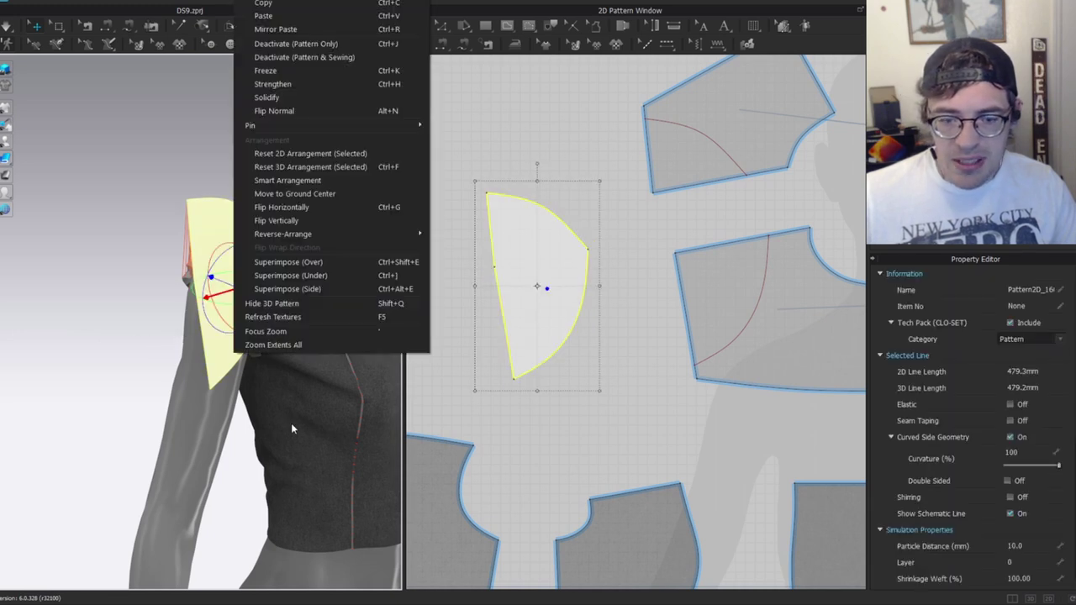
{"action": "left_click", "coordinate": [328, 273]}
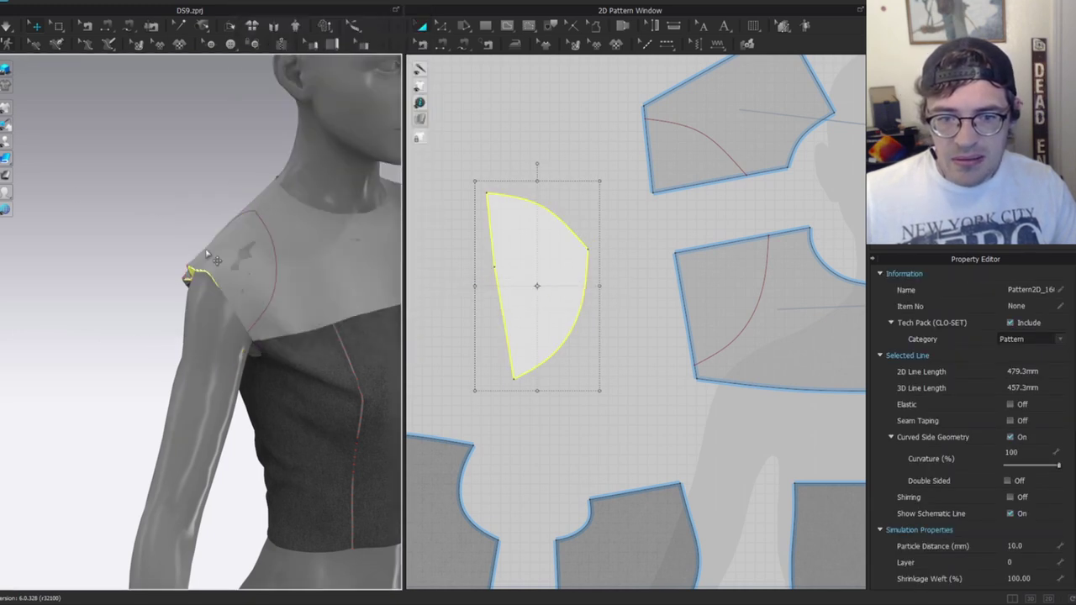
Offset the pad's two curved outer edges inward by 8 mm as one extended internal line.
{"action": "scroll", "coordinate": [664, 300], "scroll_direction": "down", "scroll_amount": 2}
{"action": "scroll", "coordinate": [690, 363], "scroll_direction": "up", "scroll_amount": 3}
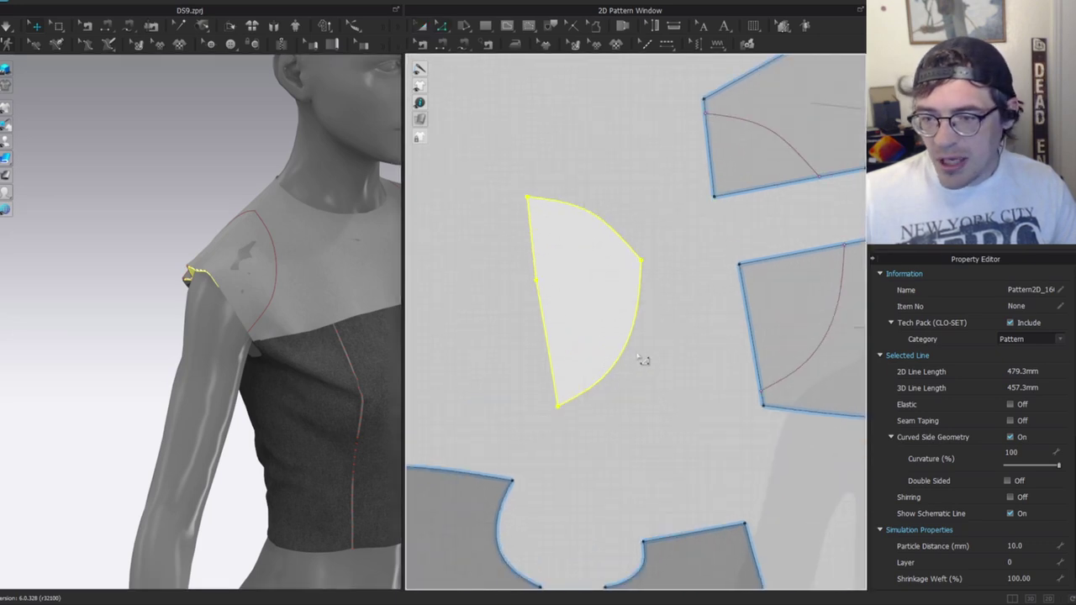
{"action": "left_click", "coordinate": [518, 295]}
{"action": "scroll", "coordinate": [586, 289], "scroll_direction": "up", "scroll_amount": 2}
{"action": "middle_click_drag", "start_coordinate": [580, 284], "coordinate": [502, 284]}
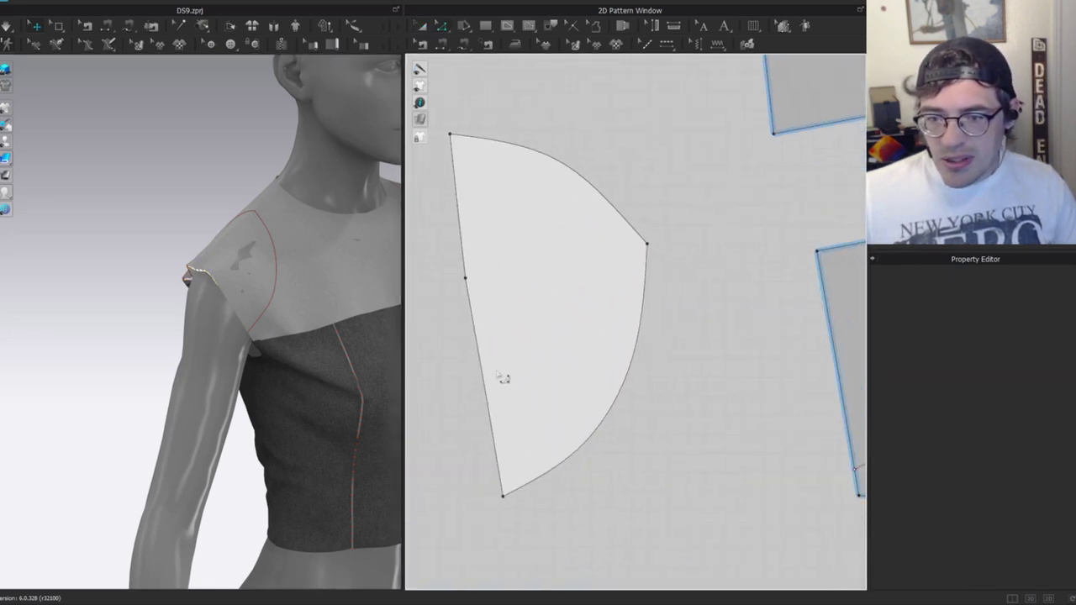
{"action": "left_click", "coordinate": [488, 364]}
{"action": "left_click", "coordinate": [597, 445]}
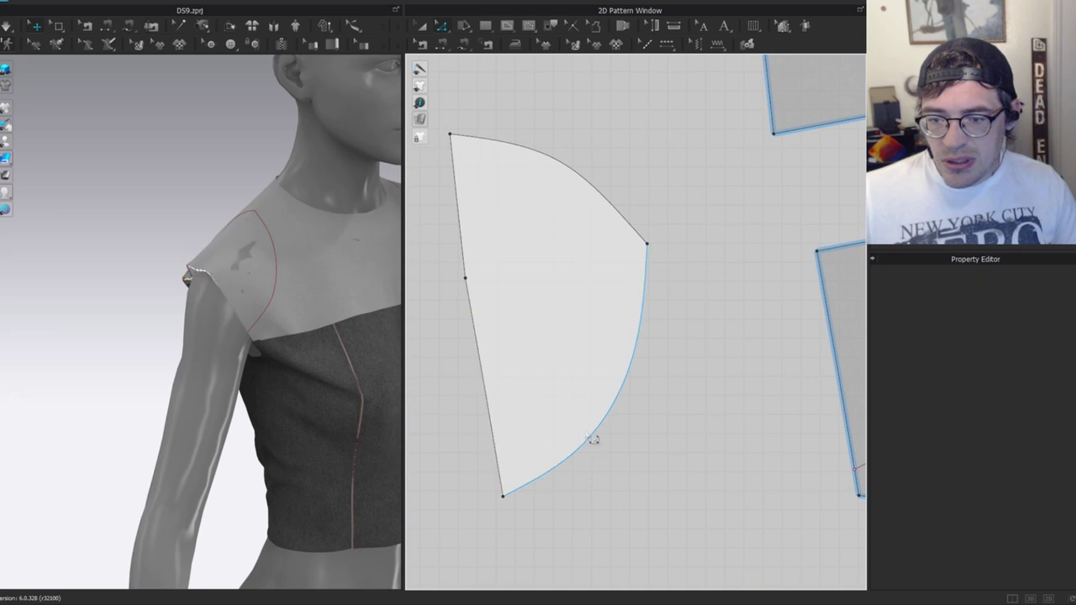
{"action": "left_click", "coordinate": [638, 359]}
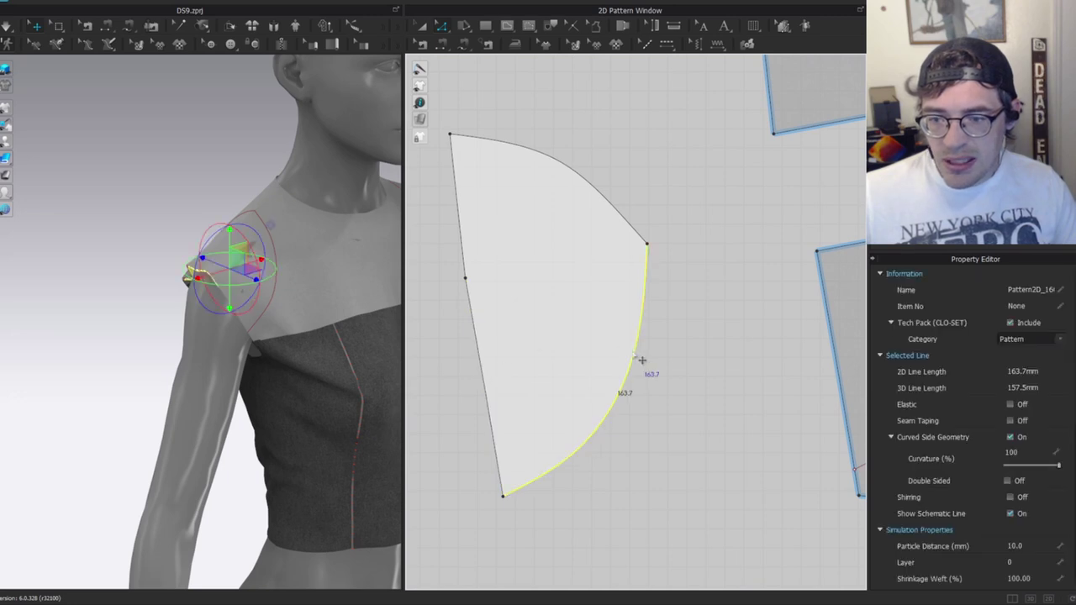
{"action": "left_click", "coordinate": [619, 212], "text": "shift"}
{"action": "scroll", "coordinate": [671, 335], "scroll_direction": "down", "scroll_amount": 4}
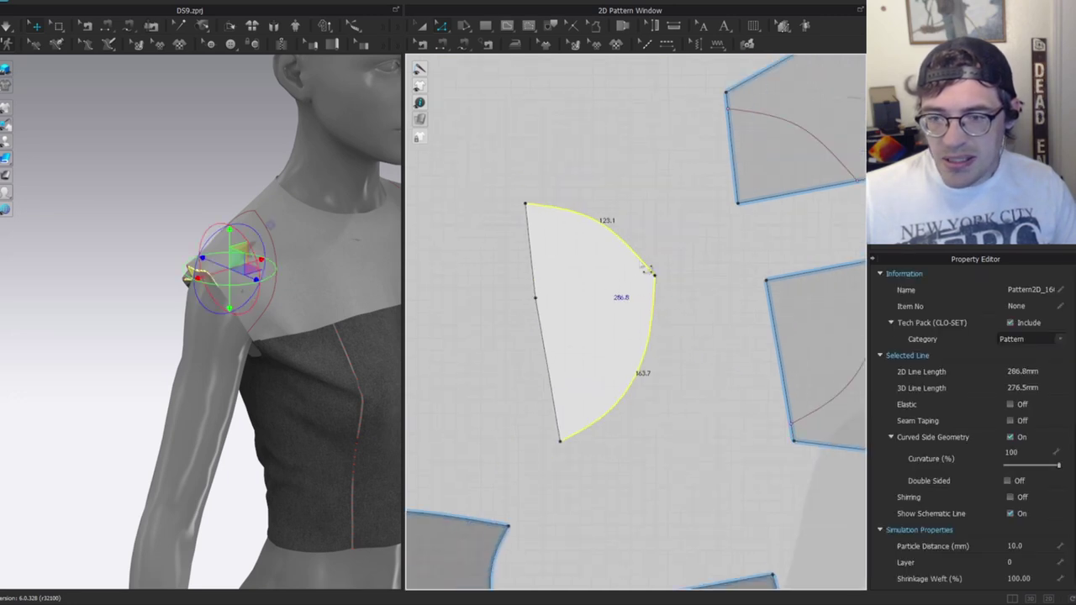
{"action": "right_click", "coordinate": [612, 274]}
{"action": "left_click", "coordinate": [478, 178]}
{"action": "left_click", "coordinate": [591, 225]}
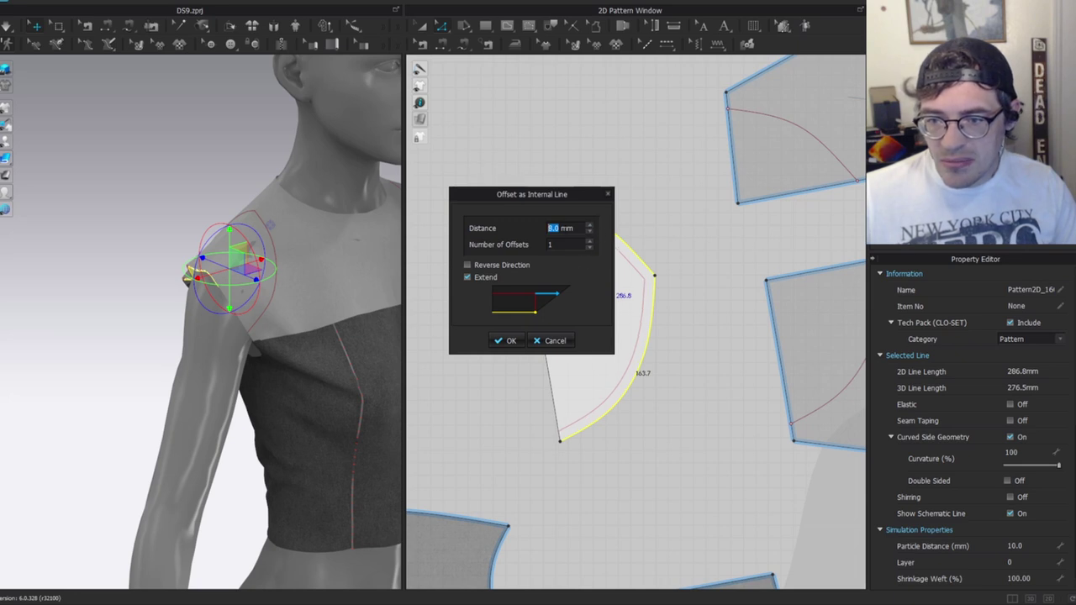
{"action": "left_click", "coordinate": [507, 341]}
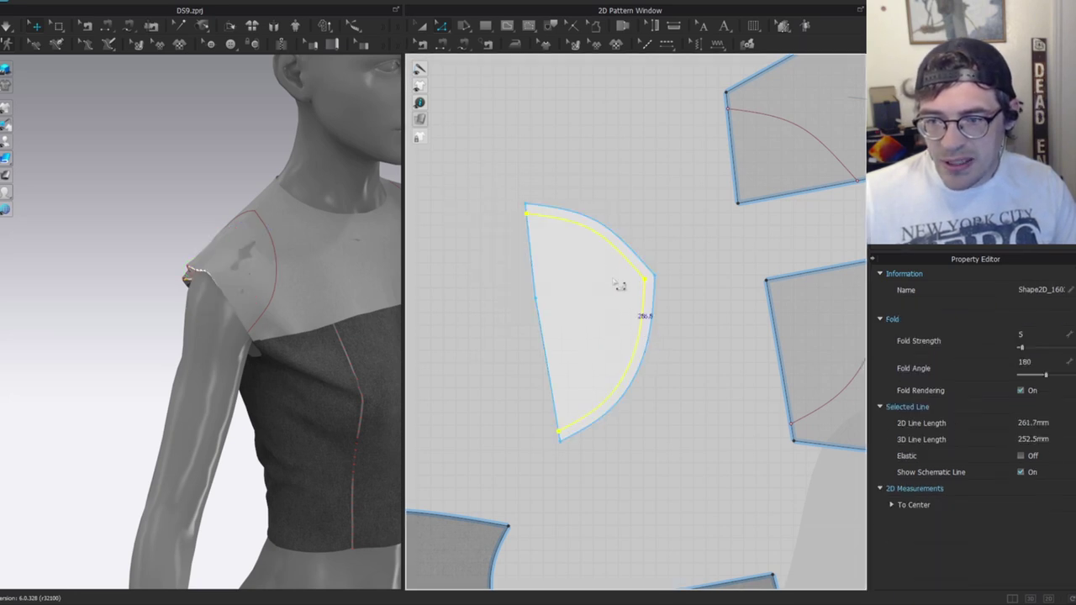
Cut and sew the pad along its internal offset line and move the curved border strip away from the inner piece.
{"action": "left_click", "coordinate": [570, 276]}
{"action": "left_click", "coordinate": [634, 266]}
{"action": "left_click", "coordinate": [653, 311], "text": "shift"}
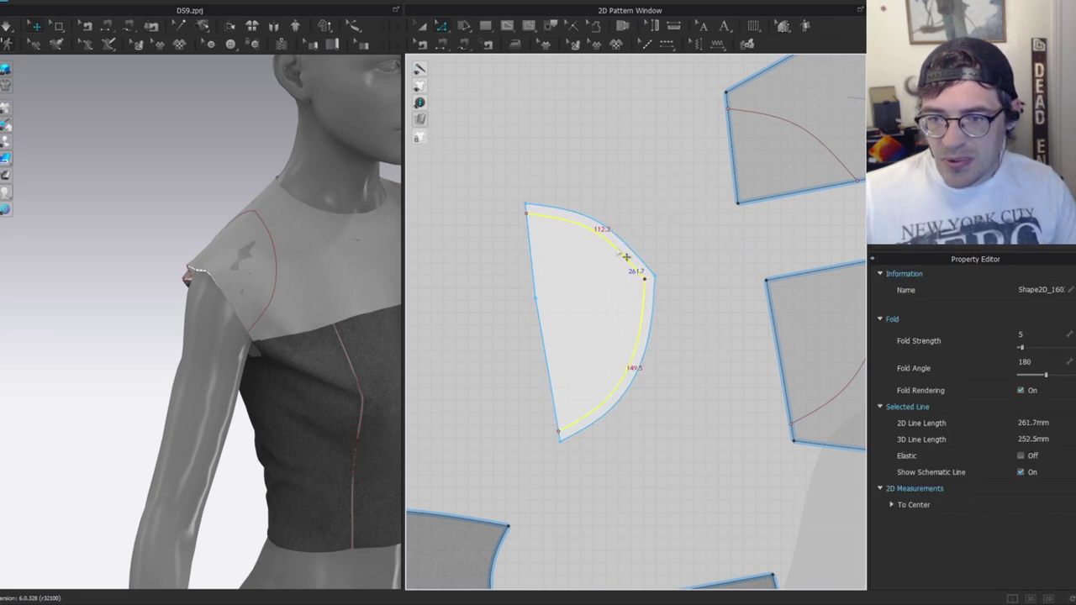
{"action": "key", "text": "ctrl+x"}
{"action": "key", "text": "a"}
{"action": "left_click_drag", "start_coordinate": [634, 254], "coordinate": [693, 237]}
{"action": "key", "text": "b"}
Offset the inner pad piece's armhole edges as three extended internal lines spaced 21 mm apart.
{"action": "key", "text": "z"}
{"action": "left_click", "coordinate": [663, 314]}
{"action": "scroll", "coordinate": [599, 325], "scroll_direction": "up", "scroll_amount": 3}
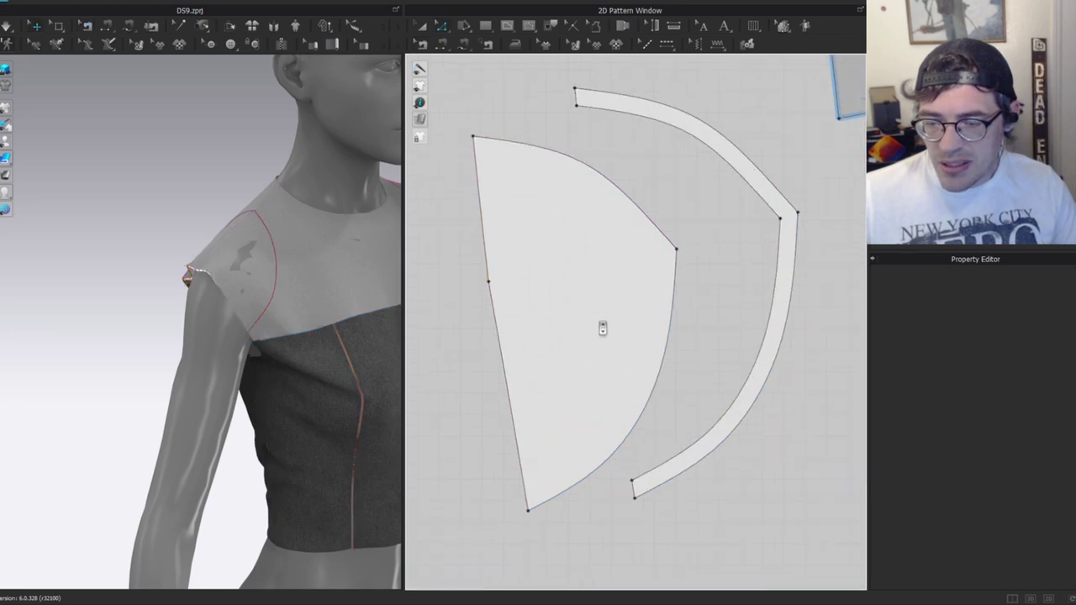
{"action": "middle_click_drag", "start_coordinate": [602, 327], "coordinate": [646, 295]}
{"action": "left_click", "coordinate": [548, 313]}
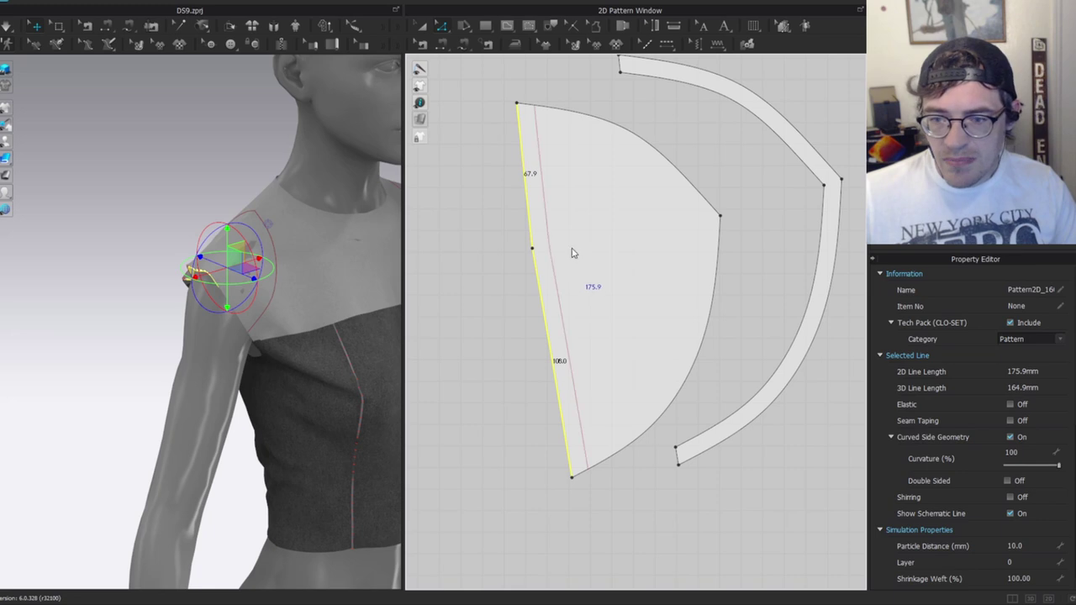
{"action": "left_click_drag", "start_coordinate": [511, 198], "coordinate": [266, 188]}
{"action": "double_click", "coordinate": [343, 217]}
{"action": "left_click", "coordinate": [343, 216]}
{"action": "double_click", "coordinate": [343, 233]}
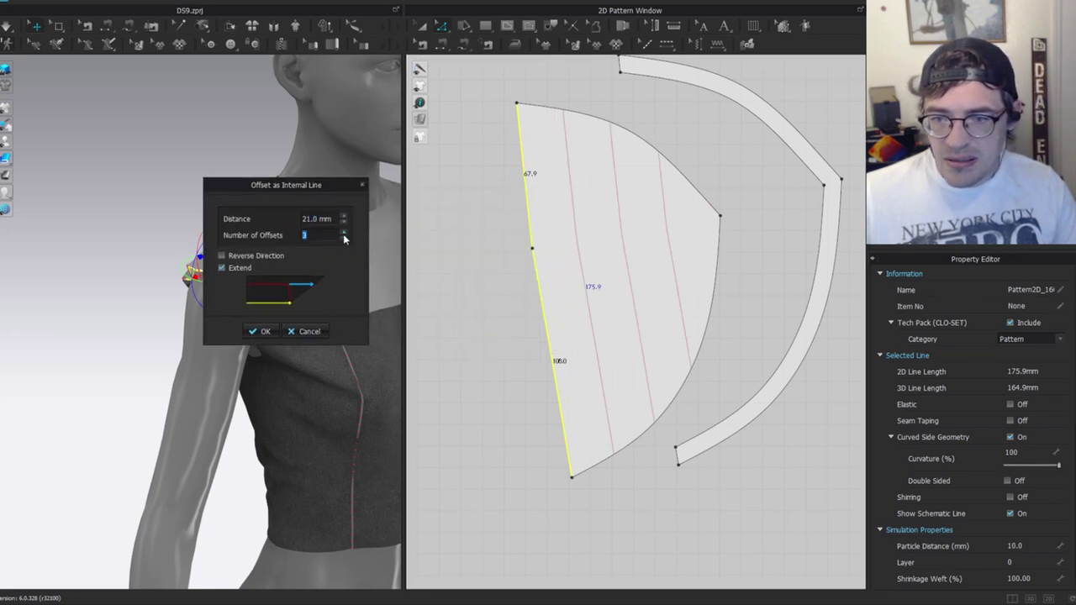
{"action": "left_click", "coordinate": [344, 216]}
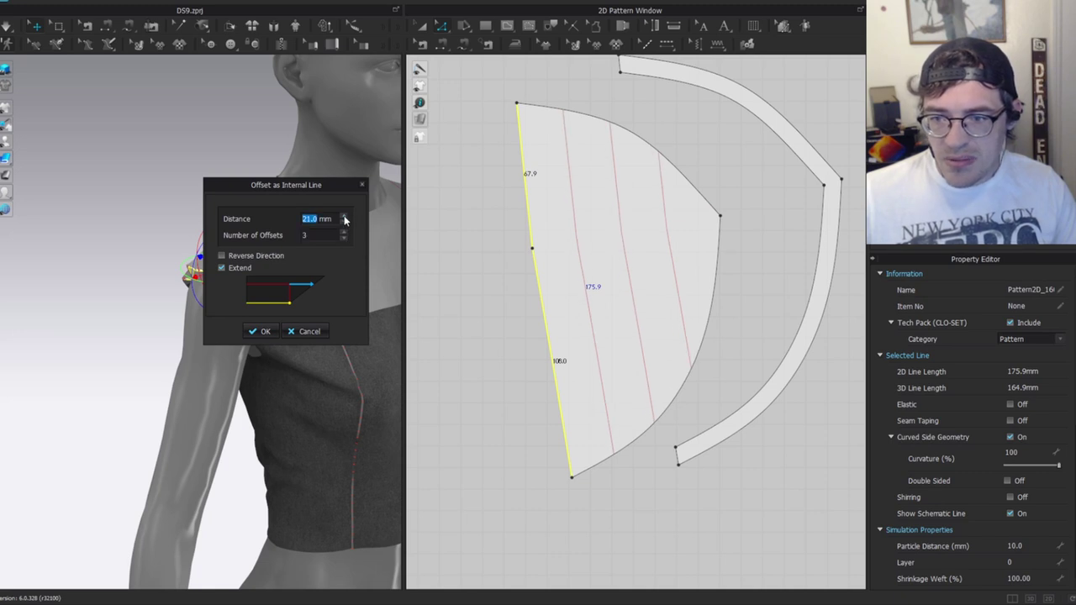
{"action": "left_click", "coordinate": [343, 240]}
{"action": "left_click", "coordinate": [344, 234]}
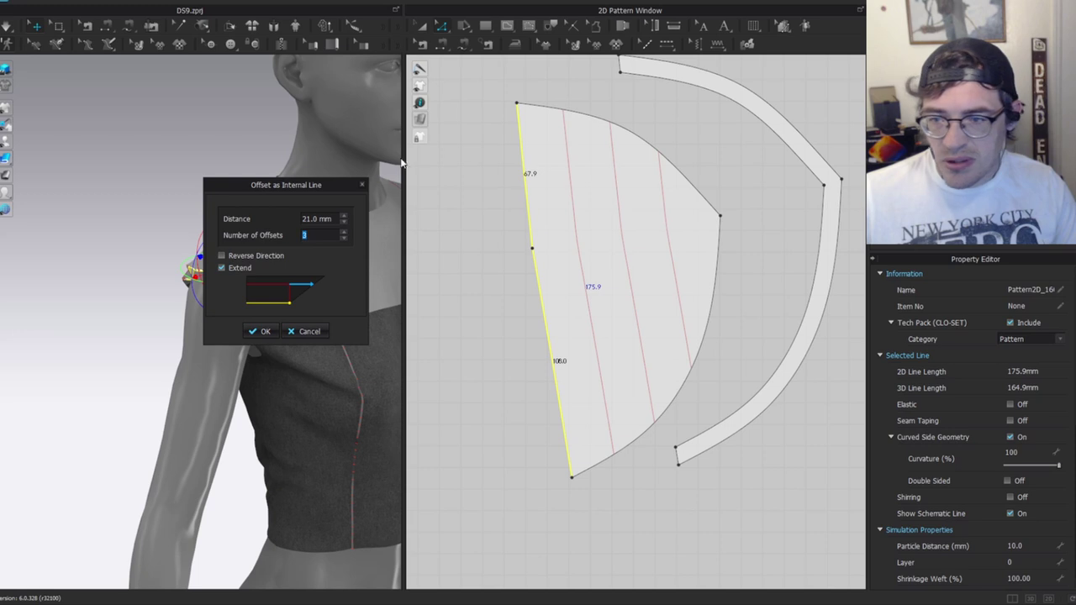
{"action": "left_click", "coordinate": [264, 331]}
Cut and sew the inner pad piece along the three internal lines and spread the resulting strips apart.
{"action": "scroll", "coordinate": [689, 227], "scroll_direction": "down", "scroll_amount": 2}
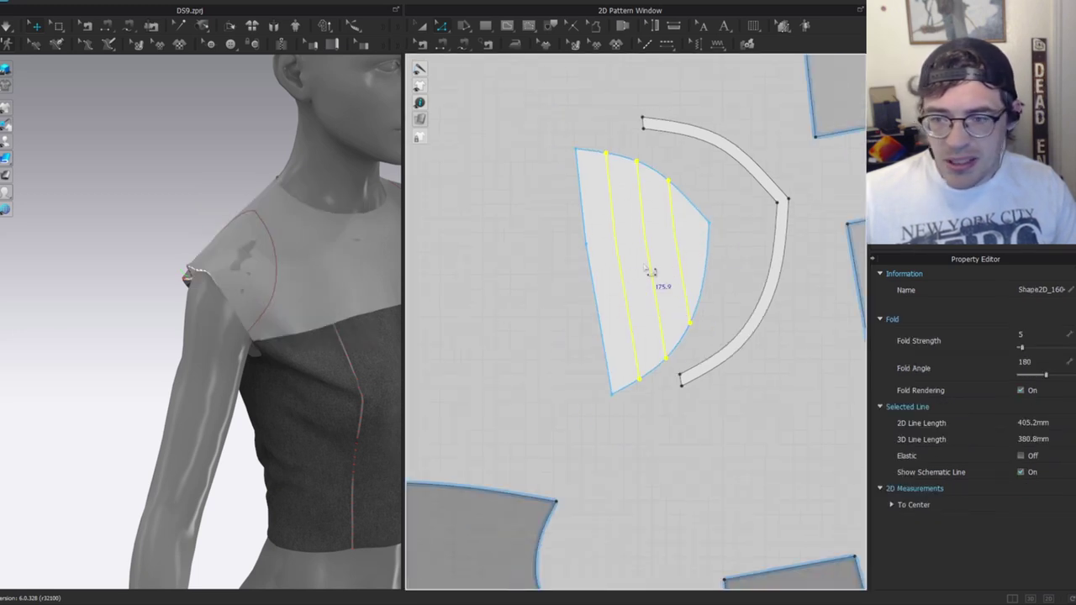
{"action": "key", "text": "ctrl+x"}
{"action": "key", "text": "a"}
{"action": "left_click_drag", "start_coordinate": [597, 291], "coordinate": [550, 295]}
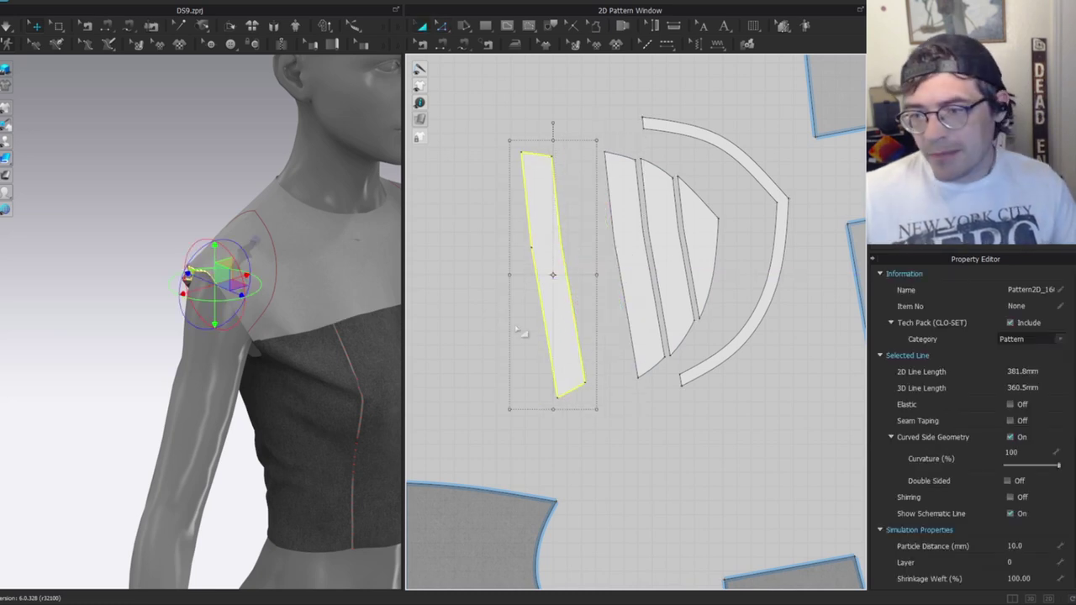
{"action": "left_click_drag", "start_coordinate": [642, 274], "coordinate": [605, 291]}
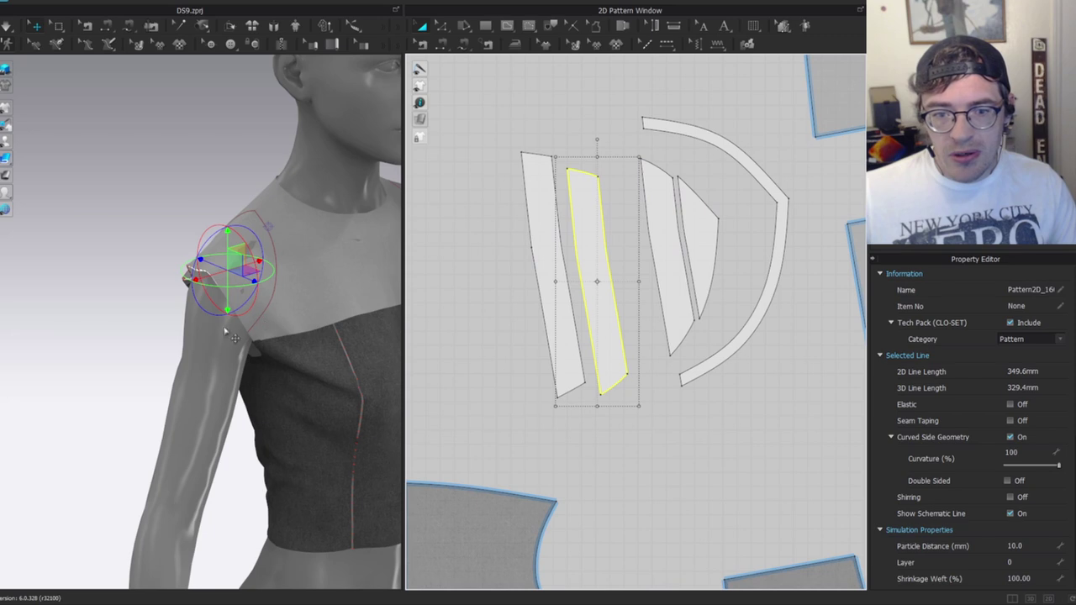
{"action": "left_click_drag", "start_coordinate": [654, 252], "coordinate": [715, 228]}
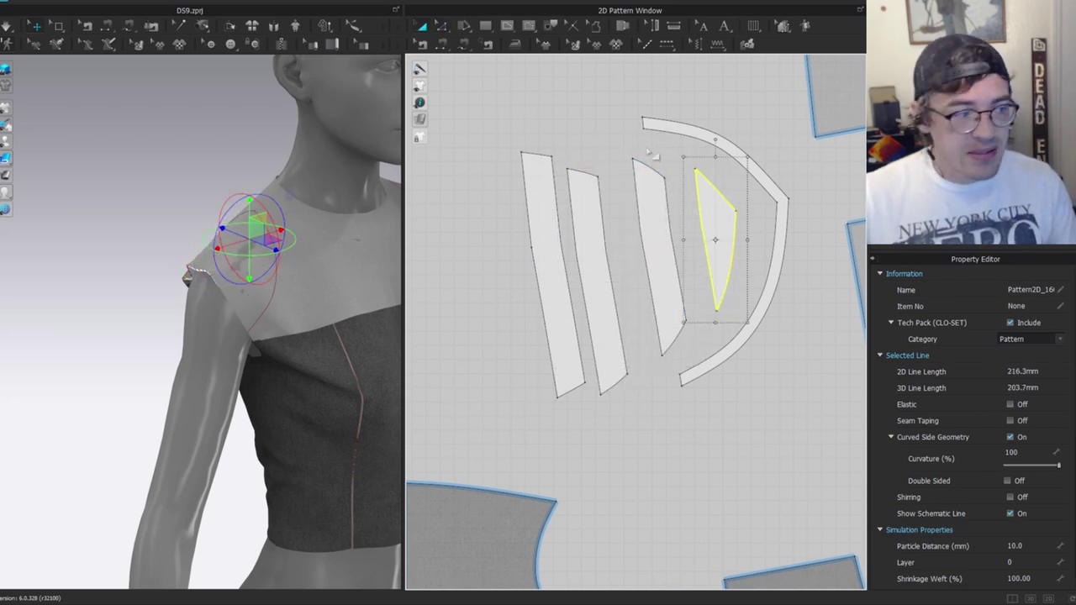
{"action": "key", "text": "z"}
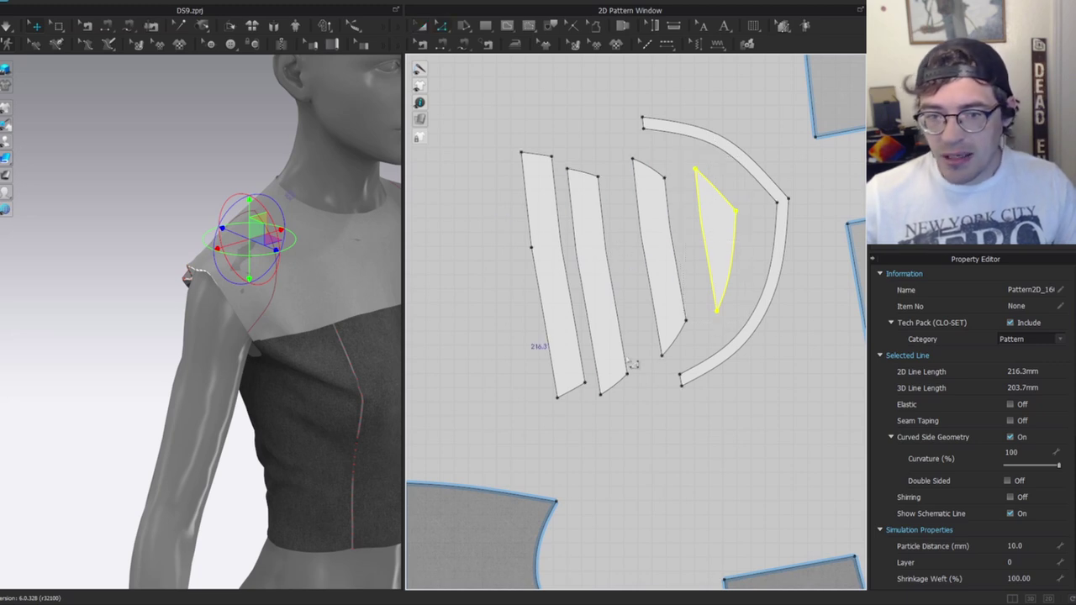
{"action": "left_click", "coordinate": [603, 344]}
{"action": "left_click", "coordinate": [561, 346]}
{"action": "right_click_drag", "start_coordinate": [264, 331], "coordinate": [370, 307]}
{"action": "middle_click_drag", "start_coordinate": [719, 409], "coordinate": [714, 411]}
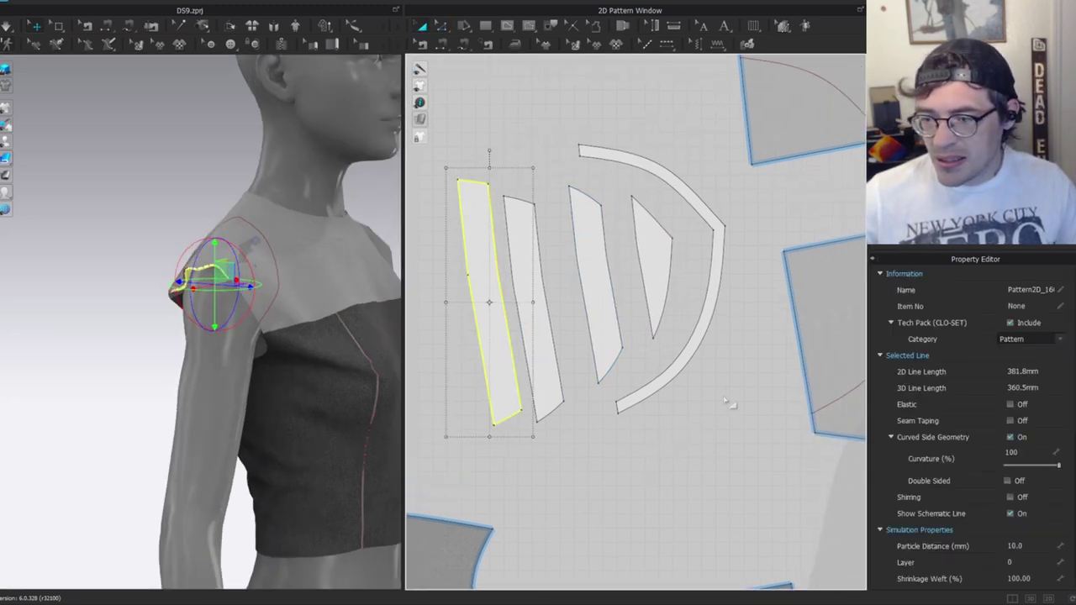
Set the armhole seams joining the first pad strip and the border strip's ends to both yokes to the Turned sewing line type.
{"action": "scroll", "coordinate": [733, 398], "scroll_direction": "down", "scroll_amount": 2}
{"action": "key", "text": "b"}
{"action": "left_click", "coordinate": [528, 354]}
{"action": "scroll", "coordinate": [637, 409], "scroll_direction": "up", "scroll_amount": 3}
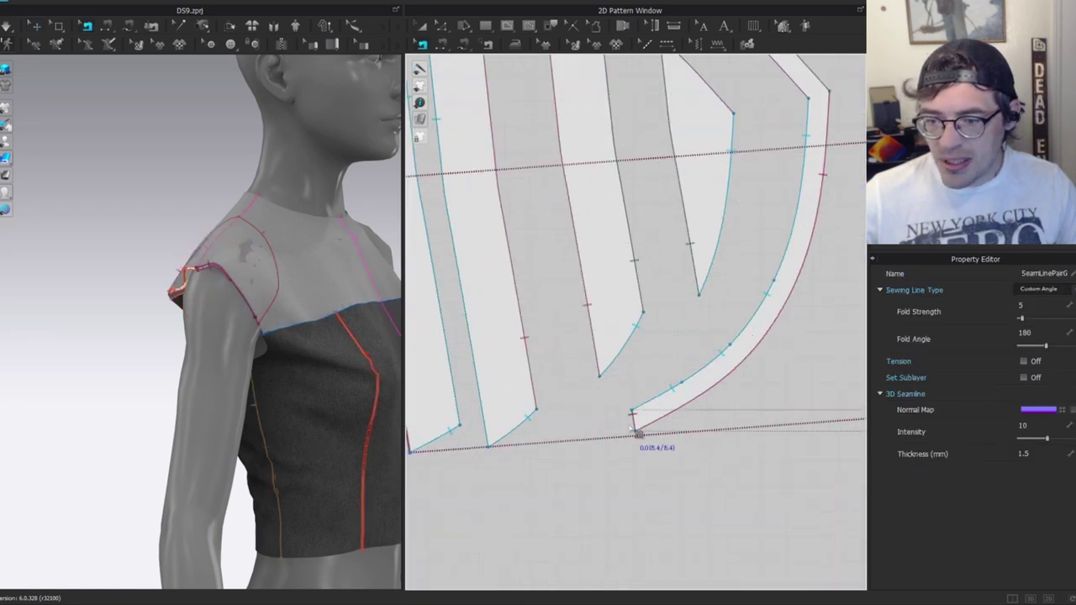
{"action": "scroll", "coordinate": [684, 423], "scroll_direction": "down", "scroll_amount": 3}
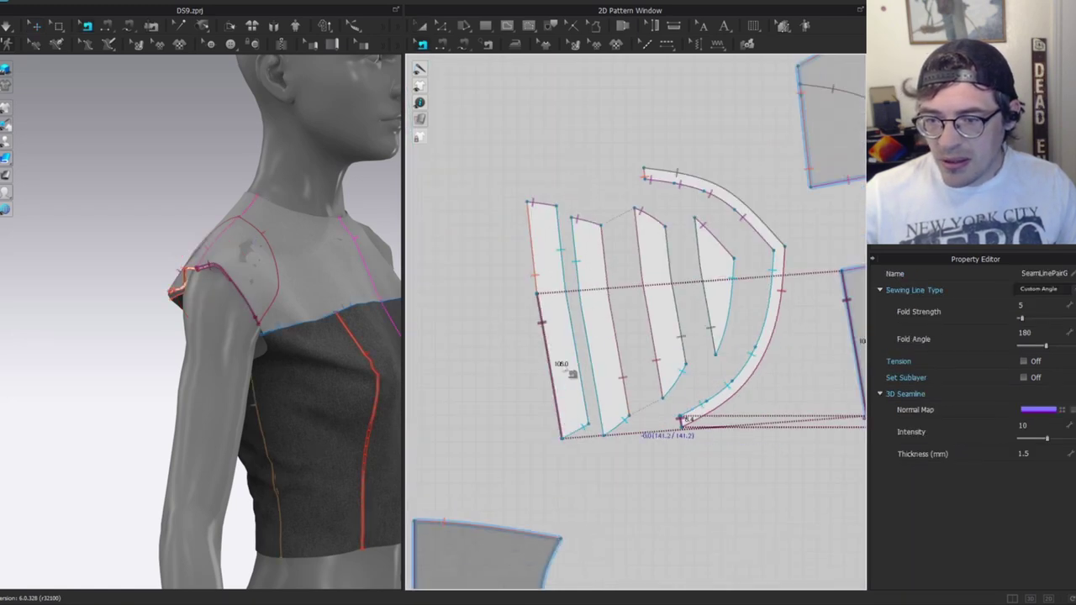
{"action": "left_click", "coordinate": [800, 92], "text": "shift"}
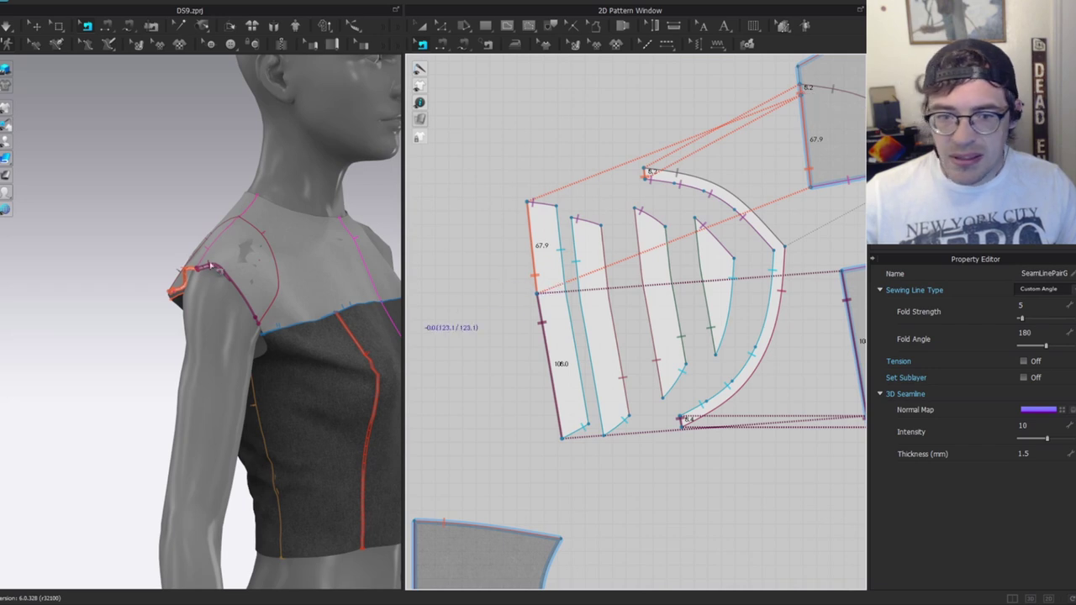
{"action": "left_click", "coordinate": [1042, 293]}
{"action": "left_click", "coordinate": [1048, 303]}
{"action": "key", "text": "a"}
{"action": "middle_click_drag", "start_coordinate": [750, 446], "coordinate": [669, 441]}
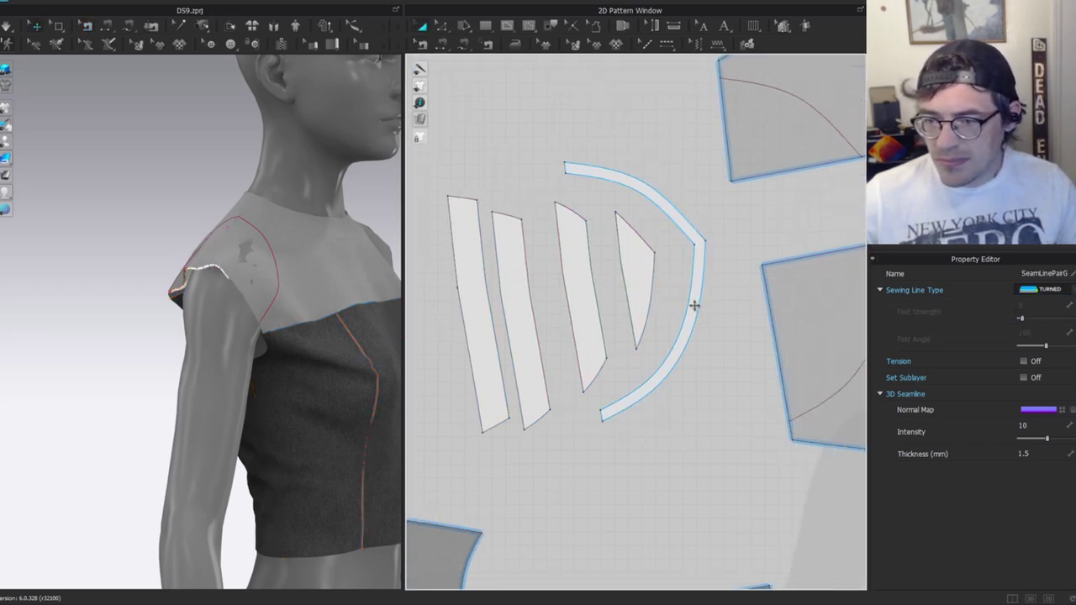
Change the additional collision thickness of the first shoulder pad strip, the one at the armhole.
{"action": "left_click", "coordinate": [476, 318]}
{"action": "scroll", "coordinate": [941, 551], "scroll_direction": "down", "scroll_amount": 5}
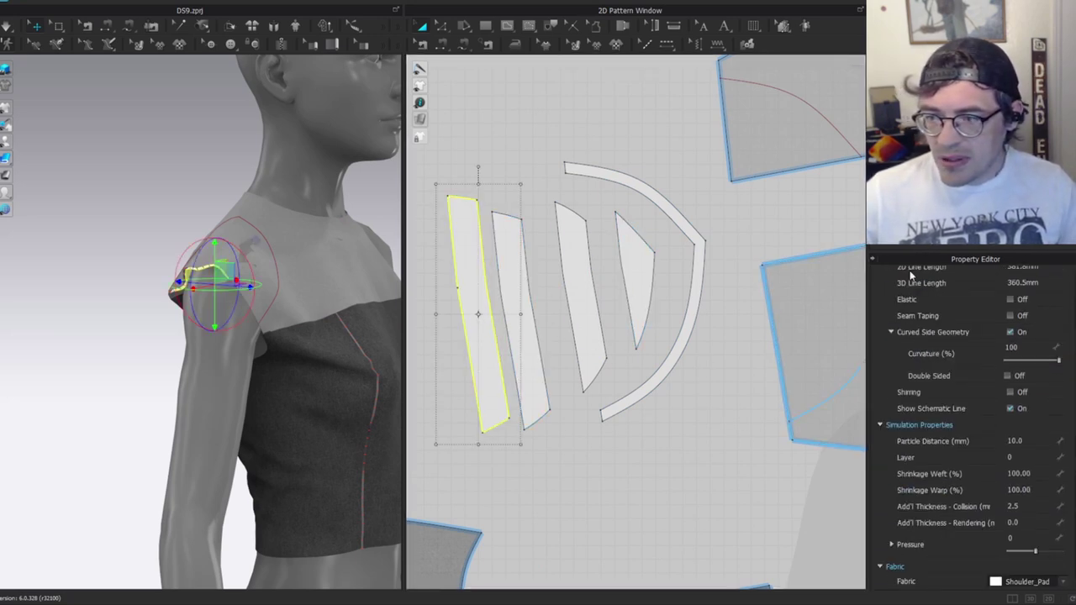
{"action": "left_click", "coordinate": [1024, 506]}
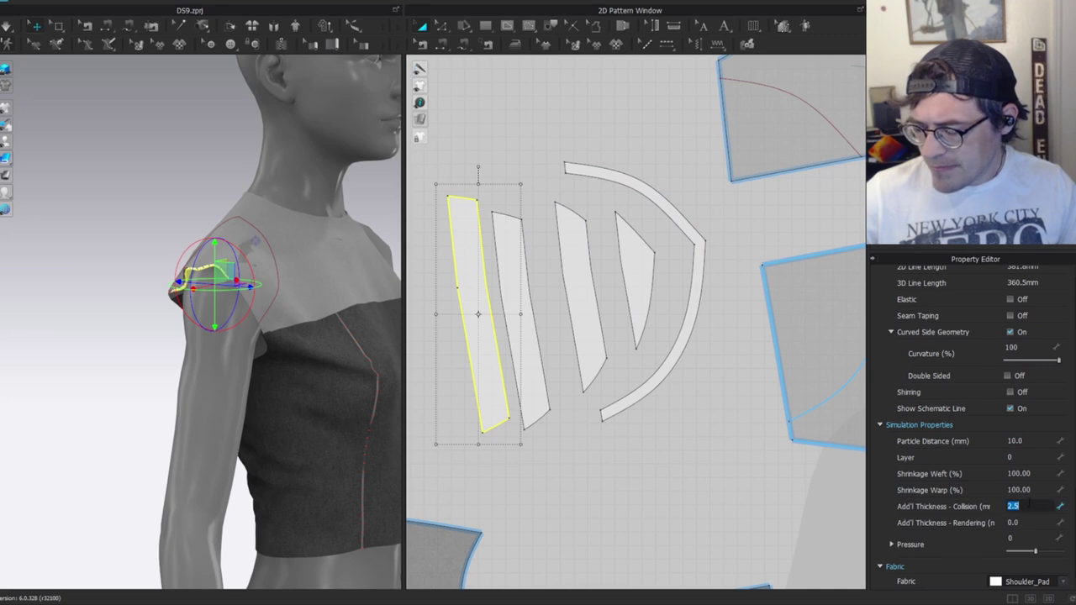
{"action": "key", "text": "Return"}
Set the additional collision thickness of the second shoulder pad strip to 6 mm.
{"action": "left_click", "coordinate": [539, 384]}
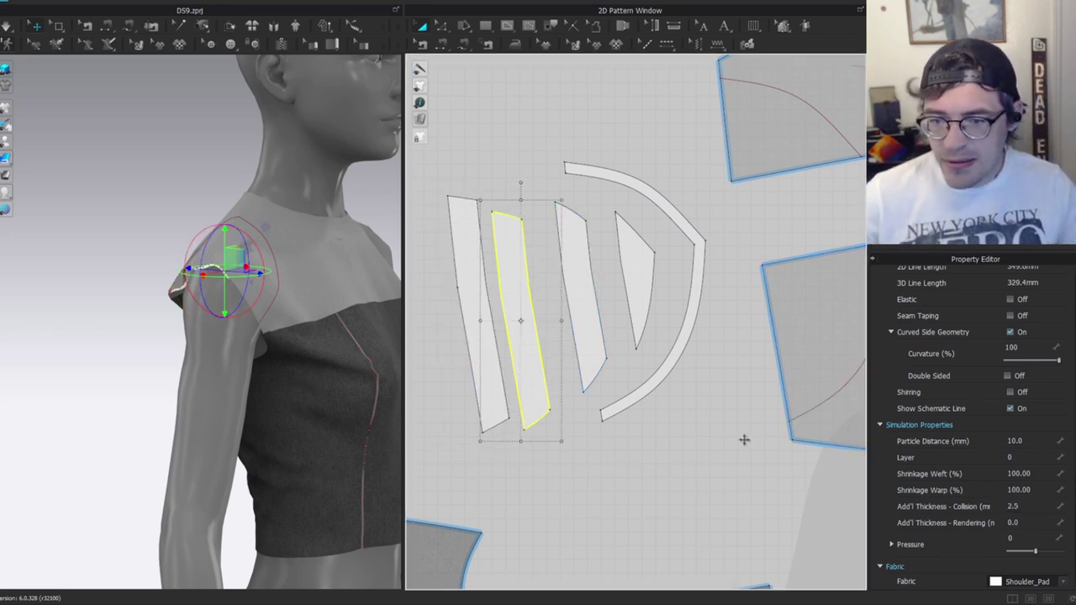
{"action": "left_click", "coordinate": [1033, 506]}
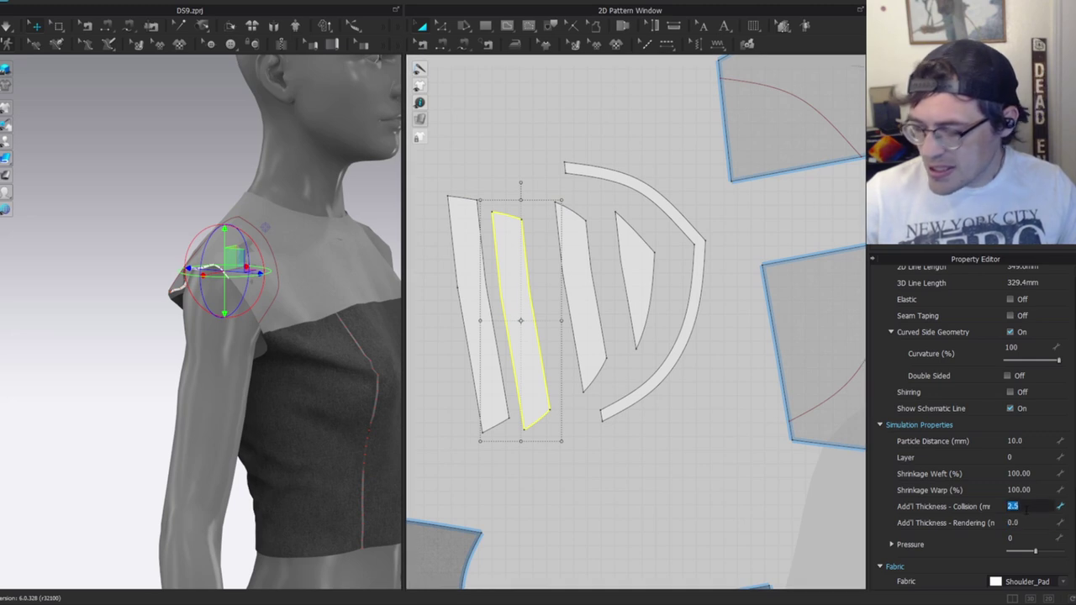
{"action": "type", "text": "6"}
{"action": "key", "text": "Return"}
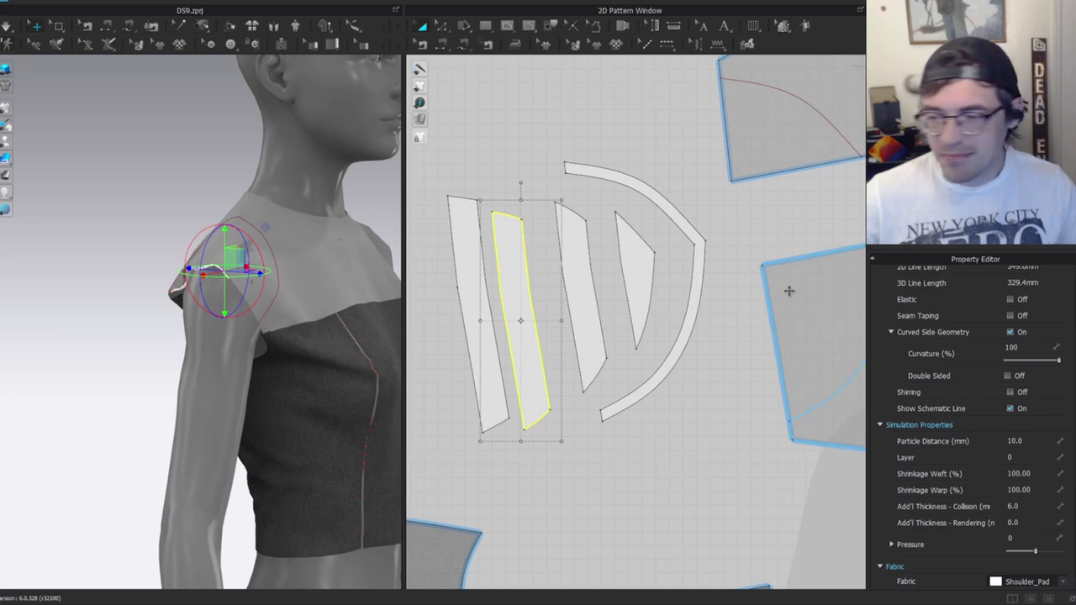
Set the additional collision thickness of the third shoulder pad strip to 4 mm.
{"action": "left_click", "coordinate": [580, 309]}
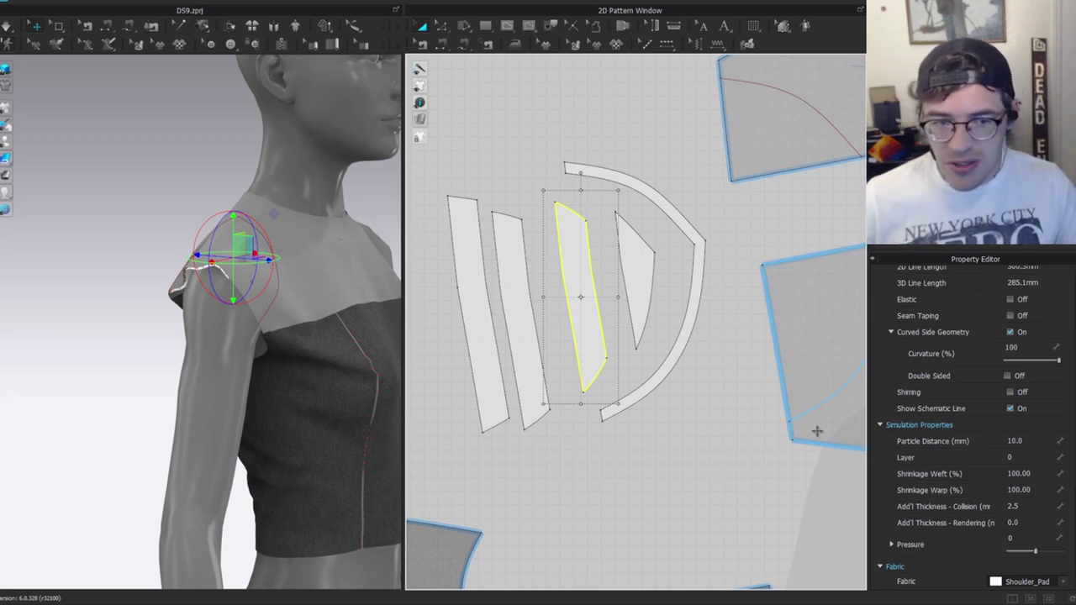
{"action": "left_click_drag", "start_coordinate": [1019, 508], "coordinate": [898, 506]}
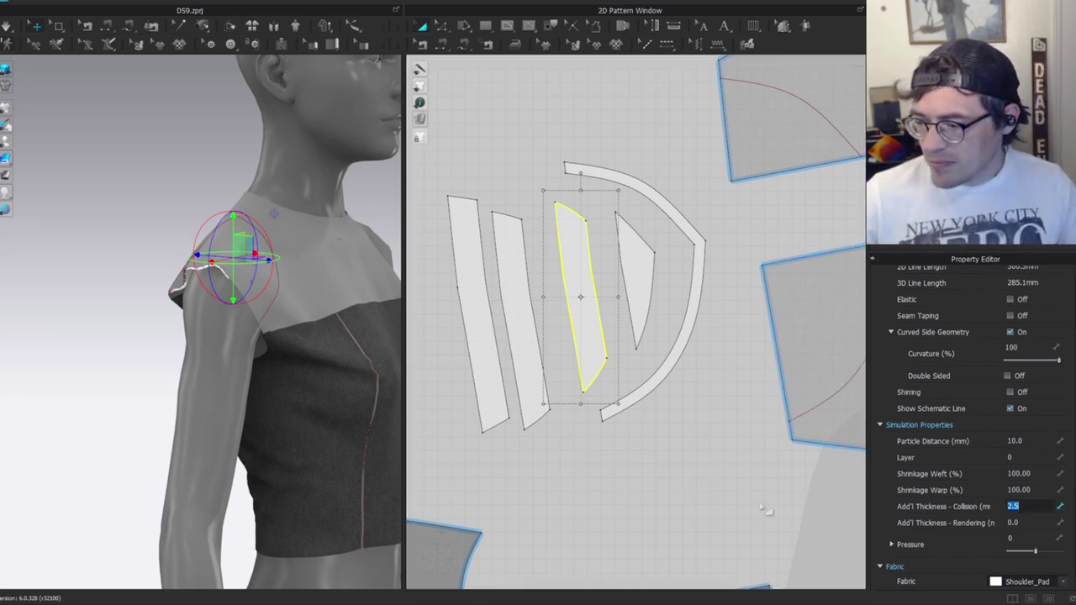
{"action": "type", "text": "4"}
{"action": "key", "text": "Return"}
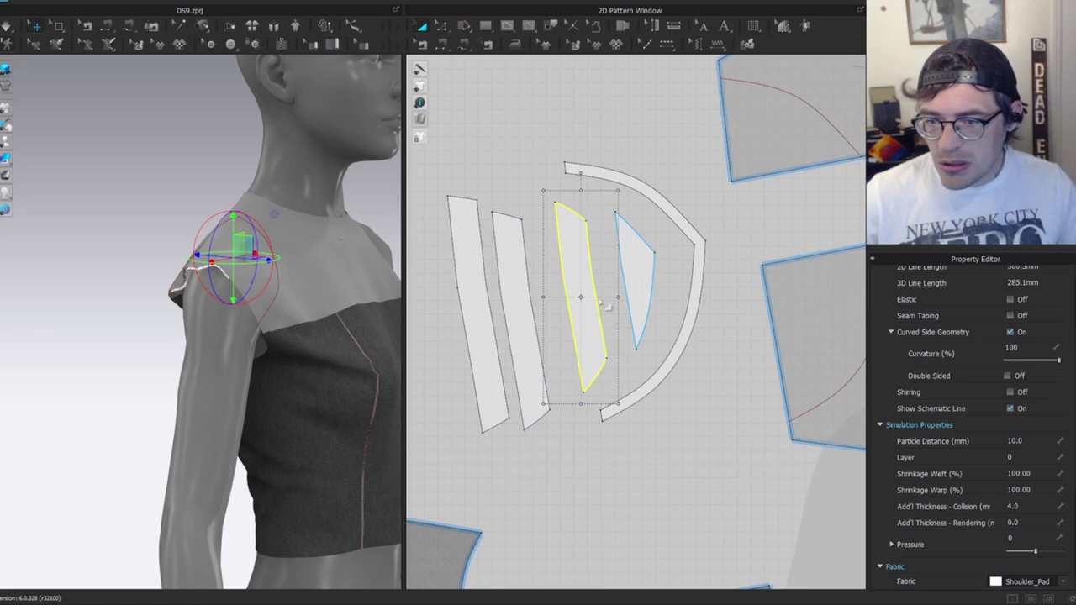
Set the additional collision thickness of the small innermost pad strip to 3 mm.
{"action": "left_click", "coordinate": [631, 283]}
{"action": "left_click", "coordinate": [1028, 503]}
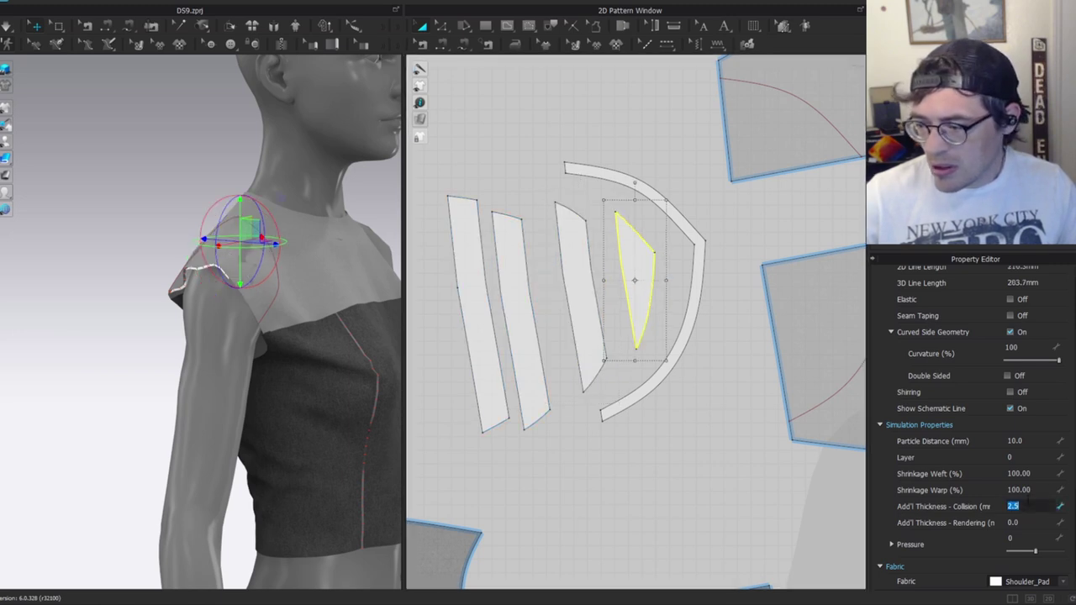
{"action": "key", "text": "Return"}
Simulate the garment so the yokes drape over the thickened pad strips, and check the shoulder from the front.
{"action": "right_click_drag", "start_coordinate": [234, 267], "coordinate": [178, 245]}
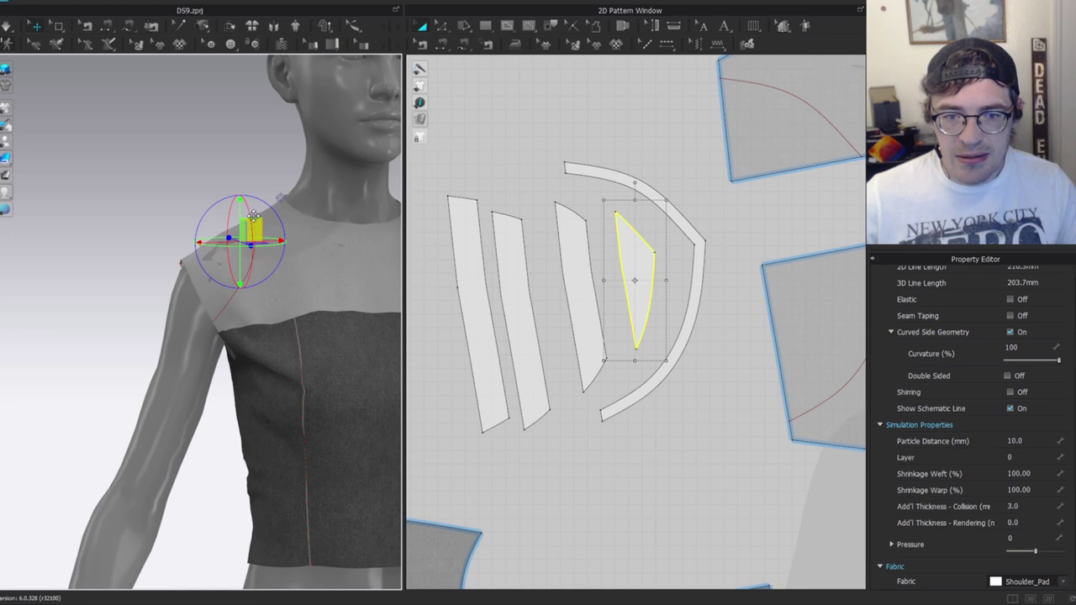
{"action": "left_click", "coordinate": [115, 287]}
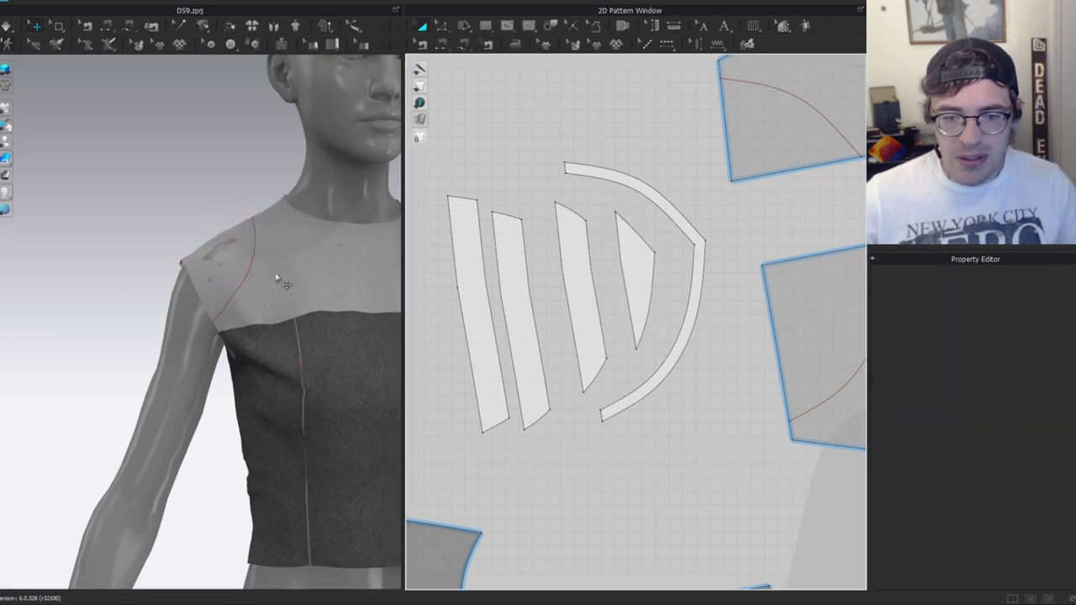
{"action": "left_click", "coordinate": [512, 307]}
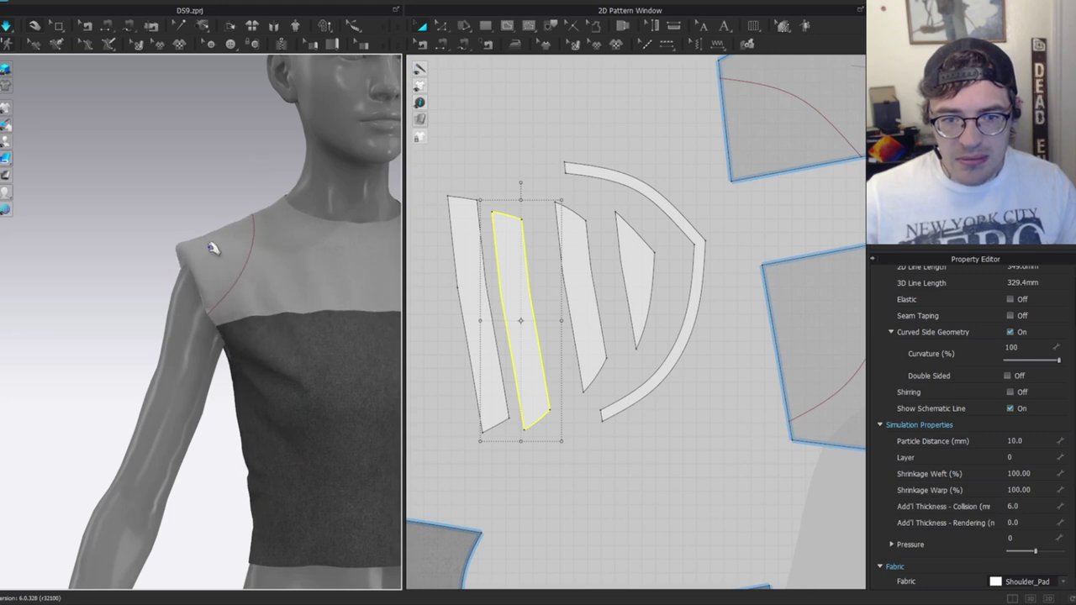
{"action": "left_click", "coordinate": [216, 250]}
{"action": "right_click_drag", "start_coordinate": [211, 241], "coordinate": [95, 270]}
{"action": "left_click", "coordinate": [192, 269]}
{"action": "right_click_drag", "start_coordinate": [260, 235], "coordinate": [88, 254]}
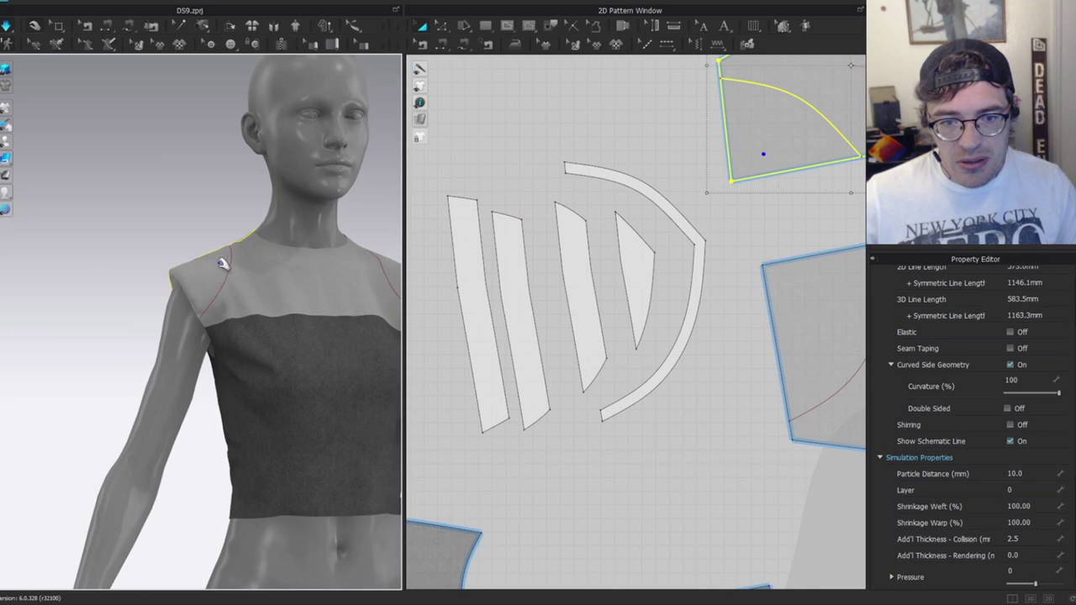
{"action": "left_click", "coordinate": [222, 277]}
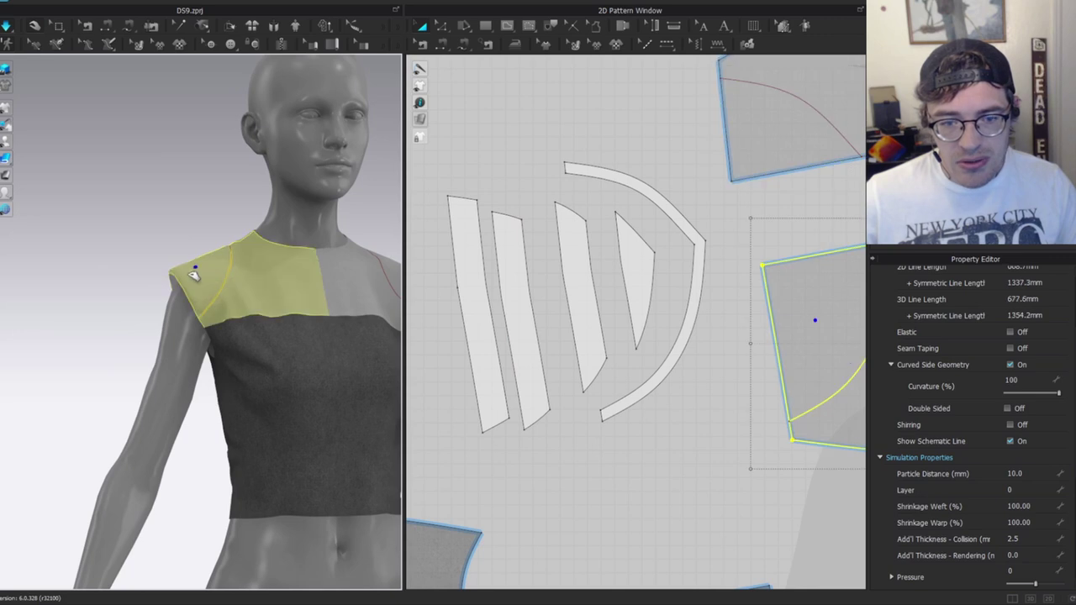
Try an additional collision thickness of 8 mm on the second shoulder pad strip.
{"action": "left_click", "coordinate": [530, 299]}
{"action": "left_click", "coordinate": [1030, 507]}
{"action": "key", "text": "Return"}
{"action": "left_click", "coordinate": [187, 207]}
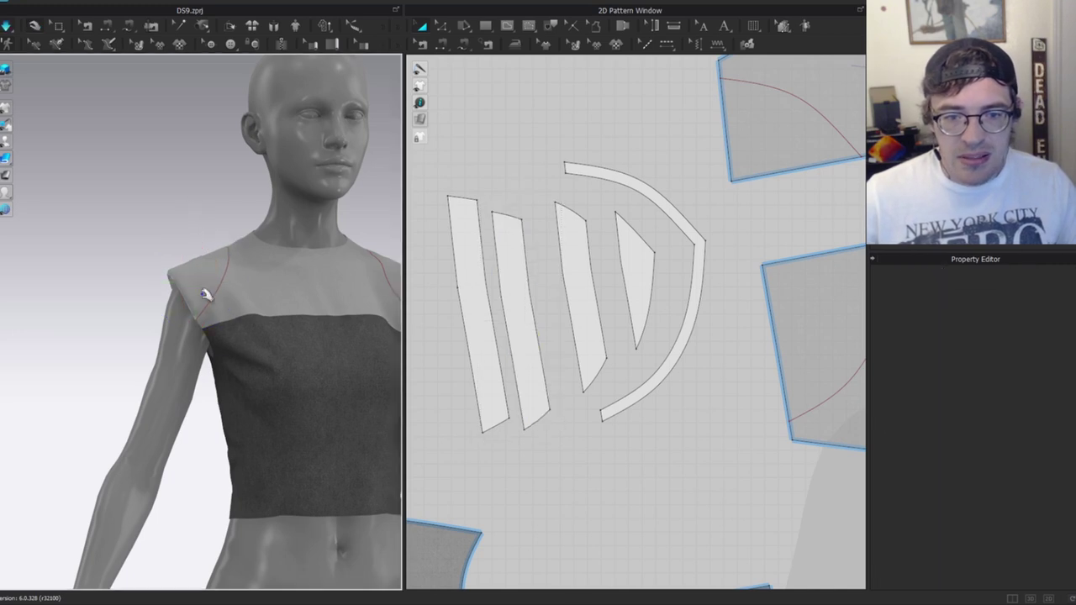
Return the second pad strip's additional collision thickness to 6 mm while the simulation runs.
{"action": "left_click", "coordinate": [509, 284]}
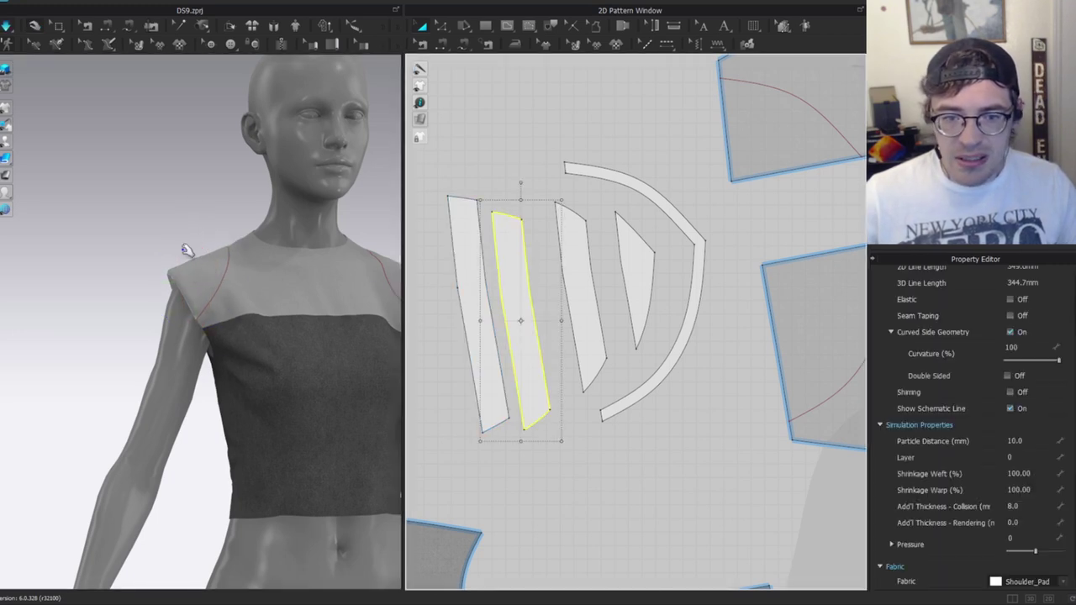
{"action": "scroll", "coordinate": [206, 269], "scroll_direction": "up", "scroll_amount": 2}
{"action": "left_click", "coordinate": [1026, 505]}
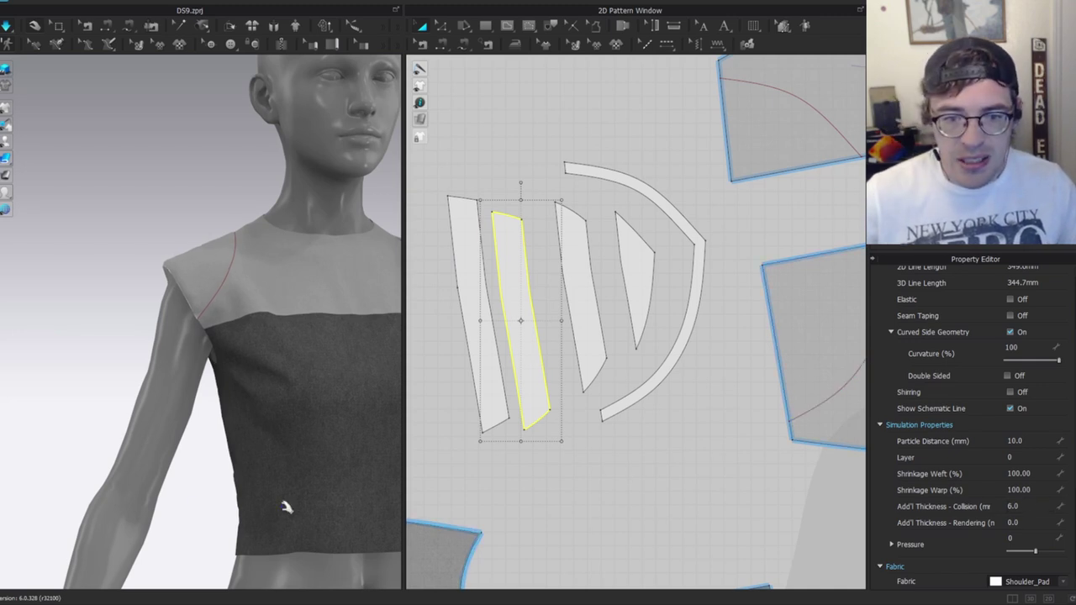
Make a symmetric copy with sewing of the five shoulder pad pieces and place it beside the opposite yoke patterns.
{"action": "left_click", "coordinate": [234, 238]}
{"action": "scroll", "coordinate": [253, 276], "scroll_direction": "down", "scroll_amount": 3}
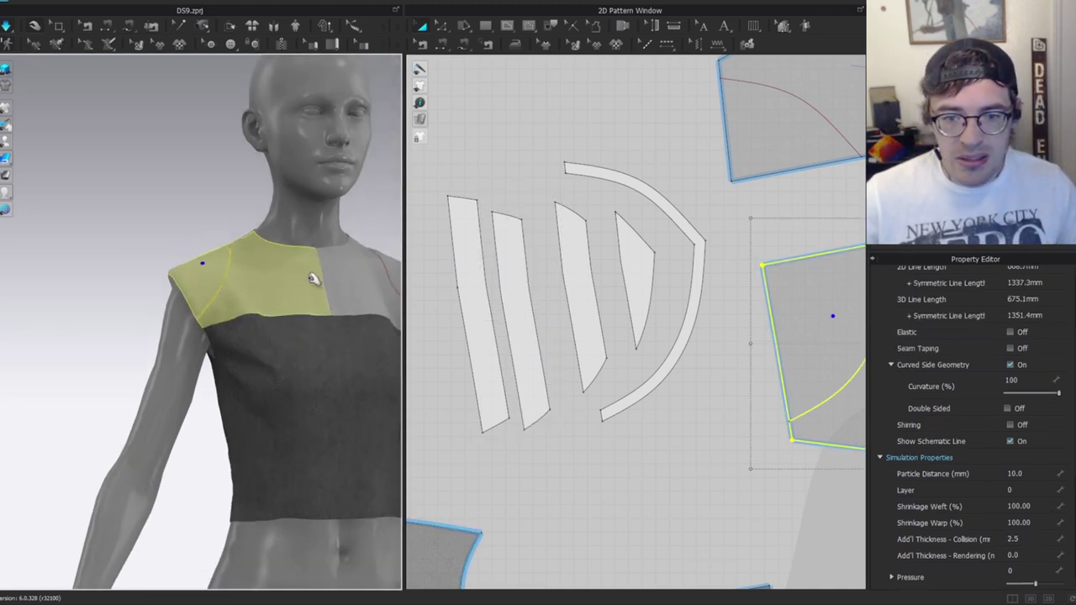
{"action": "scroll", "coordinate": [644, 307], "scroll_direction": "down", "scroll_amount": 3}
{"action": "left_click", "coordinate": [644, 306]}
{"action": "left_click_drag", "start_coordinate": [502, 176], "coordinate": [656, 365]}
{"action": "middle_click_drag", "start_coordinate": [666, 264], "coordinate": [349, 292]}
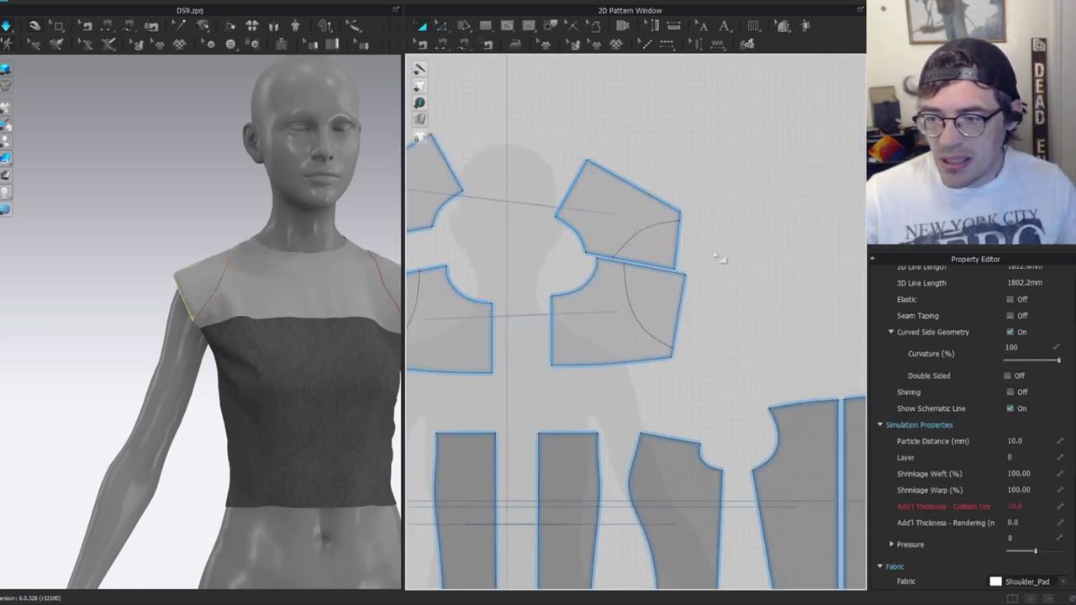
{"action": "scroll", "coordinate": [707, 246], "scroll_direction": "down", "scroll_amount": 3}
{"action": "key", "text": "ctrl+d"}
{"action": "left_click", "coordinate": [755, 274]}
{"action": "scroll", "coordinate": [288, 228], "scroll_direction": "down", "scroll_amount": 2}
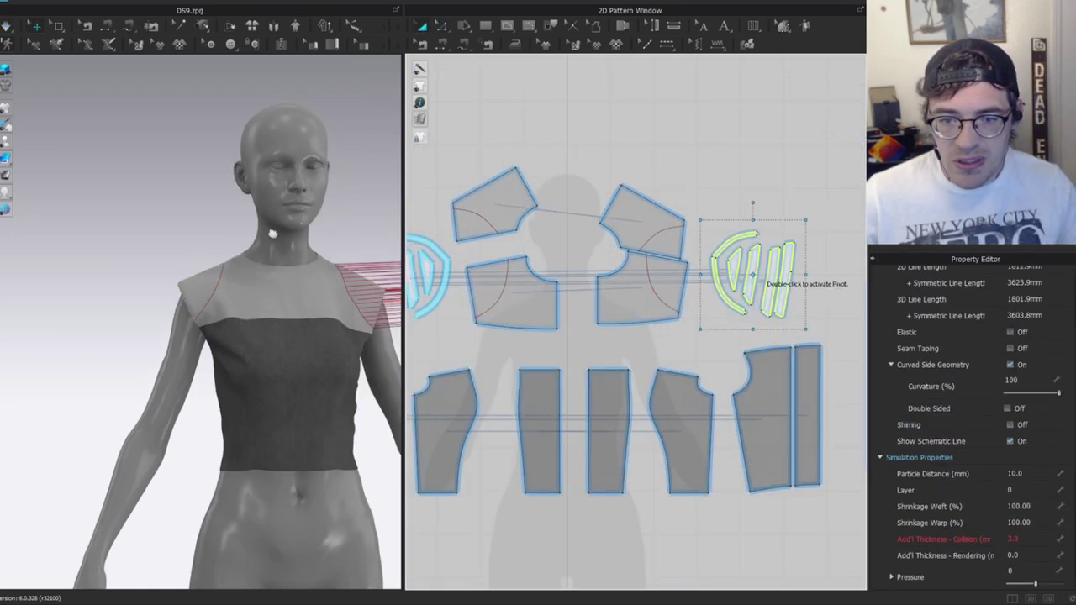
Simulate the garment with the mirrored shoulder pads and pull the yoke's armhole edge into place at the back of the shoulder.
{"action": "middle_click_drag", "start_coordinate": [288, 230], "coordinate": [85, 286]}
{"action": "scroll", "coordinate": [261, 300], "scroll_direction": "down", "scroll_amount": 1}
{"action": "left_click_drag", "start_coordinate": [322, 330], "coordinate": [139, 343]}
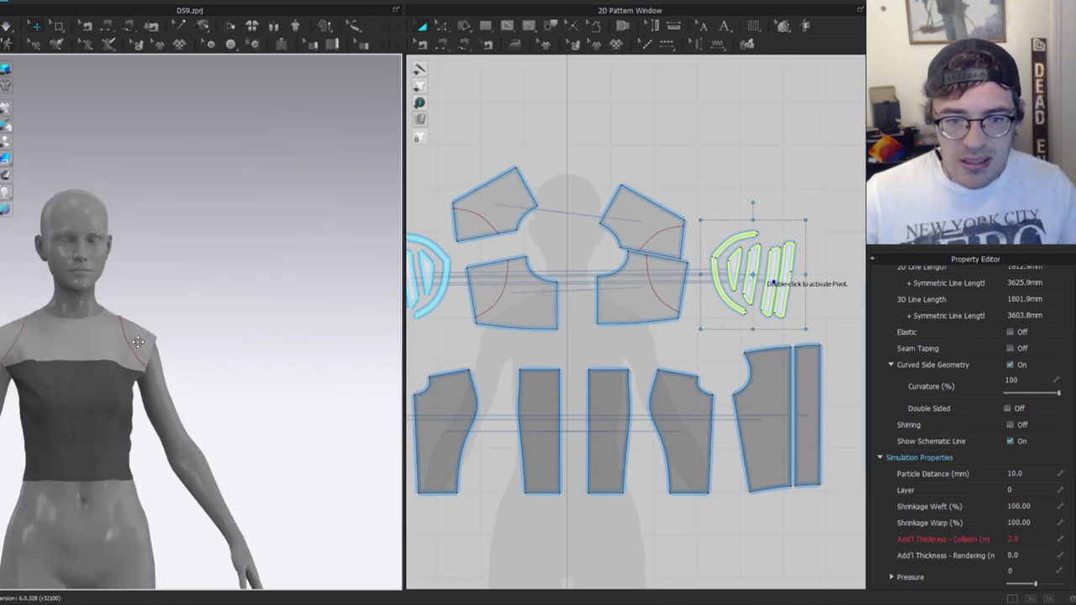
{"action": "right_click_drag", "start_coordinate": [175, 314], "coordinate": [193, 338]}
{"action": "scroll", "coordinate": [262, 349], "scroll_direction": "up", "scroll_amount": 3}
{"action": "left_click_drag", "start_coordinate": [336, 406], "coordinate": [245, 377]}
{"action": "key", "text": "space"}
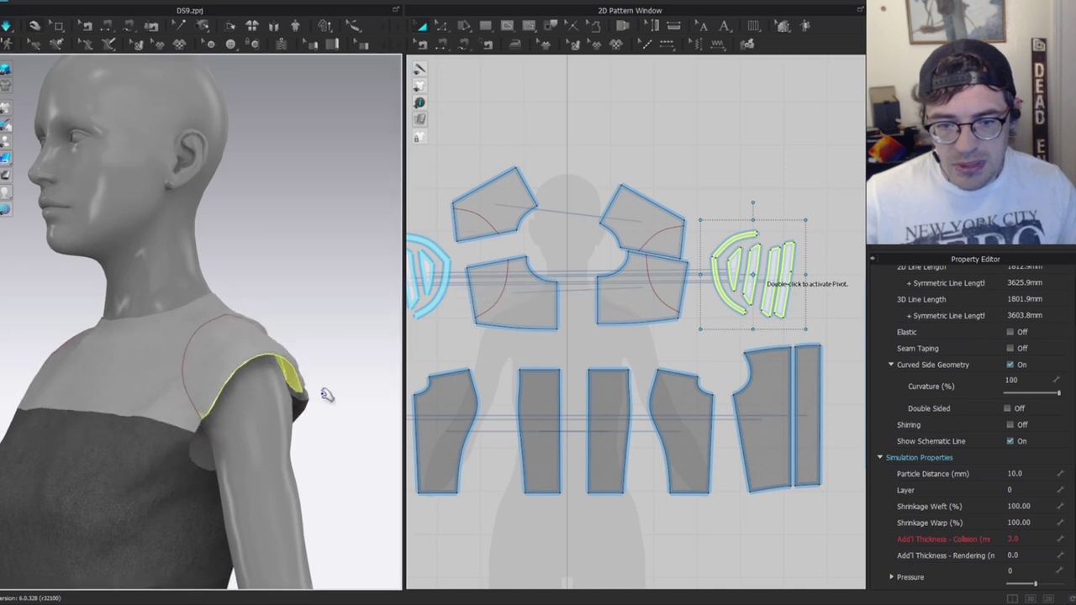
{"action": "left_click", "coordinate": [297, 373]}
{"action": "scroll", "coordinate": [225, 340], "scroll_direction": "down", "scroll_amount": 2}
{"action": "right_click_drag", "start_coordinate": [231, 368], "coordinate": [296, 316]}
{"action": "scroll", "coordinate": [745, 319], "scroll_direction": "up", "scroll_amount": 5}
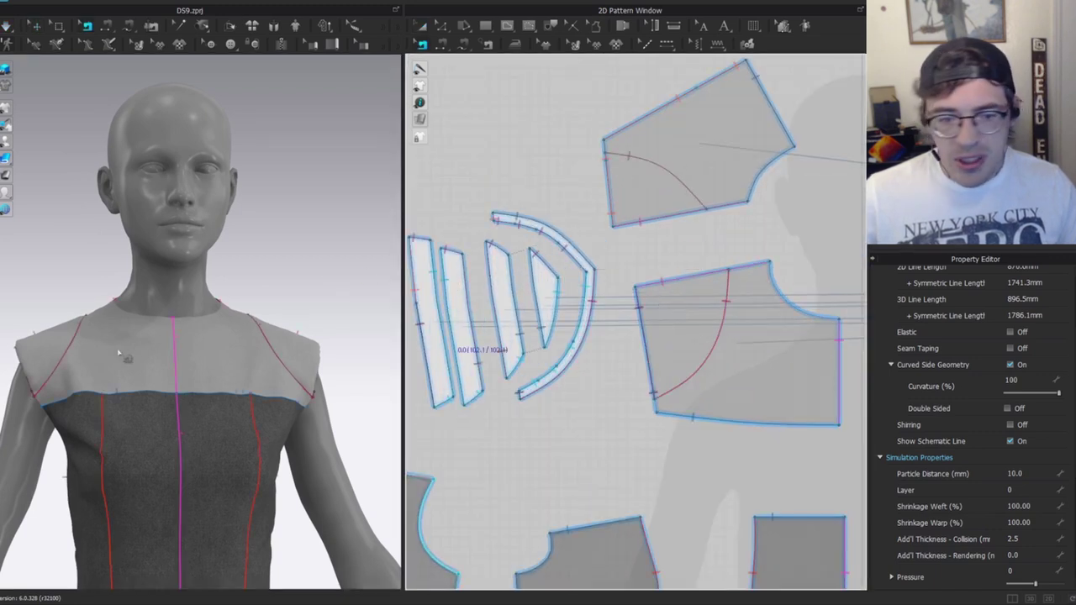
Check the seams joining the shoulder pad arc to the curved internal lines on the front and back yokes.
{"action": "key", "text": "z"}
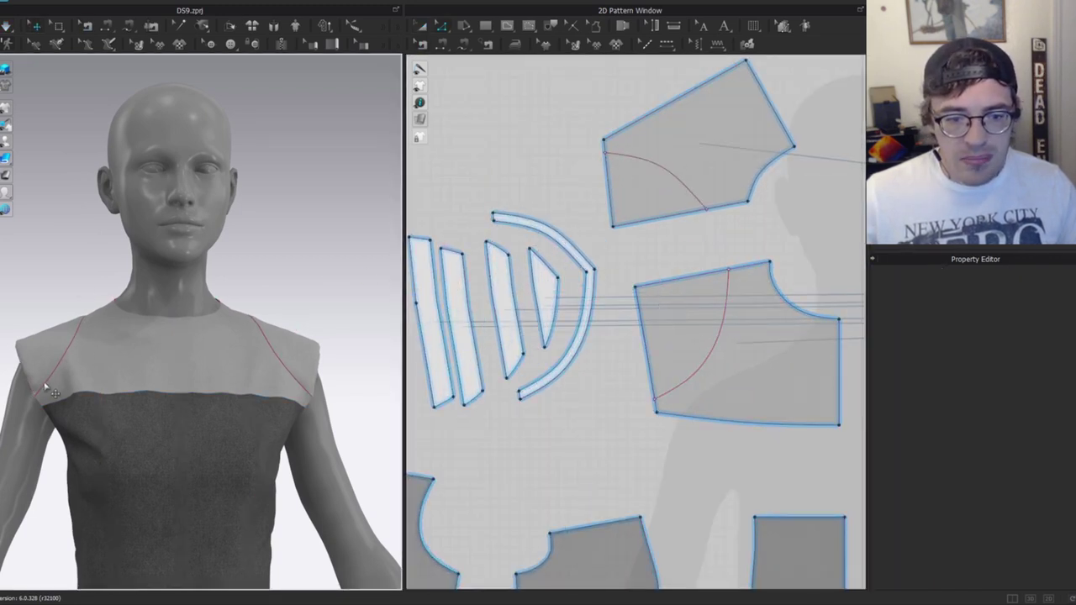
{"action": "key", "text": "b"}
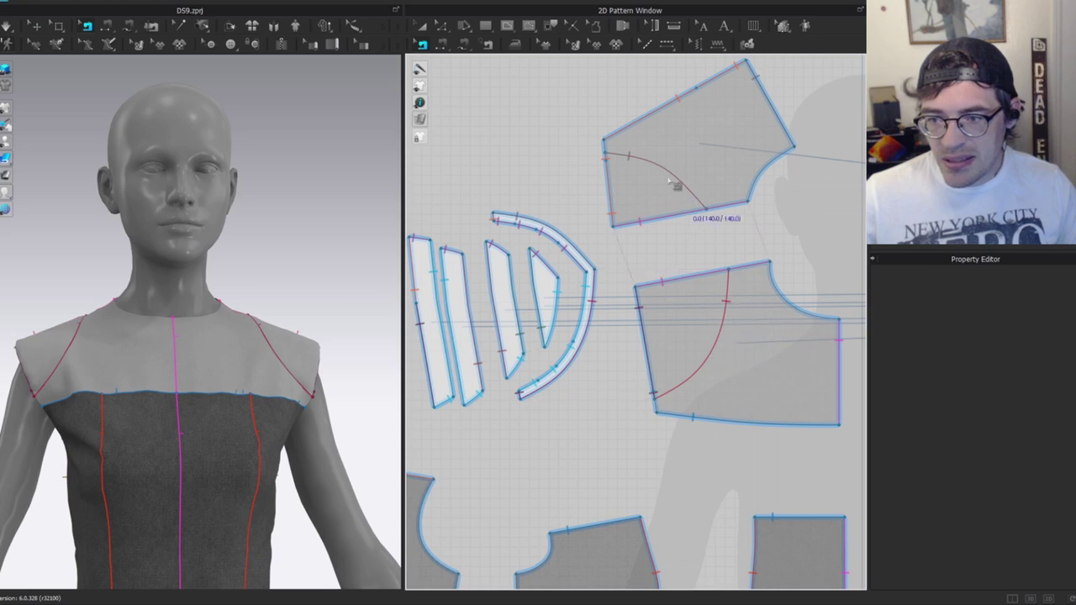
{"action": "left_click", "coordinate": [676, 177]}
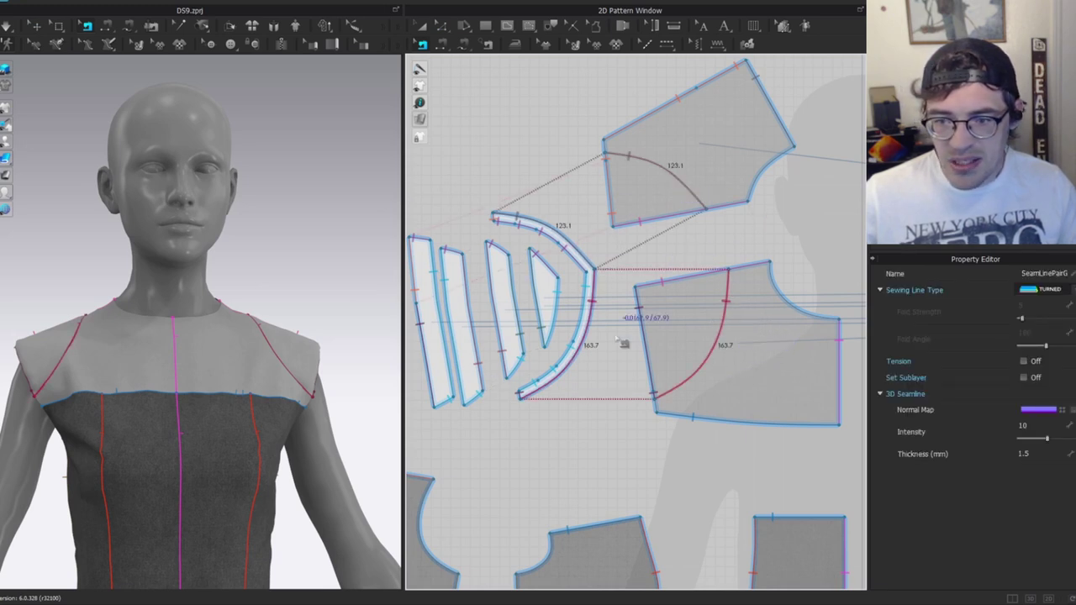
{"action": "key", "text": "Escape"}
Simulate the garment and pull the back side panel down to smooth it beneath the yoke.
{"action": "key", "text": "space"}
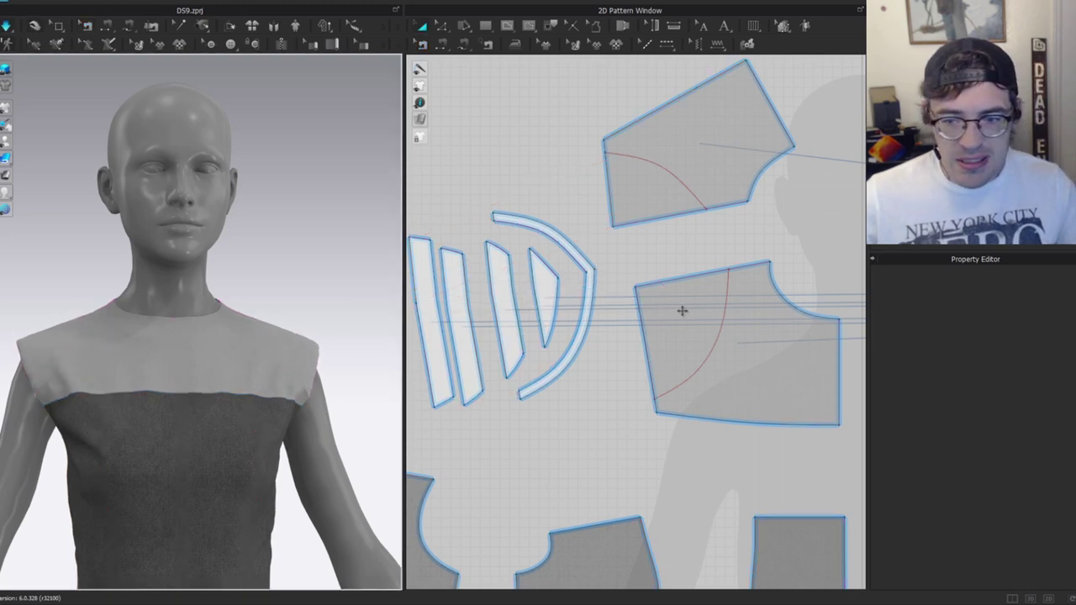
{"action": "right_click_drag", "start_coordinate": [252, 324], "coordinate": [68, 328]}
{"action": "left_click", "coordinate": [195, 358]}
{"action": "left_click", "coordinate": [295, 300]}
{"action": "scroll", "coordinate": [132, 365], "scroll_direction": "up", "scroll_amount": 4}
{"action": "right_click_drag", "start_coordinate": [190, 352], "coordinate": [224, 317]}
{"action": "left_click_drag", "start_coordinate": [247, 371], "coordinate": [247, 536]}
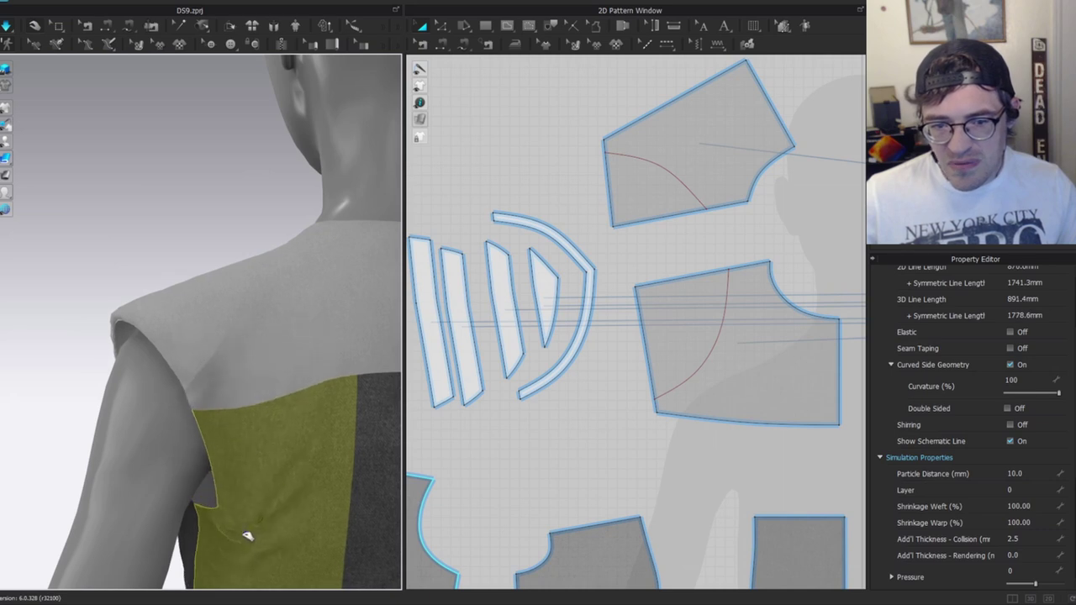
Turn off Fold Rendering for the curved internal lines on the front and back yokes.
{"action": "left_click", "coordinate": [236, 336]}
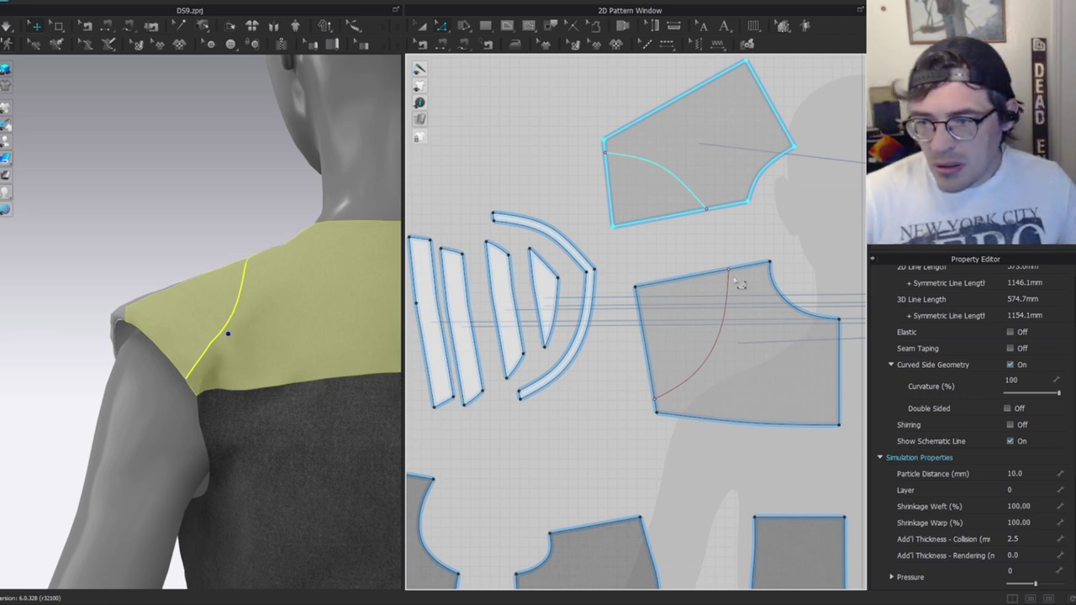
{"action": "left_click", "coordinate": [725, 332]}
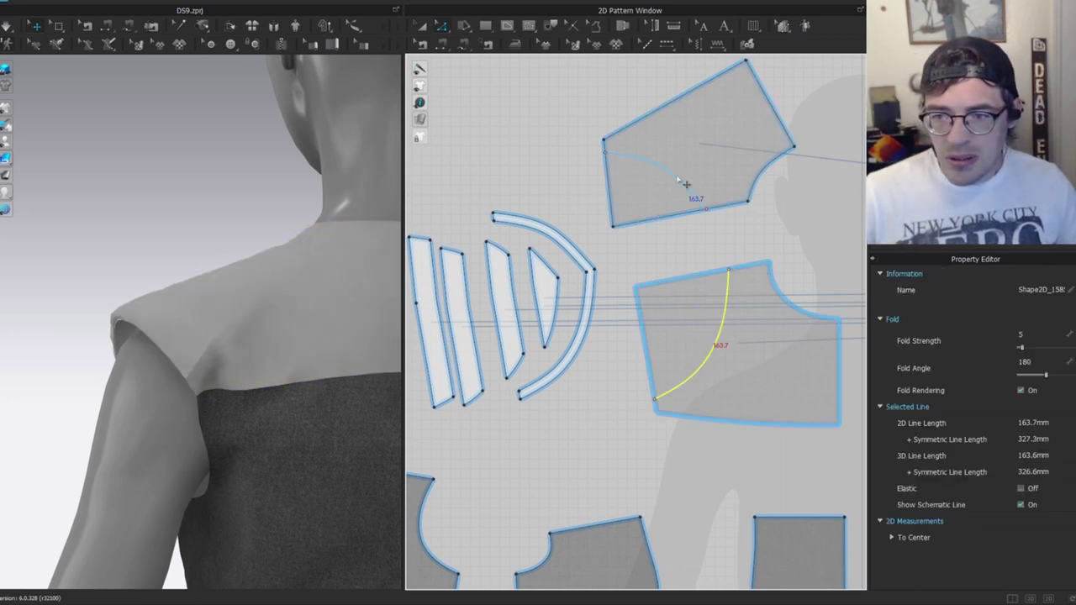
{"action": "left_click", "coordinate": [679, 179], "text": "shift"}
{"action": "left_click", "coordinate": [1023, 391]}
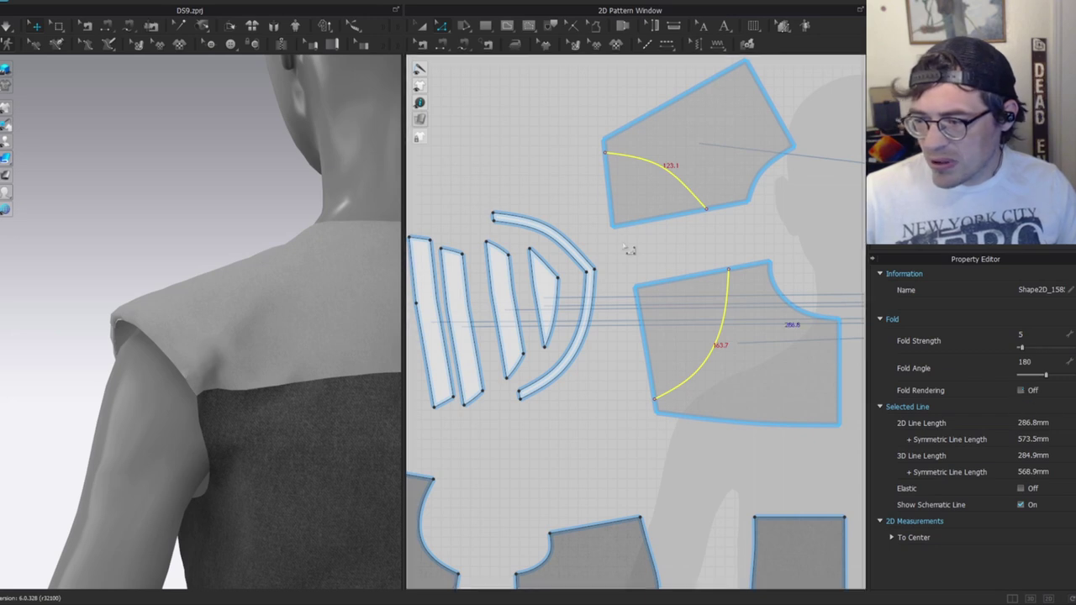
Simulate again and pull the back yoke's lower edge and the back side panel down to straighten the drape.
{"action": "left_click", "coordinate": [181, 217]}
{"action": "left_click", "coordinate": [241, 382]}
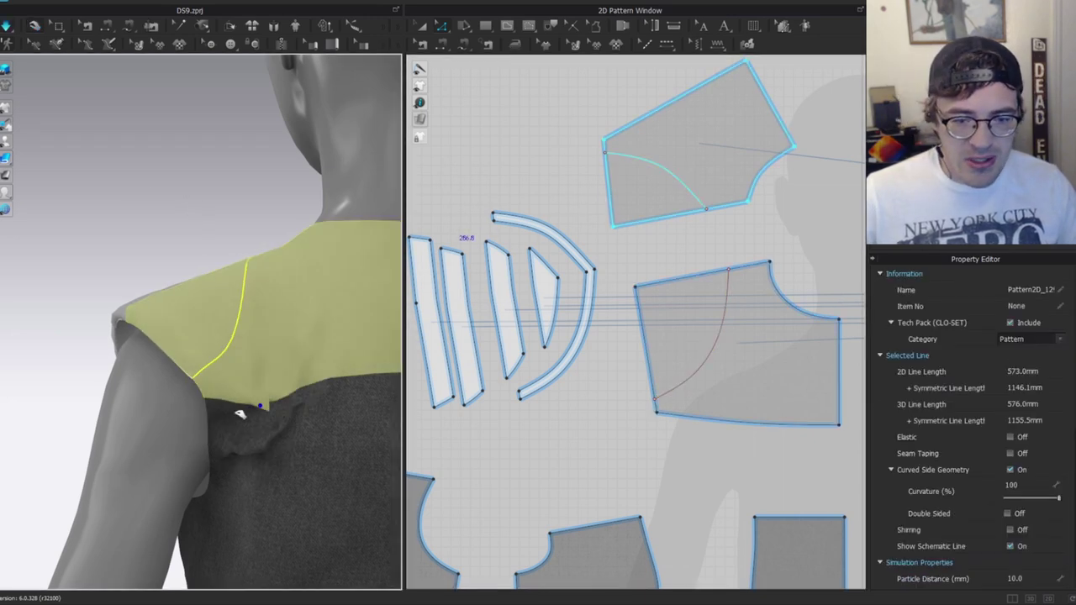
{"action": "left_click", "coordinate": [253, 512]}
{"action": "right_click_drag", "start_coordinate": [163, 308], "coordinate": [225, 335]}
{"action": "middle_click_drag", "start_coordinate": [226, 335], "coordinate": [207, 239]}
{"action": "scroll", "coordinate": [161, 324], "scroll_direction": "down", "scroll_amount": 3}
{"action": "right_click_drag", "start_coordinate": [166, 330], "coordinate": [24, 257]}
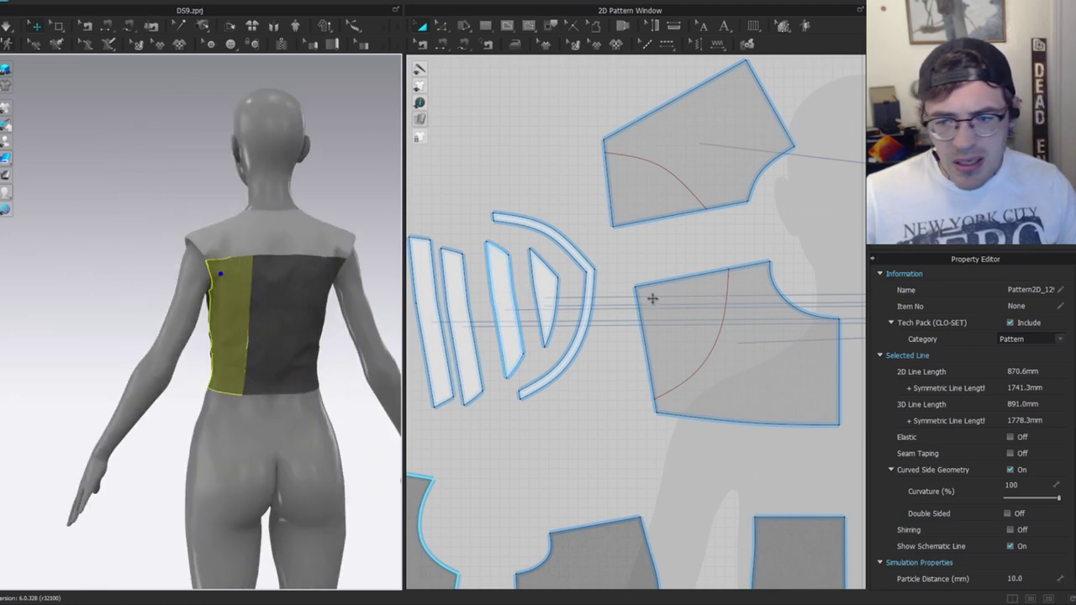
{"action": "scroll", "coordinate": [499, 305], "scroll_direction": "down", "scroll_amount": 2}
{"action": "mouse_move", "coordinate": [345, 283]}
{"action": "right_mouse_down"}
{"action": "mouse_move", "coordinate": [213, 275]}
{"action": "mouse_move", "coordinate": [337, 271]}
{"action": "right_mouse_up"}
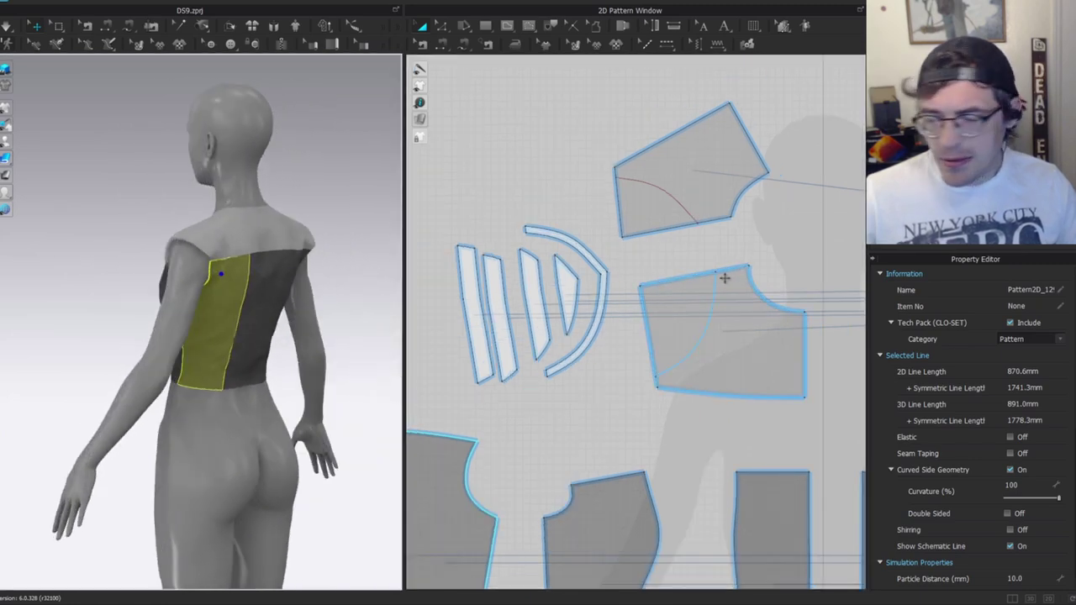
Move the shoulder pad pieces of both sides up, clear of the bodice patterns in the 2D layout.
{"action": "scroll", "coordinate": [740, 267], "scroll_direction": "down", "scroll_amount": 3}
{"action": "middle_click_drag", "start_coordinate": [774, 269], "coordinate": [580, 312]}
{"action": "key", "text": "z"}
{"action": "middle_click_drag", "start_coordinate": [707, 256], "coordinate": [667, 210]}
{"action": "scroll", "coordinate": [672, 216], "scroll_direction": "up", "scroll_amount": 2}
{"action": "left_click", "coordinate": [586, 249]}
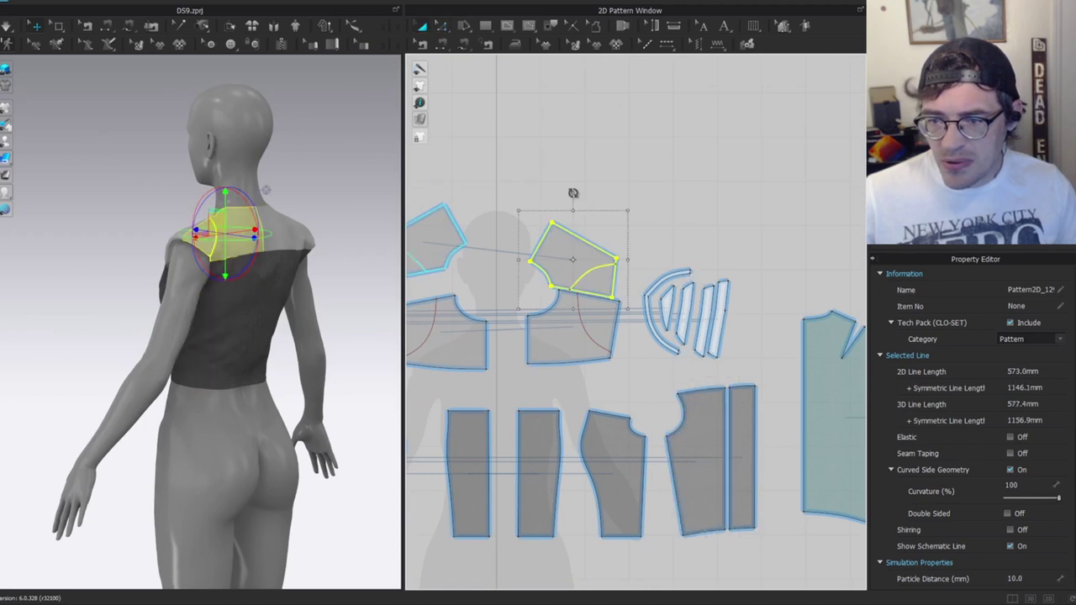
{"action": "left_click_drag", "start_coordinate": [753, 241], "coordinate": [633, 370]}
{"action": "scroll", "coordinate": [632, 369], "scroll_direction": "down", "scroll_amount": 3}
{"action": "middle_click_drag", "start_coordinate": [633, 368], "coordinate": [833, 299]}
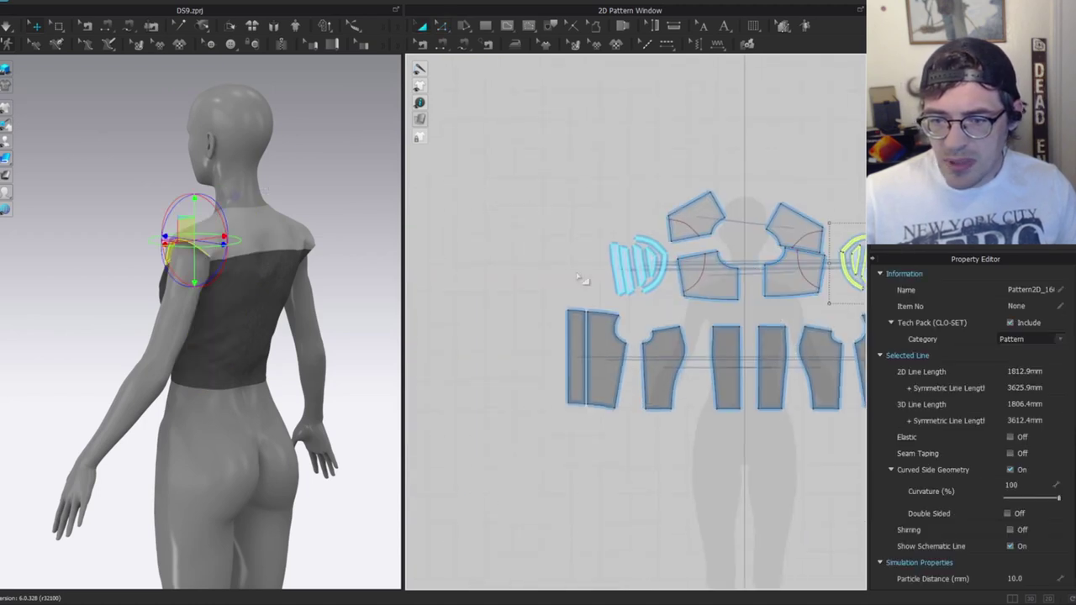
{"action": "scroll", "coordinate": [578, 270], "scroll_direction": "up", "scroll_amount": 3}
{"action": "left_click_drag", "start_coordinate": [614, 179], "coordinate": [740, 336]}
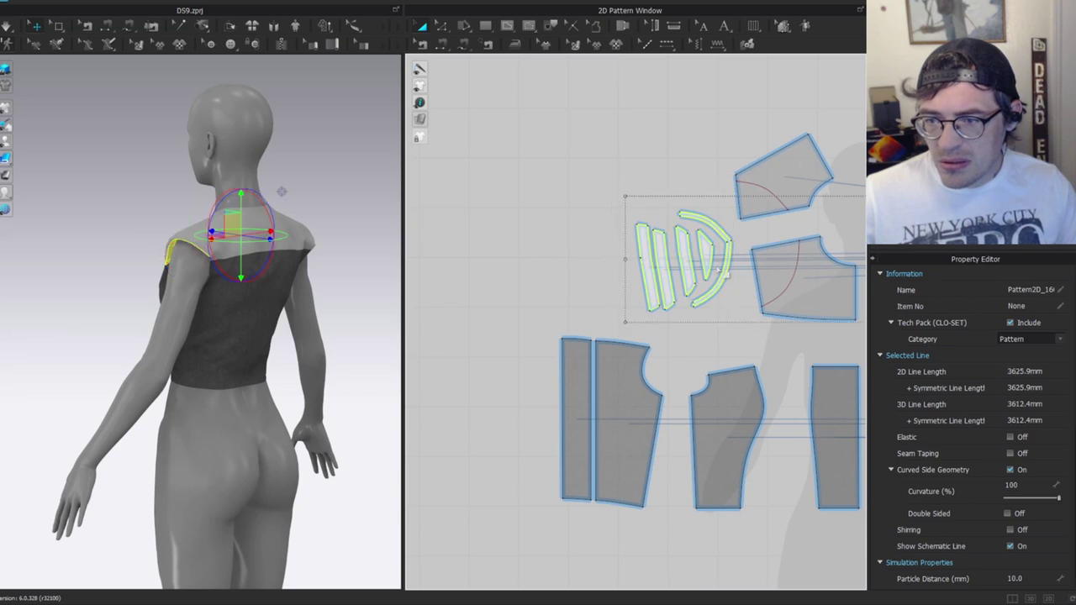
{"action": "right_click_drag", "start_coordinate": [731, 221], "coordinate": [658, 355]}
{"action": "scroll", "coordinate": [658, 355], "scroll_direction": "down", "scroll_amount": 3}
{"action": "left_click_drag", "start_coordinate": [660, 353], "coordinate": [629, 126]}
Rotate the back yoke pieces so their lower edges are level and place them outside the front yokes, above the back panels.
{"action": "middle_click_drag", "start_coordinate": [692, 292], "coordinate": [575, 256]}
{"action": "scroll", "coordinate": [575, 255], "scroll_direction": "up", "scroll_amount": 4}
{"action": "left_click", "coordinate": [649, 334]}
{"action": "middle_click_drag", "start_coordinate": [612, 216], "coordinate": [517, 93]}
{"action": "left_click_drag", "start_coordinate": [556, 143], "coordinate": [584, 265]}
{"action": "left_click_drag", "start_coordinate": [565, 195], "coordinate": [730, 290]}
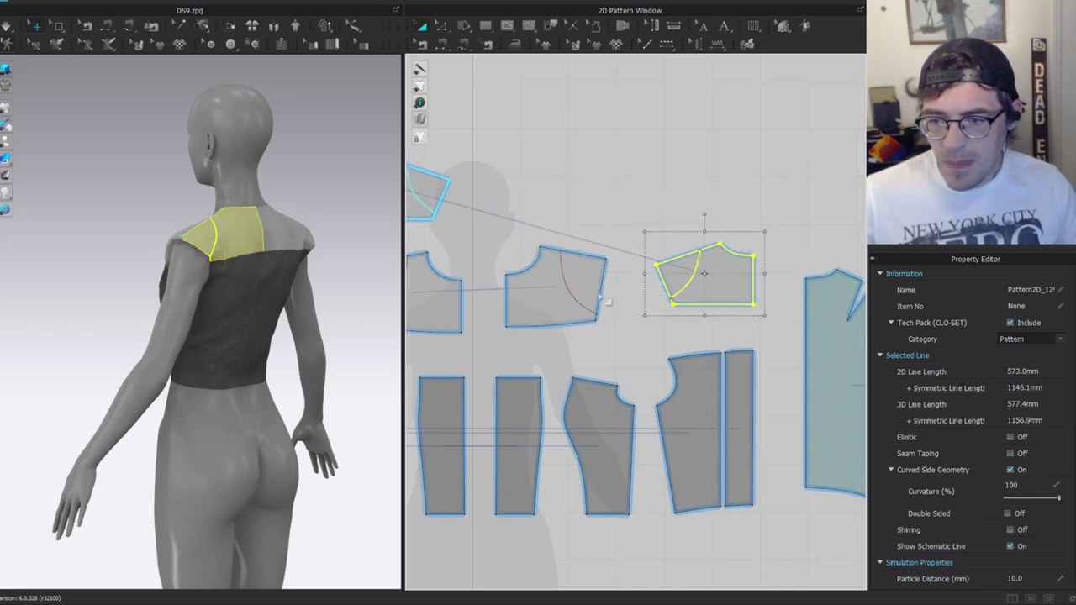
{"action": "middle_click_drag", "start_coordinate": [584, 274], "coordinate": [696, 202]}
{"action": "mouse_move", "coordinate": [489, 121]}
{"action": "left_mouse_down"}
{"action": "mouse_move", "coordinate": [407, 186]}
{"action": "mouse_move", "coordinate": [413, 236]}
{"action": "left_mouse_up"}
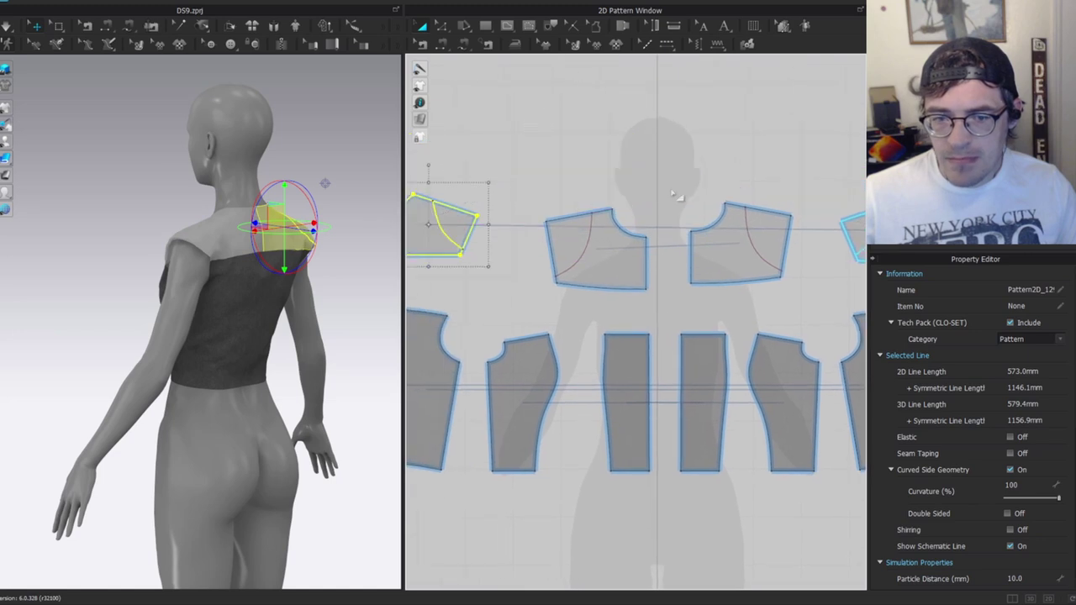
Draw a shallow rectangle above the front and back yokes and pull its upper edge into a rounded sleeve cap.
{"action": "middle_click_drag", "start_coordinate": [786, 212], "coordinate": [591, 258]}
{"action": "scroll", "coordinate": [588, 255], "scroll_direction": "up", "scroll_amount": 3}
{"action": "key", "text": "s"}
{"action": "left_click_drag", "start_coordinate": [560, 187], "coordinate": [733, 204]}
{"action": "key", "text": "v"}
{"action": "left_click_drag", "start_coordinate": [643, 186], "coordinate": [625, 123]}
{"action": "key", "text": "a"}
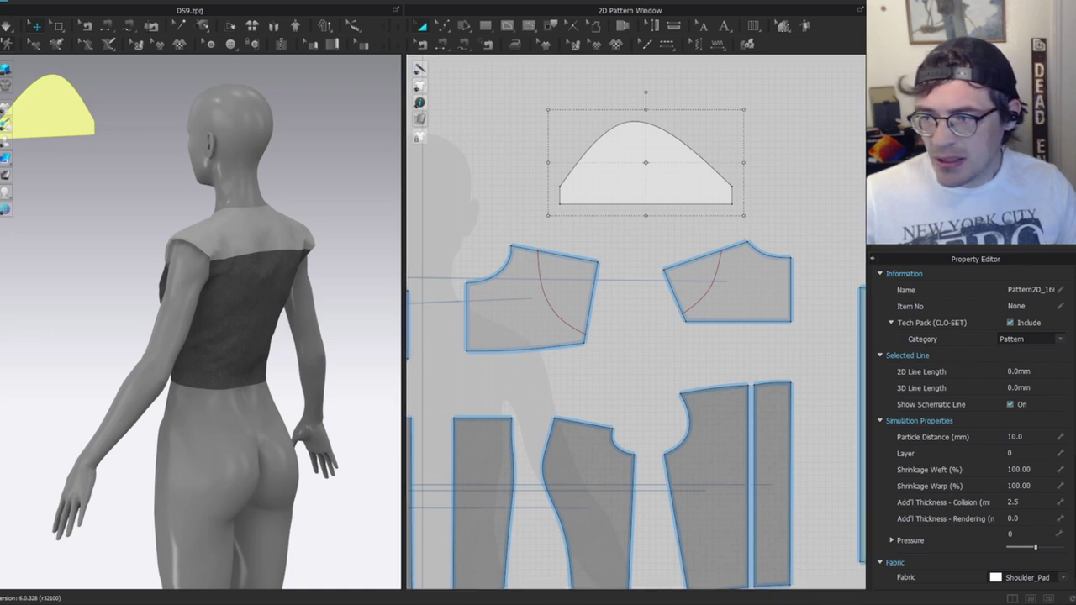
Add curve points along both slopes of the sleeve cap so the curve flares out towards the underarm corners.
{"action": "key", "text": "z"}
{"action": "scroll", "coordinate": [609, 166], "scroll_direction": "up", "scroll_amount": 3}
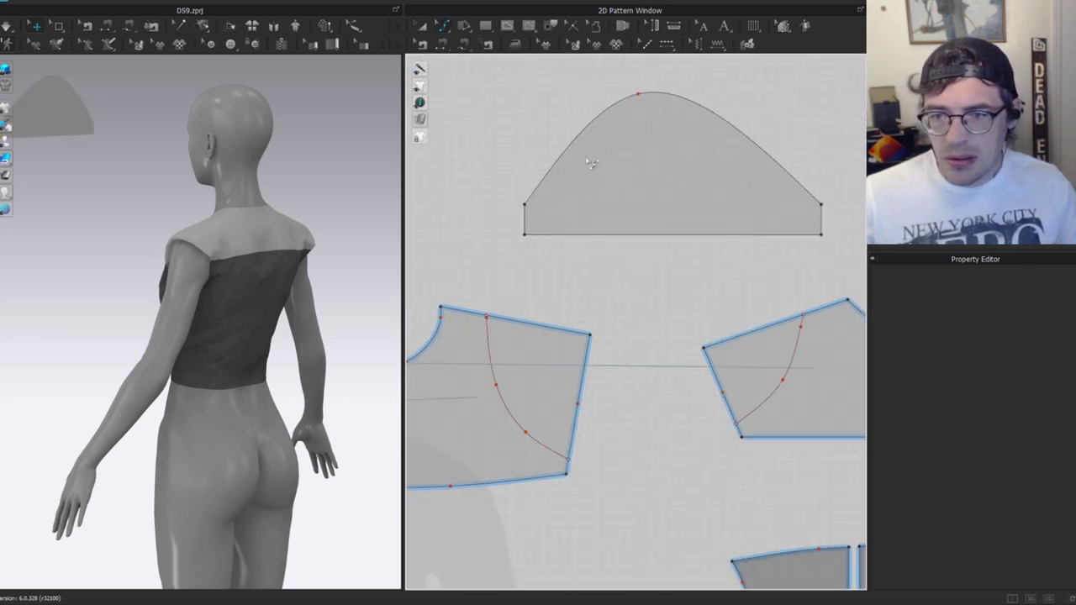
{"action": "left_click_drag", "start_coordinate": [550, 171], "coordinate": [567, 195]}
{"action": "left_click_drag", "start_coordinate": [776, 155], "coordinate": [792, 198]}
{"action": "left_click", "coordinate": [746, 170]}
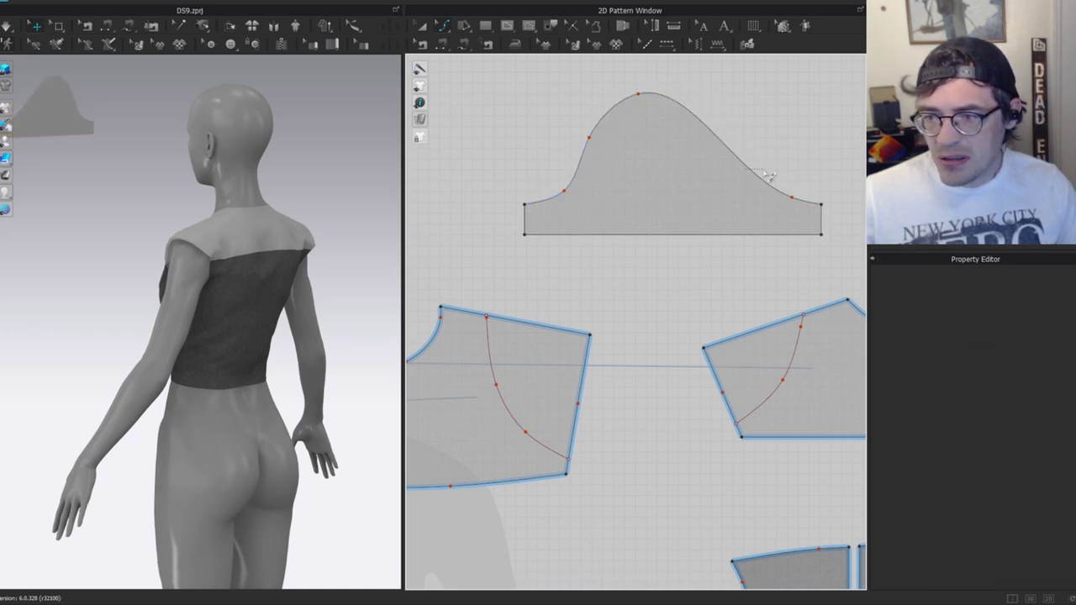
{"action": "left_click", "coordinate": [767, 175]}
{"action": "scroll", "coordinate": [639, 292], "scroll_direction": "down", "scroll_amount": 3}
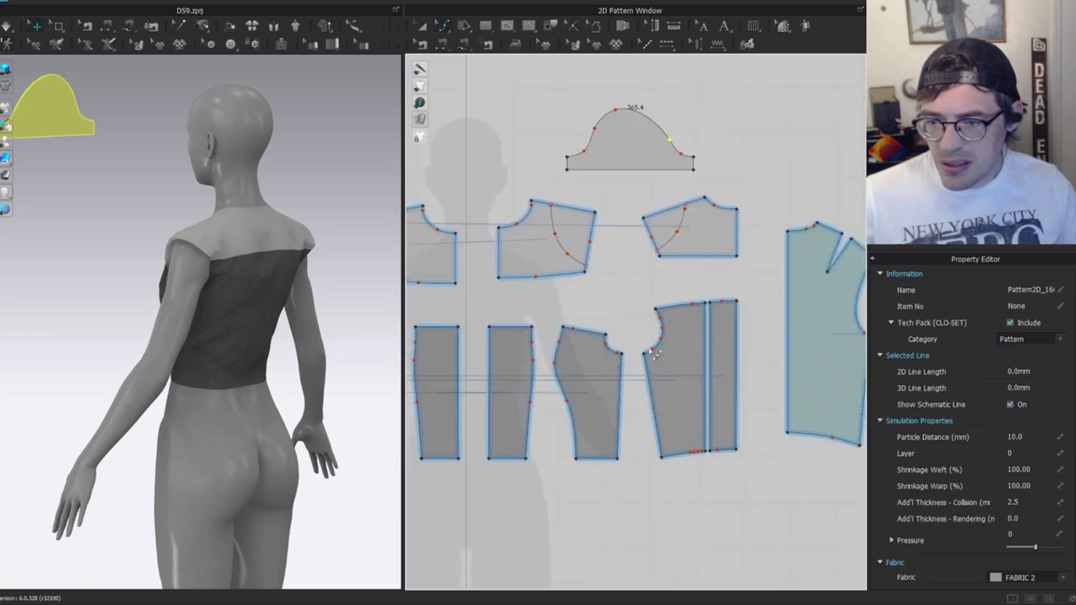
Adjust the curve points on both slopes of the sleeve cap to form a smooth curve about 355 mm long.
{"action": "middle_click_drag", "start_coordinate": [679, 140], "coordinate": [645, 239]}
{"action": "scroll", "coordinate": [646, 228], "scroll_direction": "up", "scroll_amount": 3}
{"action": "left_click", "coordinate": [670, 240]}
{"action": "left_click_drag", "start_coordinate": [651, 312], "coordinate": [663, 303]}
{"action": "scroll", "coordinate": [620, 264], "scroll_direction": "down", "scroll_amount": 3}
{"action": "middle_click_drag", "start_coordinate": [620, 265], "coordinate": [727, 240]}
{"action": "left_click_drag", "start_coordinate": [561, 264], "coordinate": [563, 257]}
{"action": "left_click_drag", "start_coordinate": [622, 182], "coordinate": [645, 190]}
{"action": "left_click_drag", "start_coordinate": [582, 220], "coordinate": [585, 217]}
{"action": "scroll", "coordinate": [586, 206], "scroll_direction": "down", "scroll_amount": 4}
{"action": "middle_click_drag", "start_coordinate": [626, 231], "coordinate": [613, 176]}
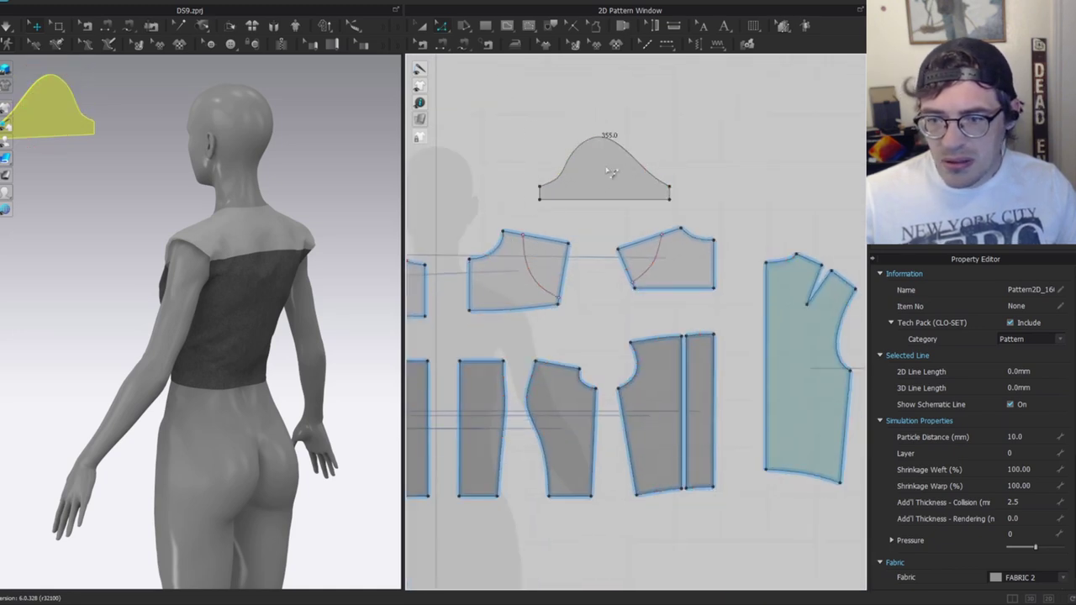
Free-sew the whole sleeve cap curve to the armhole edges of the front side panel, front yoke, back yoke and back side panel.
{"action": "key", "text": "m"}
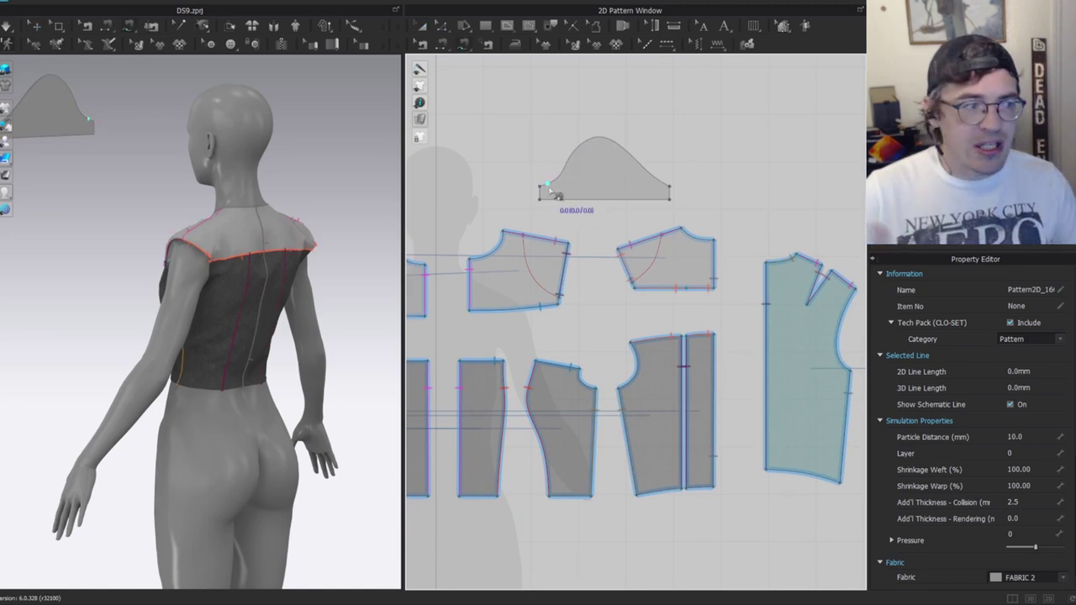
{"action": "left_click", "coordinate": [540, 187]}
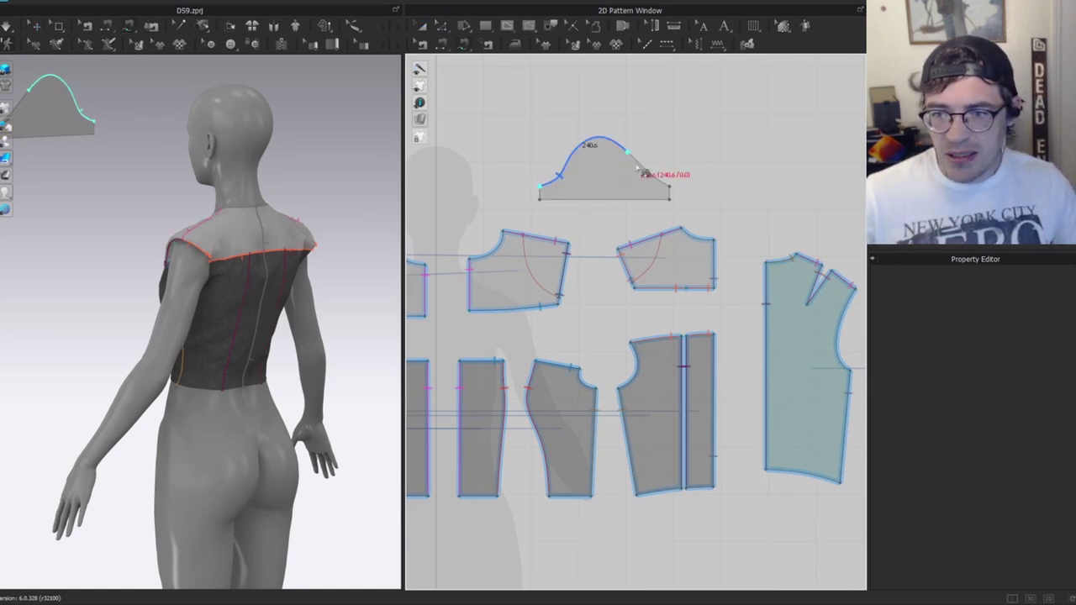
{"action": "left_click", "coordinate": [669, 187]}
{"action": "middle_click_drag", "start_coordinate": [604, 375], "coordinate": [628, 315]}
{"action": "left_click", "coordinate": [619, 329], "text": "shift"}
{"action": "left_click", "coordinate": [602, 309], "text": "shift"}
{"action": "left_click", "coordinate": [582, 245], "text": "shift"}
{"action": "left_click", "coordinate": [602, 189]}
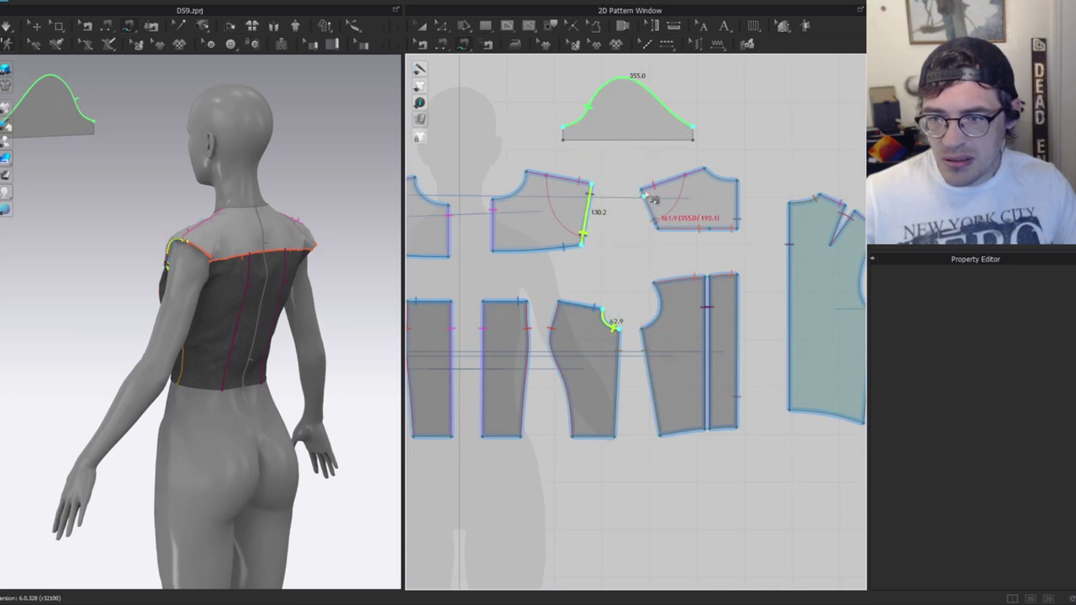
{"action": "left_click", "coordinate": [650, 199]}
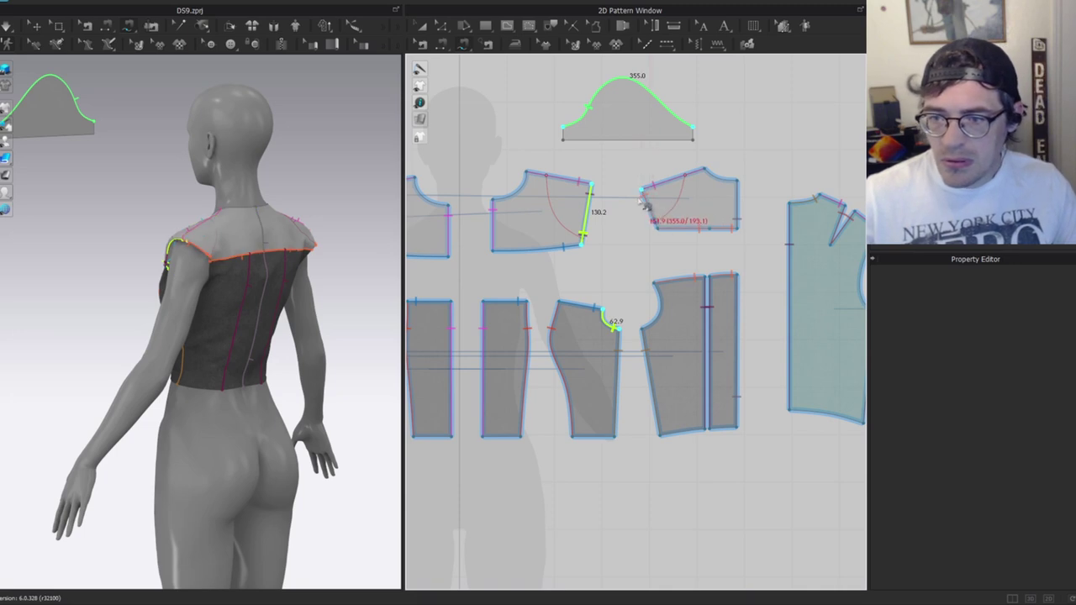
{"action": "left_click", "coordinate": [644, 198]}
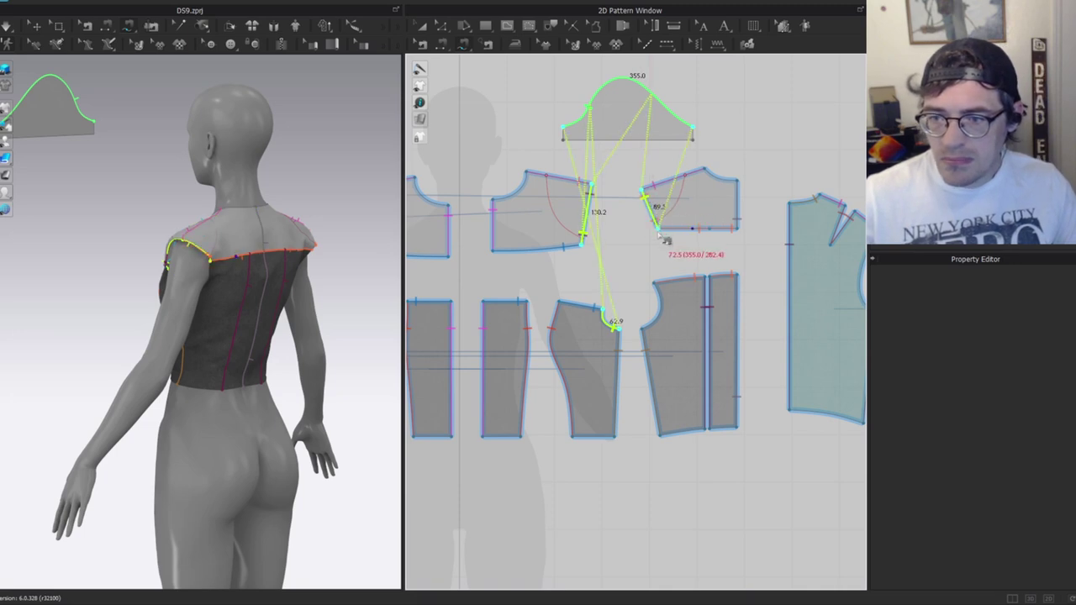
{"action": "left_click", "coordinate": [660, 301]}
{"action": "left_click", "coordinate": [664, 113]}
Stretch the sleeve pattern to make it taller and slightly wider.
{"action": "middle_click_drag", "start_coordinate": [650, 110], "coordinate": [596, 221]}
{"action": "key", "text": "a"}
{"action": "left_click", "coordinate": [595, 211]}
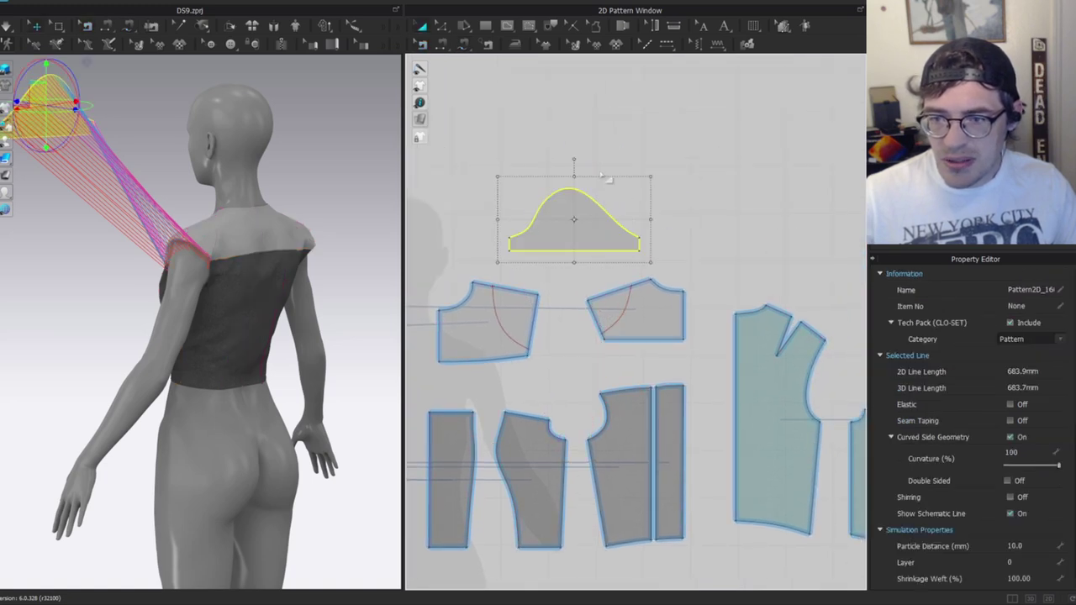
{"action": "left_click_drag", "start_coordinate": [575, 157], "coordinate": [575, 158]}
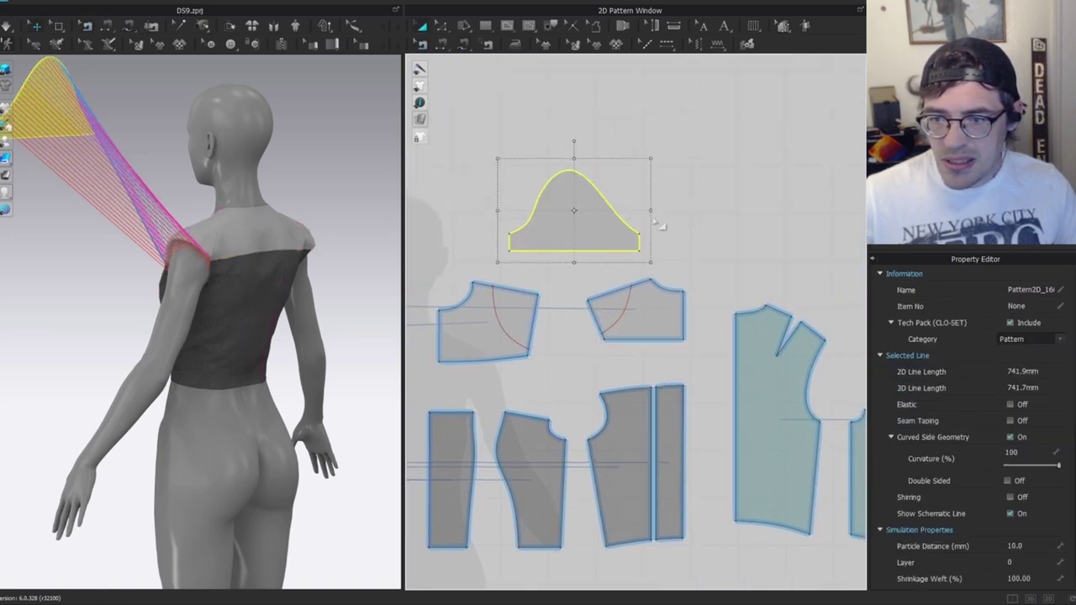
{"action": "left_click_drag", "start_coordinate": [656, 211], "coordinate": [658, 211]}
{"action": "left_click", "coordinate": [662, 209]}
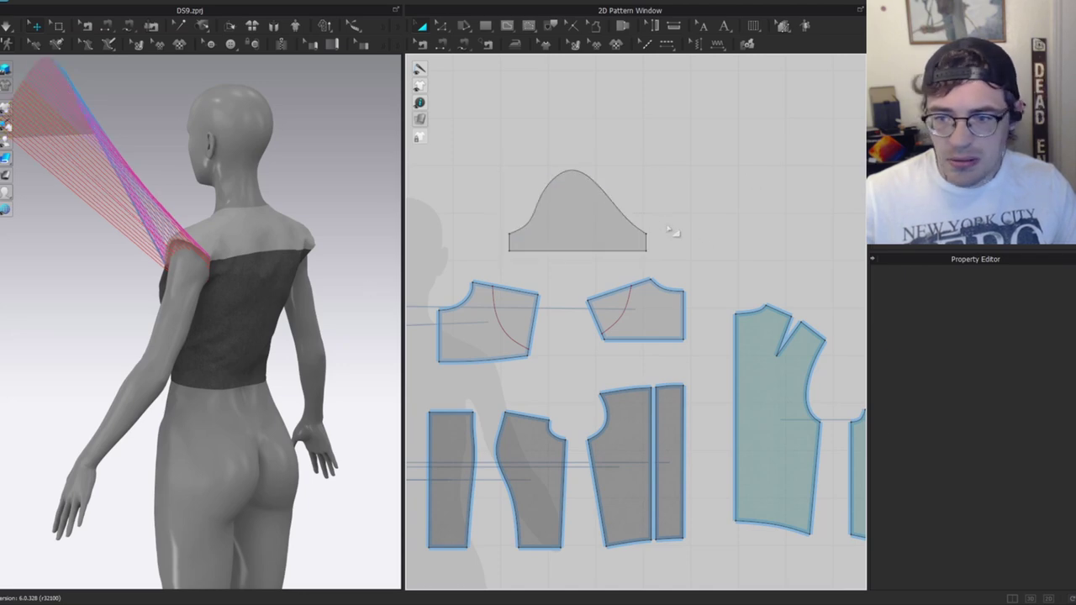
Move the sleeve pattern in 3D so it sits close to the armhole on the avatar's upper arm.
{"action": "left_click", "coordinate": [611, 218]}
{"action": "left_click", "coordinate": [118, 285]}
{"action": "right_click_drag", "start_coordinate": [118, 286], "coordinate": [348, 269]}
{"action": "scroll", "coordinate": [347, 254], "scroll_direction": "up", "scroll_amount": 4}
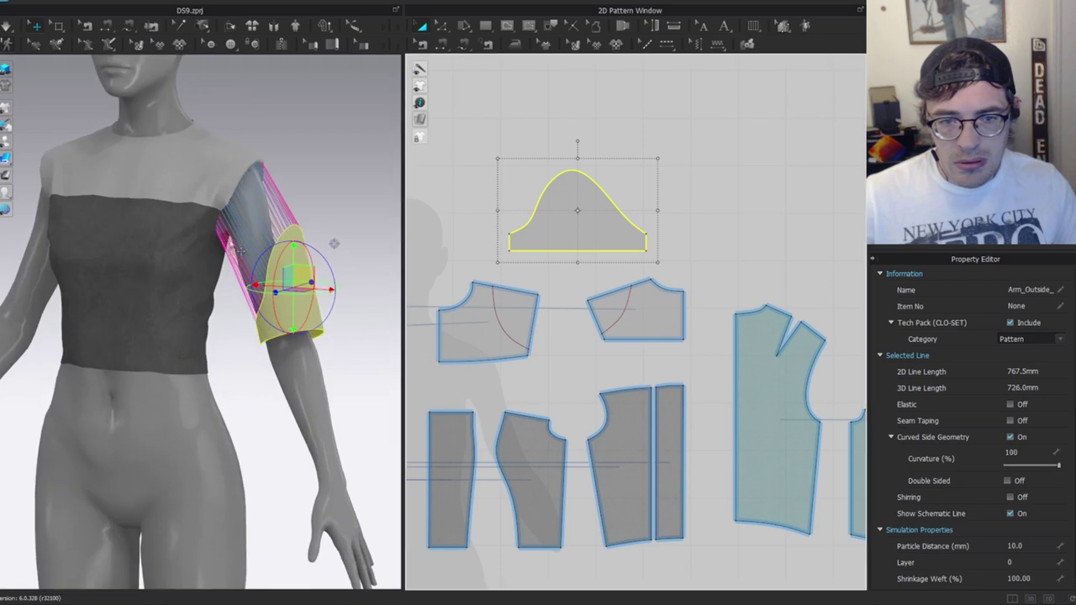
{"action": "left_click_drag", "start_coordinate": [317, 267], "coordinate": [280, 204]}
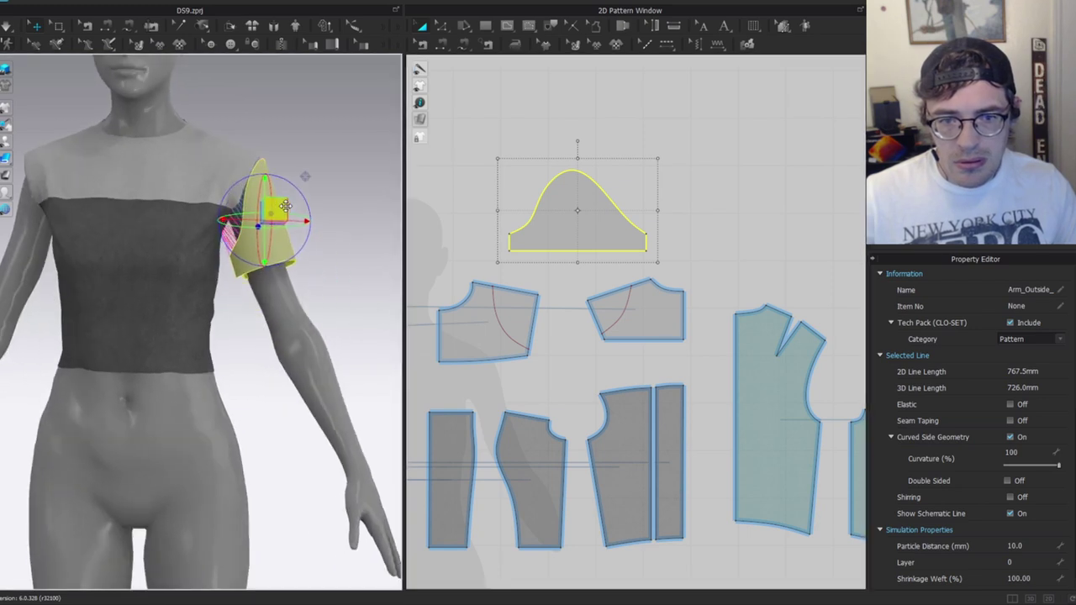
Check the seams along the sleeve cap against the armhole edges they are sewn to.
{"action": "key", "text": "b"}
{"action": "left_click", "coordinate": [627, 222]}
{"action": "key", "text": "Delete"}
{"action": "key", "text": "a"}
{"action": "scroll", "coordinate": [596, 206], "scroll_direction": "up", "scroll_amount": 3}
{"action": "left_click", "coordinate": [571, 155]}
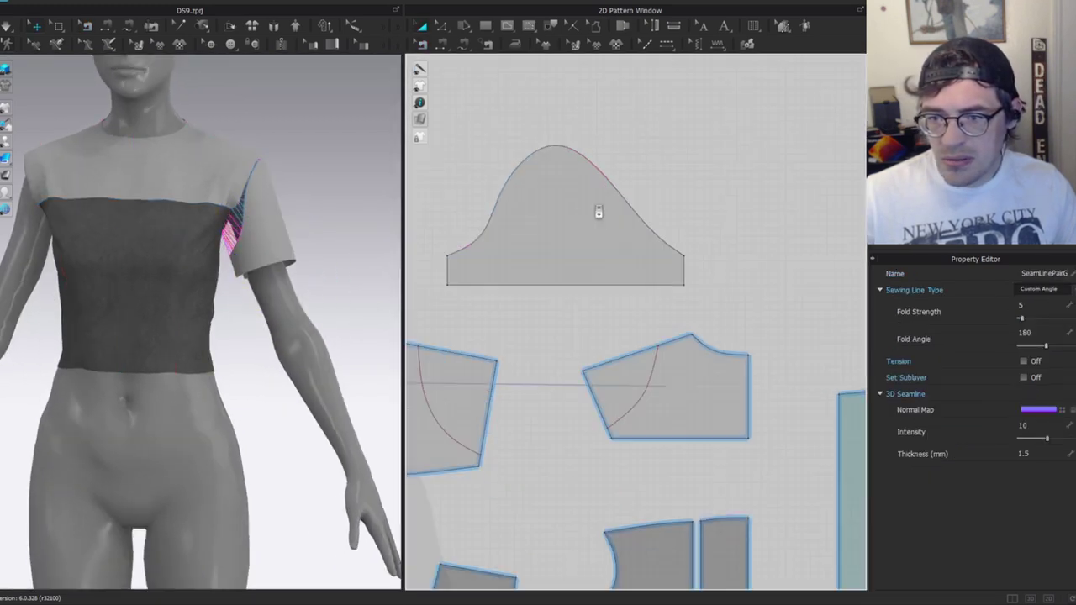
{"action": "left_click", "coordinate": [559, 144]}
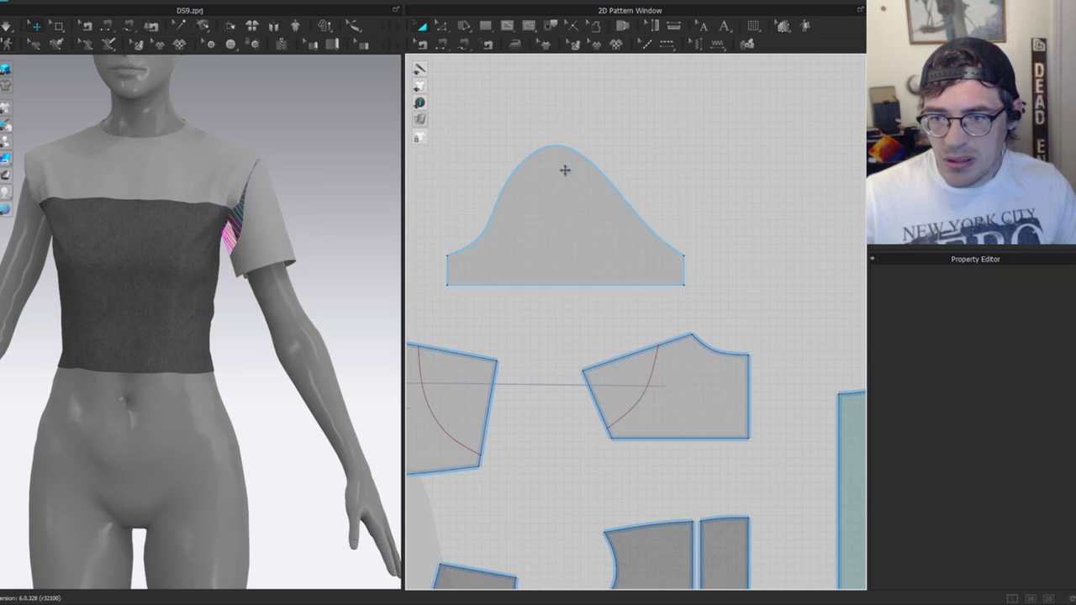
Reduce the sleeve pattern's height slightly by lowering the cap and recheck the cap seam against the armhole.
{"action": "left_click", "coordinate": [565, 170]}
{"action": "left_click_drag", "start_coordinate": [564, 132], "coordinate": [566, 142]}
{"action": "key", "text": "n"}
{"action": "key", "text": "a"}
{"action": "left_click", "coordinate": [559, 197]}
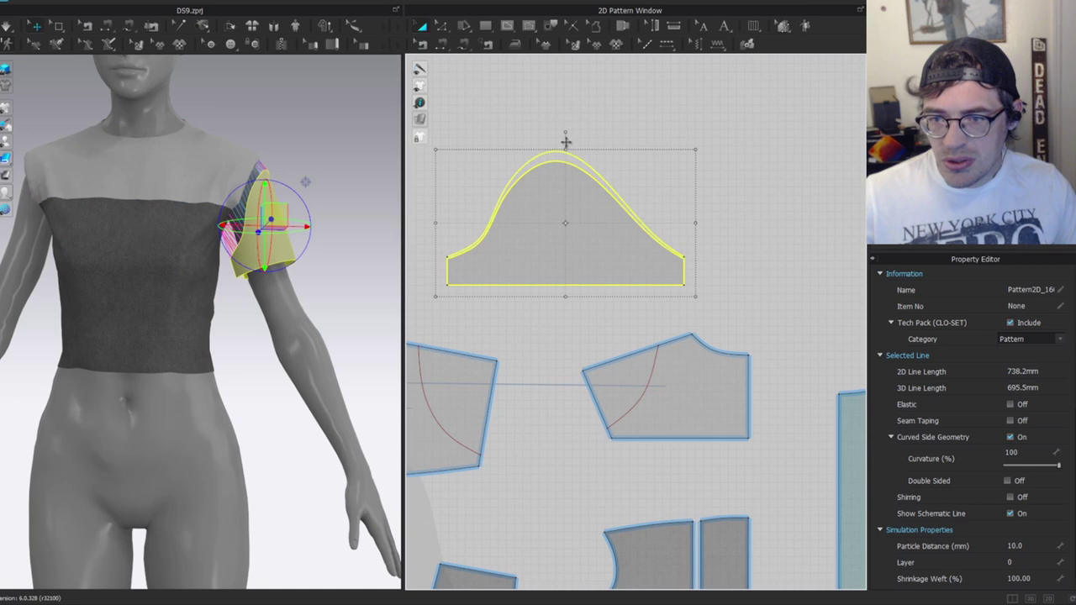
{"action": "key", "text": "b"}
{"action": "left_click", "coordinate": [588, 167]}
{"action": "key", "text": "a"}
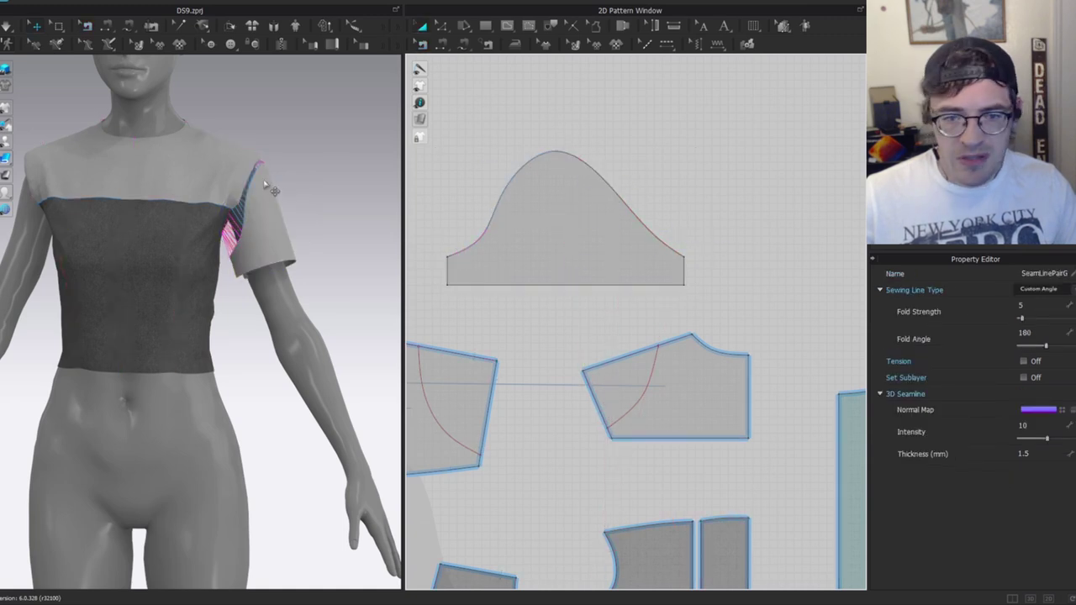
Simulate the garment to draw the sleeve onto the armhole and examine its fit from the front, side and back.
{"action": "key", "text": "space"}
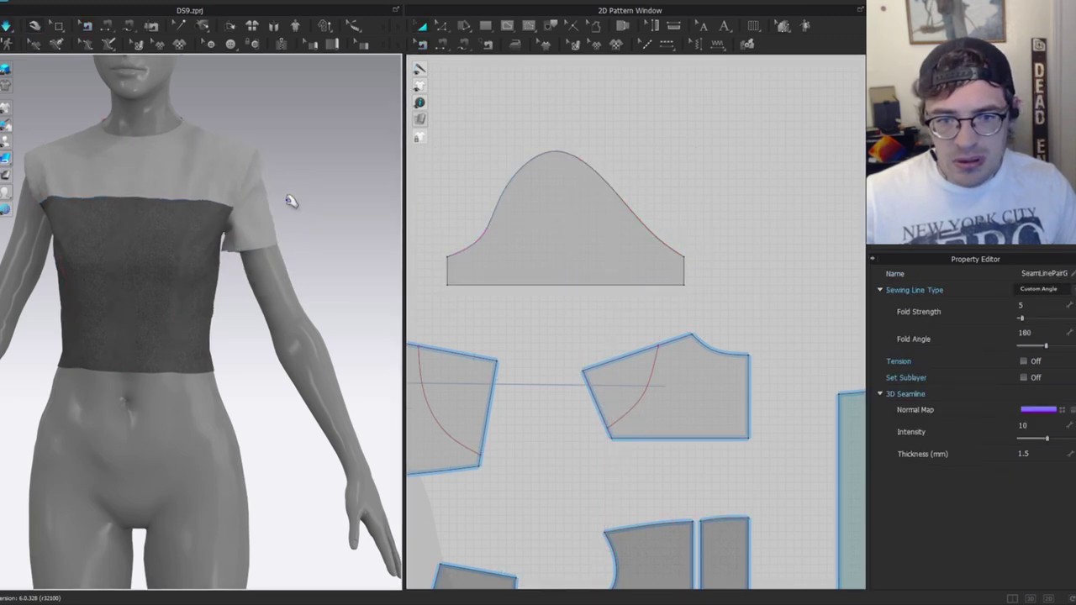
{"action": "left_click", "coordinate": [276, 243]}
{"action": "scroll", "coordinate": [294, 173], "scroll_direction": "up", "scroll_amount": 3}
{"action": "right_click_drag", "start_coordinate": [242, 169], "coordinate": [92, 173]}
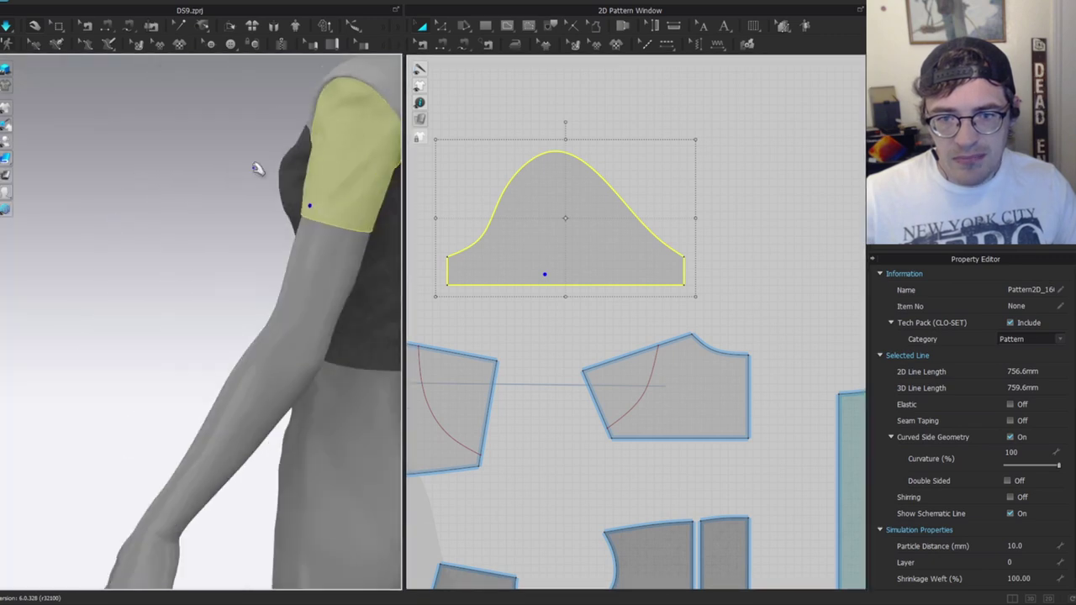
{"action": "right_click_drag", "start_coordinate": [298, 161], "coordinate": [76, 236]}
{"action": "right_click_drag", "start_coordinate": [152, 243], "coordinate": [96, 228]}
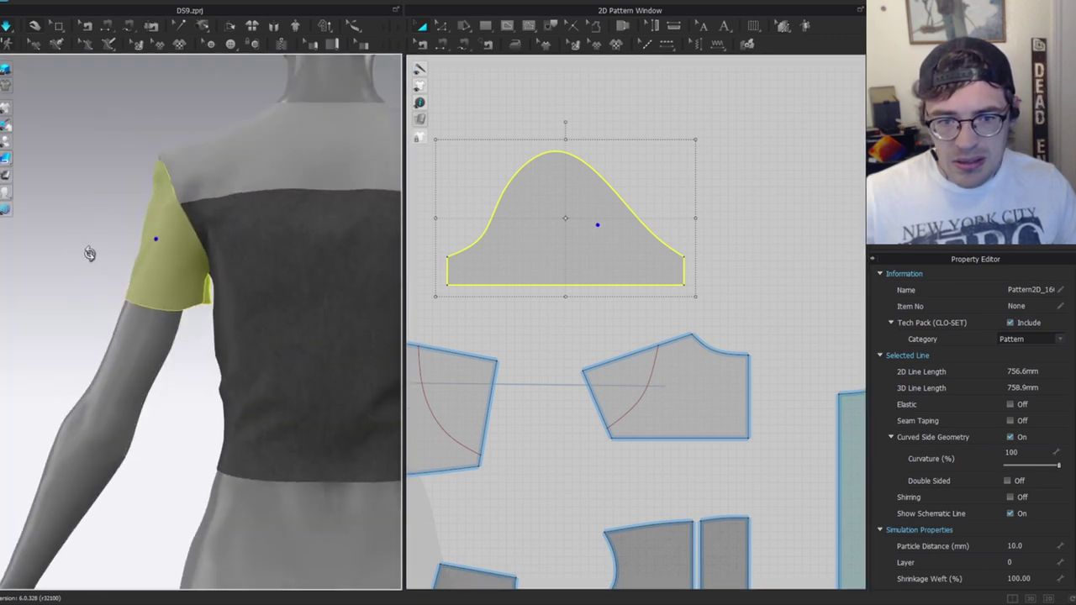
{"action": "scroll", "coordinate": [36, 212], "scroll_direction": "up", "scroll_amount": 3}
{"action": "right_click_drag", "start_coordinate": [35, 212], "coordinate": [137, 166]}
{"action": "right_click_drag", "start_coordinate": [154, 264], "coordinate": [262, 269]}
{"action": "right_click_drag", "start_coordinate": [63, 260], "coordinate": [132, 250]}
{"action": "middle_click_drag", "start_coordinate": [132, 250], "coordinate": [211, 298]}
{"action": "right_click_drag", "start_coordinate": [216, 303], "coordinate": [167, 315]}
Move the lowest curve point on the sleeve cap's front slope slightly outwards and simulate the garment again.
{"action": "scroll", "coordinate": [540, 327], "scroll_direction": "up", "scroll_amount": 2}
{"action": "scroll", "coordinate": [488, 278], "scroll_direction": "up", "scroll_amount": 2}
{"action": "key", "text": "v"}
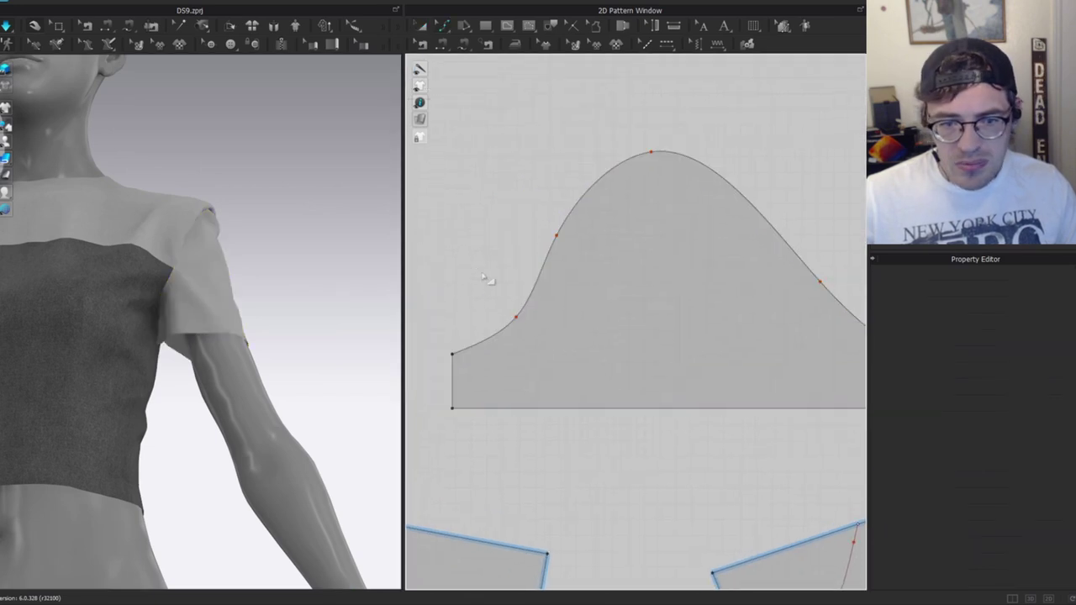
{"action": "left_click_drag", "start_coordinate": [516, 317], "coordinate": [509, 314]}
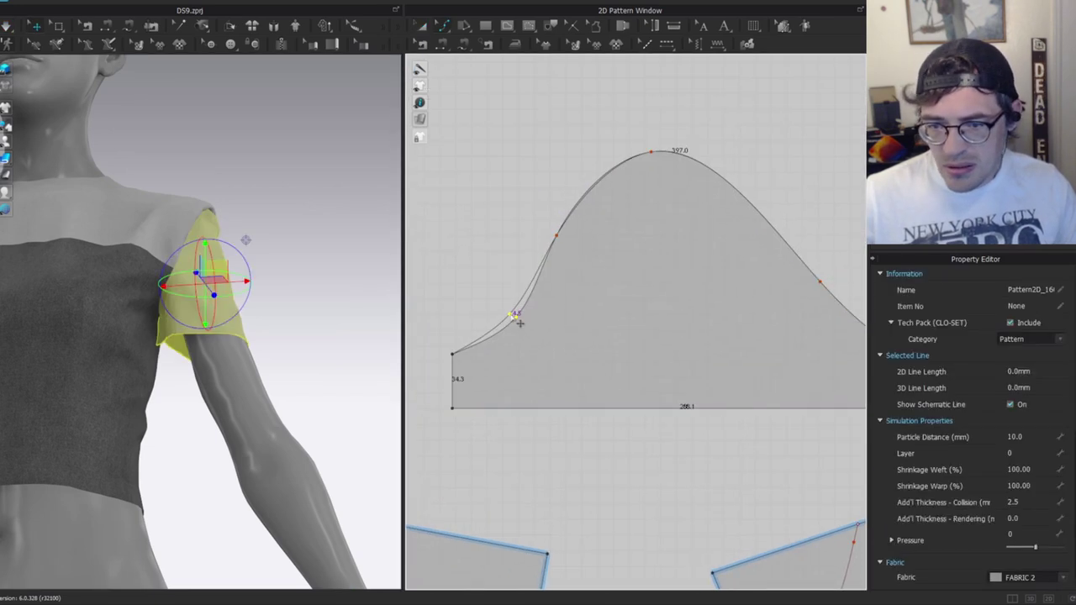
{"action": "key", "text": "space"}
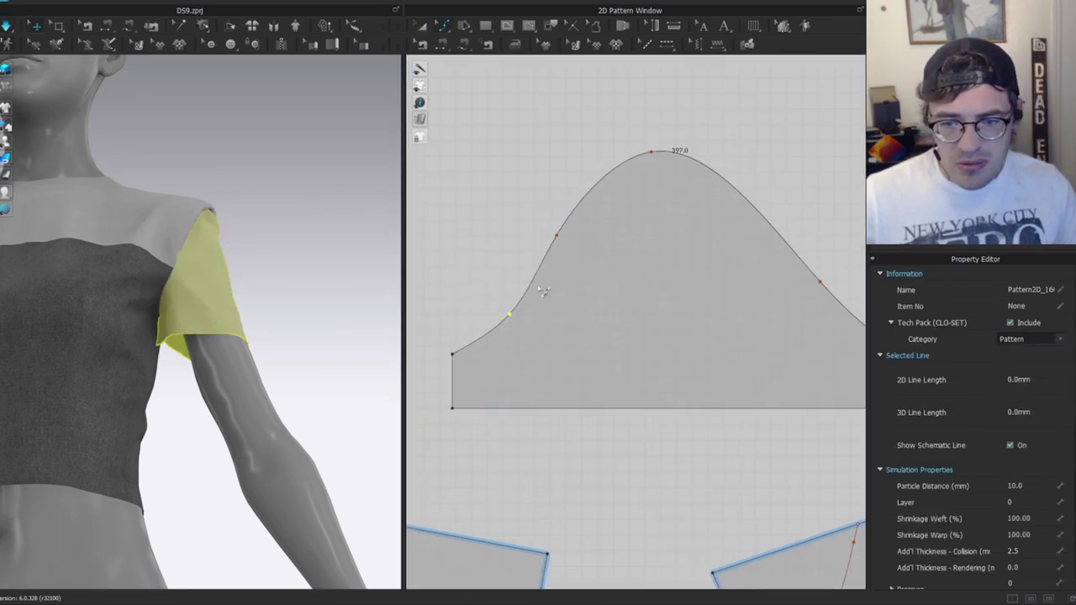
{"action": "right_click_drag", "start_coordinate": [238, 243], "coordinate": [207, 249]}
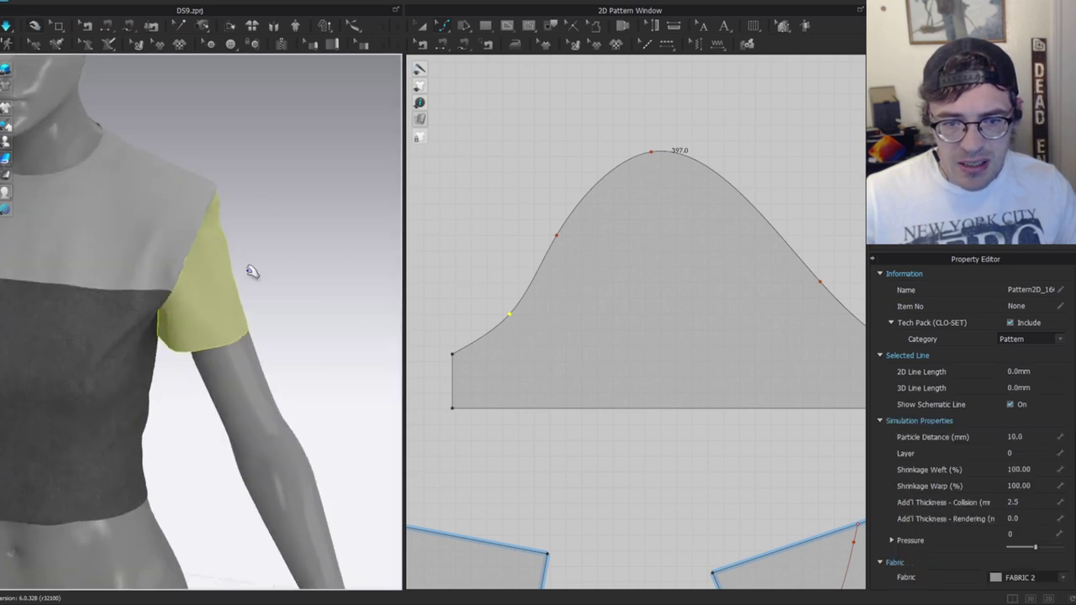
{"action": "left_click", "coordinate": [515, 344]}
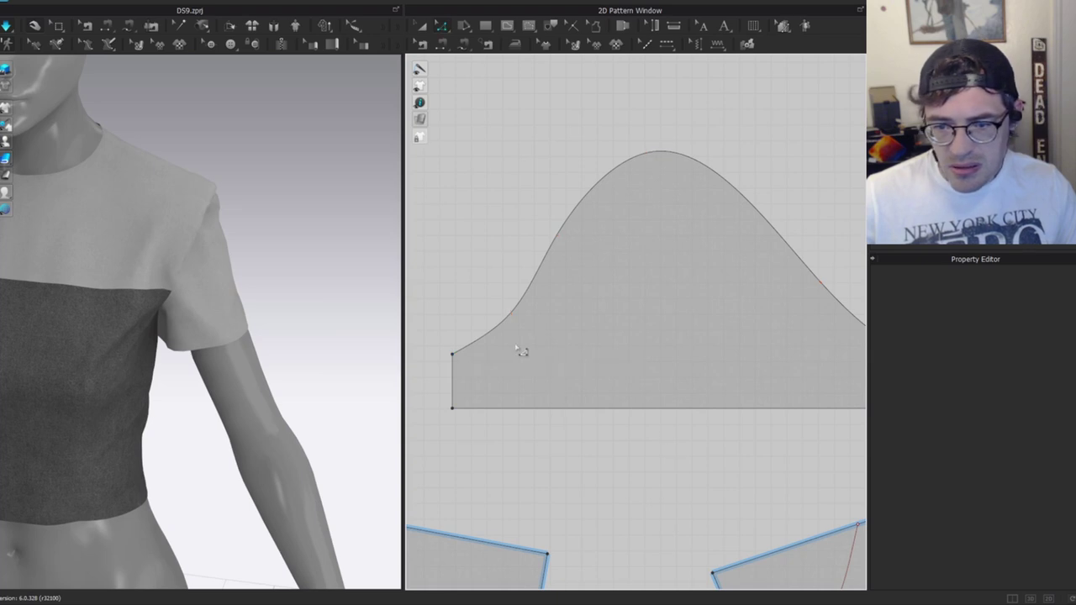
Add a curve point on the front slope of the sleeve cap and shift the neighbouring points to smooth the underarm curve.
{"action": "key", "text": "b"}
{"action": "left_click", "coordinate": [512, 317]}
{"action": "left_click", "coordinate": [497, 382]}
{"action": "key", "text": "v"}
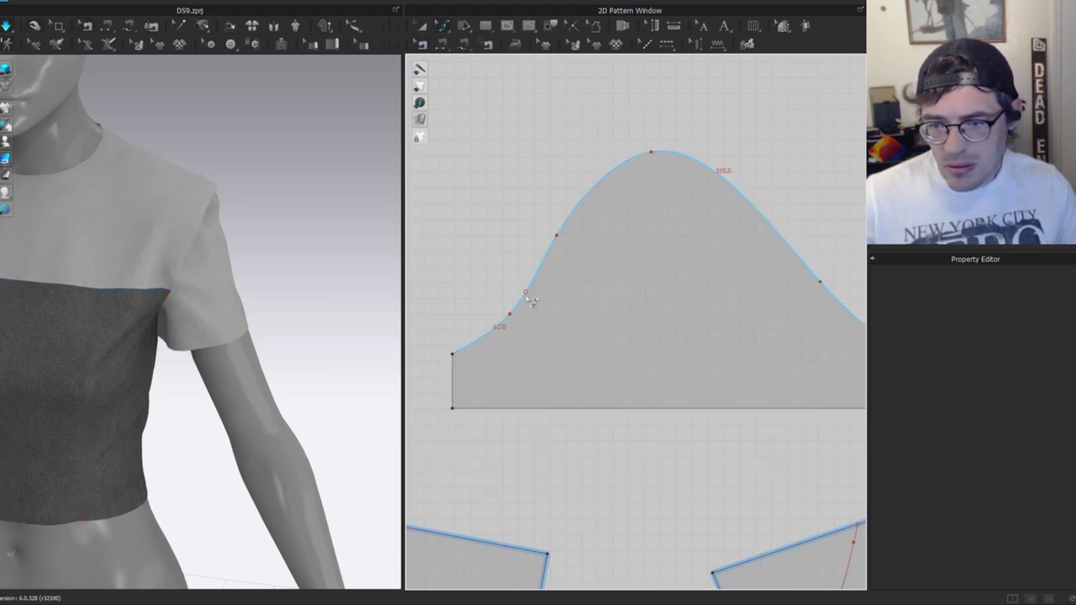
{"action": "left_click", "coordinate": [525, 296]}
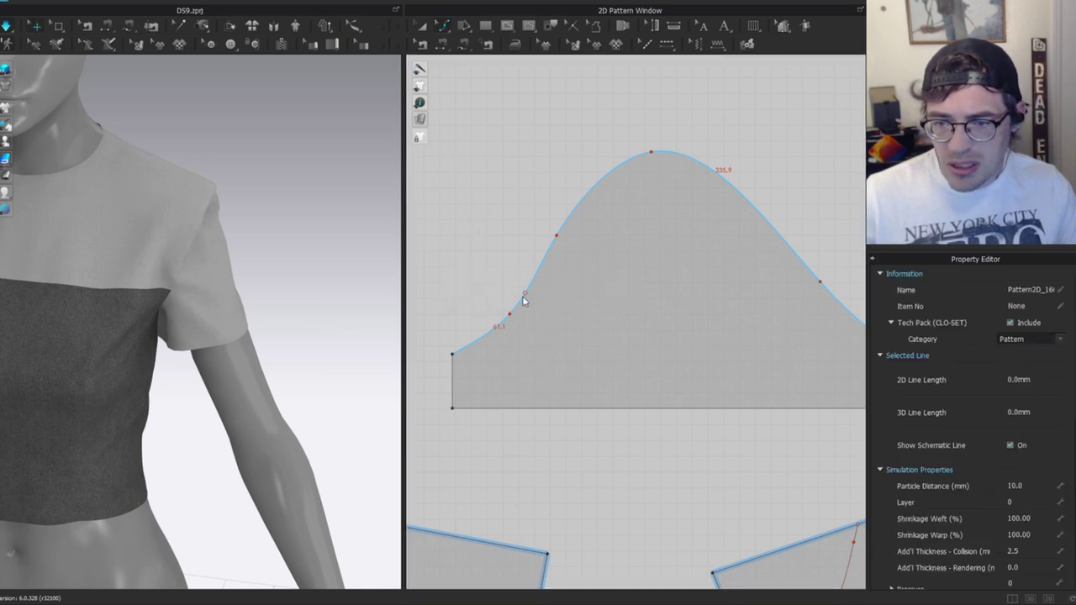
{"action": "left_click", "coordinate": [526, 291]}
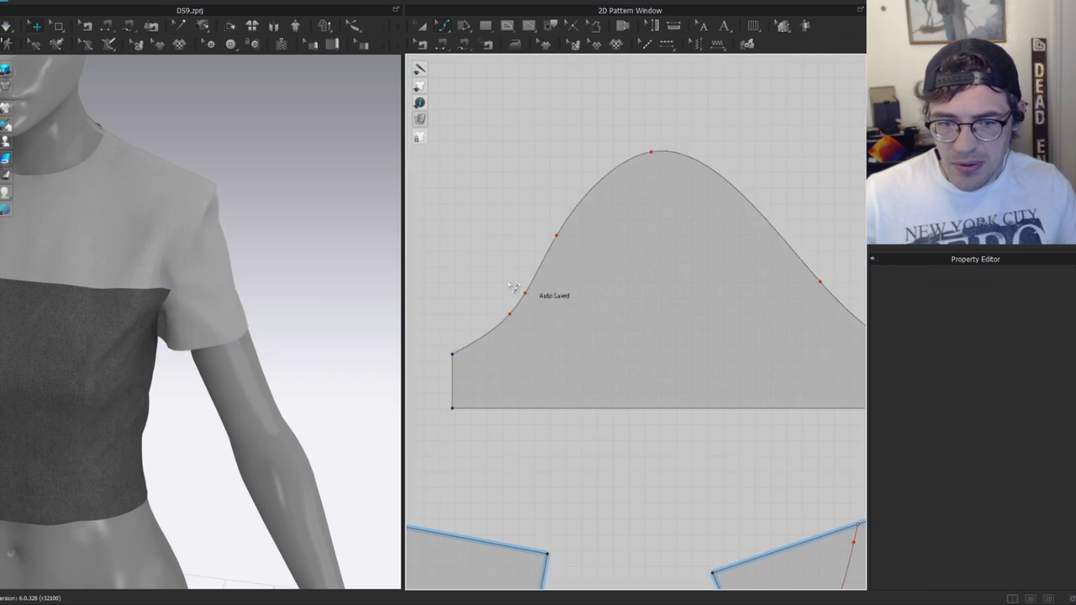
{"action": "left_click", "coordinate": [511, 318]}
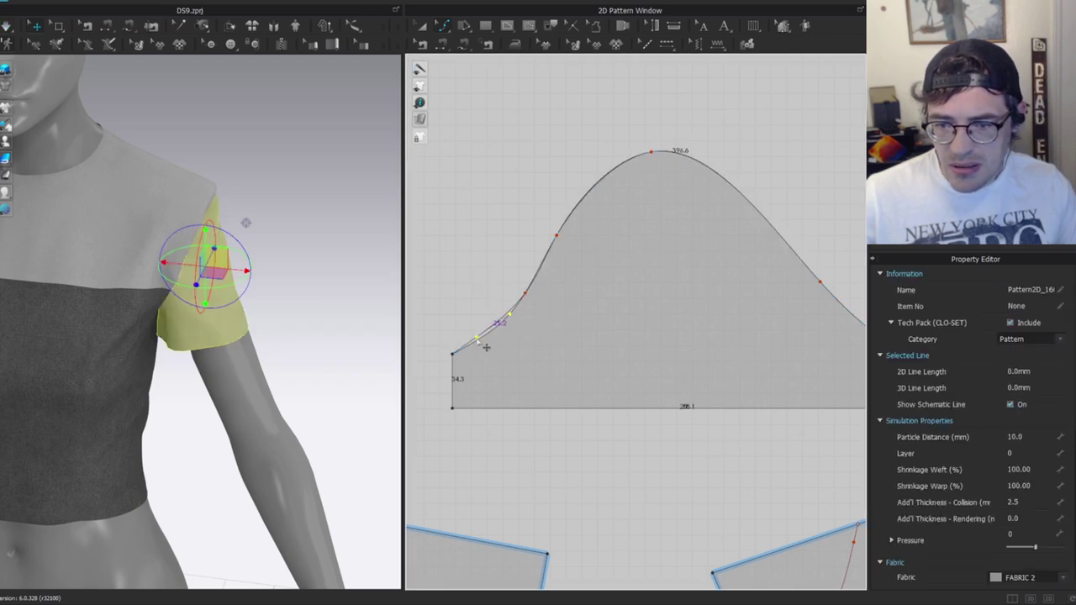
{"action": "left_click", "coordinate": [525, 295]}
{"action": "key", "text": "Delete"}
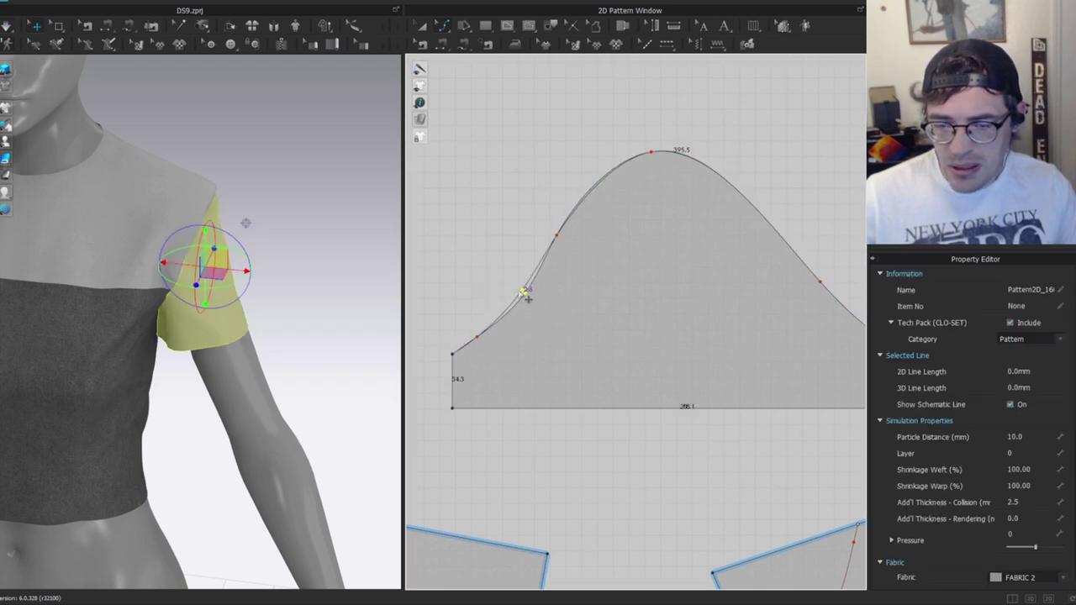
Simulate the reshaped sleeve, tug its hem to settle it around the arm, and stop the simulation.
{"action": "left_click", "coordinate": [224, 336]}
{"action": "left_click_drag", "start_coordinate": [224, 335], "coordinate": [181, 346]}
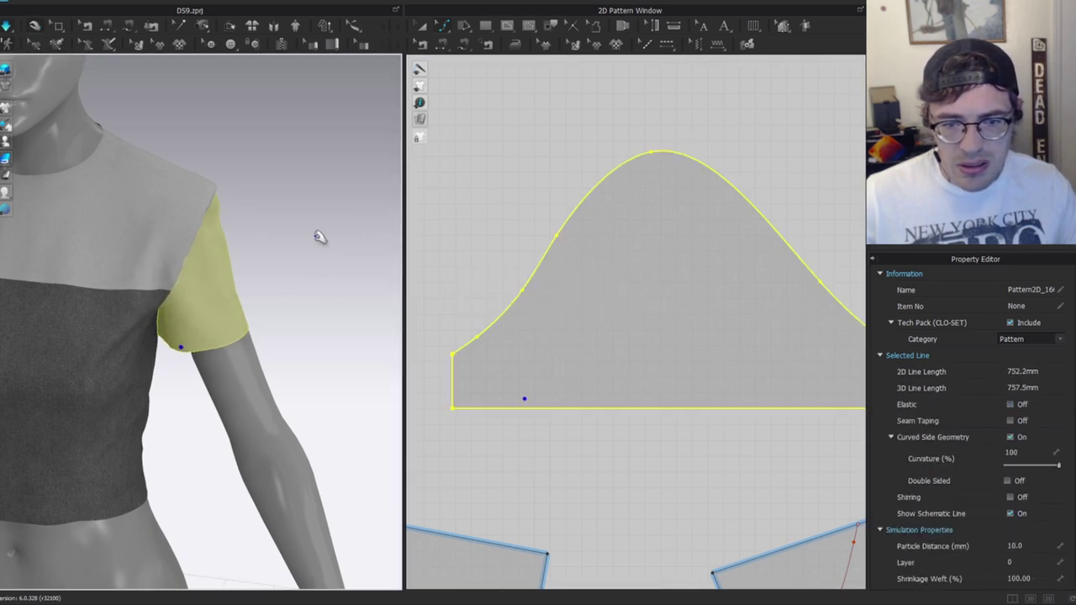
{"action": "key", "text": "space"}
{"action": "mouse_move", "coordinate": [257, 293]}
{"action": "right_mouse_down"}
{"action": "mouse_move", "coordinate": [40, 157]}
{"action": "mouse_move", "coordinate": [211, 235]}
{"action": "mouse_move", "coordinate": [240, 283]}
{"action": "mouse_move", "coordinate": [264, 278]}
{"action": "right_mouse_up"}
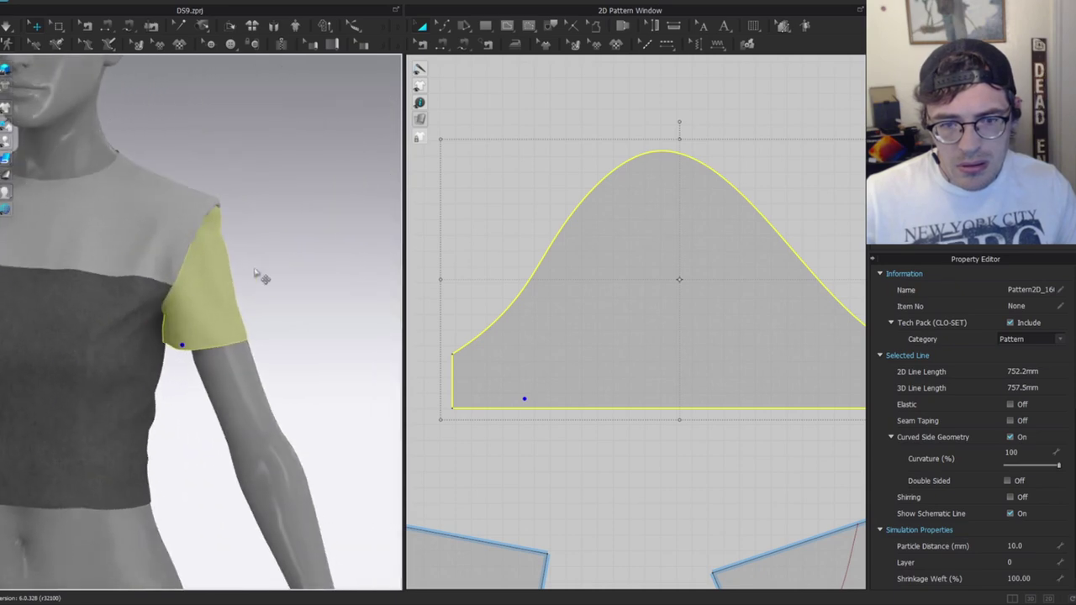
{"action": "left_click", "coordinate": [264, 219]}
Compare the seam lengths of the sleeve cap's back slope and the back yoke's armhole edge.
{"action": "scroll", "coordinate": [250, 266], "scroll_direction": "down", "scroll_amount": 4}
{"action": "scroll", "coordinate": [698, 290], "scroll_direction": "down", "scroll_amount": 3}
{"action": "left_click", "coordinate": [707, 284]}
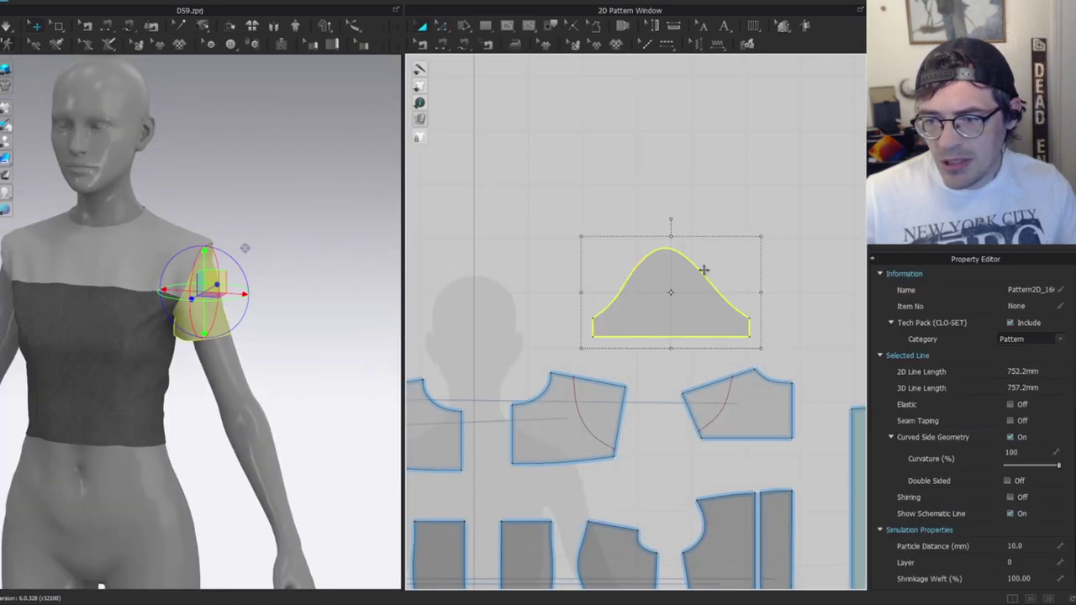
{"action": "right_click_drag", "start_coordinate": [252, 294], "coordinate": [200, 286]}
{"action": "scroll", "coordinate": [595, 257], "scroll_direction": "up", "scroll_amount": 3}
{"action": "key", "text": "b"}
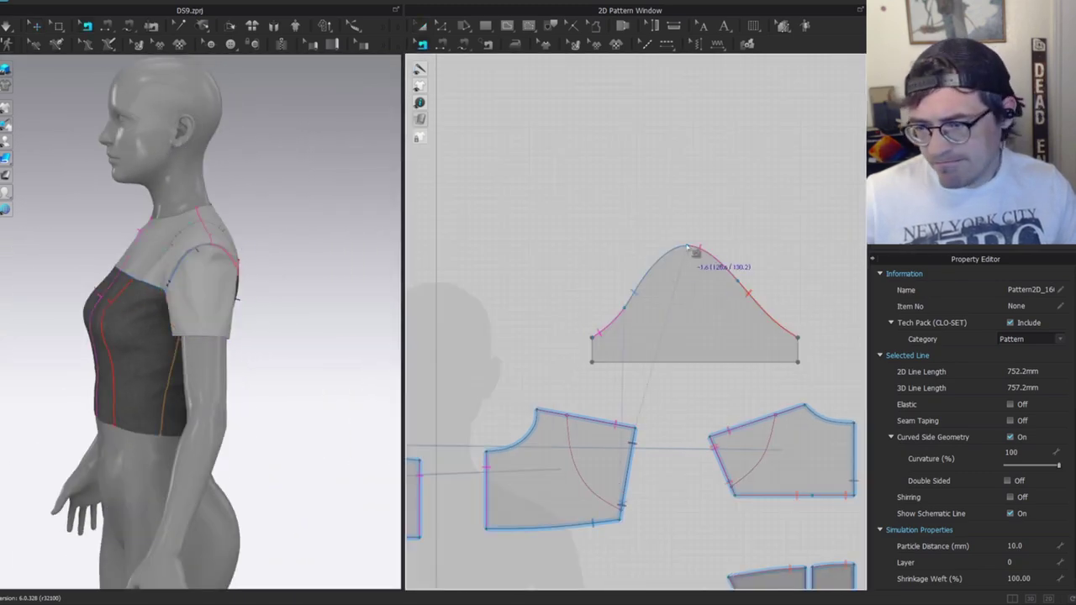
{"action": "left_click", "coordinate": [695, 252]}
{"action": "left_click", "coordinate": [726, 267]}
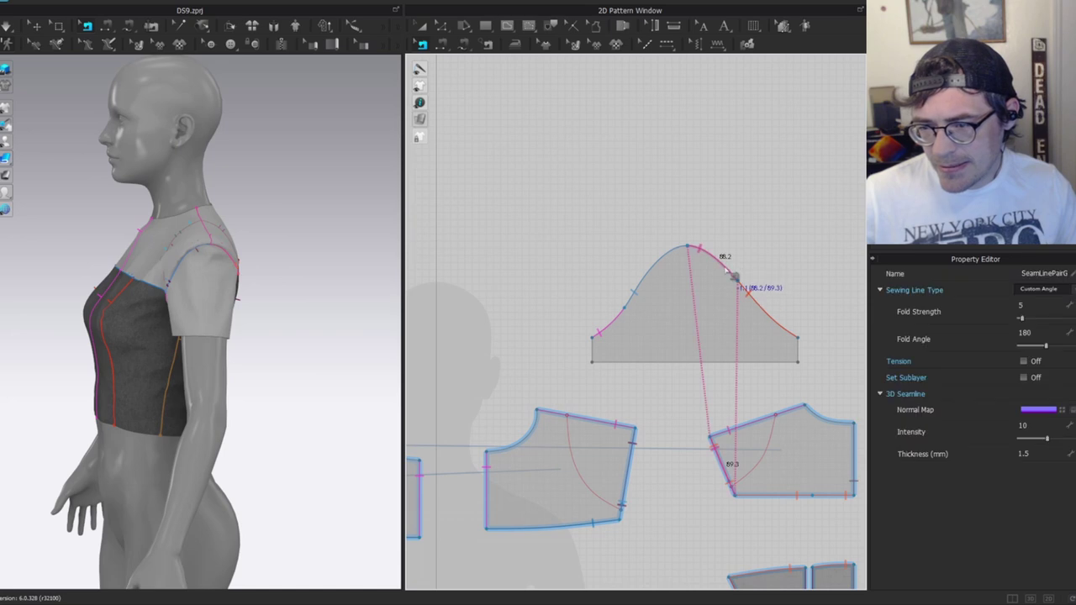
{"action": "key", "text": "a"}
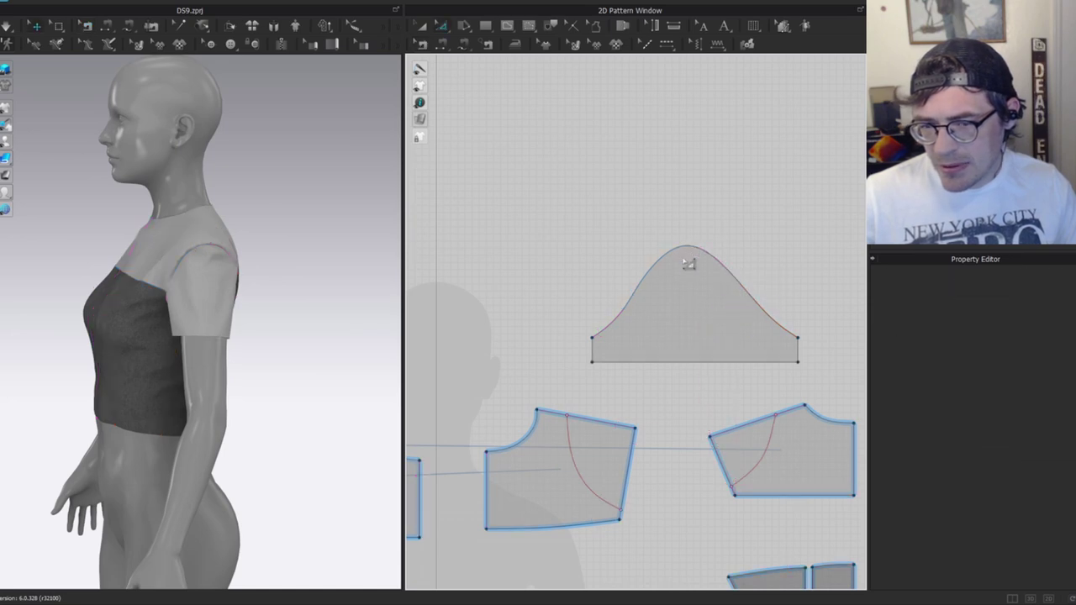
Examine the sleeve's fit at the front of the shoulder and the seam joining the front yoke to the front panels.
{"action": "left_click", "coordinate": [675, 300]}
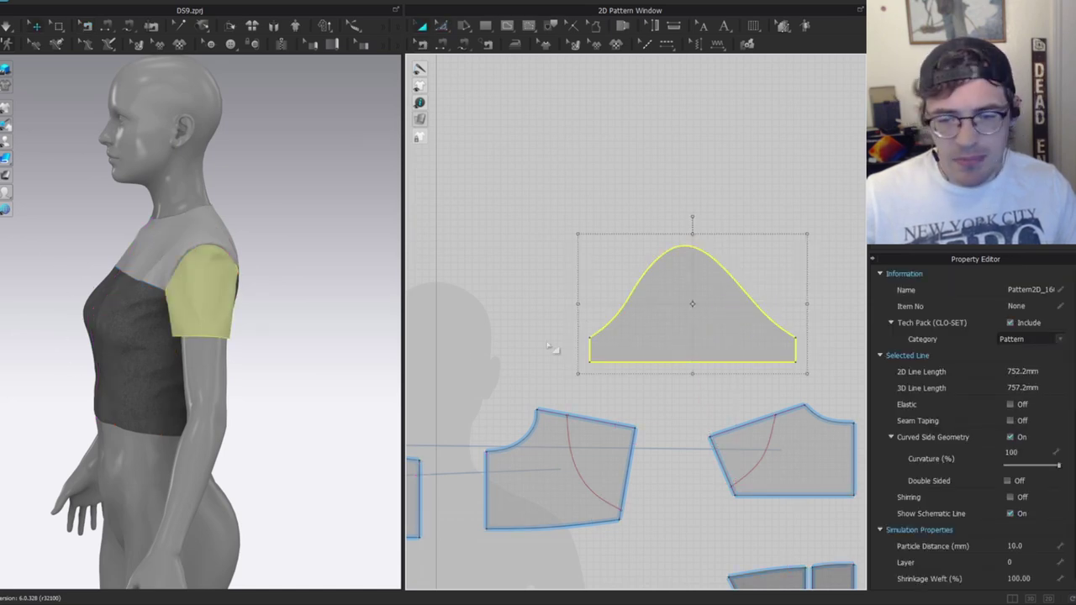
{"action": "right_click_drag", "start_coordinate": [157, 300], "coordinate": [148, 279]}
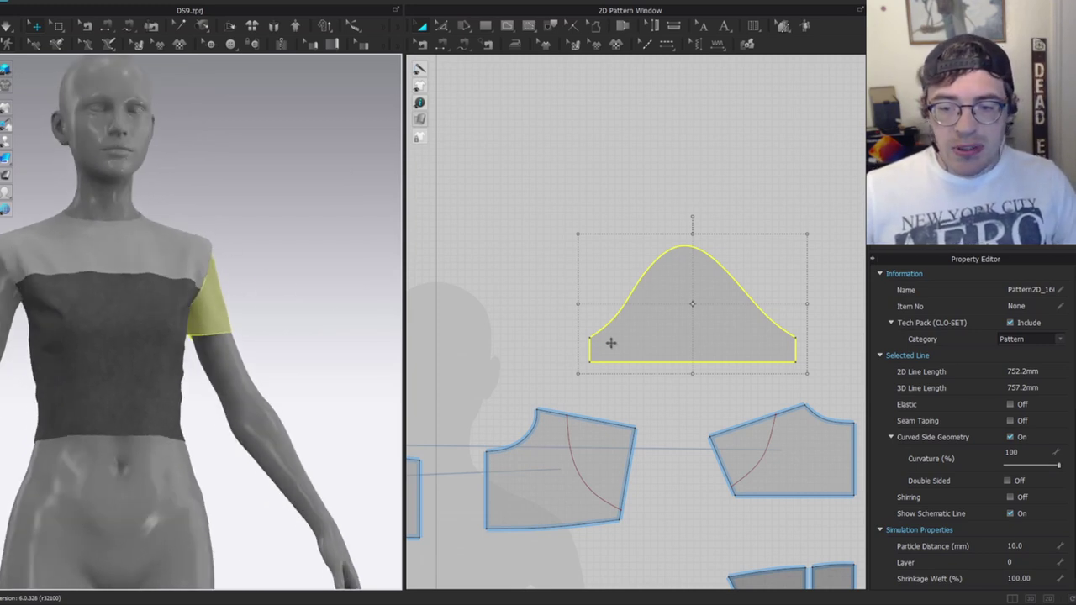
{"action": "left_click", "coordinate": [678, 286]}
{"action": "right_click_drag", "start_coordinate": [295, 264], "coordinate": [215, 304]}
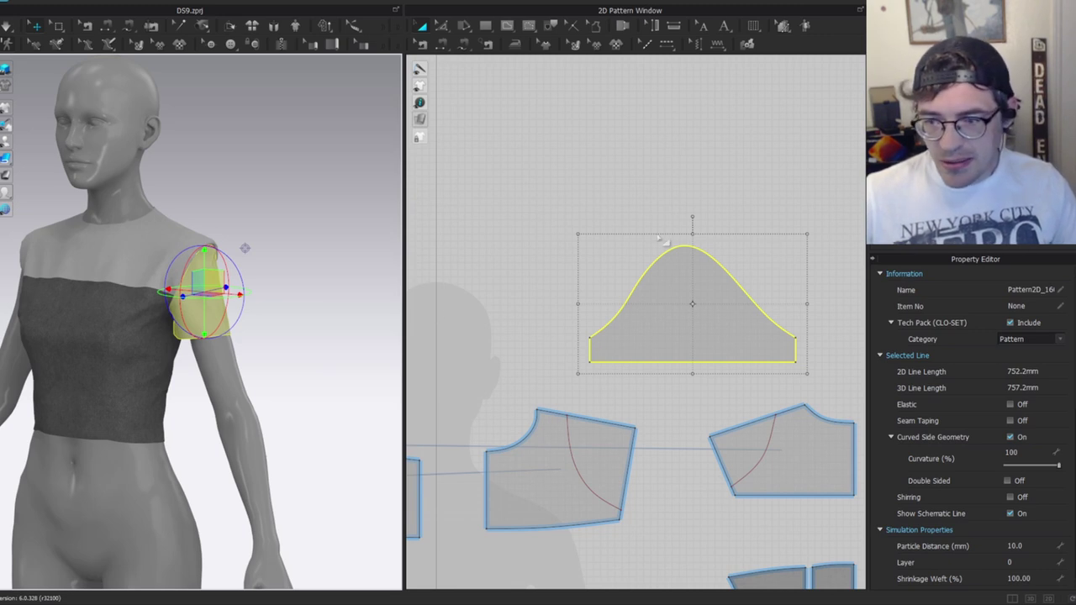
{"action": "key", "text": "b"}
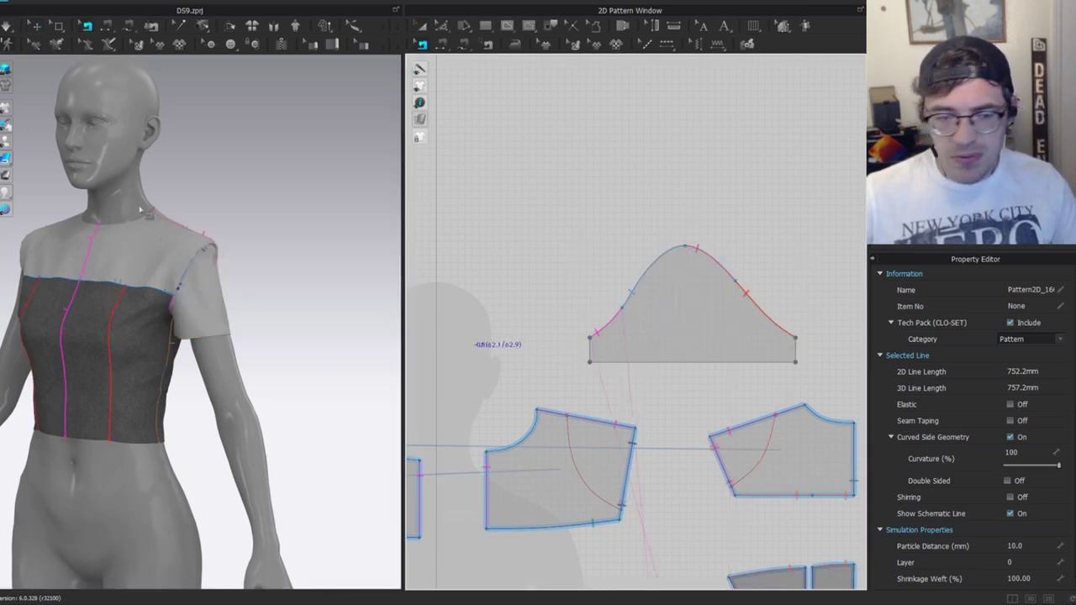
{"action": "right_click_drag", "start_coordinate": [192, 334], "coordinate": [191, 308]}
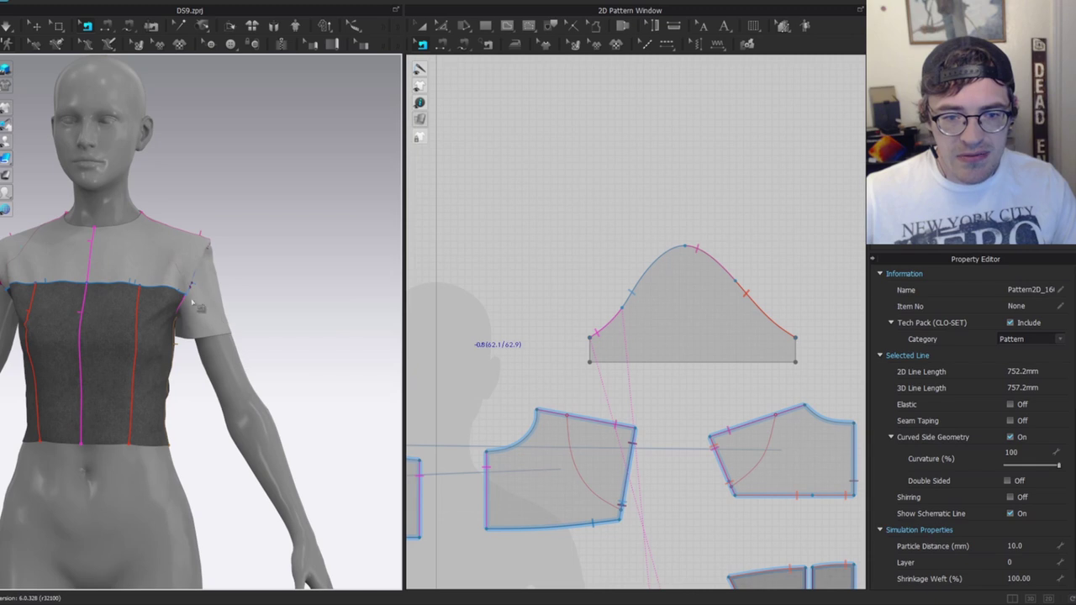
{"action": "scroll", "coordinate": [737, 313], "scroll_direction": "up", "scroll_amount": 3}
{"action": "scroll", "coordinate": [635, 445], "scroll_direction": "down", "scroll_amount": 3}
{"action": "middle_click_drag", "start_coordinate": [636, 449], "coordinate": [655, 231]}
{"action": "left_click", "coordinate": [600, 347]}
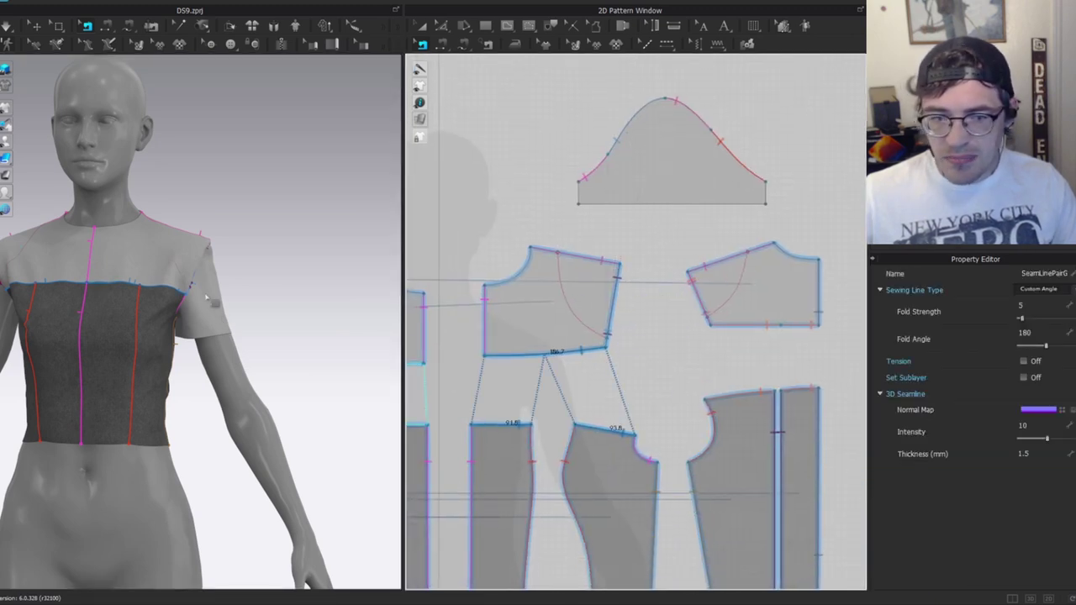
{"action": "key", "text": "q"}
{"action": "left_click", "coordinate": [164, 244]}
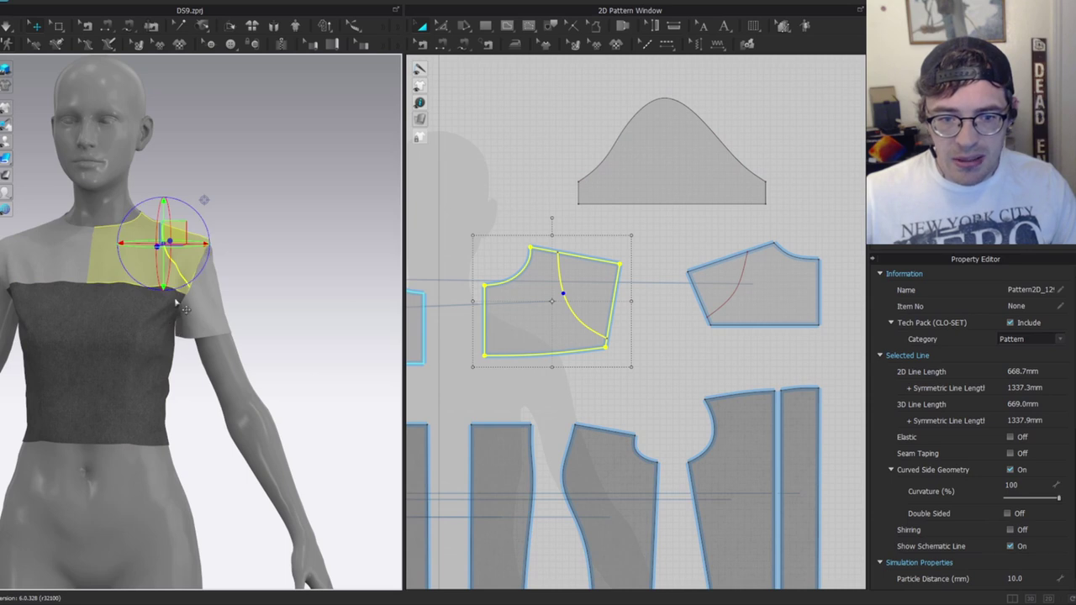
Compare the seam lengths of the sleeve cap's front slope with the armhole edges of the front yoke and front side panel.
{"action": "key", "text": "b"}
{"action": "left_click_drag", "start_coordinate": [613, 168], "coordinate": [629, 132]}
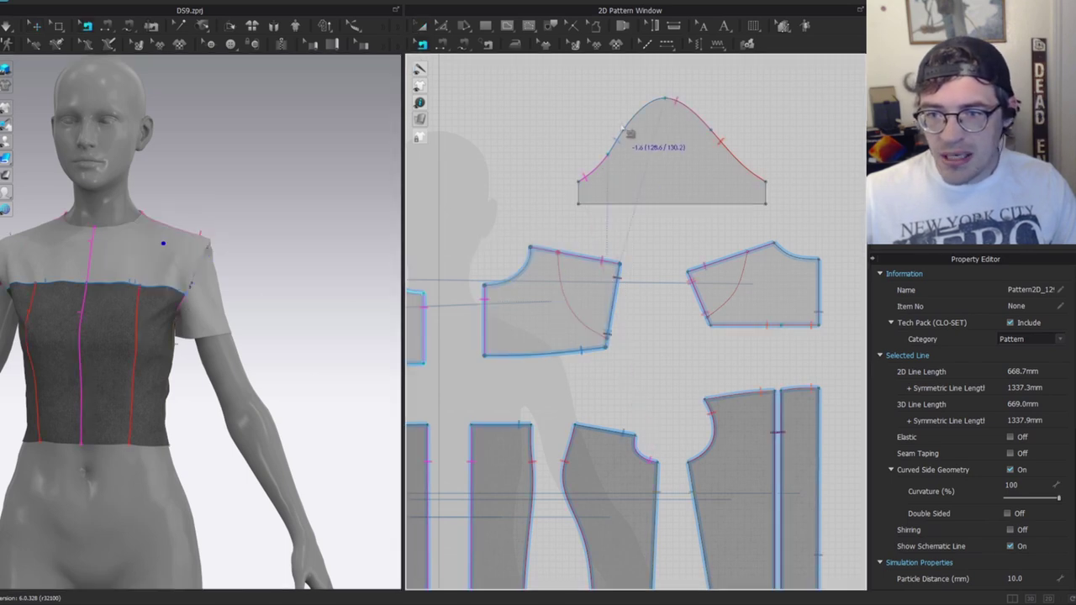
{"action": "left_click", "coordinate": [634, 129]}
{"action": "left_click", "coordinate": [599, 174]}
{"action": "left_click", "coordinate": [613, 157]}
{"action": "left_click", "coordinate": [641, 455]}
{"action": "left_click", "coordinate": [629, 129]}
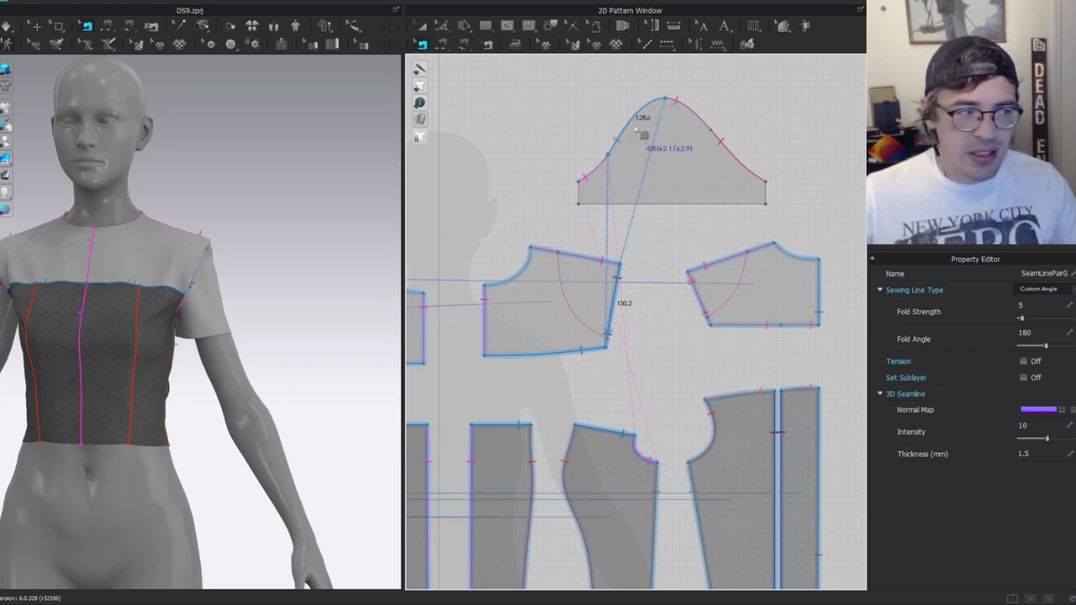
{"action": "scroll", "coordinate": [608, 171], "scroll_direction": "up", "scroll_amount": 3}
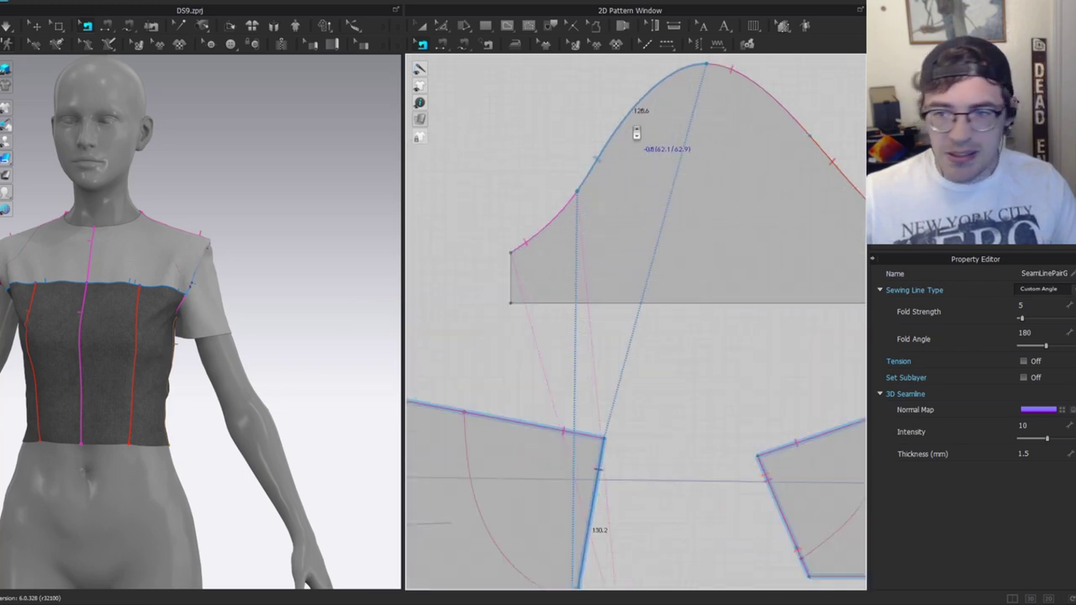
Add a pattern point on the sleeve cap's front slope where the side panel seam ends and the yoke seam begins.
{"action": "left_click", "coordinate": [579, 233]}
{"action": "right_click", "coordinate": [572, 227]}
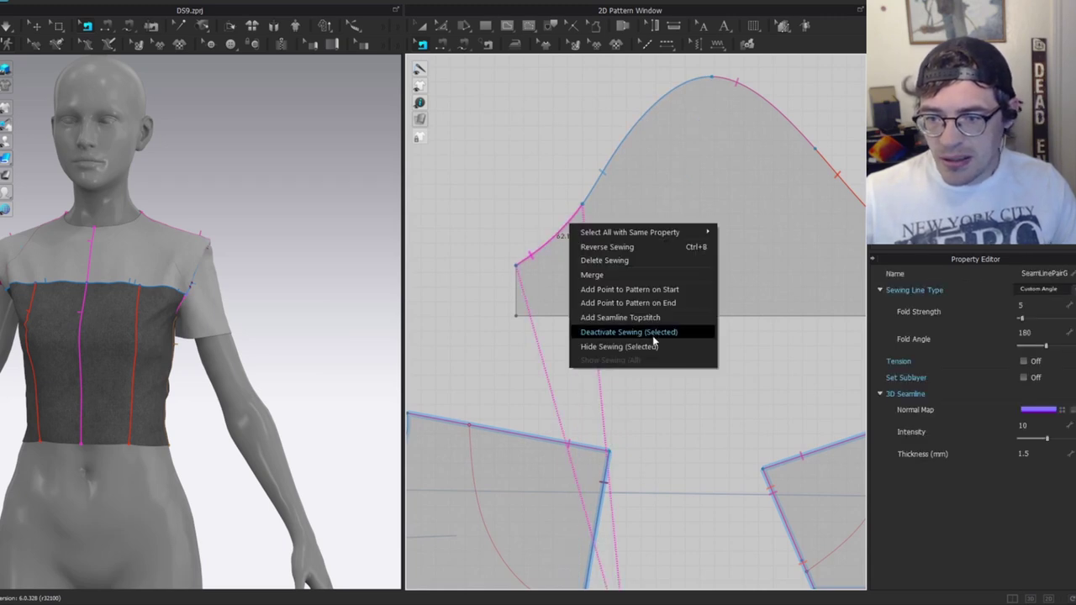
{"action": "left_click", "coordinate": [664, 306]}
{"action": "key", "text": "z"}
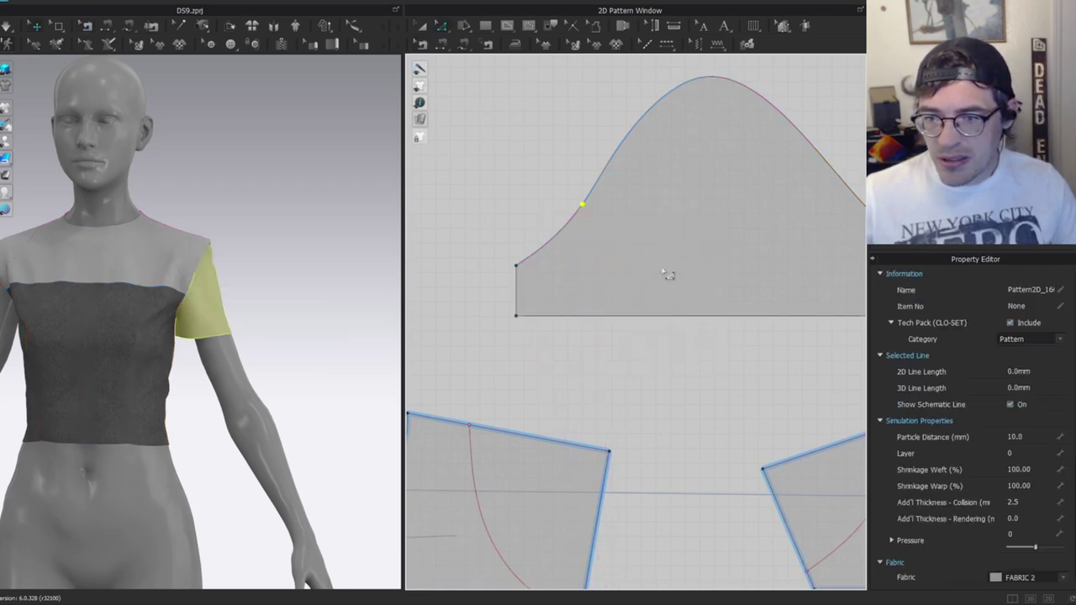
Add pattern points at both ends of the lower seam on the sleeve cap's back slope.
{"action": "scroll", "coordinate": [663, 274], "scroll_direction": "down", "scroll_amount": 2}
{"action": "middle_click_drag", "start_coordinate": [847, 245], "coordinate": [762, 248]}
{"action": "key", "text": "b"}
{"action": "left_click", "coordinate": [711, 197]}
{"action": "right_click", "coordinate": [716, 192]}
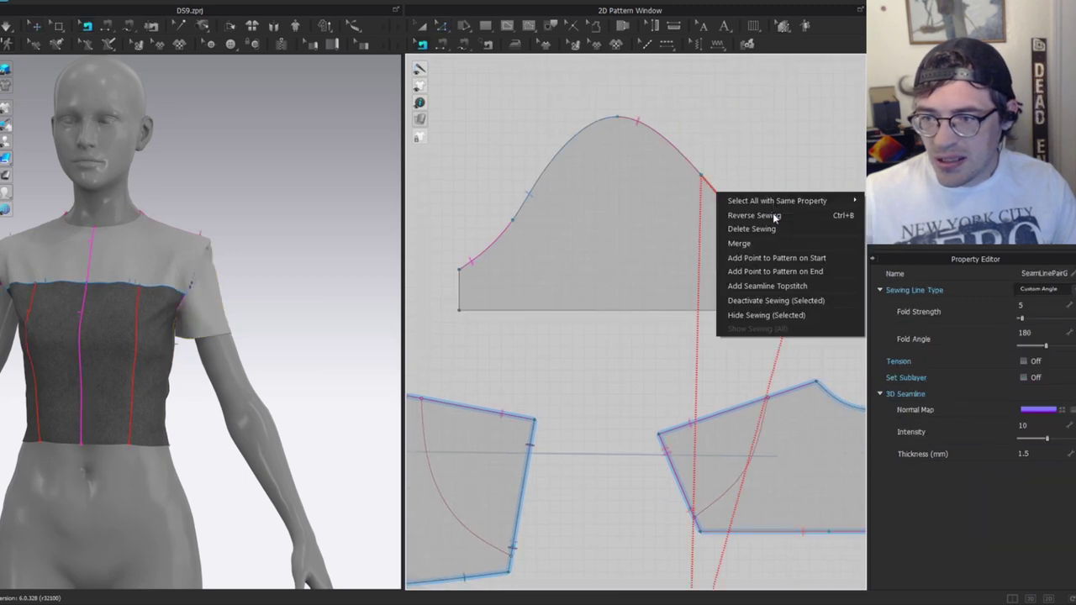
{"action": "left_click", "coordinate": [778, 273]}
{"action": "right_click", "coordinate": [711, 186]}
{"action": "left_click", "coordinate": [769, 255]}
Optimize all curve points and draw a V-shaped internal line joining the sleeve's slope points, with segments about 82 mm and 106 mm.
{"action": "key", "text": "g"}
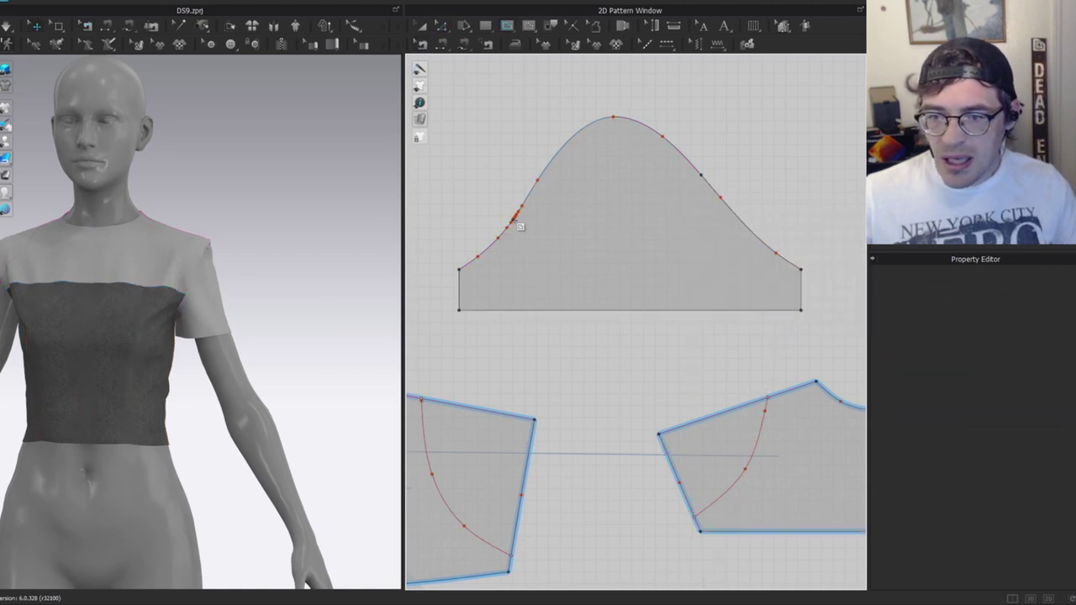
{"action": "right_click", "coordinate": [593, 230]}
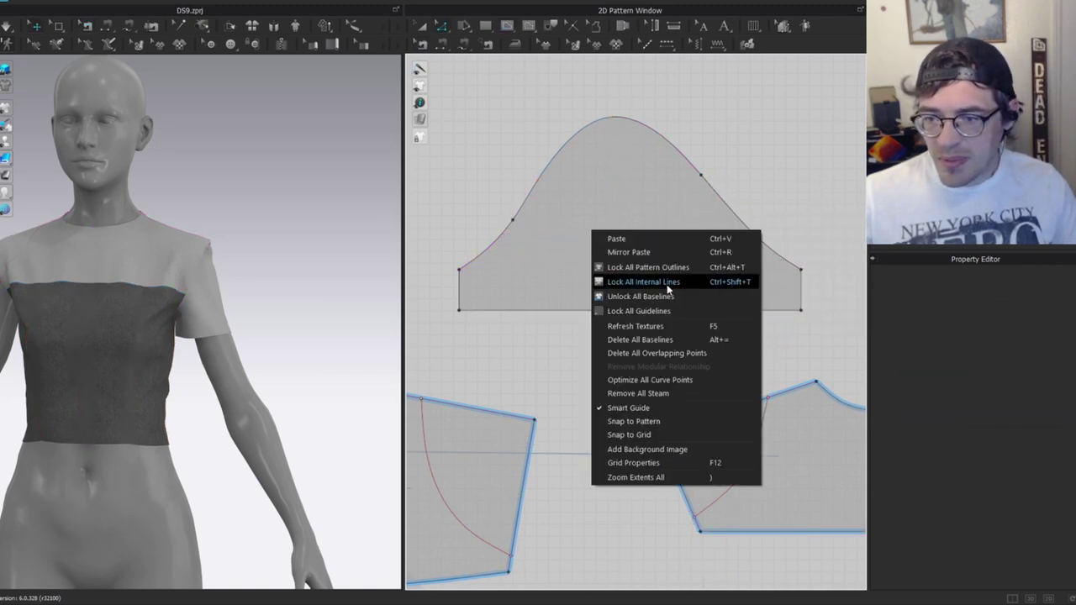
{"action": "left_click", "coordinate": [648, 380]}
{"action": "left_click", "coordinate": [513, 221]}
{"action": "left_click", "coordinate": [603, 255]}
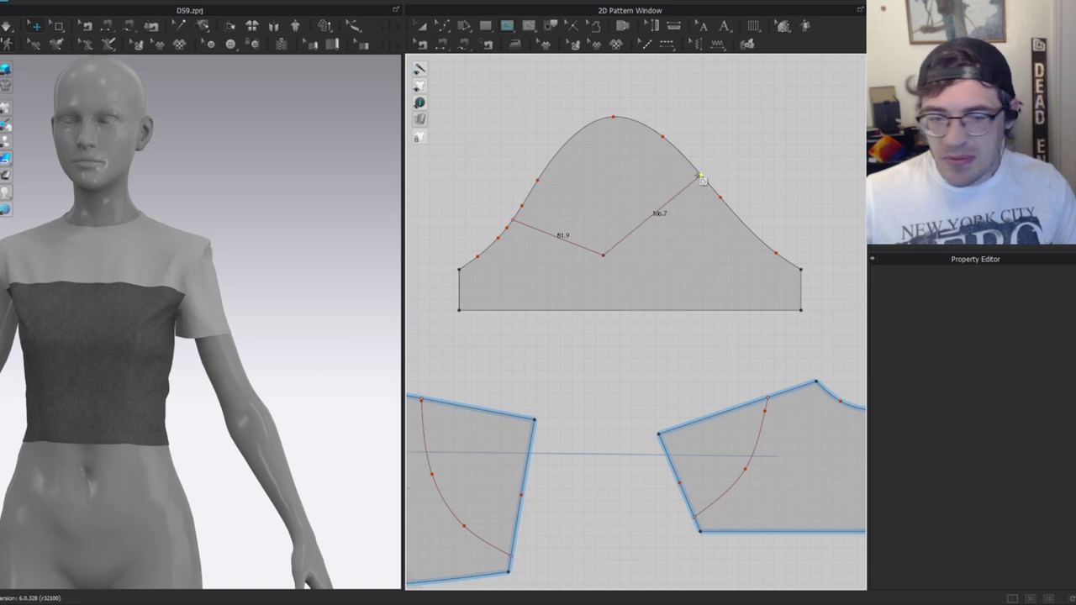
{"action": "double_click", "coordinate": [701, 175]}
Reposition the V line's corner so its front segment is about 98 mm long and its back segment about 101 mm.
{"action": "right_click_drag", "start_coordinate": [236, 273], "coordinate": [182, 286]}
{"action": "scroll", "coordinate": [184, 287], "scroll_direction": "up", "scroll_amount": 5}
{"action": "scroll", "coordinate": [647, 220], "scroll_direction": "up", "scroll_amount": 3}
{"action": "scroll", "coordinate": [649, 225], "scroll_direction": "up", "scroll_amount": 1}
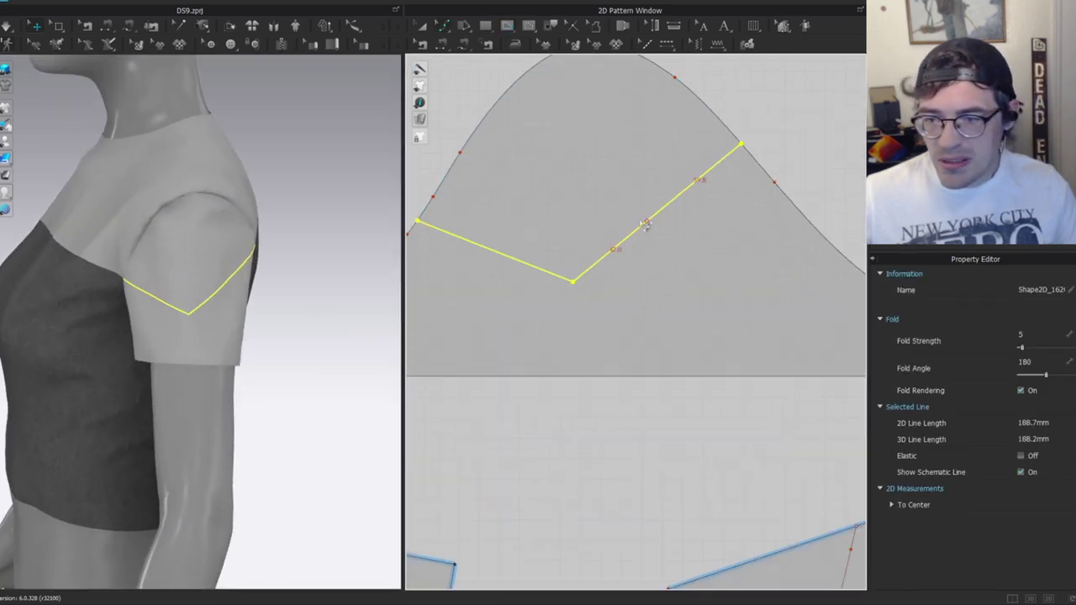
{"action": "left_click", "coordinate": [572, 283]}
{"action": "left_click_drag", "start_coordinate": [573, 283], "coordinate": [613, 291]}
{"action": "right_click_drag", "start_coordinate": [254, 244], "coordinate": [370, 268]}
{"action": "left_click", "coordinate": [607, 309]}
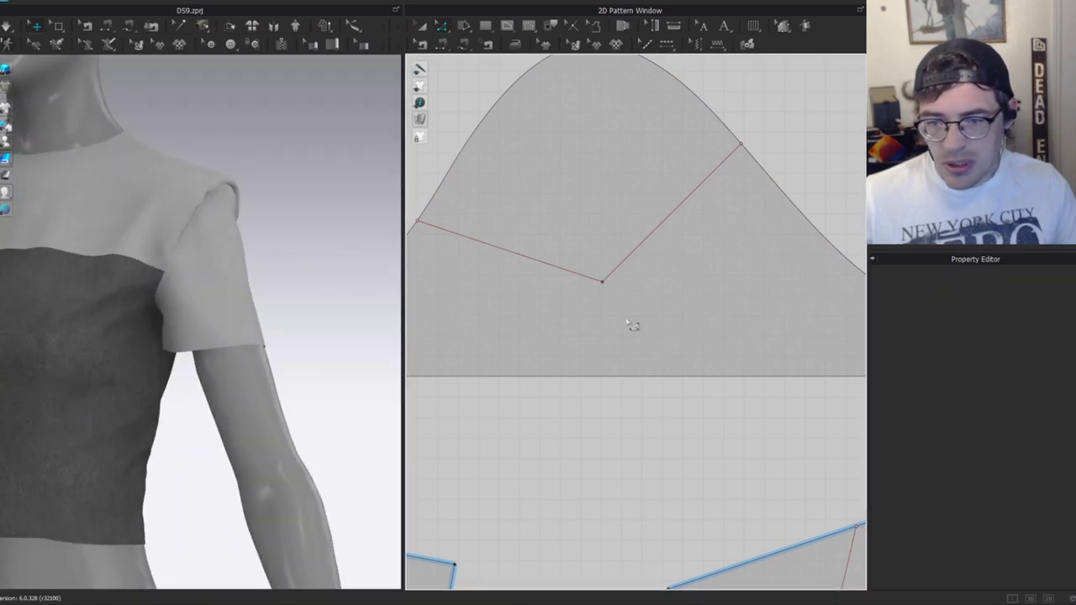
{"action": "left_click", "coordinate": [603, 283]}
{"action": "left_click_drag", "start_coordinate": [602, 283], "coordinate": [602, 295]}
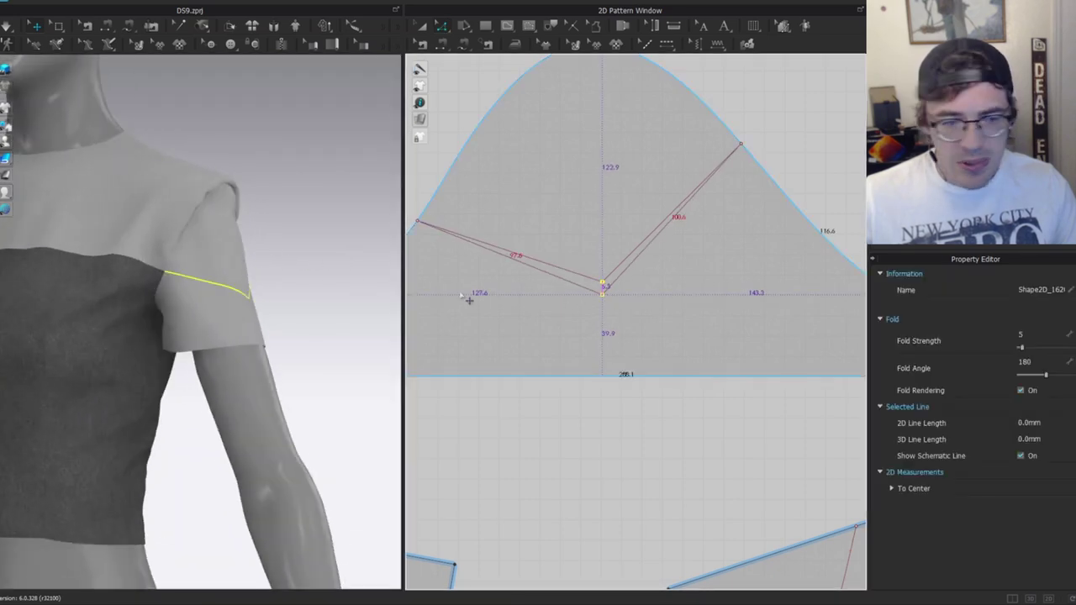
Cut the sleeve along the V line and move the separated cap piece above the lower sleeve.
{"action": "right_click_drag", "start_coordinate": [140, 299], "coordinate": [47, 277]}
{"action": "scroll", "coordinate": [733, 298], "scroll_direction": "down", "scroll_amount": 3}
{"action": "left_click", "coordinate": [728, 252]}
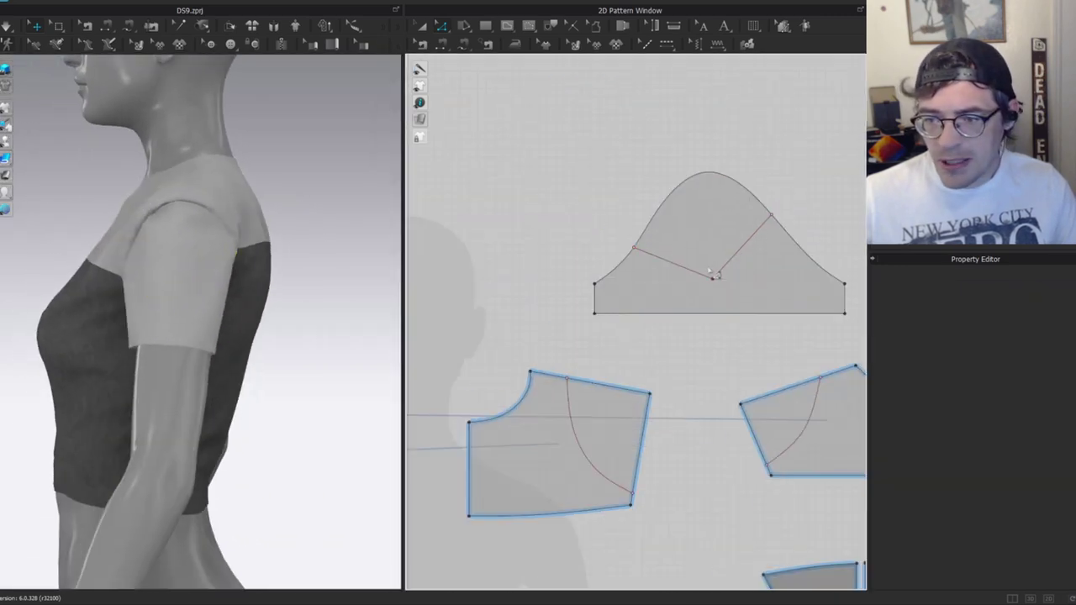
{"action": "left_click", "coordinate": [724, 267]}
{"action": "left_click", "coordinate": [771, 215]}
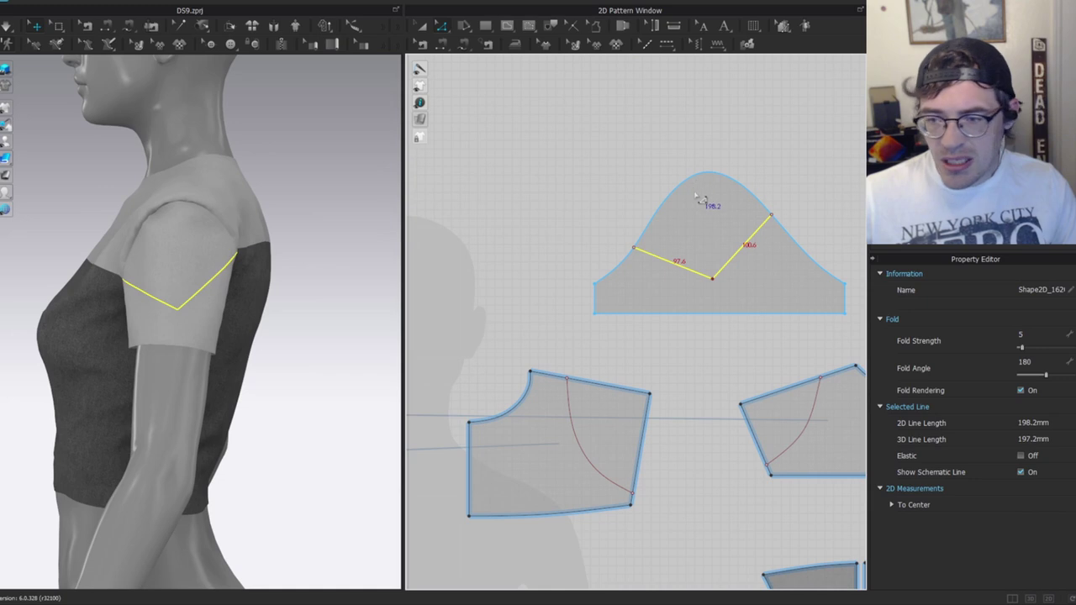
{"action": "key", "text": "ctrl+x"}
{"action": "key", "text": "a"}
{"action": "left_click_drag", "start_coordinate": [705, 220], "coordinate": [720, 157]}
{"action": "scroll", "coordinate": [713, 191], "scroll_direction": "down", "scroll_amount": 4}
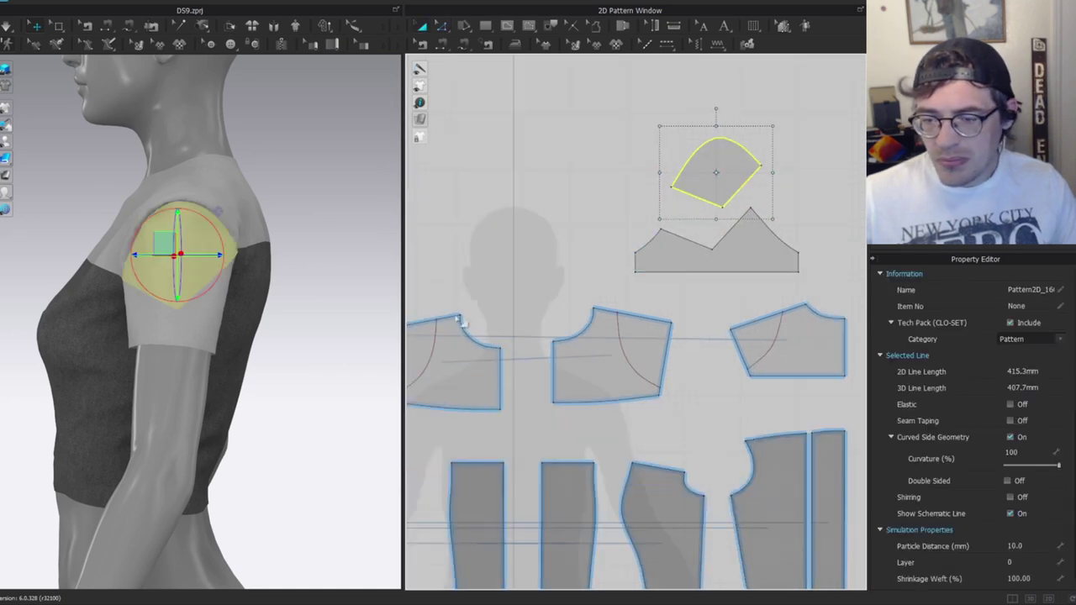
Offset the cap piece's two straight lower edges inward by 14 mm as a single extended internal line.
{"action": "right_click_drag", "start_coordinate": [152, 262], "coordinate": [282, 285]}
{"action": "scroll", "coordinate": [781, 174], "scroll_direction": "up", "scroll_amount": 2}
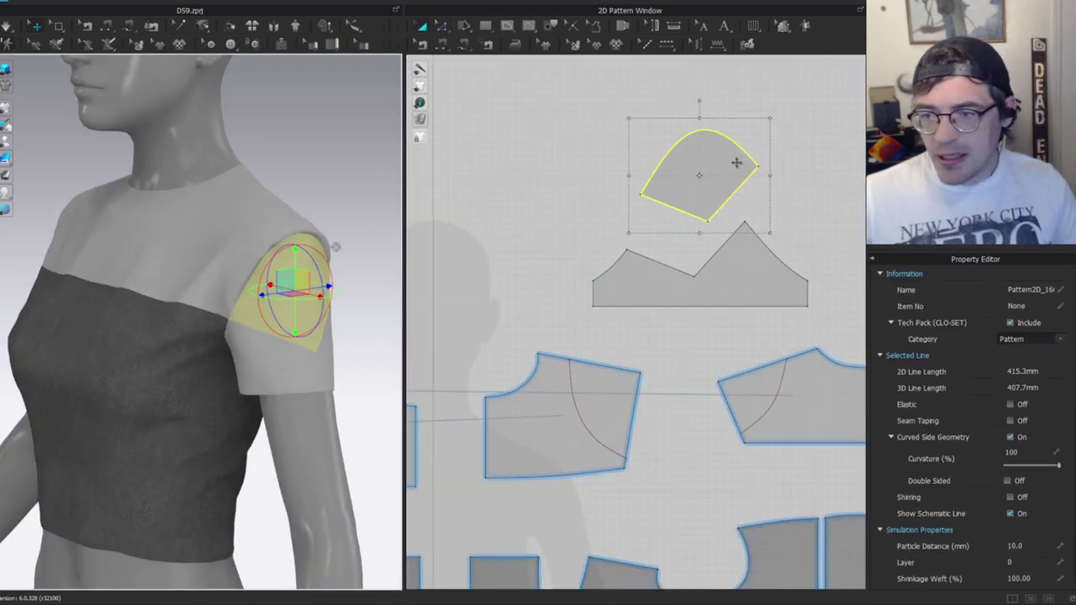
{"action": "middle_click_drag", "start_coordinate": [675, 189], "coordinate": [622, 275]}
{"action": "scroll", "coordinate": [567, 230], "scroll_direction": "up", "scroll_amount": 1}
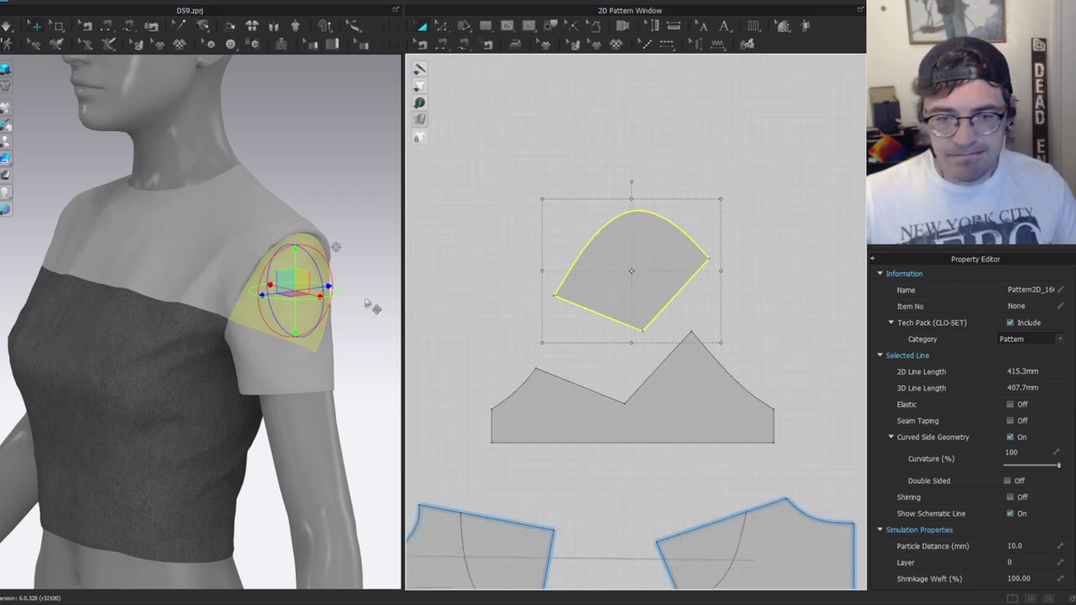
{"action": "scroll", "coordinate": [696, 251], "scroll_direction": "up", "scroll_amount": 1}
{"action": "key", "text": "z"}
{"action": "left_click", "coordinate": [668, 314]}
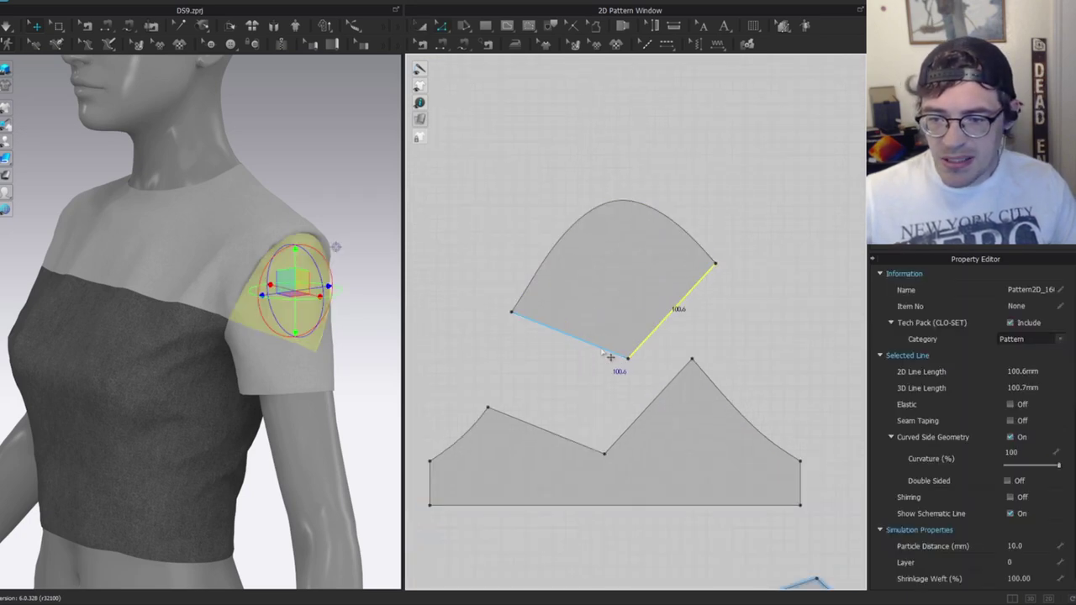
{"action": "key", "text": "ctrl+f"}
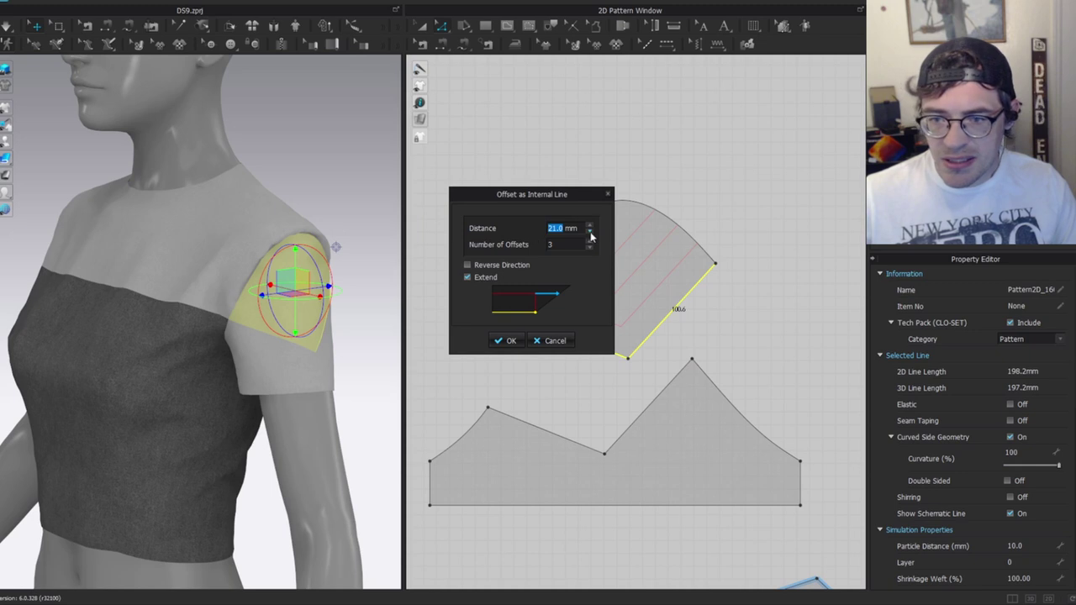
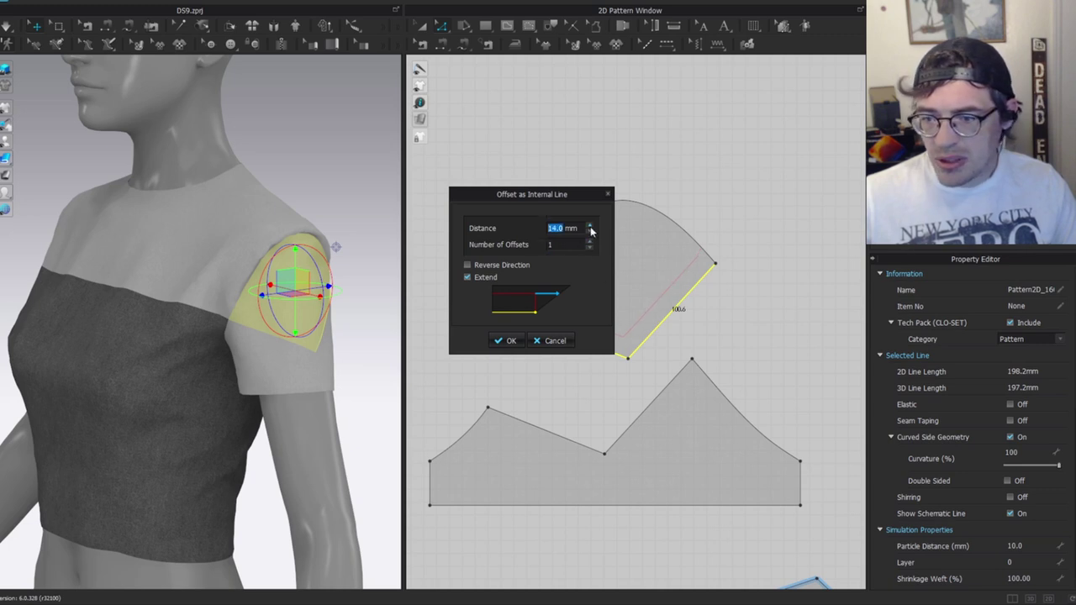
{"action": "left_click", "coordinate": [507, 341]}
Create an under layer clone of the cap piece and place it above the original in the pattern layout.
{"action": "left_click", "coordinate": [558, 302]}
{"action": "right_click", "coordinate": [645, 306]}
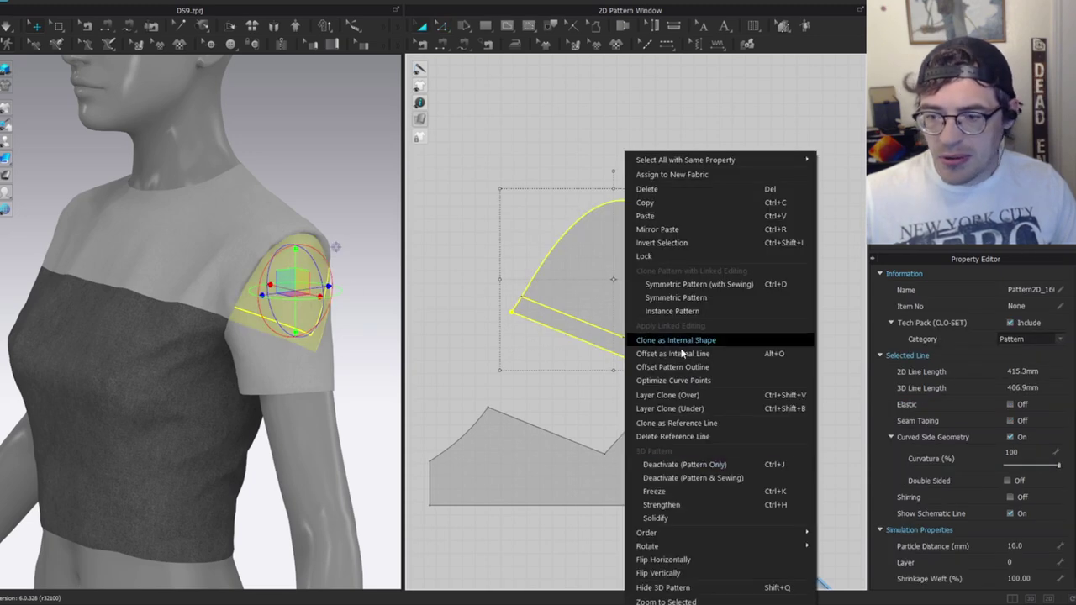
{"action": "left_click", "coordinate": [656, 407]}
{"action": "left_click", "coordinate": [644, 143]}
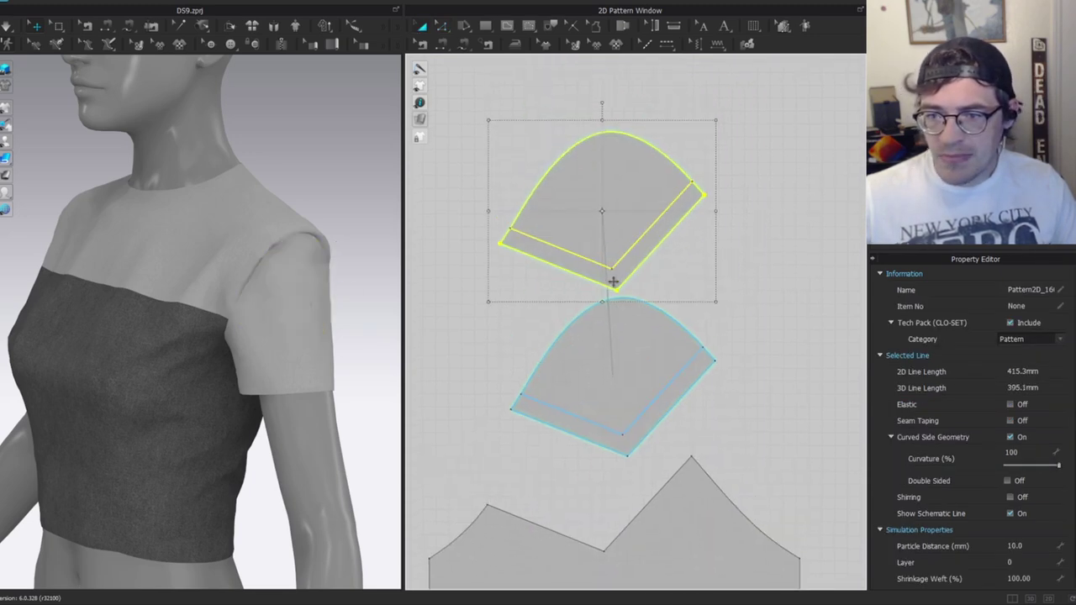
{"action": "right_click", "coordinate": [656, 104]}
{"action": "left_click", "coordinate": [676, 169]}
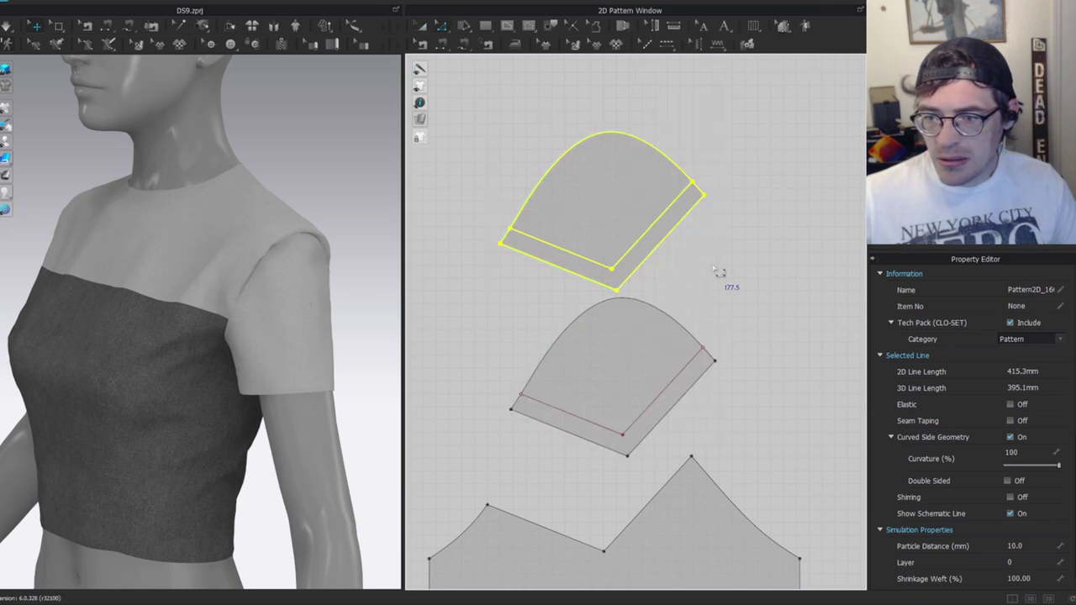
Cut the cloned cap along its internal offset line and delete the separated lower strip.
{"action": "key", "text": "b"}
{"action": "key", "text": "Delete"}
{"action": "key", "text": "z"}
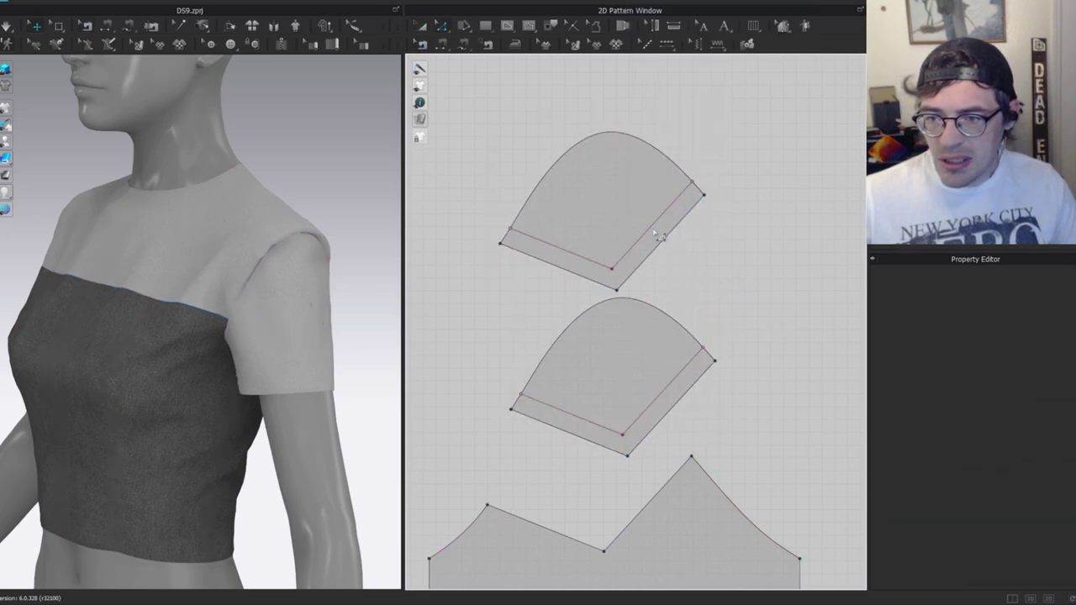
{"action": "left_click", "coordinate": [591, 259]}
{"action": "key", "text": "a"}
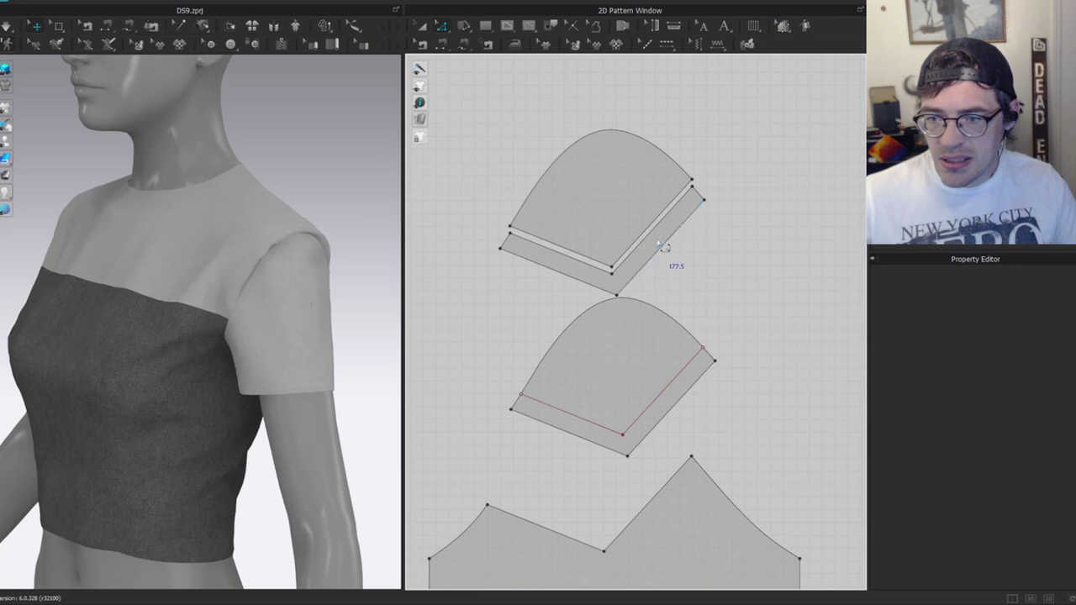
{"action": "left_click", "coordinate": [602, 235]}
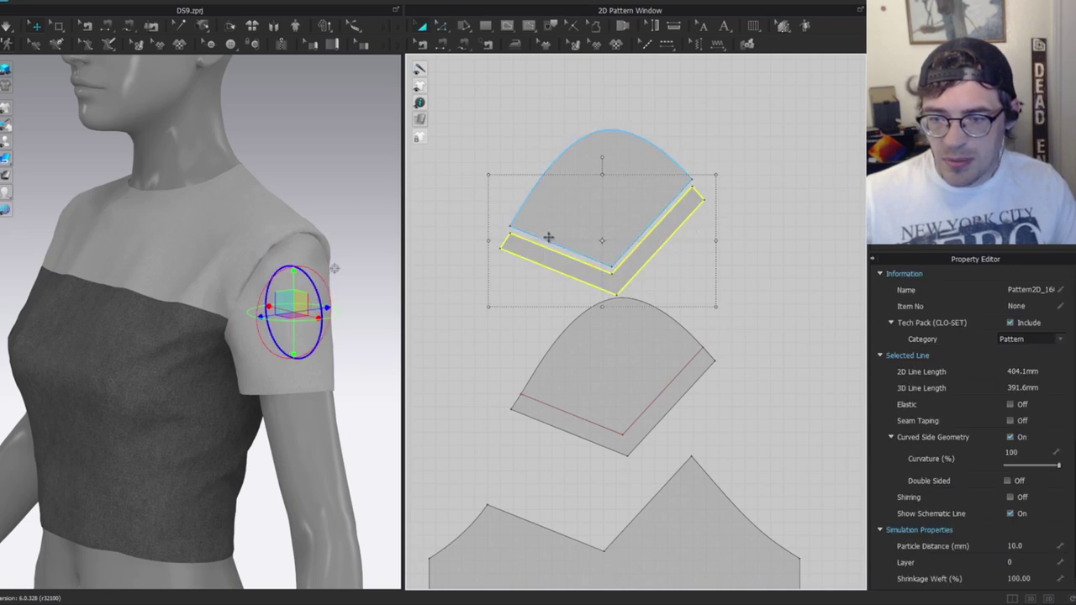
{"action": "key", "text": "Delete"}
{"action": "left_click", "coordinate": [591, 205]}
{"action": "right_click_drag", "start_coordinate": [261, 300], "coordinate": [309, 280]}
{"action": "key", "text": "shift+a"}
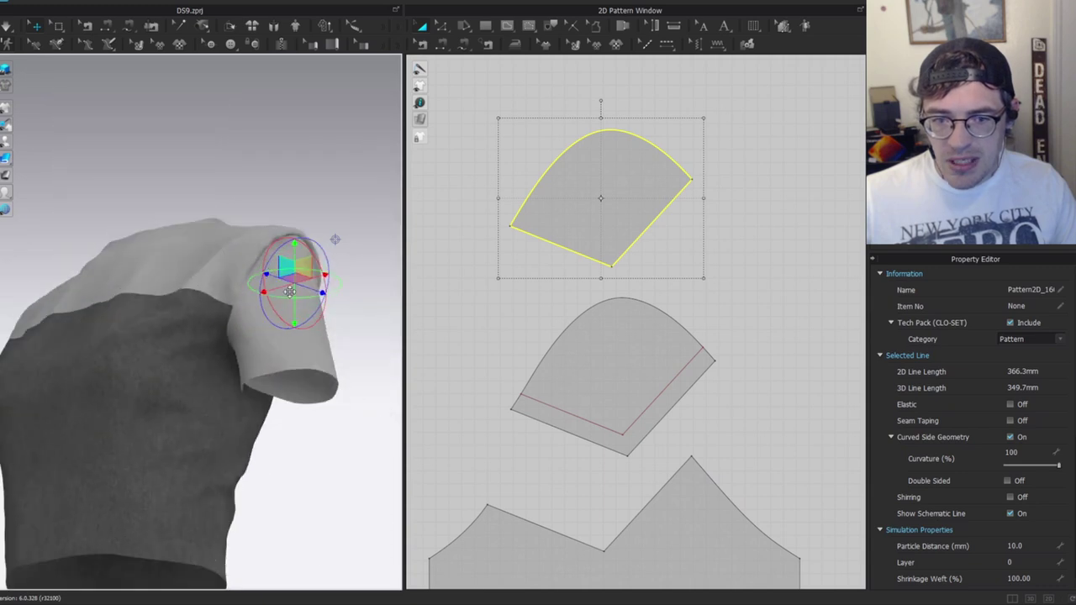
{"action": "key", "text": "b"}
{"action": "scroll", "coordinate": [664, 301], "scroll_direction": "down", "scroll_amount": 5}
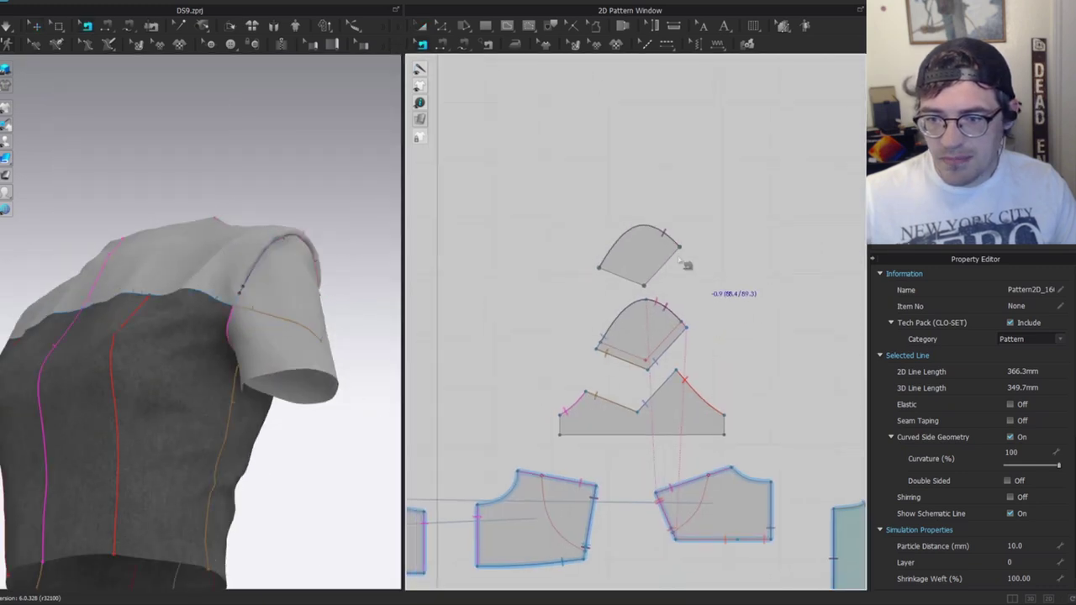
{"action": "left_click", "coordinate": [654, 228]}
{"action": "key", "text": "Delete"}
{"action": "scroll", "coordinate": [630, 288], "scroll_direction": "up", "scroll_amount": 3}
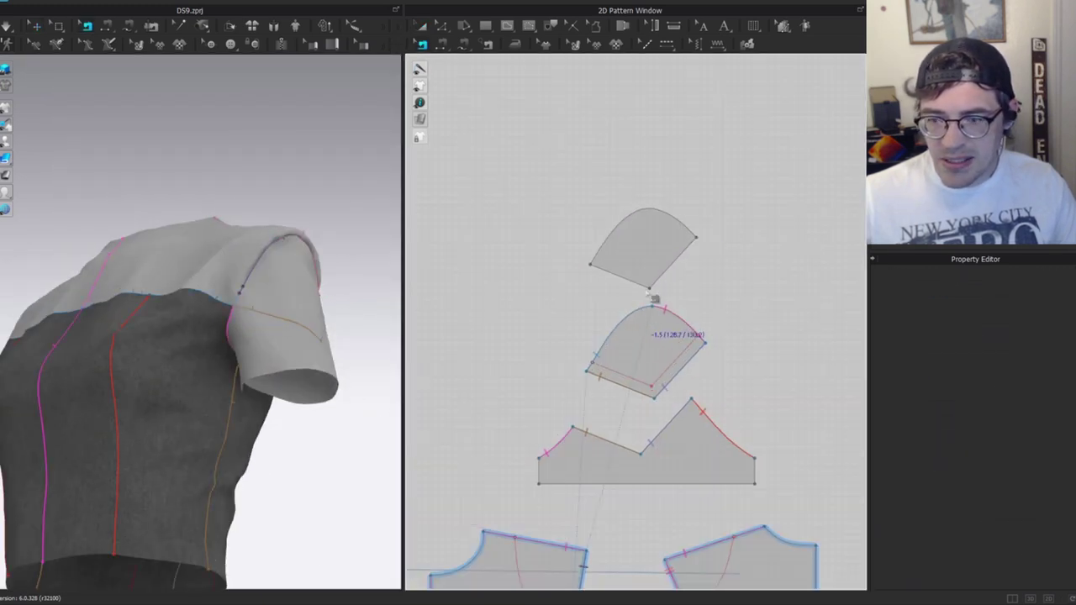
{"action": "key", "text": "ctrl+z"}
Sew the cloned cap's two straight edges to the matching internal offset lines on the original cap piece.
{"action": "key", "text": "n"}
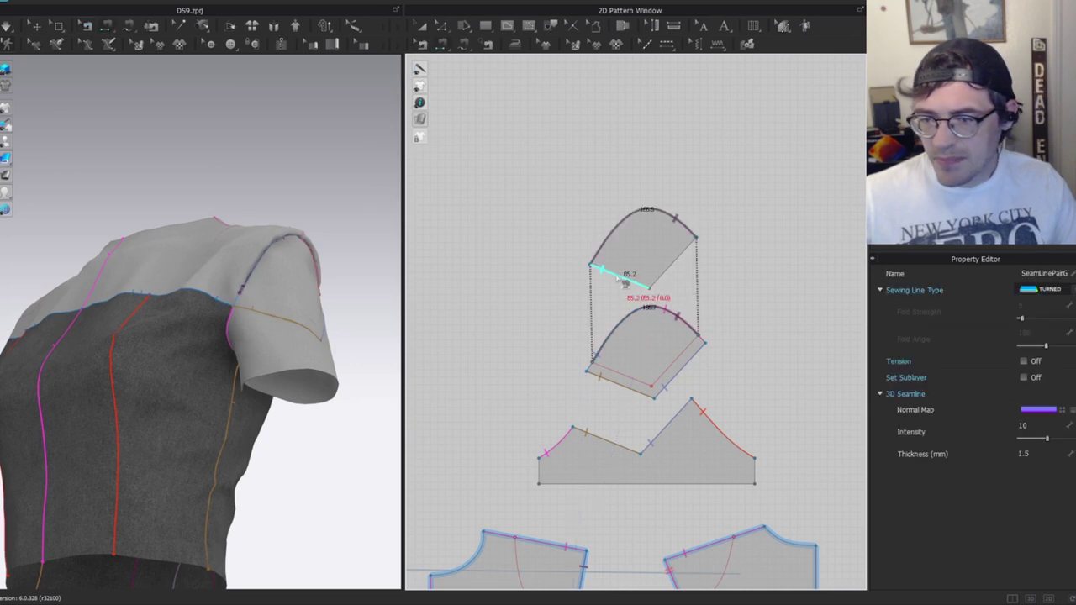
{"action": "left_click", "coordinate": [616, 277]}
{"action": "left_click", "coordinate": [622, 371]}
{"action": "left_click", "coordinate": [677, 261]}
{"action": "left_click", "coordinate": [682, 357]}
{"action": "key", "text": "q"}
{"action": "right_click_drag", "start_coordinate": [325, 262], "coordinate": [282, 290]}
{"action": "scroll", "coordinate": [691, 244], "scroll_direction": "up", "scroll_amount": 3}
{"action": "key", "text": "z"}
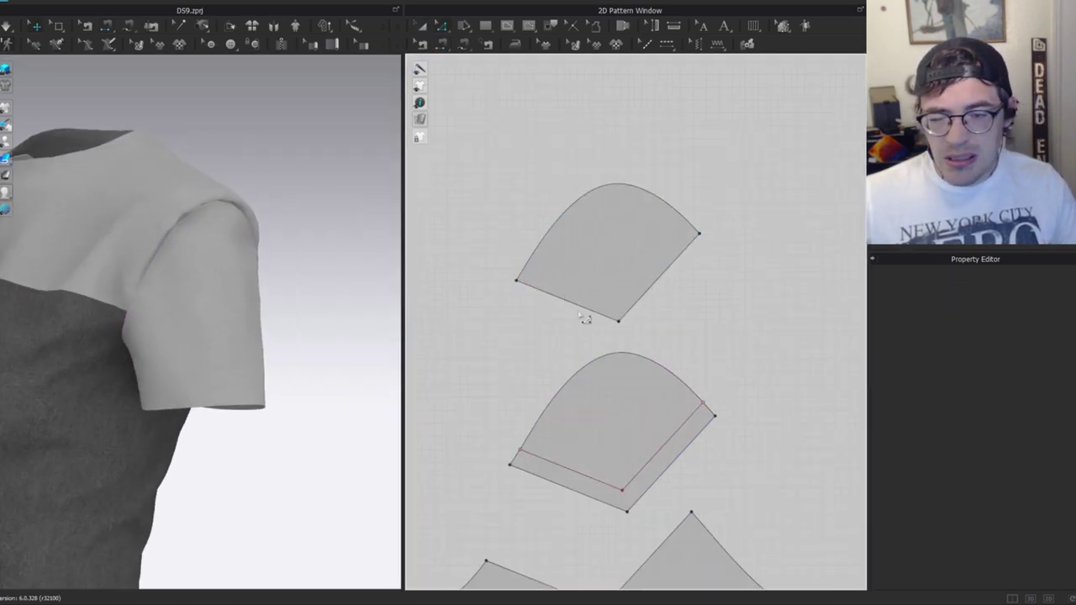
{"action": "left_click", "coordinate": [581, 310]}
{"action": "left_click", "coordinate": [649, 290], "text": "shift"}
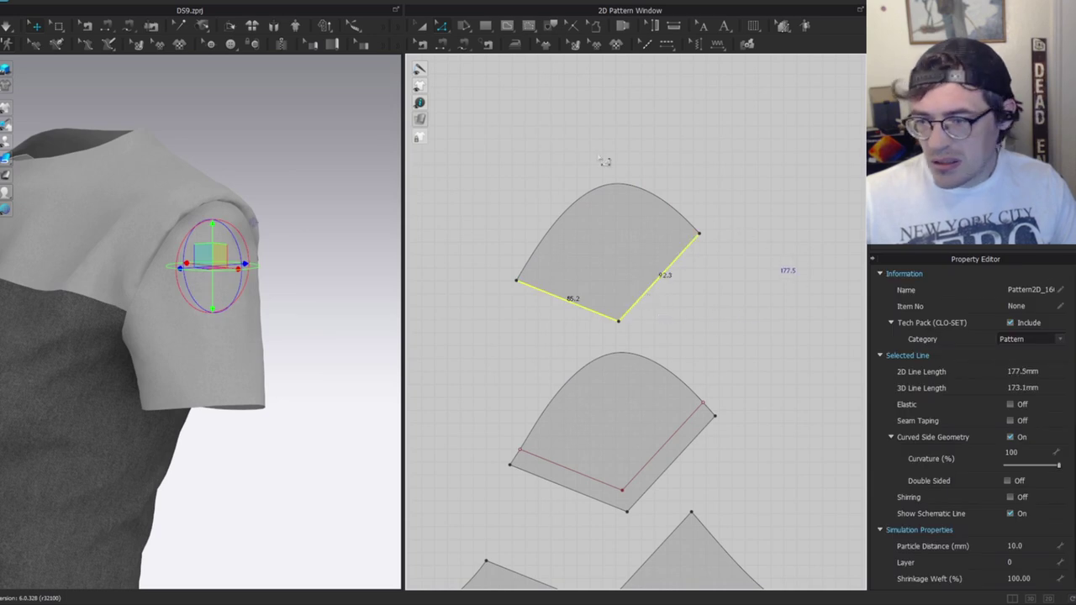
{"action": "key", "text": "i"}
{"action": "left_click_drag", "start_coordinate": [546, 195], "coordinate": [396, 193]}
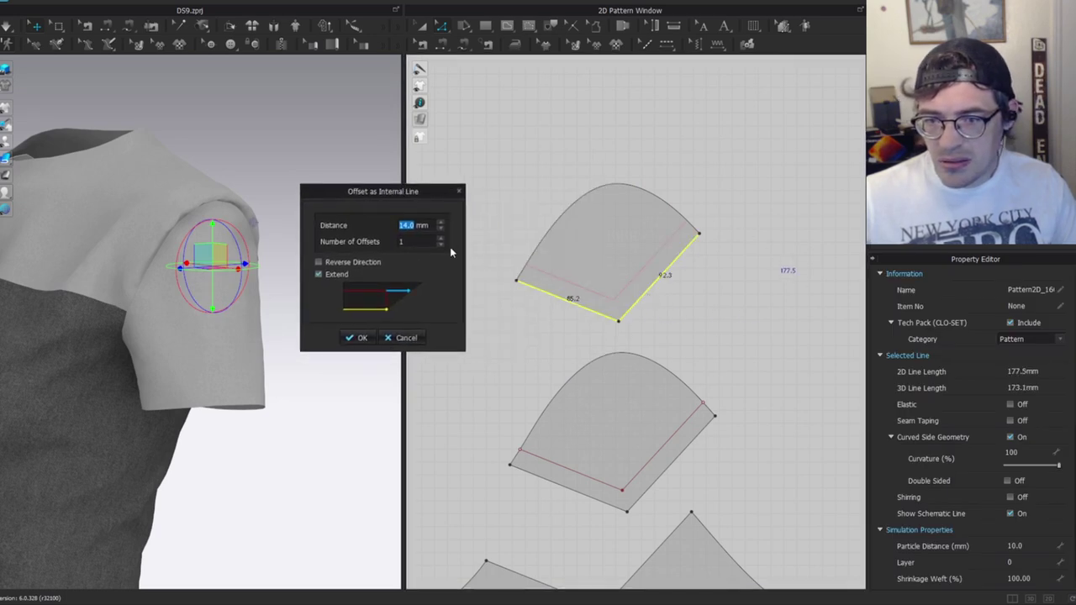
{"action": "left_click", "coordinate": [403, 337]}
Offset the cloned cap's curved edge inward as two extended internal lines spaced 22 mm apart.
{"action": "left_click", "coordinate": [597, 192]}
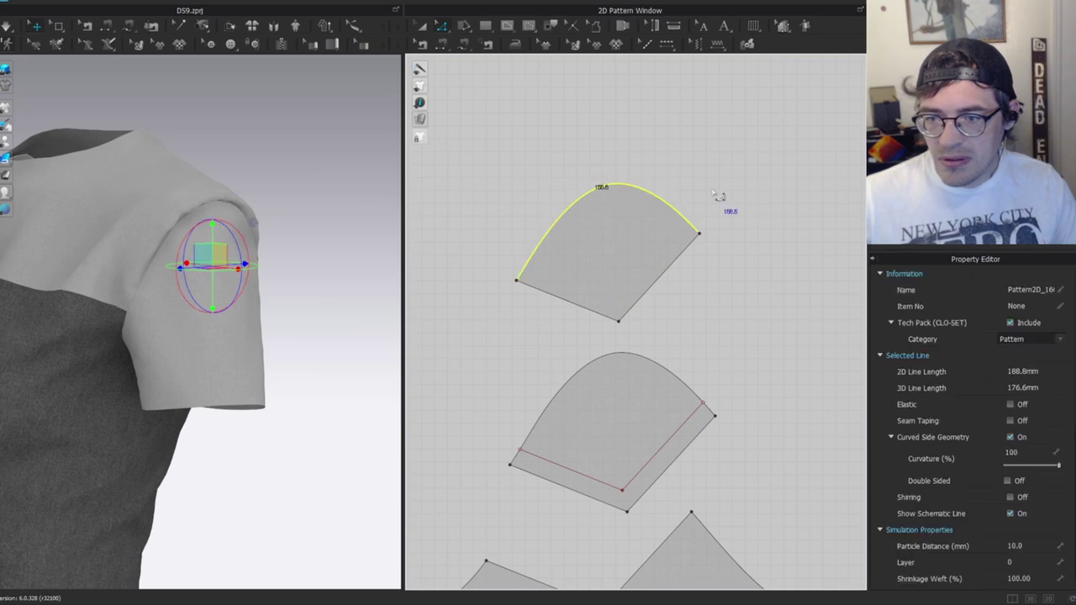
{"action": "key", "text": "i"}
{"action": "left_click_drag", "start_coordinate": [517, 193], "coordinate": [317, 197]}
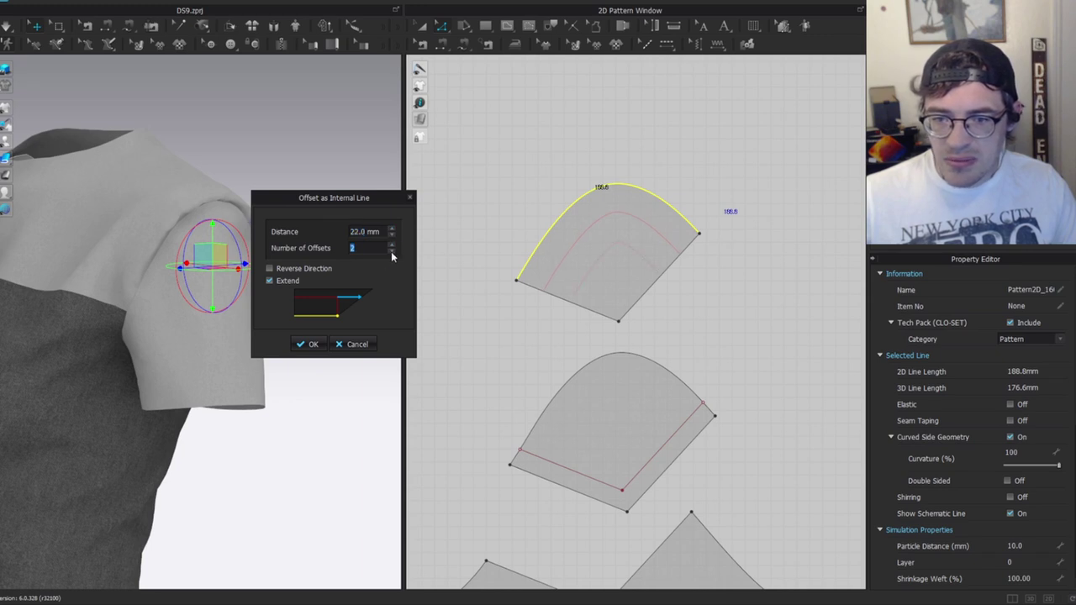
{"action": "left_click", "coordinate": [307, 345]}
Cut the cloned cap along both offset curves and spread the outer and middle bands away from the inner piece.
{"action": "left_click", "coordinate": [649, 261]}
{"action": "left_click", "coordinate": [672, 248]}
{"action": "key", "text": "ctrl+x"}
{"action": "key", "text": "a"}
{"action": "left_click_drag", "start_coordinate": [654, 216], "coordinate": [643, 171]}
{"action": "left_click_drag", "start_coordinate": [653, 239], "coordinate": [649, 220]}
Assign the Shoulder_Pad fabric to all three cut pieces of the cloned cap.
{"action": "left_click", "coordinate": [624, 295]}
{"action": "left_click_drag", "start_coordinate": [697, 125], "coordinate": [493, 344]}
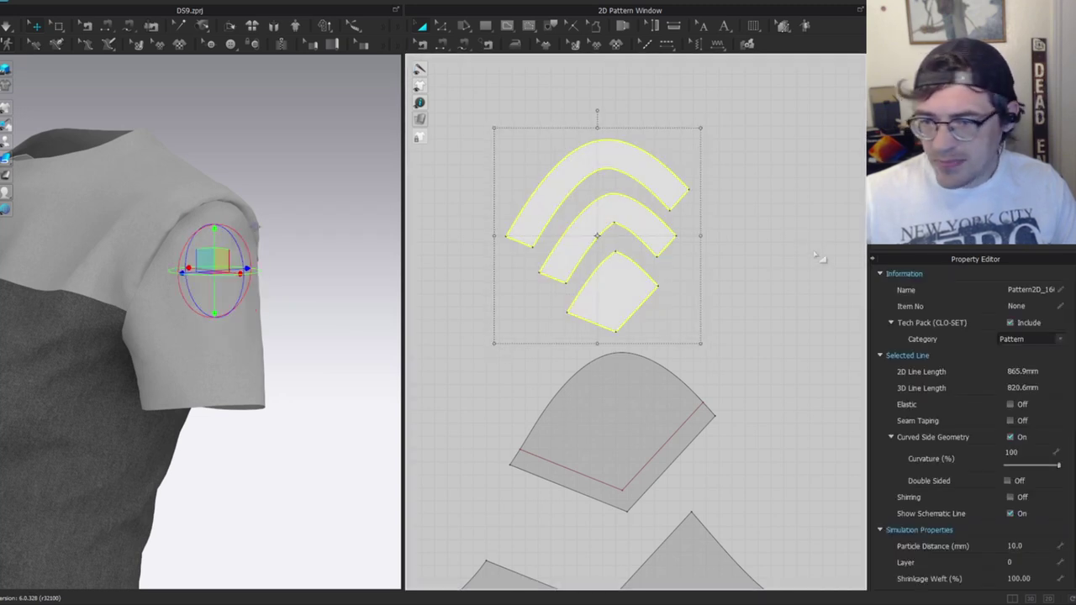
{"action": "left_click", "coordinate": [685, 269]}
Set the additional collision thickness to 8.0 mm on the outer band and 3.0 mm on the inner piece, and adjust the middle band's.
{"action": "left_click", "coordinate": [648, 215]}
{"action": "left_click", "coordinate": [642, 176]}
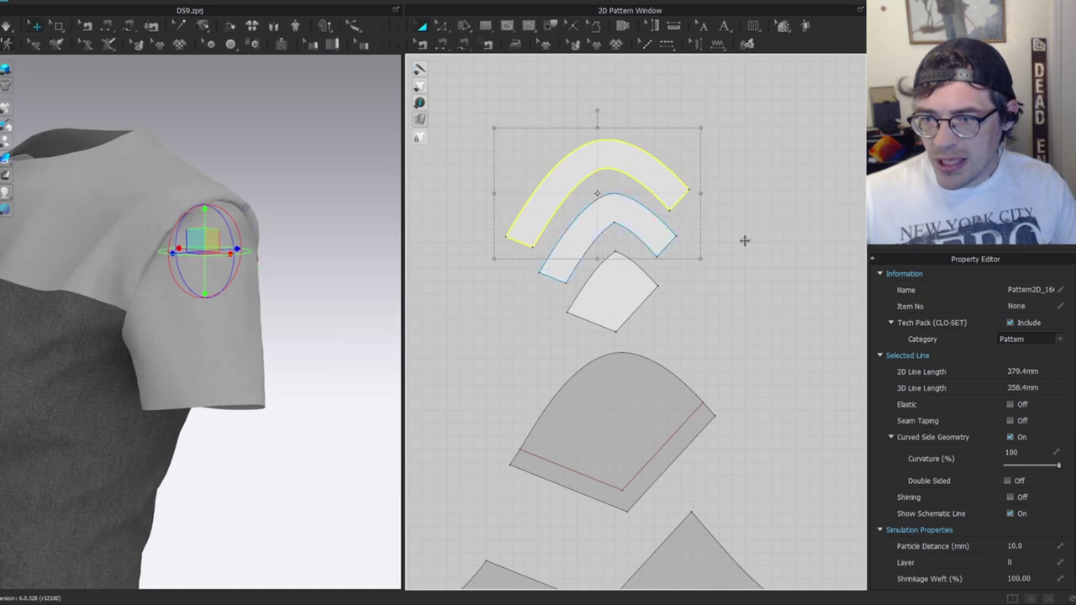
{"action": "scroll", "coordinate": [1065, 551], "scroll_direction": "down", "scroll_amount": 5}
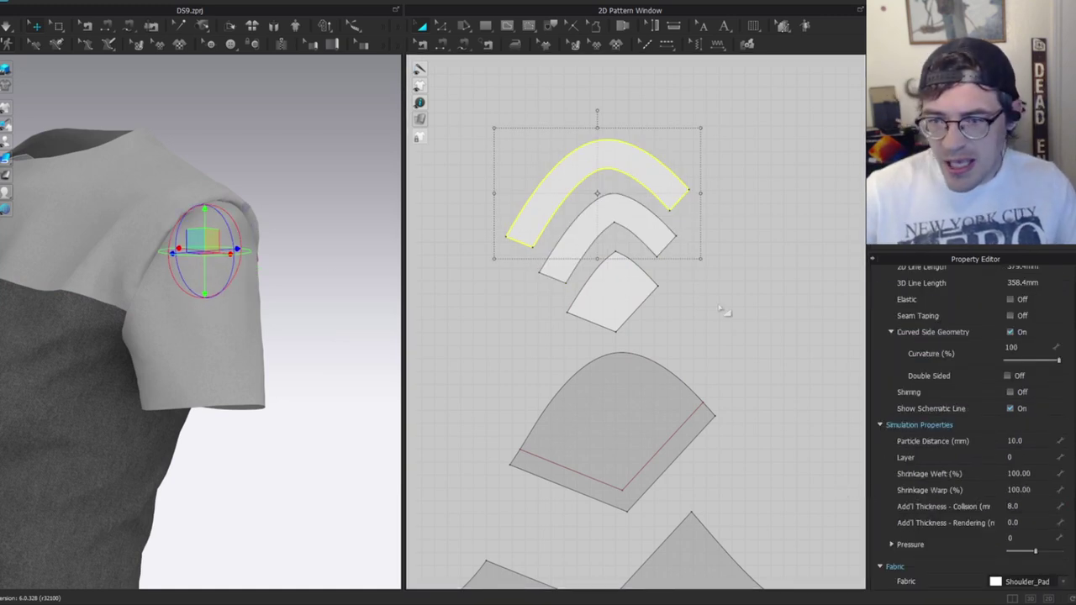
{"action": "left_click", "coordinate": [634, 241]}
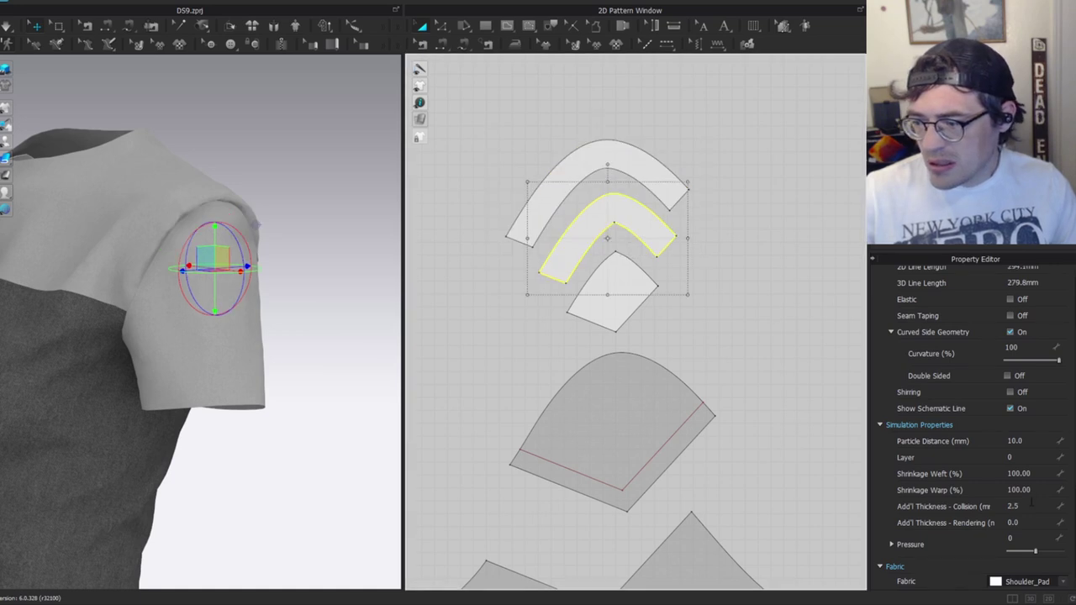
{"action": "left_click", "coordinate": [1026, 506]}
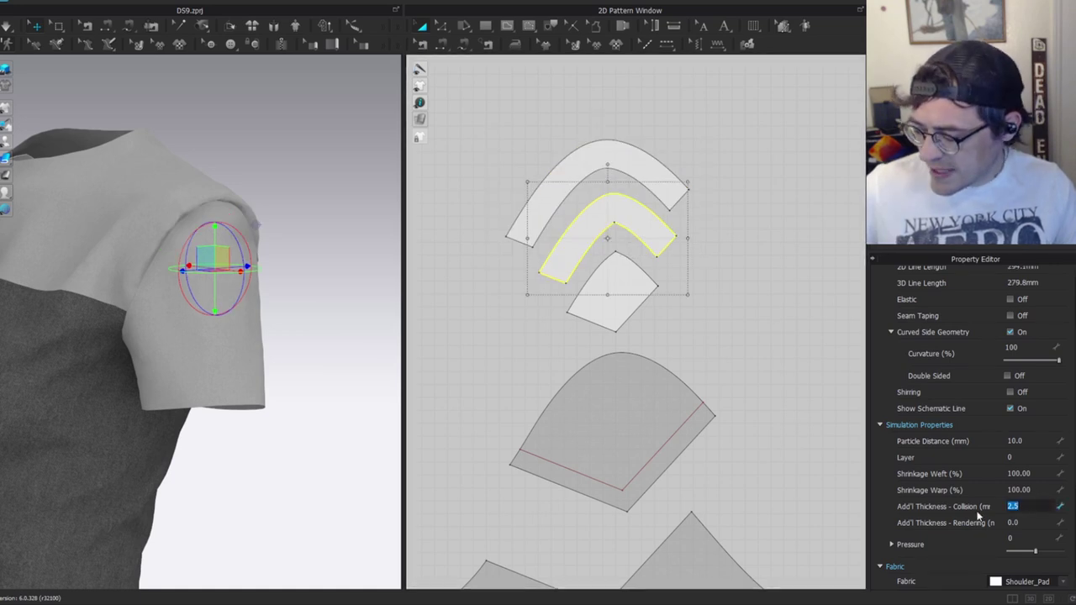
{"action": "left_click", "coordinate": [620, 312]}
{"action": "left_click", "coordinate": [1031, 504]}
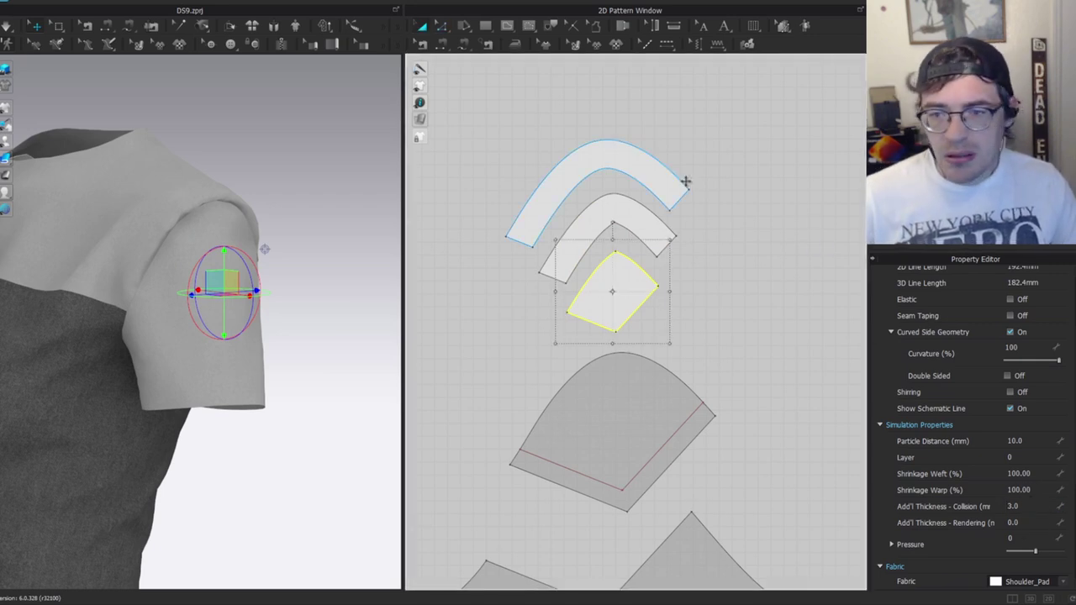
{"action": "left_click", "coordinate": [486, 322]}
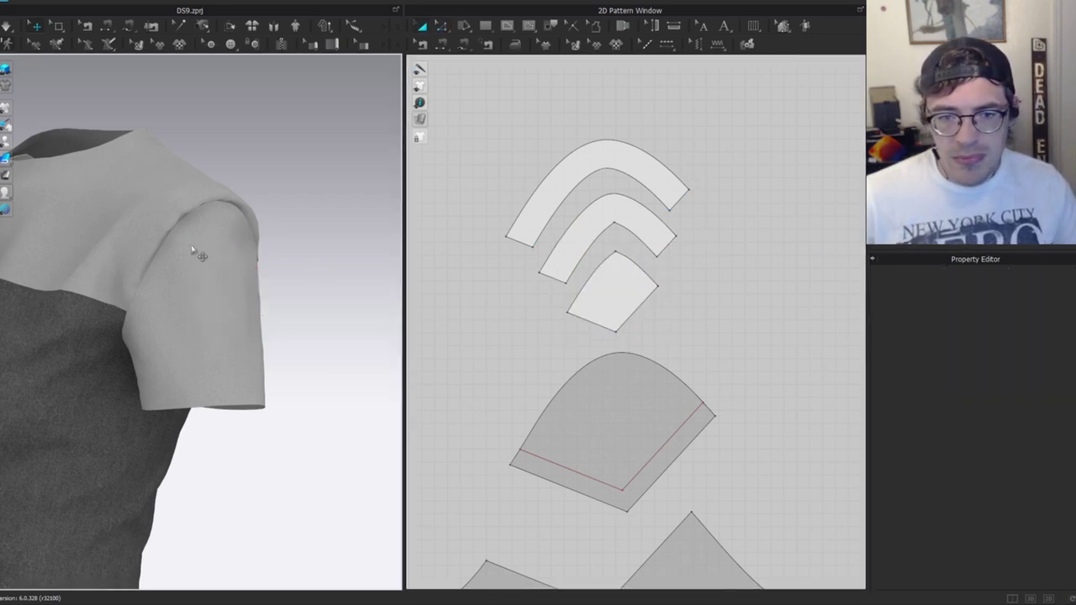
Simulate the garment, tug the sleeve into place below the shoulder pad, and check its drape from the side.
{"action": "key", "text": "space"}
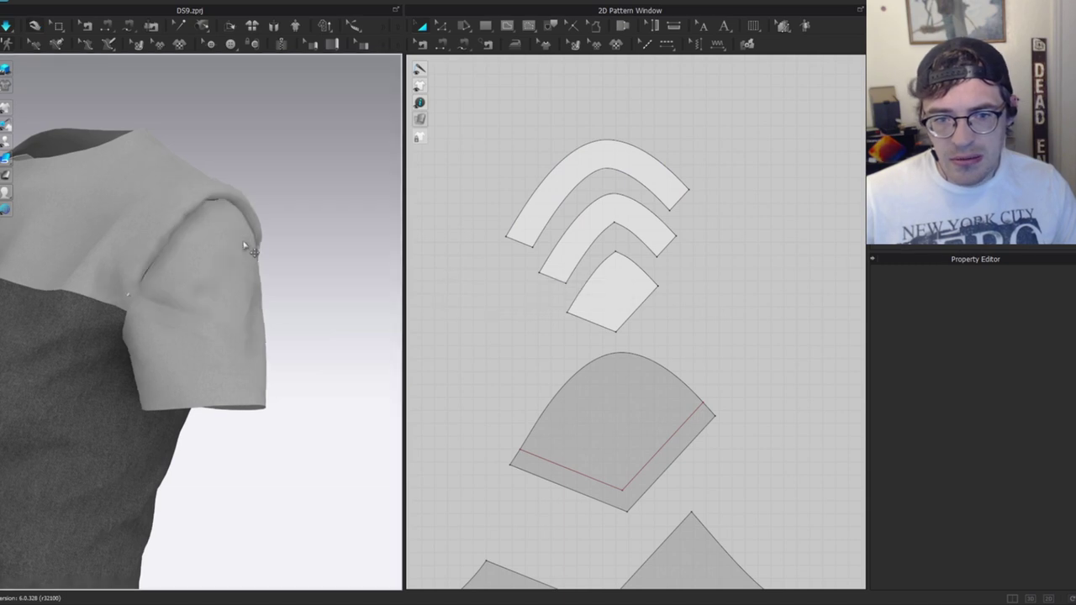
{"action": "left_click", "coordinate": [209, 319]}
{"action": "left_click_drag", "start_coordinate": [225, 357], "coordinate": [238, 343]}
{"action": "key", "text": "space"}
{"action": "scroll", "coordinate": [220, 325], "scroll_direction": "up", "scroll_amount": 3}
{"action": "right_click_drag", "start_coordinate": [221, 324], "coordinate": [295, 318]}
{"action": "scroll", "coordinate": [200, 294], "scroll_direction": "down", "scroll_amount": 3}
{"action": "right_click_drag", "start_coordinate": [199, 293], "coordinate": [173, 302]}
{"action": "left_click", "coordinate": [228, 334]}
{"action": "left_click", "coordinate": [290, 203]}
{"action": "scroll", "coordinate": [630, 233], "scroll_direction": "down", "scroll_amount": 3}
{"action": "right_click_drag", "start_coordinate": [305, 291], "coordinate": [92, 324]}
{"action": "middle_click_drag", "start_coordinate": [123, 297], "coordinate": [267, 202]}
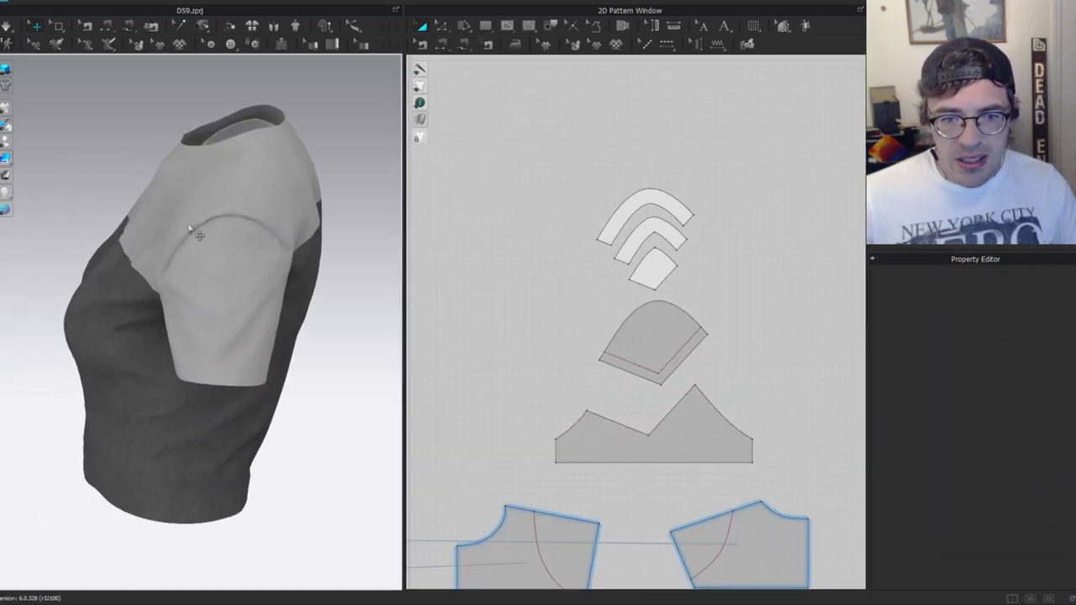
Sew the outer band's long outer curve to the curved top edge of the original cap piece.
{"action": "scroll", "coordinate": [646, 257], "scroll_direction": "down", "scroll_amount": 3}
{"action": "scroll", "coordinate": [705, 311], "scroll_direction": "up", "scroll_amount": 4}
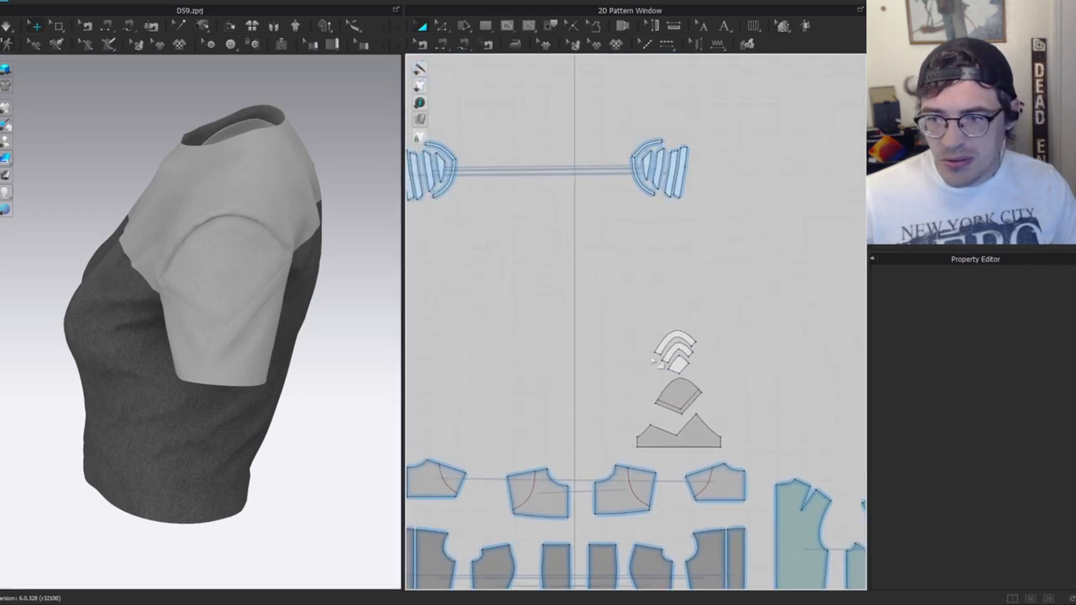
{"action": "scroll", "coordinate": [713, 403], "scroll_direction": "up", "scroll_amount": 3}
{"action": "key", "text": "b"}
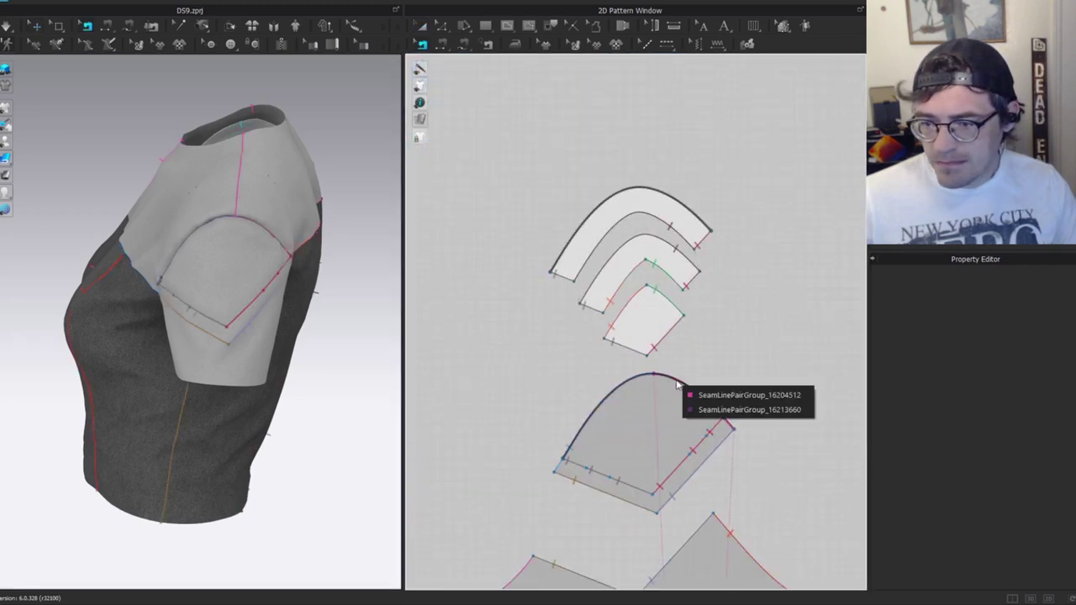
{"action": "left_click", "coordinate": [624, 200]}
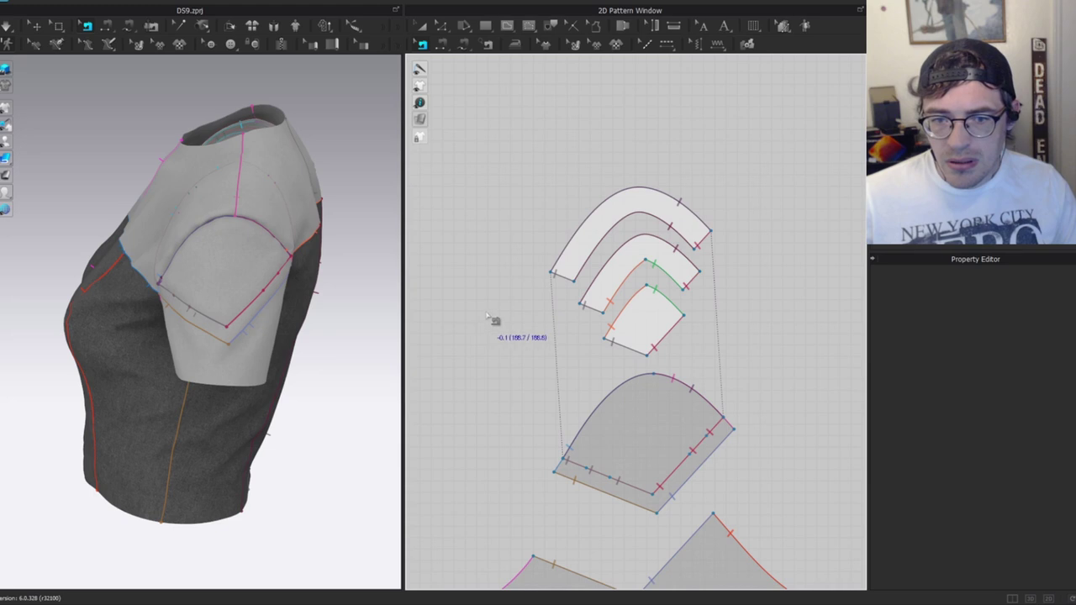
{"action": "scroll", "coordinate": [484, 319], "scroll_direction": "down", "scroll_amount": 3}
Compare the three new pad pieces with the existing shoulder pad set elsewhere in the pattern layout.
{"action": "scroll", "coordinate": [631, 261], "scroll_direction": "down", "scroll_amount": 2}
{"action": "key", "text": "a"}
{"action": "left_click", "coordinate": [595, 353]}
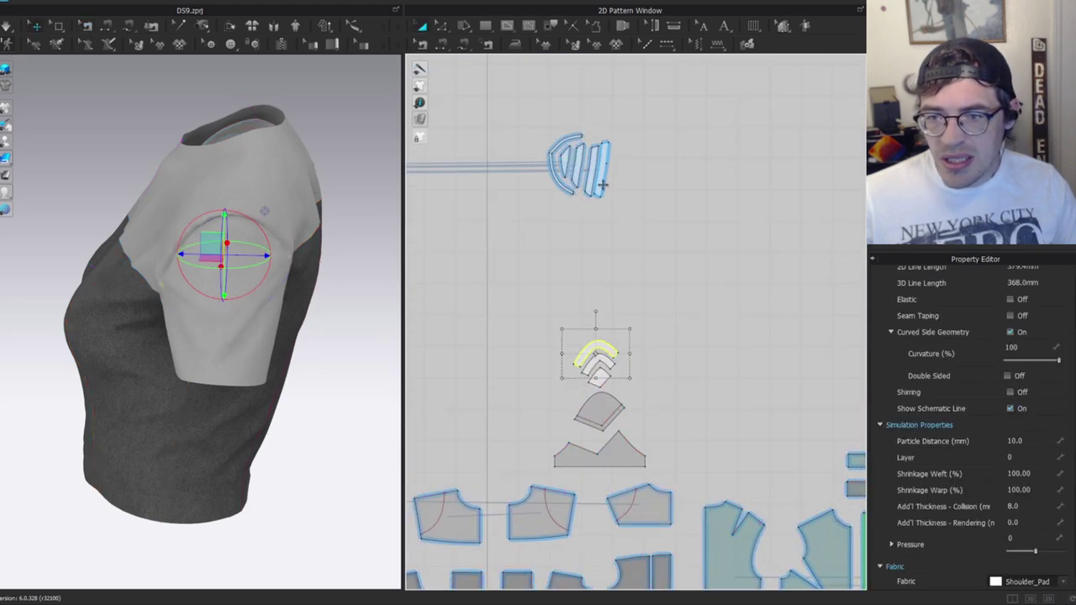
{"action": "scroll", "coordinate": [247, 316], "scroll_direction": "up", "scroll_amount": 1}
{"action": "scroll", "coordinate": [634, 366], "scroll_direction": "up", "scroll_amount": 3}
{"action": "left_click_drag", "start_coordinate": [652, 282], "coordinate": [496, 439]}
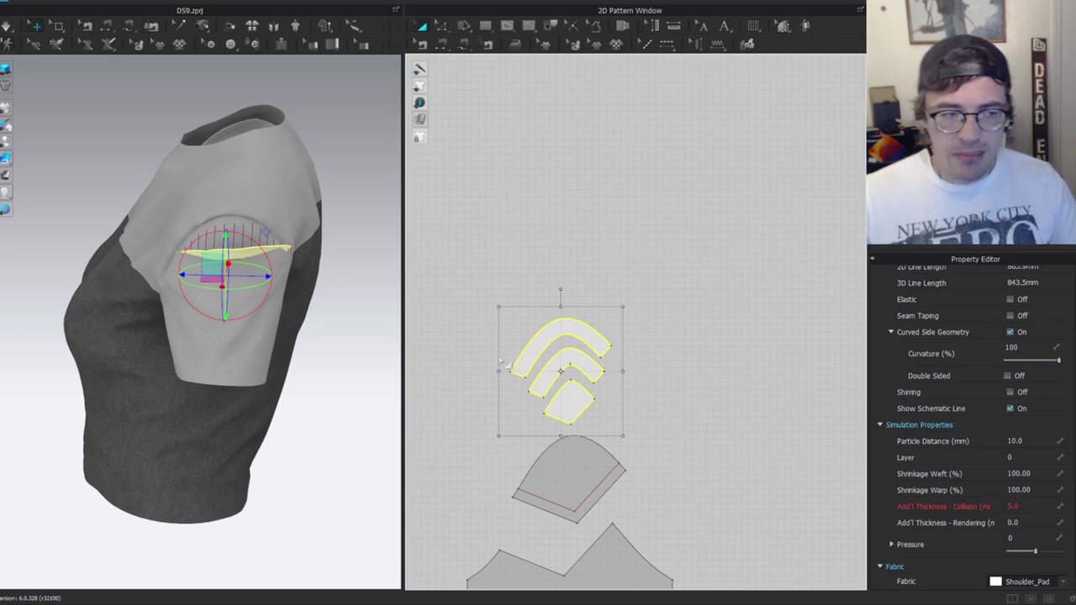
{"action": "scroll", "coordinate": [460, 204], "scroll_direction": "down", "scroll_amount": 3}
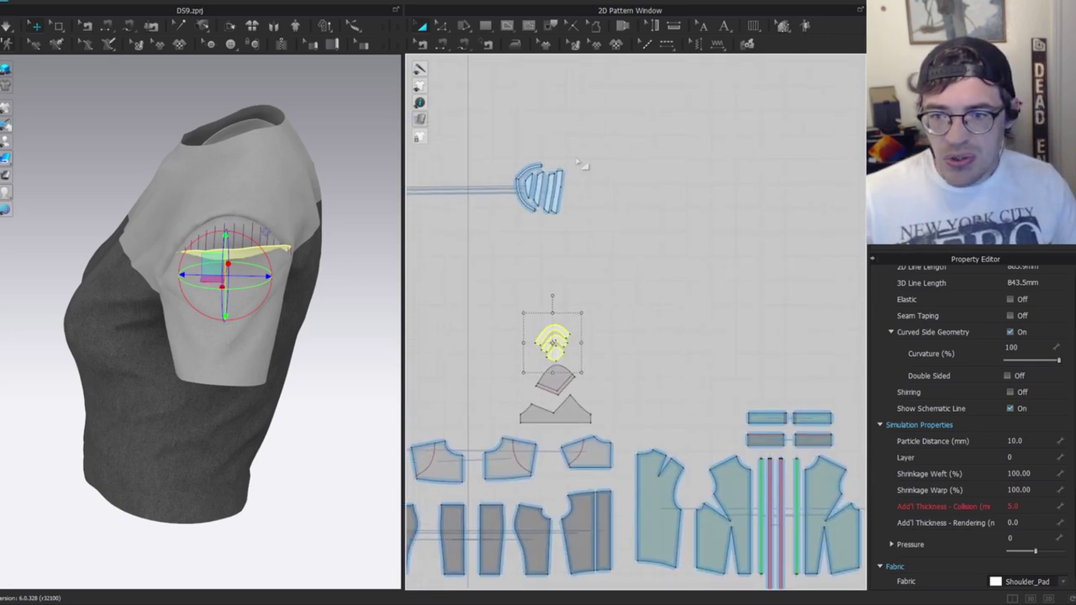
{"action": "scroll", "coordinate": [584, 305], "scroll_direction": "up", "scroll_amount": 2}
{"action": "right_click_drag", "start_coordinate": [532, 372], "coordinate": [648, 256]}
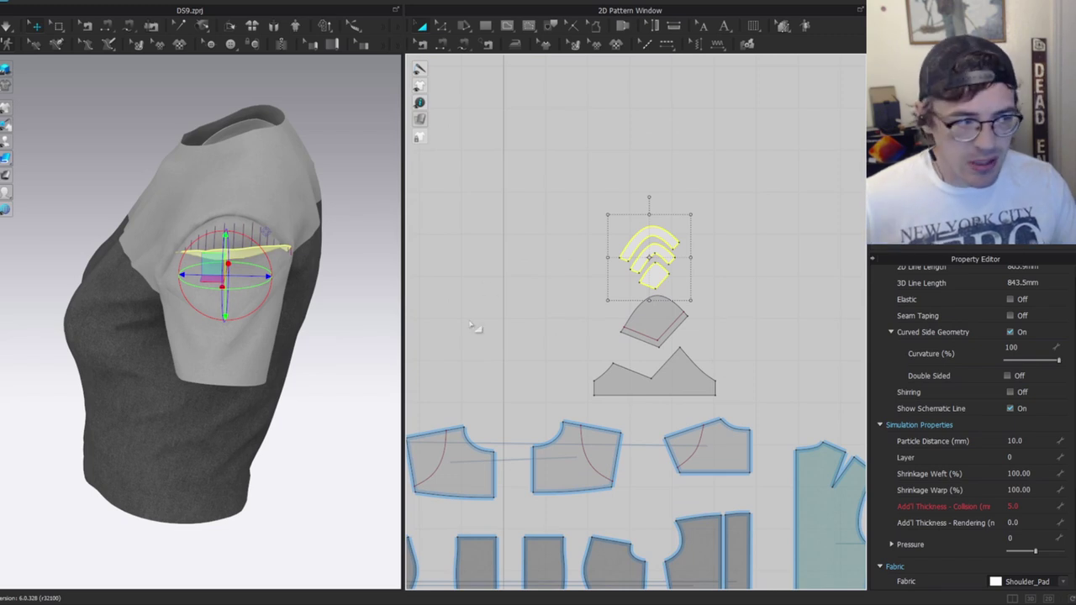
{"action": "middle_click_drag", "start_coordinate": [696, 187], "coordinate": [658, 269]}
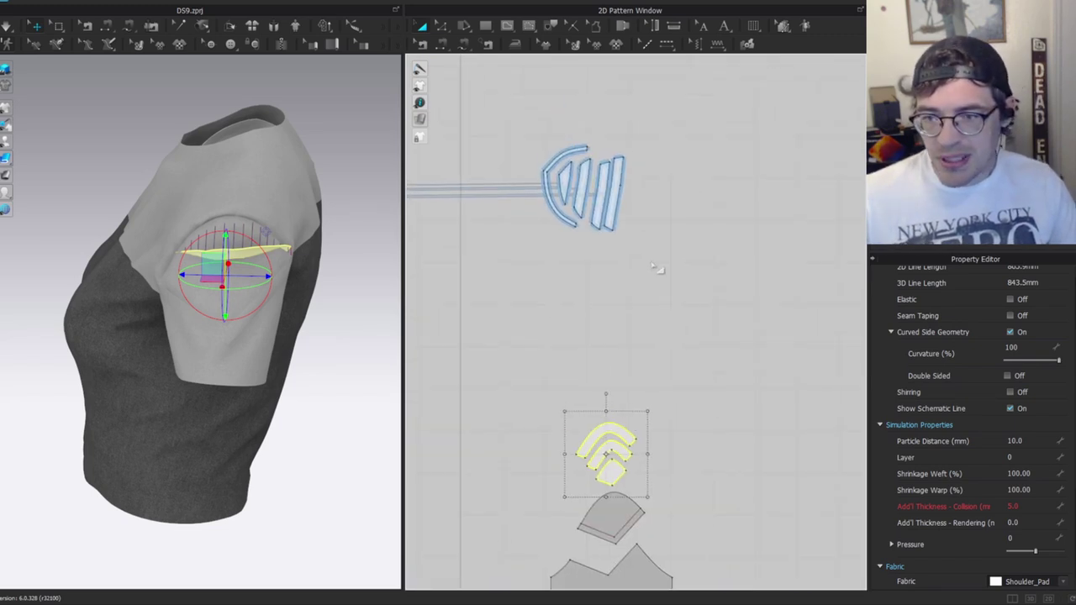
Examine the seams on the existing shoulder pad's long outer edge and on both ends of its curved band.
{"action": "scroll", "coordinate": [658, 269], "scroll_direction": "up", "scroll_amount": 2}
{"action": "key", "text": "b"}
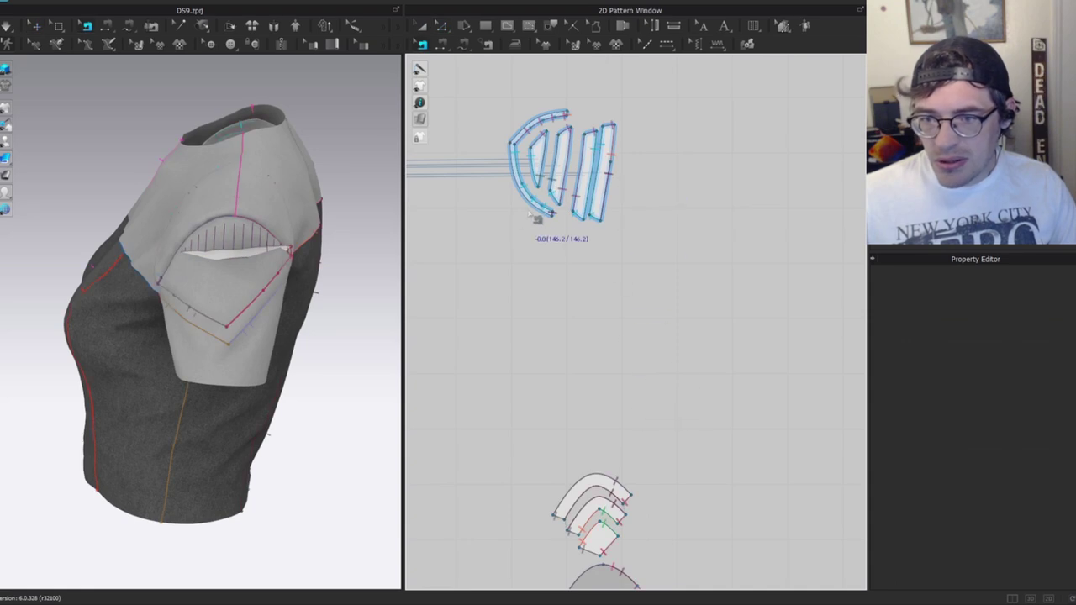
{"action": "left_click", "coordinate": [609, 180]}
{"action": "scroll", "coordinate": [622, 147], "scroll_direction": "up", "scroll_amount": 2}
{"action": "left_click", "coordinate": [614, 142], "text": "shift"}
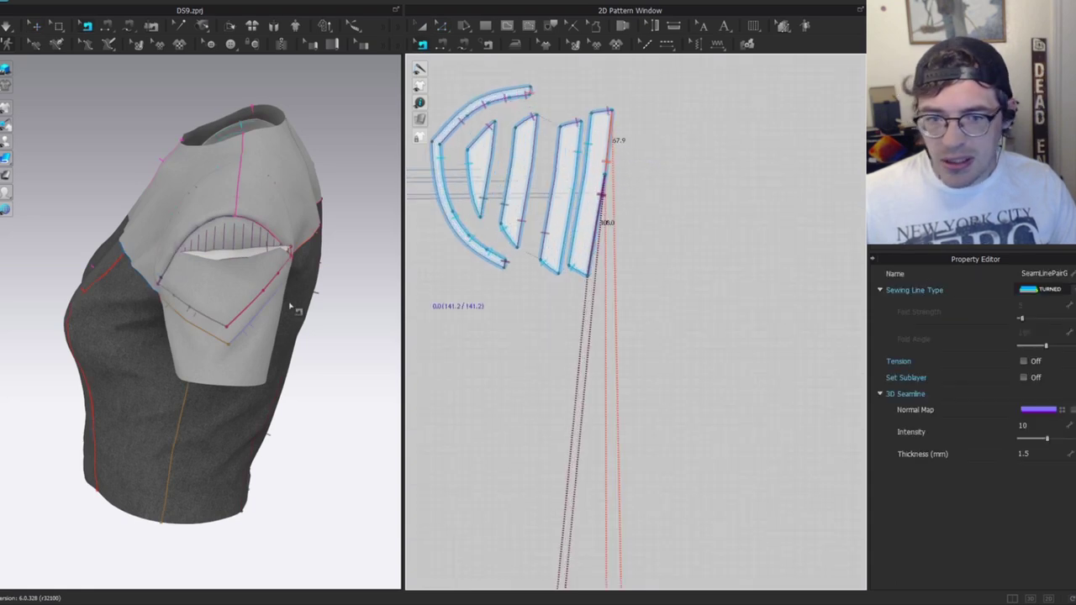
{"action": "scroll", "coordinate": [316, 321], "scroll_direction": "up", "scroll_amount": 1}
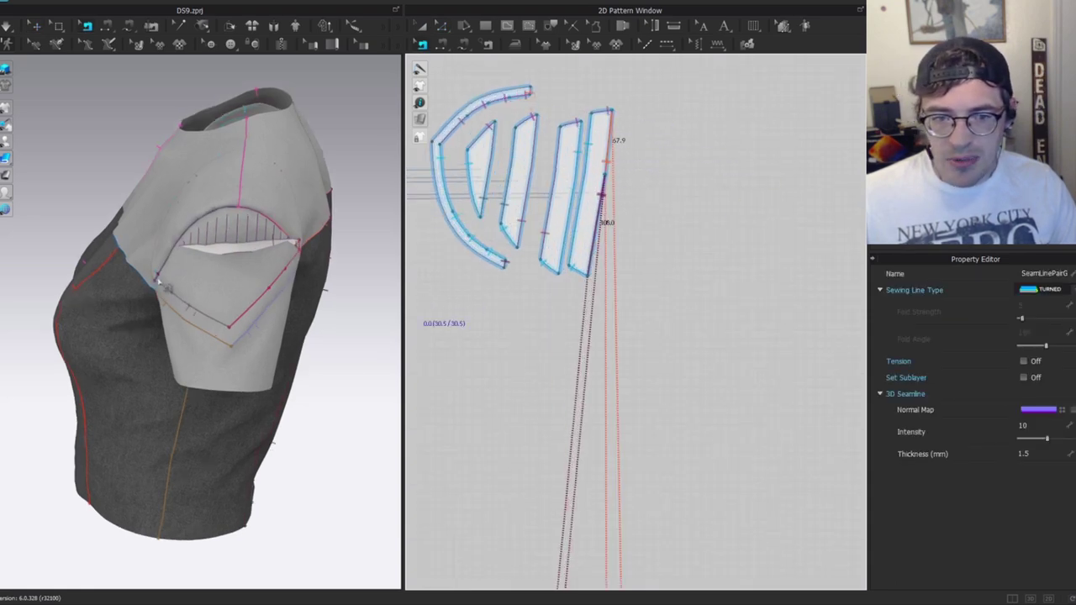
{"action": "scroll", "coordinate": [530, 87], "scroll_direction": "up", "scroll_amount": 5}
{"action": "left_click", "coordinate": [534, 101], "text": "shift"}
{"action": "scroll", "coordinate": [650, 176], "scroll_direction": "down", "scroll_amount": 4}
{"action": "middle_click_drag", "start_coordinate": [650, 175], "coordinate": [613, 199]}
{"action": "scroll", "coordinate": [566, 348], "scroll_direction": "up", "scroll_amount": 3}
{"action": "middle_click_drag", "start_coordinate": [566, 348], "coordinate": [622, 153]}
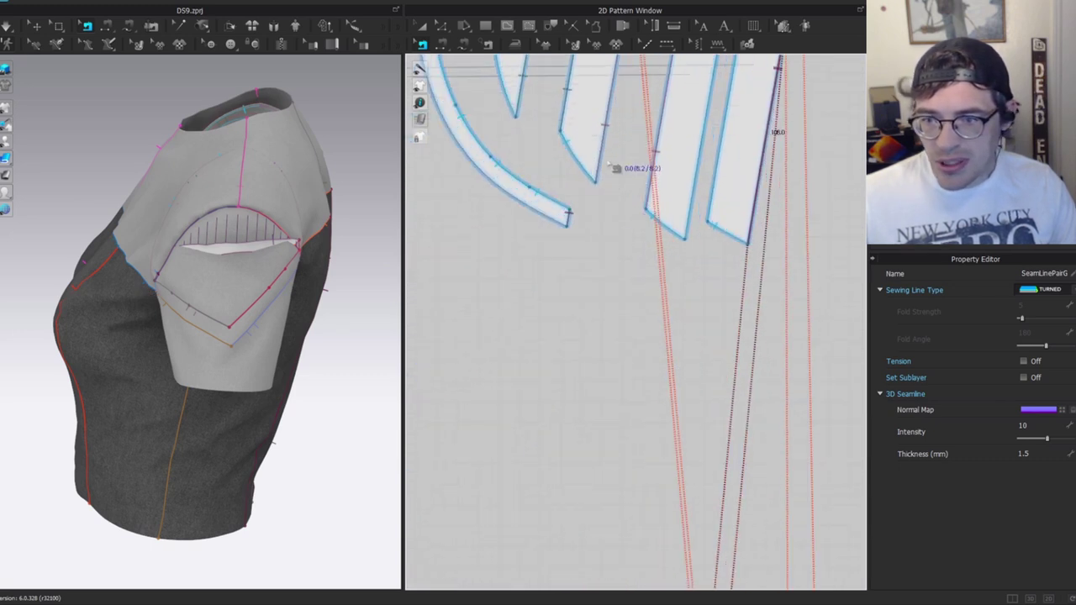
{"action": "left_click", "coordinate": [571, 215], "text": "shift"}
{"action": "left_click", "coordinate": [580, 257]}
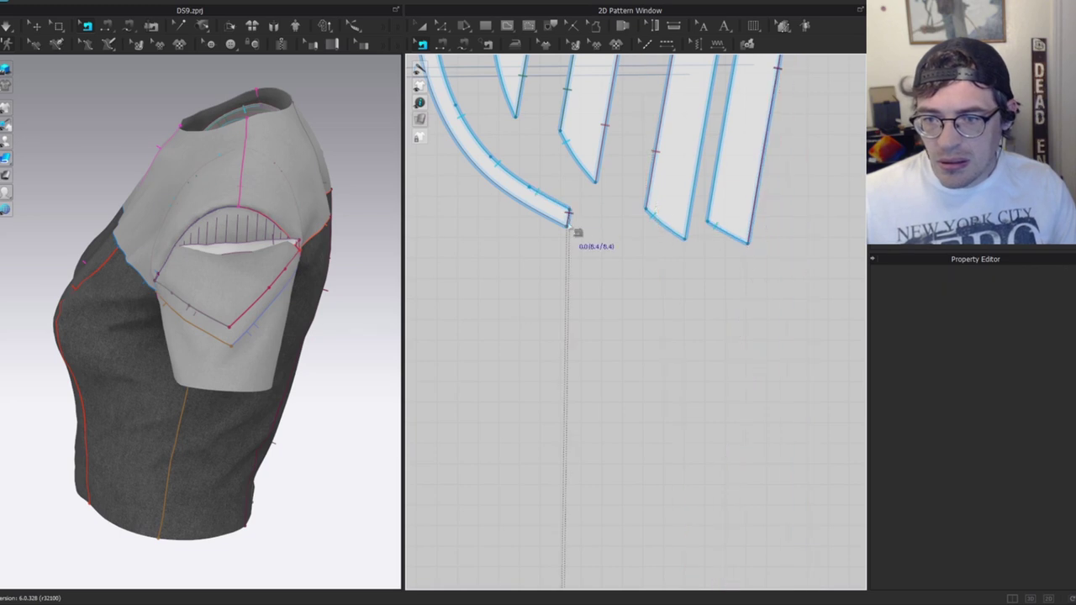
{"action": "left_click", "coordinate": [569, 221]}
{"action": "scroll", "coordinate": [625, 204], "scroll_direction": "down", "scroll_amount": 1}
{"action": "left_click", "coordinate": [739, 176], "text": "shift"}
{"action": "scroll", "coordinate": [756, 139], "scroll_direction": "down", "scroll_amount": 3}
{"action": "scroll", "coordinate": [768, 232], "scroll_direction": "down", "scroll_amount": 2}
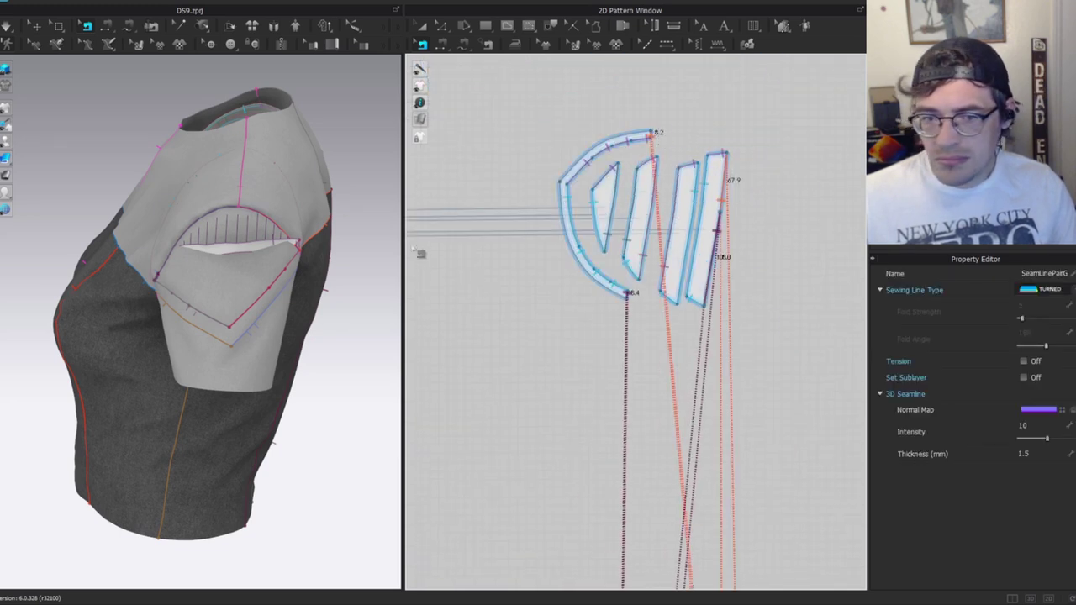
{"action": "left_click", "coordinate": [468, 277]}
Examine the point that splits the long outer edge of the existing shoulder pad's widest strip.
{"action": "scroll", "coordinate": [794, 311], "scroll_direction": "down", "scroll_amount": 3}
{"action": "middle_click_drag", "start_coordinate": [782, 382], "coordinate": [625, 127]}
{"action": "scroll", "coordinate": [555, 265], "scroll_direction": "up", "scroll_amount": 3}
{"action": "middle_click_drag", "start_coordinate": [612, 234], "coordinate": [715, 515]}
{"action": "middle_click_drag", "start_coordinate": [699, 463], "coordinate": [693, 508]}
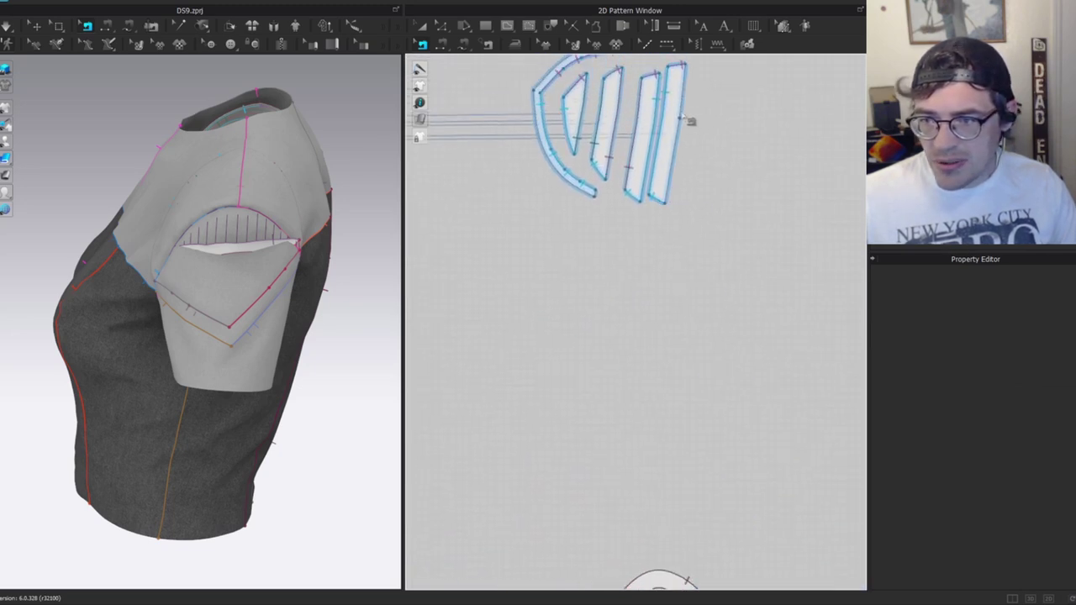
{"action": "left_click", "coordinate": [683, 124]}
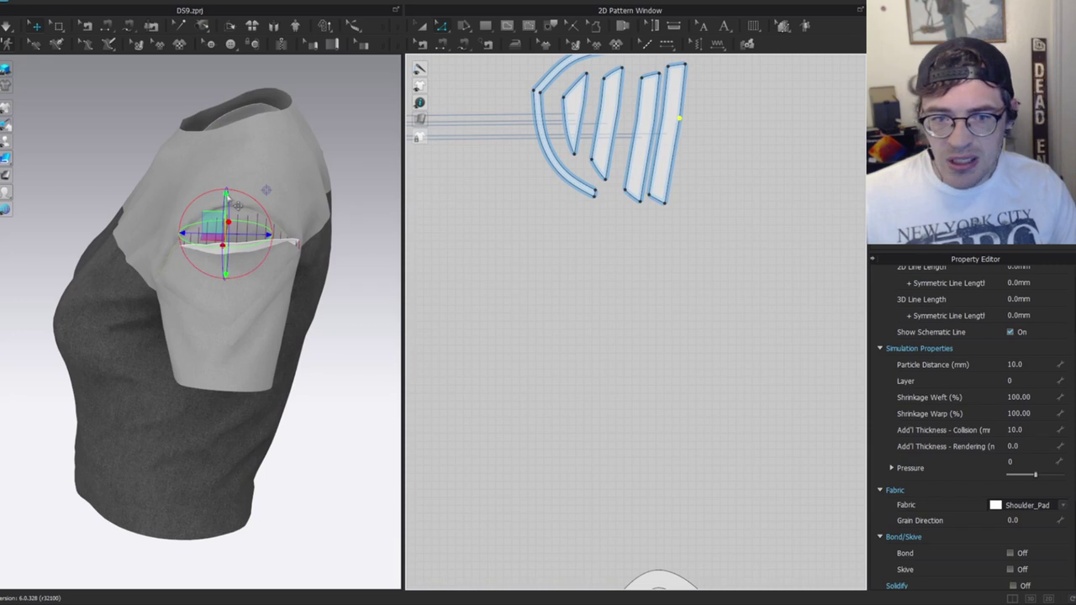
{"action": "scroll", "coordinate": [649, 465], "scroll_direction": "down", "scroll_amount": 3}
{"action": "middle_click_drag", "start_coordinate": [646, 463], "coordinate": [636, 240]}
{"action": "scroll", "coordinate": [646, 375], "scroll_direction": "up", "scroll_amount": 4}
{"action": "middle_click_drag", "start_coordinate": [692, 213], "coordinate": [733, 450]}
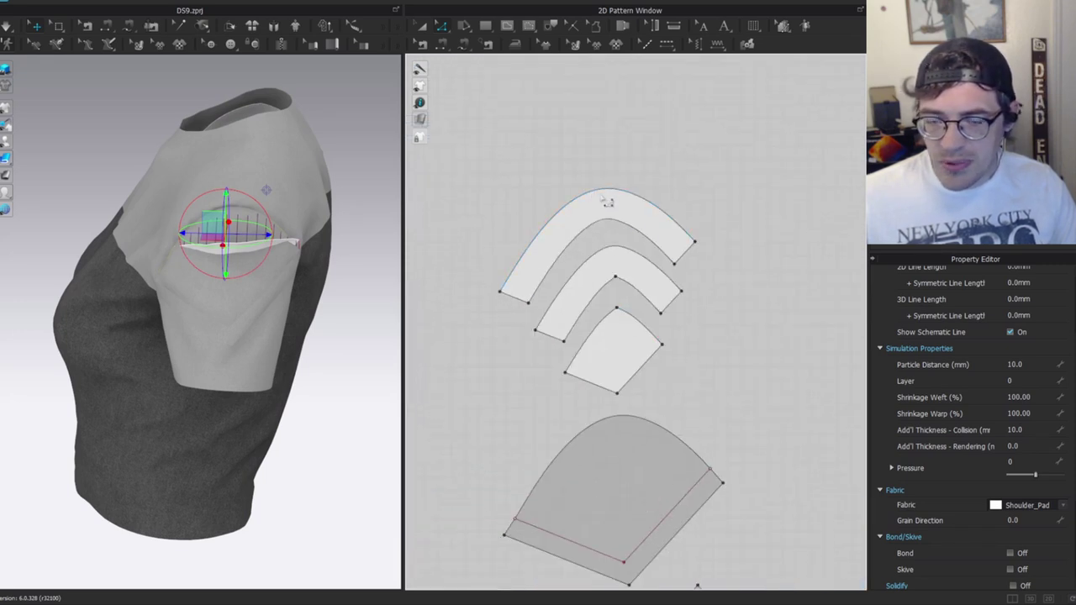
Examine the seams along the cap piece's curved edge and which neighbouring pieces they join.
{"action": "left_click", "coordinate": [699, 368]}
{"action": "key", "text": "b"}
{"action": "scroll", "coordinate": [657, 453], "scroll_direction": "up", "scroll_amount": 4}
{"action": "scroll", "coordinate": [542, 383], "scroll_direction": "down", "scroll_amount": 2}
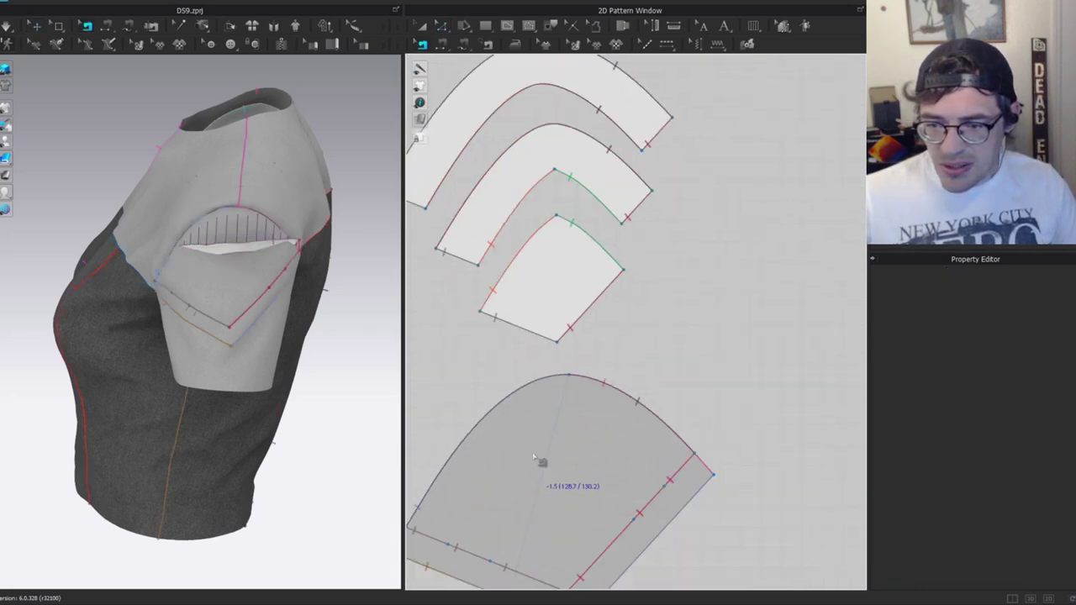
{"action": "middle_click_drag", "start_coordinate": [535, 468], "coordinate": [583, 293]}
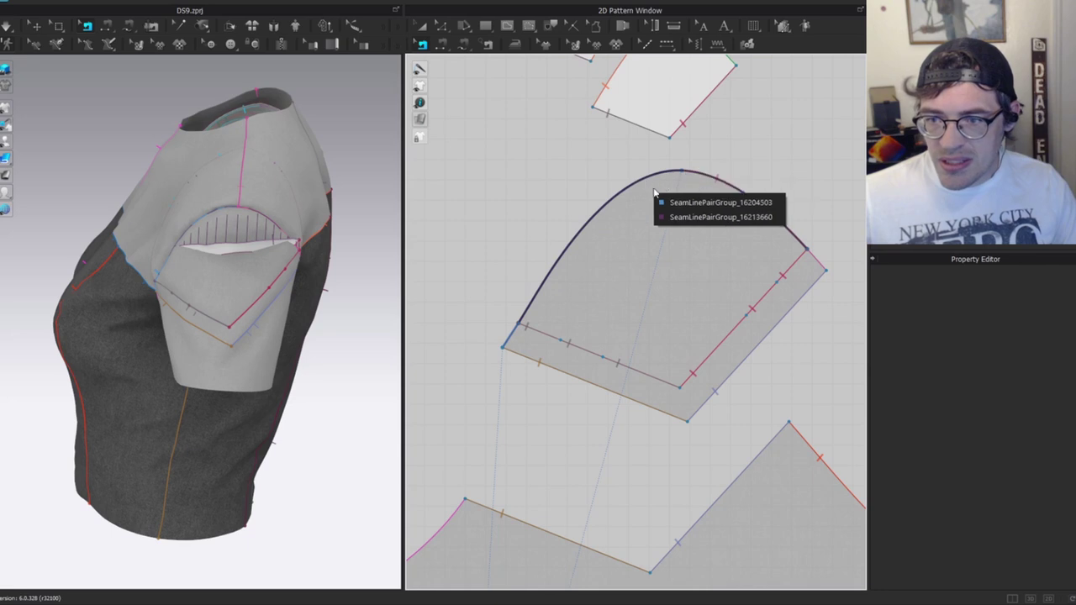
{"action": "left_click", "coordinate": [685, 217]}
{"action": "left_click", "coordinate": [516, 212]}
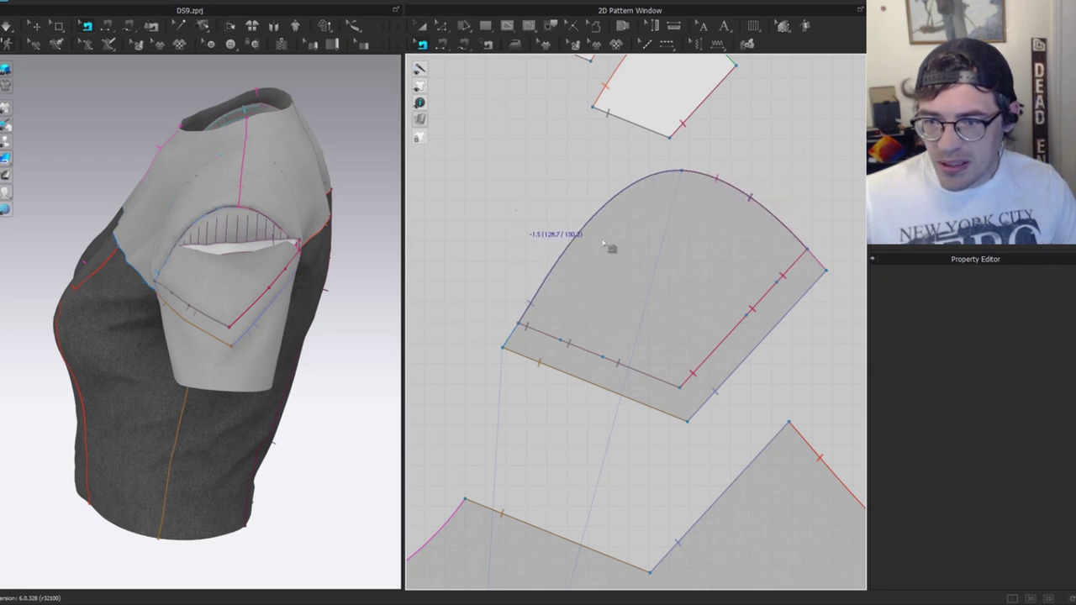
{"action": "left_click", "coordinate": [683, 176]}
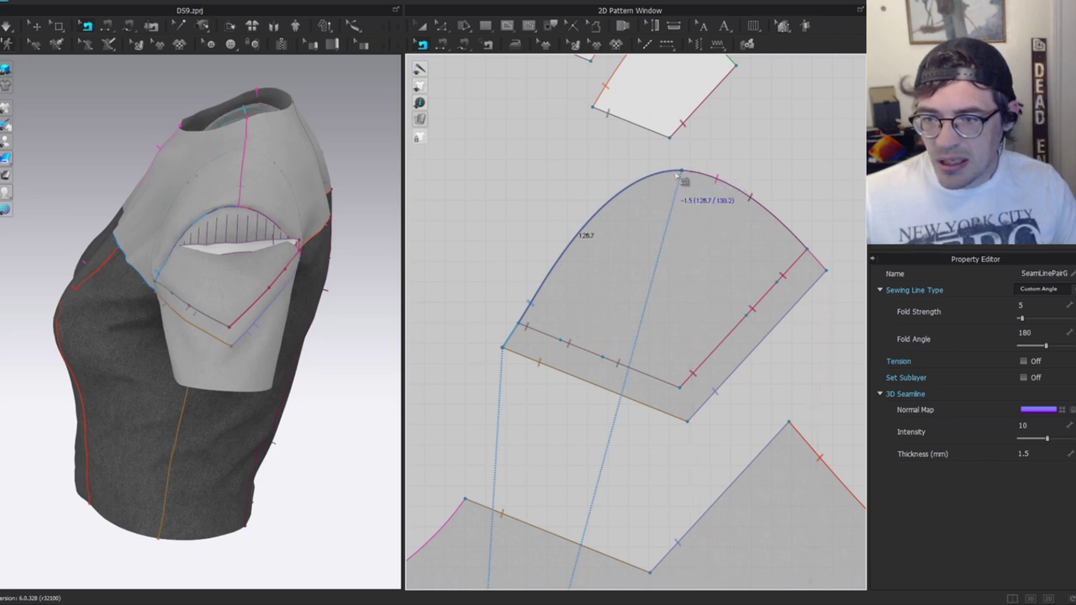
{"action": "key", "text": "z"}
{"action": "key", "text": "b"}
{"action": "scroll", "coordinate": [666, 296], "scroll_direction": "down", "scroll_amount": 4}
{"action": "scroll", "coordinate": [666, 296], "scroll_direction": "up", "scroll_amount": 3}
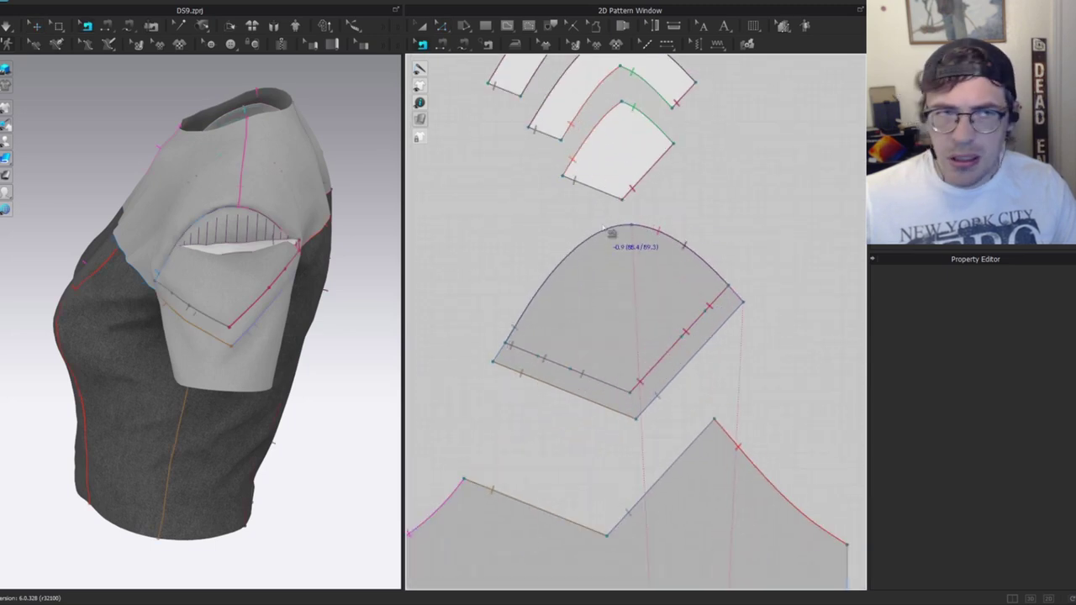
{"action": "scroll", "coordinate": [639, 206], "scroll_direction": "up", "scroll_amount": 2}
{"action": "scroll", "coordinate": [685, 205], "scroll_direction": "down", "scroll_amount": 4}
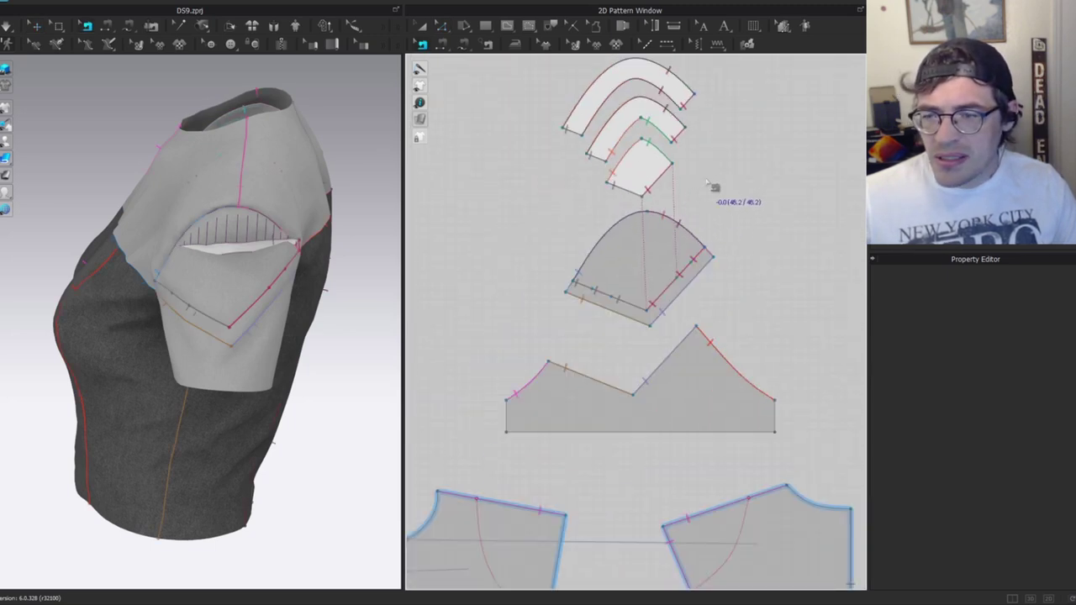
Add points on the cap piece's curved edge where the internal offset lines intersect it.
{"action": "key", "text": "z"}
{"action": "scroll", "coordinate": [710, 237], "scroll_direction": "up", "scroll_amount": 3}
{"action": "left_click", "coordinate": [688, 251]}
{"action": "left_click", "coordinate": [711, 305]}
{"action": "left_click", "coordinate": [694, 247]}
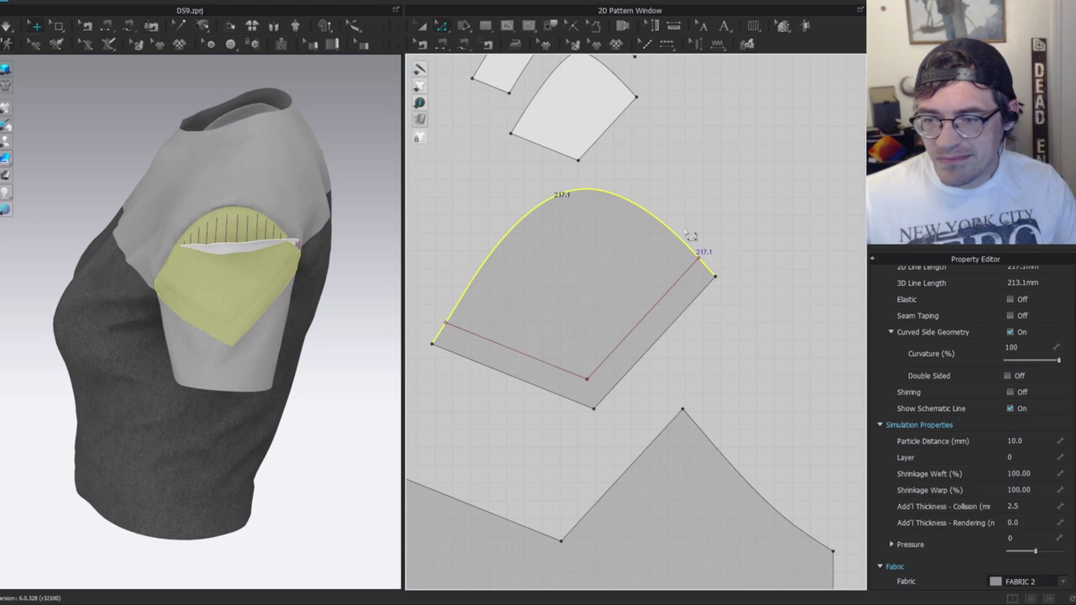
{"action": "right_click", "coordinate": [698, 259]}
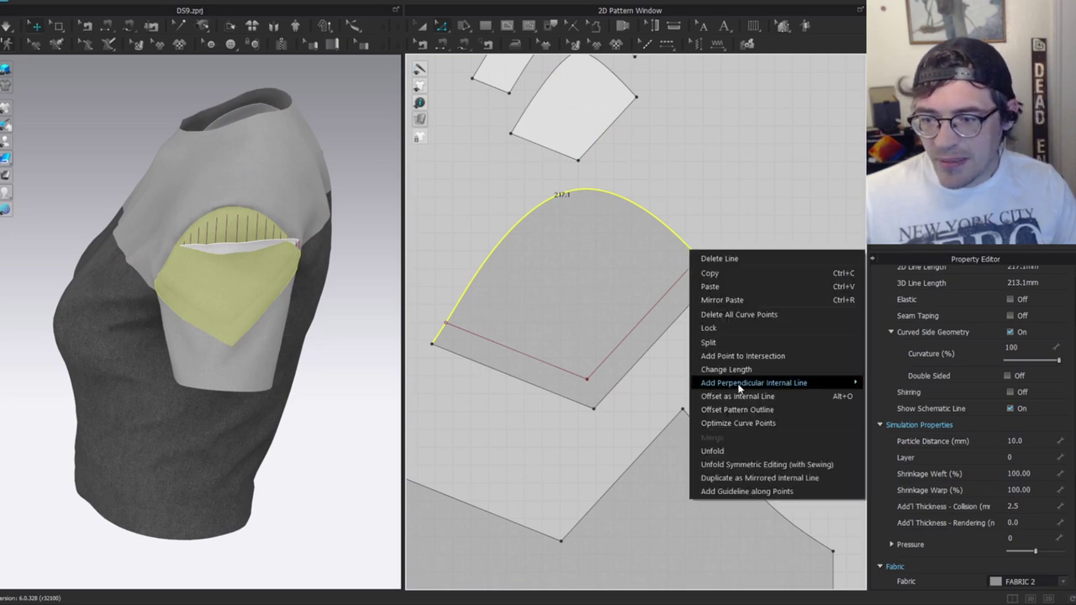
{"action": "left_click", "coordinate": [750, 355]}
{"action": "scroll", "coordinate": [666, 238], "scroll_direction": "down", "scroll_amount": 4}
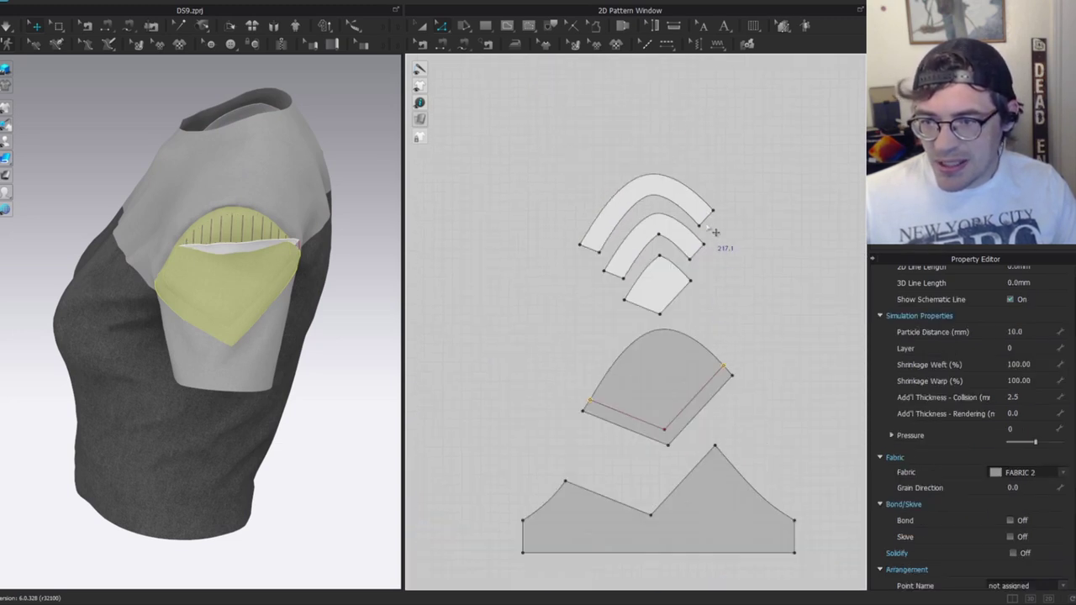
{"action": "left_click", "coordinate": [740, 335]}
{"action": "key", "text": "b"}
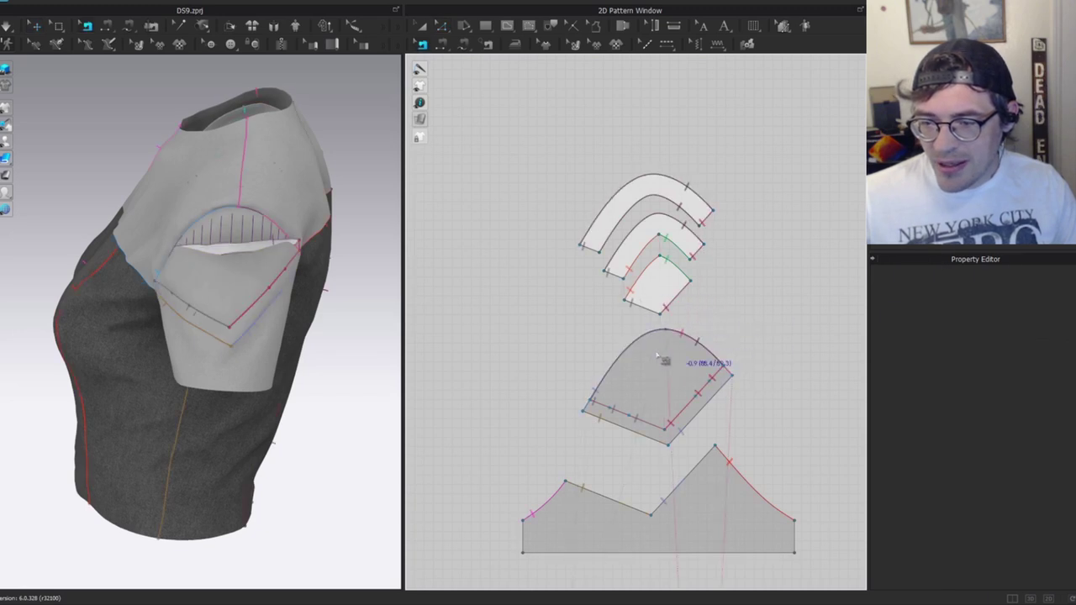
Add a pattern point on the cap piece's curved edge at the end of the seam along its longer side.
{"action": "scroll", "coordinate": [681, 345], "scroll_direction": "up", "scroll_amount": 1}
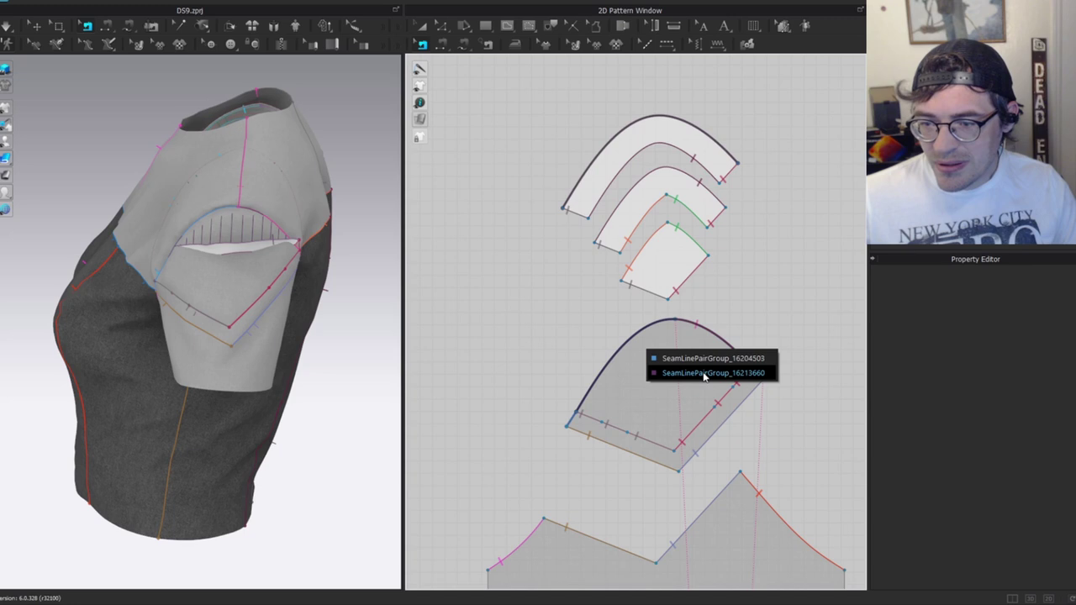
{"action": "left_click", "coordinate": [645, 330]}
{"action": "left_click", "coordinate": [595, 314]}
{"action": "left_click", "coordinate": [639, 337]}
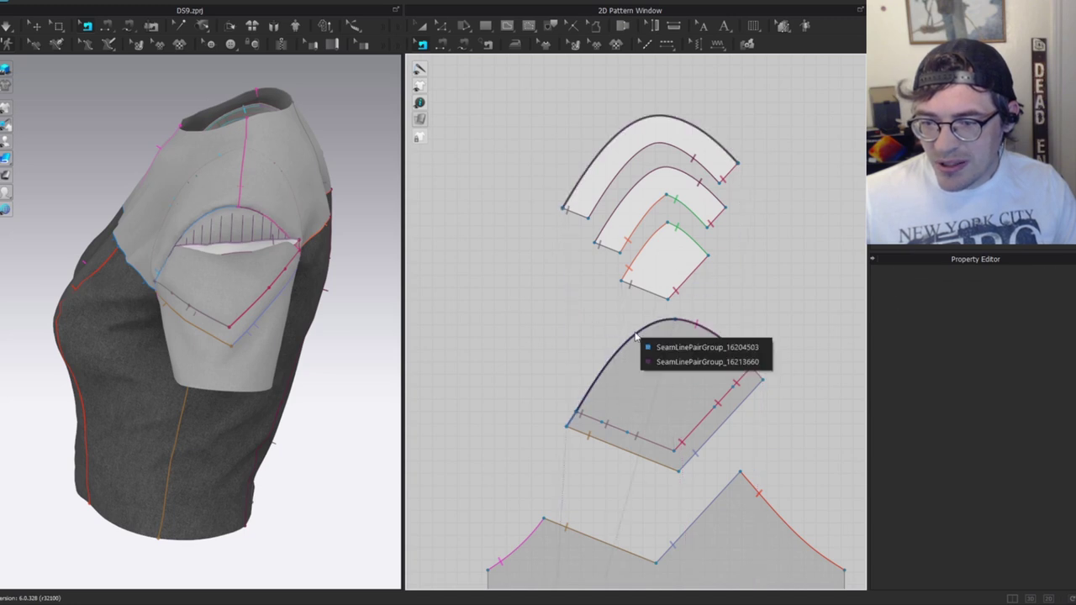
{"action": "left_click", "coordinate": [654, 348]}
{"action": "right_click", "coordinate": [657, 327]}
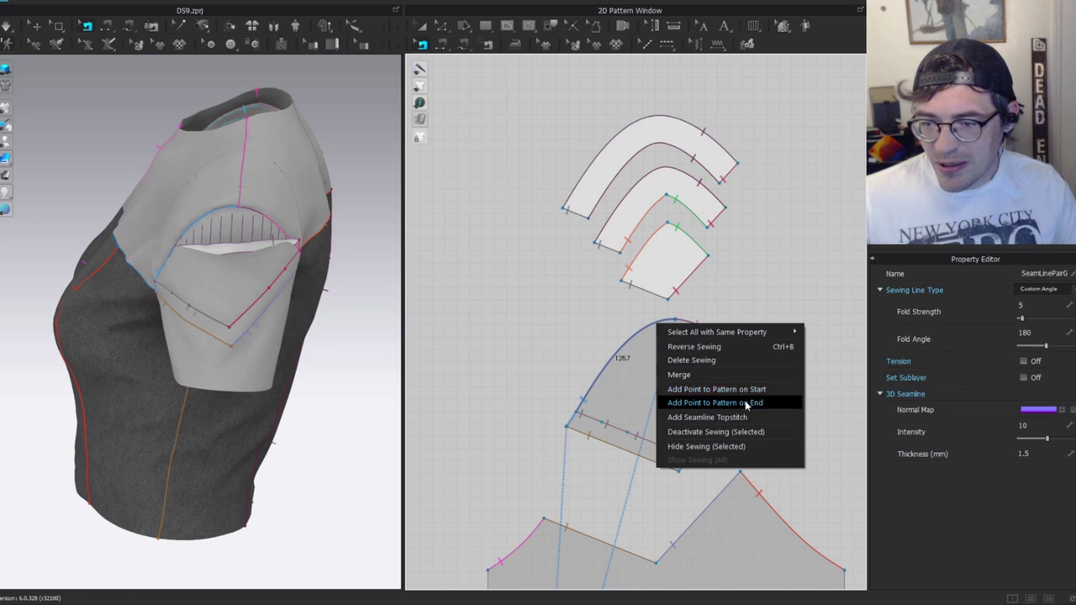
{"action": "left_click", "coordinate": [745, 402]}
Check the length of the cap's curved edge from its peak to the internal line, then the end point of the outer pad band.
{"action": "scroll", "coordinate": [731, 336], "scroll_direction": "up", "scroll_amount": 3}
{"action": "key", "text": "z"}
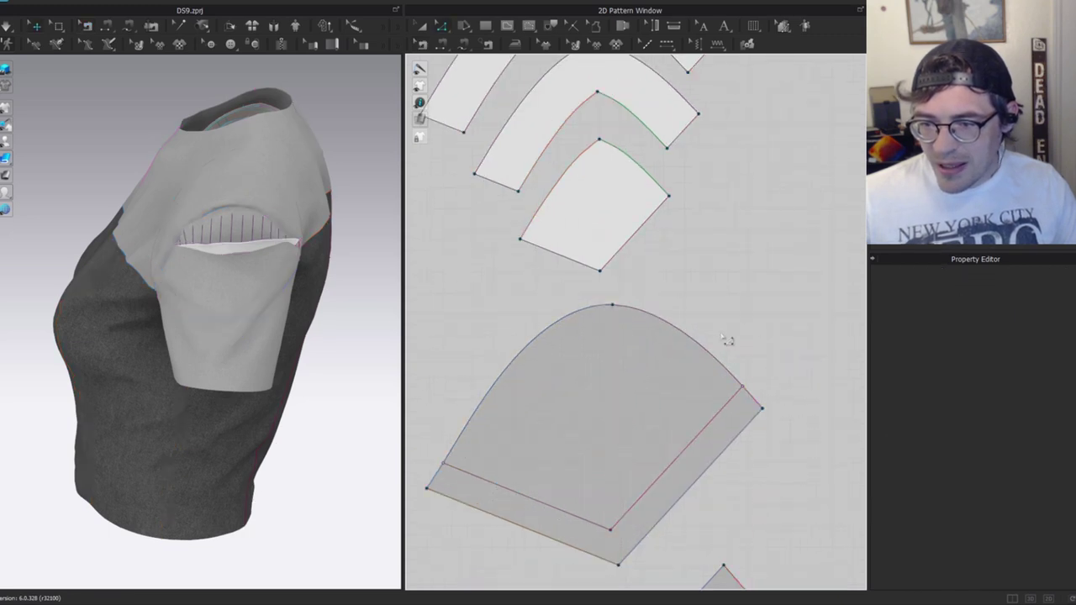
{"action": "left_click", "coordinate": [735, 377]}
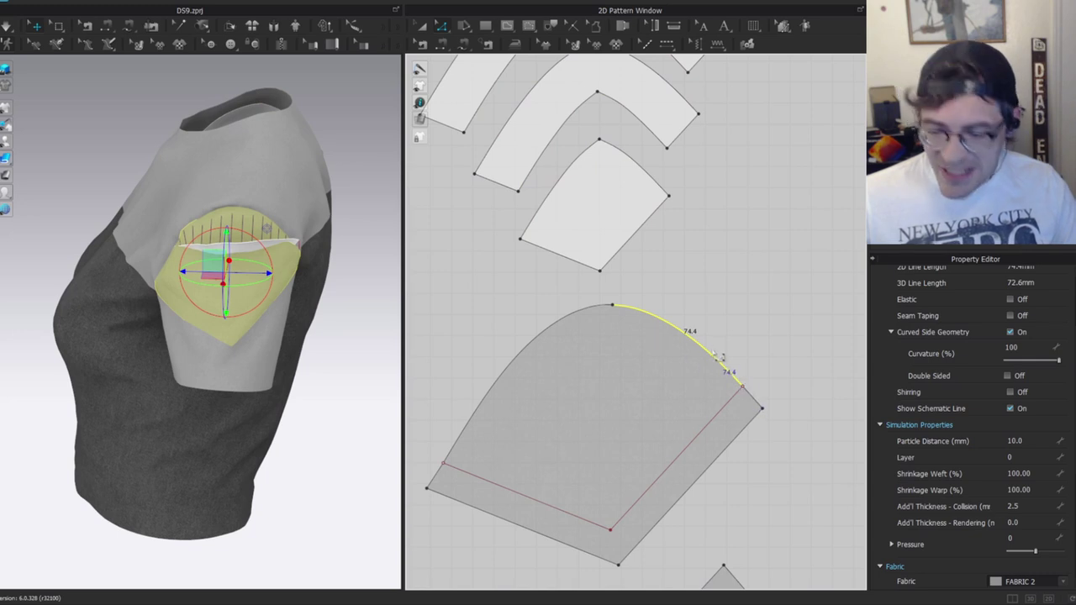
{"action": "scroll", "coordinate": [650, 320], "scroll_direction": "down", "scroll_amount": 3}
{"action": "scroll", "coordinate": [725, 220], "scroll_direction": "up", "scroll_amount": 2}
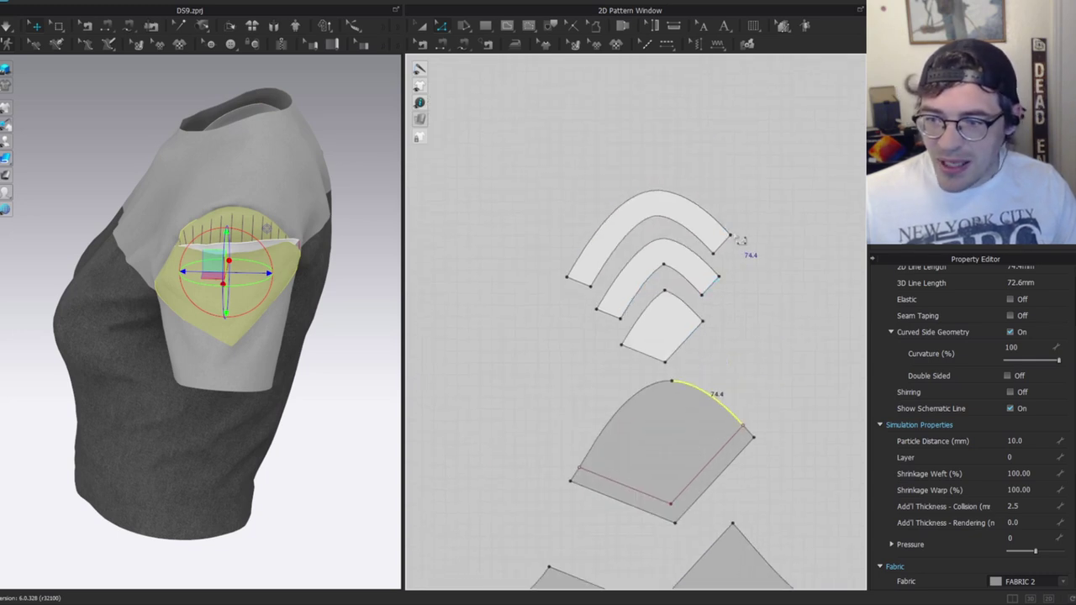
{"action": "left_click", "coordinate": [729, 236]}
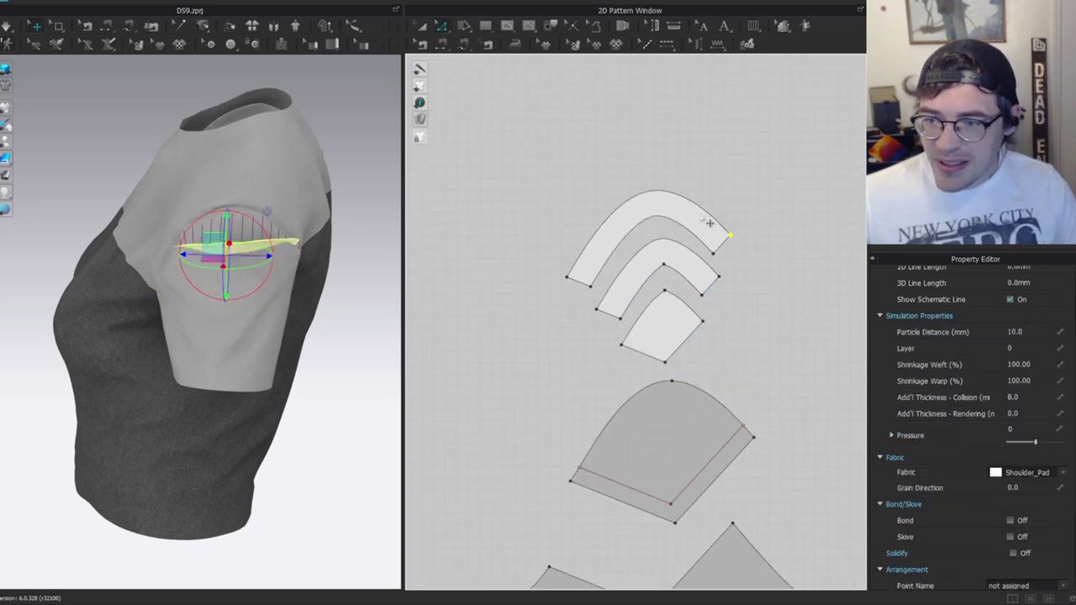
{"action": "left_click", "coordinate": [743, 423]}
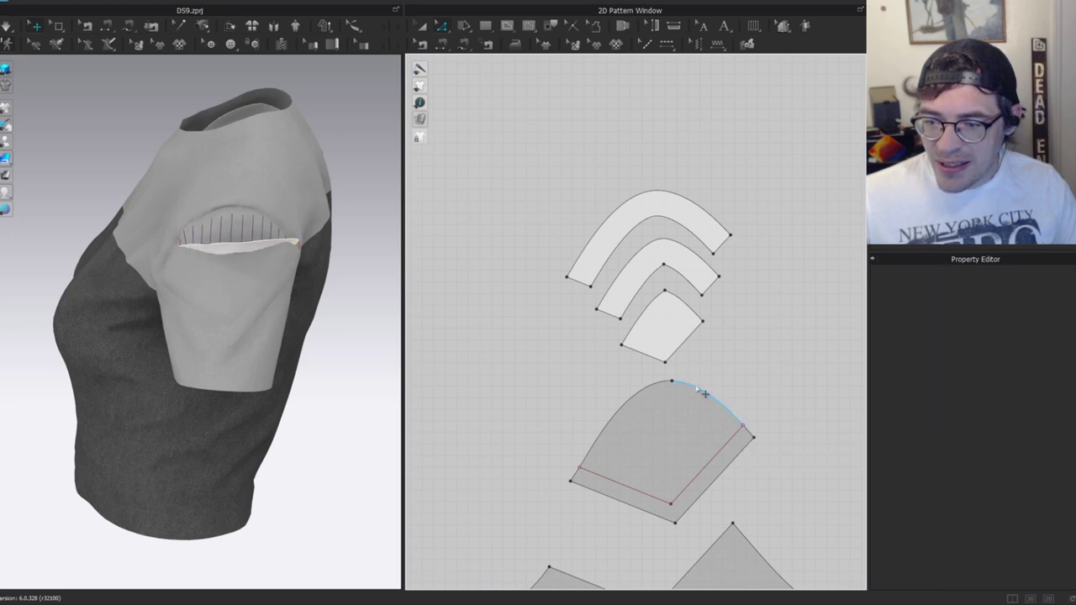
Split the outer pad band's long outer edge into two lines, with Line 1 set to 74.4 mm.
{"action": "right_click", "coordinate": [650, 194]}
{"action": "left_click", "coordinate": [665, 169]}
{"action": "right_click", "coordinate": [658, 192]}
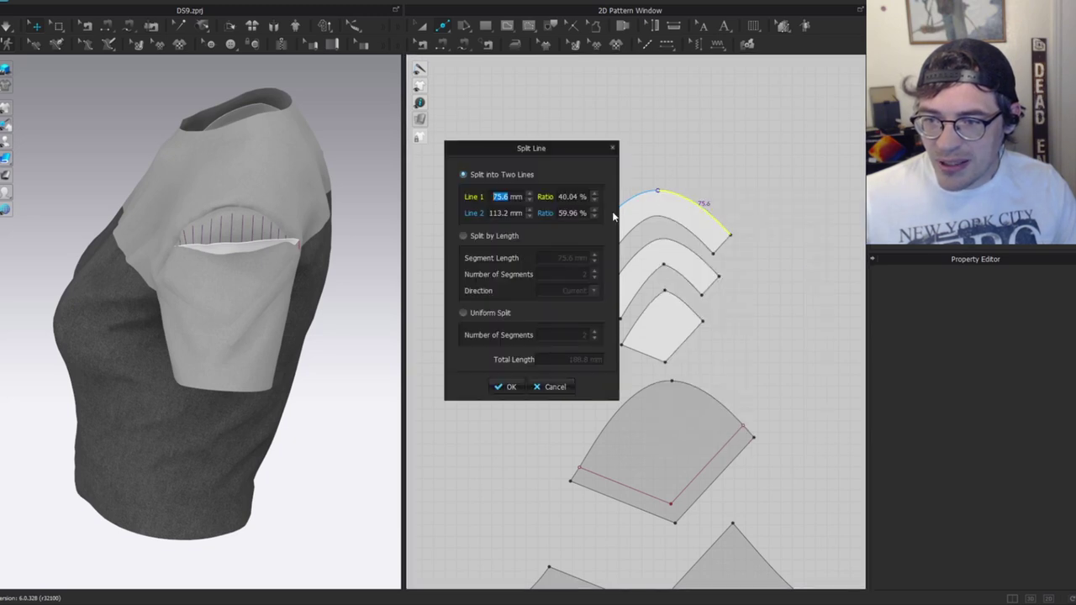
{"action": "type", "text": "7"}
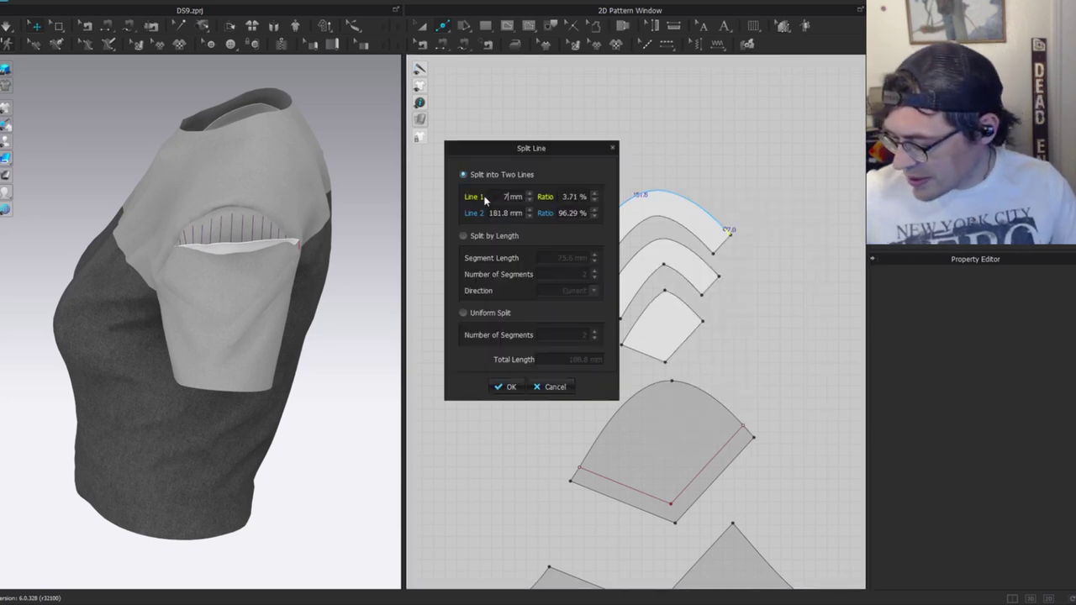
{"action": "key", "text": "Return"}
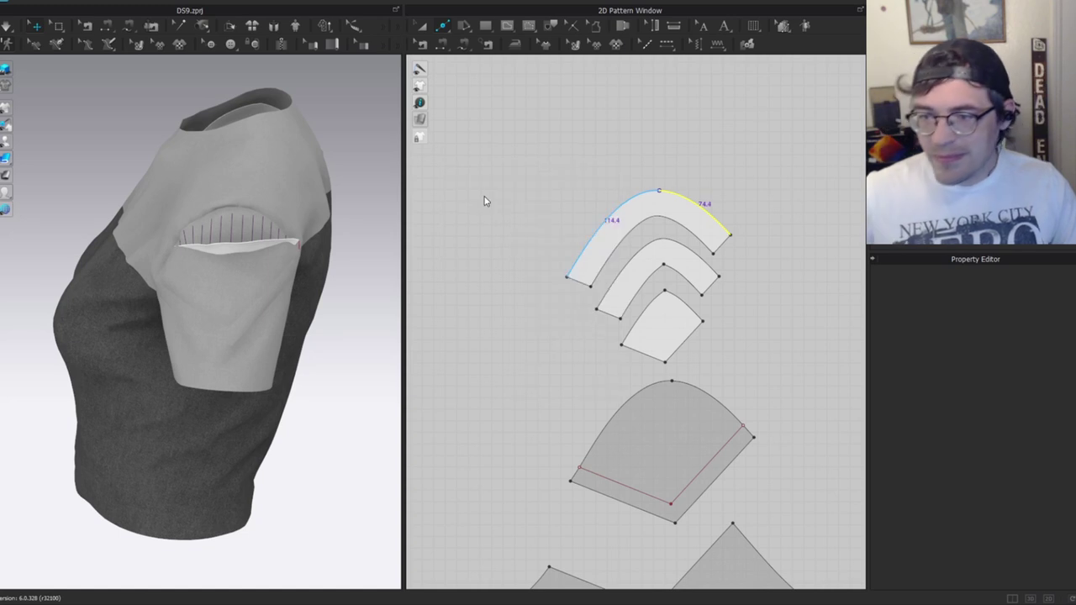
{"action": "left_click", "coordinate": [685, 158]}
Delete the seam joining the outer pad band's outer edge to the cap piece's curved edge.
{"action": "key", "text": "n"}
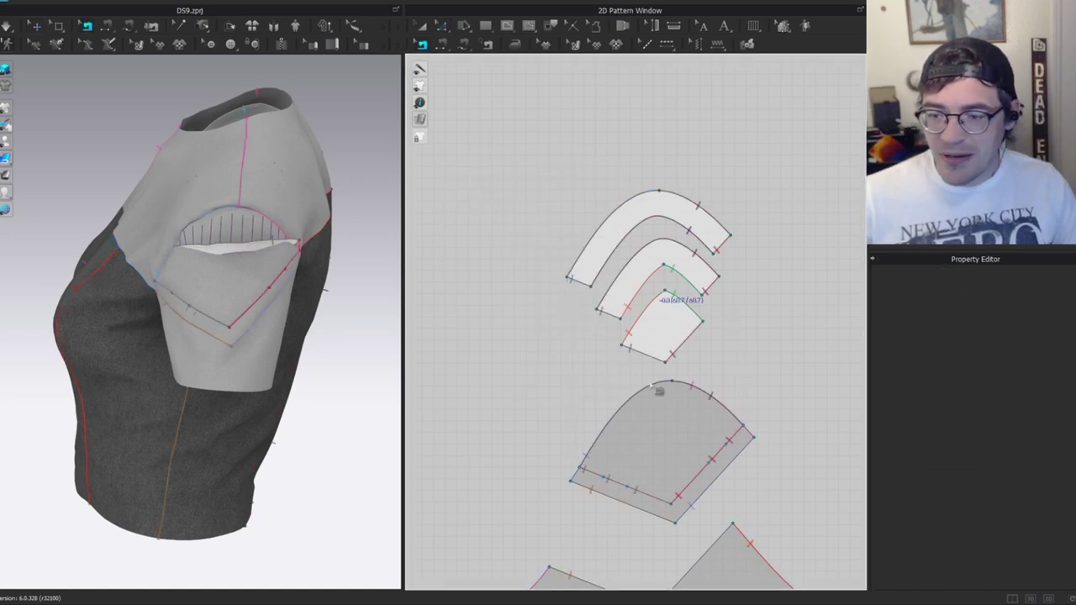
{"action": "scroll", "coordinate": [719, 158], "scroll_direction": "down", "scroll_amount": 2}
{"action": "scroll", "coordinate": [709, 233], "scroll_direction": "up", "scroll_amount": 2}
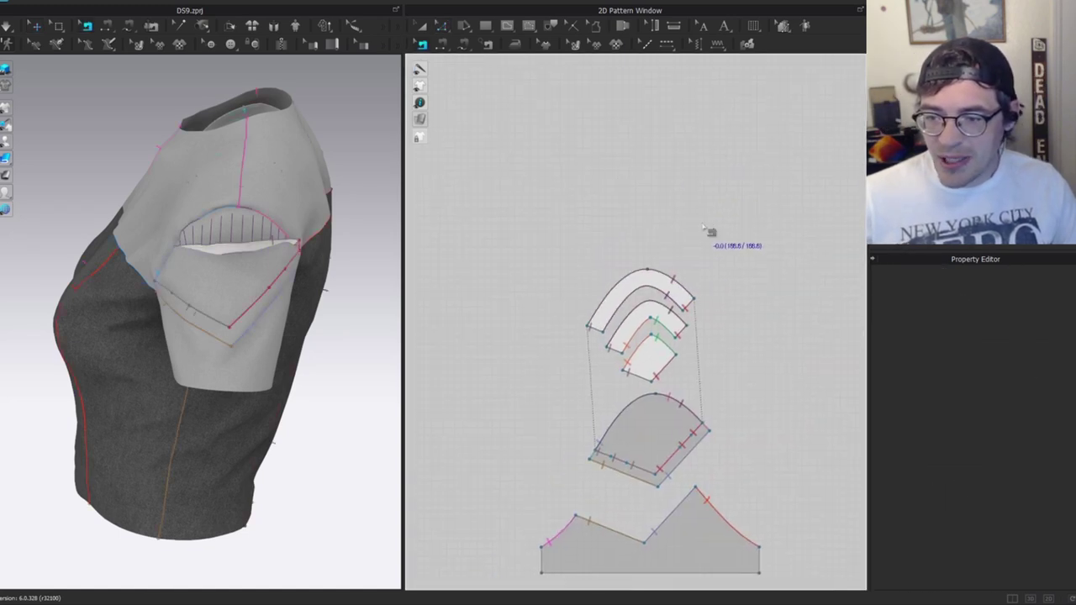
{"action": "scroll", "coordinate": [684, 303], "scroll_direction": "up", "scroll_amount": 1}
{"action": "left_click", "coordinate": [683, 297]}
{"action": "key", "text": "Delete"}
Delete the seams joining the pad bands' ends and the innermost piece's straight edges to the cap's internal offset lines.
{"action": "left_click", "coordinate": [560, 356]}
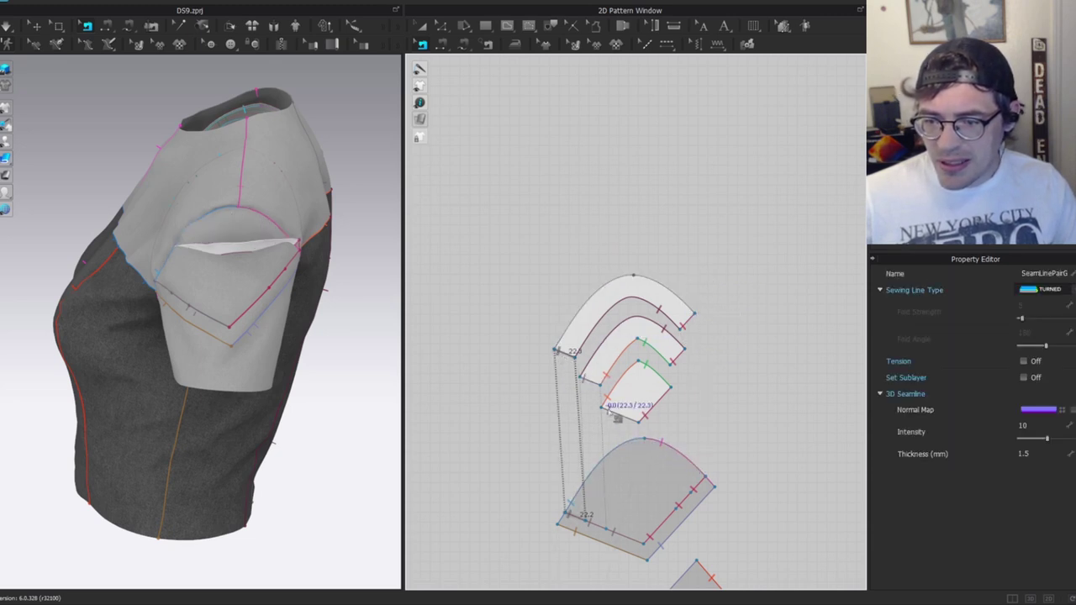
{"action": "left_click", "coordinate": [593, 387], "text": "shift"}
{"action": "left_click", "coordinate": [623, 420], "text": "shift"}
{"action": "left_click", "coordinate": [657, 404], "text": "shift"}
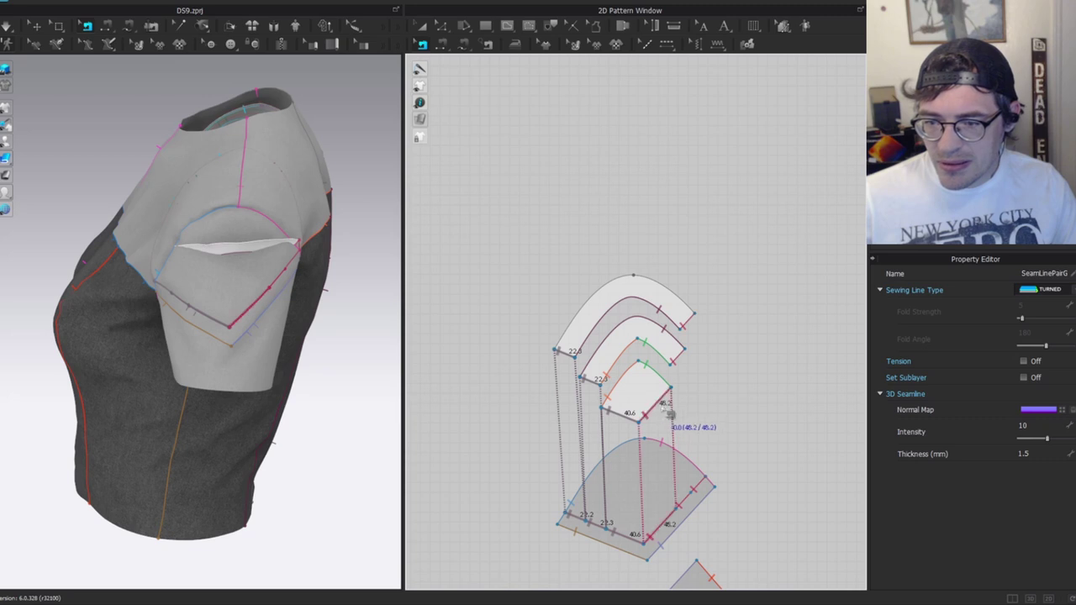
{"action": "left_click", "coordinate": [748, 387]}
{"action": "left_click", "coordinate": [634, 421]}
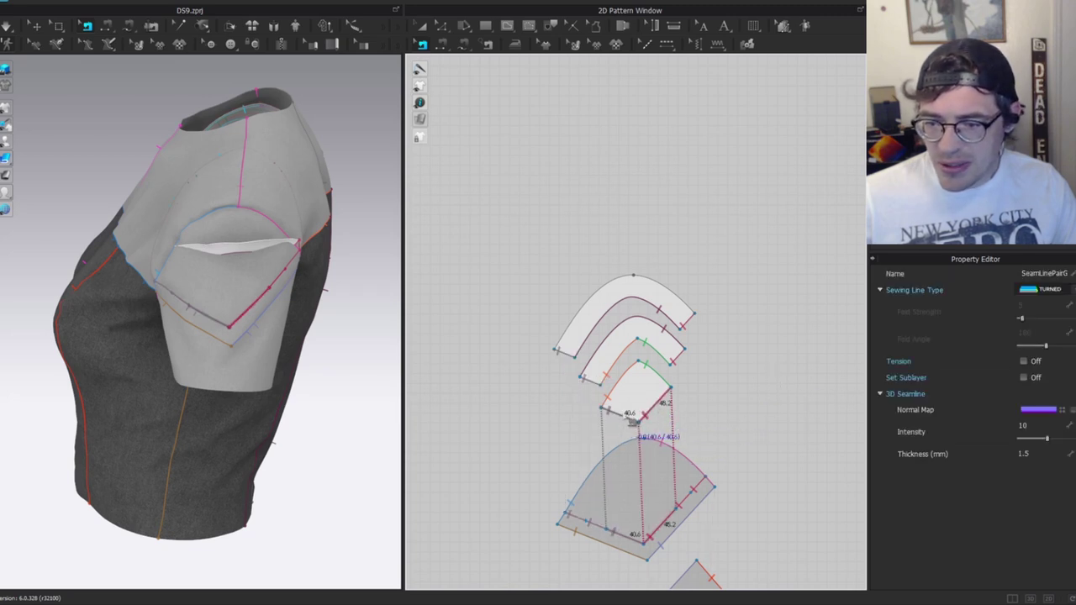
{"action": "left_click", "coordinate": [725, 258]}
{"action": "scroll", "coordinate": [725, 258], "scroll_direction": "down", "scroll_amount": 3}
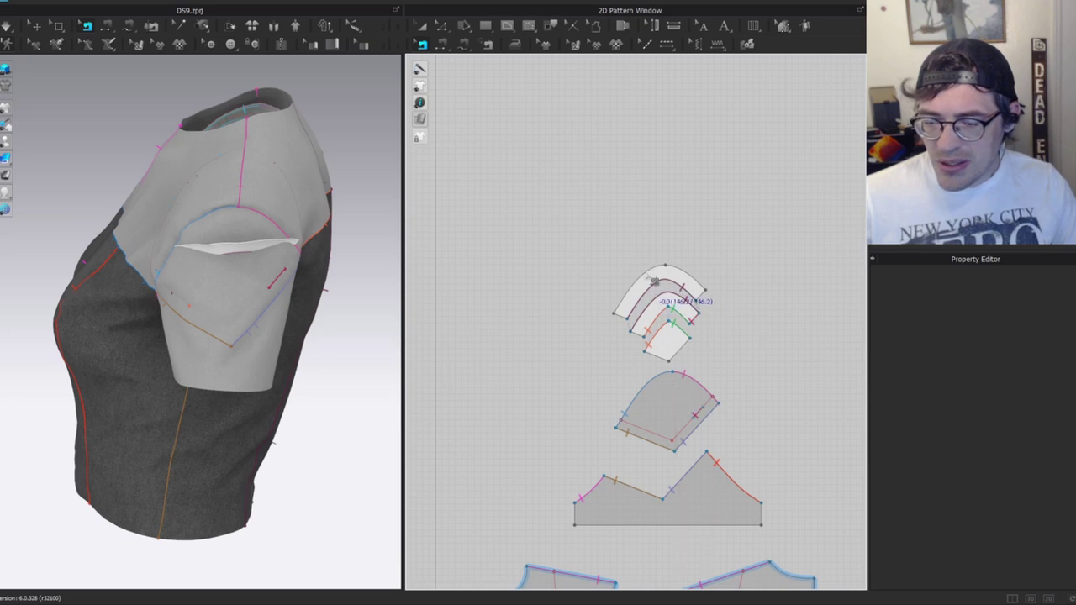
Free-sew the lower segment of the existing shoulder pad's long outer edge to the longer outer segment of the new outer band.
{"action": "scroll", "coordinate": [636, 217], "scroll_direction": "down", "scroll_amount": 3}
{"action": "middle_click_drag", "start_coordinate": [648, 202], "coordinate": [664, 359]}
{"action": "scroll", "coordinate": [672, 317], "scroll_direction": "up", "scroll_amount": 3}
{"action": "key", "text": "m"}
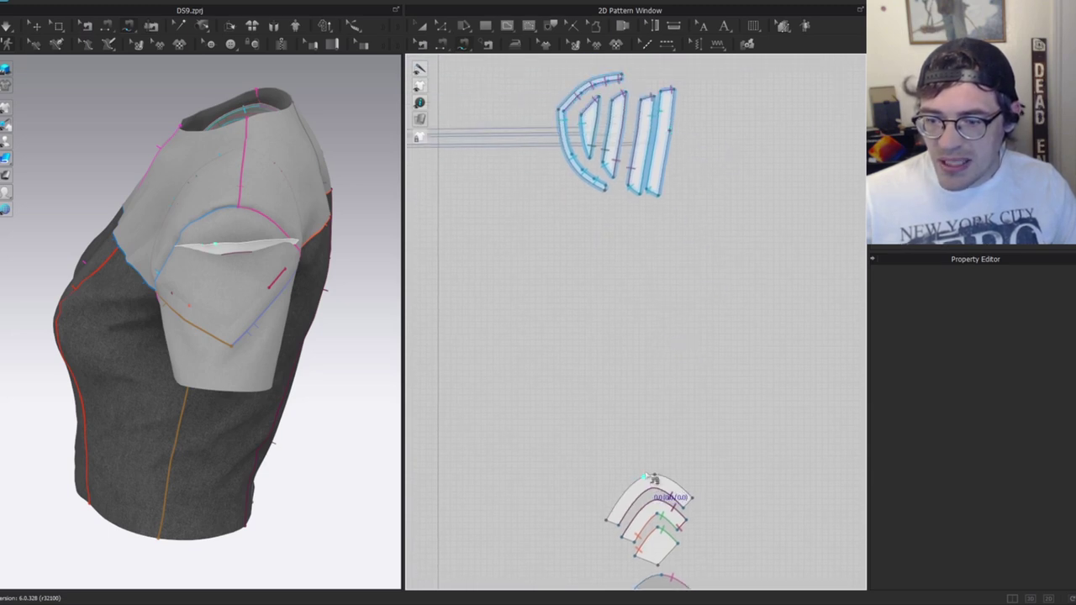
{"action": "left_click", "coordinate": [655, 476]}
{"action": "left_click", "coordinate": [607, 521]}
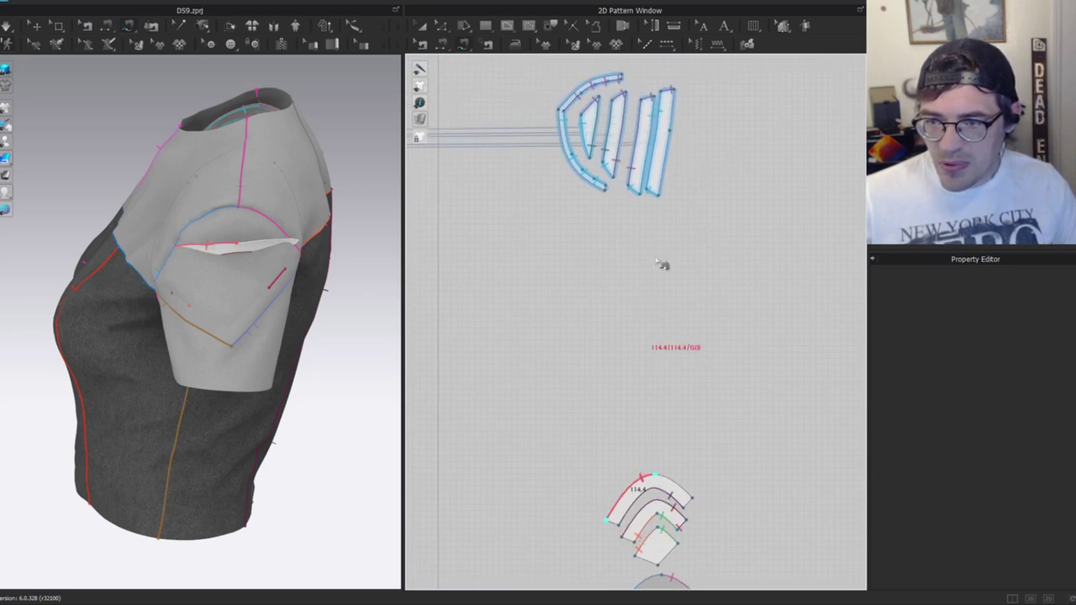
{"action": "left_click", "coordinate": [671, 132]}
{"action": "key", "text": "Escape"}
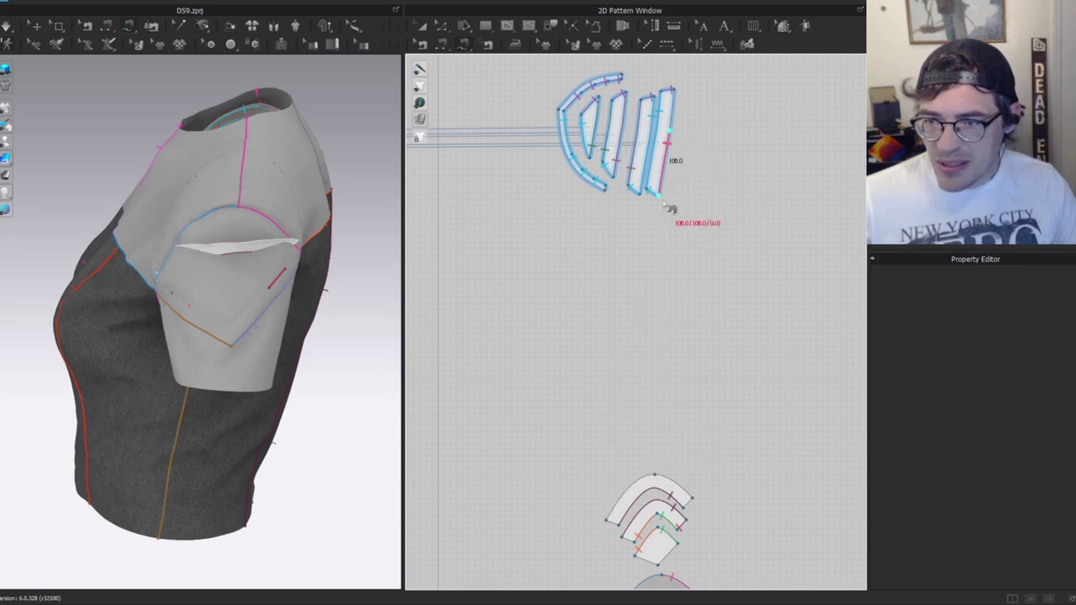
{"action": "left_click", "coordinate": [658, 486]}
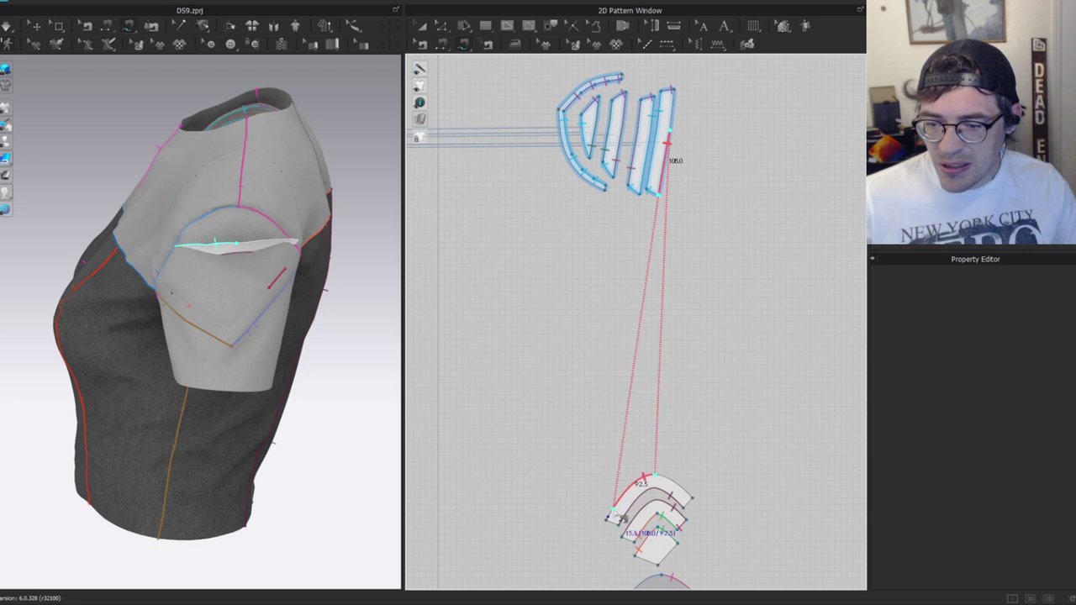
{"action": "scroll", "coordinate": [617, 511], "scroll_direction": "up", "scroll_amount": 4}
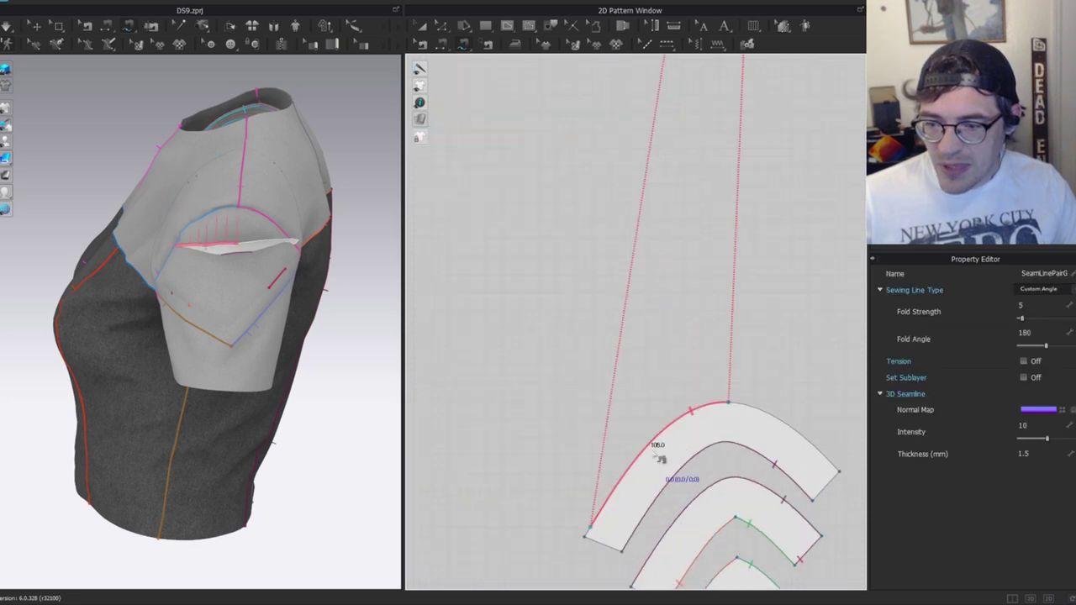
{"action": "scroll", "coordinate": [695, 238], "scroll_direction": "down", "scroll_amount": 5}
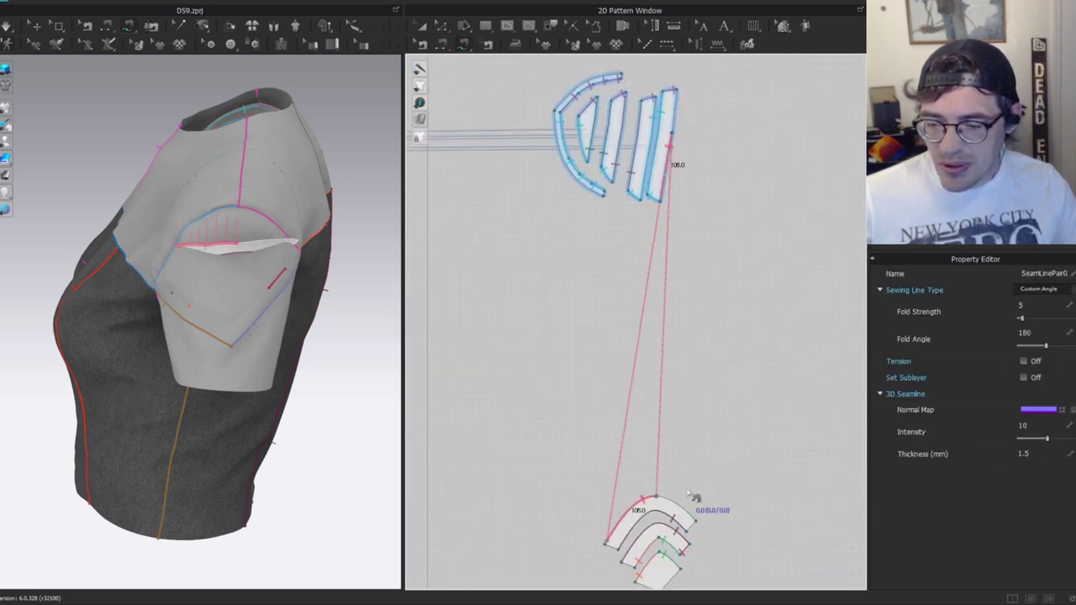
{"action": "scroll", "coordinate": [692, 500], "scroll_direction": "up", "scroll_amount": 5}
{"action": "left_click", "coordinate": [577, 363]}
{"action": "left_click", "coordinate": [665, 417]}
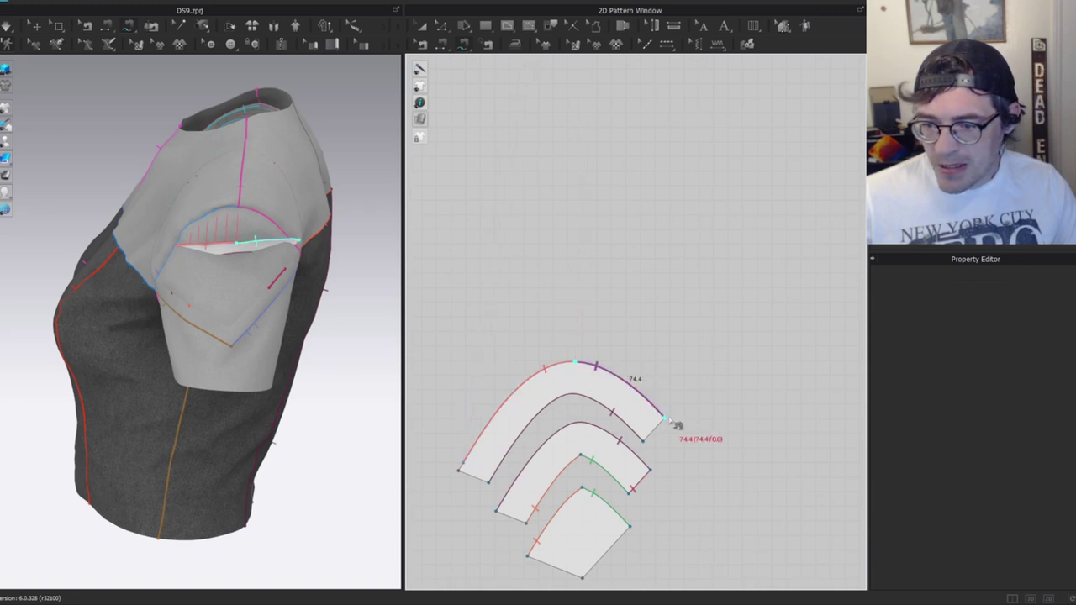
{"action": "scroll", "coordinate": [686, 467], "scroll_direction": "down", "scroll_amount": 5}
{"action": "scroll", "coordinate": [677, 300], "scroll_direction": "up", "scroll_amount": 3}
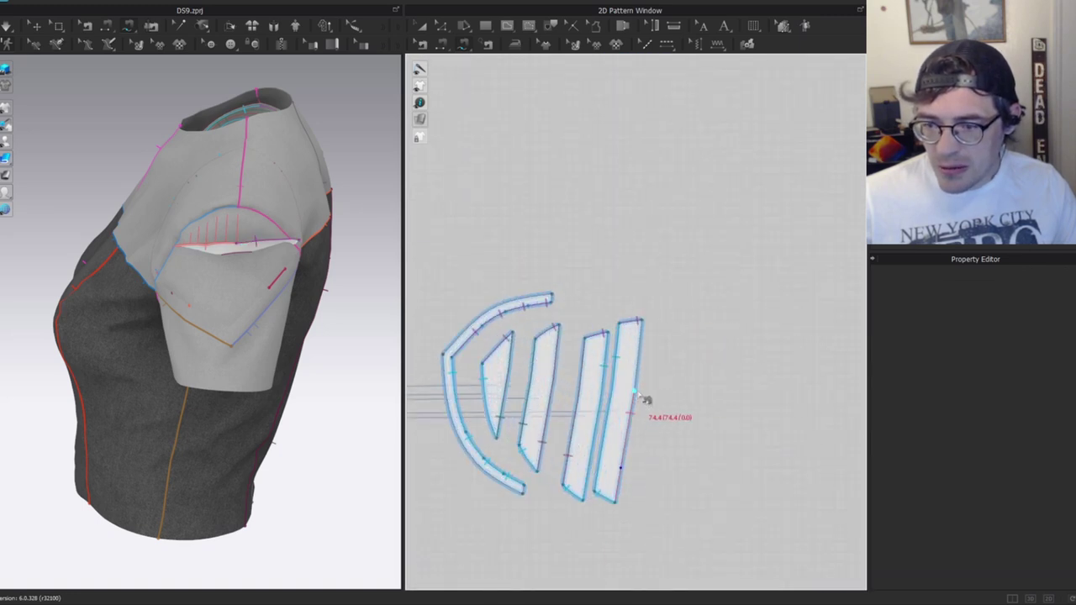
Free-sew the upper segment of the existing shoulder pad's long outer edge to the shorter outer segment of the new outer band.
{"action": "left_click", "coordinate": [640, 395]}
{"action": "left_click", "coordinate": [644, 321]}
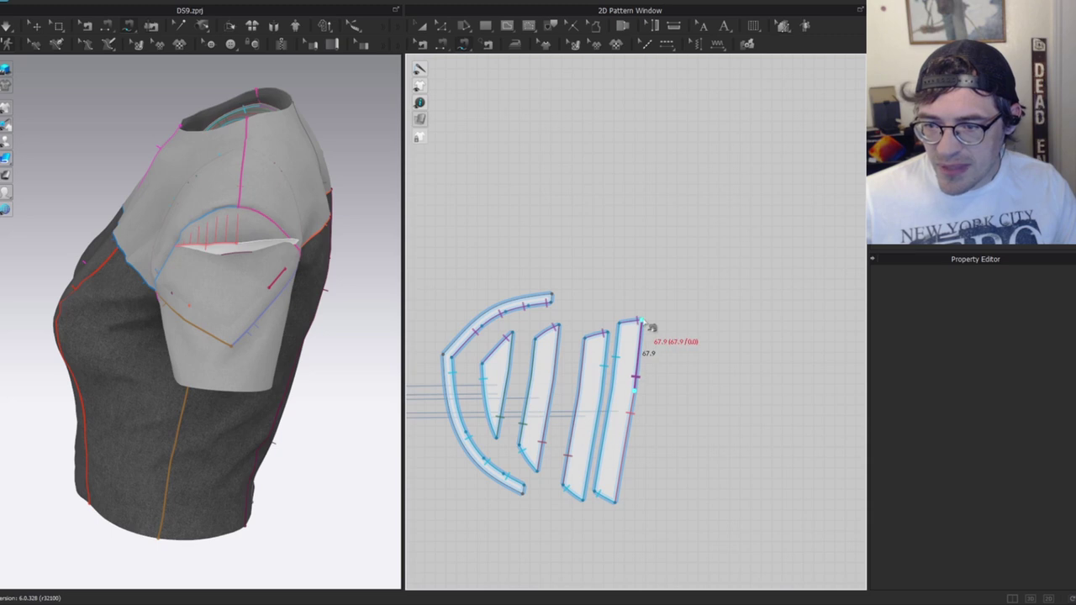
{"action": "scroll", "coordinate": [676, 433], "scroll_direction": "down", "scroll_amount": 6}
{"action": "scroll", "coordinate": [649, 324], "scroll_direction": "up", "scroll_amount": 5}
{"action": "left_click", "coordinate": [590, 354]}
{"action": "left_click", "coordinate": [651, 391]}
{"action": "scroll", "coordinate": [677, 286], "scroll_direction": "down", "scroll_amount": 3}
Set the sewing line type of both seams on the new outer band's outer edge to Turned.
{"action": "key", "text": "z"}
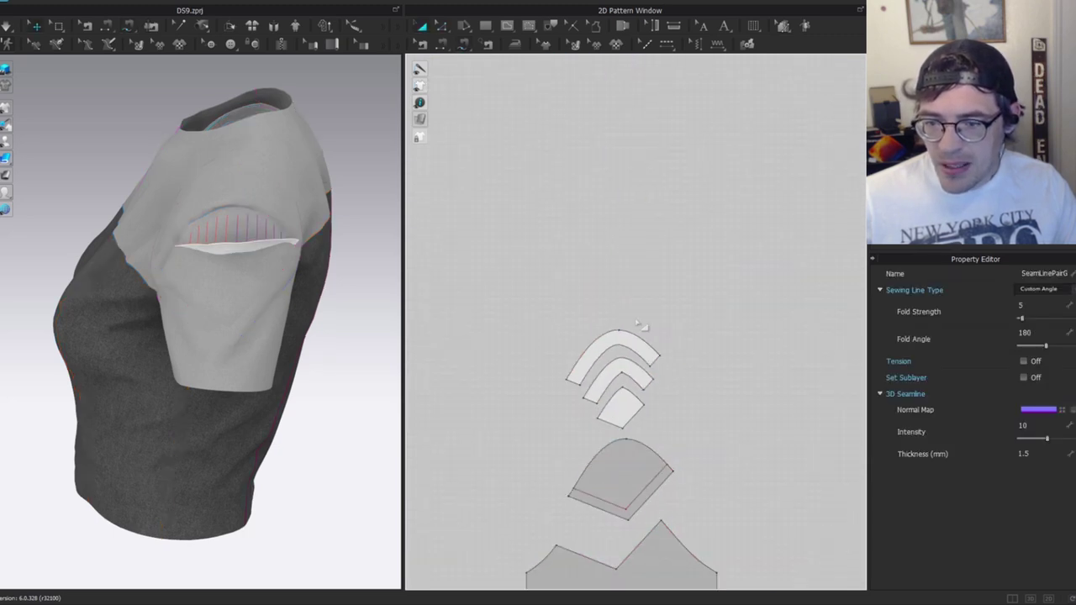
{"action": "left_click", "coordinate": [636, 319]}
{"action": "scroll", "coordinate": [632, 320], "scroll_direction": "down", "scroll_amount": 2}
{"action": "scroll", "coordinate": [639, 325], "scroll_direction": "up", "scroll_amount": 5}
{"action": "key", "text": "b"}
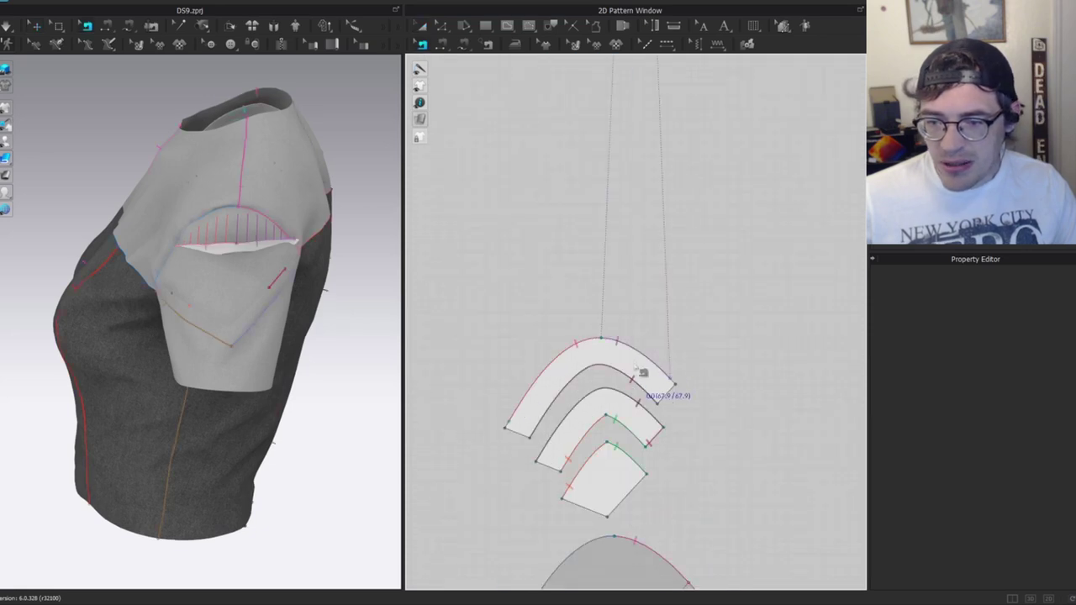
{"action": "left_click", "coordinate": [634, 353]}
{"action": "left_click", "coordinate": [567, 350], "text": "shift"}
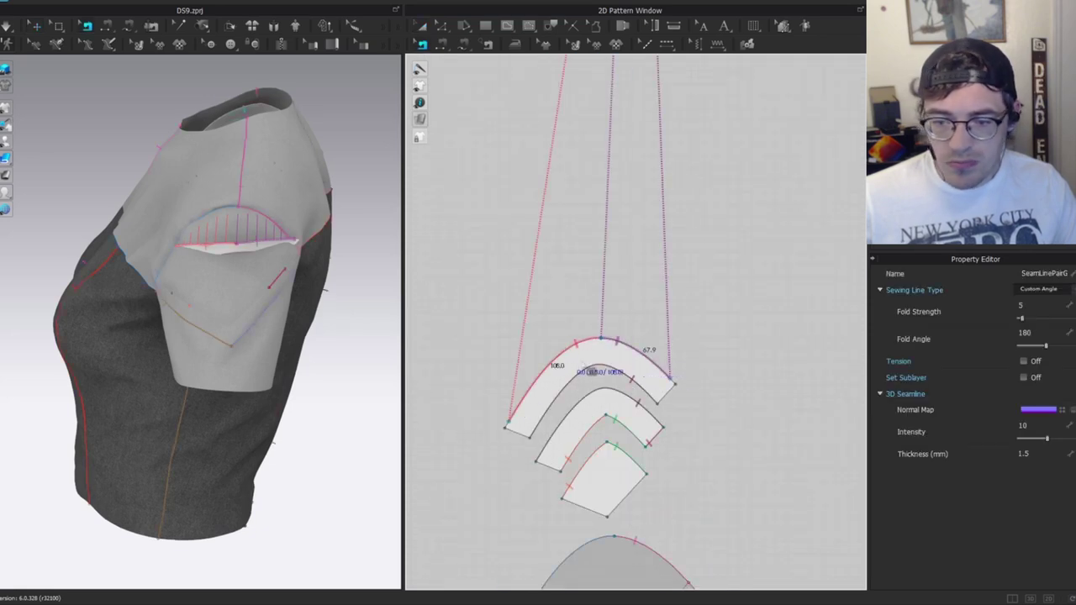
{"action": "left_click", "coordinate": [1041, 289]}
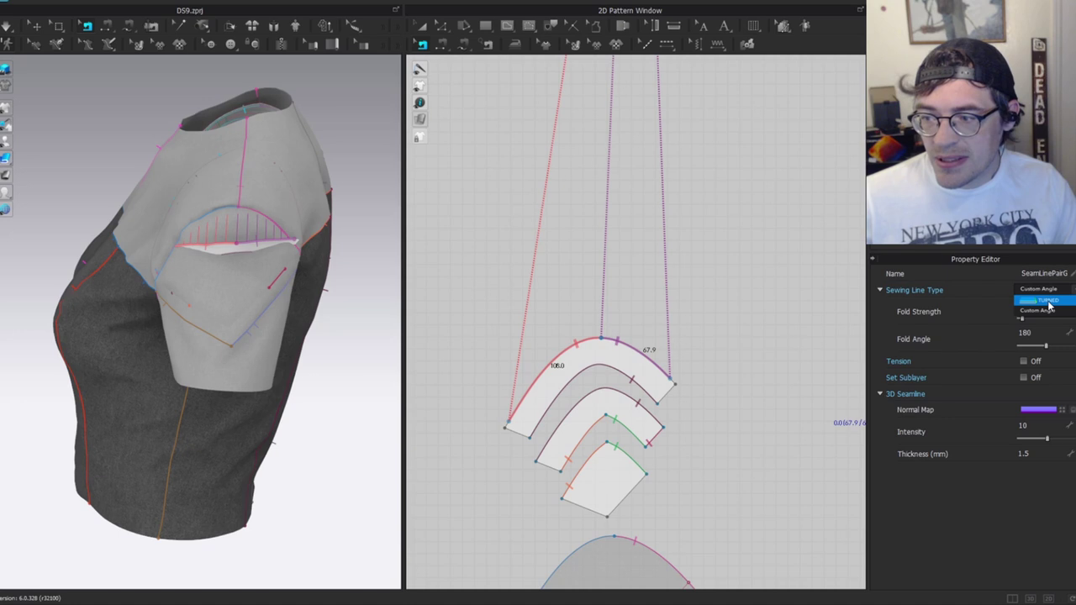
{"action": "left_click", "coordinate": [1046, 301]}
Set the additional collision thickness of the three new shoulder pad pieces to 5.0 mm and simulate the garment to settle the cap over them.
{"action": "scroll", "coordinate": [341, 262], "scroll_direction": "up", "scroll_amount": 5}
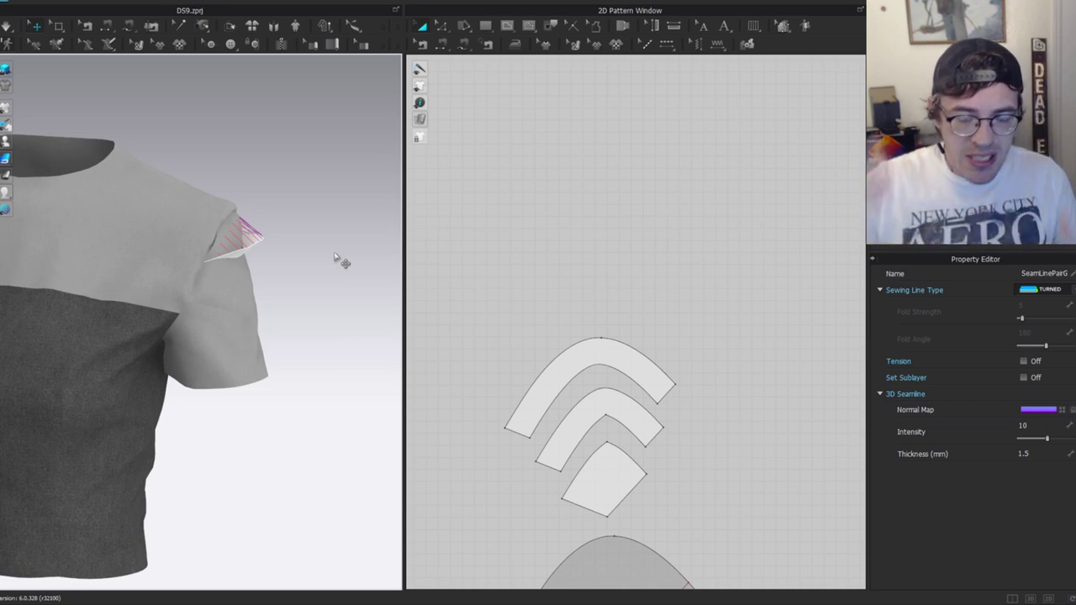
{"action": "left_click", "coordinate": [278, 211]}
{"action": "scroll", "coordinate": [197, 277], "scroll_direction": "up", "scroll_amount": 2}
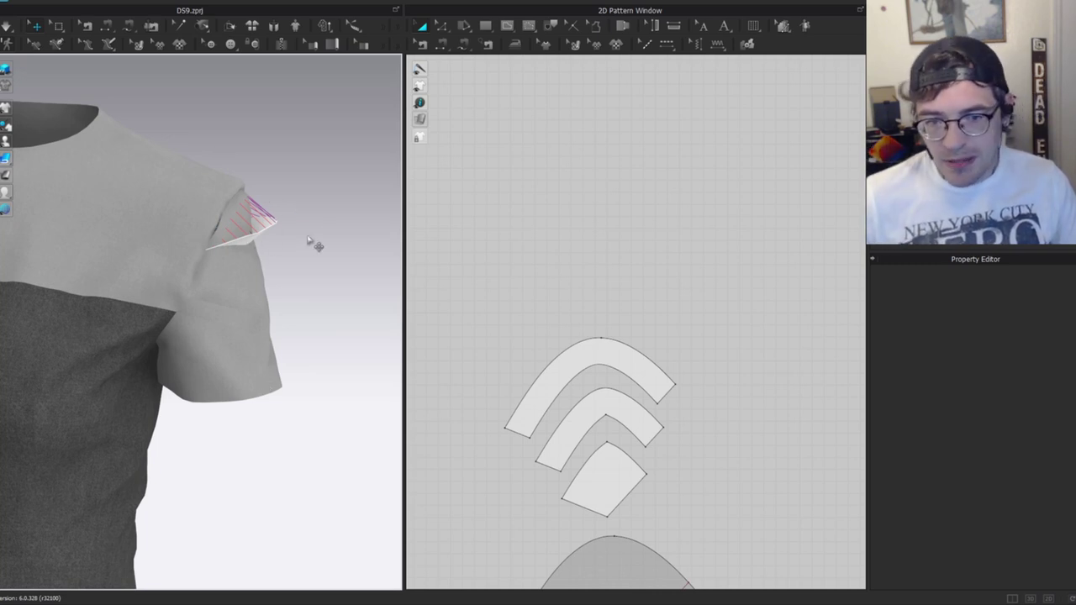
{"action": "left_click", "coordinate": [661, 373]}
{"action": "left_click", "coordinate": [629, 412], "text": "shift"}
{"action": "left_click", "coordinate": [624, 483], "text": "shift"}
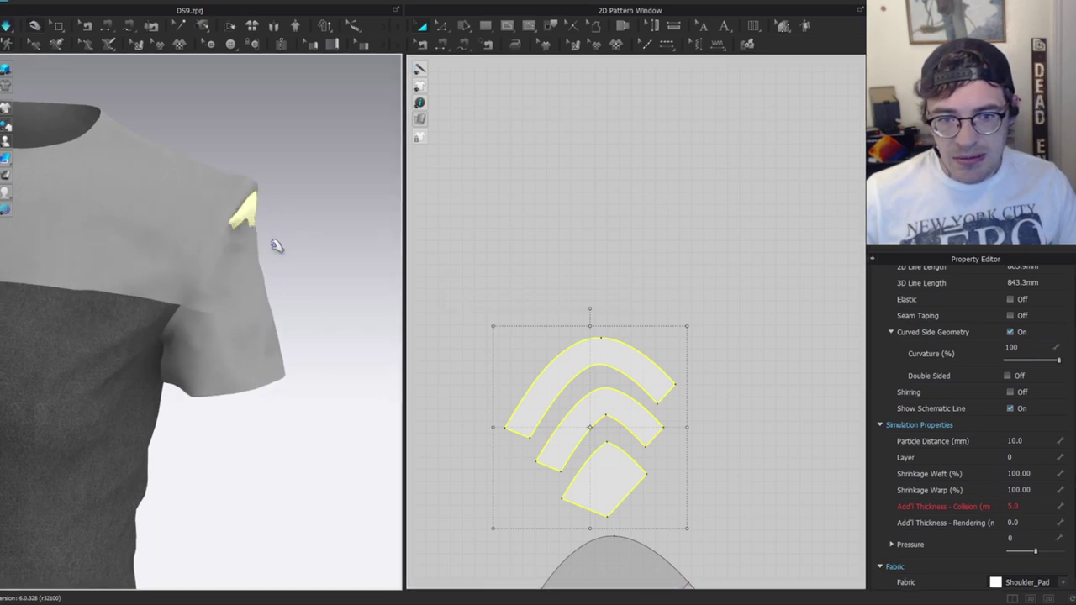
{"action": "scroll", "coordinate": [629, 387], "scroll_direction": "down", "scroll_amount": 3}
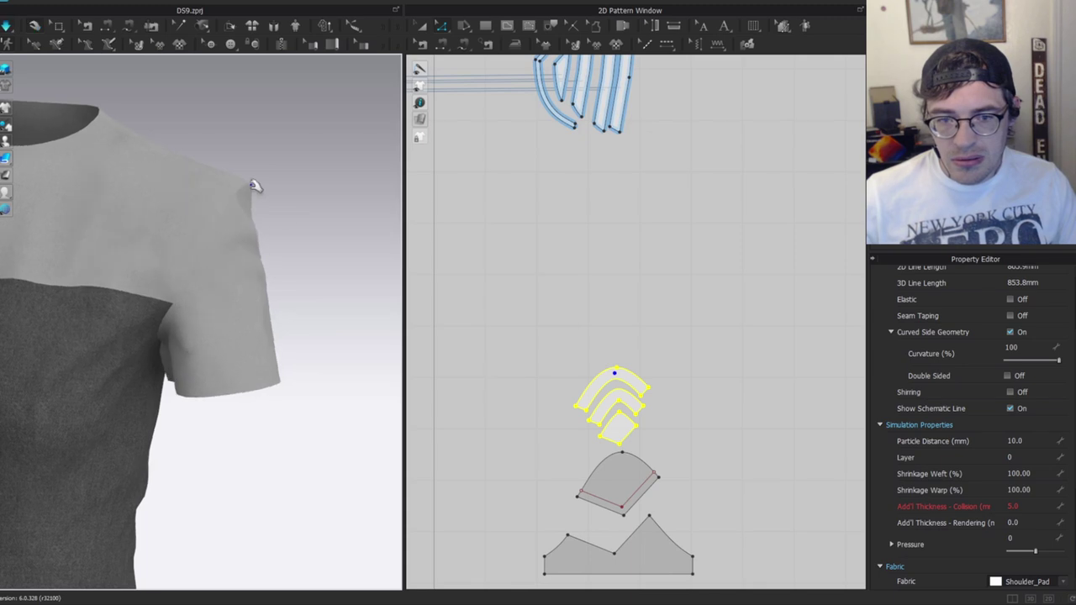
{"action": "left_click", "coordinate": [237, 309]}
{"action": "scroll", "coordinate": [311, 262], "scroll_direction": "down", "scroll_amount": 3}
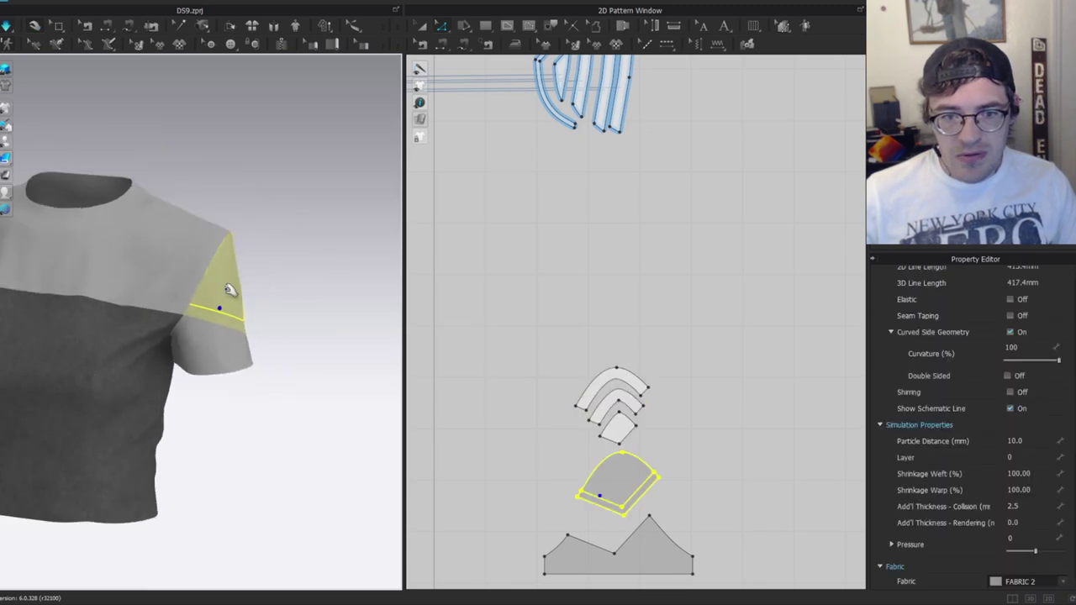
{"action": "key", "text": "a"}
{"action": "scroll", "coordinate": [254, 292], "scroll_direction": "down", "scroll_amount": 3}
{"action": "key", "text": "2"}
{"action": "right_click_drag", "start_coordinate": [306, 276], "coordinate": [287, 304]}
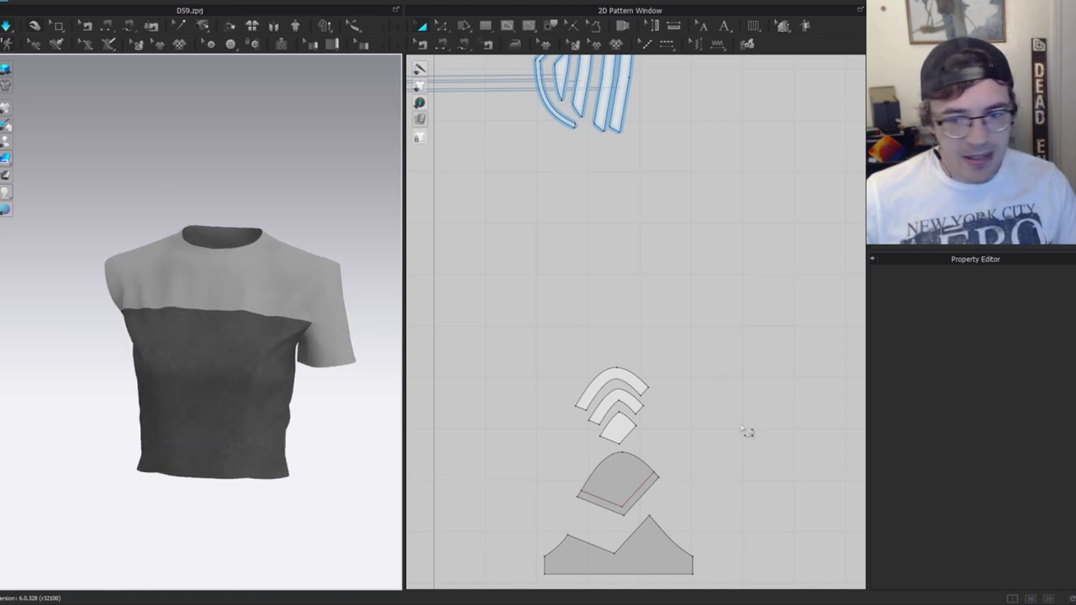
{"action": "scroll", "coordinate": [656, 423], "scroll_direction": "down", "scroll_amount": 3}
{"action": "middle_click_drag", "start_coordinate": [607, 392], "coordinate": [634, 346]}
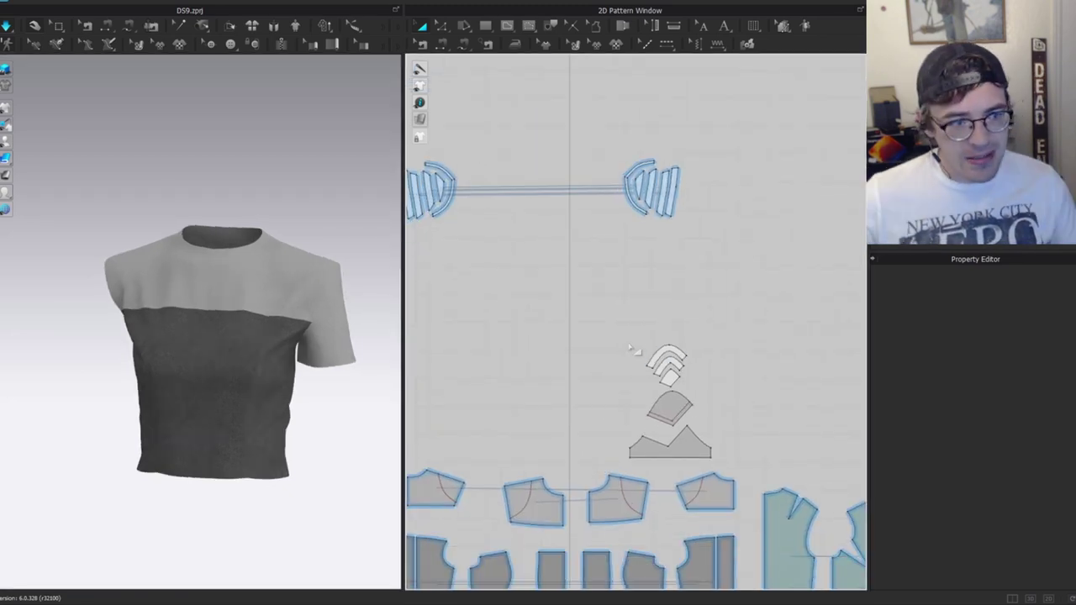
{"action": "scroll", "coordinate": [695, 354], "scroll_direction": "up", "scroll_amount": 2}
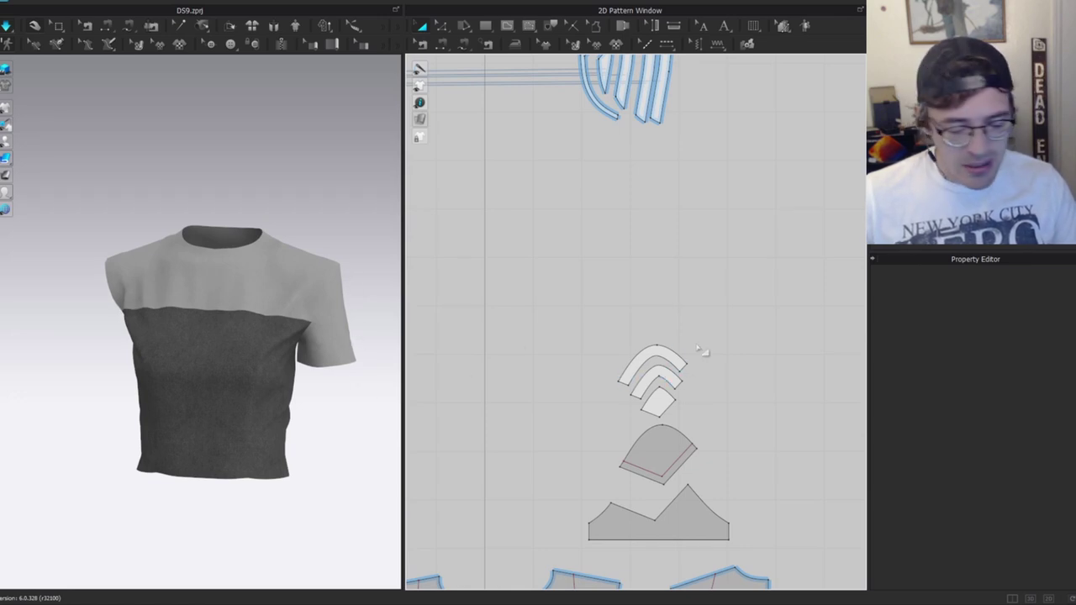
{"action": "left_click_drag", "start_coordinate": [715, 330], "coordinate": [607, 427]}
{"action": "scroll", "coordinate": [550, 387], "scroll_direction": "down", "scroll_amount": 1}
{"action": "scroll", "coordinate": [549, 388], "scroll_direction": "down", "scroll_amount": 2}
{"action": "middle_click_drag", "start_coordinate": [416, 403], "coordinate": [662, 301]}
{"action": "key", "text": "ctrl+d"}
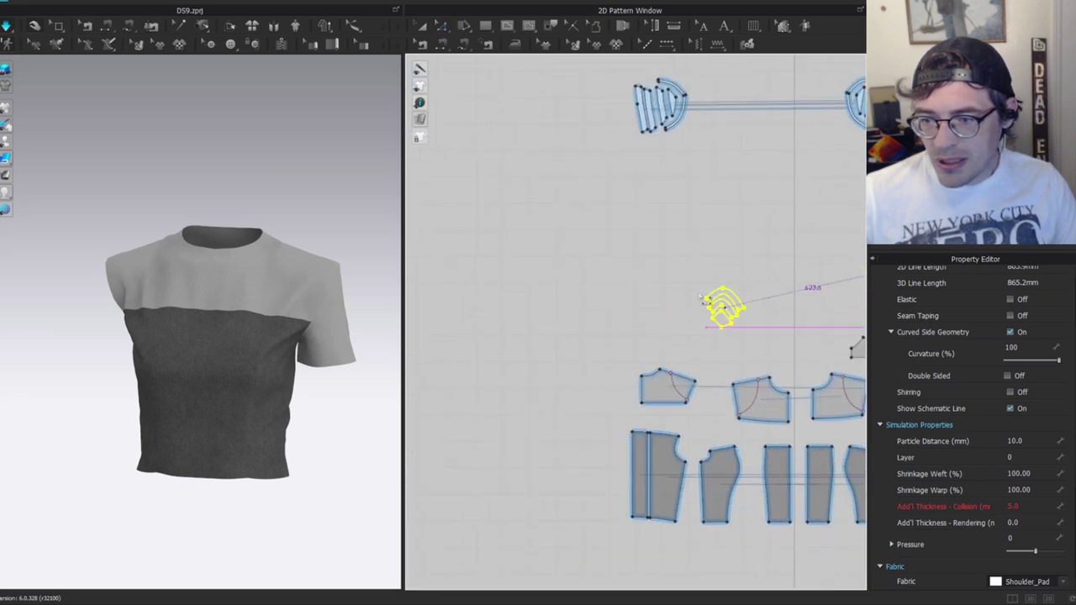
{"action": "key", "text": "Escape"}
Create symmetric linked copies of the sleeve, cap and three shoulder pad pieces on the opposite side of the centre line.
{"action": "middle_click_drag", "start_coordinate": [746, 280], "coordinate": [586, 253]}
{"action": "key", "text": "a"}
{"action": "left_click_drag", "start_coordinate": [660, 210], "coordinate": [794, 346]}
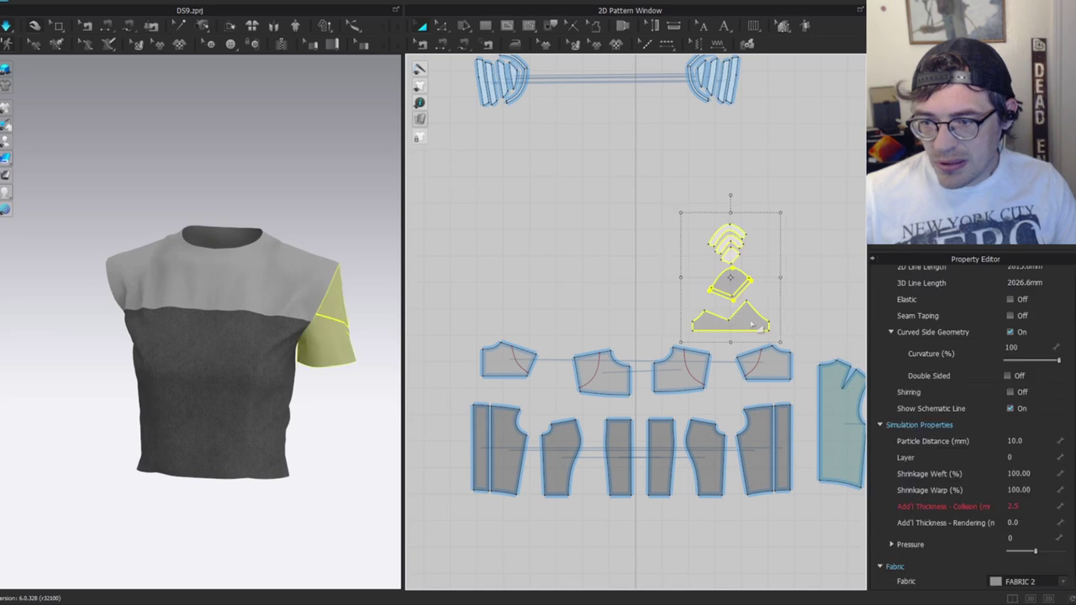
{"action": "key", "text": "ctrl+d"}
{"action": "left_click", "coordinate": [556, 277], "text": "shift"}
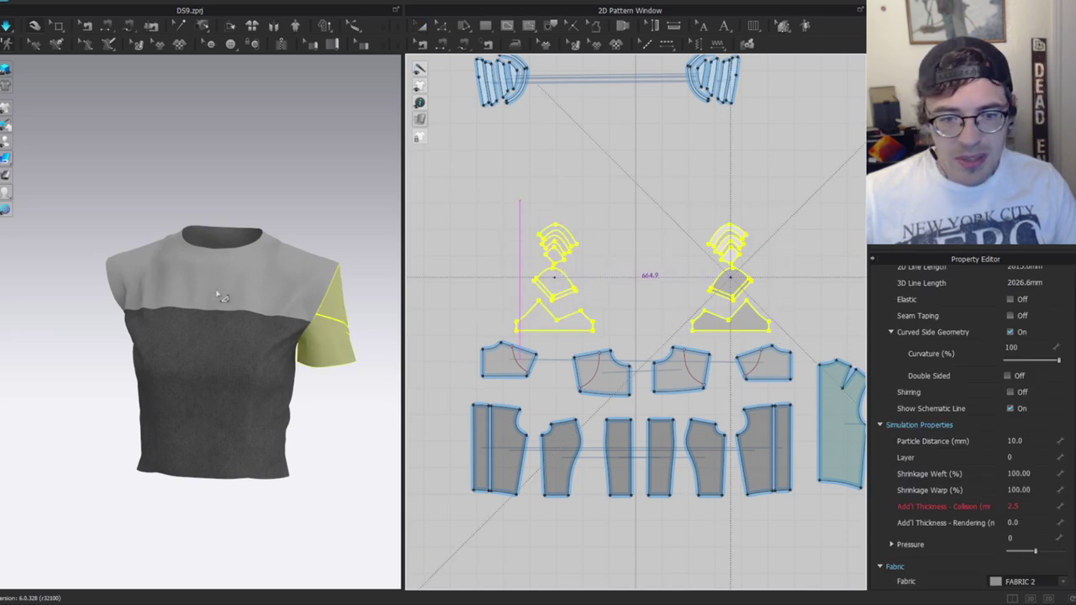
Position the mirrored sleeve pieces at the opposite armhole in 3D and simulate the garment to settle them.
{"action": "right_click_drag", "start_coordinate": [128, 339], "coordinate": [103, 328]}
{"action": "left_click_drag", "start_coordinate": [47, 339], "coordinate": [110, 333]}
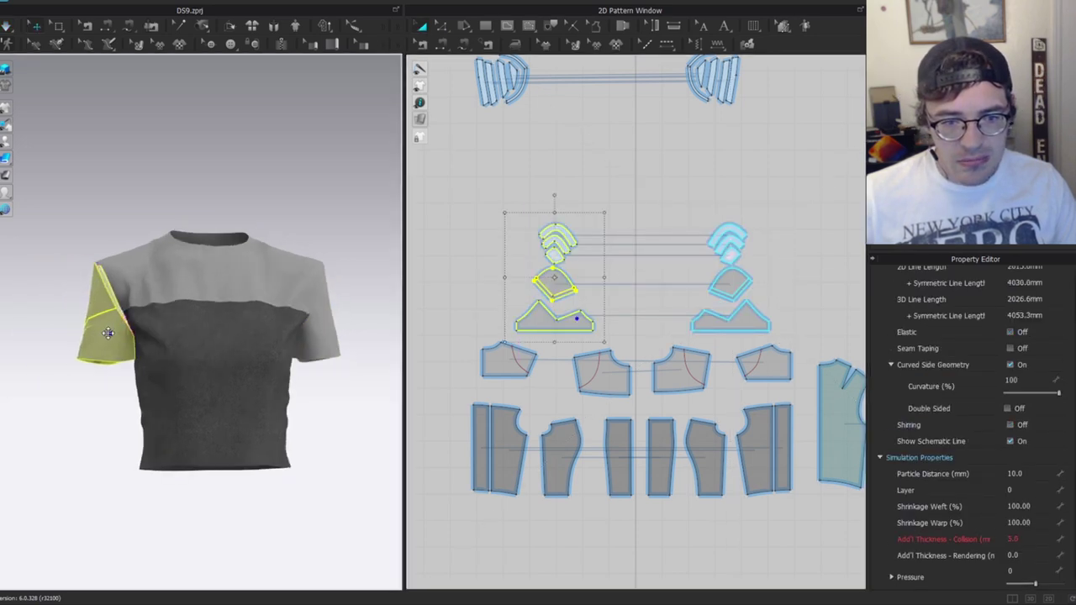
{"action": "key", "text": "space"}
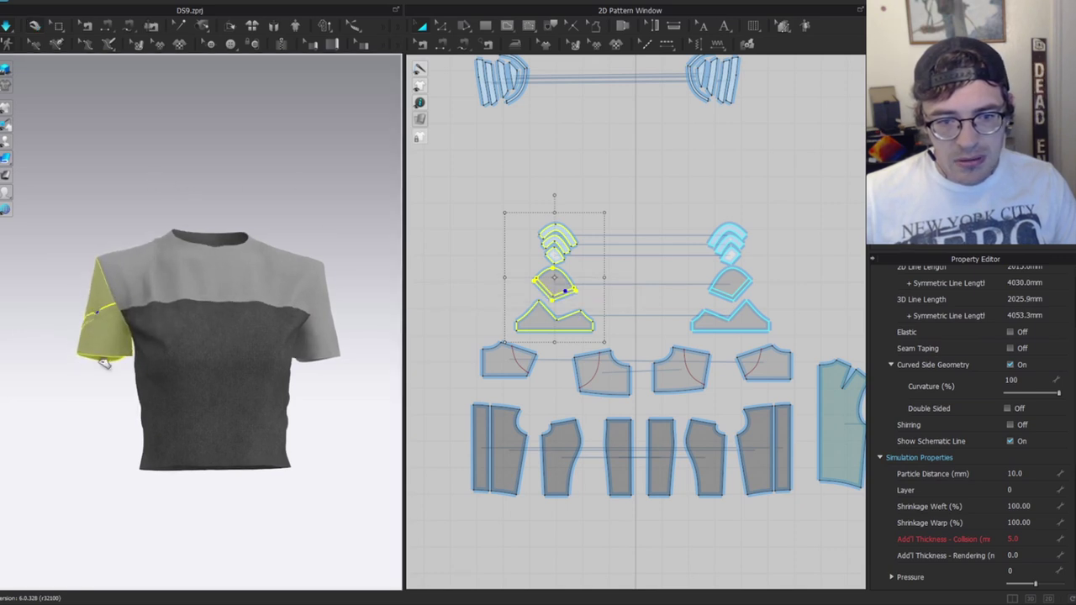
{"action": "left_click", "coordinate": [317, 241]}
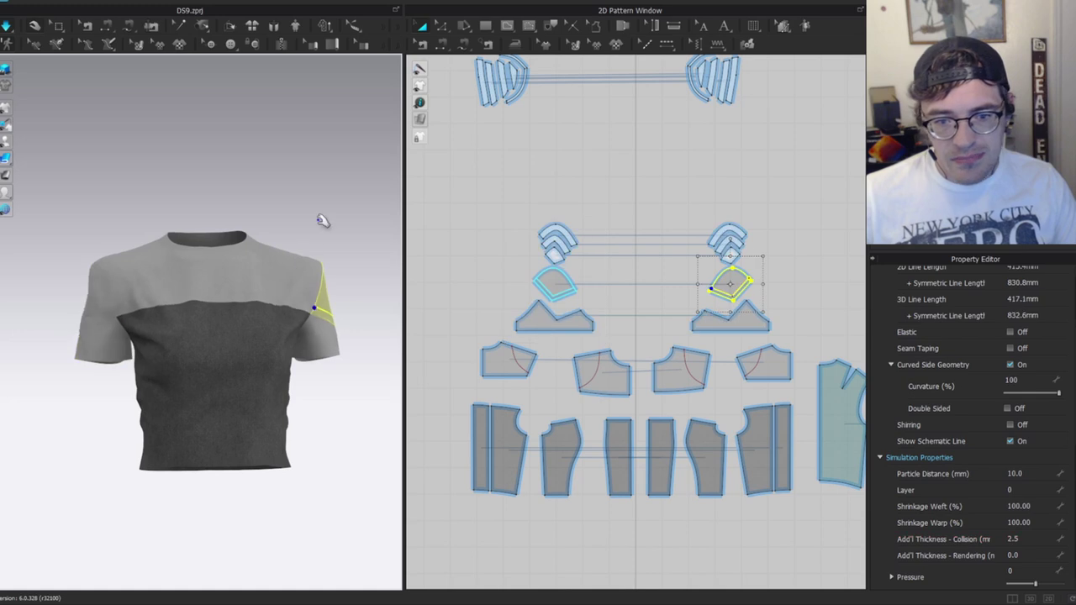
Delete the two internal lines along the lower edges of the sleeve cap piece.
{"action": "right_click_drag", "start_coordinate": [169, 244], "coordinate": [301, 264]}
{"action": "key", "text": "z"}
{"action": "scroll", "coordinate": [669, 283], "scroll_direction": "up", "scroll_amount": 6}
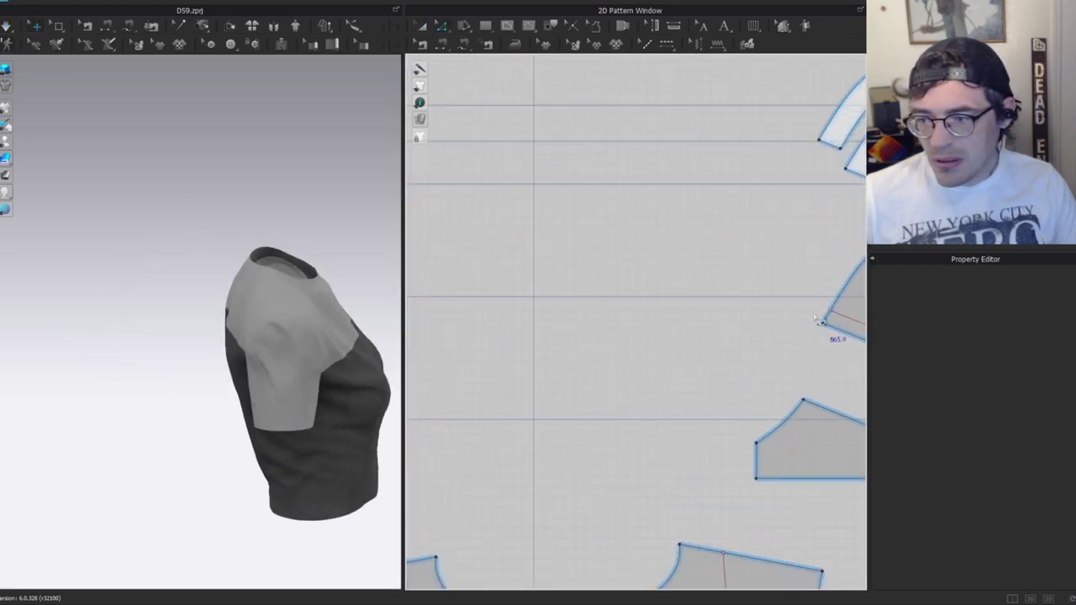
{"action": "middle_click_drag", "start_coordinate": [817, 321], "coordinate": [647, 301]}
{"action": "left_click", "coordinate": [617, 302]}
{"action": "left_click", "coordinate": [672, 280], "text": "shift"}
{"action": "key", "text": "Delete"}
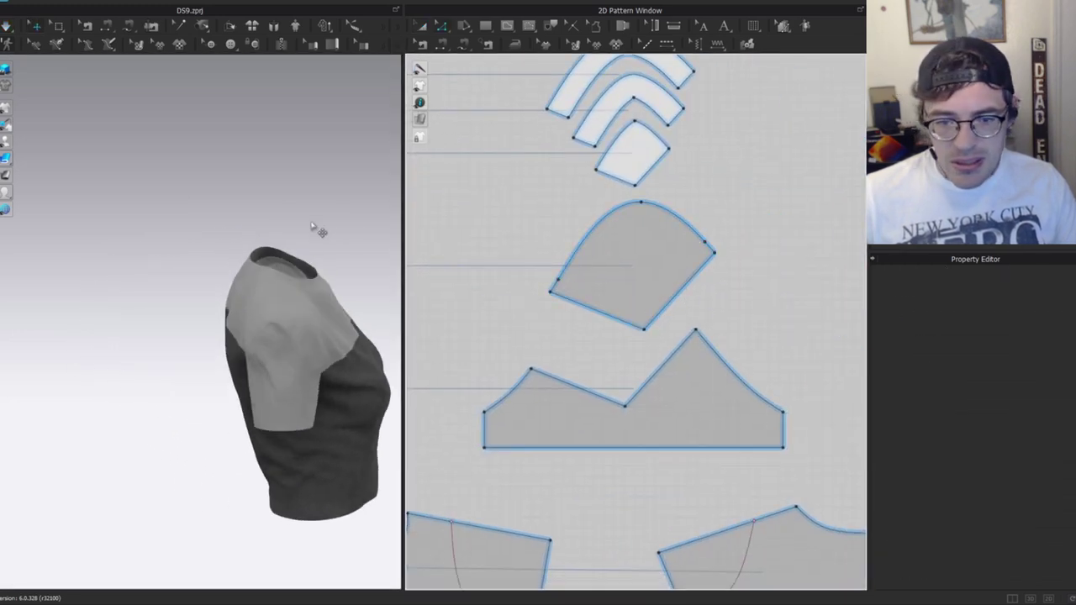
Assign the dark bodice fabric to both lower sleeve pieces.
{"action": "right_click_drag", "start_coordinate": [271, 289], "coordinate": [324, 312]}
{"action": "scroll", "coordinate": [716, 289], "scroll_direction": "down", "scroll_amount": 2}
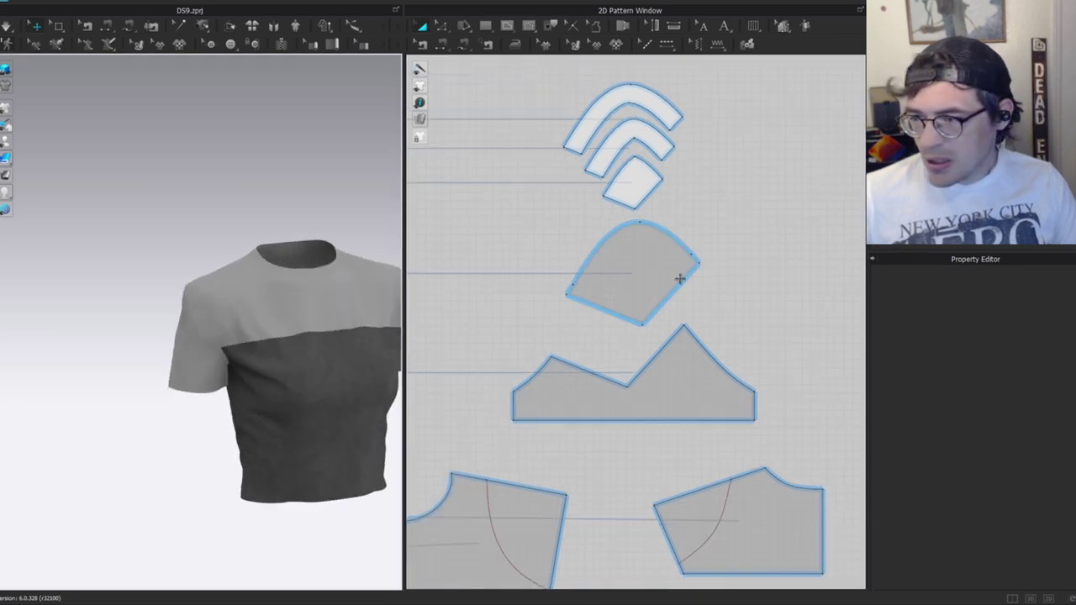
{"action": "middle_click_drag", "start_coordinate": [314, 363], "coordinate": [194, 331]}
{"action": "scroll", "coordinate": [666, 335], "scroll_direction": "down", "scroll_amount": 3}
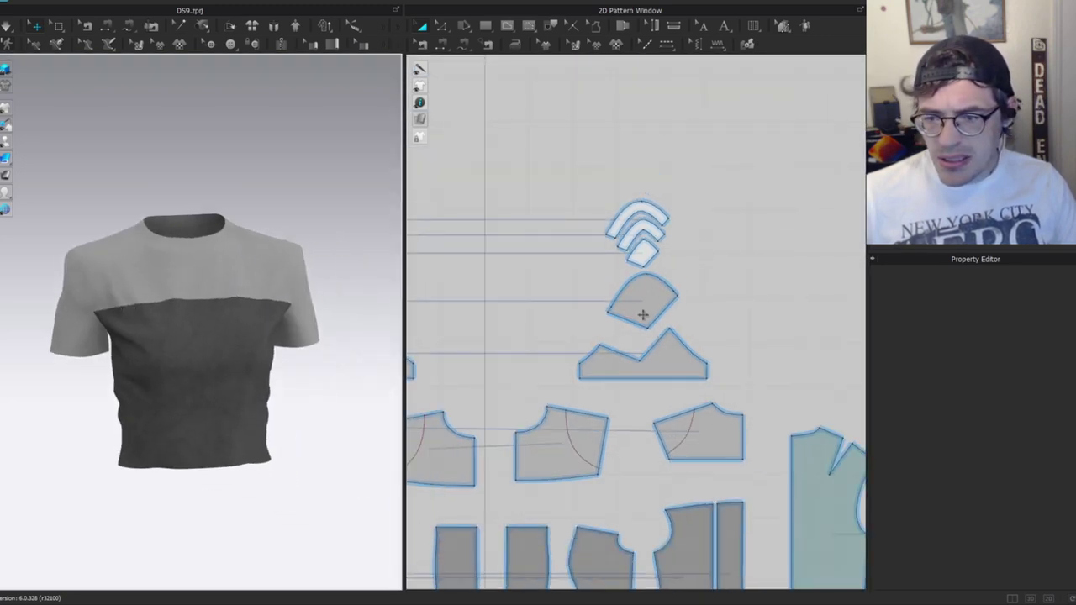
{"action": "left_click", "coordinate": [639, 304]}
{"action": "left_click", "coordinate": [609, 368]}
{"action": "middle_click_drag", "start_coordinate": [515, 363], "coordinate": [693, 300]}
{"action": "left_click", "coordinate": [555, 310], "text": "shift"}
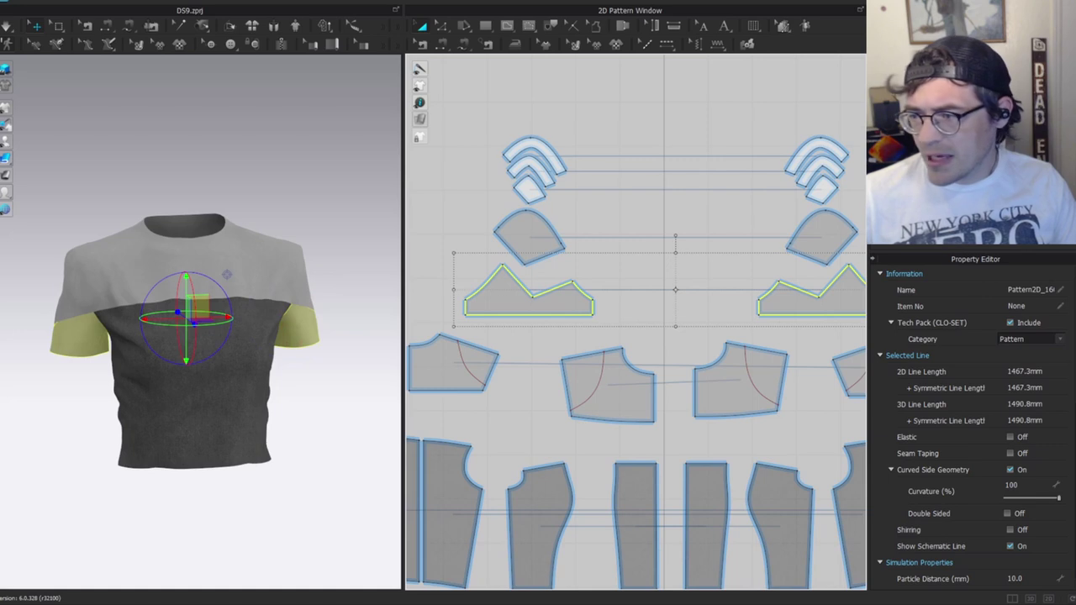
{"action": "left_click_drag", "start_coordinate": [925, 152], "coordinate": [832, 319]}
{"action": "left_click", "coordinate": [333, 273]}
Move the sleeves, caps and new shoulder pad pieces of both sides straight up, away from the bodice patterns.
{"action": "scroll", "coordinate": [116, 340], "scroll_direction": "up", "scroll_amount": 2}
{"action": "right_click_drag", "start_coordinate": [87, 286], "coordinate": [196, 301]}
{"action": "scroll", "coordinate": [580, 289], "scroll_direction": "down", "scroll_amount": 3}
{"action": "key", "text": "z"}
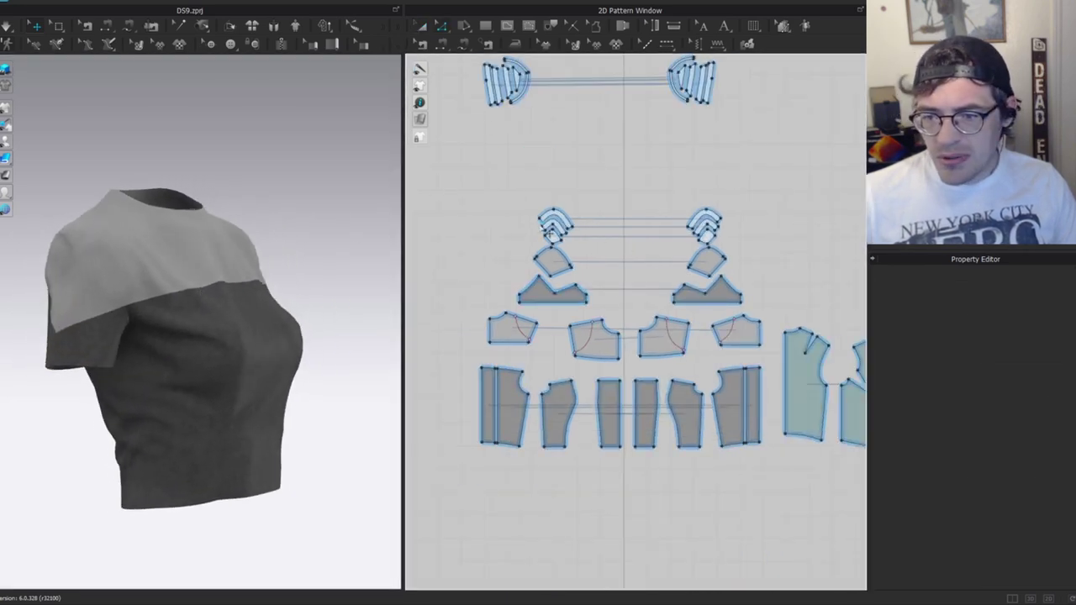
{"action": "left_click_drag", "start_coordinate": [496, 177], "coordinate": [790, 318]}
{"action": "left_click_drag", "start_coordinate": [711, 295], "coordinate": [711, 207]}
{"action": "middle_click_drag", "start_coordinate": [773, 197], "coordinate": [770, 290]}
{"action": "scroll", "coordinate": [739, 278], "scroll_direction": "up", "scroll_amount": 3}
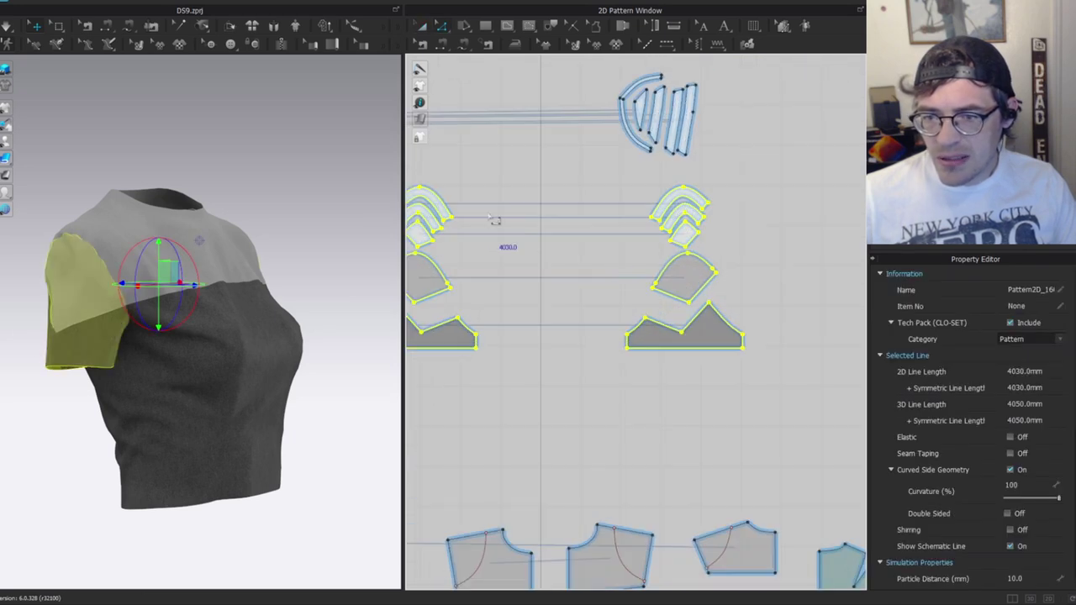
Move the new three-piece shoulder pad set away from the caps, out beyond the existing shoulder pad patterns.
{"action": "key", "text": "z"}
{"action": "middle_click_drag", "start_coordinate": [478, 182], "coordinate": [653, 264]}
{"action": "key", "text": "a"}
{"action": "left_click_drag", "start_coordinate": [670, 233], "coordinate": [361, 316]}
{"action": "middle_click_drag", "start_coordinate": [671, 335], "coordinate": [691, 334]}
{"action": "scroll", "coordinate": [693, 335], "scroll_direction": "down", "scroll_amount": 3}
{"action": "middle_click_drag", "start_coordinate": [858, 325], "coordinate": [654, 313]}
{"action": "scroll", "coordinate": [653, 303], "scroll_direction": "up", "scroll_amount": 3}
{"action": "left_click_drag", "start_coordinate": [585, 253], "coordinate": [423, 336]}
{"action": "scroll", "coordinate": [506, 326], "scroll_direction": "down", "scroll_amount": 3}
{"action": "key", "text": "z"}
{"action": "left_click_drag", "start_coordinate": [490, 322], "coordinate": [640, 228]}
{"action": "scroll", "coordinate": [565, 387], "scroll_direction": "down", "scroll_amount": 3}
{"action": "middle_click_drag", "start_coordinate": [565, 387], "coordinate": [682, 277]}
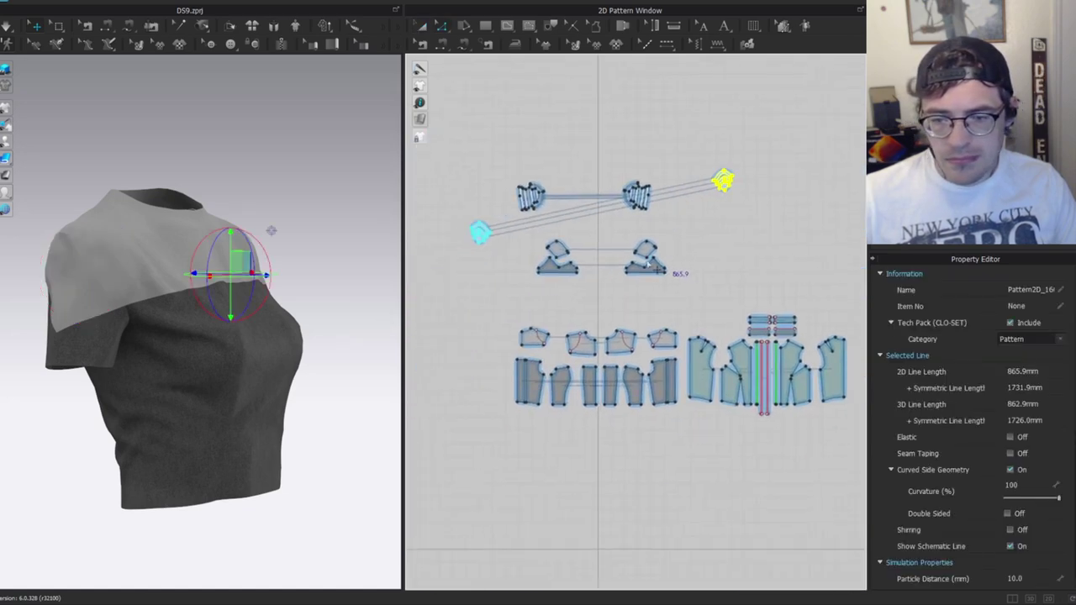
Move the caps and sleeve pieces up together to sit just below the existing shoulder pad patterns.
{"action": "scroll", "coordinate": [644, 262], "scroll_direction": "up", "scroll_amount": 3}
{"action": "left_click_drag", "start_coordinate": [712, 201], "coordinate": [415, 298]}
{"action": "left_click_drag", "start_coordinate": [502, 250], "coordinate": [521, 199]}
Show the avatar and lengthen both sleeves by moving their hem edges down to wrist level.
{"action": "key", "text": "z"}
{"action": "left_click", "coordinate": [518, 233]}
{"action": "left_click_drag", "start_coordinate": [524, 243], "coordinate": [504, 343]}
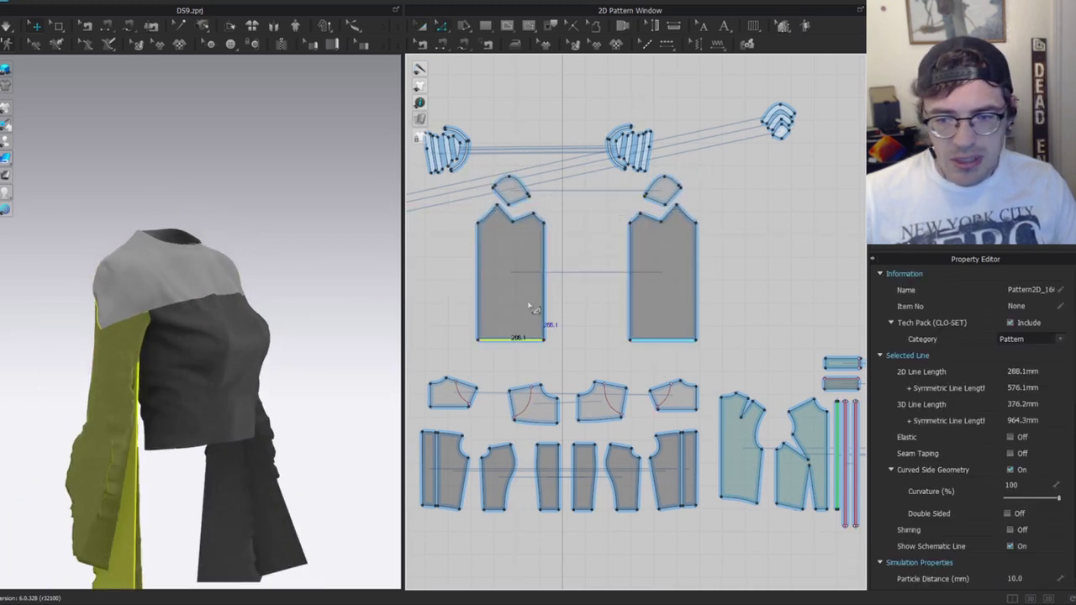
{"action": "key", "text": "ctrl+z"}
{"action": "left_click_drag", "start_coordinate": [521, 233], "coordinate": [522, 293]}
{"action": "key", "text": "shift+a"}
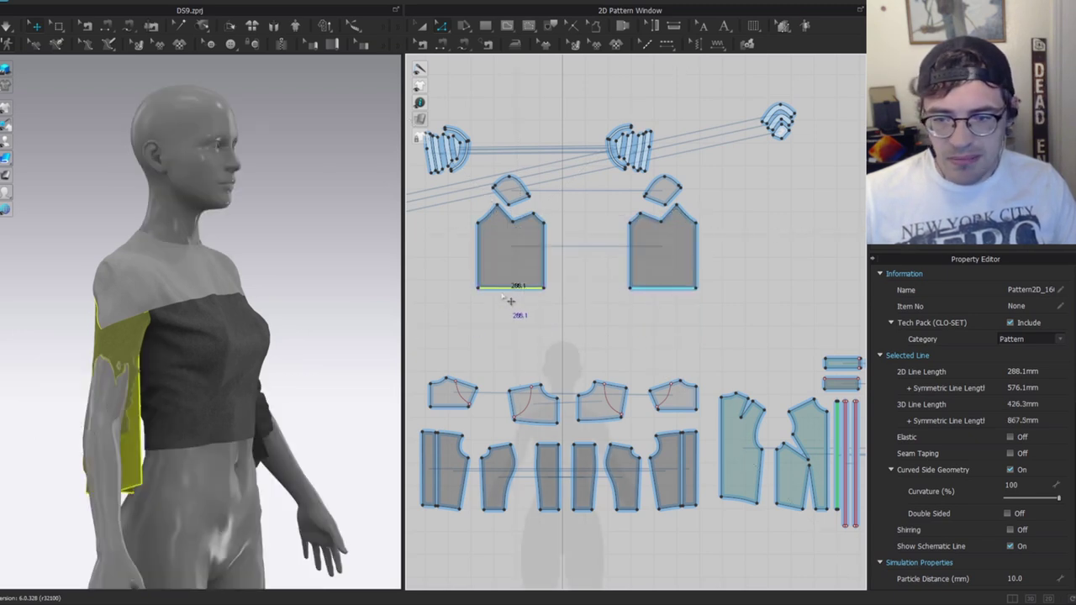
{"action": "left_click", "coordinate": [510, 297]}
{"action": "left_click", "coordinate": [662, 289]}
{"action": "left_click_drag", "start_coordinate": [518, 288], "coordinate": [519, 327]}
Show the arrangement points and wrap the lengthened sleeve around the avatar's arm at an outer arm point.
{"action": "scroll", "coordinate": [272, 408], "scroll_direction": "down", "scroll_amount": 1}
{"action": "right_click_drag", "start_coordinate": [271, 409], "coordinate": [228, 317]}
{"action": "middle_click_drag", "start_coordinate": [228, 317], "coordinate": [286, 229]}
{"action": "key", "text": "shift+f"}
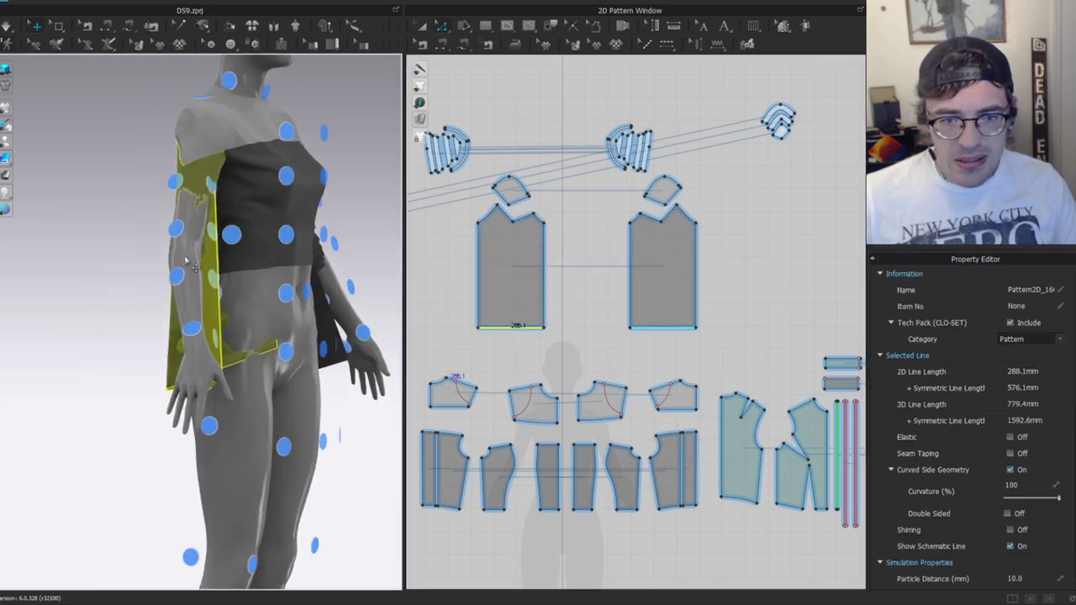
{"action": "left_click", "coordinate": [178, 231]}
{"action": "right_click_drag", "start_coordinate": [194, 256], "coordinate": [361, 216]}
{"action": "left_click", "coordinate": [362, 216]}
{"action": "left_click", "coordinate": [285, 239]}
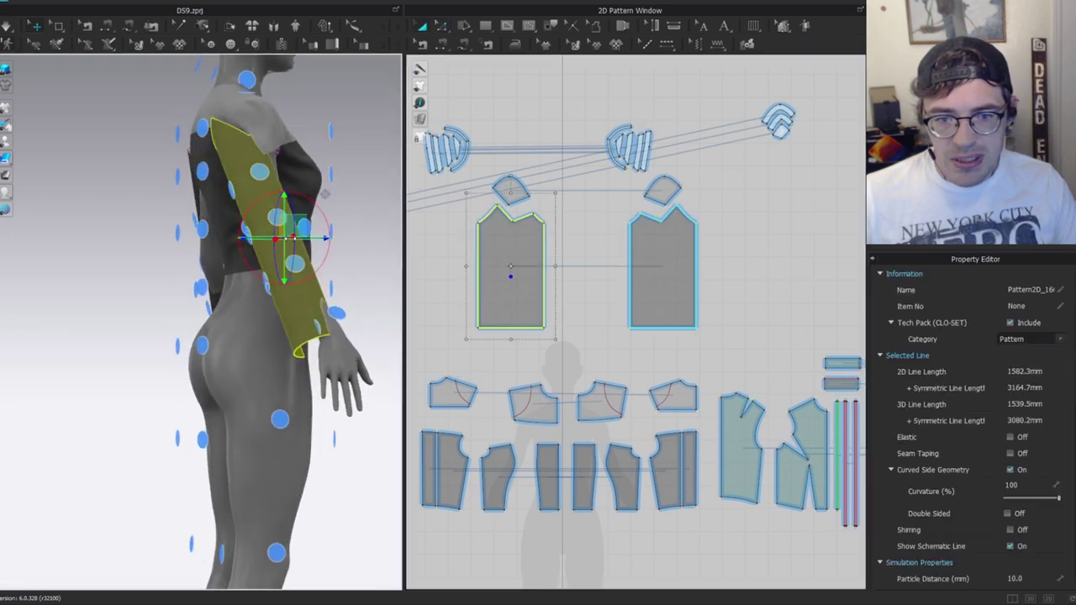
Hide the arrangement points, shift the wrapped sleeve over the arm and simulate the garment.
{"action": "key", "text": "shift+f"}
{"action": "left_click_drag", "start_coordinate": [298, 225], "coordinate": [312, 243]}
{"action": "key", "text": "space"}
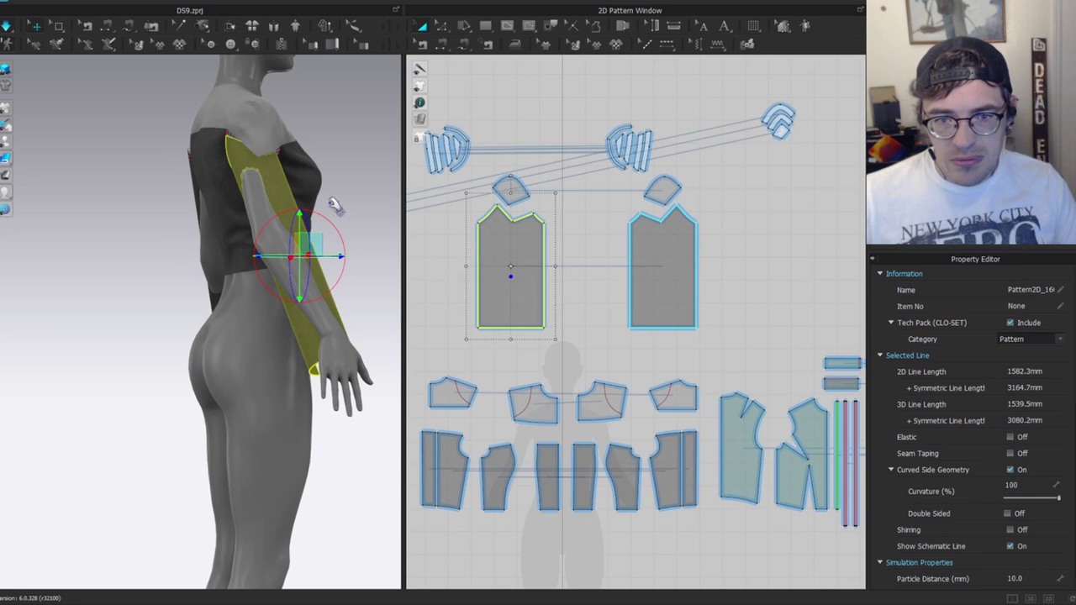
Sew the two long side edges of the sleeve piece to each other with Segment Sewing.
{"action": "right_click_drag", "start_coordinate": [294, 241], "coordinate": [321, 269]}
{"action": "key", "text": "n"}
{"action": "scroll", "coordinate": [653, 296], "scroll_direction": "up", "scroll_amount": 4}
{"action": "scroll", "coordinate": [639, 234], "scroll_direction": "down", "scroll_amount": 2}
{"action": "left_click", "coordinate": [605, 199]}
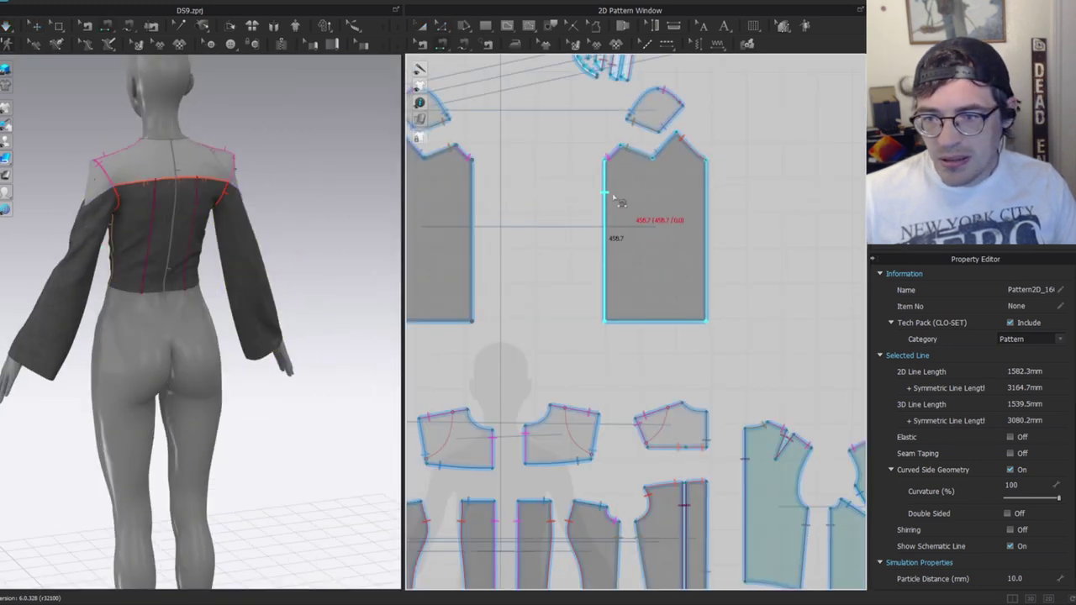
{"action": "left_click", "coordinate": [707, 199]}
Narrow the sleeve's hem evenly from both ends to about 207 mm while simulating the fit.
{"action": "key", "text": "z"}
{"action": "scroll", "coordinate": [741, 301], "scroll_direction": "up", "scroll_amount": 2}
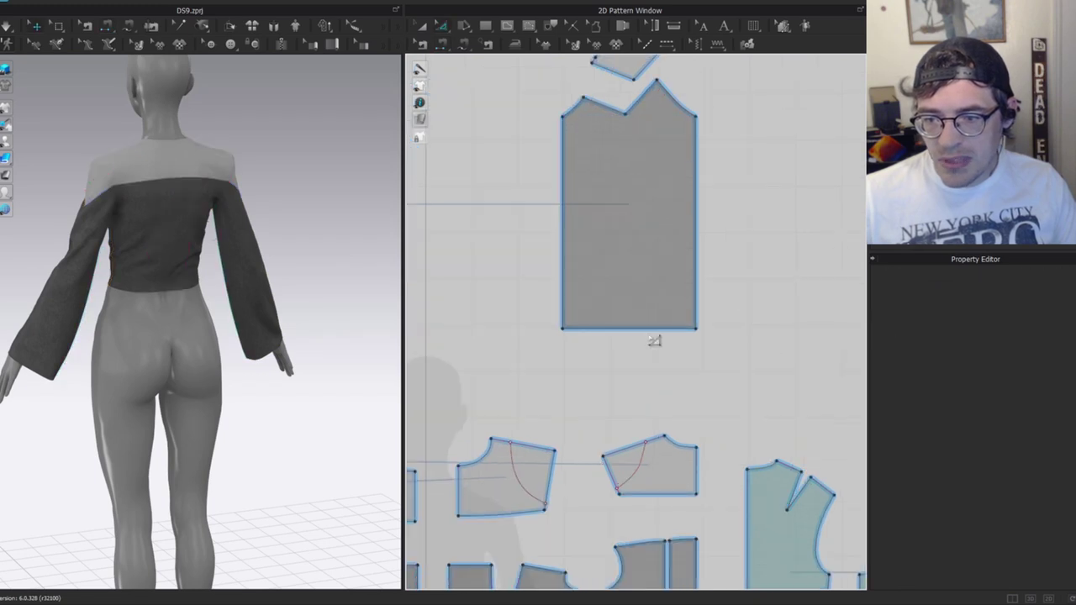
{"action": "left_click", "coordinate": [642, 329]}
{"action": "left_click_drag", "start_coordinate": [708, 329], "coordinate": [672, 329]}
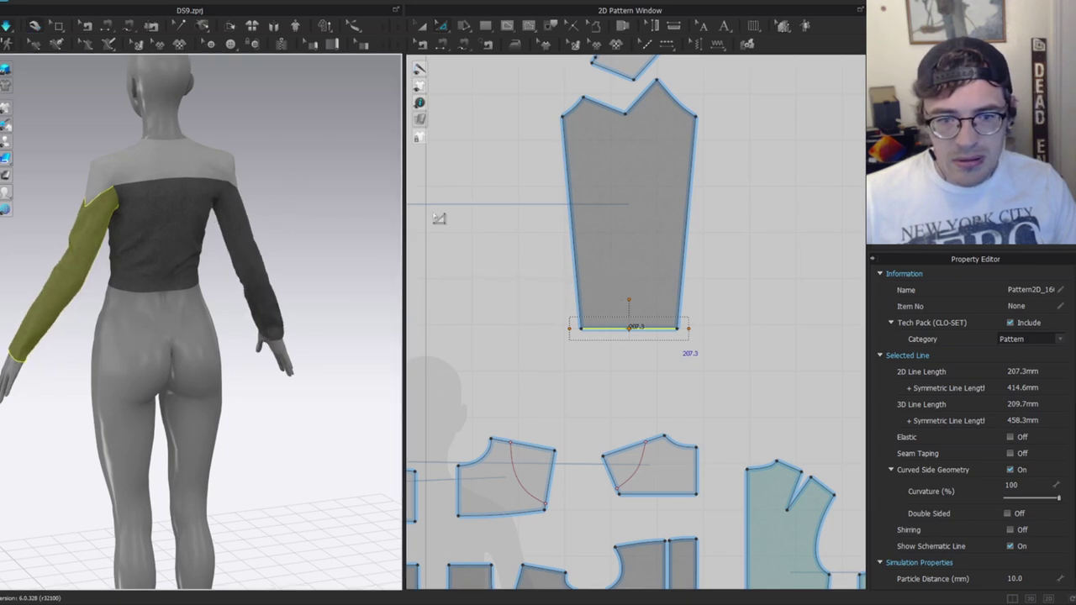
{"action": "key", "text": "space"}
Curve both long side edges of the sleeve slightly inward and simulate the garment.
{"action": "scroll", "coordinate": [645, 186], "scroll_direction": "up", "scroll_amount": 3}
{"action": "key", "text": "v"}
{"action": "left_click_drag", "start_coordinate": [509, 123], "coordinate": [520, 127]}
{"action": "left_click_drag", "start_coordinate": [733, 139], "coordinate": [726, 131]}
{"action": "left_click", "coordinate": [754, 215]}
{"action": "key", "text": "z"}
{"action": "scroll", "coordinate": [204, 239], "scroll_direction": "down", "scroll_amount": 3}
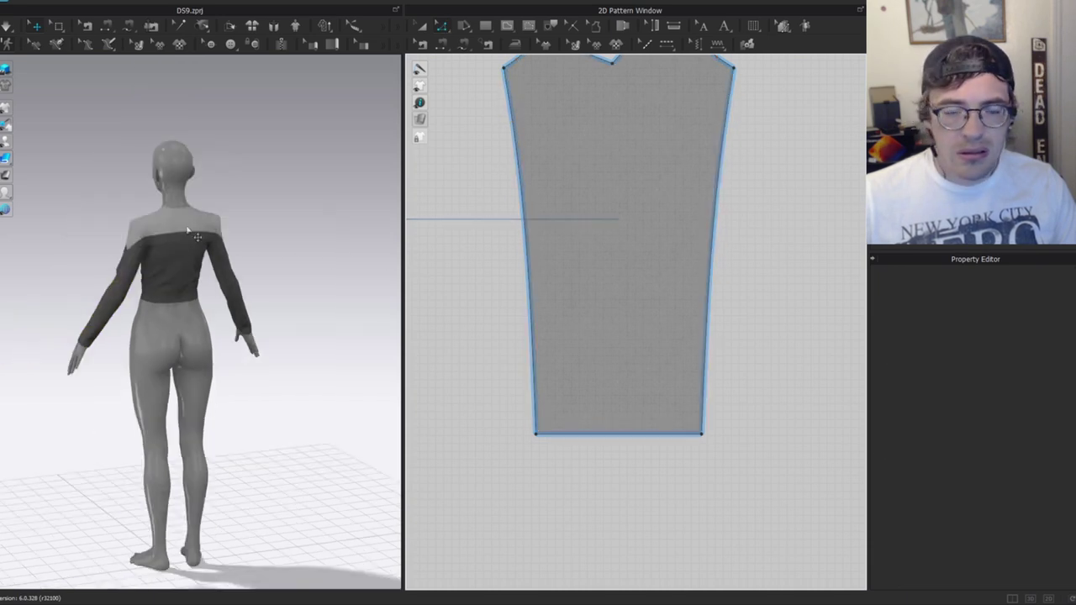
{"action": "key", "text": "space"}
{"action": "scroll", "coordinate": [151, 228], "scroll_direction": "up", "scroll_amount": 3}
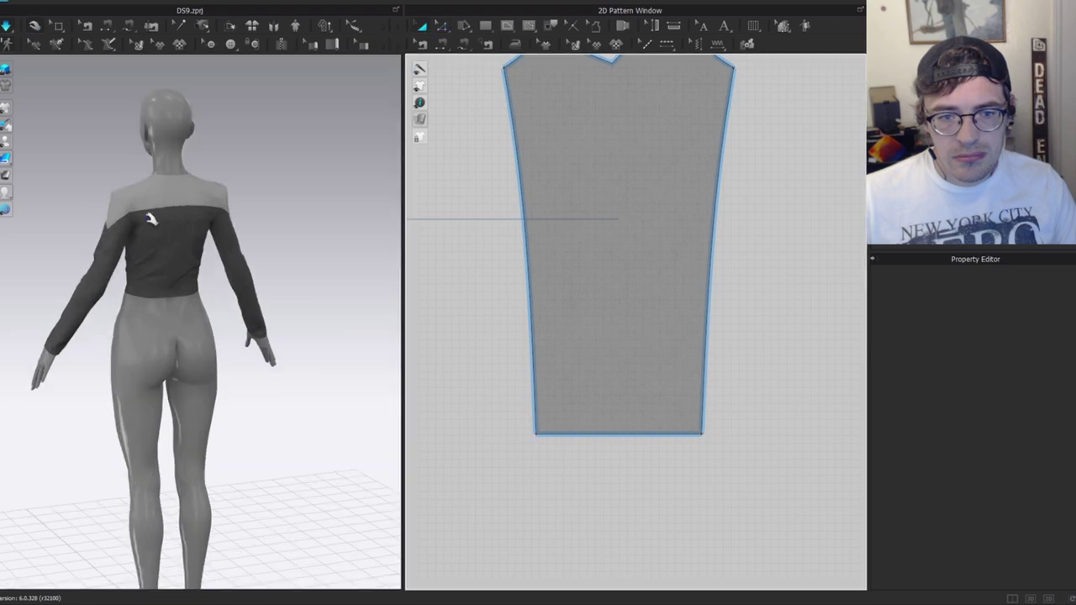
Examine the fit of the long sleeves, caps and padded shoulders on the avatar from several angles.
{"action": "left_click", "coordinate": [108, 252]}
{"action": "right_click_drag", "start_coordinate": [107, 252], "coordinate": [231, 269]}
{"action": "scroll", "coordinate": [231, 269], "scroll_direction": "up", "scroll_amount": 5}
{"action": "mouse_move", "coordinate": [113, 228]}
{"action": "right_mouse_down"}
{"action": "mouse_move", "coordinate": [293, 233]}
{"action": "mouse_move", "coordinate": [191, 218]}
{"action": "mouse_move", "coordinate": [118, 222]}
{"action": "right_mouse_up"}
{"action": "left_click", "coordinate": [297, 375]}
{"action": "scroll", "coordinate": [199, 232], "scroll_direction": "down", "scroll_amount": 2}
{"action": "scroll", "coordinate": [266, 225], "scroll_direction": "up", "scroll_amount": 2}
{"action": "right_click_drag", "start_coordinate": [285, 213], "coordinate": [365, 217]}
{"action": "left_click", "coordinate": [301, 227]}
{"action": "scroll", "coordinate": [303, 227], "scroll_direction": "up", "scroll_amount": 2}
{"action": "scroll", "coordinate": [364, 216], "scroll_direction": "down", "scroll_amount": 4}
{"action": "right_click_drag", "start_coordinate": [302, 197], "coordinate": [326, 190]}
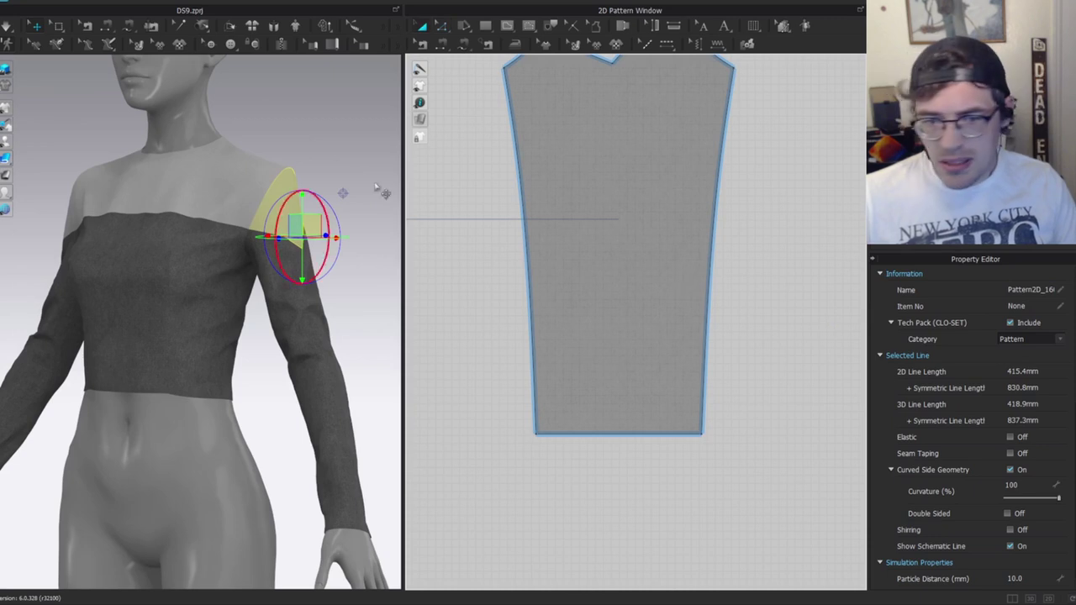
{"action": "left_click", "coordinate": [292, 144]}
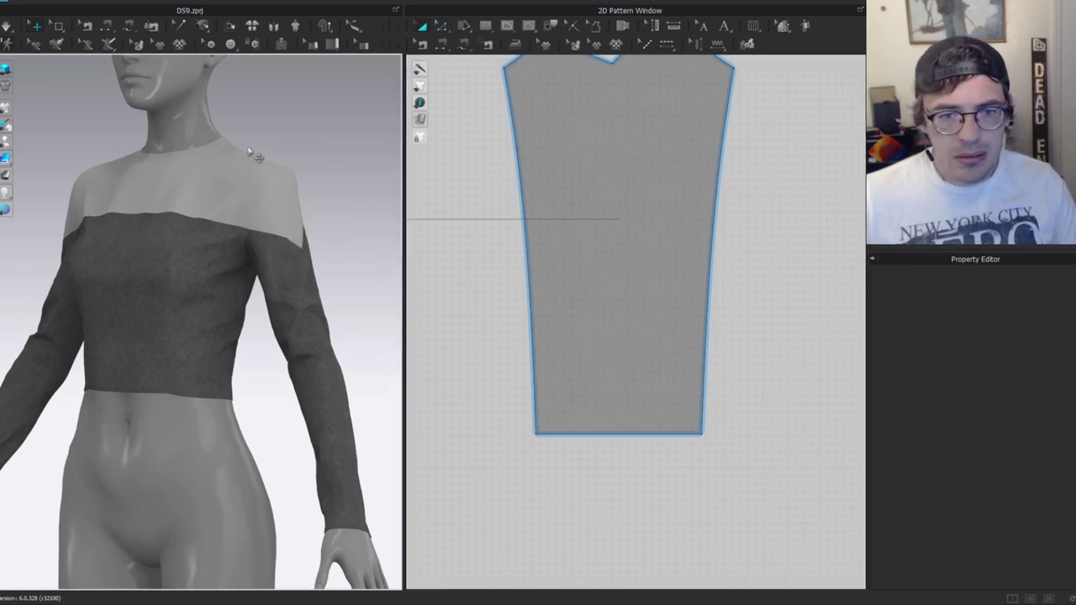
{"action": "scroll", "coordinate": [289, 145], "scroll_direction": "up", "scroll_amount": 2}
{"action": "right_click_drag", "start_coordinate": [227, 163], "coordinate": [279, 165]}
{"action": "scroll", "coordinate": [335, 241], "scroll_direction": "down", "scroll_amount": 1}
{"action": "scroll", "coordinate": [334, 242], "scroll_direction": "down", "scroll_amount": 3}
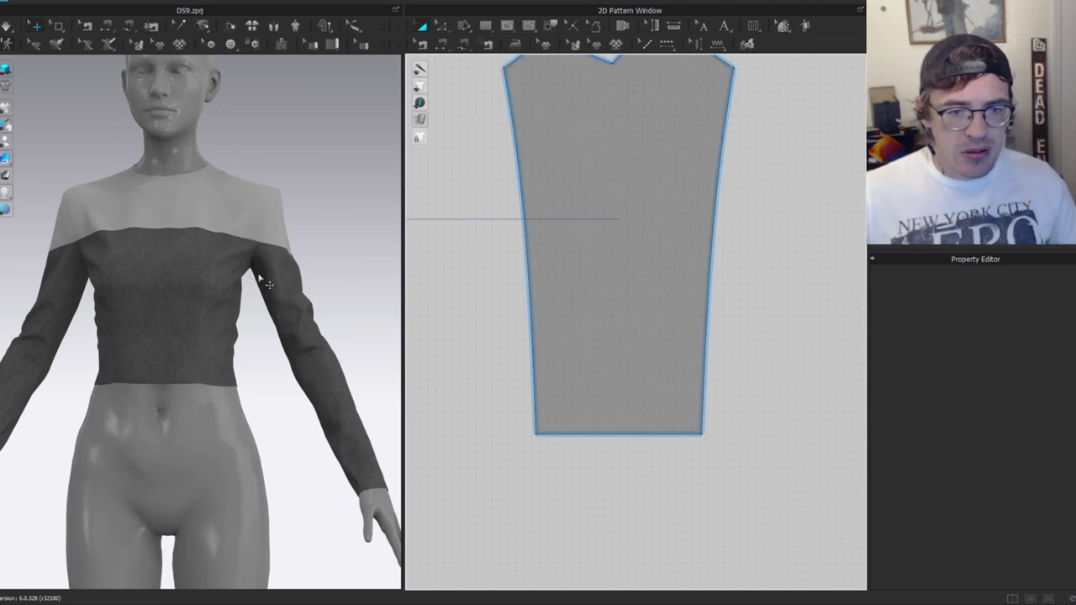
{"action": "scroll", "coordinate": [257, 290], "scroll_direction": "down", "scroll_amount": 3}
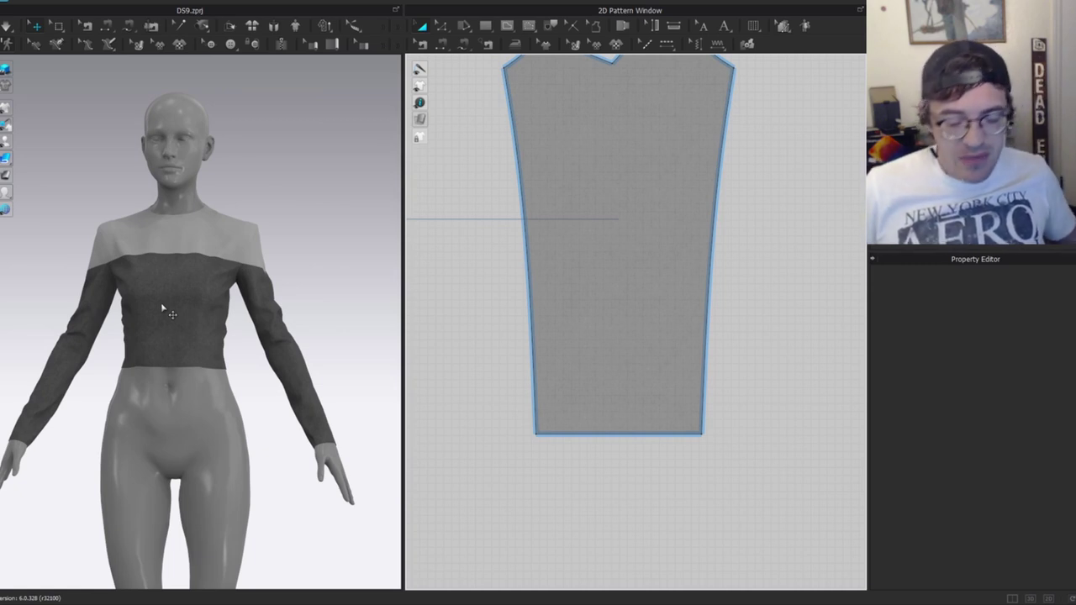
{"action": "scroll", "coordinate": [272, 210], "scroll_direction": "up", "scroll_amount": 5}
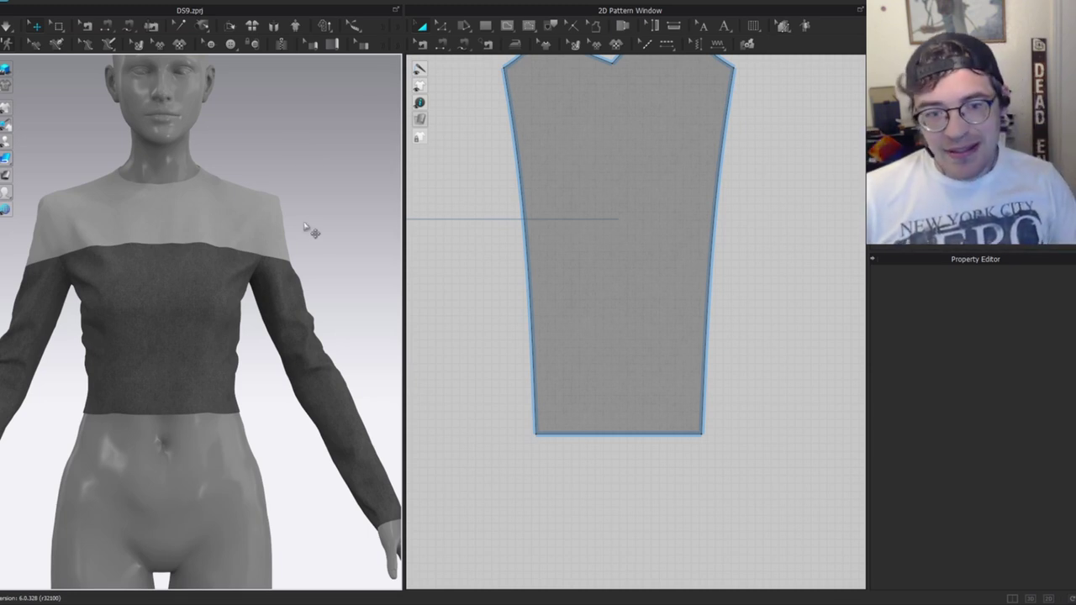
{"action": "right_click_drag", "start_coordinate": [180, 211], "coordinate": [308, 221]}
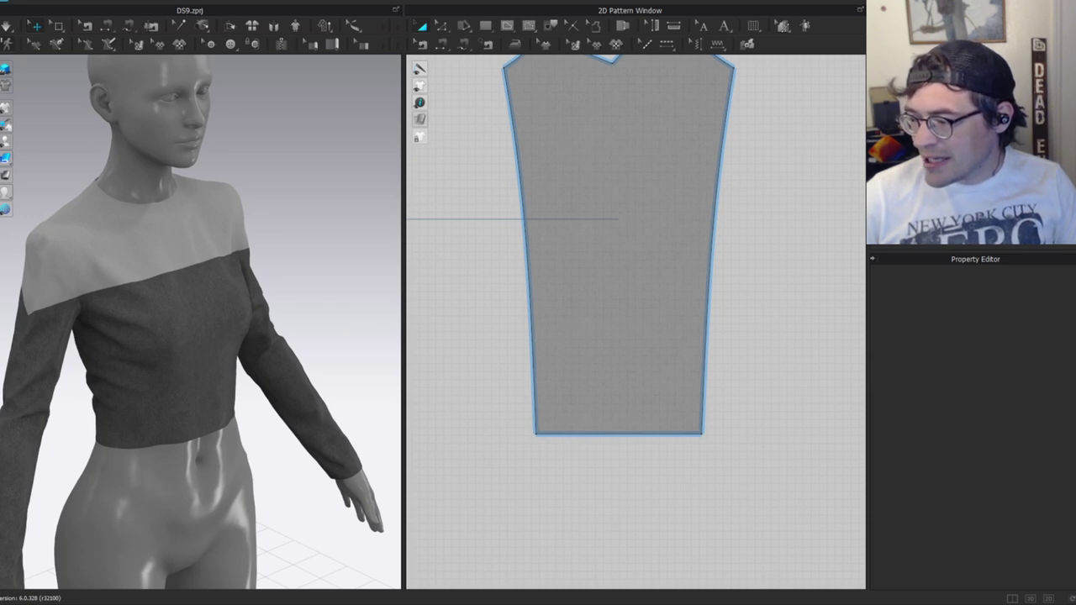
Change the avatar to a pose with lowered arms and simulate the garment to follow it.
{"action": "left_click", "coordinate": [546, 338]}
{"action": "key", "text": "space"}
{"action": "key", "text": "2"}
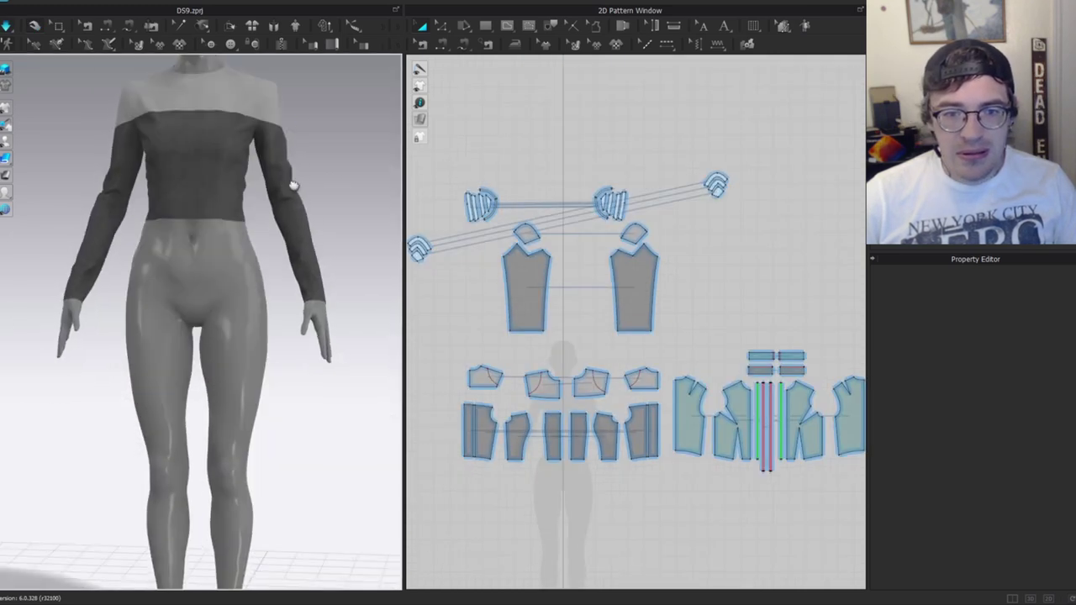
{"action": "middle_click_drag", "start_coordinate": [291, 169], "coordinate": [292, 243]}
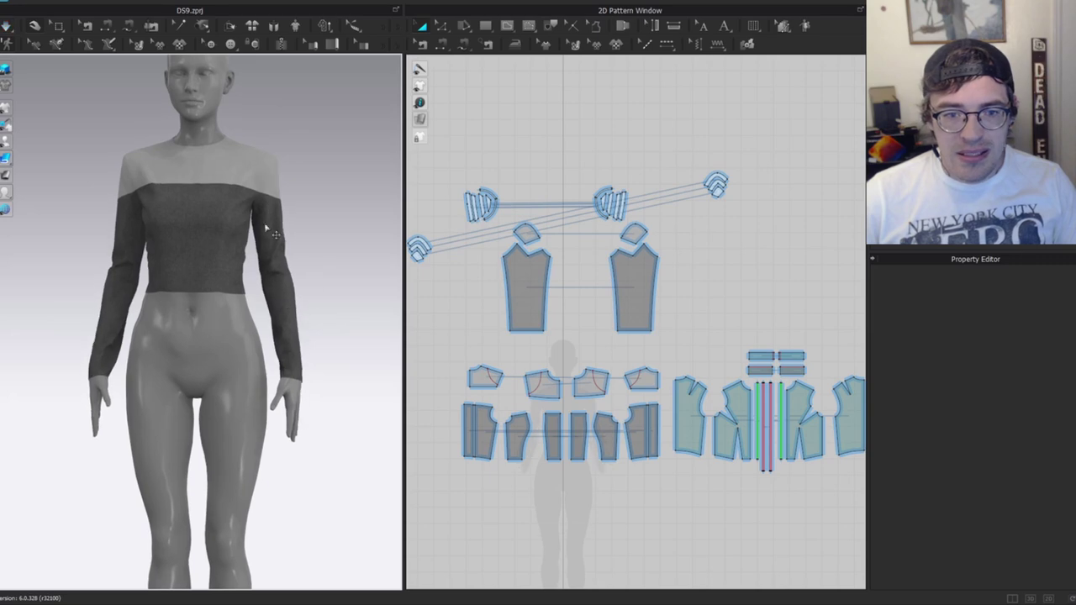
Draw a straight internal line on the front yoke from a point on the neckline to the lower centre-front corner.
{"action": "scroll", "coordinate": [264, 184], "scroll_direction": "up", "scroll_amount": 3}
{"action": "middle_click_drag", "start_coordinate": [301, 192], "coordinate": [304, 268]}
{"action": "right_click_drag", "start_coordinate": [304, 268], "coordinate": [345, 269]}
{"action": "right_click_drag", "start_coordinate": [217, 305], "coordinate": [183, 277]}
{"action": "scroll", "coordinate": [650, 324], "scroll_direction": "up", "scroll_amount": 4}
{"action": "scroll", "coordinate": [448, 454], "scroll_direction": "up", "scroll_amount": 5}
{"action": "middle_click_drag", "start_coordinate": [447, 454], "coordinate": [559, 347]}
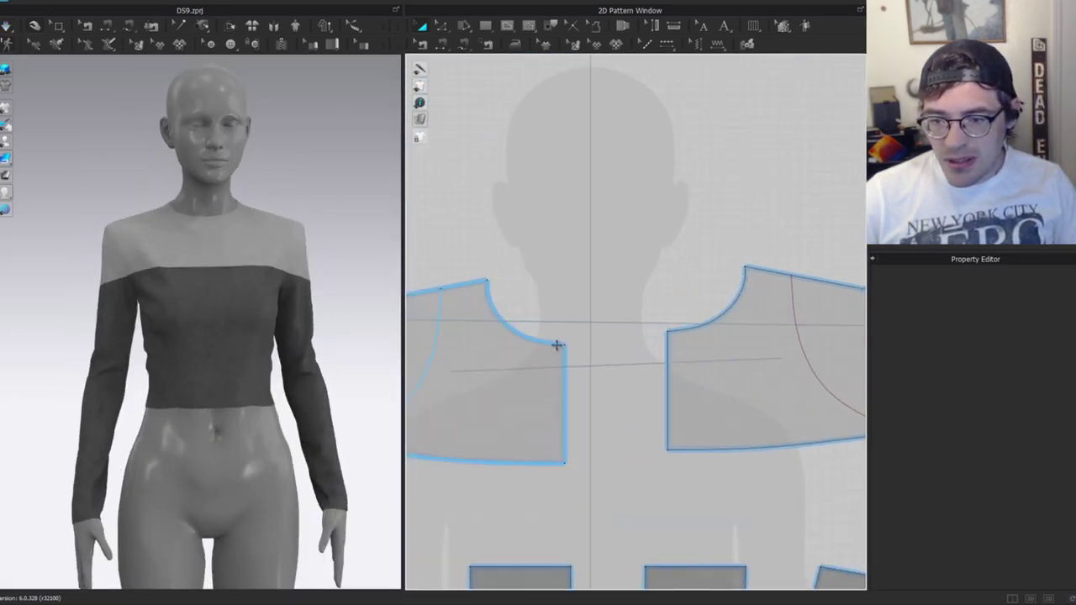
{"action": "key", "text": "g"}
{"action": "left_click", "coordinate": [539, 344]}
{"action": "double_click", "coordinate": [564, 463]}
Extend the upper end of the yoke's slanted internal line so it meets the neckline edge.
{"action": "scroll", "coordinate": [529, 352], "scroll_direction": "up", "scroll_amount": 4}
{"action": "key", "text": "z"}
{"action": "left_click", "coordinate": [560, 328]}
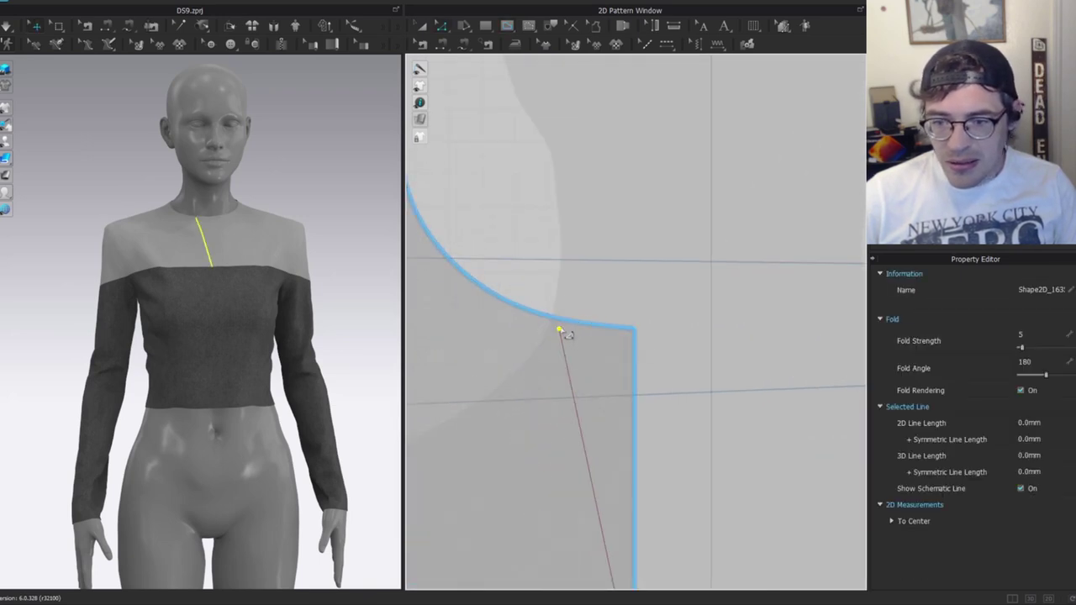
{"action": "right_click", "coordinate": [560, 329]}
{"action": "mouse_move", "coordinate": [645, 384]}
{"action": "left_click", "coordinate": [717, 381]}
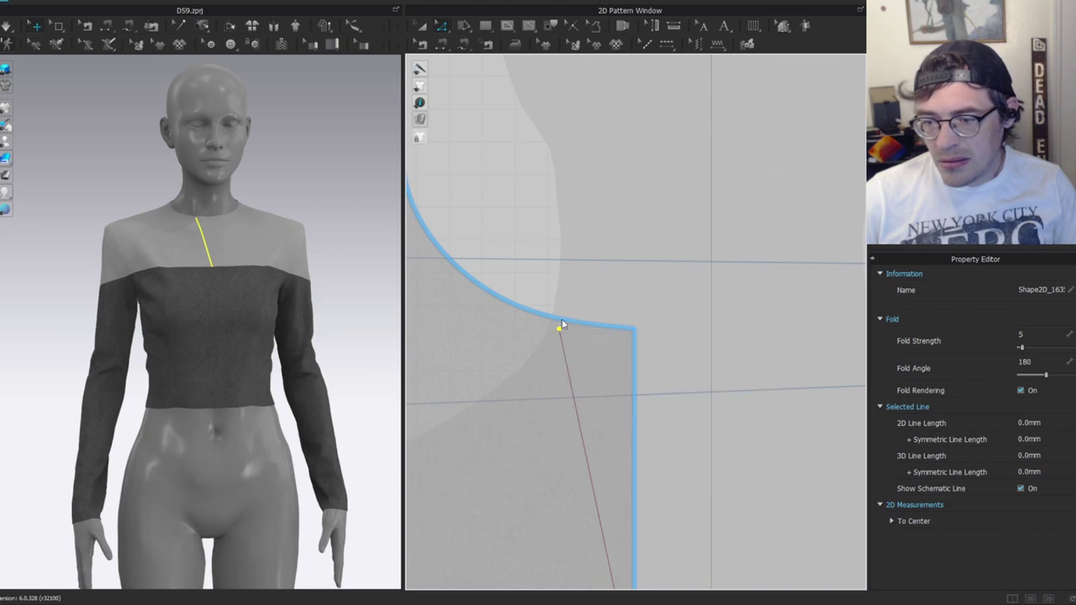
{"action": "left_click", "coordinate": [634, 360]}
{"action": "left_click", "coordinate": [230, 233]}
{"action": "left_click", "coordinate": [697, 353]}
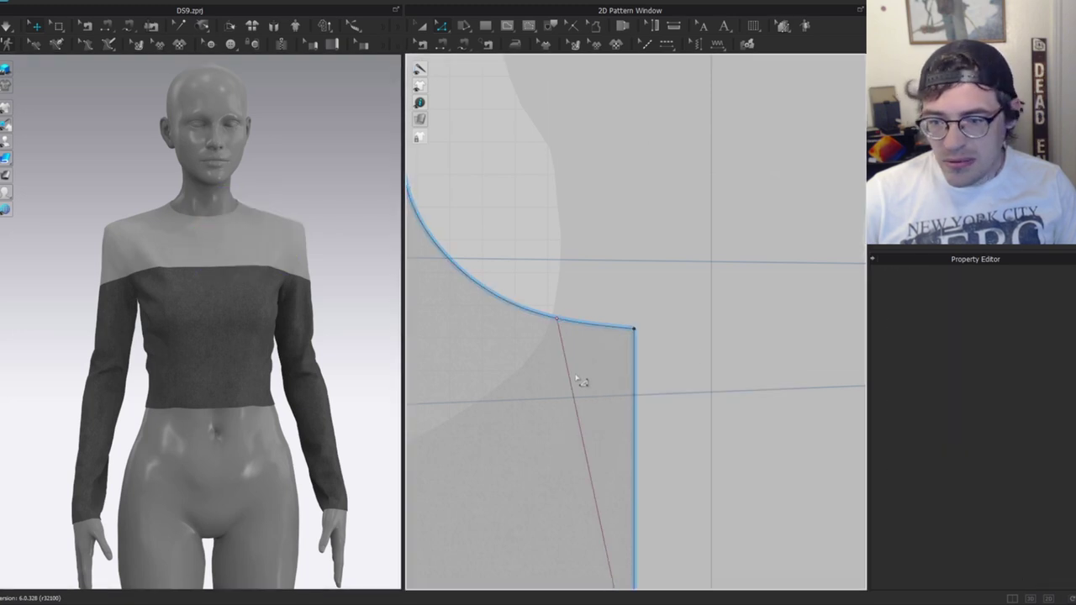
Cut the front yokes along the slanted line and delete the separated centre triangles to open a V-neck.
{"action": "left_click", "coordinate": [574, 386]}
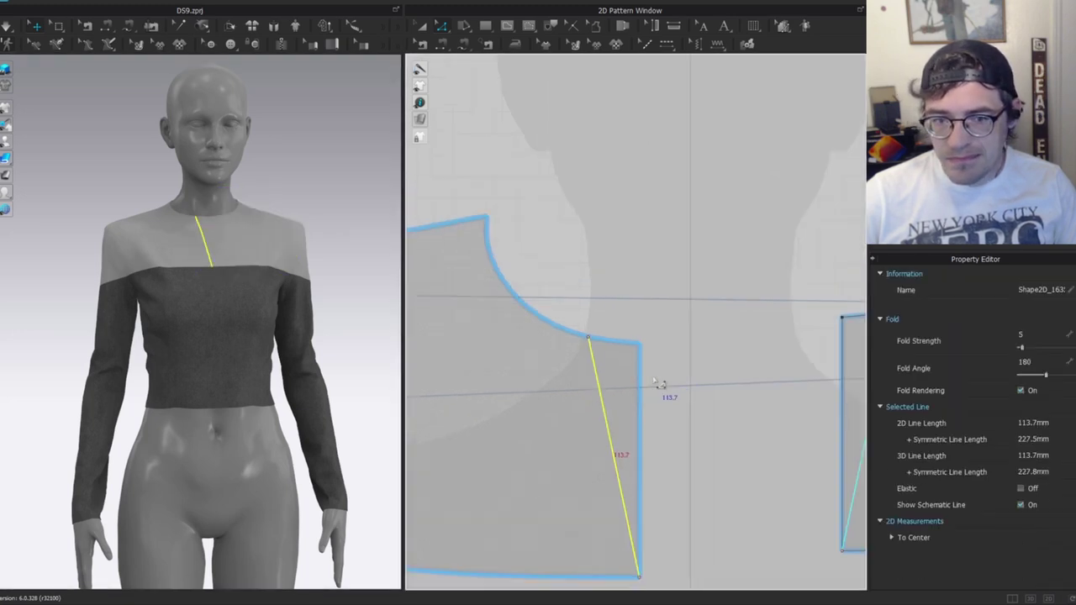
{"action": "scroll", "coordinate": [672, 345], "scroll_direction": "down", "scroll_amount": 4}
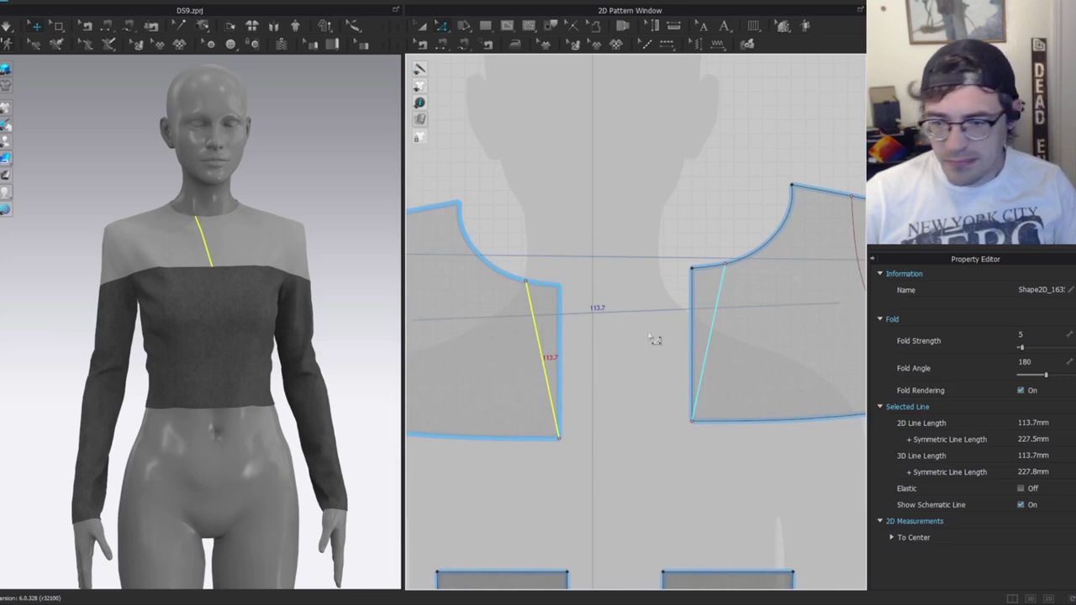
{"action": "key", "text": "ctrl+x"}
{"action": "key", "text": "a"}
{"action": "left_click", "coordinate": [580, 316]}
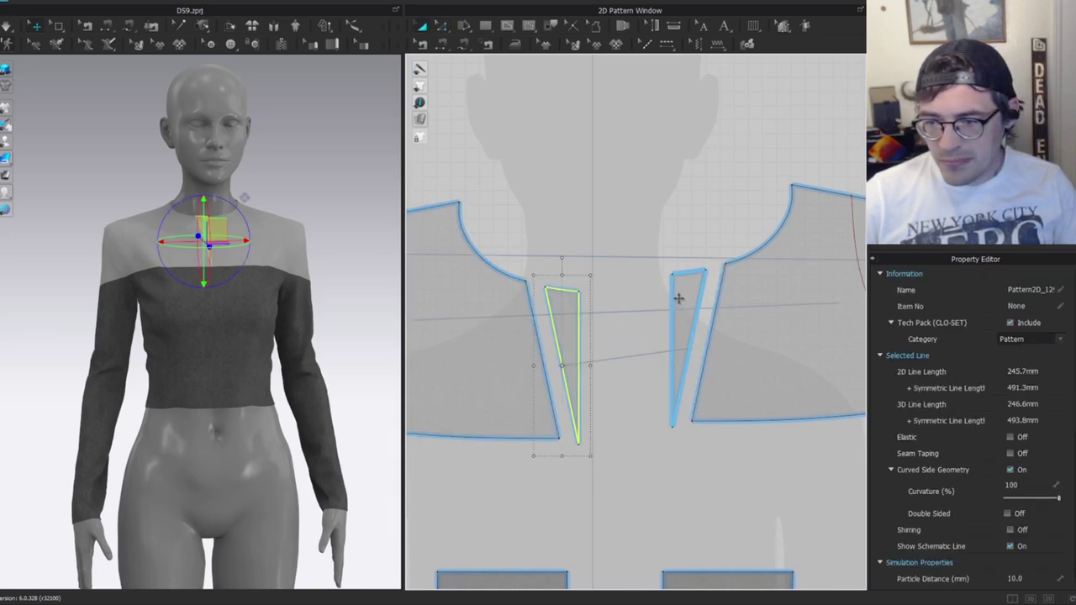
{"action": "key", "text": "Delete"}
Simulate the garment to settle the opened V-neck on the avatar.
{"action": "left_click", "coordinate": [269, 243]}
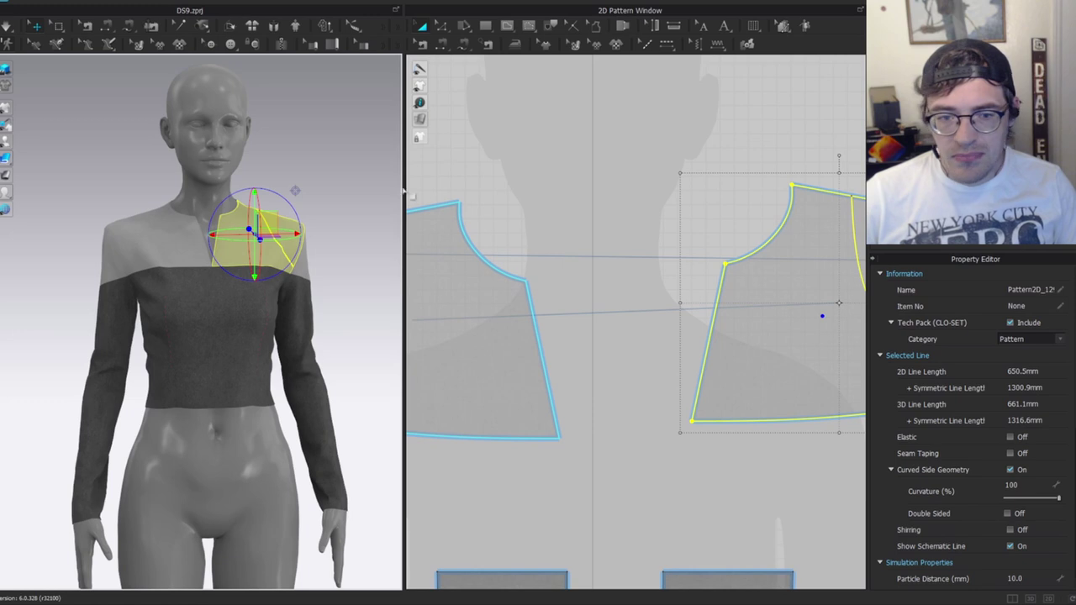
{"action": "key", "text": "space"}
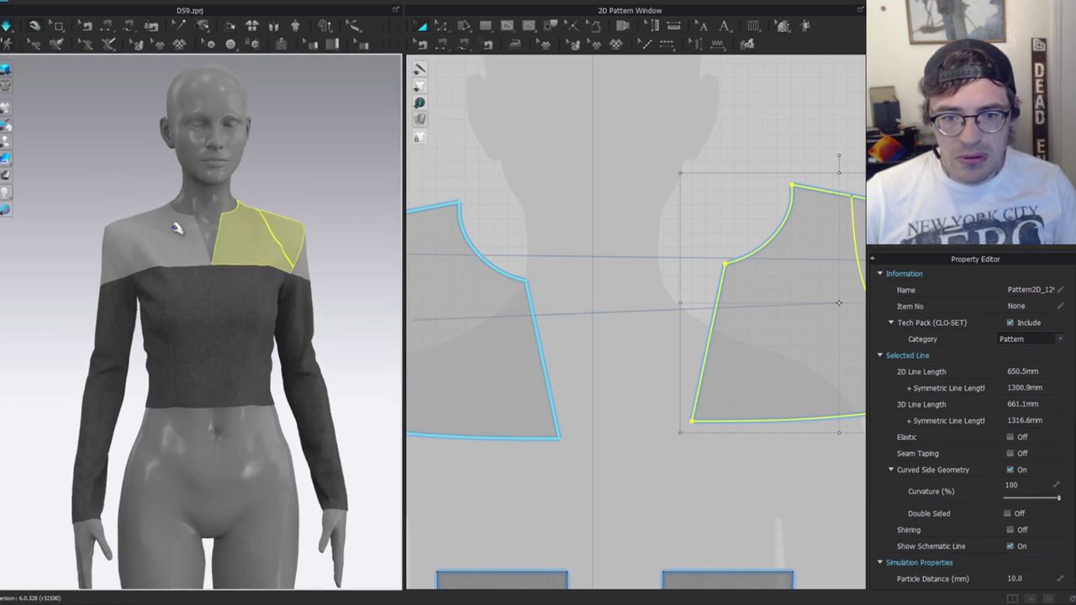
{"action": "left_click", "coordinate": [305, 189]}
{"action": "key", "text": "space"}
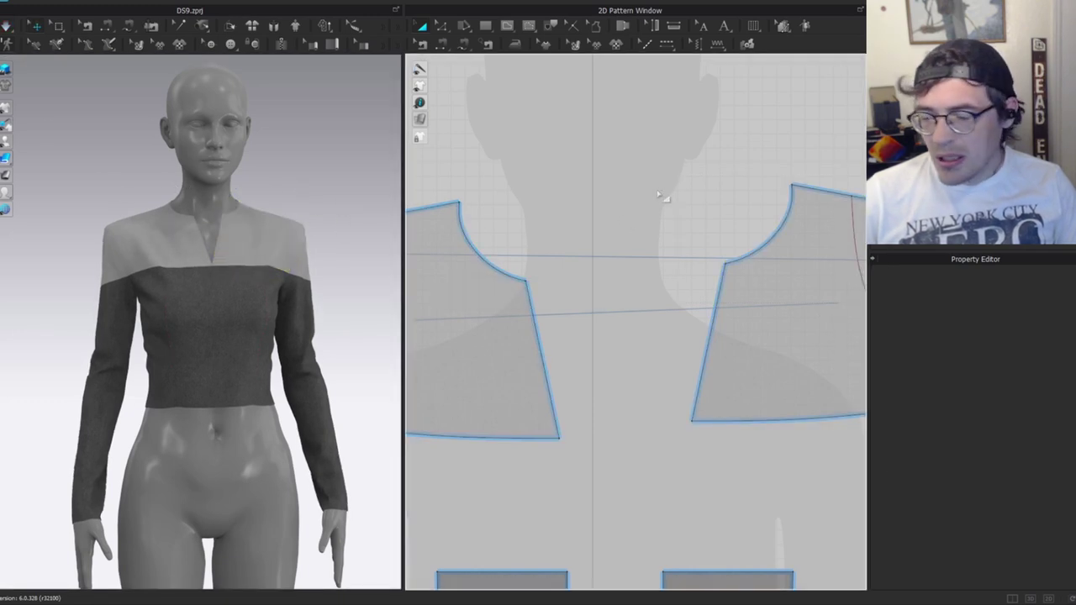
Bring the teal high-collared undershirt back into view on the avatar with the uniform top.
{"action": "key", "text": "ctrl+a"}
{"action": "scroll", "coordinate": [601, 239], "scroll_direction": "down", "scroll_amount": 3}
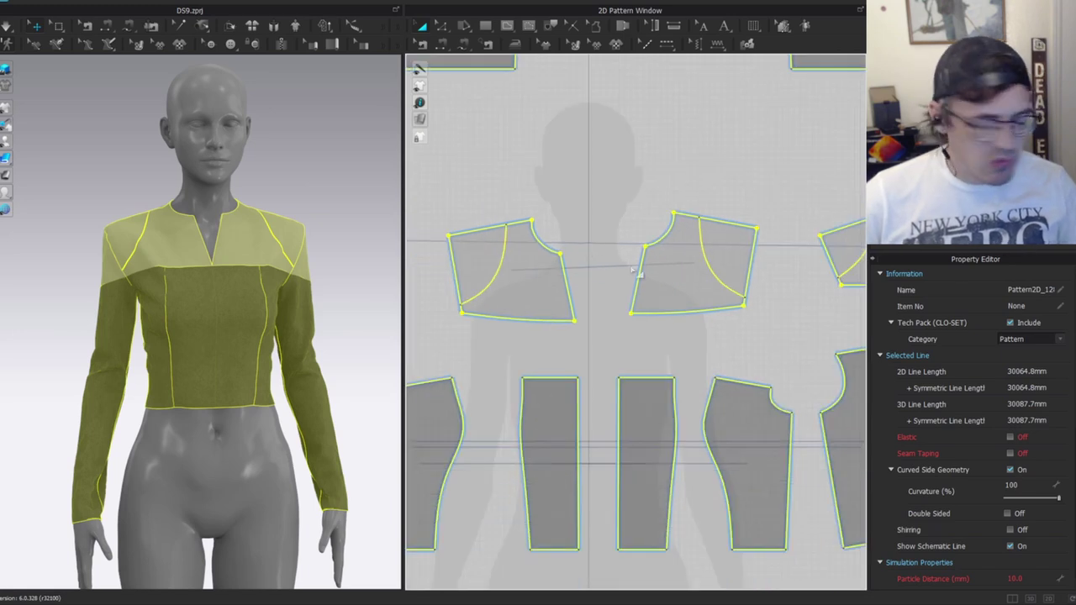
{"action": "scroll", "coordinate": [594, 260], "scroll_direction": "down", "scroll_amount": 3}
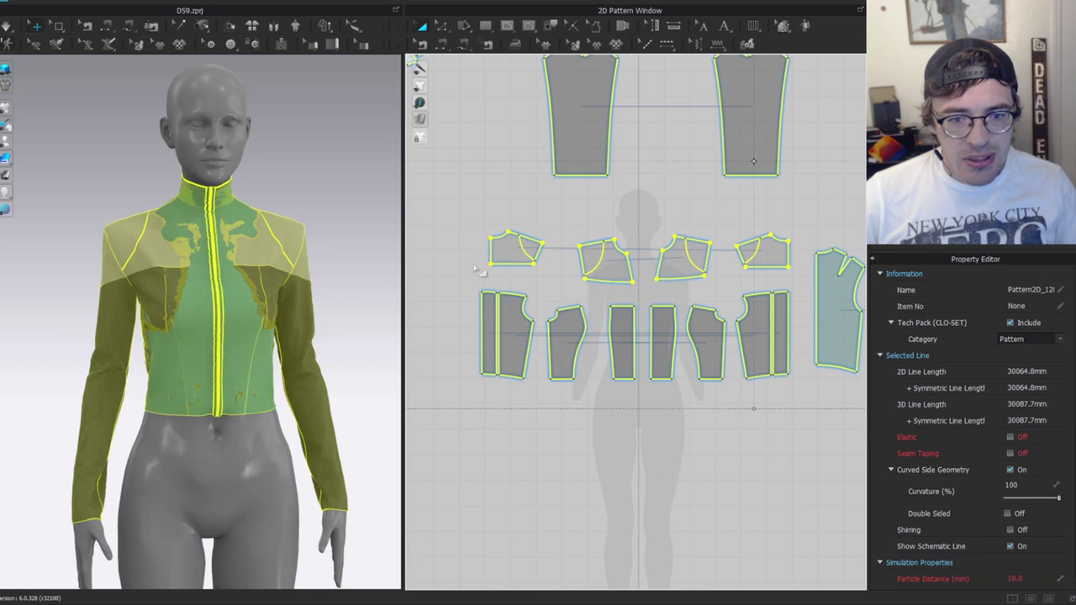
{"action": "left_click", "coordinate": [656, 298]}
{"action": "scroll", "coordinate": [660, 304], "scroll_direction": "down", "scroll_amount": 3}
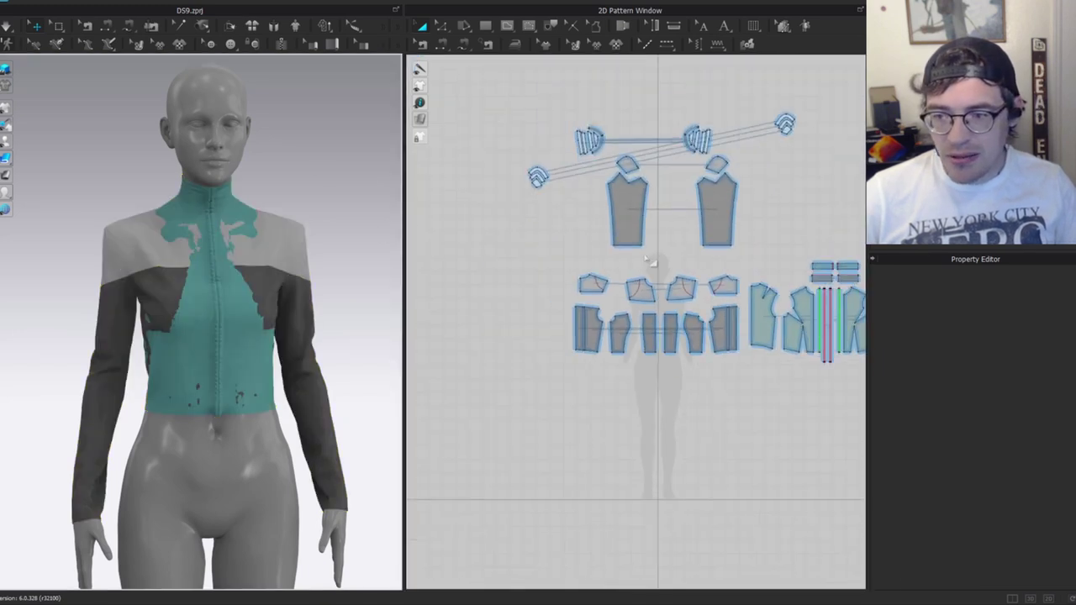
Move all the undershirt pattern pieces farther away from the uniform's pattern pieces.
{"action": "middle_click_drag", "start_coordinate": [672, 287], "coordinate": [611, 309]}
{"action": "key", "text": "z"}
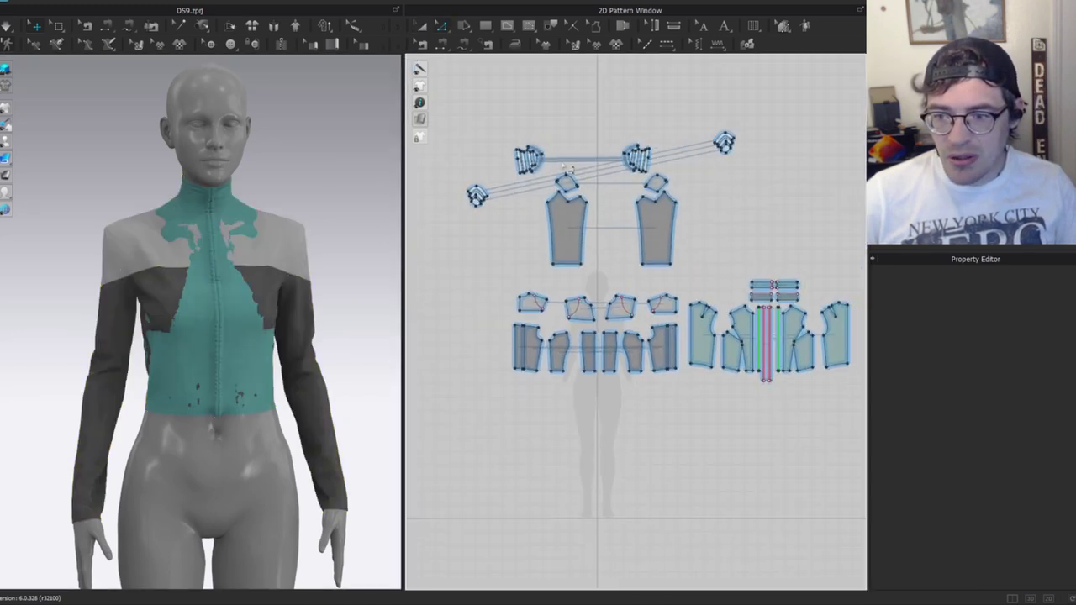
{"action": "key", "text": "a"}
{"action": "middle_click_drag", "start_coordinate": [649, 233], "coordinate": [526, 201]}
{"action": "left_click_drag", "start_coordinate": [764, 226], "coordinate": [565, 357]}
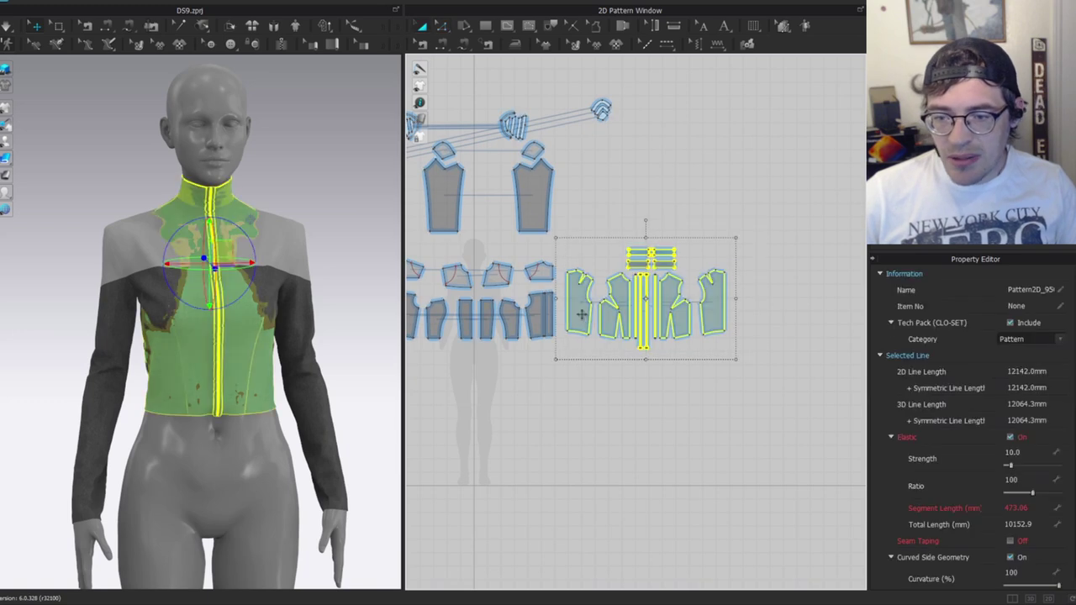
{"action": "left_click_drag", "start_coordinate": [580, 315], "coordinate": [634, 321]}
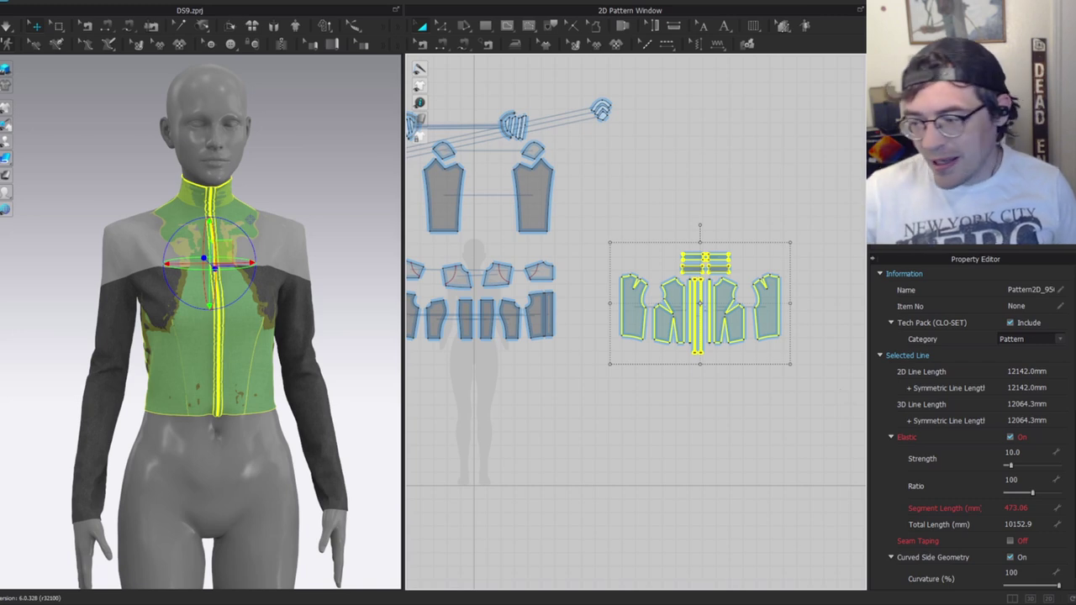
Set the simulation layer of all the undershirt pattern pieces to -1.
{"action": "scroll", "coordinate": [946, 490], "scroll_direction": "down", "scroll_amount": 2}
{"action": "scroll", "coordinate": [960, 484], "scroll_direction": "up", "scroll_amount": 2}
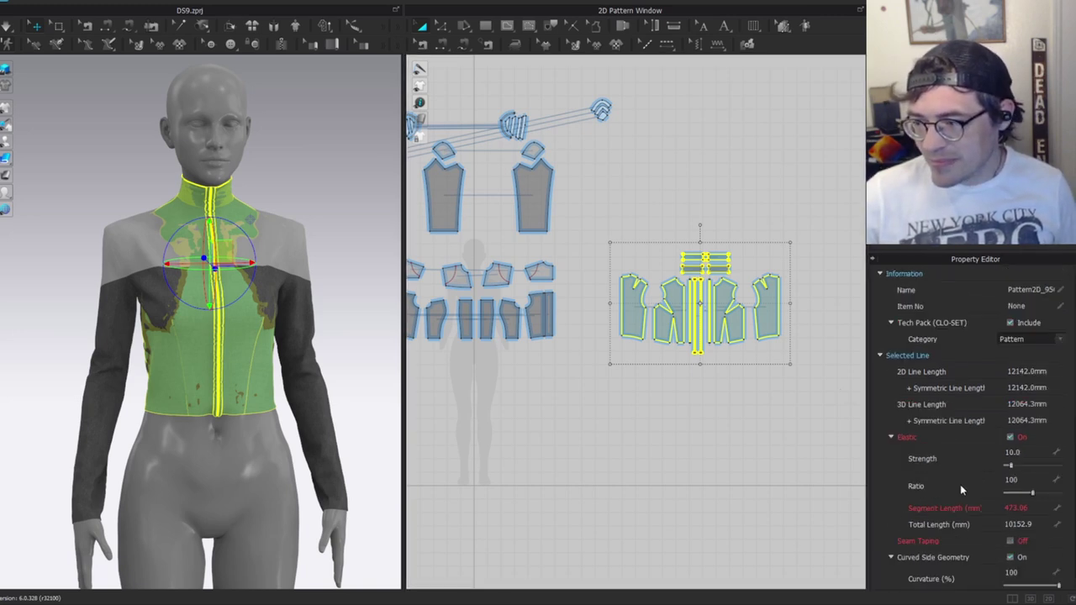
{"action": "left_click_drag", "start_coordinate": [607, 221], "coordinate": [790, 365]}
{"action": "scroll", "coordinate": [982, 454], "scroll_direction": "down", "scroll_amount": 3}
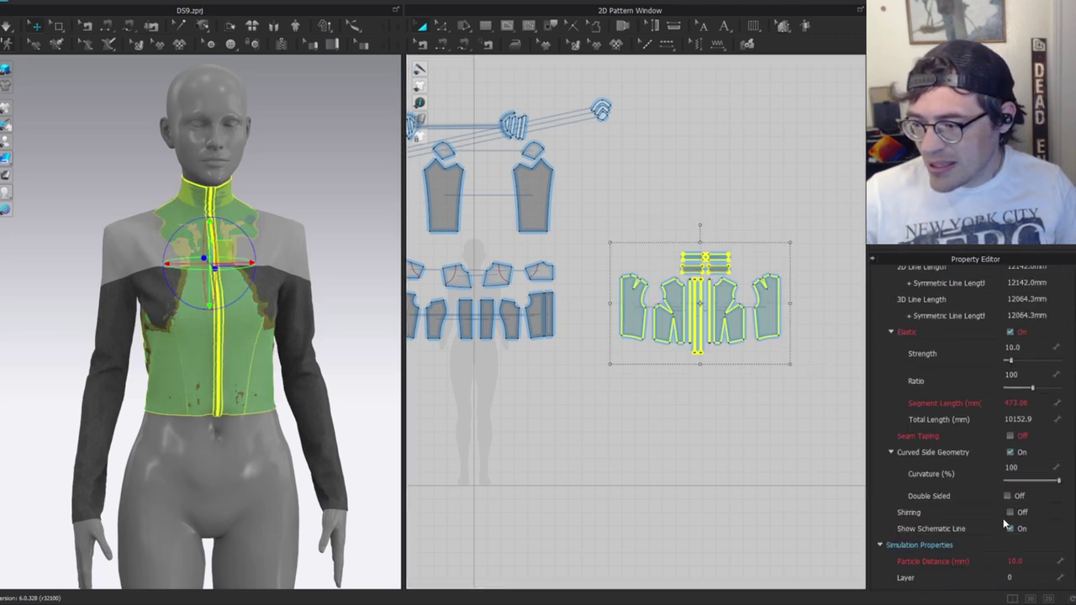
{"action": "scroll", "coordinate": [991, 499], "scroll_direction": "down", "scroll_amount": 3}
{"action": "left_click", "coordinate": [1010, 472]}
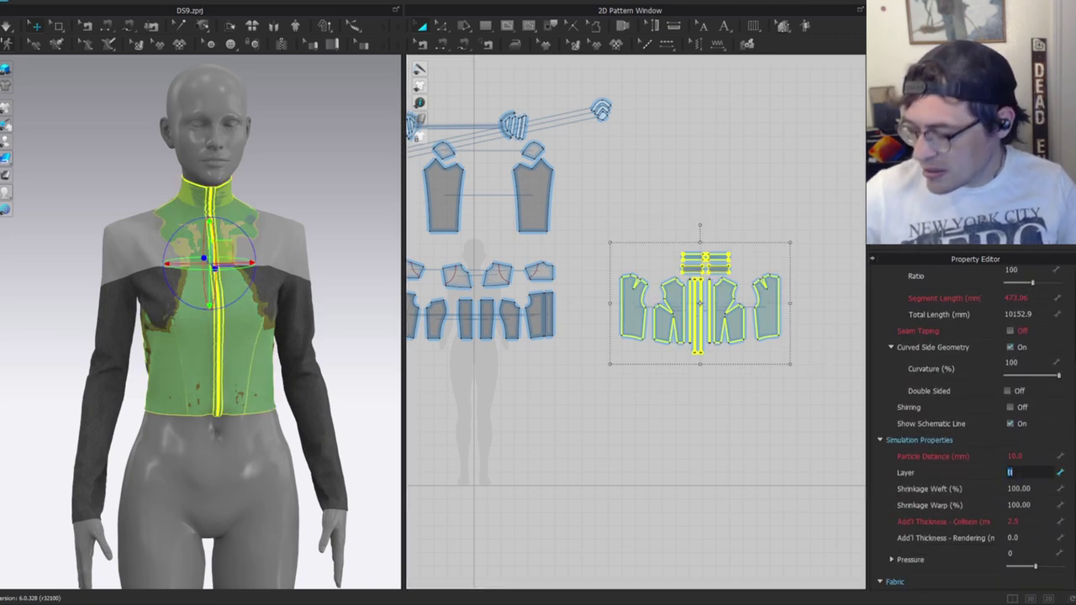
{"action": "type", "text": "-1"}
{"action": "key", "text": "Return"}
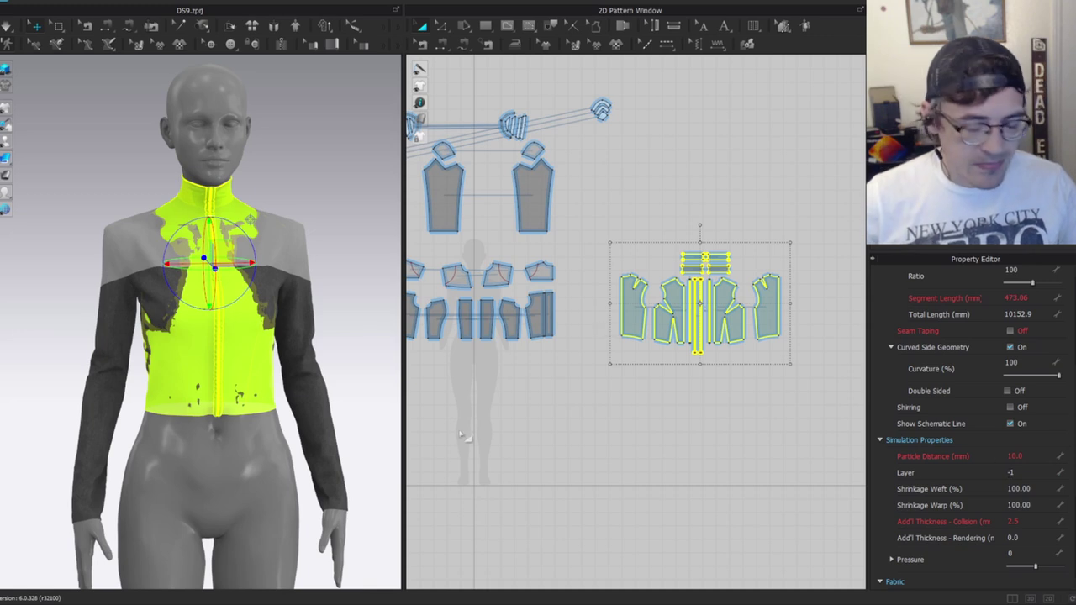
Simulate the layered garments and pull the undershirt's front hem into place on both sides beneath the uniform.
{"action": "left_click", "coordinate": [341, 195]}
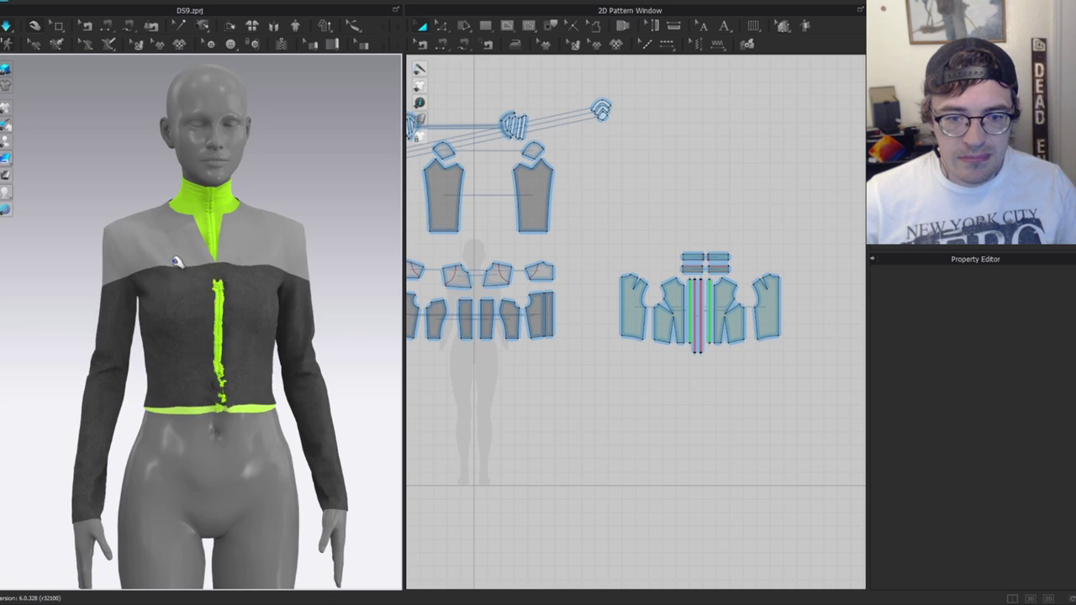
{"action": "left_click", "coordinate": [254, 415]}
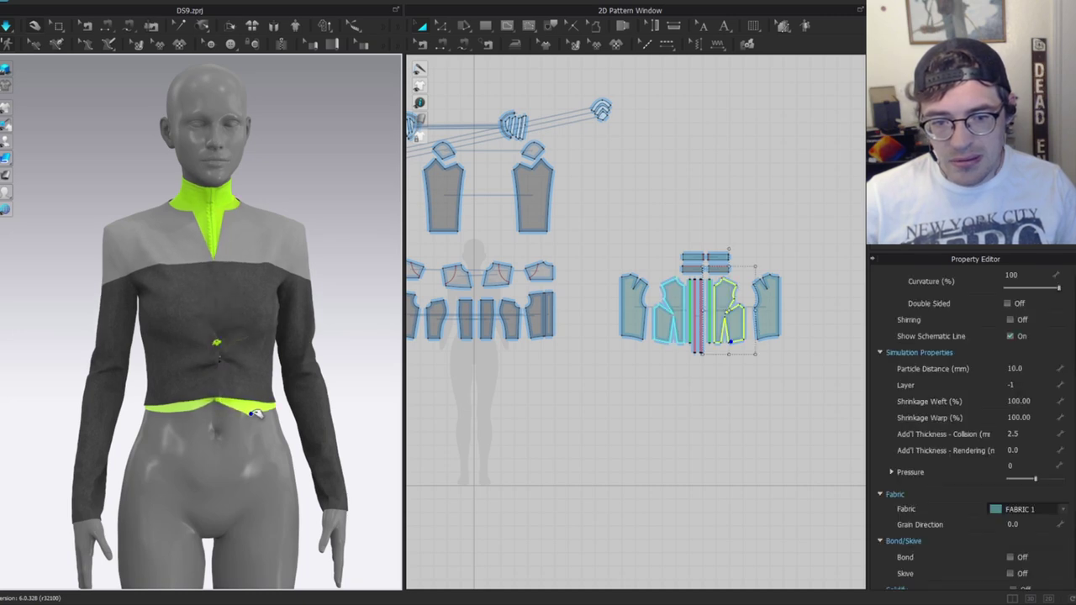
{"action": "left_click", "coordinate": [197, 415]}
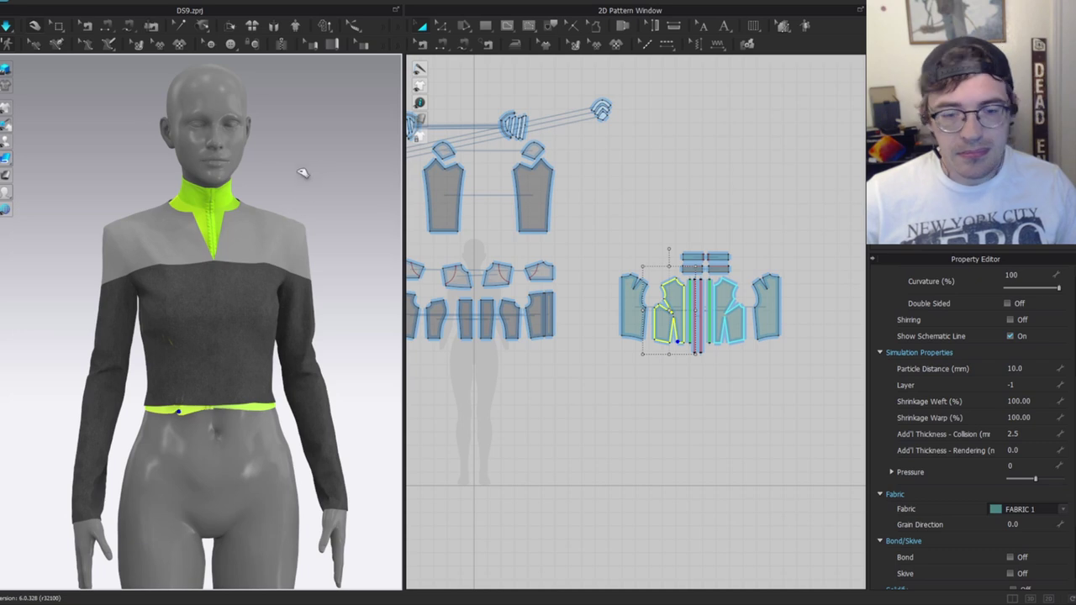
{"action": "key", "text": "Escape"}
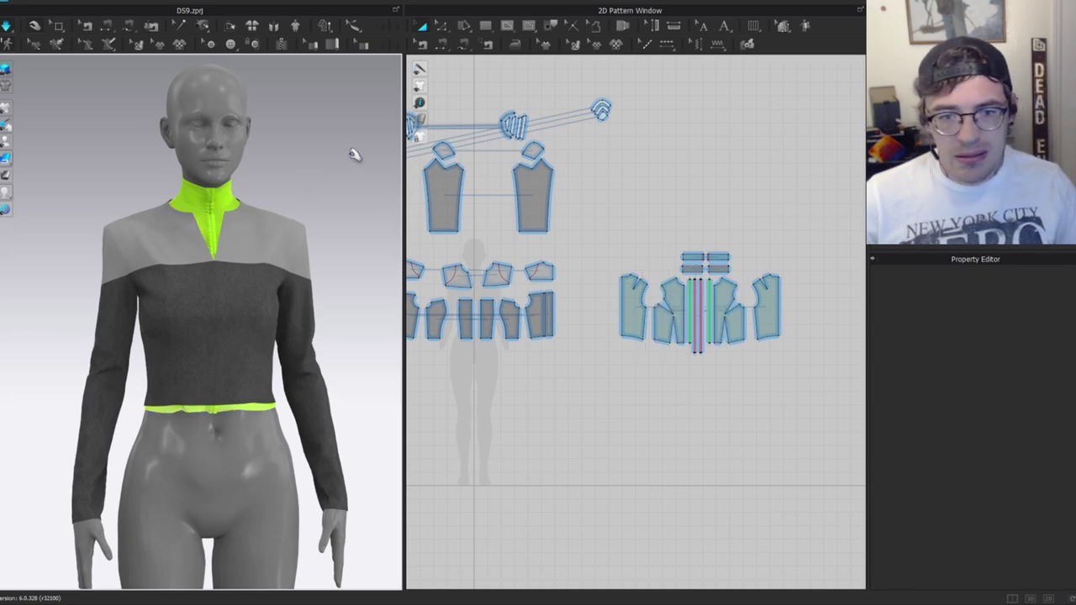
Reset the simulation layer of all pattern pieces to 0.
{"action": "key", "text": "ctrl+a"}
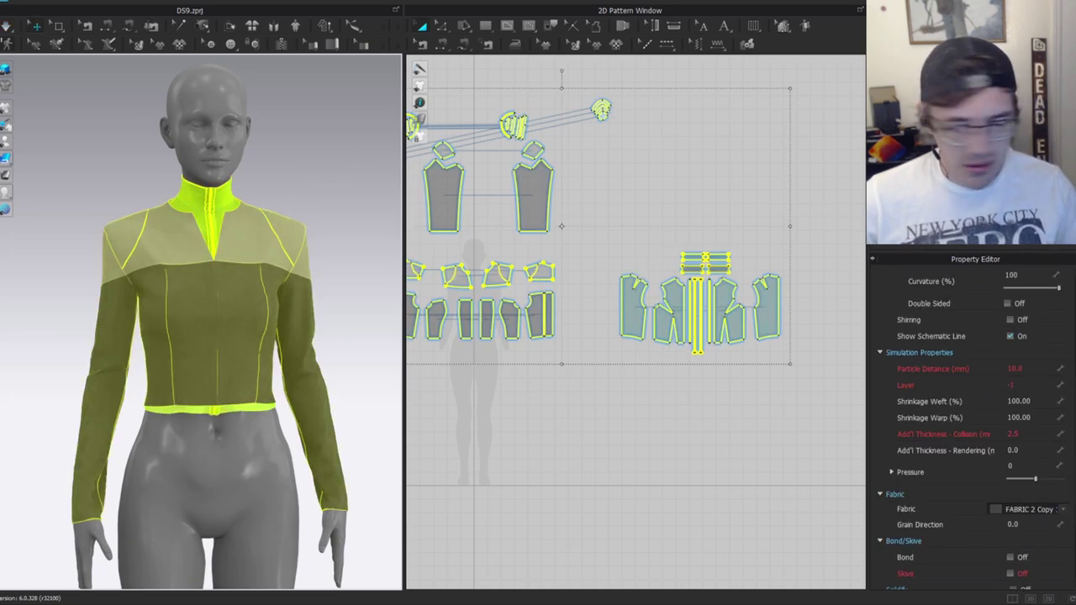
{"action": "left_click", "coordinate": [1023, 386]}
{"action": "type", "text": "0"}
{"action": "key", "text": "Return"}
{"action": "left_click", "coordinate": [306, 141]}
Examine the fit of the layered uniform top and its padded shoulder on the avatar.
{"action": "scroll", "coordinate": [326, 165], "scroll_direction": "up", "scroll_amount": 3}
{"action": "mouse_move", "coordinate": [327, 166]}
{"action": "right_mouse_down"}
{"action": "mouse_move", "coordinate": [120, 149]}
{"action": "mouse_move", "coordinate": [327, 146]}
{"action": "right_mouse_up"}
{"action": "middle_click_drag", "start_coordinate": [311, 138], "coordinate": [301, 211]}
{"action": "right_click_drag", "start_coordinate": [304, 217], "coordinate": [271, 185]}
{"action": "scroll", "coordinate": [270, 185], "scroll_direction": "up", "scroll_amount": 1}
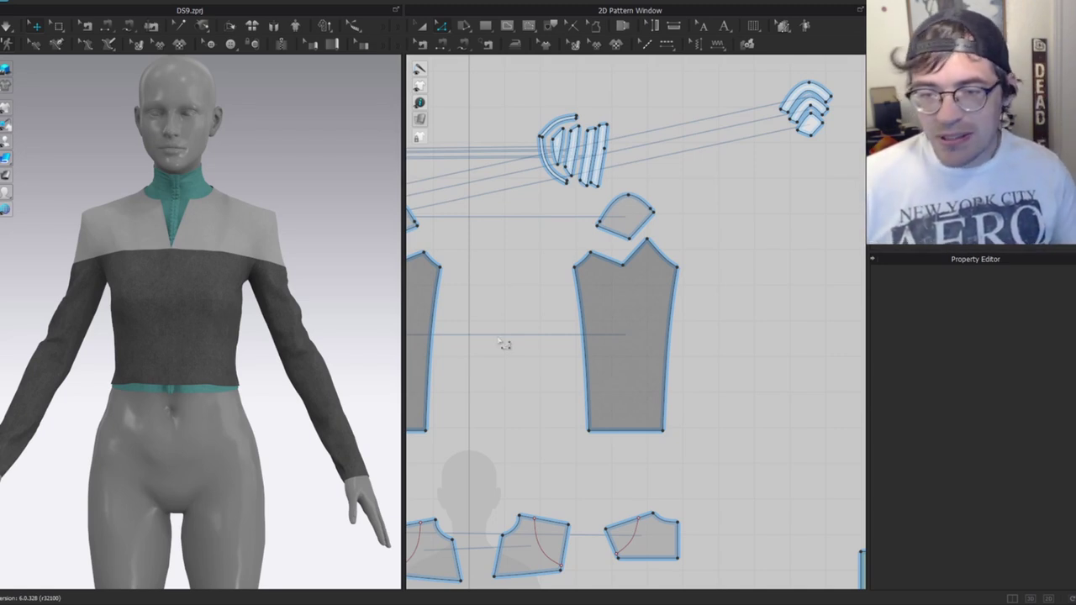
{"action": "scroll", "coordinate": [730, 144], "scroll_direction": "up", "scroll_amount": 3}
{"action": "middle_click_drag", "start_coordinate": [856, 89], "coordinate": [690, 265]}
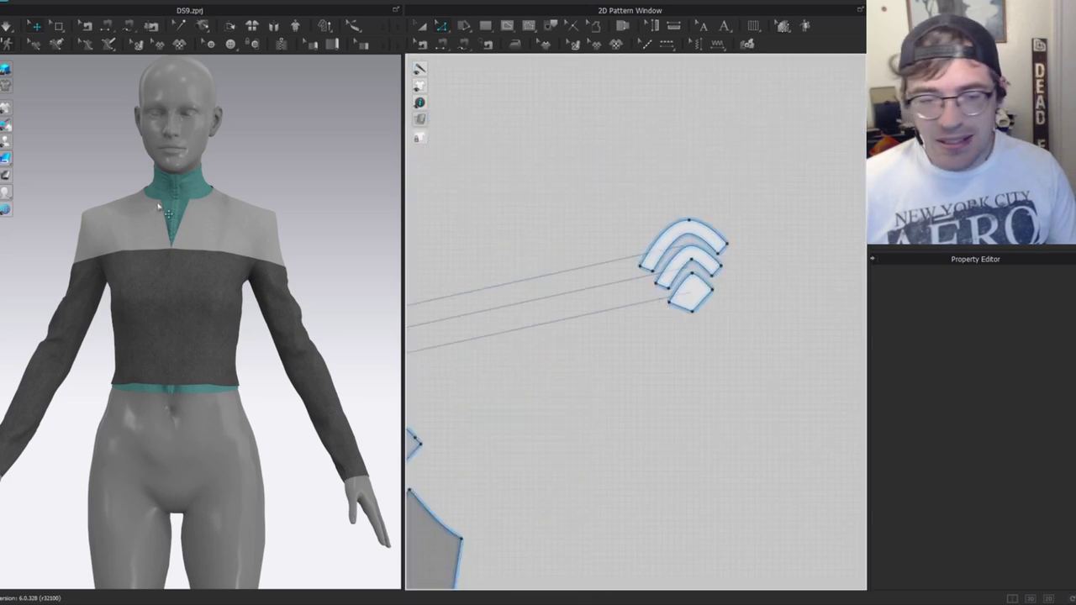
{"action": "scroll", "coordinate": [286, 231], "scroll_direction": "up", "scroll_amount": 3}
{"action": "left_click", "coordinate": [309, 237]}
{"action": "scroll", "coordinate": [751, 343], "scroll_direction": "up", "scroll_amount": 3}
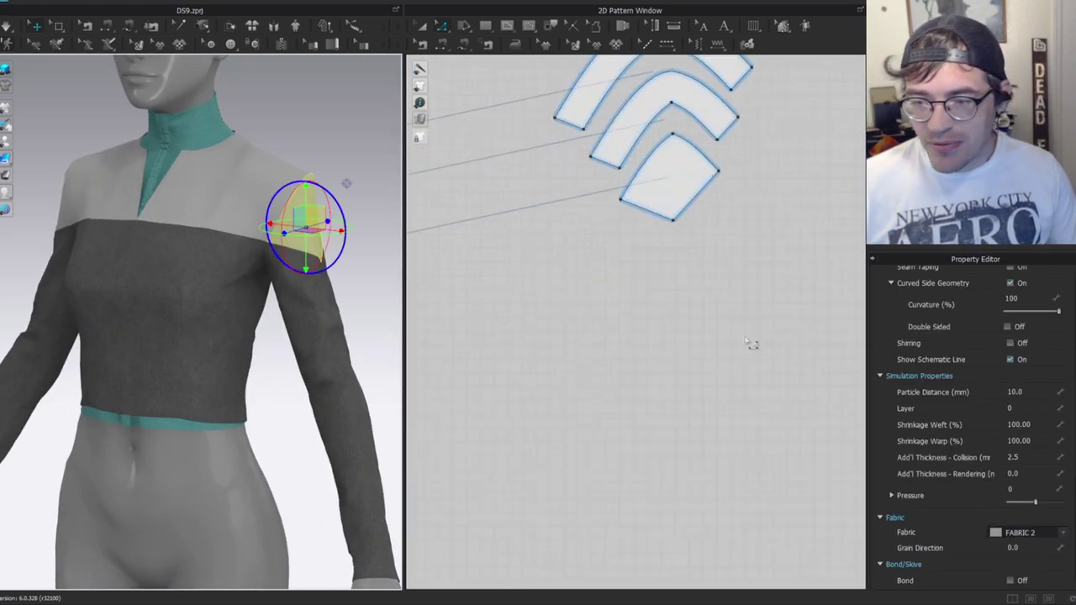
Set the additional collision thickness of the large outer shoulder pad strip to 3 mm.
{"action": "middle_click_drag", "start_coordinate": [691, 278], "coordinate": [650, 403]}
{"action": "key", "text": "a"}
{"action": "left_click", "coordinate": [635, 270]}
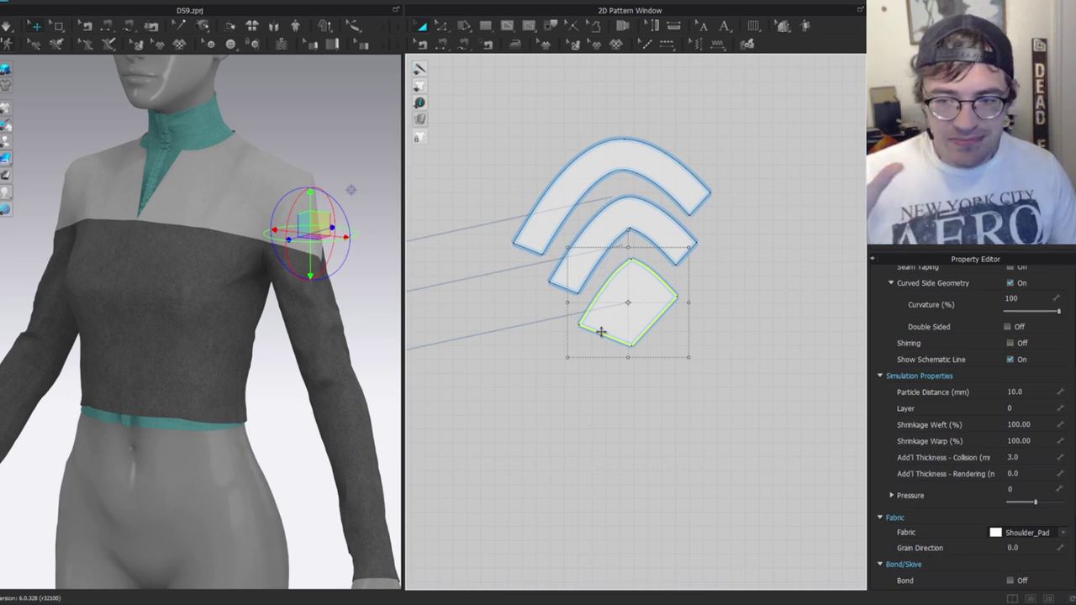
{"action": "left_click", "coordinate": [668, 178]}
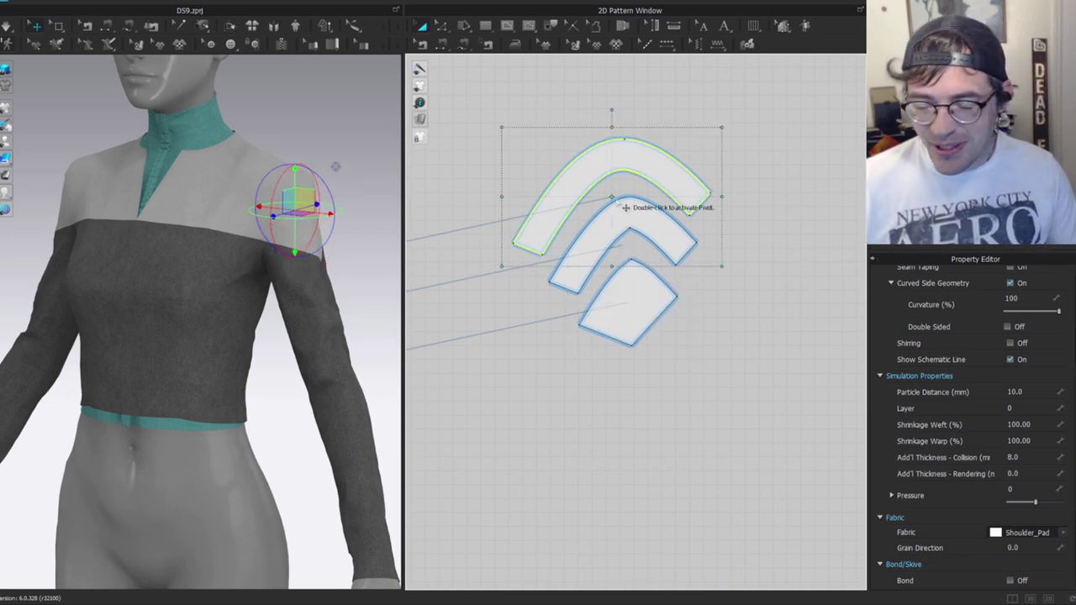
{"action": "left_click", "coordinate": [1015, 458]}
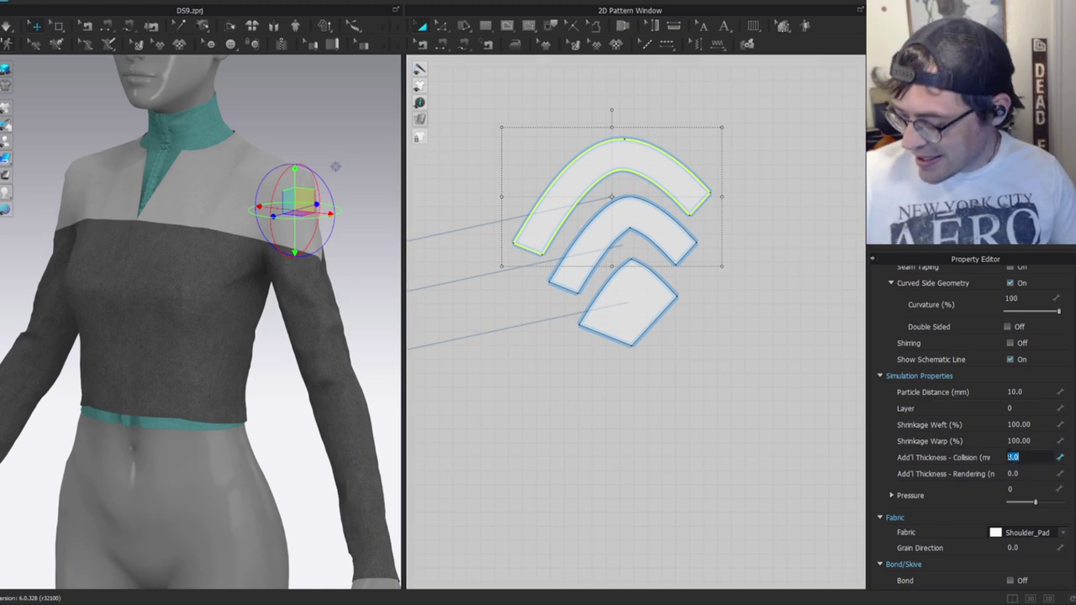
{"action": "type", "text": "3"}
{"action": "key", "text": "Return"}
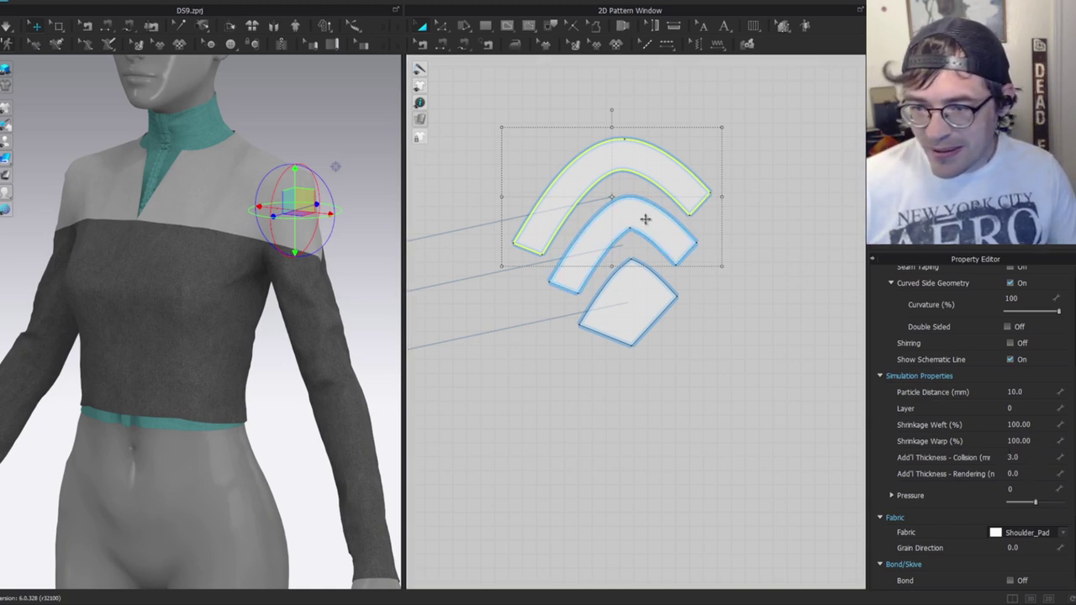
Set the additional collision thickness of the middle shoulder pad strip to 4 mm.
{"action": "left_click", "coordinate": [644, 221]}
{"action": "left_click", "coordinate": [1027, 456]}
{"action": "type", "text": "4"}
{"action": "key", "text": "Return"}
Set the additional collision thickness of the small inner shoulder pad piece to 6 mm.
{"action": "left_click", "coordinate": [632, 317]}
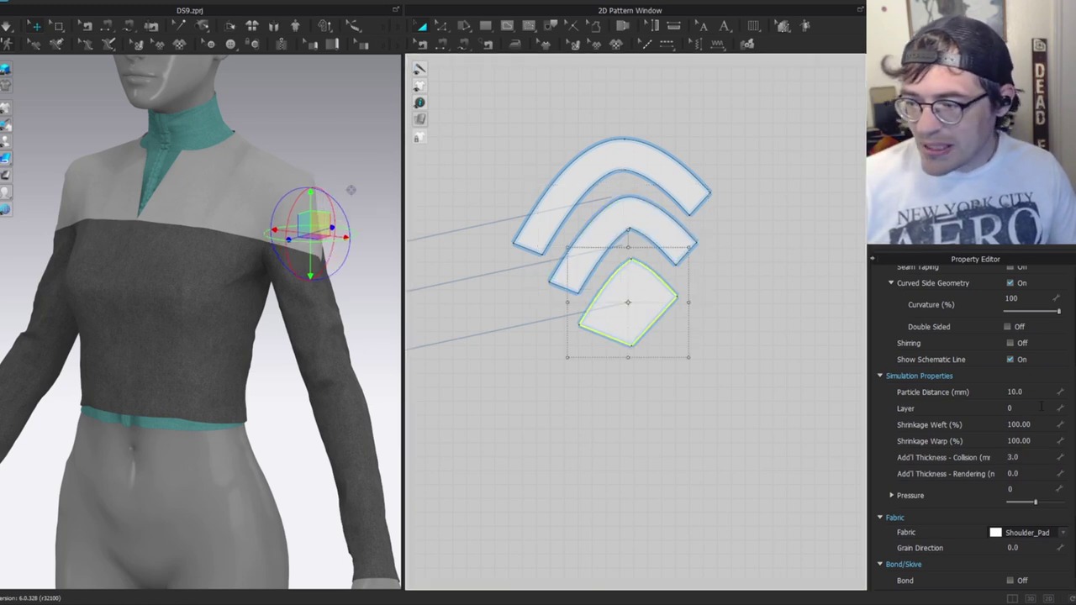
{"action": "left_click", "coordinate": [1027, 456]}
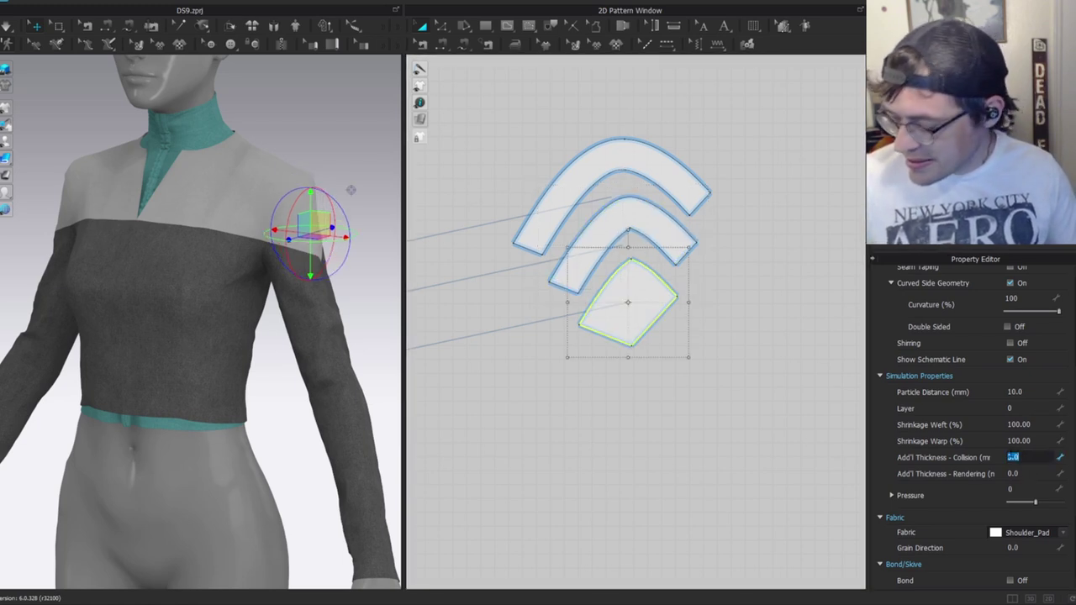
{"action": "type", "text": "6"}
{"action": "key", "text": "Return"}
{"action": "right_click_drag", "start_coordinate": [296, 196], "coordinate": [385, 210]}
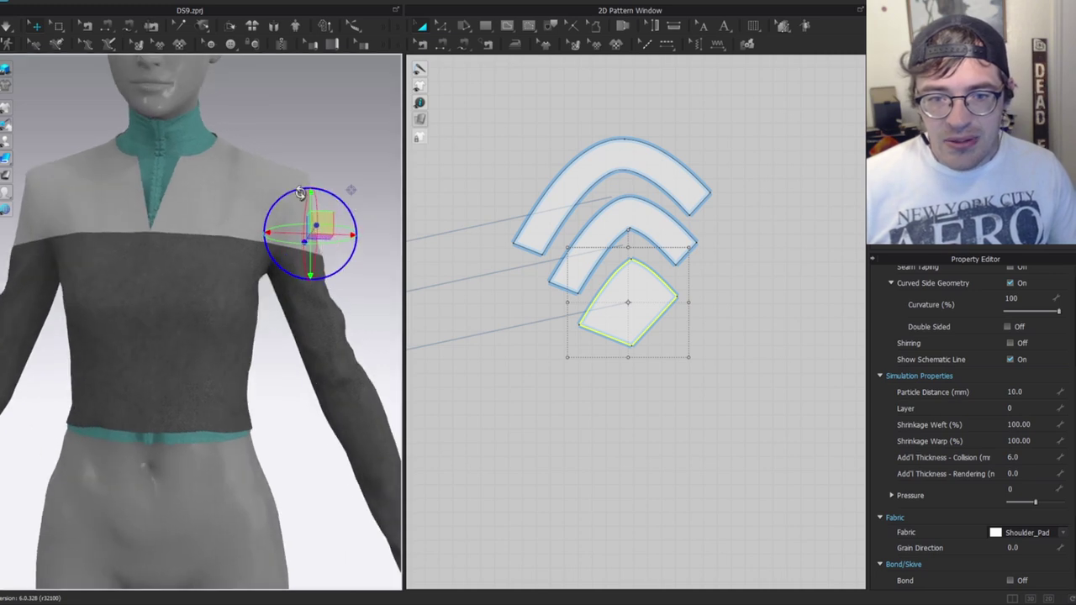
Simulate the garment with the thicker shoulder pads and tug on the sleeve cap and front yoke to settle them.
{"action": "left_click", "coordinate": [324, 157]}
{"action": "key", "text": "space"}
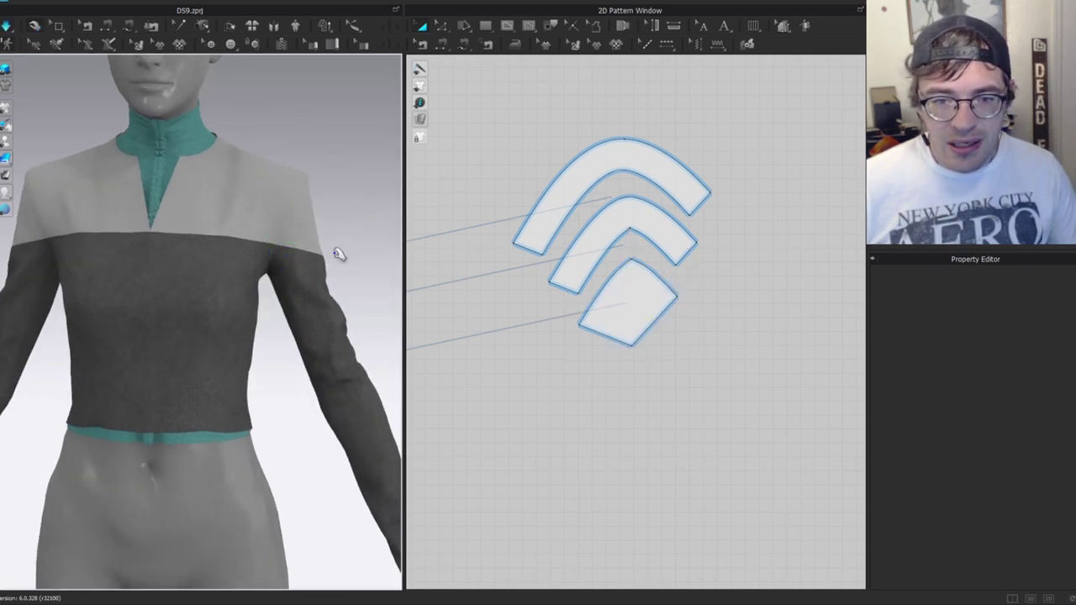
{"action": "left_click", "coordinate": [311, 196]}
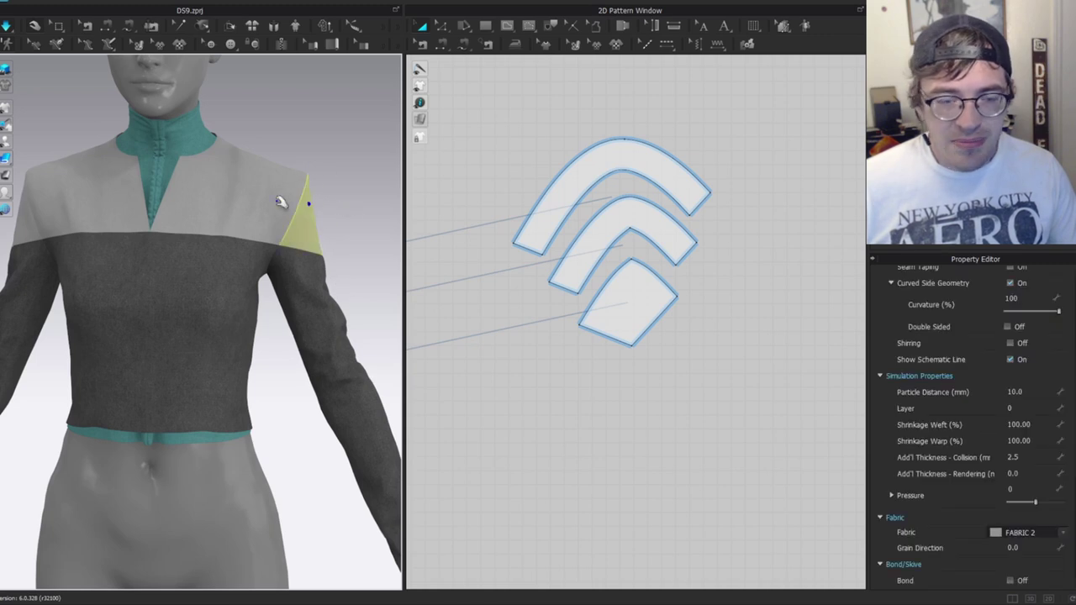
{"action": "left_click", "coordinate": [328, 217]}
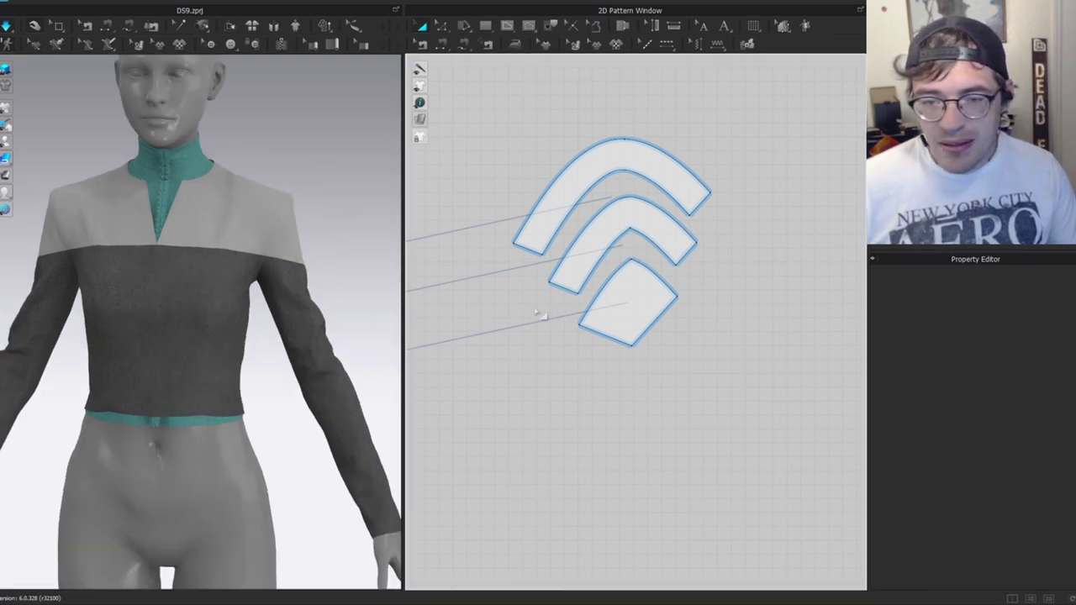
{"action": "scroll", "coordinate": [561, 311], "scroll_direction": "down", "scroll_amount": 3}
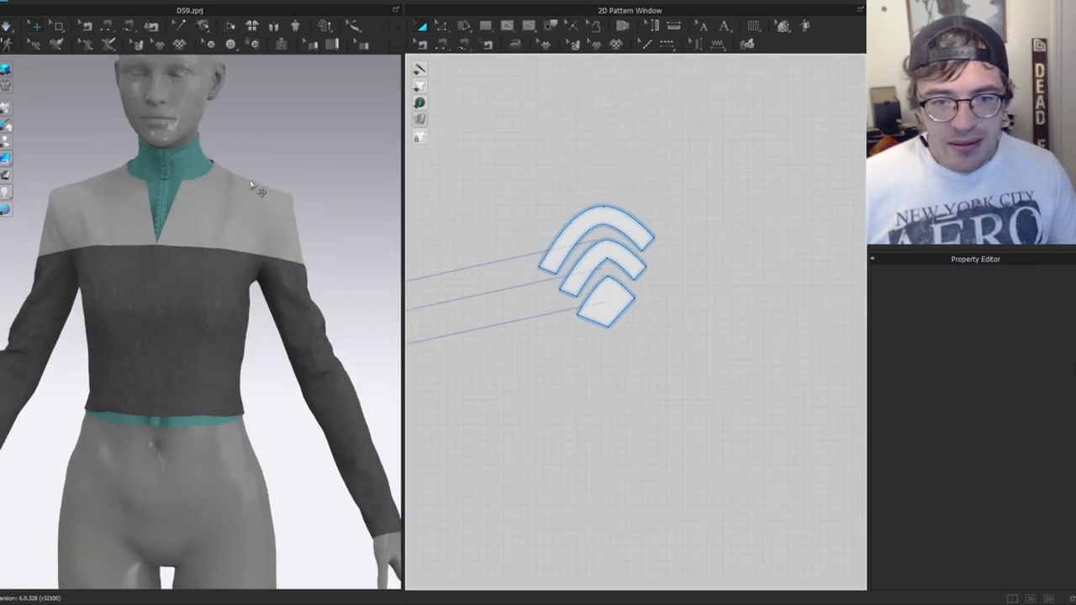
{"action": "left_click", "coordinate": [258, 187]}
Set the particle distance of the teal undershirt's collar pieces and two central front placket strips to 10 mm.
{"action": "scroll", "coordinate": [604, 324], "scroll_direction": "down", "scroll_amount": 7}
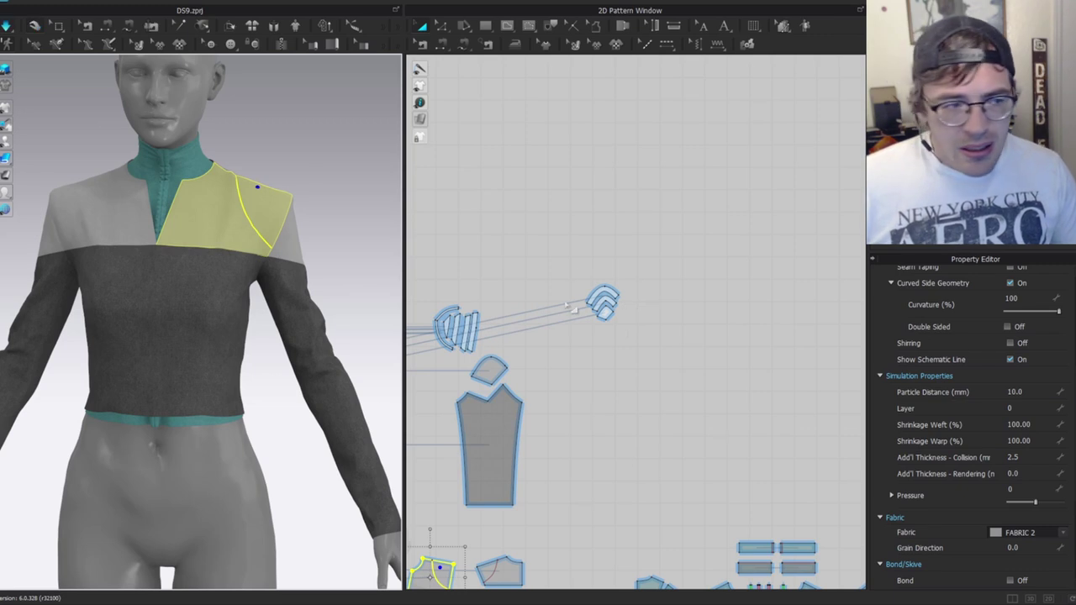
{"action": "scroll", "coordinate": [638, 340], "scroll_direction": "down", "scroll_amount": 2}
{"action": "scroll", "coordinate": [653, 475], "scroll_direction": "down", "scroll_amount": 2}
{"action": "scroll", "coordinate": [648, 432], "scroll_direction": "down", "scroll_amount": 2}
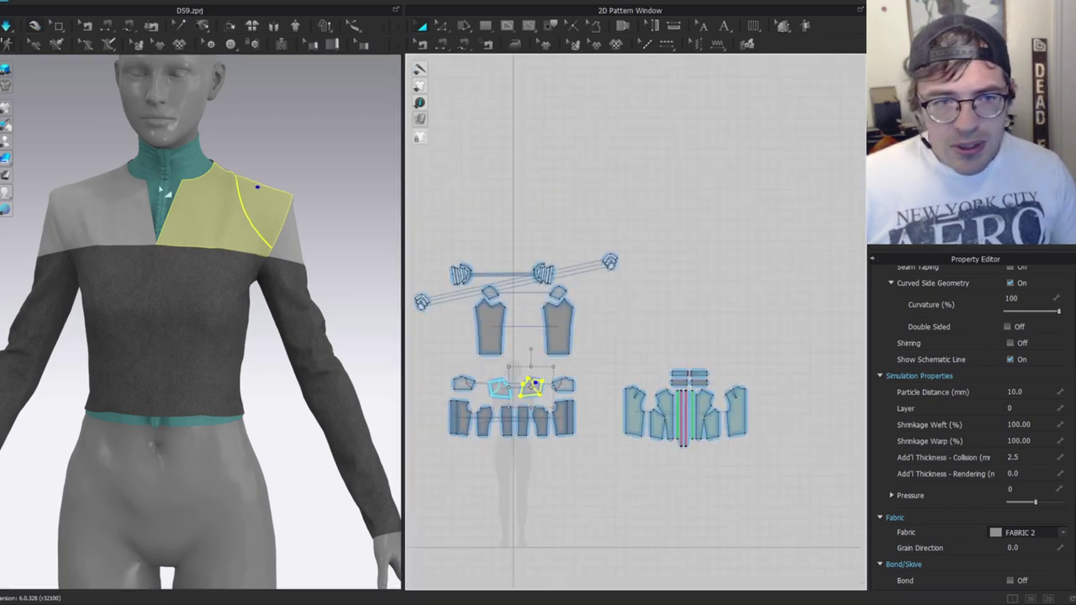
{"action": "scroll", "coordinate": [665, 387], "scroll_direction": "up", "scroll_amount": 3}
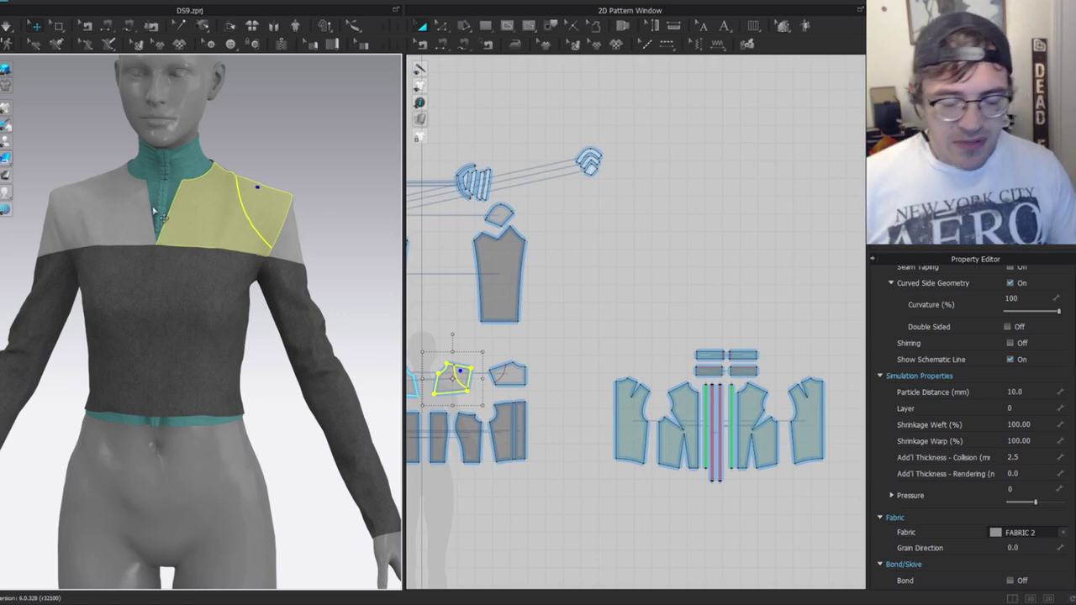
{"action": "scroll", "coordinate": [602, 220], "scroll_direction": "up", "scroll_amount": 2}
{"action": "scroll", "coordinate": [639, 303], "scroll_direction": "up", "scroll_amount": 3}
{"action": "scroll", "coordinate": [634, 367], "scroll_direction": "up", "scroll_amount": 2}
{"action": "left_click", "coordinate": [685, 305]}
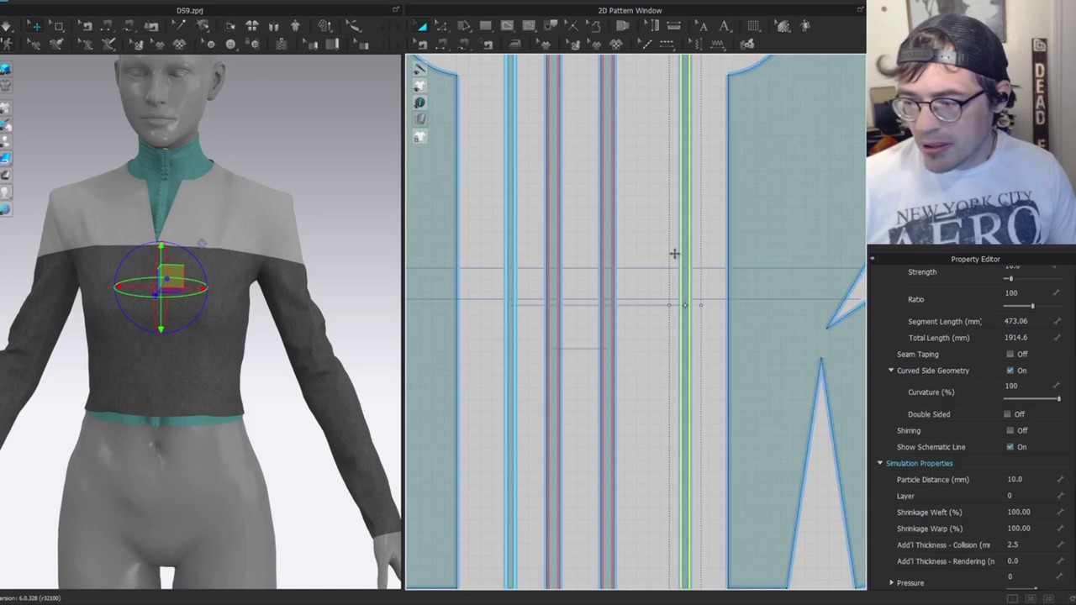
{"action": "left_click", "coordinate": [639, 286]}
{"action": "scroll", "coordinate": [638, 284], "scroll_direction": "up", "scroll_amount": 5}
{"action": "left_click", "coordinate": [548, 278]}
{"action": "scroll", "coordinate": [634, 301], "scroll_direction": "down", "scroll_amount": 5}
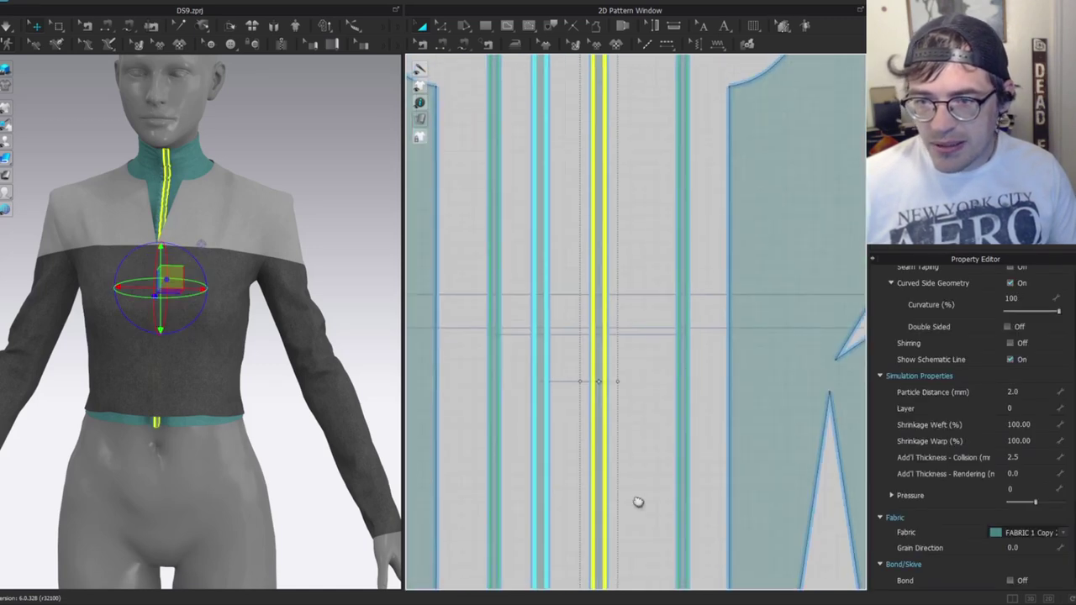
{"action": "middle_click_drag", "start_coordinate": [640, 413], "coordinate": [644, 461]}
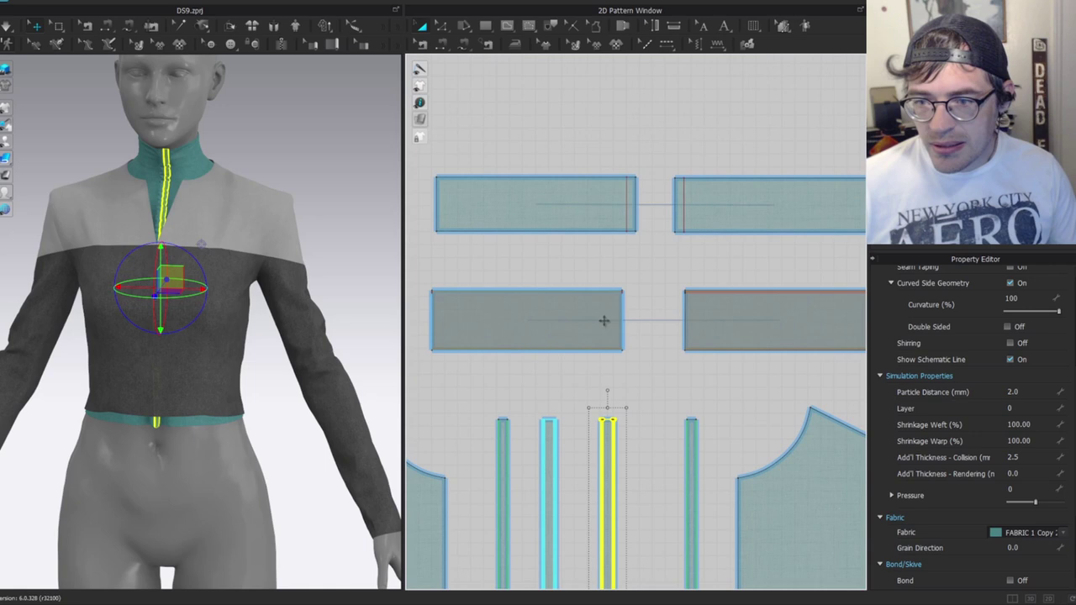
{"action": "scroll", "coordinate": [548, 444], "scroll_direction": "up", "scroll_amount": 2}
{"action": "left_click", "coordinate": [546, 428]}
{"action": "left_click", "coordinate": [669, 413], "text": "shift"}
{"action": "left_click", "coordinate": [619, 188], "text": "shift"}
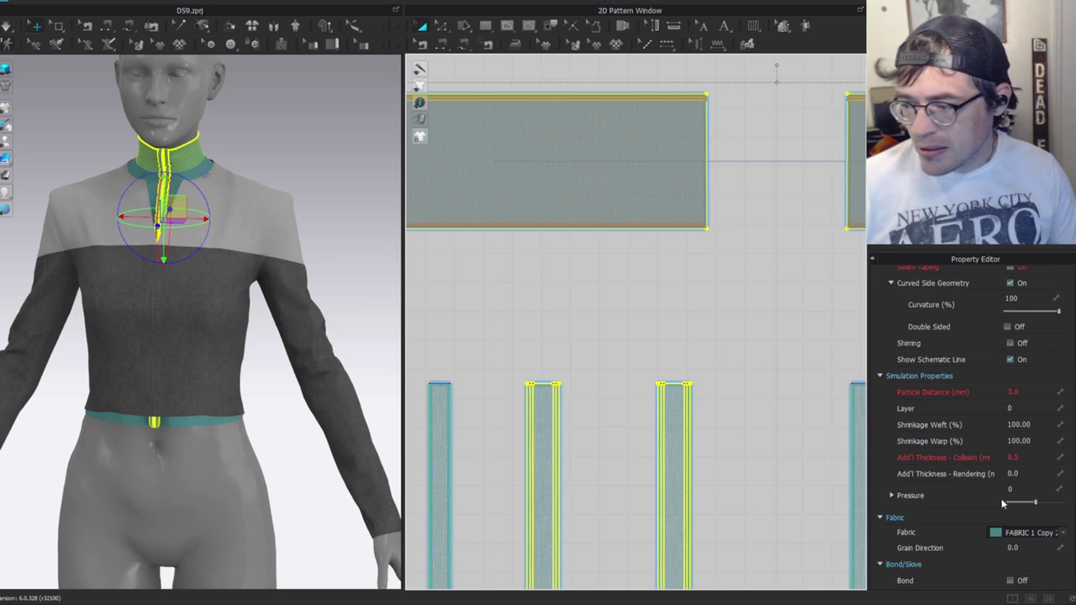
{"action": "type", "text": "10"}
{"action": "key", "text": "Return"}
Simulate the garment and tug on the front body panel and yoke to settle the layers over the undershirt.
{"action": "key", "text": "space"}
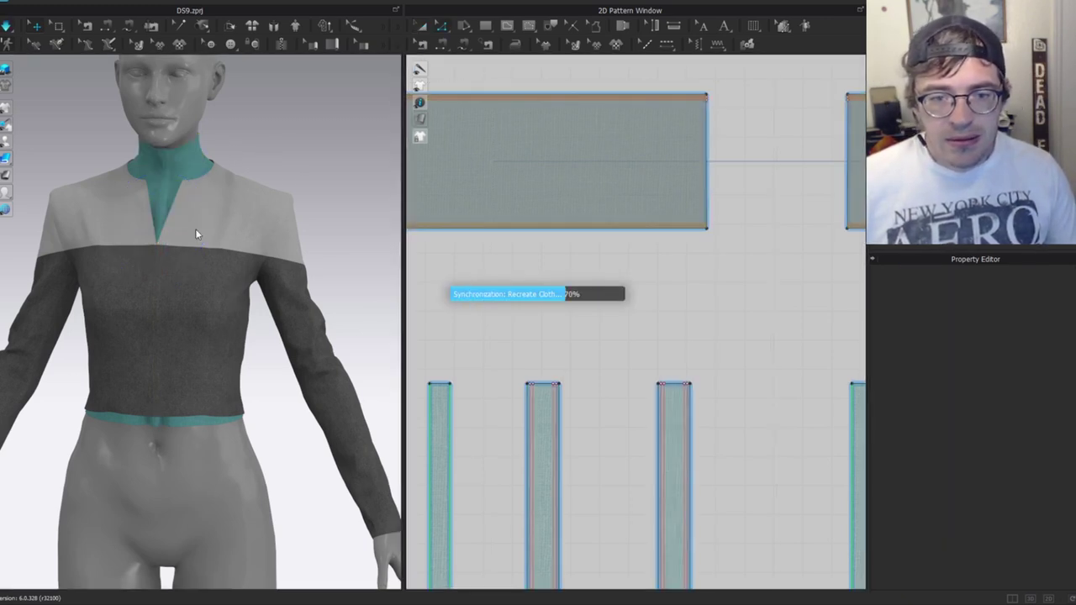
{"action": "left_click", "coordinate": [187, 300]}
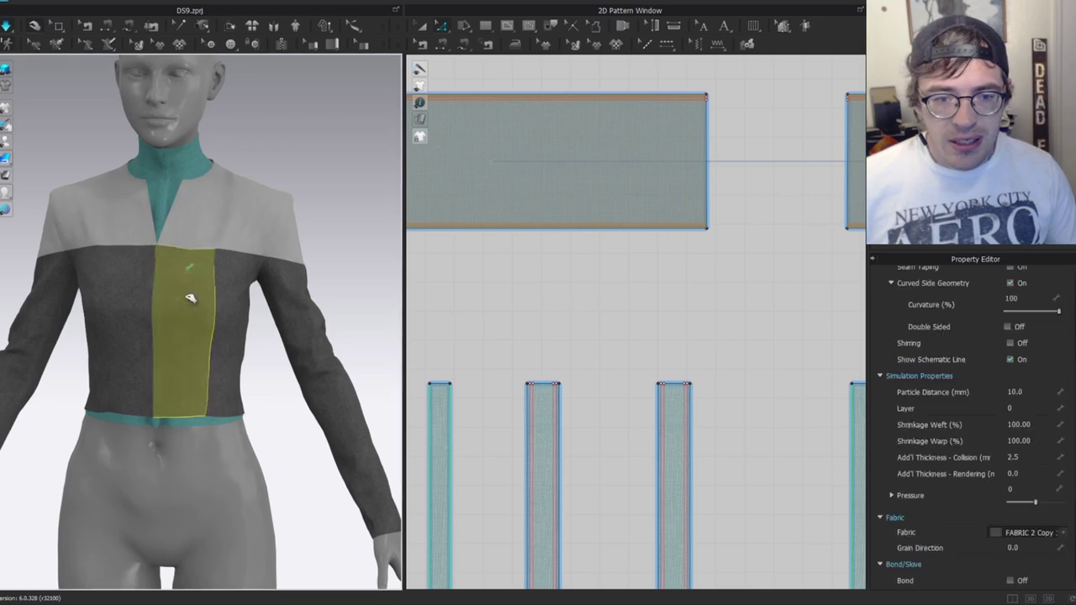
{"action": "left_click", "coordinate": [256, 228]}
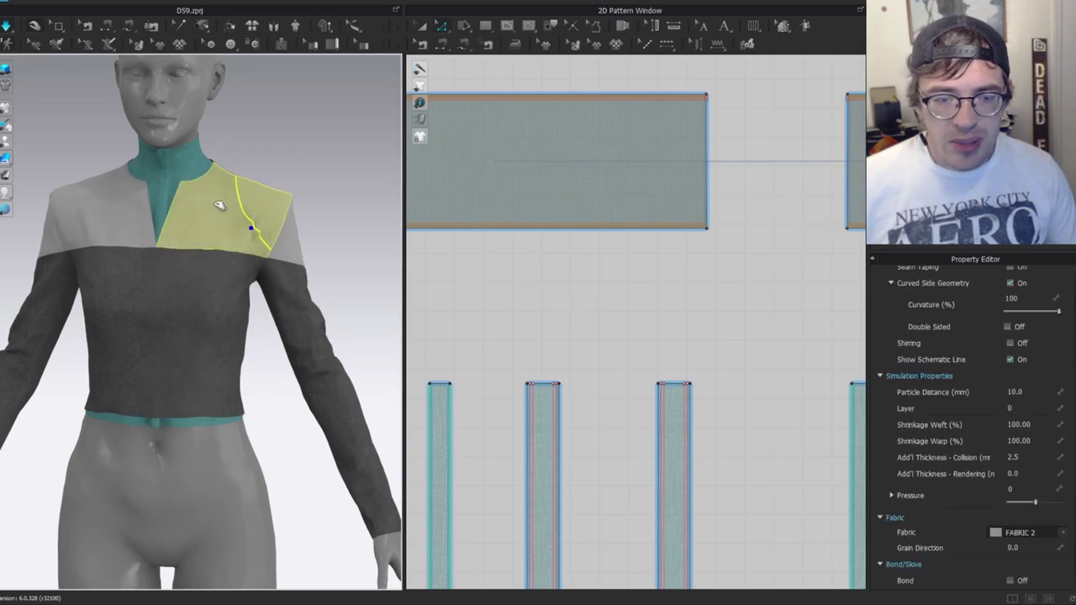
{"action": "scroll", "coordinate": [178, 221], "scroll_direction": "up", "scroll_amount": 2}
{"action": "key", "text": "space"}
{"action": "right_click_drag", "start_coordinate": [227, 171], "coordinate": [103, 176]}
{"action": "scroll", "coordinate": [285, 242], "scroll_direction": "down", "scroll_amount": 5}
{"action": "left_click", "coordinate": [285, 212]}
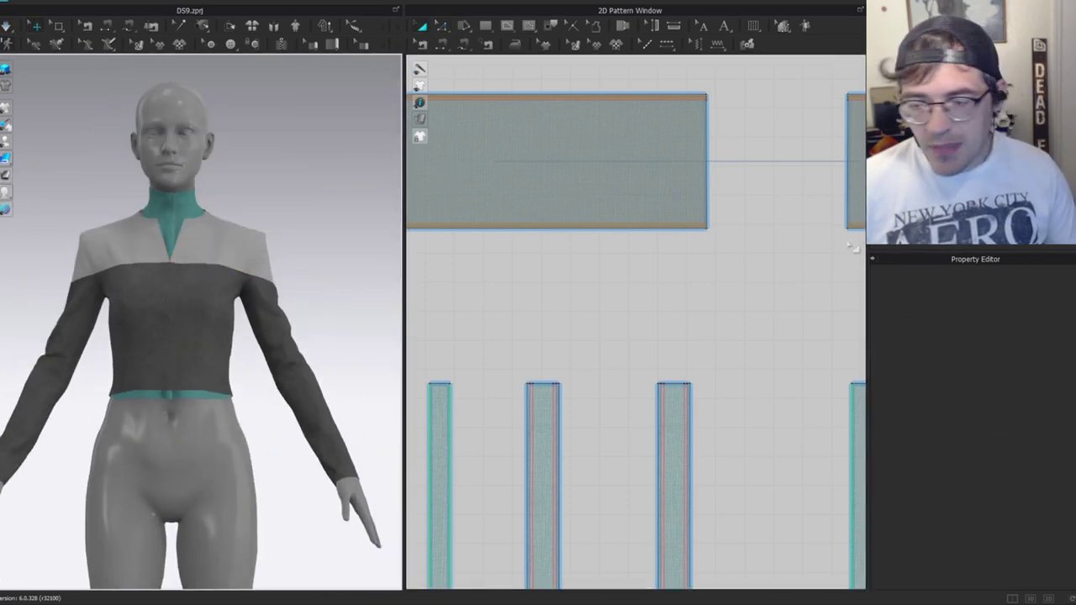
Switch to XnView and examine the collar, neckline and yoke edges in the reference photo img6.jpg.
{"action": "scroll", "coordinate": [782, 260], "scroll_direction": "down", "scroll_amount": 4}
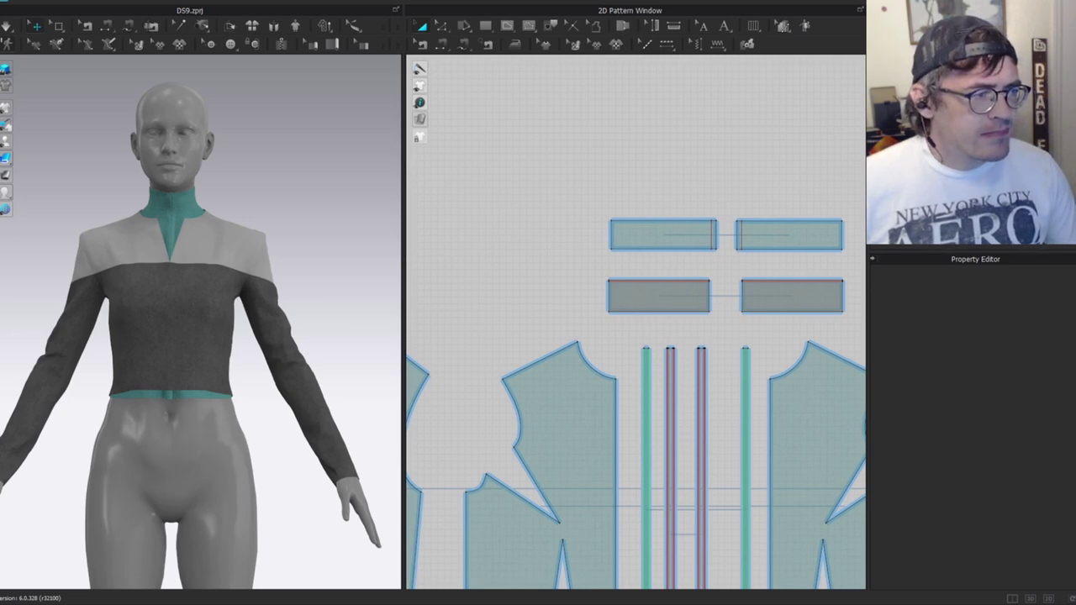
{"action": "left_click_drag", "start_coordinate": [1, 41], "coordinate": [612, 17]}
{"action": "scroll", "coordinate": [545, 293], "scroll_direction": "up", "scroll_amount": 2, "text": "ctrl"}
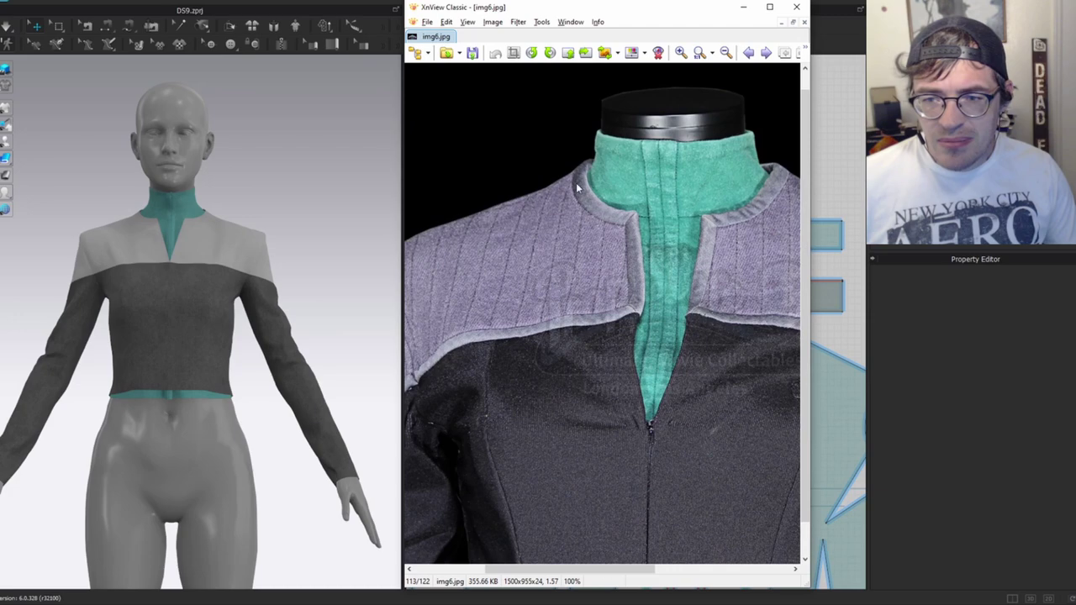
{"action": "left_click", "coordinate": [743, 7]}
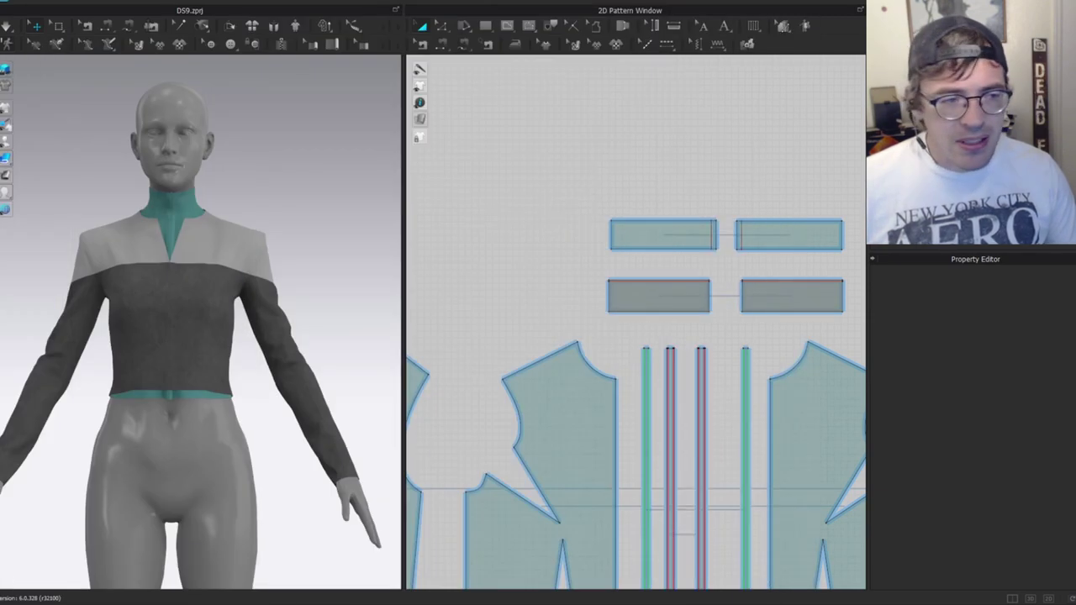
Join the front and back yoke pieces along their shoulder seam in the 2D pattern.
{"action": "scroll", "coordinate": [519, 352], "scroll_direction": "up", "scroll_amount": 3}
{"action": "scroll", "coordinate": [519, 353], "scroll_direction": "down", "scroll_amount": 6}
{"action": "middle_click_drag", "start_coordinate": [517, 370], "coordinate": [661, 266]}
{"action": "middle_click_drag", "start_coordinate": [565, 311], "coordinate": [801, 260]}
{"action": "middle_click_drag", "start_coordinate": [596, 263], "coordinate": [893, 438]}
{"action": "scroll", "coordinate": [680, 289], "scroll_direction": "up", "scroll_amount": 5}
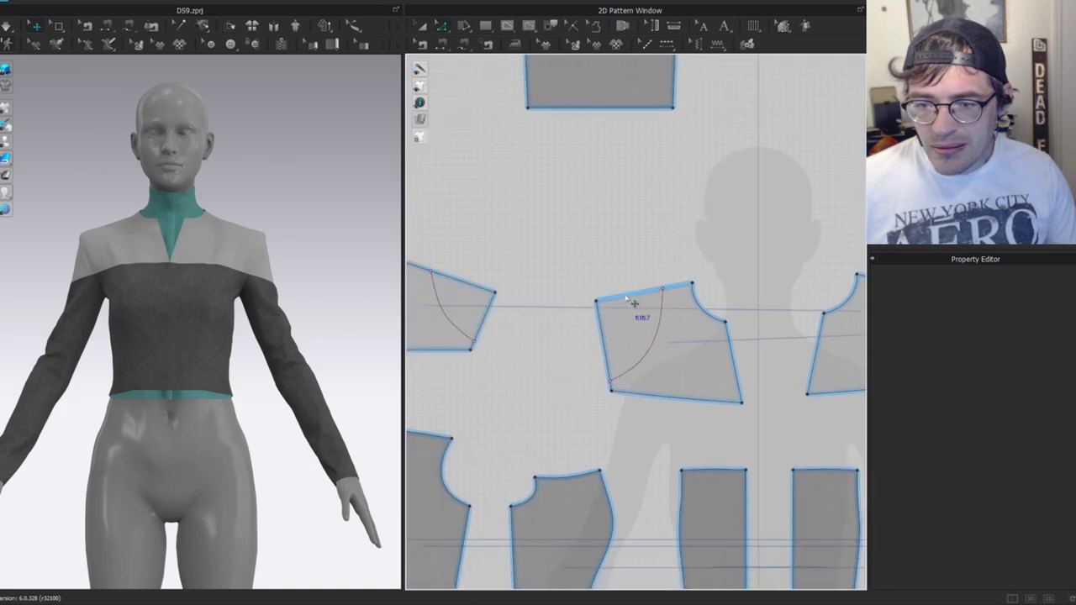
{"action": "left_click", "coordinate": [635, 296]}
{"action": "left_click", "coordinate": [463, 284], "text": "shift"}
{"action": "key", "text": "ctrl+m"}
Move the yoke's neck point at the shoulder seam toward the neck, smooth the adjoining front neckline curve, and simulate.
{"action": "scroll", "coordinate": [696, 284], "scroll_direction": "up", "scroll_amount": 5}
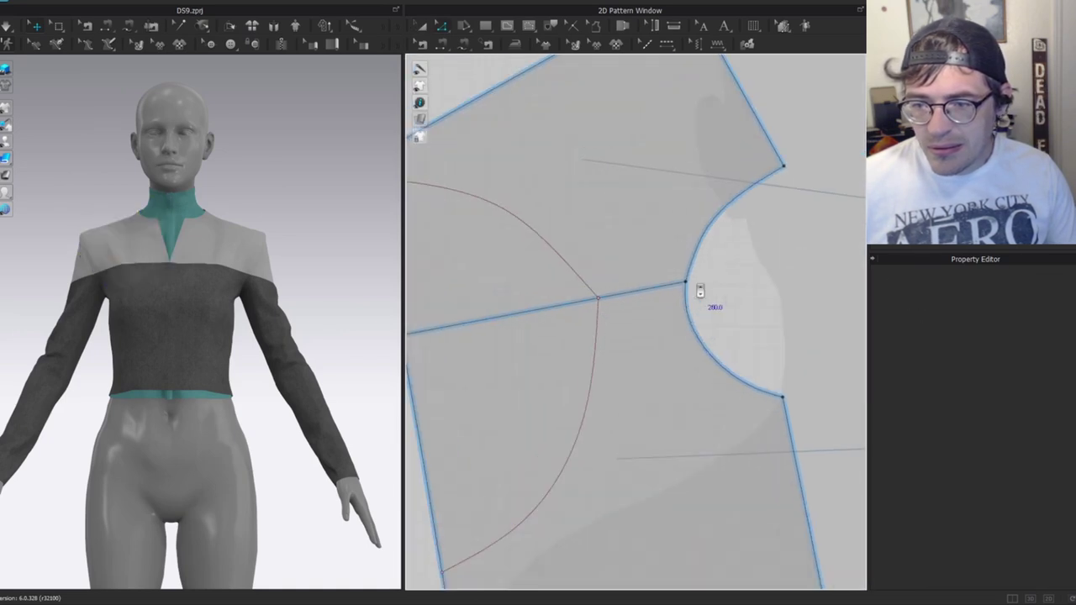
{"action": "left_click_drag", "start_coordinate": [680, 284], "coordinate": [705, 278]}
{"action": "scroll", "coordinate": [122, 201], "scroll_direction": "up", "scroll_amount": 4}
{"action": "right_click_drag", "start_coordinate": [116, 209], "coordinate": [172, 210]}
{"action": "scroll", "coordinate": [757, 320], "scroll_direction": "up", "scroll_amount": 2}
{"action": "key", "text": "v"}
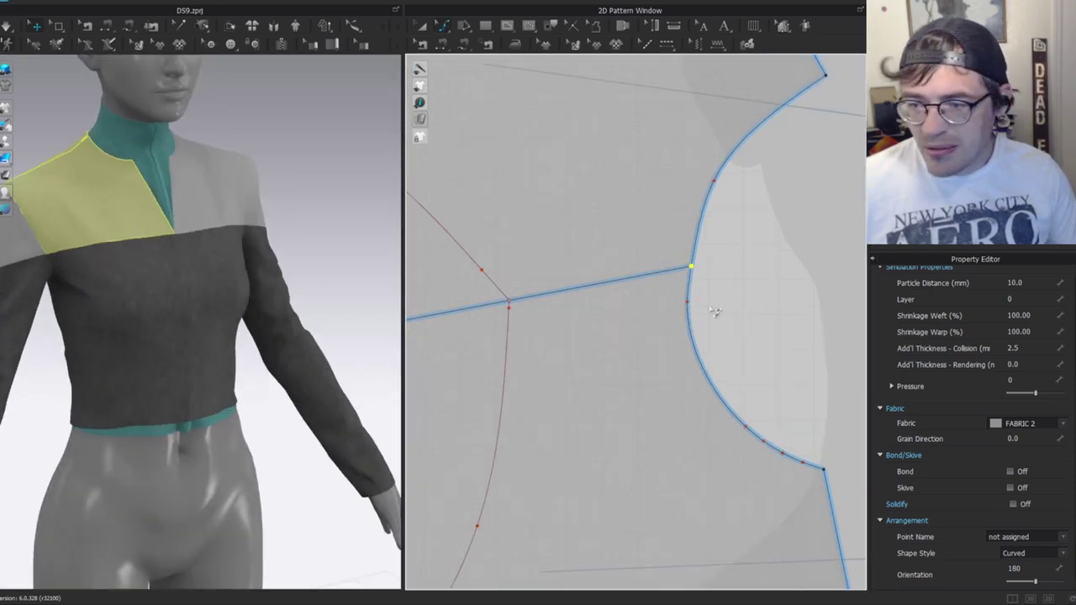
{"action": "left_click_drag", "start_coordinate": [688, 302], "coordinate": [692, 304]}
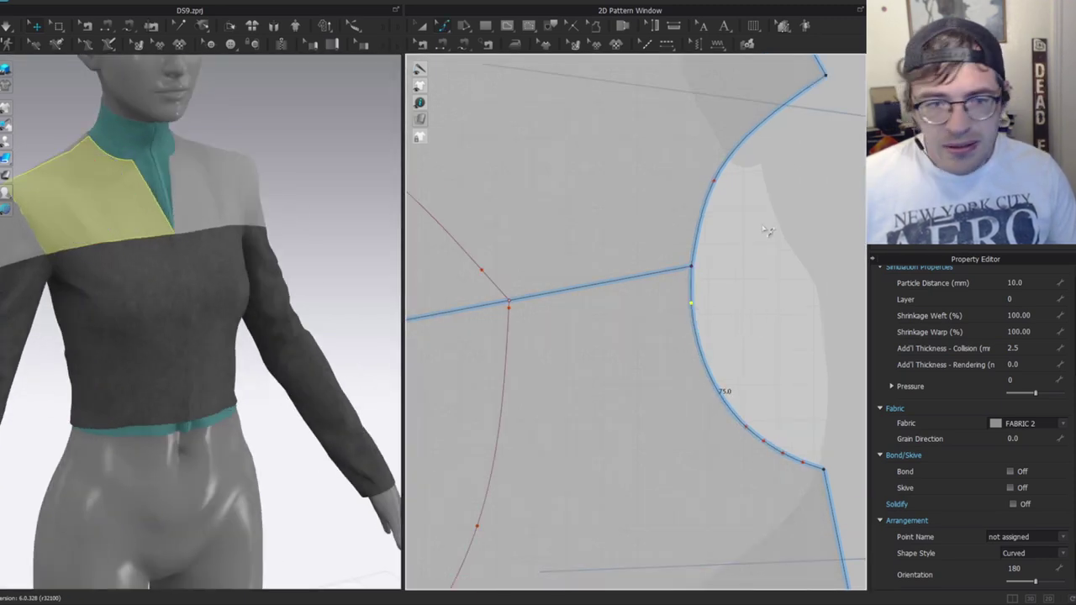
{"action": "left_click", "coordinate": [747, 233]}
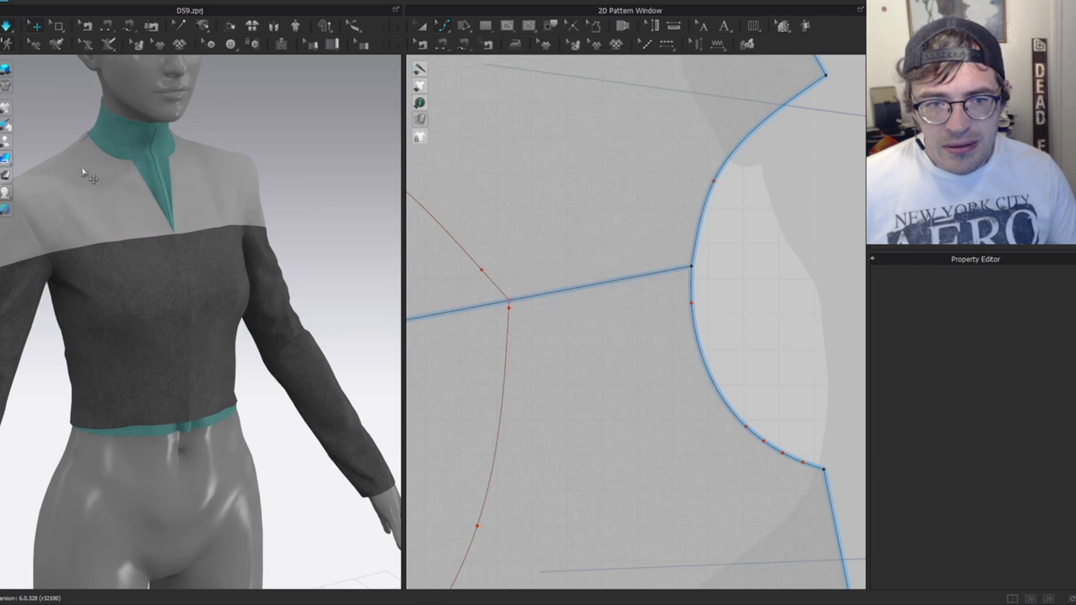
Raise the front yoke's neckline corner at the top of the V opening and simulate the garment.
{"action": "scroll", "coordinate": [664, 303], "scroll_direction": "down", "scroll_amount": 2}
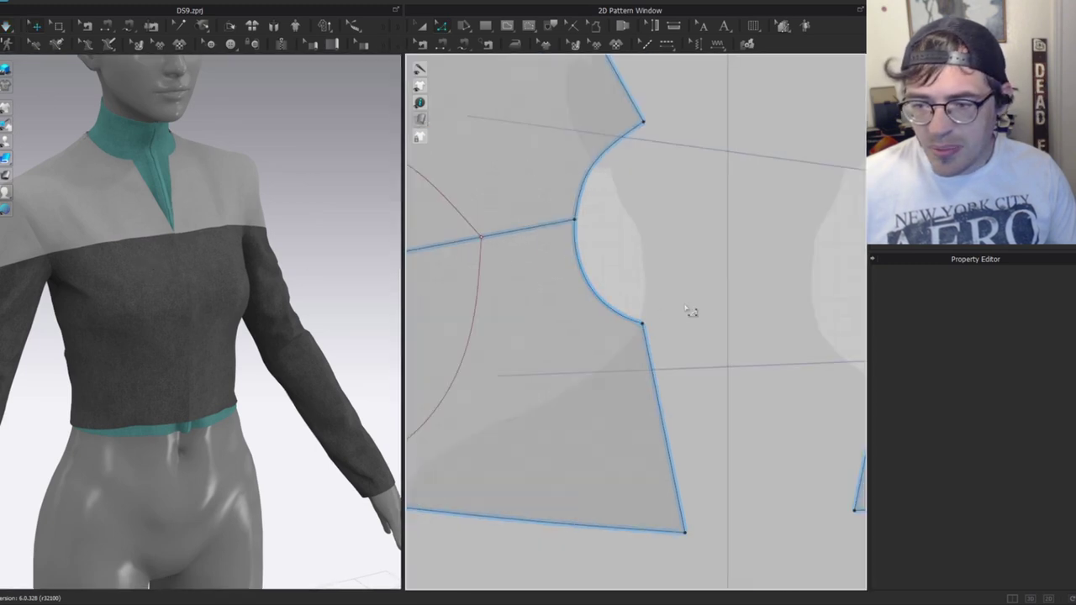
{"action": "left_click", "coordinate": [643, 324]}
{"action": "left_click_drag", "start_coordinate": [645, 326], "coordinate": [643, 305]}
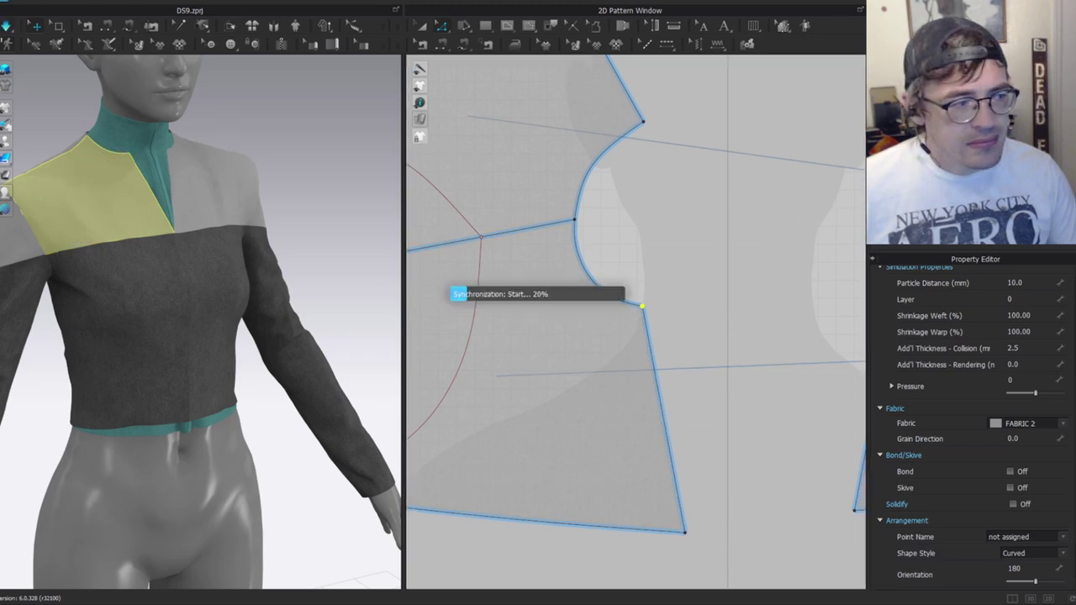
{"action": "left_click", "coordinate": [126, 163]}
{"action": "mouse_move", "coordinate": [152, 183]}
{"action": "right_mouse_down"}
{"action": "mouse_move", "coordinate": [126, 166]}
{"action": "mouse_move", "coordinate": [153, 176]}
{"action": "right_mouse_up"}
{"action": "scroll", "coordinate": [583, 269], "scroll_direction": "up", "scroll_amount": 2}
Reshape the front yoke's neckline curve near its corner at the V opening.
{"action": "left_click", "coordinate": [630, 300]}
{"action": "scroll", "coordinate": [630, 304], "scroll_direction": "up", "scroll_amount": 3}
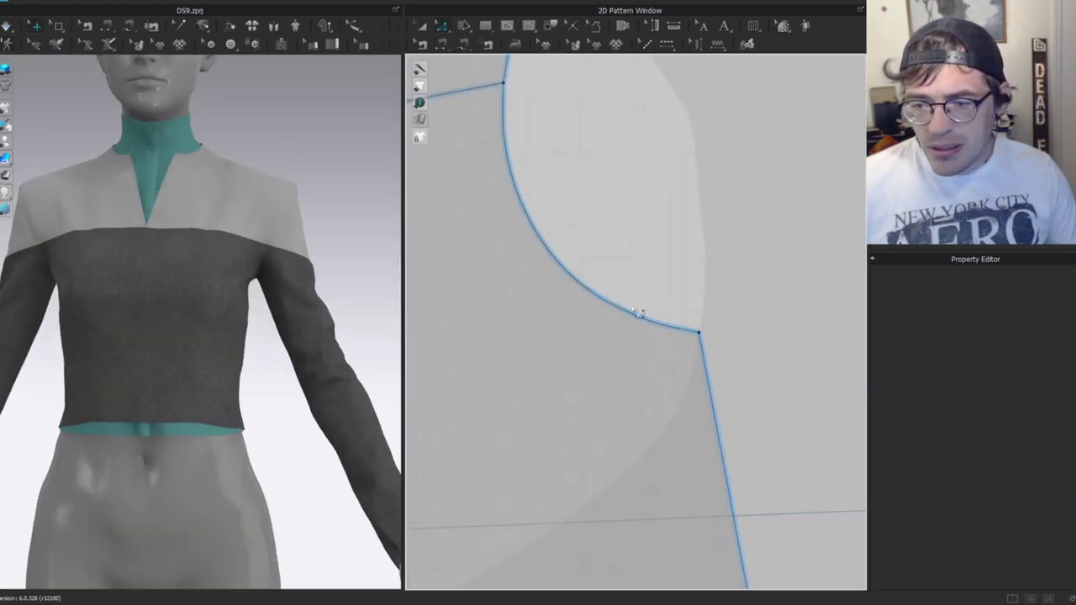
{"action": "left_click", "coordinate": [631, 320]}
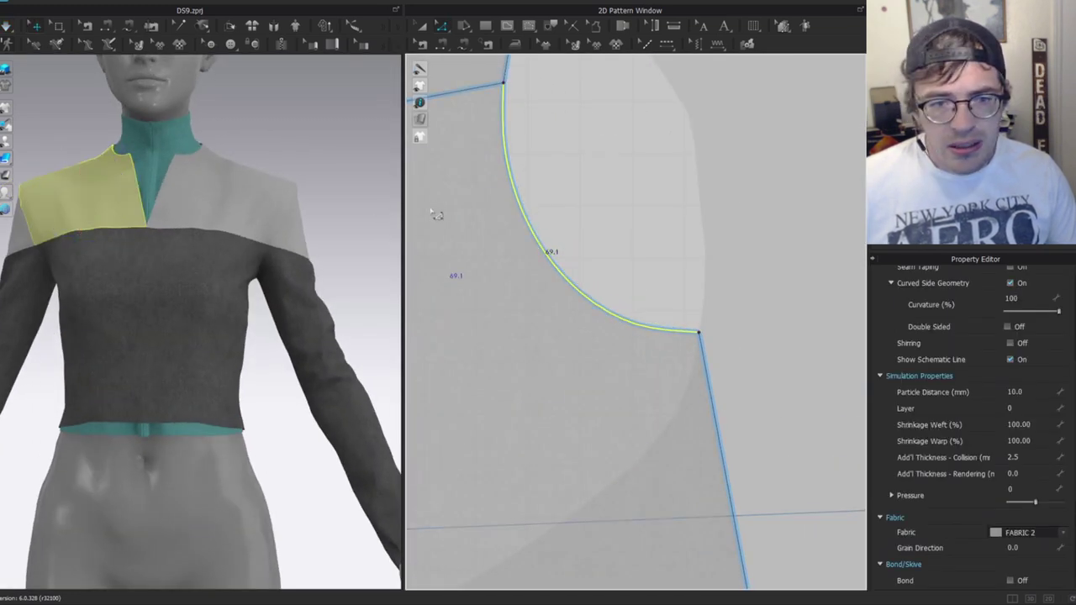
{"action": "left_click", "coordinate": [711, 284]}
{"action": "left_click", "coordinate": [661, 328]}
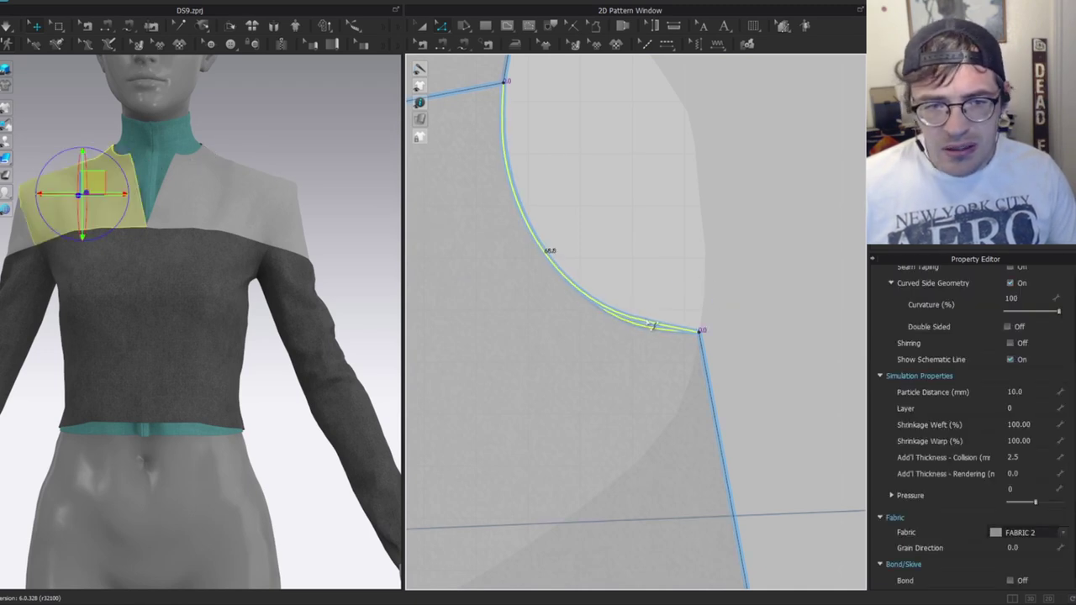
Shift the front yoke's neckline corner slightly outward from the center and simulate the fit.
{"action": "left_click", "coordinate": [725, 333]}
{"action": "left_click_drag", "start_coordinate": [702, 340], "coordinate": [695, 334]}
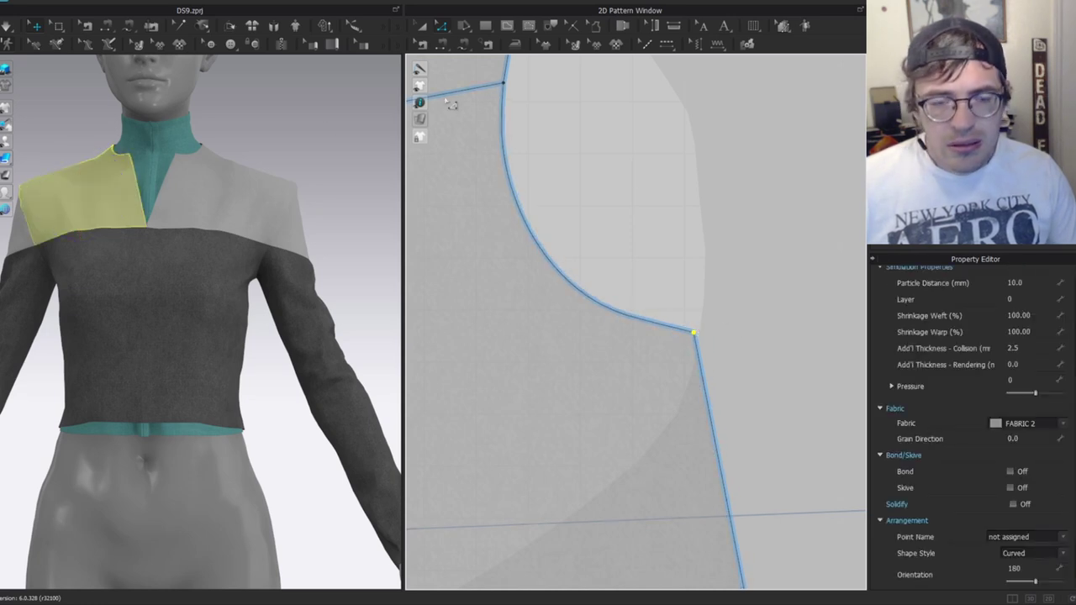
{"action": "key", "text": "space"}
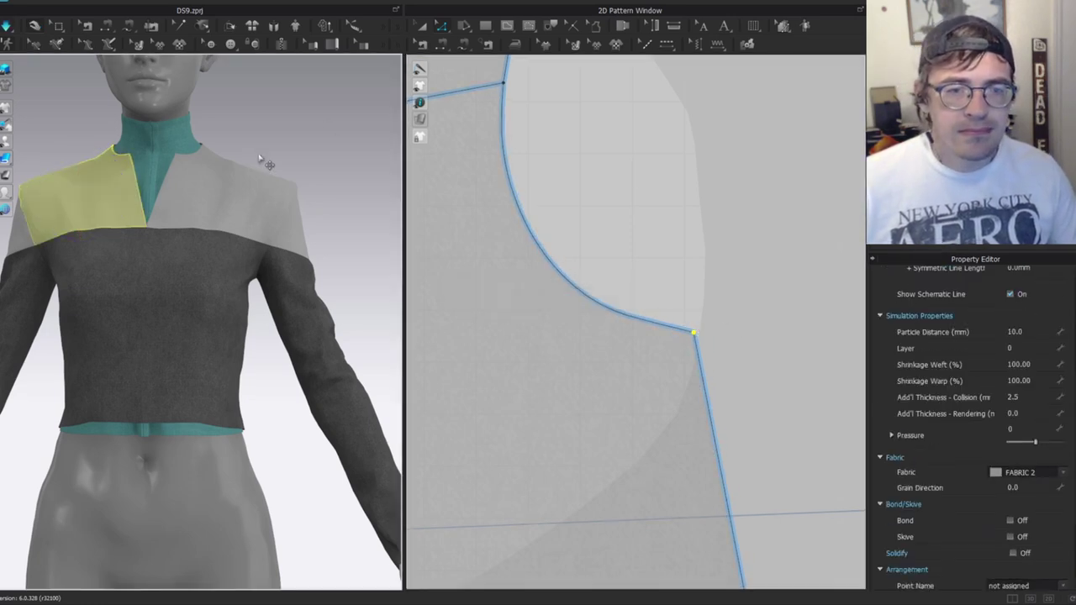
{"action": "left_click", "coordinate": [232, 124]}
Shift the back yoke's center neckline corner toward the neck.
{"action": "scroll", "coordinate": [204, 223], "scroll_direction": "down", "scroll_amount": 2}
{"action": "right_click_drag", "start_coordinate": [205, 222], "coordinate": [351, 229]}
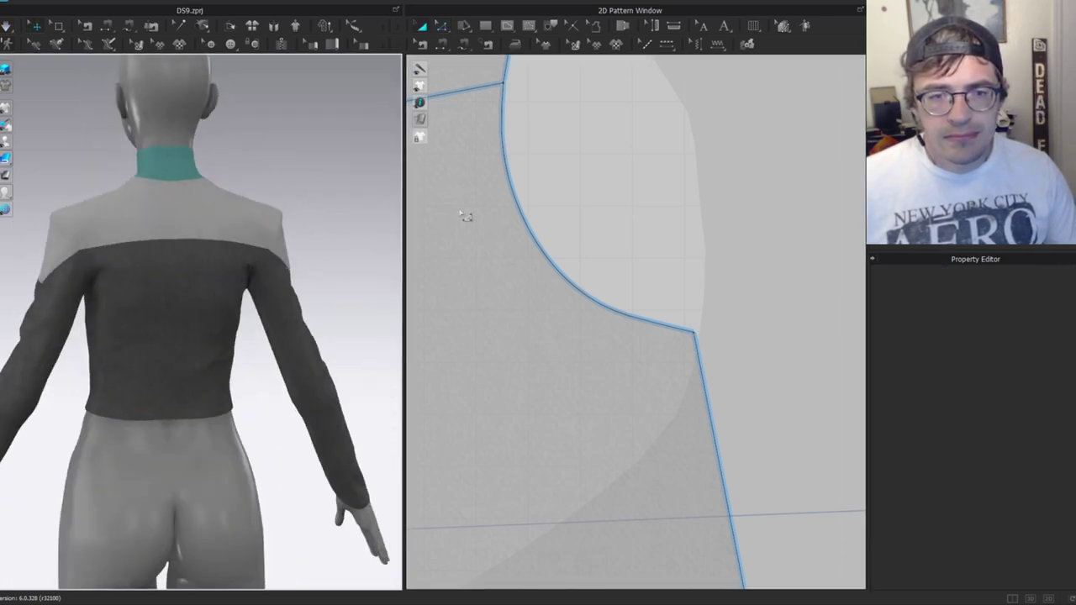
{"action": "scroll", "coordinate": [501, 242], "scroll_direction": "down", "scroll_amount": 7}
{"action": "scroll", "coordinate": [454, 101], "scroll_direction": "up", "scroll_amount": 3}
{"action": "scroll", "coordinate": [620, 271], "scroll_direction": "up", "scroll_amount": 3}
{"action": "left_click_drag", "start_coordinate": [565, 286], "coordinate": [588, 314]}
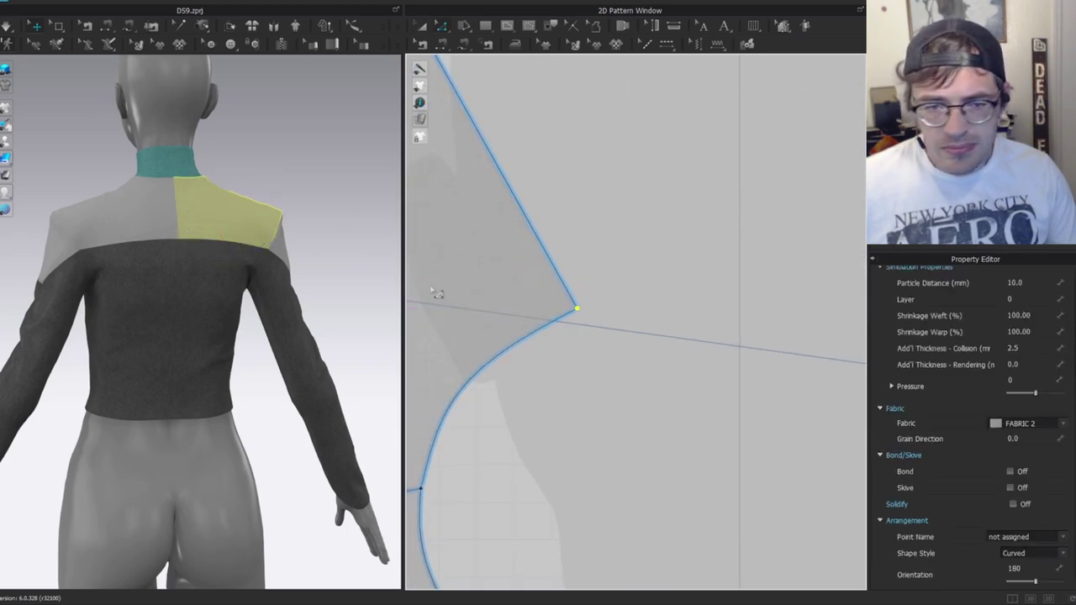
{"action": "left_click", "coordinate": [220, 156]}
Straighten the back yoke's neckline curve near the center corner and simulate the garment.
{"action": "scroll", "coordinate": [527, 384], "scroll_direction": "up", "scroll_amount": 3}
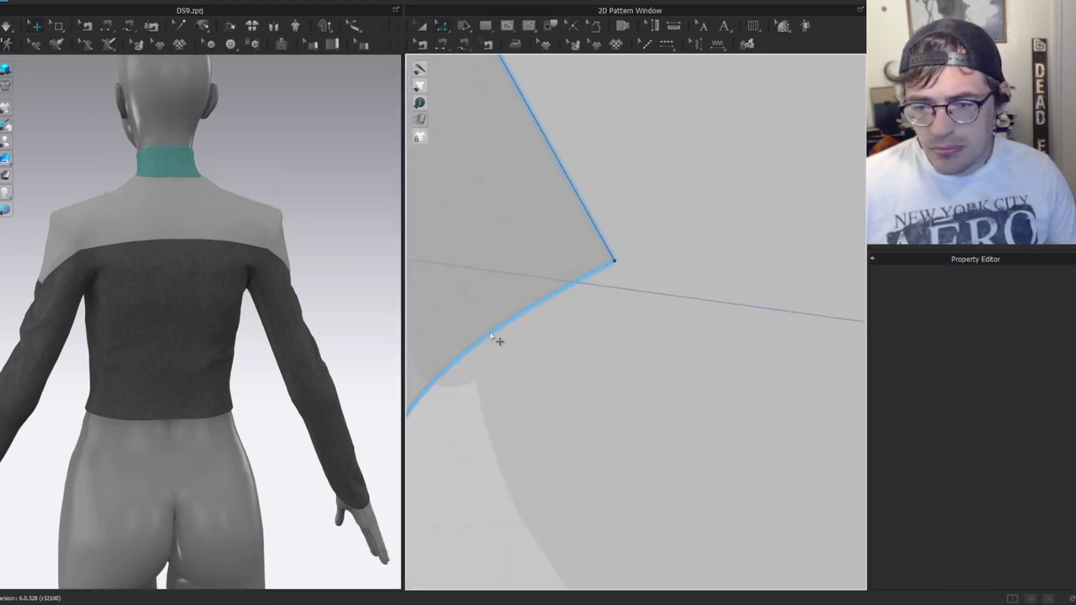
{"action": "left_click_drag", "start_coordinate": [491, 333], "coordinate": [494, 340]}
{"action": "key", "text": "z"}
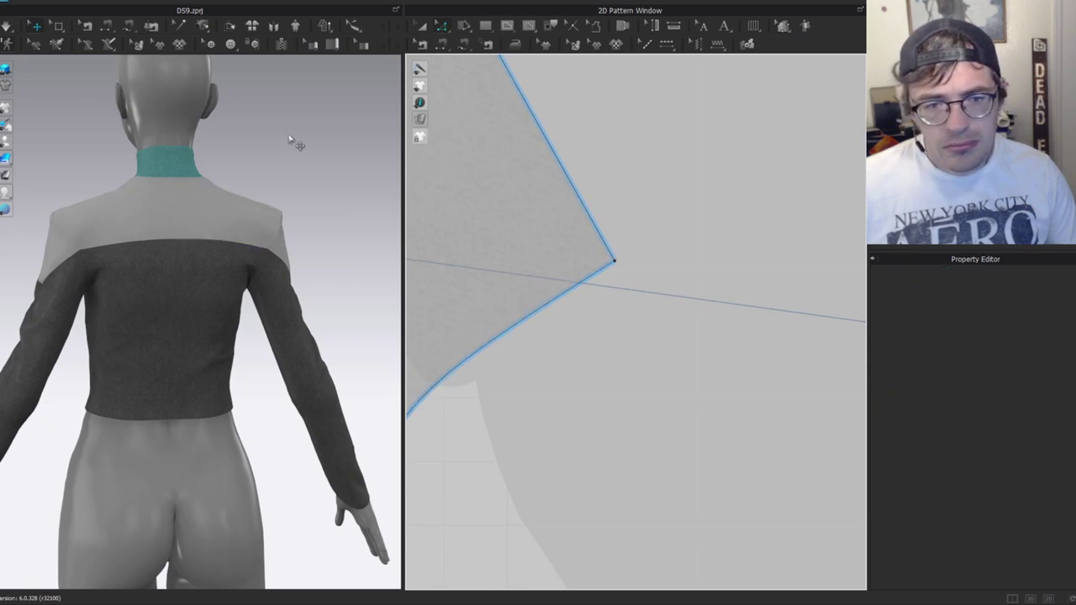
{"action": "key", "text": "q"}
{"action": "key", "text": "a"}
{"action": "right_click_drag", "start_coordinate": [260, 211], "coordinate": [343, 216]}
{"action": "scroll", "coordinate": [586, 412], "scroll_direction": "down", "scroll_amount": 3}
{"action": "key", "text": "z"}
{"action": "scroll", "coordinate": [588, 415], "scroll_direction": "down", "scroll_amount": 5}
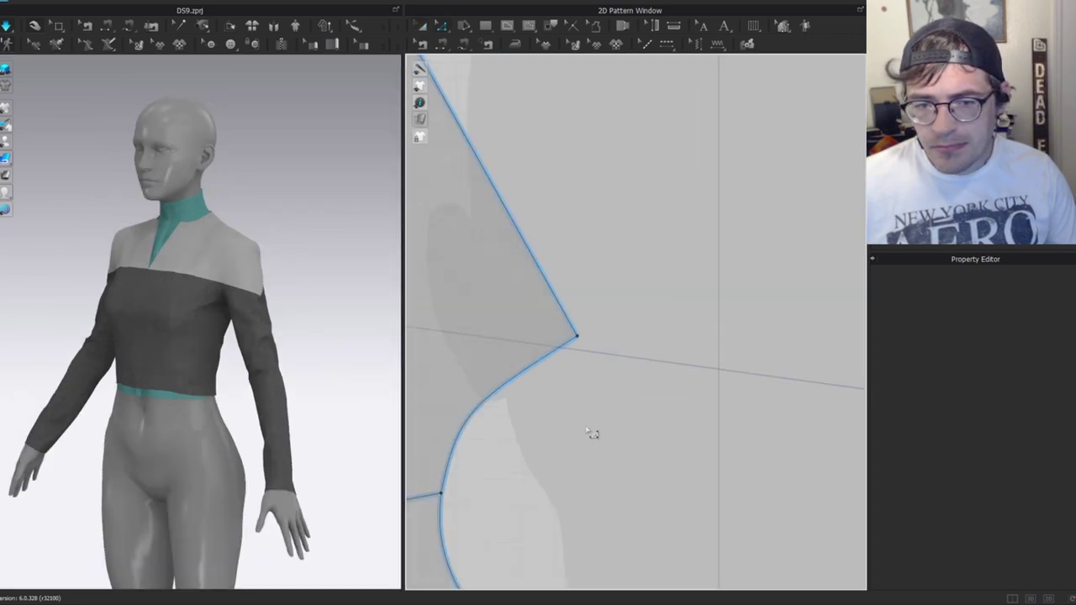
Move the back yoke away from the front yoke and delete the old curved internal lines on both pieces.
{"action": "scroll", "coordinate": [591, 433], "scroll_direction": "down", "scroll_amount": 3}
{"action": "middle_click_drag", "start_coordinate": [603, 464], "coordinate": [726, 239]}
{"action": "key", "text": "a"}
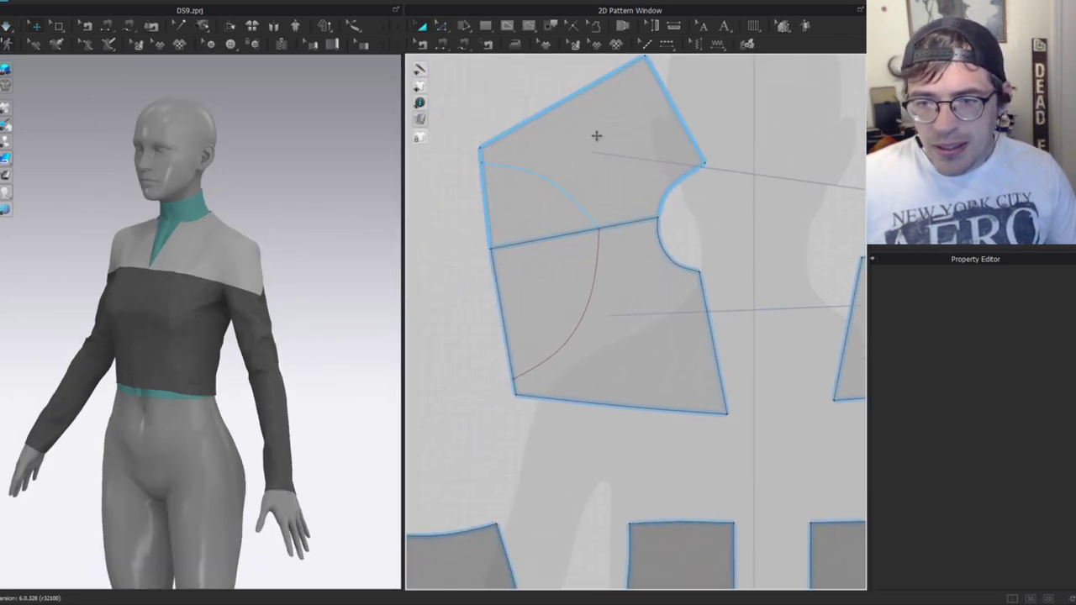
{"action": "left_click_drag", "start_coordinate": [619, 142], "coordinate": [483, 126]}
{"action": "left_click", "coordinate": [569, 341]}
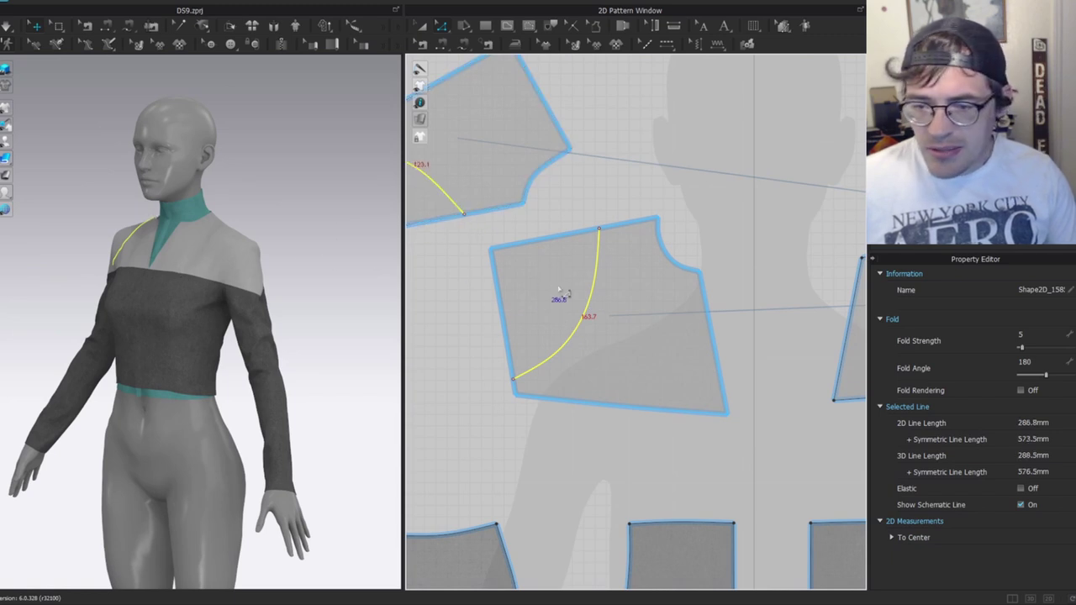
{"action": "key", "text": "Delete"}
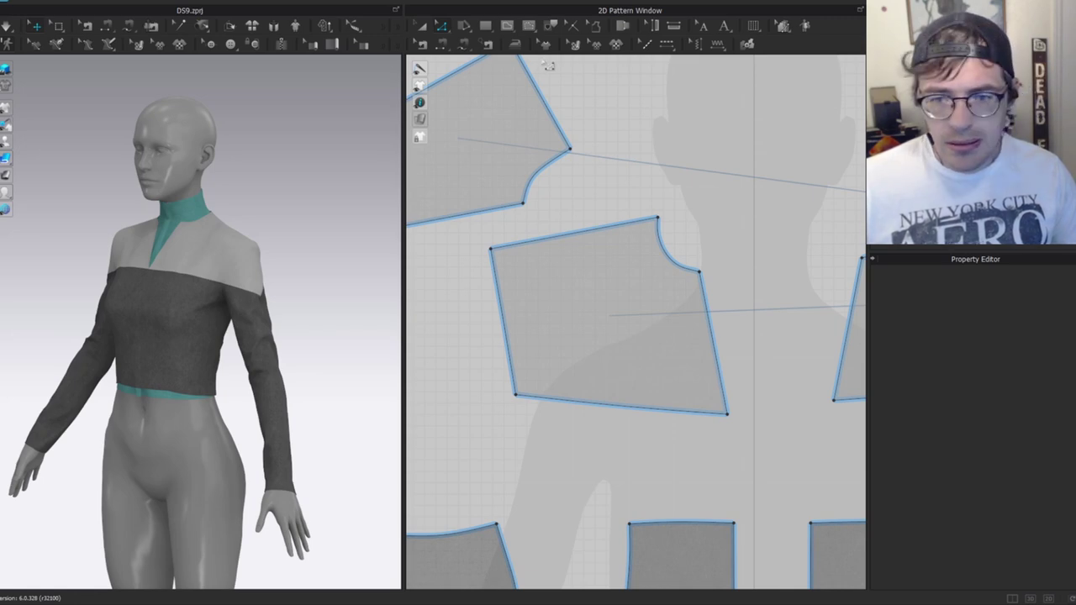
Examine the neckline, piping and quilted yoke on the reference uniform photo img6.jpg in XnView.
{"action": "left_click_drag", "start_coordinate": [0, 22], "coordinate": [702, 53]}
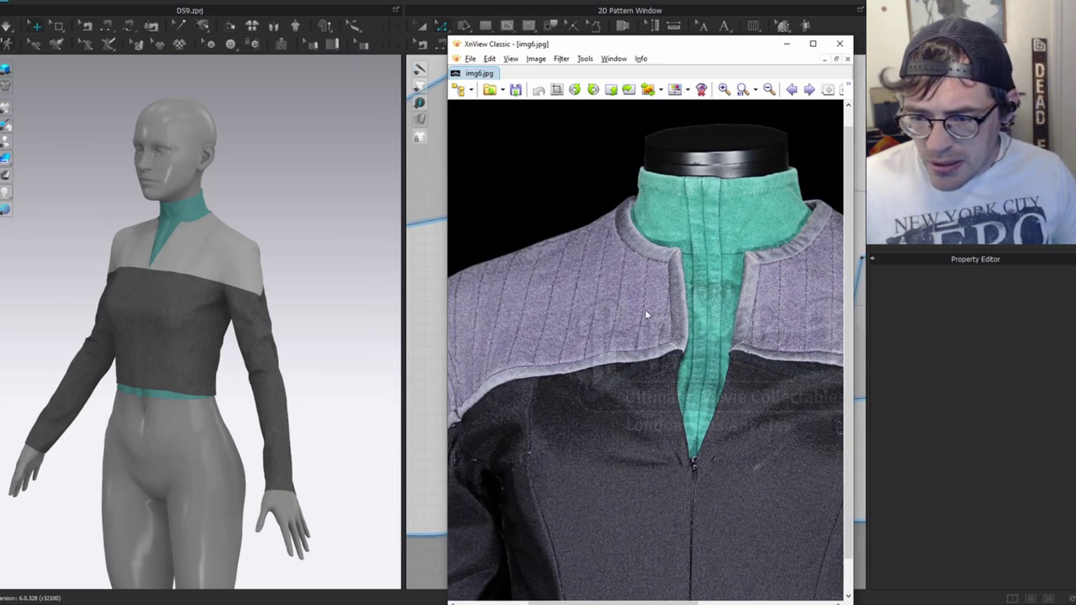
{"action": "scroll", "coordinate": [728, 320], "scroll_direction": "down", "scroll_amount": 2}
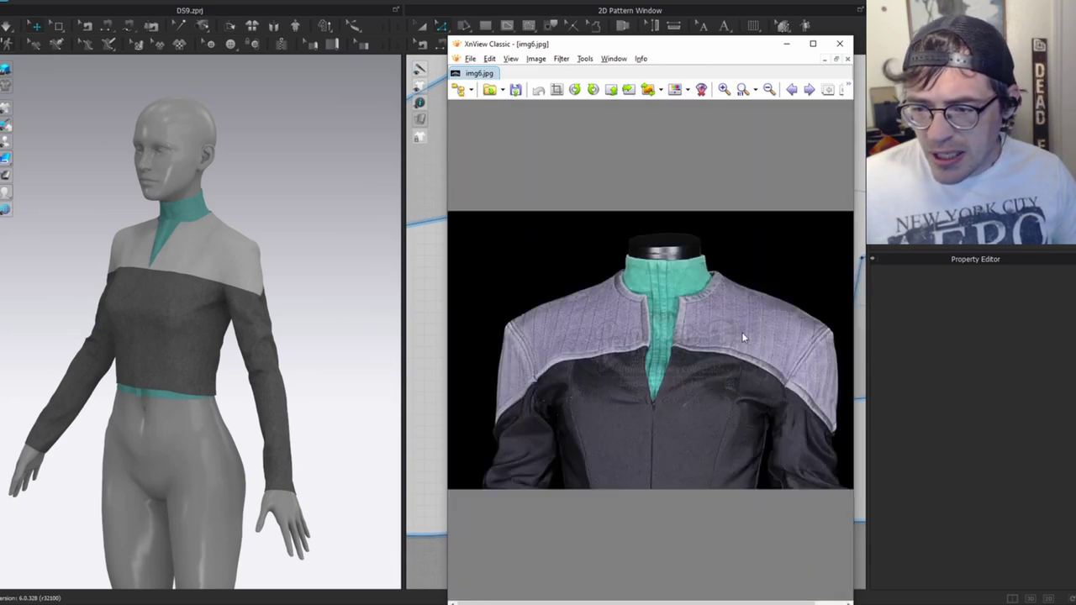
{"action": "scroll", "coordinate": [739, 325], "scroll_direction": "up", "scroll_amount": 2}
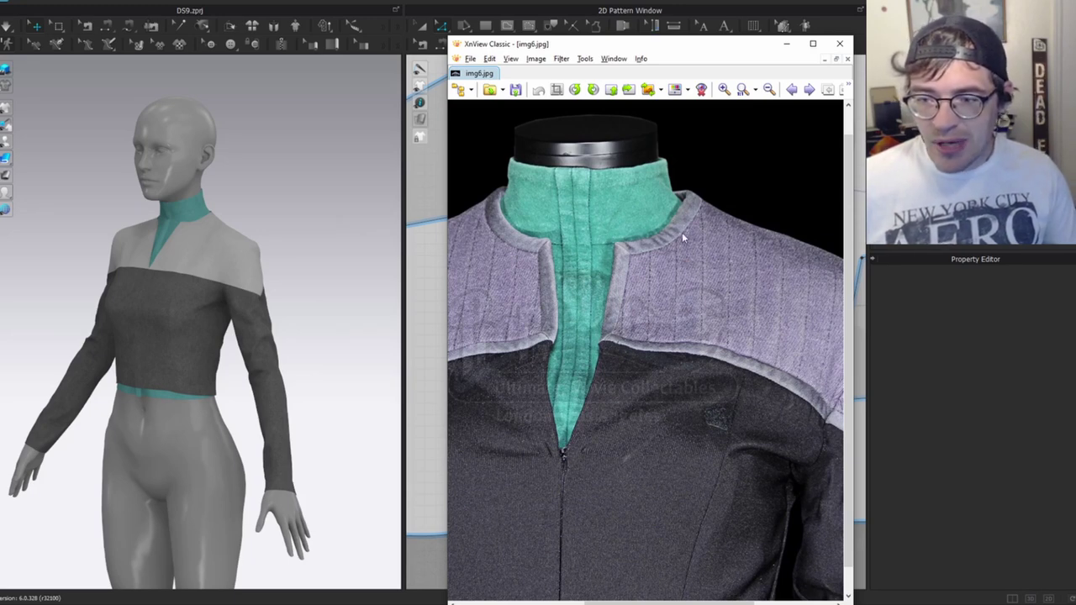
{"action": "left_click_drag", "start_coordinate": [656, 52], "coordinate": [0, 43]}
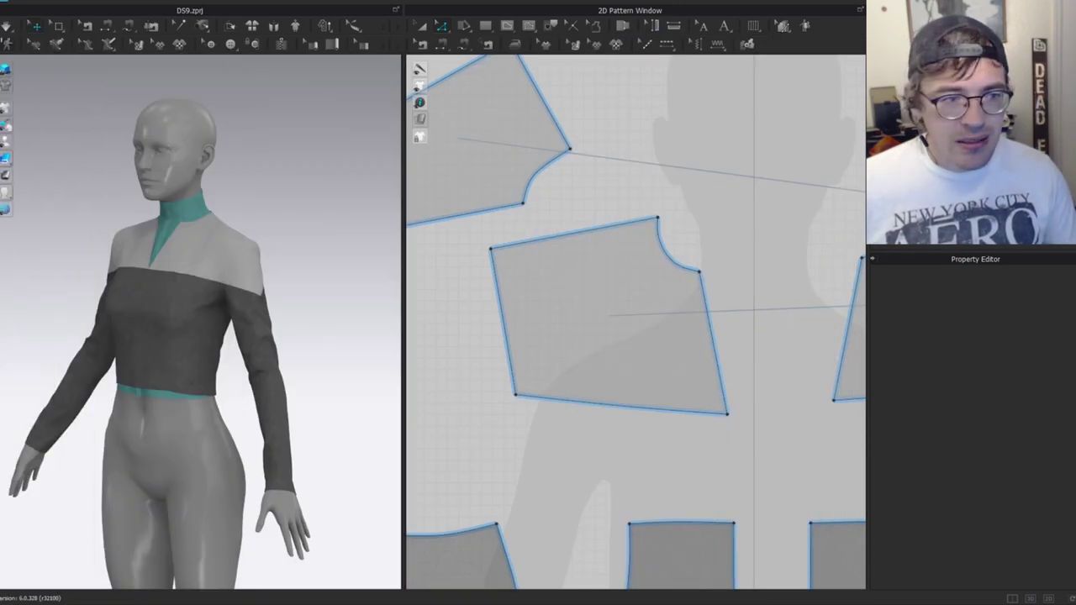
Offset the front yoke's shoulder-side, lower, V-opening and neckline edges inward by 11 mm as an internal line.
{"action": "middle_click_drag", "start_coordinate": [706, 230], "coordinate": [675, 239]}
{"action": "middle_click_drag", "start_coordinate": [551, 317], "coordinate": [572, 206]}
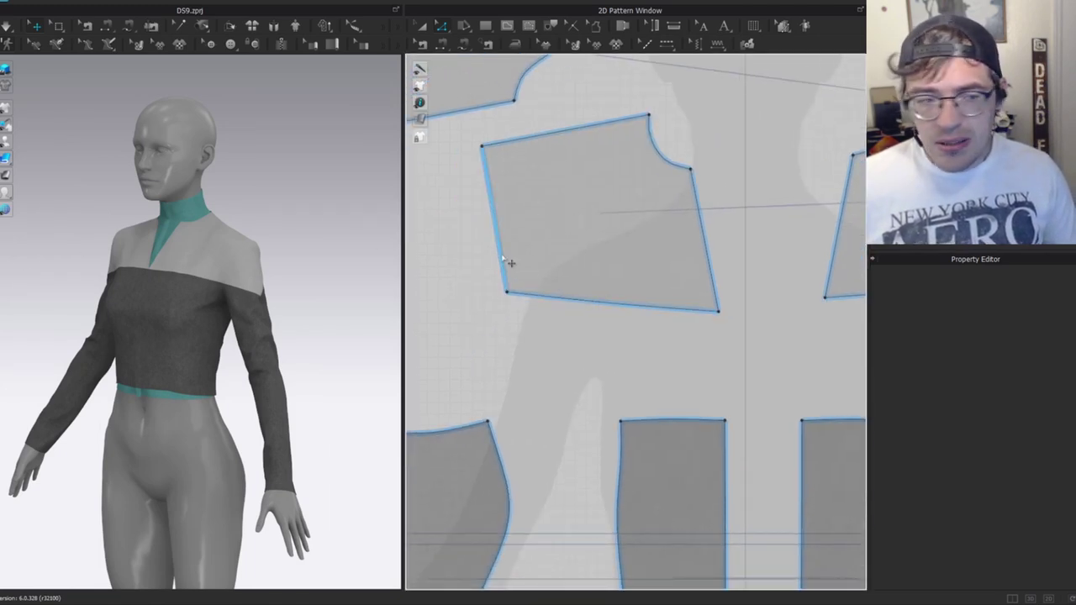
{"action": "left_click", "coordinate": [505, 264]}
{"action": "left_click", "coordinate": [593, 303], "text": "shift"}
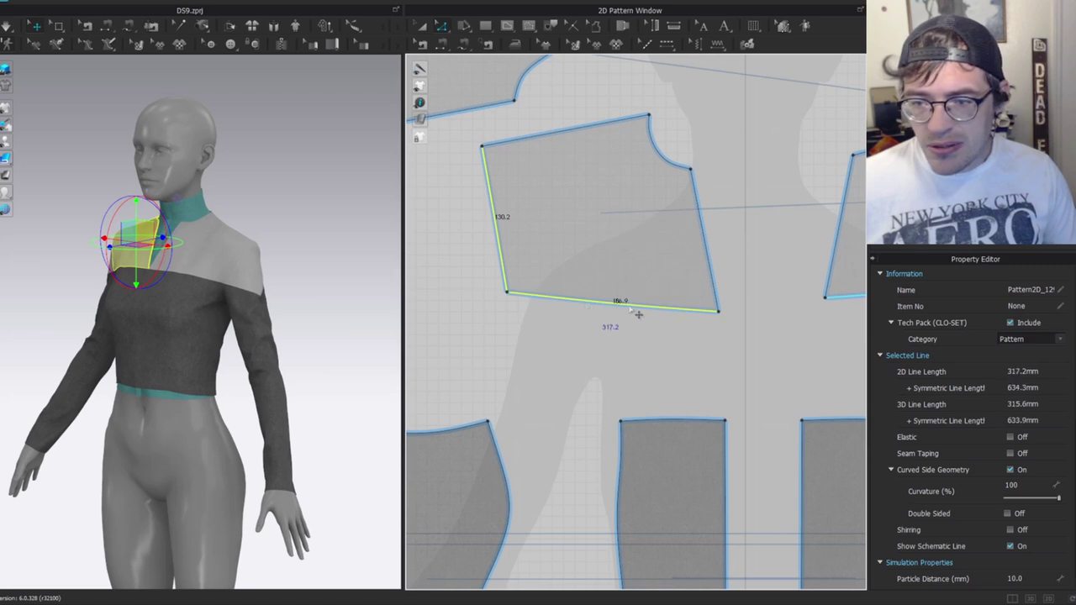
{"action": "left_click", "coordinate": [713, 269], "text": "shift"}
{"action": "left_click", "coordinate": [665, 157], "text": "shift"}
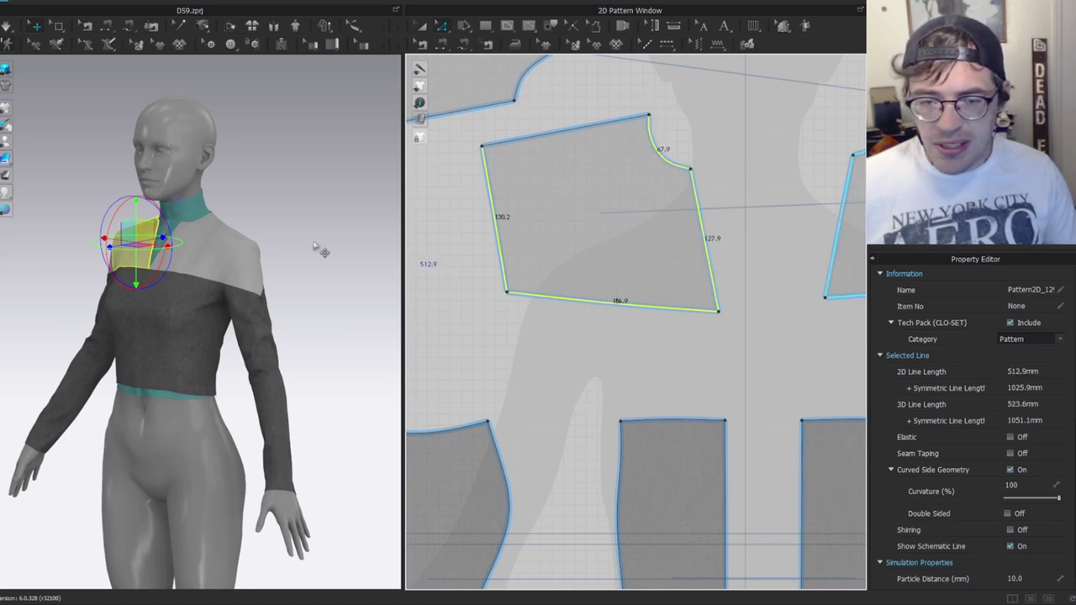
{"action": "right_click_drag", "start_coordinate": [179, 253], "coordinate": [250, 260]}
{"action": "scroll", "coordinate": [250, 260], "scroll_direction": "up", "scroll_amount": 2}
{"action": "right_click", "coordinate": [543, 295]}
{"action": "left_click", "coordinate": [520, 140]}
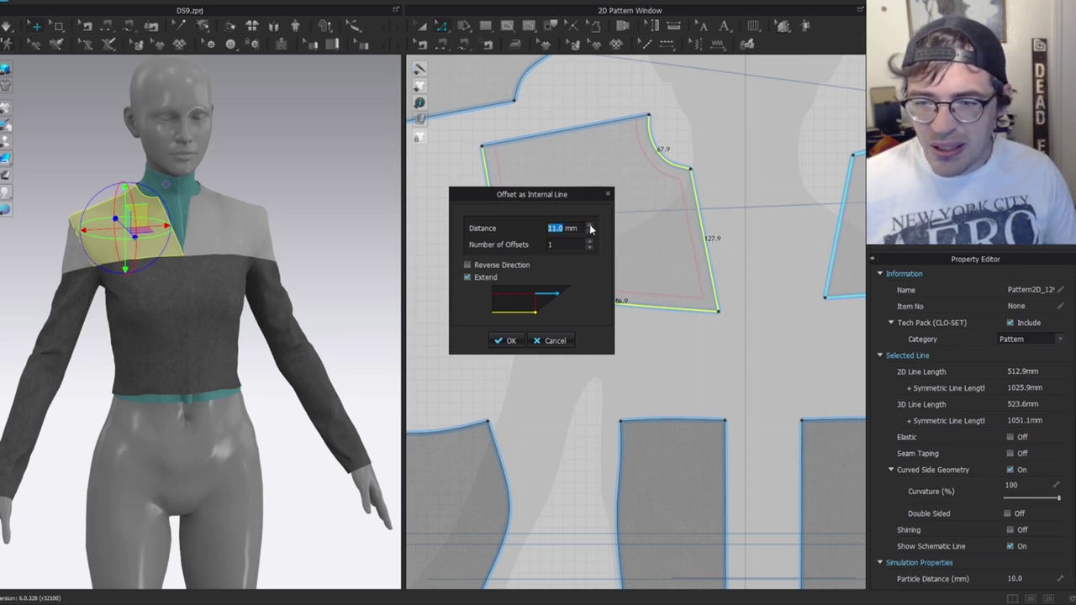
{"action": "left_click", "coordinate": [506, 340]}
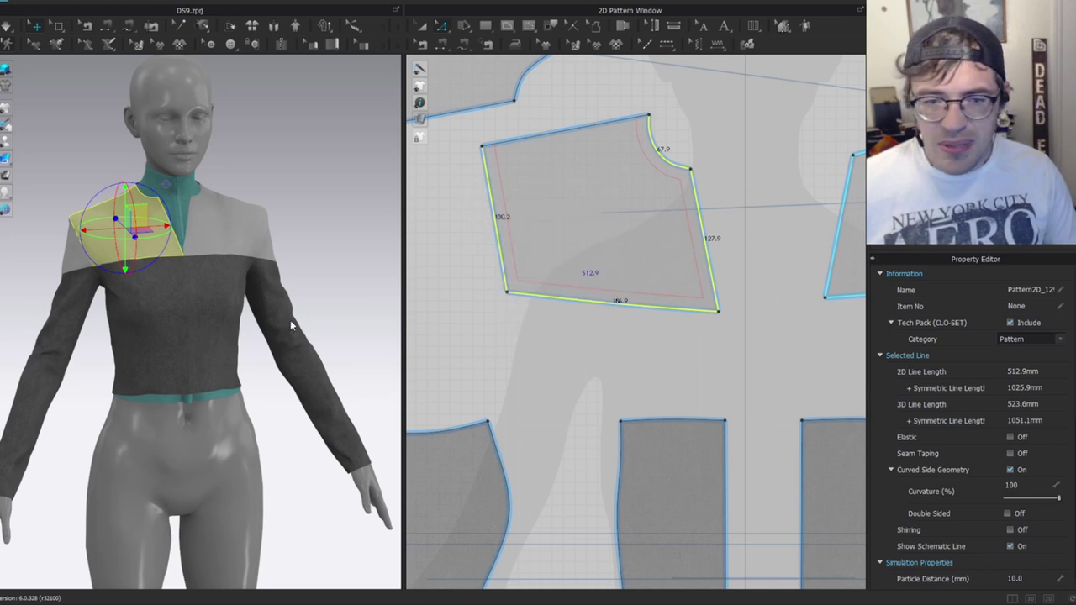
Convert the extra points near the V corner of the internal neckline curve to curve points.
{"action": "scroll", "coordinate": [156, 189], "scroll_direction": "up", "scroll_amount": 3}
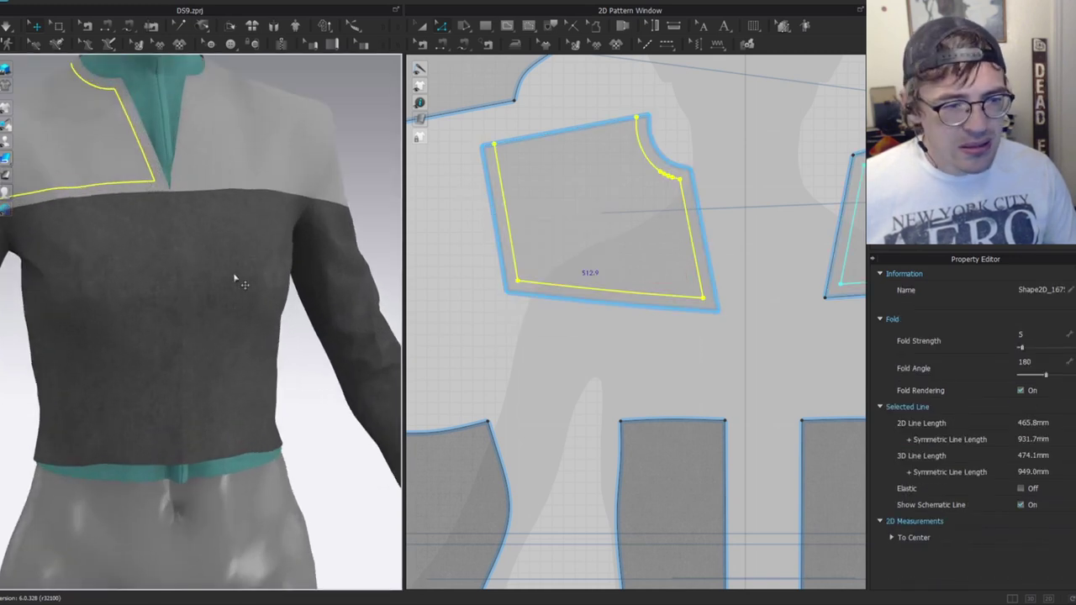
{"action": "scroll", "coordinate": [589, 244], "scroll_direction": "down", "scroll_amount": 2}
{"action": "scroll", "coordinate": [643, 210], "scroll_direction": "up", "scroll_amount": 5}
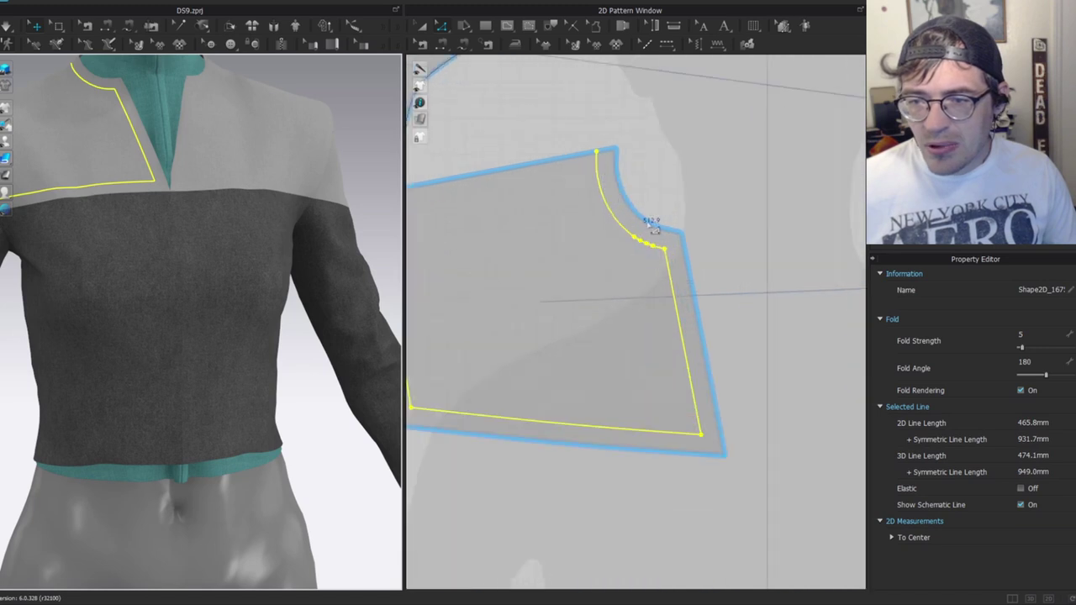
{"action": "scroll", "coordinate": [649, 221], "scroll_direction": "up", "scroll_amount": 3}
{"action": "left_click_drag", "start_coordinate": [659, 173], "coordinate": [608, 314]}
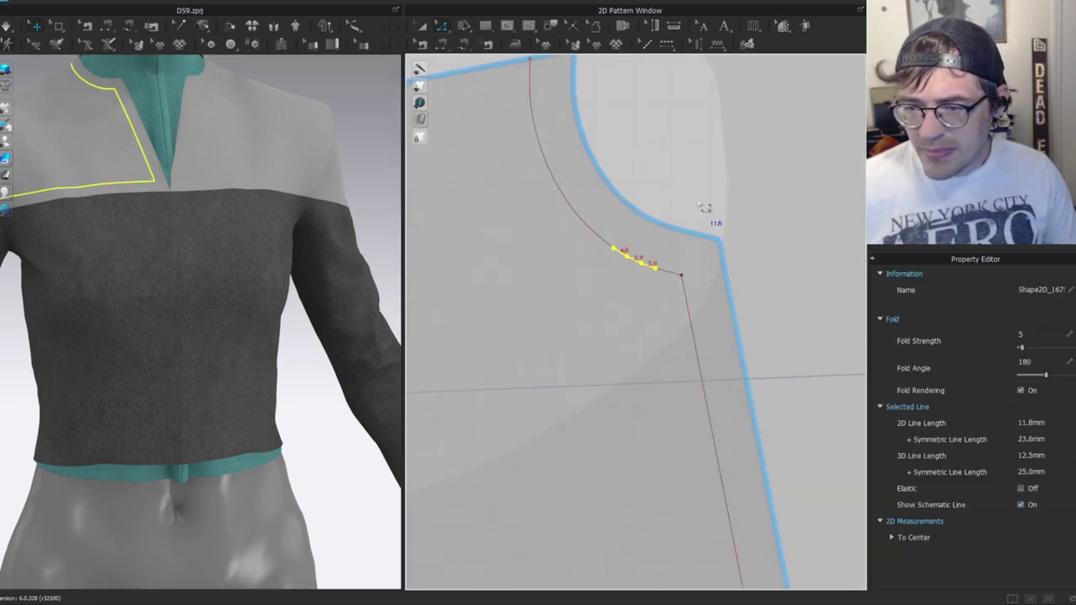
{"action": "key", "text": "v"}
{"action": "left_click", "coordinate": [675, 262]}
{"action": "left_click_drag", "start_coordinate": [662, 241], "coordinate": [579, 296]}
{"action": "right_click", "coordinate": [656, 270]}
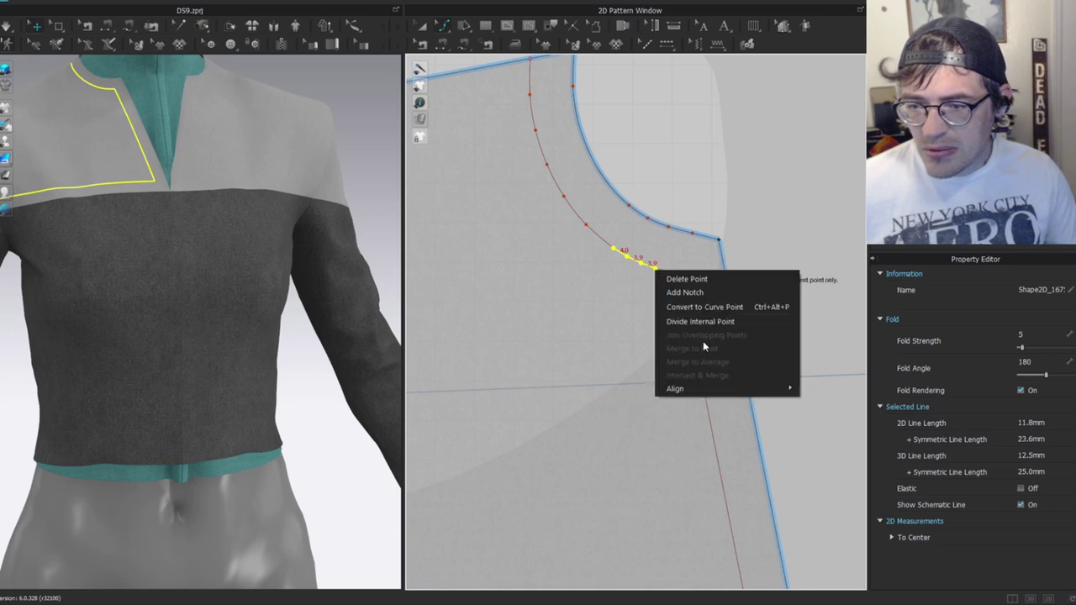
{"action": "left_click", "coordinate": [713, 310]}
Extend/trim the front yoke's offset internal line to the pattern outline.
{"action": "scroll", "coordinate": [684, 165], "scroll_direction": "down", "scroll_amount": 5}
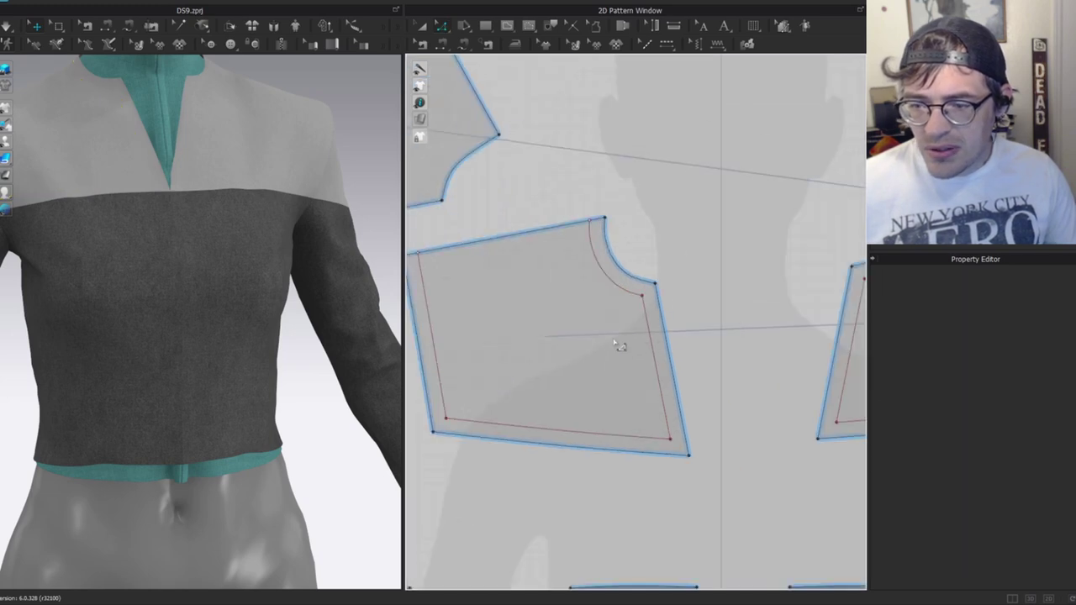
{"action": "left_click", "coordinate": [549, 356]}
{"action": "left_click", "coordinate": [566, 388]}
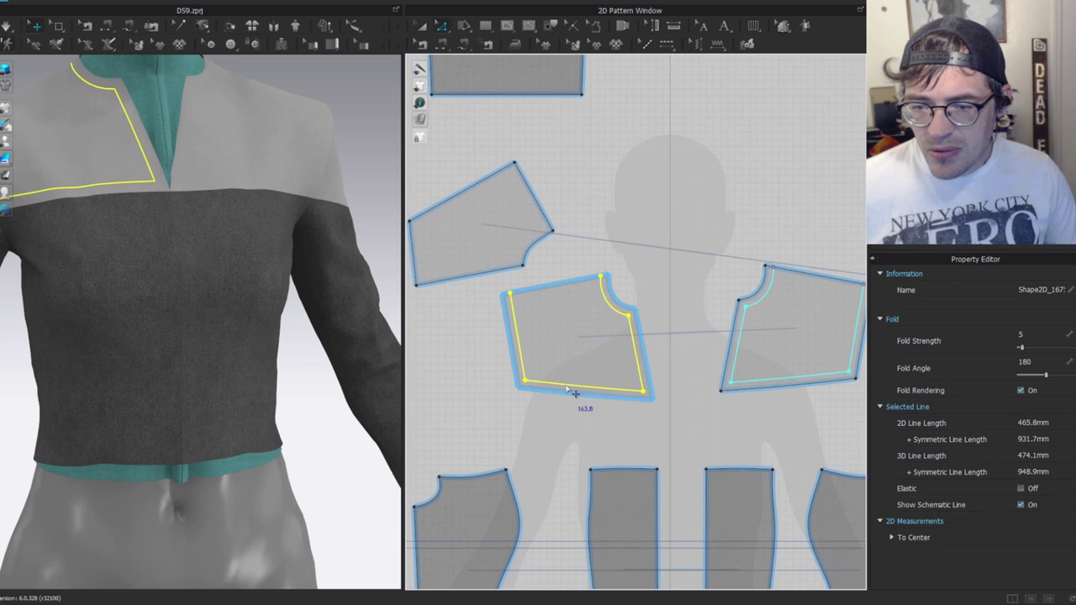
{"action": "right_click", "coordinate": [566, 389]}
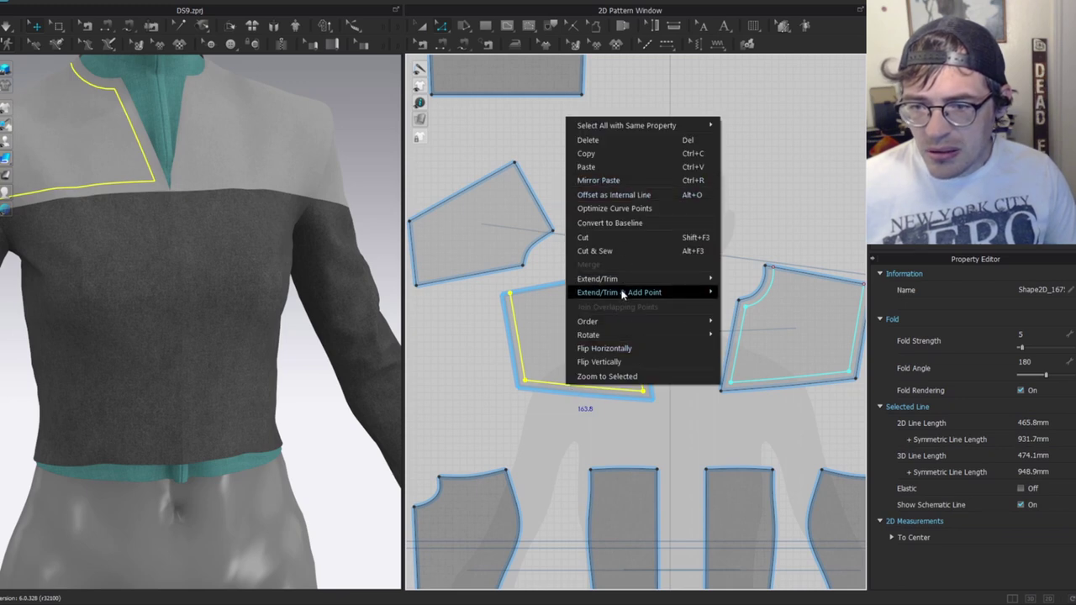
{"action": "mouse_move", "coordinate": [636, 280]}
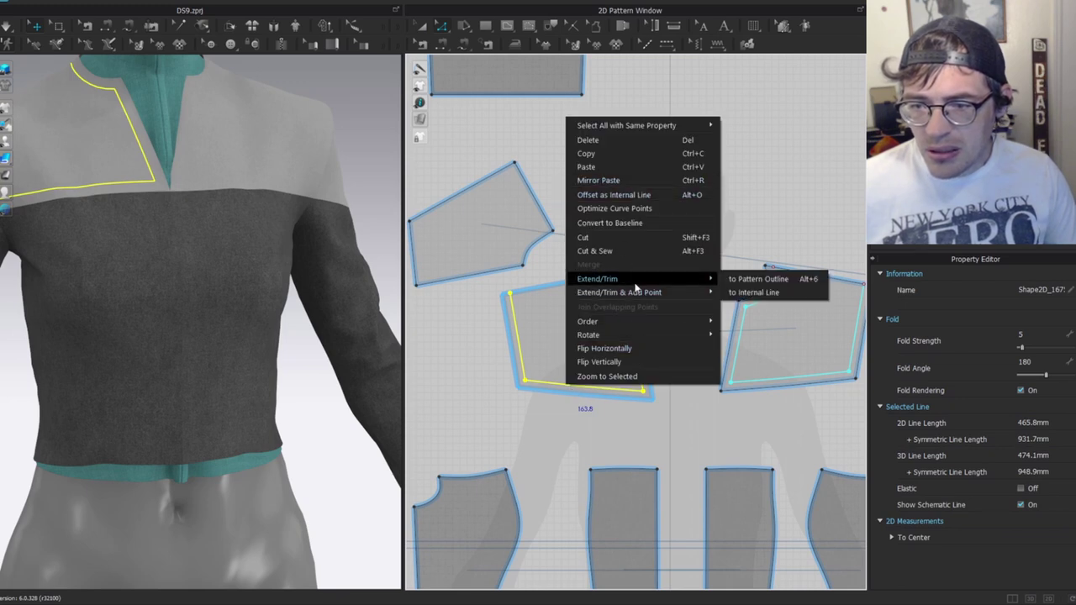
{"action": "left_click", "coordinate": [757, 279]}
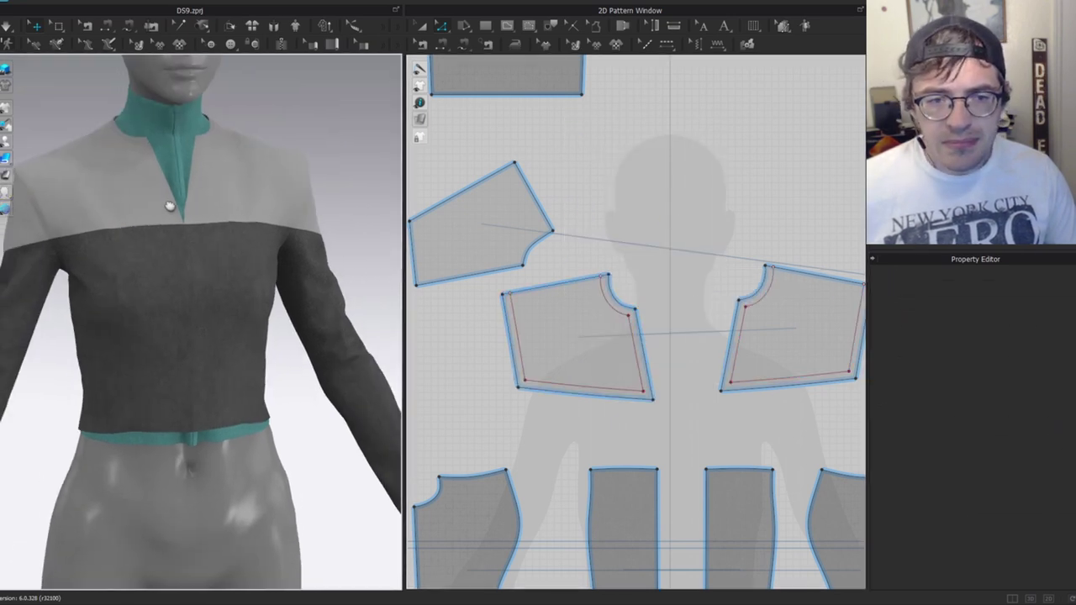
Compare the front yoke's internal side lines with the quilting and piping on the reference photo img6.jpg.
{"action": "right_click_drag", "start_coordinate": [149, 207], "coordinate": [176, 211]}
{"action": "left_click", "coordinate": [178, 195]}
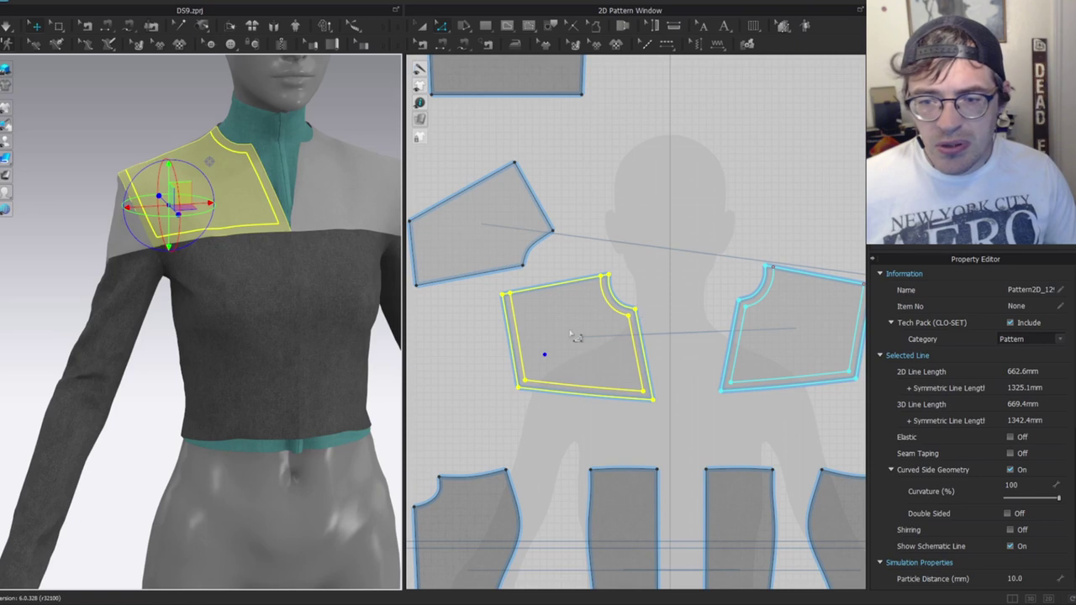
{"action": "scroll", "coordinate": [612, 334], "scroll_direction": "up", "scroll_amount": 3}
{"action": "left_click", "coordinate": [481, 340]}
{"action": "left_click", "coordinate": [741, 361], "text": "shift"}
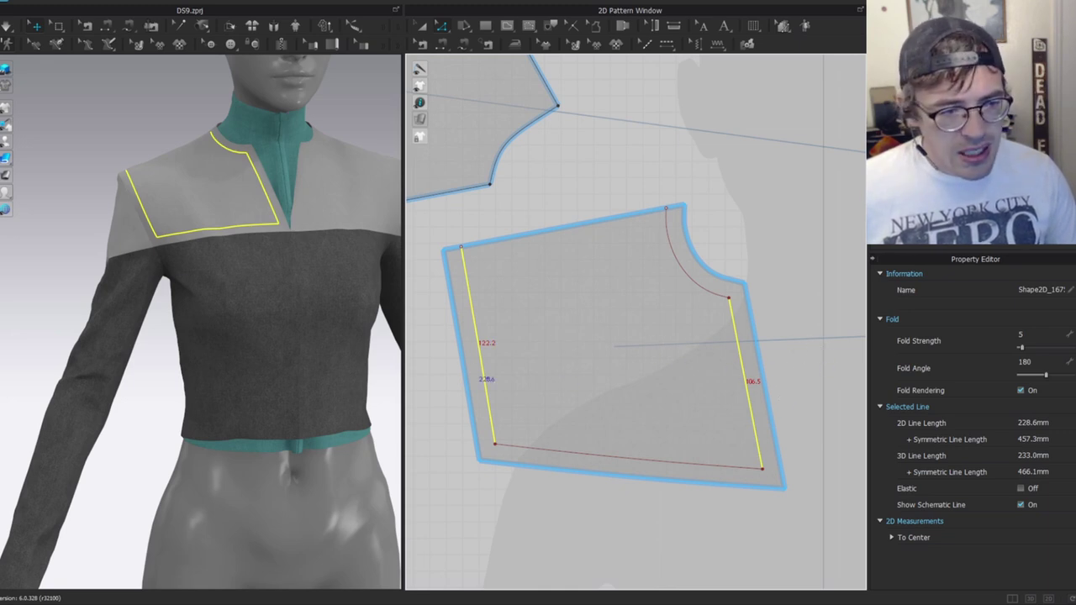
{"action": "left_click_drag", "start_coordinate": [0, 50], "coordinate": [701, 54]}
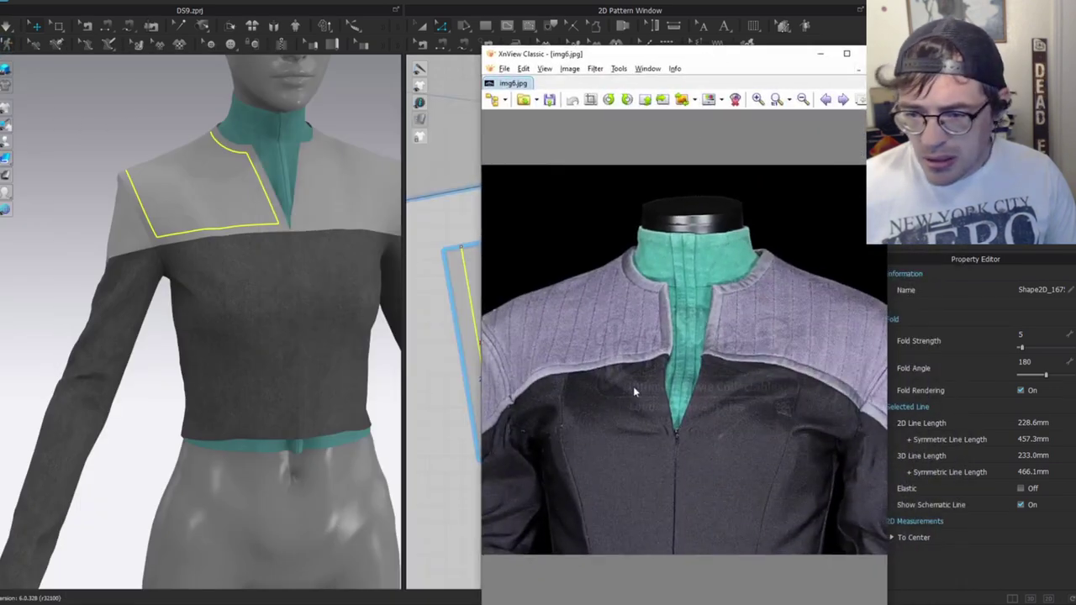
{"action": "scroll", "coordinate": [633, 386], "scroll_direction": "up", "scroll_amount": 3}
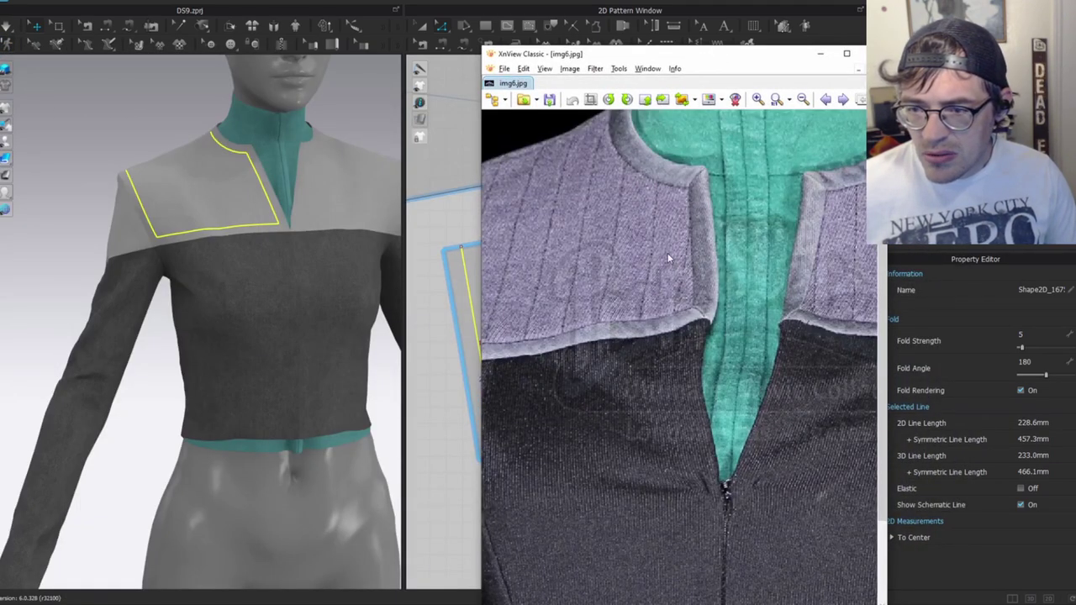
{"action": "left_click_drag", "start_coordinate": [731, 61], "coordinate": [0, 101]}
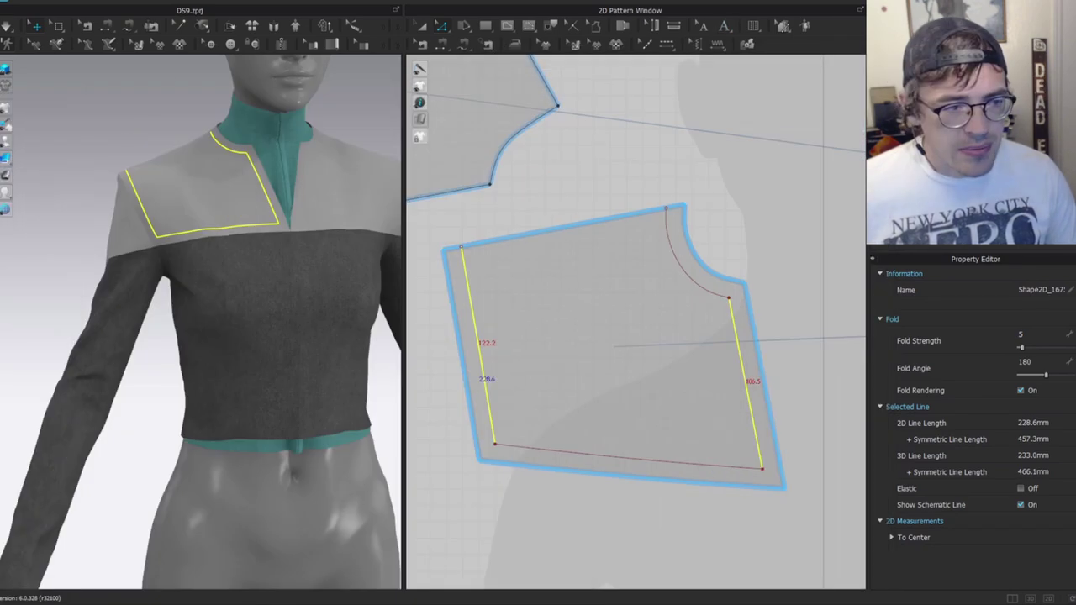
{"action": "left_click", "coordinate": [787, 255]}
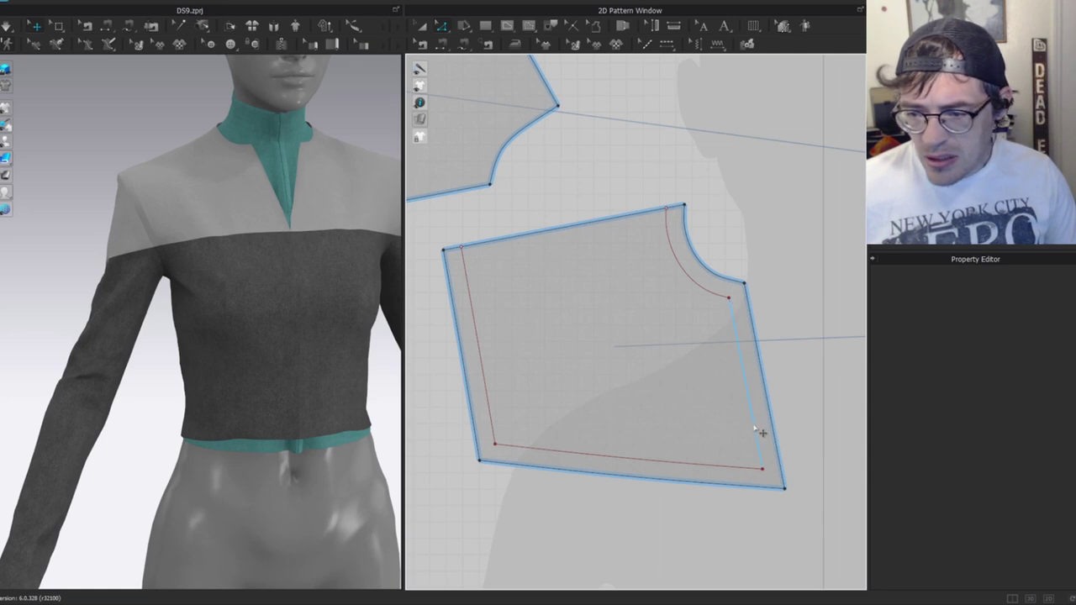
Draw a steep internal line about 54 mm long beside the front yoke's V opening and show internal lines on the 3D garment.
{"action": "key", "text": "g"}
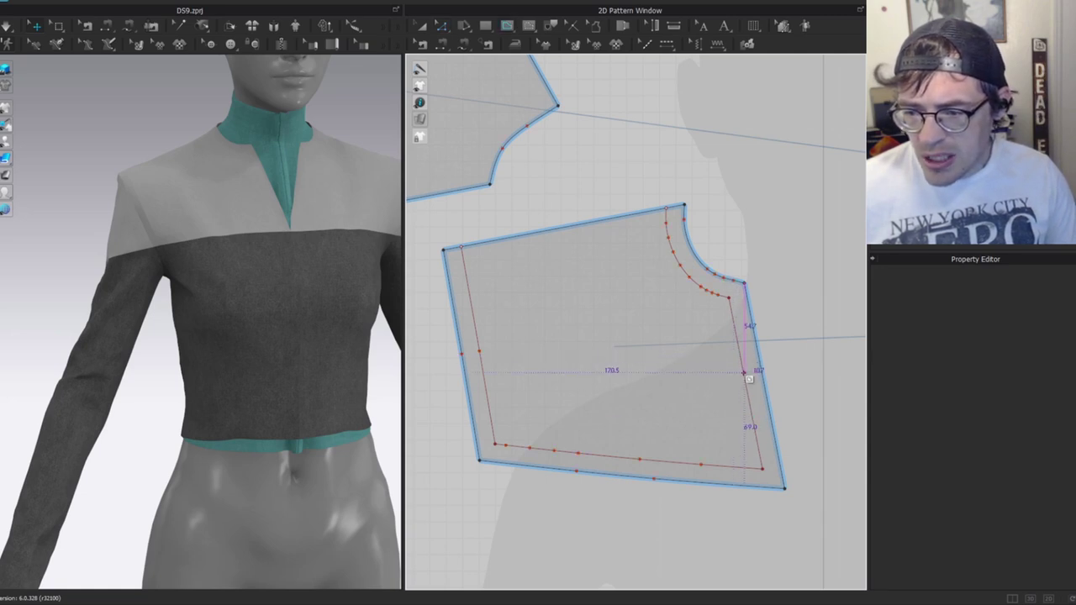
{"action": "left_click", "coordinate": [744, 373]}
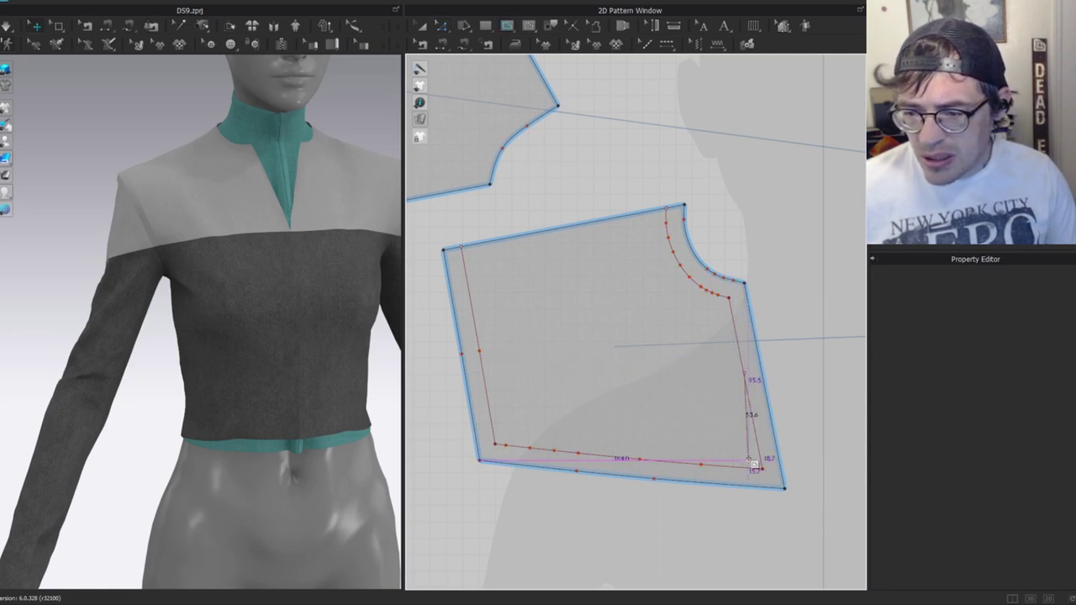
{"action": "double_click", "coordinate": [748, 461]}
{"action": "scroll", "coordinate": [259, 204], "scroll_direction": "up", "scroll_amount": 2}
{"action": "right_click_drag", "start_coordinate": [250, 197], "coordinate": [239, 134]}
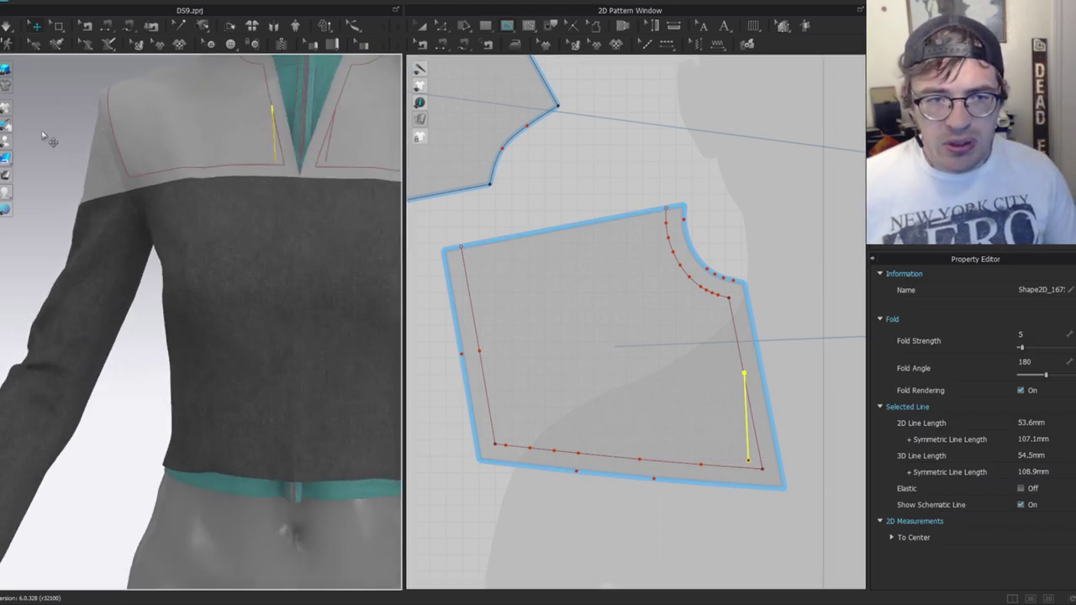
{"action": "mouse_move", "coordinate": [10, 111]}
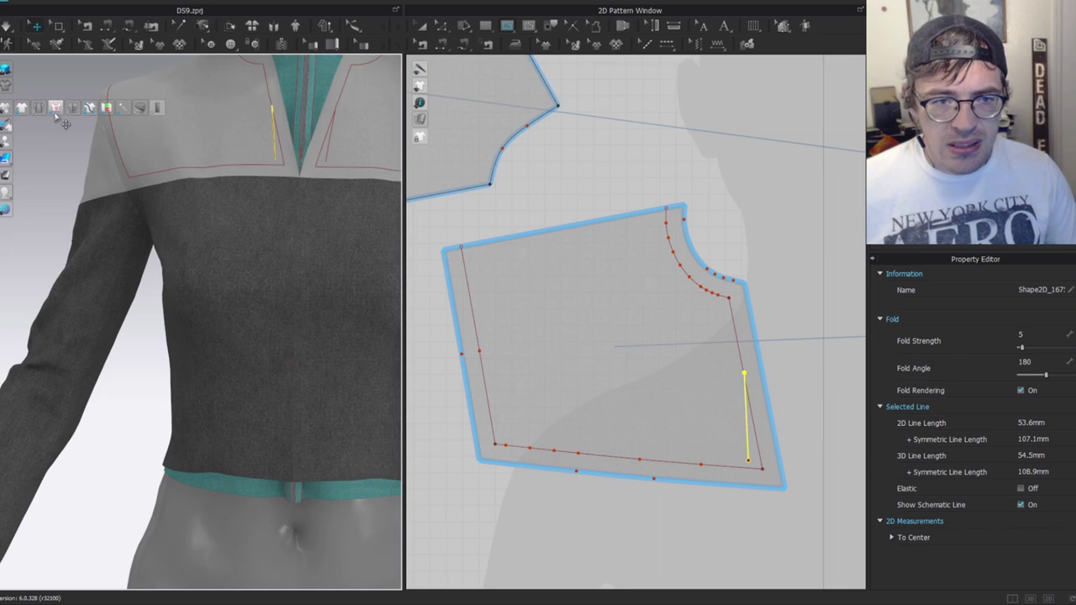
Move the short internal line inward from the V-opening offset line so it sits inside the front yoke's border.
{"action": "right_click_drag", "start_coordinate": [723, 333], "coordinate": [661, 189]}
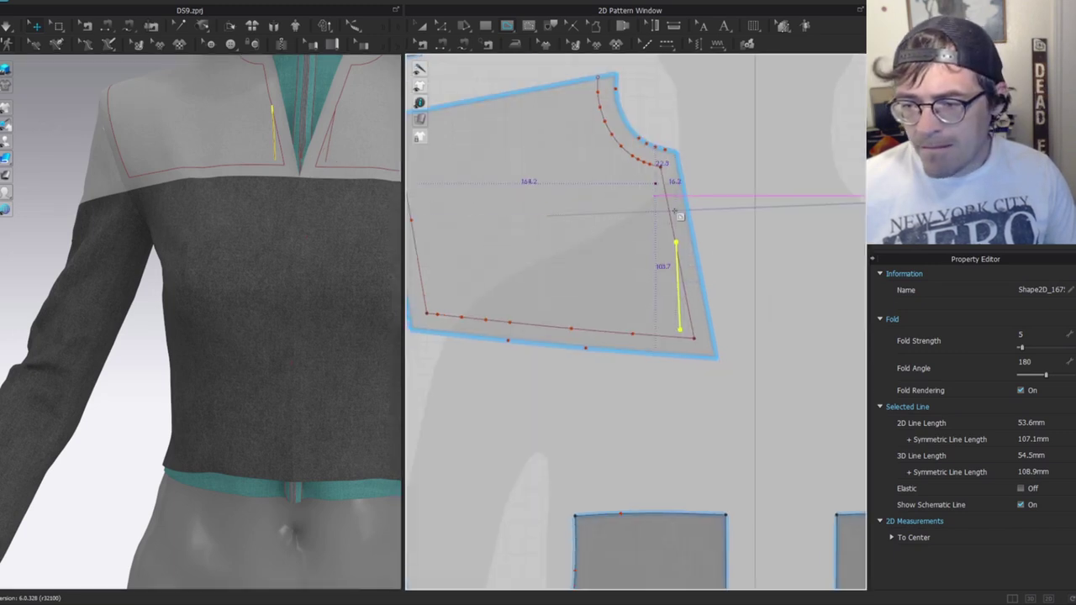
{"action": "scroll", "coordinate": [710, 266], "scroll_direction": "up", "scroll_amount": 3}
{"action": "left_click", "coordinate": [728, 232]}
{"action": "scroll", "coordinate": [640, 278], "scroll_direction": "up", "scroll_amount": 3}
{"action": "left_click_drag", "start_coordinate": [665, 305], "coordinate": [649, 306]}
{"action": "scroll", "coordinate": [254, 145], "scroll_direction": "up", "scroll_amount": 2}
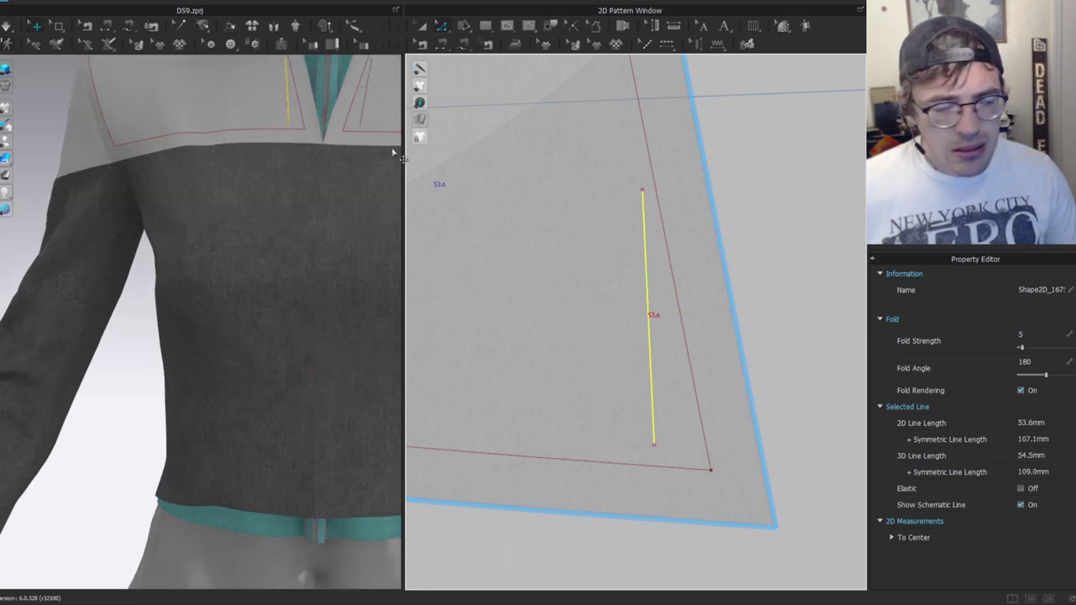
Shift the short internal line's lower endpoint farther from the V opening to change its slant on the front yoke.
{"action": "middle_click_drag", "start_coordinate": [273, 104], "coordinate": [312, 273]}
{"action": "left_click_drag", "start_coordinate": [670, 442], "coordinate": [643, 454]}
{"action": "scroll", "coordinate": [198, 303], "scroll_direction": "down", "scroll_amount": 2}
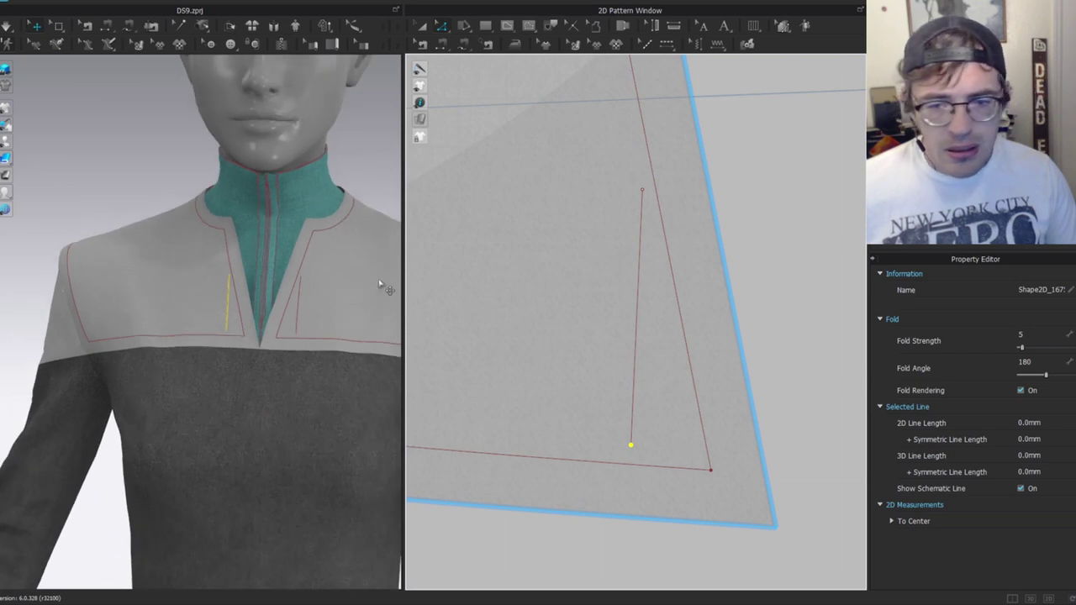
{"action": "scroll", "coordinate": [221, 310], "scroll_direction": "down", "scroll_amount": 3}
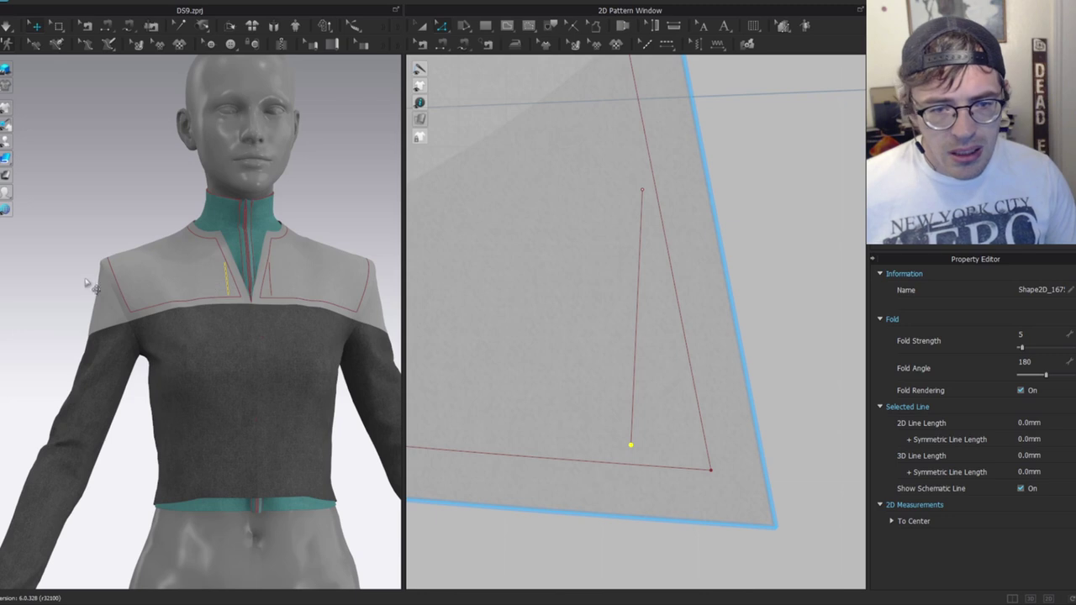
{"action": "scroll", "coordinate": [609, 299], "scroll_direction": "down", "scroll_amount": 5}
{"action": "left_click", "coordinate": [612, 303]}
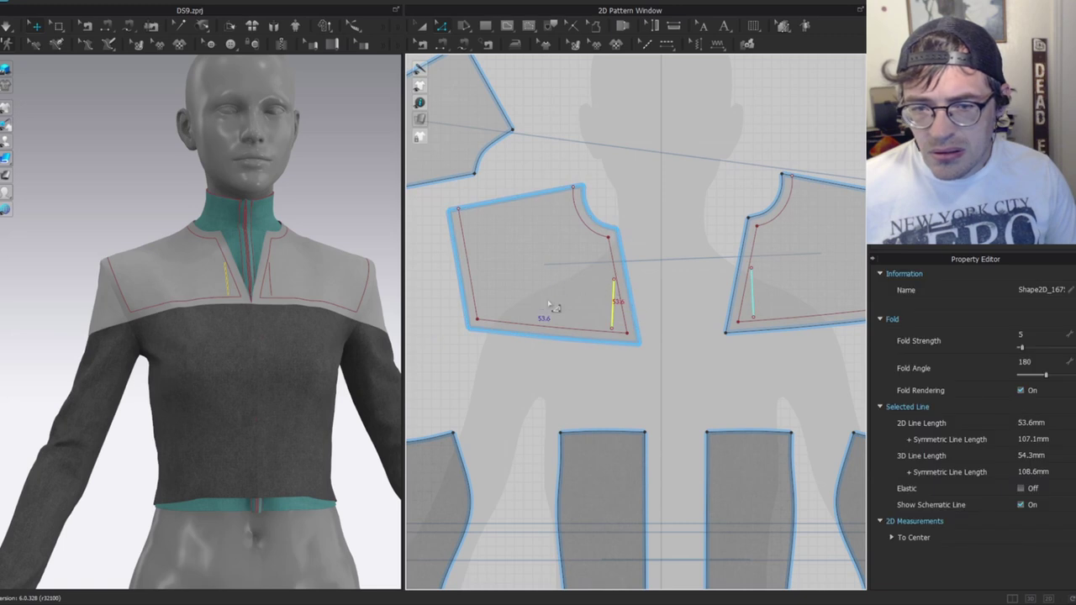
{"action": "scroll", "coordinate": [555, 304], "scroll_direction": "up", "scroll_amount": 5}
{"action": "right_click", "coordinate": [713, 305]}
{"action": "key", "text": "Escape"}
{"action": "scroll", "coordinate": [759, 285], "scroll_direction": "down", "scroll_amount": 5}
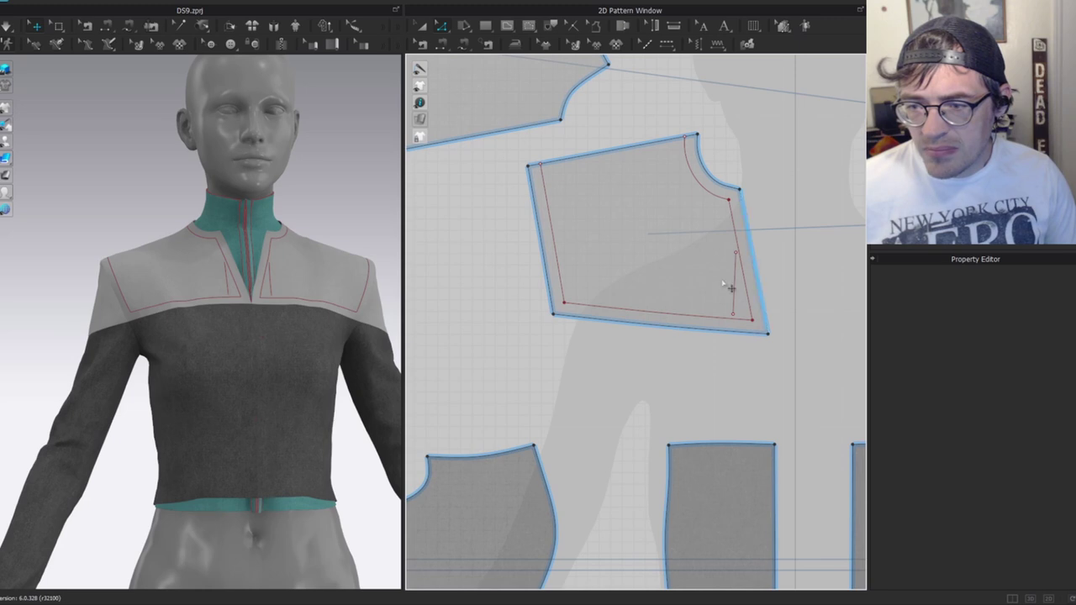
{"action": "right_click", "coordinate": [734, 296]}
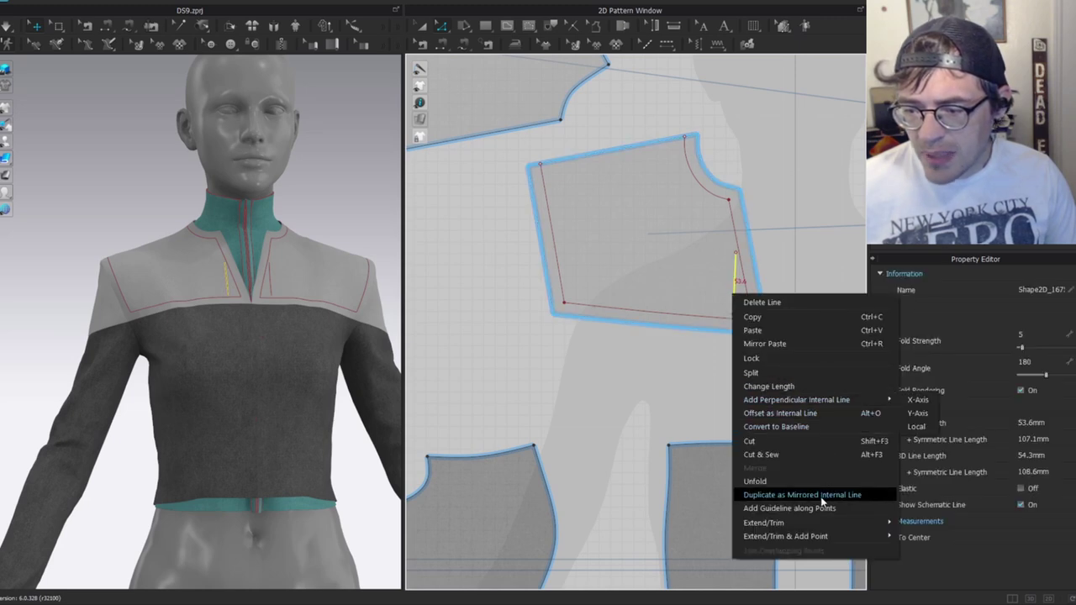
{"action": "left_click", "coordinate": [810, 412]}
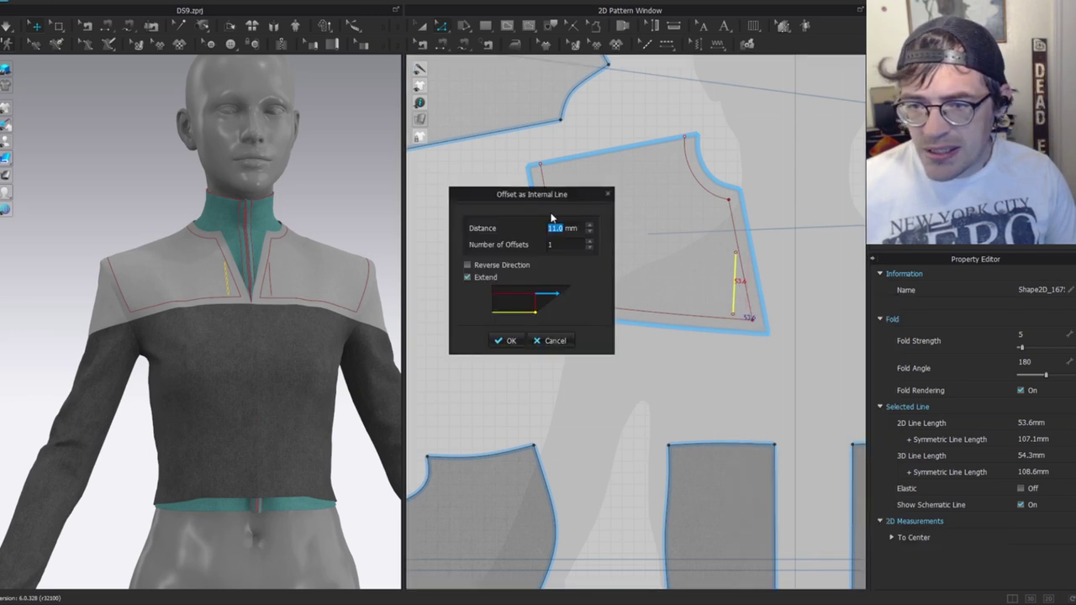
{"action": "left_click_drag", "start_coordinate": [553, 195], "coordinate": [318, 180]}
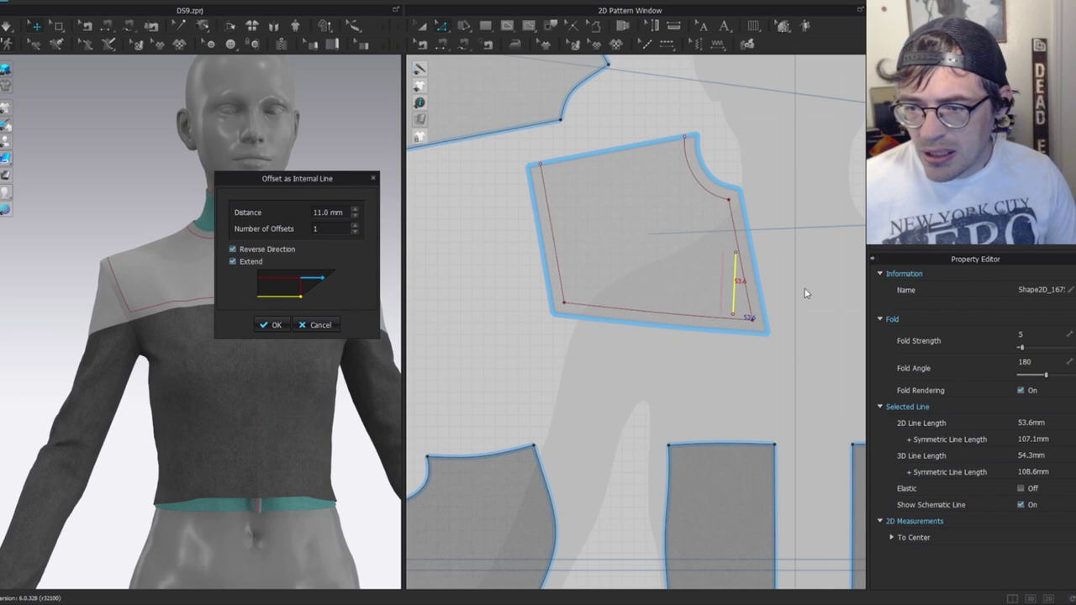
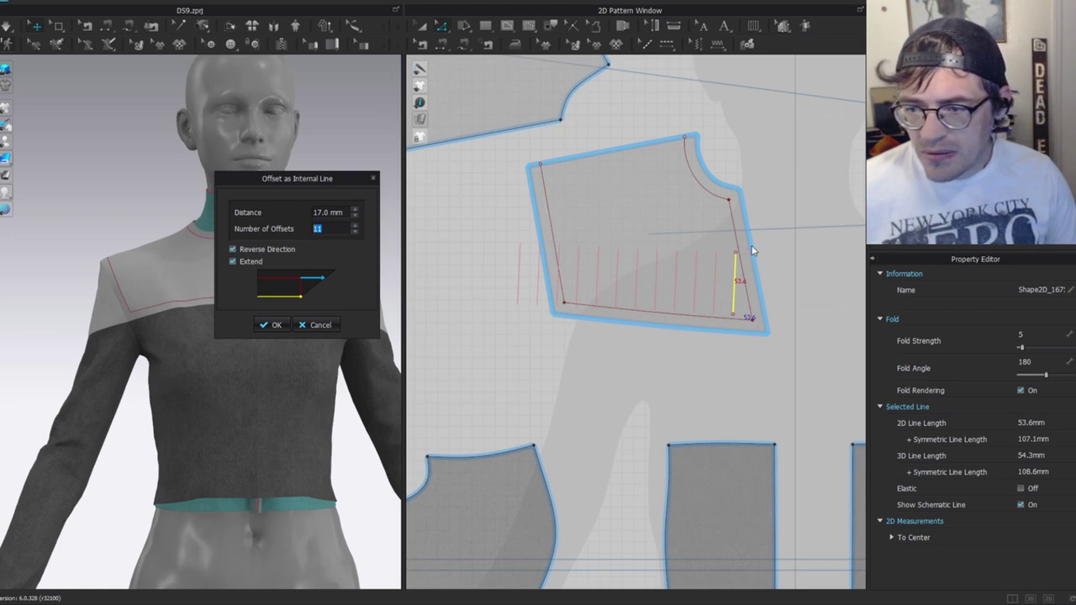
{"action": "left_click", "coordinate": [311, 324]}
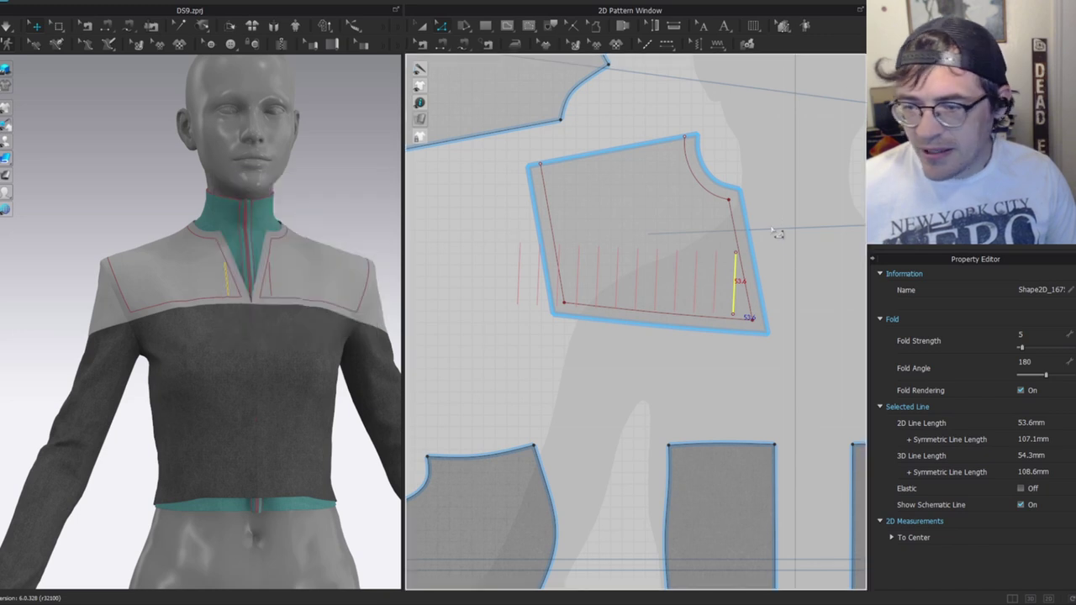
Extend the short internal line beside the front yoke's V opening at both ends to the pattern outline.
{"action": "left_click", "coordinate": [737, 288]}
{"action": "right_click", "coordinate": [735, 279]}
{"action": "mouse_move", "coordinate": [817, 451]}
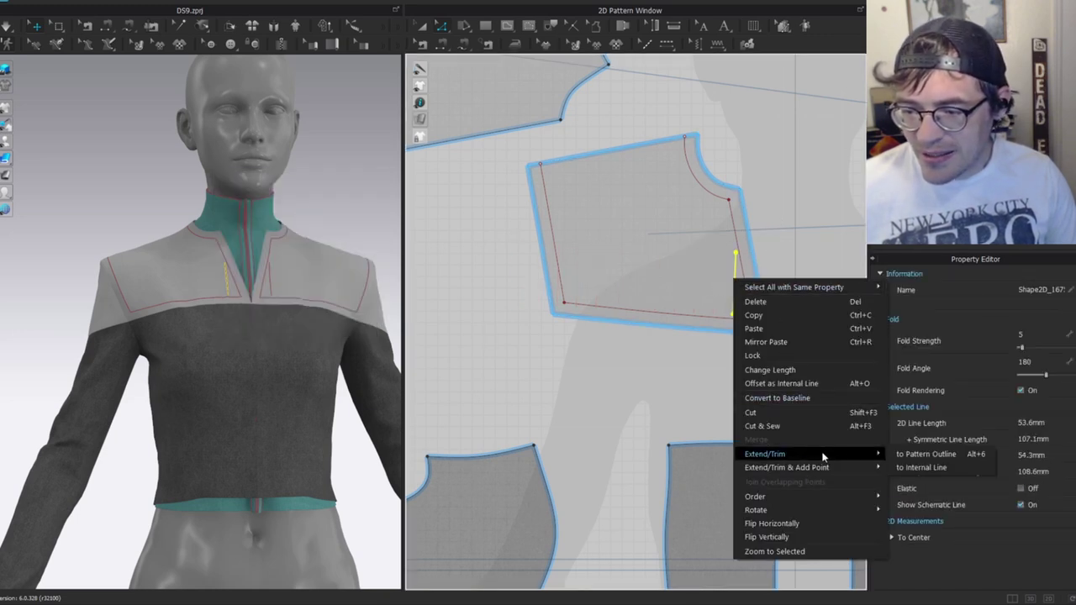
{"action": "left_click", "coordinate": [932, 455]}
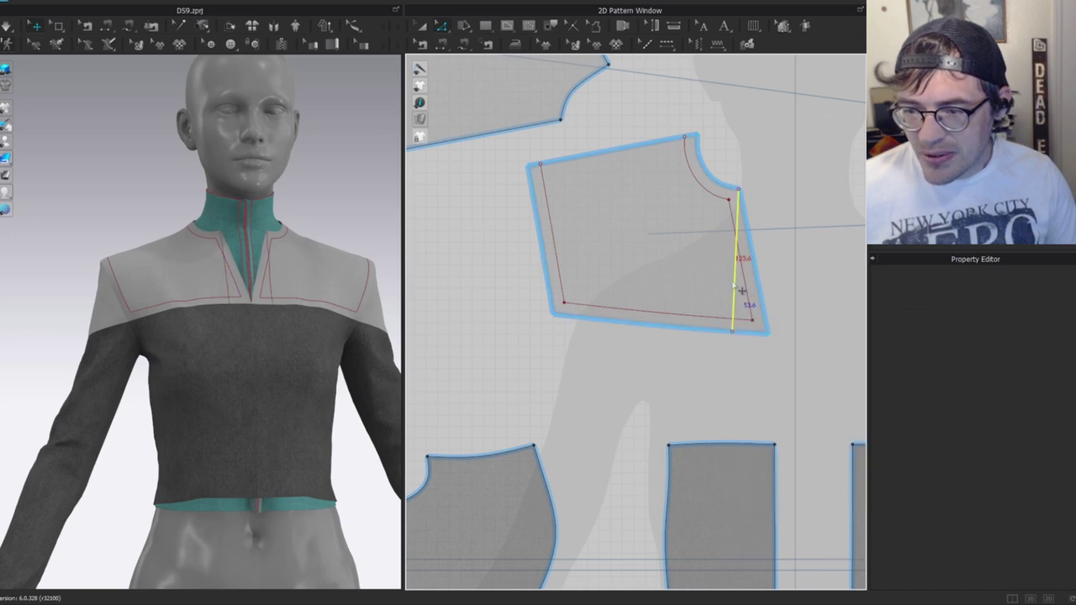
Offset the extended internal line 11 times across the front yoke at 17 mm spacing, with Reverse Direction and Extend enabled.
{"action": "left_click", "coordinate": [745, 300]}
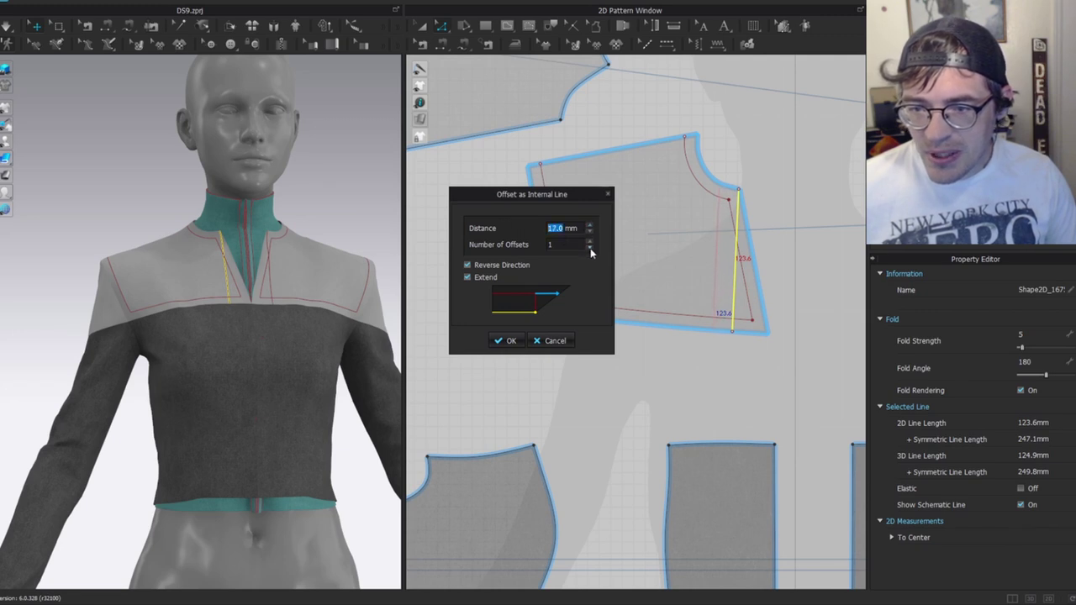
{"action": "left_click_drag", "start_coordinate": [540, 195], "coordinate": [373, 186]}
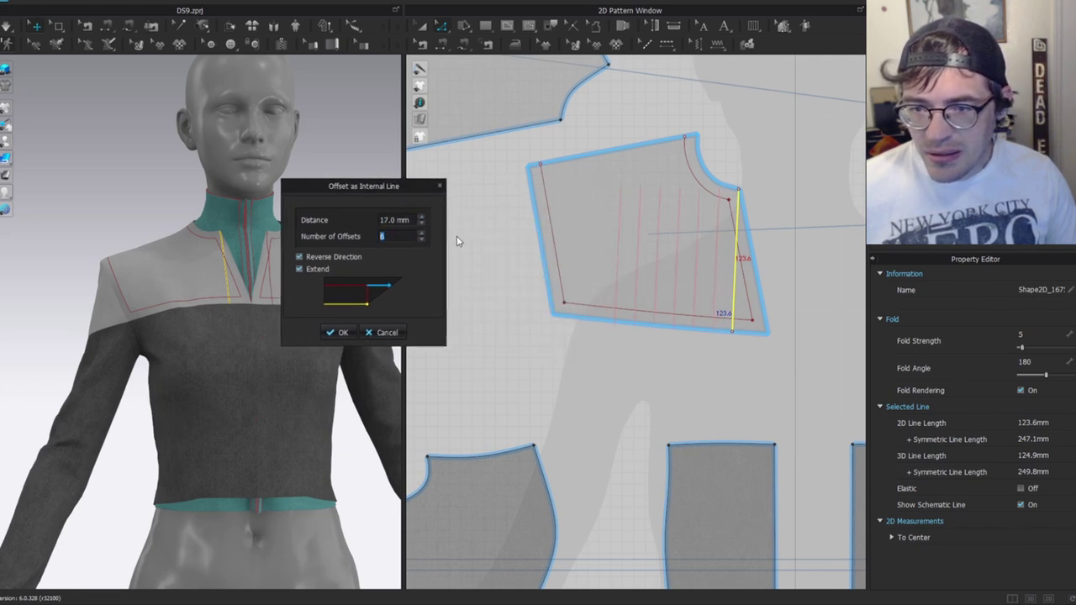
{"action": "scroll", "coordinate": [421, 237], "scroll_direction": "up", "scroll_amount": 5}
{"action": "scroll", "coordinate": [420, 237], "scroll_direction": "down", "scroll_amount": 1}
{"action": "scroll", "coordinate": [421, 237], "scroll_direction": "up", "scroll_amount": 1}
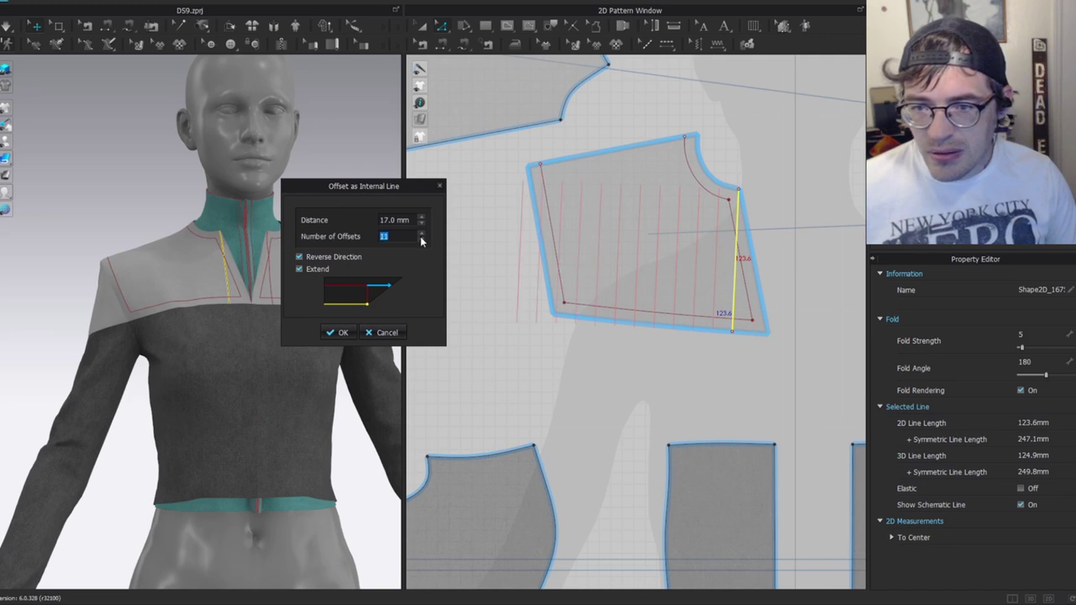
{"action": "left_click", "coordinate": [337, 332]}
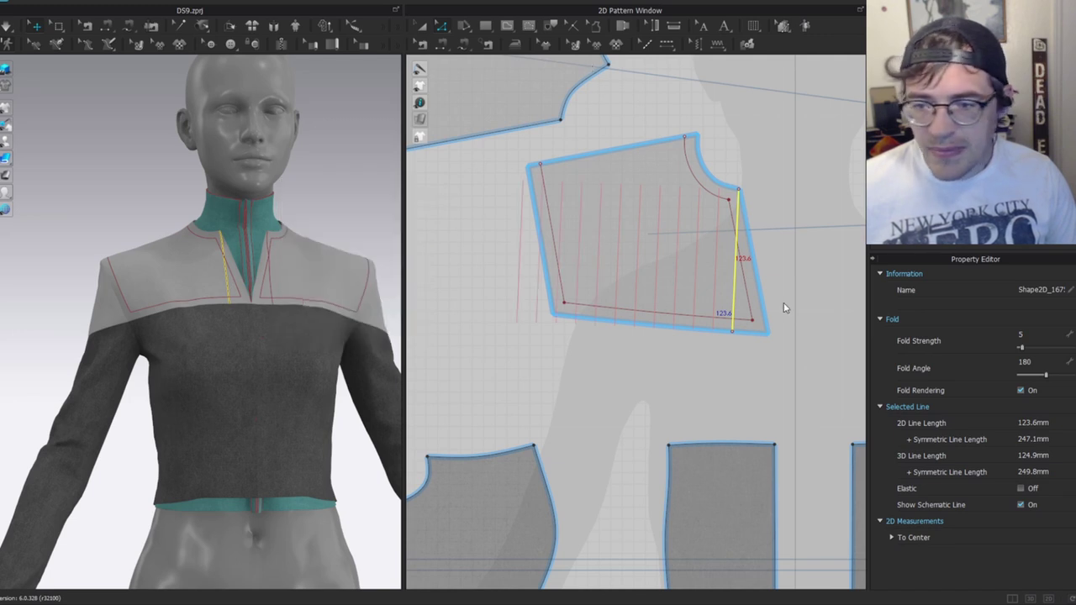
Extend or trim the offset lines to the front yoke's pattern outline, removing the outermost line lying beyond the armhole edge.
{"action": "right_click", "coordinate": [715, 250]}
{"action": "mouse_move", "coordinate": [782, 434]}
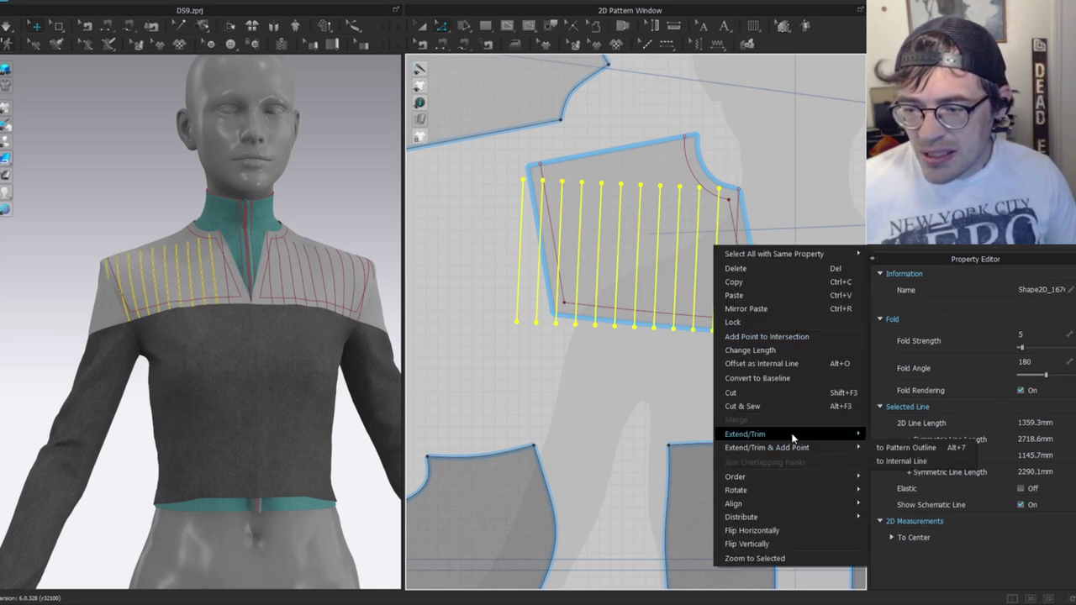
{"action": "left_click", "coordinate": [892, 434]}
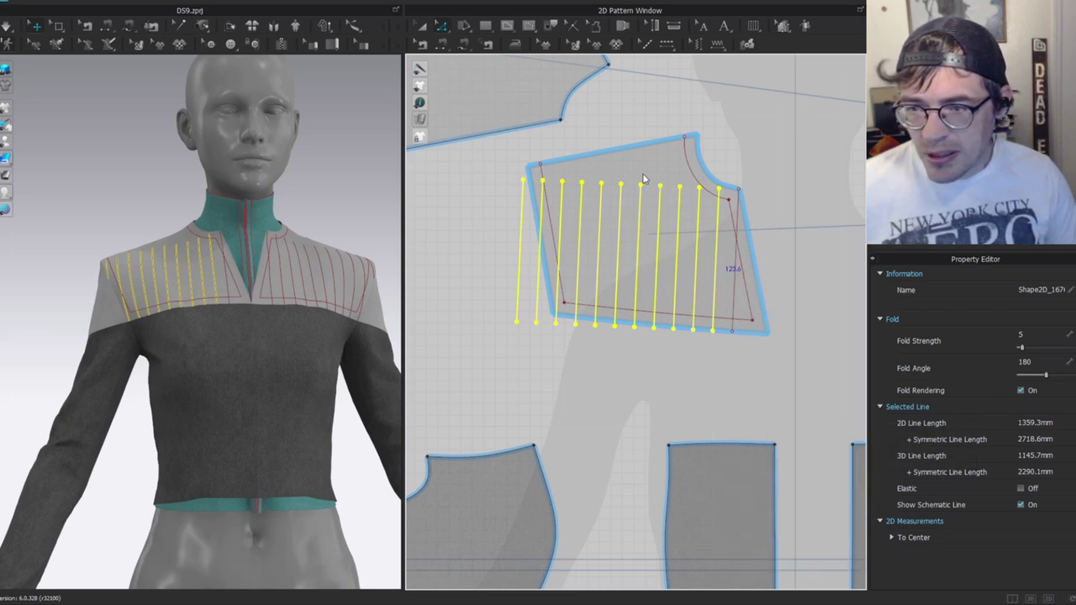
{"action": "left_click", "coordinate": [521, 241]}
{"action": "key", "text": "Delete"}
{"action": "scroll", "coordinate": [639, 282], "scroll_direction": "up", "scroll_amount": 2}
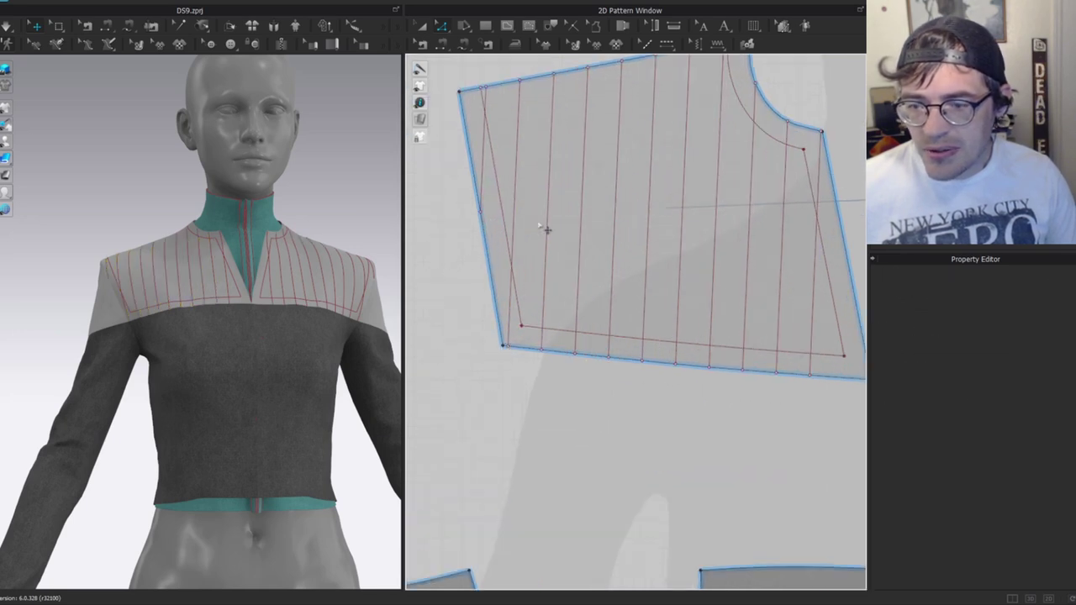
Examine the front yoke's vertical fold lines on the 3D garment and on its 2D pattern piece.
{"action": "left_click", "coordinate": [199, 266]}
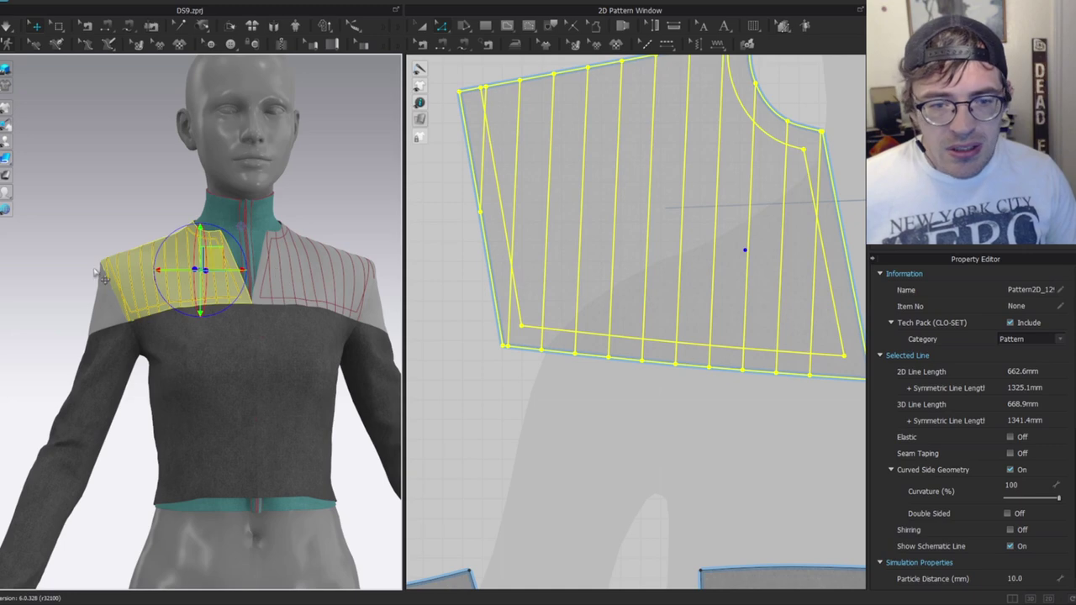
{"action": "scroll", "coordinate": [222, 266], "scroll_direction": "up", "scroll_amount": 2}
{"action": "right_click_drag", "start_coordinate": [206, 232], "coordinate": [250, 244]}
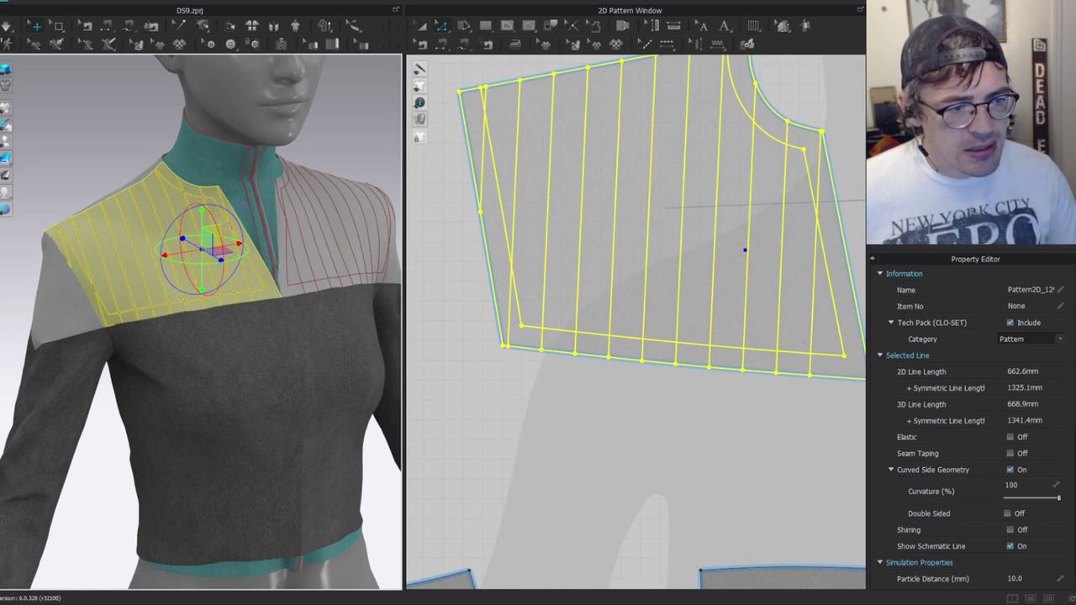
{"action": "right_click_drag", "start_coordinate": [242, 251], "coordinate": [206, 221]}
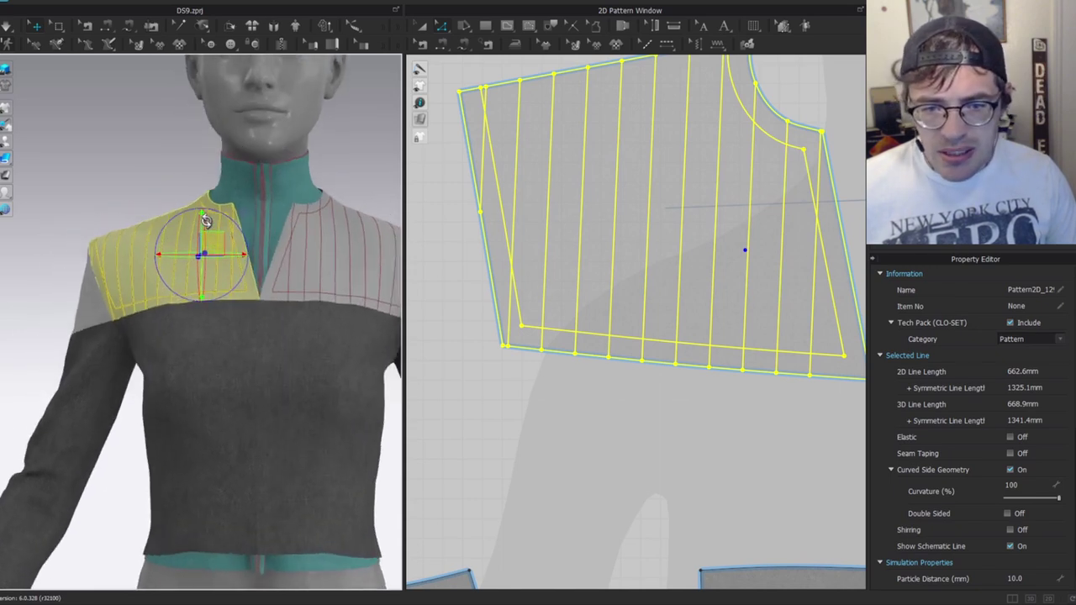
{"action": "right_click_drag", "start_coordinate": [307, 267], "coordinate": [321, 262]}
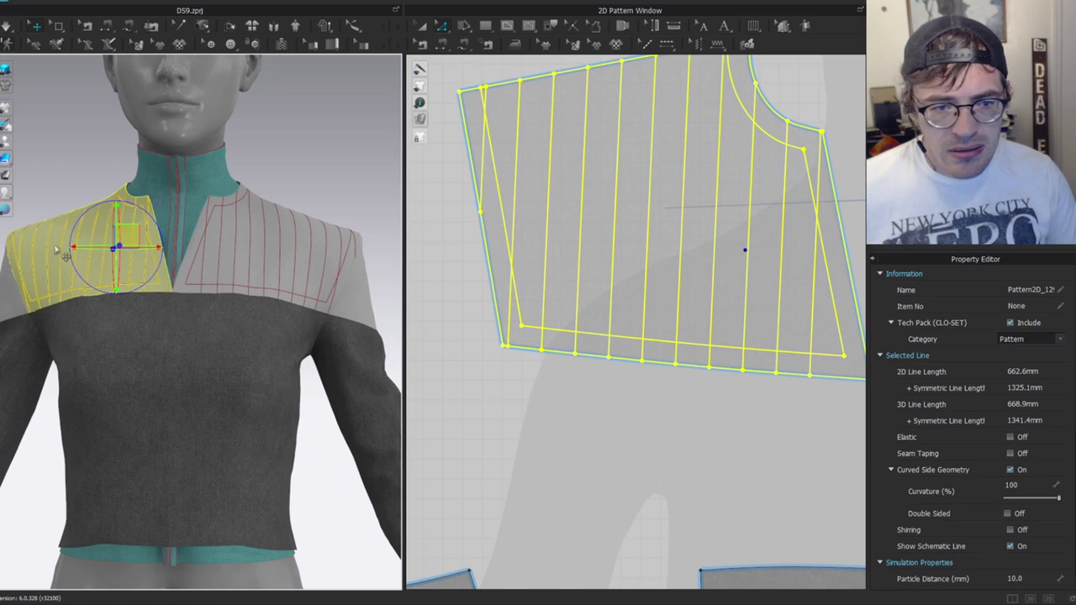
{"action": "scroll", "coordinate": [749, 231], "scroll_direction": "down", "scroll_amount": 3}
{"action": "middle_click_drag", "start_coordinate": [749, 232], "coordinate": [688, 261]}
{"action": "left_click", "coordinate": [759, 273]}
{"action": "scroll", "coordinate": [685, 241], "scroll_direction": "up", "scroll_amount": 3}
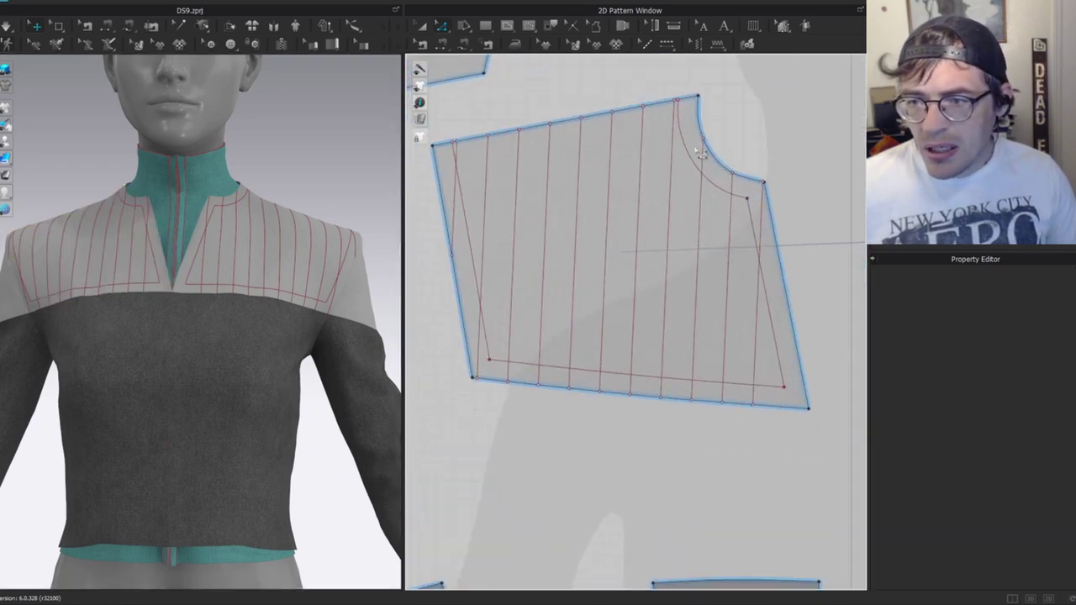
Try to use Extend/Trim on all the yoke's vertical lines, leaving the inset outline out of the selection.
{"action": "left_click", "coordinate": [654, 375]}
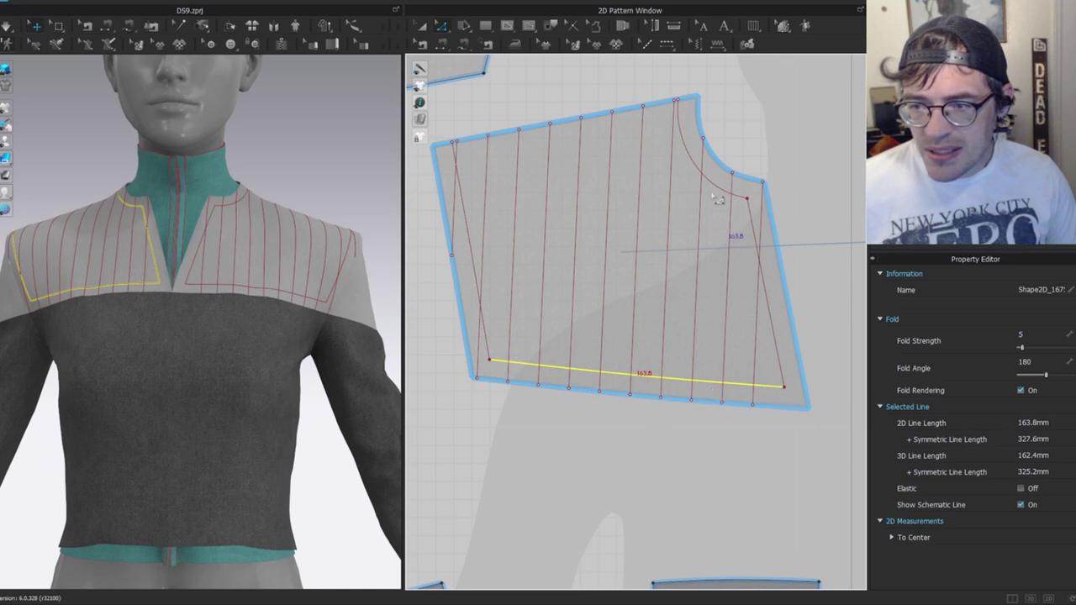
{"action": "left_click", "coordinate": [698, 294]}
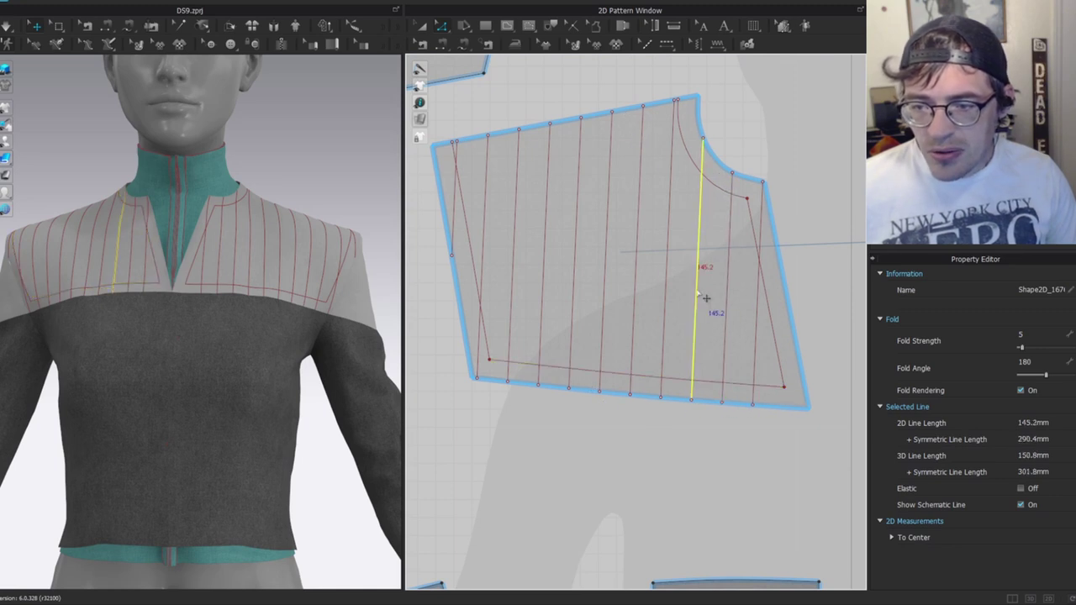
{"action": "key", "text": "ctrl+a"}
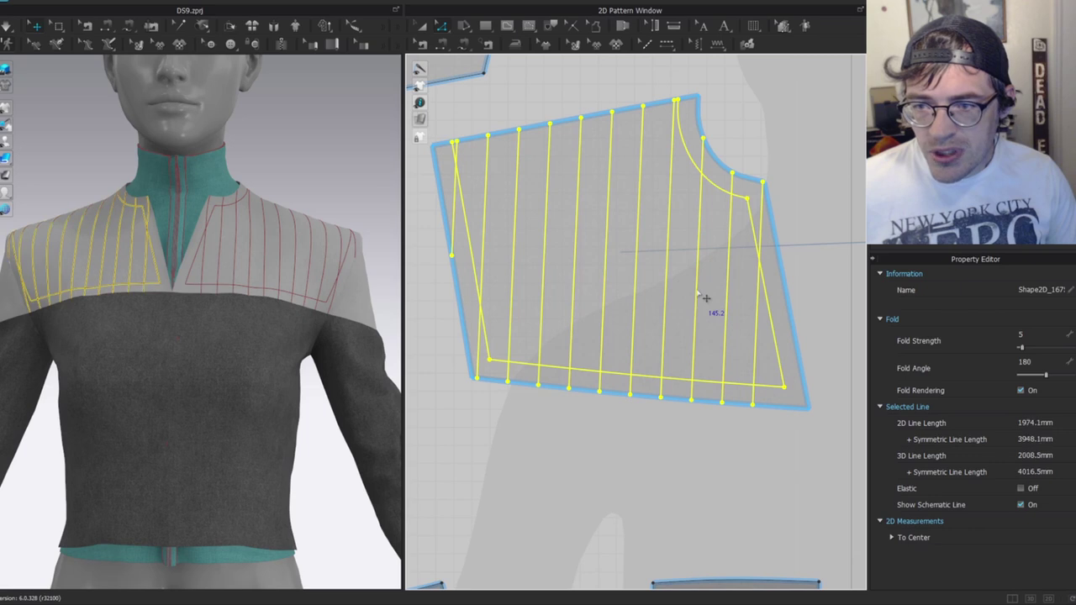
{"action": "double_click", "coordinate": [763, 387], "text": "shift"}
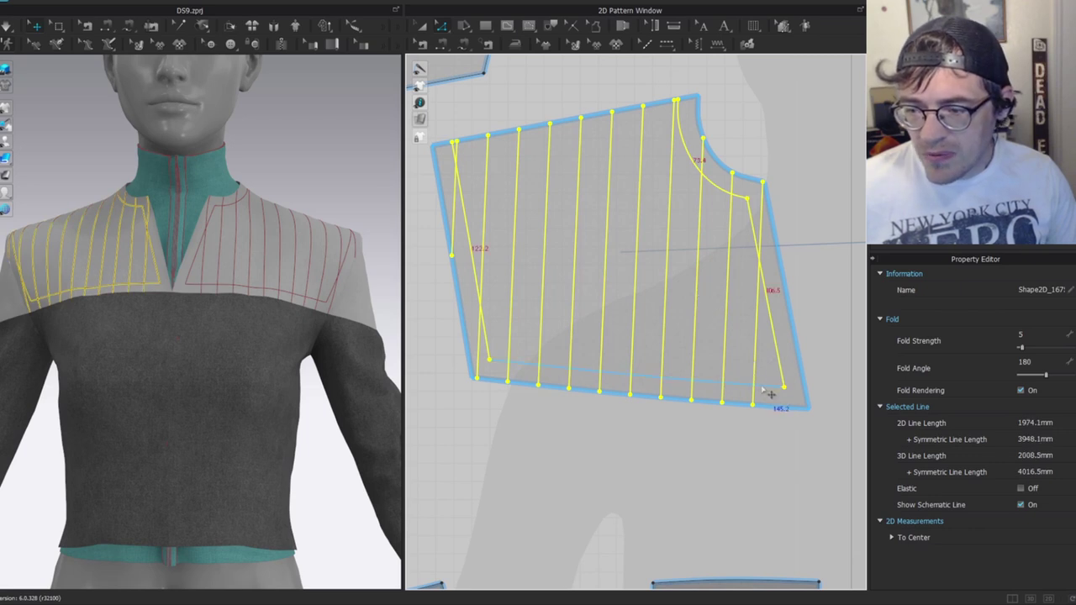
{"action": "right_click", "coordinate": [757, 343]}
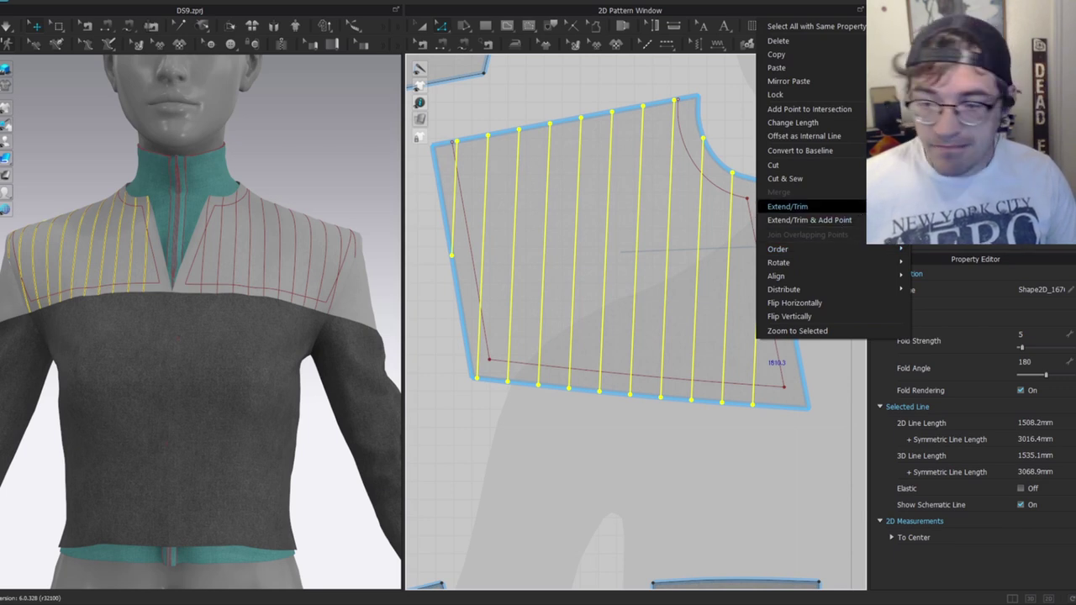
{"action": "left_click", "coordinate": [787, 207]}
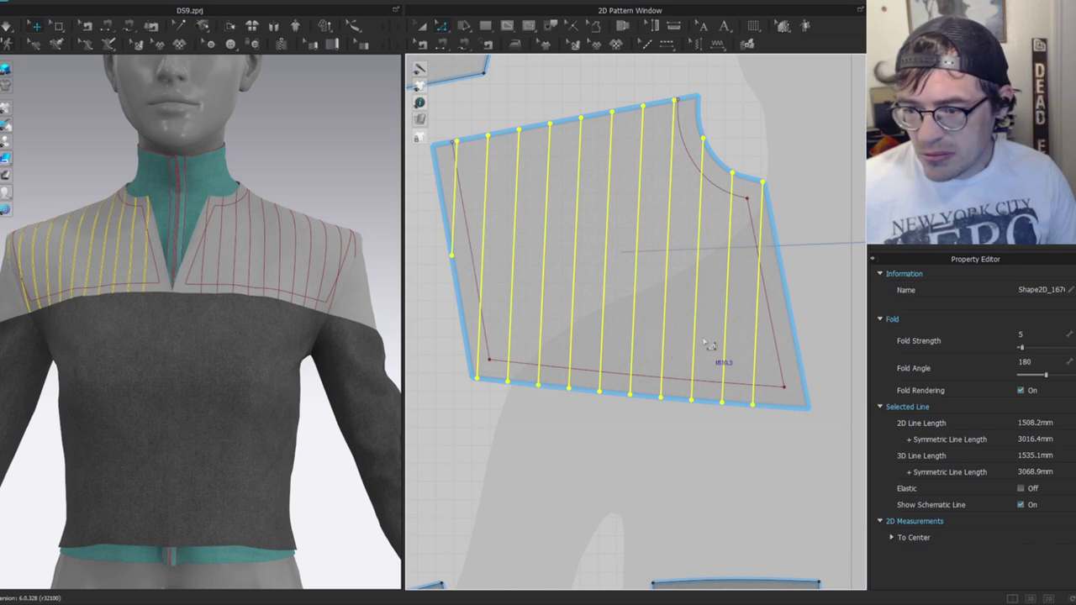
{"action": "key", "text": "Escape"}
Retry Extend/Trim on the yoke's vertical lines after reselecting all internal lines and excluding the inset outline.
{"action": "right_click", "coordinate": [694, 308]}
{"action": "left_click", "coordinate": [648, 284]}
{"action": "left_click", "coordinate": [646, 286]}
{"action": "left_click", "coordinate": [698, 306]}
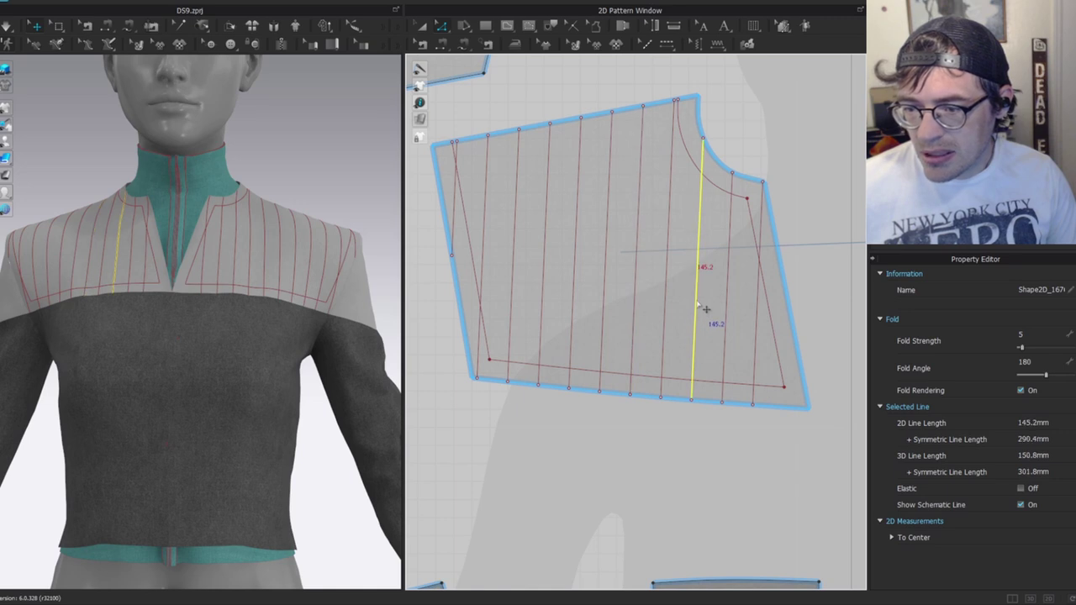
{"action": "double_click", "coordinate": [697, 305]}
{"action": "right_click", "coordinate": [697, 306]}
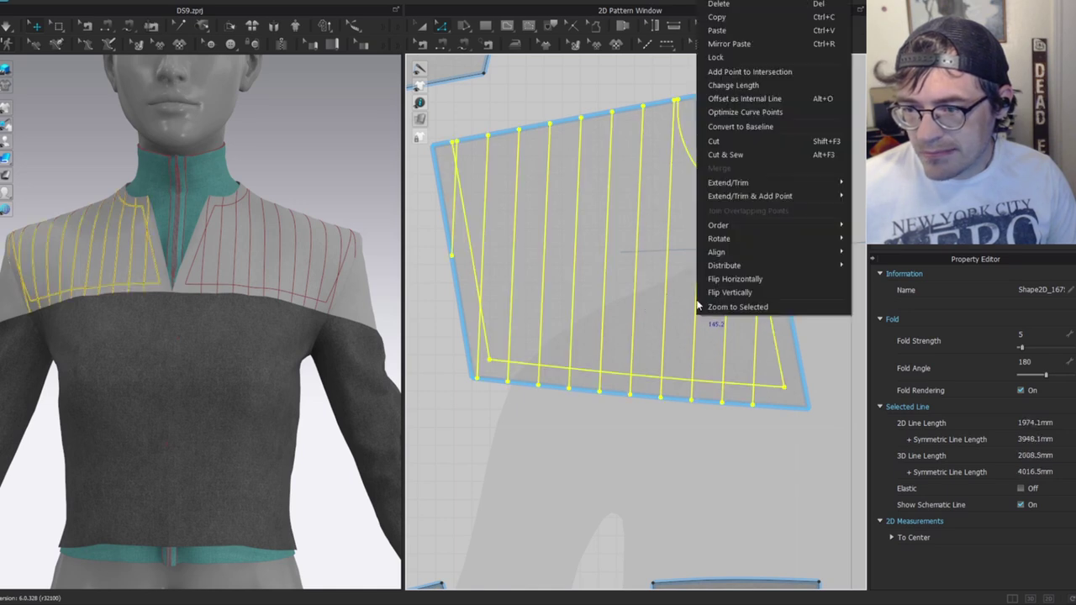
{"action": "left_click", "coordinate": [668, 312]}
{"action": "left_click", "coordinate": [694, 338]}
{"action": "key", "text": "ctrl+a"}
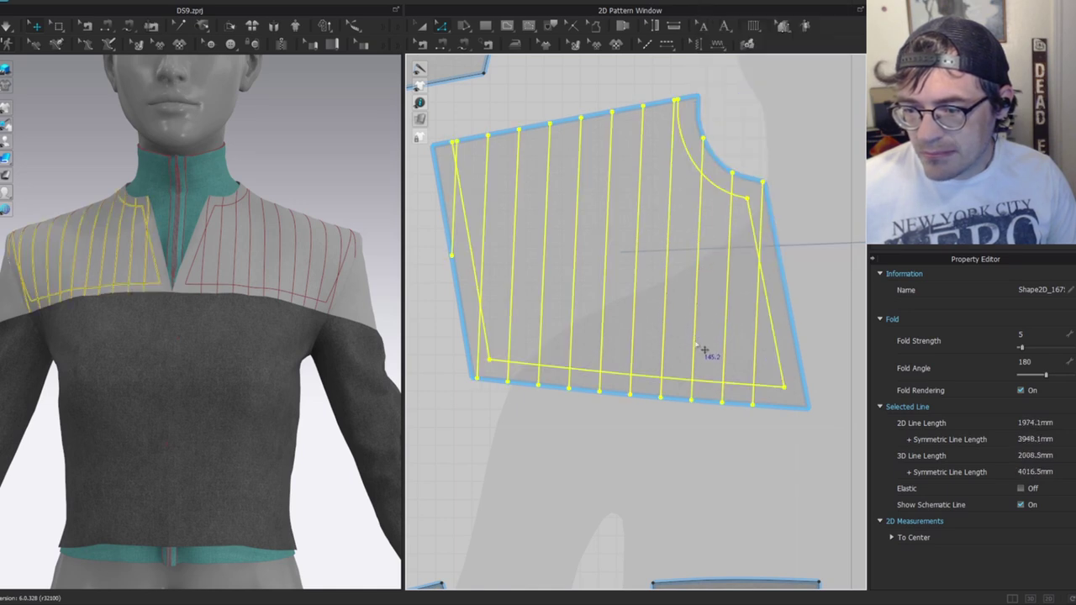
{"action": "right_click", "coordinate": [699, 334]}
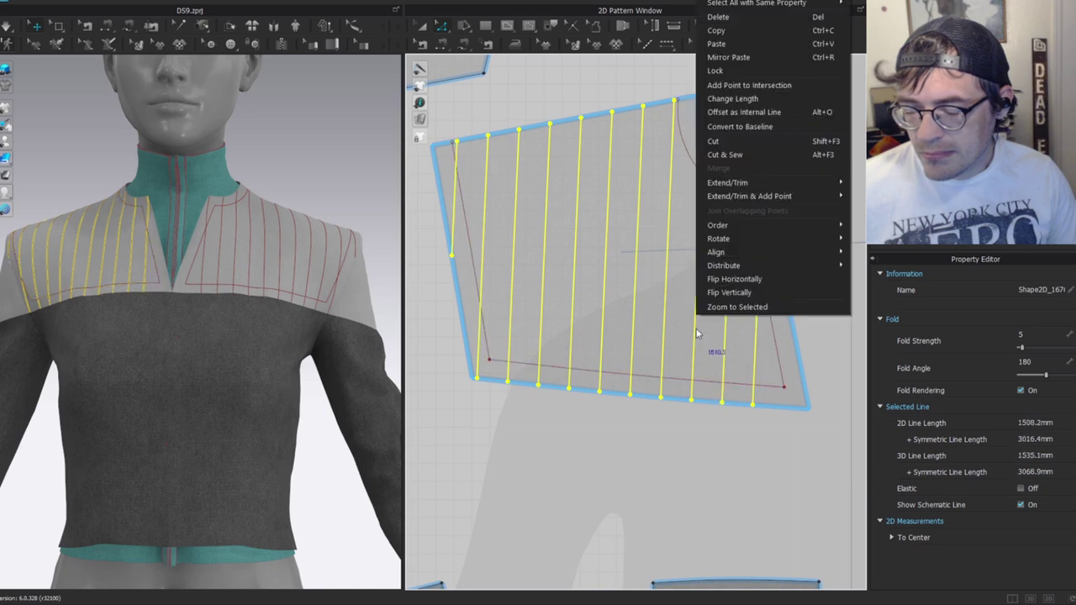
{"action": "mouse_move", "coordinate": [798, 185]}
{"action": "left_click", "coordinate": [859, 195]}
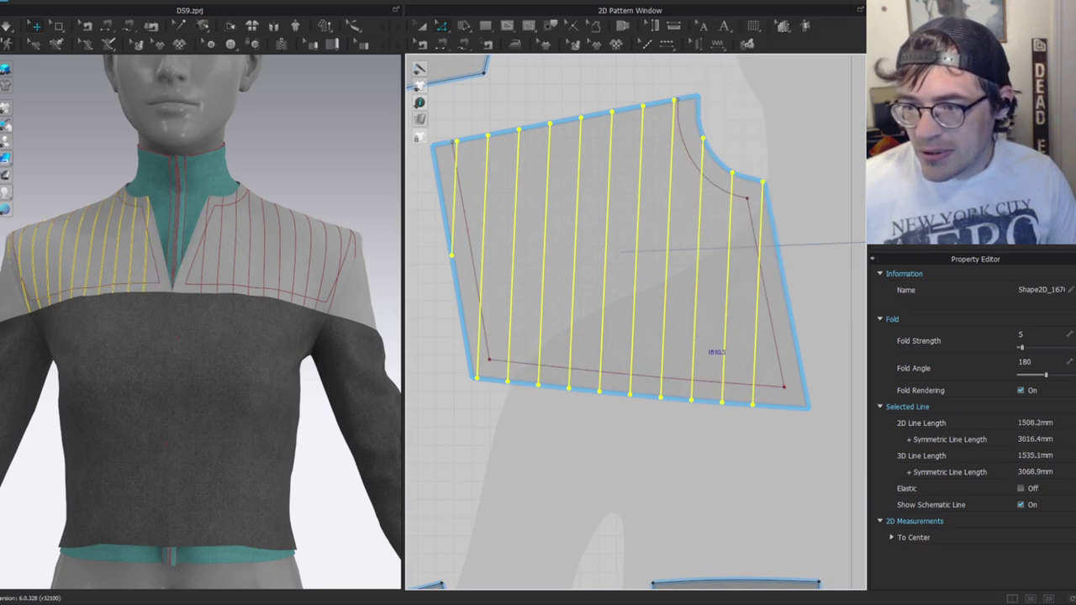
Try Extend/Trim on only the second vertical line from the yoke's armhole edge, and clear the selection.
{"action": "left_click", "coordinate": [486, 186]}
{"action": "right_click", "coordinate": [486, 186]}
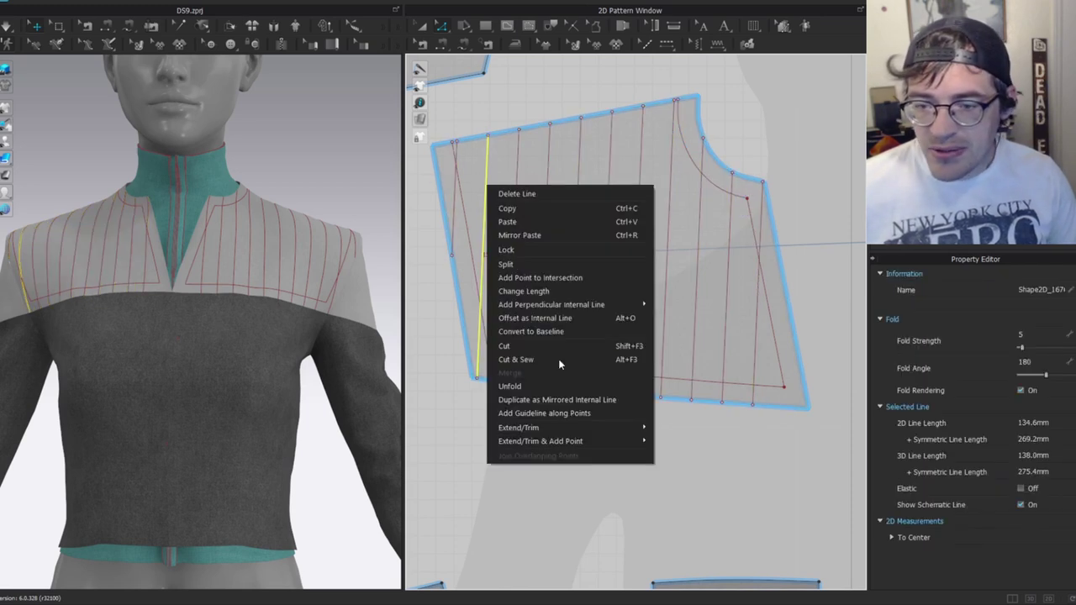
{"action": "mouse_move", "coordinate": [644, 427]}
{"action": "left_click", "coordinate": [701, 443]}
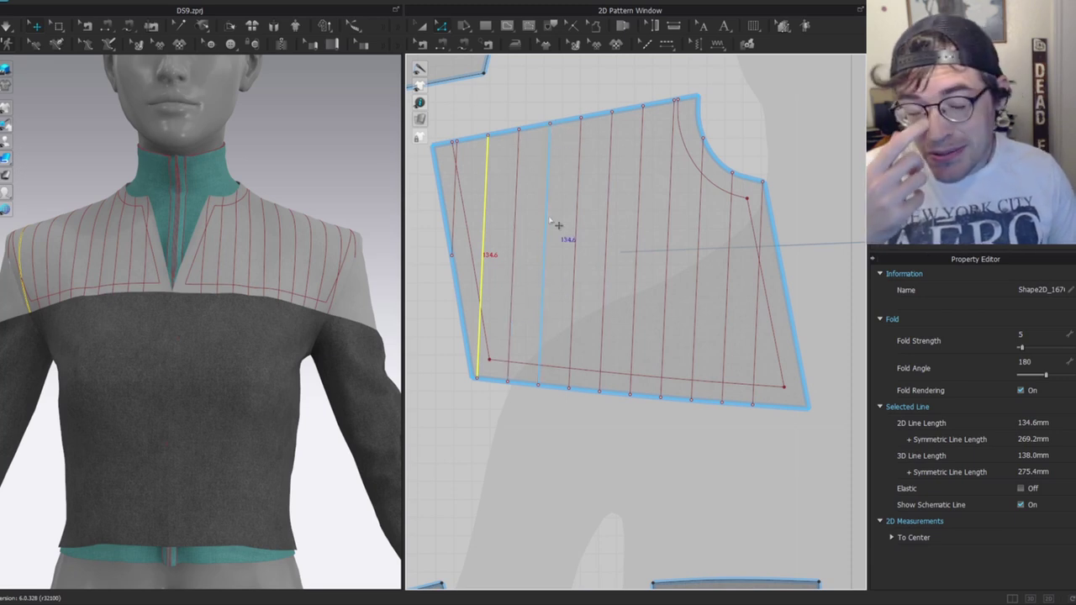
{"action": "left_click", "coordinate": [718, 525]}
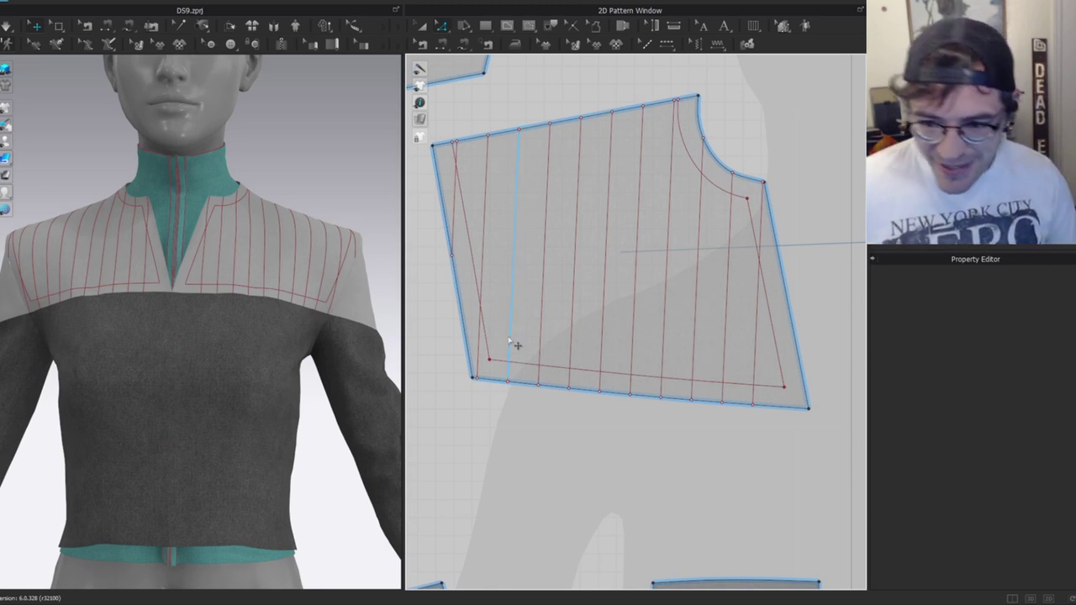
Try adding intersection points along the yoke's inset outline where the vertical lines cross it, and undo the attempt.
{"action": "left_click", "coordinate": [532, 374]}
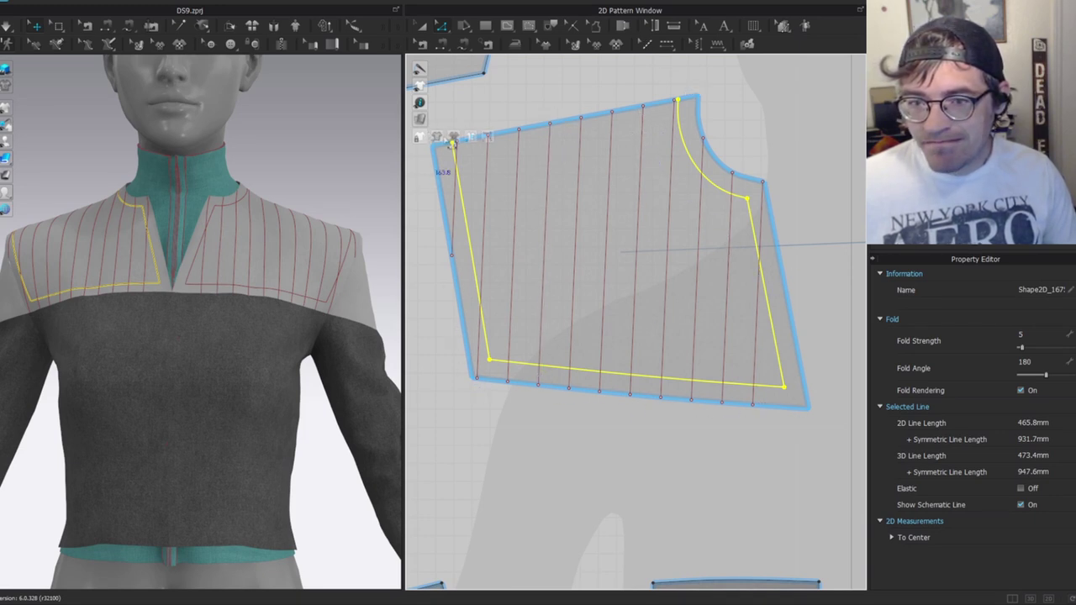
{"action": "right_click", "coordinate": [620, 387]}
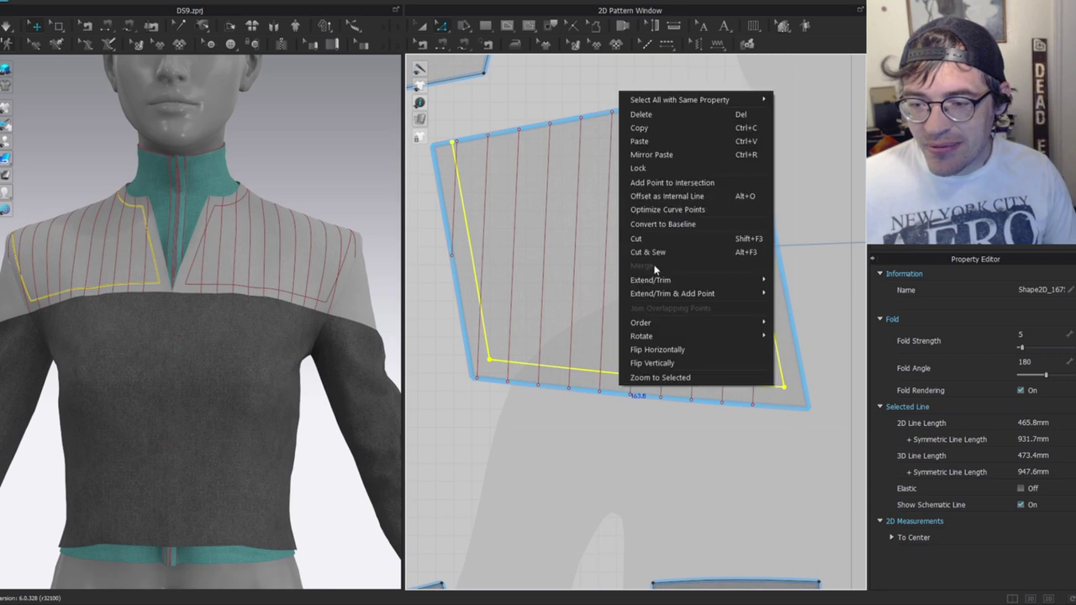
{"action": "left_click", "coordinate": [685, 184]}
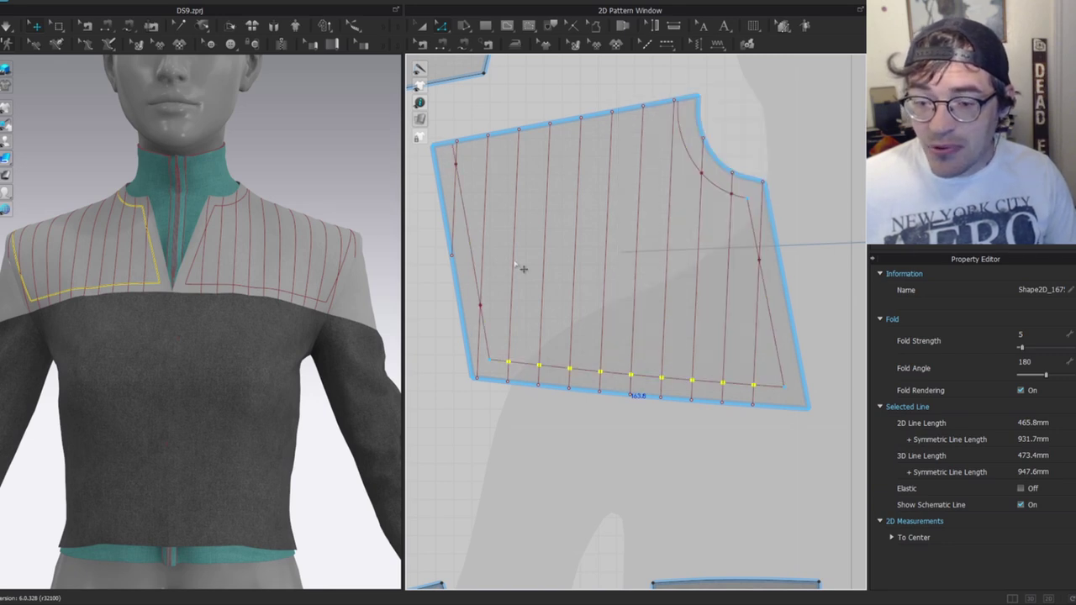
{"action": "left_click", "coordinate": [540, 357]}
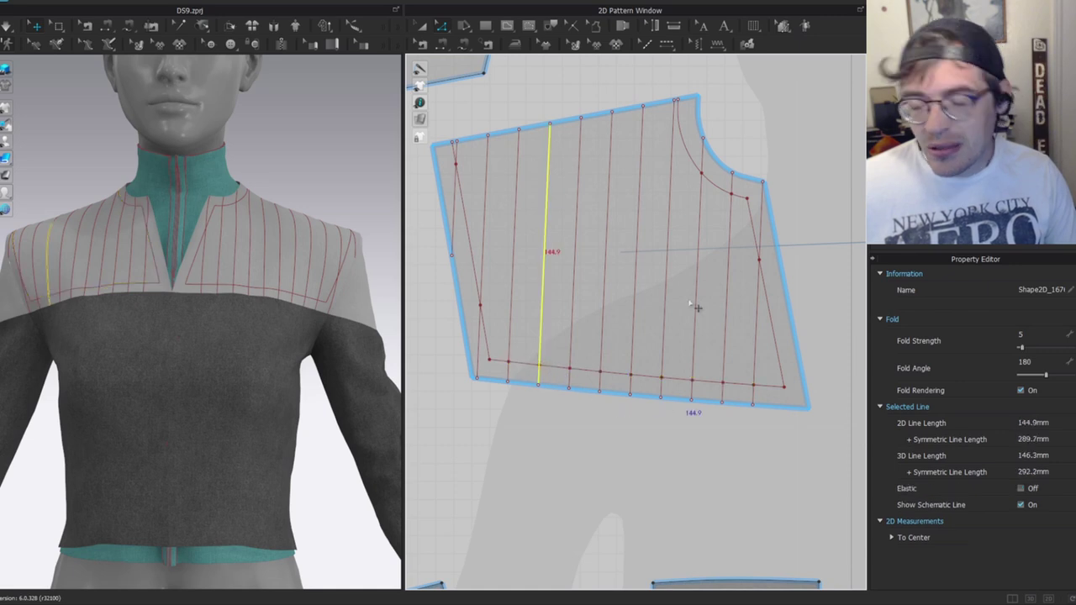
{"action": "key", "text": "ctrl+z"}
{"action": "key", "text": "ctrl+z"}
{"action": "key", "text": "ctrl+z"}
{"action": "left_click", "coordinate": [610, 320]}
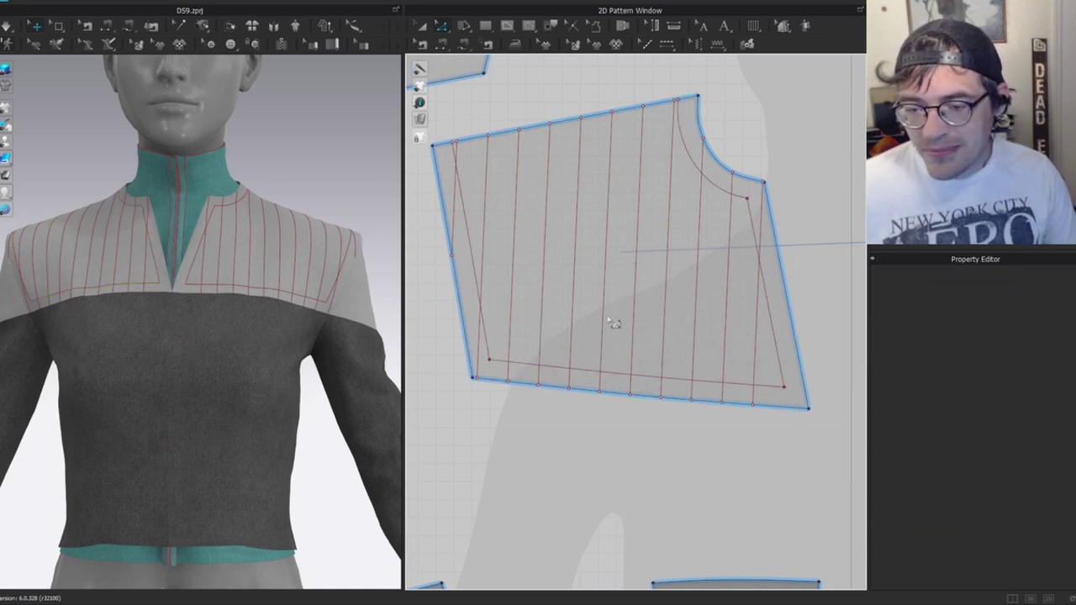
Add points to all the yoke's vertical lines where they intersect the inset outline, excluding the outline itself from the selection.
{"action": "left_click", "coordinate": [603, 324]}
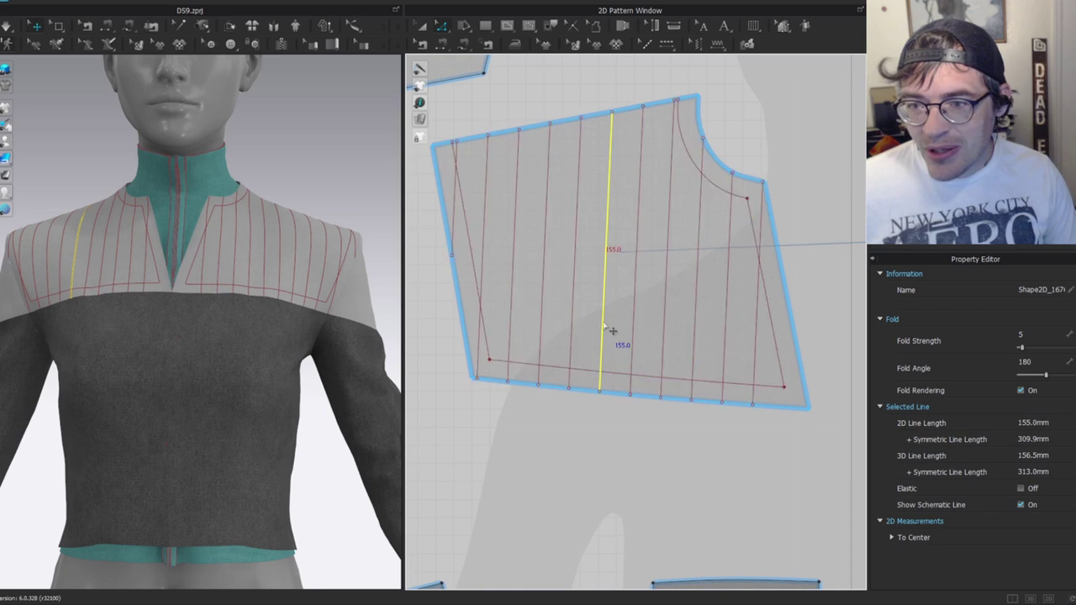
{"action": "key", "text": "ctrl+a"}
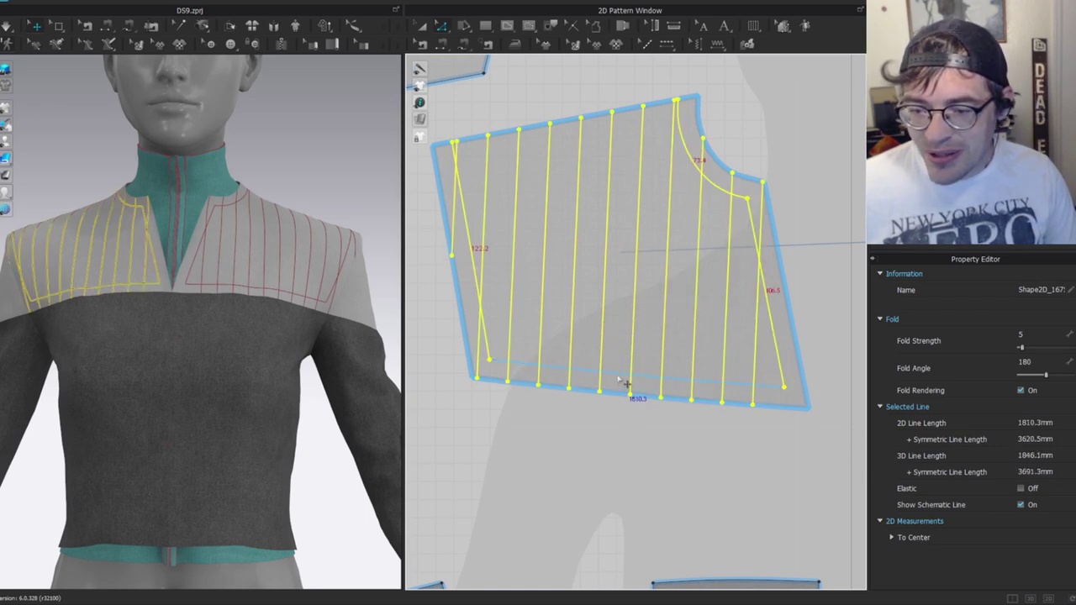
{"action": "double_click", "coordinate": [618, 377], "text": "shift"}
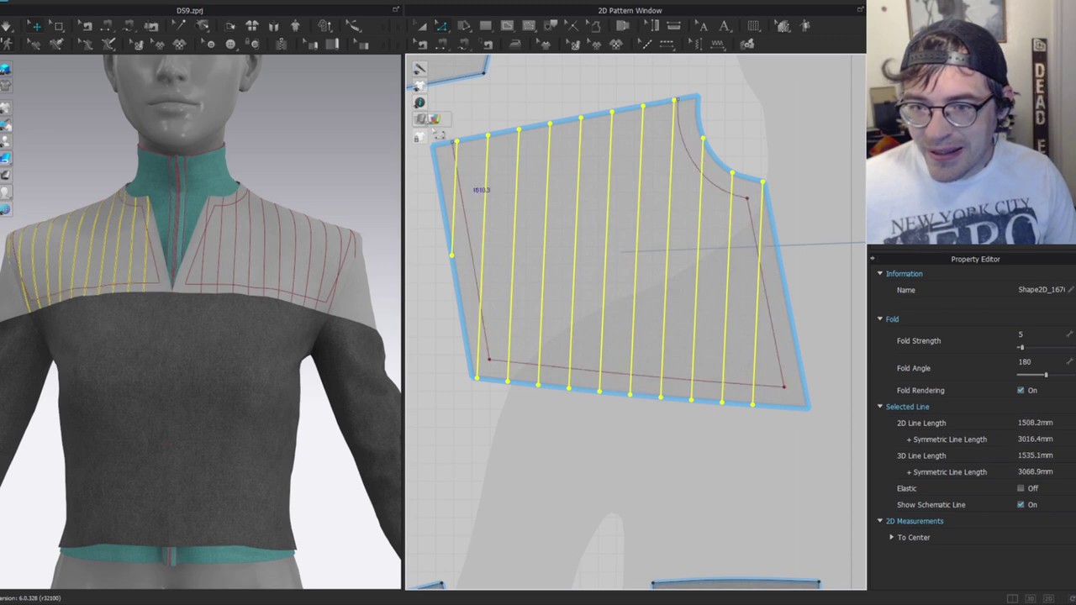
{"action": "right_click", "coordinate": [670, 235]}
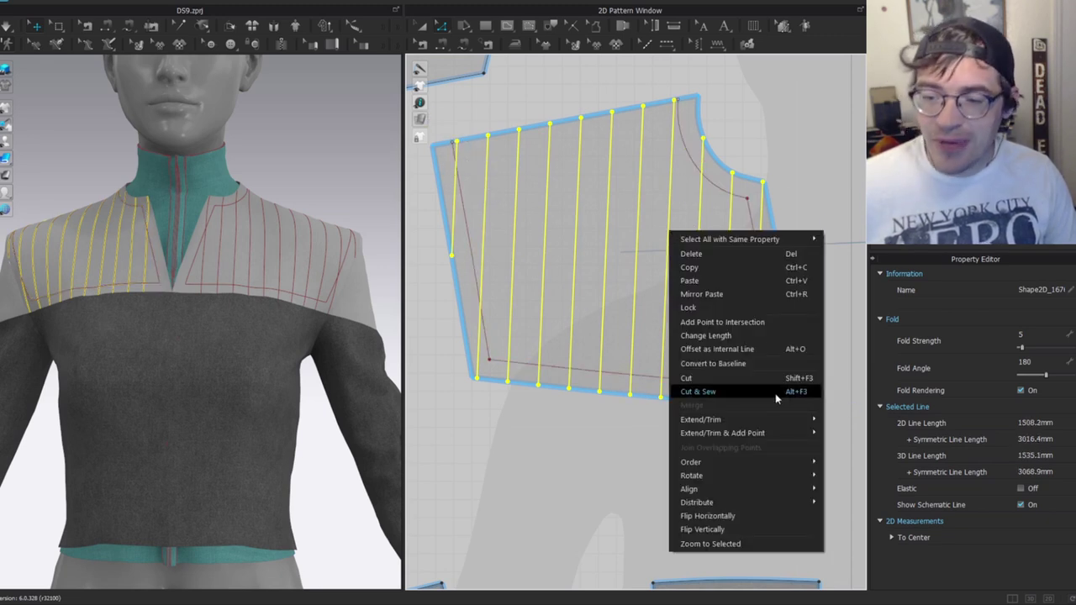
{"action": "left_click", "coordinate": [781, 324]}
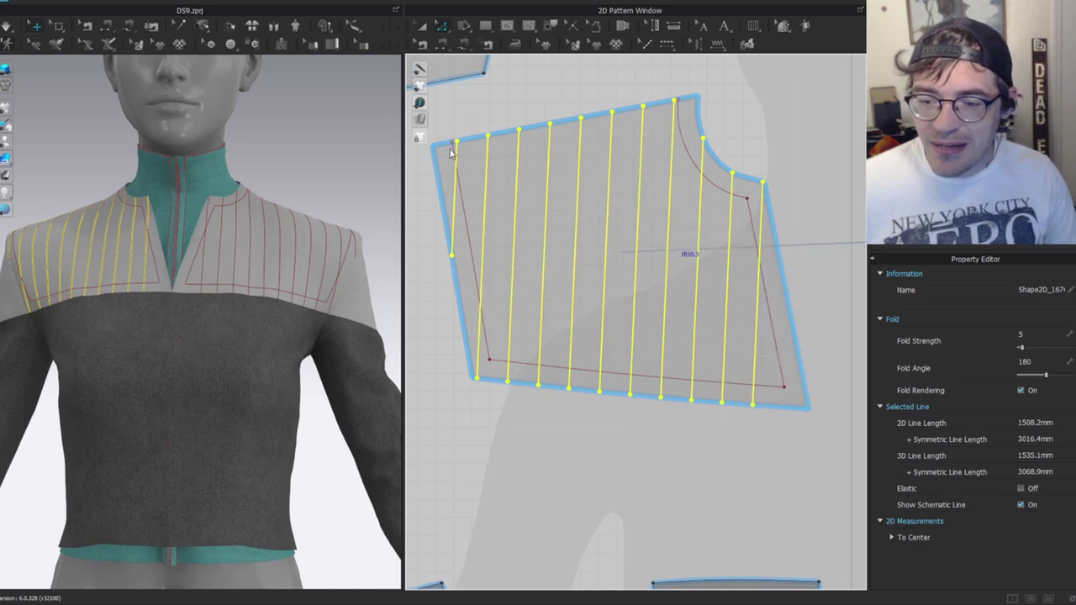
{"action": "left_click", "coordinate": [727, 497]}
{"action": "left_click", "coordinate": [697, 312]}
{"action": "left_click", "coordinate": [699, 312]}
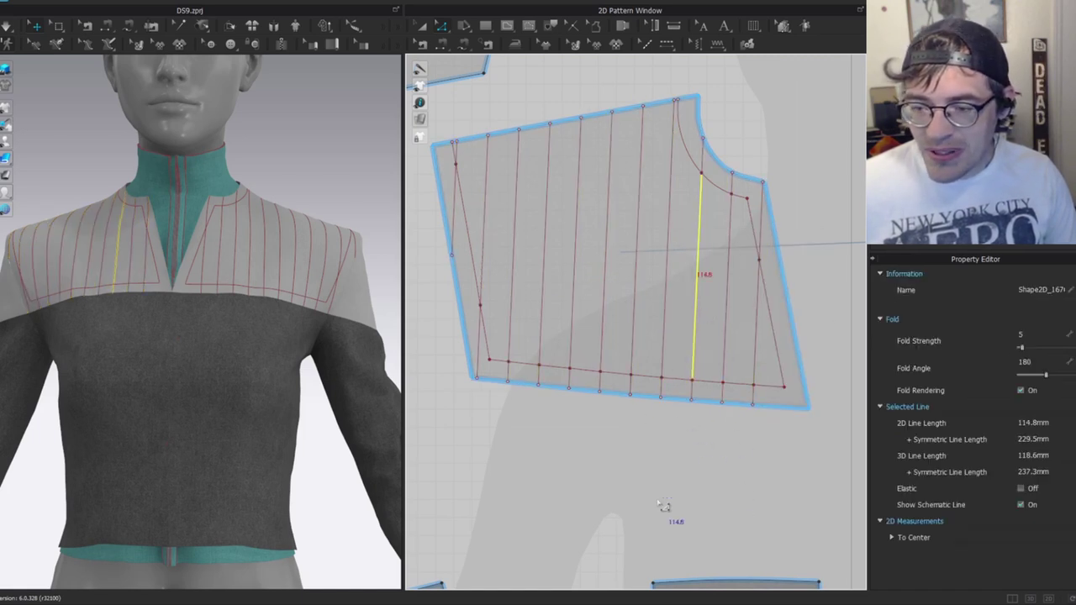
{"action": "left_click", "coordinate": [677, 522]}
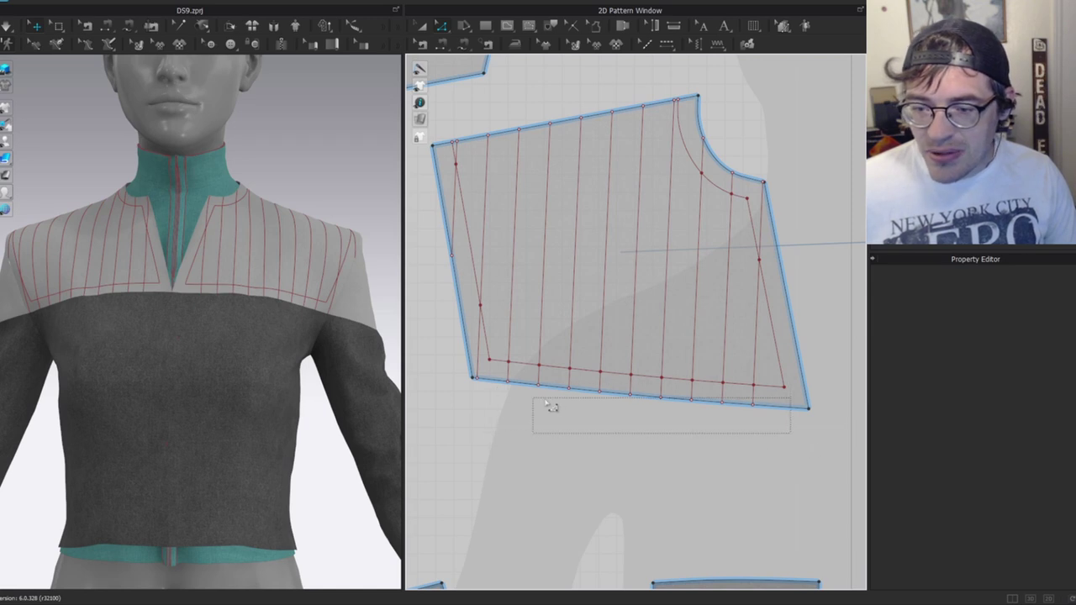
Delete the short vertical line ends between the inset outline's lower edge and the yoke's bottom edge.
{"action": "left_click", "coordinate": [571, 401]}
{"action": "left_click", "coordinate": [680, 422]}
{"action": "left_click_drag", "start_coordinate": [624, 423], "coordinate": [495, 378]}
{"action": "key", "text": "Delete"}
Delete the outer segments of the two vertical lines that cross the inset outline on the yoke's armhole side.
{"action": "scroll", "coordinate": [446, 347], "scroll_direction": "up", "scroll_amount": 3}
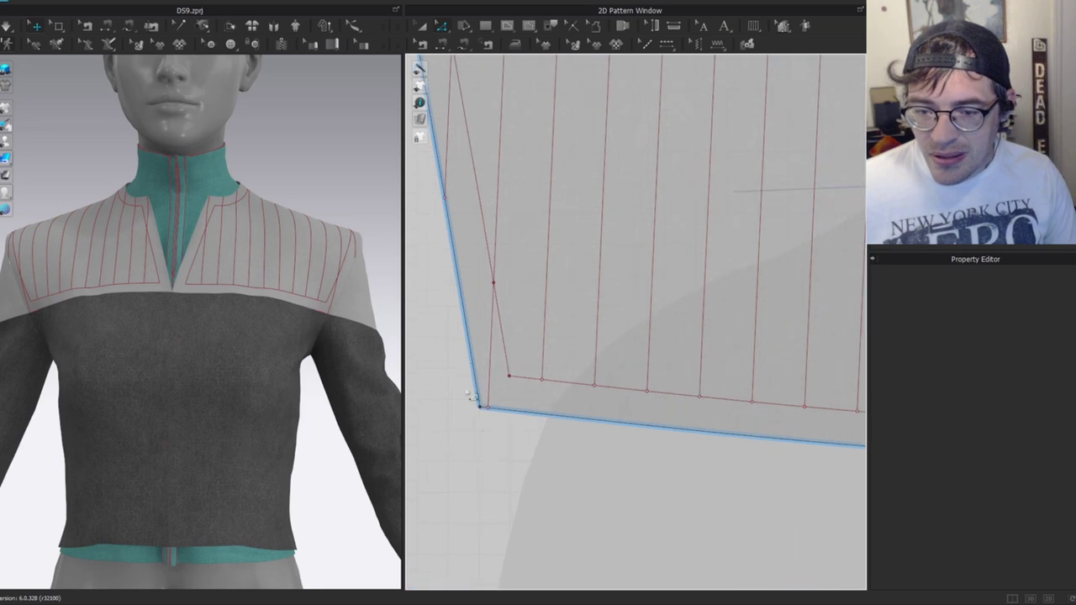
{"action": "left_click", "coordinate": [492, 294]}
{"action": "key", "text": "Delete"}
{"action": "scroll", "coordinate": [484, 293], "scroll_direction": "down", "scroll_amount": 1}
{"action": "middle_click_drag", "start_coordinate": [482, 290], "coordinate": [574, 454]}
{"action": "left_click", "coordinate": [551, 389]}
{"action": "key", "text": "Delete"}
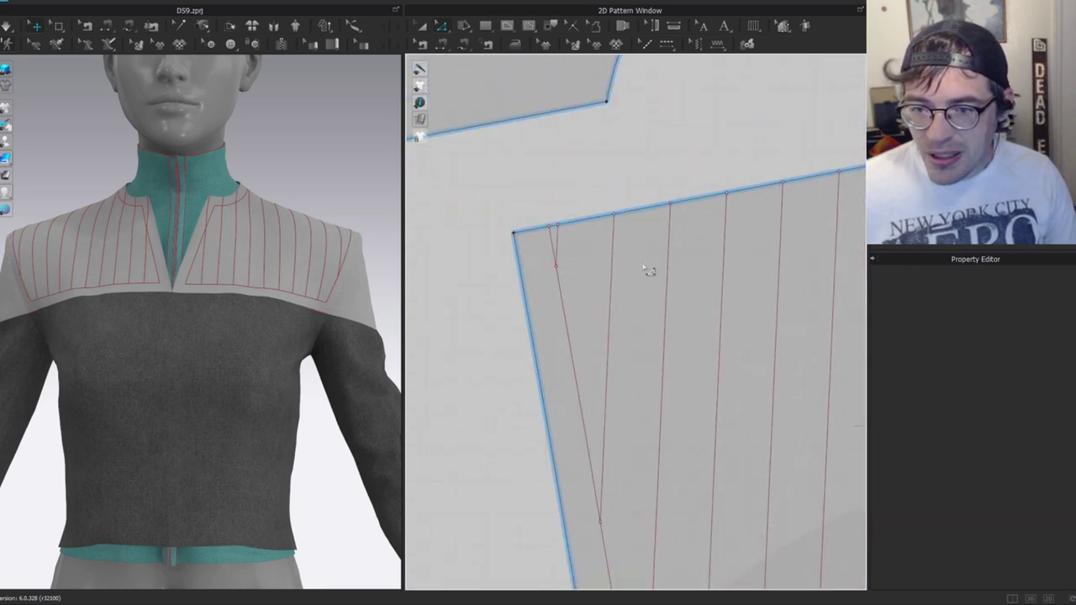
{"action": "scroll", "coordinate": [586, 238], "scroll_direction": "down", "scroll_amount": 3}
{"action": "scroll", "coordinate": [598, 212], "scroll_direction": "up", "scroll_amount": 3}
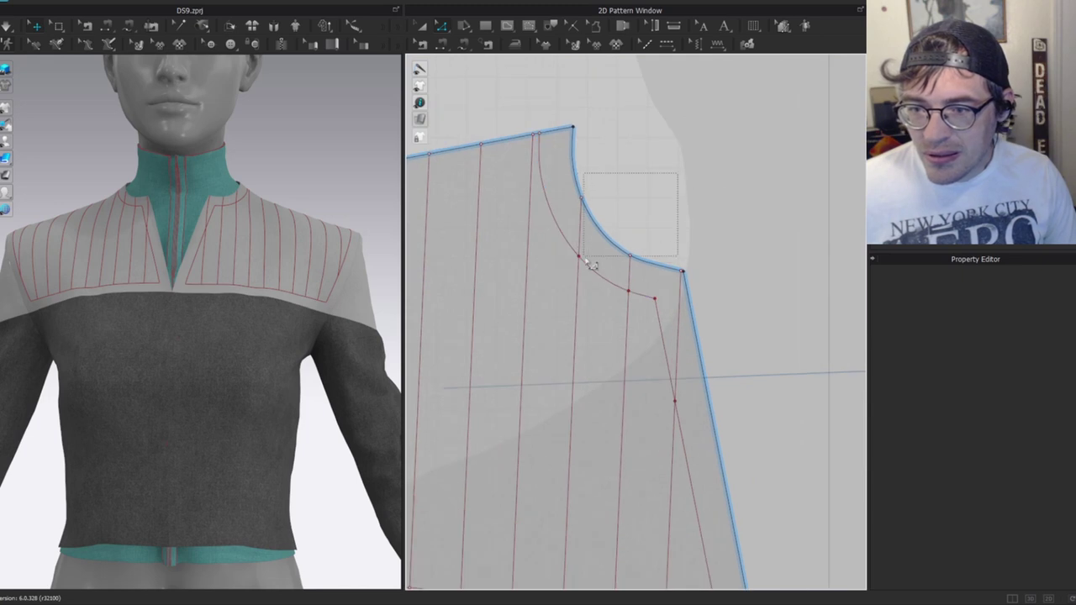
{"action": "left_click", "coordinate": [580, 240]}
{"action": "key", "text": "Delete"}
{"action": "key", "text": "ctrl+z"}
{"action": "key", "text": "ctrl+z"}
Delete the two vertical line ends between the yoke's curved neckline and the inset outline's curve.
{"action": "left_click_drag", "start_coordinate": [648, 170], "coordinate": [573, 235]}
{"action": "key", "text": "Delete"}
{"action": "left_click_drag", "start_coordinate": [639, 220], "coordinate": [632, 267]}
{"action": "scroll", "coordinate": [681, 275], "scroll_direction": "up", "scroll_amount": 3}
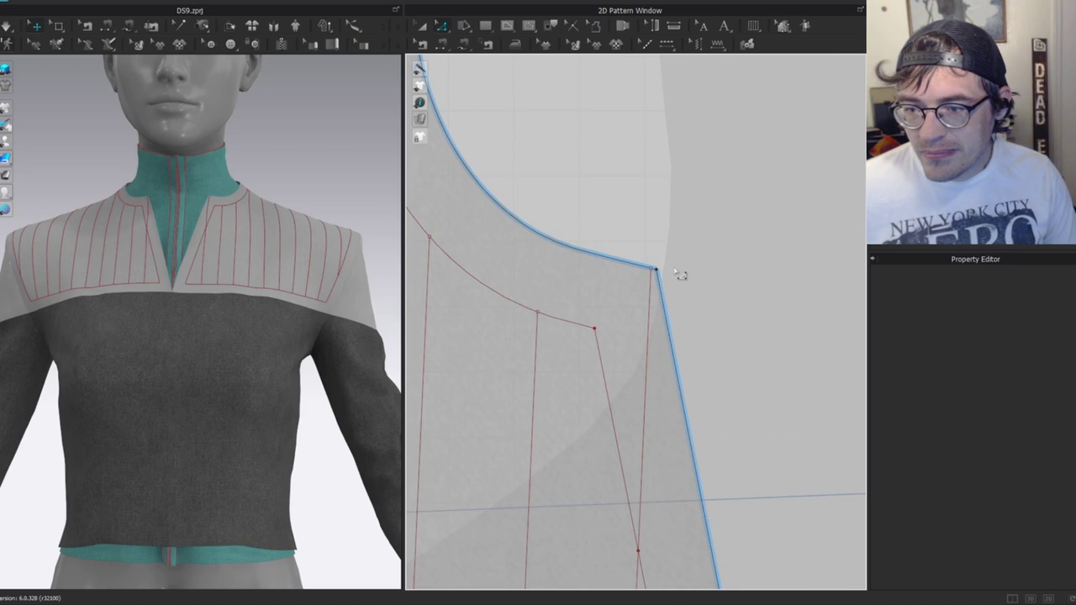
Delete the upper end of the last vertical line between the front yoke's neckline tip and the inset outline.
{"action": "left_click", "coordinate": [657, 274]}
{"action": "key", "text": "Delete"}
{"action": "scroll", "coordinate": [670, 459], "scroll_direction": "down", "scroll_amount": 9}
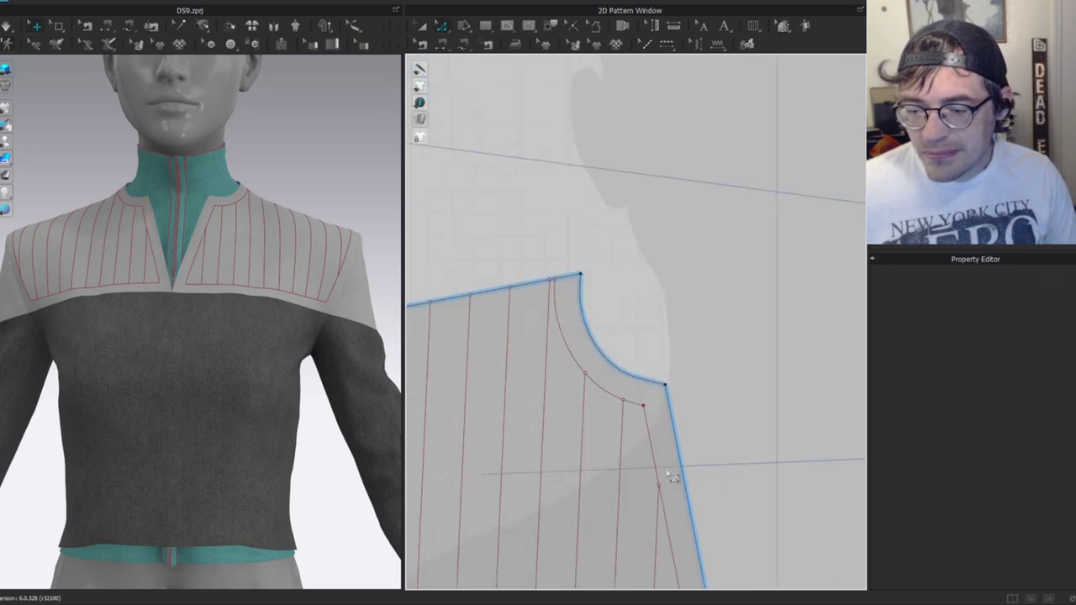
{"action": "middle_click_drag", "start_coordinate": [658, 446], "coordinate": [639, 223]}
{"action": "scroll", "coordinate": [647, 222], "scroll_direction": "up", "scroll_amount": 3}
Inspect the trimmed fold lines on the front yoke in the 3D view and on its 2D pattern piece.
{"action": "left_click", "coordinate": [269, 272]}
{"action": "left_click", "coordinate": [305, 163]}
{"action": "right_click_drag", "start_coordinate": [195, 296], "coordinate": [74, 263]}
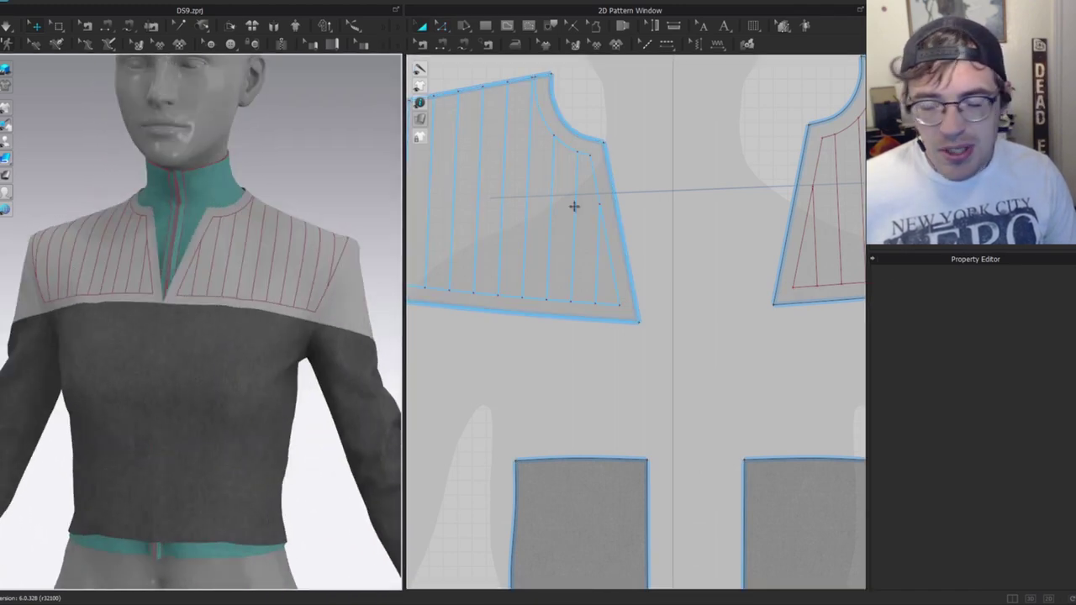
{"action": "scroll", "coordinate": [619, 232], "scroll_direction": "down", "scroll_amount": 3}
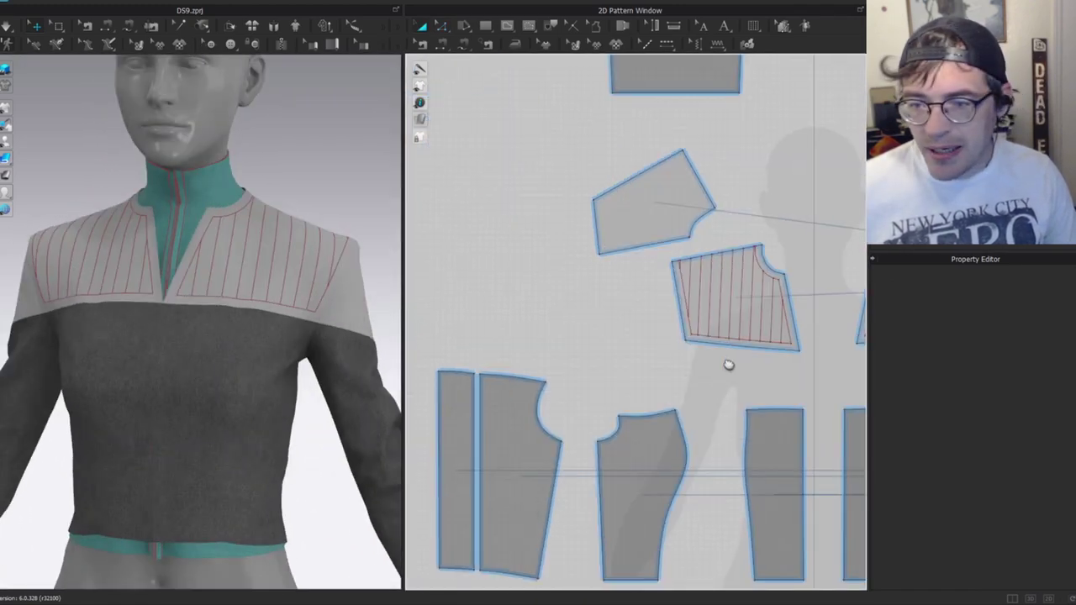
{"action": "scroll", "coordinate": [644, 211], "scroll_direction": "up", "scroll_amount": 1}
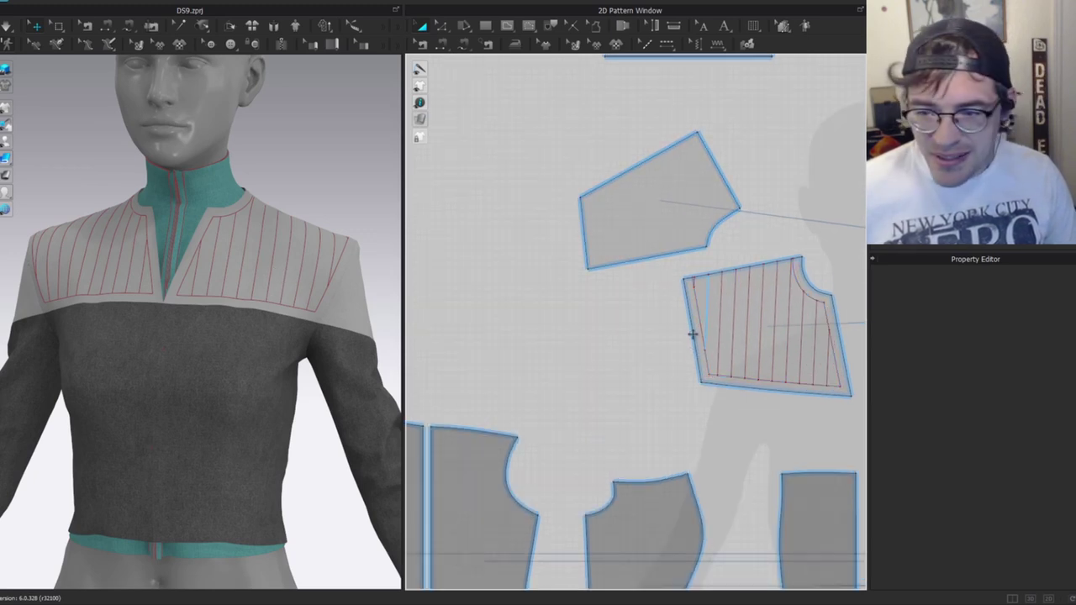
{"action": "scroll", "coordinate": [74, 276], "scroll_direction": "up", "scroll_amount": 2}
Rotate the back yoke piece in the 2D pattern layout so its center back edge is vertical and its bottom edge horizontal.
{"action": "right_click_drag", "start_coordinate": [74, 276], "coordinate": [401, 260]}
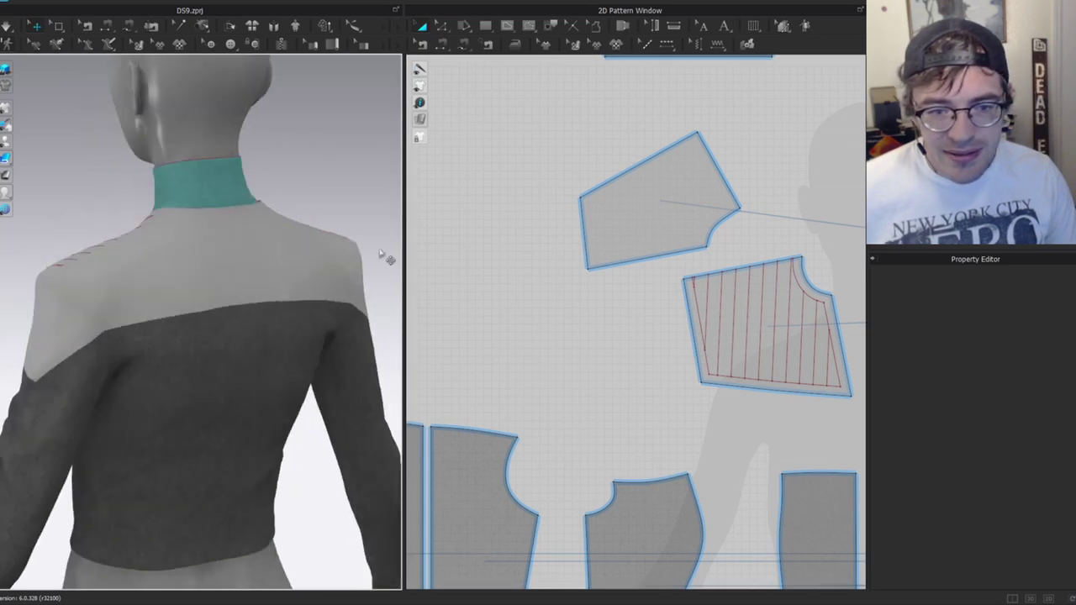
{"action": "left_click", "coordinate": [289, 241]}
{"action": "scroll", "coordinate": [687, 243], "scroll_direction": "down", "scroll_amount": 5}
{"action": "left_click_drag", "start_coordinate": [674, 166], "coordinate": [649, 279]}
{"action": "scroll", "coordinate": [650, 279], "scroll_direction": "up", "scroll_amount": 4}
Offset the back yoke's bottom, armhole and neckline edges inward as a single internal line at 11 mm, with Reverse Direction off.
{"action": "key", "text": "z"}
{"action": "left_click", "coordinate": [654, 354]}
{"action": "left_click", "coordinate": [649, 346]}
{"action": "left_click", "coordinate": [717, 324], "text": "shift"}
{"action": "left_click", "coordinate": [580, 311], "text": "shift"}
{"action": "key", "text": "ctrl+z"}
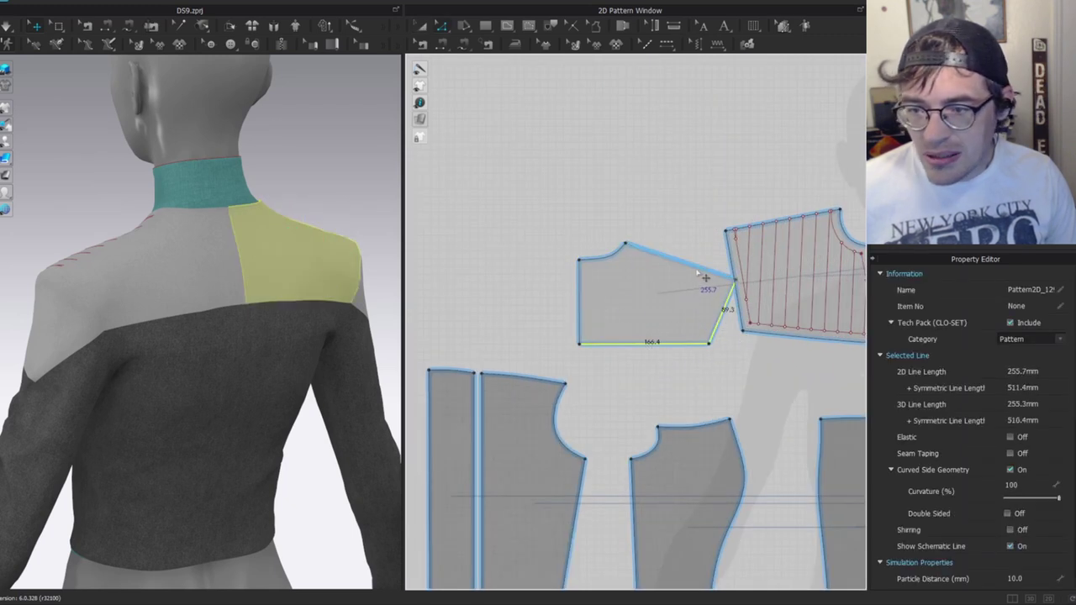
{"action": "left_click", "coordinate": [700, 268], "text": "shift"}
{"action": "key", "text": "ctrl+z"}
{"action": "left_click", "coordinate": [605, 258], "text": "shift"}
{"action": "scroll", "coordinate": [615, 319], "scroll_direction": "up", "scroll_amount": 3}
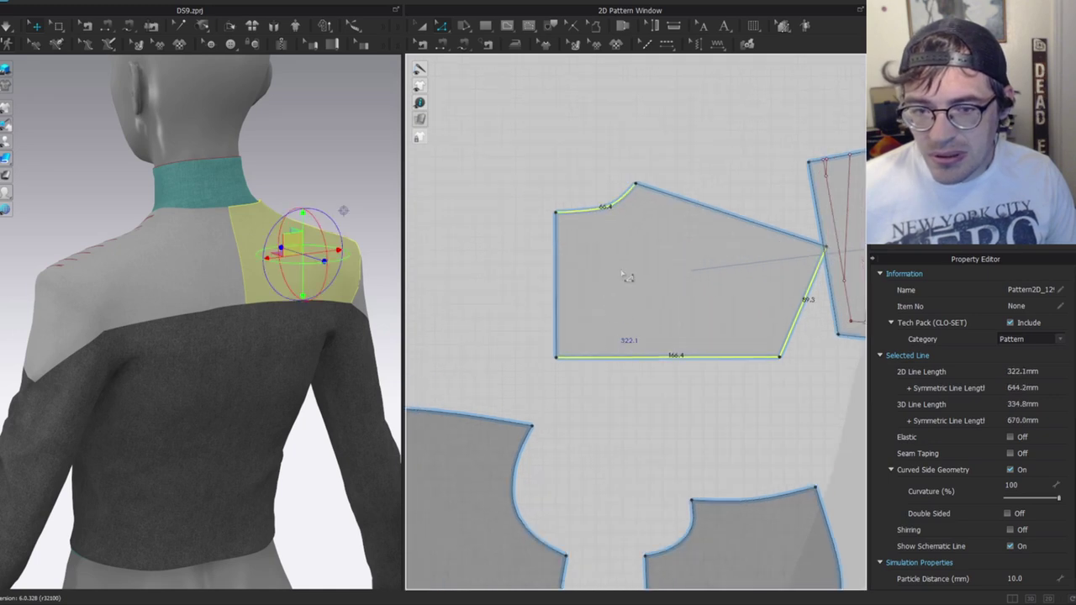
{"action": "middle_click_drag", "start_coordinate": [708, 297], "coordinate": [540, 277]}
{"action": "right_click", "coordinate": [603, 244]}
{"action": "left_click", "coordinate": [512, 212]}
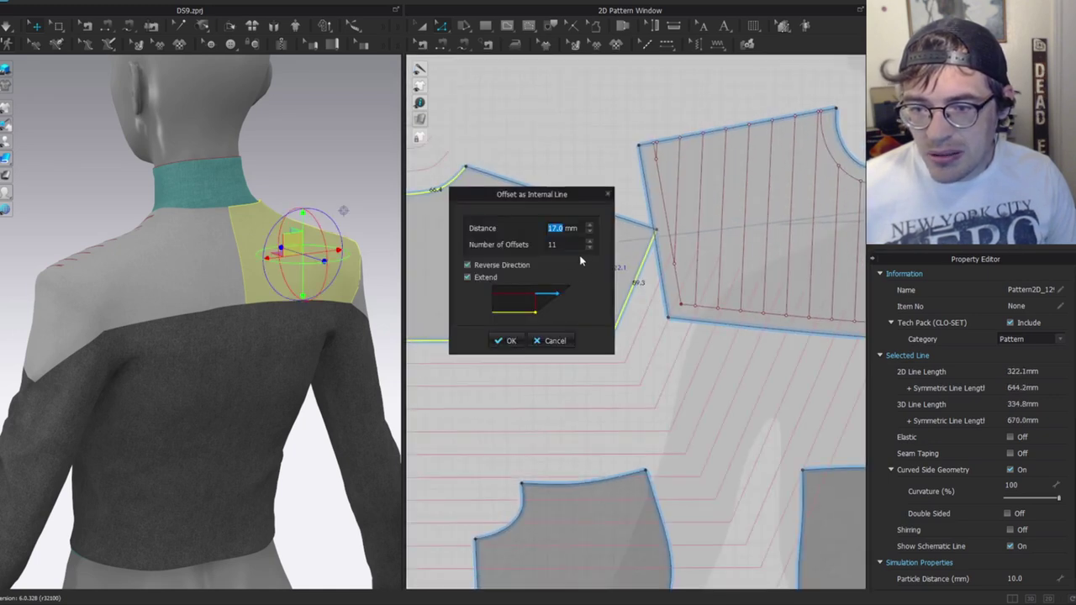
{"action": "left_click", "coordinate": [589, 232]}
{"action": "left_click", "coordinate": [588, 231]}
{"action": "left_click", "coordinate": [588, 232]}
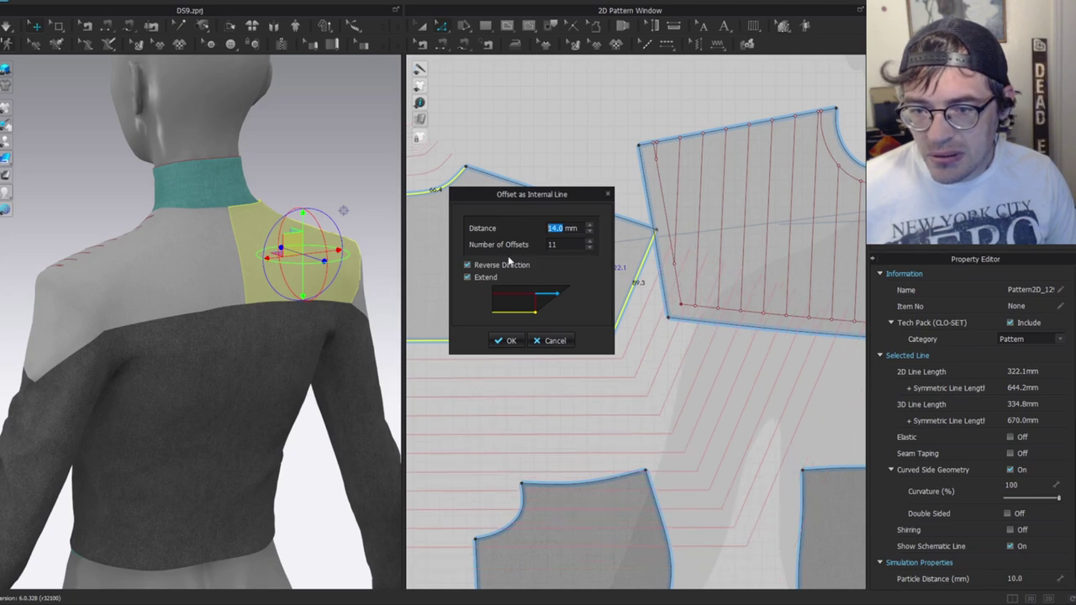
{"action": "left_click", "coordinate": [590, 246]}
{"action": "left_click", "coordinate": [590, 245]}
{"action": "left_click", "coordinate": [590, 246]}
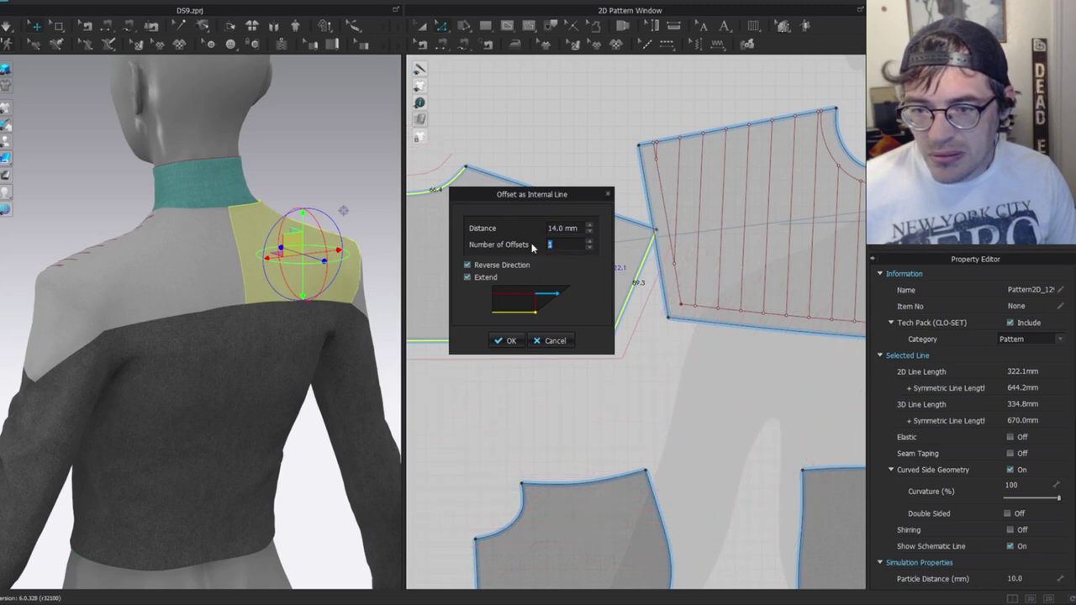
{"action": "left_click", "coordinate": [506, 263]}
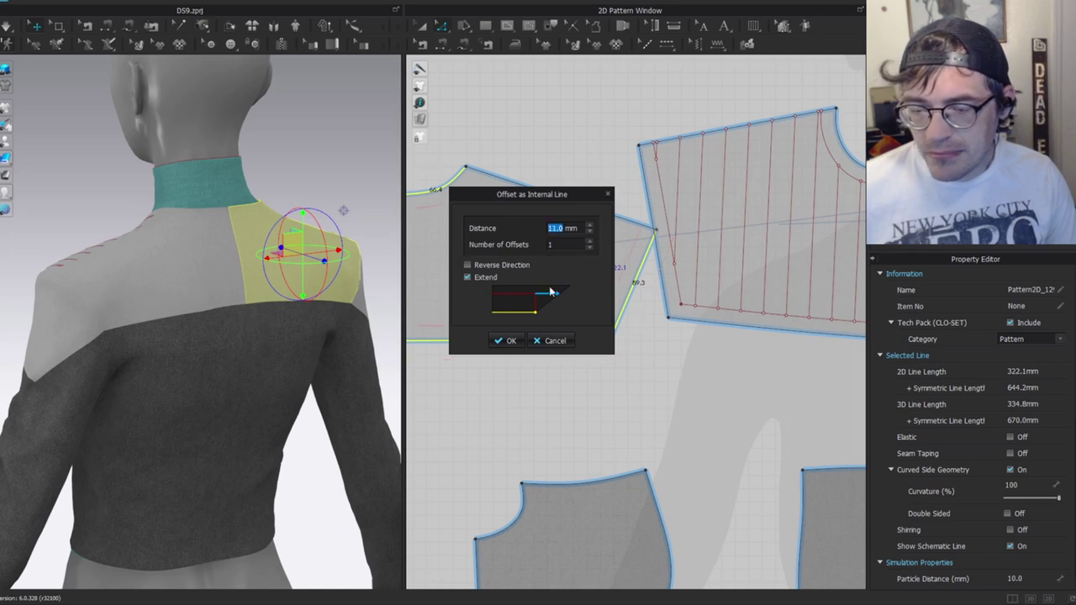
{"action": "left_click", "coordinate": [506, 343]}
{"action": "middle_click_drag", "start_coordinate": [514, 278], "coordinate": [614, 226]}
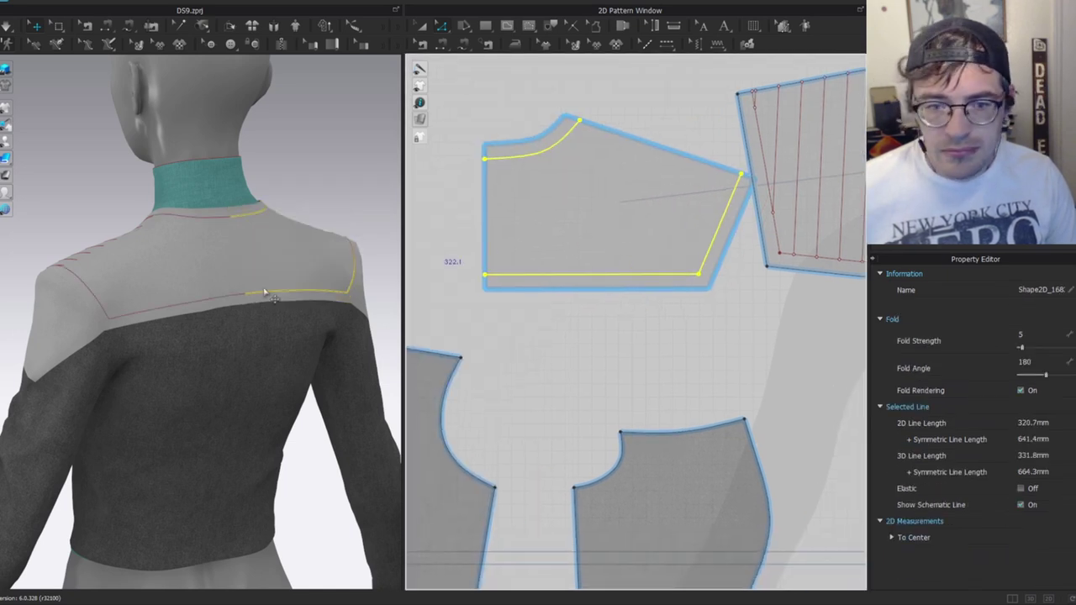
Examine on the garment how the back yoke's inset line meets the front yoke's outline at the shoulder.
{"action": "left_click", "coordinate": [263, 289]}
{"action": "right_click_drag", "start_coordinate": [169, 216], "coordinate": [195, 299]}
{"action": "scroll", "coordinate": [195, 299], "scroll_direction": "up", "scroll_amount": 4}
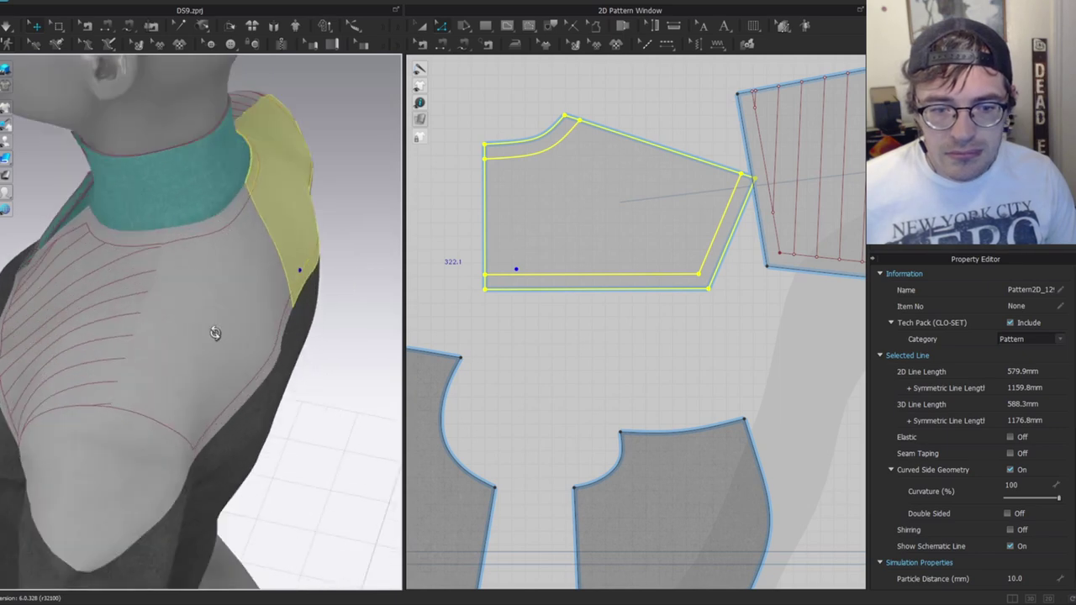
{"action": "right_click_drag", "start_coordinate": [221, 334], "coordinate": [121, 319]}
{"action": "scroll", "coordinate": [671, 227], "scroll_direction": "down", "scroll_amount": 4}
{"action": "scroll", "coordinate": [504, 222], "scroll_direction": "up", "scroll_amount": 2}
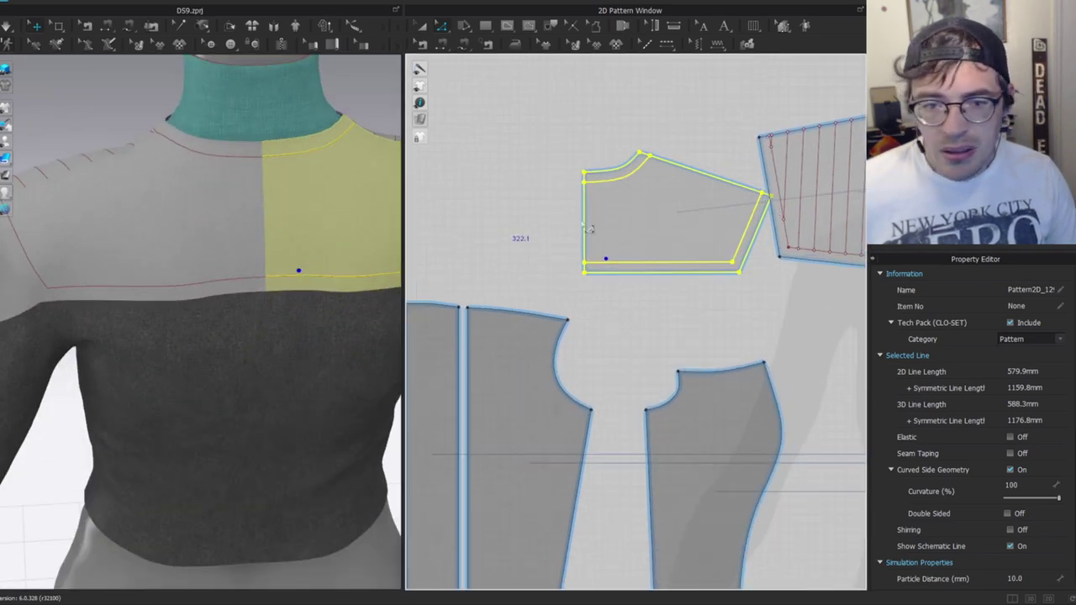
{"action": "left_click", "coordinate": [534, 222]}
Offset the back yoke's center back edge as 12 internal lines spaced 17 mm apart.
{"action": "middle_click_drag", "start_coordinate": [639, 231], "coordinate": [610, 258]}
{"action": "left_click", "coordinate": [554, 242]}
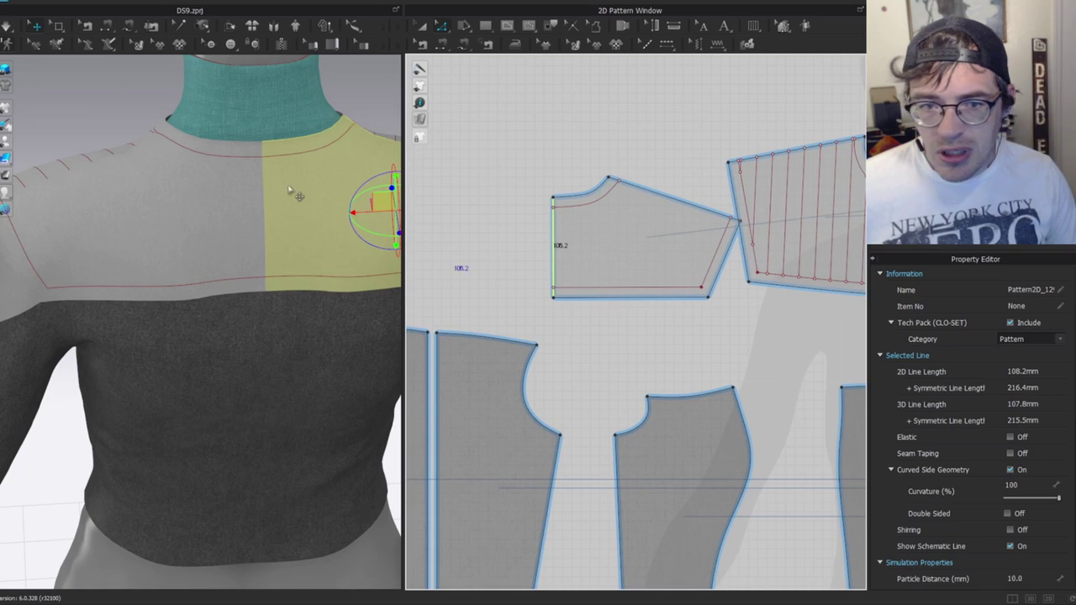
{"action": "scroll", "coordinate": [558, 277], "scroll_direction": "up", "scroll_amount": 3}
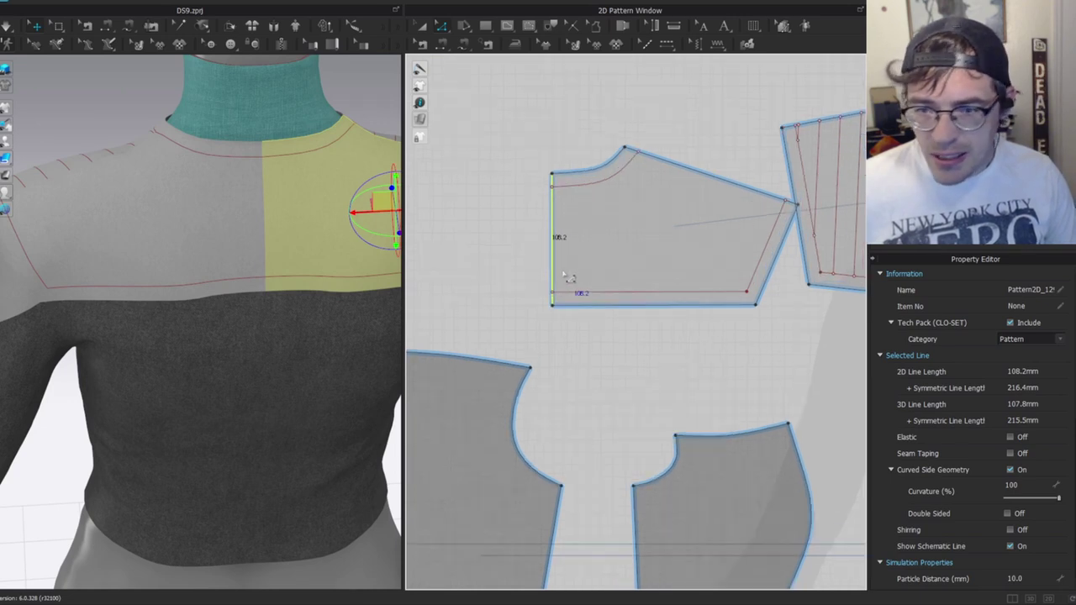
{"action": "key", "text": "ctrl+shift+i"}
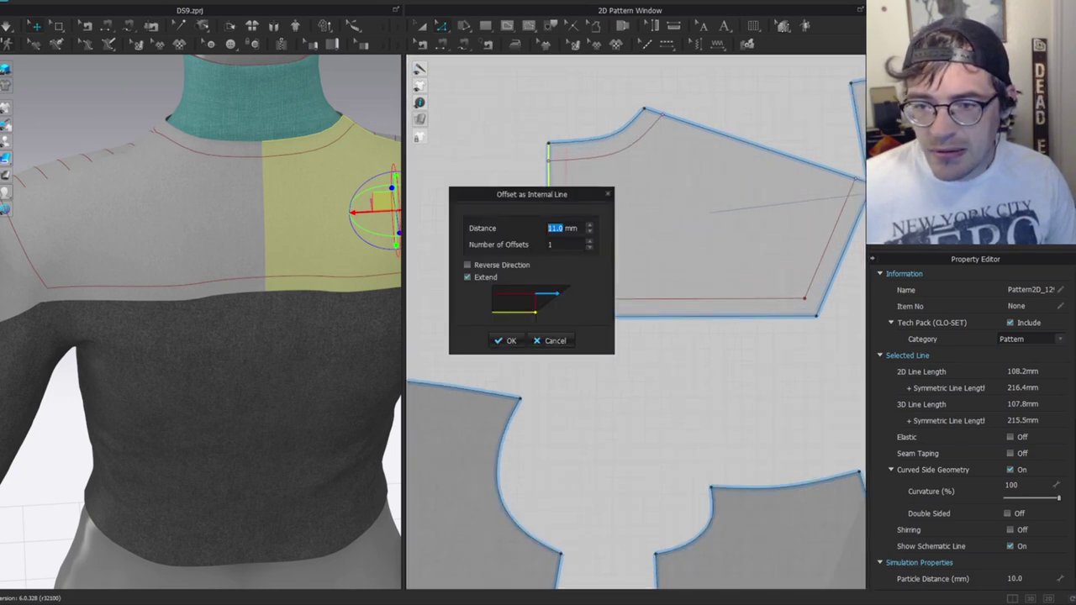
{"action": "scroll", "coordinate": [587, 248], "scroll_direction": "up", "scroll_amount": 5}
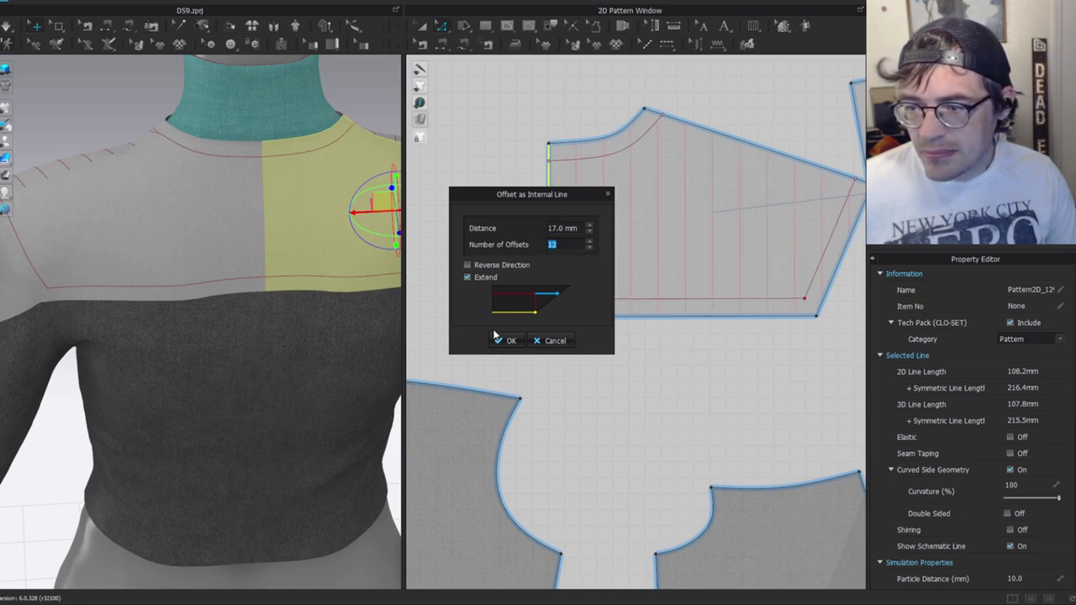
{"action": "key", "text": "Return"}
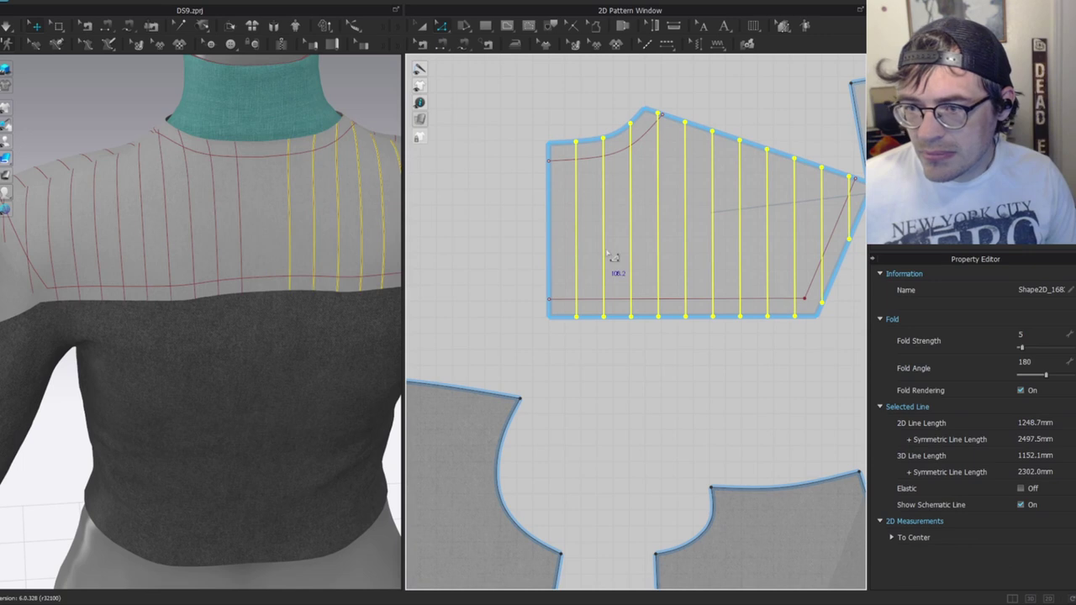
Delete the offset line lying outside the back yoke piece beyond its armhole edge.
{"action": "scroll", "coordinate": [540, 324], "scroll_direction": "up", "scroll_amount": 2}
{"action": "key", "text": "a"}
{"action": "left_click", "coordinate": [622, 209]}
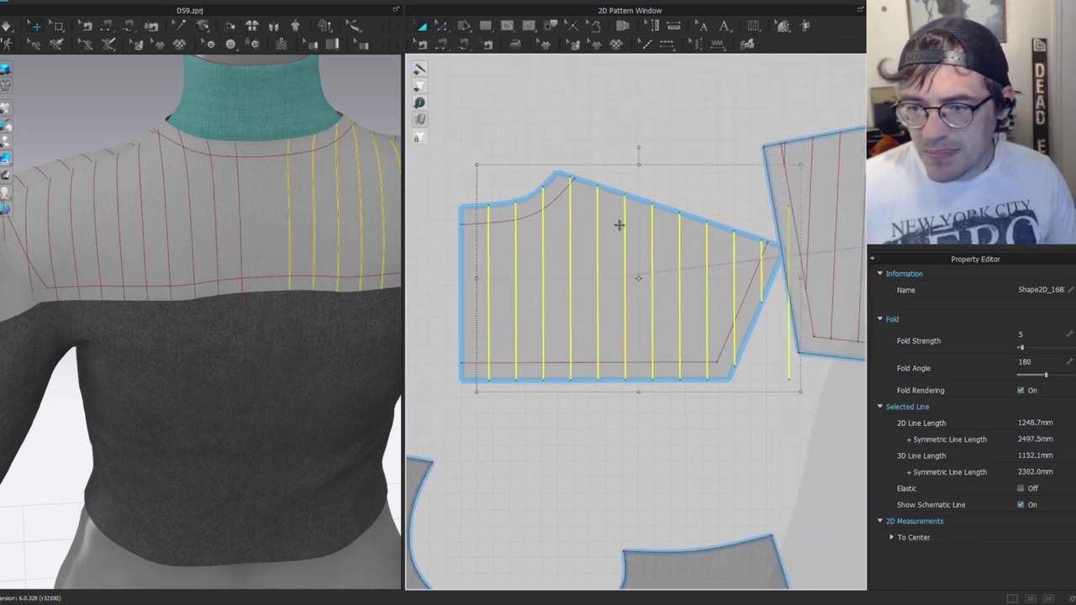
{"action": "left_click_drag", "start_coordinate": [586, 236], "coordinate": [485, 236]}
{"action": "key", "text": "z"}
{"action": "left_click", "coordinate": [690, 295]}
{"action": "left_click", "coordinate": [688, 294]}
{"action": "key", "text": "Delete"}
{"action": "middle_click_drag", "start_coordinate": [546, 176], "coordinate": [696, 106]}
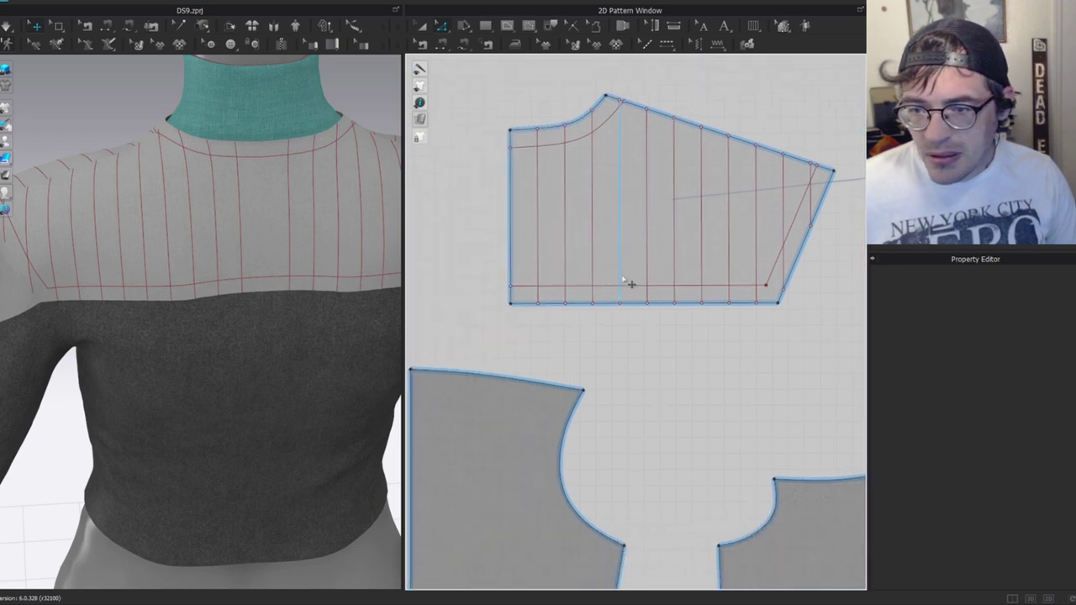
Try to trim all the back yoke's internal lines at once with Extend/Trim.
{"action": "left_click", "coordinate": [622, 274]}
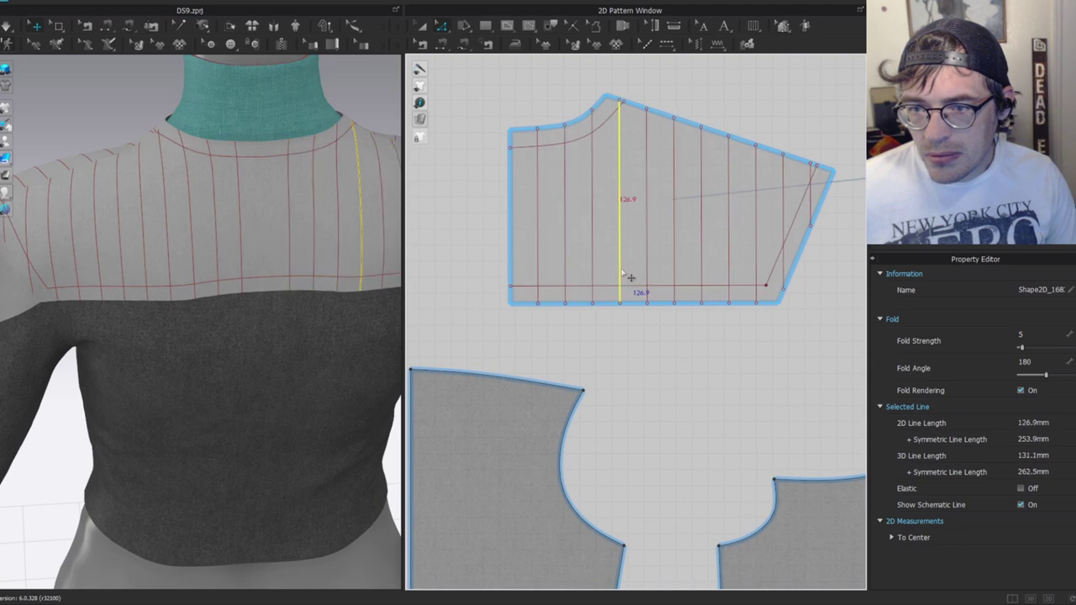
{"action": "key", "text": "ctrl+a"}
{"action": "right_click", "coordinate": [623, 274]}
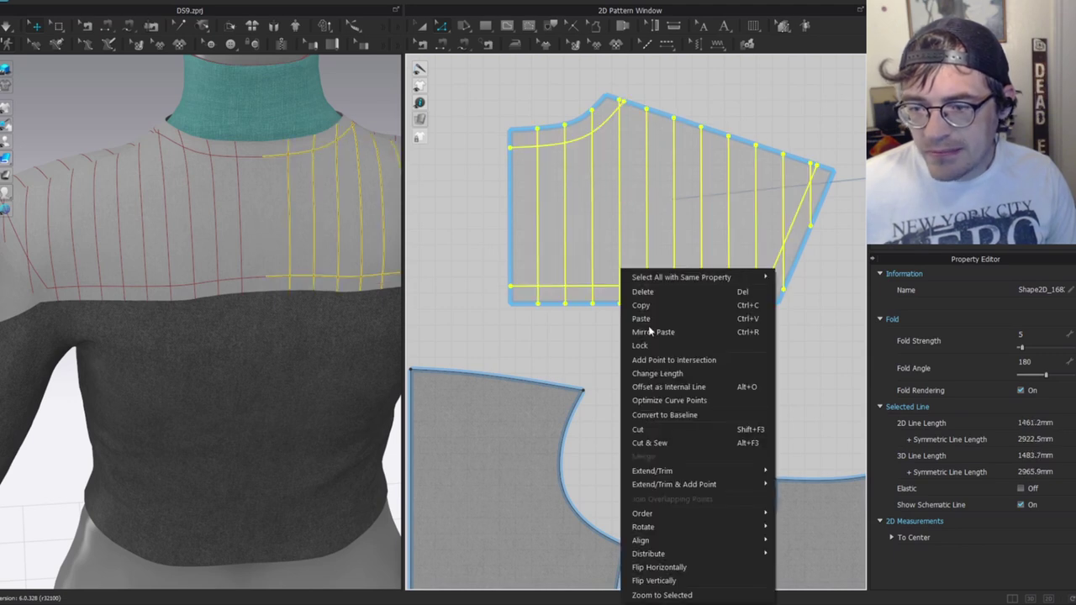
{"action": "mouse_move", "coordinate": [766, 471]}
{"action": "left_click", "coordinate": [807, 485]}
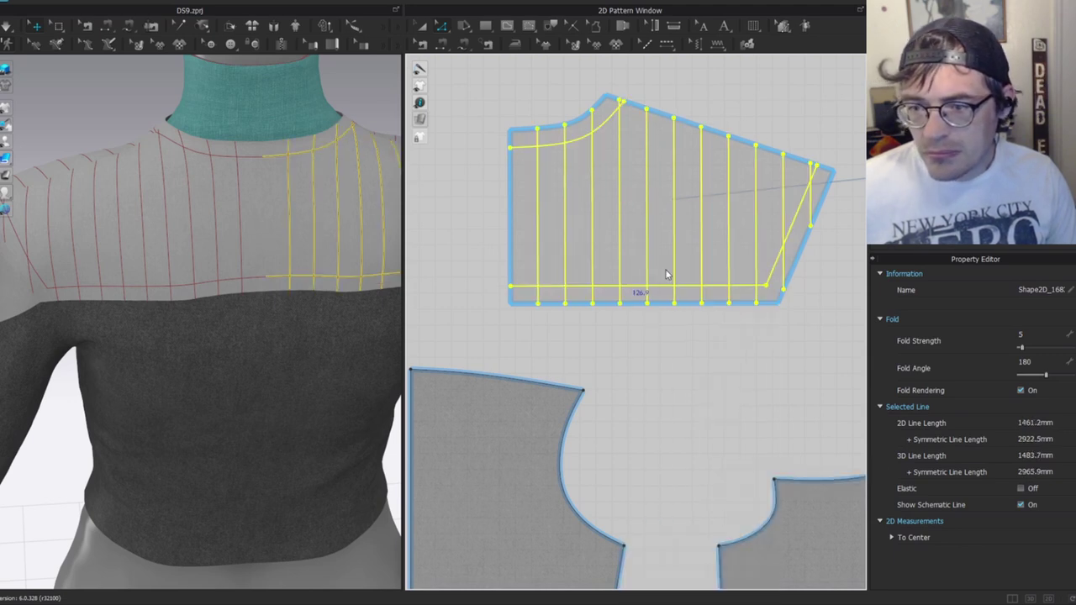
{"action": "left_click", "coordinate": [702, 346]}
Add points to all the back yoke's vertical lines where they intersect the inset outline, excluding the outline itself from the selection.
{"action": "scroll", "coordinate": [641, 260], "scroll_direction": "up", "scroll_amount": 2}
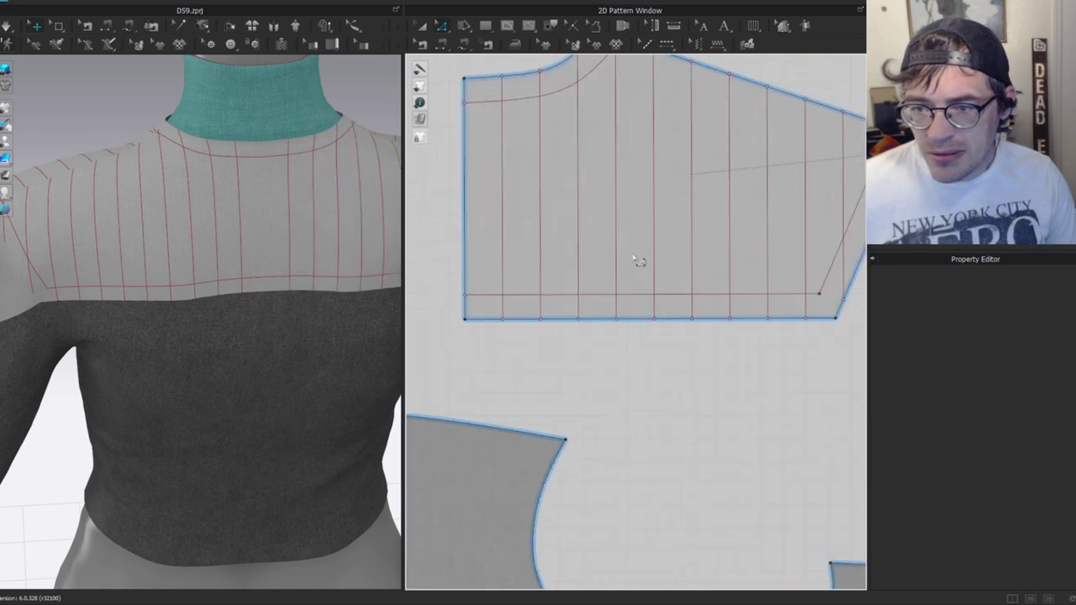
{"action": "left_click", "coordinate": [655, 270]}
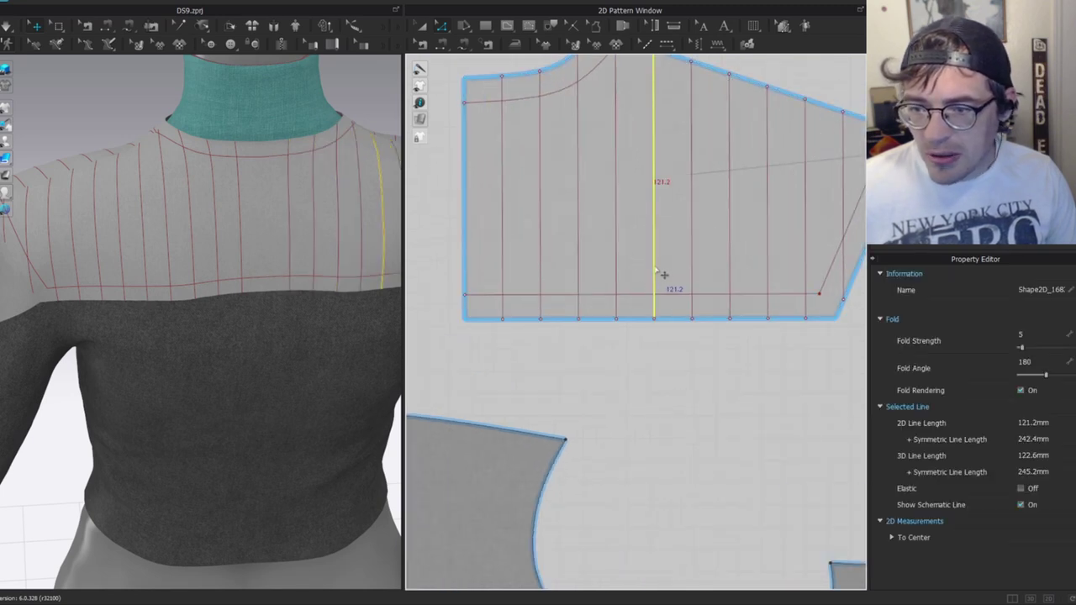
{"action": "key", "text": "ctrl+a"}
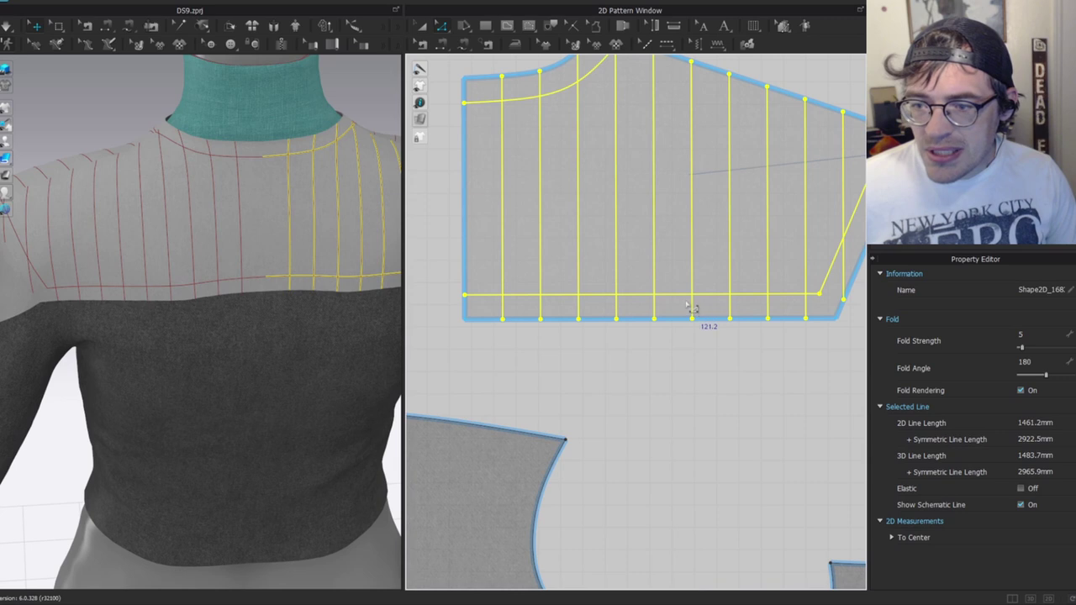
{"action": "left_click", "coordinate": [671, 298], "text": "ctrl"}
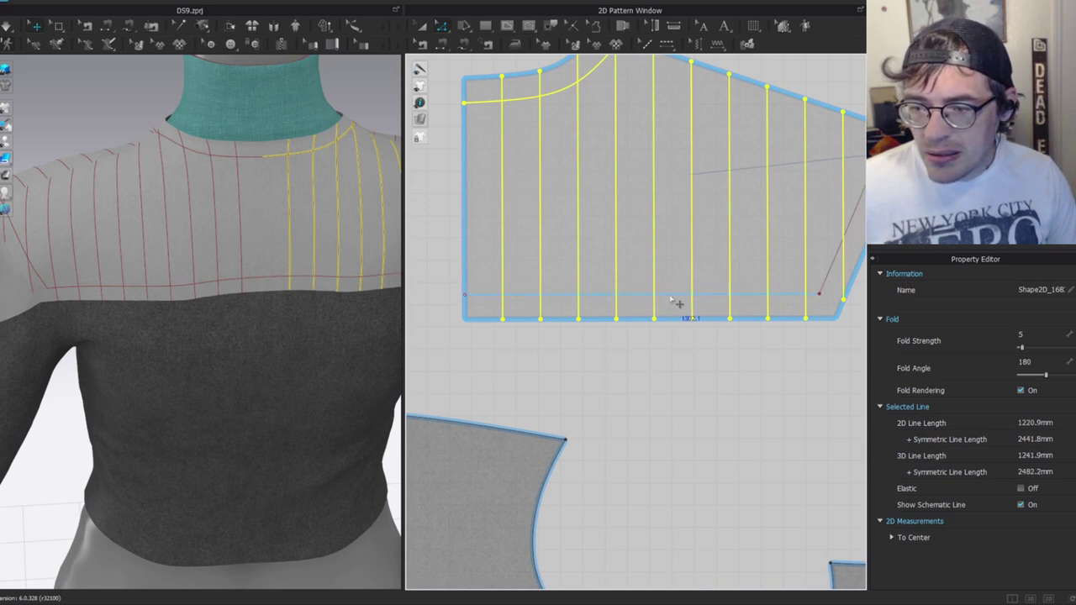
{"action": "left_click", "coordinate": [571, 107], "text": "ctrl"}
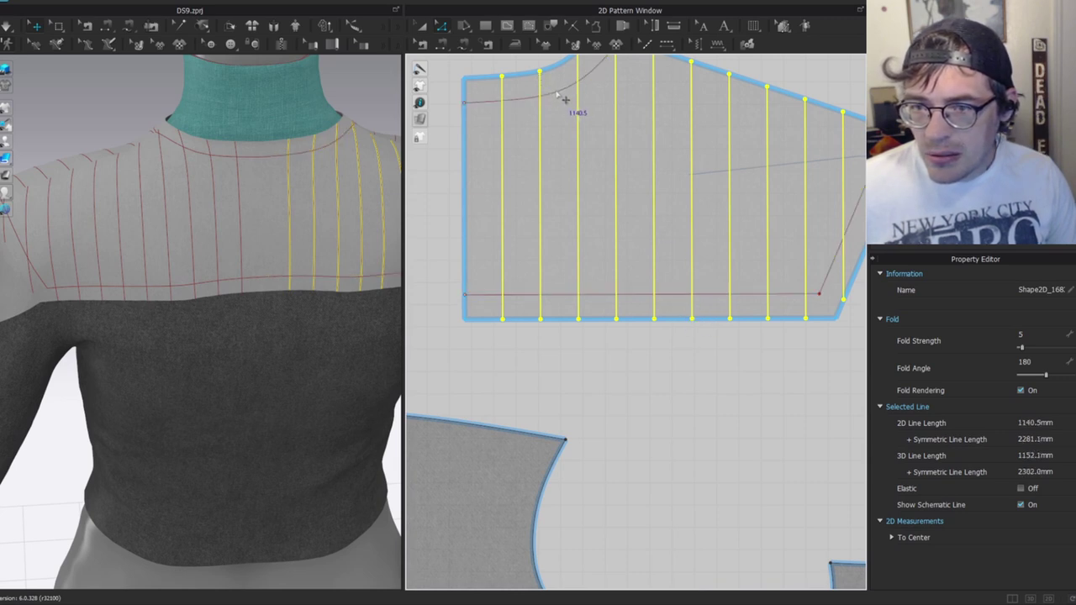
{"action": "right_click", "coordinate": [656, 269]}
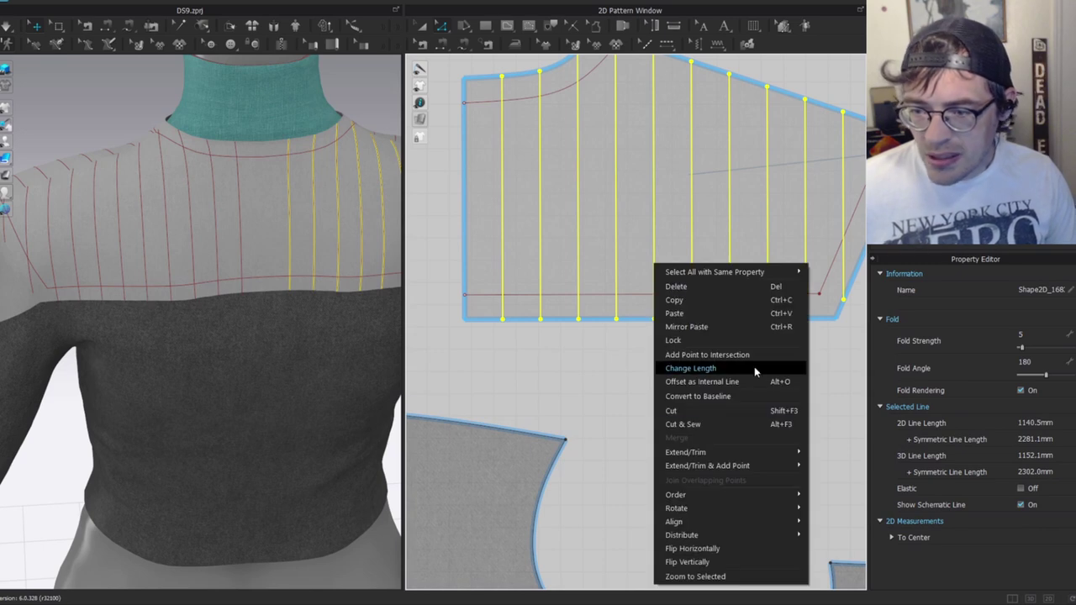
{"action": "left_click", "coordinate": [753, 358]}
Delete the back yoke's vertical line ends below the inset outline's bottom edge and outside its armhole side.
{"action": "left_click_drag", "start_coordinate": [822, 344], "coordinate": [488, 312]}
{"action": "key", "text": "Delete"}
{"action": "middle_click_drag", "start_coordinate": [726, 305], "coordinate": [592, 383]}
{"action": "left_click_drag", "start_coordinate": [757, 407], "coordinate": [707, 355]}
{"action": "key", "text": "Delete"}
{"action": "left_click", "coordinate": [748, 286]}
{"action": "key", "text": "Delete"}
Delete the vertical line ends above the inset outline's neckline curve on the back yoke.
{"action": "middle_click_drag", "start_coordinate": [441, 147], "coordinate": [576, 198]}
{"action": "left_click_drag", "start_coordinate": [557, 217], "coordinate": [551, 218]}
{"action": "left_click", "coordinate": [547, 220]}
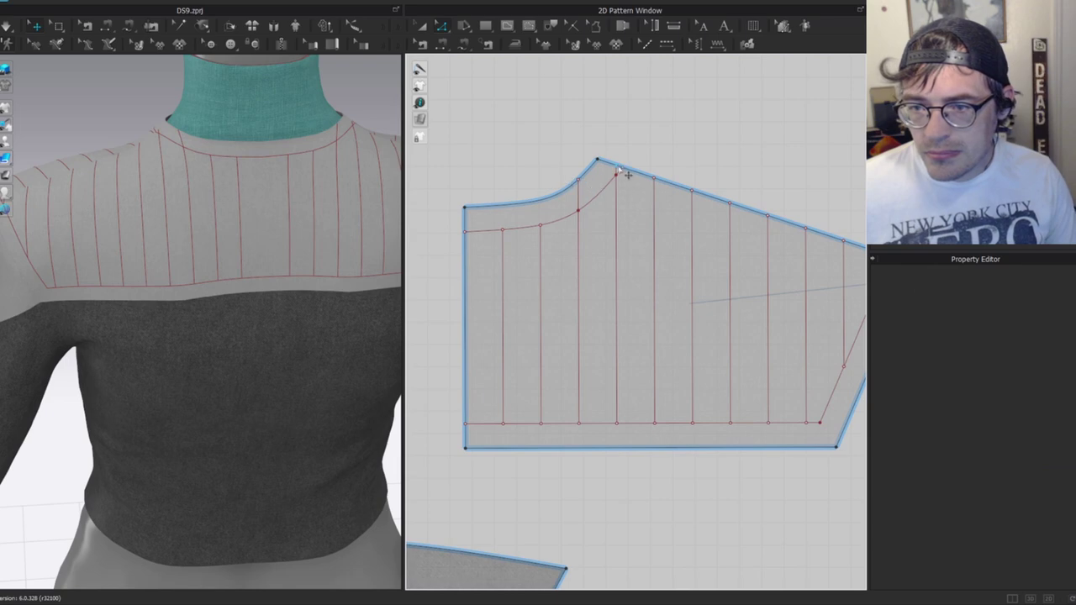
{"action": "scroll", "coordinate": [620, 170], "scroll_direction": "up", "scroll_amount": 3}
{"action": "left_click_drag", "start_coordinate": [537, 181], "coordinate": [575, 215]}
{"action": "key", "text": "Delete"}
{"action": "left_click", "coordinate": [615, 165]}
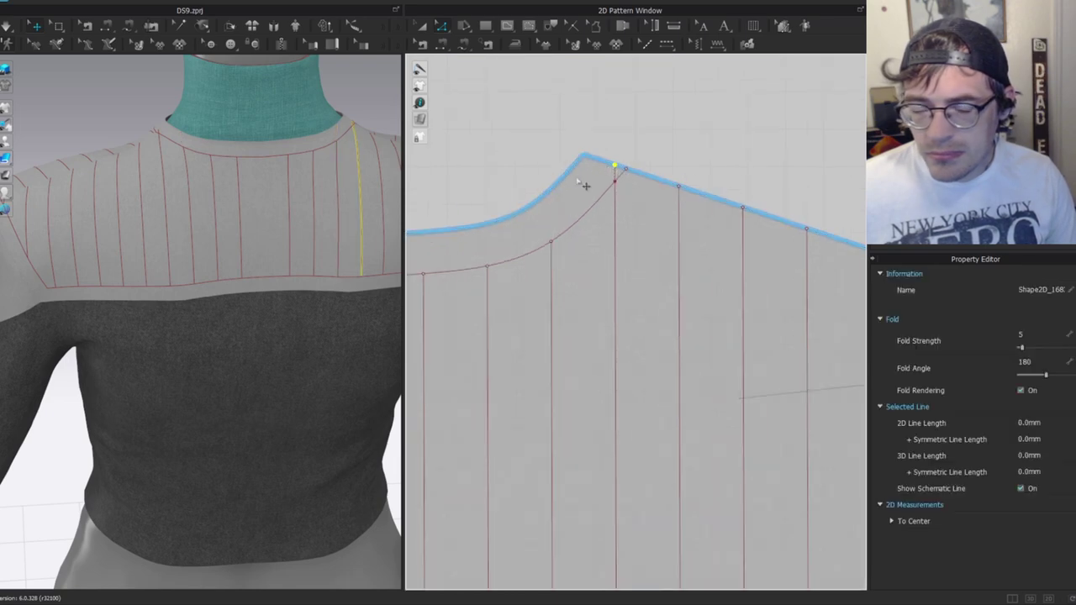
{"action": "key", "text": "Delete"}
Examine from behind and above how the front and back yokes' fold lines run together along the shoulder seam.
{"action": "key", "text": "a"}
{"action": "scroll", "coordinate": [252, 170], "scroll_direction": "down", "scroll_amount": 2}
{"action": "right_click_drag", "start_coordinate": [130, 192], "coordinate": [176, 233]}
{"action": "middle_click_drag", "start_coordinate": [229, 526], "coordinate": [232, 410]}
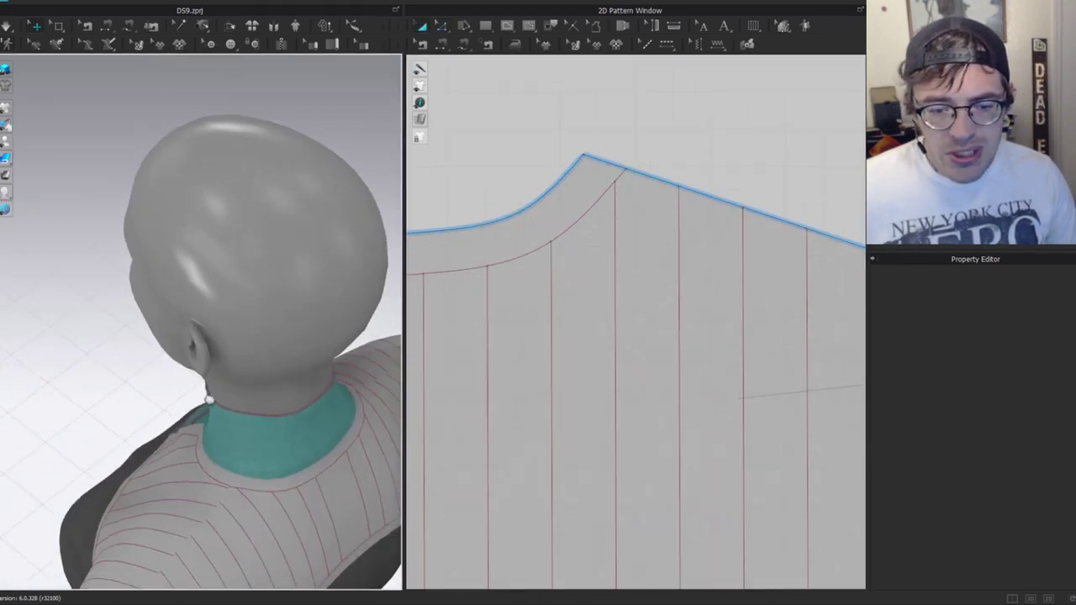
{"action": "right_click_drag", "start_coordinate": [215, 456], "coordinate": [174, 165]}
{"action": "left_click", "coordinate": [187, 137]}
{"action": "left_click", "coordinate": [208, 257]}
{"action": "right_click_drag", "start_coordinate": [205, 255], "coordinate": [243, 124]}
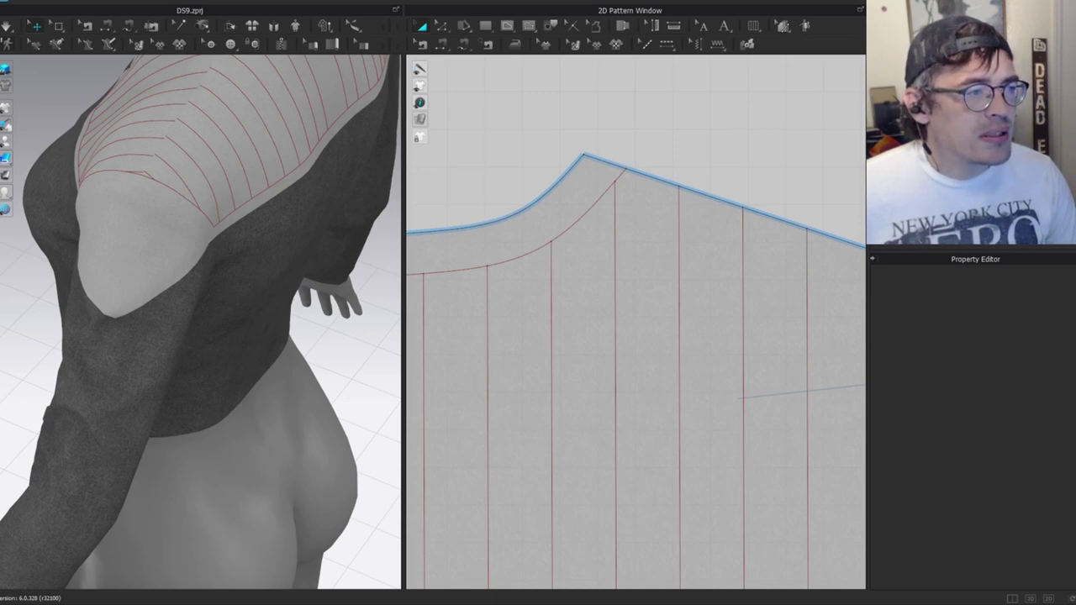
{"action": "right_click_drag", "start_coordinate": [262, 229], "coordinate": [274, 141]}
{"action": "right_click_drag", "start_coordinate": [164, 176], "coordinate": [215, 226]}
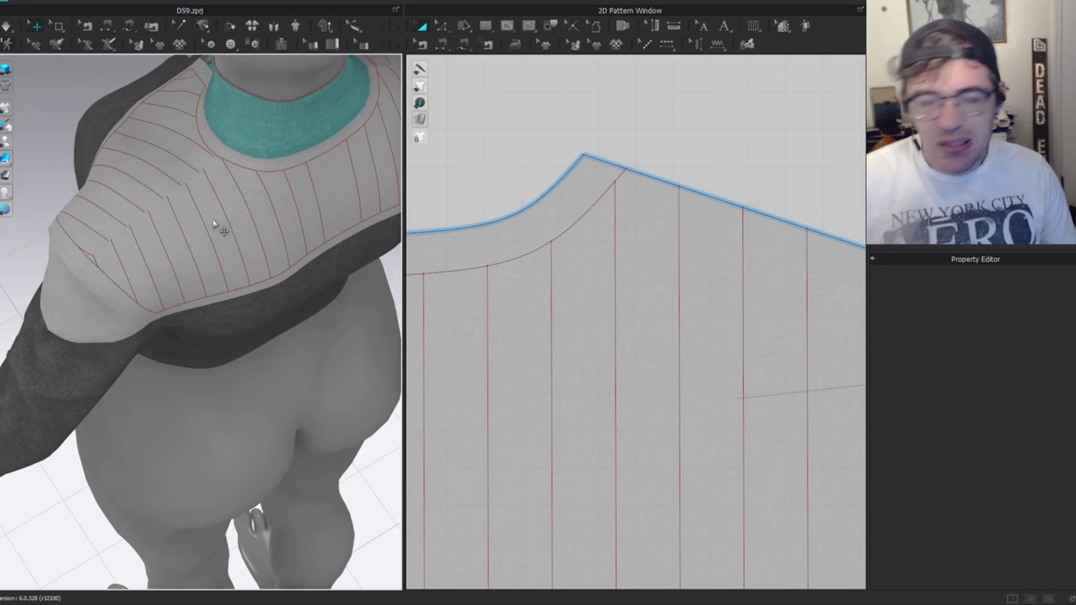
Examine the fold lines on the back and front yokes from several angles around the neck and shoulder.
{"action": "right_click_drag", "start_coordinate": [240, 173], "coordinate": [226, 226]}
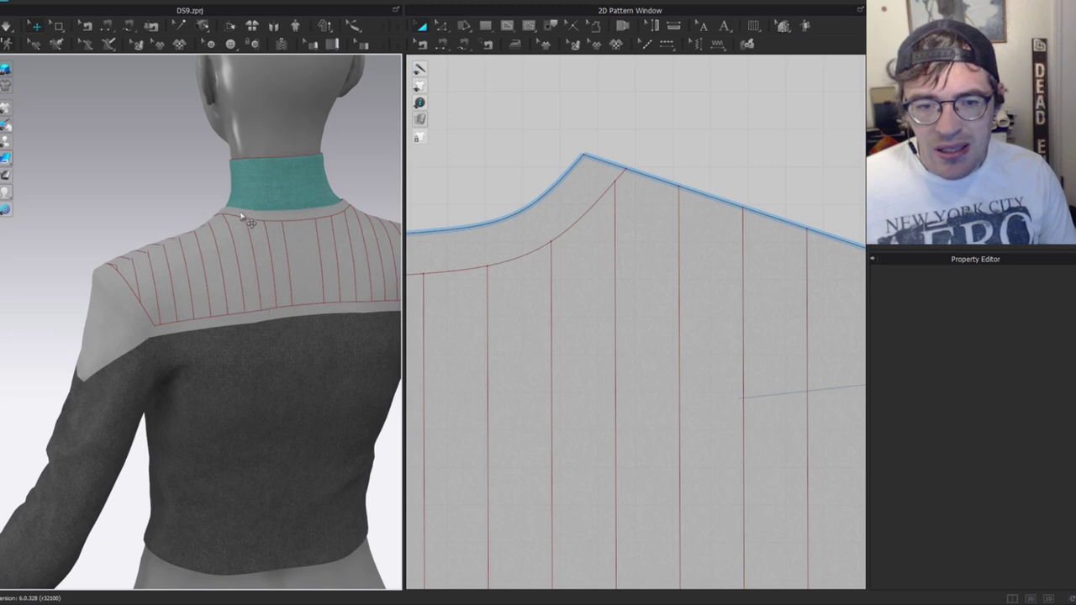
{"action": "right_click_drag", "start_coordinate": [294, 253], "coordinate": [289, 229]}
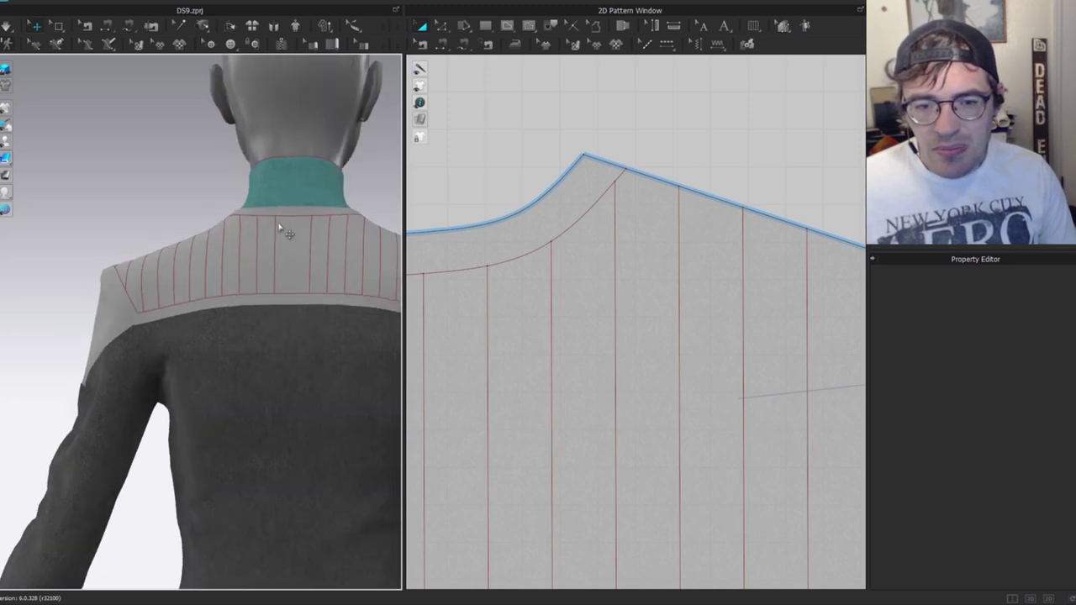
{"action": "right_click_drag", "start_coordinate": [151, 301], "coordinate": [123, 241]}
{"action": "scroll", "coordinate": [199, 212], "scroll_direction": "down", "scroll_amount": 4}
{"action": "scroll", "coordinate": [611, 398], "scroll_direction": "down", "scroll_amount": 6}
{"action": "right_click_drag", "start_coordinate": [328, 307], "coordinate": [202, 281]}
{"action": "scroll", "coordinate": [211, 308], "scroll_direction": "up", "scroll_amount": 3}
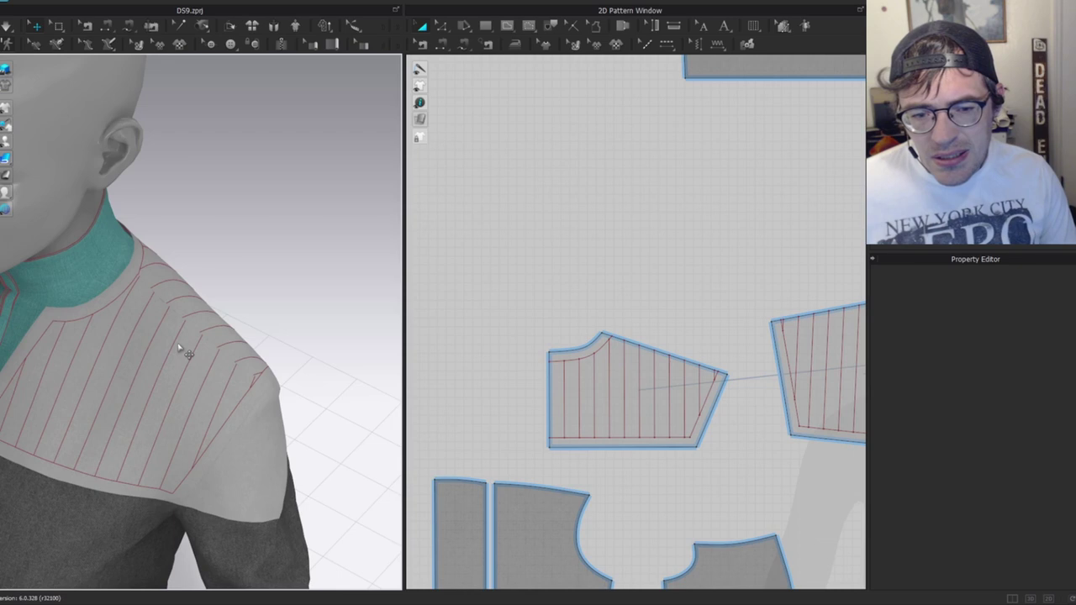
{"action": "right_click_drag", "start_coordinate": [184, 348], "coordinate": [307, 248]}
{"action": "scroll", "coordinate": [526, 346], "scroll_direction": "down", "scroll_amount": 4}
Create Layer Clone (Over) copies of the front and back yokes for the avatar's right side, placed above the originals in the 2D layout.
{"action": "key", "text": "a"}
{"action": "left_click", "coordinate": [149, 234]}
{"action": "right_click_drag", "start_coordinate": [257, 178], "coordinate": [152, 192]}
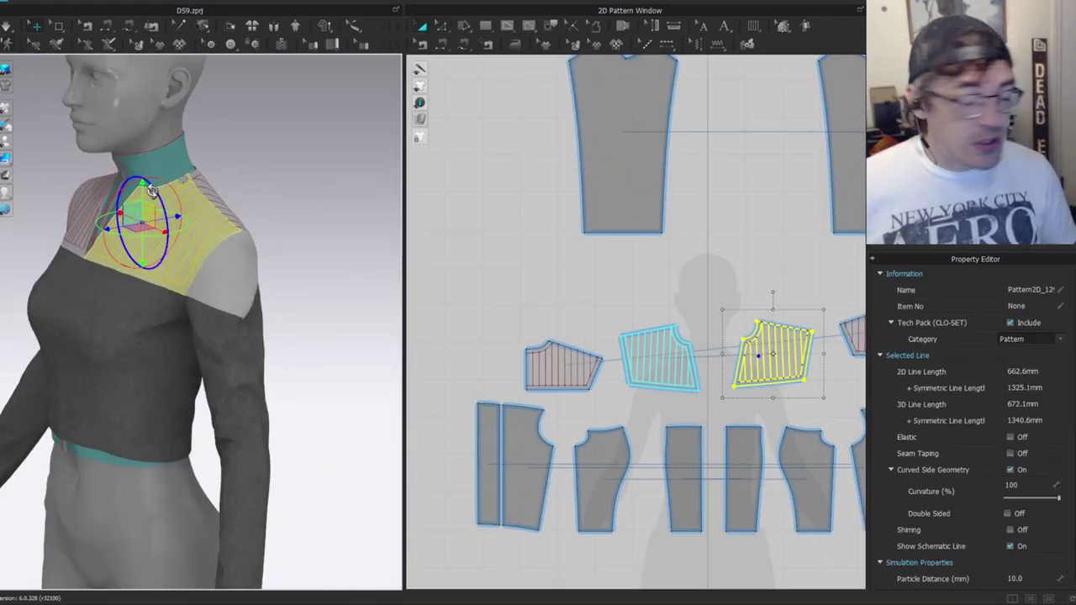
{"action": "scroll", "coordinate": [713, 374], "scroll_direction": "up", "scroll_amount": 5}
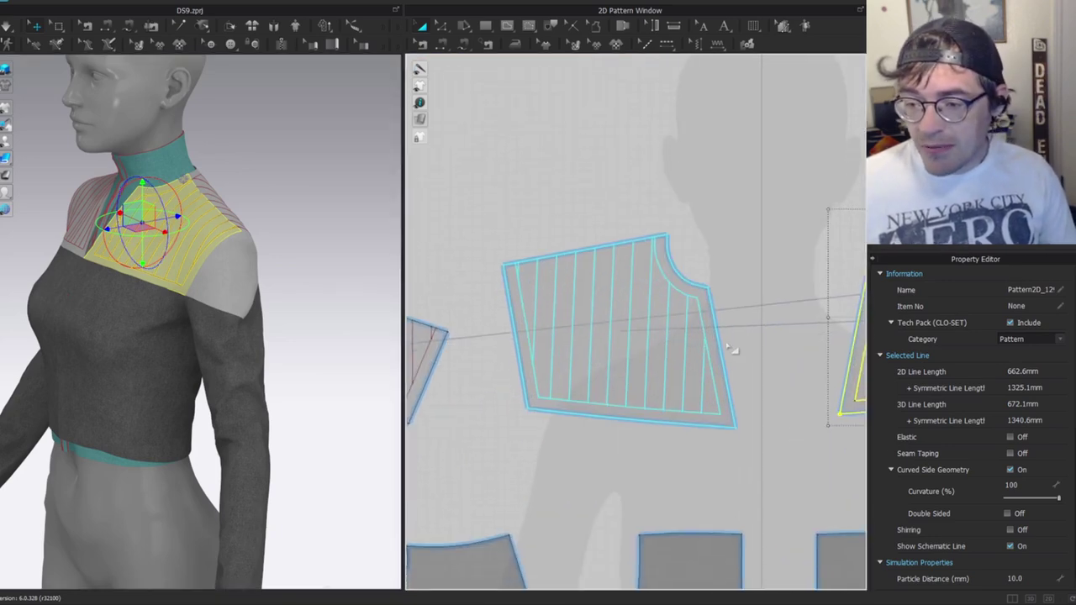
{"action": "left_click", "coordinate": [713, 332]}
{"action": "middle_click_drag", "start_coordinate": [488, 445], "coordinate": [609, 416]}
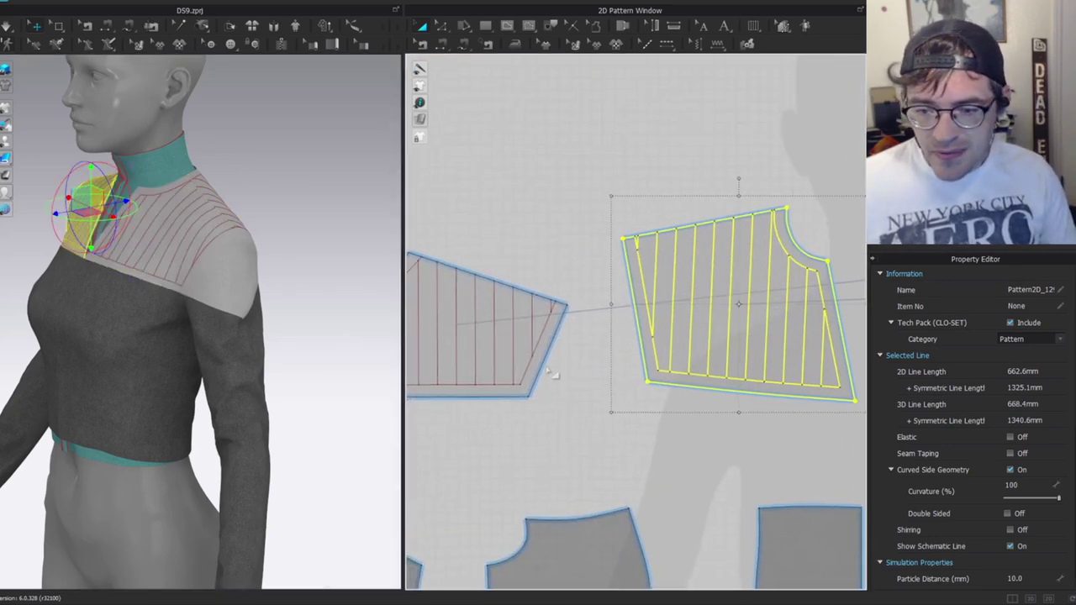
{"action": "left_click", "coordinate": [521, 357], "text": "shift"}
{"action": "scroll", "coordinate": [625, 253], "scroll_direction": "down", "scroll_amount": 3}
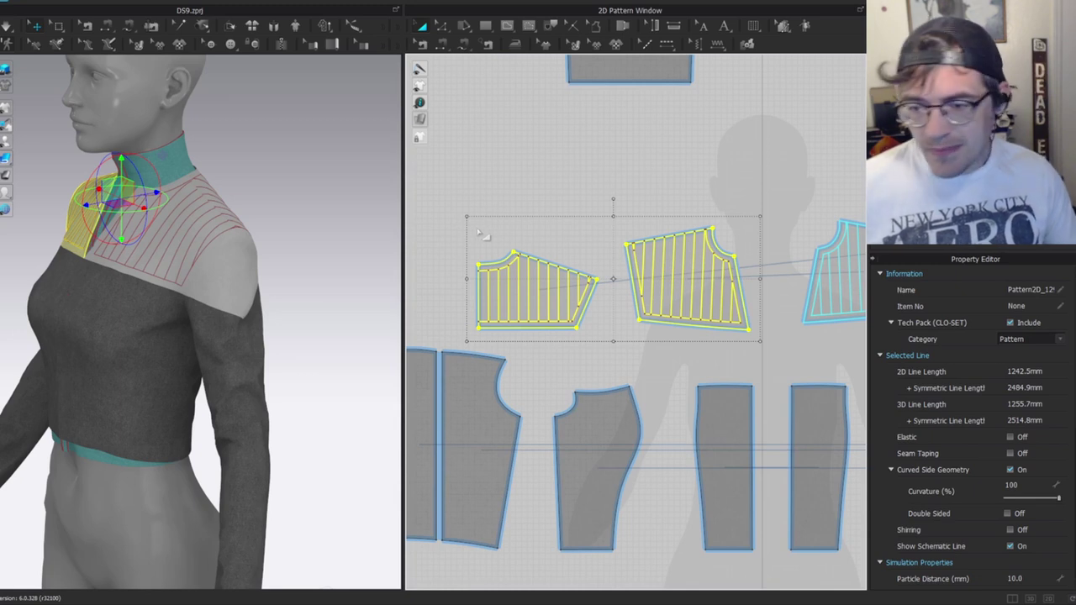
{"action": "right_click", "coordinate": [739, 282]}
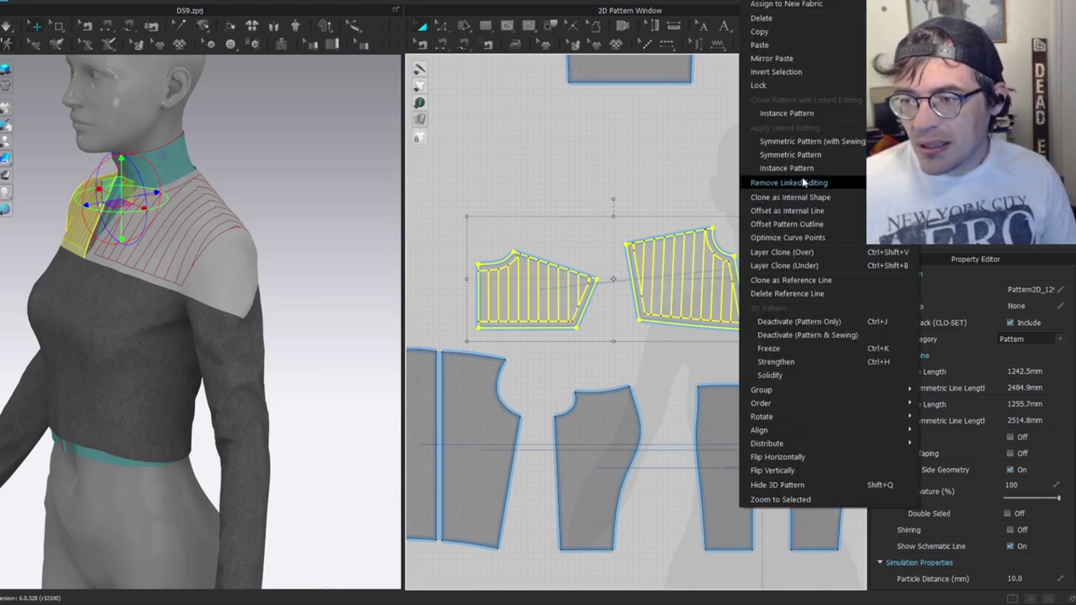
{"action": "left_click", "coordinate": [782, 252]}
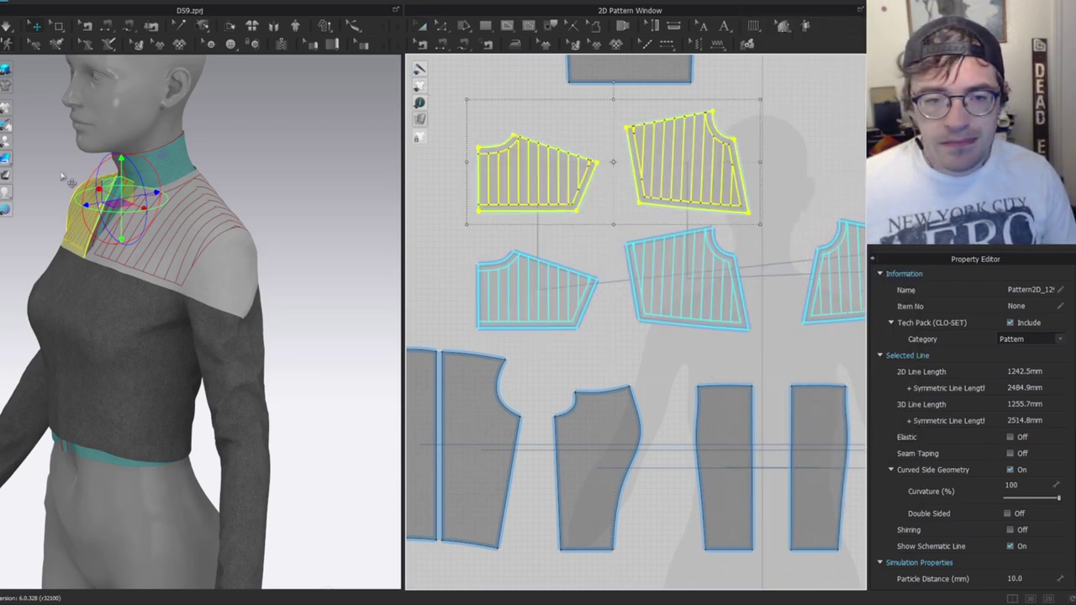
Activate the cloned front and back yoke layers and simulate the garment.
{"action": "mouse_move", "coordinate": [43, 233]}
{"action": "right_mouse_down"}
{"action": "mouse_move", "coordinate": [276, 343]}
{"action": "mouse_move", "coordinate": [298, 341]}
{"action": "right_mouse_up"}
{"action": "scroll", "coordinate": [210, 269], "scroll_direction": "up", "scroll_amount": 3}
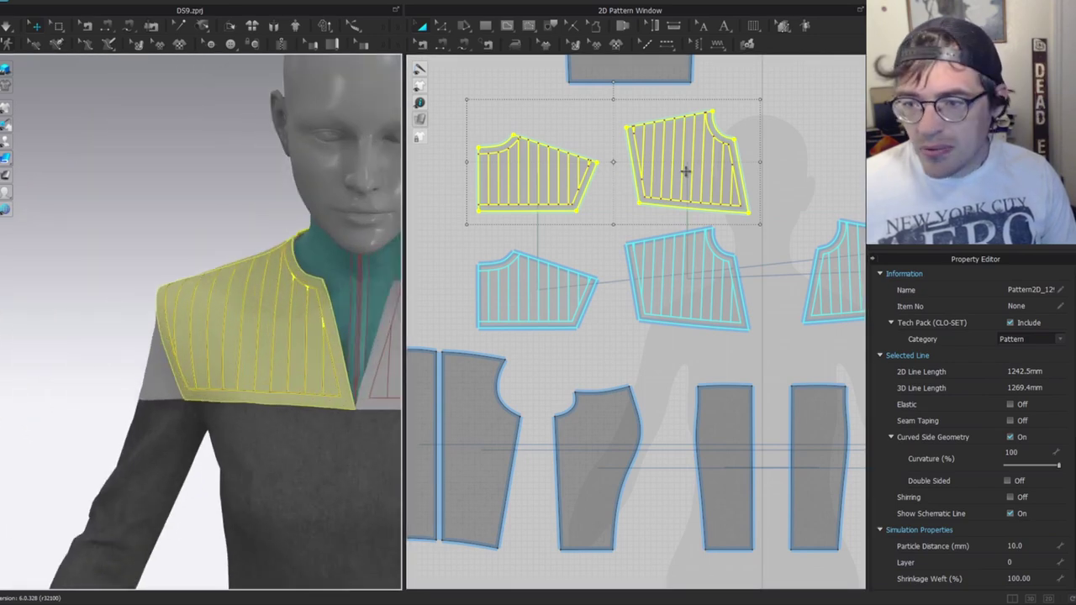
{"action": "right_click", "coordinate": [686, 171]}
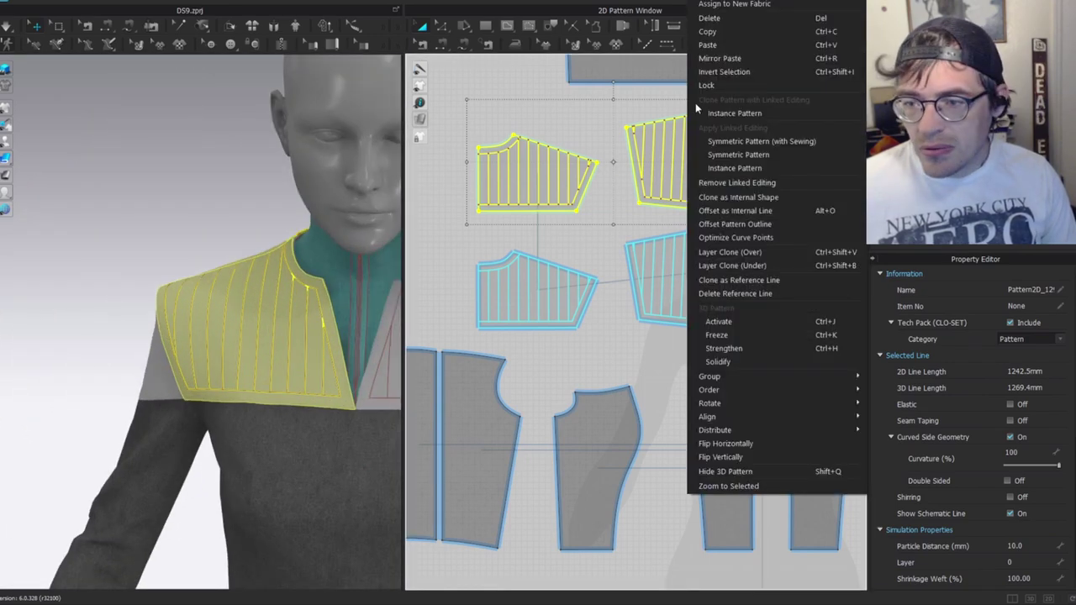
{"action": "left_click", "coordinate": [747, 182]}
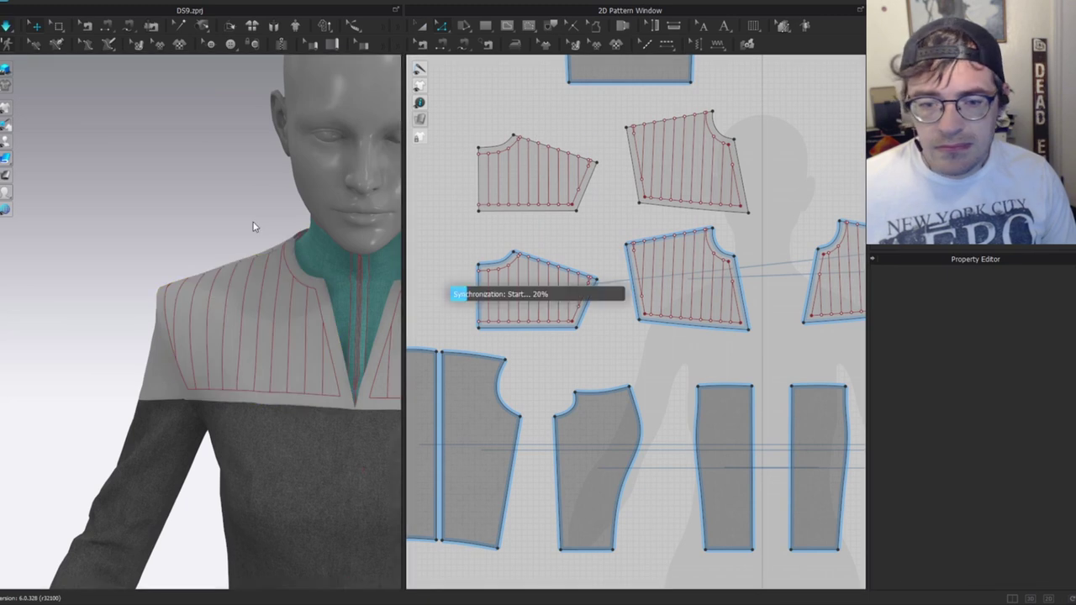
{"action": "key", "text": "space"}
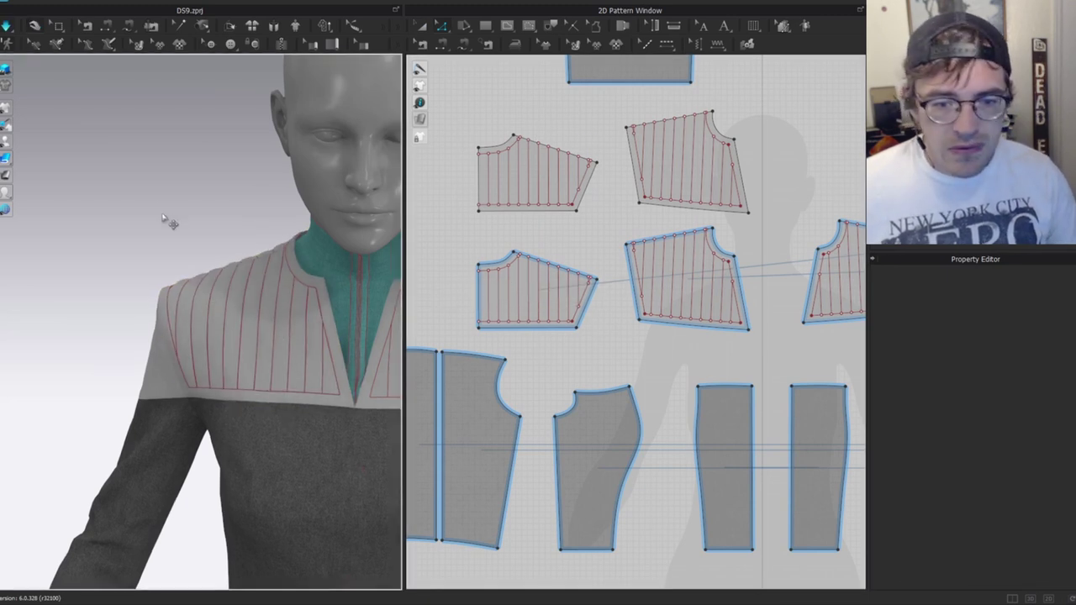
{"action": "key", "text": "a"}
{"action": "scroll", "coordinate": [243, 315], "scroll_direction": "up", "scroll_amount": 3}
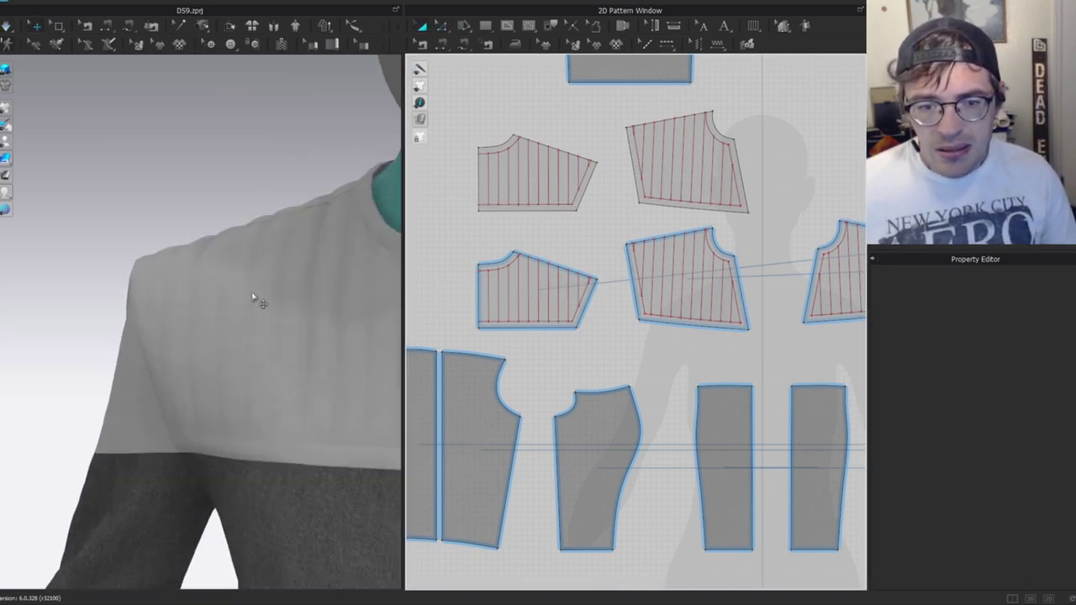
{"action": "right_click_drag", "start_coordinate": [363, 294], "coordinate": [191, 276]}
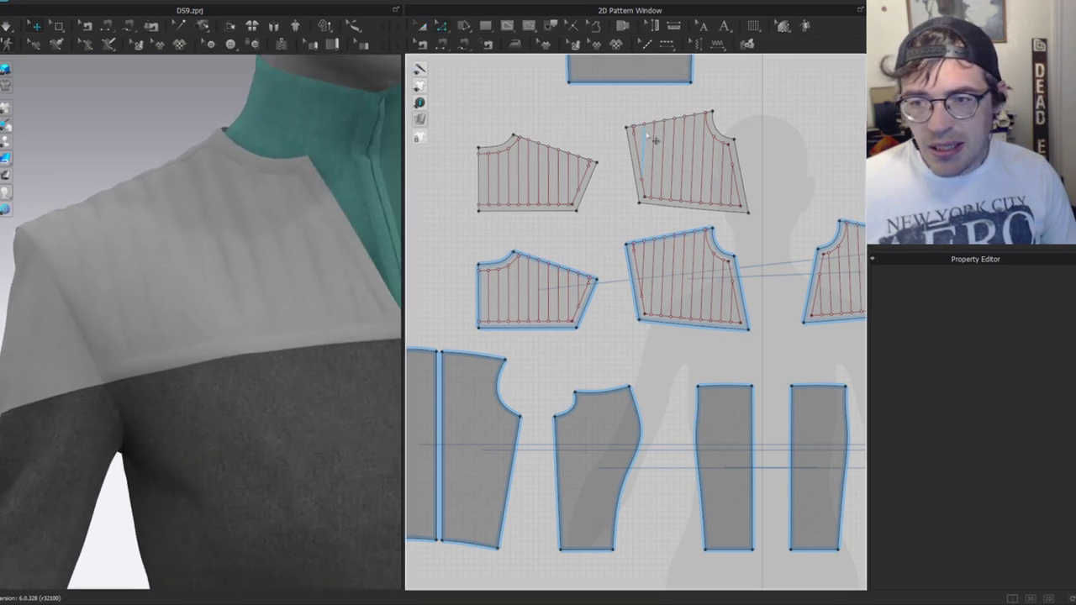
Set the particle distance of both cloned yoke layers to 5 mm.
{"action": "scroll", "coordinate": [673, 149], "scroll_direction": "up", "scroll_amount": 4}
{"action": "left_click", "coordinate": [656, 153]}
{"action": "left_click", "coordinate": [478, 213], "text": "shift"}
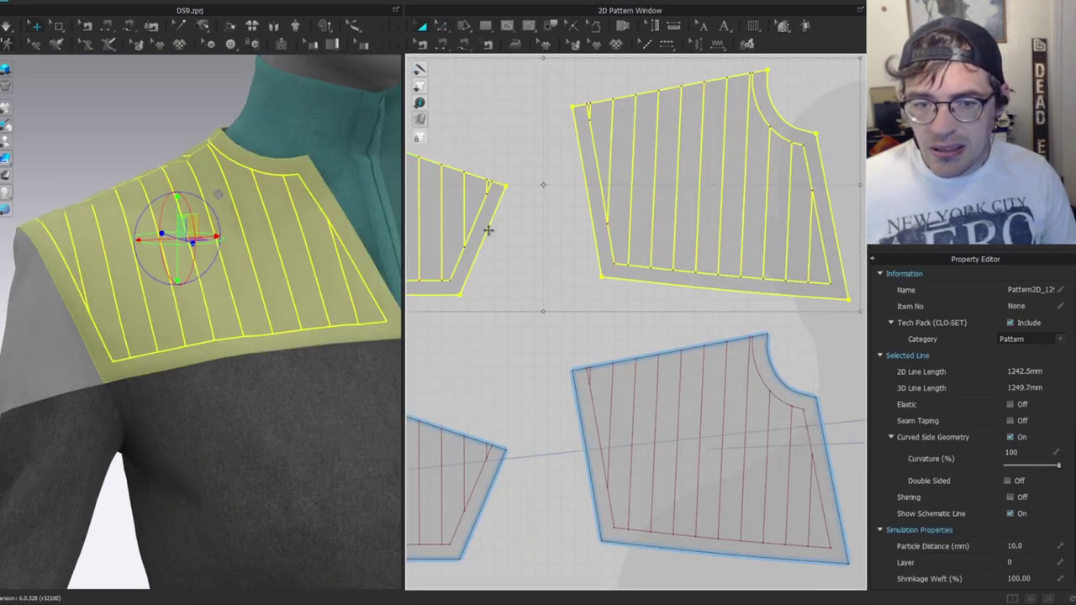
{"action": "left_click", "coordinate": [1039, 544]}
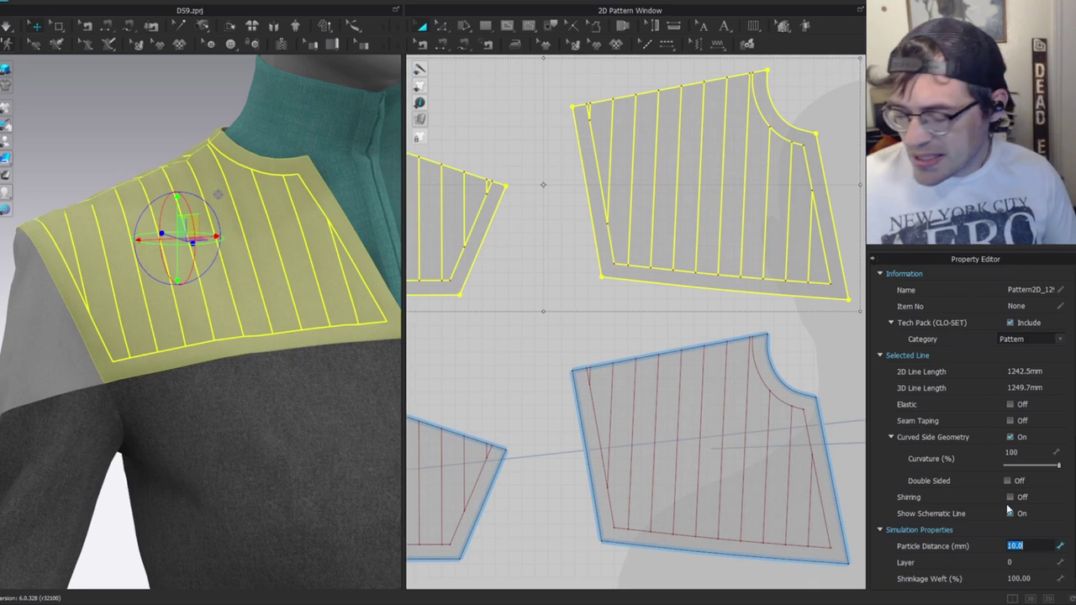
{"action": "type", "text": "5"}
{"action": "key", "text": "Return"}
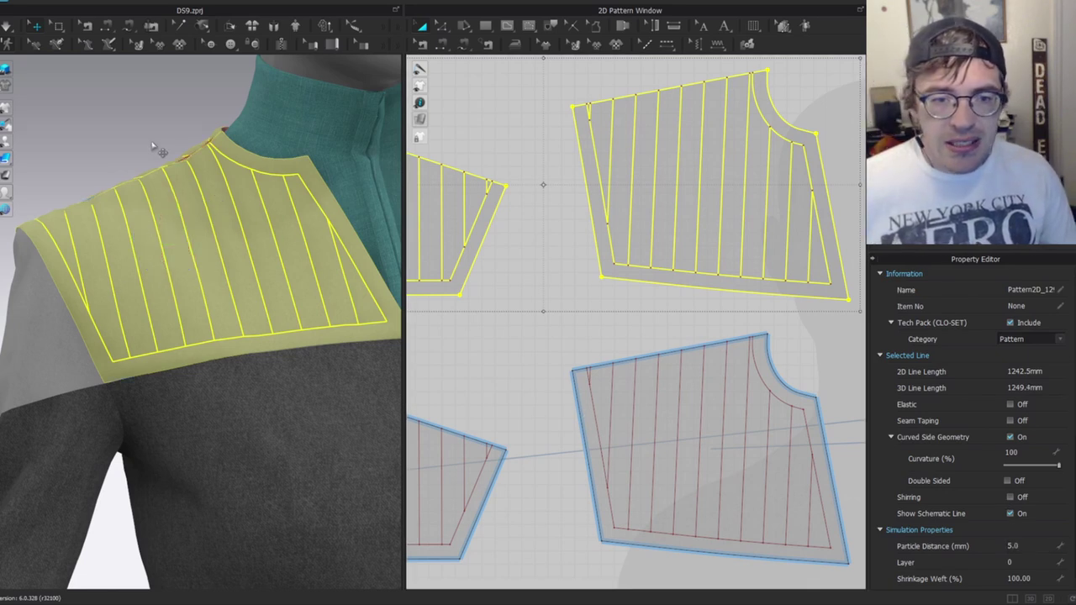
Simulate the garment with the finer cloned yoke layers and check the quilting on the front yoke.
{"action": "left_click", "coordinate": [151, 141]}
{"action": "key", "text": "space"}
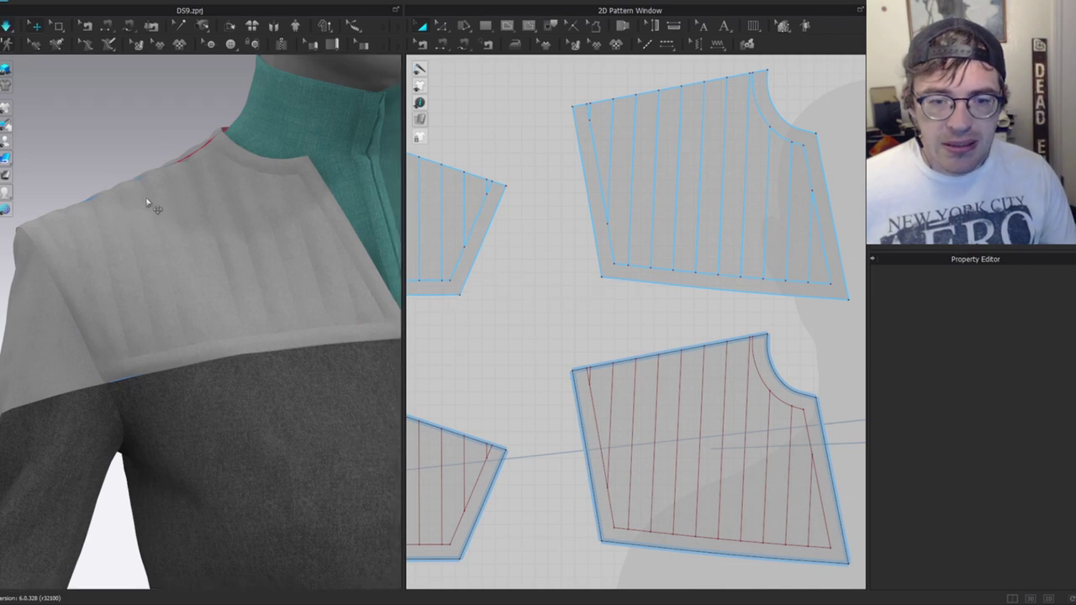
{"action": "key", "text": "space"}
{"action": "left_click", "coordinate": [227, 248]}
{"action": "scroll", "coordinate": [262, 273], "scroll_direction": "down", "scroll_amount": 3}
{"action": "right_click_drag", "start_coordinate": [298, 276], "coordinate": [268, 249]}
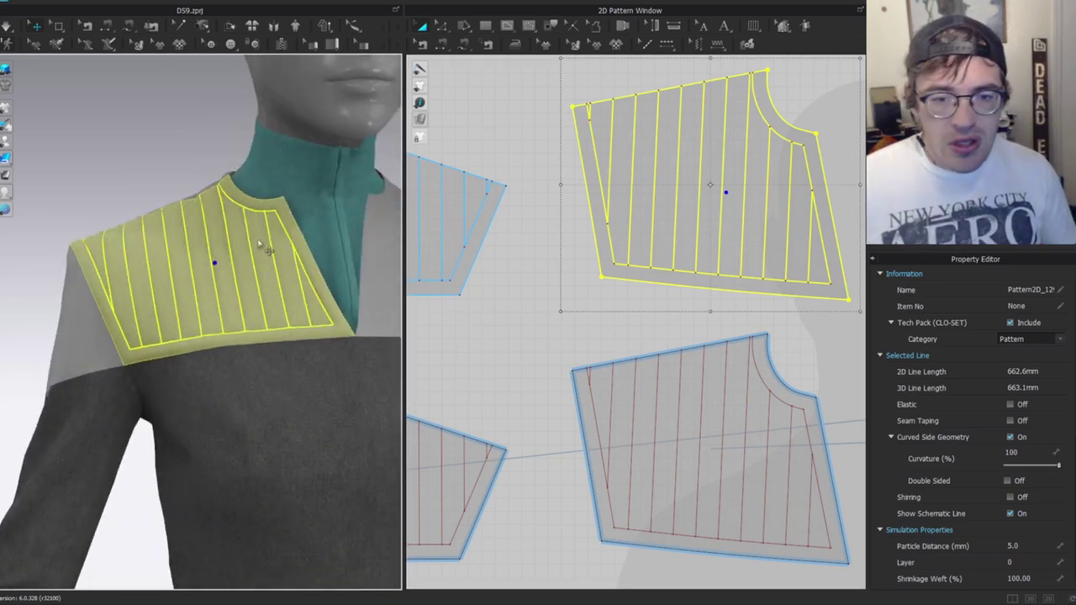
{"action": "left_click", "coordinate": [153, 261]}
{"action": "left_click", "coordinate": [131, 155]}
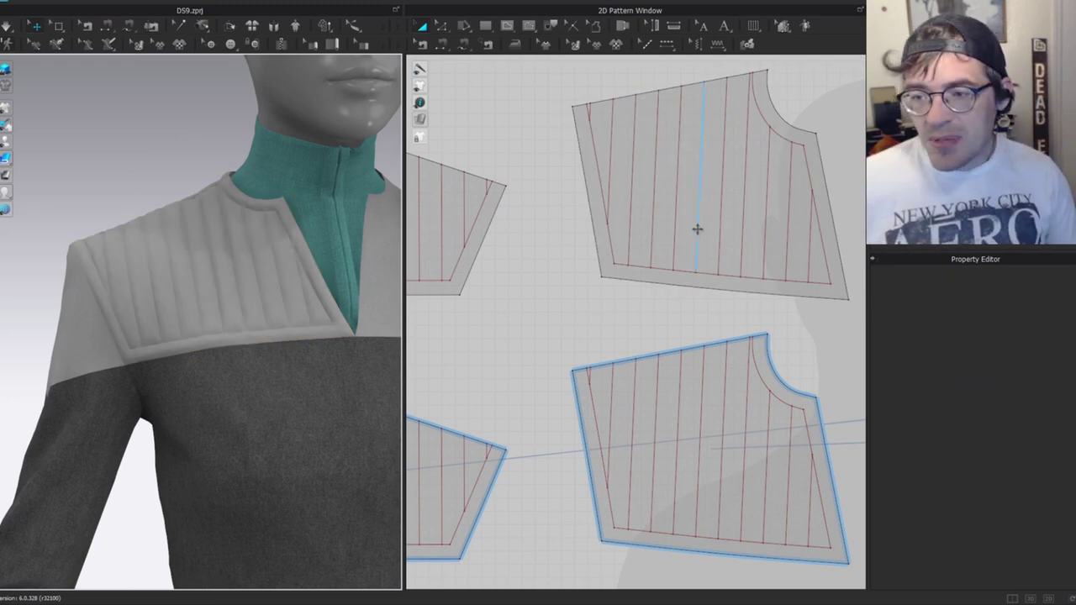
Set the additional collision thickness of the original front and back yokes beneath the clones to 5 mm.
{"action": "left_click", "coordinate": [716, 290]}
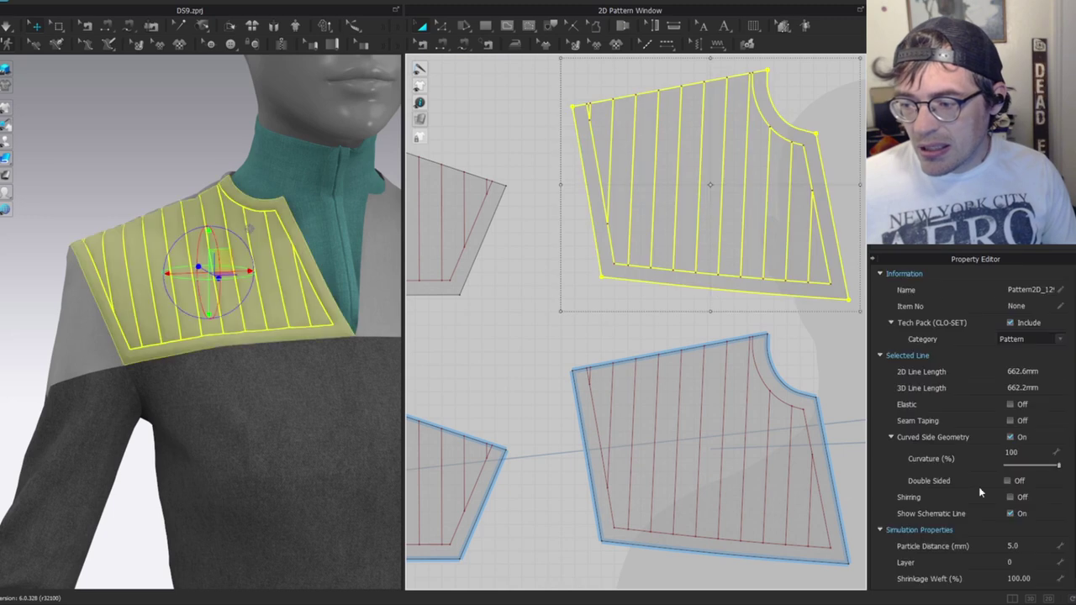
{"action": "scroll", "coordinate": [977, 545], "scroll_direction": "down", "scroll_amount": 5}
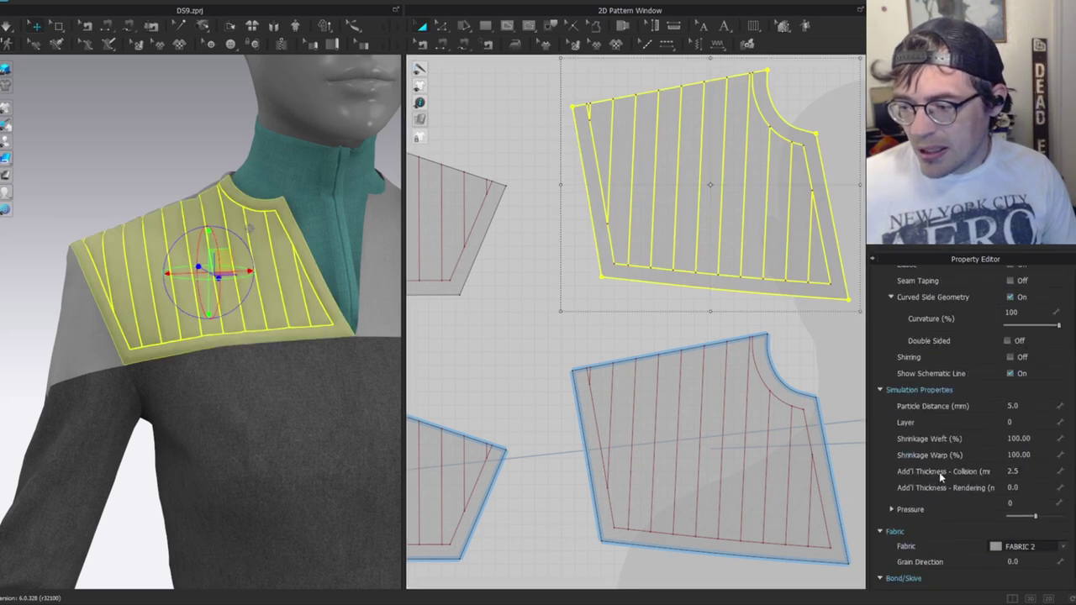
{"action": "left_click", "coordinate": [668, 382]}
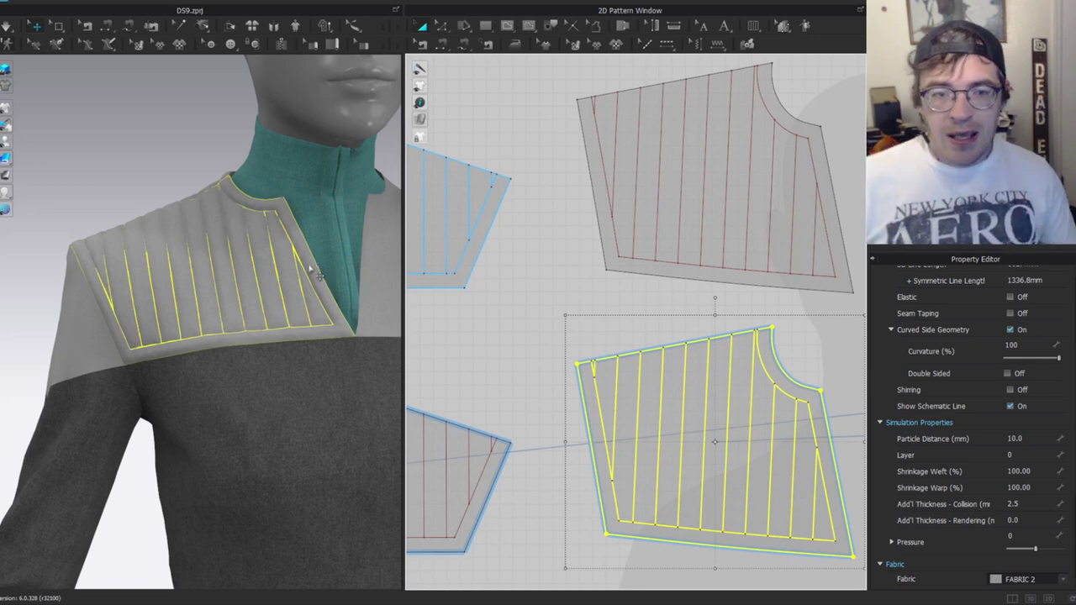
{"action": "scroll", "coordinate": [588, 410], "scroll_direction": "down", "scroll_amount": 2}
{"action": "middle_click_drag", "start_coordinate": [589, 339], "coordinate": [672, 218]}
{"action": "left_click", "coordinate": [535, 320]}
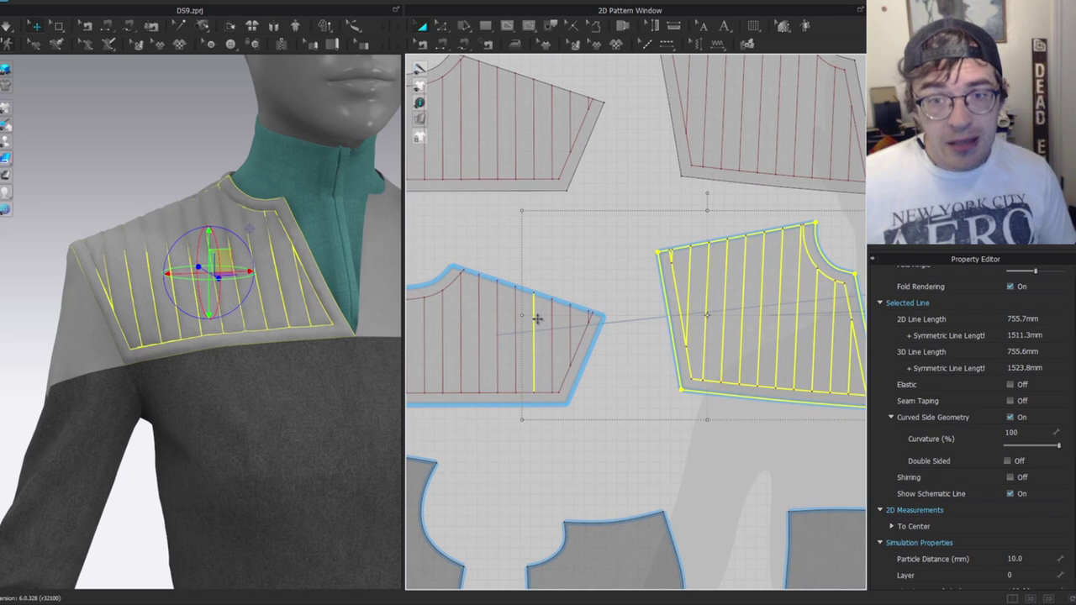
{"action": "left_click", "coordinate": [545, 316]}
{"action": "left_click", "coordinate": [541, 320], "text": "shift"}
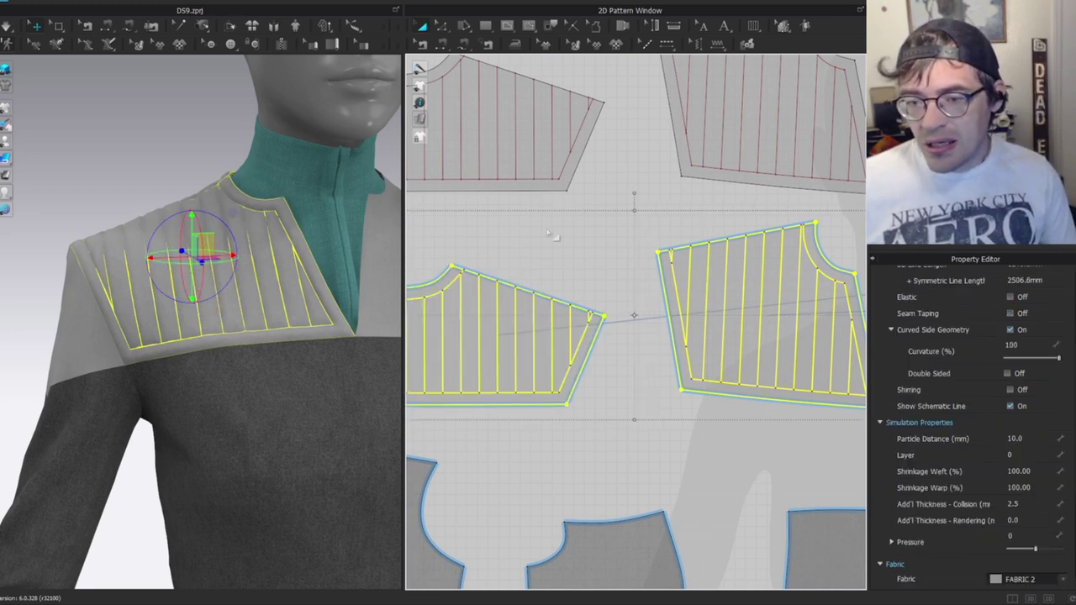
{"action": "left_click", "coordinate": [994, 505]}
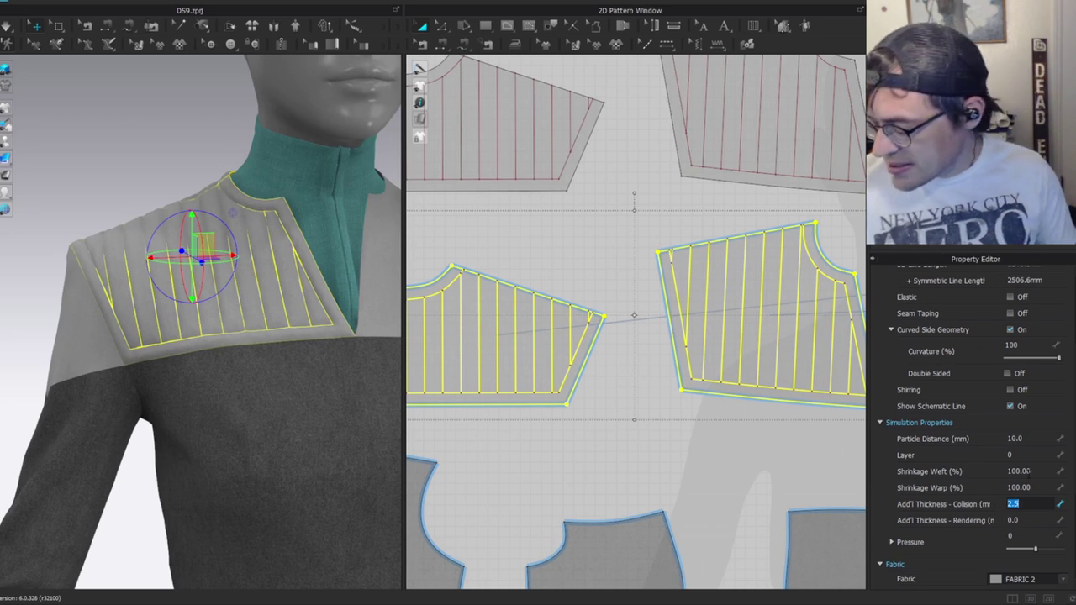
{"action": "key", "text": "Return"}
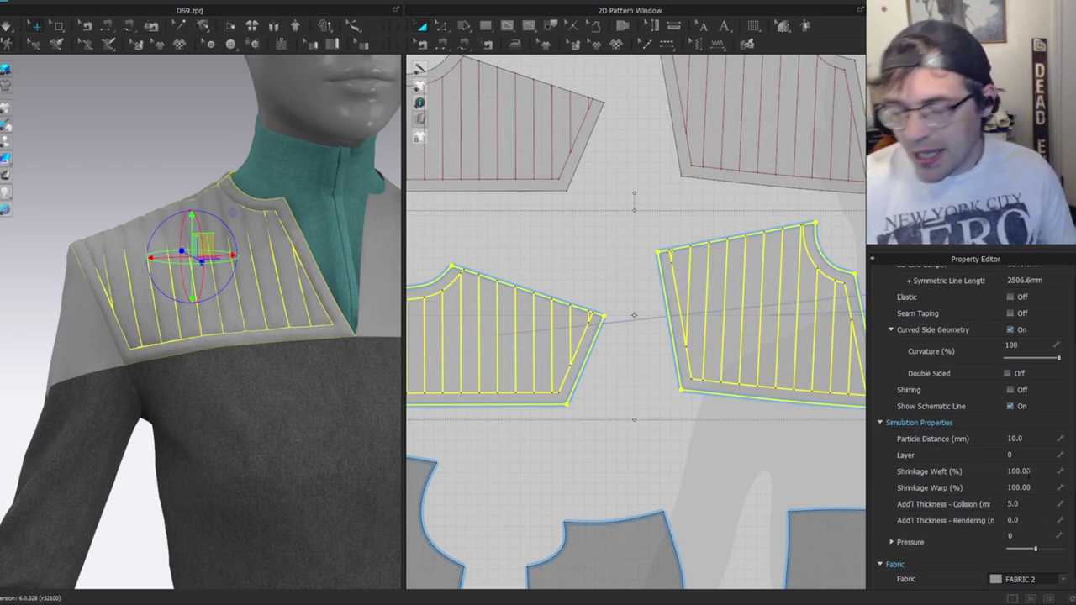
Simulate the garment with the thicker under-layer and inspect the yoke's padding near the collar and shoulder.
{"action": "left_click", "coordinate": [142, 159]}
{"action": "key", "text": "space"}
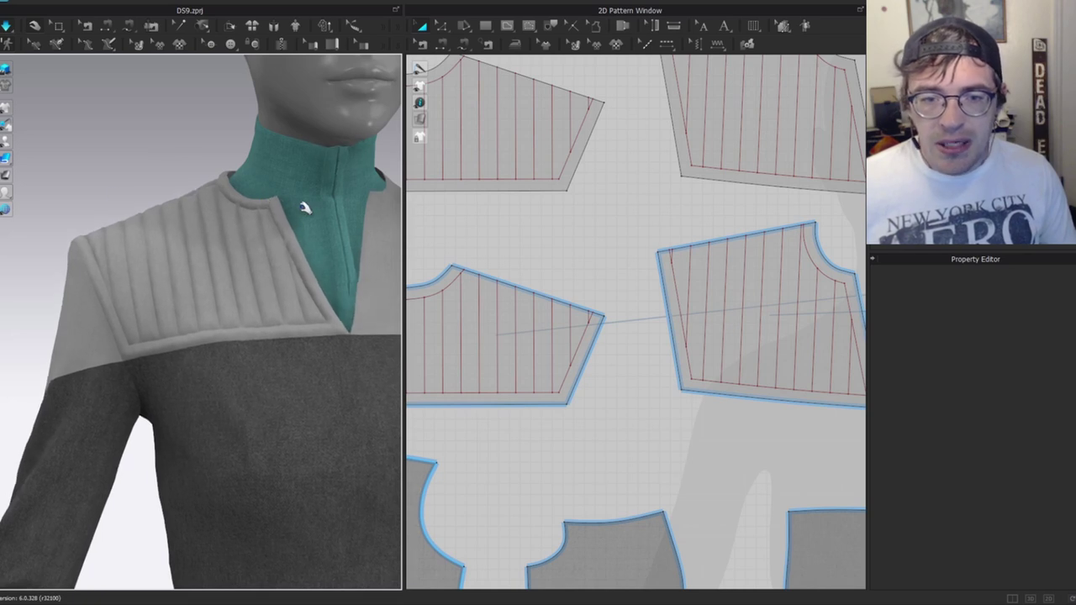
{"action": "scroll", "coordinate": [331, 204], "scroll_direction": "up", "scroll_amount": 3}
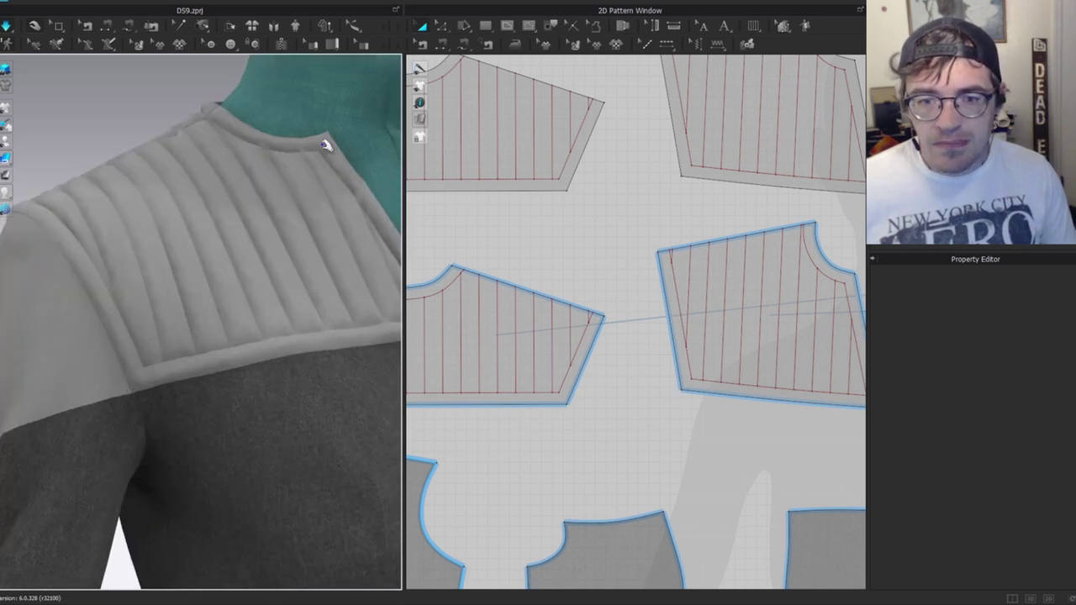
{"action": "left_click", "coordinate": [324, 146]}
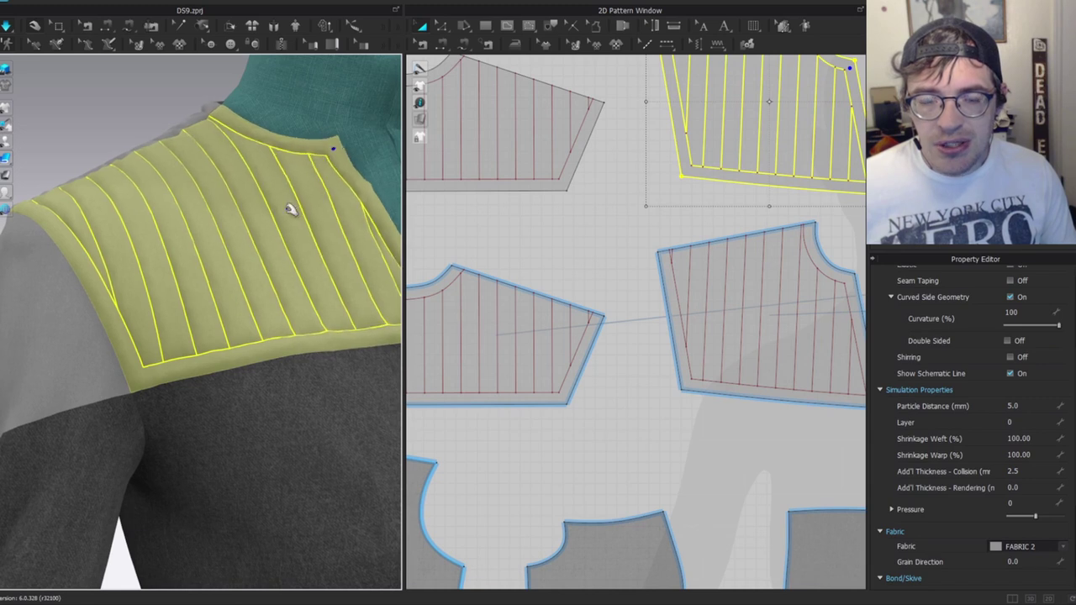
{"action": "scroll", "coordinate": [290, 210], "scroll_direction": "down", "scroll_amount": 5}
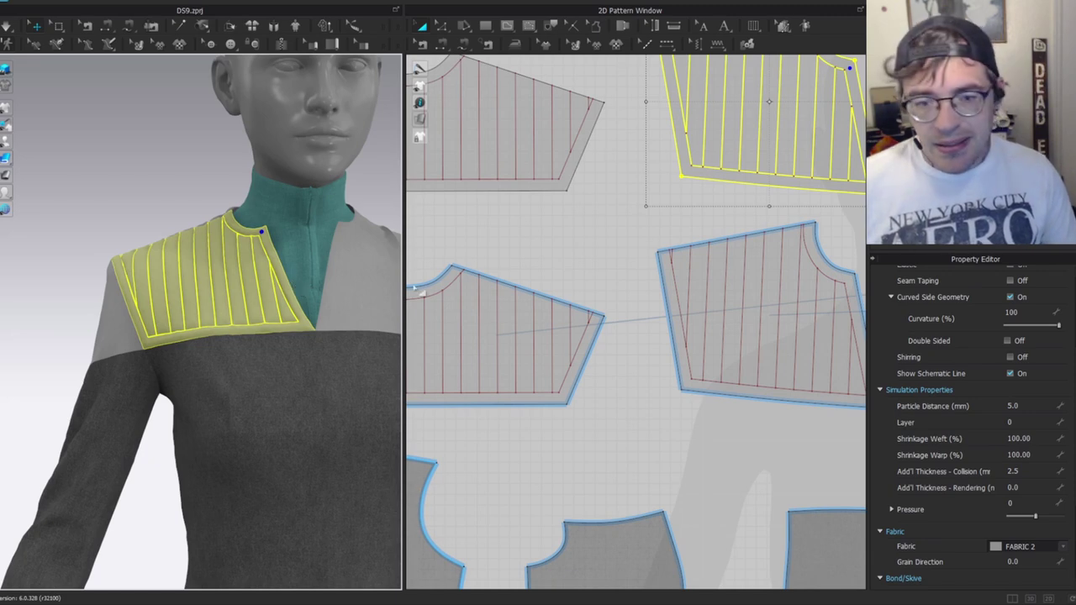
{"action": "left_click", "coordinate": [289, 251]}
{"action": "right_click_drag", "start_coordinate": [208, 282], "coordinate": [269, 291]}
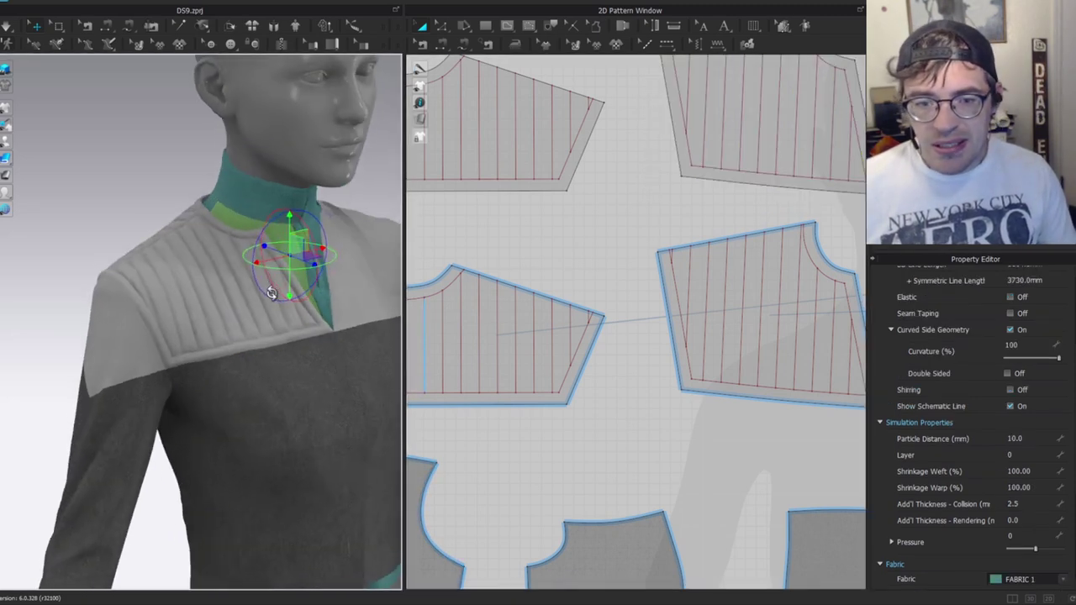
{"action": "left_click", "coordinate": [268, 291]}
Set the additional collision thickness of the original front and back yokes beneath the clones to 3 mm.
{"action": "scroll", "coordinate": [605, 331], "scroll_direction": "down", "scroll_amount": 3}
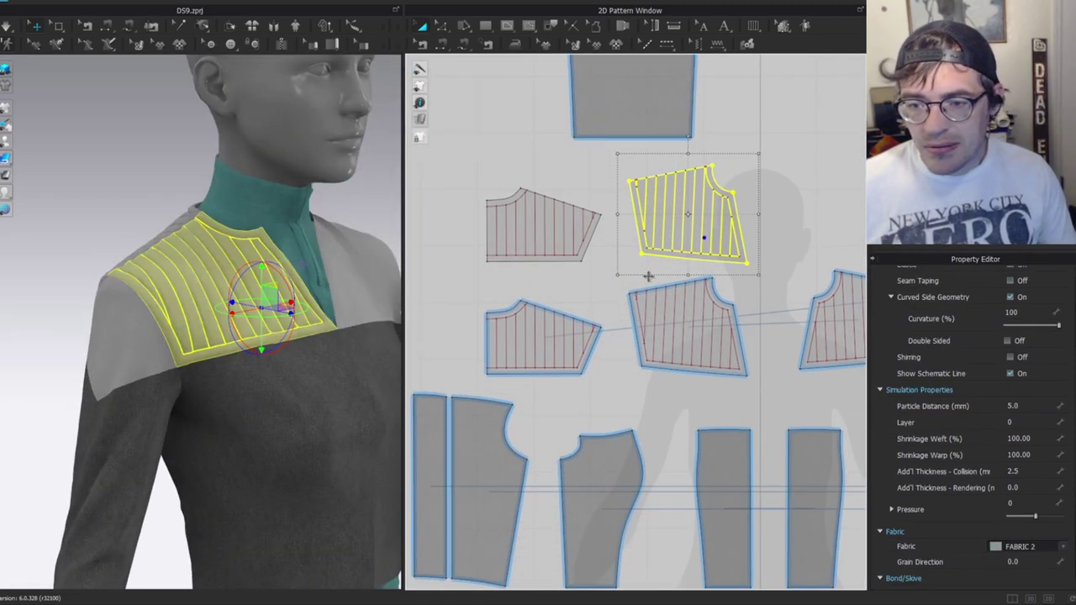
{"action": "scroll", "coordinate": [630, 294], "scroll_direction": "up", "scroll_amount": 3}
{"action": "left_click", "coordinate": [644, 308]}
{"action": "left_click", "coordinate": [576, 365], "text": "shift"}
{"action": "left_click", "coordinate": [1030, 503]}
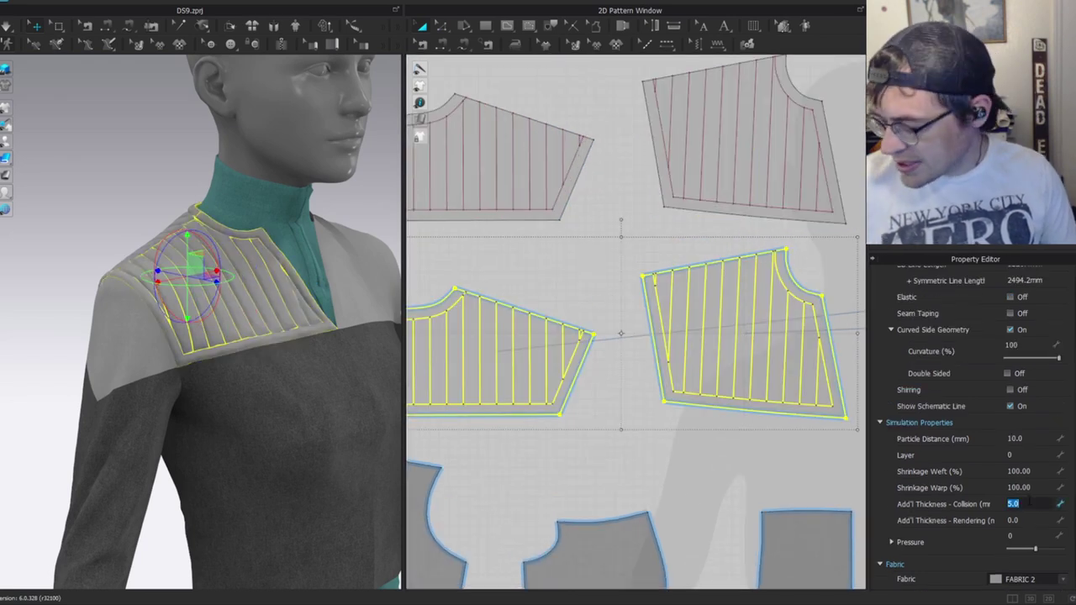
{"action": "type", "text": "3"}
Simulate the garment with the reduced under-layer thickness, tug the front yoke and inspect its quilting from the front.
{"action": "left_click", "coordinate": [128, 192]}
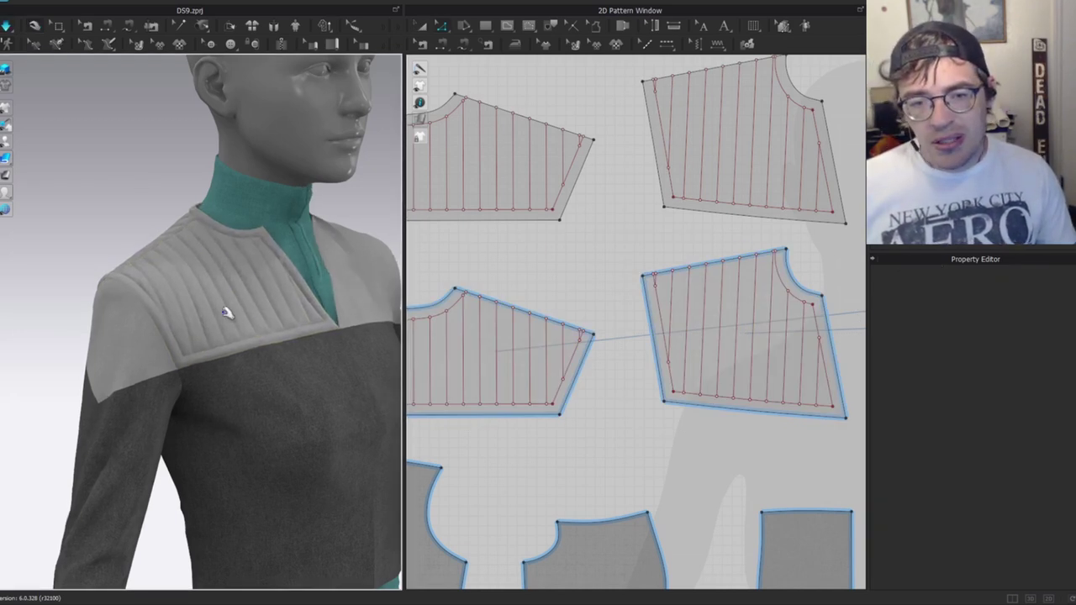
{"action": "left_click", "coordinate": [225, 312]}
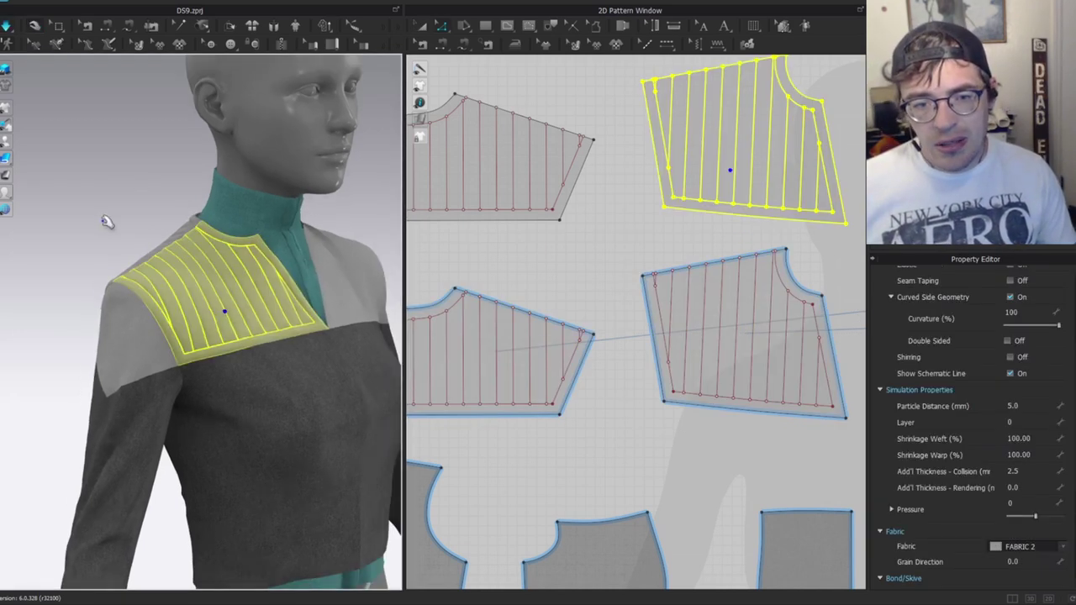
{"action": "key", "text": "a"}
{"action": "key", "text": "space"}
{"action": "right_click_drag", "start_coordinate": [265, 267], "coordinate": [236, 267]}
{"action": "scroll", "coordinate": [243, 277], "scroll_direction": "up", "scroll_amount": 2}
{"action": "left_click", "coordinate": [265, 307]}
{"action": "left_click", "coordinate": [137, 203]}
Paste mirrored copies of the cloned front and back yokes above the matching original yokes on the opposite side.
{"action": "scroll", "coordinate": [744, 192], "scroll_direction": "down", "scroll_amount": 3}
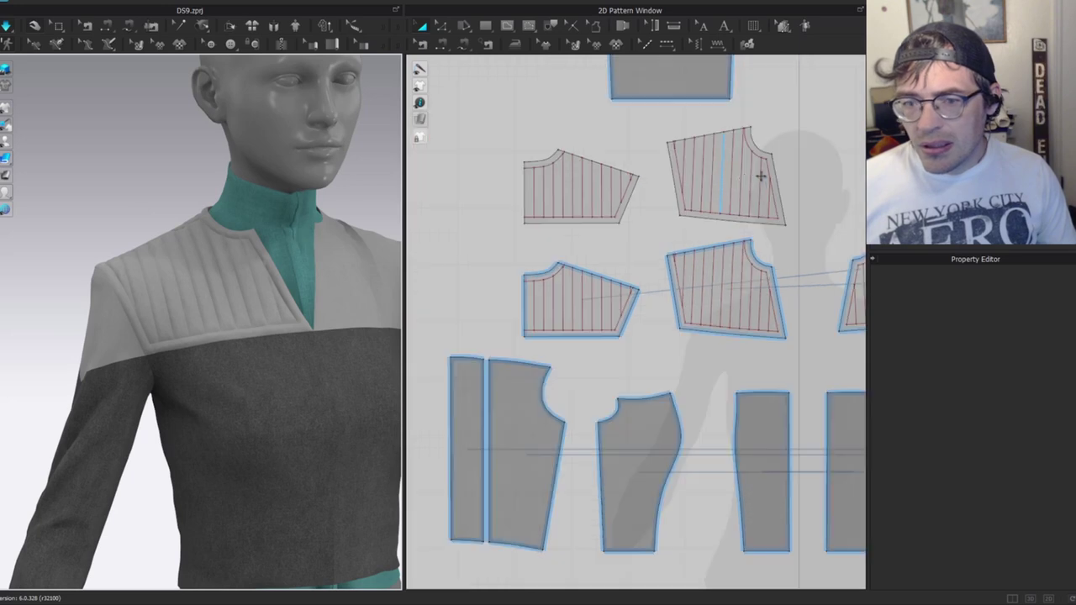
{"action": "left_click", "coordinate": [769, 194]}
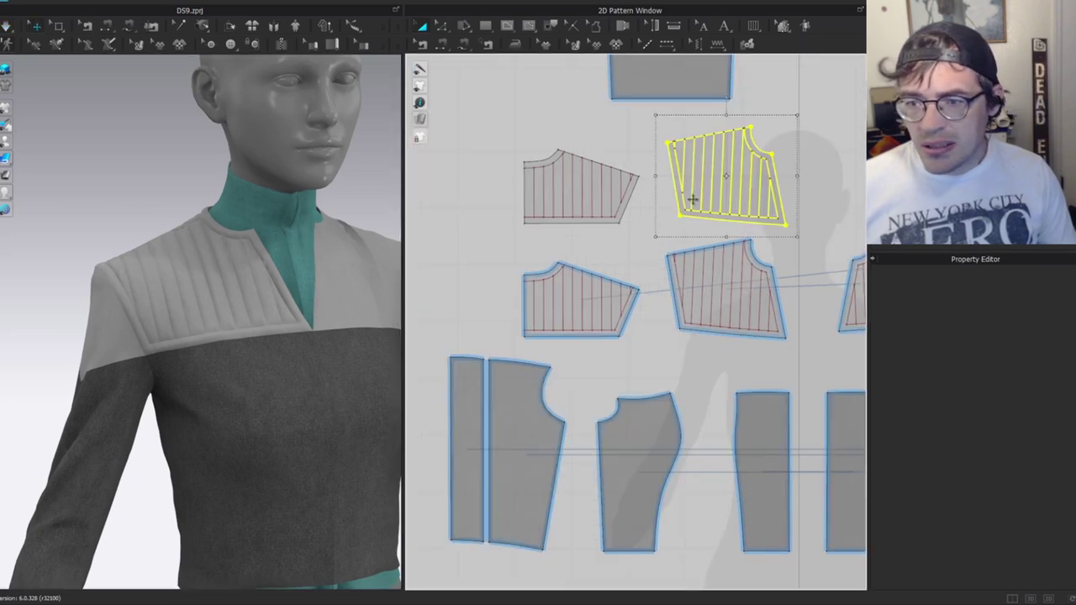
{"action": "left_click", "coordinate": [629, 201], "text": "shift"}
{"action": "right_click_drag", "start_coordinate": [752, 178], "coordinate": [647, 189]}
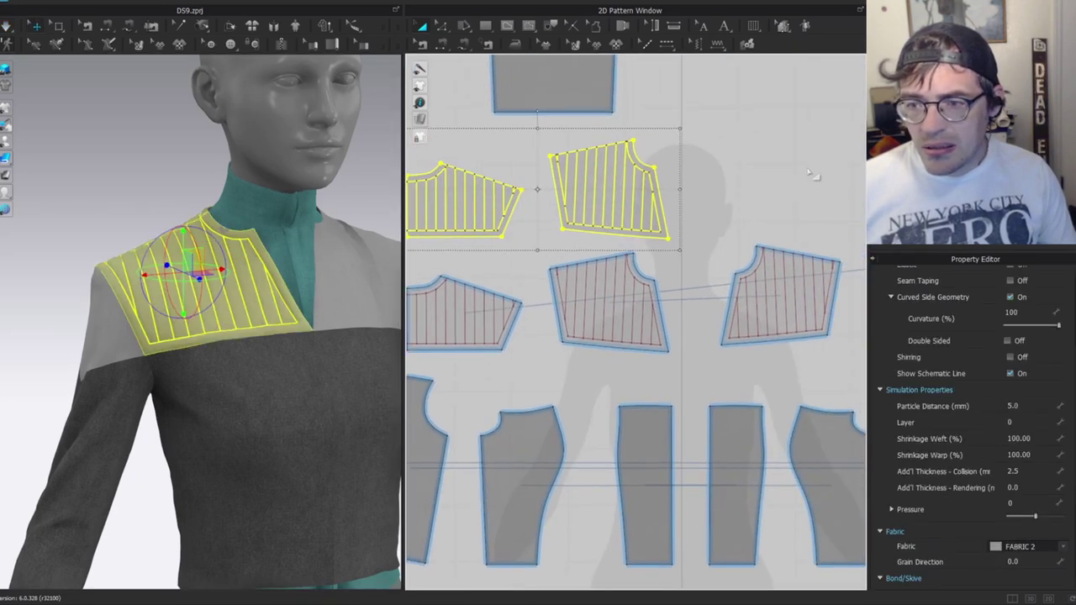
{"action": "right_click_drag", "start_coordinate": [816, 179], "coordinate": [643, 178]}
{"action": "key", "text": "ctrl+r"}
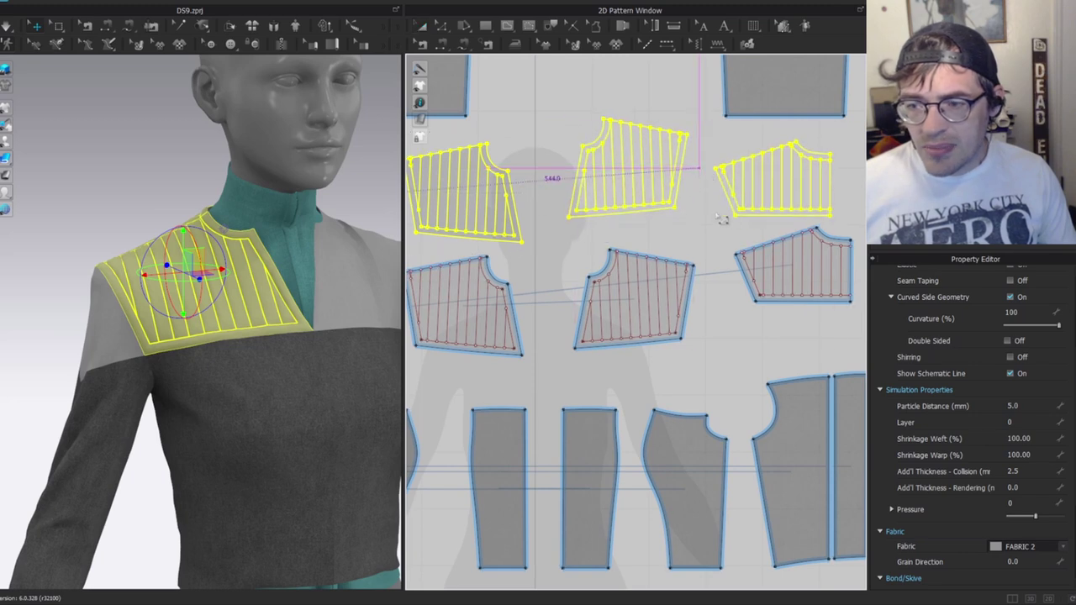
{"action": "left_click", "coordinate": [611, 192]}
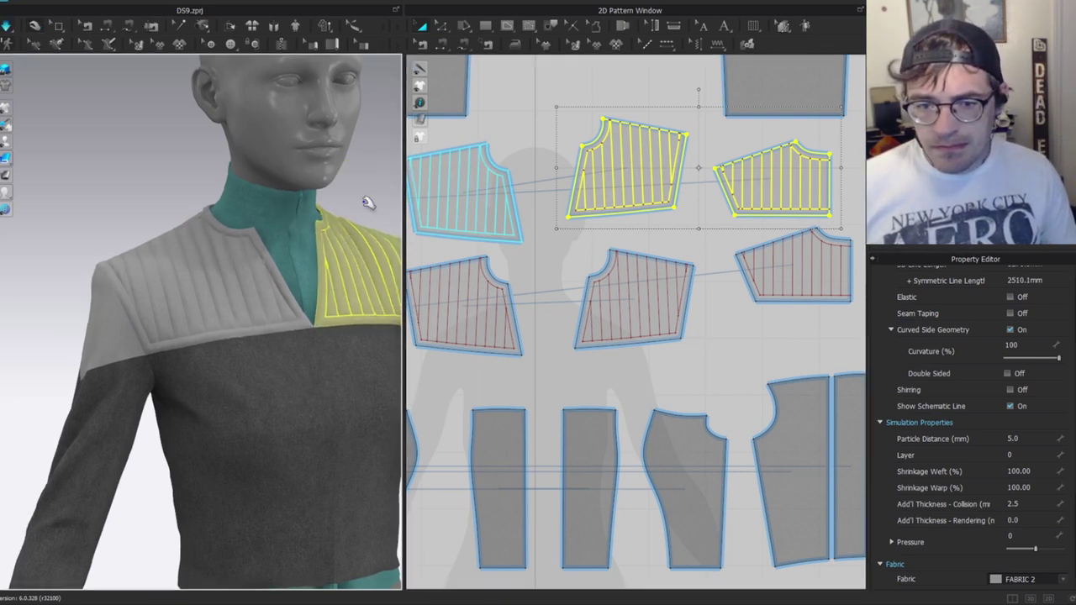
Delete the outline seams that join the cloned front and back yokes to the original yokes.
{"action": "scroll", "coordinate": [538, 216], "scroll_direction": "up", "scroll_amount": 4}
{"action": "middle_click_drag", "start_coordinate": [538, 217], "coordinate": [689, 227]}
{"action": "key", "text": "b"}
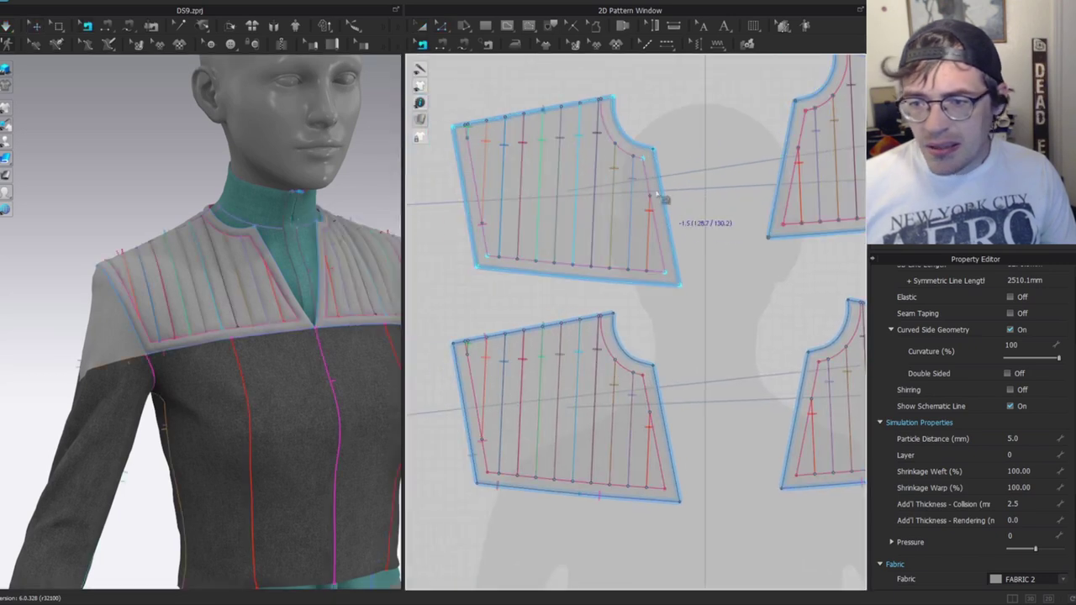
{"action": "left_click", "coordinate": [660, 172]}
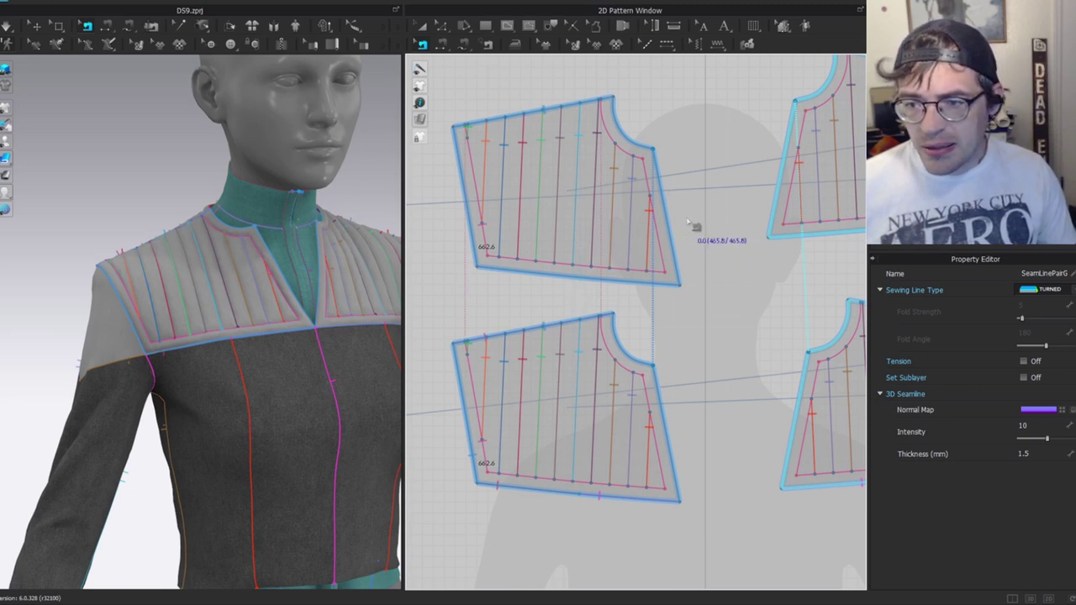
{"action": "key", "text": "Delete"}
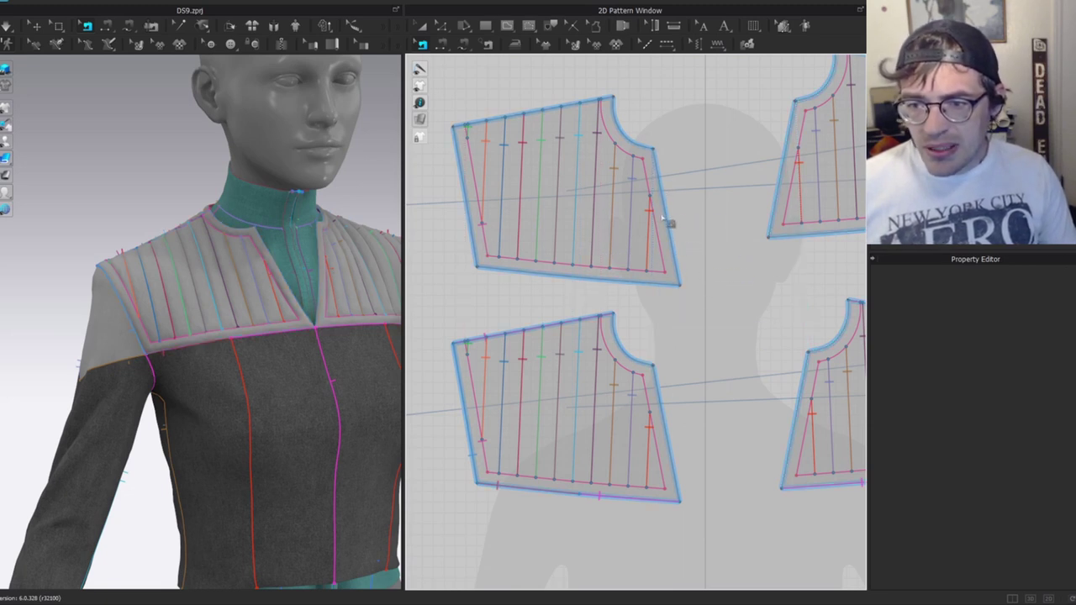
{"action": "scroll", "coordinate": [660, 198], "scroll_direction": "down", "scroll_amount": 3}
{"action": "scroll", "coordinate": [625, 221], "scroll_direction": "up", "scroll_amount": 3}
{"action": "left_click", "coordinate": [617, 217]}
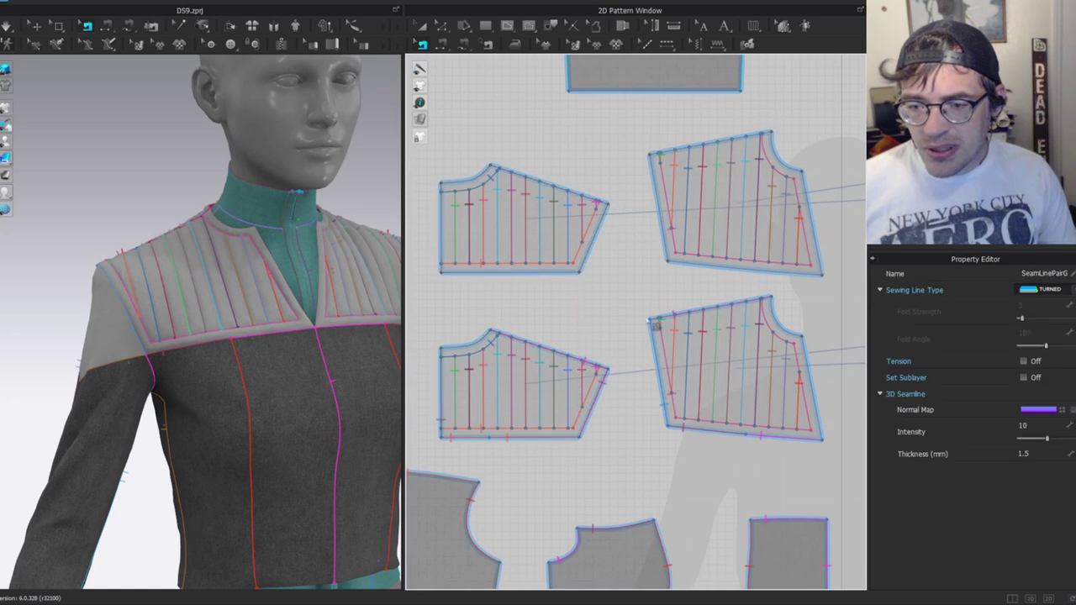
{"action": "key", "text": "Delete"}
Sew the lower edge of the cloned front yoke to the original's lower edge with the sewing line type Turned.
{"action": "middle_click_drag", "start_coordinate": [616, 404], "coordinate": [602, 280]}
{"action": "key", "text": "n"}
{"action": "left_click", "coordinate": [459, 313]}
{"action": "key", "text": "q"}
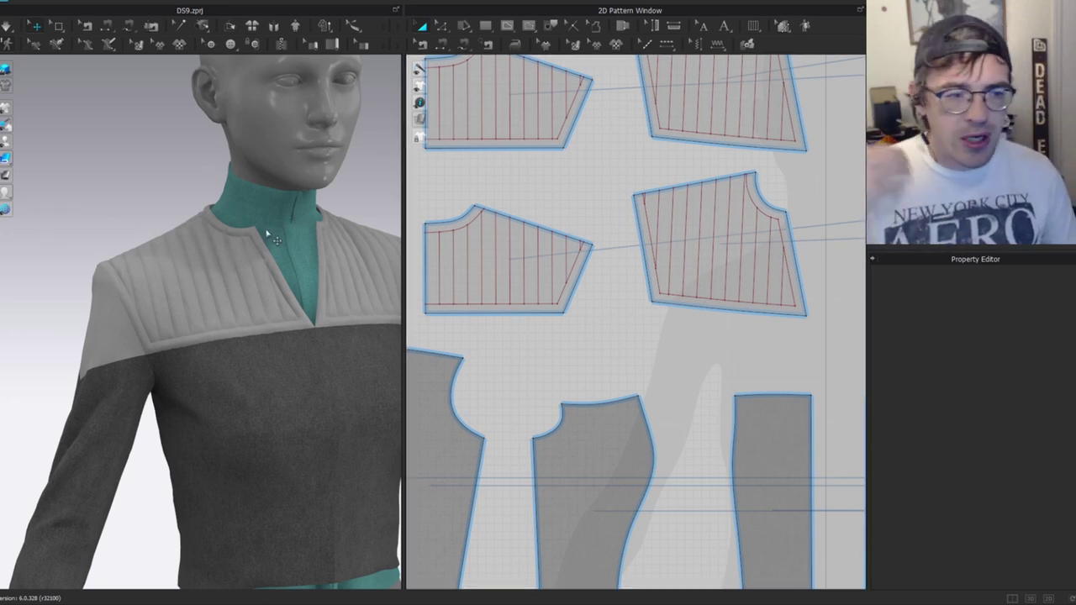
{"action": "left_click", "coordinate": [568, 347]}
{"action": "key", "text": "n"}
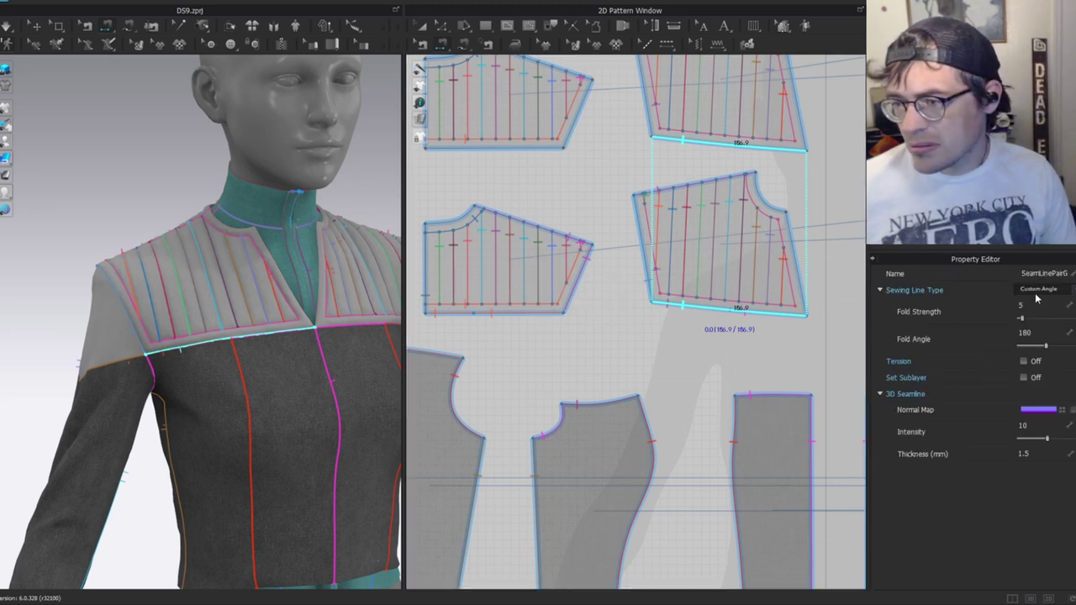
{"action": "left_click", "coordinate": [1038, 288]}
{"action": "left_click", "coordinate": [1047, 308]}
Sew the cloned front yoke's outer side and shoulder edges to the original, setting both seams to Turned.
{"action": "middle_click_drag", "start_coordinate": [645, 111], "coordinate": [645, 228]}
{"action": "left_click", "coordinate": [649, 243]}
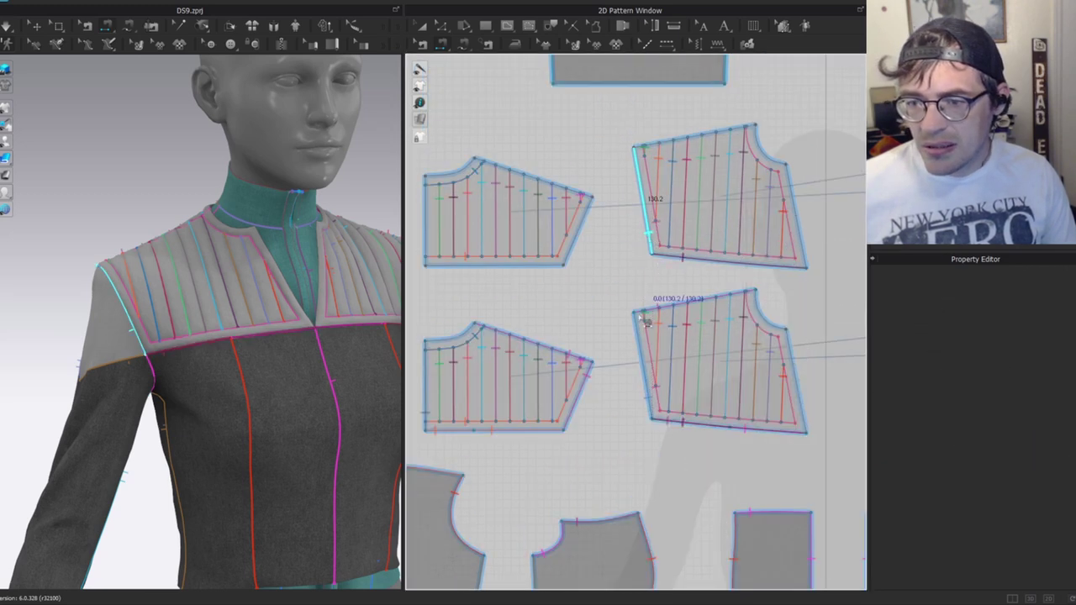
{"action": "left_click", "coordinate": [651, 403]}
{"action": "left_click", "coordinate": [1035, 290]}
{"action": "left_click", "coordinate": [1037, 308]}
{"action": "left_click", "coordinate": [703, 136]}
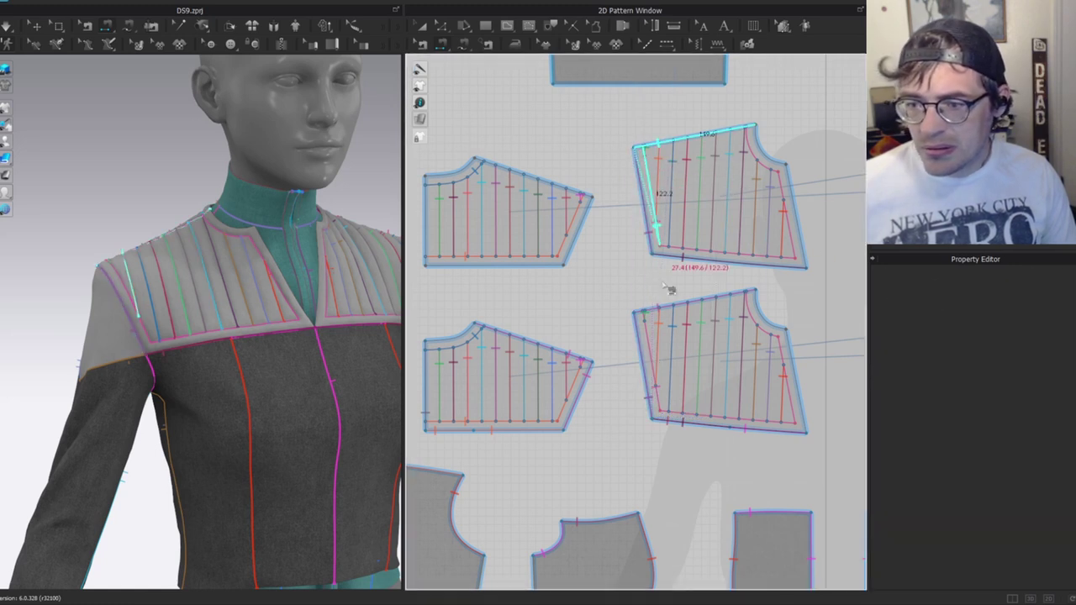
{"action": "left_click", "coordinate": [727, 300]}
{"action": "left_click", "coordinate": [1047, 294]}
{"action": "left_click", "coordinate": [1046, 301]}
Sew the cloned front yoke's curved neckline and slanted front opening edges to the matching edges of the original.
{"action": "left_click", "coordinate": [766, 153]}
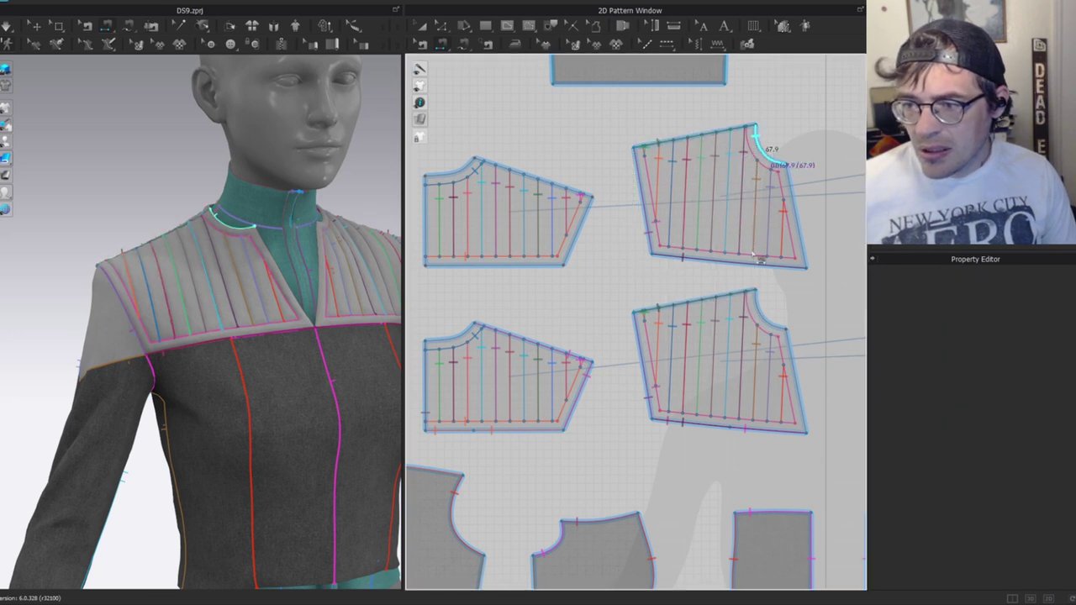
{"action": "left_click", "coordinate": [772, 309]}
{"action": "left_click", "coordinate": [791, 212]}
{"action": "left_click", "coordinate": [797, 360]}
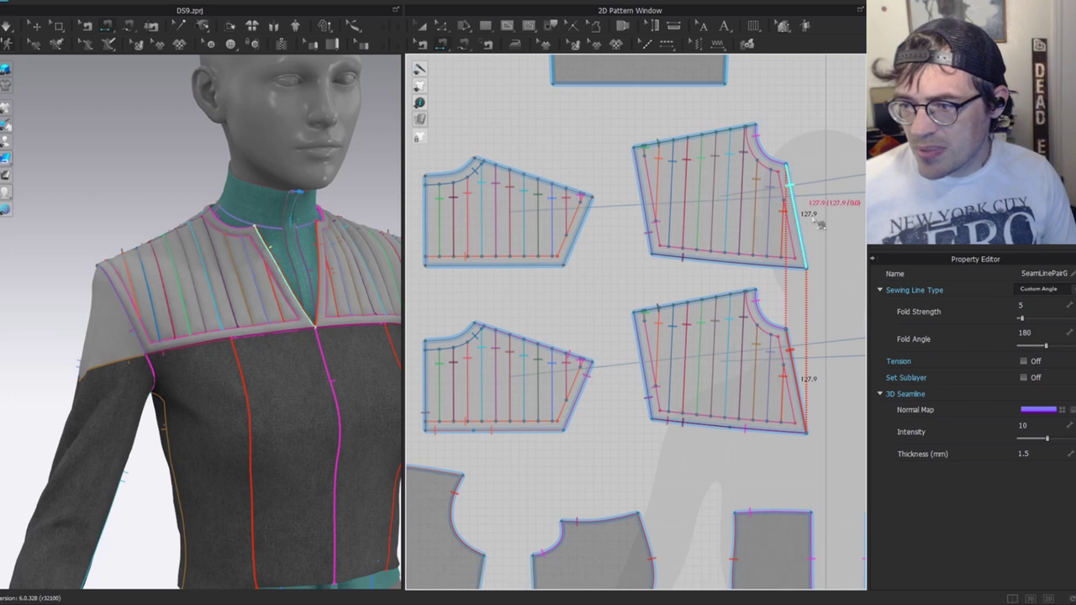
Sew the back yoke's outer side and lower edges to its clone, setting the lower seam to Turned.
{"action": "key", "text": "b"}
{"action": "middle_click_drag", "start_coordinate": [568, 349], "coordinate": [656, 289]}
{"action": "key", "text": "n"}
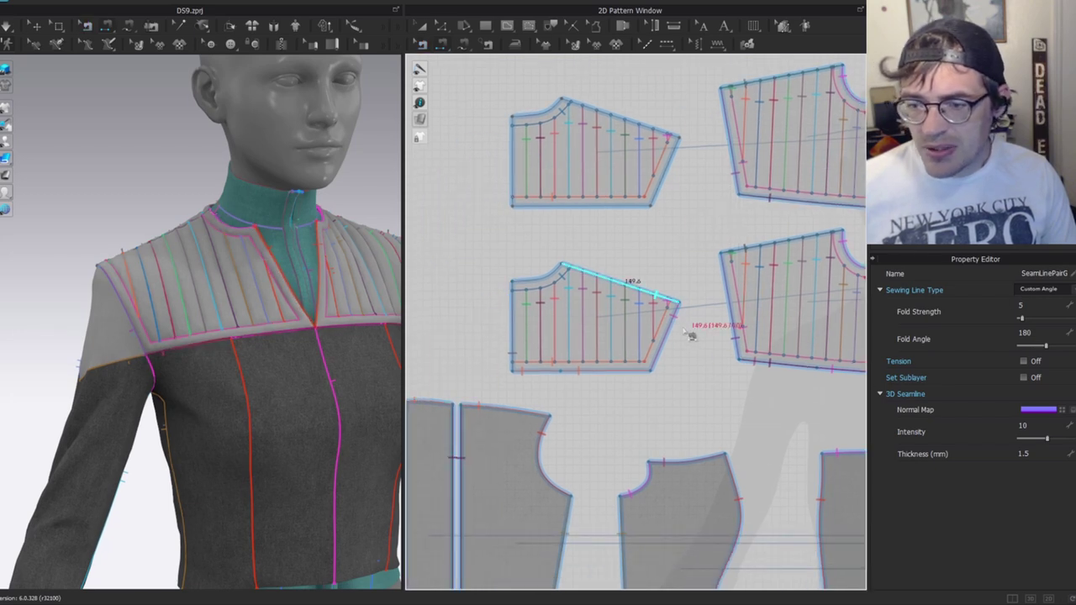
{"action": "left_click", "coordinate": [675, 324]}
{"action": "left_click", "coordinate": [674, 167]}
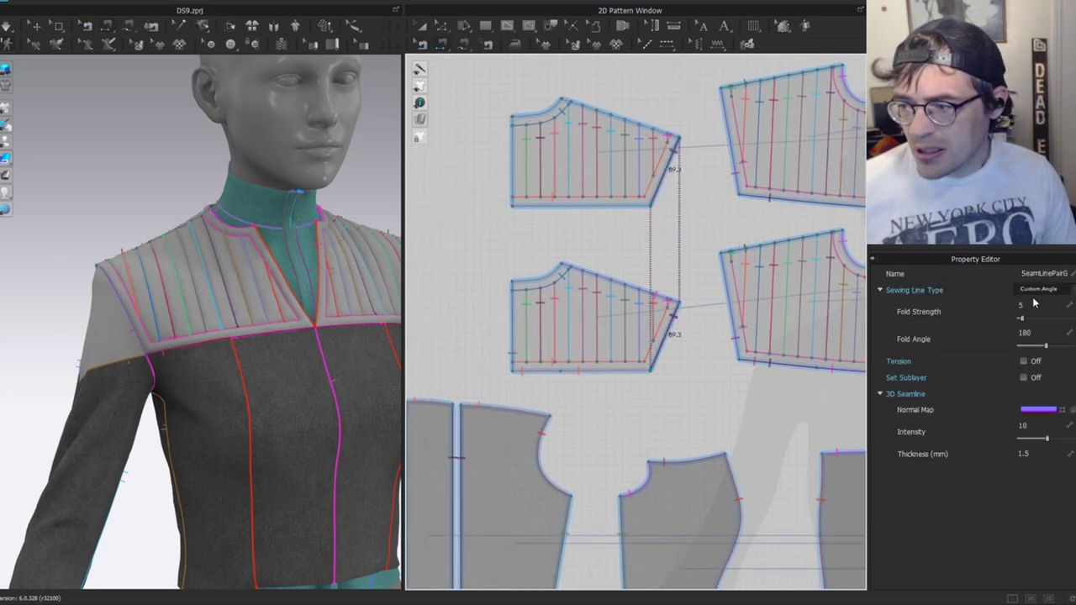
{"action": "left_click", "coordinate": [620, 371]}
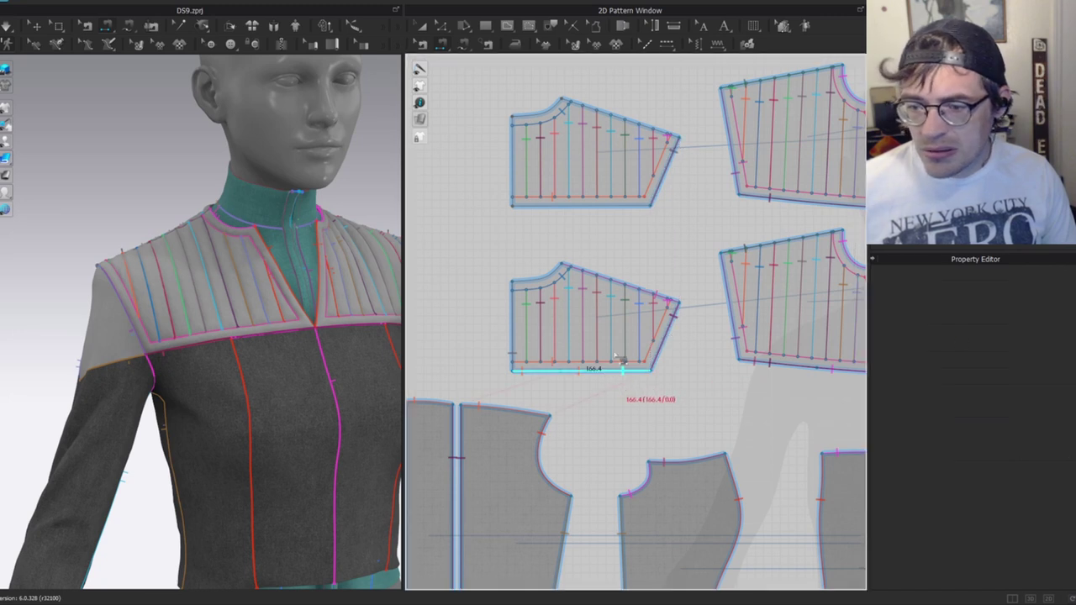
{"action": "left_click", "coordinate": [638, 206]}
{"action": "left_click", "coordinate": [1039, 290]}
{"action": "left_click", "coordinate": [1043, 307]}
Sew the shoulder and curved neckline edges of the cloned back yoke to the matching edges of the original.
{"action": "left_click", "coordinate": [670, 141]}
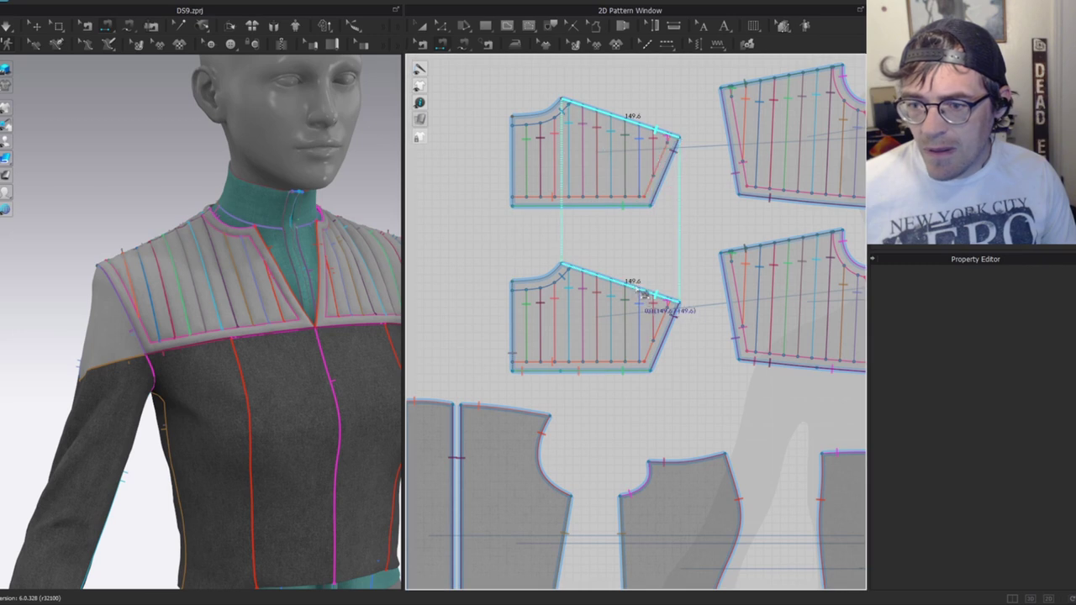
{"action": "left_click", "coordinate": [649, 299]}
{"action": "left_click", "coordinate": [1043, 291]}
{"action": "left_click", "coordinate": [1042, 291]}
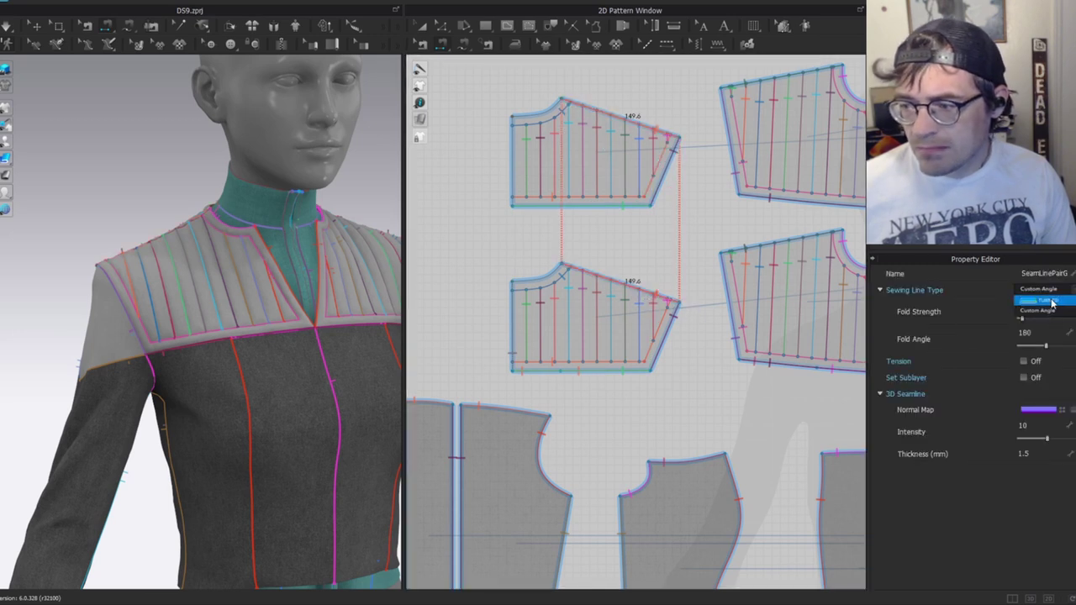
{"action": "key", "text": "Delete"}
{"action": "left_click", "coordinate": [541, 116]}
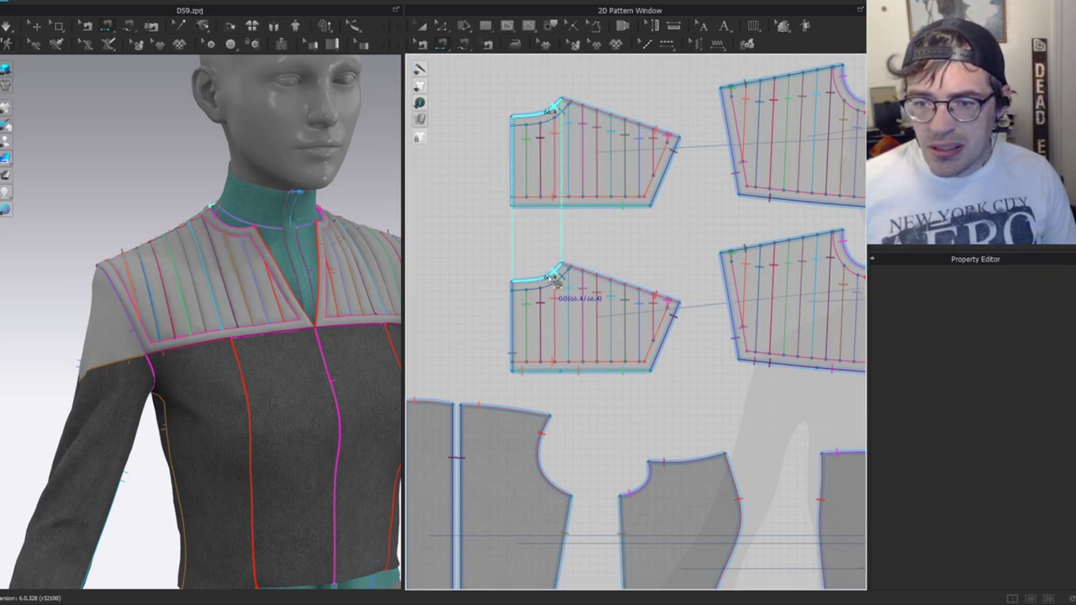
{"action": "left_click", "coordinate": [516, 286]}
Simulate the garment with the edge-by-edge yoke seams and inspect the neckline and collar opening from the front.
{"action": "key", "text": "a"}
{"action": "left_click", "coordinate": [354, 192]}
{"action": "scroll", "coordinate": [277, 221], "scroll_direction": "up", "scroll_amount": 3}
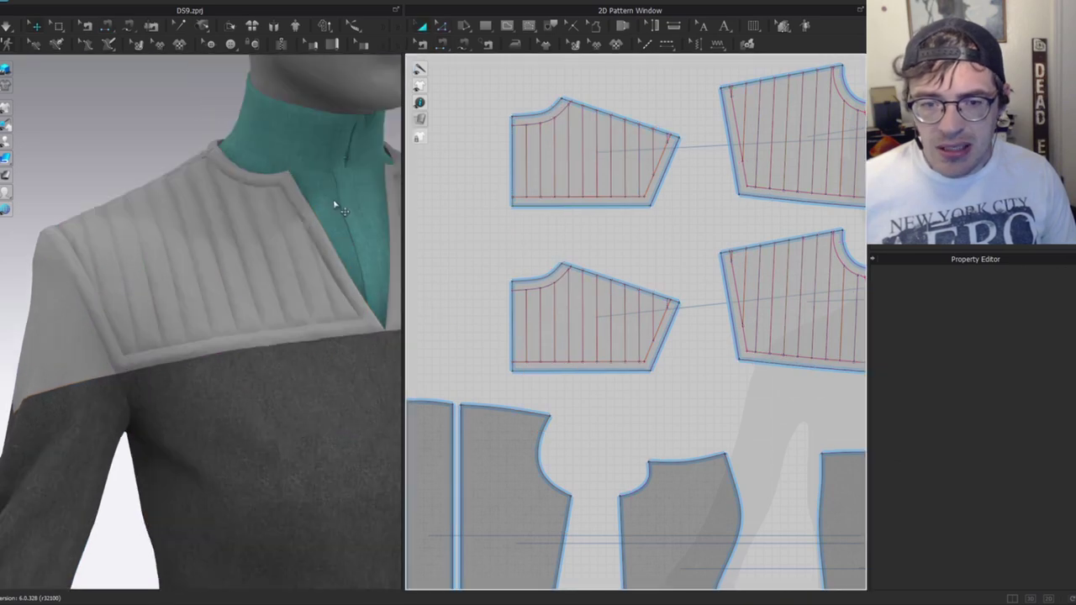
{"action": "right_click_drag", "start_coordinate": [337, 205], "coordinate": [281, 215]}
{"action": "middle_click_drag", "start_coordinate": [281, 214], "coordinate": [175, 212]}
{"action": "key", "text": "z"}
{"action": "middle_click_drag", "start_coordinate": [730, 260], "coordinate": [501, 265]}
{"action": "key", "text": "space"}
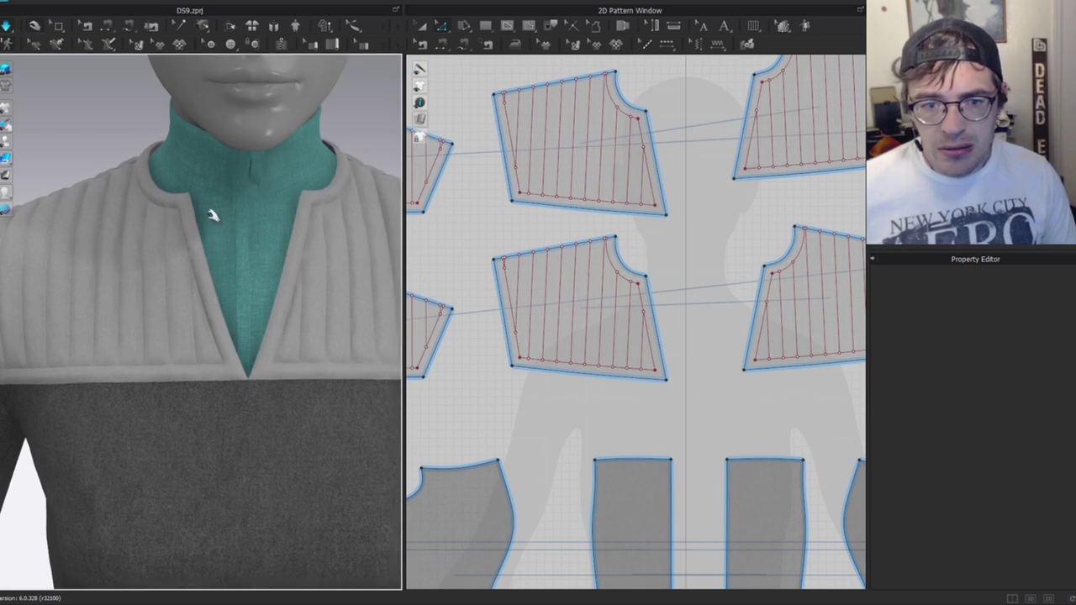
{"action": "scroll", "coordinate": [654, 308], "scroll_direction": "up", "scroll_amount": 3}
{"action": "left_click", "coordinate": [654, 300]}
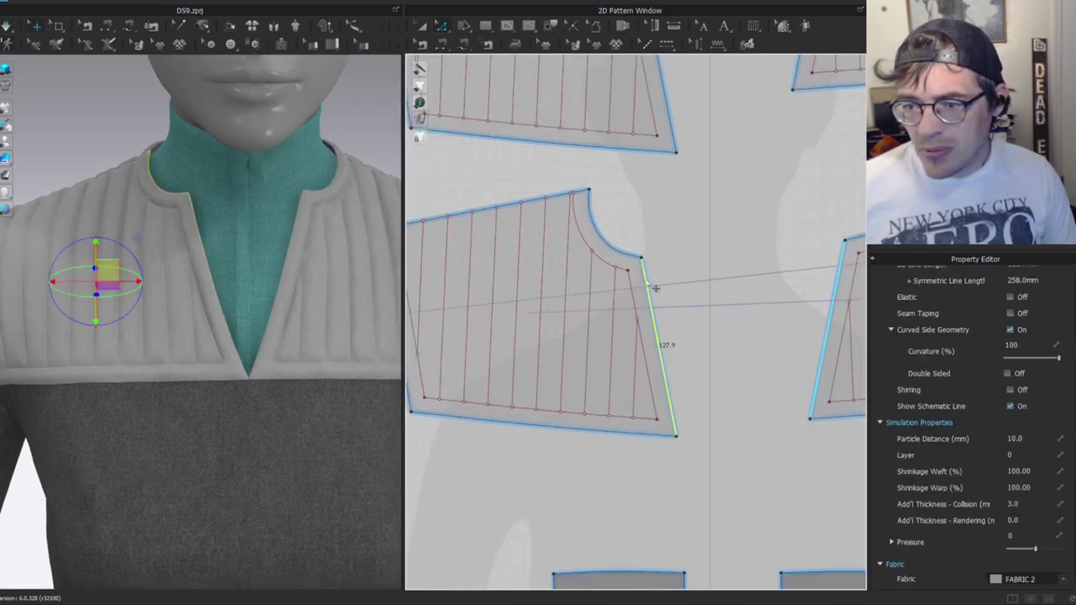
{"action": "scroll", "coordinate": [568, 203], "scroll_direction": "down", "scroll_amount": 3}
{"action": "middle_click_drag", "start_coordinate": [589, 289], "coordinate": [420, 361]}
{"action": "scroll", "coordinate": [649, 320], "scroll_direction": "up", "scroll_amount": 3}
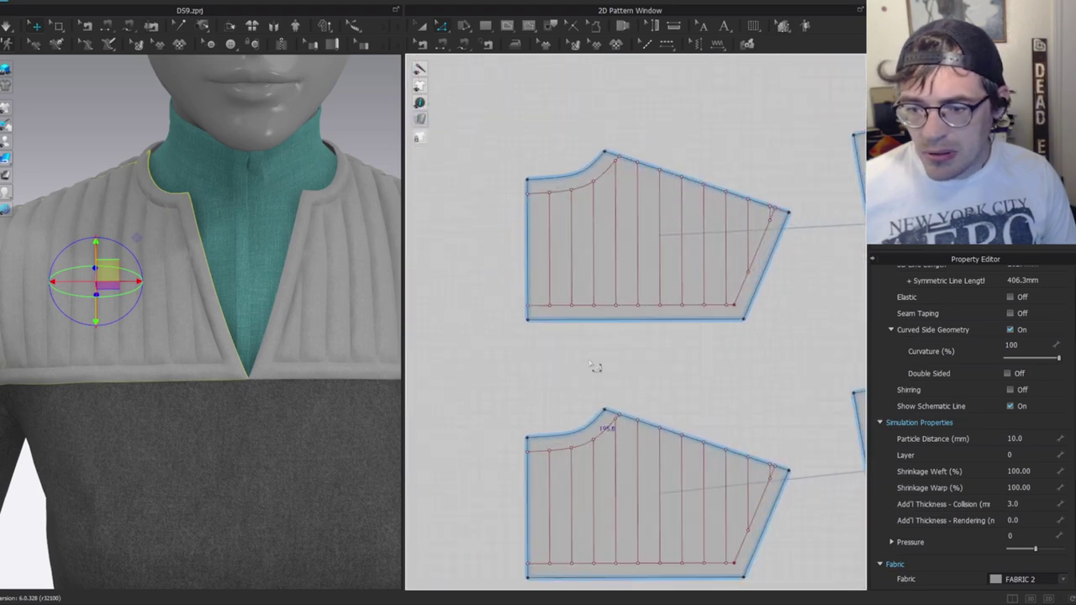
{"action": "scroll", "coordinate": [726, 339], "scroll_direction": "down", "scroll_amount": 3}
Select the outer front yoke's slanted opening edge and curved neckline together with the outer back yoke's neckline edge.
{"action": "left_click", "coordinate": [708, 215]}
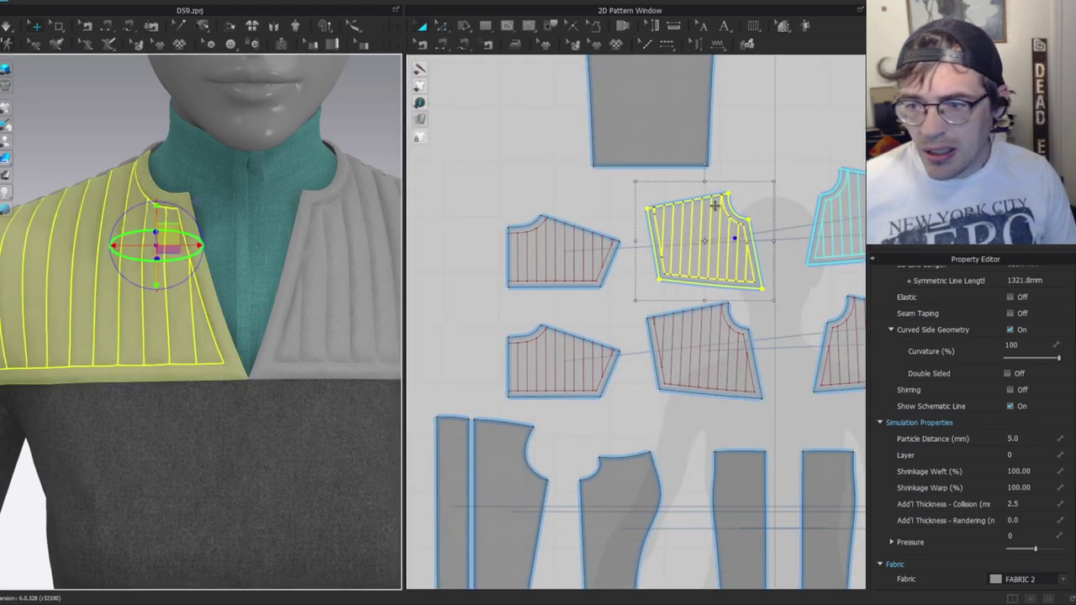
{"action": "scroll", "coordinate": [740, 210], "scroll_direction": "up", "scroll_amount": 3}
{"action": "left_click", "coordinate": [757, 206]}
{"action": "left_click", "coordinate": [770, 270]}
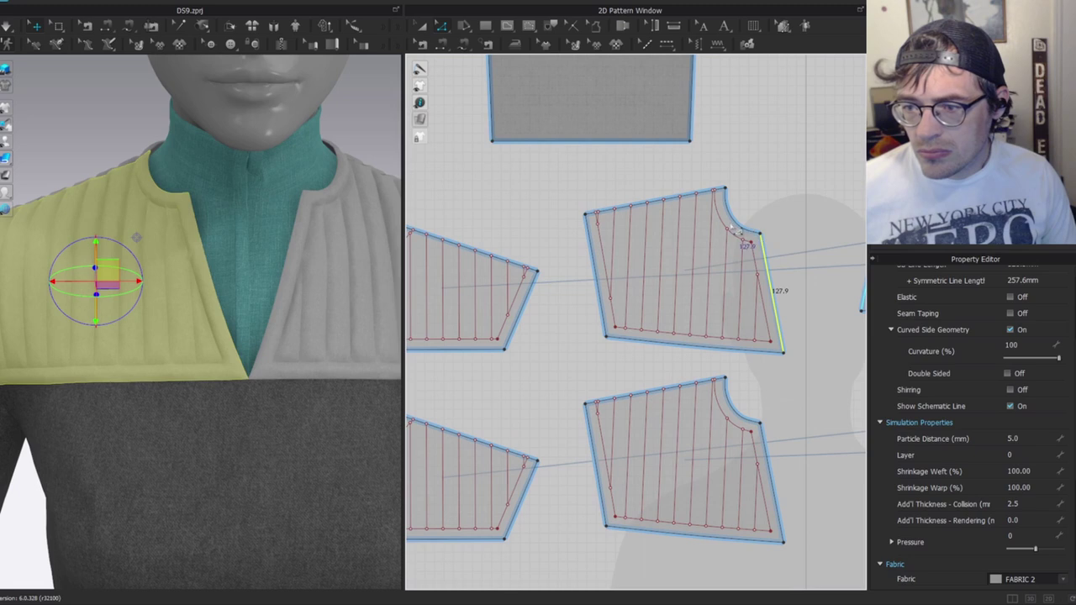
{"action": "left_click", "coordinate": [738, 224], "text": "shift"}
{"action": "middle_click_drag", "start_coordinate": [539, 220], "coordinate": [724, 231]}
{"action": "scroll", "coordinate": [526, 251], "scroll_direction": "up", "scroll_amount": 3}
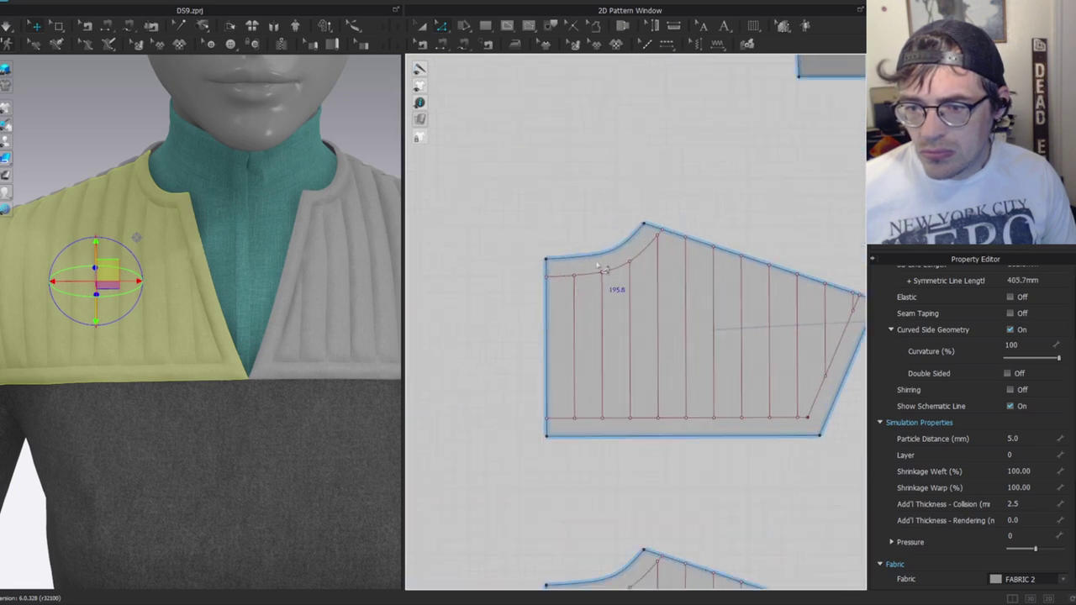
{"action": "left_click", "coordinate": [597, 258], "text": "shift"}
Try offsetting the selected neckline and opening edges inward as a single internal line at 2 mm, and undo it.
{"action": "right_click", "coordinate": [606, 254]}
{"action": "left_click", "coordinate": [618, 291]}
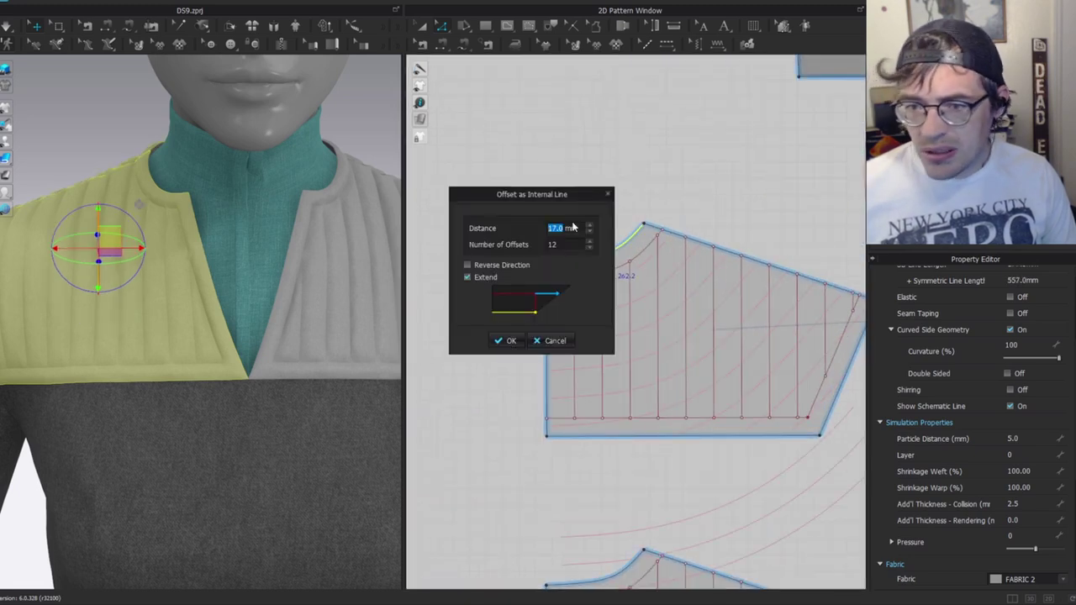
{"action": "scroll", "coordinate": [587, 244], "scroll_direction": "down", "scroll_amount": 10}
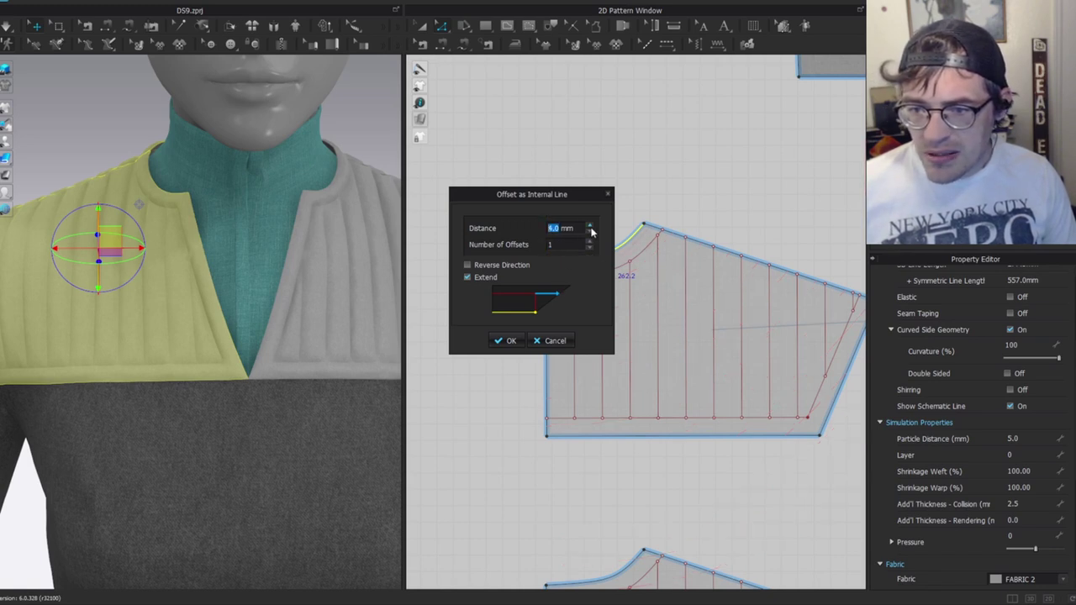
{"action": "type", "text": "1"}
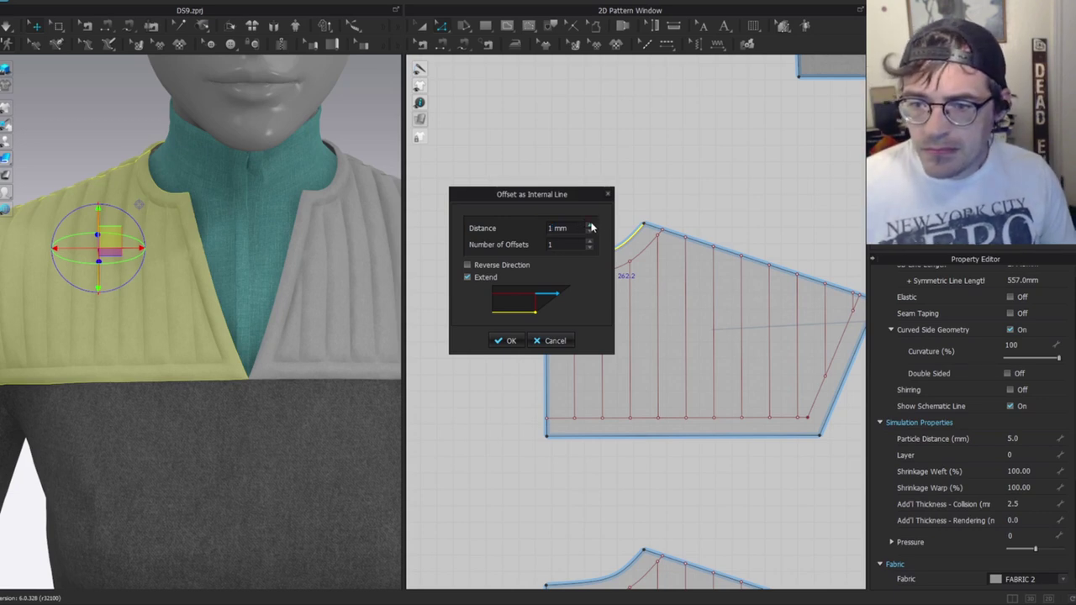
{"action": "left_click", "coordinate": [509, 341]}
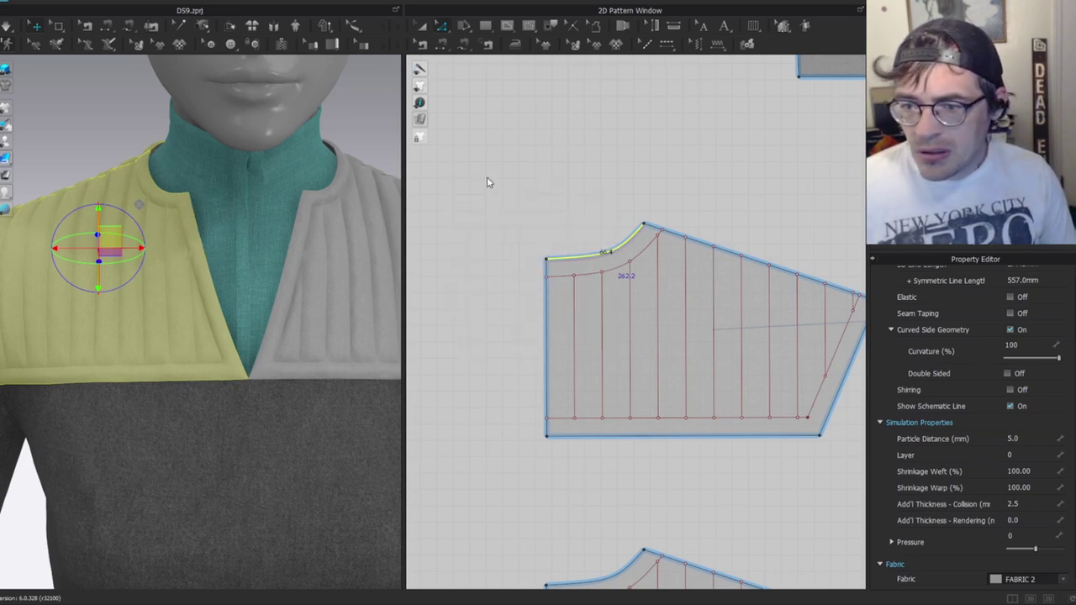
{"action": "scroll", "coordinate": [593, 237], "scroll_direction": "up", "scroll_amount": 3}
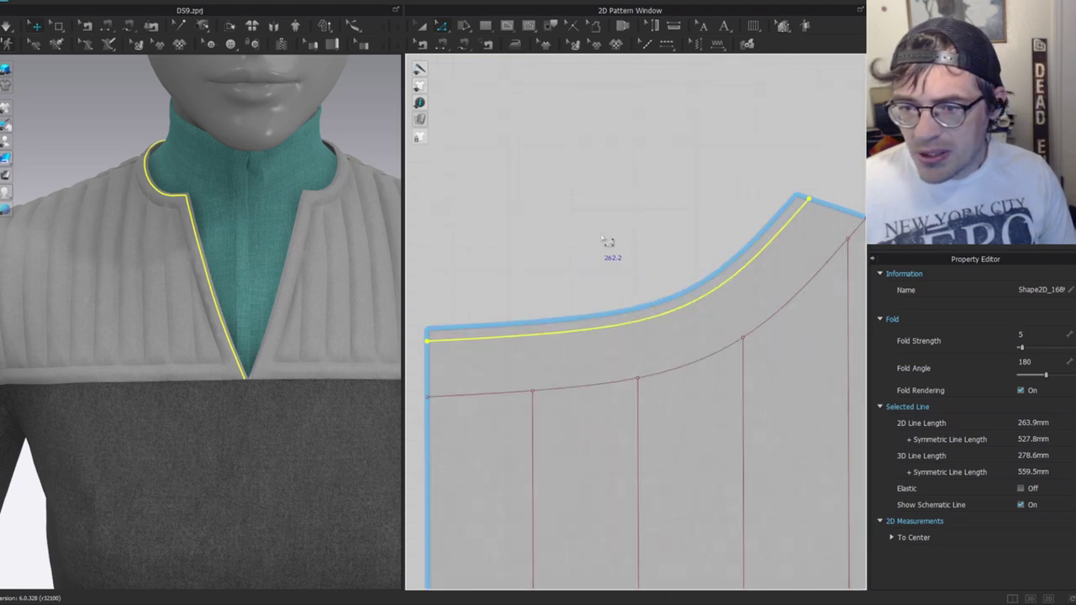
{"action": "key", "text": "ctrl+z"}
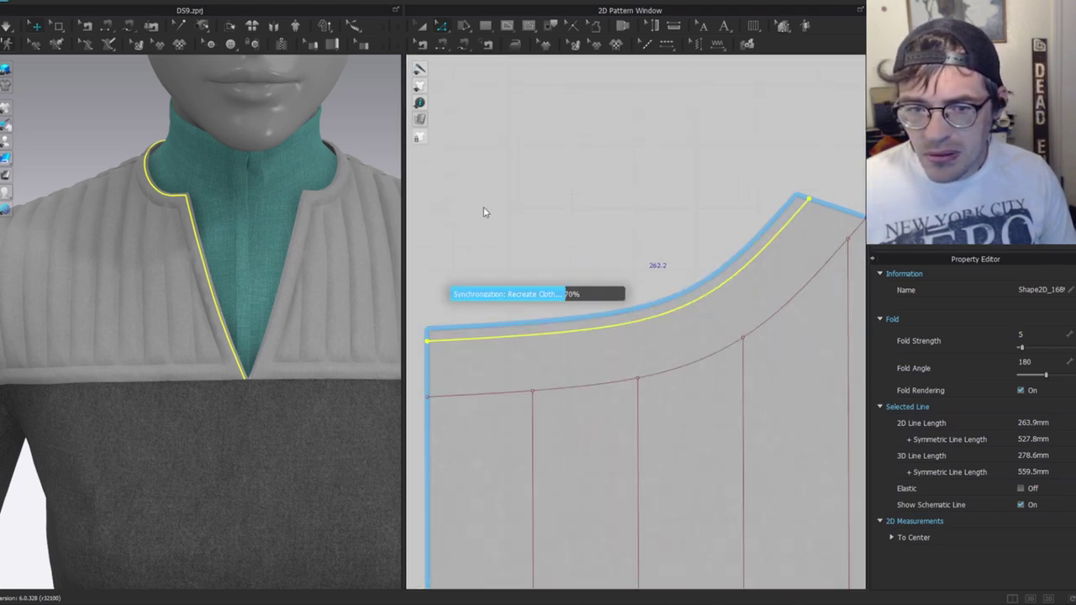
Offset the selected neckline and opening edges inward as two internal lines 1 mm apart and slightly lower the lines' fold angle.
{"action": "left_click", "coordinate": [649, 283]}
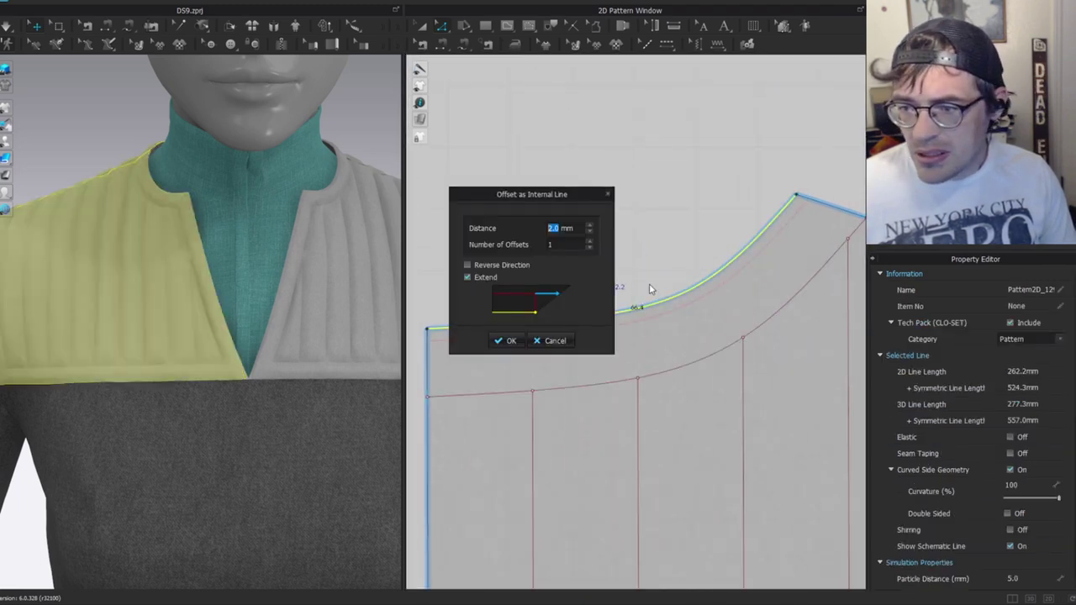
{"action": "left_click", "coordinate": [589, 243]}
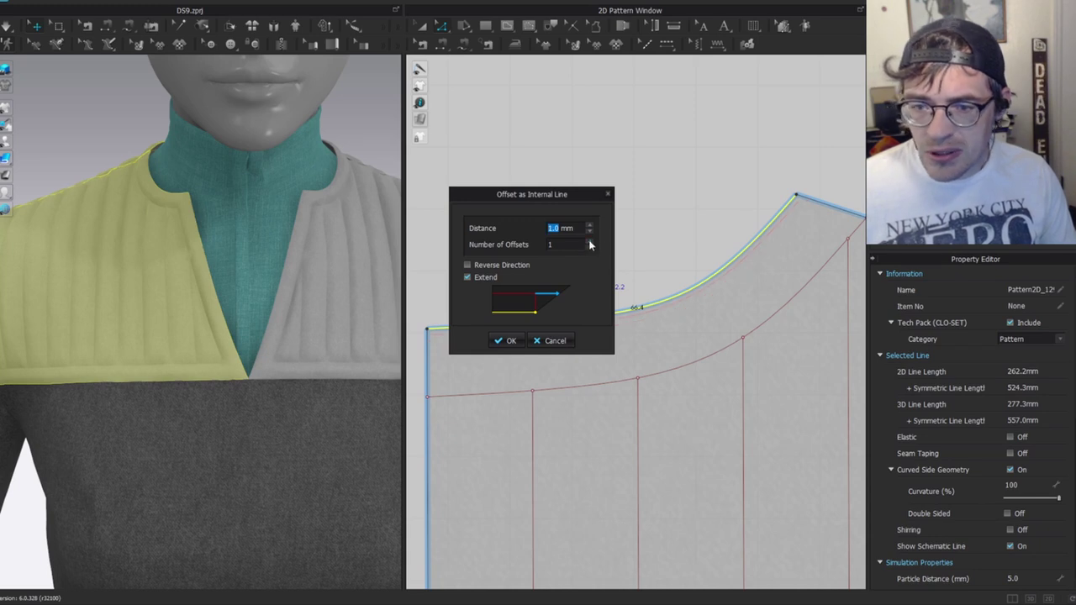
{"action": "left_click", "coordinate": [507, 340]}
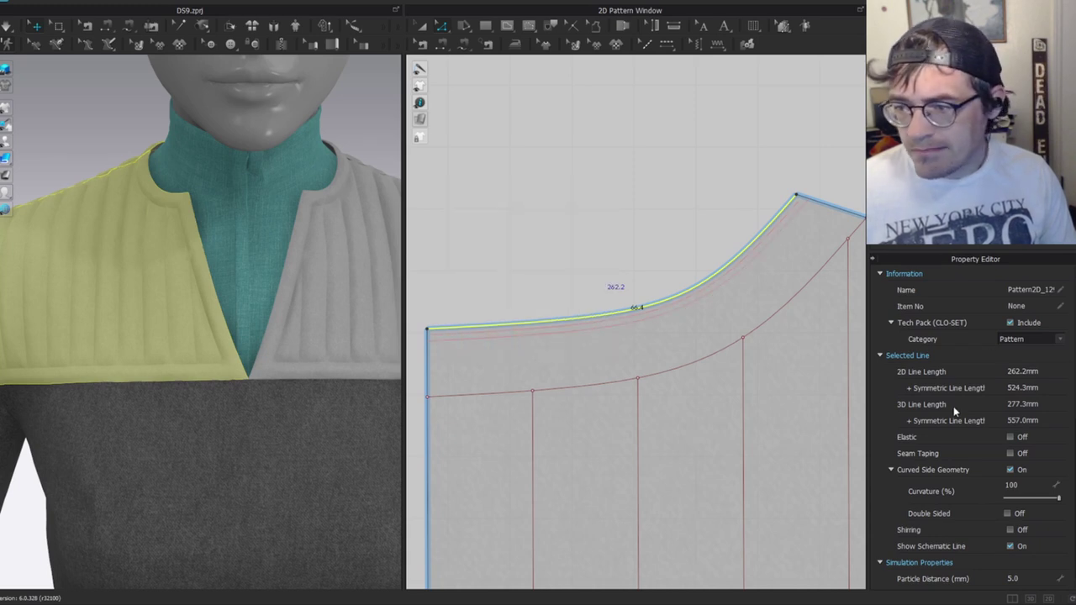
{"action": "left_click", "coordinate": [1034, 391]}
{"action": "left_click_drag", "start_coordinate": [1047, 378], "coordinate": [1042, 377]}
{"action": "left_click", "coordinate": [610, 200]}
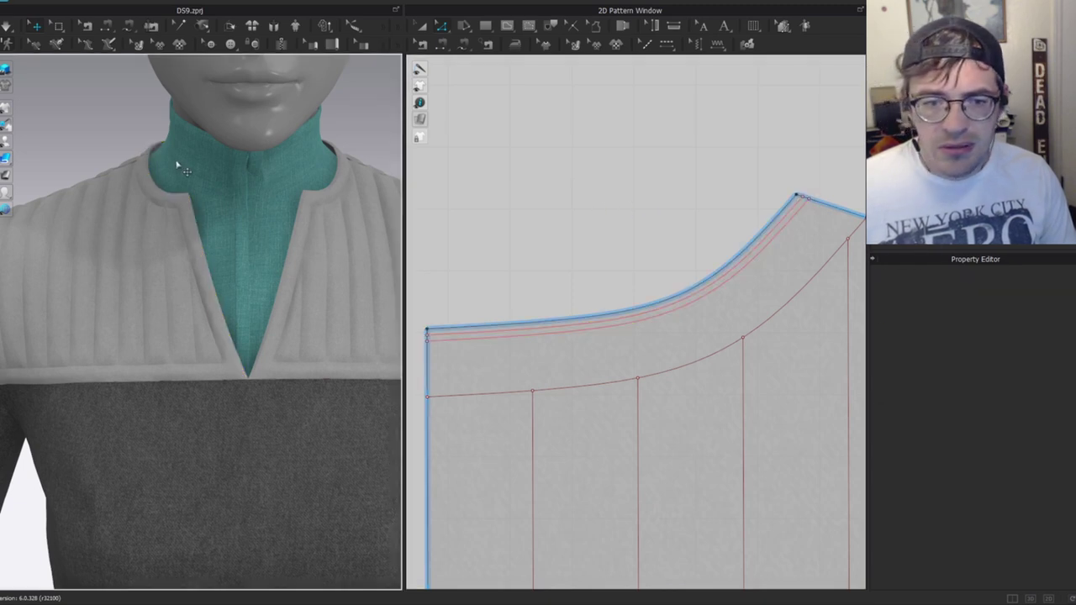
Simulate the garment and tug on the front yoke's opening edge to settle the folded neckline.
{"action": "key", "text": "space"}
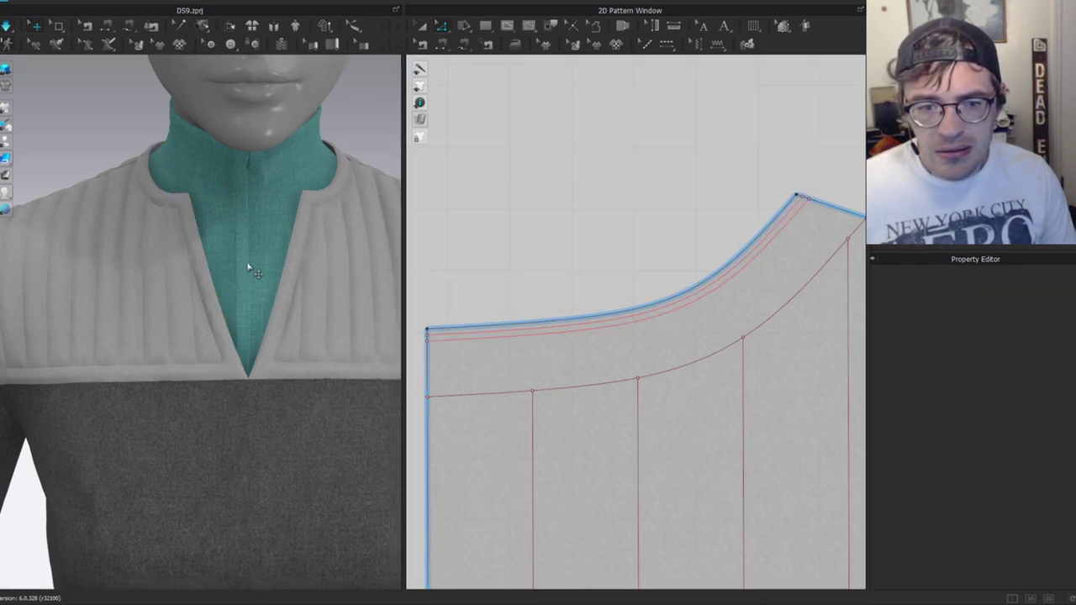
{"action": "left_click", "coordinate": [204, 242]}
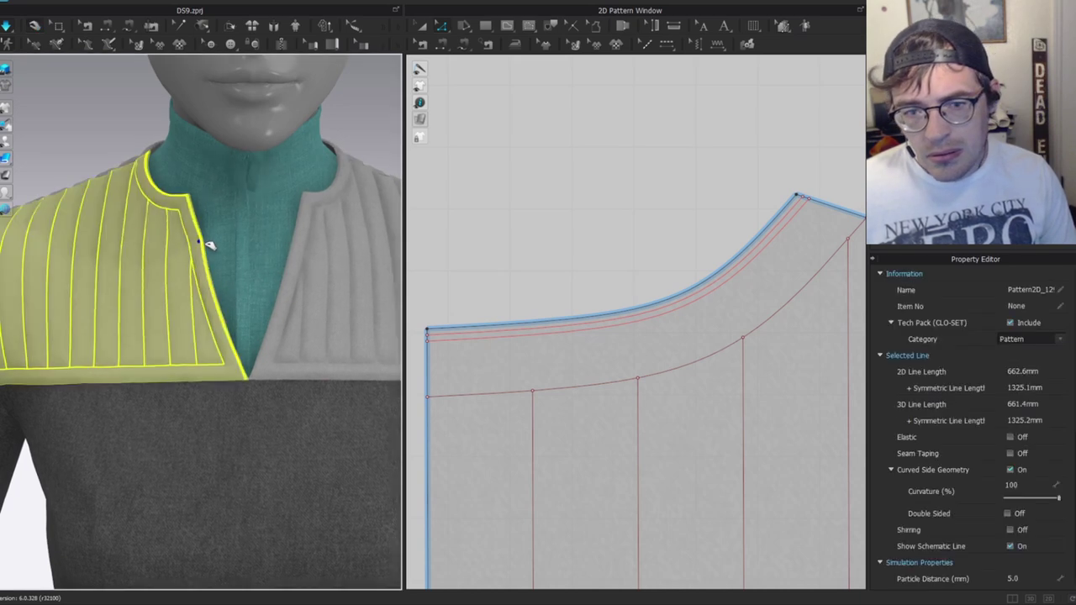
{"action": "left_click", "coordinate": [352, 132]}
{"action": "scroll", "coordinate": [217, 334], "scroll_direction": "down", "scroll_amount": 5}
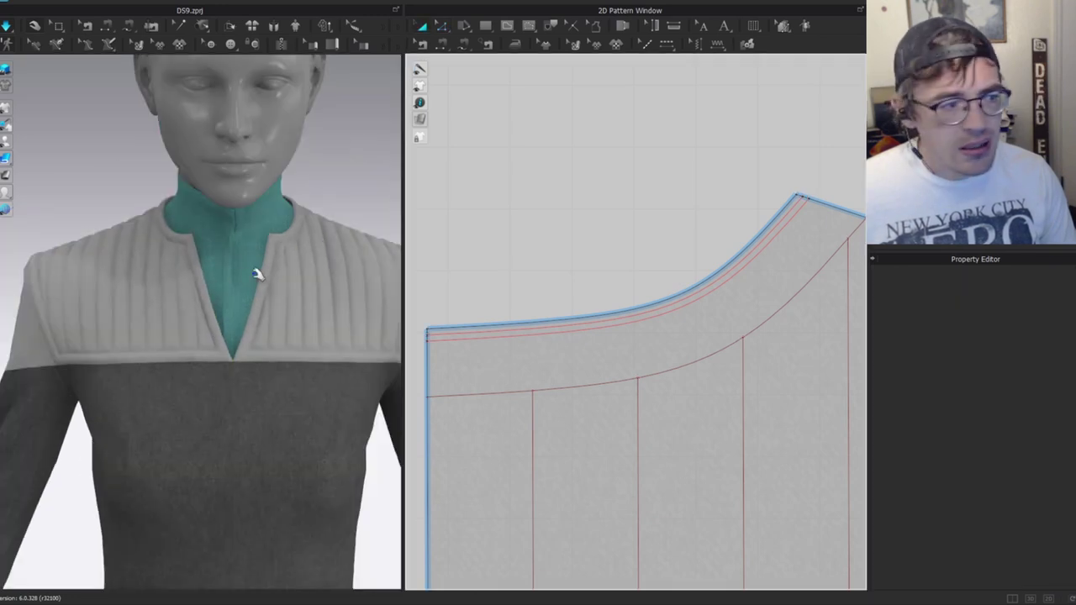
Examine the quilted yokes, neckline and overall jacket fit from the front at several distances.
{"action": "scroll", "coordinate": [280, 321], "scroll_direction": "up", "scroll_amount": 1}
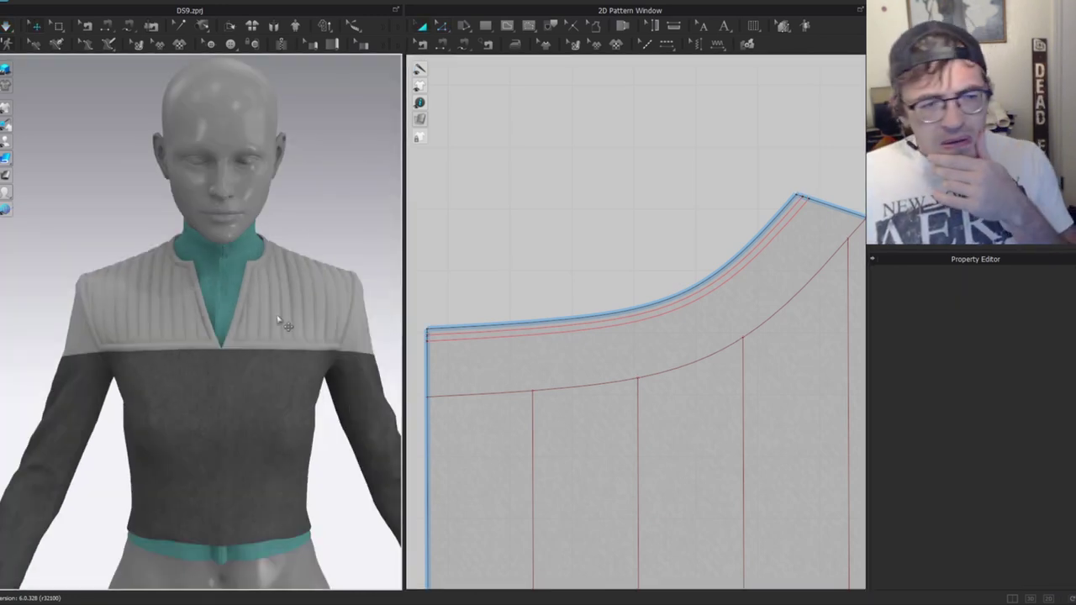
{"action": "scroll", "coordinate": [252, 313], "scroll_direction": "up", "scroll_amount": 1}
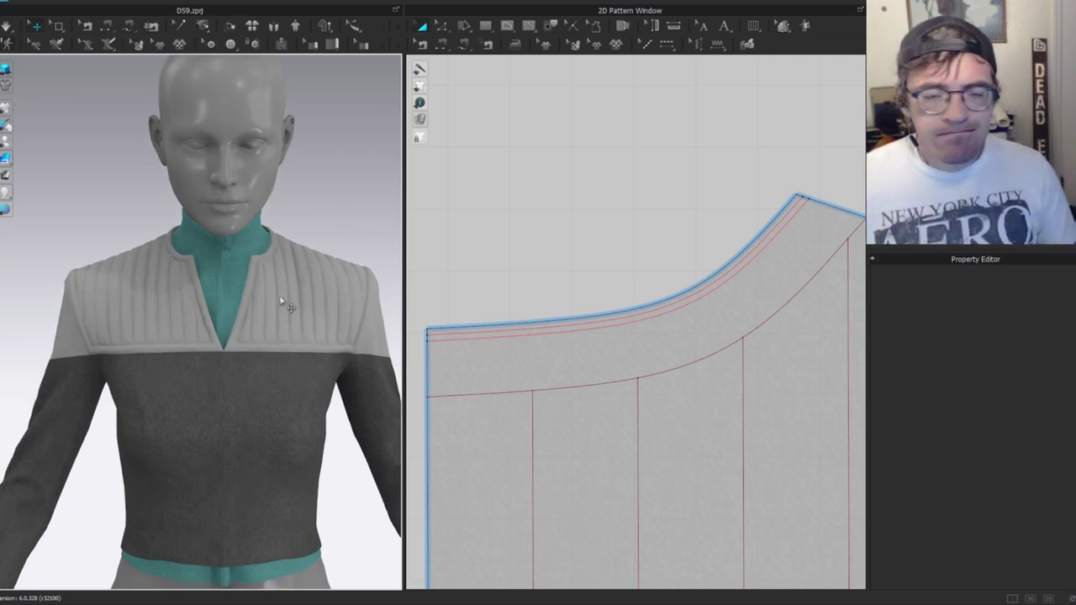
{"action": "scroll", "coordinate": [282, 302], "scroll_direction": "down", "scroll_amount": 1}
{"action": "scroll", "coordinate": [236, 286], "scroll_direction": "up", "scroll_amount": 3}
{"action": "scroll", "coordinate": [229, 295], "scroll_direction": "down", "scroll_amount": 3}
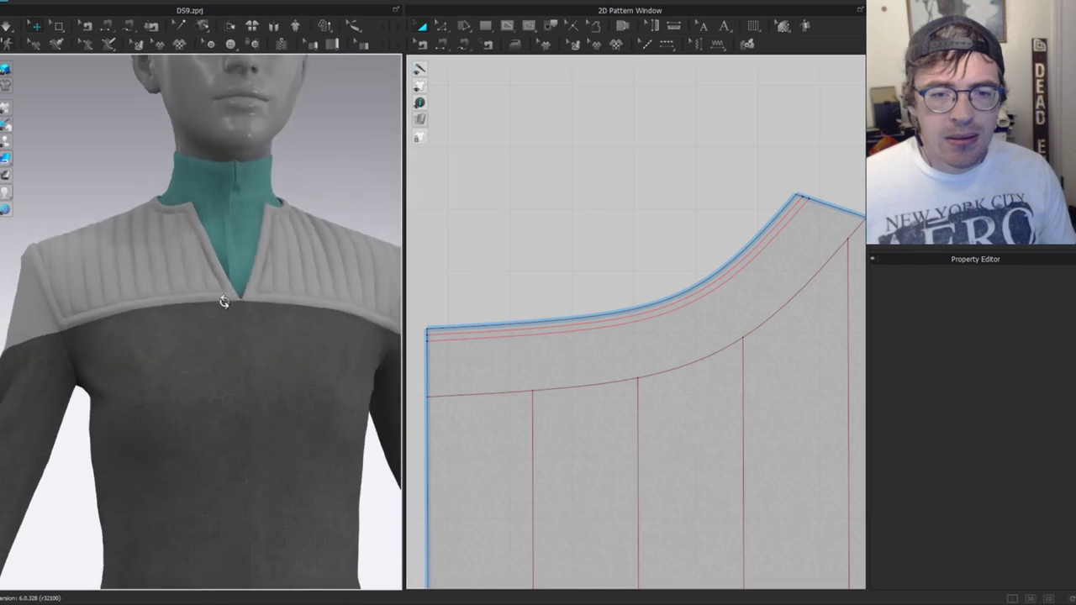
{"action": "scroll", "coordinate": [515, 331], "scroll_direction": "down", "scroll_amount": 4}
{"action": "scroll", "coordinate": [639, 310], "scroll_direction": "down", "scroll_amount": 3}
{"action": "scroll", "coordinate": [661, 344], "scroll_direction": "up", "scroll_amount": 2}
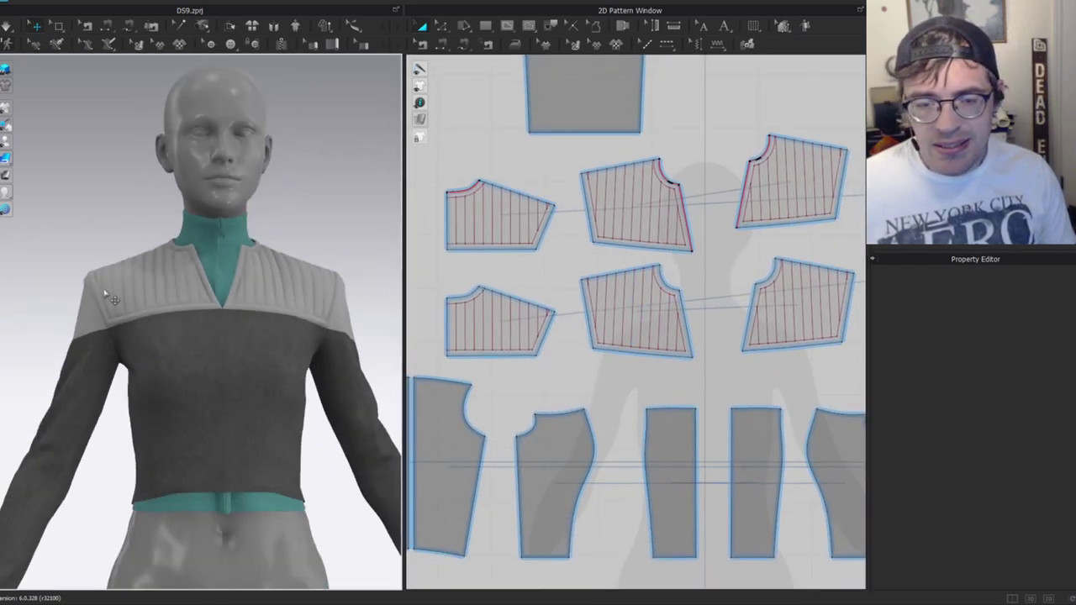
{"action": "scroll", "coordinate": [238, 235], "scroll_direction": "up", "scroll_amount": 2}
Try bowing the inner front yoke's slanted opening edge outward with a curve point.
{"action": "left_click", "coordinate": [674, 342]}
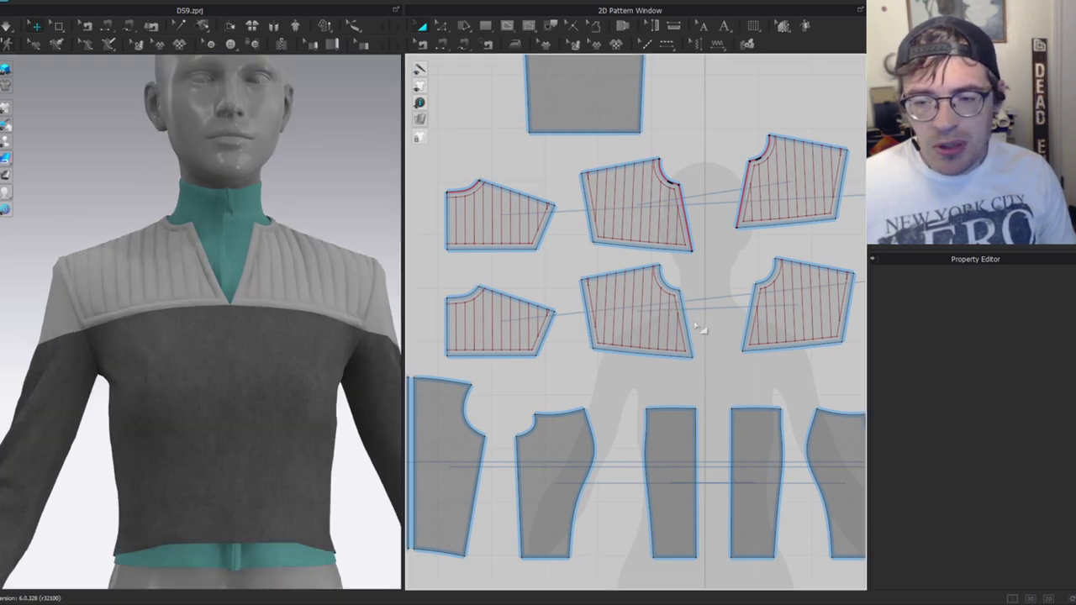
{"action": "left_click", "coordinate": [676, 308]}
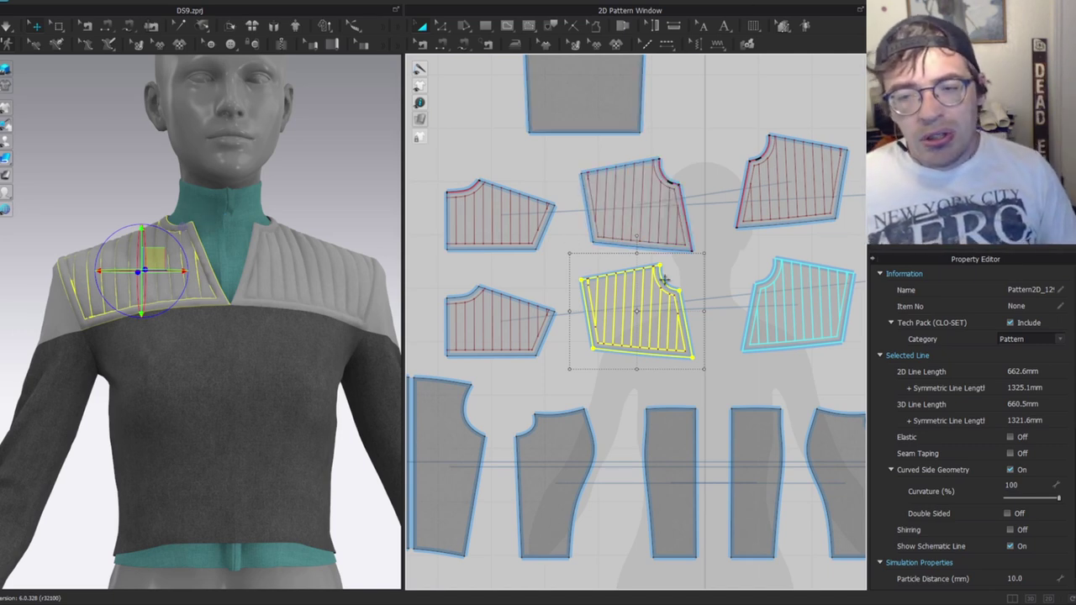
{"action": "scroll", "coordinate": [710, 292], "scroll_direction": "up", "scroll_amount": 3}
{"action": "left_click", "coordinate": [719, 347]}
{"action": "middle_click_drag", "start_coordinate": [719, 347], "coordinate": [709, 254]}
{"action": "key", "text": "v"}
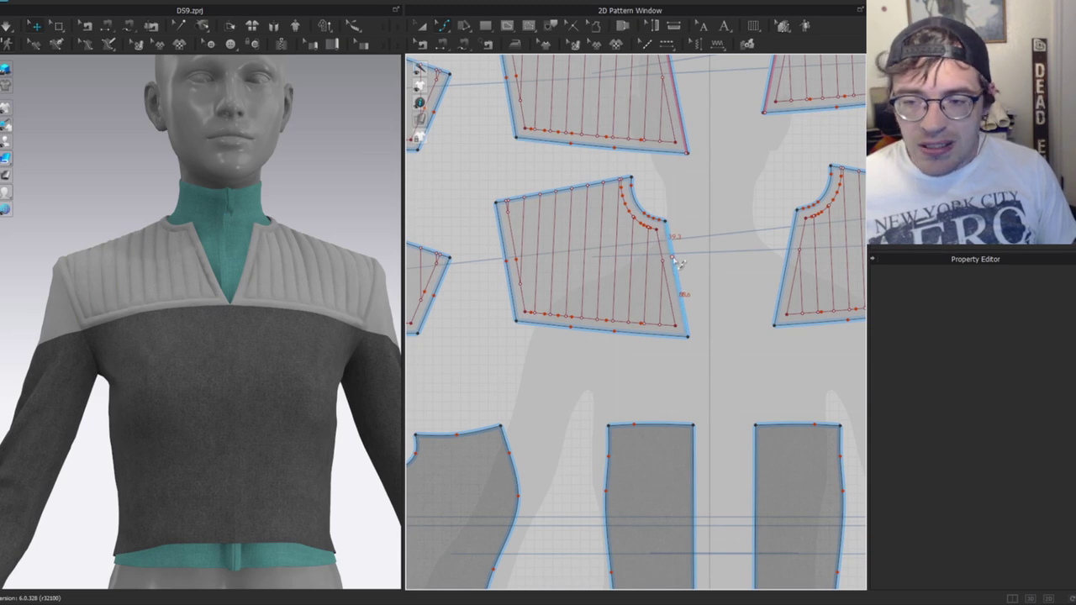
{"action": "left_click", "coordinate": [677, 264]}
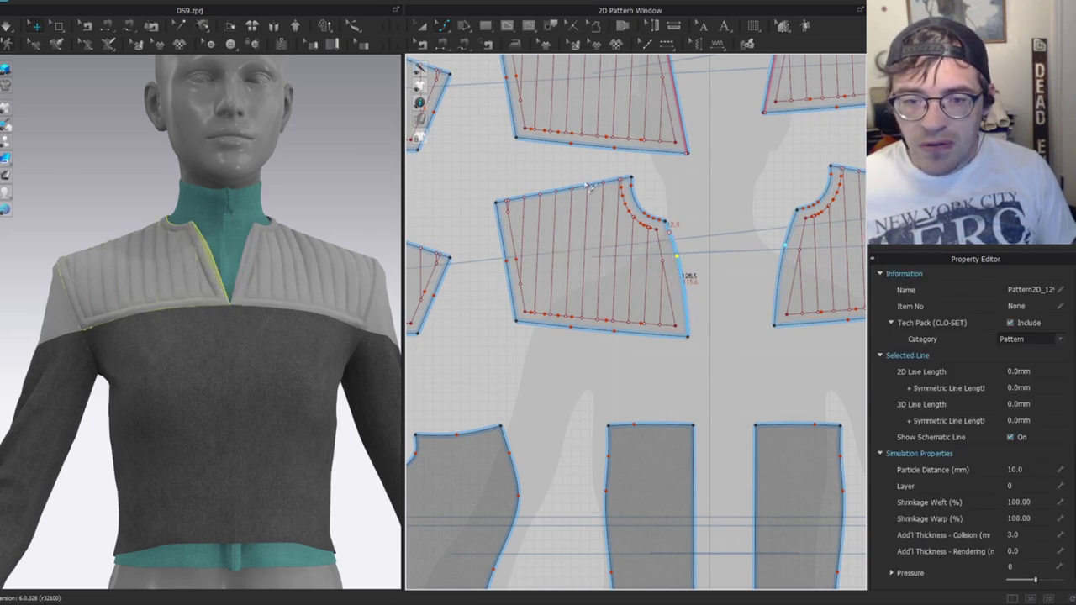
Examine the front opening from angled and frontal views and compare the yoke pattern layers.
{"action": "right_click_drag", "start_coordinate": [144, 272], "coordinate": [192, 276]}
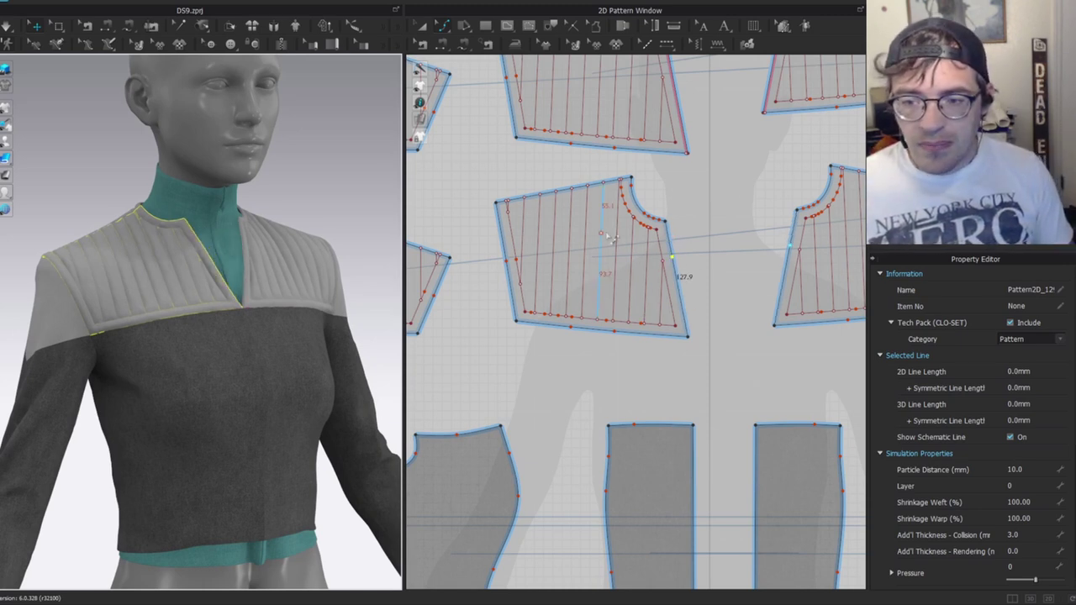
{"action": "scroll", "coordinate": [605, 244], "scroll_direction": "down", "scroll_amount": 3}
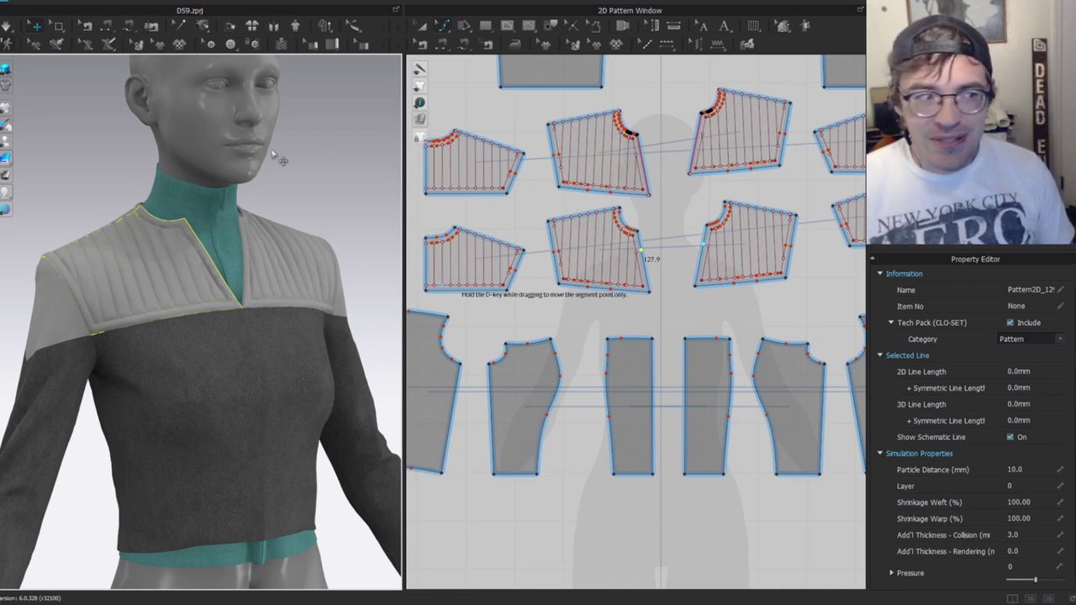
{"action": "right_click_drag", "start_coordinate": [218, 274], "coordinate": [195, 254]}
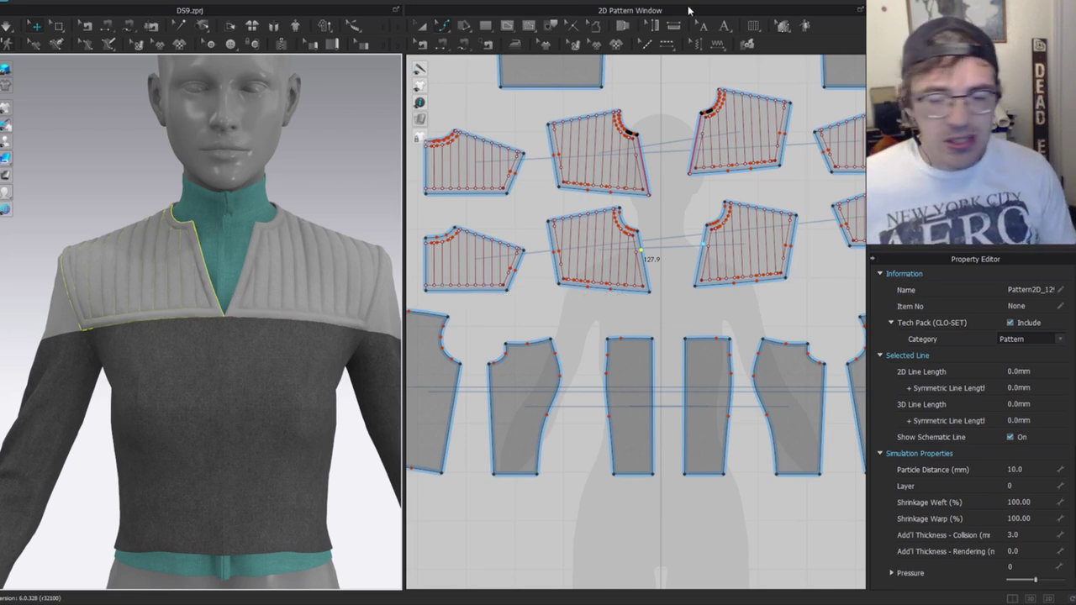
{"action": "key", "text": "a"}
{"action": "key", "text": "z"}
{"action": "scroll", "coordinate": [602, 250], "scroll_direction": "up", "scroll_amount": 1}
{"action": "scroll", "coordinate": [690, 160], "scroll_direction": "down", "scroll_amount": 3}
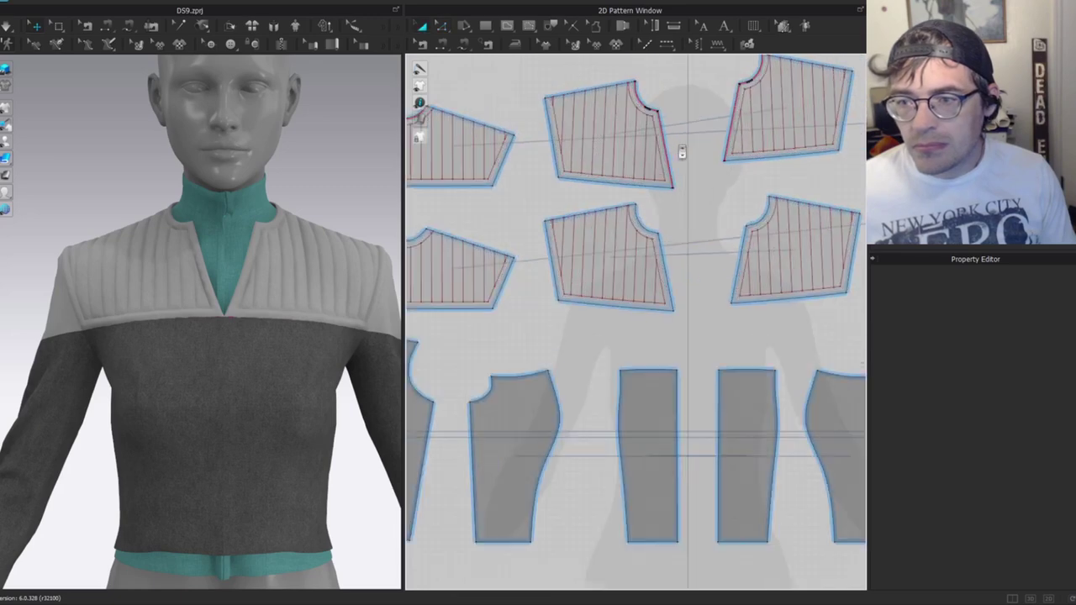
Inspect the inner front yoke's neckline corner in the pattern and the yoke surface around the collar on the garment.
{"action": "scroll", "coordinate": [567, 316], "scroll_direction": "down", "scroll_amount": 2}
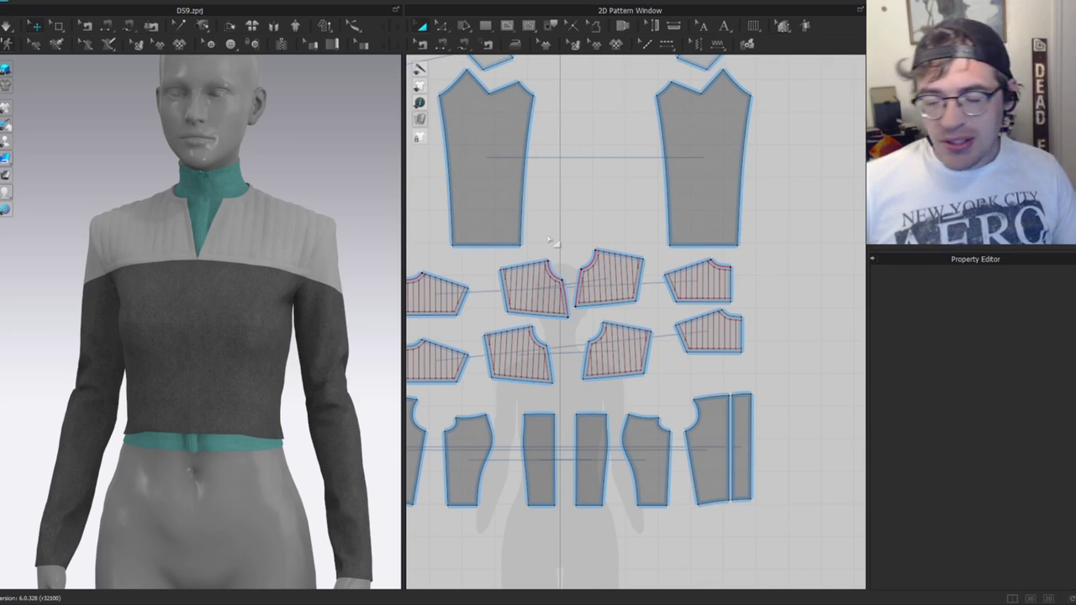
{"action": "scroll", "coordinate": [538, 252], "scroll_direction": "up", "scroll_amount": 3}
{"action": "scroll", "coordinate": [597, 328], "scroll_direction": "down", "scroll_amount": 3}
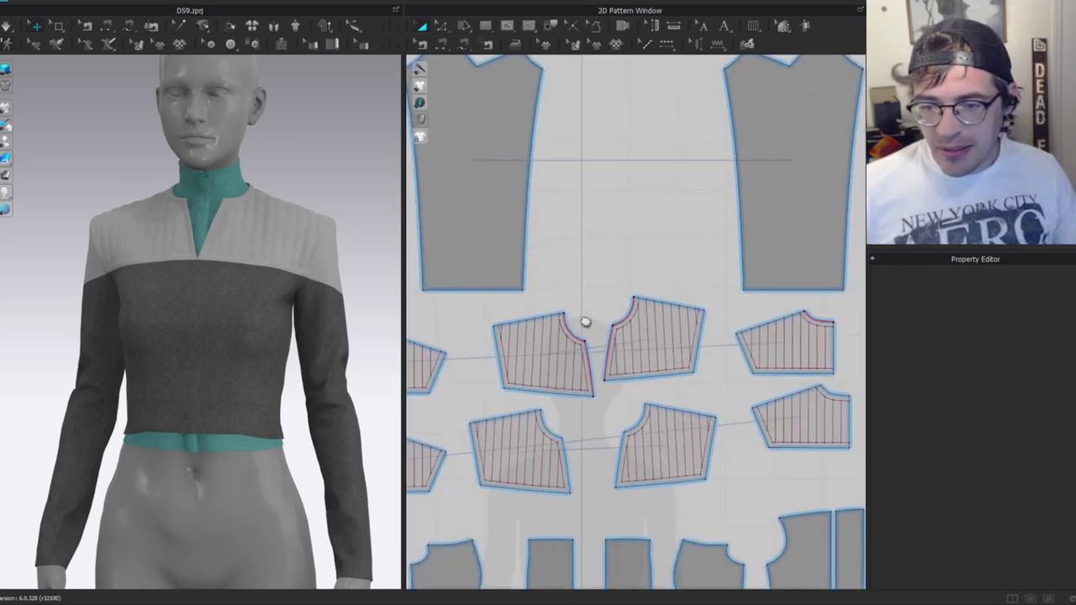
{"action": "scroll", "coordinate": [646, 261], "scroll_direction": "up", "scroll_amount": 1}
{"action": "scroll", "coordinate": [632, 336], "scroll_direction": "up", "scroll_amount": 4}
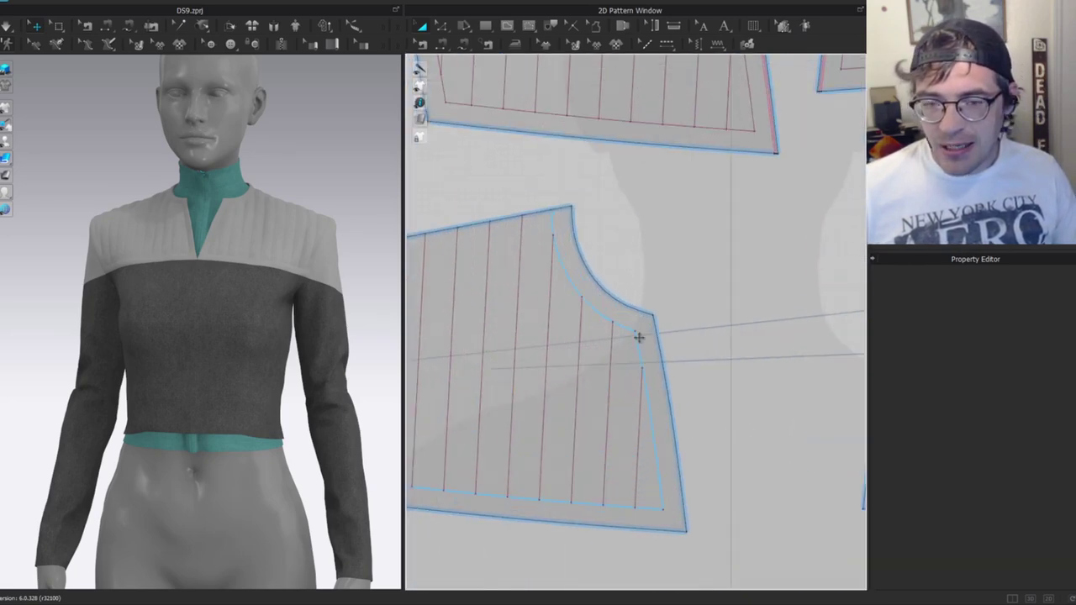
{"action": "scroll", "coordinate": [221, 273], "scroll_direction": "up", "scroll_amount": 4}
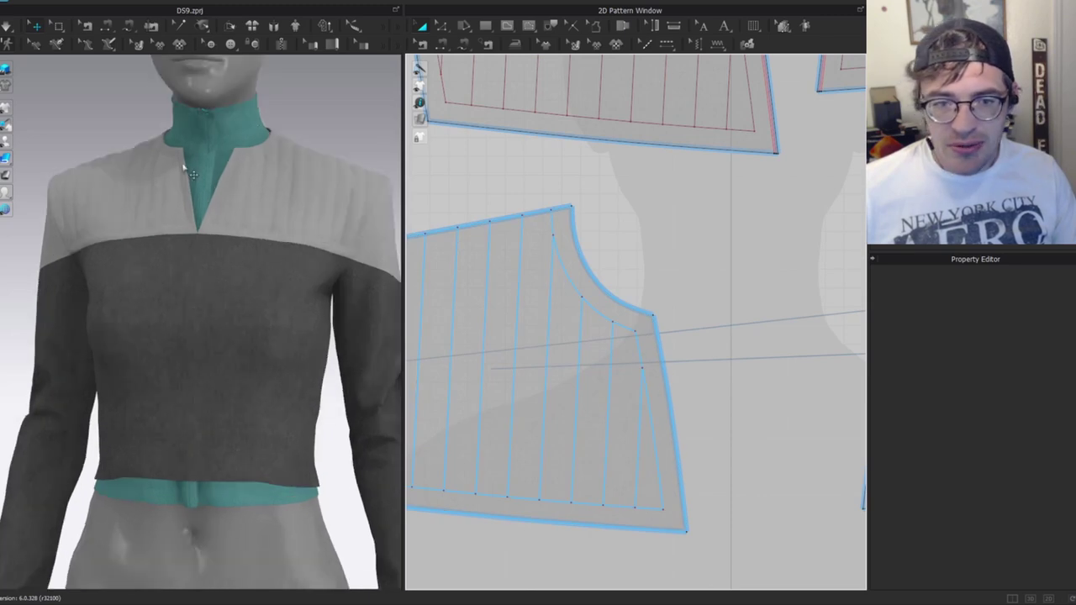
{"action": "scroll", "coordinate": [237, 293], "scroll_direction": "up", "scroll_amount": 3}
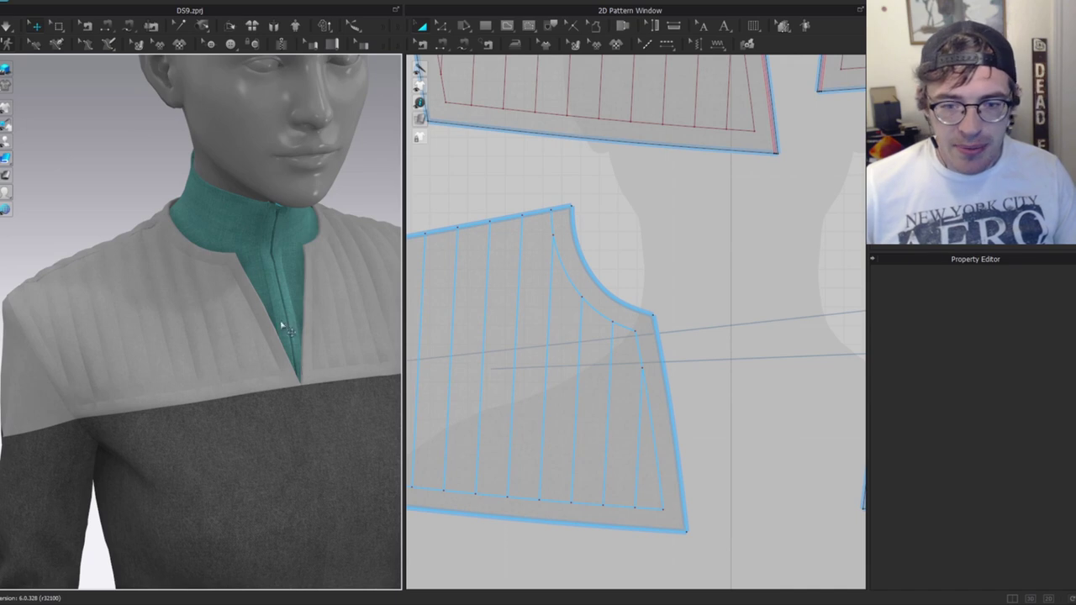
Set the particle distance of the outer front and back yoke pieces to 5 mm and simulate the garment.
{"action": "scroll", "coordinate": [470, 411], "scroll_direction": "down", "scroll_amount": 5}
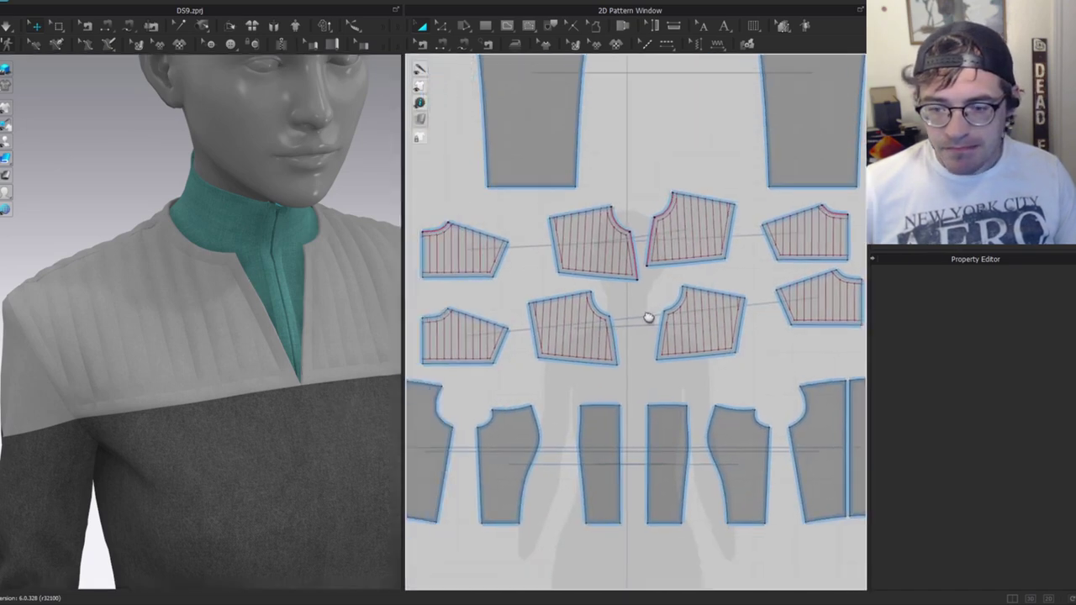
{"action": "left_click", "coordinate": [173, 336]}
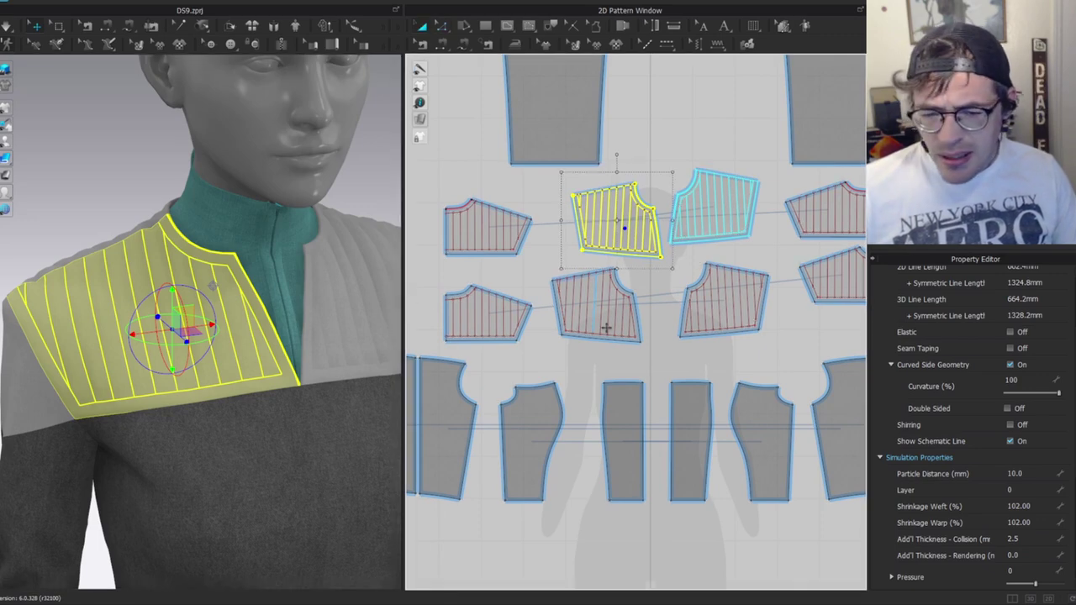
{"action": "scroll", "coordinate": [765, 315], "scroll_direction": "down", "scroll_amount": 2}
{"action": "scroll", "coordinate": [766, 315], "scroll_direction": "up", "scroll_amount": 4}
{"action": "left_click", "coordinate": [710, 189], "text": "shift"}
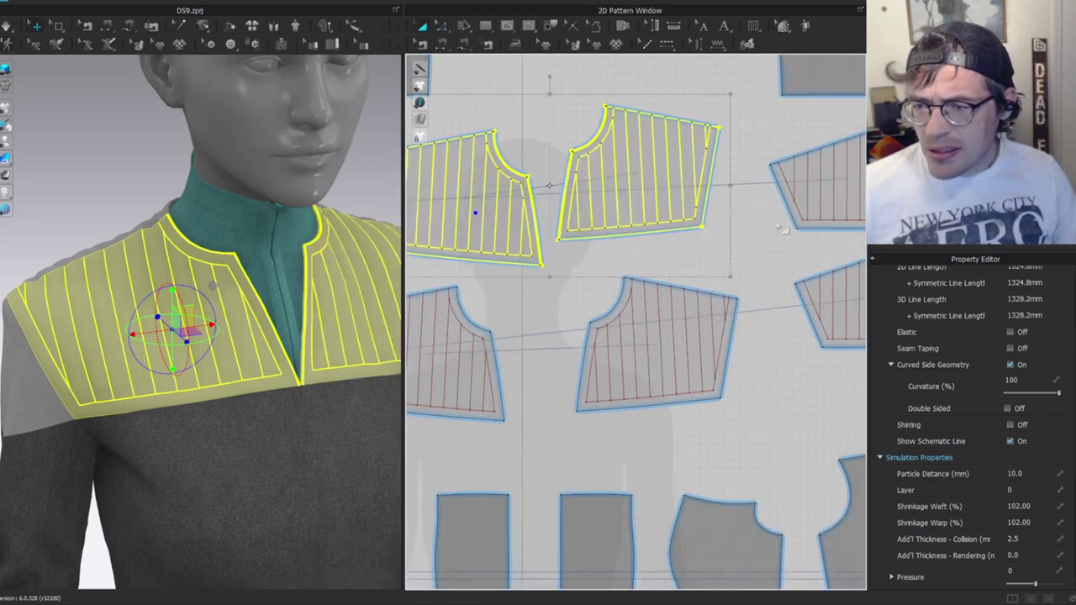
{"action": "left_click", "coordinate": [789, 219], "text": "shift"}
{"action": "middle_click_drag", "start_coordinate": [425, 226], "coordinate": [705, 232]}
{"action": "left_click", "coordinate": [584, 233], "text": "shift"}
{"action": "double_click", "coordinate": [1034, 472]}
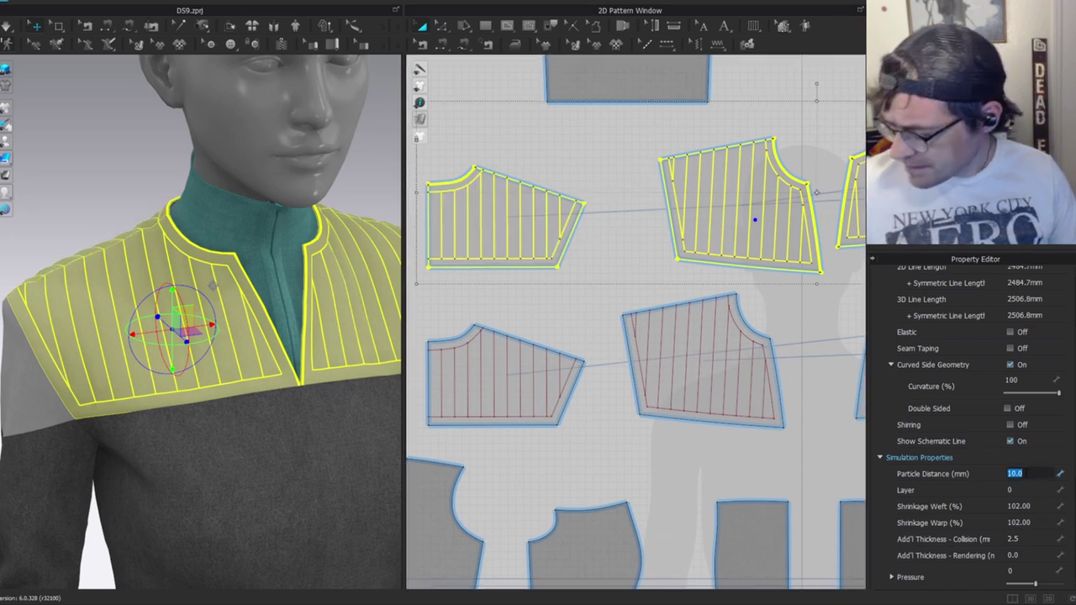
{"action": "key", "text": "Return"}
{"action": "key", "text": "z"}
{"action": "left_click", "coordinate": [78, 200]}
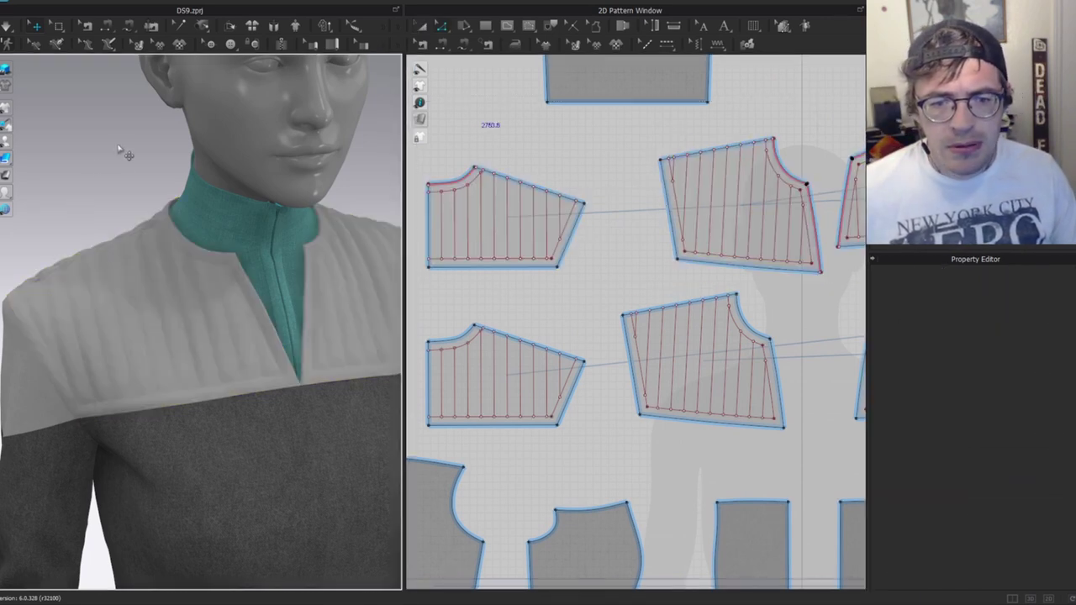
{"action": "key", "text": "space"}
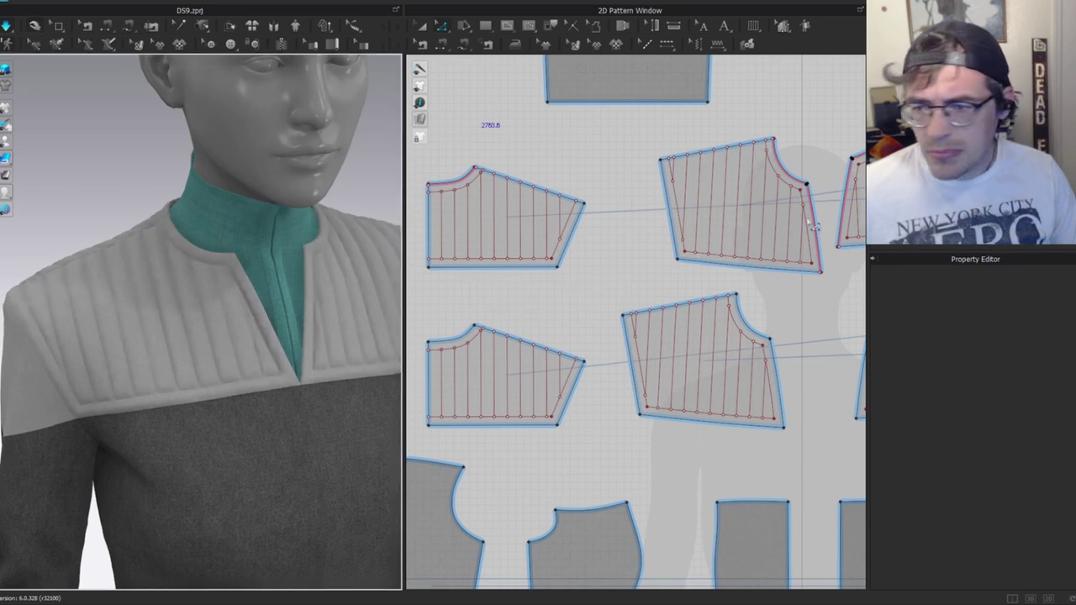
{"action": "key", "text": "space"}
Set the weft and warp shrinkage of the four outer front and back yoke pieces to 100% and simulate.
{"action": "left_click", "coordinate": [730, 268]}
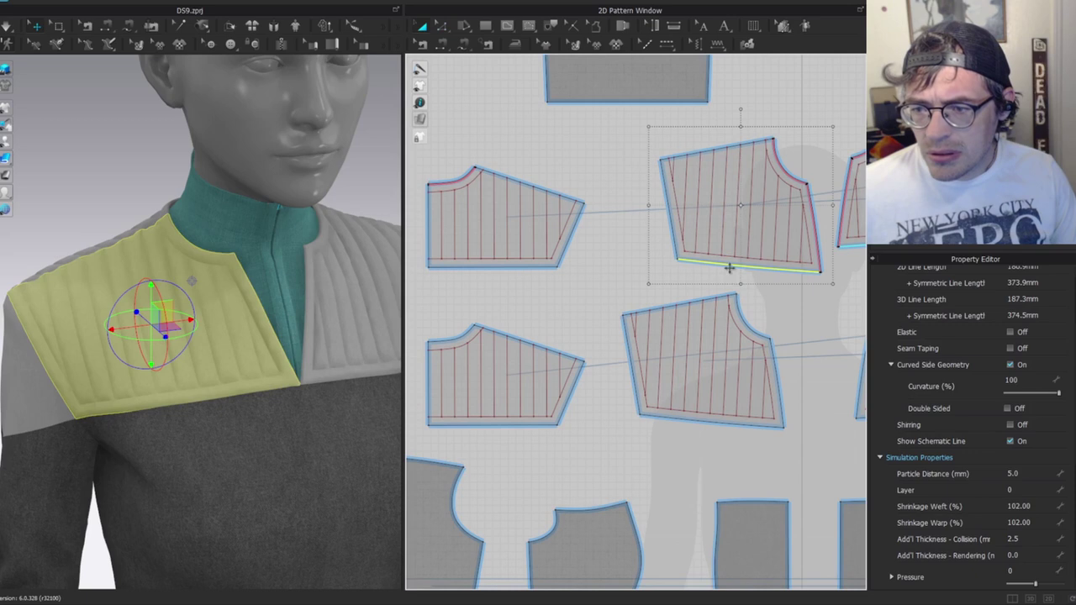
{"action": "key", "text": "a"}
{"action": "left_click", "coordinate": [523, 269], "text": "shift"}
{"action": "middle_click_drag", "start_coordinate": [677, 274], "coordinate": [491, 259]}
{"action": "left_click", "coordinate": [772, 226], "text": "shift"}
{"action": "middle_click_drag", "start_coordinate": [792, 255], "coordinate": [526, 242]}
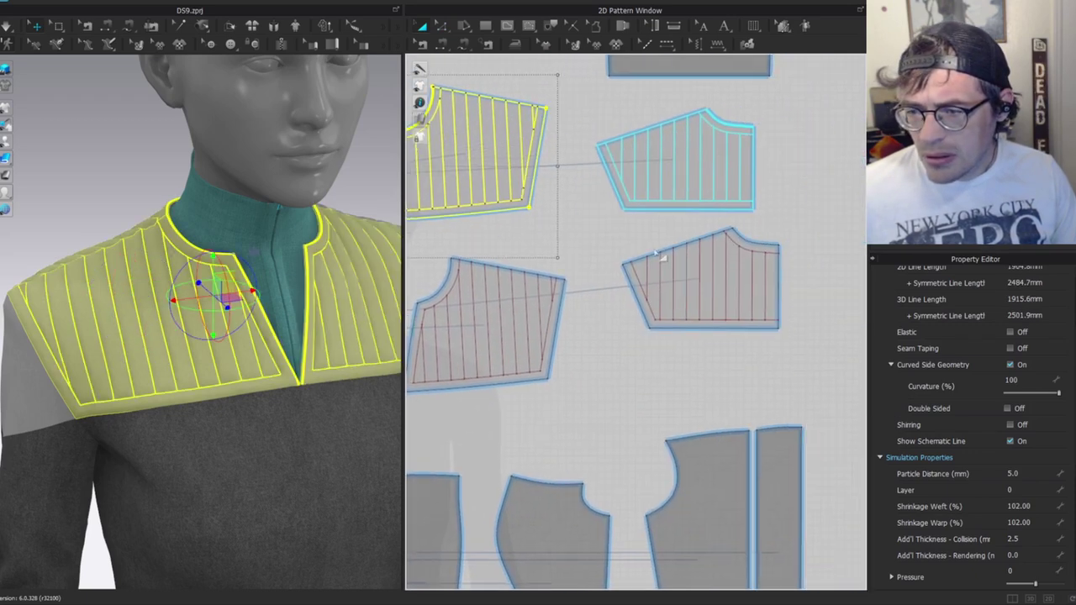
{"action": "left_click", "coordinate": [701, 210], "text": "shift"}
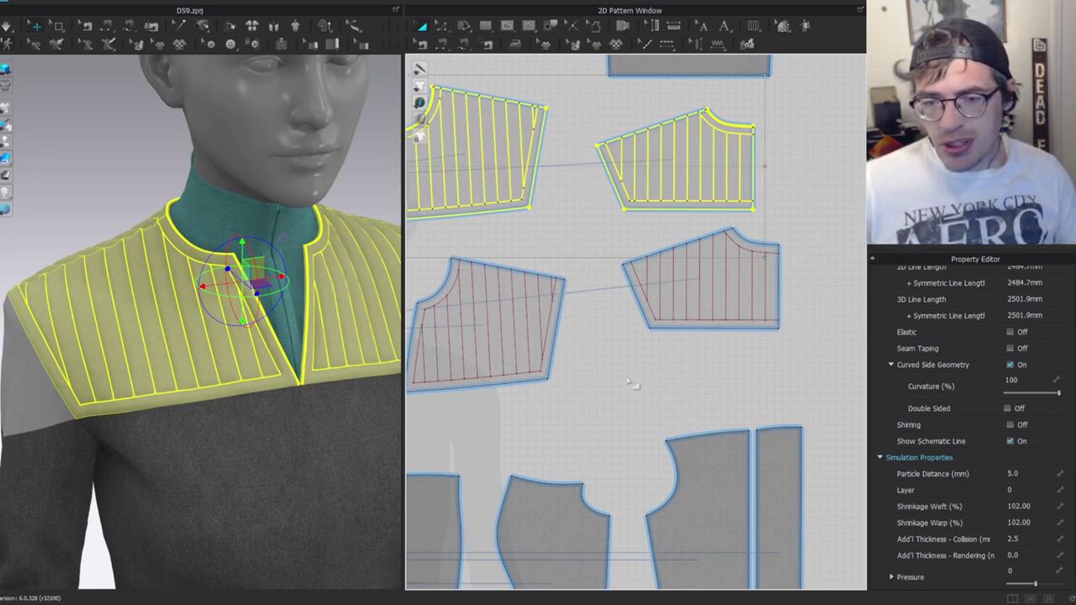
{"action": "left_click", "coordinate": [1046, 506]}
{"action": "type", "text": "105"}
{"action": "key", "text": "Return"}
{"action": "left_click", "coordinate": [1027, 522]}
{"action": "type", "text": "100"}
{"action": "key", "text": "Return"}
{"action": "left_click", "coordinate": [122, 158]}
{"action": "key", "text": "space"}
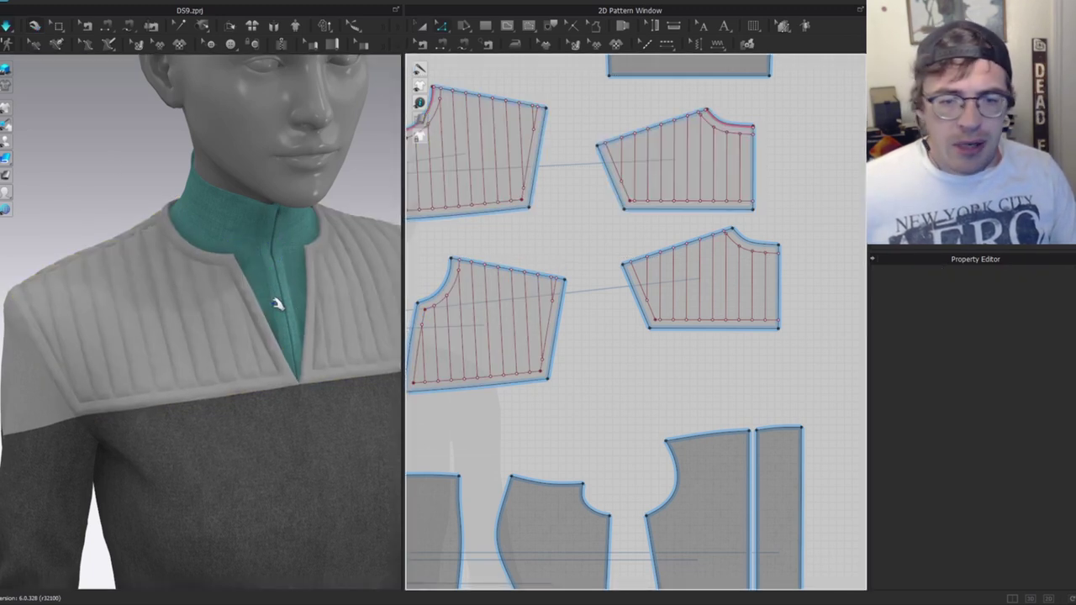
{"action": "right_click_drag", "start_coordinate": [265, 339], "coordinate": [227, 312]}
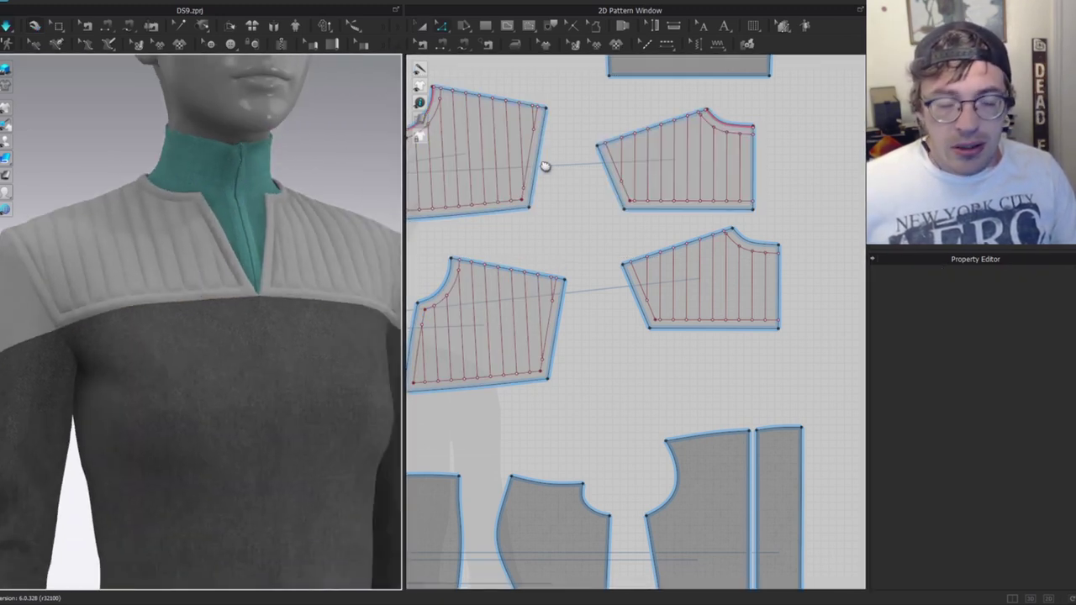
Browse the physical property presets of the yoke fabric and examine the quilted yokes from the front.
{"action": "key", "text": "a"}
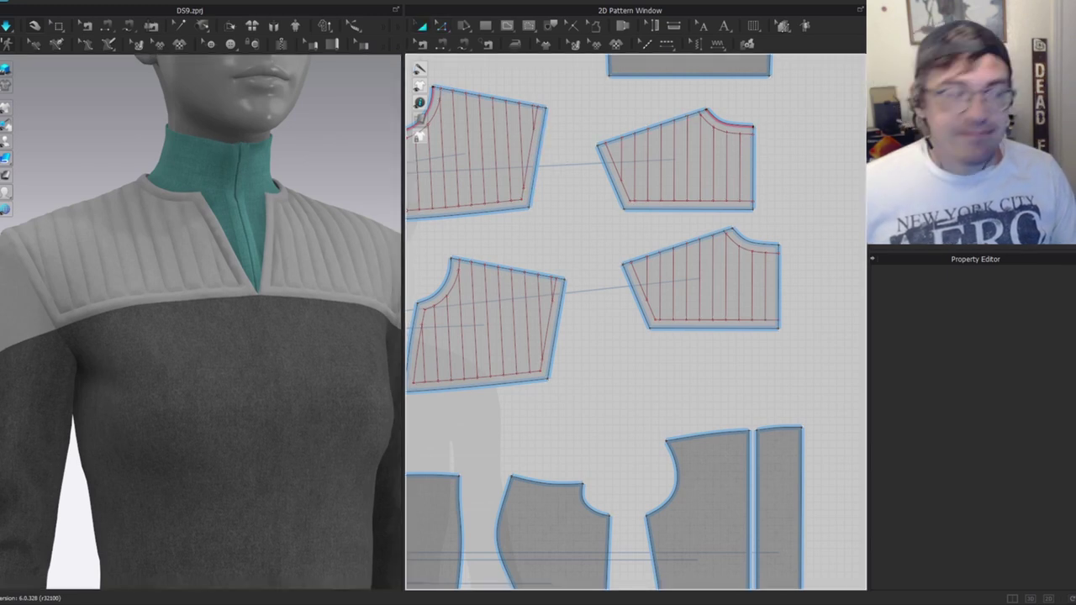
{"action": "left_click", "coordinate": [941, 143]}
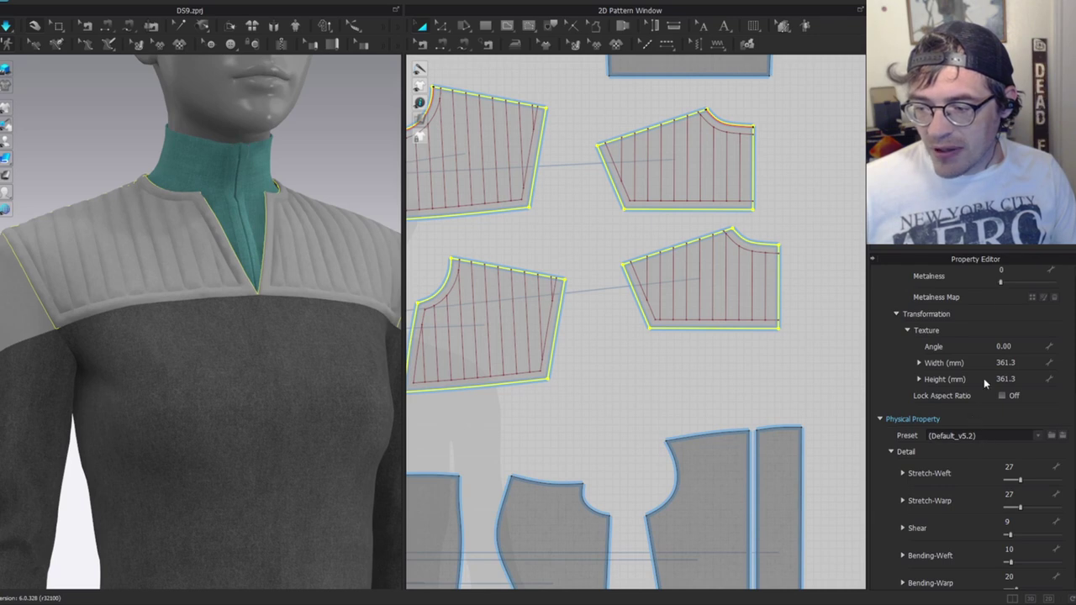
{"action": "left_click", "coordinate": [982, 437]}
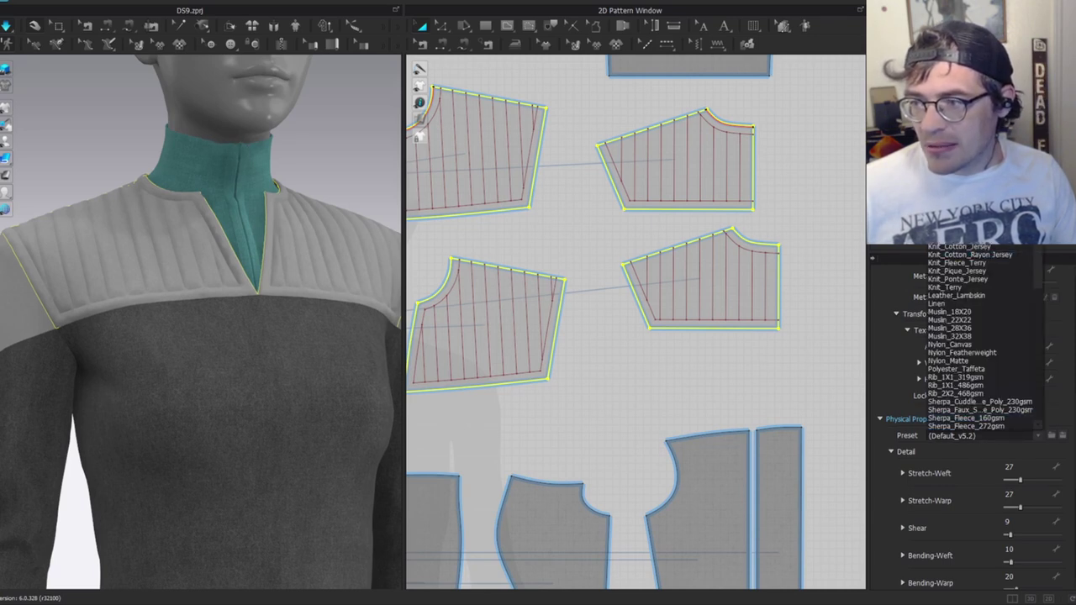
{"action": "left_click", "coordinate": [973, 247]}
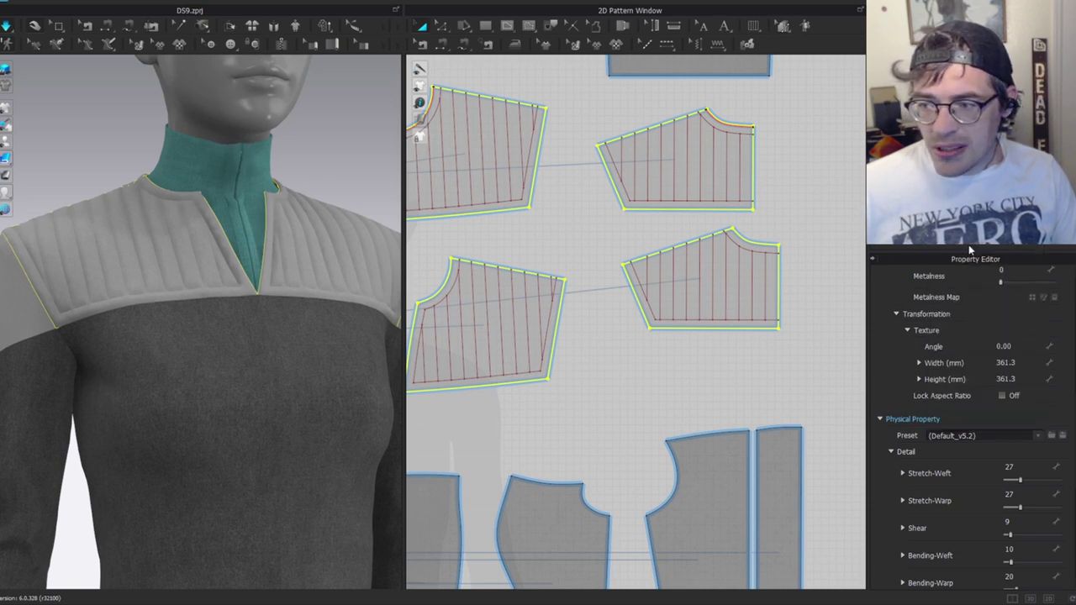
{"action": "left_click", "coordinate": [294, 173]}
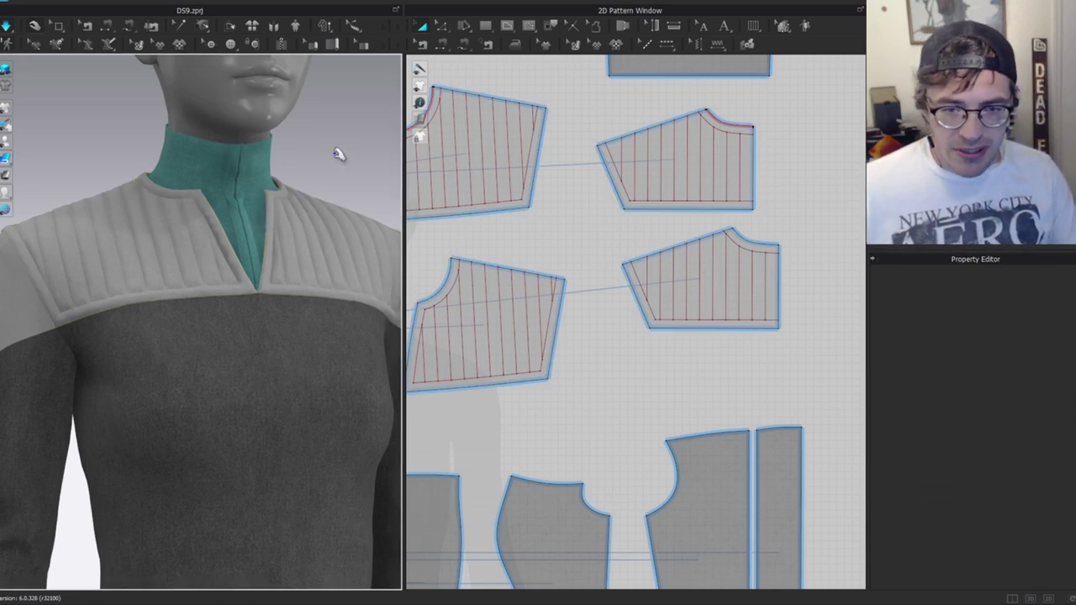
{"action": "left_click", "coordinate": [315, 179]}
{"action": "left_click", "coordinate": [334, 183]}
{"action": "right_click_drag", "start_coordinate": [334, 183], "coordinate": [280, 173]}
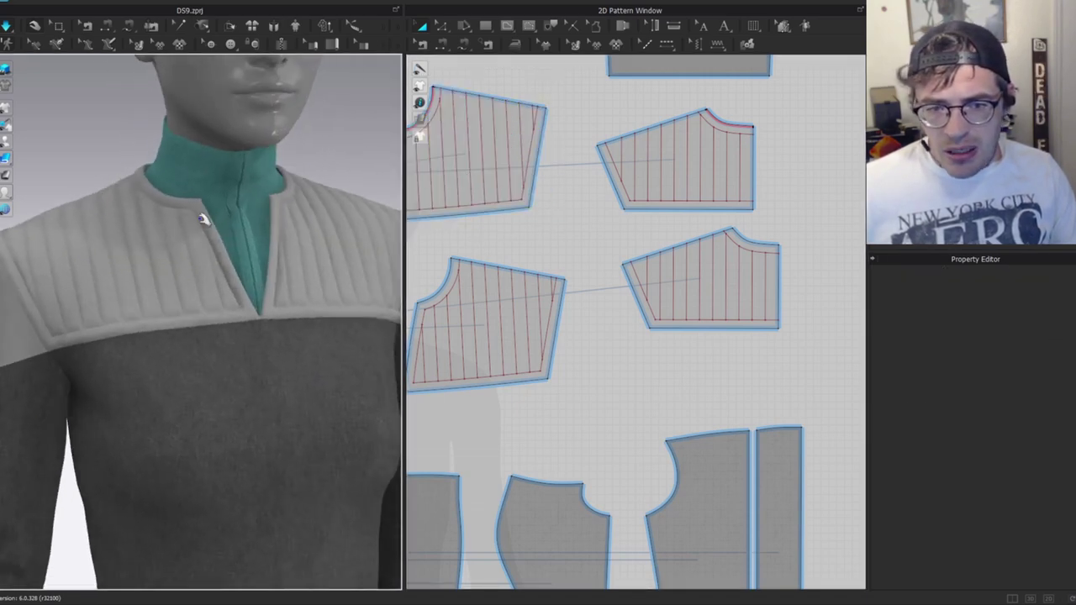
{"action": "left_click", "coordinate": [192, 254]}
{"action": "scroll", "coordinate": [677, 280], "scroll_direction": "down", "scroll_amount": 3}
{"action": "scroll", "coordinate": [803, 290], "scroll_direction": "down", "scroll_amount": 2}
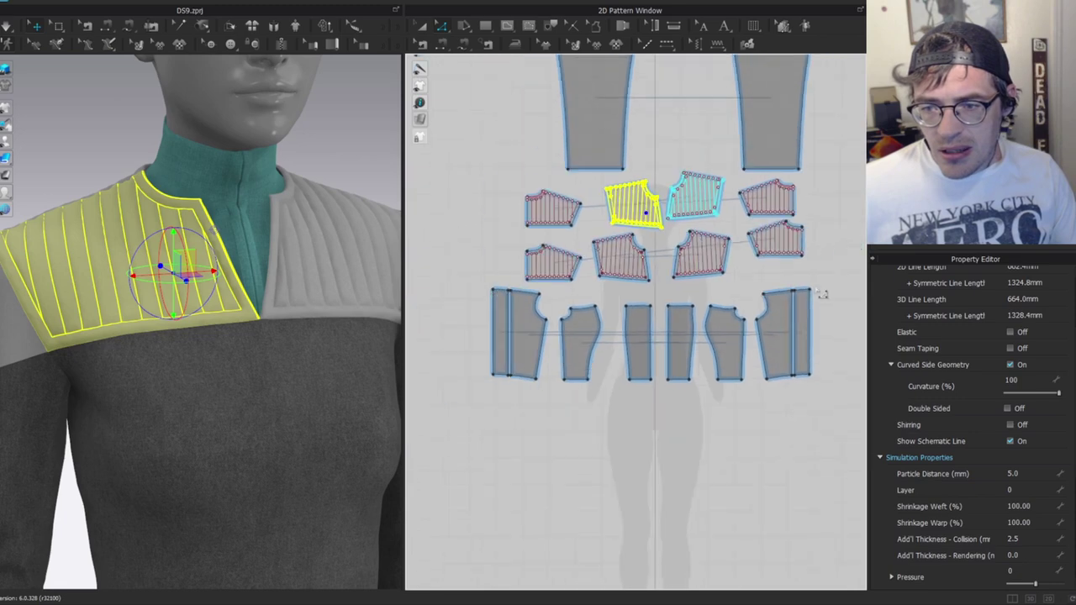
{"action": "key", "text": "a"}
{"action": "middle_click_drag", "start_coordinate": [641, 166], "coordinate": [594, 317]}
{"action": "left_click_drag", "start_coordinate": [547, 252], "coordinate": [471, 227]}
{"action": "left_click_drag", "start_coordinate": [722, 267], "coordinate": [825, 243]}
{"action": "middle_click_drag", "start_coordinate": [689, 203], "coordinate": [754, 278]}
{"action": "key", "text": "ctrl+z"}
{"action": "key", "text": "ctrl+z"}
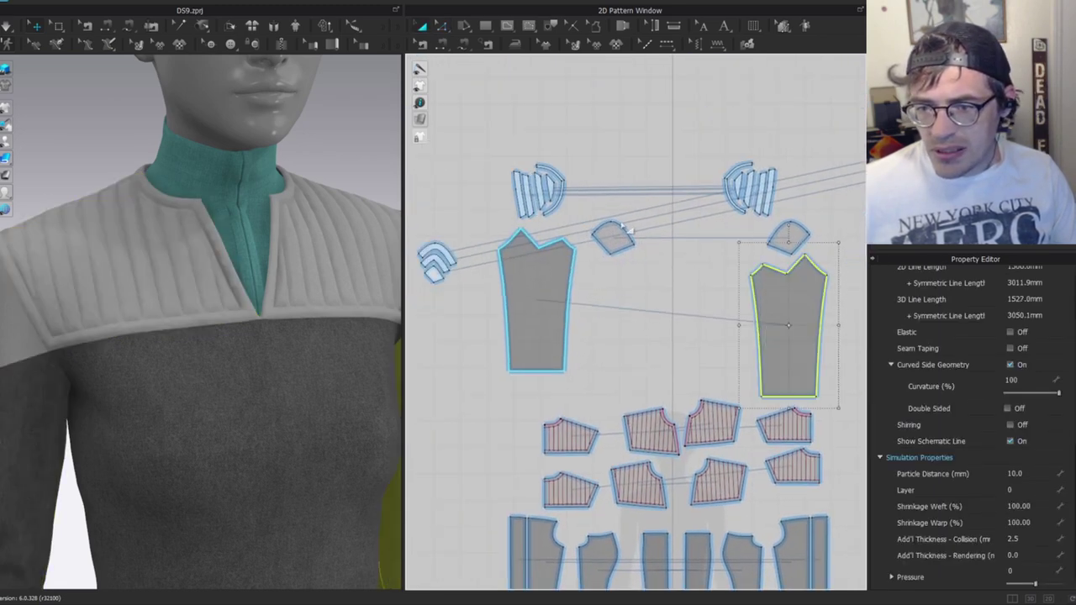
{"action": "key", "text": "ctrl+z"}
Move the sleeve patterns and their small upper pieces up and away from the yoke patterns, lining up both sides.
{"action": "left_click_drag", "start_coordinate": [581, 143], "coordinate": [410, 333]}
{"action": "left_click_drag", "start_coordinate": [606, 282], "coordinate": [558, 168]}
{"action": "middle_click_drag", "start_coordinate": [820, 308], "coordinate": [704, 284]}
{"action": "left_click", "coordinate": [661, 246]}
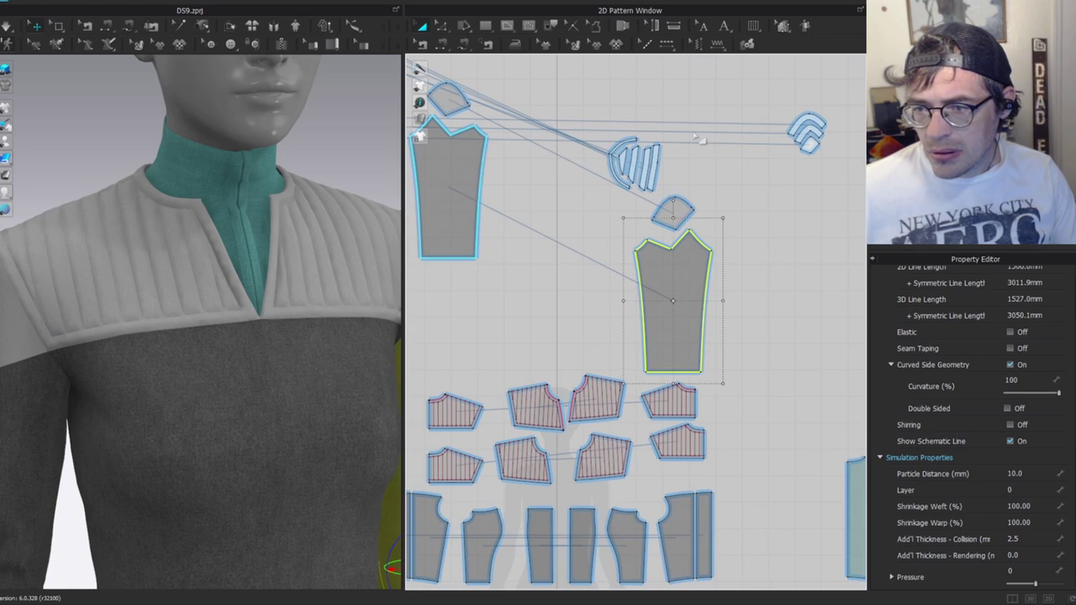
{"action": "left_click", "coordinate": [679, 204], "text": "shift"}
{"action": "left_click_drag", "start_coordinate": [691, 118], "coordinate": [602, 198], "text": "shift"}
{"action": "left_click_drag", "start_coordinate": [841, 197], "coordinate": [783, 105], "text": "shift"}
{"action": "left_click_drag", "start_coordinate": [680, 326], "coordinate": [684, 216]}
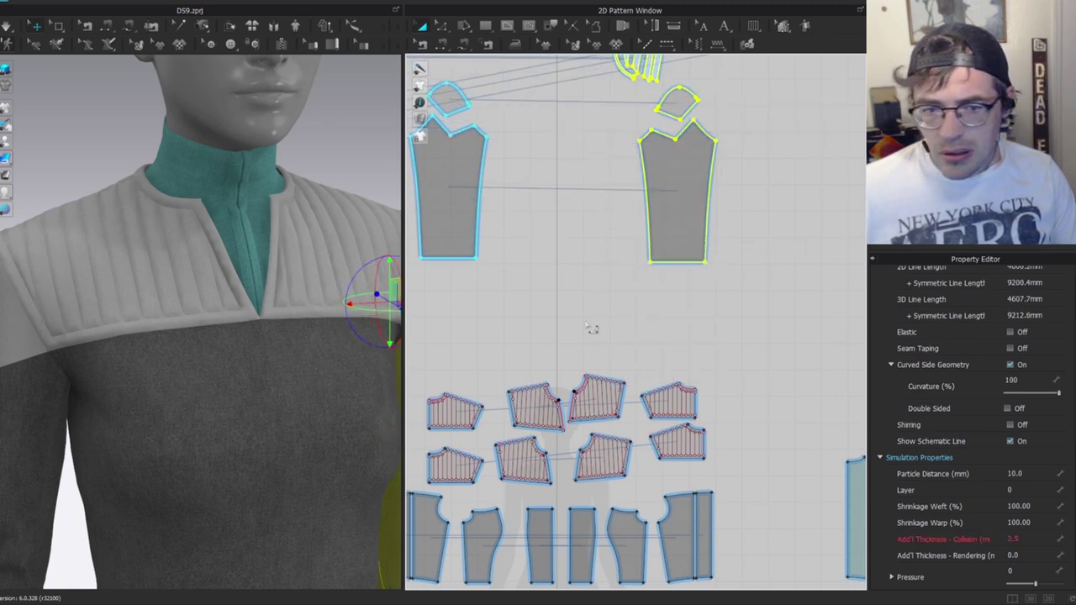
Set the additional collision thickness of all eight front and back yoke pieces to 1.4 mm.
{"action": "scroll", "coordinate": [576, 301], "scroll_direction": "down", "scroll_amount": 2}
{"action": "middle_click_drag", "start_coordinate": [576, 301], "coordinate": [676, 181]}
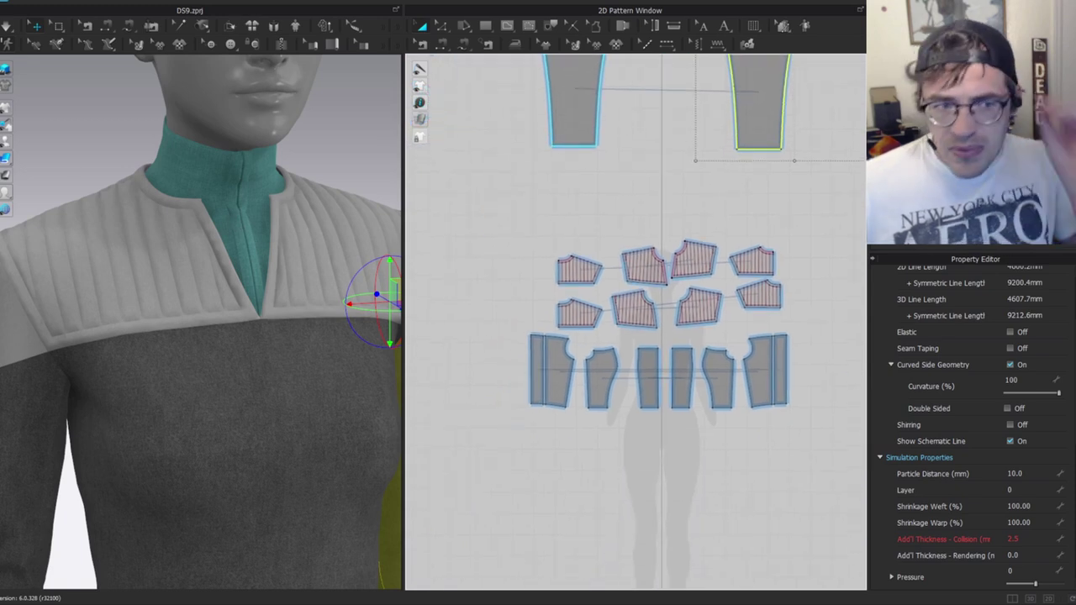
{"action": "scroll", "coordinate": [561, 262], "scroll_direction": "up", "scroll_amount": 3}
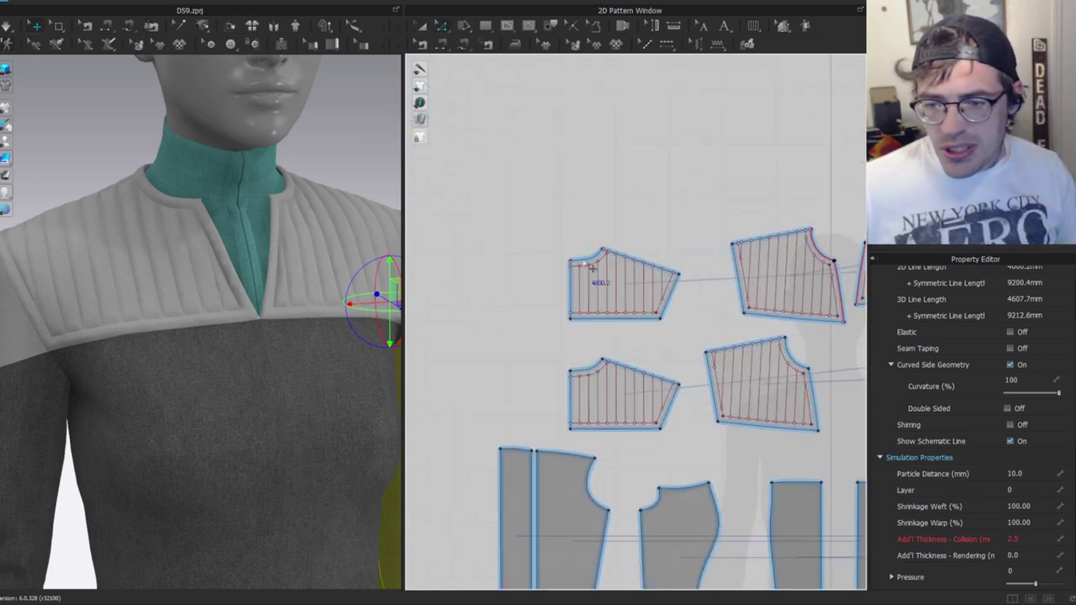
{"action": "scroll", "coordinate": [531, 192], "scroll_direction": "down", "scroll_amount": 2}
{"action": "left_click_drag", "start_coordinate": [493, 149], "coordinate": [954, 329]}
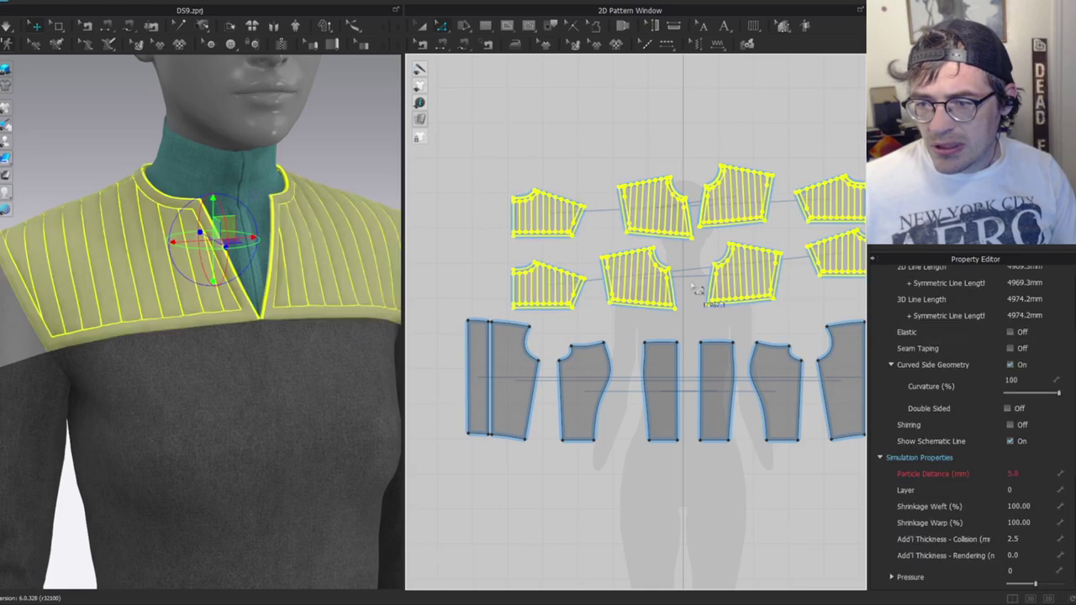
{"action": "scroll", "coordinate": [652, 242], "scroll_direction": "down", "scroll_amount": 1}
{"action": "scroll", "coordinate": [652, 243], "scroll_direction": "up", "scroll_amount": 2}
{"action": "double_click", "coordinate": [1018, 539]}
{"action": "type", "text": "1.4"}
{"action": "key", "text": "Return"}
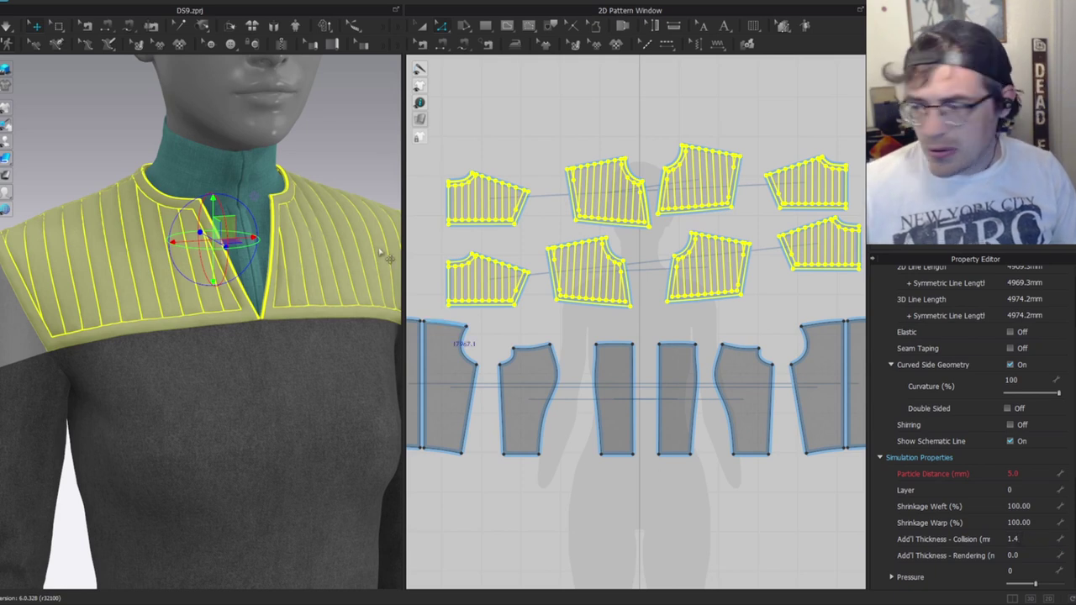
Set the selected yoke pieces' additional collision thickness to 1.5 mm, simulate, and check the front yokes.
{"action": "double_click", "coordinate": [1015, 539]}
{"action": "type", "text": "1.5"}
{"action": "key", "text": "Return"}
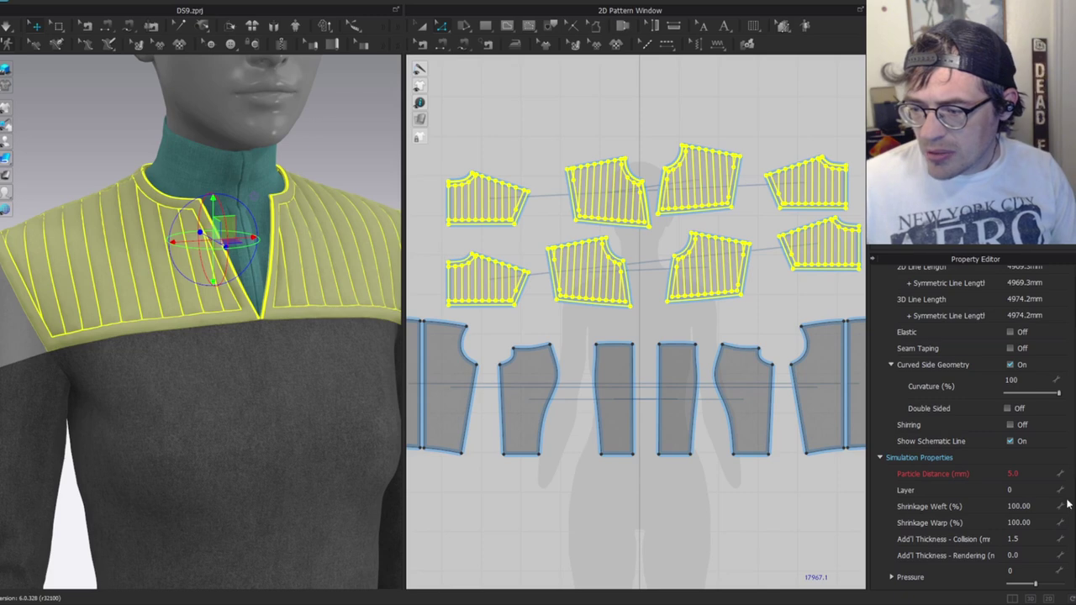
{"action": "left_click", "coordinate": [354, 179]}
{"action": "key", "text": "space"}
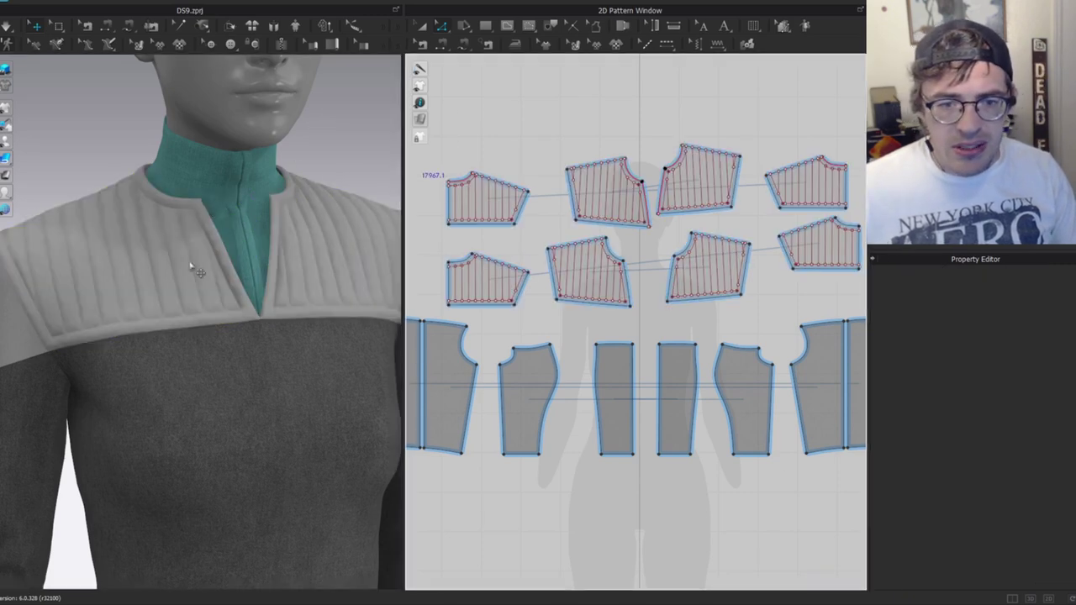
{"action": "left_click", "coordinate": [137, 272]}
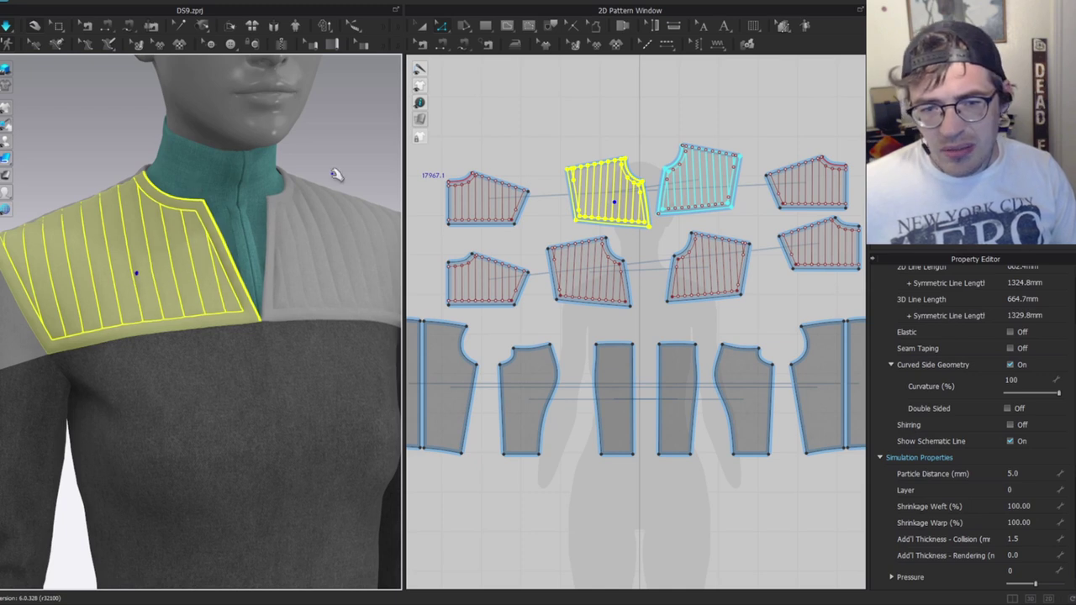
{"action": "scroll", "coordinate": [296, 200], "scroll_direction": "down", "scroll_amount": 1}
{"action": "left_click", "coordinate": [303, 200]}
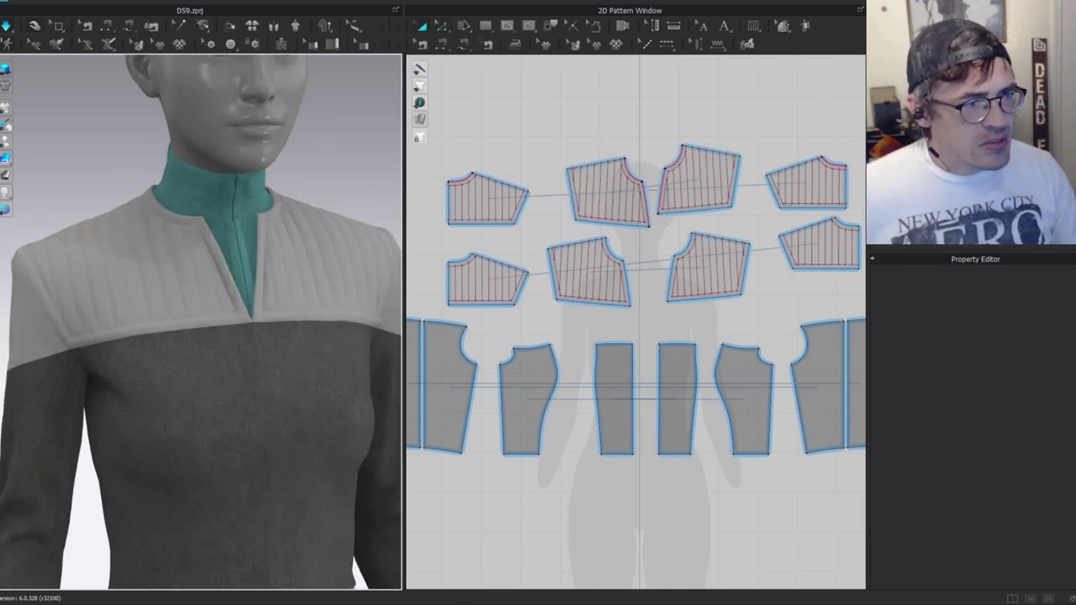
Switch to XnView and compare the yoke quilting with the uniform's back and front reference photos, img8.jpg and img7.jpg.
{"action": "left_click_drag", "start_coordinate": [2, 50], "coordinate": [309, 58]}
{"action": "scroll", "coordinate": [303, 210], "scroll_direction": "up", "scroll_amount": 1}
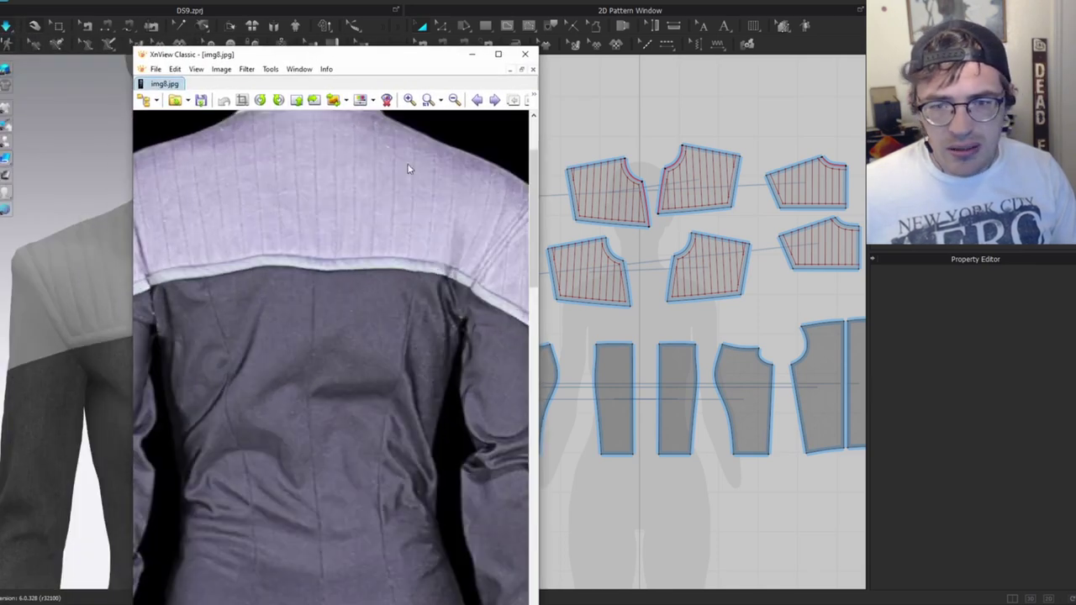
{"action": "left_click", "coordinate": [478, 100]}
{"action": "scroll", "coordinate": [273, 227], "scroll_direction": "up", "scroll_amount": 2}
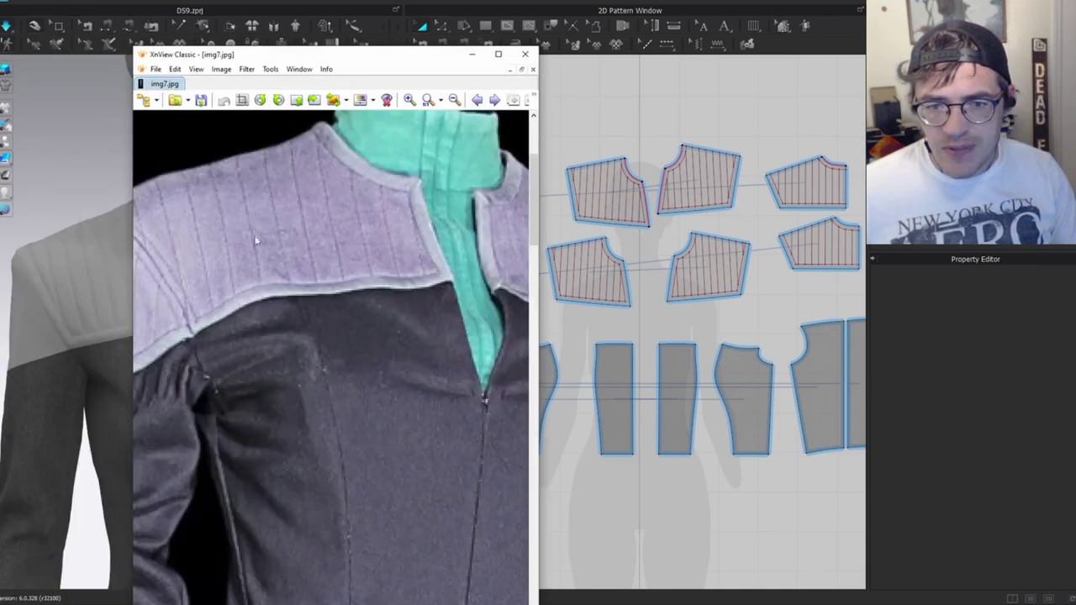
{"action": "left_click_drag", "start_coordinate": [426, 59], "coordinate": [0, 37]}
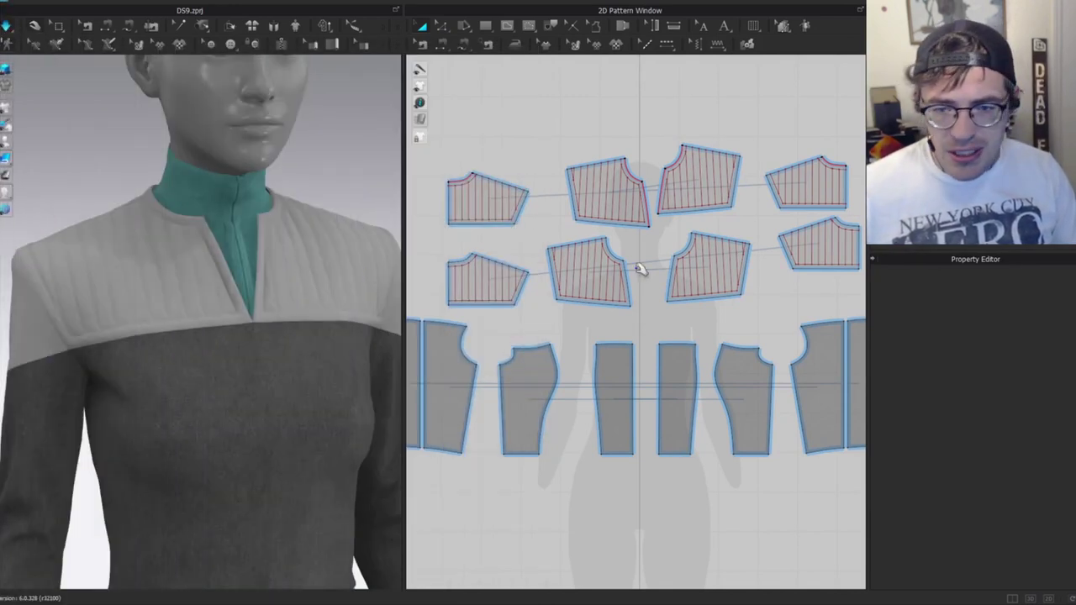
Try setting both weft and warp shrinkage to 102% on all eight yoke pieces.
{"action": "scroll", "coordinate": [644, 202], "scroll_direction": "down", "scroll_amount": 3}
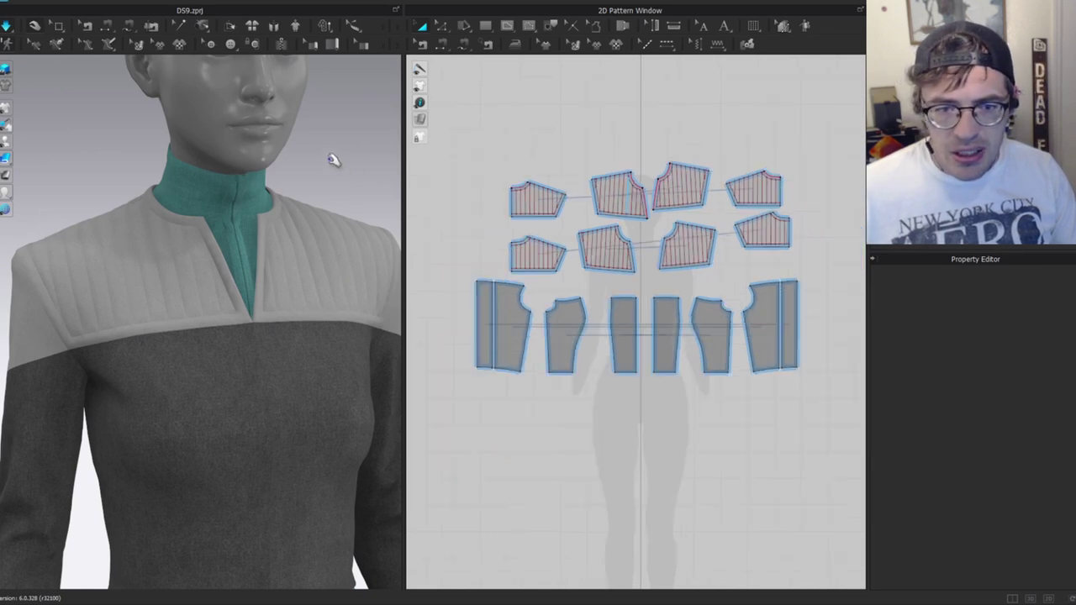
{"action": "left_click", "coordinate": [338, 261]}
{"action": "left_click", "coordinate": [338, 176]}
{"action": "key", "text": "space"}
{"action": "key", "text": "z"}
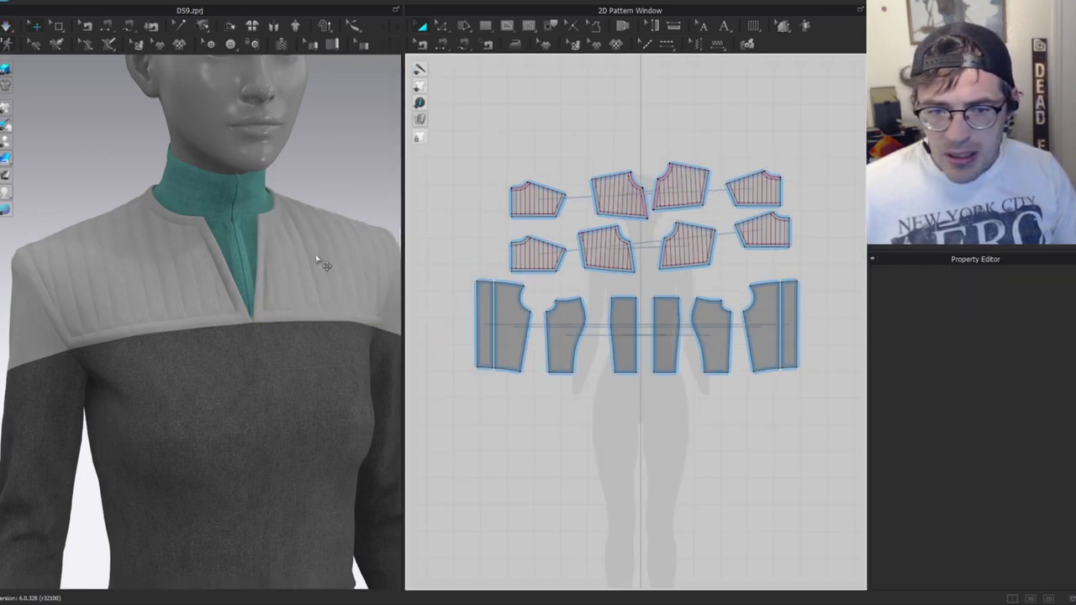
{"action": "scroll", "coordinate": [320, 261], "scroll_direction": "up", "scroll_amount": 2}
{"action": "left_click_drag", "start_coordinate": [827, 156], "coordinate": [509, 279]}
{"action": "scroll", "coordinate": [1016, 525], "scroll_direction": "down", "scroll_amount": 3}
{"action": "scroll", "coordinate": [958, 486], "scroll_direction": "down", "scroll_amount": 3}
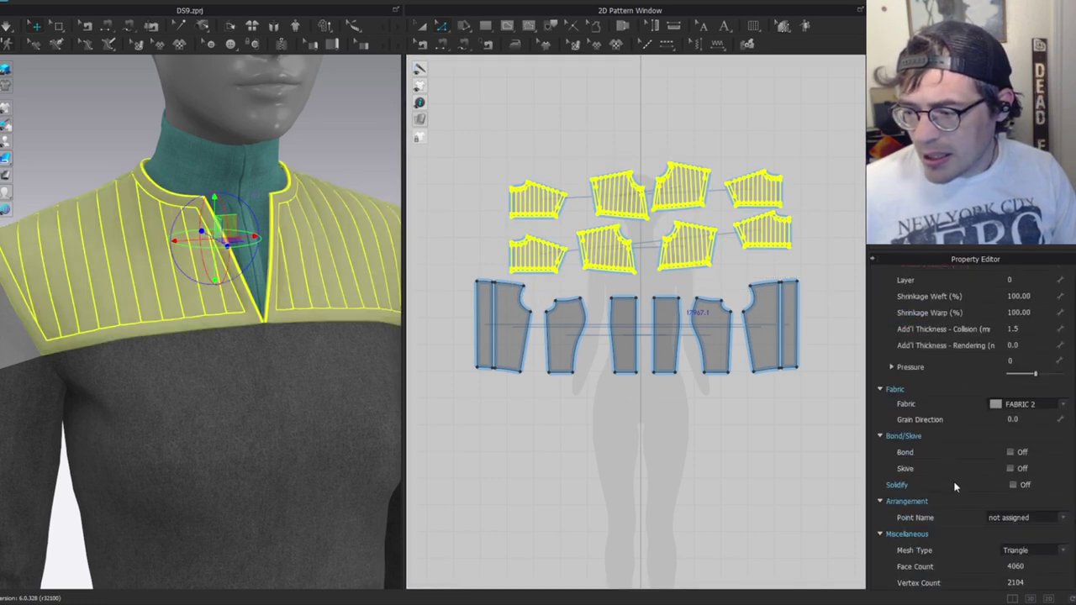
{"action": "scroll", "coordinate": [999, 341], "scroll_direction": "up", "scroll_amount": 3}
{"action": "double_click", "coordinate": [1019, 401]}
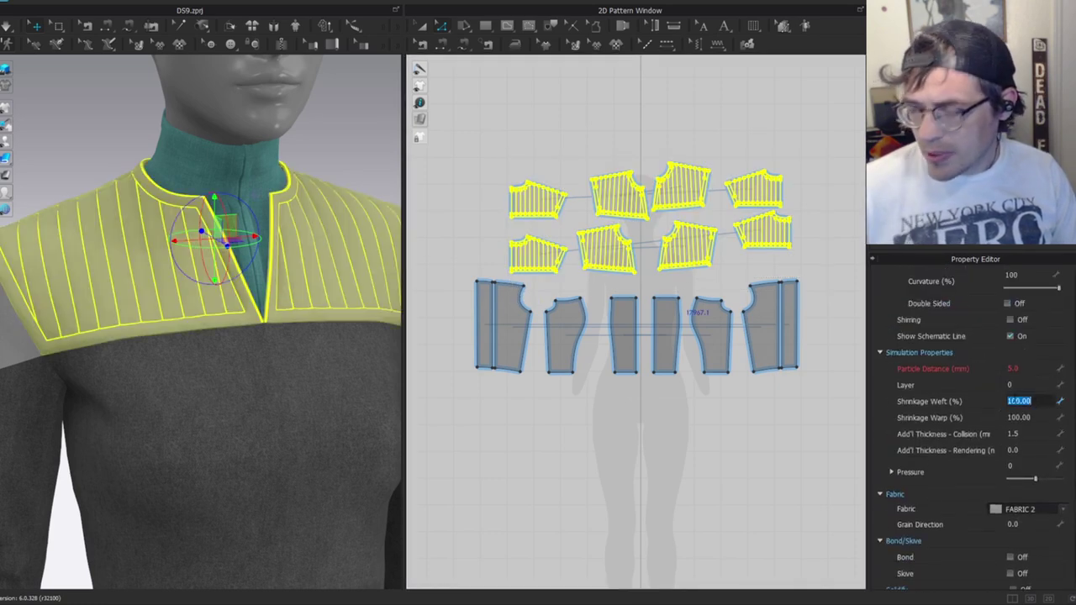
{"action": "type", "text": "102"}
{"action": "key", "text": "Return"}
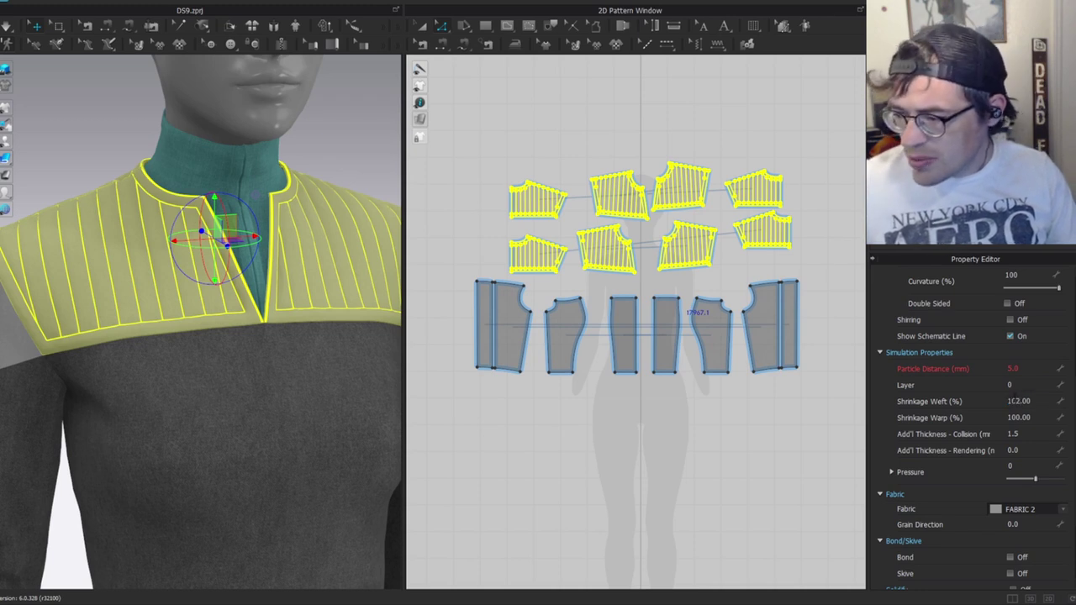
{"action": "double_click", "coordinate": [1029, 418]}
{"action": "type", "text": "102"}
{"action": "key", "text": "Return"}
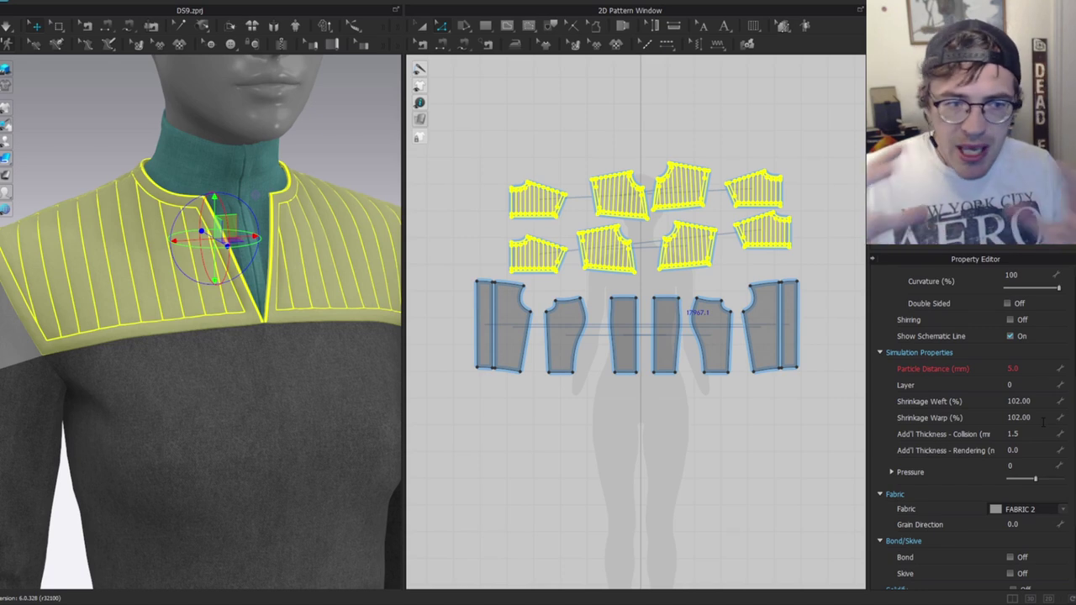
Undo the weft and warp shrinkage changes on the eight yoke pieces and clear the selection.
{"action": "key", "text": "ctrl+z"}
{"action": "key", "text": "ctrl+z"}
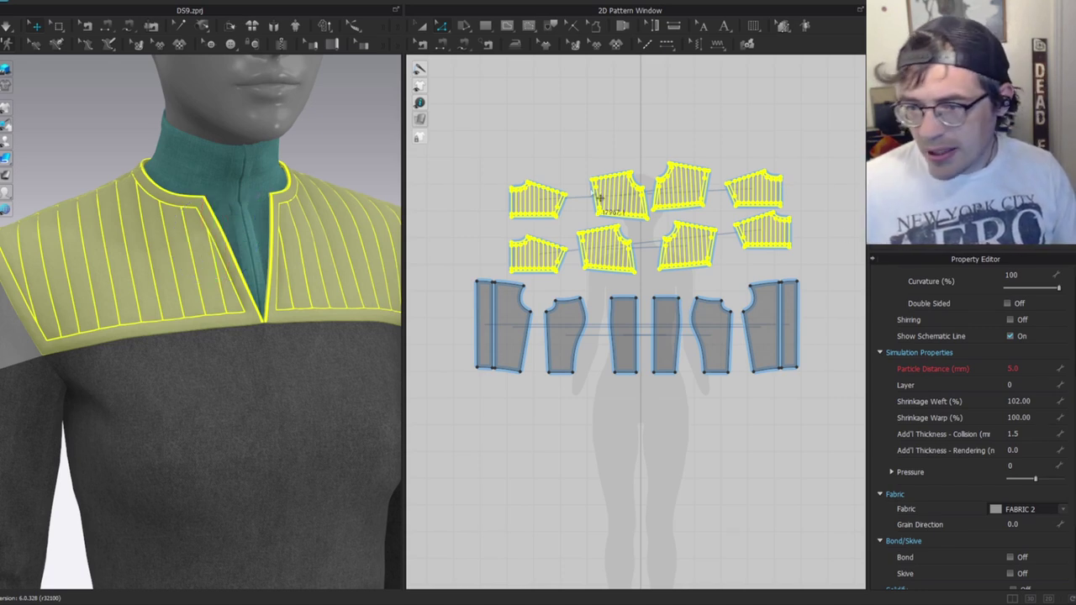
{"action": "left_click", "coordinate": [717, 206]}
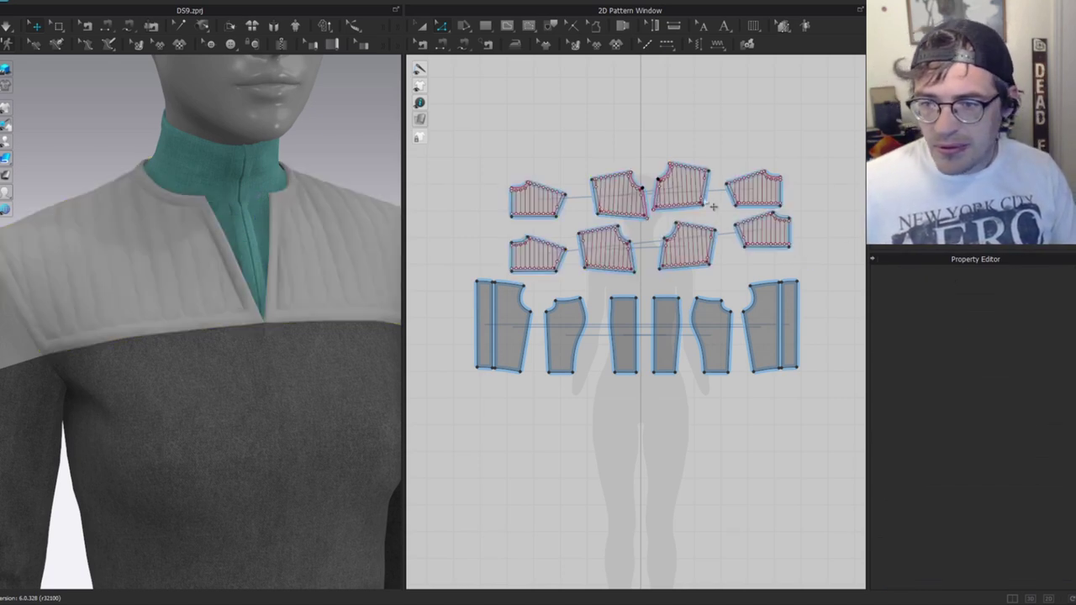
Select the four outer-layer yoke pieces of the upper row and move them up, away from the lower row.
{"action": "scroll", "coordinate": [607, 174], "scroll_direction": "up", "scroll_amount": 3}
{"action": "left_click", "coordinate": [542, 237]}
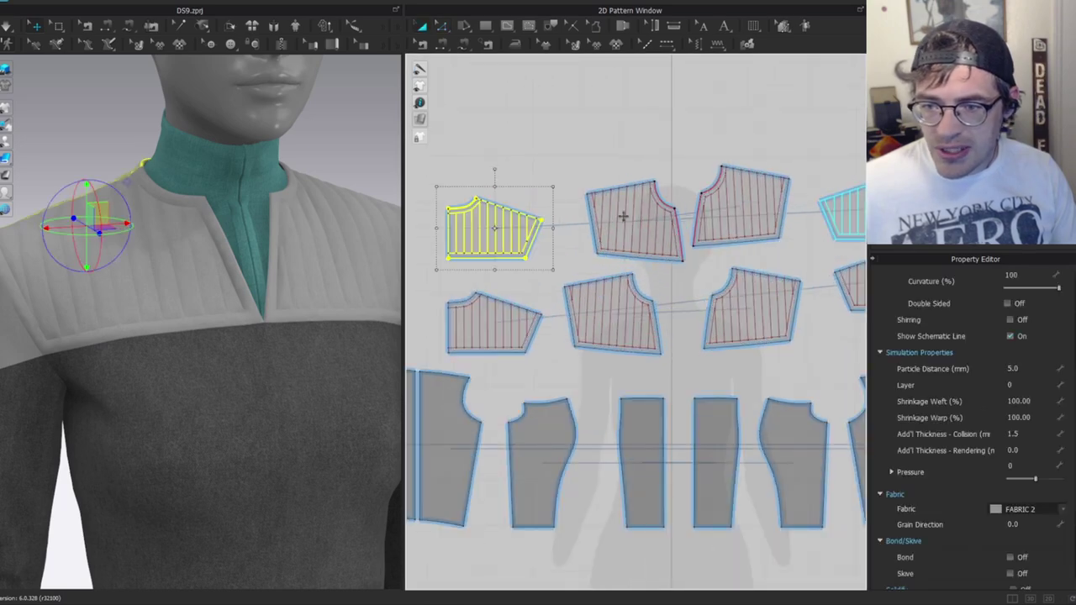
{"action": "scroll", "coordinate": [654, 204], "scroll_direction": "up", "scroll_amount": 2}
{"action": "left_click", "coordinate": [582, 267]}
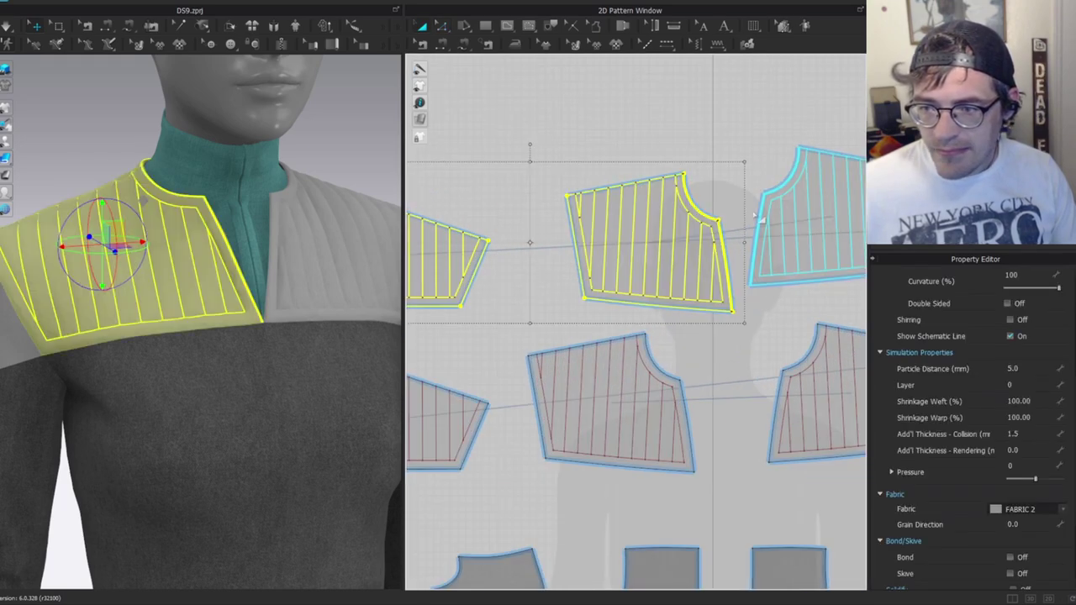
{"action": "left_click", "coordinate": [772, 276], "text": "shift"}
{"action": "middle_click_drag", "start_coordinate": [787, 326], "coordinate": [564, 355]}
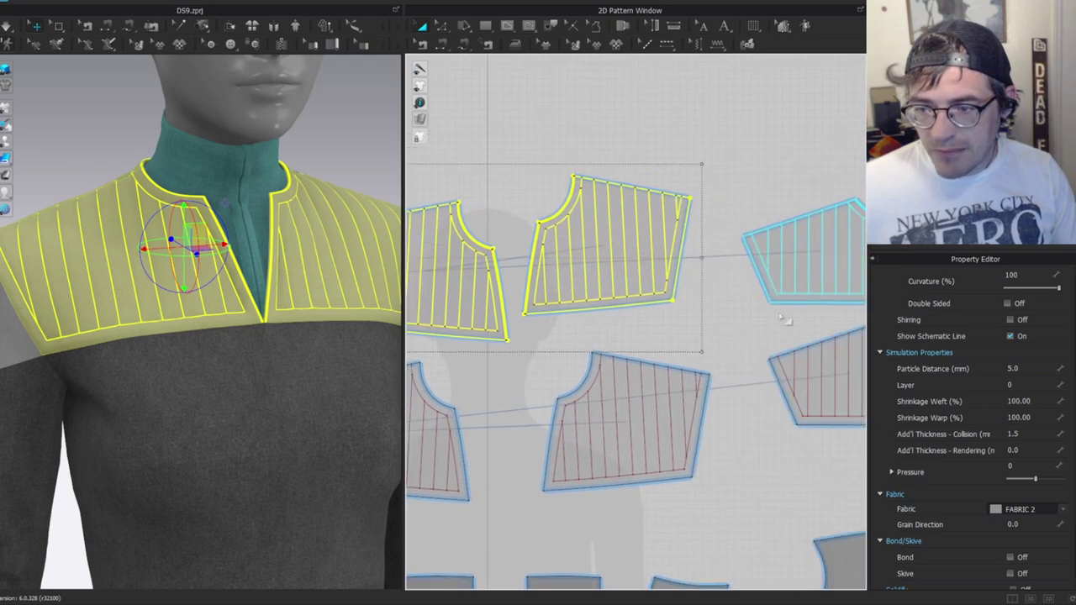
{"action": "left_click", "coordinate": [784, 305], "text": "shift"}
{"action": "left_click_drag", "start_coordinate": [774, 272], "coordinate": [738, 176]}
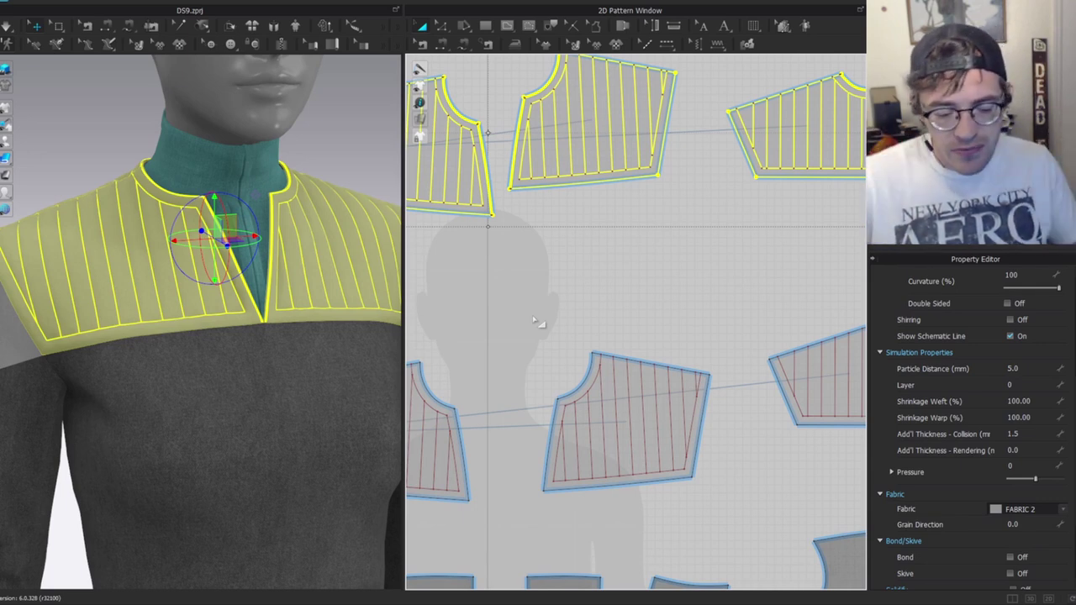
Set weft and warp shrinkage of the four outer yoke pieces to 102% and run the simulation.
{"action": "left_click", "coordinate": [1042, 402]}
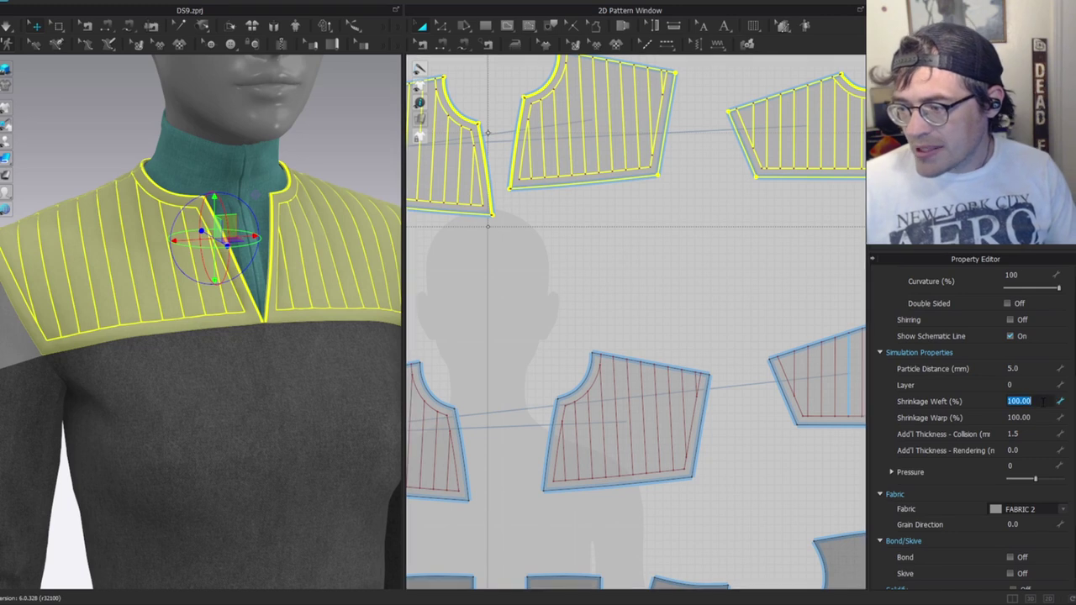
{"action": "type", "text": "102"}
{"action": "key", "text": "Return"}
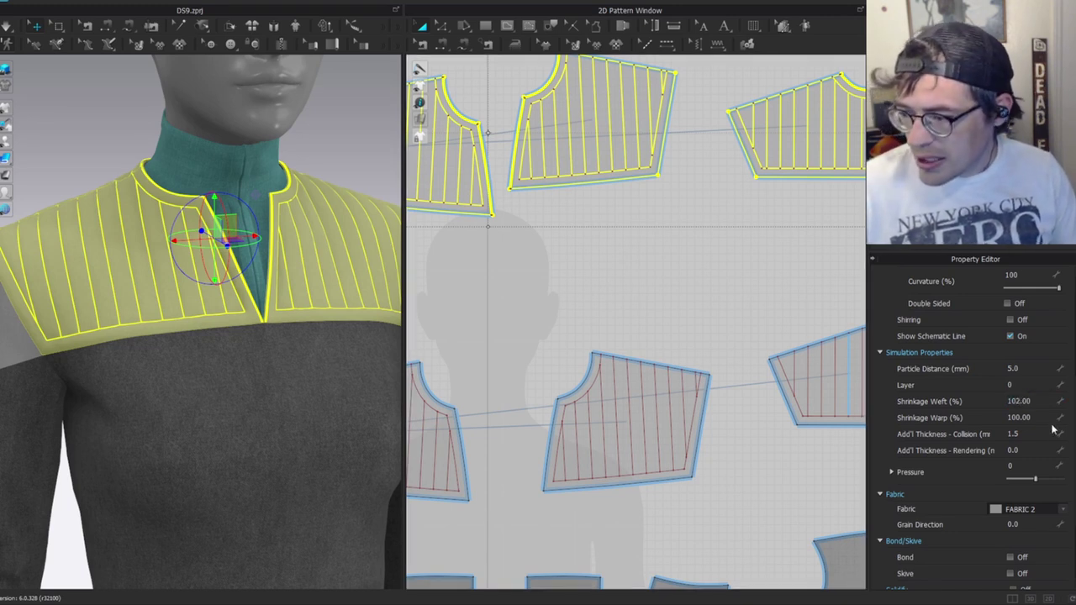
{"action": "left_click", "coordinate": [1047, 423]}
{"action": "type", "text": "10"}
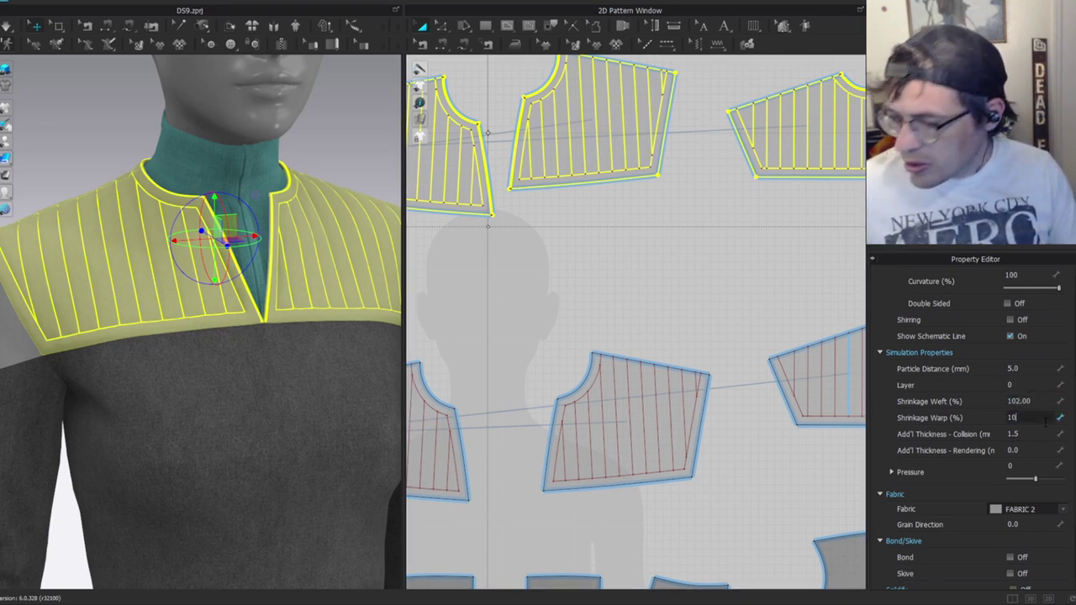
{"action": "type", "text": "2"}
{"action": "key", "text": "Return"}
{"action": "key", "text": "z"}
{"action": "left_click", "coordinate": [91, 149]}
{"action": "key", "text": "space"}
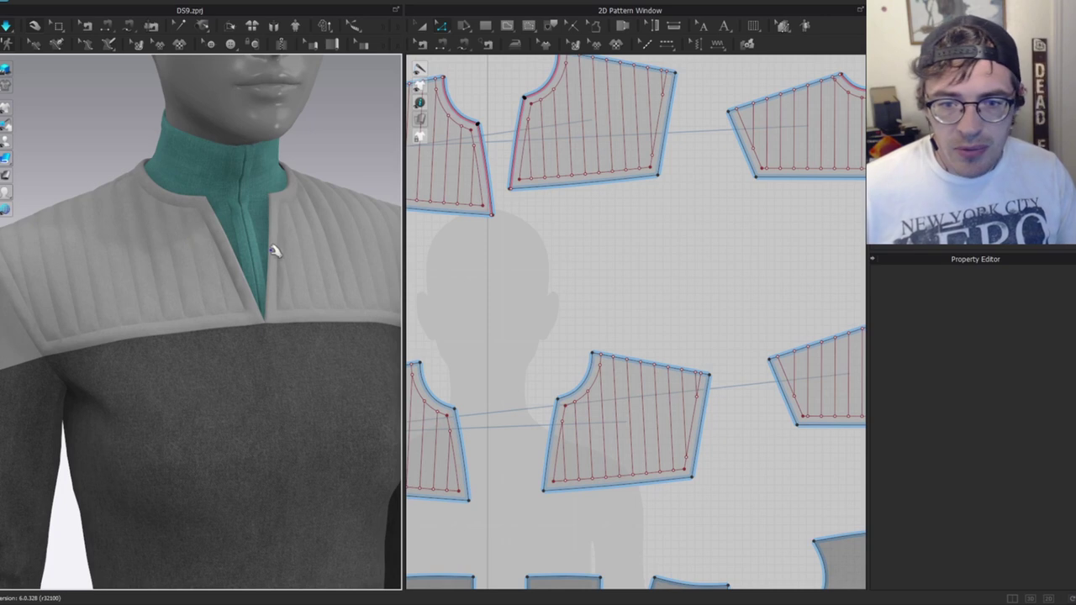
Examine the puffiness of both front yokes on the avatar while the simulation runs.
{"action": "left_click", "coordinate": [324, 252]}
{"action": "left_click", "coordinate": [167, 286], "text": "shift"}
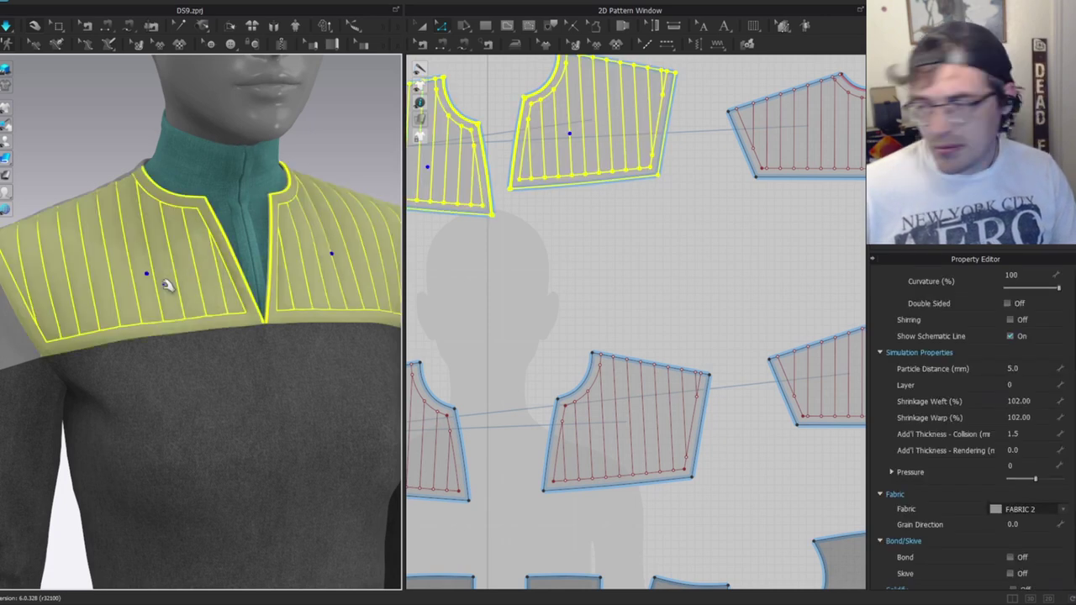
{"action": "left_click", "coordinate": [303, 224]}
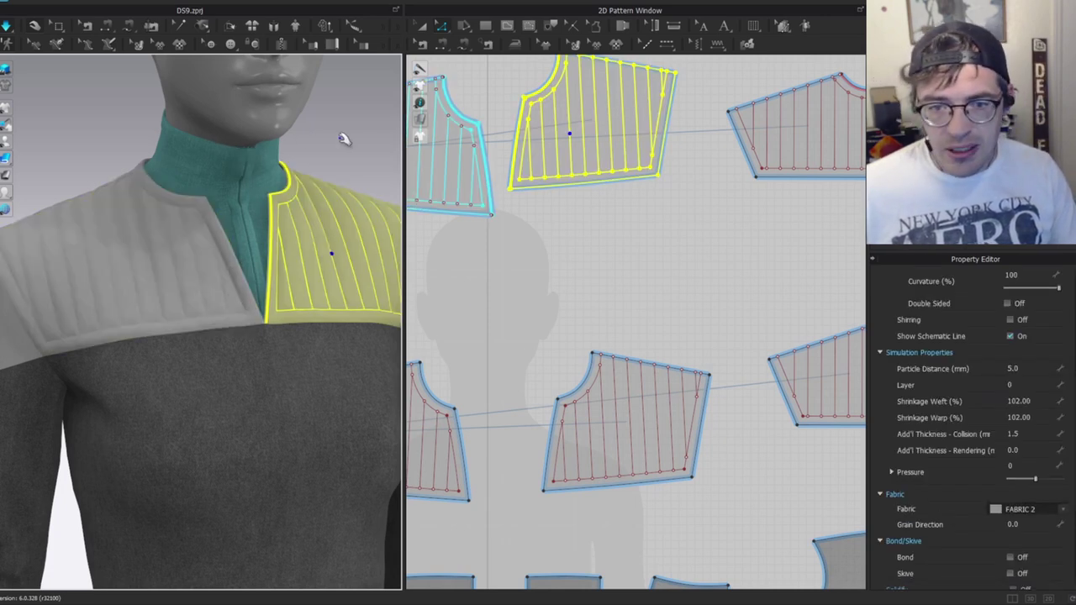
{"action": "left_click", "coordinate": [142, 285], "text": "shift"}
{"action": "left_click", "coordinate": [338, 172]}
{"action": "left_click", "coordinate": [234, 288]}
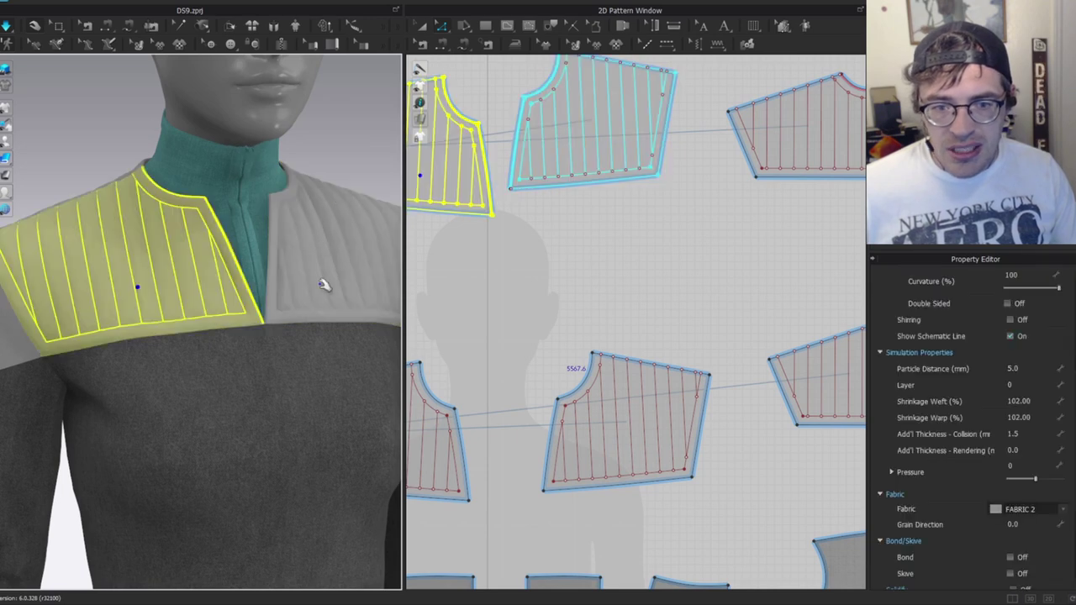
{"action": "left_click", "coordinate": [294, 255]}
{"action": "scroll", "coordinate": [331, 157], "scroll_direction": "down", "scroll_amount": 2}
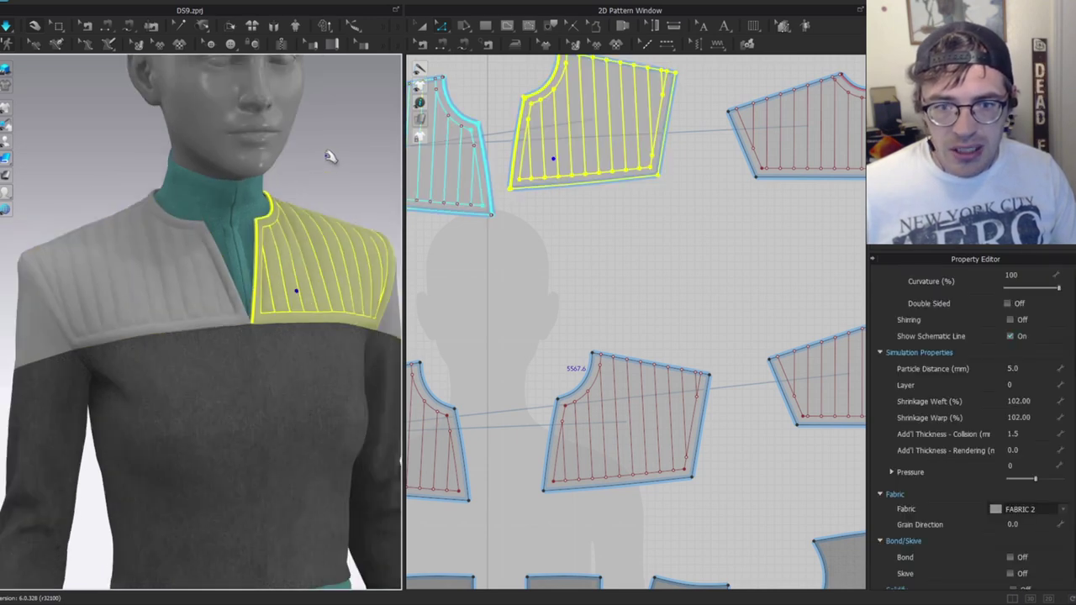
Set the particle distance of the two outer front yoke pieces to 3 mm and simulate again.
{"action": "key", "text": "space"}
{"action": "key", "text": "q"}
{"action": "left_click", "coordinate": [317, 253]}
{"action": "left_click", "coordinate": [127, 271], "text": "shift"}
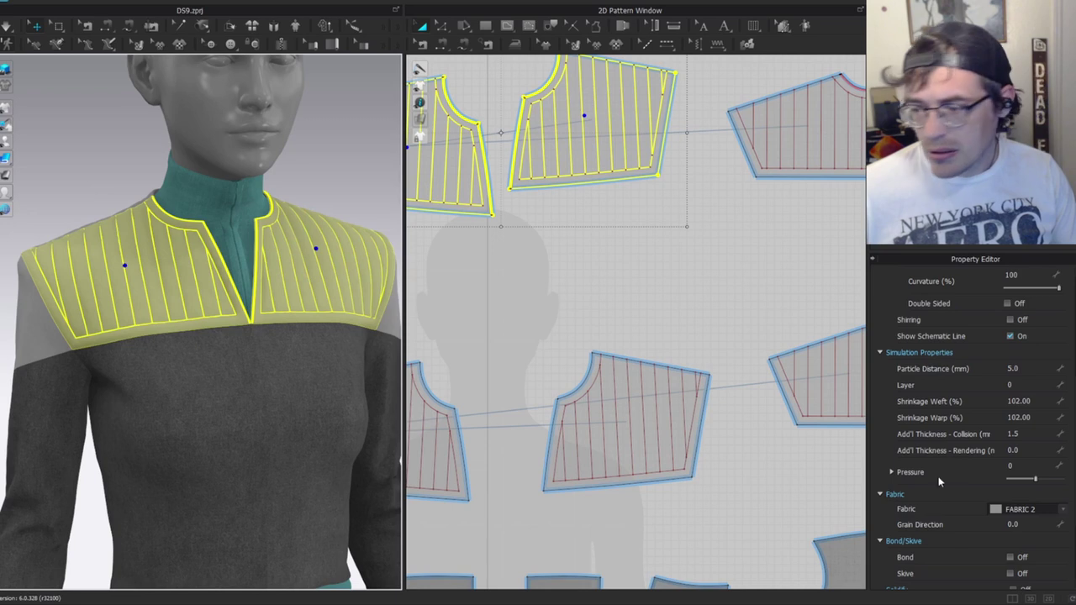
{"action": "left_click", "coordinate": [1013, 368]}
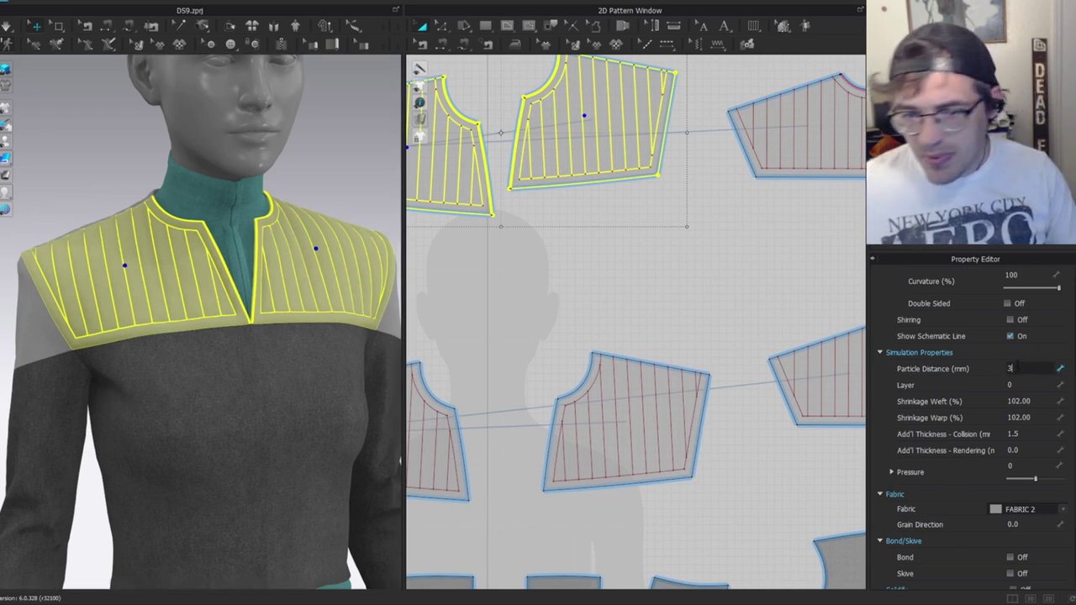
{"action": "key", "text": "Return"}
{"action": "key", "text": "z"}
{"action": "left_click", "coordinate": [351, 195]}
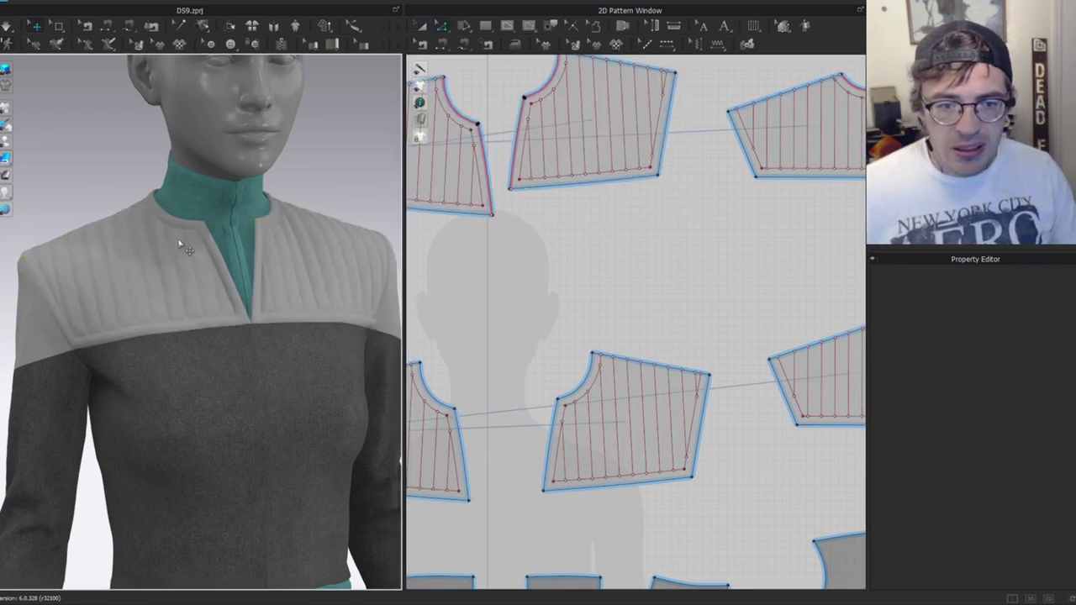
{"action": "key", "text": "space"}
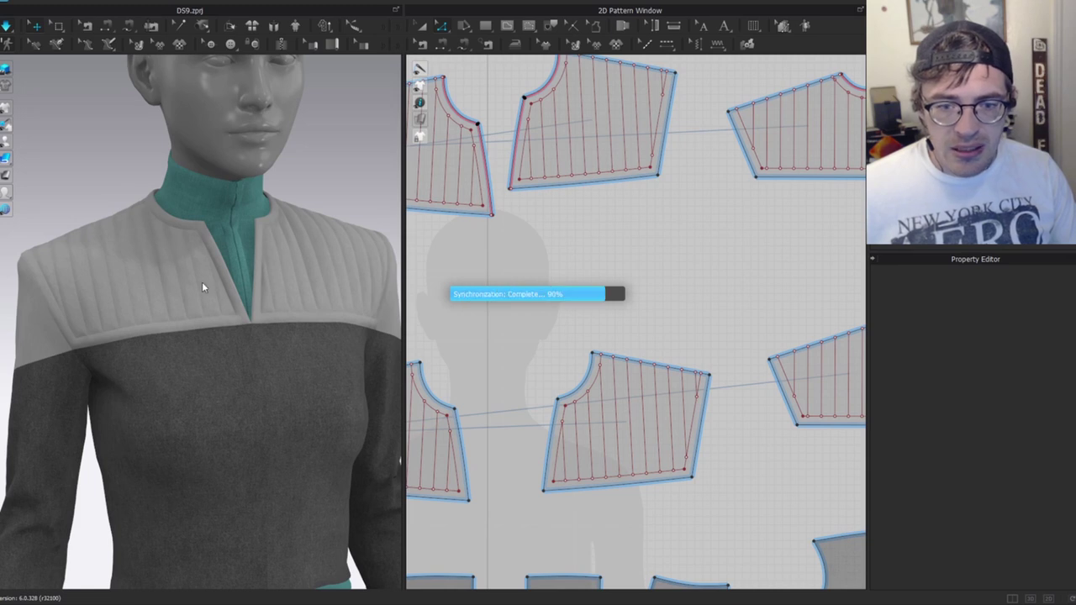
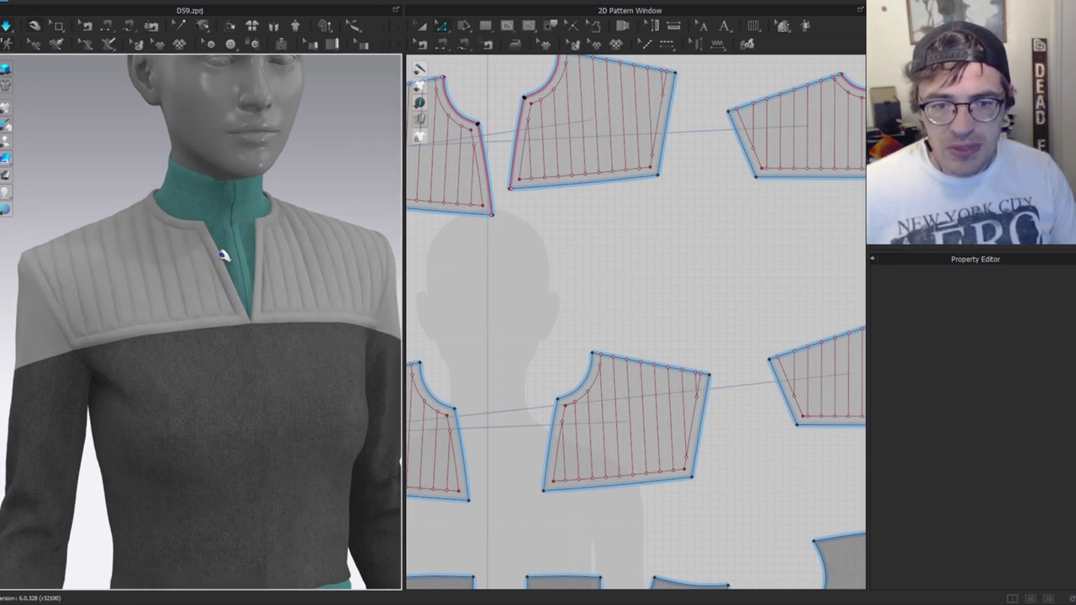
Inspect the front yokes' quilted channels and sewing lines up close and from an angle, and simulate again.
{"action": "left_click", "coordinate": [158, 288]}
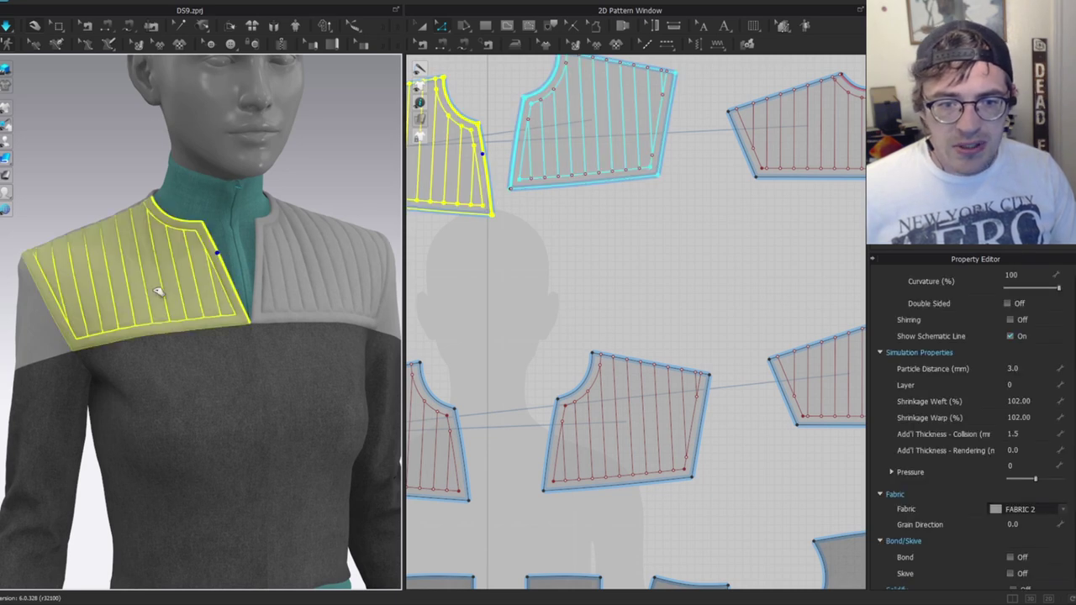
{"action": "scroll", "coordinate": [229, 252], "scroll_direction": "up", "scroll_amount": 3}
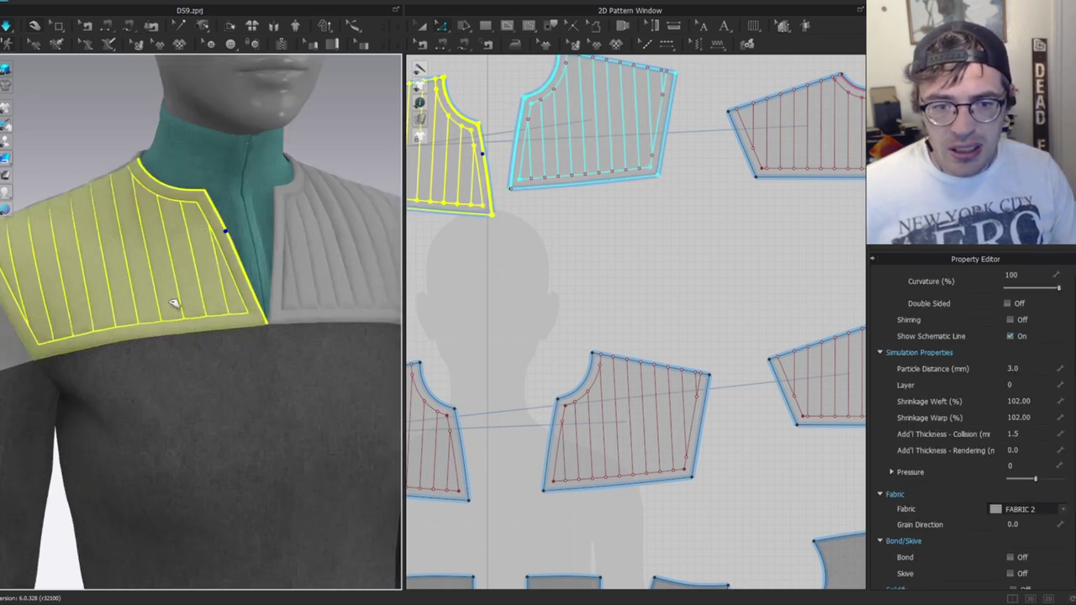
{"action": "left_click", "coordinate": [176, 301]}
{"action": "scroll", "coordinate": [204, 286], "scroll_direction": "up", "scroll_amount": 3}
{"action": "key", "text": "b"}
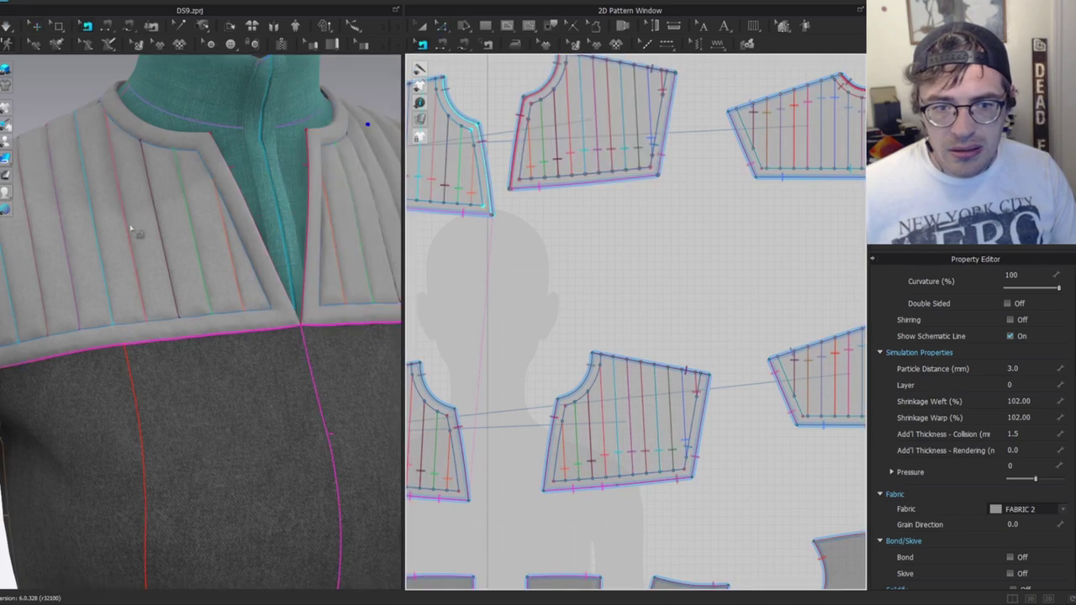
{"action": "key", "text": "q"}
{"action": "scroll", "coordinate": [219, 267], "scroll_direction": "down", "scroll_amount": 3}
{"action": "left_click", "coordinate": [341, 175]}
{"action": "scroll", "coordinate": [313, 236], "scroll_direction": "down", "scroll_amount": 2}
{"action": "right_click_drag", "start_coordinate": [310, 227], "coordinate": [348, 204]}
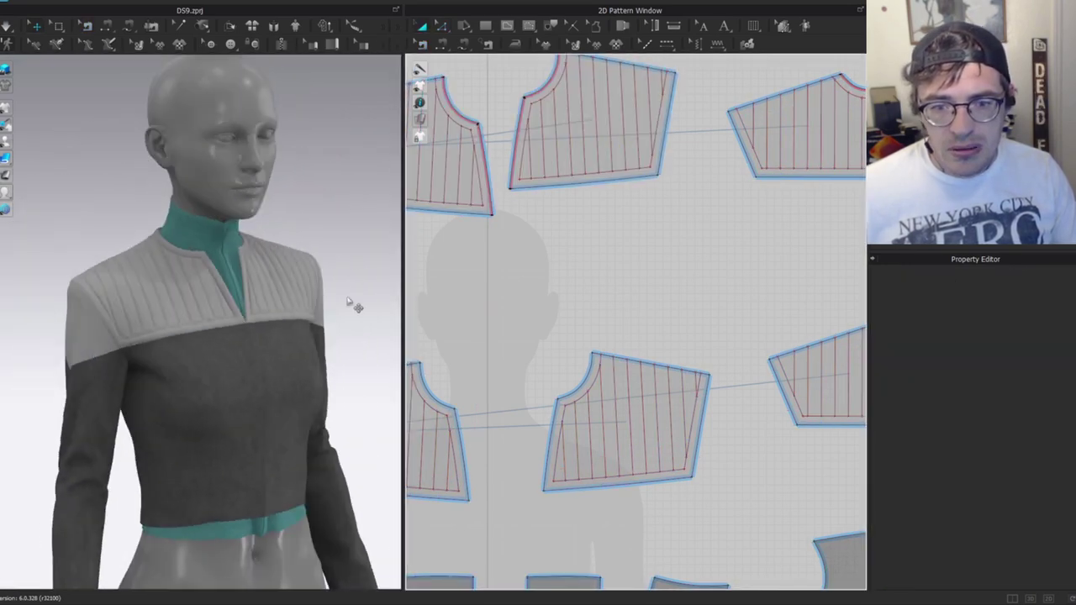
{"action": "key", "text": "space"}
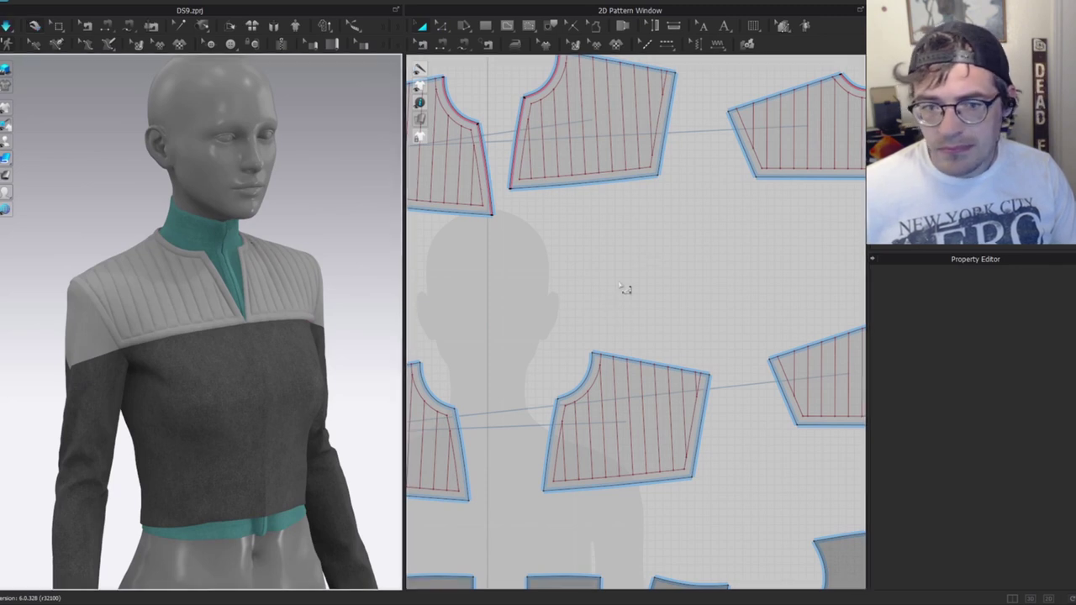
Select all four outer yoke pieces in the upper row and set one common particle distance for them.
{"action": "scroll", "coordinate": [627, 286], "scroll_direction": "down", "scroll_amount": 3}
{"action": "key", "text": "a"}
{"action": "left_click_drag", "start_coordinate": [784, 166], "coordinate": [356, 290]}
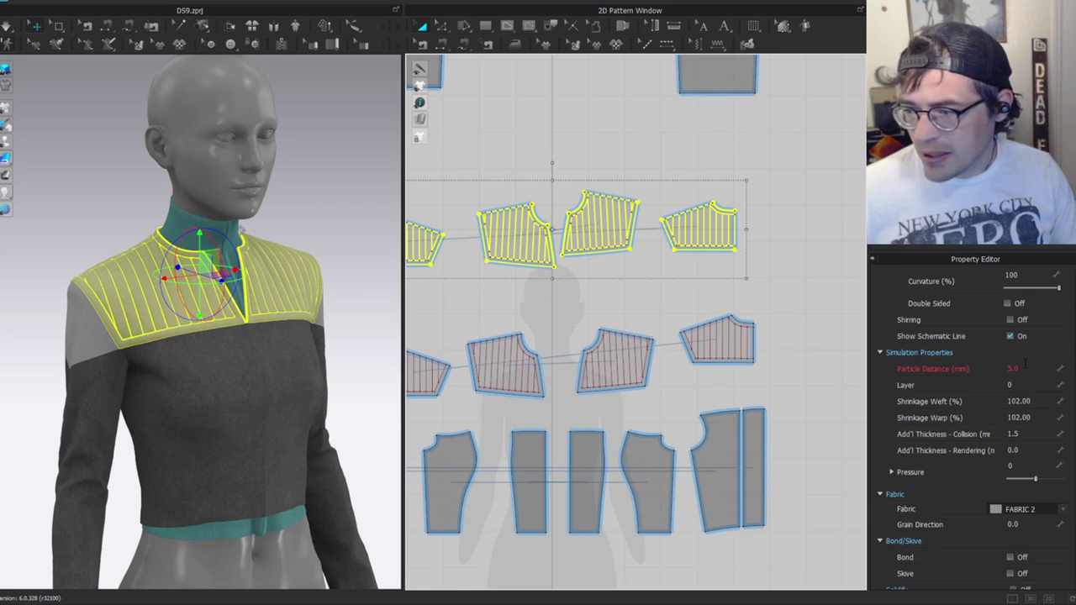
{"action": "scroll", "coordinate": [586, 317], "scroll_direction": "down", "scroll_amount": 2}
{"action": "left_click", "coordinate": [1018, 368]}
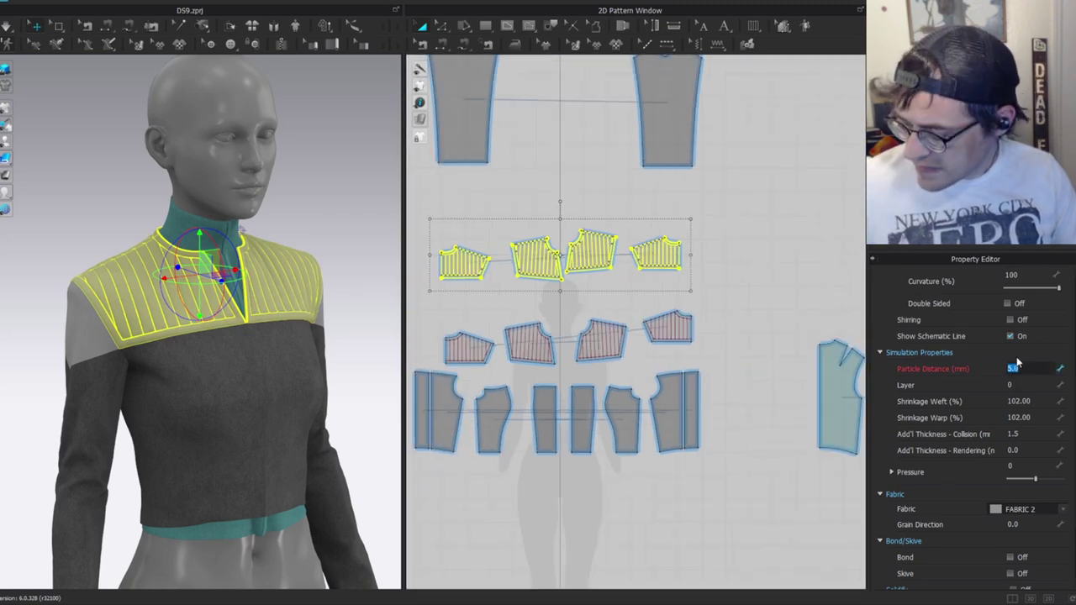
{"action": "key", "text": "Return"}
{"action": "key", "text": "z"}
{"action": "left_click", "coordinate": [291, 242]}
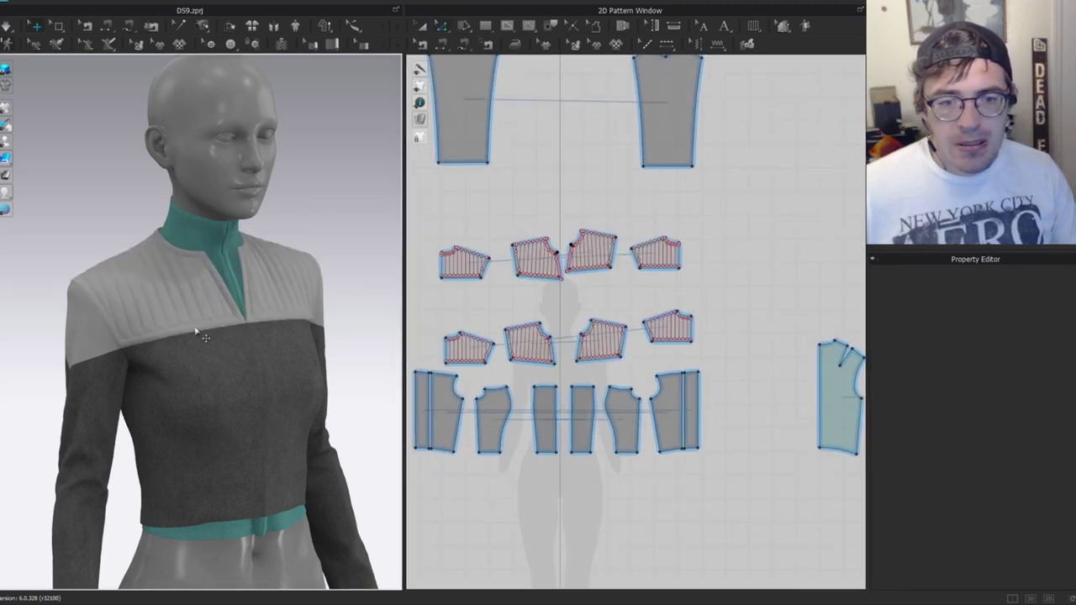
Switch to XnView and compare the yoke and shoulder quilting with the reference photo img7.jpg.
{"action": "scroll", "coordinate": [200, 324], "scroll_direction": "up", "scroll_amount": 3}
{"action": "key", "text": "a"}
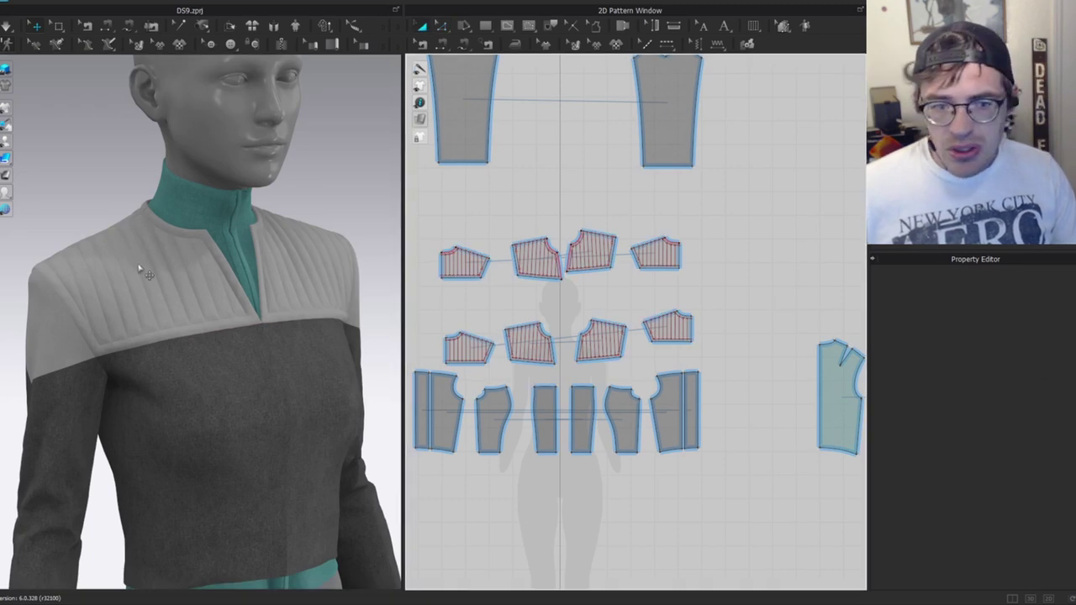
{"action": "left_click_drag", "start_coordinate": [0, 65], "coordinate": [612, 81]}
{"action": "scroll", "coordinate": [528, 357], "scroll_direction": "down", "scroll_amount": 2}
{"action": "scroll", "coordinate": [479, 337], "scroll_direction": "up", "scroll_amount": 3}
{"action": "left_click_drag", "start_coordinate": [482, 339], "coordinate": [647, 319]}
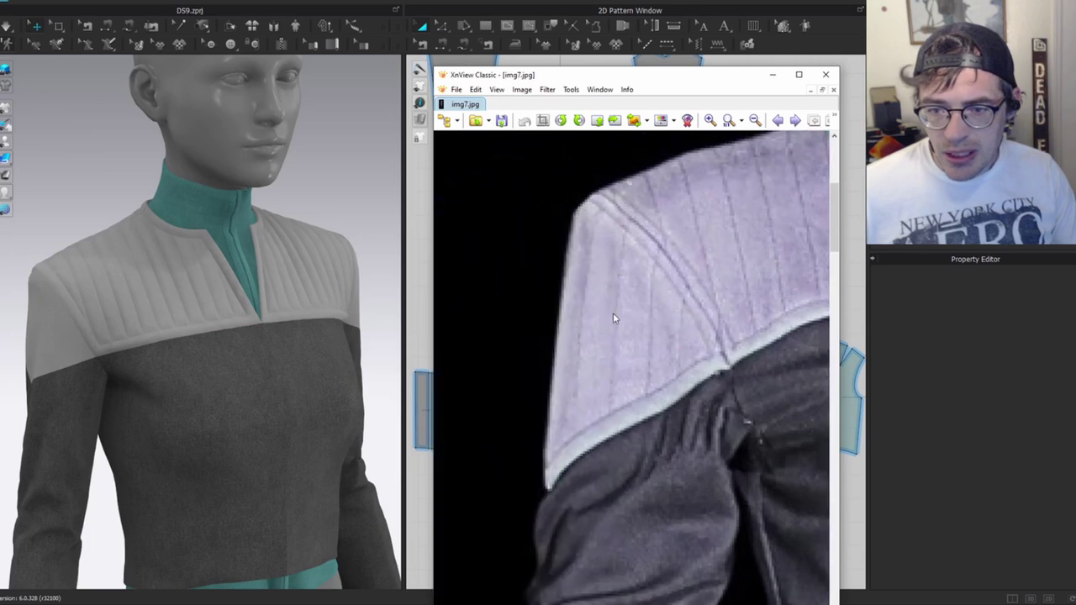
Switch from the reference photo back to CLO and locate the light shoulder cap piece in the pattern layout and on the avatar.
{"action": "left_click_drag", "start_coordinate": [663, 78], "coordinate": [0, 84]}
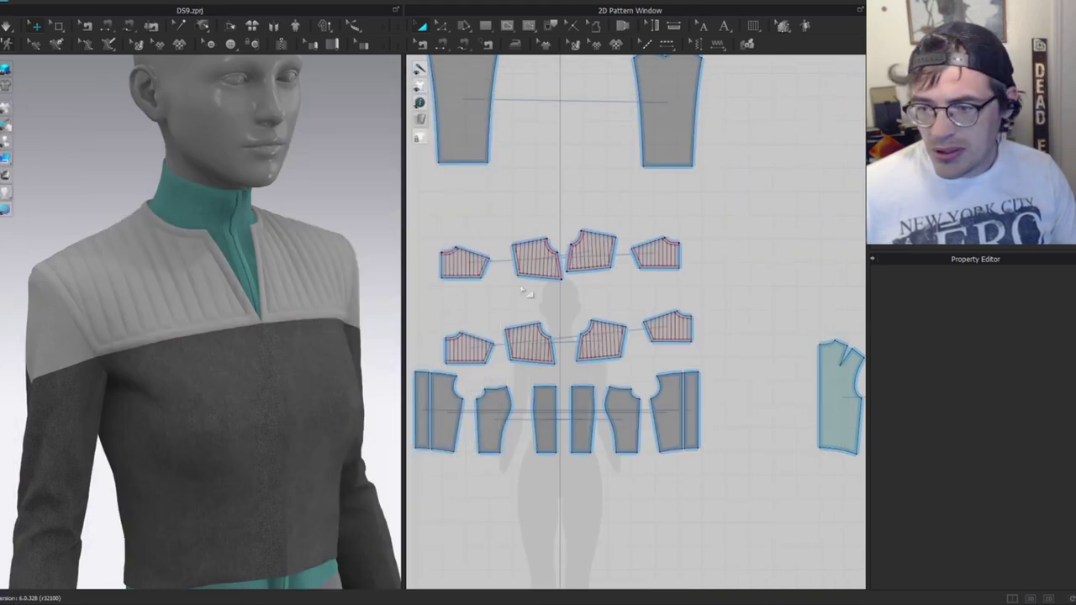
{"action": "scroll", "coordinate": [797, 293], "scroll_direction": "down", "scroll_amount": 2}
{"action": "middle_click_drag", "start_coordinate": [856, 315], "coordinate": [740, 471]}
{"action": "middle_click_drag", "start_coordinate": [639, 234], "coordinate": [807, 303]}
{"action": "scroll", "coordinate": [807, 303], "scroll_direction": "up", "scroll_amount": 5}
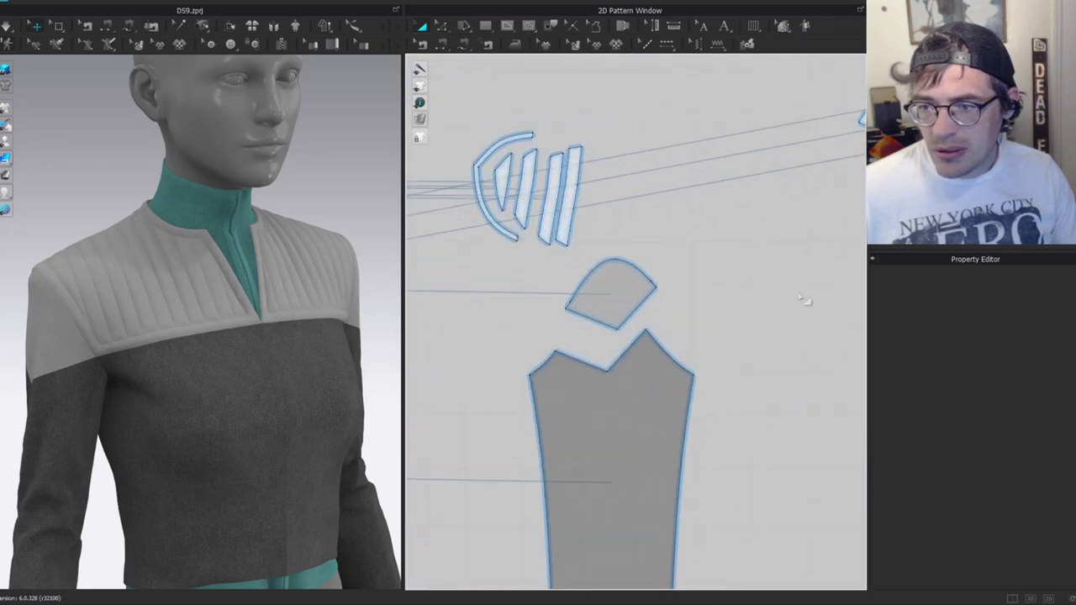
{"action": "left_click", "coordinate": [622, 312]}
{"action": "right_click_drag", "start_coordinate": [279, 281], "coordinate": [193, 271]}
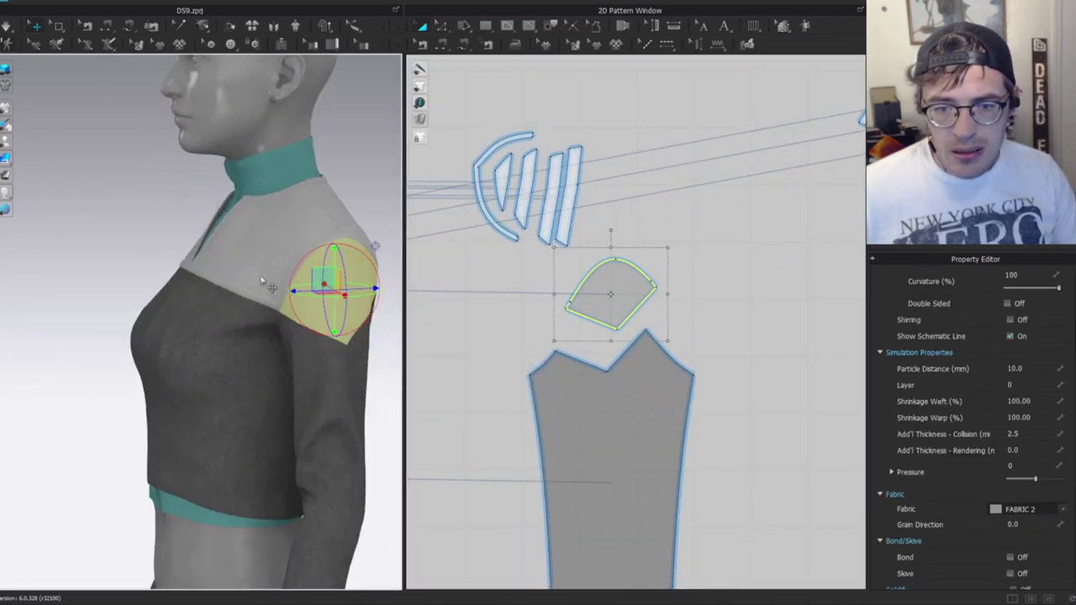
{"action": "middle_click_drag", "start_coordinate": [281, 277], "coordinate": [182, 276]}
{"action": "scroll", "coordinate": [682, 271], "scroll_direction": "up", "scroll_amount": 2}
{"action": "scroll", "coordinate": [606, 311], "scroll_direction": "up", "scroll_amount": 4}
Draw a vertical internal line from the shoulder cap's apex and extend its lower end to the piece's bottom corner, about 123 mm long.
{"action": "key", "text": "z"}
{"action": "left_click", "coordinate": [776, 291]}
{"action": "key", "text": "g"}
{"action": "scroll", "coordinate": [260, 261], "scroll_direction": "up", "scroll_amount": 4}
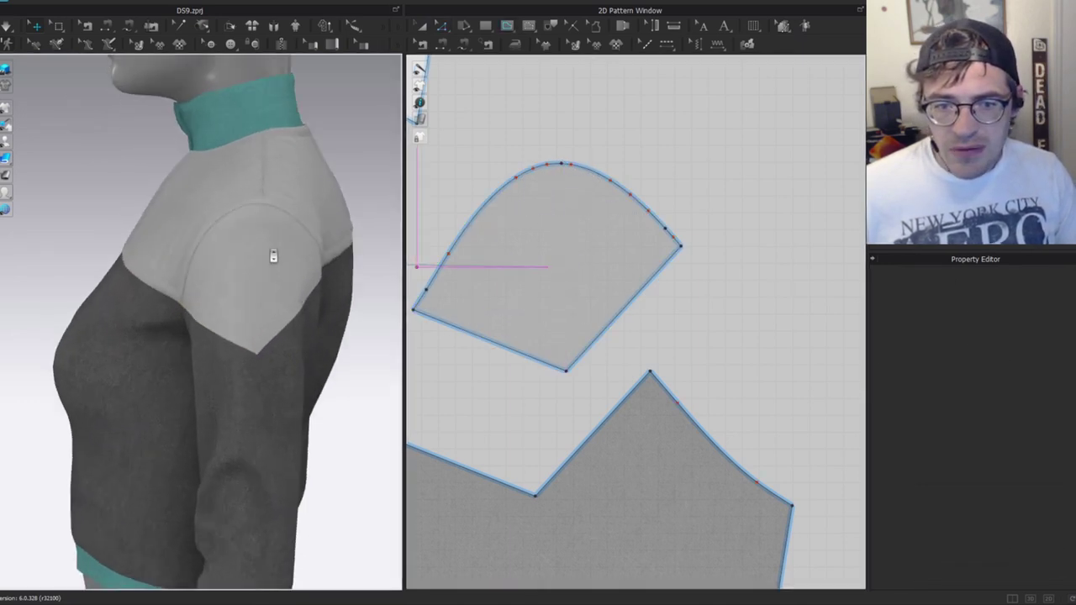
{"action": "double_click", "coordinate": [562, 318]}
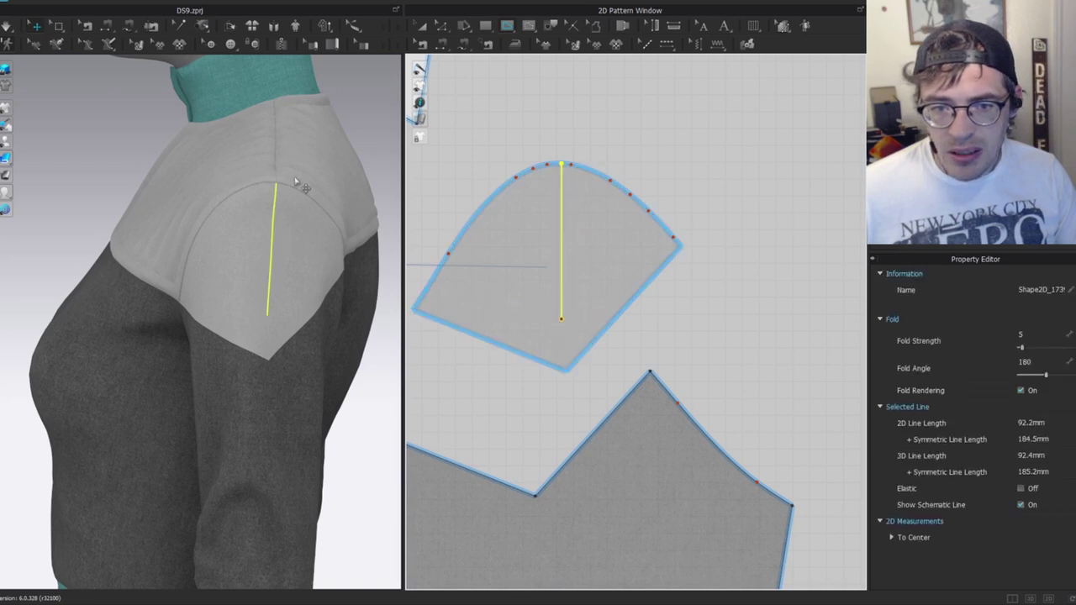
{"action": "right_click_drag", "start_coordinate": [266, 305], "coordinate": [386, 286]}
{"action": "key", "text": "Escape"}
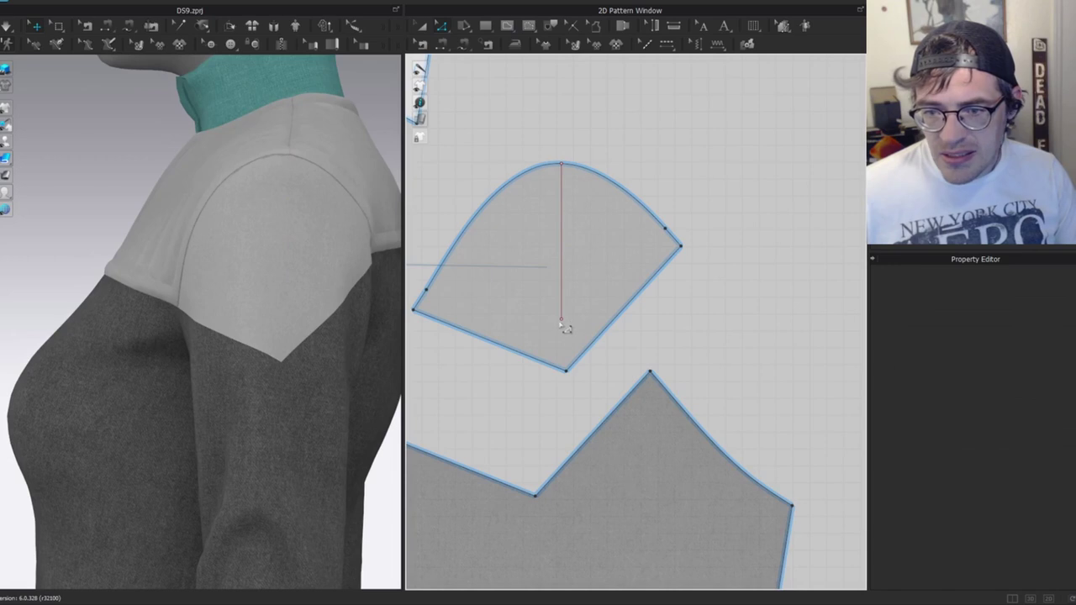
{"action": "left_click", "coordinate": [562, 324]}
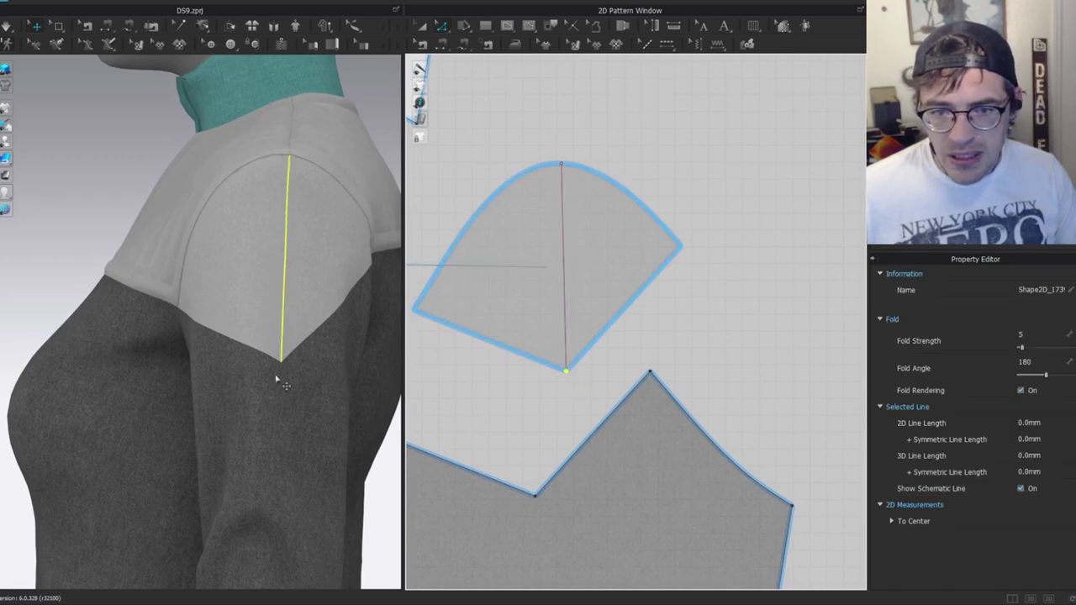
{"action": "left_click", "coordinate": [720, 362]}
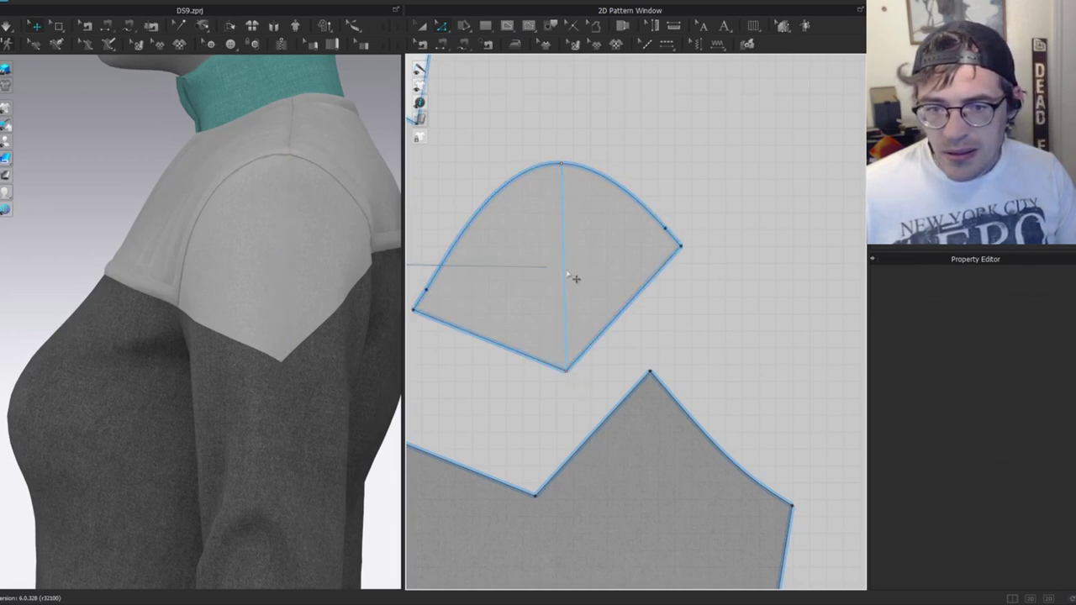
Offset the cap's centre line as three internal lines spaced 17 mm apart toward the back of the shoulder.
{"action": "left_click", "coordinate": [567, 278]}
{"action": "right_click", "coordinate": [605, 228]}
{"action": "left_click", "coordinate": [641, 235]}
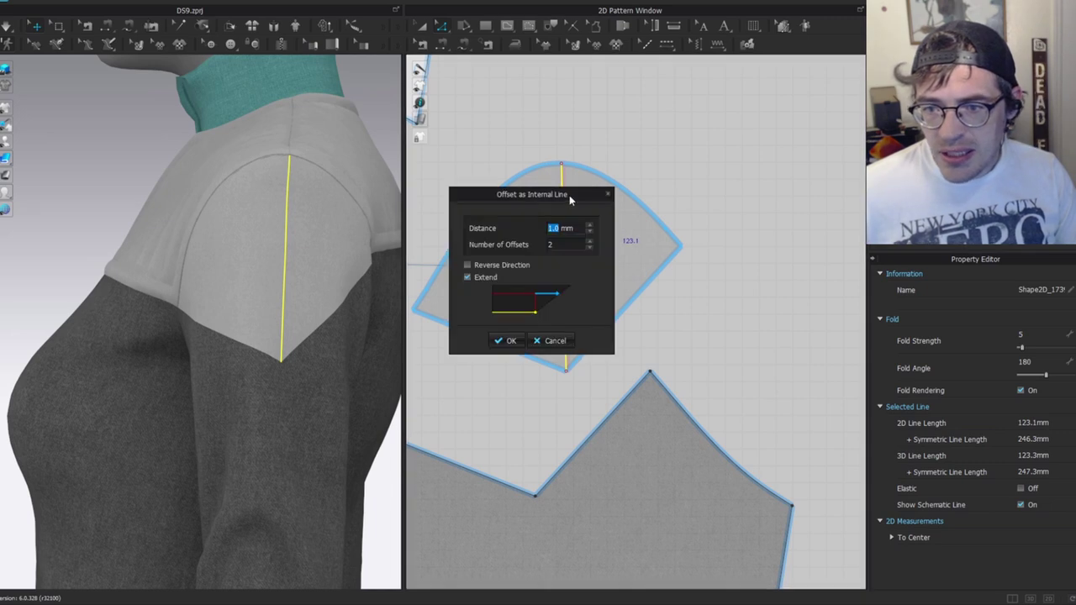
{"action": "left_click_drag", "start_coordinate": [569, 195], "coordinate": [337, 187]}
{"action": "scroll", "coordinate": [358, 221], "scroll_direction": "up", "scroll_amount": 10}
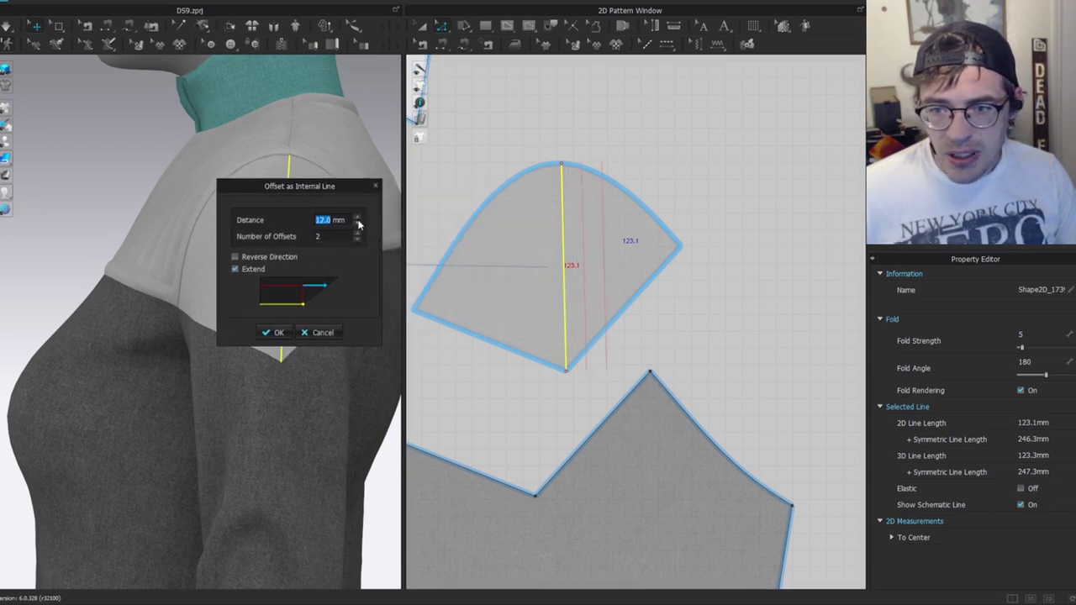
{"action": "scroll", "coordinate": [360, 235], "scroll_direction": "up", "scroll_amount": 2}
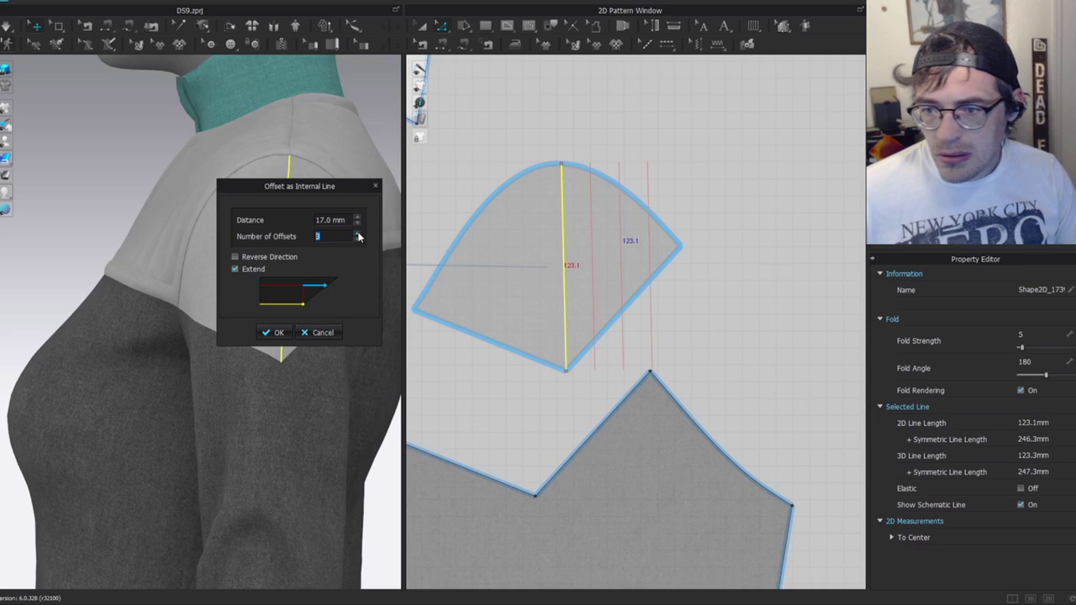
{"action": "scroll", "coordinate": [361, 243], "scroll_direction": "down", "scroll_amount": 1}
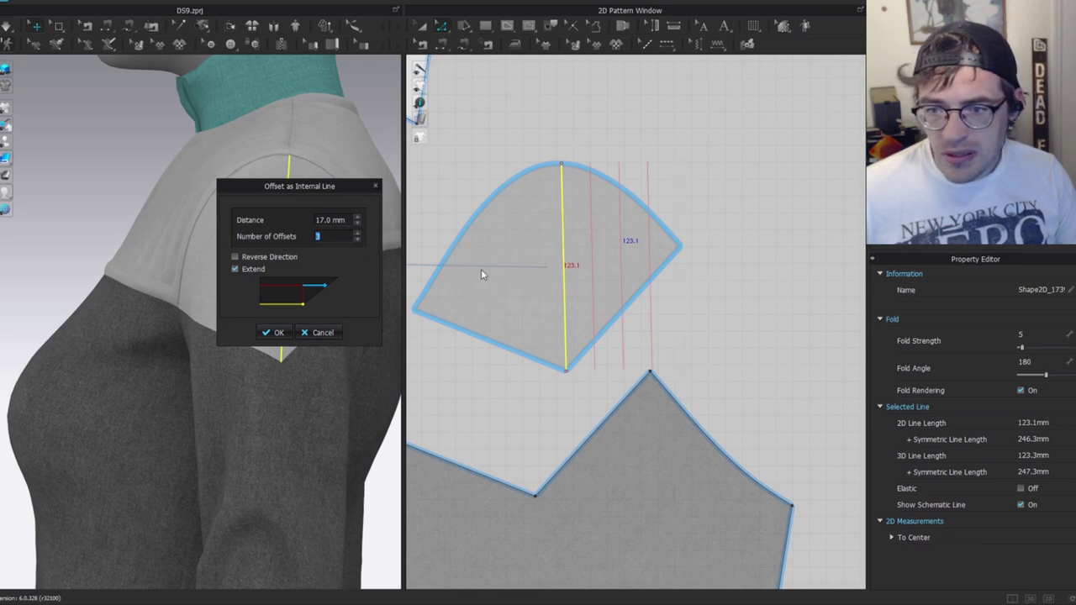
{"action": "left_click", "coordinate": [274, 332]}
{"action": "key", "text": "ctrl+z"}
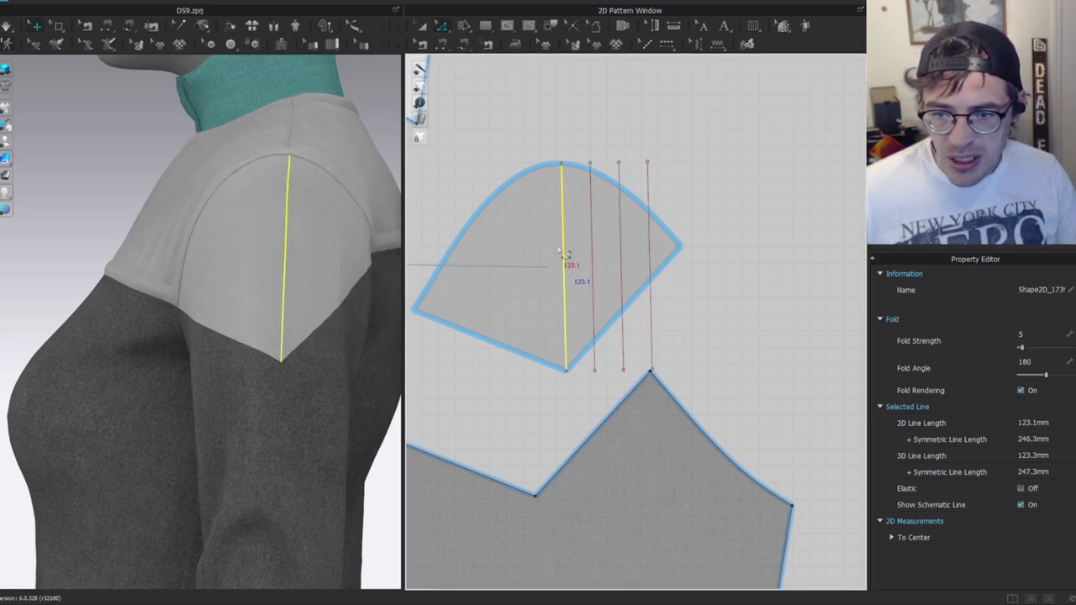
Offset the cap's centre line in the reverse direction as four internal lines spaced 17 mm apart toward the front.
{"action": "left_click", "coordinate": [565, 260]}
{"action": "left_click_drag", "start_coordinate": [562, 193], "coordinate": [327, 162]}
{"action": "left_click", "coordinate": [268, 234]}
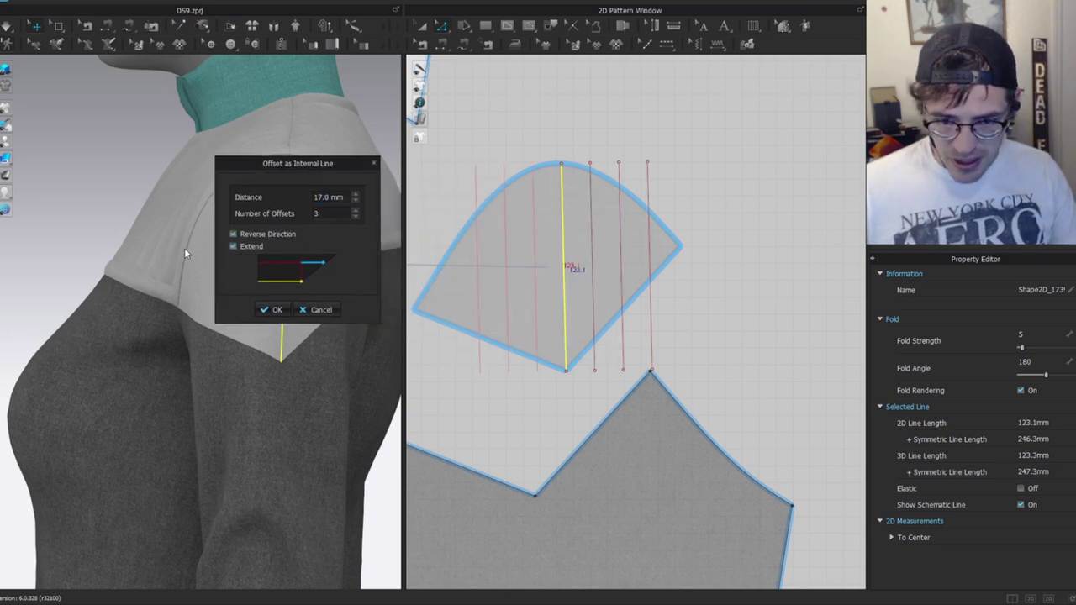
{"action": "scroll", "coordinate": [357, 214], "scroll_direction": "up", "scroll_amount": 1}
{"action": "scroll", "coordinate": [357, 213], "scroll_direction": "up", "scroll_amount": 1}
{"action": "left_click", "coordinate": [357, 217]}
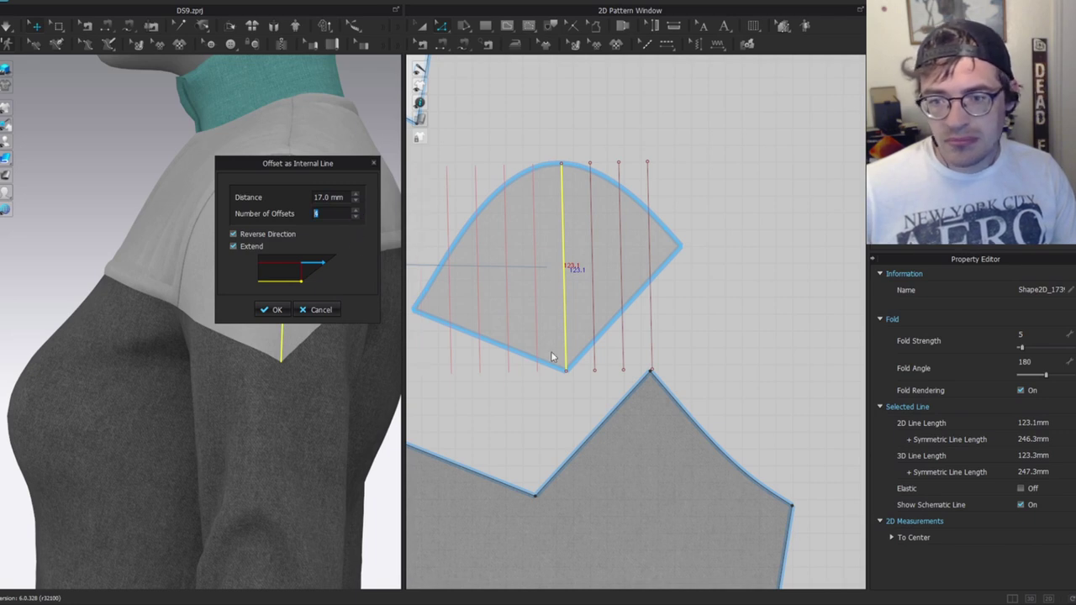
{"action": "left_click", "coordinate": [271, 310]}
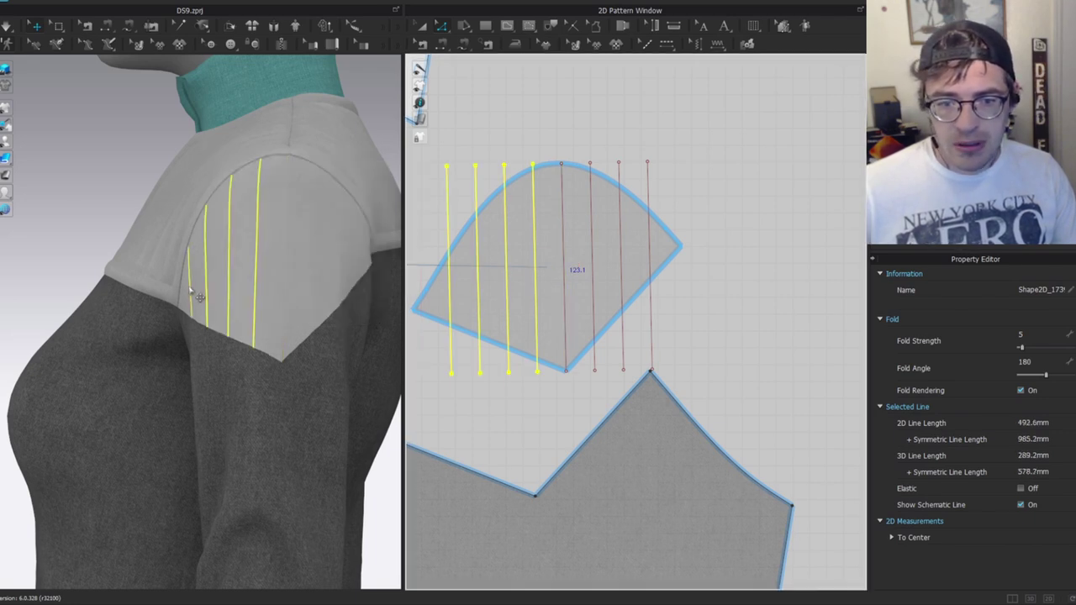
{"action": "right_click_drag", "start_coordinate": [194, 318], "coordinate": [378, 311]}
{"action": "scroll", "coordinate": [267, 322], "scroll_direction": "down", "scroll_amount": 4}
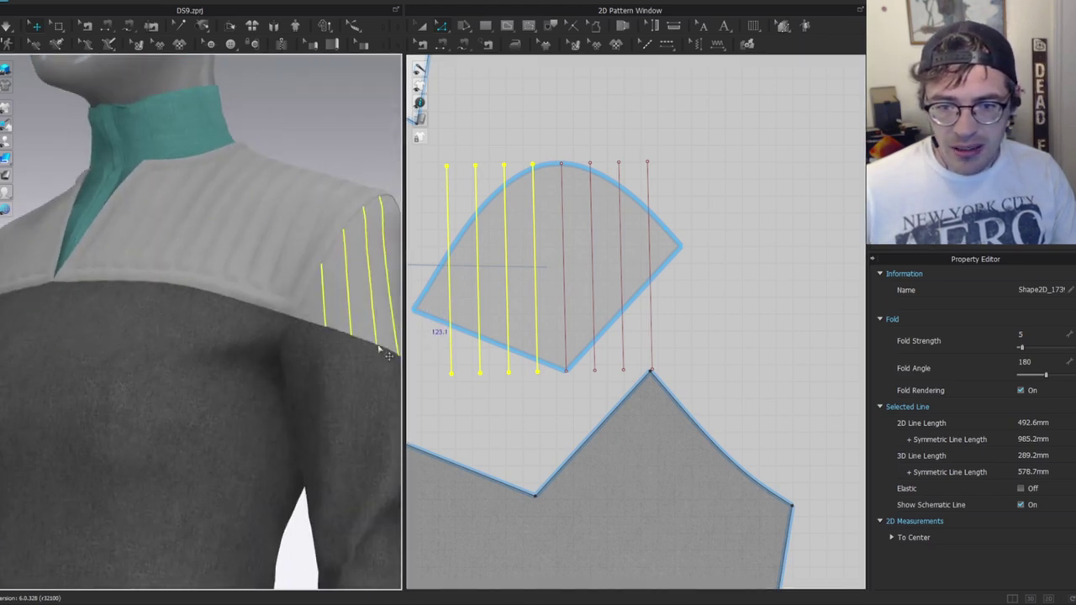
{"action": "left_click", "coordinate": [756, 266]}
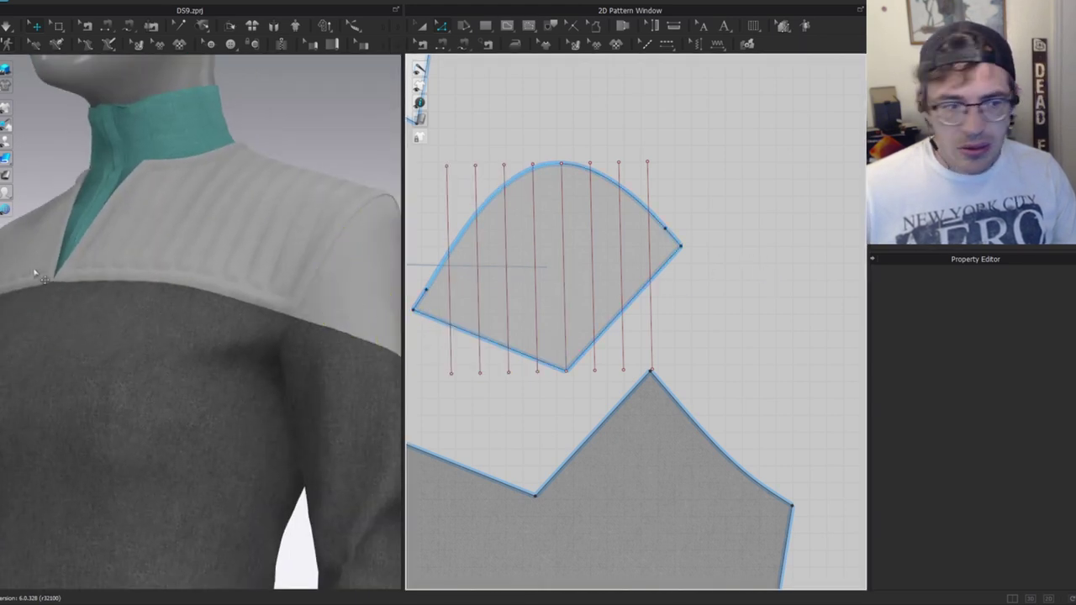
Offset the cap's two lower edges inward as a single internal line at a distance of 11 mm.
{"action": "left_click", "coordinate": [632, 312]}
{"action": "left_click", "coordinate": [482, 338], "text": "shift"}
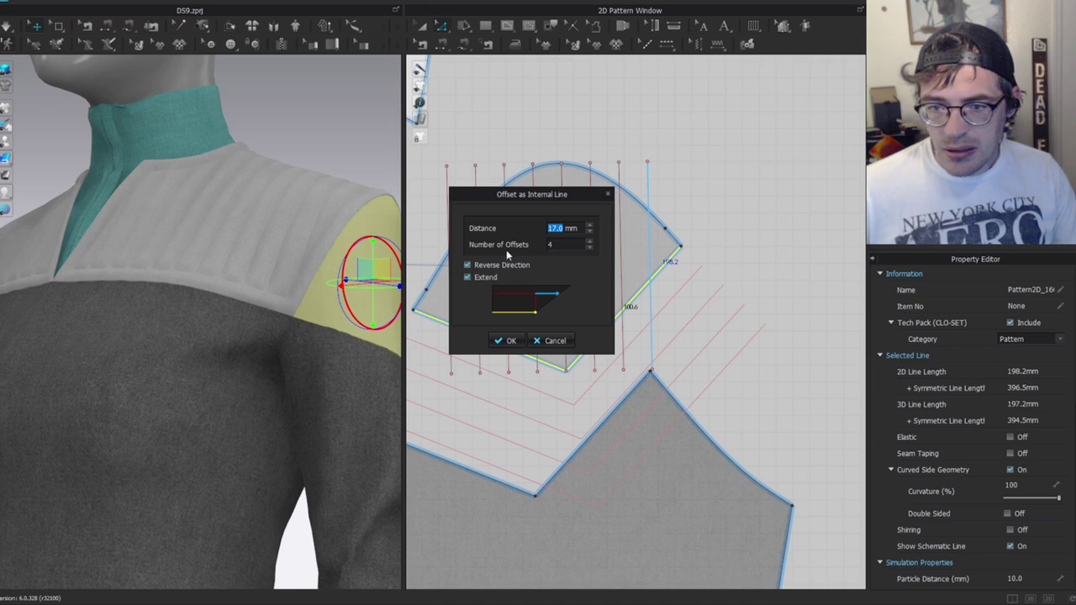
{"action": "left_click", "coordinate": [469, 265]}
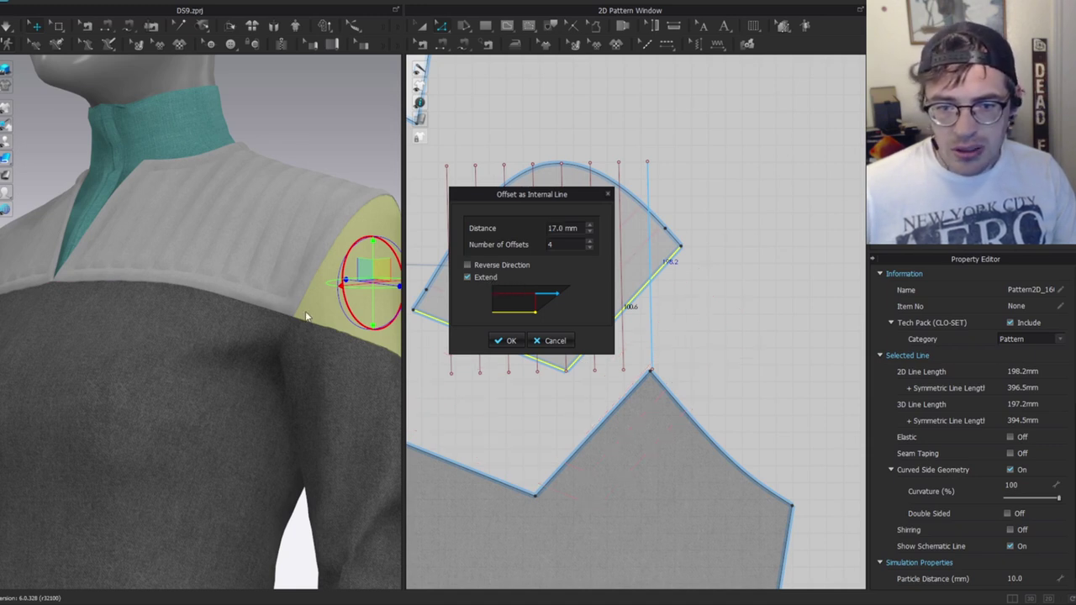
{"action": "left_click_drag", "start_coordinate": [535, 196], "coordinate": [806, 172]}
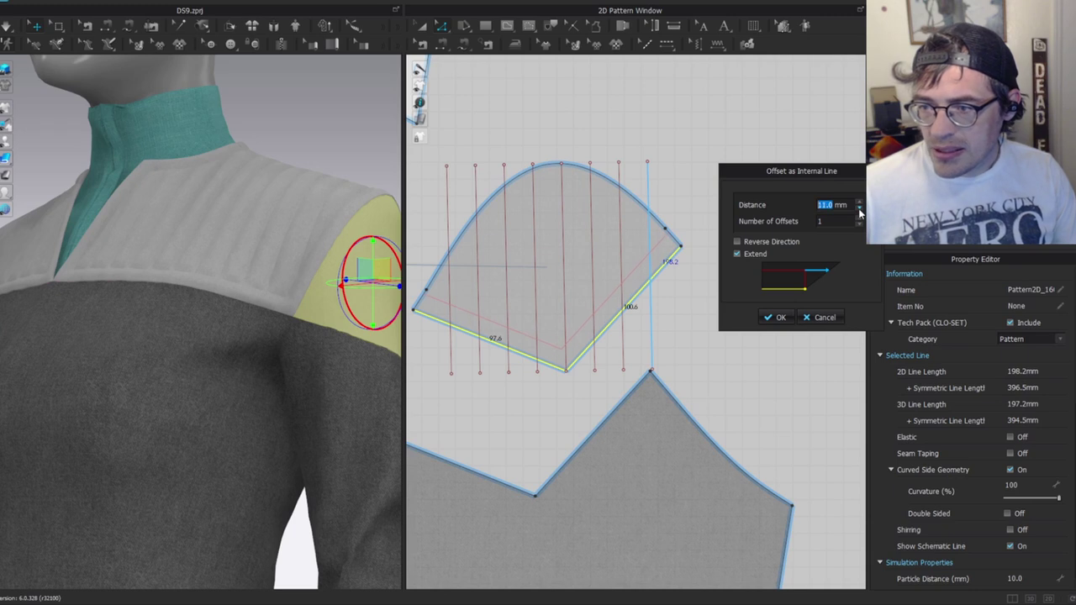
{"action": "left_click", "coordinate": [775, 317]}
{"action": "left_click", "coordinate": [329, 325]}
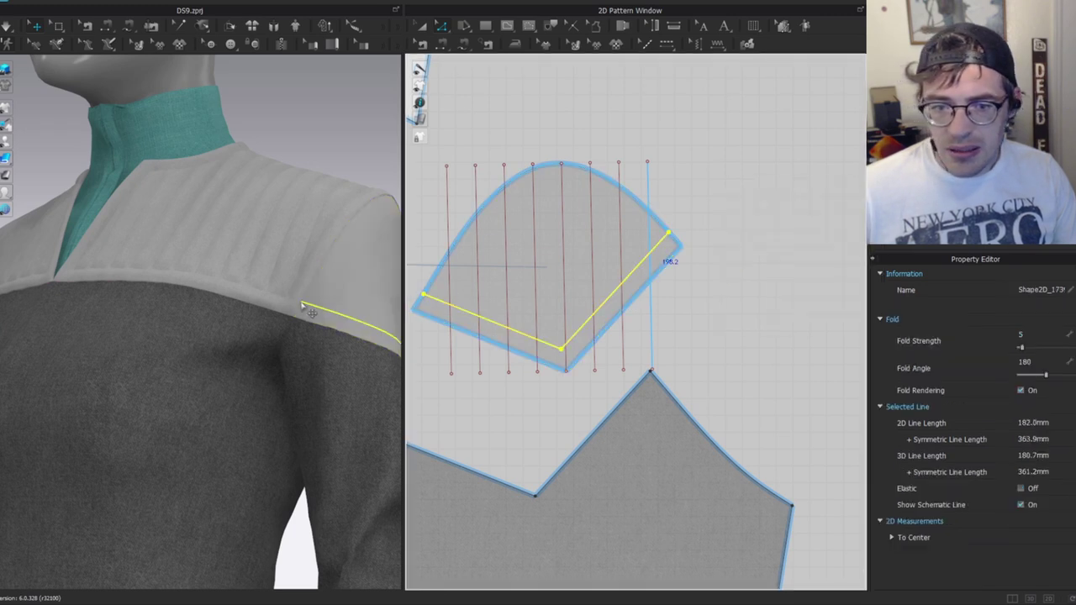
{"action": "scroll", "coordinate": [322, 322], "scroll_direction": "up", "scroll_amount": 5}
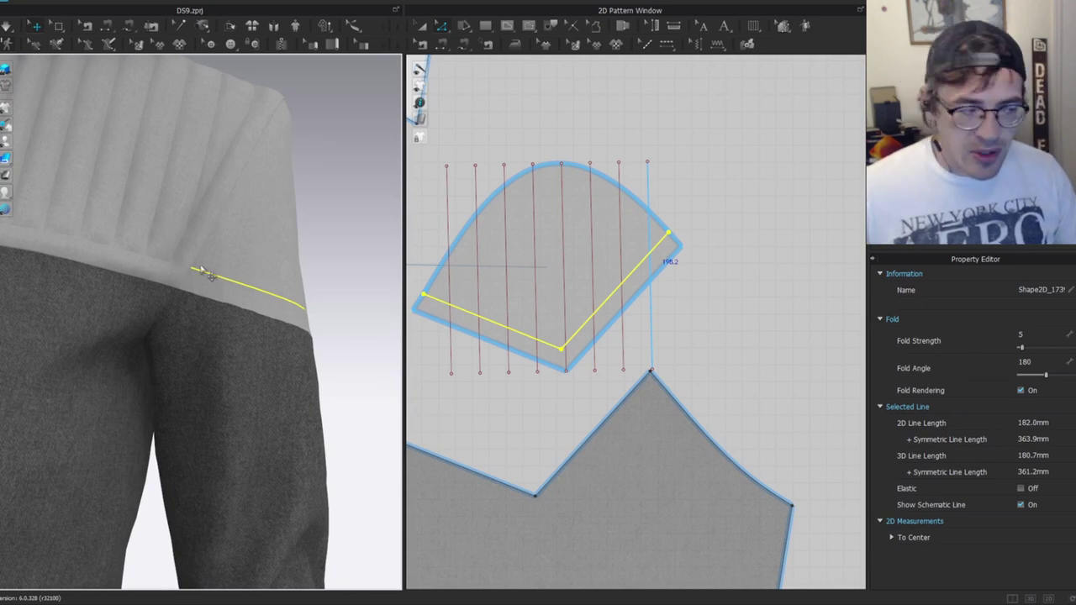
{"action": "left_click", "coordinate": [678, 315]}
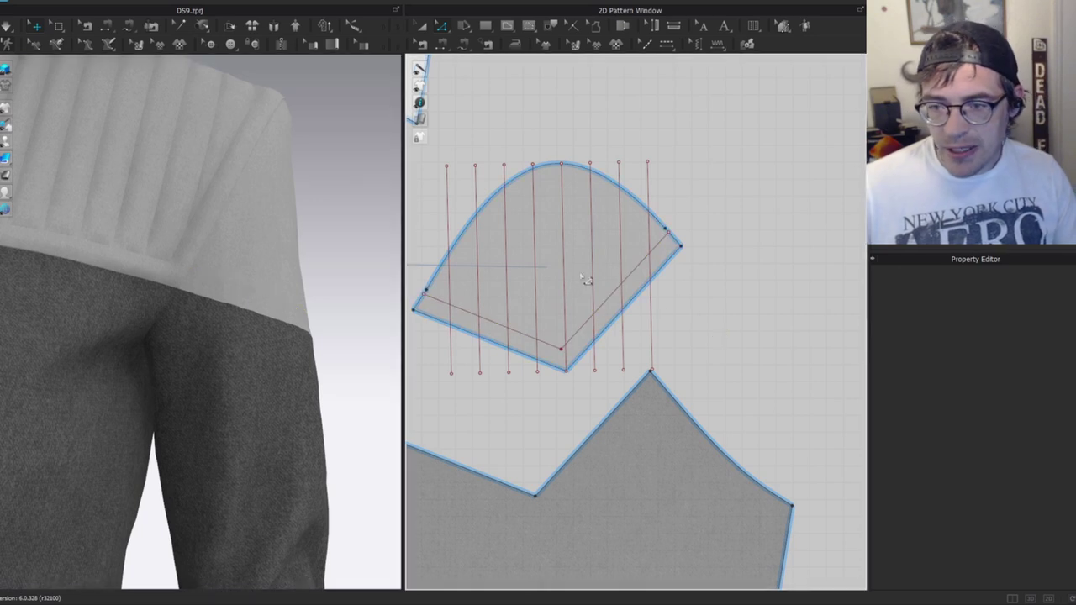
Trim all internal lines on the shoulder cap to the piece's outline.
{"action": "left_click", "coordinate": [595, 230]}
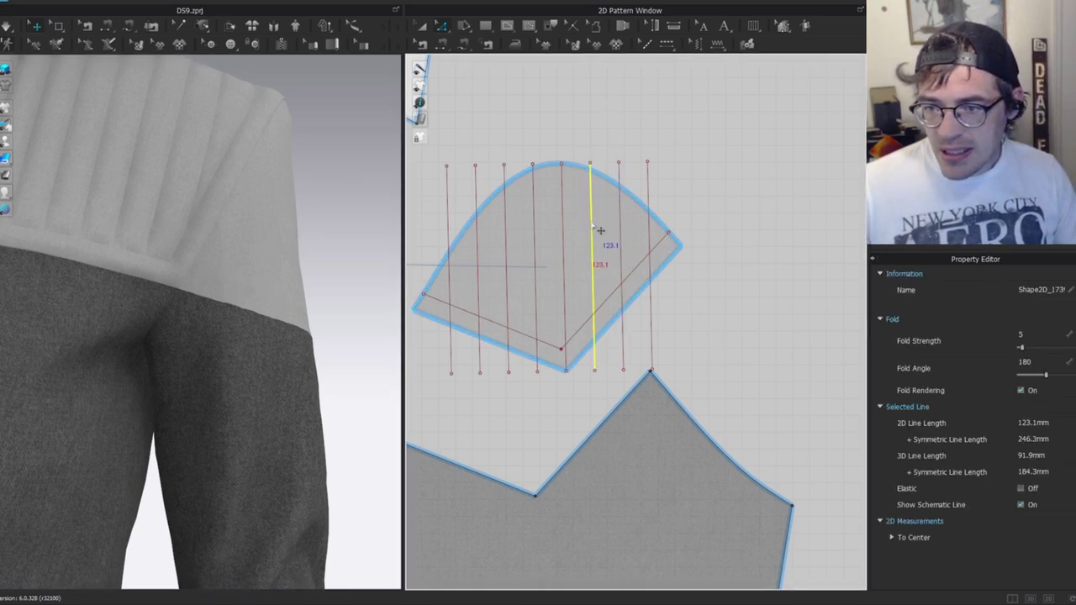
{"action": "double_click", "coordinate": [592, 225]}
{"action": "right_click", "coordinate": [592, 223]}
{"action": "mouse_move", "coordinate": [688, 412]}
{"action": "left_click", "coordinate": [761, 410]}
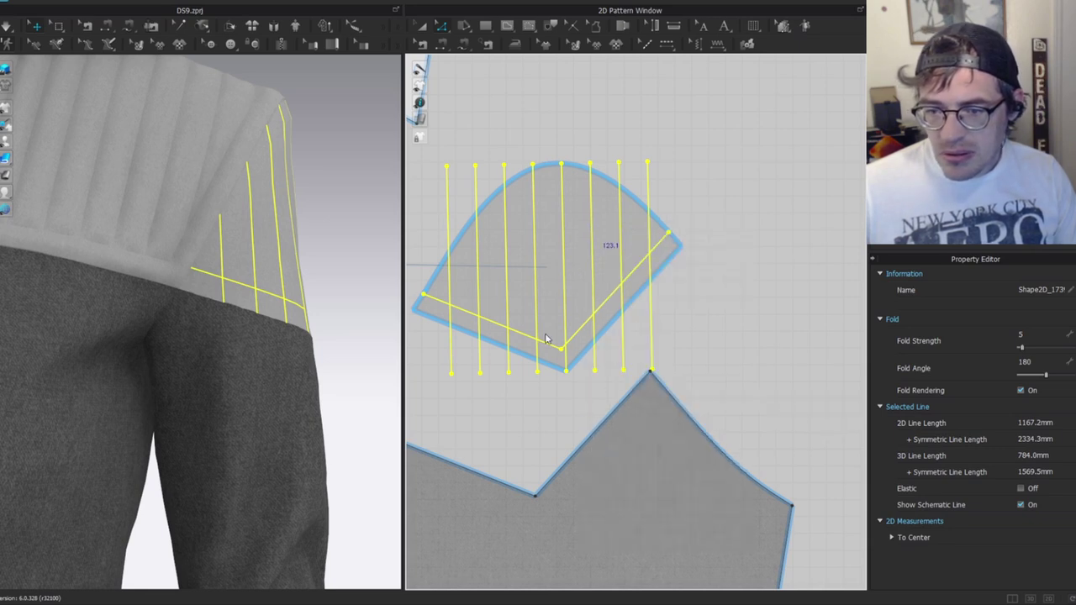
{"action": "key", "text": "Escape"}
{"action": "left_click", "coordinate": [243, 292]}
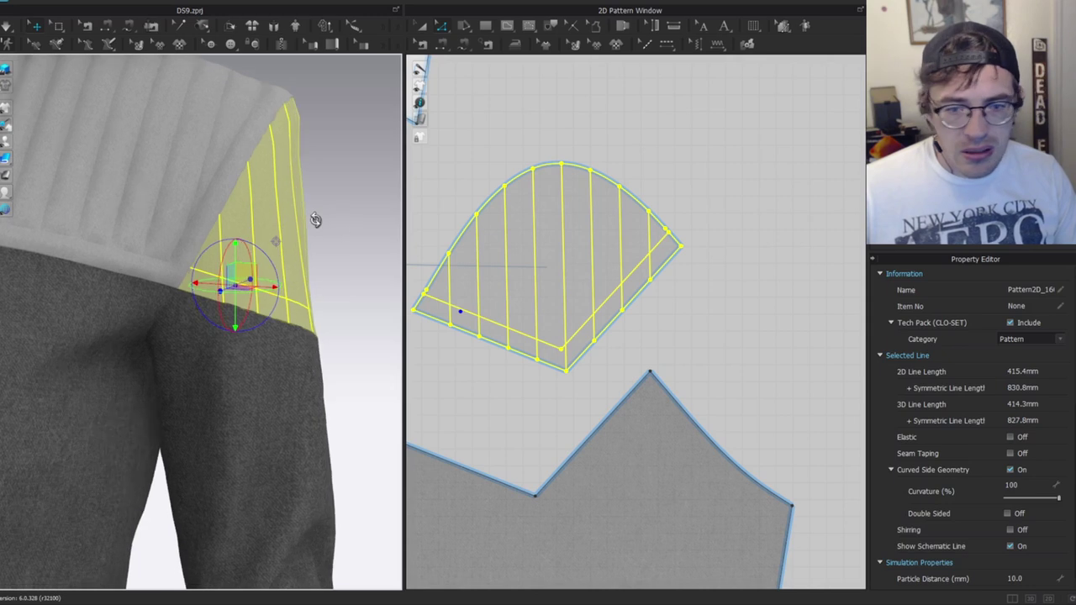
Add points where the cap's vertical internal lines intersect the V-shaped line offset from its lower edges.
{"action": "right_click_drag", "start_coordinate": [322, 218], "coordinate": [290, 221]}
{"action": "scroll", "coordinate": [723, 321], "scroll_direction": "up", "scroll_amount": 4}
{"action": "middle_click_drag", "start_coordinate": [678, 334], "coordinate": [813, 342]}
{"action": "left_click", "coordinate": [771, 361]}
{"action": "left_click", "coordinate": [644, 338]}
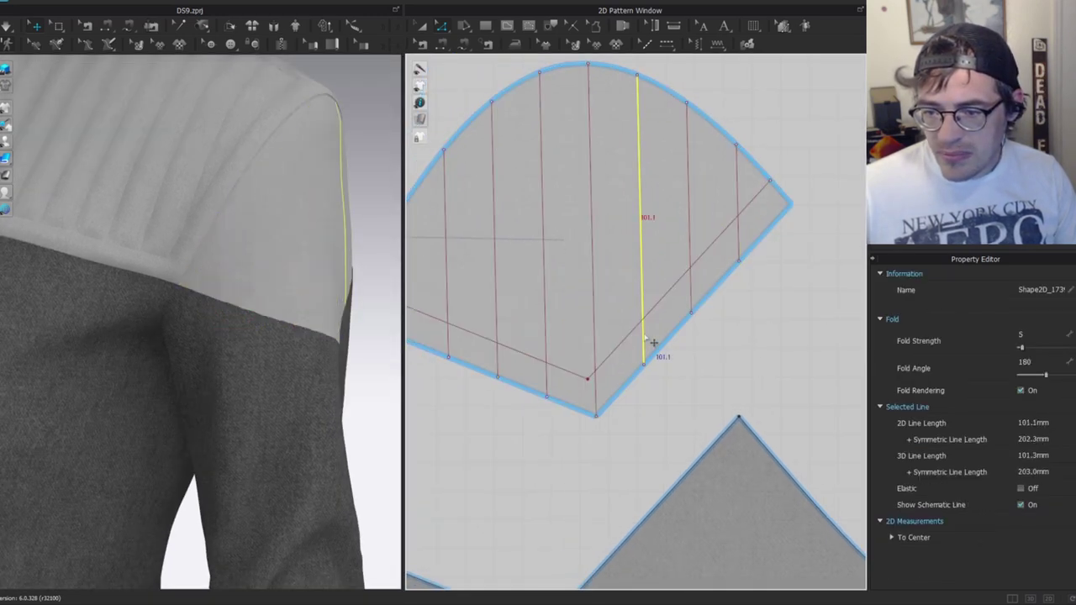
{"action": "key", "text": "ctrl+a"}
{"action": "left_click", "coordinate": [632, 337], "text": "shift"}
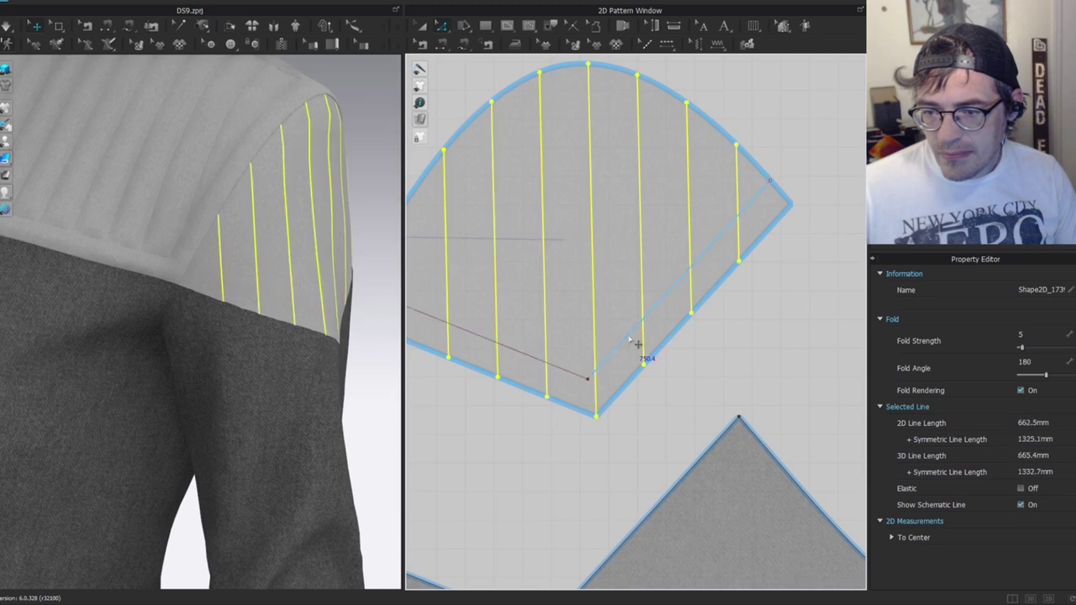
{"action": "right_click", "coordinate": [646, 345]}
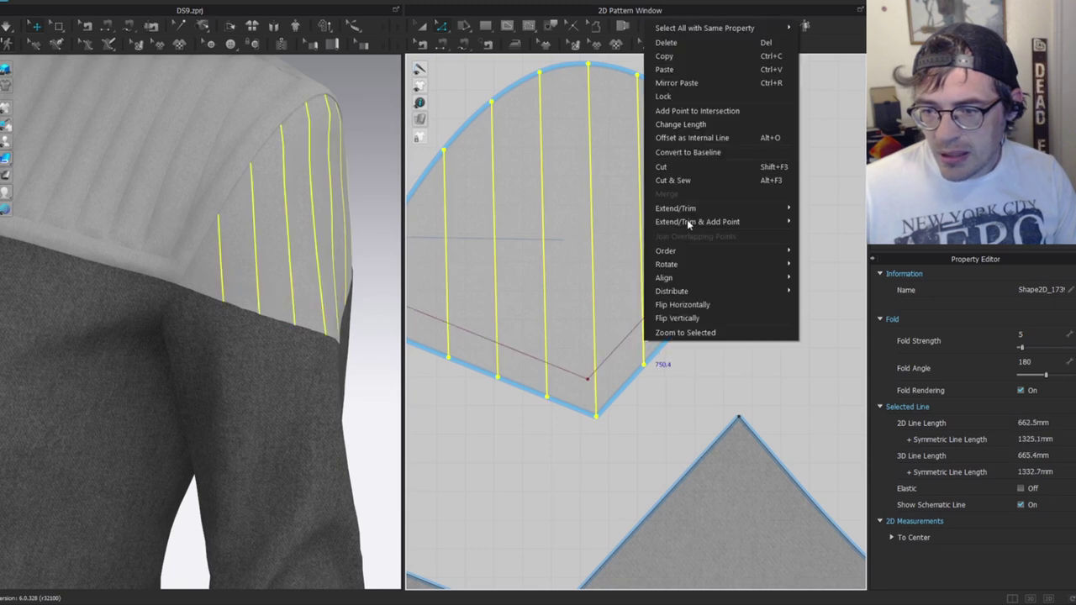
{"action": "left_click", "coordinate": [714, 112]}
Delete the ends of the vertical internal lines that extend below the V-shaped offset line.
{"action": "left_click_drag", "start_coordinate": [636, 361], "coordinate": [660, 375]}
{"action": "key", "text": "Delete"}
{"action": "left_click_drag", "start_coordinate": [708, 343], "coordinate": [685, 299]}
{"action": "left_click", "coordinate": [738, 262]}
{"action": "key", "text": "Delete"}
{"action": "middle_click_drag", "start_coordinate": [676, 413], "coordinate": [742, 369]}
{"action": "key", "text": "Delete"}
{"action": "left_click_drag", "start_coordinate": [601, 349], "coordinate": [455, 286]}
{"action": "key", "text": "Delete"}
{"action": "key", "text": "Delete"}
{"action": "key", "text": "Delete"}
{"action": "left_click", "coordinate": [686, 384]}
{"action": "left_click", "coordinate": [698, 396]}
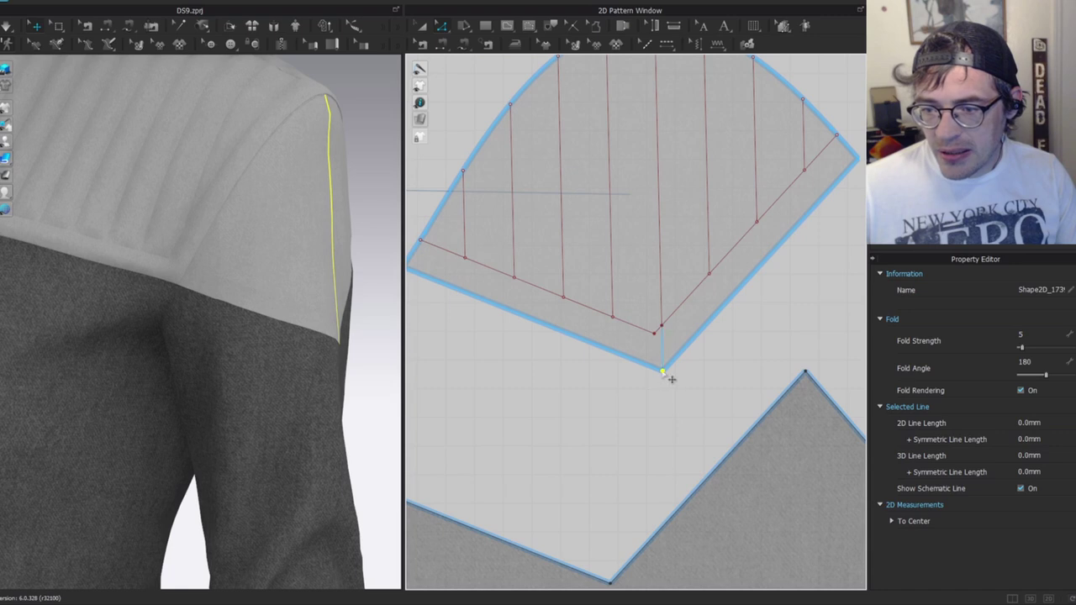
{"action": "left_click", "coordinate": [693, 386]}
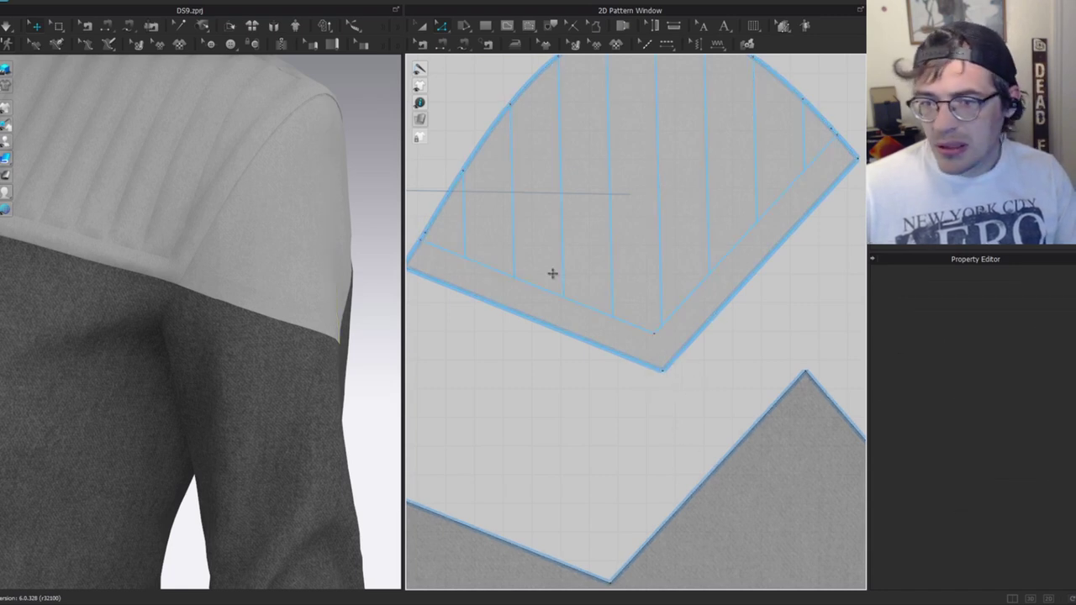
Create an under-layer clone of the lined shoulder cap with Layer Clone (Under) and place it diagonally above the original.
{"action": "left_click", "coordinate": [210, 263]}
{"action": "scroll", "coordinate": [700, 296], "scroll_direction": "down", "scroll_amount": 4}
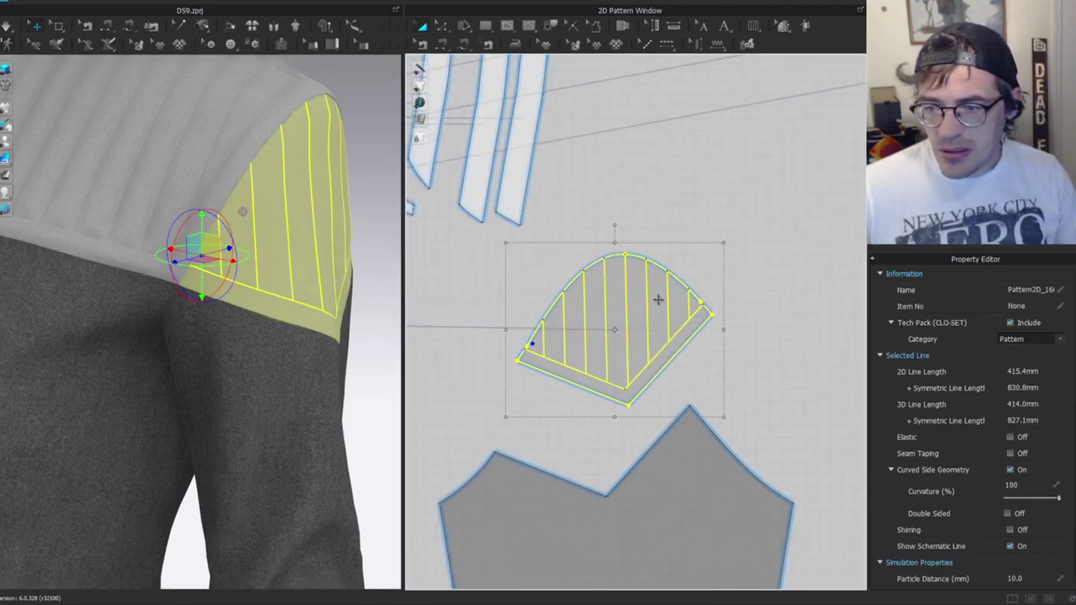
{"action": "right_click", "coordinate": [665, 305]}
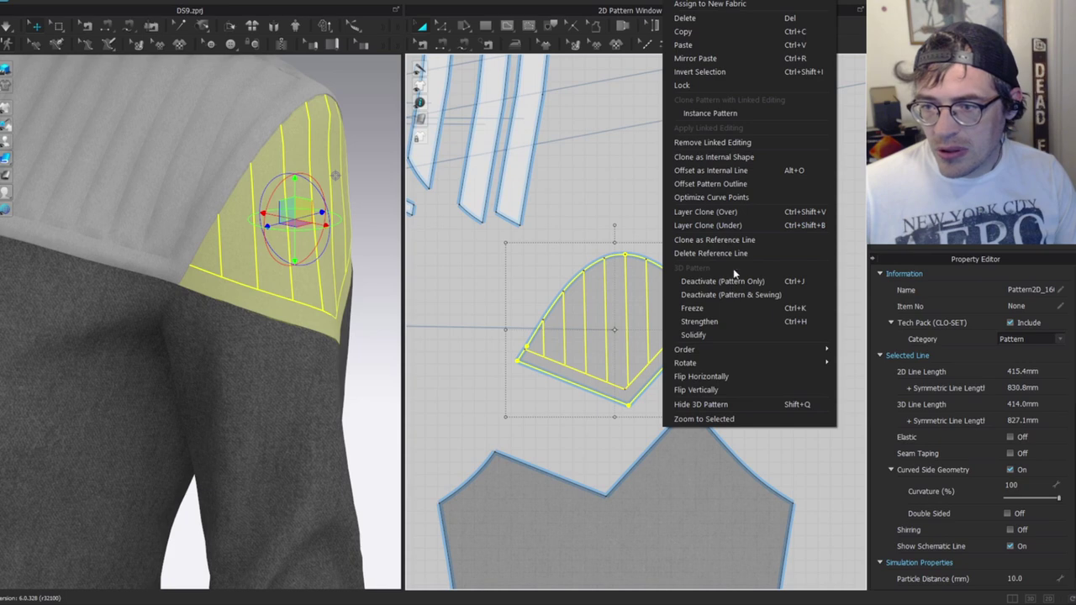
{"action": "left_click", "coordinate": [753, 226]}
{"action": "left_click", "coordinate": [745, 172]}
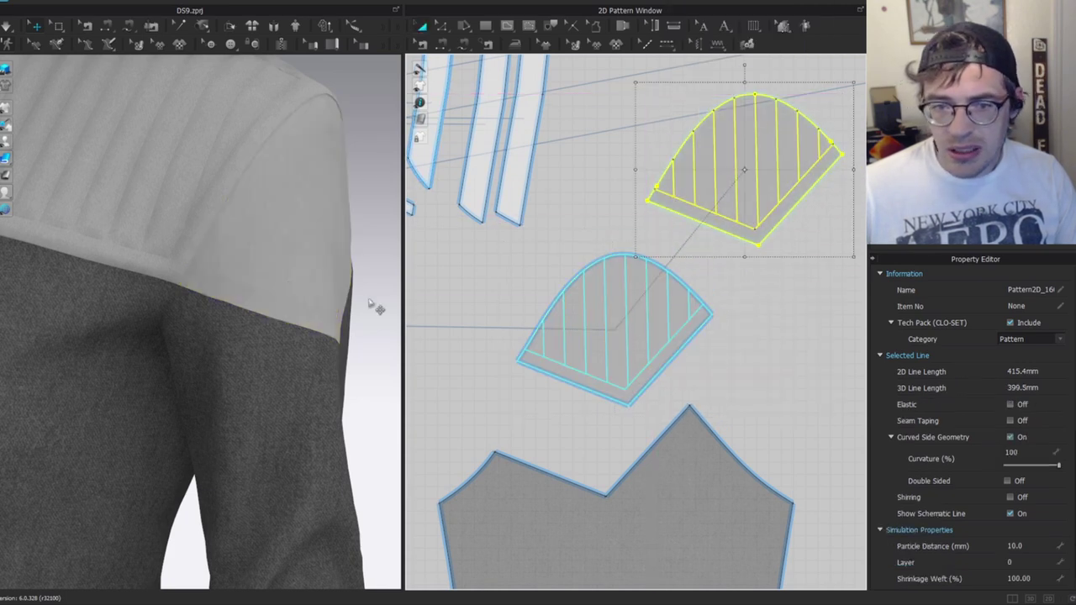
Set the additional collision thickness of both the shoulder cap and its under-layer clone to 1.5 mm.
{"action": "left_click", "coordinate": [678, 311], "text": "shift"}
{"action": "scroll", "coordinate": [1042, 548], "scroll_direction": "down", "scroll_amount": 3}
{"action": "left_click", "coordinate": [1027, 504]}
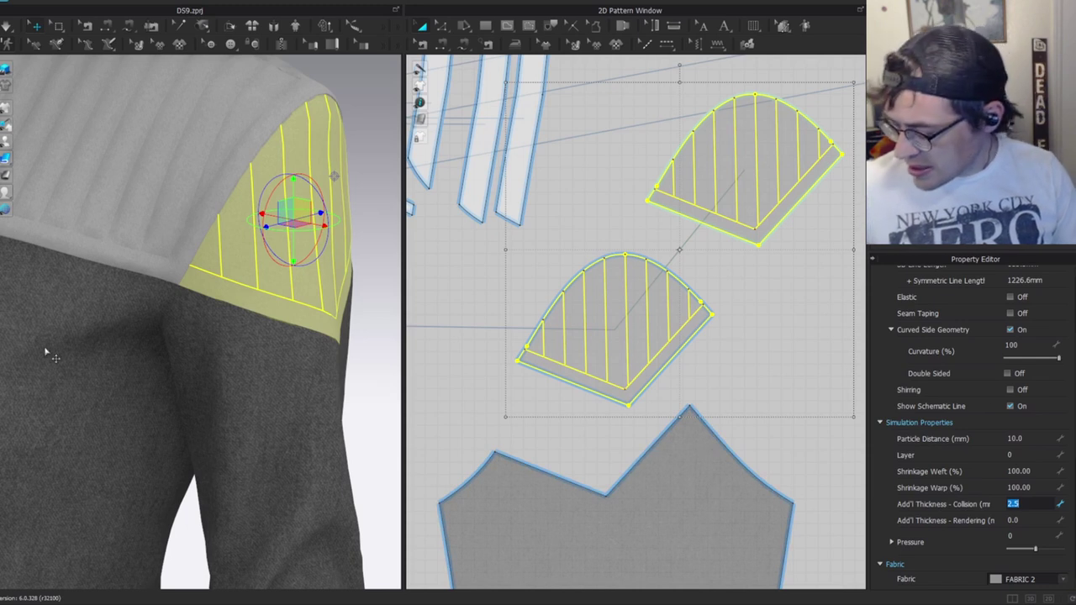
{"action": "type", "text": "1.5"}
{"action": "key", "text": "Return"}
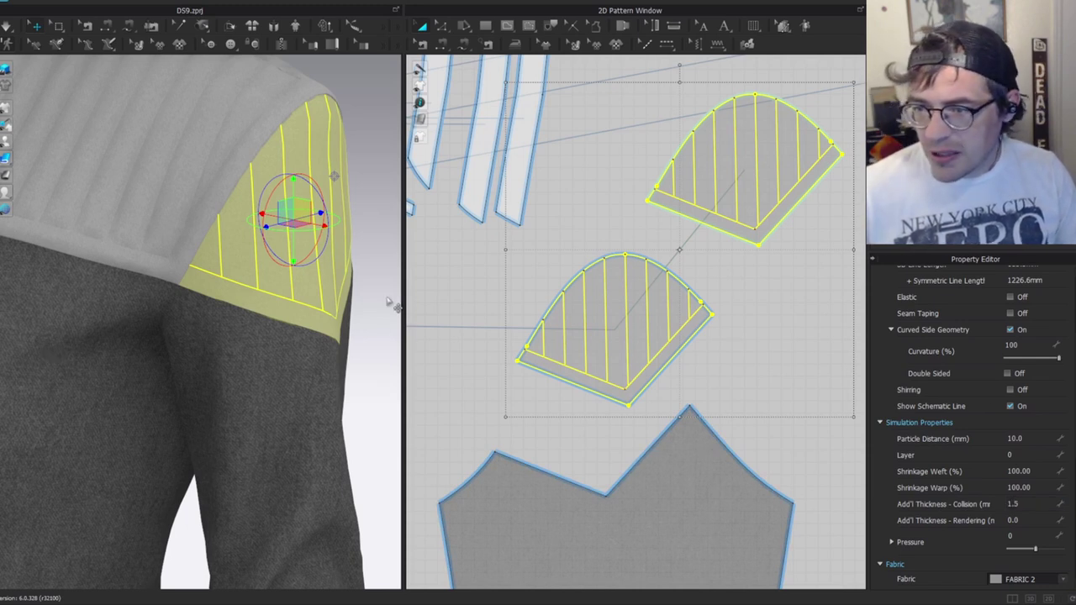
Remove linked editing from the shoulder cap's under-layer clone.
{"action": "left_click", "coordinate": [805, 348]}
{"action": "right_click", "coordinate": [745, 187]}
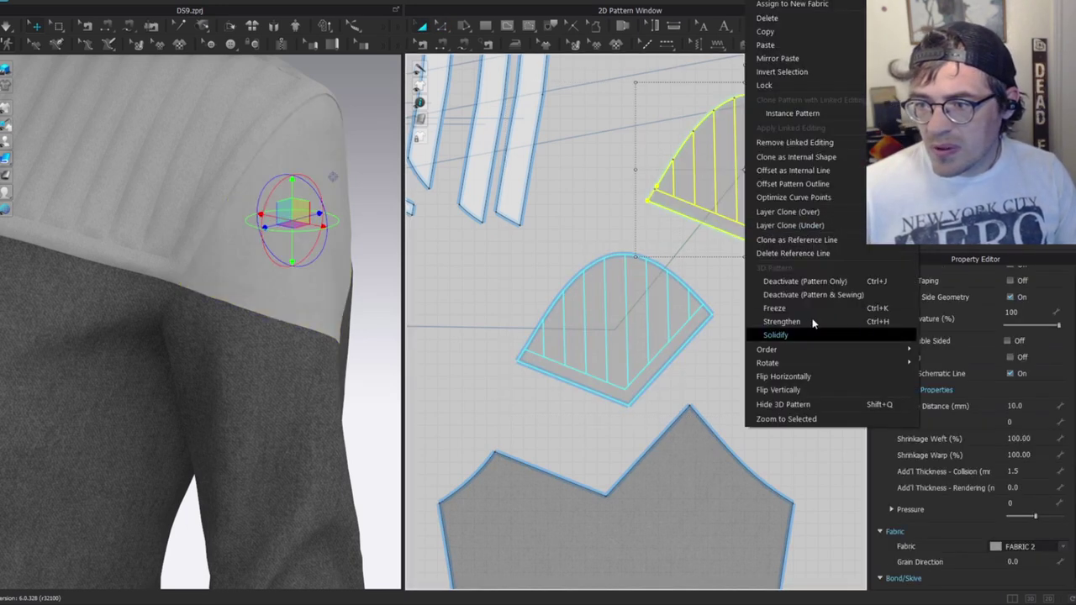
{"action": "left_click", "coordinate": [811, 142]}
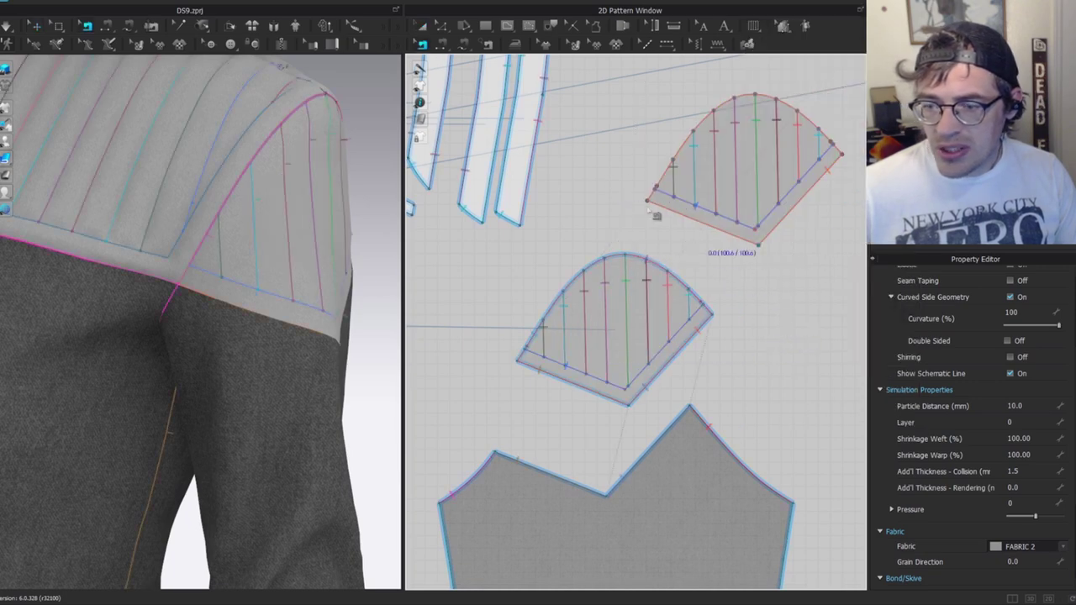
Simulate the garment to settle the two-layer shoulder cap, pulling on the cap fabric while it runs.
{"action": "scroll", "coordinate": [296, 223], "scroll_direction": "down", "scroll_amount": 3}
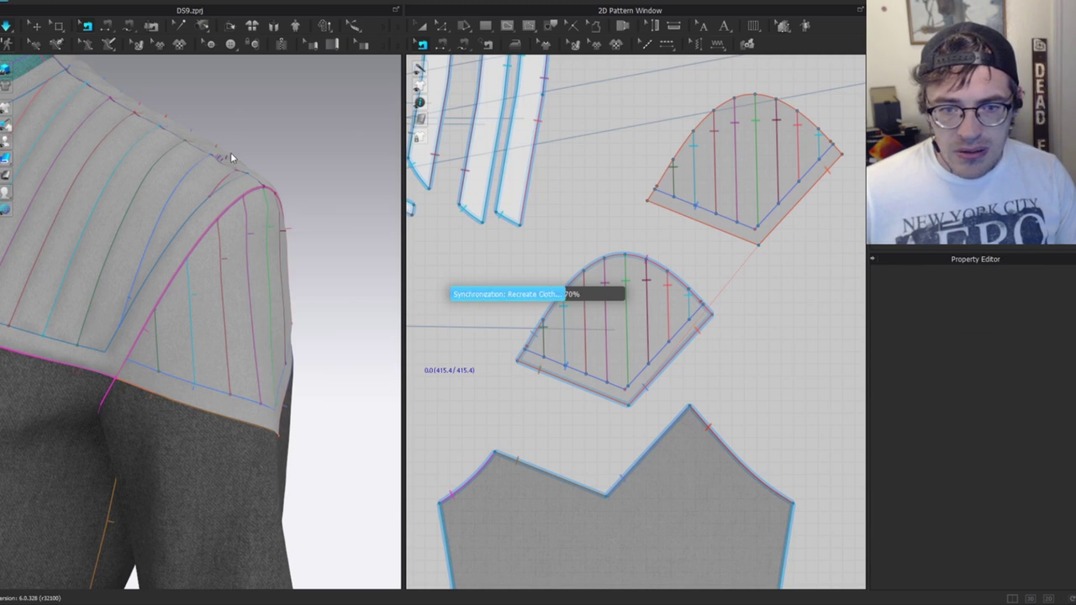
{"action": "key", "text": "a"}
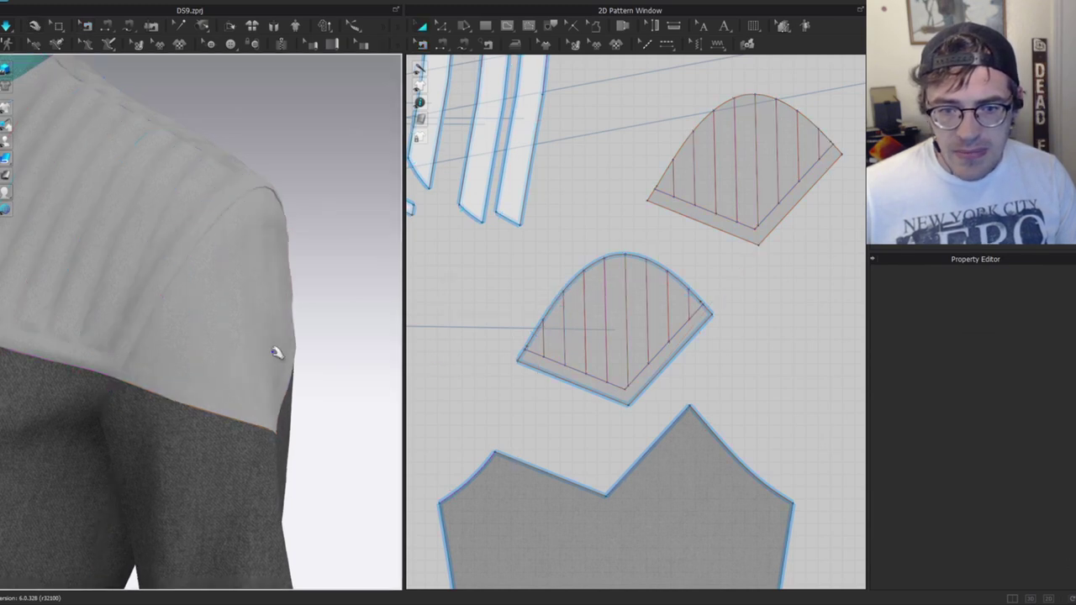
{"action": "left_click", "coordinate": [223, 252]}
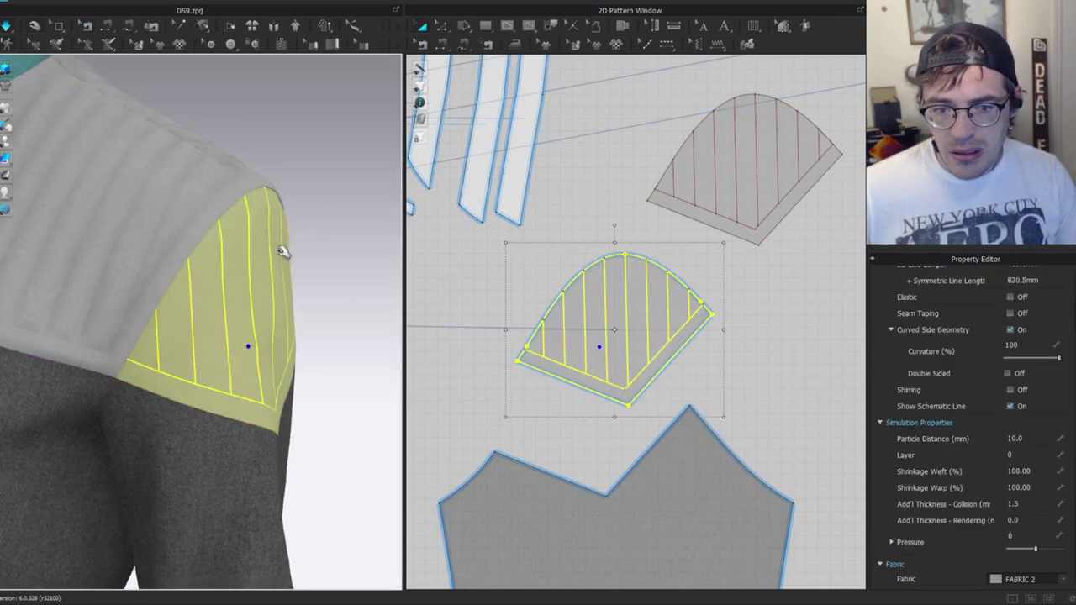
{"action": "key", "text": "n"}
{"action": "key", "text": "space"}
{"action": "key", "text": "a"}
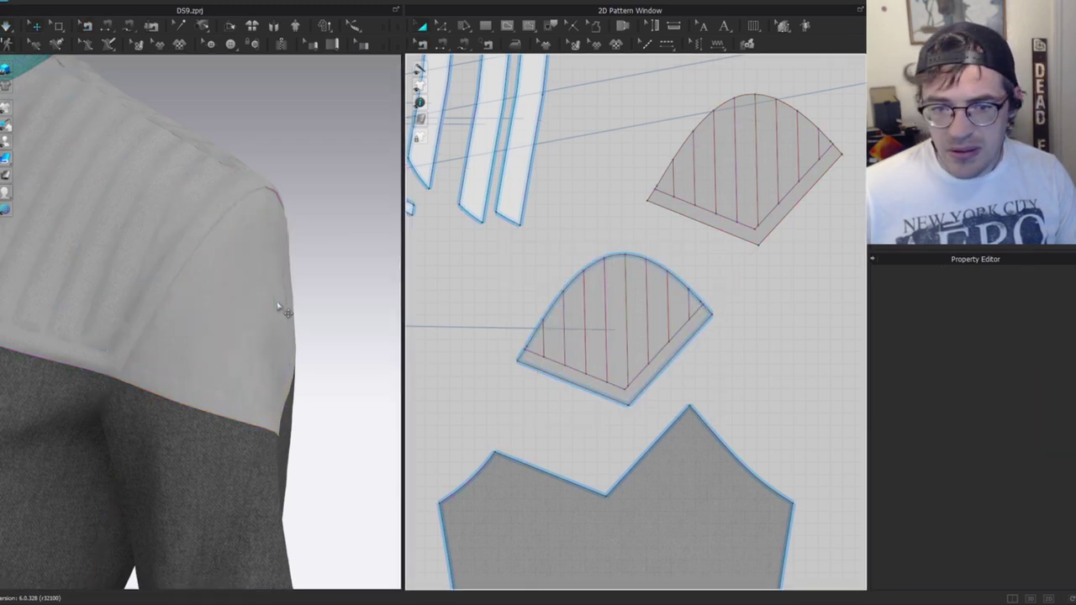
Set the original shoulder cap's particle distance to 5 mm and simulate the garment.
{"action": "left_click", "coordinate": [278, 302]}
{"action": "left_click", "coordinate": [1031, 438]}
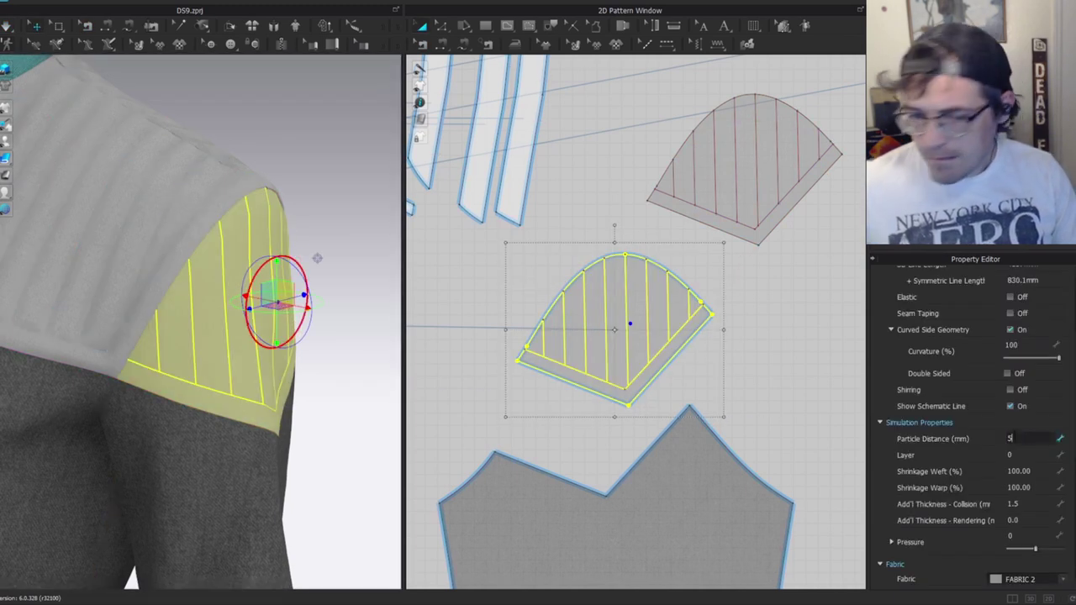
{"action": "key", "text": "Return"}
{"action": "key", "text": "z"}
{"action": "left_click", "coordinate": [332, 252]}
{"action": "key", "text": "space"}
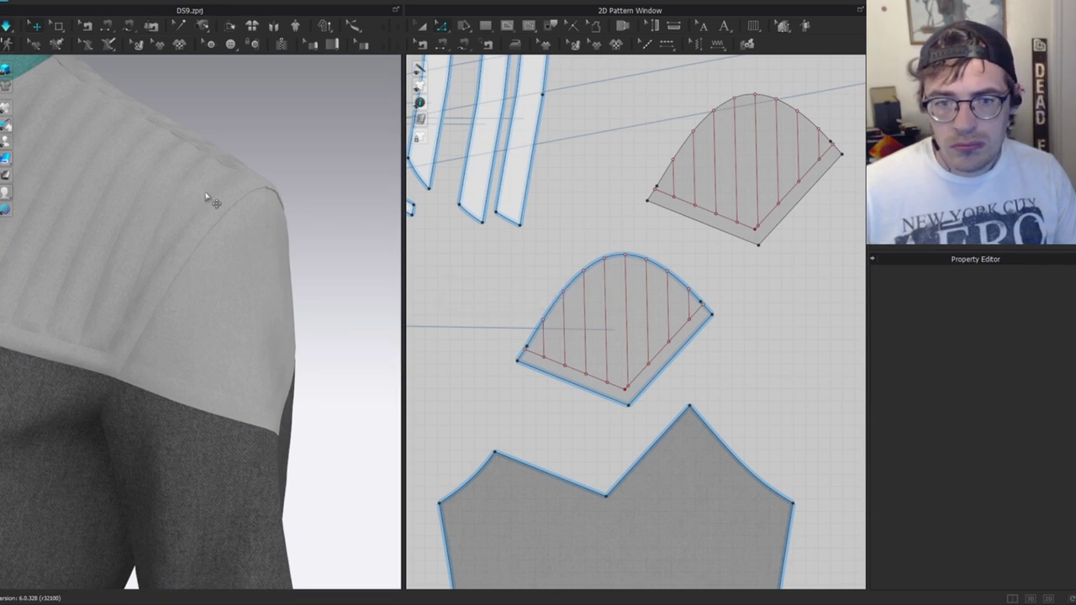
{"action": "left_click", "coordinate": [269, 308]}
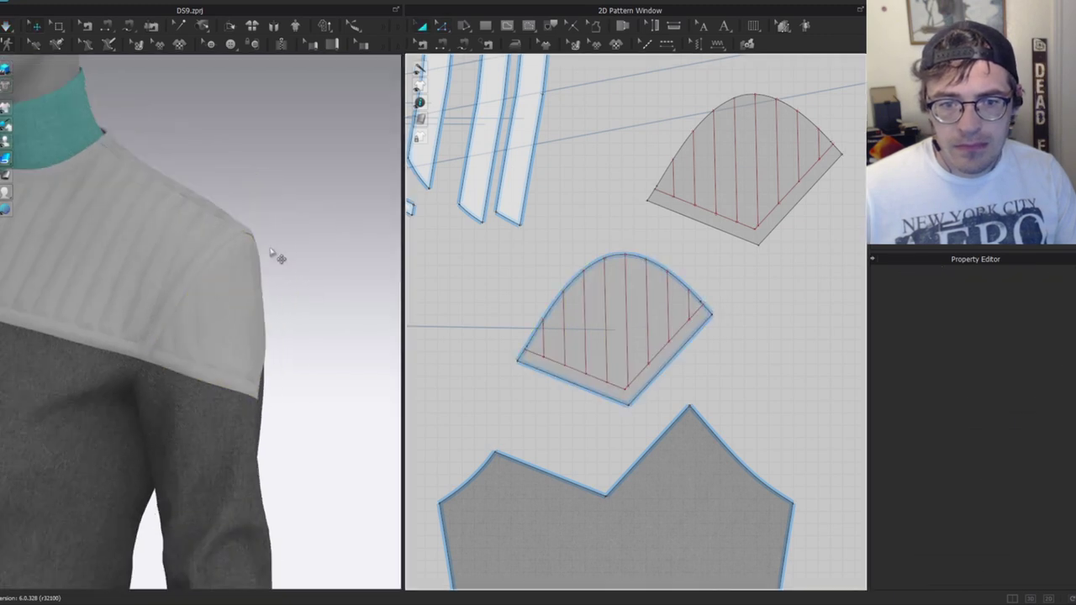
Compare the simulated shoulder cap with the quilted shoulder in the reference photo img7.jpg.
{"action": "right_click_drag", "start_coordinate": [279, 257], "coordinate": [230, 365]}
{"action": "left_click", "coordinate": [242, 362]}
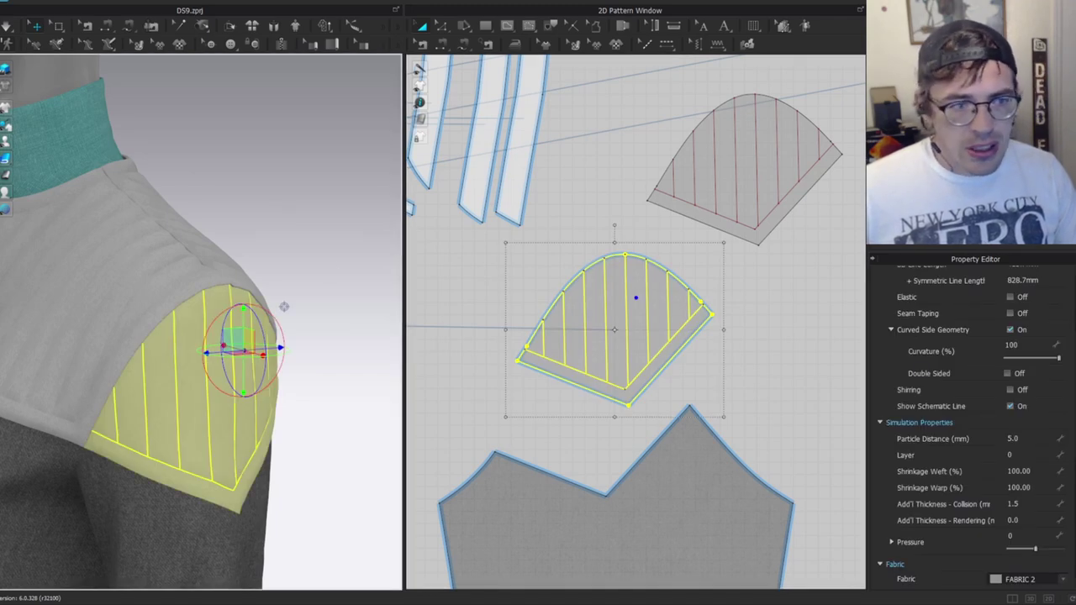
{"action": "left_click_drag", "start_coordinate": [791, 76], "coordinate": [709, 27]}
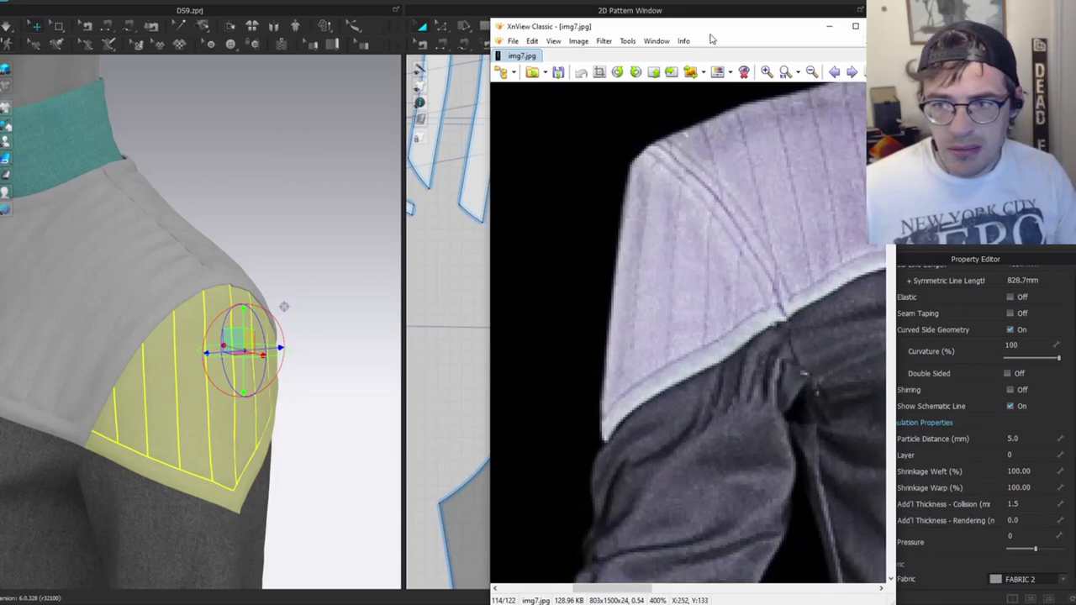
{"action": "left_click_drag", "start_coordinate": [710, 31], "coordinate": [432, 67]}
{"action": "key", "text": "alt+Tab"}
Check the simulation properties of the original shoulder cap and its under-layer clone, and examine the draped shoulder.
{"action": "scroll", "coordinate": [462, 278], "scroll_direction": "up", "scroll_amount": 2}
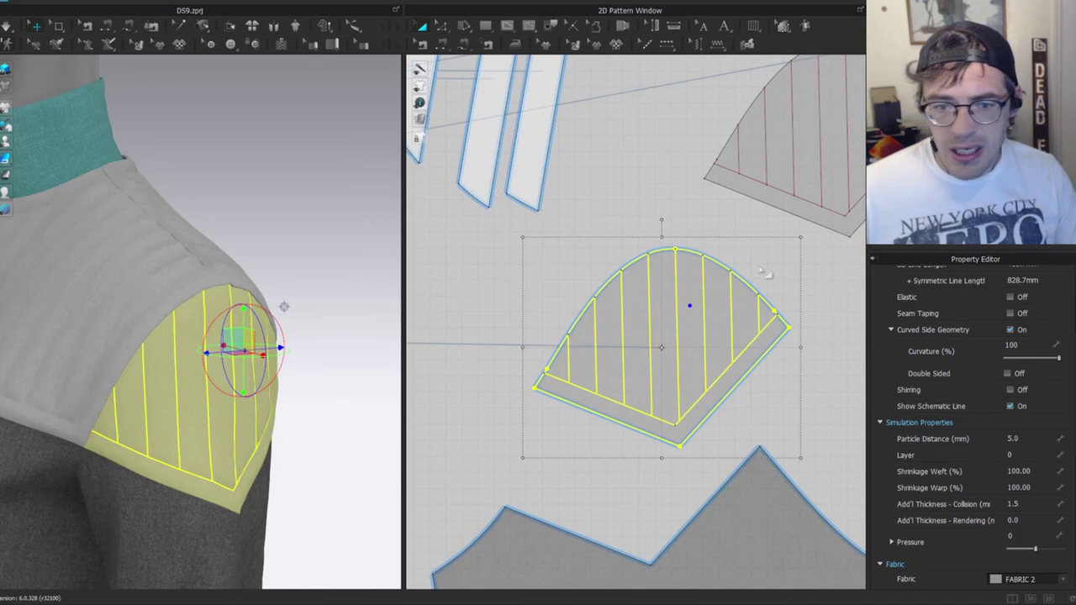
{"action": "left_click", "coordinate": [602, 242]}
{"action": "middle_click_drag", "start_coordinate": [649, 221], "coordinate": [576, 268]}
{"action": "left_click", "coordinate": [565, 372]}
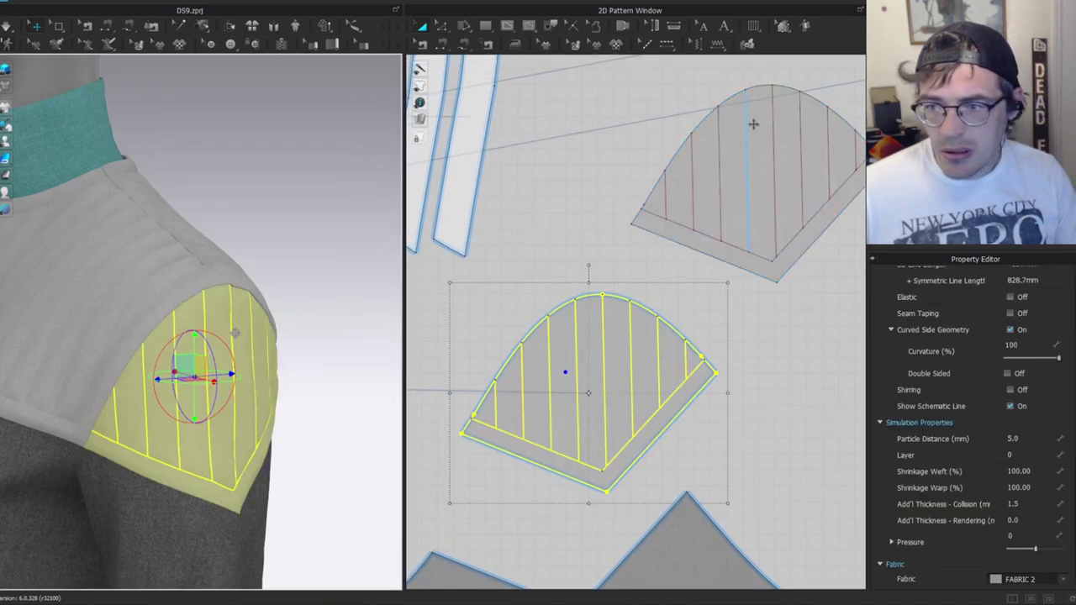
{"action": "left_click", "coordinate": [732, 147]}
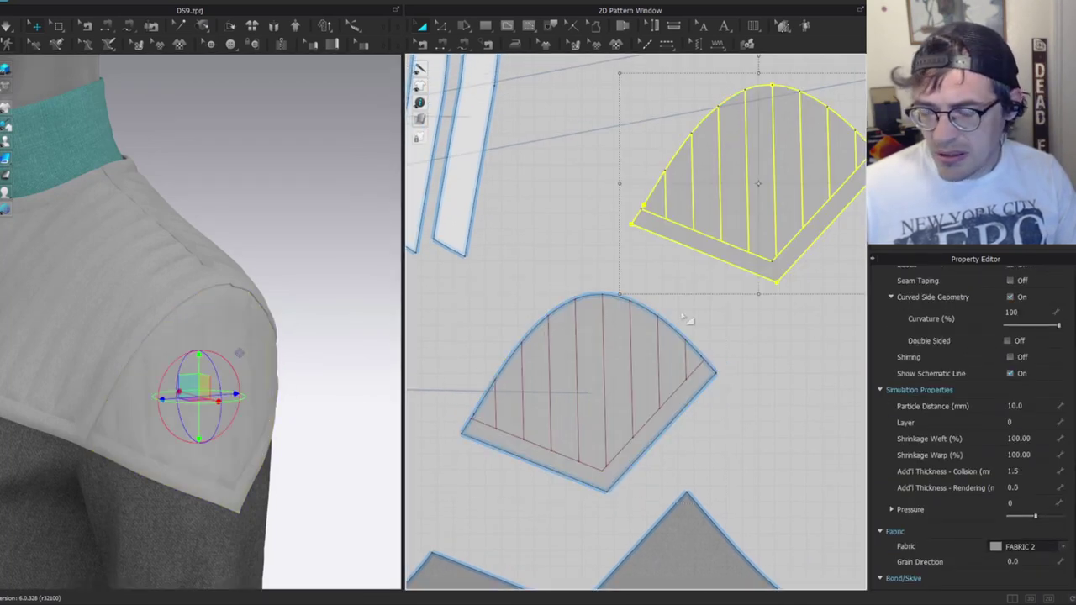
{"action": "scroll", "coordinate": [201, 368], "scroll_direction": "down", "scroll_amount": 2}
{"action": "right_click_drag", "start_coordinate": [247, 365], "coordinate": [270, 373]}
{"action": "left_click", "coordinate": [694, 295]}
{"action": "left_click", "coordinate": [684, 398]}
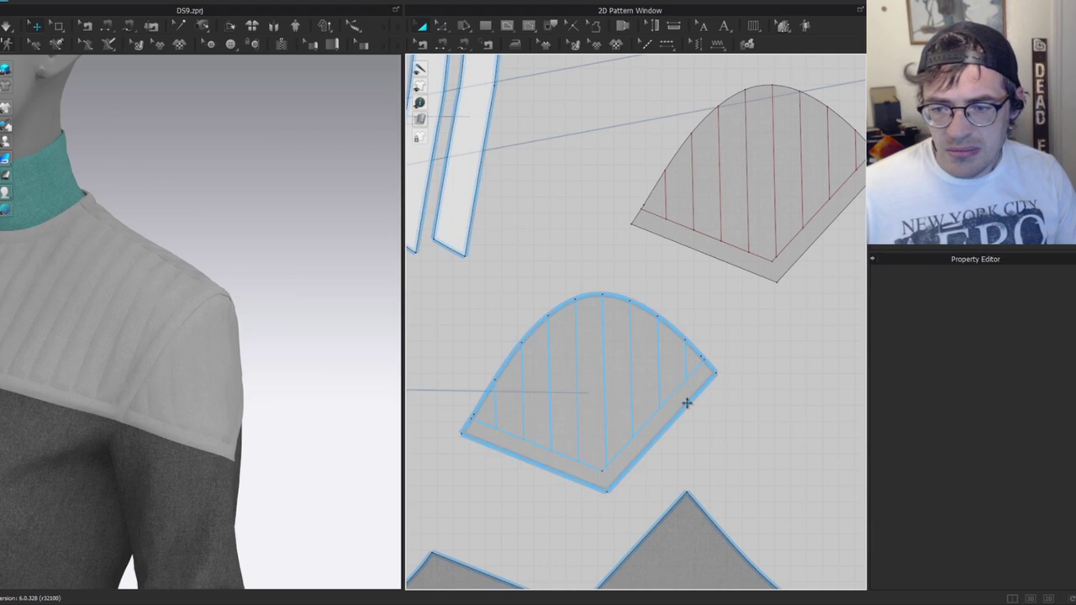
Examine the sewing between the shoulder cap's lower edge and the sleeve's notched top.
{"action": "left_click", "coordinate": [620, 243]}
{"action": "scroll", "coordinate": [594, 311], "scroll_direction": "up", "scroll_amount": 3}
{"action": "key", "text": "b"}
{"action": "scroll", "coordinate": [723, 408], "scroll_direction": "down", "scroll_amount": 3}
{"action": "middle_click_drag", "start_coordinate": [714, 421], "coordinate": [750, 236]}
{"action": "left_click", "coordinate": [750, 236]}
{"action": "left_click", "coordinate": [740, 363]}
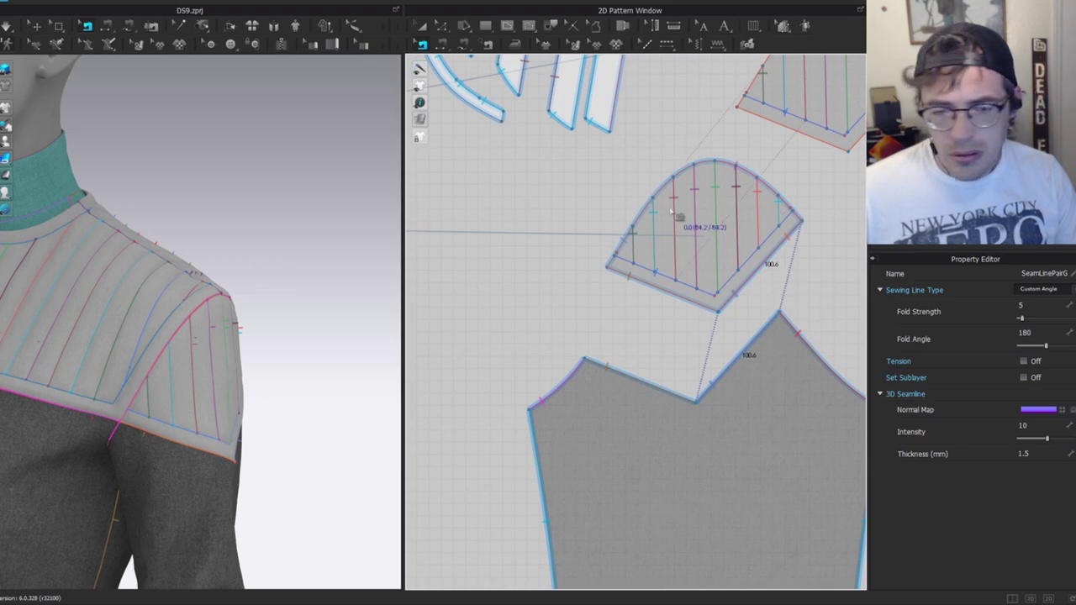
Move the under-layer shoulder cap clone outward from the arm in 3D and simulate the garment.
{"action": "key", "text": "a"}
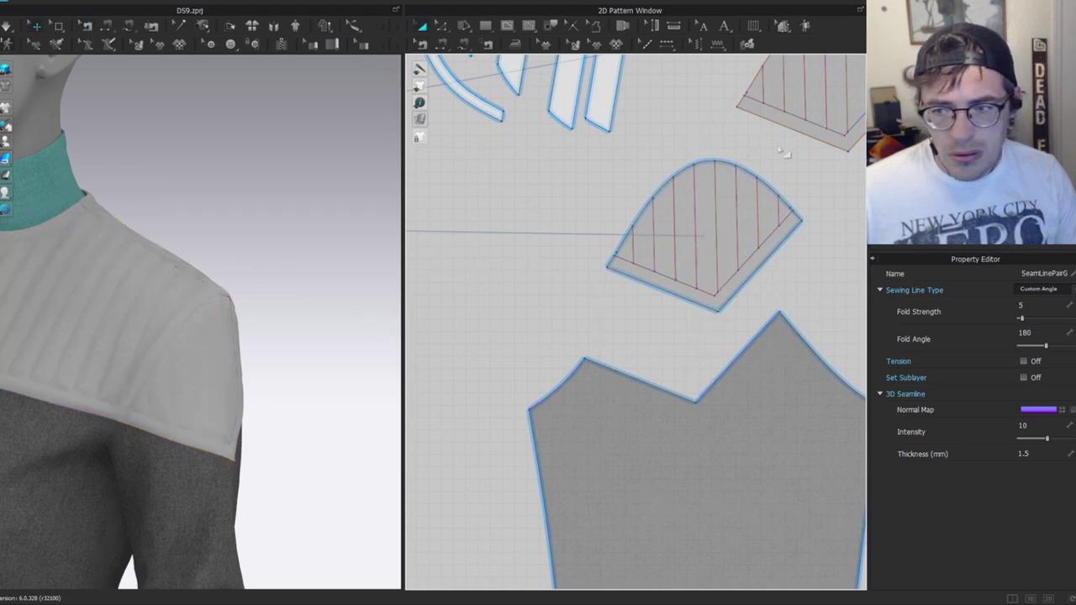
{"action": "middle_click_drag", "start_coordinate": [785, 151], "coordinate": [699, 283]}
{"action": "left_click", "coordinate": [695, 279]}
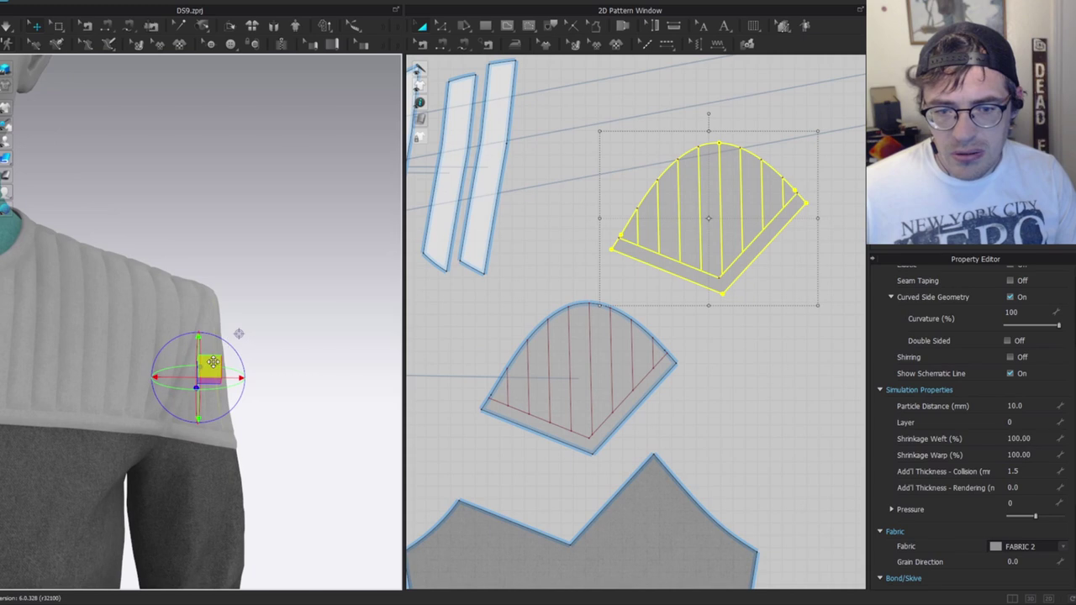
{"action": "left_click_drag", "start_coordinate": [214, 362], "coordinate": [252, 359]}
{"action": "key", "text": "space"}
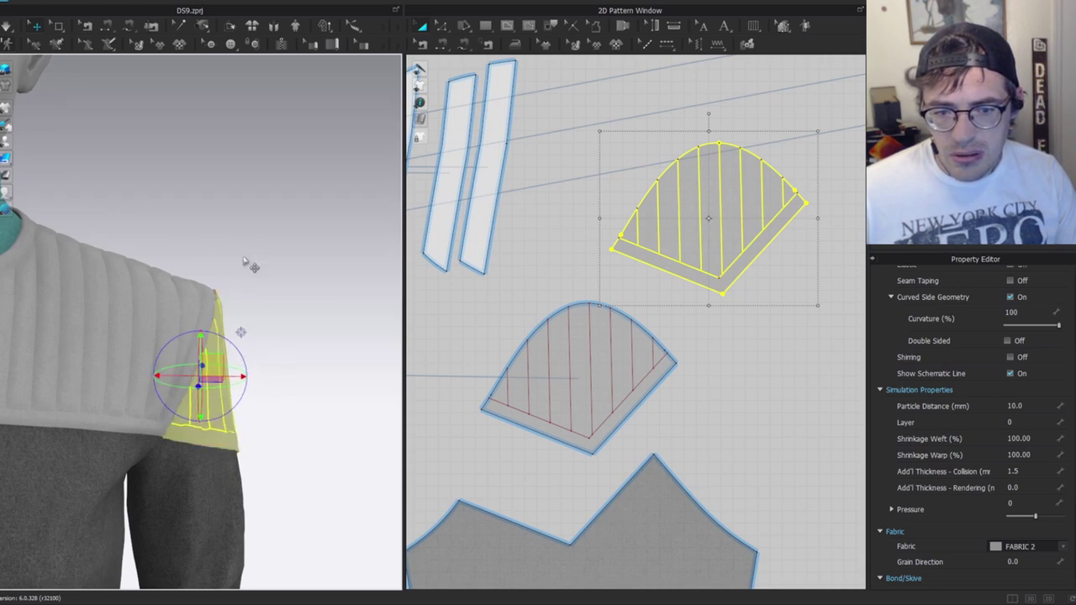
{"action": "key", "text": "space"}
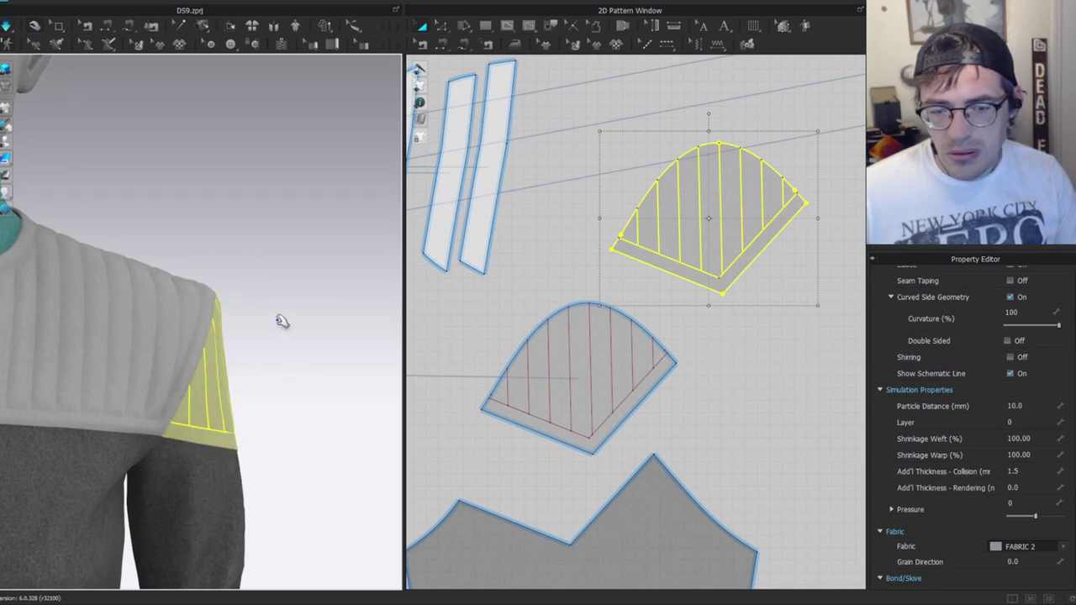
{"action": "left_click", "coordinate": [285, 337]}
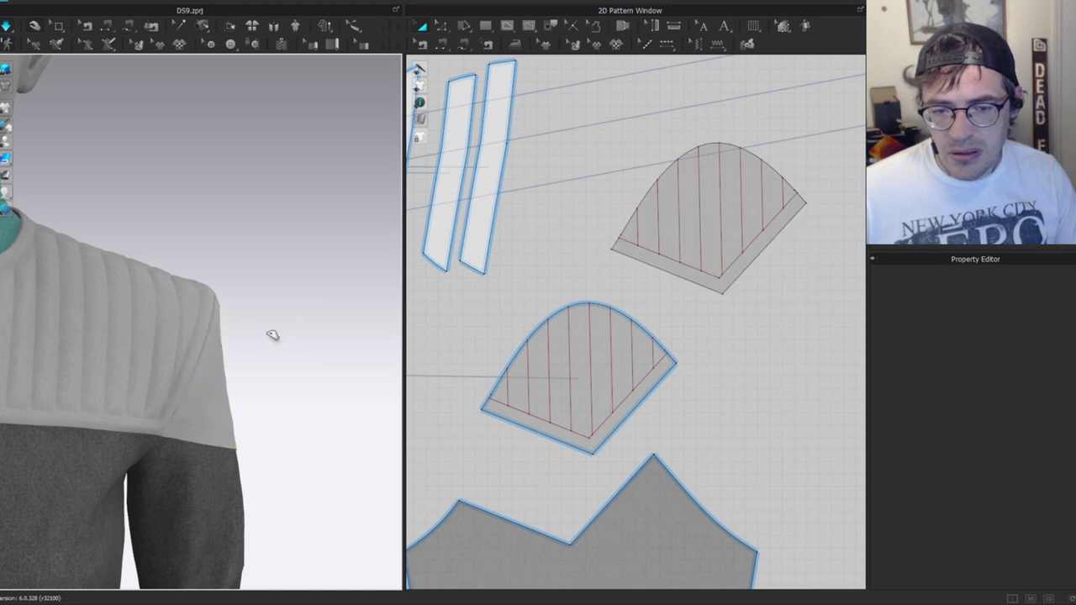
{"action": "right_click_drag", "start_coordinate": [223, 327], "coordinate": [217, 379]}
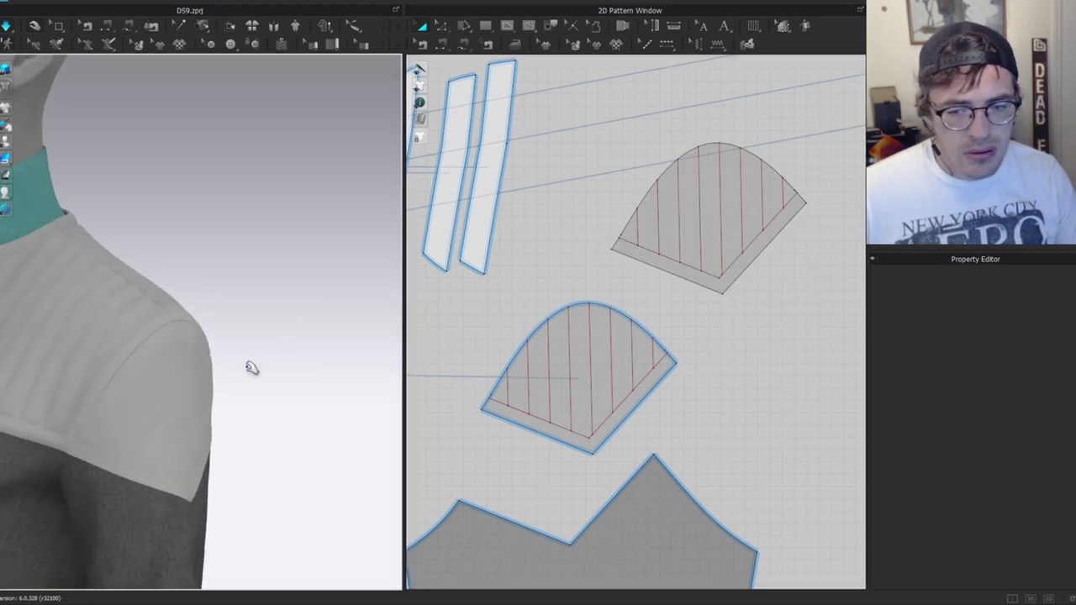
Set the particle distance to 10 mm on the original shoulder cap and 5 mm on its clone, and resimulate.
{"action": "left_click", "coordinate": [678, 380]}
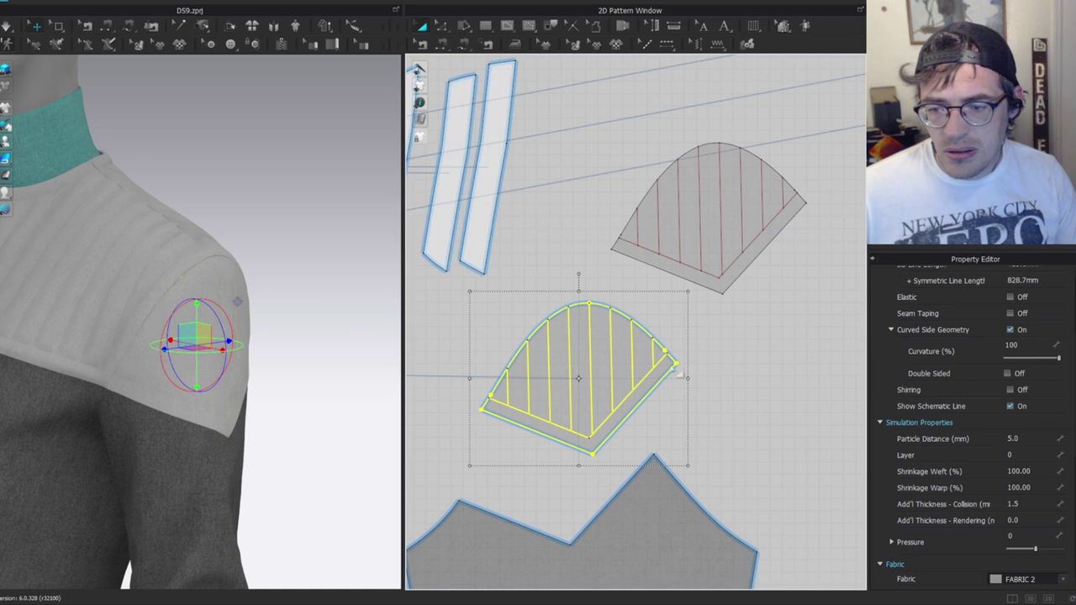
{"action": "left_click", "coordinate": [1025, 436]}
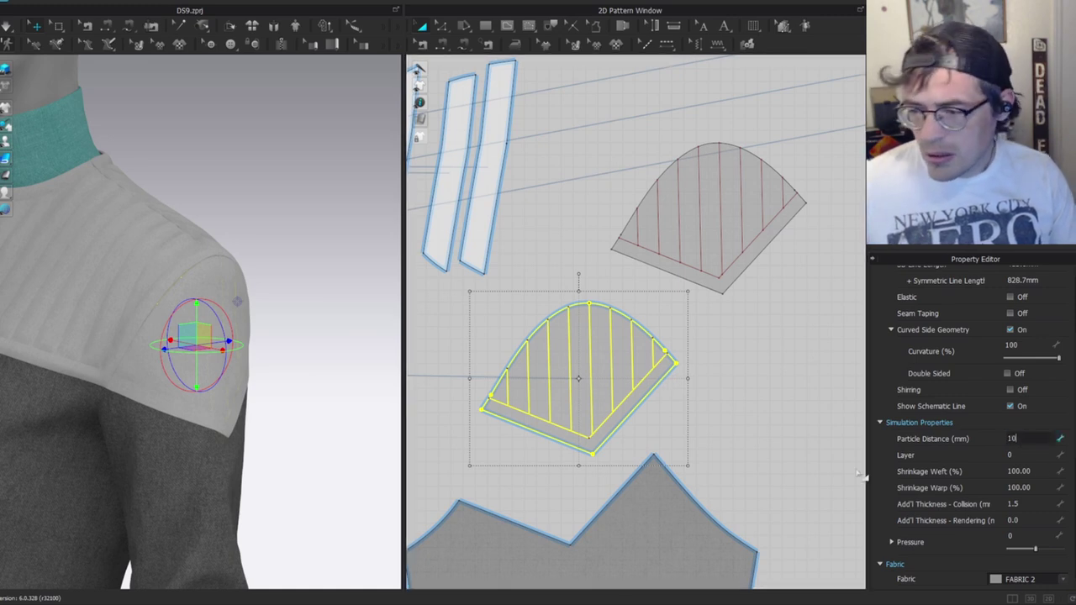
{"action": "left_click", "coordinate": [705, 189]}
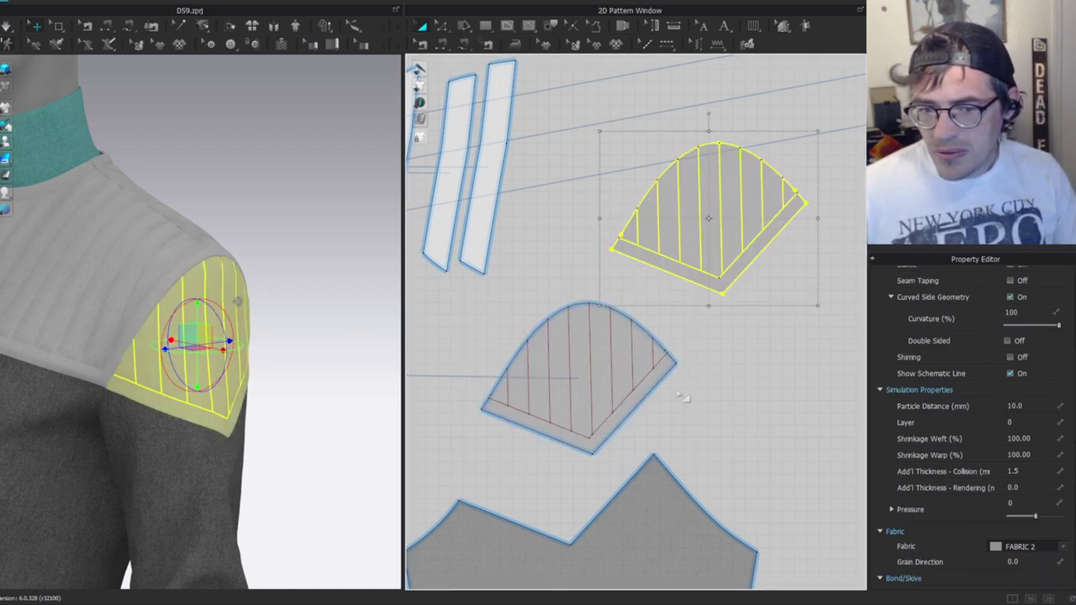
{"action": "left_click", "coordinate": [1031, 407]}
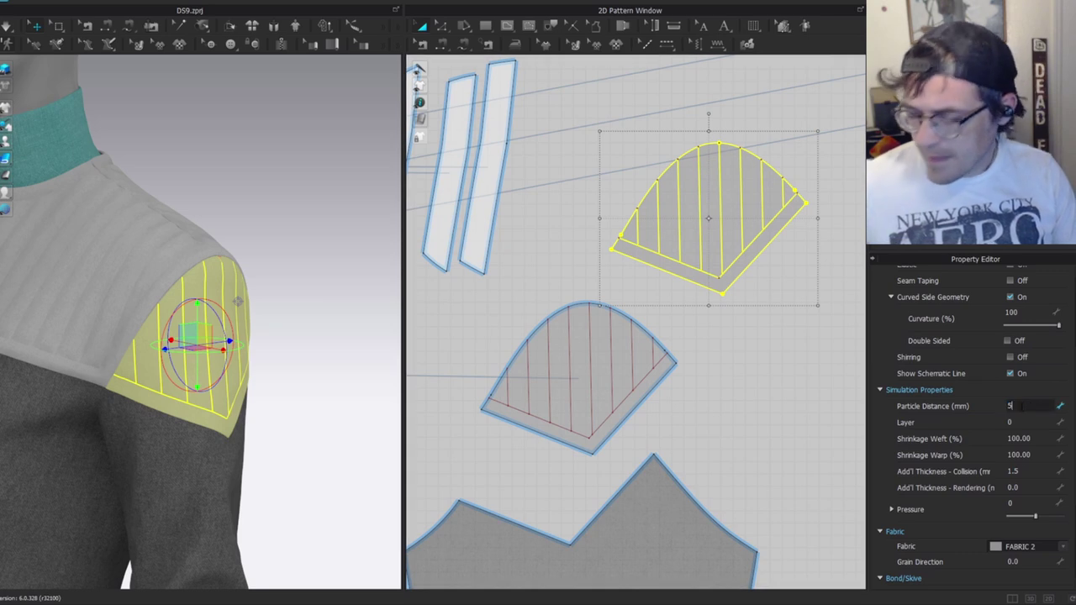
{"action": "type", "text": "5"}
{"action": "key", "text": "Return"}
{"action": "left_click", "coordinate": [343, 252]}
{"action": "key", "text": "space"}
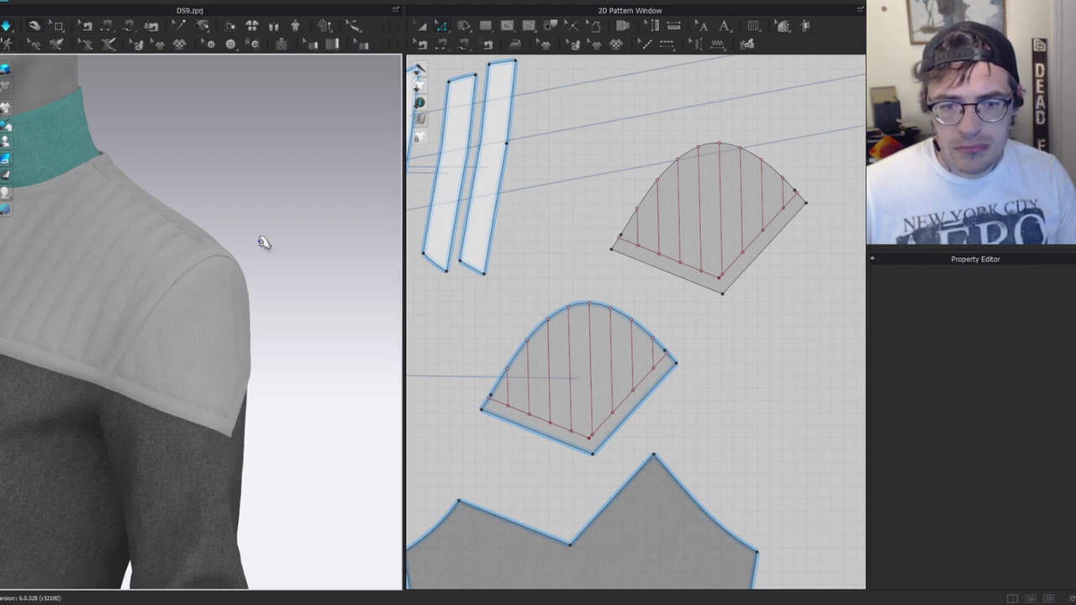
Inspect the draped shoulder cap and the seam lines along its curved upper edge and internal lines.
{"action": "left_click", "coordinate": [252, 301]}
{"action": "left_click", "coordinate": [265, 259]}
{"action": "scroll", "coordinate": [260, 226], "scroll_direction": "up", "scroll_amount": 2}
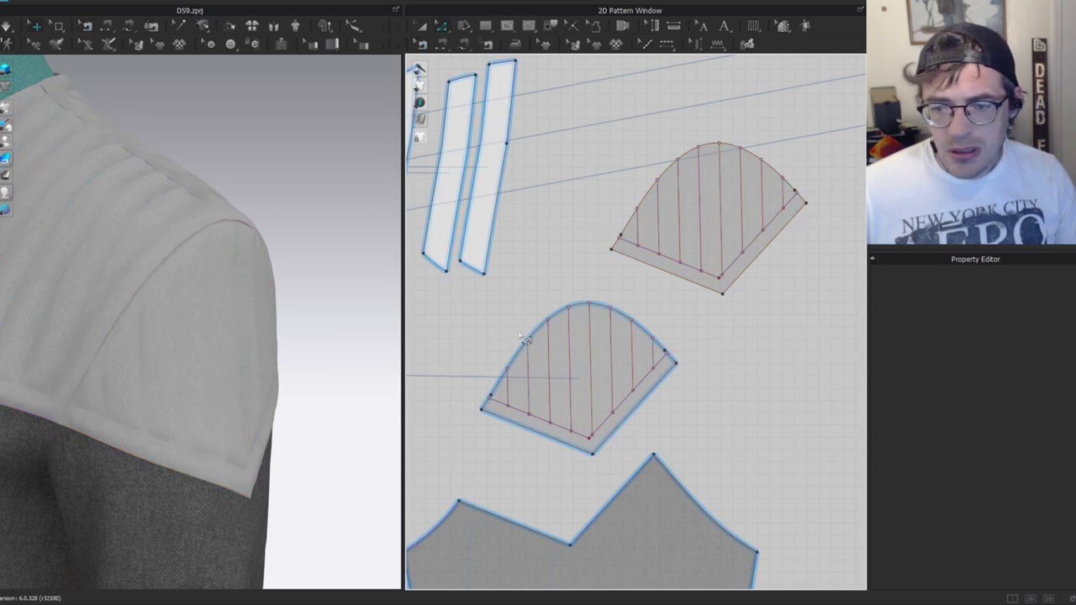
{"action": "scroll", "coordinate": [616, 301], "scroll_direction": "up", "scroll_amount": 3}
{"action": "key", "text": "b"}
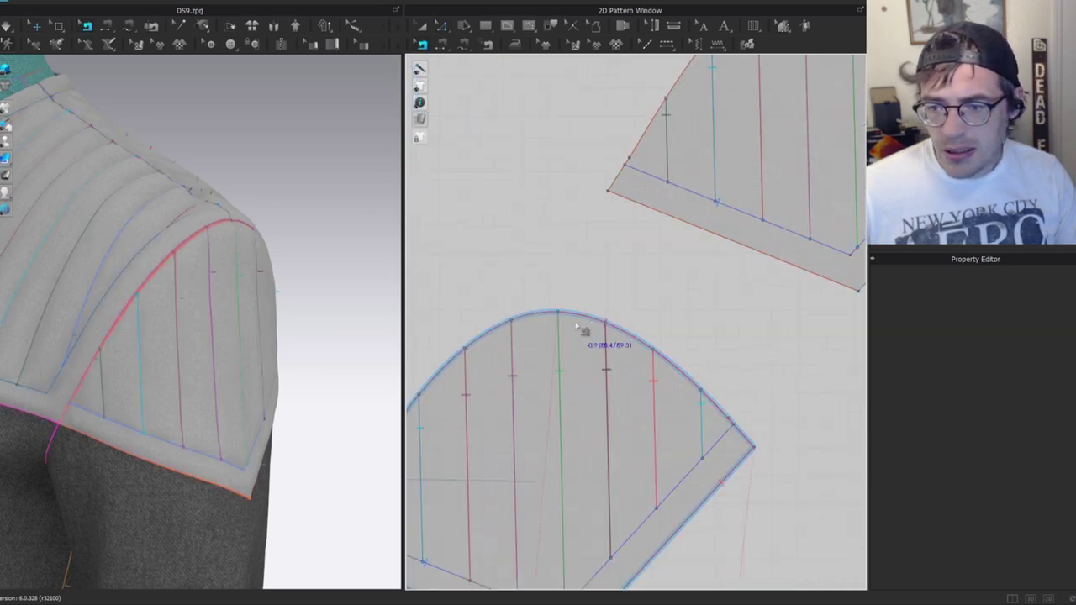
{"action": "scroll", "coordinate": [666, 274], "scroll_direction": "down", "scroll_amount": 3}
{"action": "middle_click_drag", "start_coordinate": [667, 275], "coordinate": [678, 302]}
{"action": "key", "text": "q"}
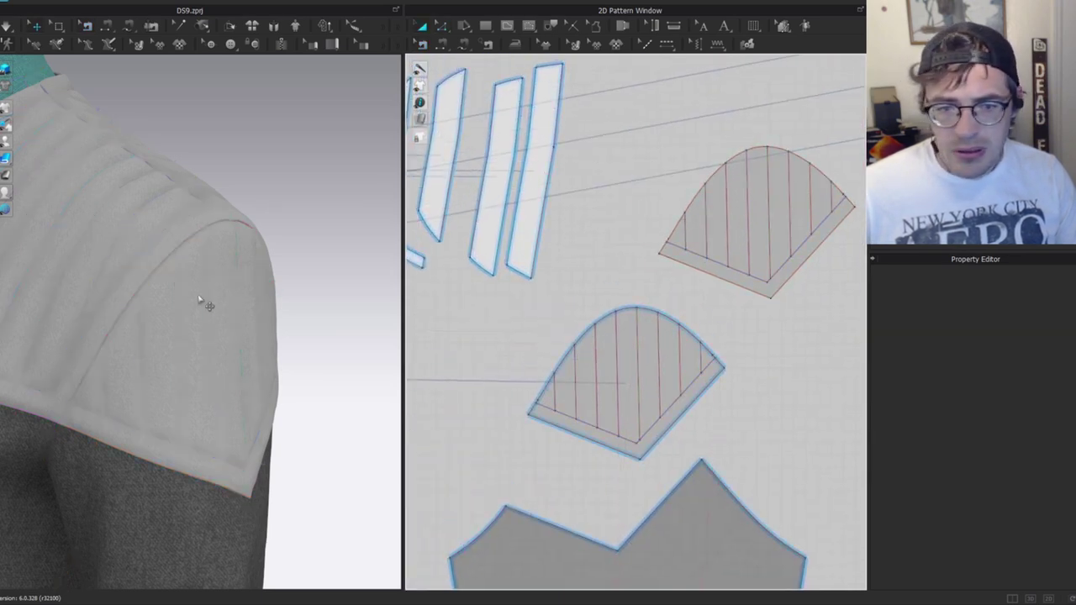
Offset the full curved upper edge of the shoulder cap clone inward by 3 mm as an internal line.
{"action": "left_click", "coordinate": [200, 296]}
{"action": "scroll", "coordinate": [794, 239], "scroll_direction": "up", "scroll_amount": 2}
{"action": "middle_click_drag", "start_coordinate": [762, 180], "coordinate": [649, 312]}
{"action": "key", "text": "z"}
{"action": "left_click", "coordinate": [682, 202]}
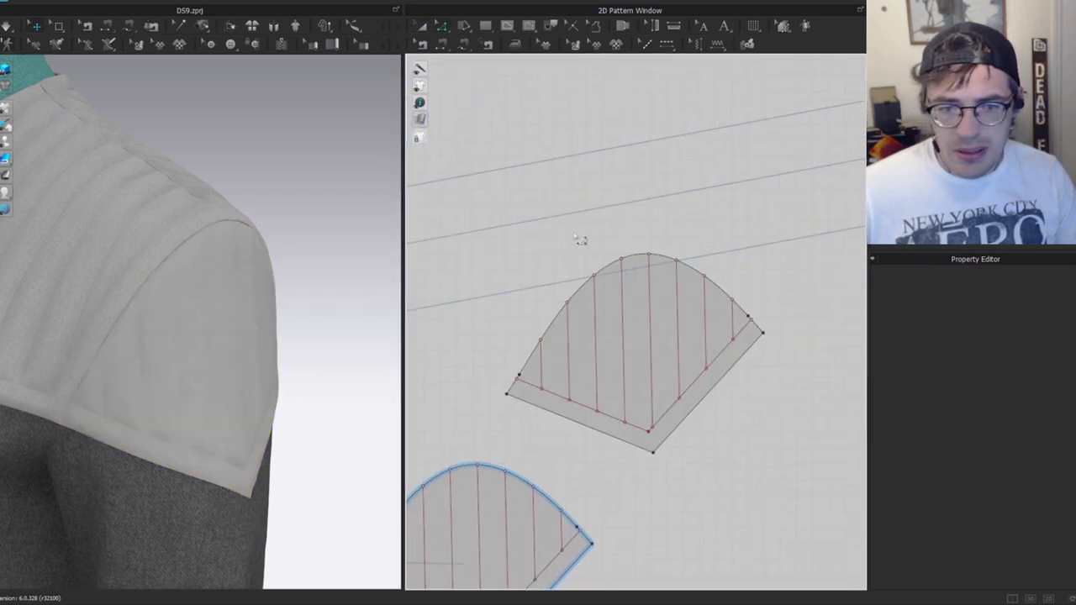
{"action": "left_click", "coordinate": [641, 259]}
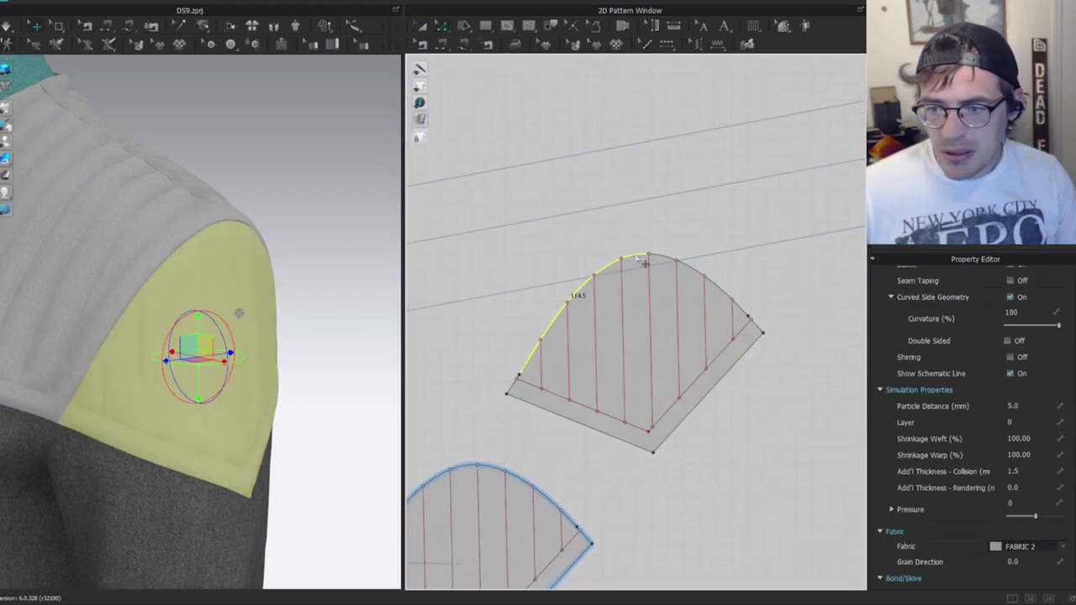
{"action": "right_click", "coordinate": [603, 267]}
{"action": "left_click", "coordinate": [665, 279]}
{"action": "left_click", "coordinate": [559, 342]}
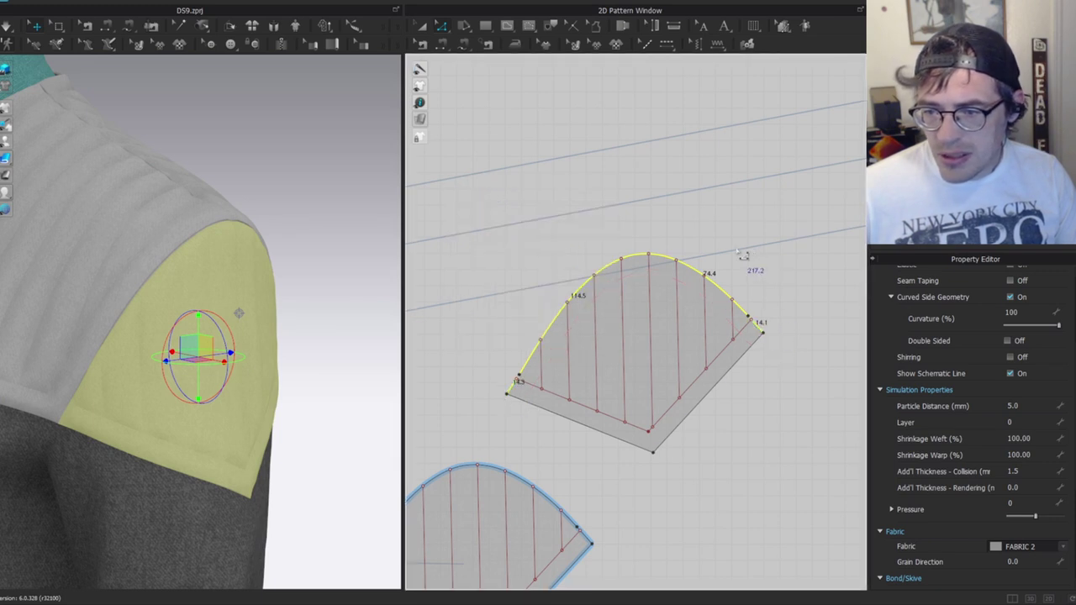
{"action": "left_click", "coordinate": [709, 267]}
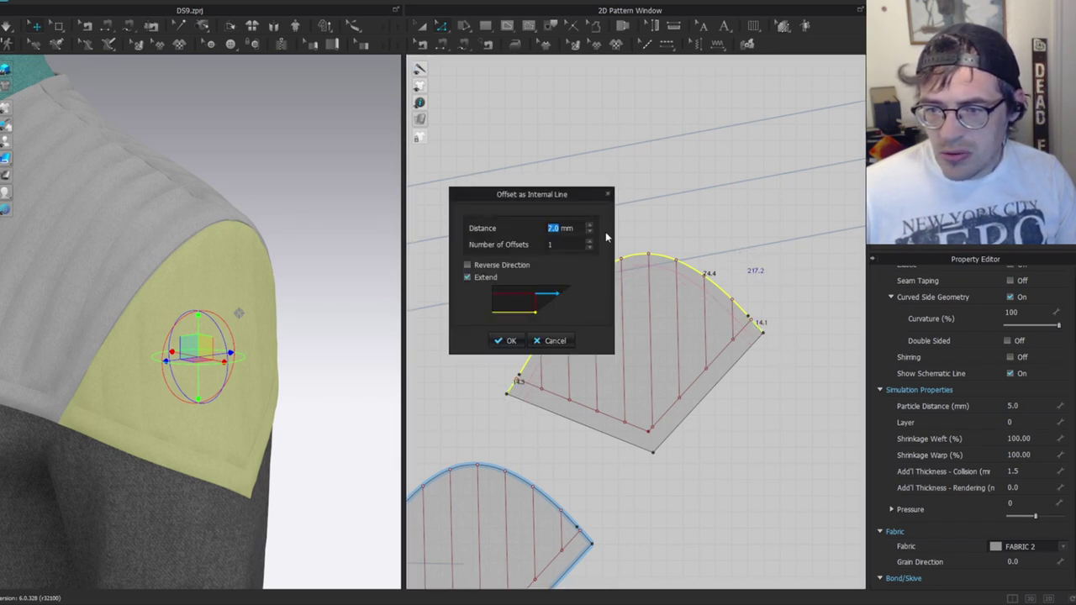
{"action": "left_click", "coordinate": [548, 341]}
Offset the yokes' armhole edges as internal lines, set the cap and yoke offset lines' fold angle to 0, and simulate.
{"action": "scroll", "coordinate": [635, 320], "scroll_direction": "down", "scroll_amount": 5}
{"action": "scroll", "coordinate": [555, 370], "scroll_direction": "up", "scroll_amount": 5}
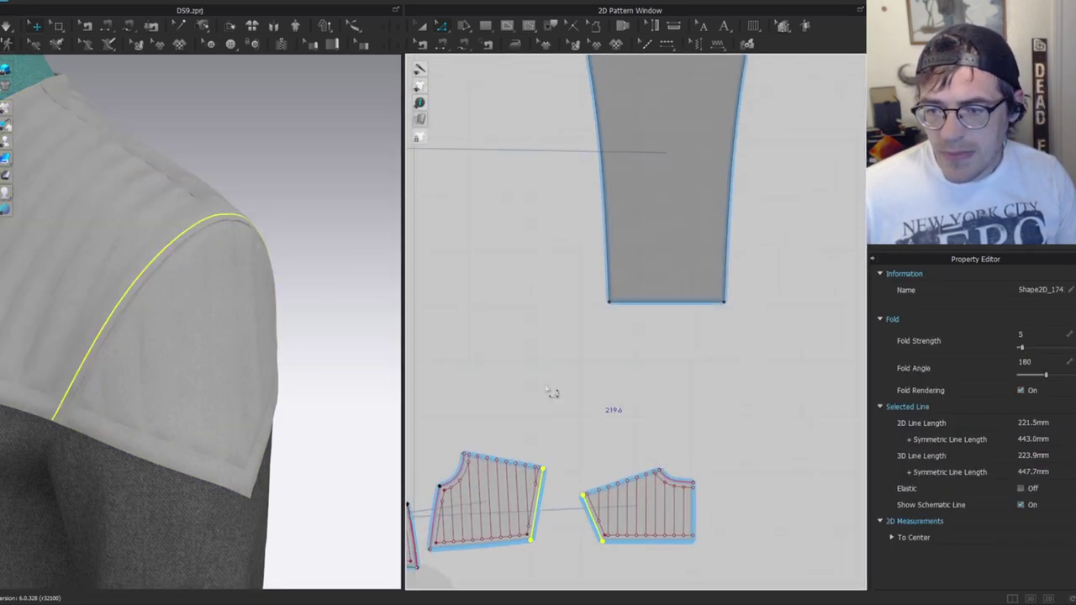
{"action": "scroll", "coordinate": [552, 392], "scroll_direction": "up", "scroll_amount": 5}
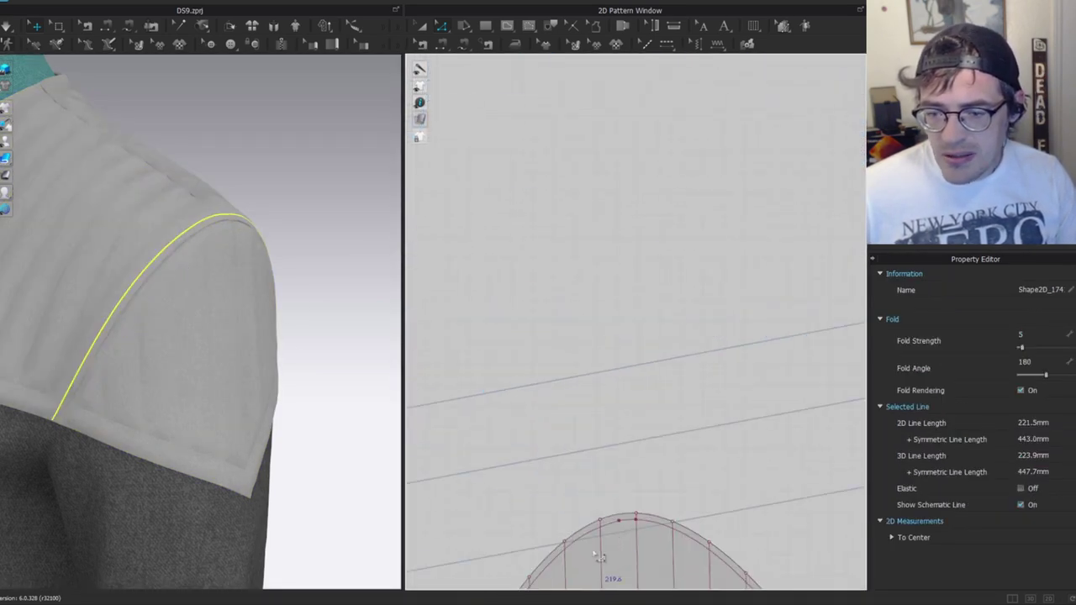
{"action": "scroll", "coordinate": [289, 287], "scroll_direction": "up", "scroll_amount": 3}
{"action": "scroll", "coordinate": [280, 282], "scroll_direction": "up", "scroll_amount": 2}
{"action": "left_click_drag", "start_coordinate": [1046, 375], "coordinate": [951, 368]}
{"action": "key", "text": "space"}
{"action": "scroll", "coordinate": [240, 151], "scroll_direction": "down", "scroll_amount": 2}
{"action": "left_click", "coordinate": [170, 254]}
{"action": "left_click", "coordinate": [167, 253]}
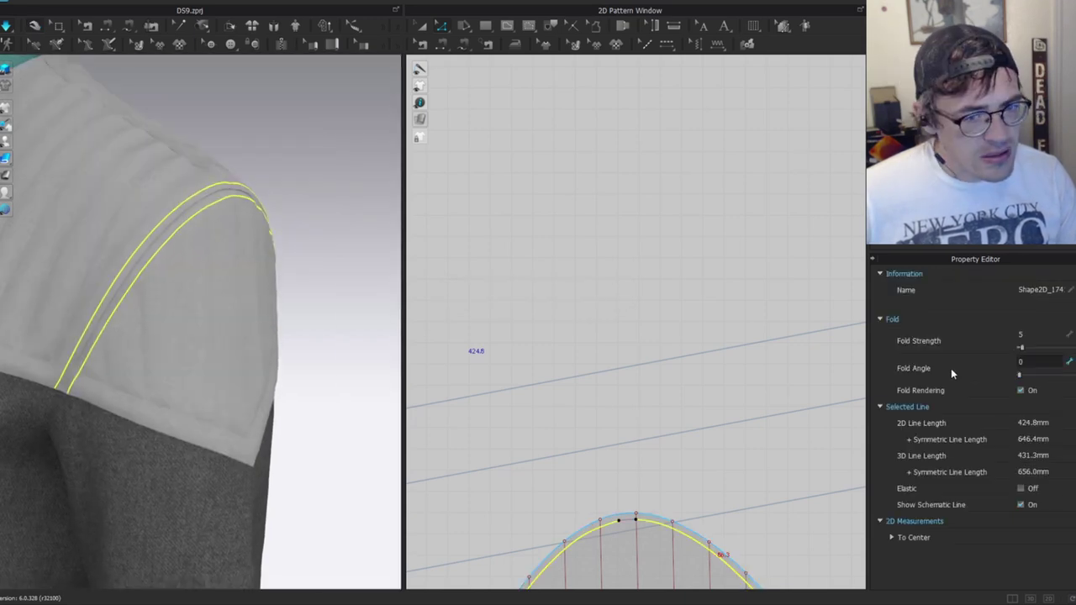
Add a second internal line to the shoulder cap clone, offset 2 mm from its curved upper edge.
{"action": "left_click", "coordinate": [375, 234]}
{"action": "scroll", "coordinate": [594, 278], "scroll_direction": "down", "scroll_amount": 3}
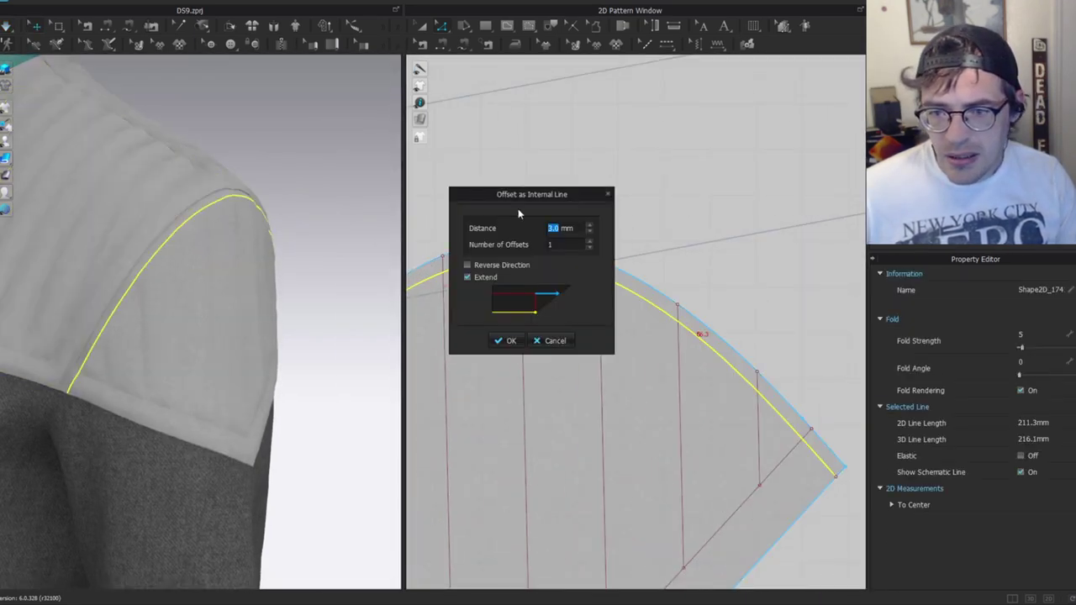
{"action": "left_click_drag", "start_coordinate": [538, 193], "coordinate": [268, 165]}
{"action": "left_click", "coordinate": [290, 313]}
{"action": "left_click", "coordinate": [644, 235]}
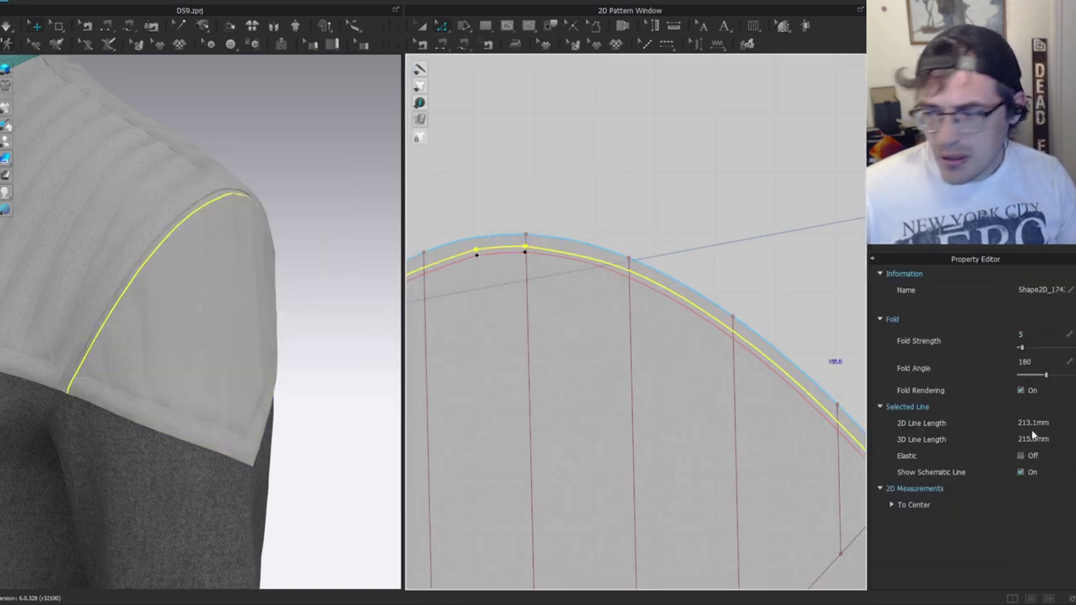
Raise the fold angle of the cap's 2 mm offset line above 180 and resimulate the shoulder seam.
{"action": "key", "text": "space"}
{"action": "left_click", "coordinate": [291, 202]}
{"action": "right_click_drag", "start_coordinate": [252, 200], "coordinate": [289, 200]}
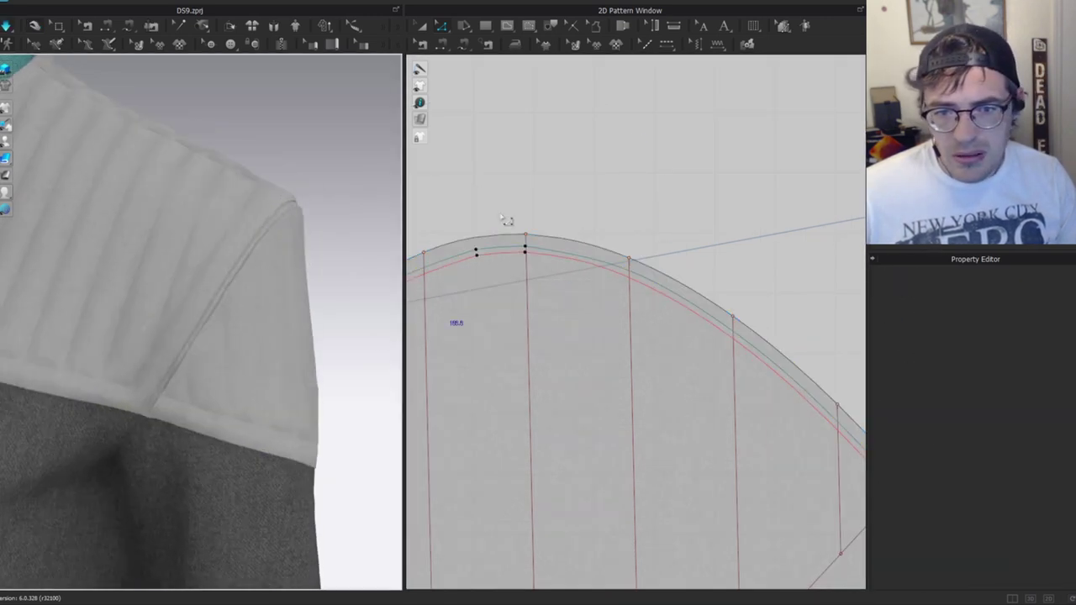
{"action": "scroll", "coordinate": [588, 269], "scroll_direction": "up", "scroll_amount": 3}
{"action": "left_click", "coordinate": [496, 229]}
{"action": "left_click_drag", "start_coordinate": [1043, 375], "coordinate": [1065, 378]}
{"action": "key", "text": "space"}
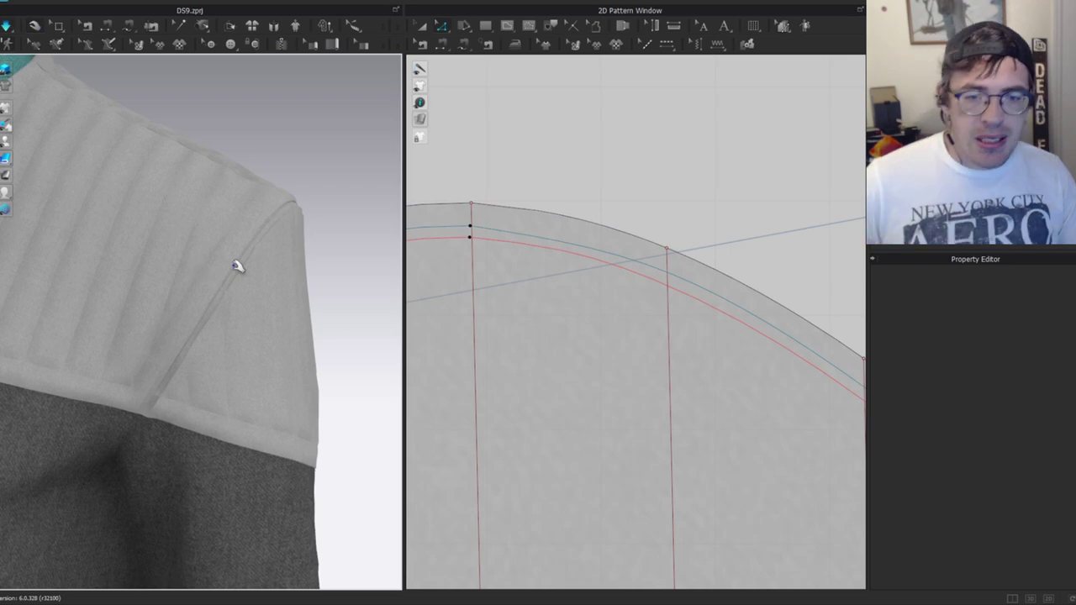
Turn off fold rendering for both offset lines along the shoulder cap's curved upper edge.
{"action": "left_click", "coordinate": [446, 239]}
{"action": "left_click", "coordinate": [487, 239], "text": "shift"}
{"action": "left_click", "coordinate": [483, 228], "text": "shift"}
{"action": "left_click", "coordinate": [461, 227], "text": "shift"}
{"action": "left_click", "coordinate": [1021, 390]}
{"action": "left_click", "coordinate": [715, 185]}
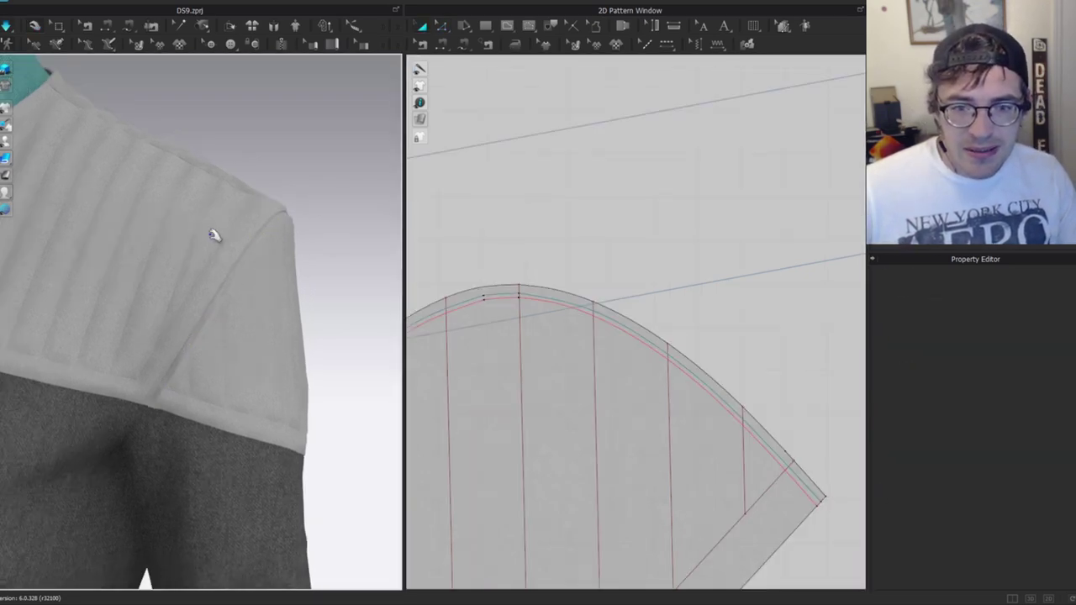
Offset the armhole edges of the front and back yokes by 2 mm as additional internal lines.
{"action": "scroll", "coordinate": [601, 440], "scroll_direction": "down", "scroll_amount": 5}
{"action": "scroll", "coordinate": [675, 401], "scroll_direction": "up", "scroll_amount": 6}
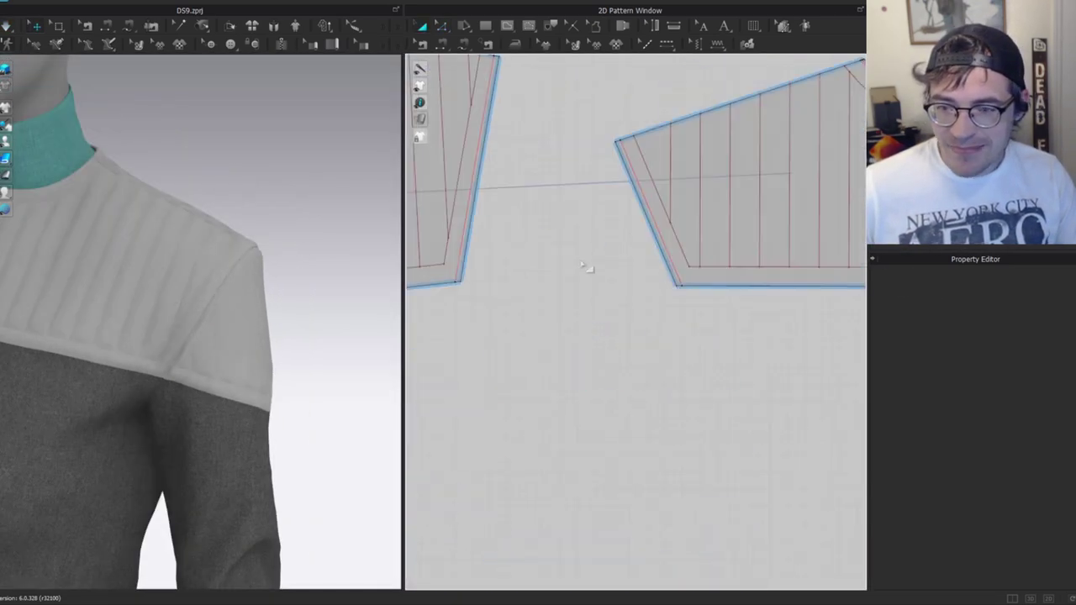
{"action": "left_click", "coordinate": [695, 284]}
{"action": "scroll", "coordinate": [496, 176], "scroll_direction": "up", "scroll_amount": 3}
{"action": "left_click", "coordinate": [558, 202], "text": "shift"}
{"action": "right_click", "coordinate": [556, 217]}
{"action": "left_click", "coordinate": [590, 294]}
{"action": "left_click", "coordinate": [546, 343]}
{"action": "left_click", "coordinate": [545, 338]}
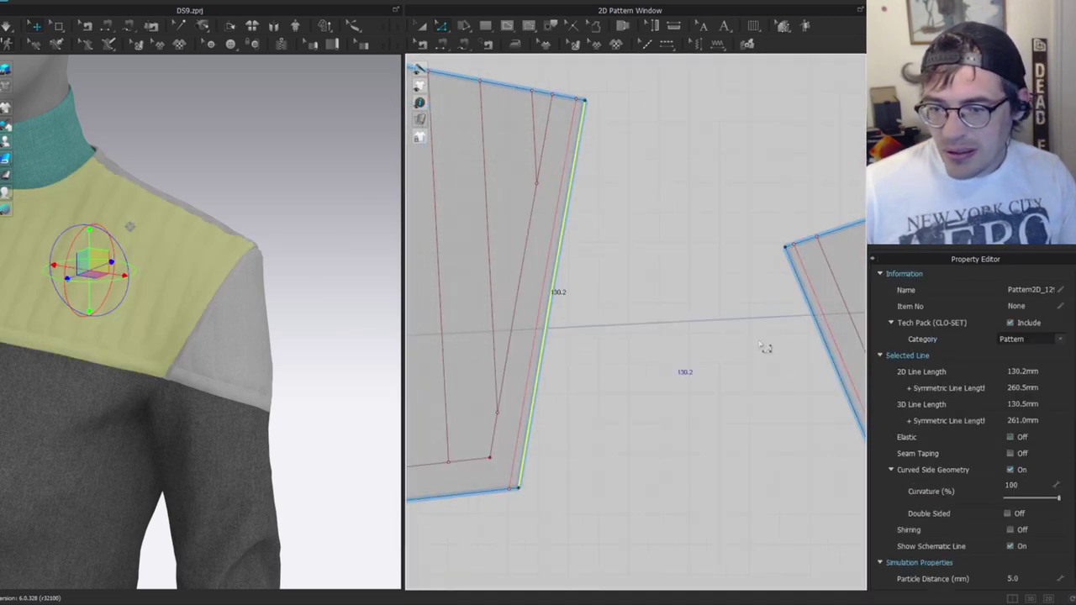
{"action": "left_click", "coordinate": [822, 335], "text": "shift"}
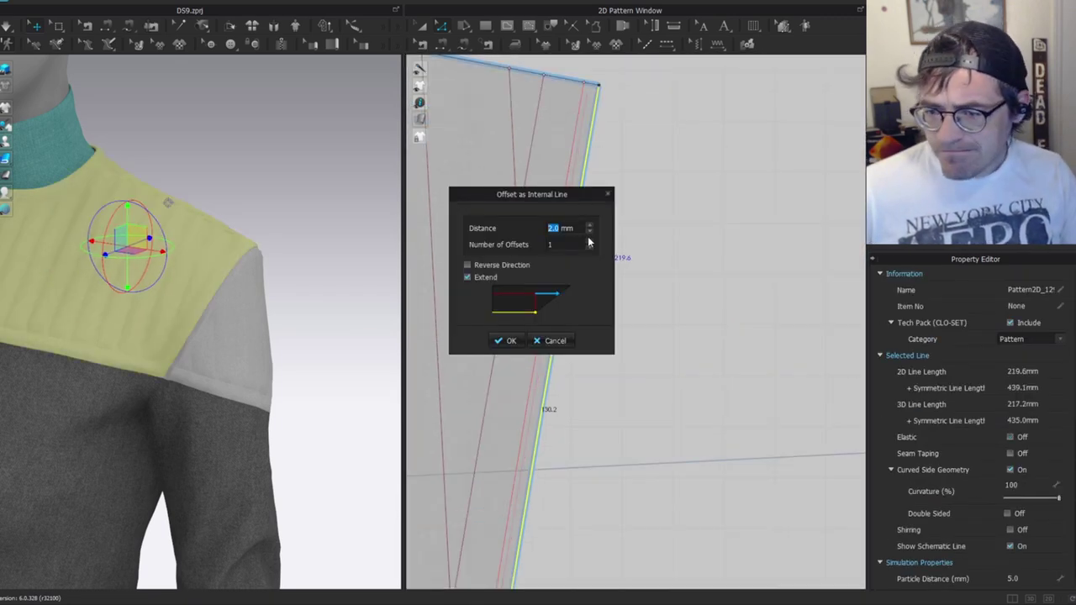
{"action": "left_click", "coordinate": [512, 341]}
Set the new yoke armhole lines to a 225 fold angle without fold rendering and simulate the garment.
{"action": "left_click_drag", "start_coordinate": [1046, 377], "coordinate": [1054, 377]}
{"action": "key", "text": "space"}
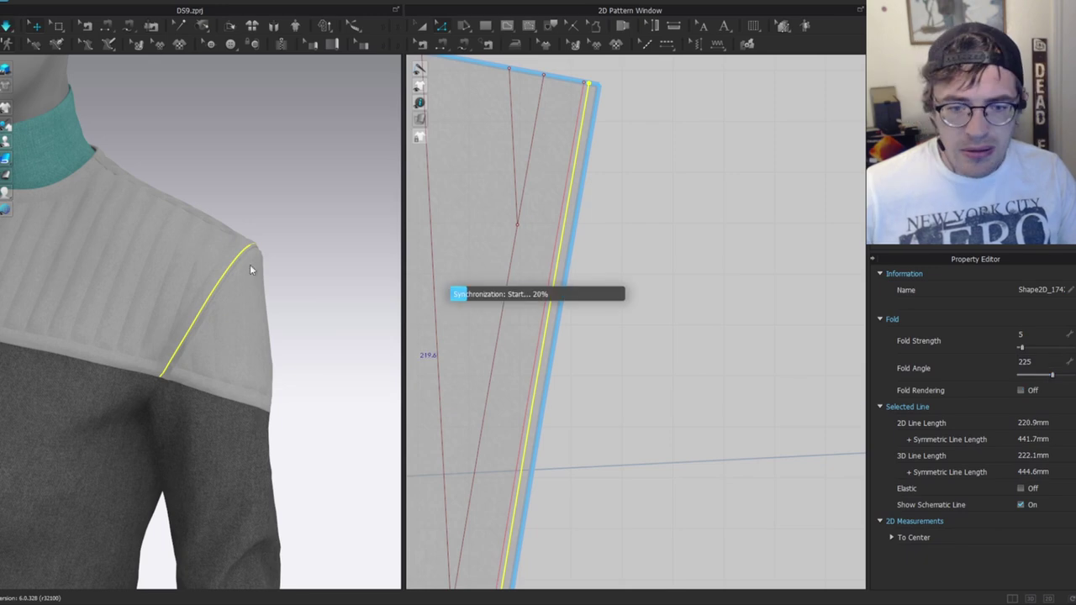
{"action": "left_click", "coordinate": [317, 209]}
{"action": "scroll", "coordinate": [281, 266], "scroll_direction": "up", "scroll_amount": 3}
{"action": "left_click", "coordinate": [281, 265]}
{"action": "left_click", "coordinate": [323, 290]}
{"action": "scroll", "coordinate": [322, 294], "scroll_direction": "down", "scroll_amount": 3}
{"action": "key", "text": "space"}
Inspect the seam between yoke and shoulder cap and compare it with the reference photo img7.jpg in XnView.
{"action": "scroll", "coordinate": [322, 293], "scroll_direction": "down", "scroll_amount": 3}
{"action": "right_click_drag", "start_coordinate": [214, 290], "coordinate": [288, 311]}
{"action": "left_click", "coordinate": [276, 288]}
{"action": "scroll", "coordinate": [678, 405], "scroll_direction": "down", "scroll_amount": 4}
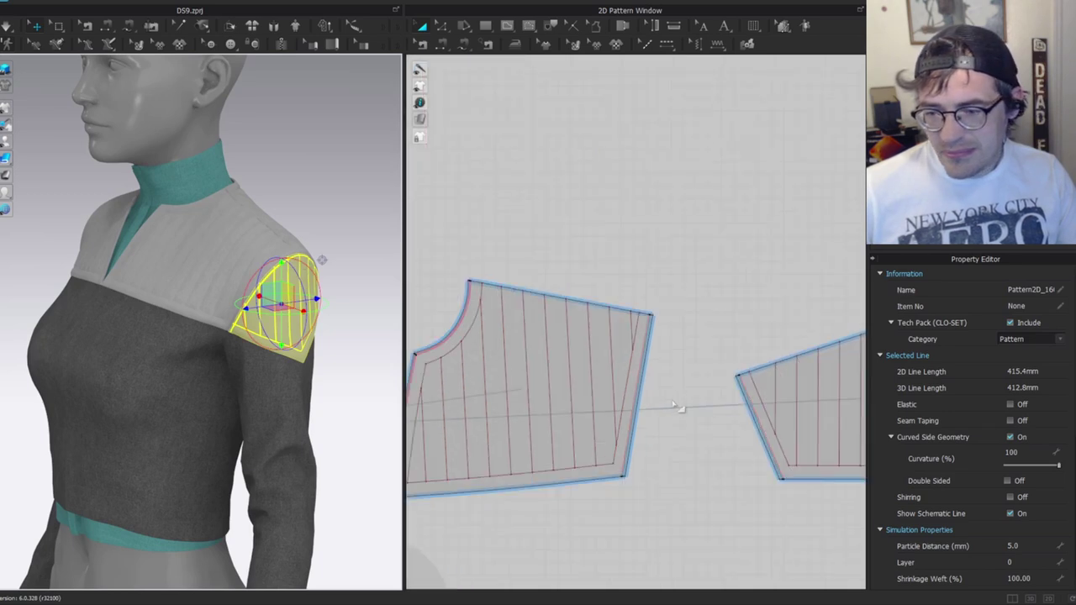
{"action": "scroll", "coordinate": [633, 368], "scroll_direction": "up", "scroll_amount": 3}
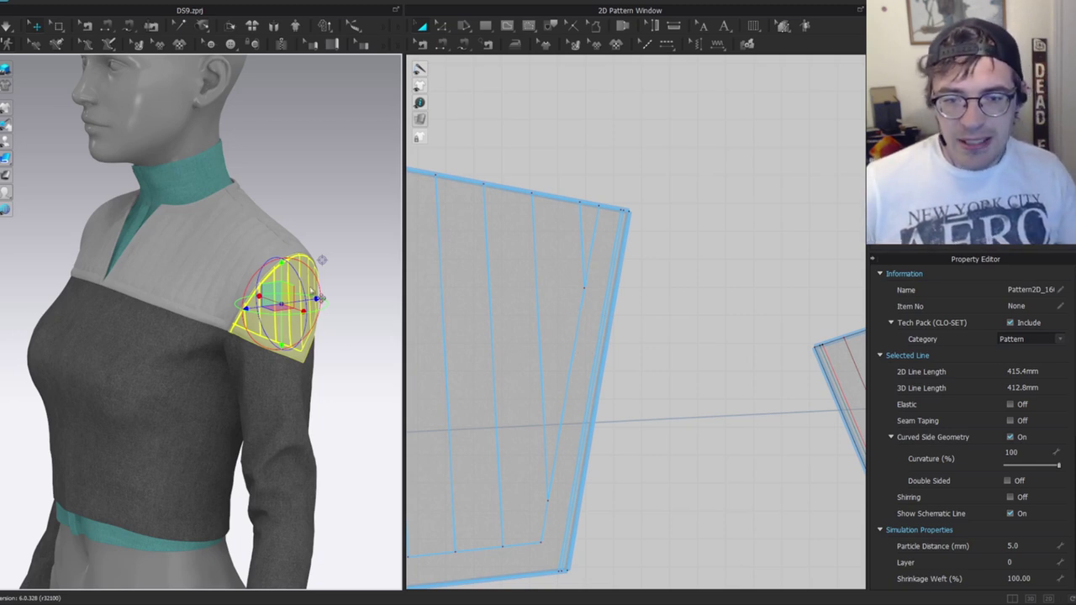
{"action": "scroll", "coordinate": [252, 278], "scroll_direction": "up", "scroll_amount": 4}
{"action": "right_click_drag", "start_coordinate": [279, 272], "coordinate": [309, 213]}
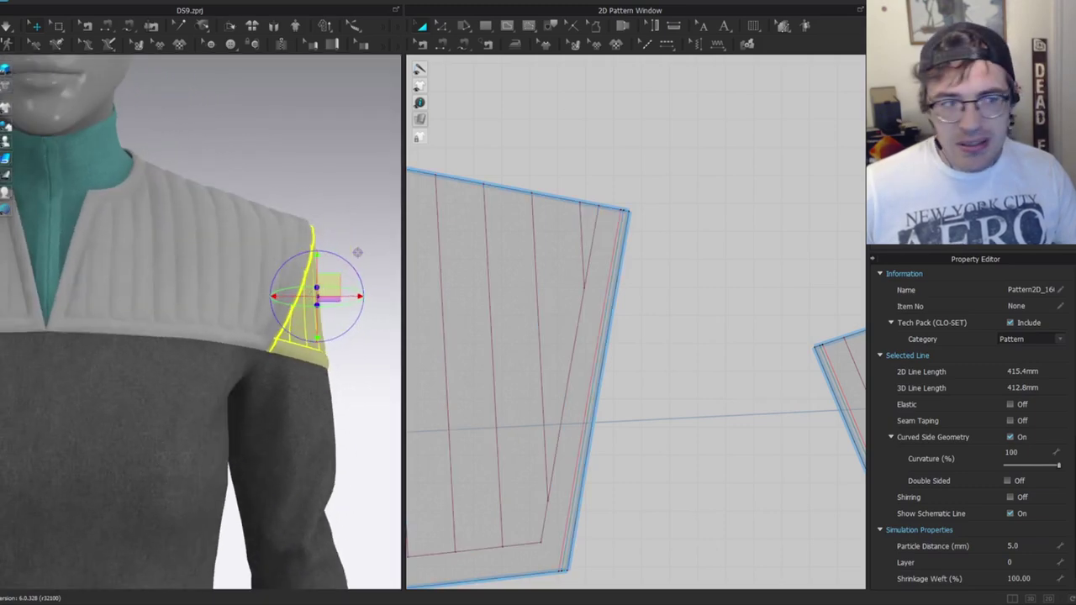
{"action": "left_click_drag", "start_coordinate": [0, 73], "coordinate": [546, 52]}
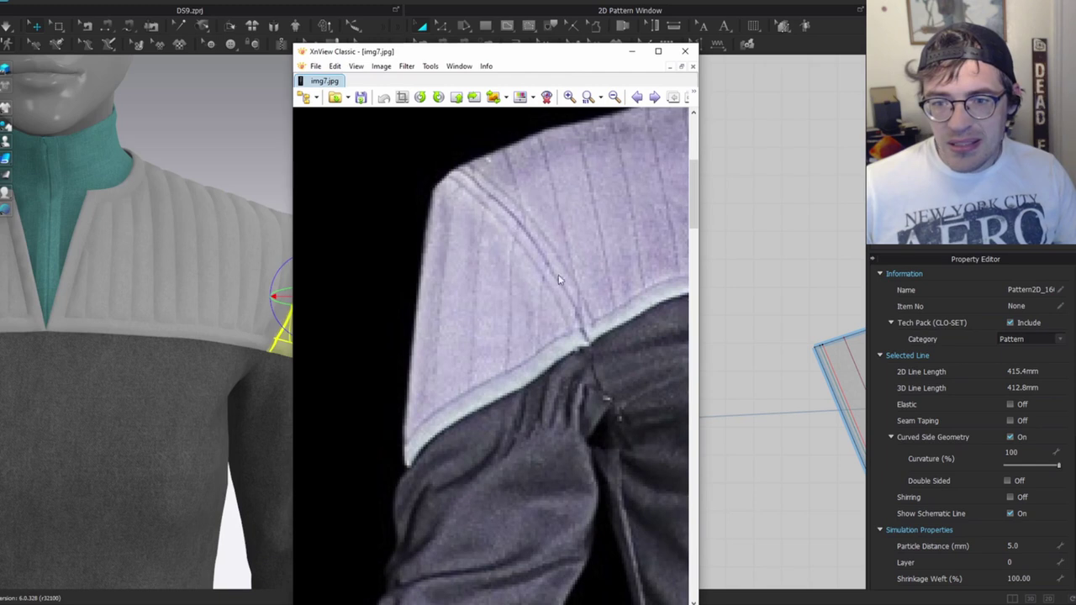
{"action": "left_click_drag", "start_coordinate": [369, 56], "coordinate": [369, 64]}
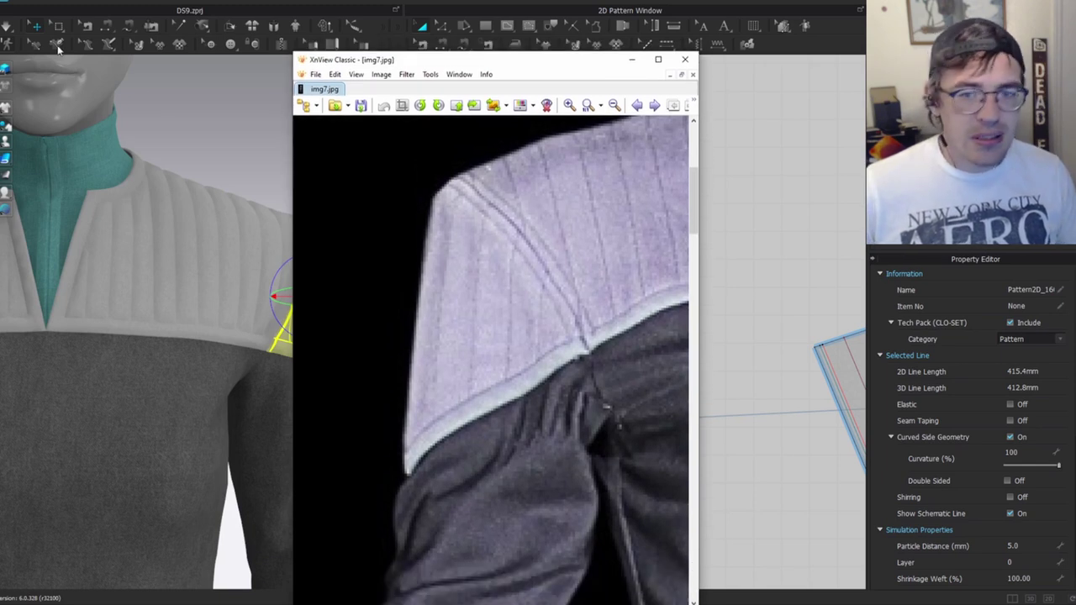
{"action": "key", "text": "alt+Tab"}
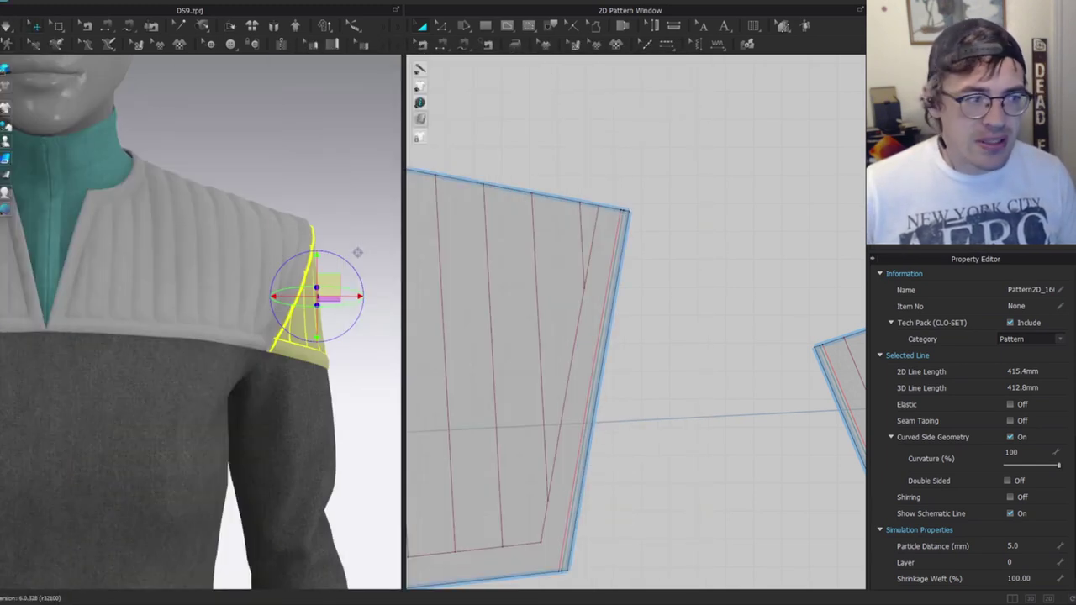
Create a symmetric copy of the shoulder cap clone and place it beside the original cap above the opposite sleeve.
{"action": "scroll", "coordinate": [695, 437], "scroll_direction": "down", "scroll_amount": 6}
{"action": "middle_click_drag", "start_coordinate": [694, 440], "coordinate": [675, 291]}
{"action": "scroll", "coordinate": [675, 290], "scroll_direction": "down", "scroll_amount": 3}
{"action": "middle_click_drag", "start_coordinate": [759, 216], "coordinate": [506, 329]}
{"action": "scroll", "coordinate": [737, 447], "scroll_direction": "down", "scroll_amount": 5}
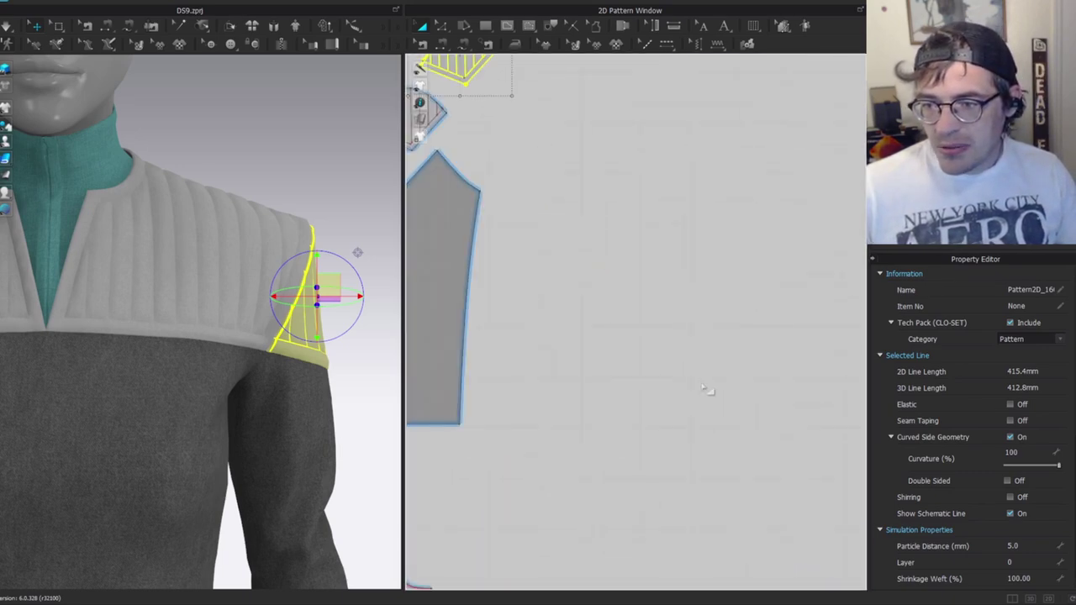
{"action": "scroll", "coordinate": [617, 279], "scroll_direction": "up", "scroll_amount": 5}
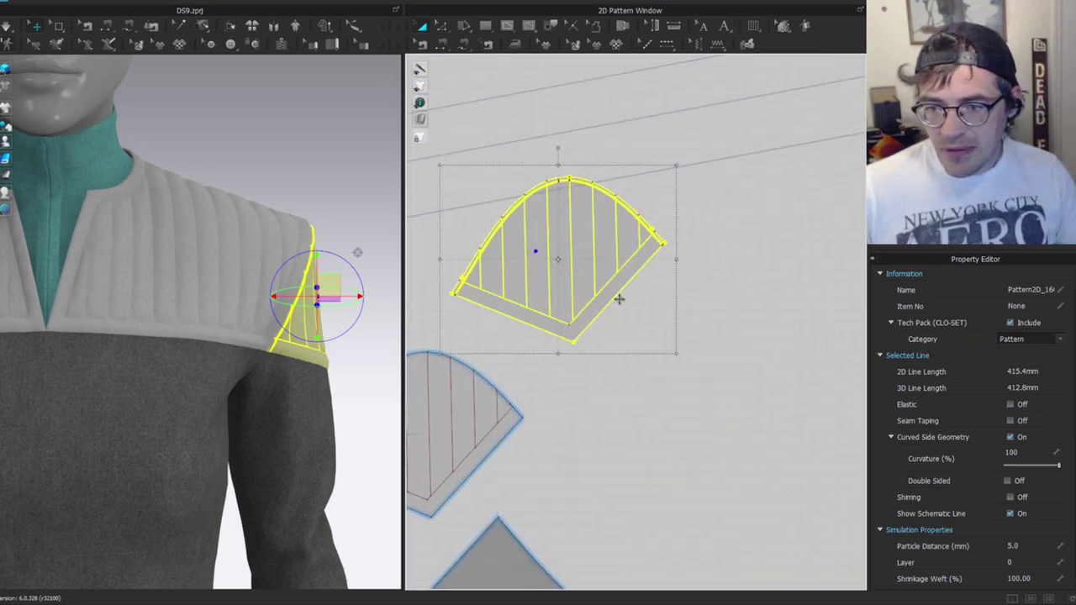
{"action": "scroll", "coordinate": [618, 297], "scroll_direction": "down", "scroll_amount": 5}
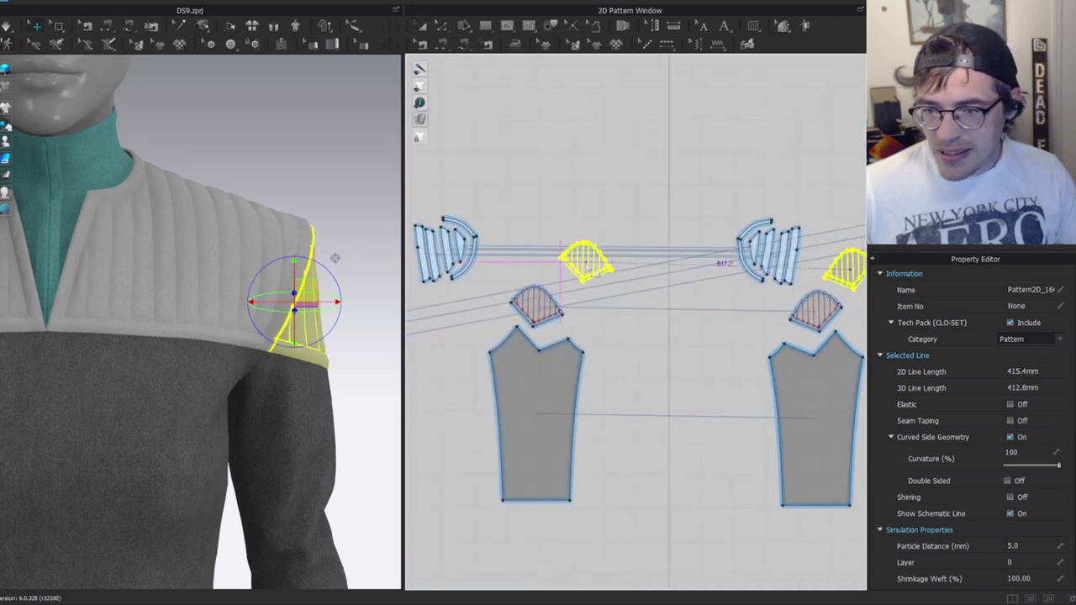
{"action": "left_click_drag", "start_coordinate": [591, 268], "coordinate": [582, 282]}
{"action": "scroll", "coordinate": [234, 276], "scroll_direction": "down", "scroll_amount": 2}
{"action": "scroll", "coordinate": [166, 372], "scroll_direction": "down", "scroll_amount": 2}
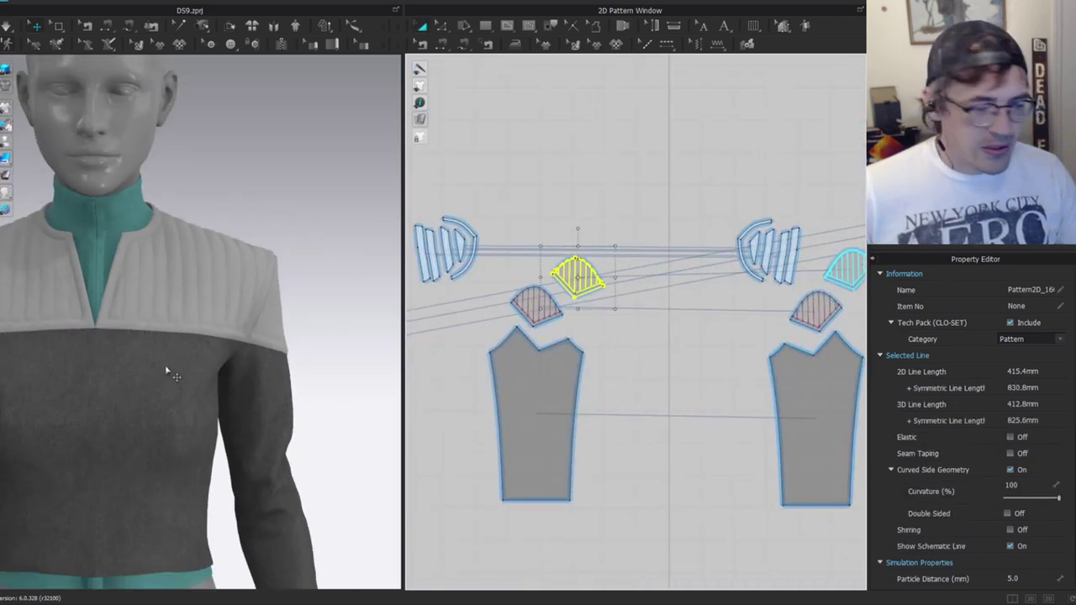
Simulate the mirrored shoulder cap onto the opposite shoulder with the rest of the garment frozen, and unfreeze the garment.
{"action": "middle_click_drag", "start_coordinate": [165, 373], "coordinate": [370, 328]}
{"action": "scroll", "coordinate": [257, 291], "scroll_direction": "up", "scroll_amount": 3}
{"action": "key", "text": "space"}
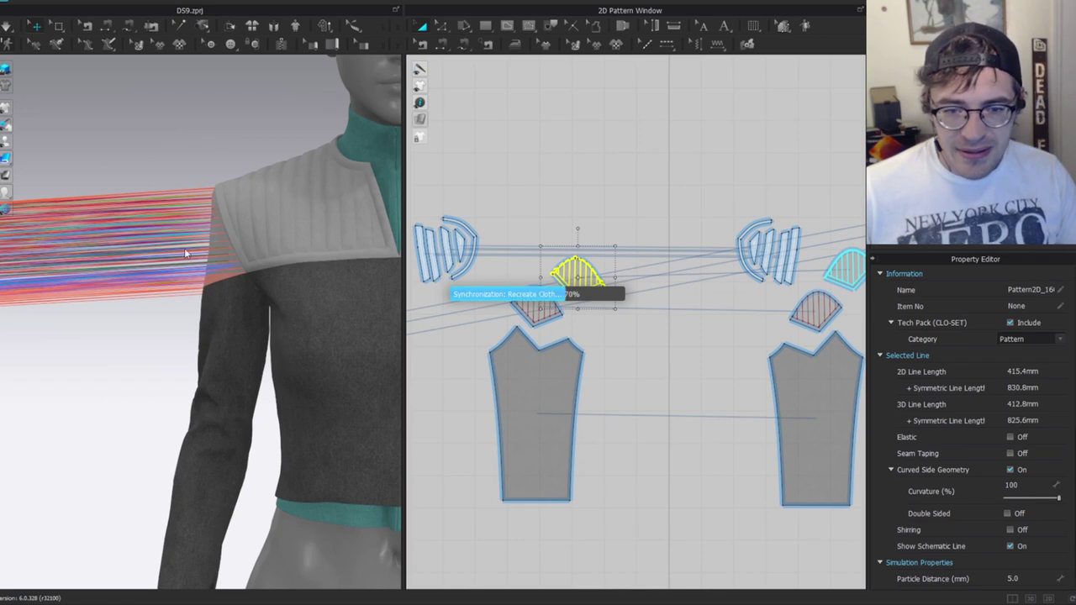
{"action": "left_click", "coordinate": [192, 199]}
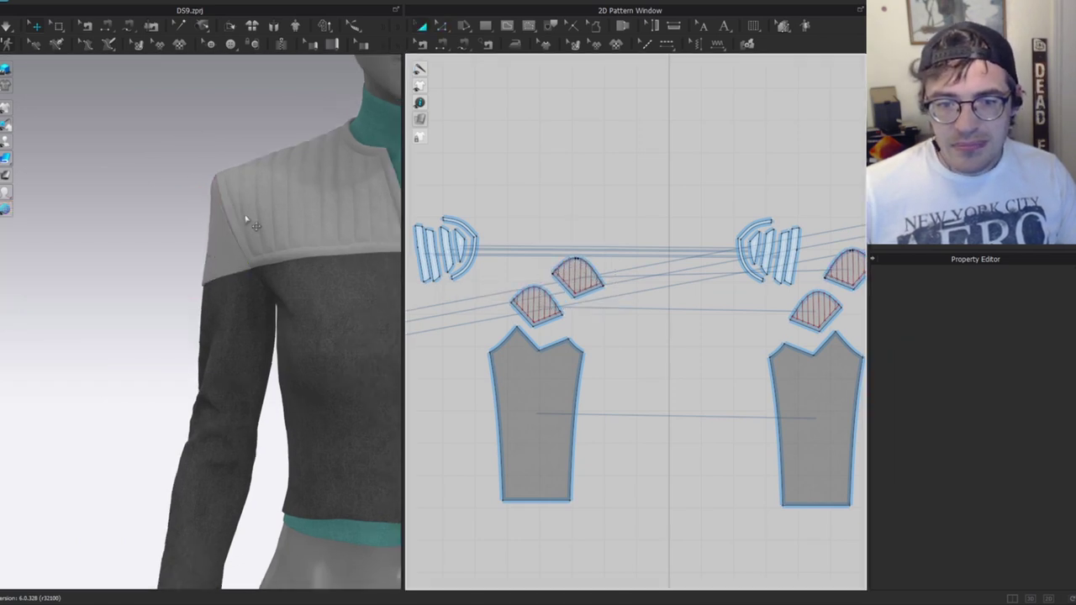
{"action": "key", "text": "space"}
{"action": "key", "text": "space"}
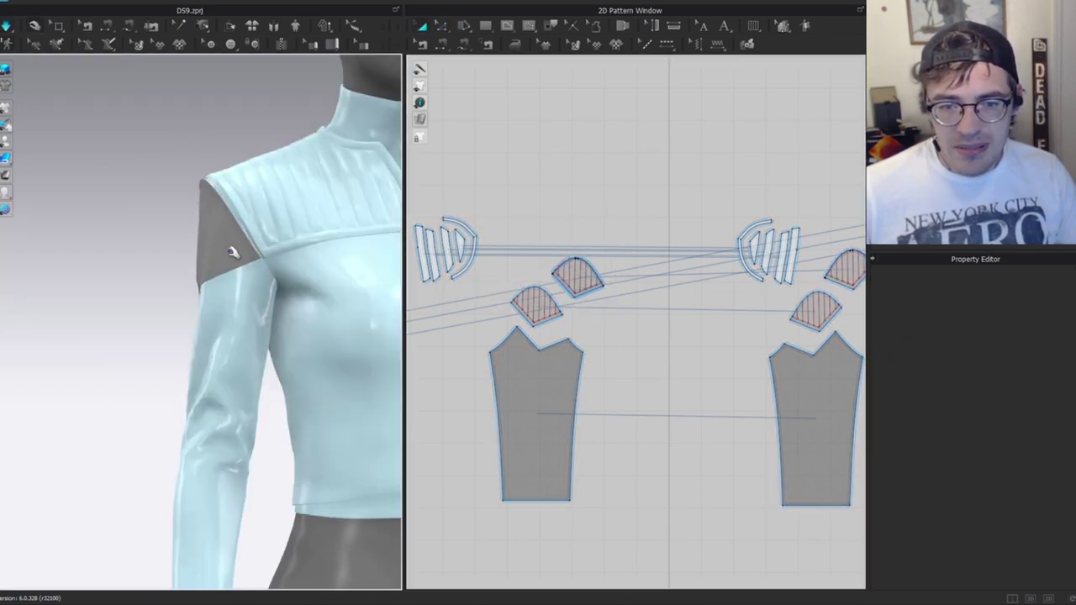
{"action": "key", "text": "ctrl+shift+k"}
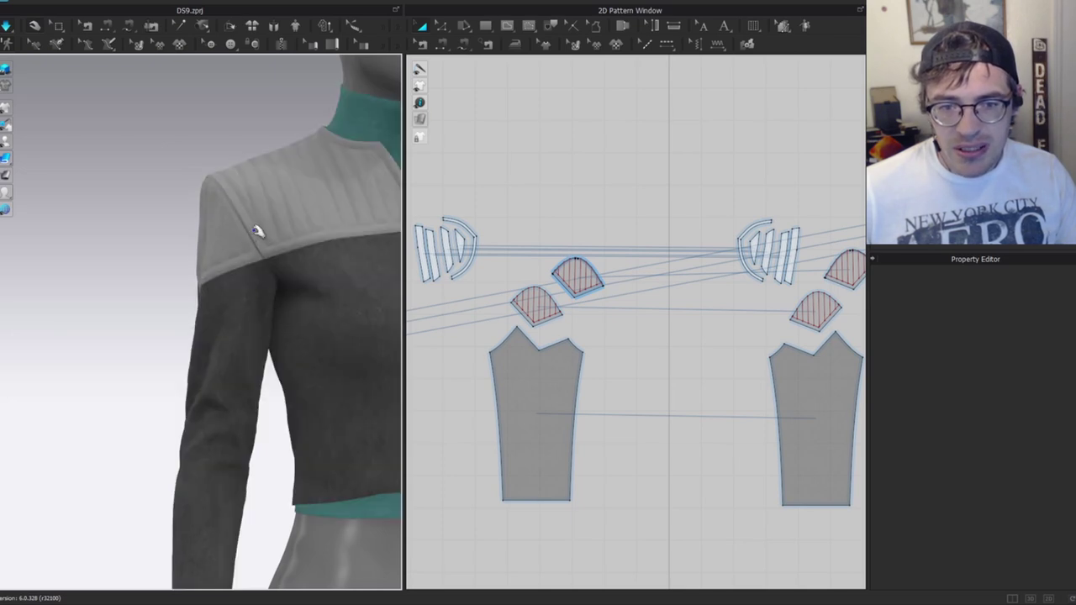
Set the particle distance of the lined shoulder cap pieces at the top of the sleeves to 10 mm.
{"action": "left_click", "coordinate": [229, 238]}
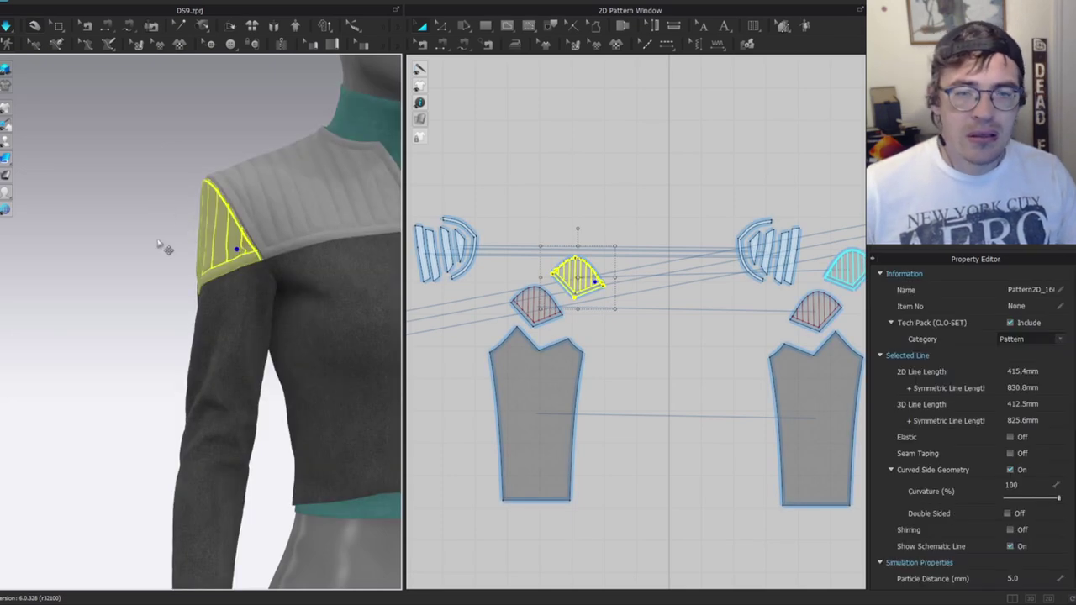
{"action": "scroll", "coordinate": [167, 250], "scroll_direction": "down", "scroll_amount": 4}
{"action": "left_click", "coordinate": [166, 250]}
{"action": "key", "text": "space"}
{"action": "right_click_drag", "start_coordinate": [260, 256], "coordinate": [216, 255]}
{"action": "left_click", "coordinate": [333, 294]}
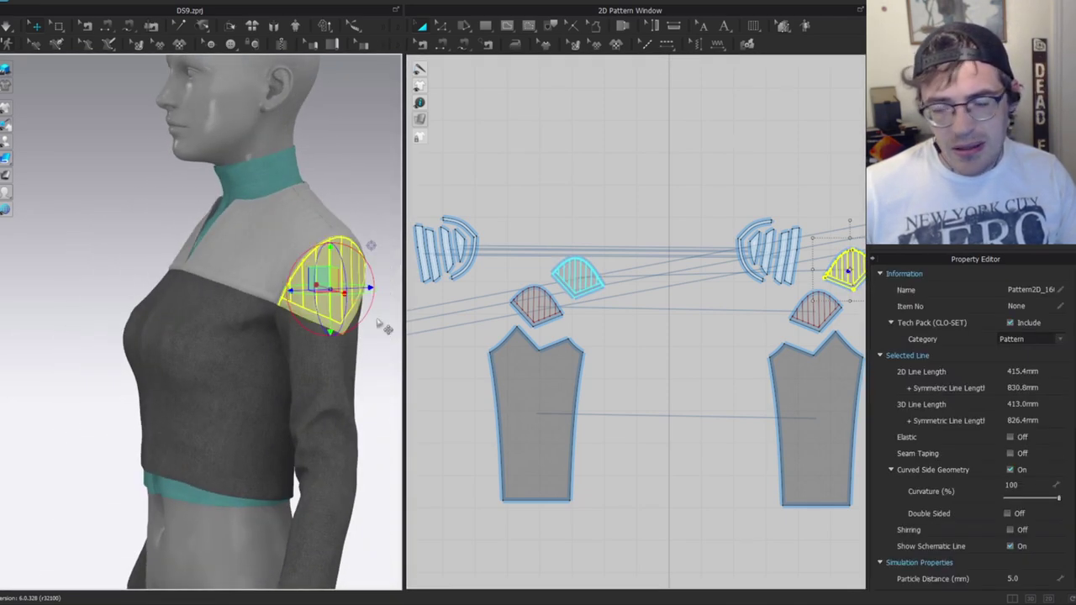
{"action": "scroll", "coordinate": [764, 300], "scroll_direction": "down", "scroll_amount": 2}
{"action": "scroll", "coordinate": [715, 340], "scroll_direction": "up", "scroll_amount": 6}
{"action": "left_click", "coordinate": [715, 339]}
{"action": "scroll", "coordinate": [702, 370], "scroll_direction": "down", "scroll_amount": 3}
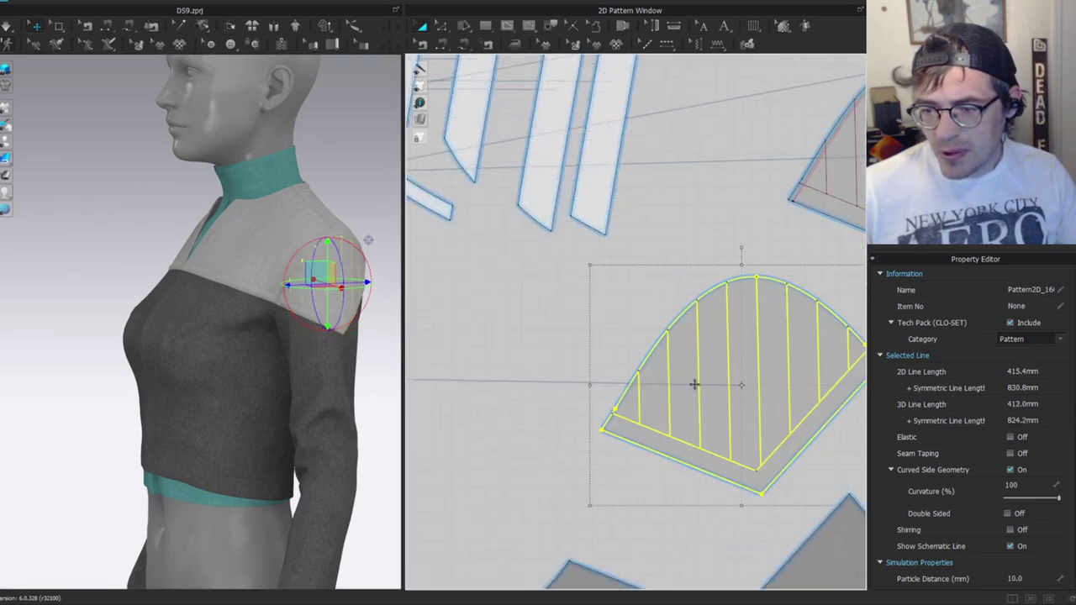
Change the additional collision thickness of the lined shoulder cap pieces above the sleeve patterns.
{"action": "scroll", "coordinate": [710, 254], "scroll_direction": "up", "scroll_amount": 4}
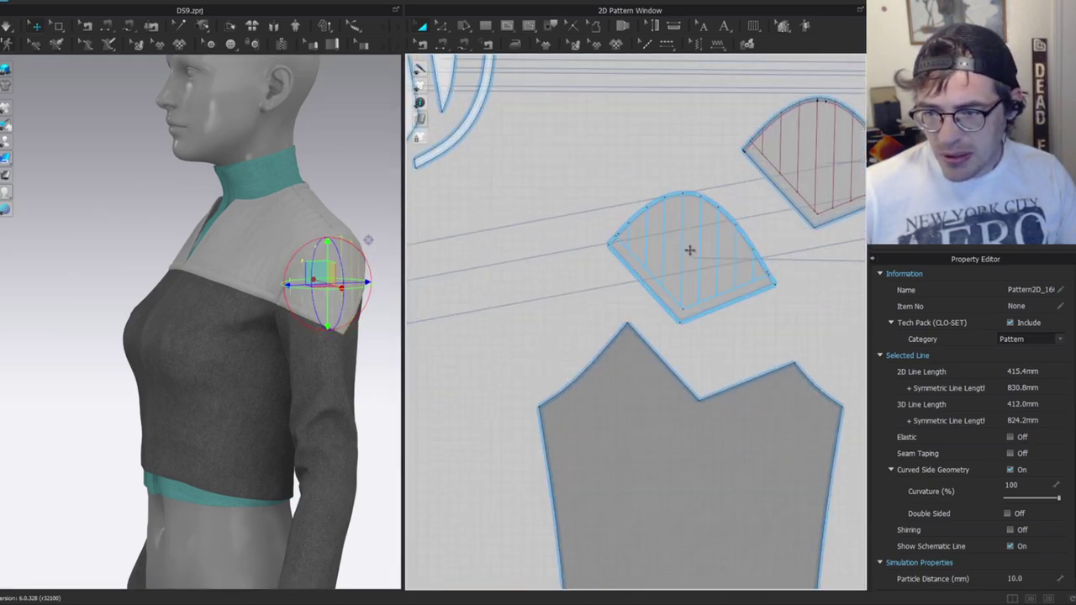
{"action": "left_click", "coordinate": [689, 249]}
{"action": "scroll", "coordinate": [998, 535], "scroll_direction": "down", "scroll_amount": 3}
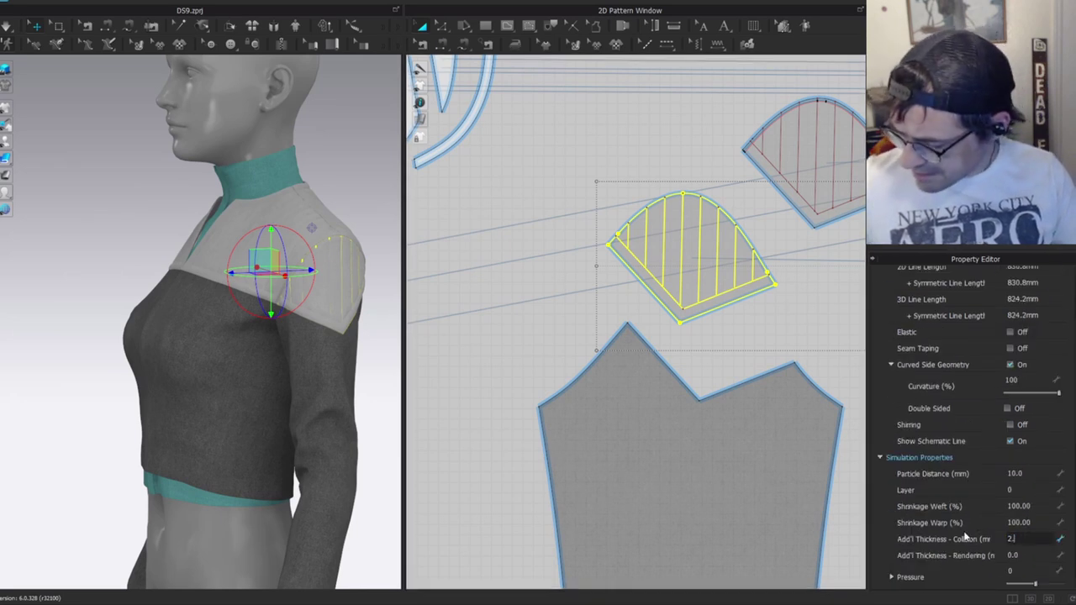
{"action": "left_click", "coordinate": [370, 192]}
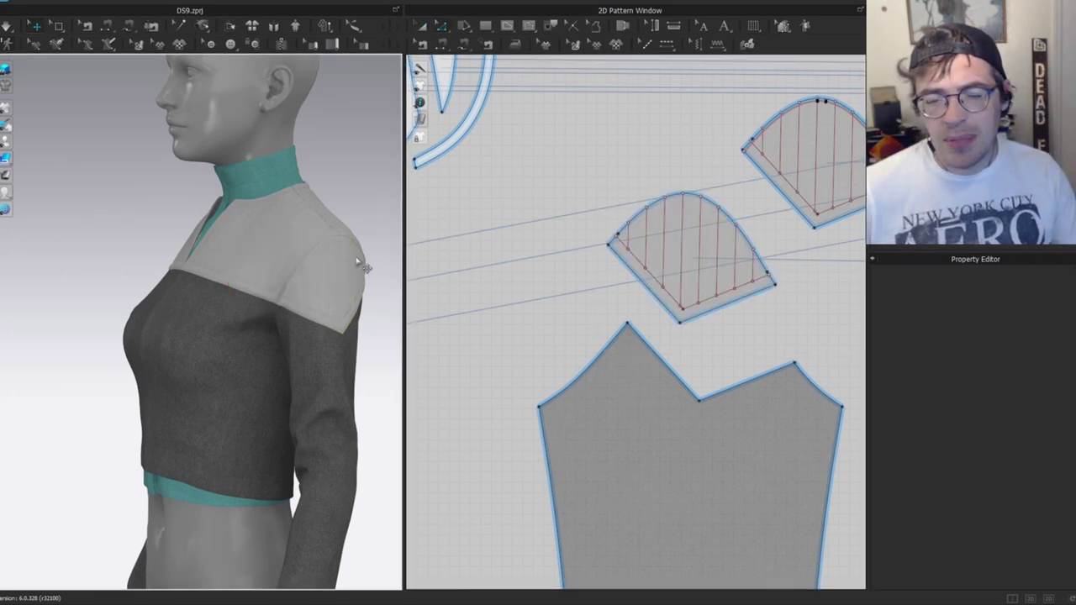
{"action": "key", "text": "a"}
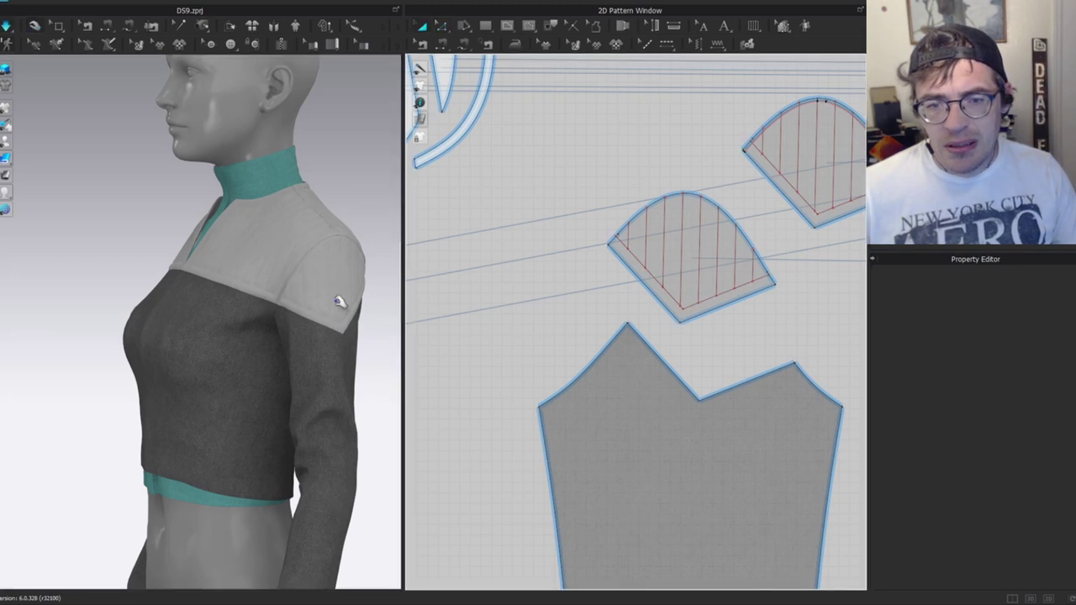
Draw a tall rectangular pattern below the torso pieces, covering the avatar silhouette's right leg from hip to ankle.
{"action": "right_click_drag", "start_coordinate": [339, 268], "coordinate": [395, 280]}
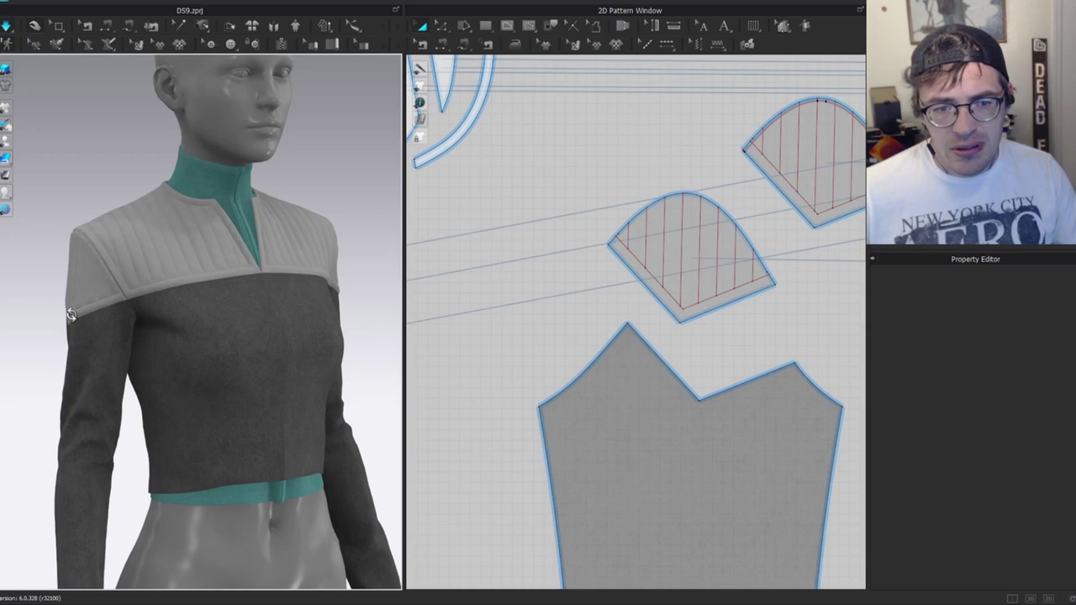
{"action": "right_click_drag", "start_coordinate": [296, 269], "coordinate": [300, 198]}
{"action": "right_click_drag", "start_coordinate": [334, 351], "coordinate": [249, 263]}
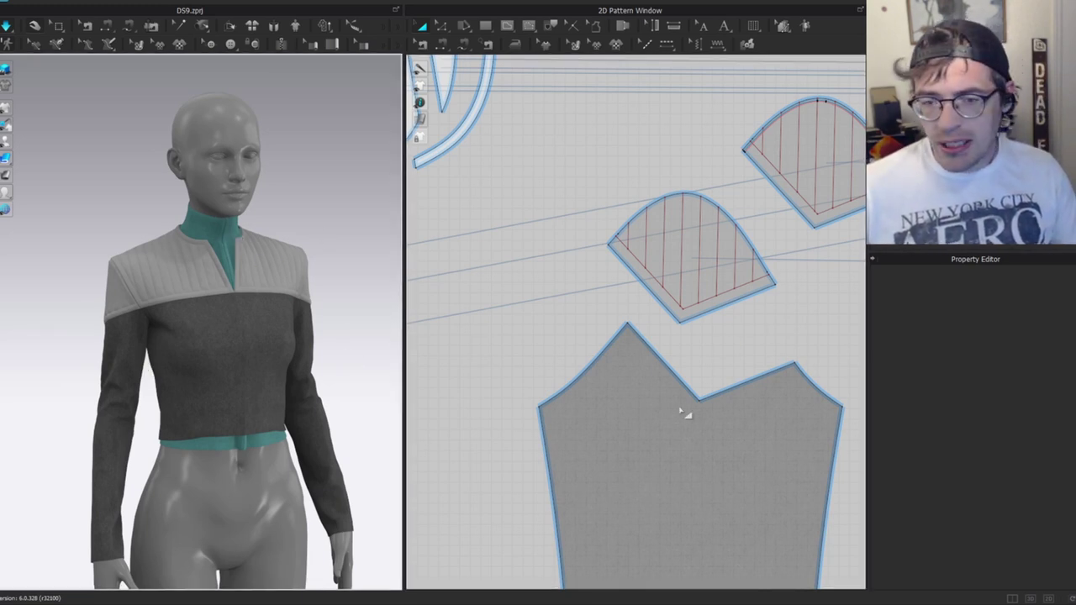
{"action": "scroll", "coordinate": [675, 363], "scroll_direction": "down", "scroll_amount": 3}
{"action": "scroll", "coordinate": [724, 426], "scroll_direction": "down", "scroll_amount": 4}
{"action": "middle_click_drag", "start_coordinate": [713, 472], "coordinate": [574, 116]}
{"action": "middle_click_drag", "start_coordinate": [640, 425], "coordinate": [652, 191]}
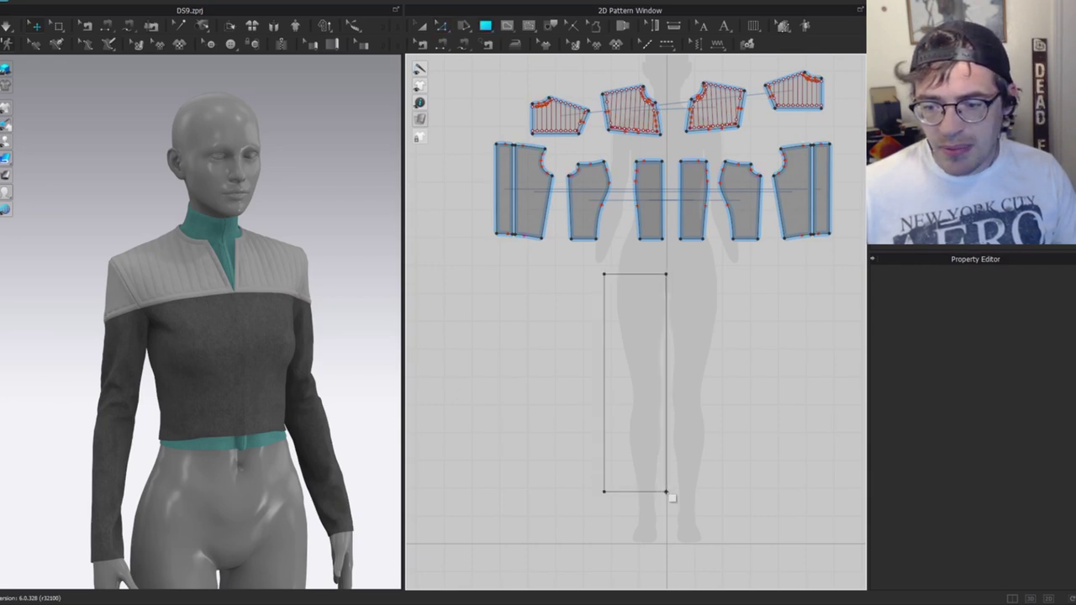
Check the uniform reference photo img7.jpg in XnView Classic and notch the leg panel's inner upper edge for the crotch.
{"action": "left_click_drag", "start_coordinate": [589, 602], "coordinate": [274, 12]}
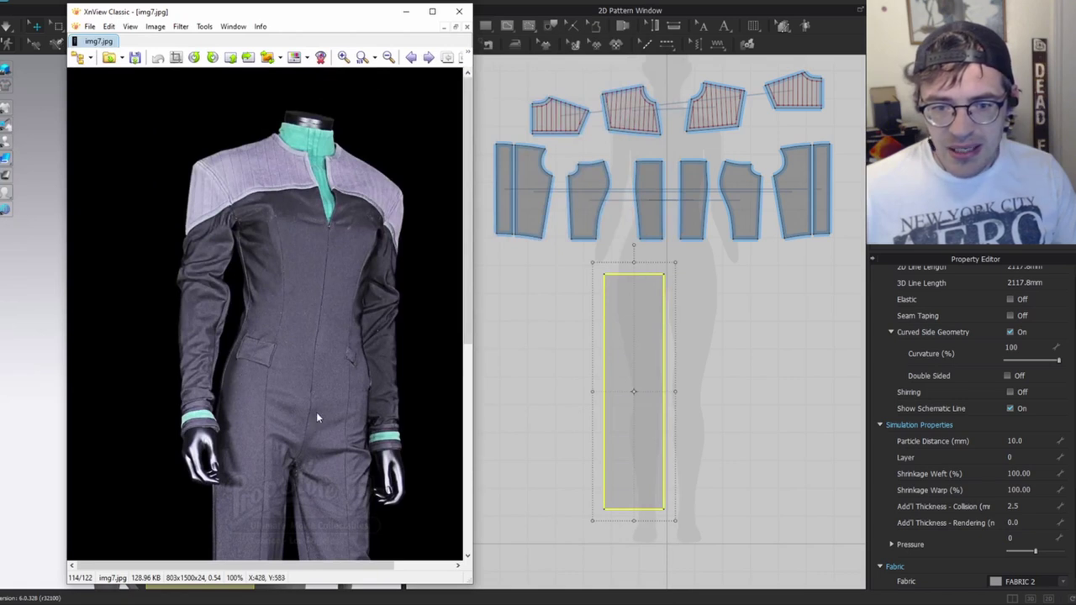
{"action": "key", "text": "alt+Tab"}
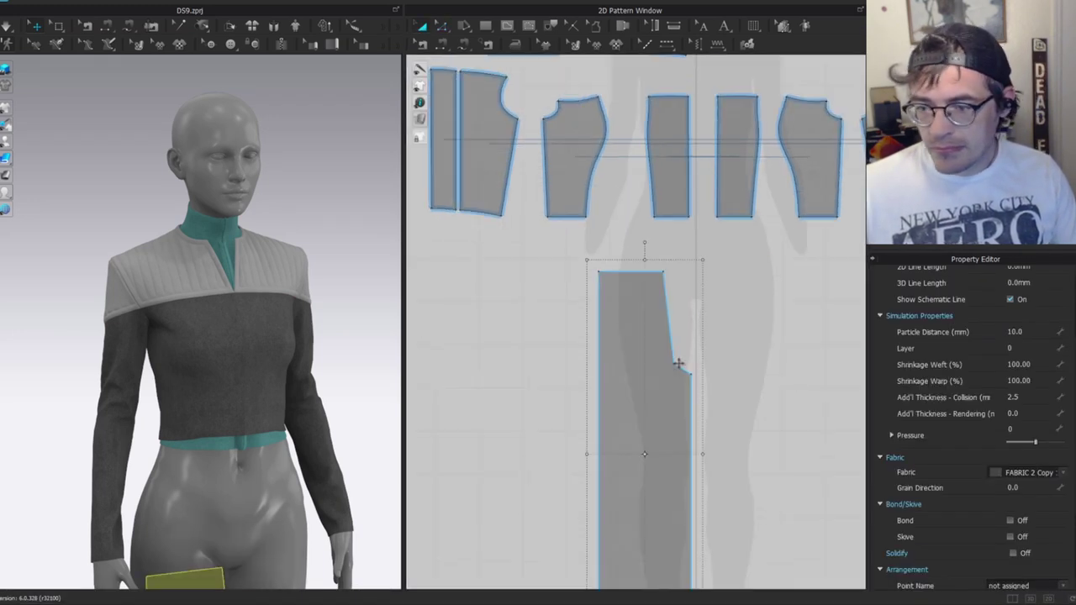
{"action": "left_click", "coordinate": [160, 384]}
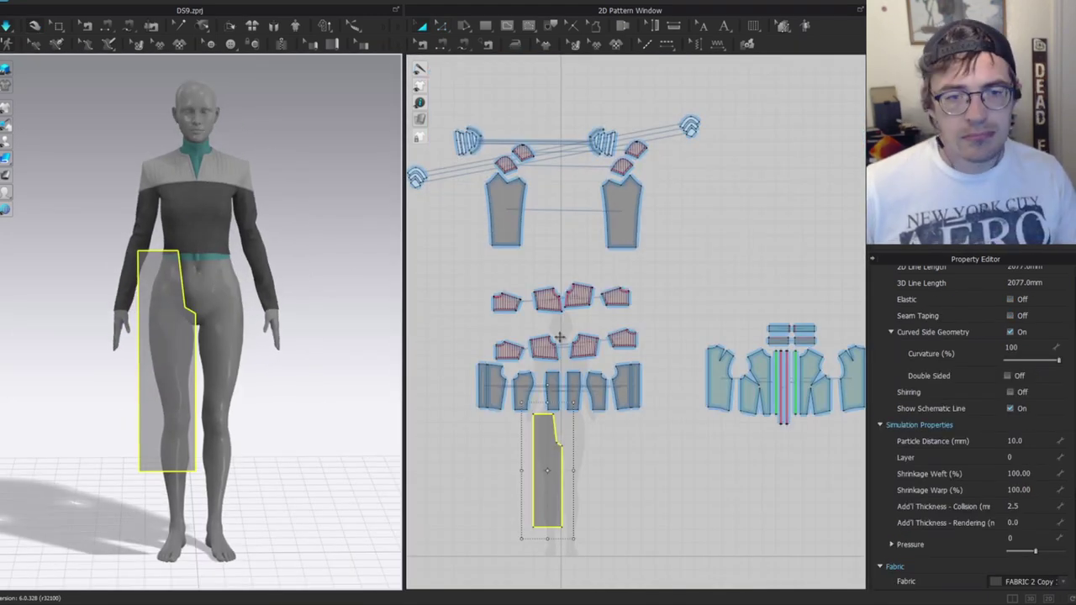
{"action": "scroll", "coordinate": [163, 317], "scroll_direction": "up", "scroll_amount": 3}
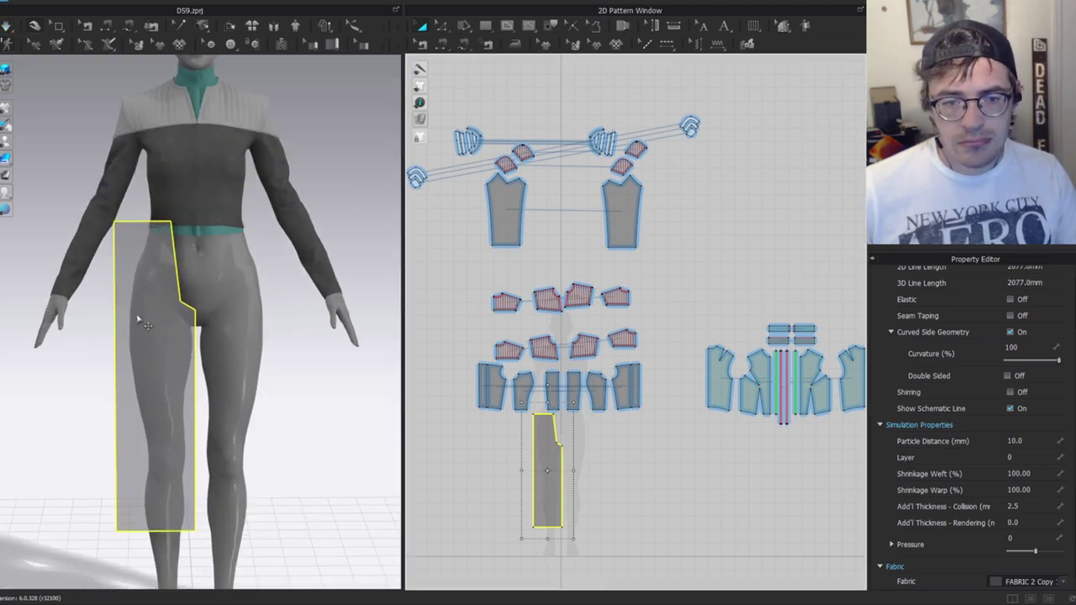
{"action": "left_click", "coordinate": [138, 314]}
Curve the leg panel's crotch edge so it sweeps smoothly from the waist down to the inner crotch corner.
{"action": "scroll", "coordinate": [139, 314], "scroll_direction": "up", "scroll_amount": 2}
{"action": "scroll", "coordinate": [543, 447], "scroll_direction": "up", "scroll_amount": 8}
{"action": "key", "text": "c"}
{"action": "left_click", "coordinate": [651, 386]}
{"action": "scroll", "coordinate": [669, 362], "scroll_direction": "up", "scroll_amount": 4}
{"action": "left_click", "coordinate": [613, 394]}
{"action": "right_click", "coordinate": [612, 394]}
{"action": "left_click", "coordinate": [660, 416]}
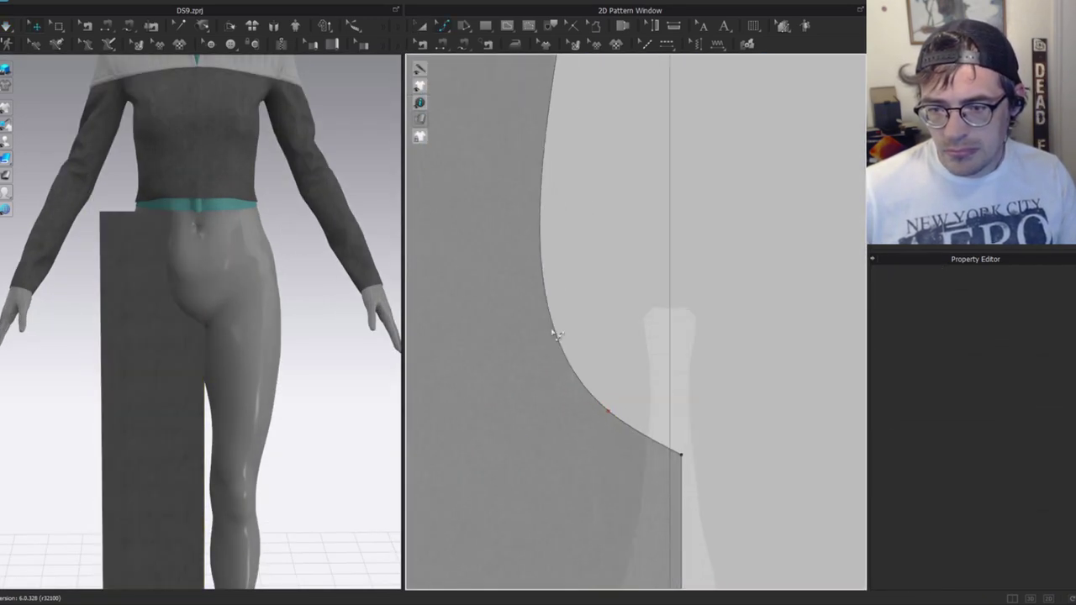
{"action": "left_click_drag", "start_coordinate": [552, 331], "coordinate": [583, 322]}
Curve the outer side edge of the leg panel outward at the hip and inward toward the lower leg.
{"action": "scroll", "coordinate": [581, 396], "scroll_direction": "down", "scroll_amount": 4}
{"action": "middle_click_drag", "start_coordinate": [584, 378], "coordinate": [660, 334]}
{"action": "left_click_drag", "start_coordinate": [533, 329], "coordinate": [516, 328]}
{"action": "middle_click_drag", "start_coordinate": [550, 501], "coordinate": [558, 251]}
{"action": "left_click_drag", "start_coordinate": [529, 350], "coordinate": [544, 352]}
Taper the leg panel to a hem about 153 mm wide and curve its inseam slightly inward.
{"action": "left_click_drag", "start_coordinate": [547, 528], "coordinate": [572, 528]}
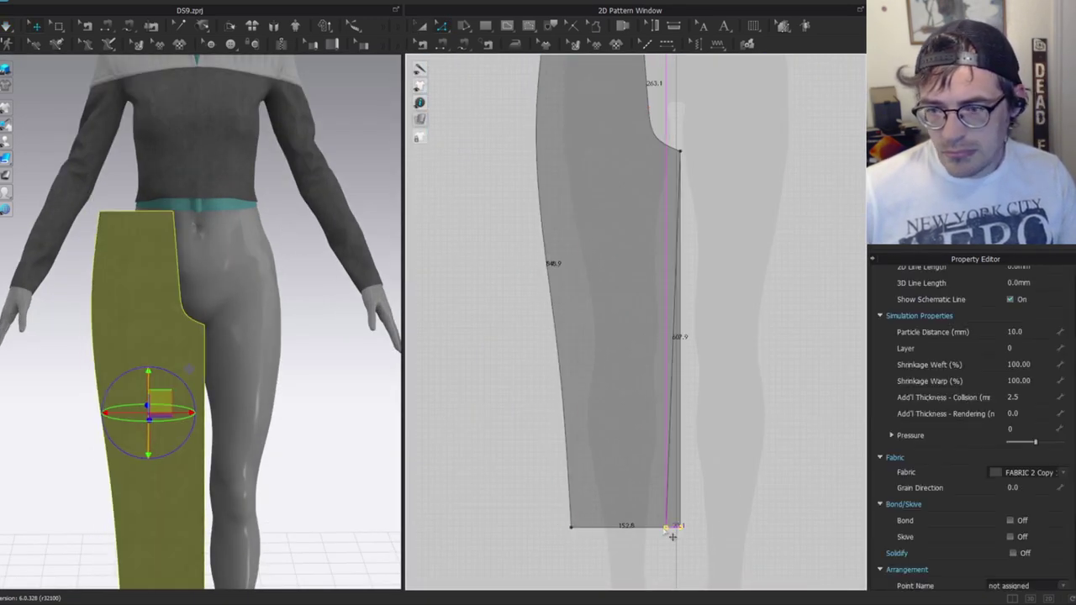
{"action": "left_click_drag", "start_coordinate": [680, 528], "coordinate": [666, 528]}
{"action": "left_click_drag", "start_coordinate": [675, 252], "coordinate": [666, 252]}
Duplicate the leg panel beside the original and position the copy around the avatar's leg as the back piece.
{"action": "scroll", "coordinate": [687, 382], "scroll_direction": "down", "scroll_amount": 4}
{"action": "key", "text": "a"}
{"action": "left_click", "coordinate": [657, 362]}
{"action": "key", "text": "ctrl+c"}
{"action": "key", "text": "ctrl+v"}
{"action": "left_click", "coordinate": [512, 362]}
{"action": "key", "text": "ctrl+g"}
{"action": "right_click_drag", "start_coordinate": [220, 143], "coordinate": [227, 224]}
{"action": "left_click_drag", "start_coordinate": [101, 328], "coordinate": [261, 211]}
Select the jacket and sleeve pattern pieces and hide them on the avatar, leaving the trouser panels shown.
{"action": "scroll", "coordinate": [664, 383], "scroll_direction": "down", "scroll_amount": 4}
{"action": "left_click", "coordinate": [666, 361], "text": "shift"}
{"action": "scroll", "coordinate": [538, 437], "scroll_direction": "down", "scroll_amount": 4}
{"action": "left_click_drag", "start_coordinate": [449, 136], "coordinate": [828, 383]}
{"action": "key", "text": "shift+q"}
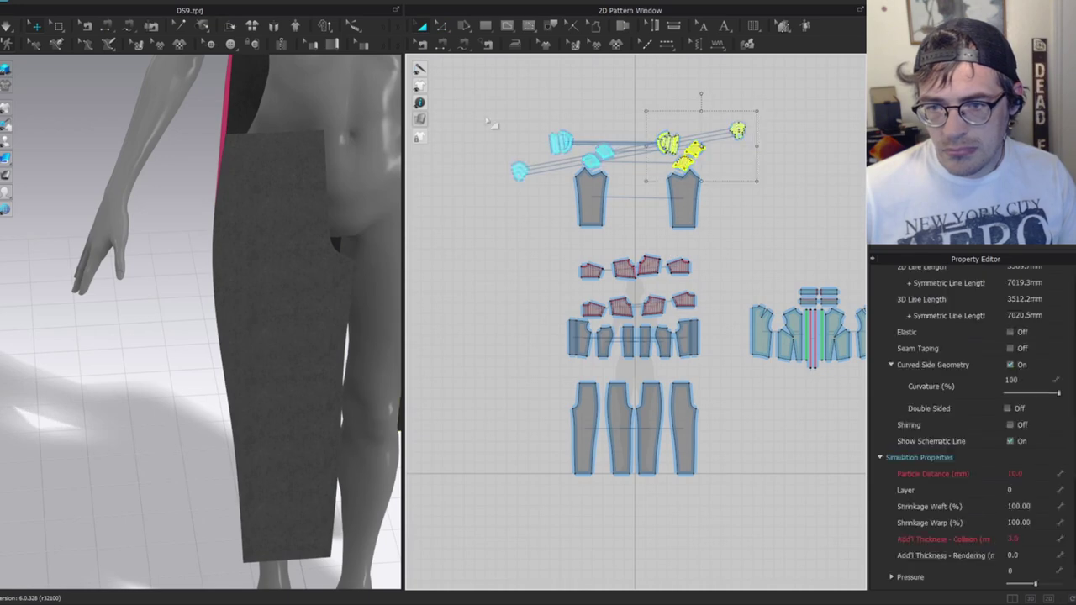
{"action": "left_click_drag", "start_coordinate": [491, 123], "coordinate": [711, 315]}
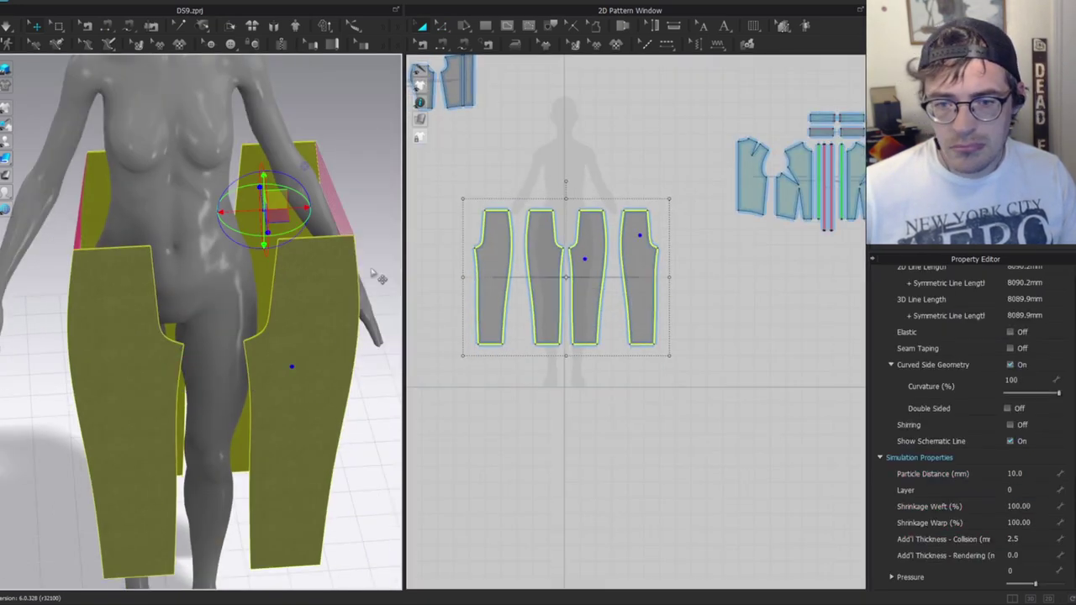
Move the mirrored leg panels in toward the body, sew the crotch edges together and simulate the trousers.
{"action": "left_click_drag", "start_coordinate": [327, 293], "coordinate": [271, 297]}
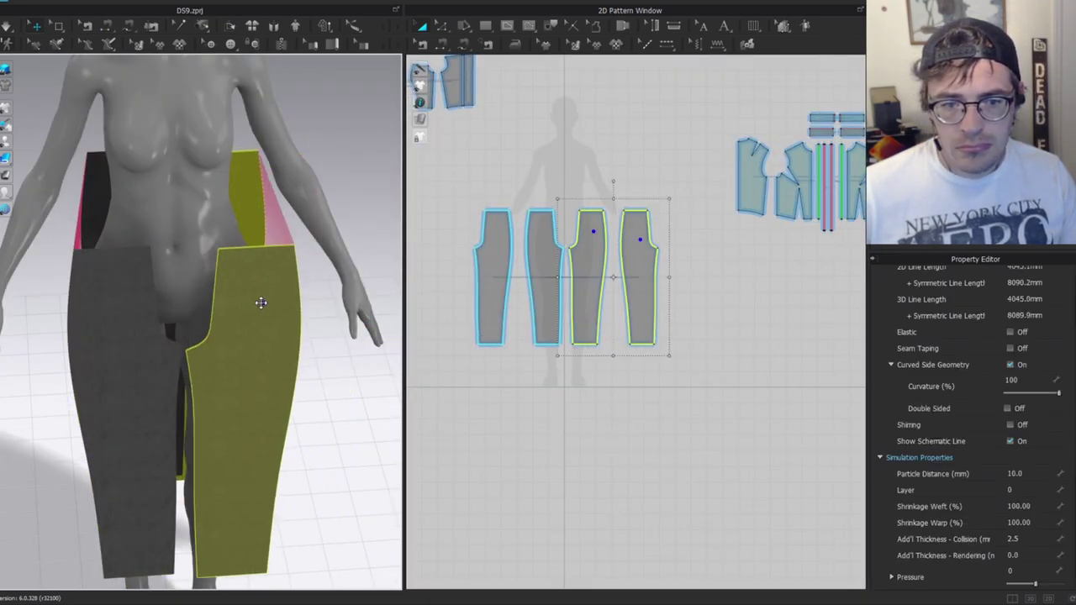
{"action": "left_click", "coordinate": [561, 228]}
{"action": "left_click", "coordinate": [572, 228]}
{"action": "key", "text": "space"}
{"action": "key", "text": "space"}
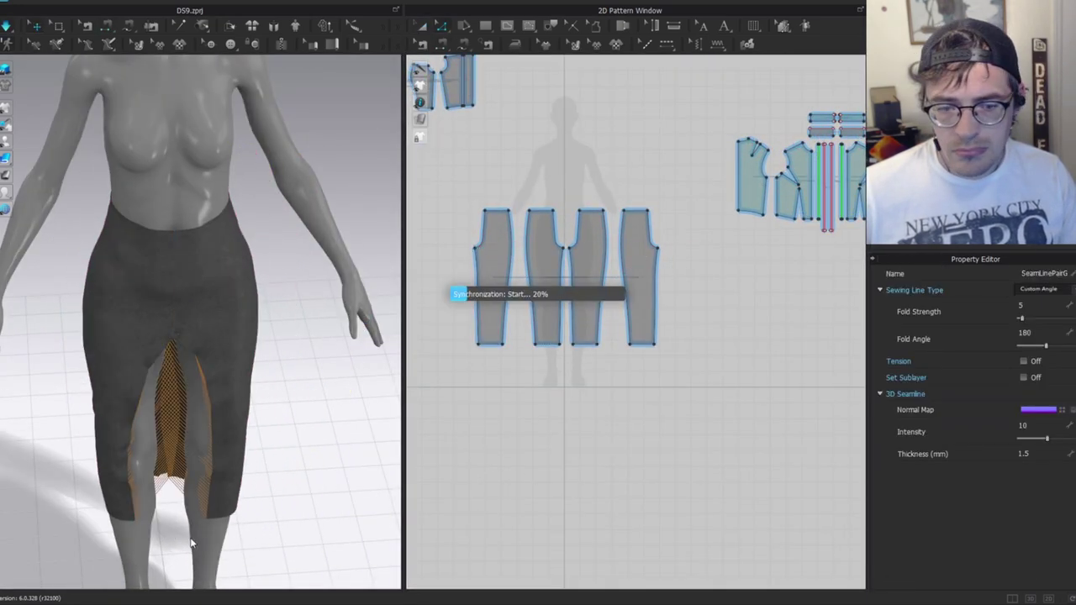
Enlarge all four trouser panels together so the legs reach farther down, and run the simulation.
{"action": "left_click_drag", "start_coordinate": [450, 190], "coordinate": [689, 387]}
{"action": "key", "text": "space"}
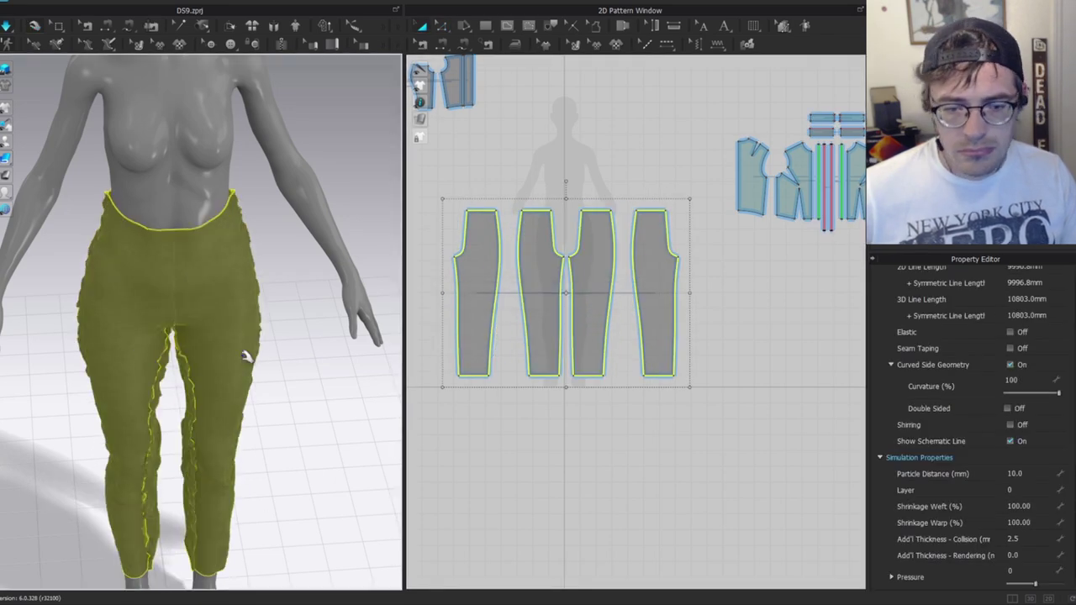
{"action": "middle_click_drag", "start_coordinate": [221, 523], "coordinate": [225, 250]}
Move the back leg panel's inner hem corner outward, reshape its inseam curve and simulate the trousers.
{"action": "key", "text": "z"}
{"action": "scroll", "coordinate": [667, 364], "scroll_direction": "up", "scroll_amount": 5}
{"action": "left_click_drag", "start_coordinate": [685, 399], "coordinate": [692, 401]}
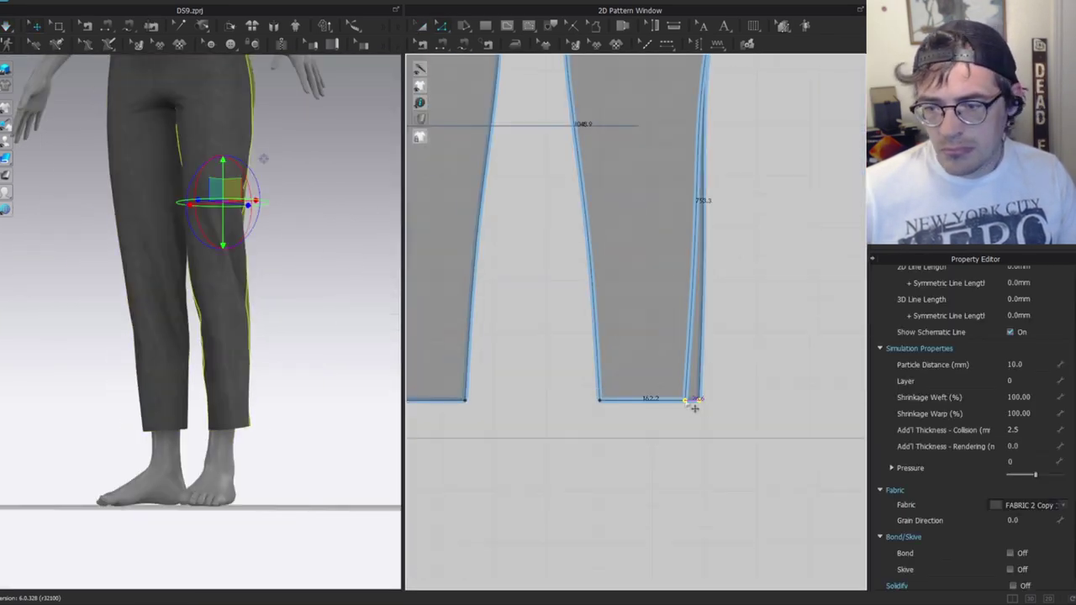
{"action": "scroll", "coordinate": [691, 395], "scroll_direction": "down", "scroll_amount": 4}
{"action": "scroll", "coordinate": [694, 290], "scroll_direction": "up", "scroll_amount": 4}
{"action": "left_click_drag", "start_coordinate": [673, 252], "coordinate": [684, 250]}
{"action": "scroll", "coordinate": [652, 246], "scroll_direction": "up", "scroll_amount": 3}
{"action": "scroll", "coordinate": [677, 412], "scroll_direction": "down", "scroll_amount": 4}
{"action": "key", "text": "space"}
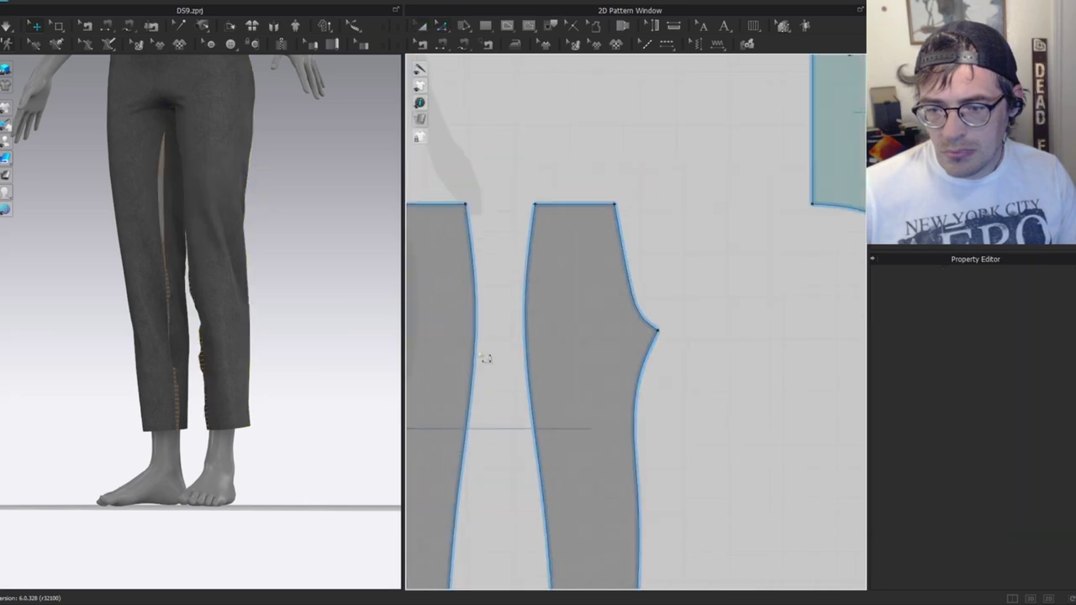
Draw an internal line about 1046 mm long down the back leg panel from the waist to the hem.
{"action": "left_click", "coordinate": [228, 173]}
{"action": "right_click_drag", "start_coordinate": [228, 174], "coordinate": [93, 191]}
{"action": "scroll", "coordinate": [420, 192], "scroll_direction": "down", "scroll_amount": 2}
{"action": "middle_click_drag", "start_coordinate": [421, 192], "coordinate": [547, 216]}
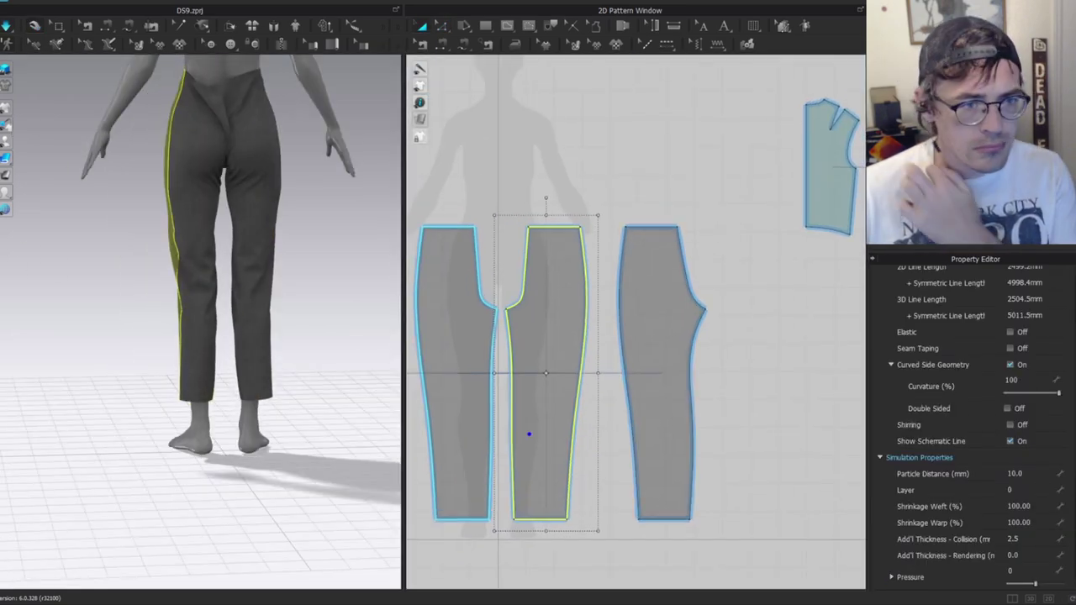
{"action": "scroll", "coordinate": [639, 321], "scroll_direction": "up", "scroll_amount": 3}
{"action": "key", "text": "g"}
{"action": "left_click", "coordinate": [661, 282]}
{"action": "double_click", "coordinate": [656, 250]}
{"action": "left_click", "coordinate": [664, 206]}
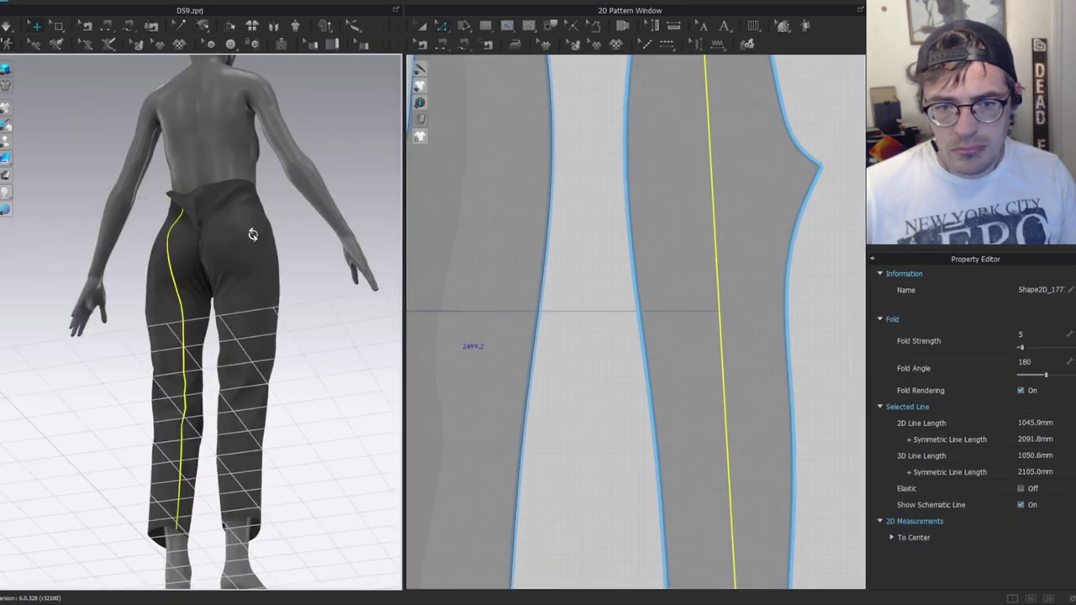
Adjust the curve point on the back panel's seat seam and simulate while tugging the fabric into place.
{"action": "scroll", "coordinate": [797, 270], "scroll_direction": "down", "scroll_amount": 3}
{"action": "left_click", "coordinate": [797, 269]}
{"action": "scroll", "coordinate": [792, 273], "scroll_direction": "up", "scroll_amount": 3}
{"action": "left_click", "coordinate": [779, 262]}
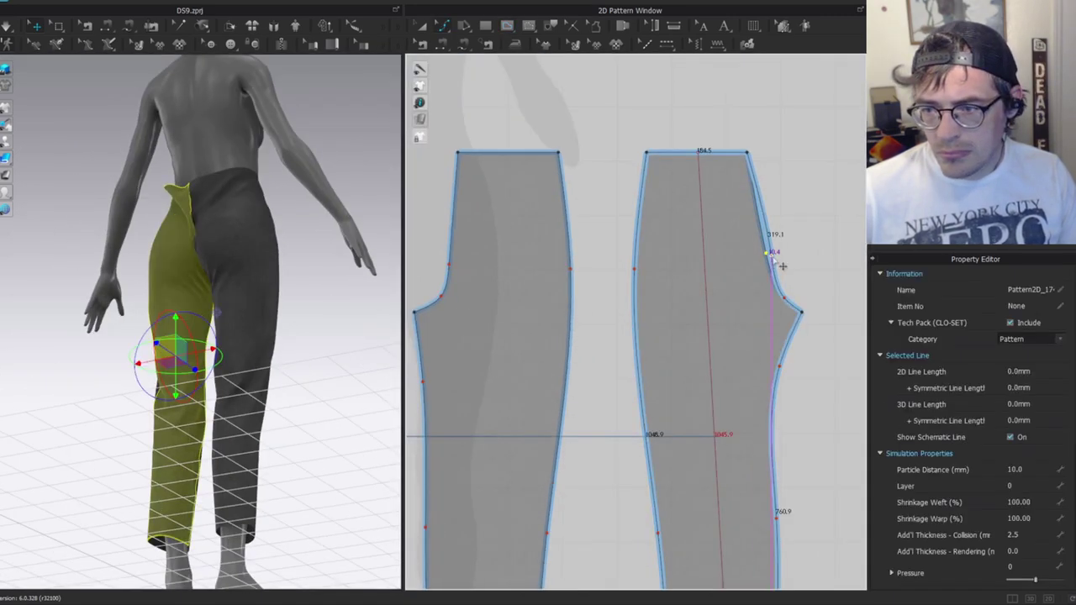
{"action": "key", "text": "space"}
{"action": "left_click_drag", "start_coordinate": [256, 291], "coordinate": [267, 360]}
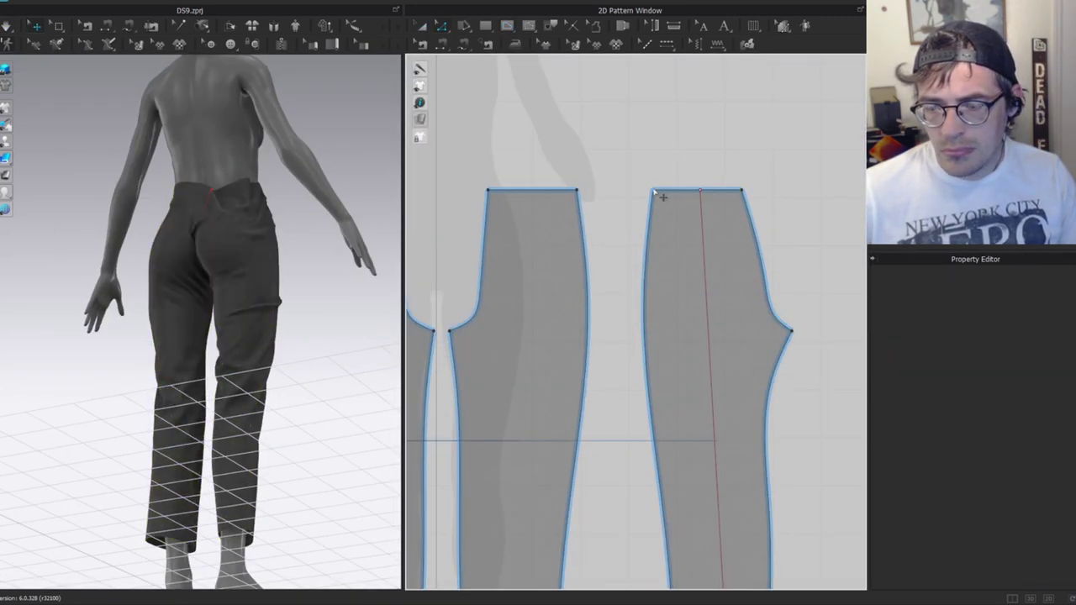
Widen the back panel's waist by moving its outer corner outward, and pull the simulated trousers smooth around the legs.
{"action": "left_click", "coordinate": [261, 271]}
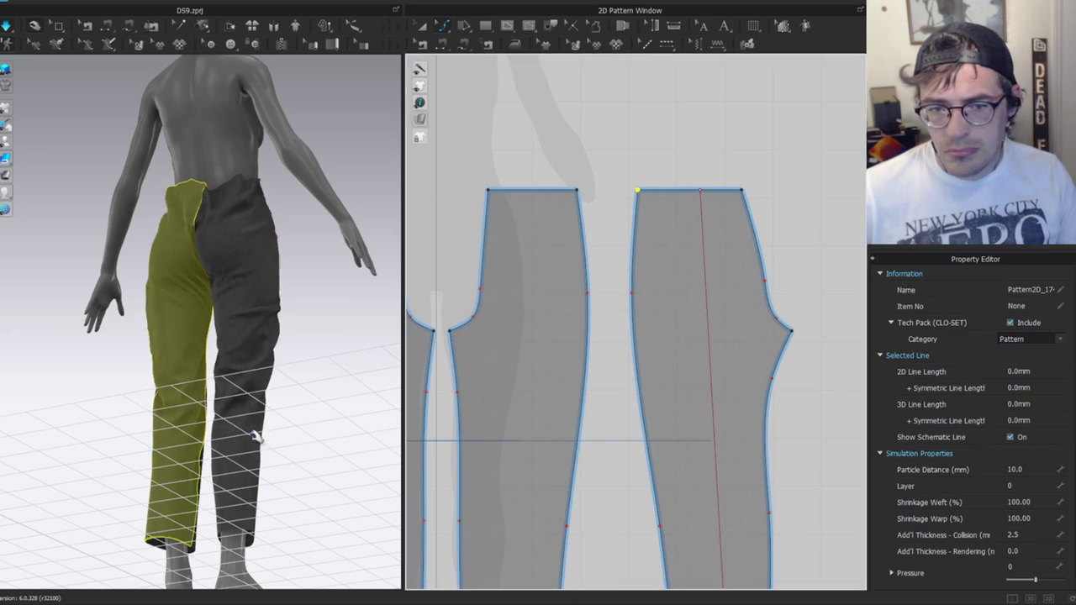
{"action": "left_click_drag", "start_coordinate": [258, 401], "coordinate": [87, 341]}
{"action": "right_click_drag", "start_coordinate": [87, 341], "coordinate": [307, 324]}
{"action": "left_click_drag", "start_coordinate": [311, 321], "coordinate": [358, 317]}
{"action": "left_click_drag", "start_coordinate": [348, 181], "coordinate": [246, 166]}
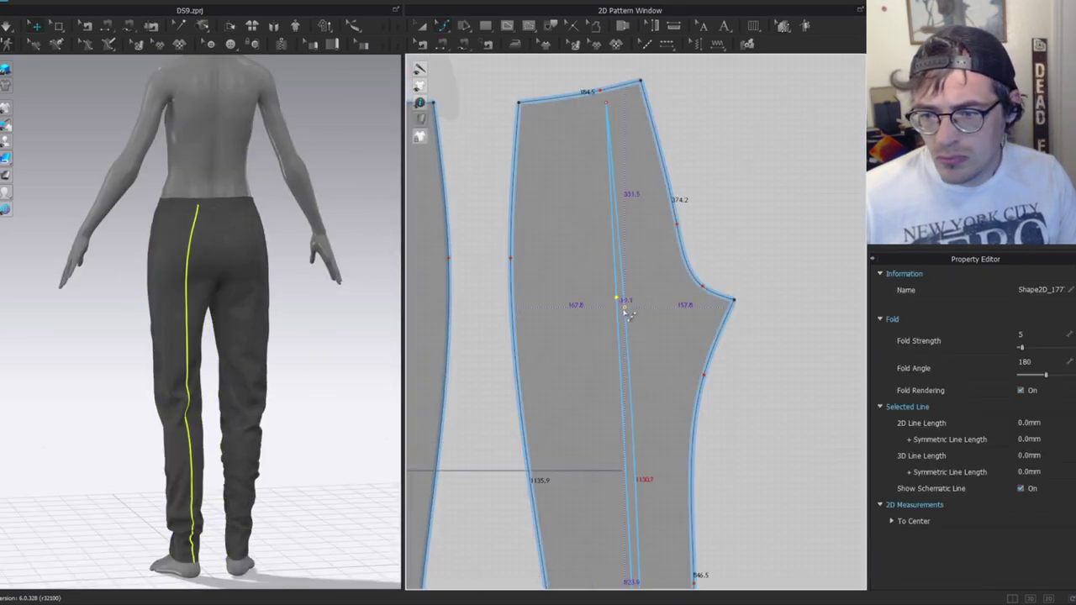
Bend the back panel's internal line into a gentle curve with curve points around seat level.
{"action": "right_click", "coordinate": [599, 248]}
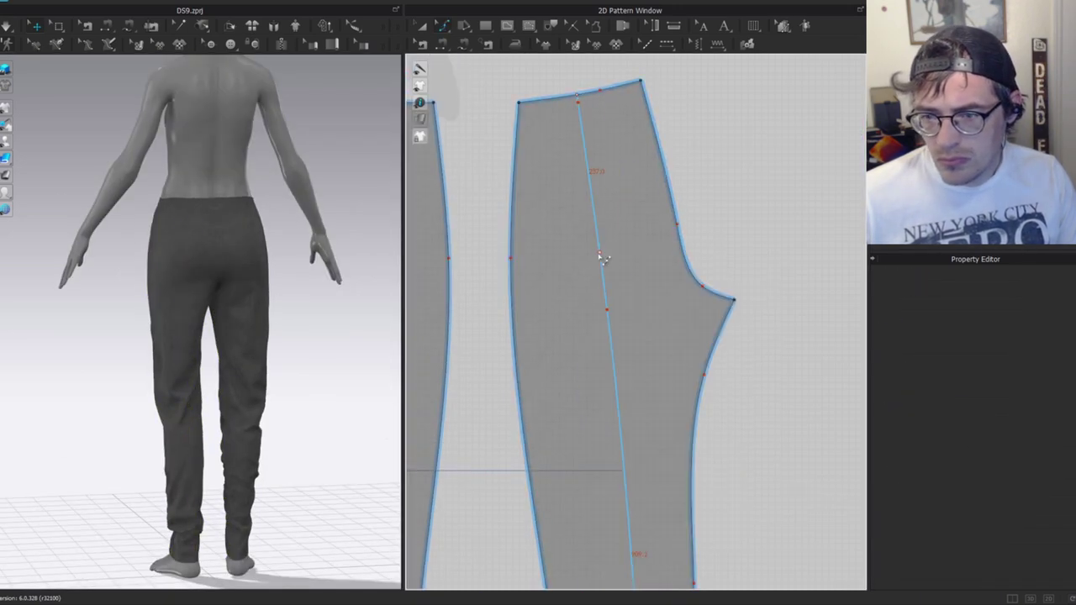
{"action": "scroll", "coordinate": [591, 315], "scroll_direction": "down", "scroll_amount": 2}
{"action": "left_click", "coordinate": [598, 439]}
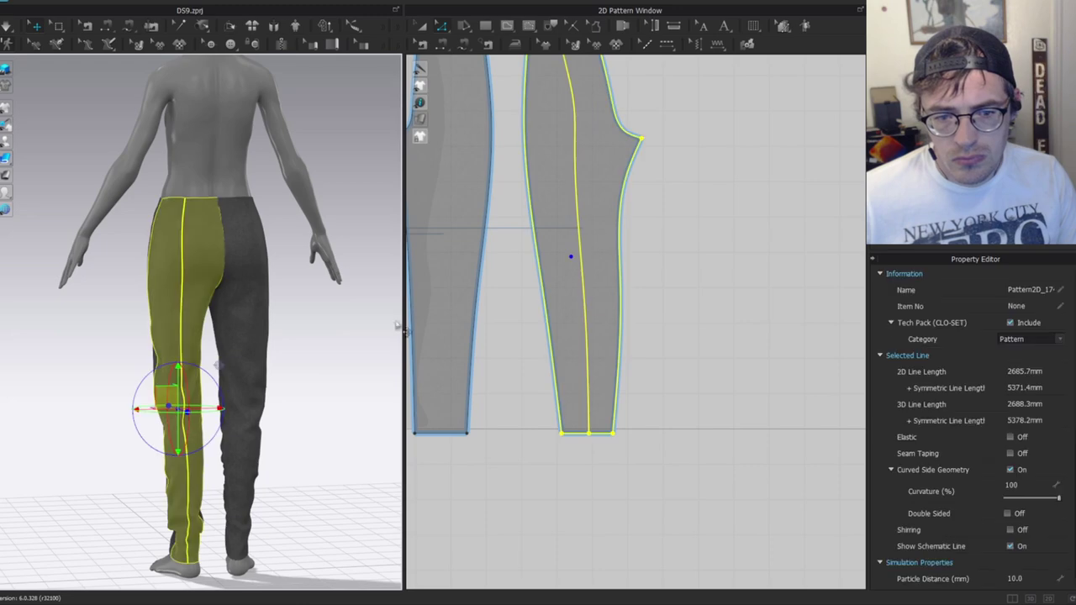
Attach the internal line's upper end to the waist edge and split the back leg panel along it.
{"action": "scroll", "coordinate": [560, 204], "scroll_direction": "up", "scroll_amount": 5}
{"action": "left_click", "coordinate": [536, 213]}
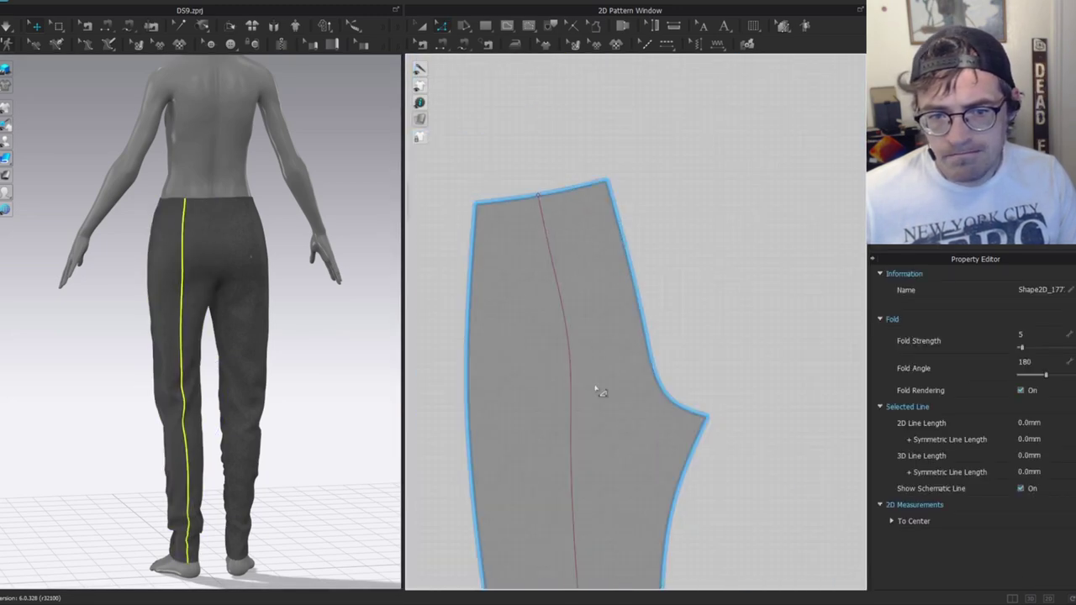
{"action": "scroll", "coordinate": [620, 339], "scroll_direction": "up", "scroll_amount": 3}
{"action": "left_click", "coordinate": [641, 326]}
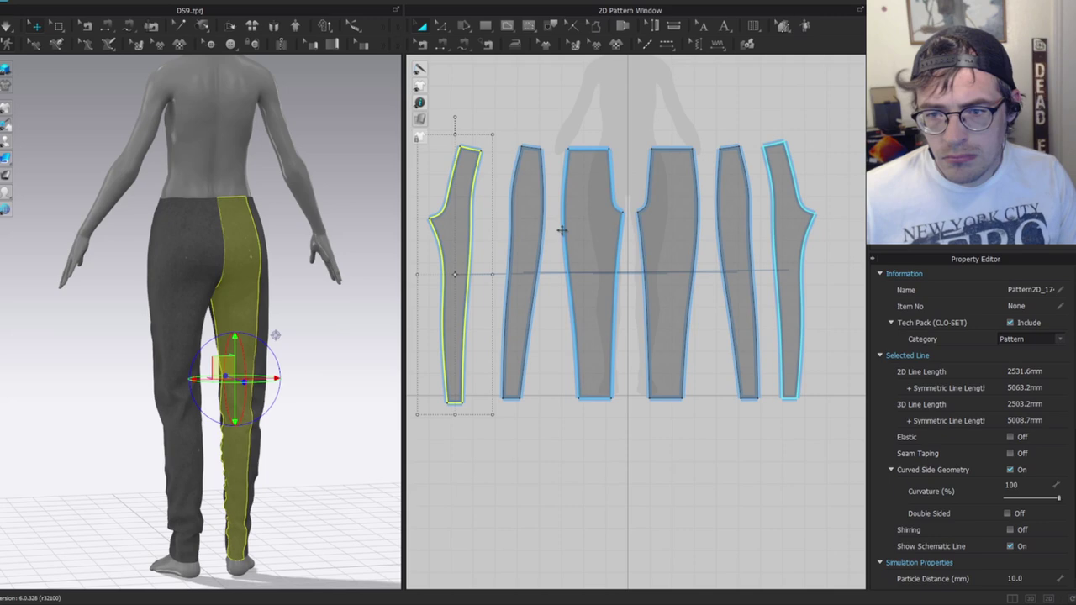
Add a lengthwise internal line to the front leg panel and bend it into a gentle curve from waist to hem.
{"action": "scroll", "coordinate": [561, 229], "scroll_direction": "up", "scroll_amount": 2}
{"action": "left_click", "coordinate": [596, 204]}
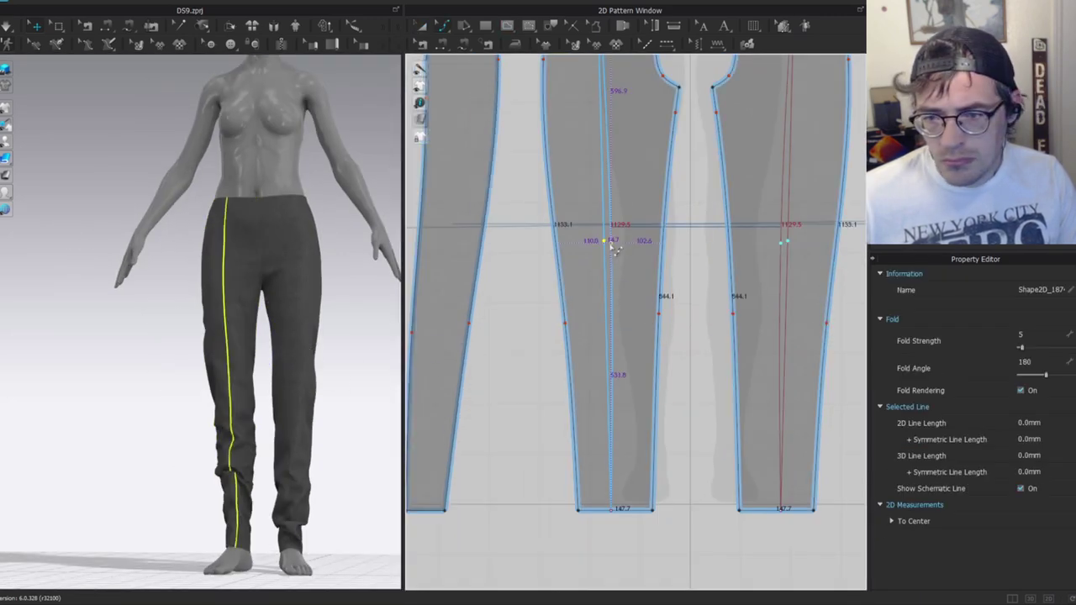
{"action": "scroll", "coordinate": [608, 240], "scroll_direction": "up", "scroll_amount": 2}
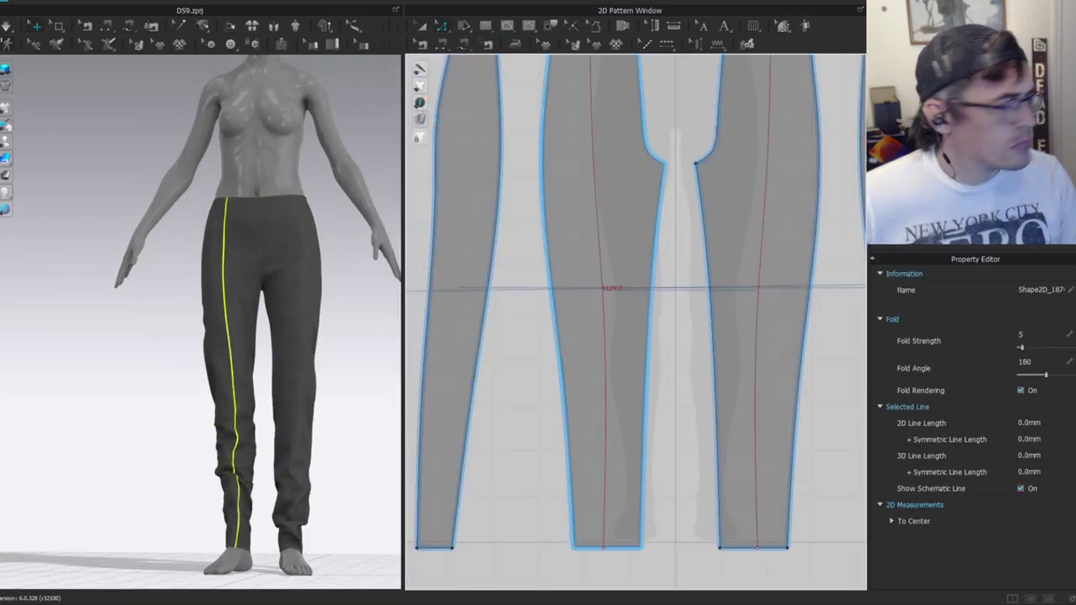
Shorten the leg panels by raising their hem points, re-simulate the trousers, and adjust the curve of the front internal line.
{"action": "scroll", "coordinate": [606, 310], "scroll_direction": "down", "scroll_amount": 3}
{"action": "key", "text": "z"}
{"action": "left_click_drag", "start_coordinate": [525, 362], "coordinate": [749, 409]}
{"action": "scroll", "coordinate": [716, 406], "scroll_direction": "up", "scroll_amount": 4}
{"action": "left_click_drag", "start_coordinate": [715, 369], "coordinate": [714, 339]}
{"action": "key", "text": "space"}
{"action": "left_click", "coordinate": [745, 320]}
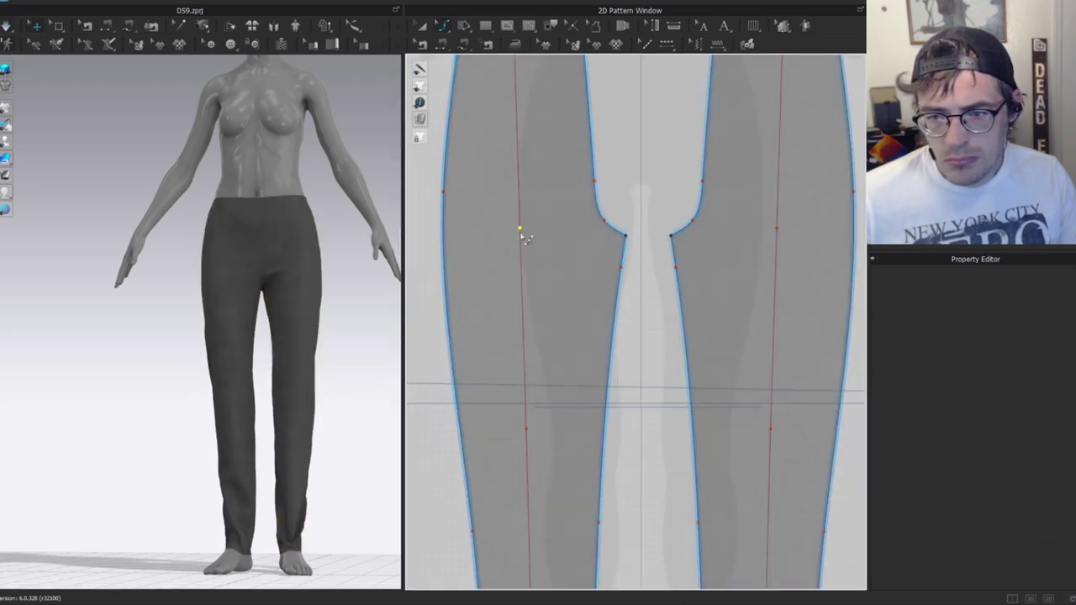
{"action": "left_click", "coordinate": [535, 365]}
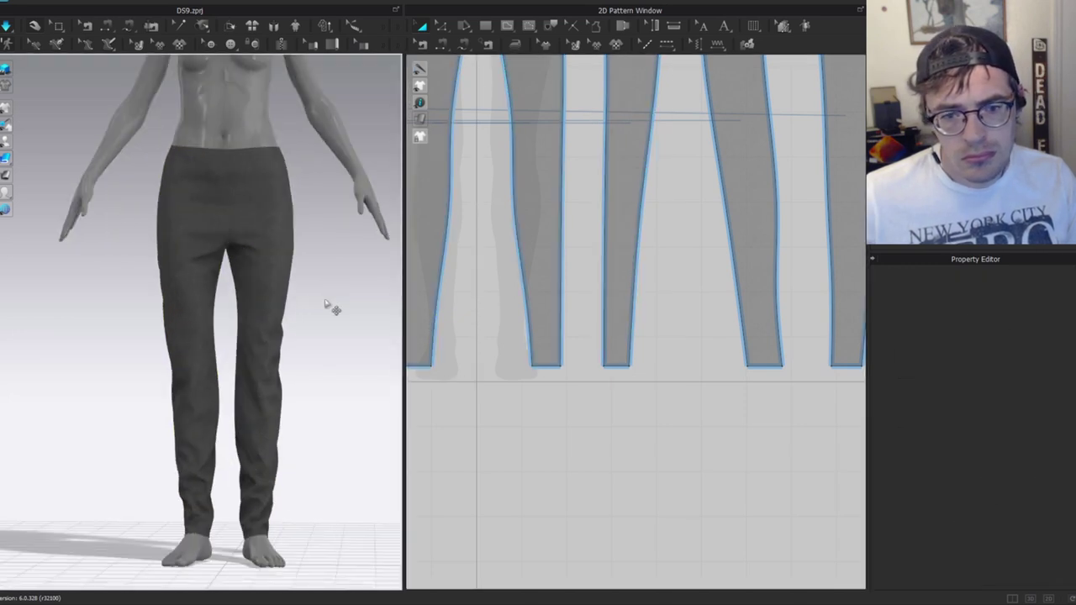
Stop the simulation and review the split trousers on the full avatar alongside all the leg panels.
{"action": "key", "text": "space"}
{"action": "scroll", "coordinate": [328, 303], "scroll_direction": "down", "scroll_amount": 3}
{"action": "scroll", "coordinate": [325, 236], "scroll_direction": "down", "scroll_amount": 2}
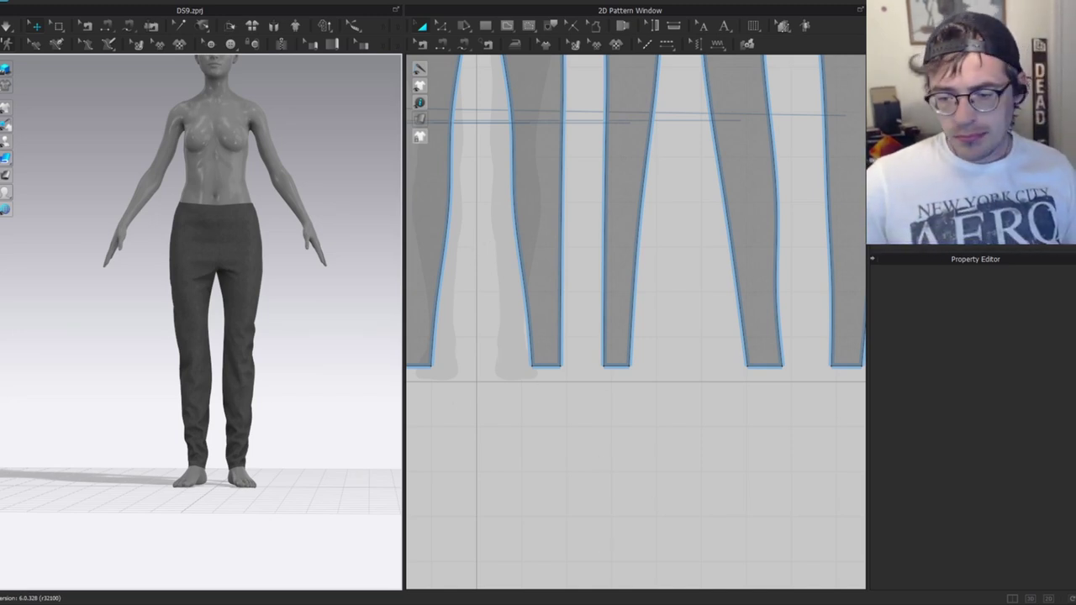
{"action": "mouse_move", "coordinate": [453, 596]}
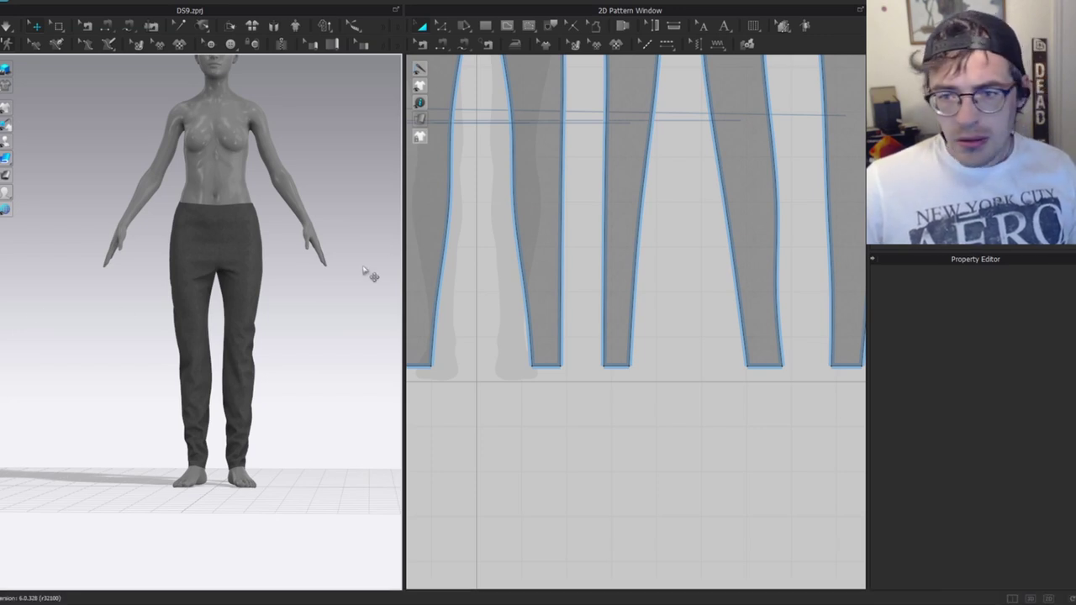
{"action": "scroll", "coordinate": [696, 275], "scroll_direction": "down", "scroll_amount": 5}
{"action": "middle_click_drag", "start_coordinate": [697, 279], "coordinate": [690, 388]}
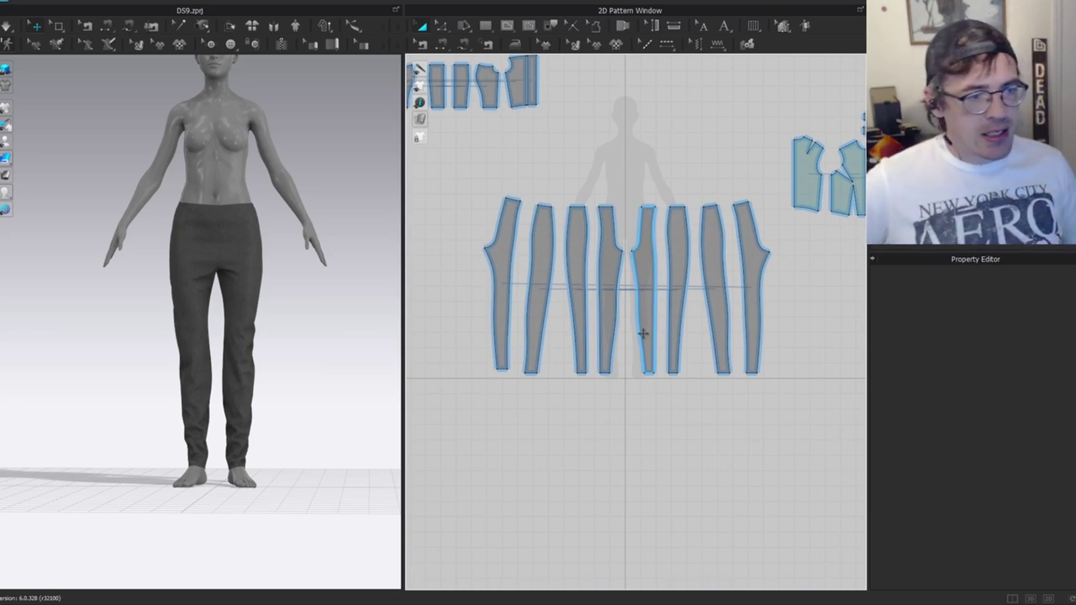
Switch to XnView and examine the trouser and waist seams in reference photos img7.jpg and img8.jpg.
{"action": "left_click_drag", "start_coordinate": [0, 23], "coordinate": [274, 21]}
{"action": "scroll", "coordinate": [242, 288], "scroll_direction": "up", "scroll_amount": 1, "text": "ctrl"}
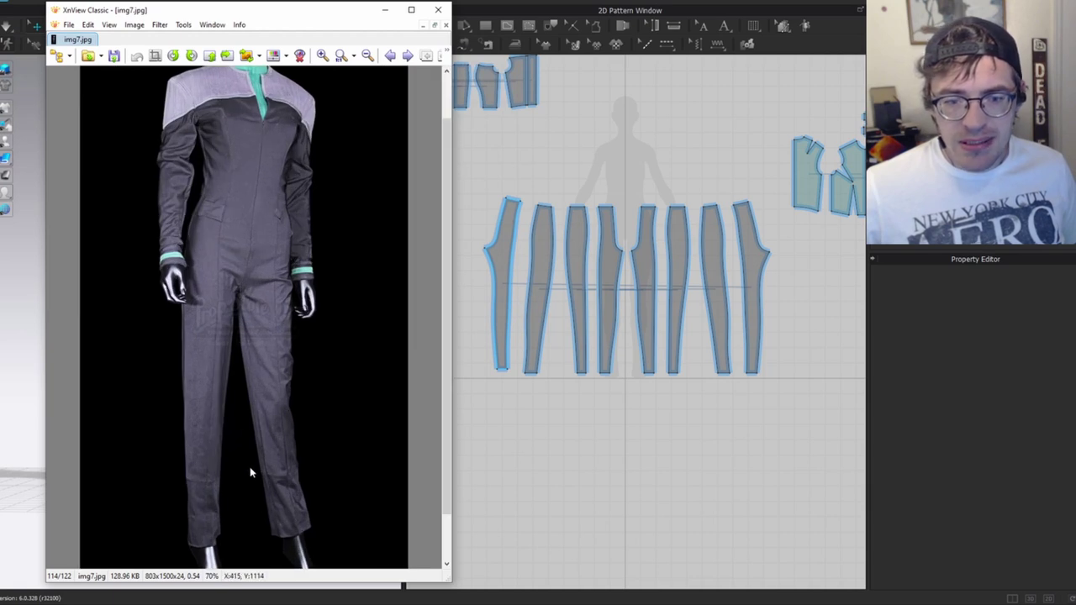
{"action": "scroll", "coordinate": [211, 335], "scroll_direction": "up", "scroll_amount": 3}
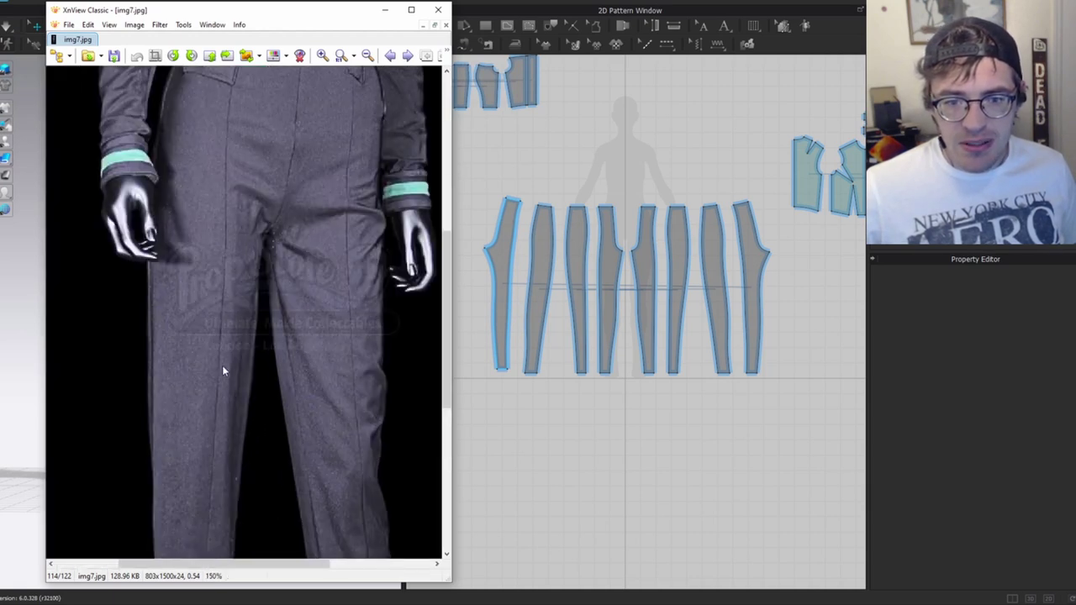
{"action": "scroll", "coordinate": [253, 270], "scroll_direction": "down", "scroll_amount": 3}
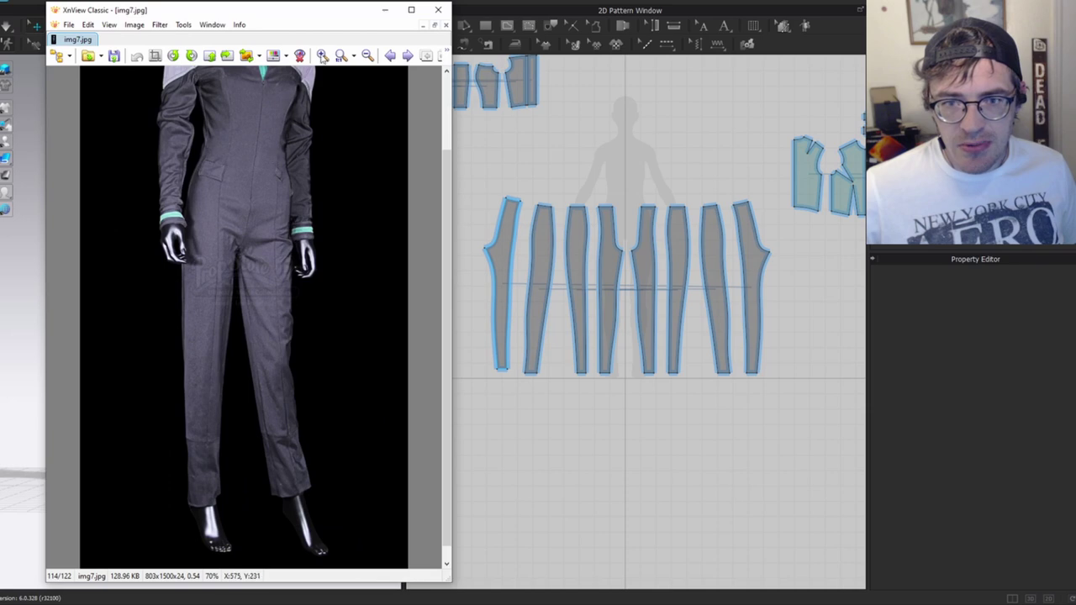
{"action": "left_click", "coordinate": [390, 58]}
{"action": "left_click", "coordinate": [408, 56]}
{"action": "left_click", "coordinate": [409, 56]}
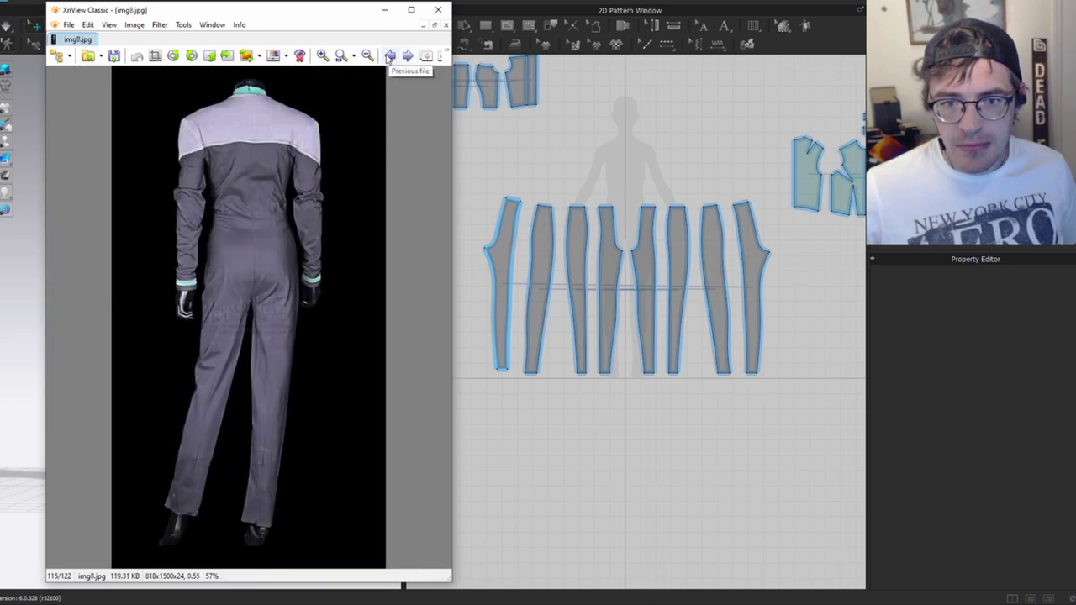
{"action": "scroll", "coordinate": [248, 399], "scroll_direction": "up", "scroll_amount": 3}
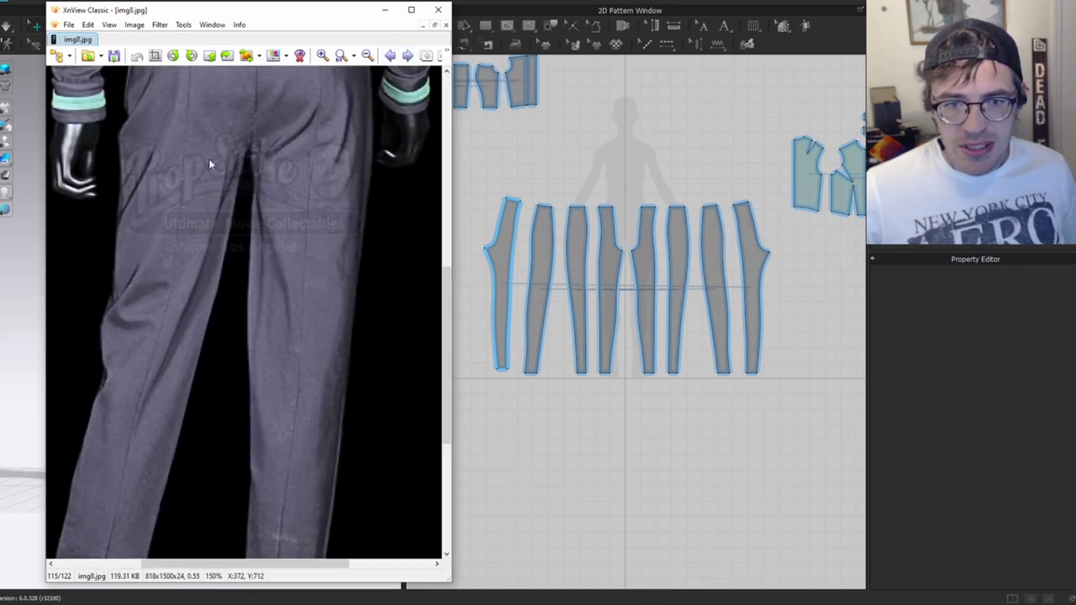
{"action": "left_click_drag", "start_coordinate": [210, 164], "coordinate": [209, 417]}
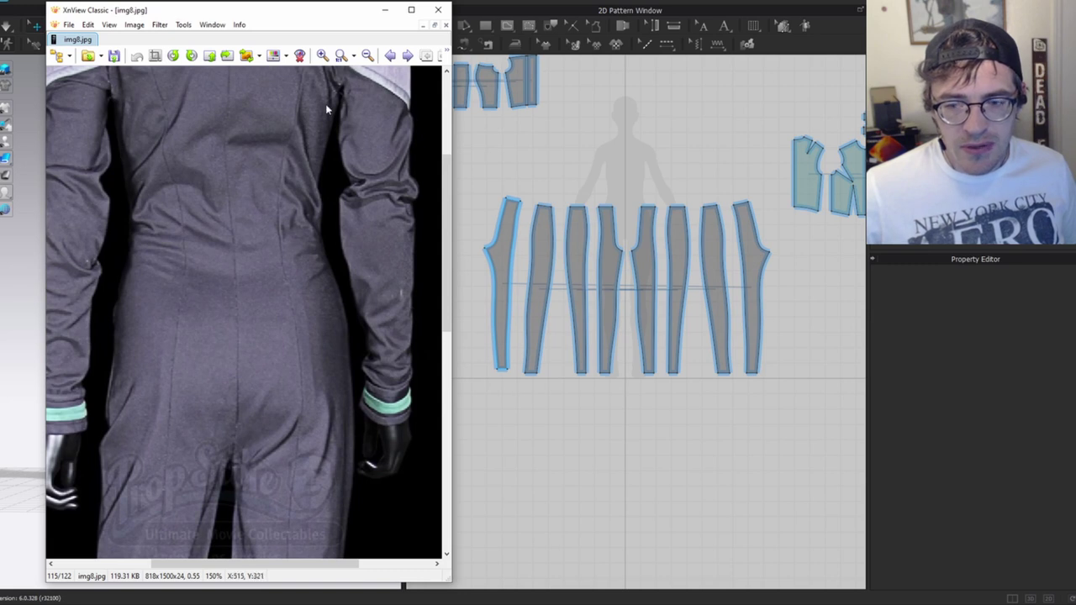
{"action": "left_click_drag", "start_coordinate": [302, 16], "coordinate": [0, 16]}
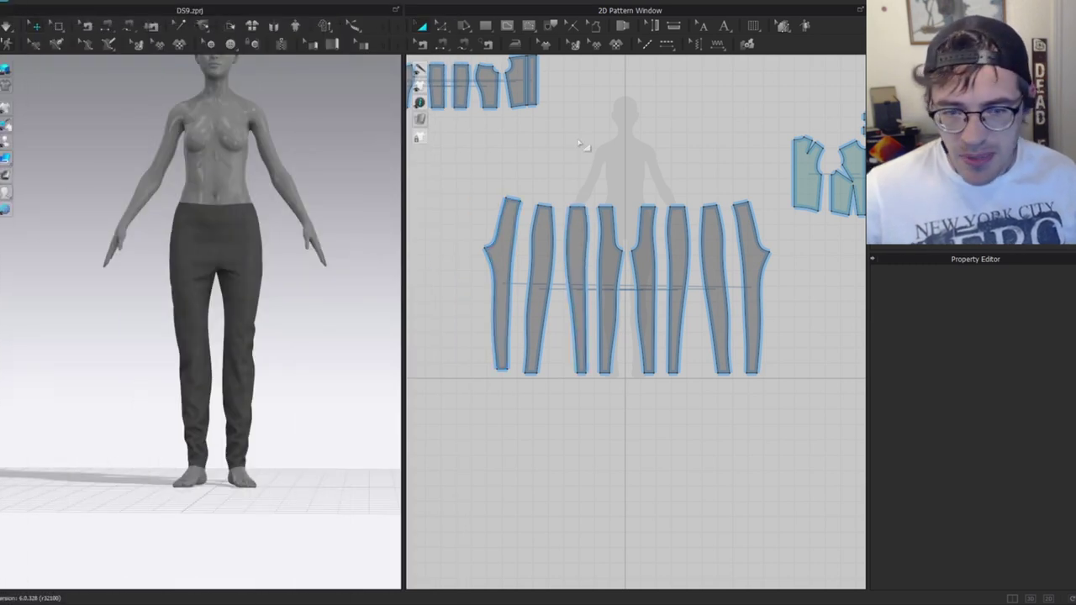
Select all the patterns and unhide them so the uniform's upper body shows on the avatar with the trousers.
{"action": "middle_click_drag", "start_coordinate": [478, 78], "coordinate": [535, 236]}
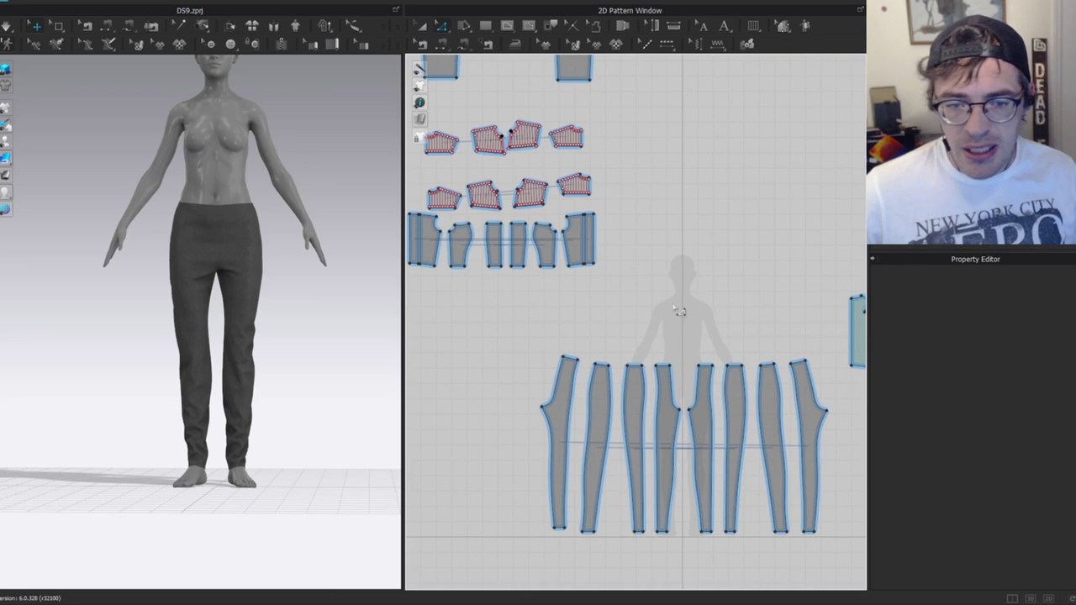
{"action": "right_click_drag", "start_coordinate": [651, 287], "coordinate": [590, 187]}
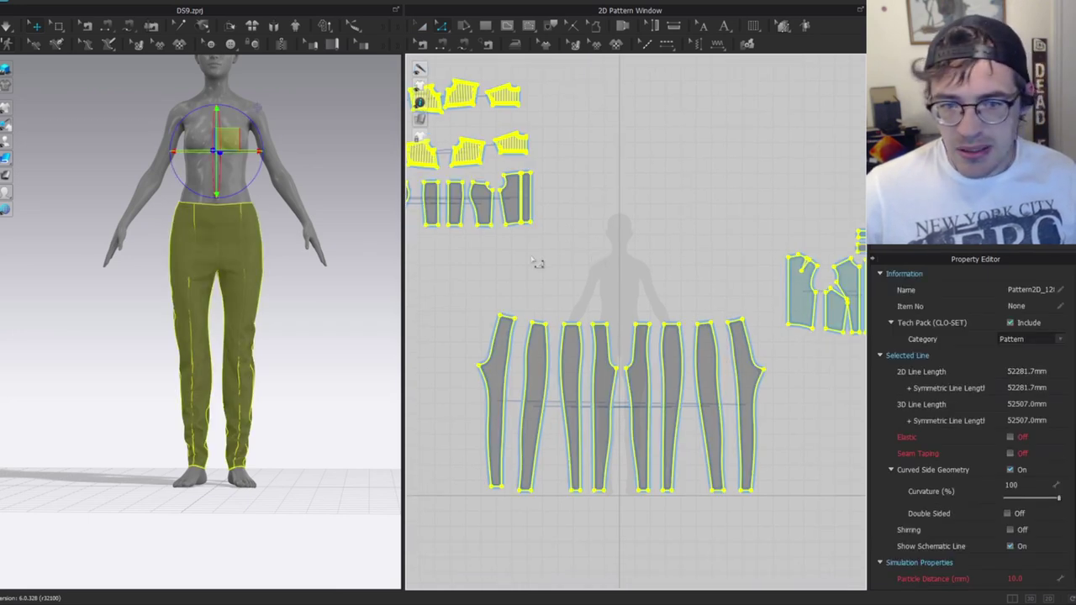
{"action": "key", "text": "shift+q"}
{"action": "key", "text": "shift+q"}
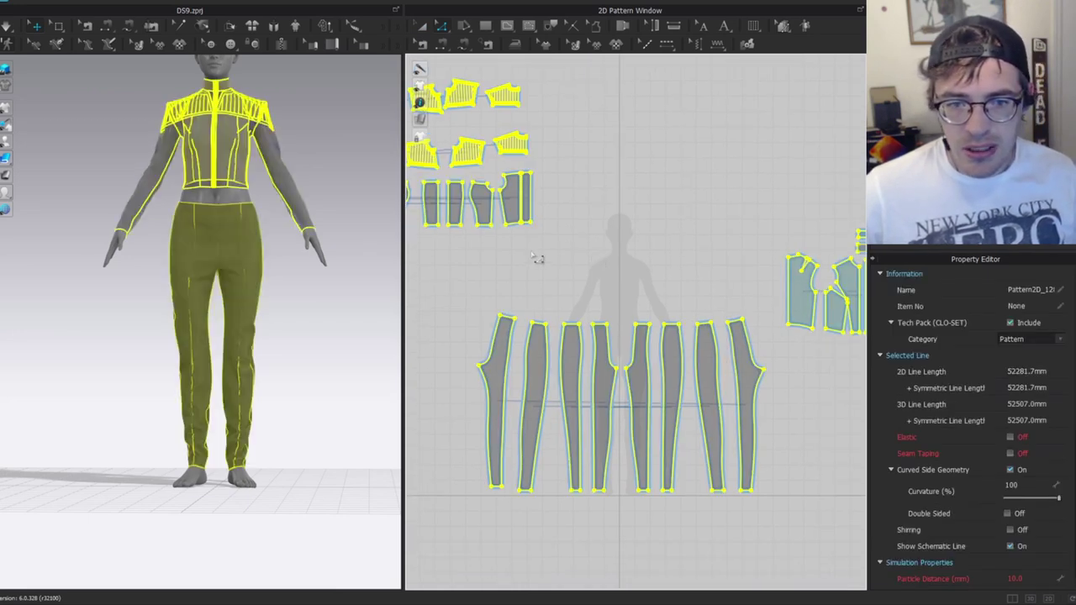
{"action": "left_click", "coordinate": [646, 298]}
{"action": "scroll", "coordinate": [243, 194], "scroll_direction": "up", "scroll_amount": 2}
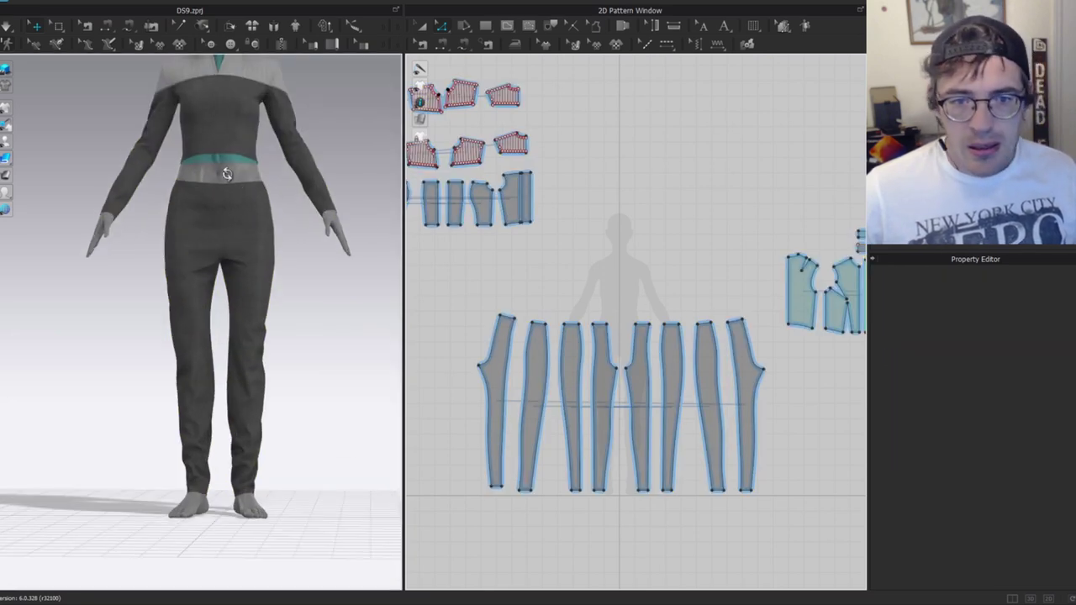
Raise the waist edges of the two front leg panels toward the hem of the uniform's top.
{"action": "right_click_drag", "start_coordinate": [211, 171], "coordinate": [242, 249]}
{"action": "scroll", "coordinate": [242, 249], "scroll_direction": "up", "scroll_amount": 3}
{"action": "right_click_drag", "start_coordinate": [173, 182], "coordinate": [239, 175]}
{"action": "left_click", "coordinate": [234, 170]}
{"action": "scroll", "coordinate": [509, 252], "scroll_direction": "up", "scroll_amount": 4}
{"action": "middle_click_drag", "start_coordinate": [481, 286], "coordinate": [676, 278]}
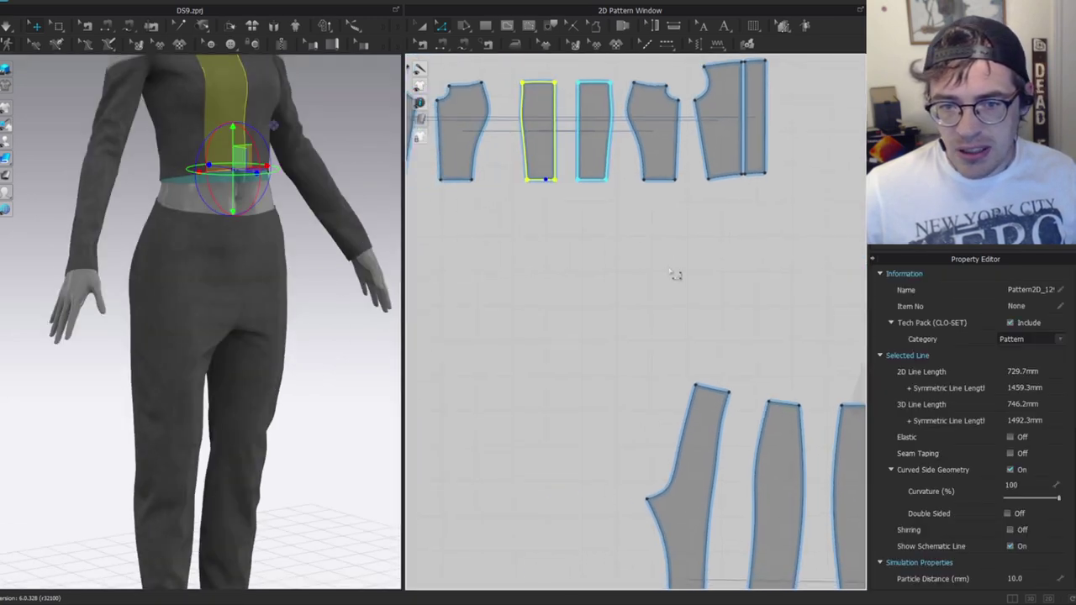
{"action": "middle_click_drag", "start_coordinate": [539, 291], "coordinate": [555, 213]}
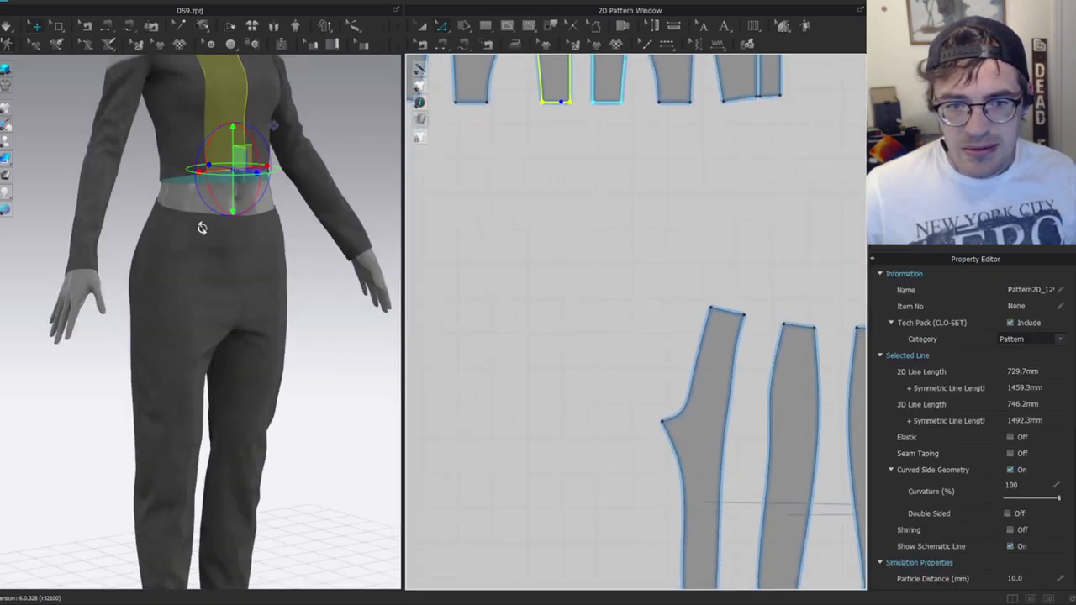
{"action": "middle_click_drag", "start_coordinate": [685, 247], "coordinate": [395, 190]}
{"action": "left_click_drag", "start_coordinate": [682, 243], "coordinate": [575, 284]}
{"action": "left_click", "coordinate": [582, 280]}
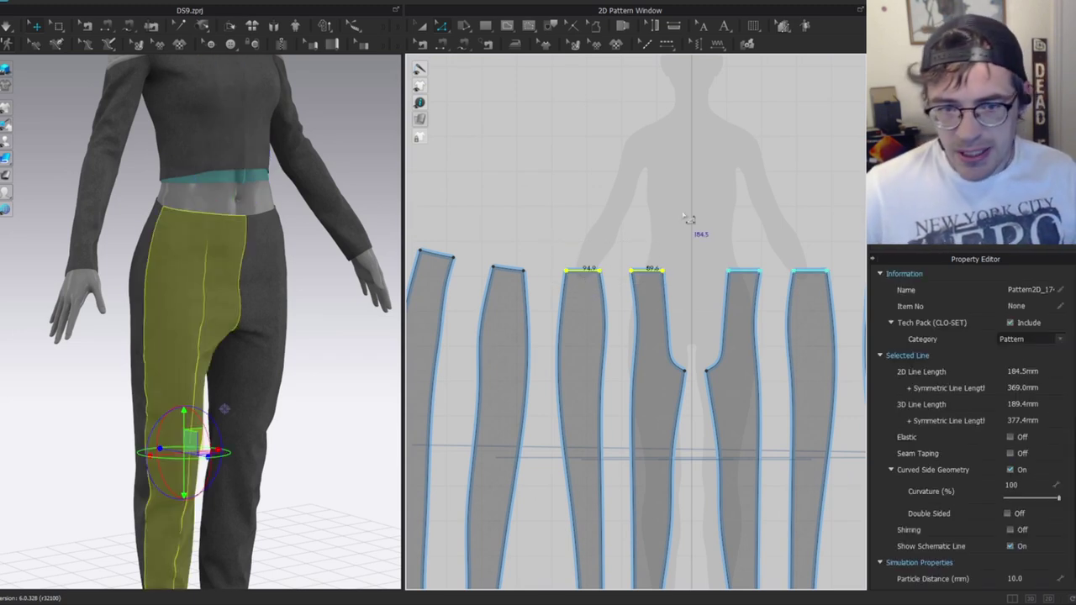
{"action": "left_click", "coordinate": [677, 259]}
{"action": "scroll", "coordinate": [649, 270], "scroll_direction": "up", "scroll_amount": 3}
{"action": "left_click_drag", "start_coordinate": [618, 280], "coordinate": [649, 238]}
Raise the waist corners at the side seam, where the front and back side panels meet.
{"action": "middle_click_drag", "start_coordinate": [530, 237], "coordinate": [636, 226]}
{"action": "left_click_drag", "start_coordinate": [617, 218], "coordinate": [544, 244]}
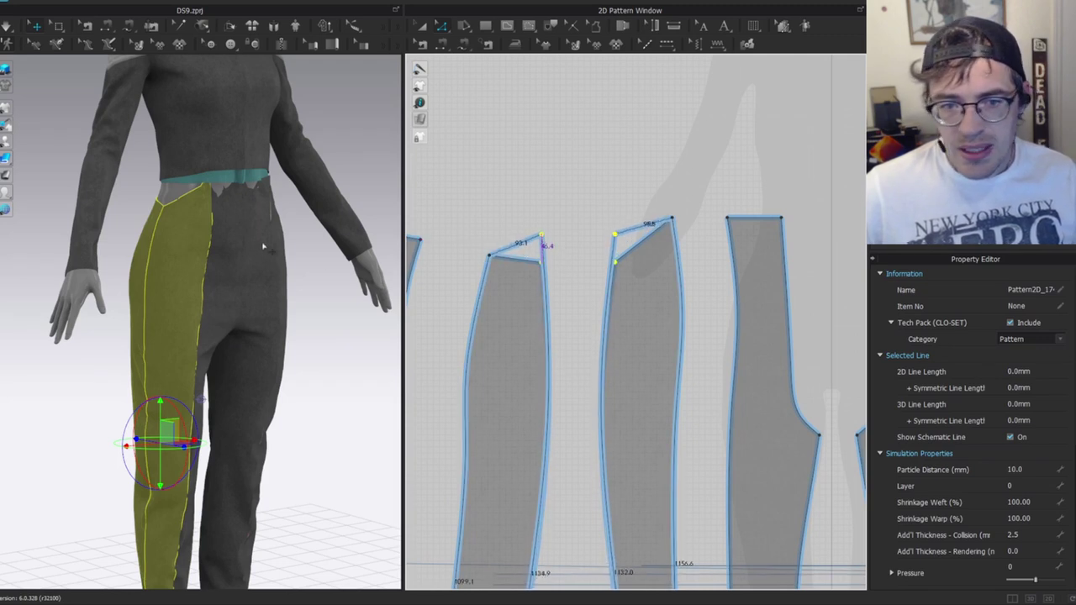
{"action": "right_click_drag", "start_coordinate": [162, 206], "coordinate": [273, 204]}
Select the whole group of teal garment patterns beside the leg panels and hide them on the avatar.
{"action": "scroll", "coordinate": [680, 247], "scroll_direction": "down", "scroll_amount": 7}
{"action": "middle_click_drag", "start_coordinate": [679, 247], "coordinate": [454, 300]}
{"action": "key", "text": "a"}
{"action": "left_click_drag", "start_coordinate": [767, 216], "coordinate": [590, 326]}
{"action": "right_click_drag", "start_coordinate": [399, 237], "coordinate": [379, 225]}
{"action": "left_click", "coordinate": [357, 220]}
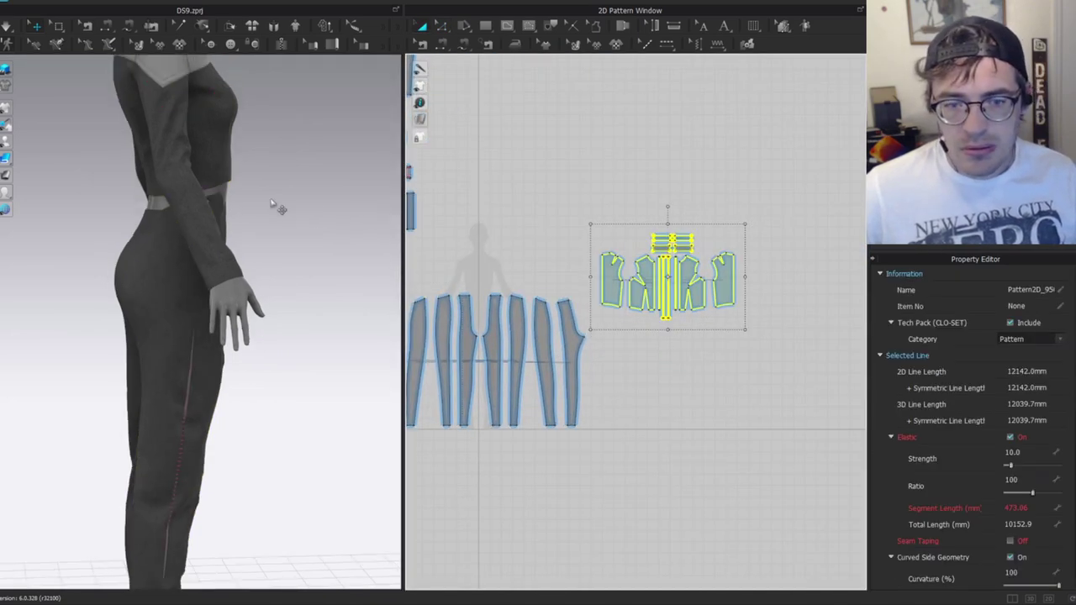
Simulate the trousers to settle the raised front and side waist below the top, tugging the front side panel.
{"action": "right_click_drag", "start_coordinate": [313, 193], "coordinate": [276, 190]}
{"action": "scroll", "coordinate": [255, 194], "scroll_direction": "up", "scroll_amount": 3}
{"action": "middle_click_drag", "start_coordinate": [271, 190], "coordinate": [234, 271]}
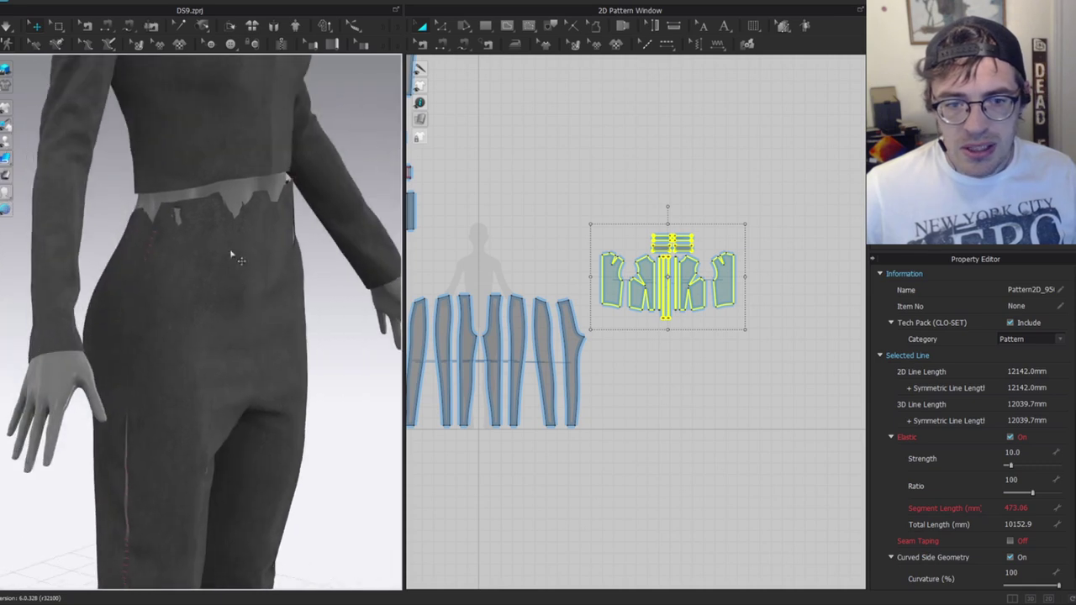
{"action": "key", "text": "space"}
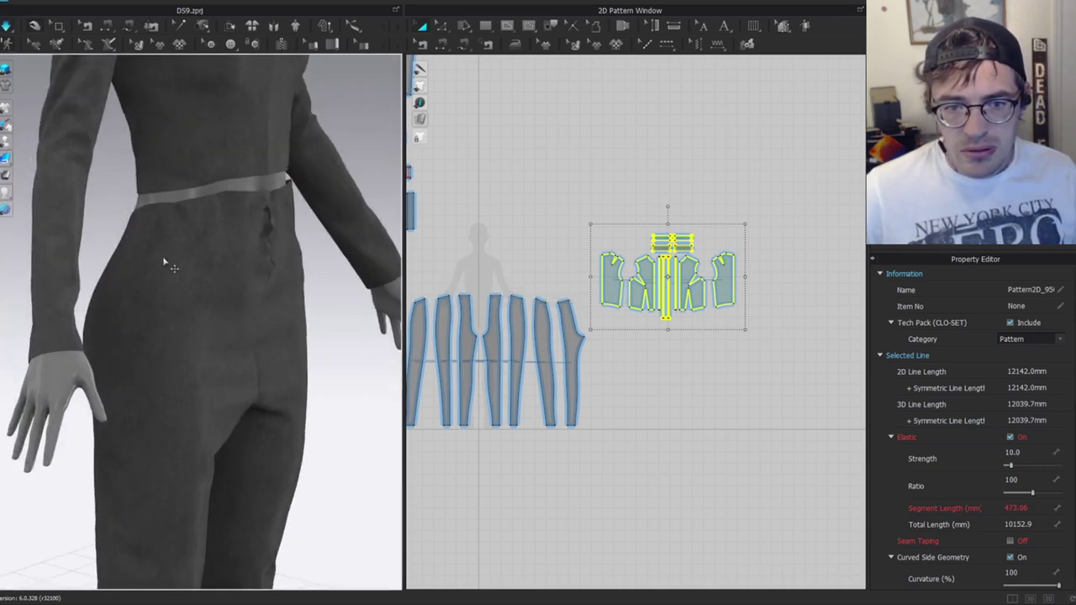
{"action": "left_click", "coordinate": [225, 260]}
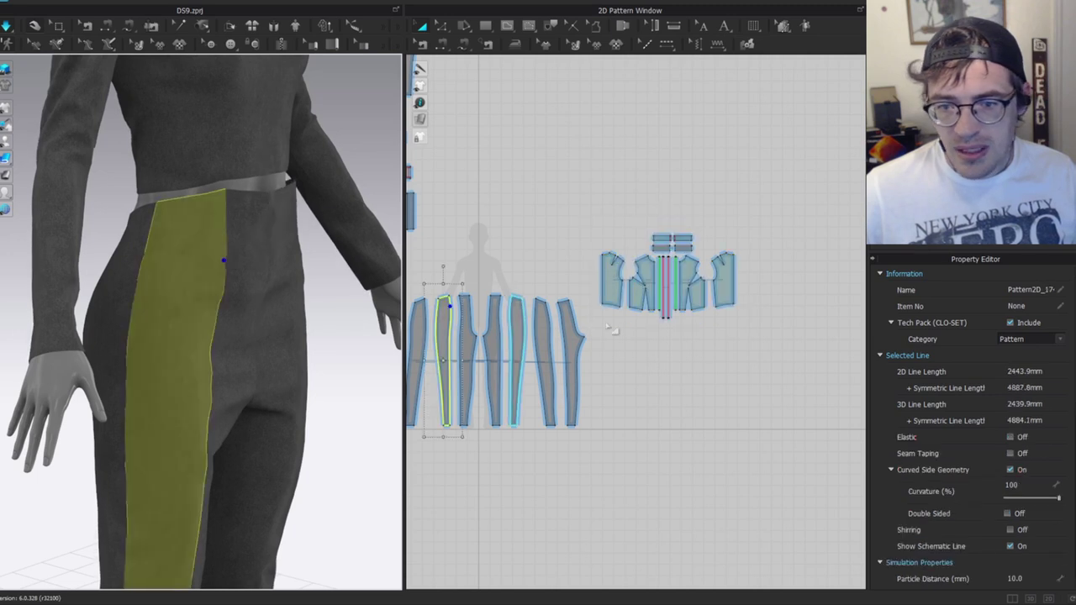
{"action": "key", "text": "space"}
Try to raise the waist corners at the seam between the two back leg panels.
{"action": "middle_click_drag", "start_coordinate": [587, 330], "coordinate": [745, 332]}
{"action": "scroll", "coordinate": [577, 301], "scroll_direction": "up", "scroll_amount": 5}
{"action": "key", "text": "z"}
{"action": "left_click_drag", "start_coordinate": [574, 254], "coordinate": [509, 311]}
{"action": "left_click_drag", "start_coordinate": [575, 301], "coordinate": [576, 286]}
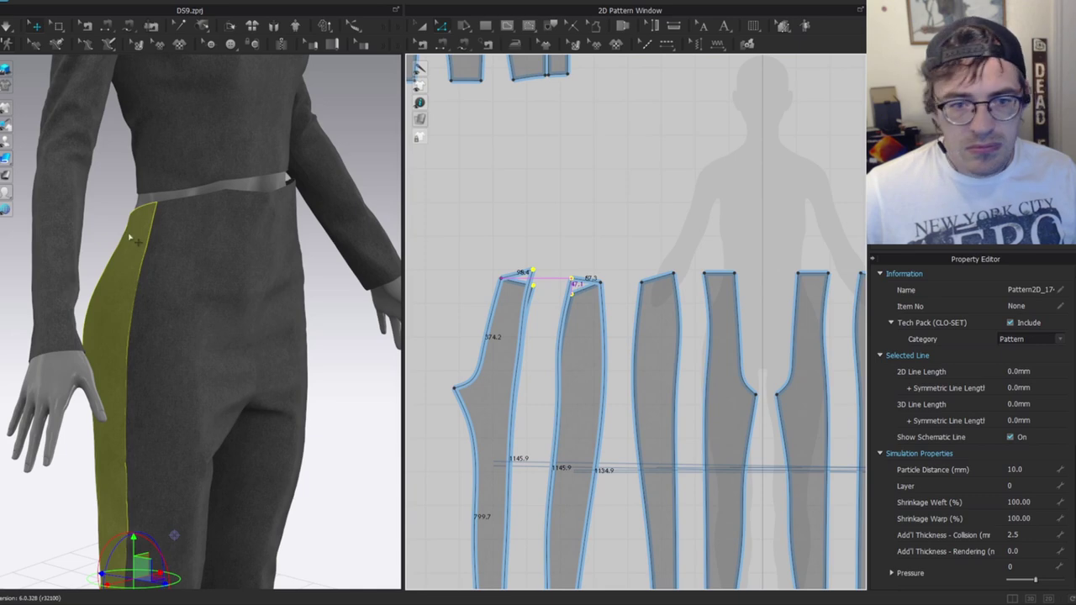
{"action": "right_click_drag", "start_coordinate": [170, 194], "coordinate": [340, 204]}
{"action": "scroll", "coordinate": [557, 271], "scroll_direction": "up", "scroll_amount": 4}
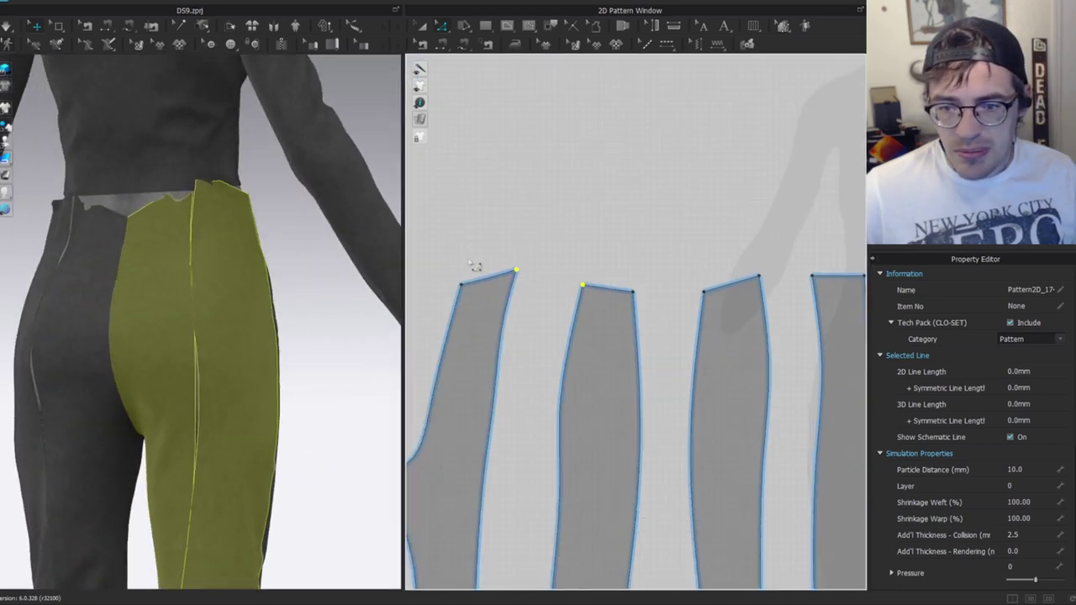
Undo the raise of the back panels' waist corners.
{"action": "left_click", "coordinate": [462, 286]}
{"action": "key", "text": "ctrl+z"}
{"action": "key", "text": "ctrl+z"}
{"action": "key", "text": "ctrl+z"}
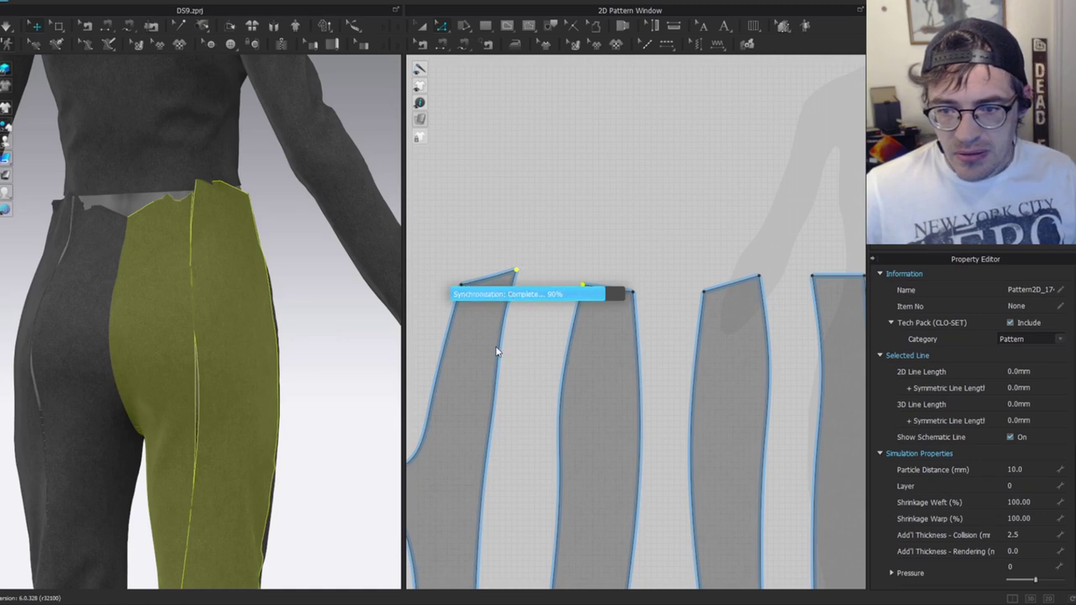
{"action": "key", "text": "ctrl+z"}
Try again to lift the adjoining waist corners of the centre back and side back panels.
{"action": "left_click", "coordinate": [535, 284]}
{"action": "left_click_drag", "start_coordinate": [531, 282], "coordinate": [506, 333]}
{"action": "left_click_drag", "start_coordinate": [502, 250], "coordinate": [605, 318]}
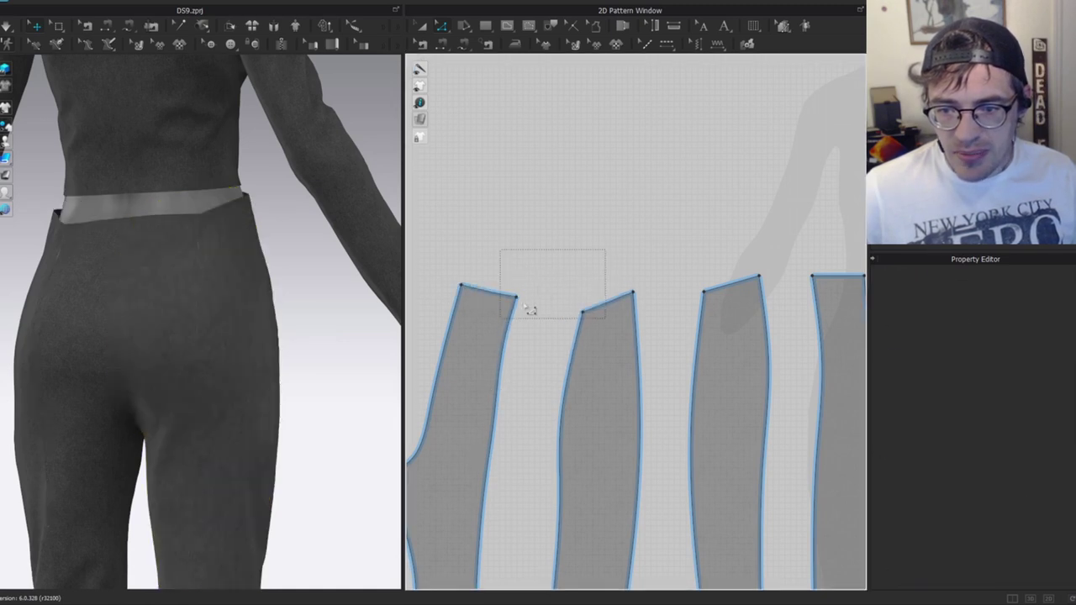
{"action": "left_click_drag", "start_coordinate": [517, 298], "coordinate": [518, 270]}
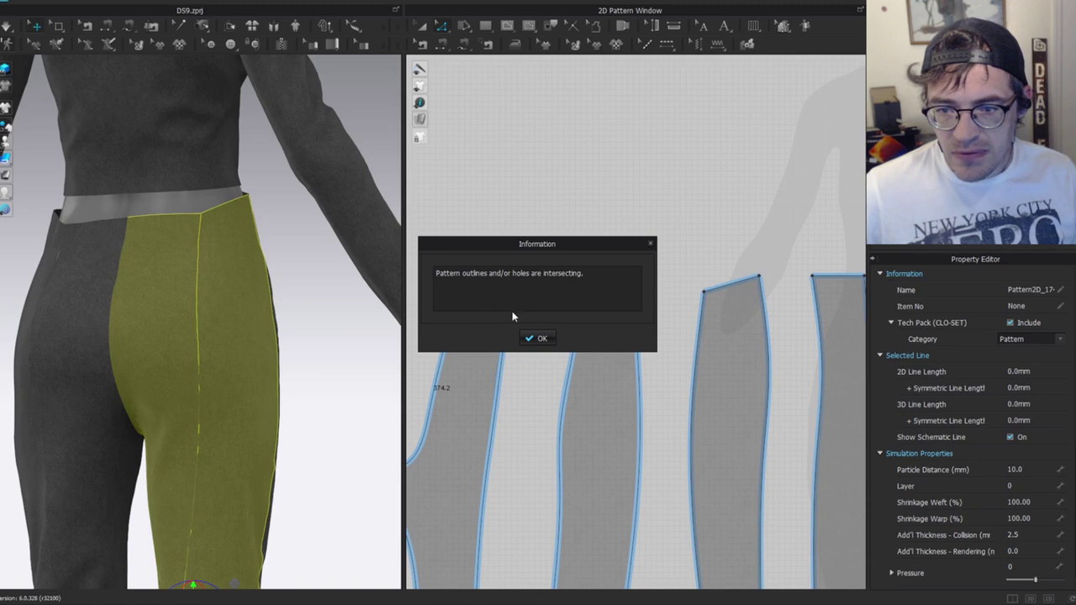
{"action": "key", "text": "Return"}
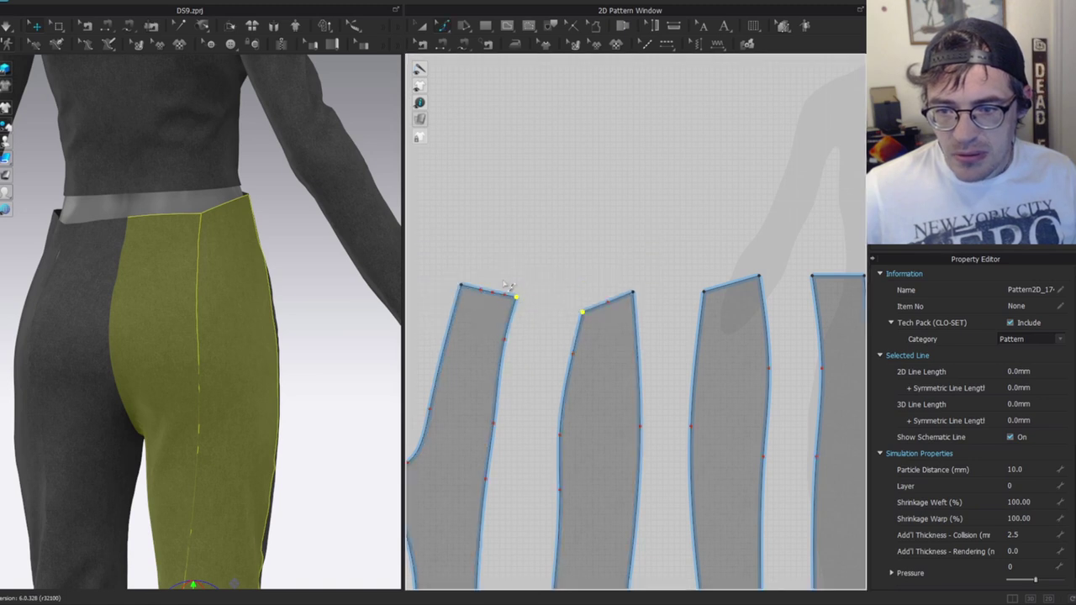
Delete the stray curve points along the waist edges of the two back leg panels.
{"action": "left_click", "coordinate": [481, 279]}
{"action": "left_click_drag", "start_coordinate": [464, 305], "coordinate": [510, 276]}
{"action": "key", "text": "Delete"}
{"action": "left_click_drag", "start_coordinate": [604, 287], "coordinate": [461, 261]}
{"action": "key", "text": "Delete"}
Raise the centre back panel's waist corner toward the top's hem and simulate the trousers to settle the waist.
{"action": "key", "text": "z"}
{"action": "left_click", "coordinate": [448, 296]}
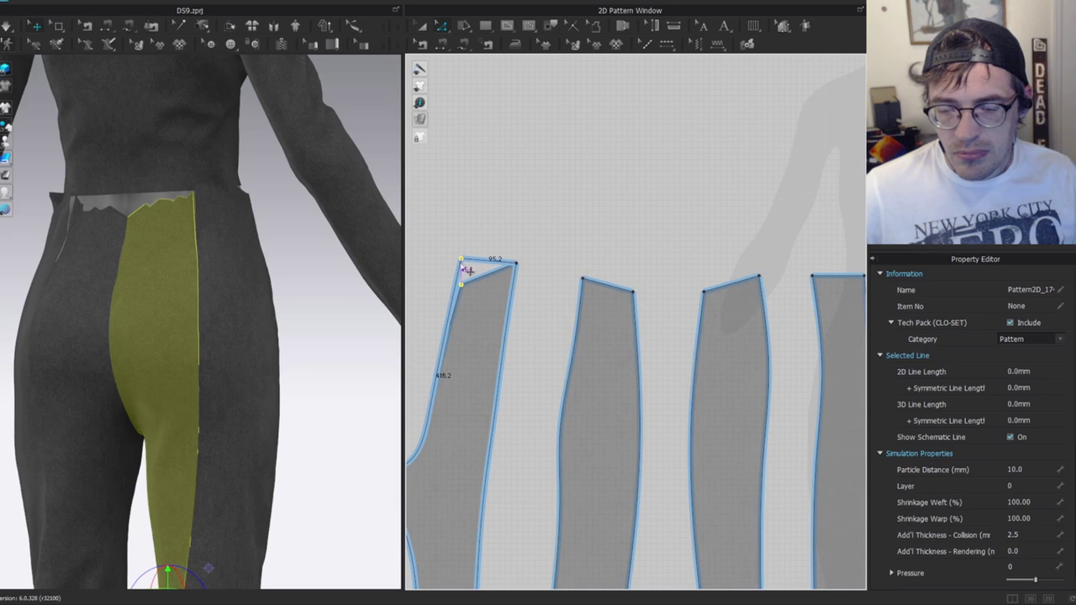
{"action": "key", "text": "a"}
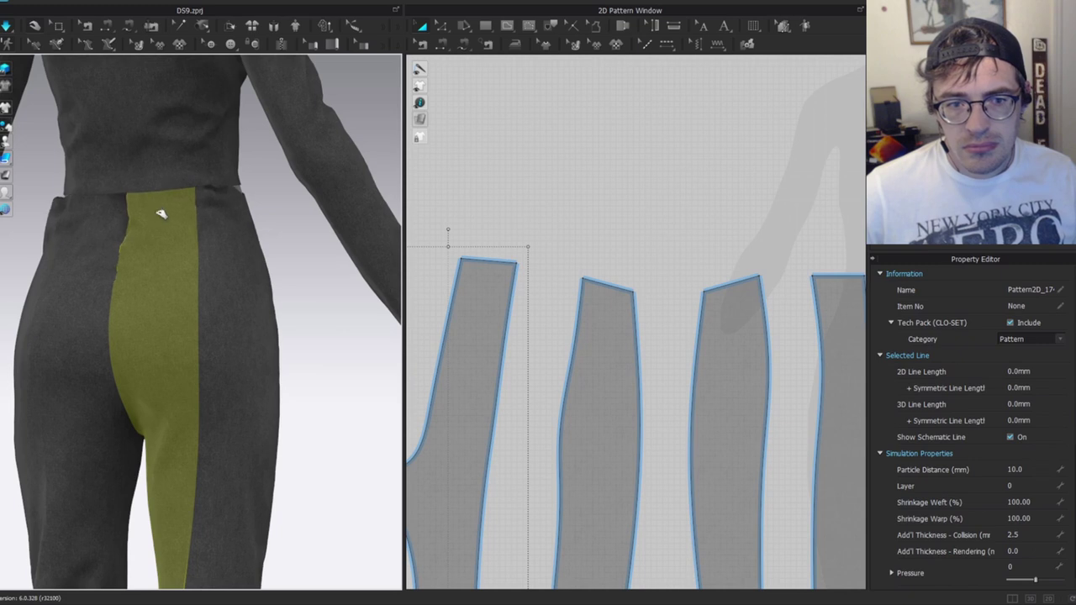
Select the four panels of one leg and move them together beneath the matching hem panels of the top.
{"action": "left_click", "coordinate": [177, 214]}
{"action": "scroll", "coordinate": [569, 196], "scroll_direction": "down", "scroll_amount": 4}
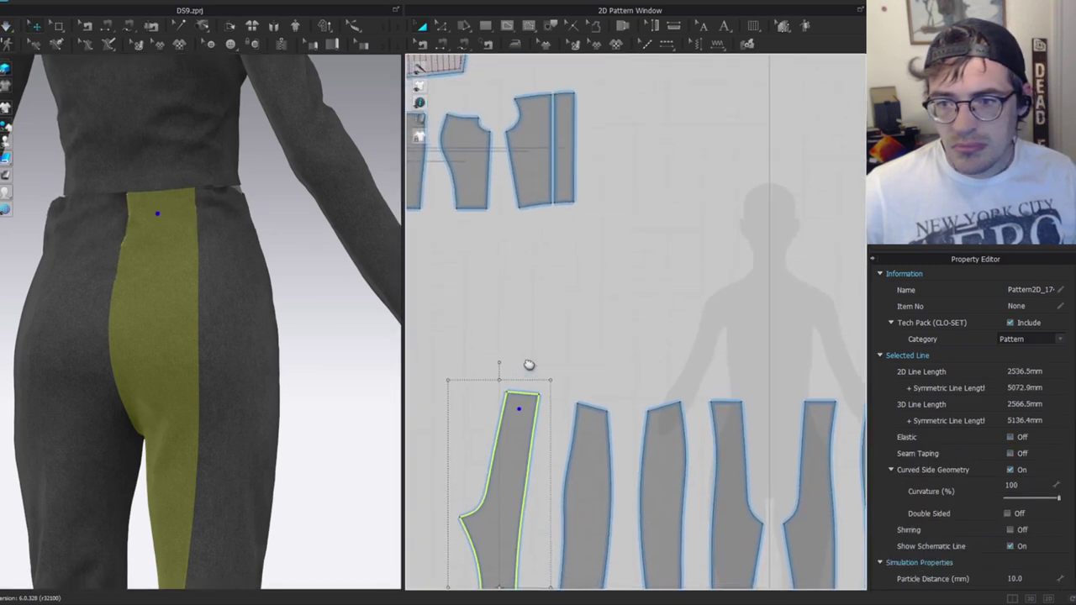
{"action": "scroll", "coordinate": [656, 229], "scroll_direction": "down", "scroll_amount": 4}
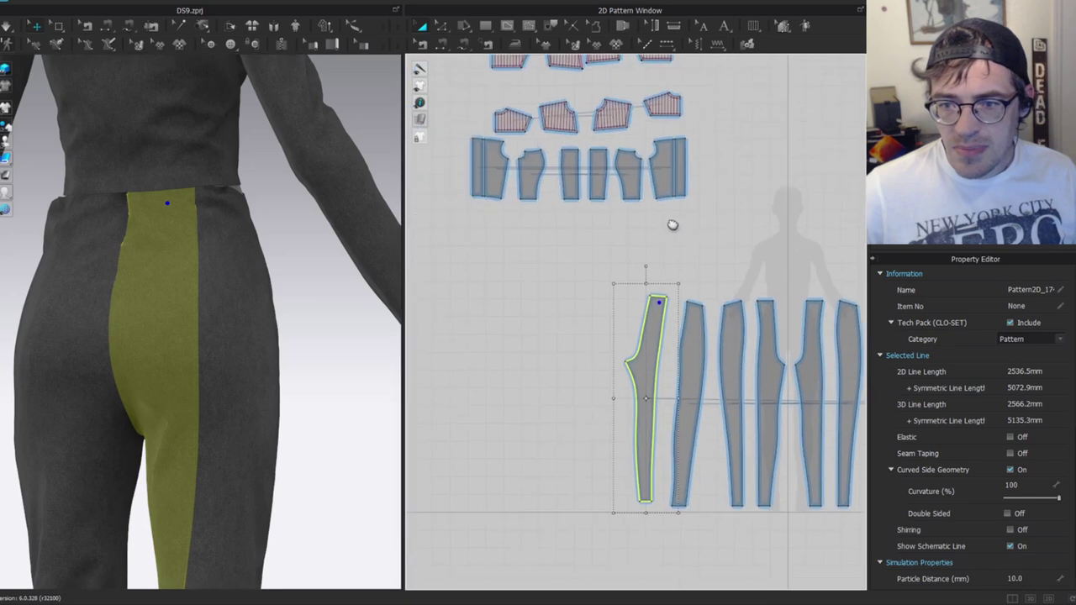
{"action": "left_click", "coordinate": [156, 161], "text": "shift"}
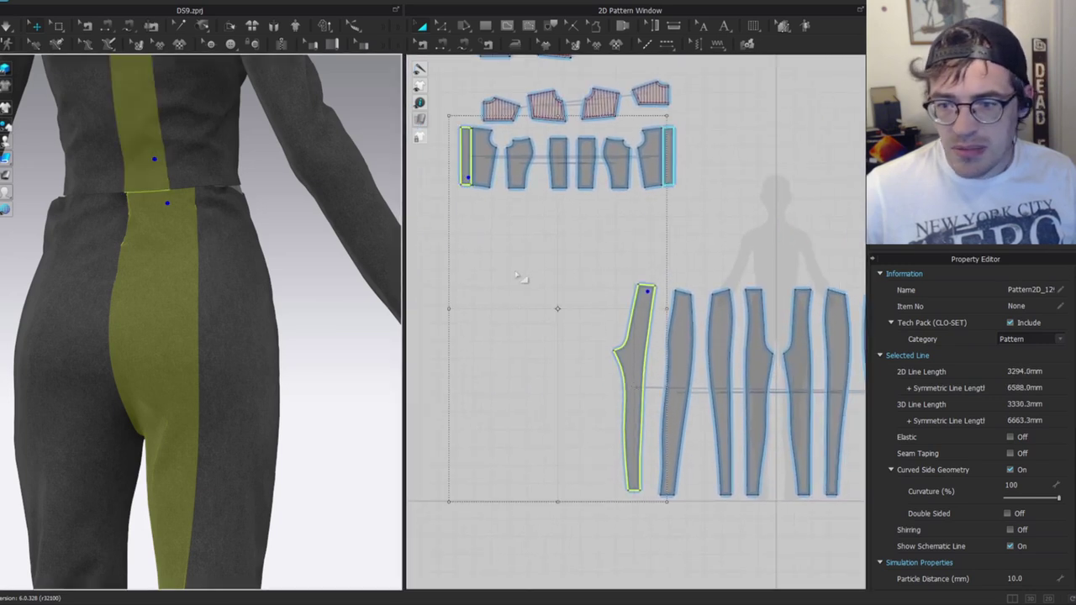
{"action": "left_click", "coordinate": [517, 277]}
{"action": "left_click", "coordinate": [641, 312]}
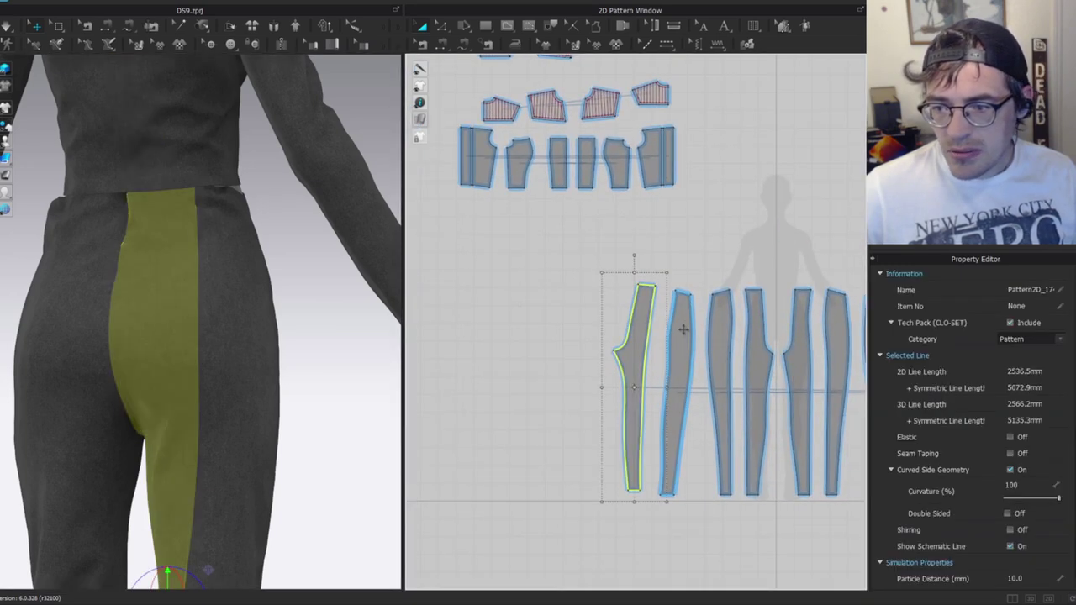
{"action": "left_click", "coordinate": [684, 326], "text": "shift"}
{"action": "left_click", "coordinate": [721, 319], "text": "shift"}
{"action": "left_click", "coordinate": [759, 340], "text": "shift"}
{"action": "left_click_drag", "start_coordinate": [761, 341], "coordinate": [559, 273]}
{"action": "scroll", "coordinate": [793, 347], "scroll_direction": "up", "scroll_amount": 5}
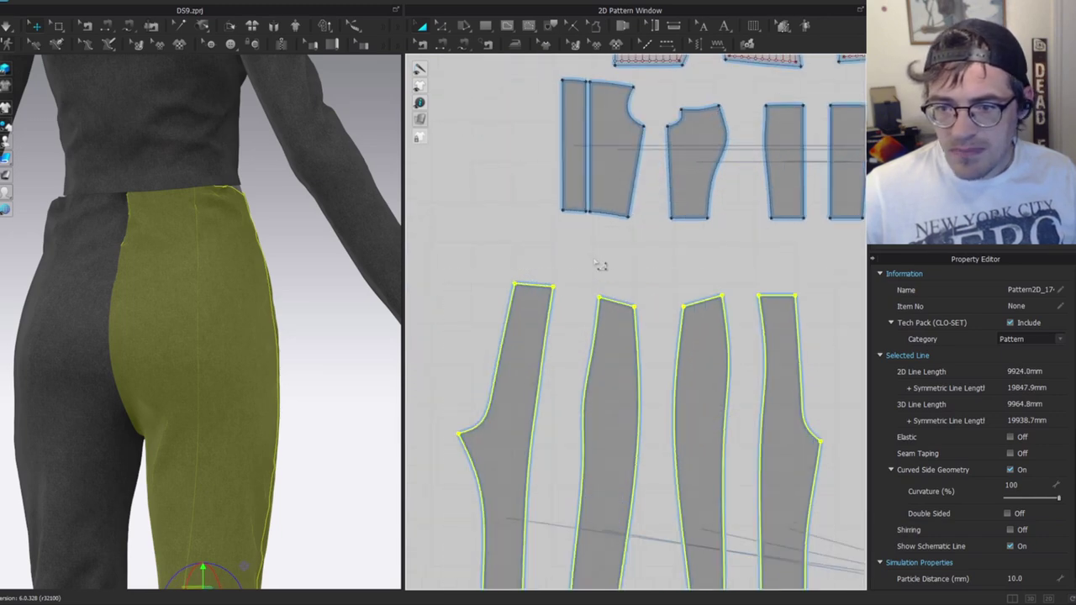
Free-sew the centre back top panel's hem to the centre back leg panel's waist over about 57 mm.
{"action": "left_click", "coordinate": [588, 243]}
{"action": "left_click", "coordinate": [128, 196]}
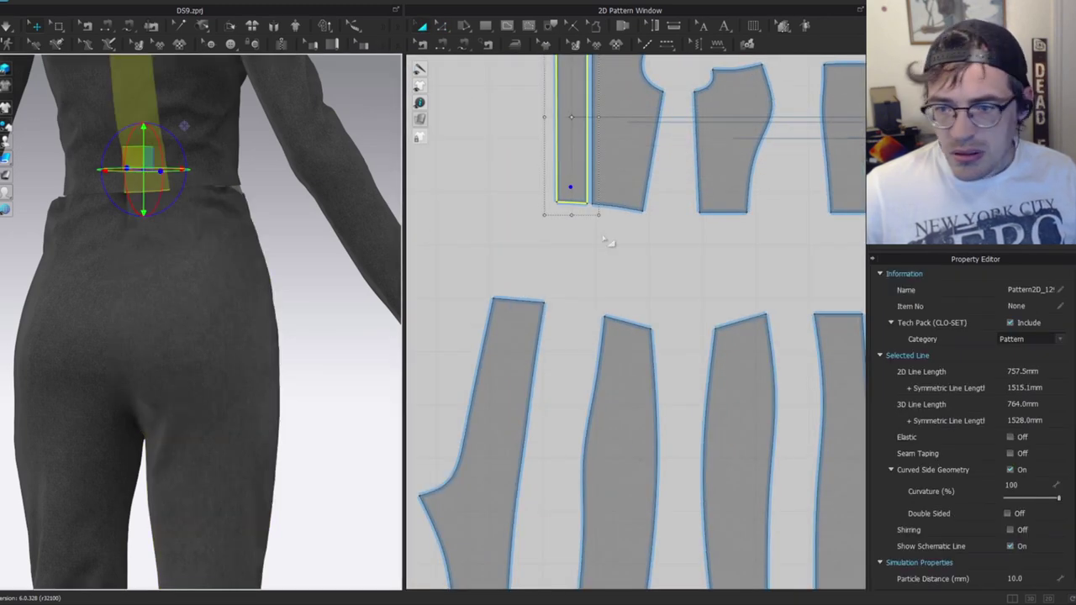
{"action": "left_click", "coordinate": [621, 242]}
{"action": "scroll", "coordinate": [570, 210], "scroll_direction": "up", "scroll_amount": 2}
{"action": "left_click", "coordinate": [552, 192]}
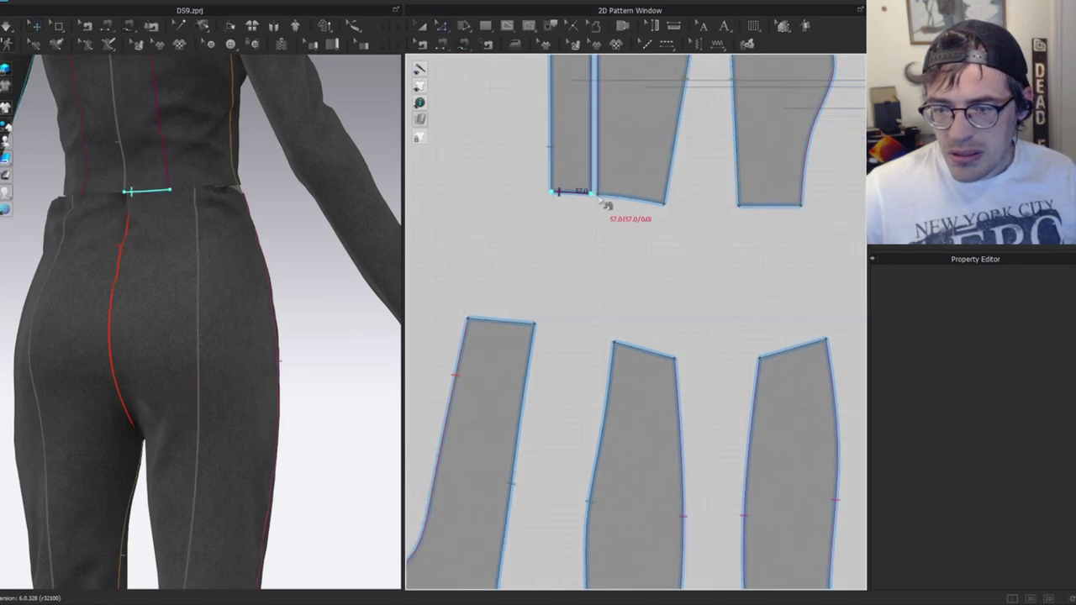
{"action": "left_click", "coordinate": [592, 194]}
{"action": "left_click", "coordinate": [468, 318]}
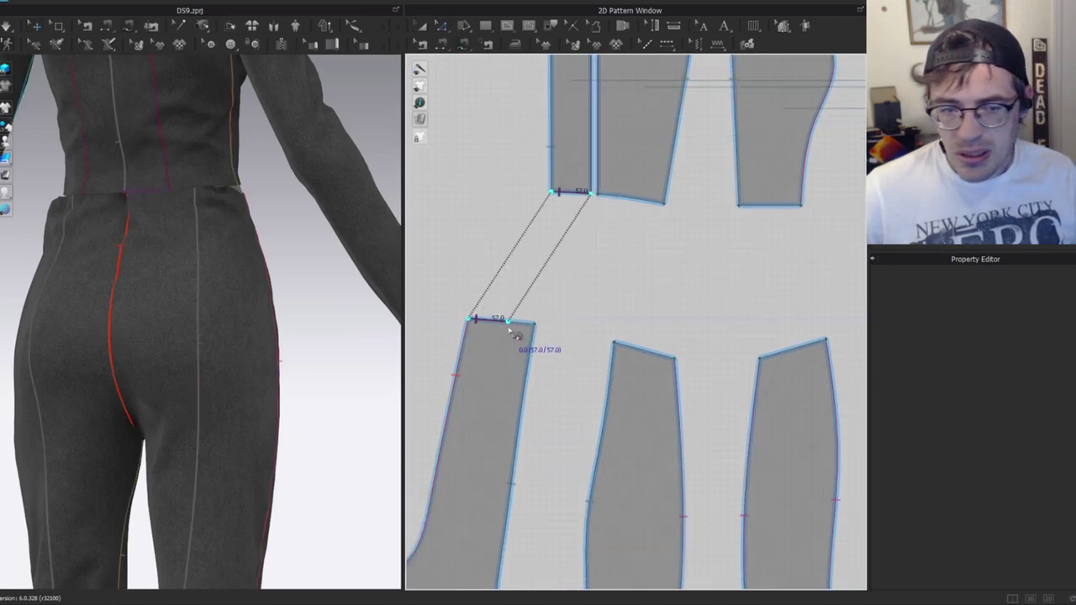
{"action": "left_click", "coordinate": [508, 322]}
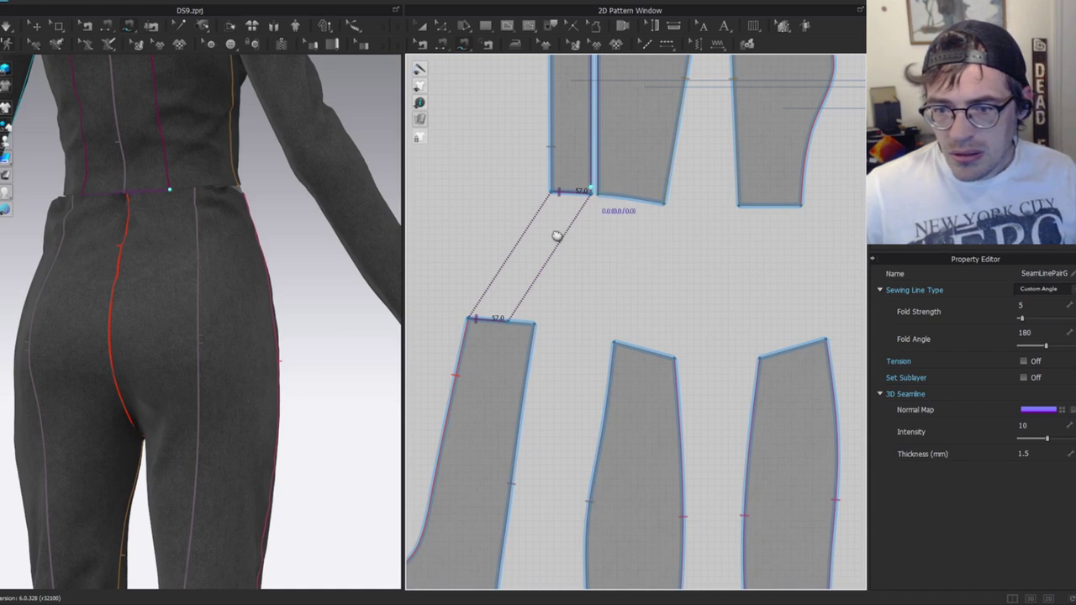
{"action": "middle_click_drag", "start_coordinate": [573, 215], "coordinate": [526, 297]}
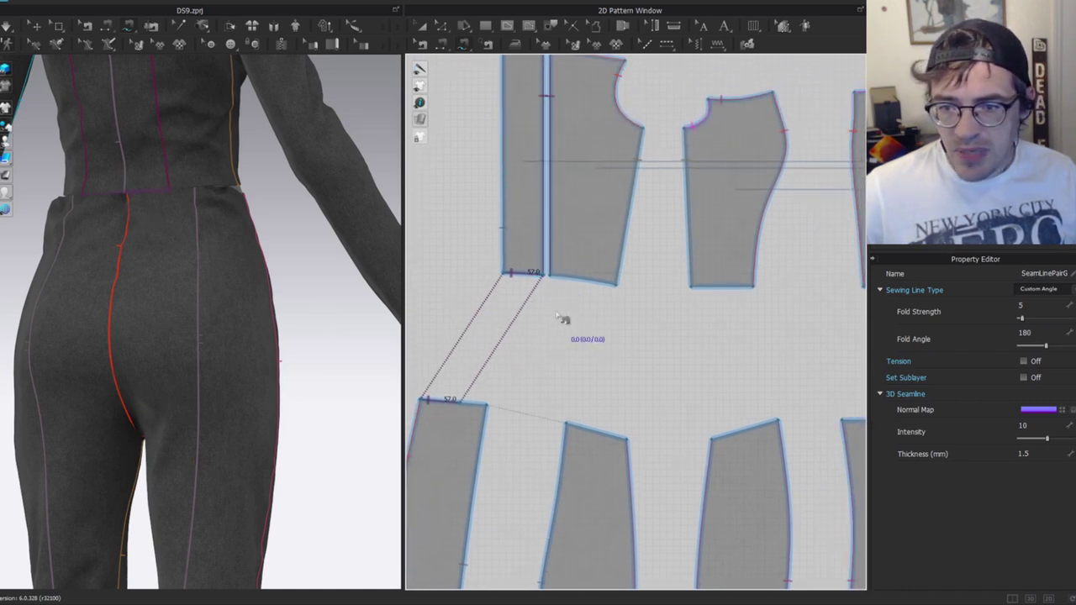
Remove the partial waist seam and move the adjoining hem corners of the two back top panels away from the centre back.
{"action": "key", "text": "a"}
{"action": "key", "text": "b"}
{"action": "left_click", "coordinate": [450, 403]}
{"action": "left_click_drag", "start_coordinate": [588, 311], "coordinate": [562, 279]}
{"action": "key", "text": "z"}
Sew the full hem edge of the centre back top panel to the full waist edge of the centre back leg panel.
{"action": "key", "text": "n"}
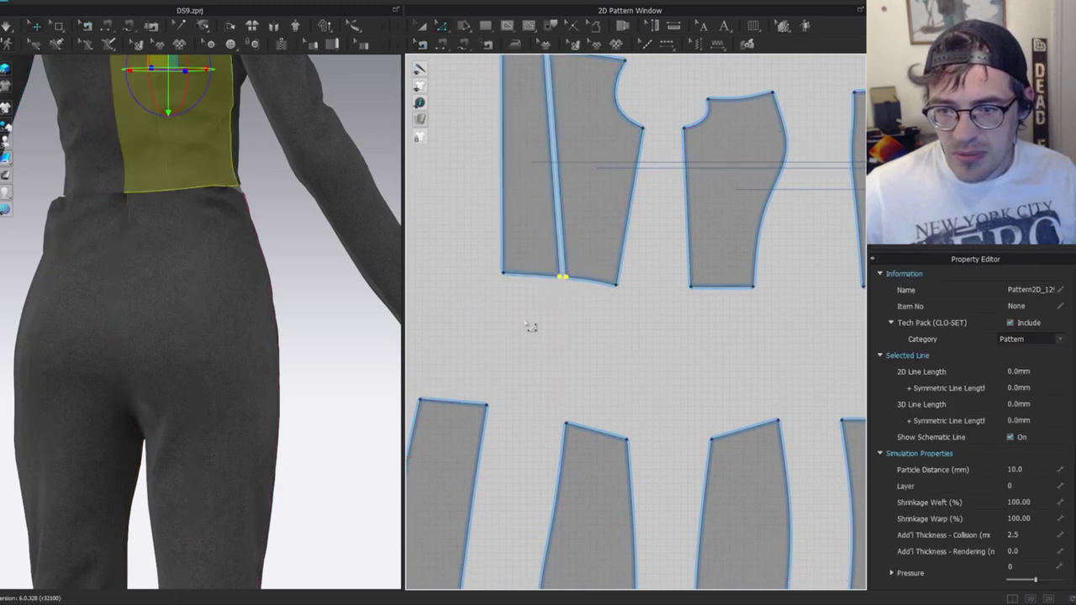
{"action": "left_click", "coordinate": [550, 276]}
{"action": "left_click", "coordinate": [488, 406]}
{"action": "scroll", "coordinate": [555, 296], "scroll_direction": "up", "scroll_amount": 3}
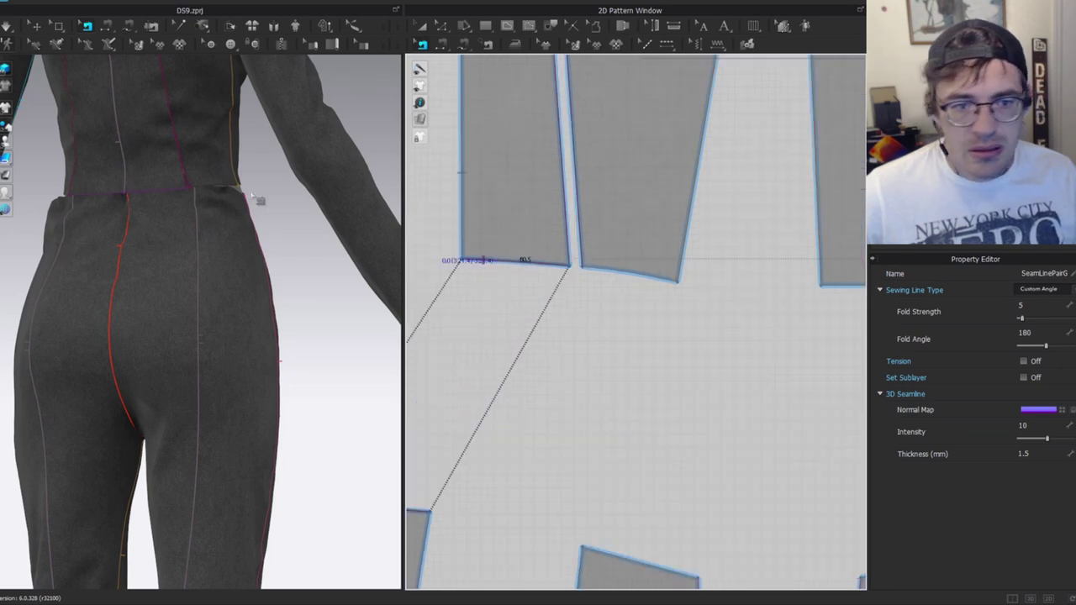
Move the centre back leg panel's outer waist corner inward to narrow its waist edge.
{"action": "scroll", "coordinate": [472, 174], "scroll_direction": "down", "scroll_amount": 2}
{"action": "middle_click_drag", "start_coordinate": [567, 146], "coordinate": [546, 325]}
{"action": "key", "text": "z"}
{"action": "left_click", "coordinate": [125, 120]}
{"action": "right_click_drag", "start_coordinate": [126, 123], "coordinate": [130, 168]}
{"action": "scroll", "coordinate": [548, 405], "scroll_direction": "down", "scroll_amount": 1}
{"action": "middle_click_drag", "start_coordinate": [548, 405], "coordinate": [609, 222]}
{"action": "scroll", "coordinate": [496, 351], "scroll_direction": "up", "scroll_amount": 3}
{"action": "key", "text": "z"}
{"action": "left_click", "coordinate": [538, 338]}
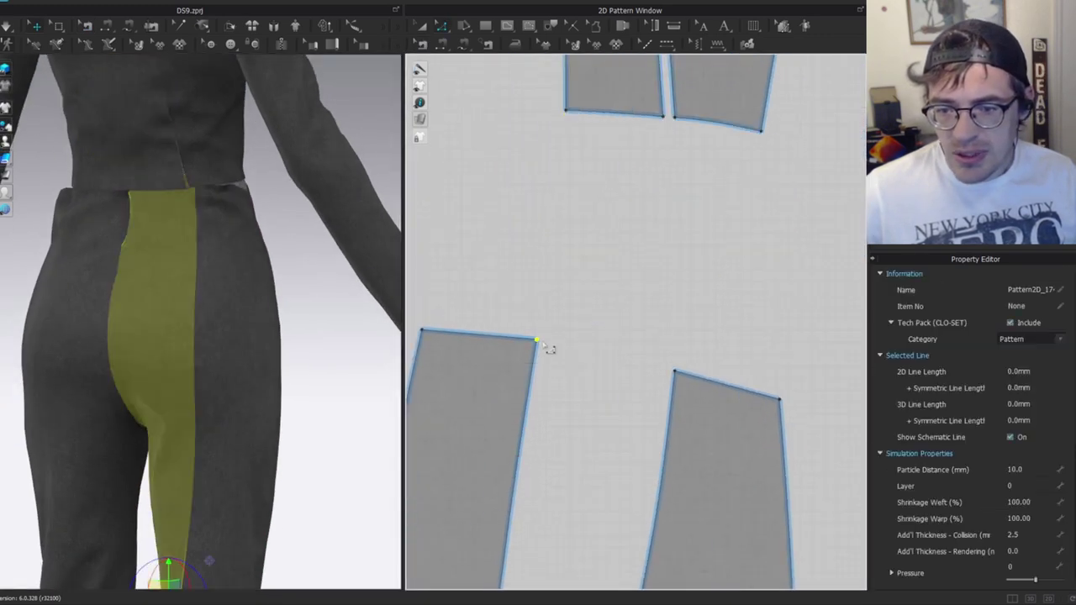
{"action": "left_click_drag", "start_coordinate": [539, 340], "coordinate": [505, 338]}
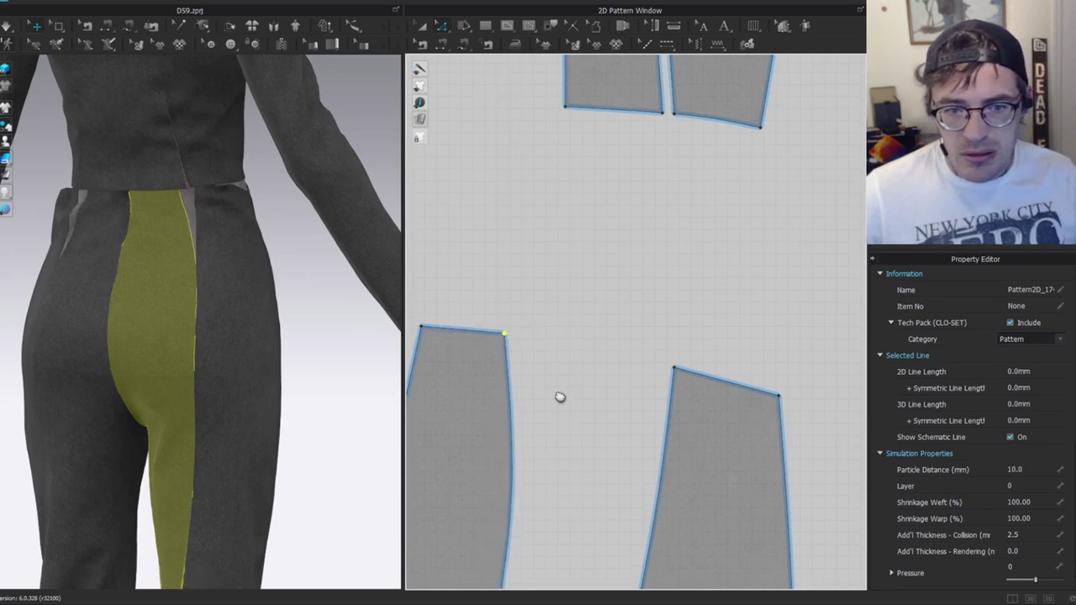
Delete the curve point on the centre back leg panel's outer side to straighten the edge below the waist.
{"action": "middle_click_drag", "start_coordinate": [563, 418], "coordinate": [569, 342]}
{"action": "key", "text": "v"}
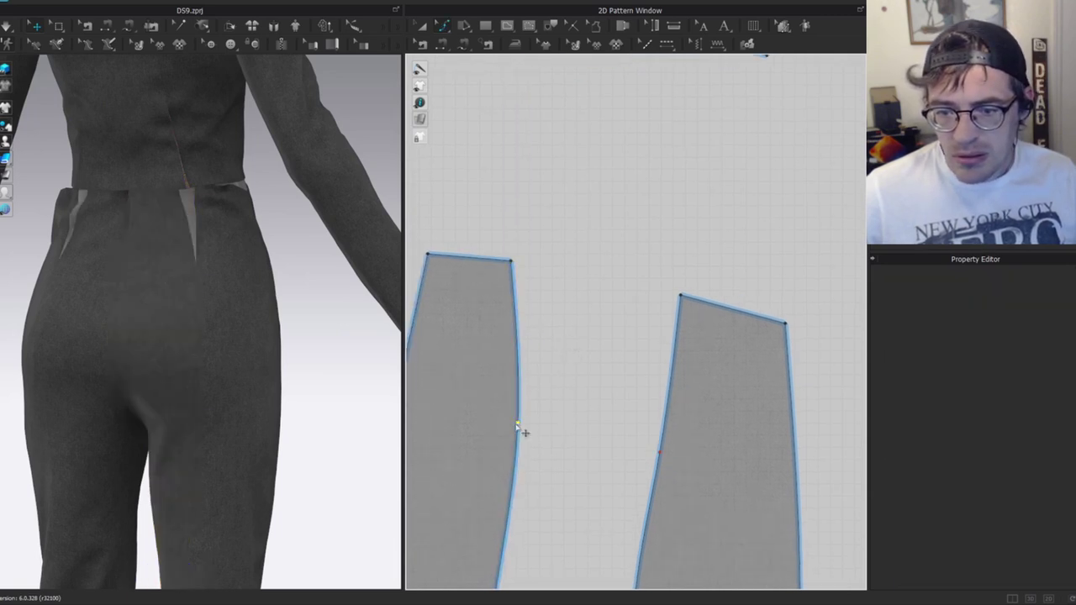
{"action": "left_click", "coordinate": [518, 428]}
Shift the adjoining hem corners of the back top panels toward the centre back and compare the hem and waist seam lengths.
{"action": "scroll", "coordinate": [561, 307], "scroll_direction": "down", "scroll_amount": 2}
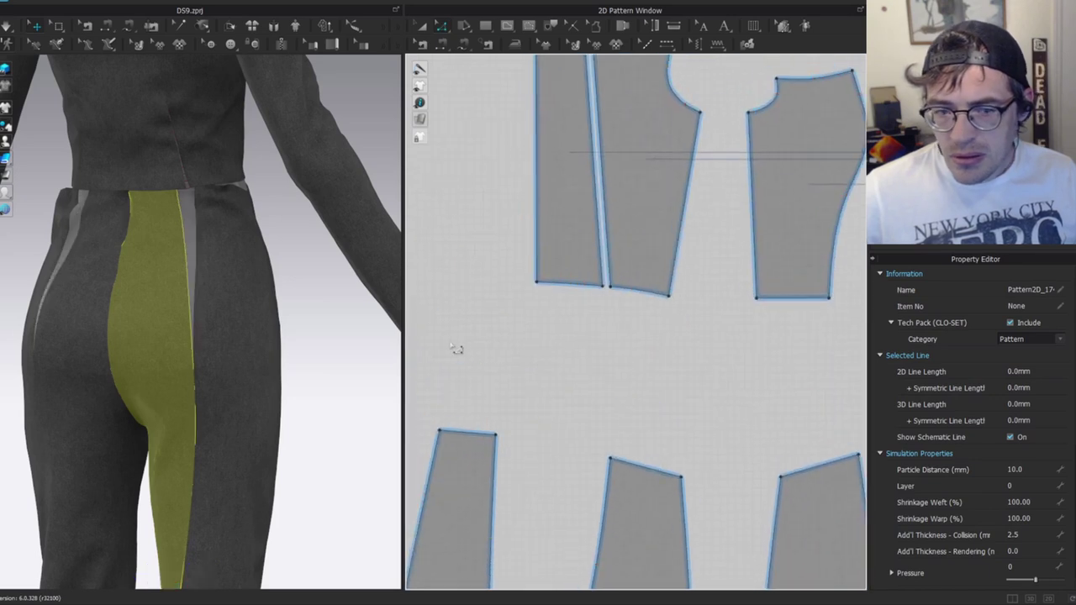
{"action": "key", "text": "b"}
{"action": "left_click", "coordinate": [576, 288]}
{"action": "key", "text": "Delete"}
{"action": "key", "text": "z"}
{"action": "left_click_drag", "start_coordinate": [619, 300], "coordinate": [597, 287]}
{"action": "key", "text": "b"}
{"action": "left_click", "coordinate": [580, 291]}
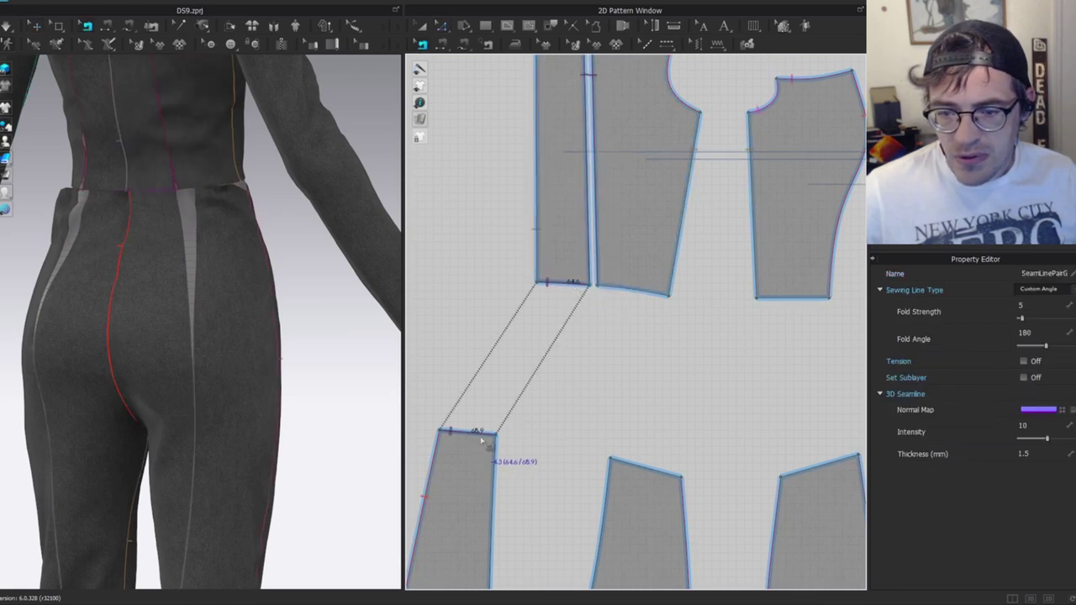
Sew the side back leg panel's waist edge to the hem of the side back top panel.
{"action": "middle_click_drag", "start_coordinate": [660, 387], "coordinate": [609, 322]}
{"action": "key", "text": "n"}
{"action": "left_click", "coordinate": [575, 395]}
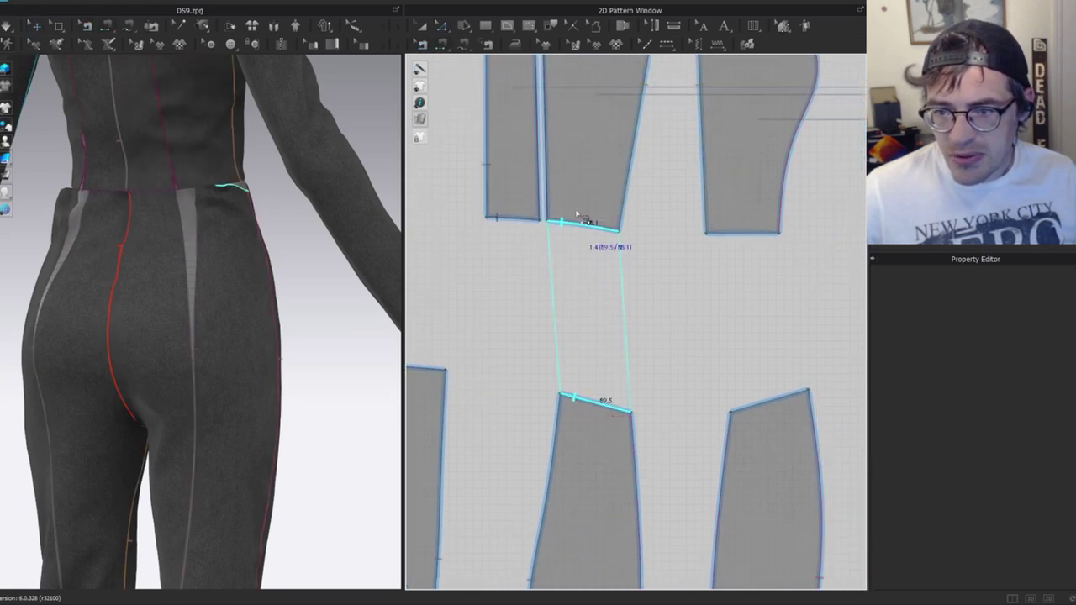
{"action": "left_click", "coordinate": [579, 225]}
Sew the side front leg panel's waist edge to the hem of the side front top panel.
{"action": "middle_click_drag", "start_coordinate": [632, 302], "coordinate": [480, 264]}
{"action": "key", "text": "a"}
{"action": "right_click_drag", "start_coordinate": [207, 198], "coordinate": [48, 188]}
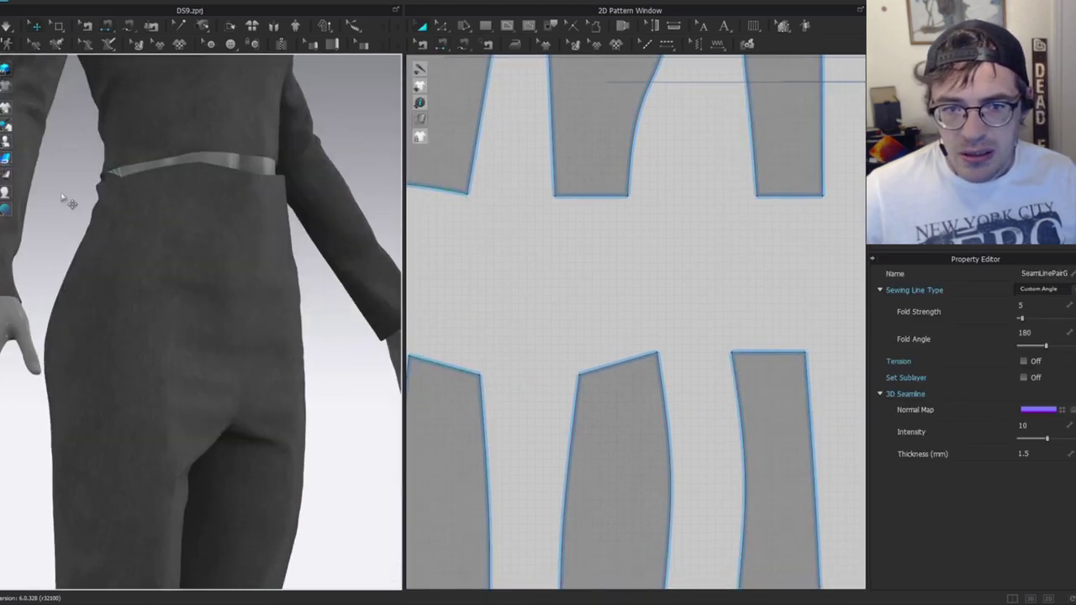
{"action": "left_click", "coordinate": [202, 163]}
{"action": "key", "text": "n"}
{"action": "left_click", "coordinate": [600, 383]}
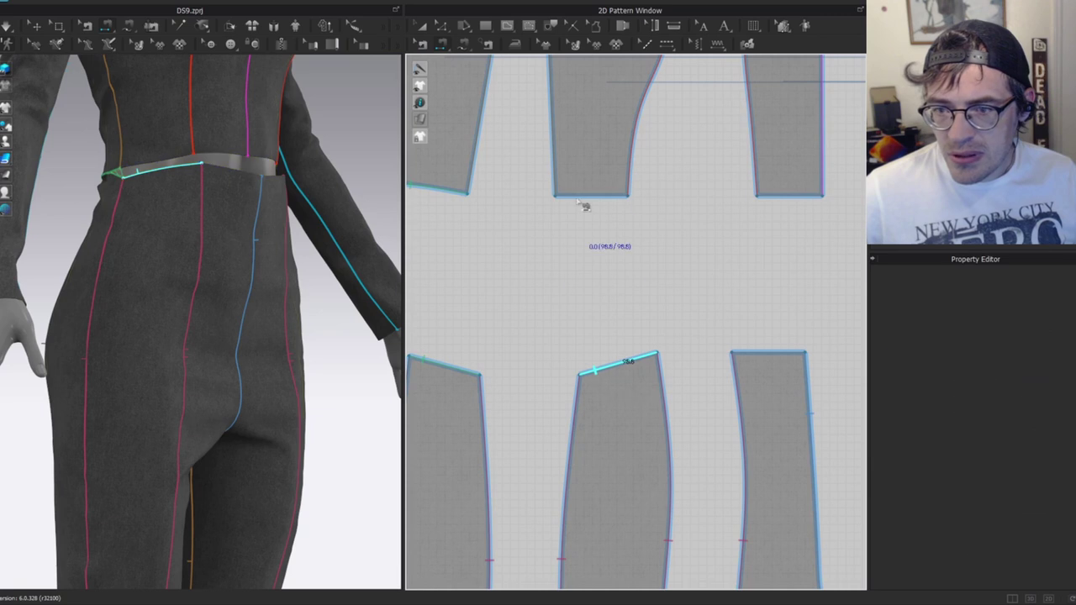
{"action": "left_click", "coordinate": [590, 199]}
Move the side front top panel's hem corner outward to widen the hem and compare it with the leg panel's waist length.
{"action": "key", "text": "z"}
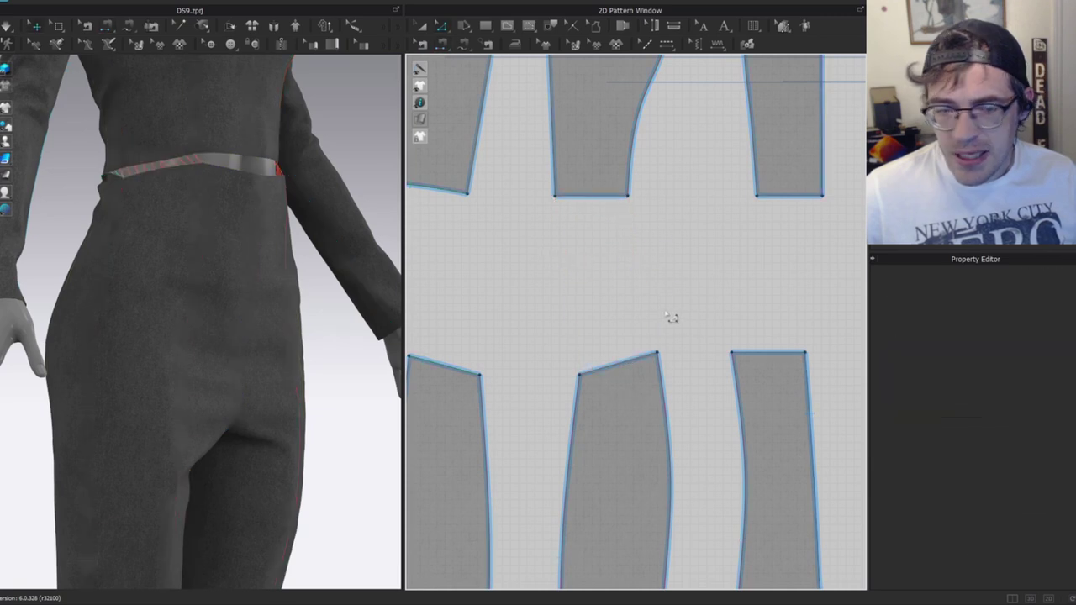
{"action": "right_click_drag", "start_coordinate": [336, 210], "coordinate": [162, 144]}
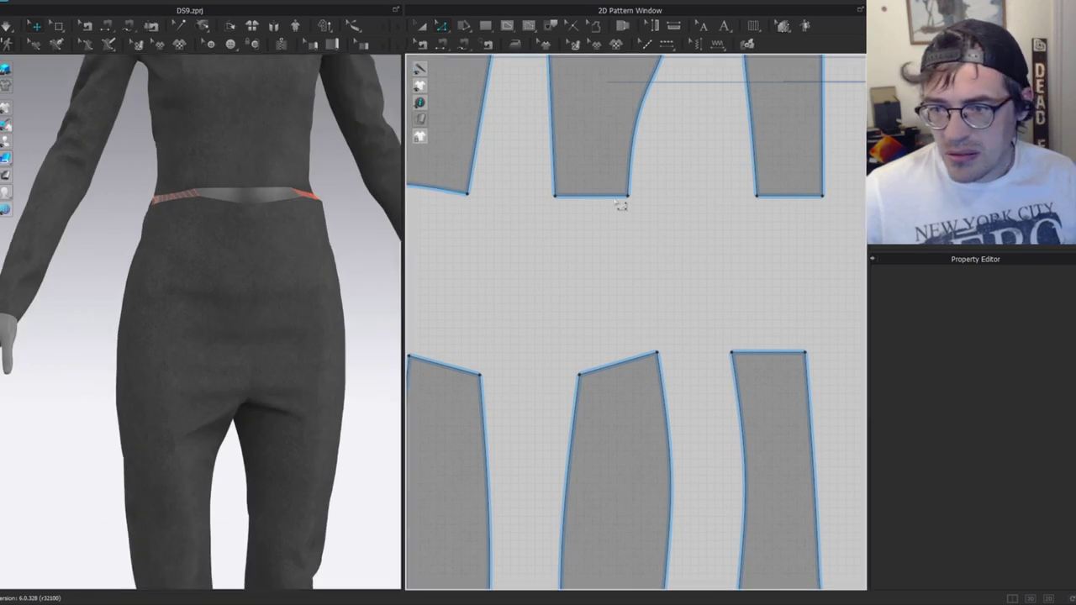
{"action": "left_click_drag", "start_coordinate": [626, 187], "coordinate": [630, 209]}
{"action": "key", "text": "n"}
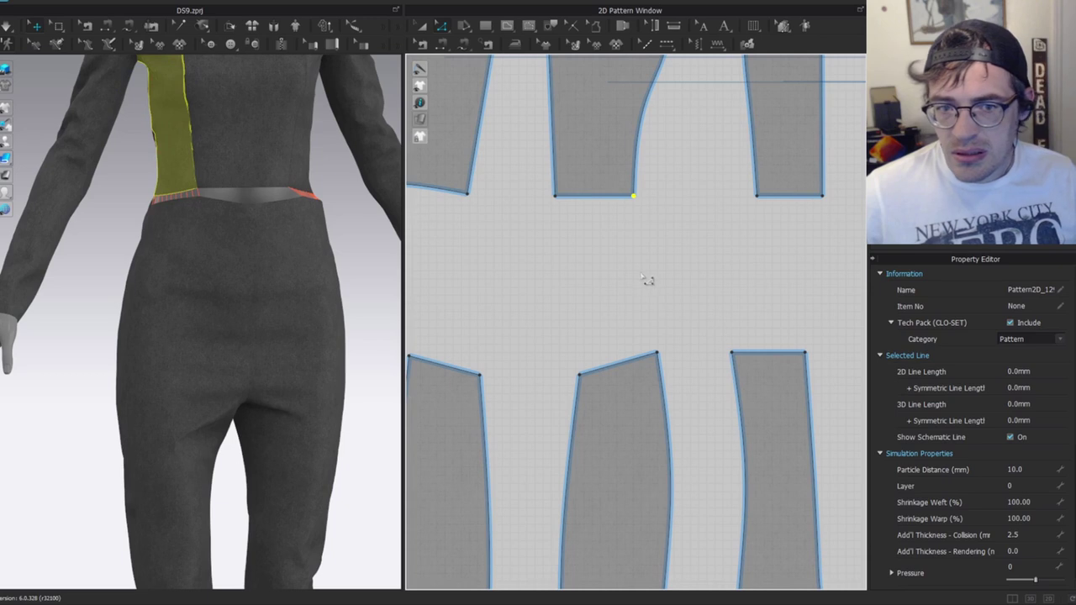
{"action": "left_click", "coordinate": [592, 198]}
{"action": "left_click", "coordinate": [614, 364]}
{"action": "middle_click_drag", "start_coordinate": [786, 308], "coordinate": [684, 285]}
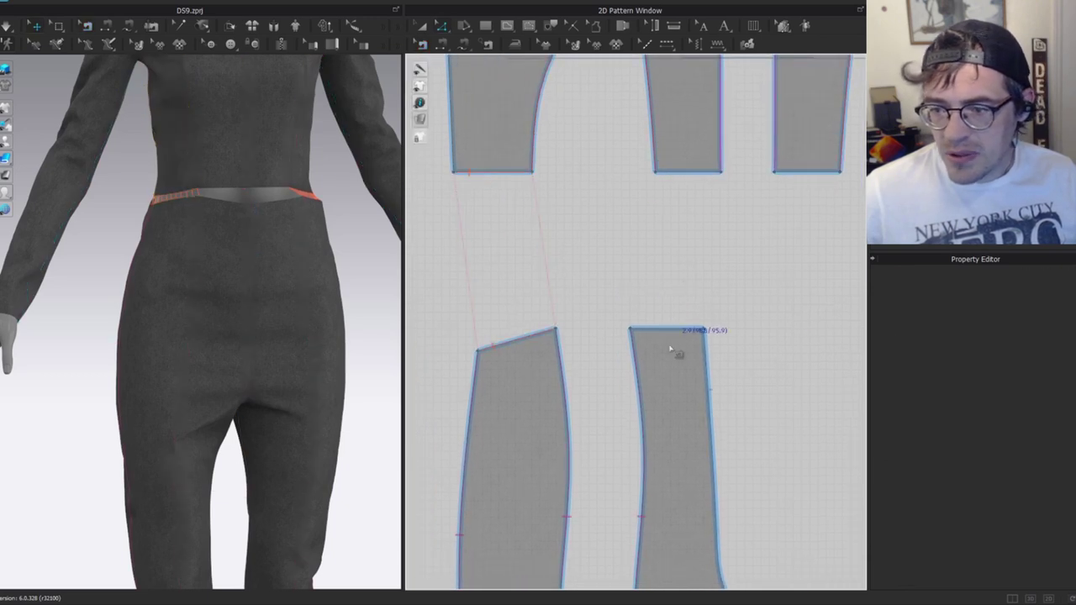
Sew the centre front leg panel's waist edge to the hem of the centre front top panel.
{"action": "left_click", "coordinate": [647, 330]}
{"action": "left_click", "coordinate": [662, 335]}
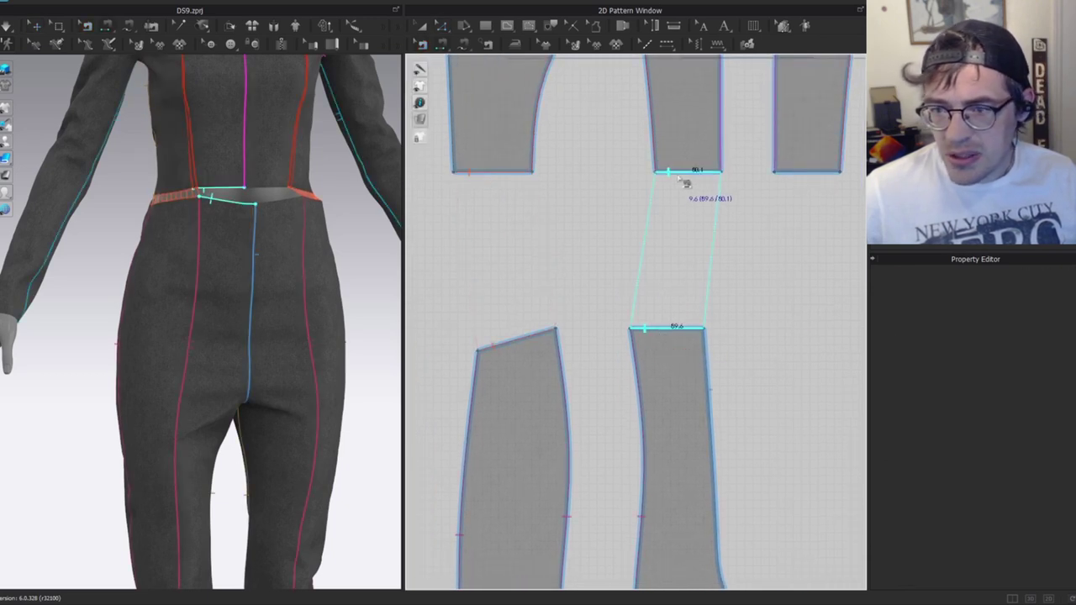
{"action": "left_click", "coordinate": [673, 172]}
Raise the centre front leg panel's inner waist corner toward the top's hem and check the waist seam length.
{"action": "left_click", "coordinate": [712, 337]}
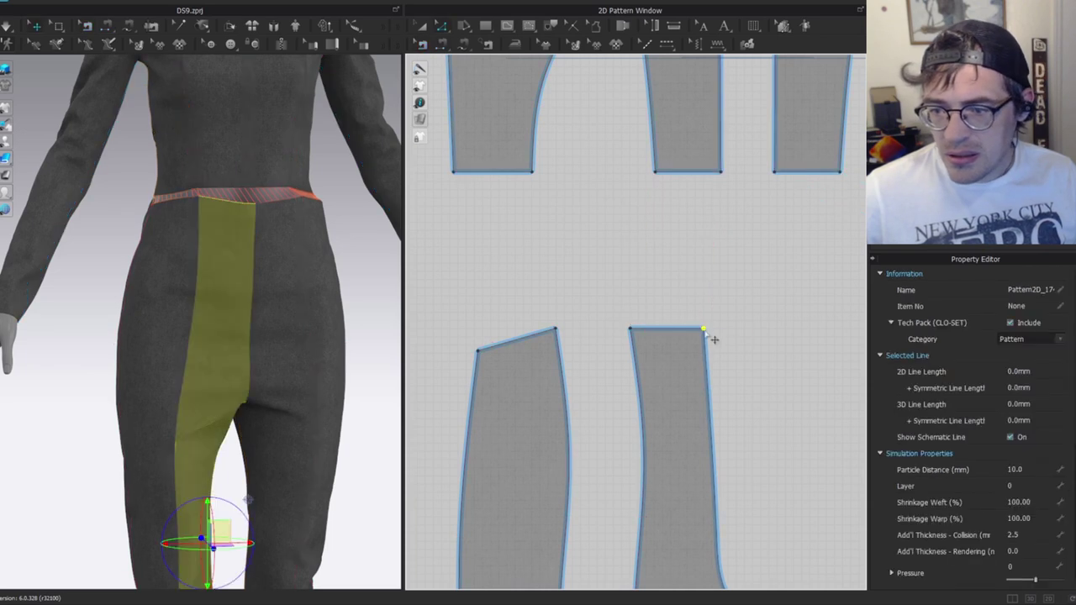
{"action": "left_click_drag", "start_coordinate": [706, 327], "coordinate": [705, 318]}
{"action": "key", "text": "n"}
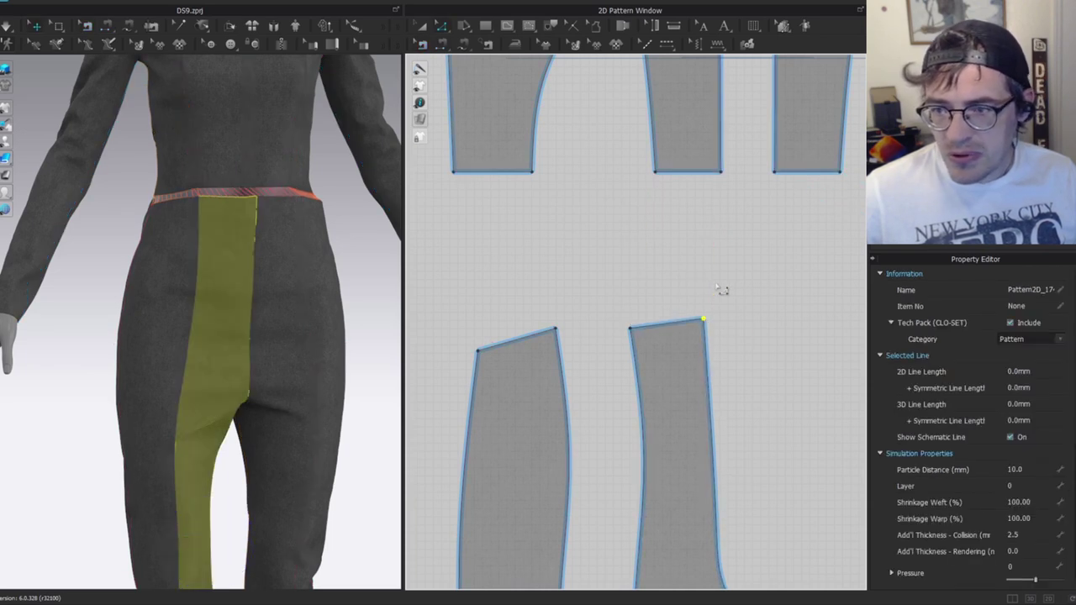
{"action": "left_click", "coordinate": [684, 320]}
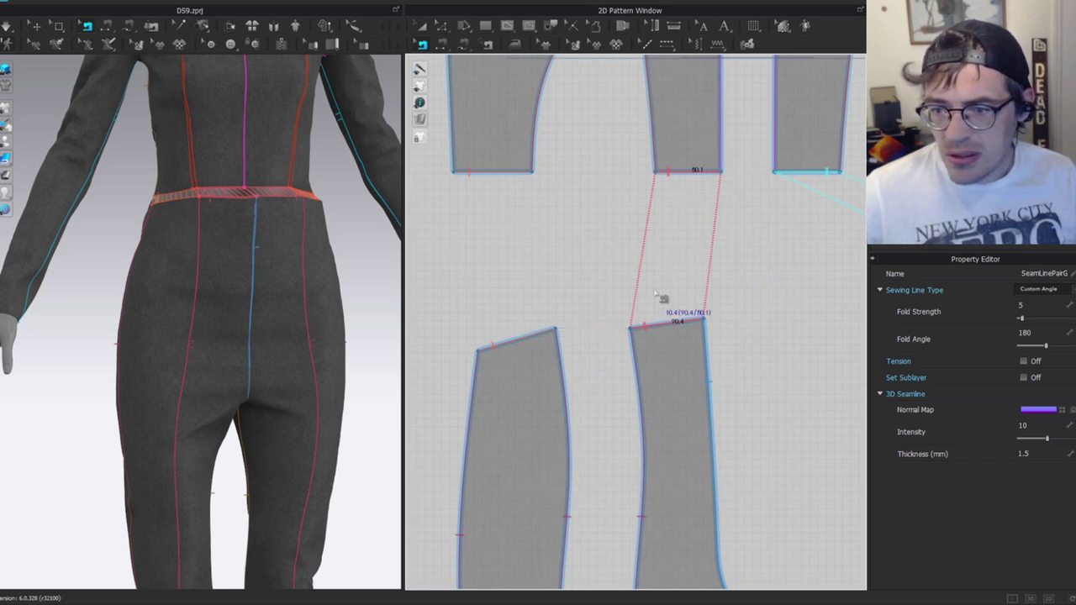
Move the centre front leg panel's outer waist corner inward so the waist edge better matches the top's hem length.
{"action": "key", "text": "z"}
{"action": "left_click", "coordinate": [655, 171]}
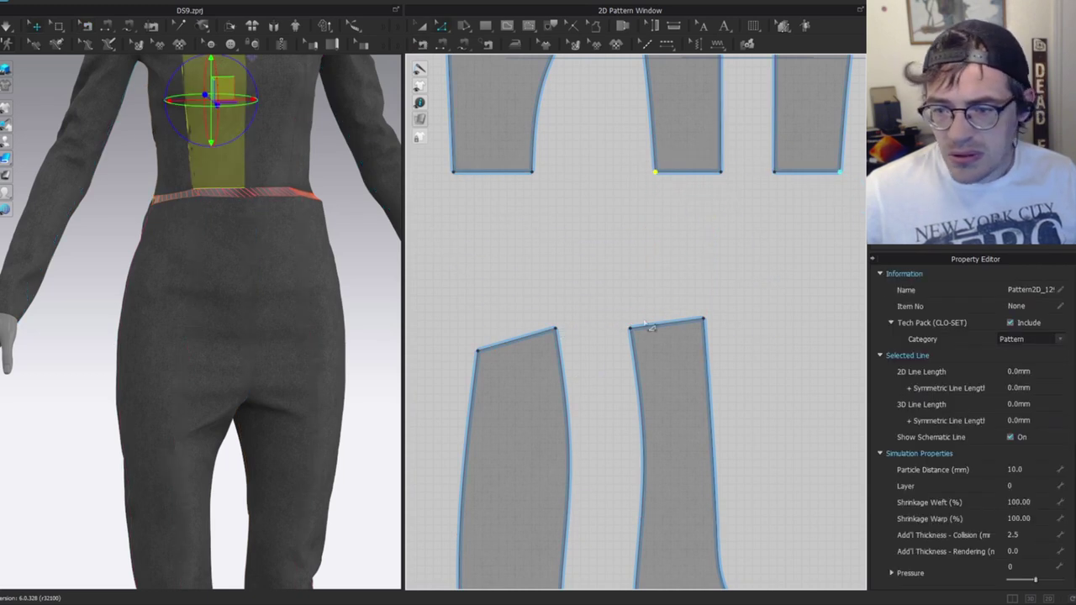
{"action": "left_click", "coordinate": [631, 327]}
{"action": "key", "text": "b"}
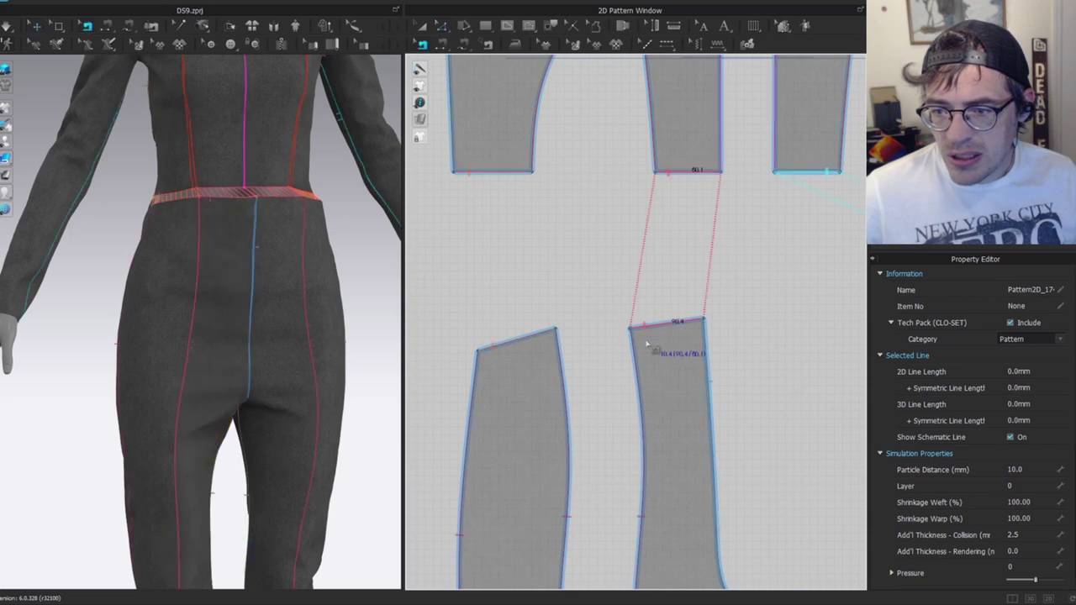
{"action": "left_click", "coordinate": [646, 327]}
{"action": "key", "text": "z"}
{"action": "left_click_drag", "start_coordinate": [631, 327], "coordinate": [621, 362]}
{"action": "key", "text": "b"}
{"action": "left_click", "coordinate": [670, 324]}
{"action": "scroll", "coordinate": [669, 311], "scroll_direction": "up", "scroll_amount": 4}
{"action": "key", "text": "z"}
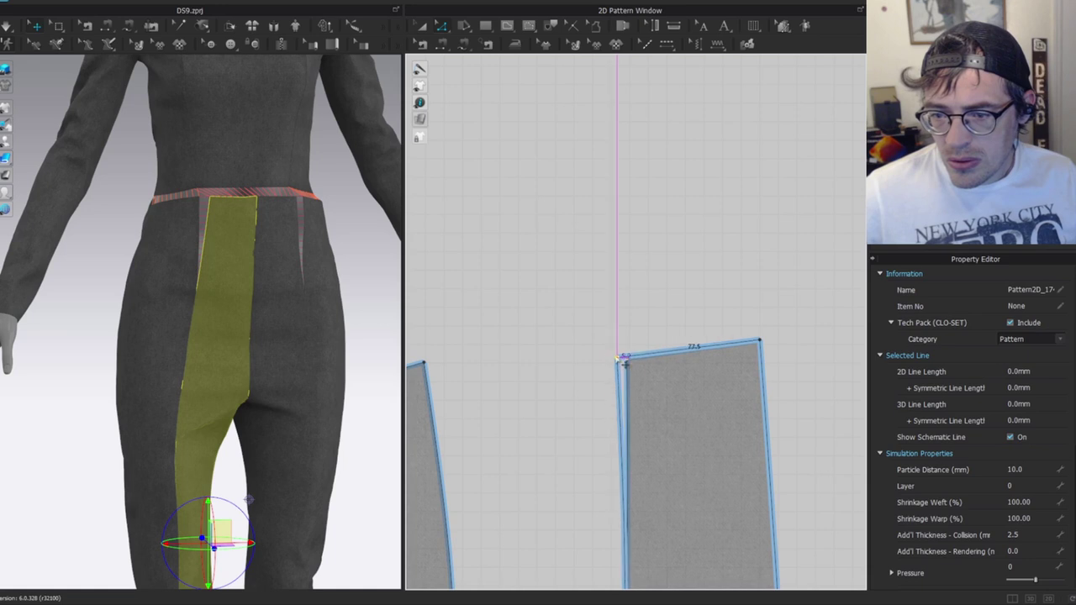
{"action": "key", "text": "b"}
Simulate the garment to close the waist seam and pull the front leg panels smooth around the hips.
{"action": "scroll", "coordinate": [646, 235], "scroll_direction": "down", "scroll_amount": 2}
{"action": "scroll", "coordinate": [646, 235], "scroll_direction": "down", "scroll_amount": 3}
{"action": "key", "text": "a"}
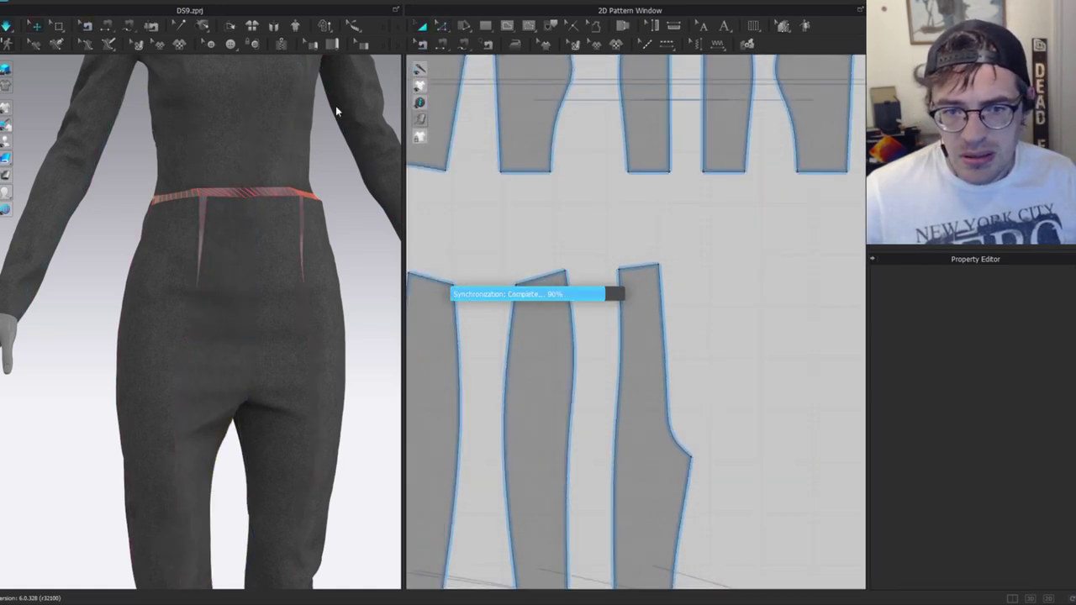
{"action": "left_click", "coordinate": [265, 293]}
{"action": "left_click_drag", "start_coordinate": [265, 295], "coordinate": [245, 302]}
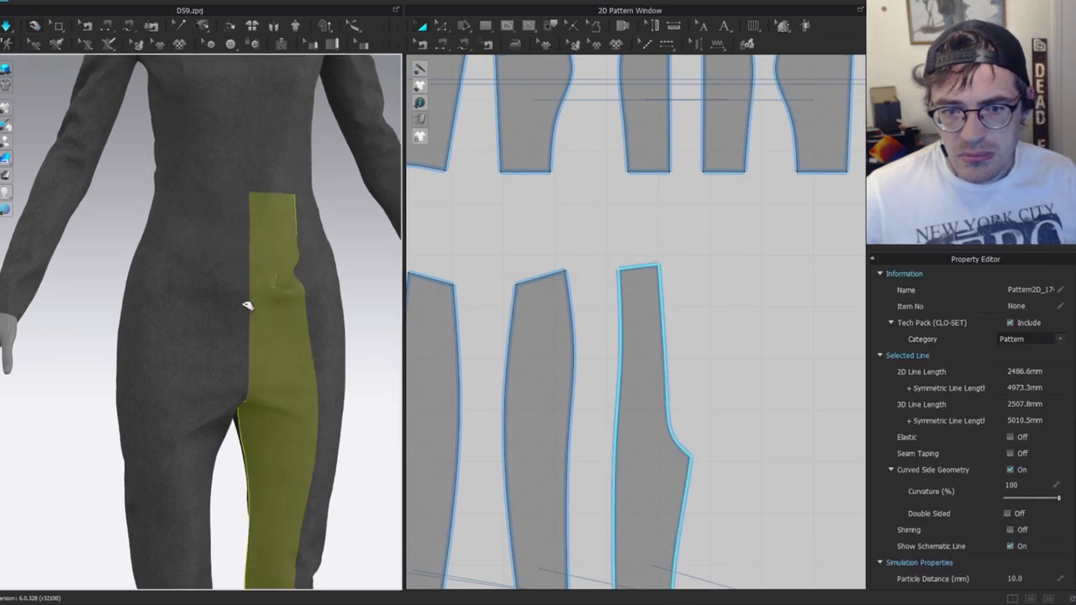
{"action": "left_click_drag", "start_coordinate": [282, 271], "coordinate": [263, 284]}
{"action": "key", "text": "space"}
Pull the back of the trousers downward on the avatar to settle the seat.
{"action": "scroll", "coordinate": [202, 276], "scroll_direction": "down", "scroll_amount": 2}
{"action": "right_click_drag", "start_coordinate": [160, 247], "coordinate": [417, 273]}
{"action": "left_click", "coordinate": [292, 278]}
{"action": "left_click_drag", "start_coordinate": [308, 349], "coordinate": [305, 377]}
Lower the centre back leg panel's waist edge together with the adjoining waist corner of the side back leg panel.
{"action": "scroll", "coordinate": [647, 261], "scroll_direction": "down", "scroll_amount": 4}
{"action": "scroll", "coordinate": [660, 244], "scroll_direction": "up", "scroll_amount": 5}
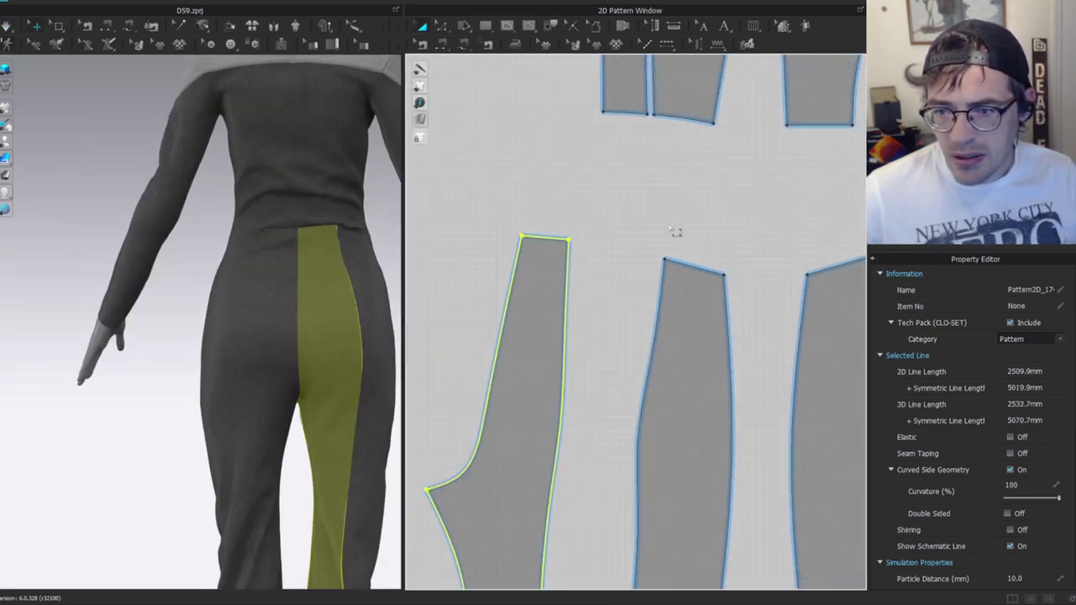
{"action": "left_click_drag", "start_coordinate": [684, 211], "coordinate": [546, 263]}
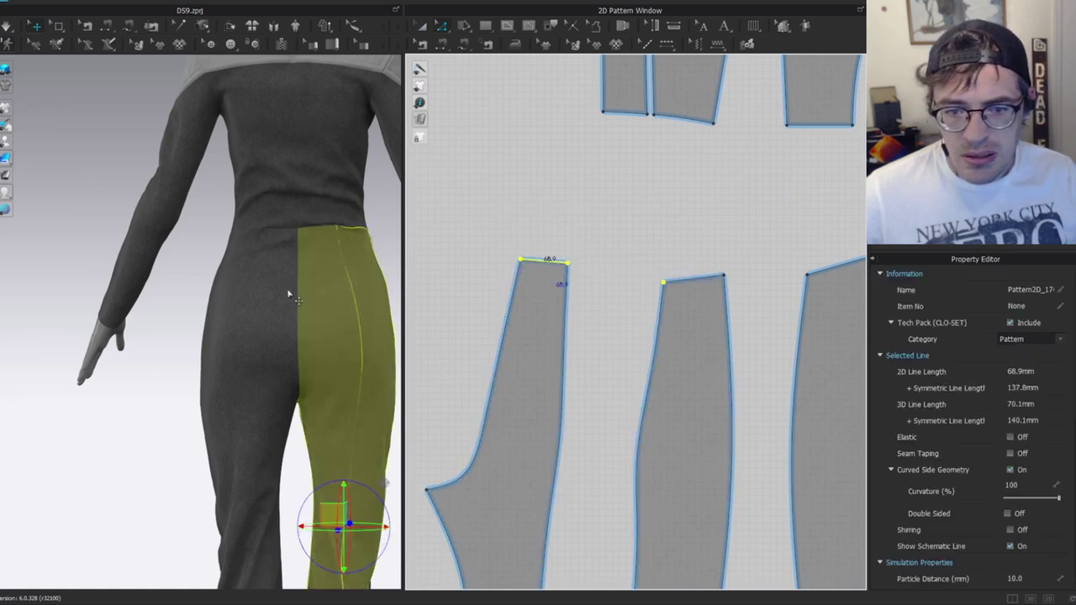
Raise the centre back leg panel's waist edge together with the side back panel's adjoining waist corner, and simulate the fit.
{"action": "key", "text": "space"}
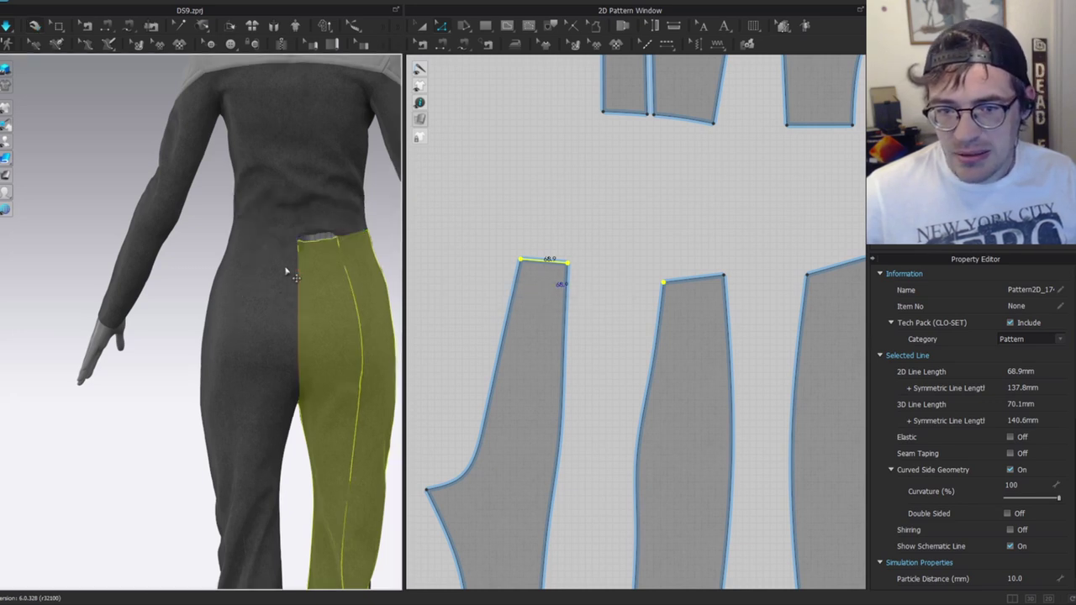
{"action": "key", "text": "space"}
{"action": "left_click_drag", "start_coordinate": [689, 240], "coordinate": [493, 307]}
{"action": "left_click_drag", "start_coordinate": [551, 272], "coordinate": [550, 259]}
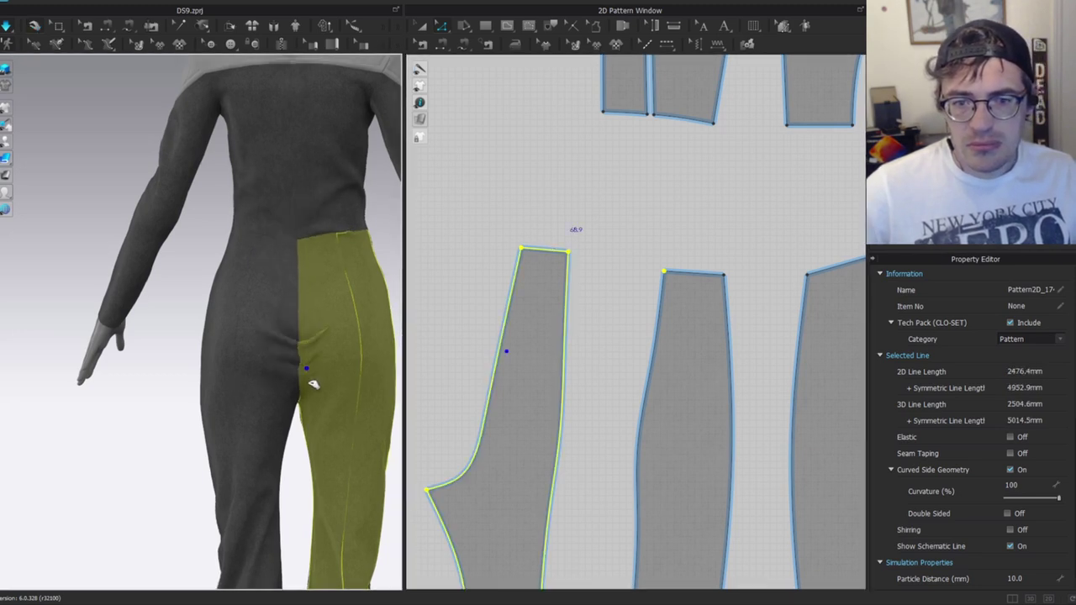
{"action": "scroll", "coordinate": [219, 420], "scroll_direction": "down", "scroll_amount": 2}
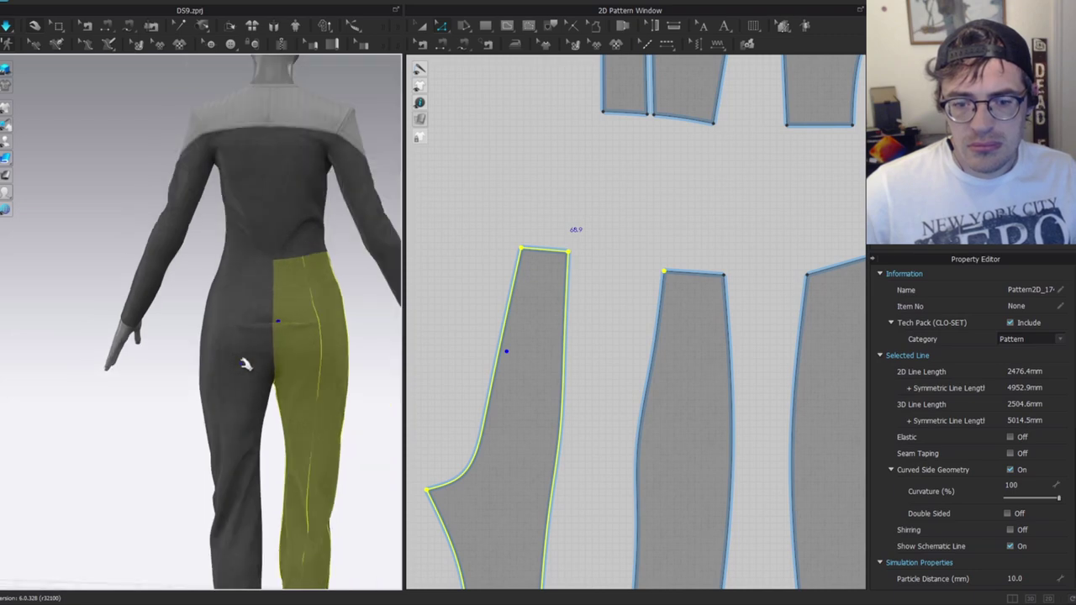
{"action": "key", "text": "q"}
{"action": "key", "text": "space"}
Merge the centre back top and leg panels into one piece along their waist seam.
{"action": "scroll", "coordinate": [281, 304], "scroll_direction": "down", "scroll_amount": 2}
{"action": "right_click_drag", "start_coordinate": [283, 302], "coordinate": [226, 337]}
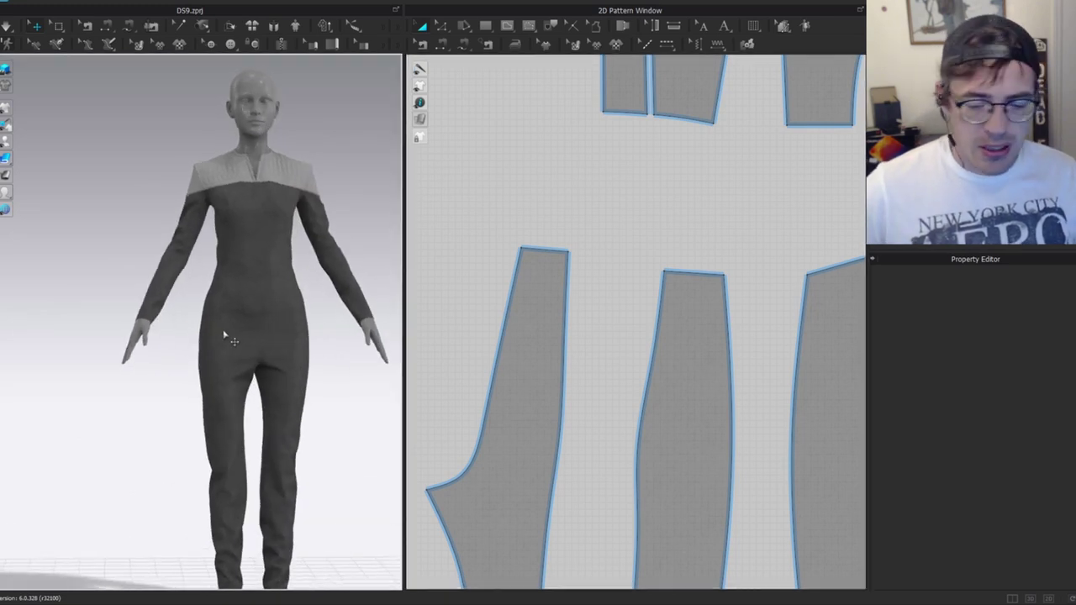
{"action": "key", "text": "b"}
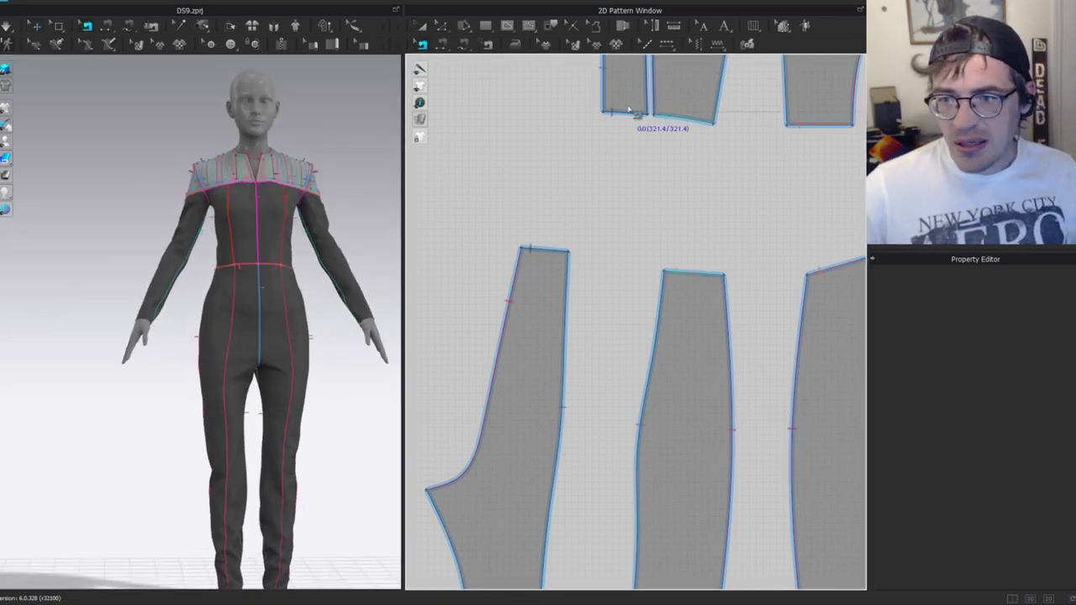
{"action": "left_click", "coordinate": [632, 112]}
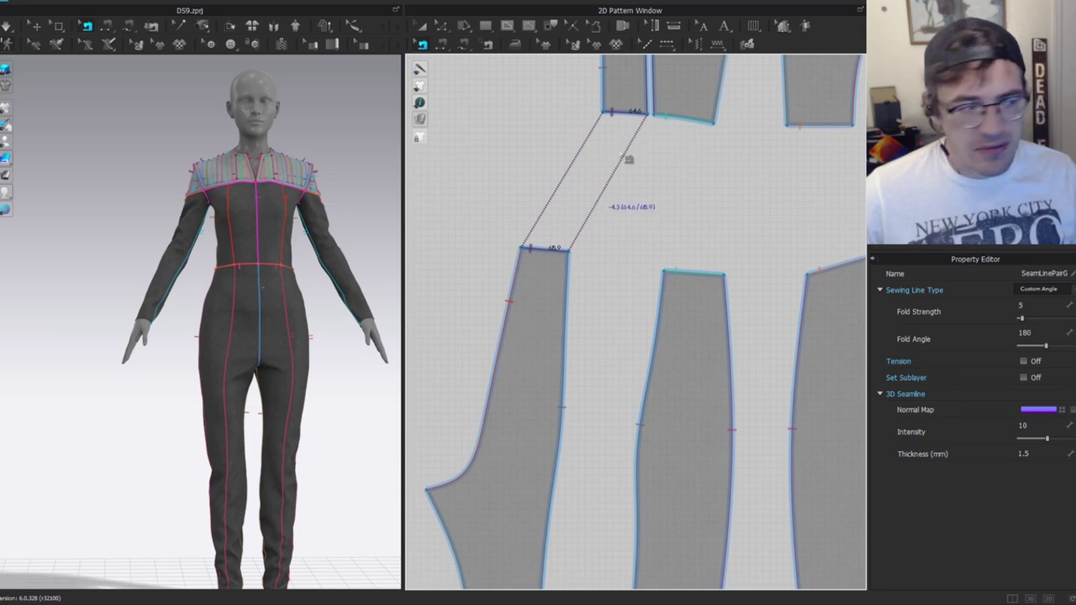
{"action": "right_click", "coordinate": [625, 113]}
{"action": "left_click", "coordinate": [662, 167]}
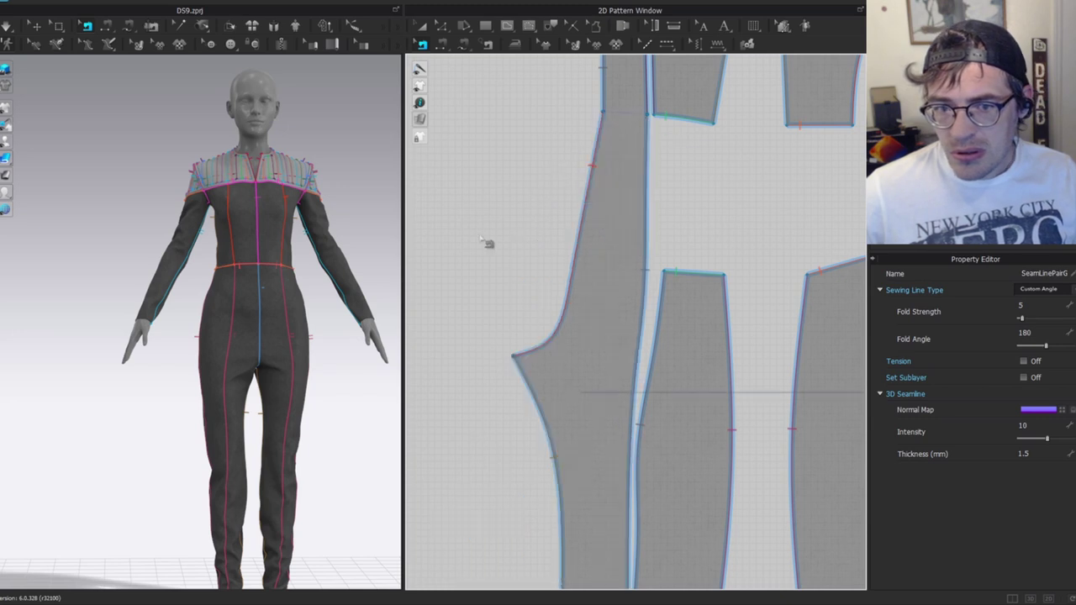
{"action": "middle_click_drag", "start_coordinate": [644, 151], "coordinate": [605, 241]}
{"action": "scroll", "coordinate": [566, 210], "scroll_direction": "up", "scroll_amount": 5}
{"action": "left_click", "coordinate": [792, 319]}
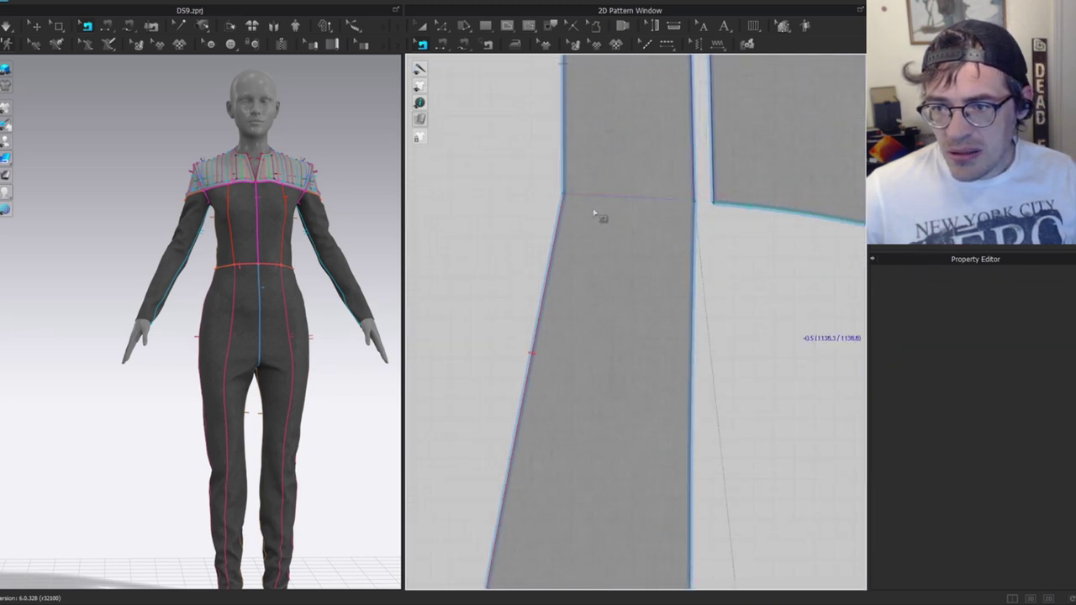
Merge the side back top panel with its leg panel along the waist seam.
{"action": "scroll", "coordinate": [624, 335], "scroll_direction": "down", "scroll_amount": 4}
{"action": "key", "text": "a"}
{"action": "left_click_drag", "start_coordinate": [616, 343], "coordinate": [571, 347]}
{"action": "middle_click_drag", "start_coordinate": [591, 344], "coordinate": [499, 303]}
{"action": "key", "text": "b"}
{"action": "right_click", "coordinate": [617, 232]}
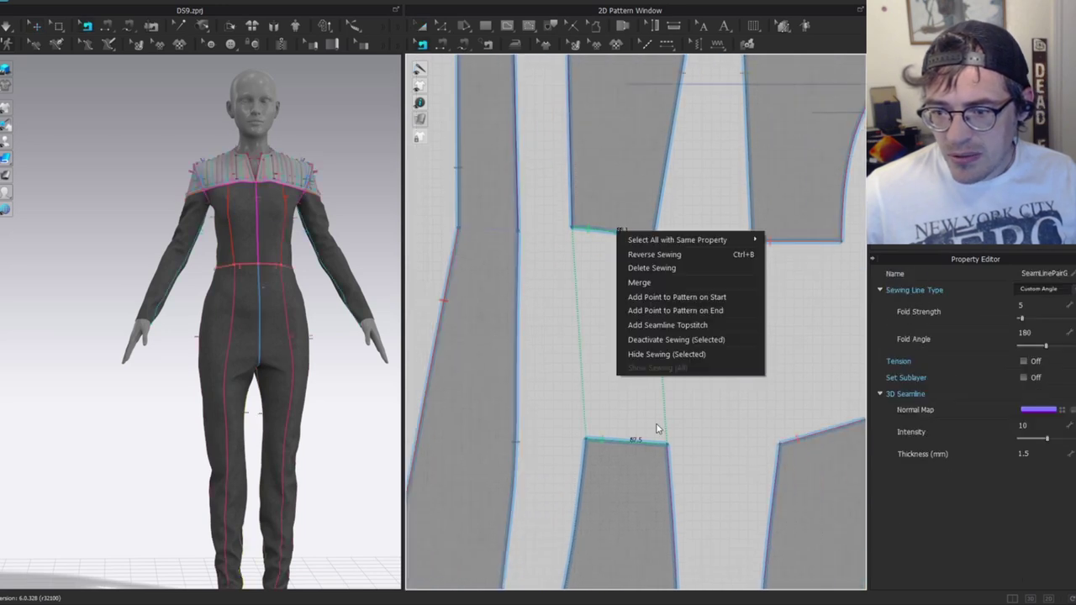
{"action": "left_click", "coordinate": [633, 277]}
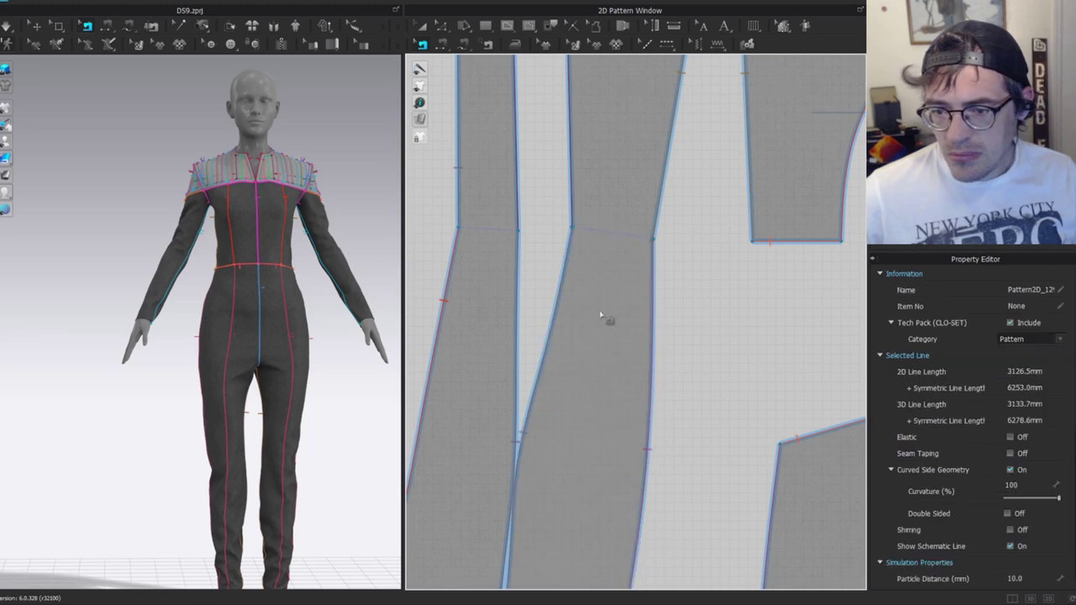
Merge the side front top panel with its leg panel along the waist seam.
{"action": "key", "text": "a"}
{"action": "left_click", "coordinate": [612, 280]}
{"action": "middle_click_drag", "start_coordinate": [614, 282], "coordinate": [473, 236]}
{"action": "key", "text": "b"}
{"action": "right_click", "coordinate": [656, 200]}
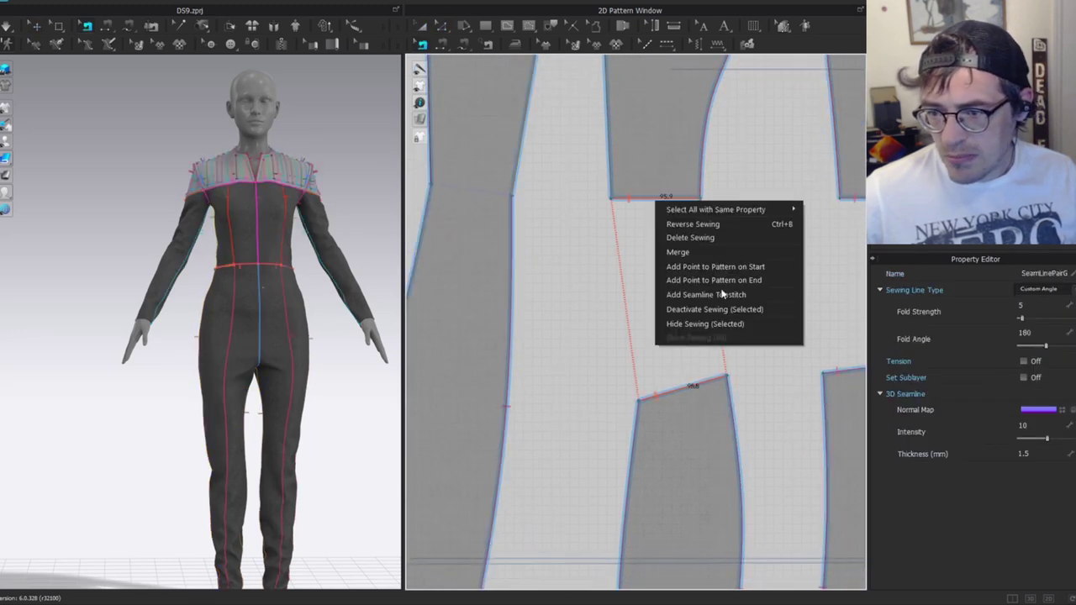
{"action": "left_click", "coordinate": [720, 256]}
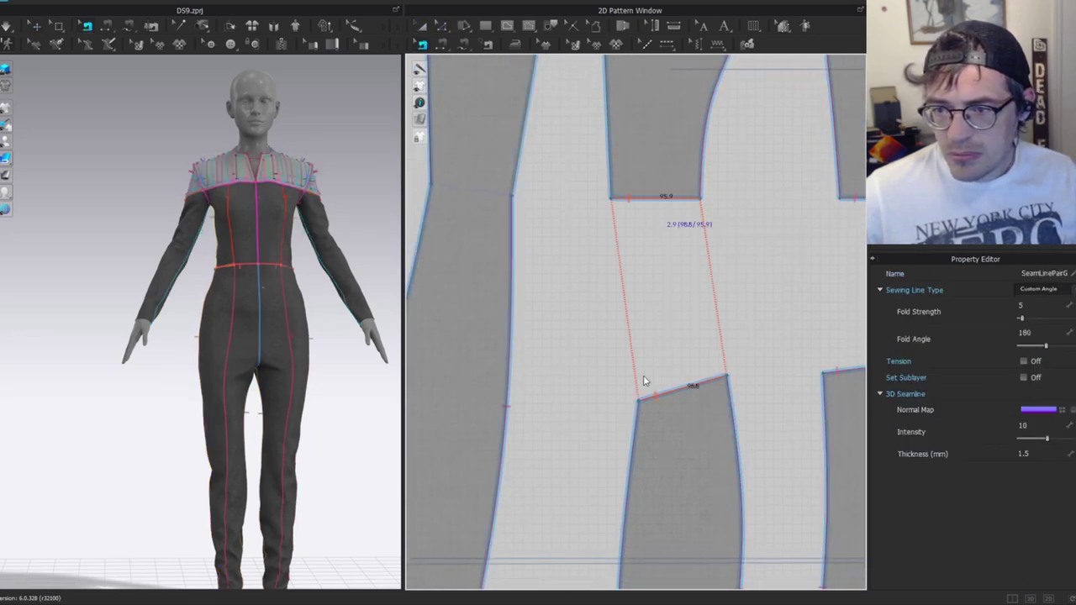
Merge the centre front top panel with its leg panel along the waist seam.
{"action": "scroll", "coordinate": [646, 337], "scroll_direction": "down", "scroll_amount": 5}
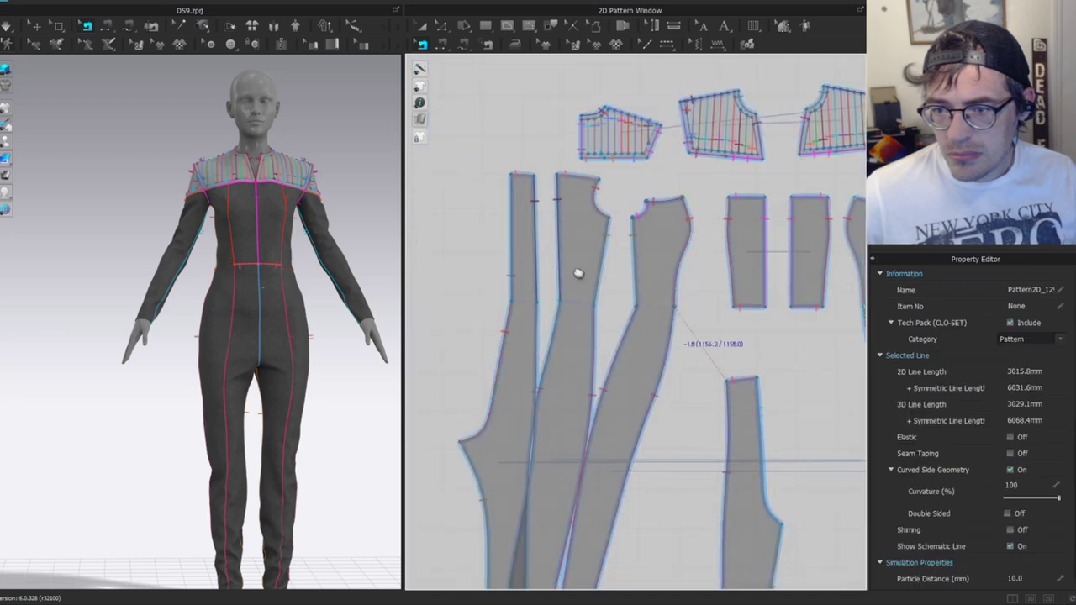
{"action": "left_click", "coordinate": [650, 256]}
{"action": "right_click", "coordinate": [650, 256]}
{"action": "left_click", "coordinate": [677, 305]}
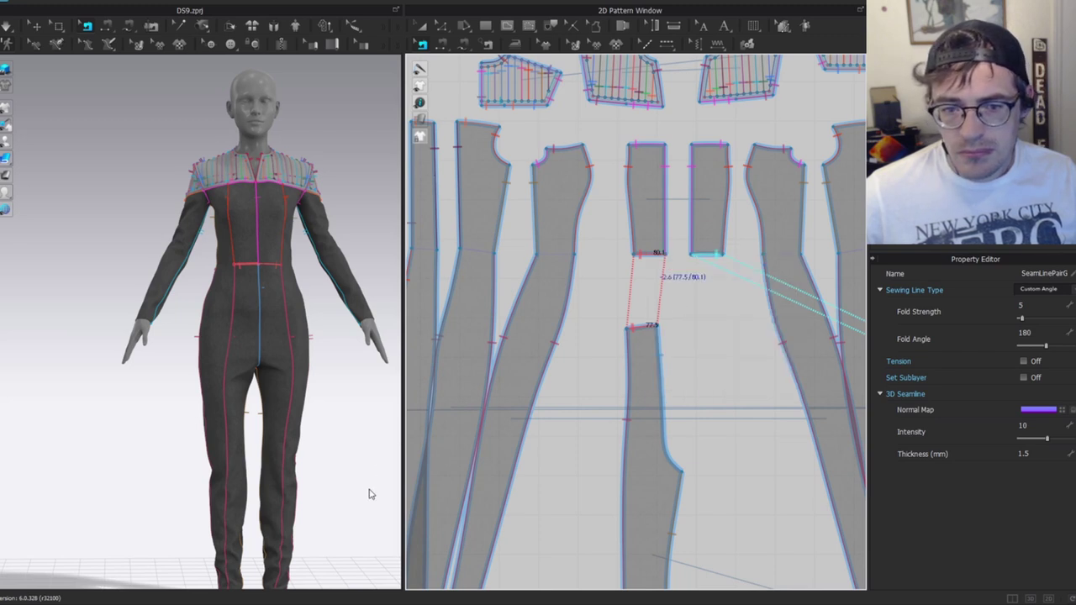
Simulate the merged one-piece garment and check its drape from the front and the side.
{"action": "left_click", "coordinate": [375, 416]}
{"action": "key", "text": "q"}
{"action": "scroll", "coordinate": [263, 249], "scroll_direction": "up", "scroll_amount": 3}
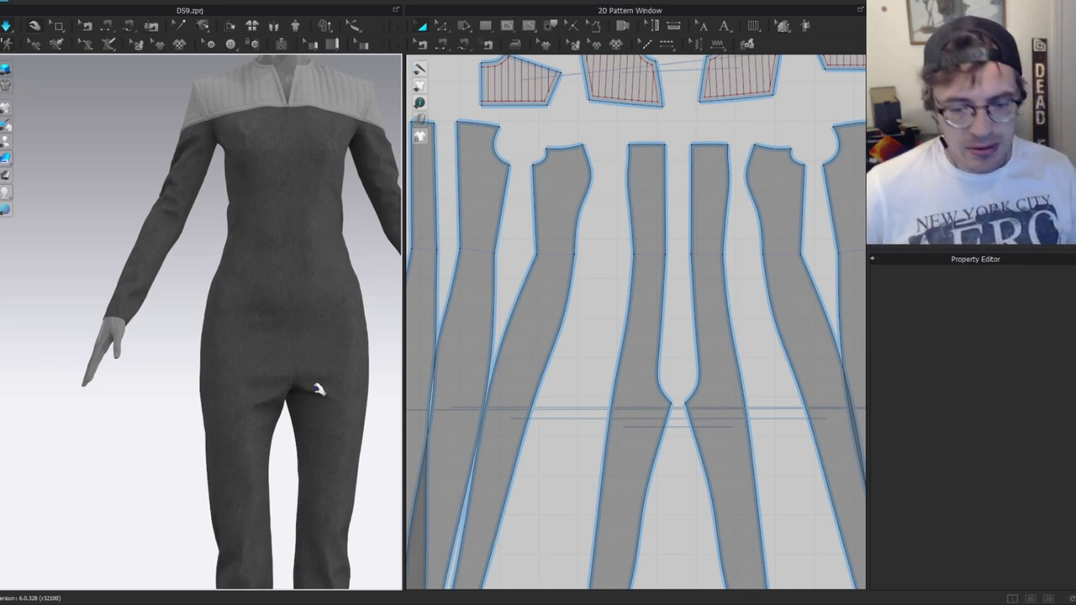
{"action": "scroll", "coordinate": [324, 356], "scroll_direction": "down", "scroll_amount": 3}
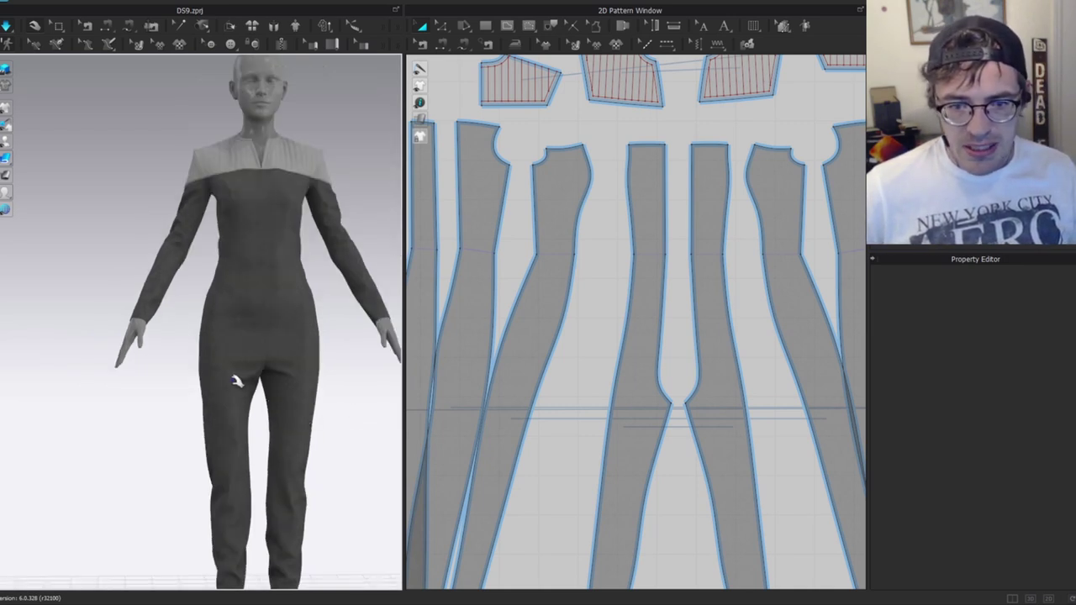
{"action": "key", "text": "2"}
{"action": "key", "text": "3"}
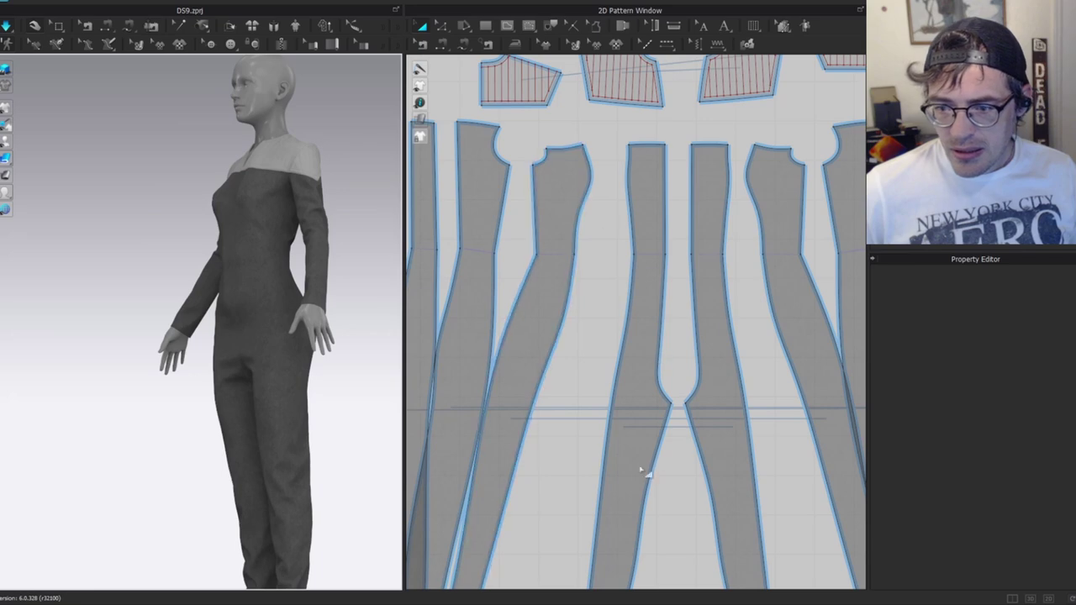
Switch the garment to a lighter surface display and examine how the centre front panel sits around the crotch.
{"action": "left_click", "coordinate": [608, 357]}
{"action": "scroll", "coordinate": [618, 336], "scroll_direction": "up", "scroll_amount": 5}
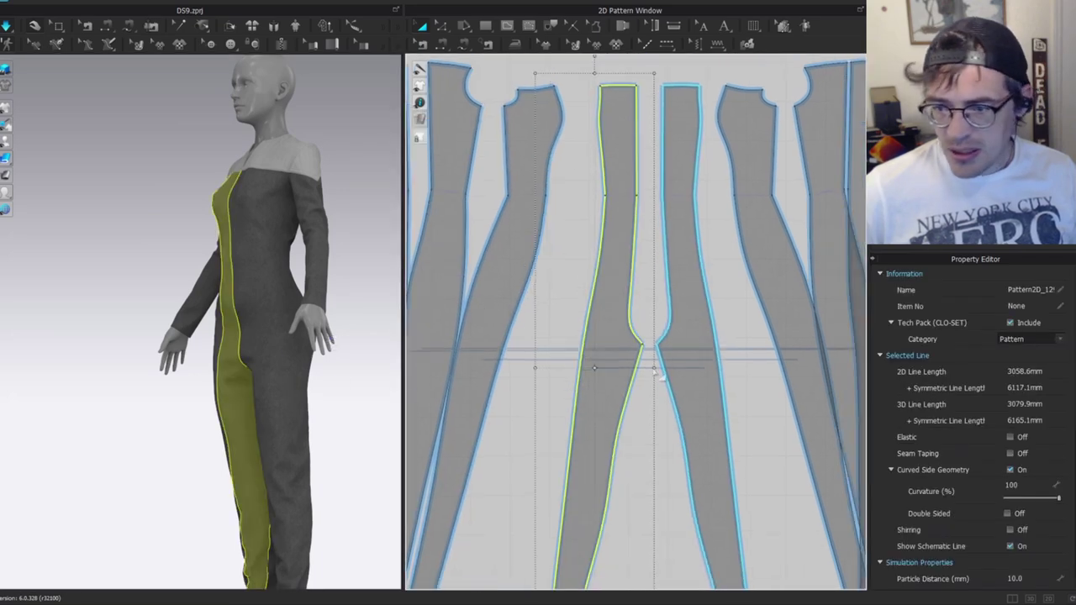
{"action": "key", "text": "a"}
{"action": "left_click", "coordinate": [620, 321]}
{"action": "right_click_drag", "start_coordinate": [281, 378], "coordinate": [384, 375]}
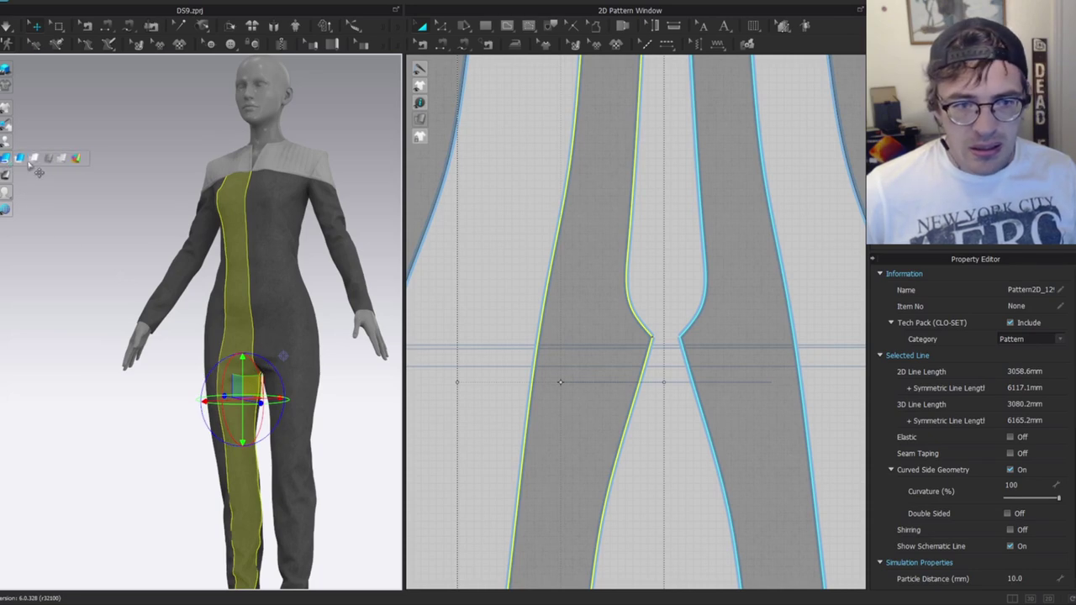
{"action": "left_click", "coordinate": [32, 161]}
{"action": "scroll", "coordinate": [261, 332], "scroll_direction": "up", "scroll_amount": 2}
{"action": "right_click_drag", "start_coordinate": [262, 334], "coordinate": [293, 336]}
{"action": "scroll", "coordinate": [597, 413], "scroll_direction": "down", "scroll_amount": 5}
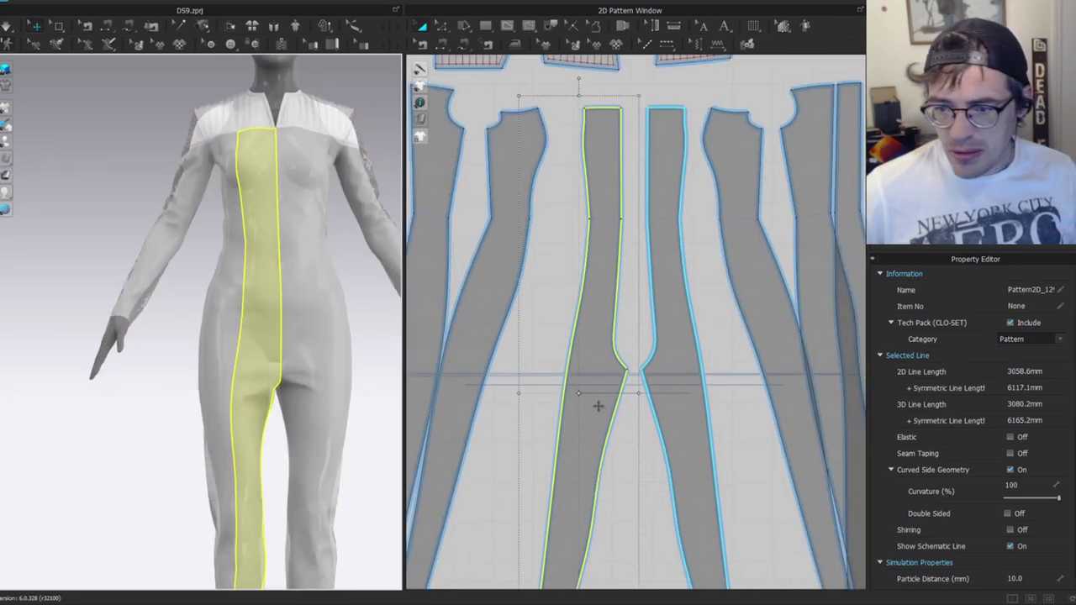
Rotate the centre front panel upright in the pattern layout, then raise its crotch corner and simulate the change.
{"action": "left_click", "coordinate": [585, 363]}
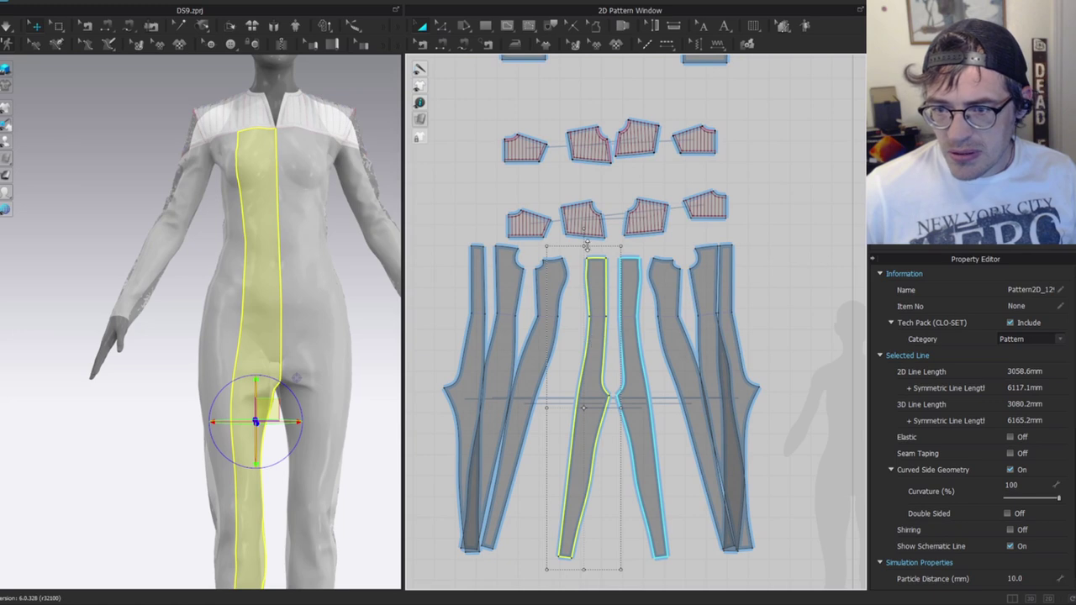
{"action": "key", "text": "z"}
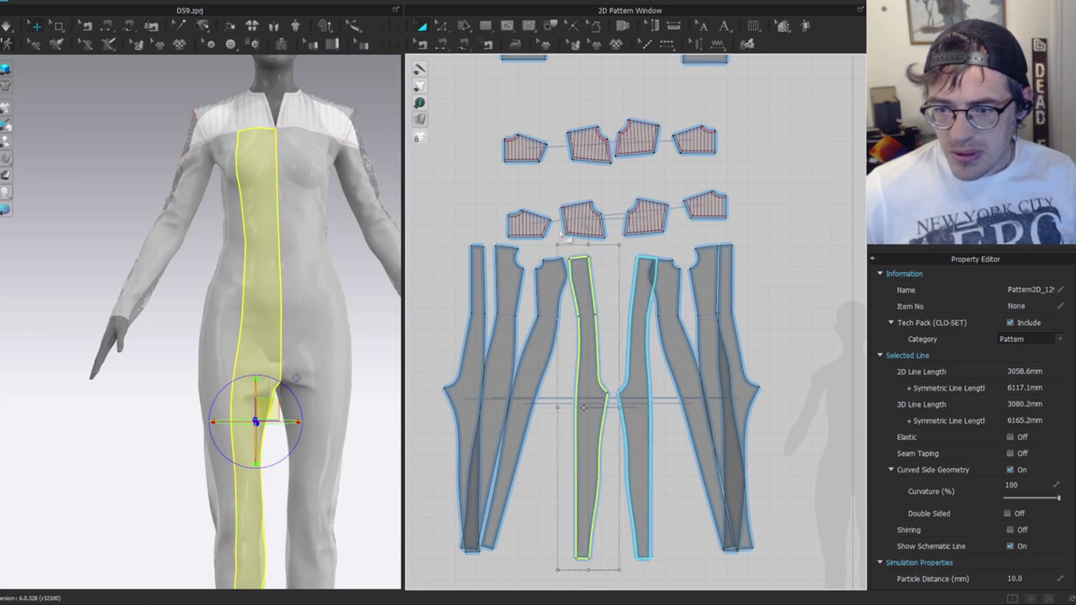
{"action": "left_click_drag", "start_coordinate": [436, 381], "coordinate": [619, 405]}
{"action": "scroll", "coordinate": [609, 397], "scroll_direction": "up", "scroll_amount": 5}
{"action": "left_click_drag", "start_coordinate": [594, 371], "coordinate": [586, 307]}
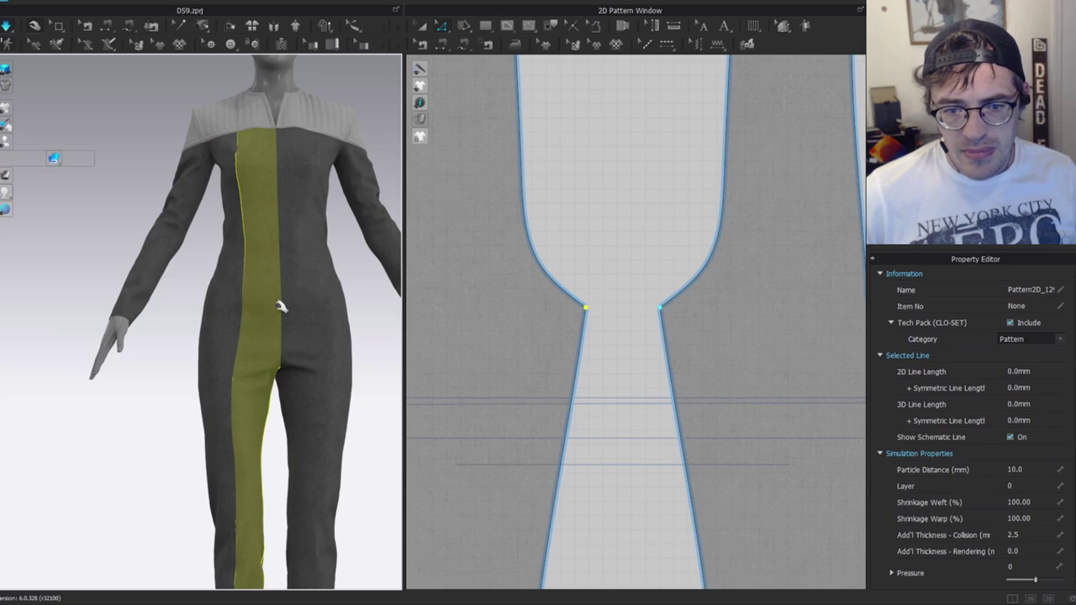
{"action": "key", "text": "space"}
Rotate the side front panel upright in the pattern layout and place it close to the centre front panel.
{"action": "scroll", "coordinate": [271, 320], "scroll_direction": "down", "scroll_amount": 2}
{"action": "right_click_drag", "start_coordinate": [264, 329], "coordinate": [521, 332]}
{"action": "left_click", "coordinate": [245, 360]}
{"action": "right_click_drag", "start_coordinate": [249, 353], "coordinate": [301, 343]}
{"action": "scroll", "coordinate": [675, 370], "scroll_direction": "down", "scroll_amount": 3}
{"action": "right_click_drag", "start_coordinate": [251, 416], "coordinate": [412, 403]}
{"action": "scroll", "coordinate": [733, 379], "scroll_direction": "down", "scroll_amount": 4}
{"action": "middle_click_drag", "start_coordinate": [727, 341], "coordinate": [756, 204]}
{"action": "left_click", "coordinate": [574, 292]}
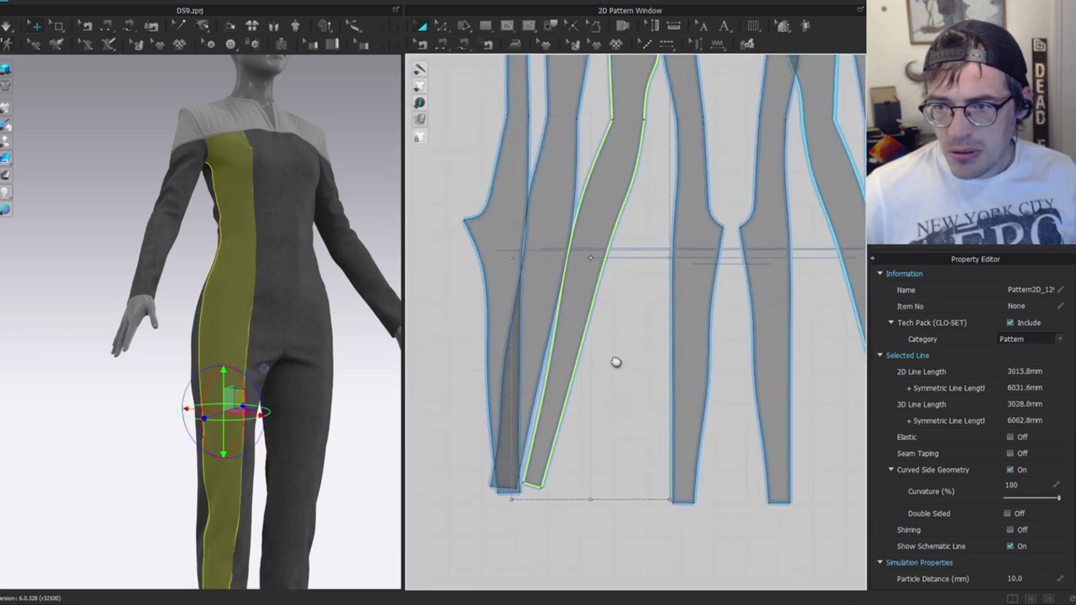
{"action": "middle_click_drag", "start_coordinate": [617, 332], "coordinate": [591, 475]}
{"action": "left_click_drag", "start_coordinate": [563, 142], "coordinate": [507, 147]}
{"action": "left_click_drag", "start_coordinate": [581, 328], "coordinate": [619, 328]}
Rotate the side back panel upright in the pattern layout and move the centre back panel clear of it.
{"action": "left_click", "coordinate": [536, 296]}
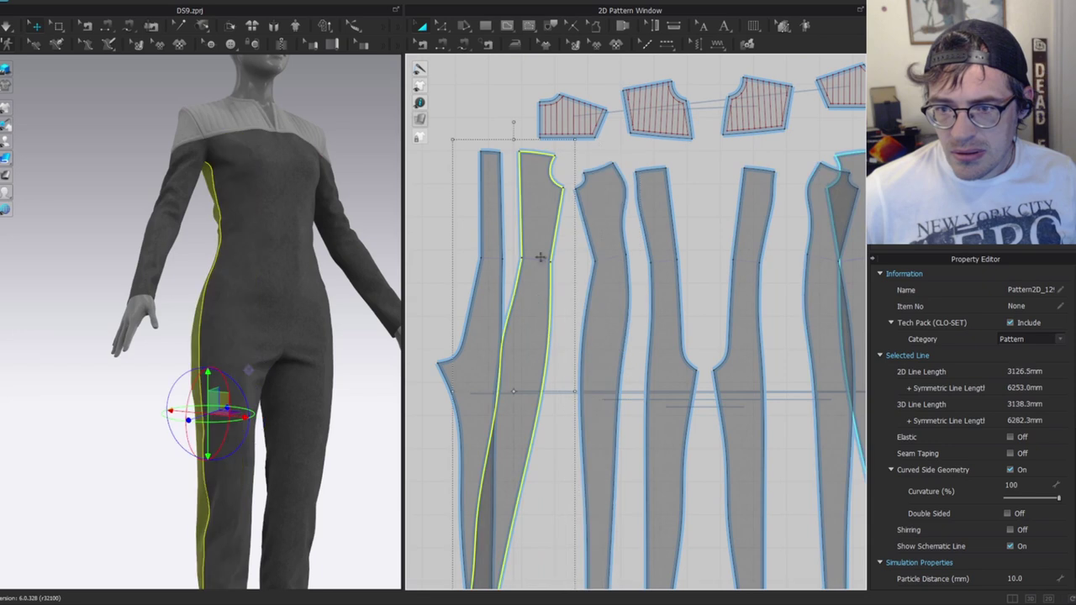
{"action": "left_click_drag", "start_coordinate": [514, 129], "coordinate": [476, 120]}
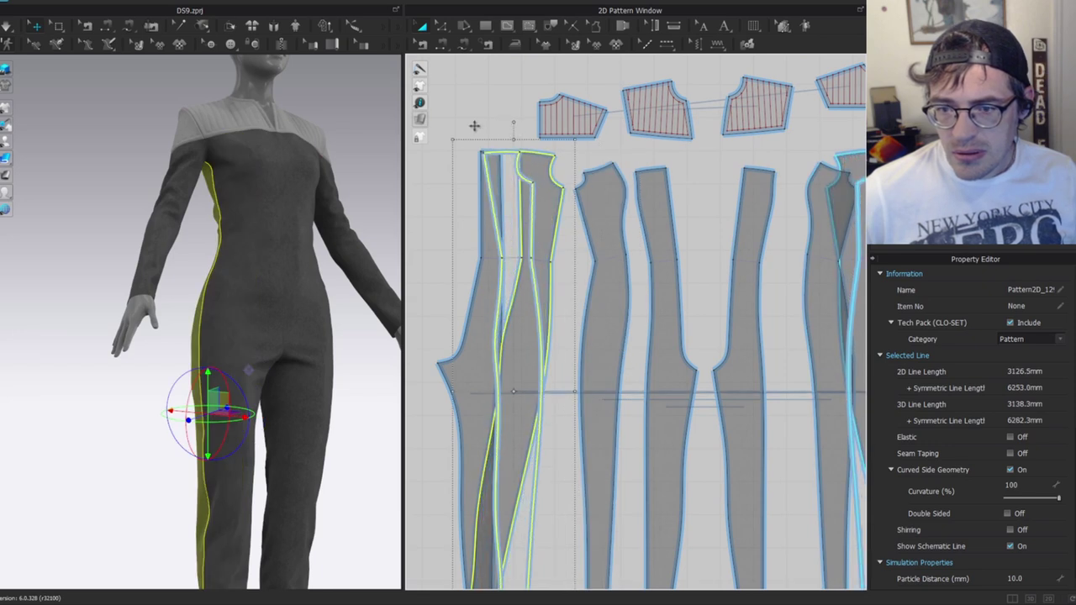
{"action": "left_click_drag", "start_coordinate": [510, 307], "coordinate": [543, 312]}
{"action": "left_click", "coordinate": [472, 337]}
{"action": "left_click_drag", "start_coordinate": [475, 344], "coordinate": [443, 355]}
Examine the fit of the trouser legs from the side and back, checking where the side back panel runs.
{"action": "key", "text": "z"}
{"action": "left_click", "coordinate": [334, 394]}
{"action": "right_click_drag", "start_coordinate": [334, 394], "coordinate": [312, 377]}
{"action": "middle_click_drag", "start_coordinate": [312, 377], "coordinate": [290, 231]}
{"action": "left_click", "coordinate": [343, 361]}
{"action": "right_click_drag", "start_coordinate": [327, 333], "coordinate": [256, 349]}
{"action": "left_click", "coordinate": [262, 353]}
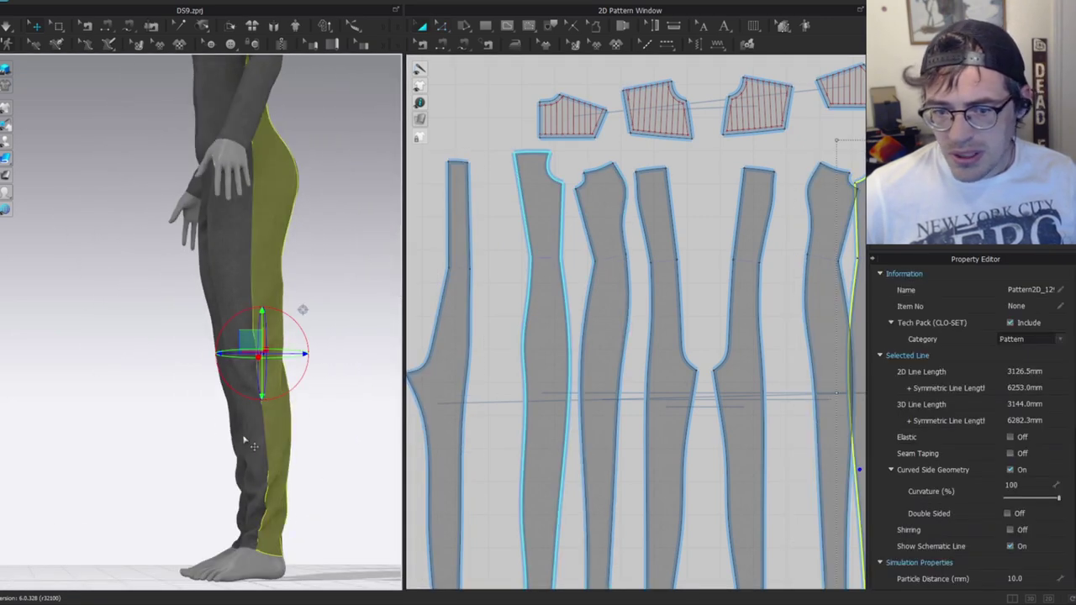
{"action": "right_click_drag", "start_coordinate": [321, 350], "coordinate": [188, 343]}
Move the centre back panel outward in the pattern layout so it no longer overlaps the side back panel.
{"action": "left_click", "coordinate": [297, 363]}
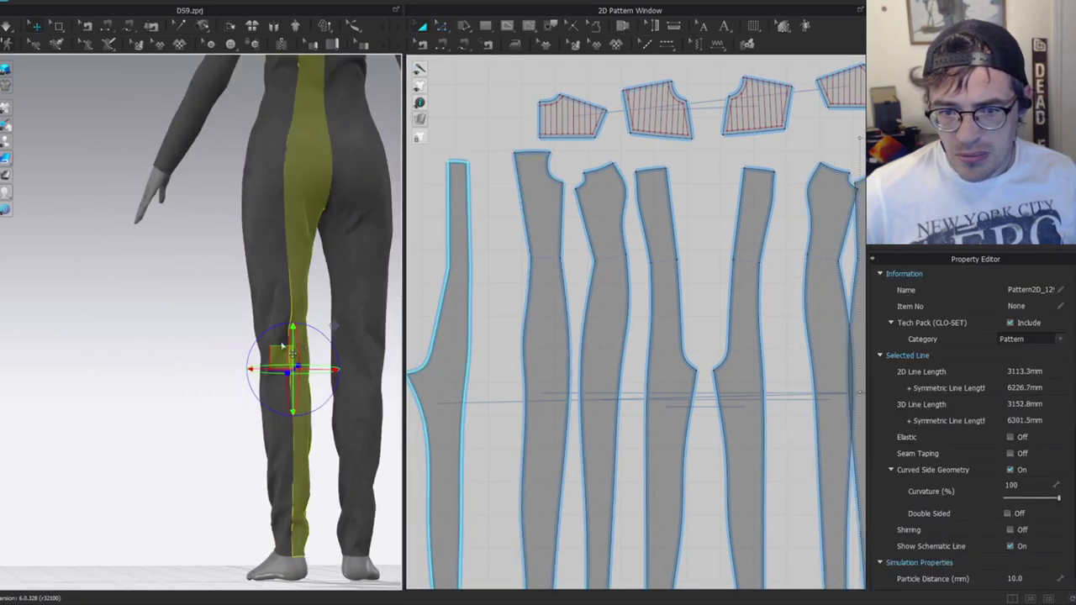
{"action": "scroll", "coordinate": [601, 445], "scroll_direction": "down", "scroll_amount": 5}
{"action": "scroll", "coordinate": [653, 355], "scroll_direction": "up", "scroll_amount": 8}
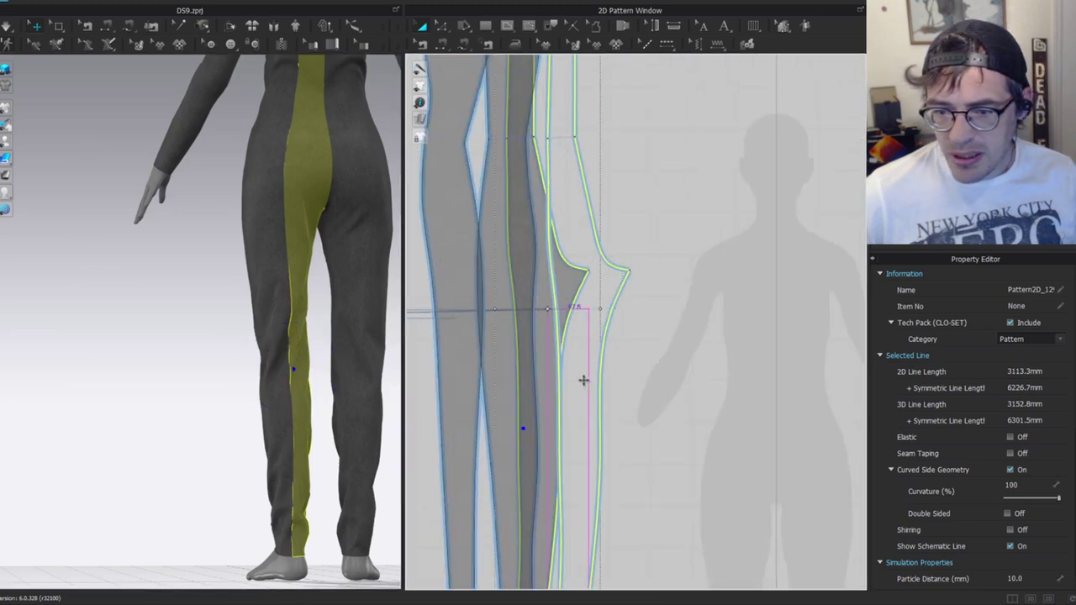
{"action": "left_click_drag", "start_coordinate": [583, 380], "coordinate": [629, 384]}
{"action": "key", "text": "z"}
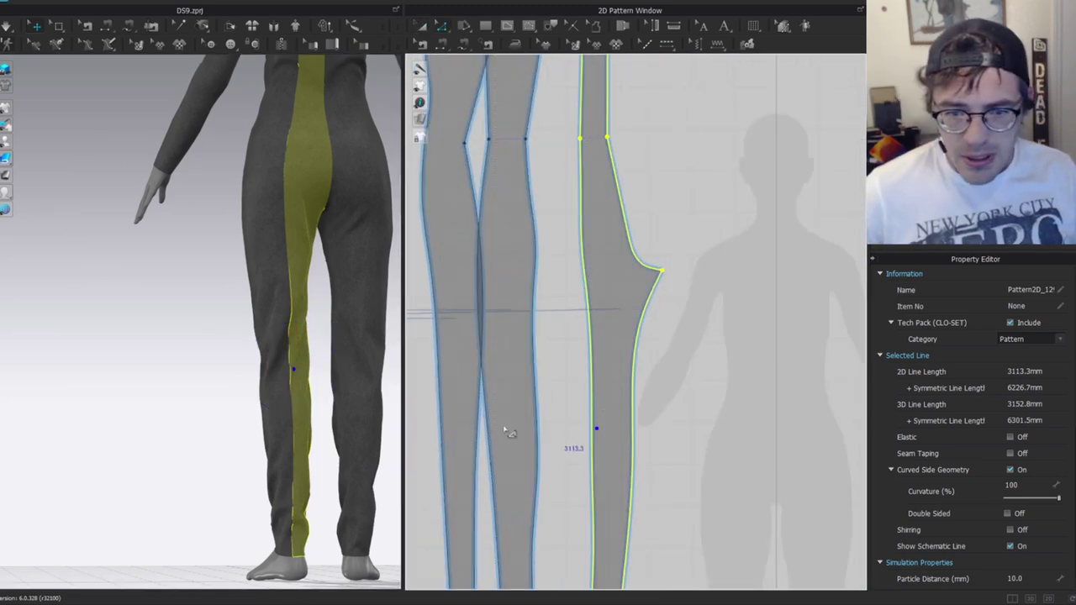
Curve the facing seam edges of the side back and centre back panels inward around the knee, and simulate the tighter leg.
{"action": "left_click", "coordinate": [284, 341]}
{"action": "scroll", "coordinate": [513, 427], "scroll_direction": "up", "scroll_amount": 3}
{"action": "key", "text": "v"}
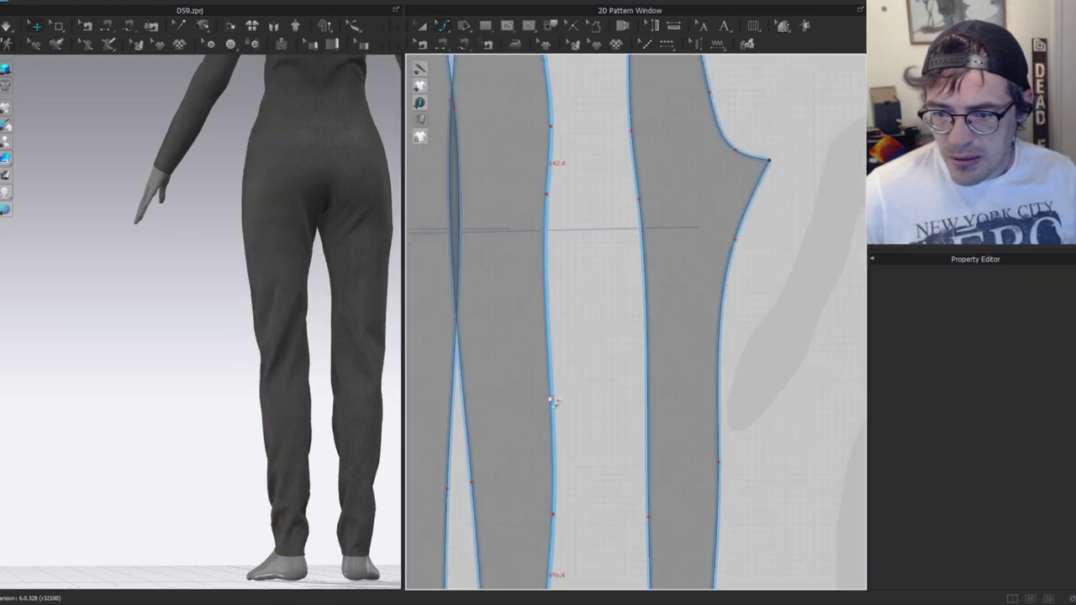
{"action": "left_click_drag", "start_coordinate": [543, 386], "coordinate": [544, 393]}
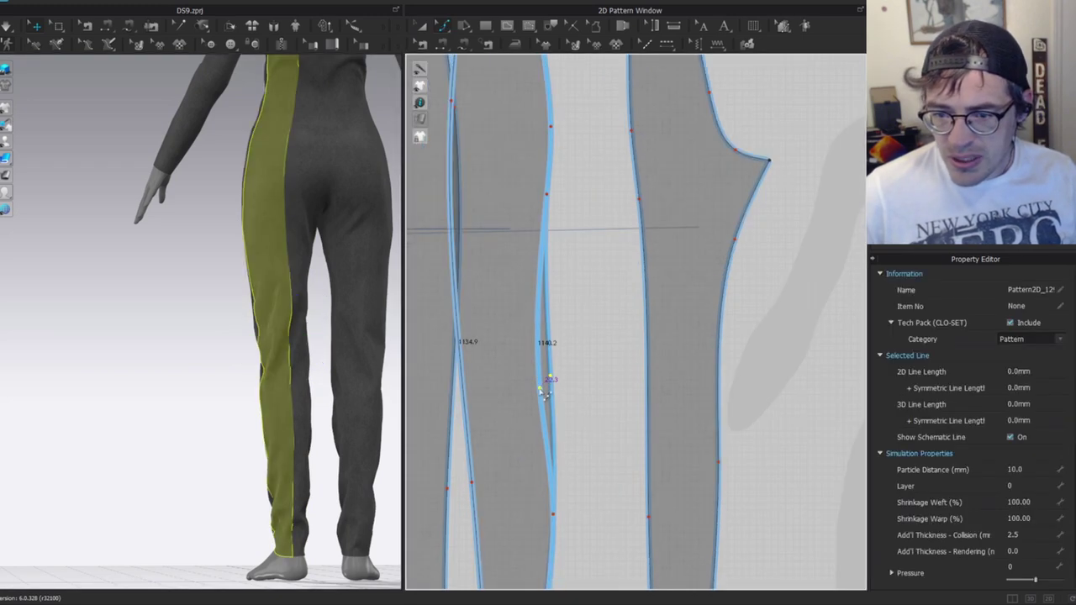
{"action": "left_click", "coordinate": [660, 381]}
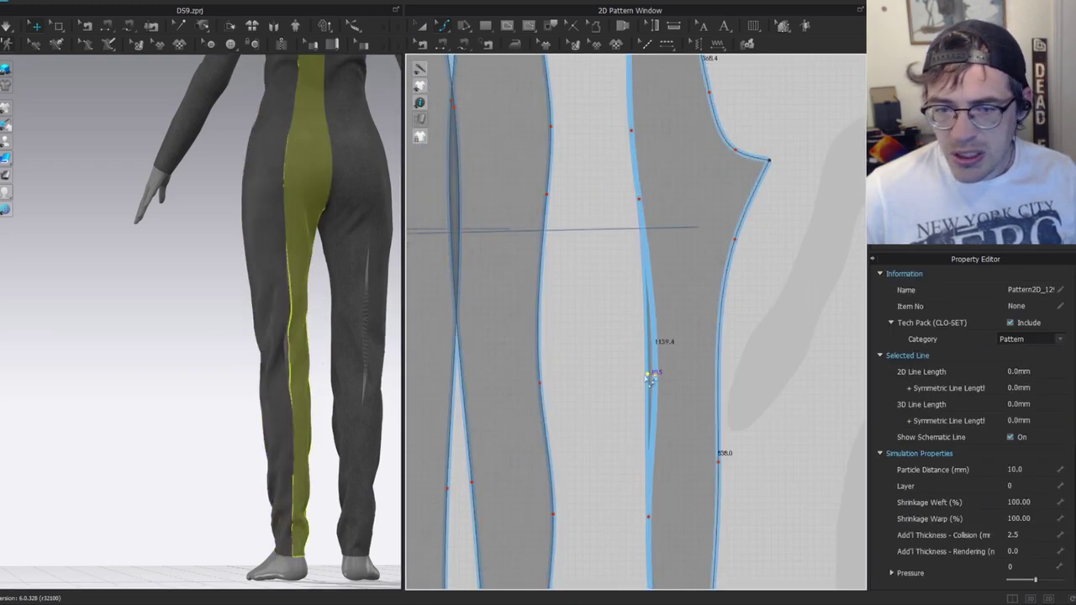
{"action": "left_click", "coordinate": [583, 315]}
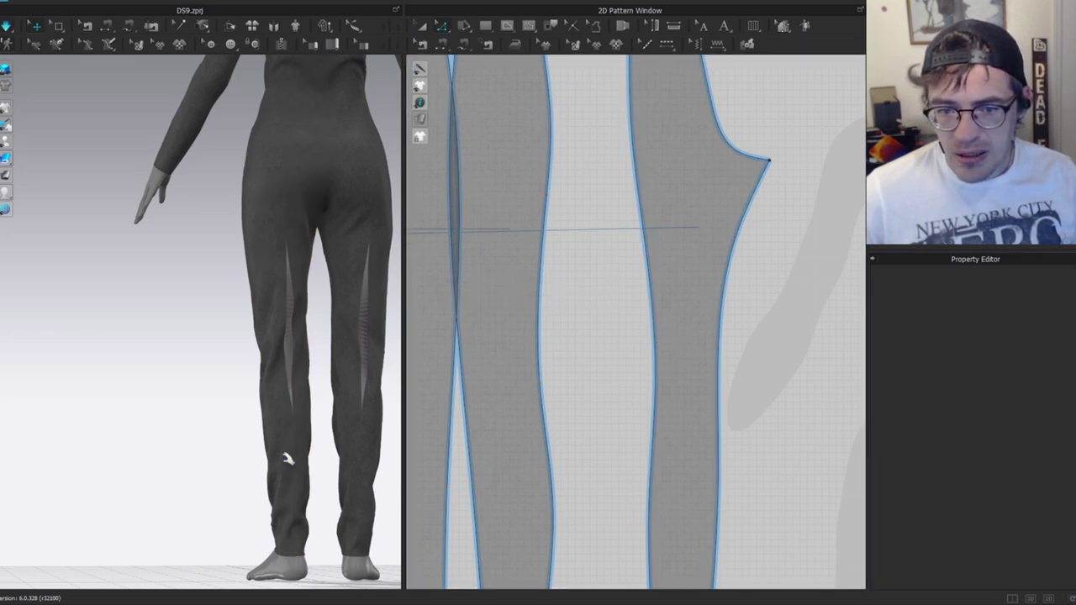
{"action": "key", "text": "space"}
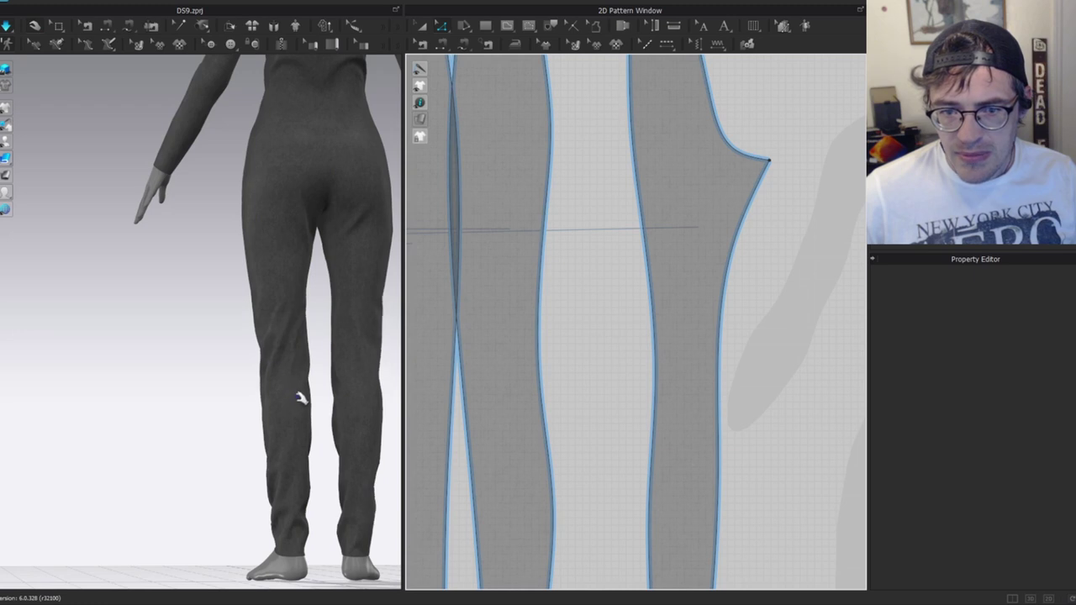
Move the centre back and side back panels outward in the pattern layout to open gaps between the leg panels.
{"action": "left_click", "coordinate": [307, 410]}
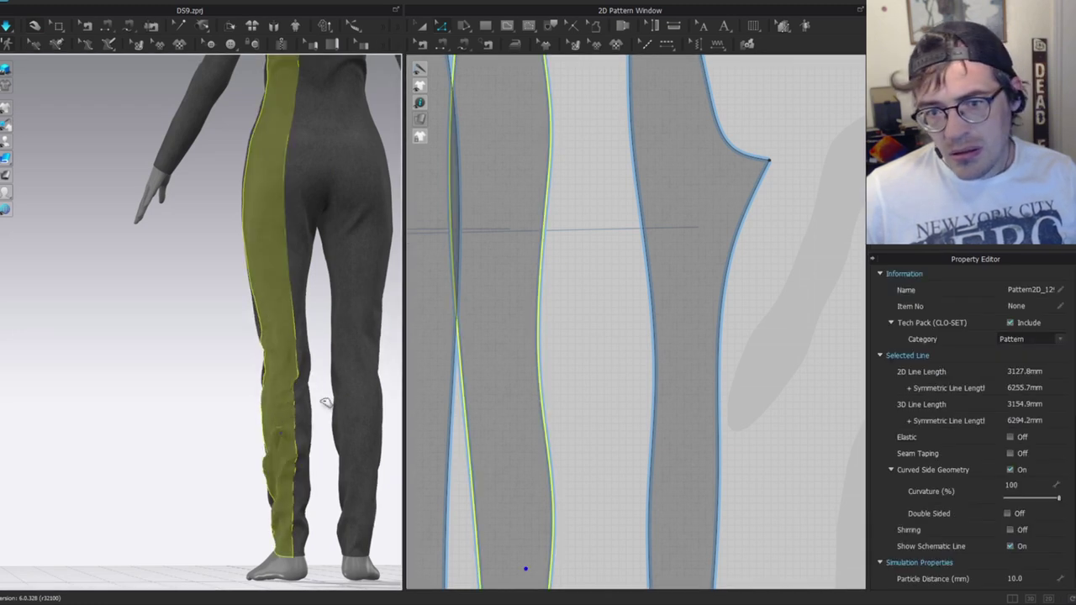
{"action": "scroll", "coordinate": [695, 385], "scroll_direction": "down", "scroll_amount": 5}
{"action": "key", "text": "space"}
{"action": "key", "text": "a"}
{"action": "left_click_drag", "start_coordinate": [707, 324], "coordinate": [742, 323]}
{"action": "left_click_drag", "start_coordinate": [614, 301], "coordinate": [640, 299]}
Check the seam pairings and compare the seam lengths between the side back panel and its neighbouring panels.
{"action": "key", "text": "b"}
{"action": "left_click", "coordinate": [662, 261]}
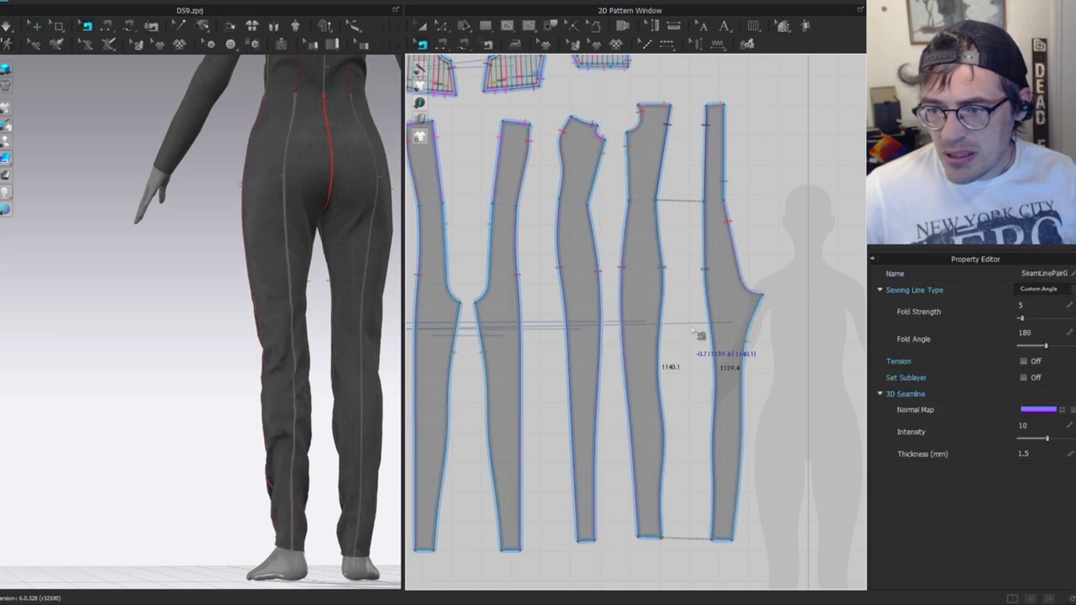
{"action": "left_click", "coordinate": [758, 345]}
{"action": "left_click", "coordinate": [746, 337]}
{"action": "left_click", "coordinate": [623, 345]}
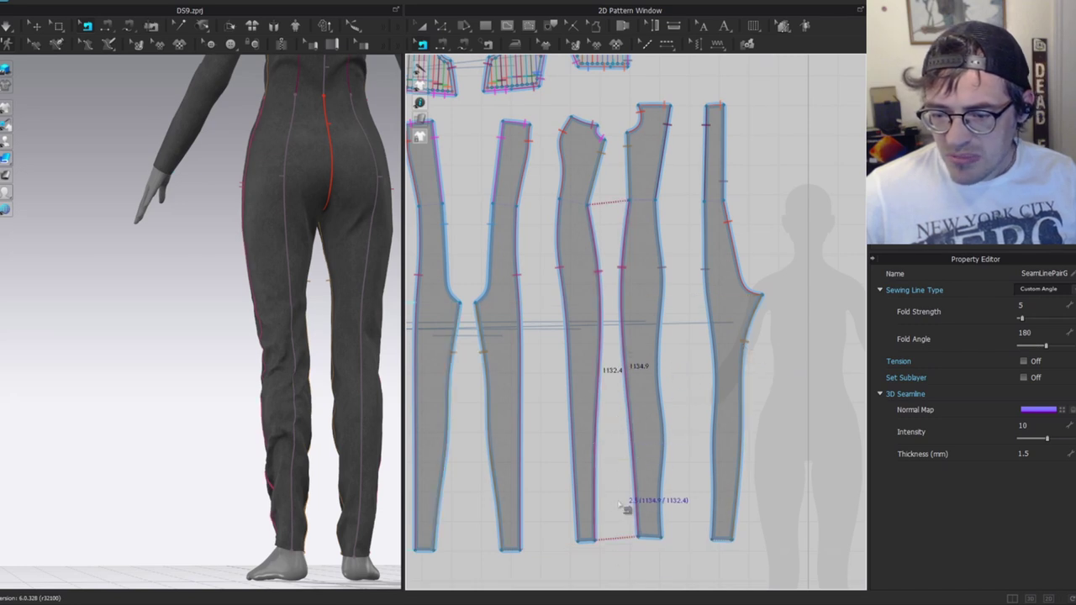
{"action": "left_click", "coordinate": [574, 392]}
{"action": "key", "text": "q"}
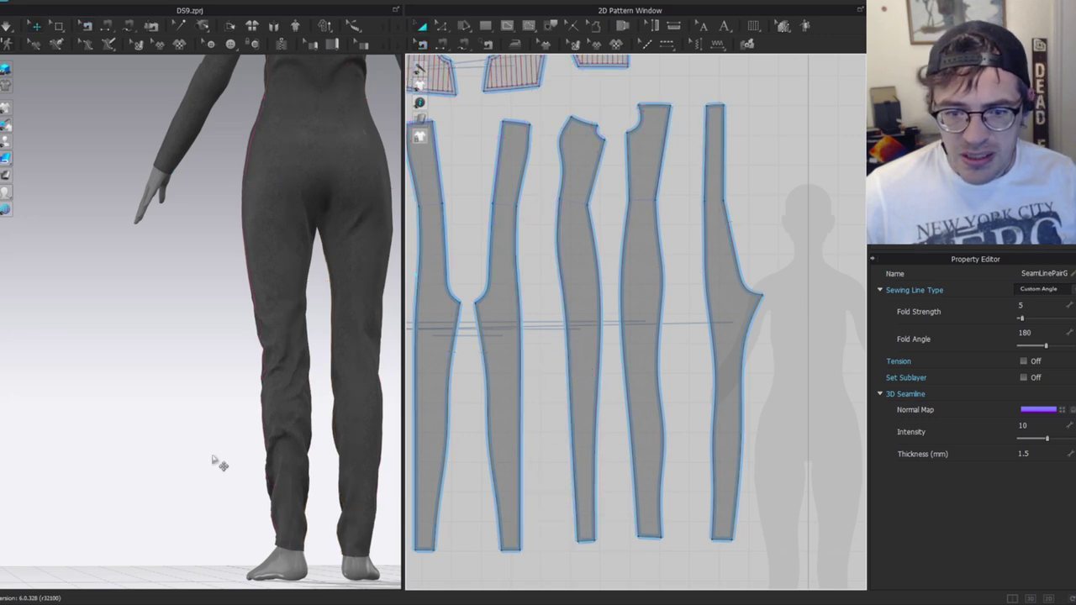
Simulate the garment and tug the side back panel near the ankle to smooth the bunched lower leg.
{"action": "right_click_drag", "start_coordinate": [291, 413], "coordinate": [337, 435]}
{"action": "middle_click_drag", "start_coordinate": [336, 435], "coordinate": [207, 261]}
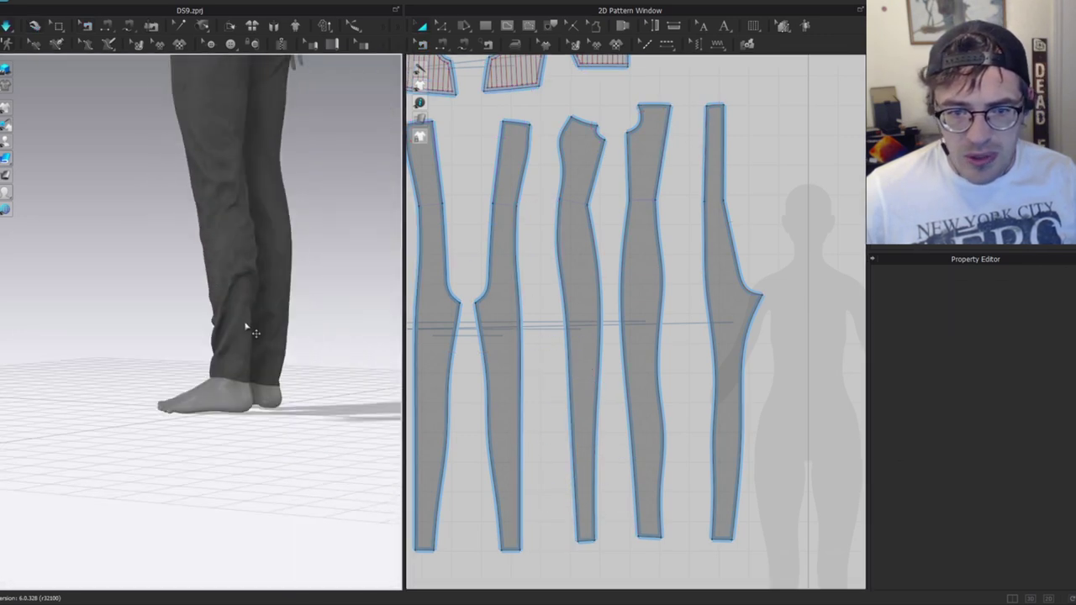
{"action": "left_click", "coordinate": [250, 353]}
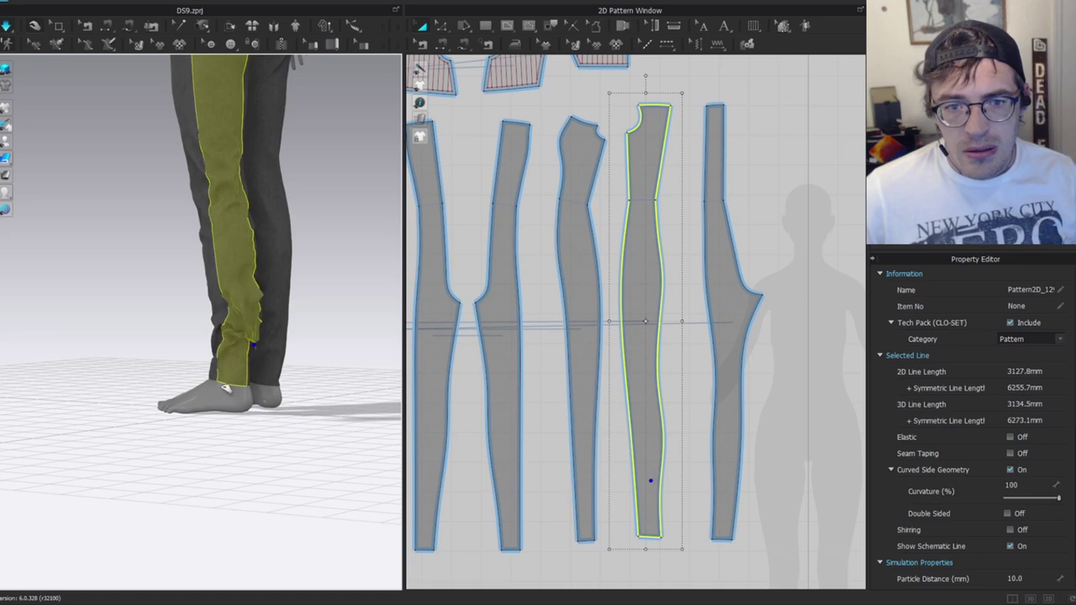
{"action": "left_click", "coordinate": [302, 240]}
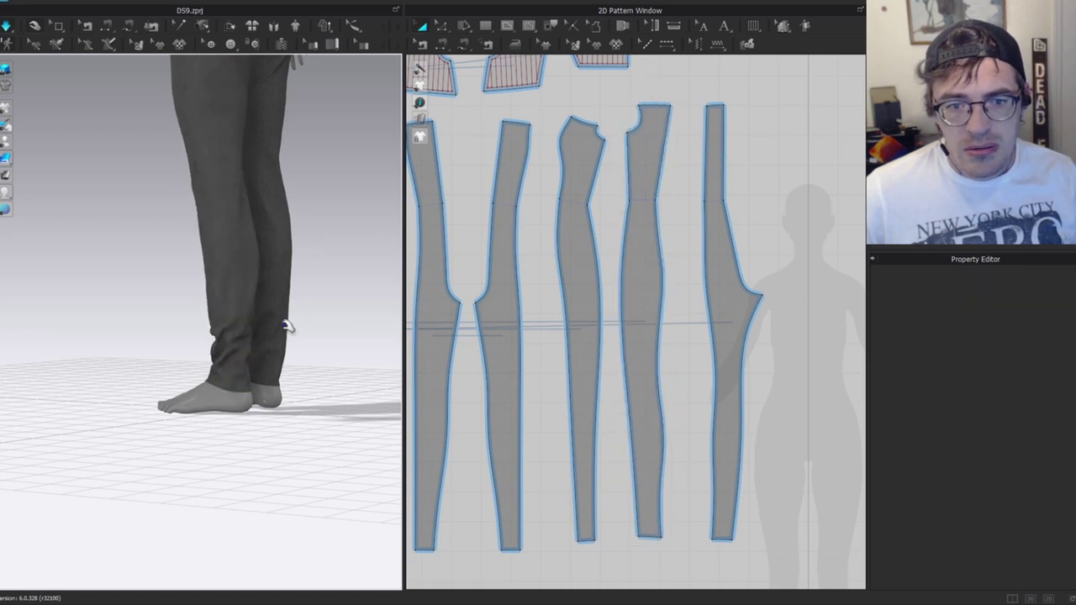
Widen the side back panel by curving both of its long edges outward around the hip and upper thigh.
{"action": "scroll", "coordinate": [211, 249], "scroll_direction": "down", "scroll_amount": 5}
{"action": "right_click_drag", "start_coordinate": [228, 272], "coordinate": [115, 264]}
{"action": "left_click", "coordinate": [193, 184]}
{"action": "scroll", "coordinate": [677, 298], "scroll_direction": "up", "scroll_amount": 4}
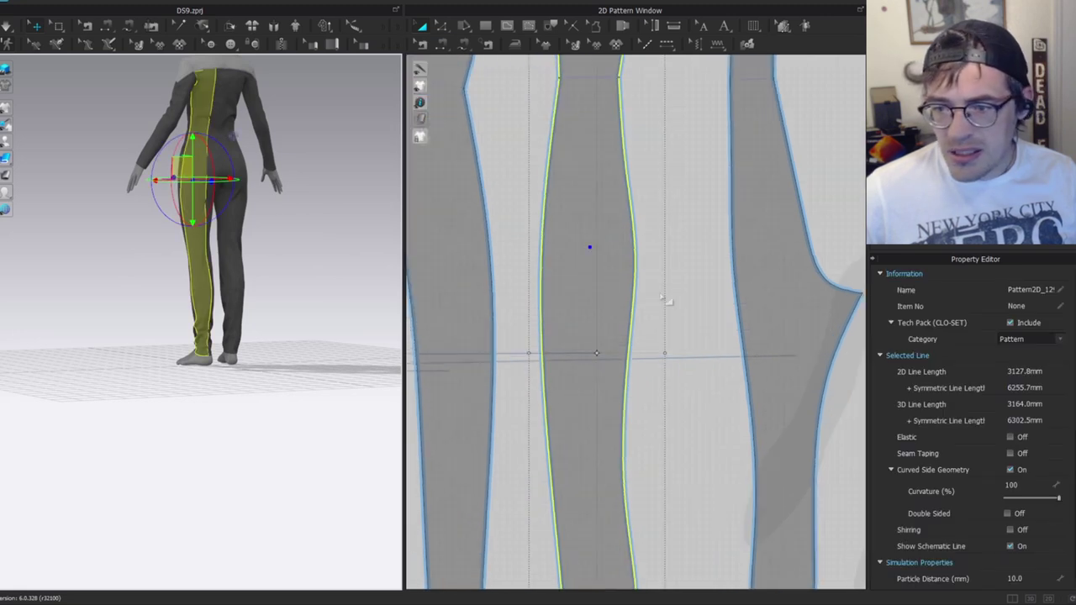
{"action": "left_click", "coordinate": [618, 333]}
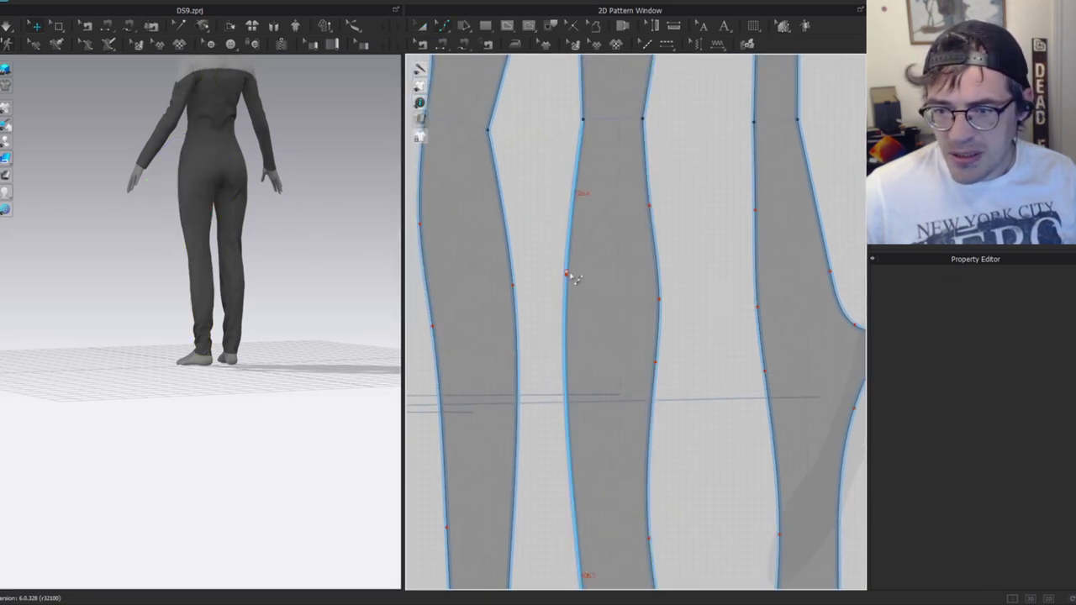
{"action": "left_click_drag", "start_coordinate": [567, 276], "coordinate": [555, 291]}
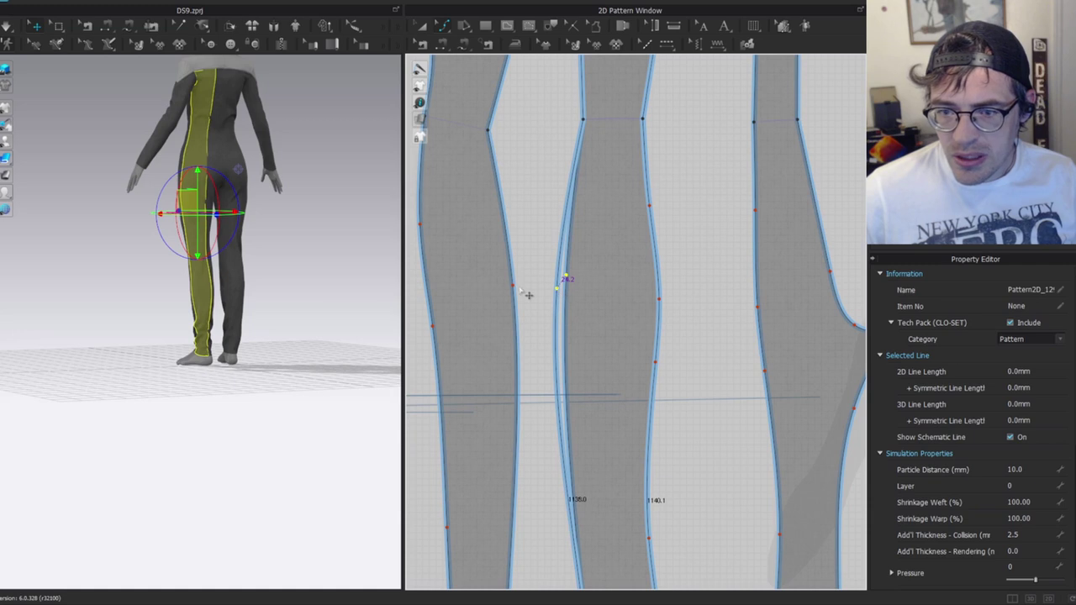
{"action": "middle_click_drag", "start_coordinate": [669, 305], "coordinate": [676, 304]}
{"action": "left_click_drag", "start_coordinate": [666, 298], "coordinate": [670, 300]}
{"action": "left_click_drag", "start_coordinate": [662, 360], "coordinate": [662, 361]}
Simulate the widened side back panel and tug it at the hip while viewing the garment from the side.
{"action": "key", "text": "a"}
{"action": "right_click_drag", "start_coordinate": [160, 192], "coordinate": [225, 191]}
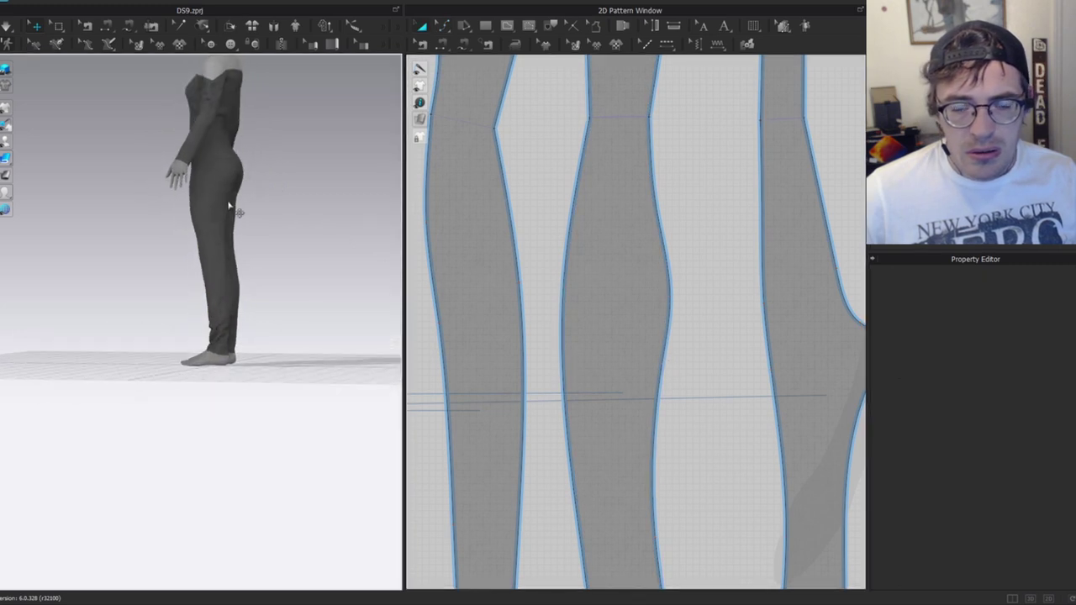
{"action": "key", "text": "space"}
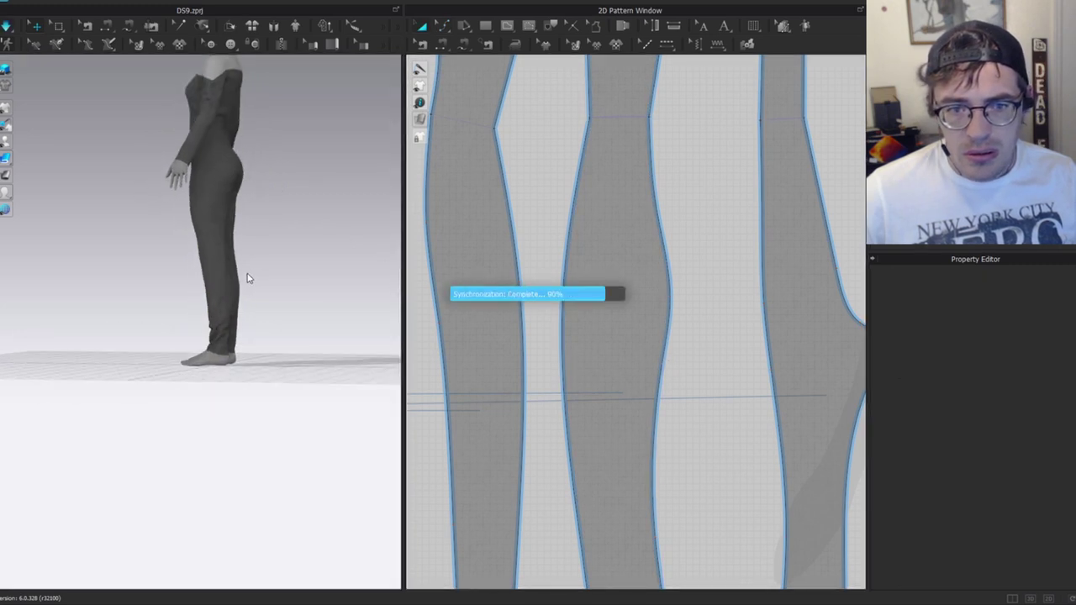
{"action": "key", "text": "space"}
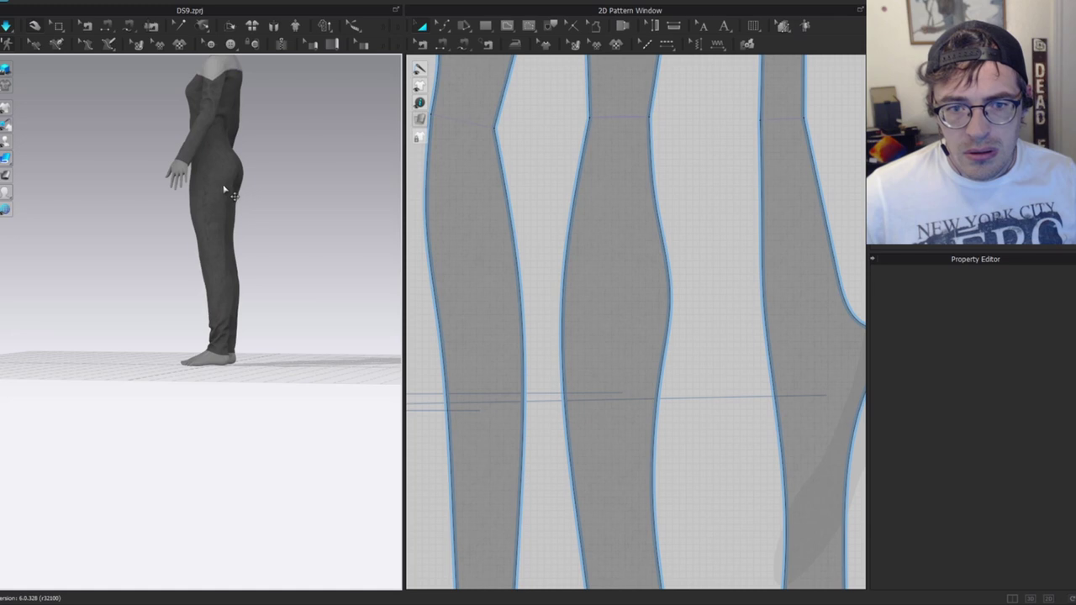
{"action": "left_click", "coordinate": [232, 187]}
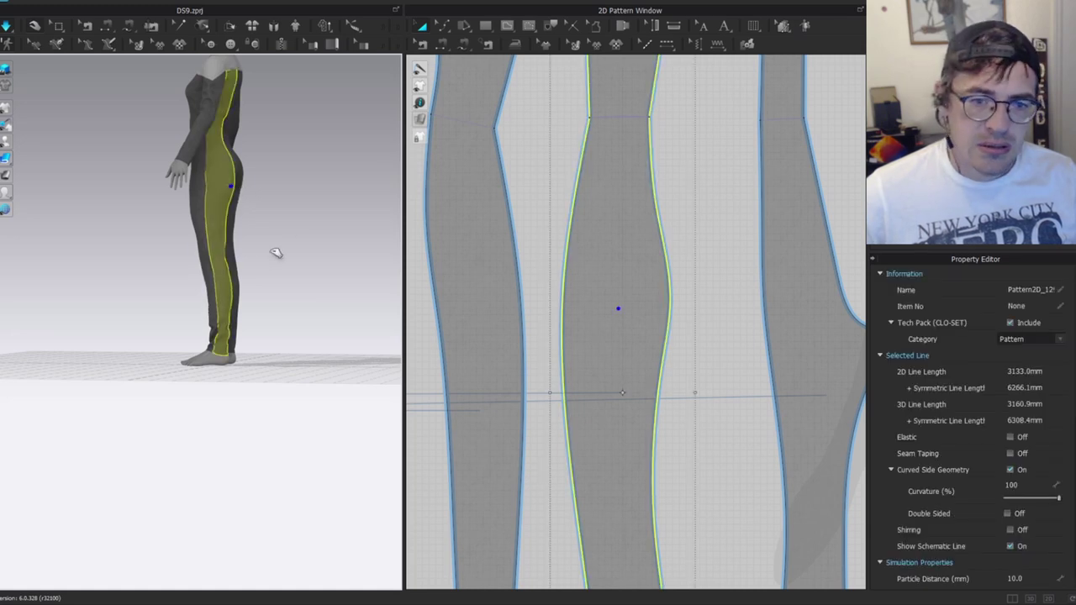
{"action": "left_click", "coordinate": [279, 206]}
{"action": "right_click_drag", "start_coordinate": [202, 201], "coordinate": [172, 206]}
{"action": "key", "text": "space"}
Raise the bulge in the side back panel's centre-facing edge to seat height by moving its curve points upward.
{"action": "scroll", "coordinate": [213, 179], "scroll_direction": "up", "scroll_amount": 3}
{"action": "mouse_move", "coordinate": [215, 177]}
{"action": "right_mouse_down"}
{"action": "mouse_move", "coordinate": [233, 159]}
{"action": "mouse_move", "coordinate": [213, 158]}
{"action": "right_mouse_up"}
{"action": "middle_click_drag", "start_coordinate": [213, 158], "coordinate": [199, 278]}
{"action": "scroll", "coordinate": [199, 279], "scroll_direction": "up", "scroll_amount": 3}
{"action": "left_click", "coordinate": [199, 275]}
{"action": "left_click", "coordinate": [223, 259]}
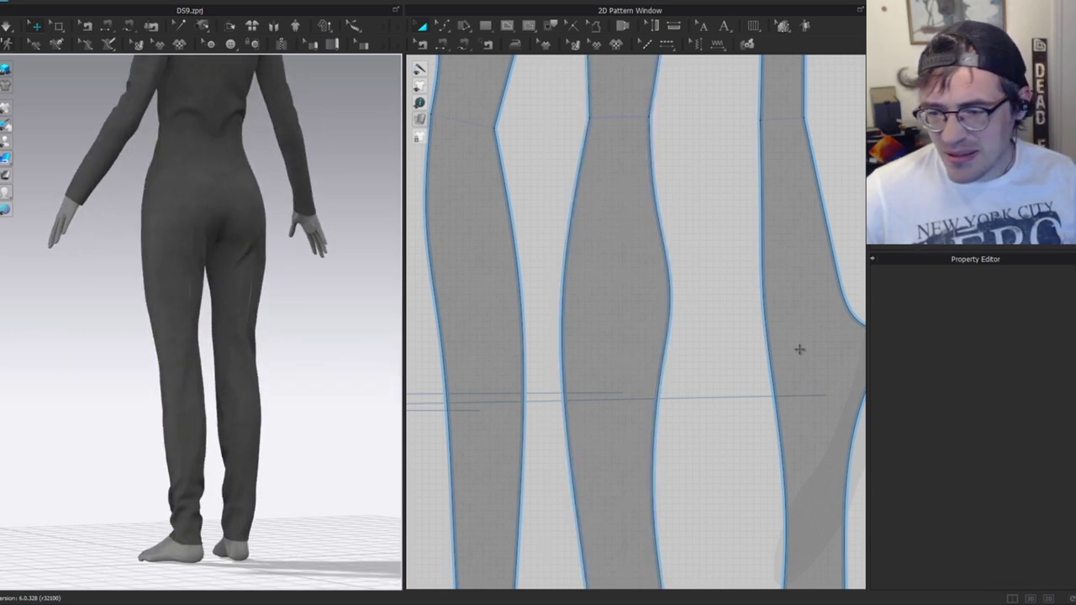
{"action": "left_click", "coordinate": [188, 291]}
{"action": "scroll", "coordinate": [646, 298], "scroll_direction": "down", "scroll_amount": 4}
{"action": "scroll", "coordinate": [644, 296], "scroll_direction": "up", "scroll_amount": 3}
{"action": "key", "text": "v"}
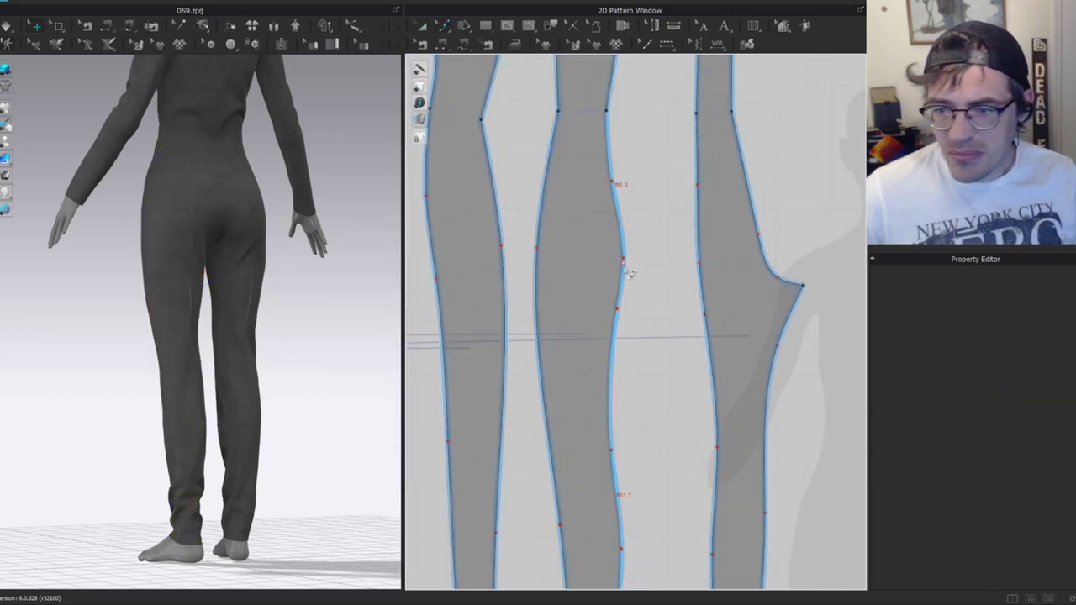
{"action": "left_click", "coordinate": [627, 263]}
{"action": "left_click_drag", "start_coordinate": [630, 317], "coordinate": [622, 288]}
Shape the centre back panel's facing edge into a gentle outward curve at seat height by adjusting its curve points.
{"action": "left_click", "coordinate": [702, 238]}
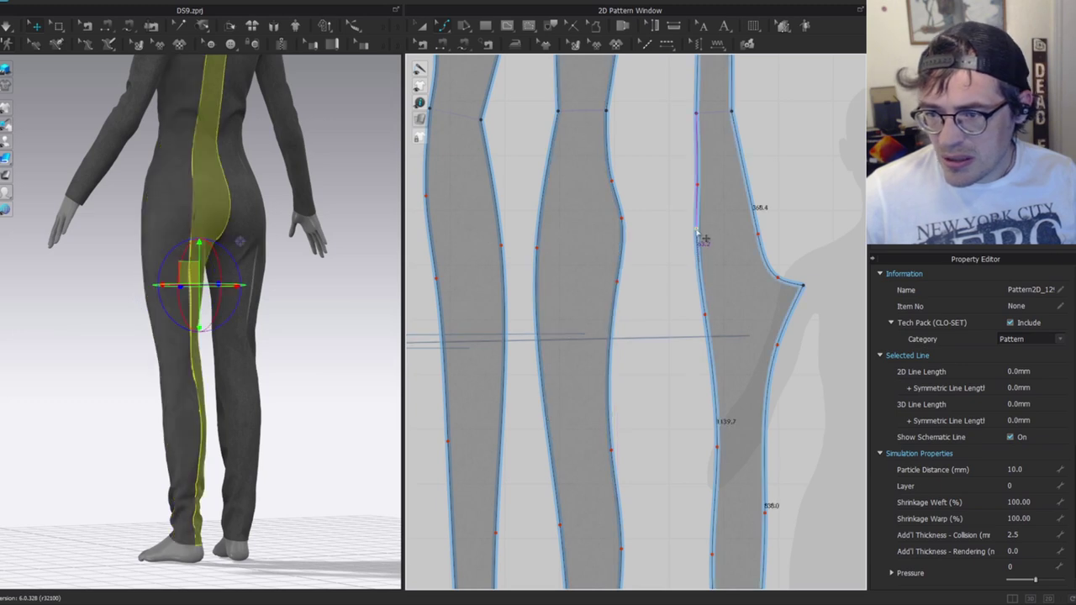
{"action": "left_click_drag", "start_coordinate": [695, 229], "coordinate": [691, 226]}
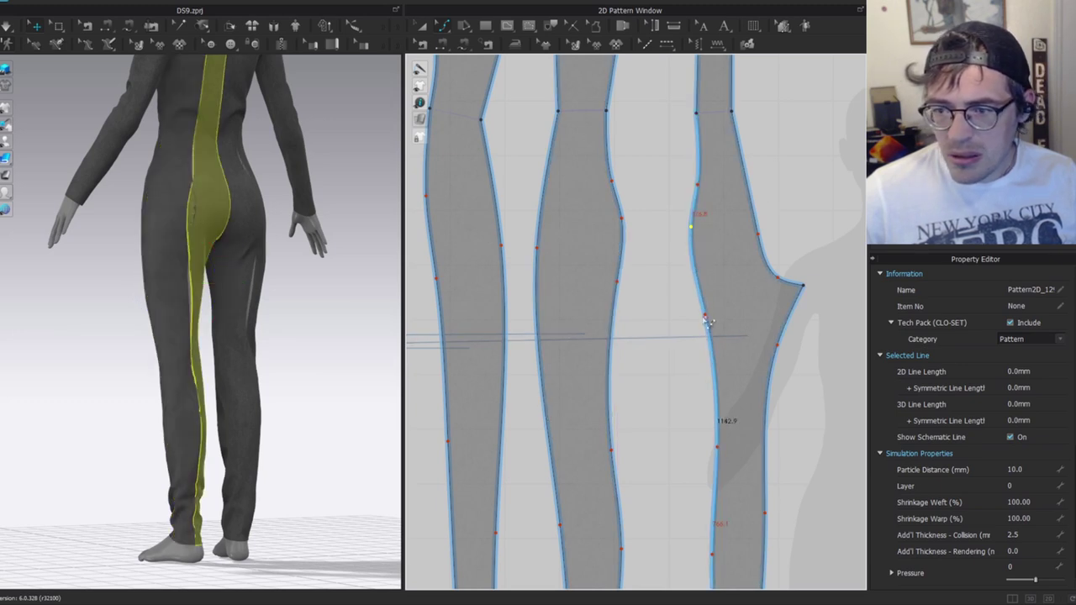
{"action": "left_click", "coordinate": [224, 230]}
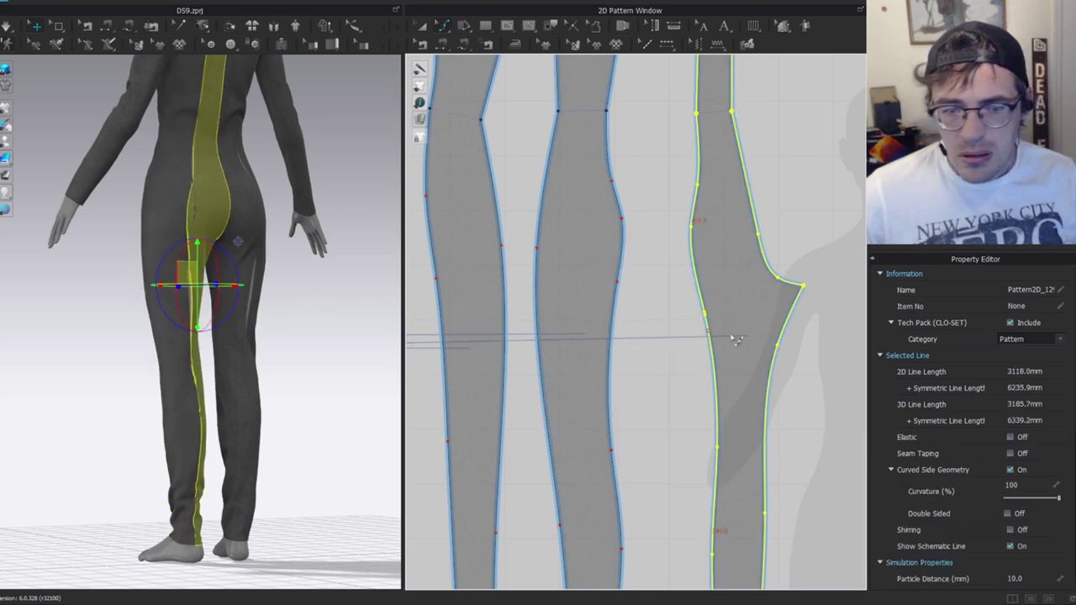
{"action": "left_click", "coordinate": [682, 342]}
{"action": "left_click", "coordinate": [713, 278]}
{"action": "left_click", "coordinate": [672, 290]}
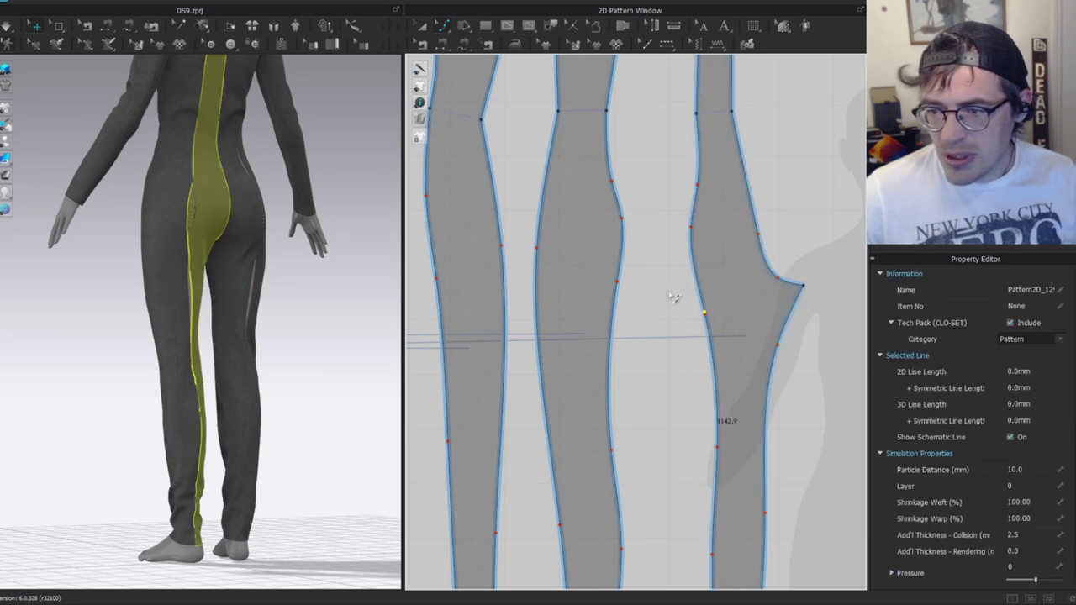
{"action": "scroll", "coordinate": [671, 264], "scroll_direction": "up", "scroll_amount": 3}
{"action": "left_click", "coordinate": [673, 265]}
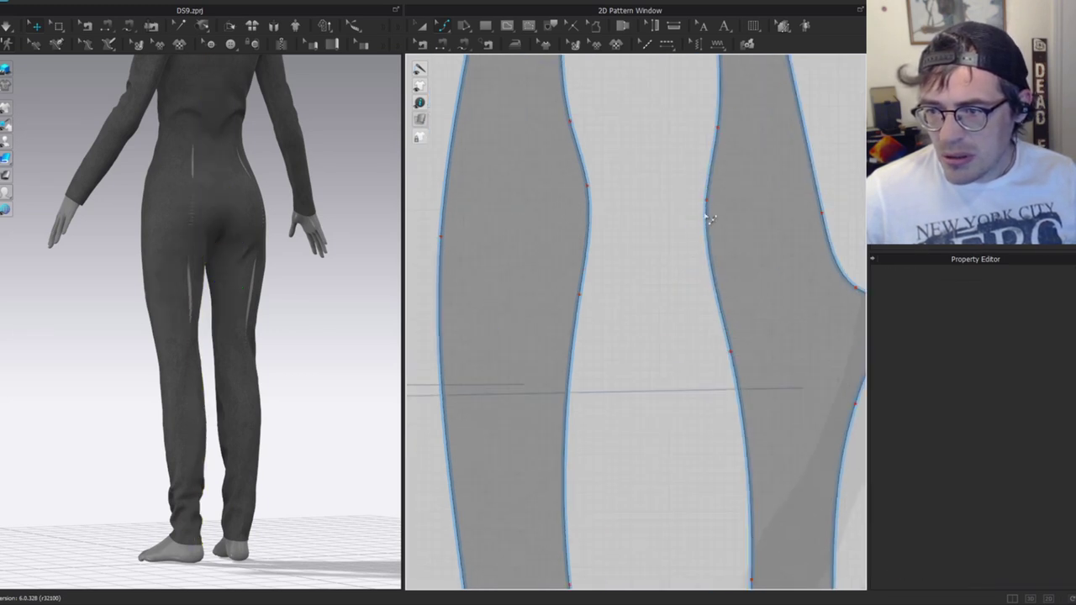
{"action": "left_click", "coordinate": [711, 204]}
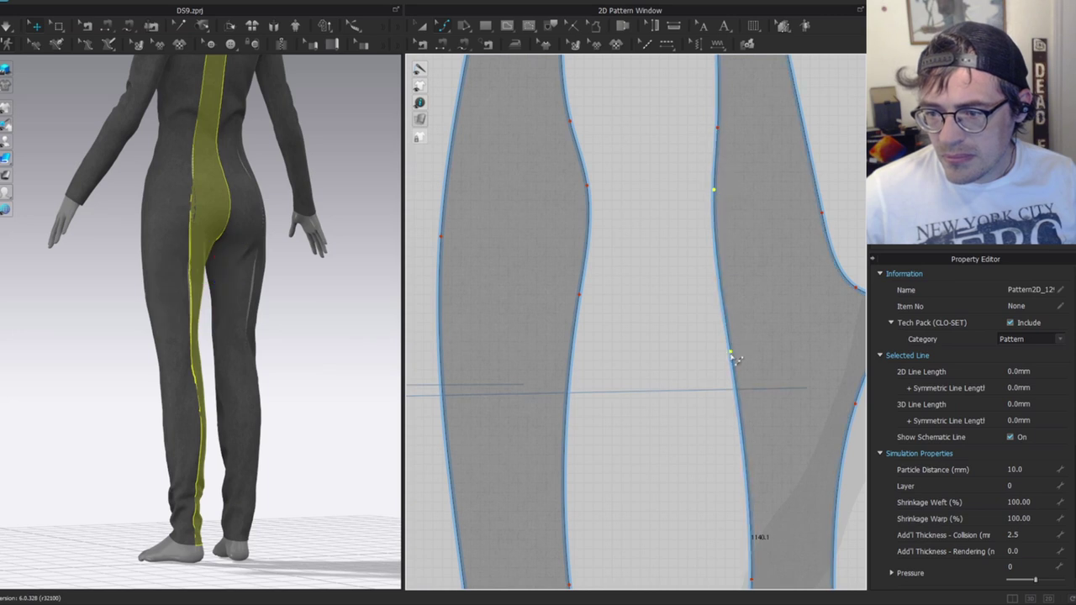
{"action": "left_click_drag", "start_coordinate": [731, 320], "coordinate": [732, 316]}
Simulate the reshaped back panels and tug the fabric around the seat to settle the seam between them.
{"action": "key", "text": "z"}
{"action": "key", "text": "space"}
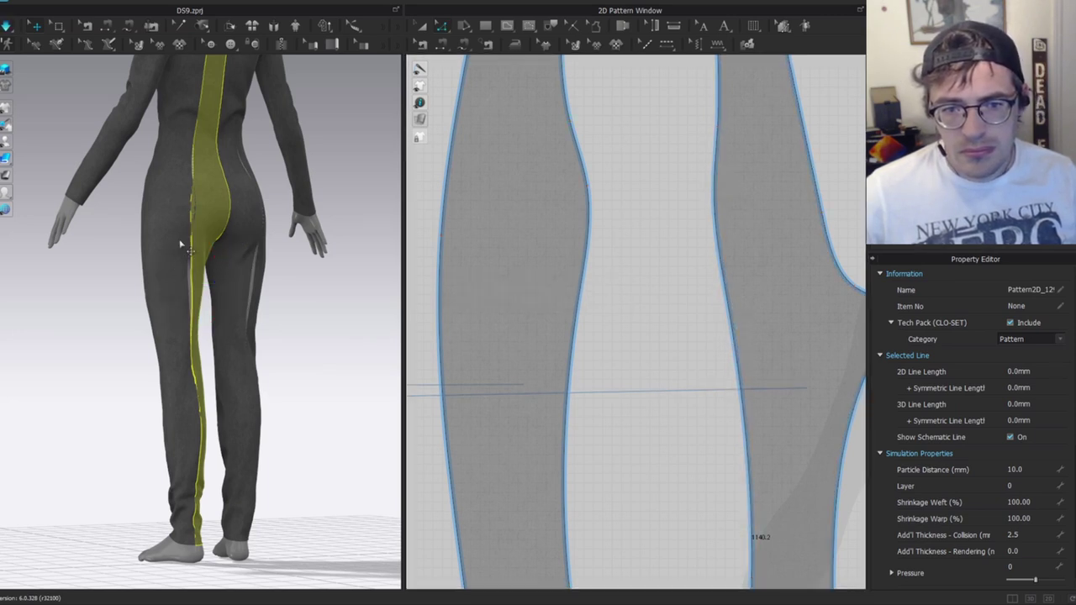
{"action": "left_click", "coordinate": [204, 190]}
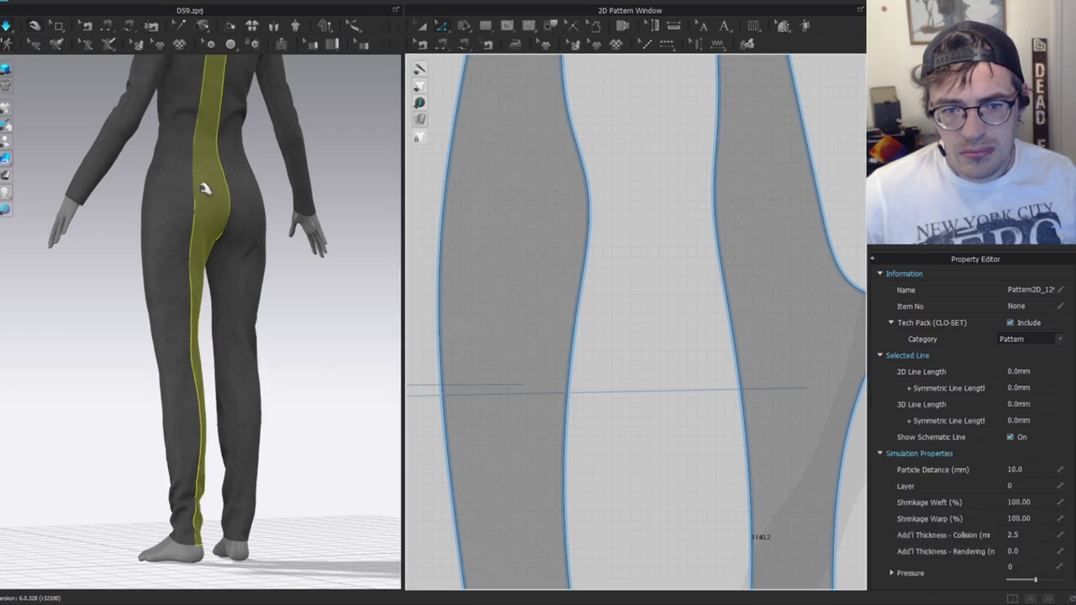
{"action": "left_click", "coordinate": [168, 213]}
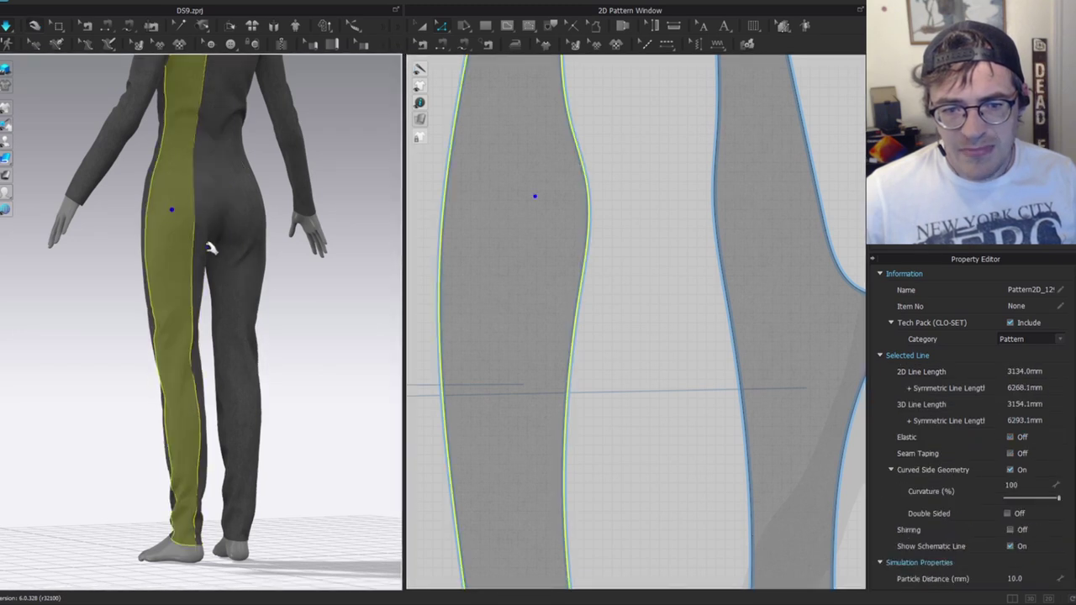
{"action": "left_click", "coordinate": [197, 257]}
{"action": "right_click_drag", "start_coordinate": [198, 258], "coordinate": [133, 260]}
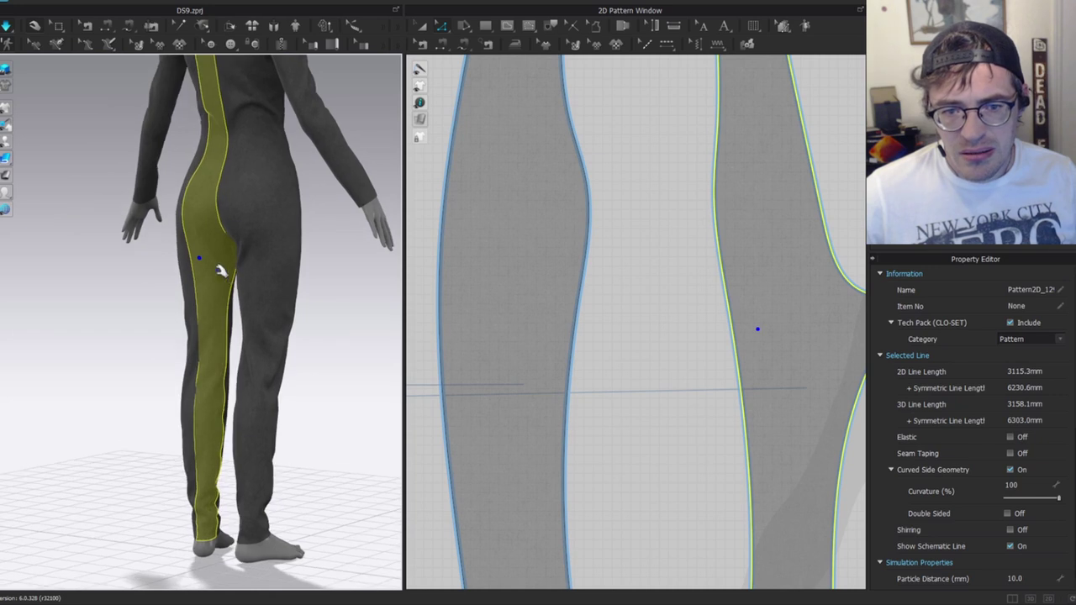
Curve the facing edges of the side back and centre back panels outward just below the seat.
{"action": "scroll", "coordinate": [712, 272], "scroll_direction": "down", "scroll_amount": 3}
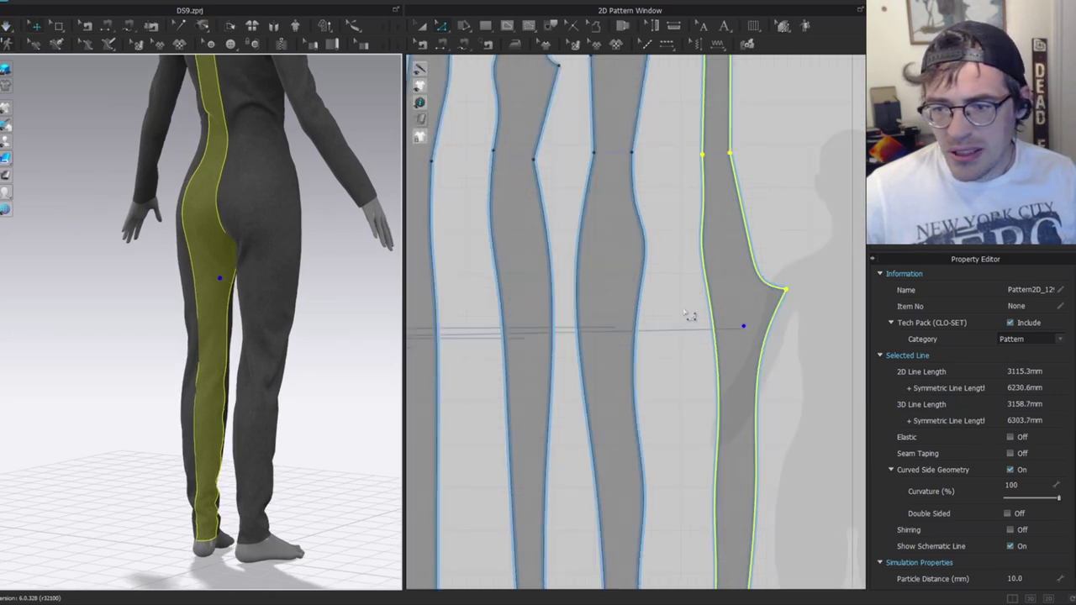
{"action": "left_click", "coordinate": [646, 312]}
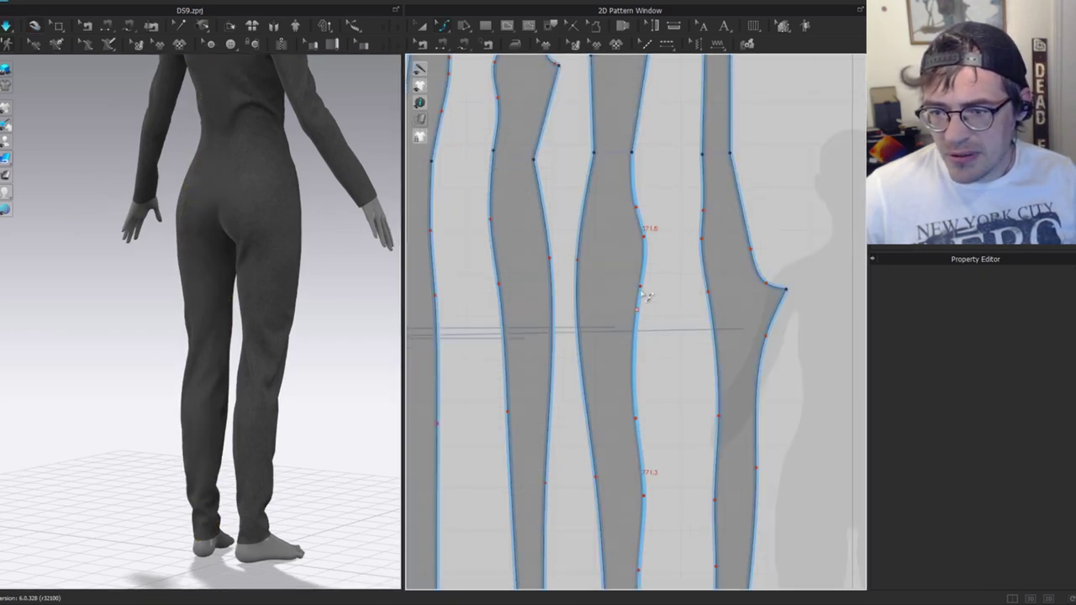
{"action": "left_click", "coordinate": [646, 292]}
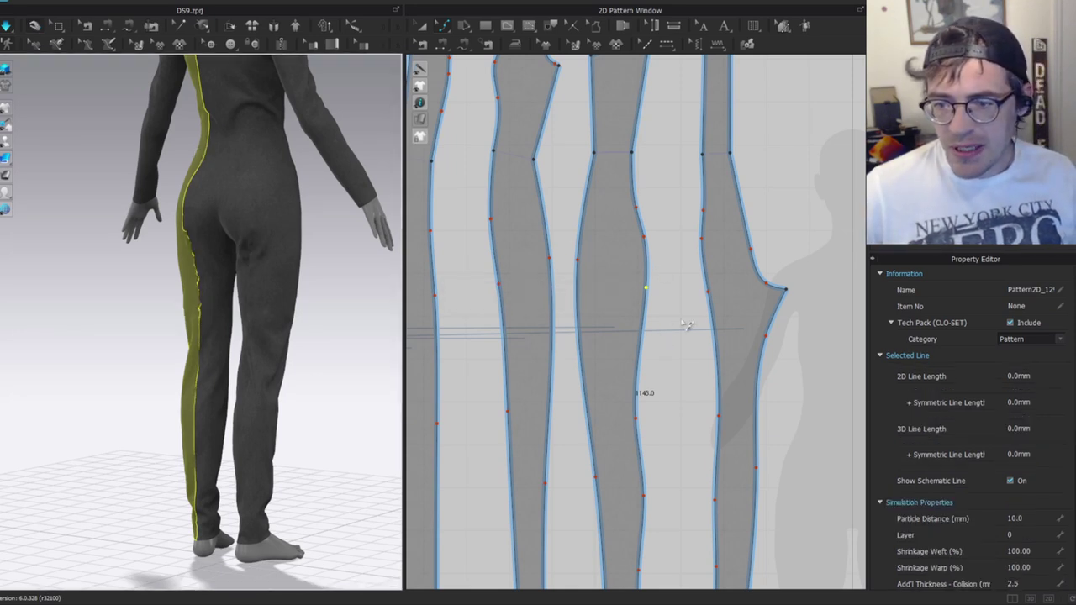
{"action": "scroll", "coordinate": [688, 319], "scroll_direction": "up", "scroll_amount": 4}
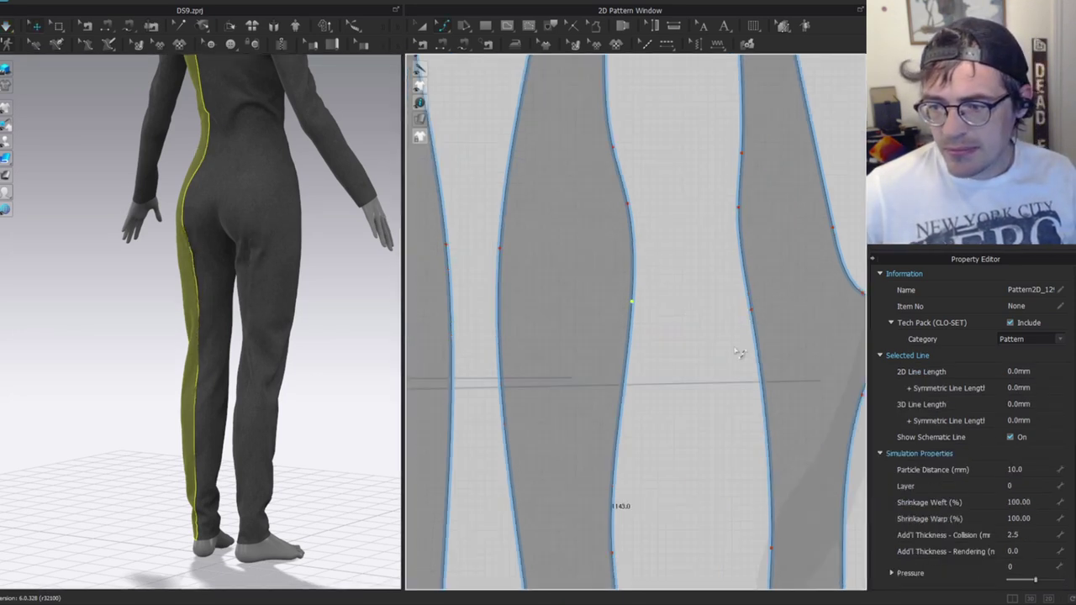
{"action": "left_click", "coordinate": [754, 319]}
{"action": "left_click_drag", "start_coordinate": [749, 315], "coordinate": [745, 312]}
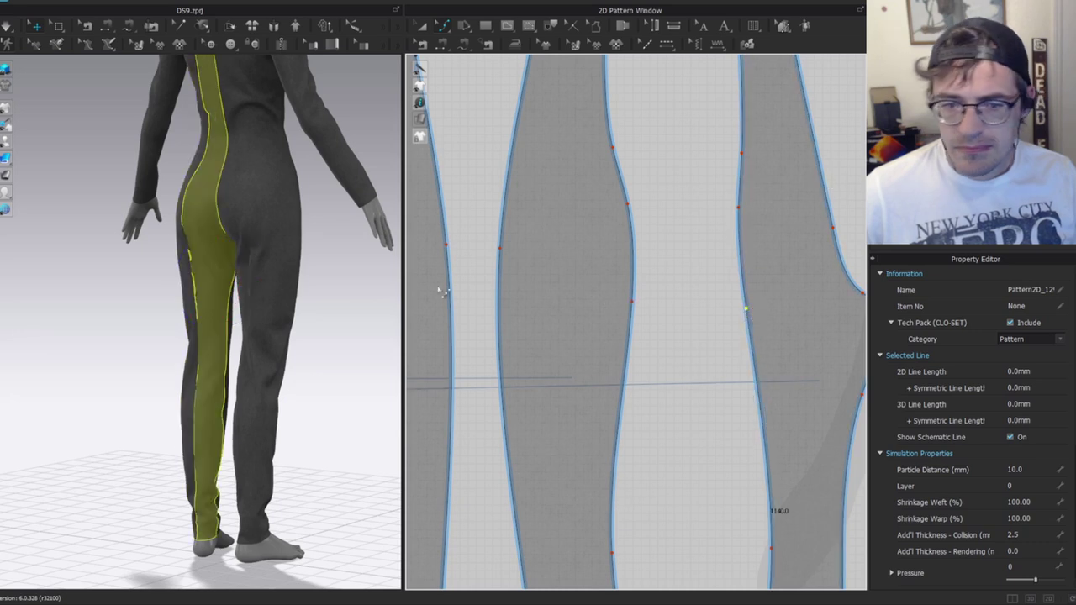
Simulate the added thigh width, tug the centre back panel below the seat, and inspect the fit from behind.
{"action": "key", "text": "z"}
{"action": "key", "text": "space"}
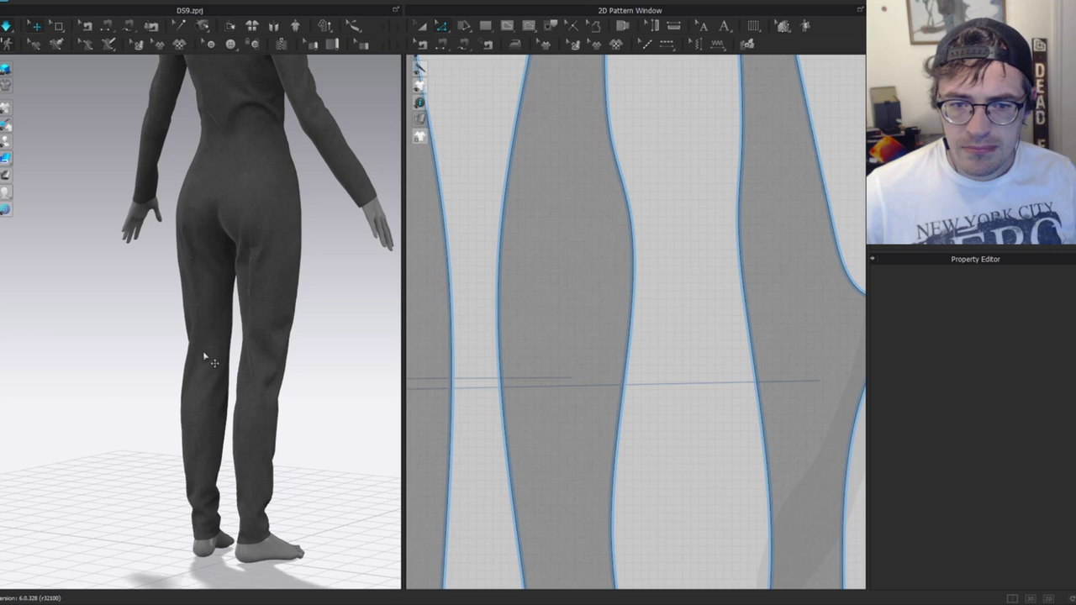
{"action": "left_click", "coordinate": [215, 290]}
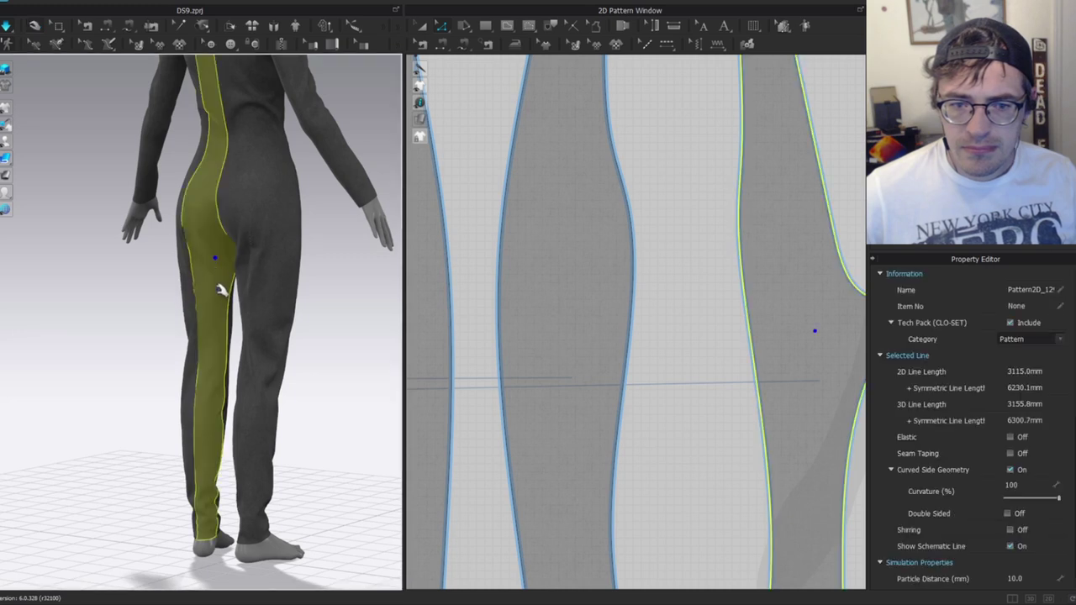
{"action": "right_click_drag", "start_coordinate": [192, 242], "coordinate": [202, 273]}
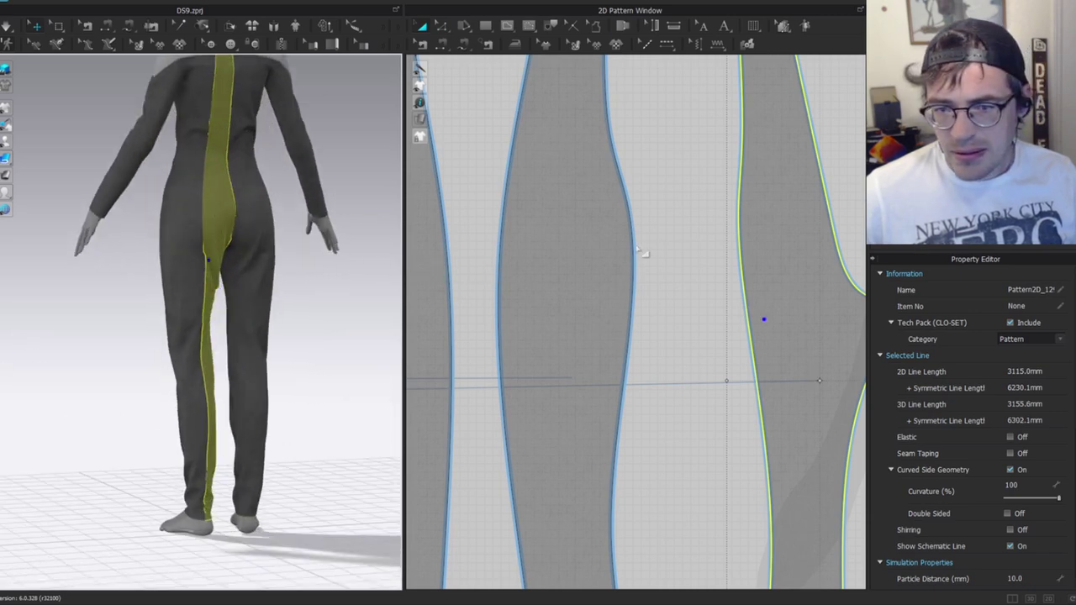
{"action": "scroll", "coordinate": [755, 222], "scroll_direction": "down", "scroll_amount": 3}
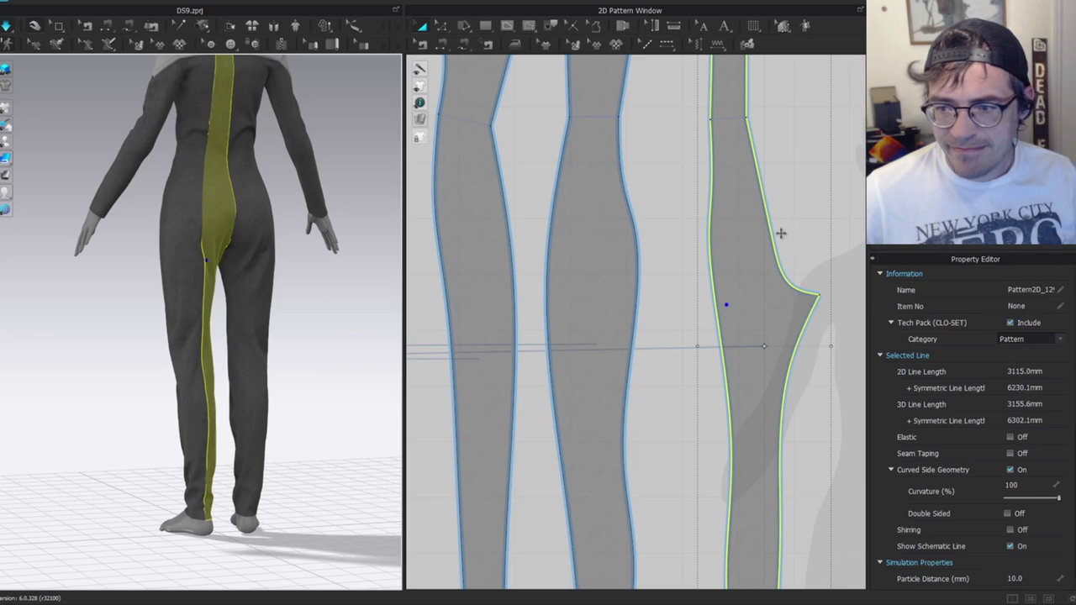
Soften the centre back panel's crotch curve by adjusting its curve points just above the crotch point.
{"action": "left_click", "coordinate": [814, 278]}
{"action": "scroll", "coordinate": [803, 290], "scroll_direction": "up", "scroll_amount": 2}
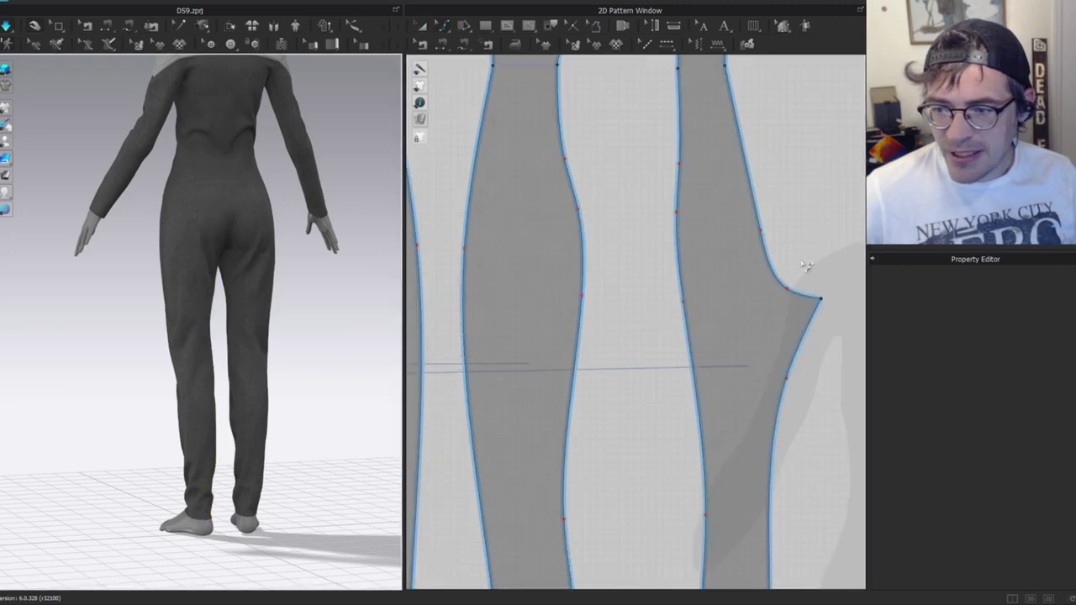
{"action": "left_click", "coordinate": [777, 287]}
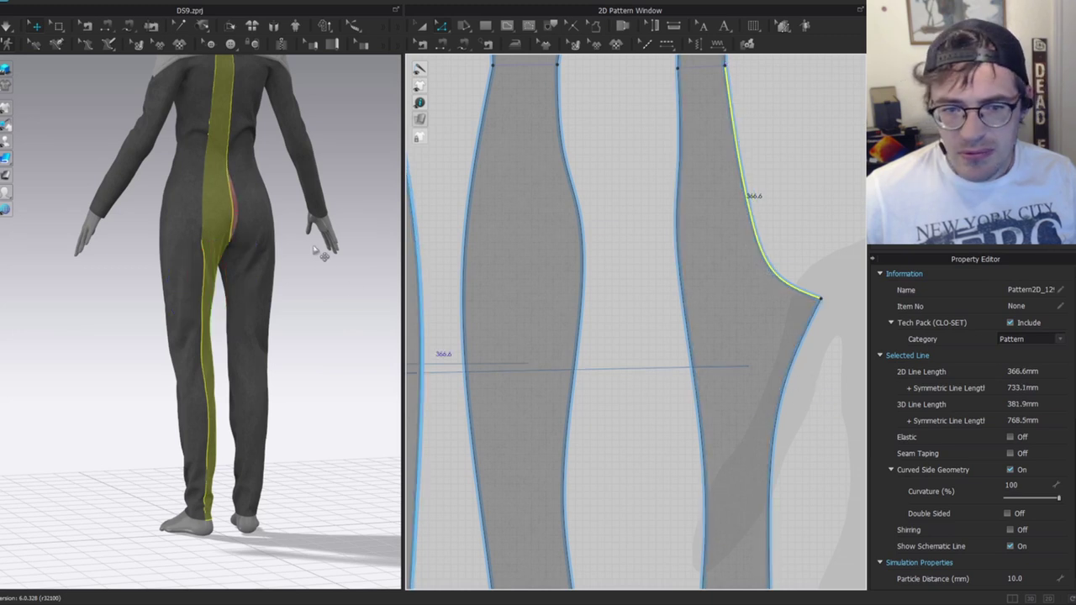
Simulate the softened crotch curve, tug the side back panel at the thigh, and inspect the seat from behind.
{"action": "key", "text": "space"}
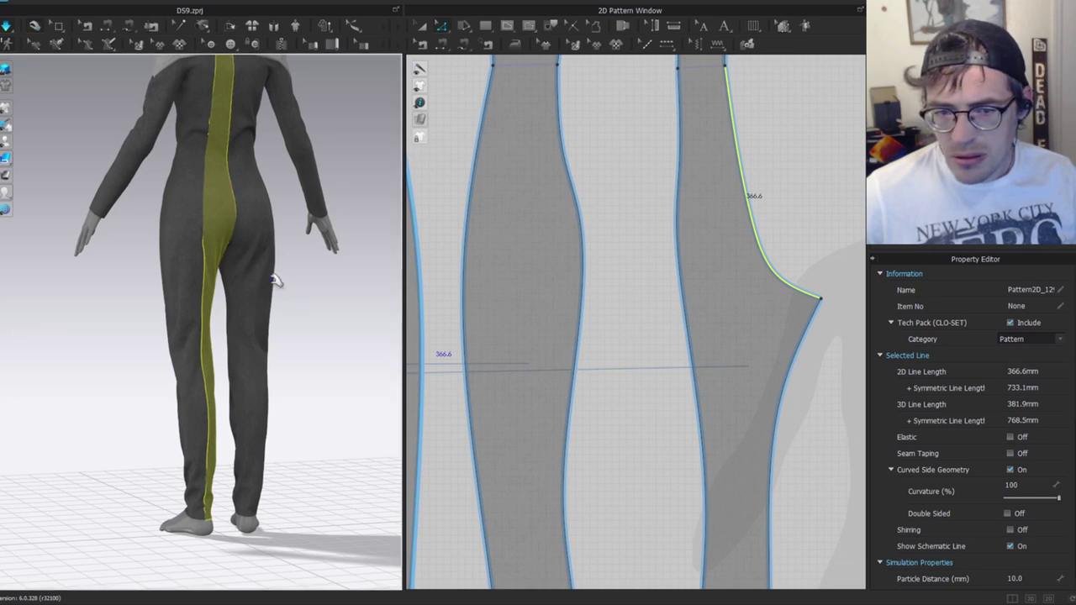
{"action": "left_click", "coordinate": [275, 280]}
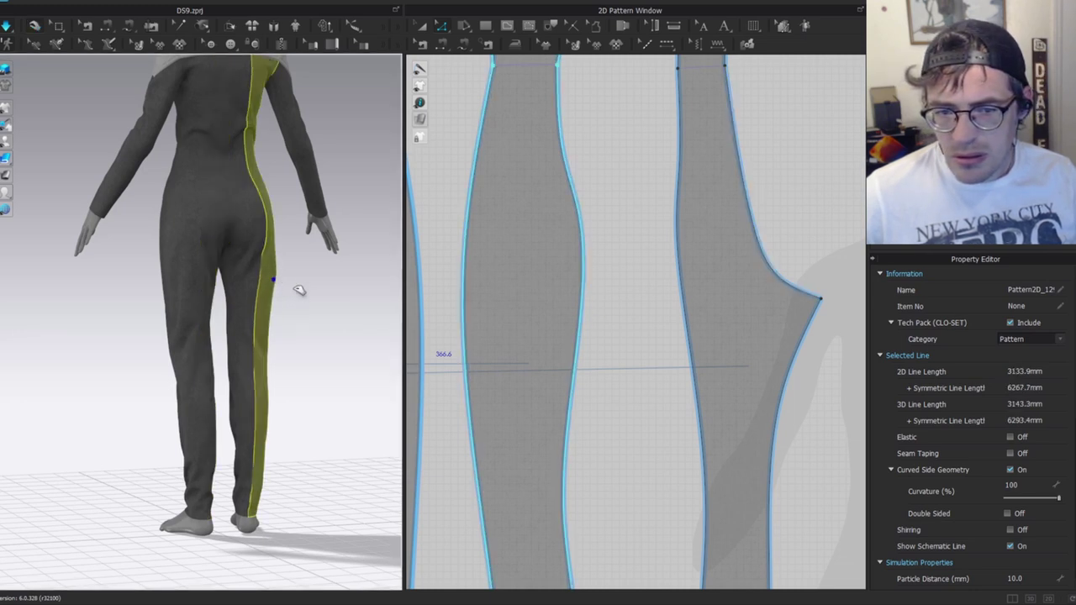
{"action": "key", "text": "a"}
{"action": "left_click", "coordinate": [232, 258]}
{"action": "right_click_drag", "start_coordinate": [272, 214], "coordinate": [206, 231]}
{"action": "left_click", "coordinate": [206, 230]}
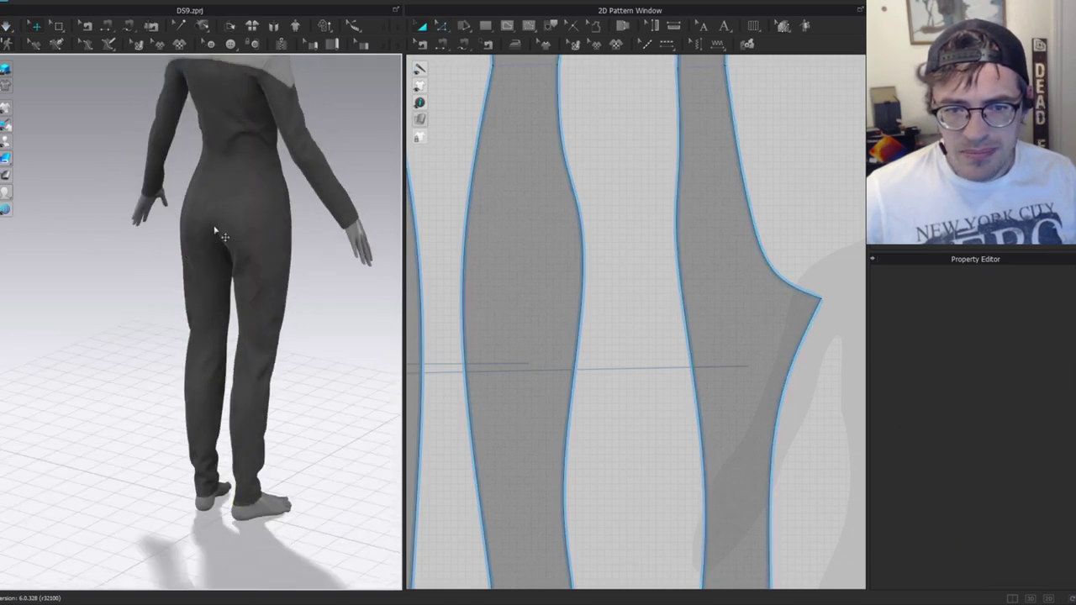
{"action": "scroll", "coordinate": [207, 233], "scroll_direction": "down", "scroll_amount": 2}
{"action": "right_click_drag", "start_coordinate": [281, 266], "coordinate": [197, 252]}
{"action": "scroll", "coordinate": [691, 298], "scroll_direction": "down", "scroll_amount": 4}
{"action": "scroll", "coordinate": [742, 297], "scroll_direction": "up", "scroll_amount": 4}
Shift the centre back crotch curve points outward for a flatter curve, and simulate while tugging the back panels below the seat.
{"action": "key", "text": "v"}
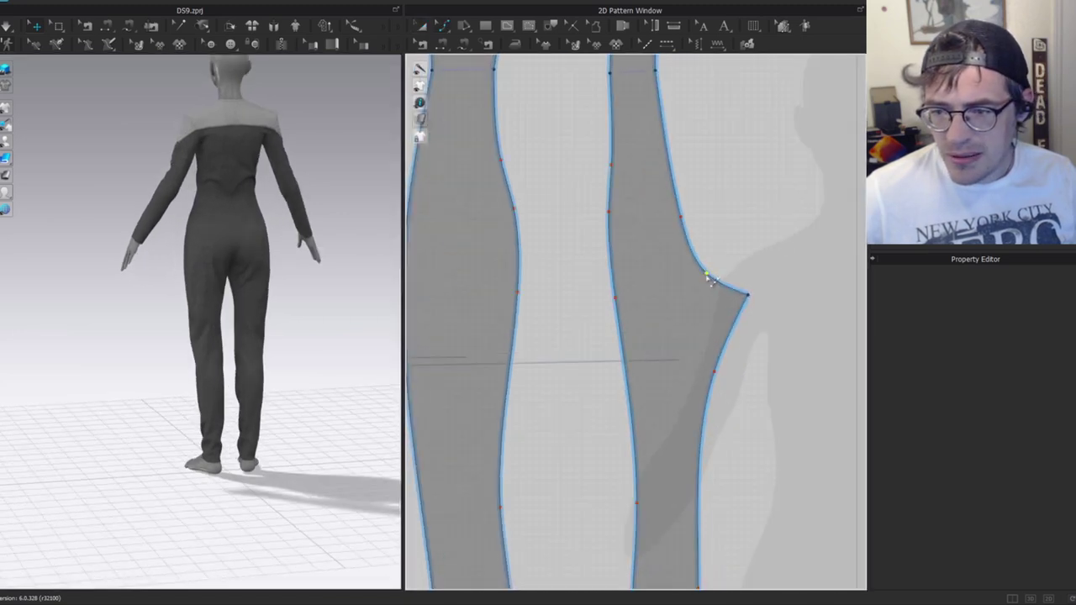
{"action": "left_click", "coordinate": [711, 281]}
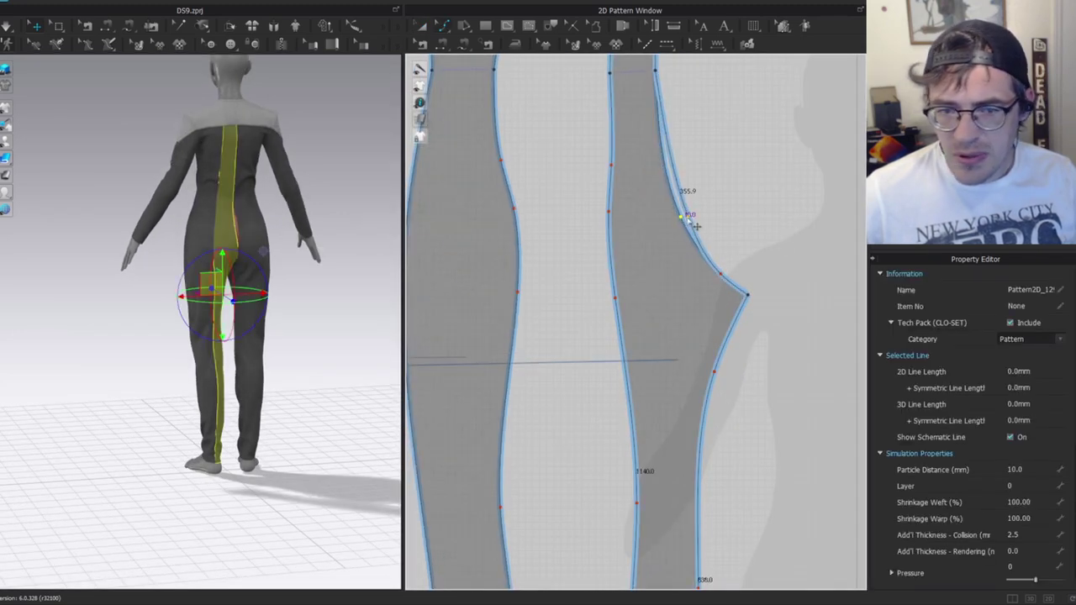
{"action": "left_click_drag", "start_coordinate": [681, 219], "coordinate": [688, 218]}
{"action": "key", "text": "space"}
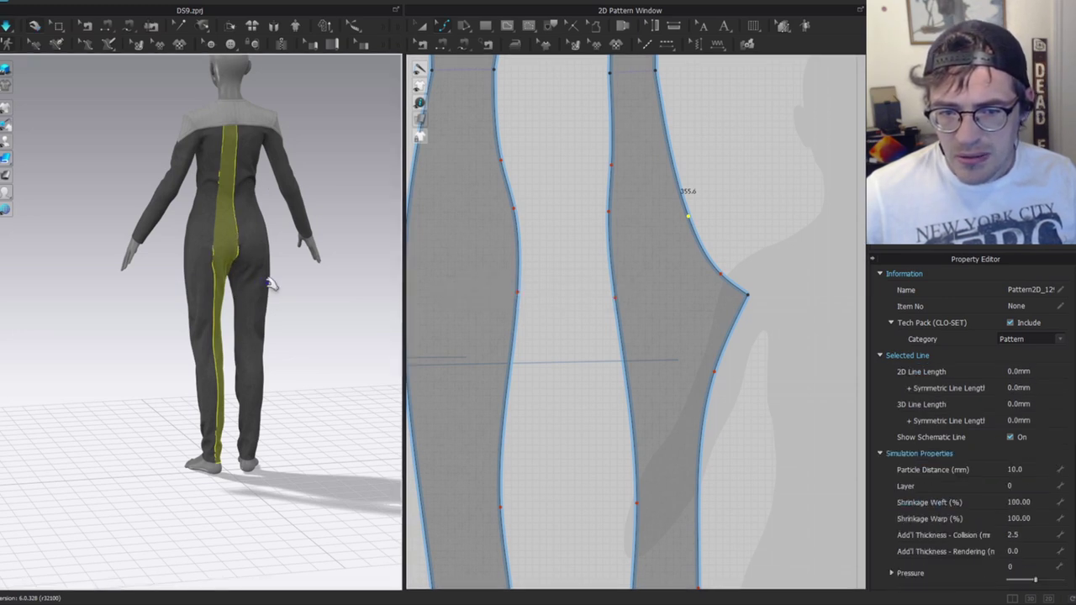
{"action": "left_click", "coordinate": [271, 286]}
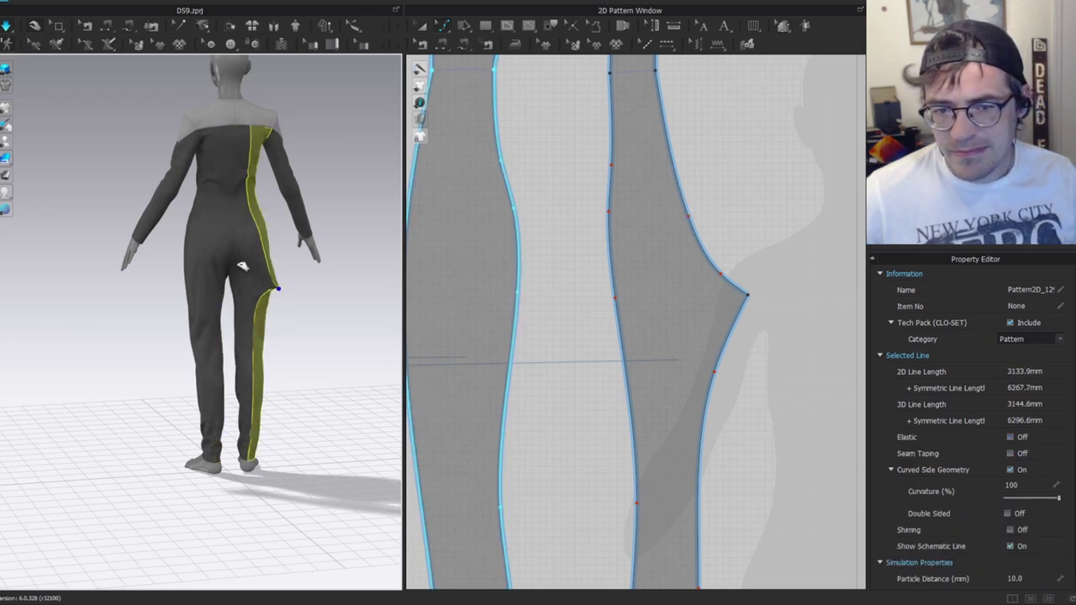
{"action": "left_click", "coordinate": [255, 269]}
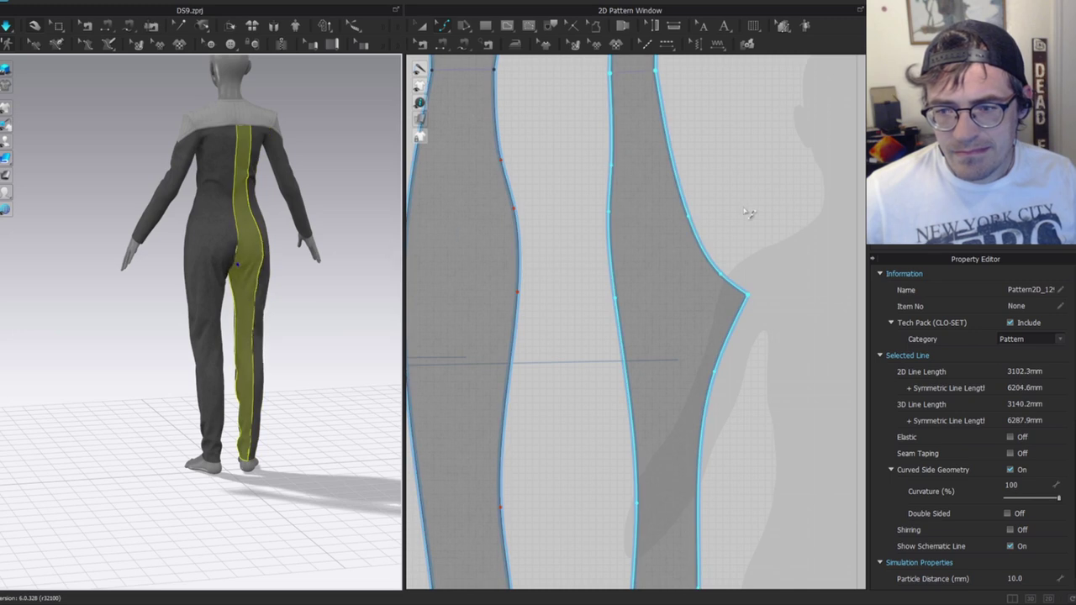
Pull the centre back panel's crotch point inward and curve the inseam below it outward into a straighter line.
{"action": "left_click", "coordinate": [759, 303]}
{"action": "left_click", "coordinate": [745, 297]}
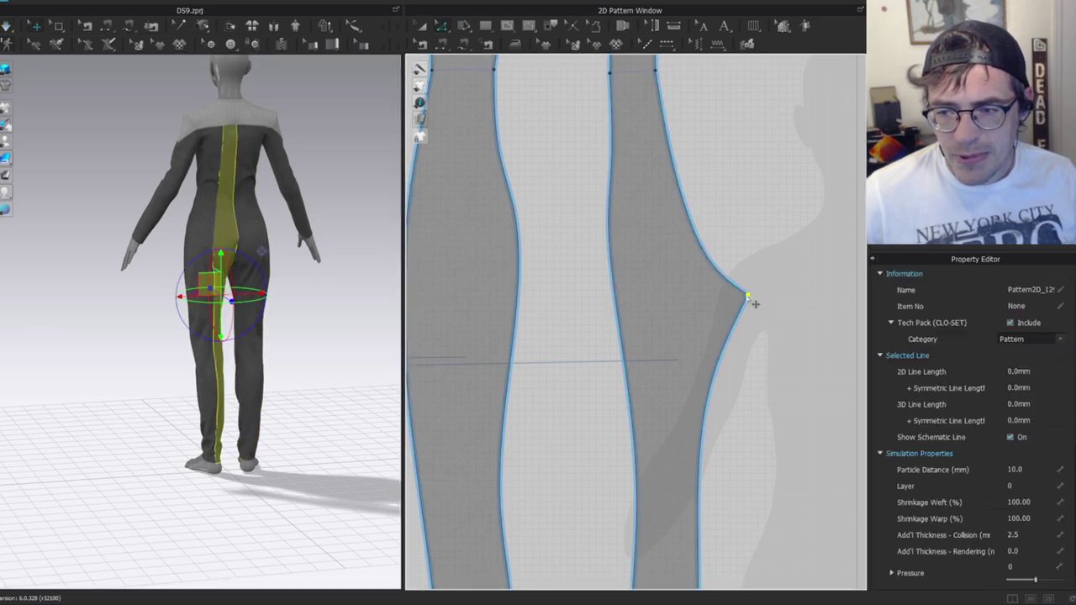
{"action": "left_click_drag", "start_coordinate": [737, 296], "coordinate": [732, 295]}
{"action": "left_click_drag", "start_coordinate": [700, 387], "coordinate": [714, 389]}
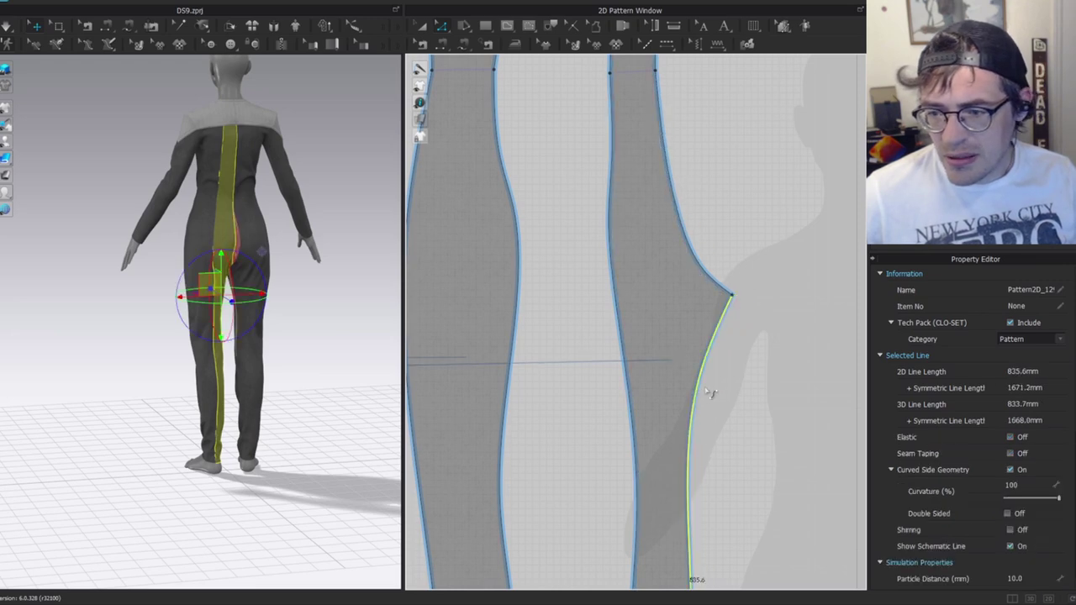
Simulate the reshaped crotch point and inseam, and check the seat from a rear three-quarter view.
{"action": "right_click_drag", "start_coordinate": [279, 239], "coordinate": [176, 233]}
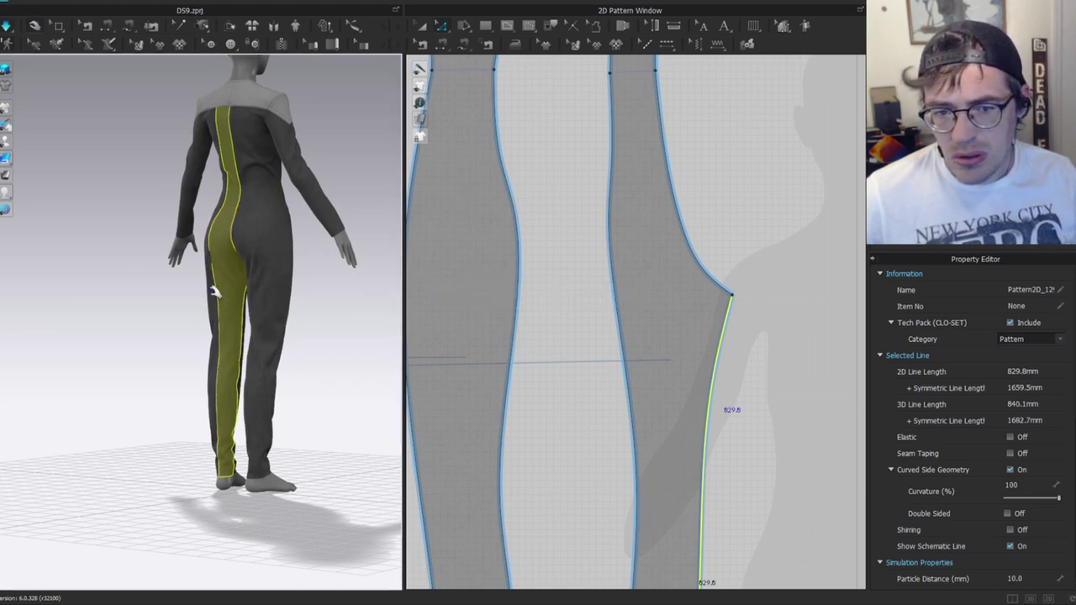
{"action": "scroll", "coordinate": [233, 260], "scroll_direction": "down", "scroll_amount": 2}
{"action": "key", "text": "space"}
Lower the crotch points of both centre front panels.
{"action": "scroll", "coordinate": [742, 274], "scroll_direction": "down", "scroll_amount": 3}
{"action": "left_click", "coordinate": [744, 275]}
{"action": "scroll", "coordinate": [744, 277], "scroll_direction": "down", "scroll_amount": 3}
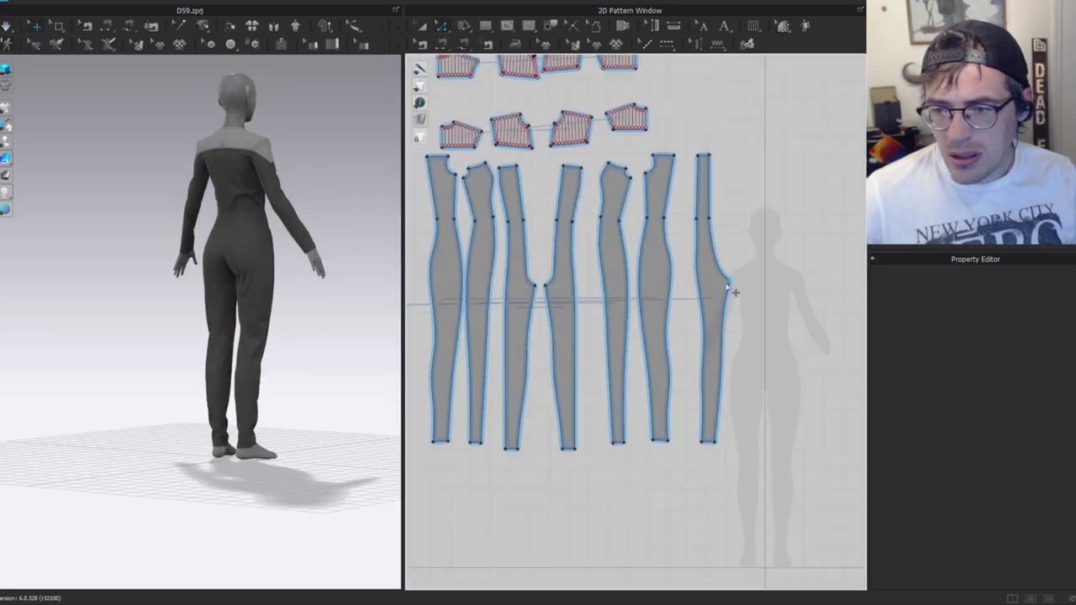
{"action": "middle_click_drag", "start_coordinate": [746, 276], "coordinate": [781, 270]}
{"action": "left_click", "coordinate": [580, 280]}
{"action": "scroll", "coordinate": [583, 285], "scroll_direction": "up", "scroll_amount": 5}
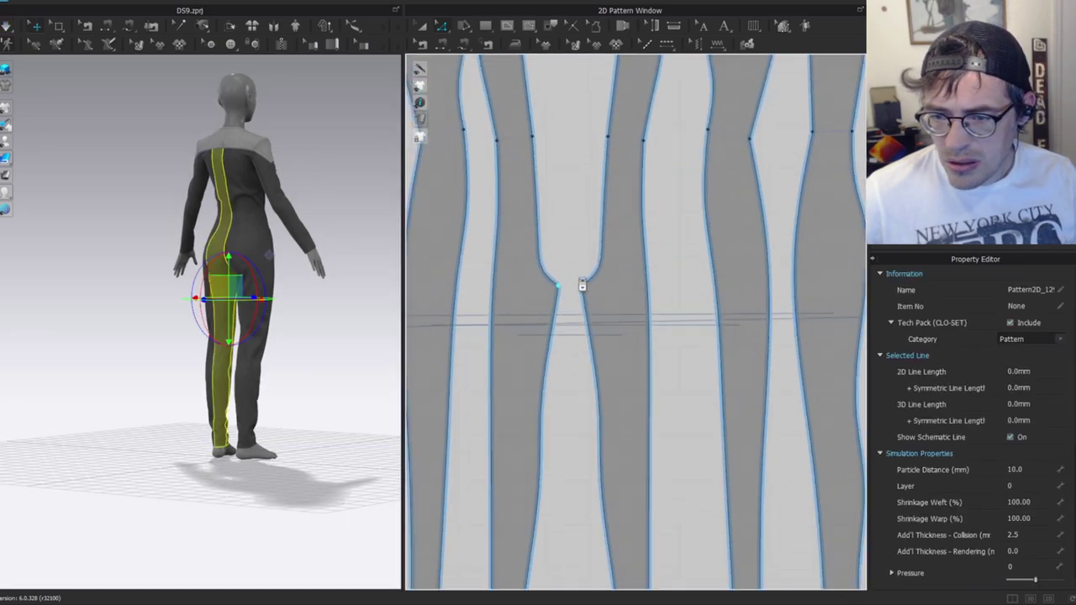
{"action": "mouse_move", "coordinate": [589, 289]}
{"action": "left_mouse_down"}
{"action": "mouse_move", "coordinate": [587, 312]}
{"action": "mouse_move", "coordinate": [586, 290]}
{"action": "left_mouse_up"}
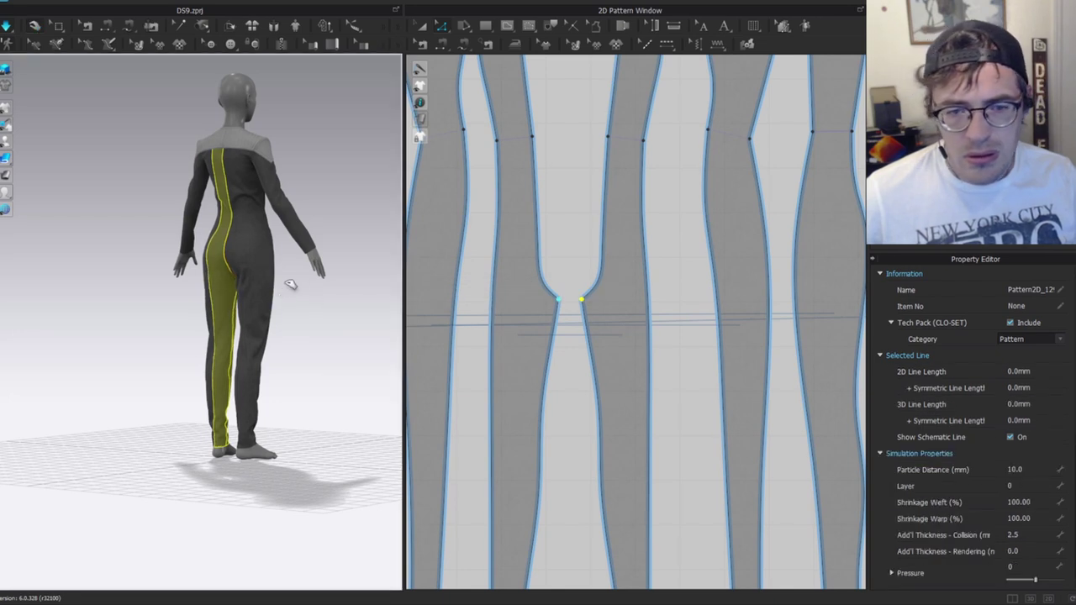
Simulate the lowered front crotch, tug the fabric near the hip, and inspect the garment from the side and behind.
{"action": "left_click", "coordinate": [289, 285]}
{"action": "right_click_drag", "start_coordinate": [210, 270], "coordinate": [305, 246]}
{"action": "scroll", "coordinate": [645, 236], "scroll_direction": "down", "scroll_amount": 5}
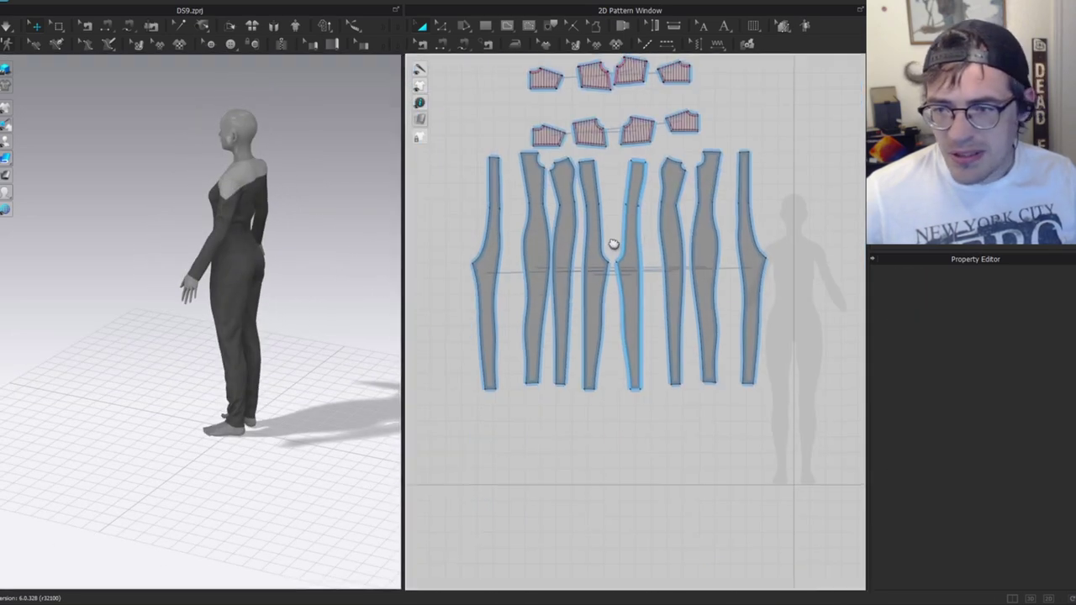
{"action": "middle_click_drag", "start_coordinate": [632, 221], "coordinate": [576, 284]}
{"action": "scroll", "coordinate": [242, 204], "scroll_direction": "up", "scroll_amount": 4}
{"action": "left_click", "coordinate": [281, 174]}
{"action": "right_click_drag", "start_coordinate": [281, 173], "coordinate": [251, 137]}
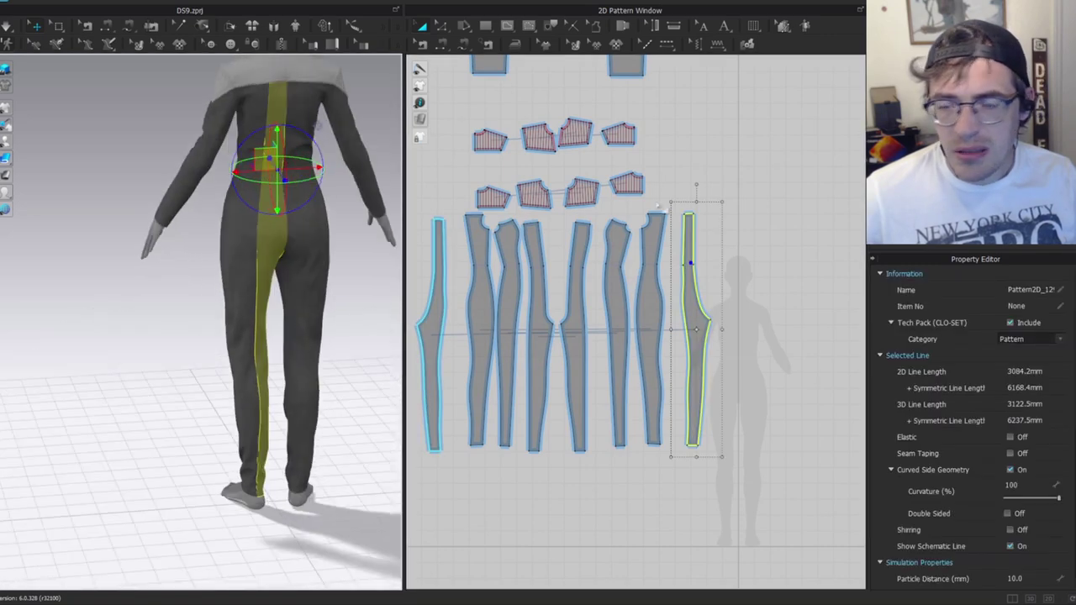
Move the centre back panel's side waist point inward and raise the facing waist points of the centre back and side back panels.
{"action": "scroll", "coordinate": [697, 257], "scroll_direction": "up", "scroll_amount": 6}
{"action": "left_click", "coordinate": [623, 239]}
{"action": "left_click_drag", "start_coordinate": [657, 246], "coordinate": [668, 246]}
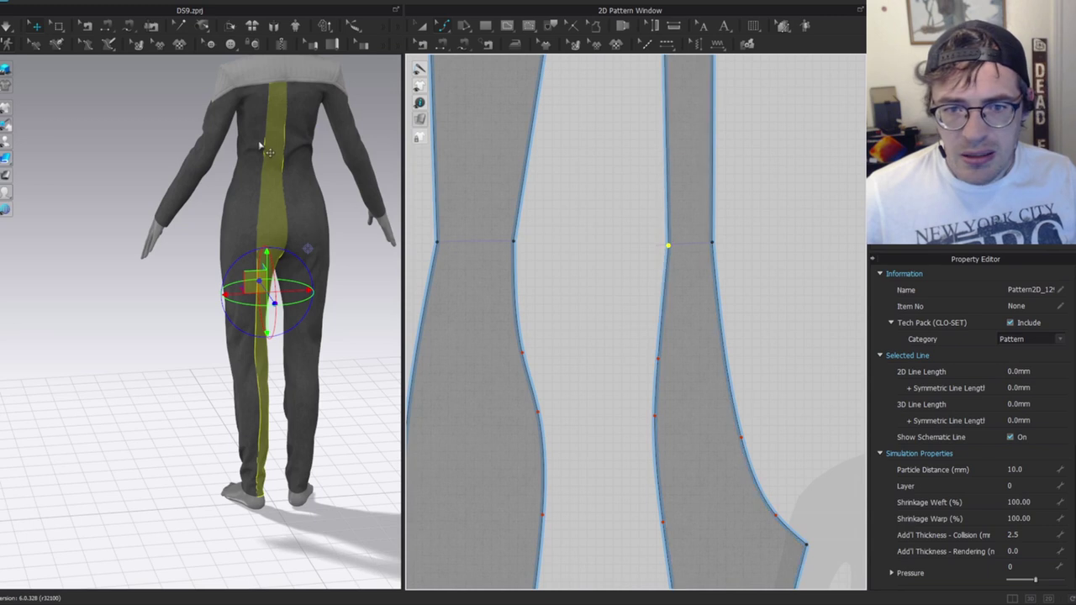
{"action": "scroll", "coordinate": [277, 134], "scroll_direction": "up", "scroll_amount": 2}
{"action": "middle_click_drag", "start_coordinate": [610, 226], "coordinate": [607, 307]}
{"action": "left_click_drag", "start_coordinate": [670, 311], "coordinate": [519, 288]}
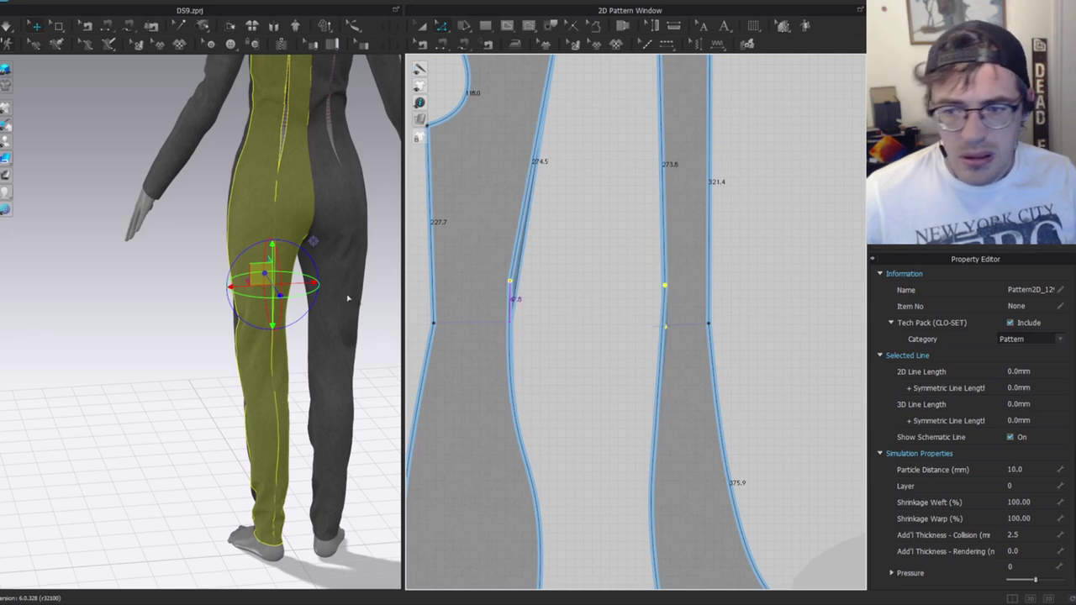
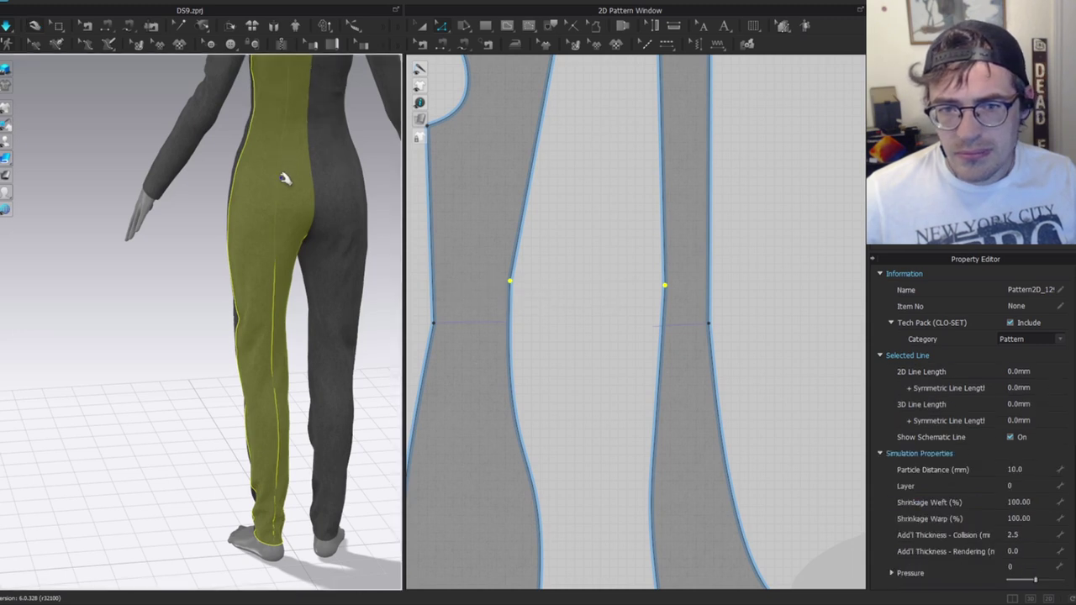
Tug the simulated fabric at the back seam above the seat, stop the simulation, and inspect the jumpsuit from the front.
{"action": "left_click", "coordinate": [282, 179]}
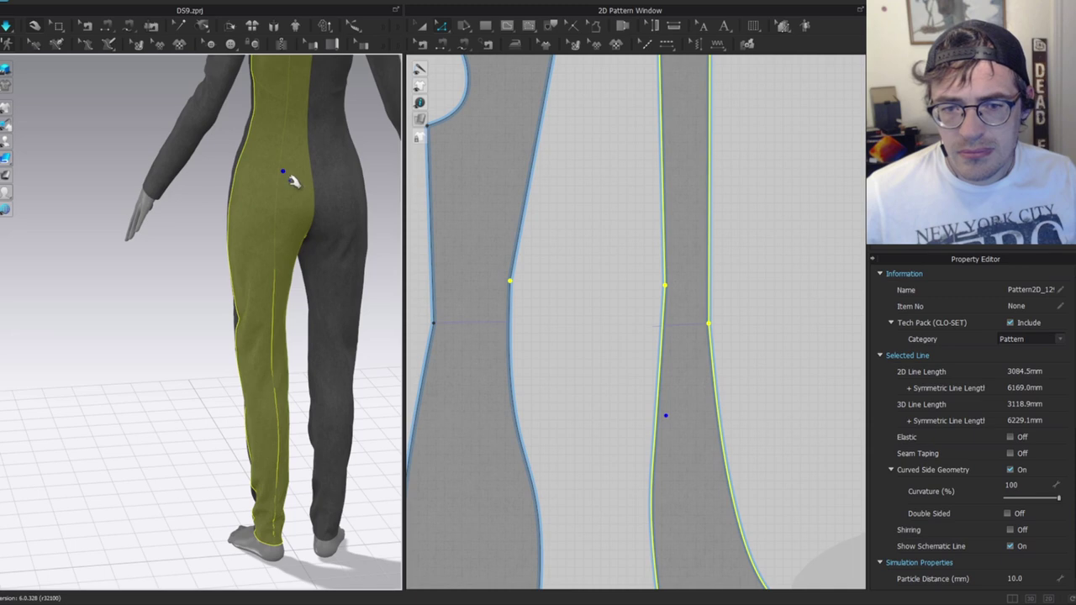
{"action": "key", "text": "space"}
{"action": "scroll", "coordinate": [333, 283], "scroll_direction": "down", "scroll_amount": 3}
{"action": "left_click", "coordinate": [337, 287]}
{"action": "right_click_drag", "start_coordinate": [277, 240], "coordinate": [59, 202]}
{"action": "left_click", "coordinate": [257, 227]}
{"action": "left_click", "coordinate": [320, 361]}
{"action": "right_click_drag", "start_coordinate": [246, 265], "coordinate": [281, 242]}
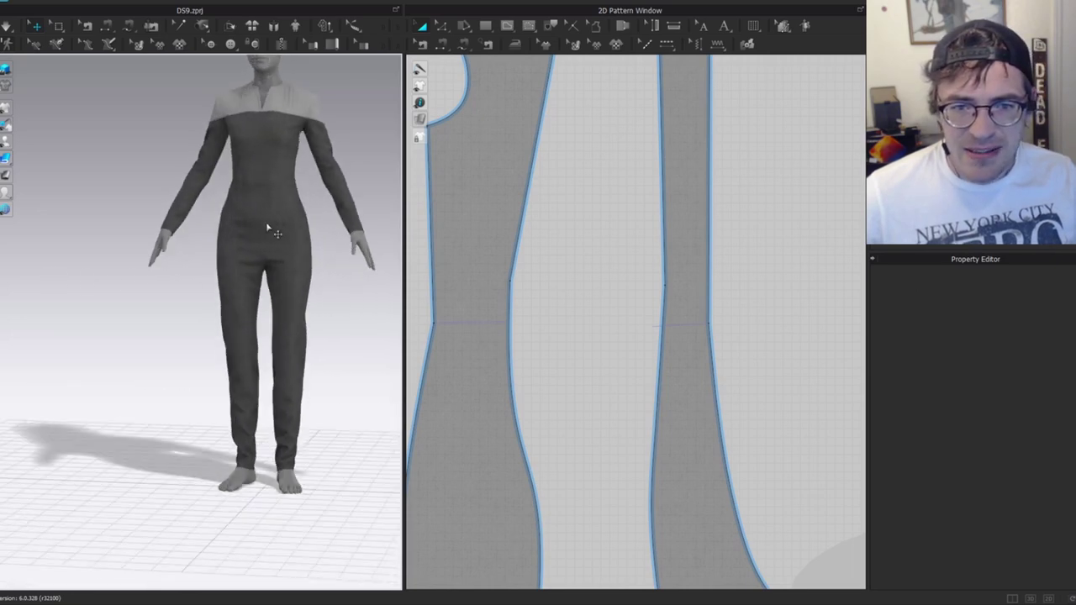
{"action": "middle_click_drag", "start_coordinate": [281, 243], "coordinate": [236, 331]}
{"action": "scroll", "coordinate": [244, 311], "scroll_direction": "up", "scroll_amount": 2}
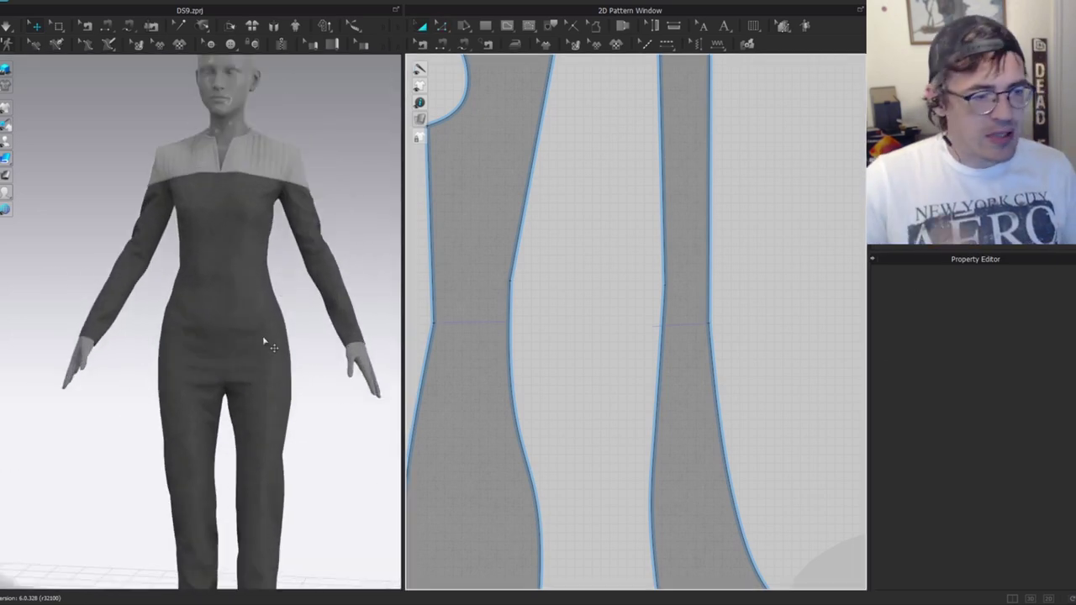
Examine the body and yoke patterns against the front of the garment, selecting all eight quilted yoke pieces.
{"action": "scroll", "coordinate": [652, 319], "scroll_direction": "down", "scroll_amount": 6}
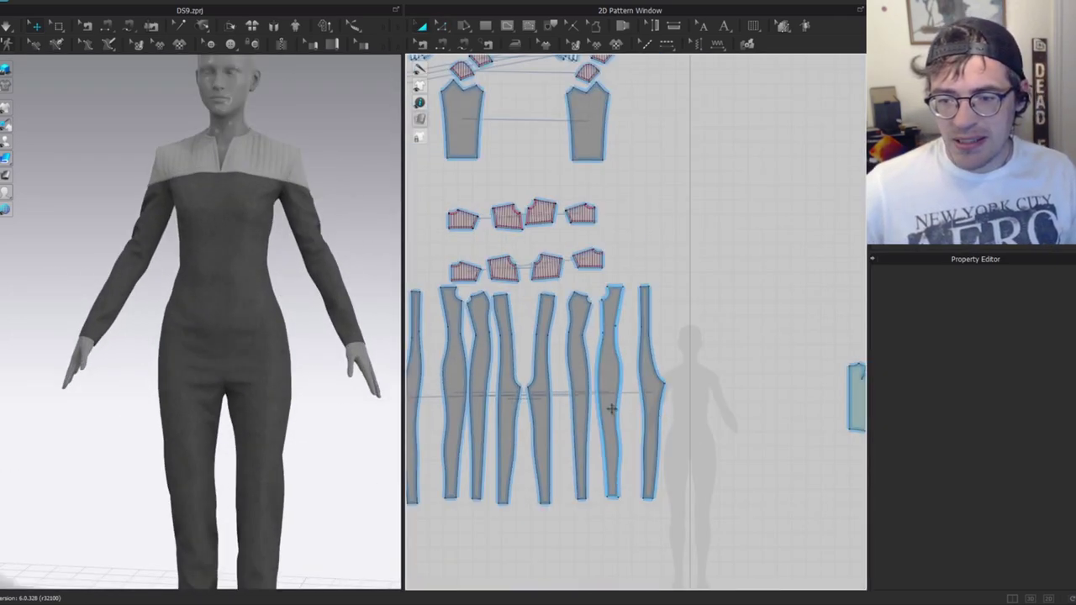
{"action": "scroll", "coordinate": [643, 354], "scroll_direction": "up", "scroll_amount": 3}
{"action": "scroll", "coordinate": [639, 301], "scroll_direction": "up", "scroll_amount": 3}
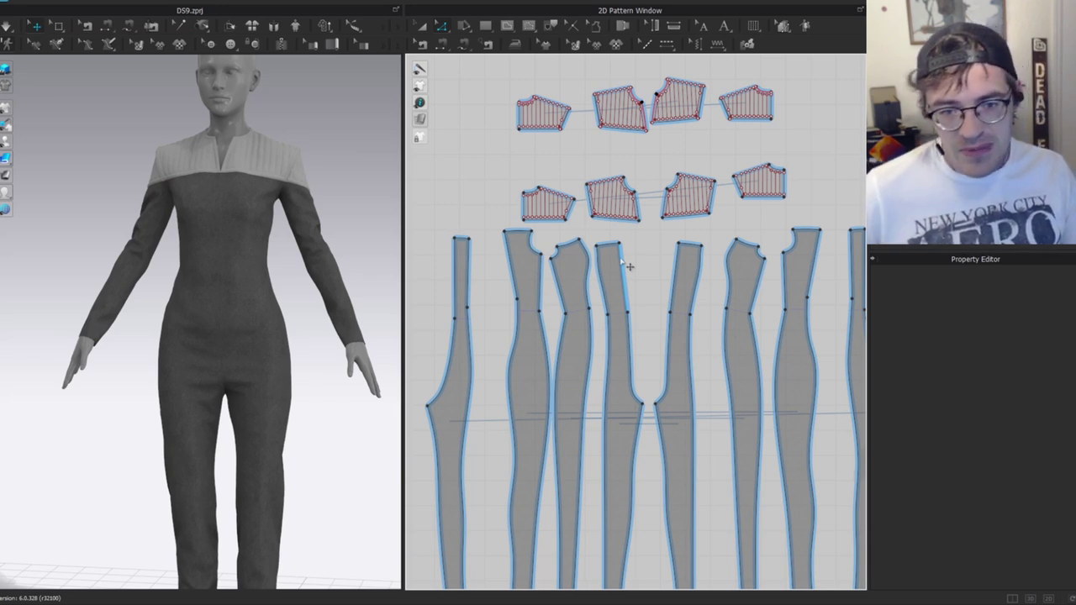
{"action": "scroll", "coordinate": [257, 185], "scroll_direction": "up", "scroll_amount": 4}
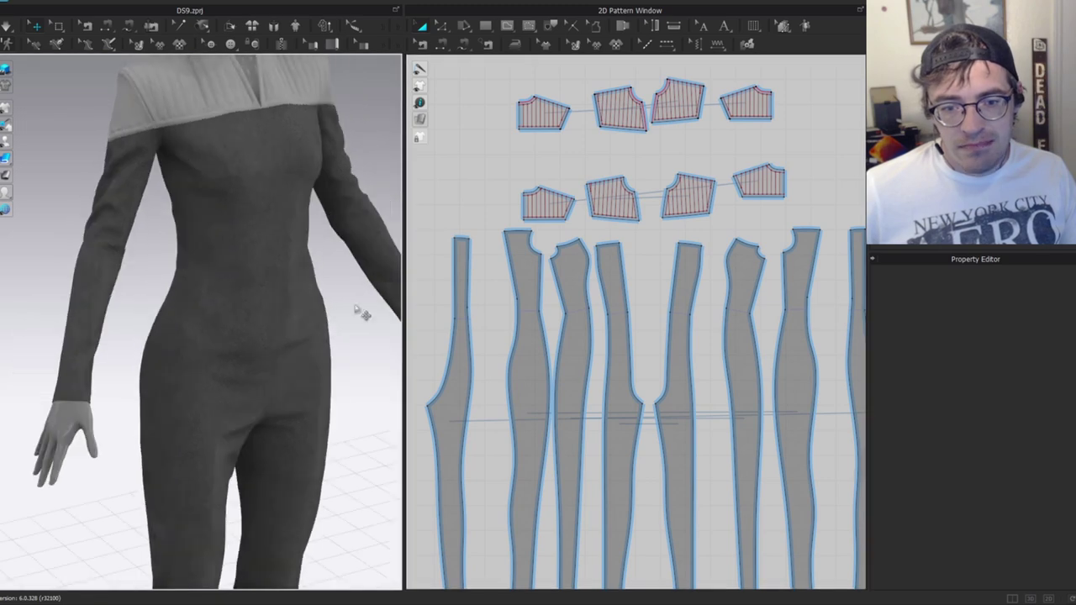
{"action": "scroll", "coordinate": [553, 294], "scroll_direction": "down", "scroll_amount": 3}
{"action": "key", "text": "z"}
{"action": "left_click_drag", "start_coordinate": [709, 142], "coordinate": [533, 235]}
{"action": "scroll", "coordinate": [588, 193], "scroll_direction": "up", "scroll_amount": 2}
{"action": "scroll", "coordinate": [48, 264], "scroll_direction": "down", "scroll_amount": 2}
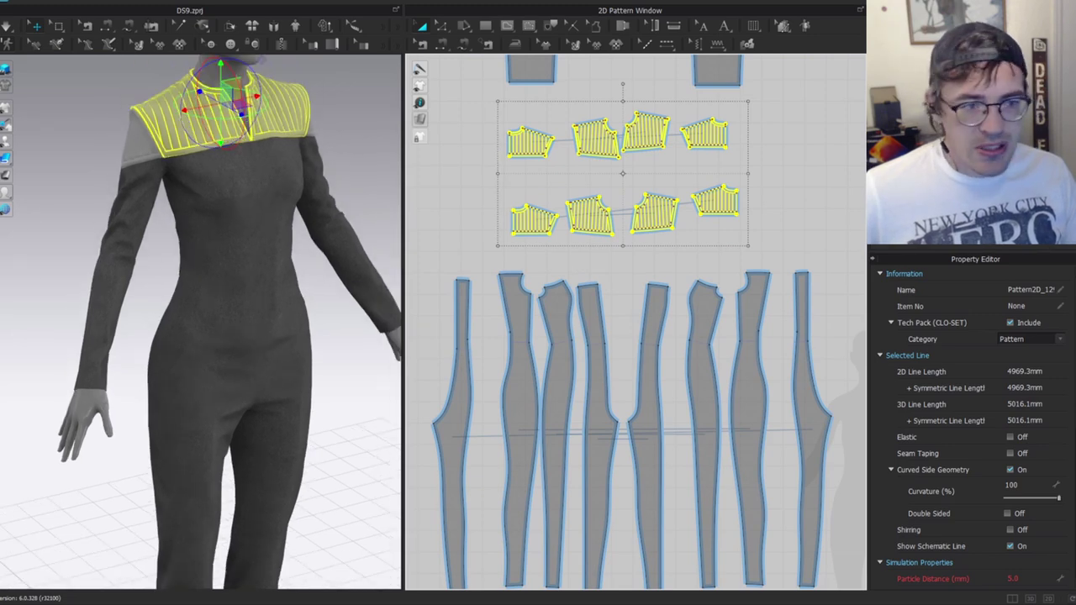
Switch to the image viewer and examine the sleeve cuff up close in the reference photo img8.jpg.
{"action": "left_click_drag", "start_coordinate": [2, 44], "coordinate": [162, 44]}
{"action": "scroll", "coordinate": [294, 430], "scroll_direction": "up", "scroll_amount": 3}
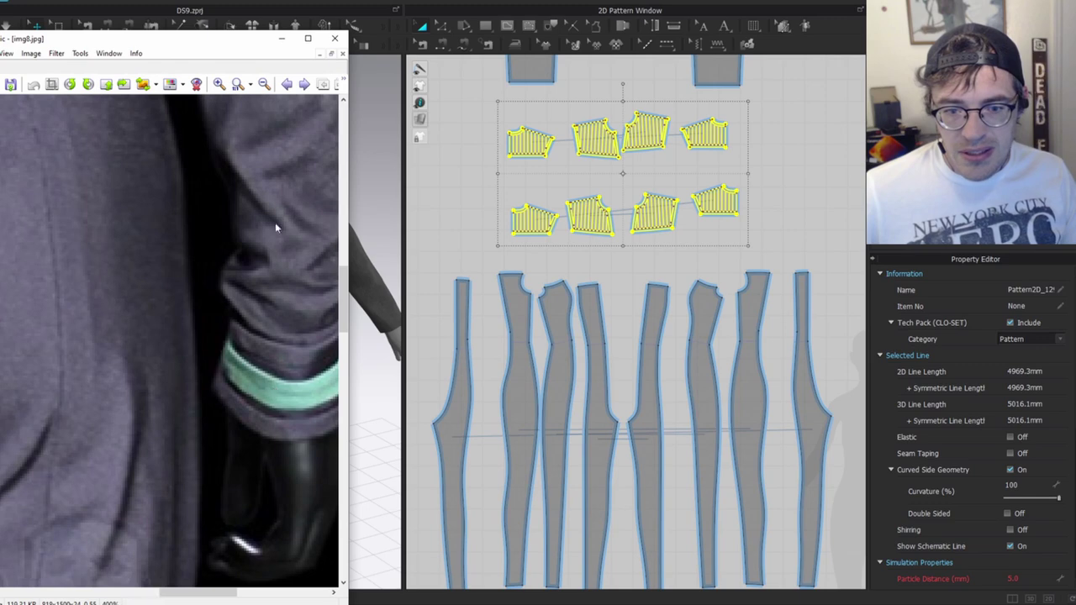
{"action": "key", "text": "alt+Tab"}
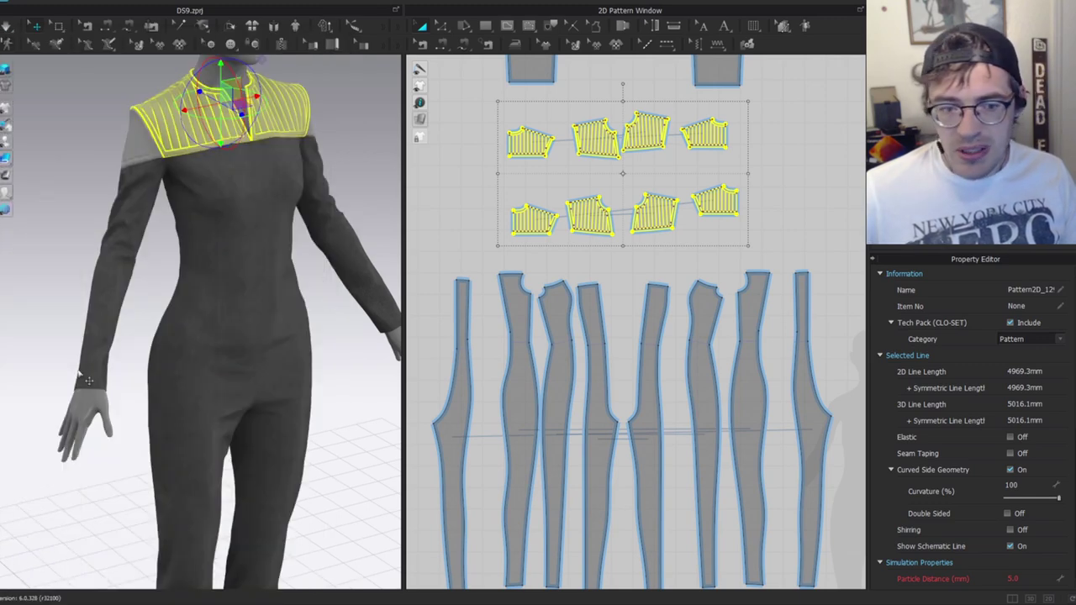
Extend the sleeve pattern's wrist edge by one 20 mm pattern outline offset, creating an internal line at the original hem.
{"action": "scroll", "coordinate": [679, 412], "scroll_direction": "down", "scroll_amount": 3}
{"action": "scroll", "coordinate": [681, 407], "scroll_direction": "up", "scroll_amount": 5}
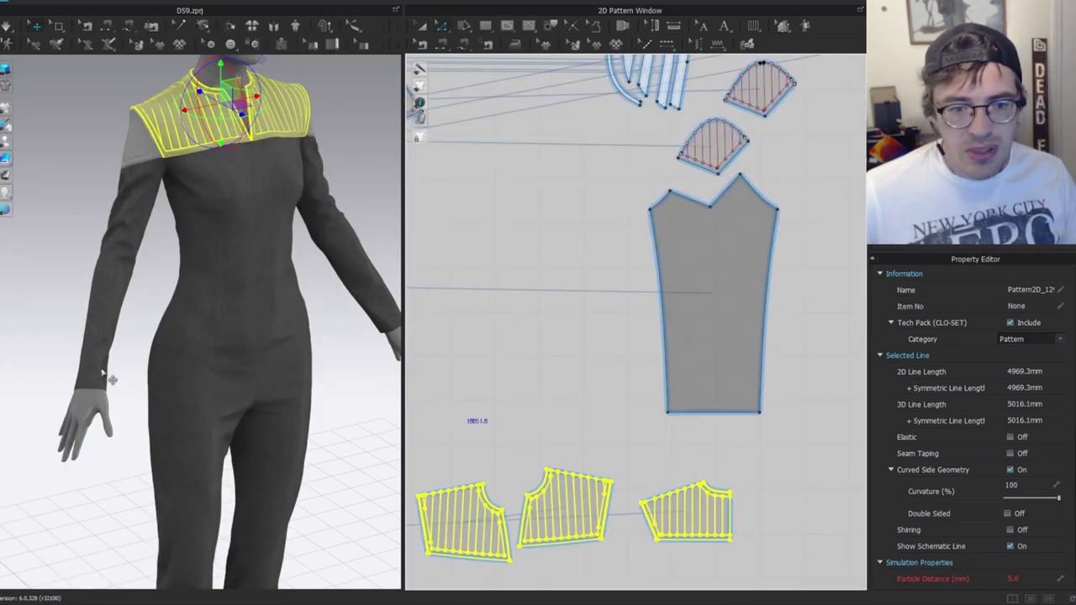
{"action": "left_click", "coordinate": [686, 347]}
{"action": "scroll", "coordinate": [686, 347], "scroll_direction": "up", "scroll_amount": 3}
{"action": "left_click", "coordinate": [682, 363]}
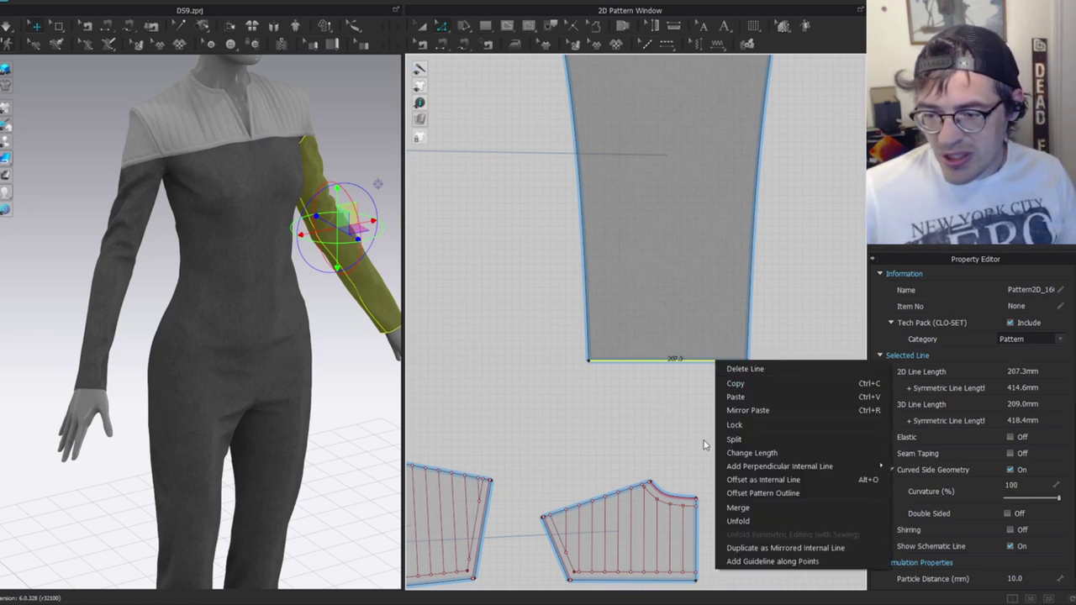
{"action": "left_click", "coordinate": [763, 492]}
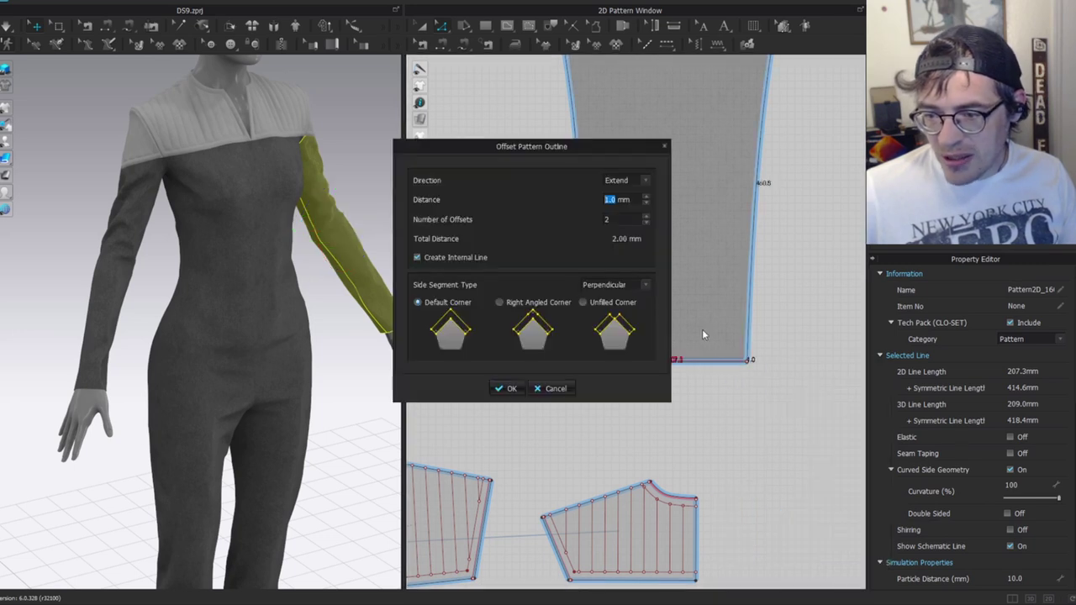
{"action": "left_click", "coordinate": [646, 197]}
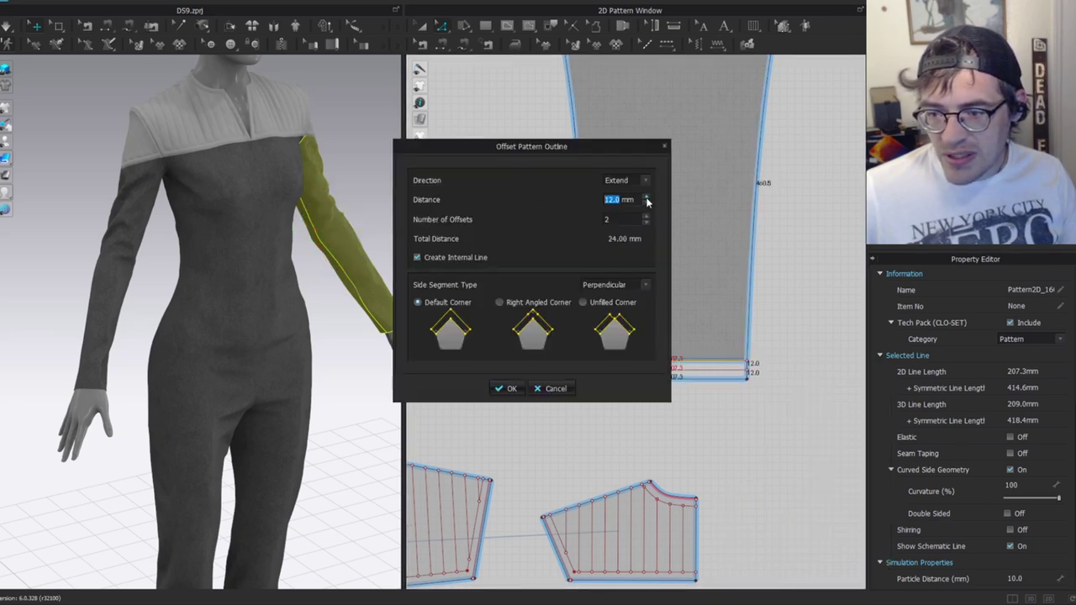
{"action": "left_click", "coordinate": [645, 223]}
{"action": "left_click", "coordinate": [645, 203]}
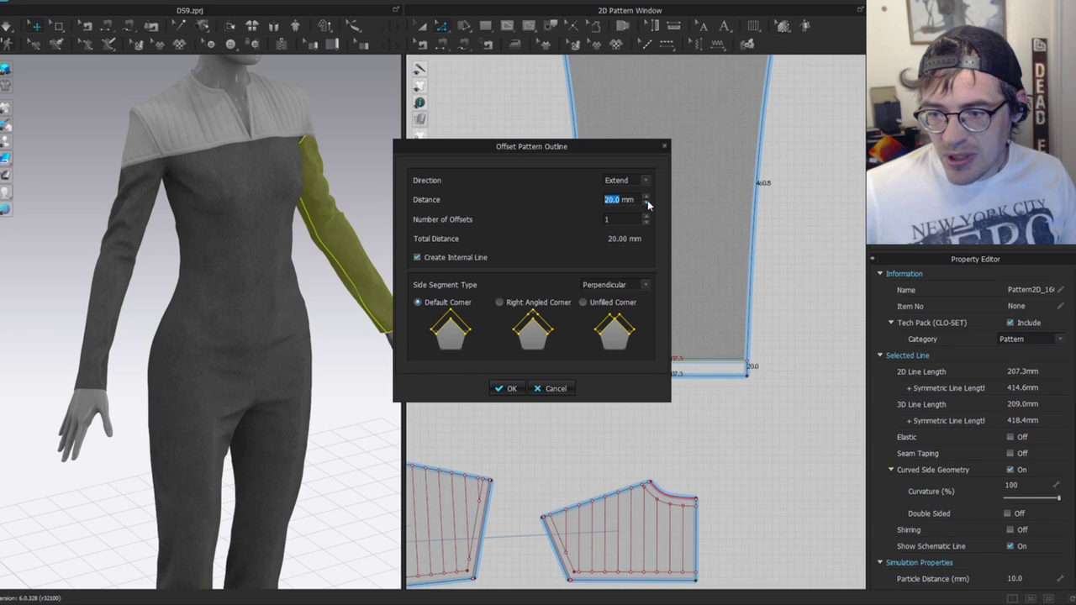
{"action": "left_click", "coordinate": [507, 389]}
{"action": "left_click", "coordinate": [507, 389]}
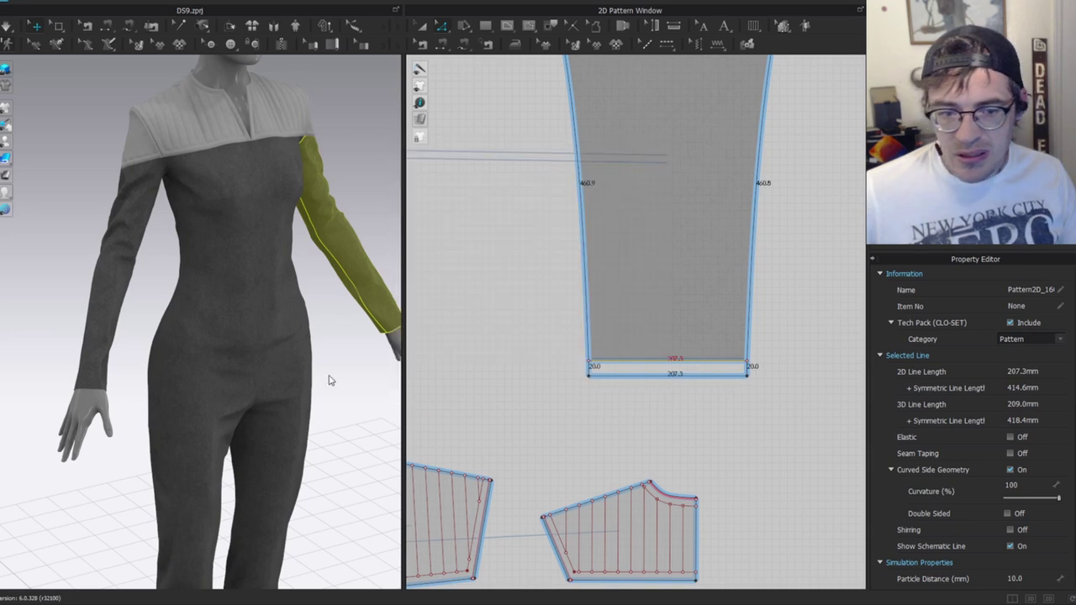
Separate the cuff strip from the sleeve along the internal line and lower its bottom edge to make it about 61 mm tall.
{"action": "left_click", "coordinate": [708, 392]}
{"action": "left_click", "coordinate": [669, 360]}
{"action": "right_click_drag", "start_coordinate": [341, 337], "coordinate": [151, 315]}
{"action": "middle_click_drag", "start_coordinate": [382, 357], "coordinate": [264, 328]}
{"action": "scroll", "coordinate": [264, 328], "scroll_direction": "up", "scroll_amount": 3}
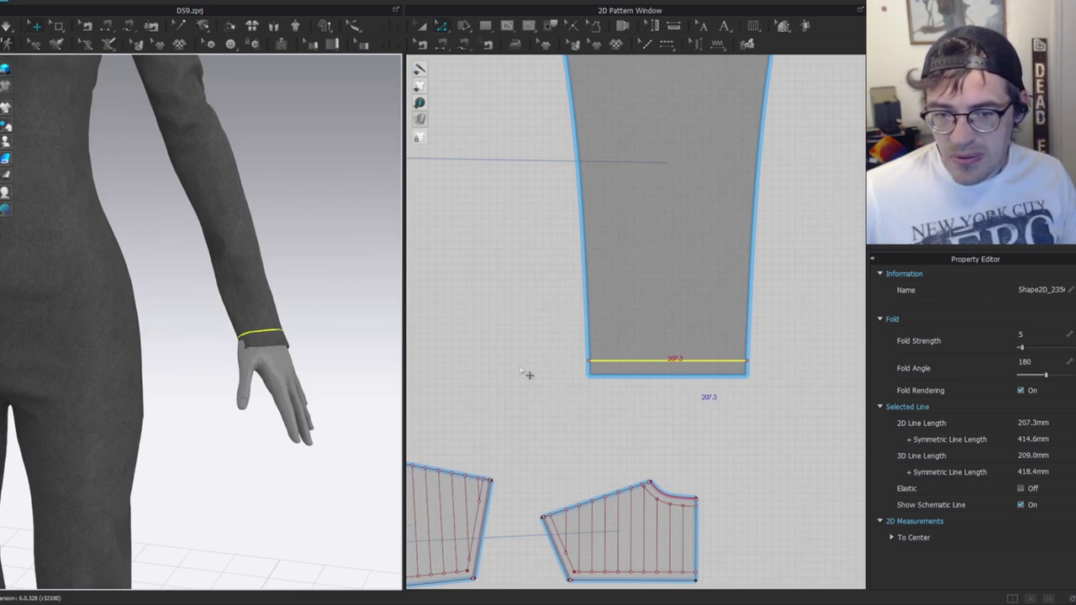
{"action": "left_click", "coordinate": [656, 381]}
{"action": "left_click", "coordinate": [680, 412]}
{"action": "left_click_drag", "start_coordinate": [678, 389], "coordinate": [675, 420]}
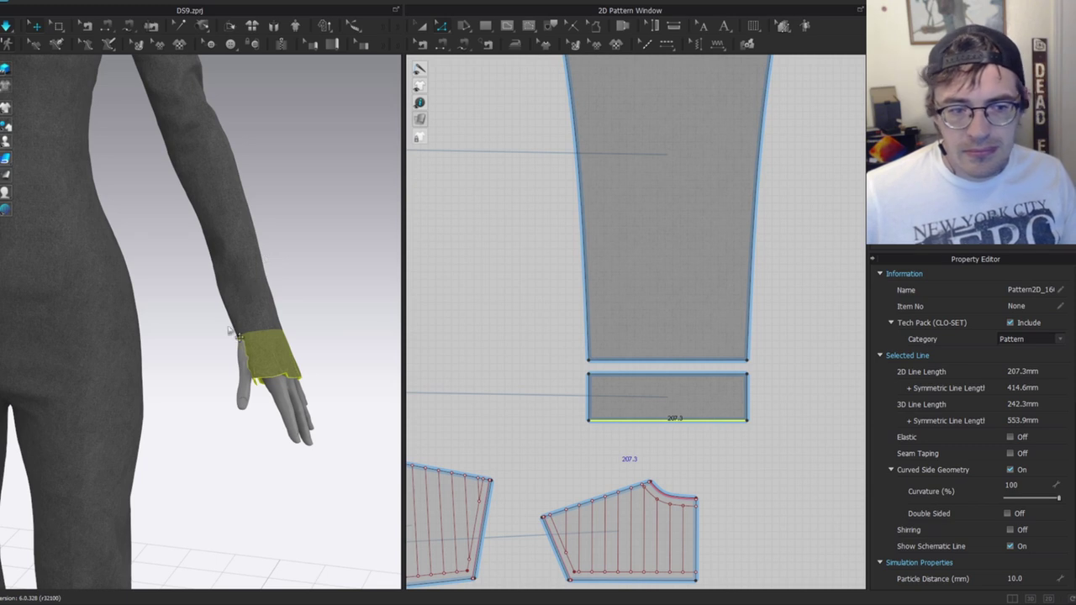
Simulate the garment and pull the sleeve fabric up both forearms, along with the cuff on the second arm, then stop the simulation.
{"action": "left_click", "coordinate": [234, 220]}
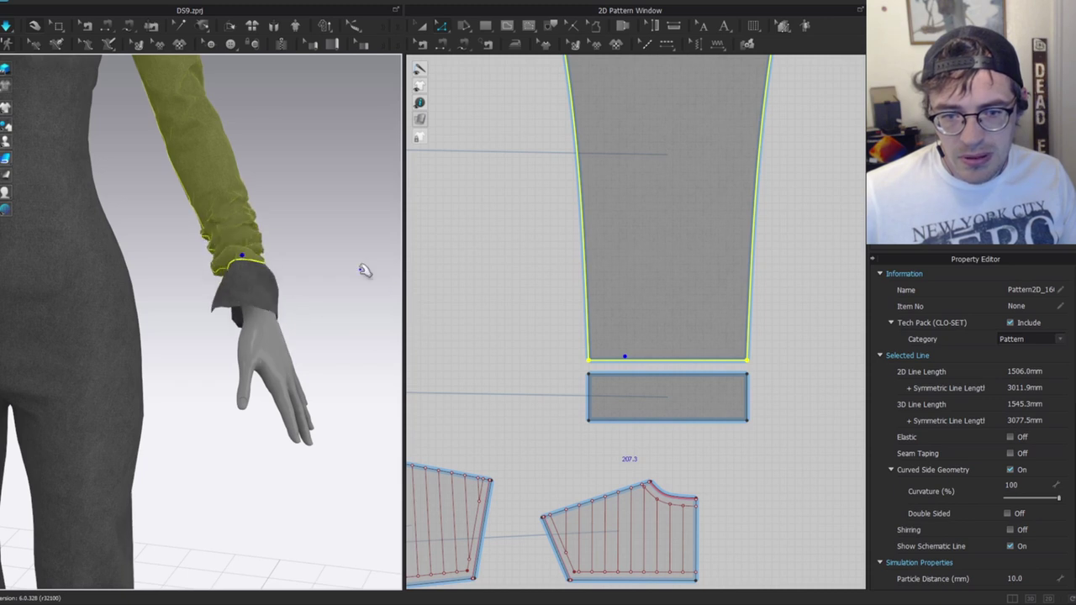
{"action": "scroll", "coordinate": [131, 355], "scroll_direction": "down", "scroll_amount": 4}
{"action": "right_click_drag", "start_coordinate": [131, 355], "coordinate": [197, 353]}
{"action": "middle_click_drag", "start_coordinate": [202, 345], "coordinate": [329, 333]}
{"action": "right_click_drag", "start_coordinate": [329, 333], "coordinate": [229, 333]}
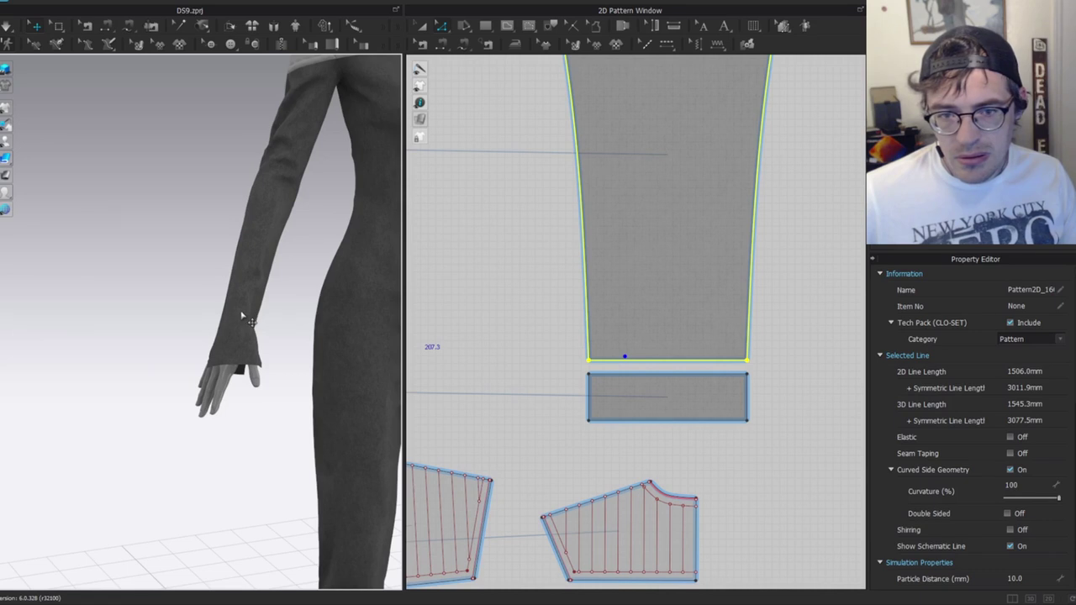
{"action": "key", "text": "space"}
{"action": "left_click_drag", "start_coordinate": [235, 303], "coordinate": [254, 232]}
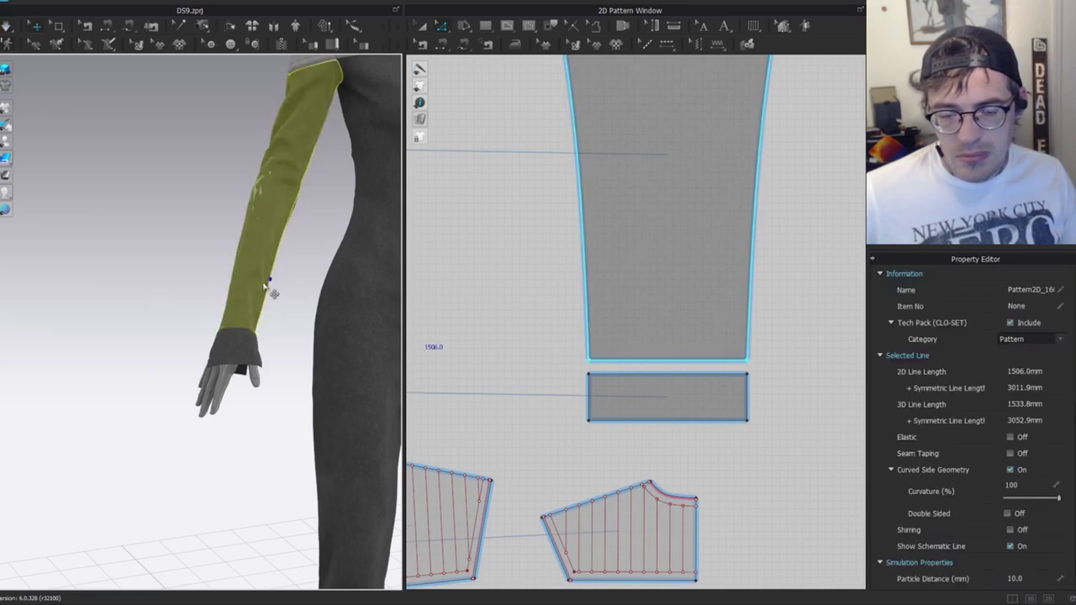
{"action": "key", "text": "space"}
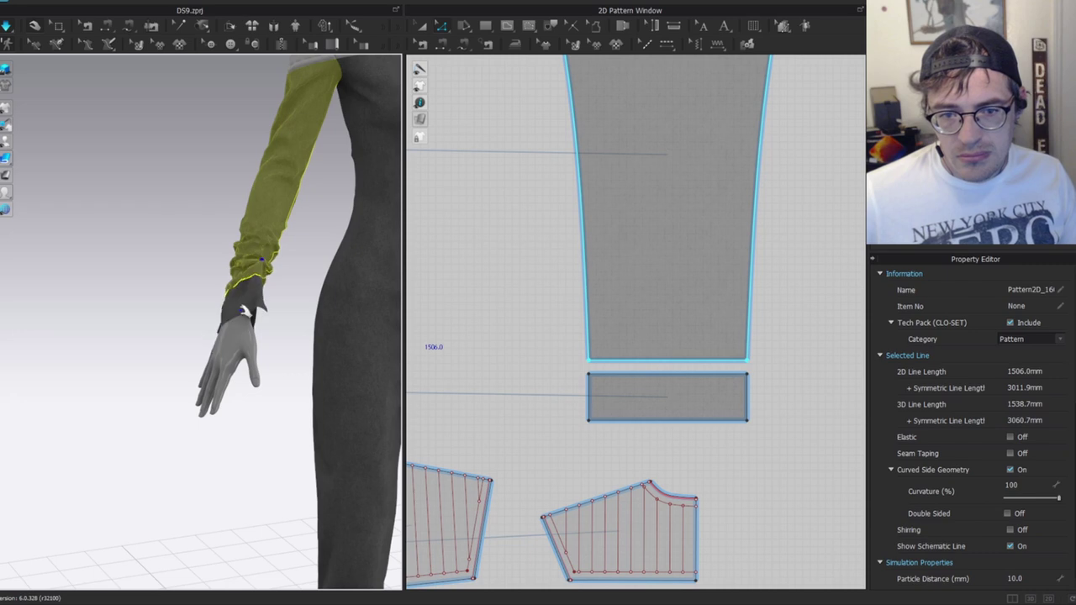
{"action": "left_click", "coordinate": [245, 313]}
{"action": "key", "text": "space"}
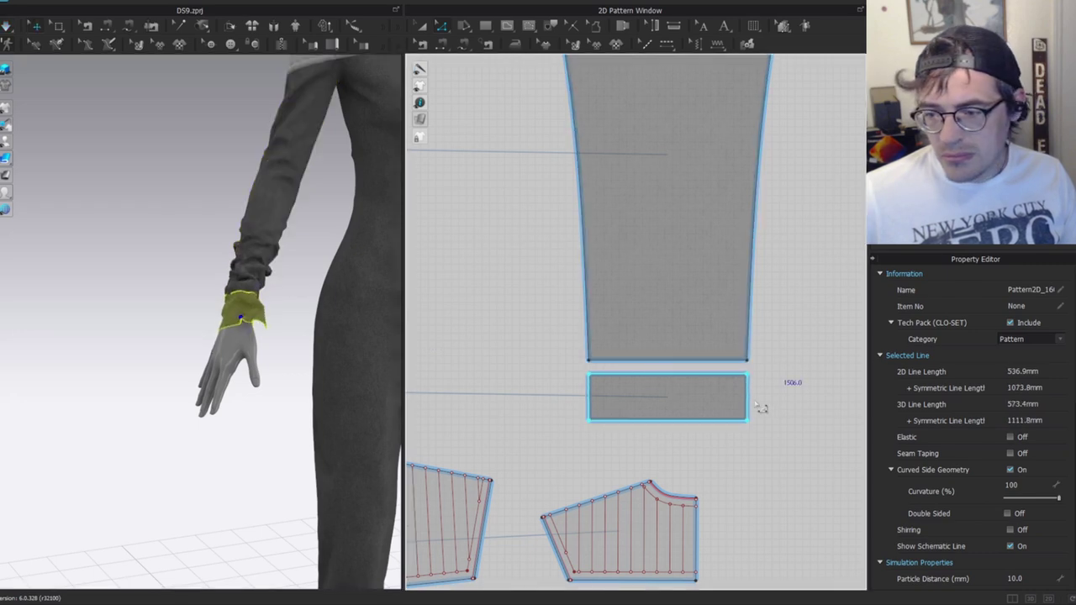
Sew the cuff's two short side edges together and simulate to close it around the wrist.
{"action": "key", "text": "n"}
{"action": "left_click", "coordinate": [749, 395]}
{"action": "left_click", "coordinate": [592, 393]}
{"action": "left_click", "coordinate": [611, 375]}
{"action": "scroll", "coordinate": [614, 375], "scroll_direction": "down", "scroll_amount": 6}
{"action": "scroll", "coordinate": [643, 374], "scroll_direction": "up", "scroll_amount": 6}
{"action": "middle_click_drag", "start_coordinate": [622, 355], "coordinate": [713, 317]}
{"action": "key", "text": "space"}
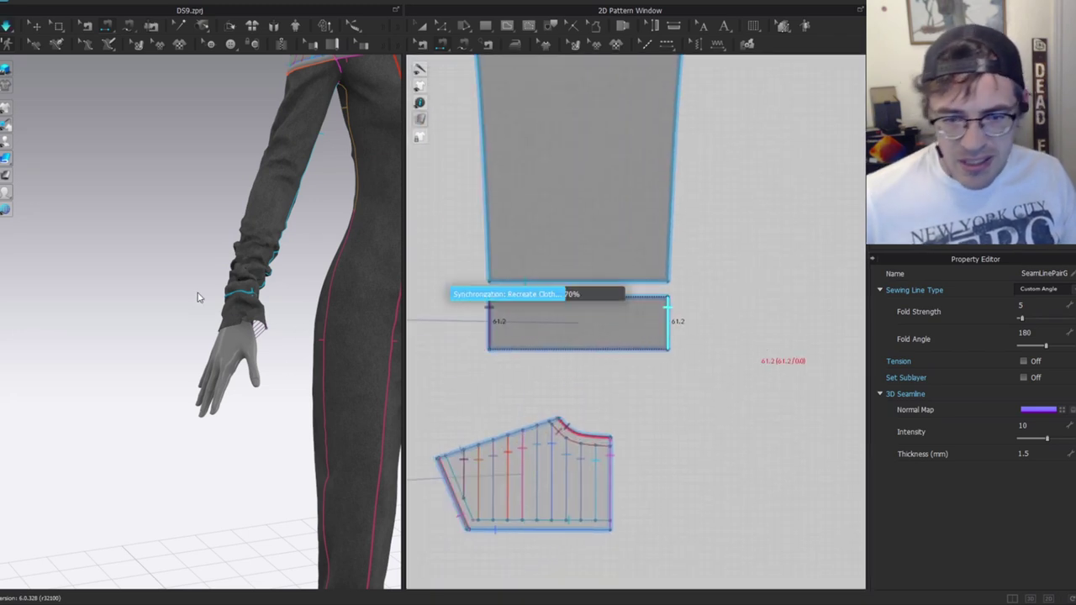
{"action": "left_click", "coordinate": [297, 272]}
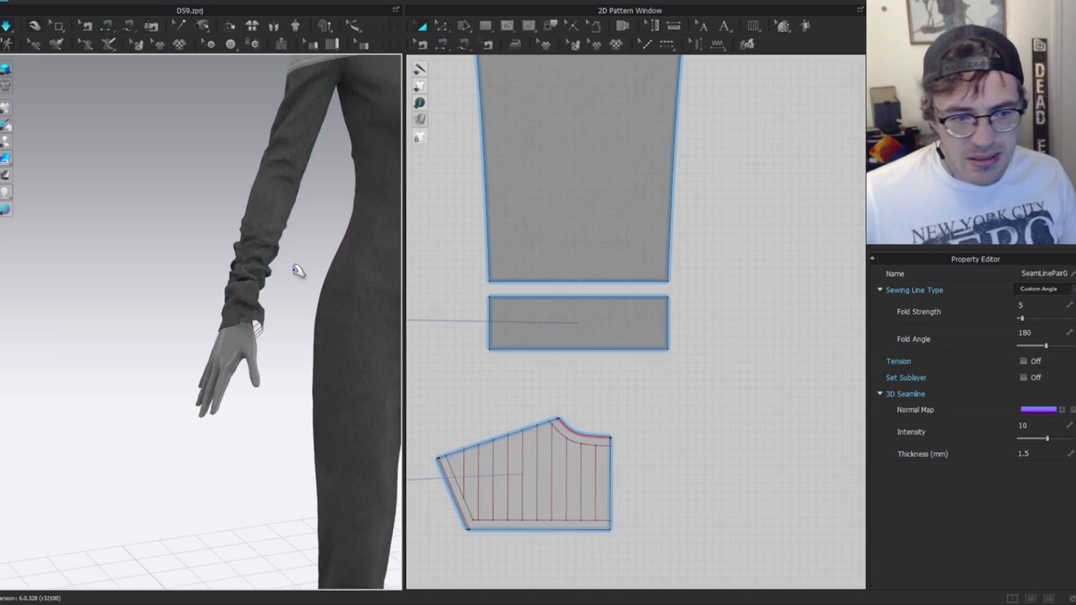
{"action": "left_click", "coordinate": [591, 320]}
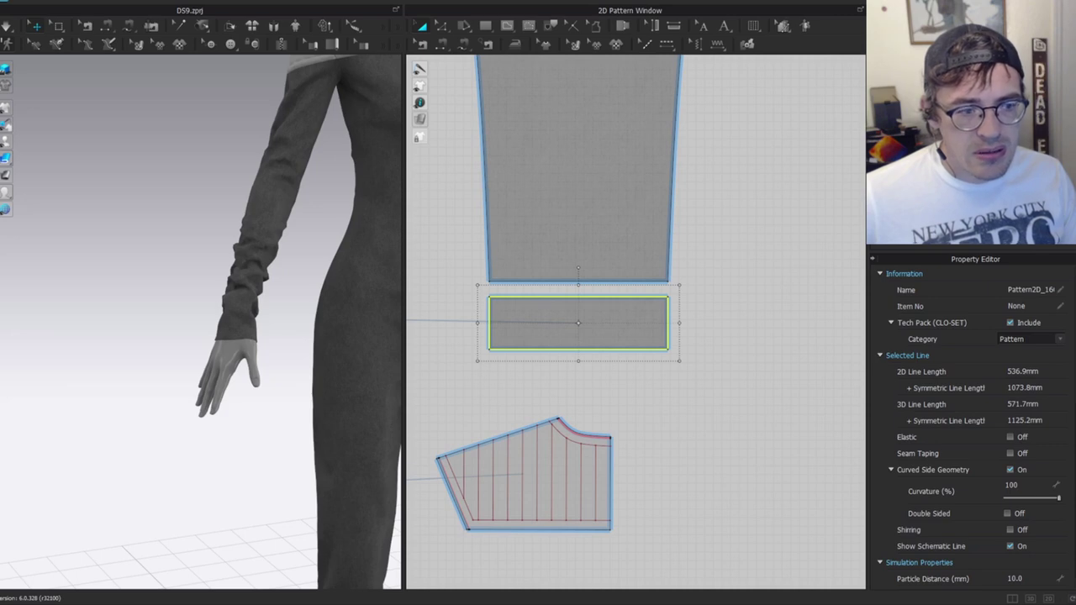
Switch to the image viewer, examine the sleeve cuff's stripe up close in reference photo img7.jpg, and return to the pattern.
{"action": "left_click_drag", "start_coordinate": [2, 35], "coordinate": [576, 58]}
{"action": "scroll", "coordinate": [569, 183], "scroll_direction": "up", "scroll_amount": 6}
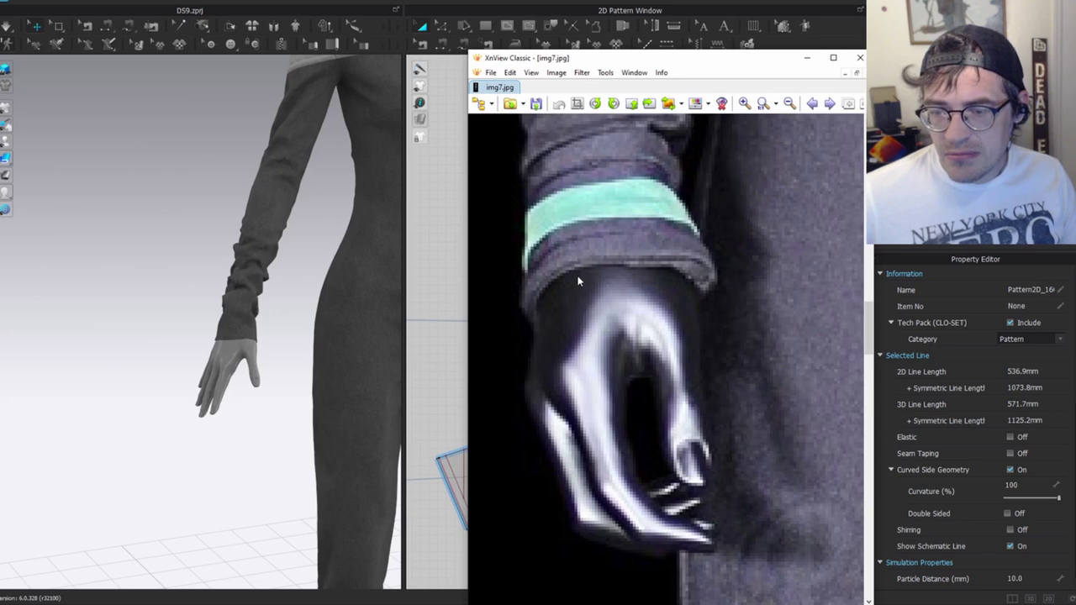
{"action": "key", "text": "alt+Tab"}
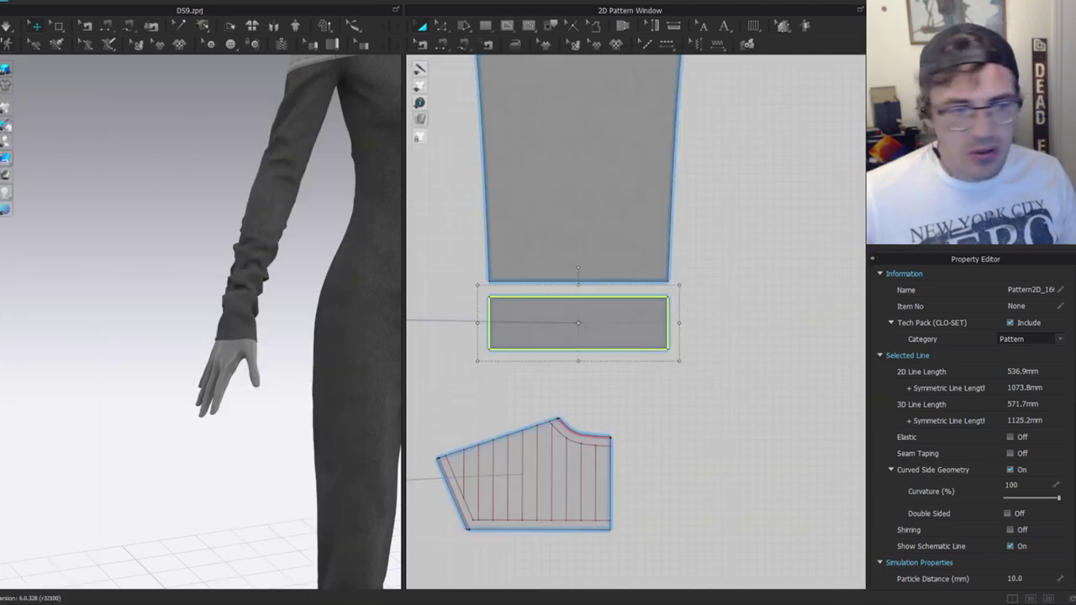
Distribute two internal lines at 20.4 mm spacing between the cuff's top and bottom edges.
{"action": "middle_click_drag", "start_coordinate": [684, 324], "coordinate": [750, 226]}
{"action": "key", "text": "z"}
{"action": "scroll", "coordinate": [584, 272], "scroll_direction": "up", "scroll_amount": 3}
{"action": "left_click", "coordinate": [592, 189]}
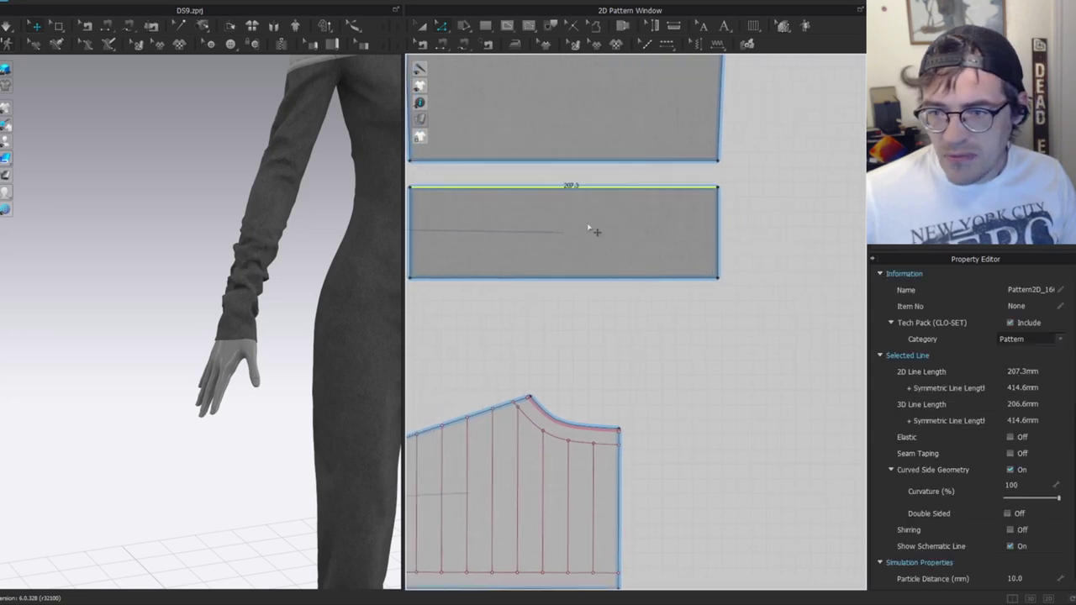
{"action": "left_click", "coordinate": [581, 279], "text": "shift"}
{"action": "key", "text": "ctrl+shift+i"}
{"action": "left_click", "coordinate": [595, 182]}
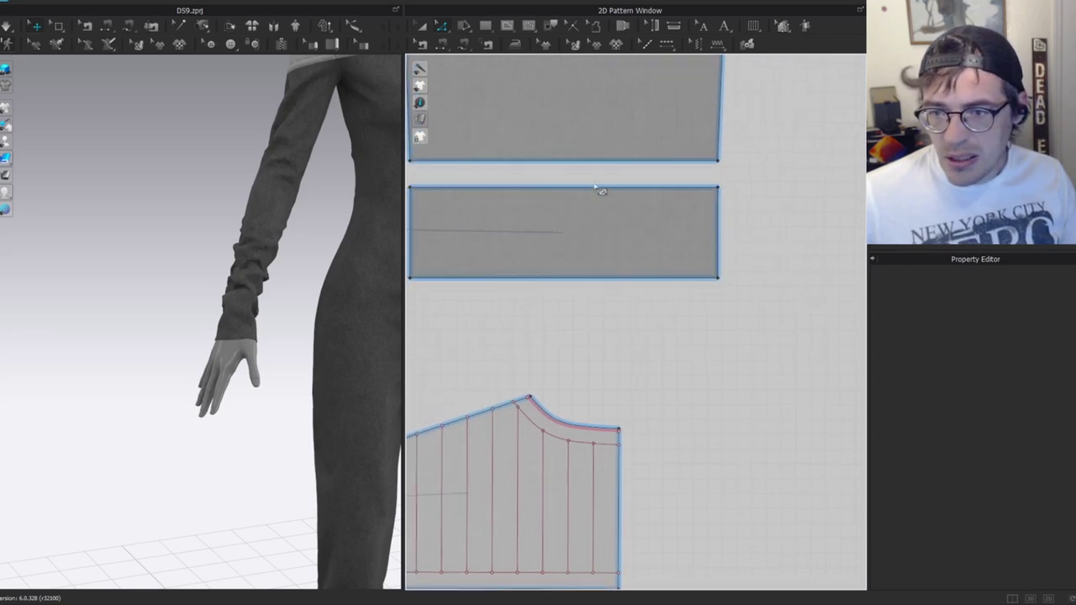
{"action": "left_click", "coordinate": [596, 186]}
{"action": "left_click", "coordinate": [587, 277], "text": "shift"}
{"action": "right_click", "coordinate": [582, 276]}
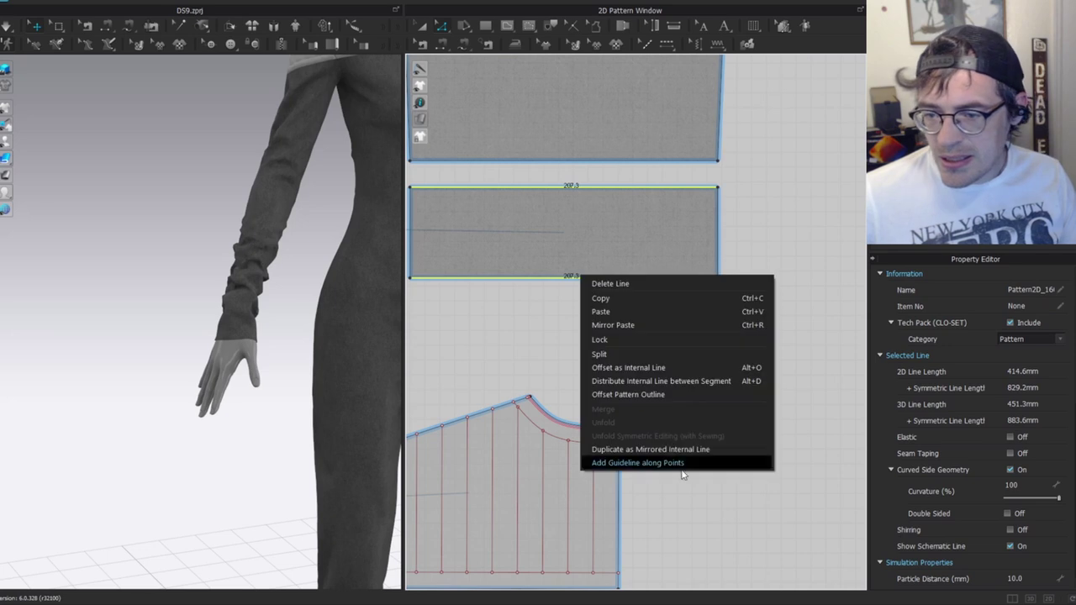
{"action": "left_click", "coordinate": [697, 381]}
{"action": "left_click", "coordinate": [627, 210]}
{"action": "left_click_drag", "start_coordinate": [595, 181], "coordinate": [332, 161]}
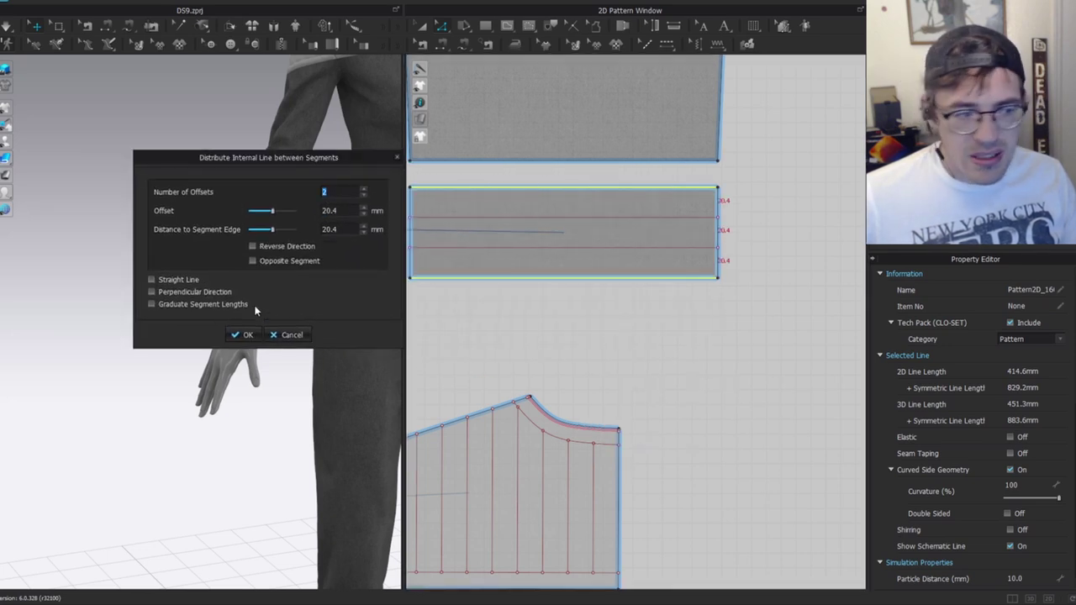
{"action": "left_click", "coordinate": [241, 334]}
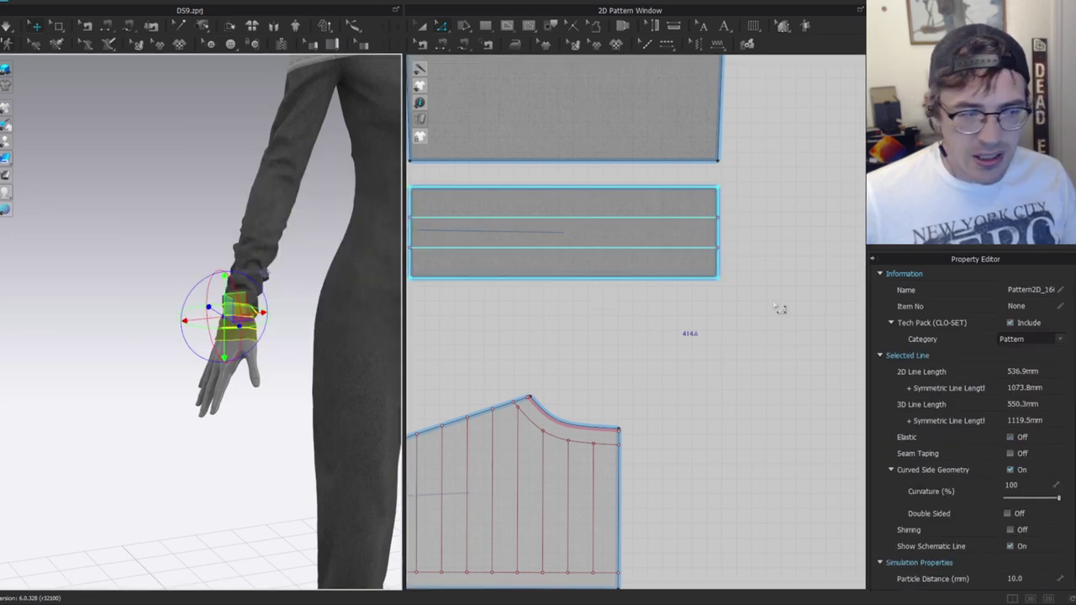
{"action": "left_click", "coordinate": [721, 389]}
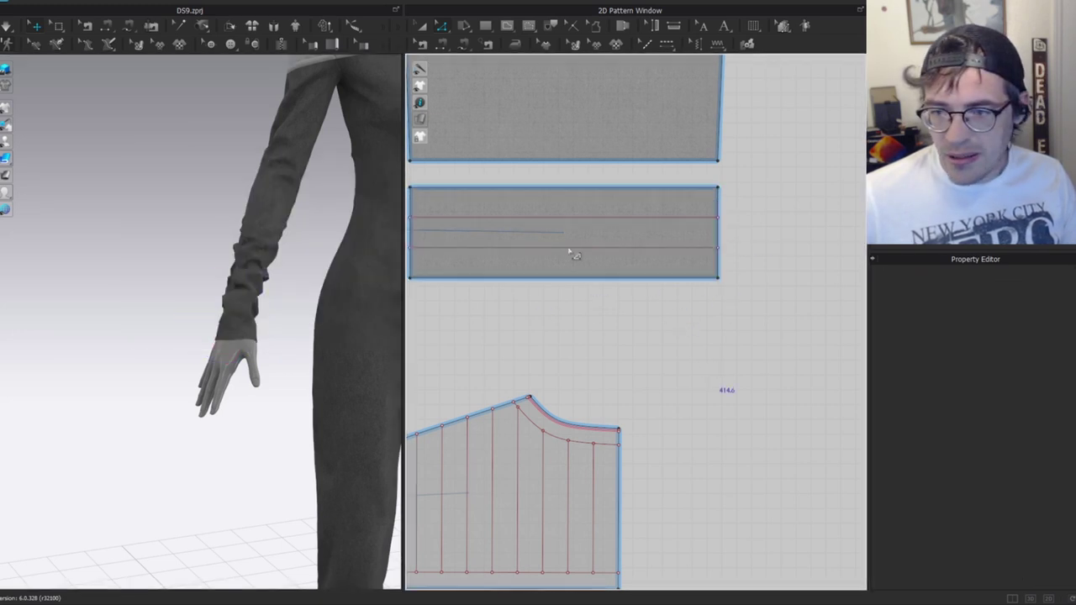
Create an under-layer clone of the cuff pattern and place it below and beside the original cuff.
{"action": "left_click", "coordinate": [609, 278]}
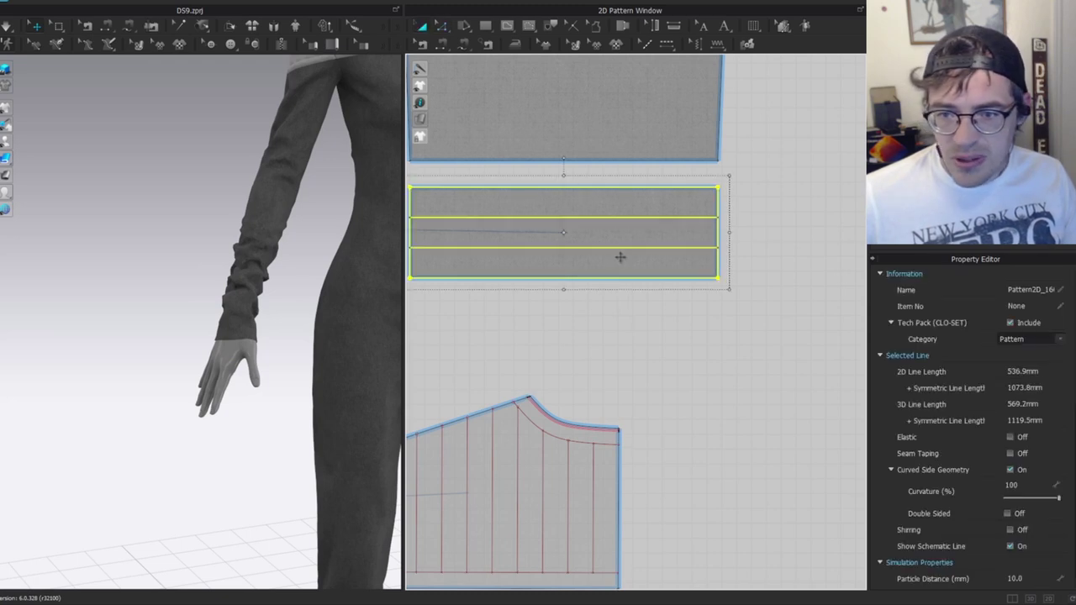
{"action": "right_click", "coordinate": [650, 223]}
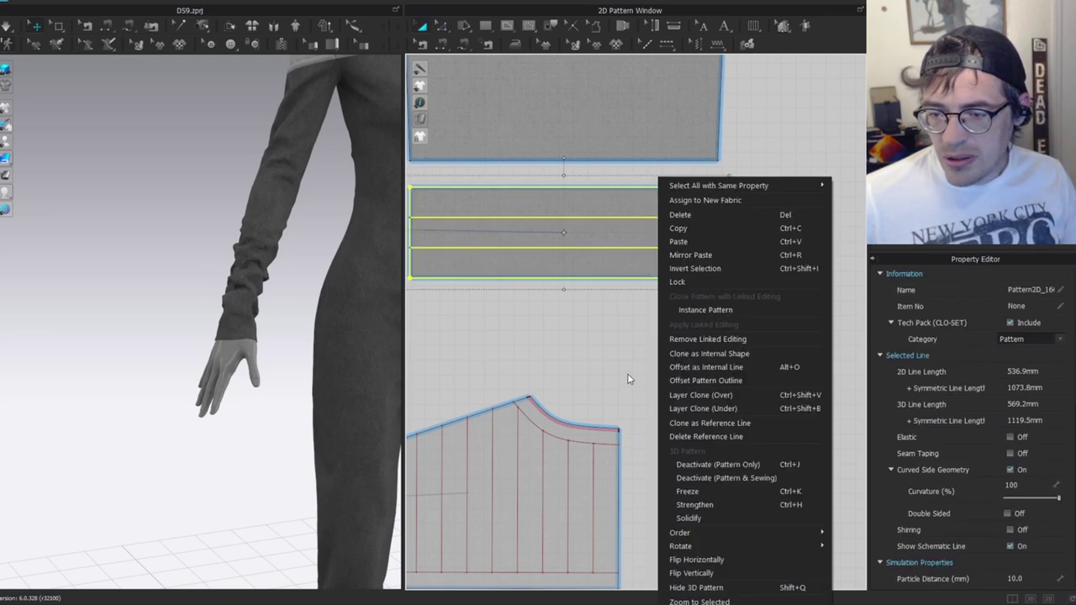
{"action": "left_click", "coordinate": [746, 408]}
{"action": "scroll", "coordinate": [745, 372], "scroll_direction": "down", "scroll_amount": 3}
{"action": "left_click", "coordinate": [728, 312]}
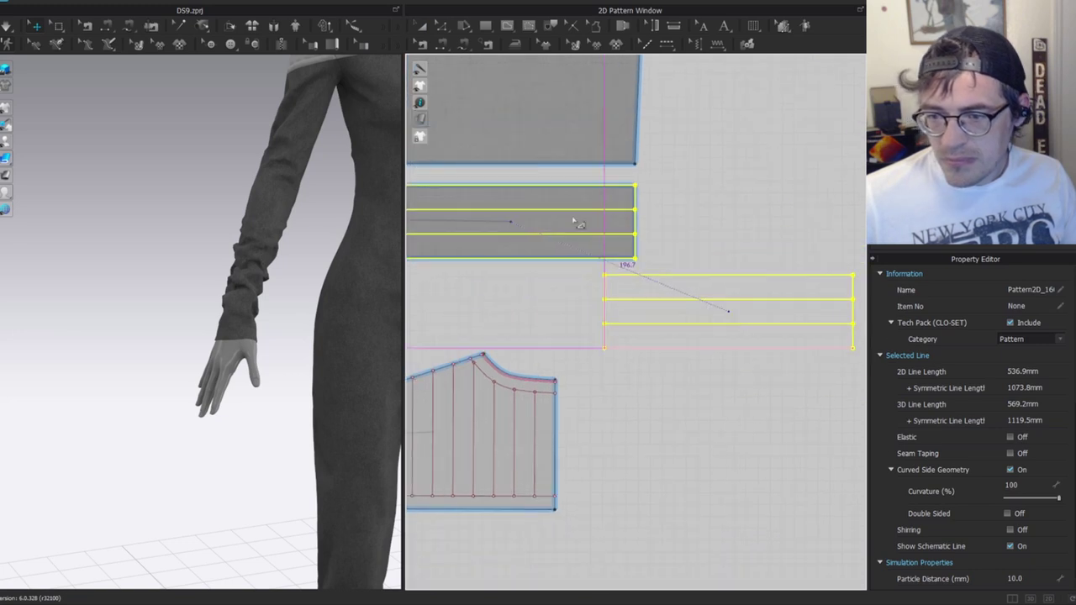
{"action": "key", "text": "z"}
{"action": "right_click", "coordinate": [691, 299]}
{"action": "left_click", "coordinate": [674, 285]}
{"action": "right_click", "coordinate": [681, 295]}
{"action": "key", "text": "Escape"}
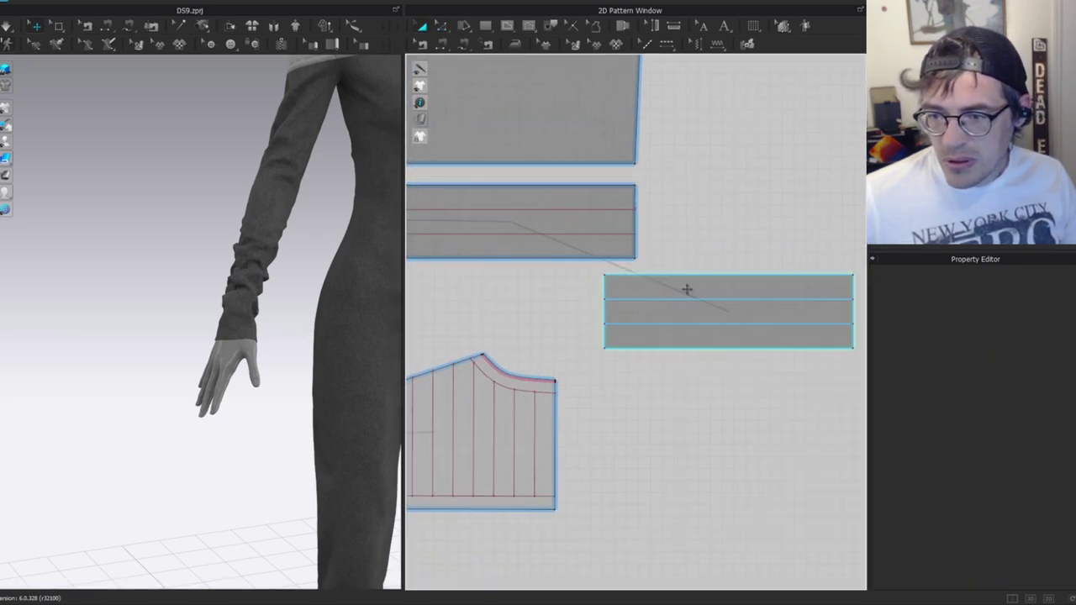
{"action": "right_click", "coordinate": [685, 291]}
{"action": "left_click", "coordinate": [731, 325]}
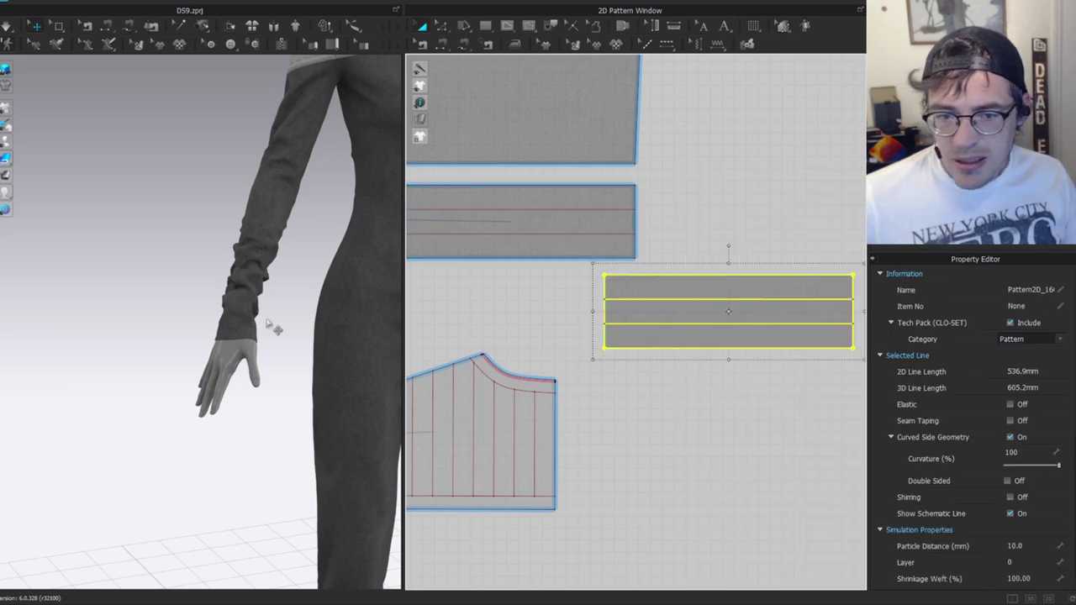
Delete the perimeter seam joining the cloned cuff layer to the original cuff.
{"action": "key", "text": "b"}
{"action": "left_click", "coordinate": [676, 276]}
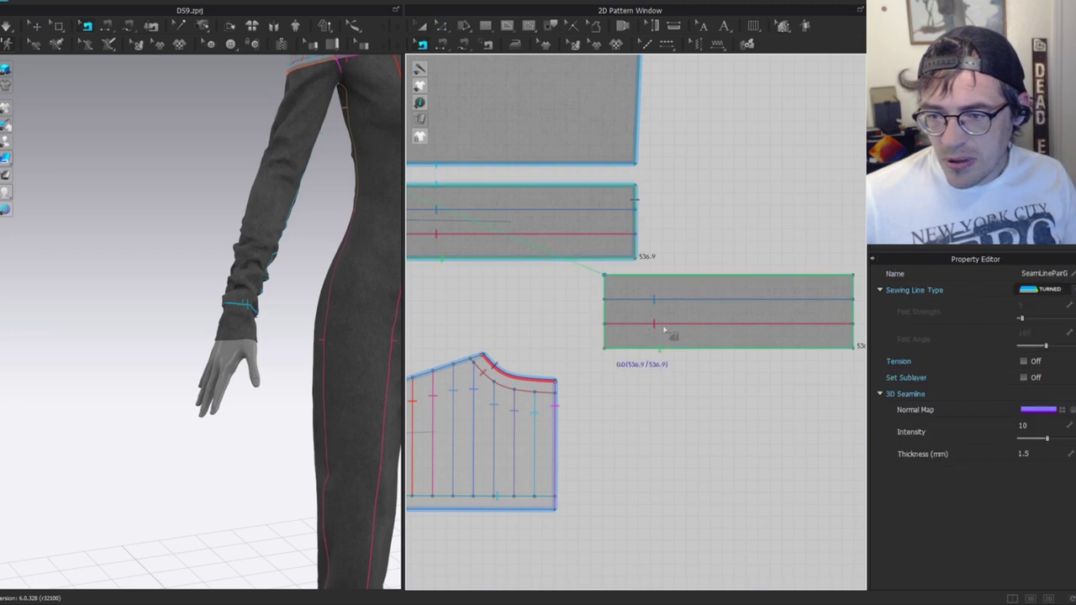
{"action": "key", "text": "Delete"}
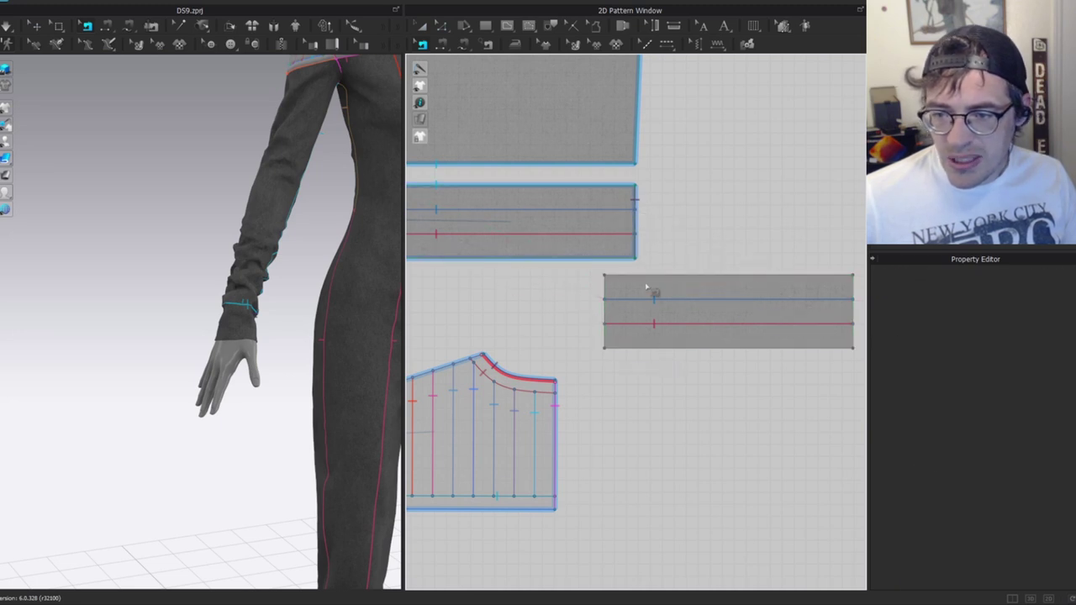
Sew the cloned layer's long top and bottom edges to the matching cuff edges, using the Turned sewing line type.
{"action": "scroll", "coordinate": [673, 284], "scroll_direction": "down", "scroll_amount": 2}
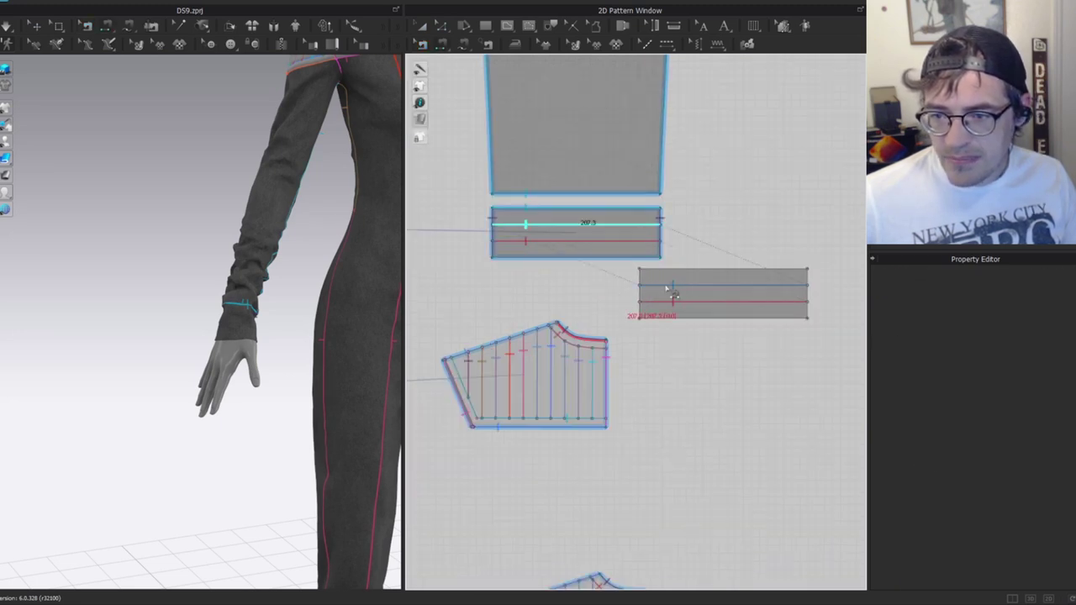
{"action": "left_click", "coordinate": [673, 270]}
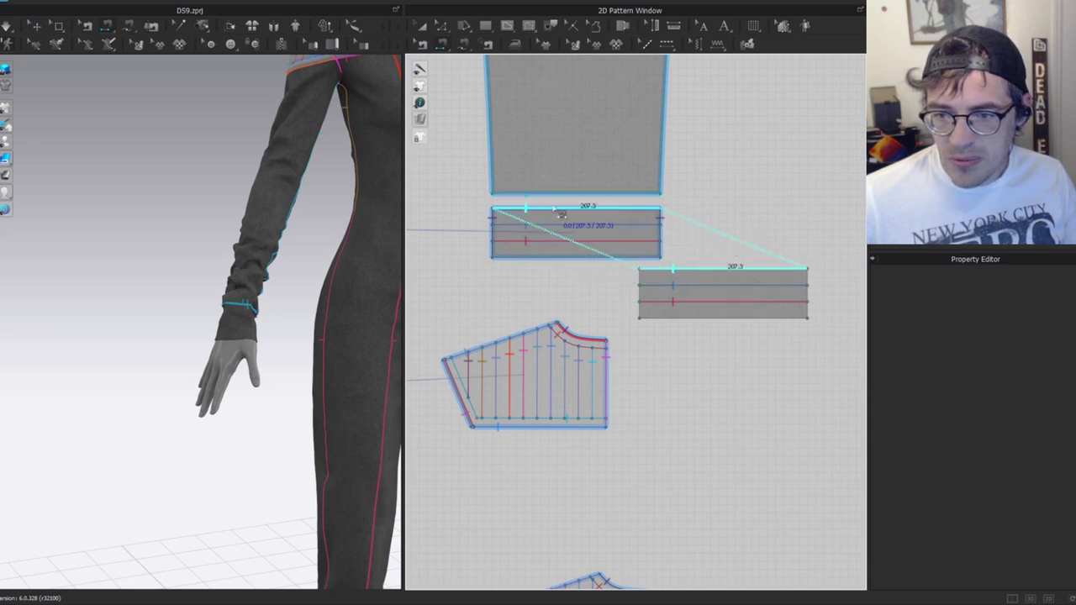
{"action": "left_click", "coordinate": [703, 319]}
{"action": "left_click", "coordinate": [555, 259]}
{"action": "key", "text": "z"}
{"action": "left_click", "coordinate": [1041, 289]}
{"action": "left_click", "coordinate": [1045, 303]}
{"action": "key", "text": "a"}
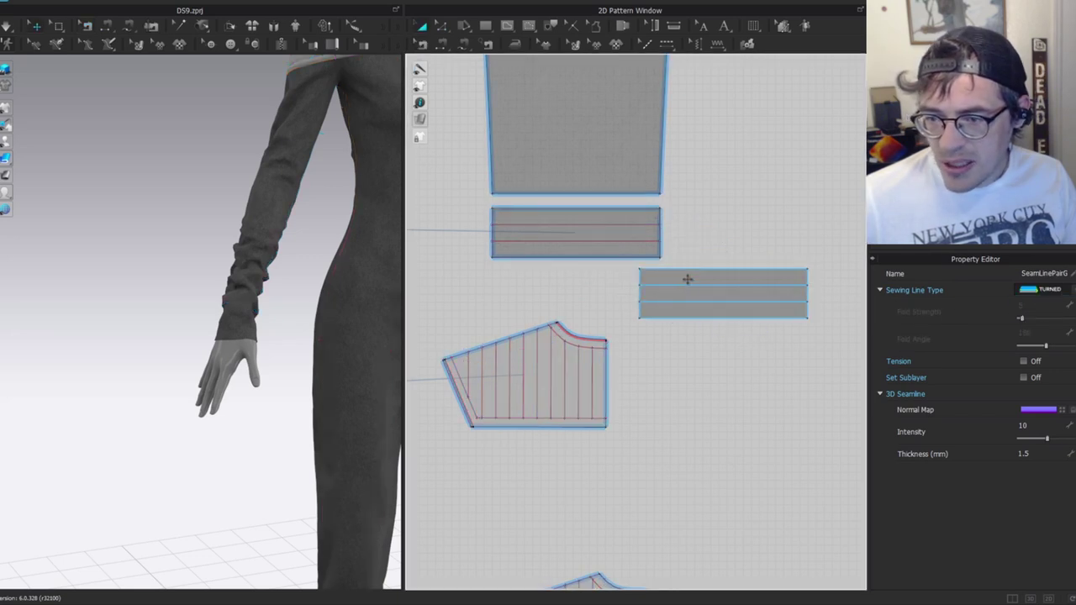
{"action": "left_click", "coordinate": [699, 279]}
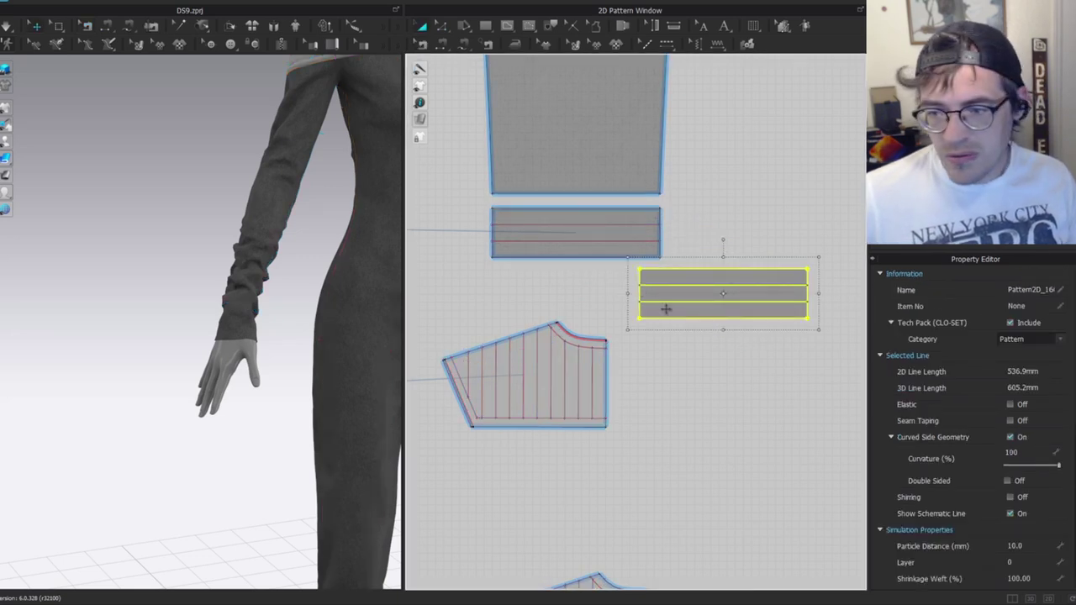
Merge the cloned cuff layer with the original cuff along their shared lower seam and move the merged pattern aside, clear of the sleeve.
{"action": "left_click_drag", "start_coordinate": [728, 302], "coordinate": [748, 302]}
{"action": "key", "text": "b"}
{"action": "left_click", "coordinate": [595, 258]}
{"action": "right_click", "coordinate": [600, 266]}
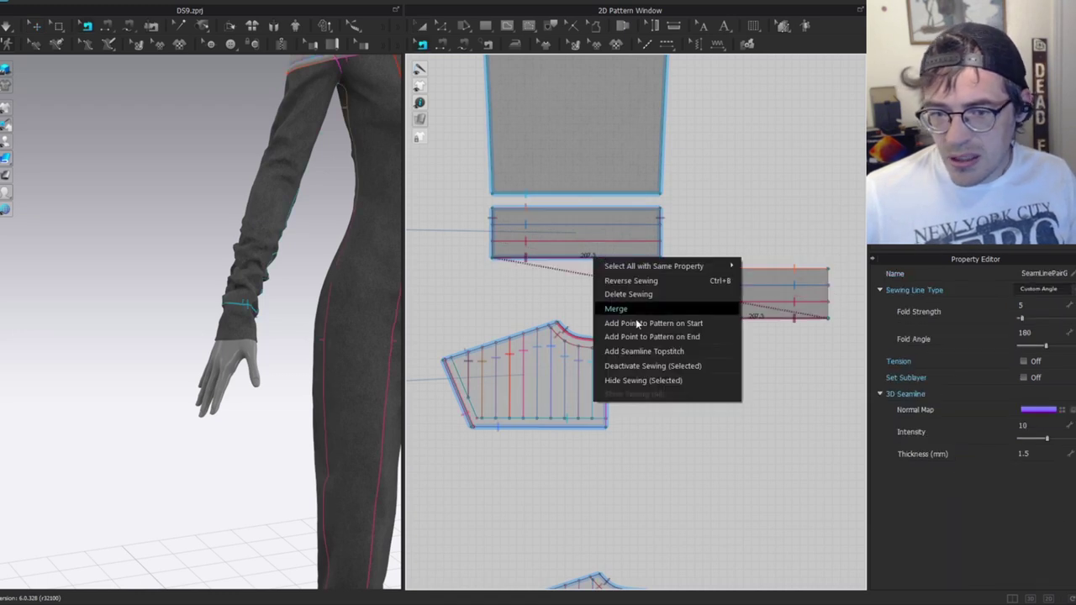
{"action": "left_click", "coordinate": [645, 312]}
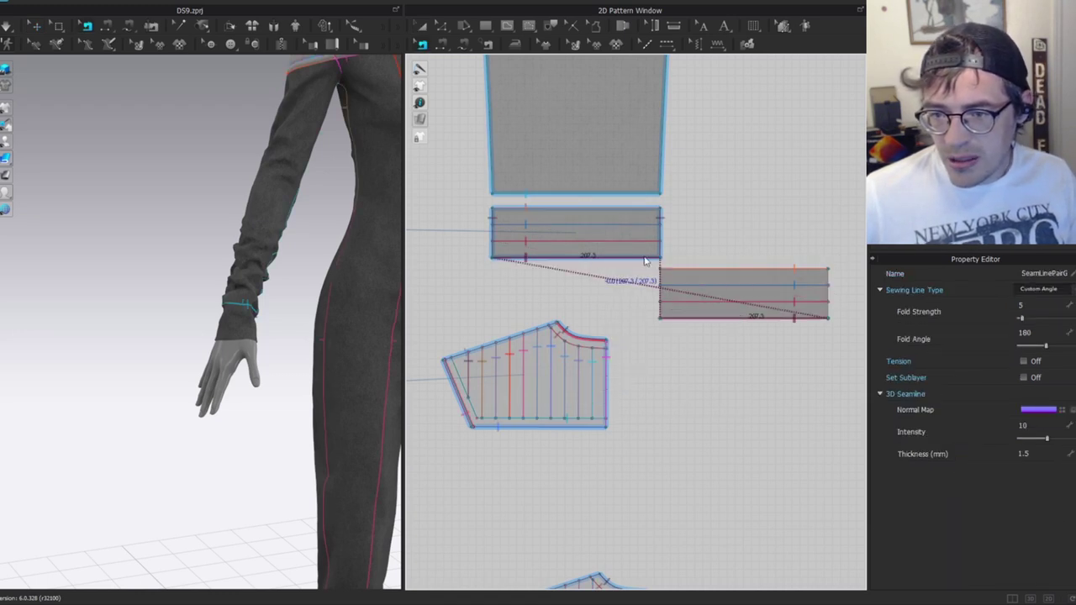
{"action": "key", "text": "a"}
{"action": "left_click", "coordinate": [739, 252]}
{"action": "left_click_drag", "start_coordinate": [566, 253], "coordinate": [714, 252]}
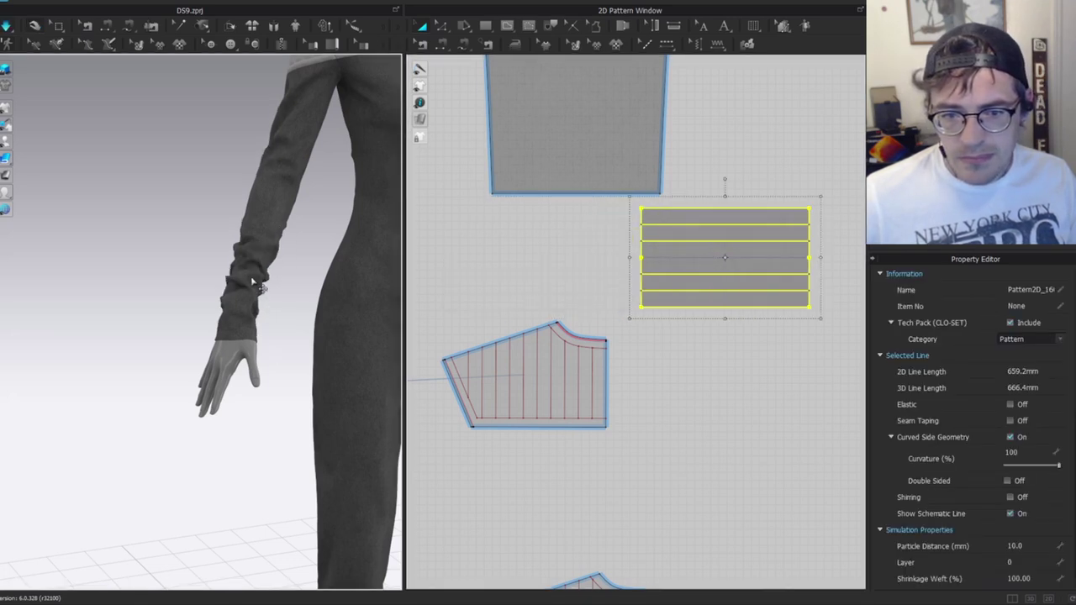
Simulate the garment and pull the cuff and lower sleeve fabric up the arm to test the merged cuff's drape.
{"action": "scroll", "coordinate": [268, 311], "scroll_direction": "up", "scroll_amount": 2}
{"action": "left_click", "coordinate": [282, 279]}
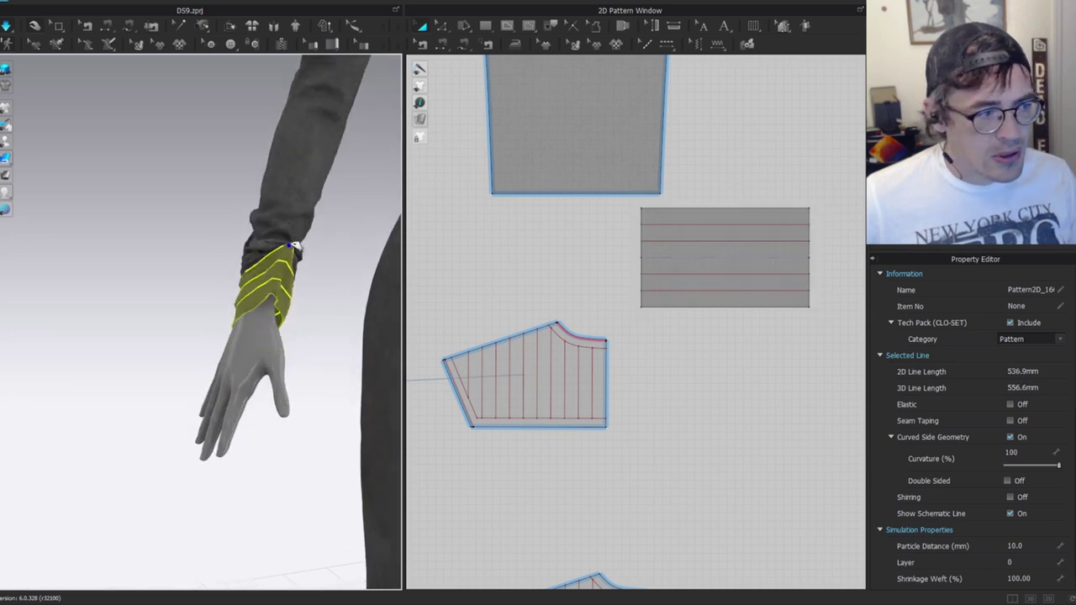
{"action": "left_click", "coordinate": [325, 151]}
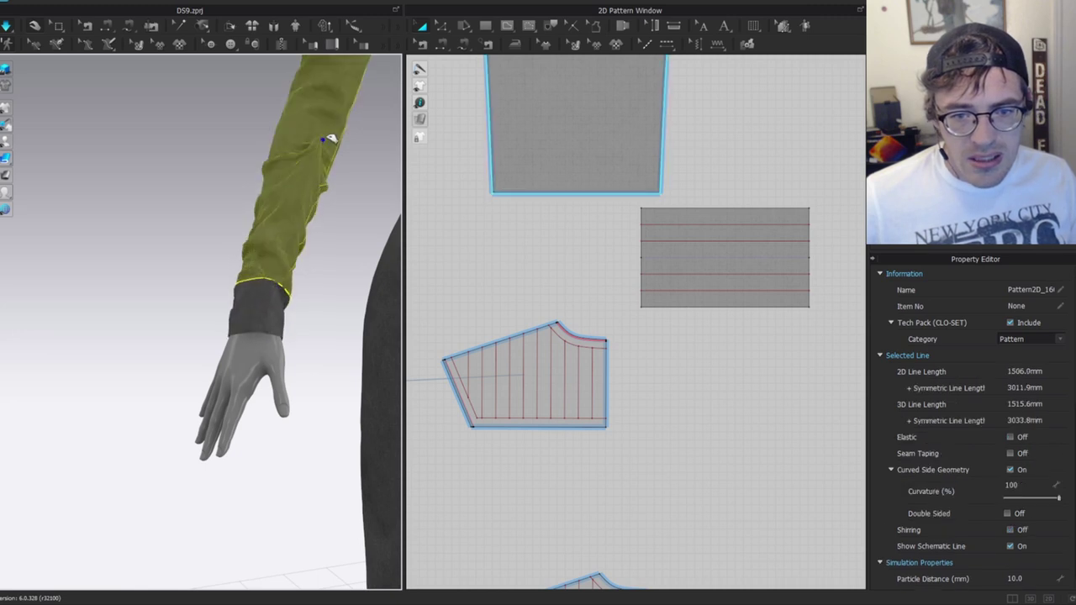
{"action": "left_click", "coordinate": [296, 287]}
{"action": "left_click", "coordinate": [693, 258]}
{"action": "right_click_drag", "start_coordinate": [280, 279], "coordinate": [293, 251]}
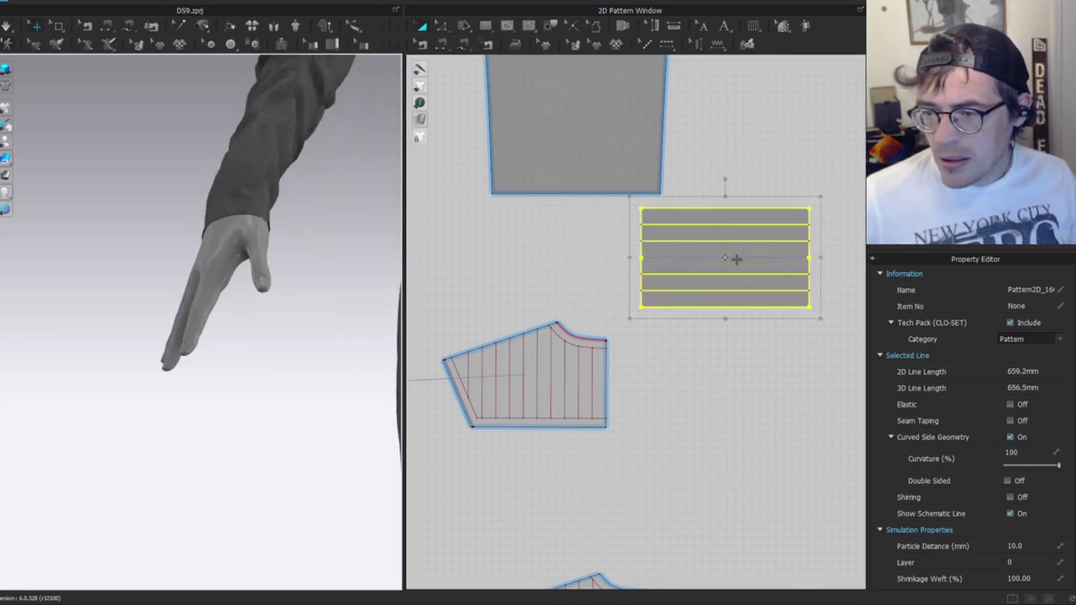
Narrow the merged cuff pattern to about 192.2 mm wide and simulate while pulling the sleeve above the wrist.
{"action": "left_click_drag", "start_coordinate": [822, 258], "coordinate": [774, 257]}
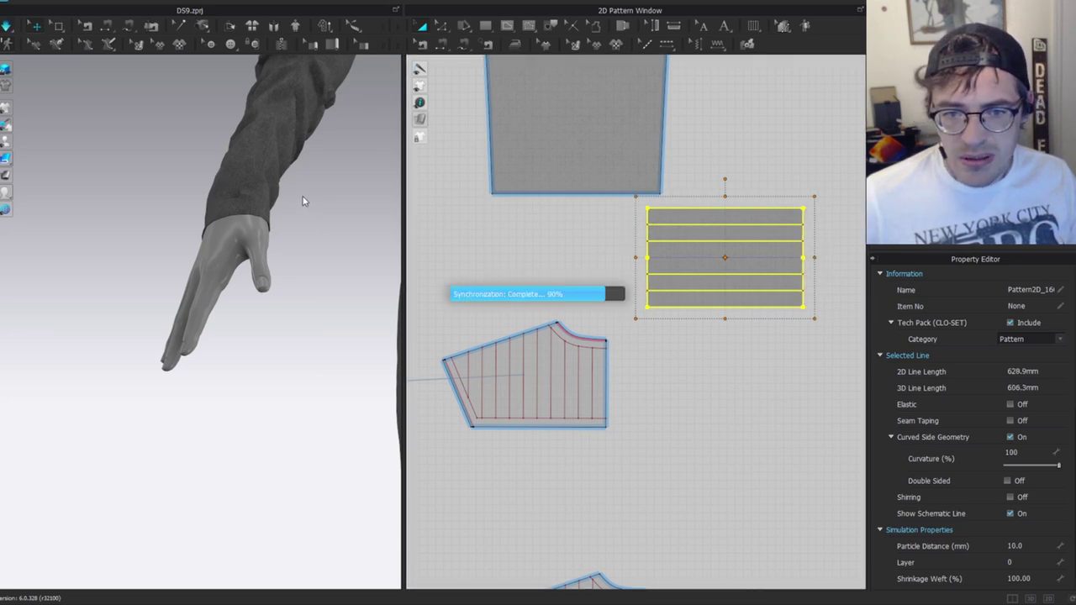
{"action": "key", "text": "space"}
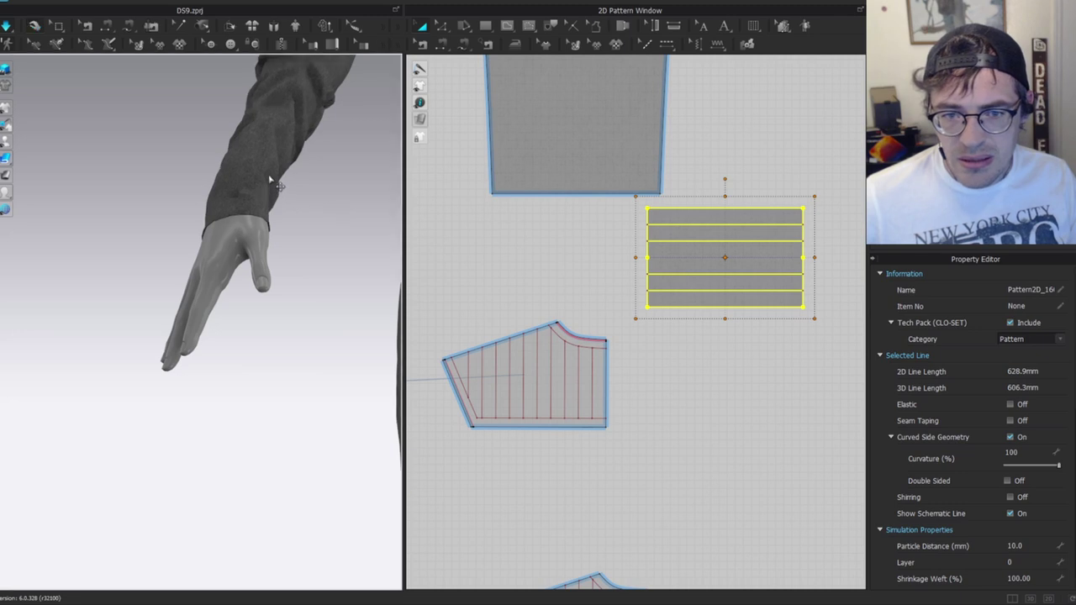
{"action": "left_click", "coordinate": [261, 145]}
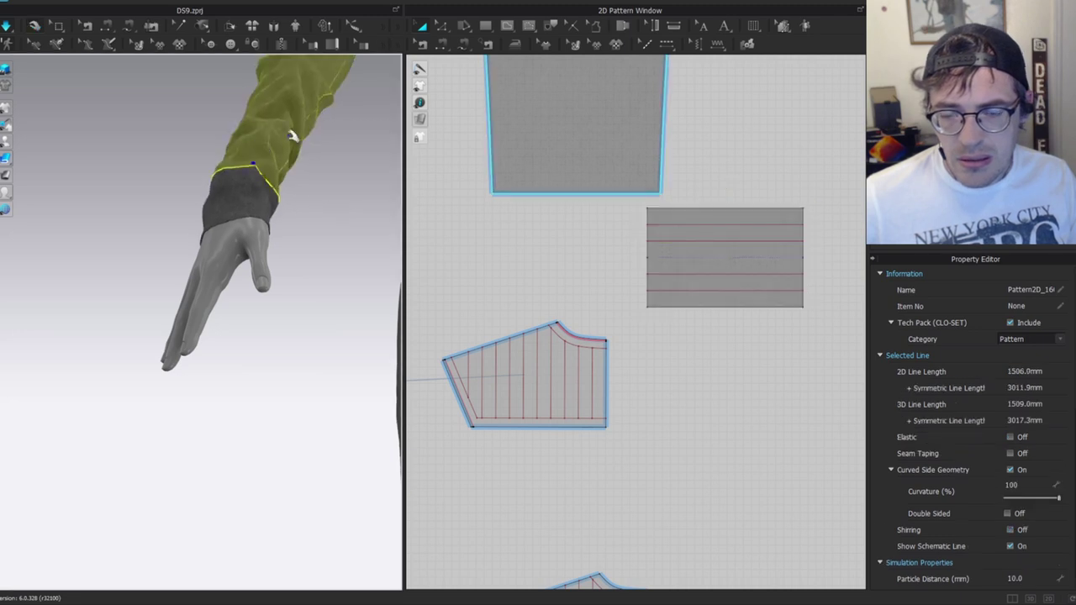
{"action": "key", "text": "space"}
Widen the sleeve pattern's hem by moving its two bottom corner points outward.
{"action": "key", "text": "z"}
{"action": "left_click", "coordinate": [586, 195]}
{"action": "middle_click_drag", "start_coordinate": [541, 223], "coordinate": [517, 348]}
{"action": "left_click", "coordinate": [703, 267]}
{"action": "mouse_move", "coordinate": [658, 307]}
{"action": "left_mouse_down"}
{"action": "mouse_move", "coordinate": [614, 328]}
{"action": "mouse_move", "coordinate": [647, 320]}
{"action": "left_mouse_up"}
{"action": "left_click_drag", "start_coordinate": [468, 319], "coordinate": [460, 319]}
Simulate the widened sleeve and pull its fabric up the forearm to settle the folds above the cuff.
{"action": "scroll", "coordinate": [314, 154], "scroll_direction": "down", "scroll_amount": 3}
{"action": "middle_click_drag", "start_coordinate": [314, 153], "coordinate": [238, 245]}
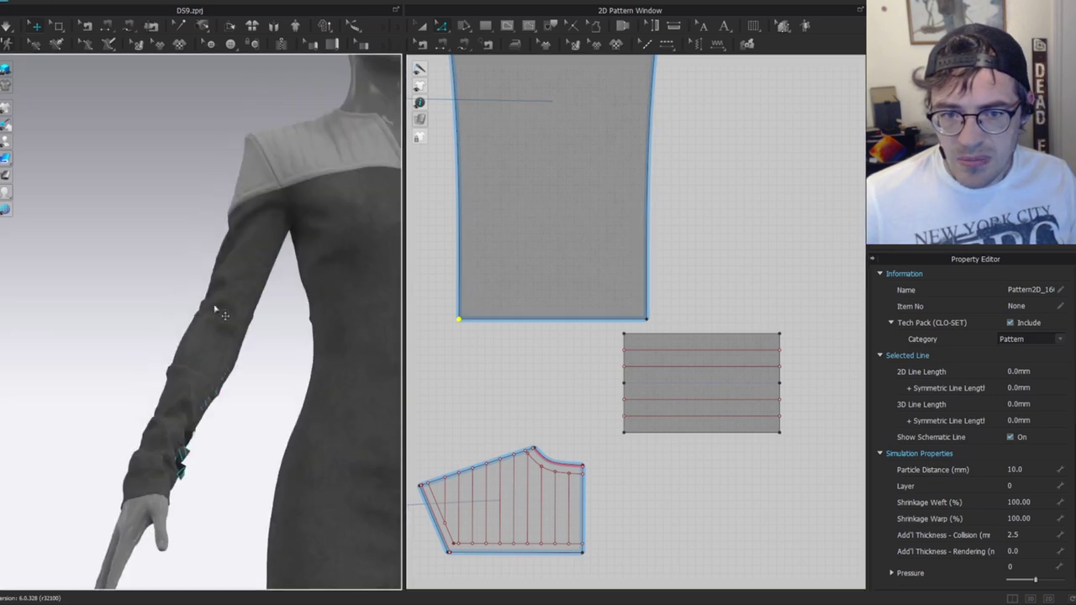
{"action": "middle_click_drag", "start_coordinate": [149, 459], "coordinate": [182, 276]}
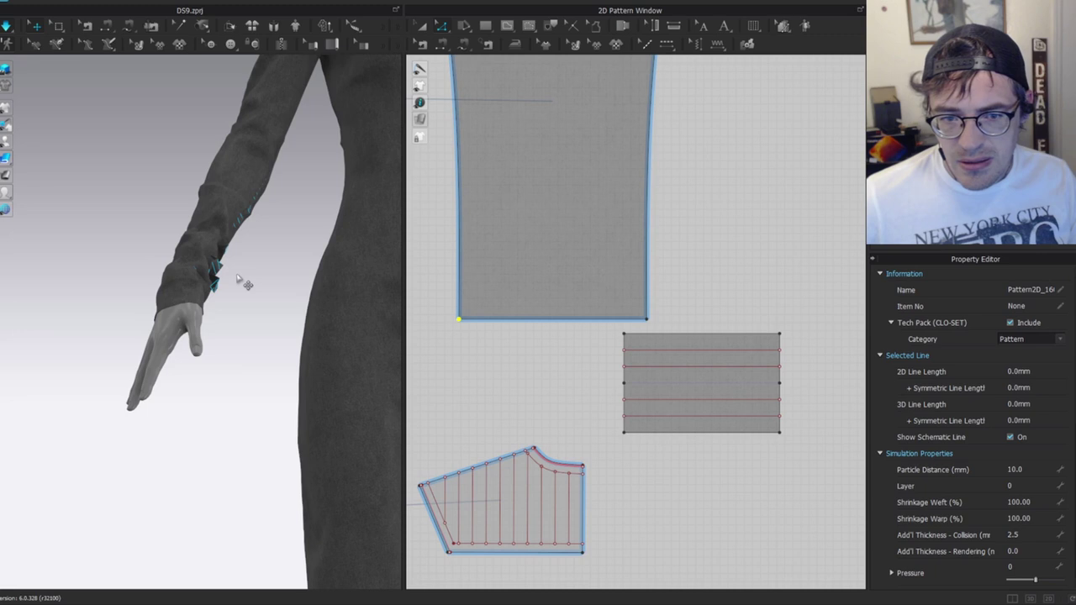
{"action": "left_click", "coordinate": [259, 173]}
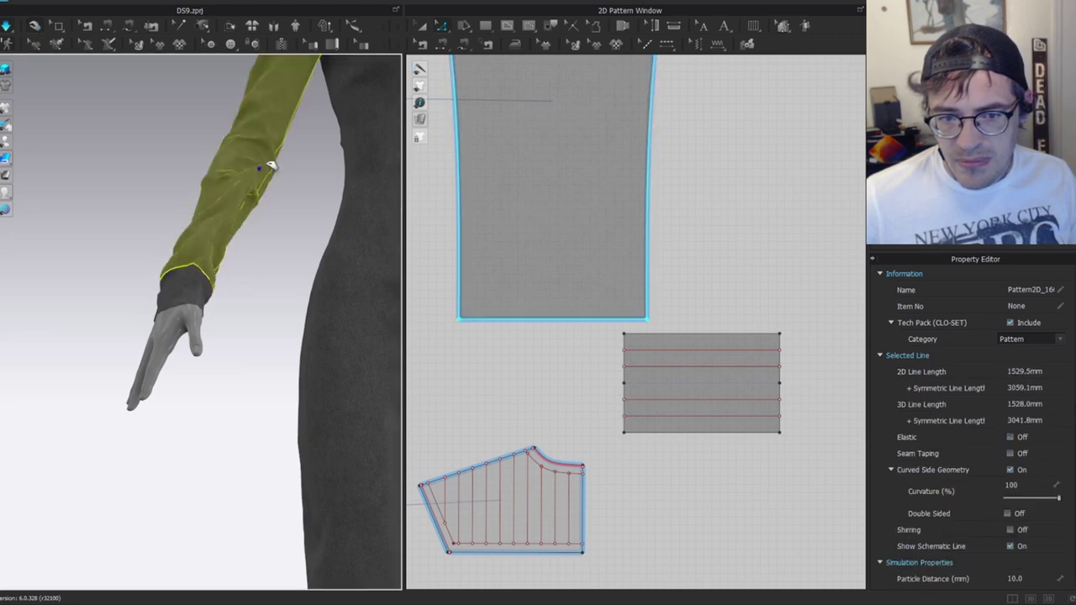
Turn on Elastic for the merged cuff's top and bottom edges and set the ratio to 100.
{"action": "key", "text": "b"}
{"action": "key", "text": "a"}
{"action": "left_click", "coordinate": [684, 337]}
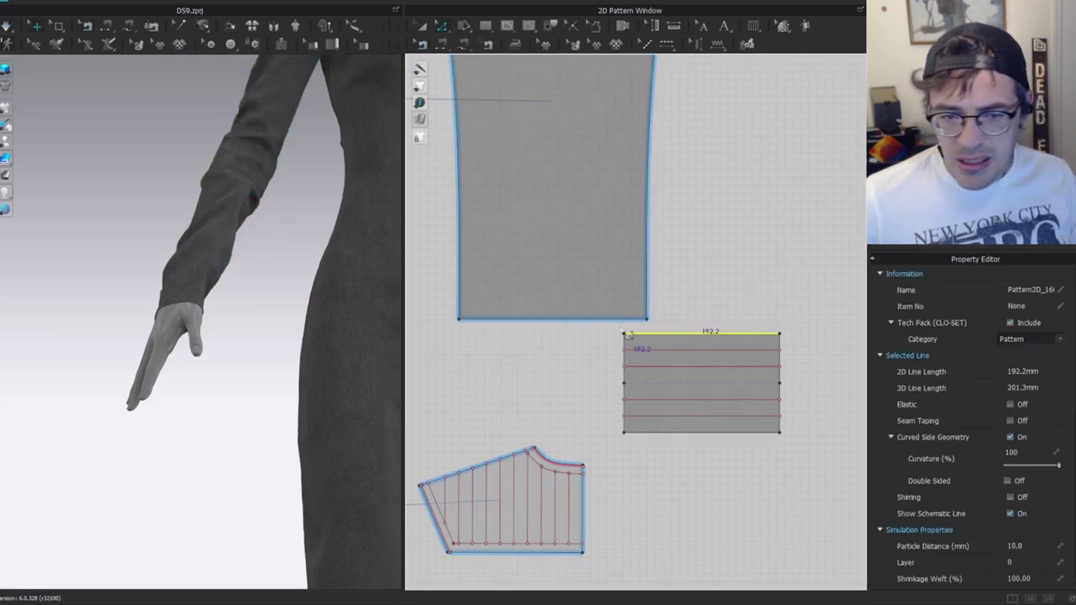
{"action": "left_click", "coordinate": [721, 434], "text": "shift"}
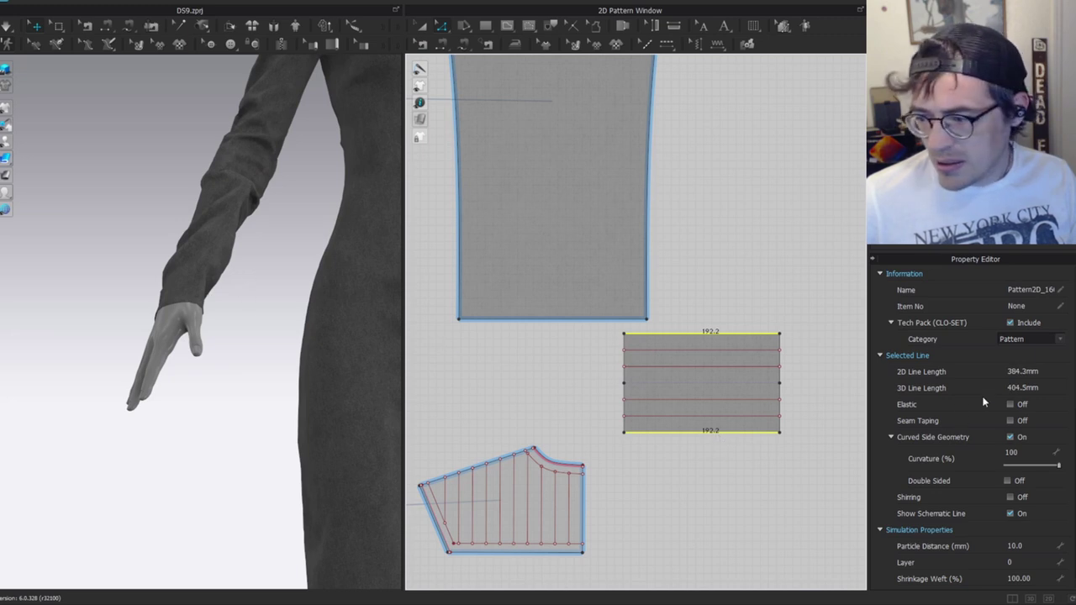
{"action": "left_click", "coordinate": [1011, 405]}
{"action": "left_click", "coordinate": [1009, 447]}
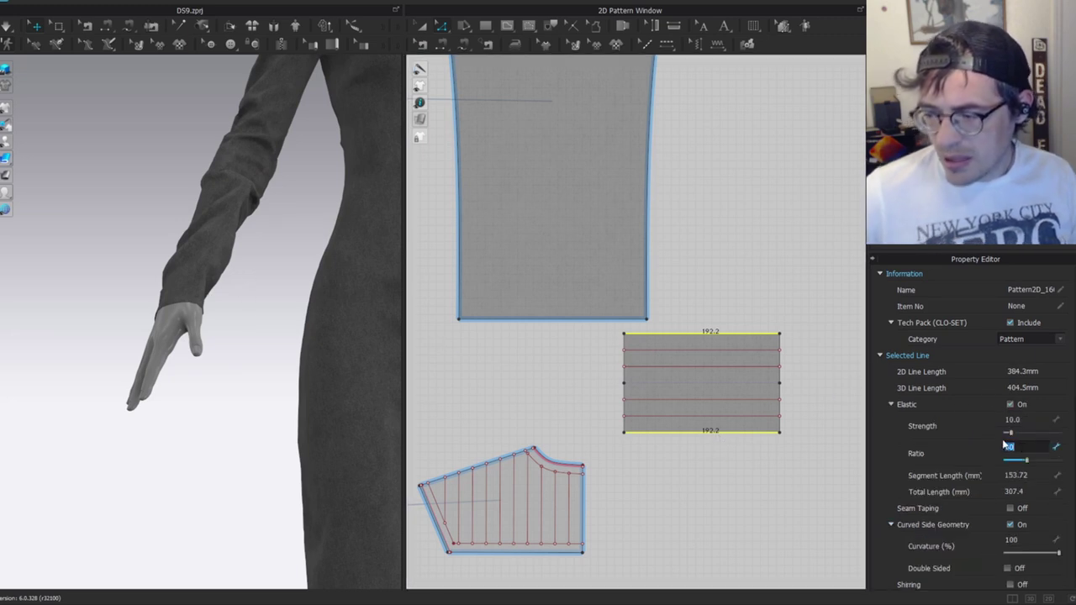
{"action": "type", "text": "100"}
{"action": "key", "text": "Return"}
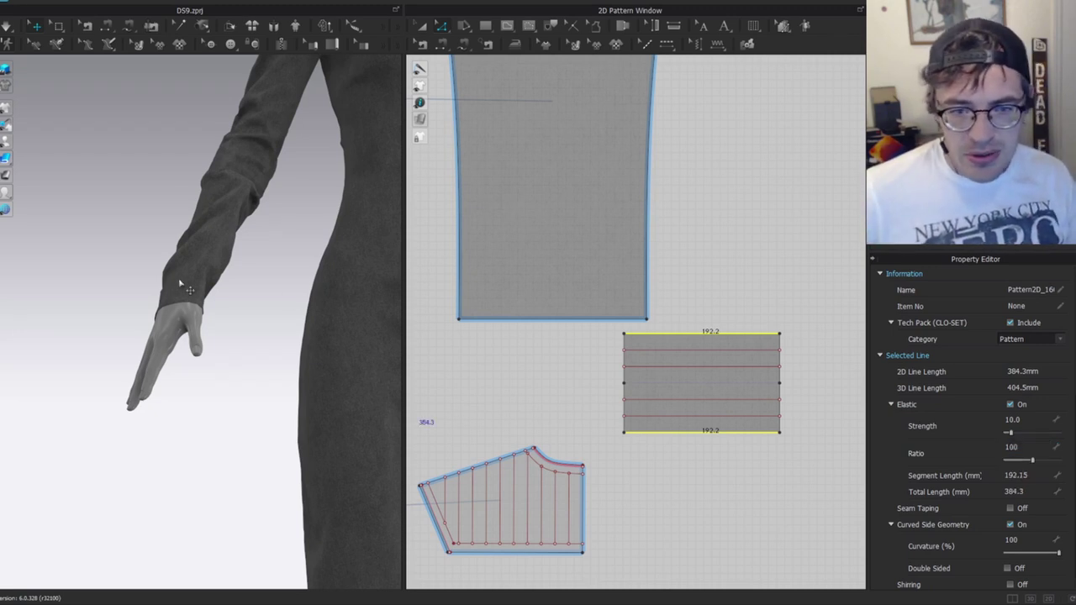
Simulate the elastic cuff and pull the sleeve fabric around the wrist to settle the folds above it.
{"action": "left_click", "coordinate": [236, 291]}
{"action": "scroll", "coordinate": [232, 287], "scroll_direction": "up", "scroll_amount": 2}
{"action": "key", "text": "space"}
{"action": "left_click_drag", "start_coordinate": [221, 265], "coordinate": [167, 255]}
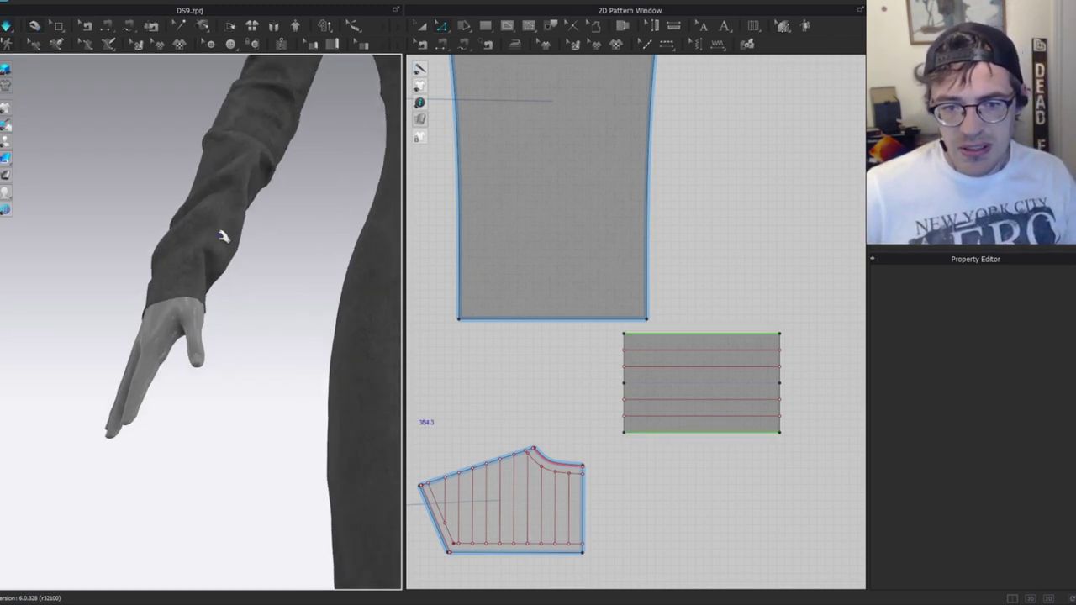
{"action": "left_click", "coordinate": [223, 238]}
{"action": "right_click_drag", "start_coordinate": [245, 253], "coordinate": [276, 255]}
{"action": "left_click_drag", "start_coordinate": [154, 237], "coordinate": [157, 194]}
{"action": "key", "text": "w"}
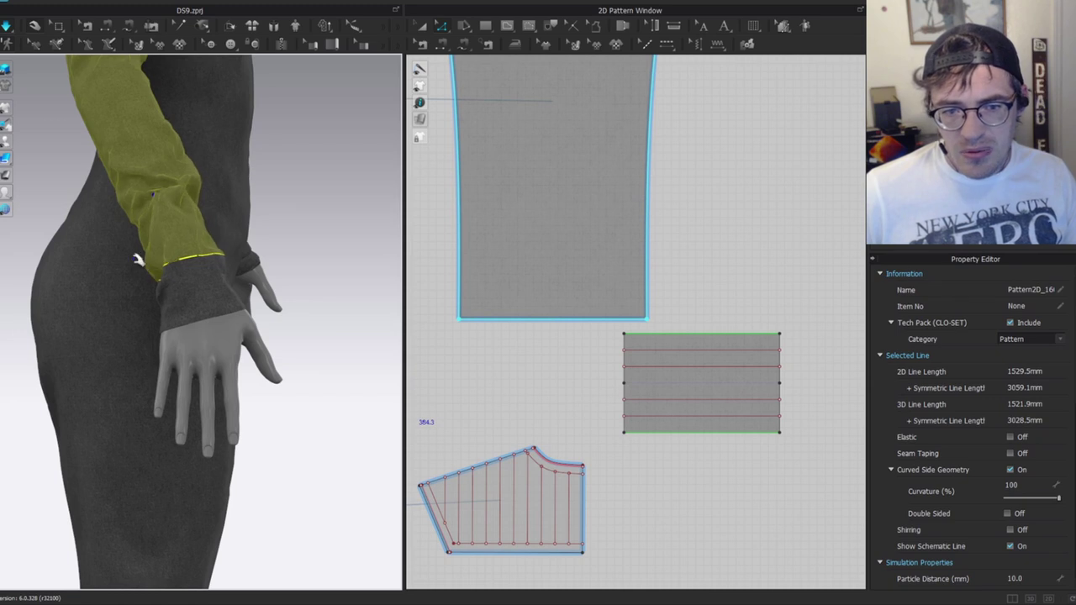
{"action": "left_click_drag", "start_coordinate": [211, 262], "coordinate": [182, 198]}
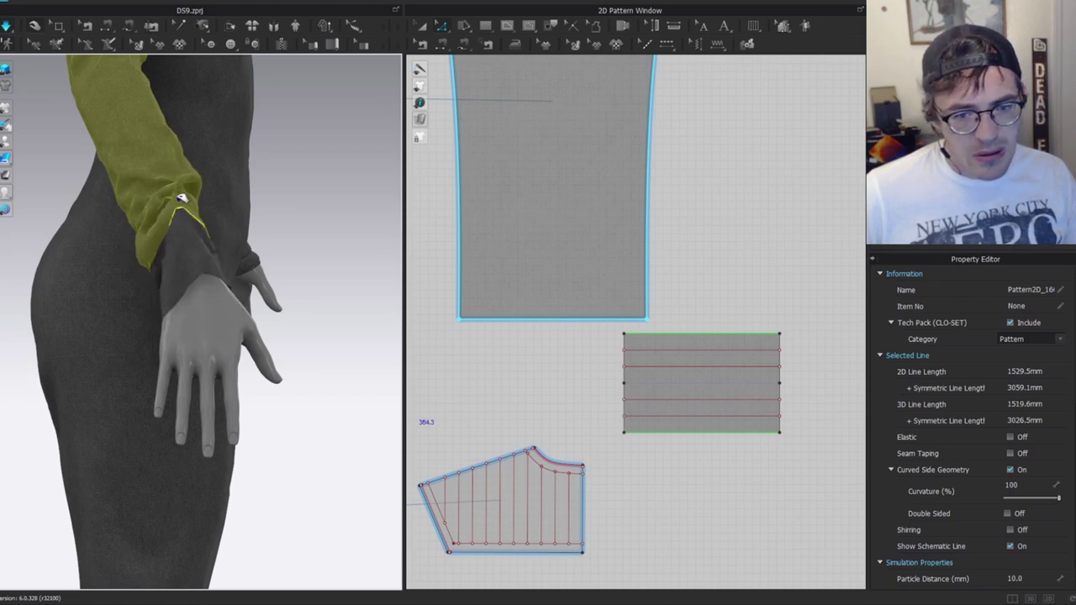
Examine the sleeve and cuff patterns in the layout and compare how both cuffs sit on the avatar's wrists.
{"action": "scroll", "coordinate": [772, 332], "scroll_direction": "down", "scroll_amount": 5}
{"action": "scroll", "coordinate": [769, 331], "scroll_direction": "down", "scroll_amount": 3}
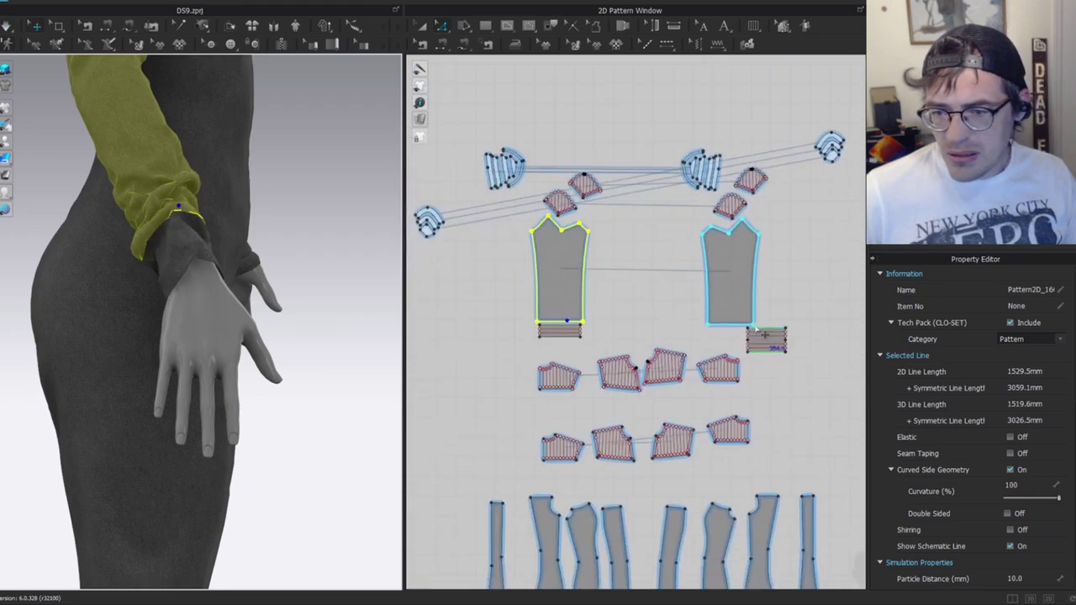
{"action": "scroll", "coordinate": [709, 338], "scroll_direction": "up", "scroll_amount": 2}
{"action": "key", "text": "a"}
{"action": "right_click_drag", "start_coordinate": [317, 219], "coordinate": [284, 252]}
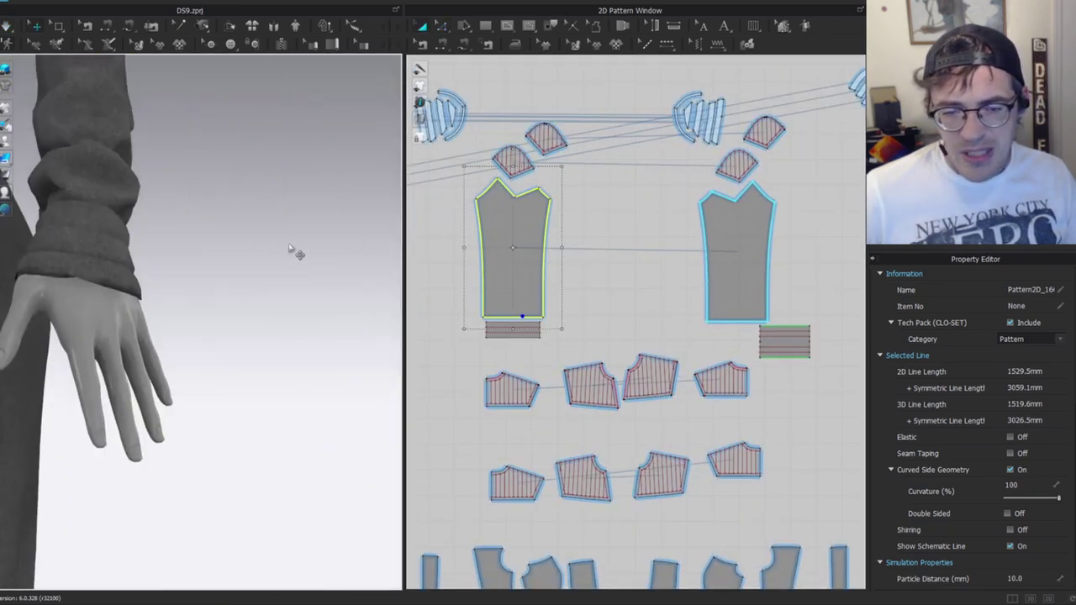
{"action": "scroll", "coordinate": [119, 276], "scroll_direction": "down", "scroll_amount": 4}
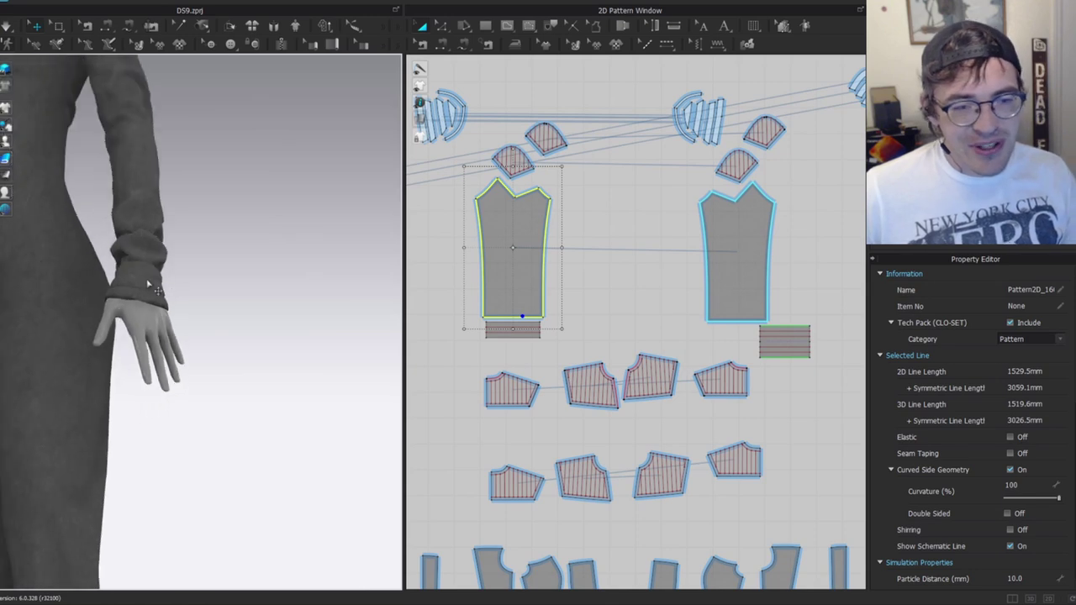
{"action": "middle_click_drag", "start_coordinate": [147, 283], "coordinate": [358, 346]}
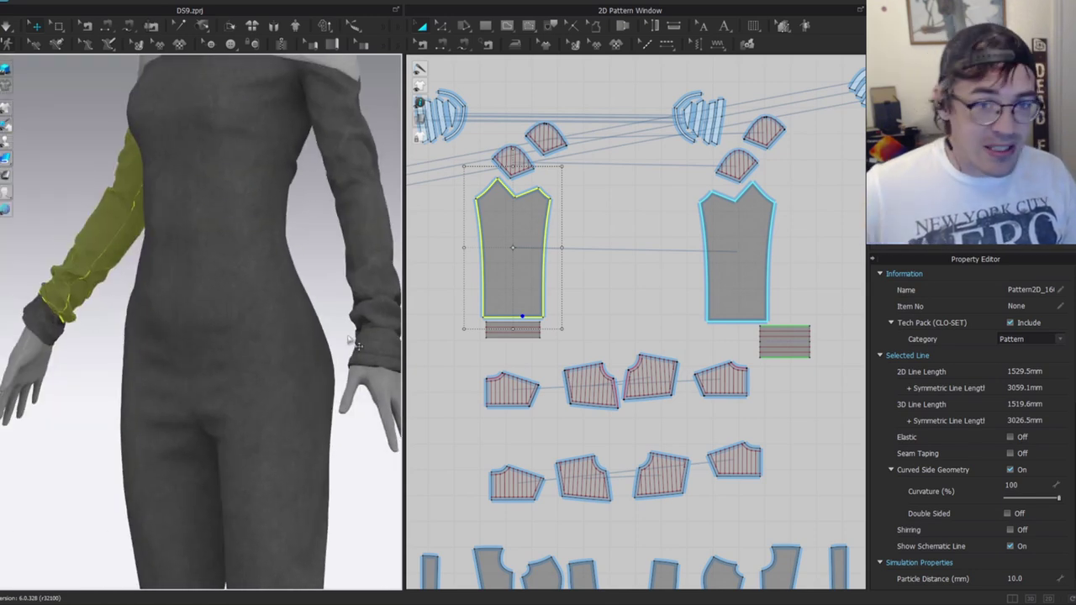
{"action": "key", "text": "z"}
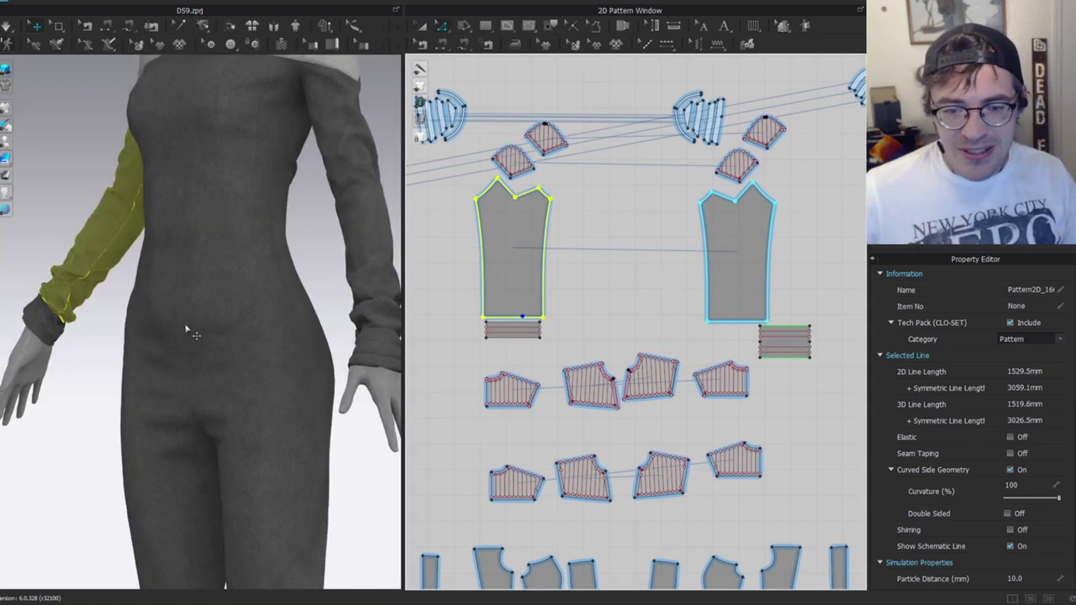
{"action": "middle_click_drag", "start_coordinate": [263, 308], "coordinate": [153, 266]}
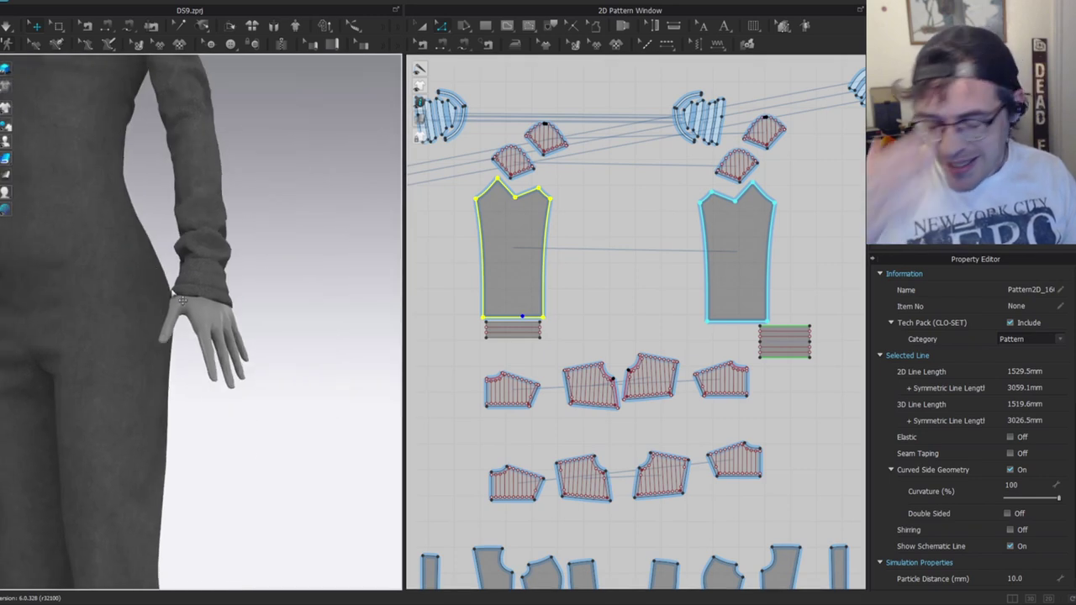
{"action": "scroll", "coordinate": [286, 252], "scroll_direction": "up", "scroll_amount": 3}
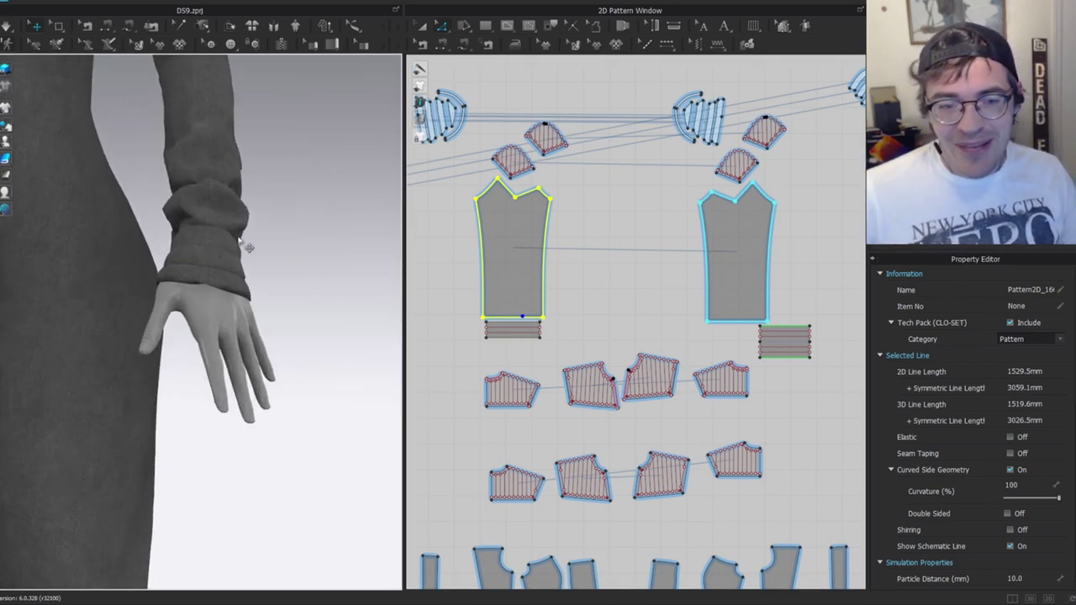
Simulate and pull the sleeve above the merged elastic cuff up the forearm to lift the cuff off the hand.
{"action": "left_click", "coordinate": [239, 231]}
{"action": "scroll", "coordinate": [239, 202], "scroll_direction": "up", "scroll_amount": 5}
{"action": "key", "text": "space"}
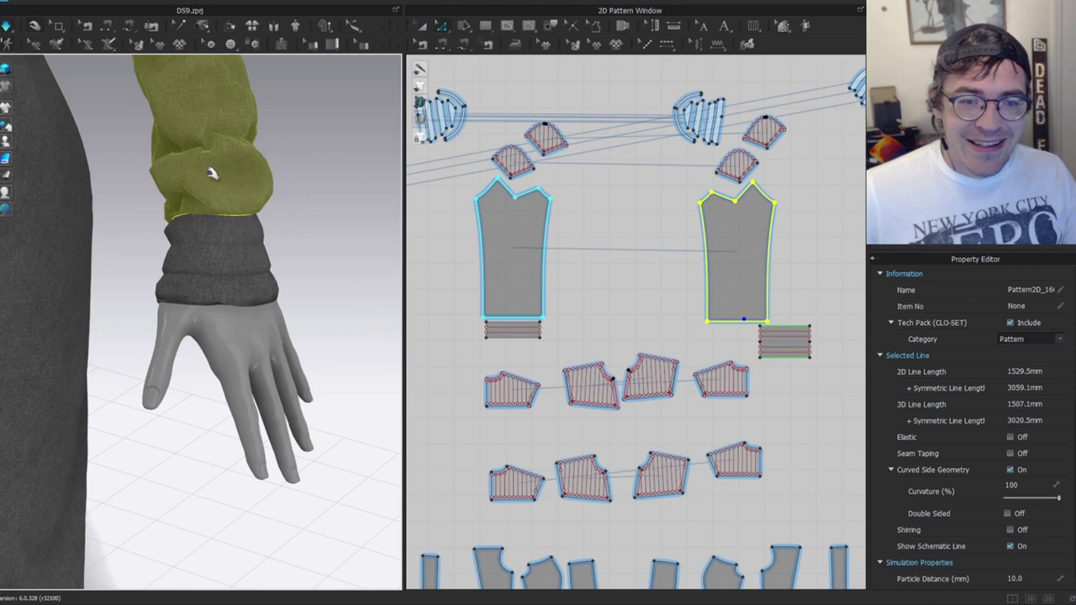
{"action": "left_click_drag", "start_coordinate": [229, 113], "coordinate": [230, 94]}
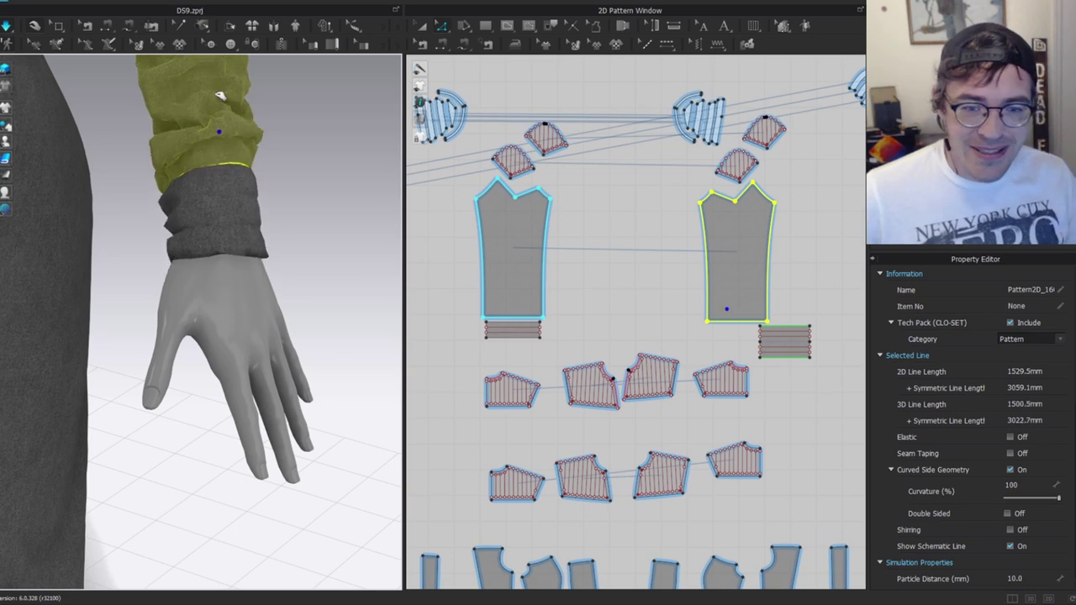
Simulate and tug the elastic cuff around the wrist to even out its folds.
{"action": "scroll", "coordinate": [488, 243], "scroll_direction": "up", "scroll_amount": 6}
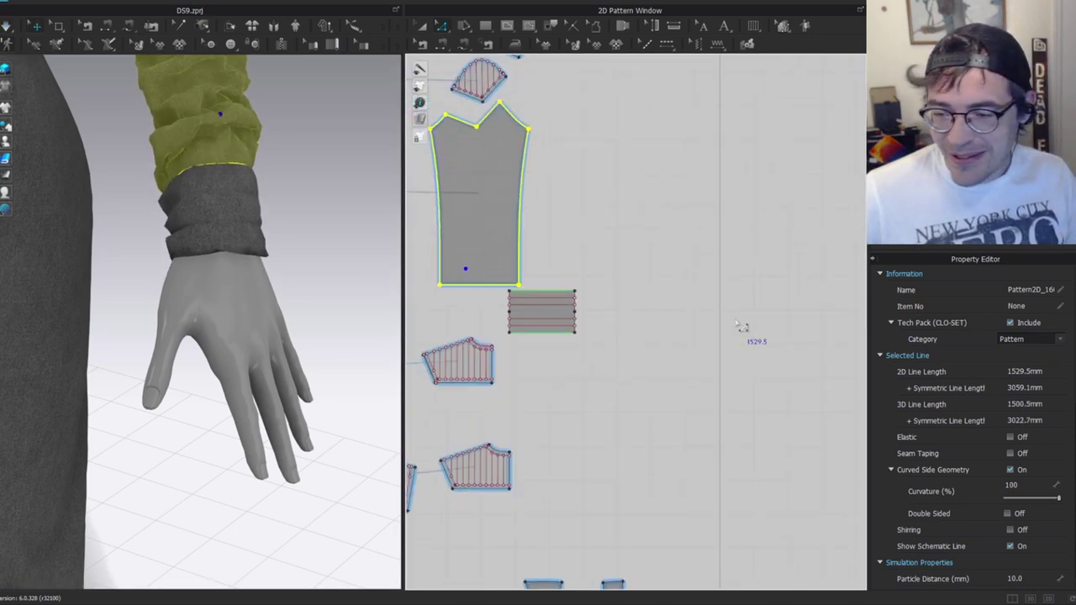
{"action": "key", "text": "a"}
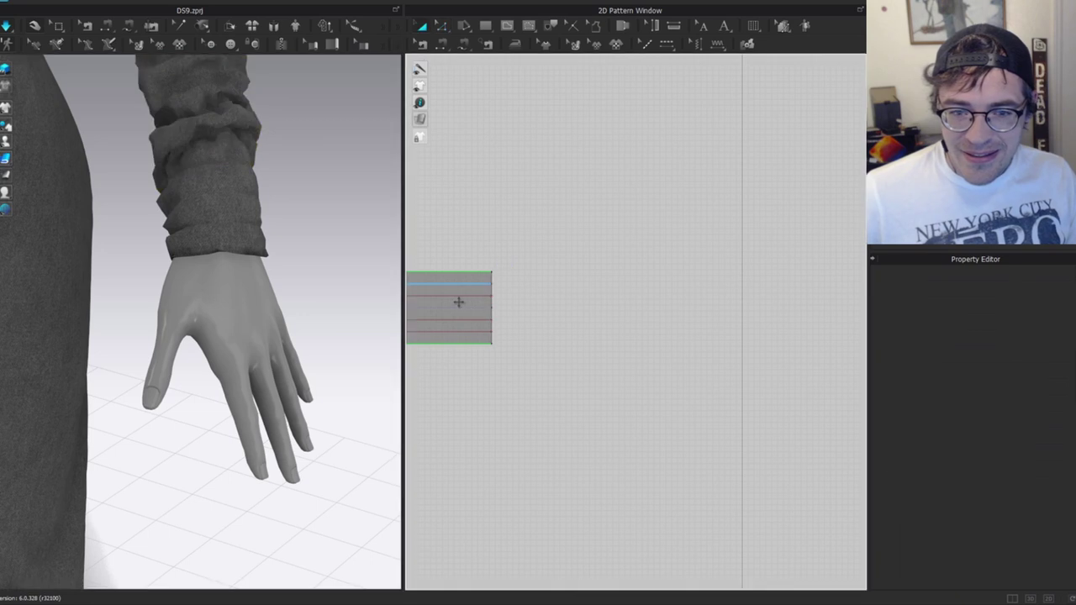
{"action": "left_click", "coordinate": [476, 312]}
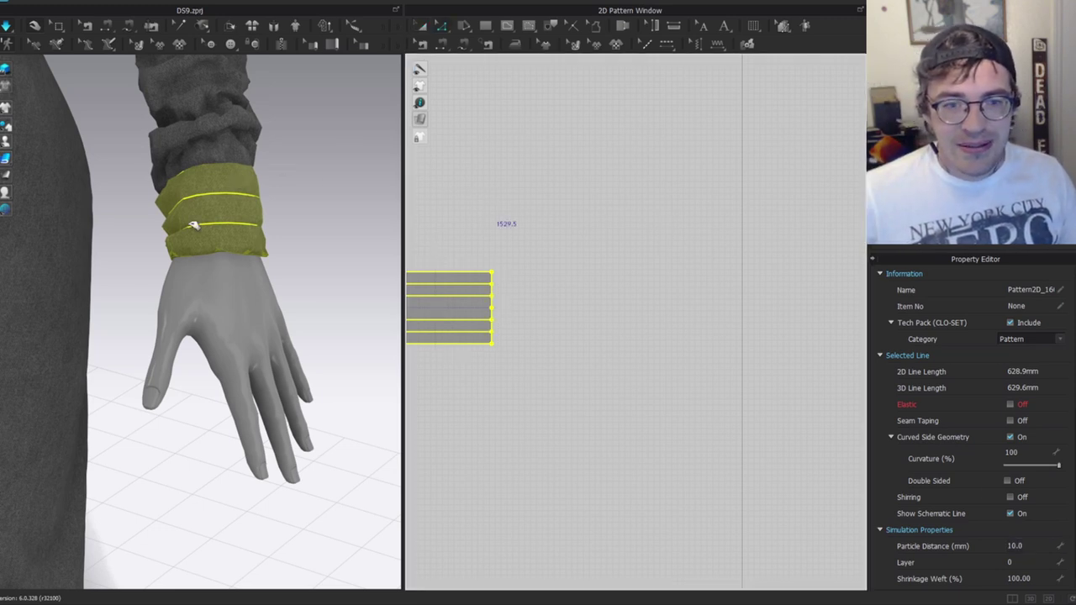
{"action": "left_click", "coordinate": [143, 193]}
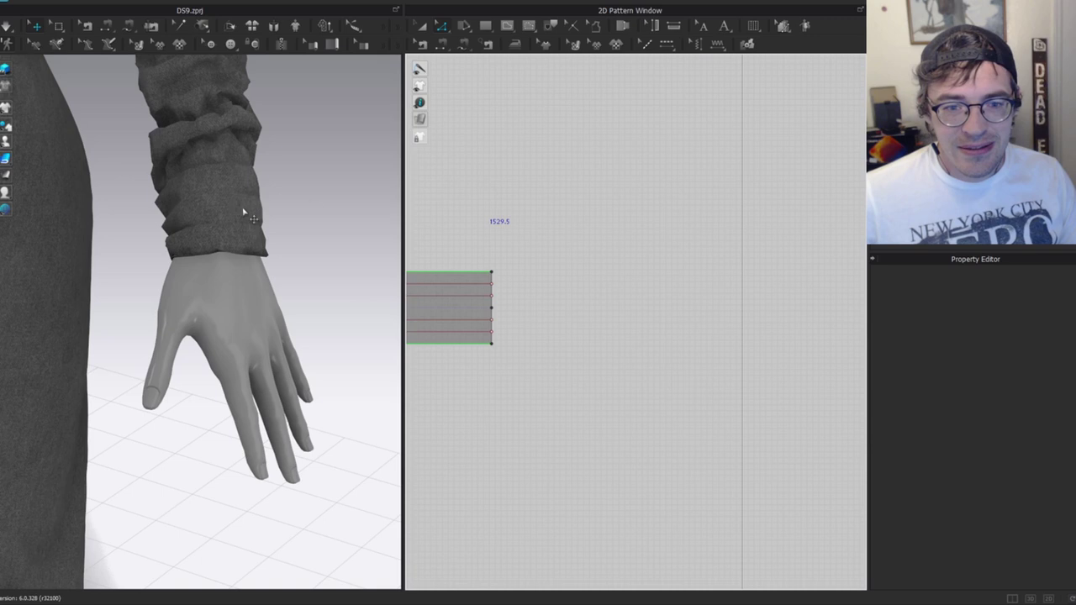
{"action": "scroll", "coordinate": [251, 185], "scroll_direction": "up", "scroll_amount": 1}
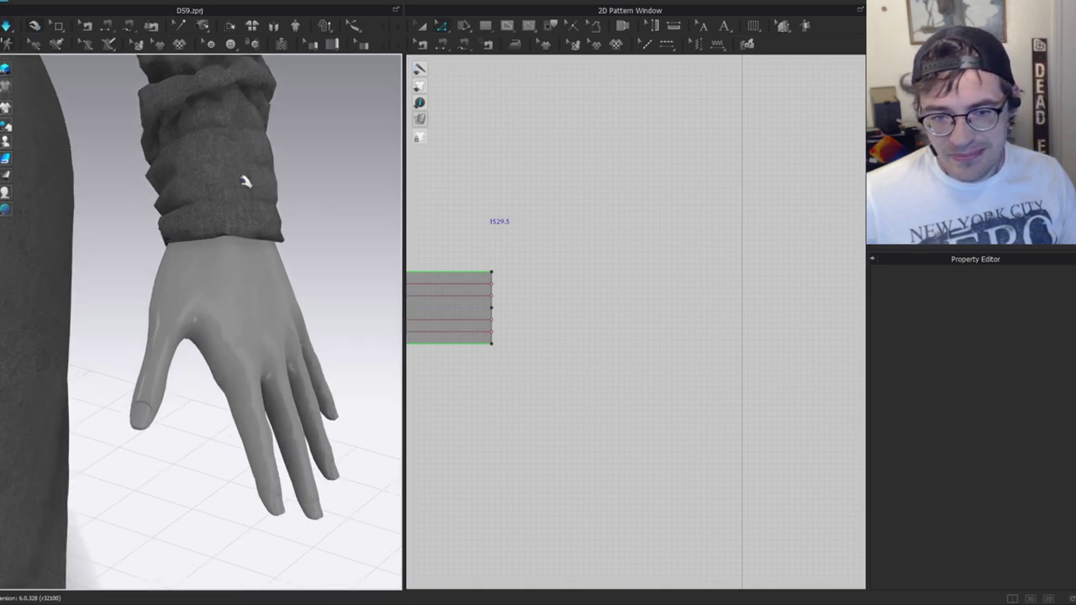
{"action": "left_click", "coordinate": [269, 153]}
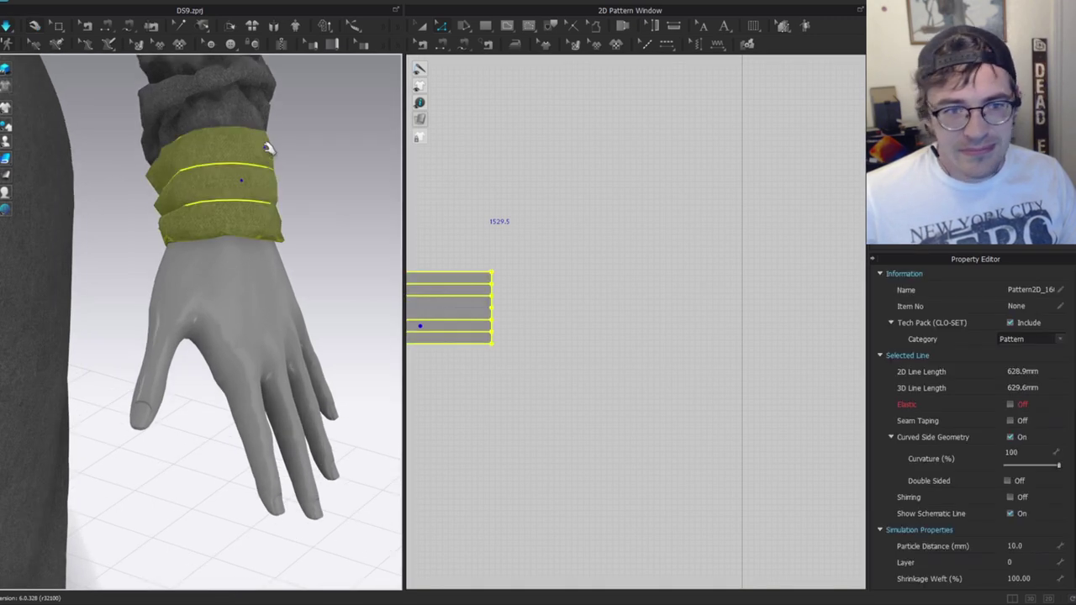
{"action": "mouse_move", "coordinate": [257, 201]}
{"action": "left_mouse_down"}
{"action": "mouse_move", "coordinate": [257, 177]}
{"action": "mouse_move", "coordinate": [276, 202]}
{"action": "left_mouse_up"}
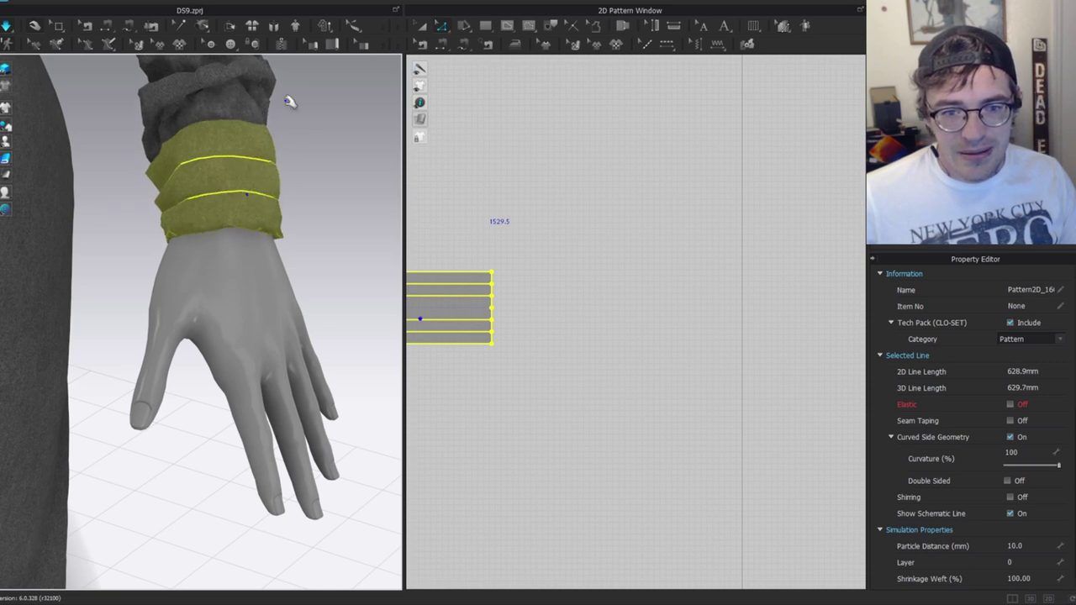
Simulate and pull the sleeve fabric along the forearm to settle it above the elastic cuff.
{"action": "scroll", "coordinate": [269, 168], "scroll_direction": "down", "scroll_amount": 5}
{"action": "left_click", "coordinate": [274, 166]}
{"action": "key", "text": "space"}
{"action": "right_click_drag", "start_coordinate": [274, 166], "coordinate": [267, 266]}
{"action": "left_click", "coordinate": [267, 266]}
{"action": "right_click_drag", "start_coordinate": [278, 211], "coordinate": [255, 197]}
{"action": "key", "text": "space"}
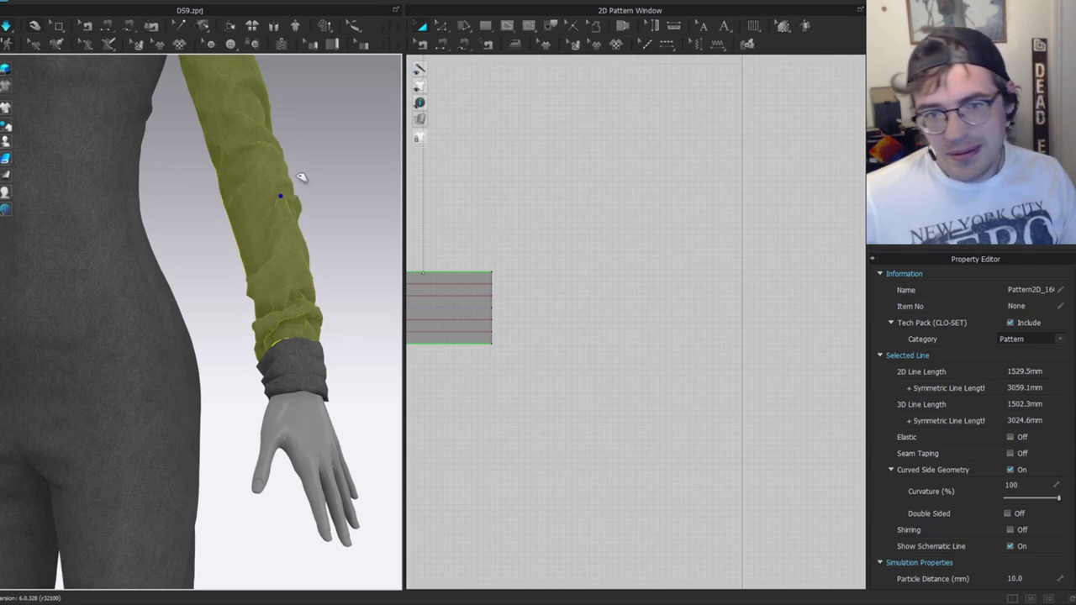
{"action": "key", "text": "space"}
{"action": "scroll", "coordinate": [327, 214], "scroll_direction": "down", "scroll_amount": 5}
{"action": "left_click", "coordinate": [269, 259]}
{"action": "right_click_drag", "start_coordinate": [273, 227], "coordinate": [363, 250]}
{"action": "scroll", "coordinate": [569, 308], "scroll_direction": "up", "scroll_amount": 2}
Copy the strip between the cuff's two lower fold lines and paste it as a separate pattern just below the cuff.
{"action": "middle_click_drag", "start_coordinate": [570, 308], "coordinate": [782, 270]}
{"action": "scroll", "coordinate": [555, 273], "scroll_direction": "up", "scroll_amount": 4}
{"action": "key", "text": "z"}
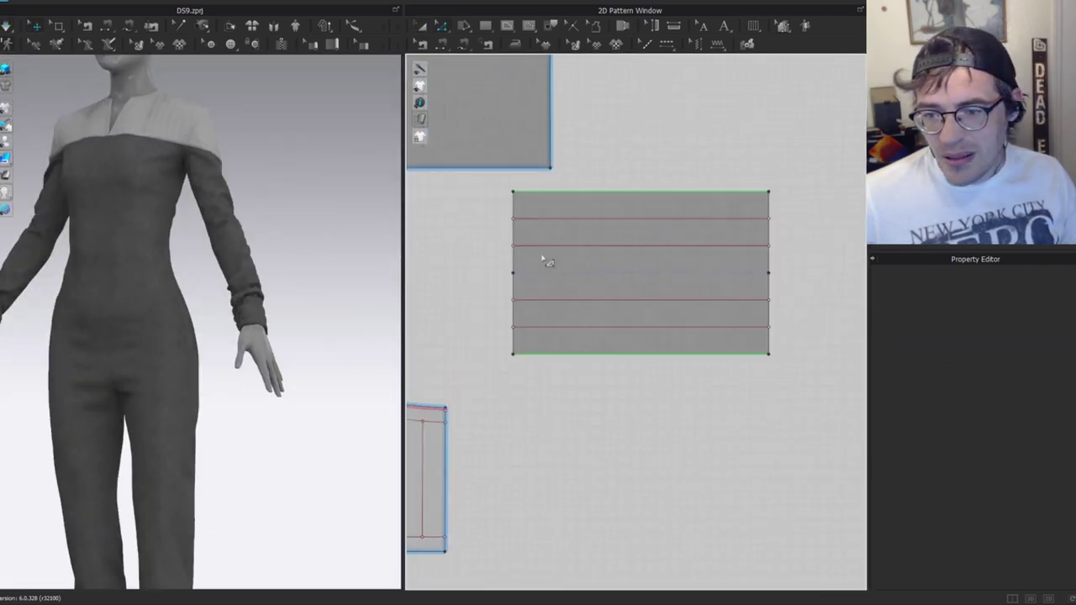
{"action": "left_click", "coordinate": [245, 316]}
{"action": "scroll", "coordinate": [641, 278], "scroll_direction": "up", "scroll_amount": 3}
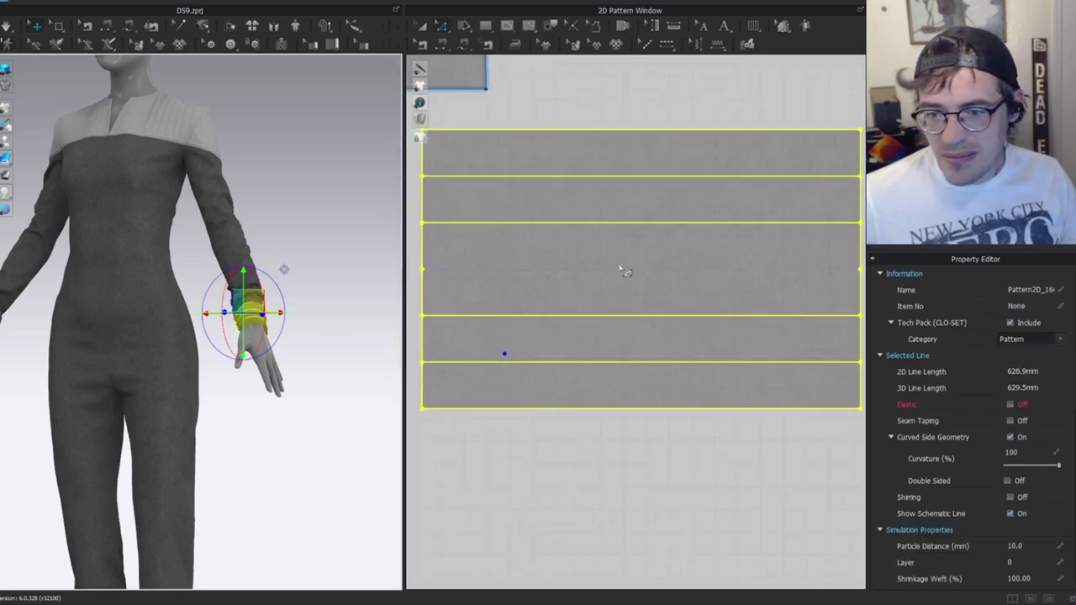
{"action": "left_click", "coordinate": [207, 350]}
{"action": "left_click", "coordinate": [259, 313]}
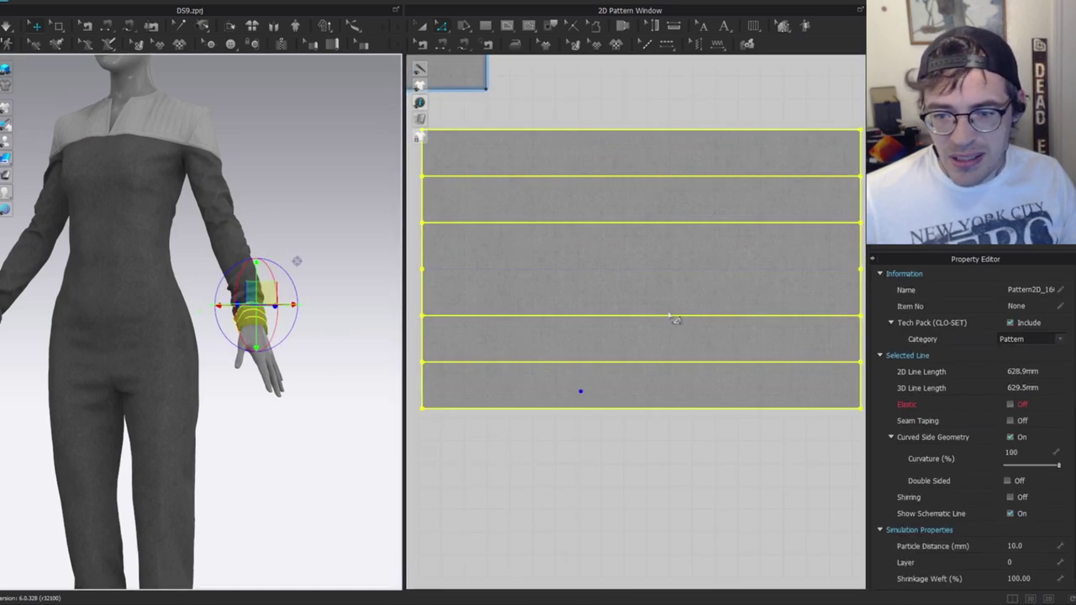
{"action": "key", "text": "Escape"}
{"action": "left_click", "coordinate": [626, 316]}
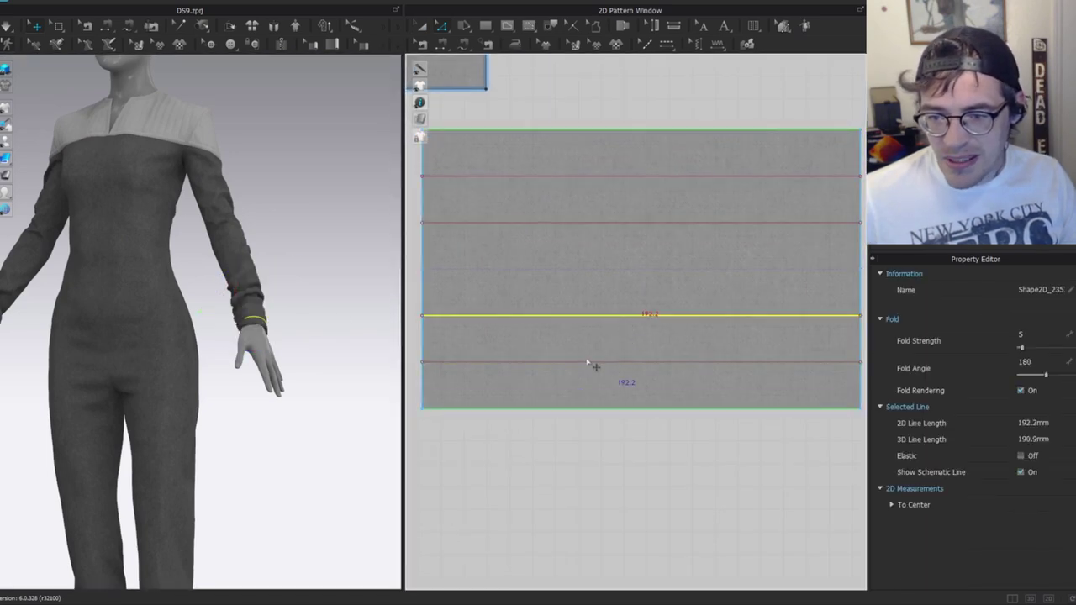
{"action": "left_click", "coordinate": [423, 343], "text": "shift"}
{"action": "left_click", "coordinate": [472, 363], "text": "shift"}
{"action": "middle_click_drag", "start_coordinate": [558, 322], "coordinate": [344, 276]}
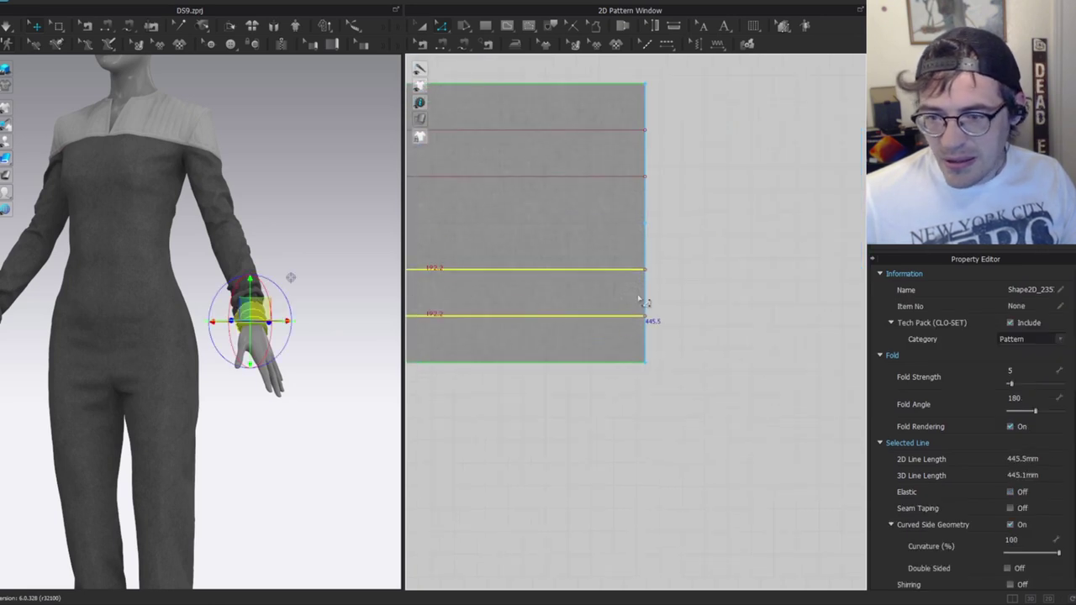
{"action": "left_click", "coordinate": [646, 295], "text": "shift"}
{"action": "scroll", "coordinate": [639, 312], "scroll_direction": "down", "scroll_amount": 3}
{"action": "middle_click_drag", "start_coordinate": [535, 411], "coordinate": [617, 359]}
{"action": "key", "text": "ctrl+c"}
{"action": "key", "text": "ctrl+v"}
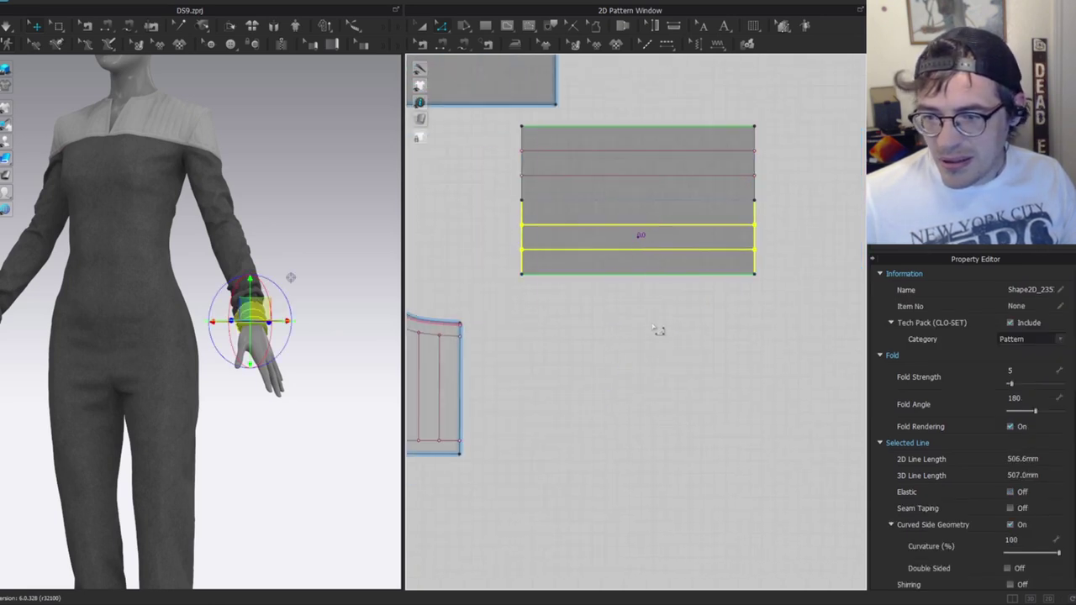
{"action": "left_click", "coordinate": [661, 333]}
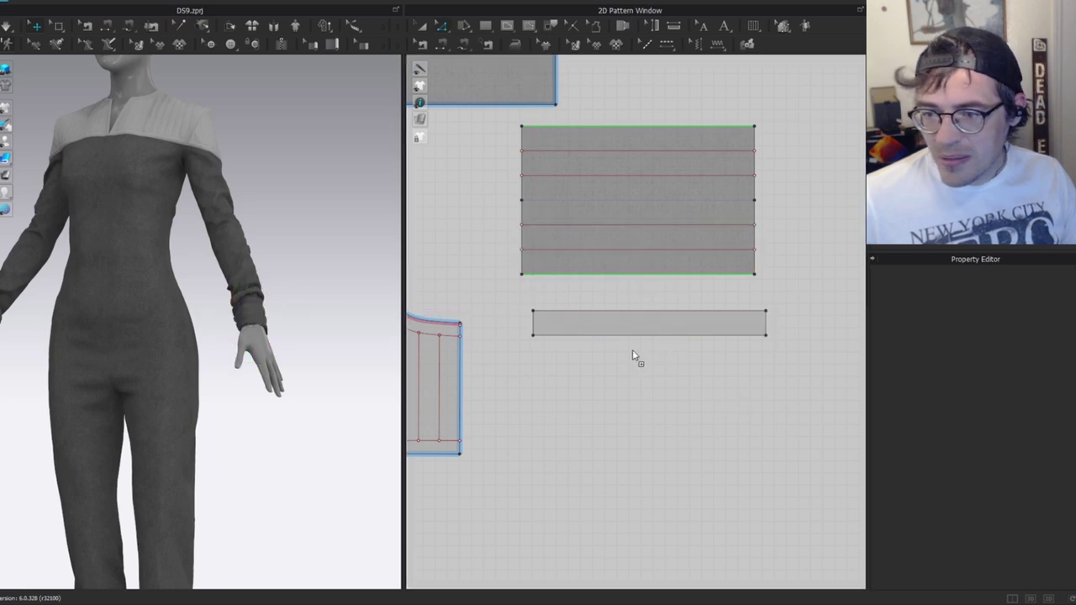
Sew the narrow band's top and bottom edges to the cuff's two lower fold lines.
{"action": "key", "text": "n"}
{"action": "left_click", "coordinate": [578, 311]}
{"action": "left_click", "coordinate": [575, 226]}
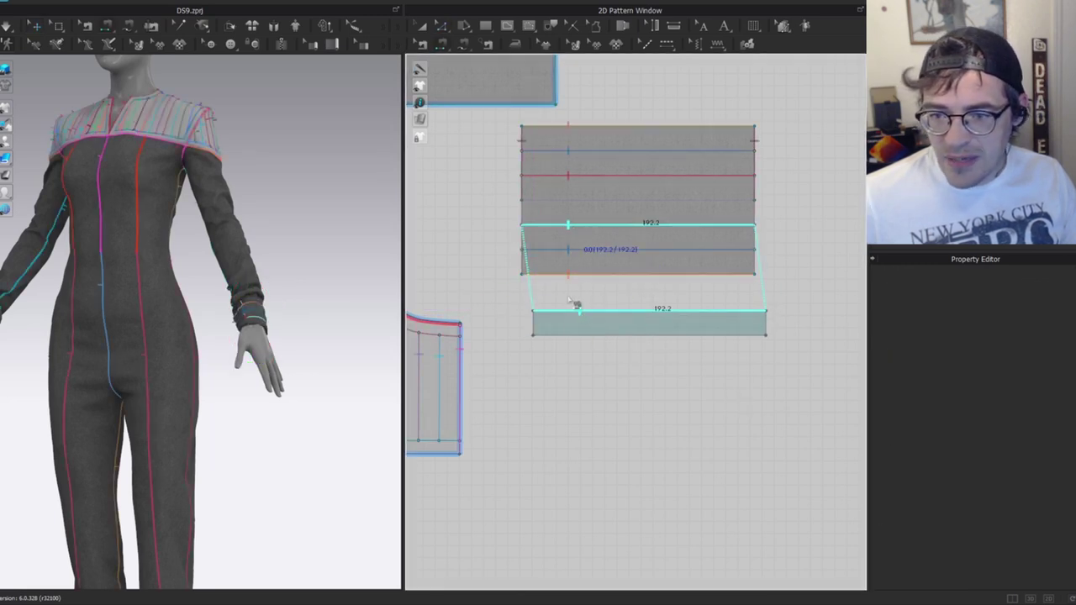
{"action": "left_click", "coordinate": [573, 335]}
{"action": "left_click", "coordinate": [576, 249]}
Simulate the garment to draw the narrow band onto the cuff at the wrist.
{"action": "key", "text": "a"}
{"action": "left_click", "coordinate": [680, 326]}
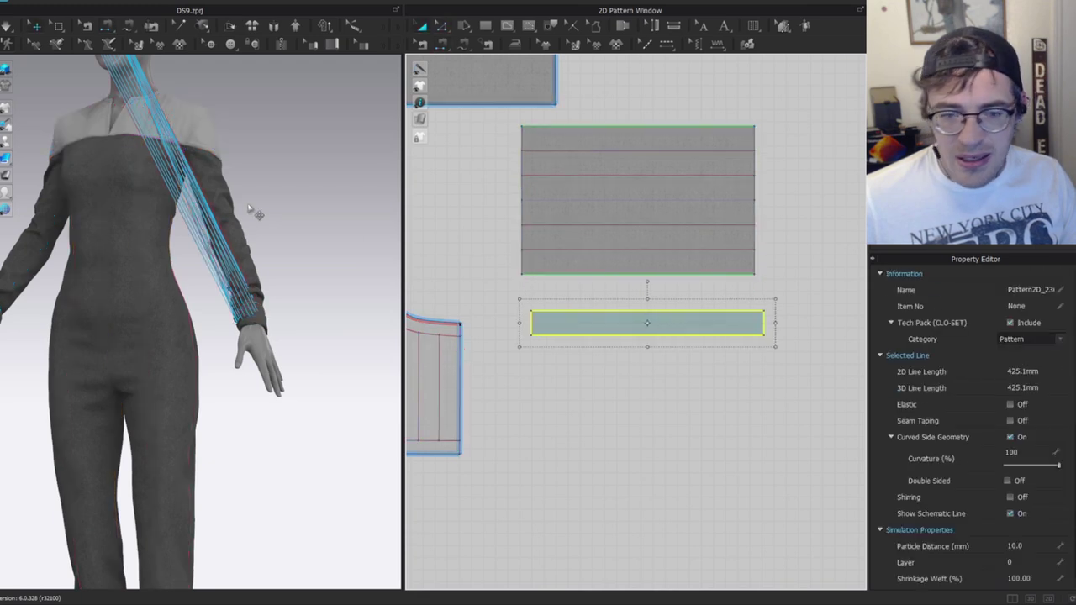
{"action": "key", "text": "space"}
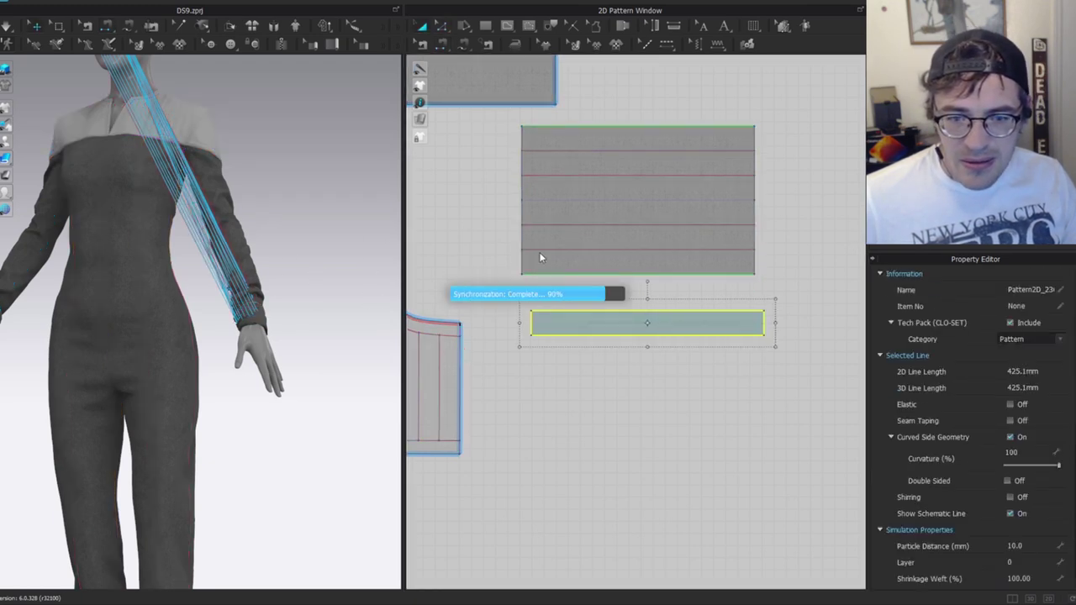
{"action": "scroll", "coordinate": [618, 324], "scroll_direction": "down", "scroll_amount": 2}
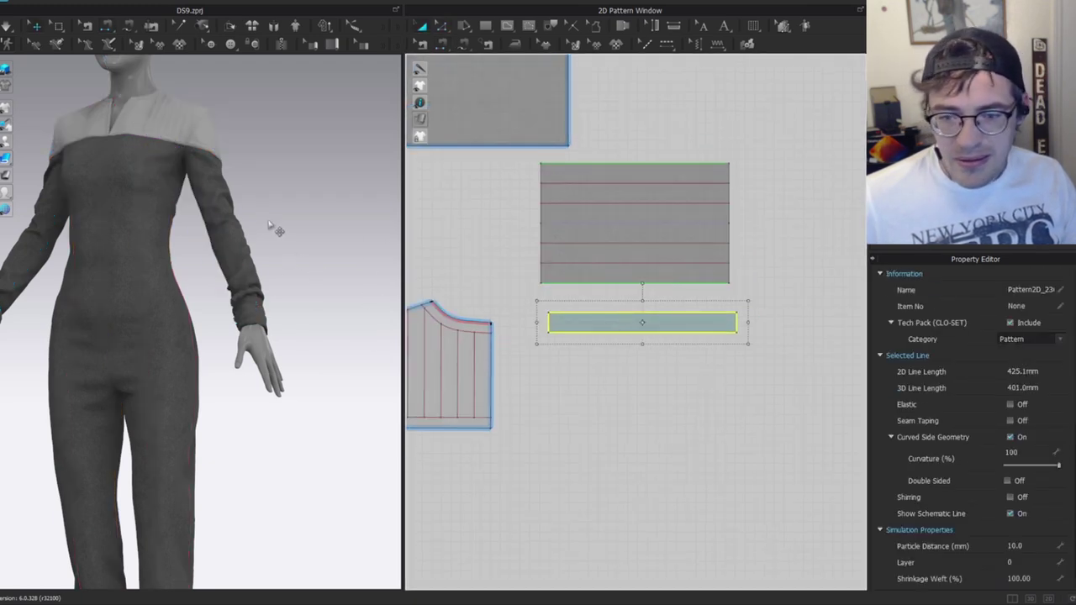
{"action": "left_click", "coordinate": [303, 287]}
{"action": "scroll", "coordinate": [293, 349], "scroll_direction": "up", "scroll_amount": 4}
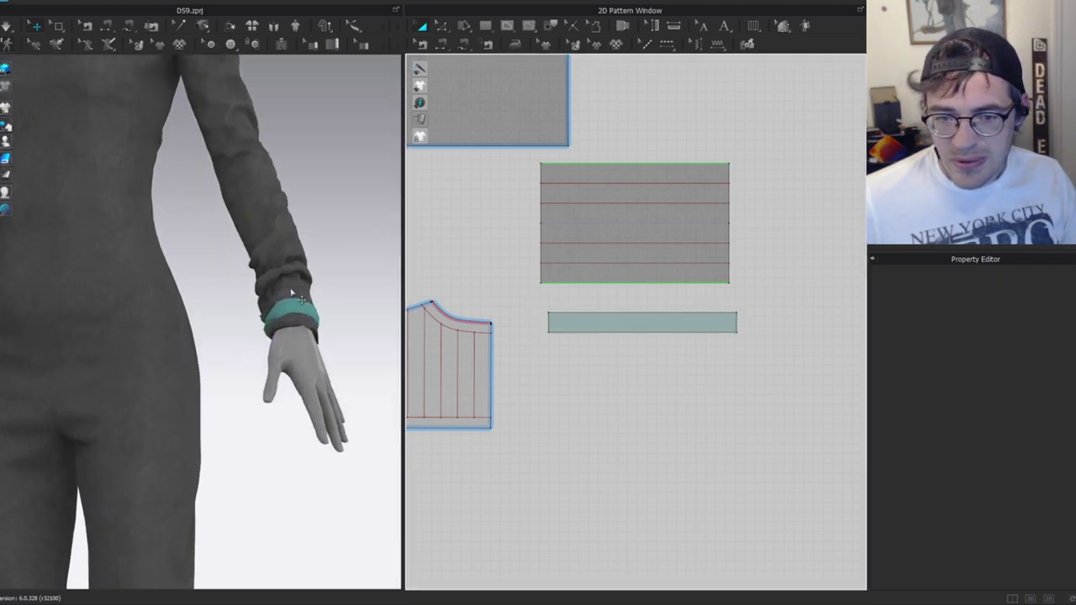
{"action": "left_click", "coordinate": [292, 292]}
{"action": "left_click", "coordinate": [555, 322]}
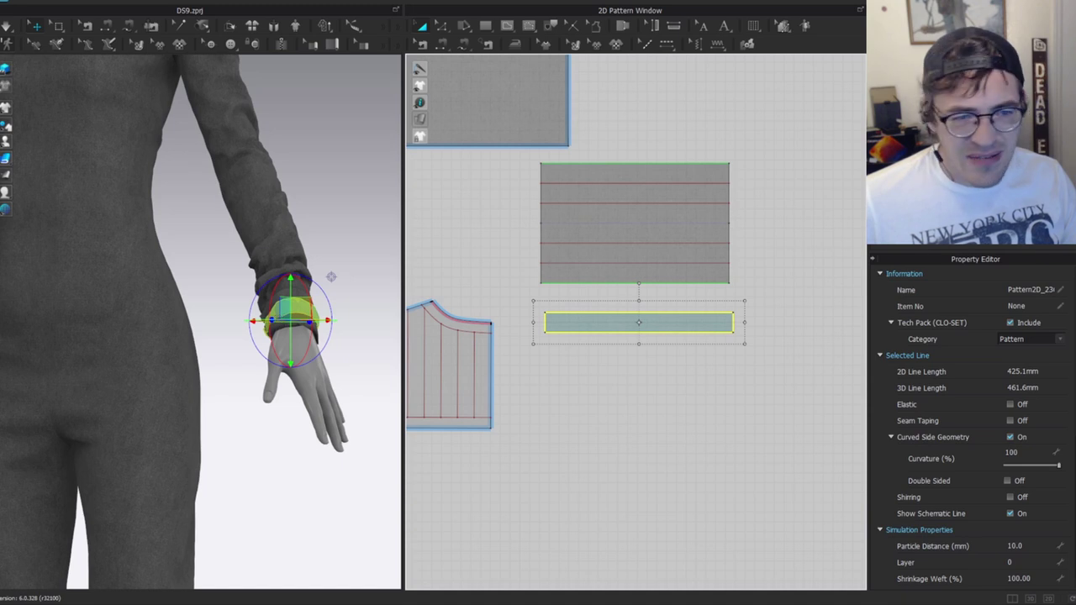
Change the garment's surface display style and examine how the narrow band sits against the cuff.
{"action": "mouse_move", "coordinate": [7, 159]}
{"action": "left_click", "coordinate": [69, 158]}
{"action": "scroll", "coordinate": [370, 296], "scroll_direction": "up", "scroll_amount": 3}
{"action": "left_click", "coordinate": [339, 323]}
{"action": "right_click_drag", "start_coordinate": [362, 258], "coordinate": [378, 268]}
{"action": "middle_click_drag", "start_coordinate": [378, 269], "coordinate": [223, 273]}
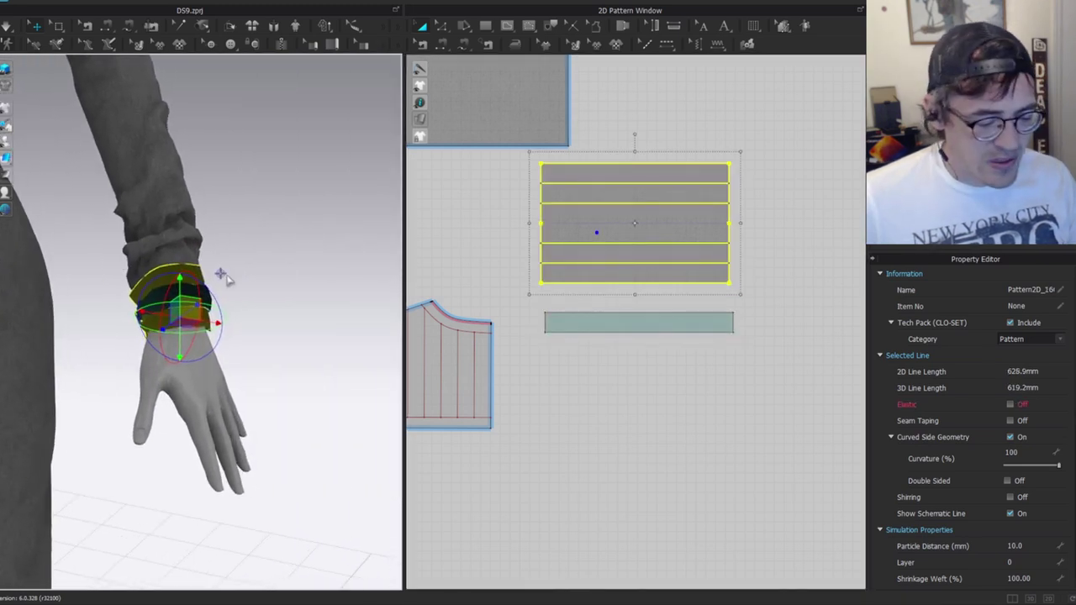
{"action": "left_click", "coordinate": [160, 360]}
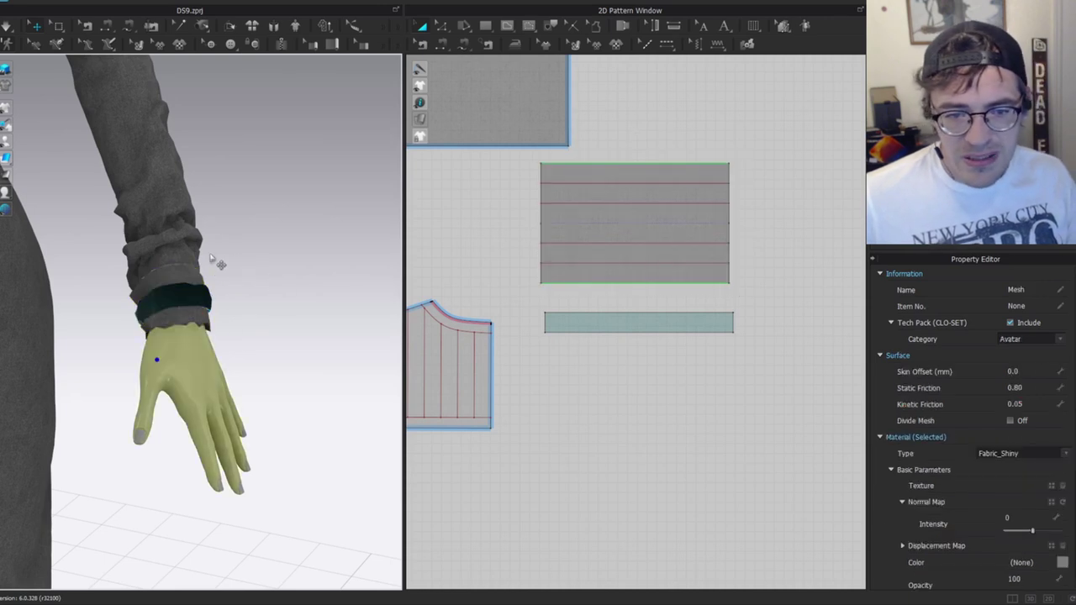
{"action": "left_click", "coordinate": [320, 292]}
{"action": "left_click", "coordinate": [668, 330]}
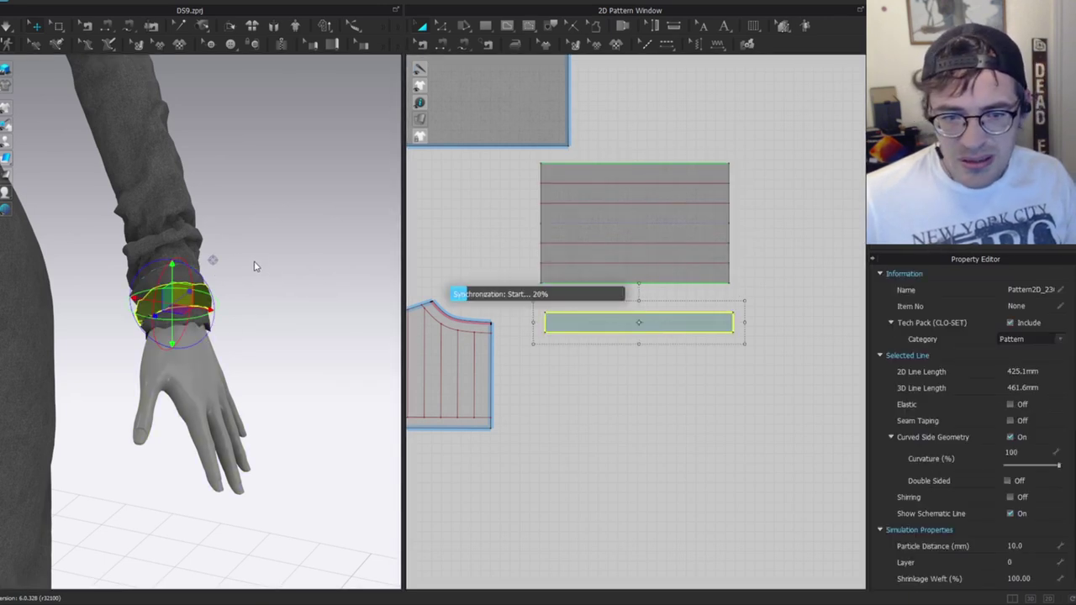
Reverse the two seams joining the narrow band's edges to the cuff's fold lines.
{"action": "key", "text": "n"}
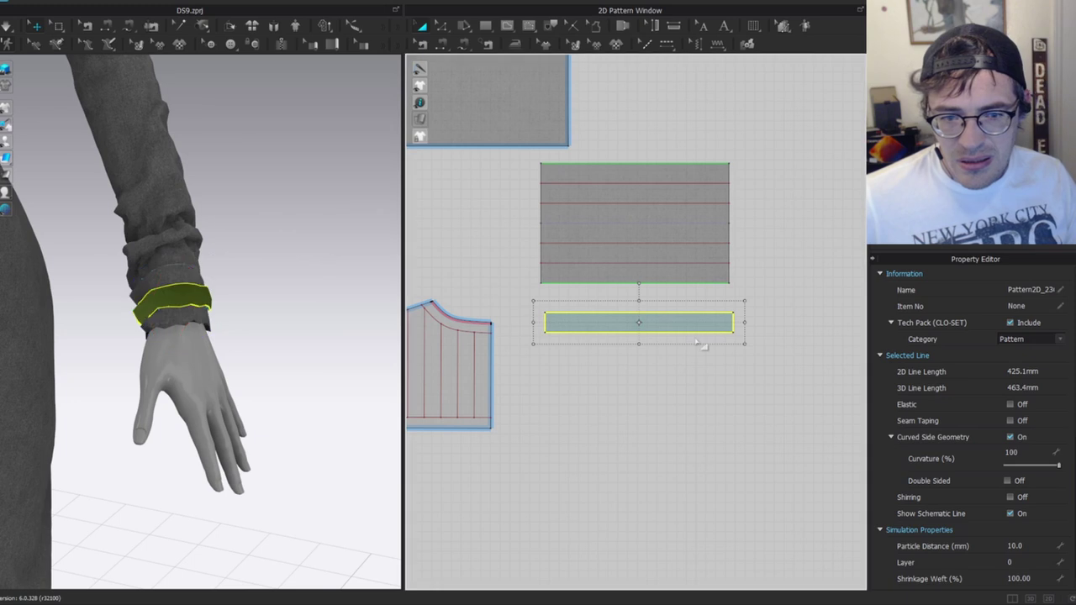
{"action": "left_click", "coordinate": [651, 312]}
{"action": "left_click", "coordinate": [646, 333], "text": "shift"}
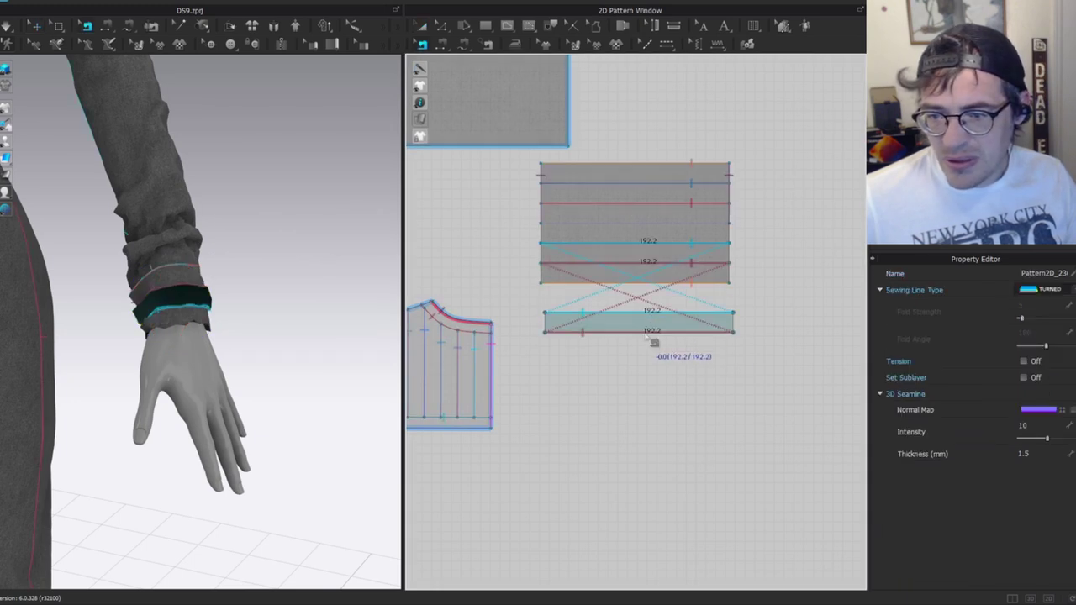
{"action": "right_click", "coordinate": [644, 333]}
{"action": "left_click", "coordinate": [681, 357]}
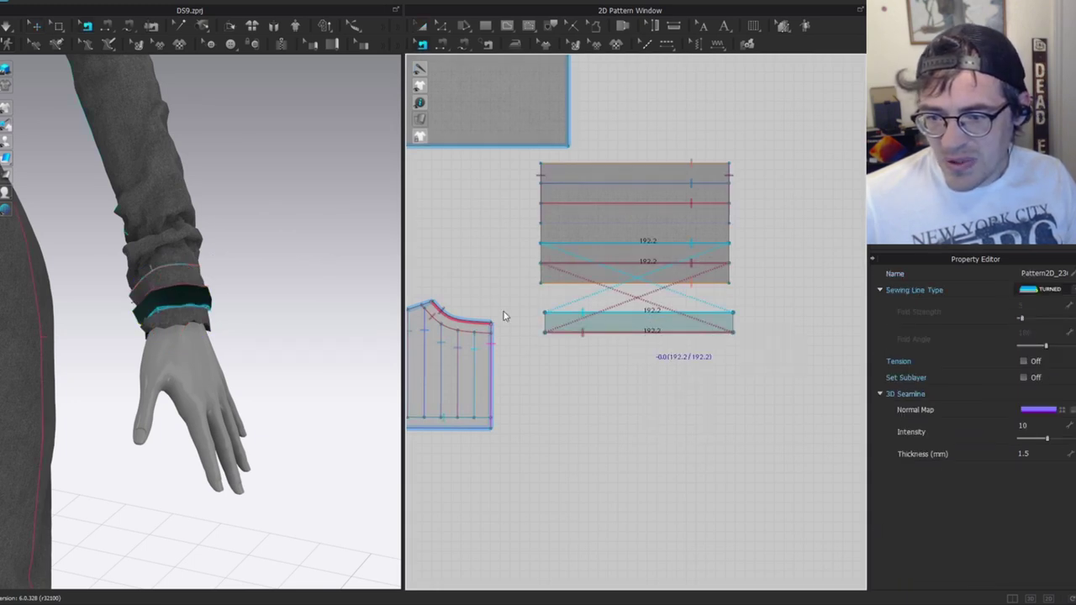
{"action": "key", "text": "a"}
{"action": "left_click", "coordinate": [622, 322]}
{"action": "key", "text": "ctrl+k"}
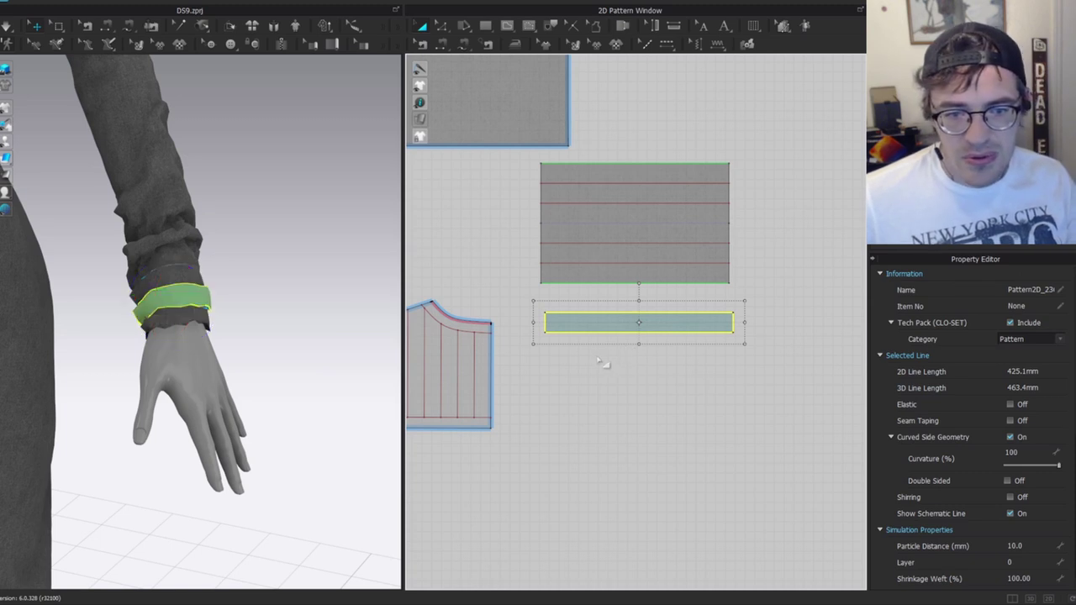
{"action": "left_click", "coordinate": [608, 365]}
Delete the old cuff pattern below the opposite sleeve.
{"action": "left_click", "coordinate": [189, 280]}
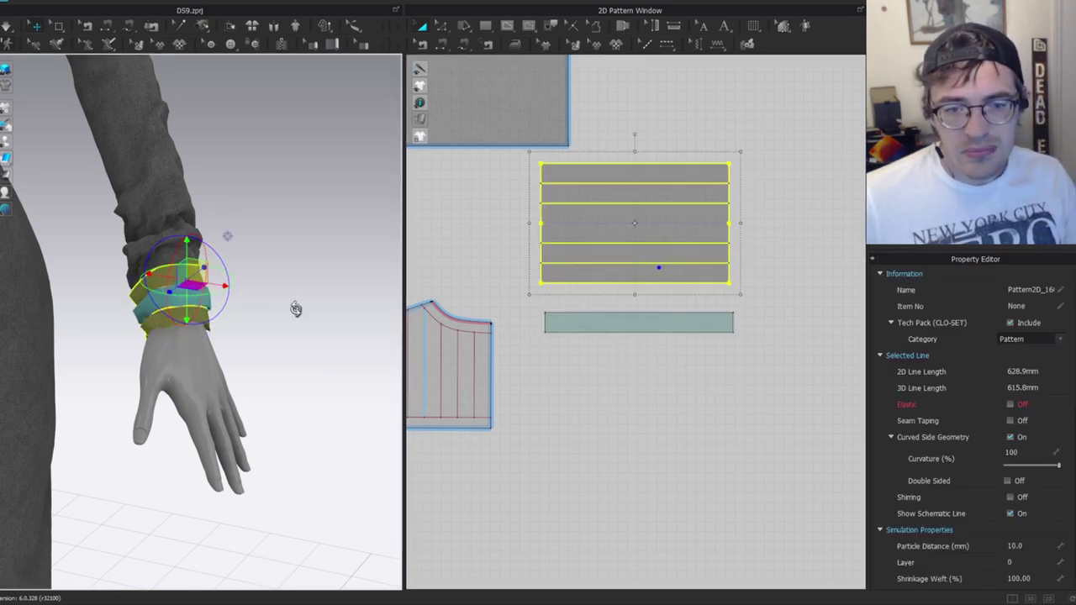
{"action": "scroll", "coordinate": [316, 324], "scroll_direction": "down", "scroll_amount": 5}
{"action": "left_click", "coordinate": [623, 329]}
{"action": "scroll", "coordinate": [592, 376], "scroll_direction": "down", "scroll_amount": 4}
{"action": "scroll", "coordinate": [596, 382], "scroll_direction": "down", "scroll_amount": 2}
{"action": "scroll", "coordinate": [664, 313], "scroll_direction": "up", "scroll_amount": 3}
{"action": "scroll", "coordinate": [782, 308], "scroll_direction": "down", "scroll_amount": 7}
{"action": "scroll", "coordinate": [446, 304], "scroll_direction": "up", "scroll_amount": 2}
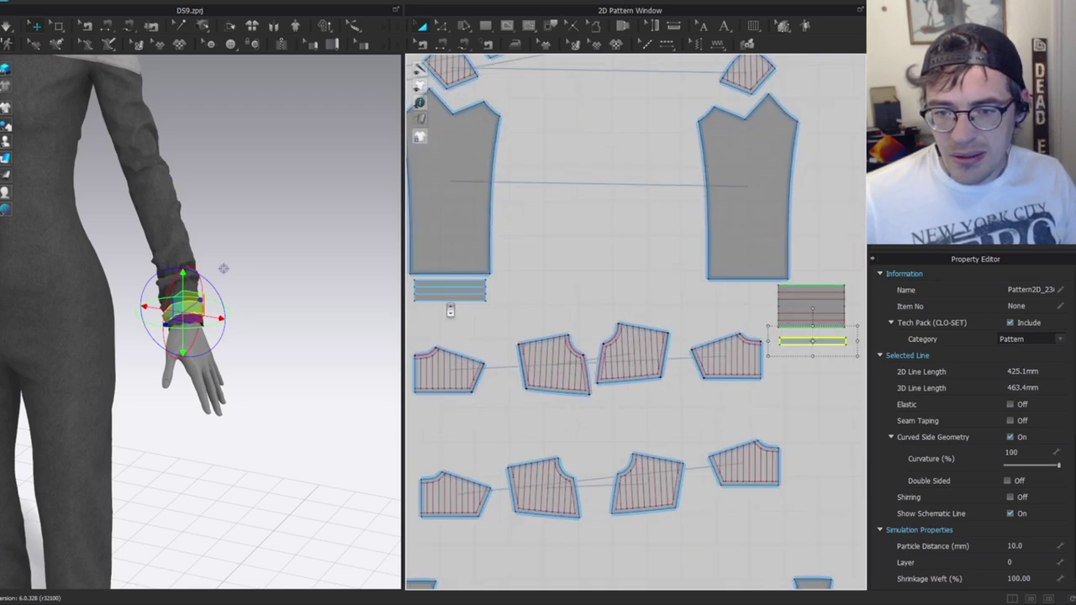
{"action": "left_click", "coordinate": [451, 297]}
Select the finished cuff with its narrow band and place a mirrored, linked copy of both beside the opposite sleeve.
{"action": "key", "text": "z"}
{"action": "middle_click_drag", "start_coordinate": [855, 336], "coordinate": [714, 307]}
{"action": "scroll", "coordinate": [713, 306], "scroll_direction": "up", "scroll_amount": 3}
{"action": "left_click_drag", "start_coordinate": [751, 370], "coordinate": [568, 220]}
{"action": "scroll", "coordinate": [622, 343], "scroll_direction": "down", "scroll_amount": 2}
{"action": "scroll", "coordinate": [622, 344], "scroll_direction": "down", "scroll_amount": 4}
{"action": "middle_click_drag", "start_coordinate": [562, 311], "coordinate": [727, 303]}
{"action": "scroll", "coordinate": [608, 312], "scroll_direction": "up", "scroll_amount": 5}
{"action": "key", "text": "ctrl+r"}
{"action": "left_click", "coordinate": [474, 318]}
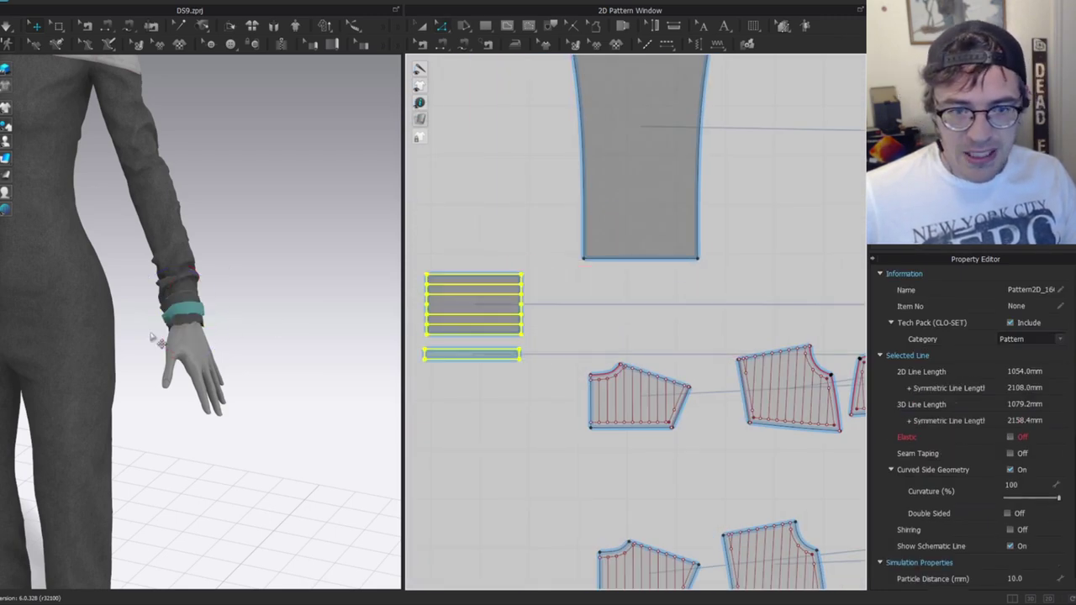
Move the mirrored cuff and band in 3D toward the avatar's opposite wrist.
{"action": "scroll", "coordinate": [178, 348], "scroll_direction": "down", "scroll_amount": 5}
{"action": "middle_click_drag", "start_coordinate": [178, 348], "coordinate": [395, 336]}
{"action": "scroll", "coordinate": [159, 356], "scroll_direction": "down", "scroll_amount": 1}
{"action": "right_click_drag", "start_coordinate": [160, 357], "coordinate": [121, 344]}
{"action": "middle_click_drag", "start_coordinate": [121, 343], "coordinate": [160, 335]}
{"action": "left_click_drag", "start_coordinate": [95, 294], "coordinate": [236, 305]}
{"action": "scroll", "coordinate": [176, 324], "scroll_direction": "up", "scroll_amount": 3}
{"action": "right_click_drag", "start_coordinate": [177, 324], "coordinate": [263, 316]}
{"action": "middle_click_drag", "start_coordinate": [262, 316], "coordinate": [149, 309]}
{"action": "scroll", "coordinate": [145, 308], "scroll_direction": "up", "scroll_amount": 5}
{"action": "right_click_drag", "start_coordinate": [76, 306], "coordinate": [65, 321]}
{"action": "middle_click_drag", "start_coordinate": [66, 322], "coordinate": [271, 303]}
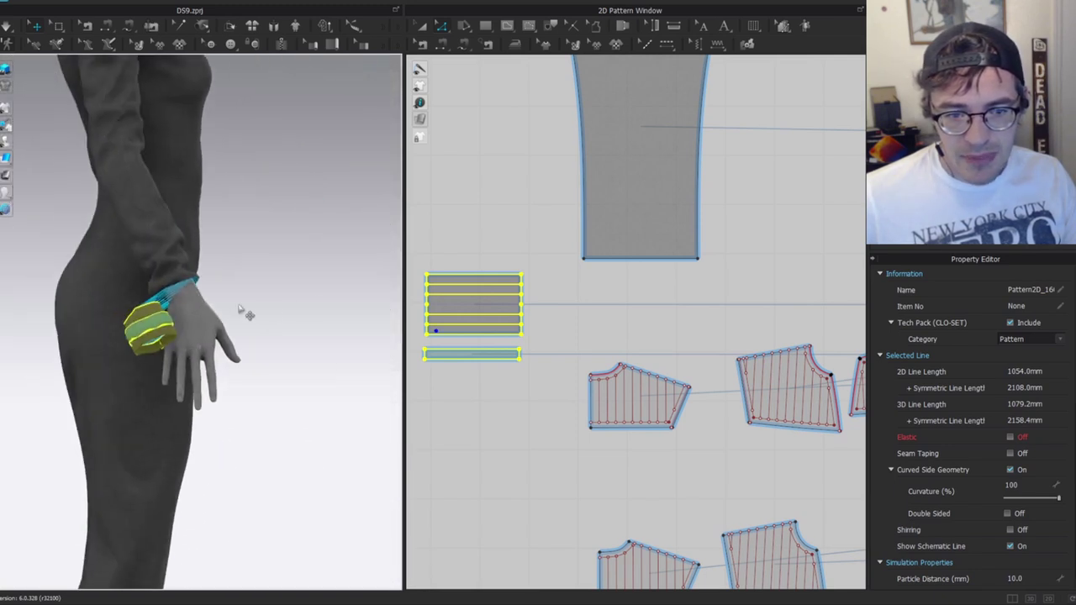
Position the mirrored cuff and band over the wrist and simulate them onto the sleeve end.
{"action": "left_click_drag", "start_coordinate": [169, 315], "coordinate": [197, 290]}
{"action": "right_click_drag", "start_coordinate": [162, 294], "coordinate": [212, 295]}
{"action": "left_click_drag", "start_coordinate": [156, 299], "coordinate": [119, 307]}
{"action": "key", "text": "space"}
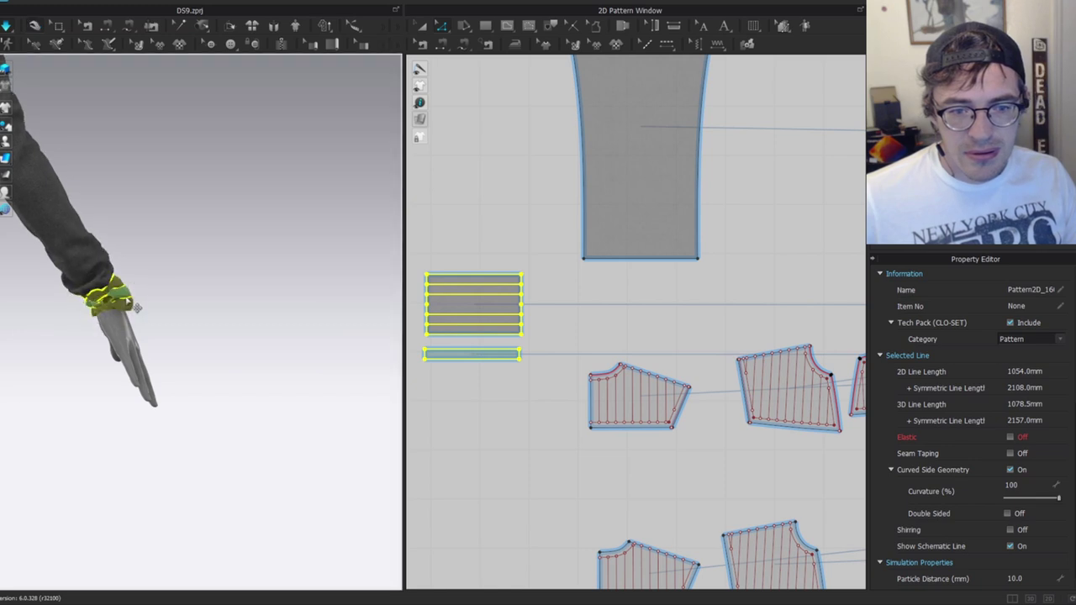
{"action": "right_click_drag", "start_coordinate": [203, 272], "coordinate": [57, 273]}
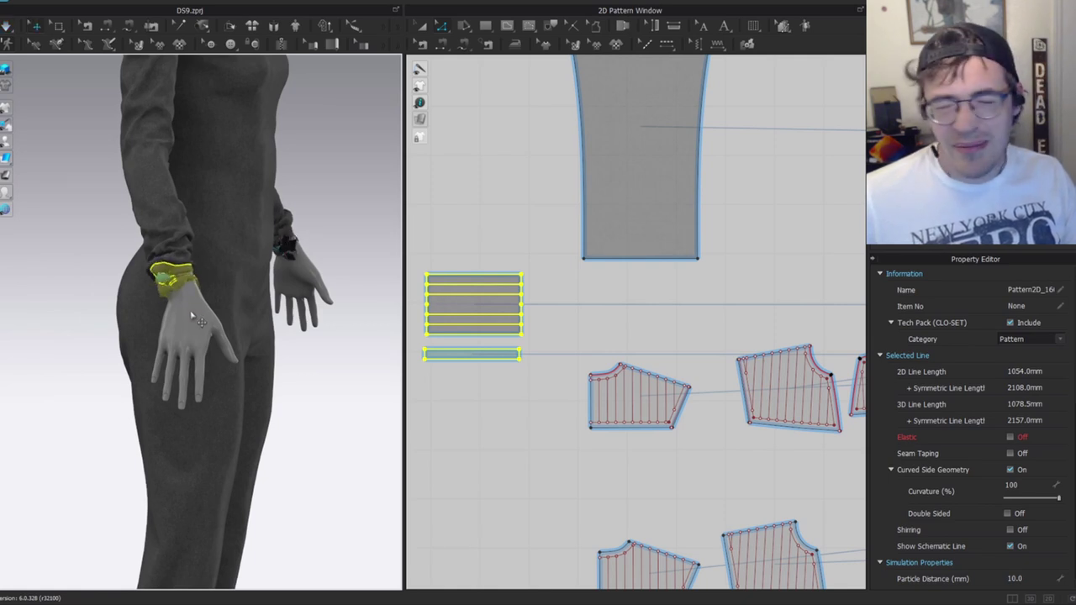
{"action": "right_click_drag", "start_coordinate": [219, 281], "coordinate": [171, 285]}
{"action": "left_click", "coordinate": [192, 282]}
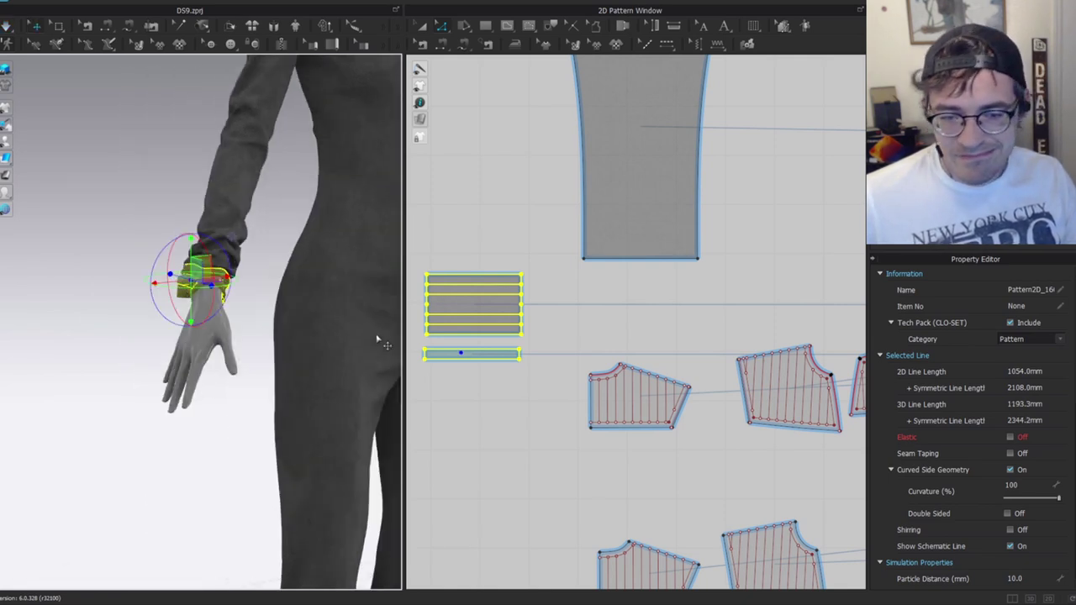
Delete the mirrored cuff and its narrow band, and delete the selected cuff pattern on the opposite wrist.
{"action": "right_click_drag", "start_coordinate": [367, 338], "coordinate": [161, 305]}
{"action": "middle_click_drag", "start_coordinate": [161, 305], "coordinate": [10, 305]}
{"action": "key", "text": "Delete"}
{"action": "left_click", "coordinate": [329, 269]}
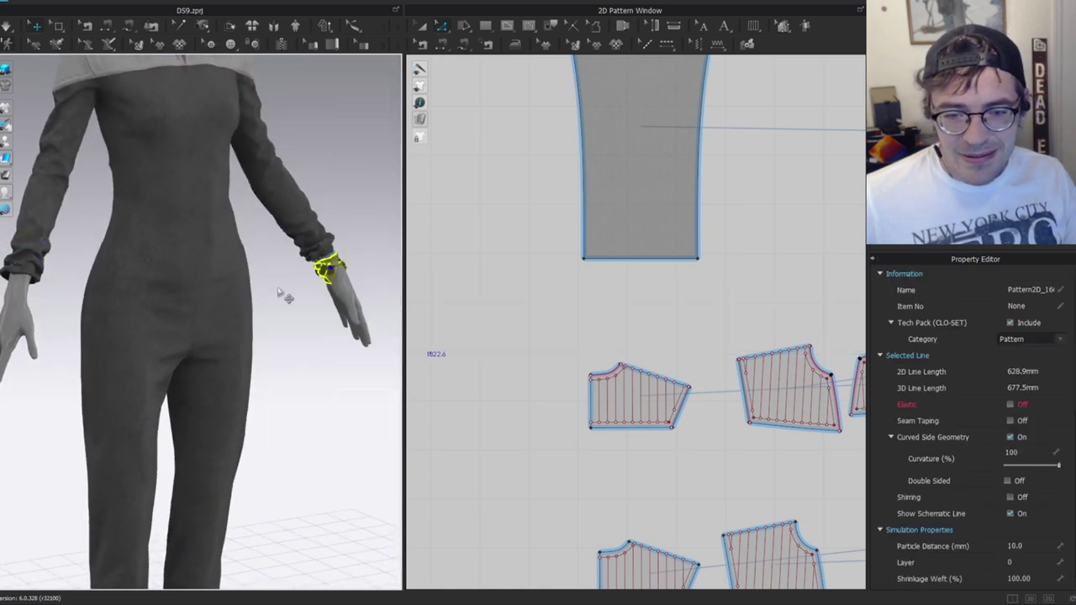
{"action": "key", "text": "Delete"}
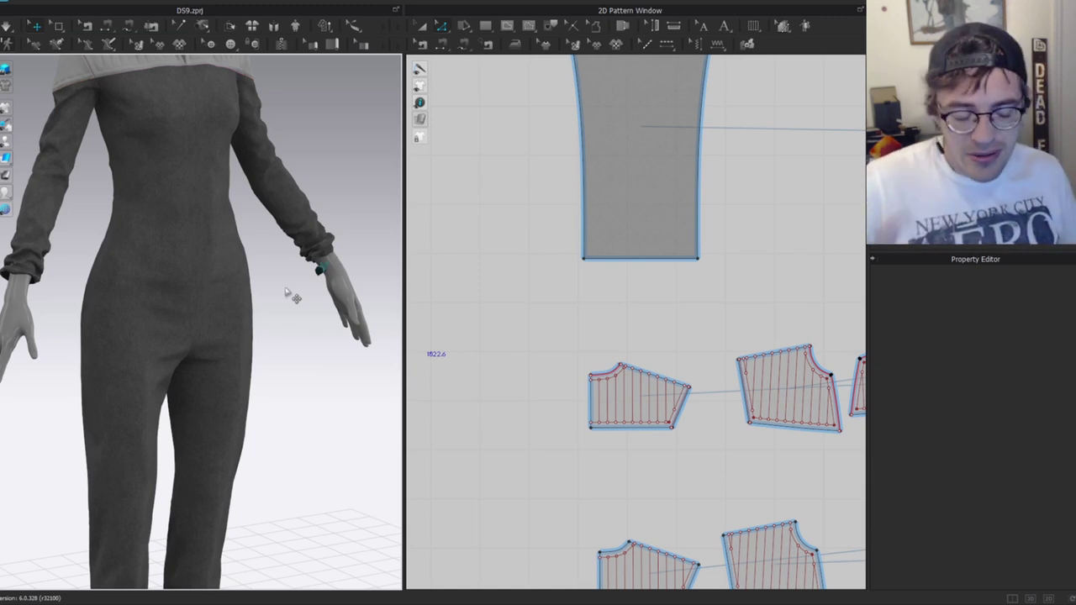
Simulate the garment with the cuffs on both wrists, adjust the sleeve above one cuff, and stop the simulation.
{"action": "middle_click_drag", "start_coordinate": [768, 277], "coordinate": [547, 264]}
{"action": "scroll", "coordinate": [712, 307], "scroll_direction": "up", "scroll_amount": 4}
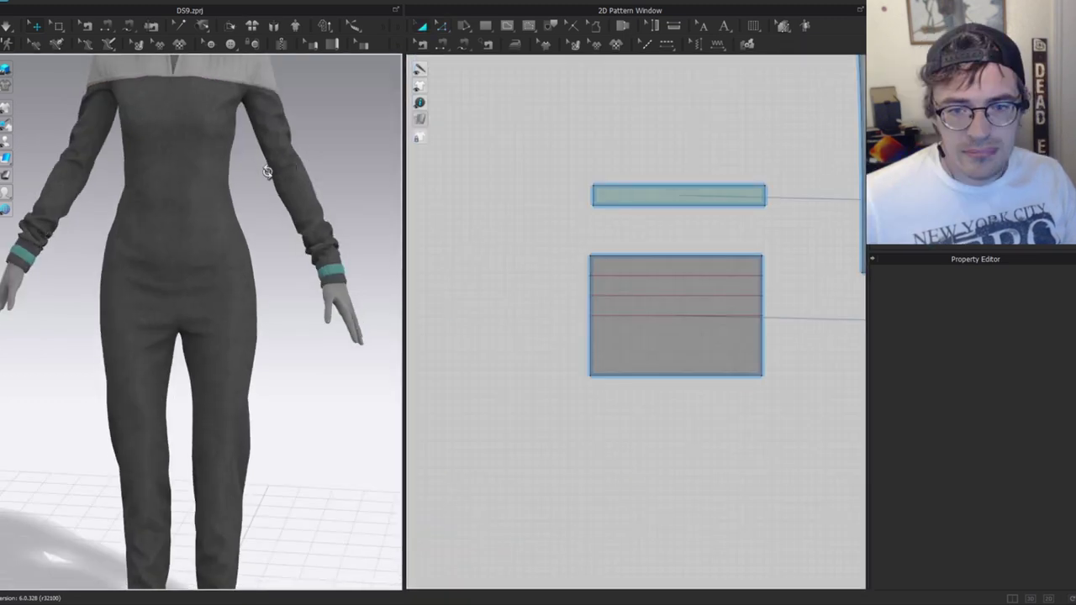
{"action": "right_click_drag", "start_coordinate": [219, 193], "coordinate": [263, 193]}
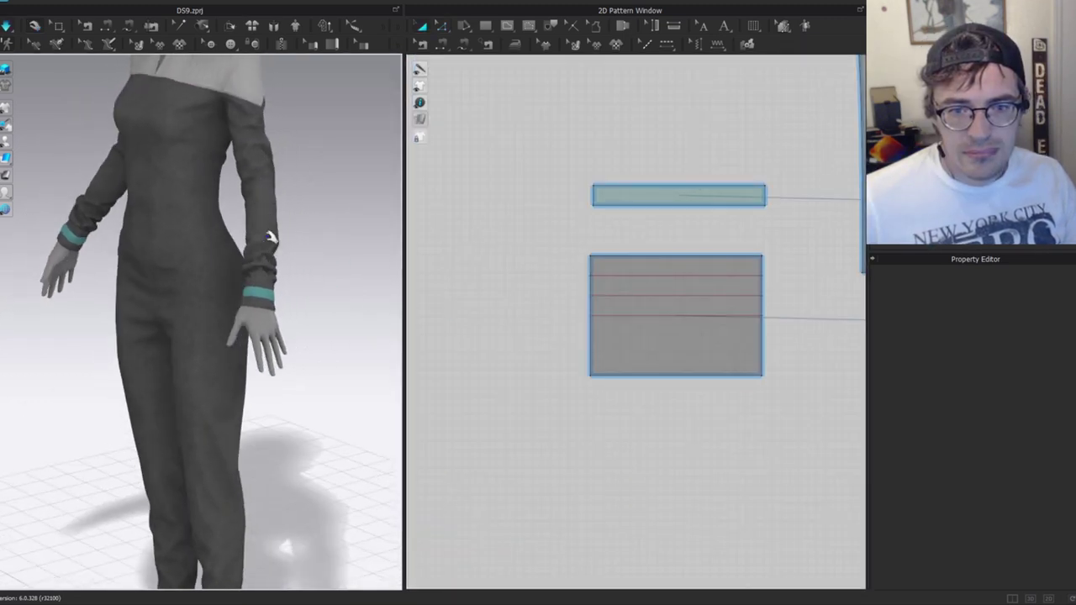
{"action": "left_click", "coordinate": [270, 233]}
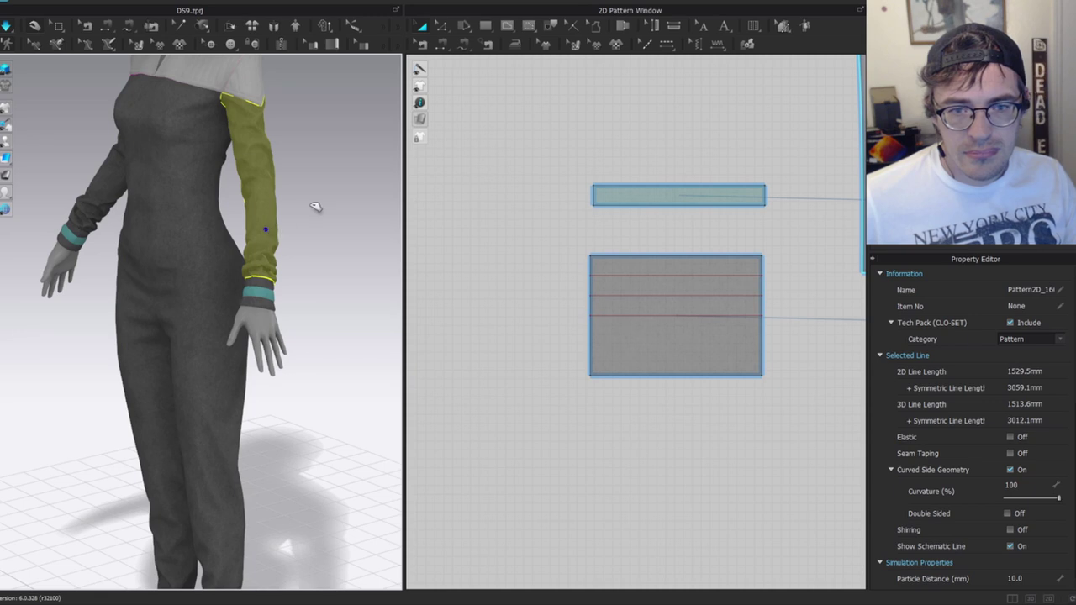
{"action": "left_click", "coordinate": [320, 171]}
{"action": "scroll", "coordinate": [317, 195], "scroll_direction": "down", "scroll_amount": 2}
{"action": "key", "text": "space"}
{"action": "right_click_drag", "start_coordinate": [174, 240], "coordinate": [240, 240]}
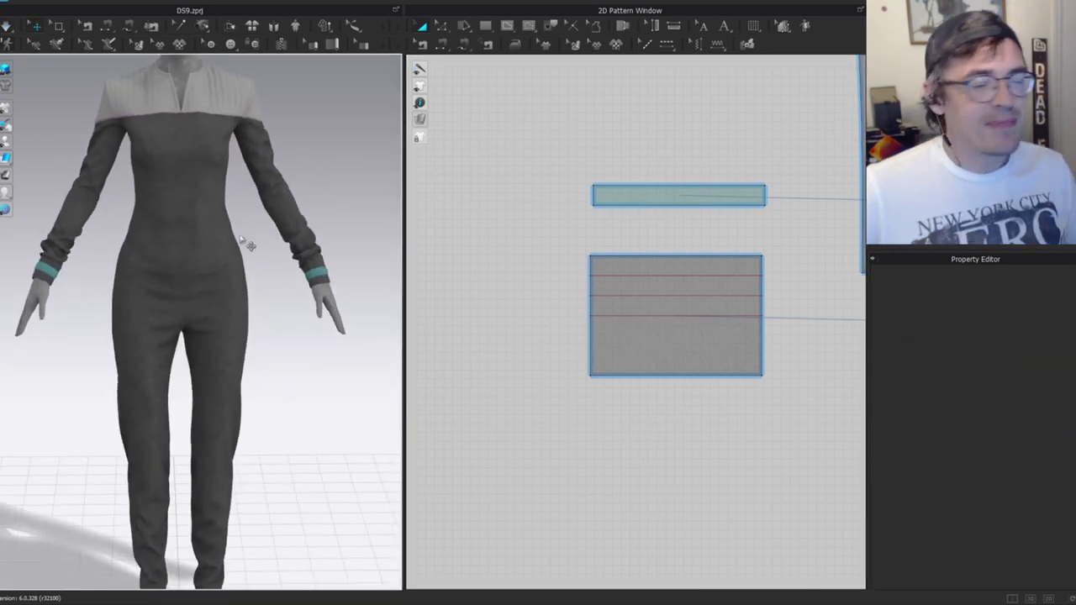
Select all garment patterns and show the hidden high-collared undershirt on the avatar.
{"action": "middle_click_drag", "start_coordinate": [264, 243], "coordinate": [213, 300]}
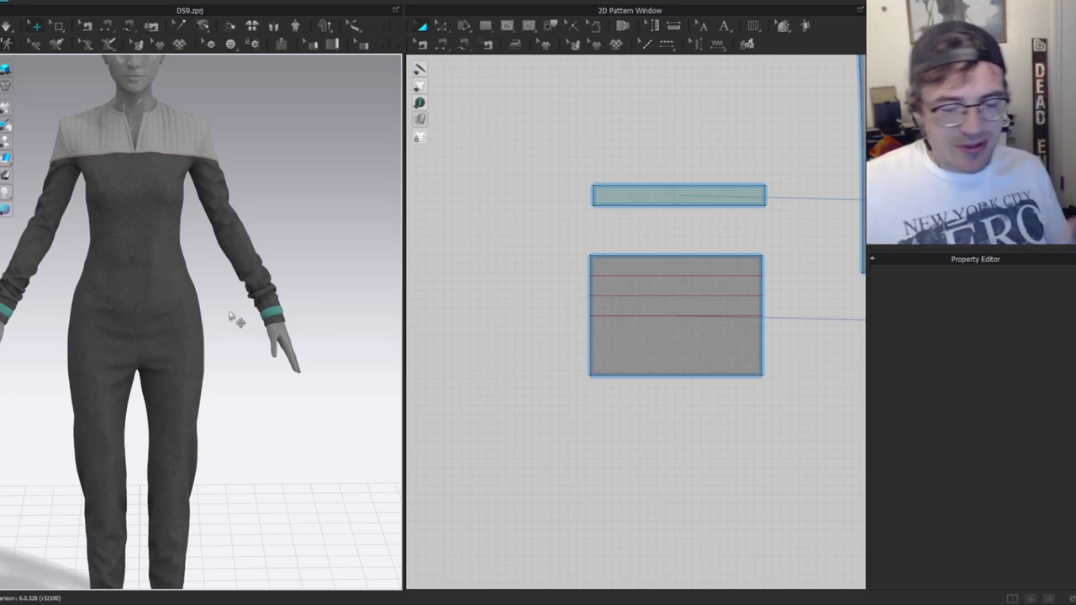
{"action": "right_click_drag", "start_coordinate": [270, 233], "coordinate": [196, 237]}
{"action": "scroll", "coordinate": [250, 298], "scroll_direction": "down", "scroll_amount": 3}
{"action": "right_click_drag", "start_coordinate": [168, 325], "coordinate": [244, 302]}
{"action": "key", "text": "ctrl+a"}
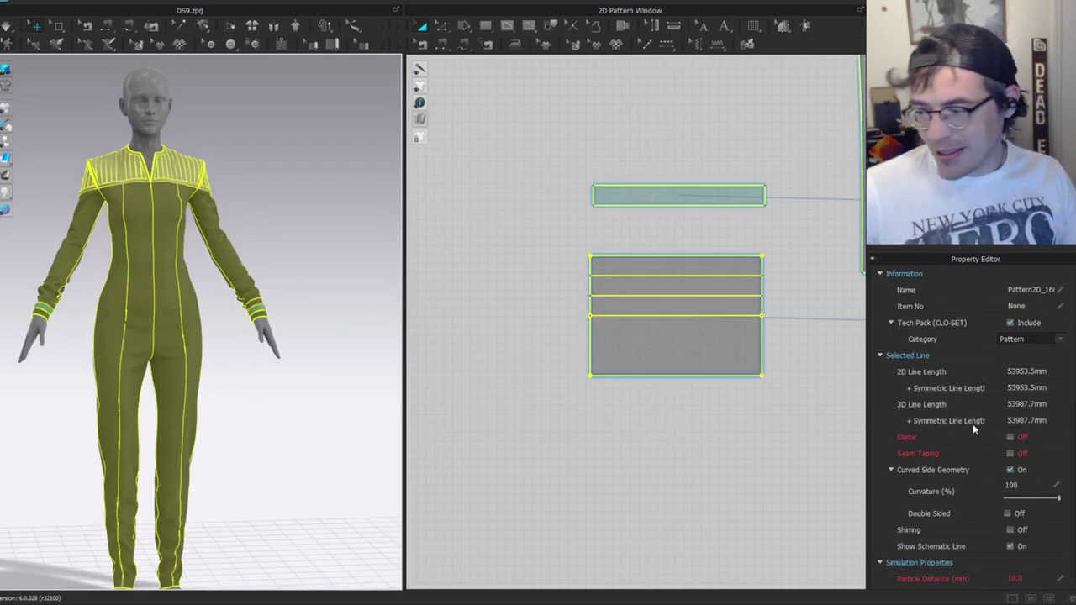
{"action": "key", "text": "shift+q"}
{"action": "key", "text": "shift+q"}
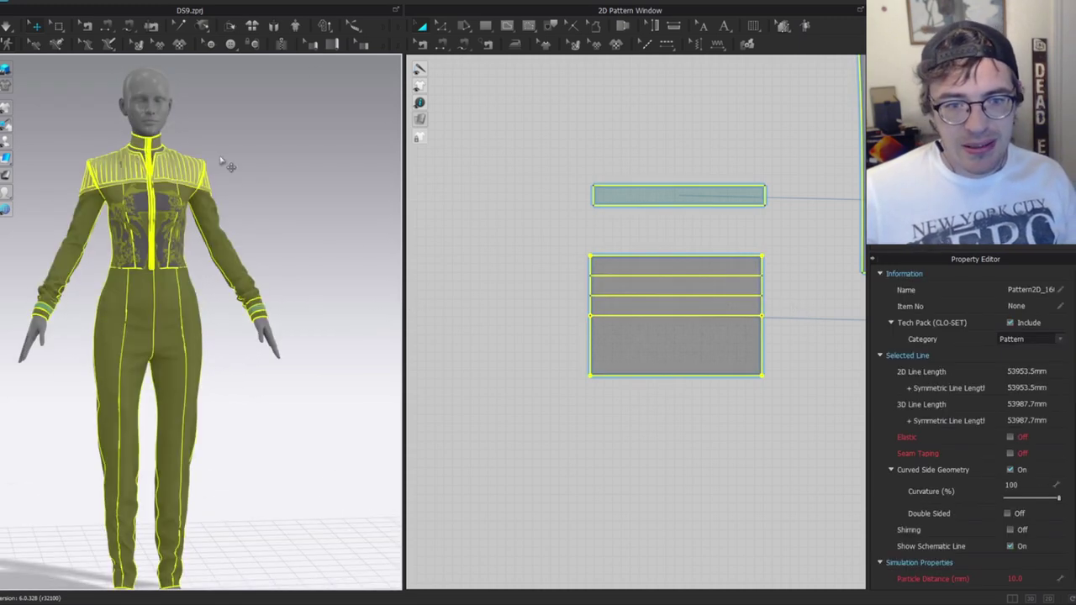
Select all the undershirt patterns and set their simulation Layer to -1.
{"action": "scroll", "coordinate": [833, 254], "scroll_direction": "down", "scroll_amount": 8}
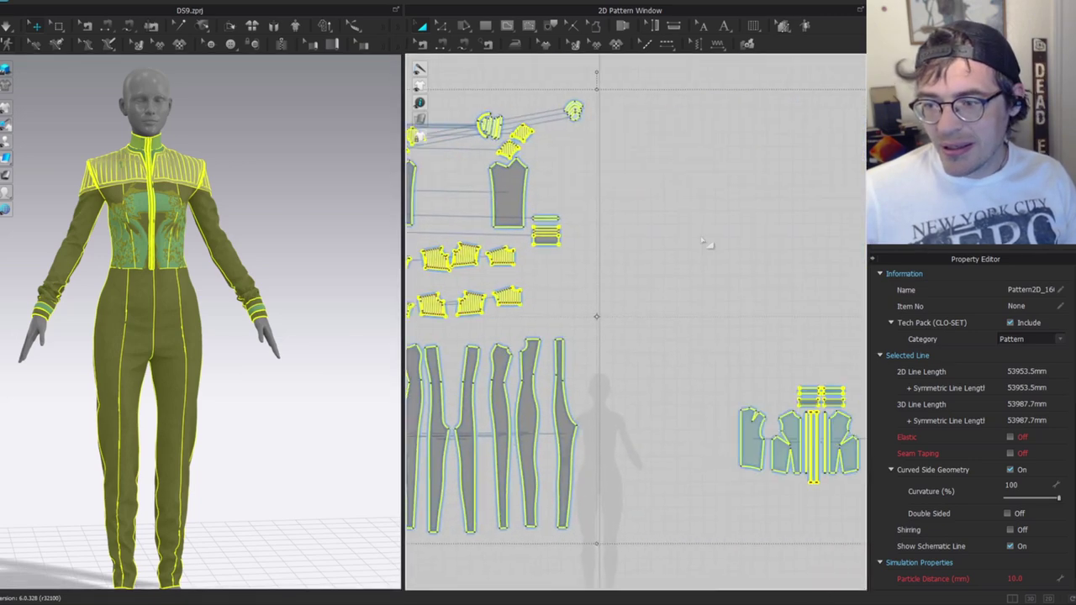
{"action": "middle_click_drag", "start_coordinate": [577, 212], "coordinate": [428, 161]}
{"action": "left_click_drag", "start_coordinate": [804, 312], "coordinate": [582, 449]}
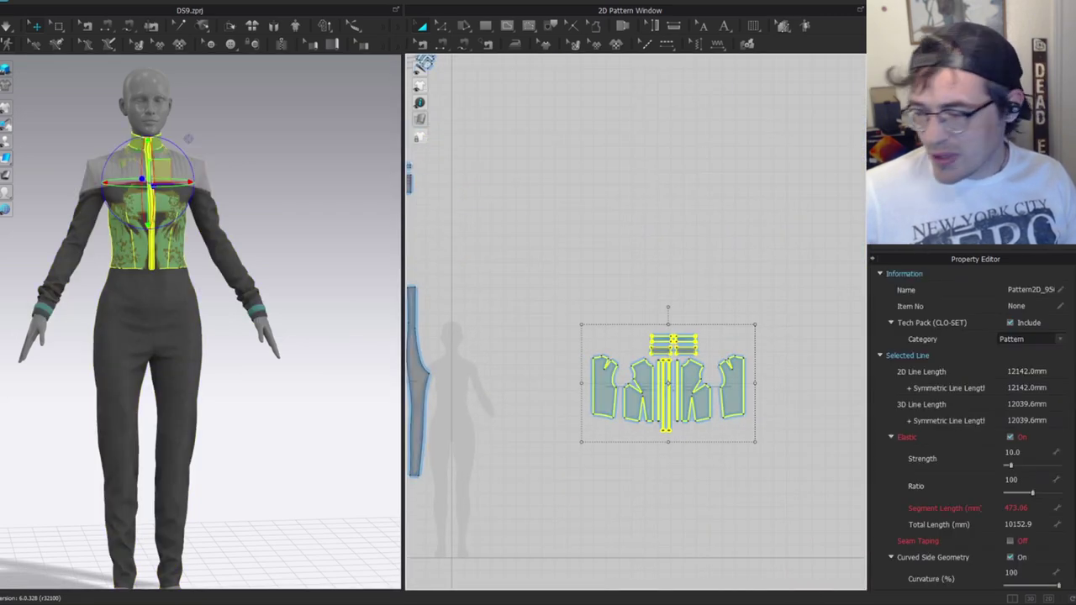
{"action": "scroll", "coordinate": [1019, 463], "scroll_direction": "down", "scroll_amount": 5}
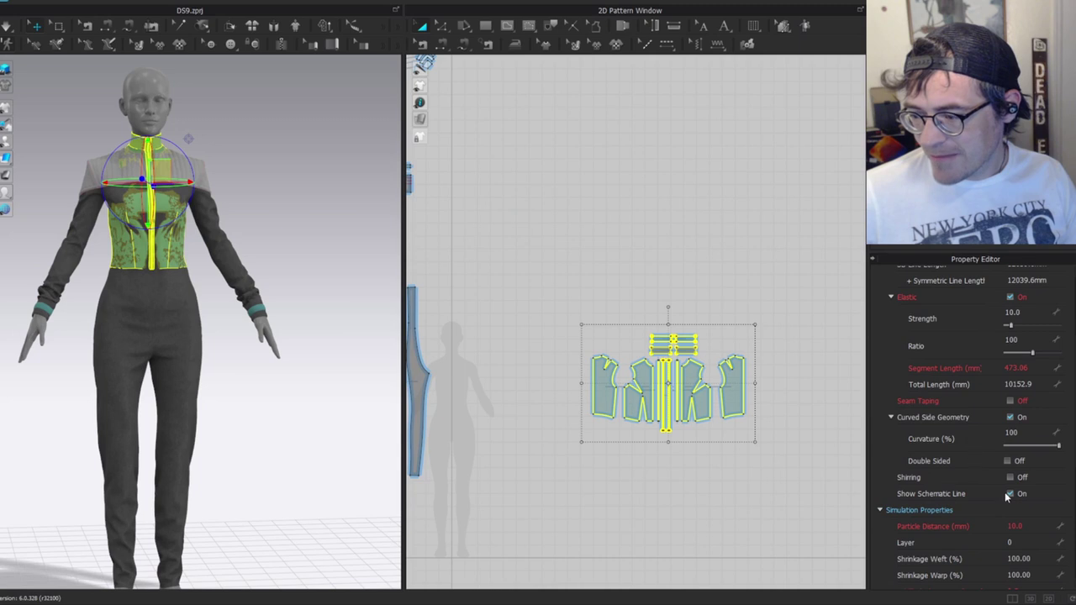
{"action": "scroll", "coordinate": [978, 513], "scroll_direction": "down", "scroll_amount": 1}
{"action": "left_click_drag", "start_coordinate": [1014, 507], "coordinate": [999, 506]}
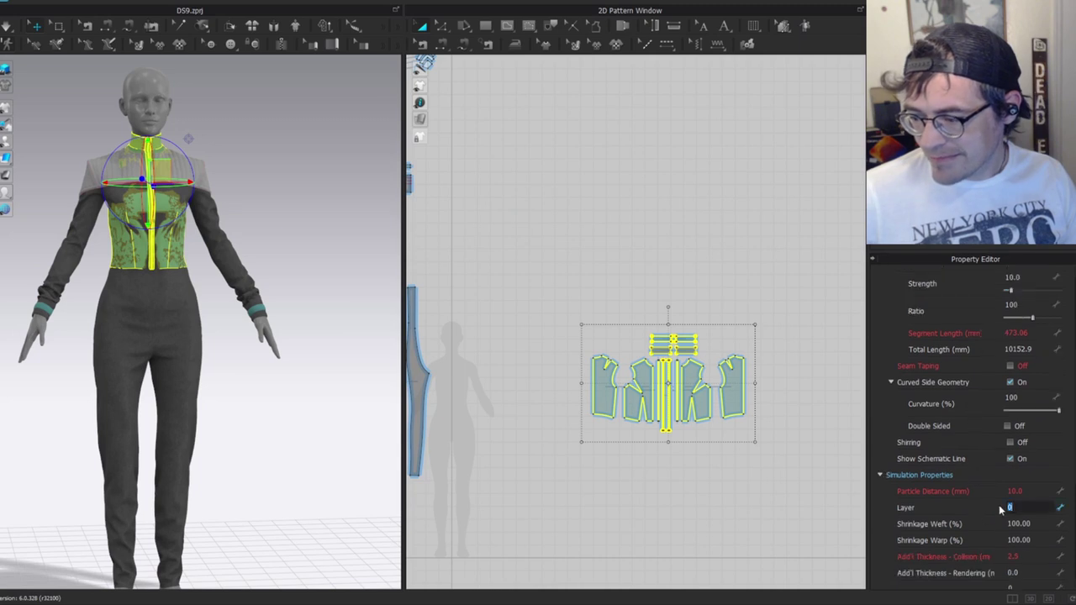
{"action": "type", "text": "-1"}
{"action": "key", "text": "Return"}
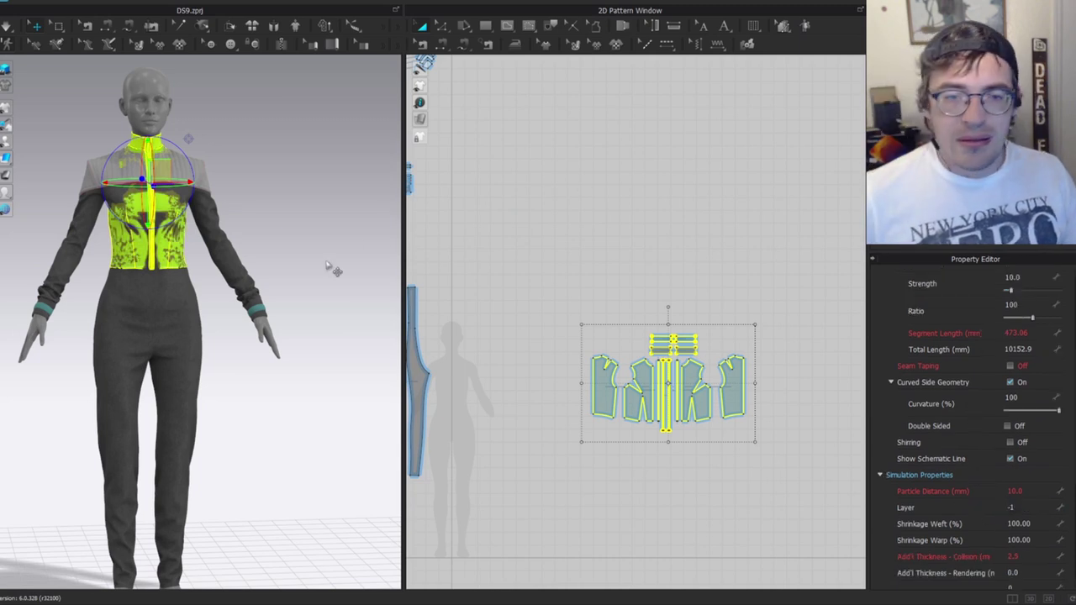
Simulate the garment so the undershirt settles beneath the jumpsuit.
{"action": "left_click", "coordinate": [263, 187]}
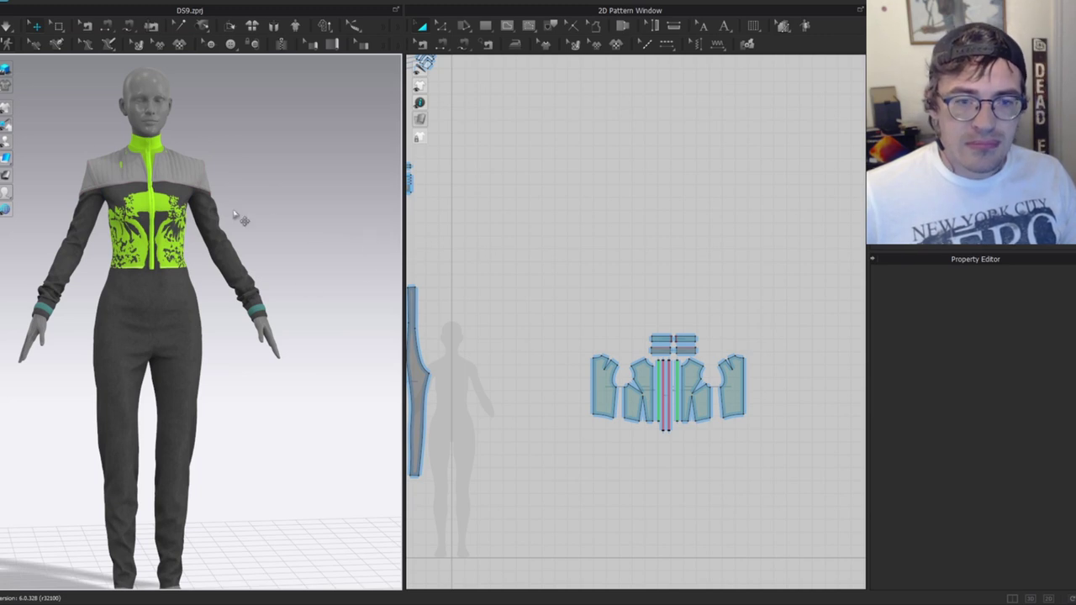
{"action": "key", "text": "space"}
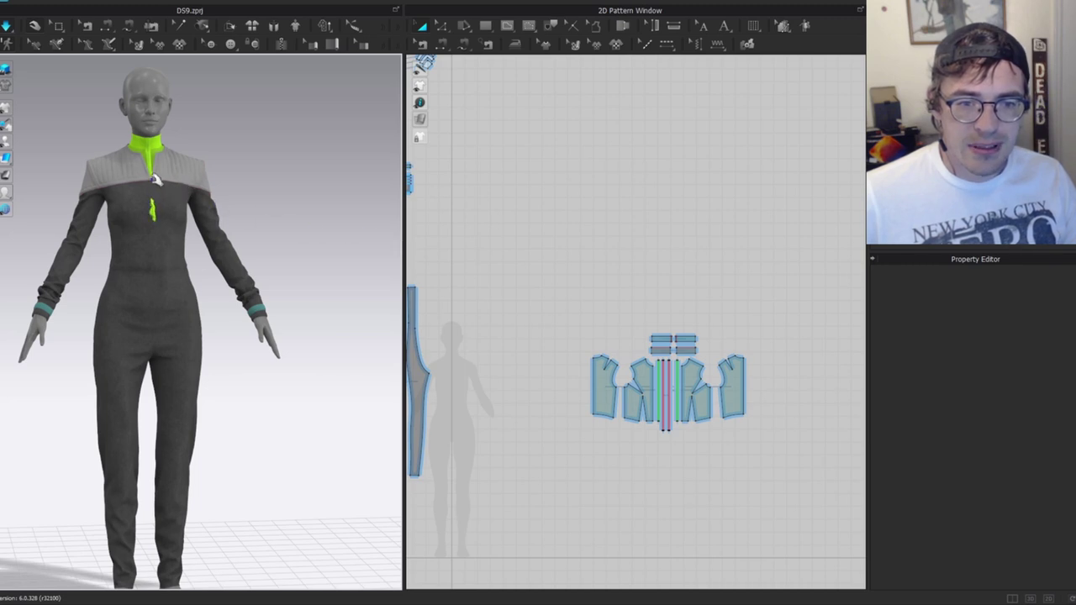
{"action": "scroll", "coordinate": [156, 181], "scroll_direction": "up", "scroll_amount": 5}
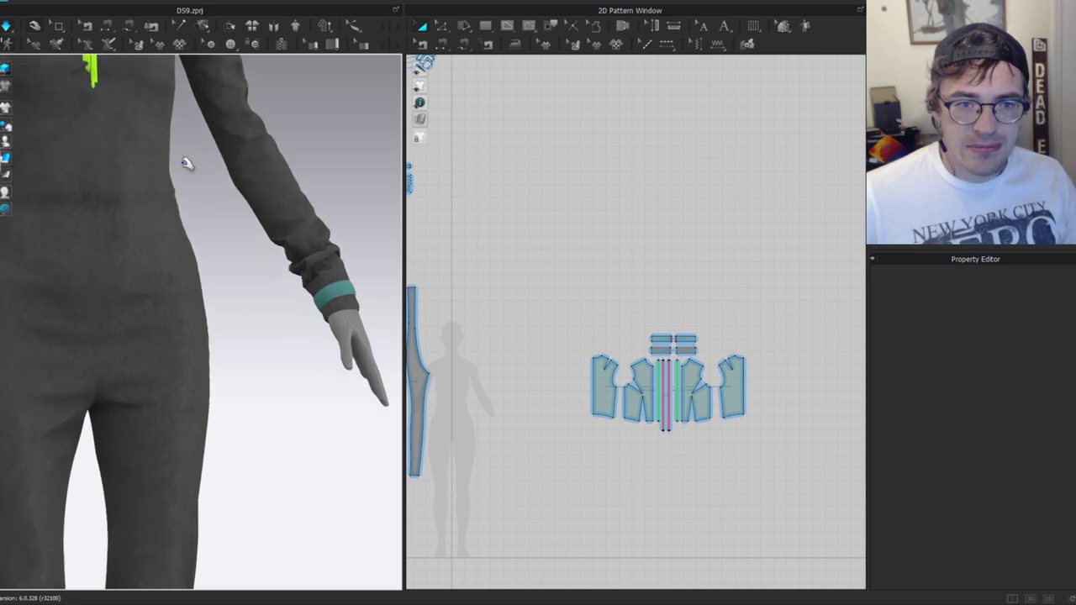
{"action": "scroll", "coordinate": [185, 164], "scroll_direction": "down", "scroll_amount": 5}
{"action": "scroll", "coordinate": [257, 220], "scroll_direction": "up", "scroll_amount": 5}
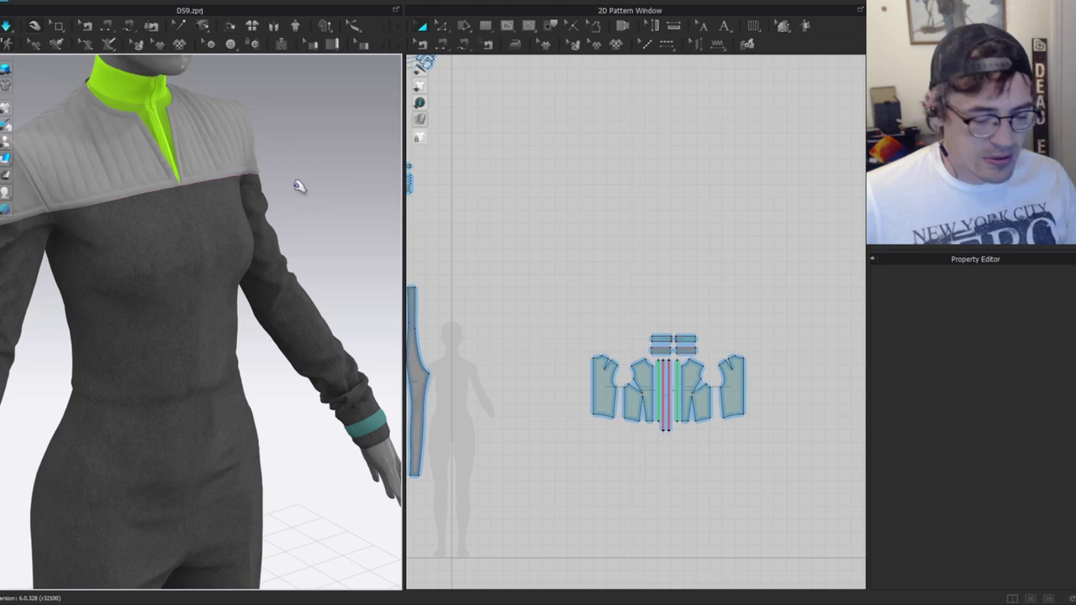
Reset the simulation Layer of all garment patterns to 0 and clear the selection.
{"action": "key", "text": "ctrl+a"}
{"action": "left_click", "coordinate": [1013, 420]}
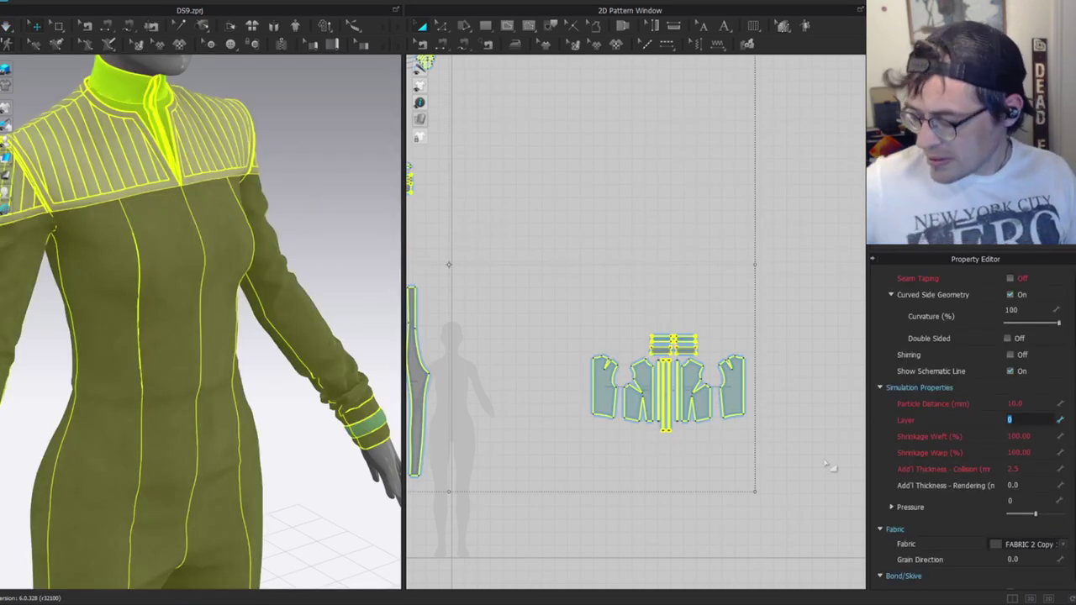
{"action": "key", "text": "Return"}
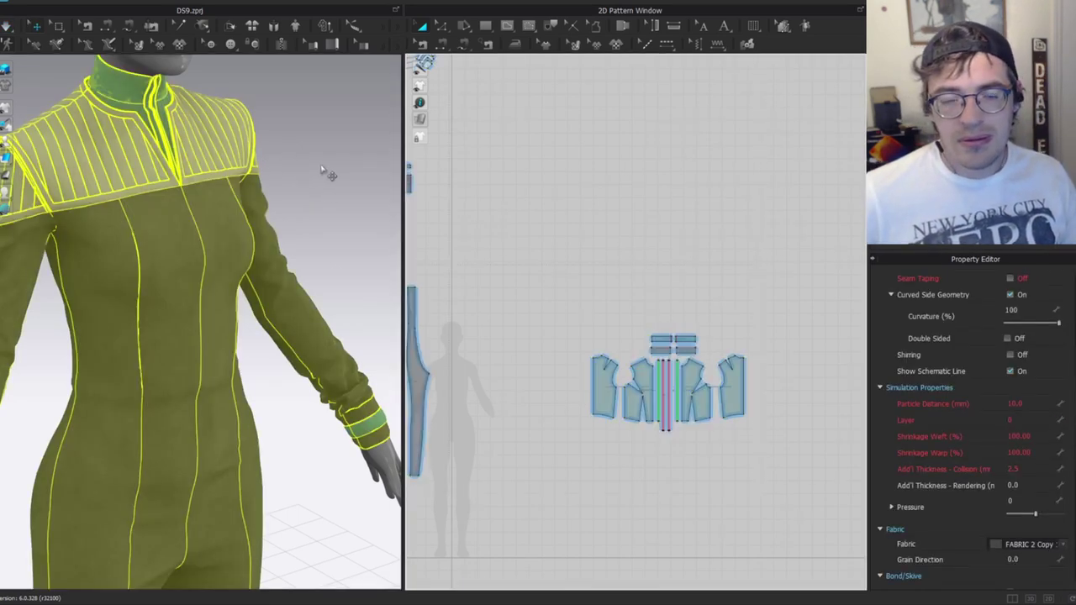
{"action": "left_click", "coordinate": [322, 171]}
Examine the layered uniform on the avatar from the front and slight angles, including the collar, yoke and sleeve cuffs.
{"action": "scroll", "coordinate": [294, 198], "scroll_direction": "down", "scroll_amount": 3}
{"action": "right_click_drag", "start_coordinate": [284, 207], "coordinate": [285, 270]}
{"action": "middle_click_drag", "start_coordinate": [291, 220], "coordinate": [290, 197]}
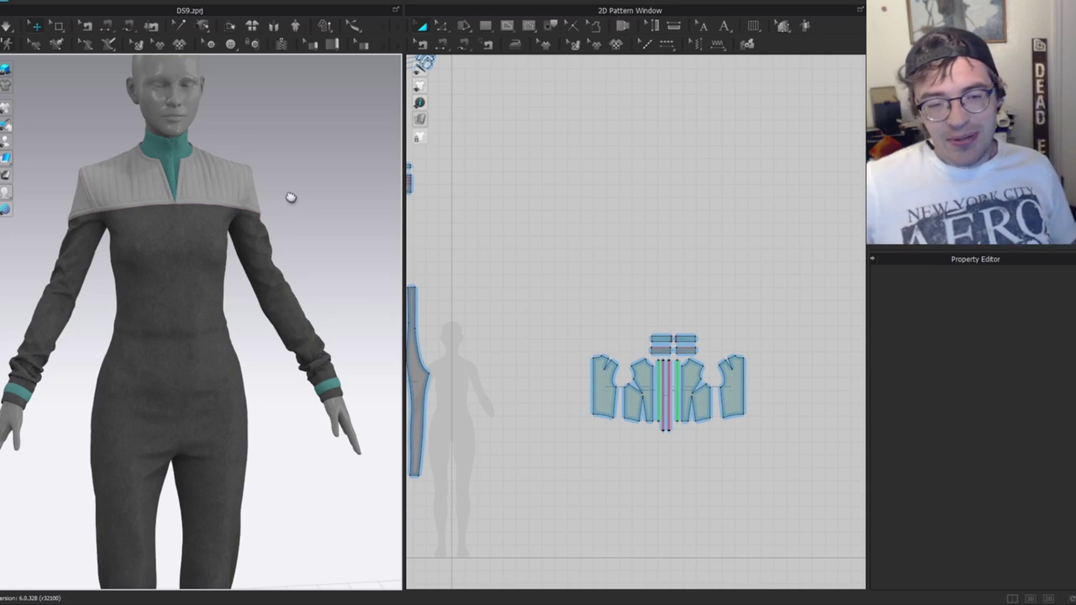
{"action": "scroll", "coordinate": [193, 376], "scroll_direction": "down", "scroll_amount": 3}
{"action": "right_click_drag", "start_coordinate": [221, 432], "coordinate": [197, 431]}
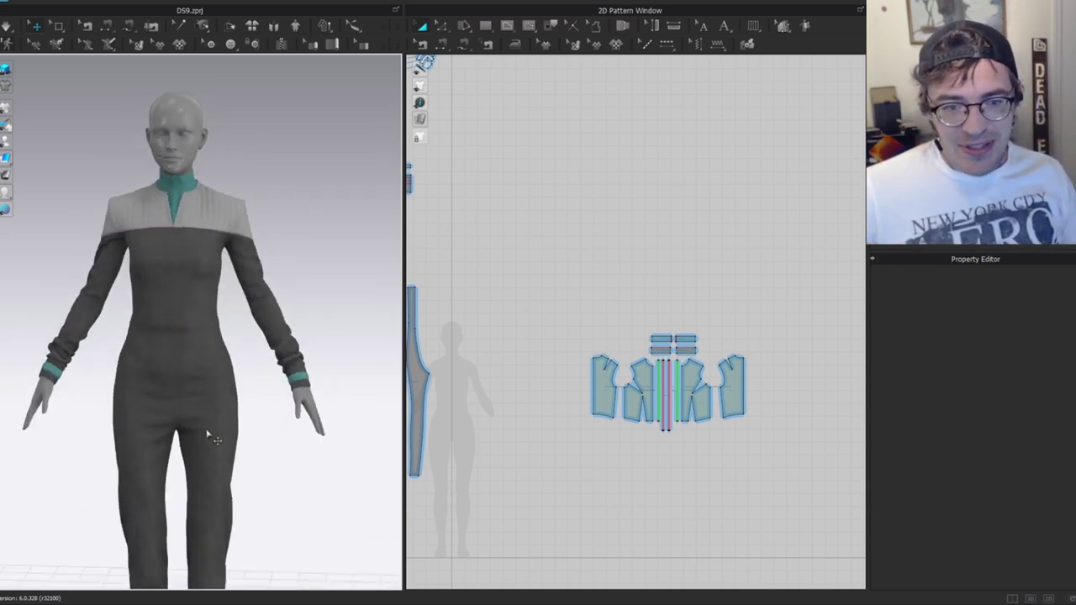
{"action": "scroll", "coordinate": [180, 216], "scroll_direction": "up", "scroll_amount": 2}
{"action": "scroll", "coordinate": [197, 227], "scroll_direction": "down", "scroll_amount": 2}
{"action": "scroll", "coordinate": [115, 224], "scroll_direction": "up", "scroll_amount": 3}
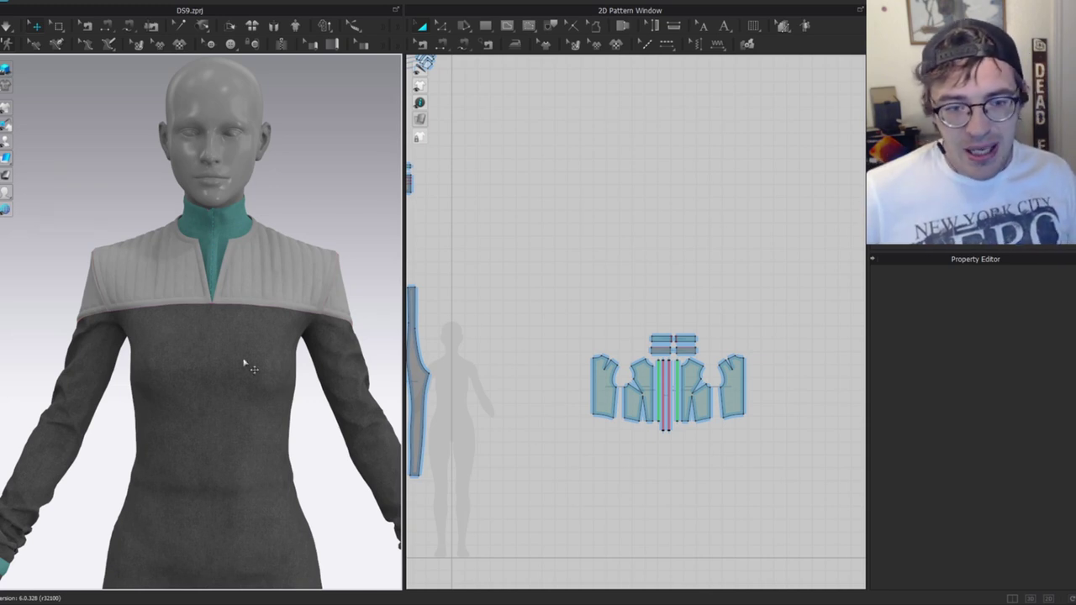
{"action": "scroll", "coordinate": [283, 255], "scroll_direction": "down", "scroll_amount": 2}
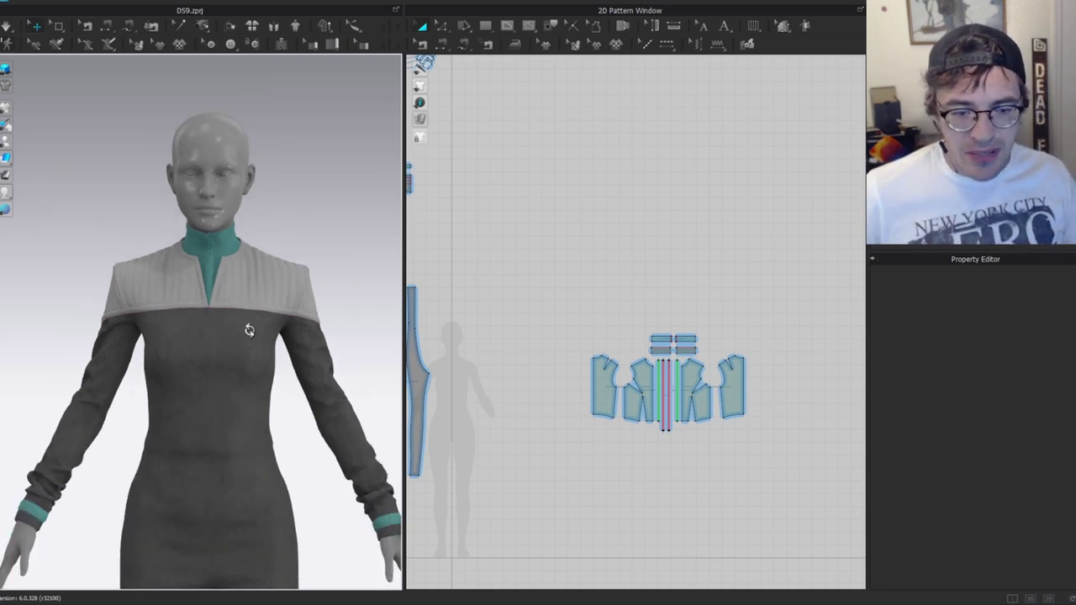
{"action": "right_click_drag", "start_coordinate": [257, 329], "coordinate": [235, 316]}
{"action": "middle_click_drag", "start_coordinate": [265, 283], "coordinate": [266, 223]}
{"action": "scroll", "coordinate": [266, 226], "scroll_direction": "down", "scroll_amount": 2}
{"action": "right_click_drag", "start_coordinate": [257, 268], "coordinate": [284, 271]}
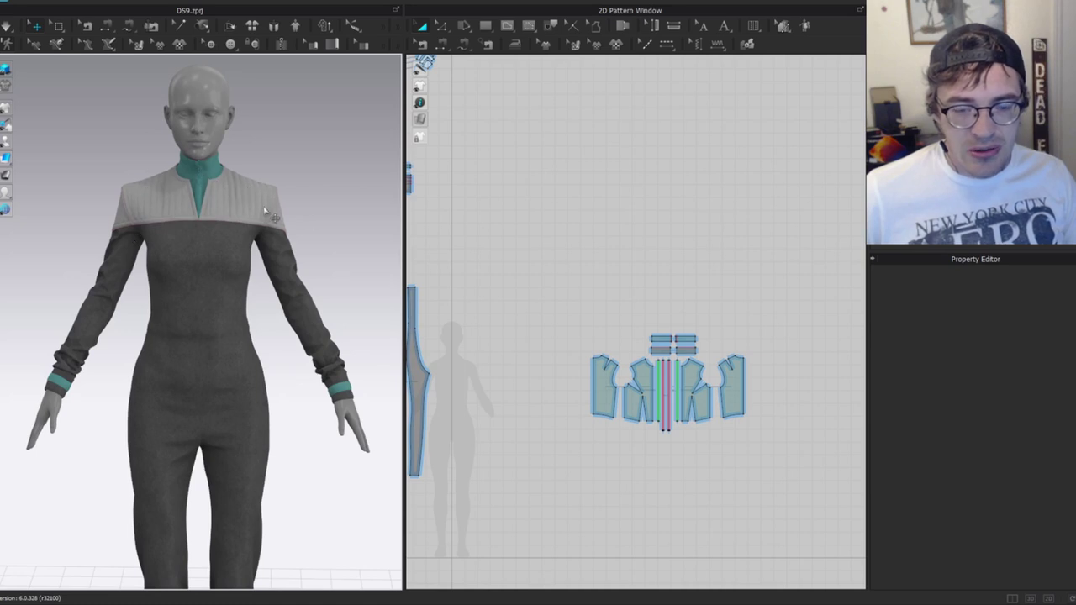
{"action": "right_click_drag", "start_coordinate": [288, 271], "coordinate": [217, 360]}
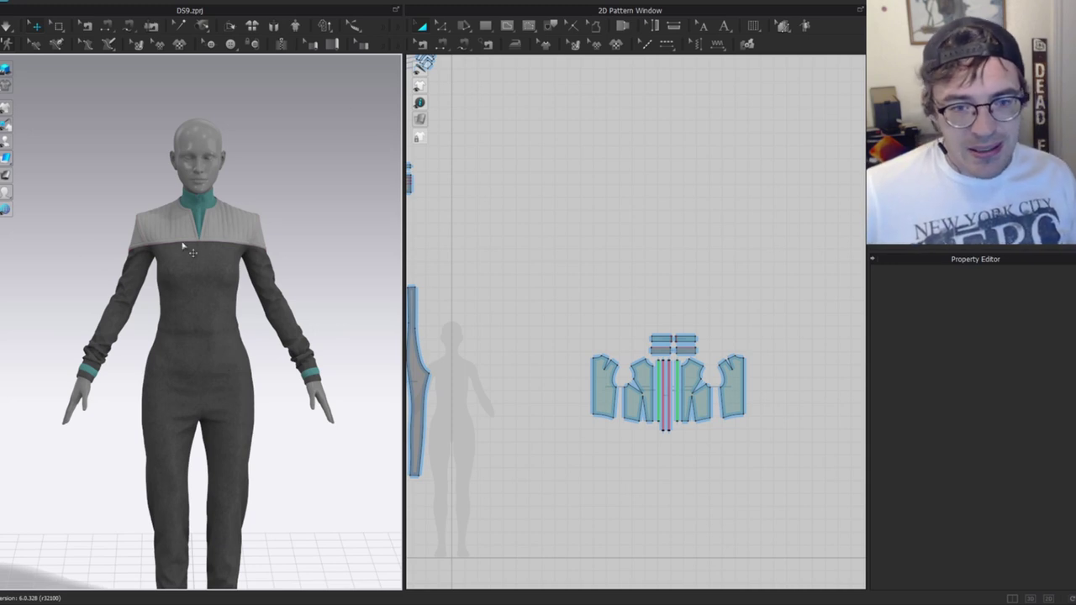
{"action": "right_click_drag", "start_coordinate": [291, 216], "coordinate": [354, 231]}
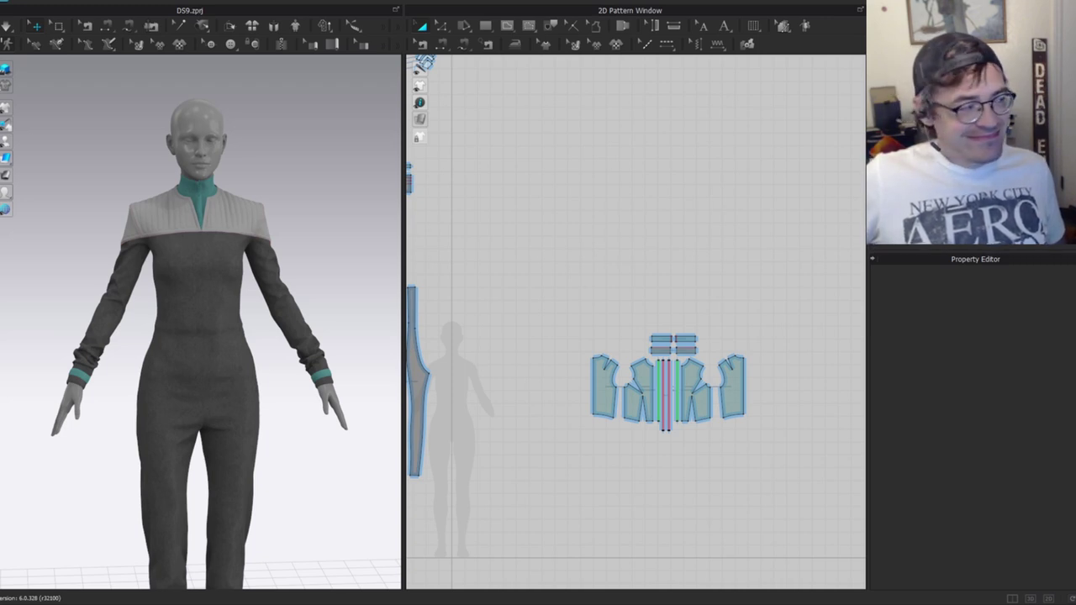
{"action": "middle_click_drag", "start_coordinate": [221, 305], "coordinate": [226, 252]}
{"action": "scroll", "coordinate": [227, 252], "scroll_direction": "up", "scroll_amount": 2}
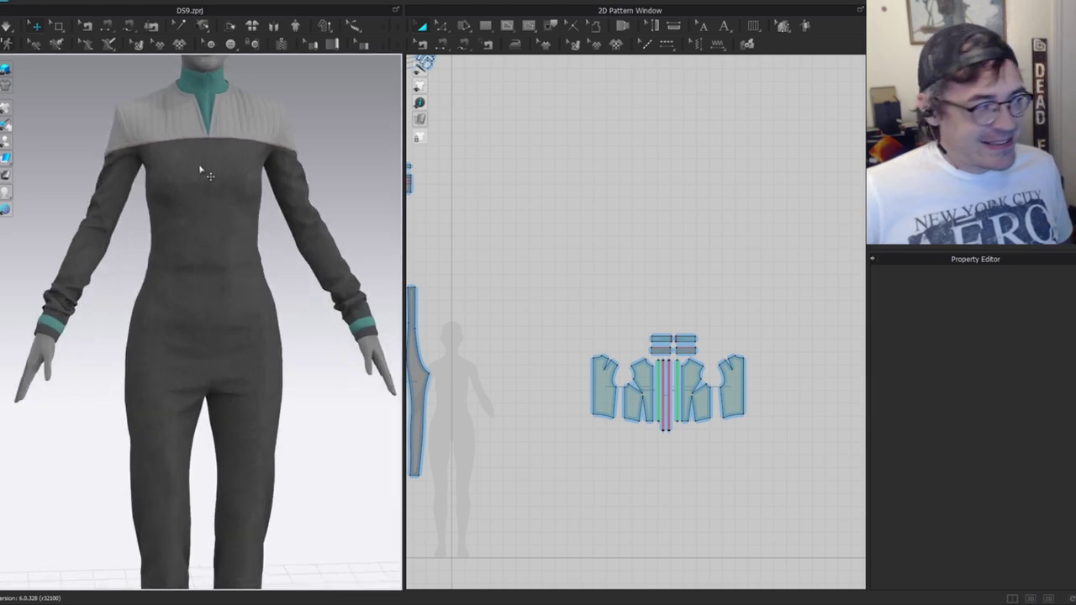
{"action": "scroll", "coordinate": [224, 308], "scroll_direction": "down", "scroll_amount": 3}
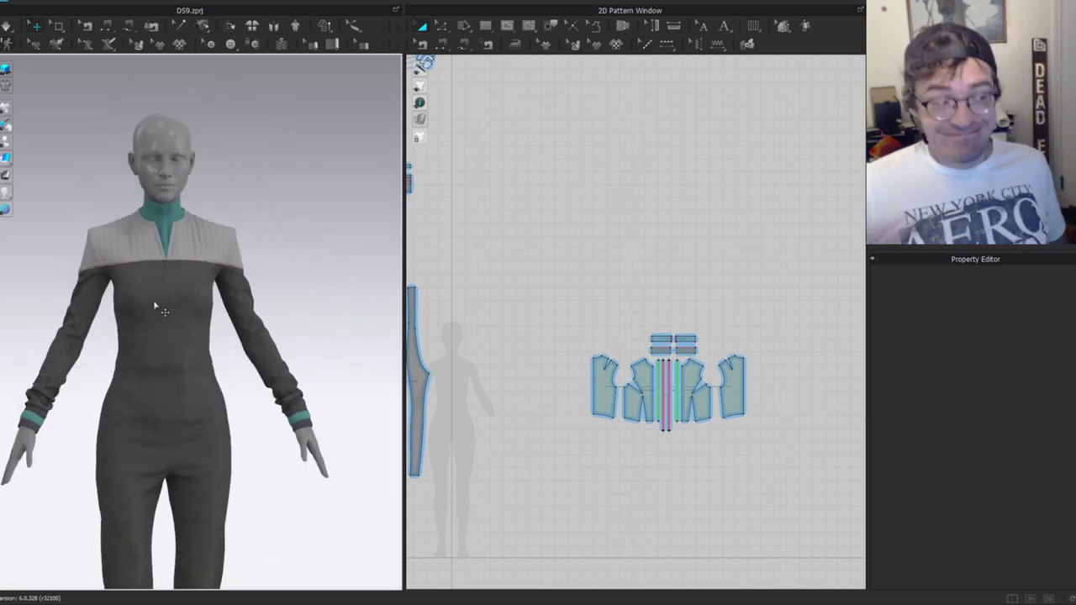